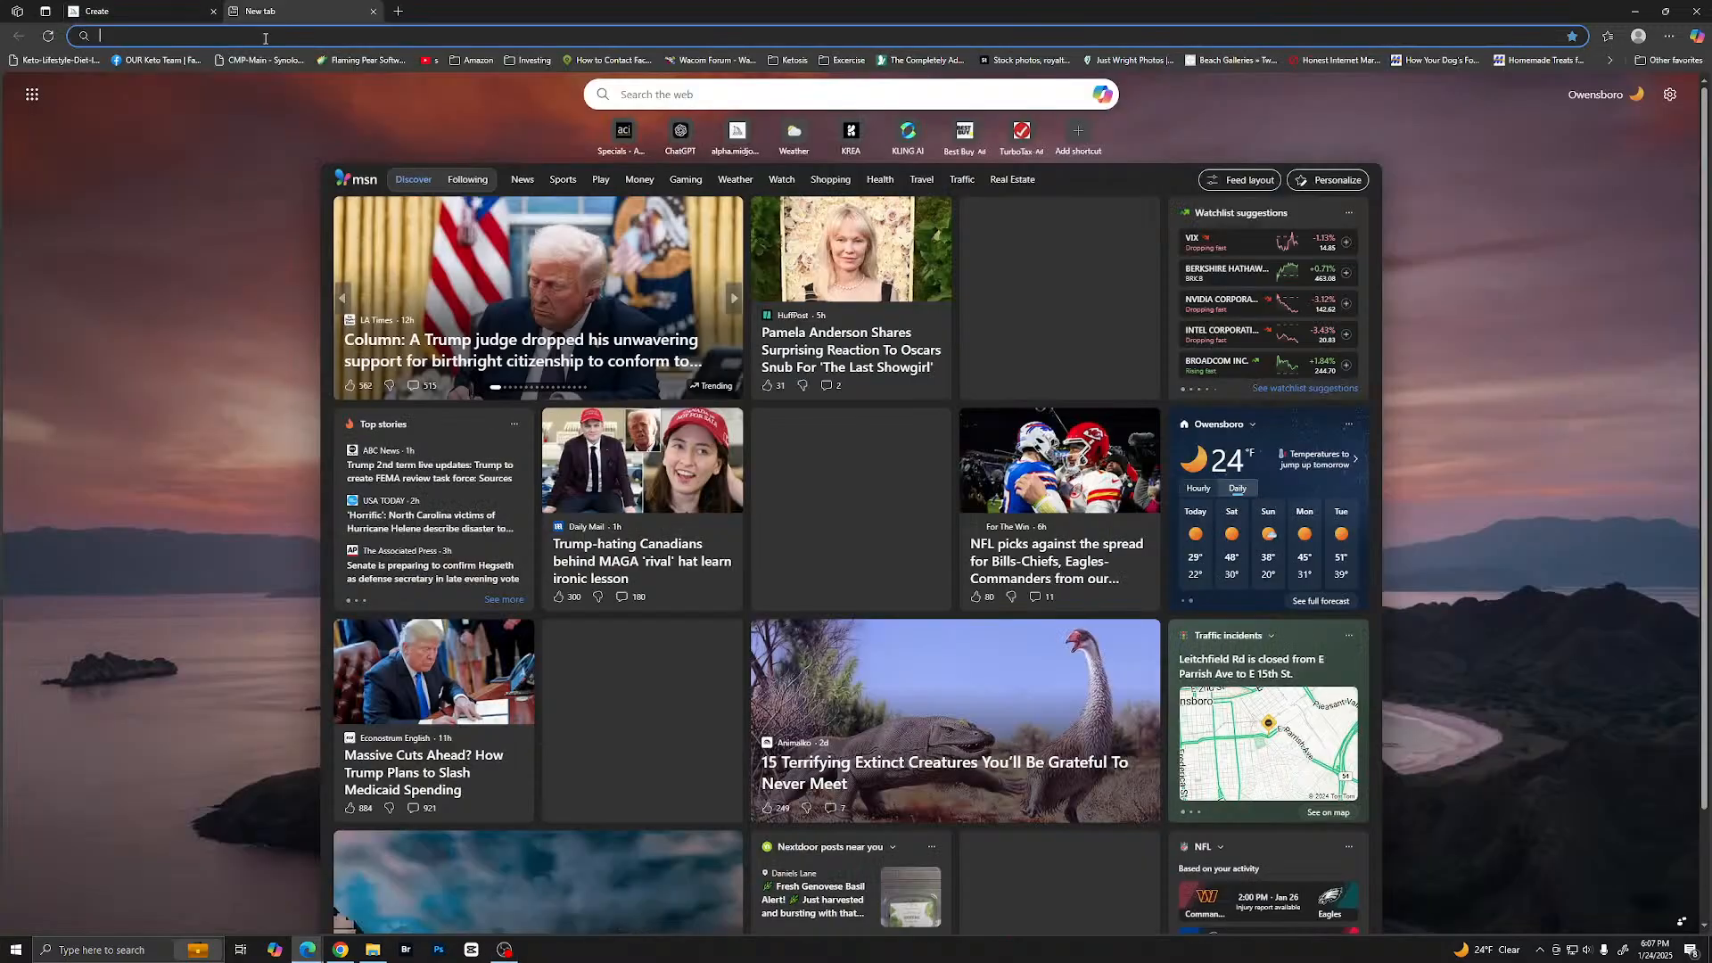
# - Go to ChatGPT, open the "1950s Star Wars B-movie Live" conversation and hide the chat list
pyautogui.write('chat.openai.com')
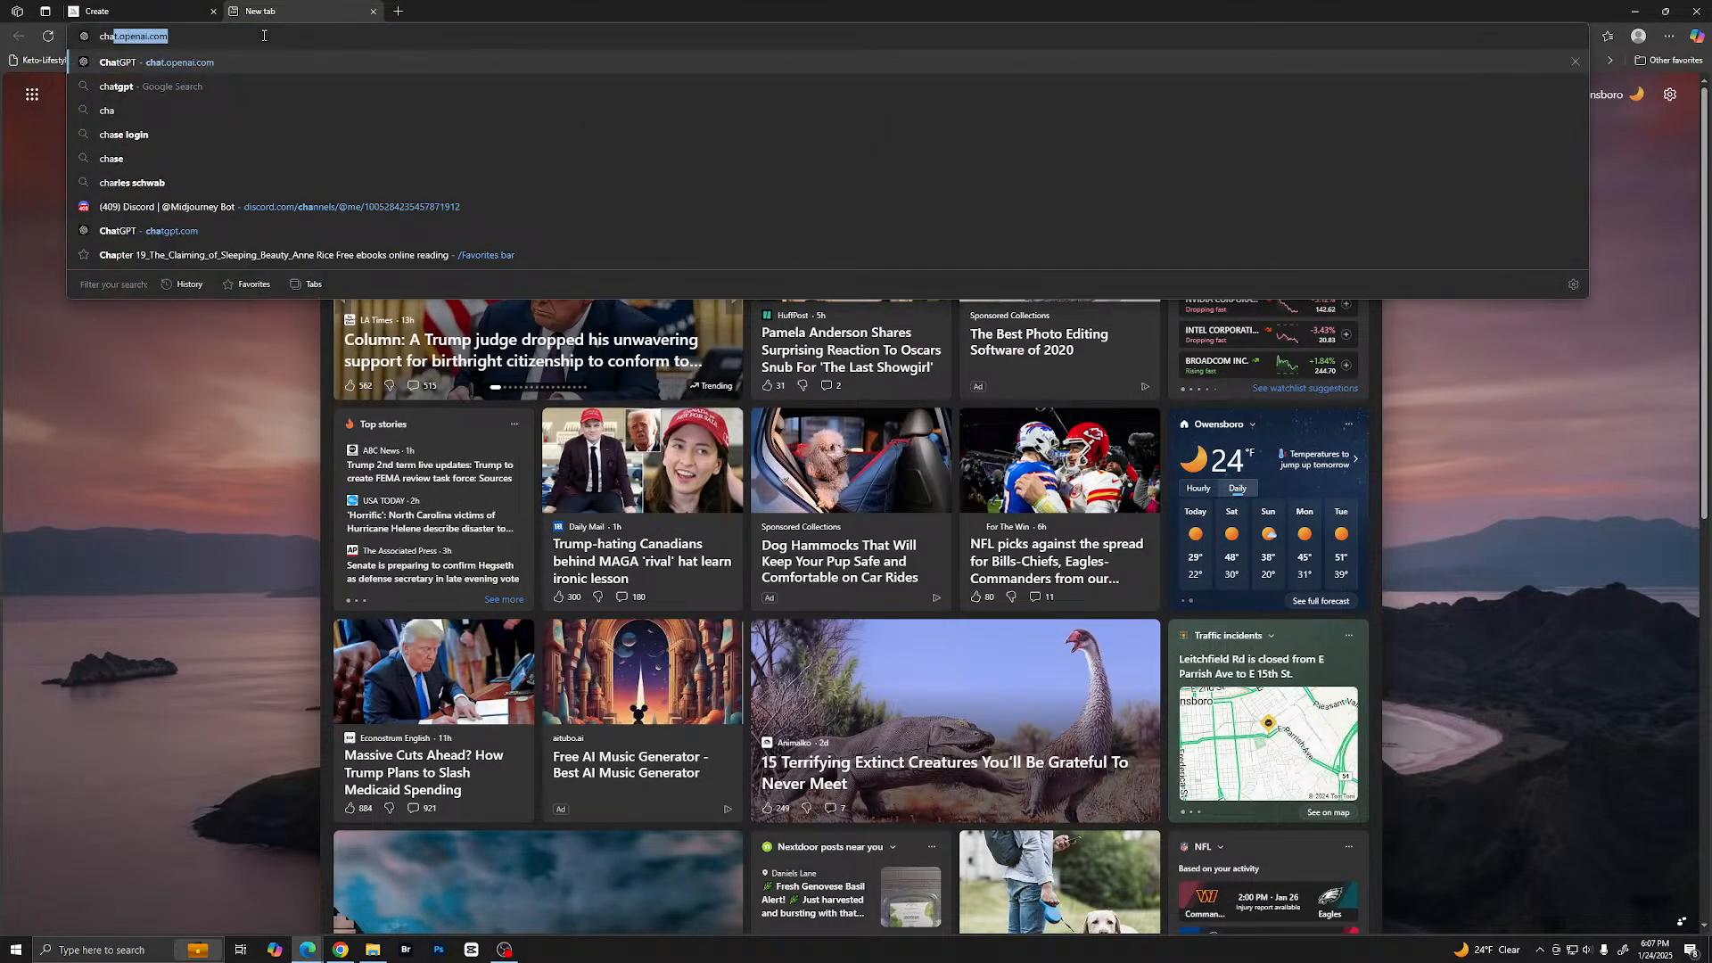
pyautogui.press('Return')
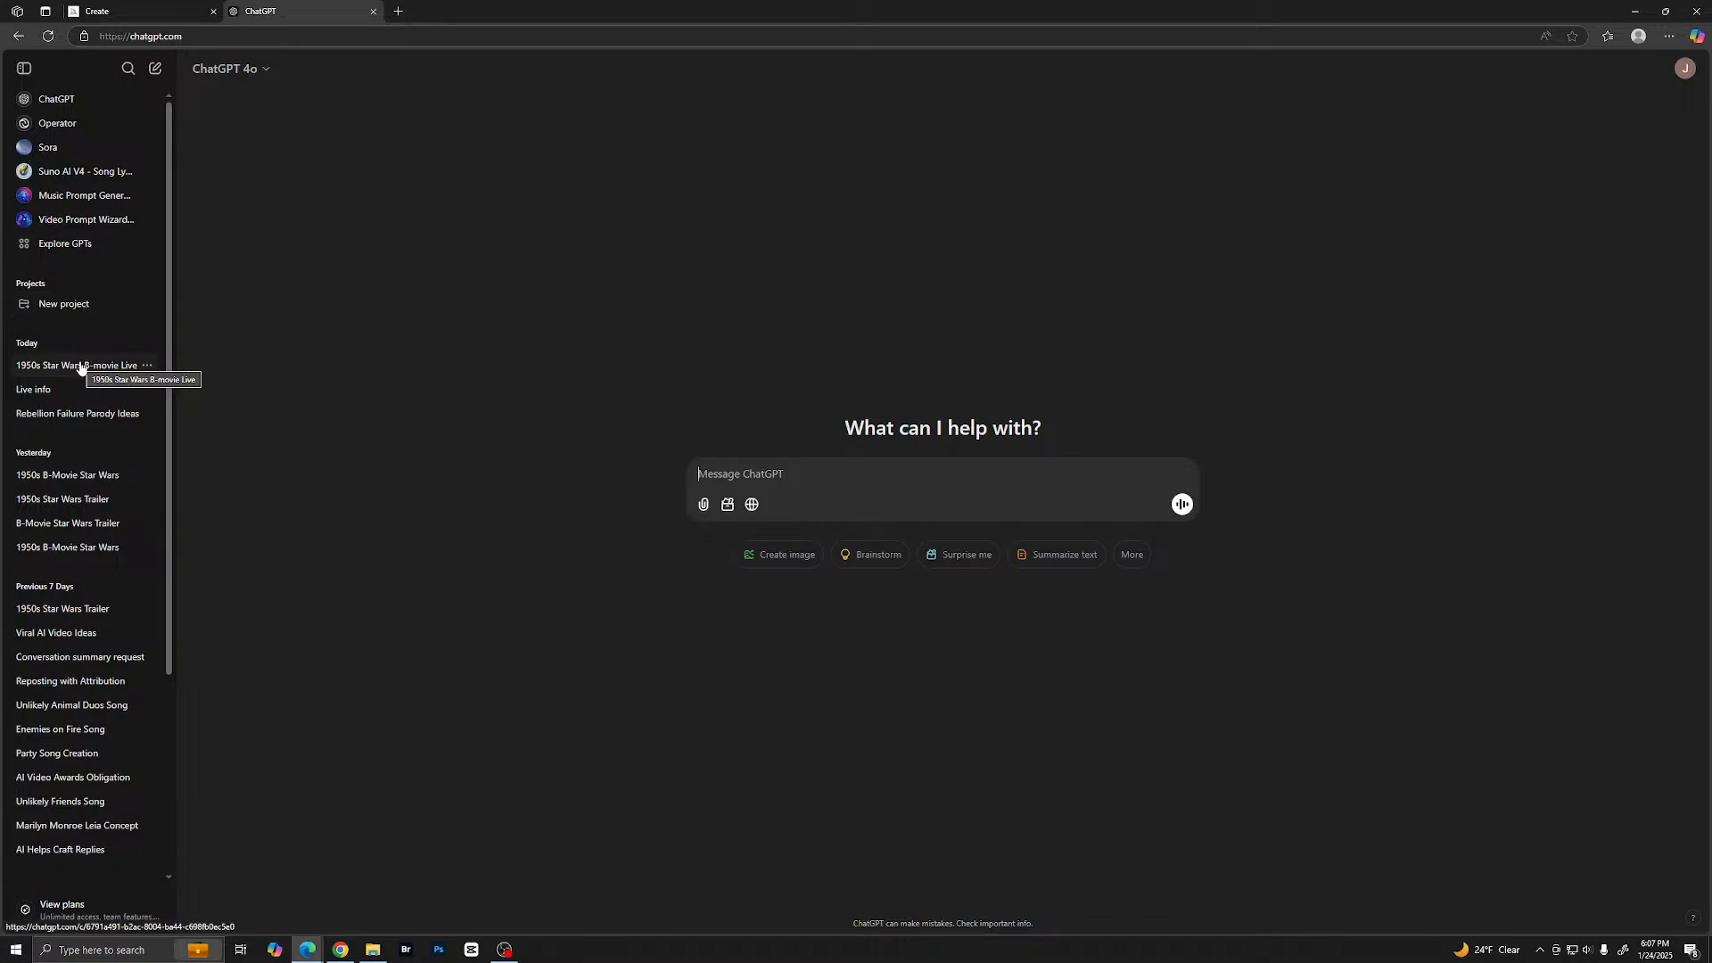
pyautogui.click(80, 365)
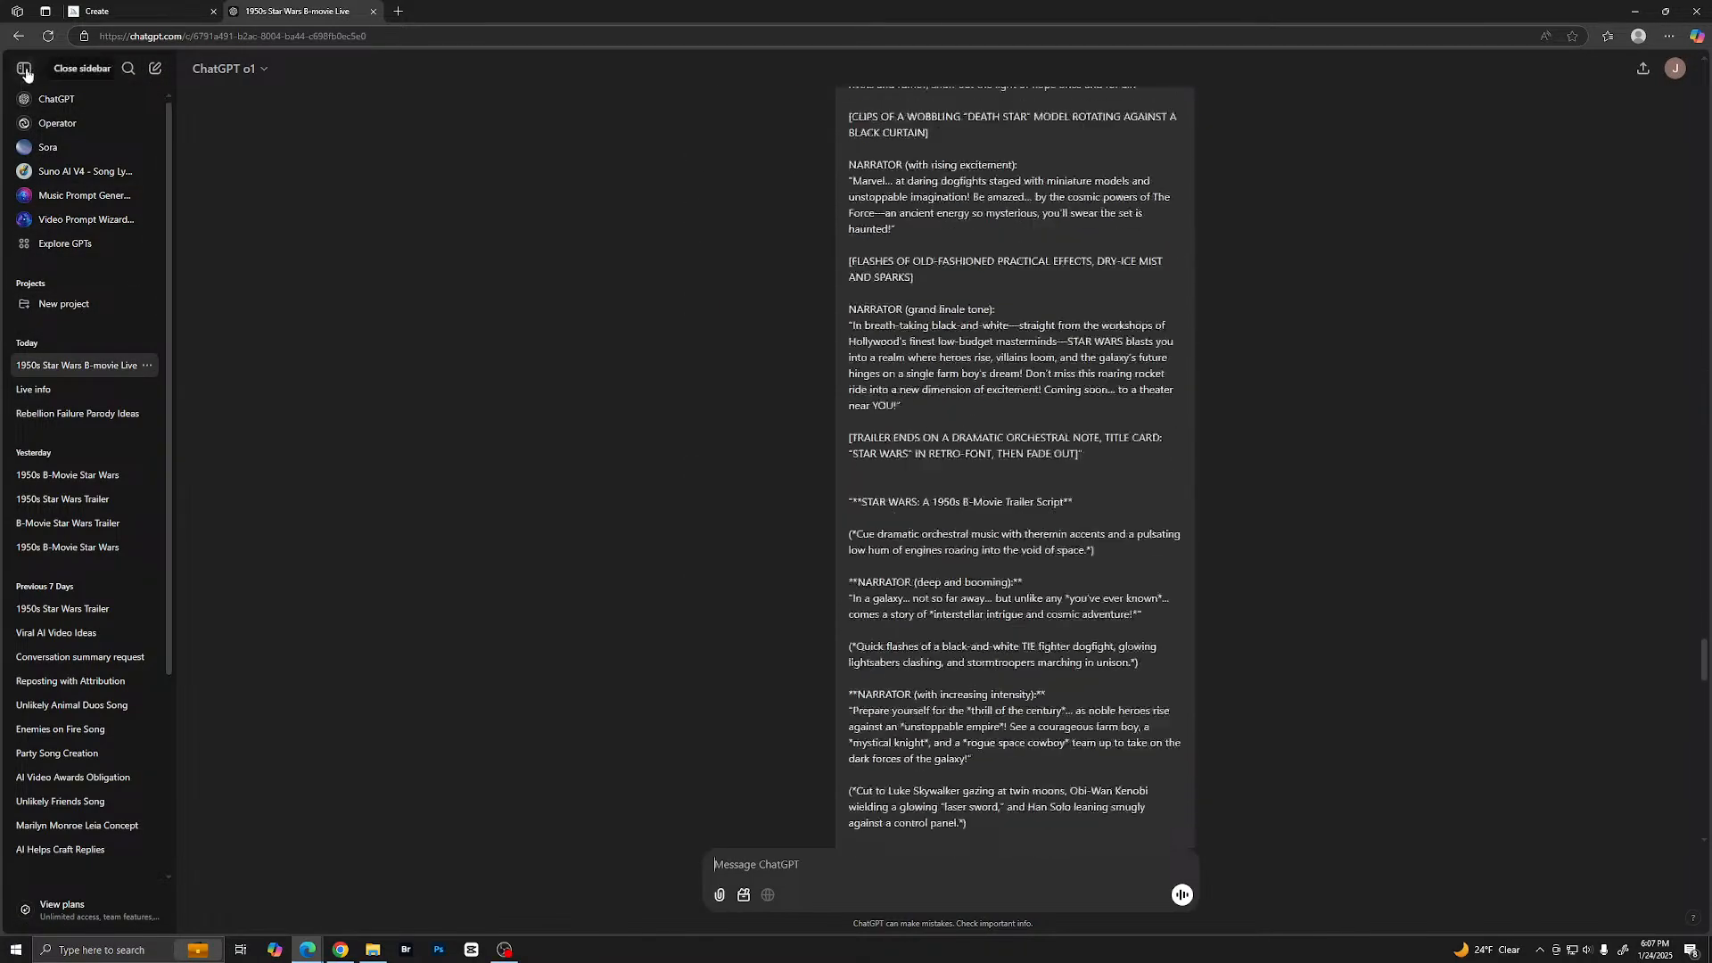
pyautogui.click(24, 70)
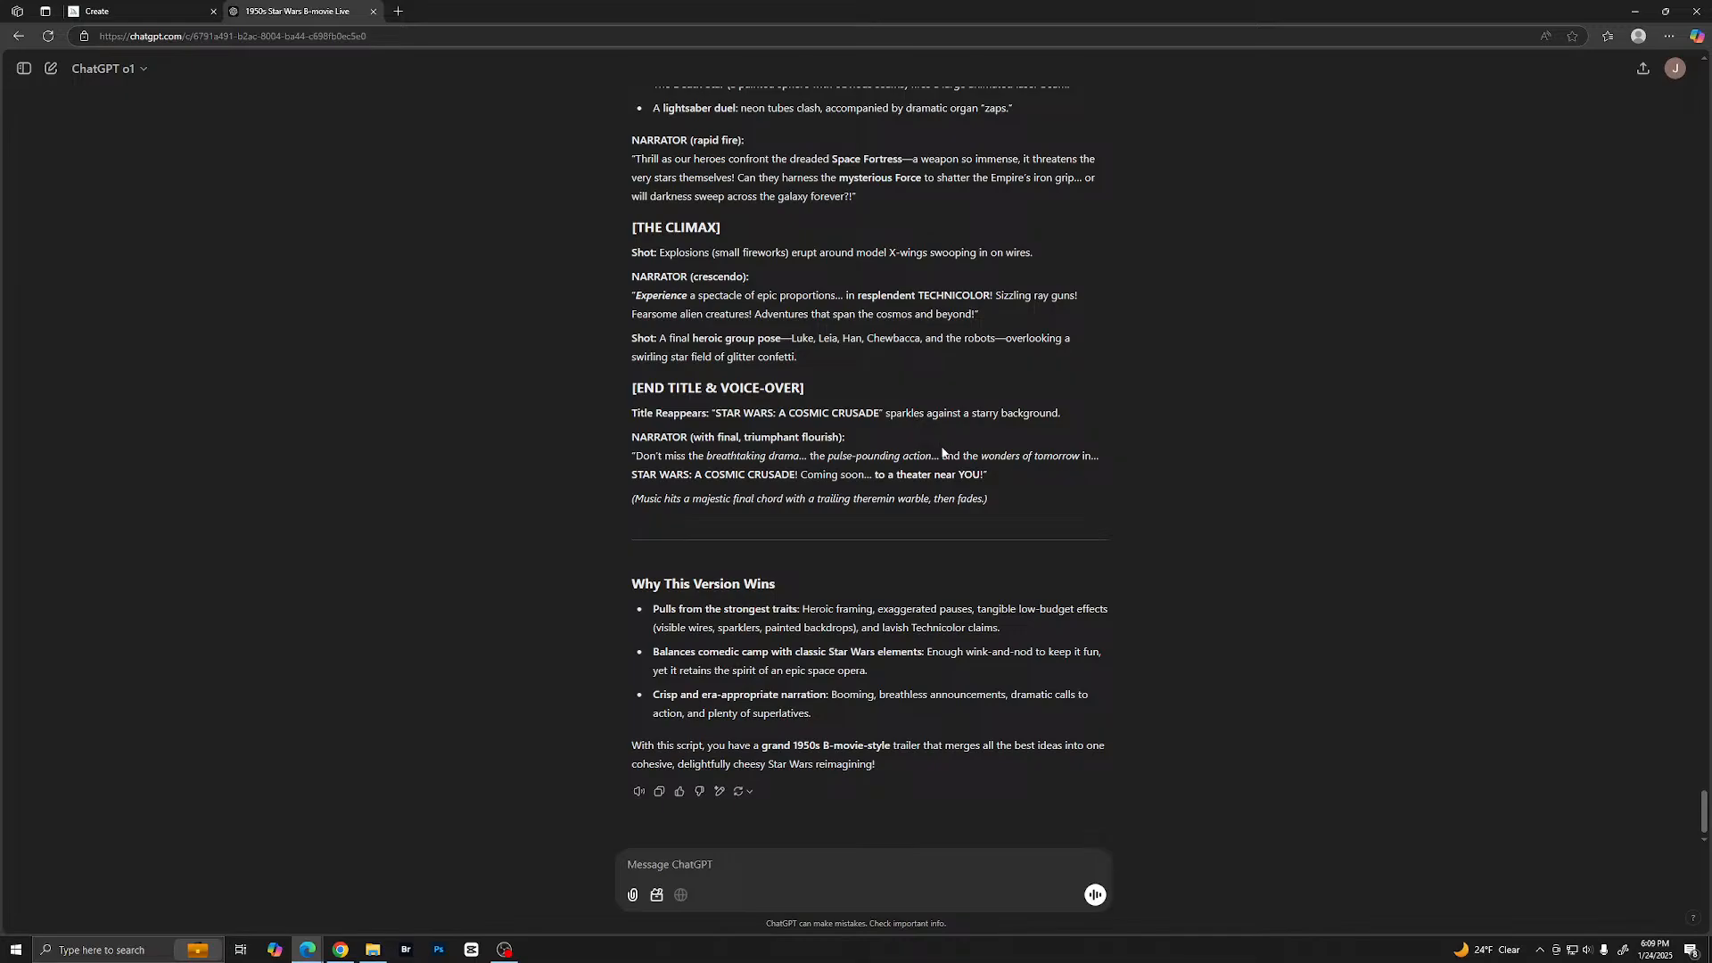
# - Go back to the conversation's opening prompt and open a blank Notepad document
pyautogui.scroll(12, 945, 452)
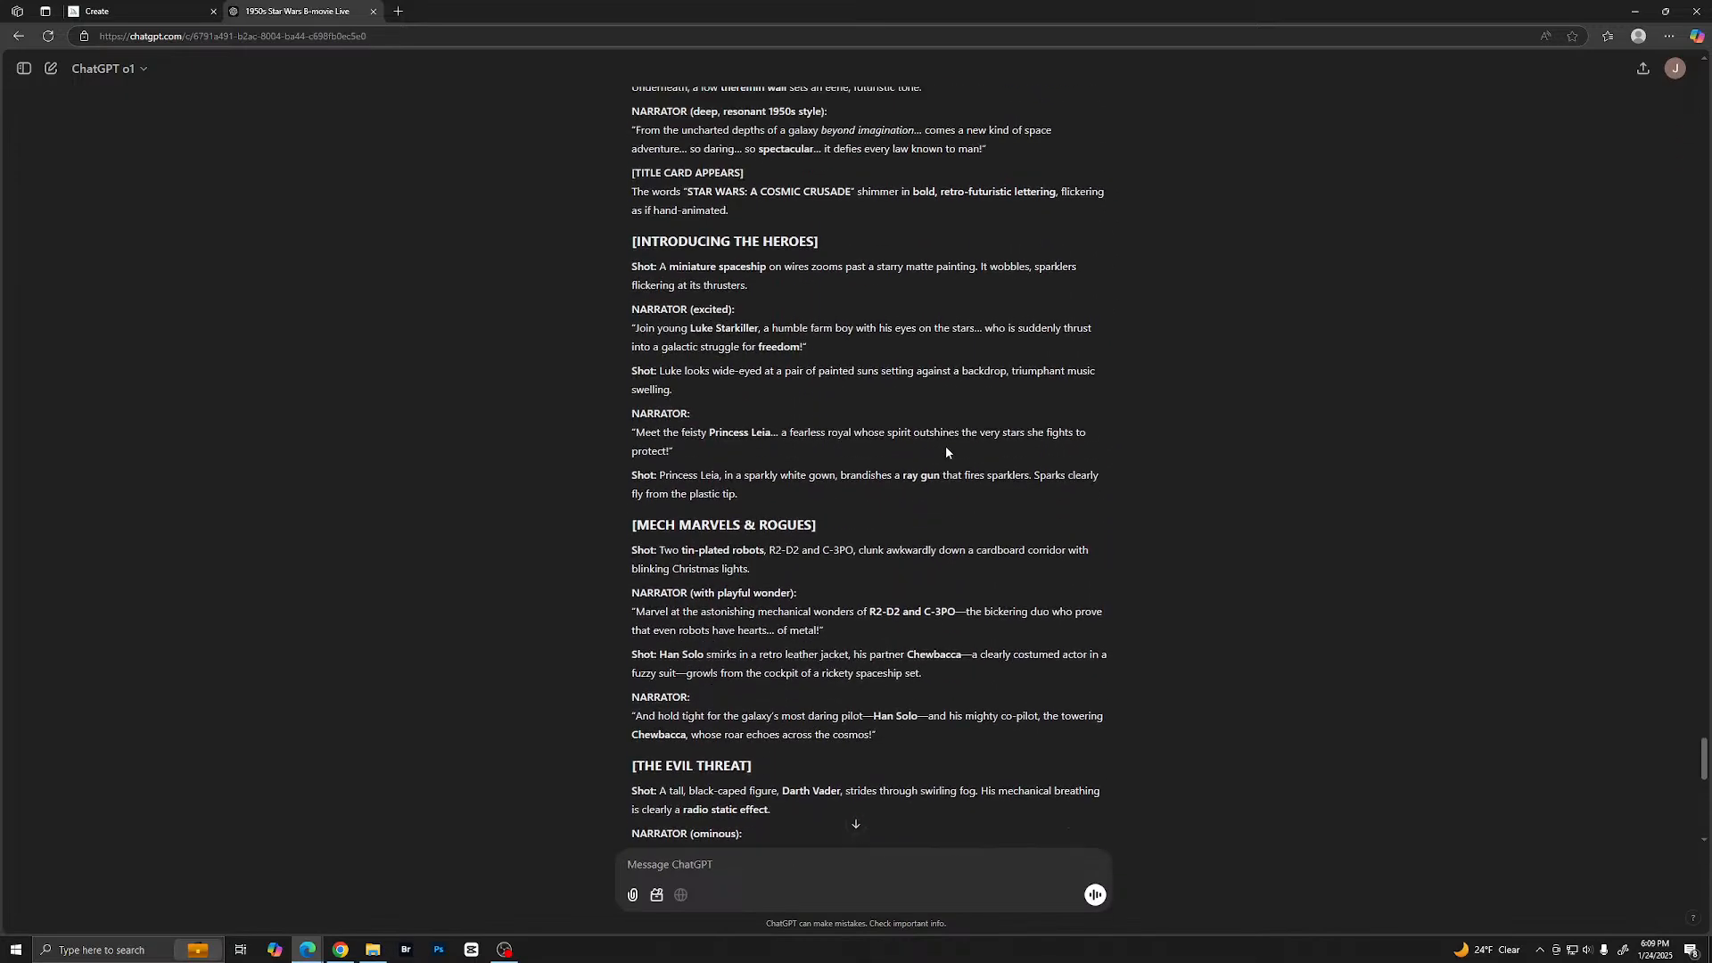
pyautogui.scroll(15, 946, 453)
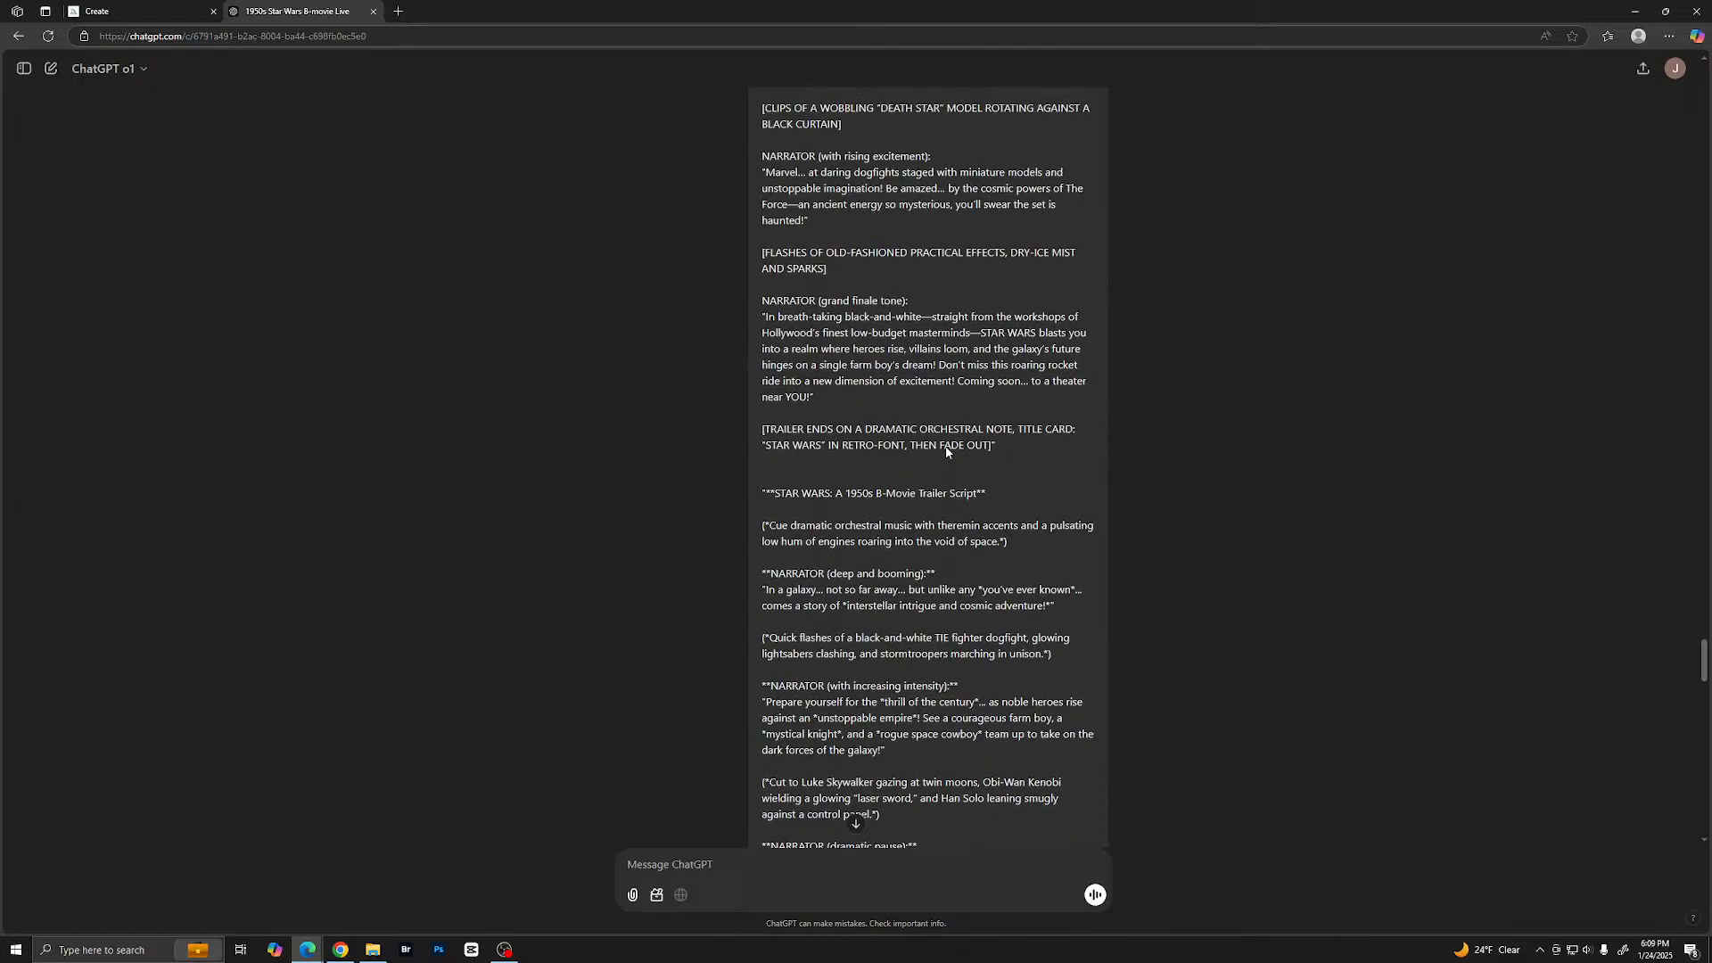
pyautogui.scroll(5, 946, 451)
pyautogui.moveTo(1703, 599); pyautogui.dragTo(1704, 85)
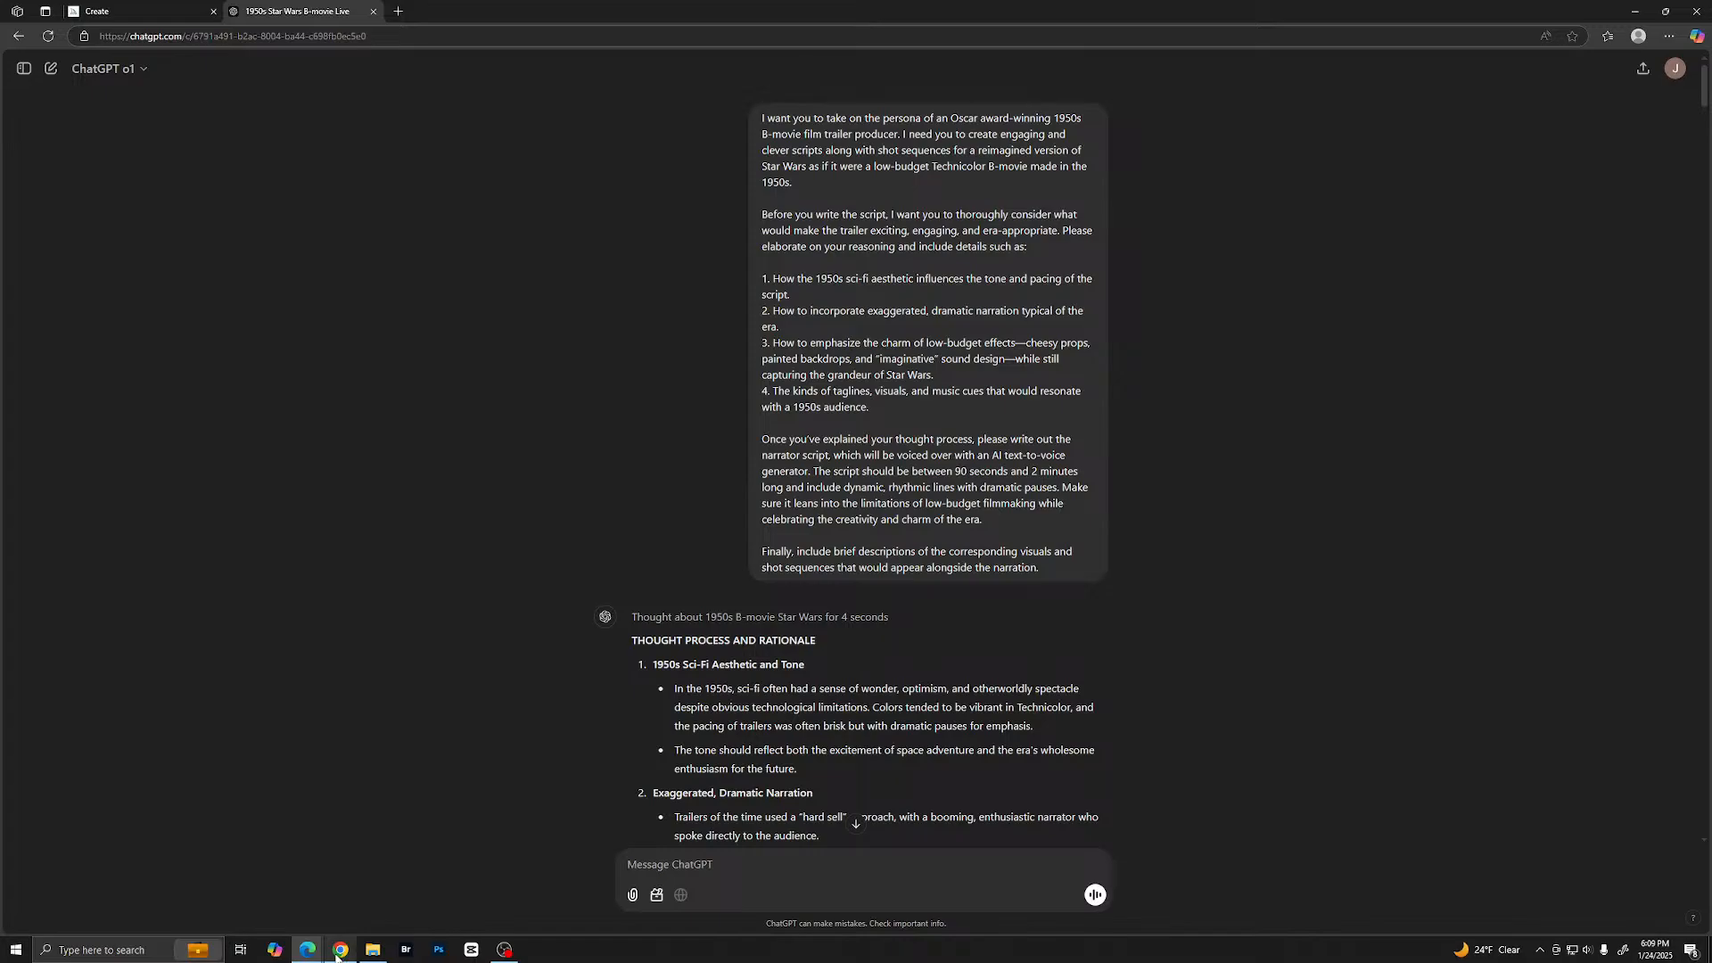
pyautogui.moveTo(337, 954)
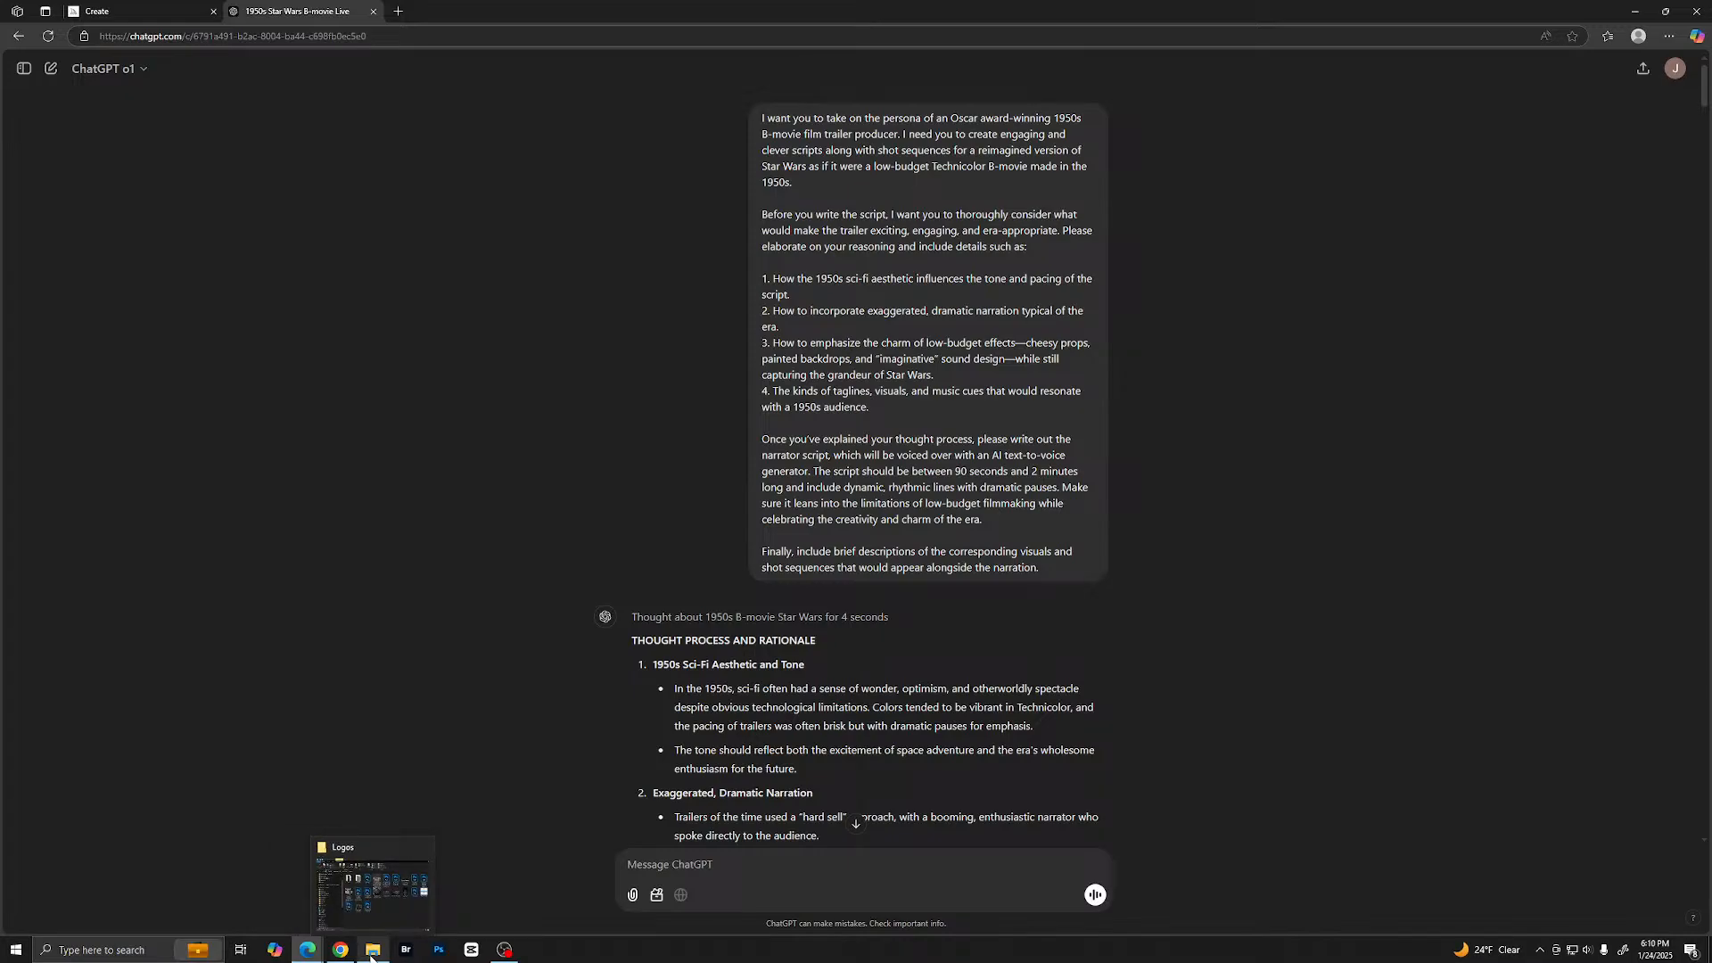
pyautogui.click(72, 952)
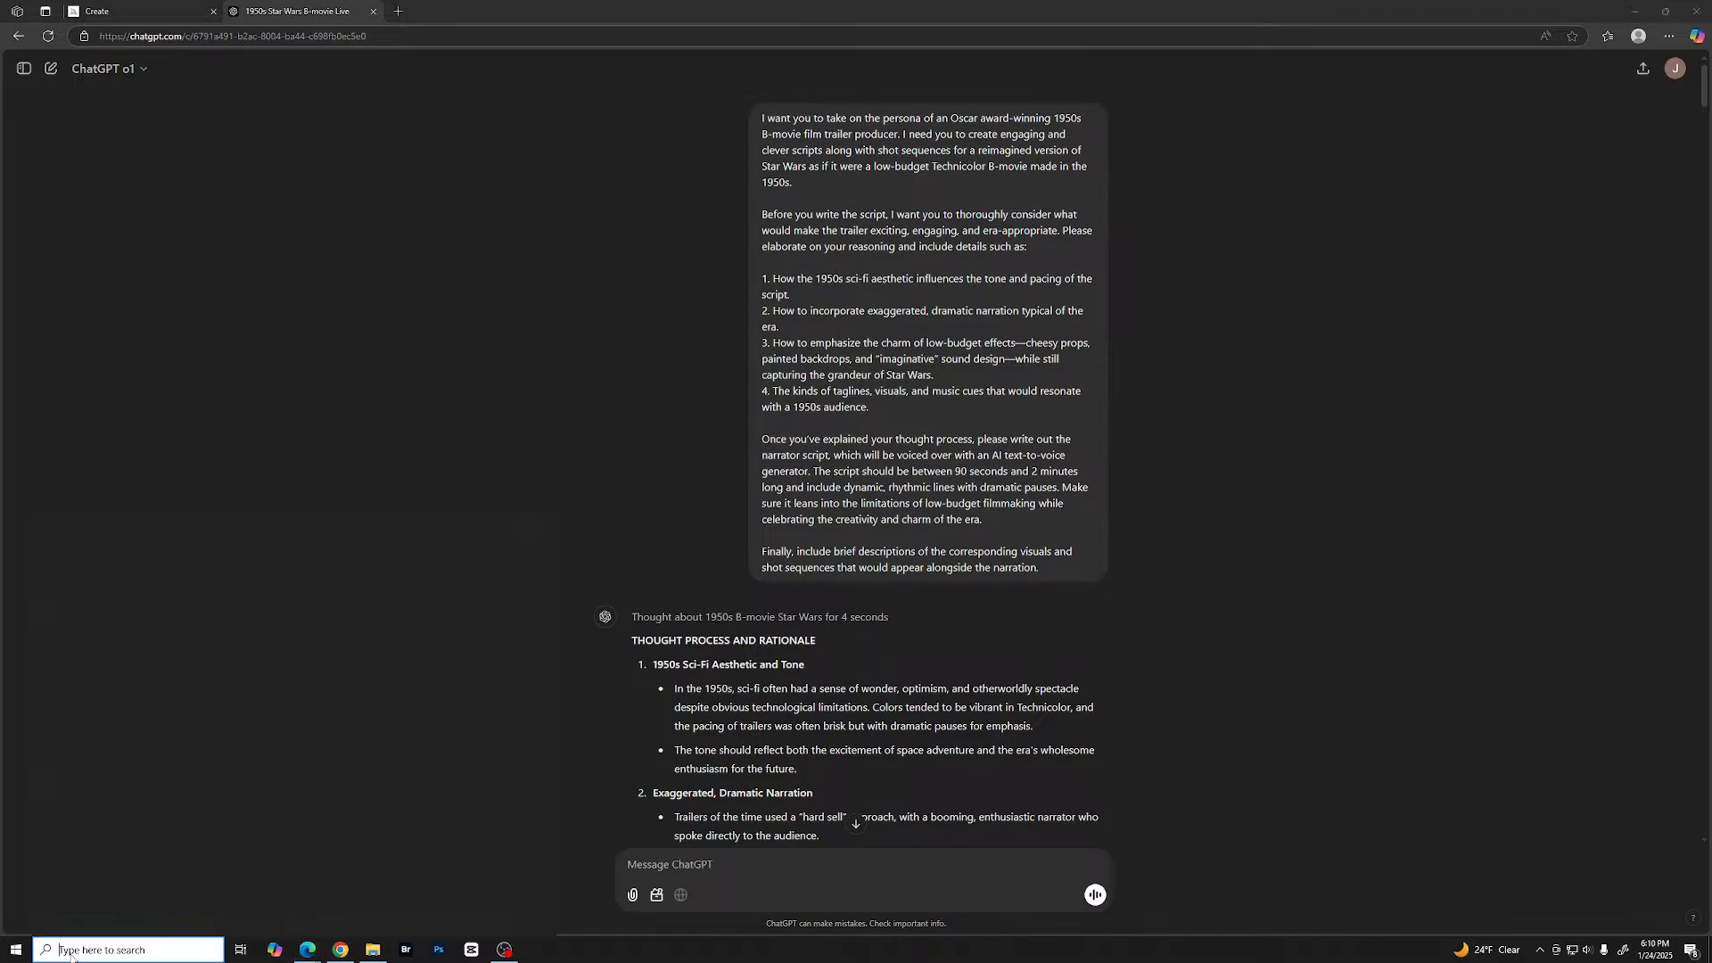
pyautogui.click(91, 767)
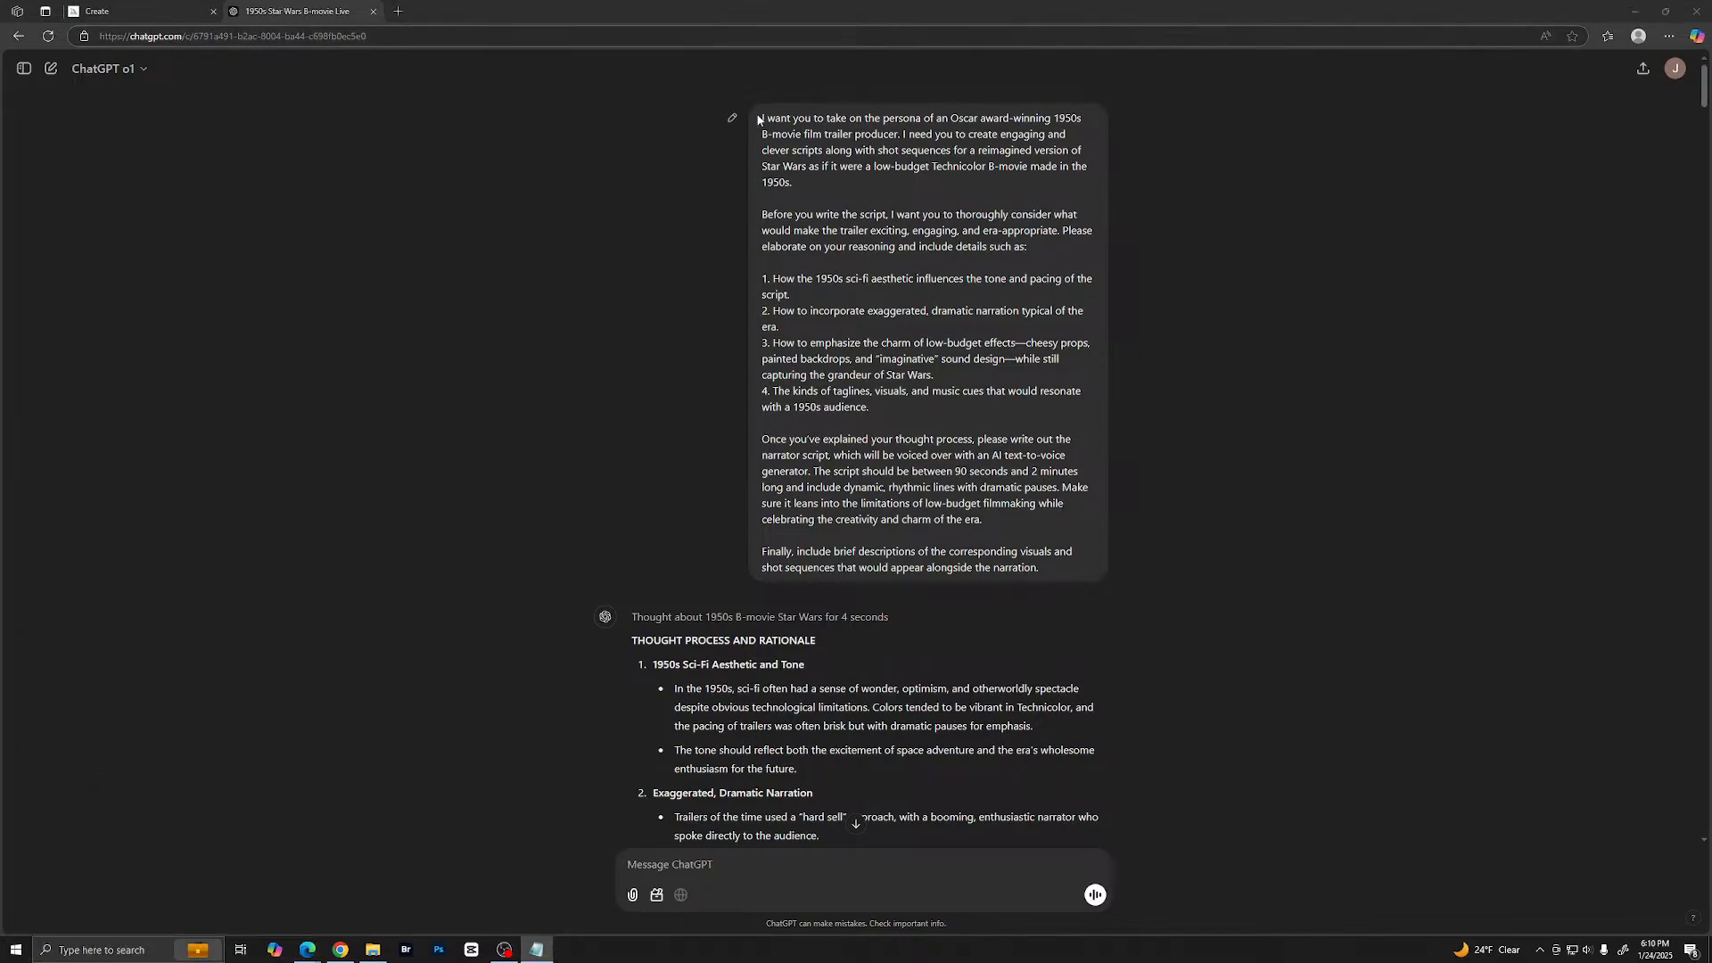
# - Copy the entire opening prompt into the Notepad document and place its window over the conversation
pyautogui.moveTo(761, 119)
pyautogui.mouseDown()
pyautogui.moveTo(1059, 435)
pyautogui.moveTo(1066, 576)
pyautogui.mouseUp()
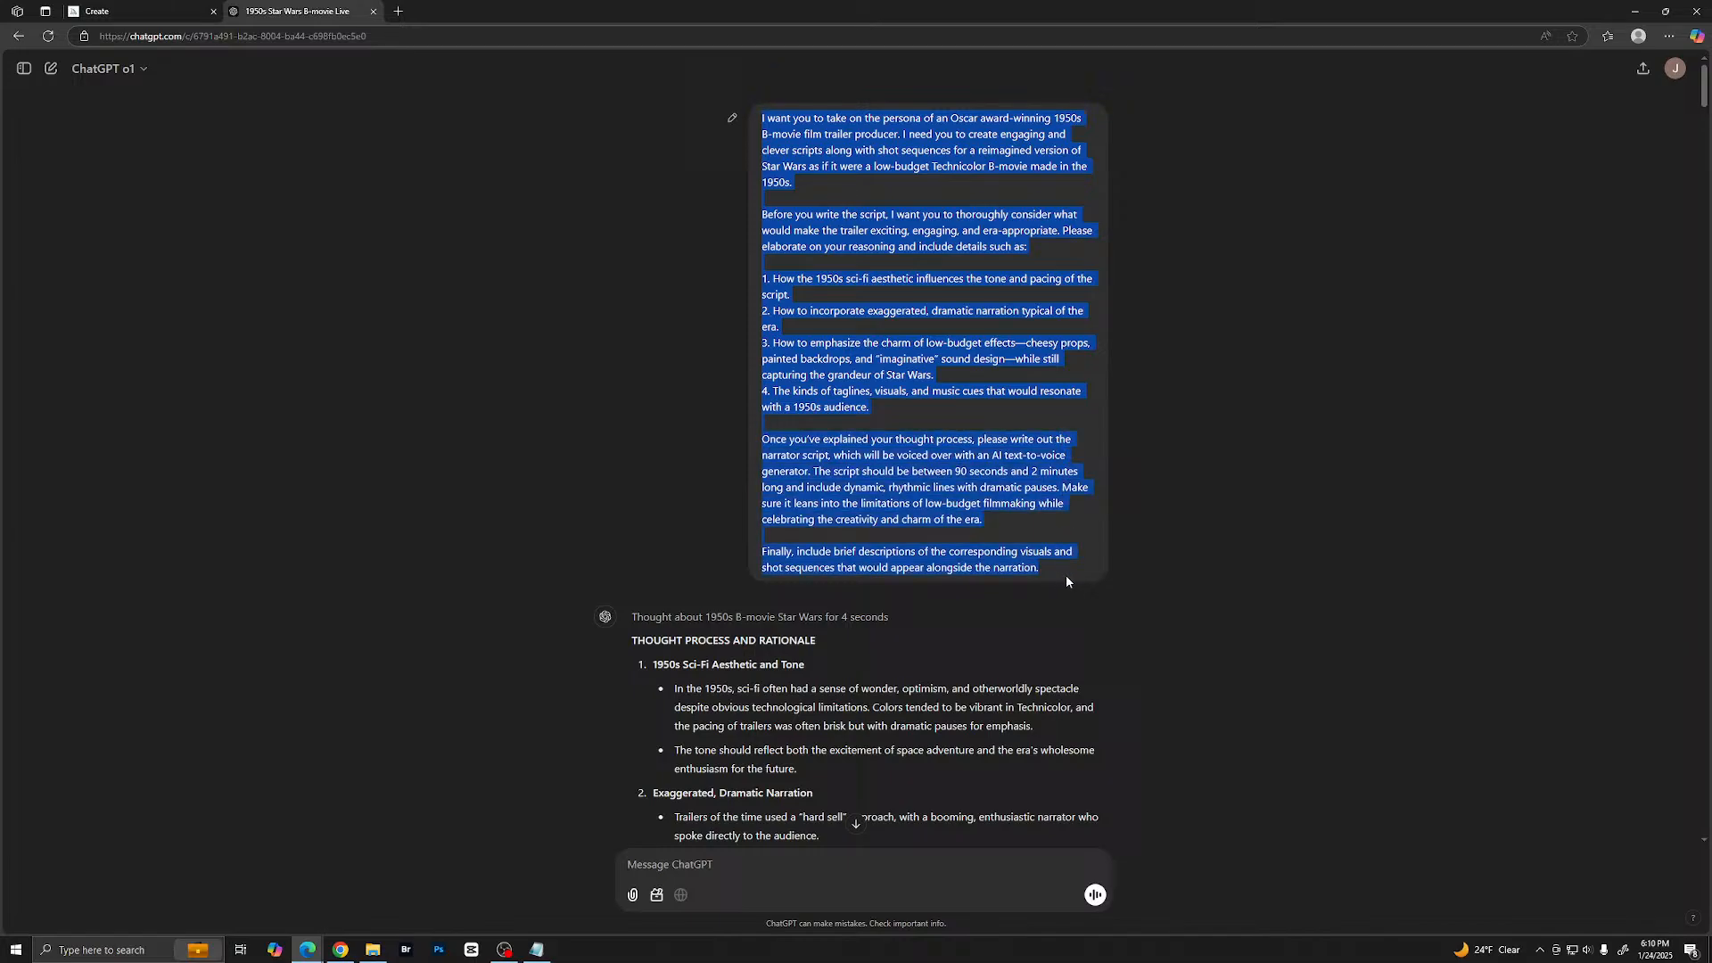
pyautogui.rightClick(1037, 504)
pyautogui.click(1082, 516)
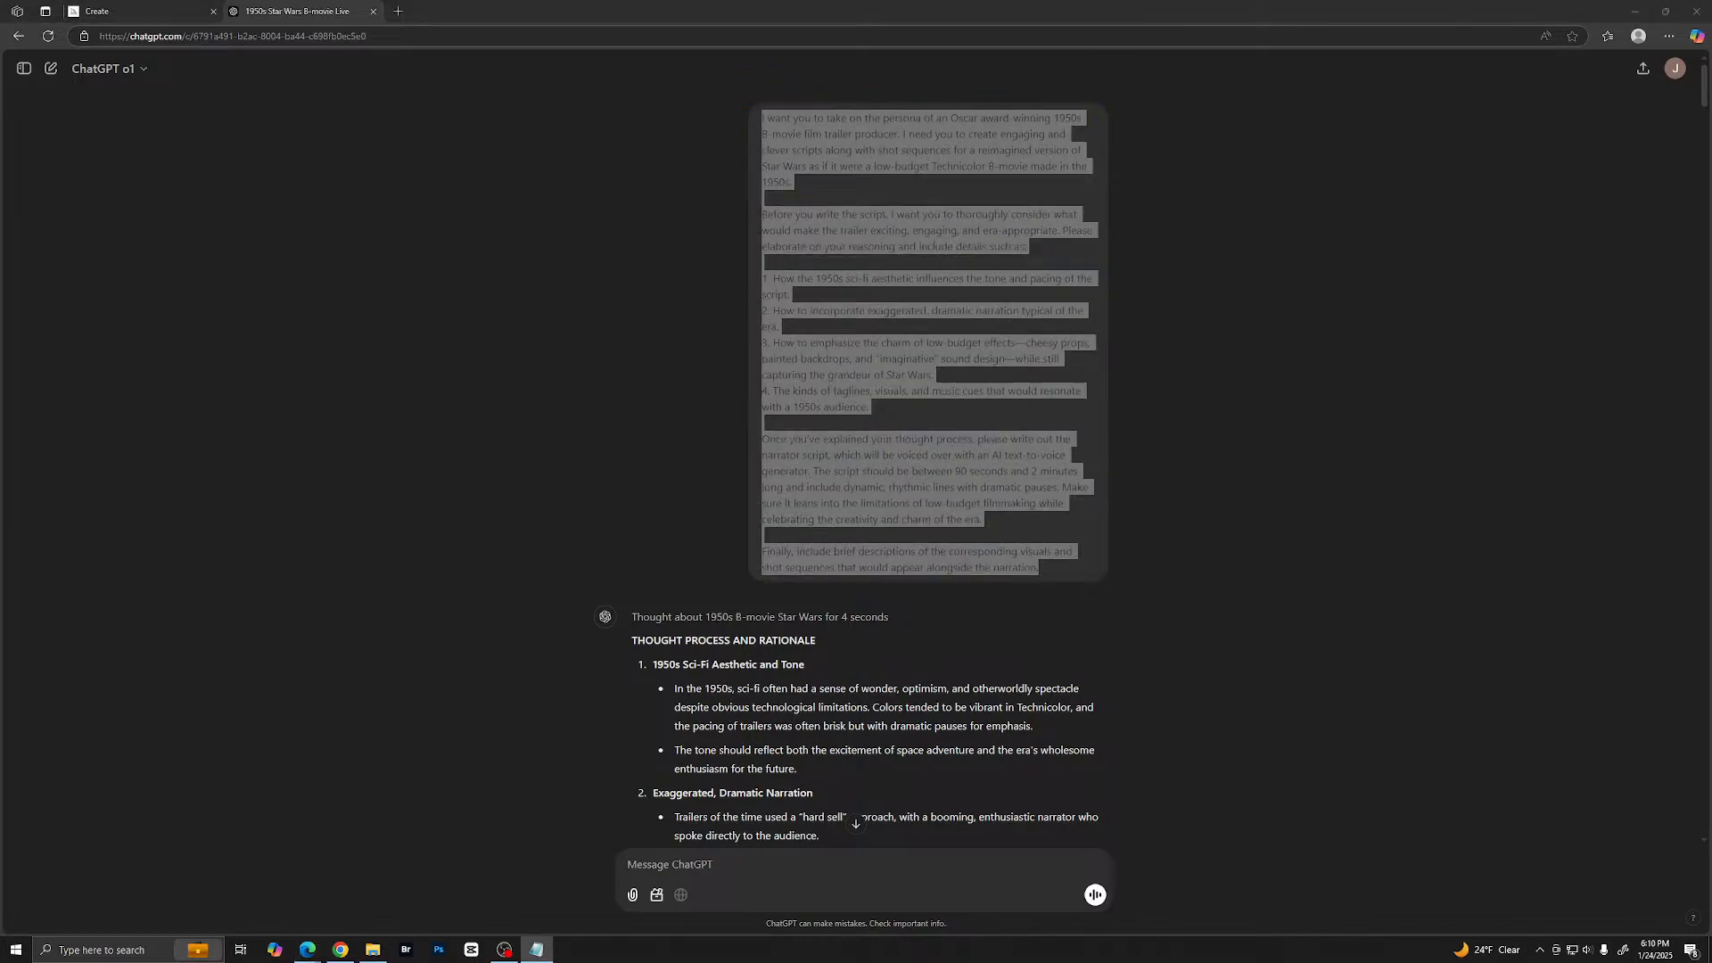
pyautogui.moveTo(1711, 53); pyautogui.dragTo(659, 174)
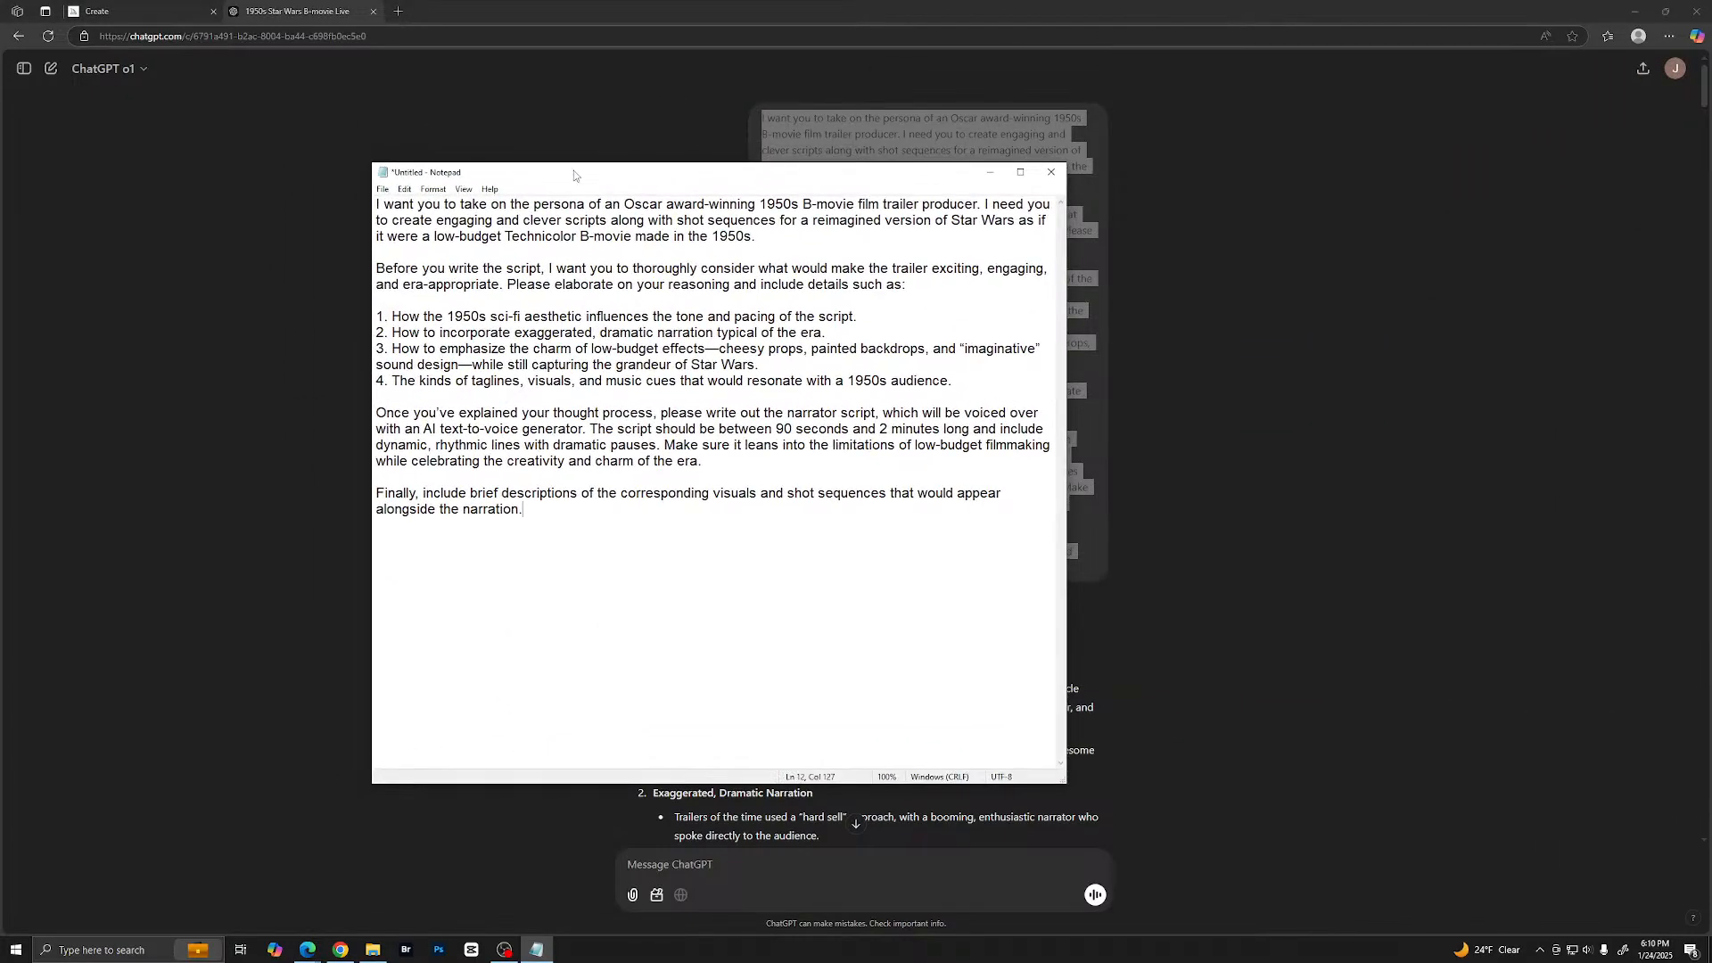
# - Set the font size of the prompt text in Notepad to 20
pyautogui.moveTo(376, 204); pyautogui.dragTo(730, 571)
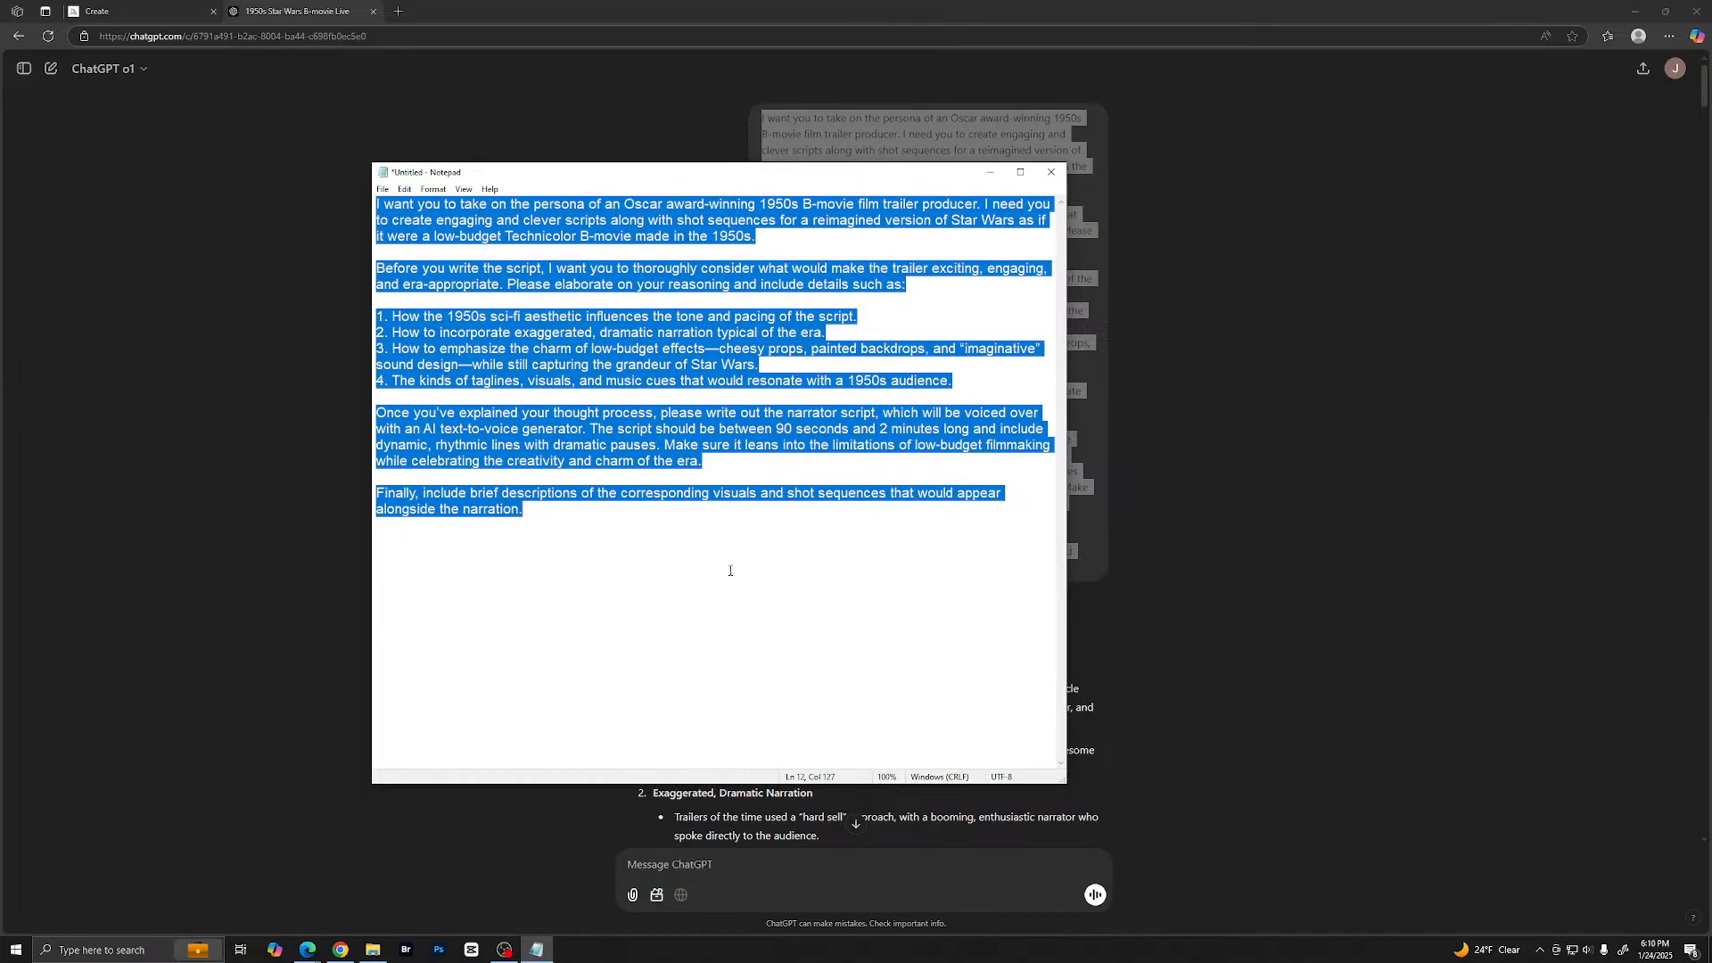
pyautogui.click(433, 191)
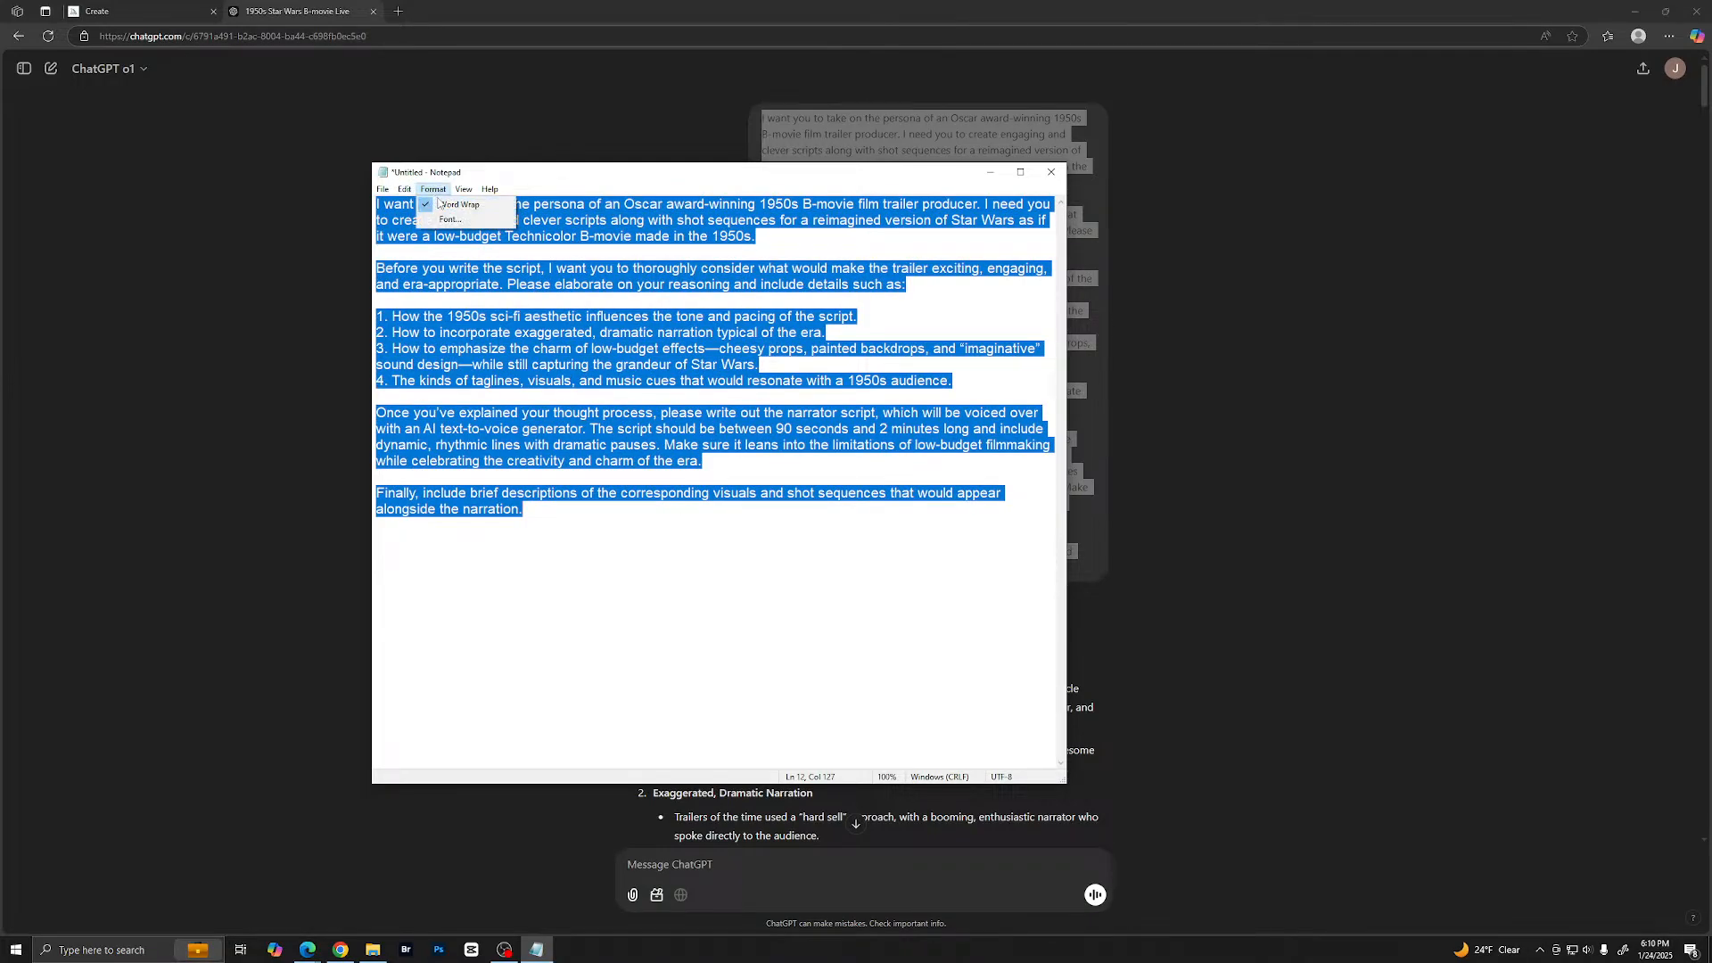
pyautogui.click(446, 220)
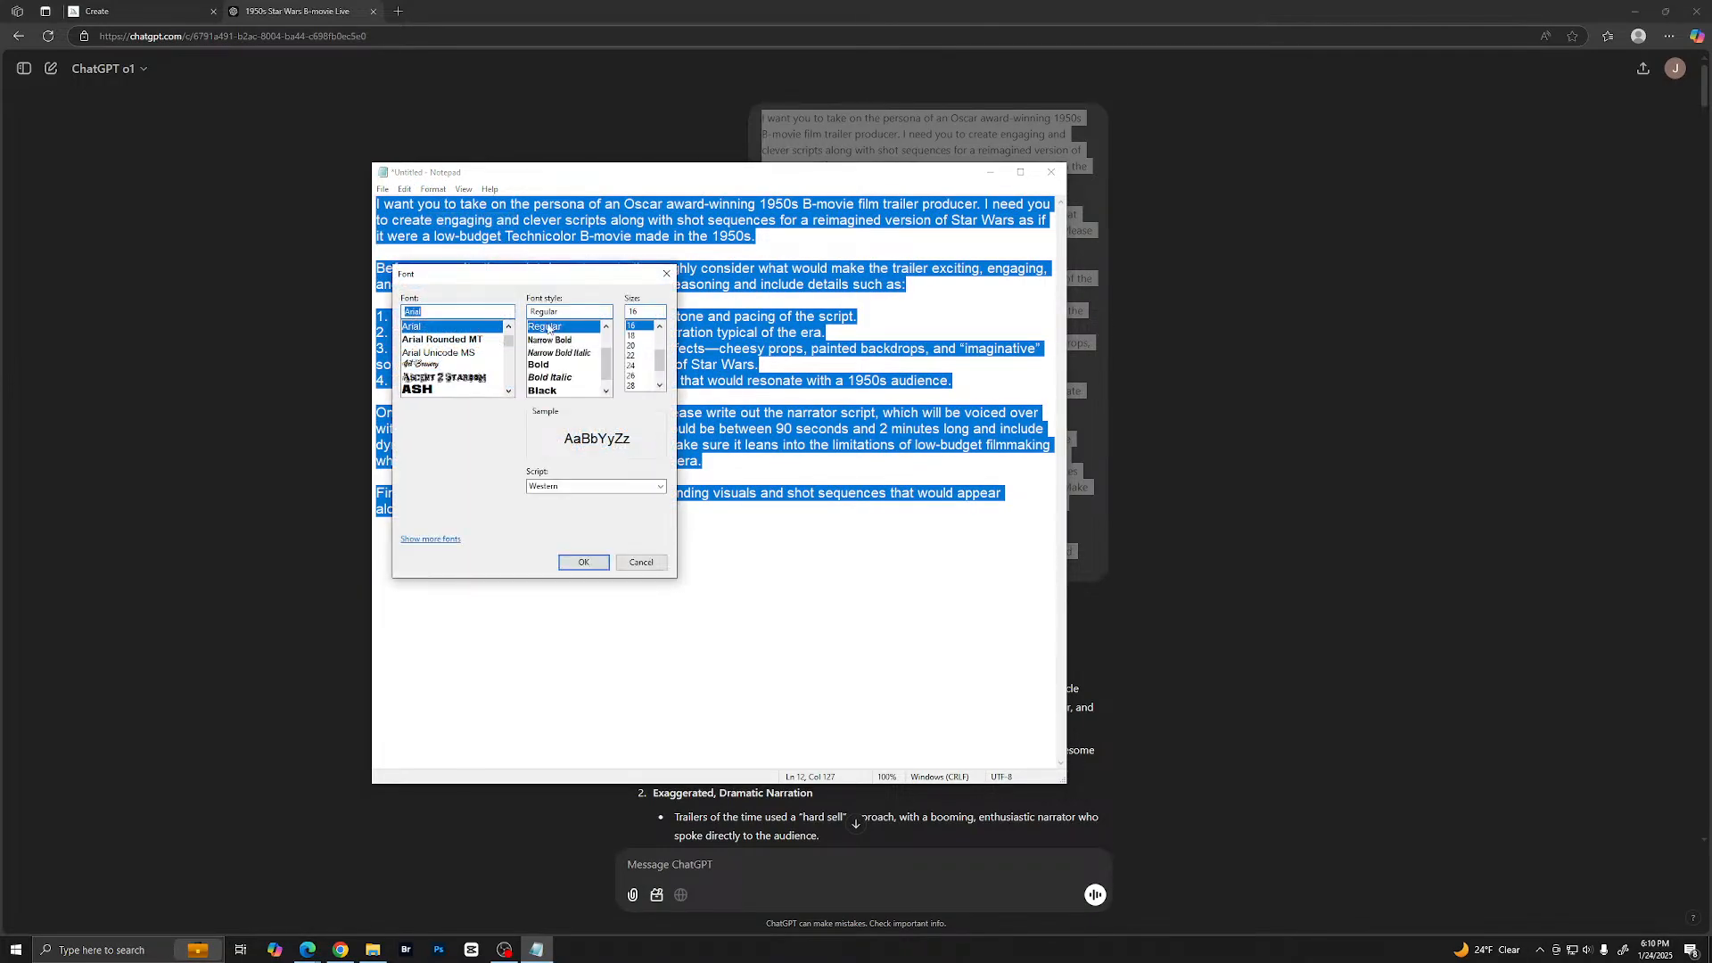
pyautogui.click(635, 345)
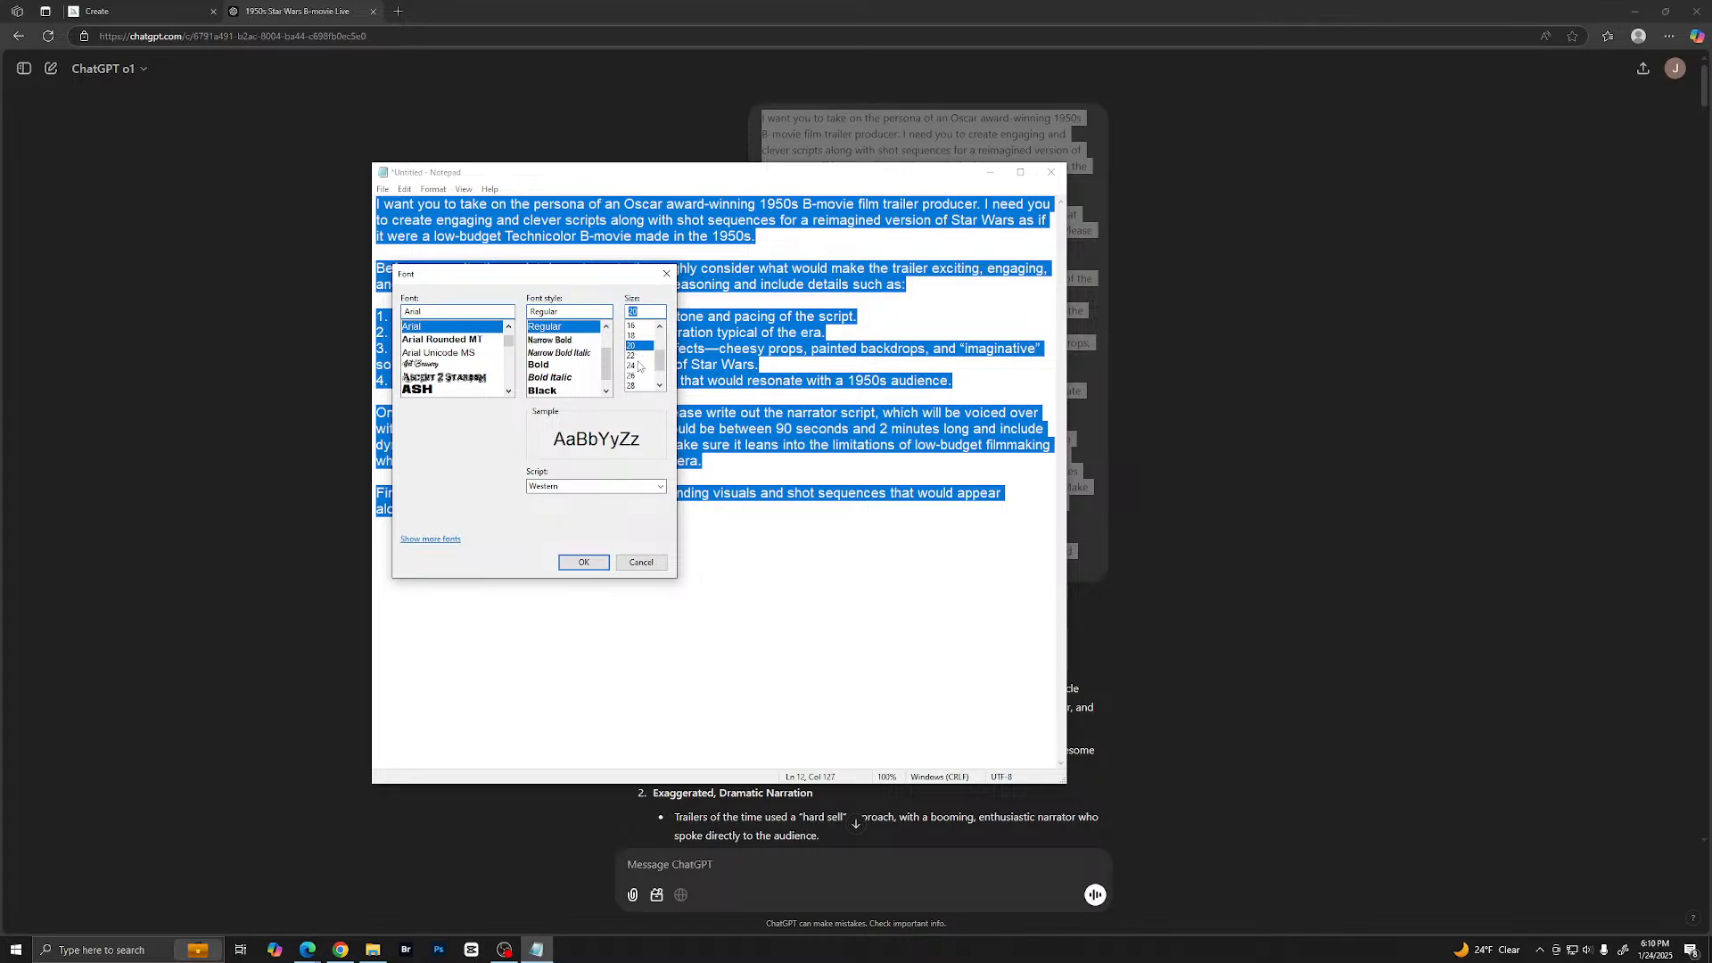
pyautogui.click(584, 563)
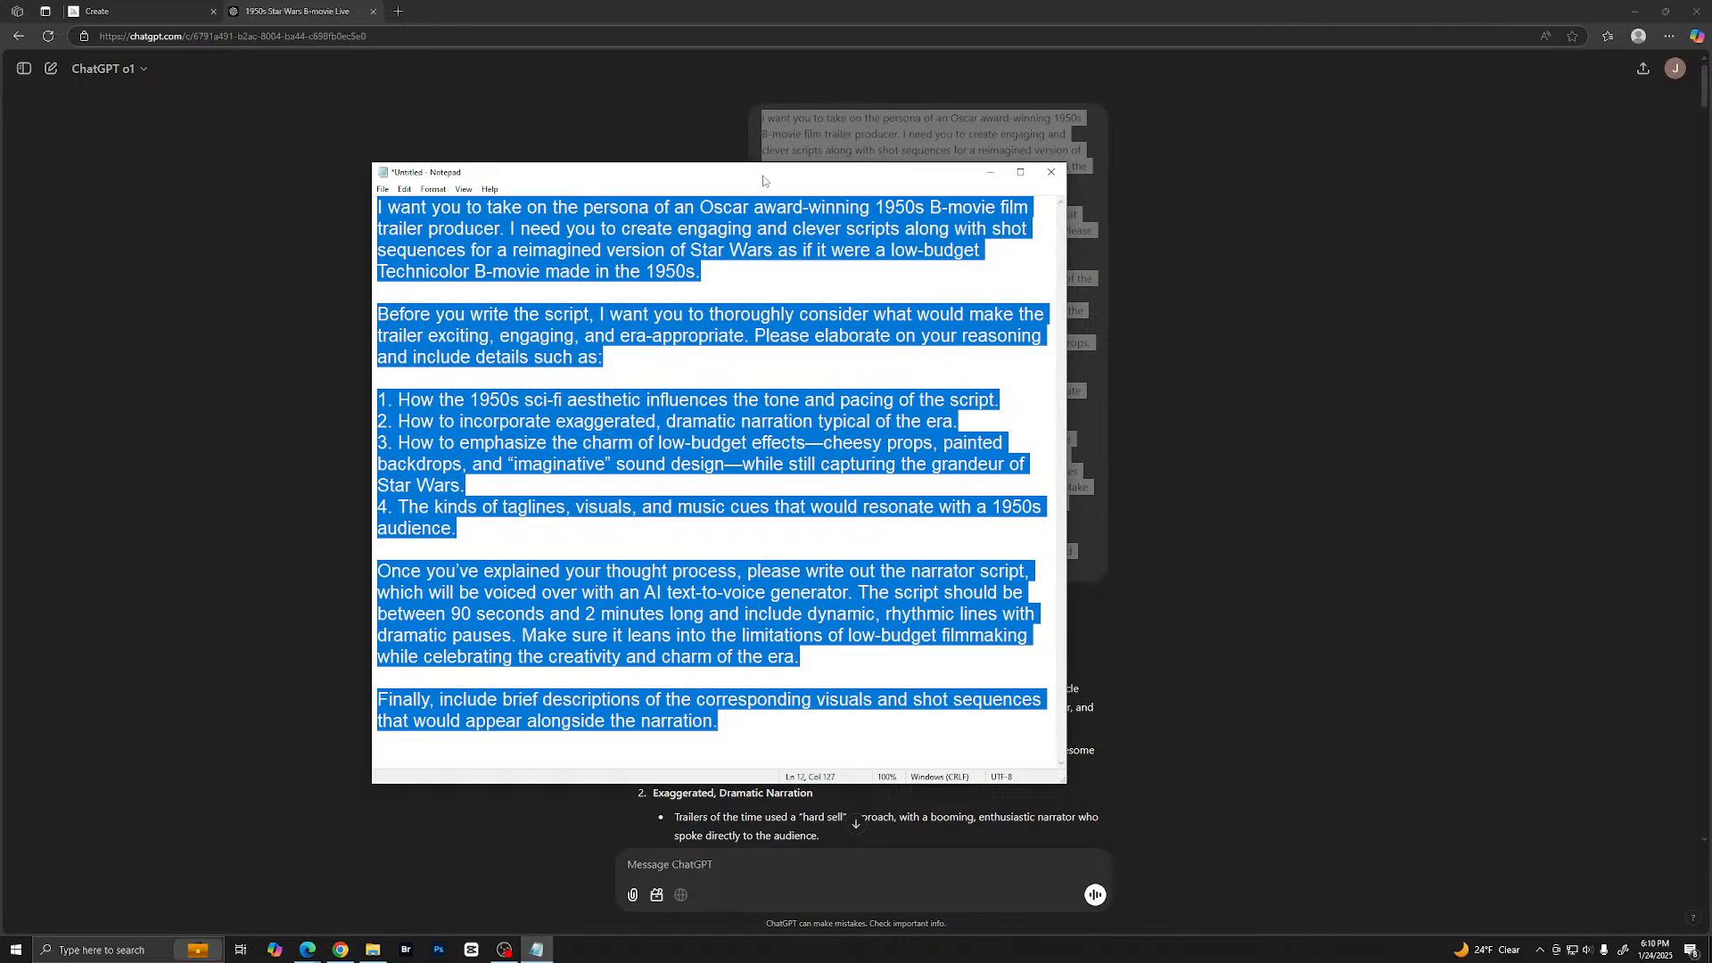
# - Move the Notepad window higher, enlarge it, and set the prompt text's font size to 24
pyautogui.moveTo(724, 169); pyautogui.dragTo(730, 124)
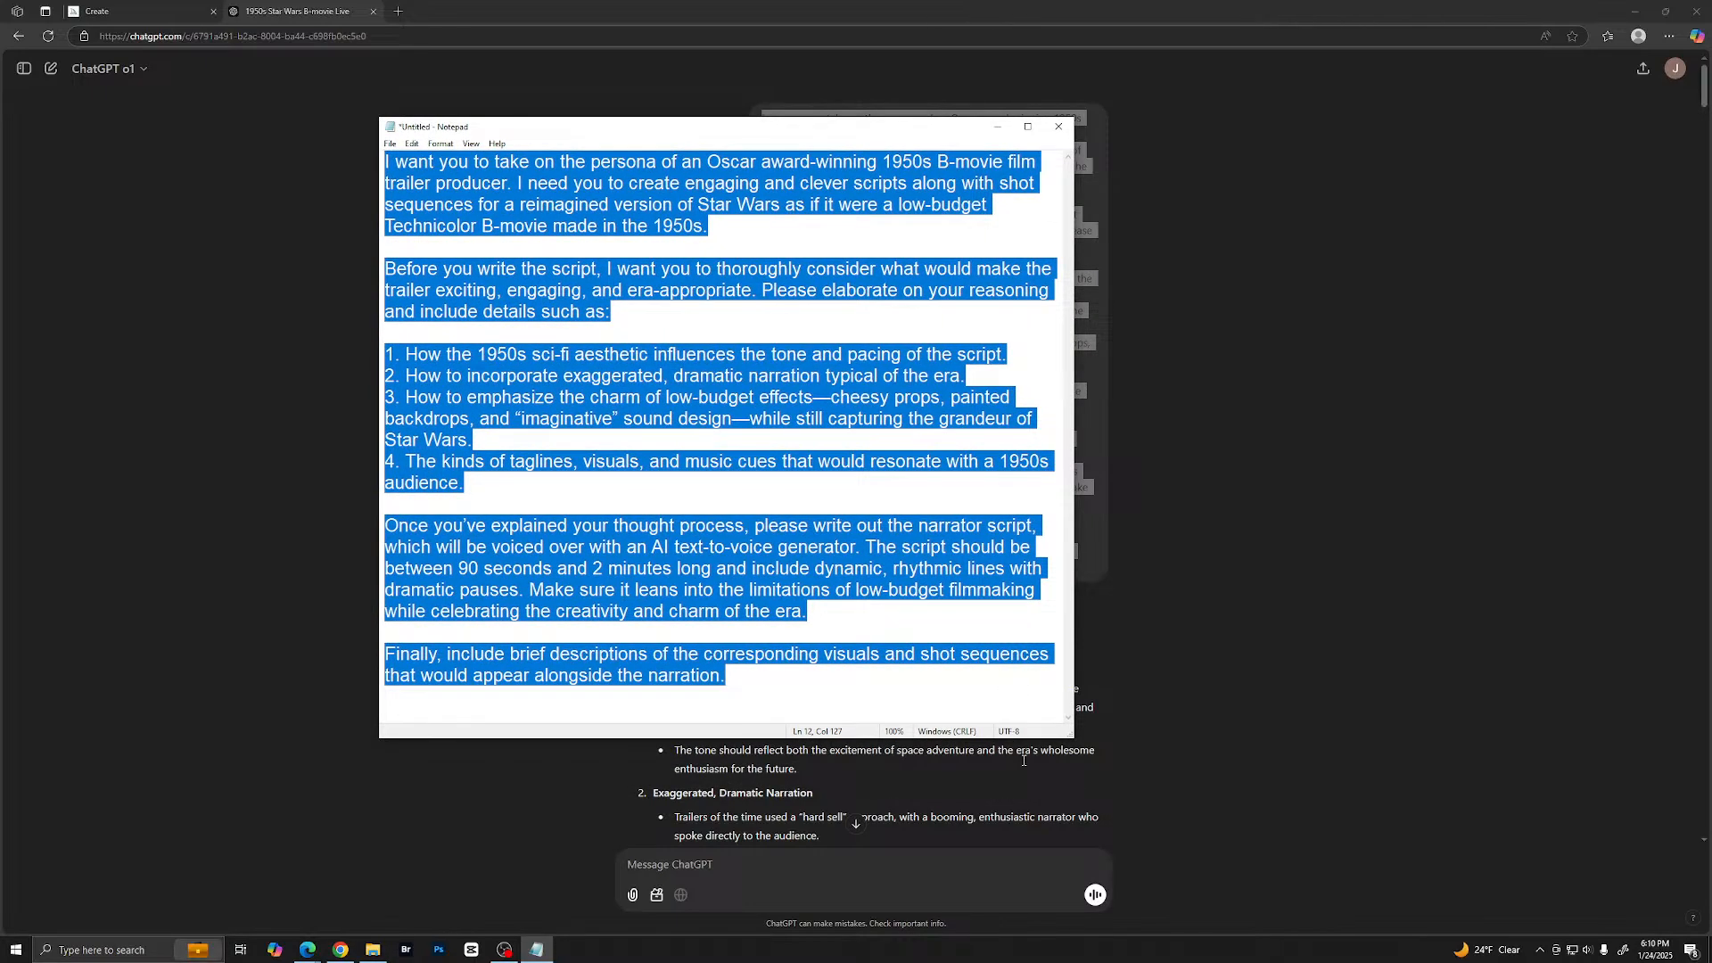
pyautogui.moveTo(1073, 738); pyautogui.dragTo(1195, 869)
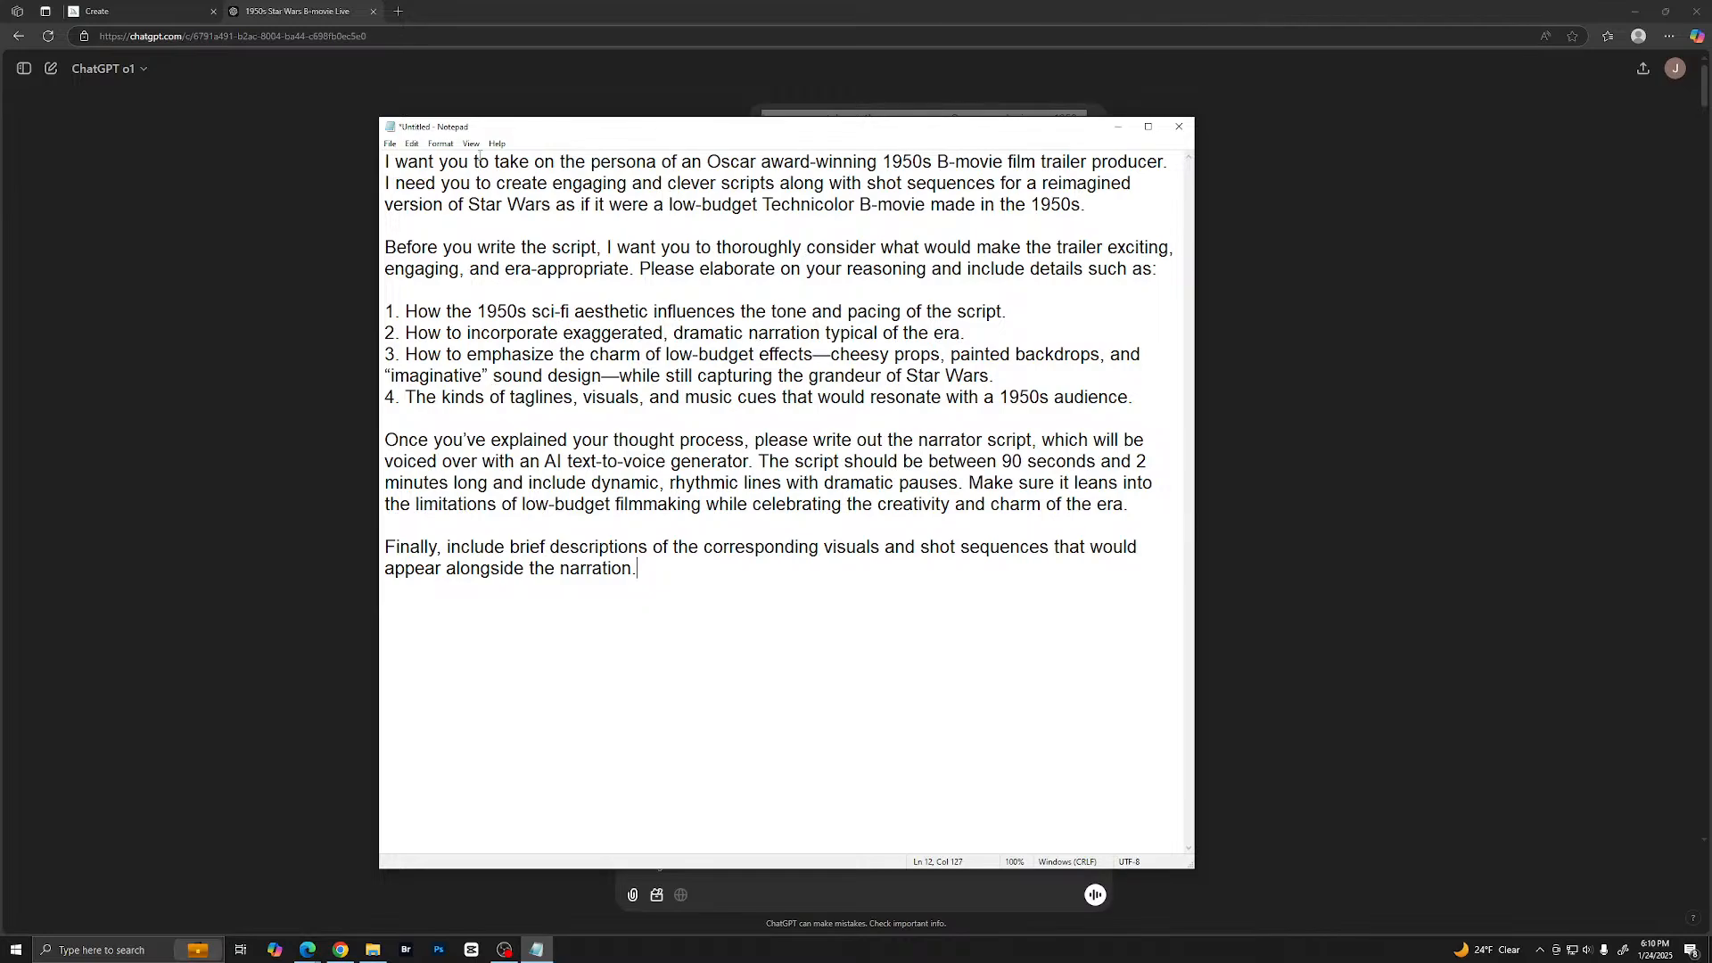
pyautogui.hotkey('ctrl', 'a')
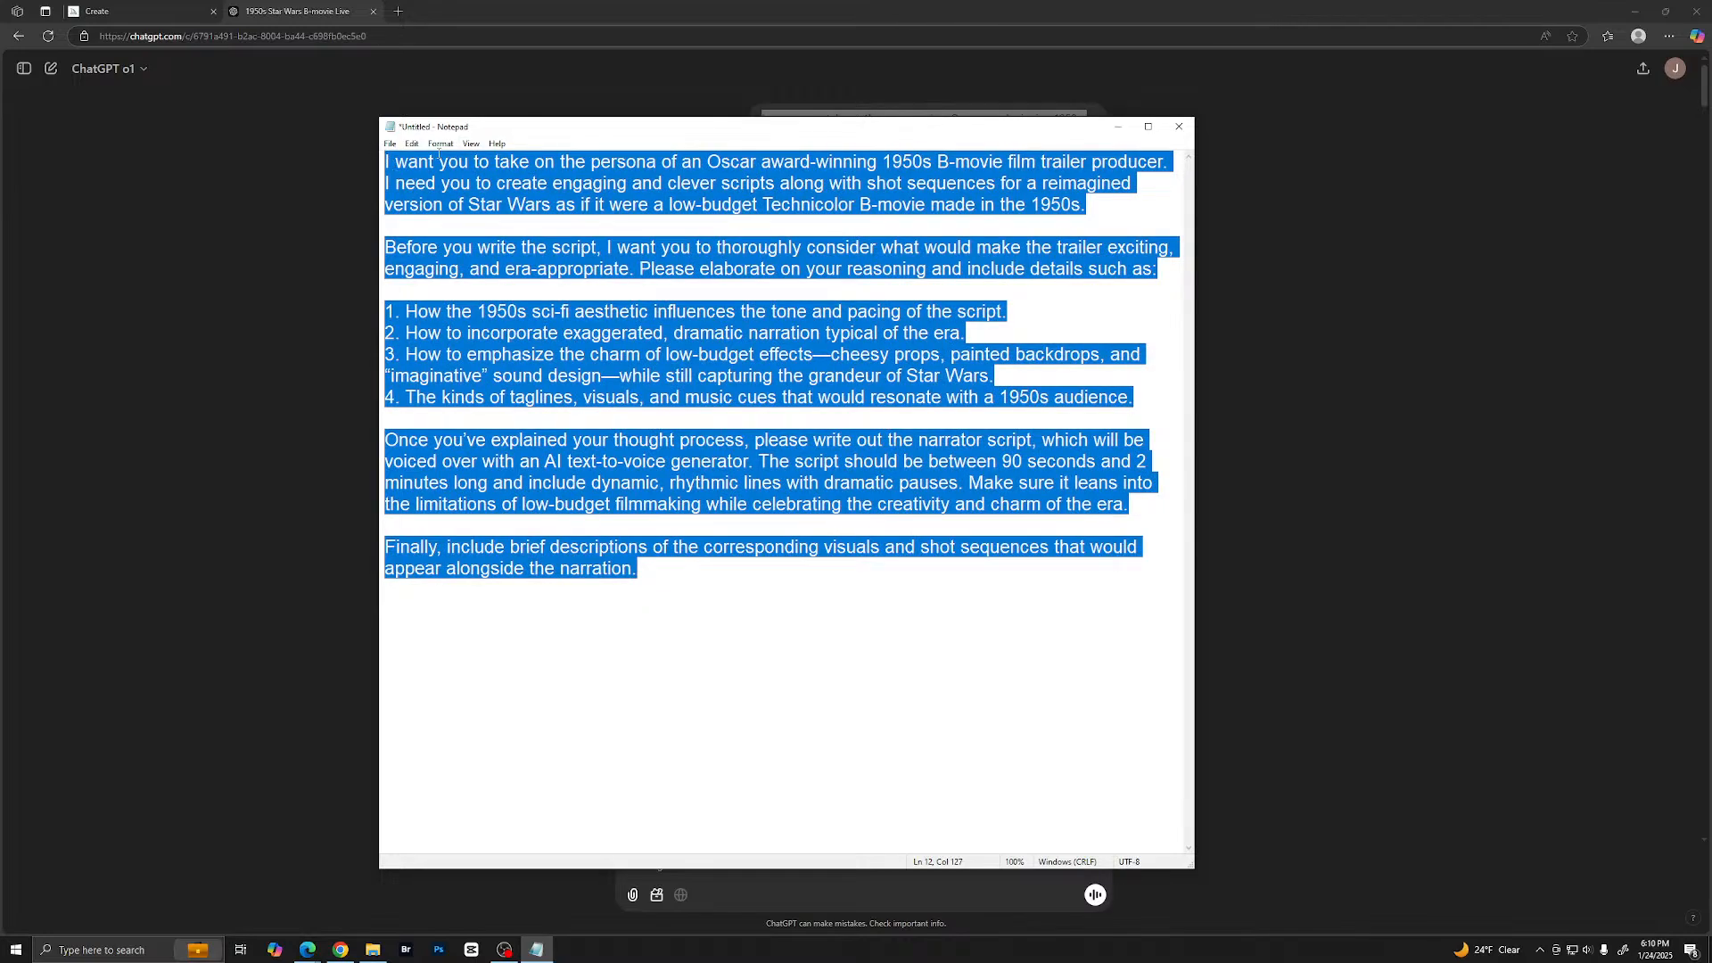
pyautogui.click(441, 144)
pyautogui.click(455, 178)
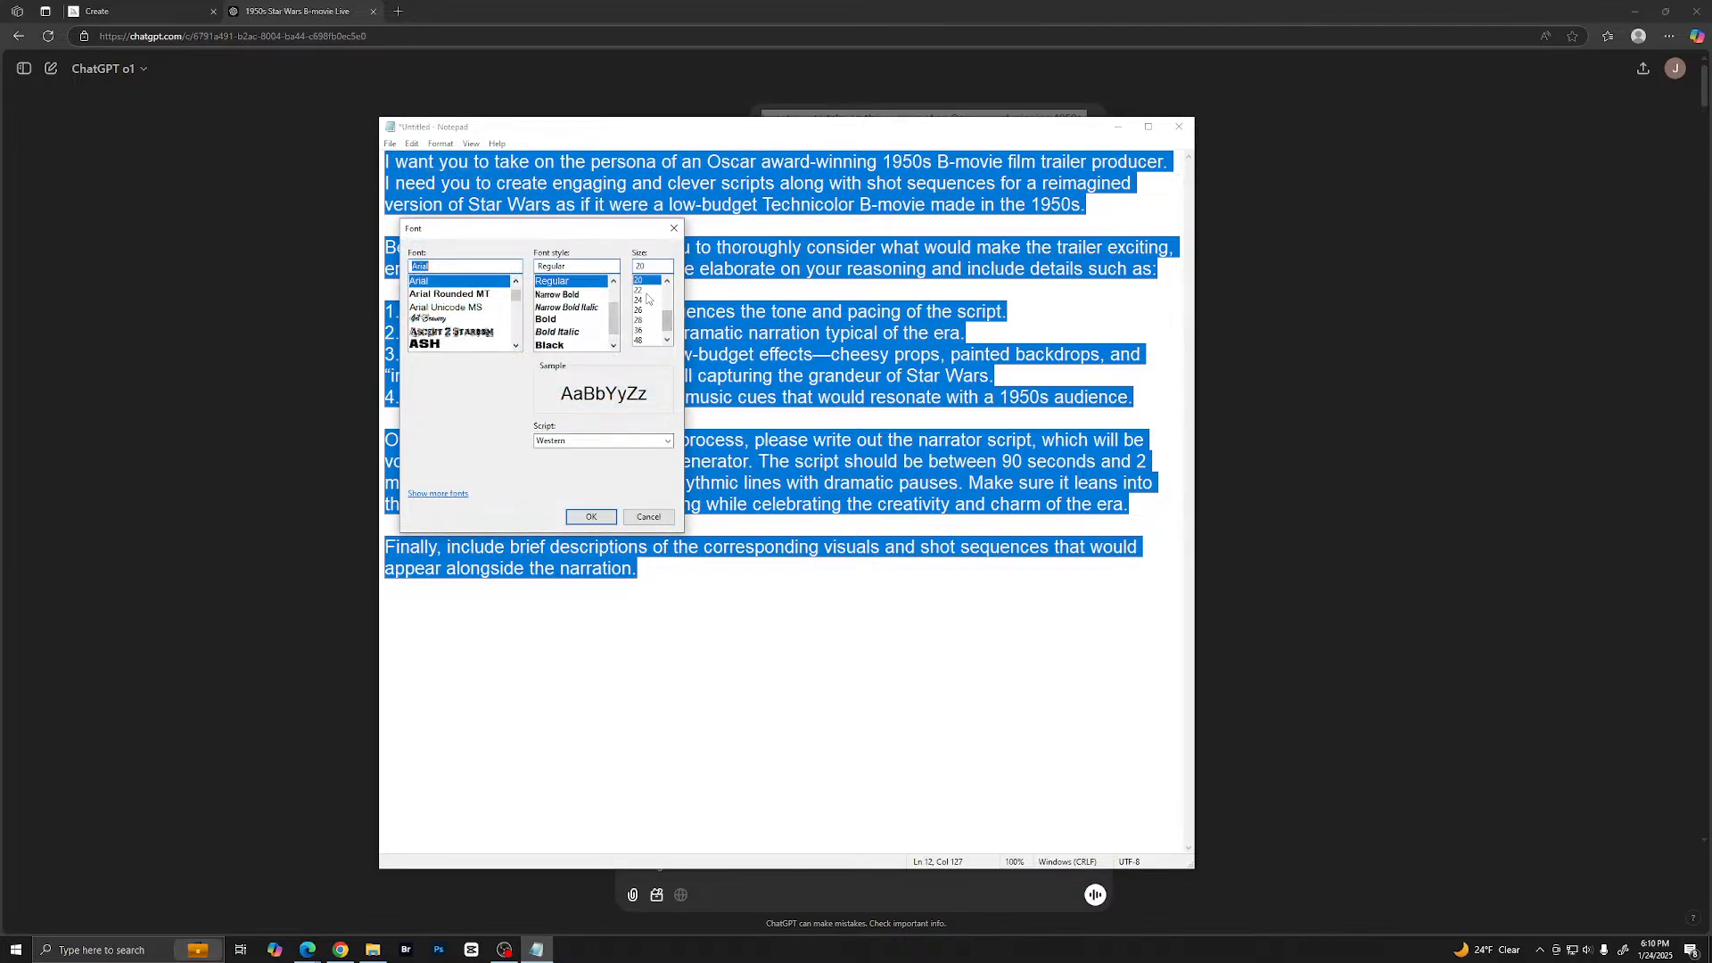
pyautogui.click(638, 300)
pyautogui.click(591, 518)
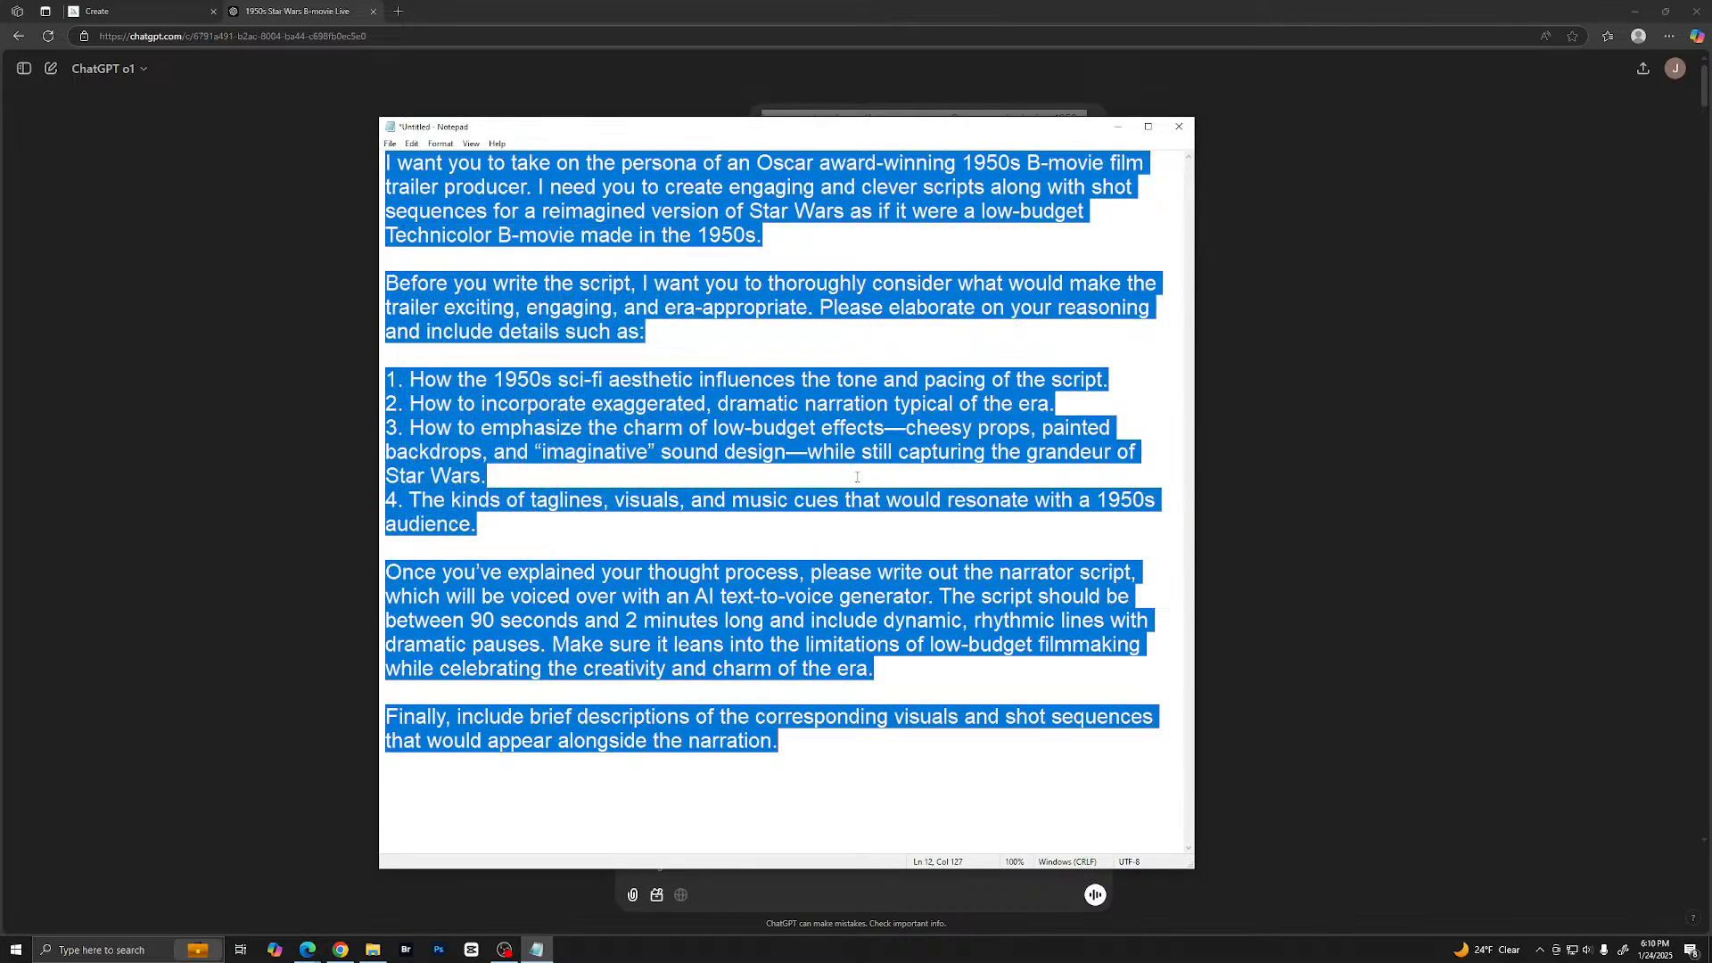
# - Deselect the prompt text and make the Notepad window slightly wider
pyautogui.click(1115, 735)
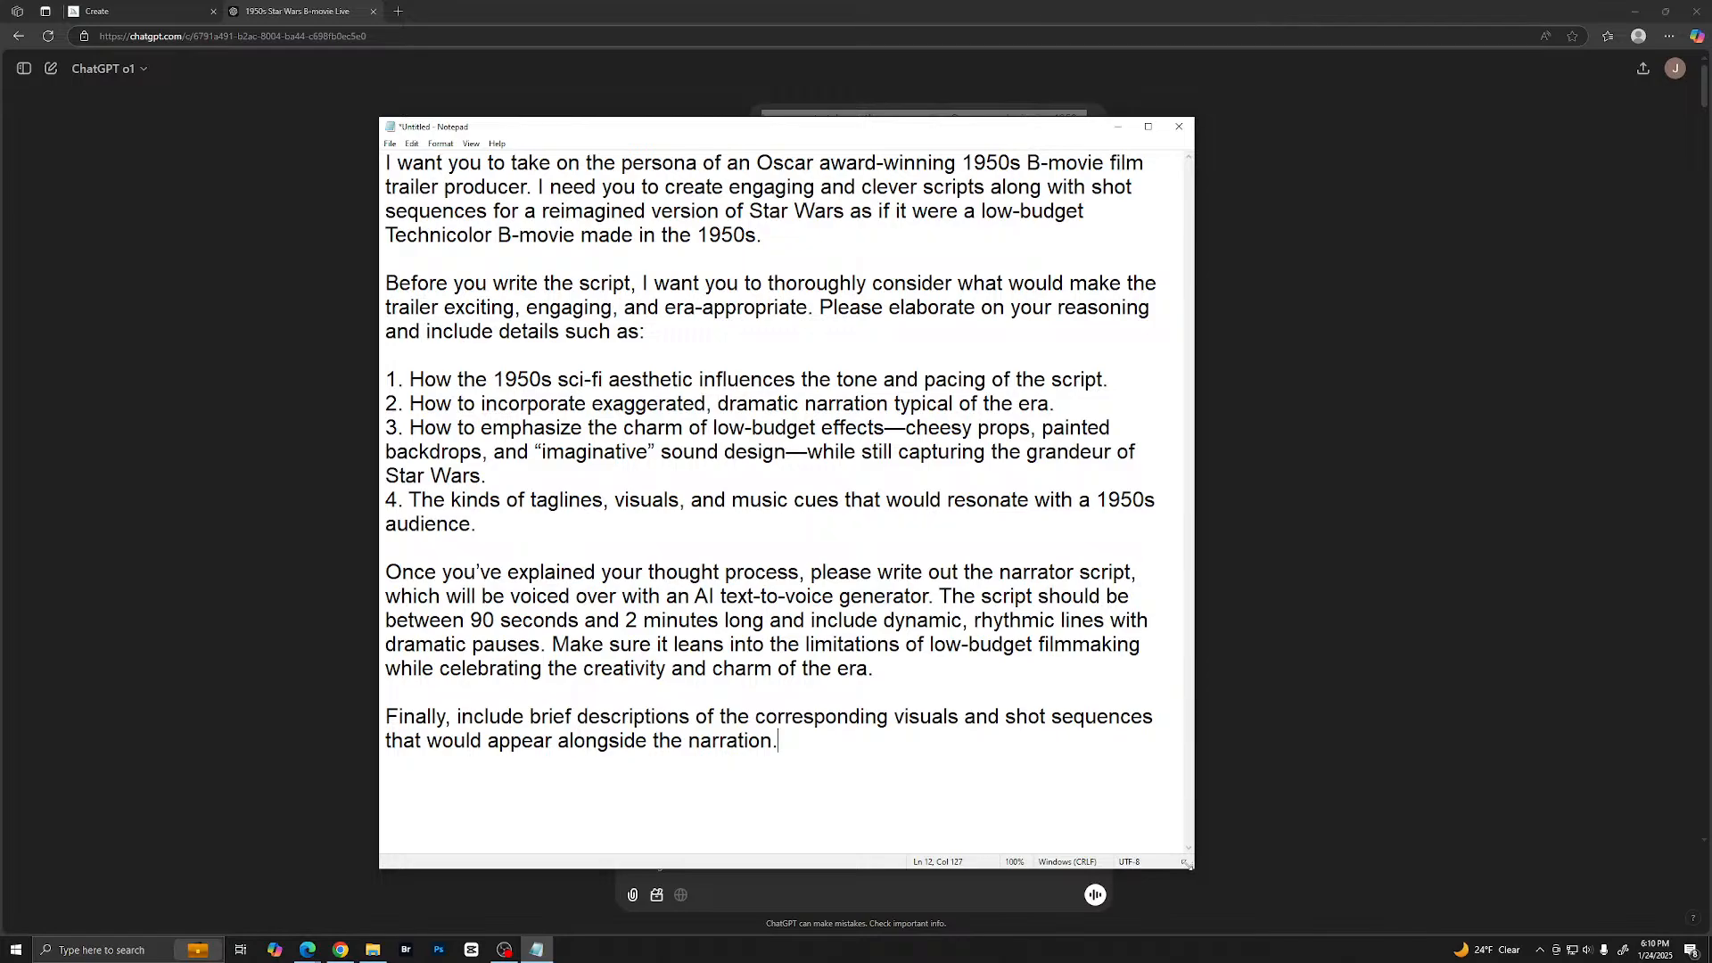
pyautogui.moveTo(1190, 866); pyautogui.dragTo(1134, 862)
pyautogui.moveTo(1126, 864); pyautogui.dragTo(1200, 865)
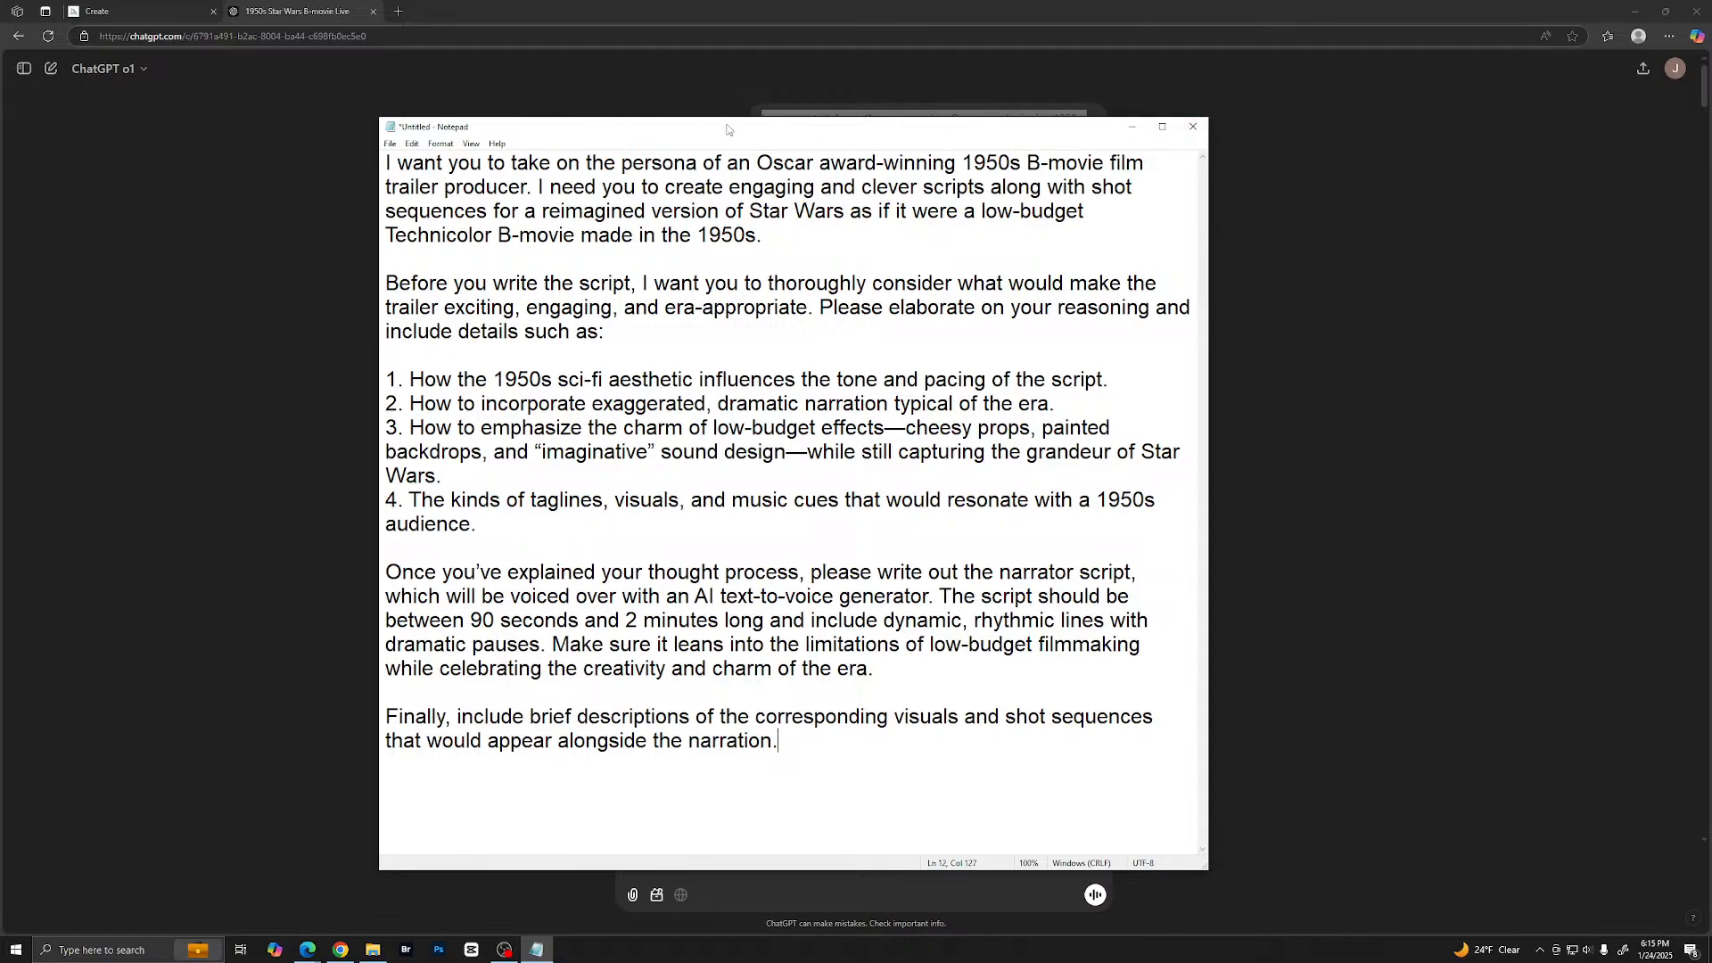
# - Move the Notepad window off the conversation and set the browser page zoom to 200%
pyautogui.moveTo(699, 134); pyautogui.dragTo(1711, 134)
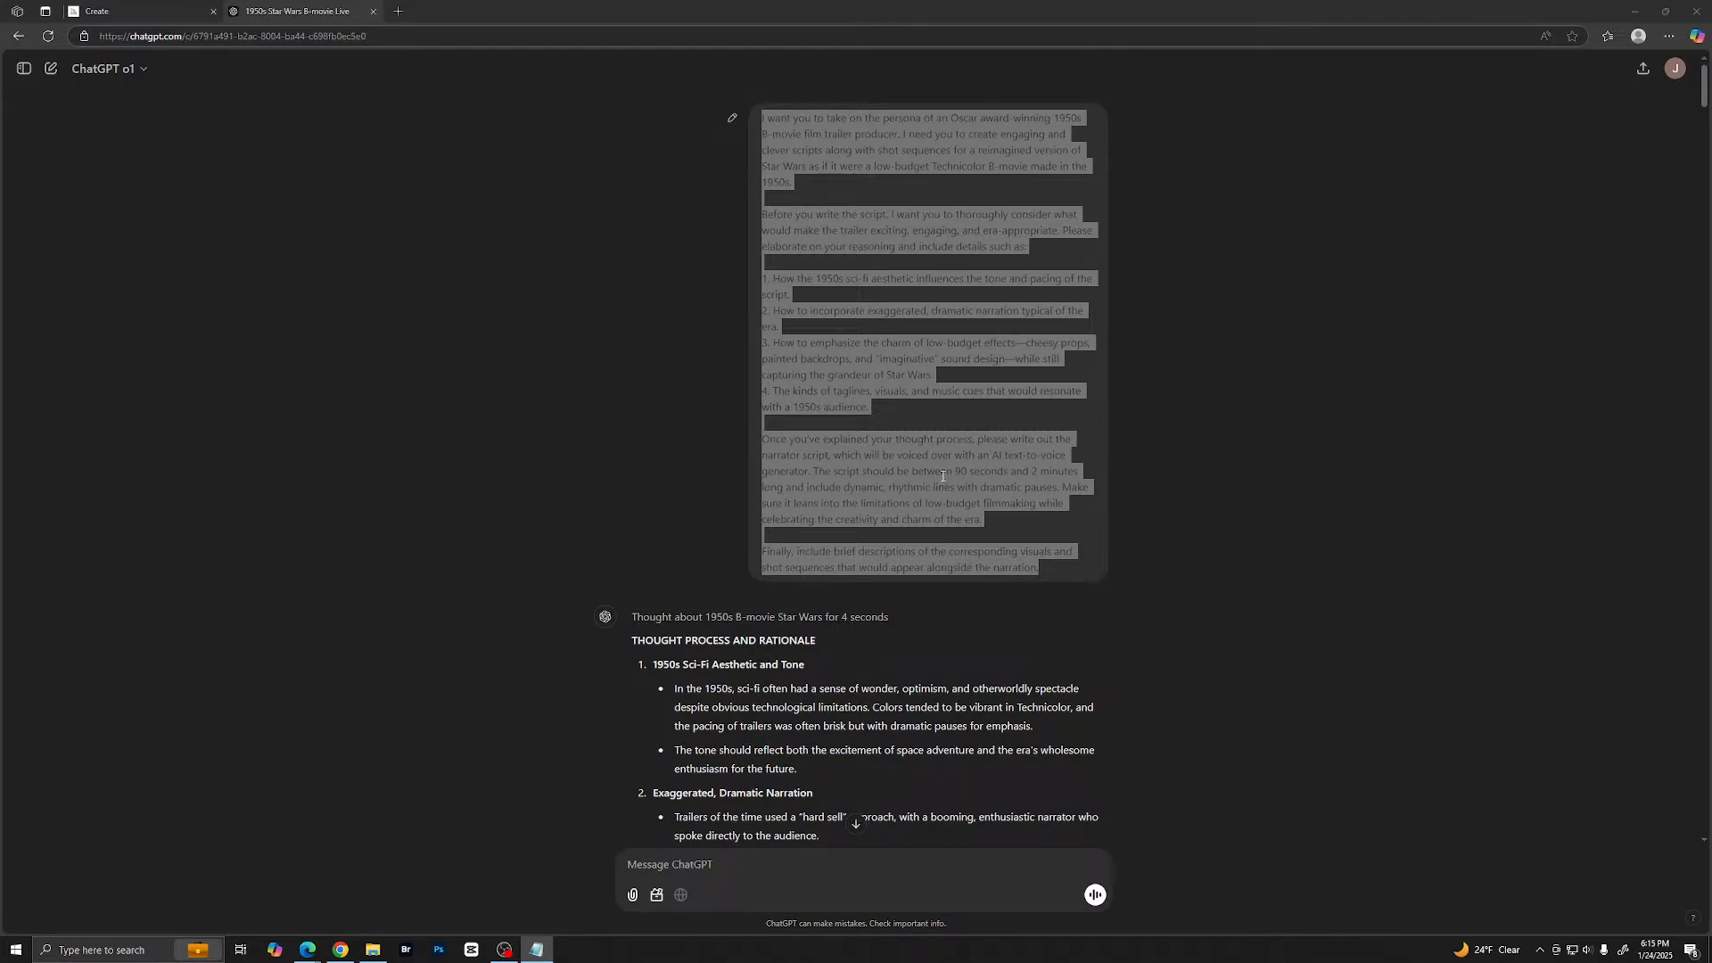
pyautogui.scroll(-4, 856, 468)
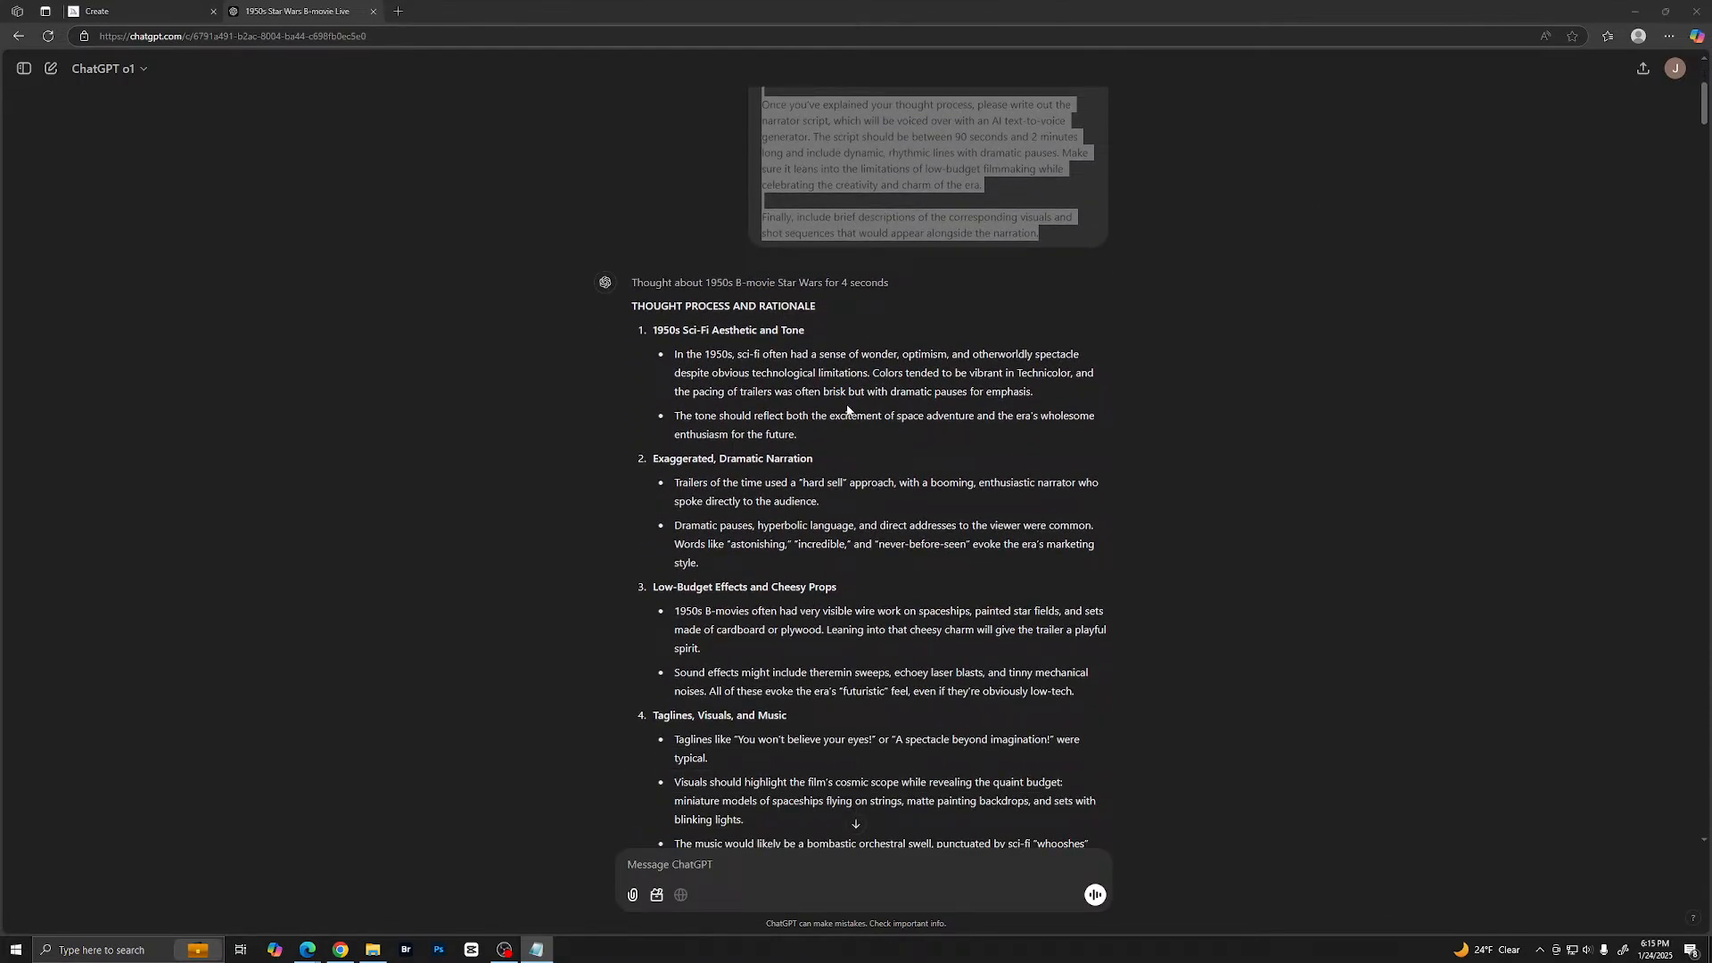
pyautogui.scroll(-2, 847, 410)
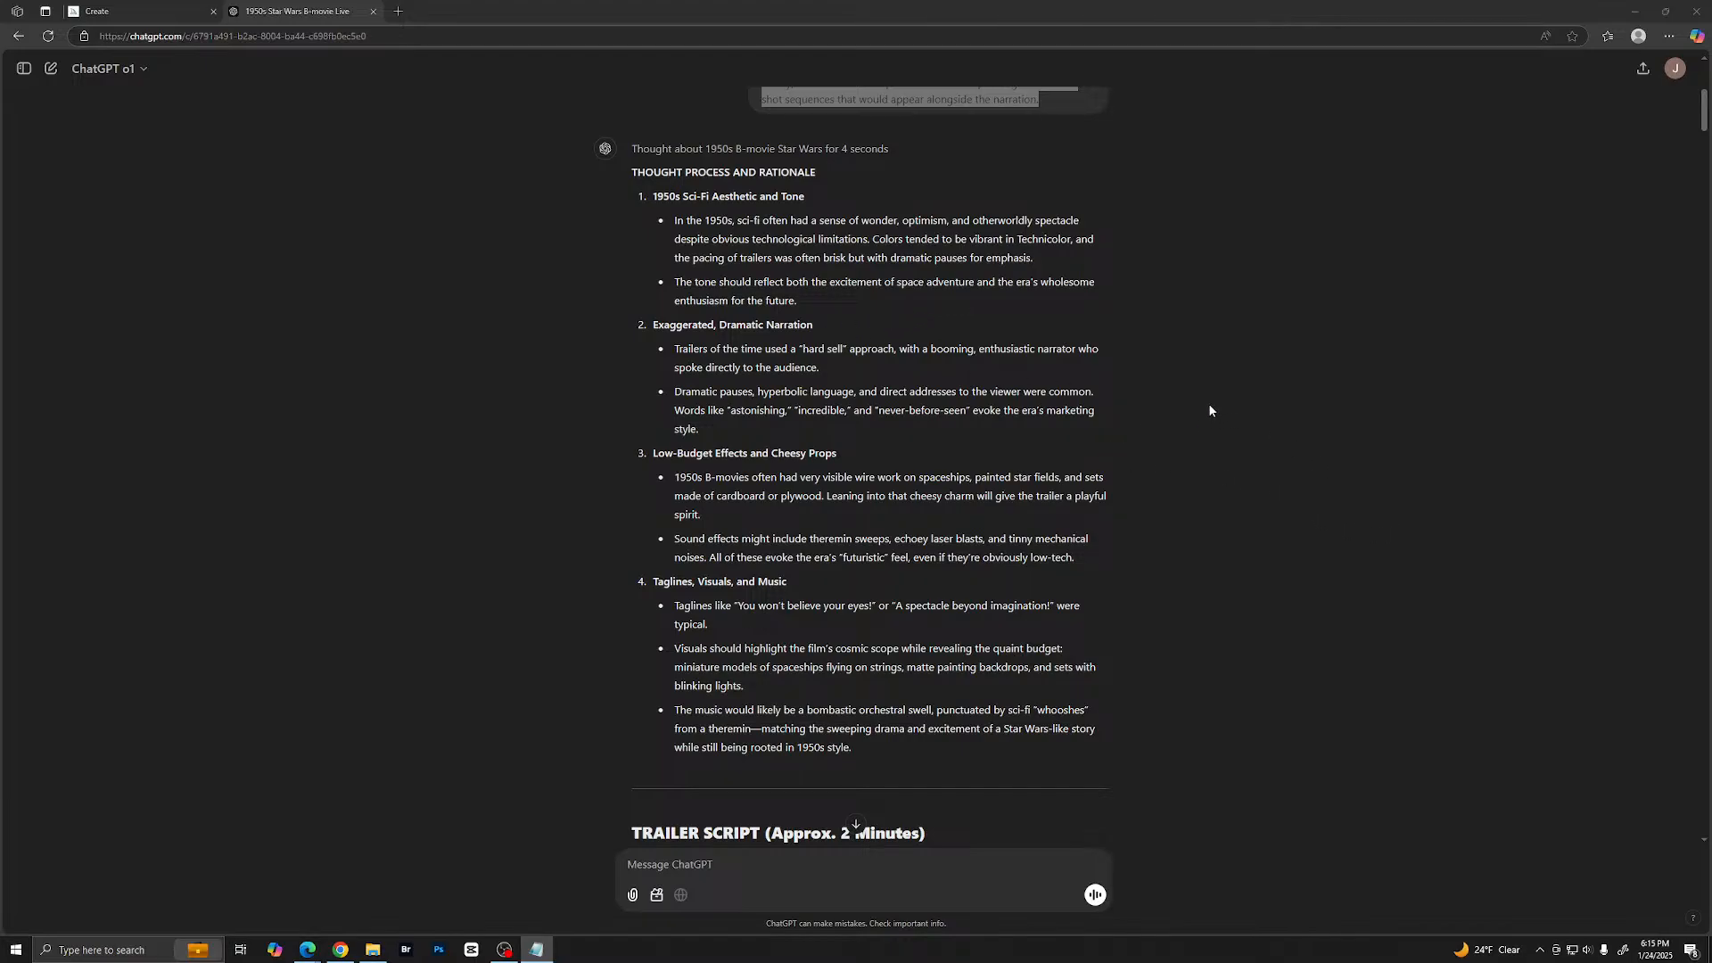
pyautogui.click(1669, 36)
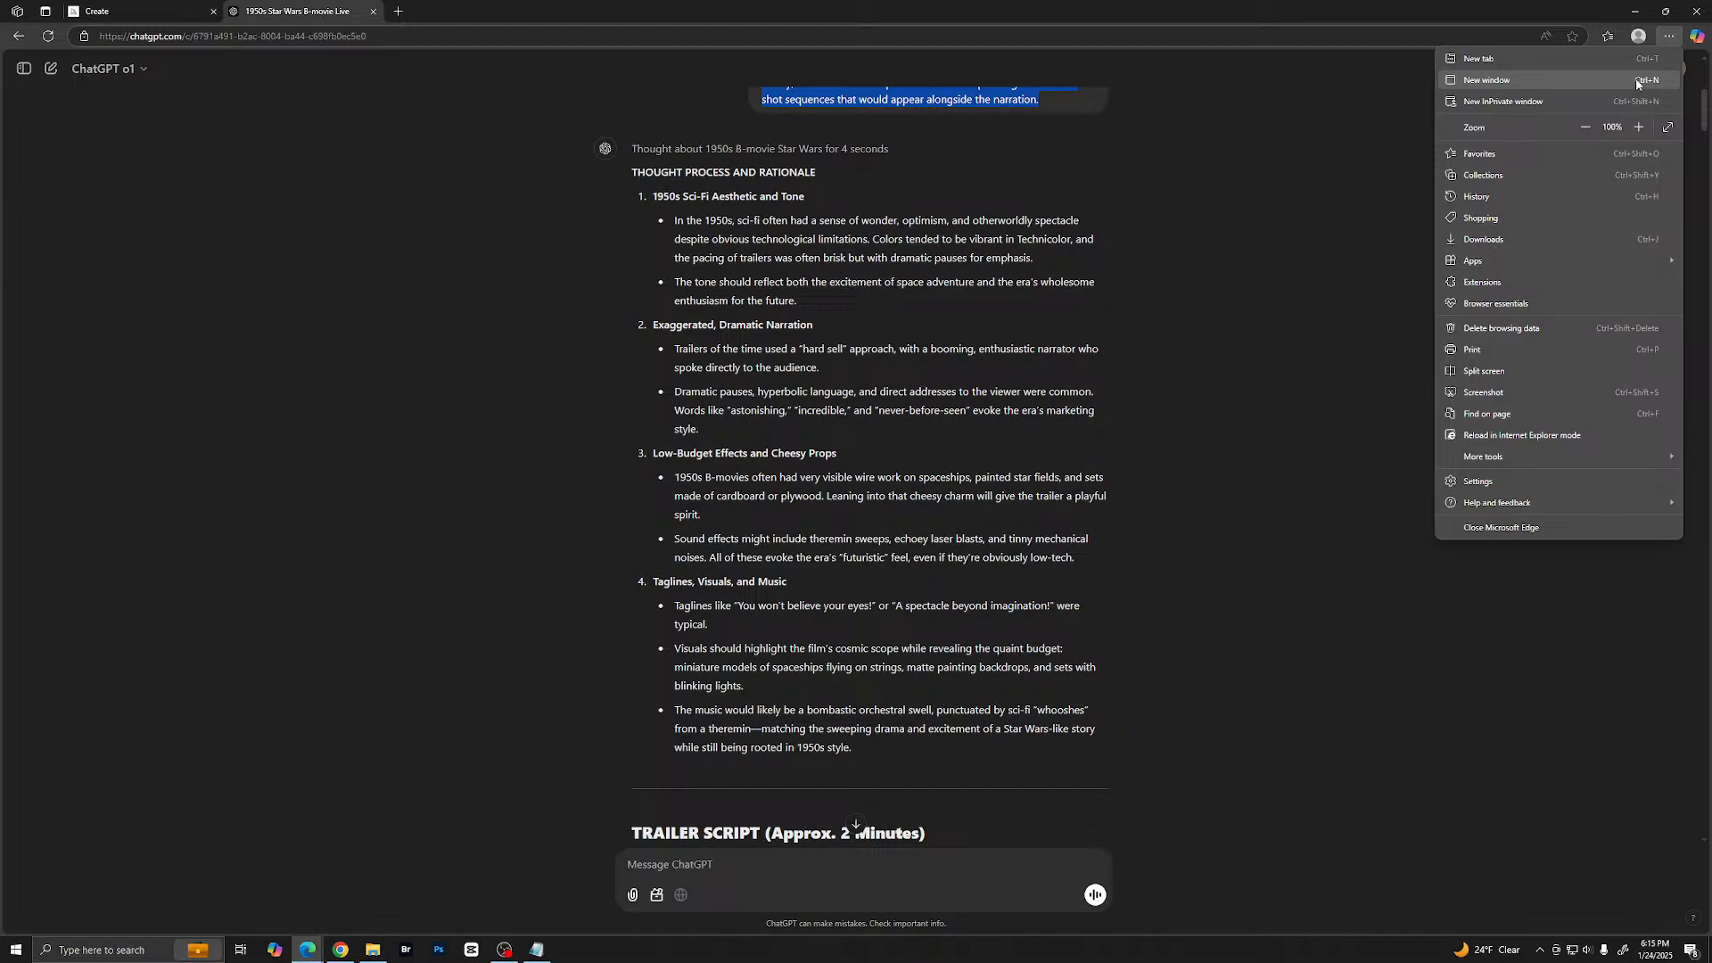
pyautogui.click(1639, 128)
pyautogui.click(1640, 128)
pyautogui.click(1639, 128)
pyautogui.click(1639, 128)
pyautogui.click(1639, 127)
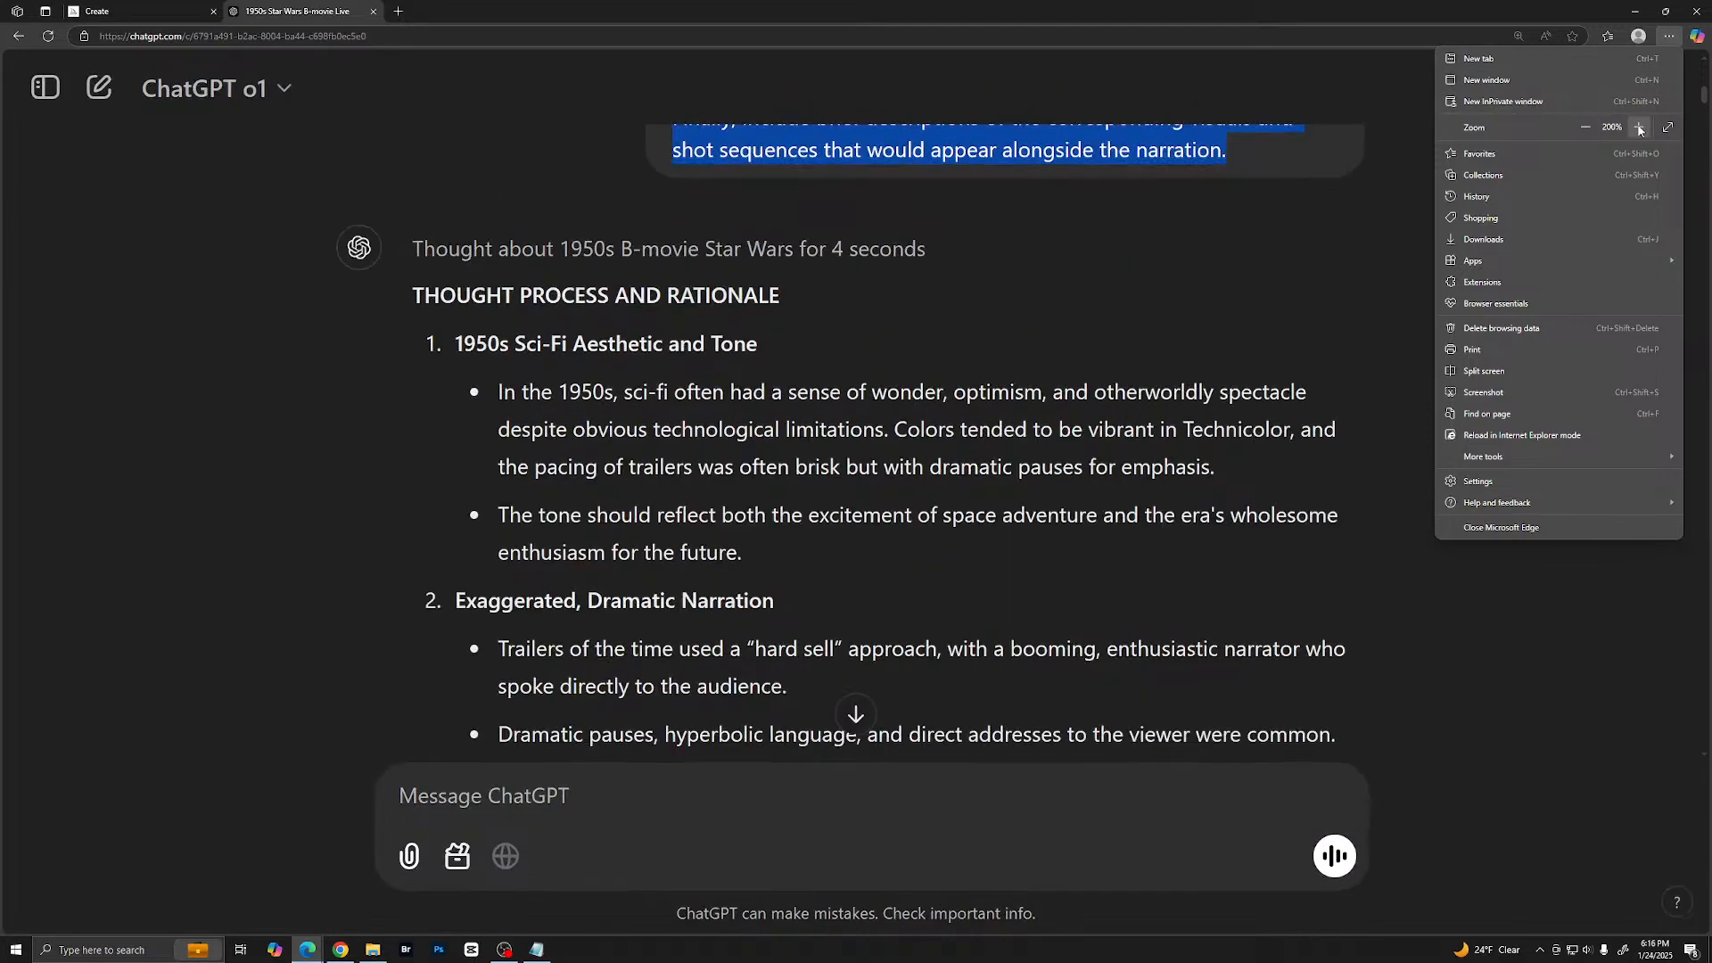
pyautogui.click(1639, 128)
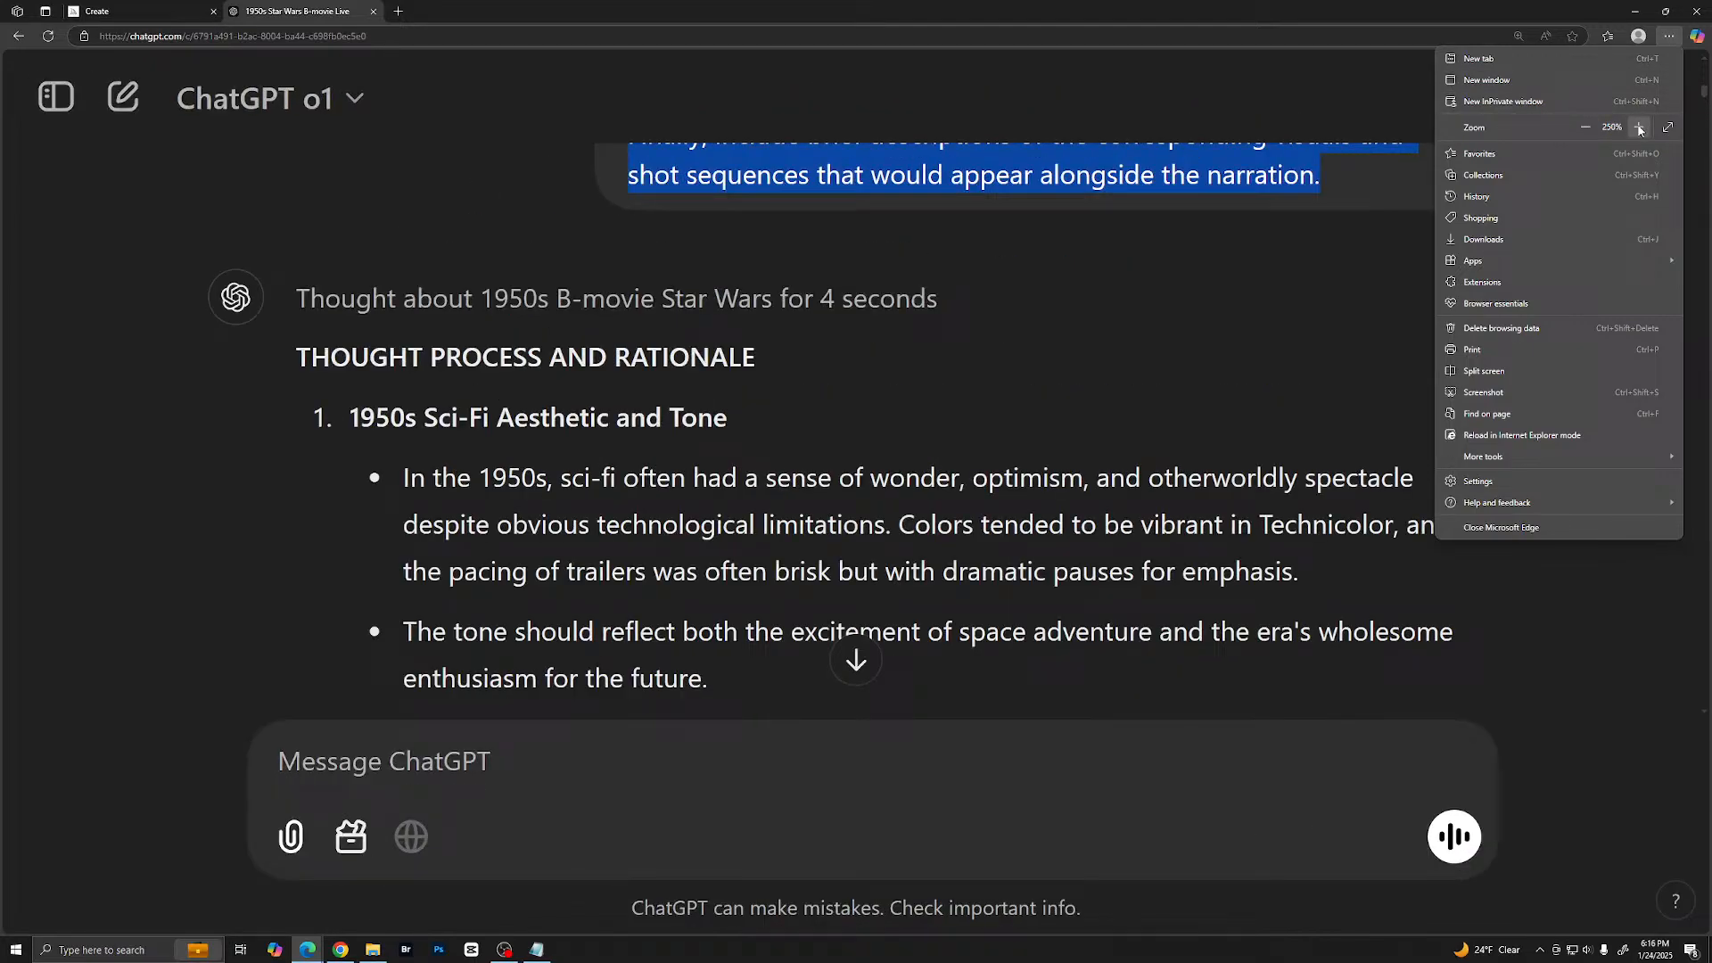
pyautogui.click(1585, 127)
pyautogui.click(1184, 328)
# - Review the reply's thought process and rationale, from the 1950s sci-fi aesthetic through taglines, visuals and music
pyautogui.scroll(-1, 1184, 328)
pyautogui.scroll(1, 1184, 330)
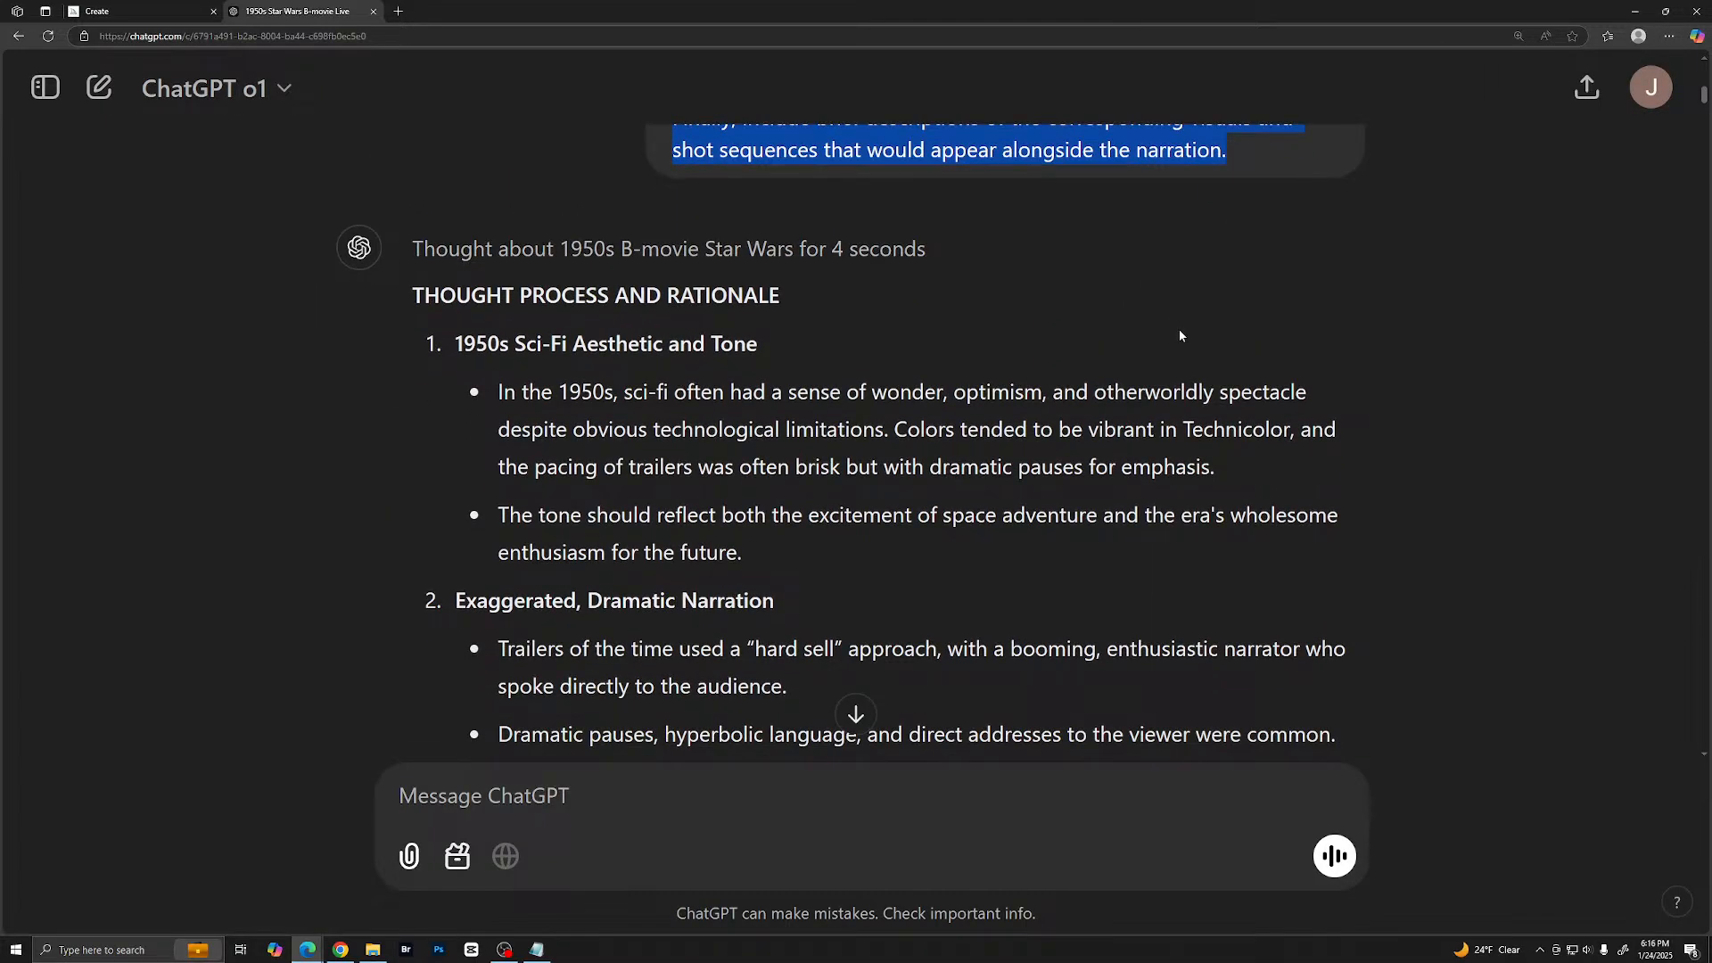
pyautogui.scroll(2, 1164, 332)
pyautogui.scroll(-3, 1165, 330)
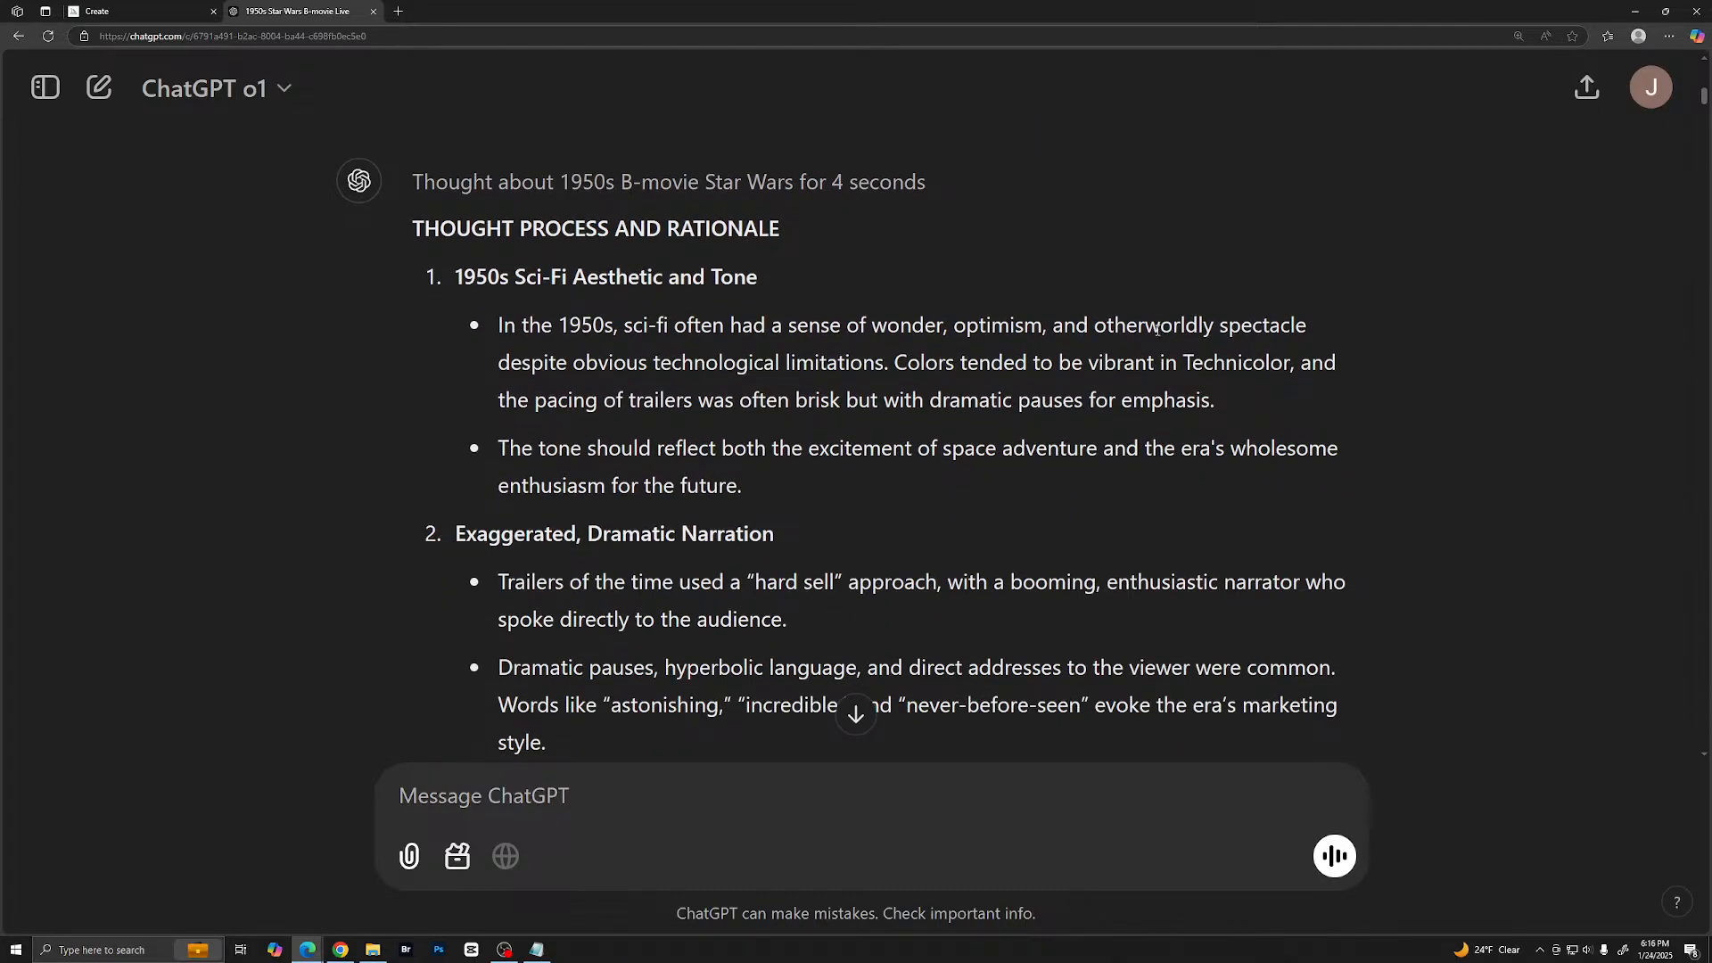
pyautogui.scroll(-3, 1156, 330)
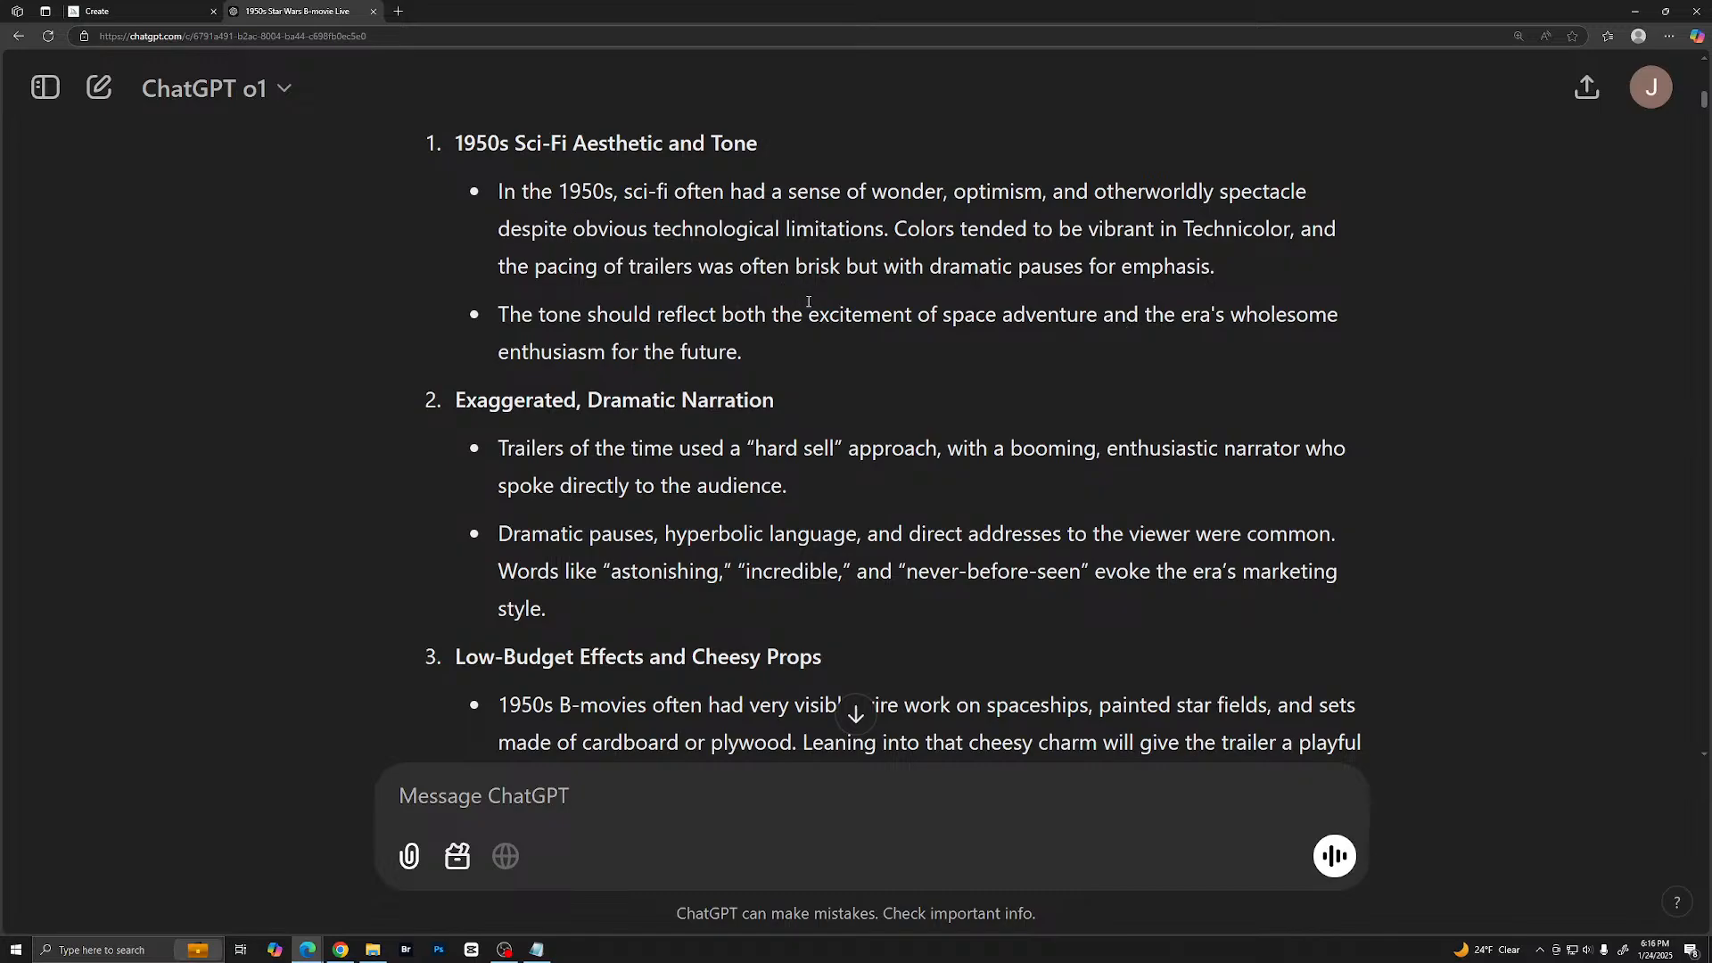
pyautogui.scroll(-3, 807, 302)
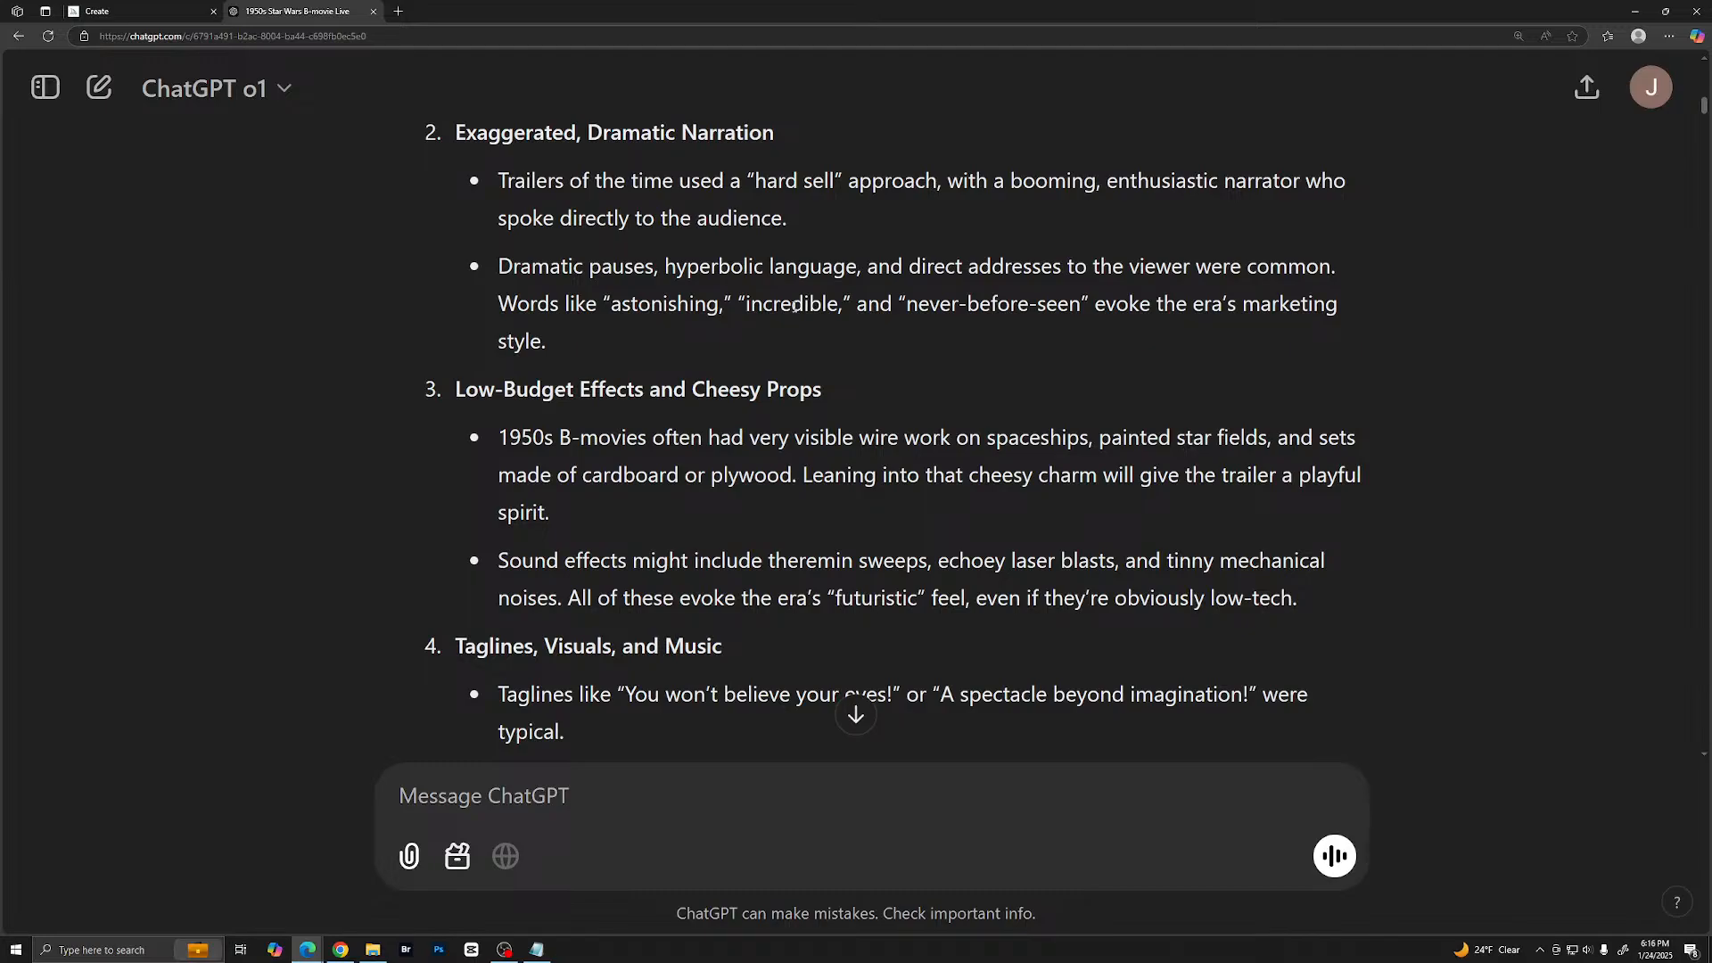
pyautogui.scroll(-4, 794, 306)
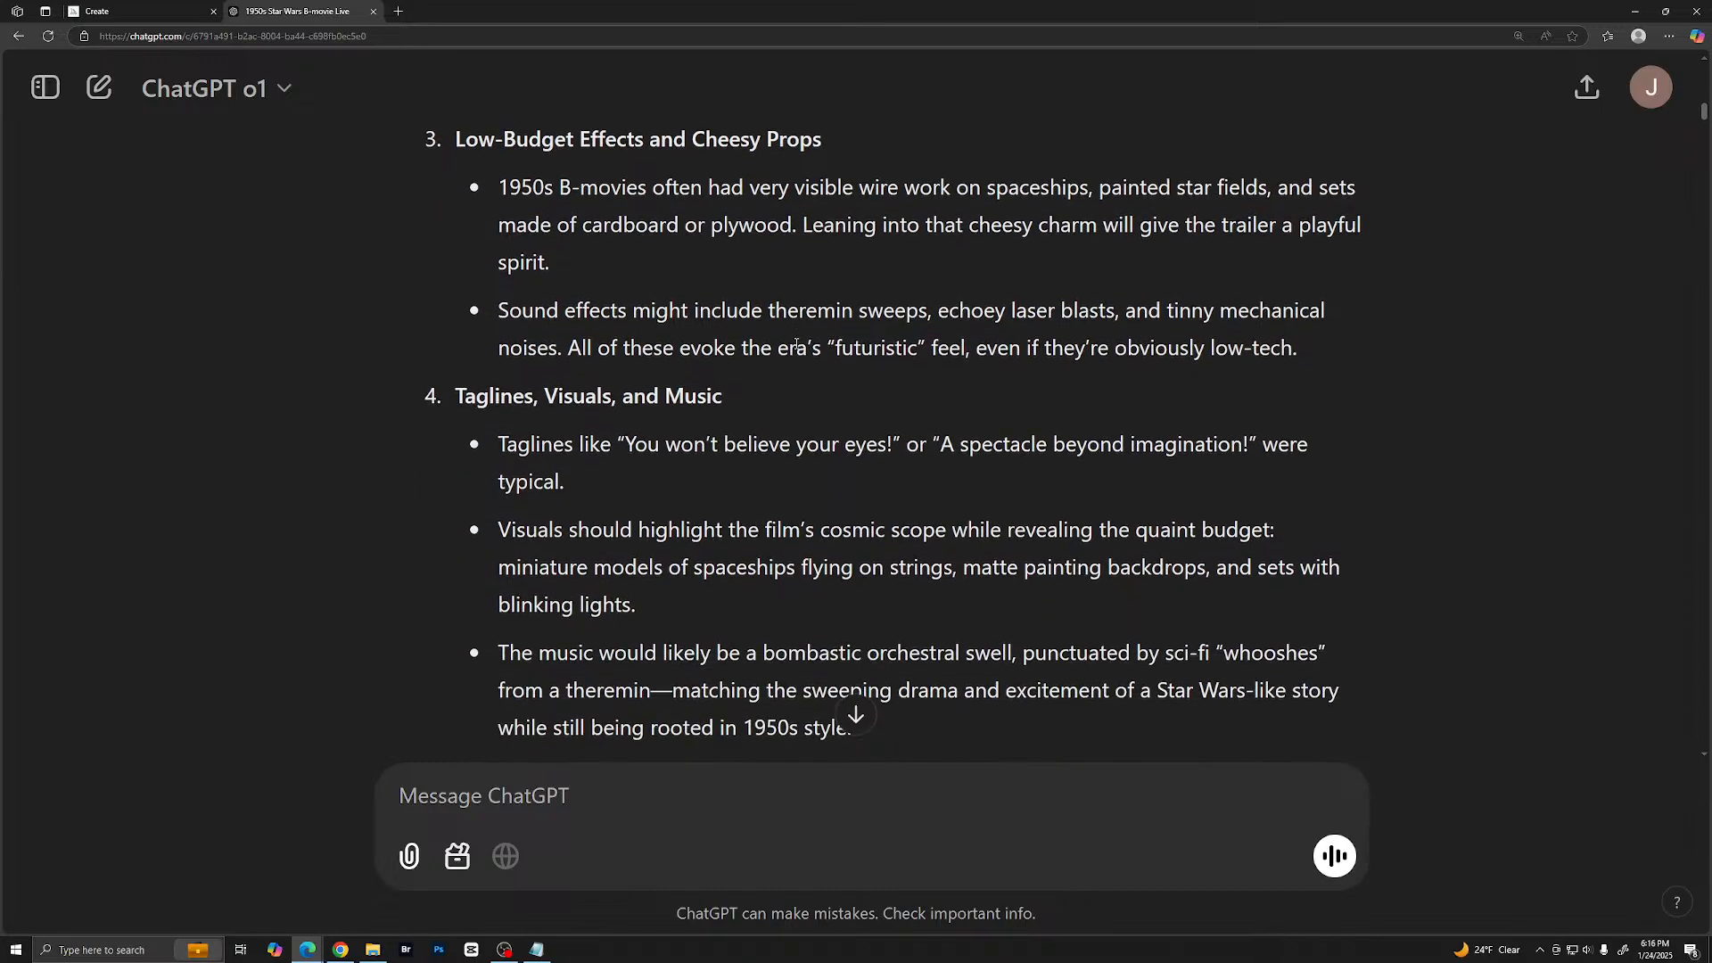
pyautogui.scroll(-2, 796, 348)
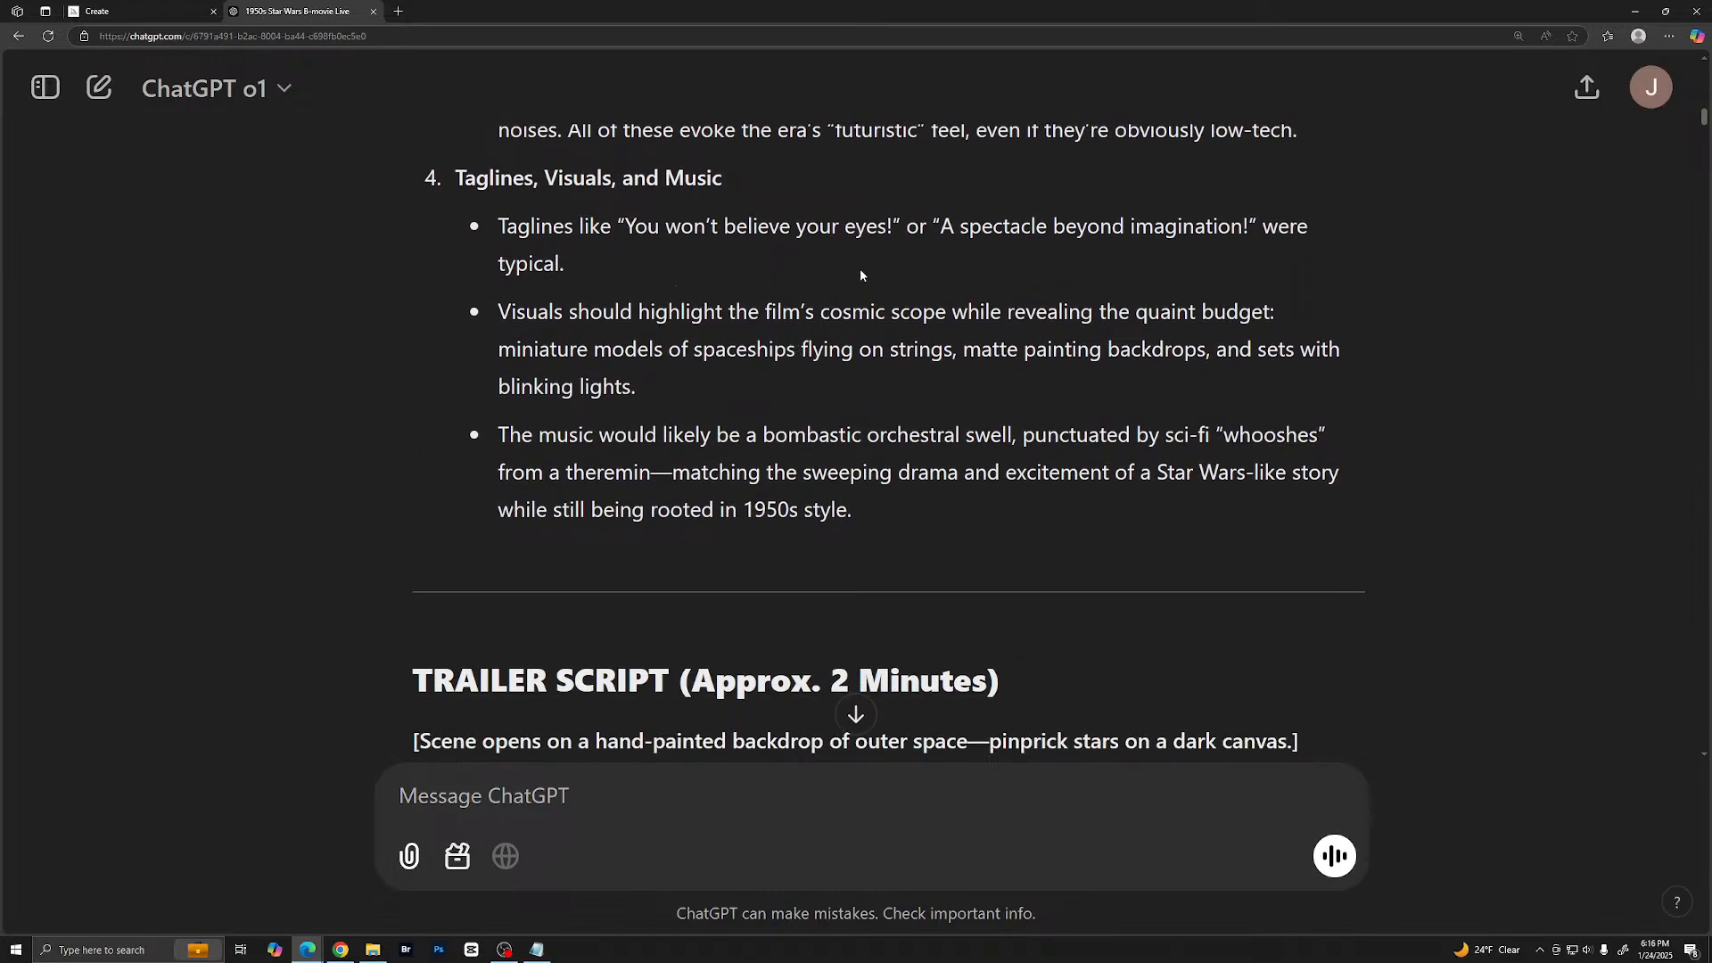
pyautogui.scroll(-2, 851, 281)
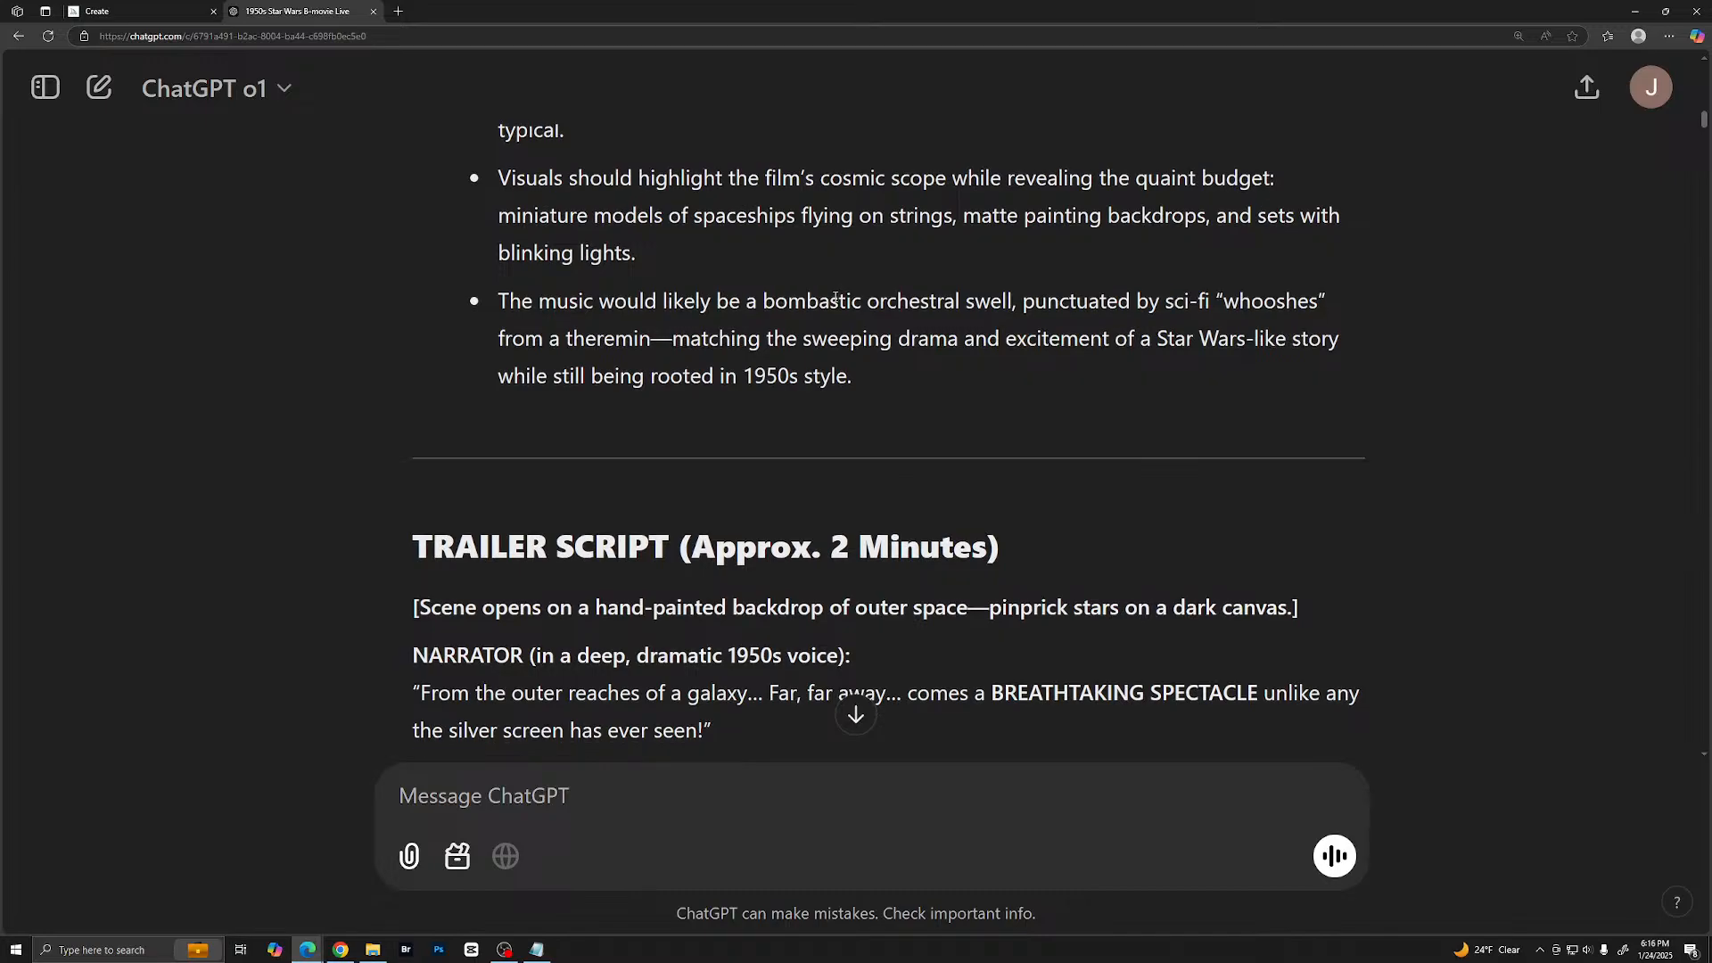
# - Read the opening of the trailer script and briefly highlight the shot description of the plastic model spaceship on wires
pyautogui.scroll(-3, 829, 305)
pyautogui.scroll(-1, 781, 335)
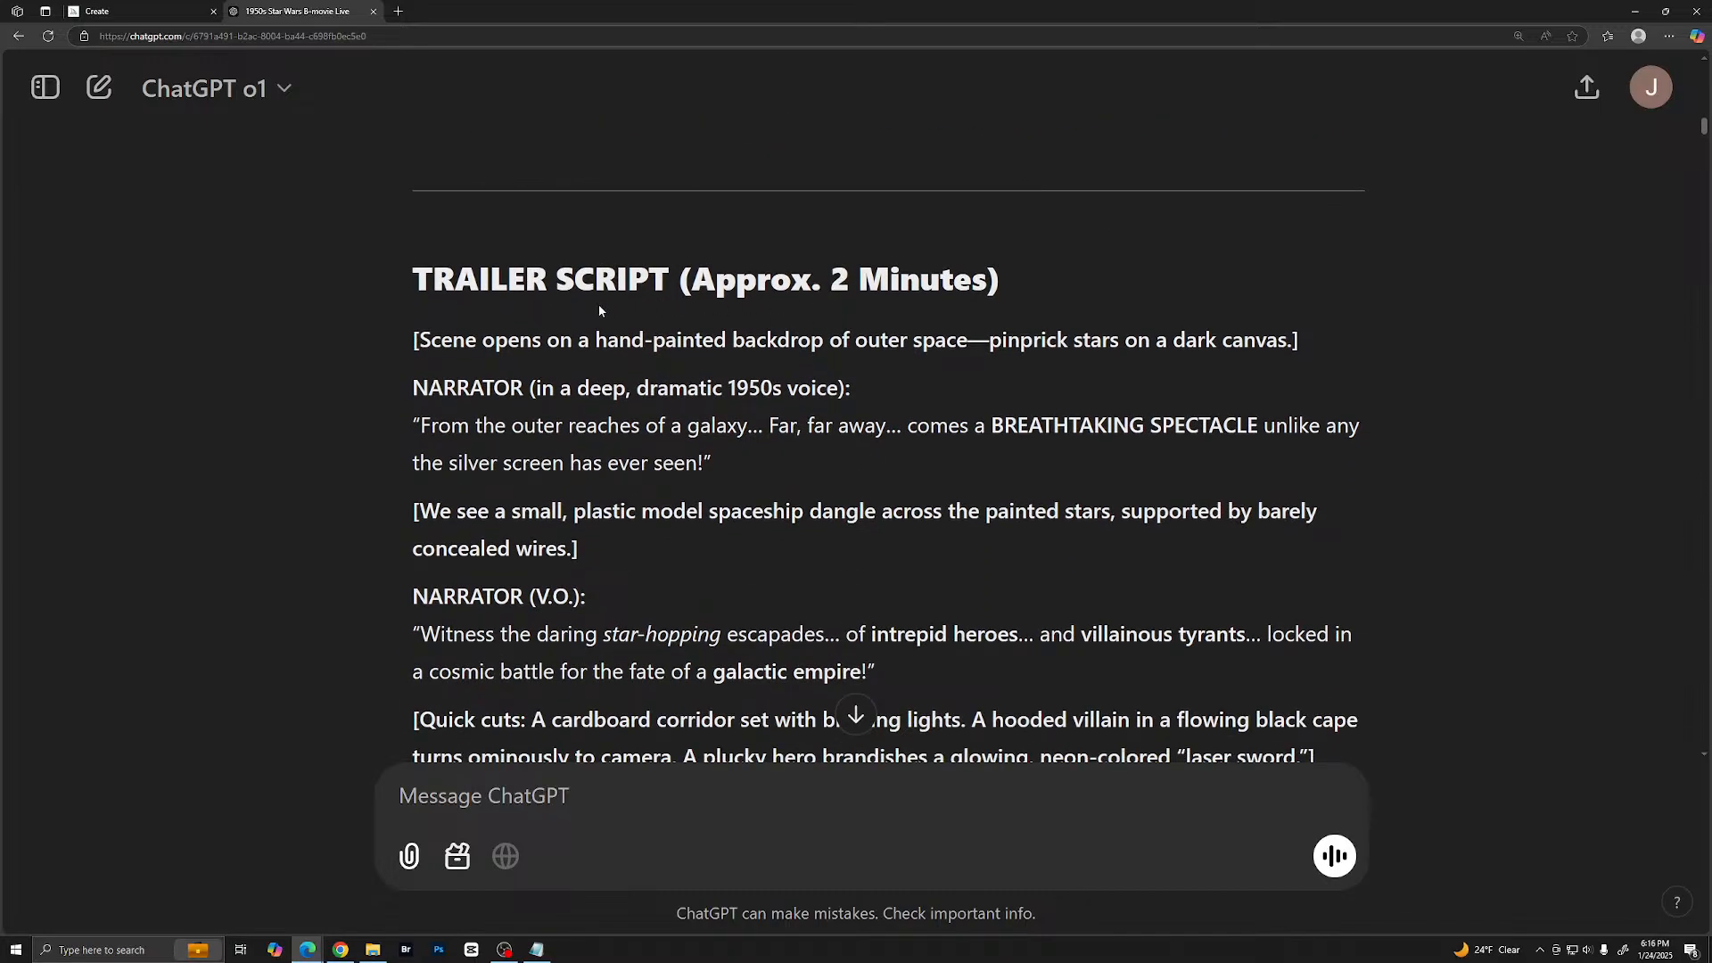
pyautogui.scroll(-3, 789, 306)
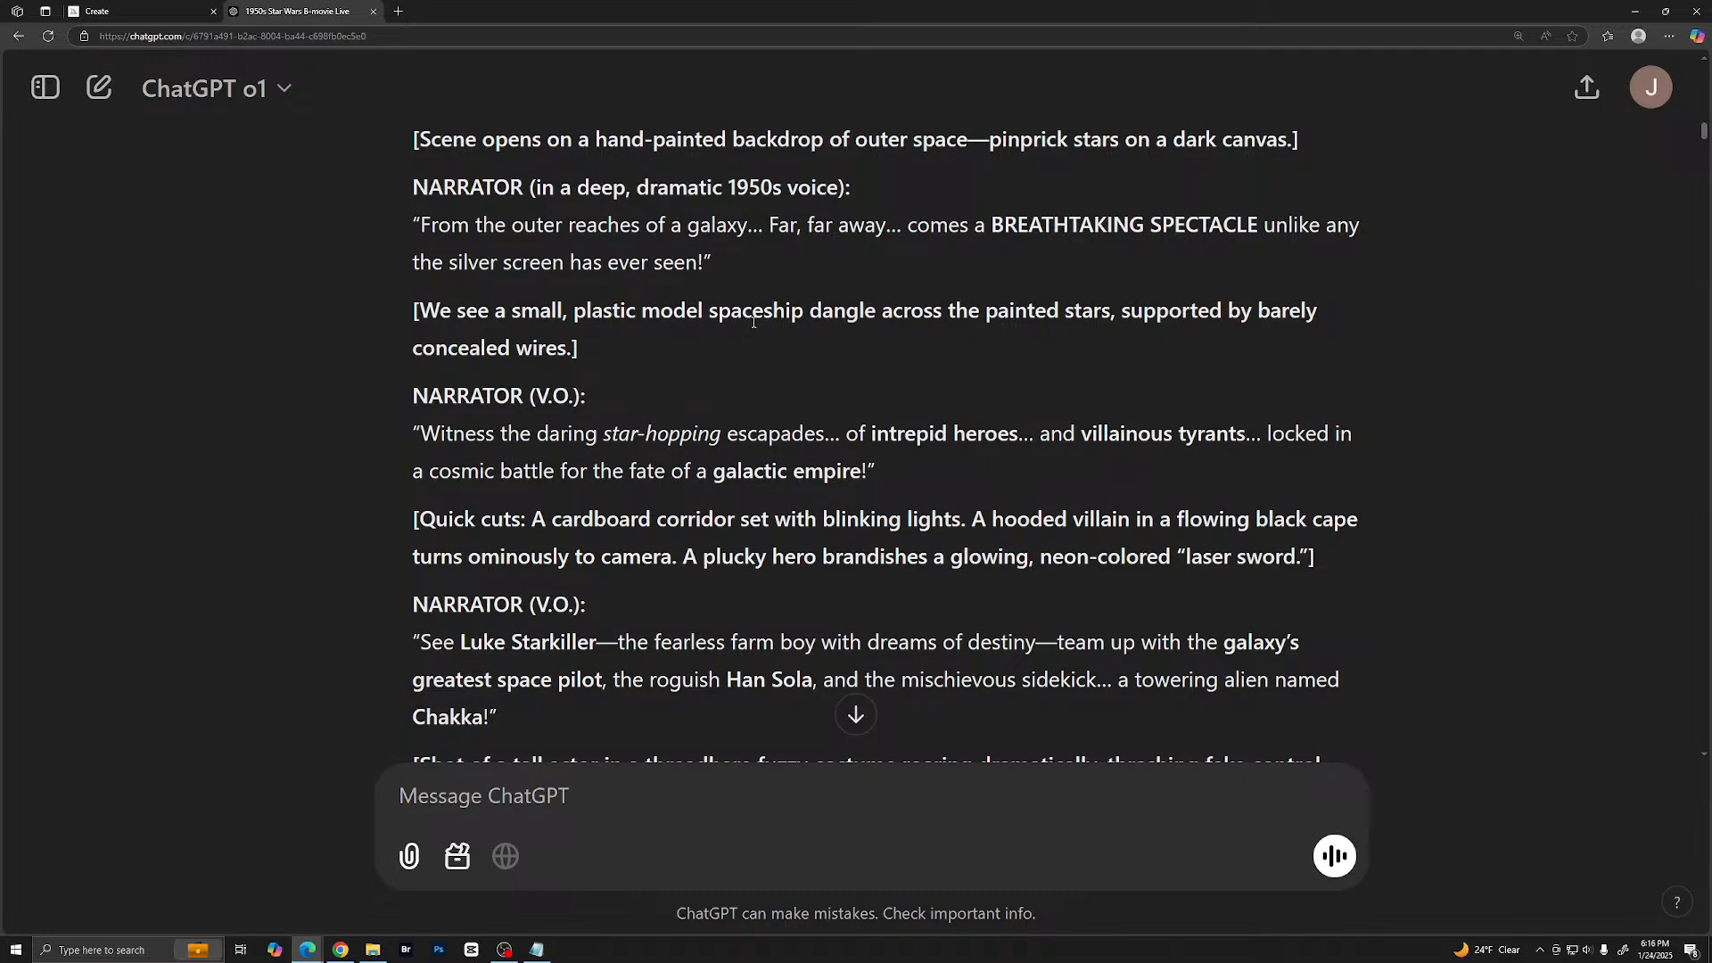
pyautogui.scroll(1, 758, 334)
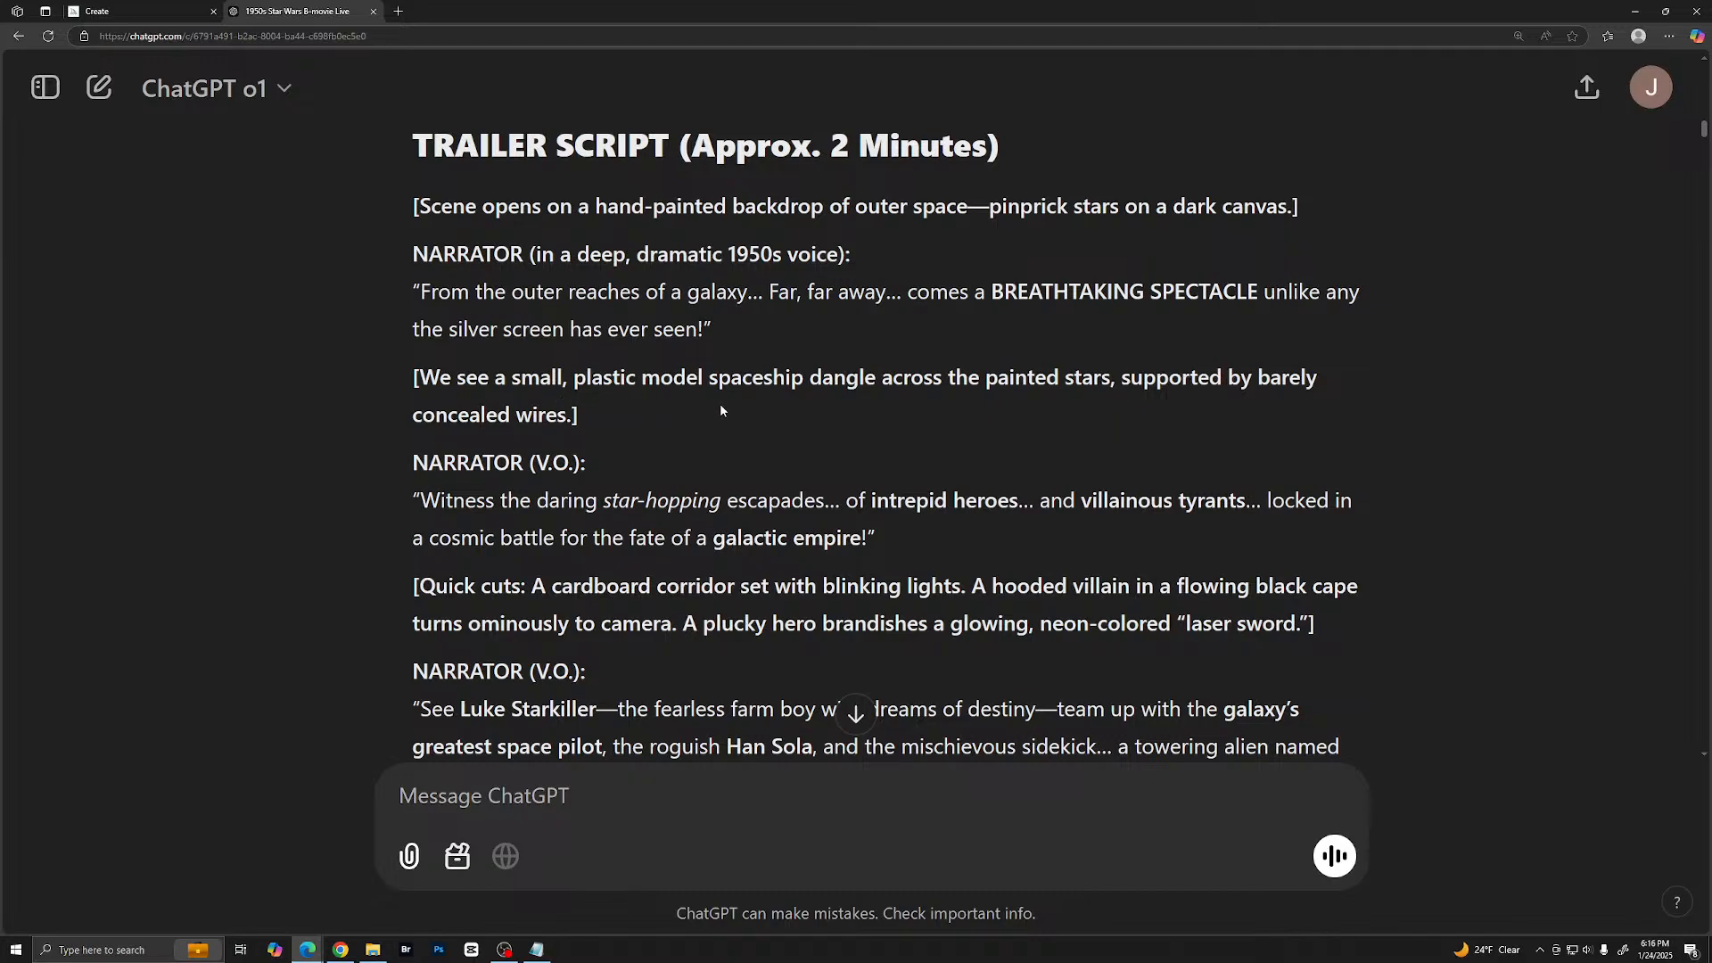
pyautogui.moveTo(403, 376); pyautogui.dragTo(633, 420)
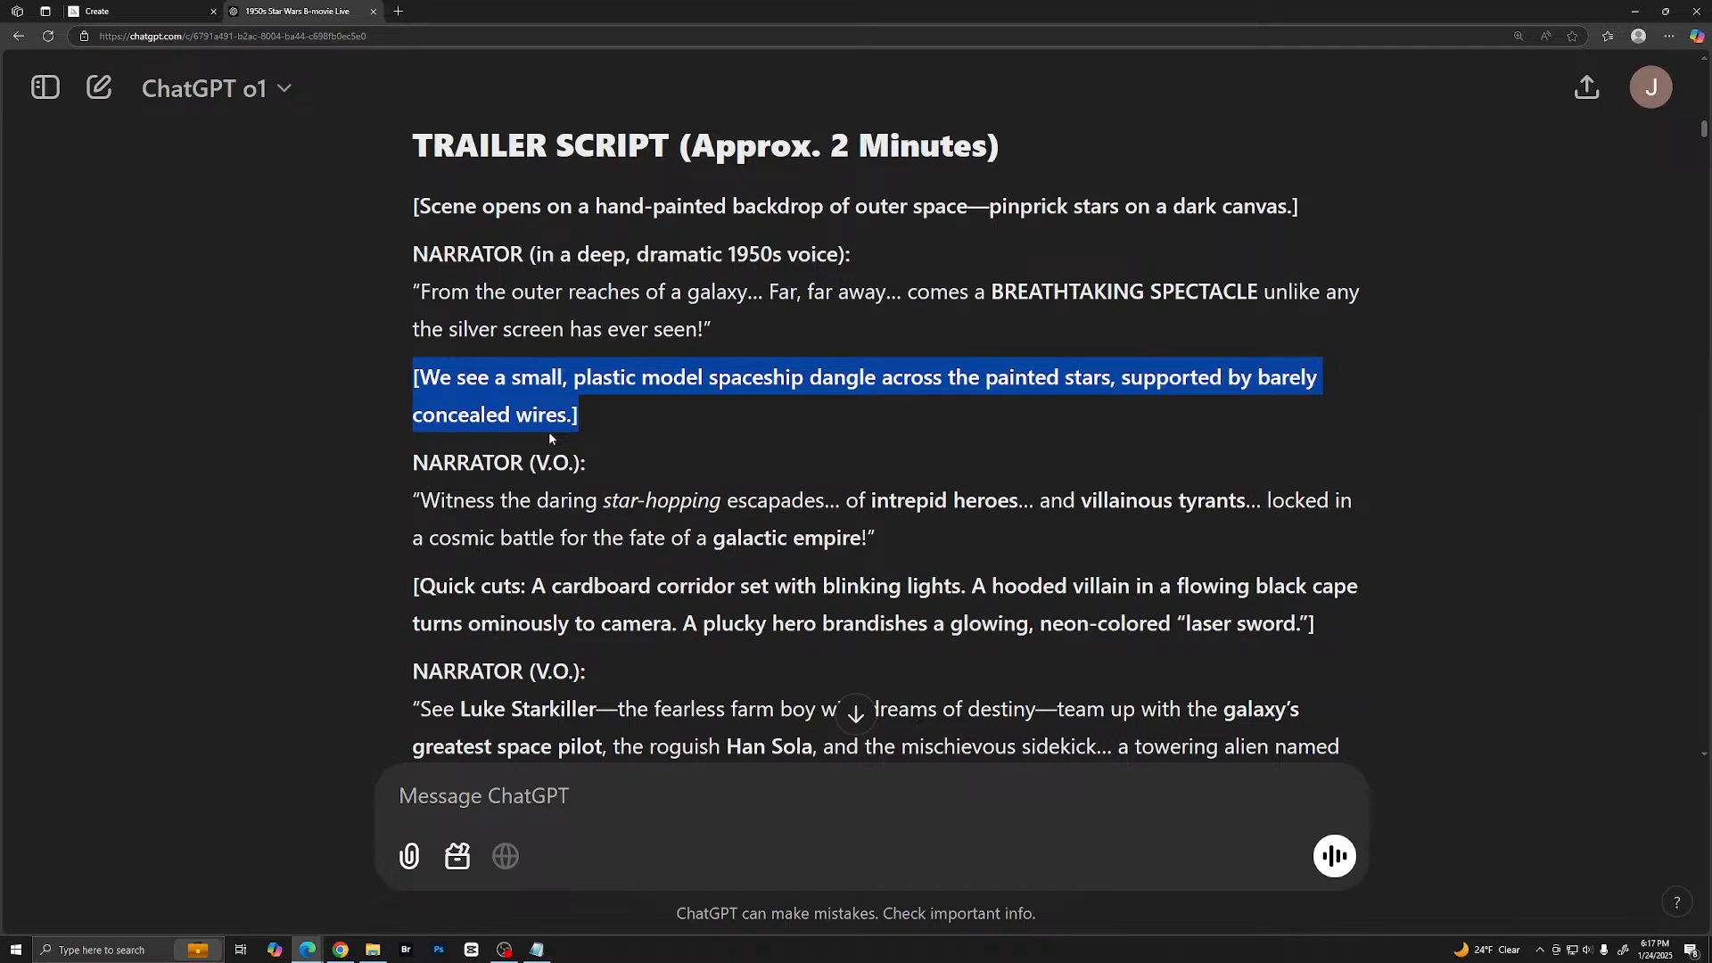
pyautogui.click(597, 434)
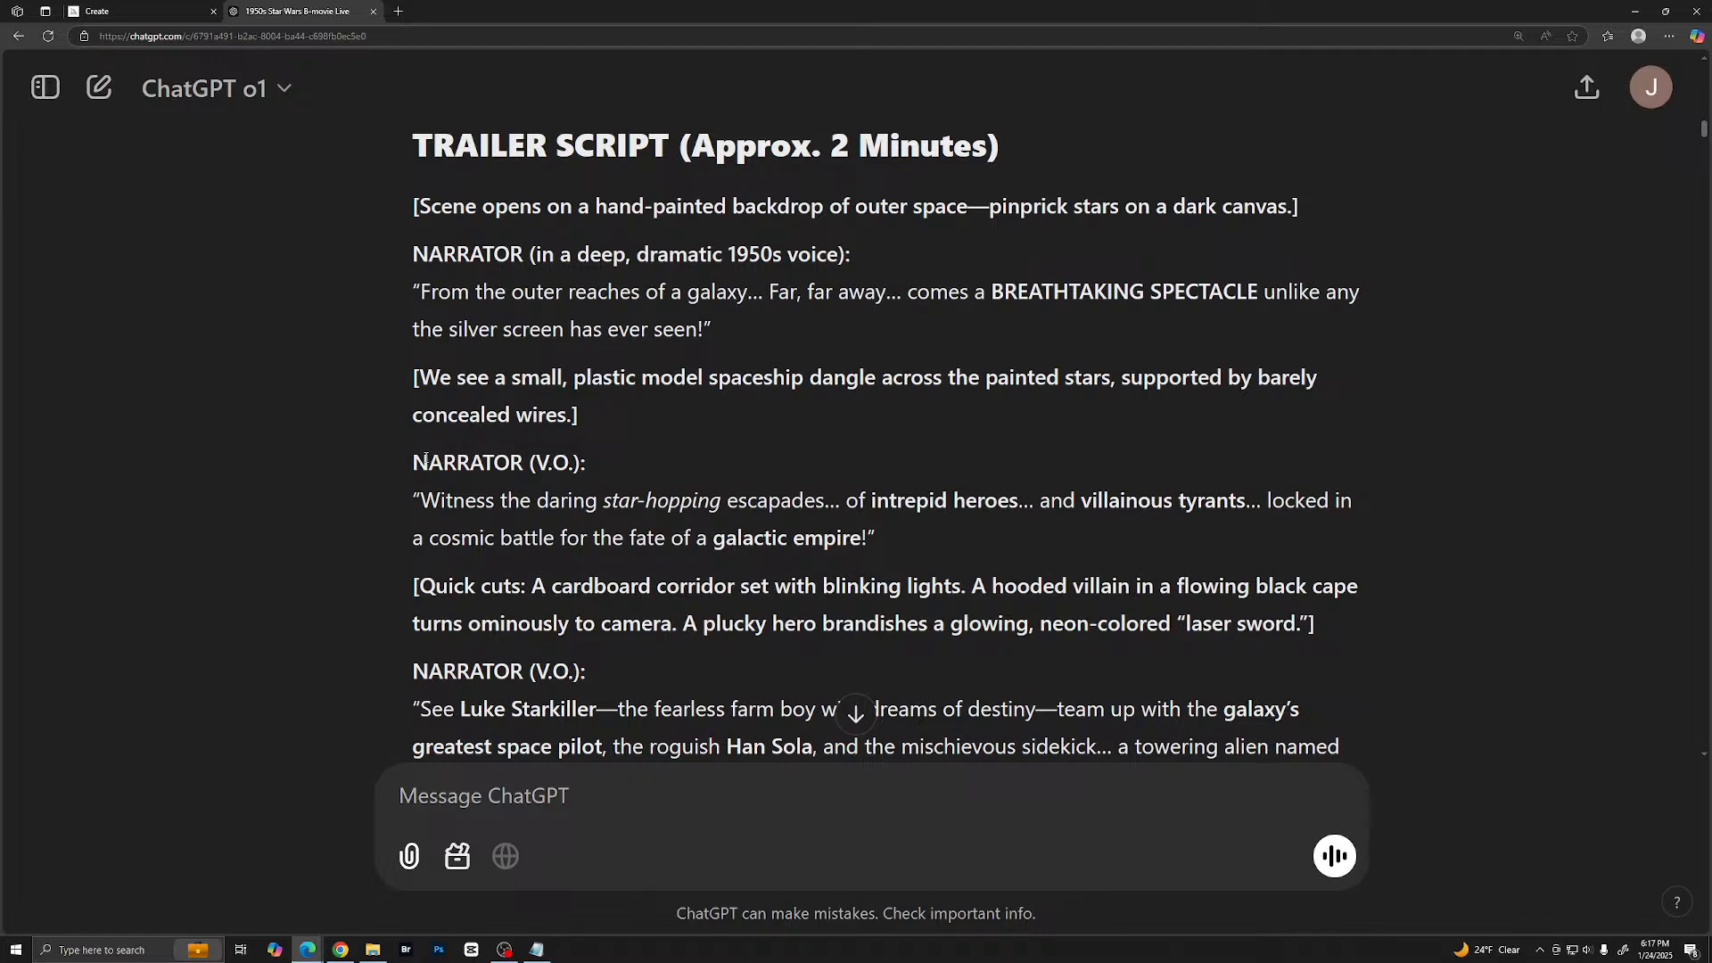
# - Continue through the narrator lines and briefly highlight the name Luke Starkiller in the script
pyautogui.scroll(-2, 476, 459)
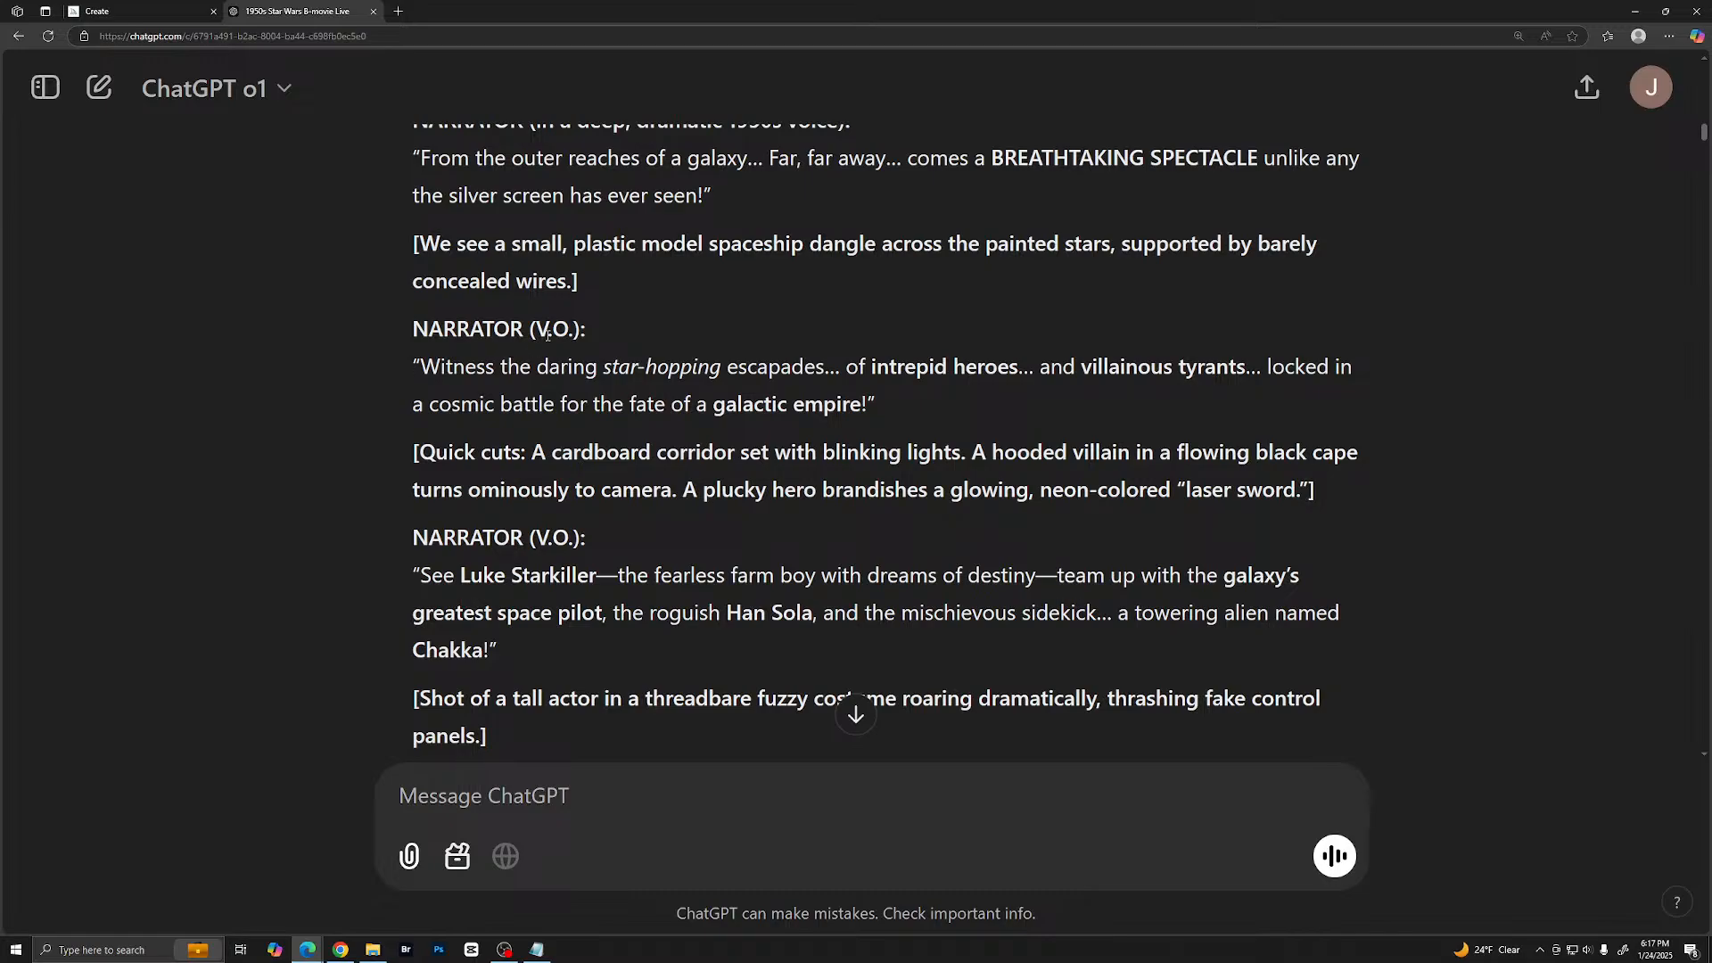
pyautogui.scroll(-1, 598, 319)
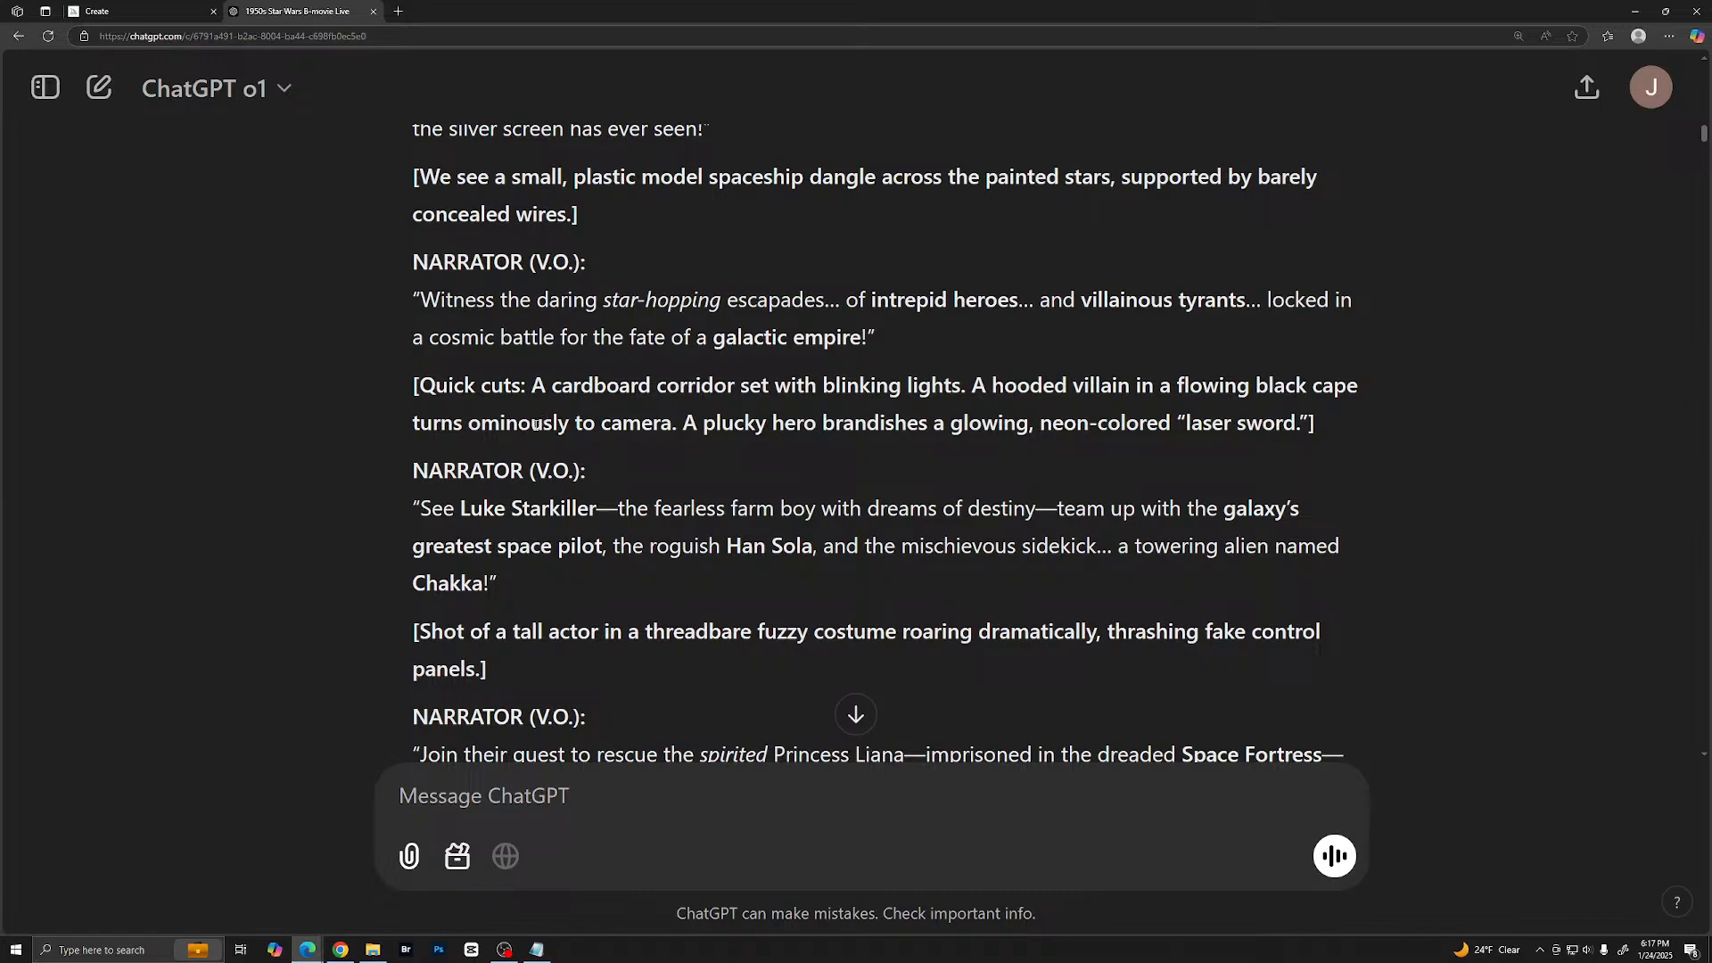
pyautogui.scroll(-1, 537, 424)
pyautogui.moveTo(423, 439); pyautogui.dragTo(600, 441)
pyautogui.click(607, 443)
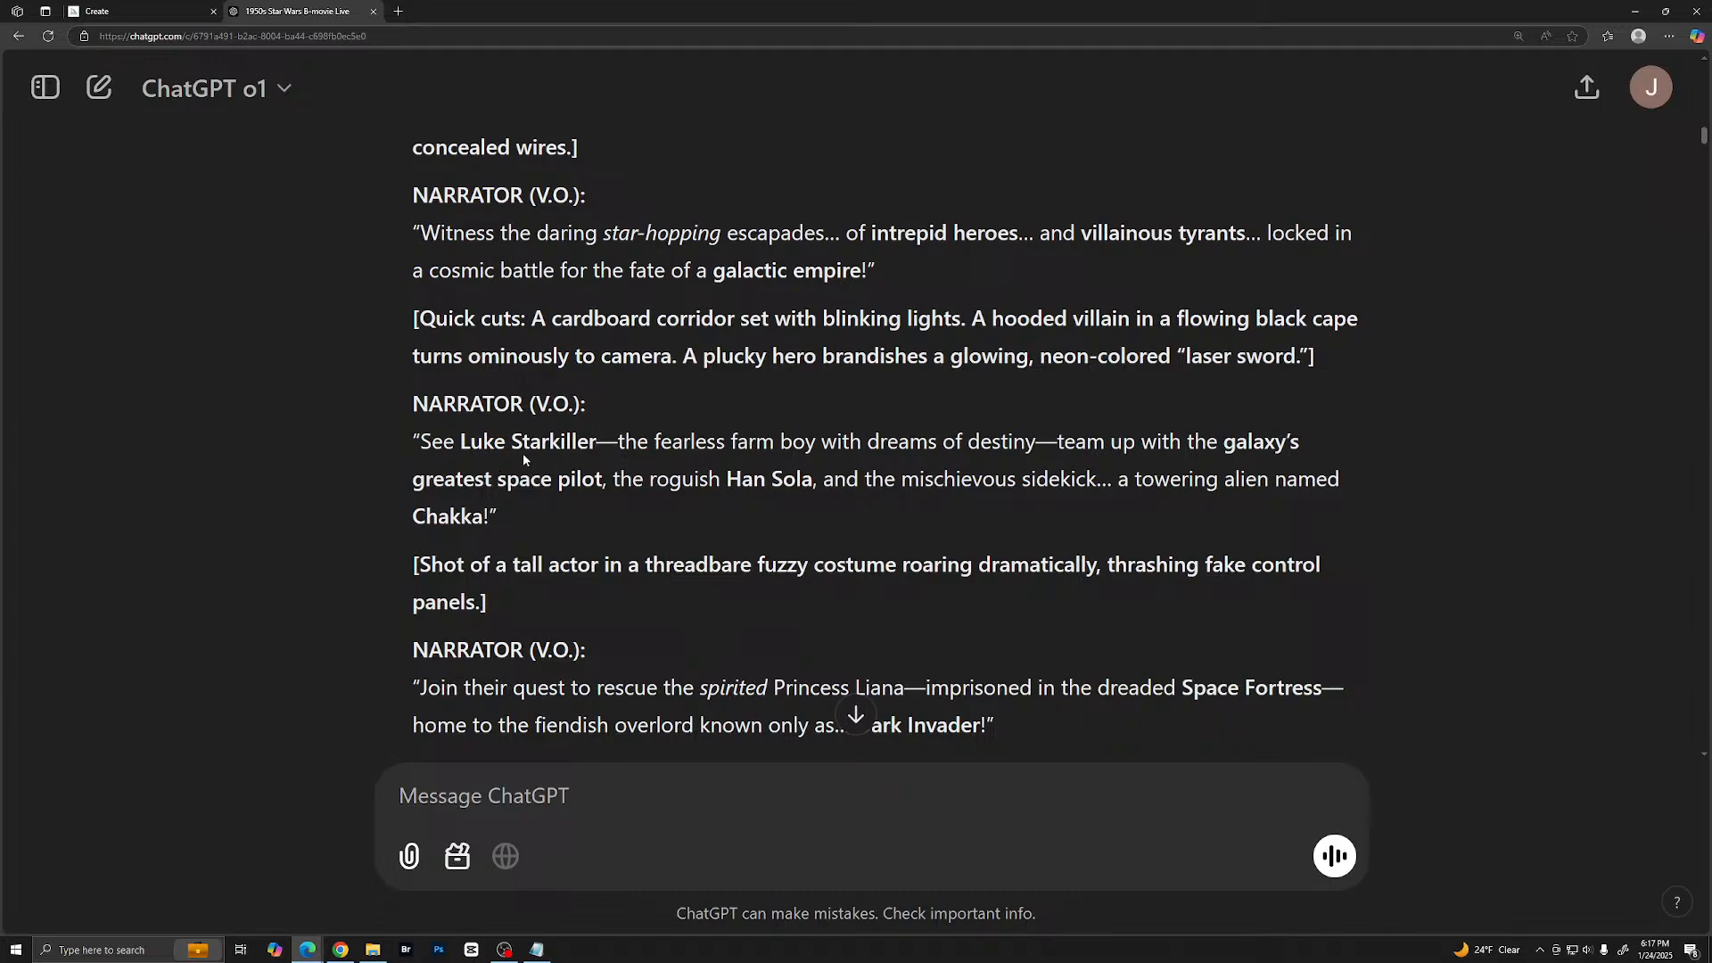
# - Read the rest of the trailer script, from the Princess Liana narration to the closing end card
pyautogui.scroll(-4, 670, 442)
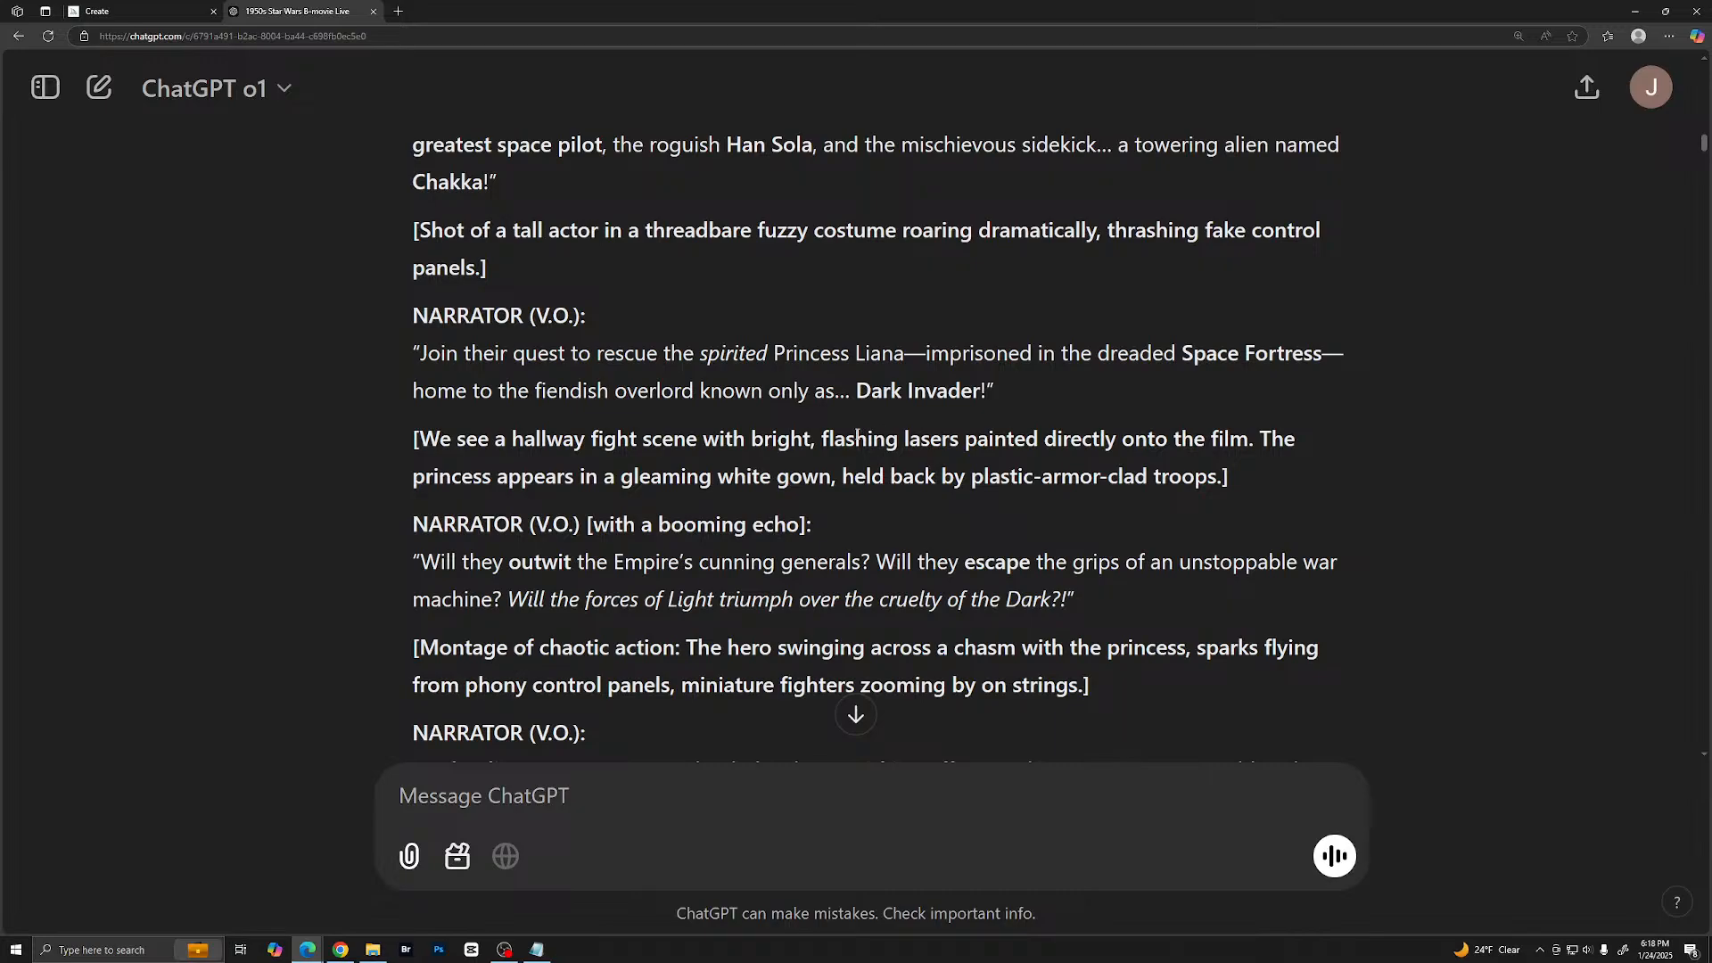
pyautogui.scroll(1, 802, 446)
pyautogui.scroll(-2, 760, 466)
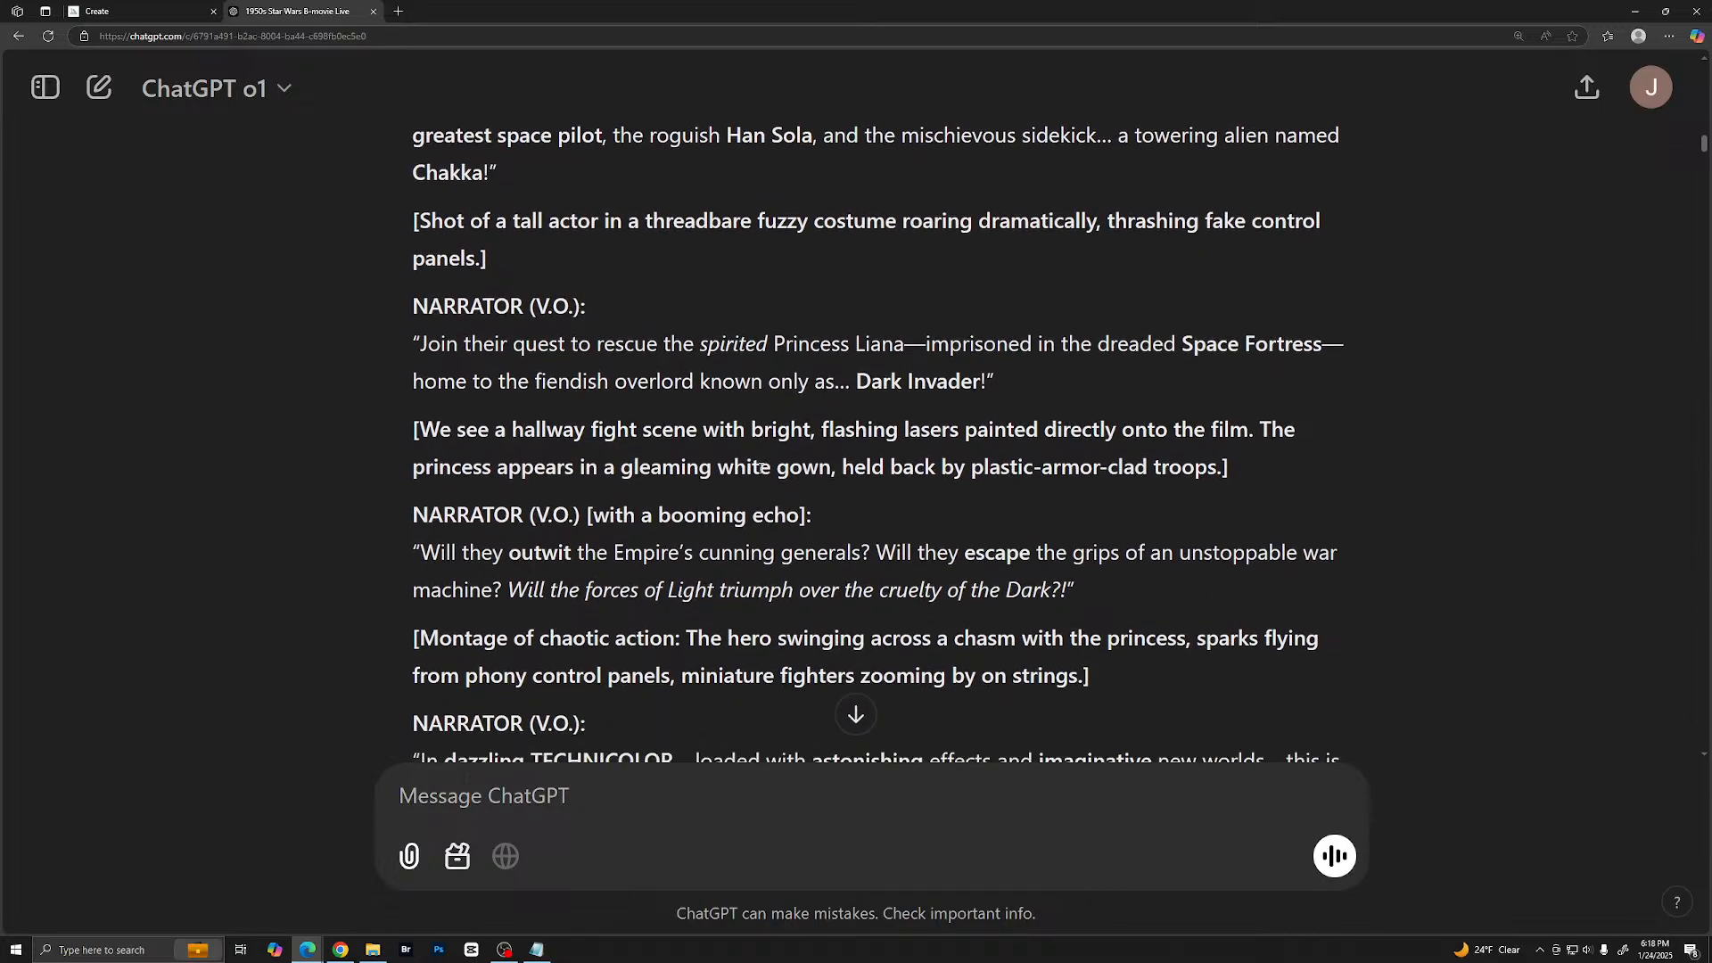
pyautogui.scroll(-3, 851, 398)
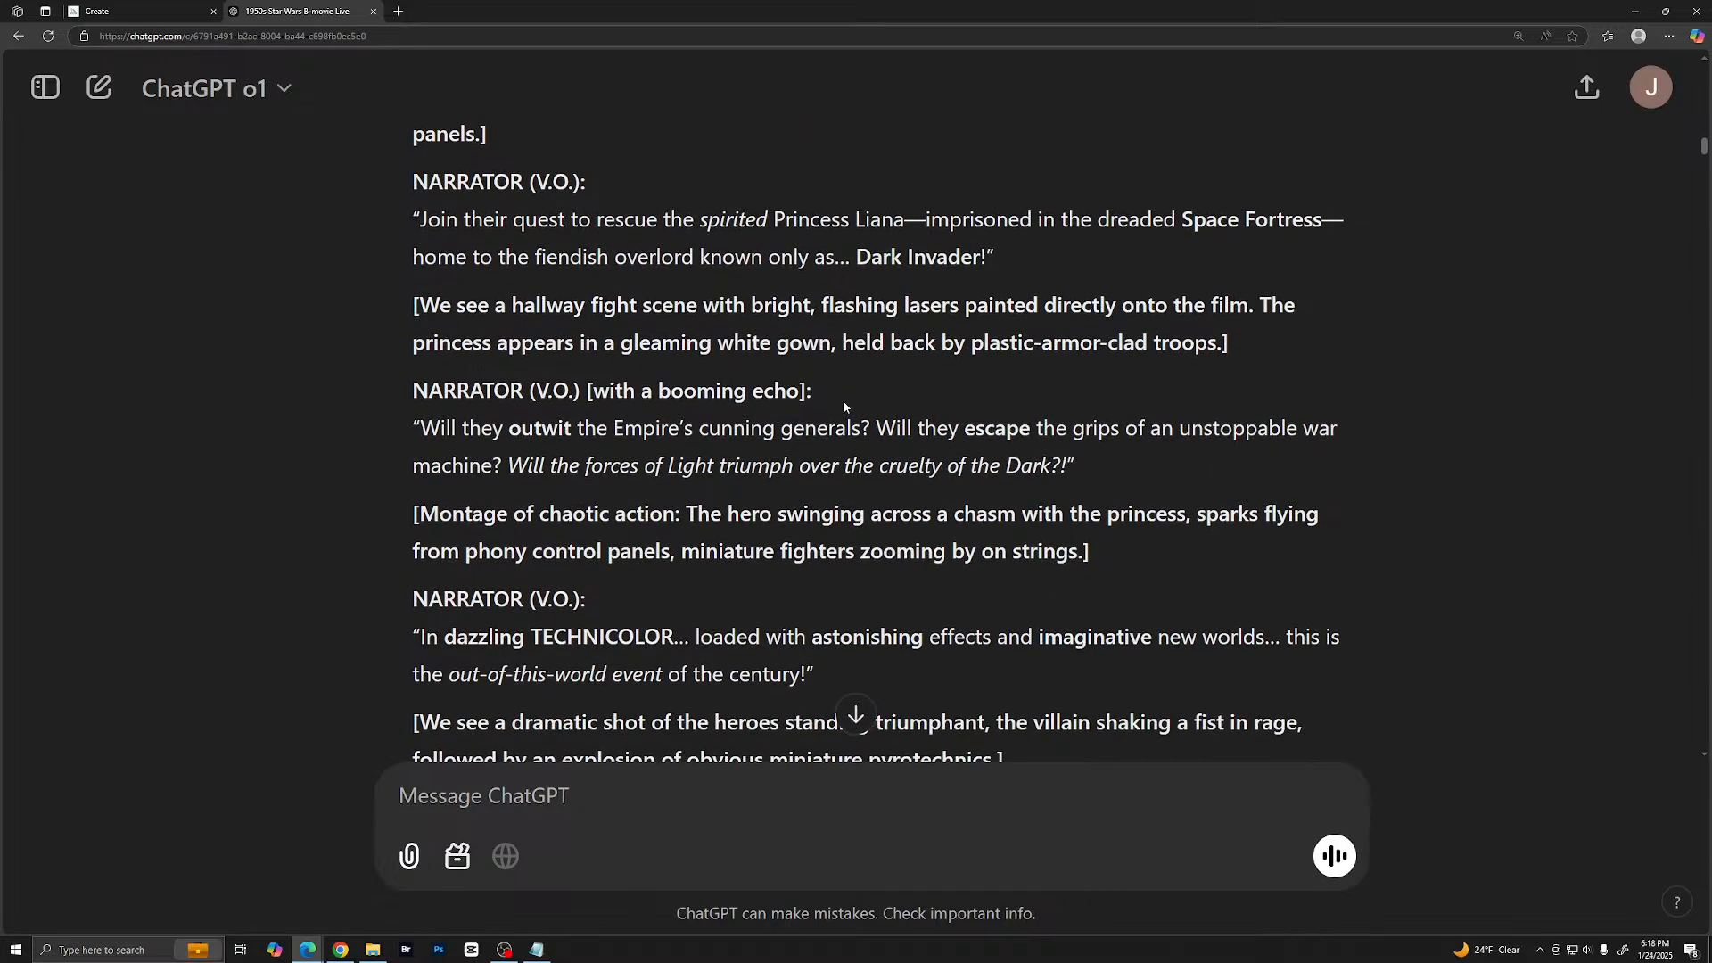
pyautogui.scroll(-3, 835, 428)
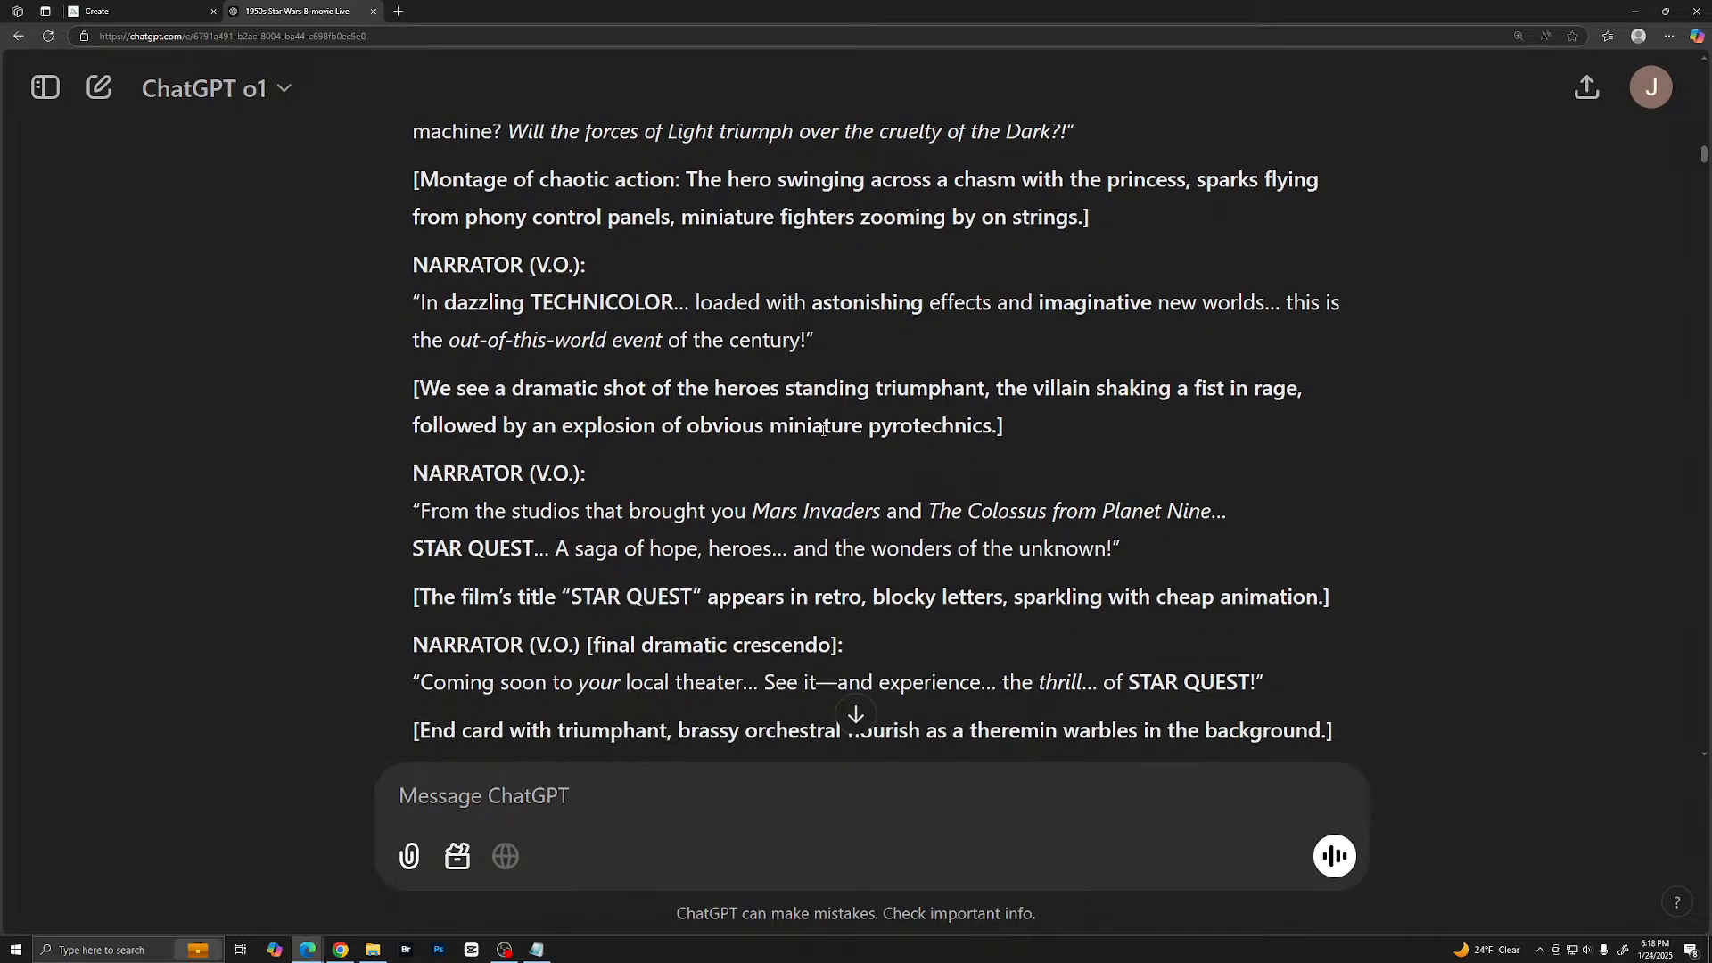
pyautogui.scroll(-2, 785, 337)
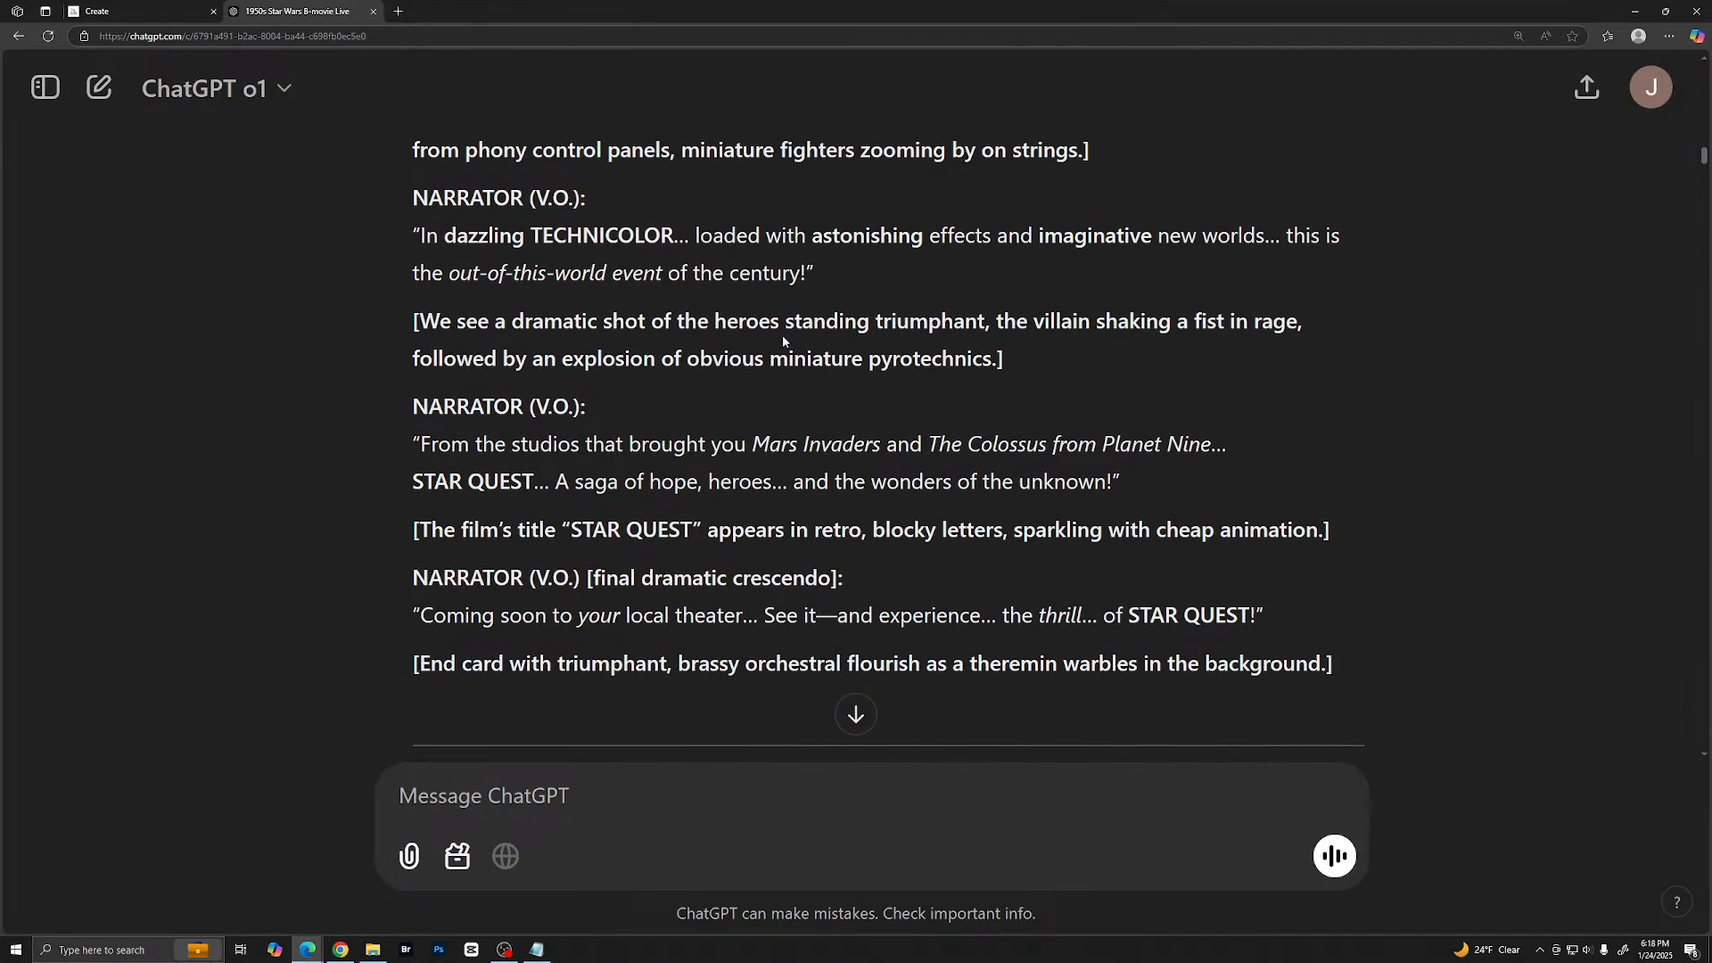
pyautogui.scroll(-1, 802, 303)
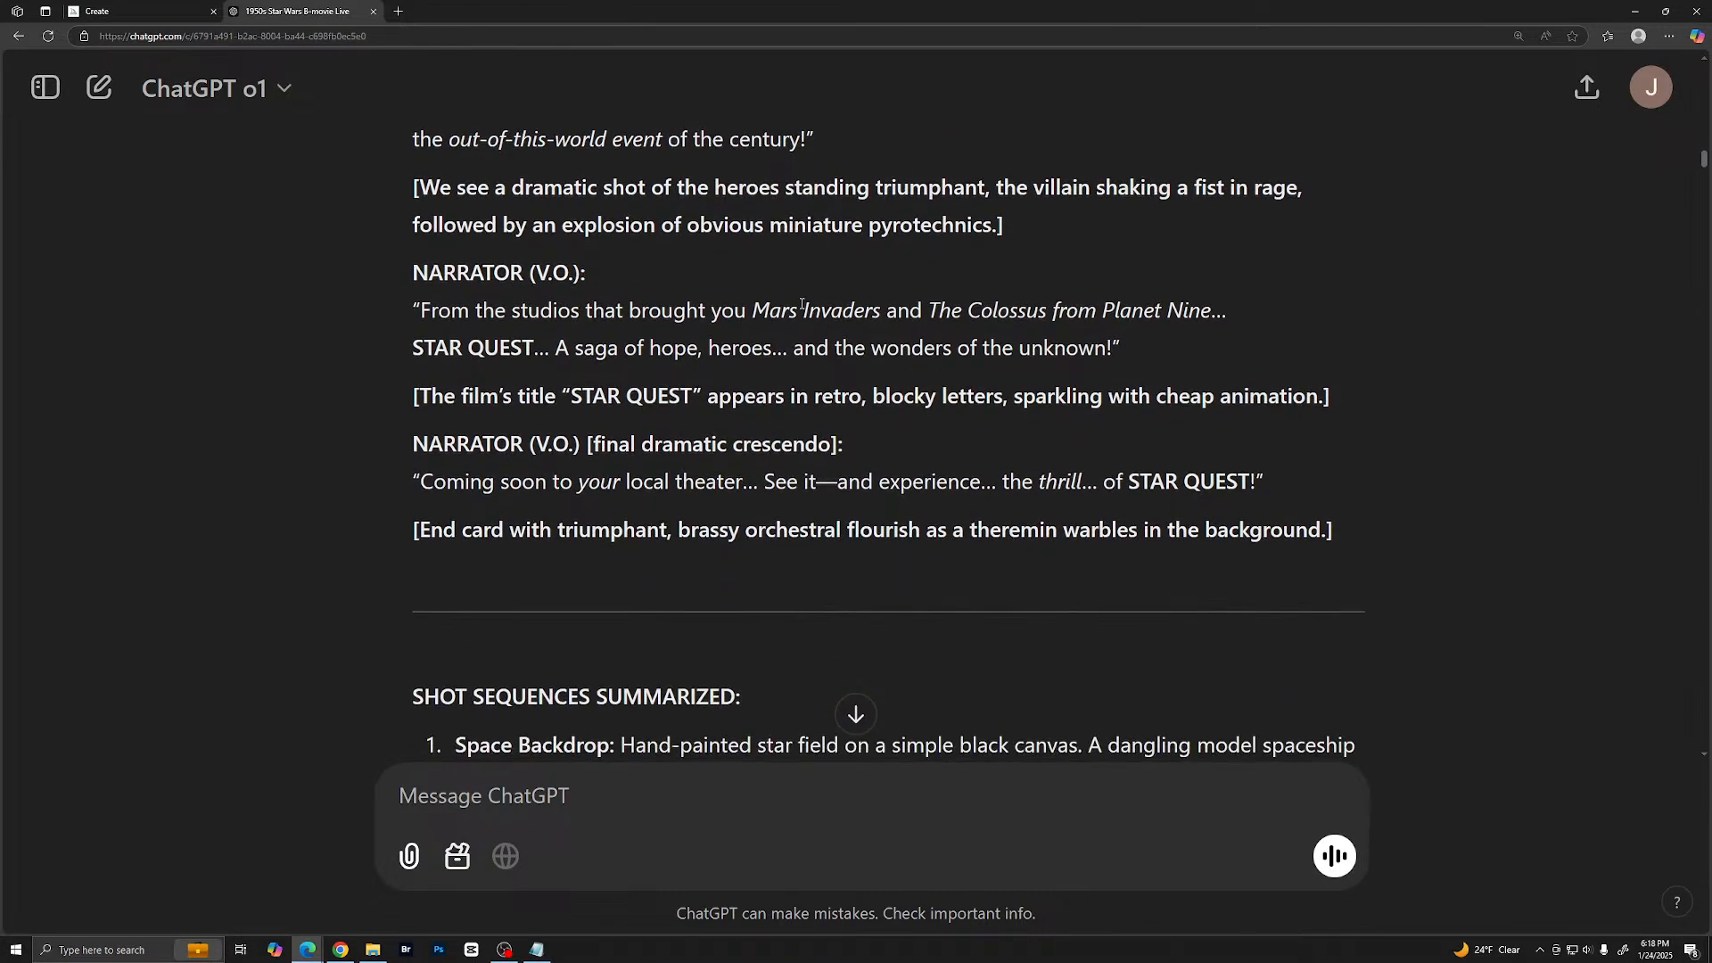
pyautogui.scroll(-1, 805, 299)
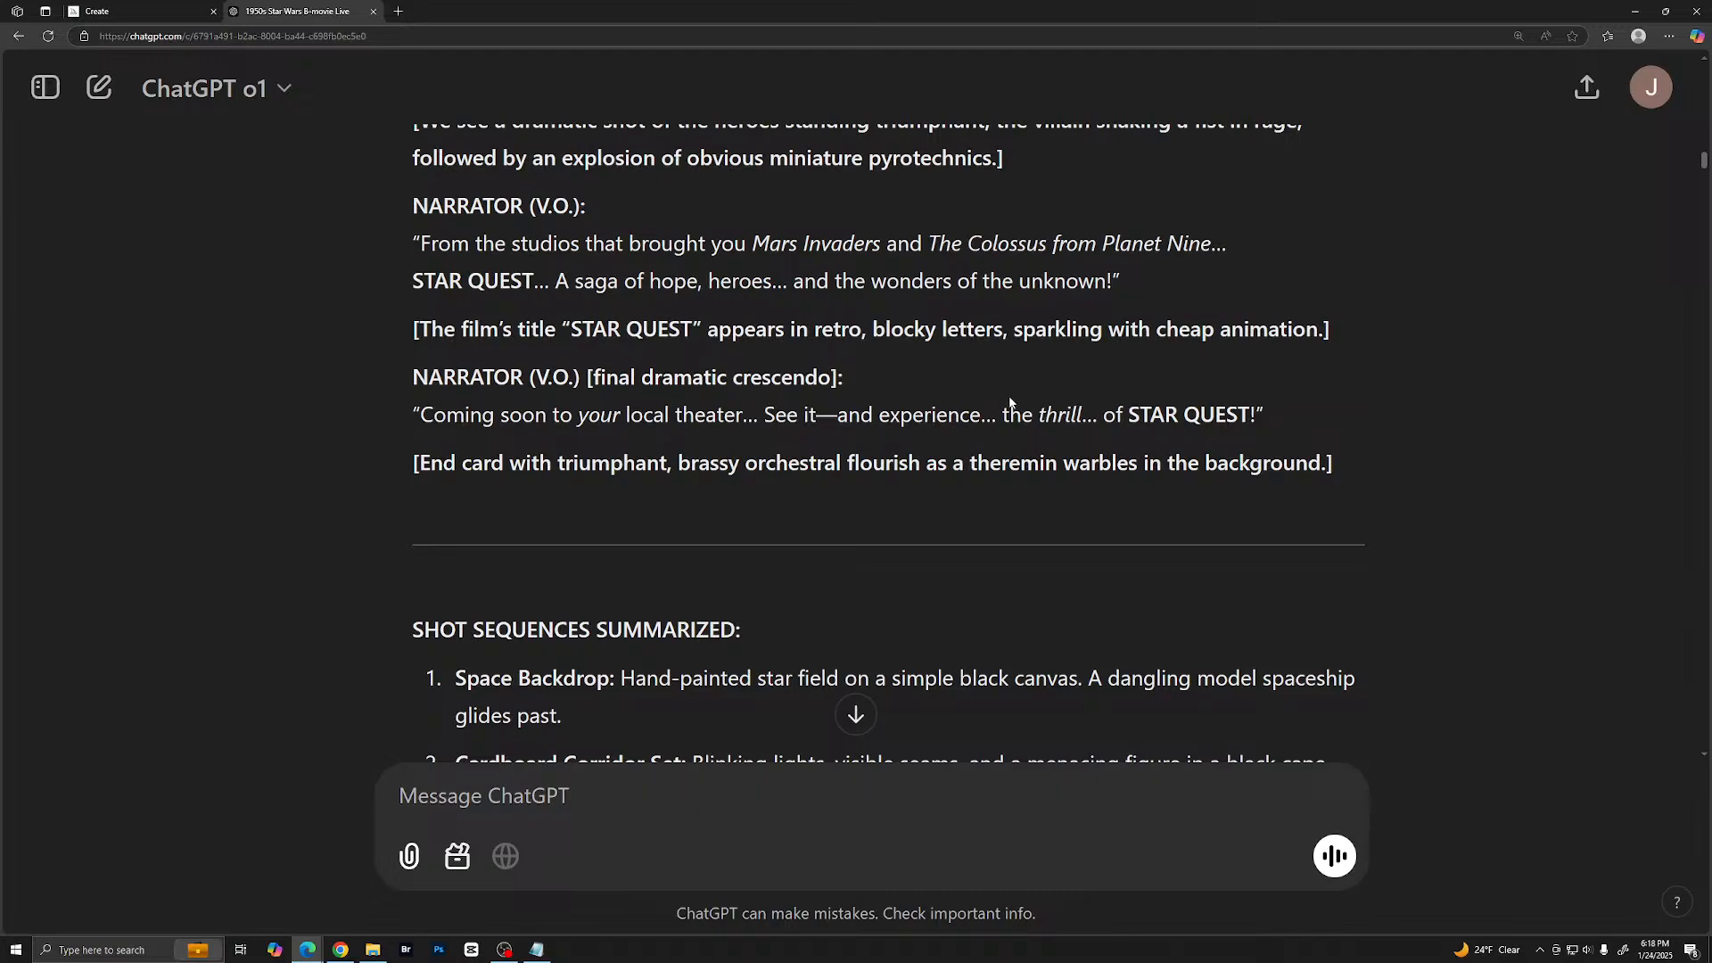
# - Examine the summarized shot sequences and the follow-up question about music for the video
pyautogui.scroll(-2, 1012, 399)
pyautogui.scroll(-3, 1001, 353)
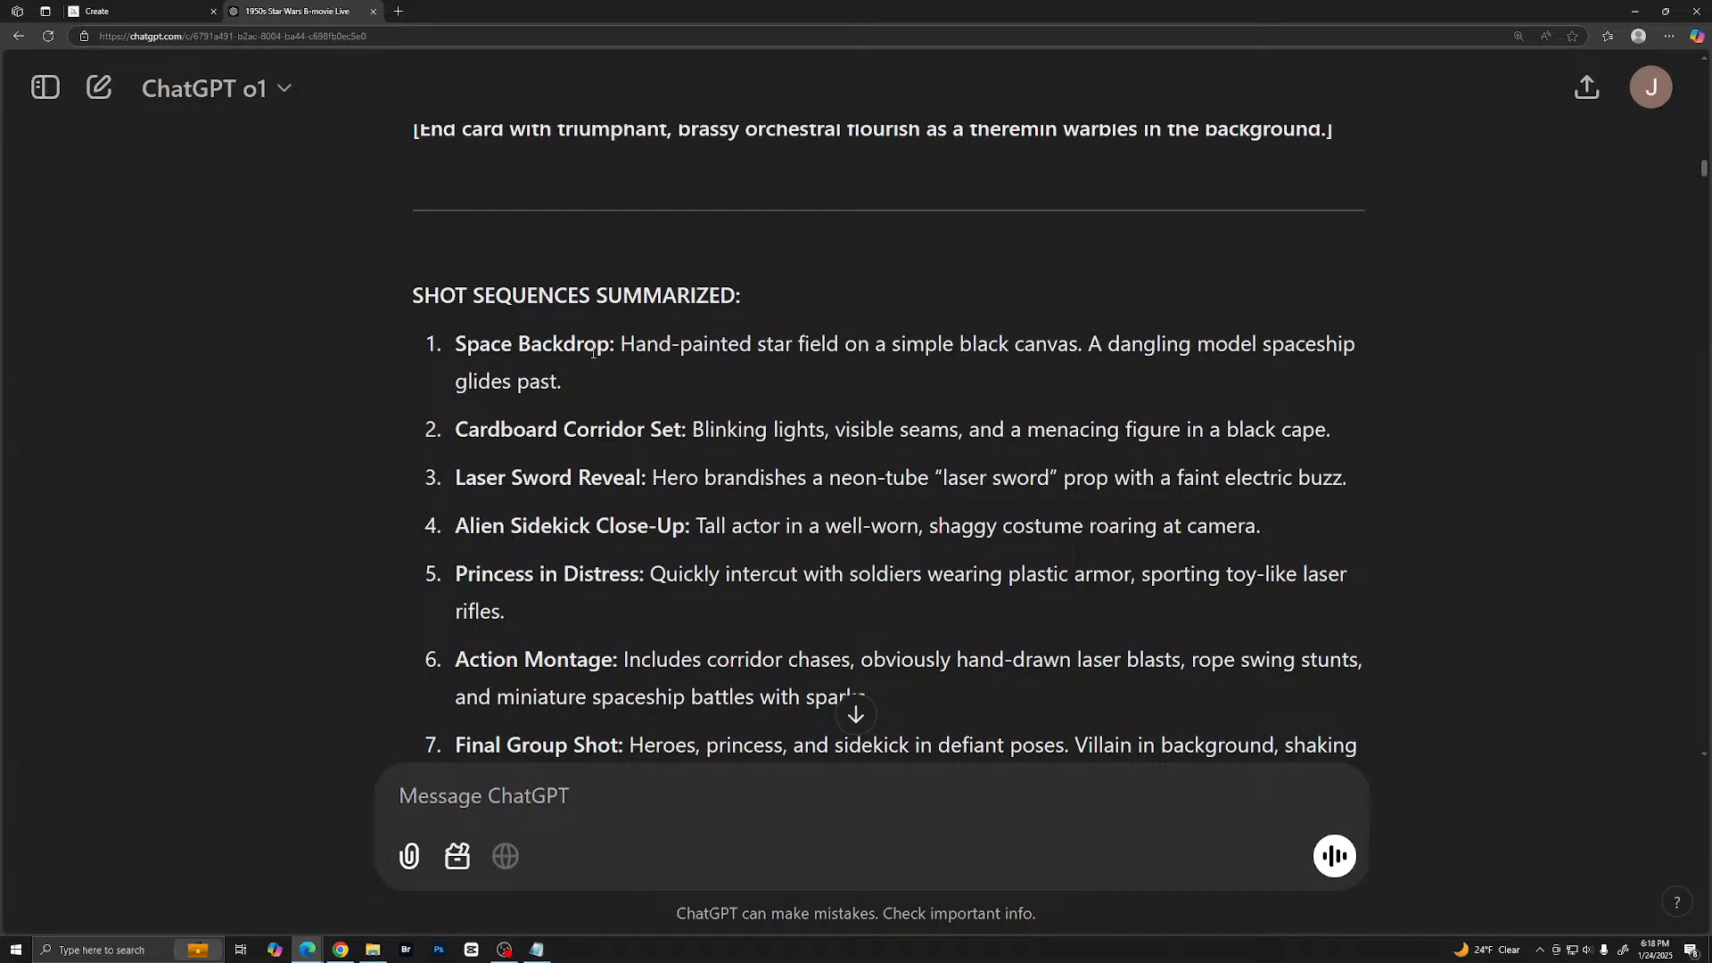
pyautogui.scroll(-1, 593, 354)
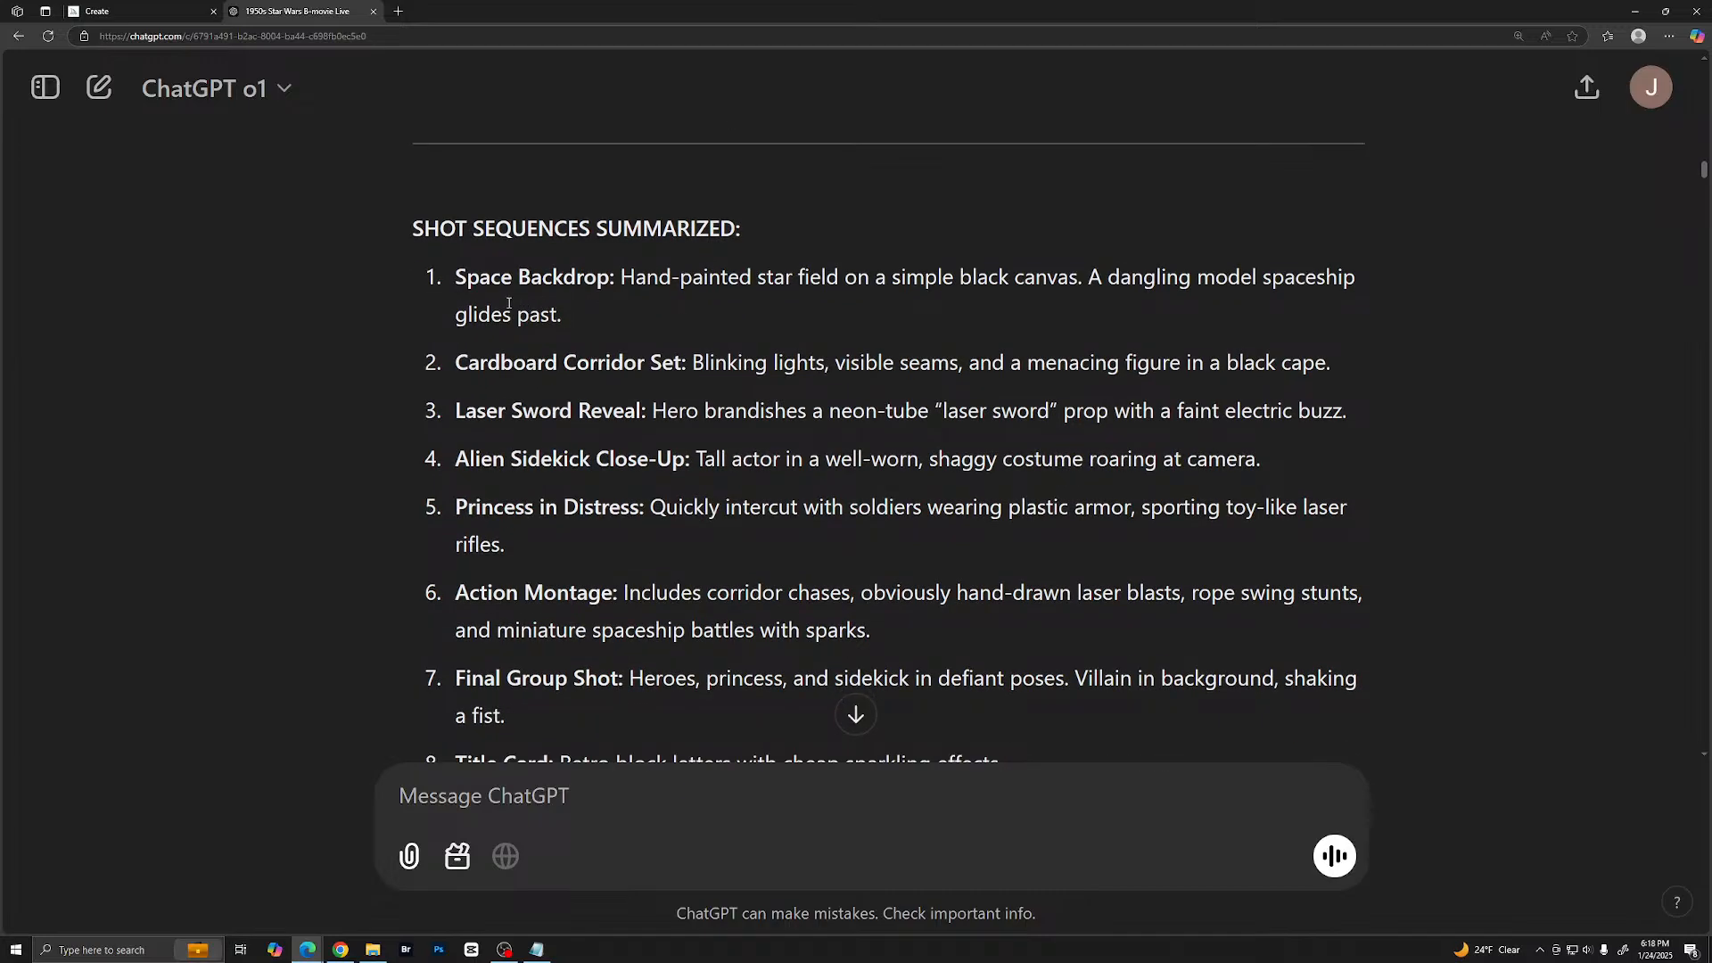
pyautogui.scroll(-2, 500, 330)
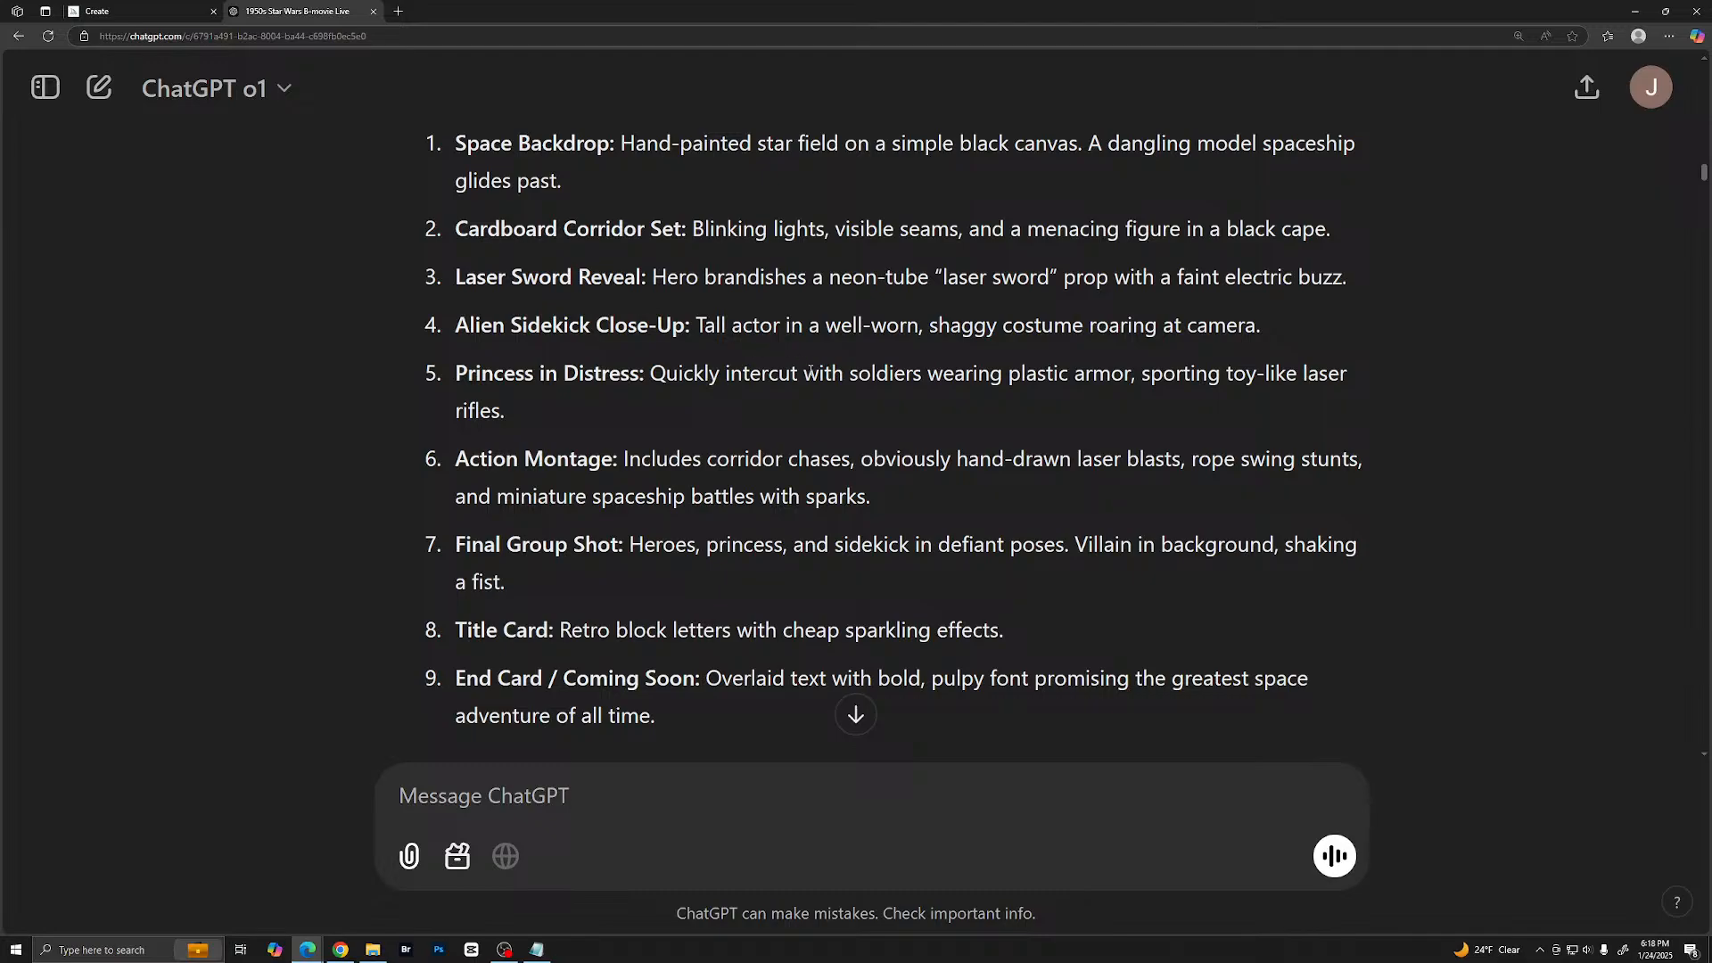
pyautogui.scroll(-5, 660, 374)
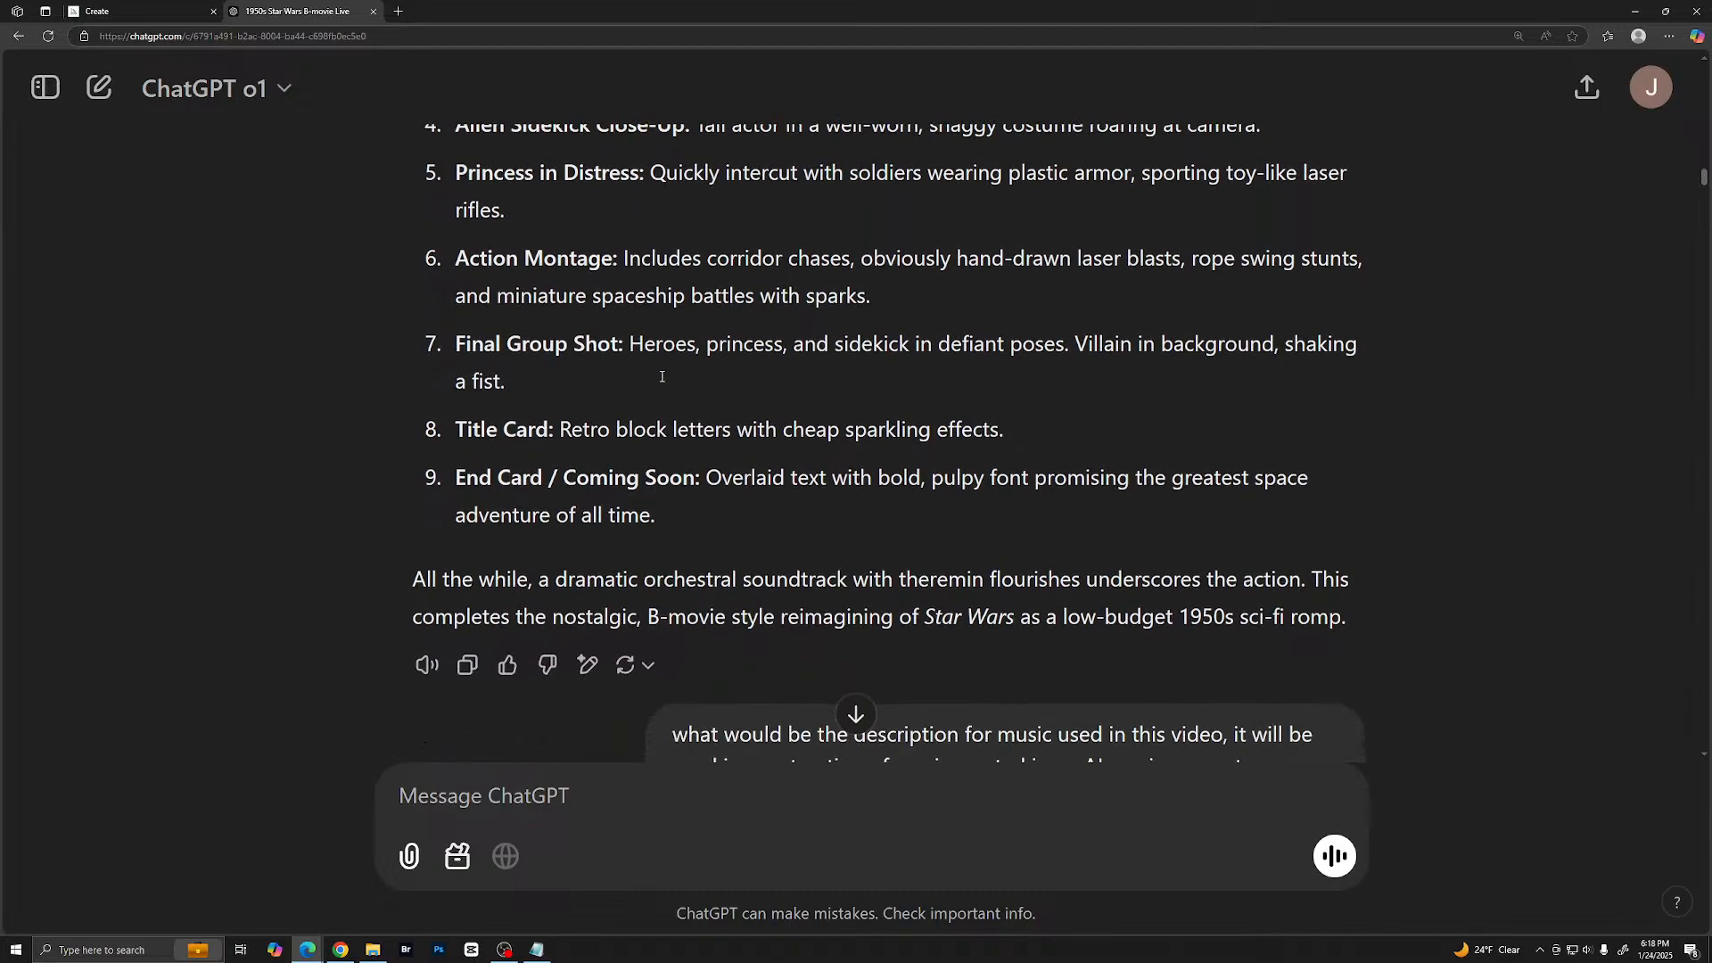
pyautogui.scroll(-2, 665, 383)
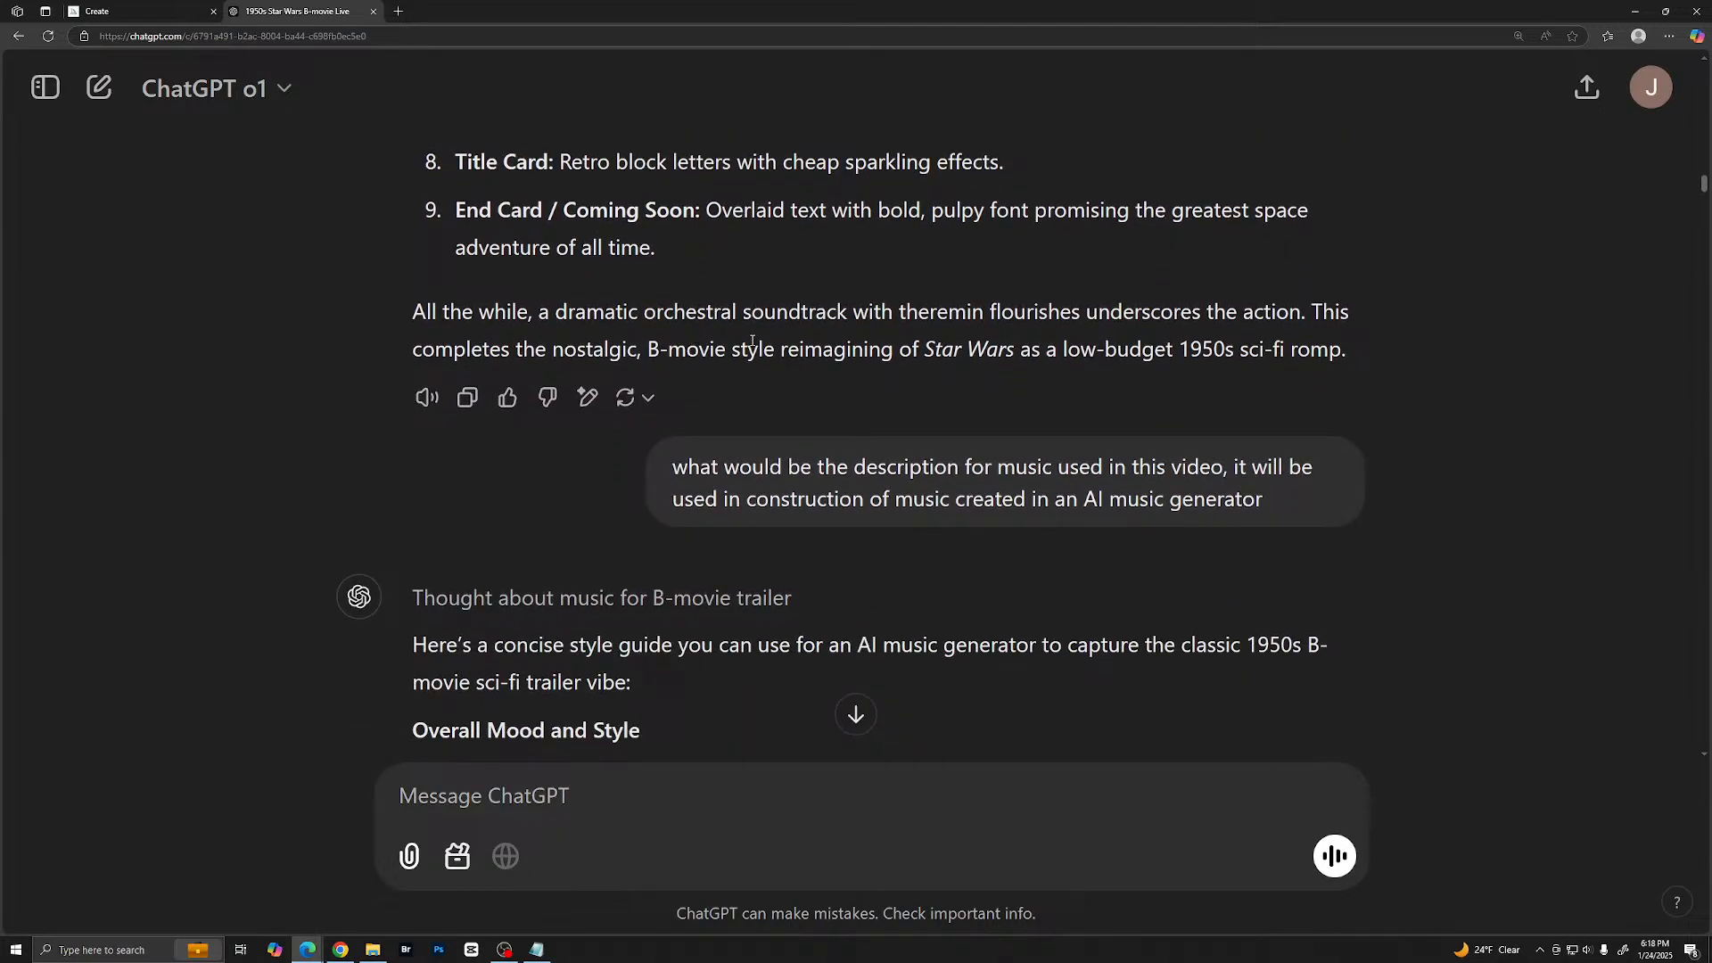
# - Go back through the reply to the original 1950s B-movie trailer prompt at the start of the conversation
pyautogui.scroll(3, 752, 341)
pyautogui.scroll(-2, 776, 347)
pyautogui.scroll(6, 803, 352)
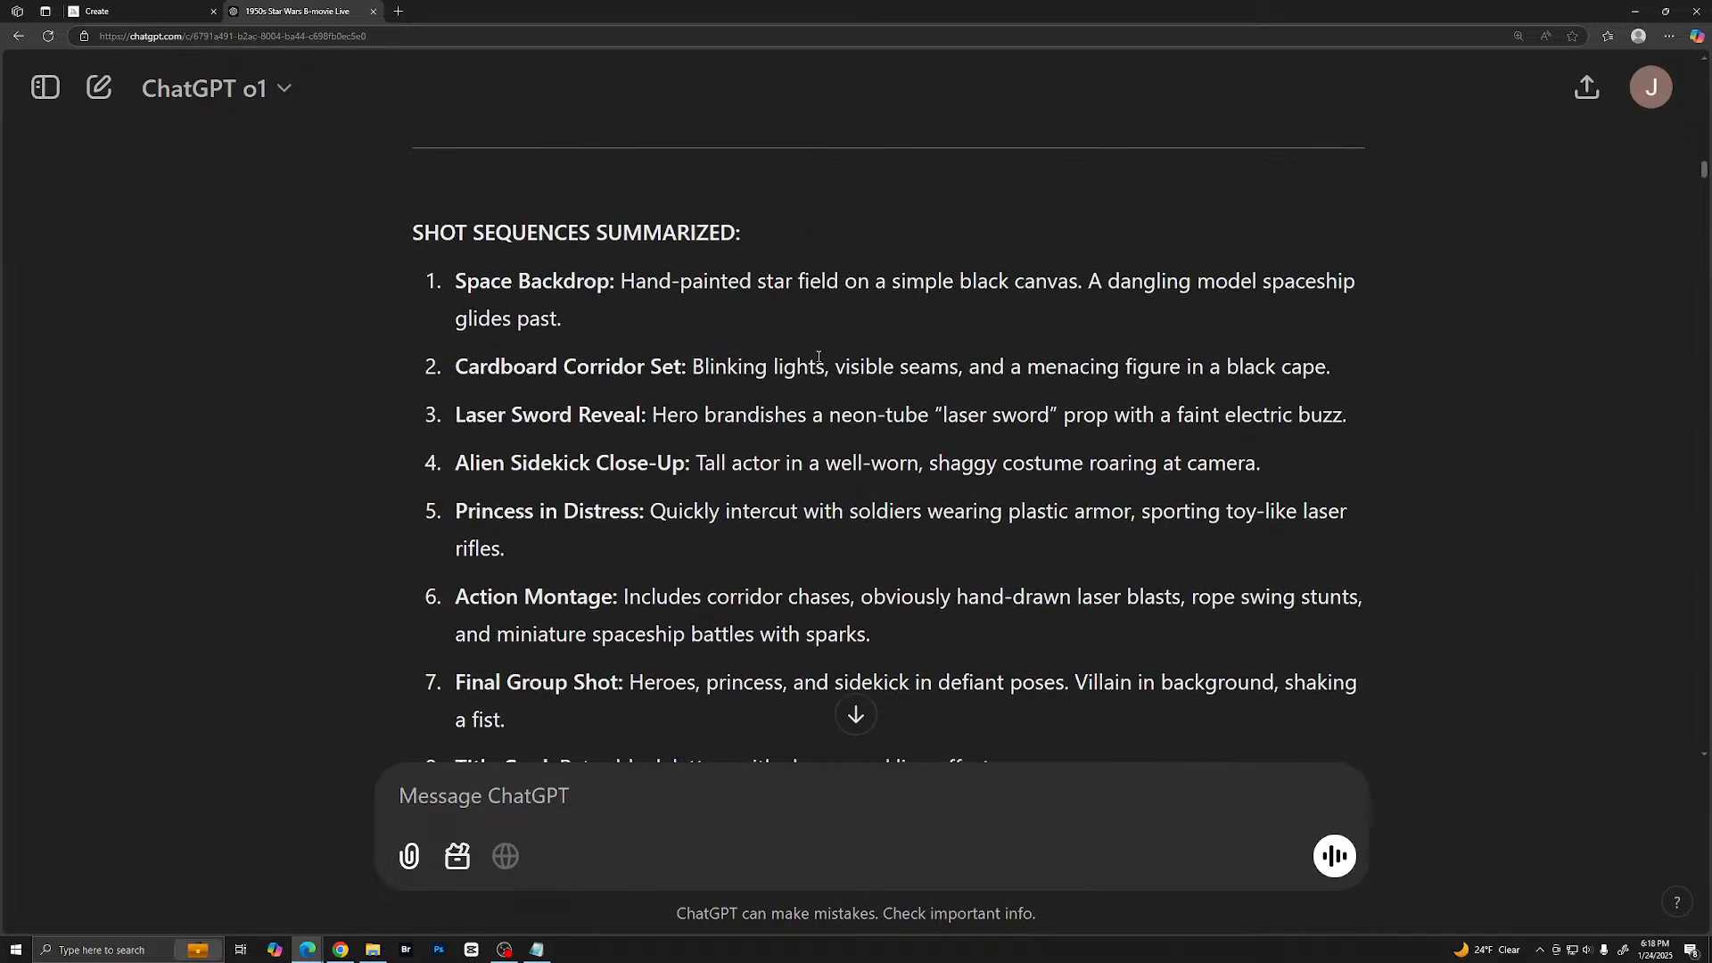
pyautogui.scroll(15, 819, 357)
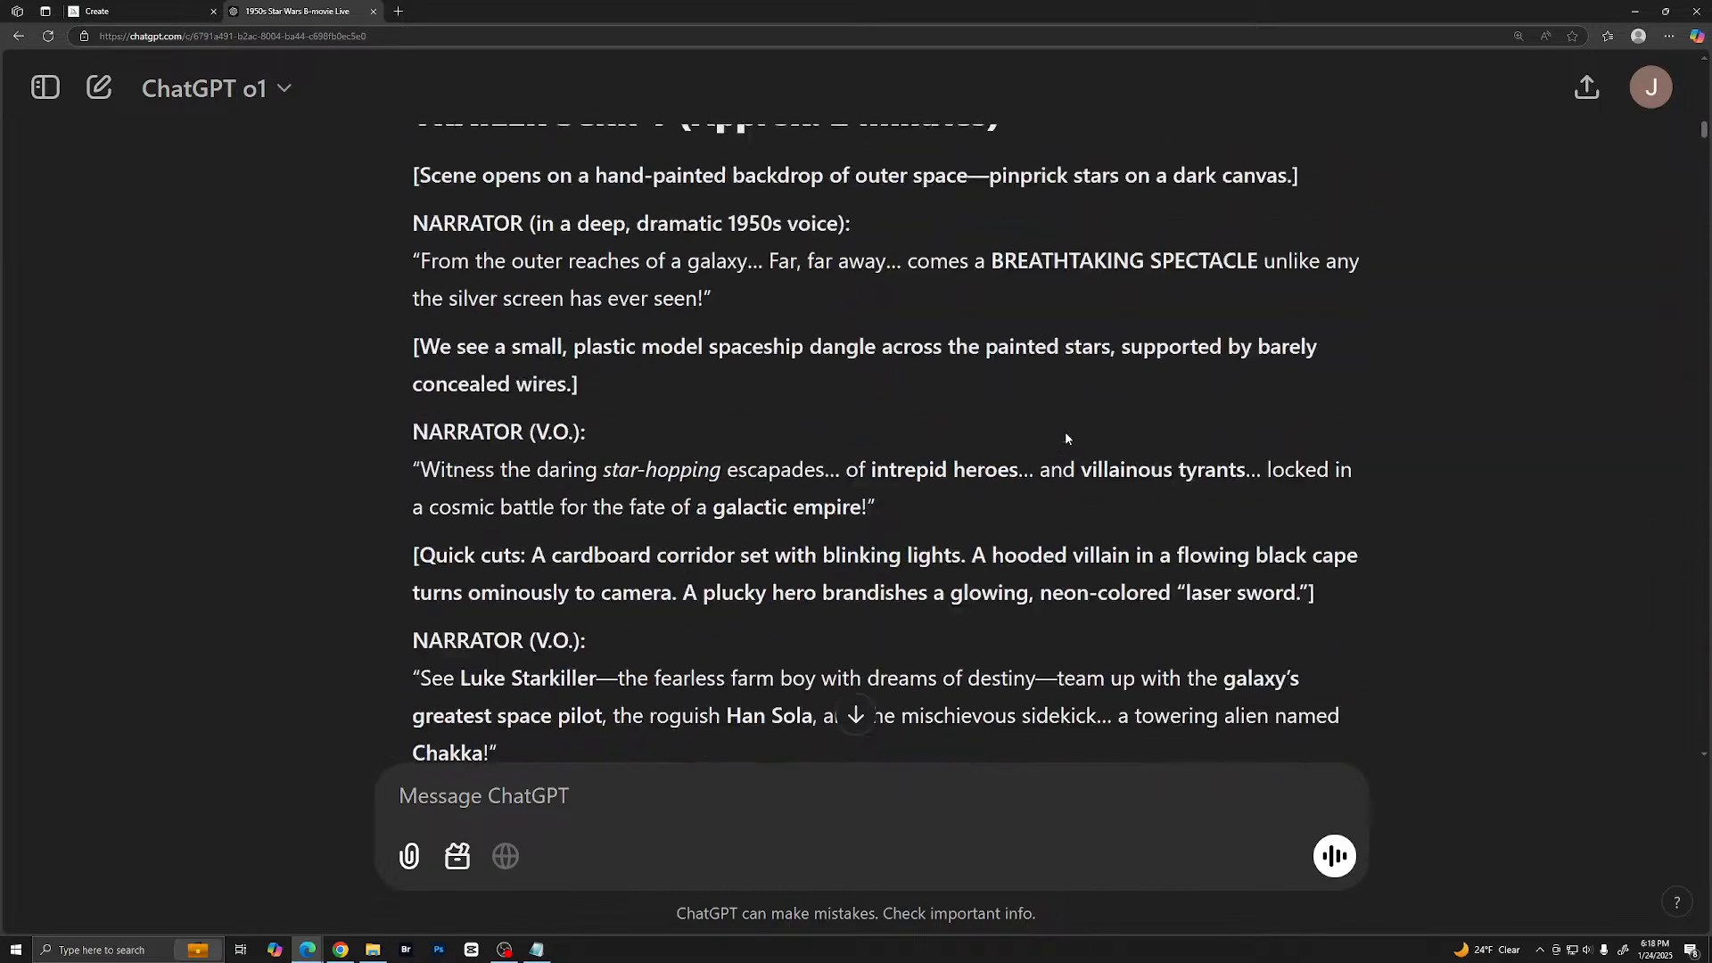
pyautogui.scroll(3, 1066, 437)
pyautogui.scroll(6, 1056, 401)
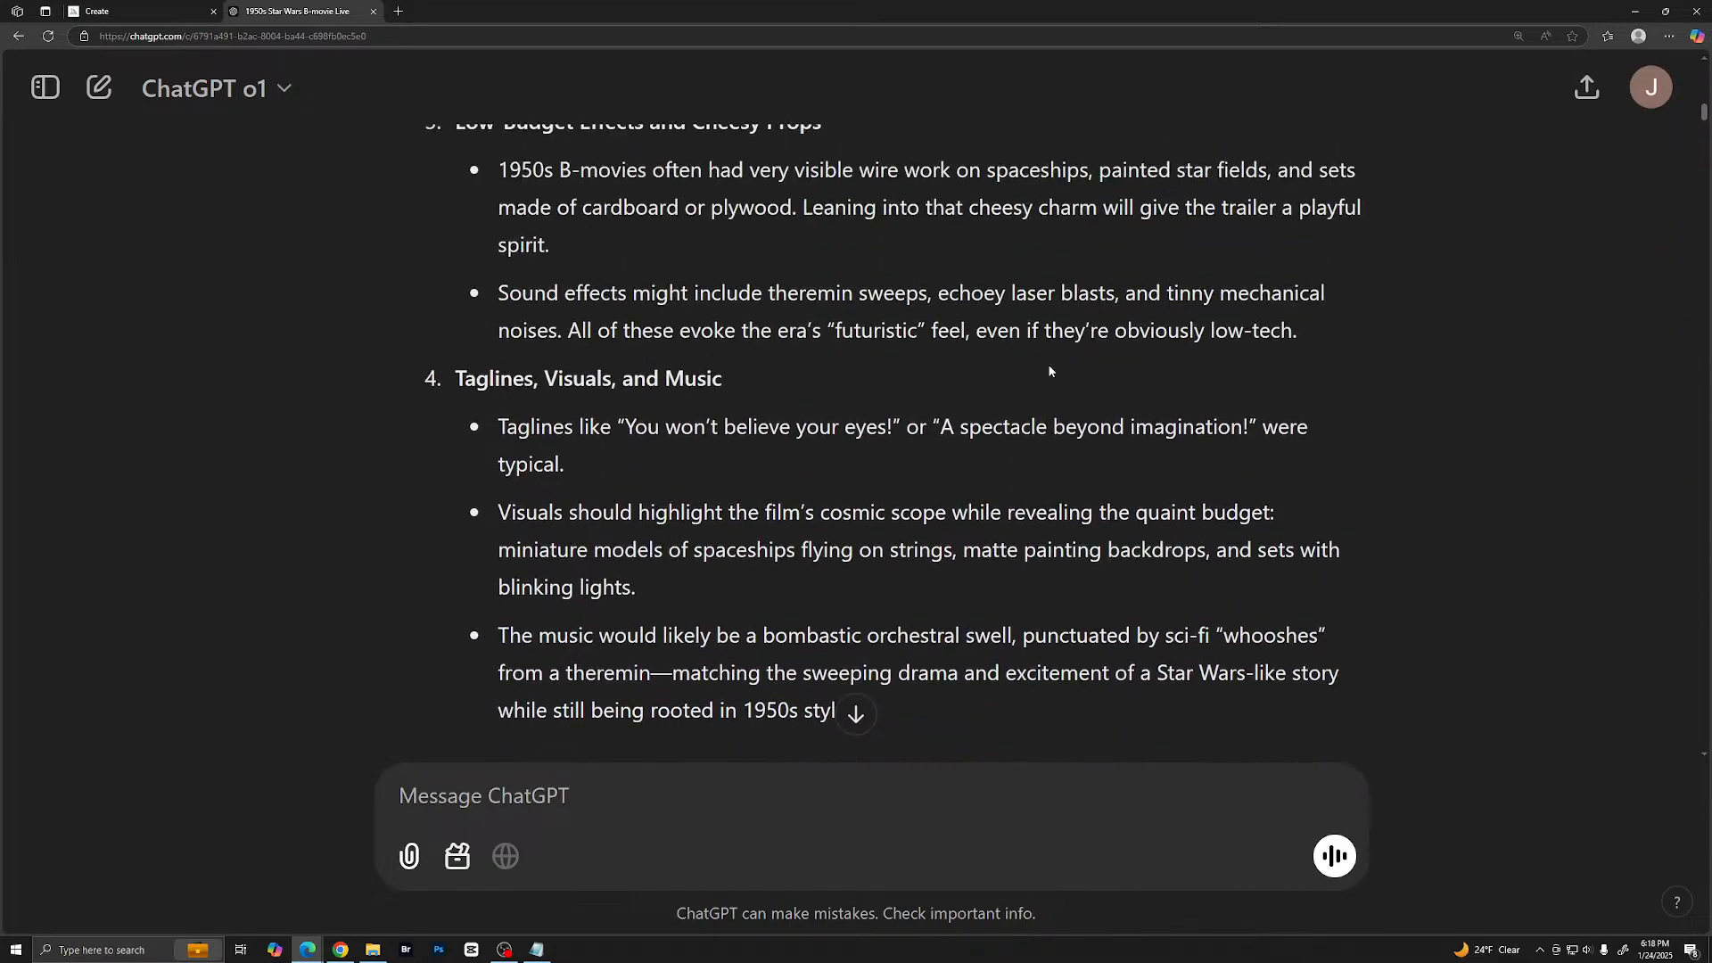
pyautogui.scroll(6, 1050, 371)
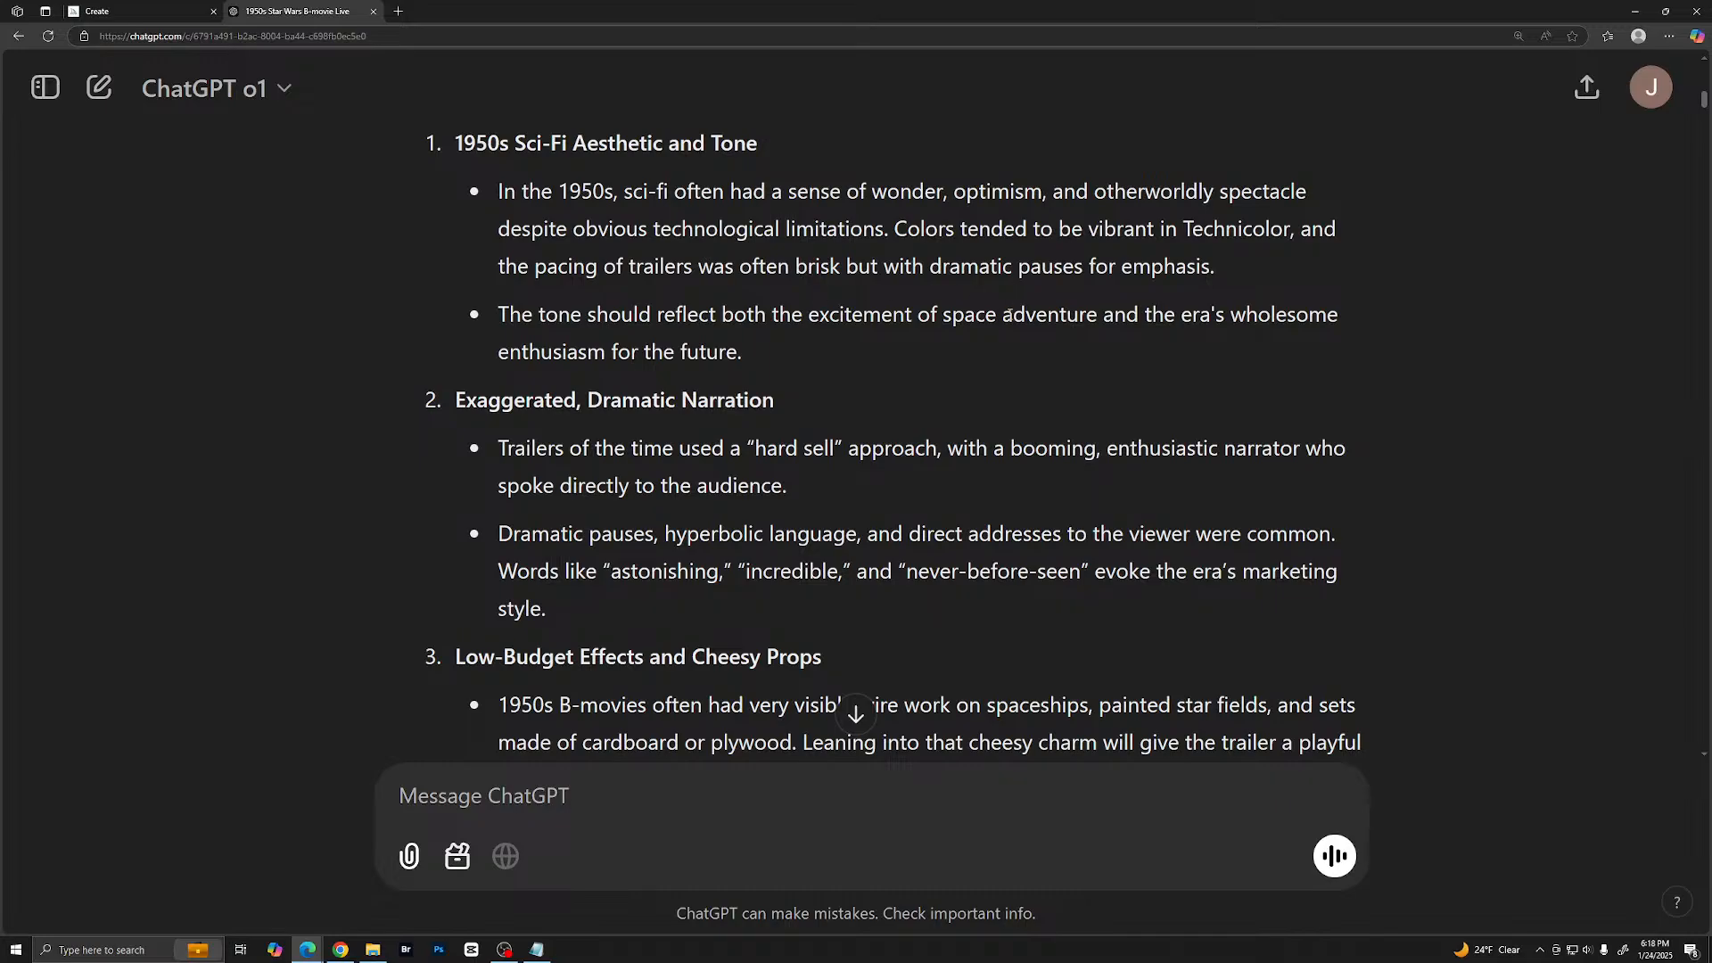
pyautogui.scroll(9, 1009, 312)
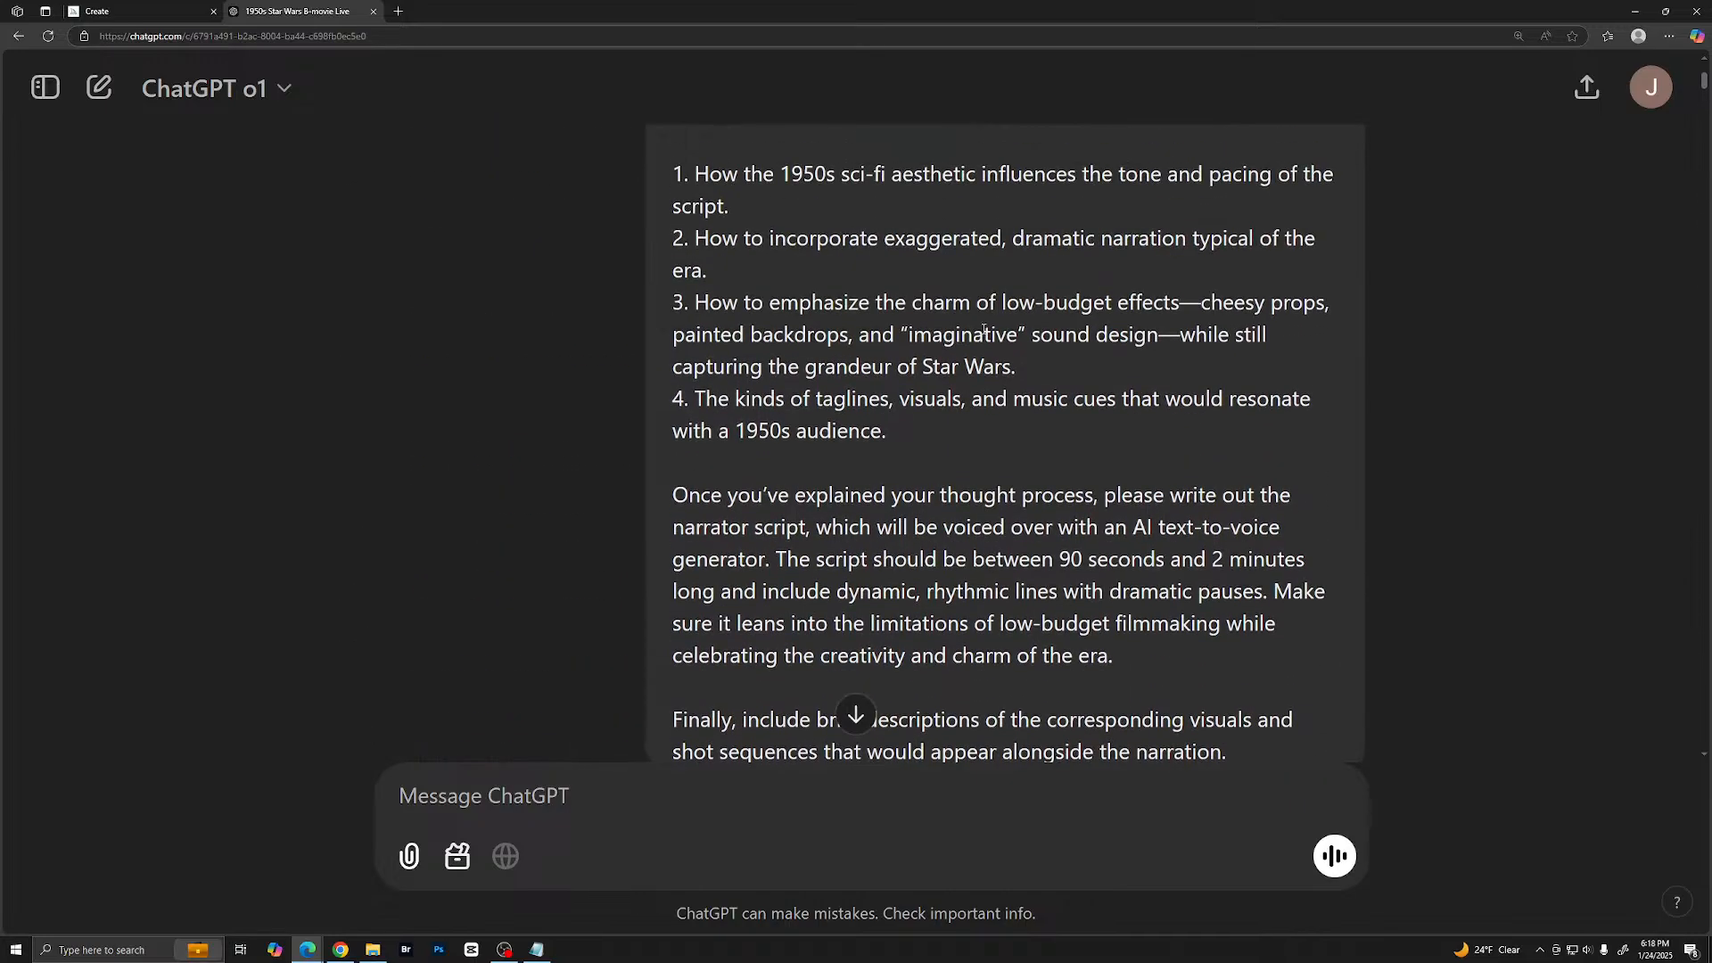
pyautogui.scroll(-1, 984, 331)
pyautogui.scroll(5, 981, 325)
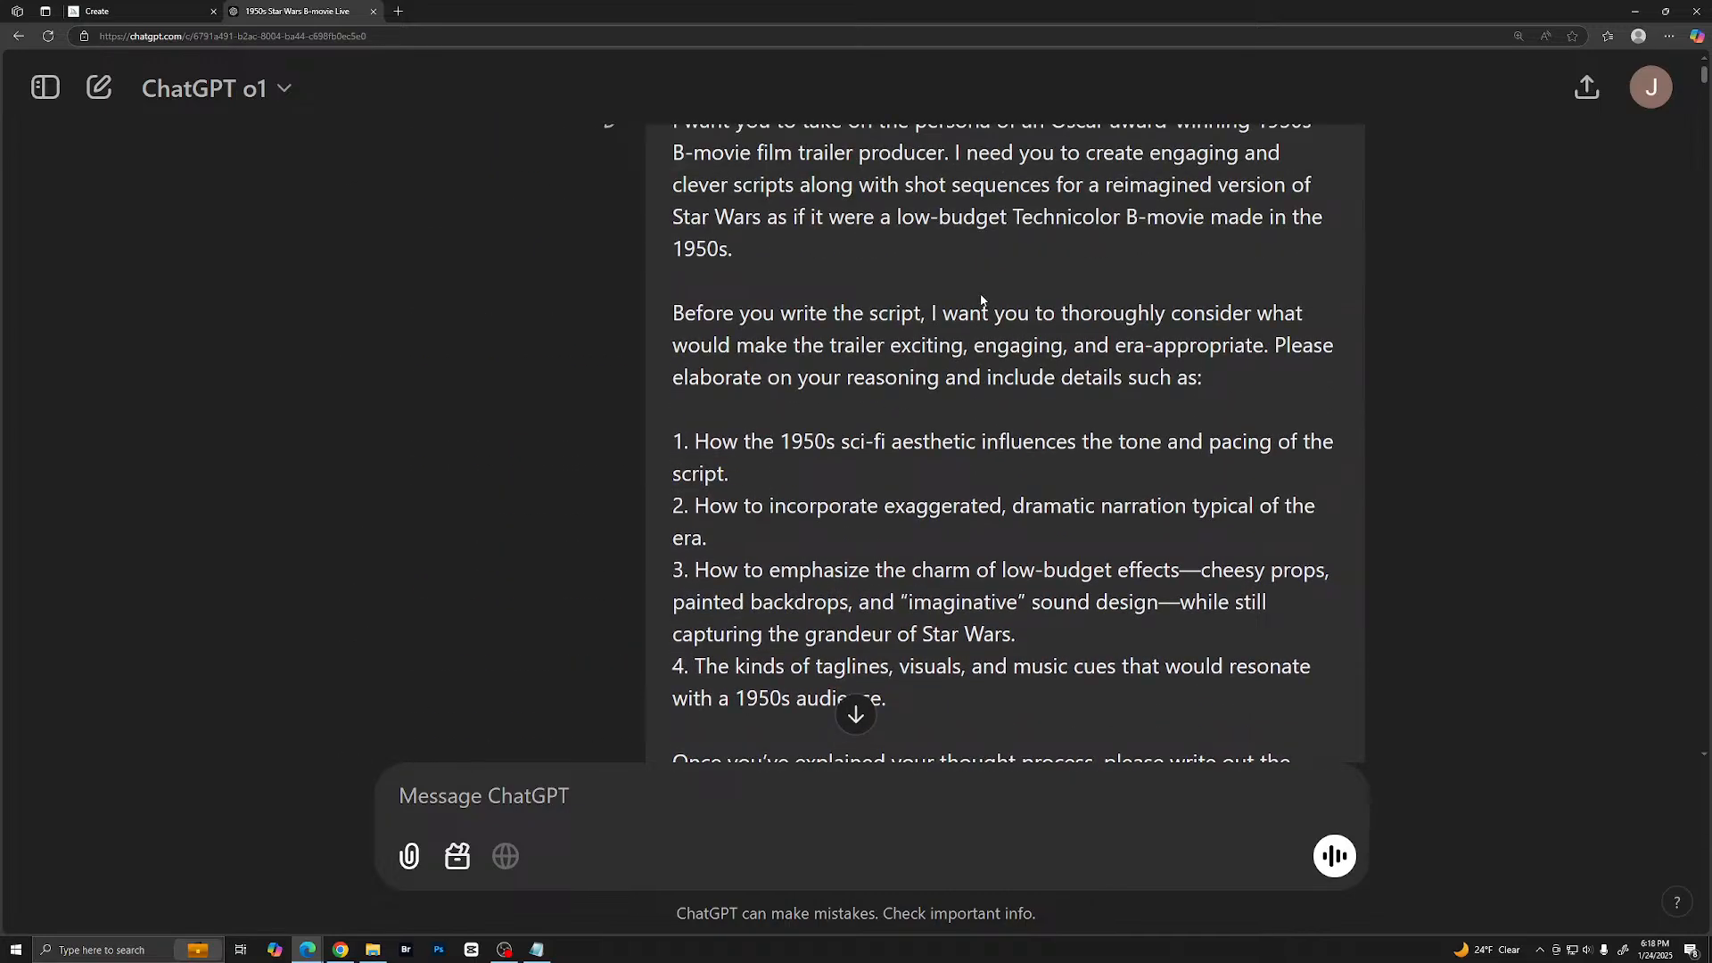
pyautogui.scroll(1, 981, 301)
pyautogui.scroll(-4, 1030, 324)
pyautogui.scroll(4, 1032, 332)
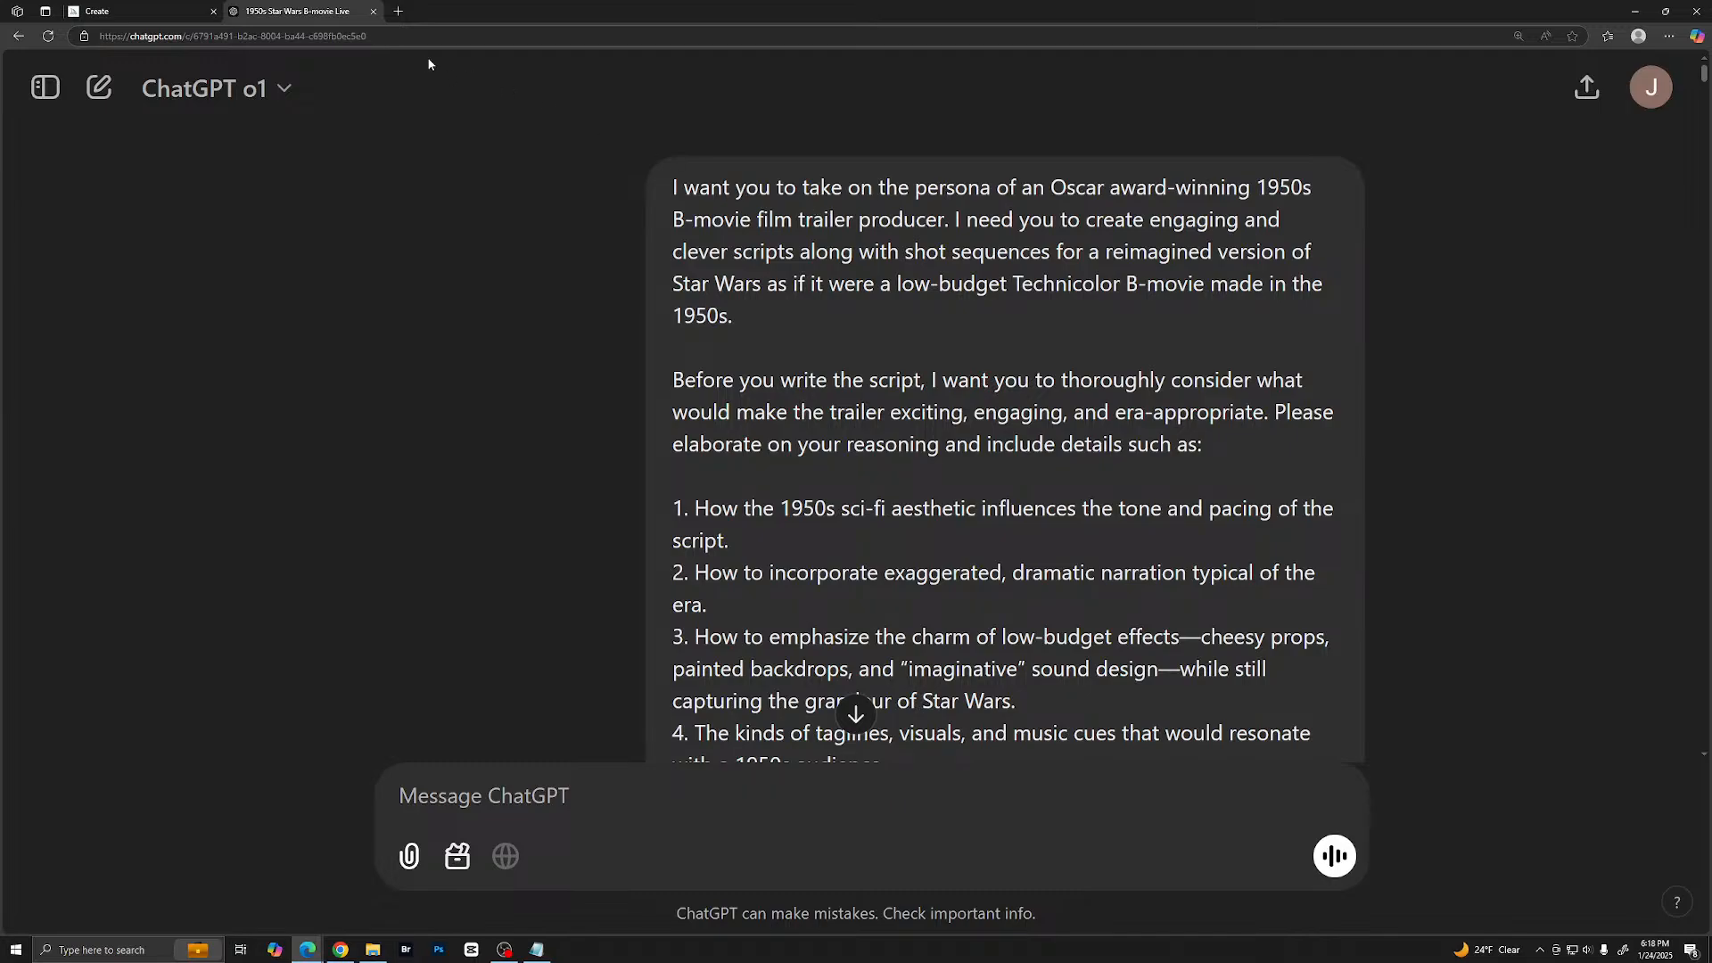
# - Open Claude in a new browser tab and bring up the recent chat about Star Wars as a 1950s B-movie
pyautogui.click(400, 14)
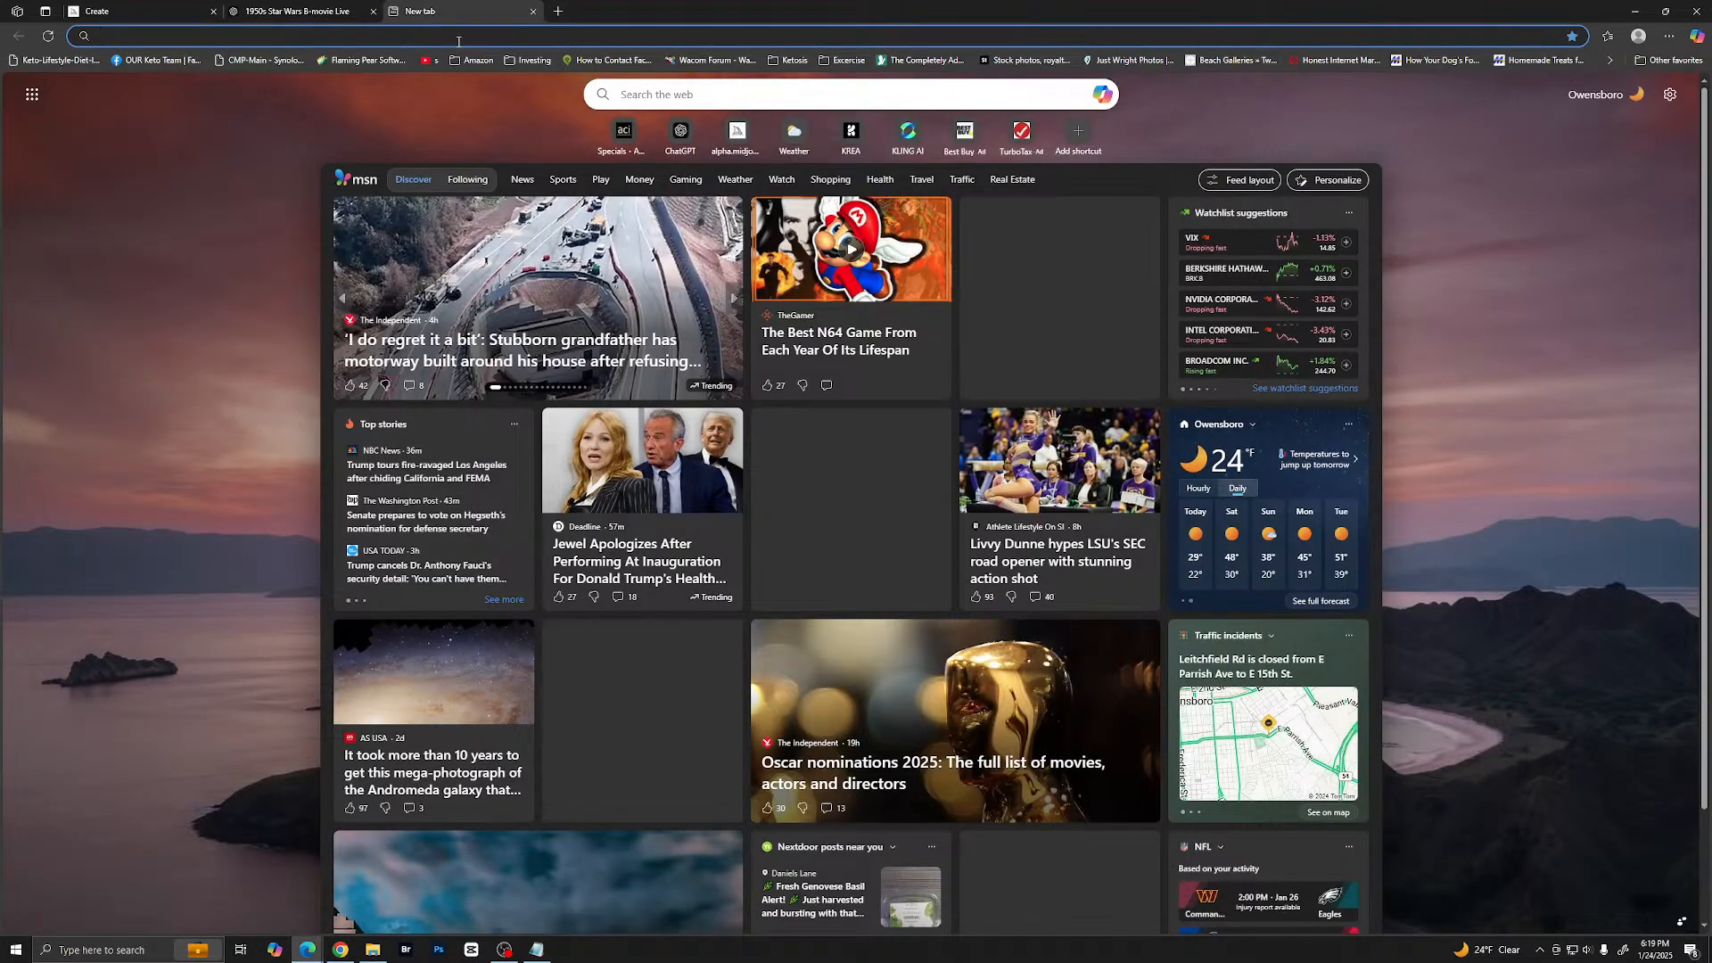
pyautogui.write('claude.ai/new')
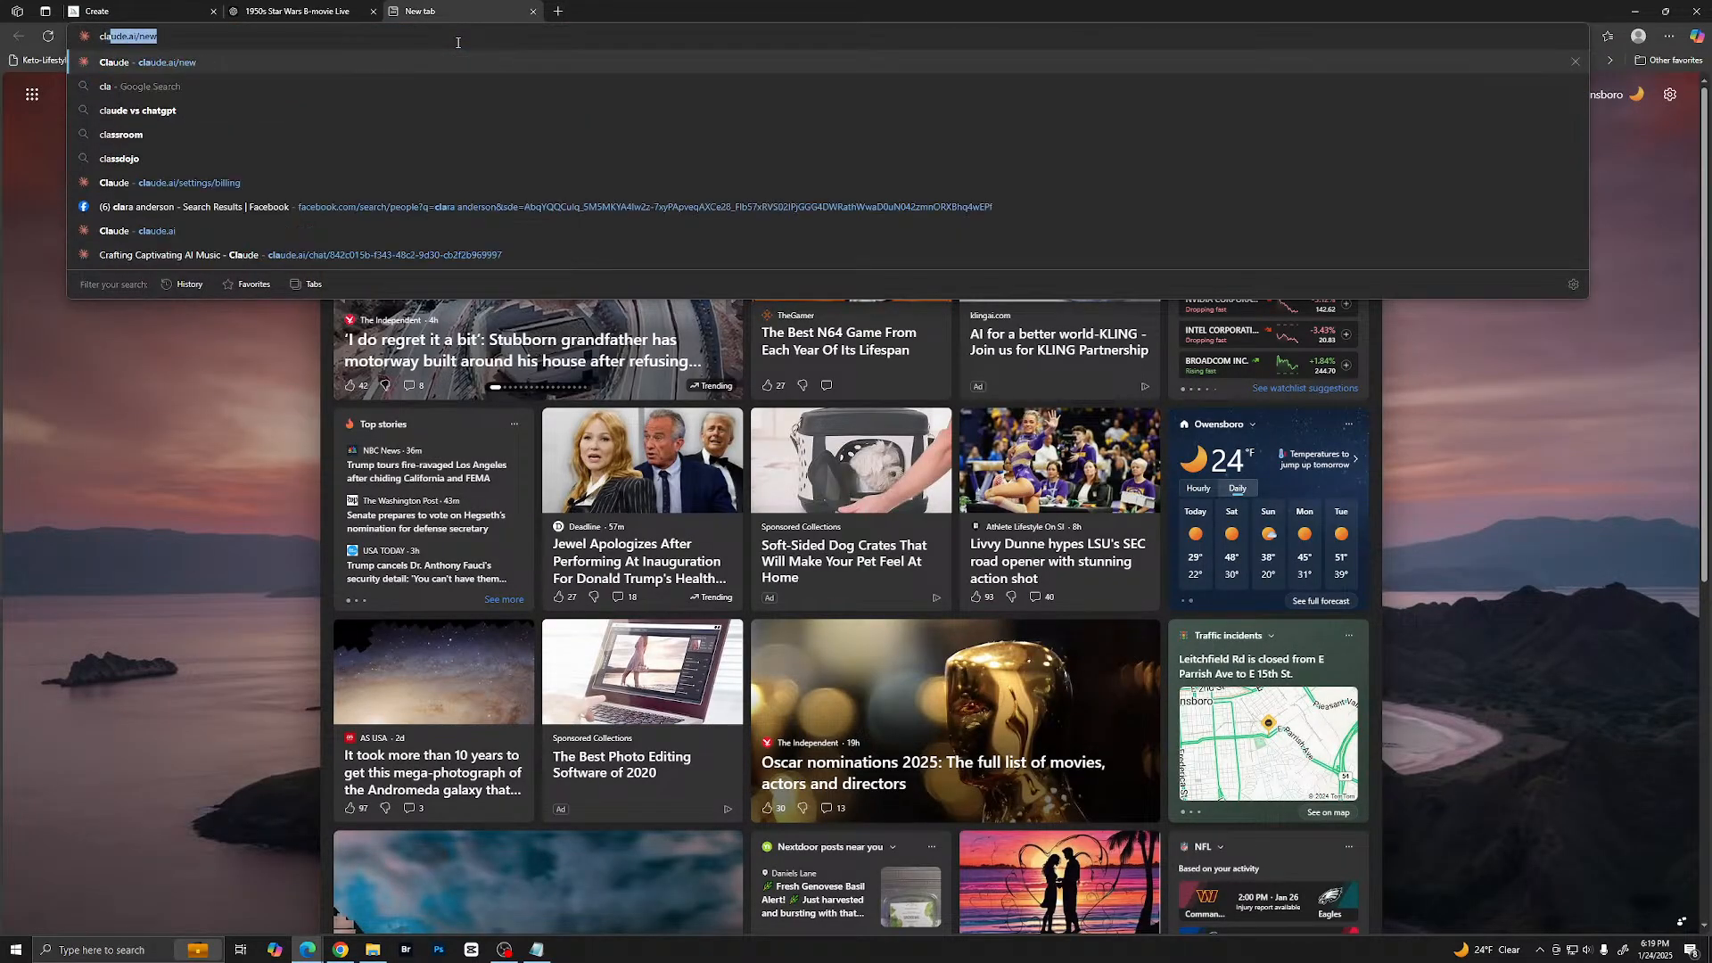
pyautogui.press('Return')
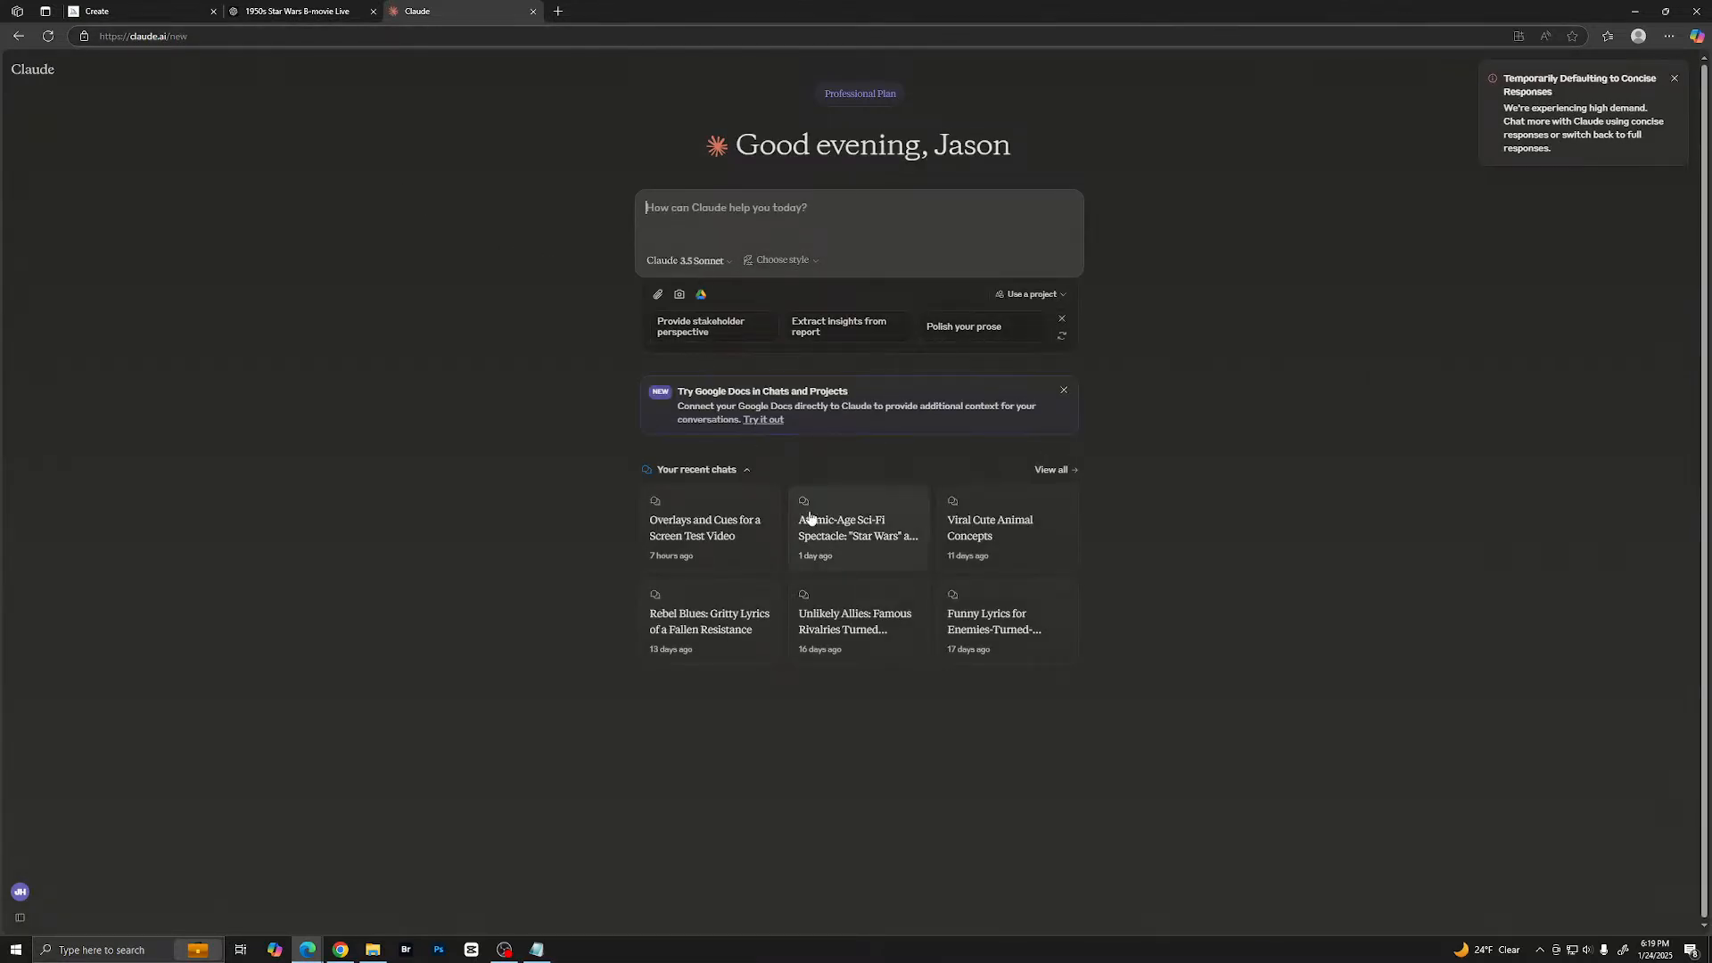
pyautogui.click(856, 524)
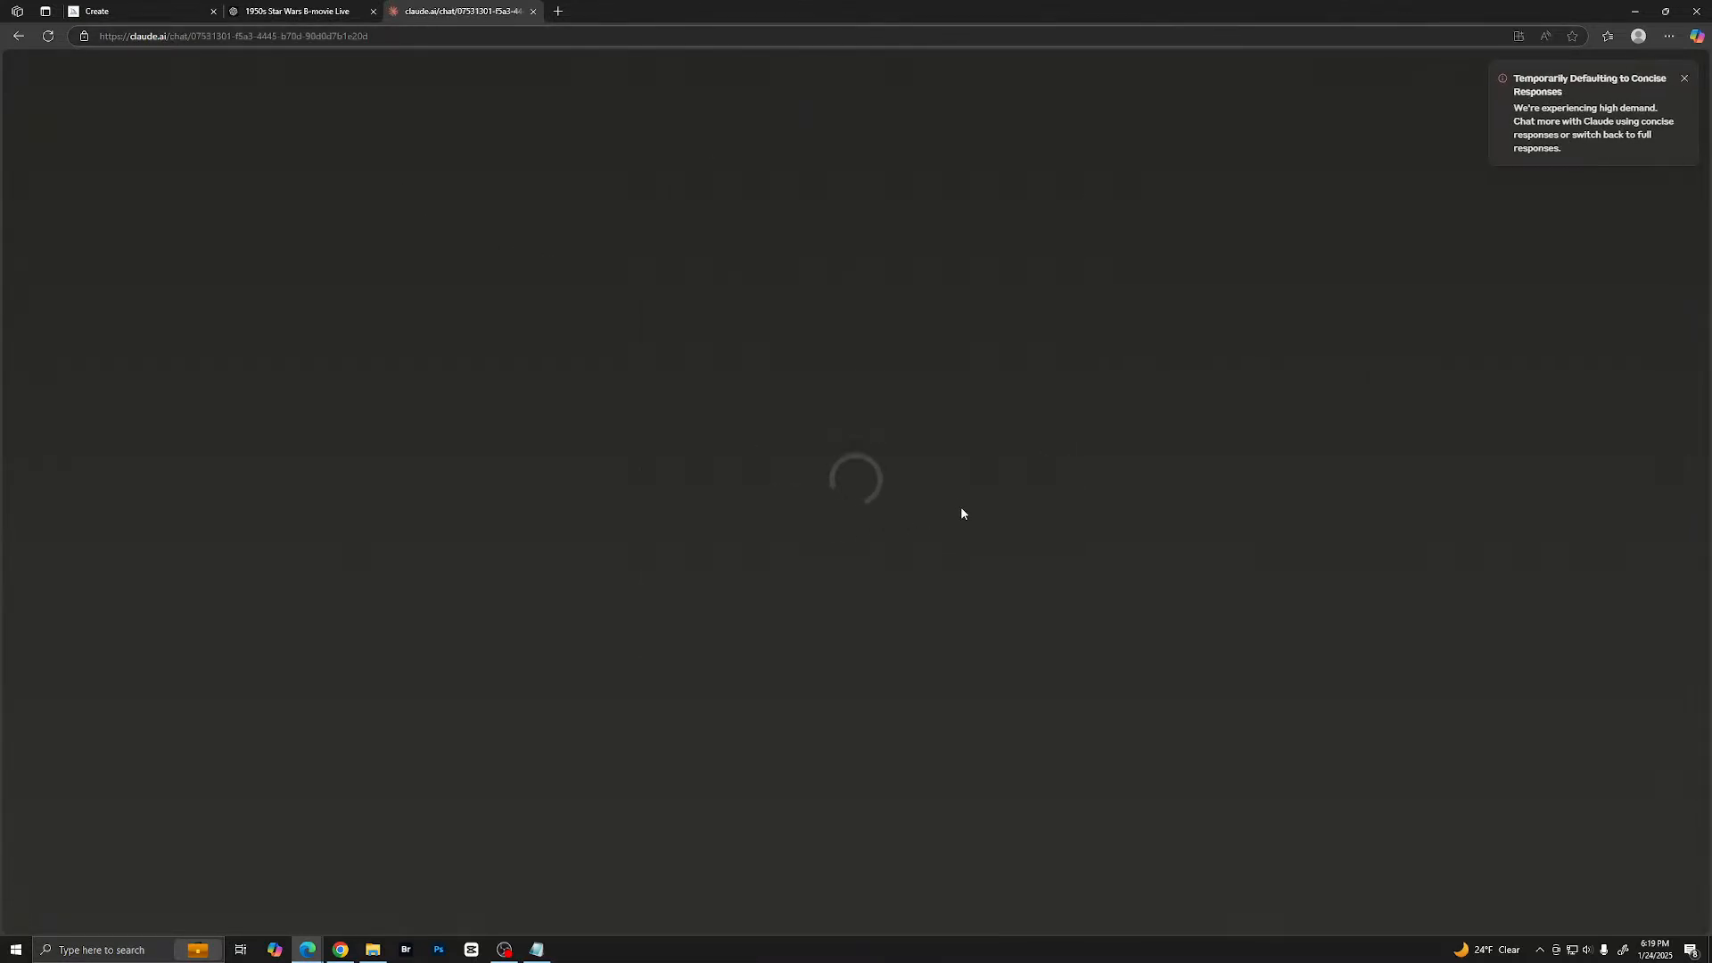
pyautogui.scroll(8, 933, 339)
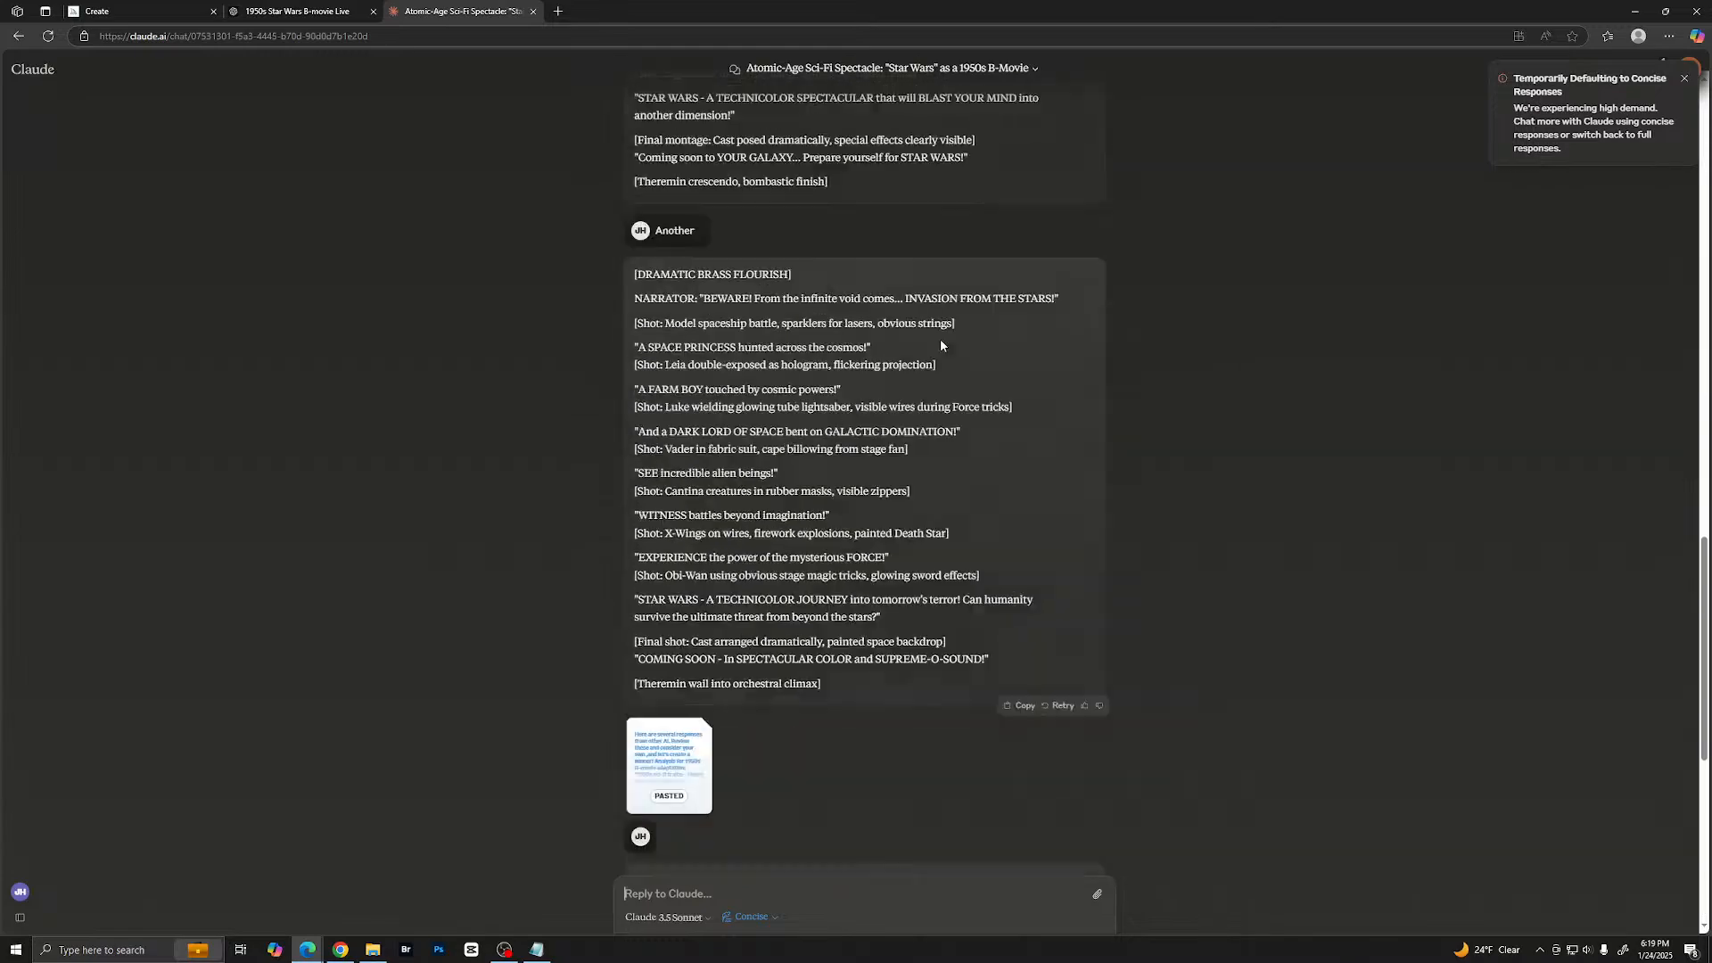
# - Enlarge the Claude chat page to 175% zoom
pyautogui.click(1668, 37)
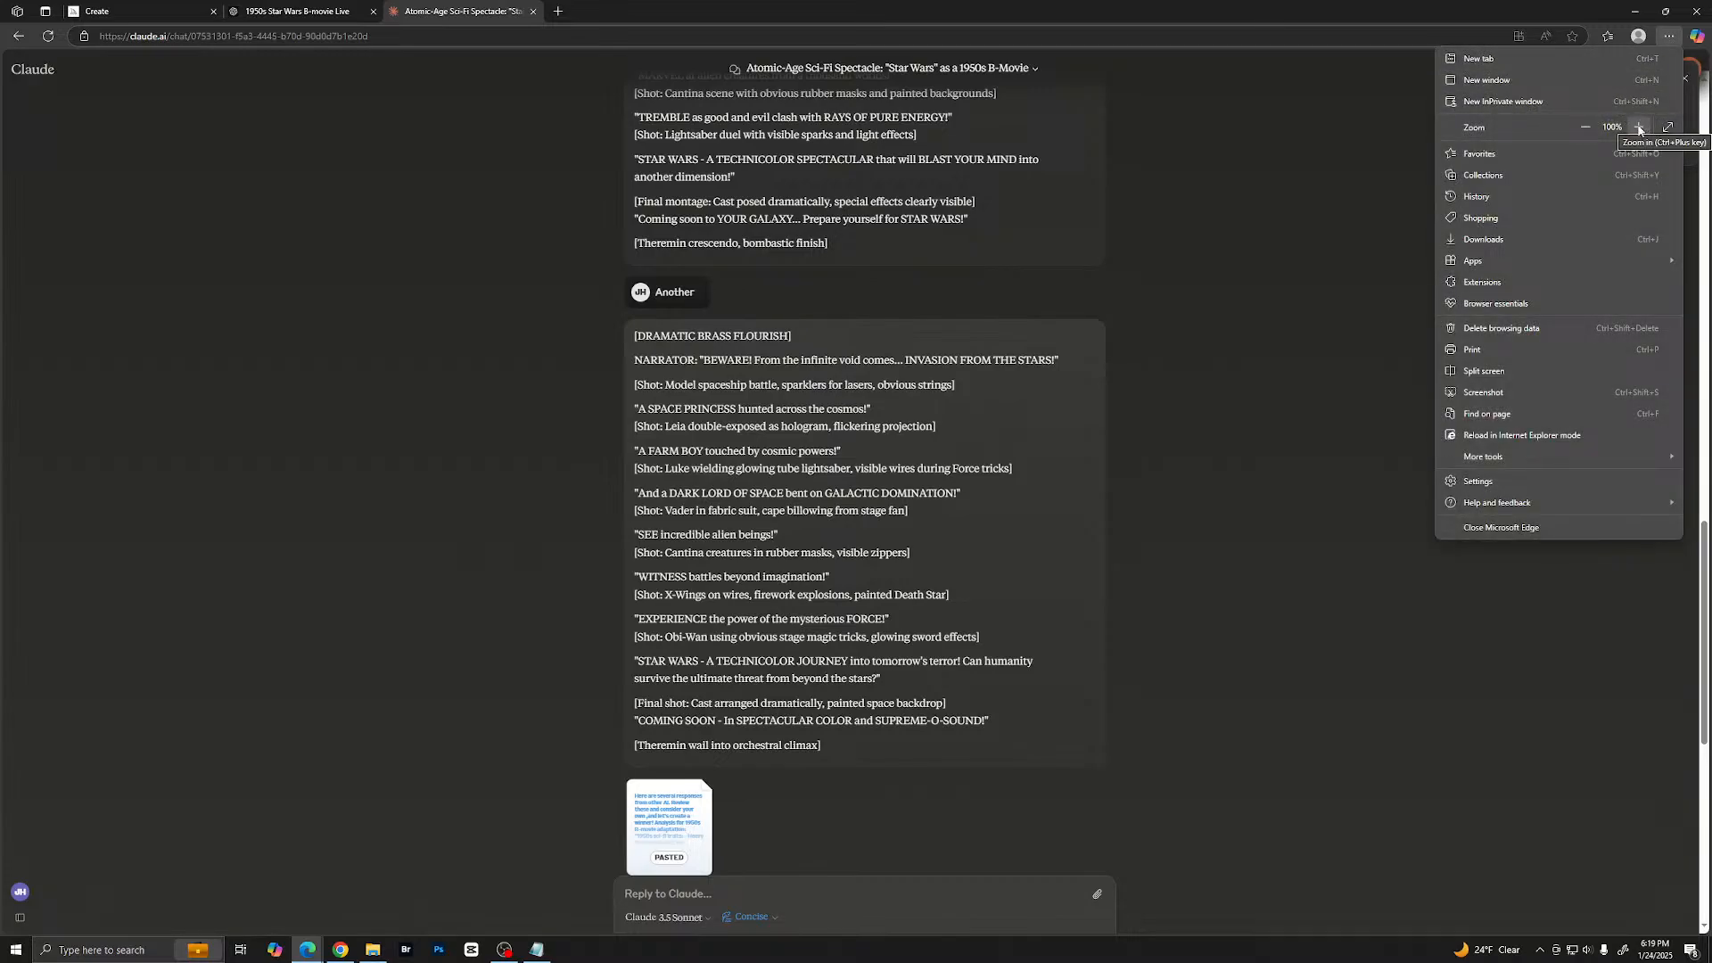
pyautogui.click(1638, 127)
pyautogui.click(1639, 129)
pyautogui.click(1639, 129)
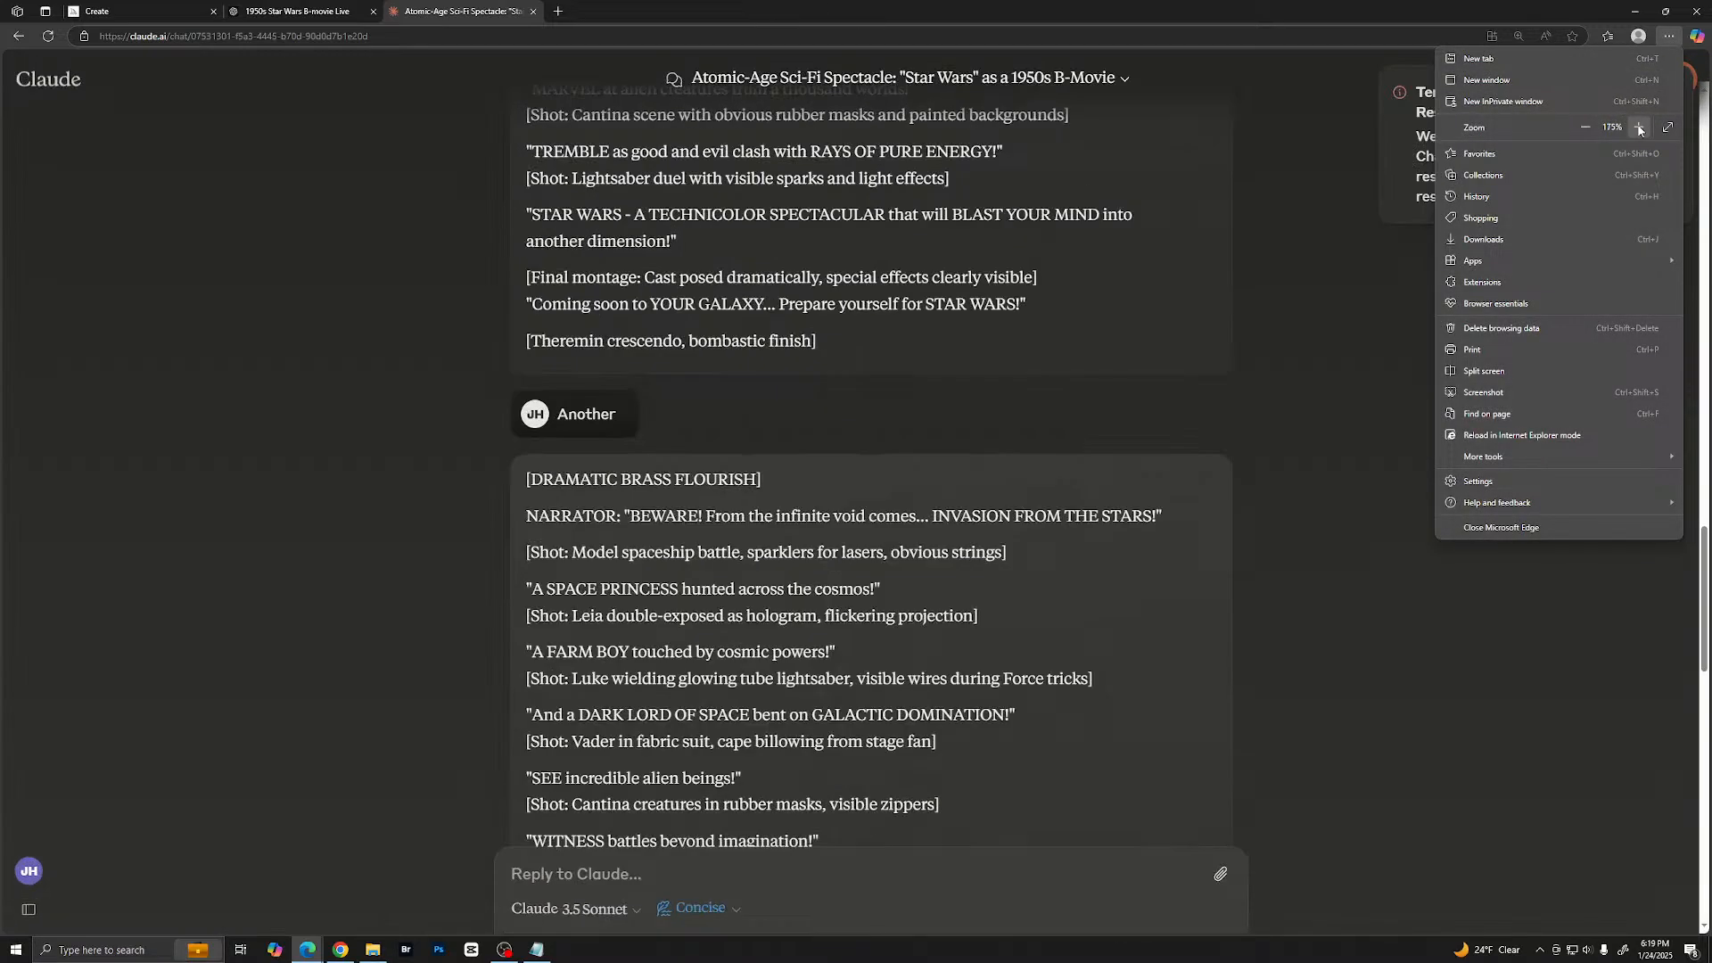
pyautogui.click(1639, 130)
pyautogui.click(1216, 337)
# - Go back to the opening trailer-producer prompt of the Claude chat and read on to the start of the reply
pyautogui.scroll(9, 1254, 394)
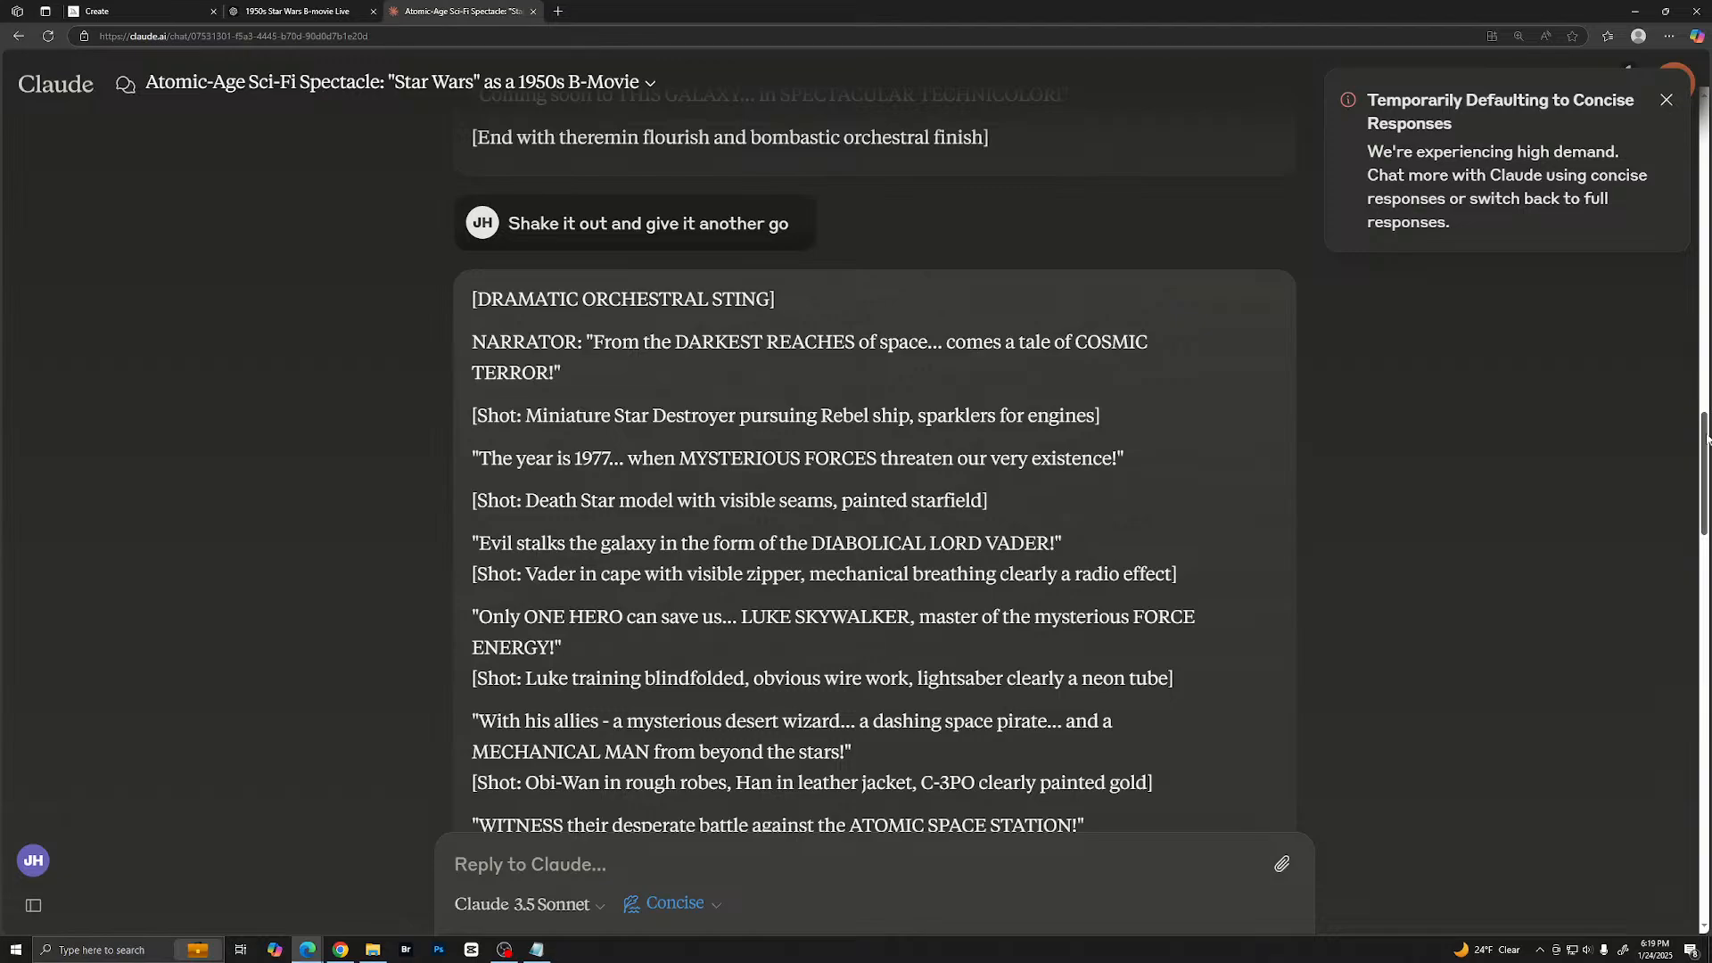
pyautogui.scroll(15, 1671, 332)
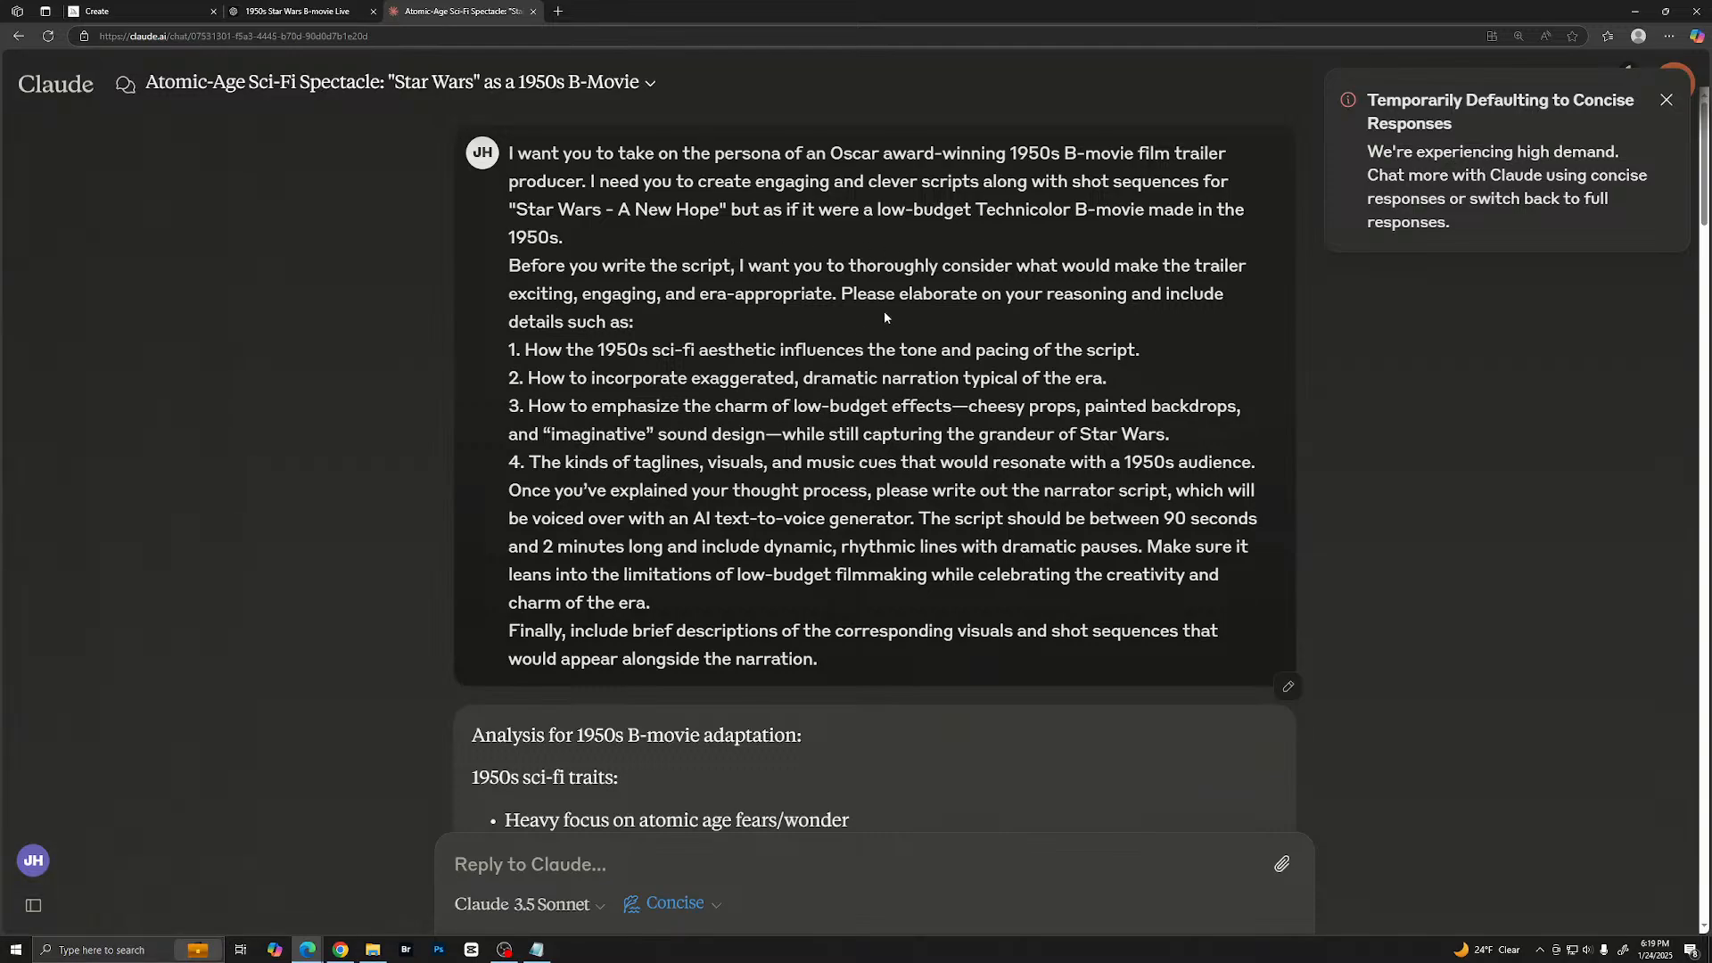
pyautogui.scroll(-5, 865, 323)
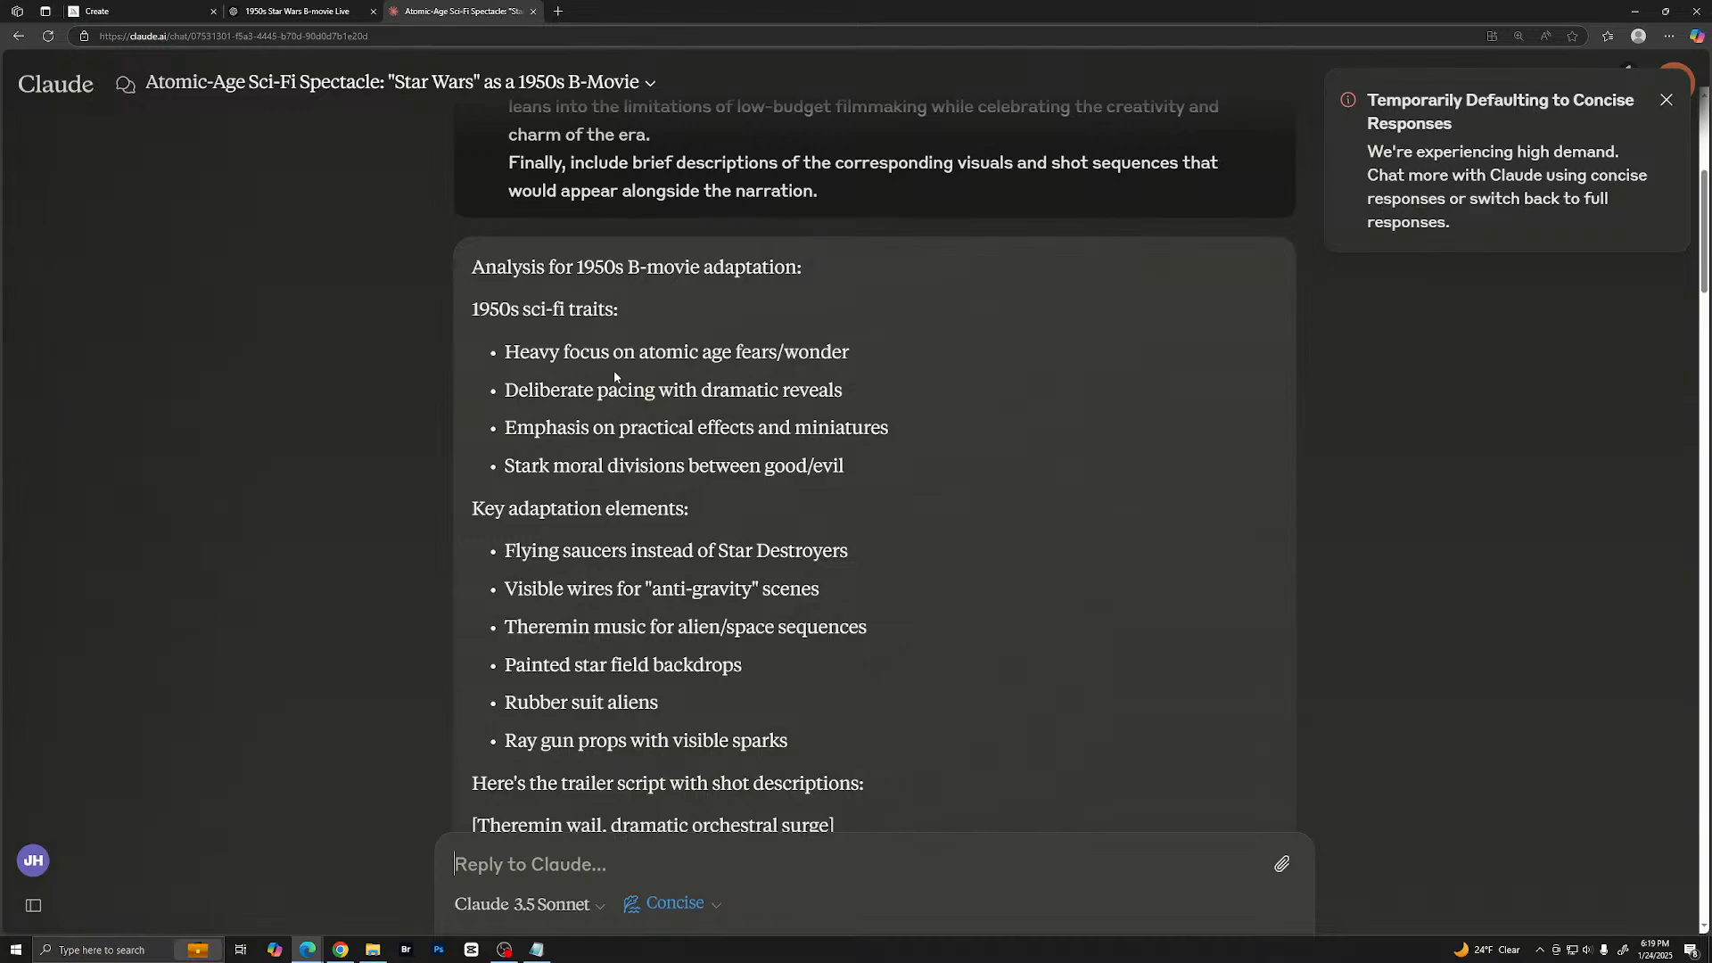
# - Check the available models in the ChatGPT conversation, then return to the Claude chat
pyautogui.click(299, 9)
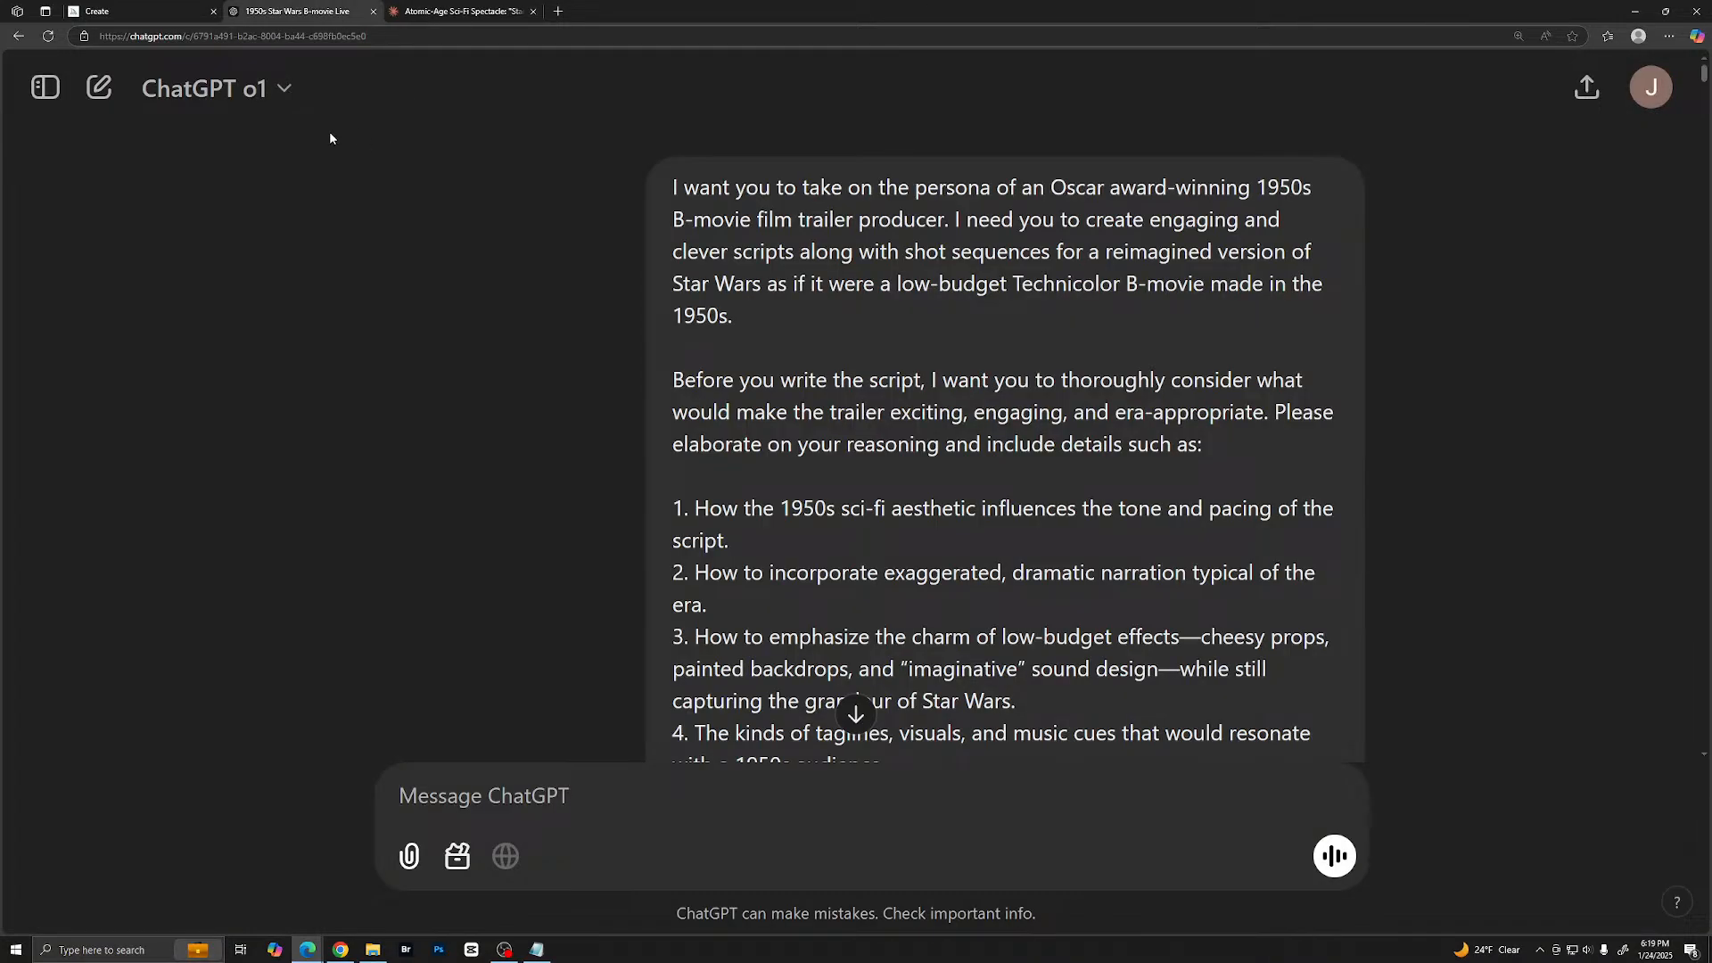
pyautogui.click(283, 89)
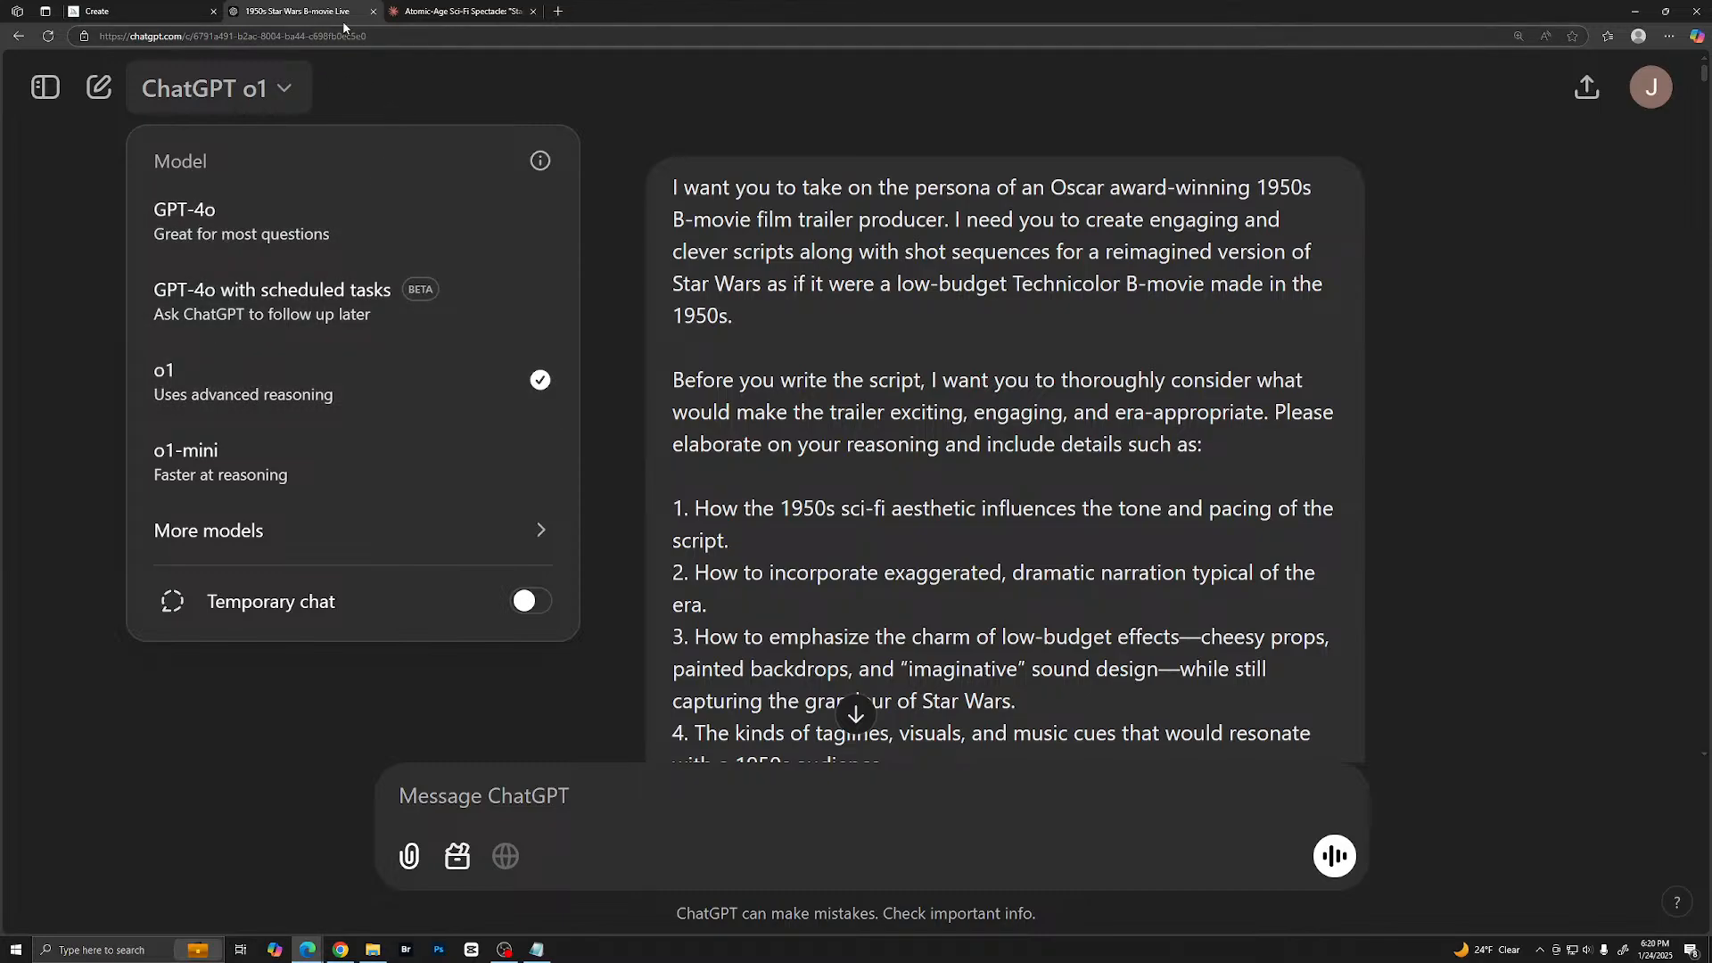
pyautogui.click(445, 88)
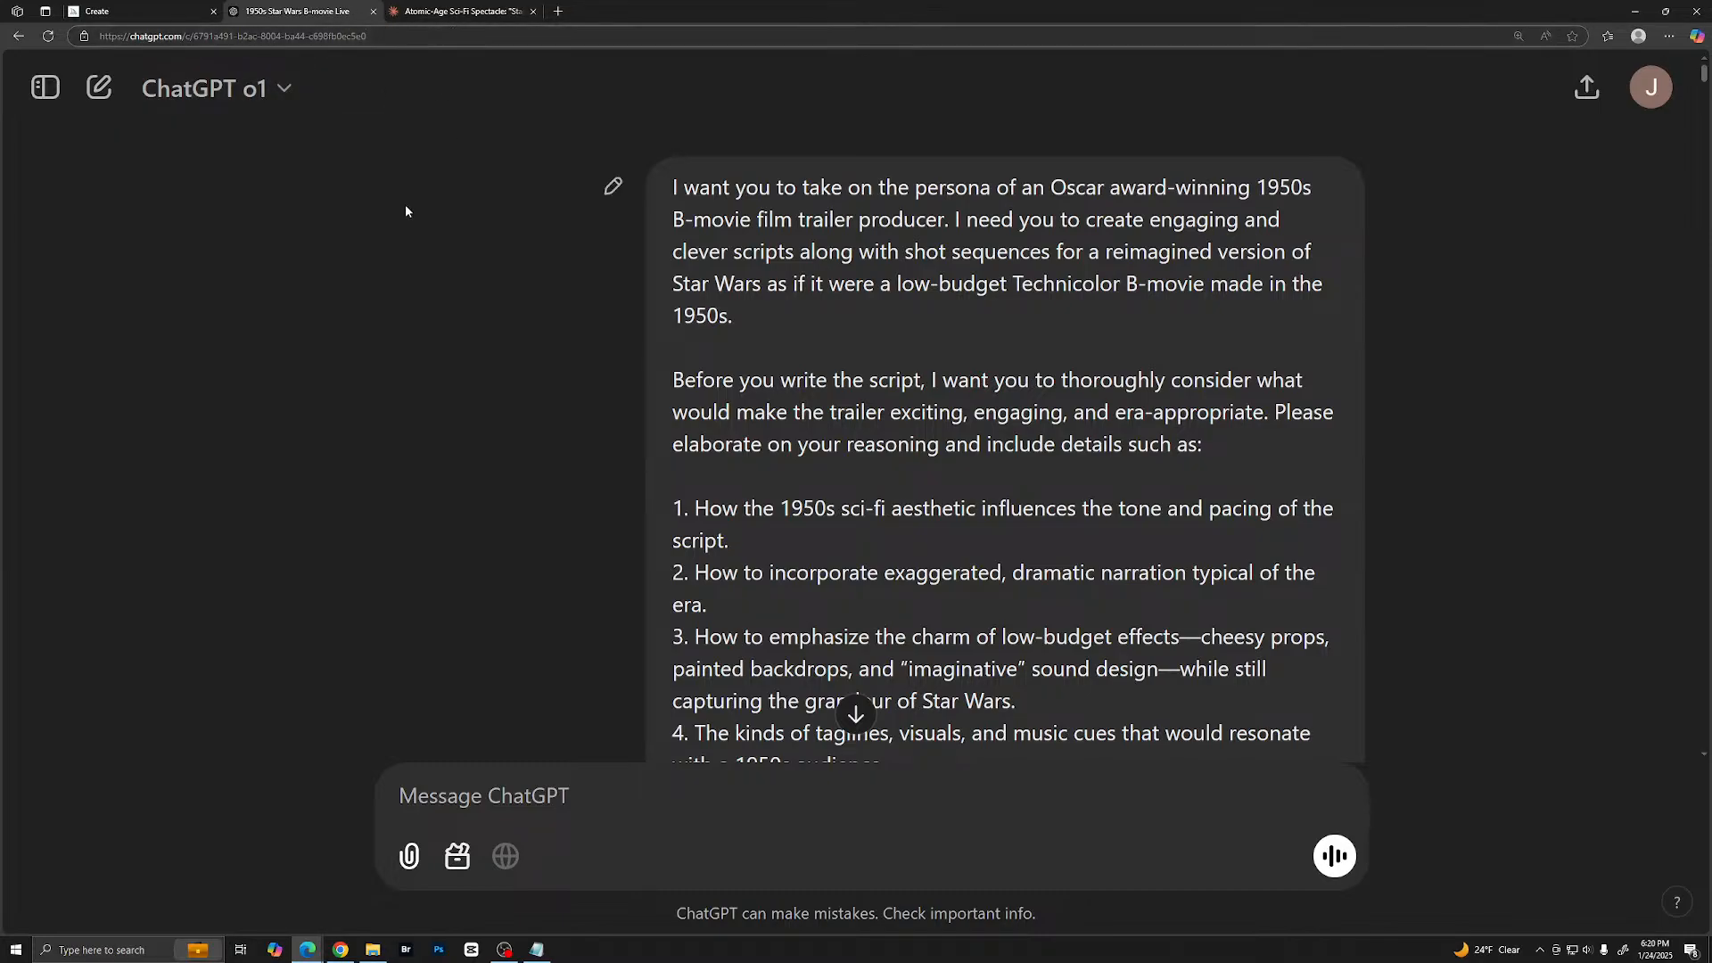
pyautogui.click(480, 13)
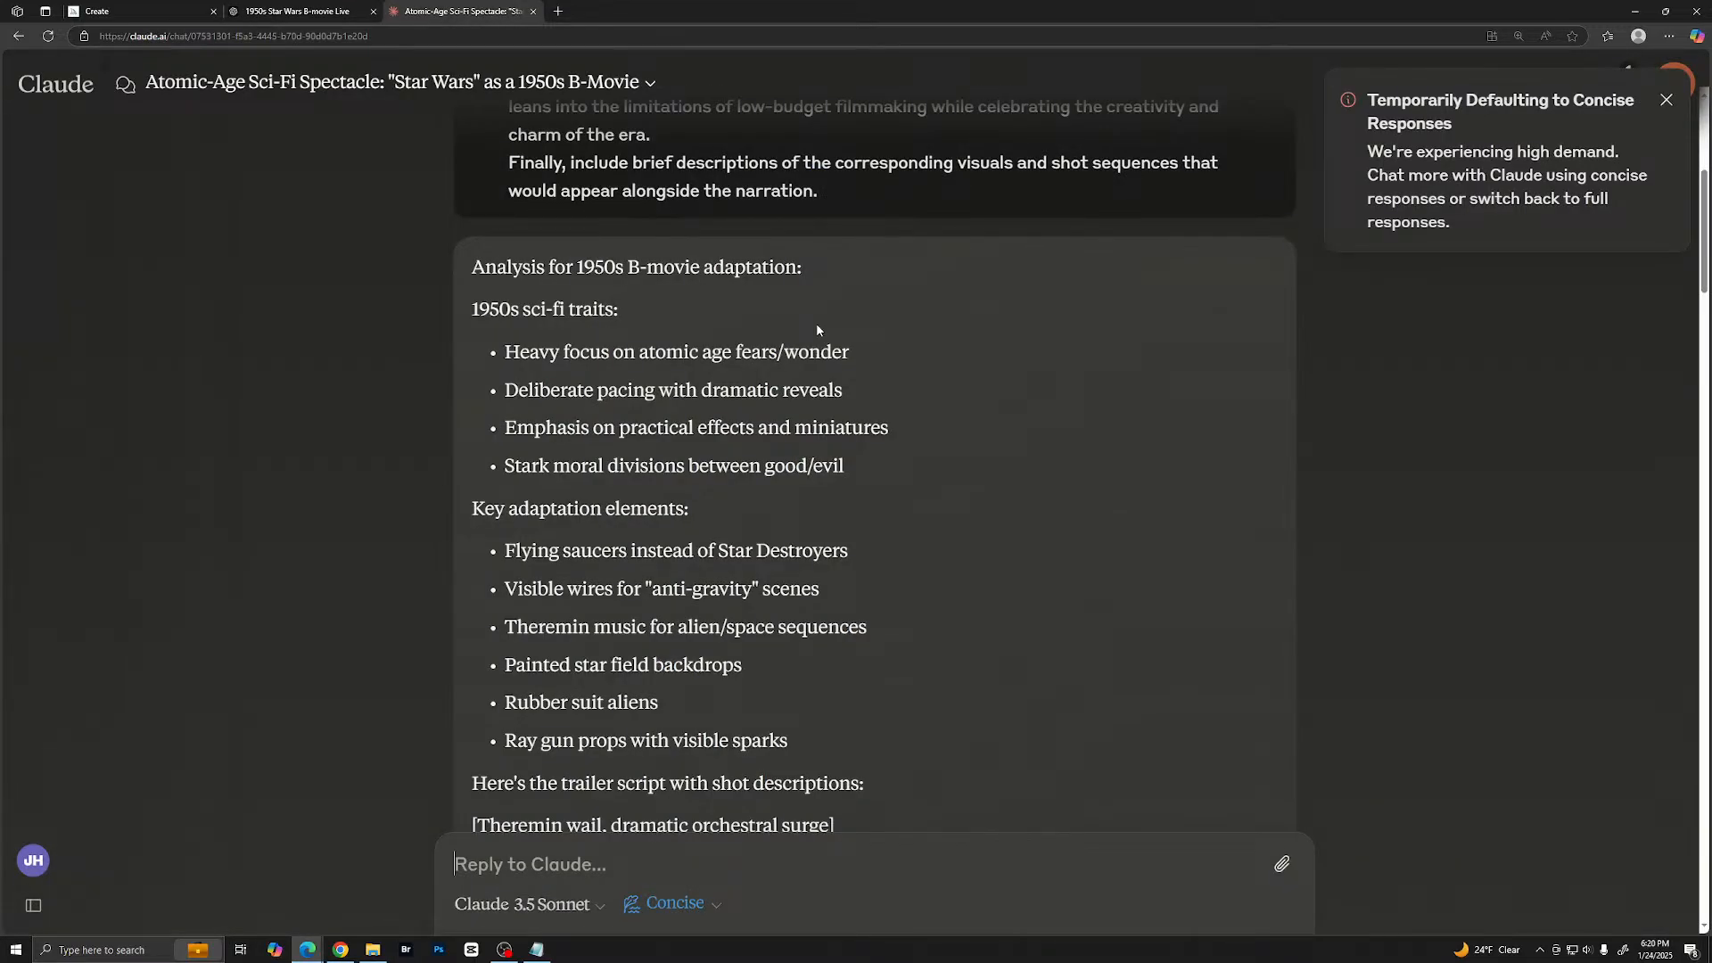
# - Examine Claude's analysis of 1950s sci-fi traits and key adaptation elements for the trailer
pyautogui.scroll(-4, 816, 325)
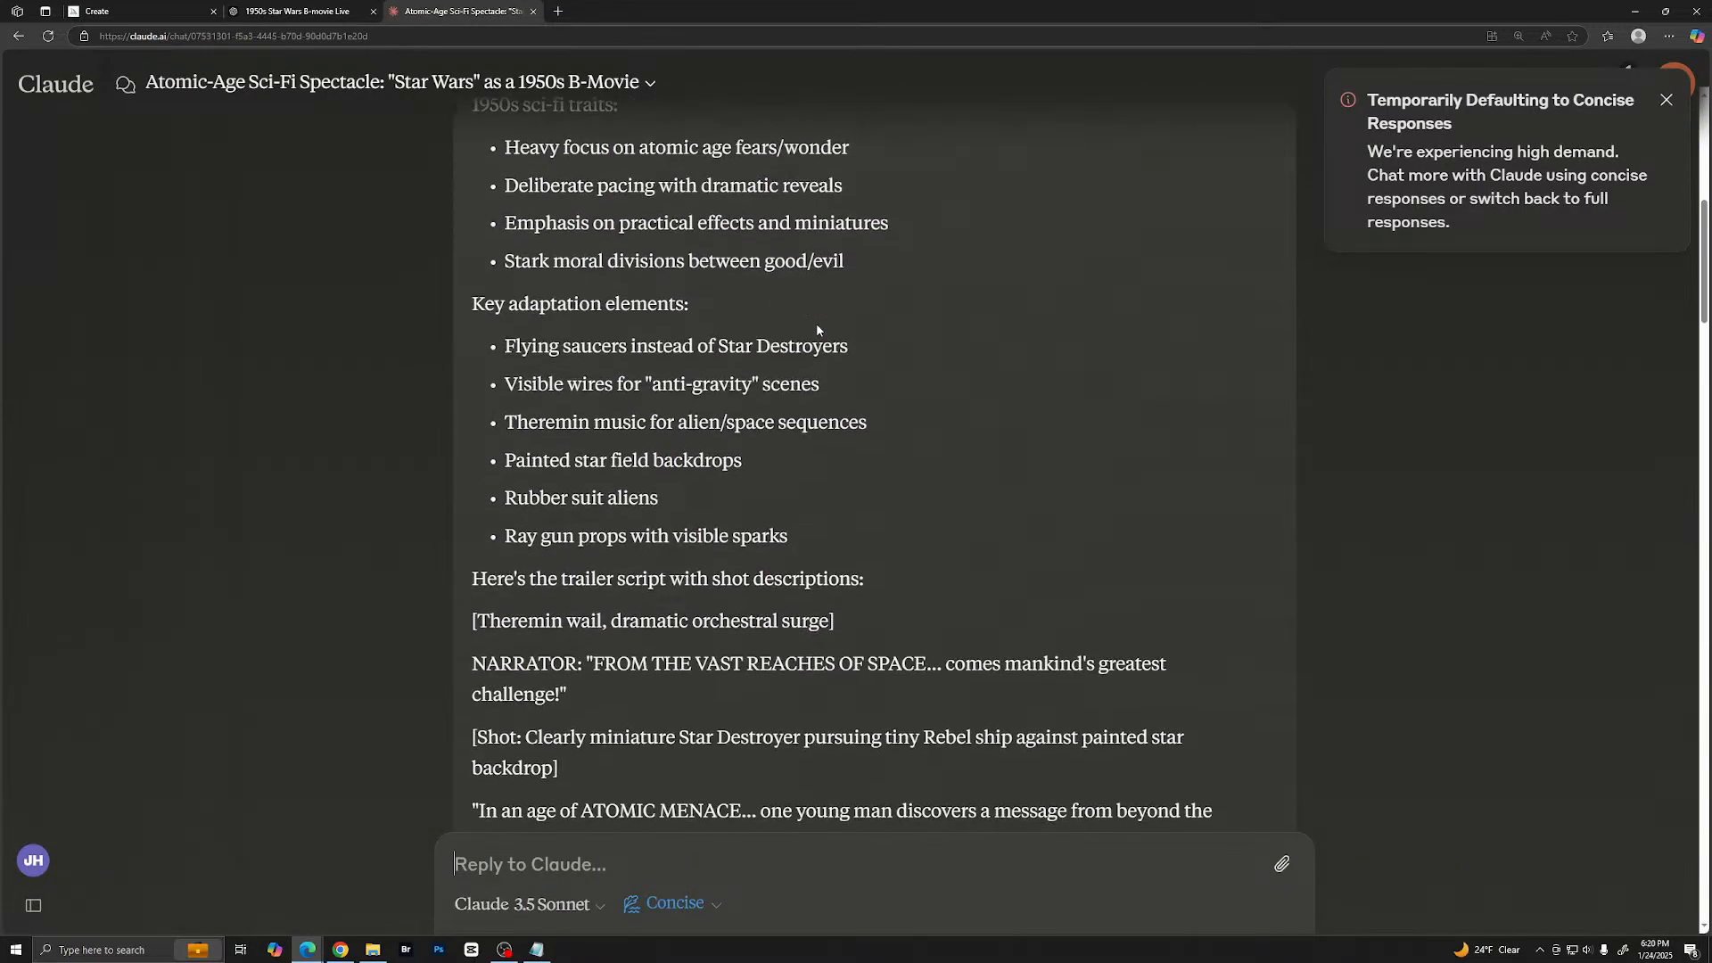
pyautogui.scroll(-2, 794, 348)
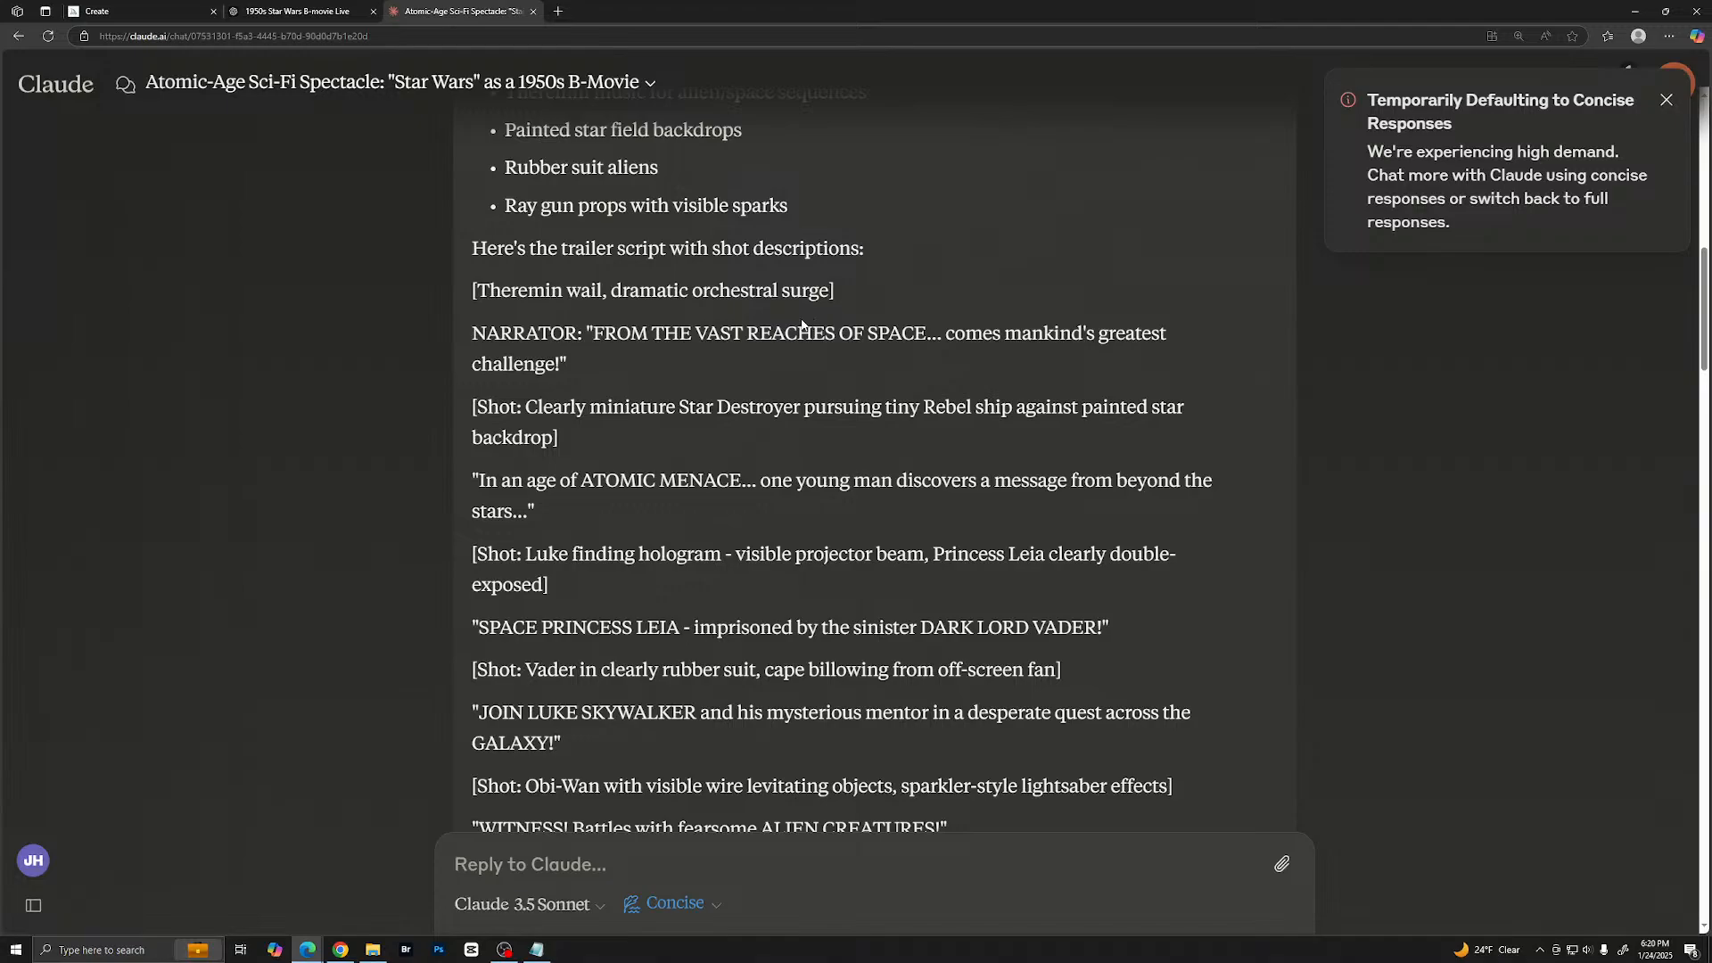
pyautogui.scroll(3, 765, 254)
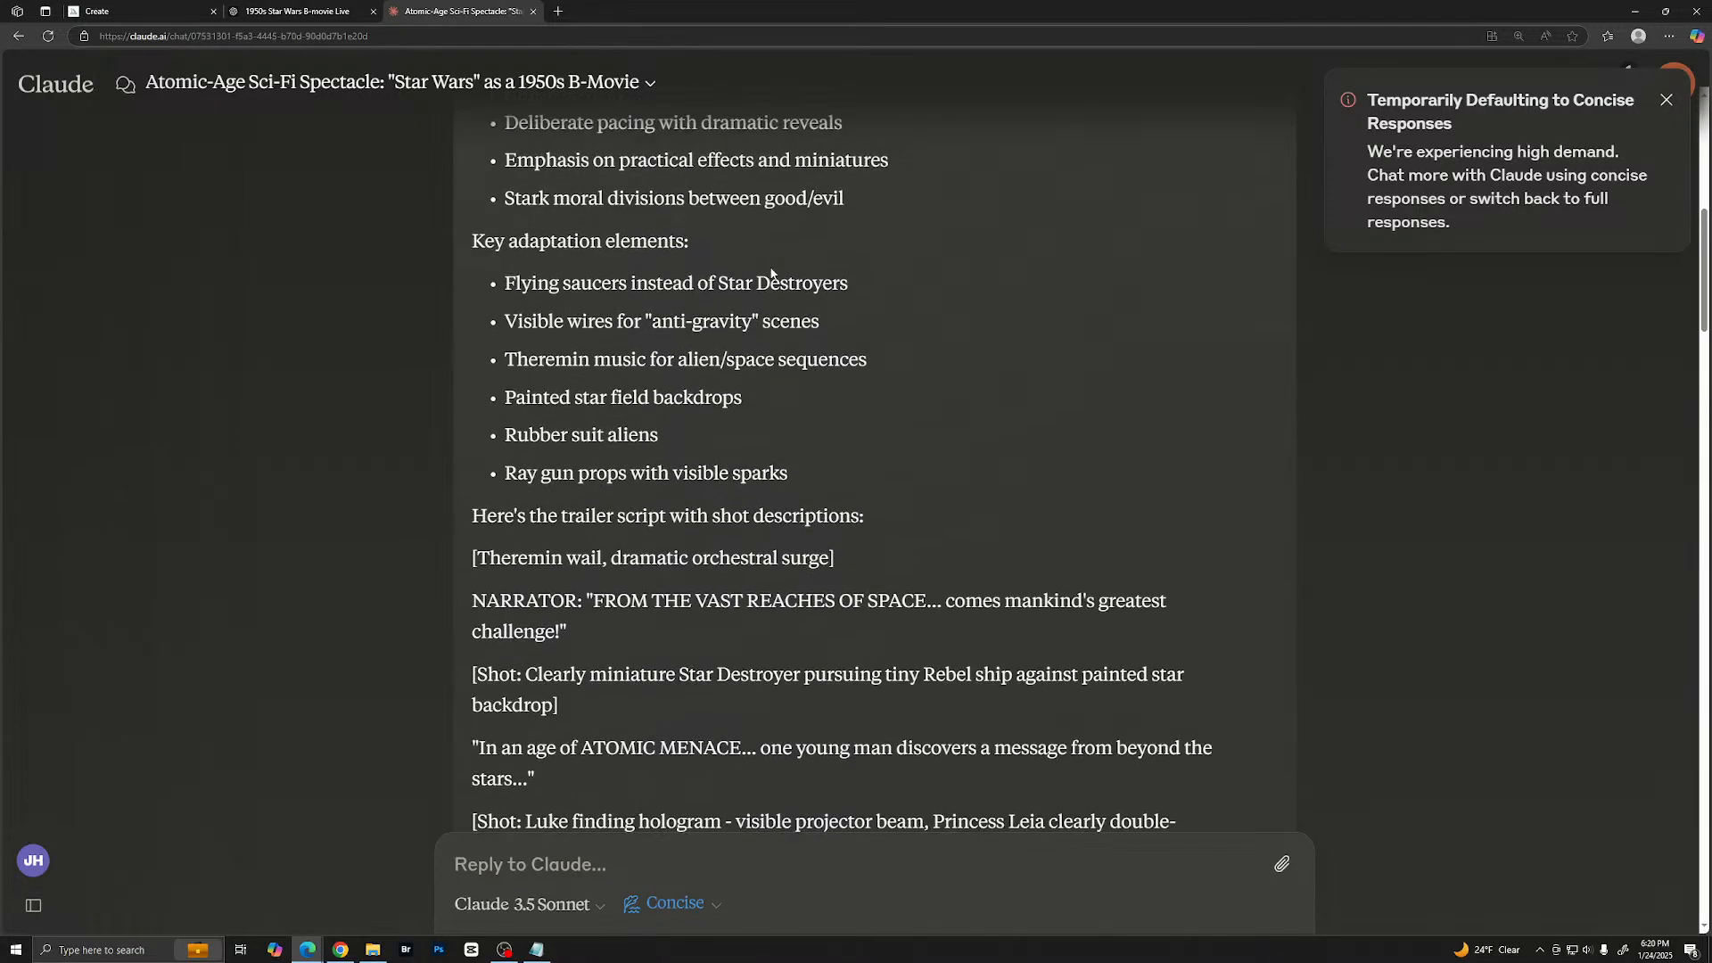
pyautogui.scroll(5, 826, 303)
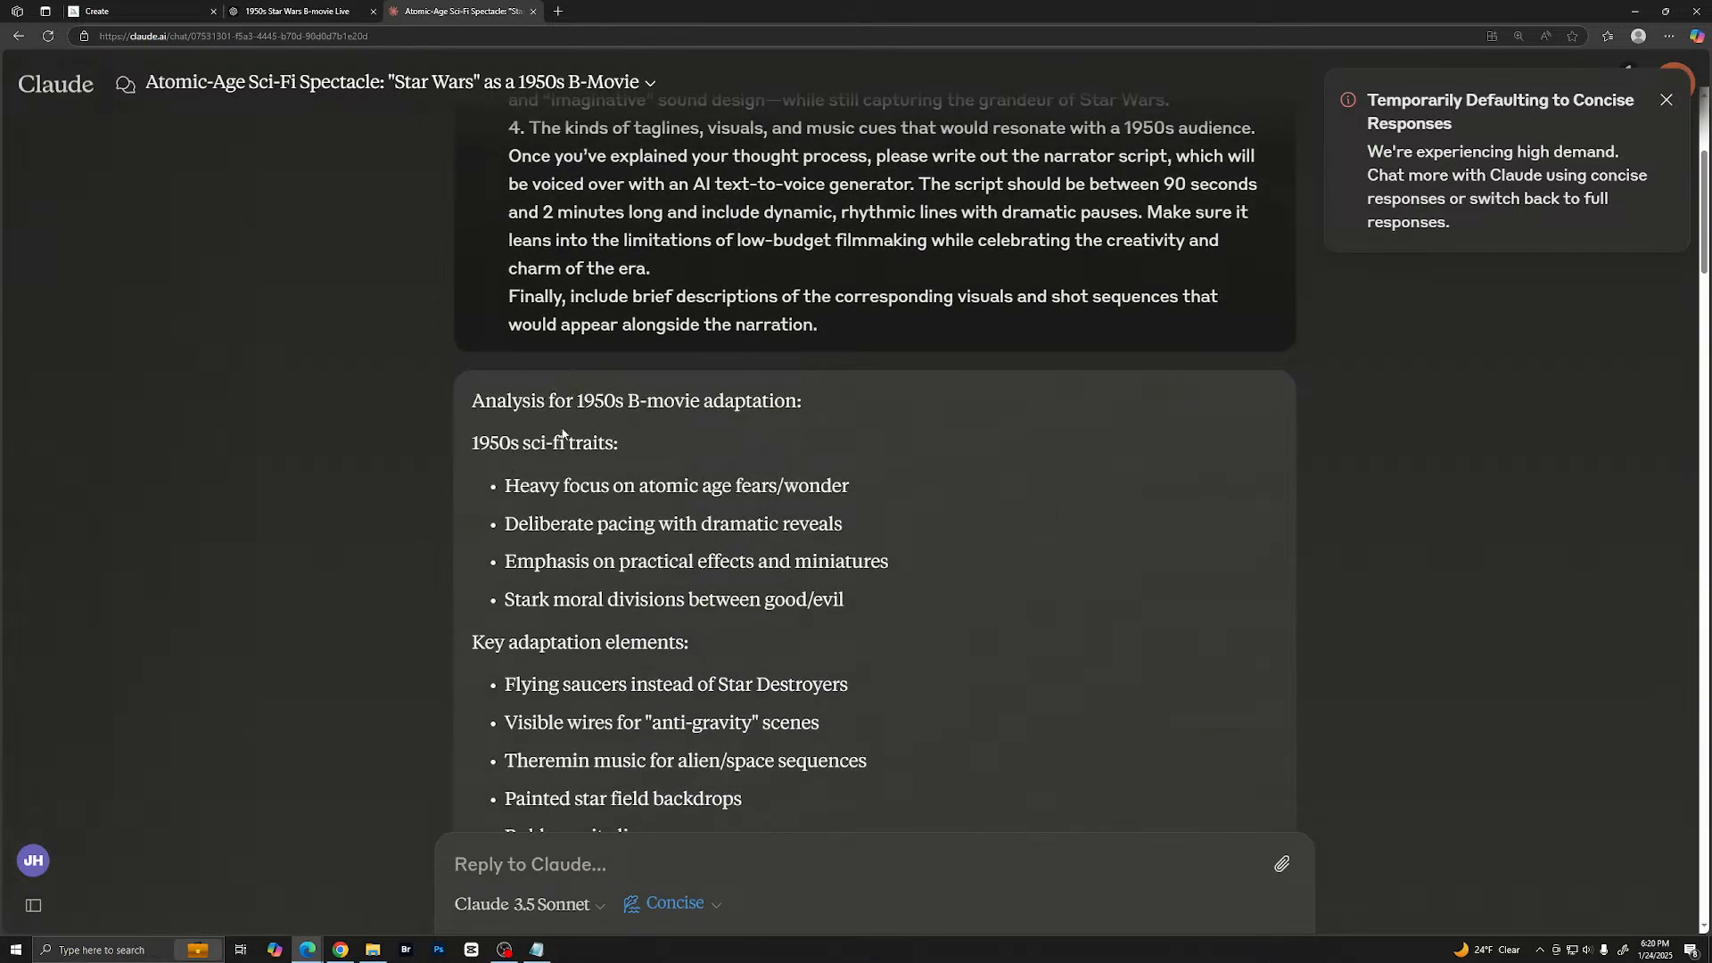
pyautogui.scroll(-2, 589, 466)
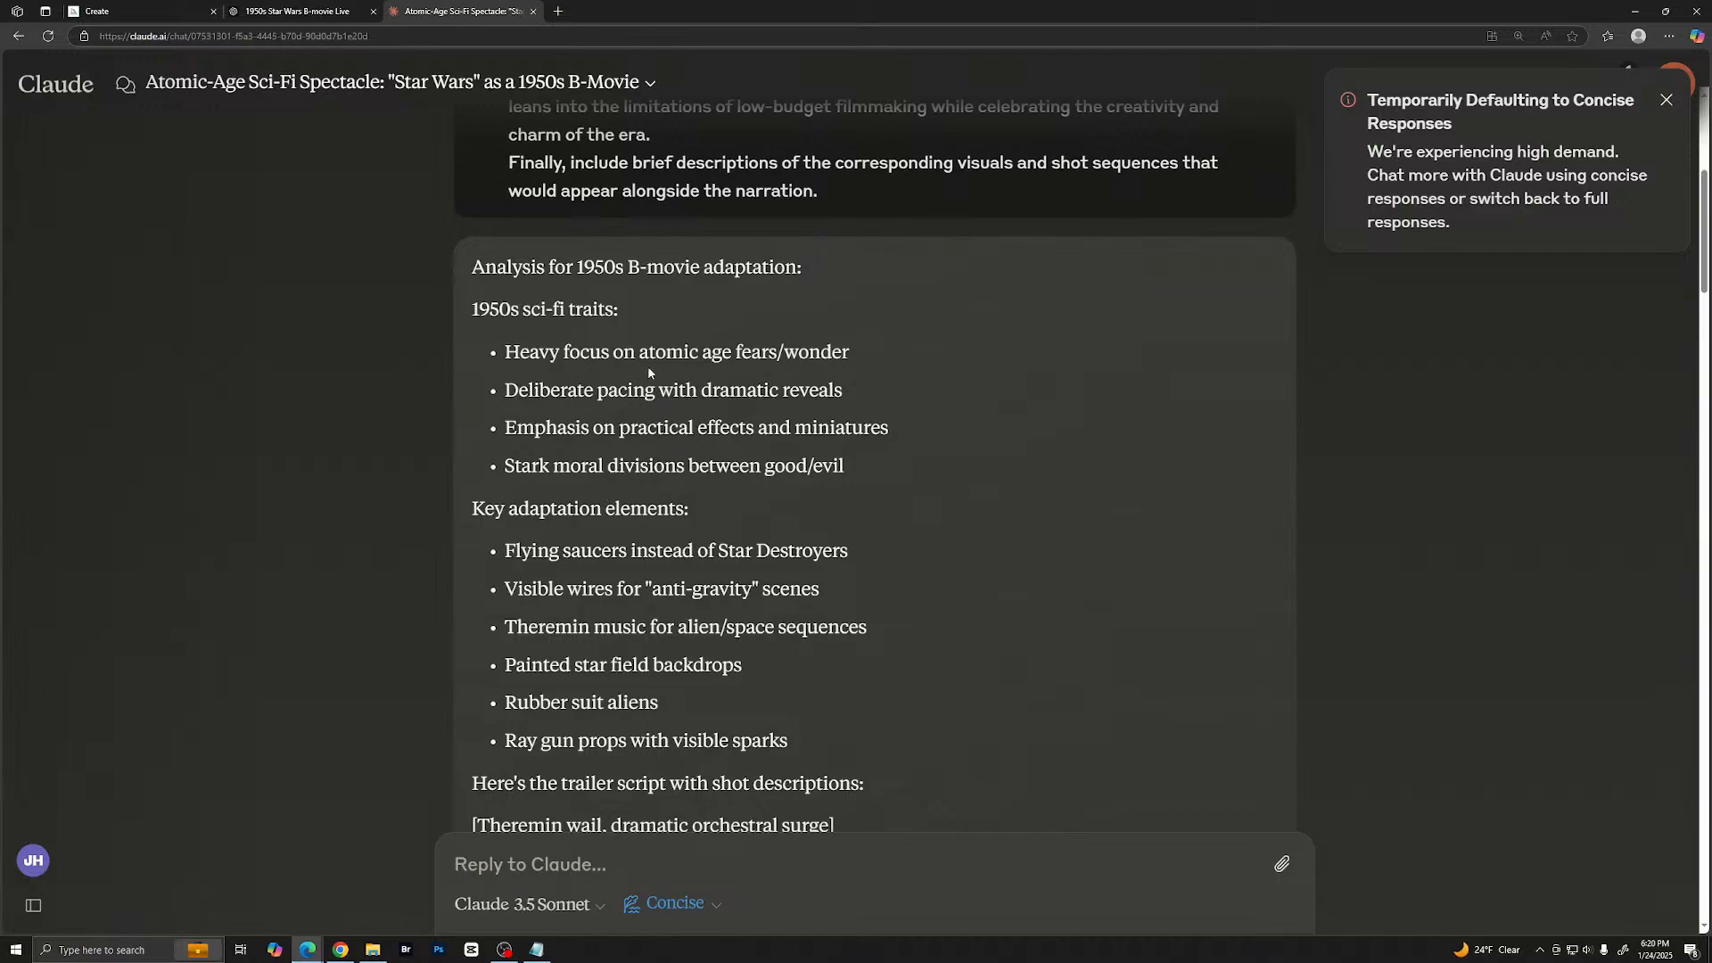
# - Read Claude's first trailer script from the opening narration to the follow-up request for another go
pyautogui.scroll(-7, 650, 373)
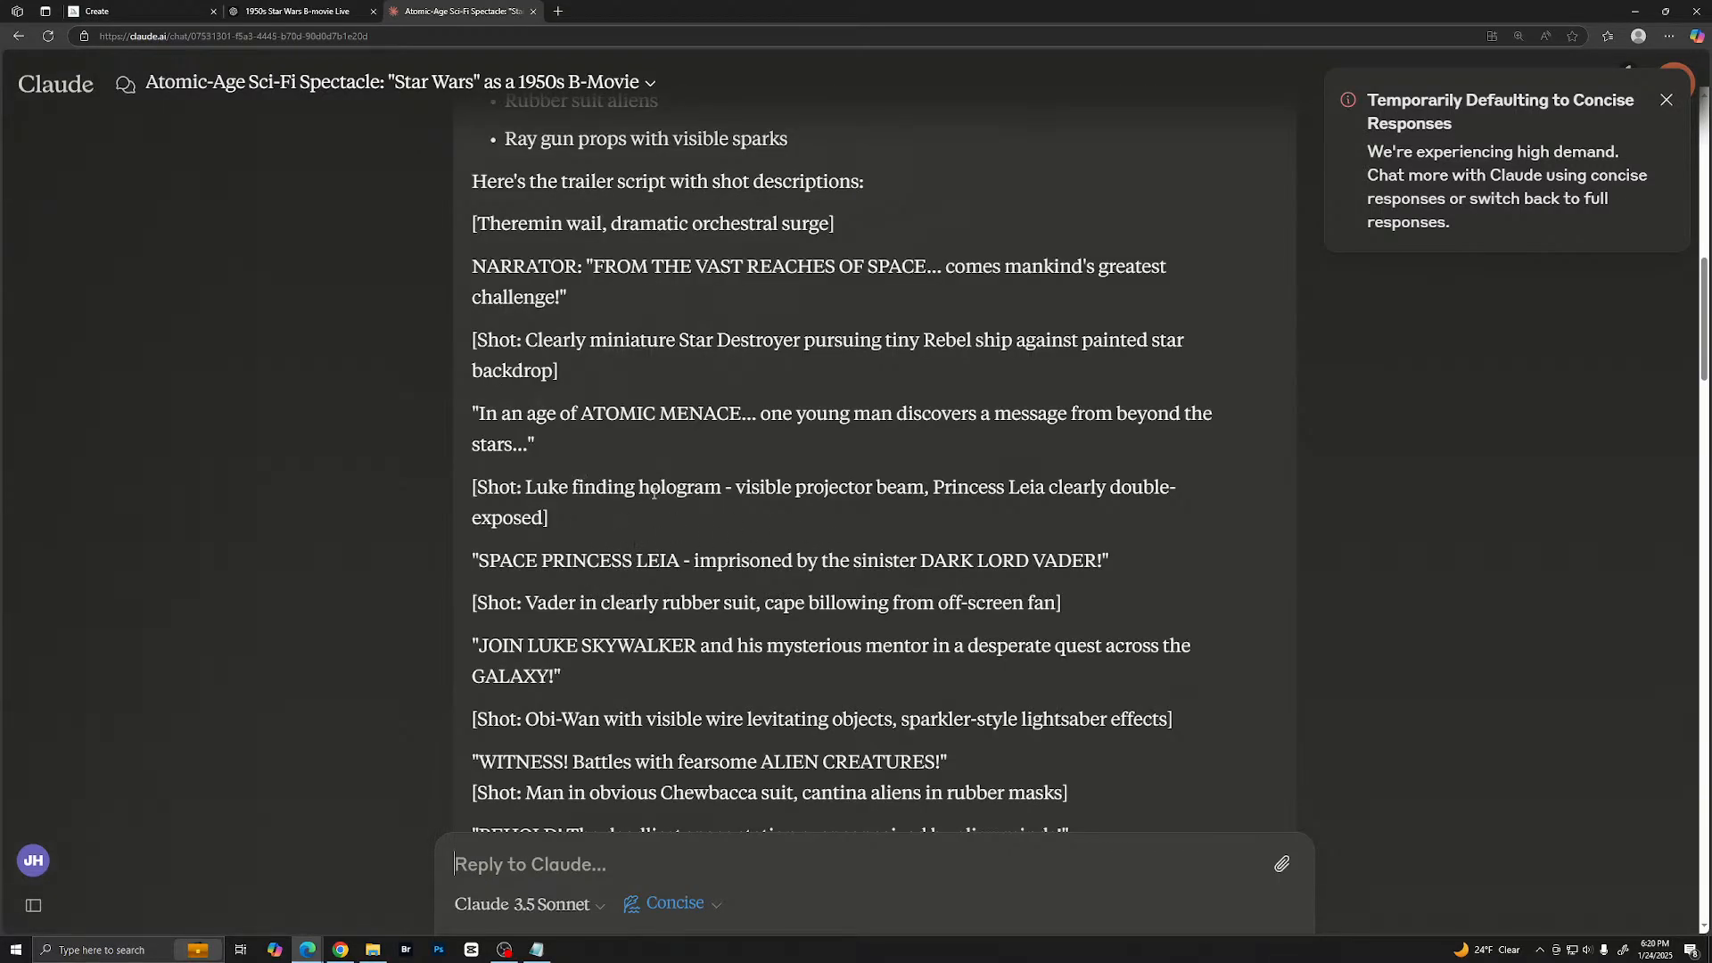
pyautogui.scroll(-2, 602, 481)
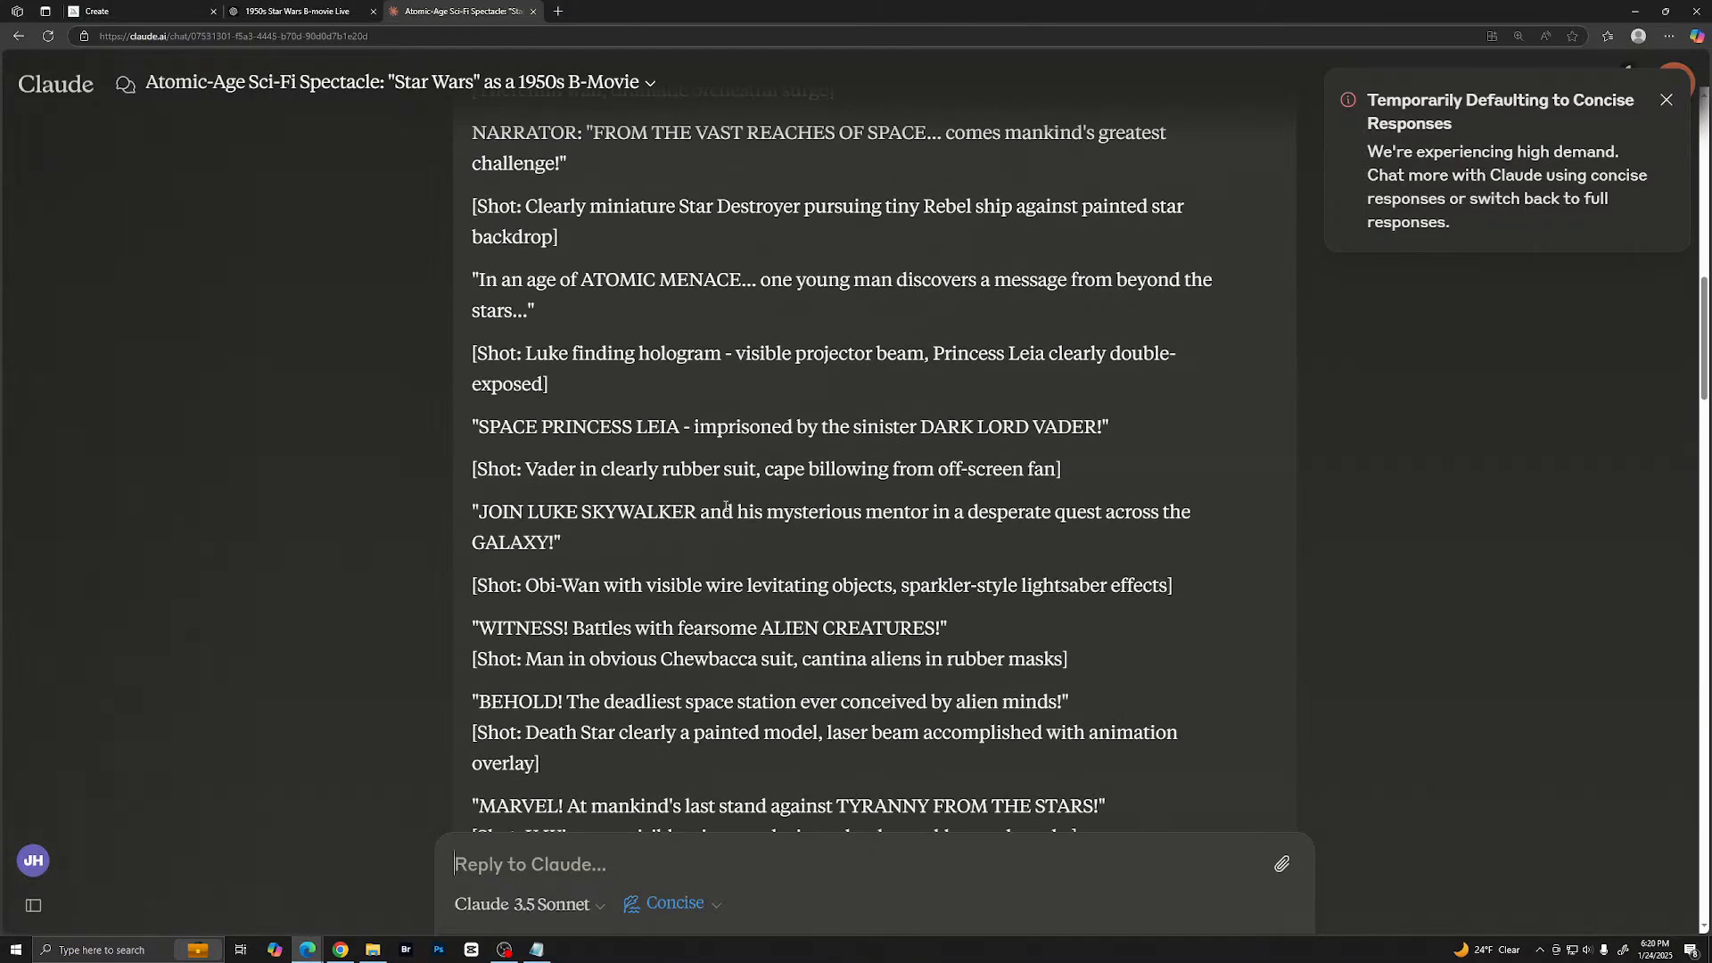
pyautogui.scroll(-1, 749, 586)
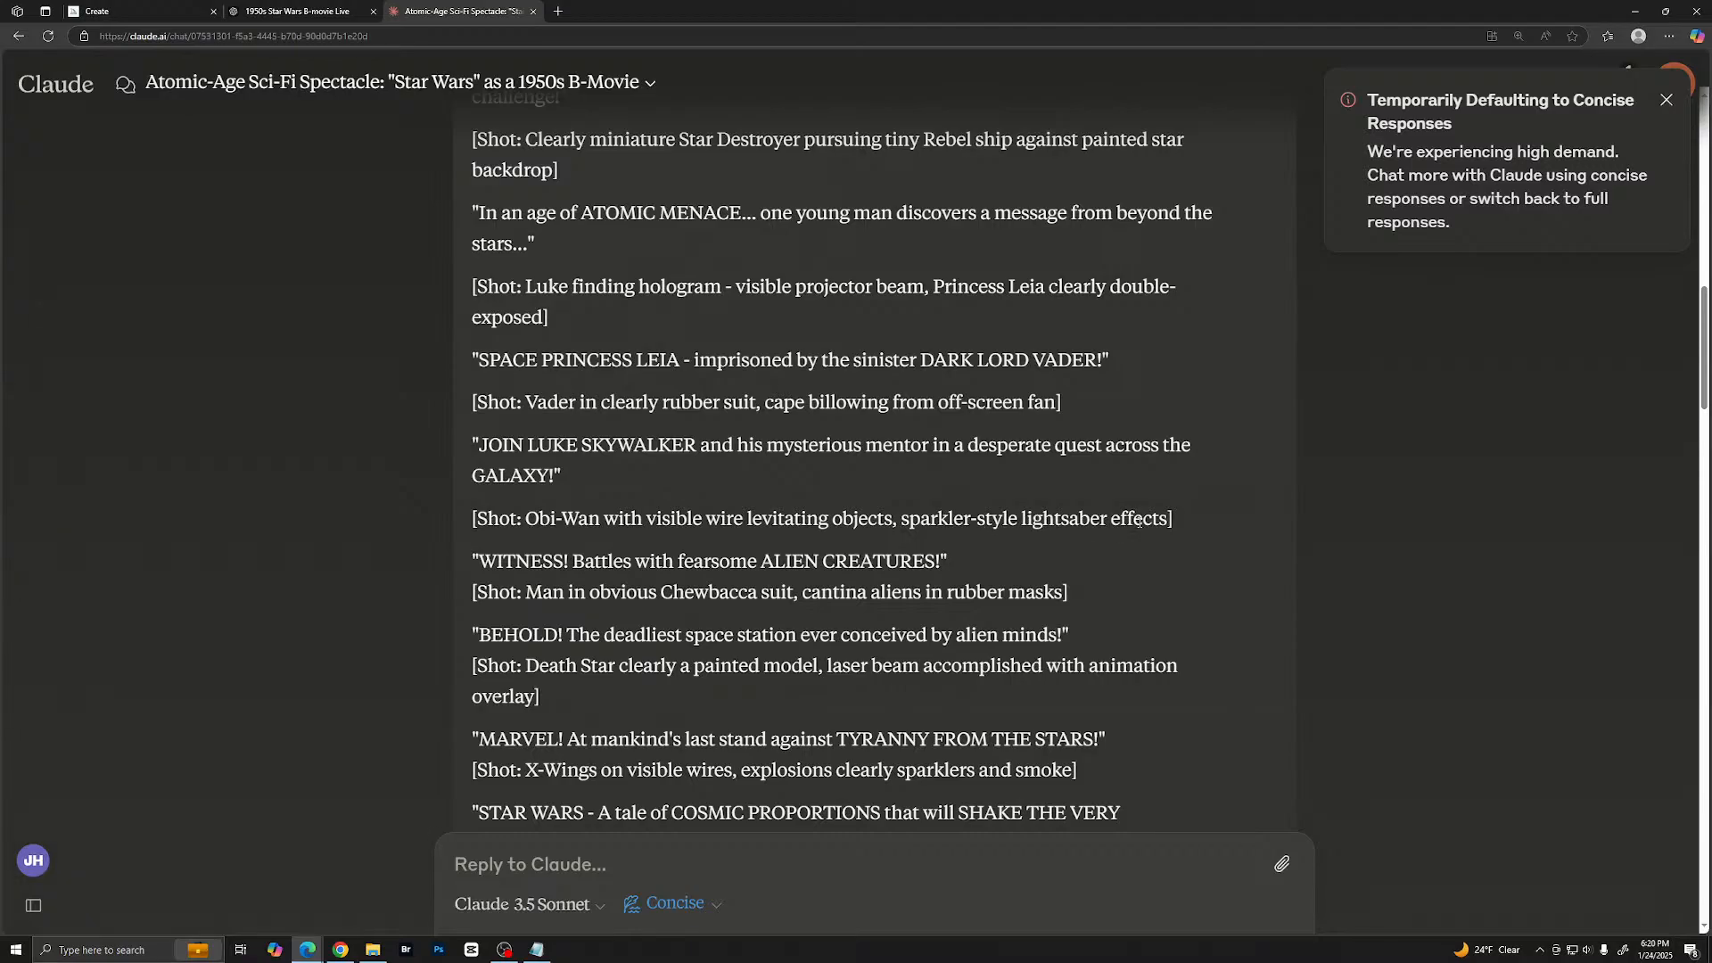
pyautogui.scroll(-3, 1053, 550)
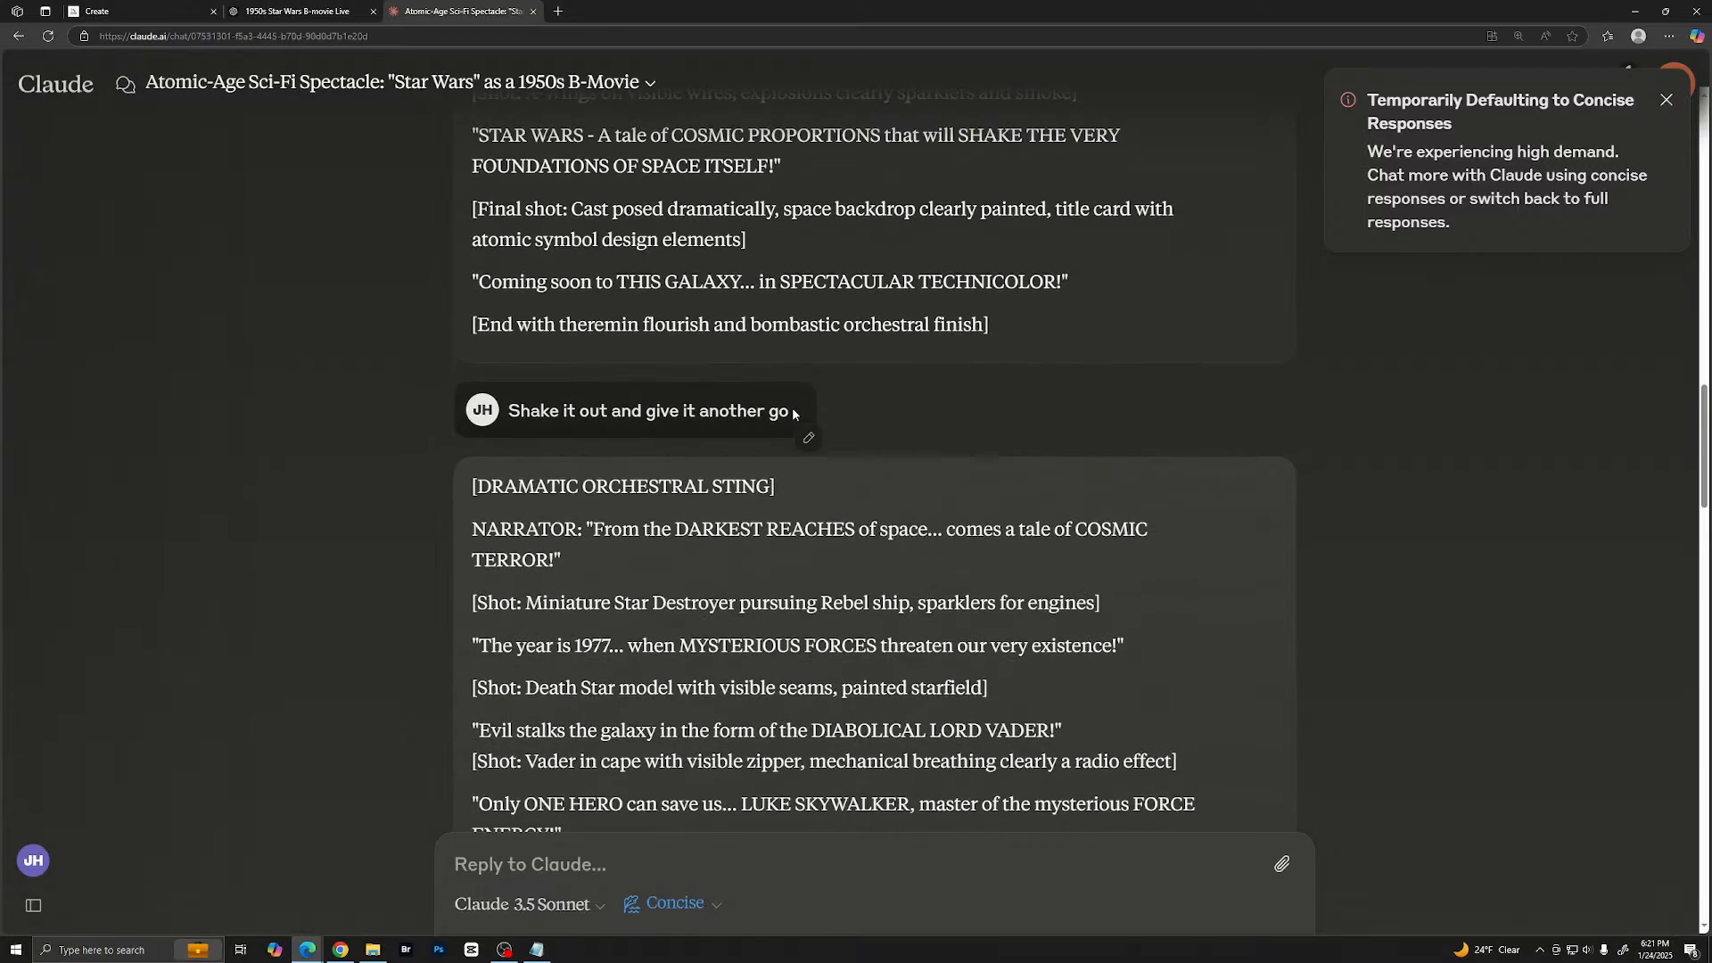
# - Read the second trailer script, from the dramatic orchestral sting to the theremin crescendo
pyautogui.scroll(-4, 713, 402)
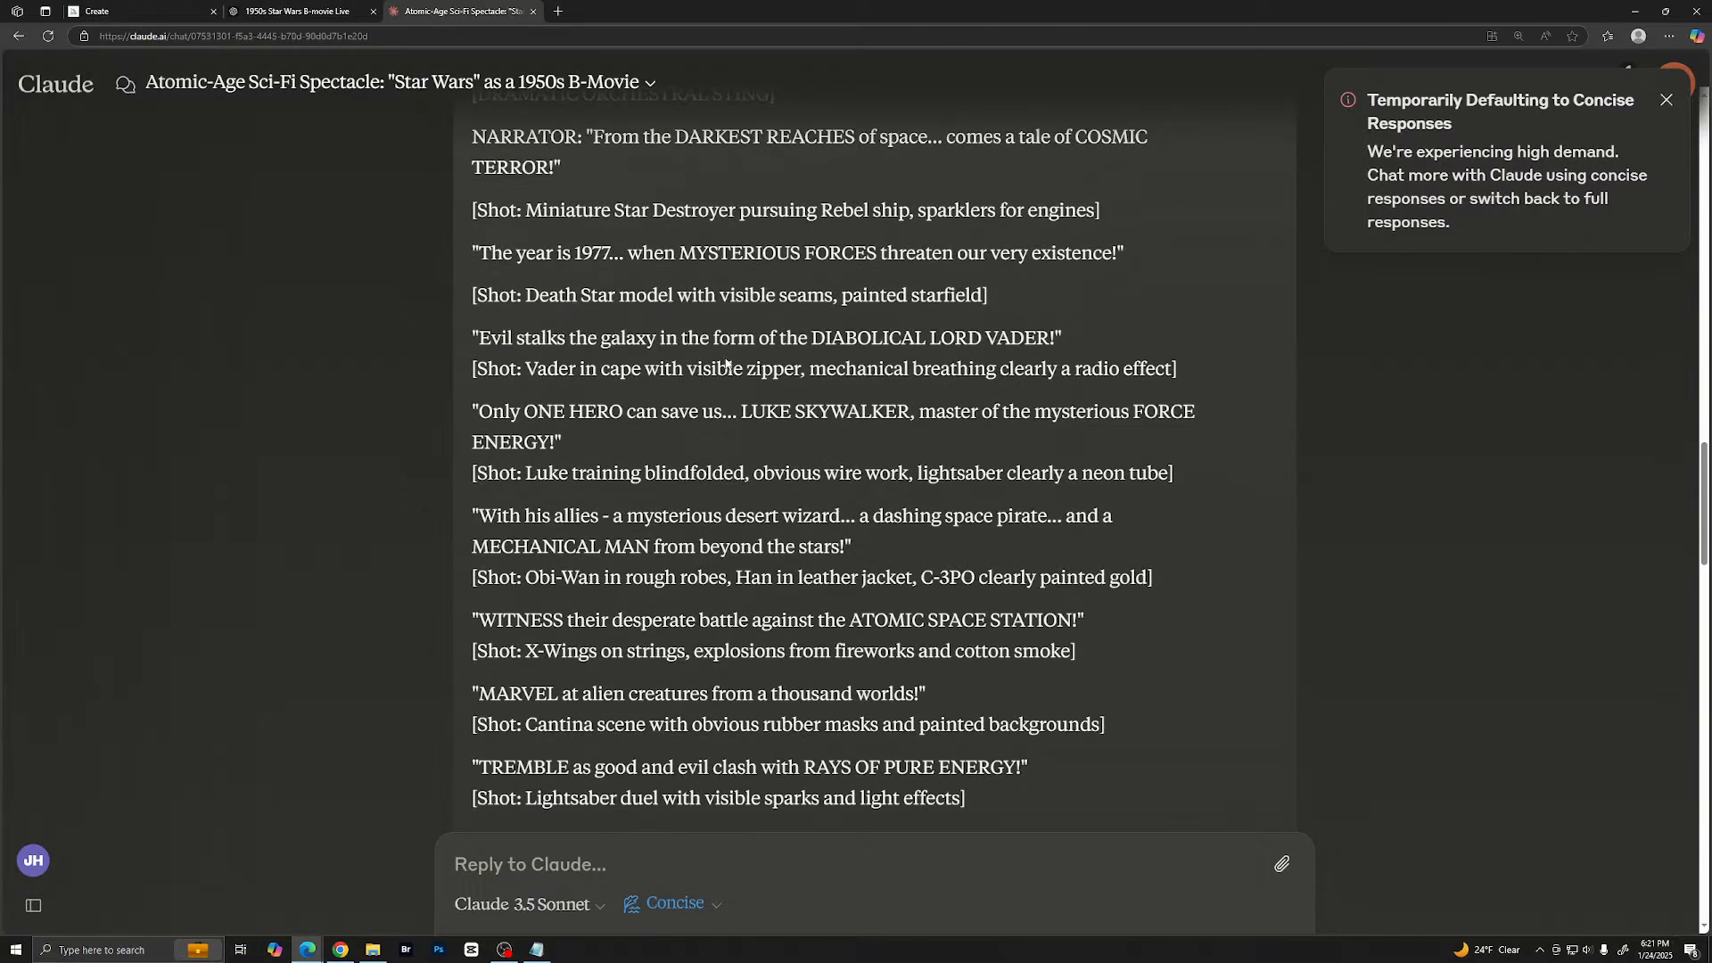
pyautogui.scroll(1, 691, 305)
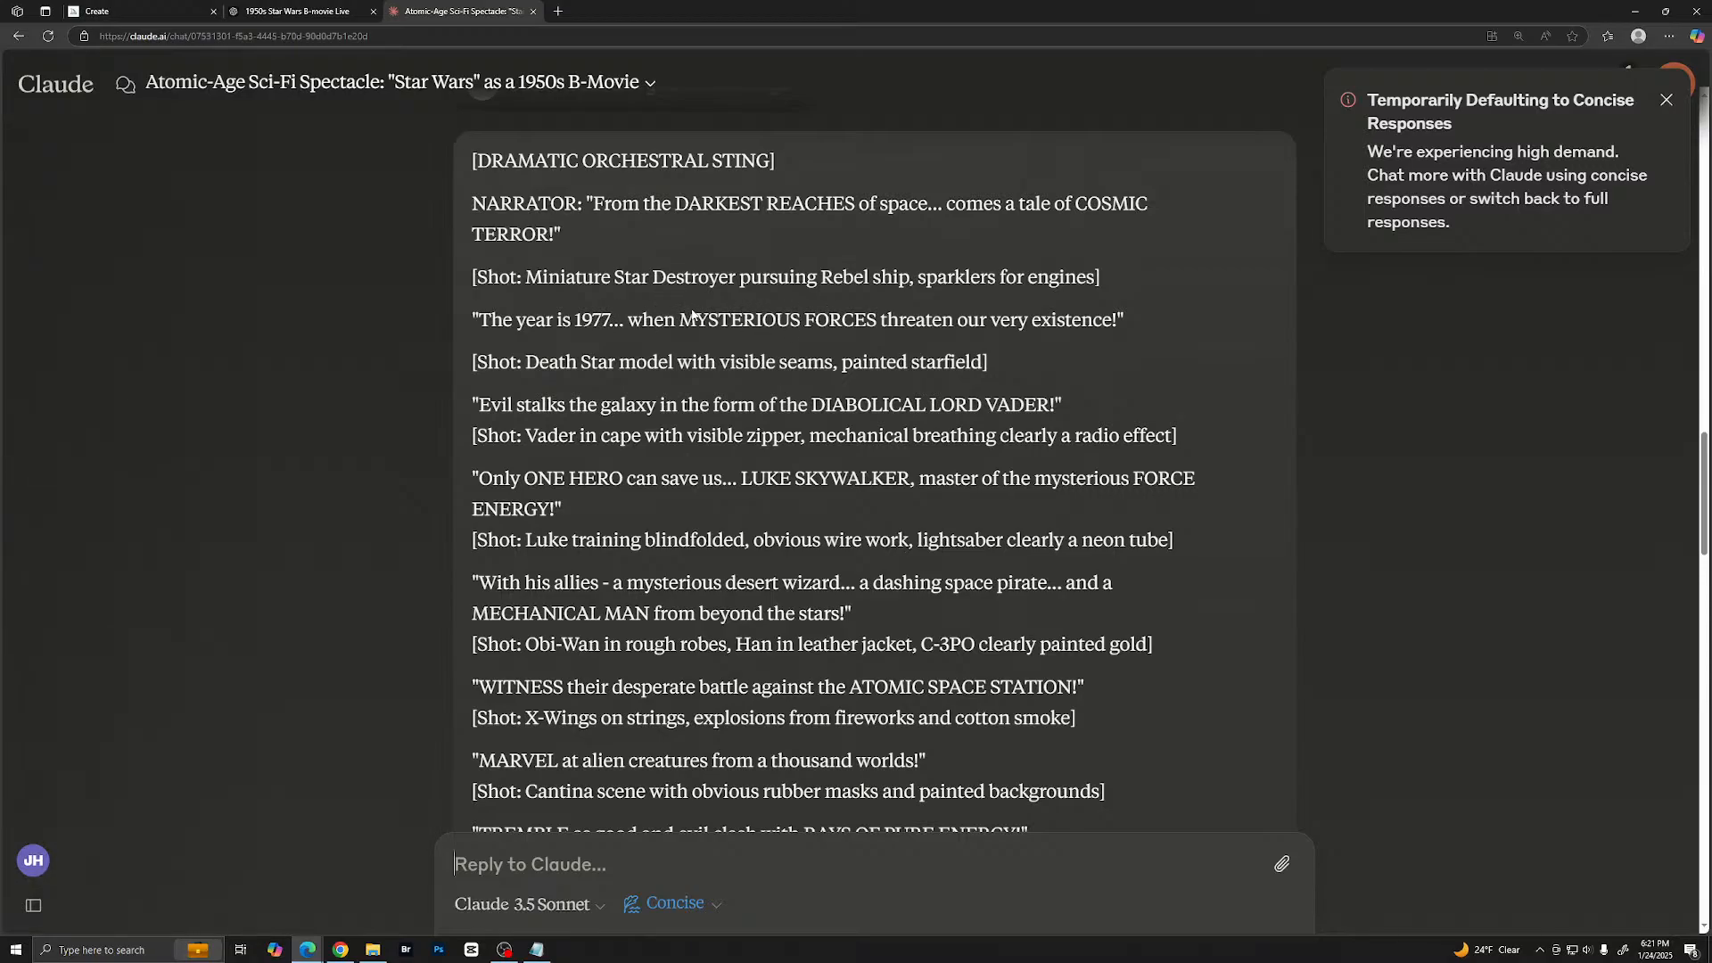
pyautogui.scroll(-1, 678, 312)
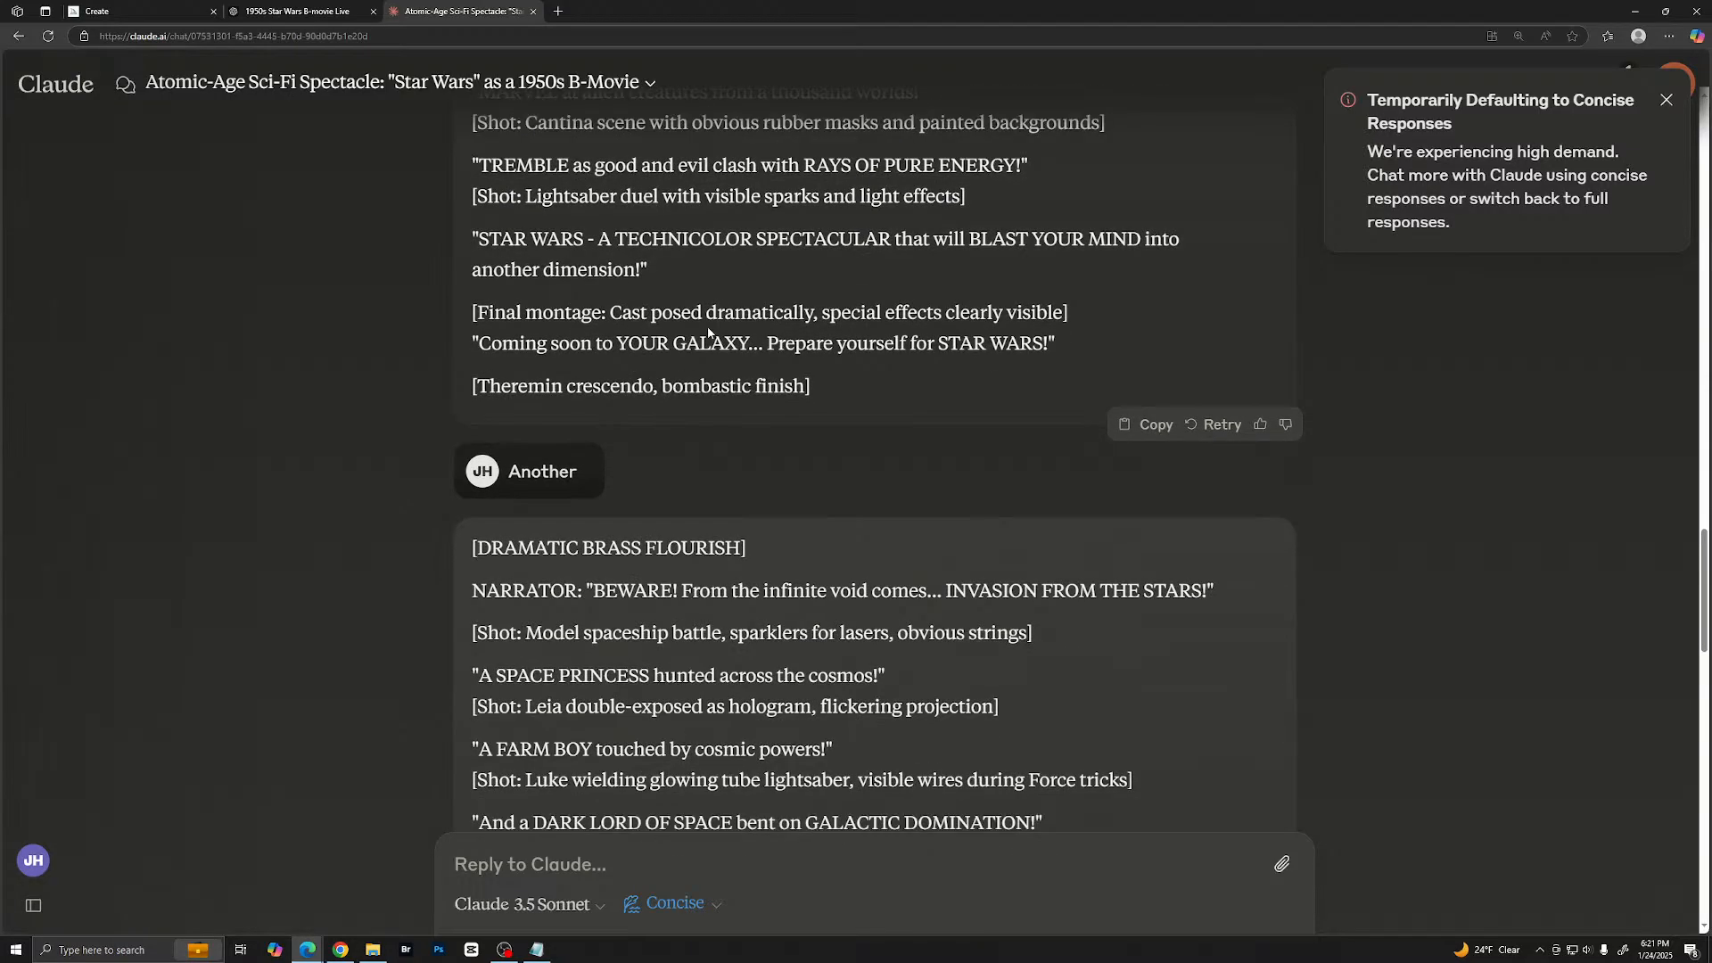
pyautogui.scroll(3, 659, 312)
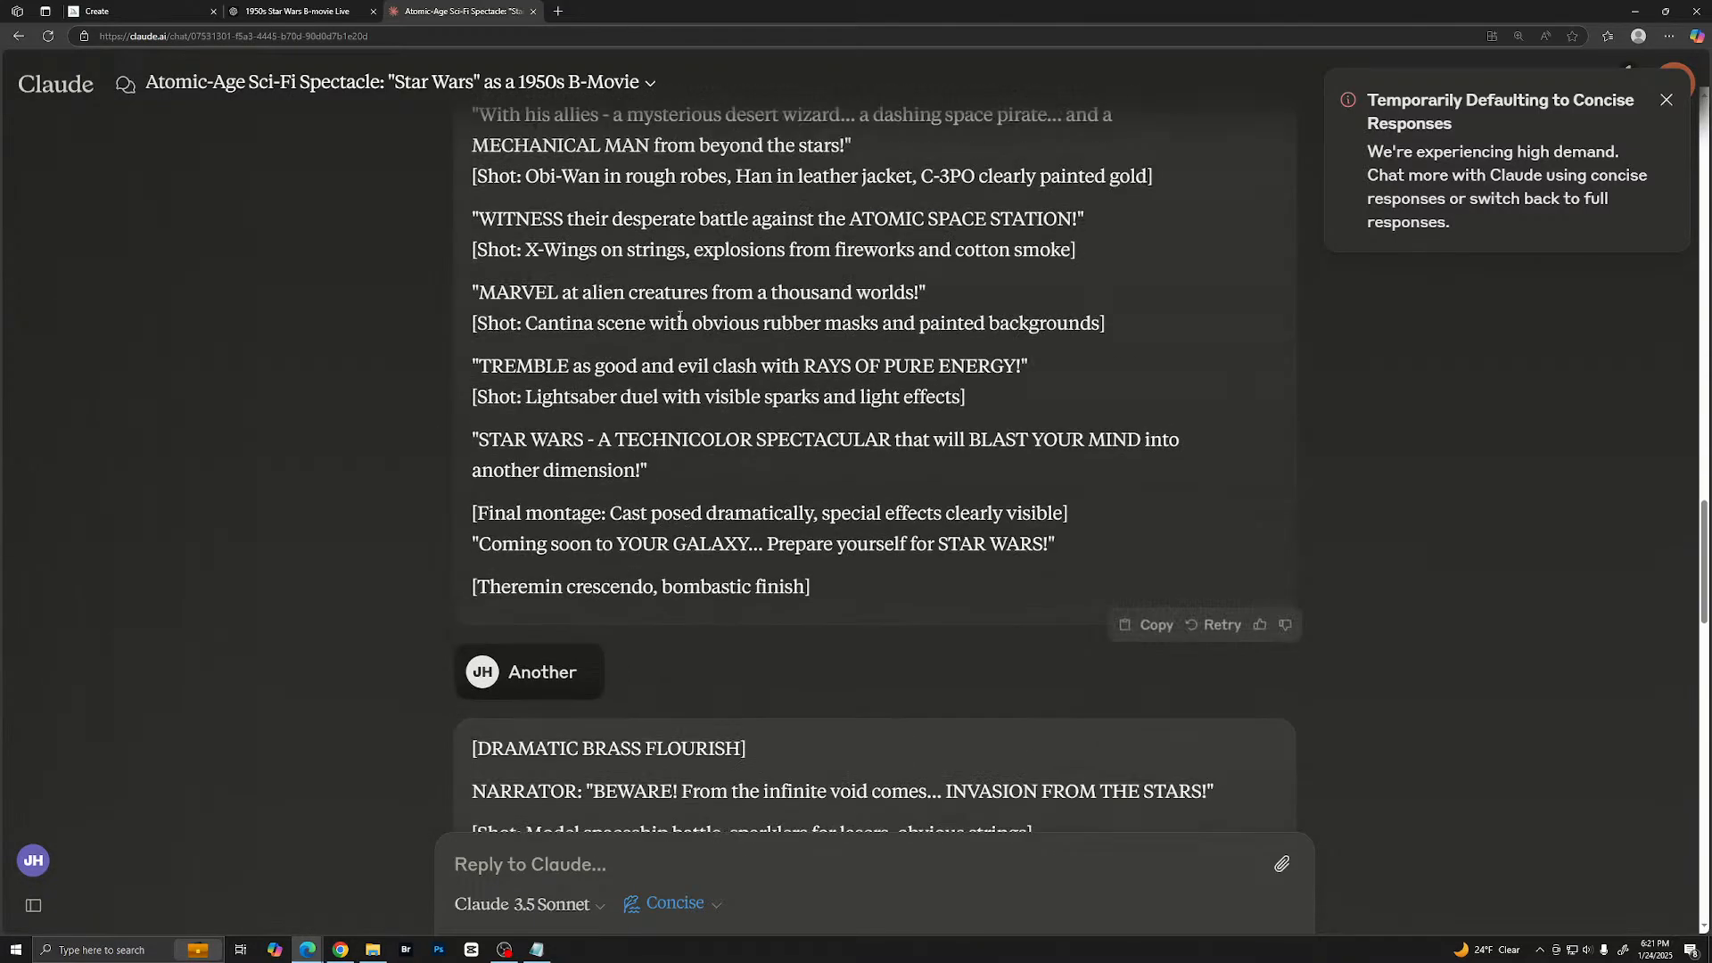
# - Read the third trailer script, from the dramatic brass flourish to the closing theremin wail
pyautogui.scroll(-2, 671, 333)
pyautogui.scroll(-2, 736, 364)
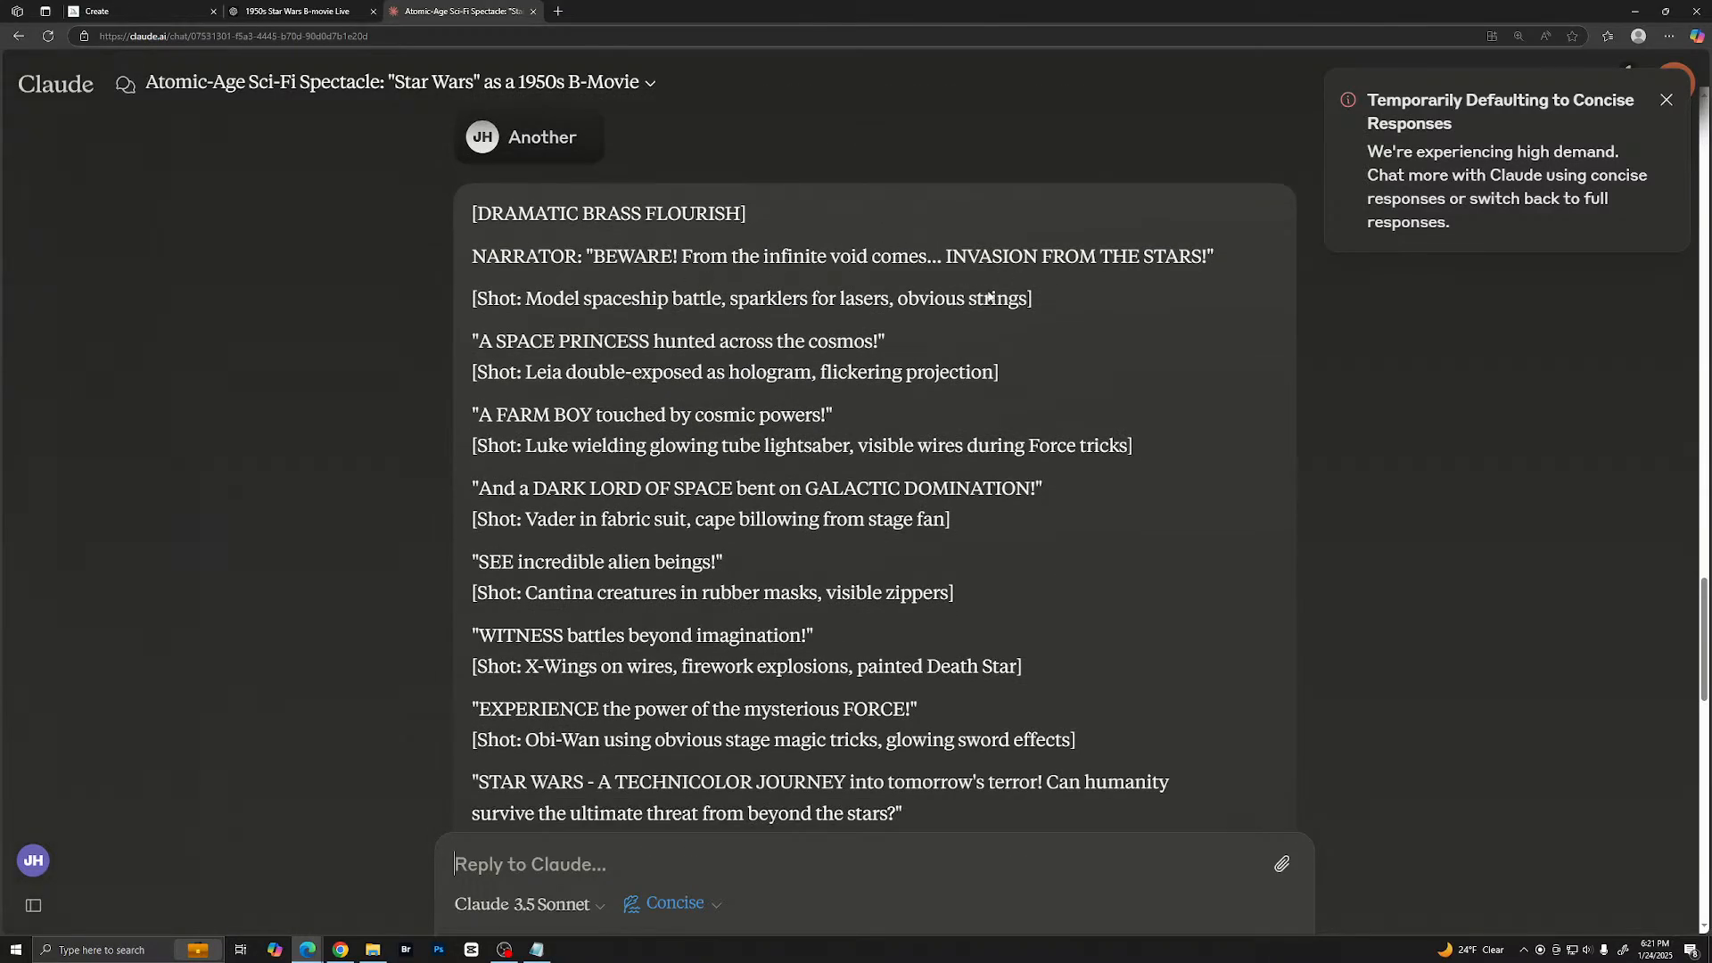
pyautogui.scroll(2, 715, 335)
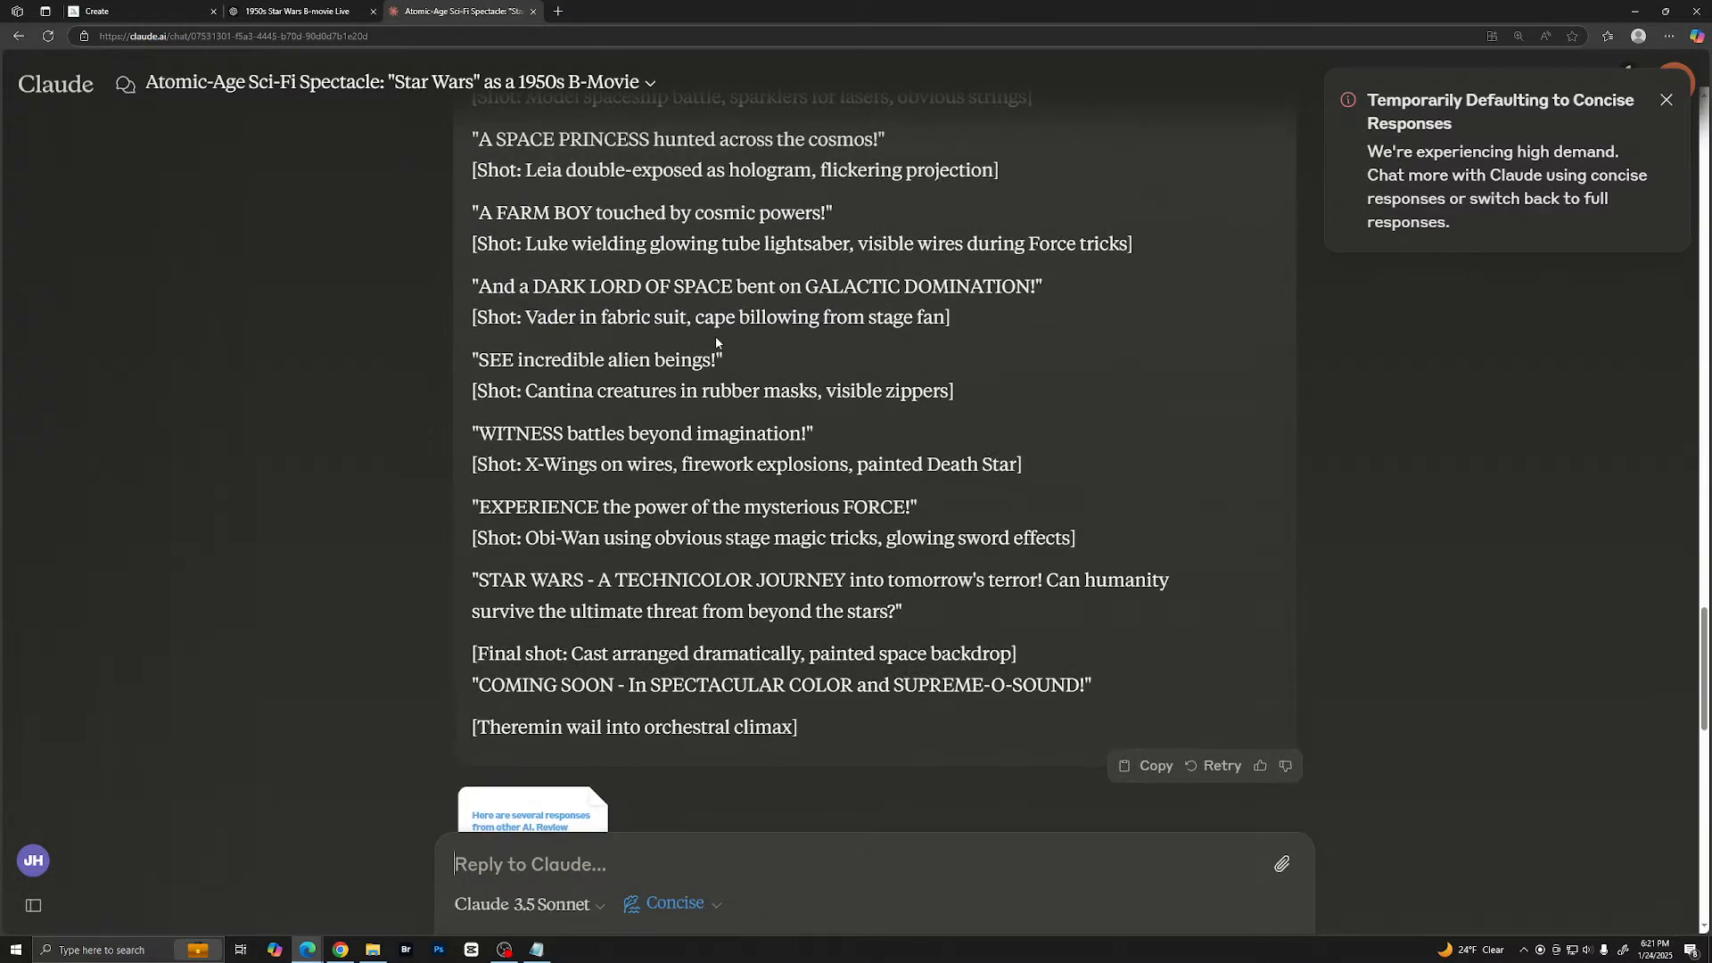
pyautogui.scroll(1, 715, 335)
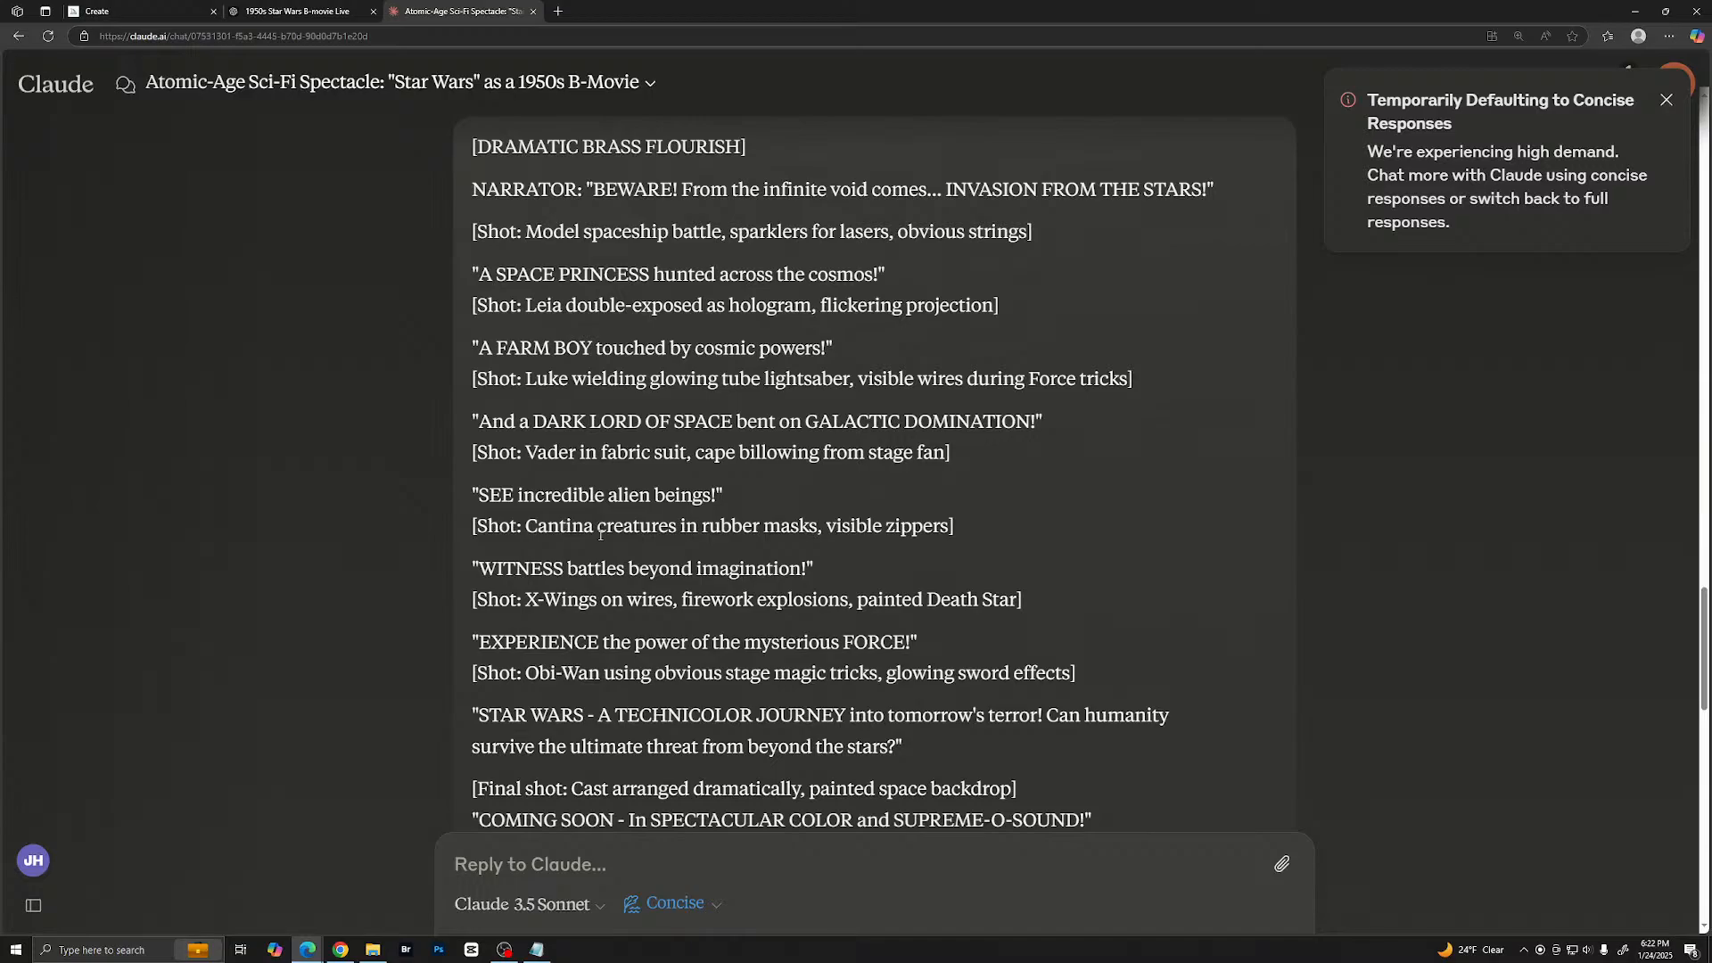
# - Examine the pasted message with other AI responses and the beginning of the combined script Claude wrote from them
pyautogui.hotkey('ctrl', 'v')
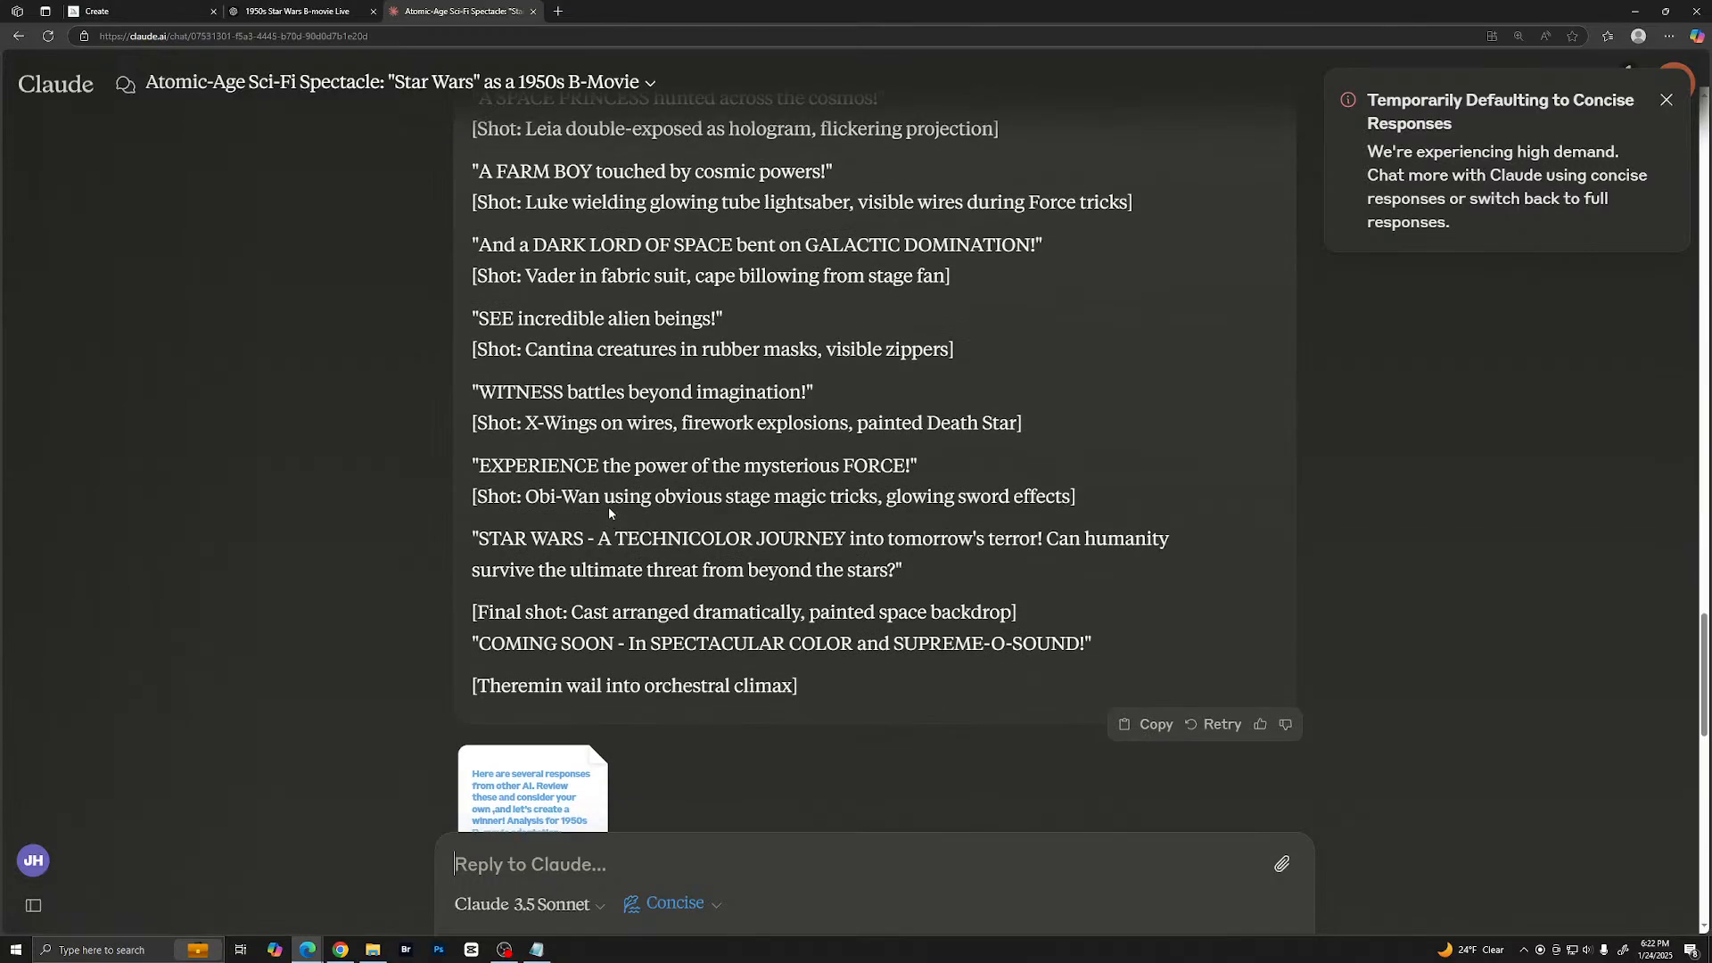
pyautogui.press('Return')
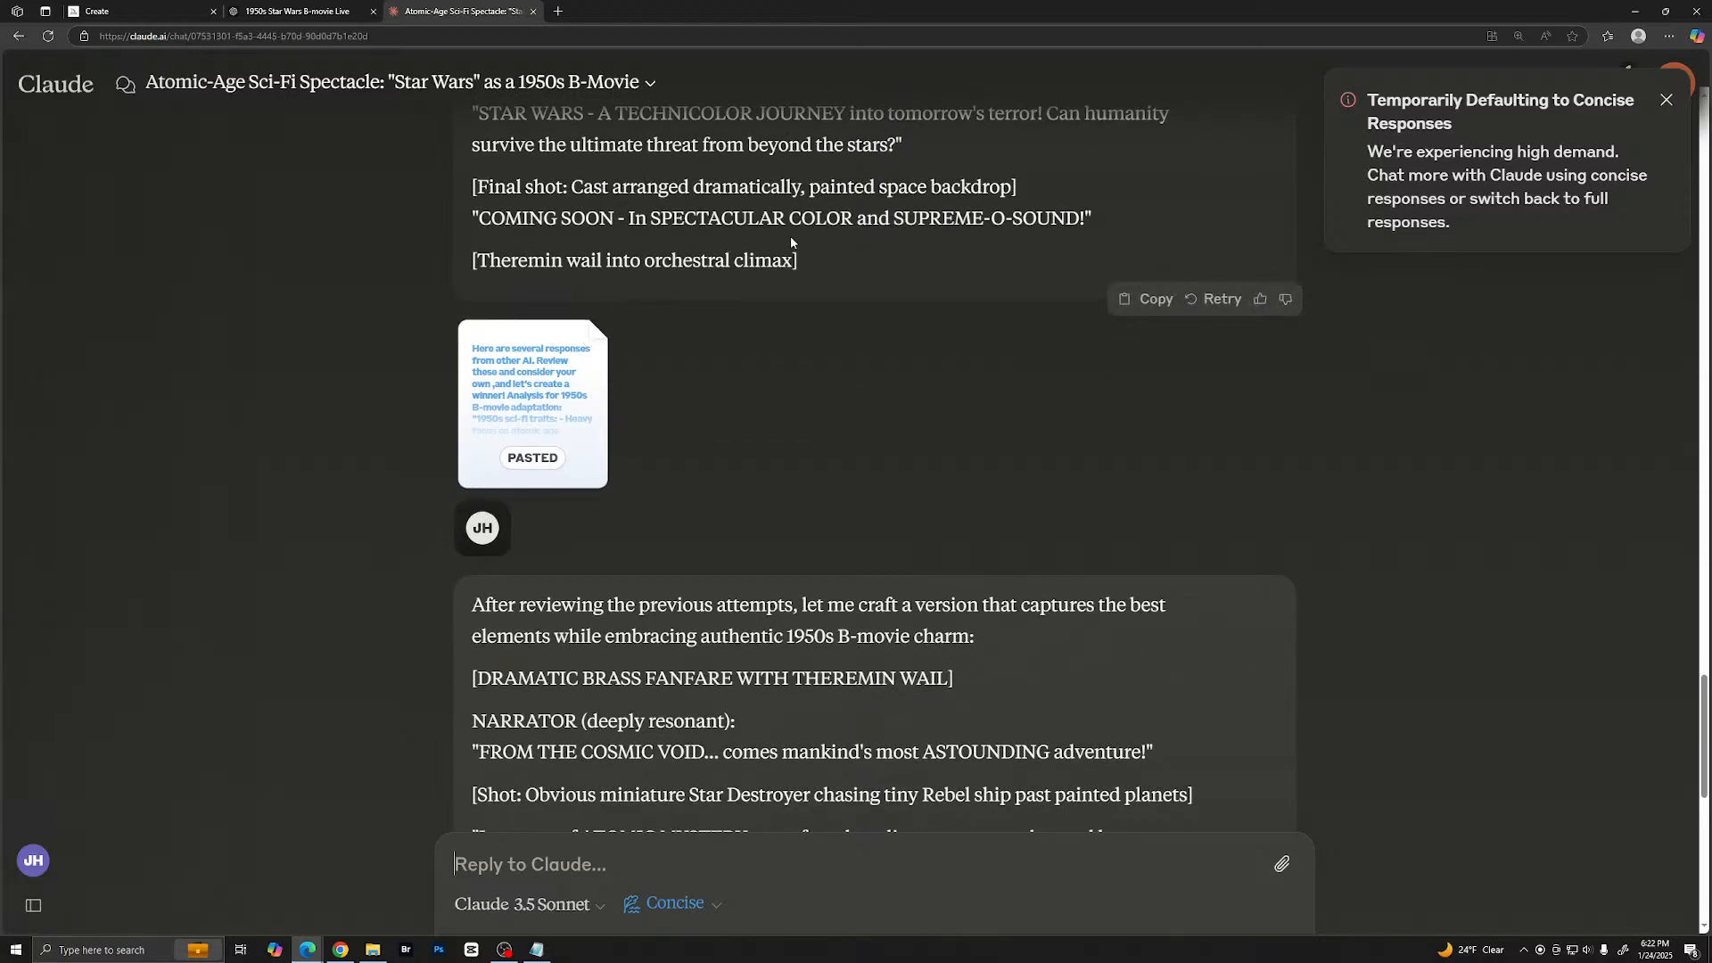
pyautogui.scroll(3, 788, 237)
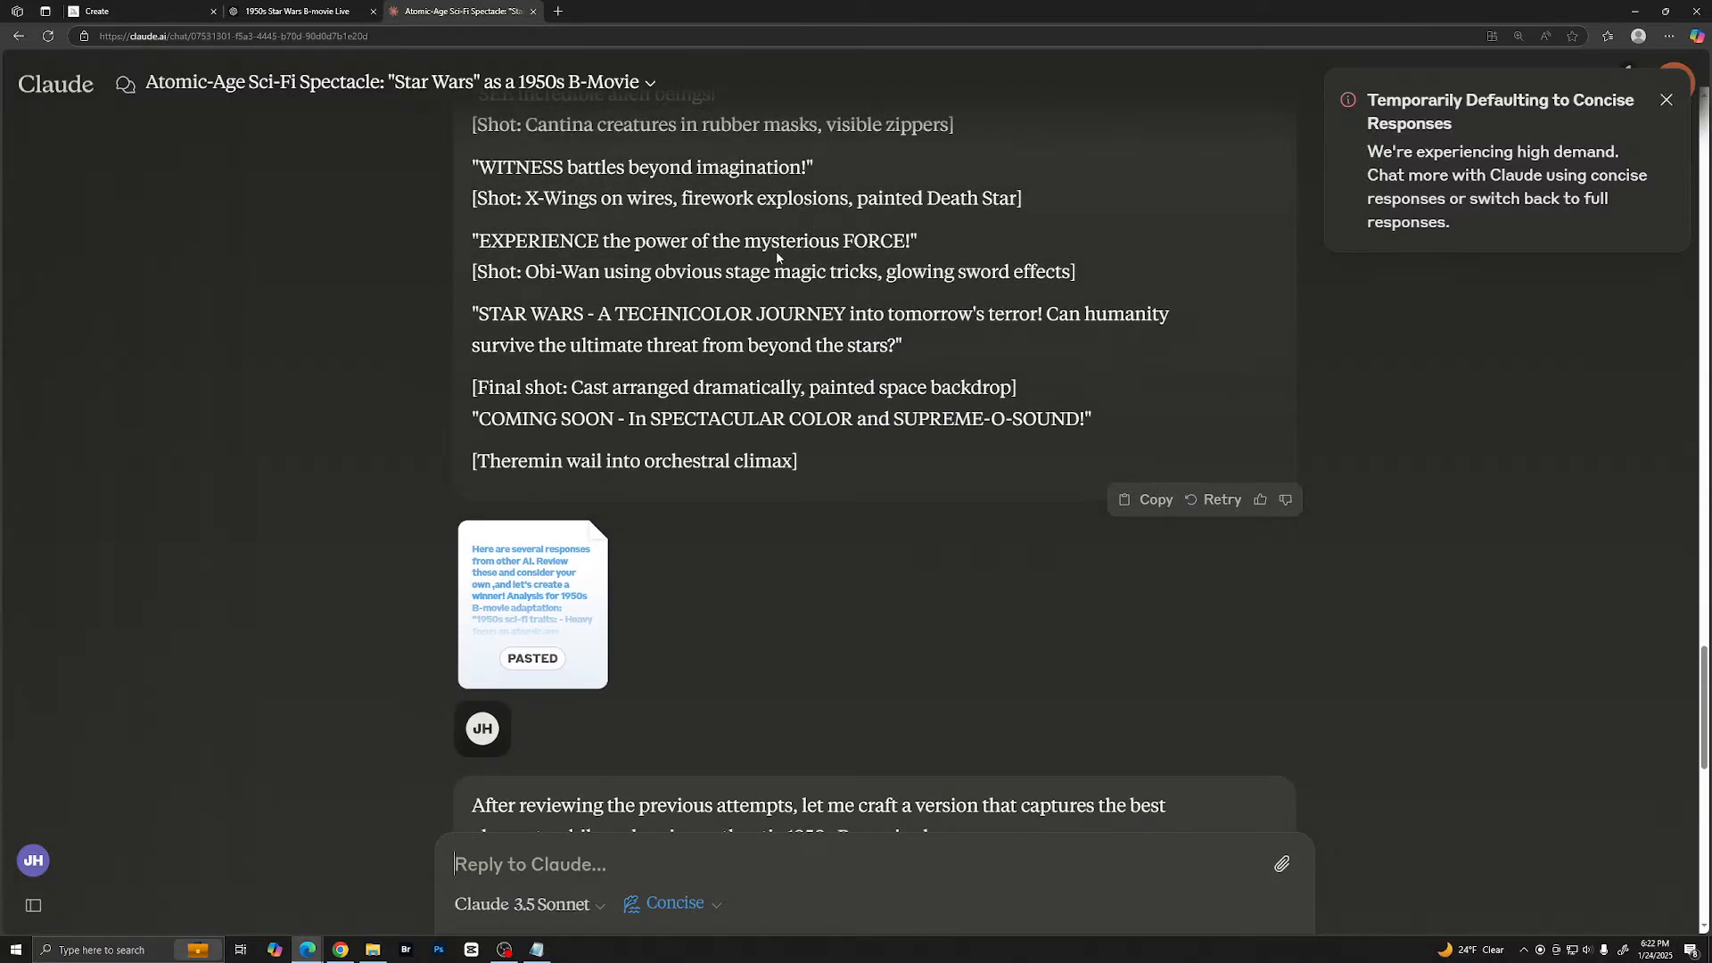
pyautogui.scroll(-2, 778, 251)
pyautogui.scroll(-3, 767, 263)
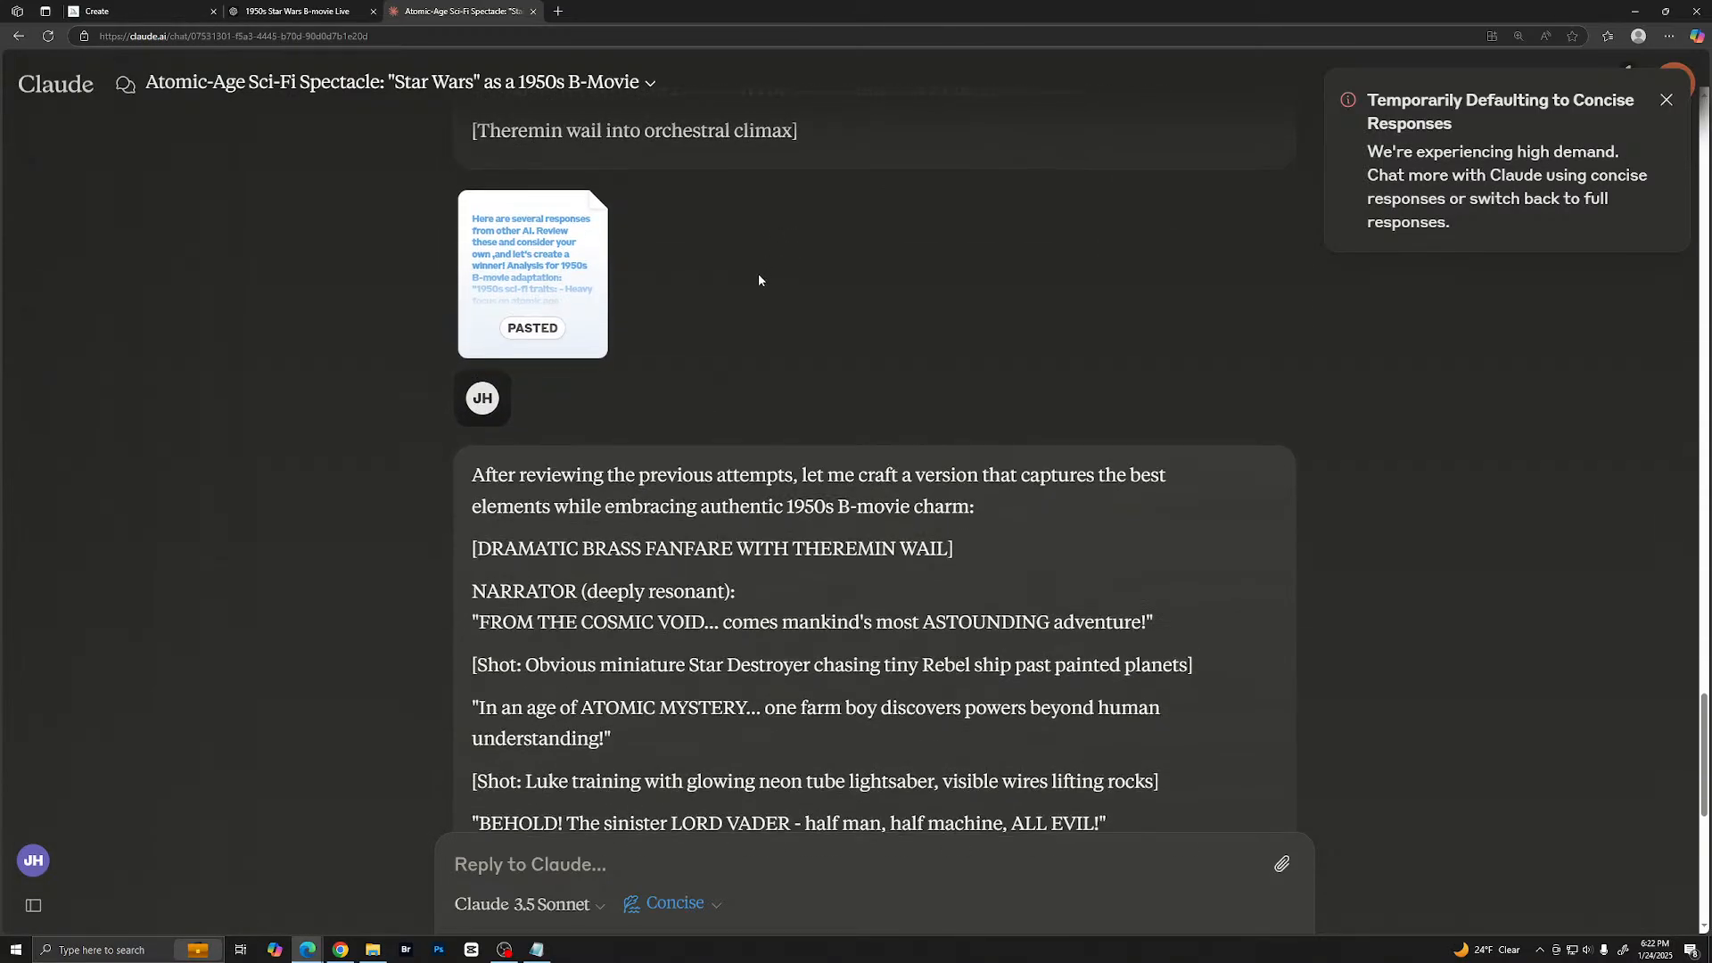
pyautogui.scroll(6, 761, 276)
# - Switch to Chrome and maximize its window
pyautogui.click(558, 11)
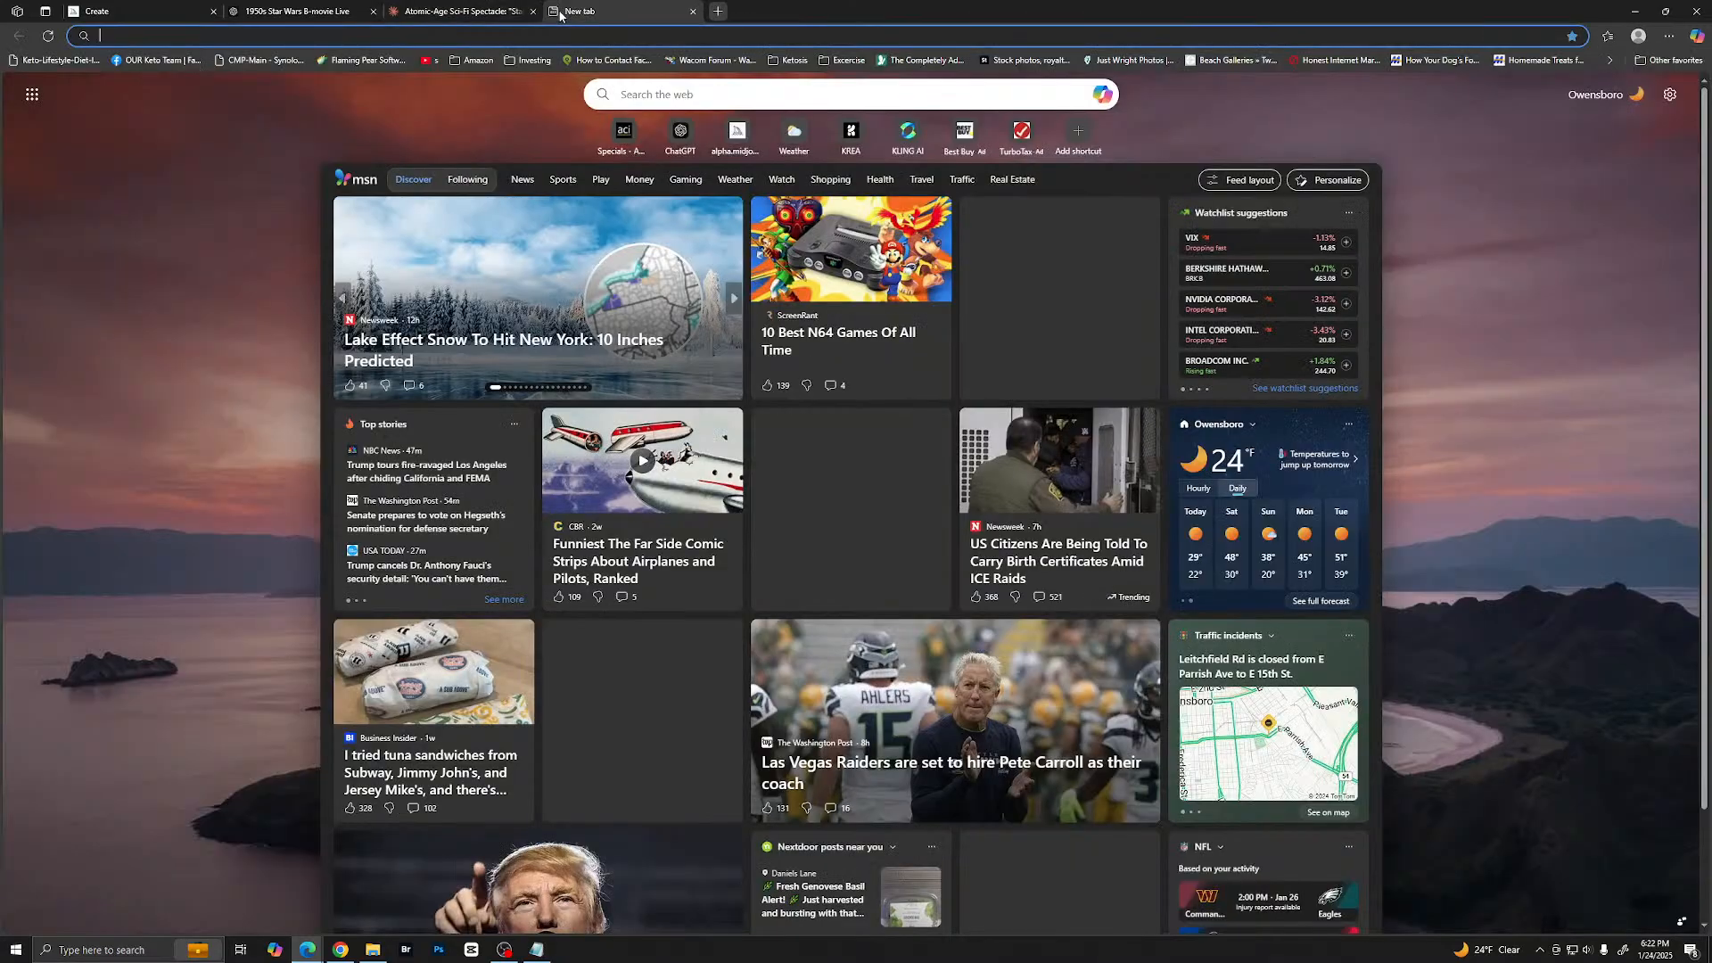
pyautogui.click(697, 11)
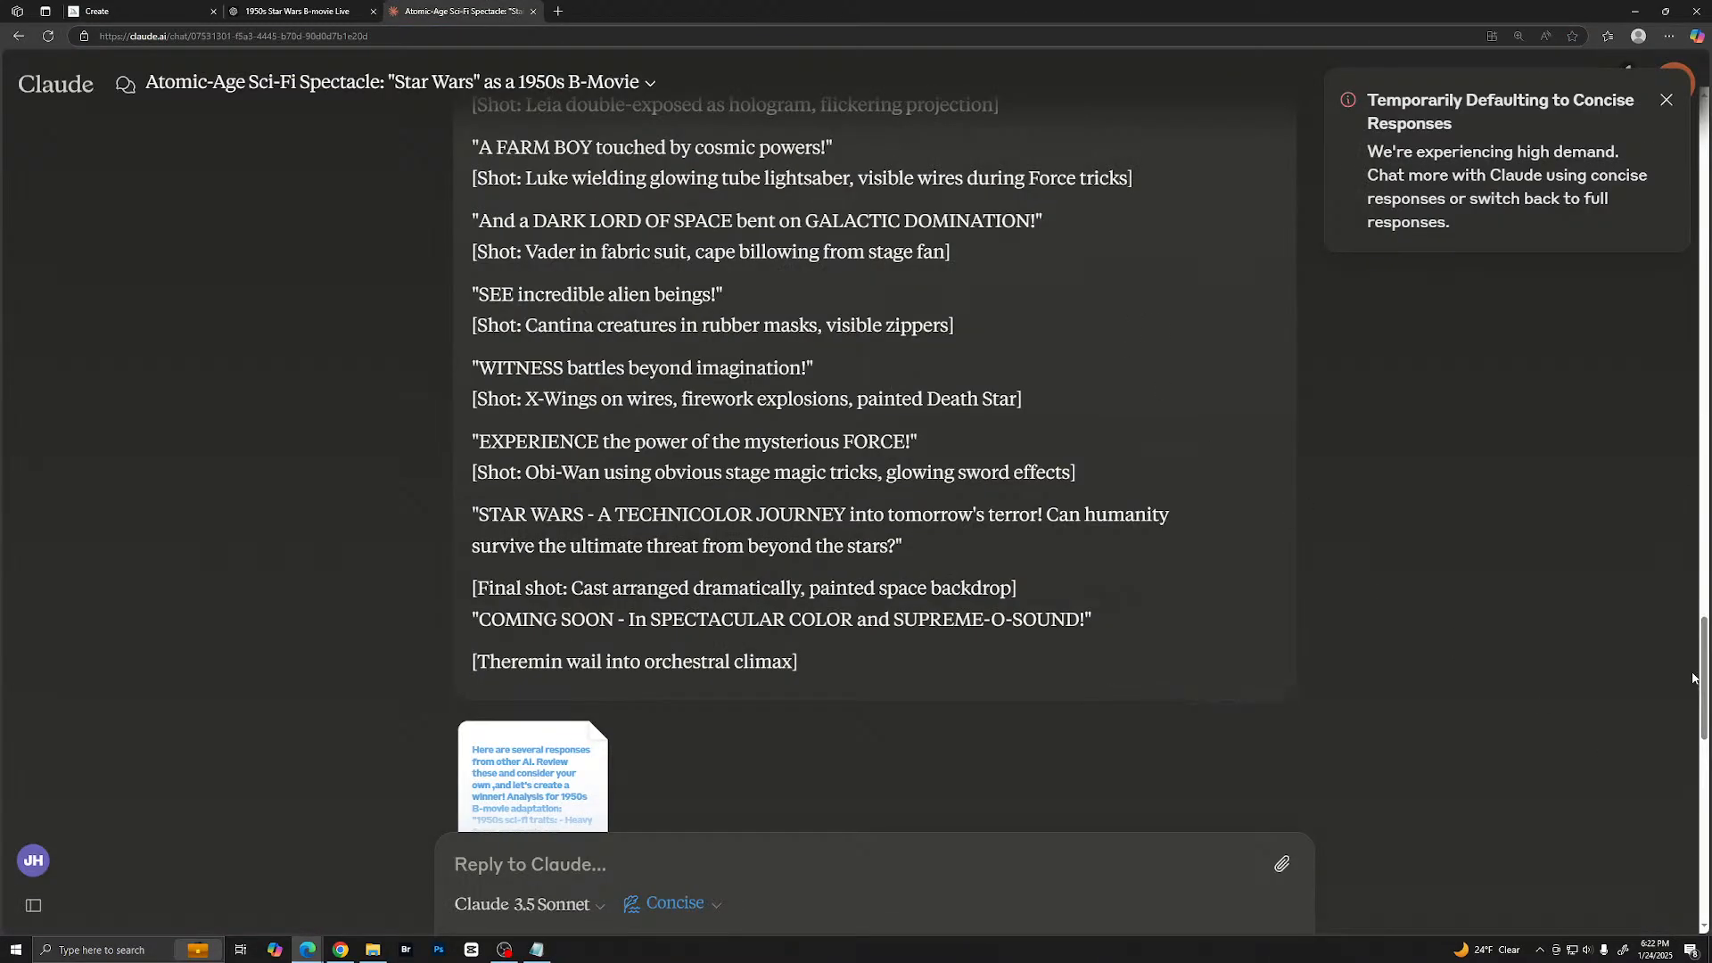
pyautogui.hotkey('alt', 'Tab')
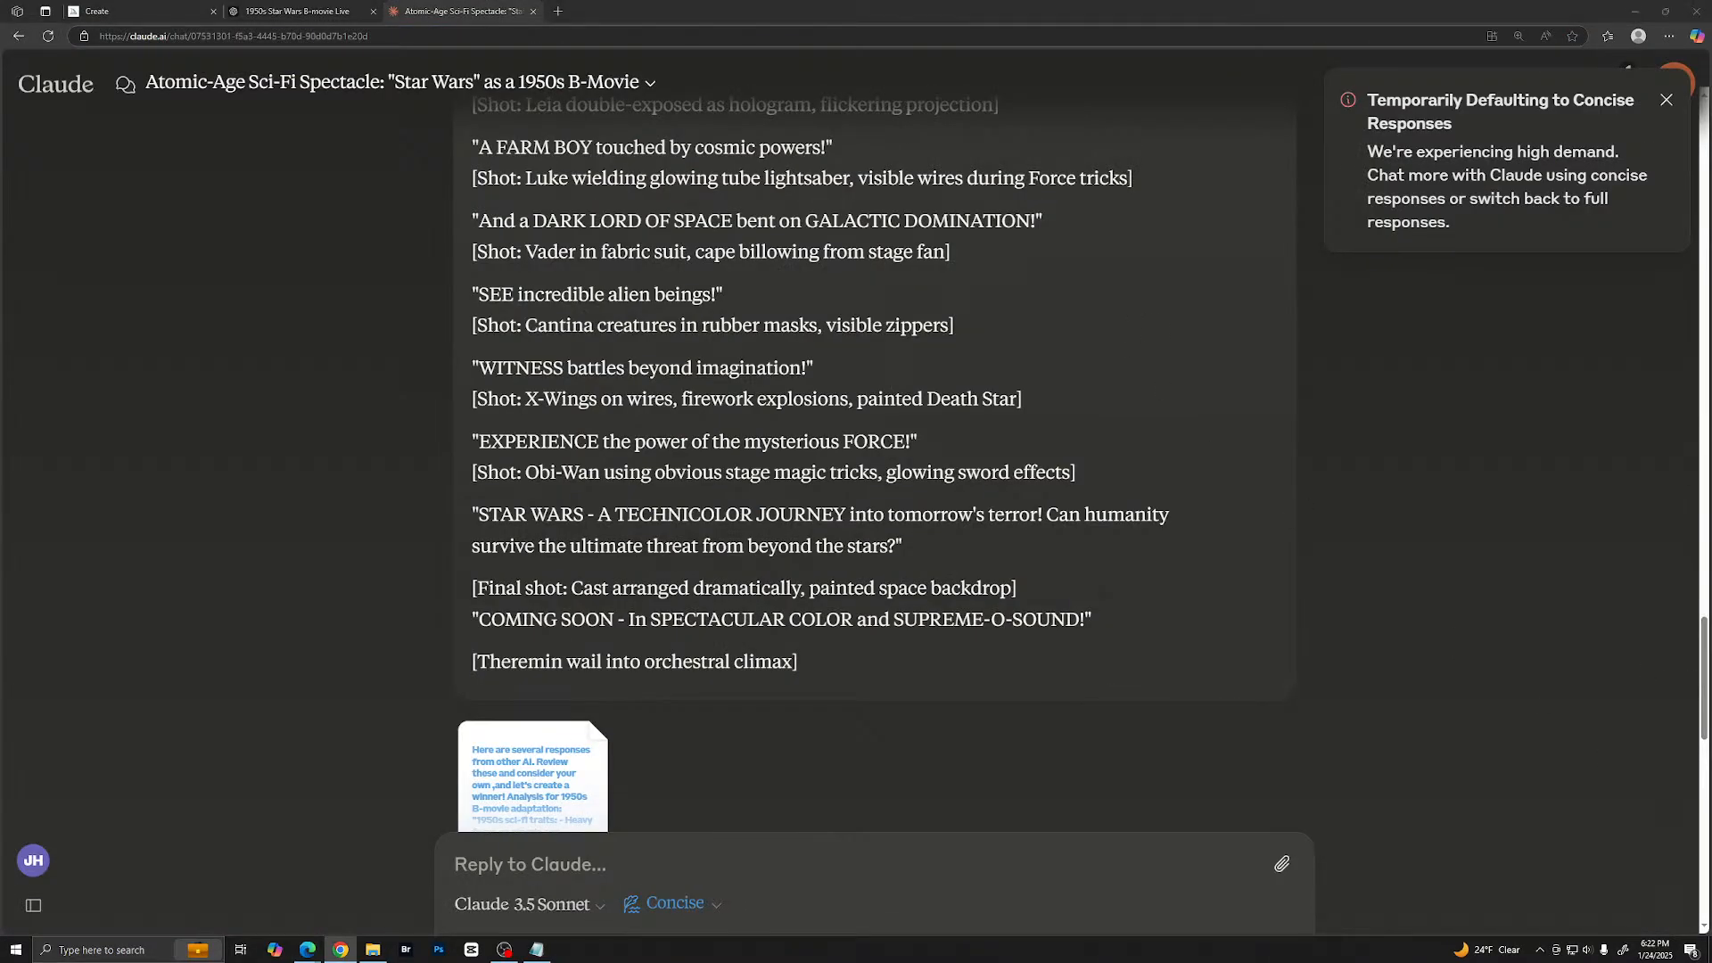
pyautogui.moveTo(1711, 136); pyautogui.dragTo(513, 133)
pyautogui.doubleClick(641, 134)
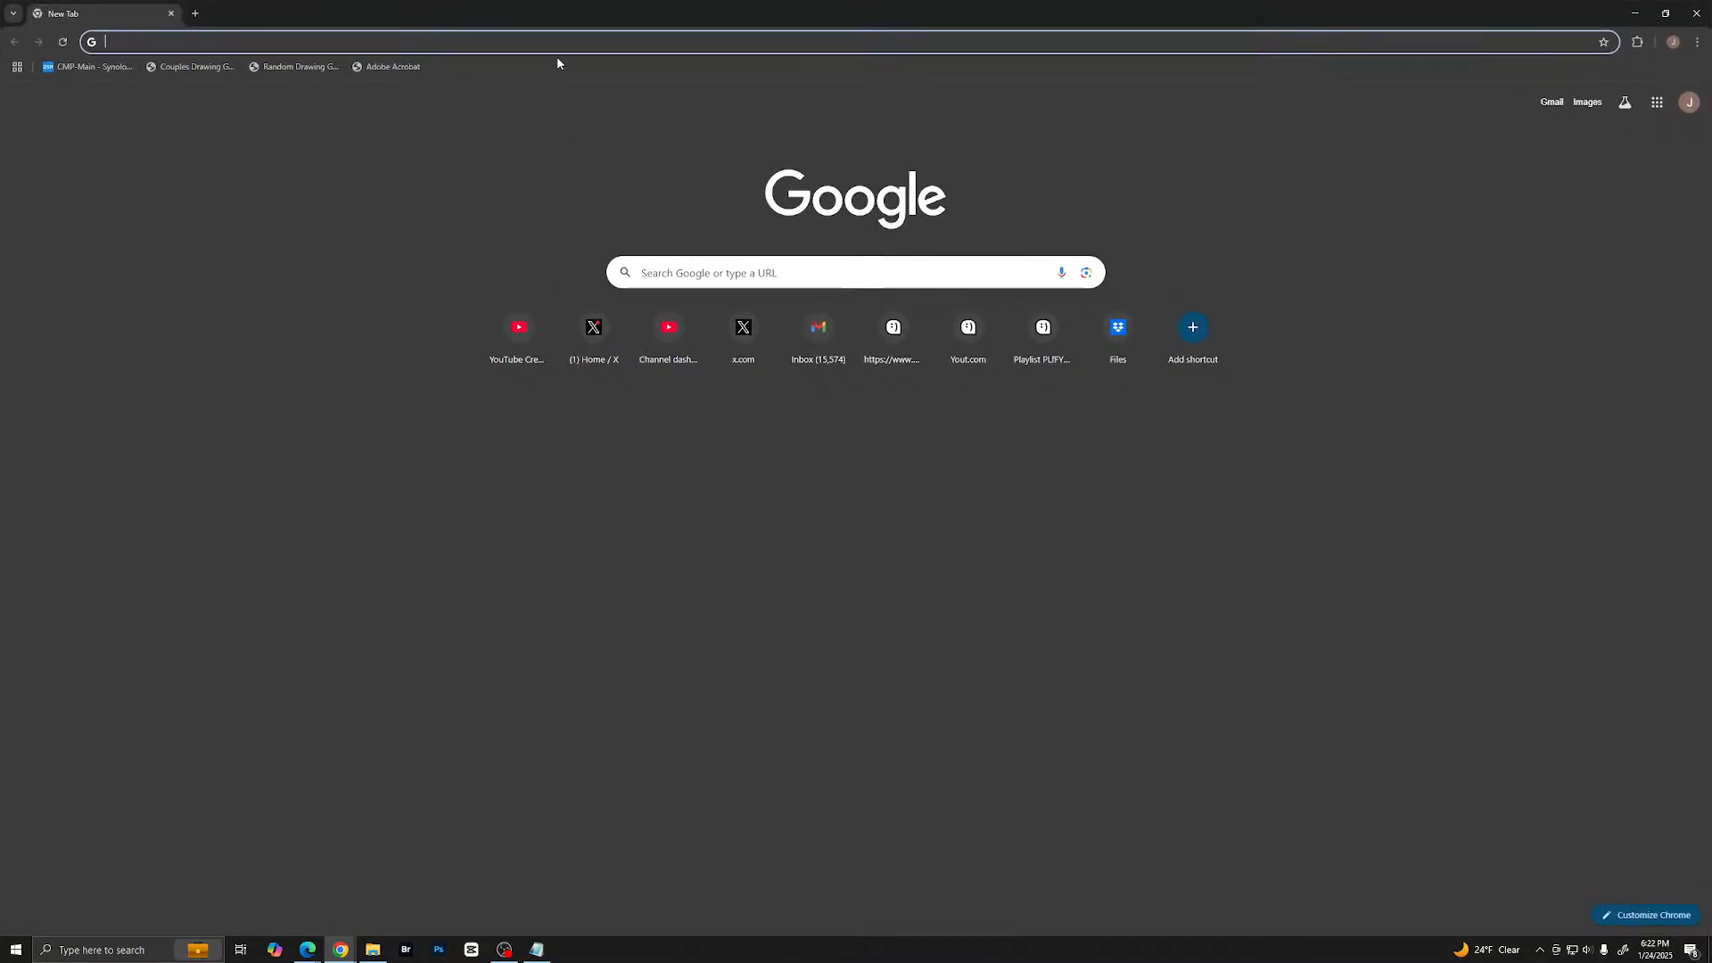
# - Go to x.com and open the earlier Grok chat "Star Wars: A 1950s B-Movie Adventure"
pyautogui.click(559, 41)
pyautogui.write('x.')
pyautogui.press('Return')
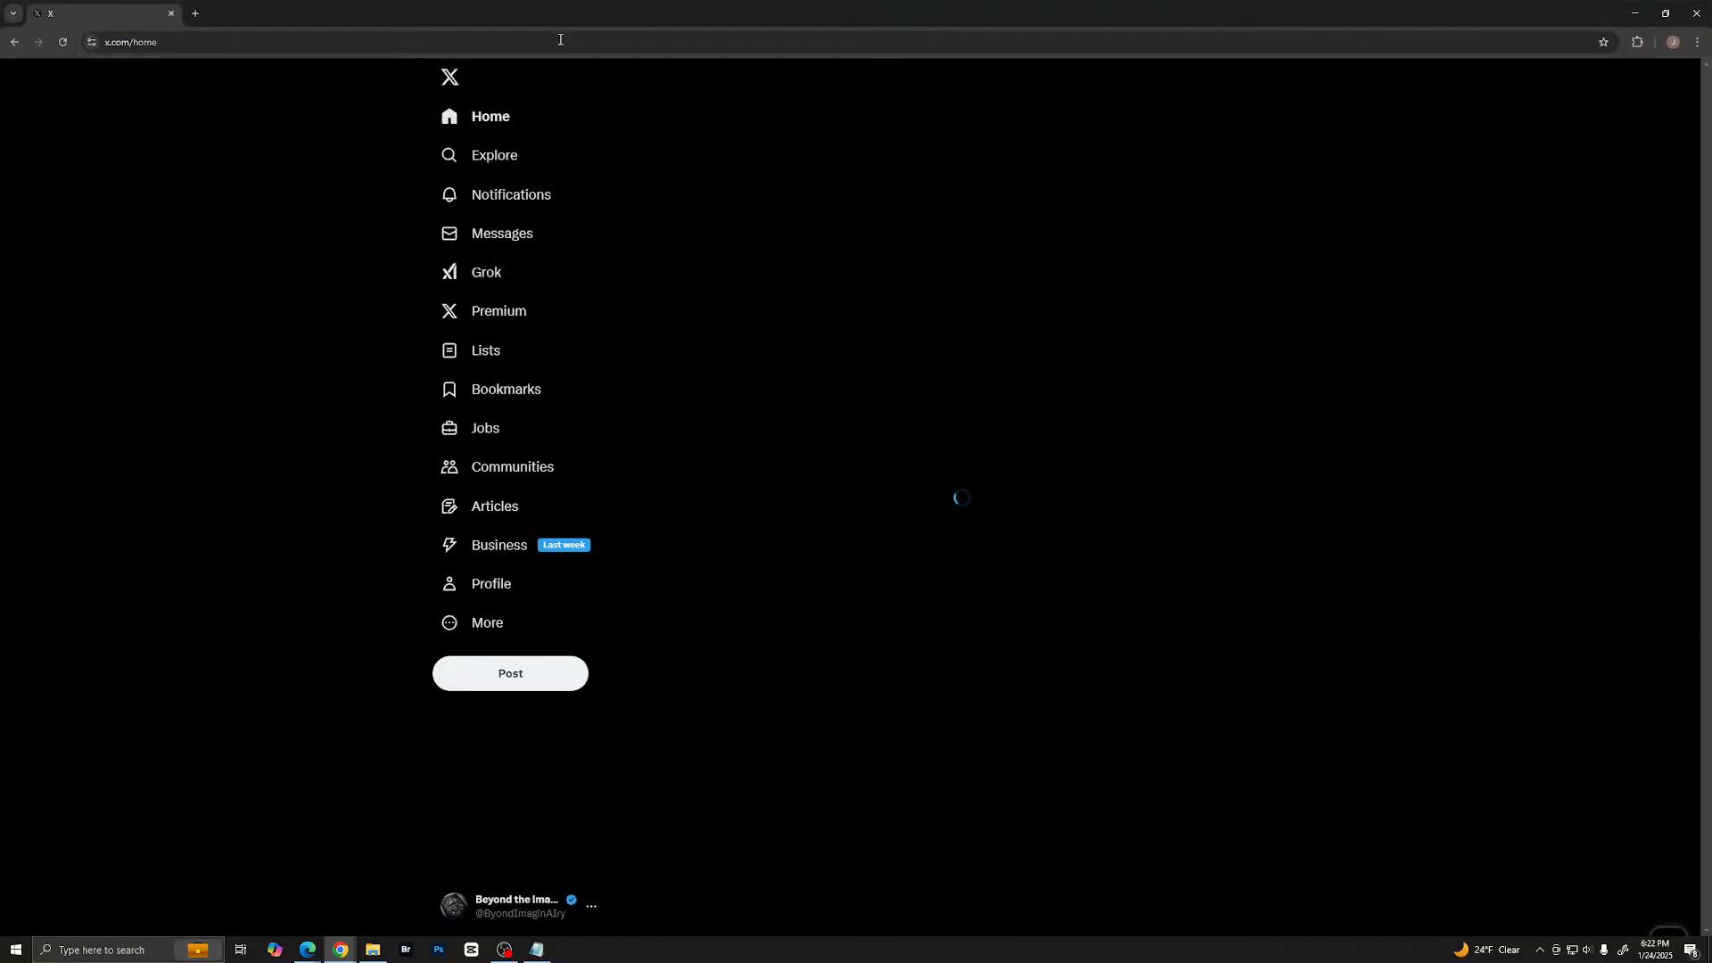
pyautogui.click(485, 274)
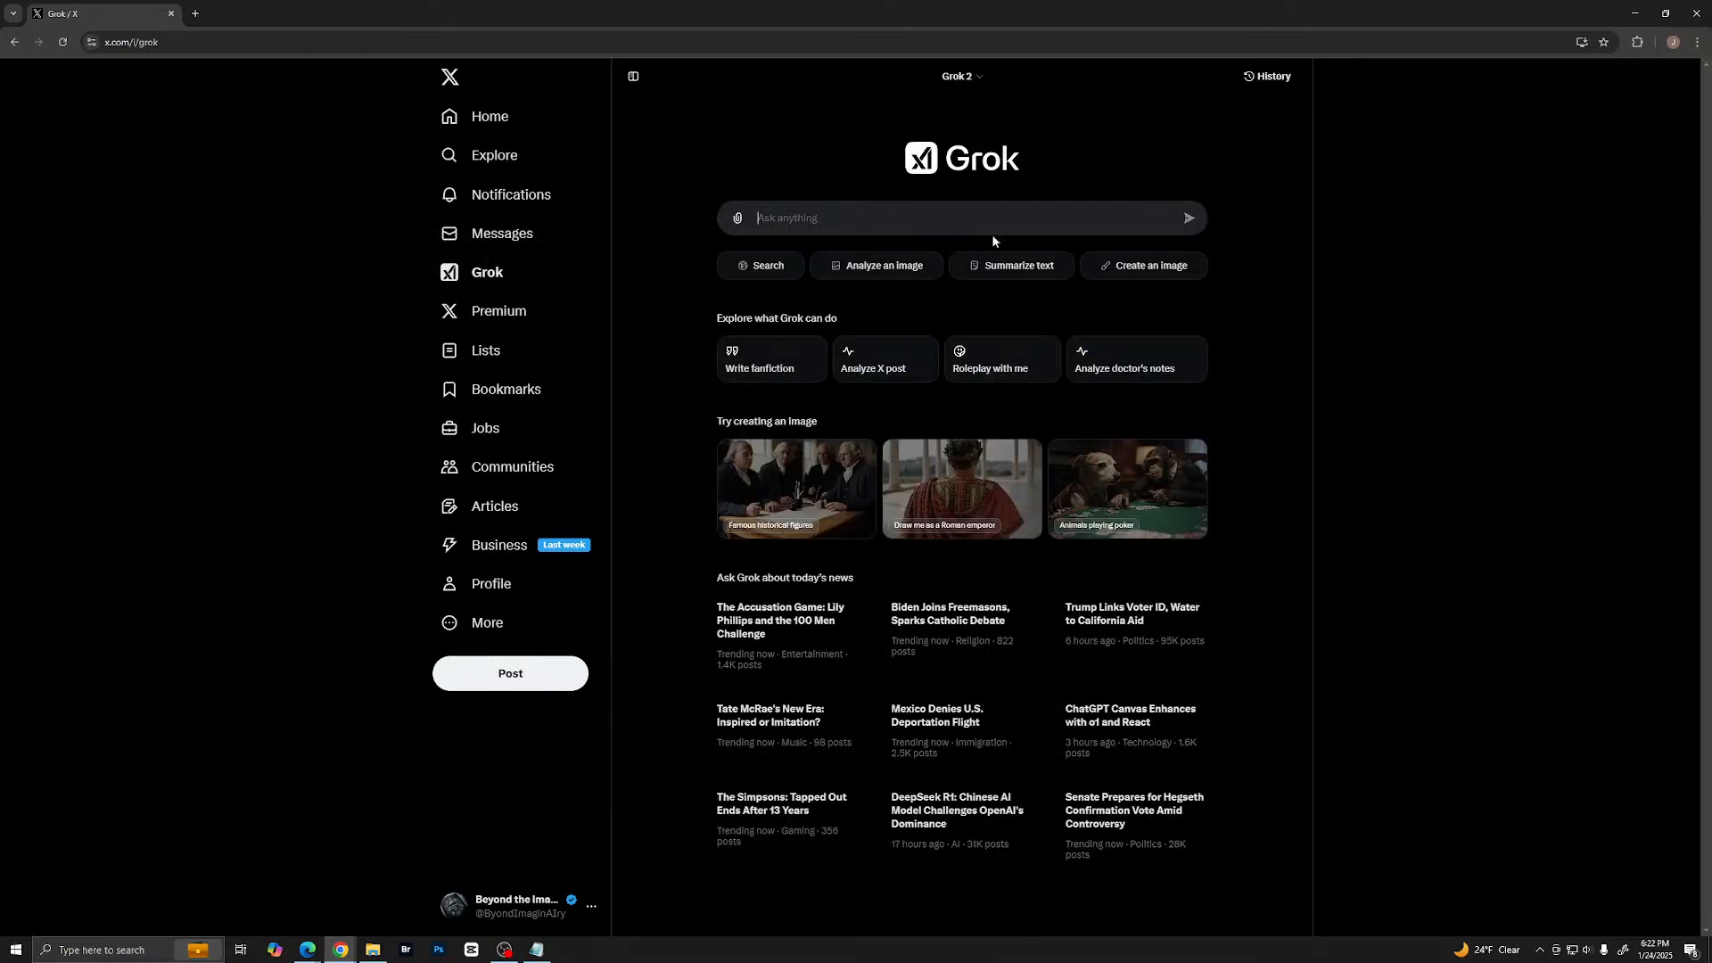
pyautogui.click(1251, 75)
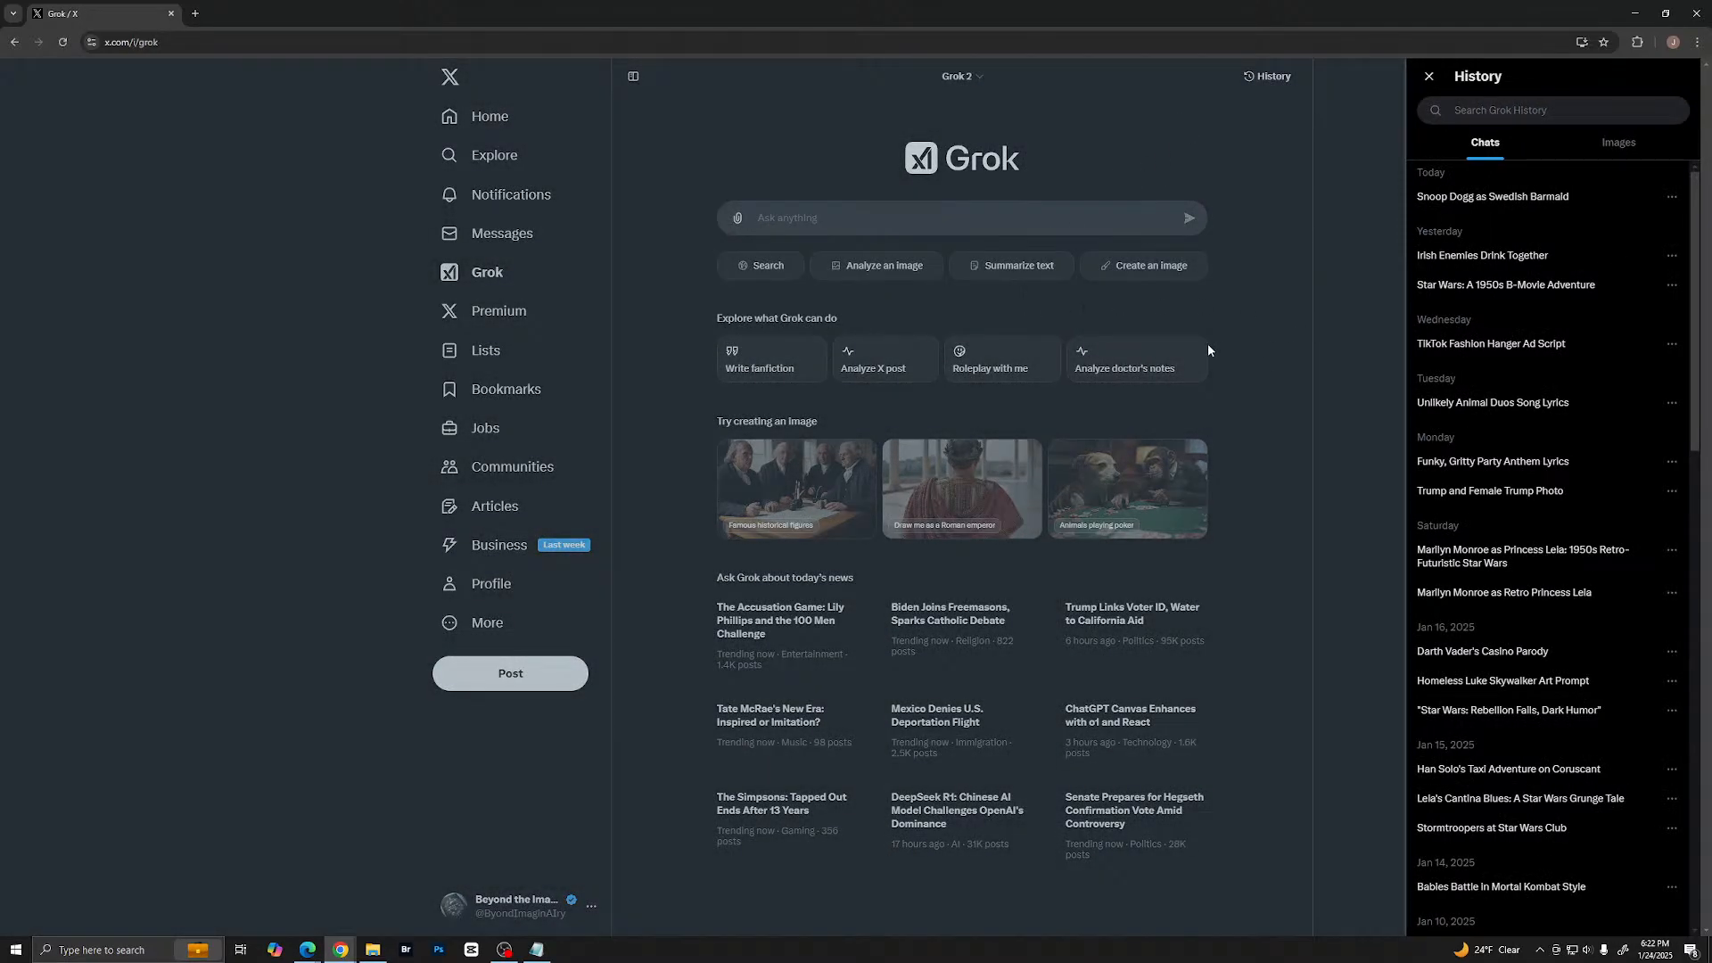
pyautogui.click(1517, 286)
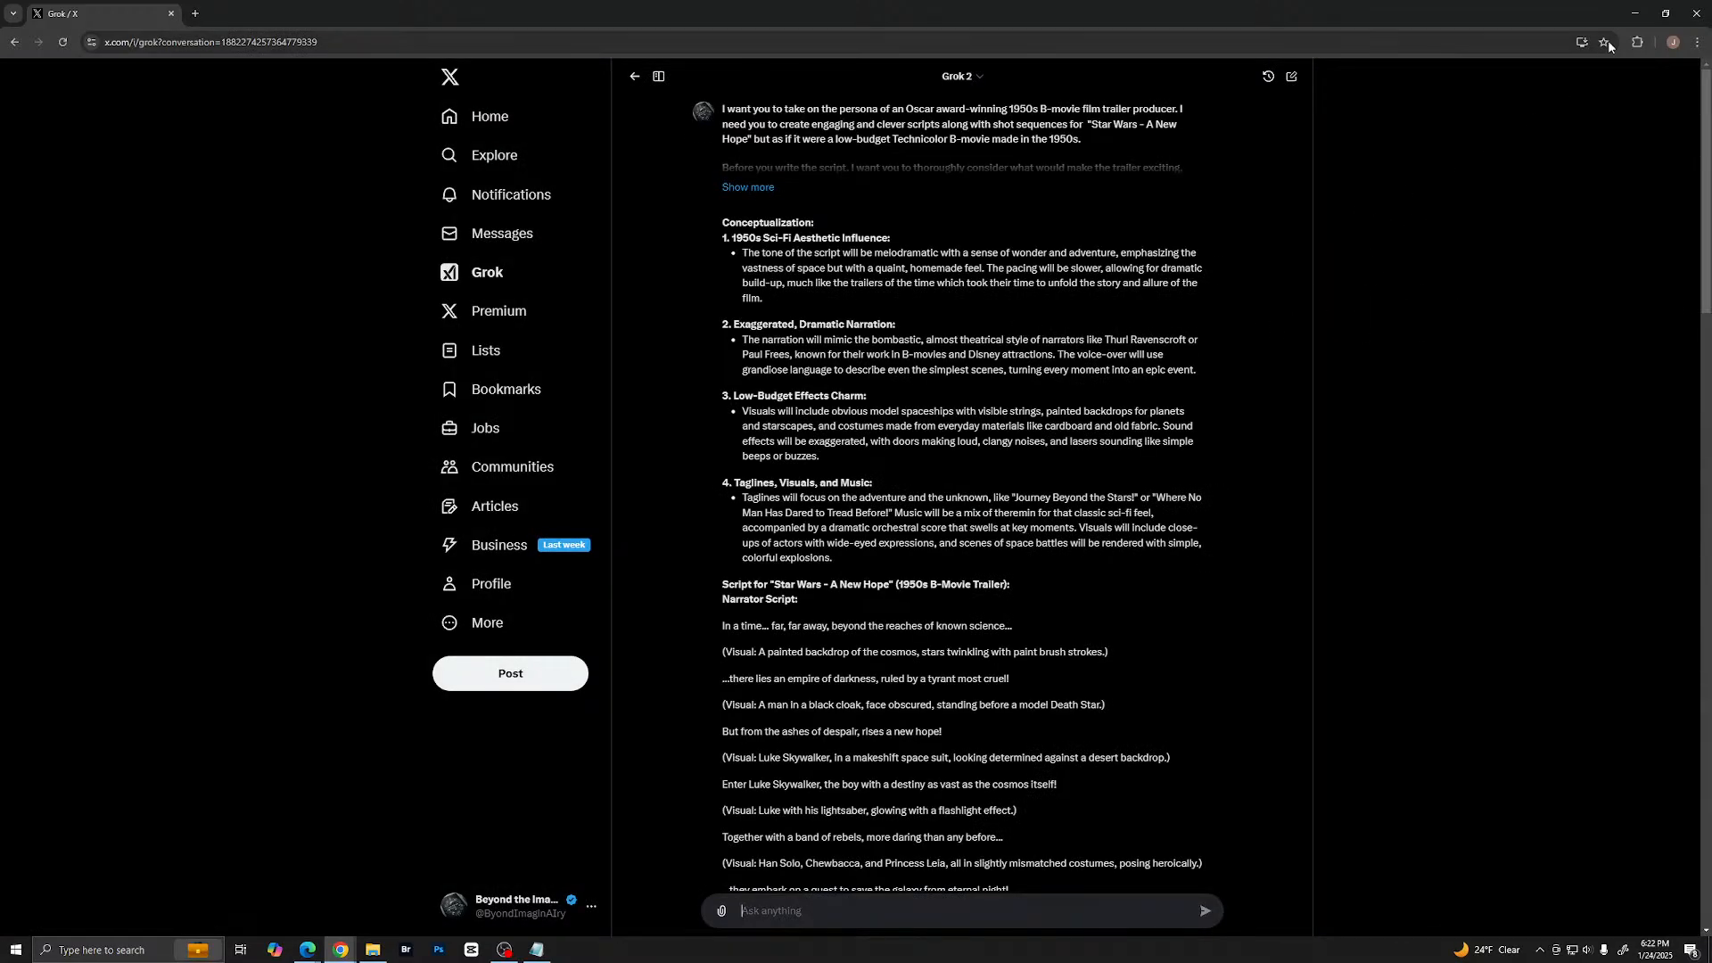
# - Enlarge the Grok chat page to 250% zoom
pyautogui.click(1697, 42)
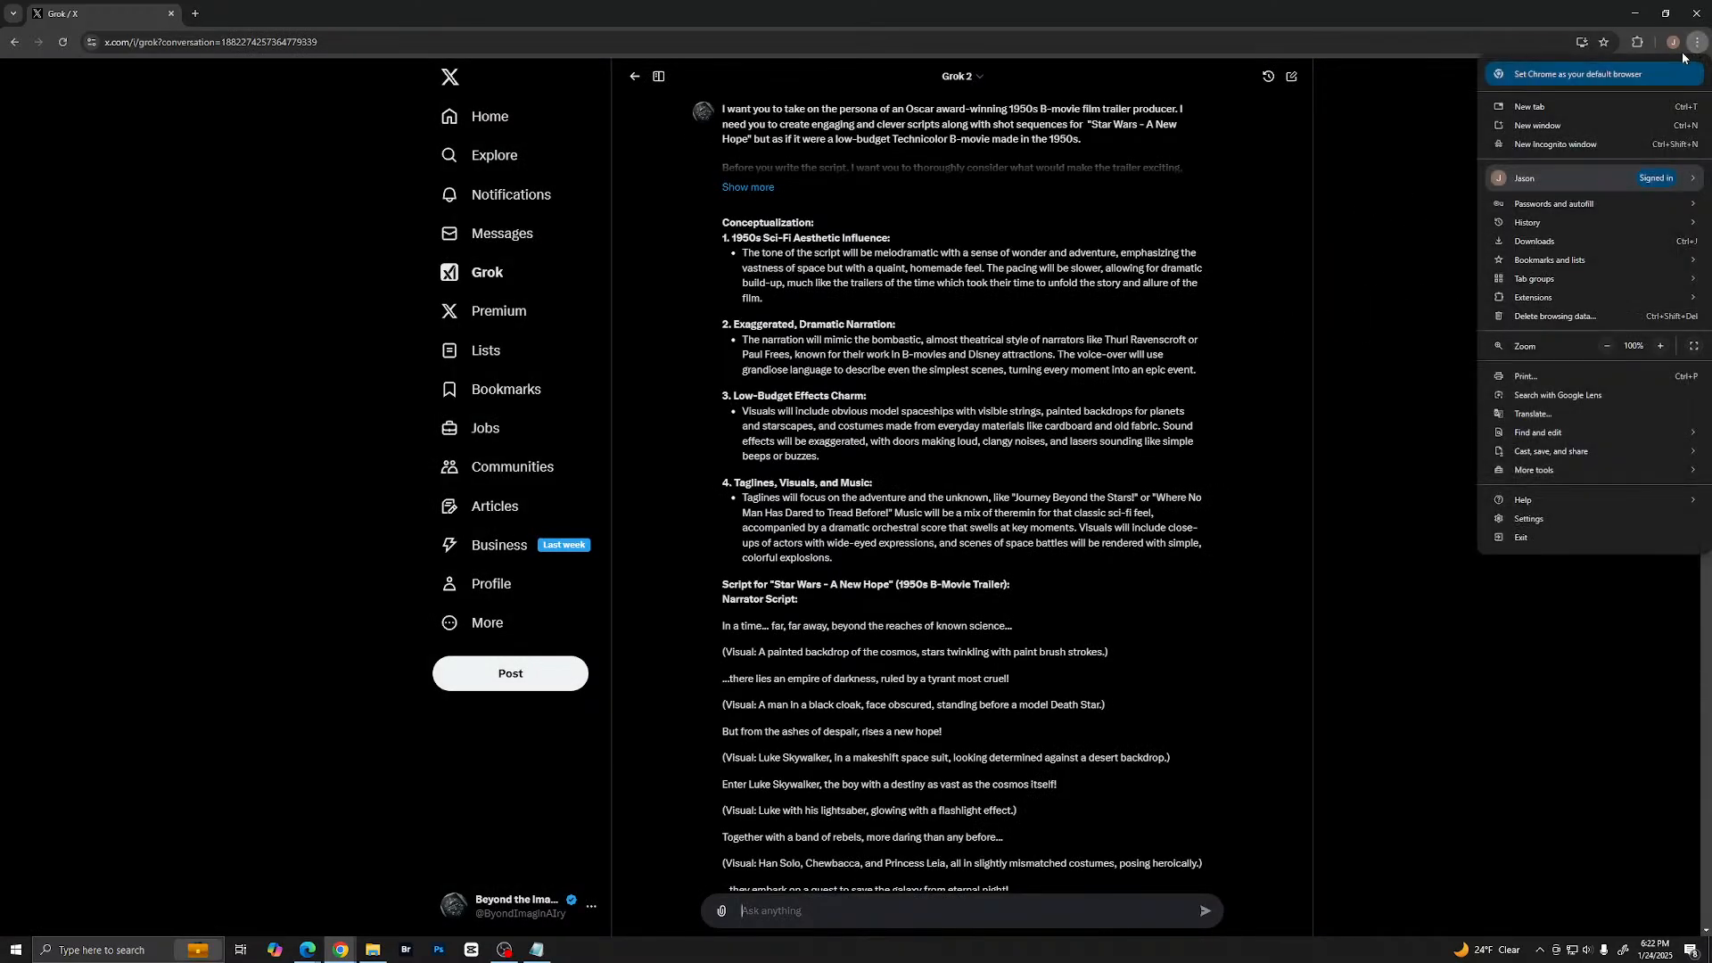
pyautogui.click(1663, 346)
pyautogui.click(1663, 346)
pyautogui.click(1663, 346)
pyautogui.click(1662, 346)
pyautogui.click(1662, 346)
pyautogui.click(1662, 346)
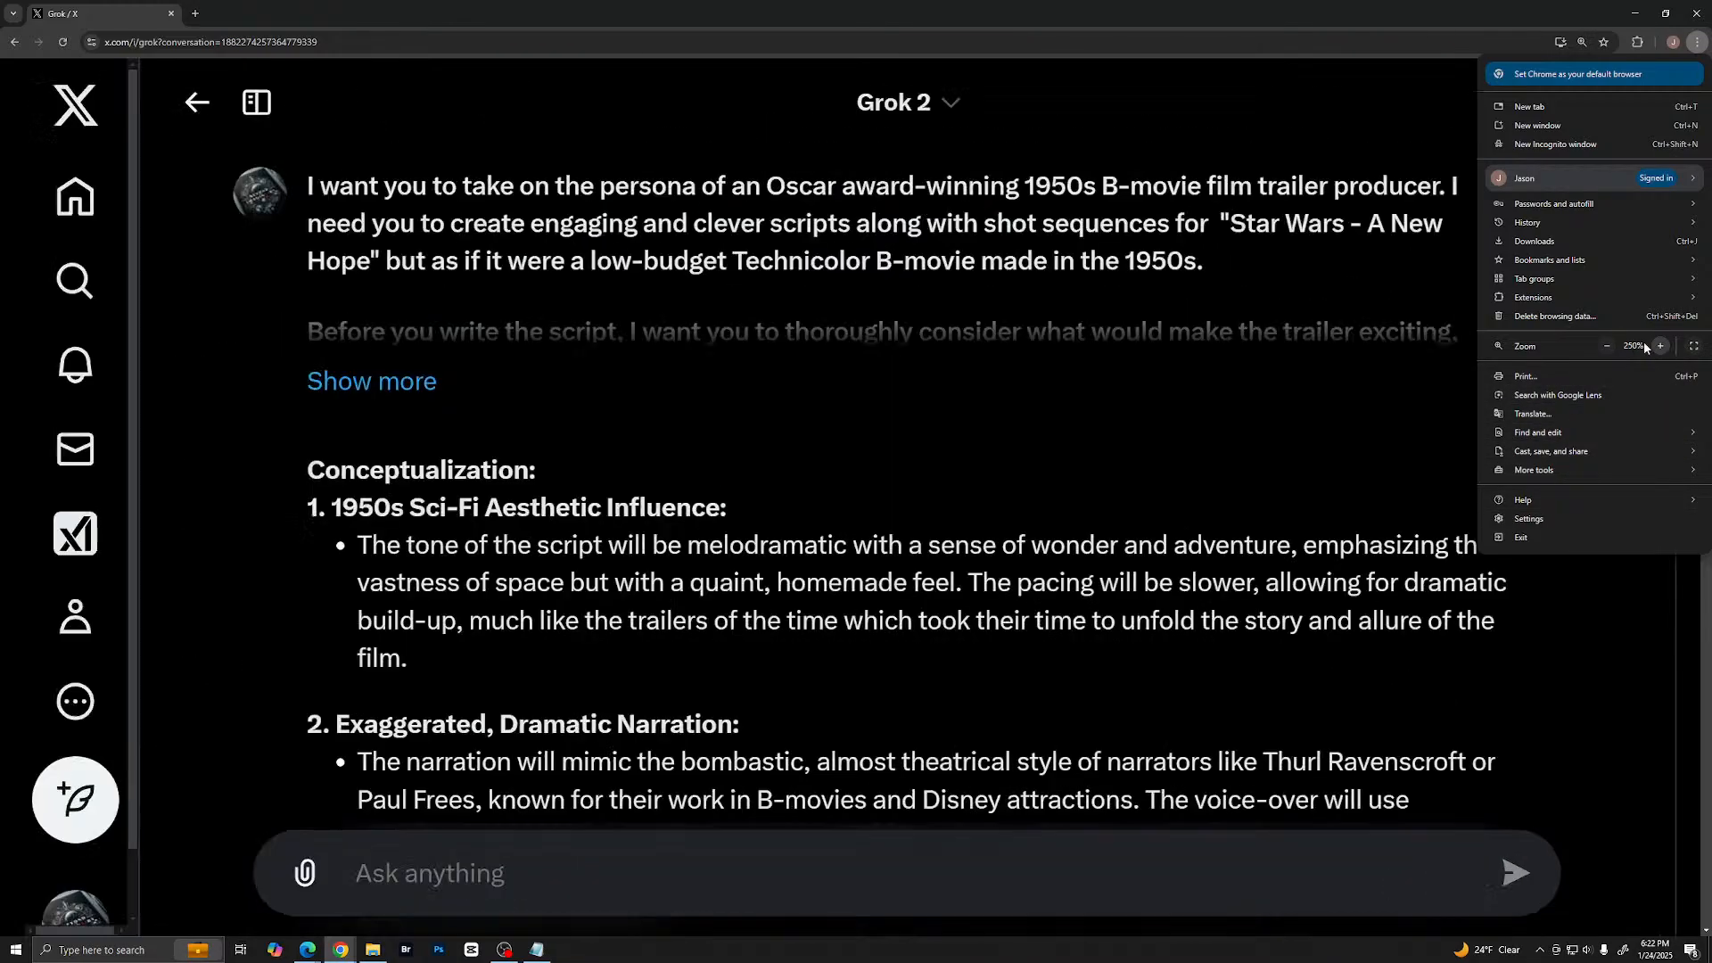
pyautogui.click(971, 373)
# - Expand the full opening prompt and read Grok's conceptualization, from the 1950s sci-fi aesthetic to taglines, visuals and music
pyautogui.scroll(-2, 890, 360)
pyautogui.scroll(2, 990, 313)
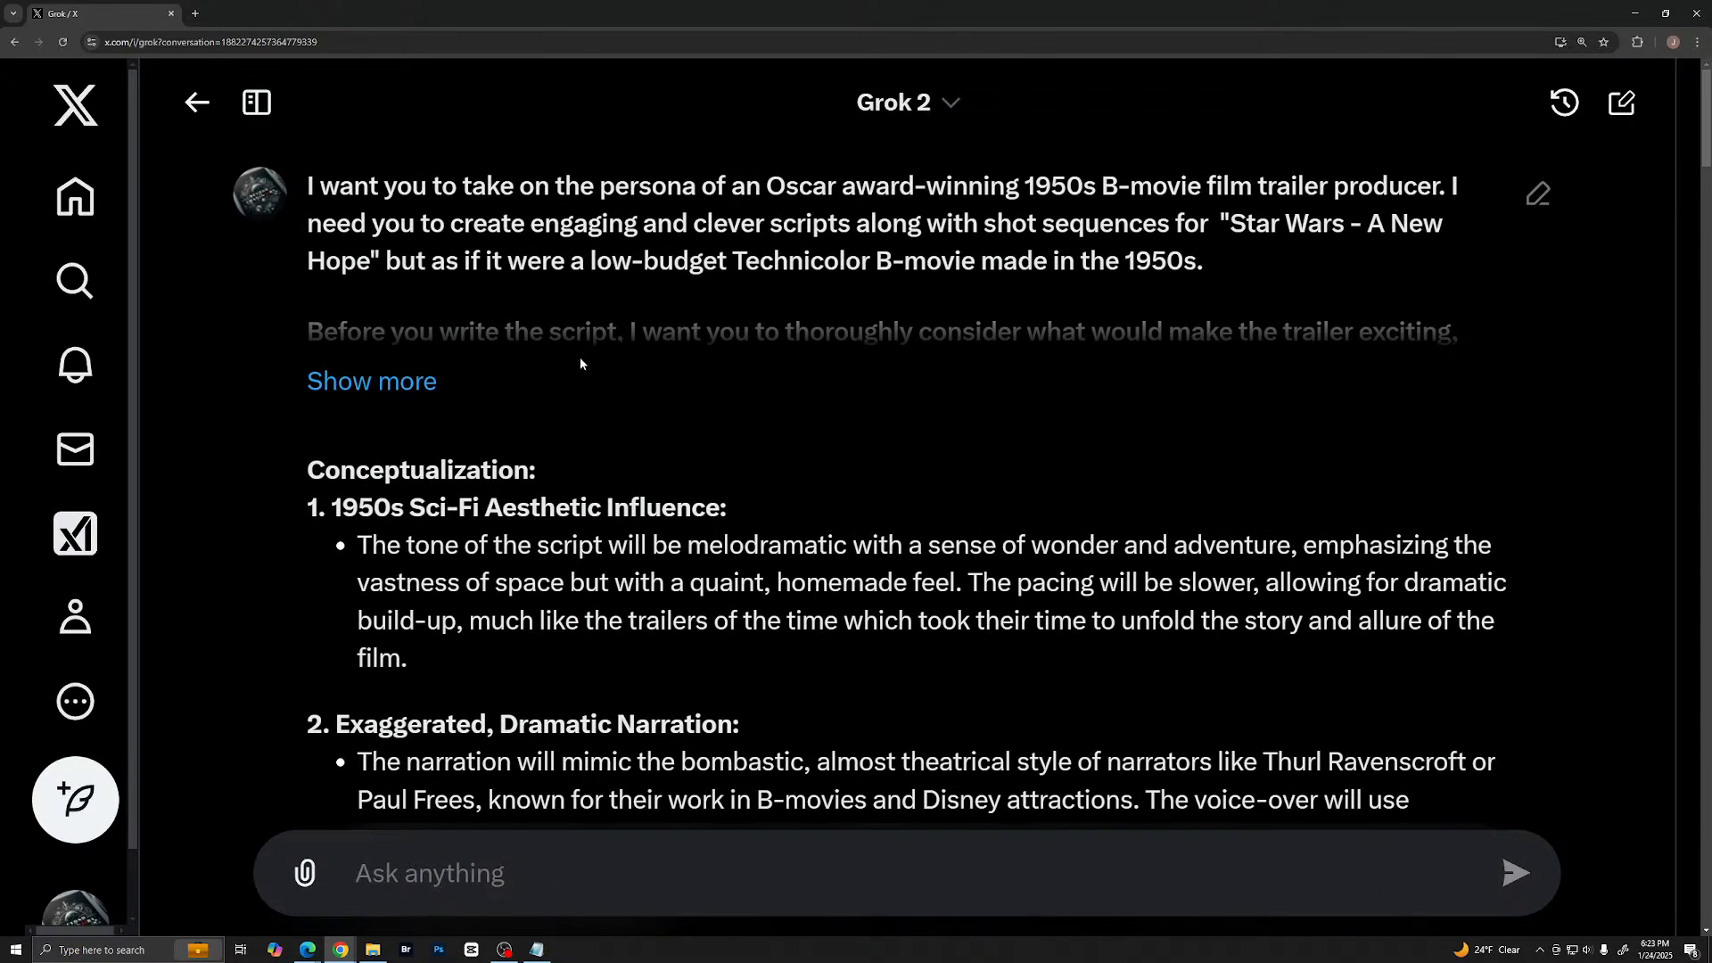
pyautogui.click(371, 382)
pyautogui.scroll(-5, 371, 382)
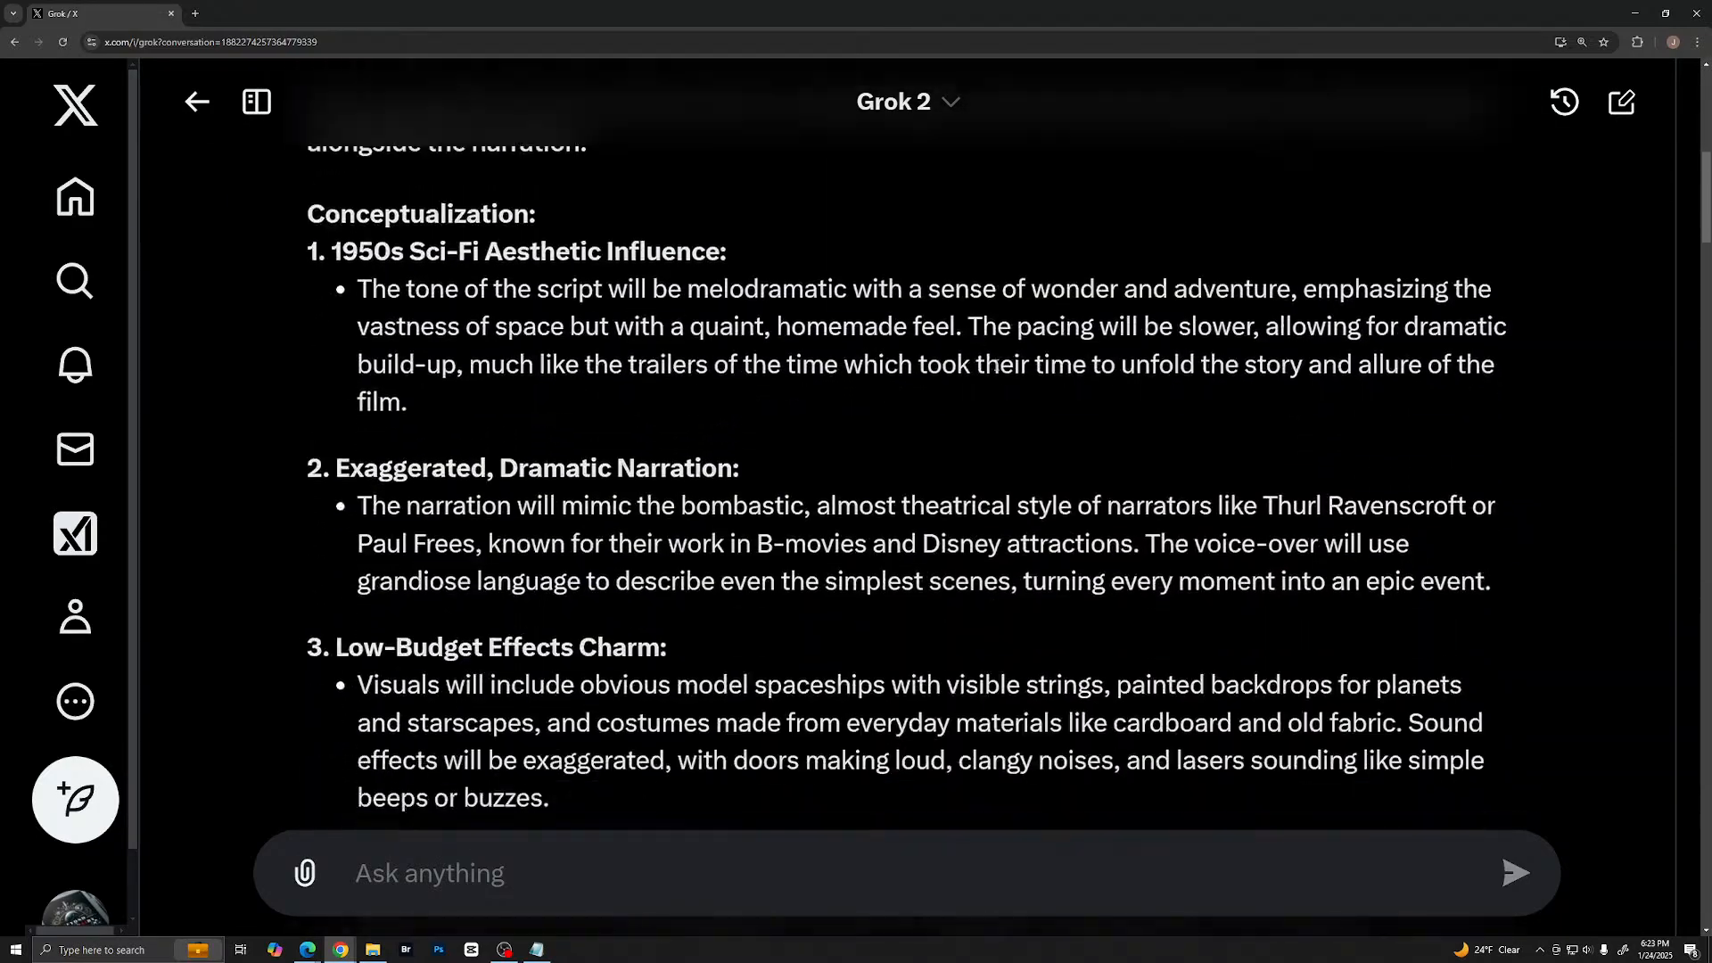
pyautogui.scroll(-4, 1072, 419)
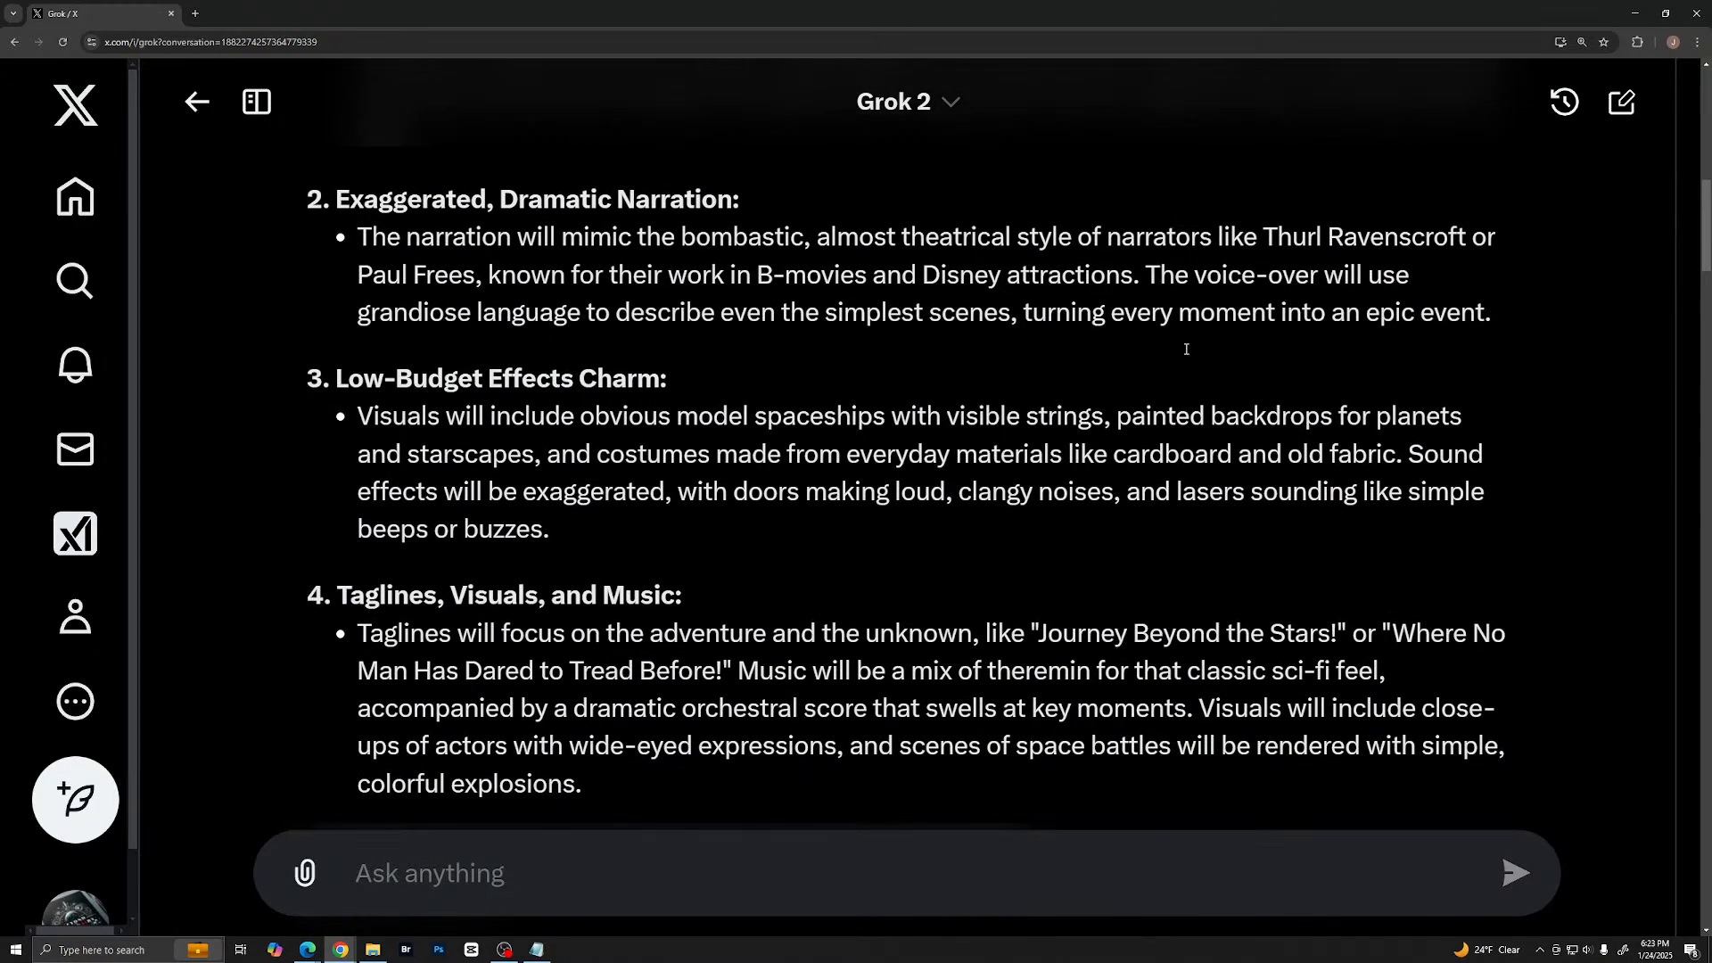
pyautogui.scroll(-3, 1184, 348)
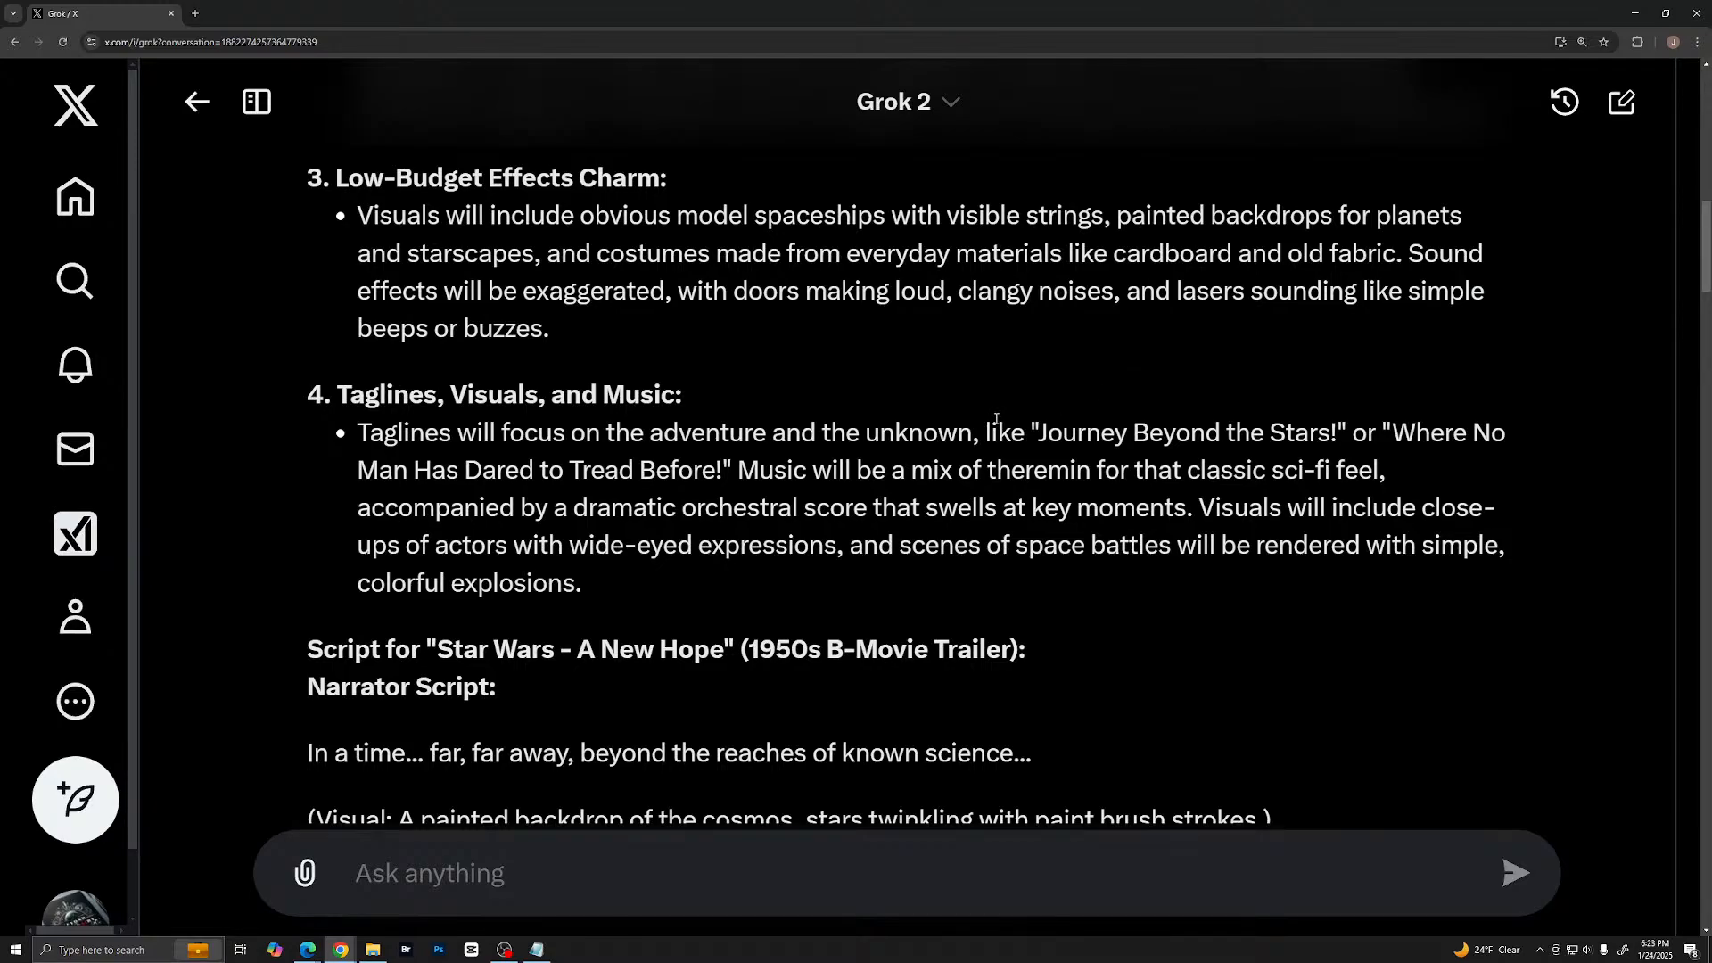
# - Read Grok's first narrator script and its shot sequences through to the closing remark
pyautogui.scroll(-6, 972, 415)
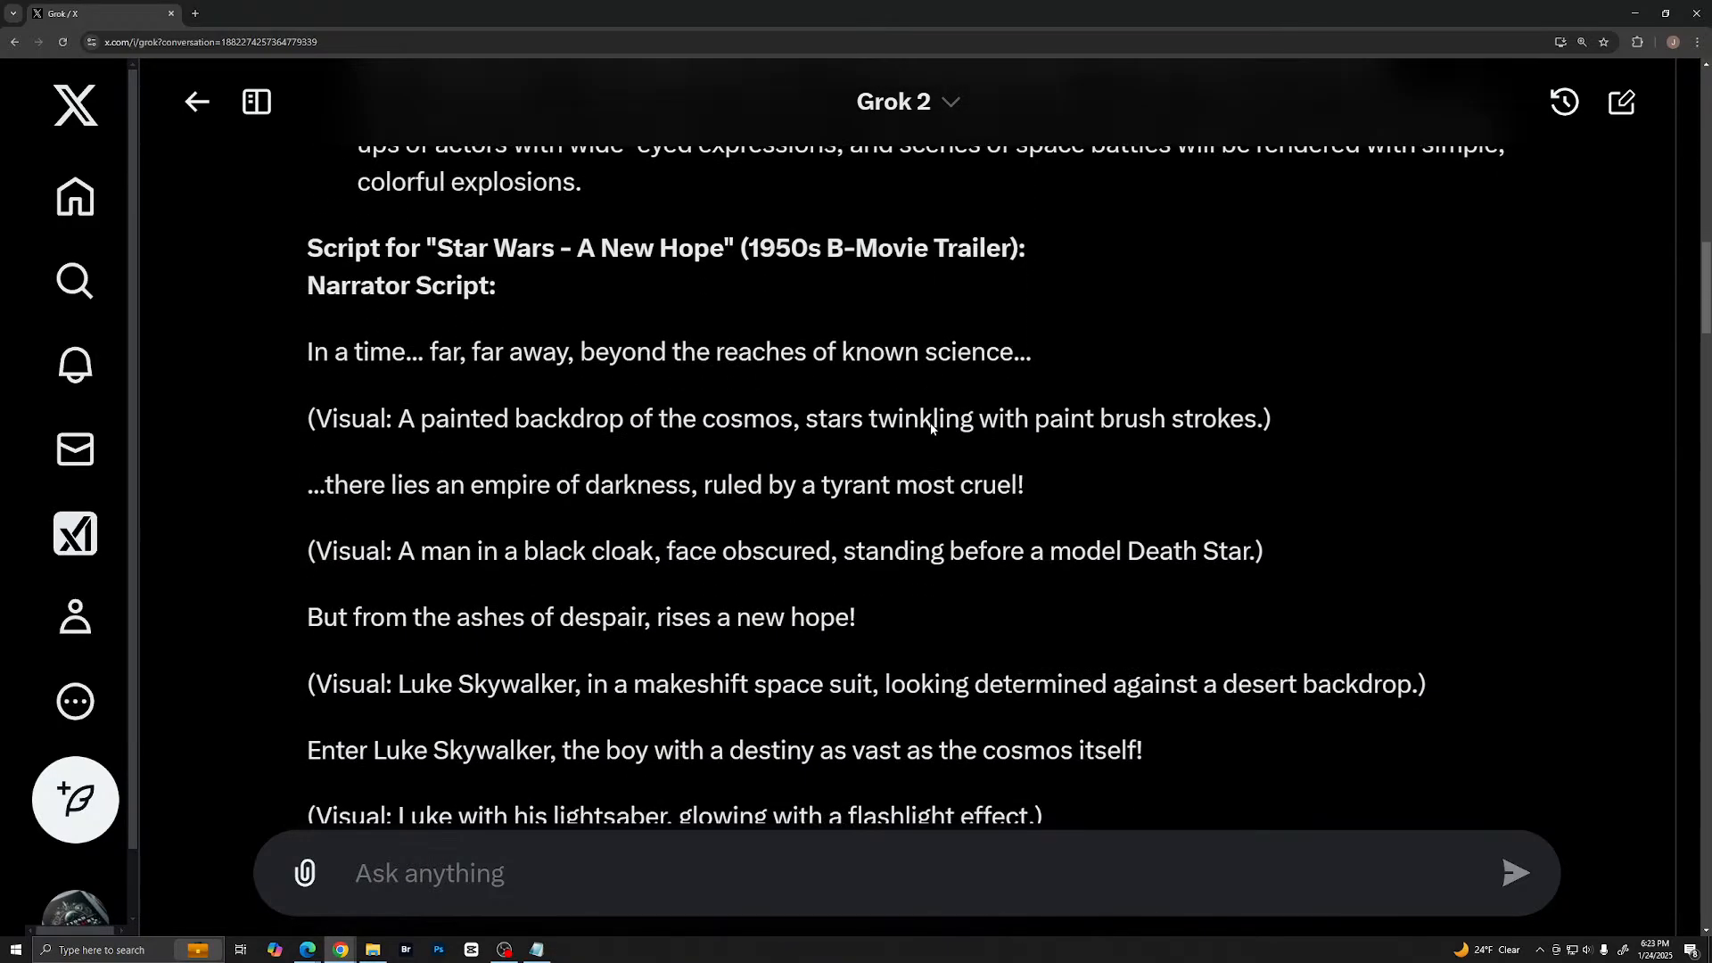
pyautogui.scroll(-7, 811, 451)
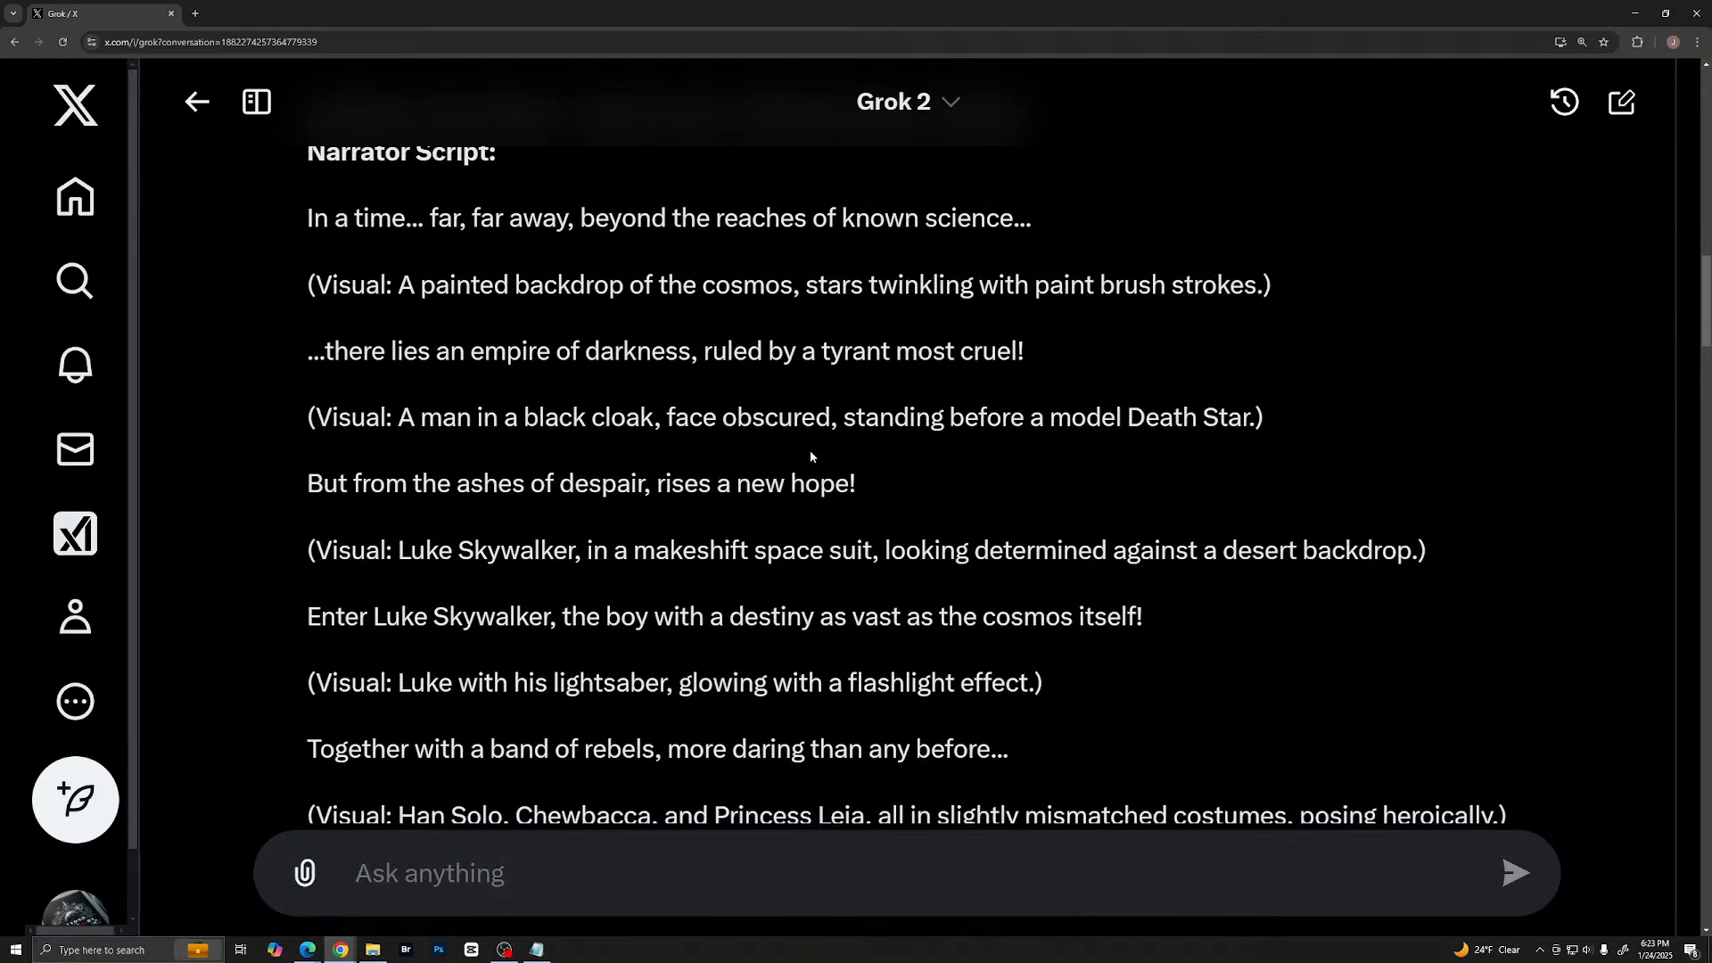
pyautogui.scroll(-7, 808, 453)
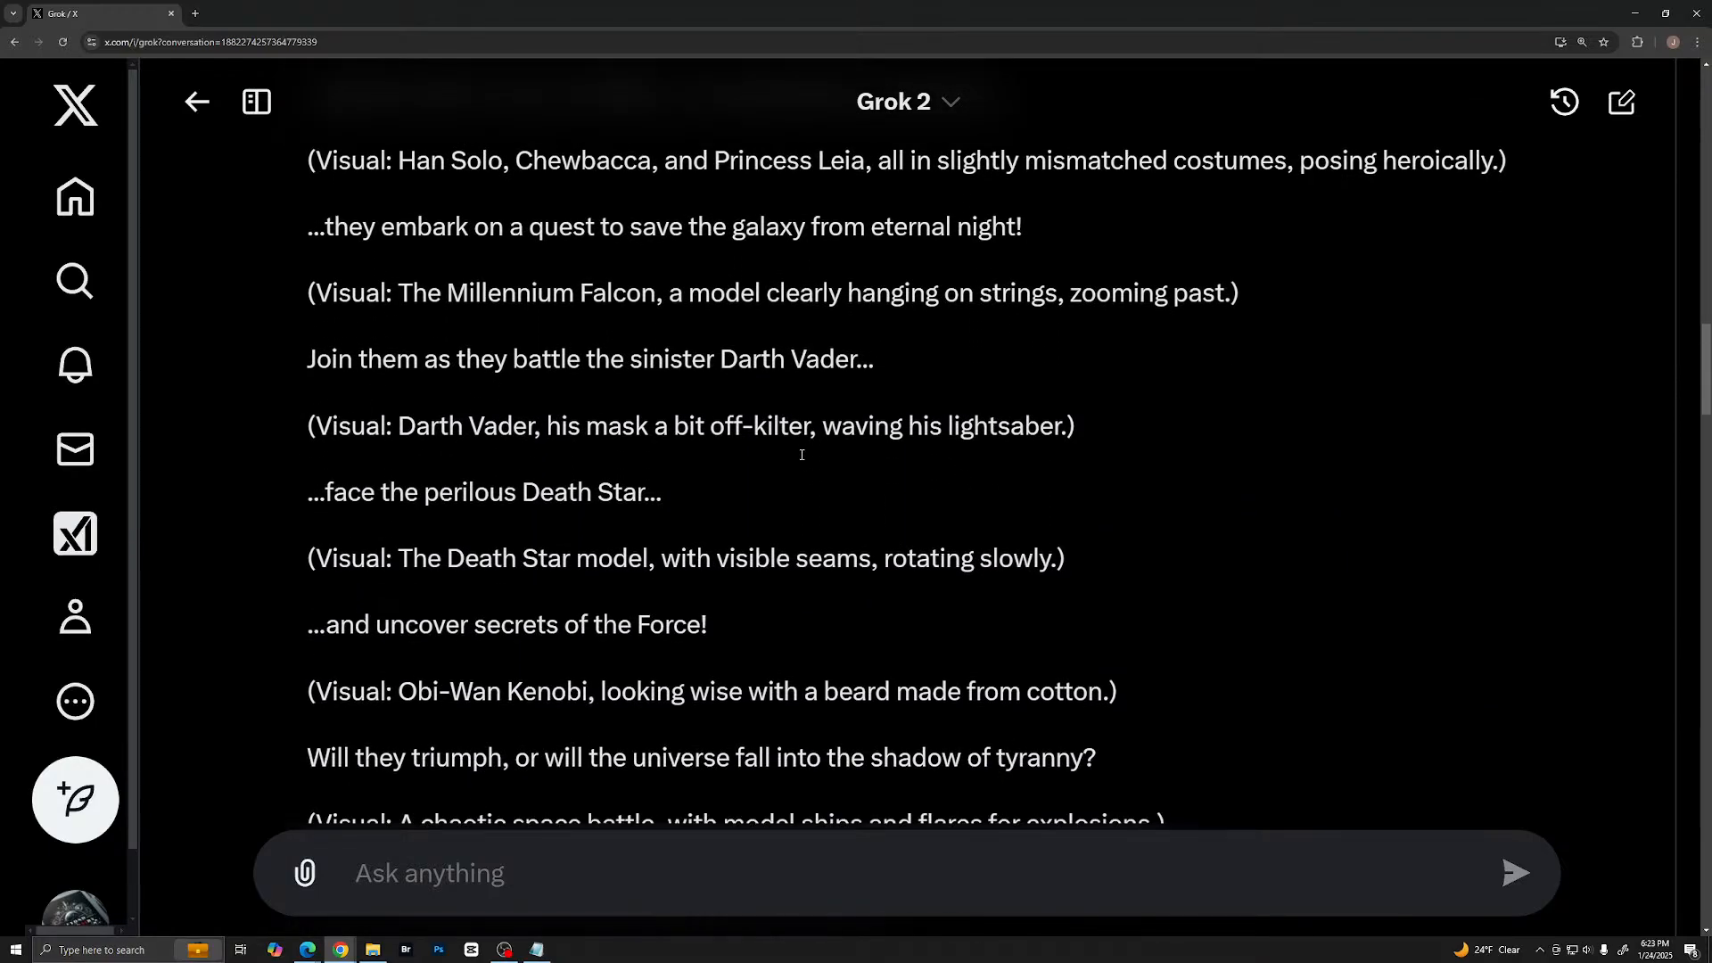
pyautogui.scroll(-4, 798, 462)
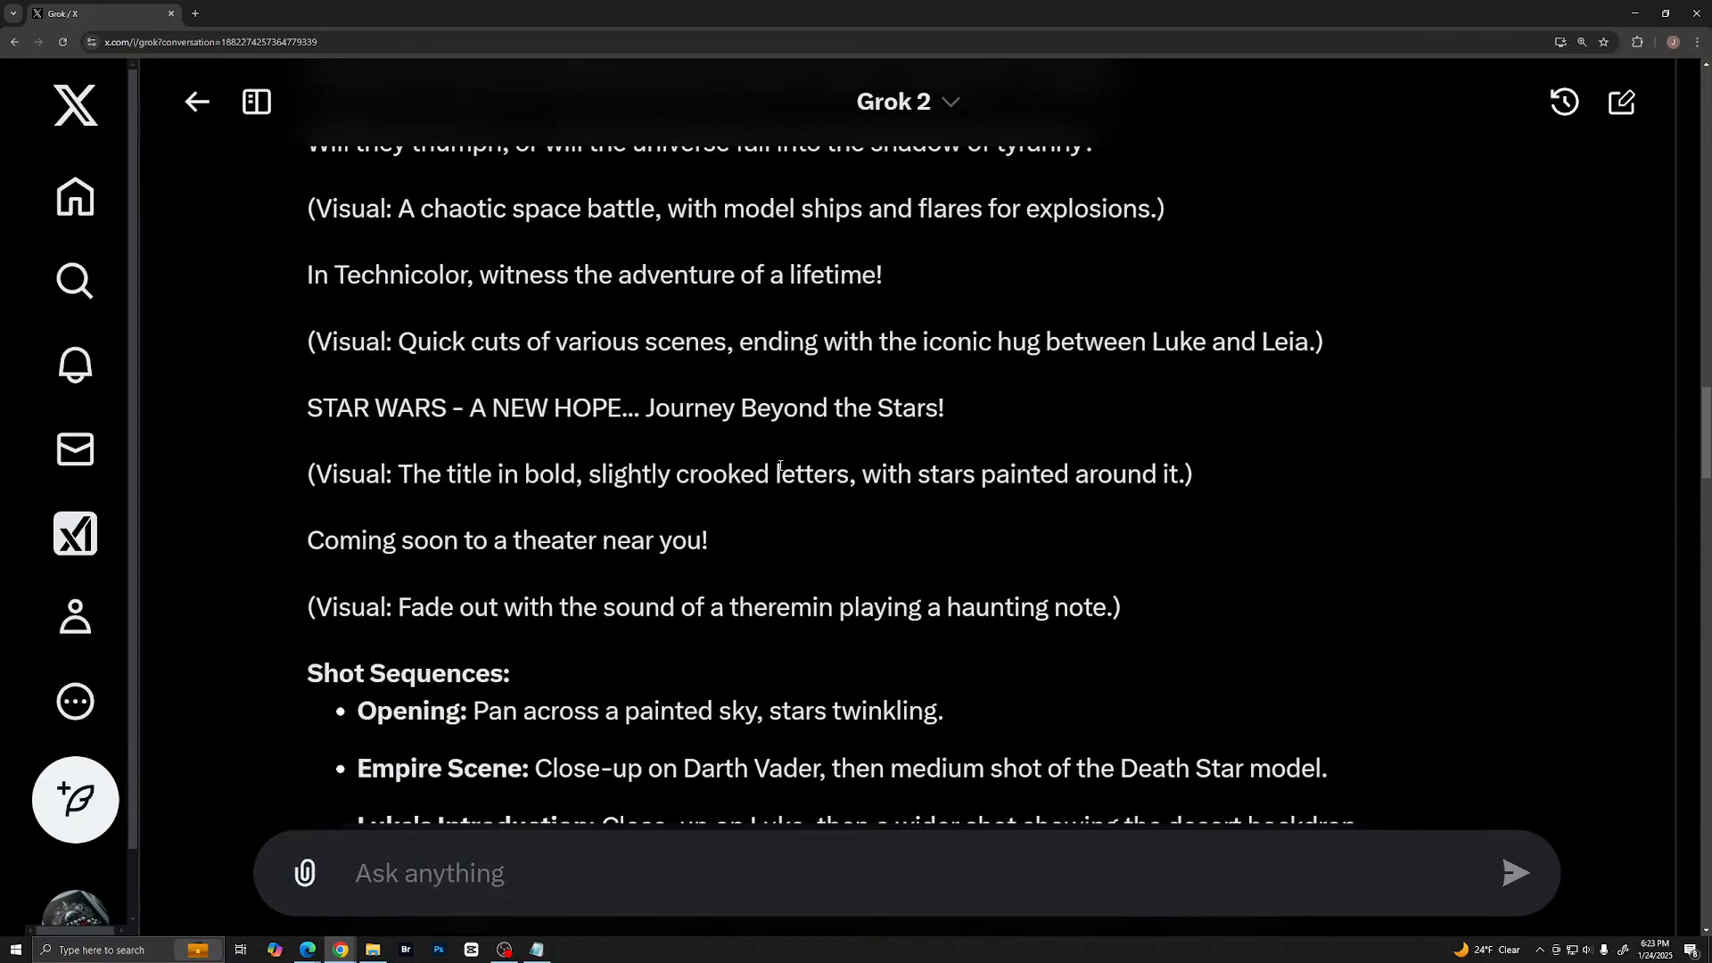
pyautogui.scroll(-7, 780, 466)
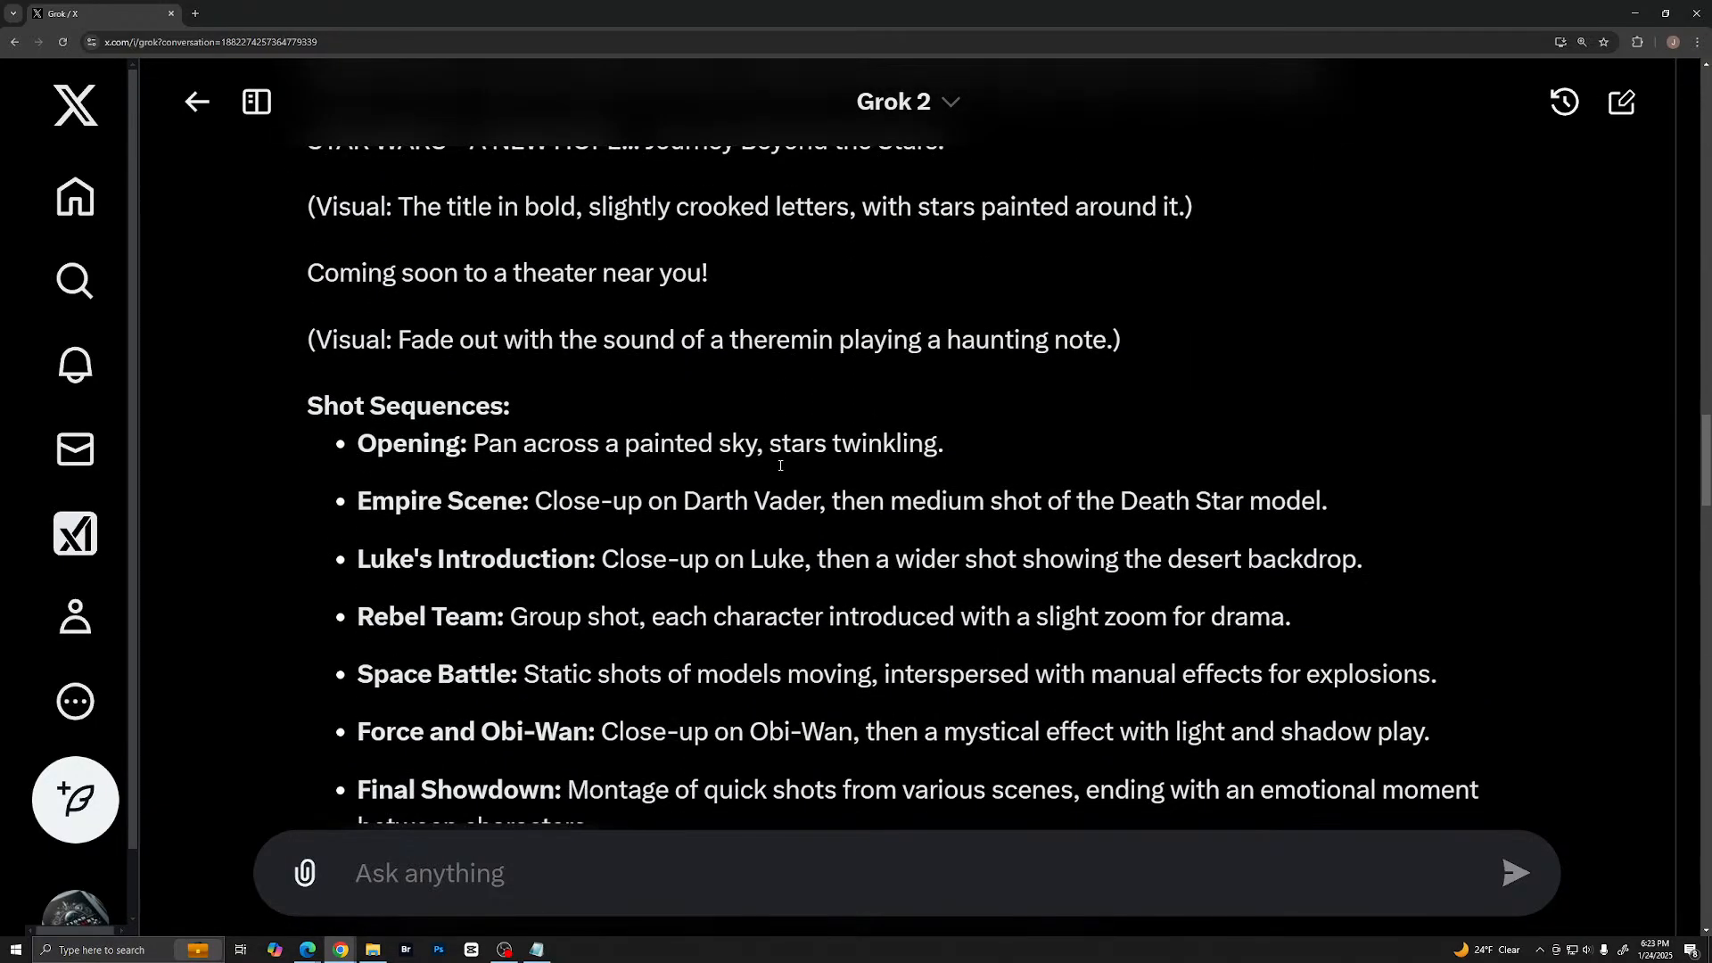
pyautogui.scroll(-5, 778, 473)
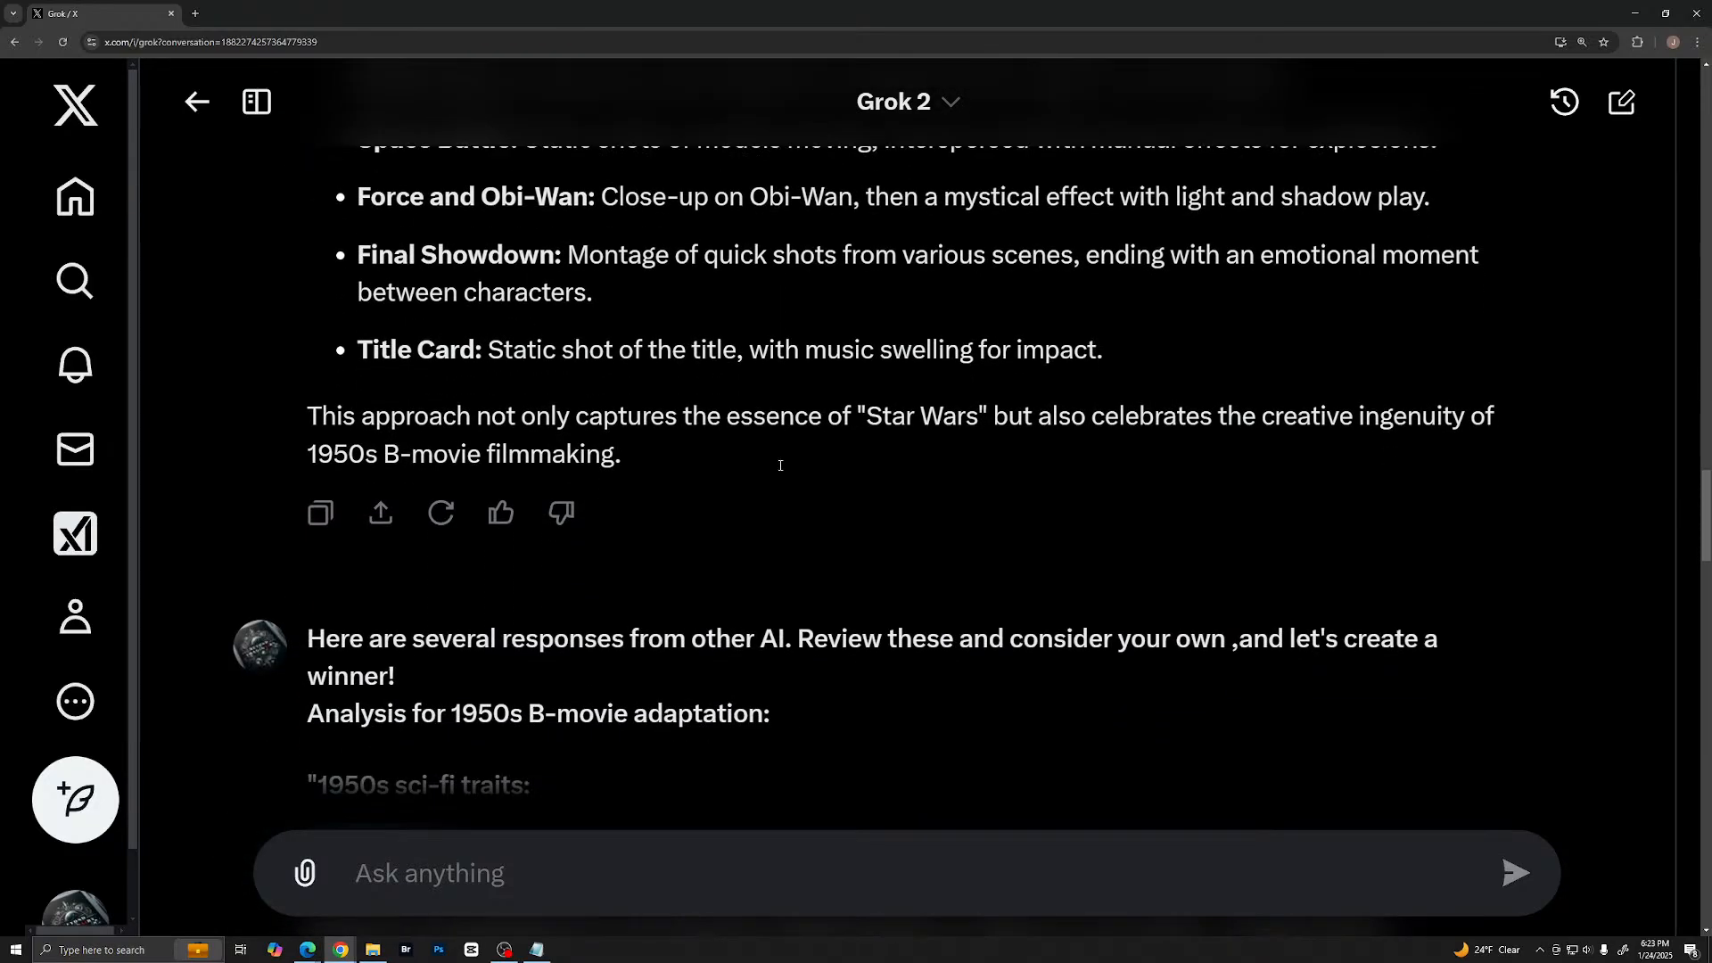
# - Examine the follow-up message with other AI responses and Grok's review of the scripts' common themes
pyautogui.scroll(-1, 775, 478)
pyautogui.scroll(-1, 774, 480)
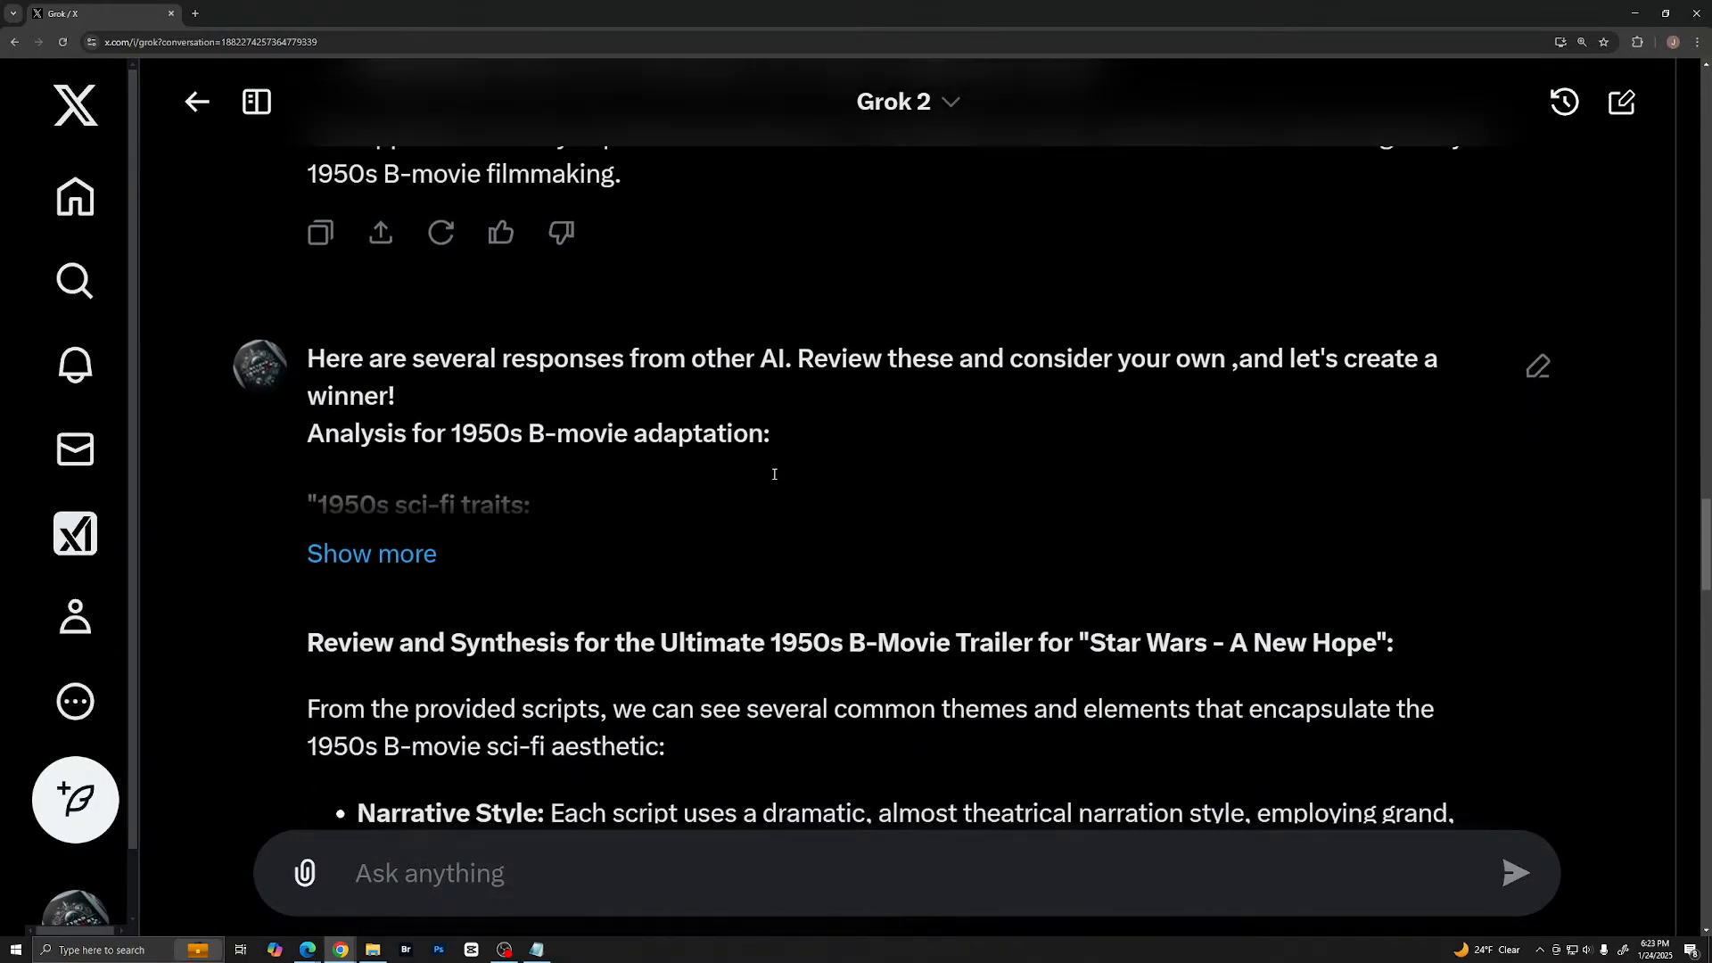
pyautogui.scroll(4, 772, 479)
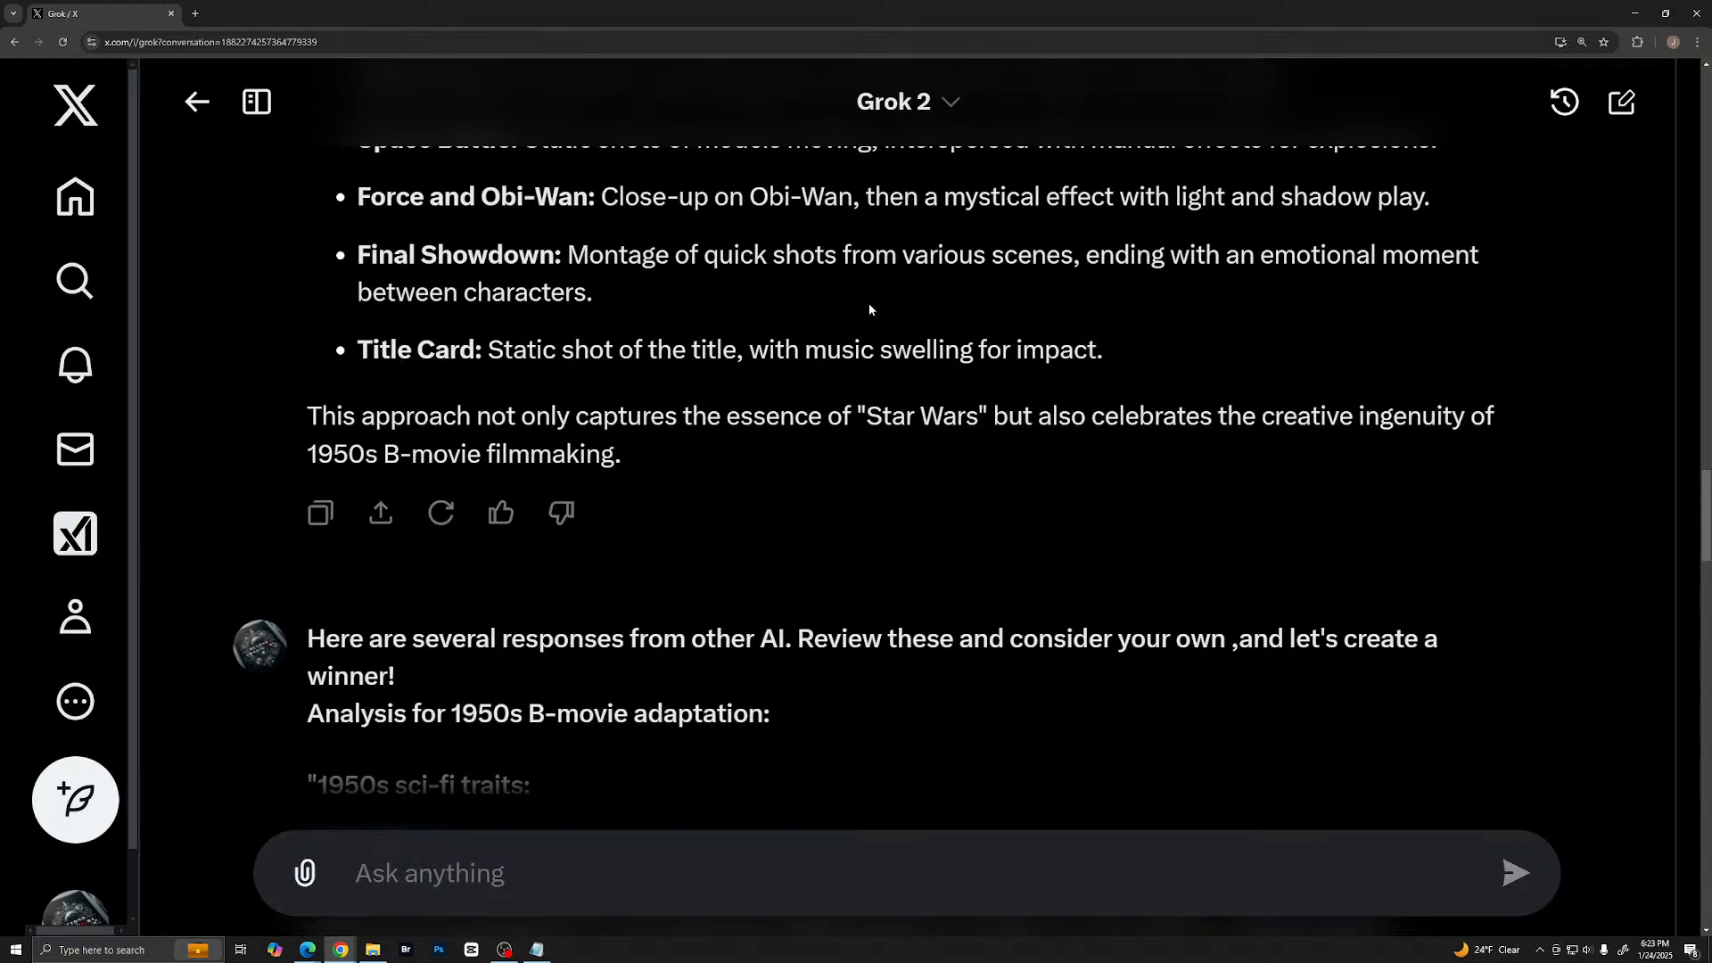
pyautogui.scroll(-4, 845, 428)
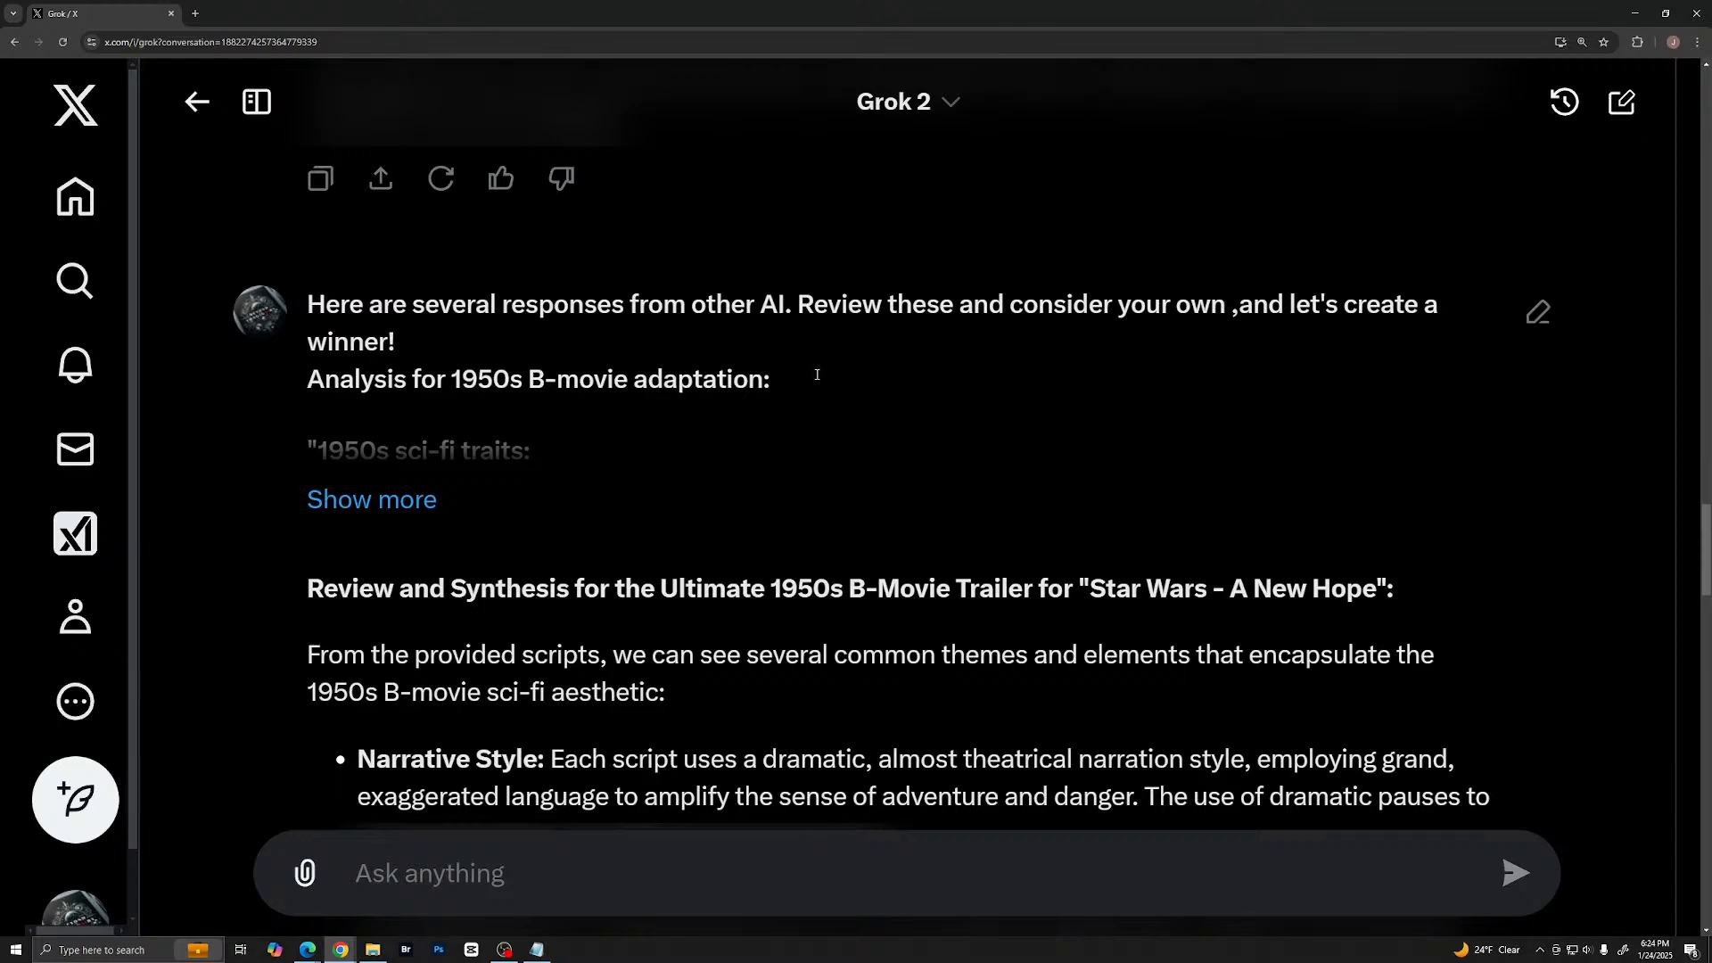
pyautogui.scroll(-10, 714, 414)
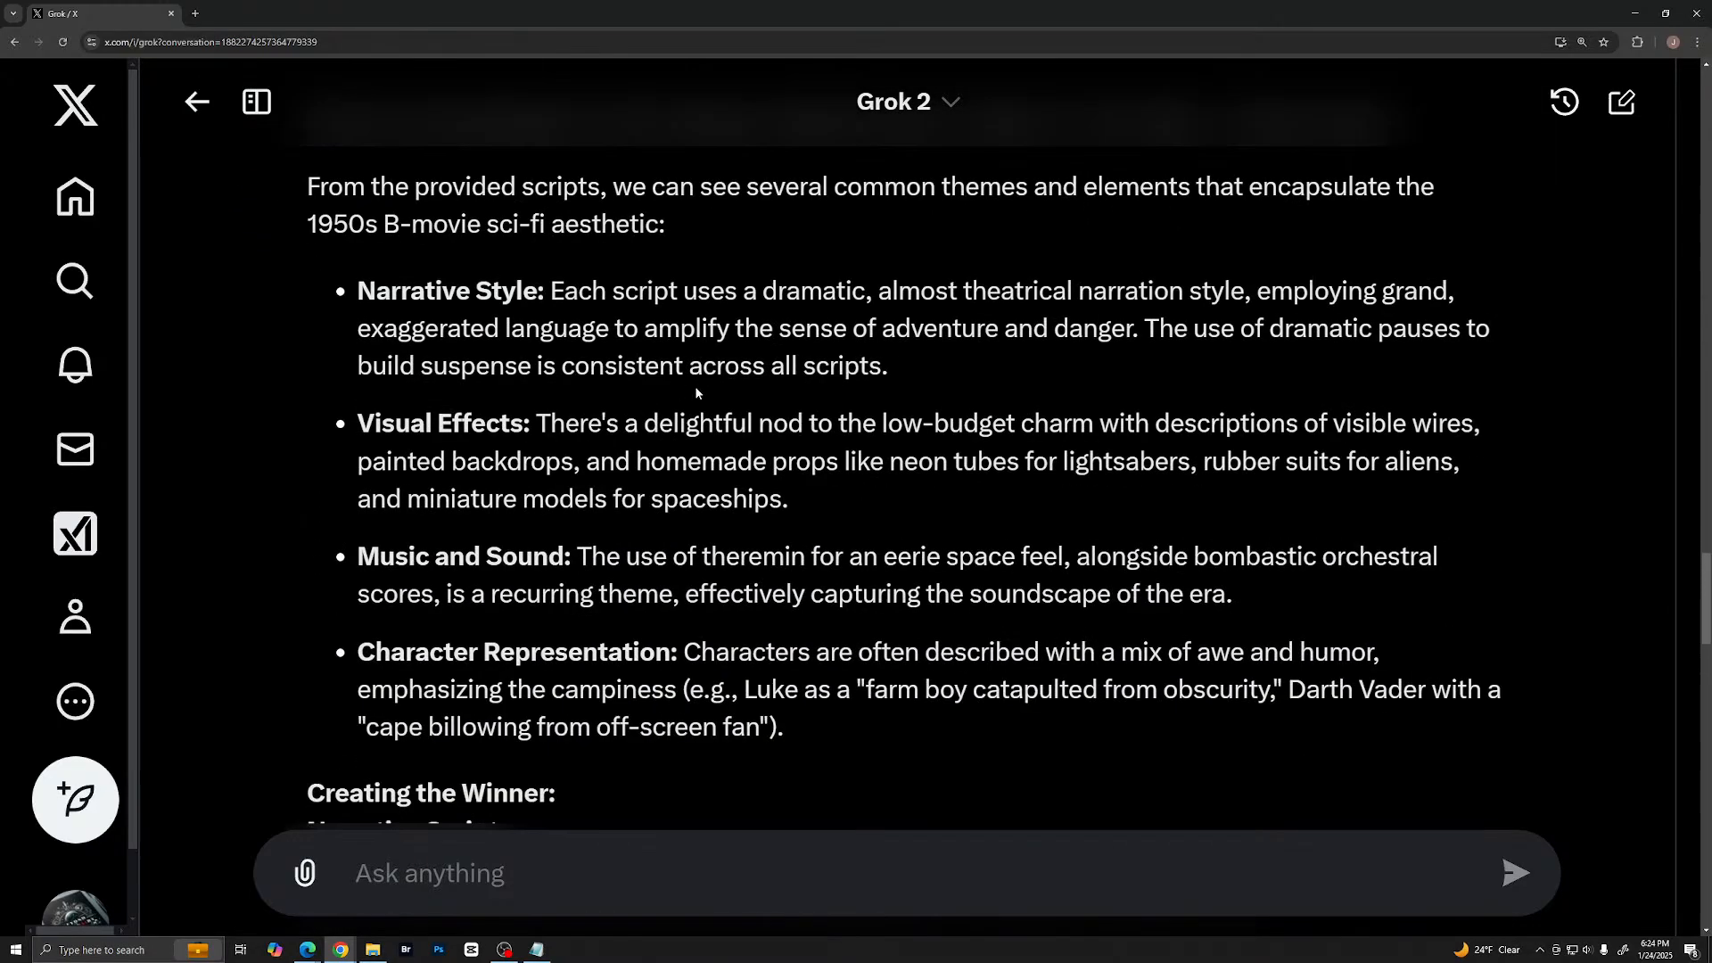
# - Read Grok's combined trailer script and its visual and shot sequence notes to the end of the chat
pyautogui.scroll(-8, 698, 392)
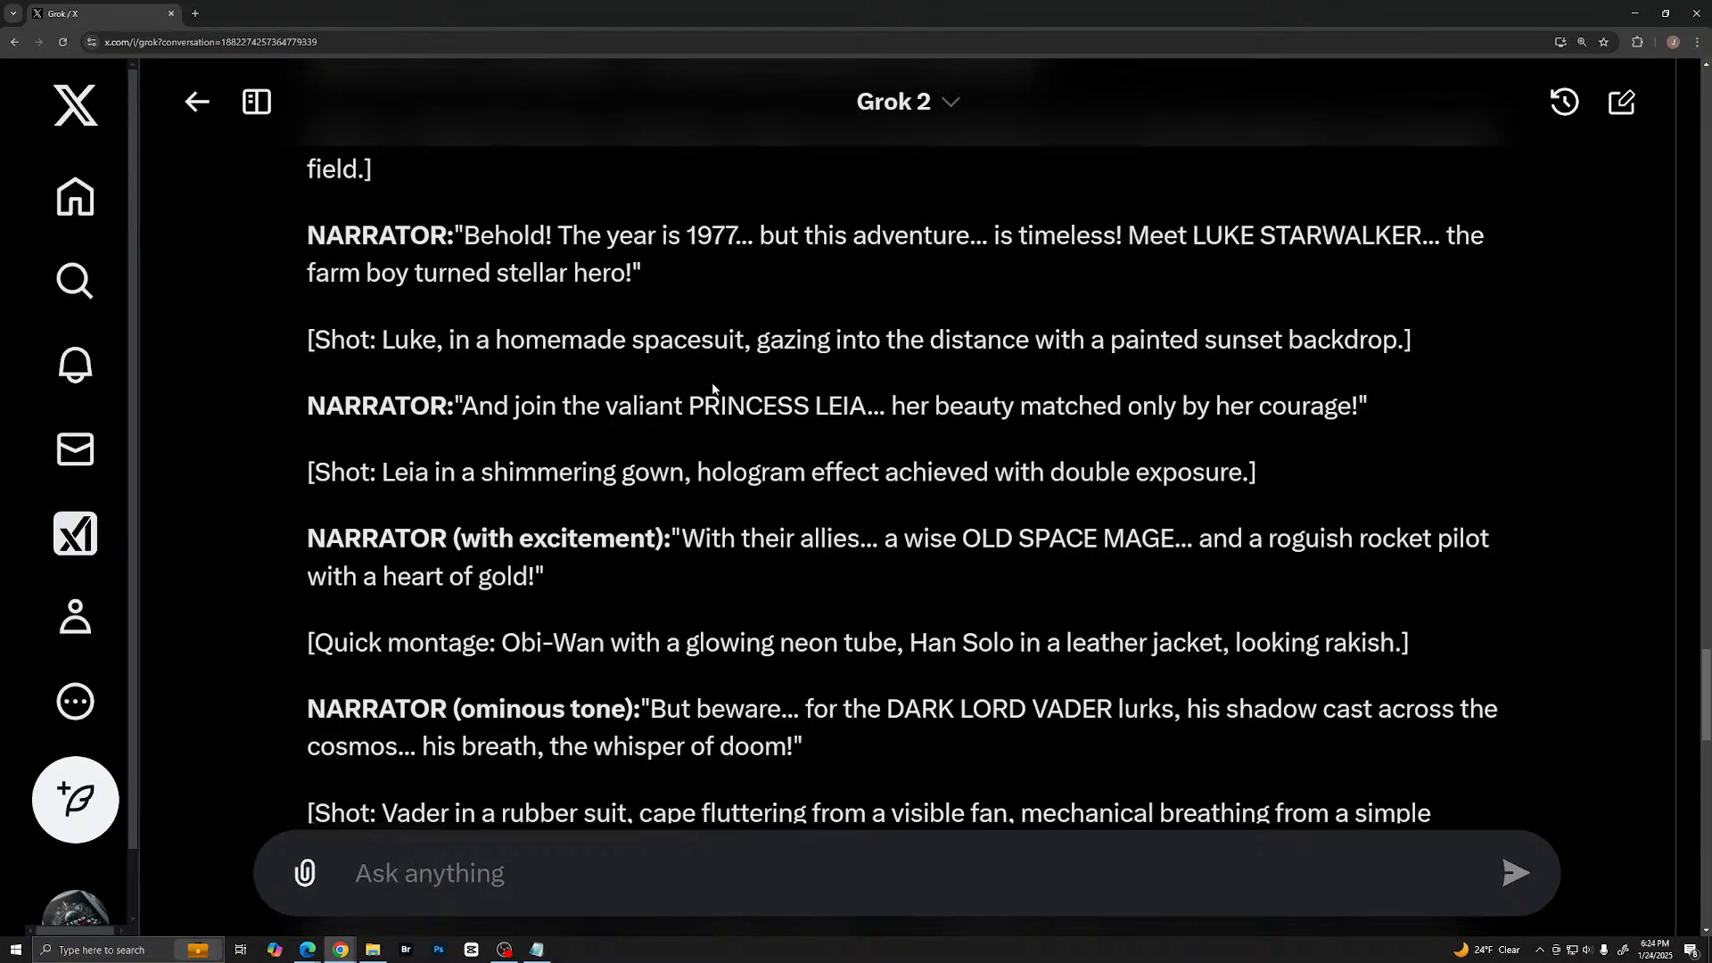
pyautogui.scroll(-7, 778, 362)
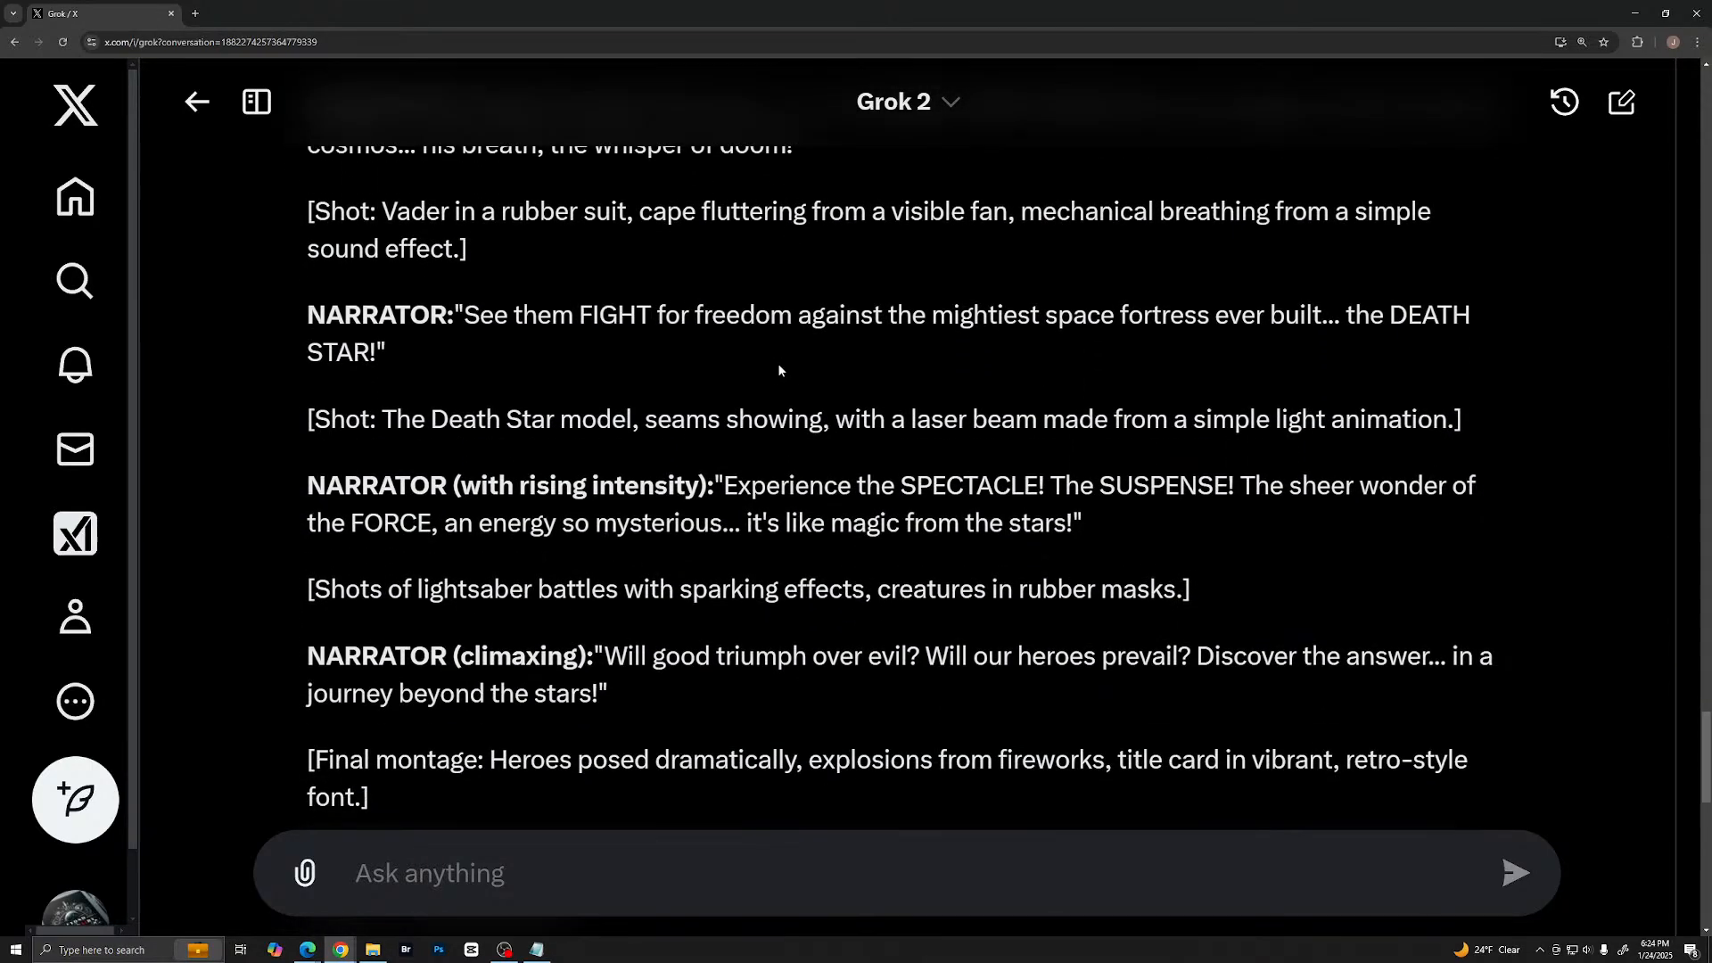
pyautogui.scroll(-7, 778, 368)
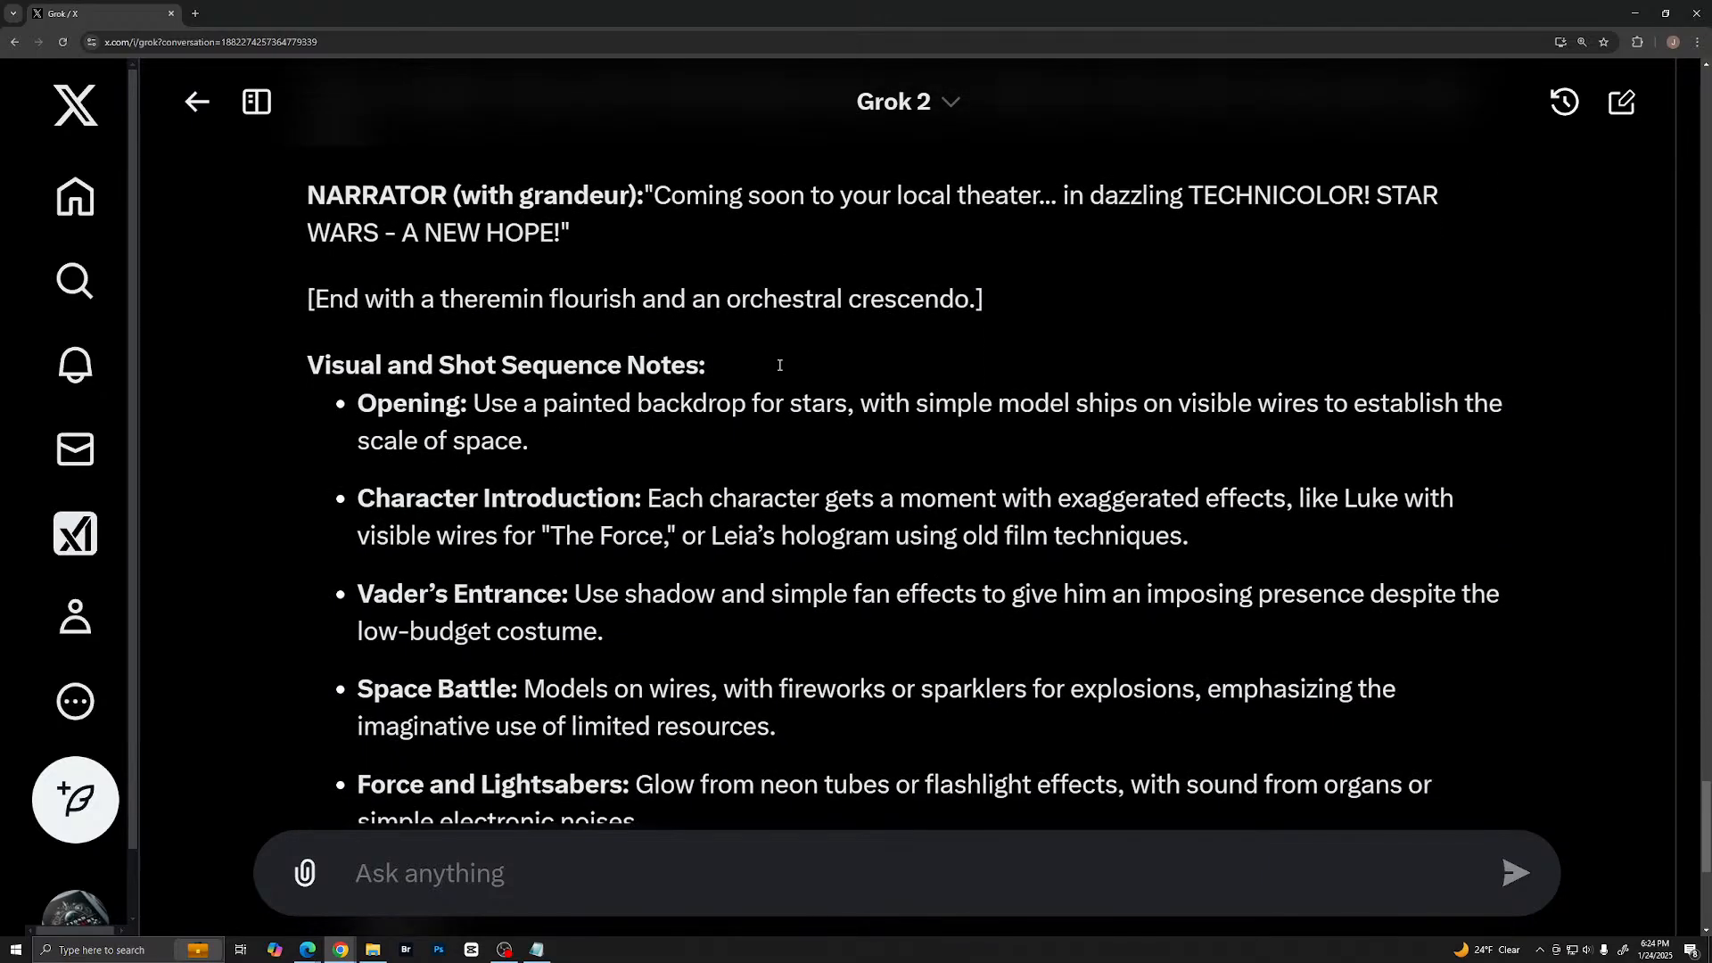
pyautogui.scroll(-6, 780, 365)
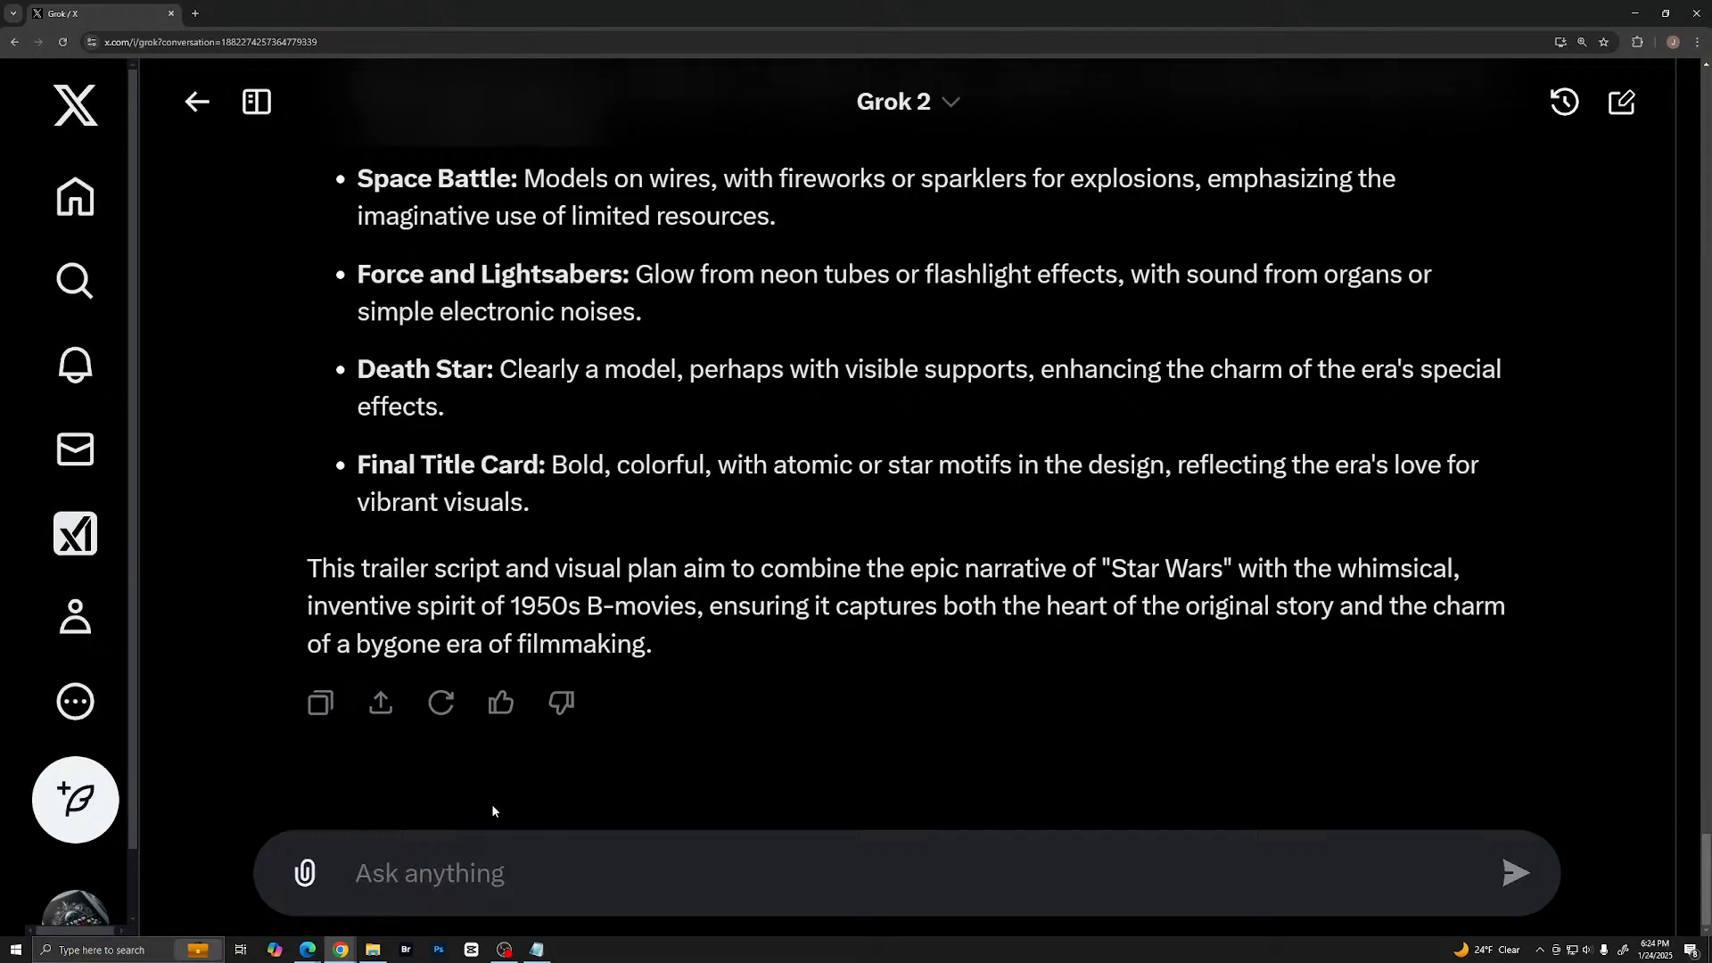
# - Switch back to the Claude chat in Edge and review its combined script down to the closing brass flourish
pyautogui.click(309, 951)
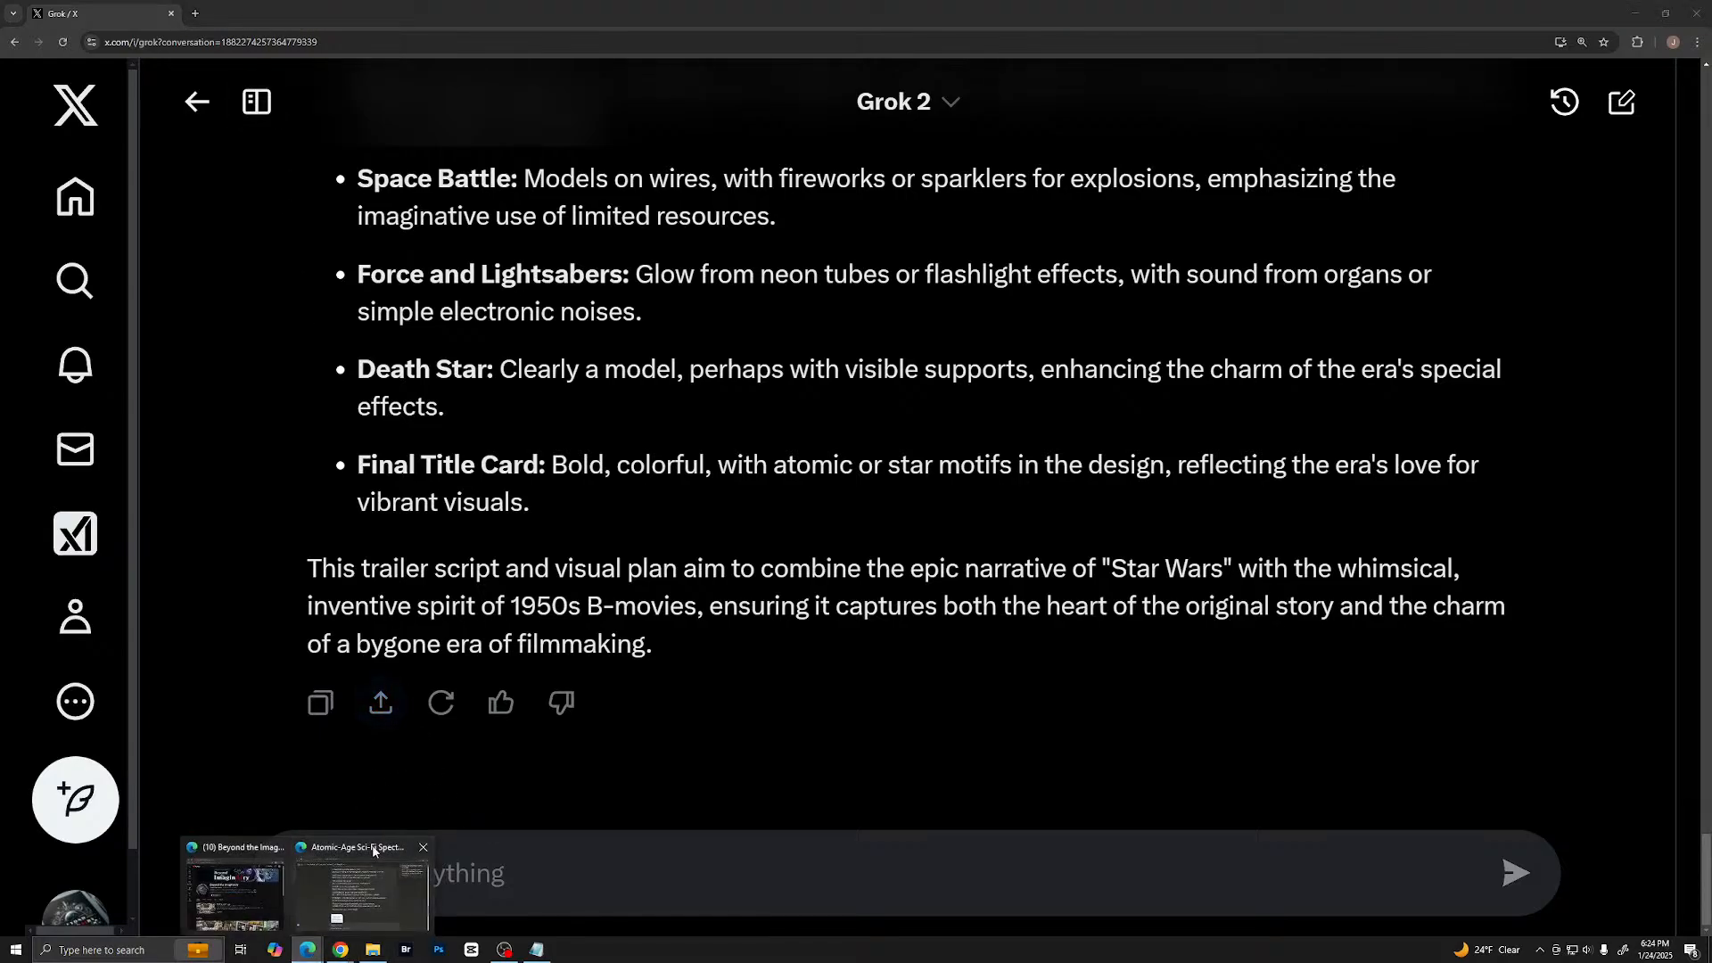
pyautogui.click(327, 898)
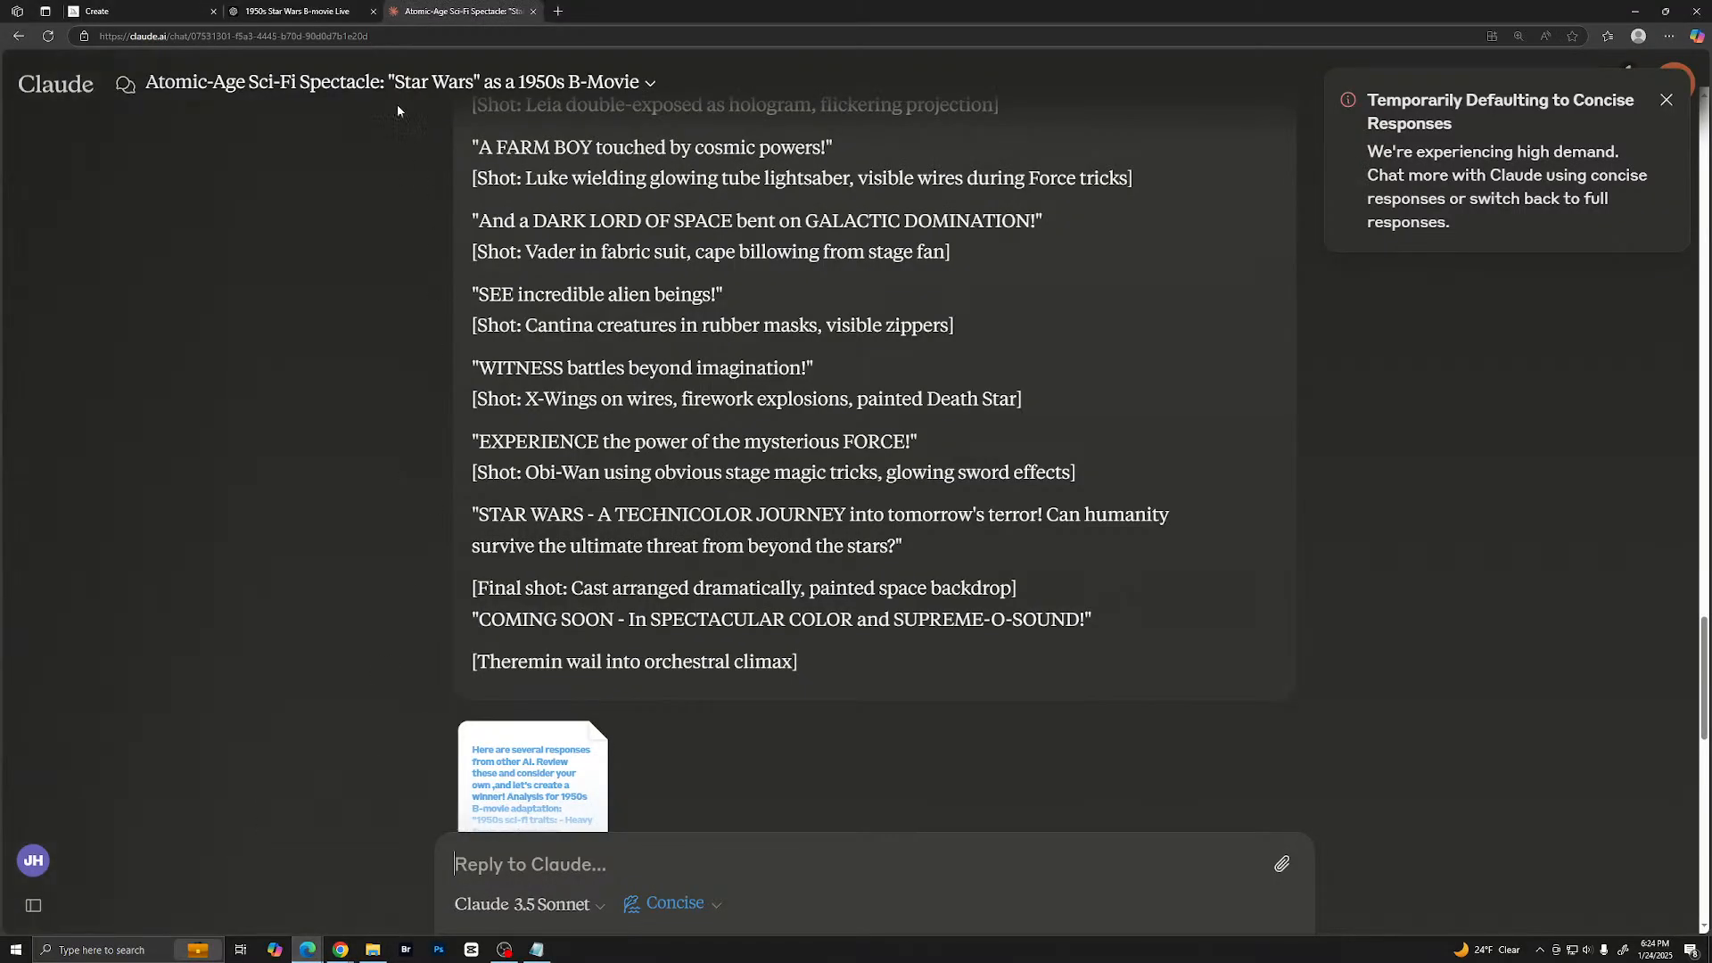
pyautogui.scroll(1, 596, 506)
pyautogui.scroll(-4, 596, 505)
pyautogui.scroll(-5, 596, 506)
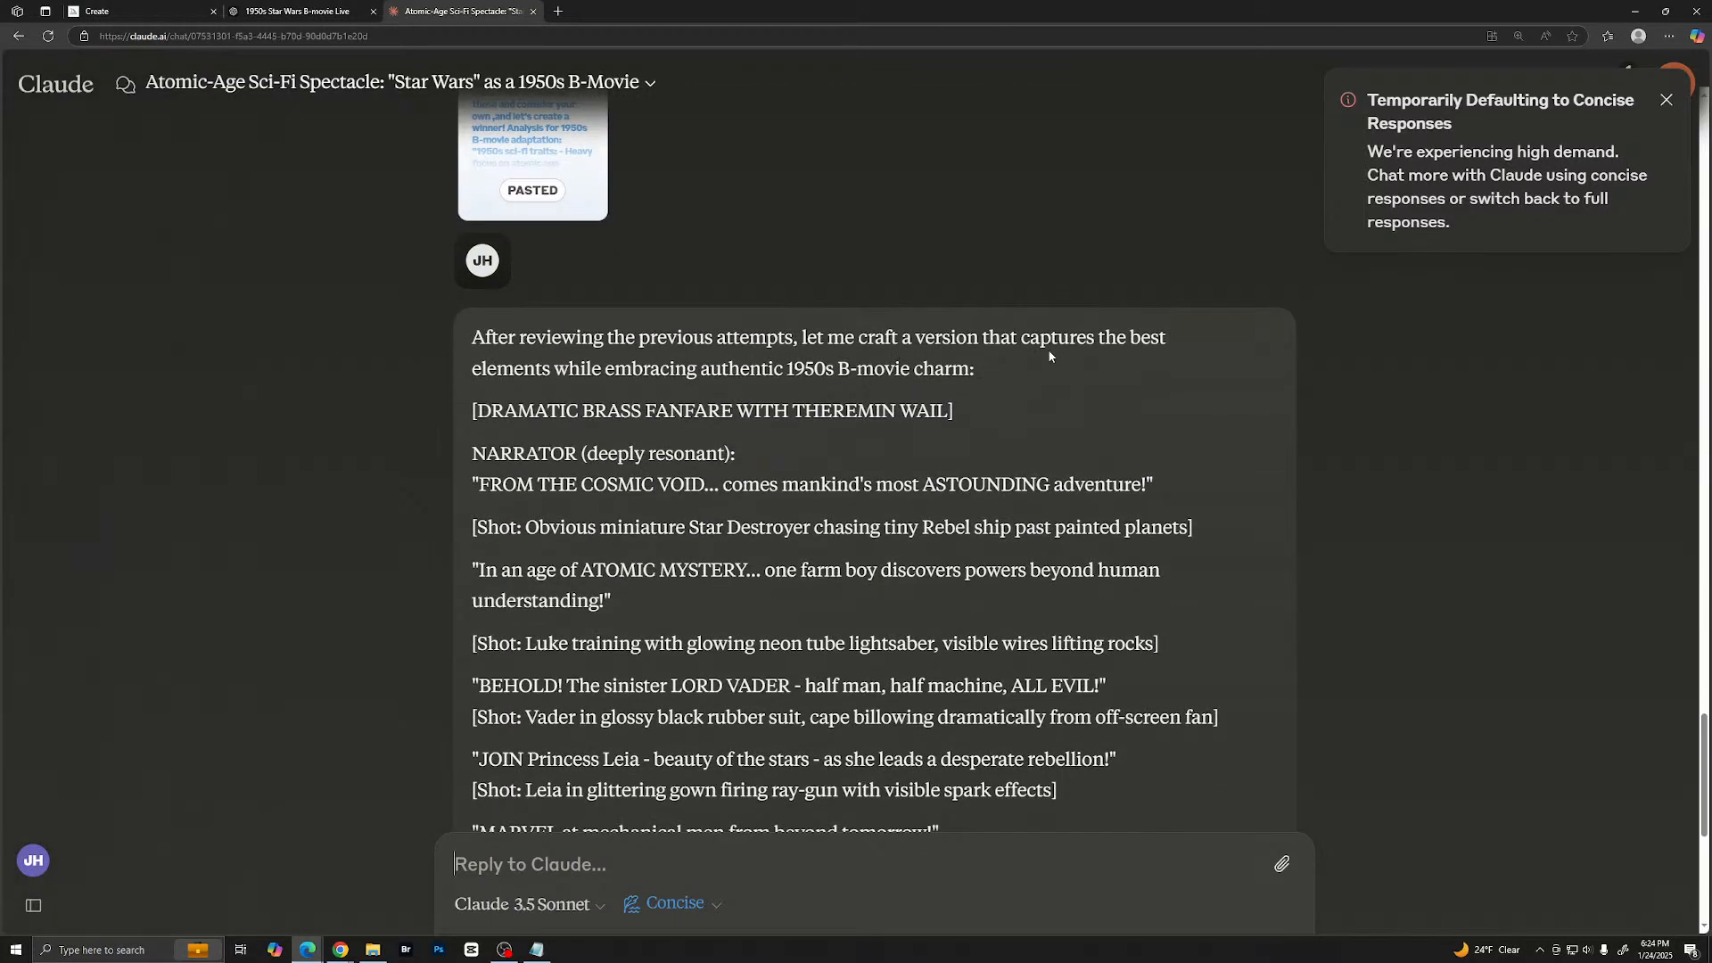
pyautogui.scroll(-5, 696, 357)
pyautogui.scroll(5, 721, 354)
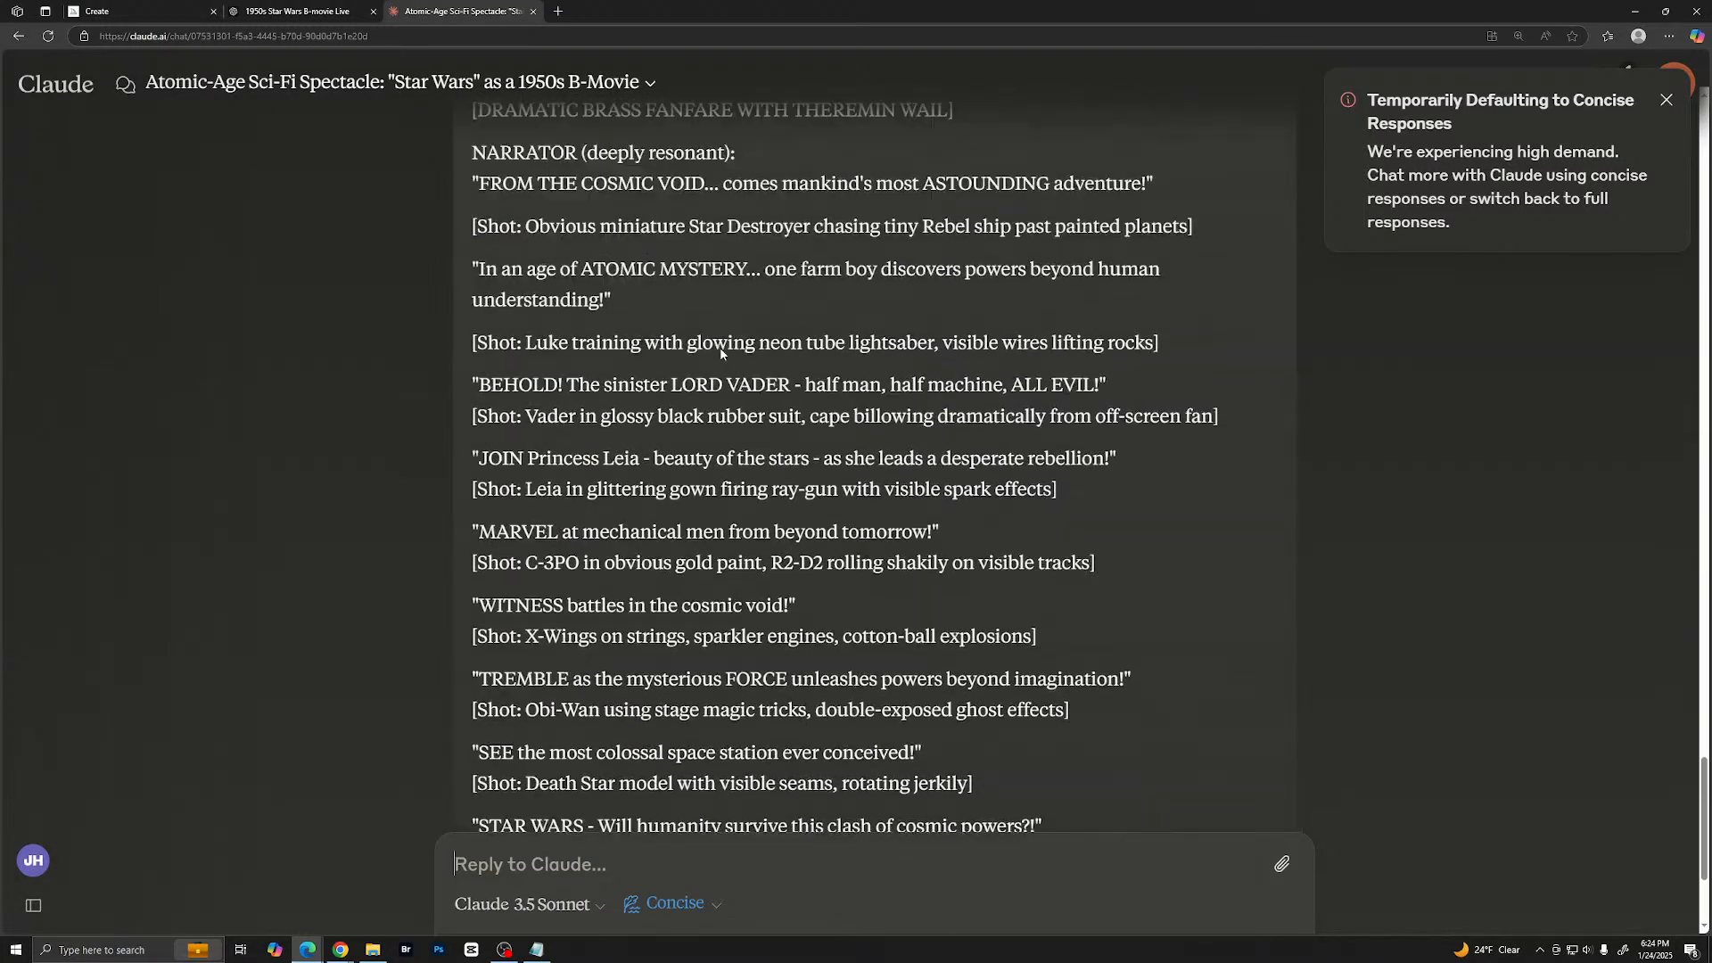
pyautogui.scroll(-1, 819, 348)
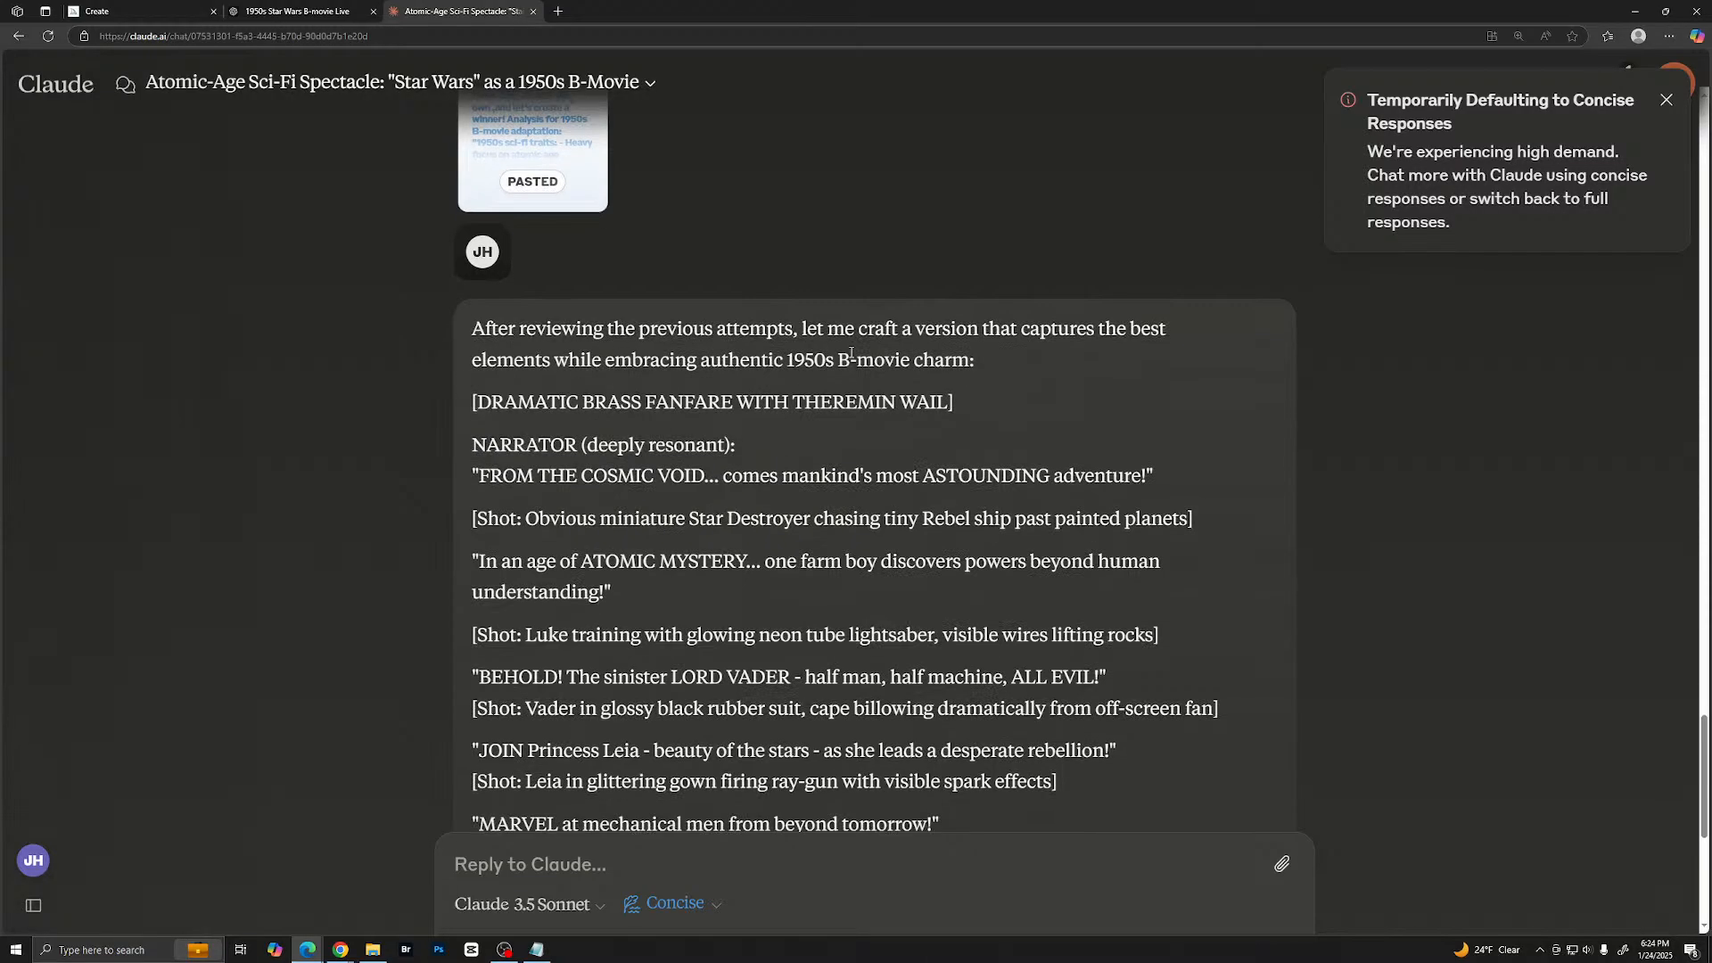
pyautogui.scroll(-4, 813, 352)
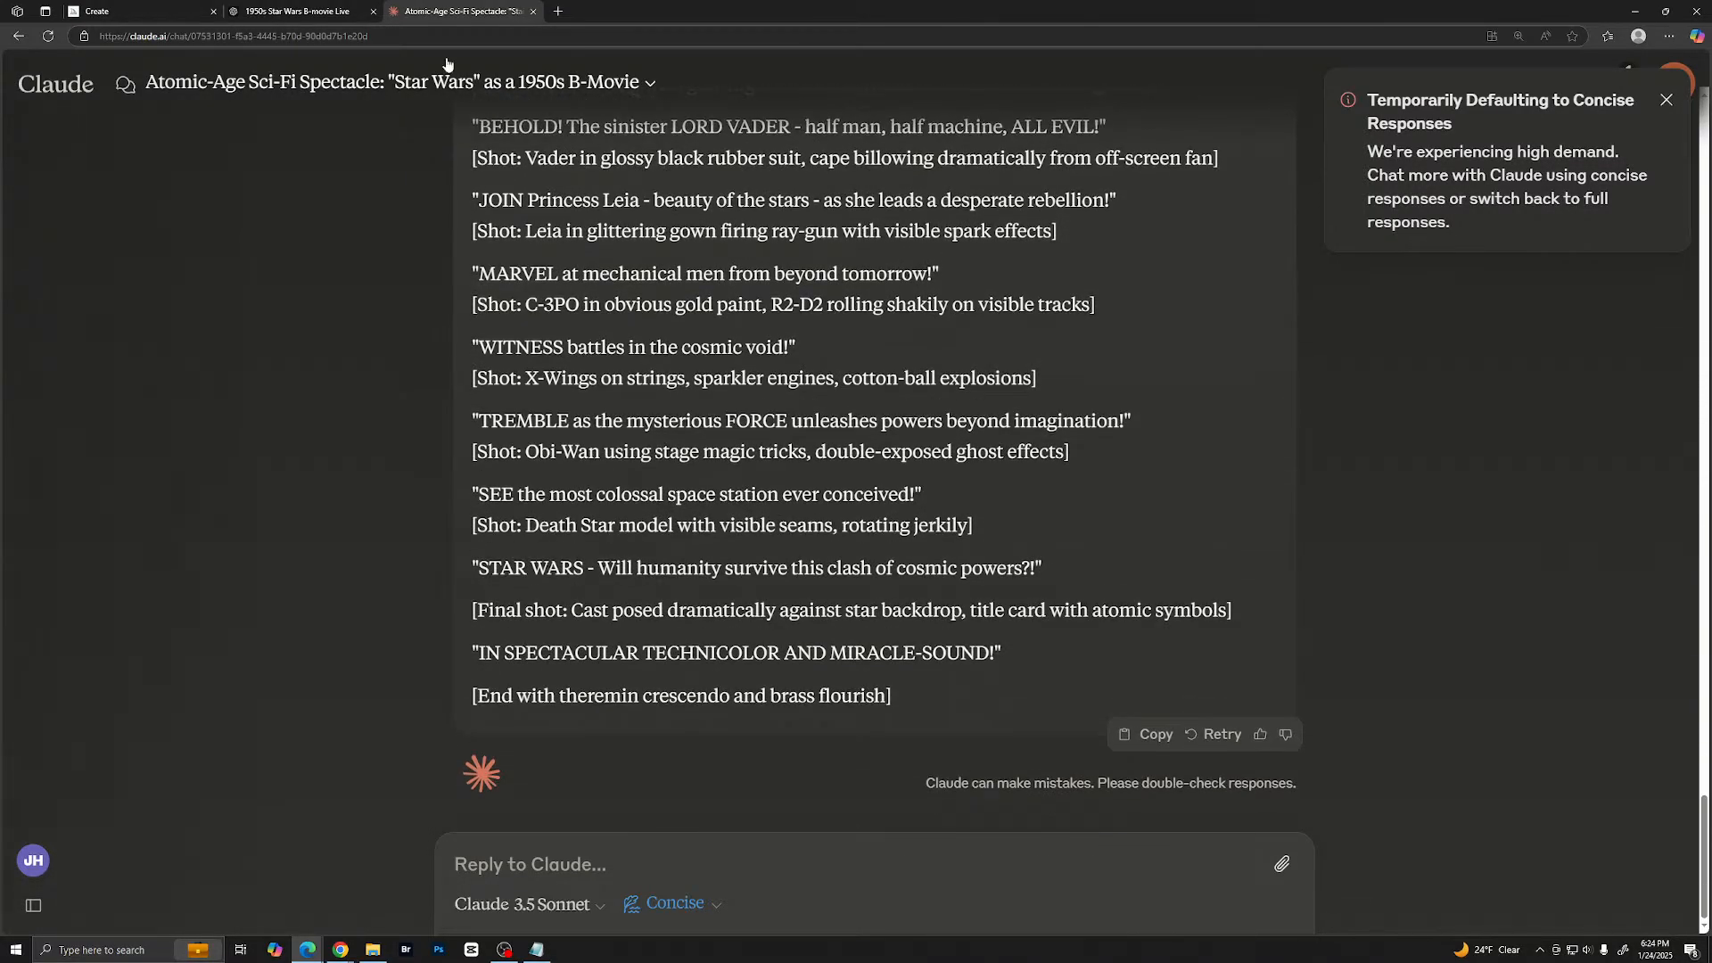
# - Switch to the ChatGPT chat and locate its combined "Winner's Cut" trailer script further down the conversation
pyautogui.click(257, 12)
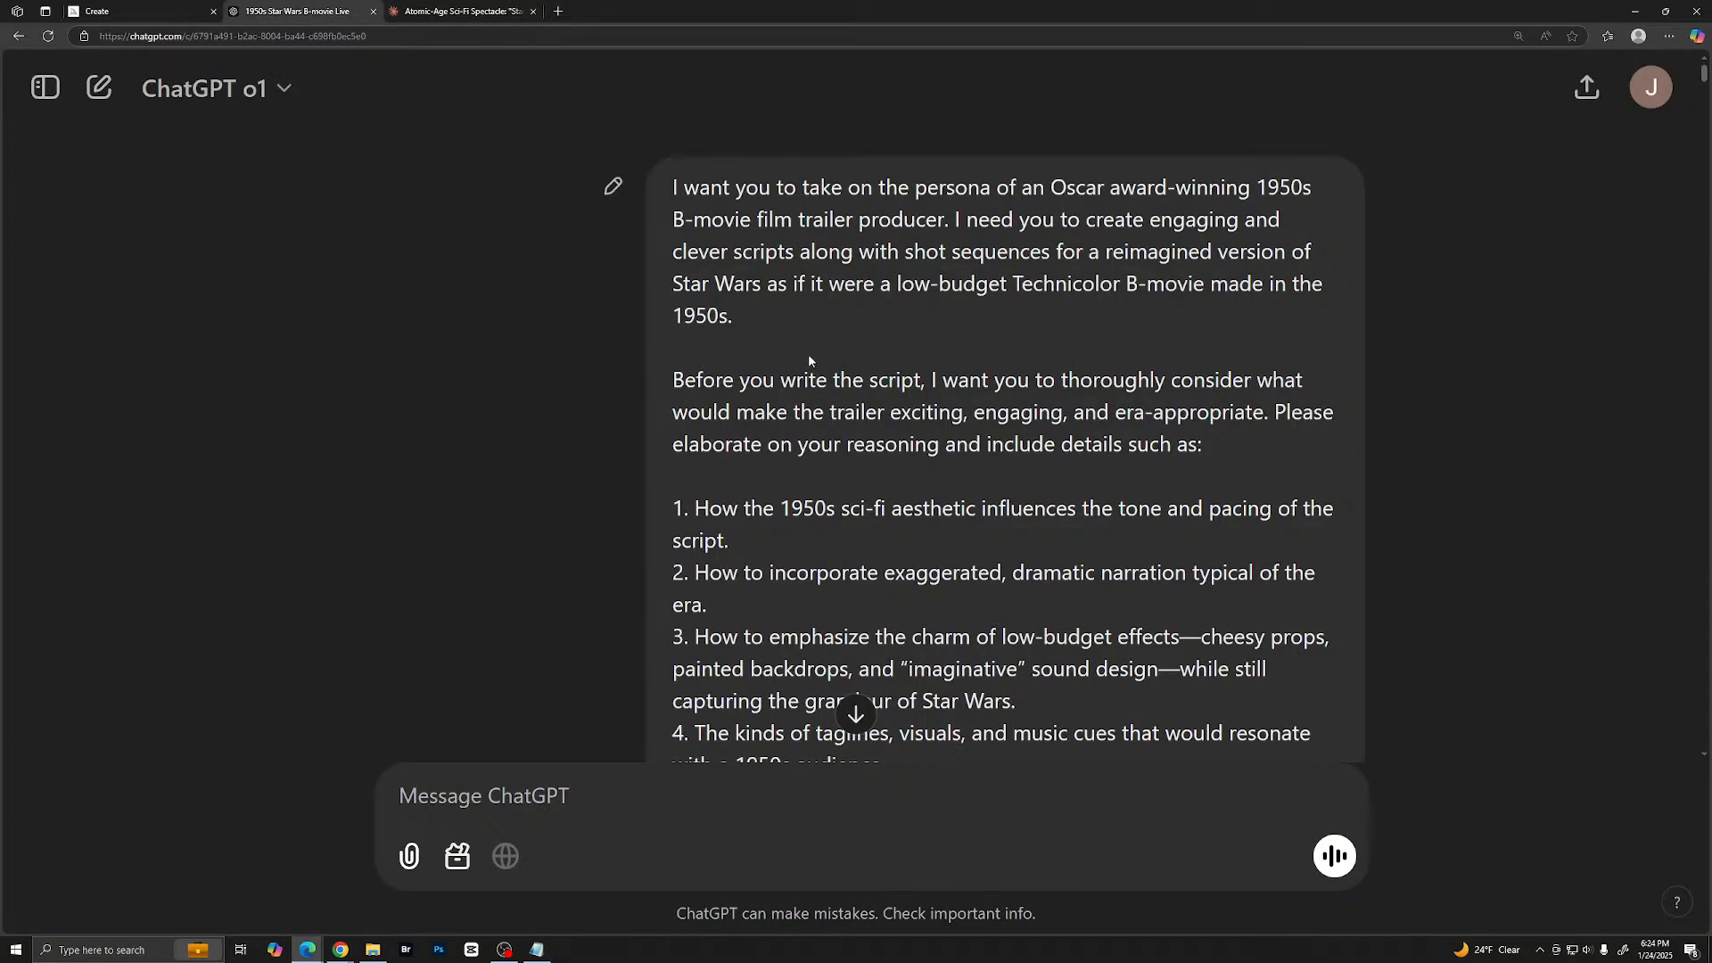
pyautogui.scroll(-6, 808, 353)
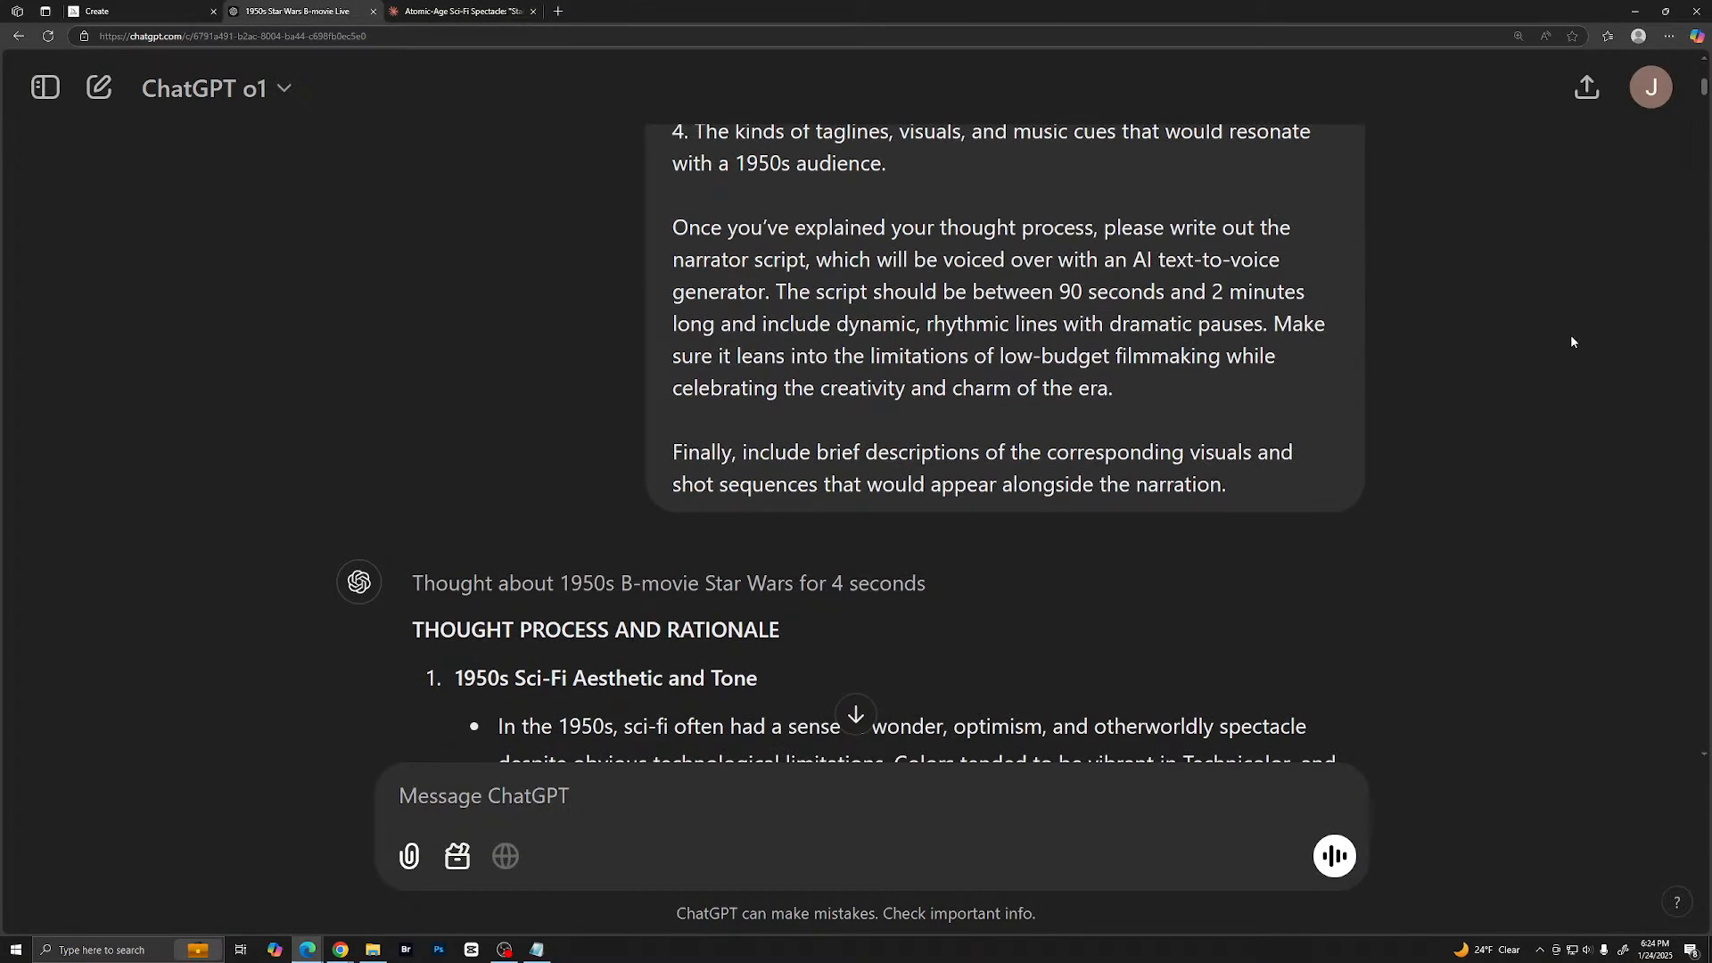
pyautogui.scroll(-15, 1436, 699)
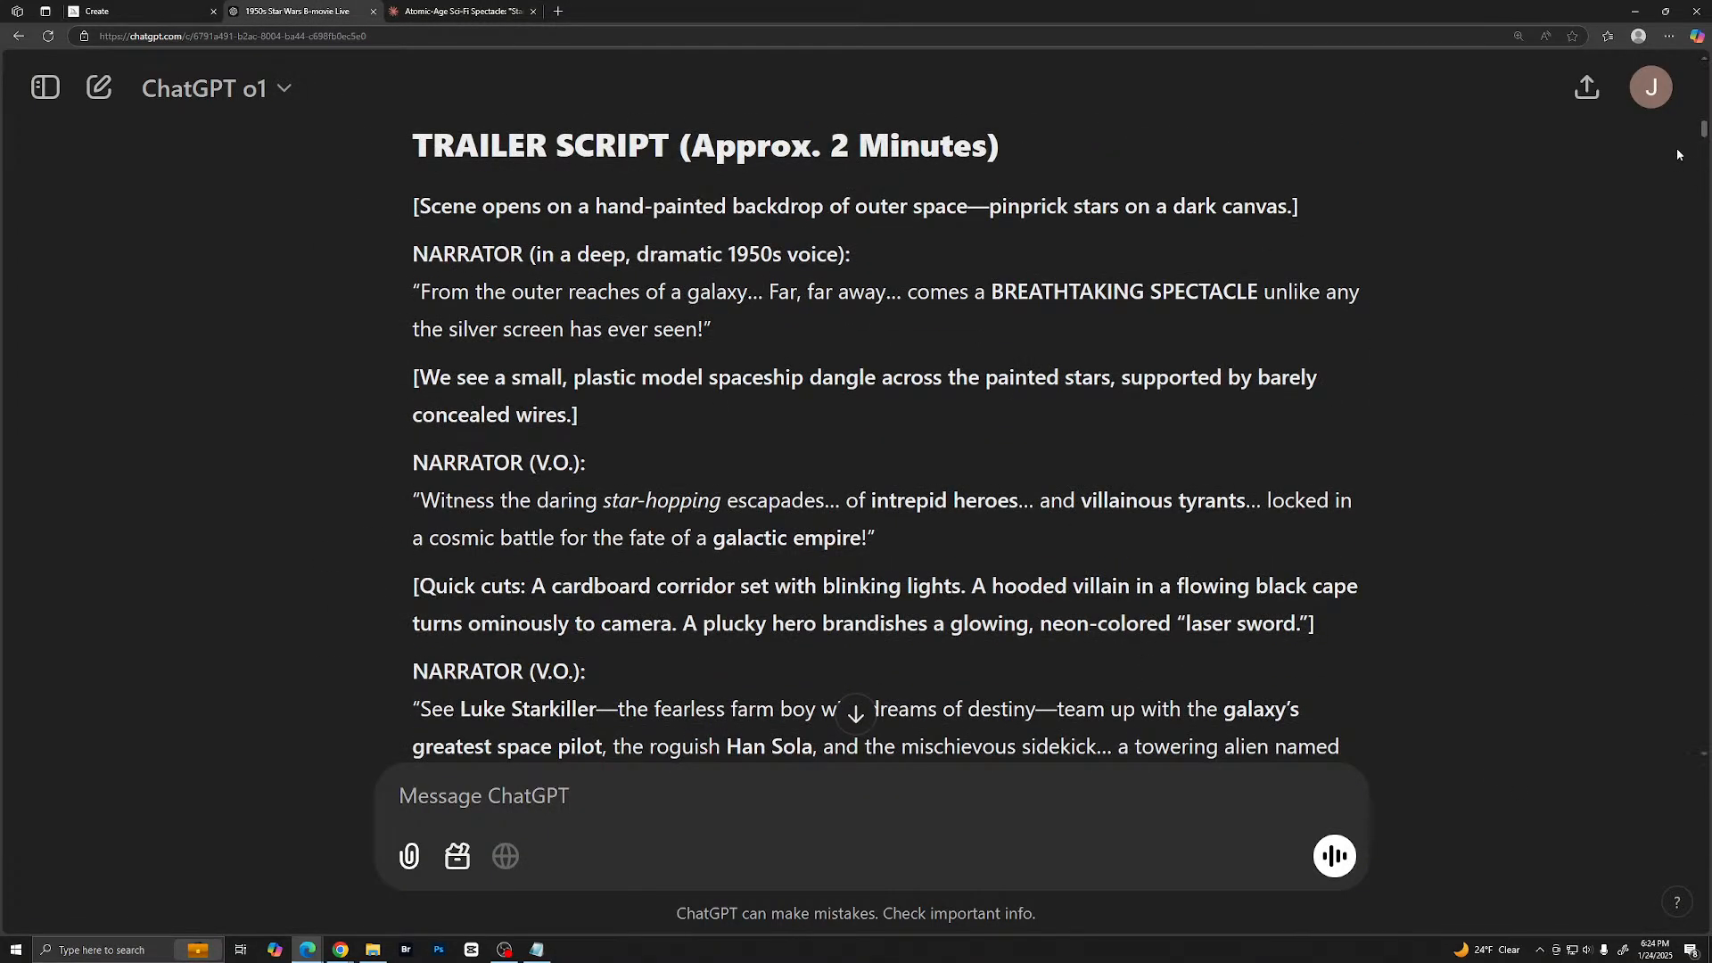
pyautogui.moveTo(1705, 128); pyautogui.dragTo(1688, 660)
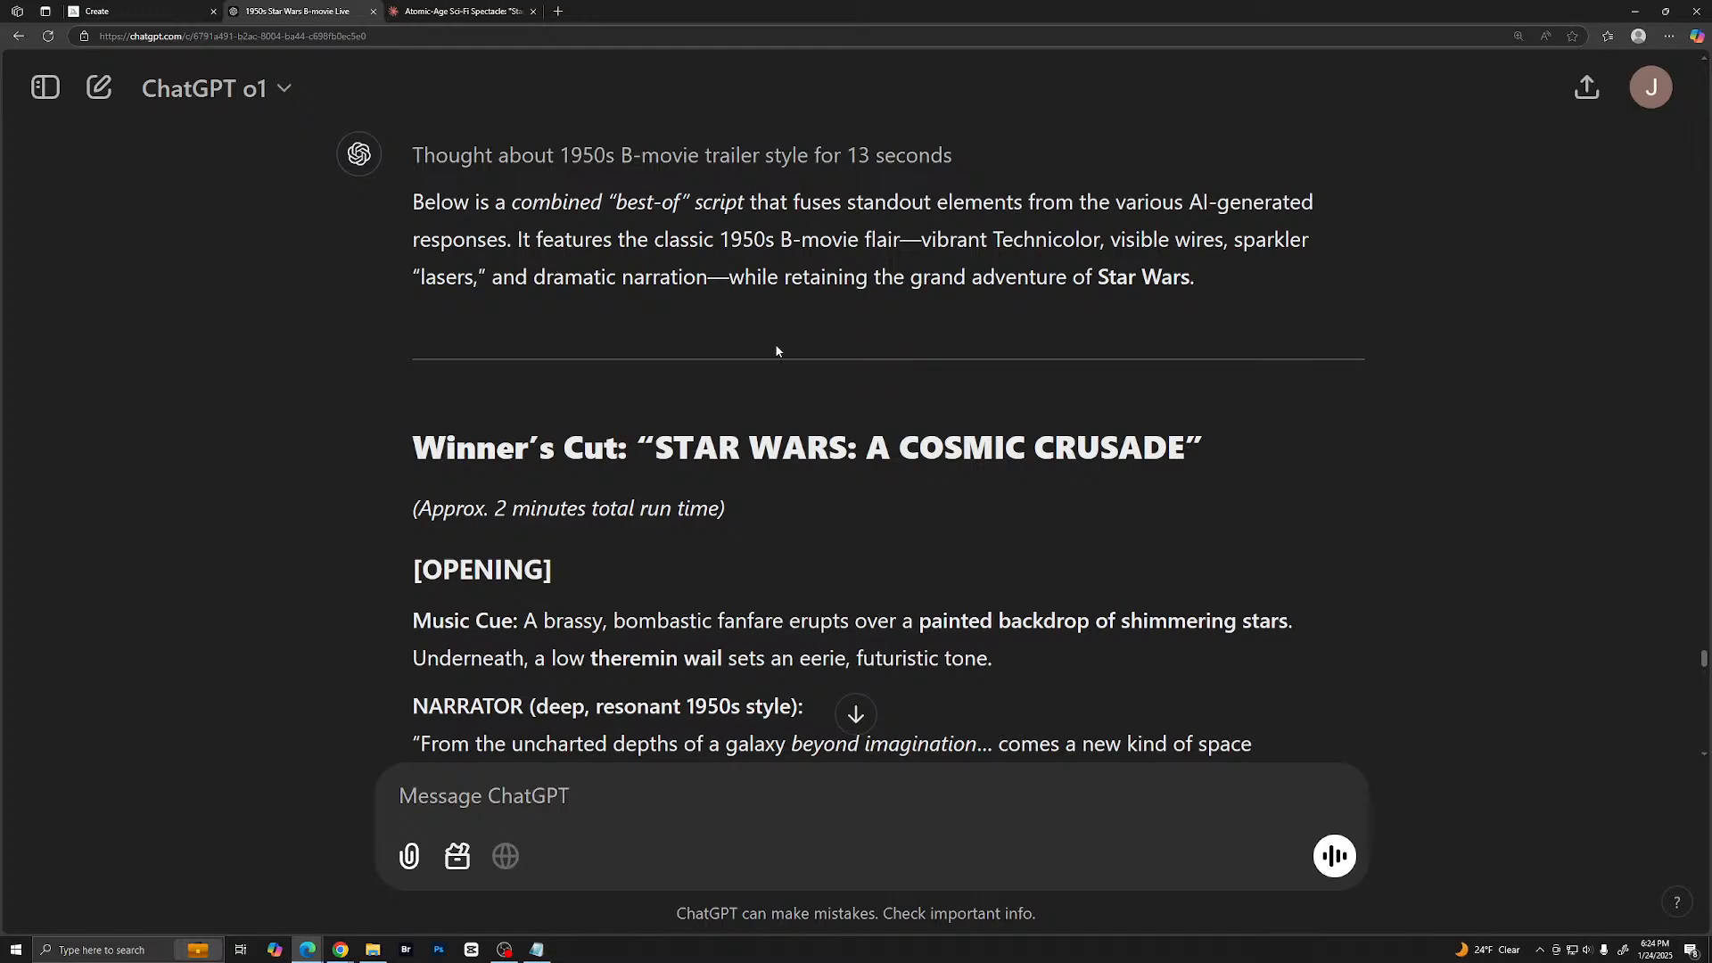
# - Review the "Winner's Cut" script from its opening and hero introductions through to the "Why This Version Wins" section
pyautogui.scroll(-2, 775, 348)
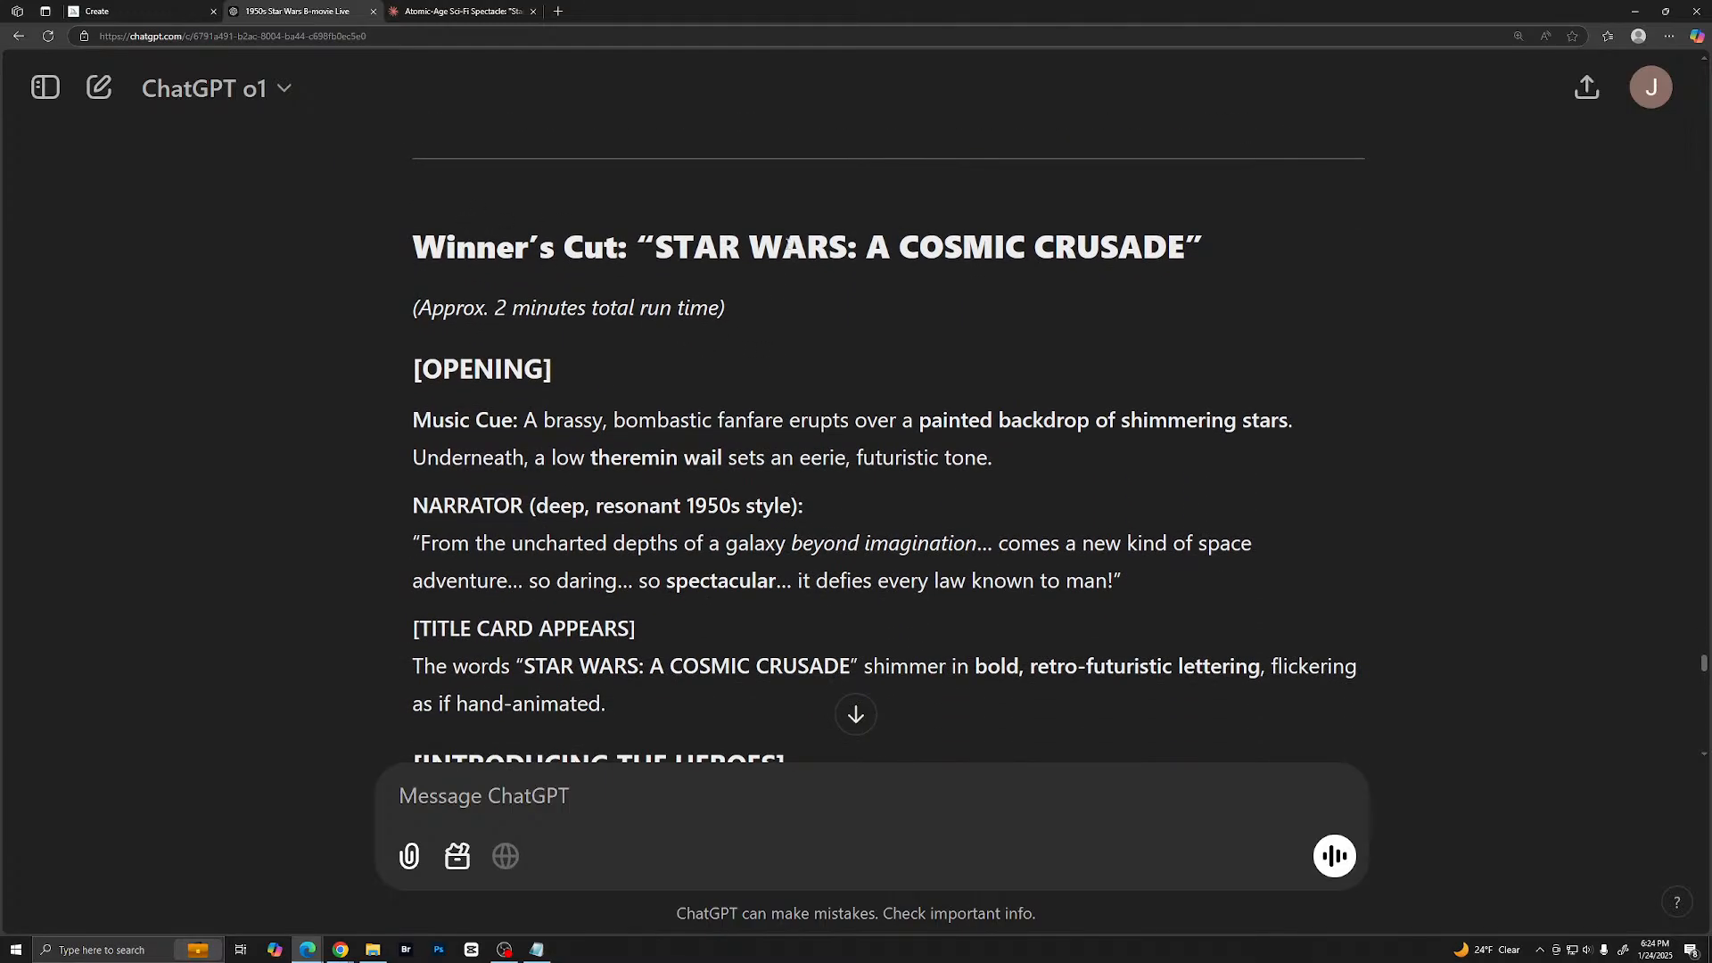
pyautogui.scroll(-3, 833, 294)
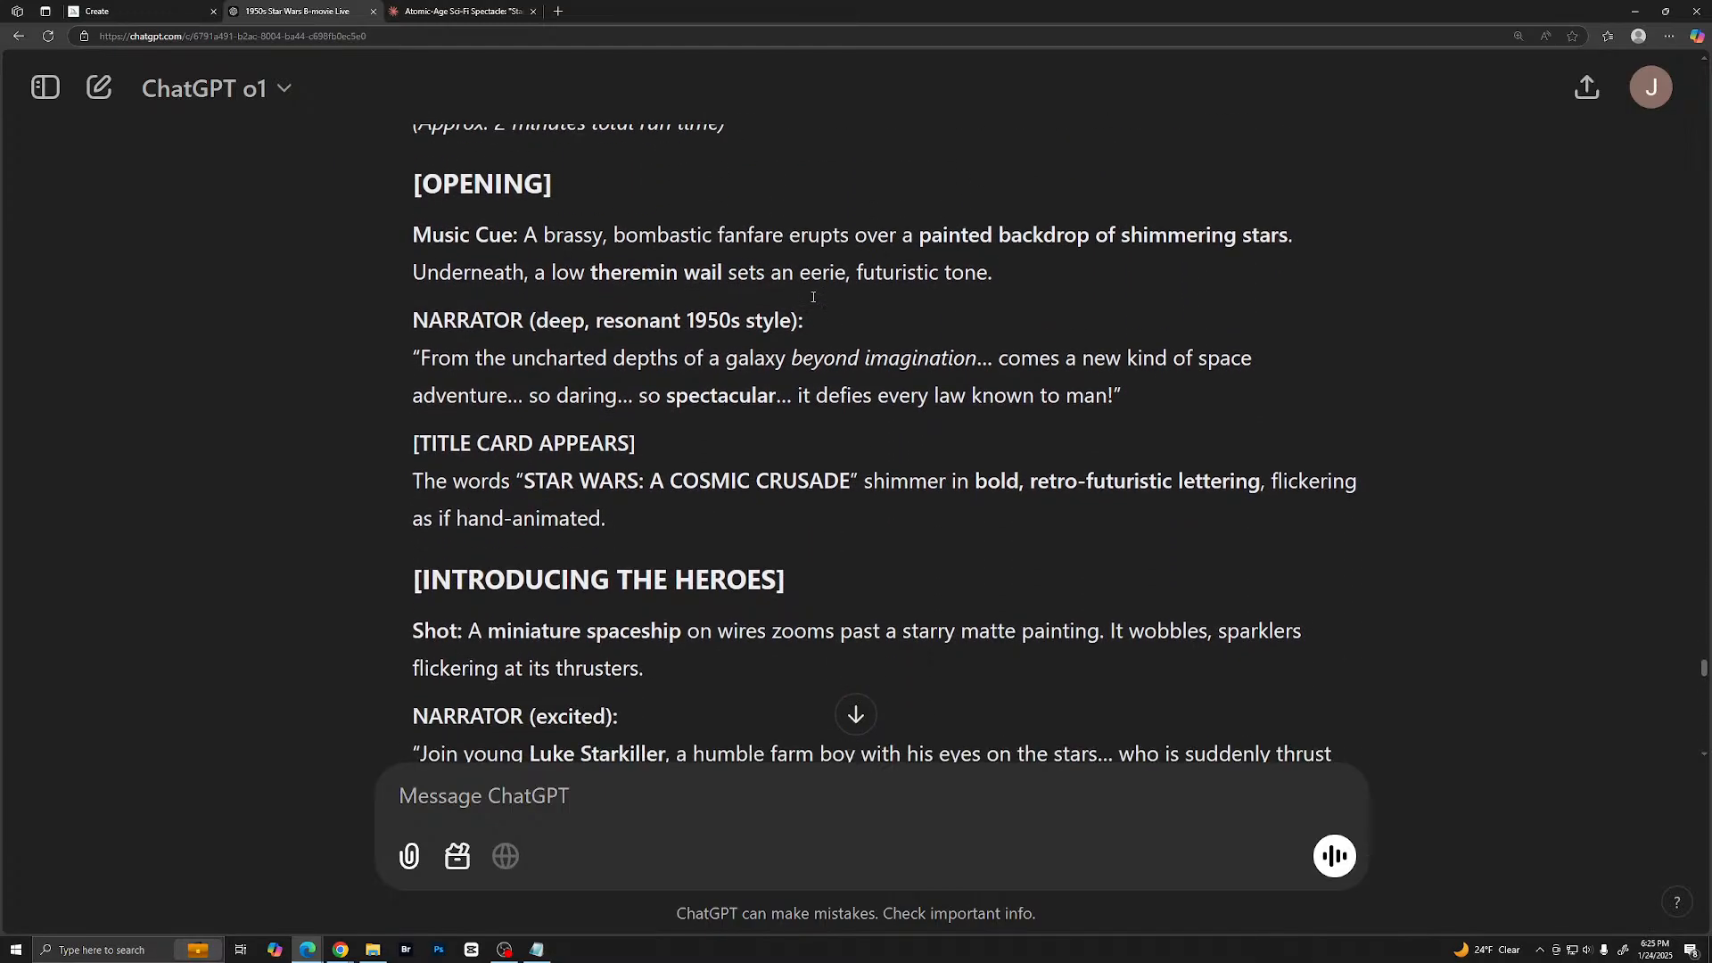
pyautogui.scroll(1, 805, 303)
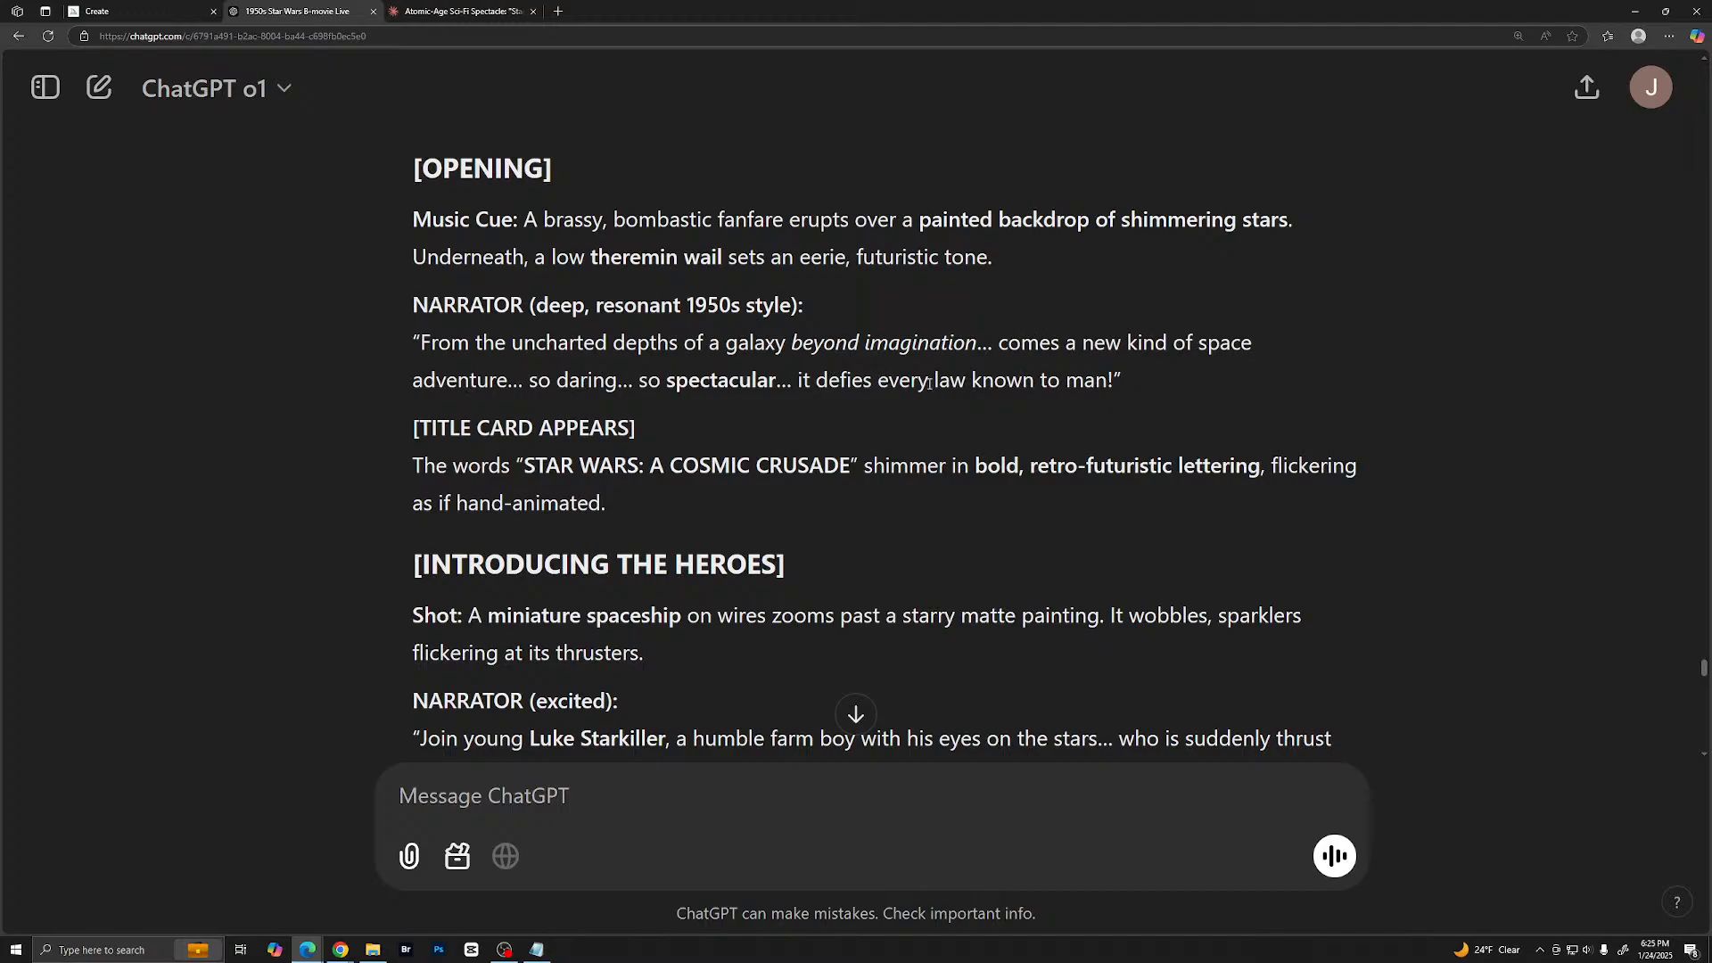
pyautogui.scroll(-3, 833, 437)
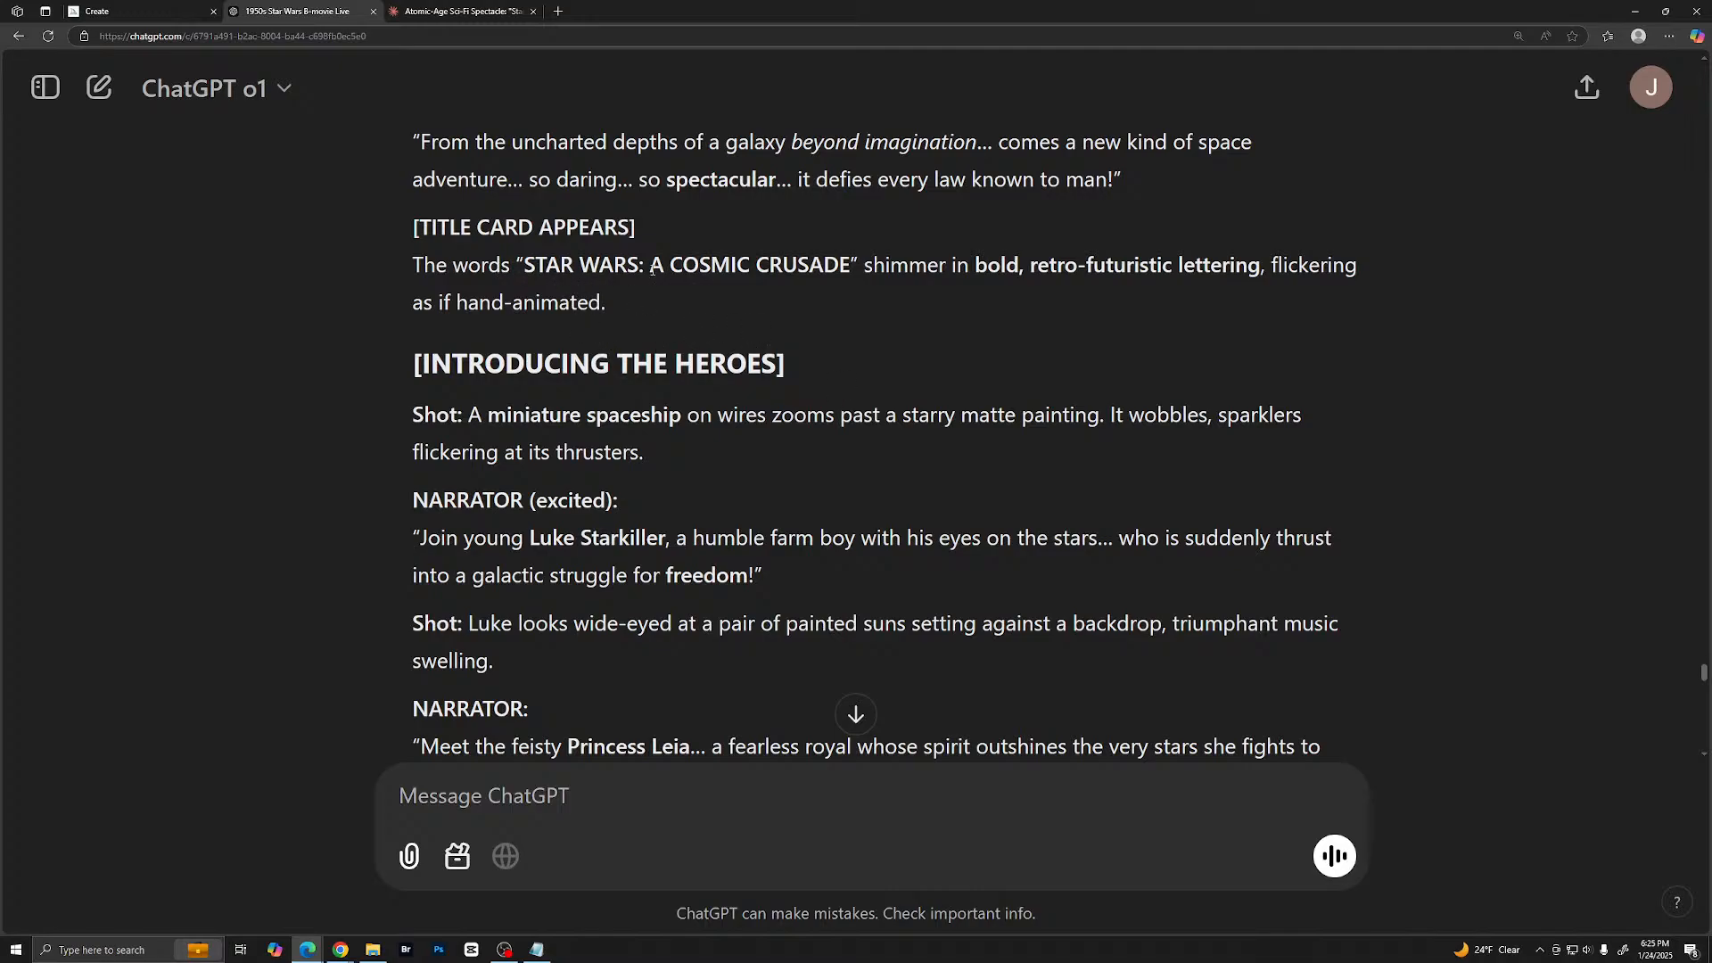
pyautogui.scroll(-2, 615, 307)
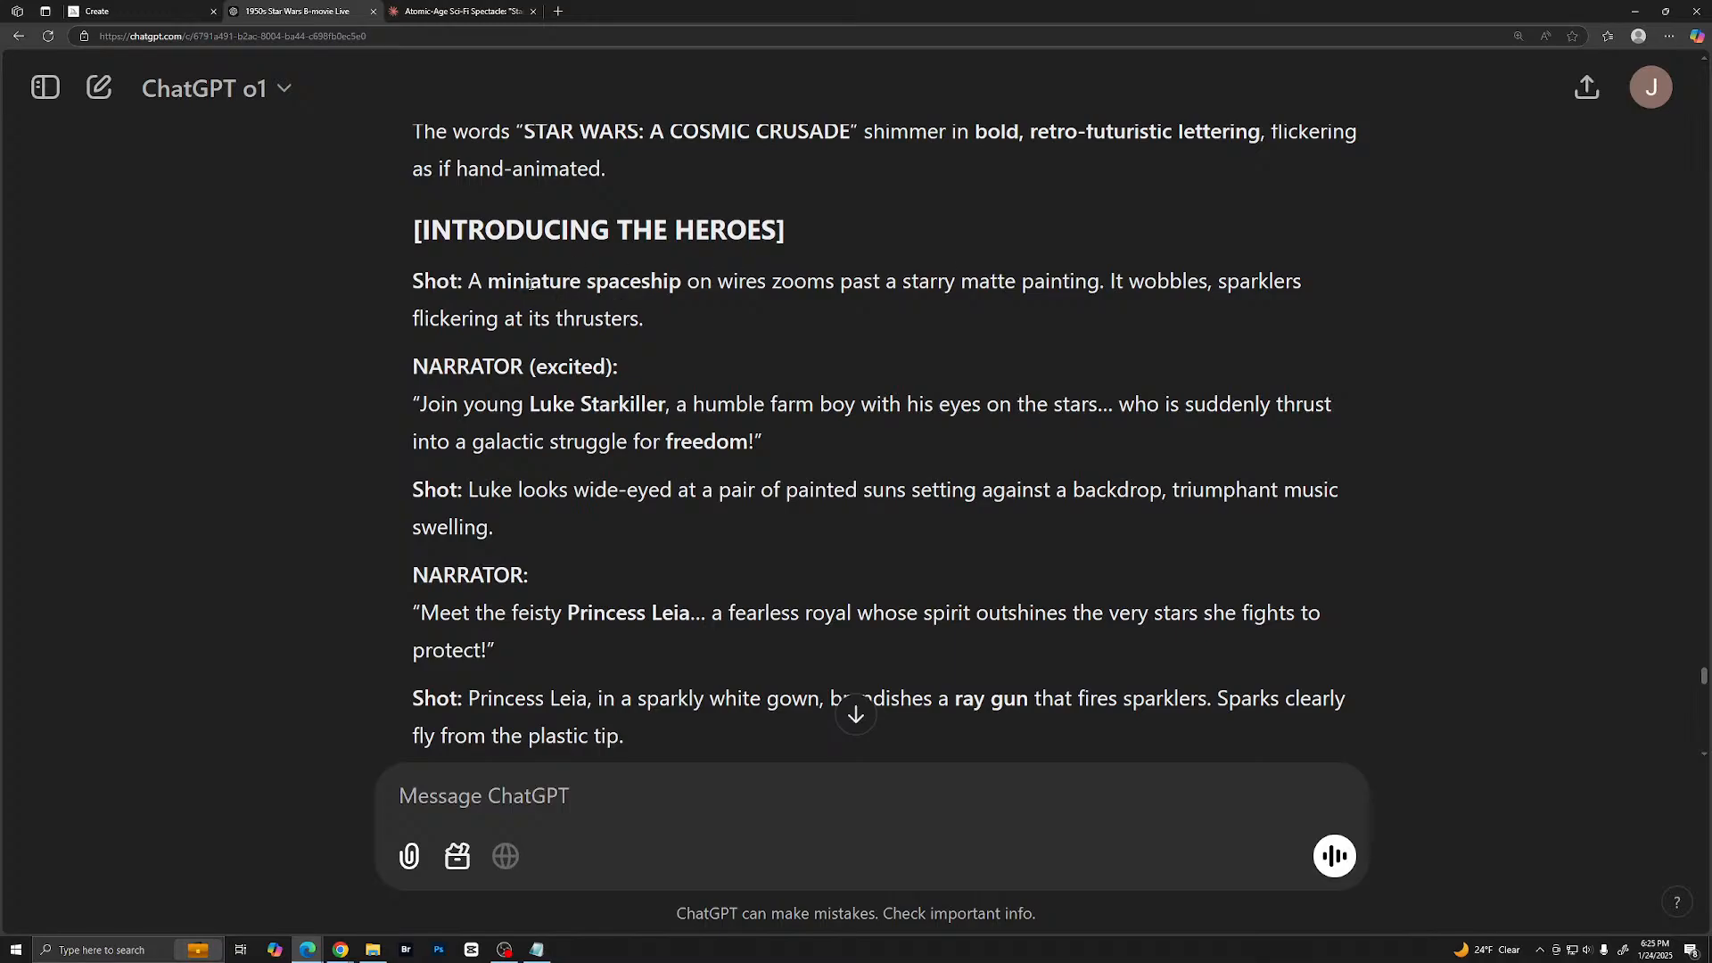
pyautogui.scroll(-1, 707, 285)
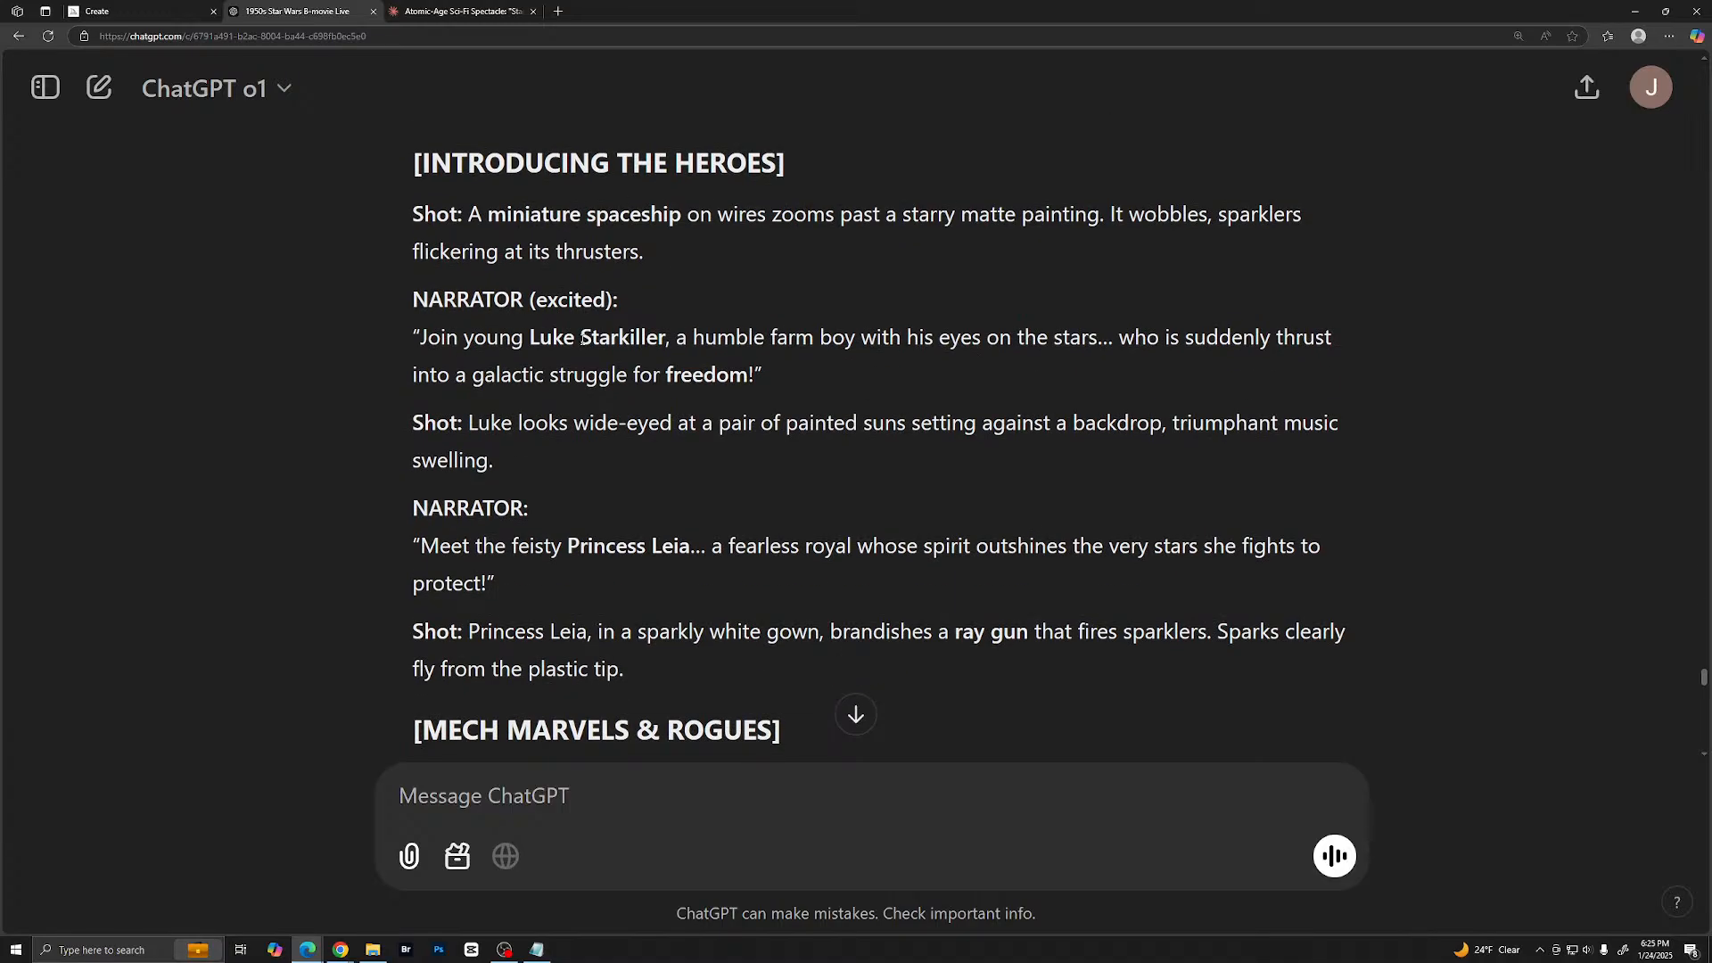
pyautogui.scroll(-9, 579, 342)
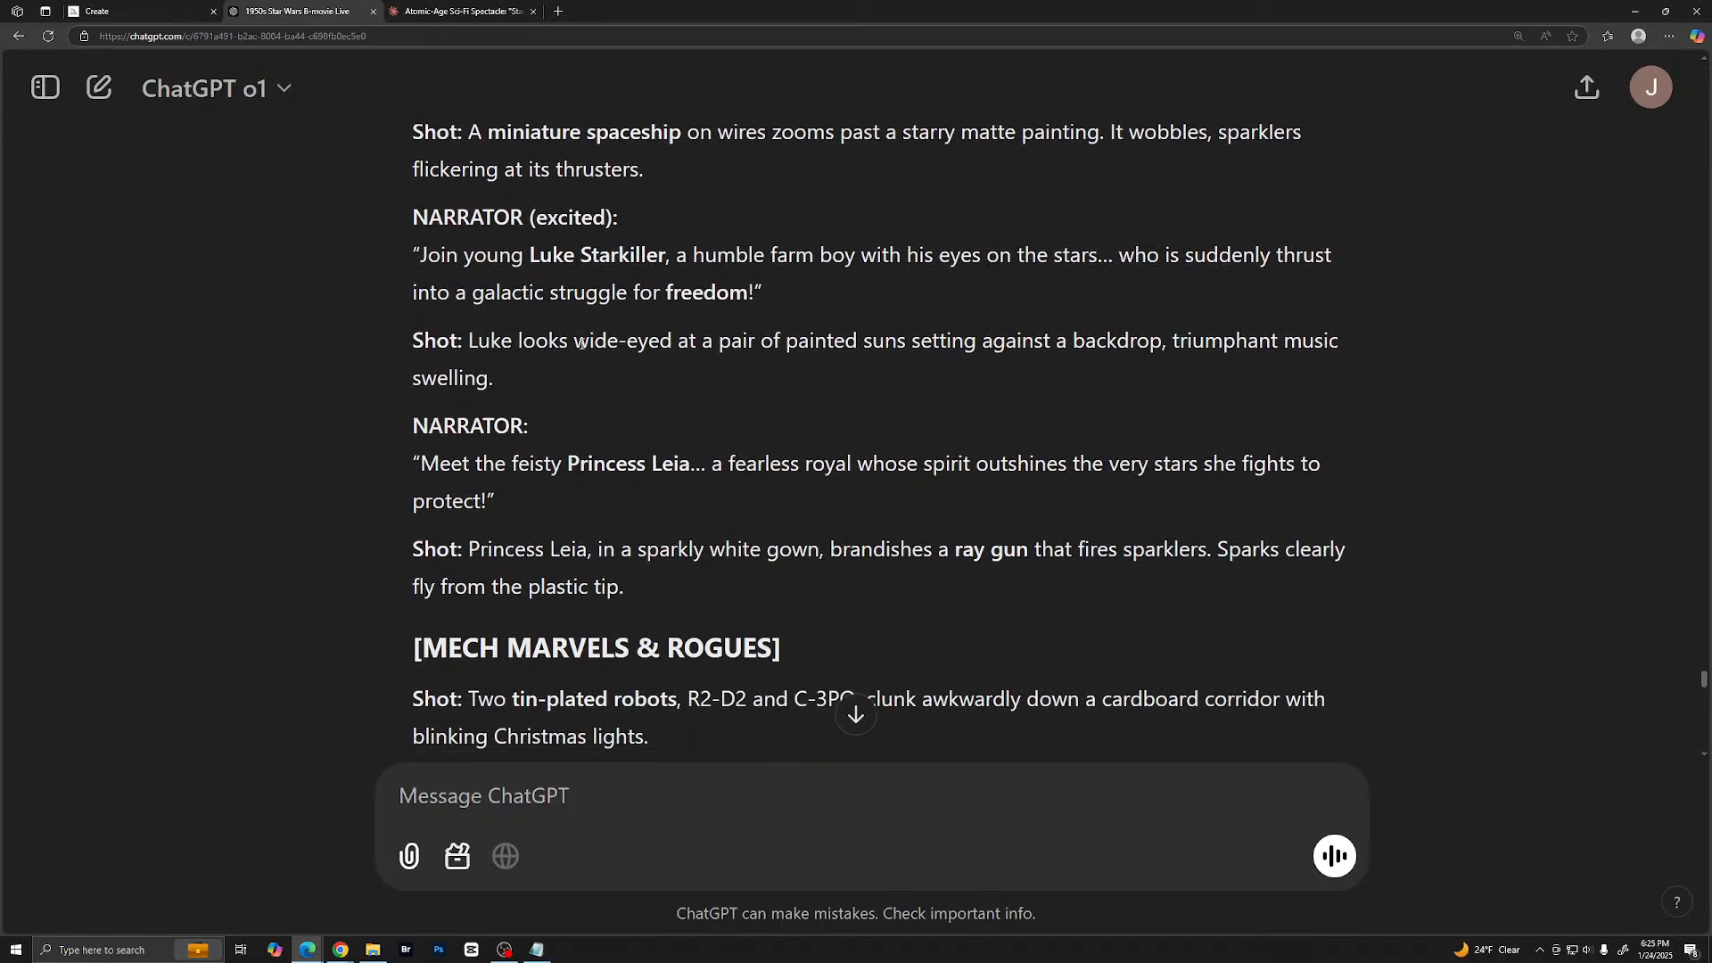
pyautogui.scroll(9, 665, 346)
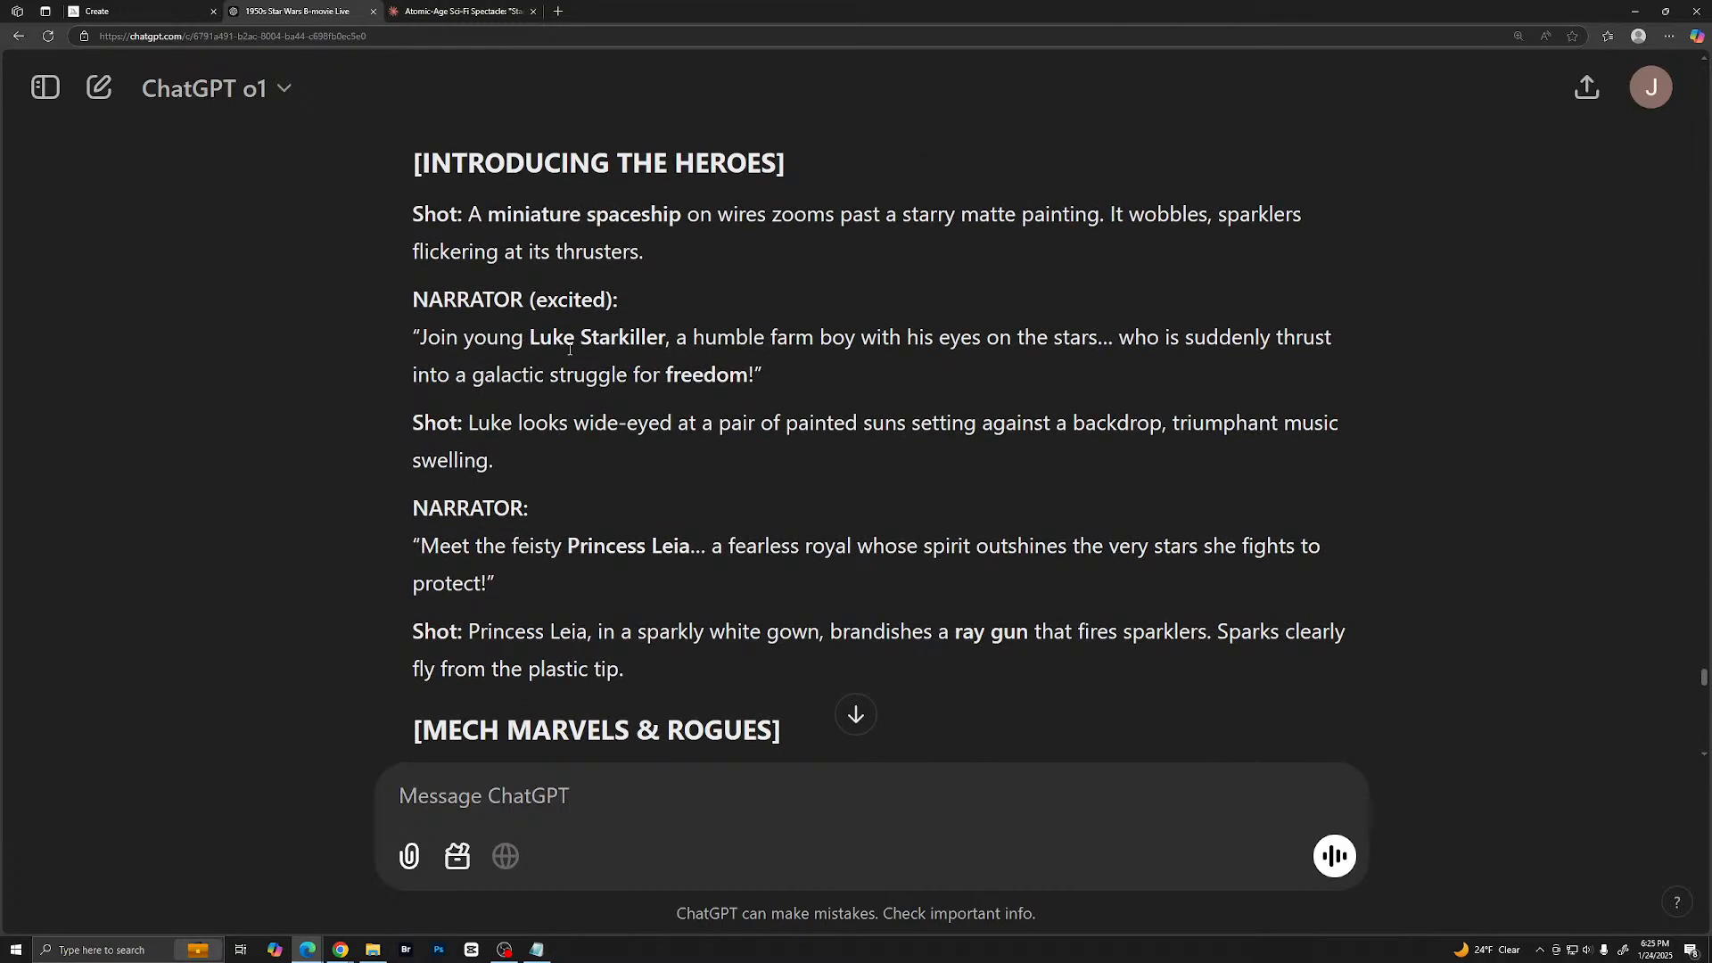
pyautogui.scroll(-20, 847, 335)
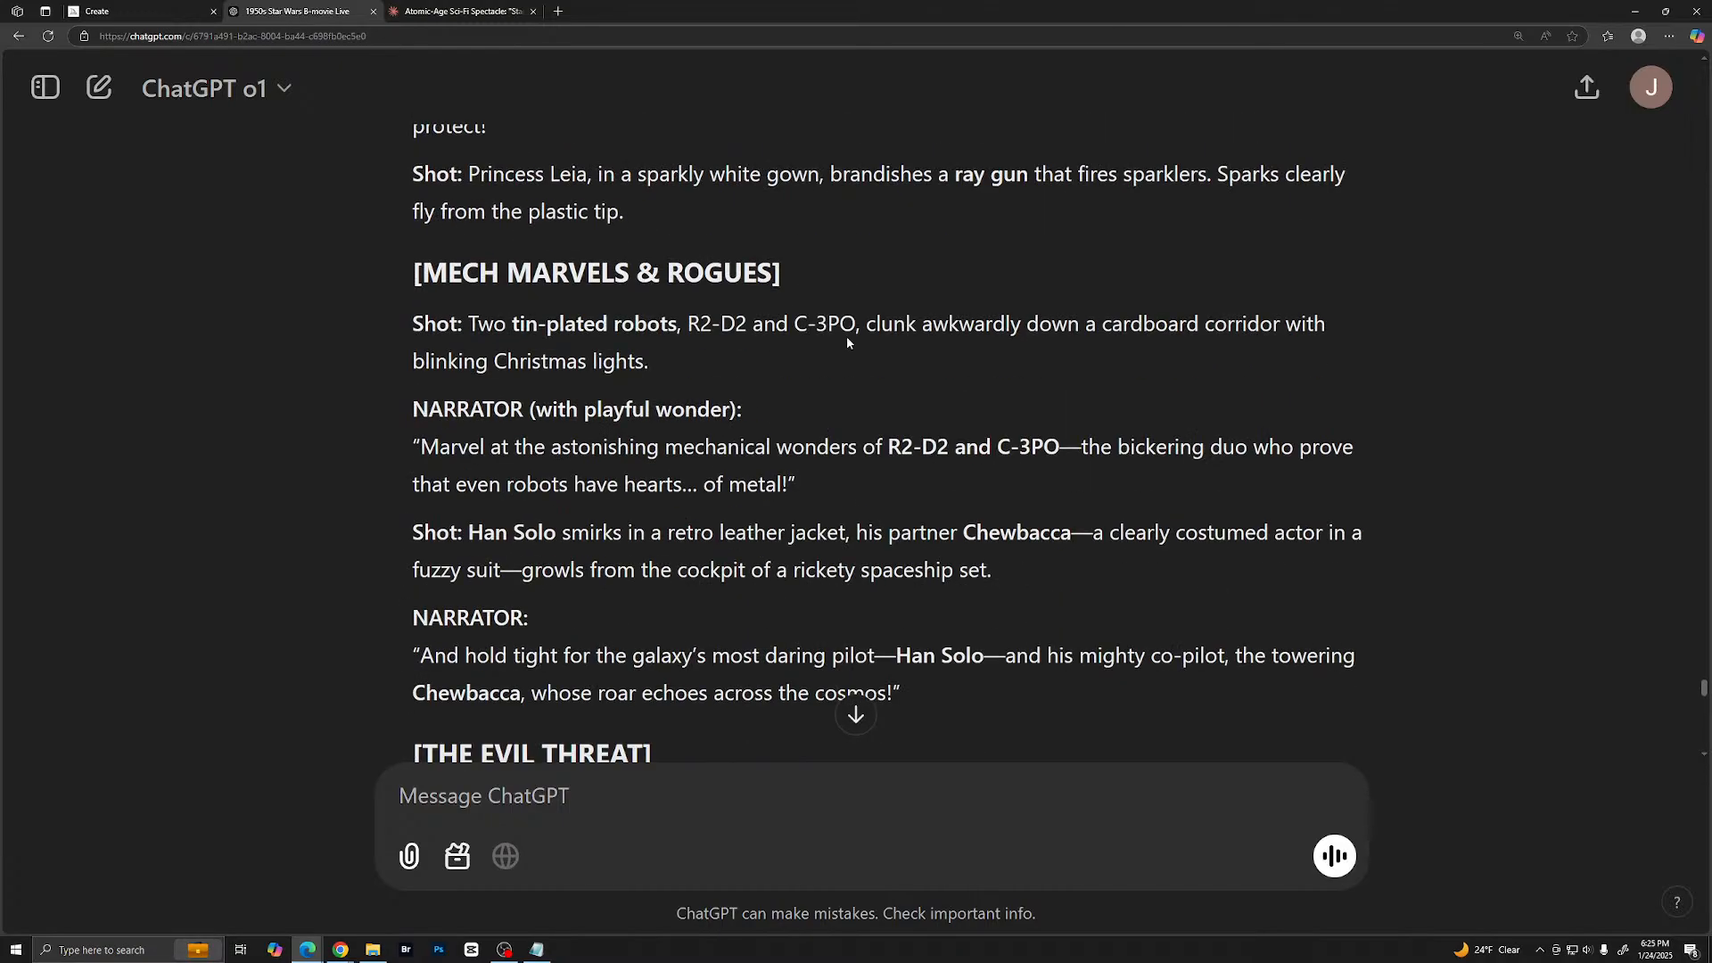
pyautogui.scroll(-8, 996, 534)
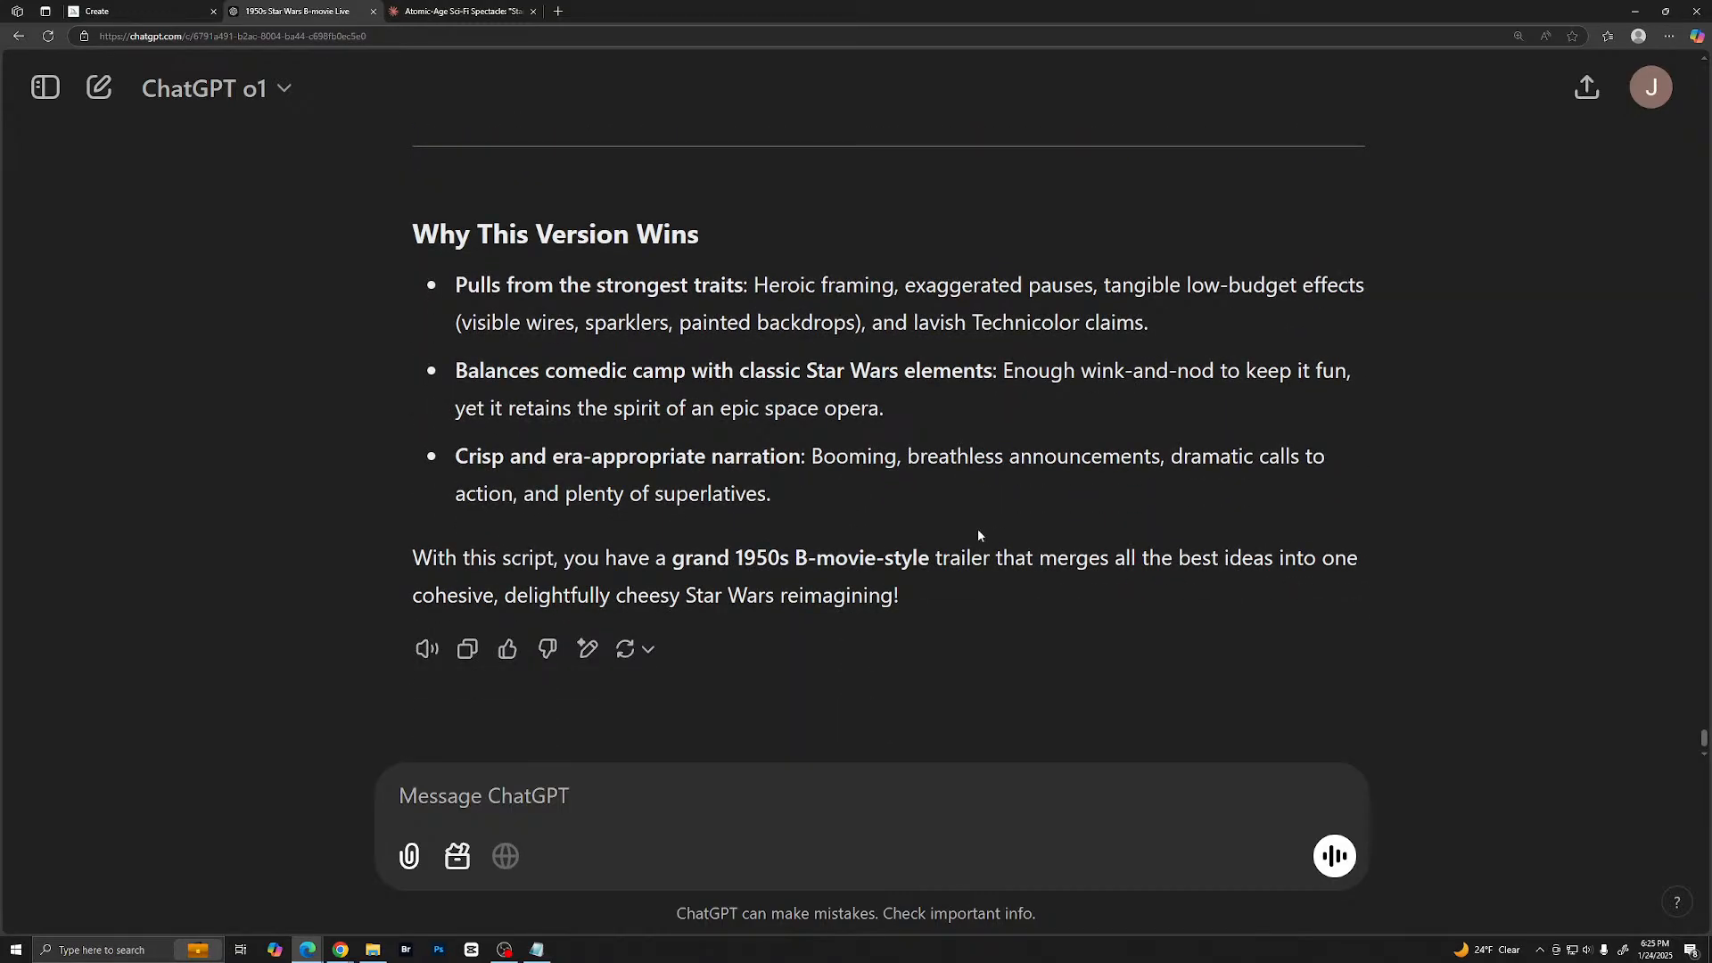
# - Send ChatGPT the follow-up prompt "Take that script and rename any character that isn't correct to Star Wars"
pyautogui.click(576, 796)
pyautogui.write('Take ')
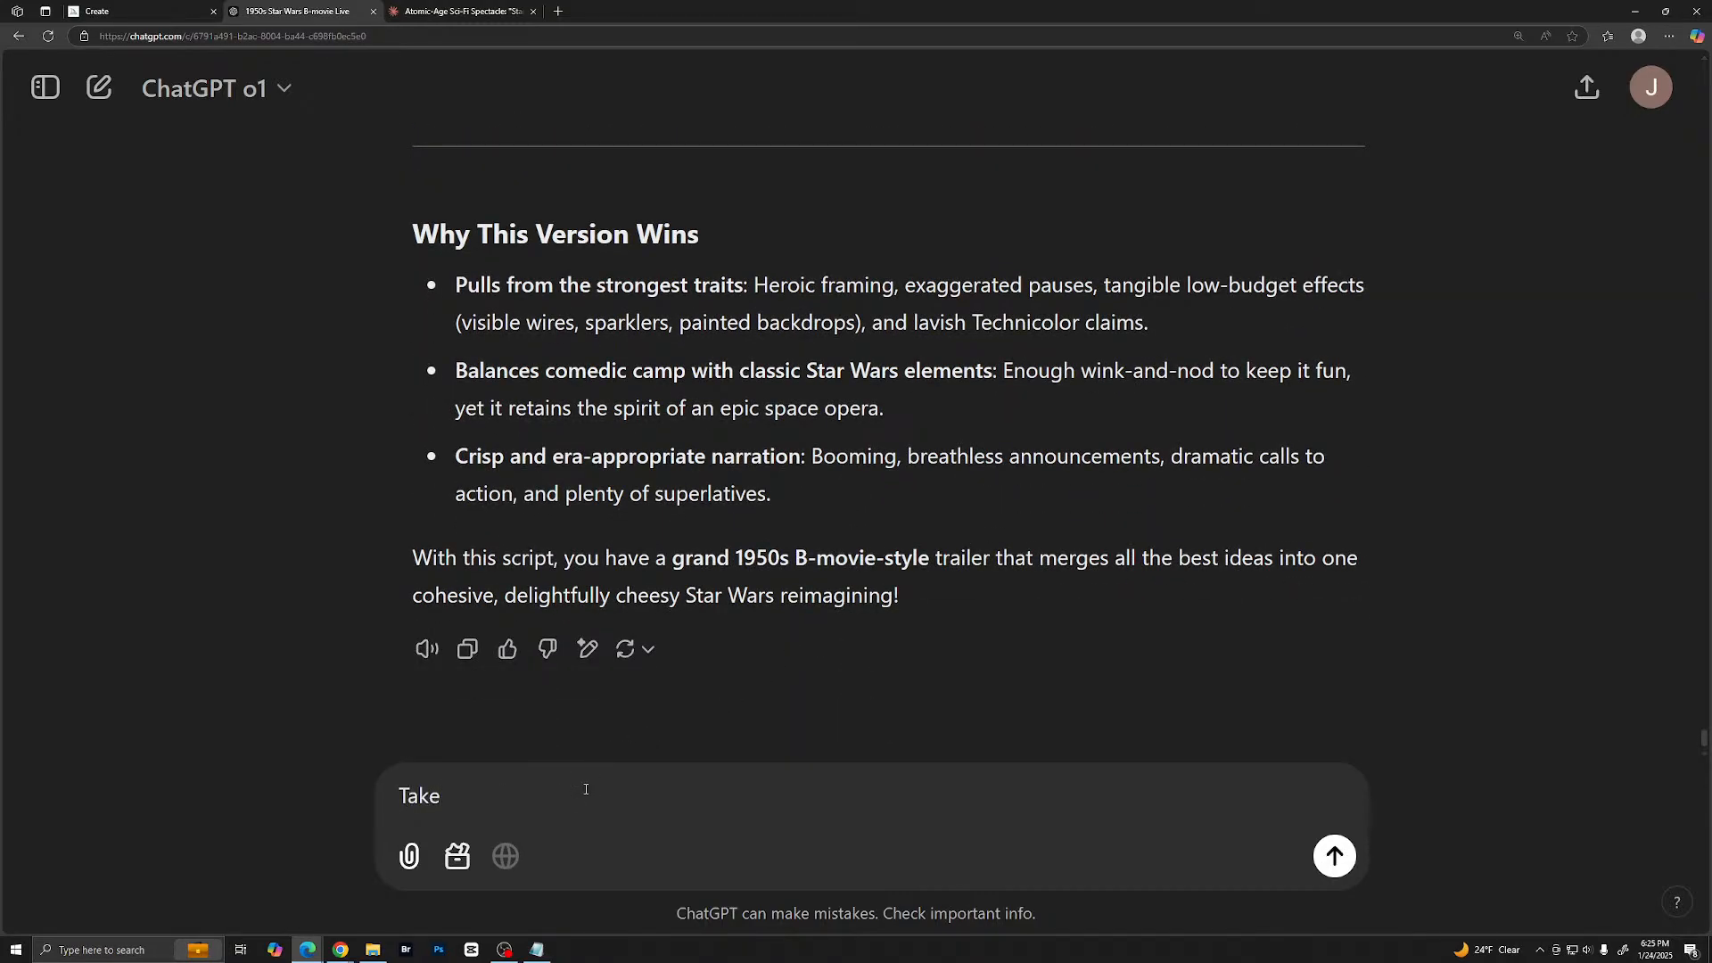
pyautogui.write('that script and renam')
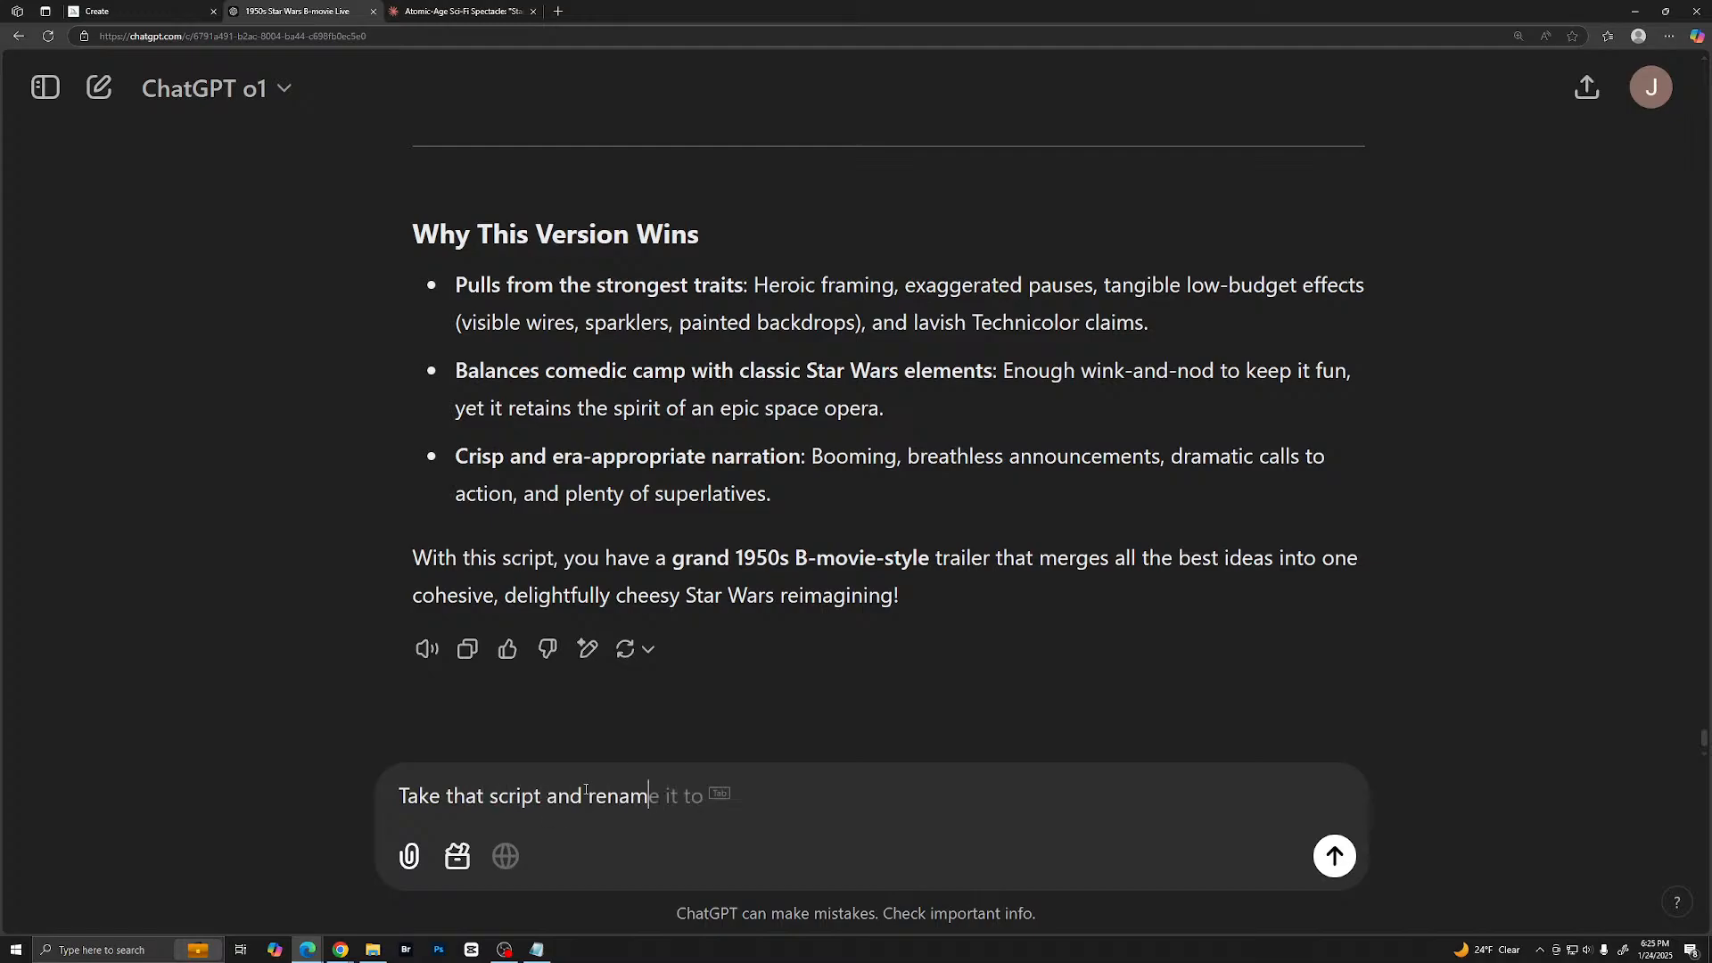
pyautogui.write('e any characte')
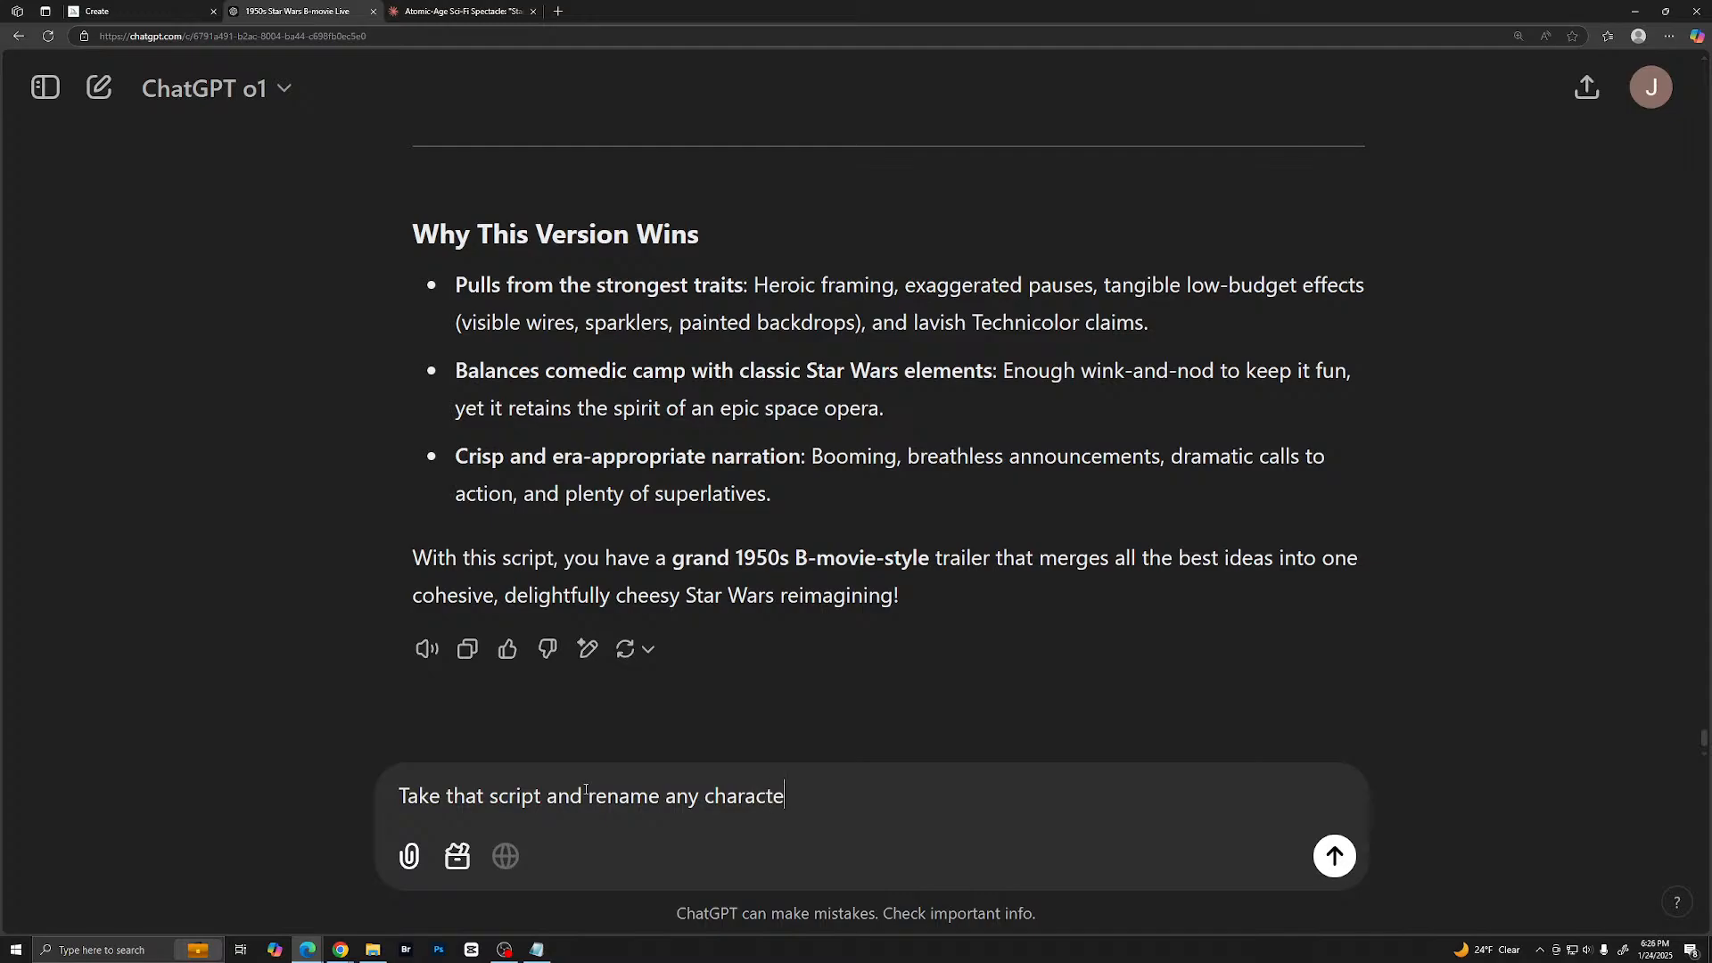
pyautogui.write("r that isn't correct to ")
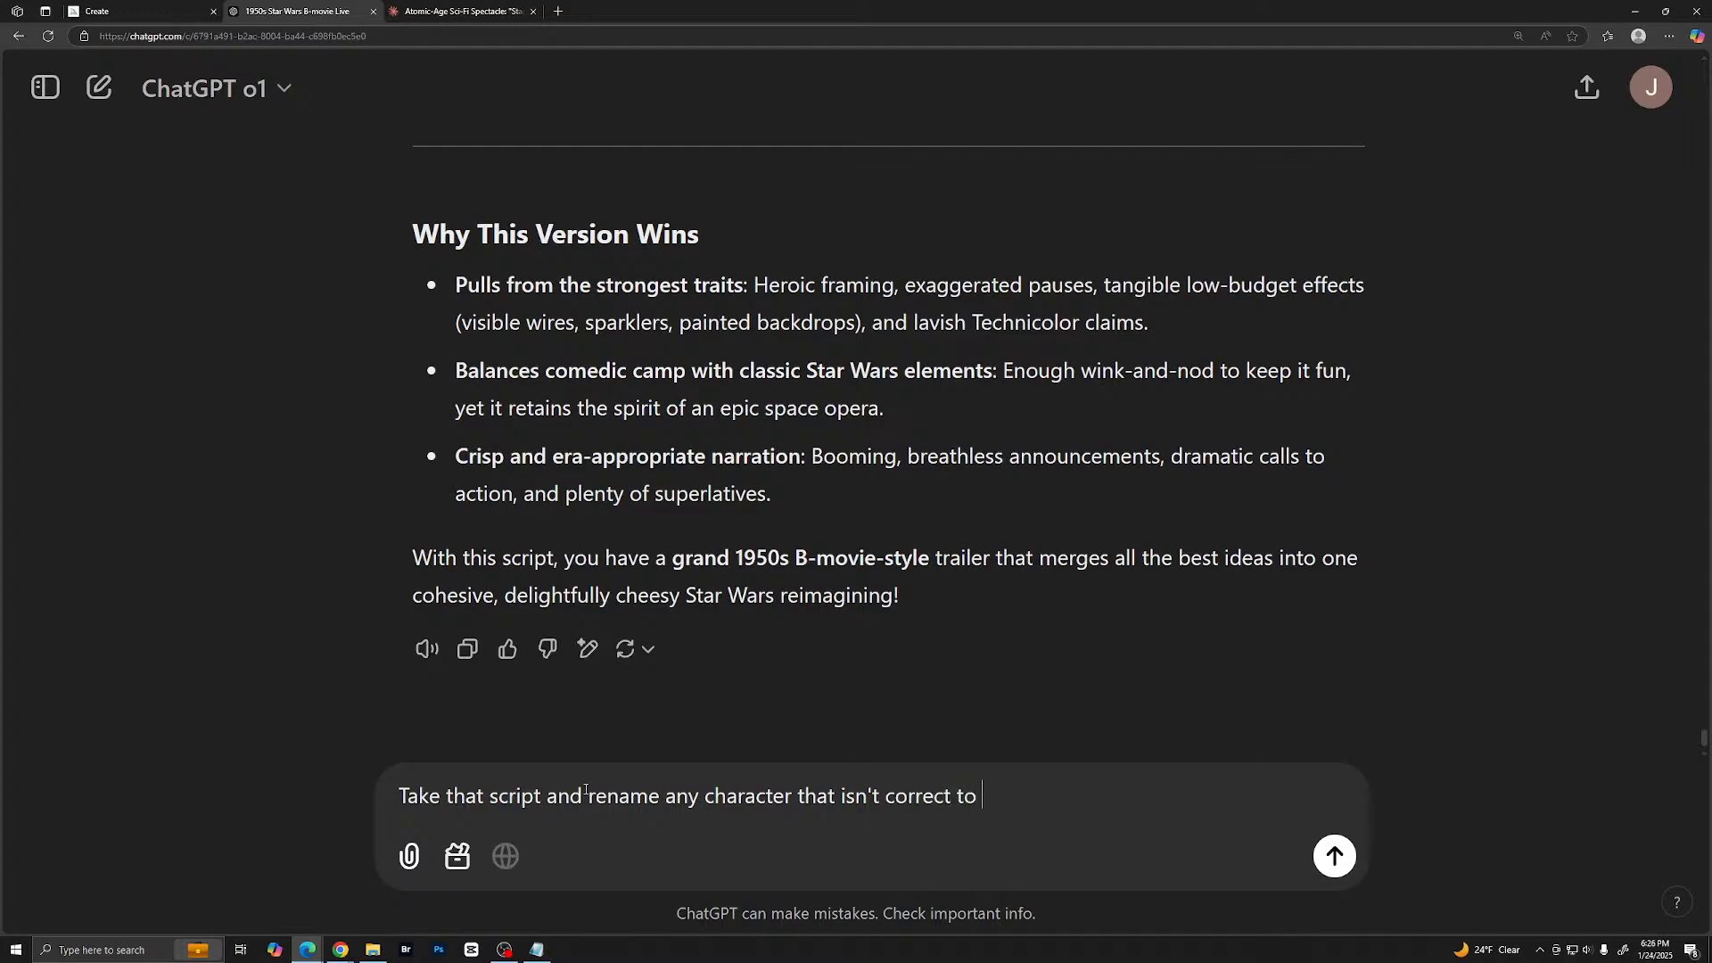
pyautogui.write('Star Wars')
pyautogui.press('Return')
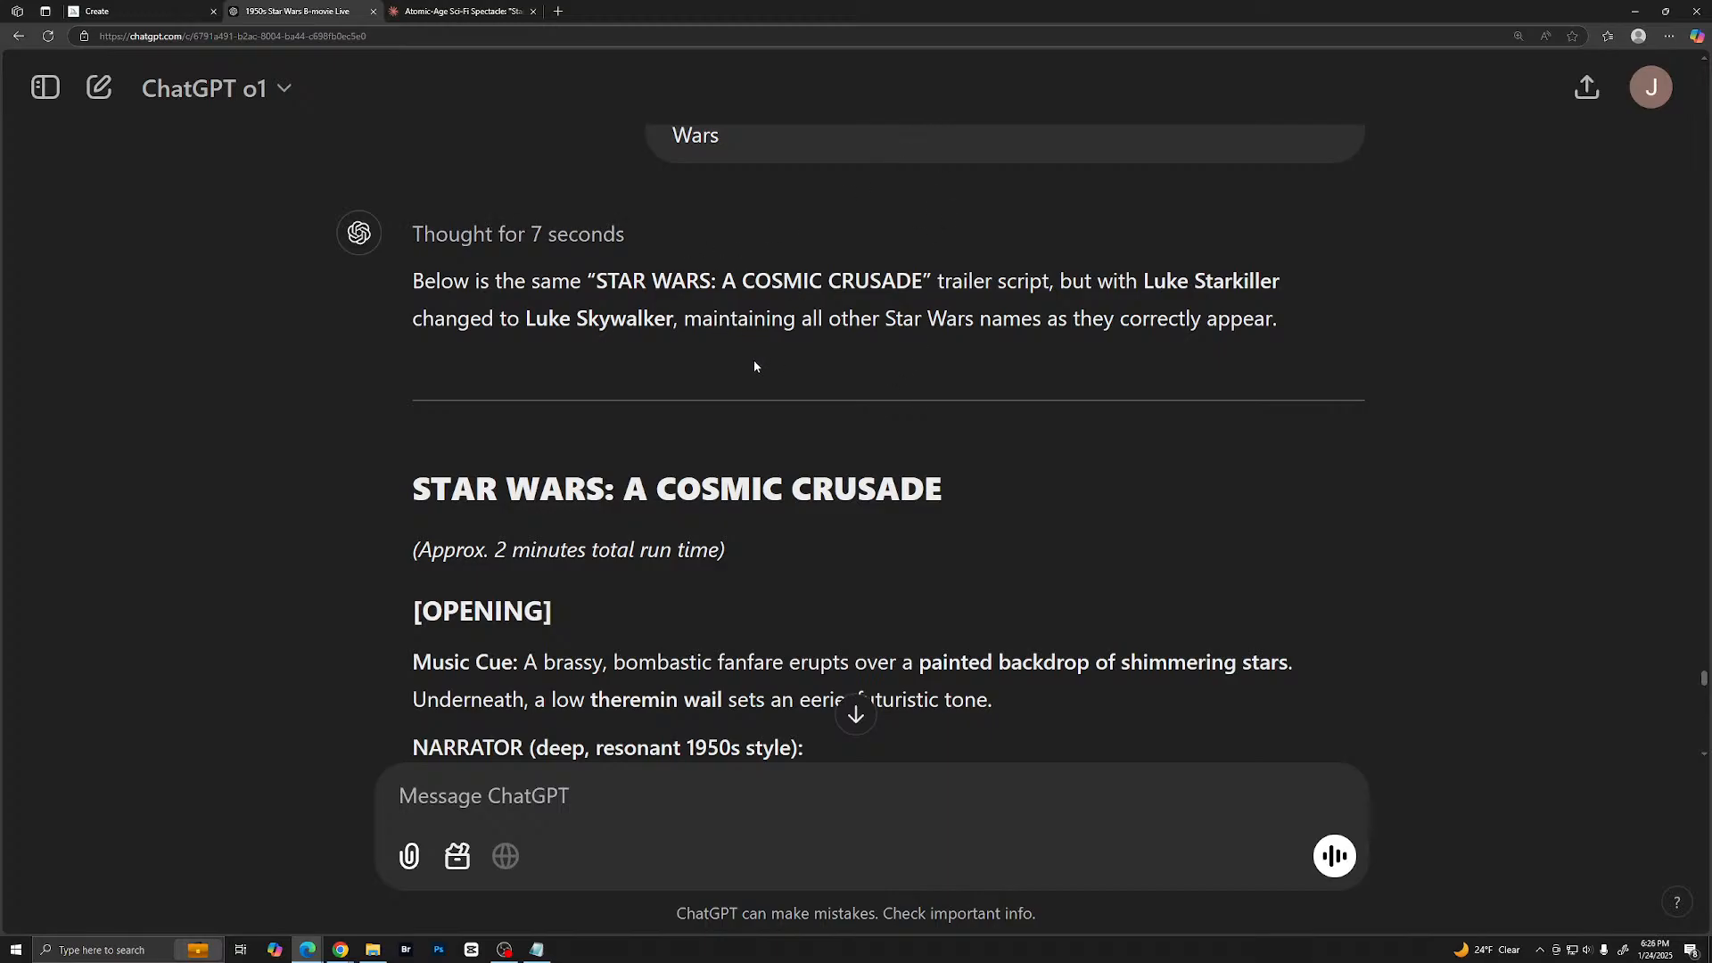
# - Read the revised script's opening, title card and hero introductions, checking the narrator's line about Luke and the Princess Leia shot
pyautogui.scroll(-5, 754, 367)
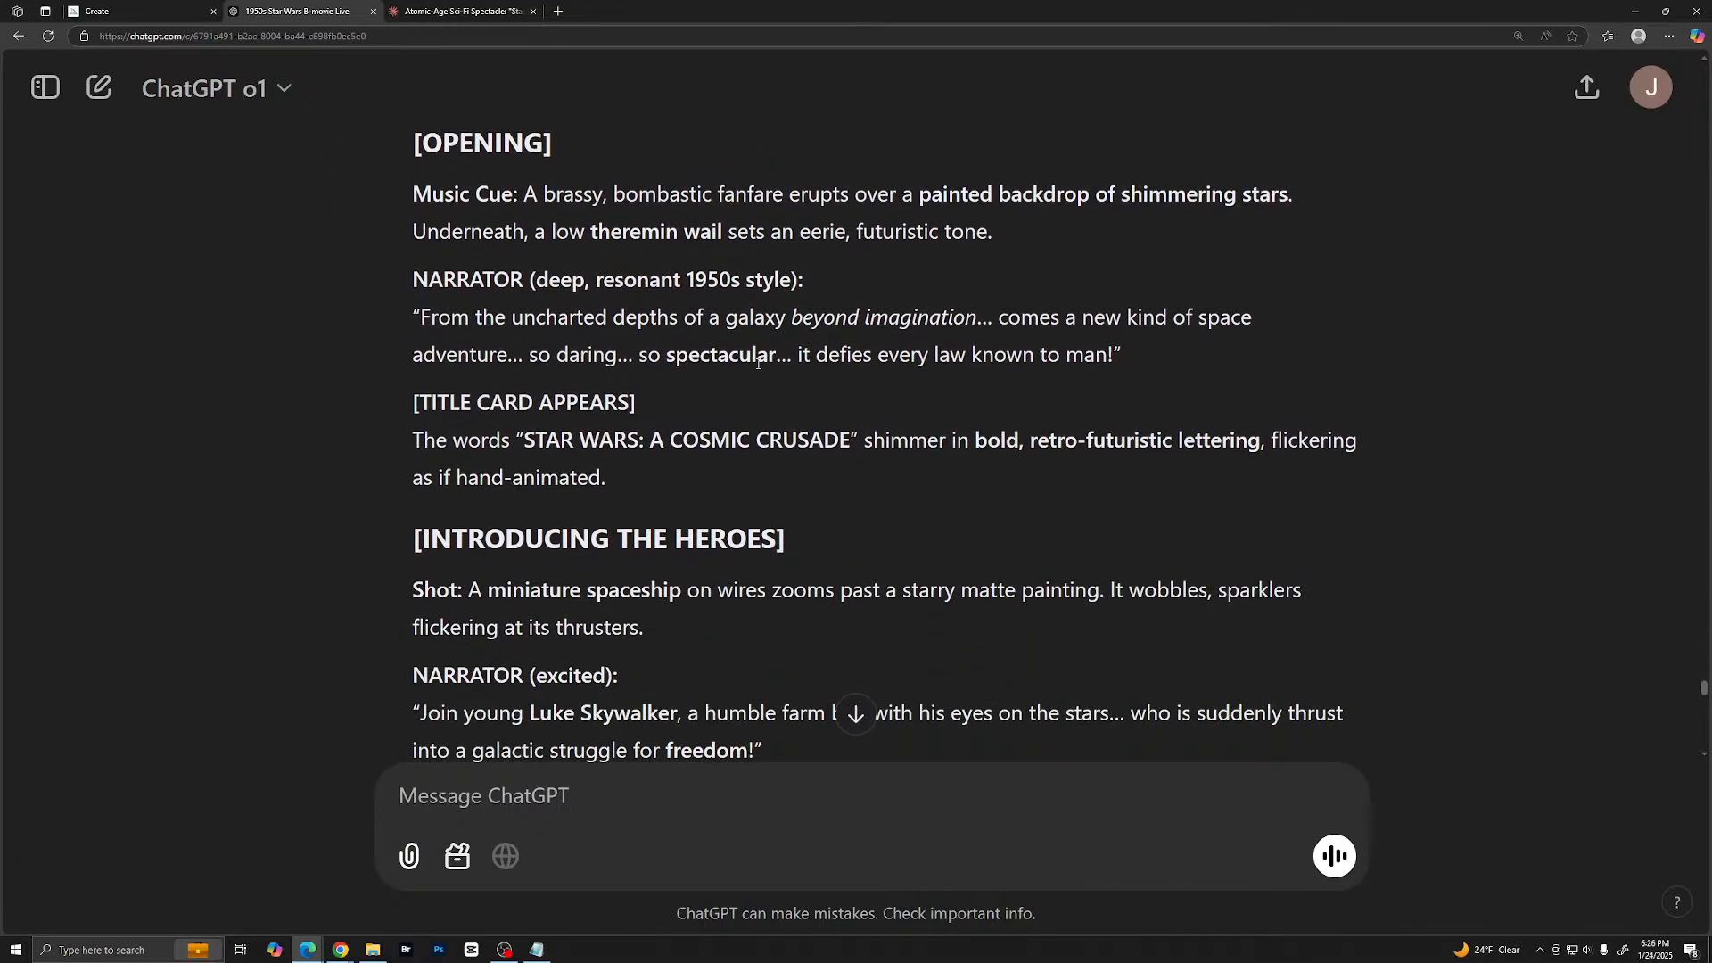
pyautogui.scroll(-3, 758, 361)
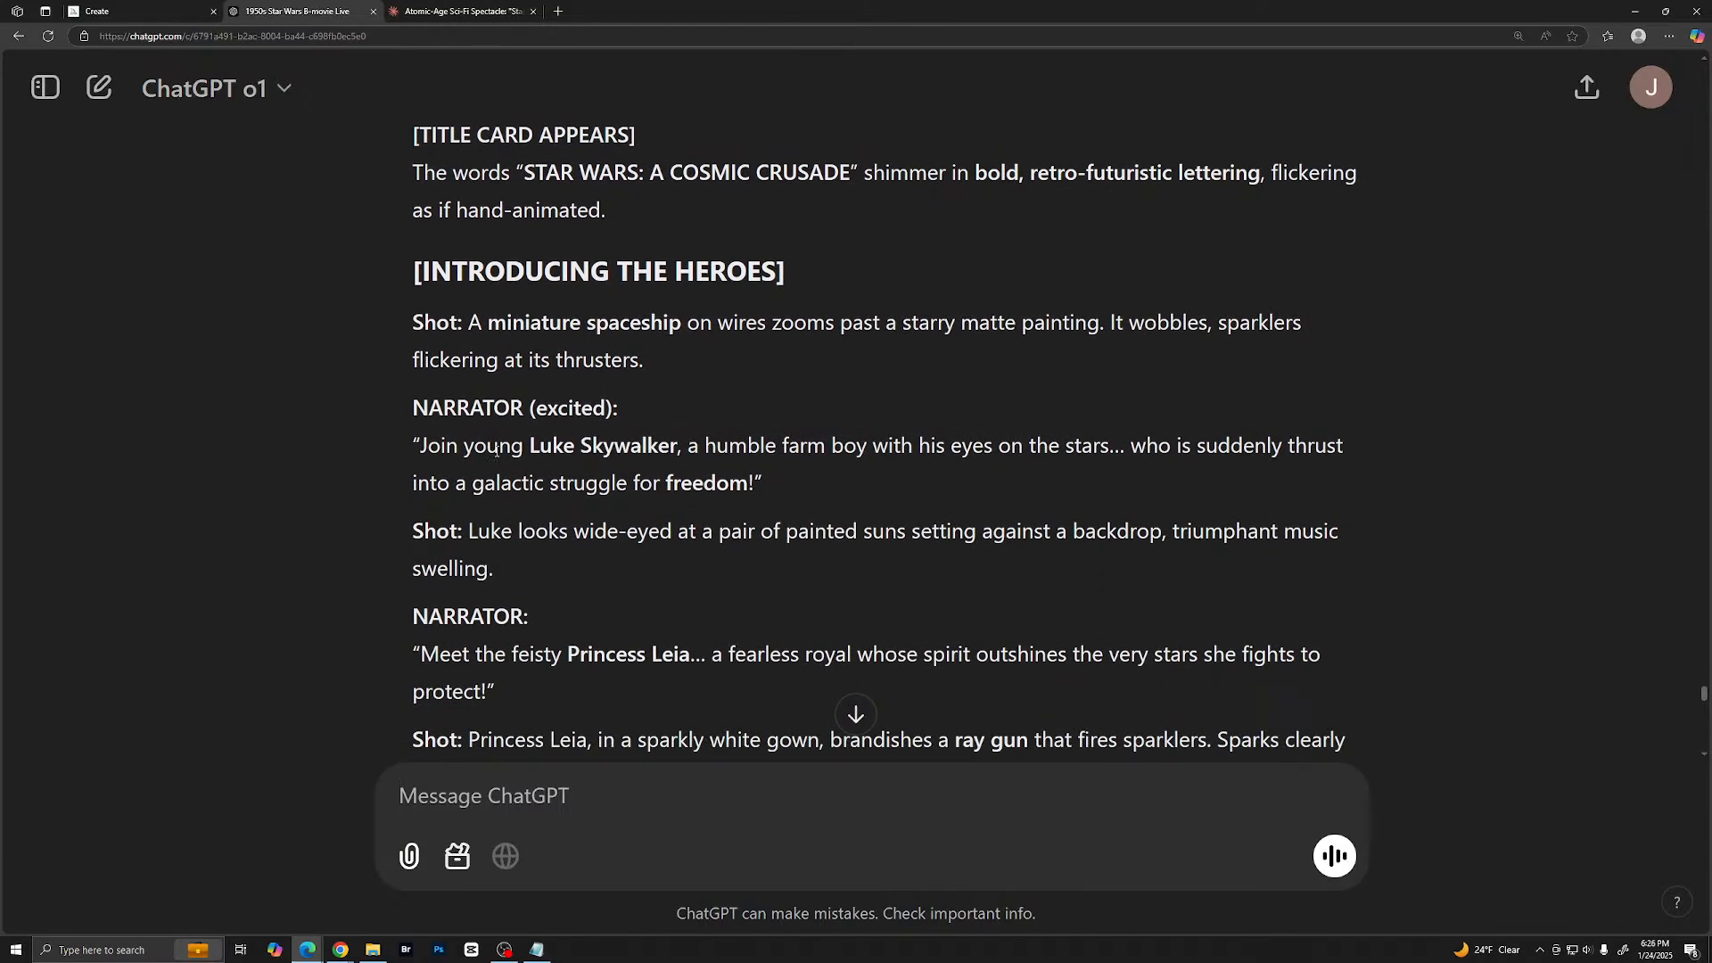
pyautogui.moveTo(499, 445); pyautogui.dragTo(717, 447)
pyautogui.moveTo(445, 446); pyautogui.dragTo(479, 448)
pyautogui.scroll(-1, 1019, 430)
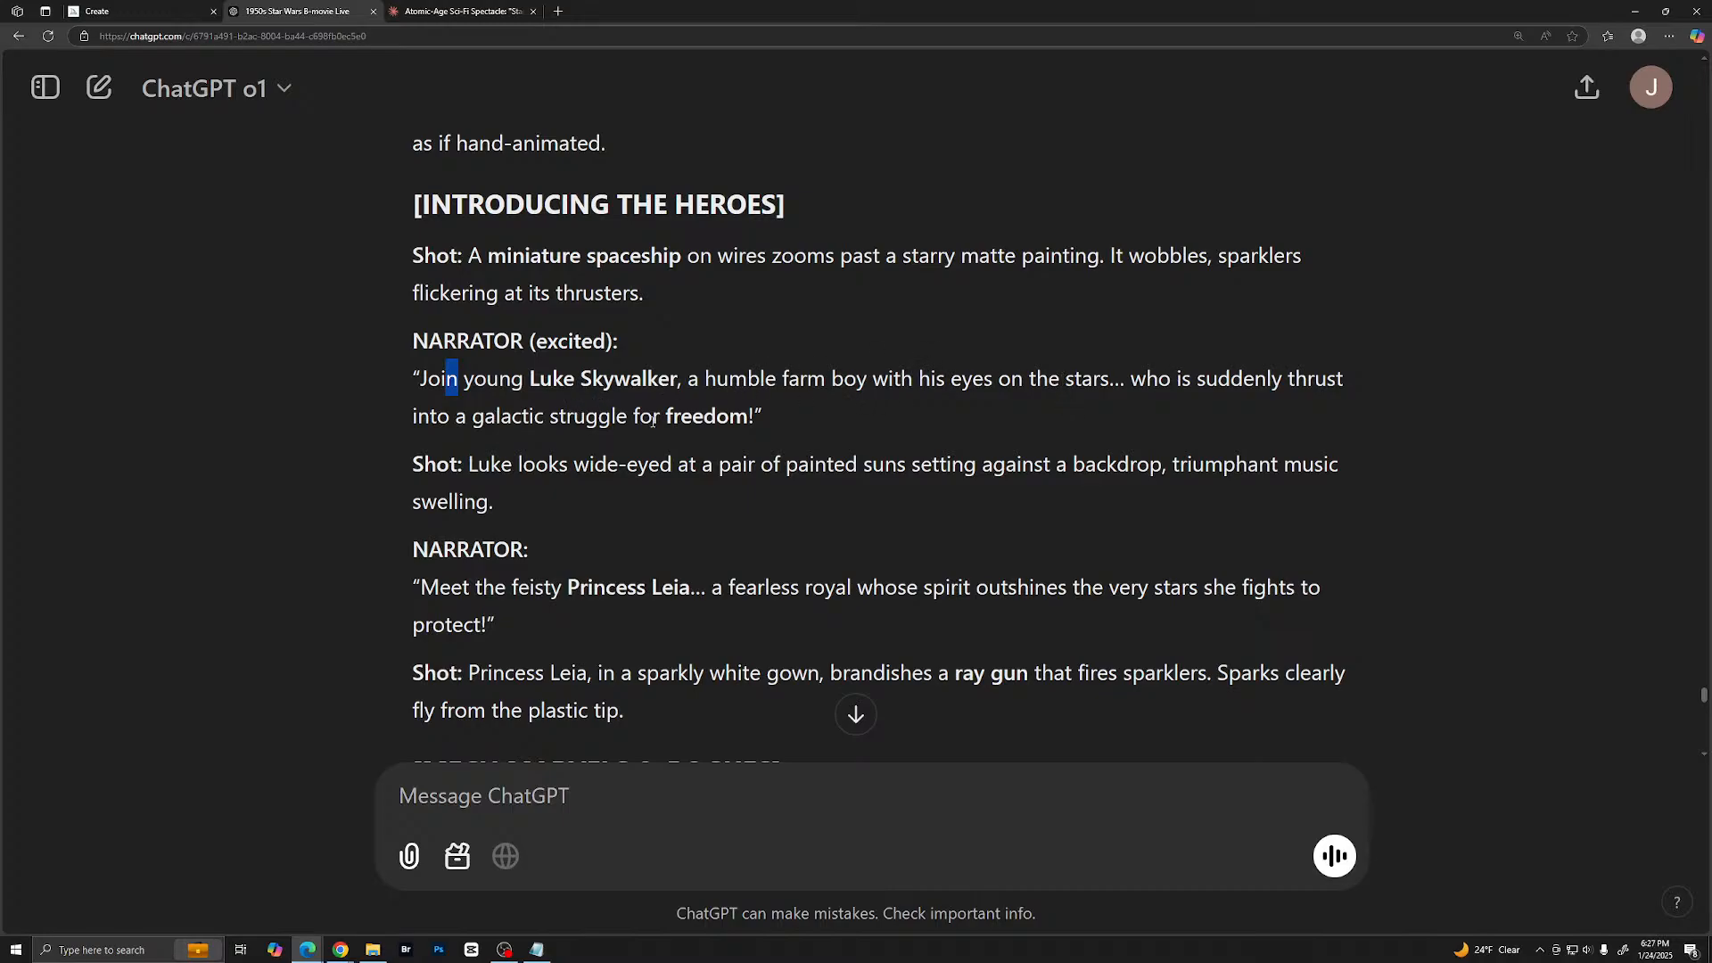
pyautogui.scroll(-1, 655, 422)
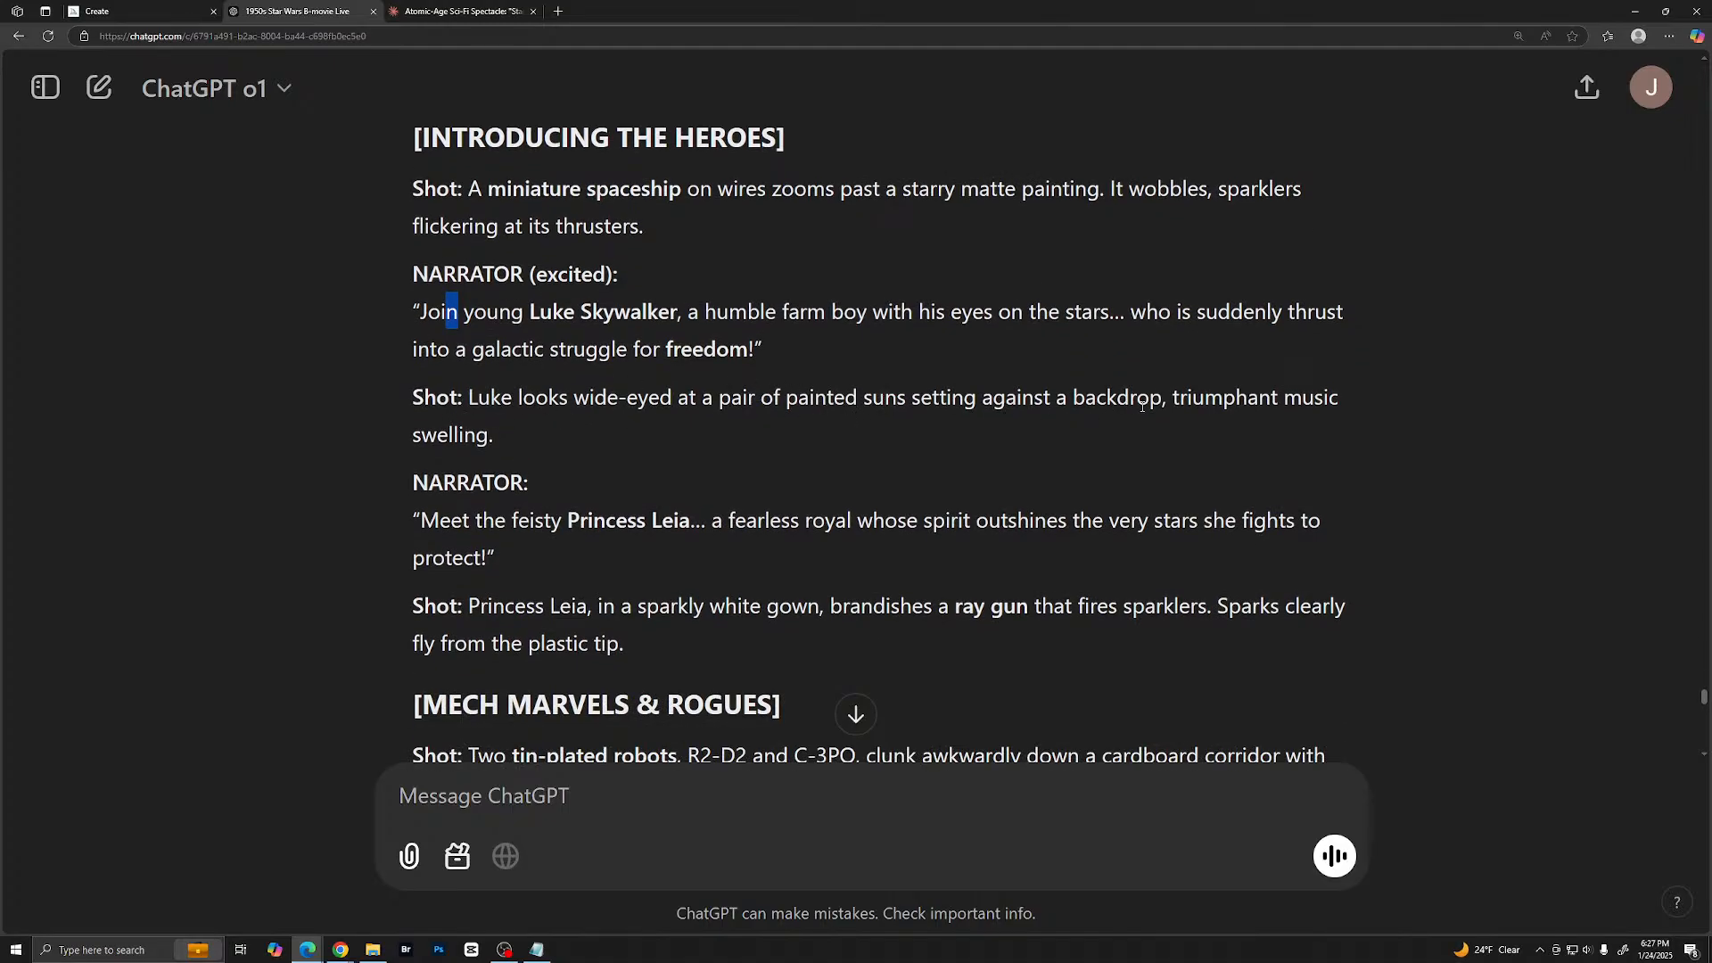
pyautogui.scroll(-2, 615, 446)
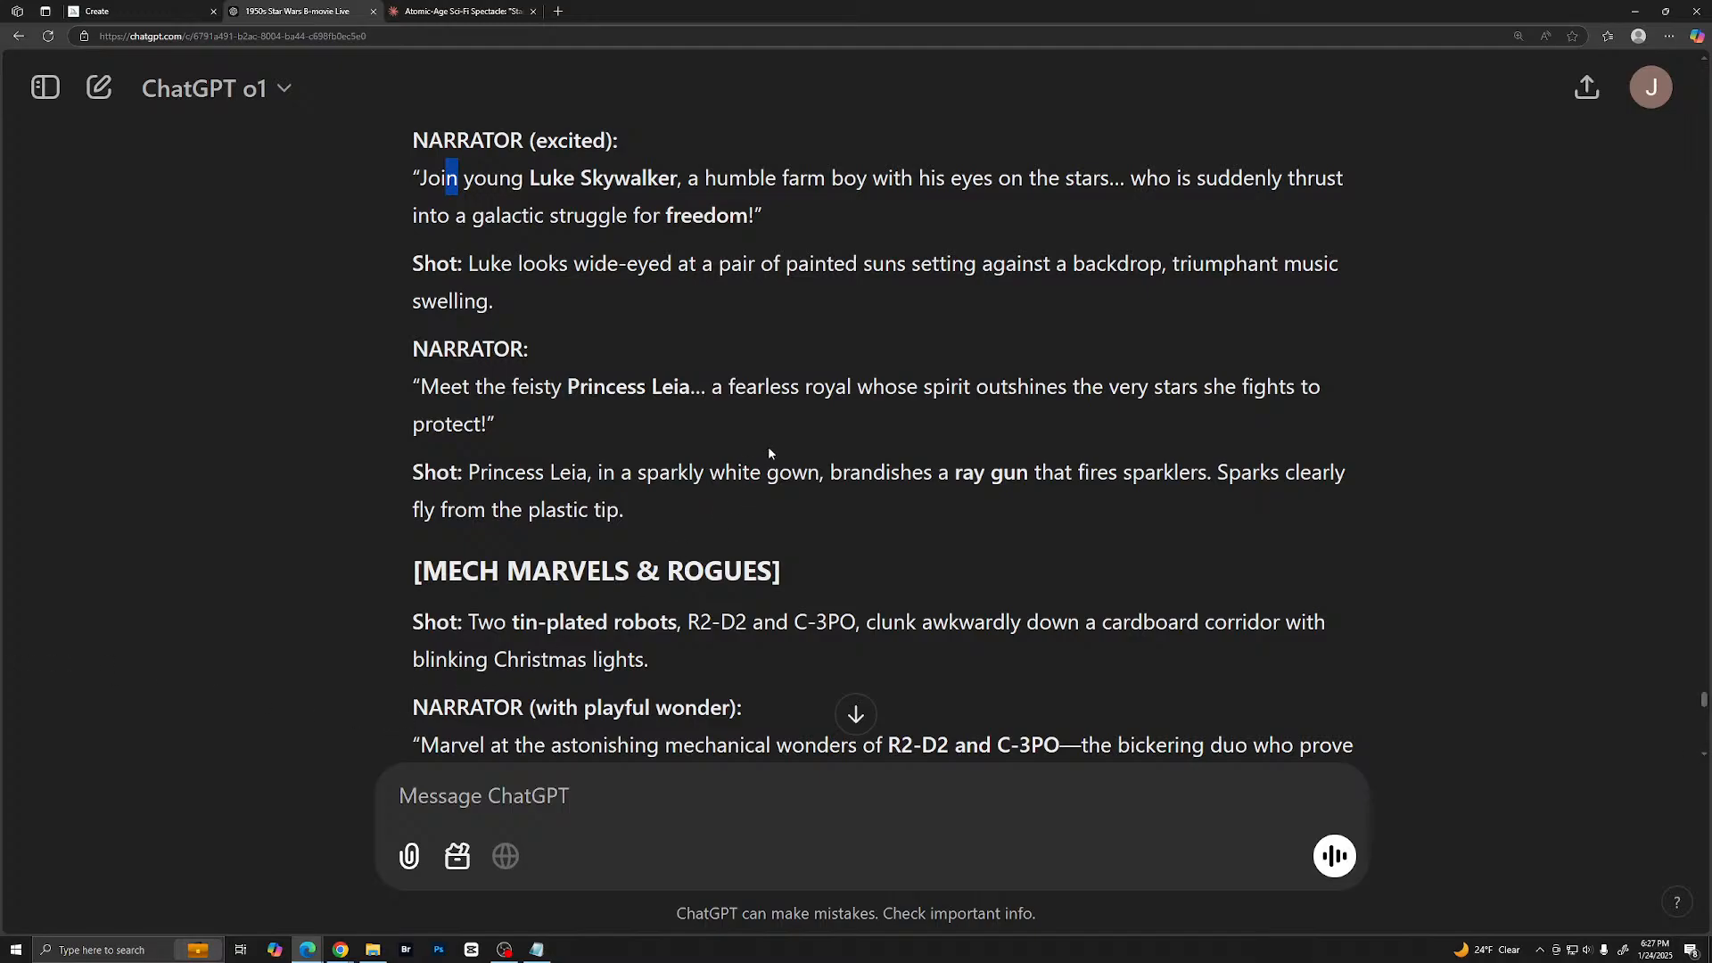
pyautogui.scroll(-3, 769, 453)
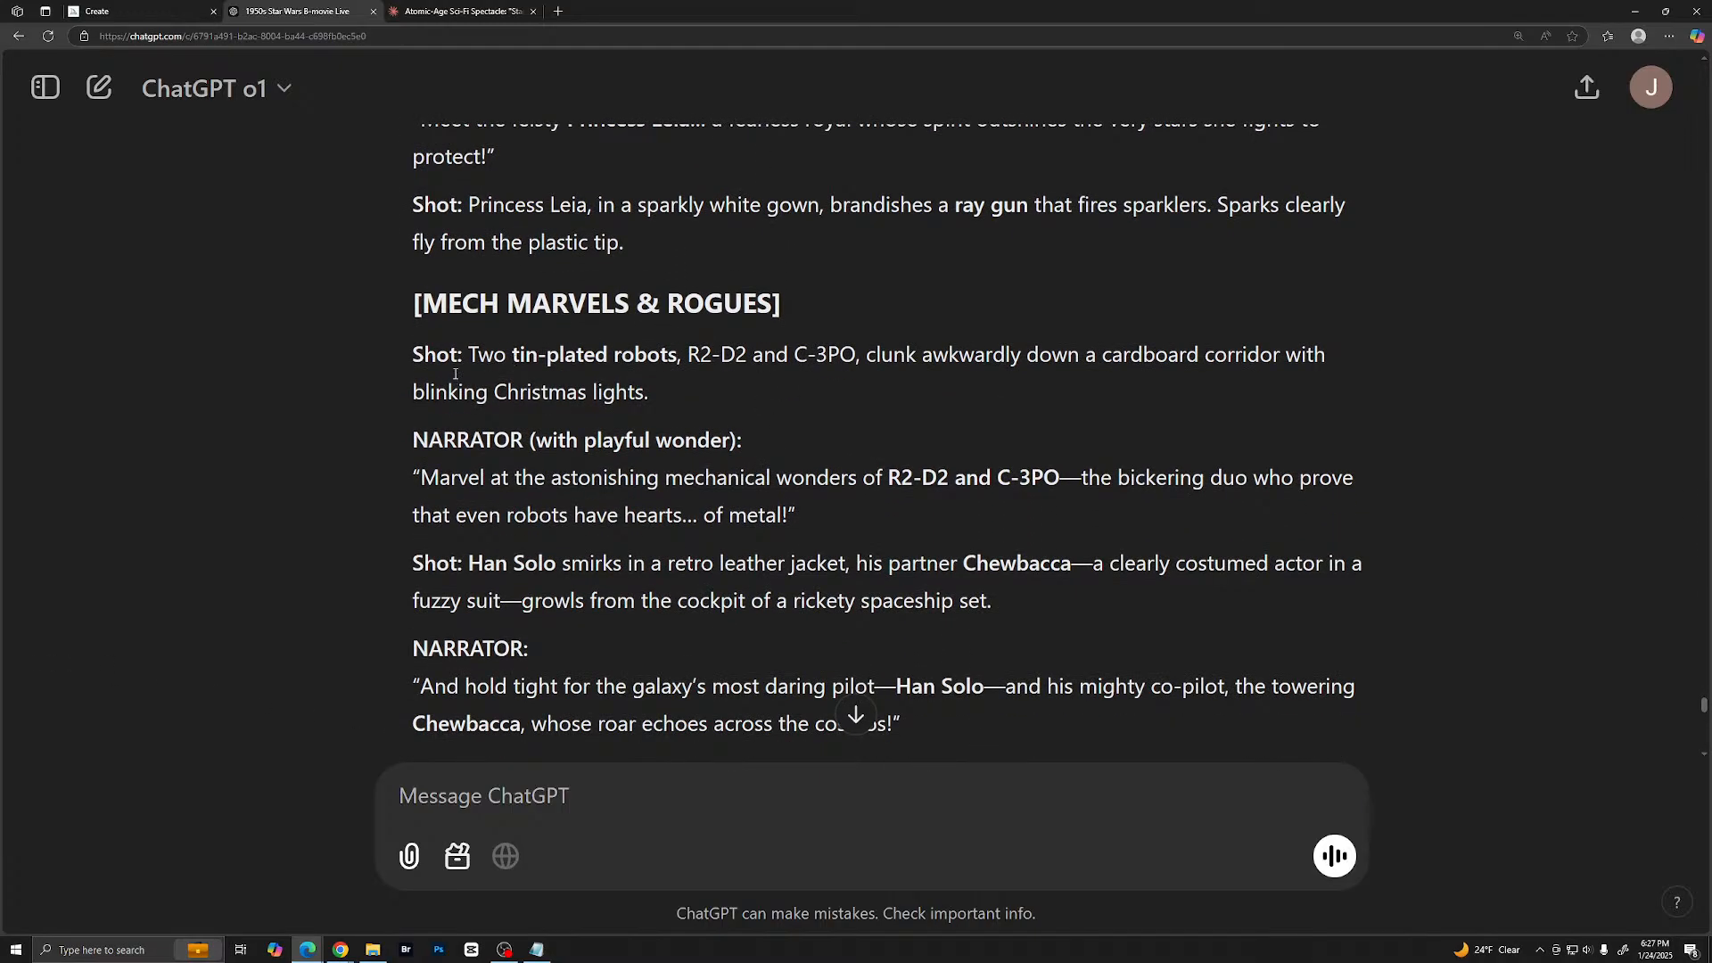
pyautogui.scroll(3, 535, 361)
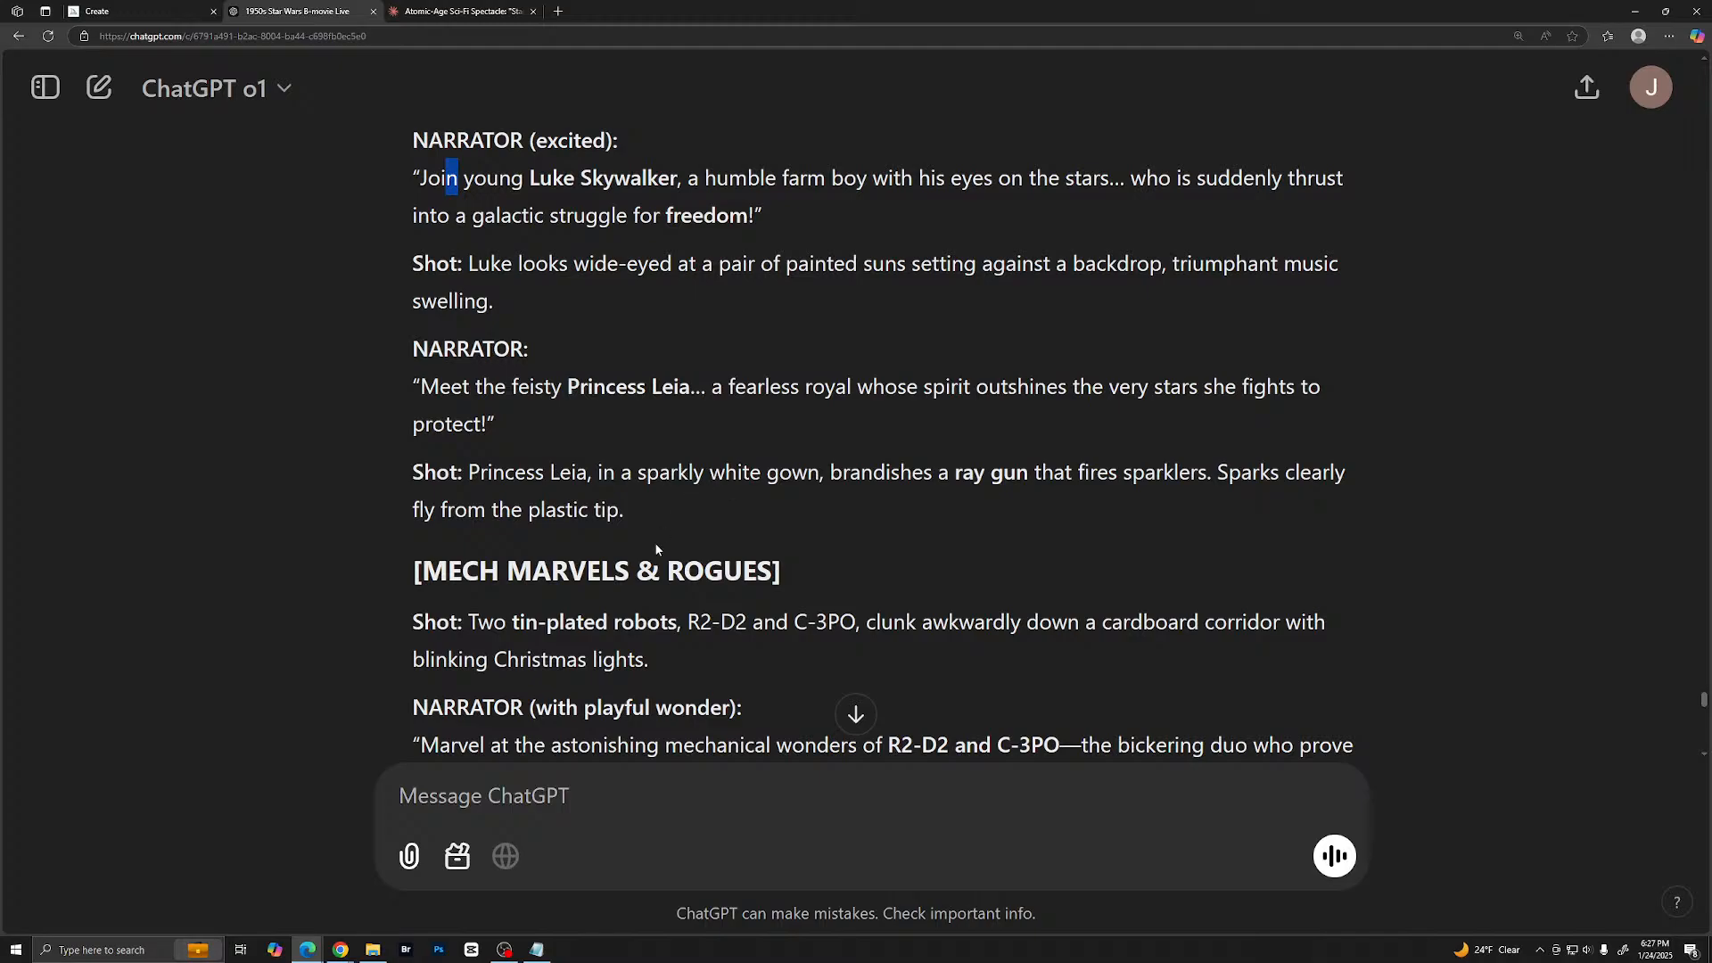
# - Read the revised script's "Mech Marvels & Rogues" and "The Evil Threat" sections, checking the character names
pyautogui.scroll(-4, 734, 562)
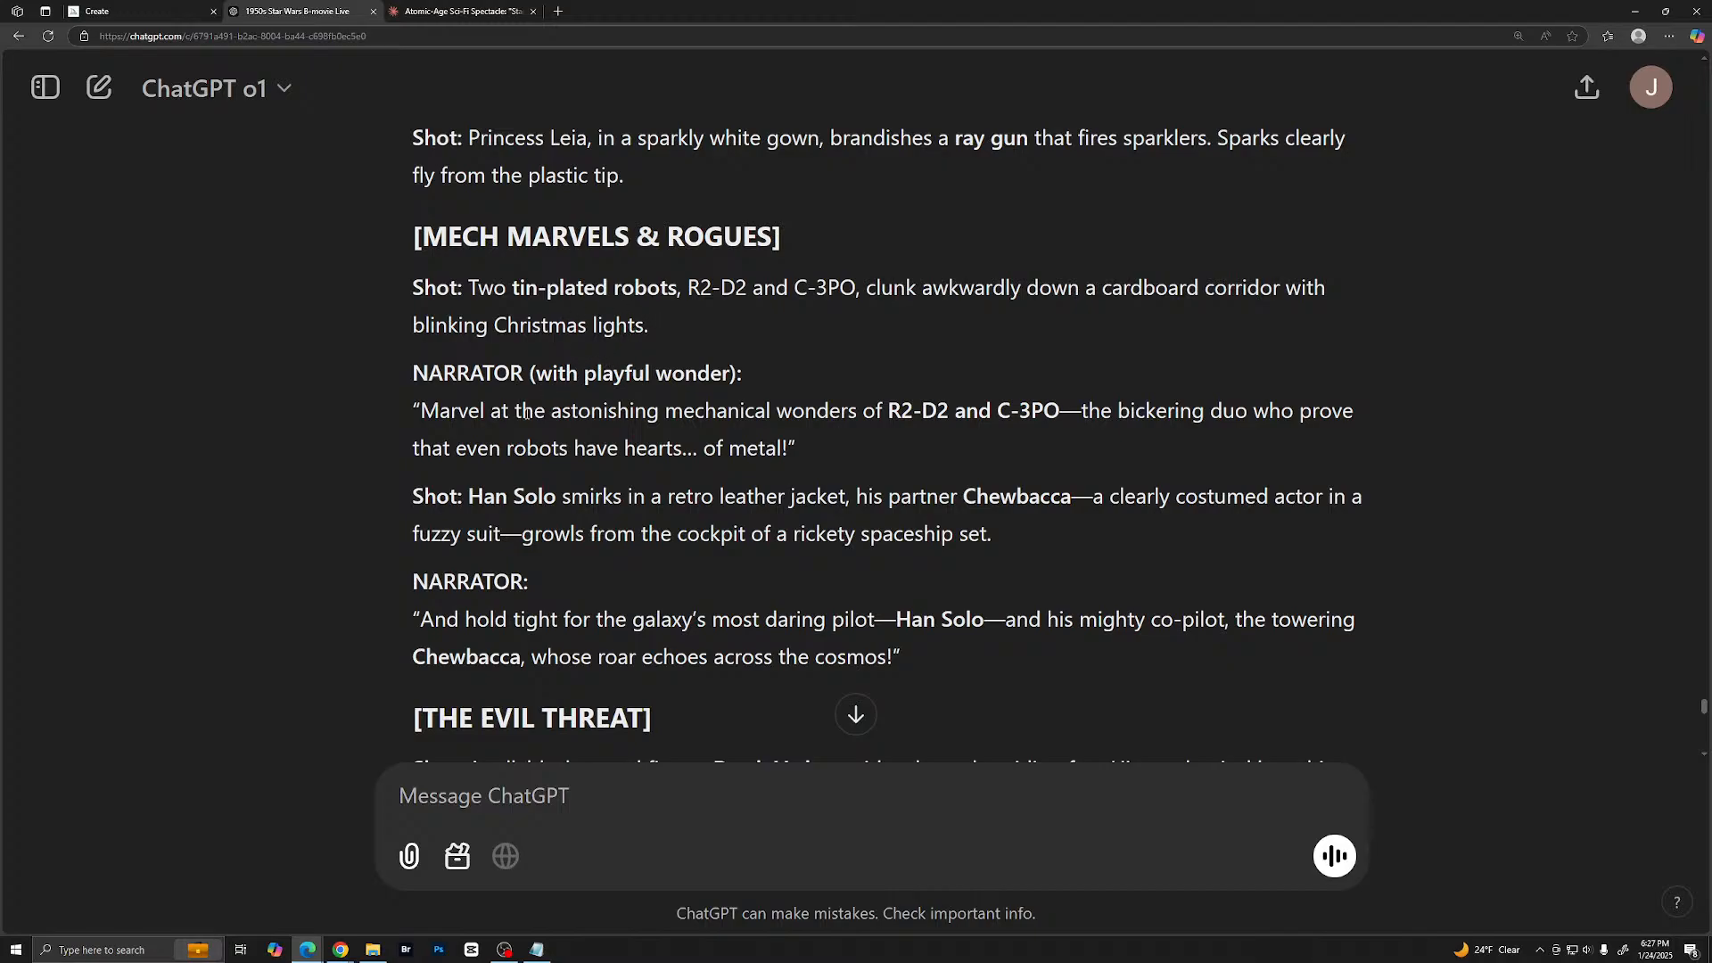
pyautogui.scroll(-1, 755, 466)
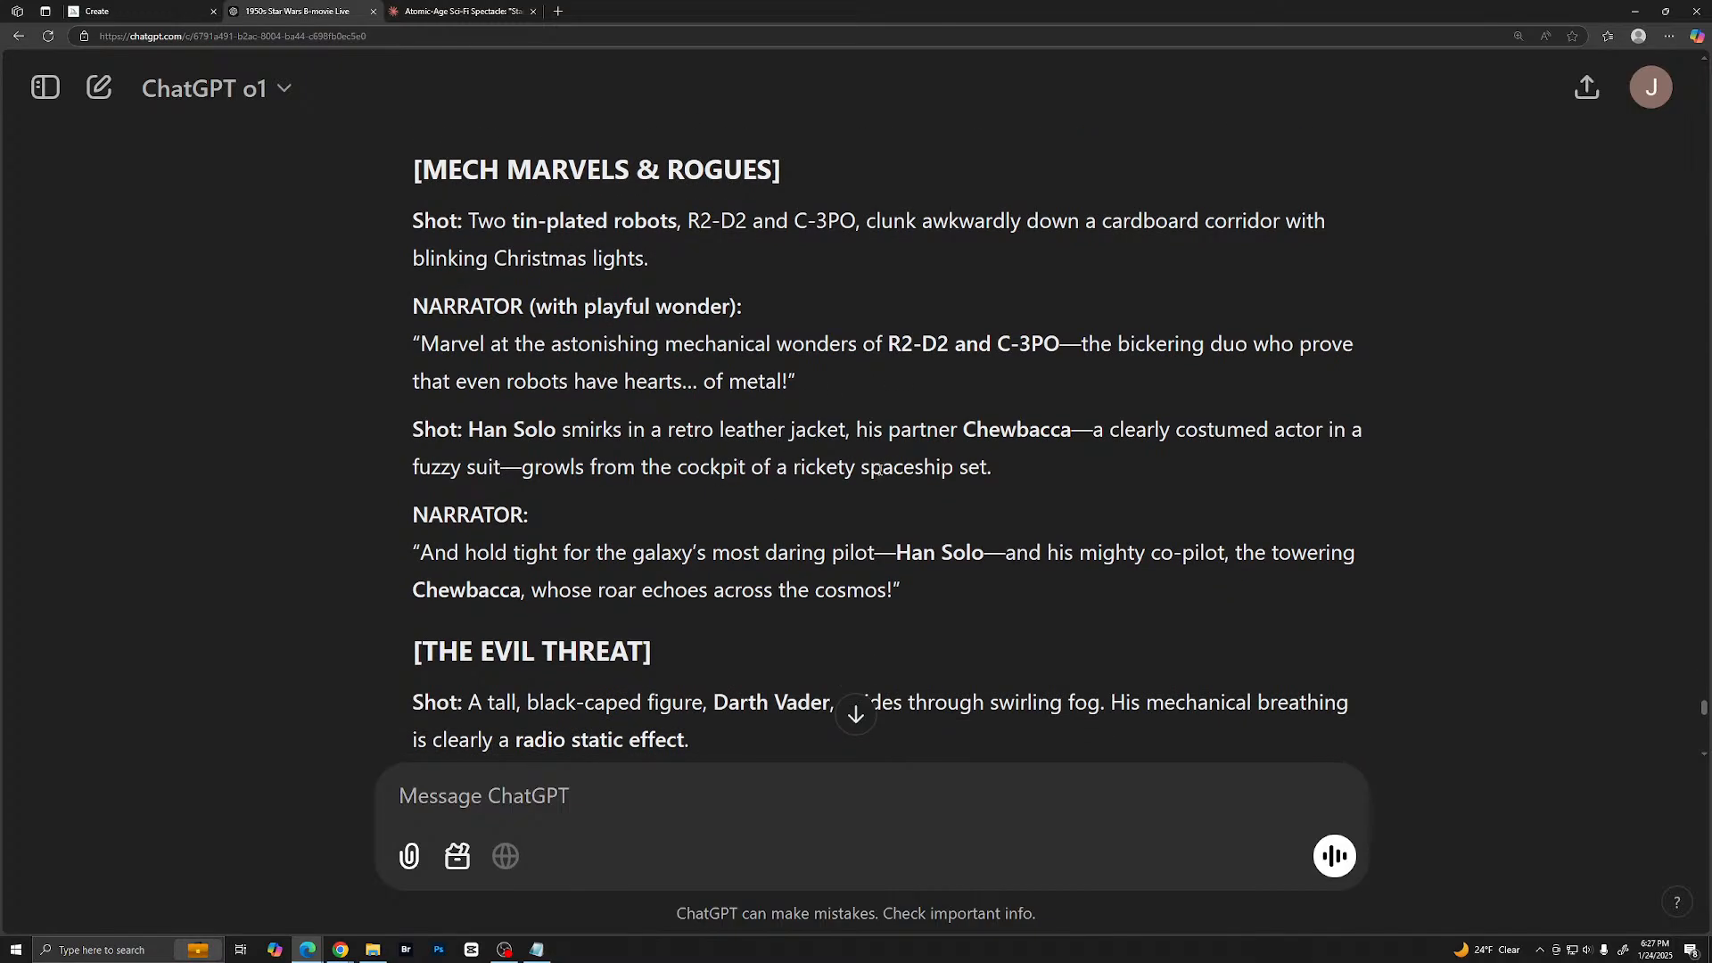
pyautogui.scroll(-1, 827, 471)
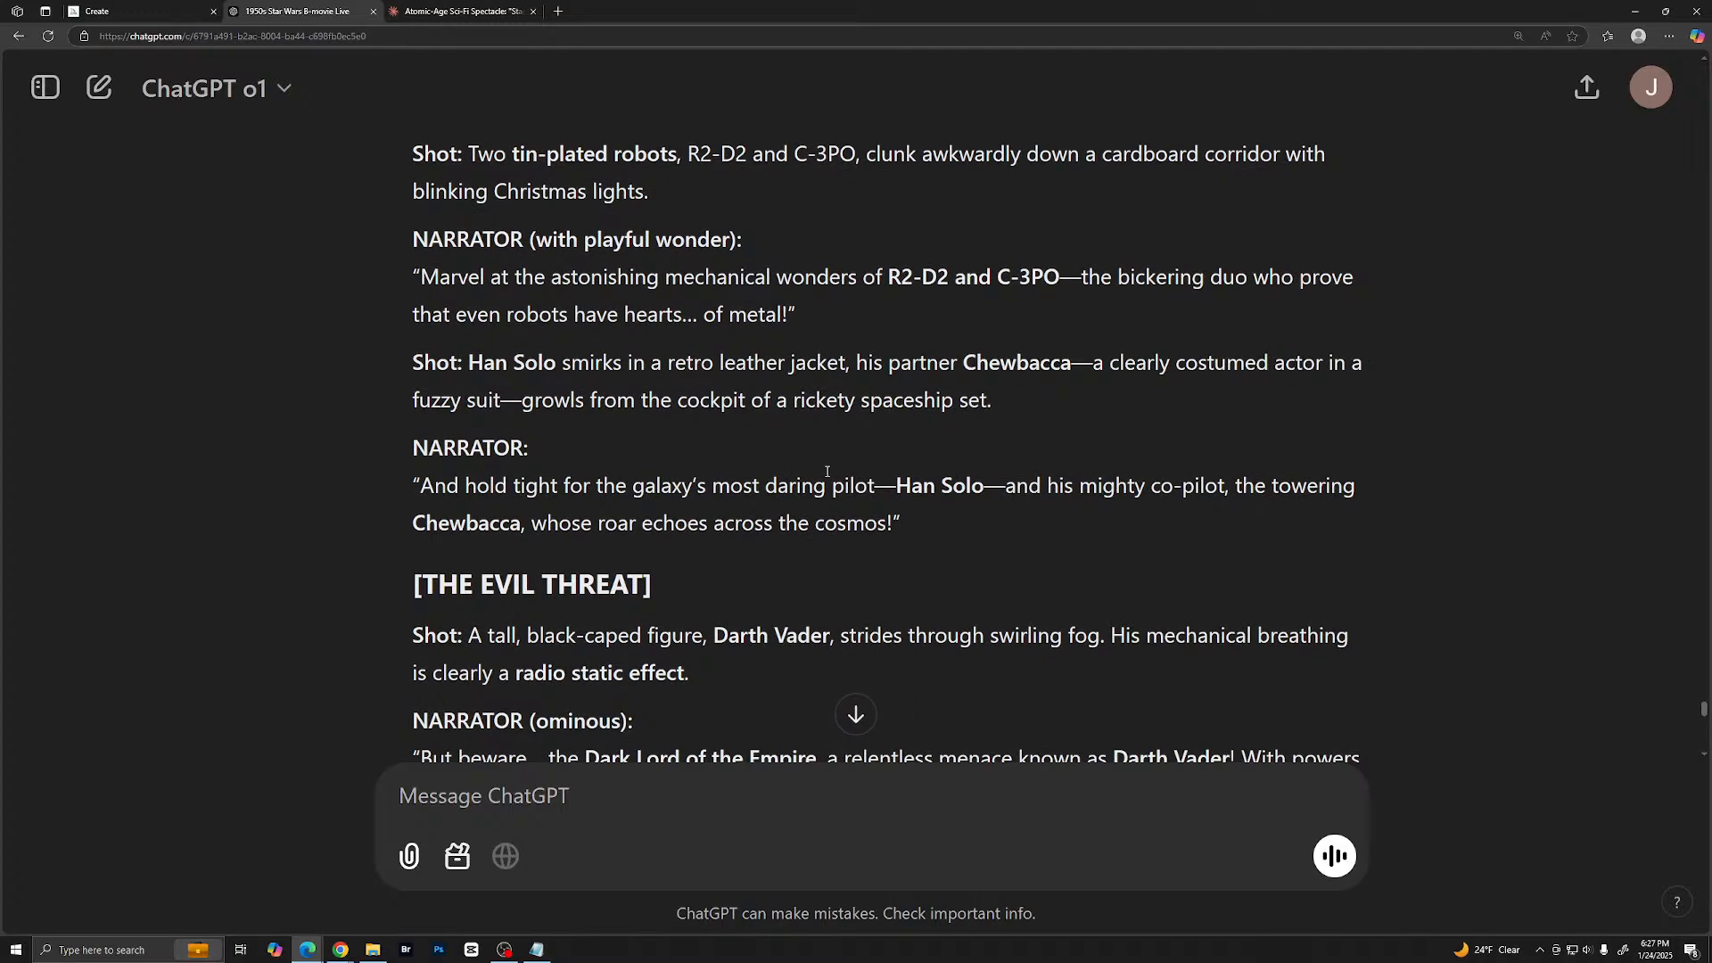
pyautogui.scroll(-1, 835, 457)
pyautogui.scroll(-2, 837, 459)
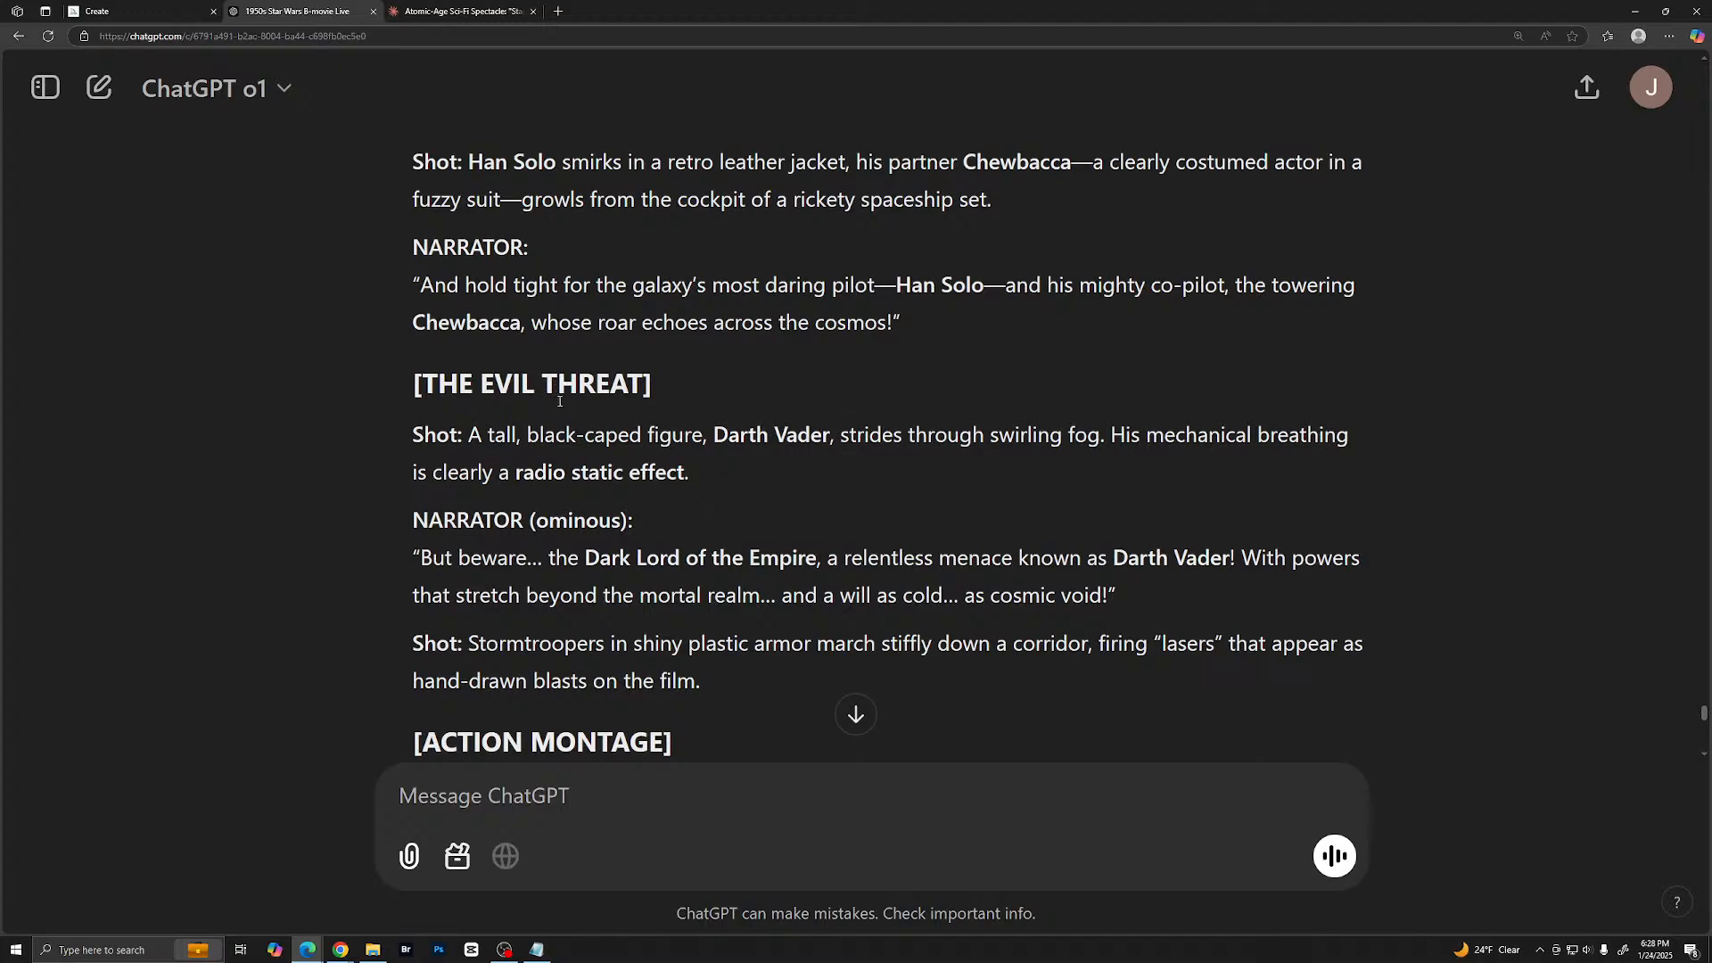
pyautogui.scroll(-2, 521, 434)
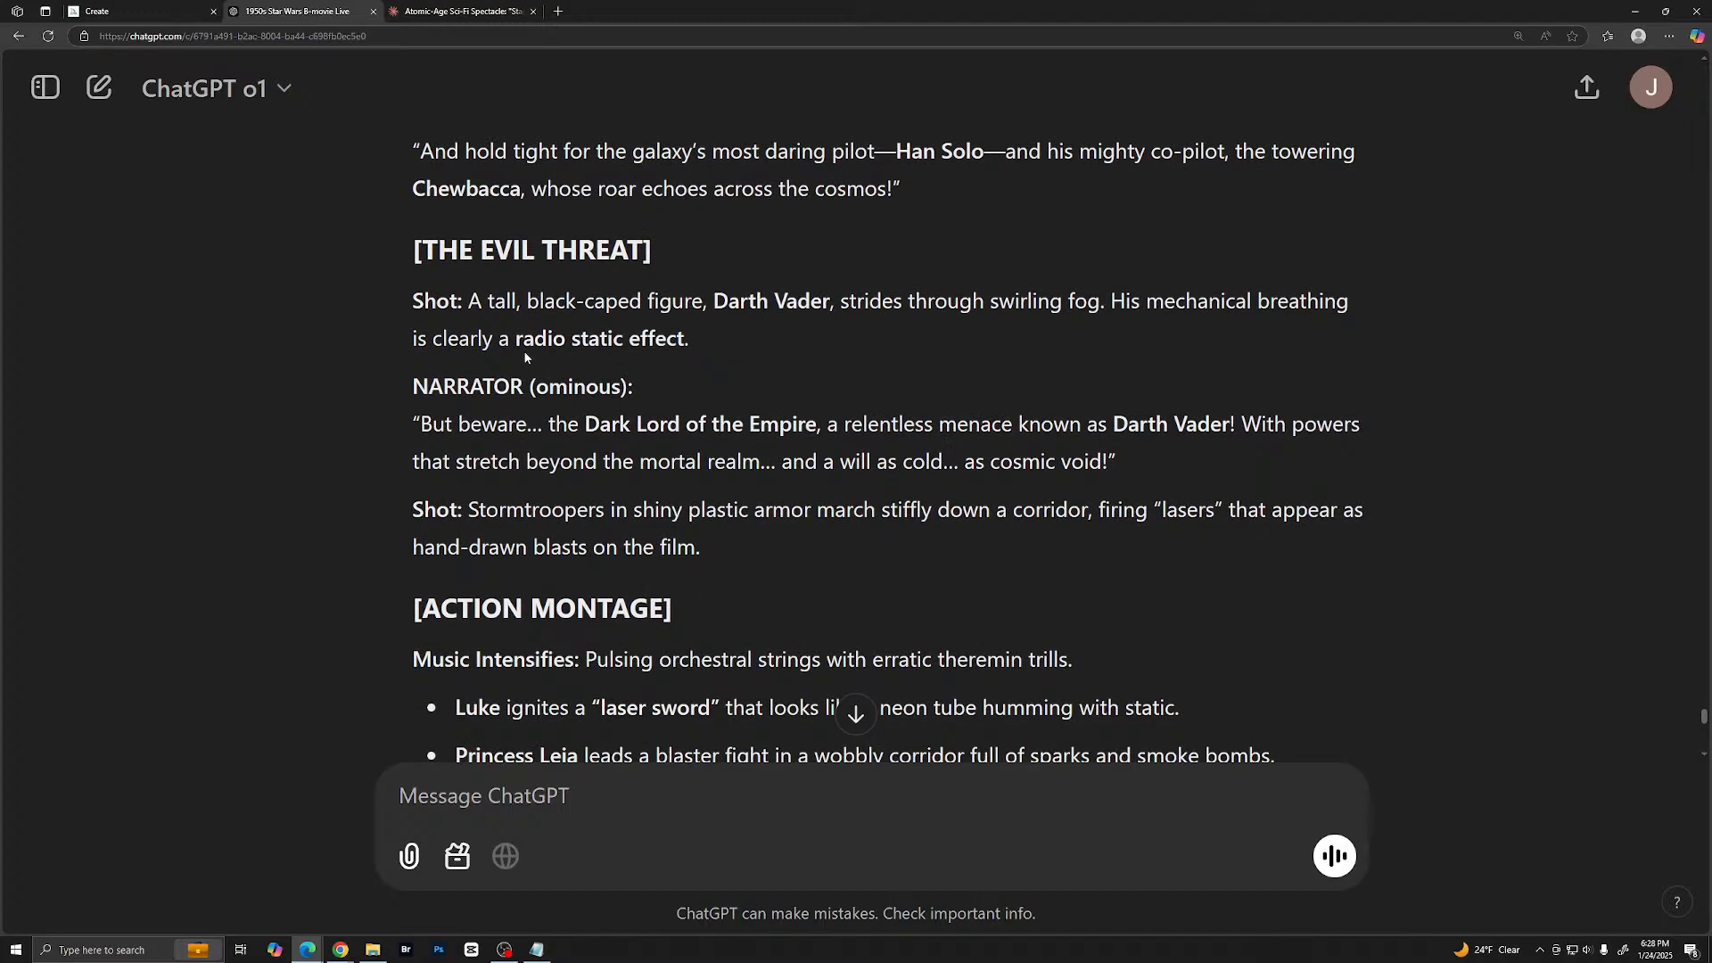
# - Read the rest of the revised script, from the action montage through the climax to the end title and voice-over
pyautogui.scroll(-3, 525, 330)
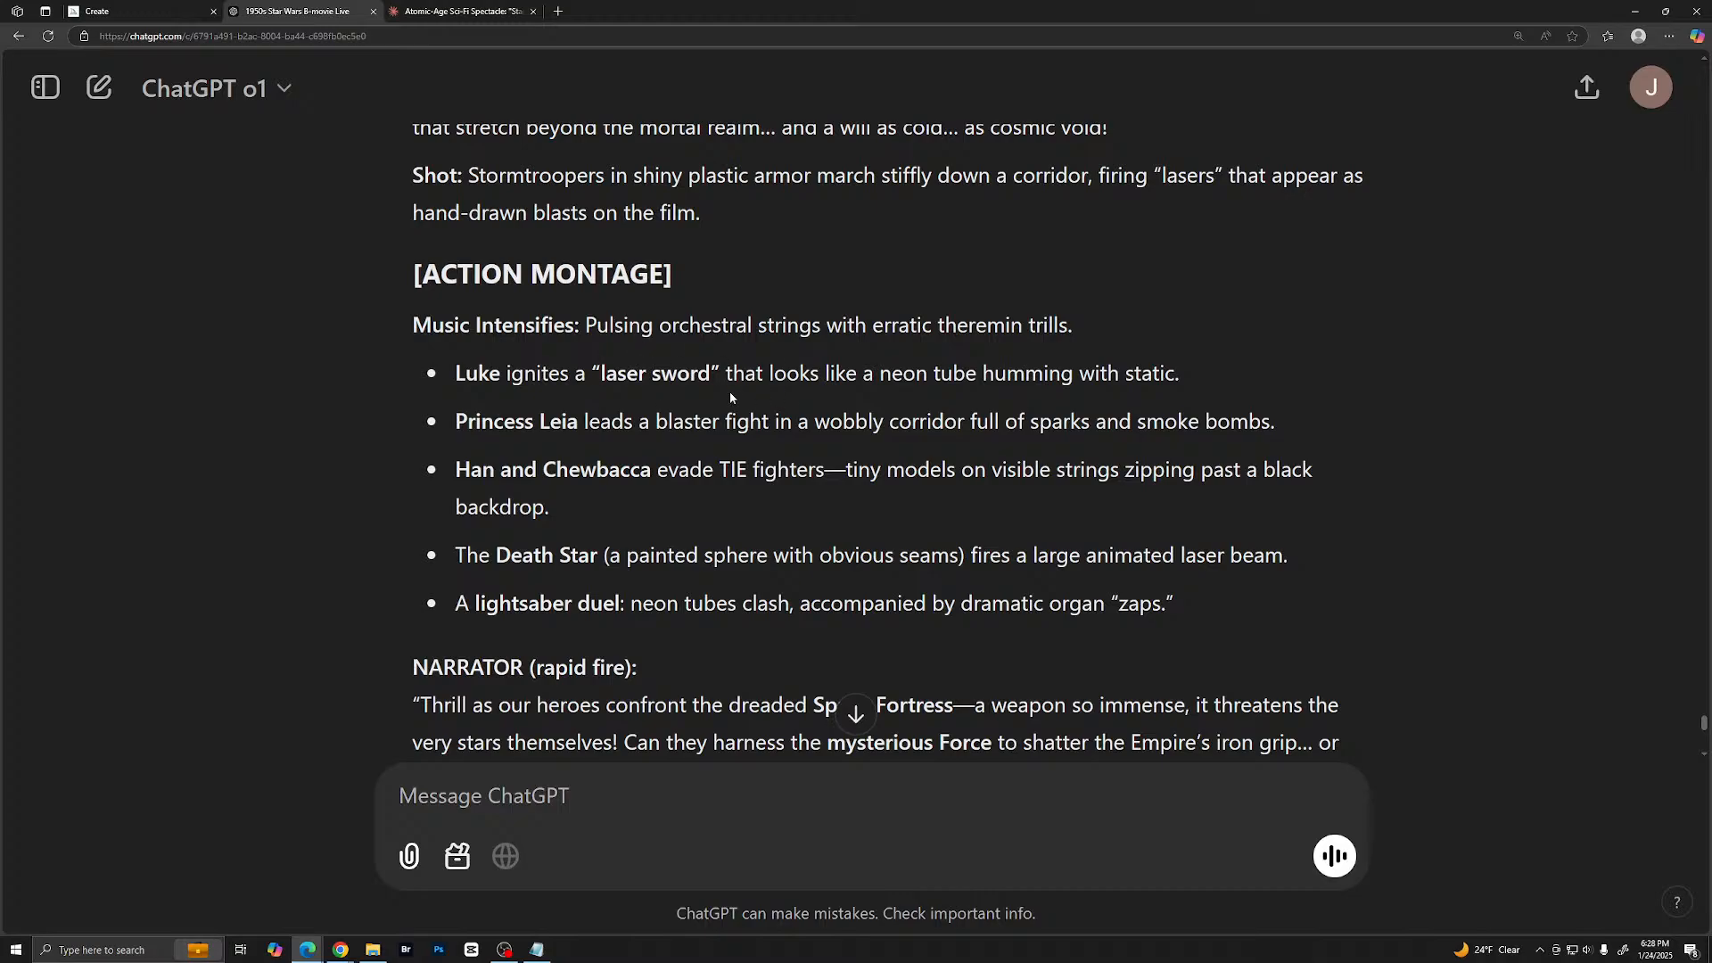
pyautogui.scroll(-2, 730, 393)
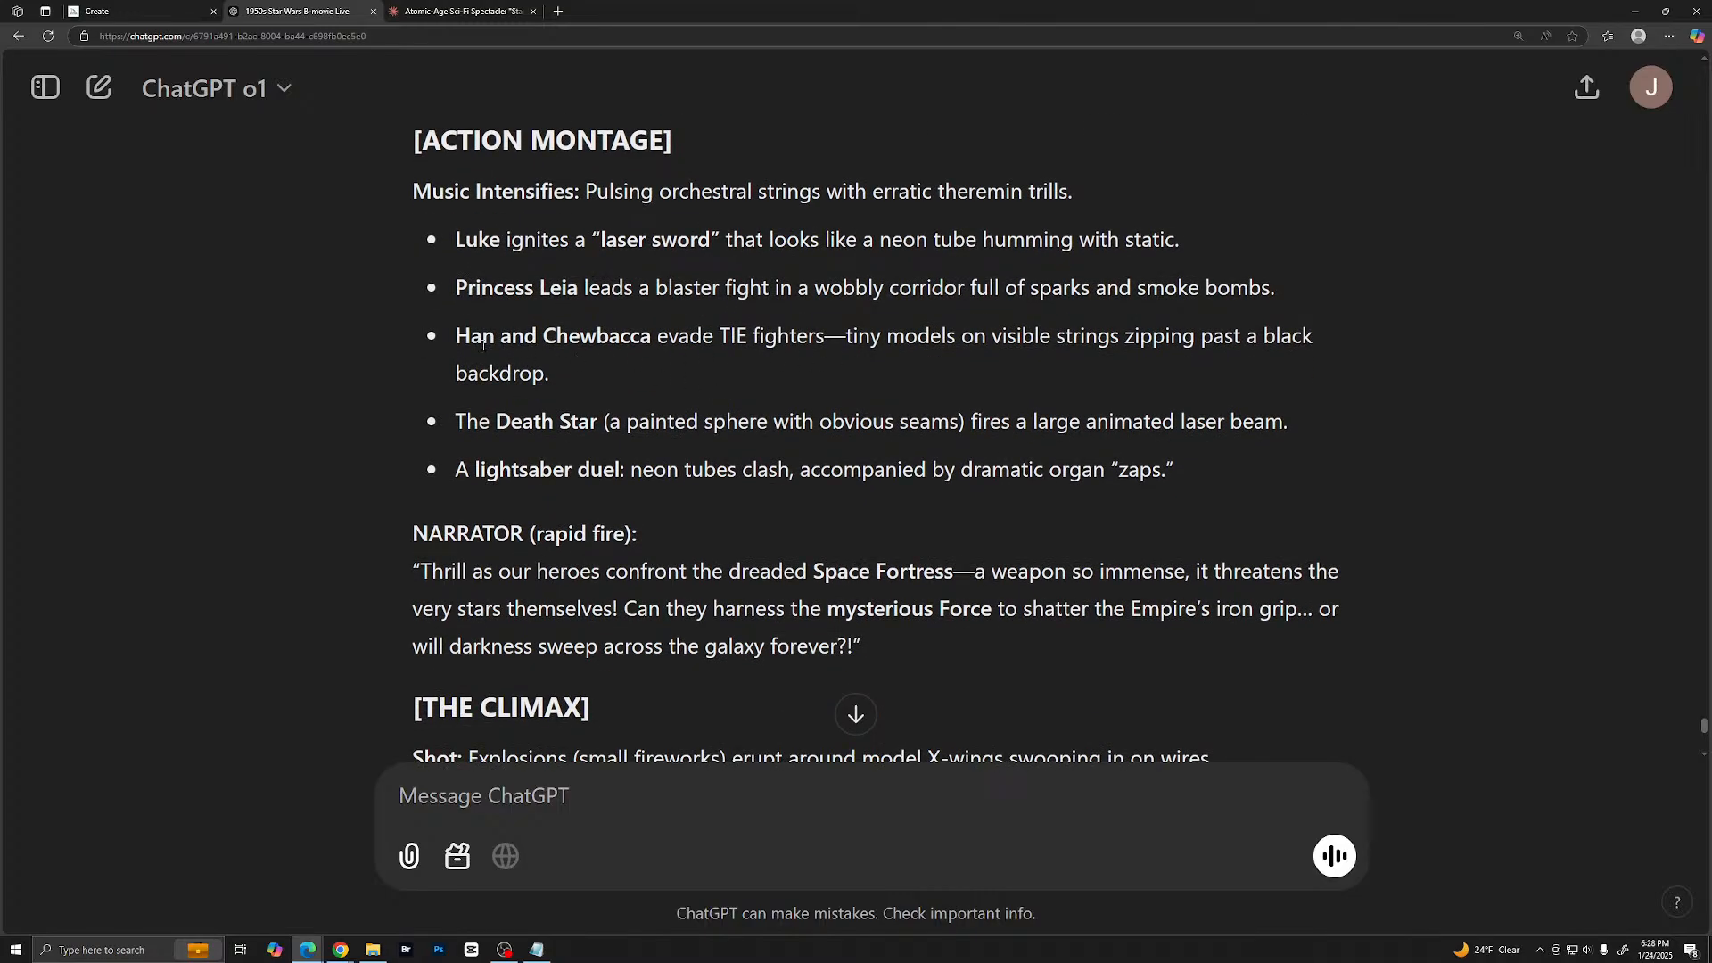
pyautogui.scroll(-1, 695, 367)
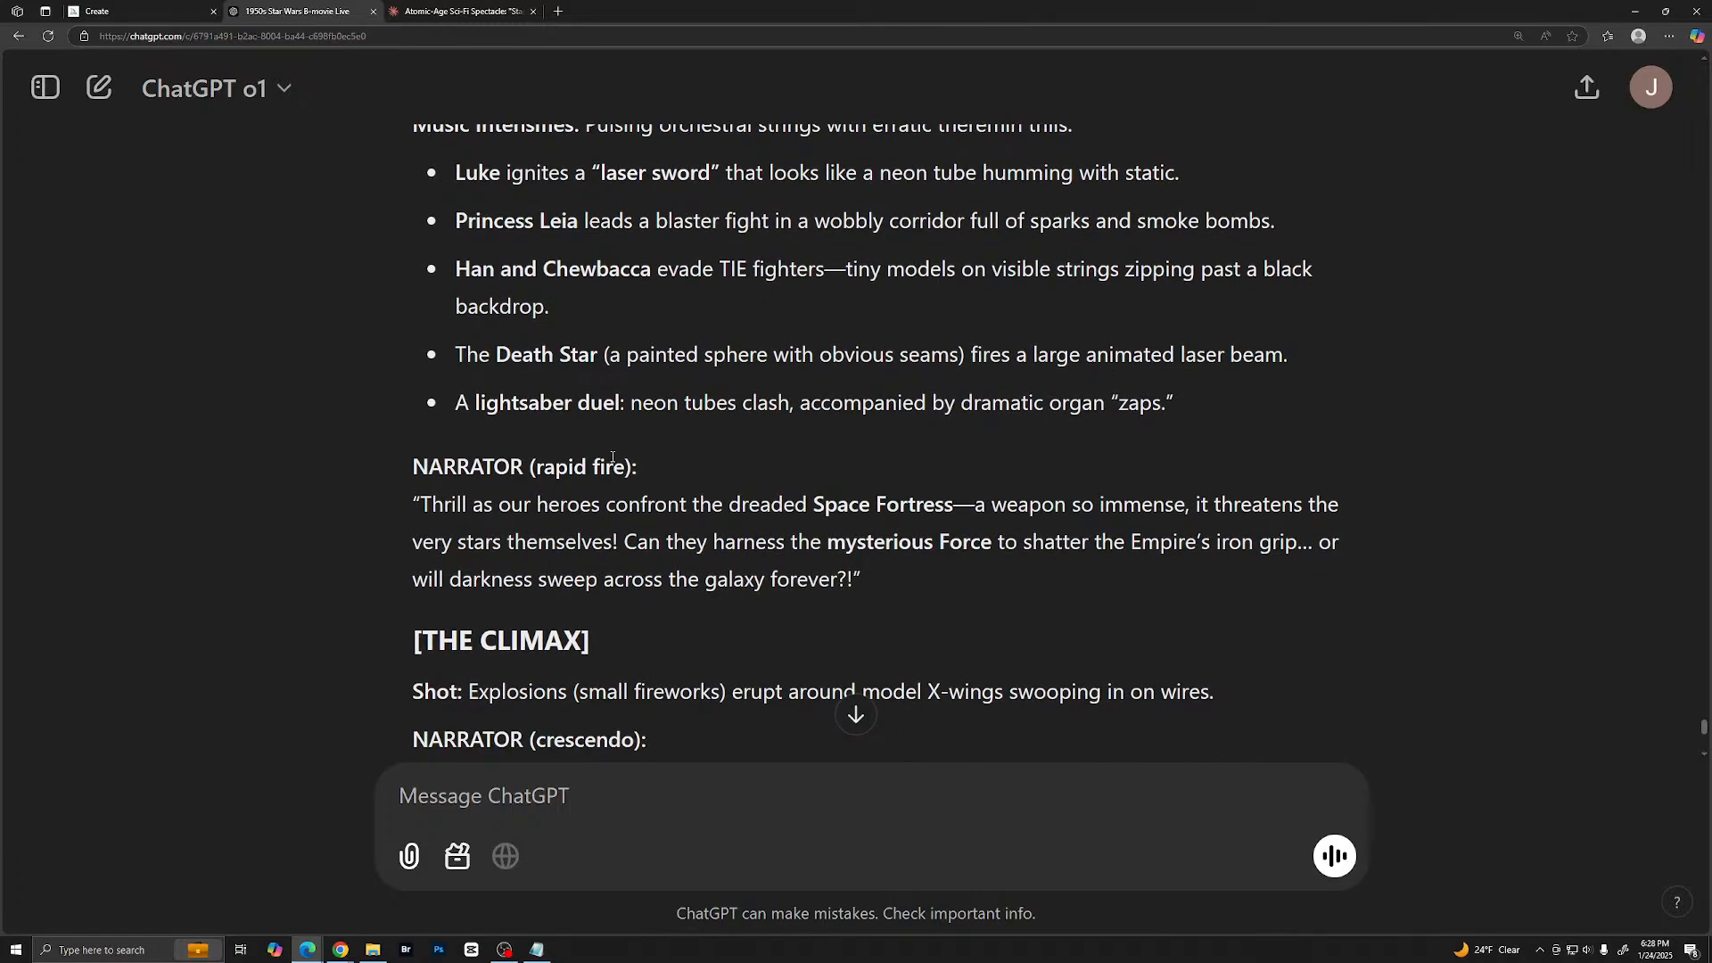
pyautogui.scroll(-4, 800, 481)
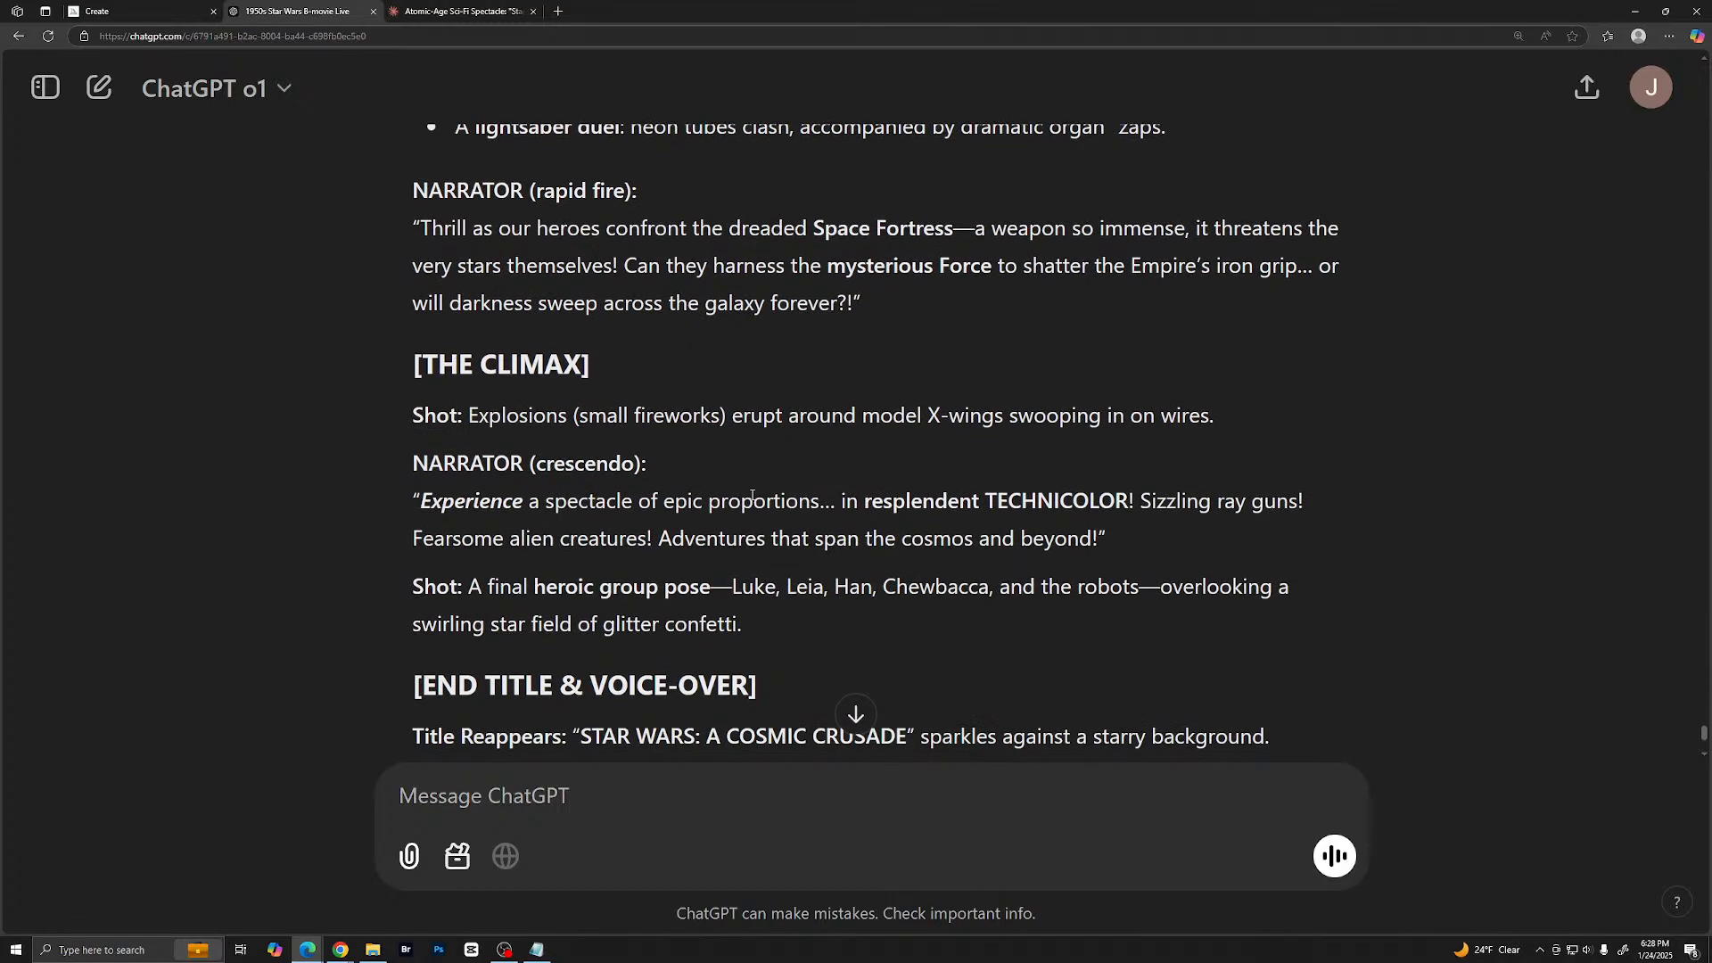
pyautogui.scroll(-4, 571, 450)
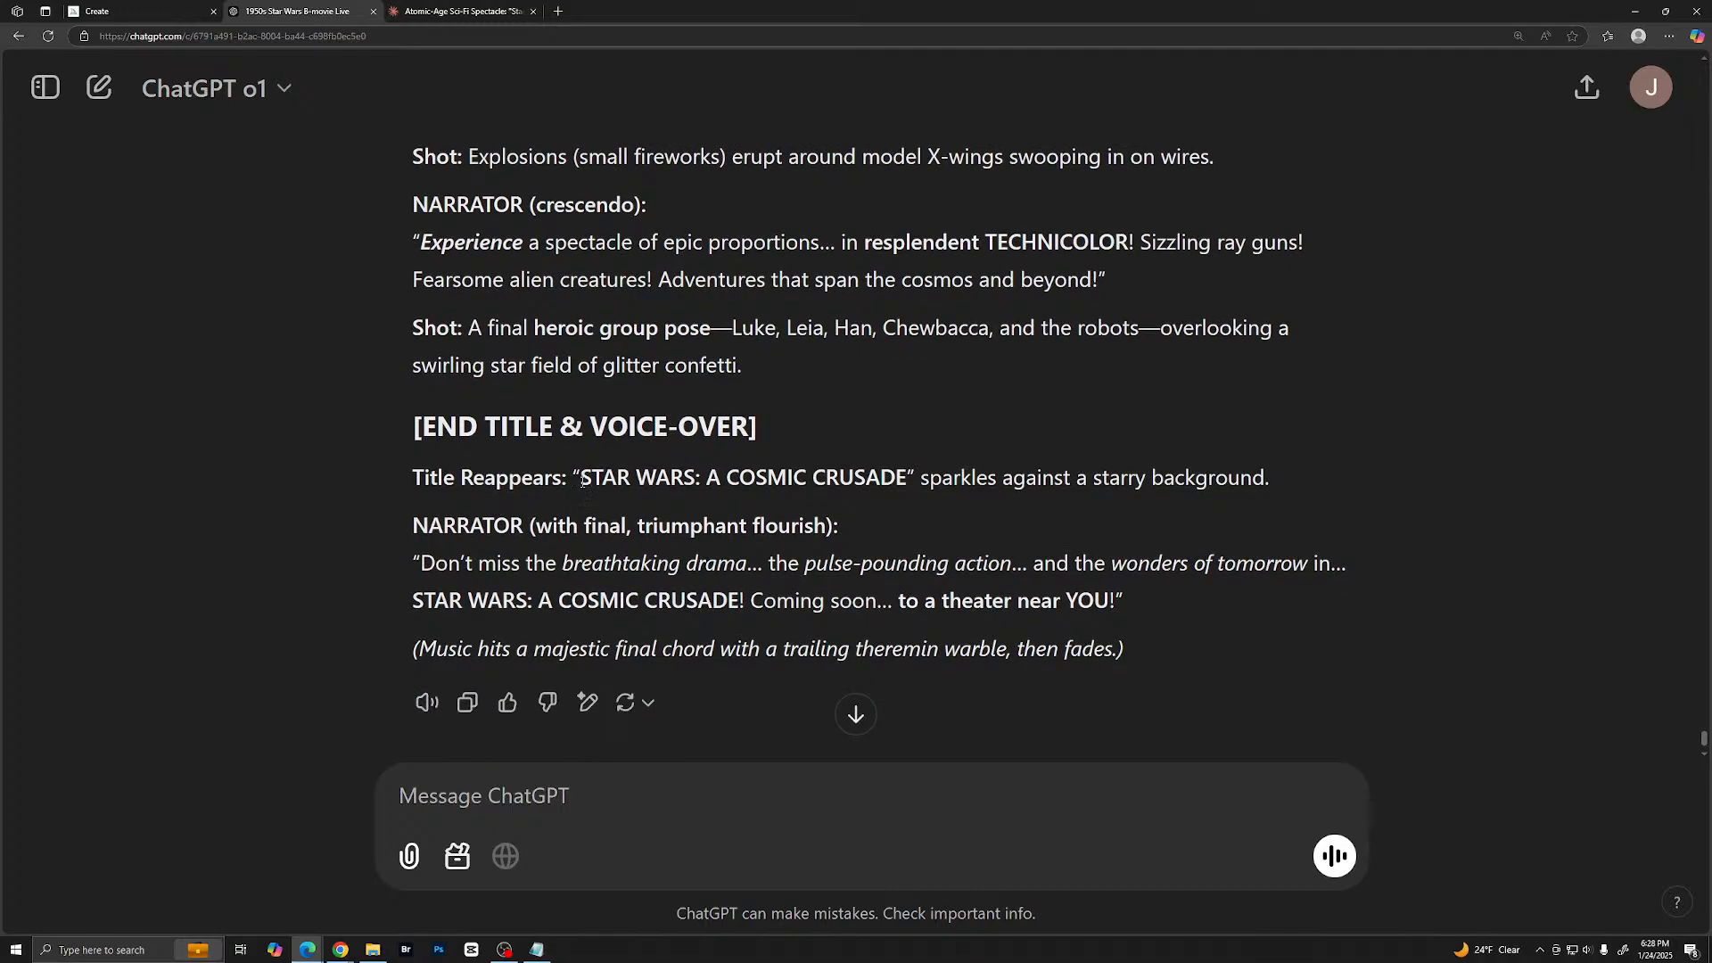
pyautogui.scroll(-1, 711, 478)
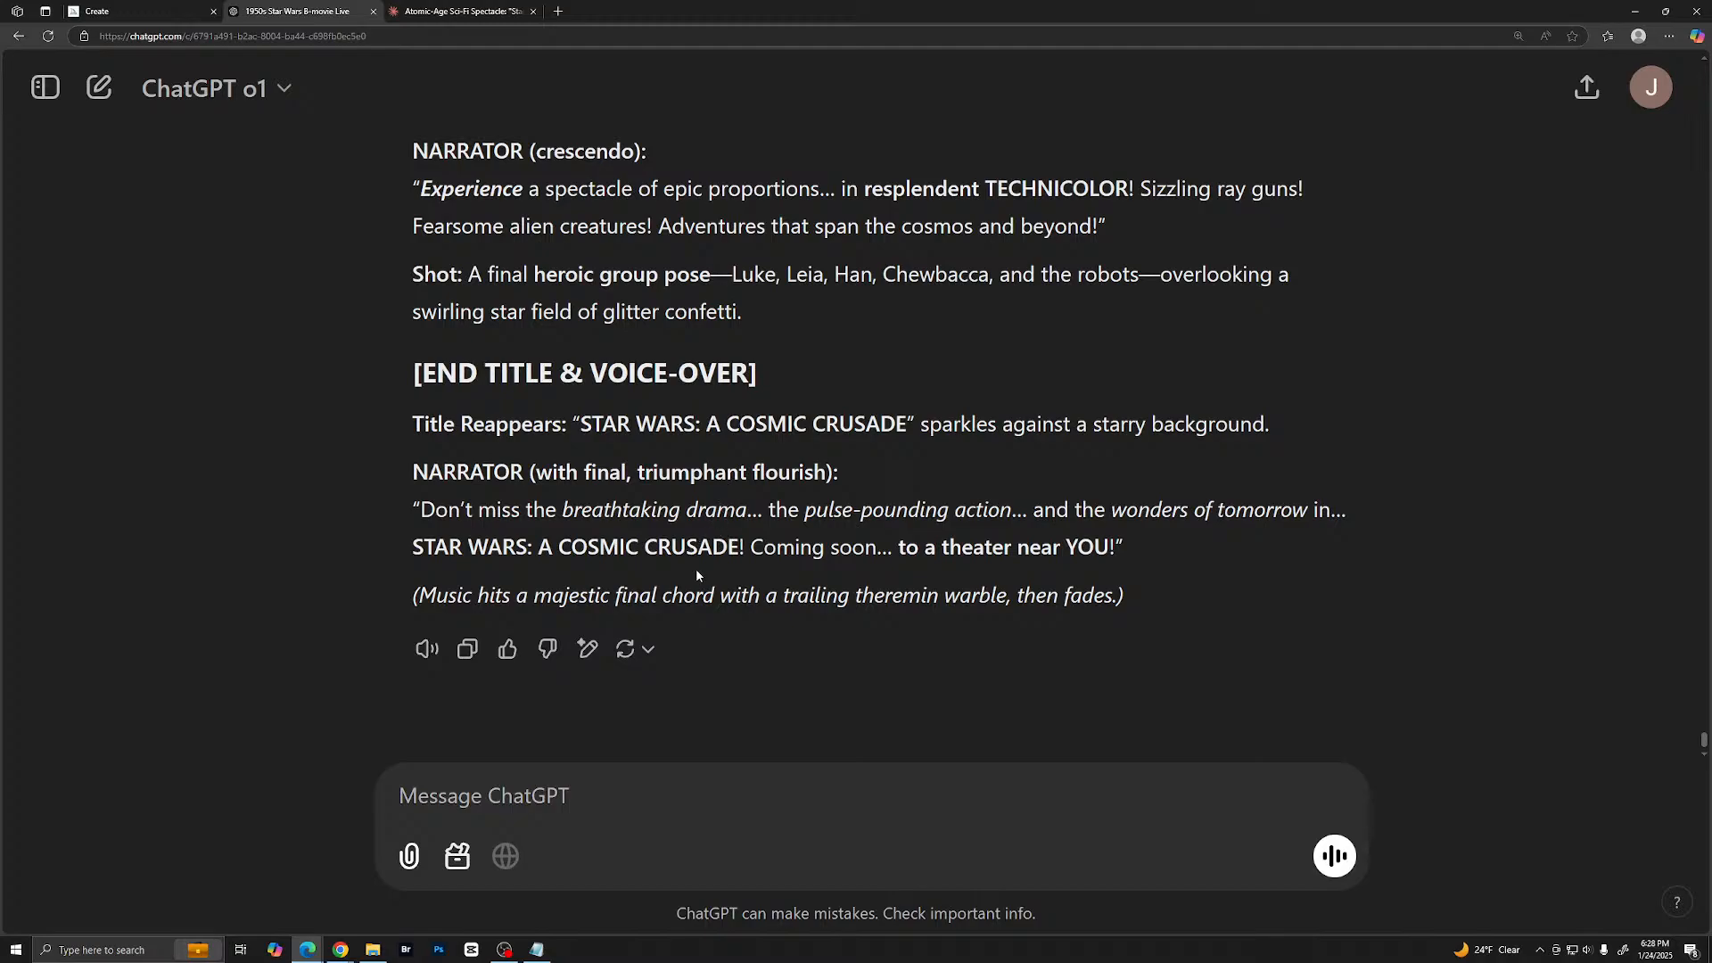
pyautogui.scroll(10, 732, 493)
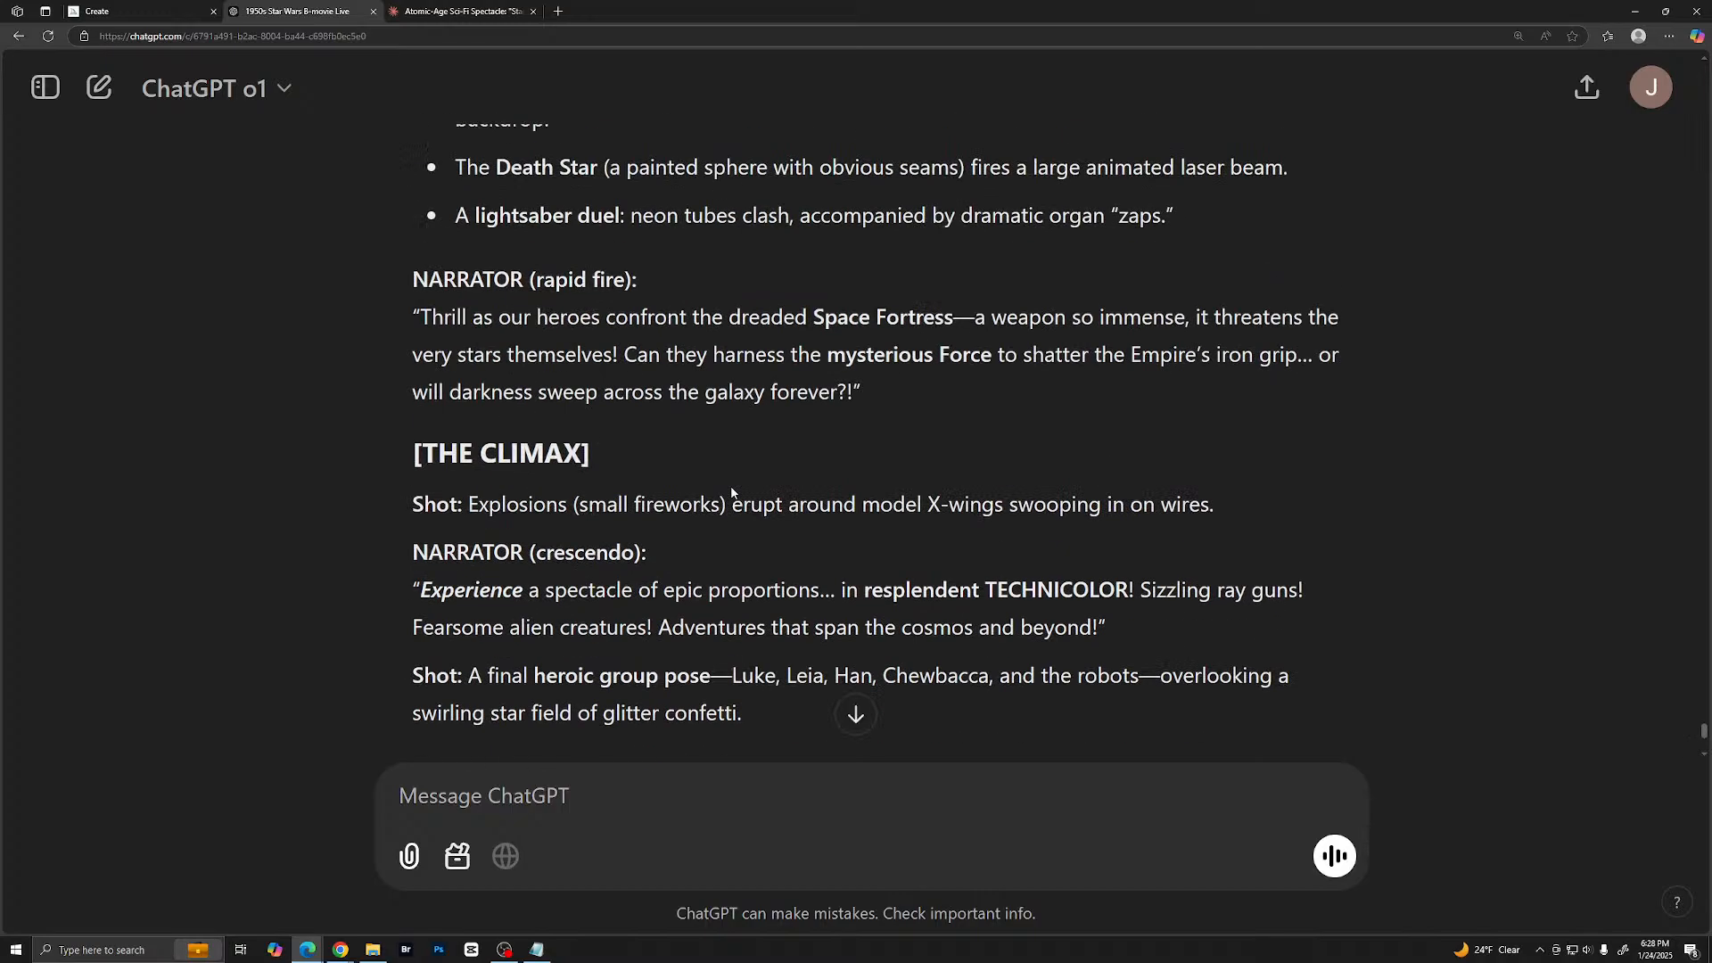
# - Reduce the ChatGPT page's zoom to 150% and look over more of the script at that size
pyautogui.click(1669, 37)
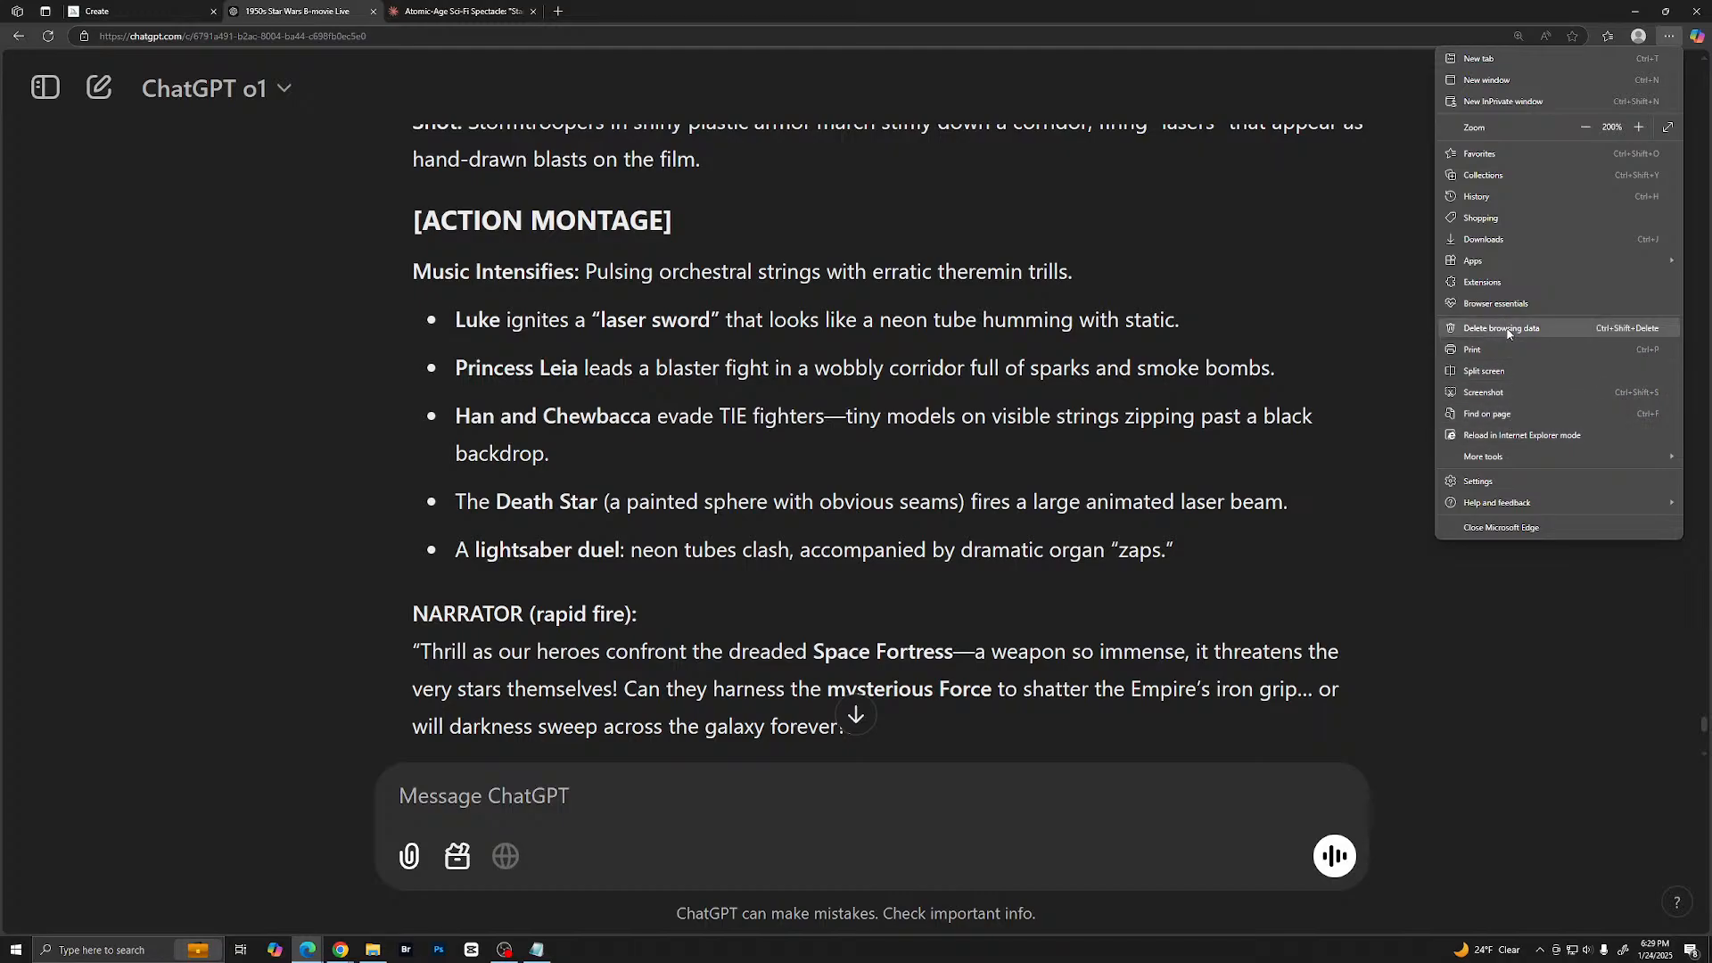
pyautogui.click(1587, 127)
pyautogui.click(1587, 128)
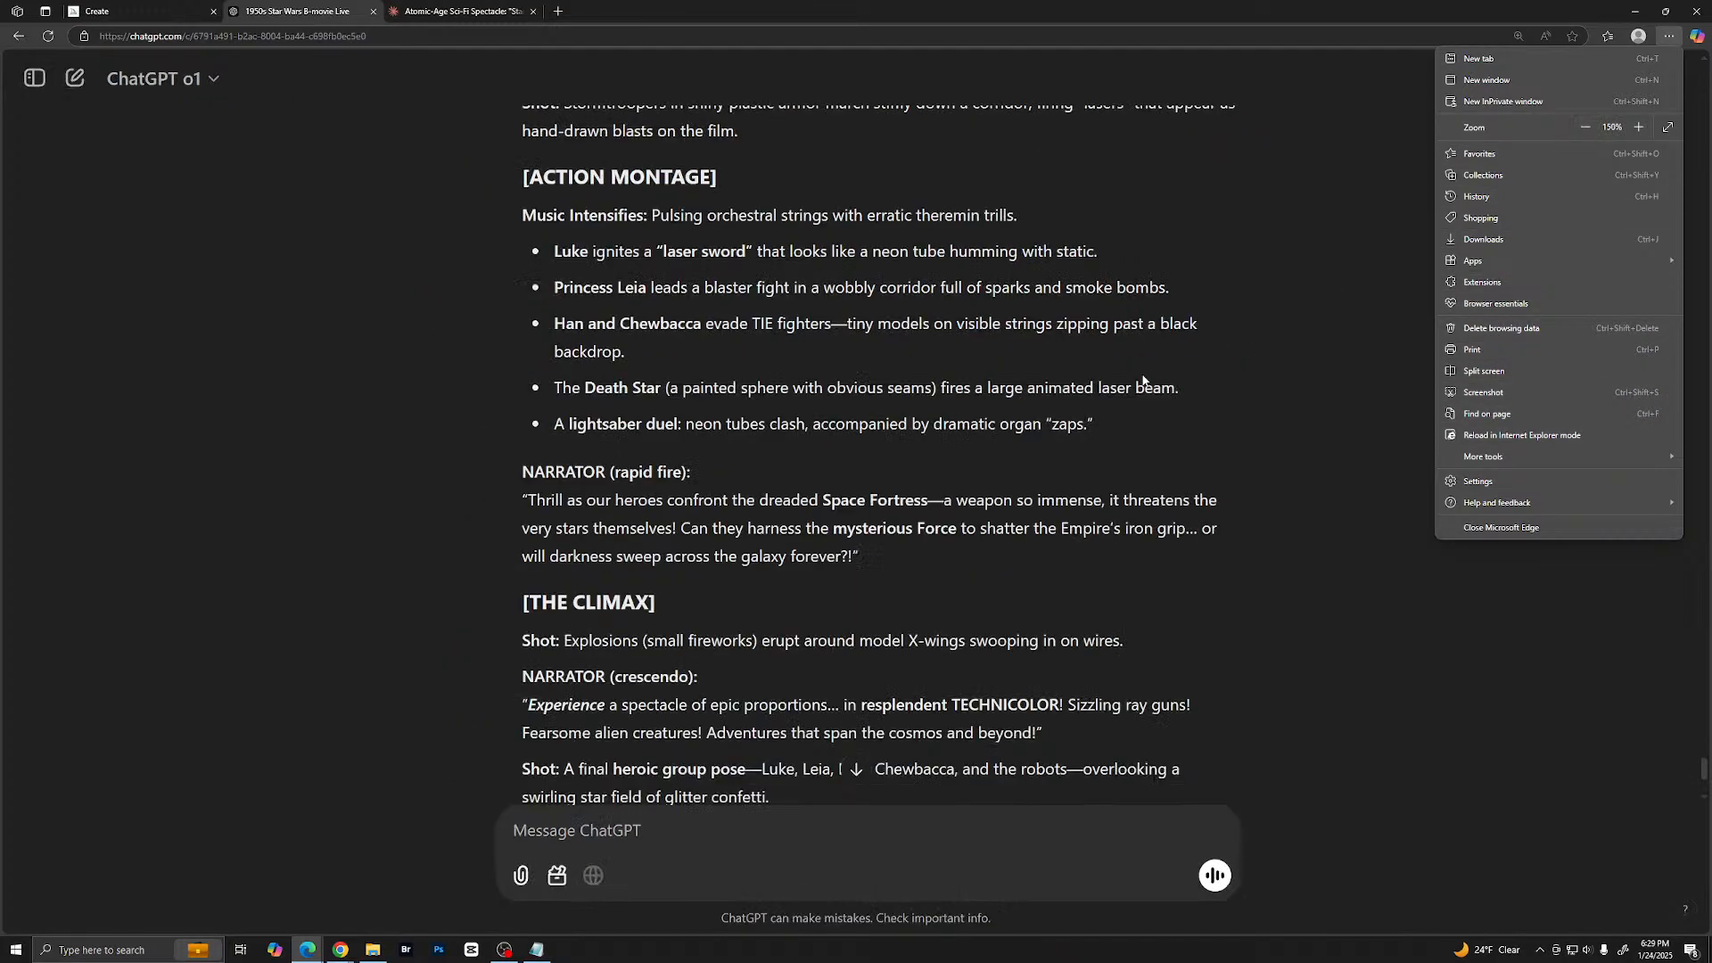
pyautogui.click(839, 382)
pyautogui.scroll(3, 839, 382)
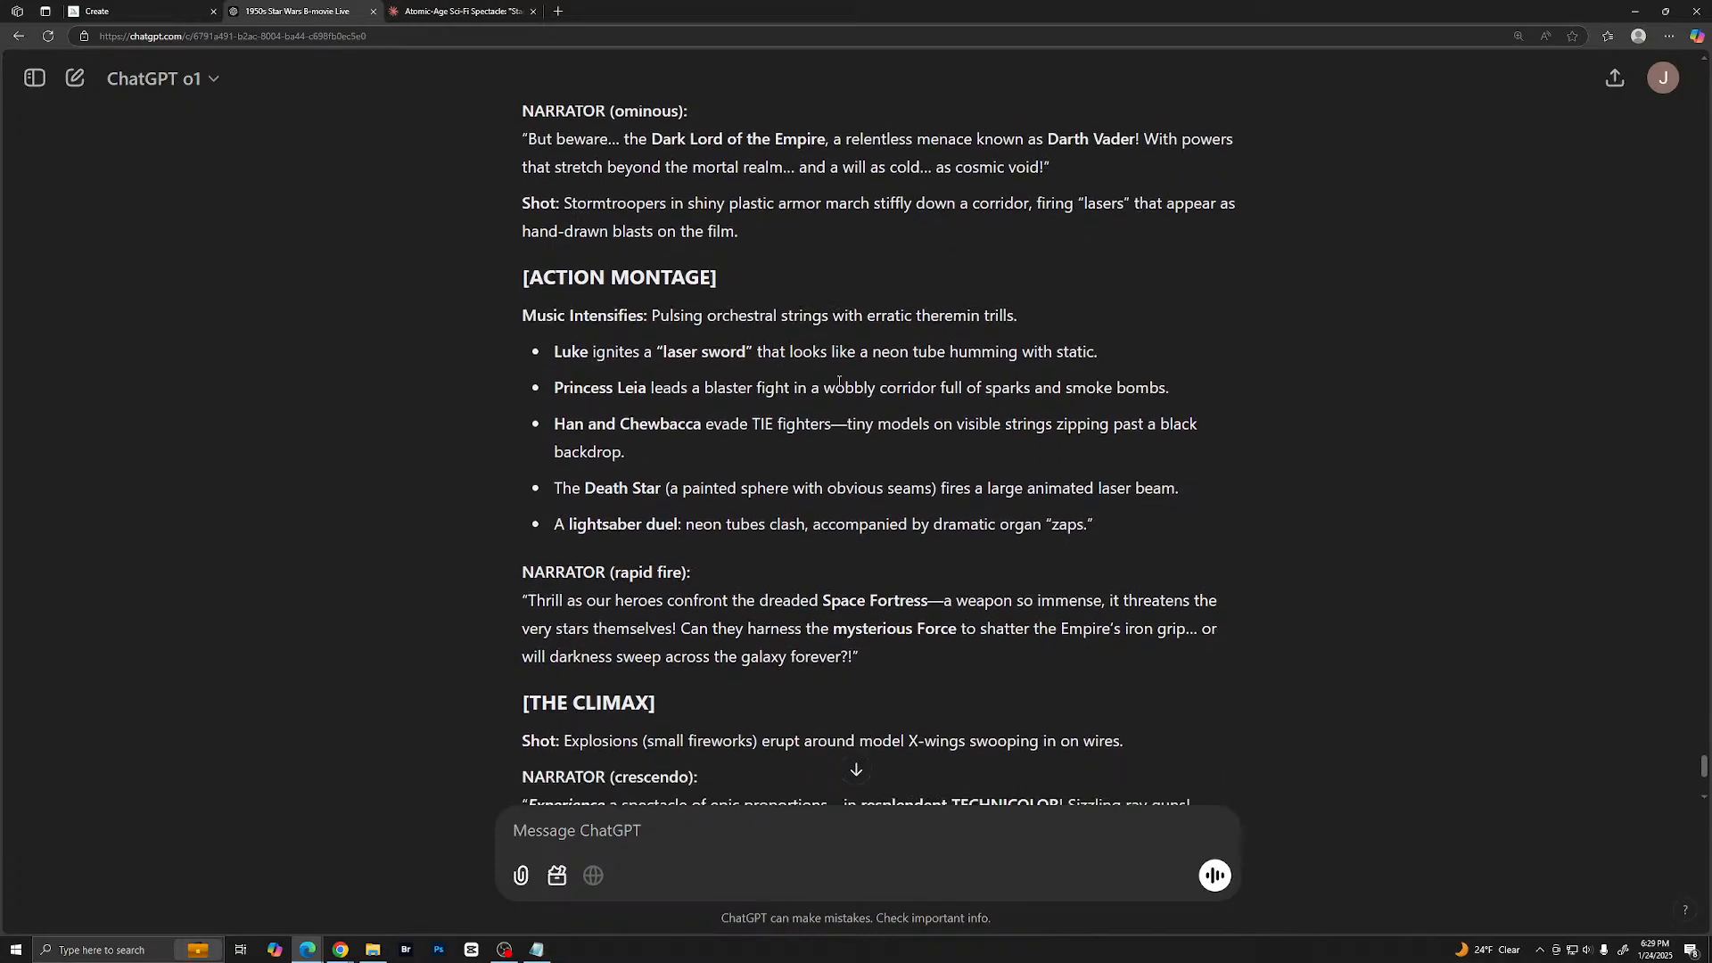
pyautogui.scroll(-3, 839, 382)
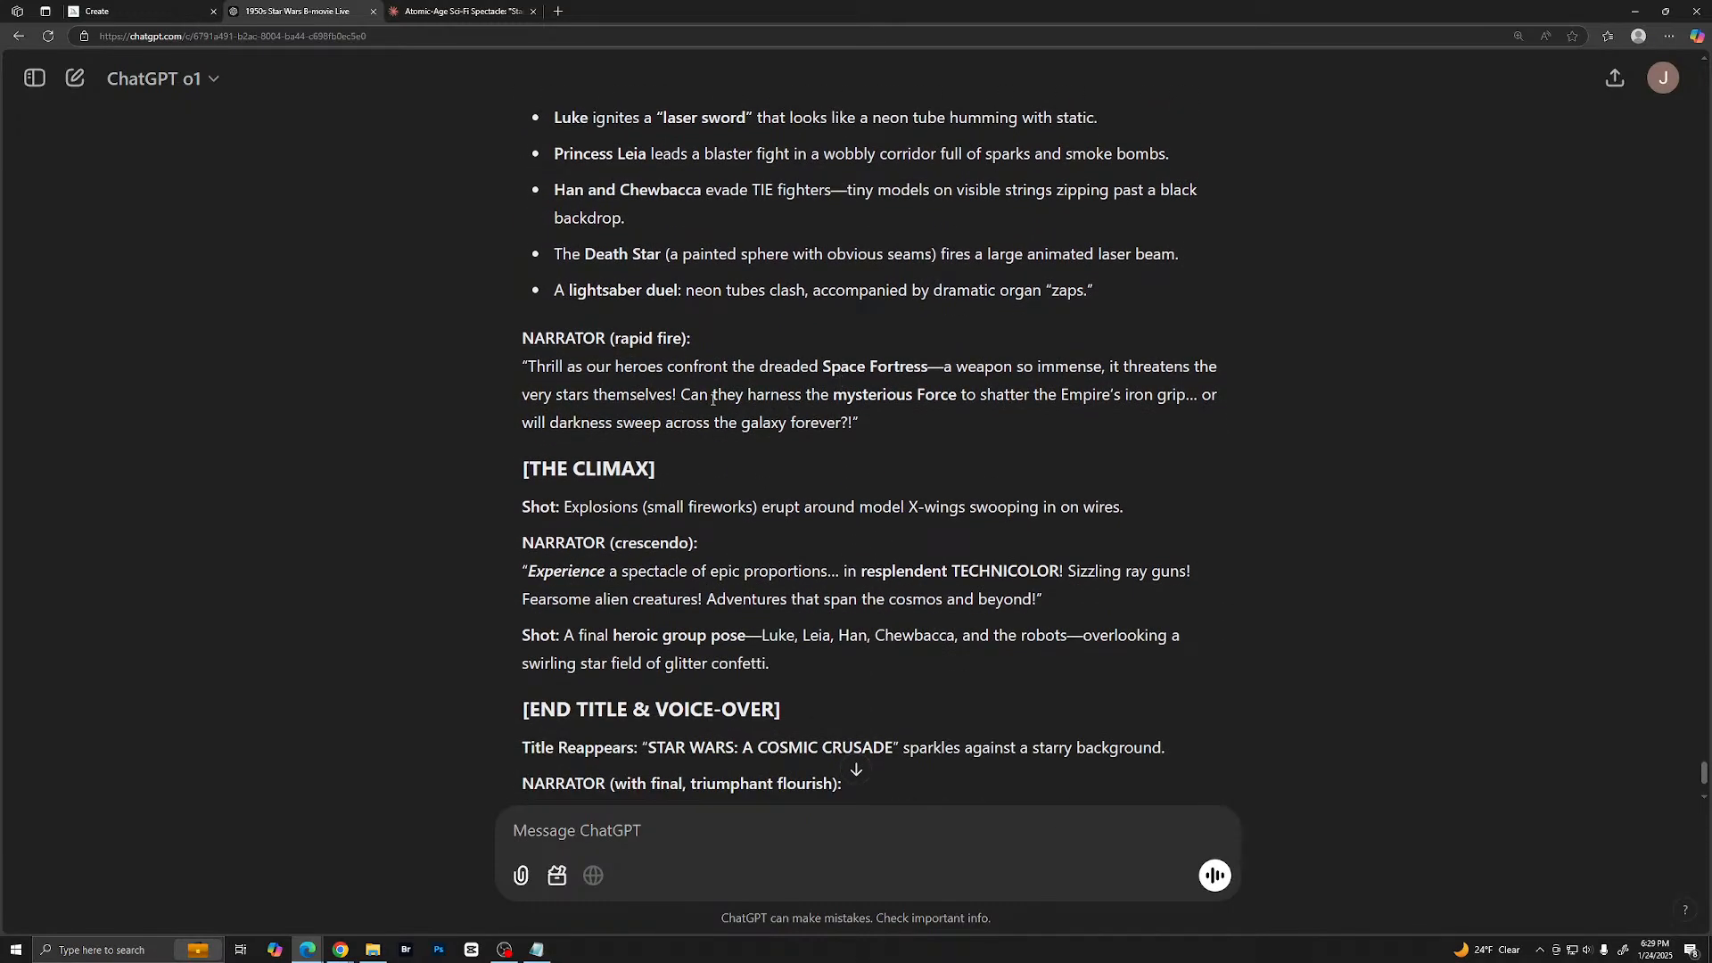
pyautogui.scroll(11, 713, 399)
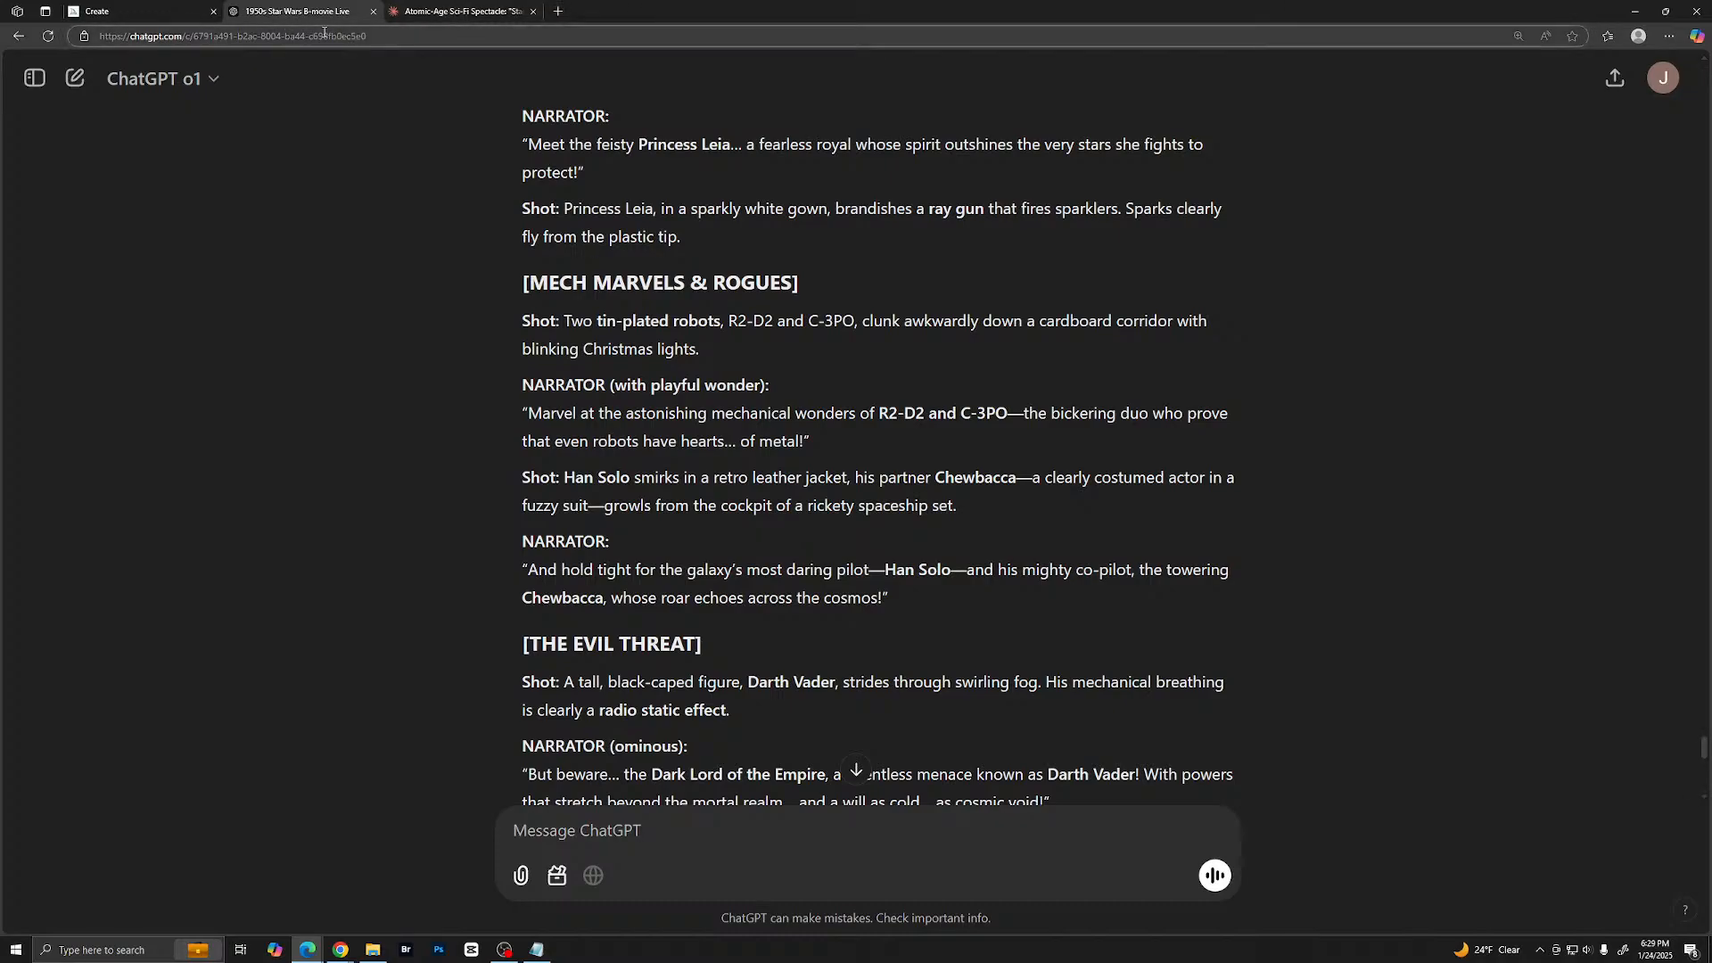
# - Open the ElevenLabs text-to-speech page in a new browser tab
pyautogui.click(559, 12)
pyautogui.write('elev')
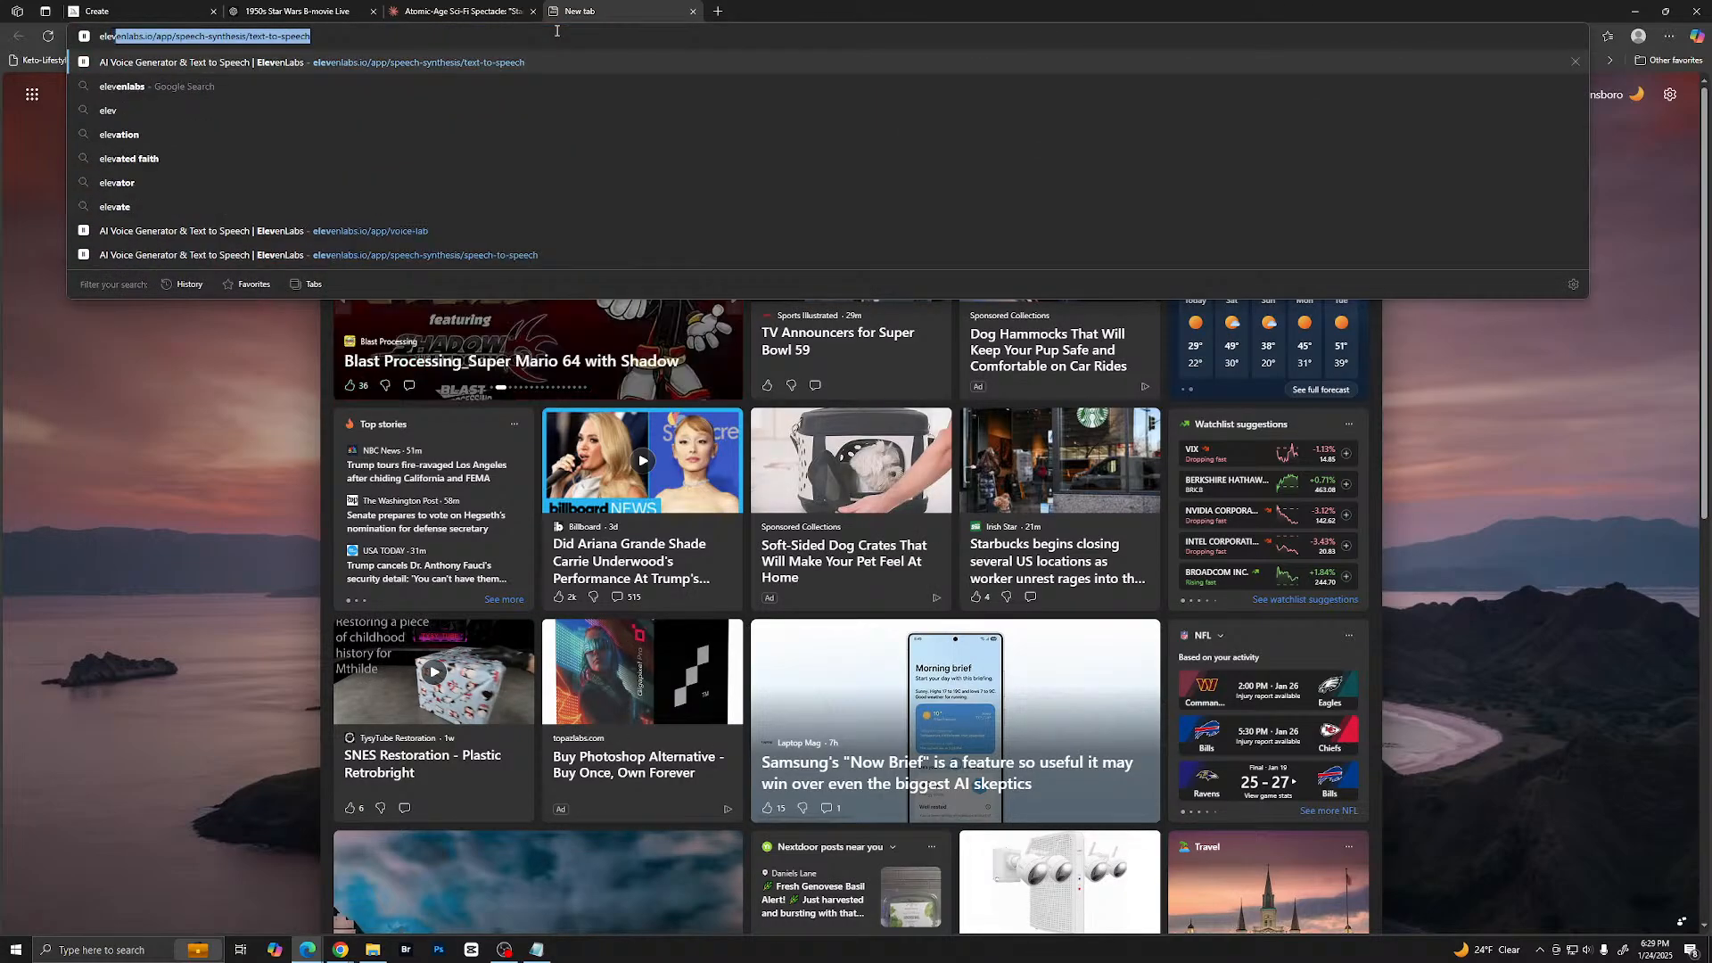
pyautogui.press('Return')
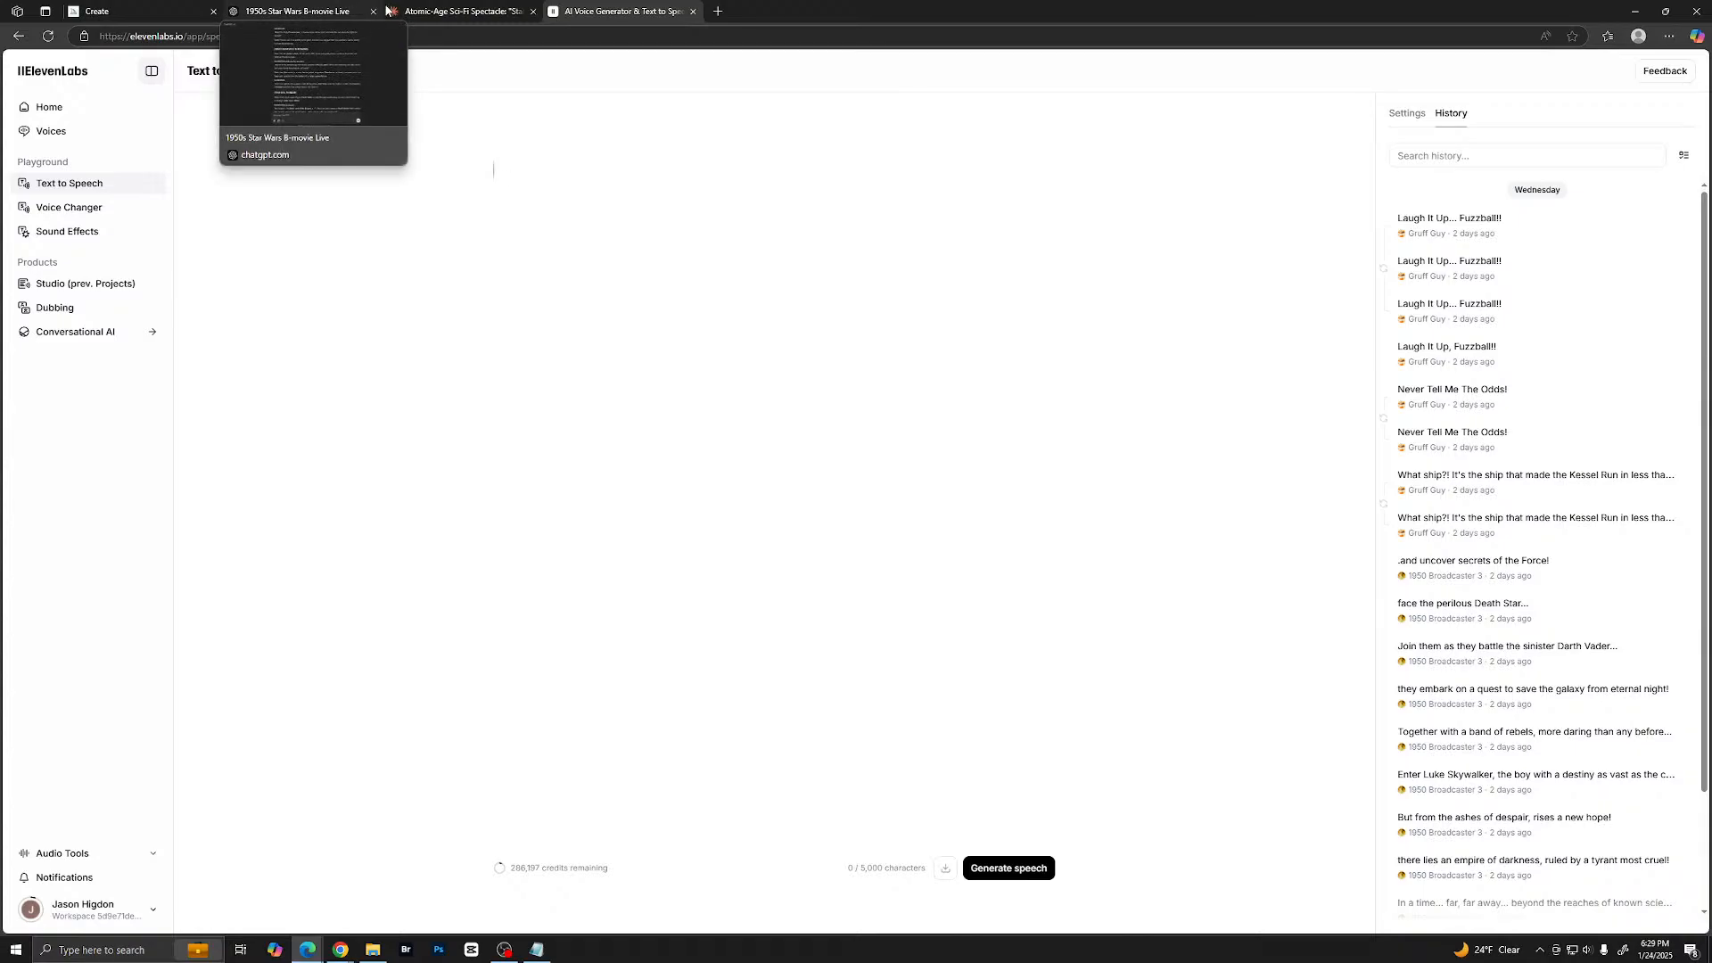
# - Copy the narrator's opening line "From the uncharted depths… known to man!" from the ChatGPT script into the ElevenLabs text-to-speech editor
pyautogui.click(323, 11)
pyautogui.scroll(15, 648, 434)
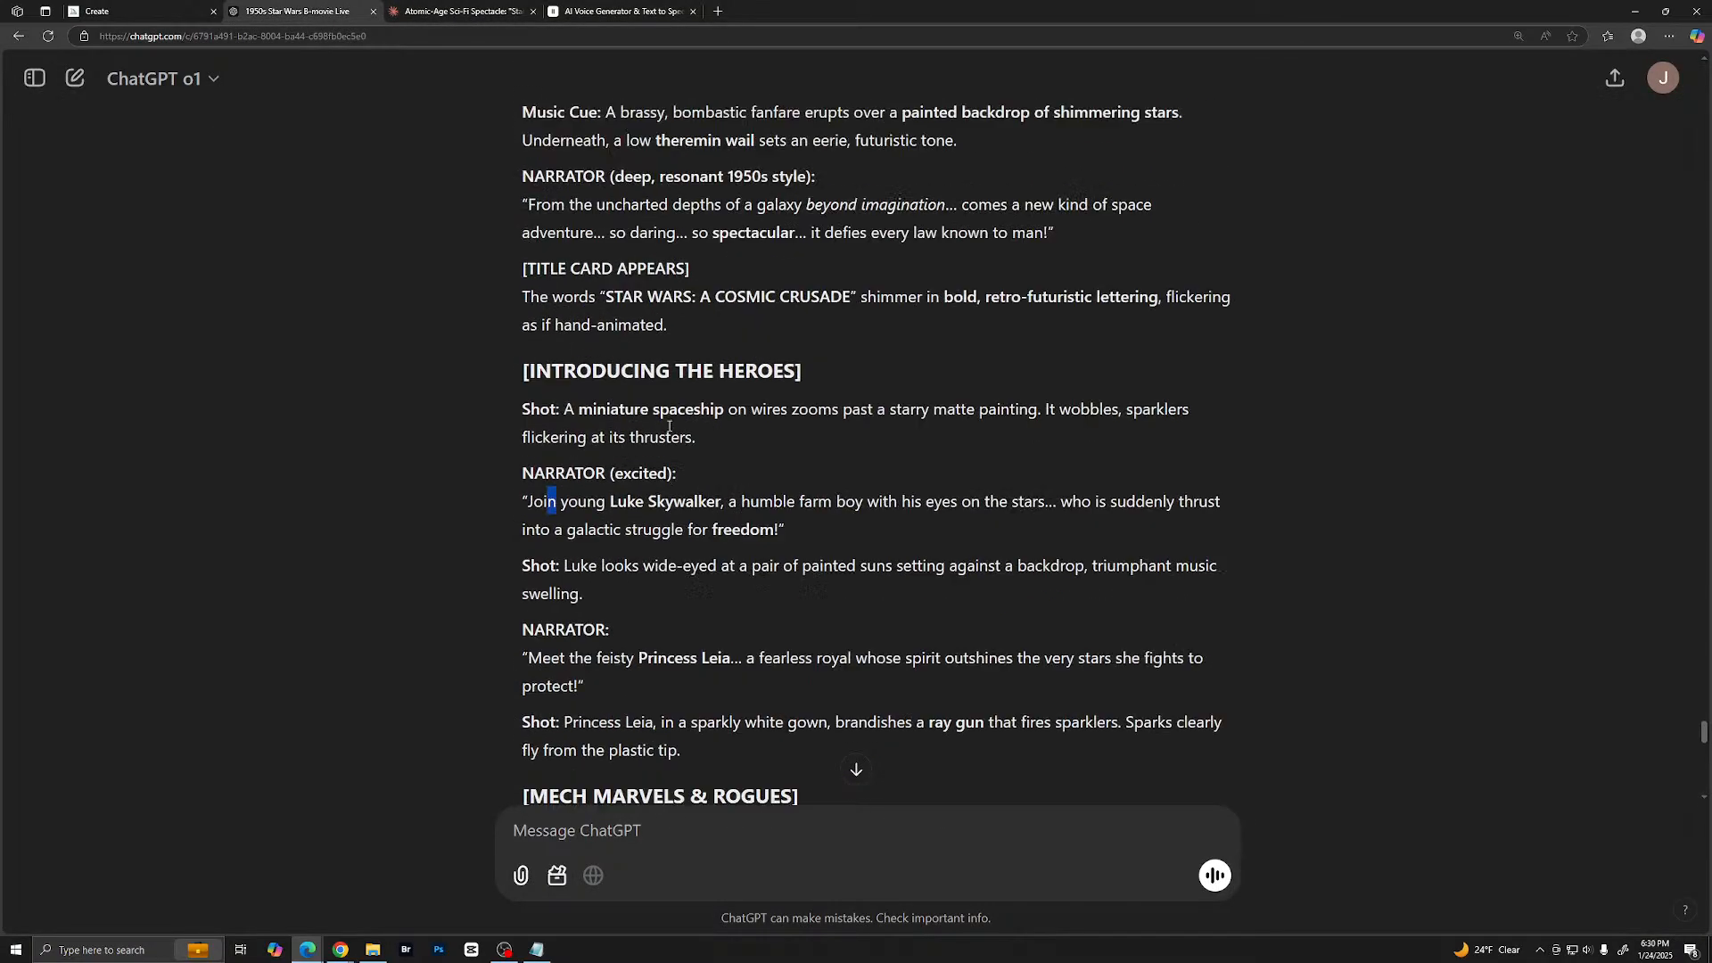
pyautogui.scroll(-2, 640, 475)
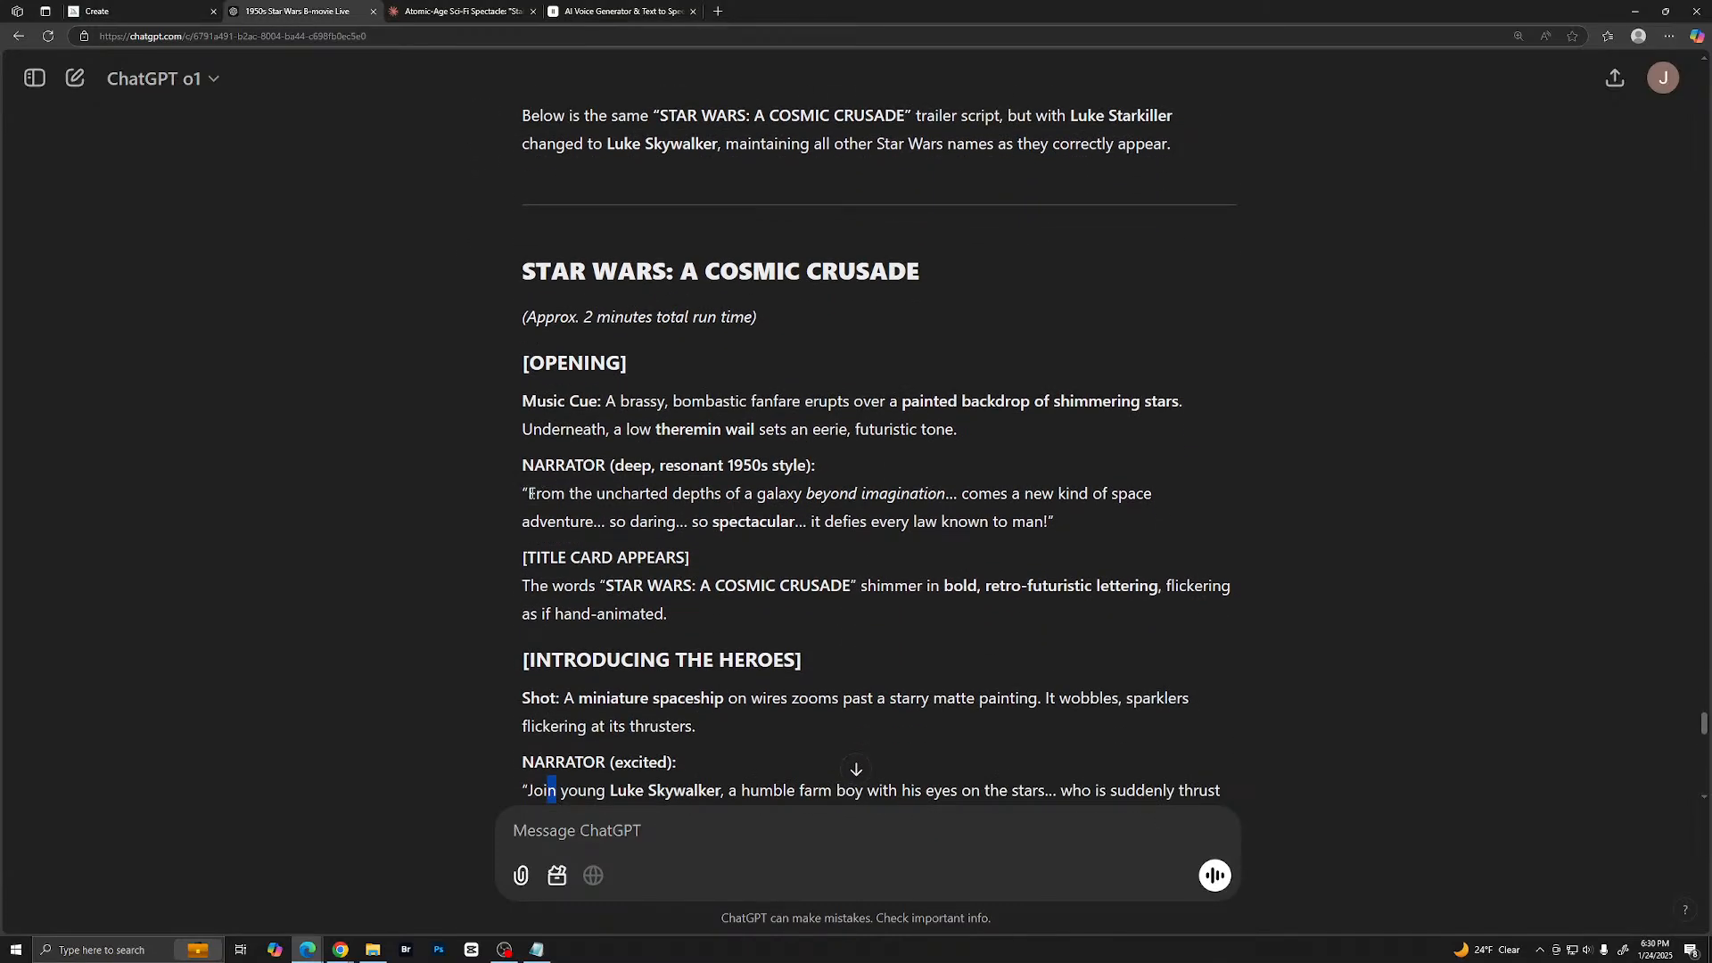
pyautogui.moveTo(529, 494); pyautogui.dragTo(1048, 524)
pyautogui.hotkey('ctrl', 'c')
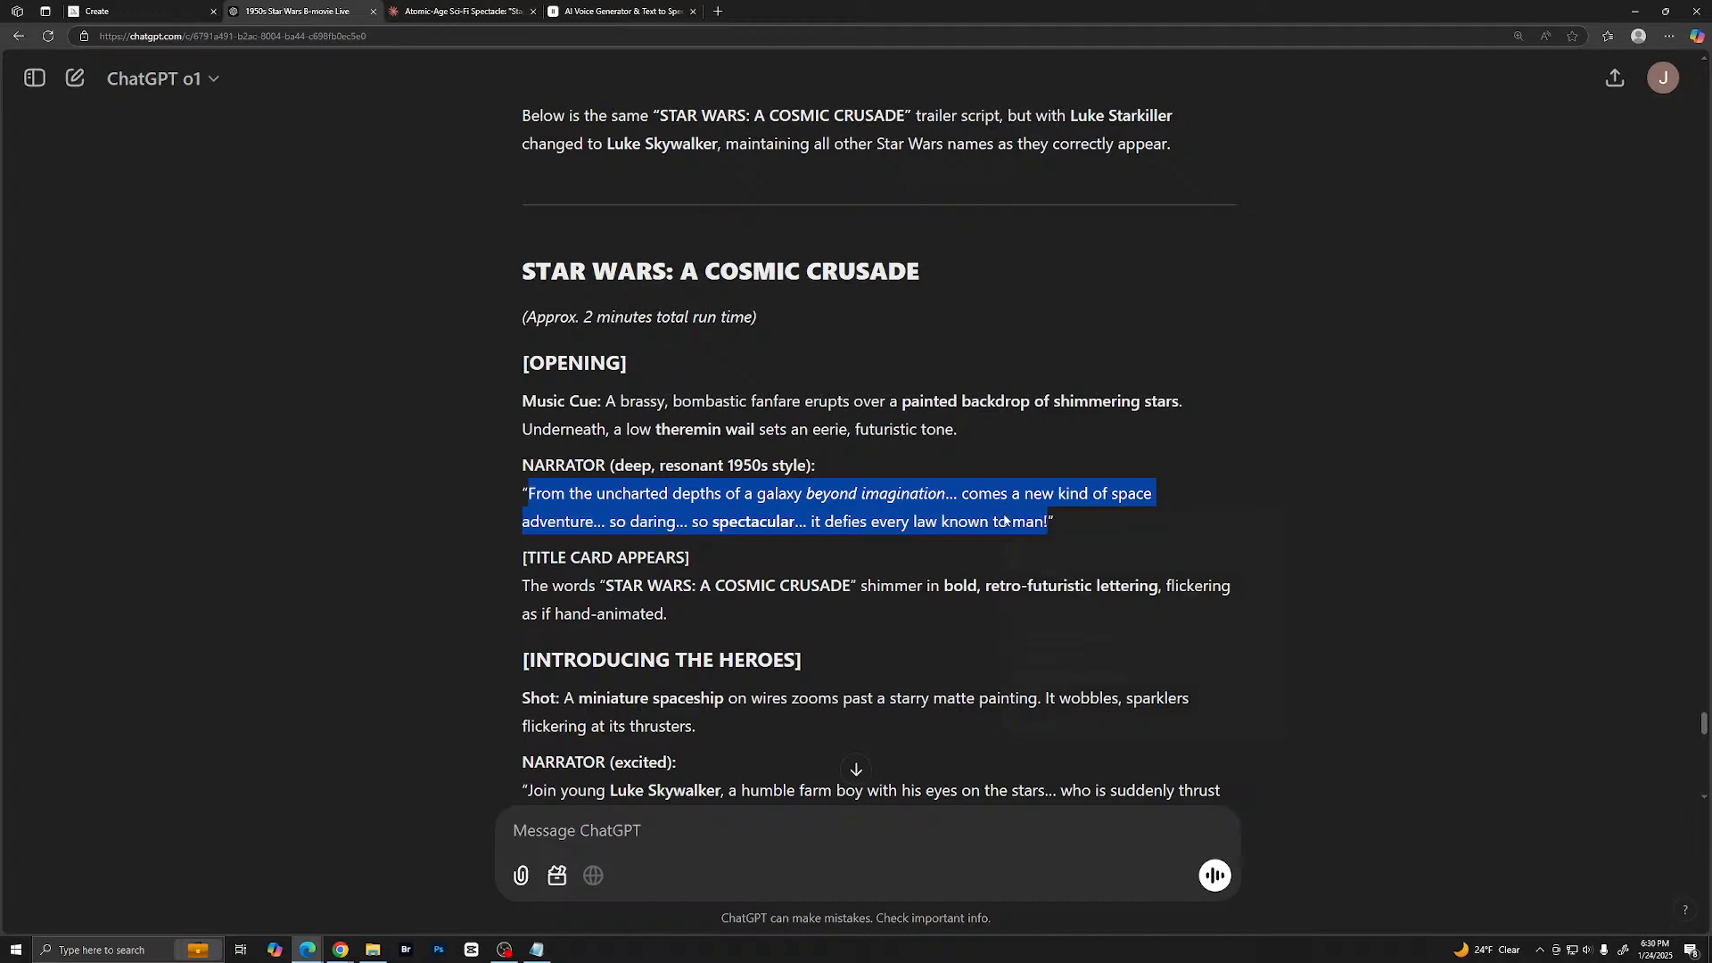
pyautogui.click(1056, 527)
pyautogui.click(610, 18)
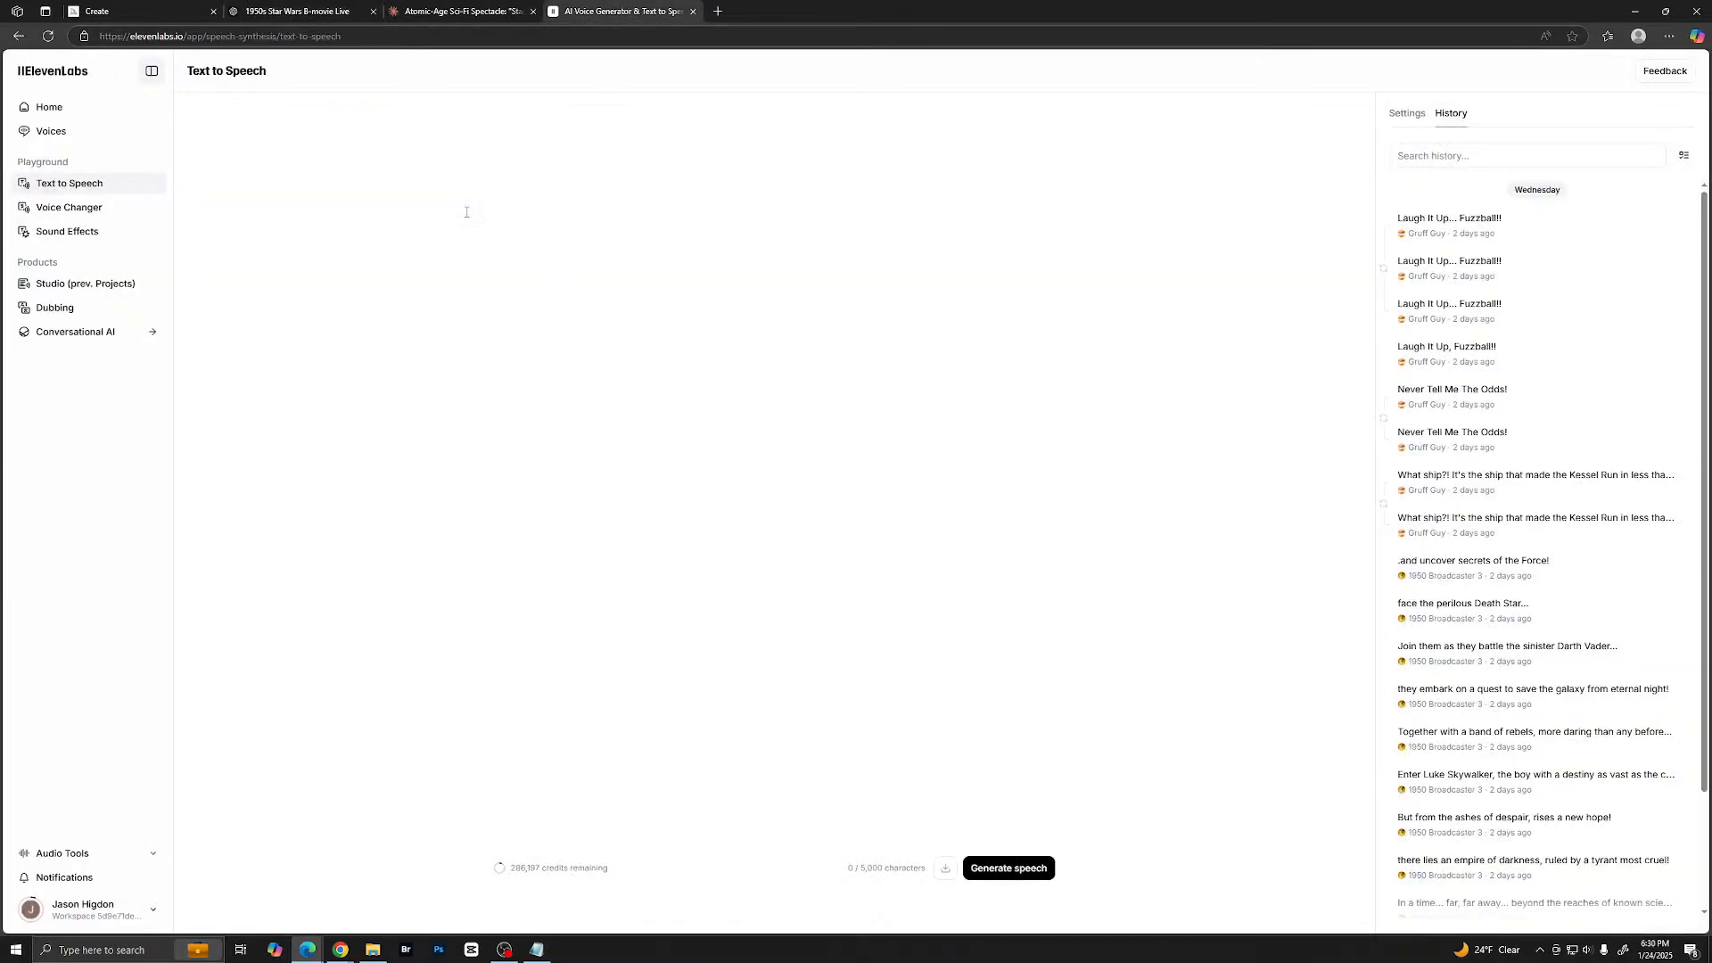
pyautogui.click(623, 183)
pyautogui.hotkey('ctrl', 'v')
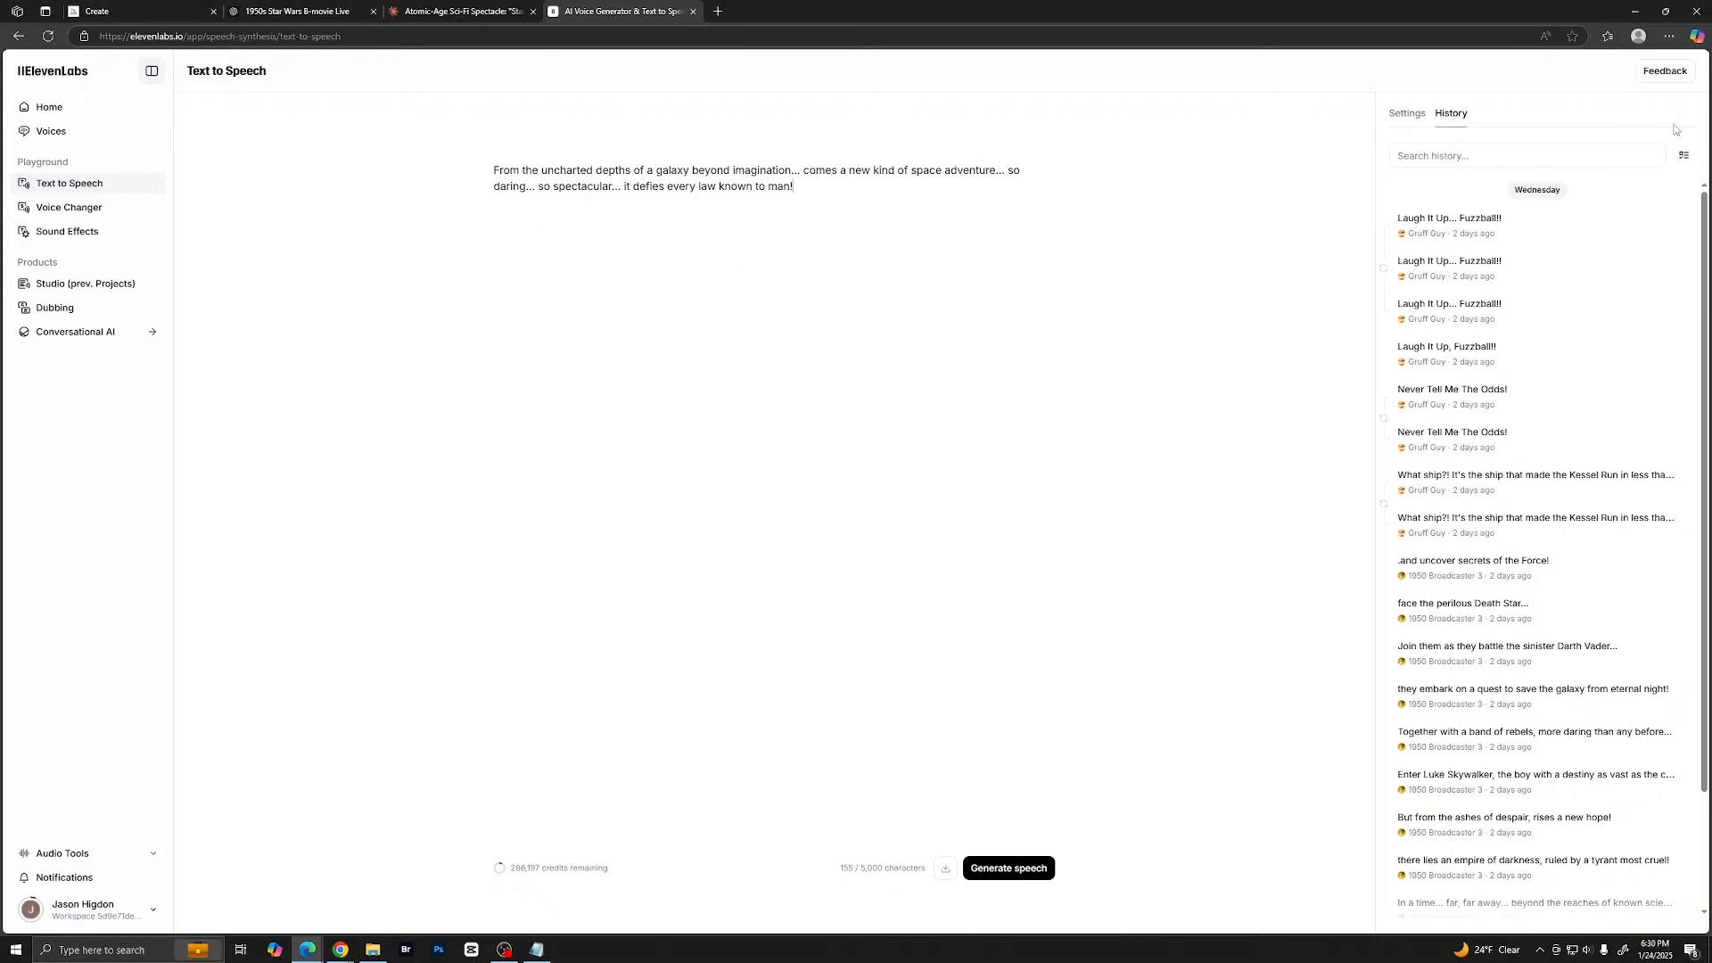
# - Enlarge the ElevenLabs page's zoom to 150%
pyautogui.click(1668, 36)
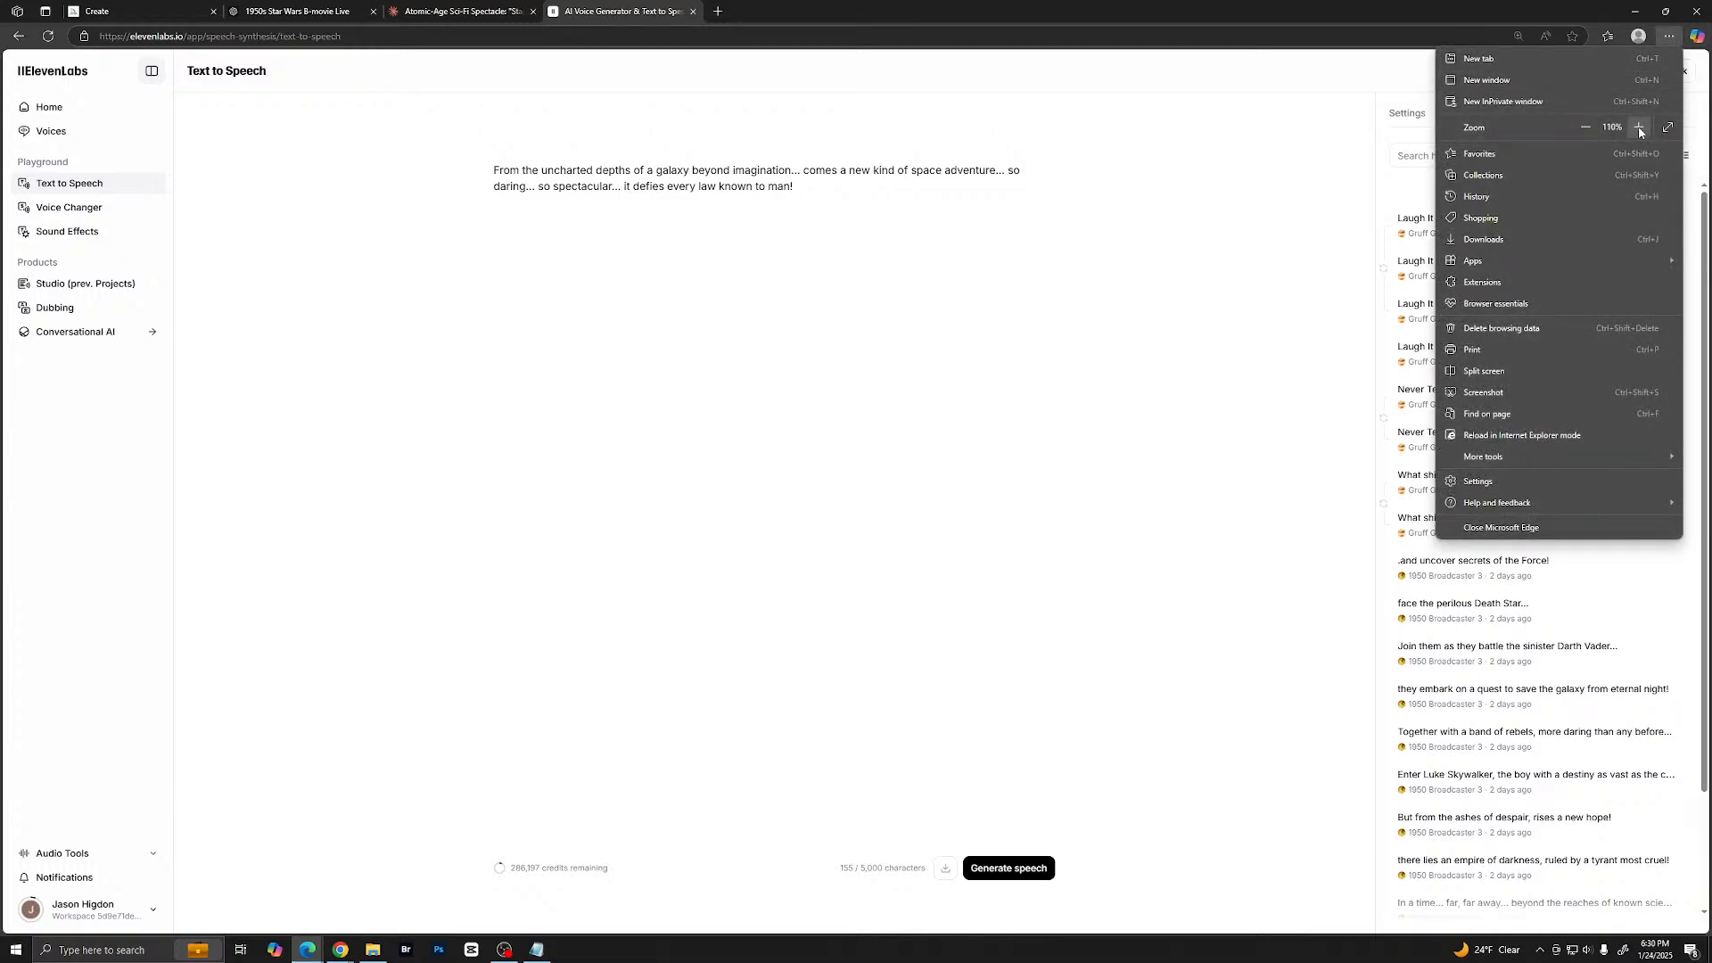
pyautogui.click(1645, 129)
pyautogui.click(1644, 129)
pyautogui.click(1644, 130)
pyautogui.click(1644, 129)
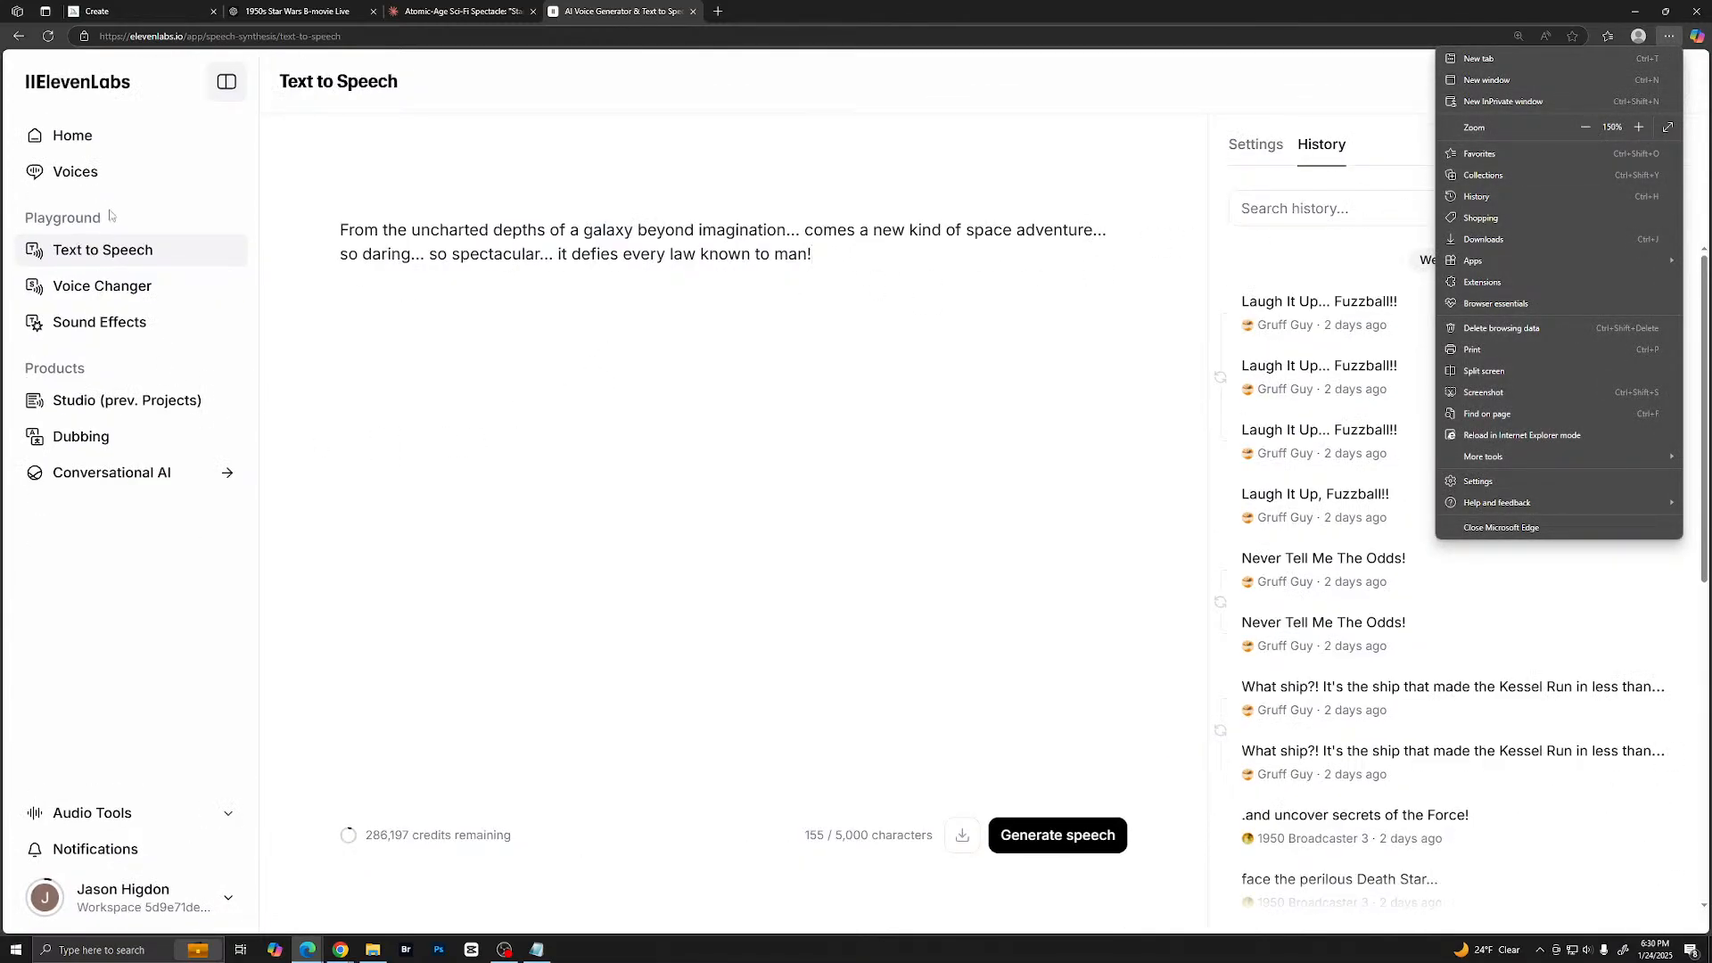
# - Preview the saved voices 1950 Broadcaster 3 and B Movie Narrator, and choose 1950 Broadcaster 3 for the text to speech
pyautogui.click(82, 174)
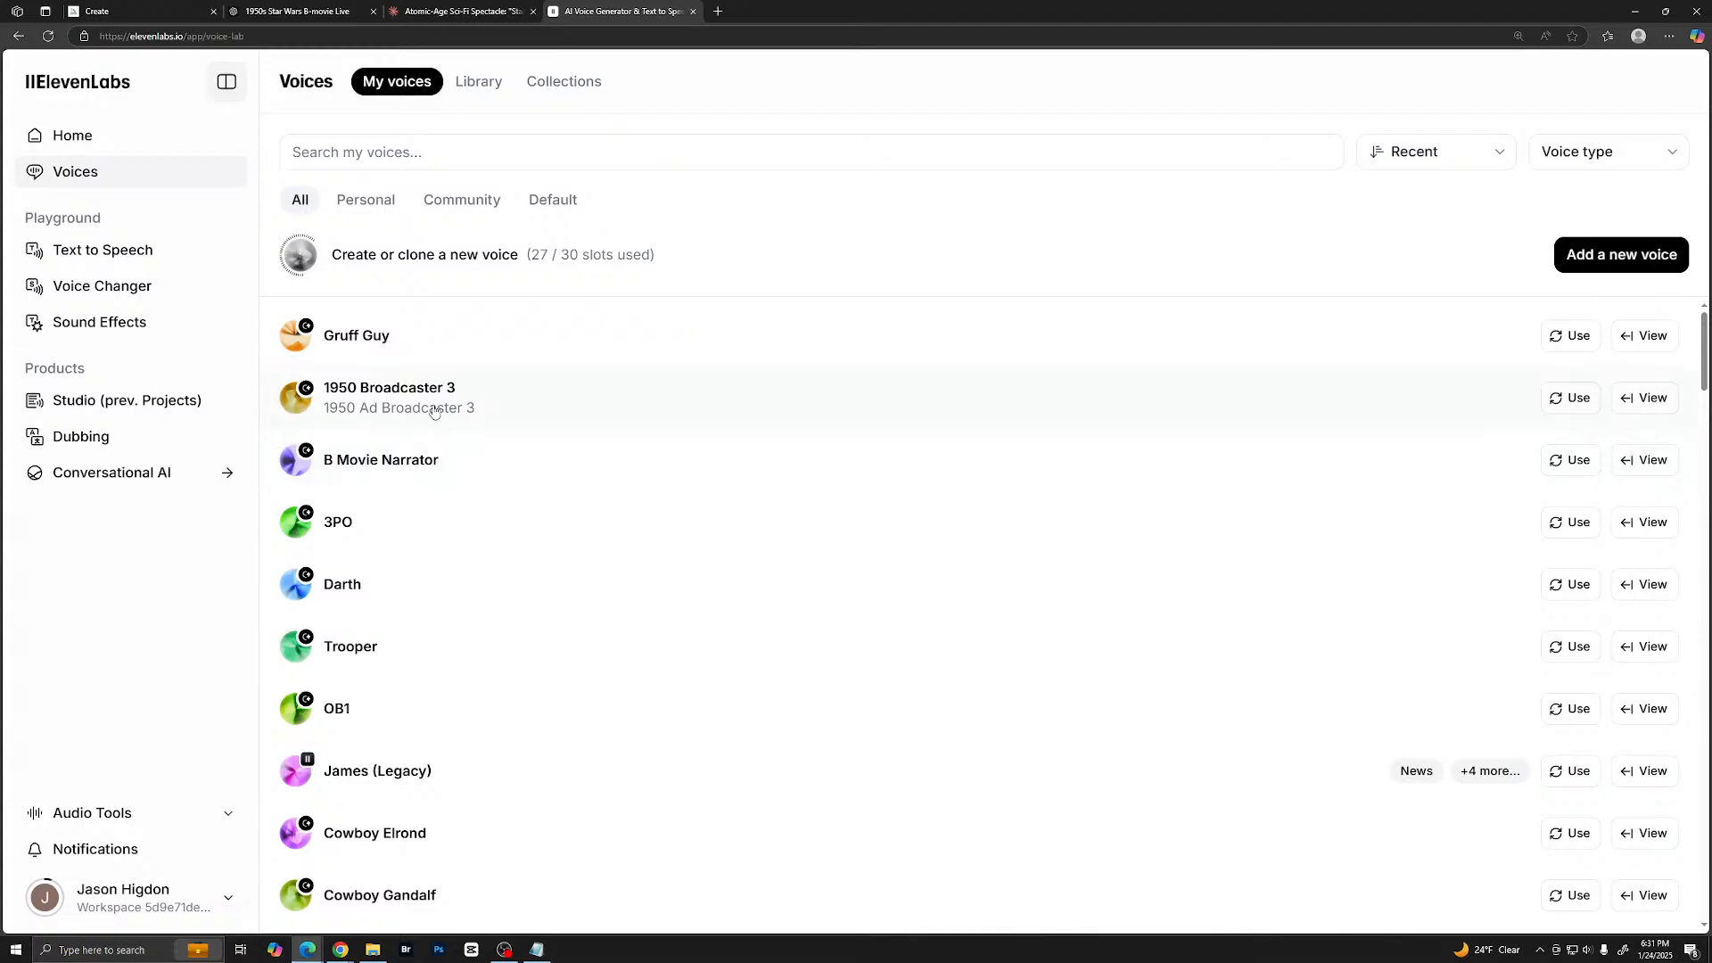
pyautogui.moveTo(297, 400)
pyautogui.click(297, 398)
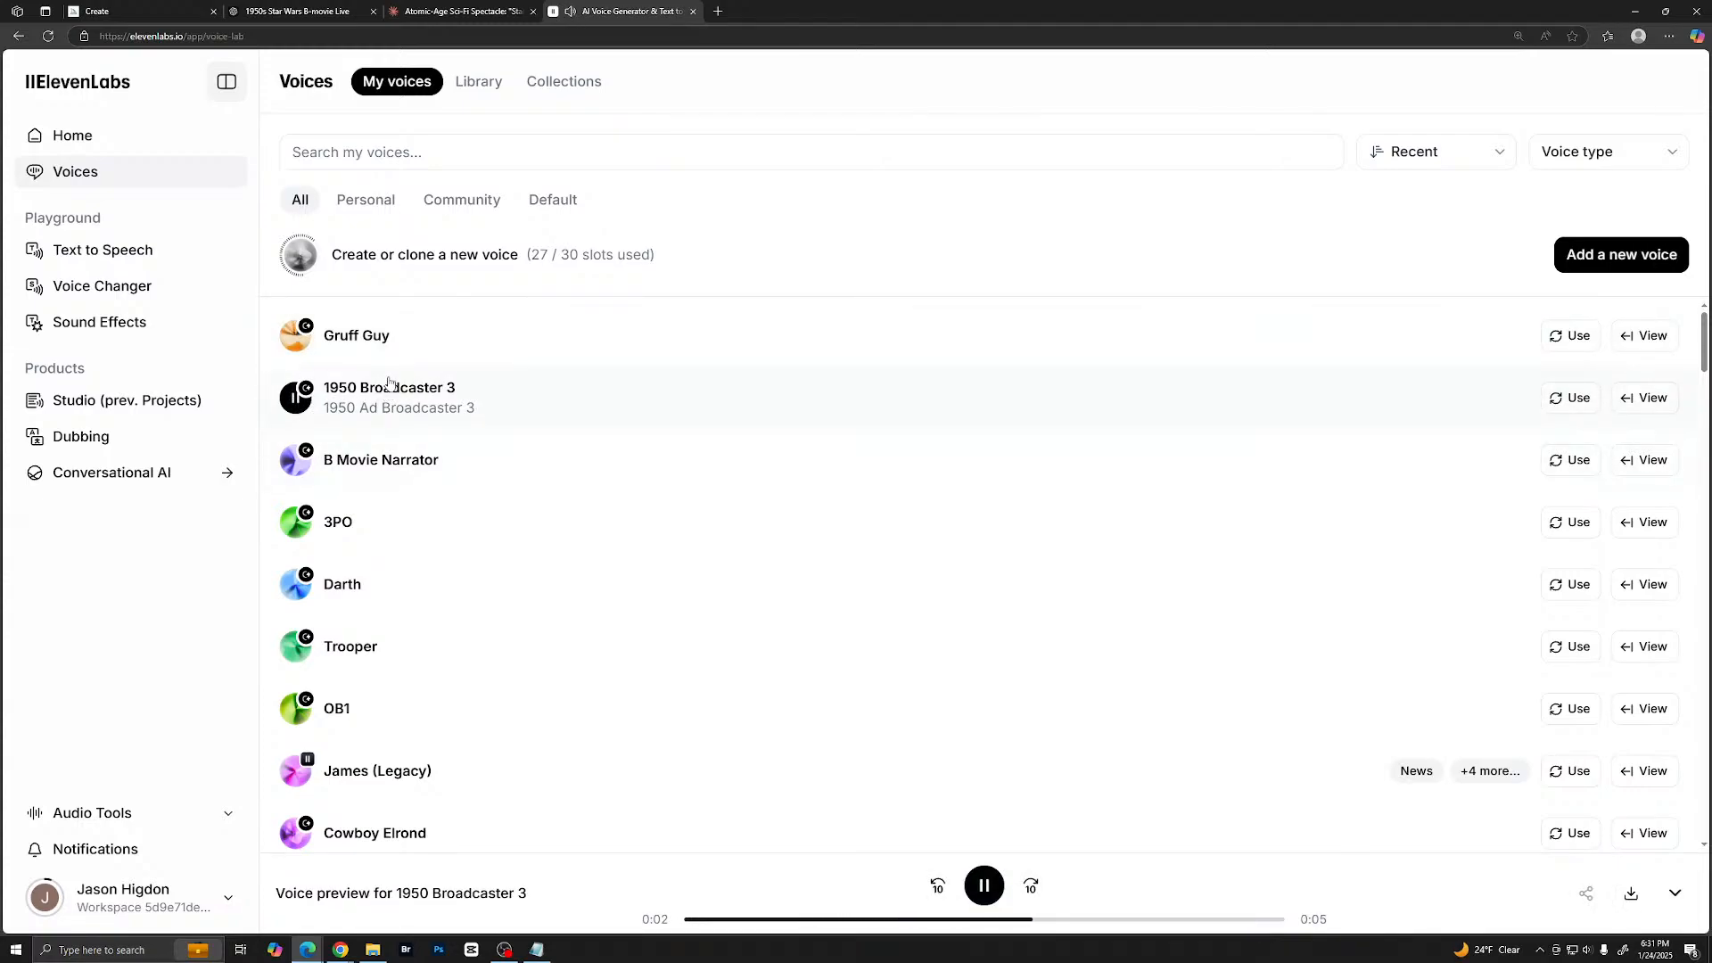
pyautogui.moveTo(297, 462)
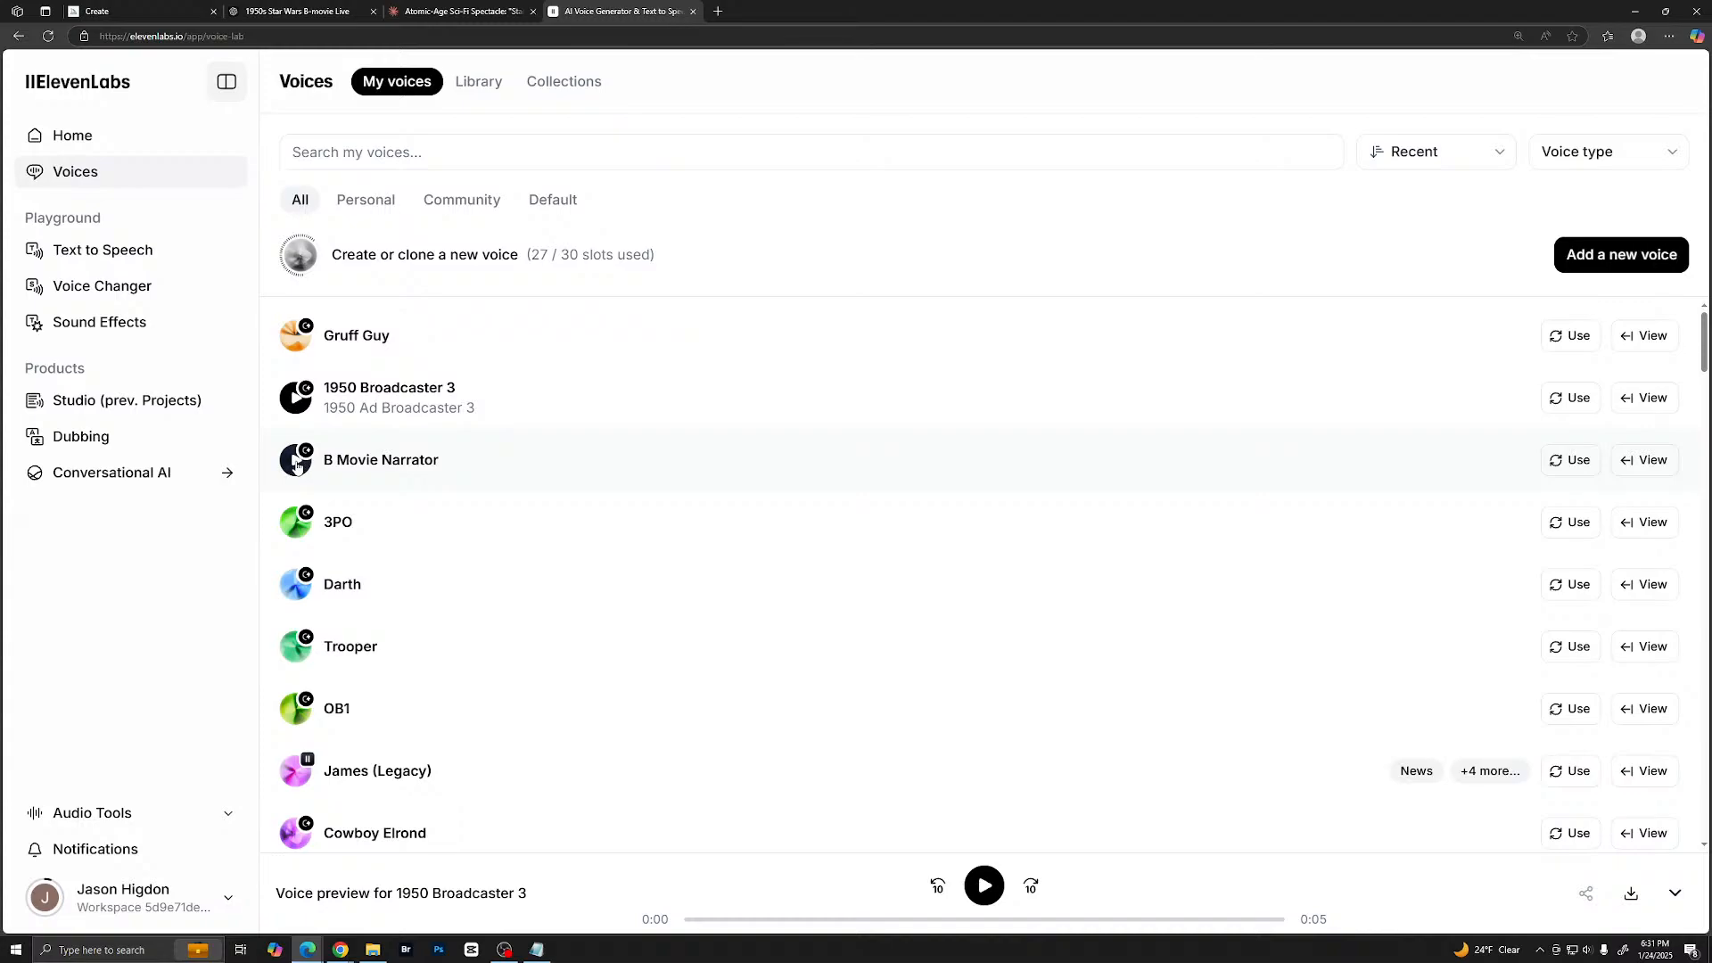
pyautogui.click(297, 462)
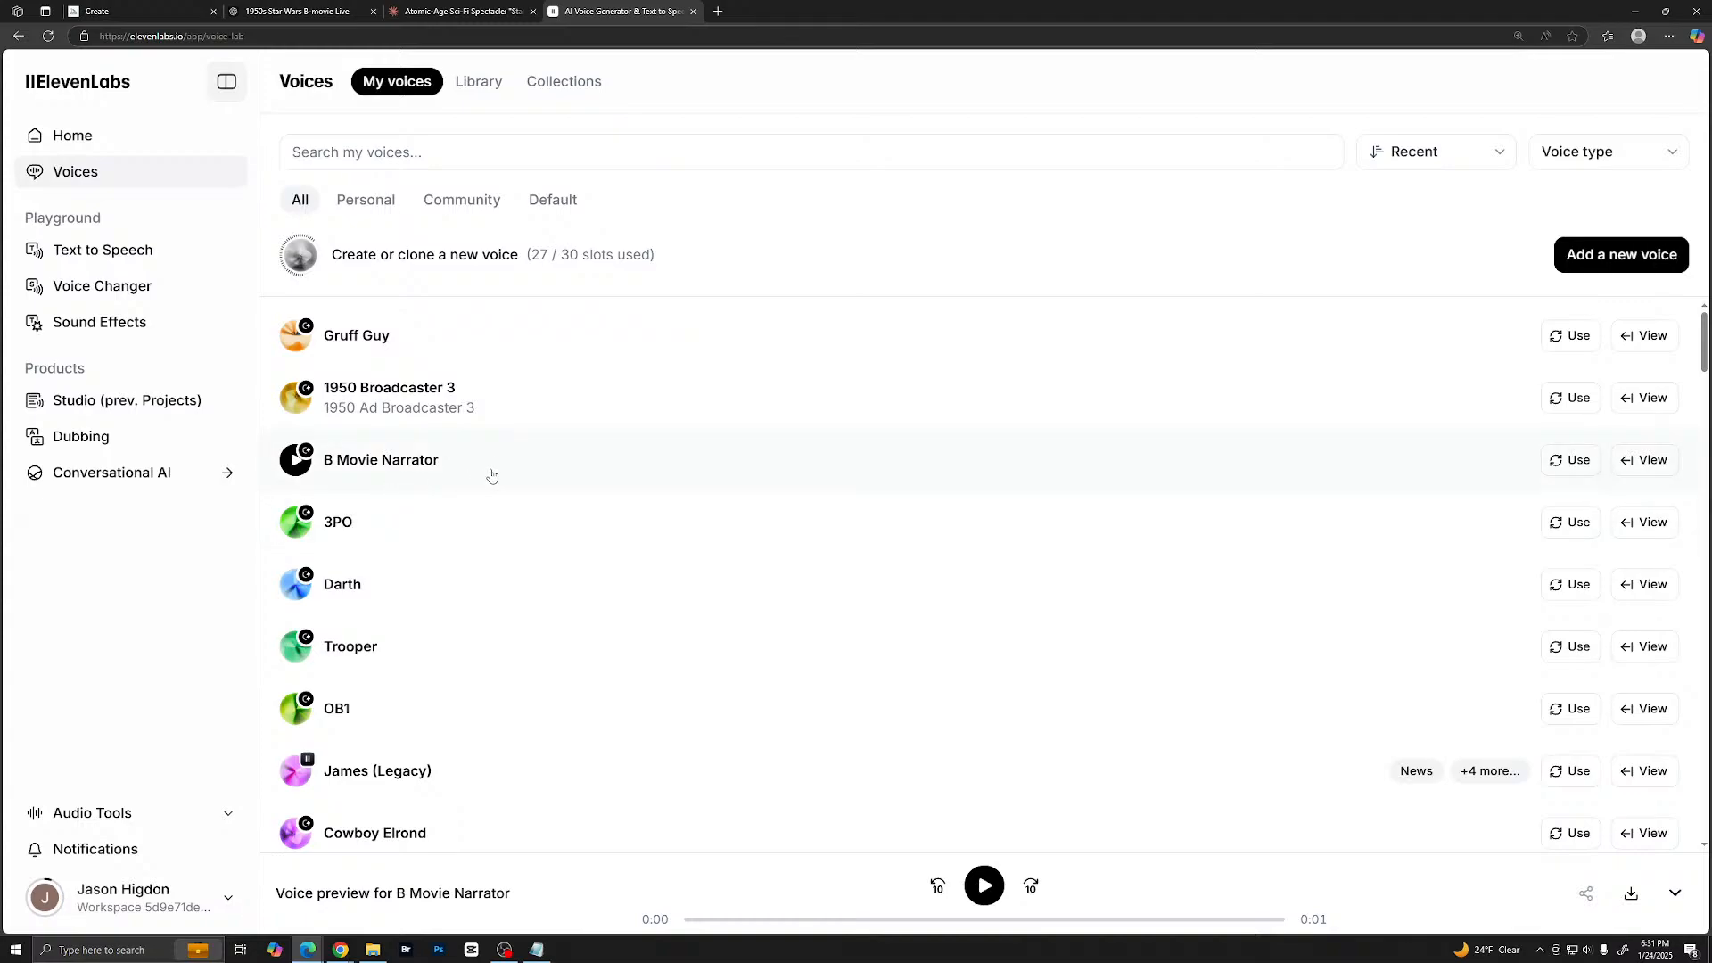
pyautogui.click(1559, 402)
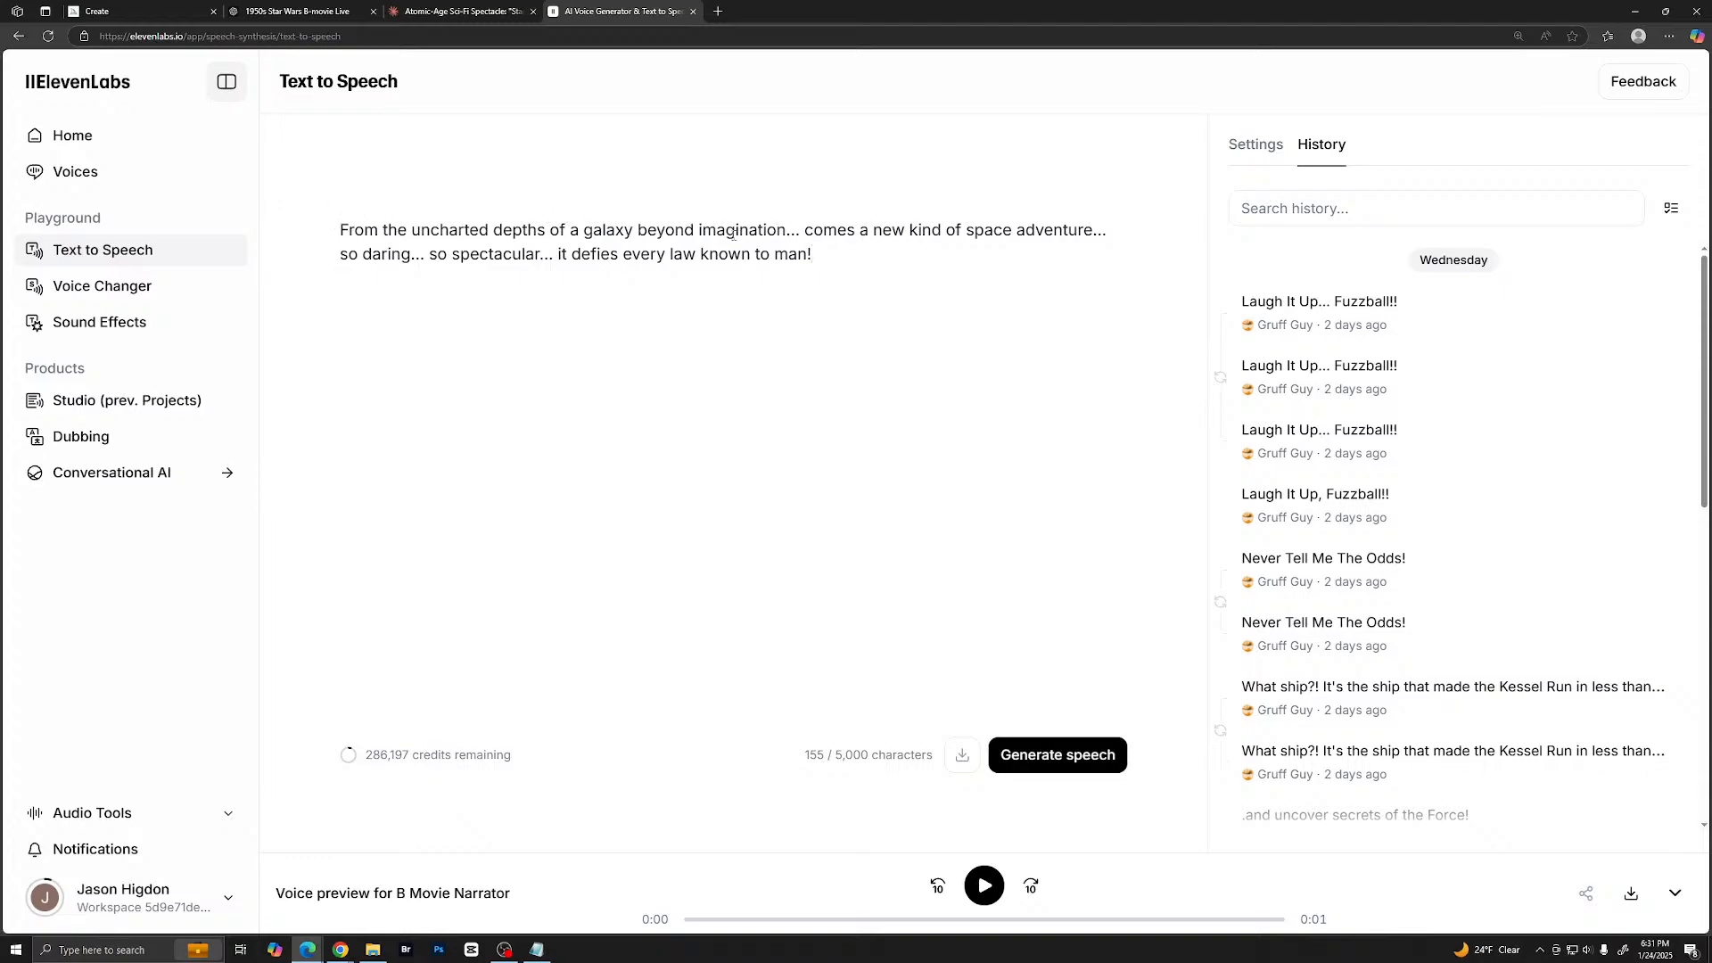
# - Add an exclamation mark after "imagination", "adventure", "daring" and "spectacular" in the narration, and generate the speech
pyautogui.click(786, 230)
pyautogui.write('!')
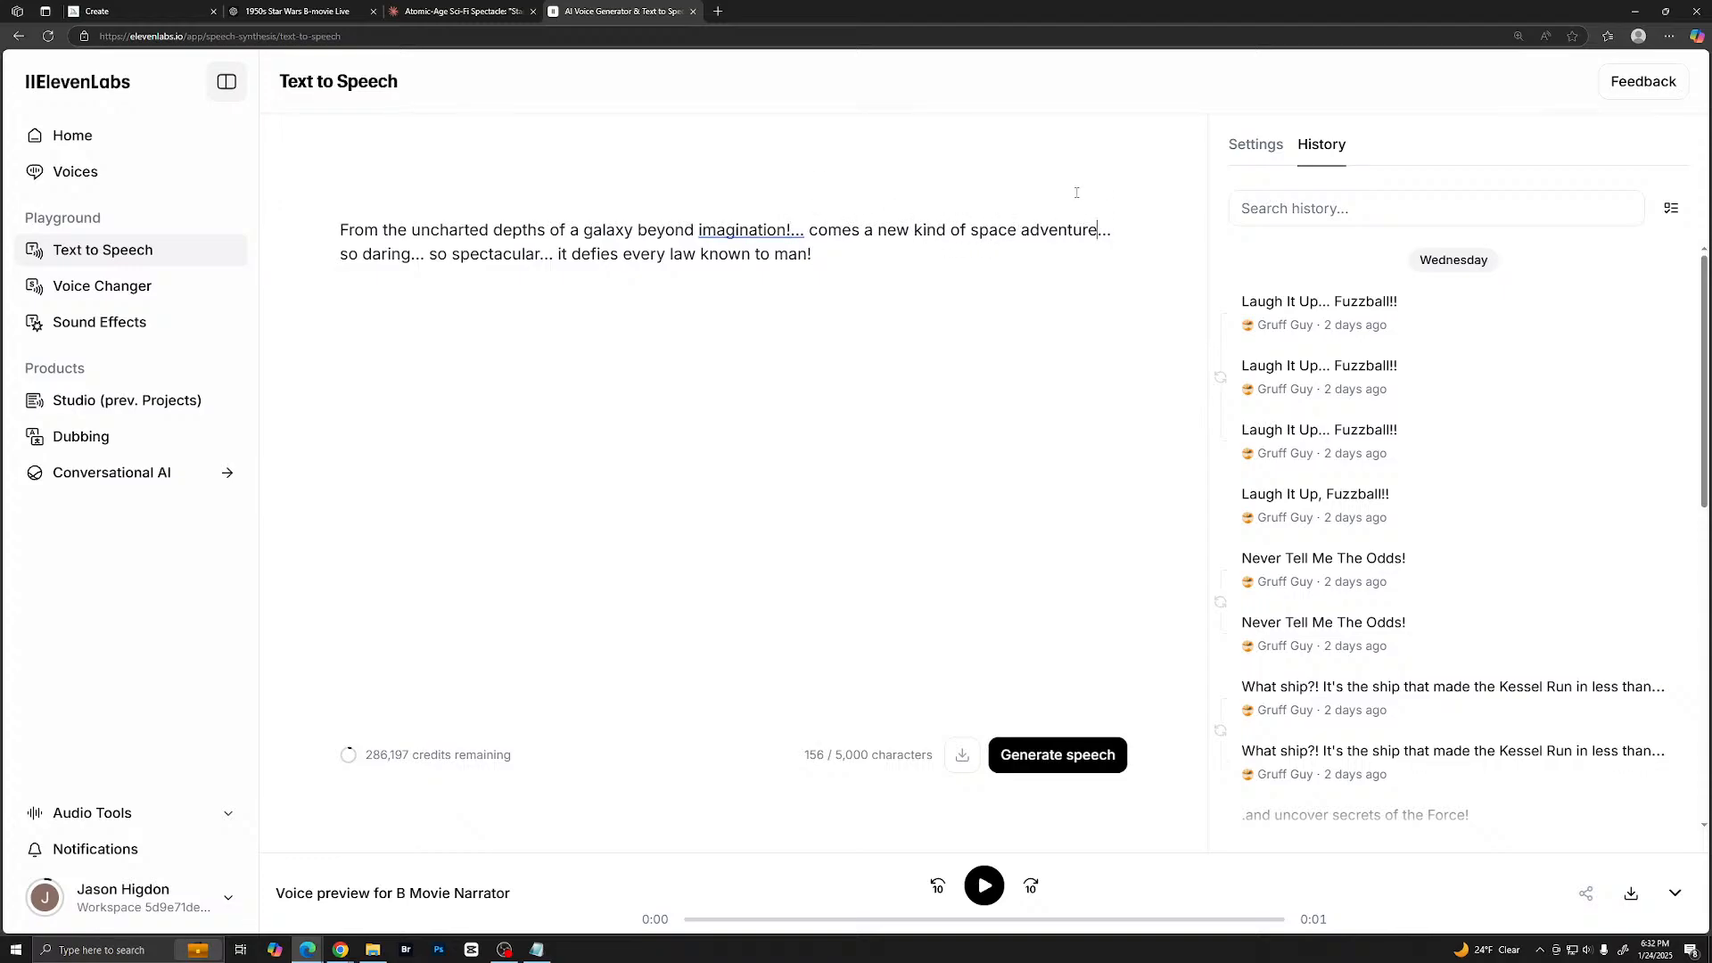
pyautogui.write('!')
pyautogui.write('!')
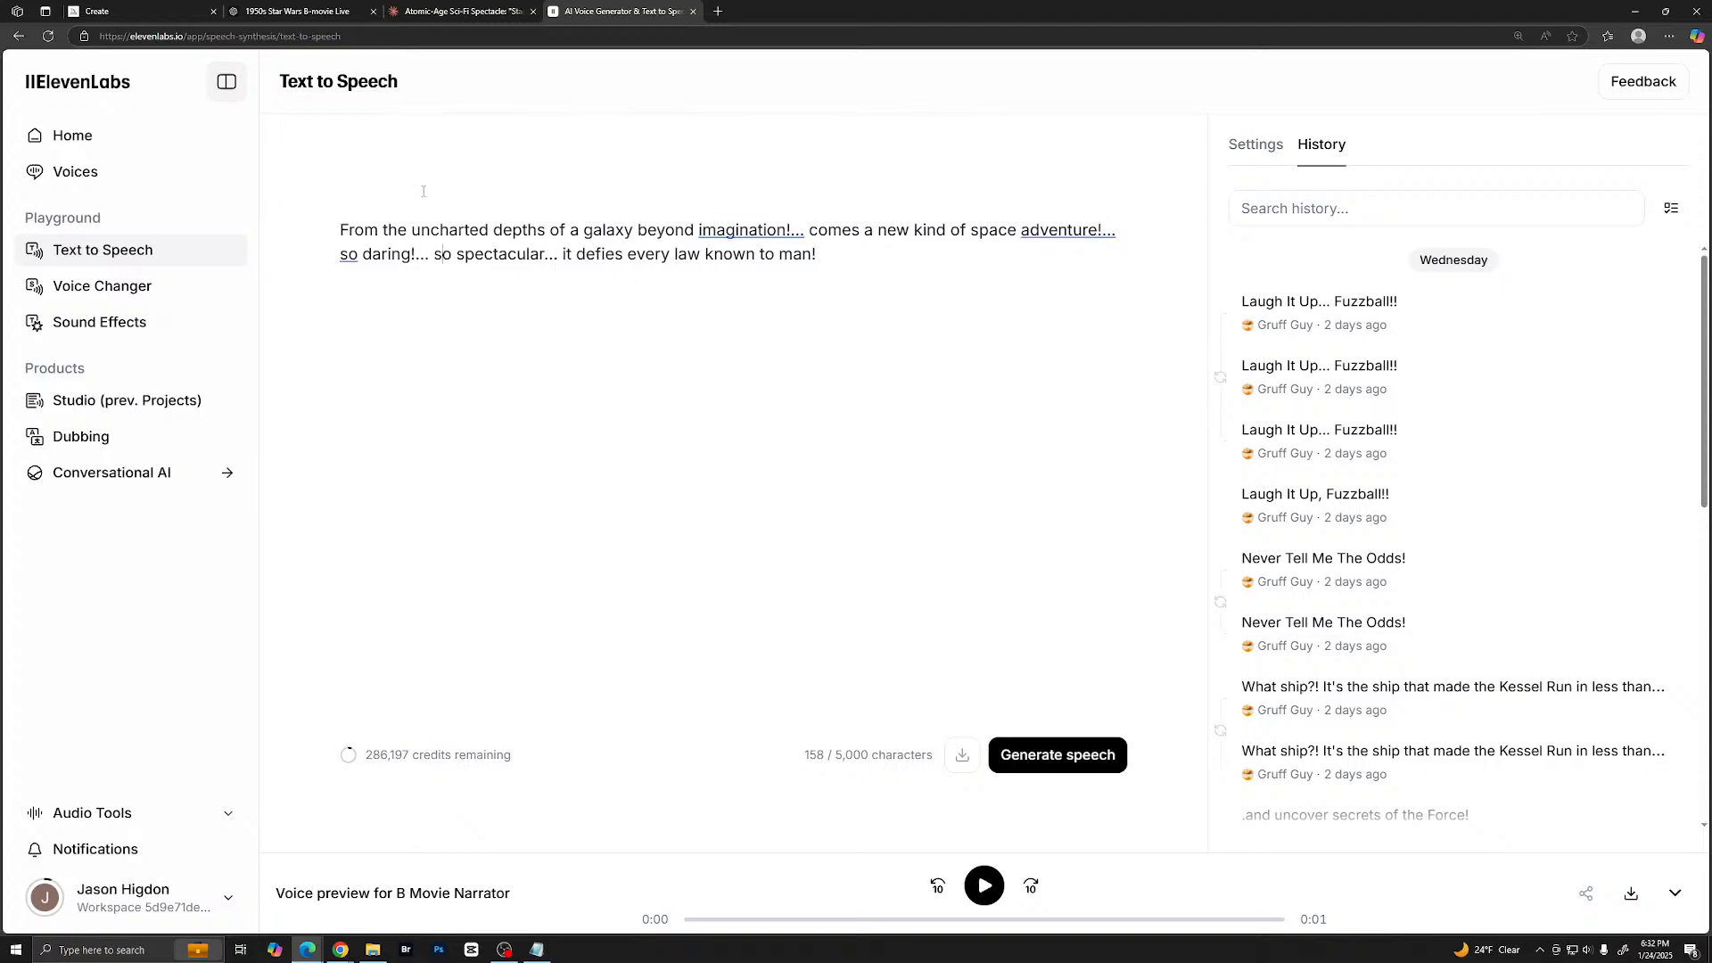
pyautogui.write('!')
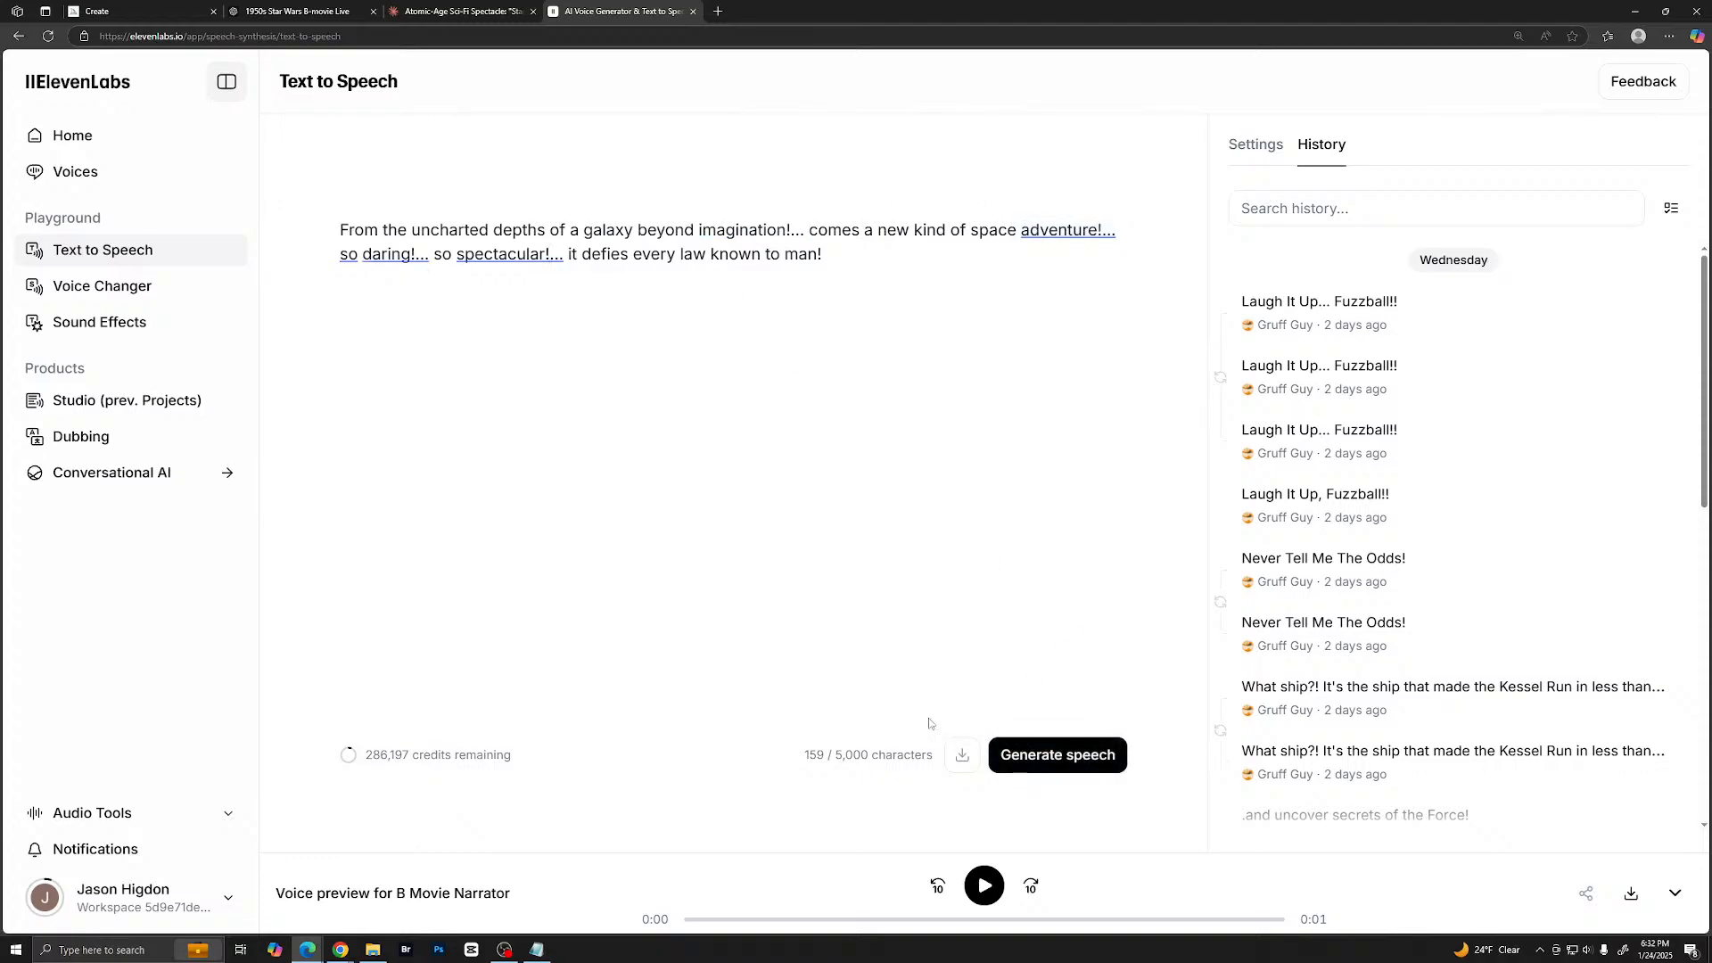
pyautogui.click(993, 756)
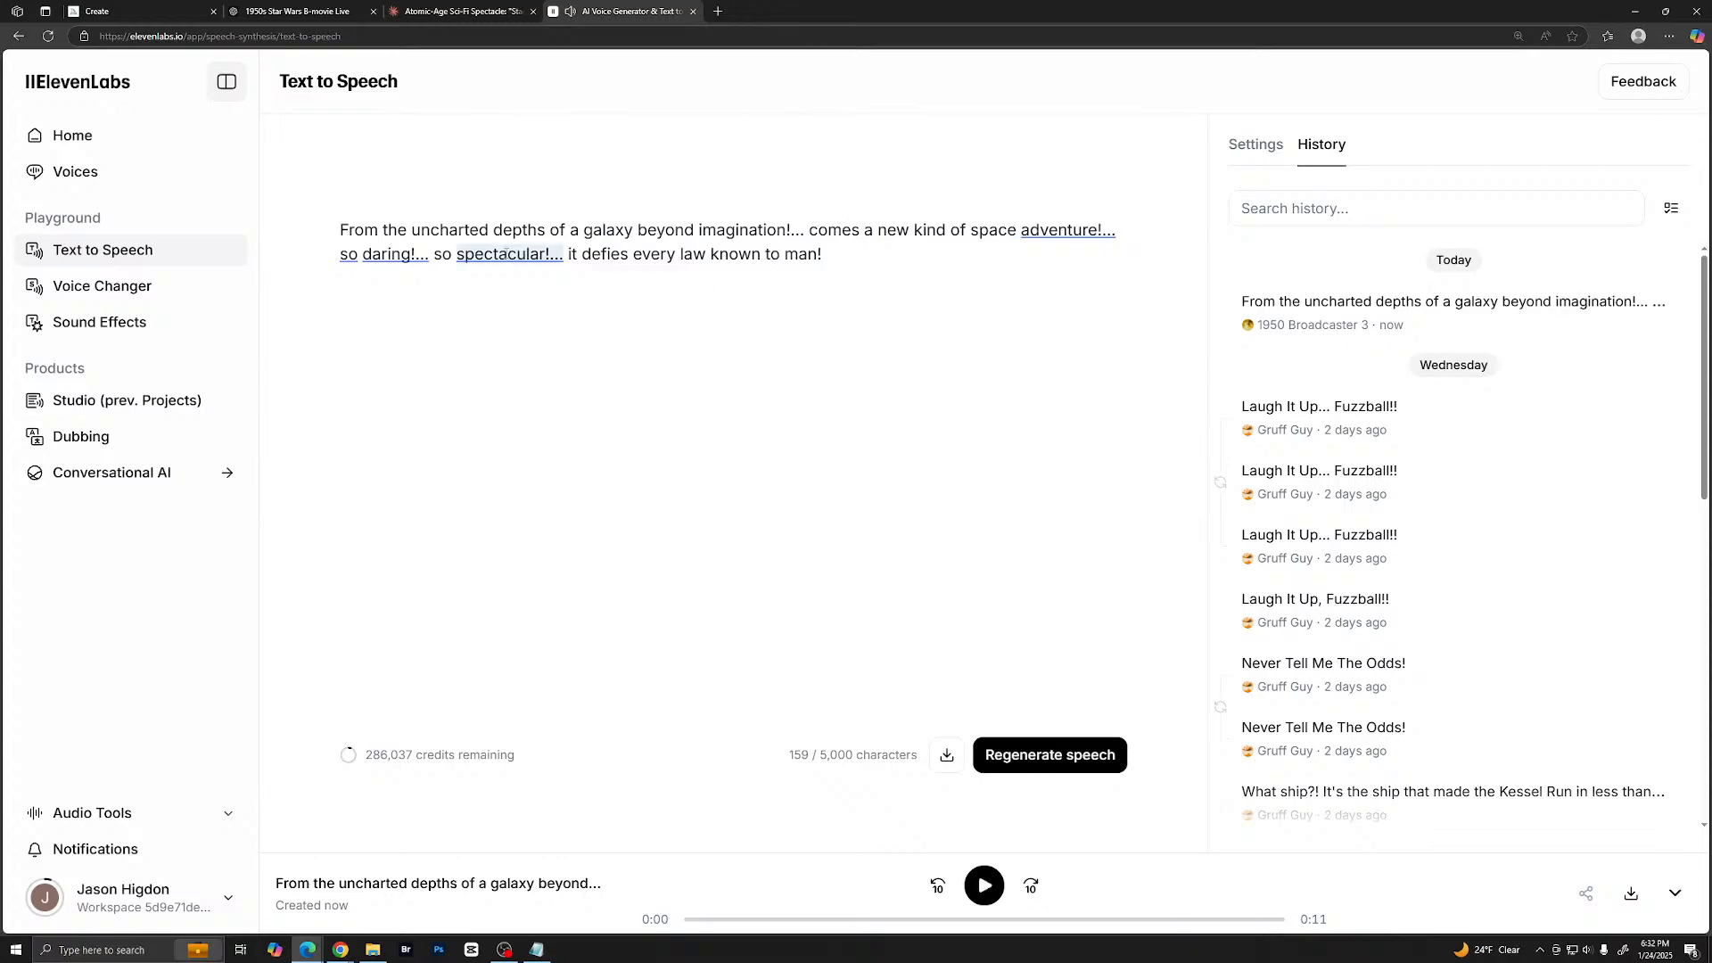
# - Replace "spectacular" with all-caps "SPECTACULAR" in the narration text
pyautogui.click(470, 256)
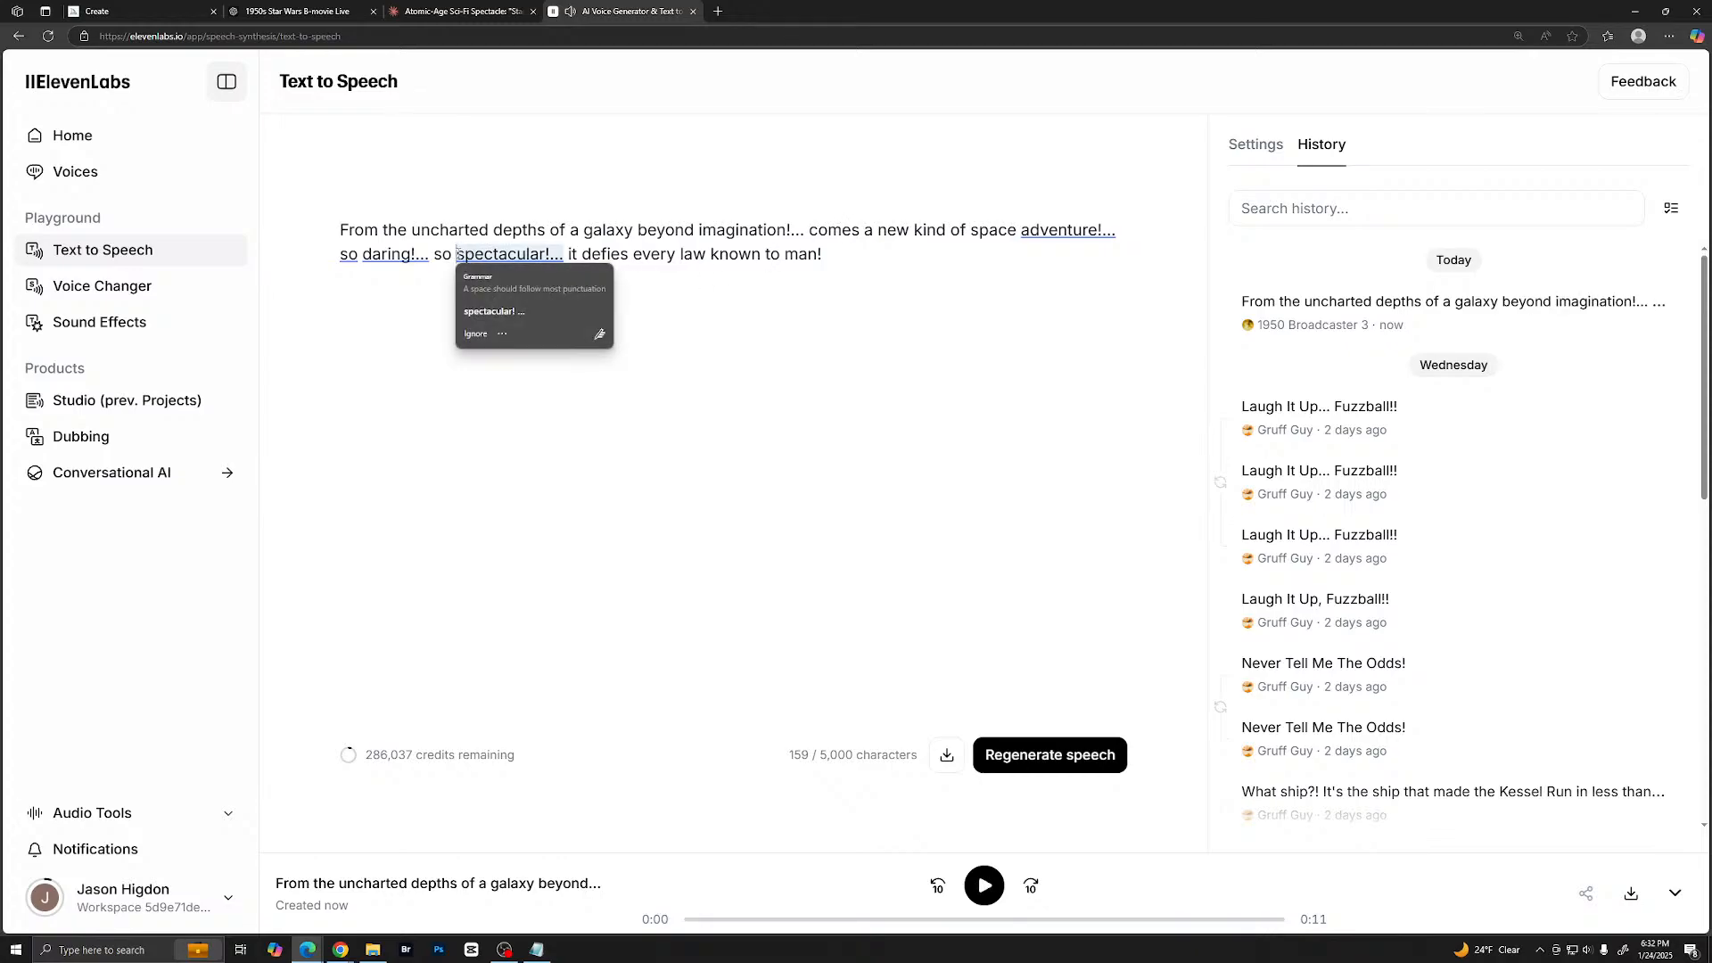
pyautogui.write('SPEC')
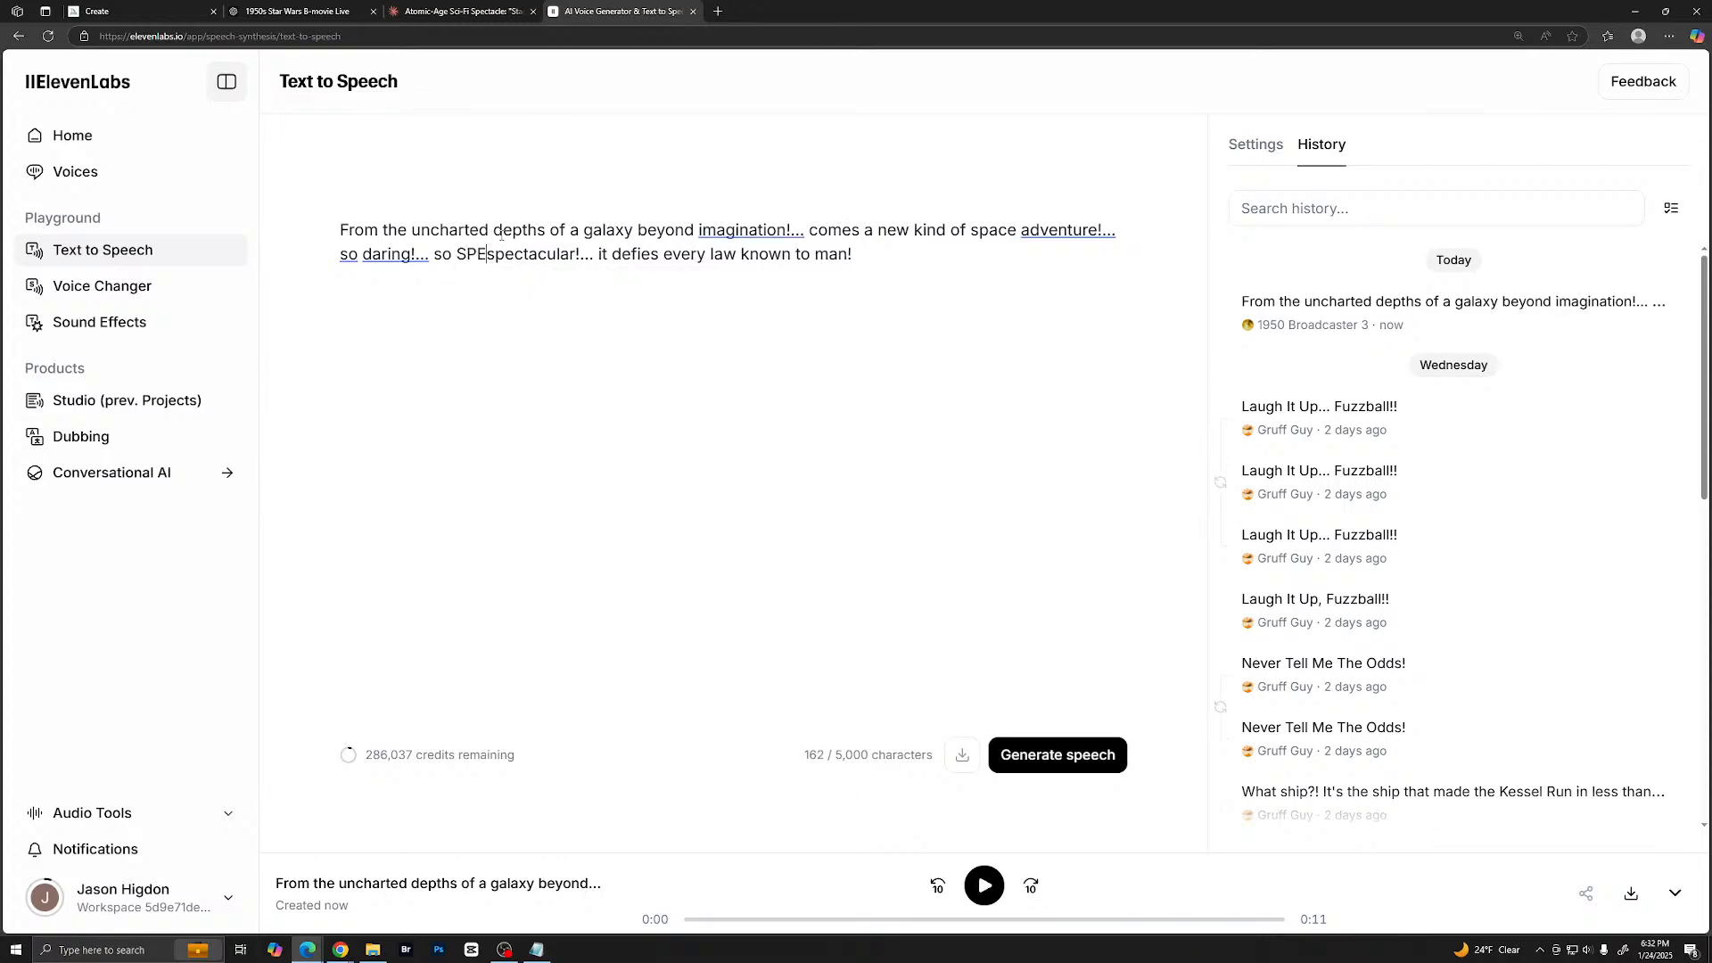
pyautogui.write('TACULAR')
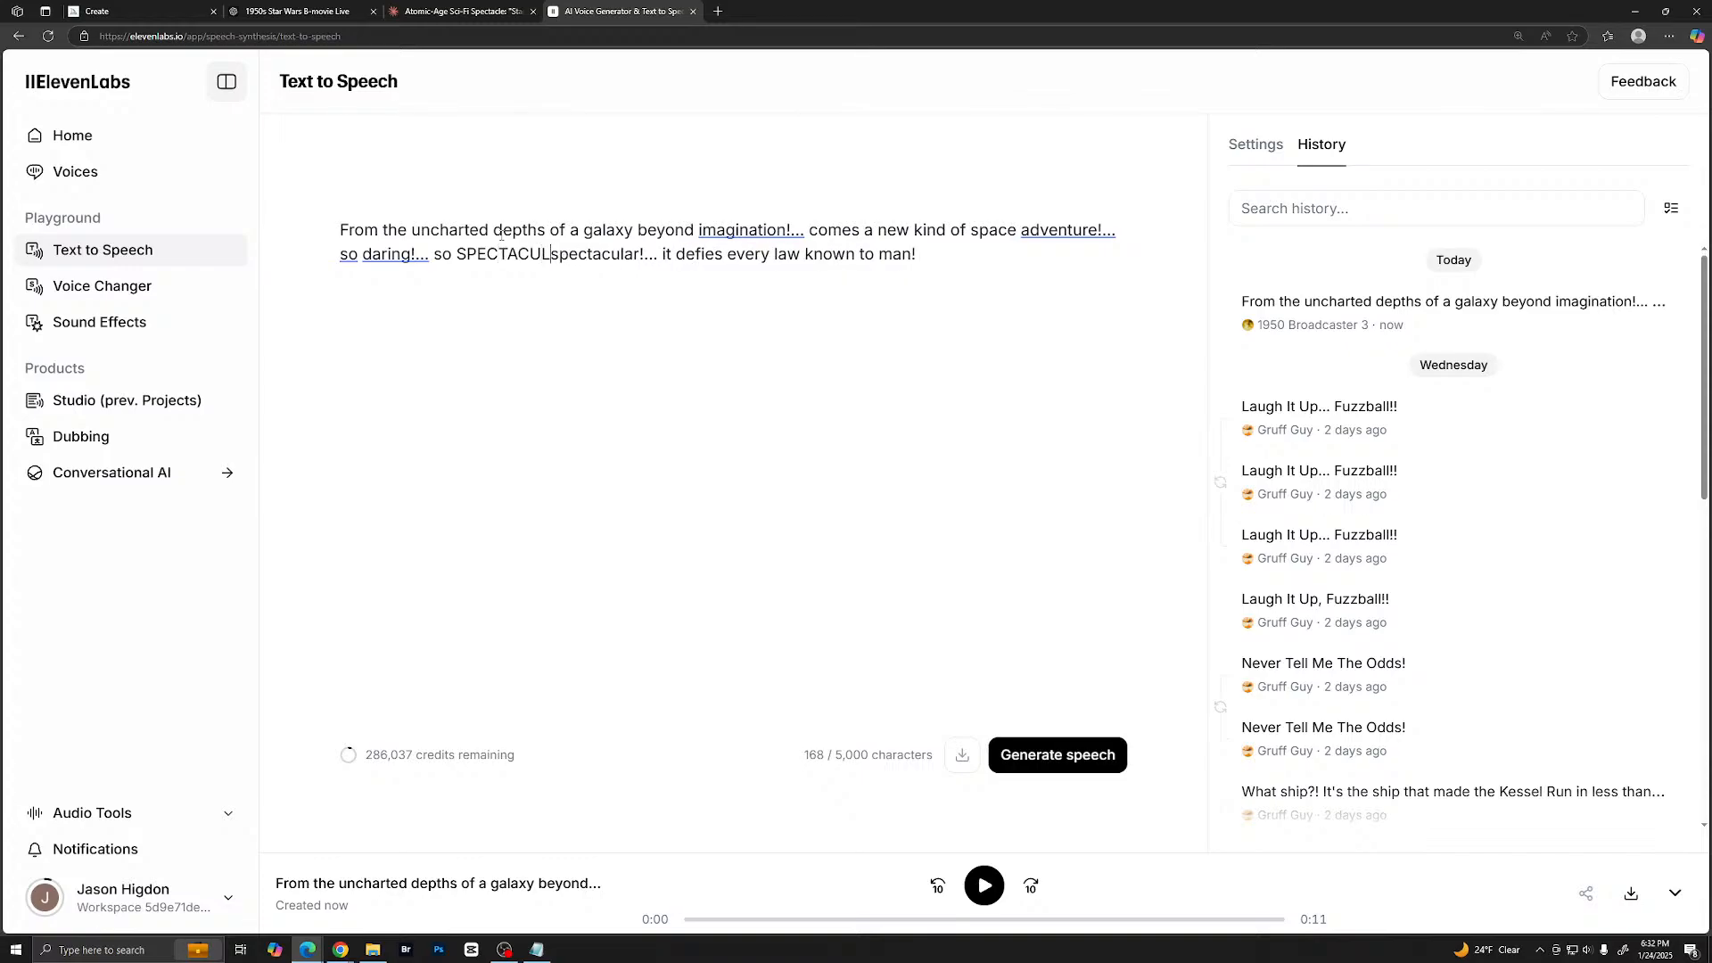
pyautogui.press('Delete')
pyautogui.press('Delete')
pyautogui.press('Delete')
pyautogui.press('Delete')
pyautogui.press('Delete')
pyautogui.press('Delete')
pyautogui.press('Delete')
pyautogui.press('Delete')
pyautogui.press('Delete')
pyautogui.press('Delete')
pyautogui.press('Delete')
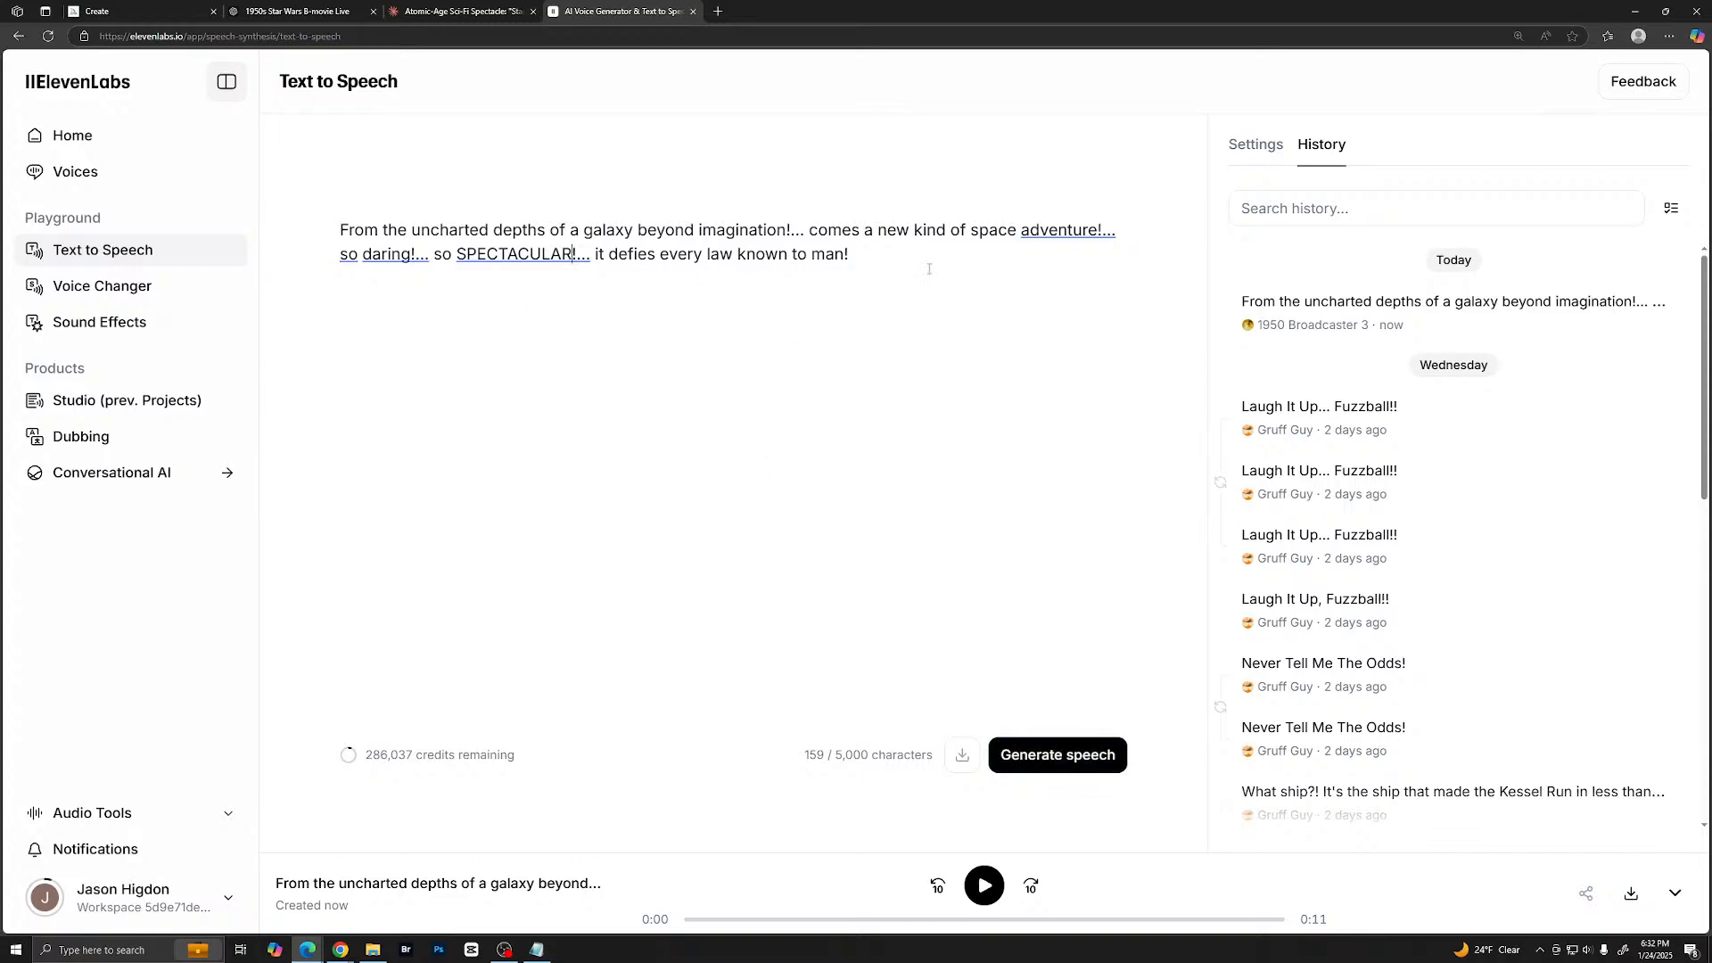
# - Replace "adventure" with all-caps "ADVENTURE" in the narration text
pyautogui.moveTo(1022, 230); pyautogui.dragTo(1098, 231)
pyautogui.write('A')
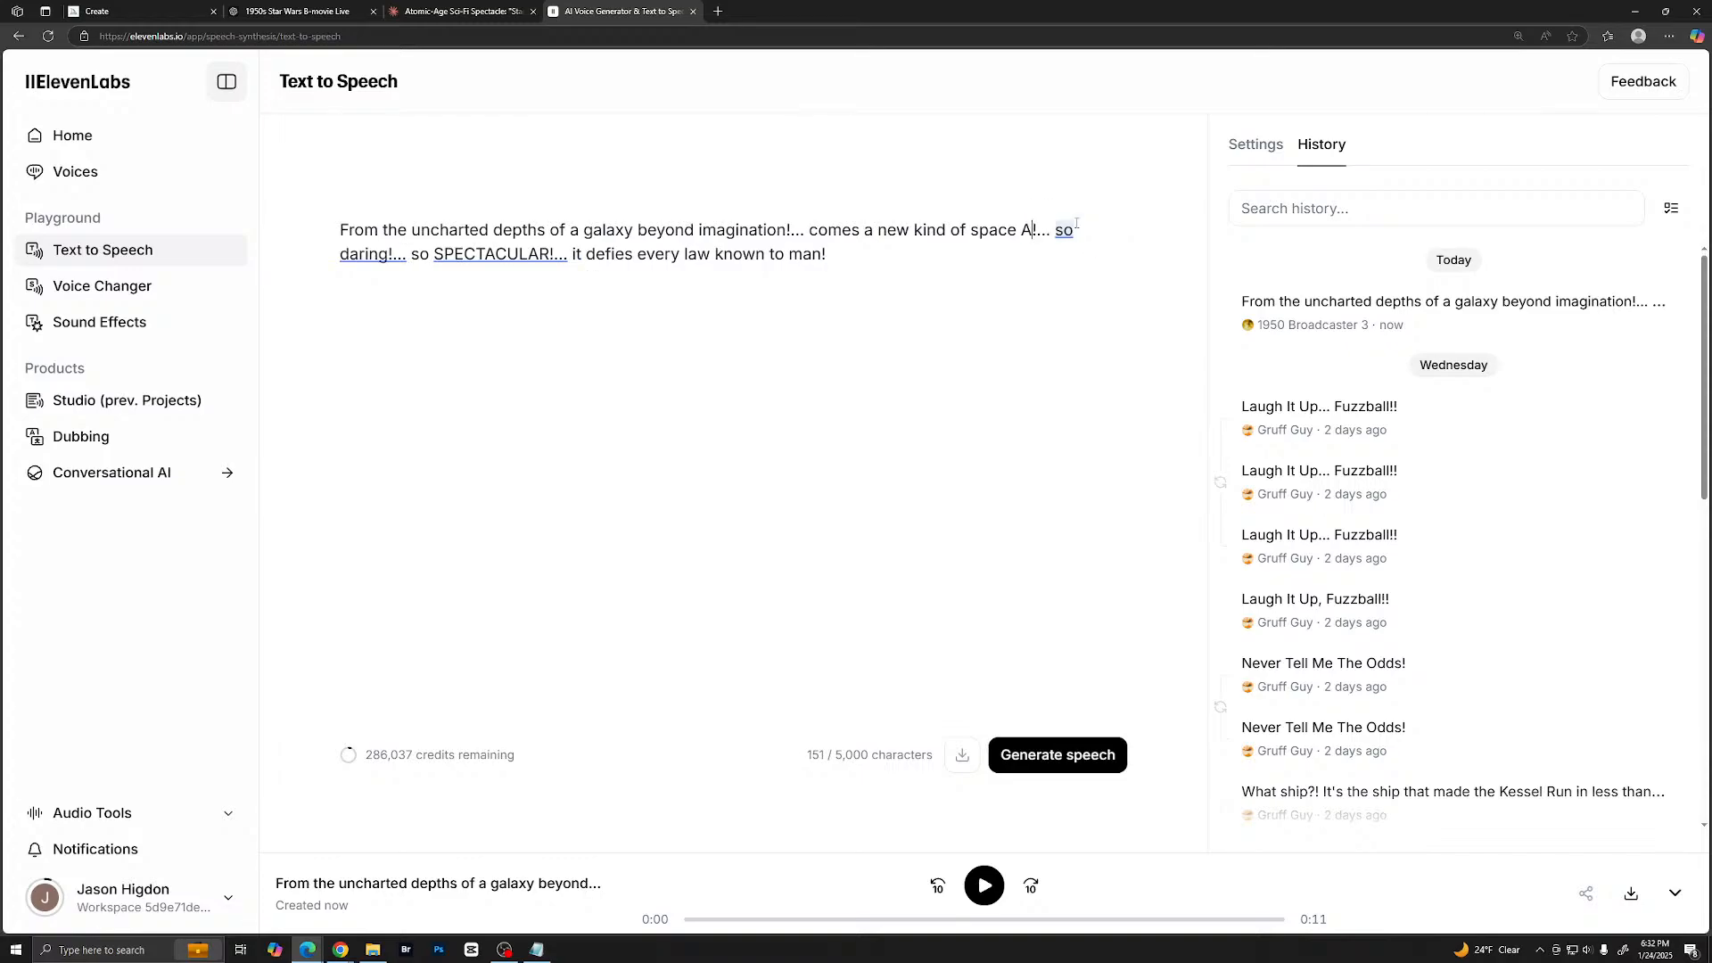
pyautogui.write('DVENTURE')
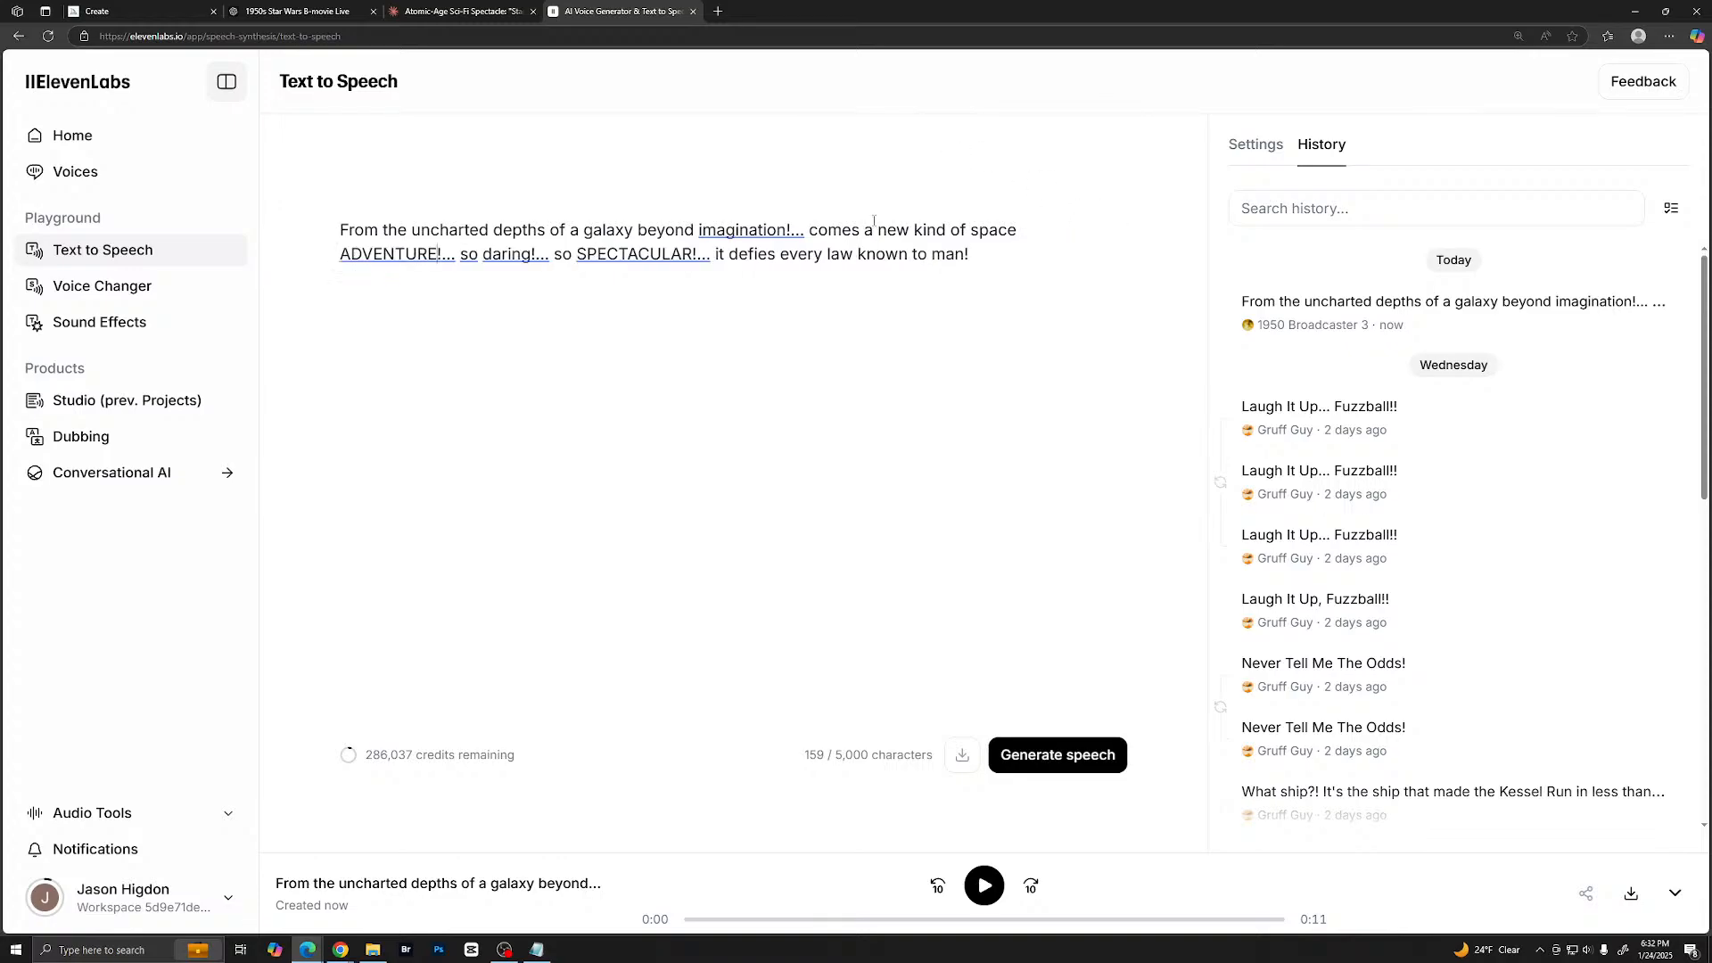
# - Replace "imagination" with all-caps "IMAGINATION" and generate the speech to listen to the new take
pyautogui.click(716, 231)
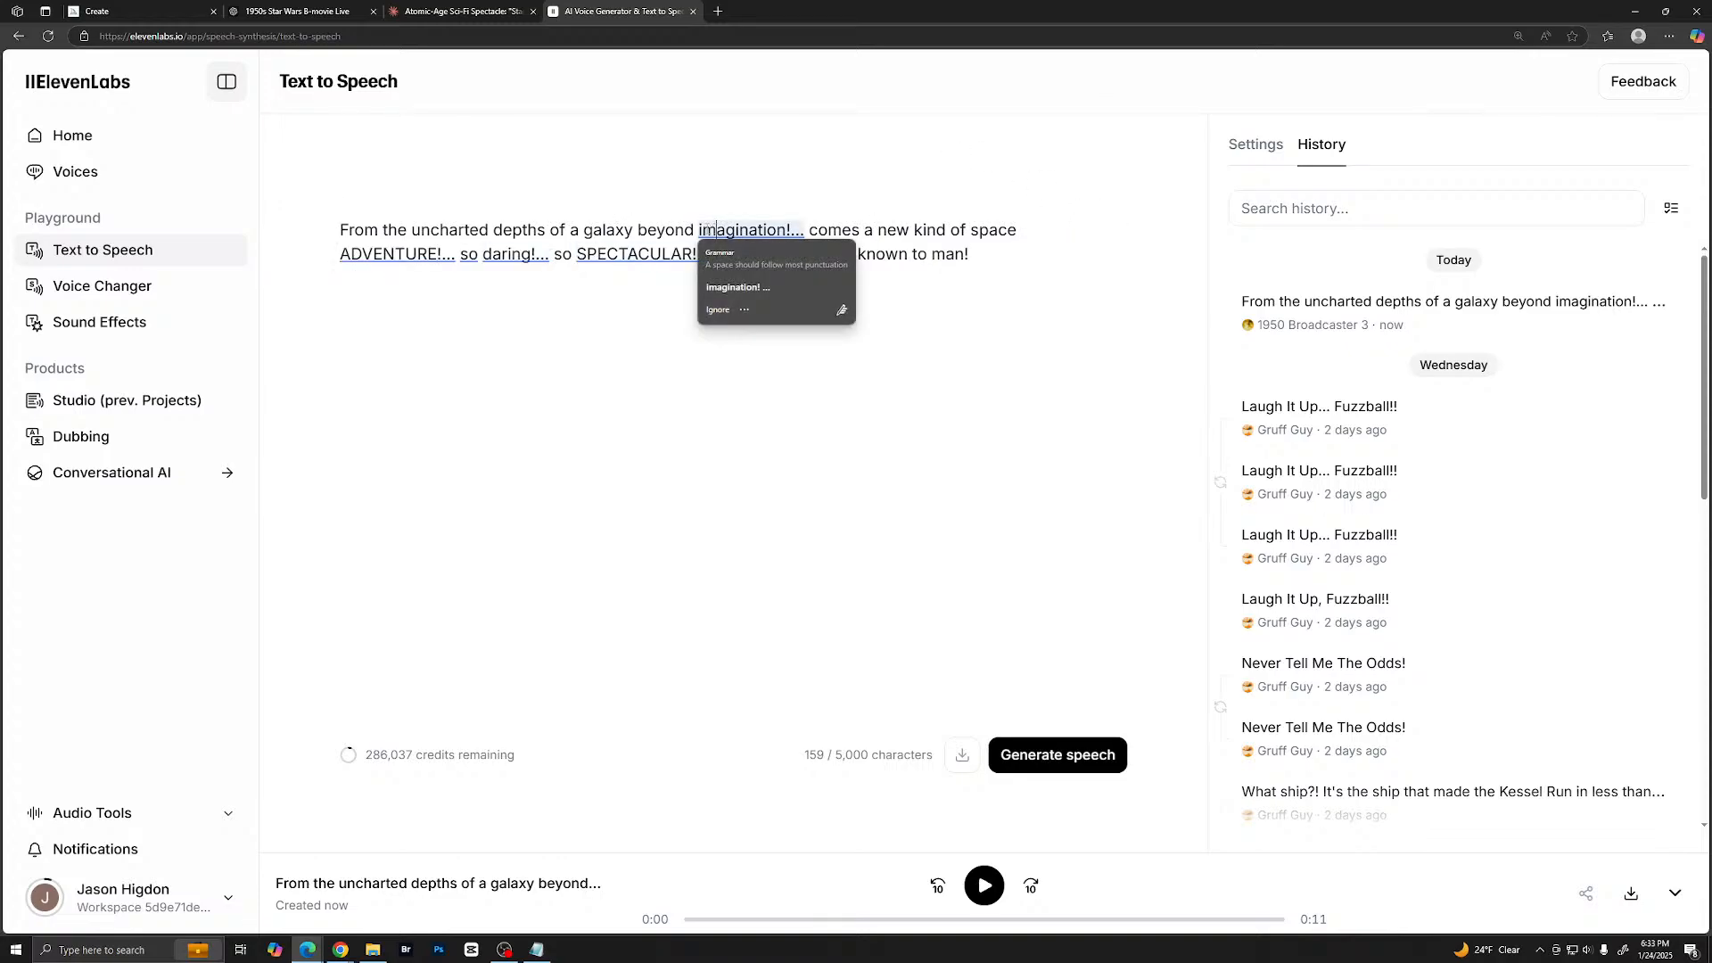
pyautogui.doubleClick(718, 230)
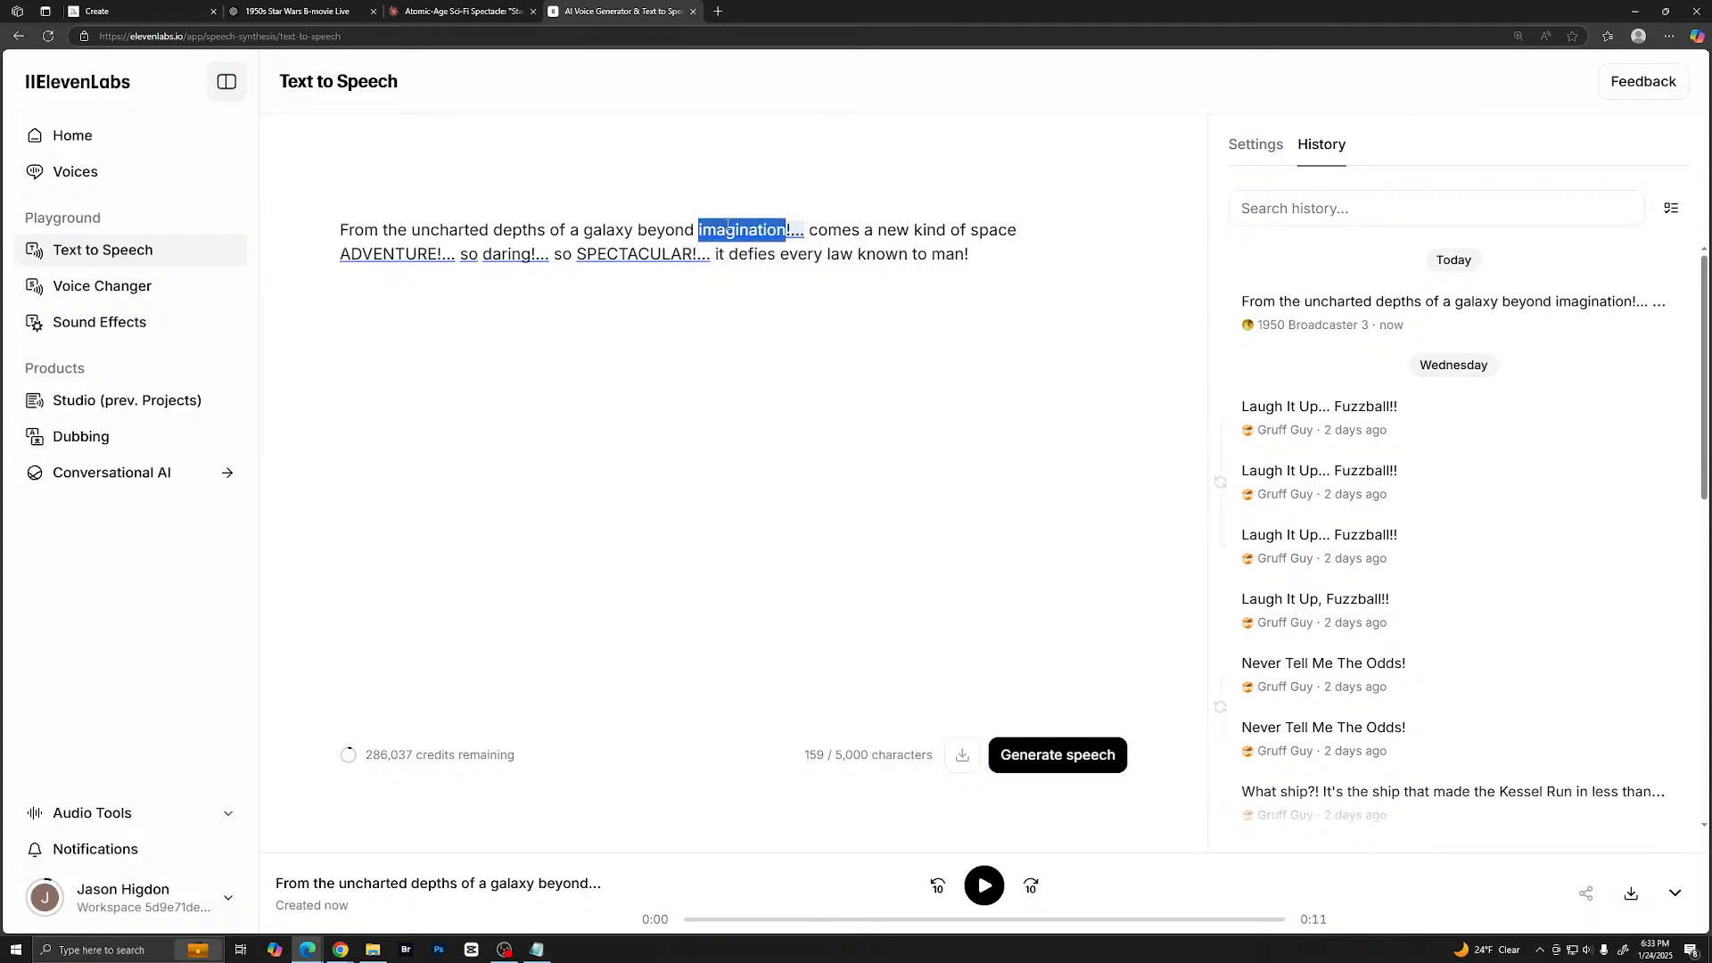
pyautogui.write('IMAGIN')
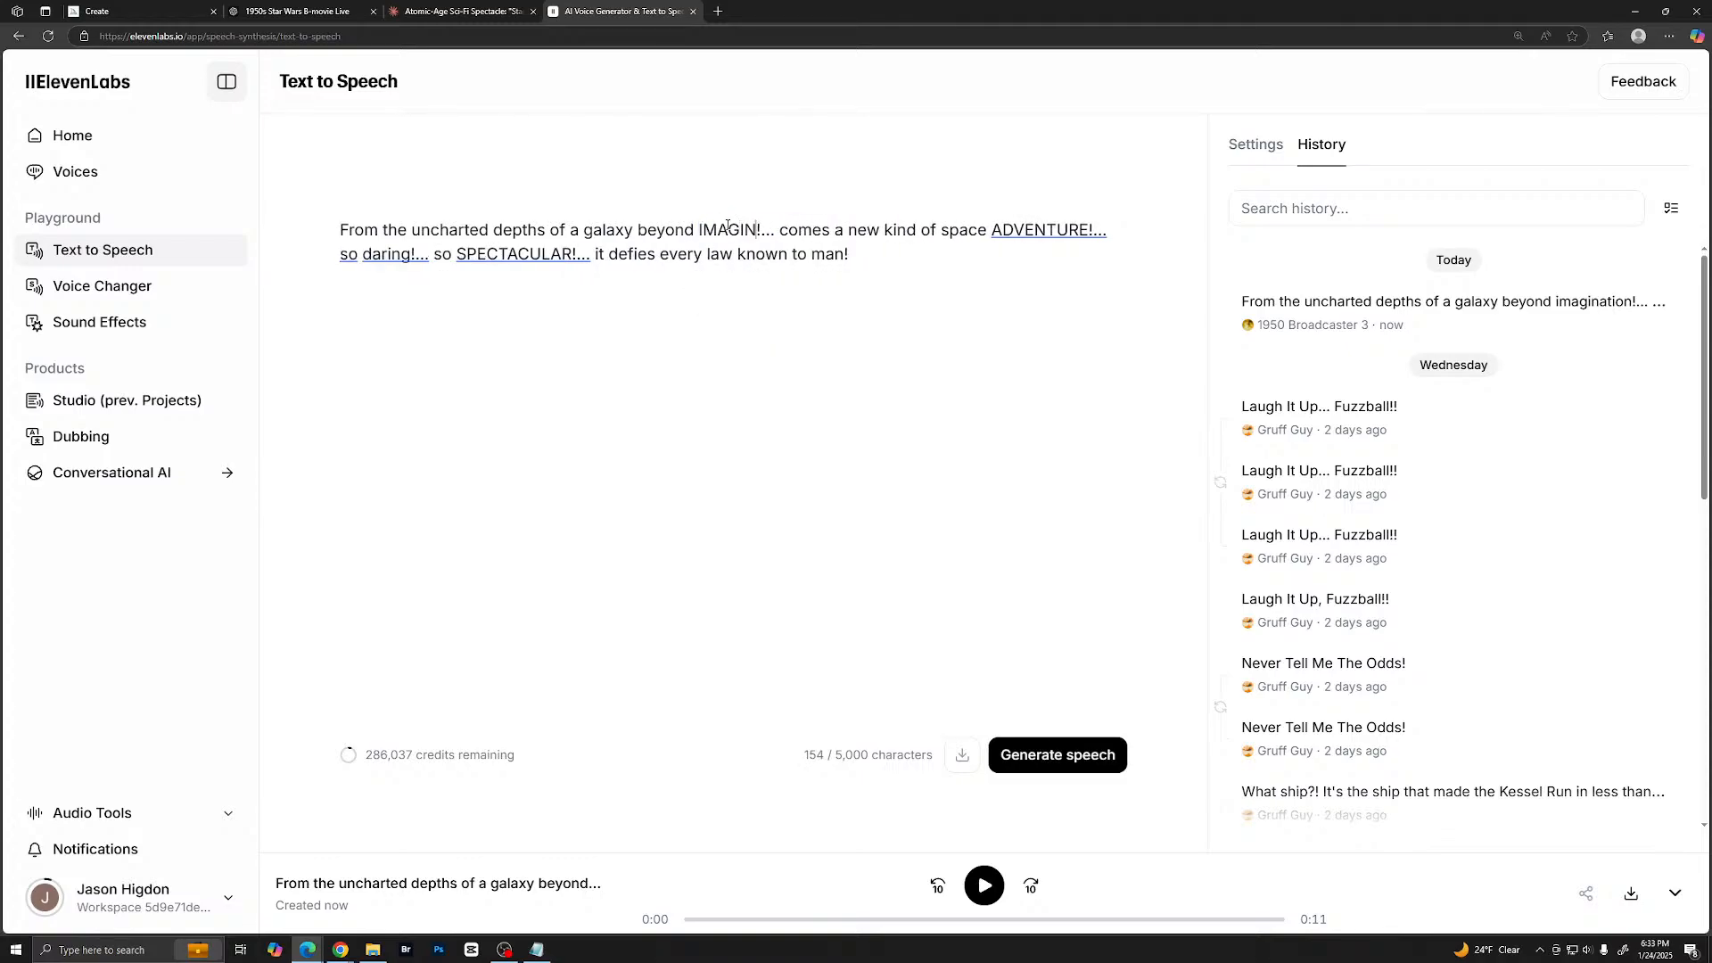
pyautogui.write('ATION')
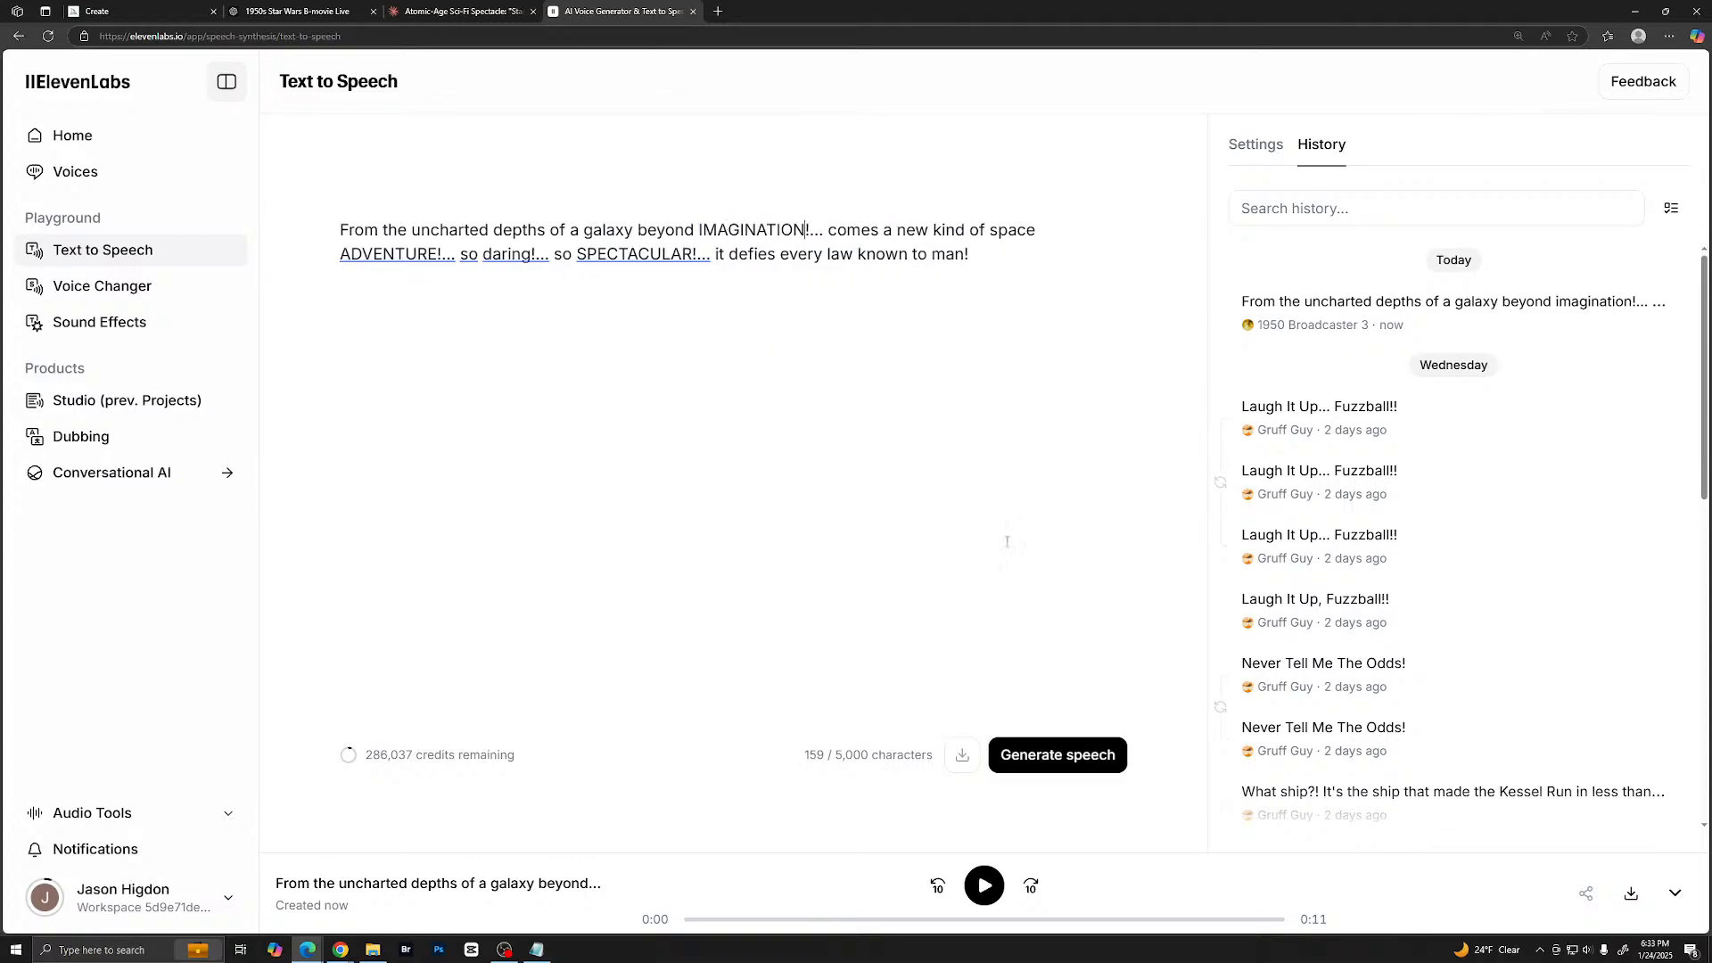
pyautogui.click(1051, 754)
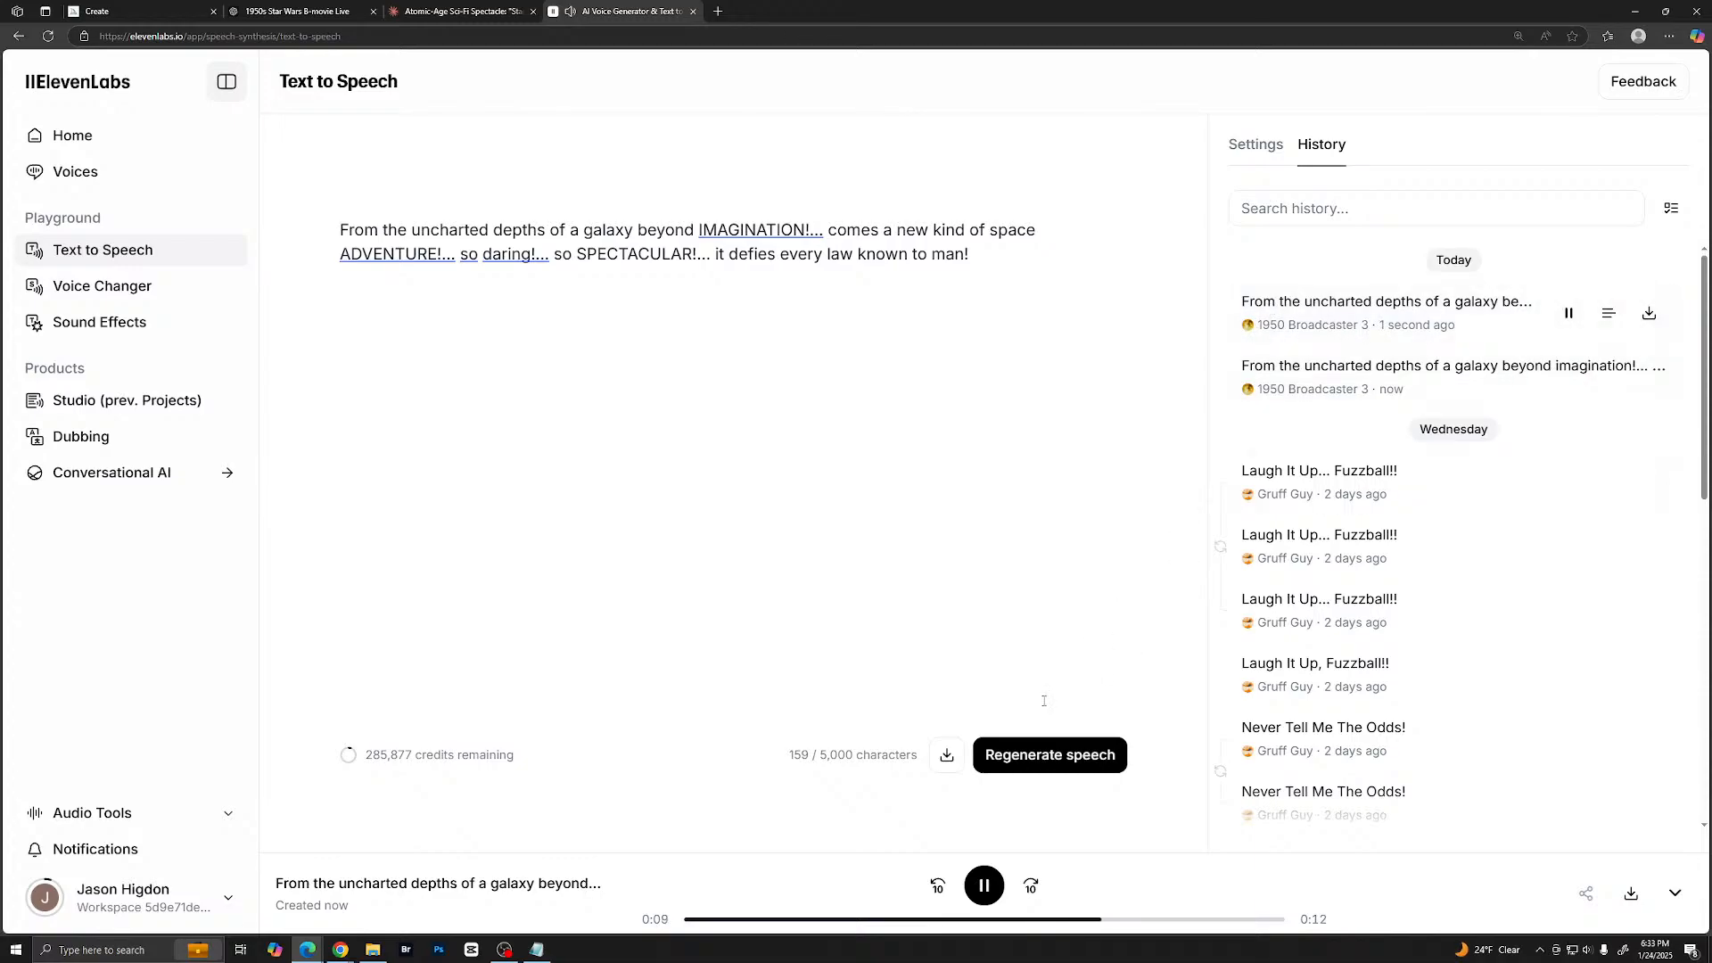
pyautogui.click(977, 902)
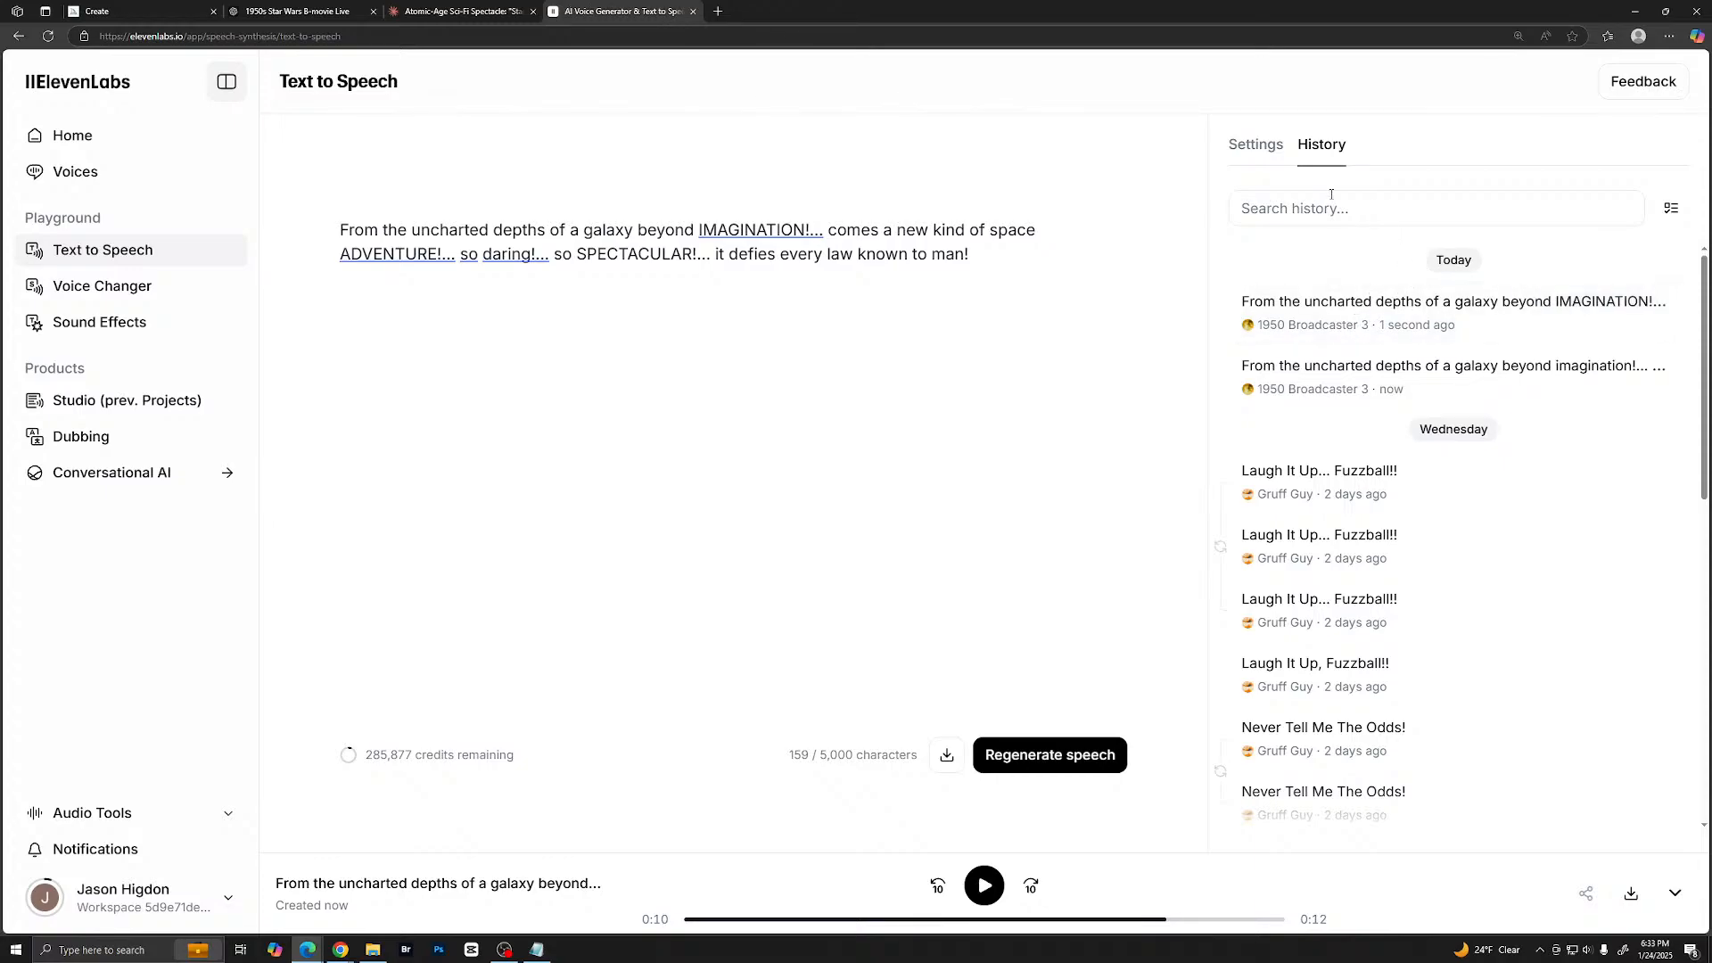
# - Lower the voice's stability to about 39%, raise style exaggeration to about 44%, and regenerate the speech
pyautogui.click(1259, 148)
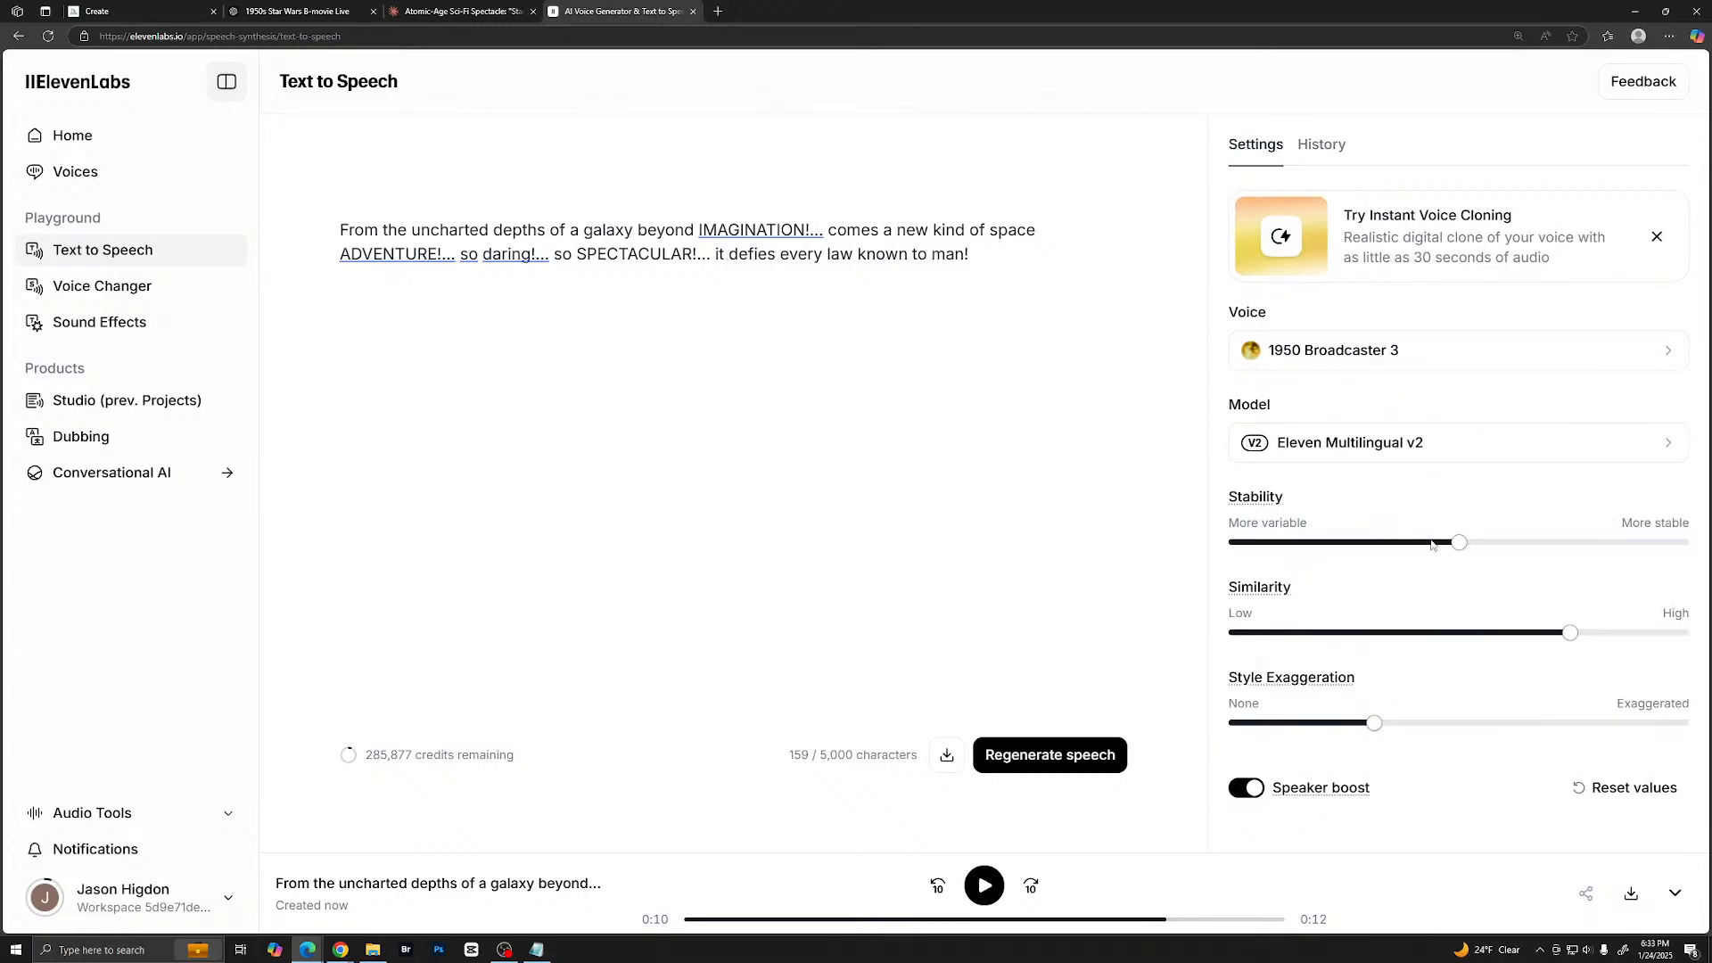
pyautogui.moveTo(1460, 546)
pyautogui.moveTo(1460, 546); pyautogui.dragTo(1409, 544)
pyautogui.moveTo(1564, 641)
pyautogui.mouseDown()
pyautogui.moveTo(1540, 635)
pyautogui.moveTo(1570, 633)
pyautogui.mouseUp()
pyautogui.moveTo(1377, 729)
pyautogui.moveTo(1377, 730); pyautogui.dragTo(1432, 724)
pyautogui.click(1021, 763)
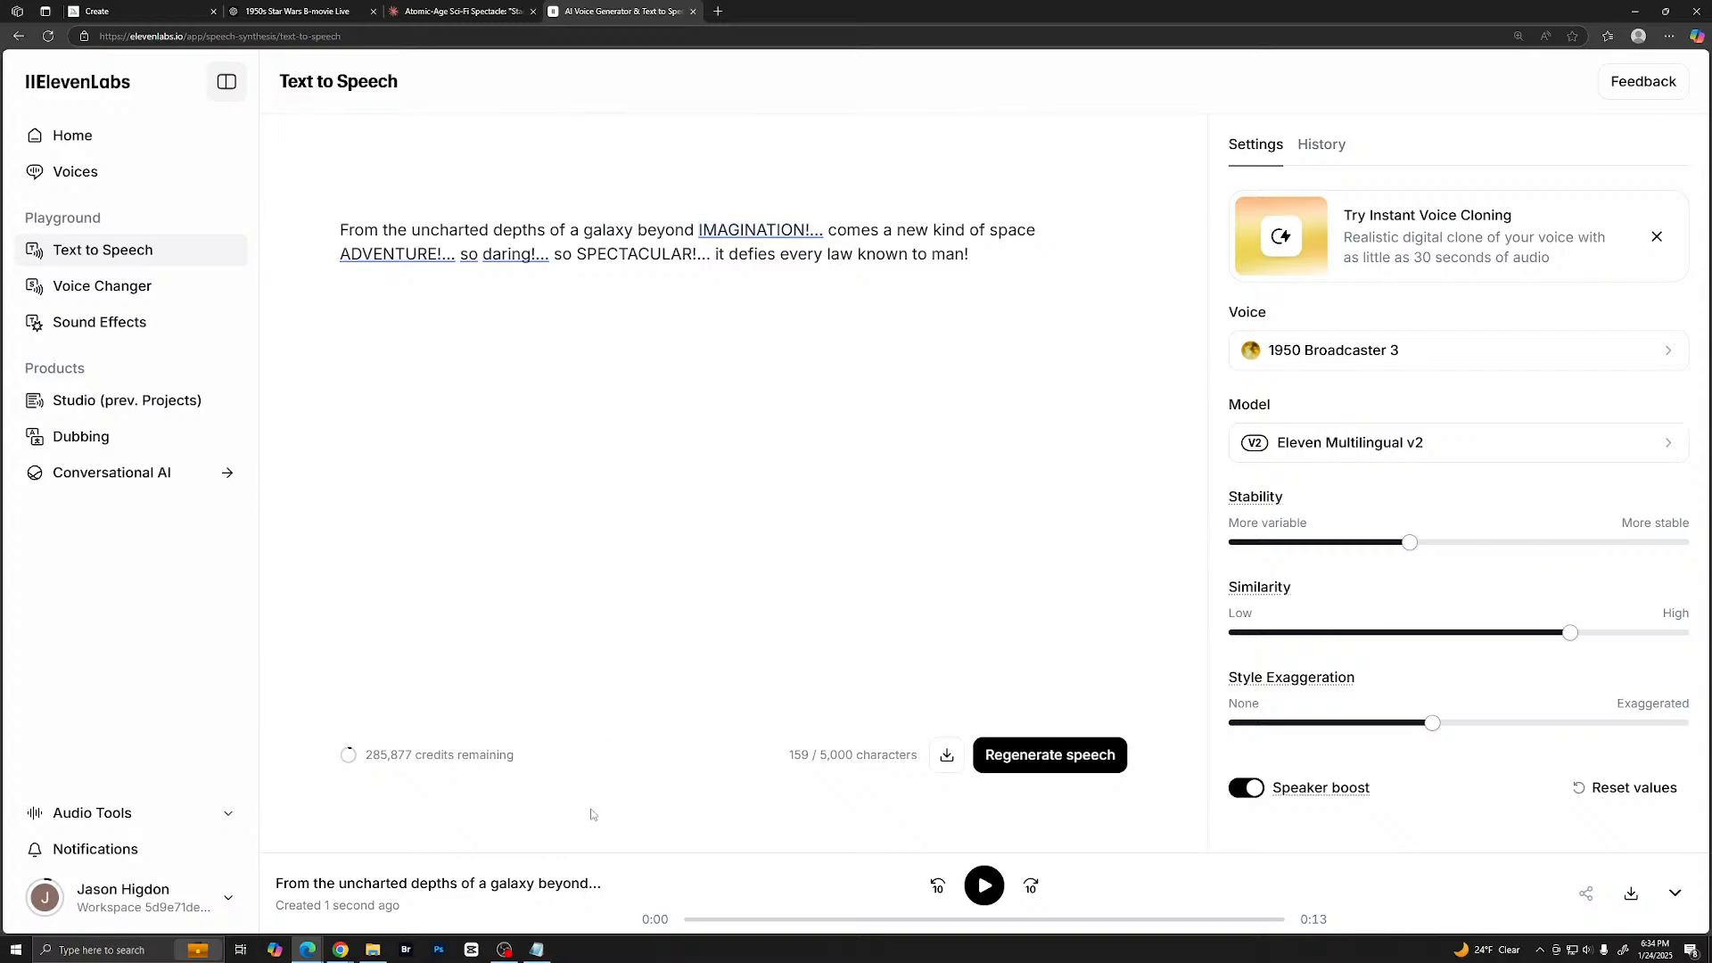
pyautogui.click(974, 755)
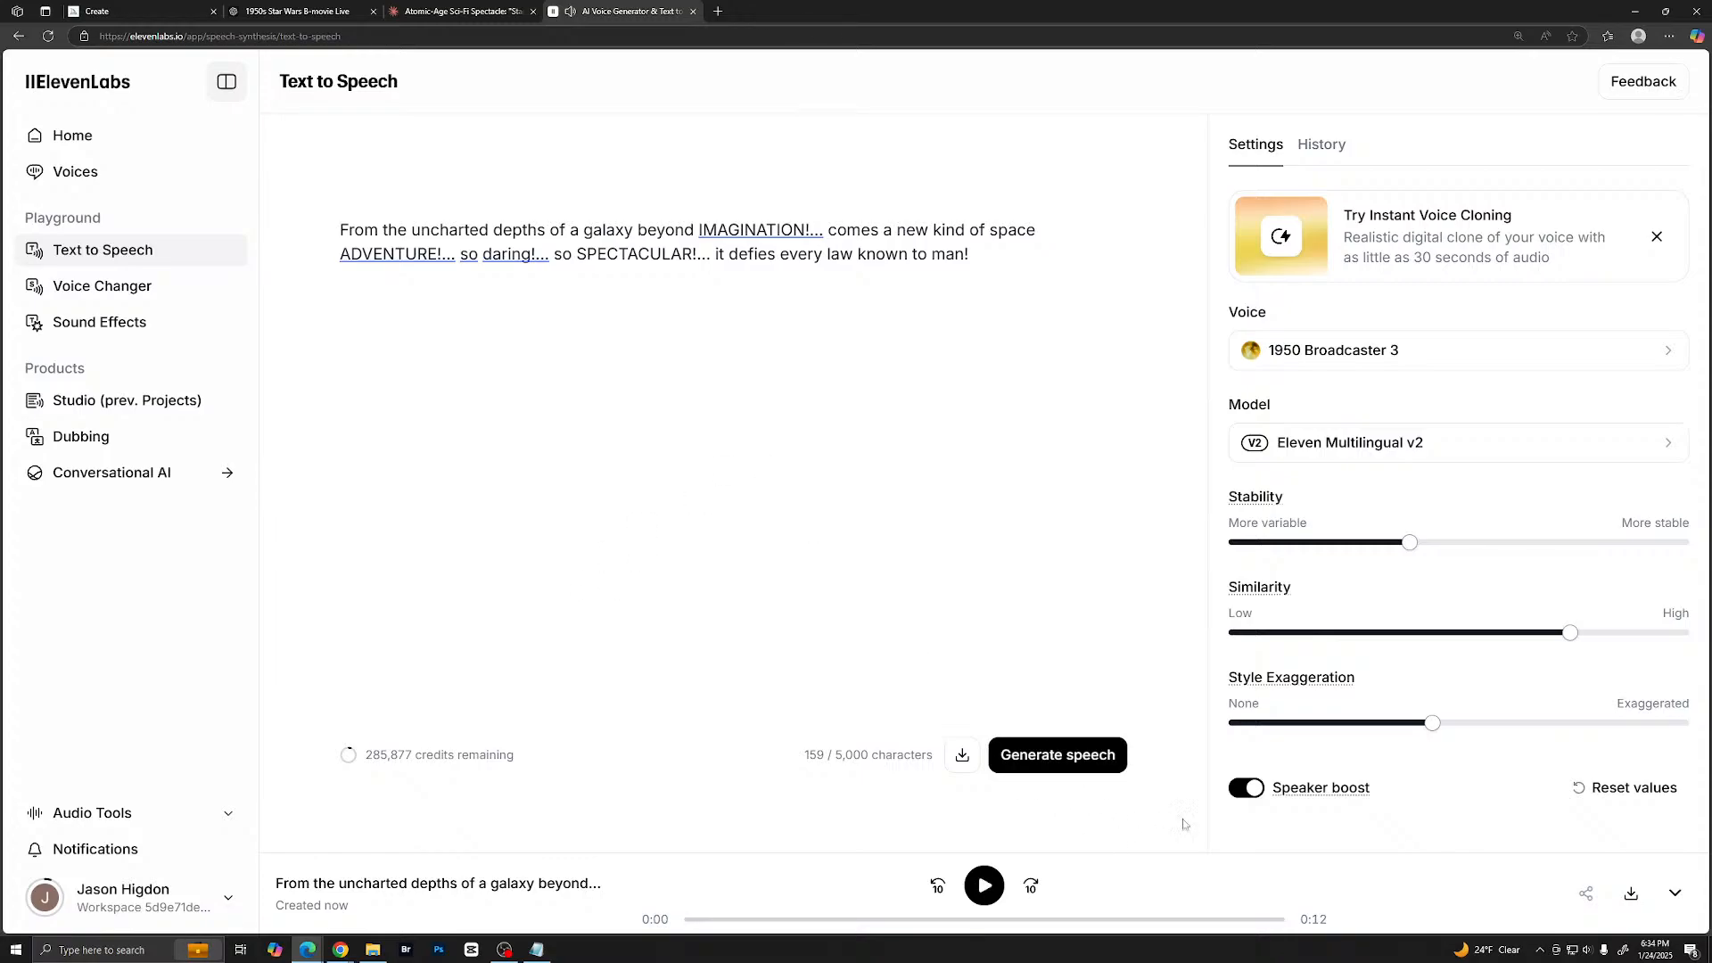
# - Download the latest narration take with a chosen save location, and browse to the Star Wars 1950 folder in AI Projects
pyautogui.click(1632, 892)
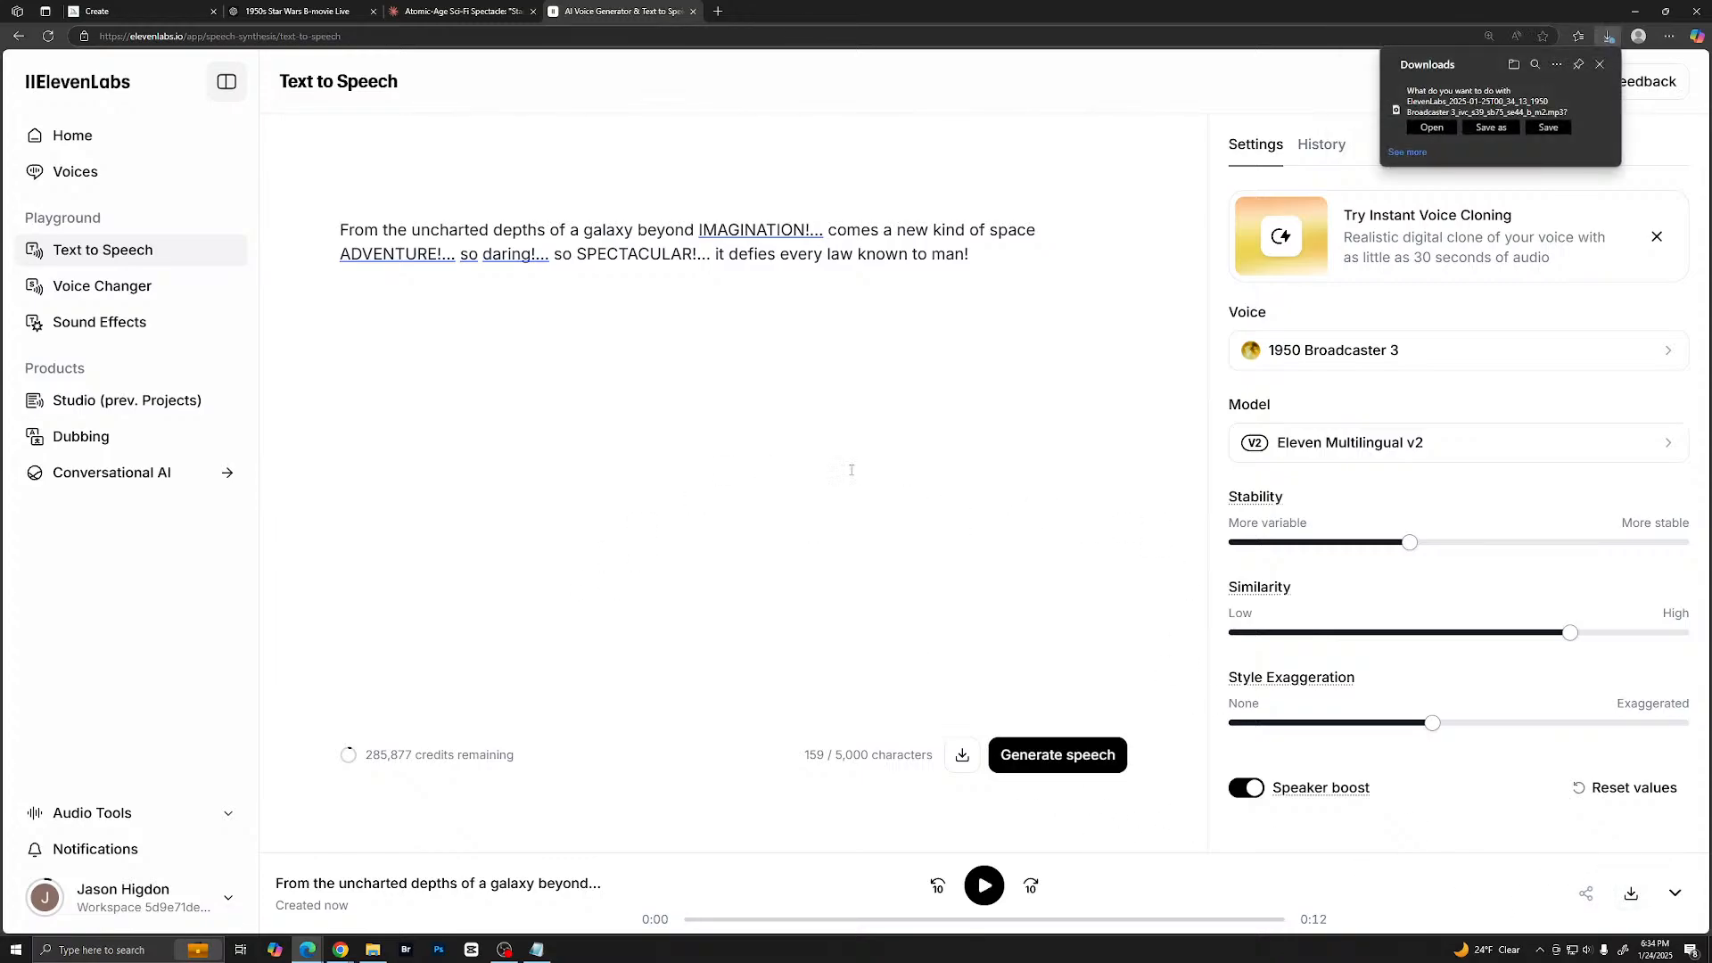
pyautogui.click(1489, 131)
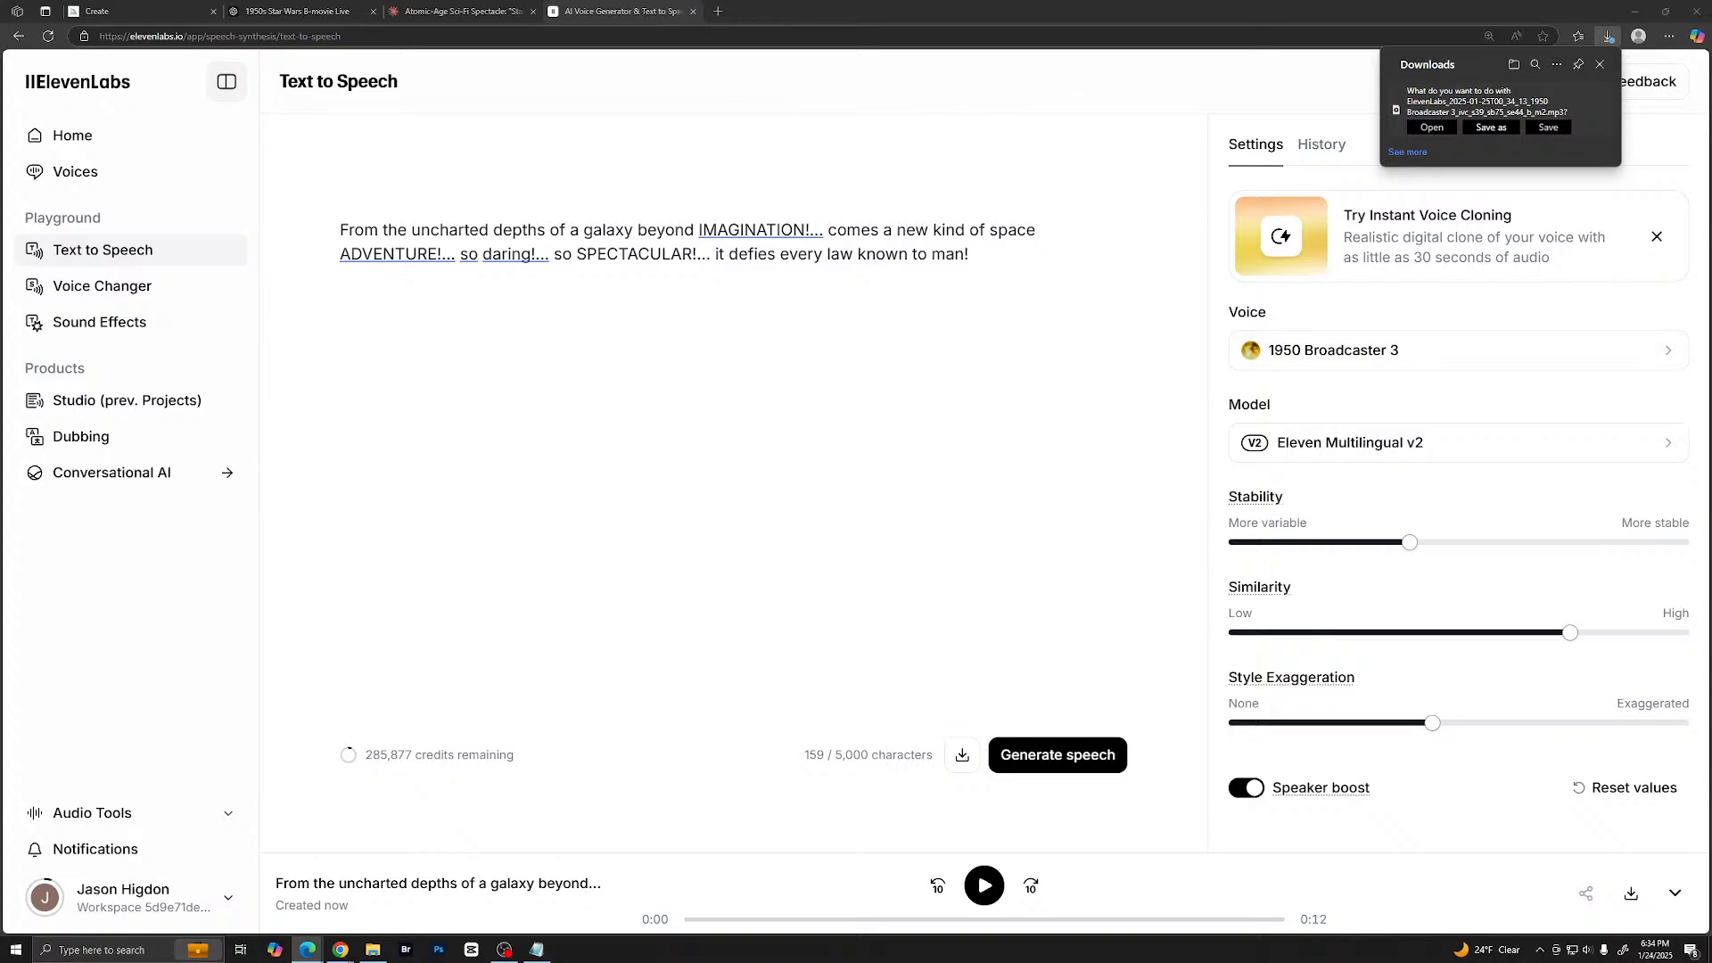
pyautogui.moveTo(1711, 116); pyautogui.dragTo(511, 208)
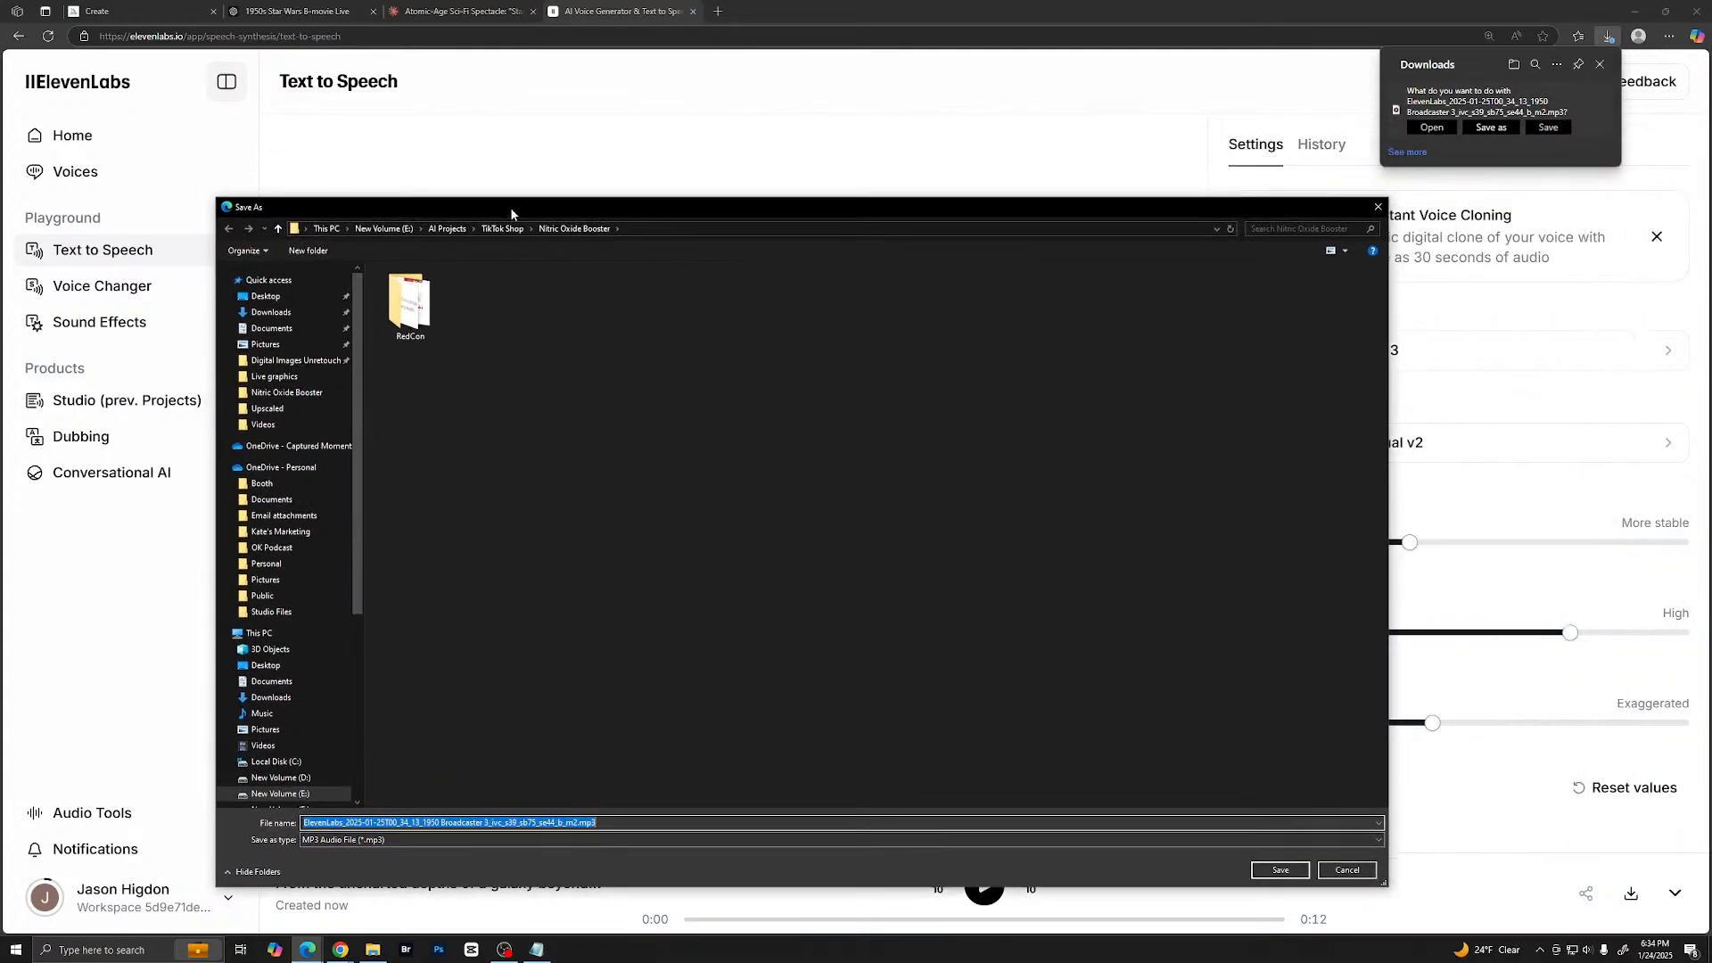
pyautogui.click(450, 230)
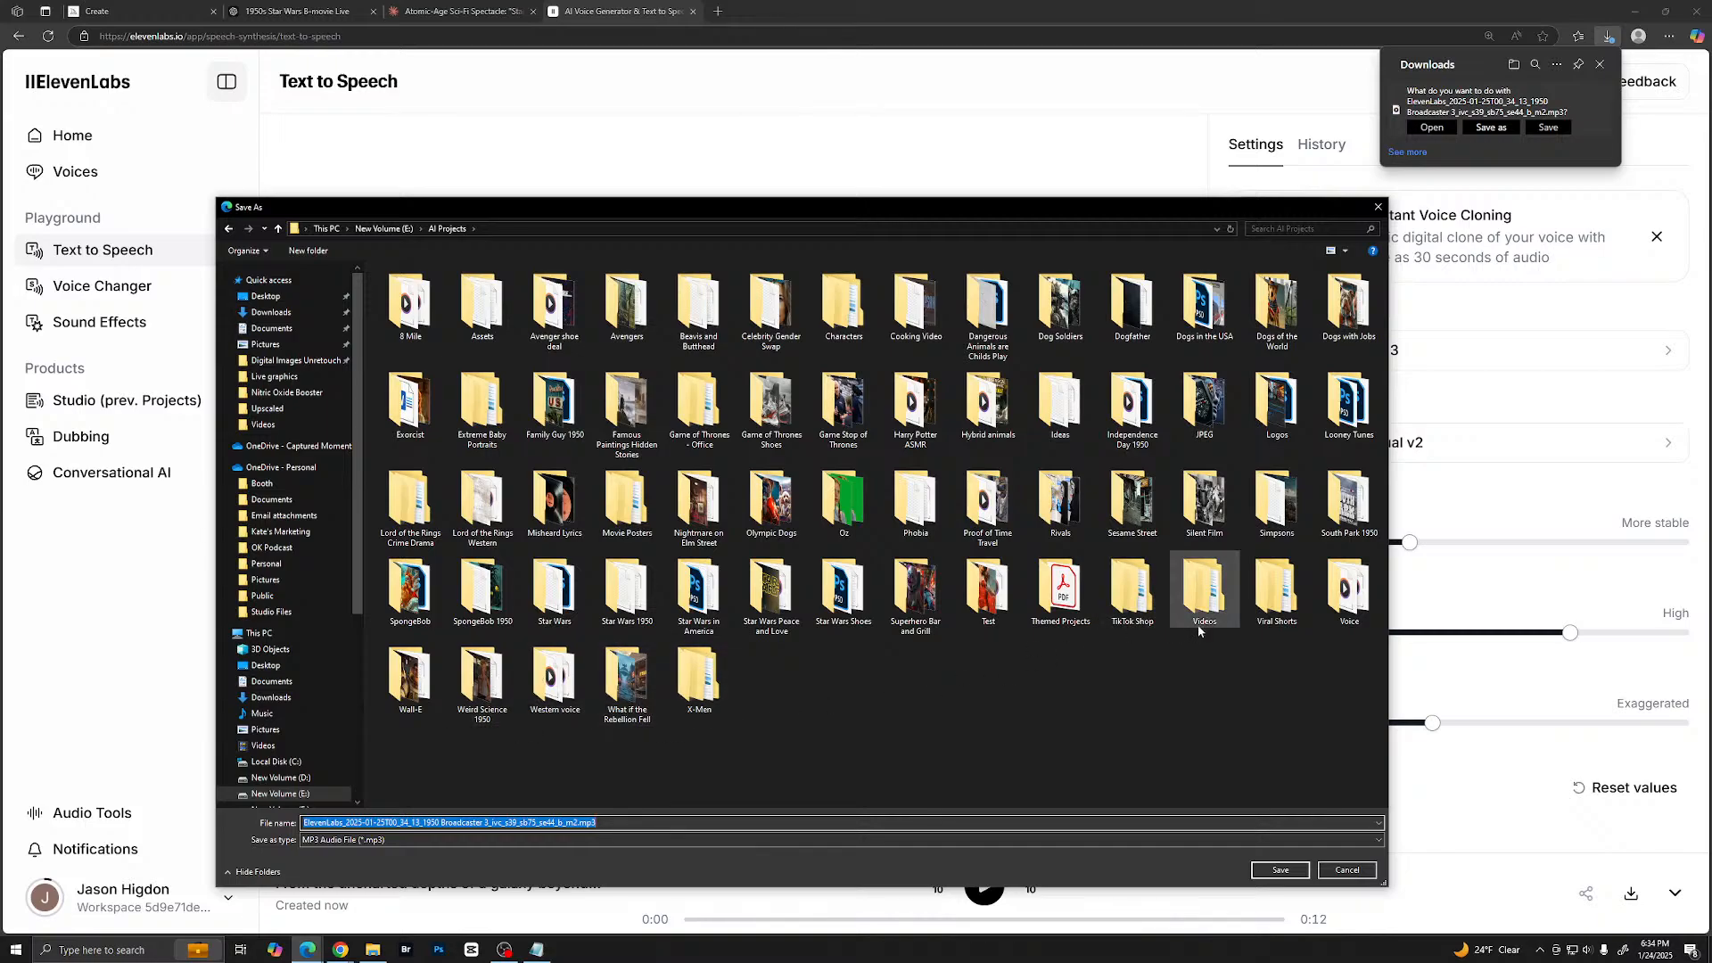
pyautogui.doubleClick(635, 592)
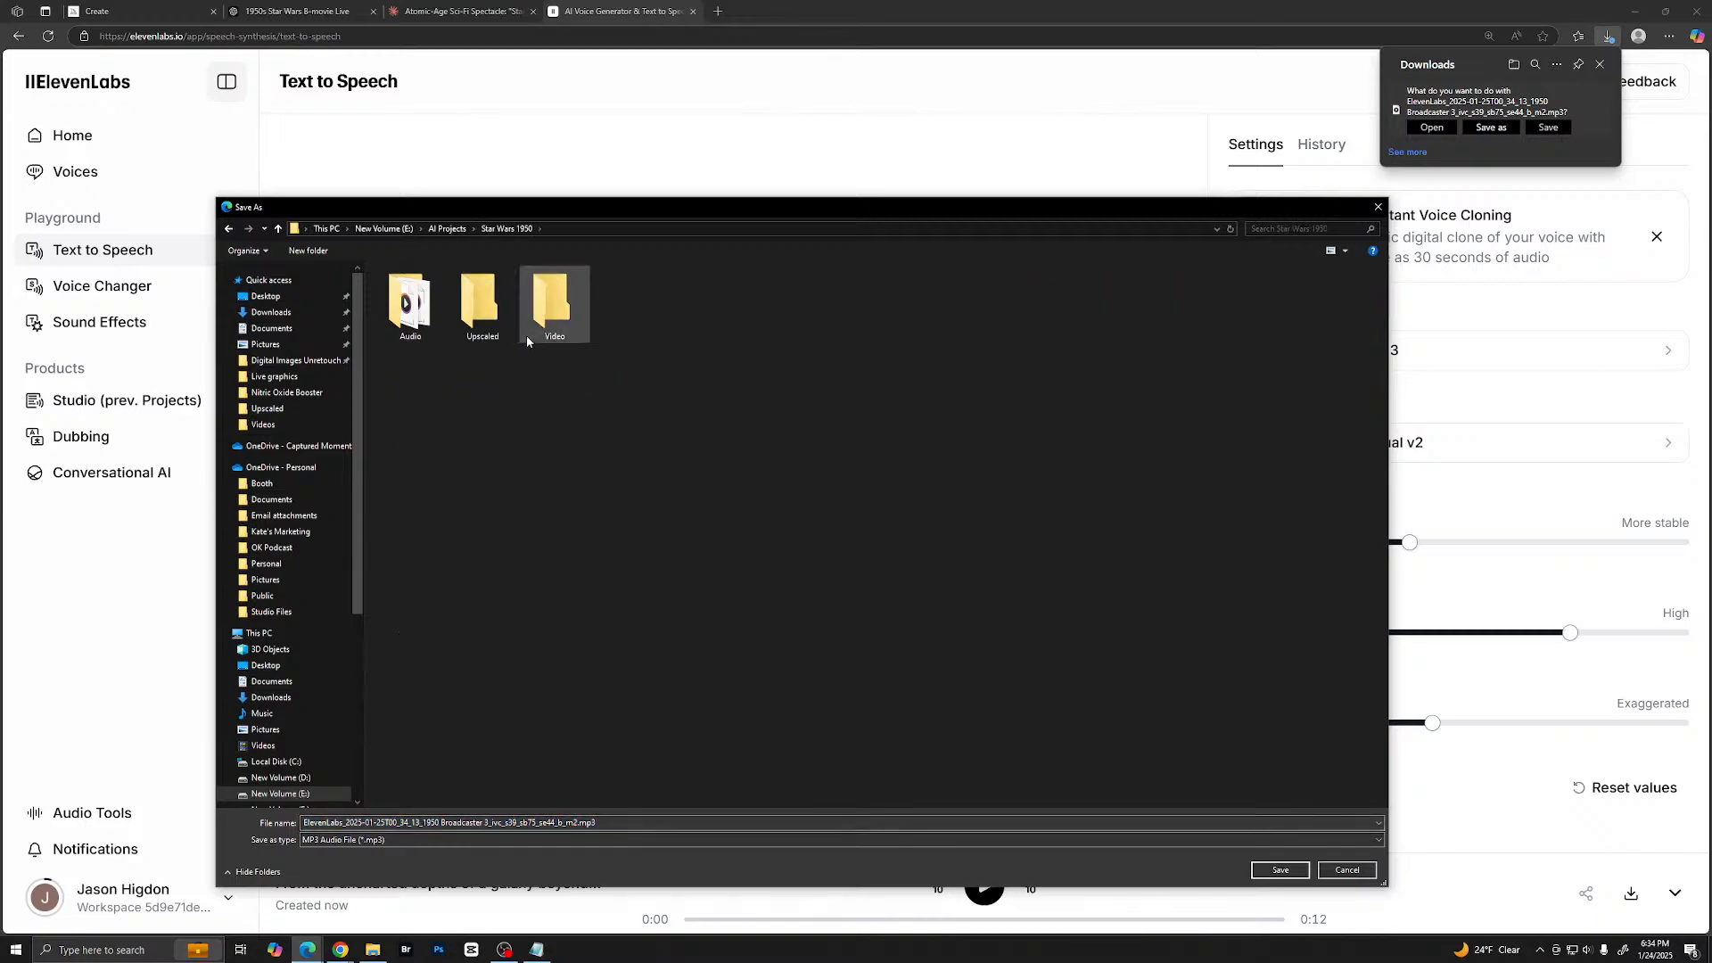
# - Create a folder named Narration inside Star Wars 1950 and open it as the save location
pyautogui.rightClick(594, 446)
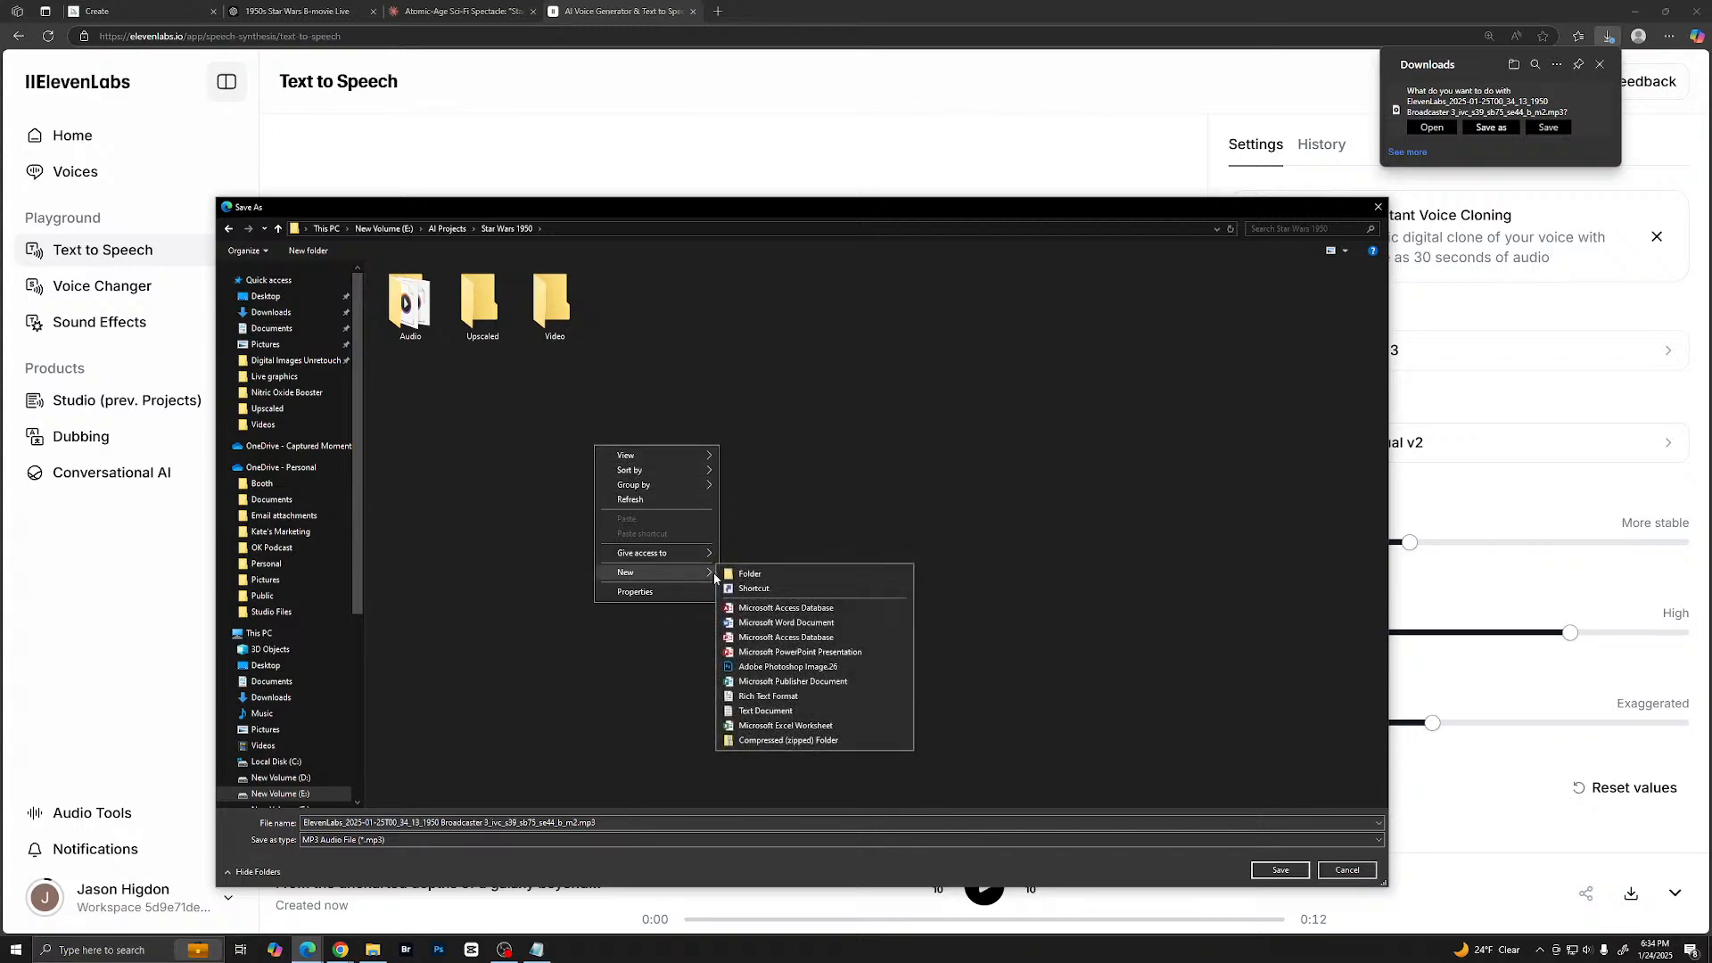
pyautogui.click(740, 574)
pyautogui.write('Narration')
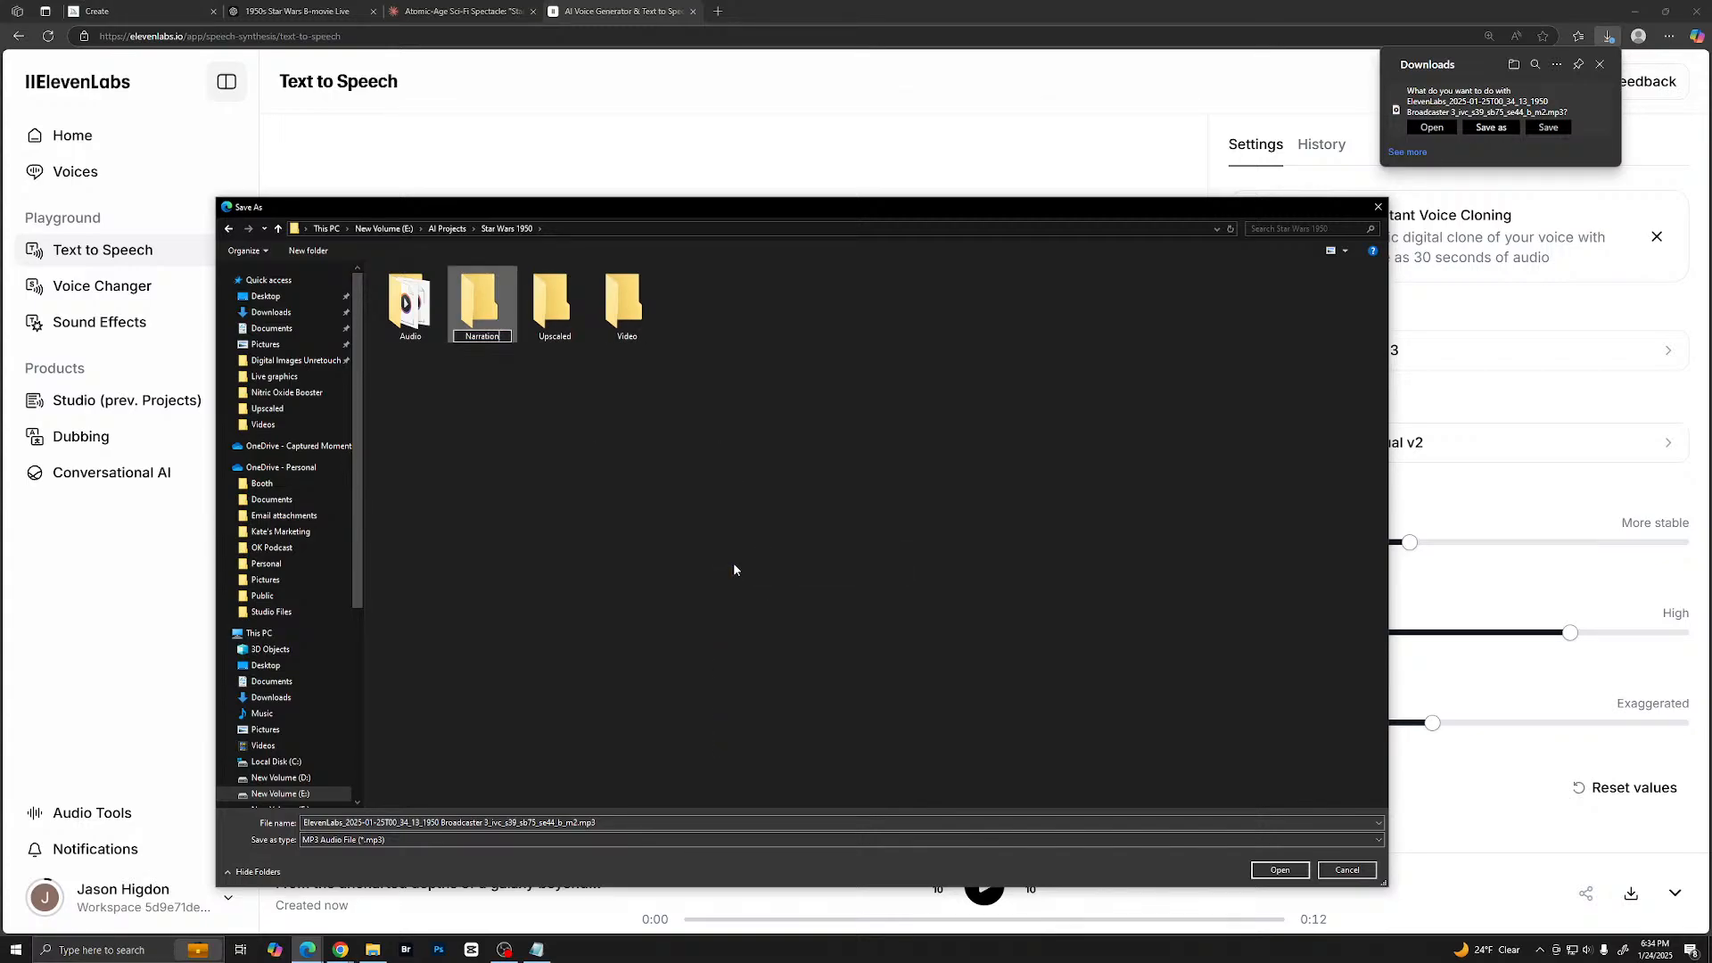
pyautogui.press('Return')
pyautogui.doubleClick(484, 297)
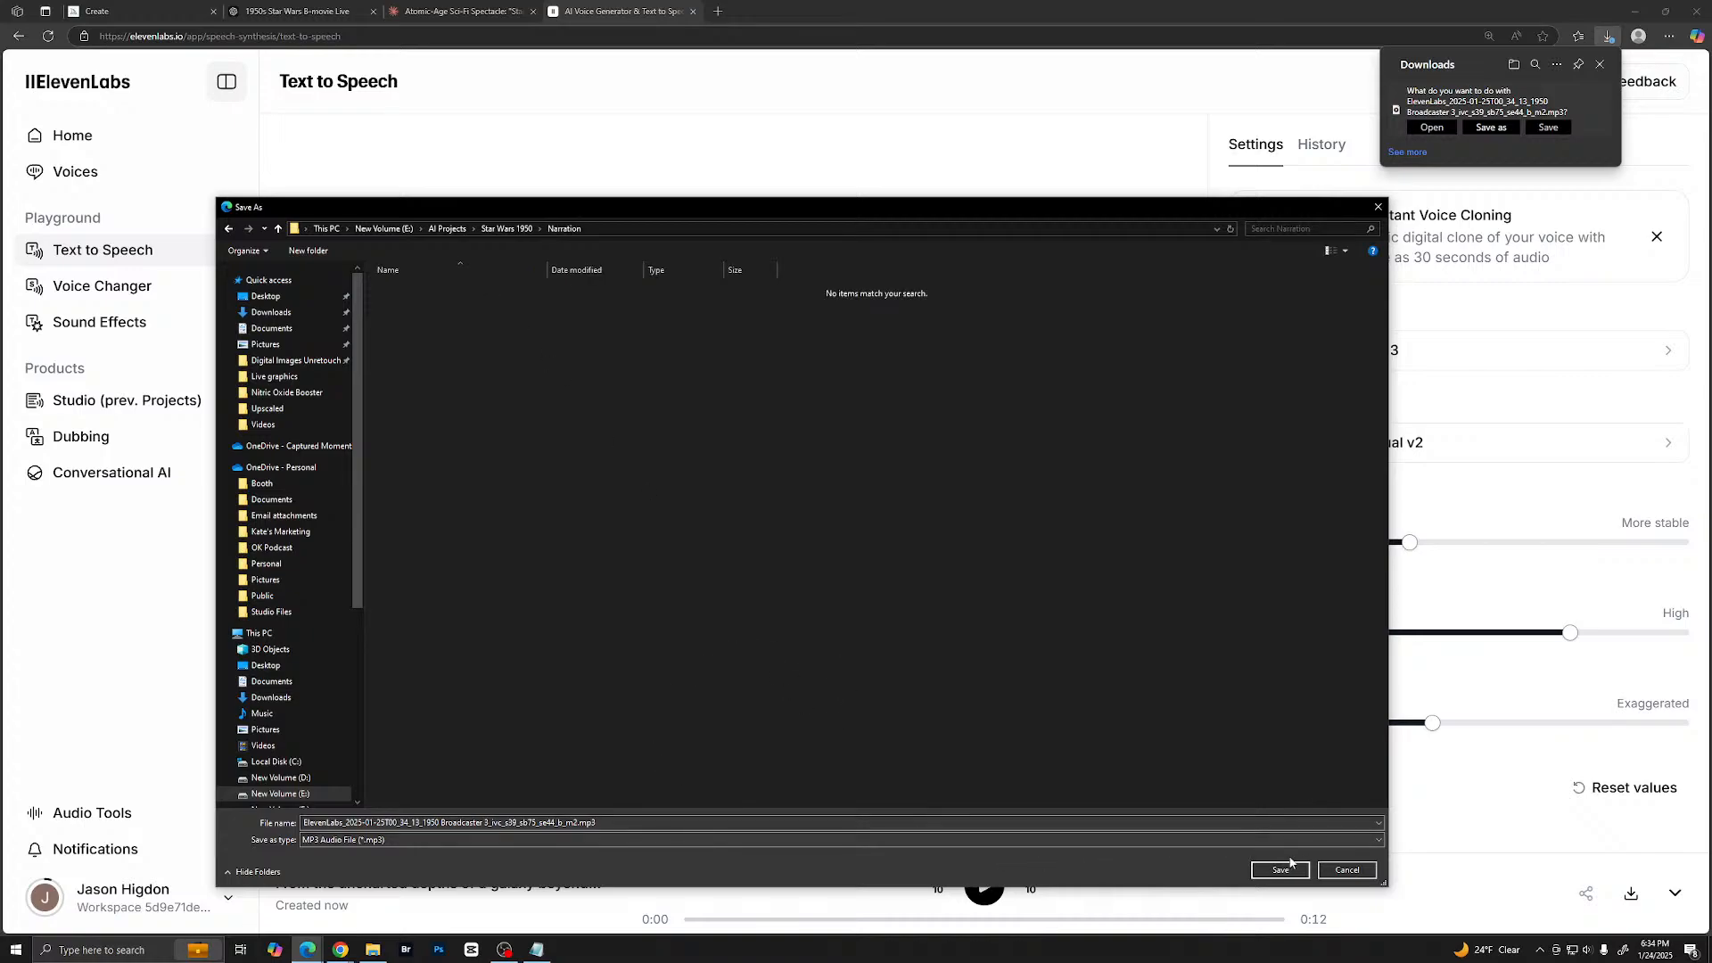
# - Name the narration audio file 1 and save it in the Narration folder
pyautogui.tripleClick(655, 822)
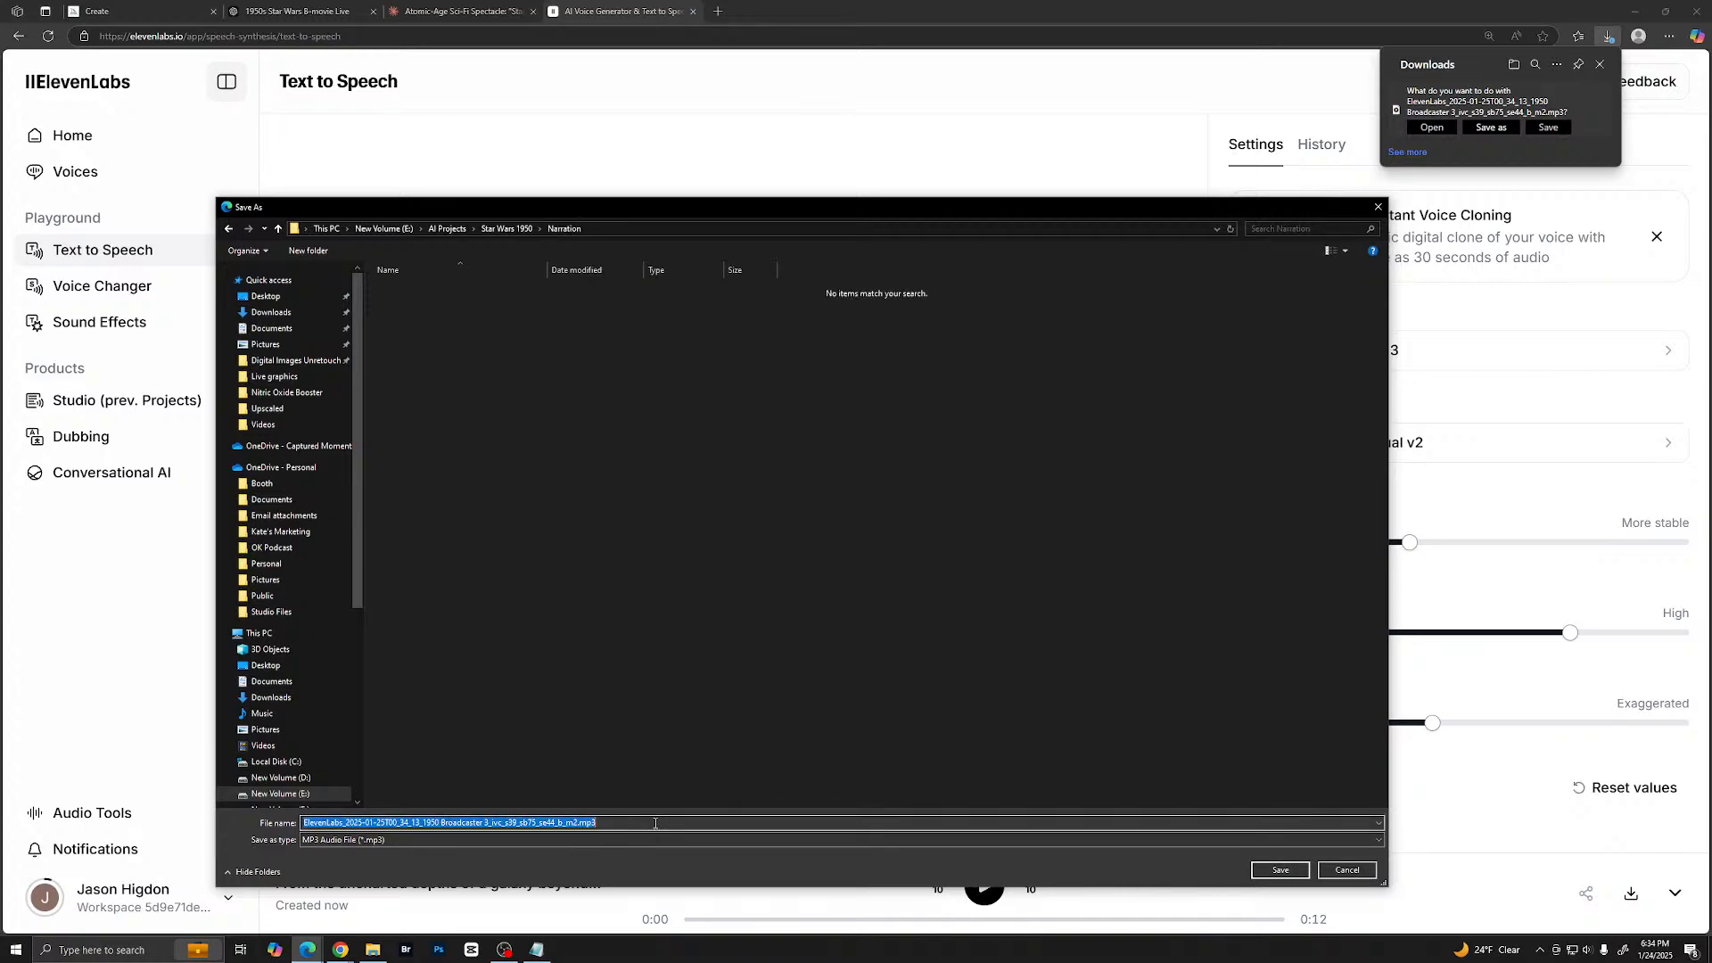
pyautogui.write('1')
pyautogui.press('Return')
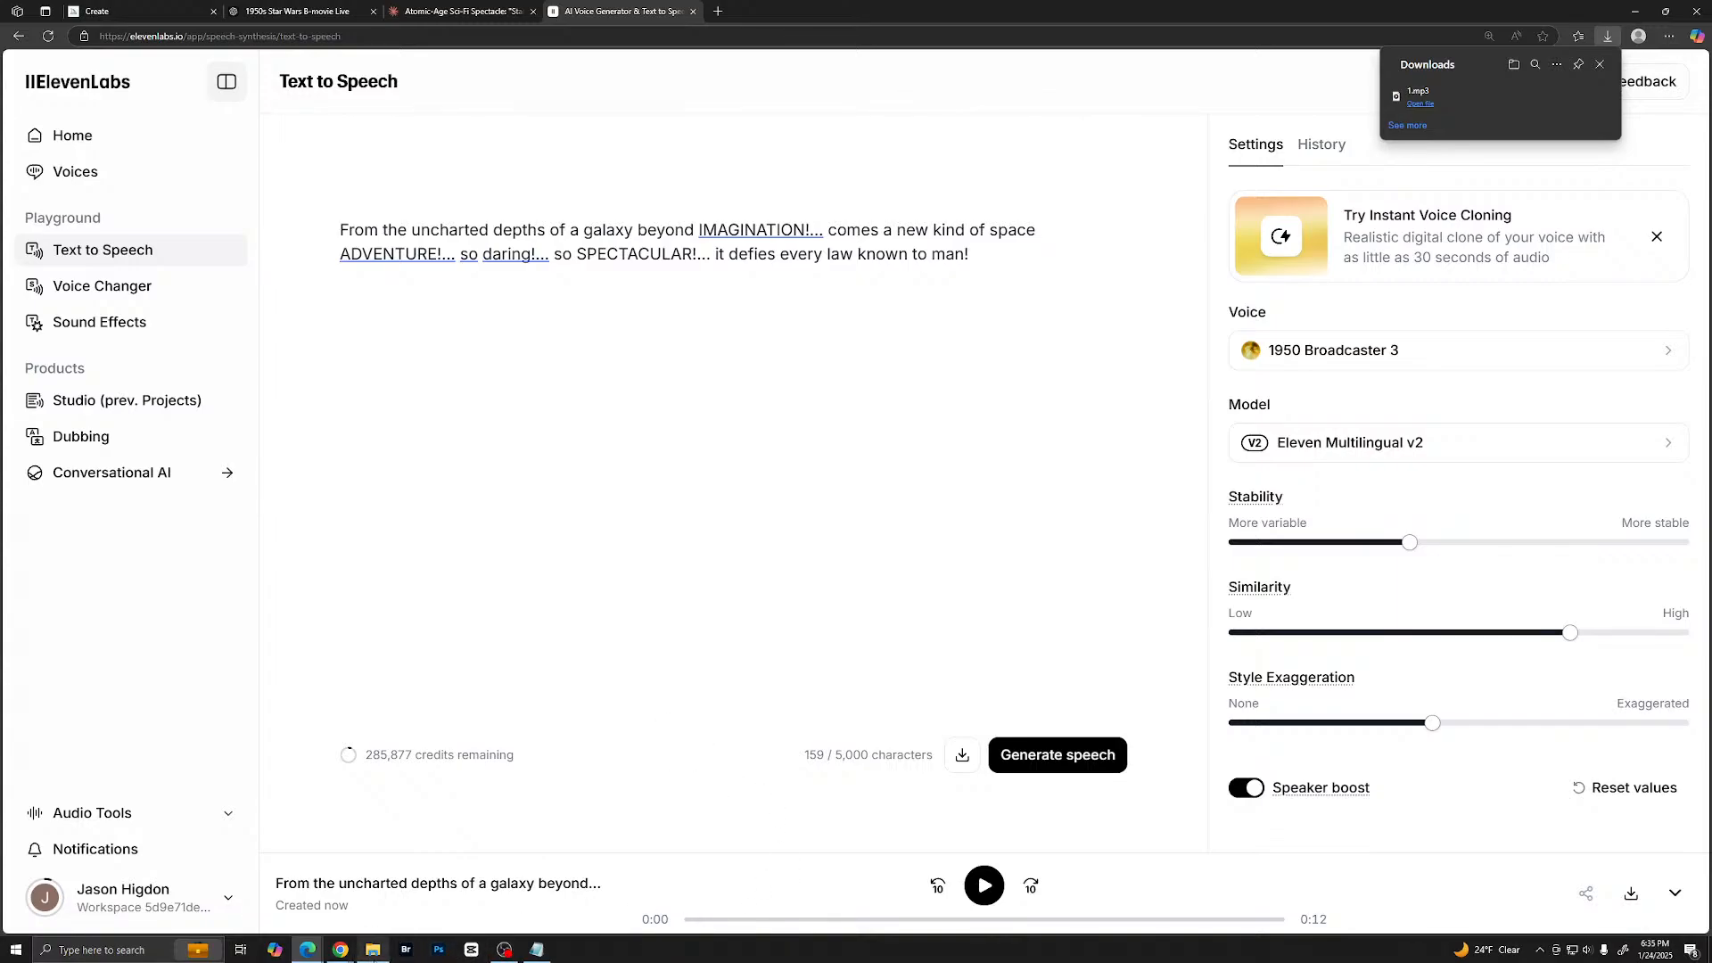
# - Close the Claude conversation "Atomic-Age Sci-Fi Spectacle" in the browser
pyautogui.moveTo(308, 948)
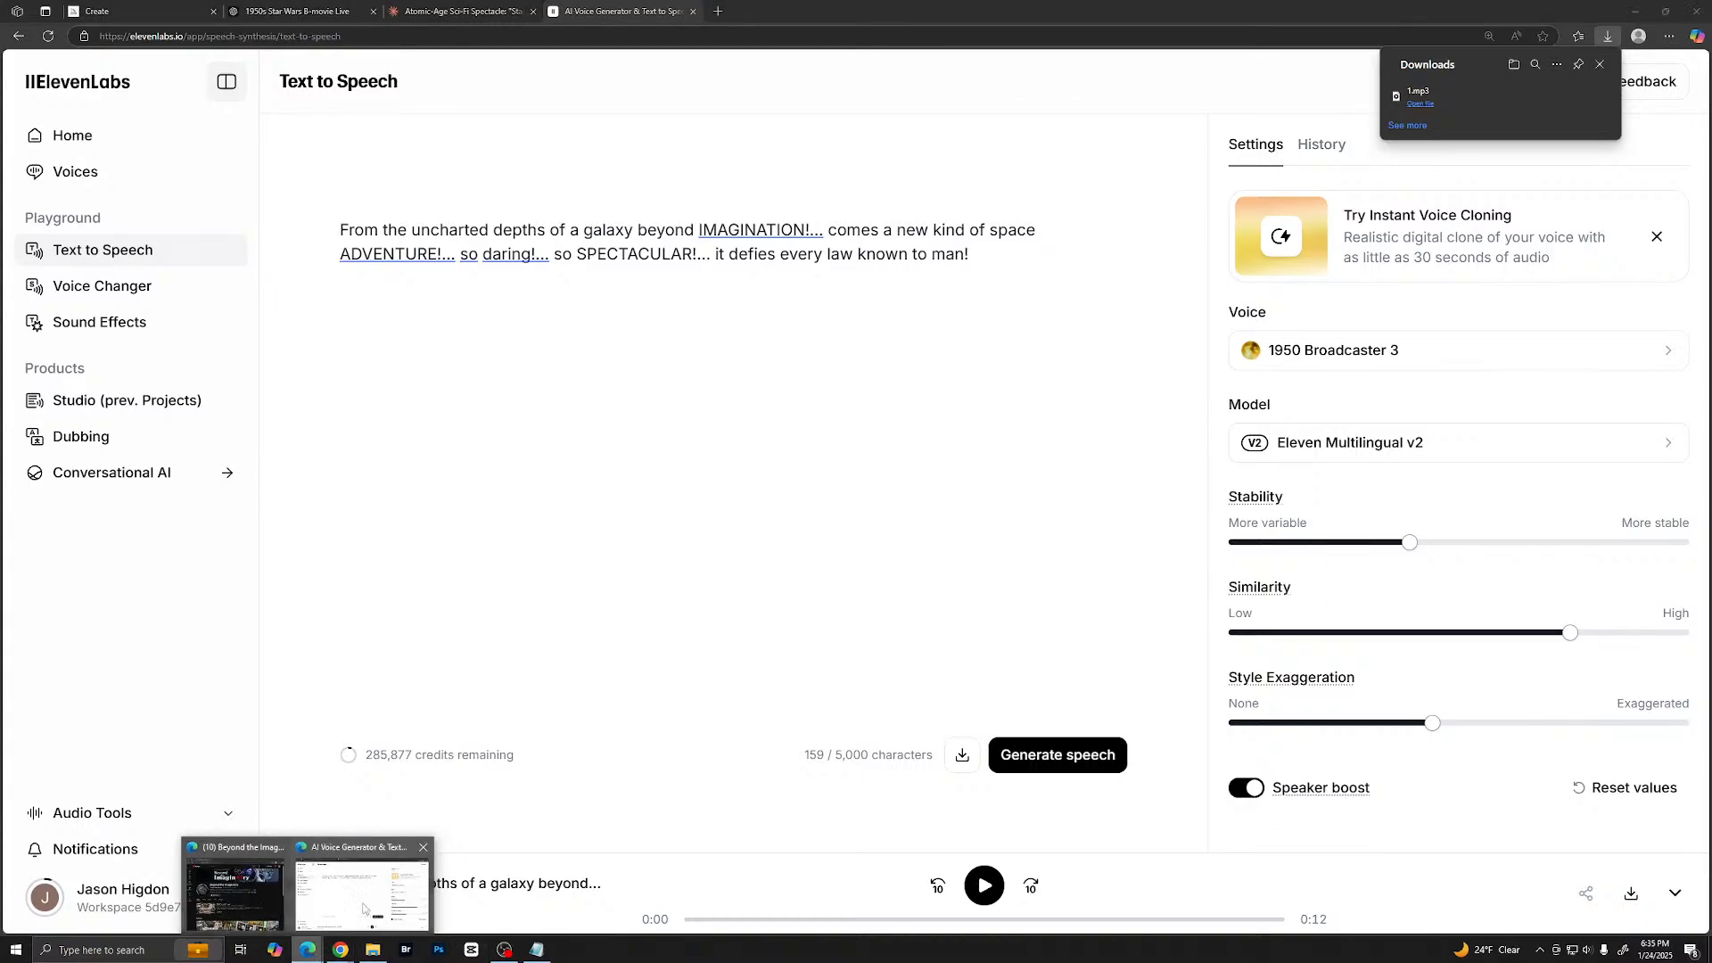
pyautogui.click(337, 898)
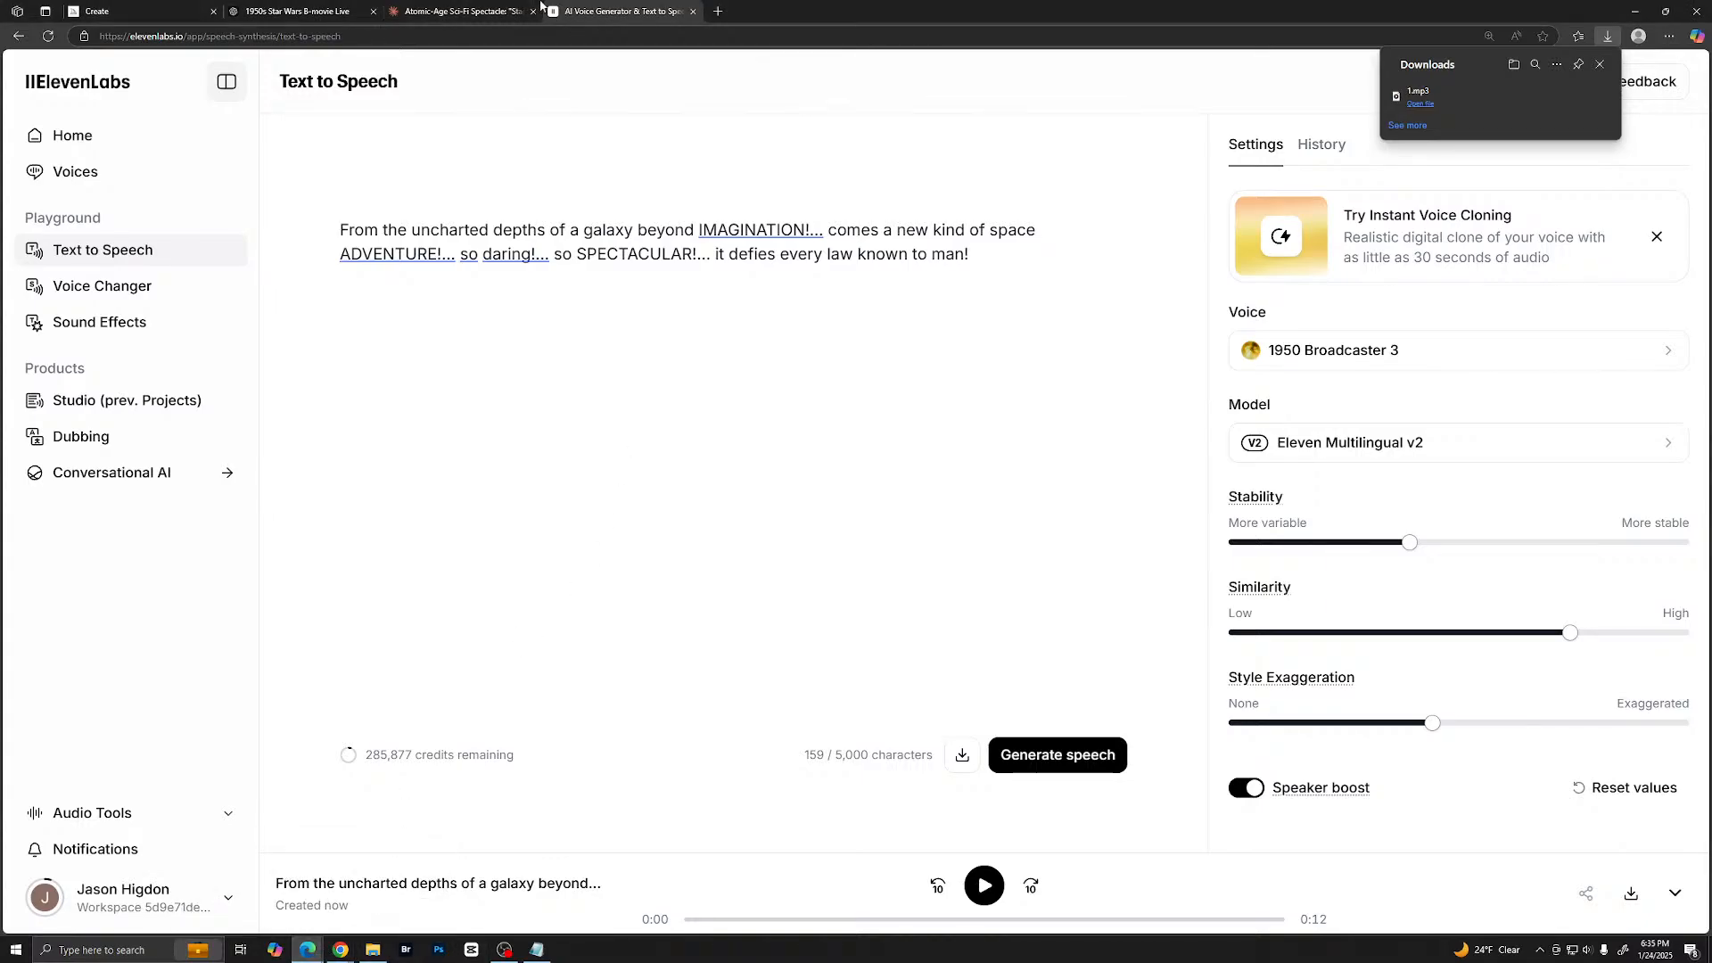
pyautogui.click(303, 11)
pyautogui.click(500, 12)
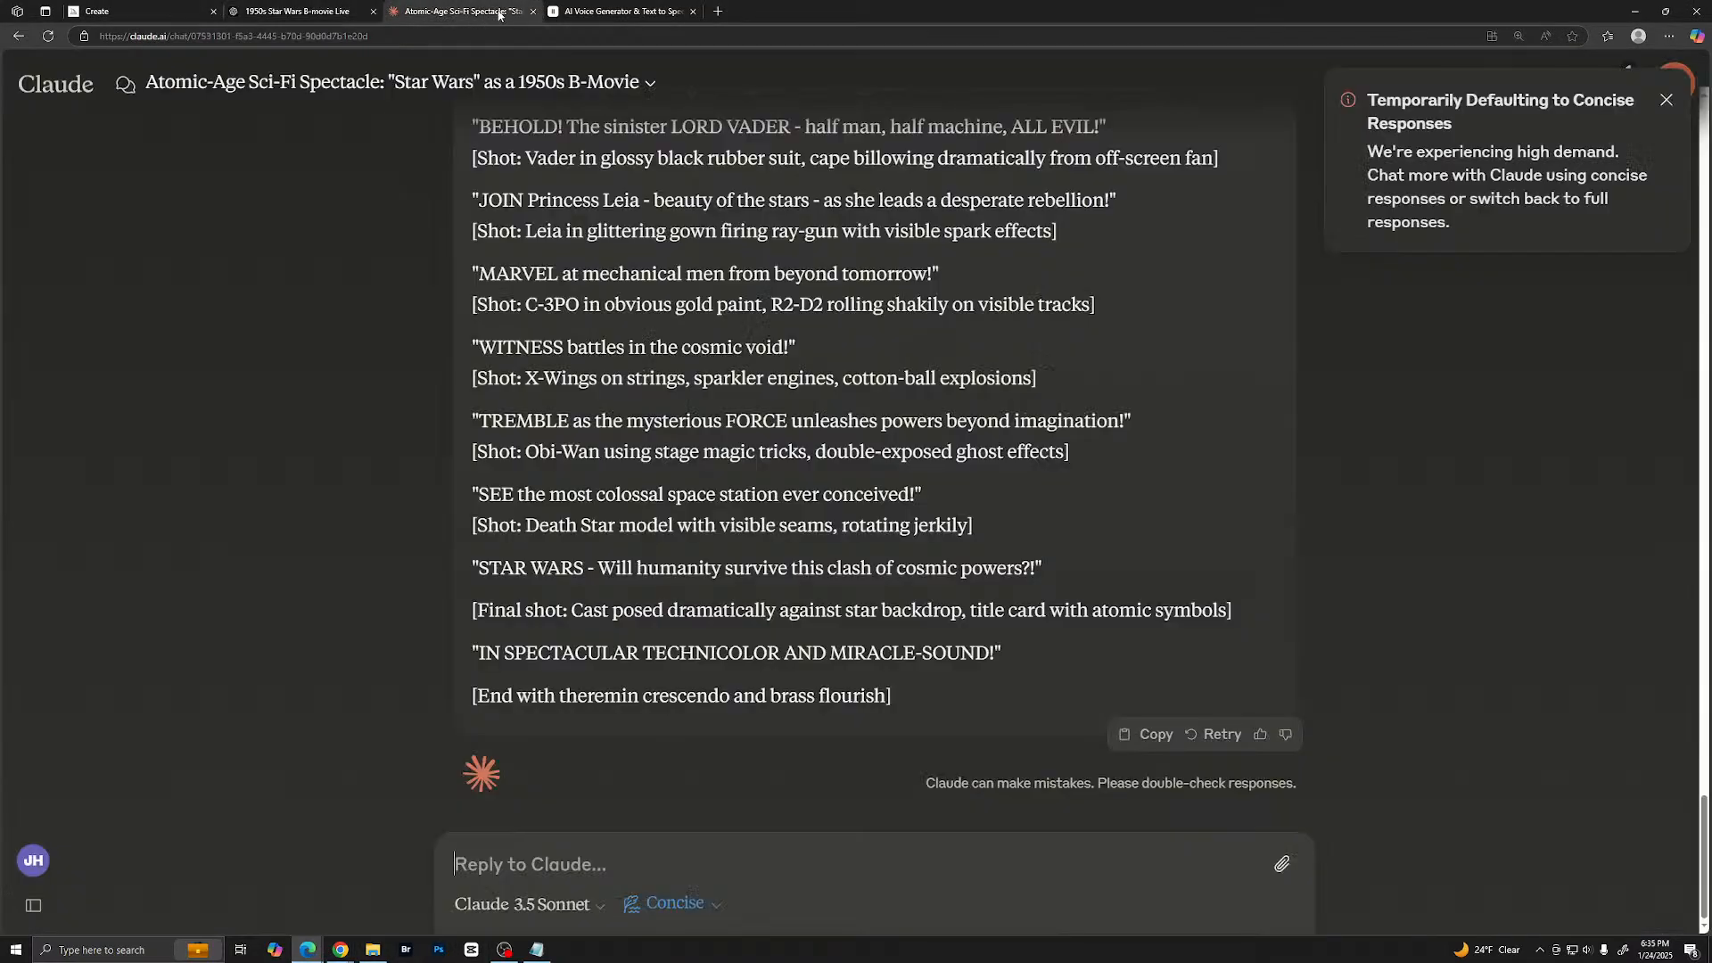
pyautogui.click(533, 12)
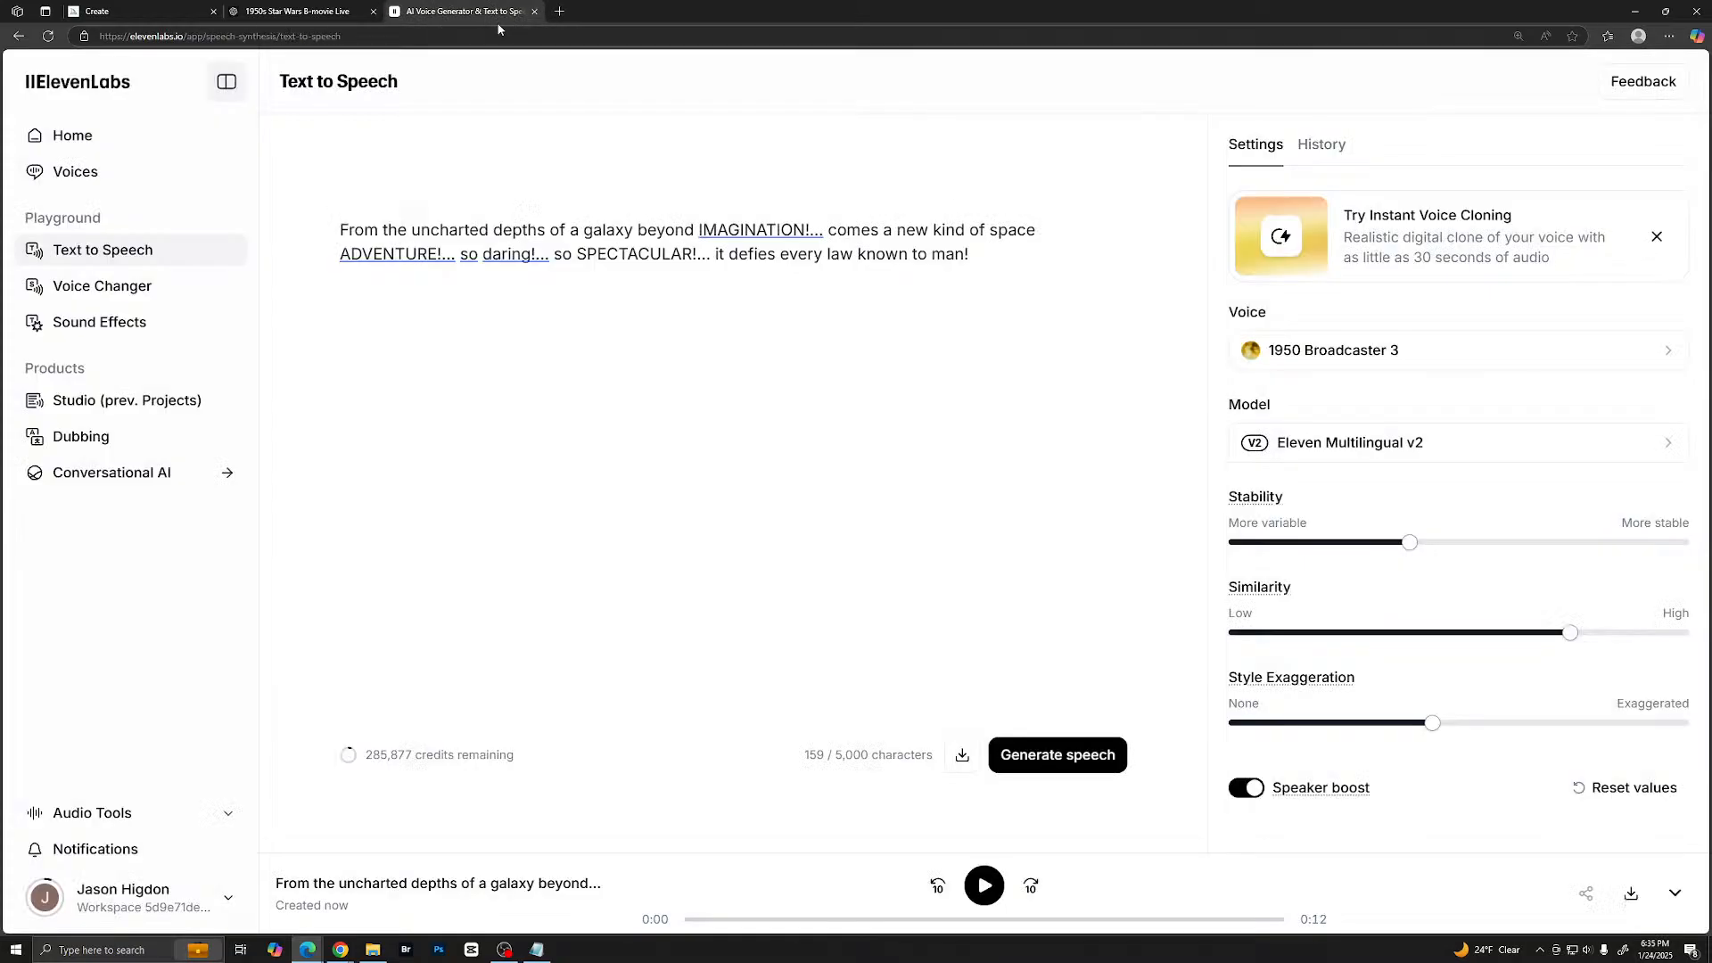
# - Copy the narrator's line "Join young Luke Skywalker… struggle for freedom!" from the ChatGPT script
pyautogui.click(303, 11)
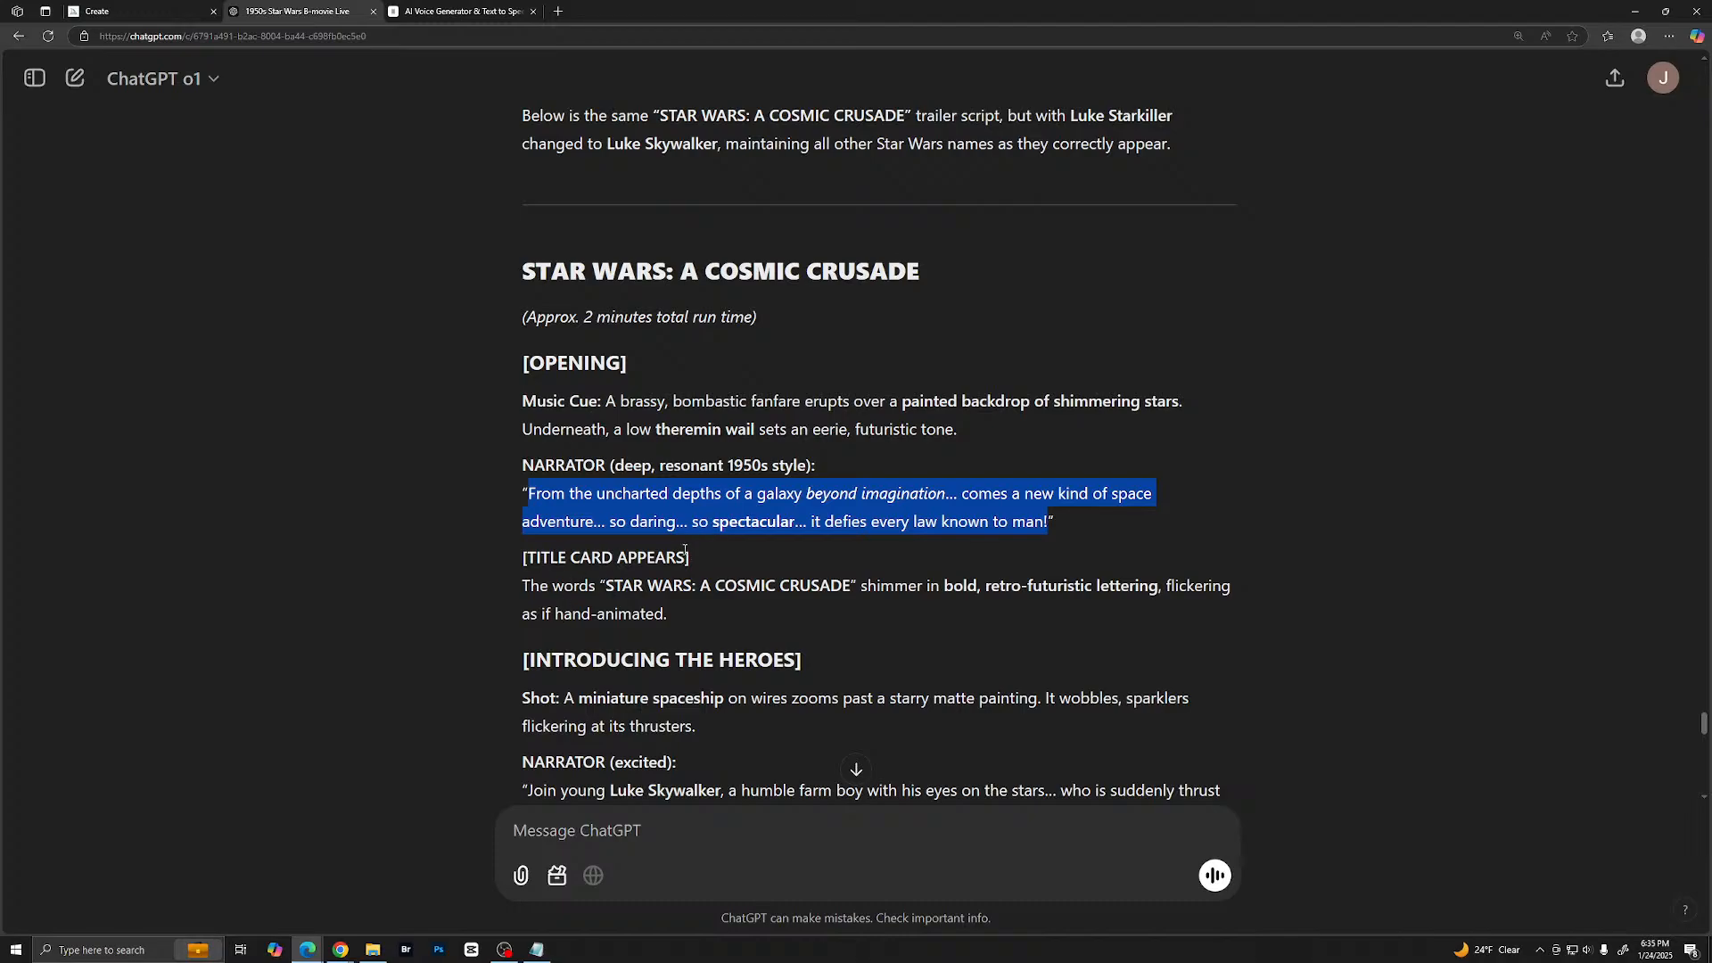
pyautogui.scroll(-1, 884, 537)
pyautogui.scroll(-3, 597, 401)
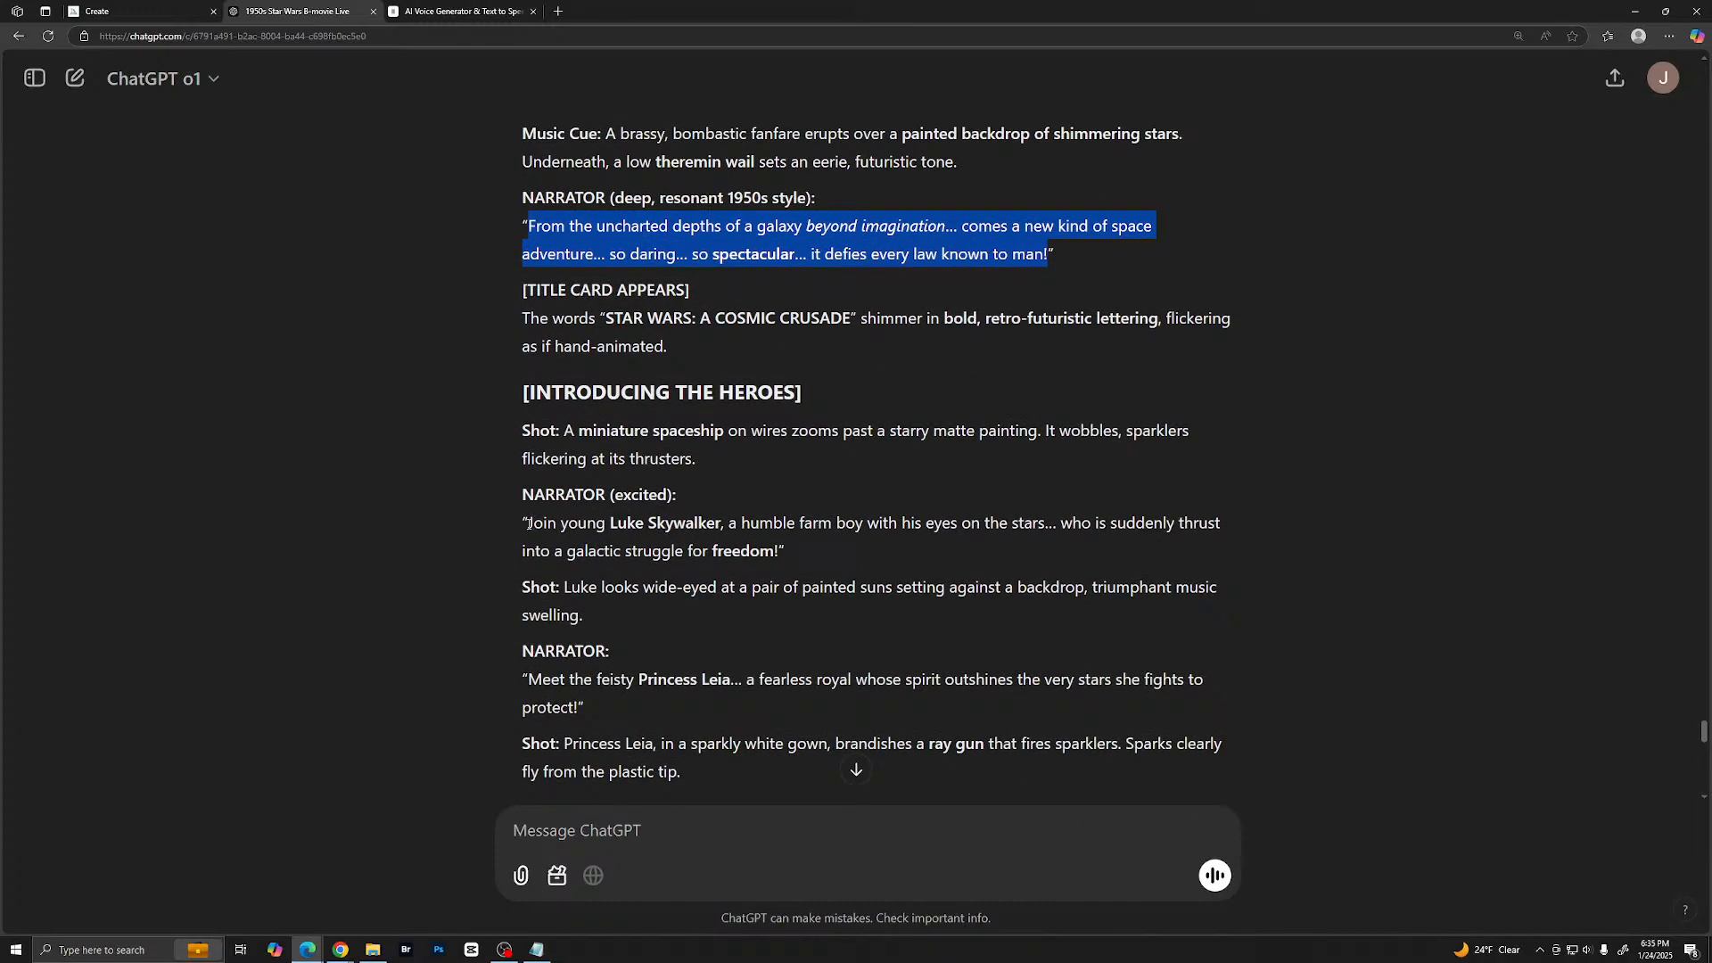
pyautogui.moveTo(528, 524); pyautogui.dragTo(790, 564)
pyautogui.hotkey('ctrl', 'c')
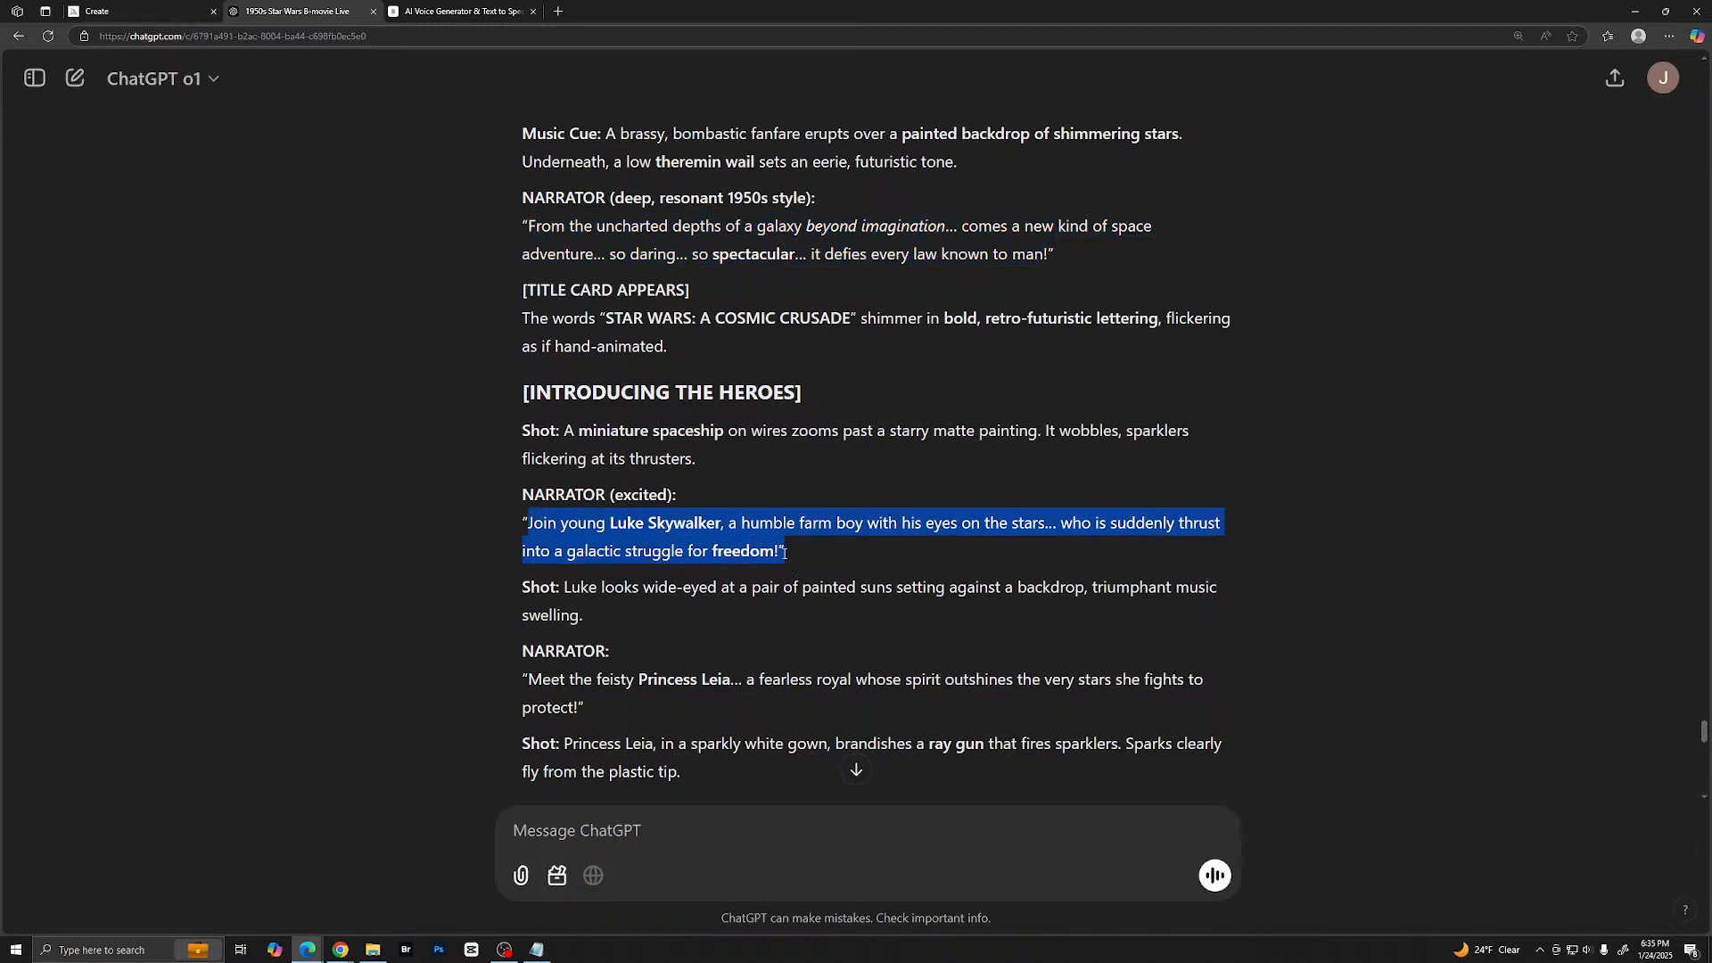
pyautogui.rightClick(789, 551)
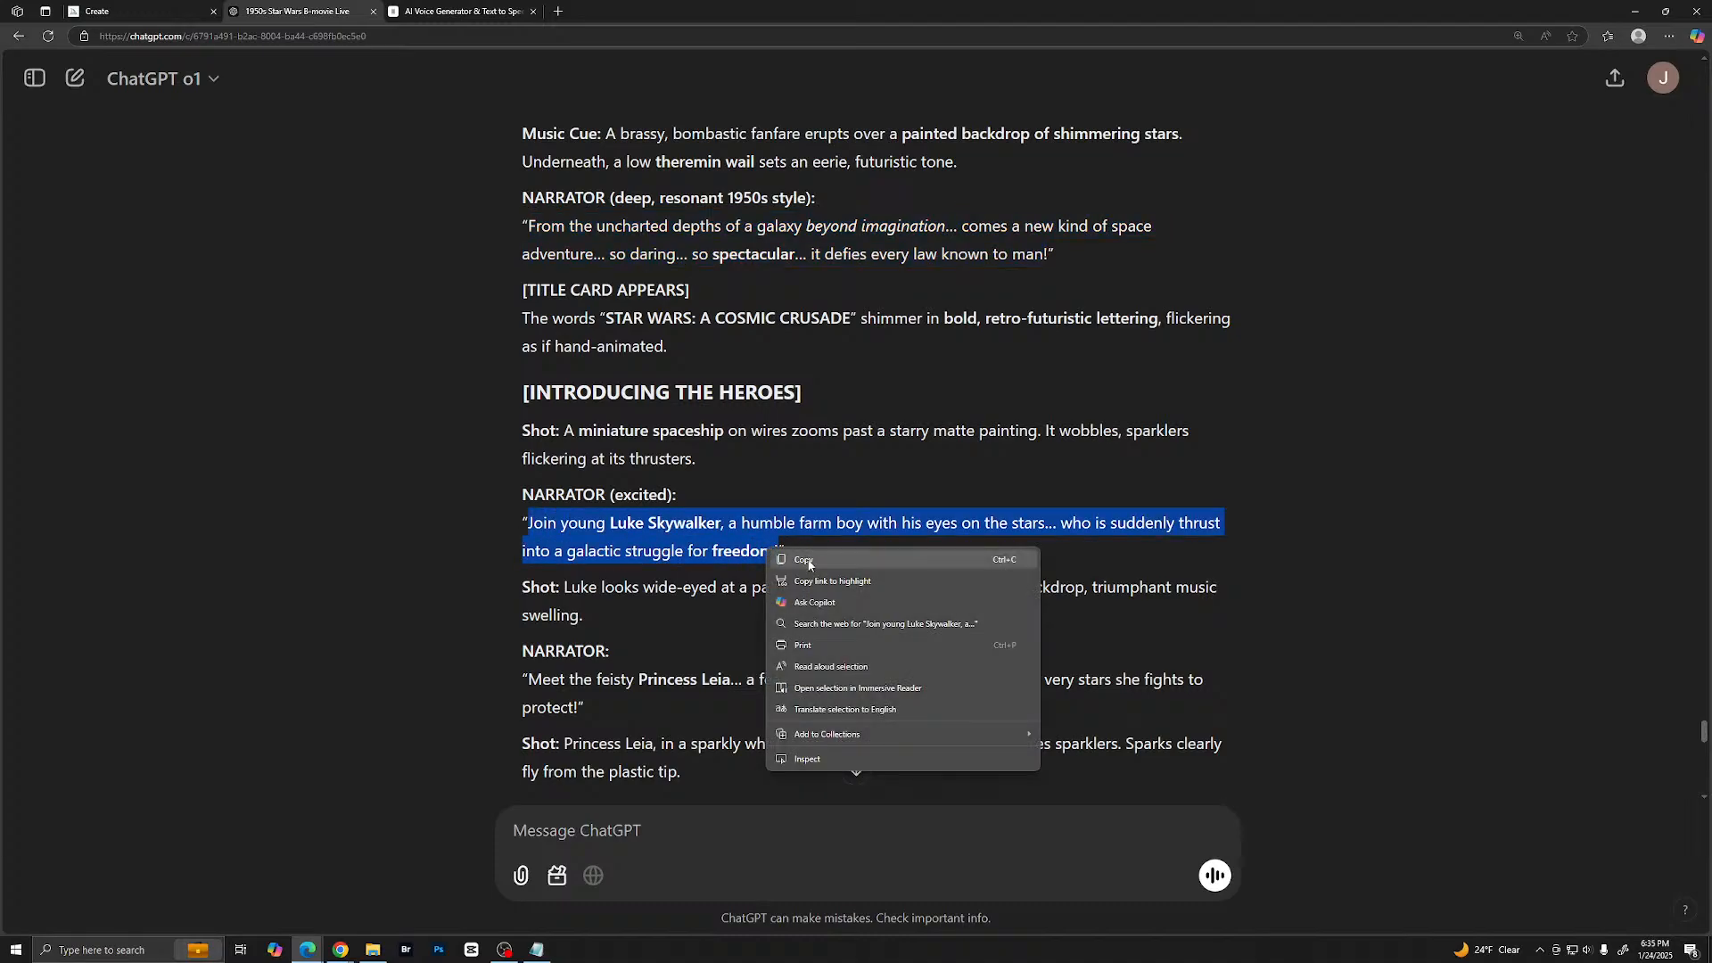
pyautogui.click(807, 560)
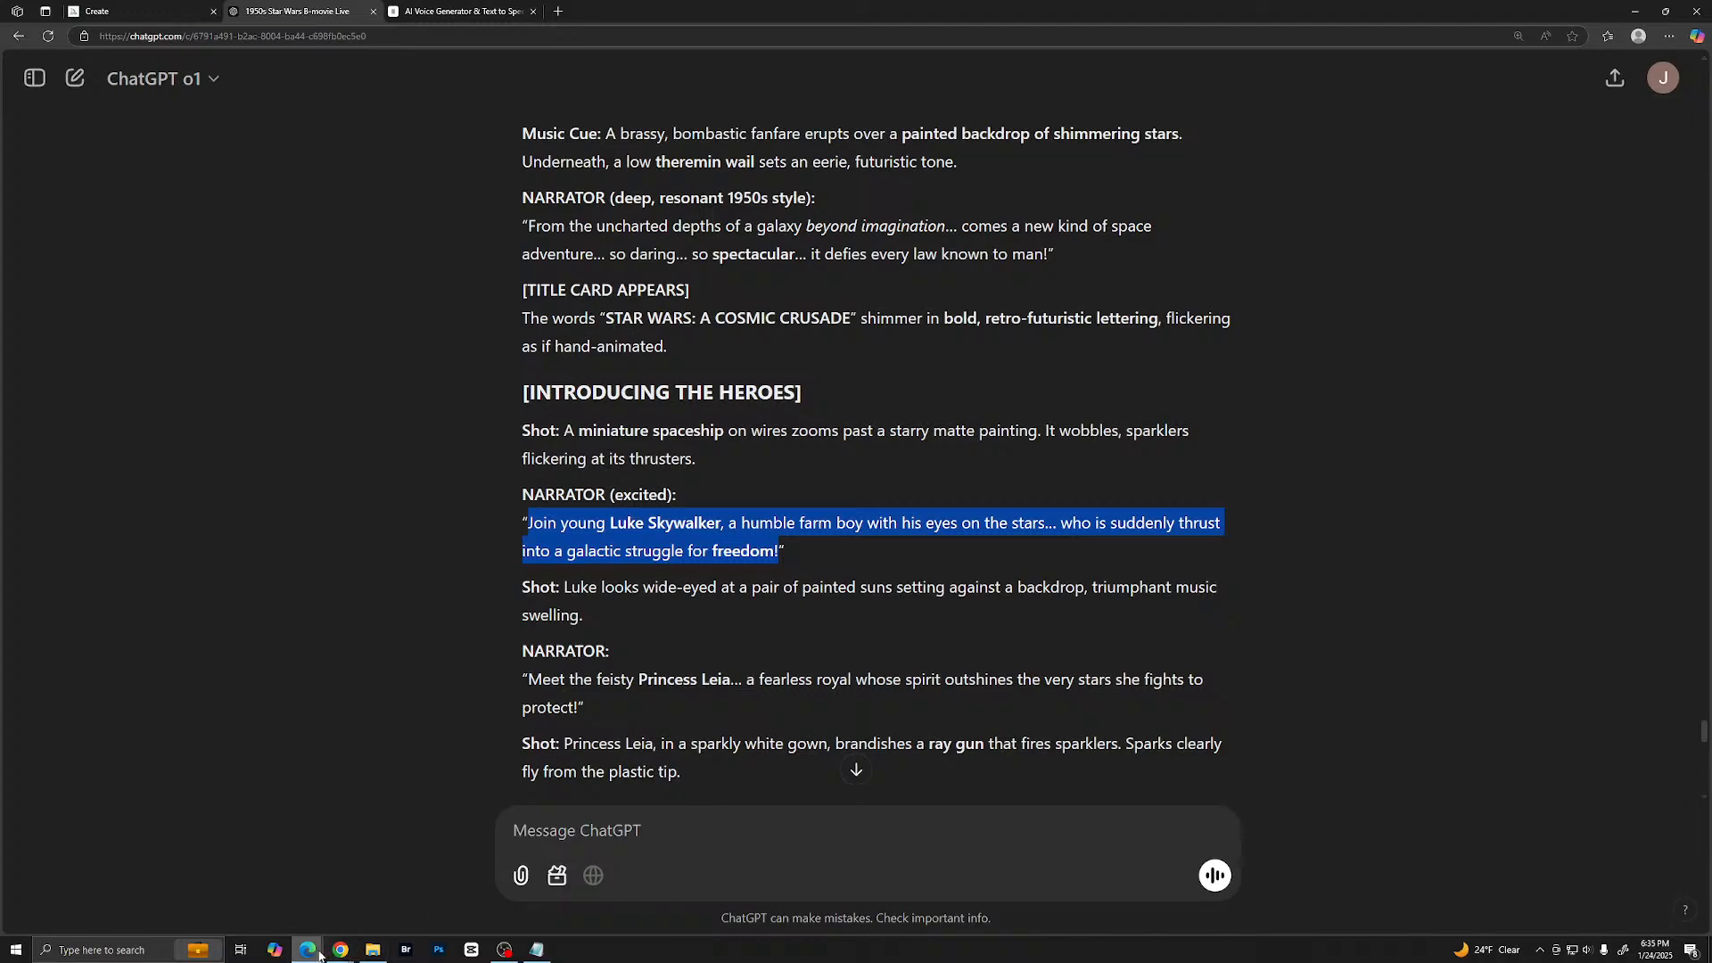
pyautogui.moveTo(309, 953)
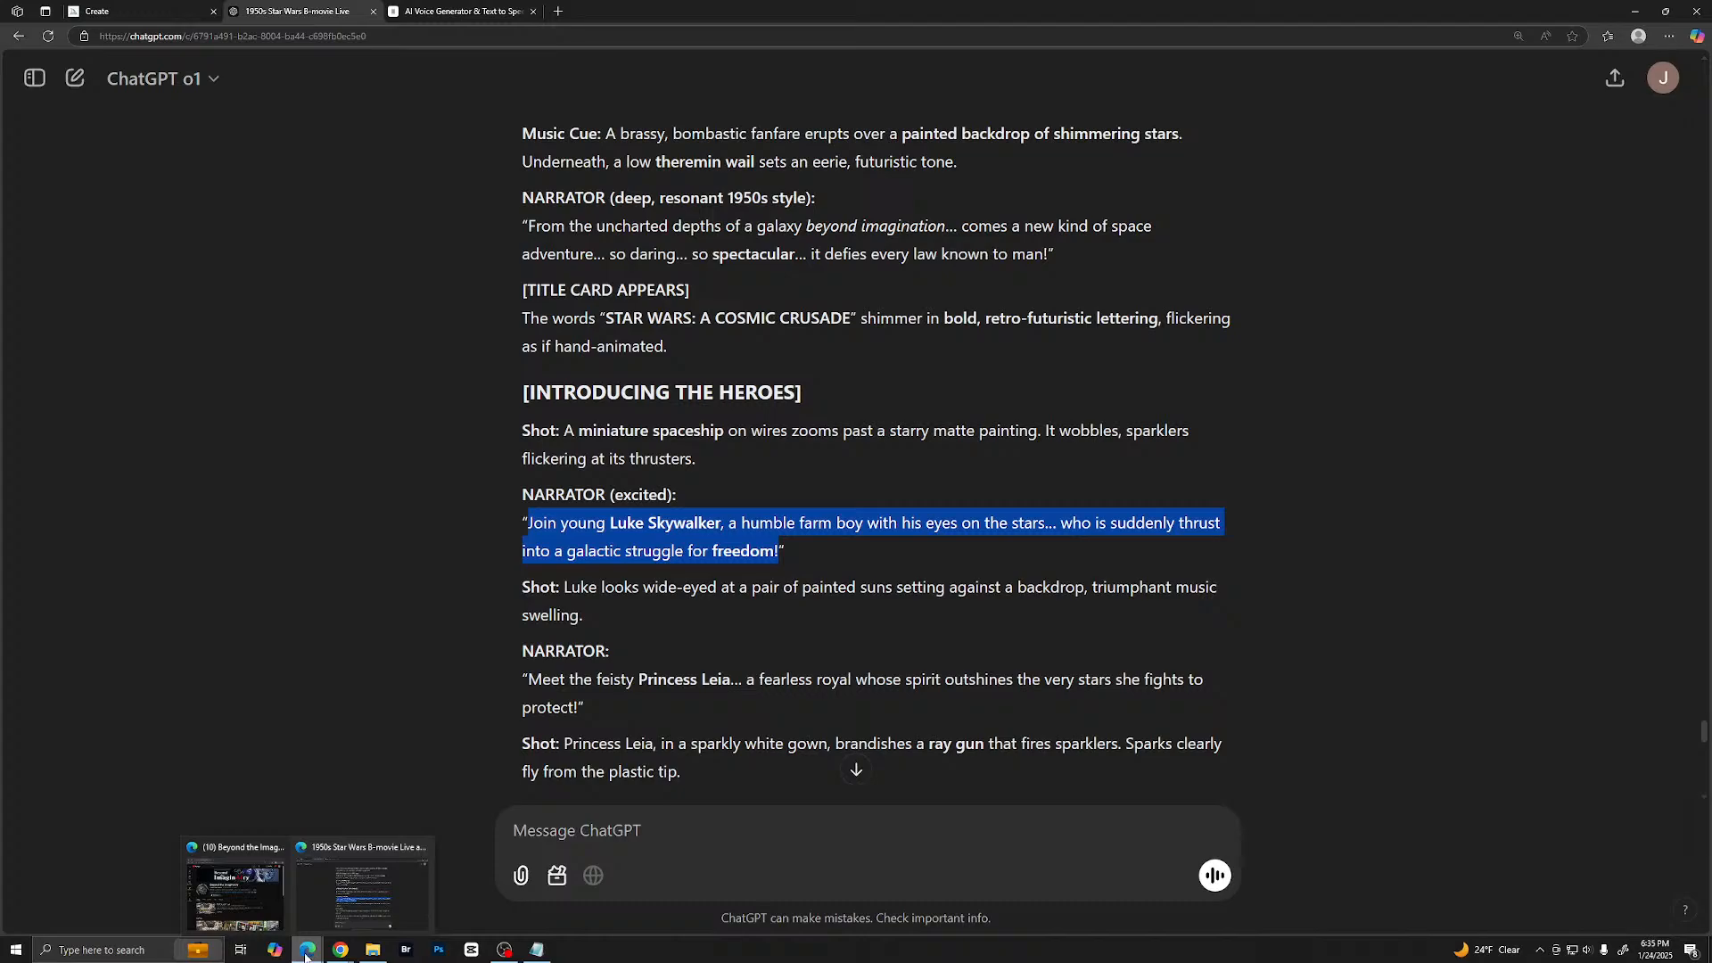
# - Replace the ElevenLabs text with the copied Luke Skywalker narrator line and generate its speech
pyautogui.click(462, 11)
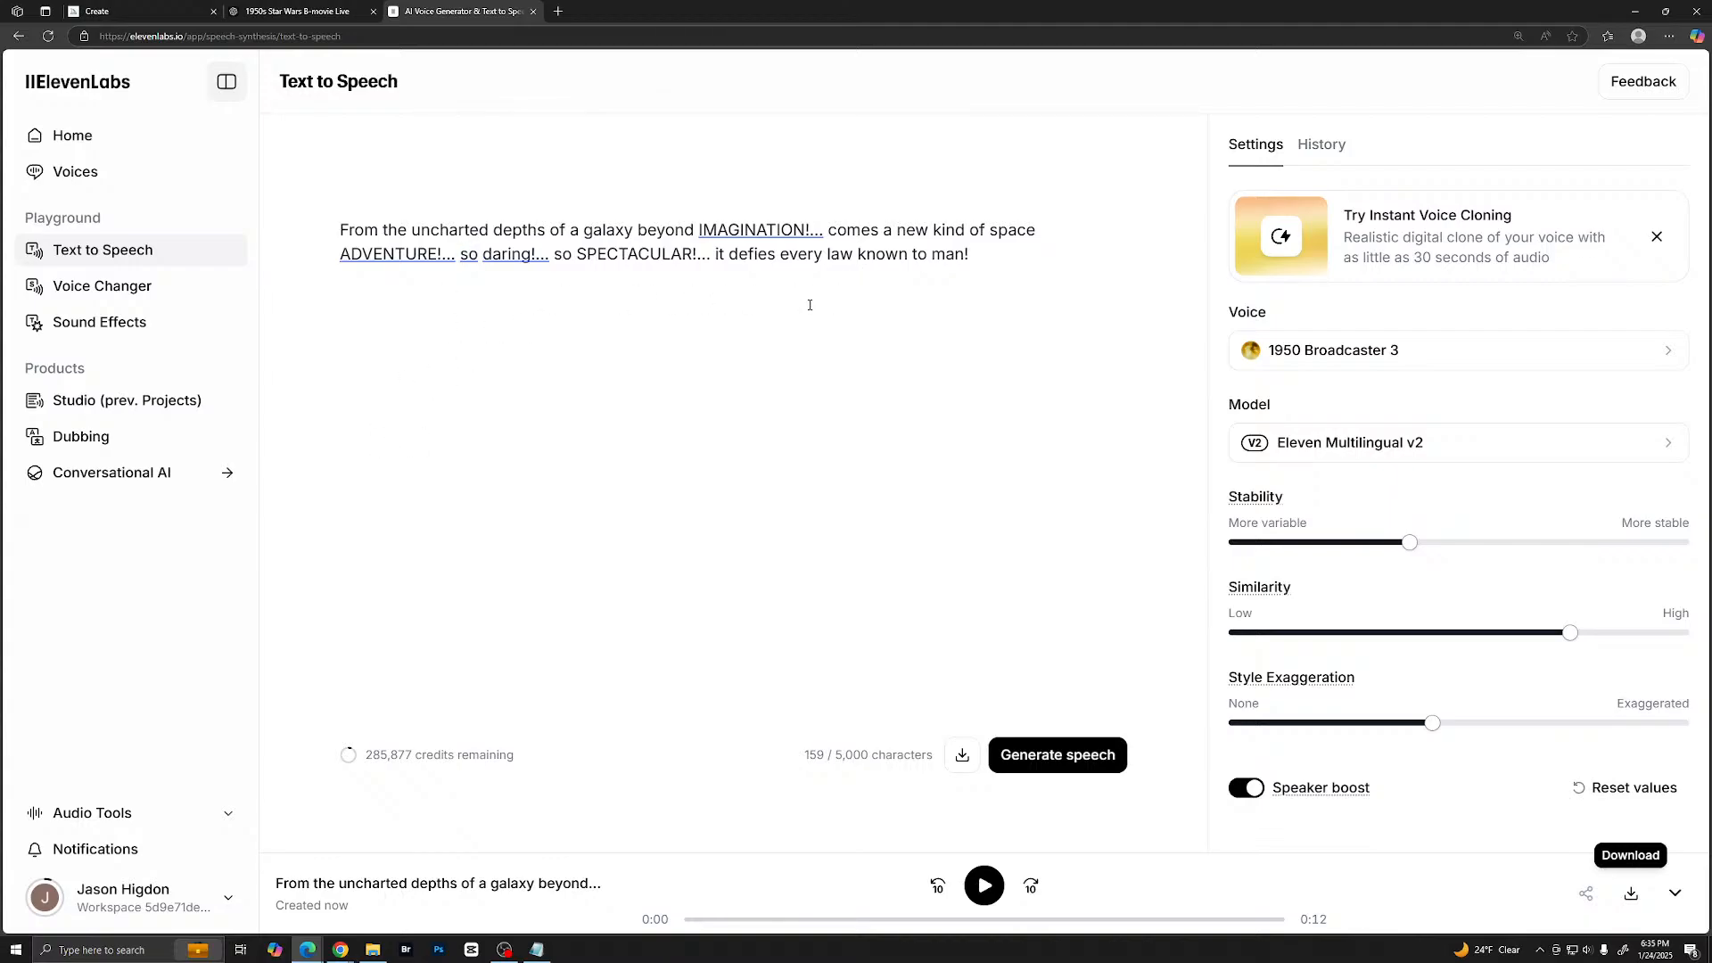
pyautogui.moveTo(341, 227); pyautogui.dragTo(959, 266)
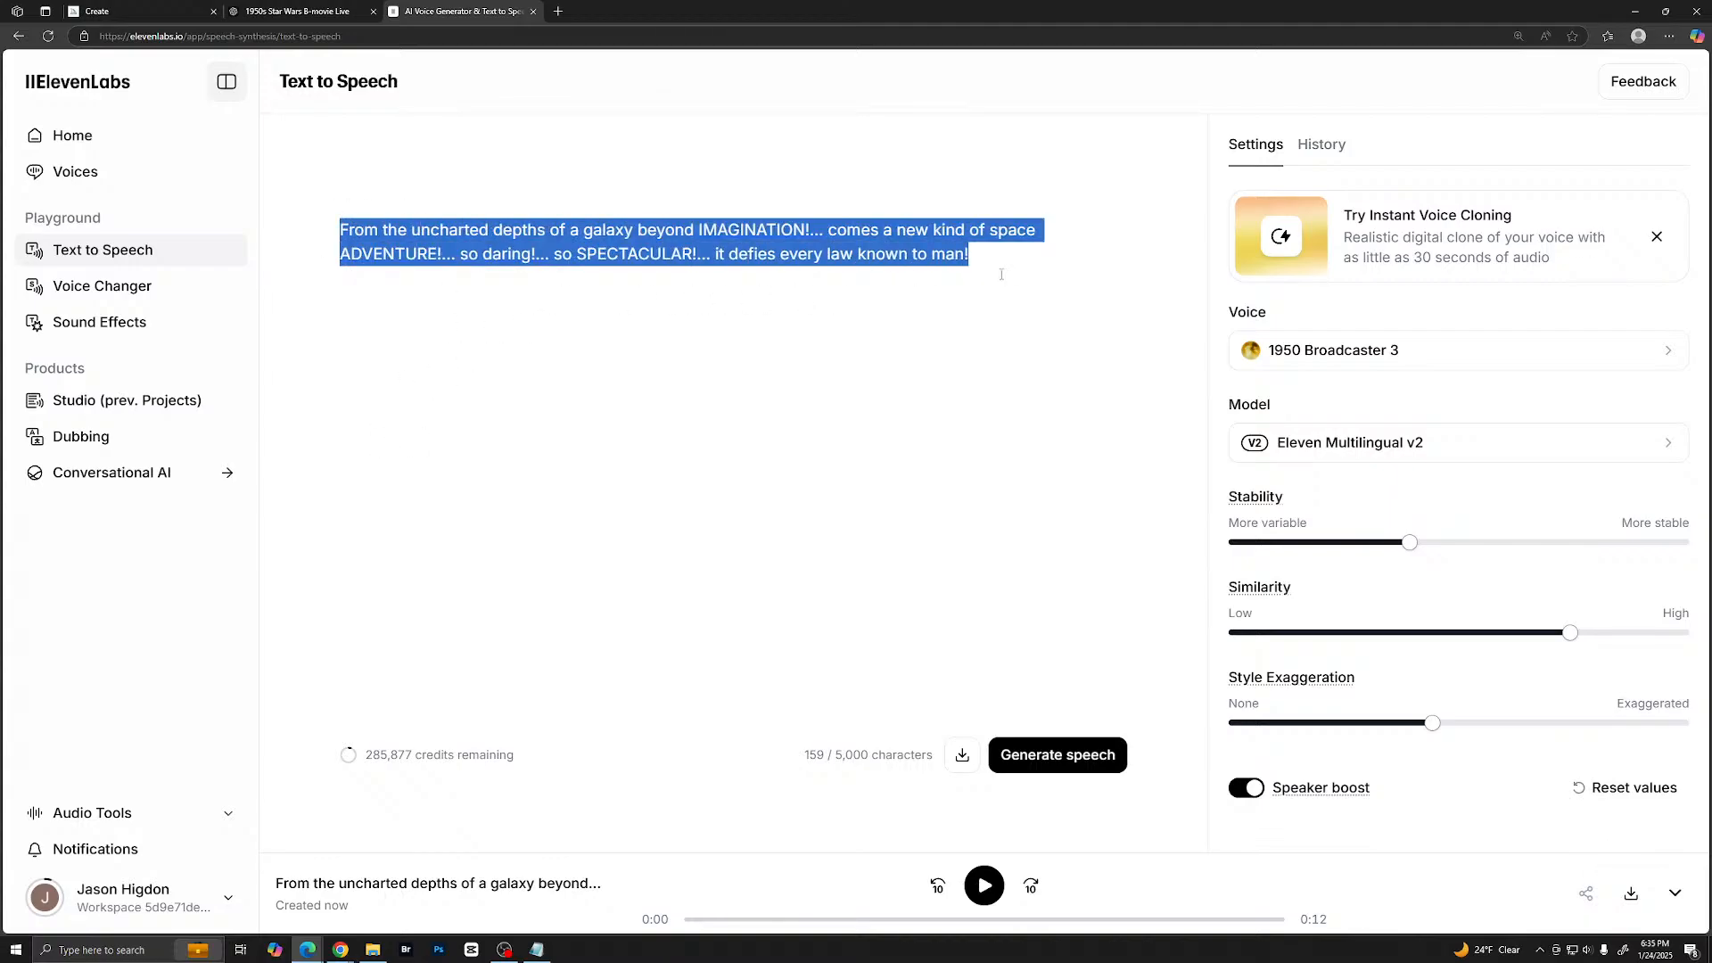
pyautogui.hotkey('ctrl', 'v')
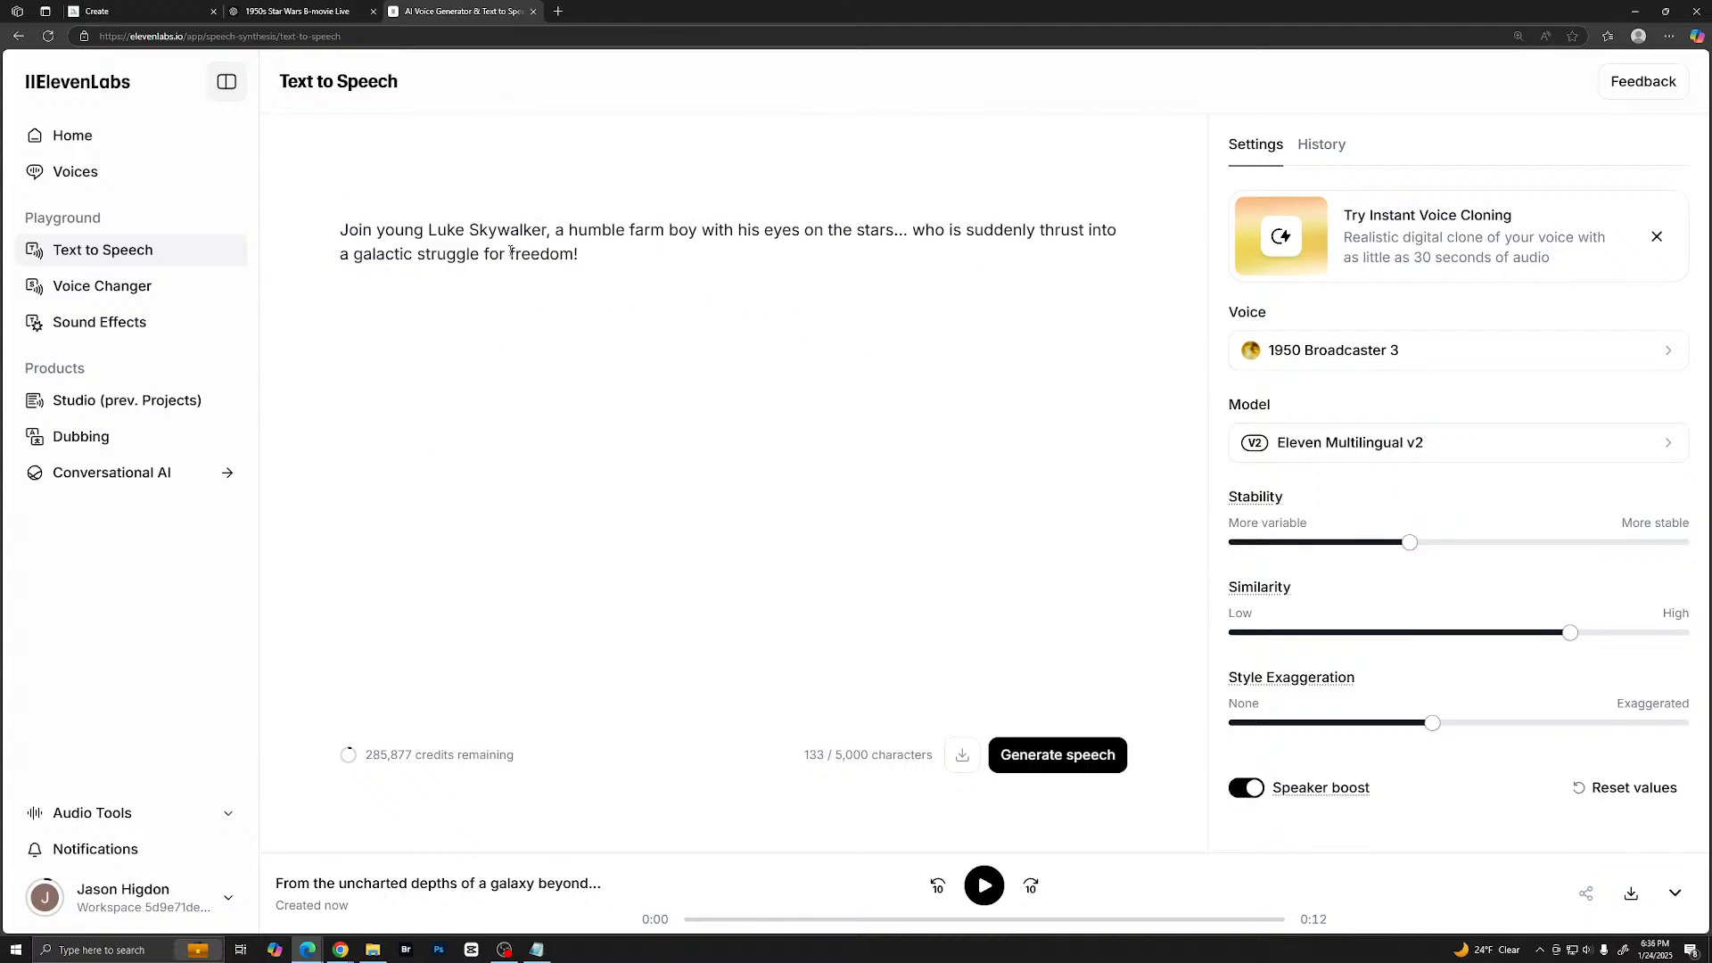
pyautogui.click(1066, 757)
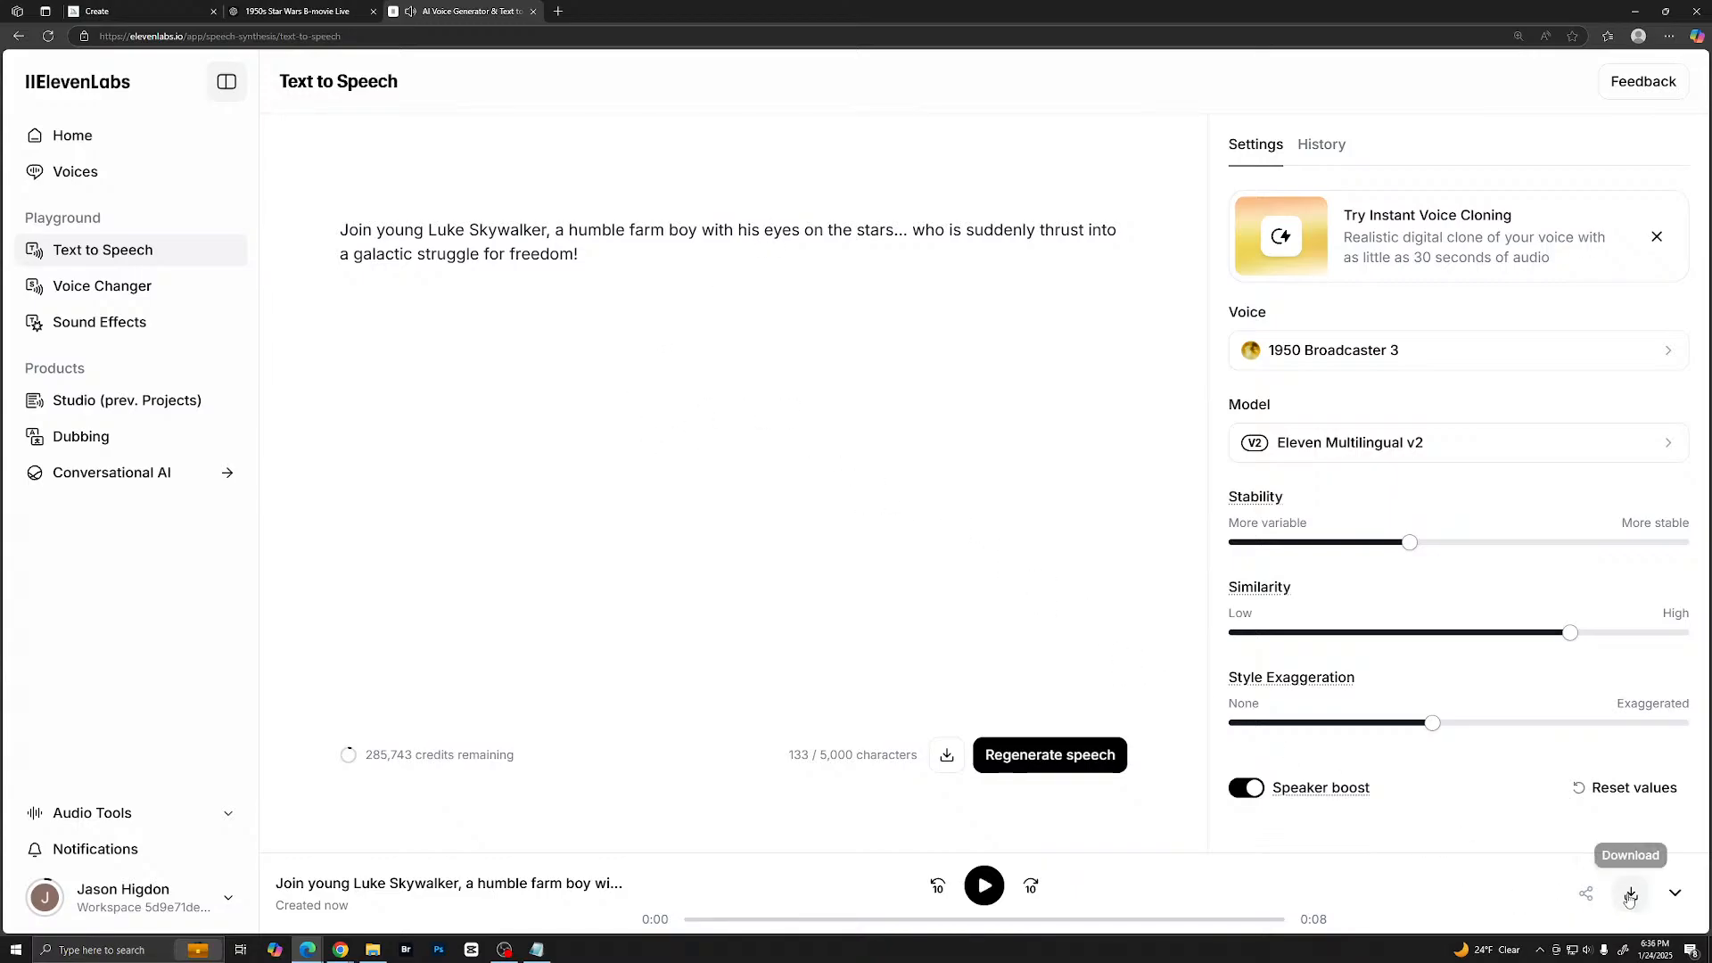
# - Save the generated Luke Skywalker narration as 2 in the Narration folder
pyautogui.click(1482, 128)
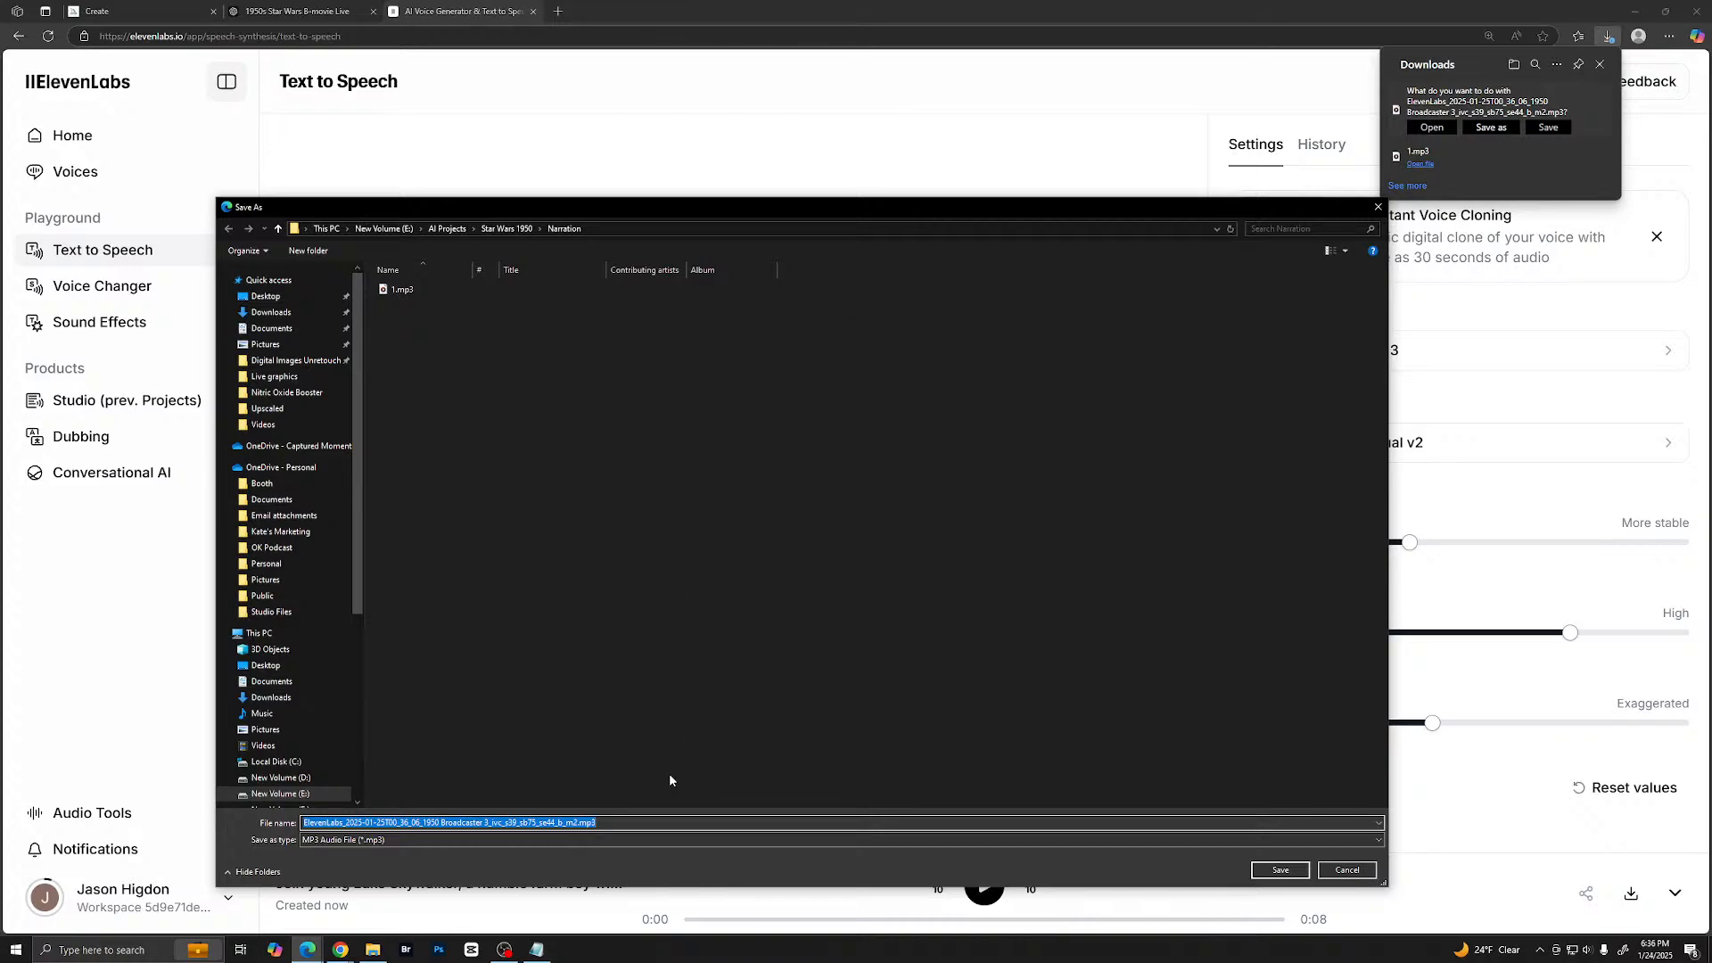
pyautogui.write('2')
pyautogui.press('Return')
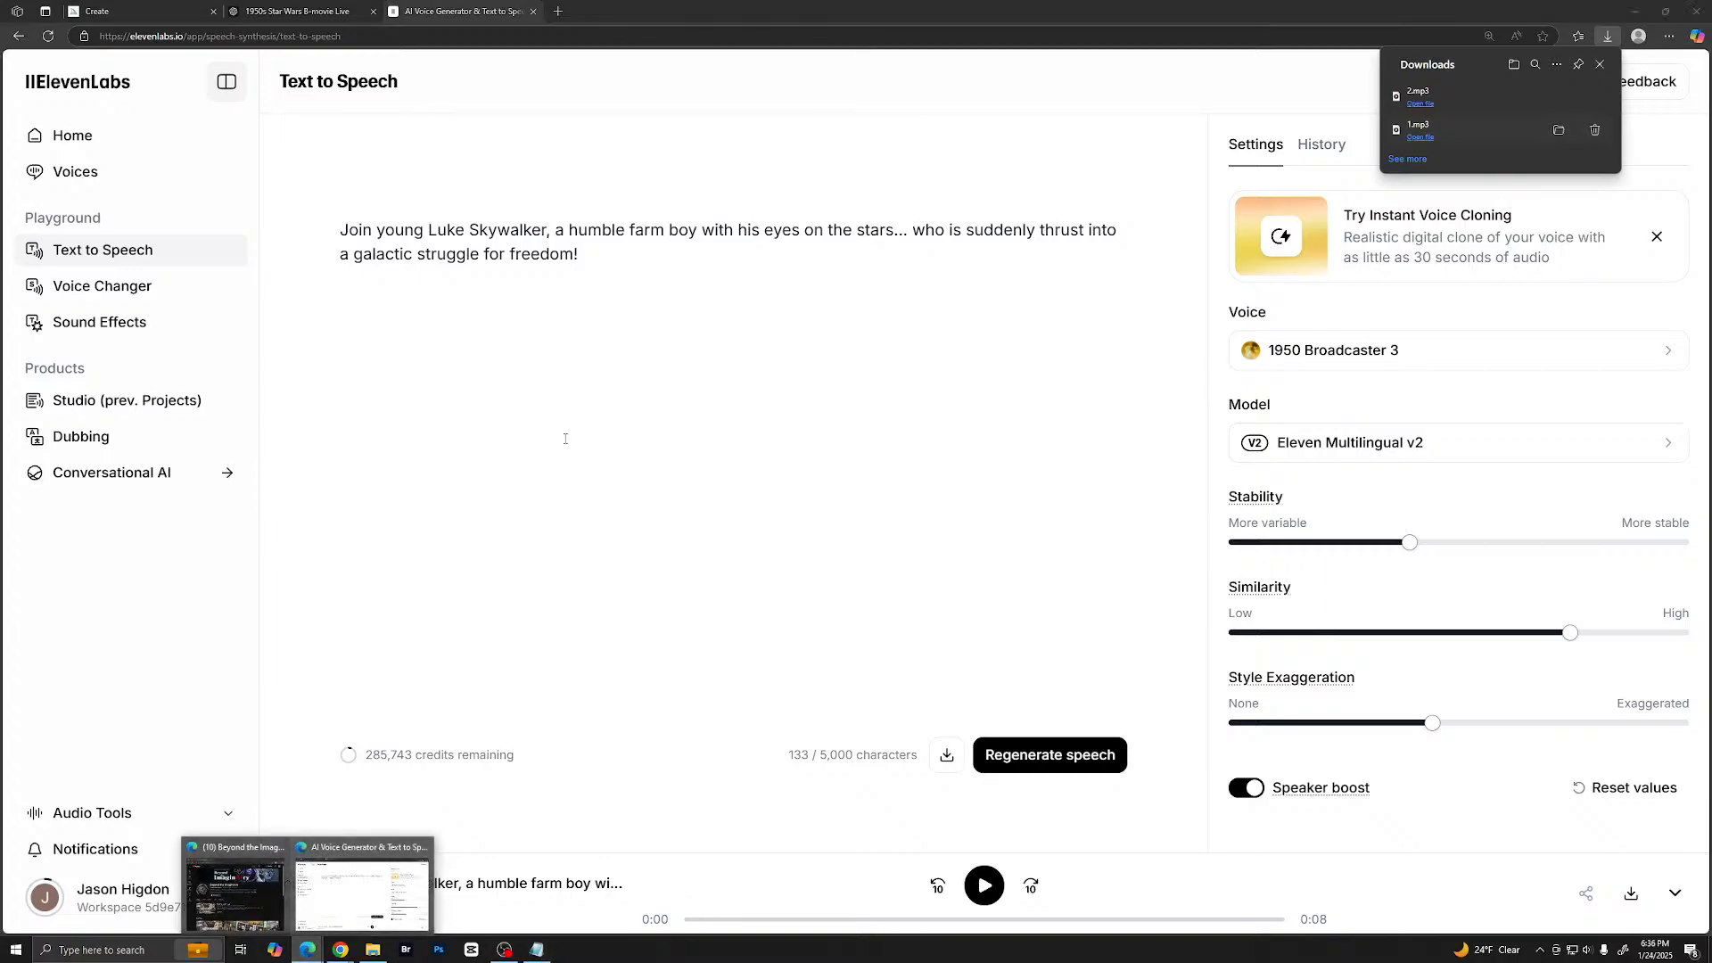
# - Copy the narrator's line "Meet the feisty Princess Leia… she fights to protect!" from the ChatGPT script
pyautogui.click(366, 855)
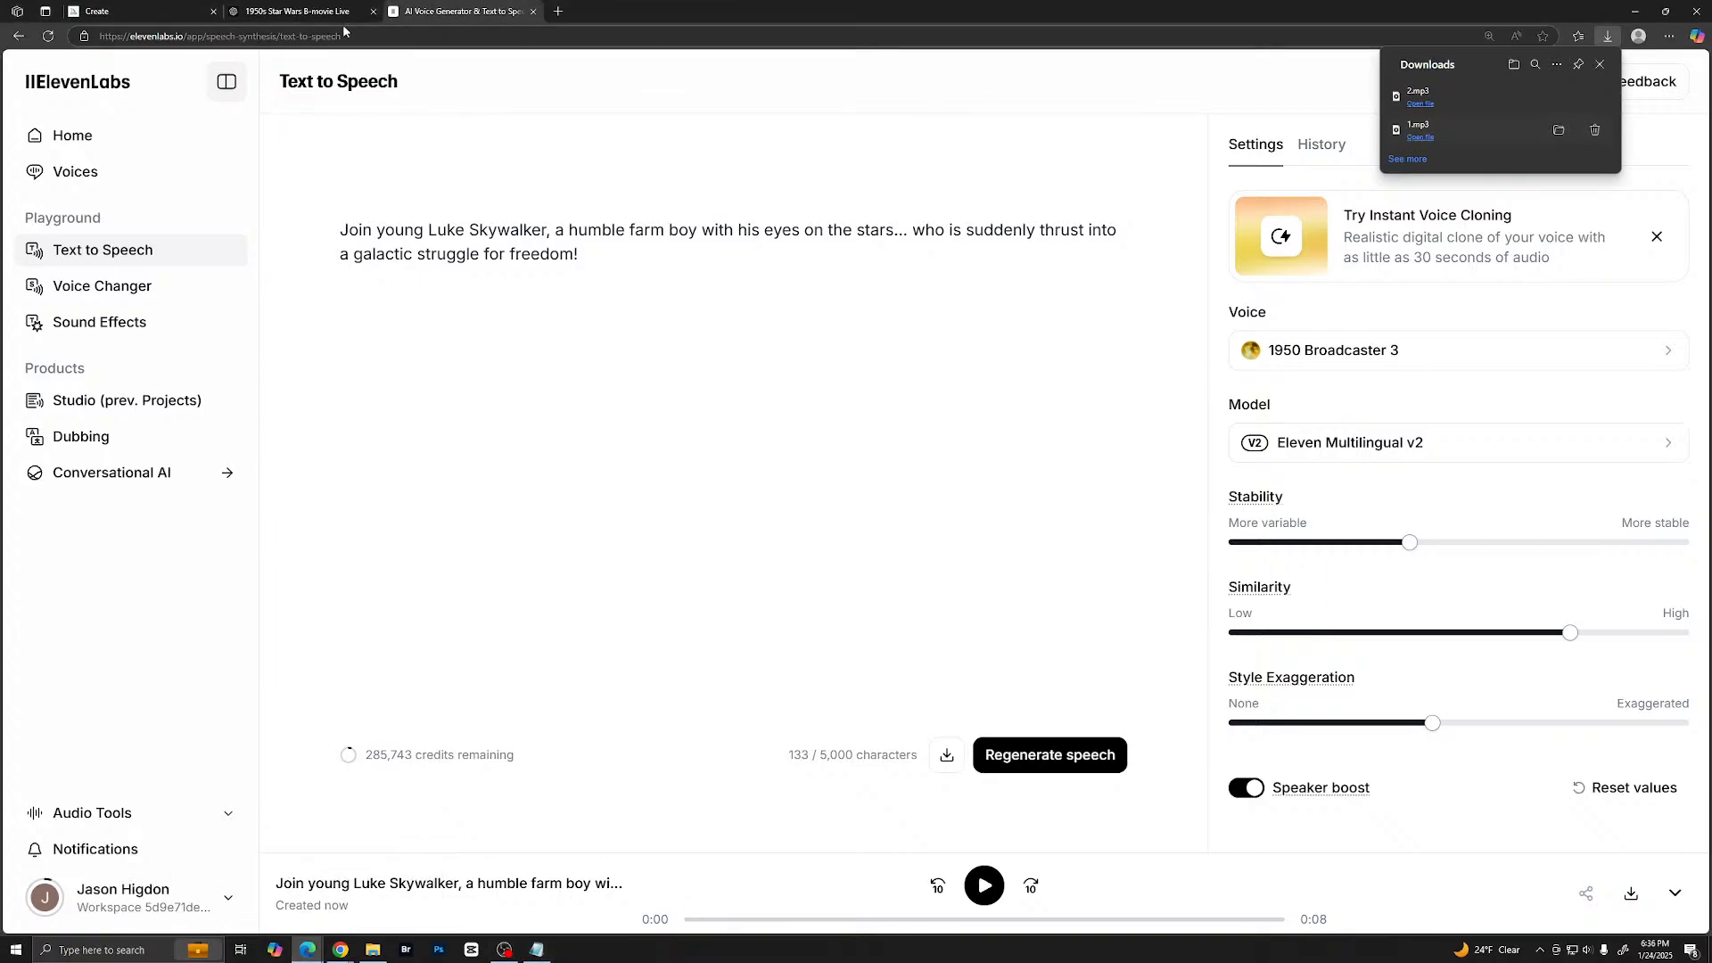
pyautogui.click(321, 11)
pyautogui.scroll(-1, 587, 639)
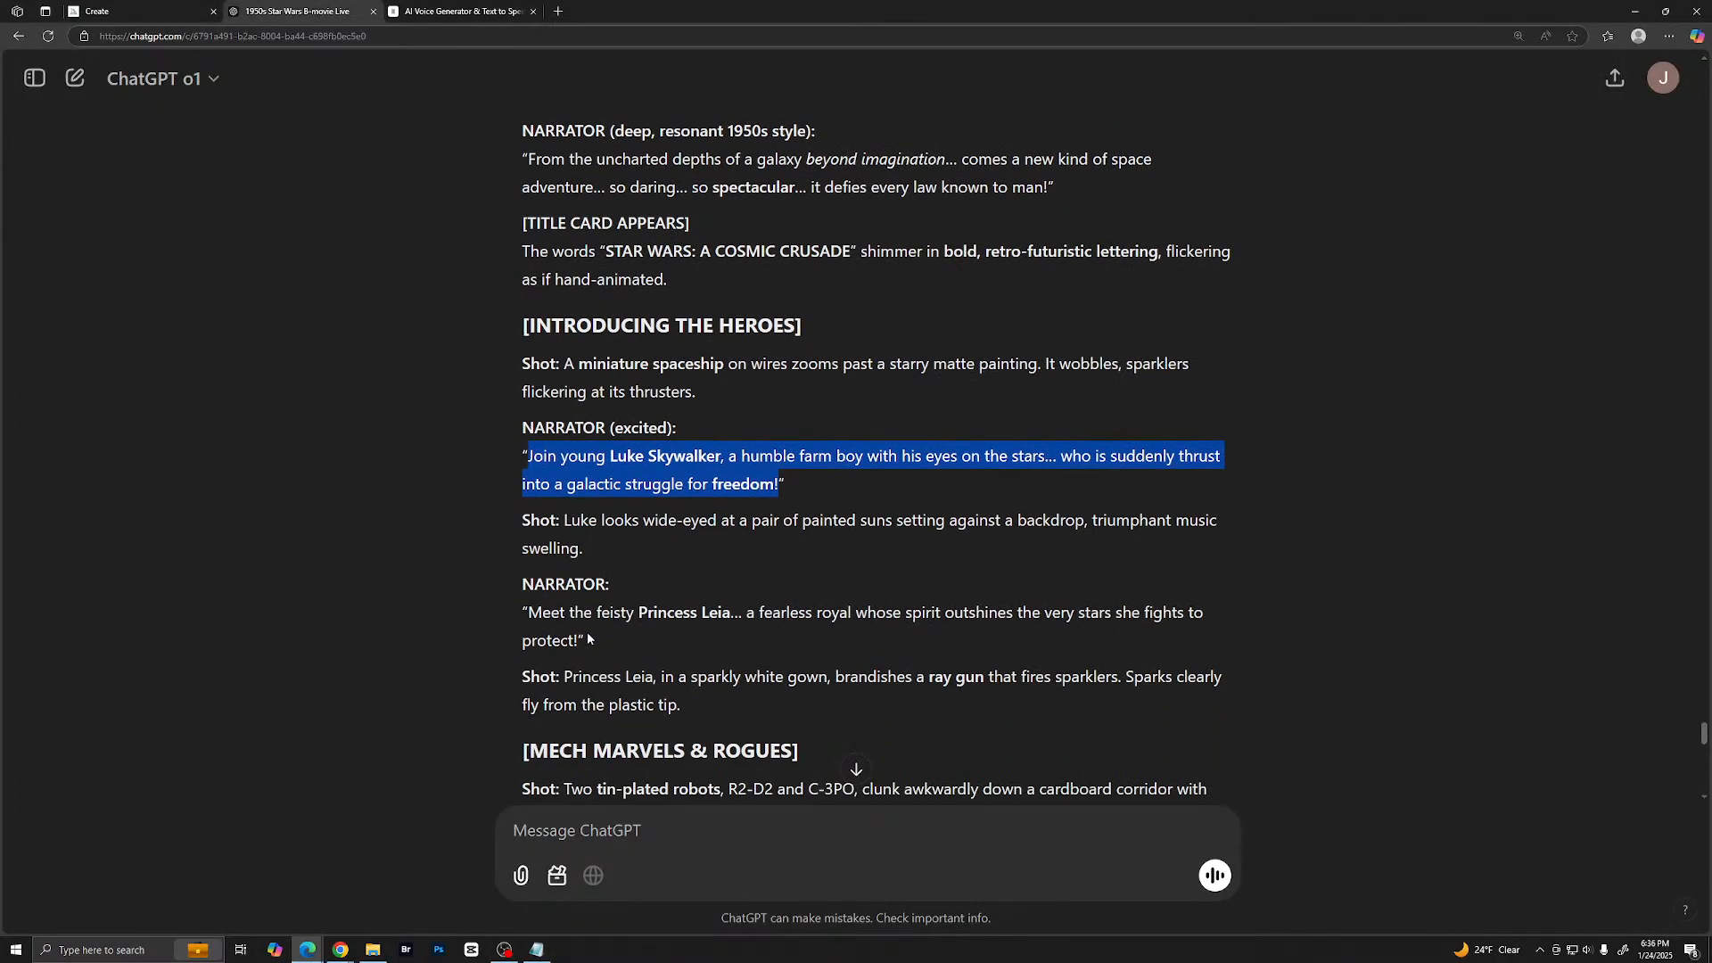
pyautogui.moveTo(529, 612); pyautogui.dragTo(578, 644)
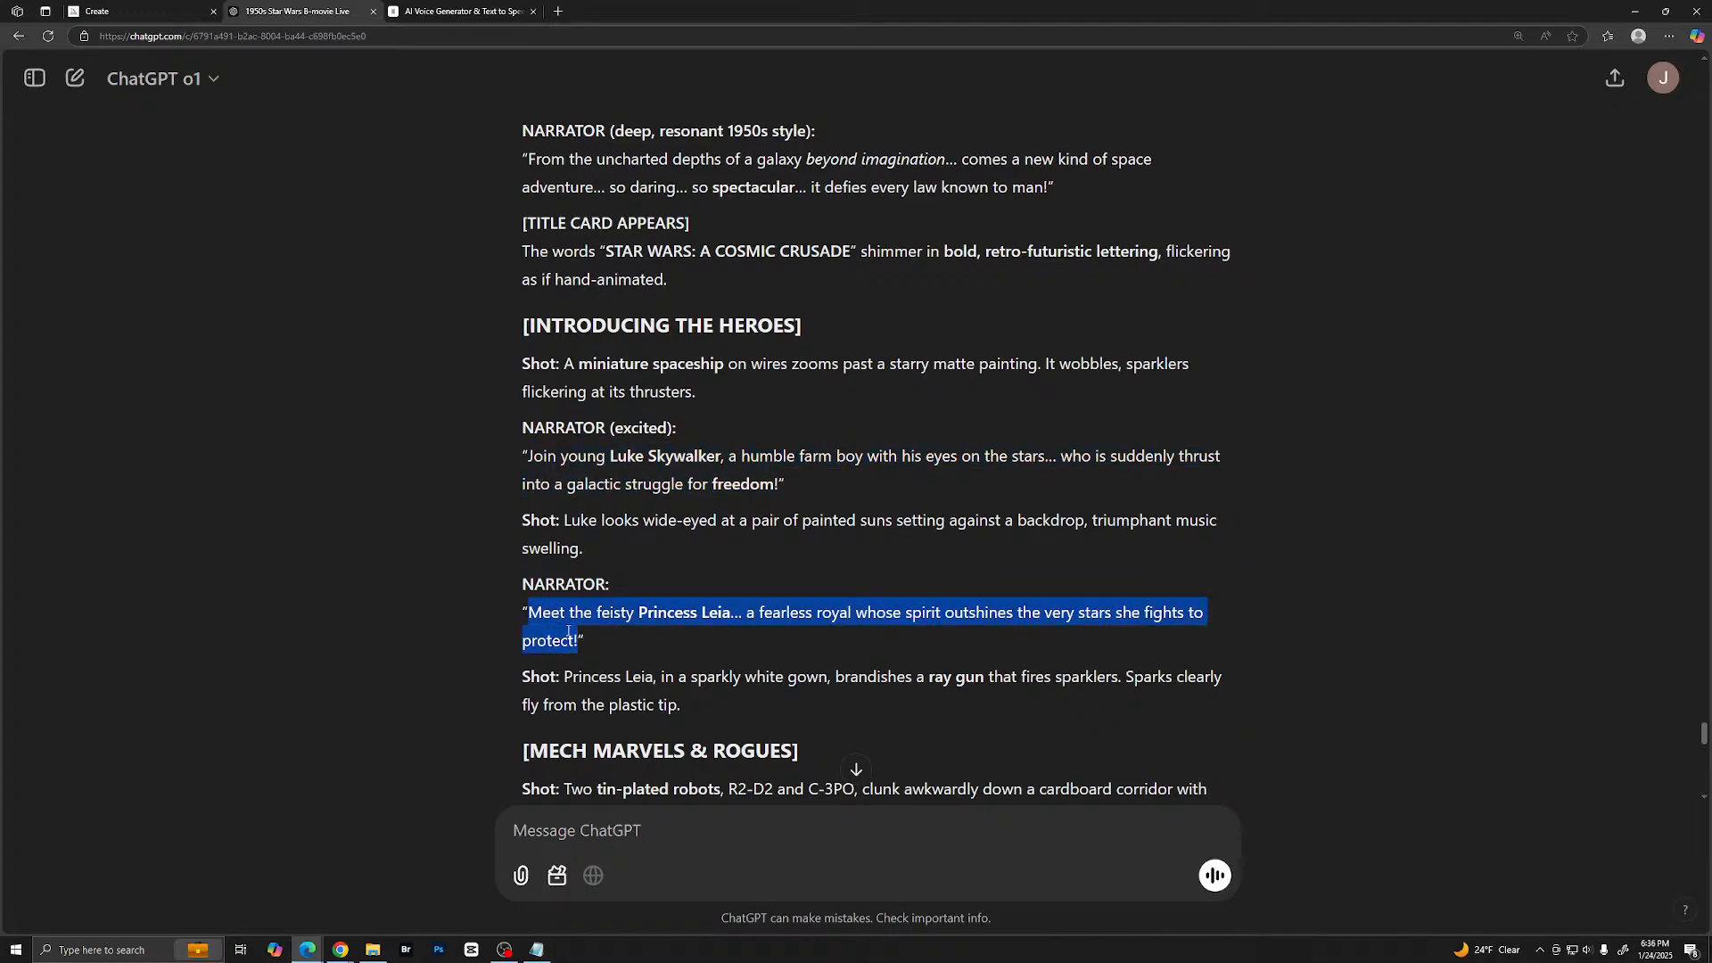
pyautogui.rightClick(568, 631)
pyautogui.click(618, 642)
# - Copy the narrator's closing line "Don't miss the breathtaking drama… to a theater near YOU!" from the end of the ChatGPT script
pyautogui.scroll(-15, 651, 579)
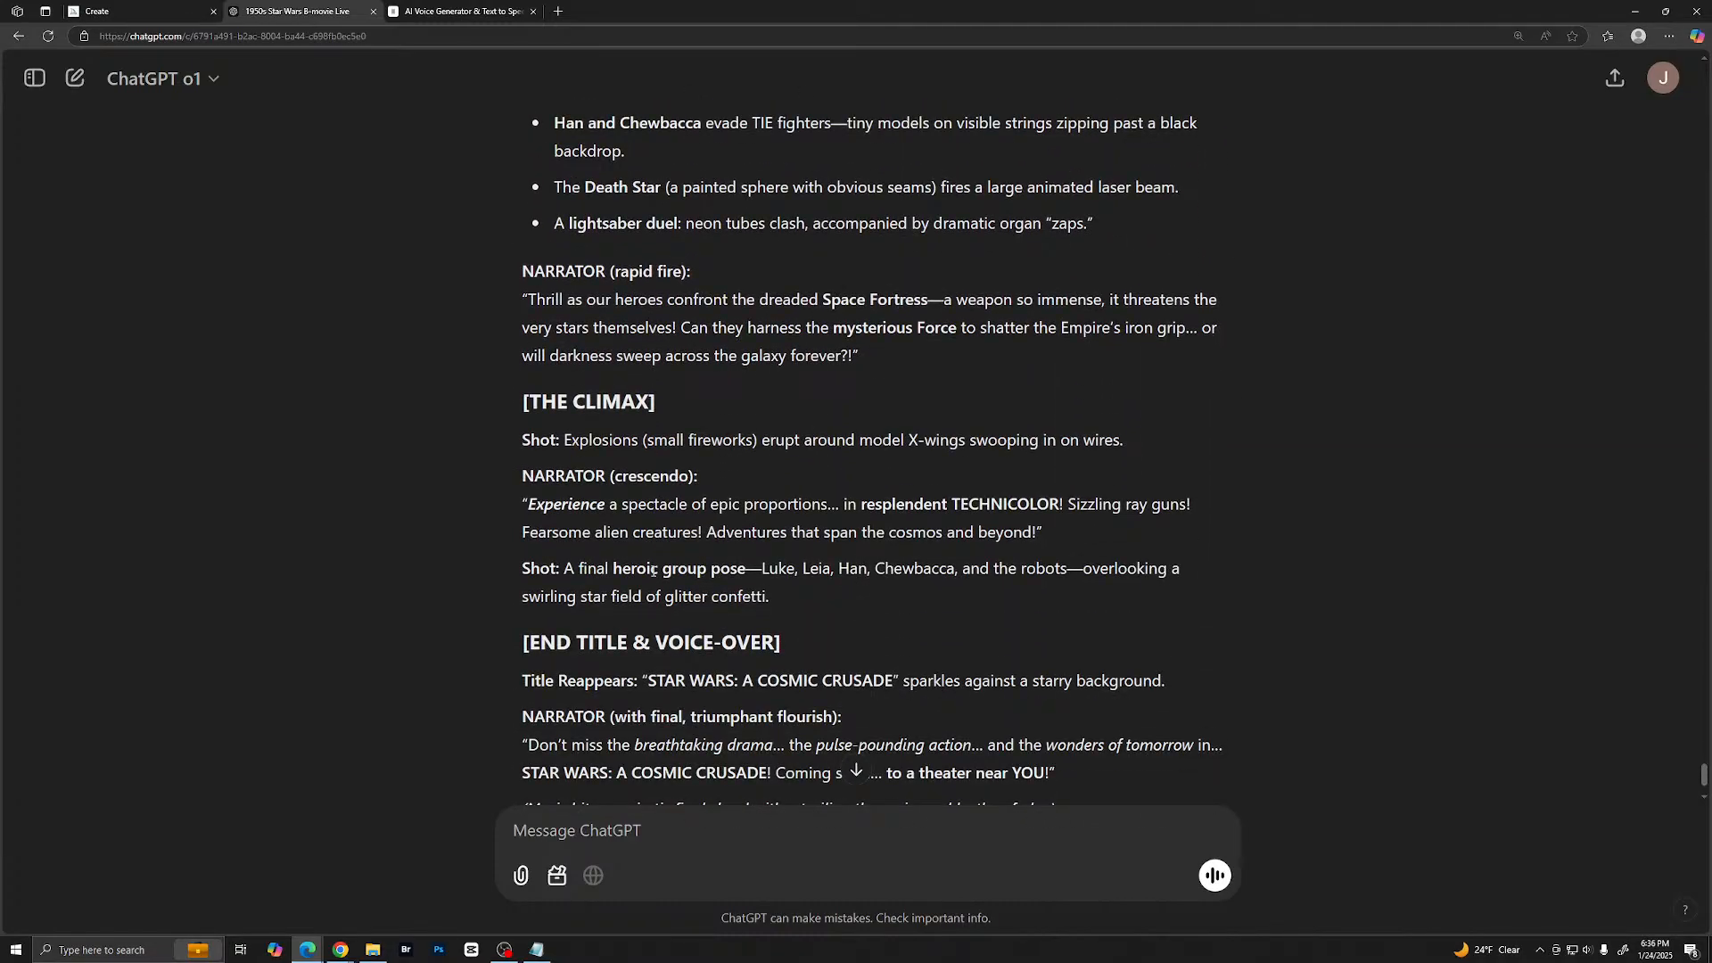
pyautogui.scroll(-2, 653, 570)
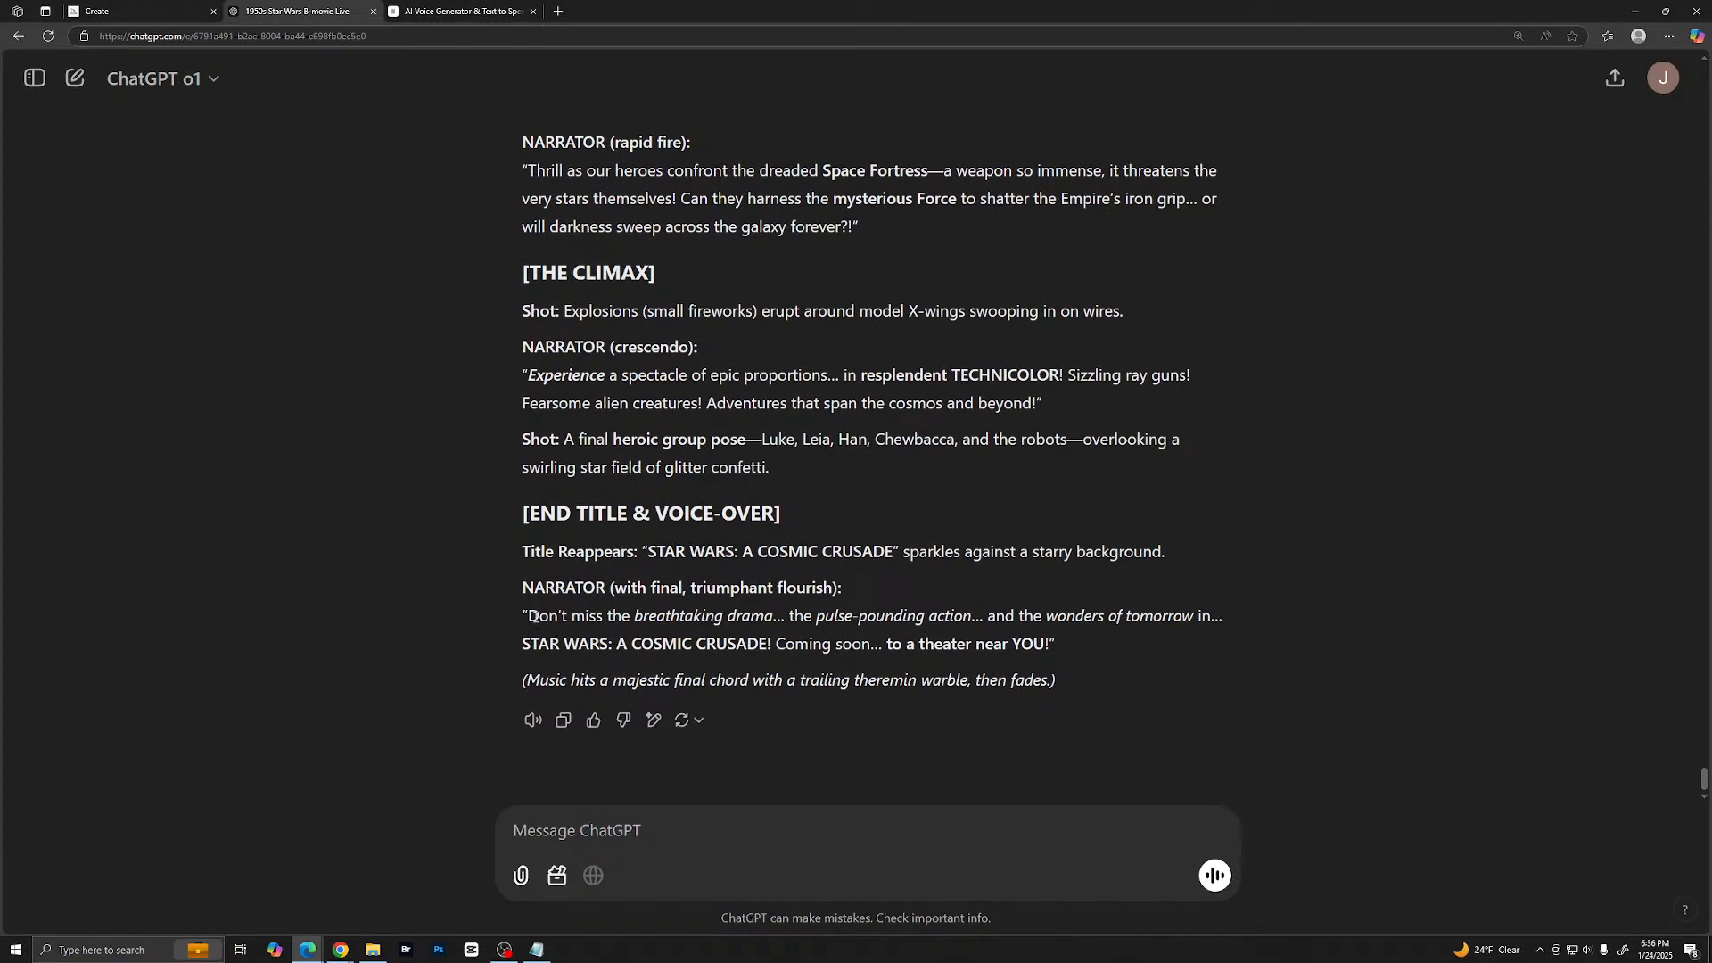
pyautogui.moveTo(529, 615); pyautogui.dragTo(1049, 651)
pyautogui.rightClick(1049, 648)
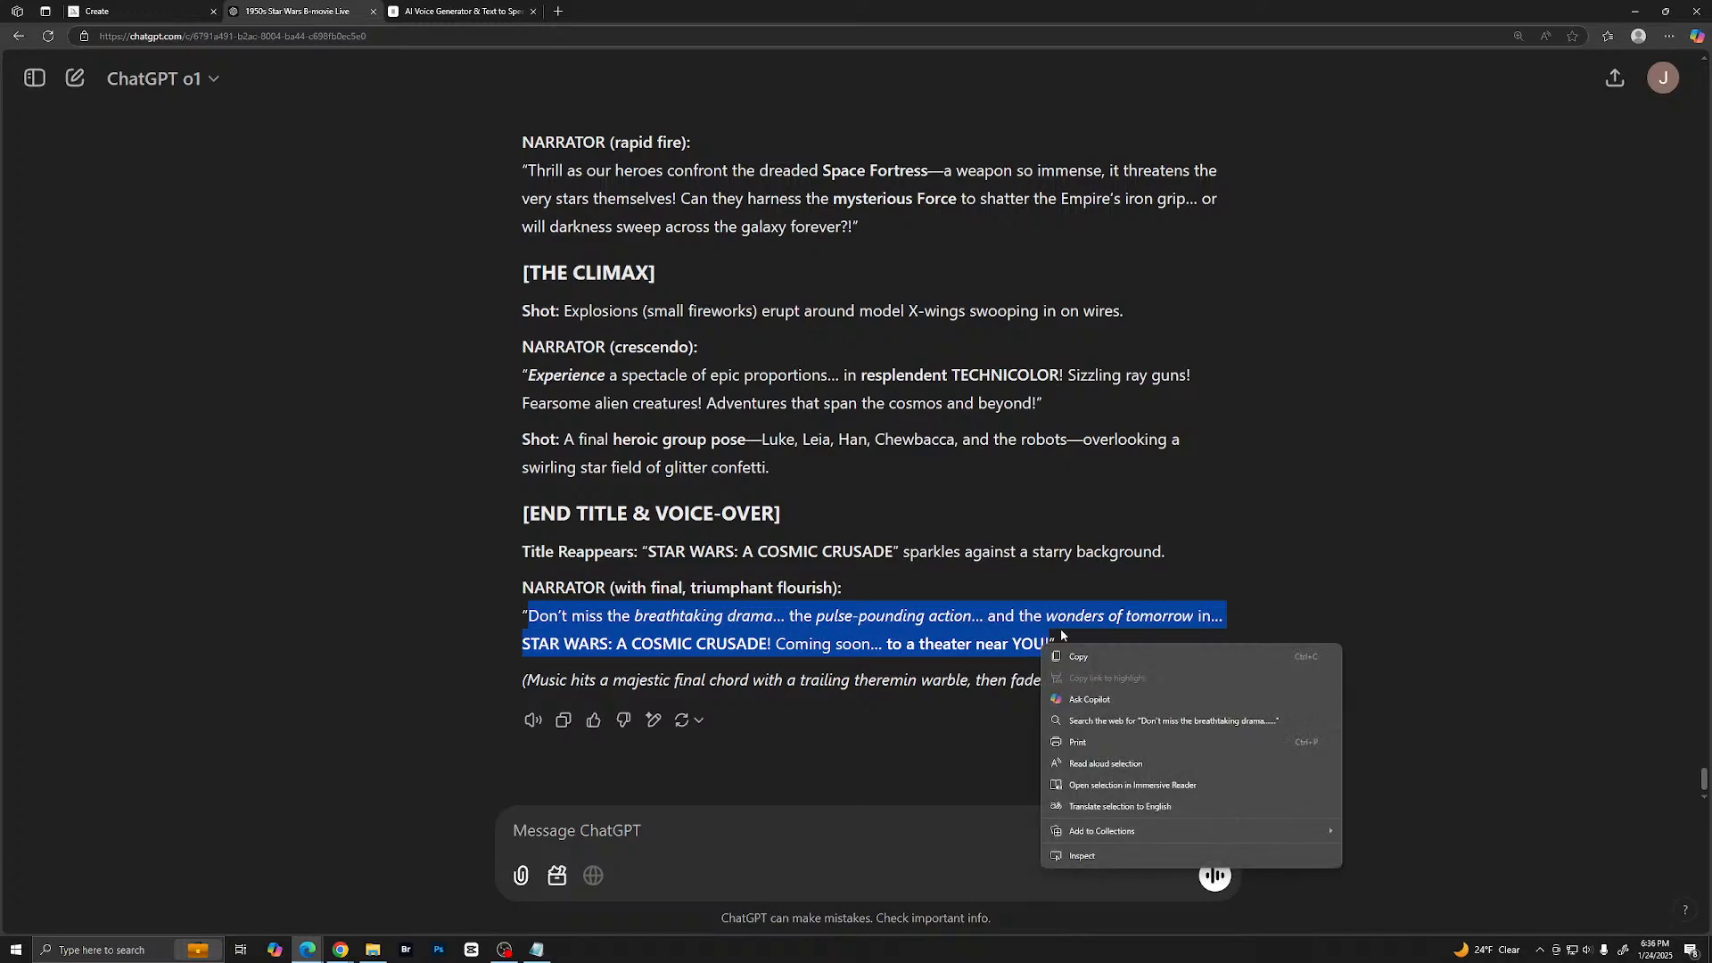
pyautogui.click(1083, 653)
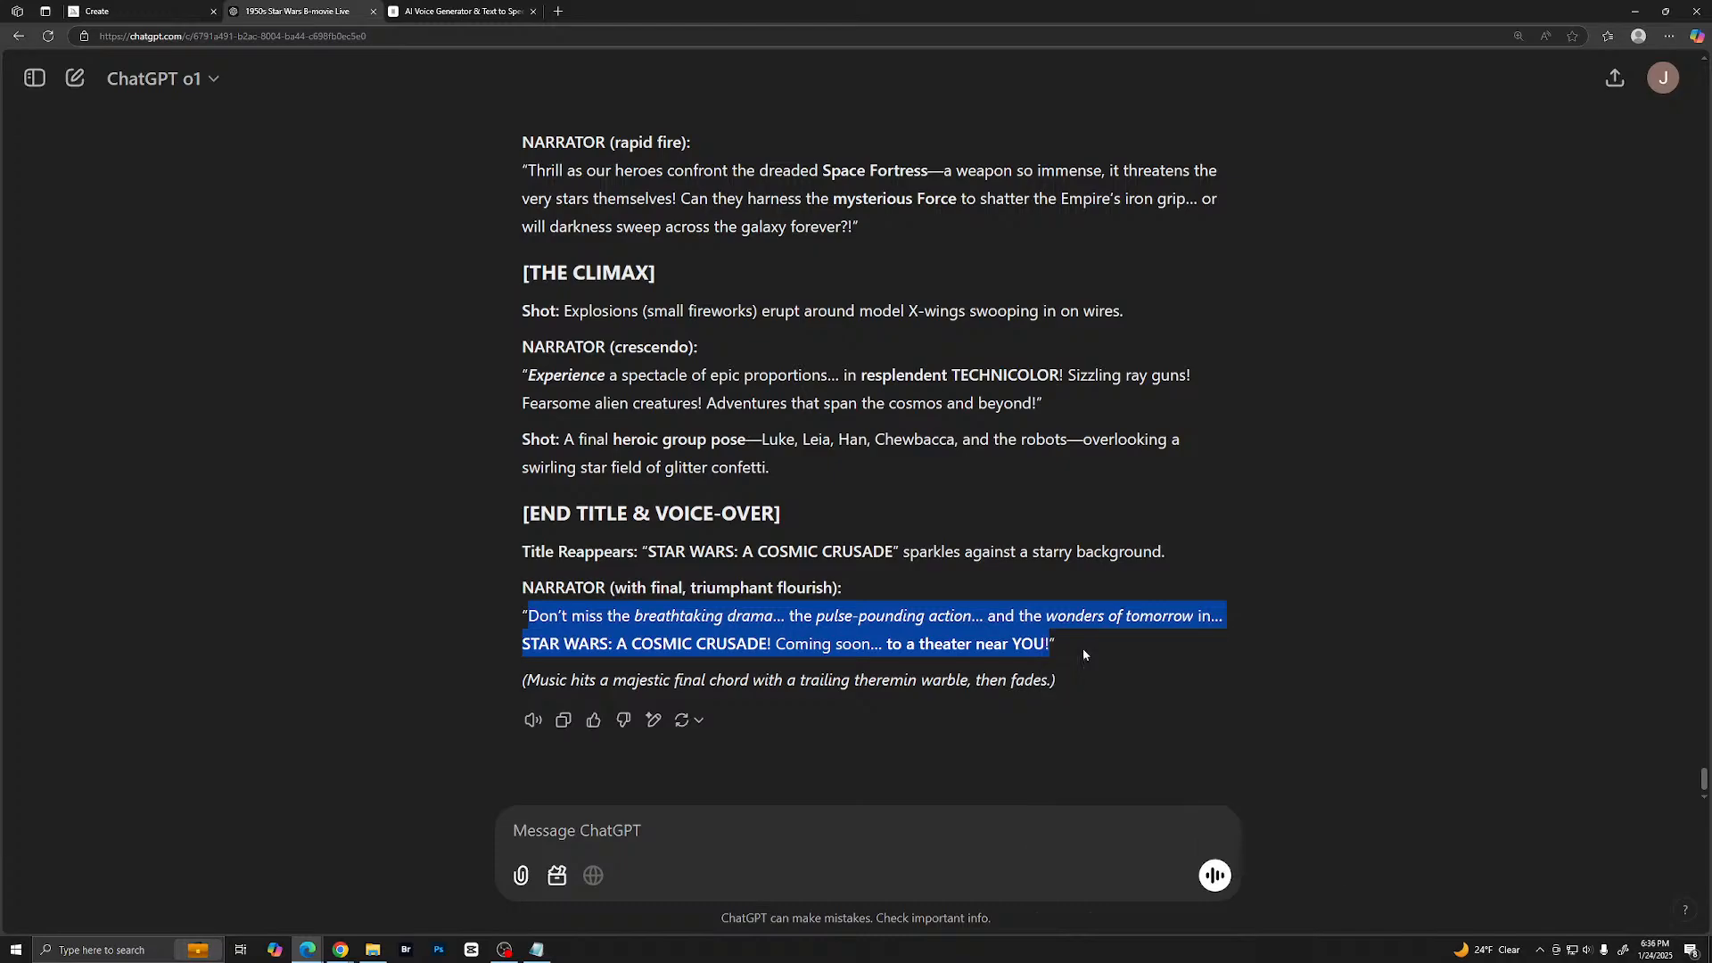
# - Replace the whole Luke Skywalker text in ElevenLabs with the copied closing narrator line
pyautogui.click(459, 10)
pyautogui.click(389, 199)
pyautogui.hotkey('ctrl', 'a')
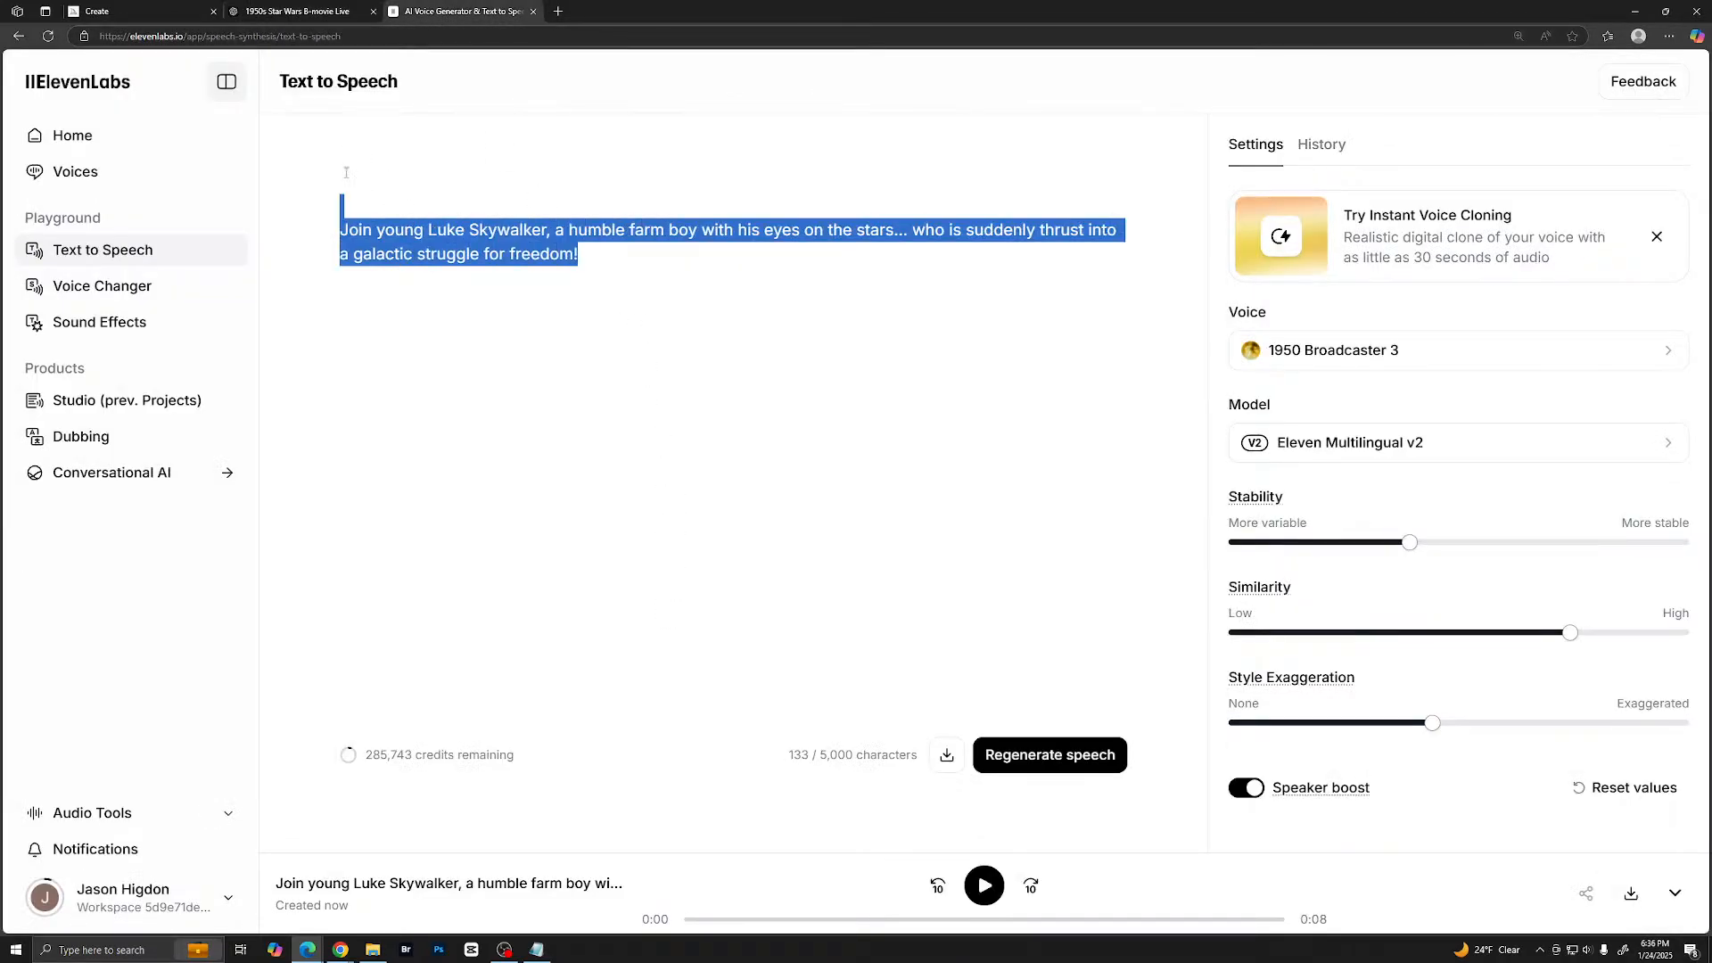
pyautogui.hotkey('ctrl', 'v')
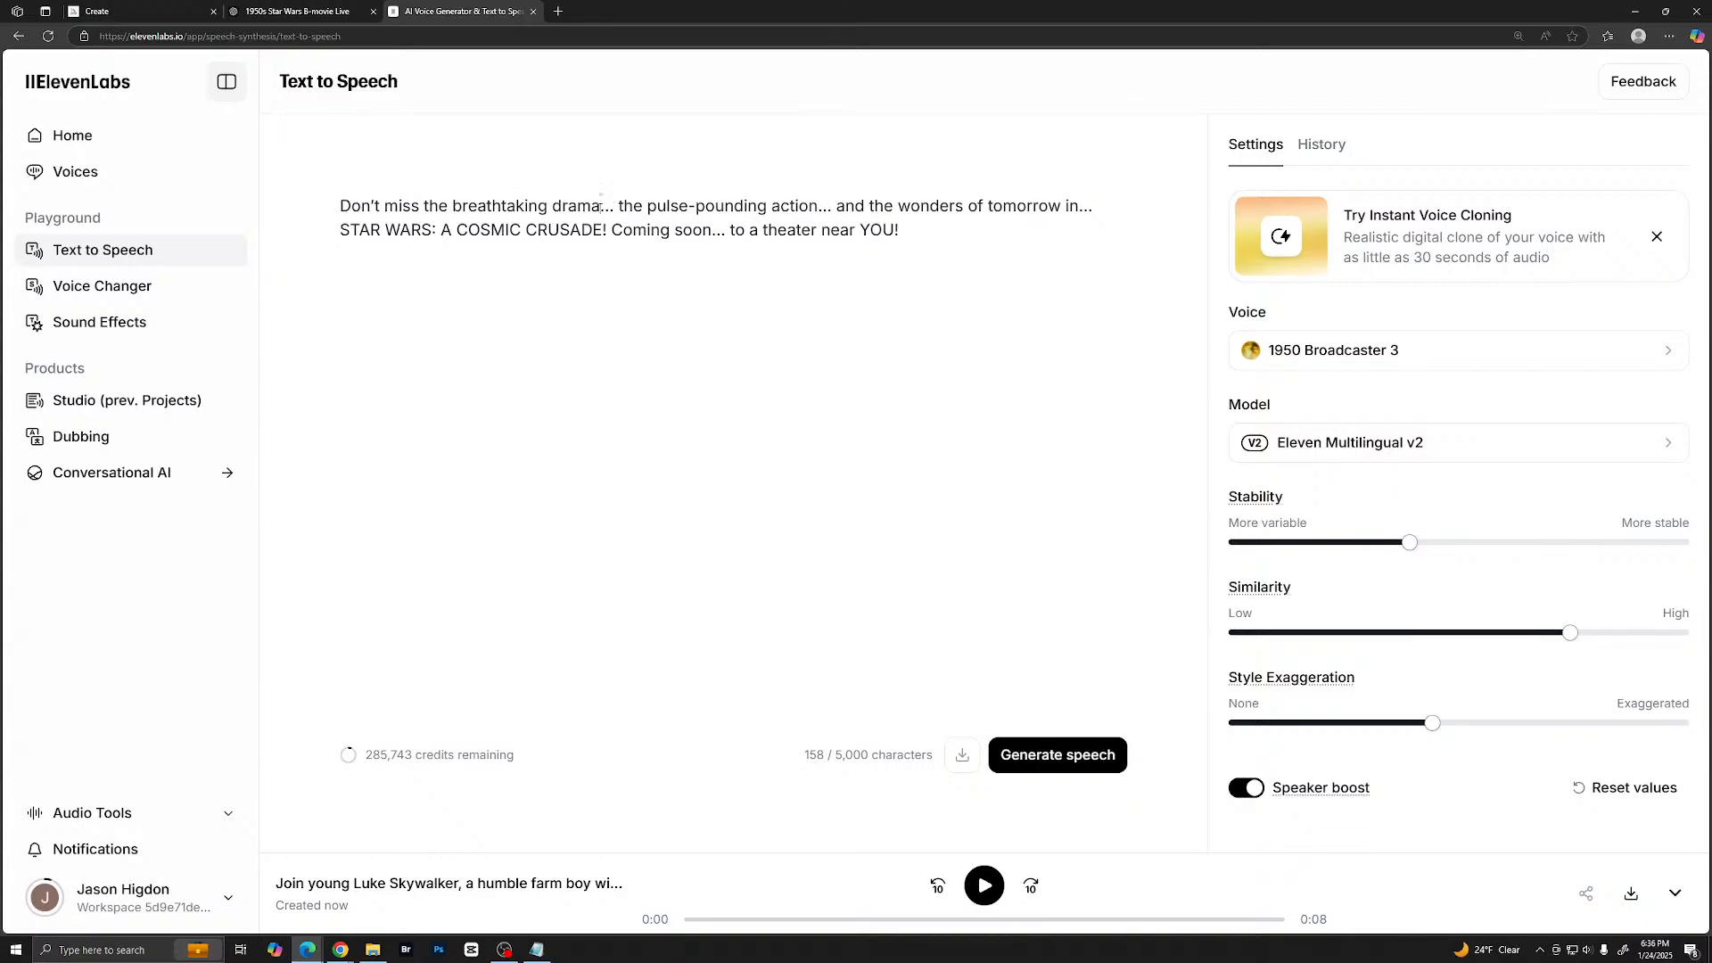
# - Add an exclamation mark before the ellipses after "drama", "action" and "tomorrow in" in the closing line
pyautogui.click(601, 205)
pyautogui.write('!')
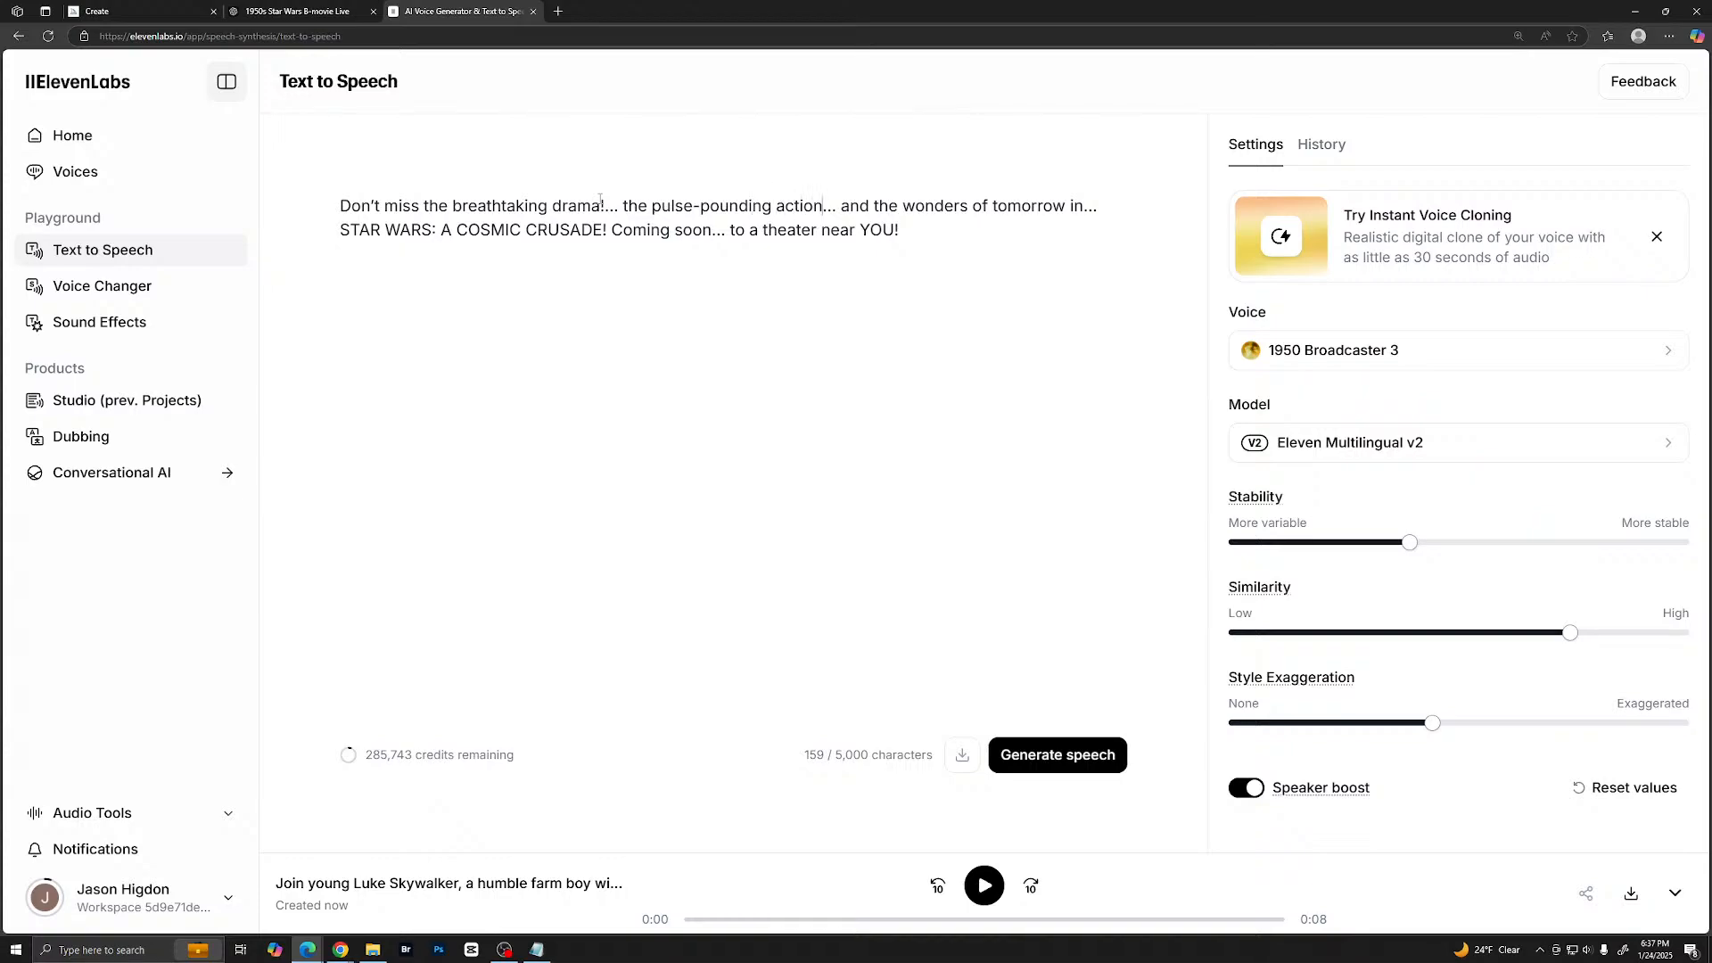
pyautogui.write('!')
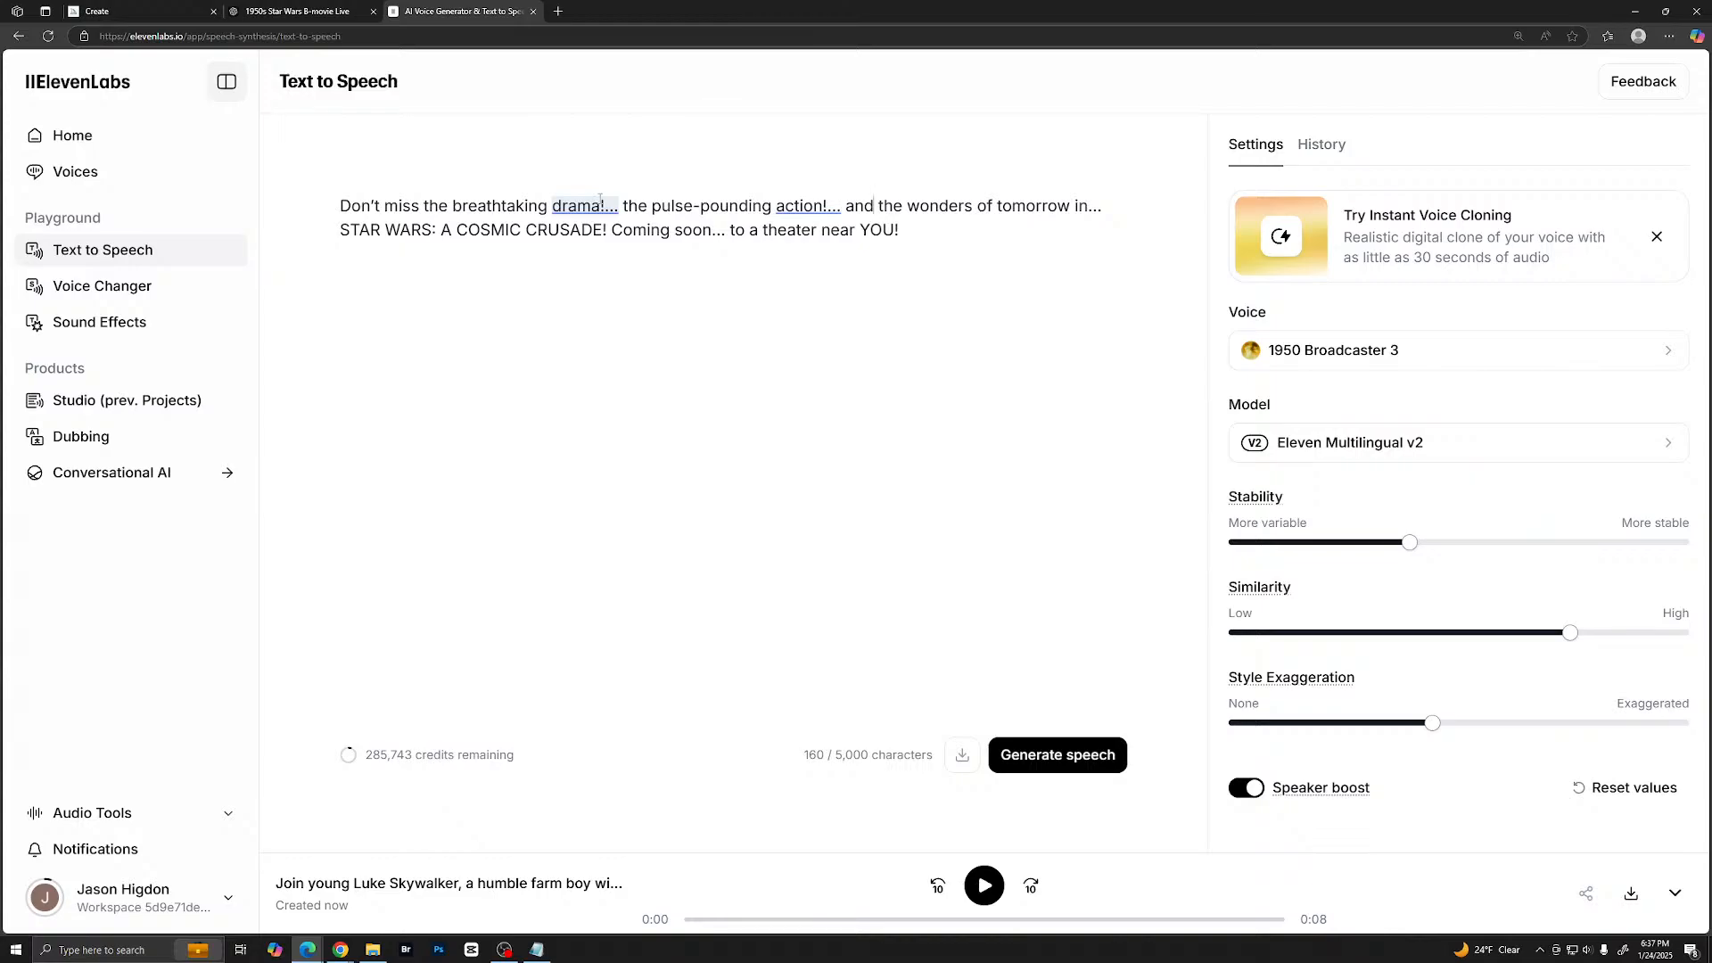
pyautogui.press('Right')
pyautogui.press('Right')
pyautogui.press('Right')
pyautogui.write('!')
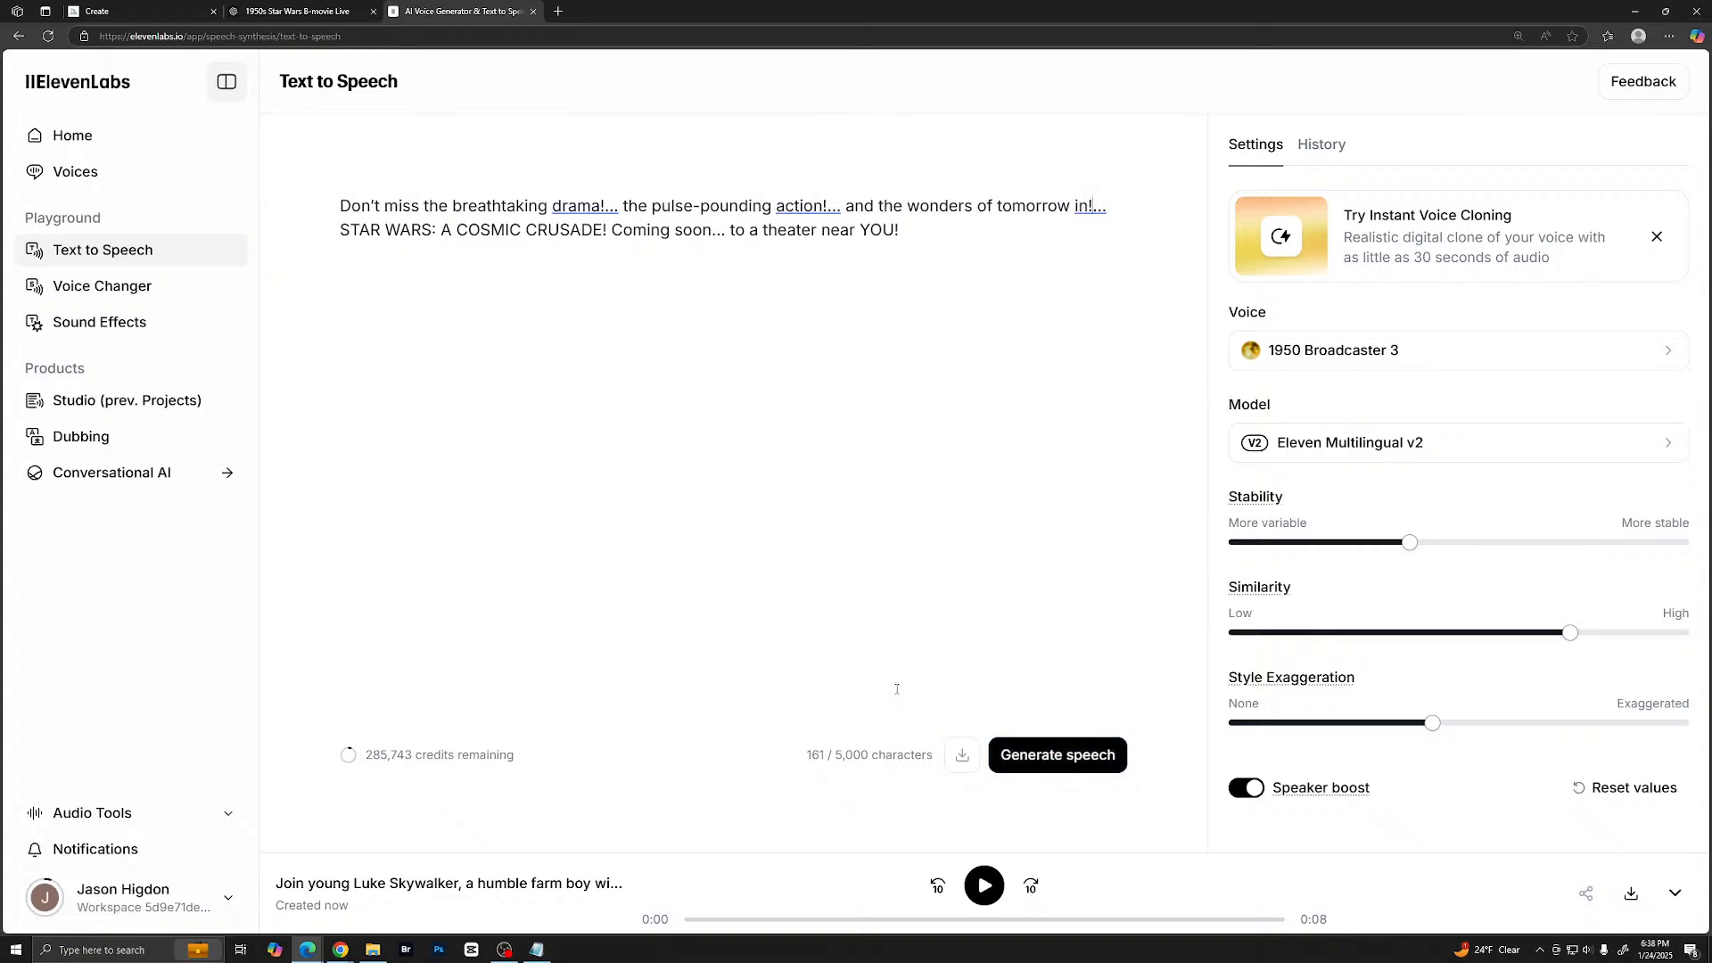
# - Generate speech from the closing narrator line, and insert "drive in" before "theater near YOU!"
pyautogui.click(1034, 758)
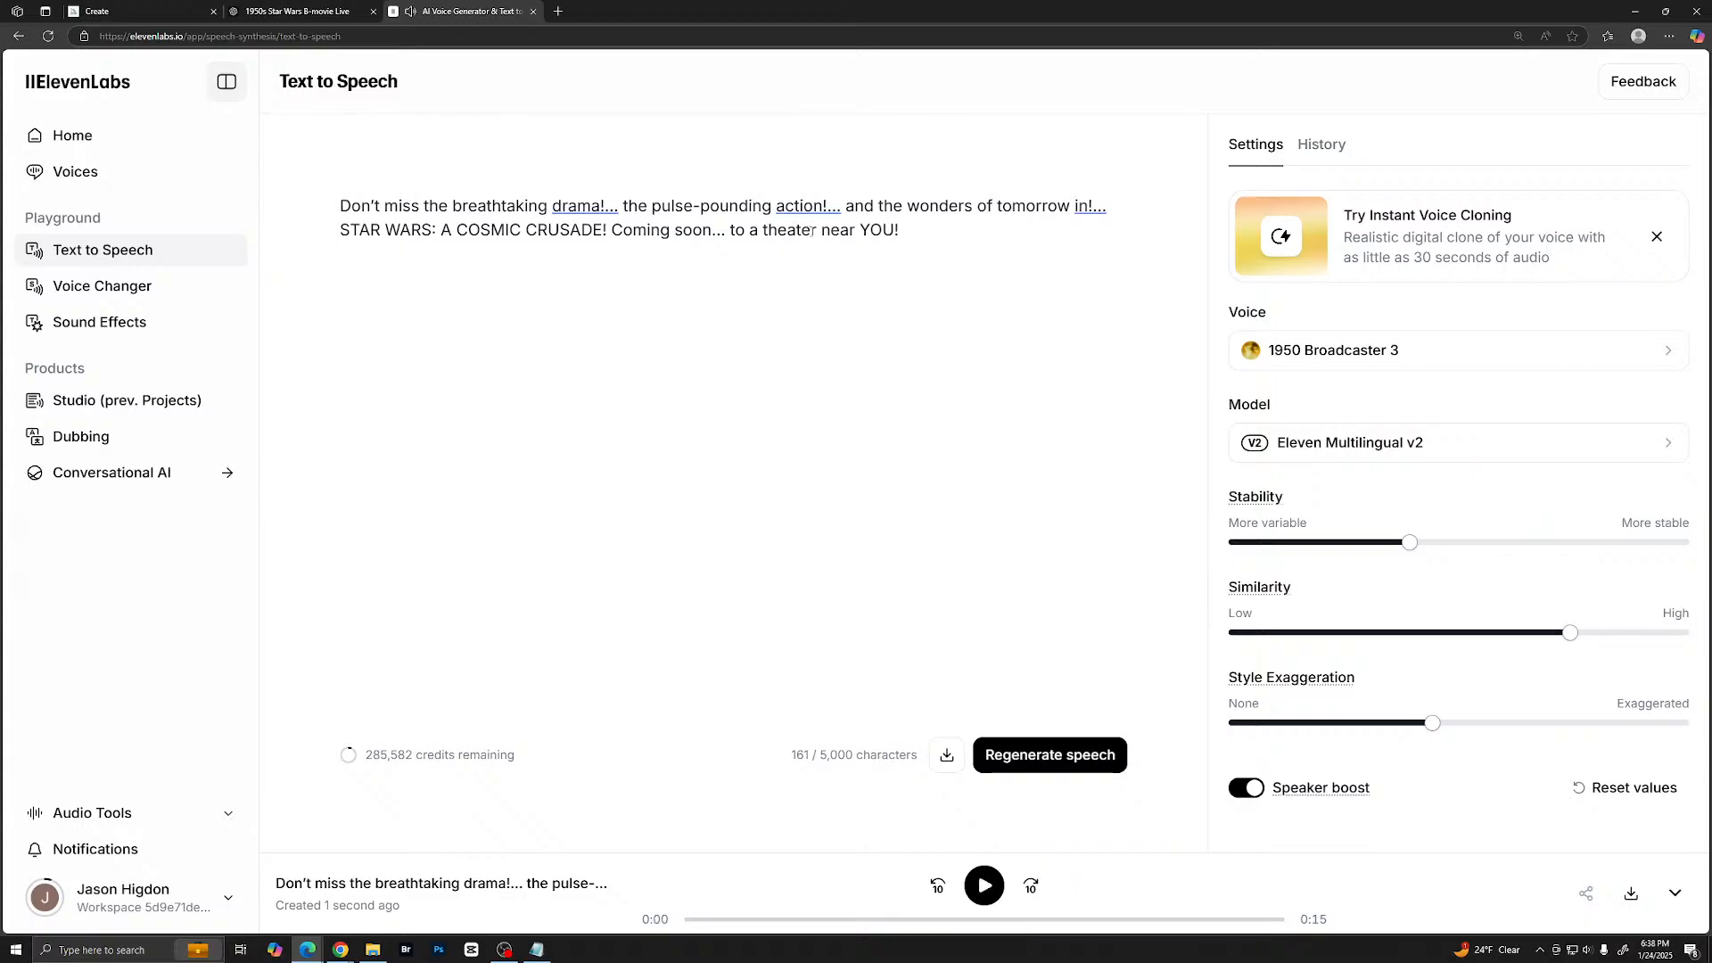
pyautogui.click(763, 231)
pyautogui.write('drive in')
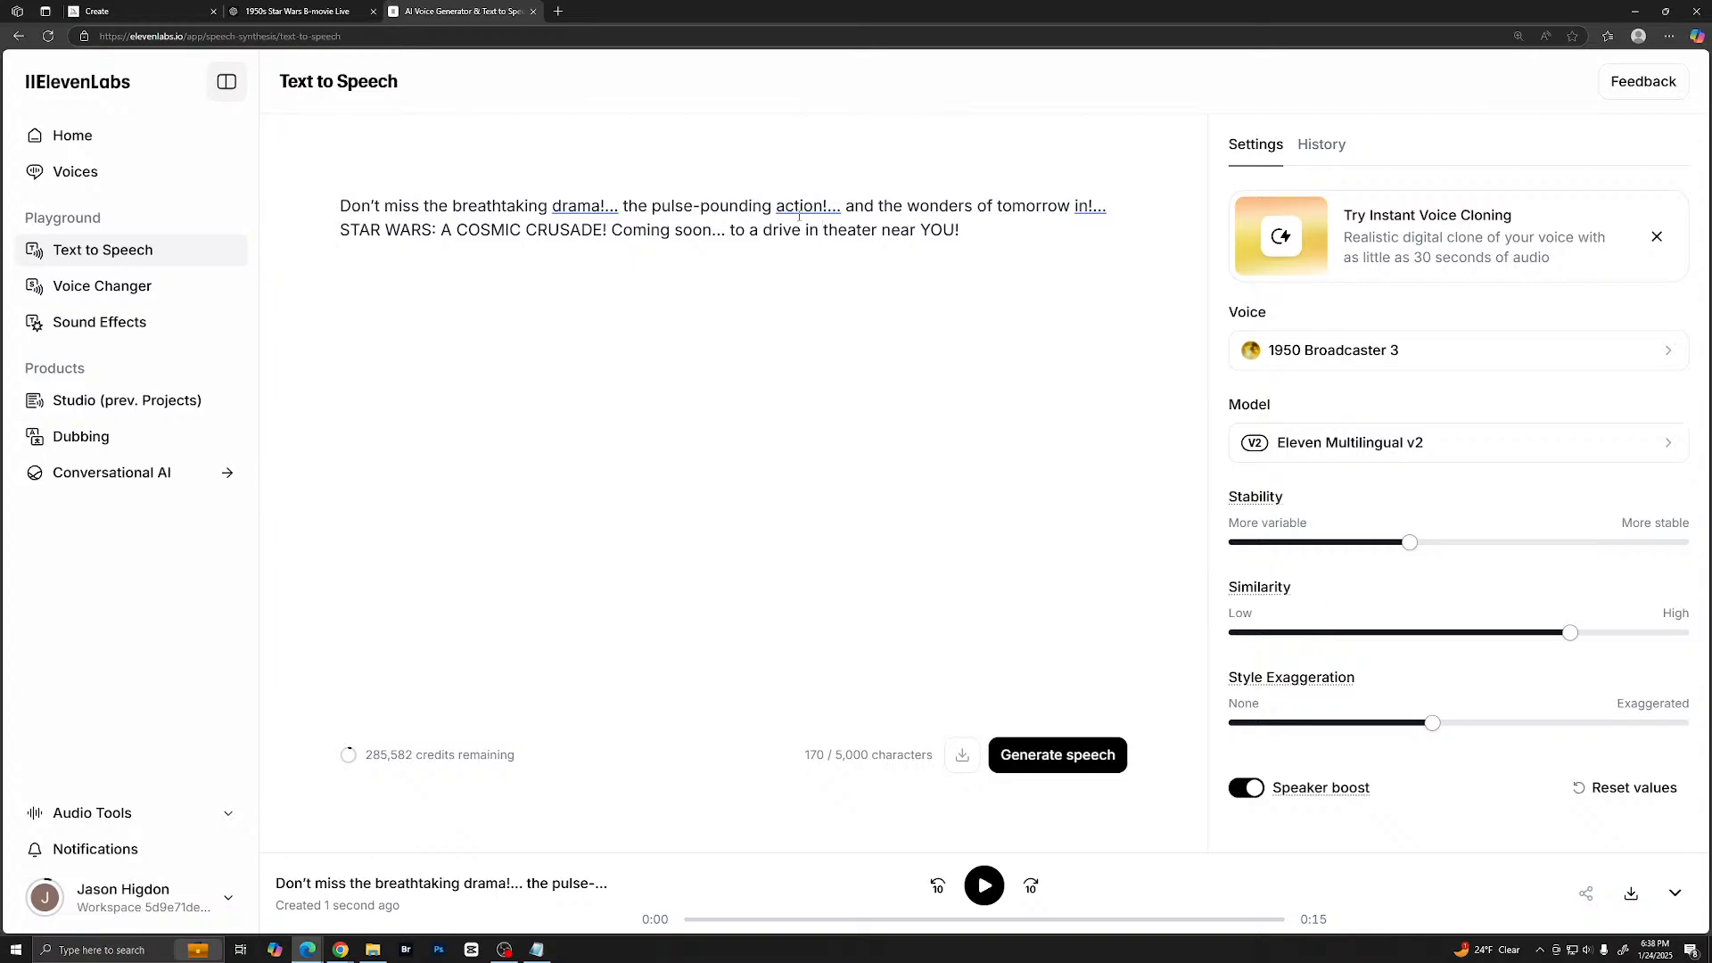
# - Change the closing line's punctuation to "tomorrow in…" and "STAR WARS! A COSMIC CRUSADE!", and generate the speech again
pyautogui.click(1084, 206)
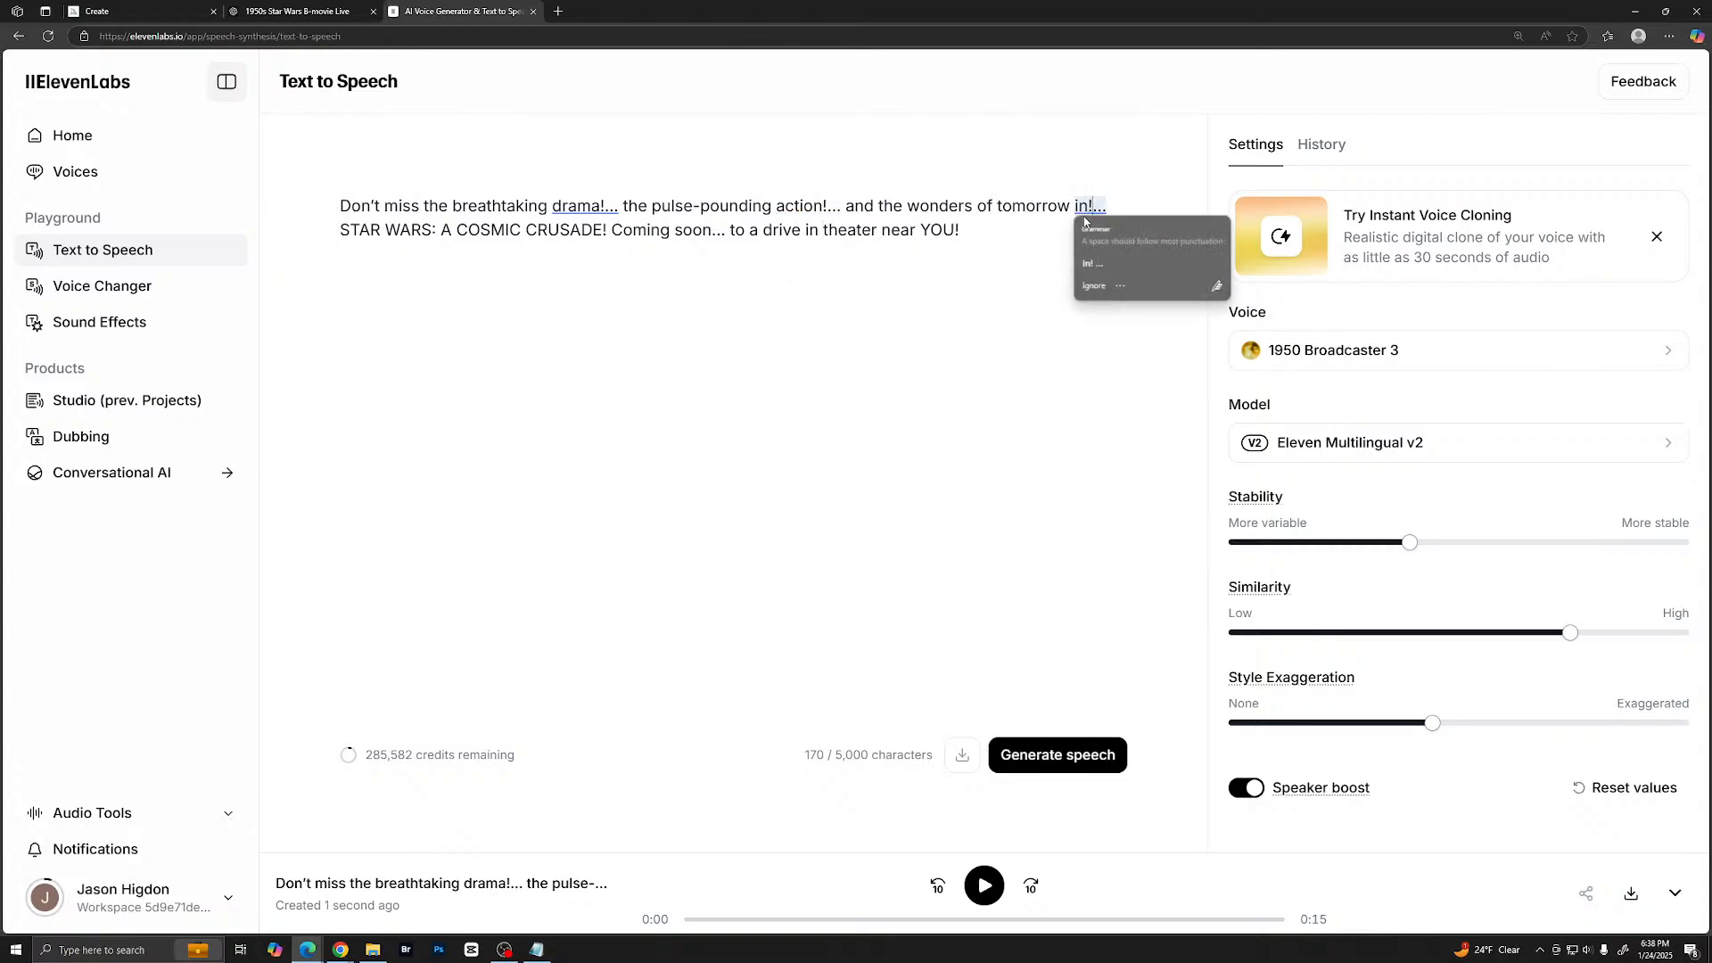
pyautogui.click(1084, 214)
pyautogui.press('Delete')
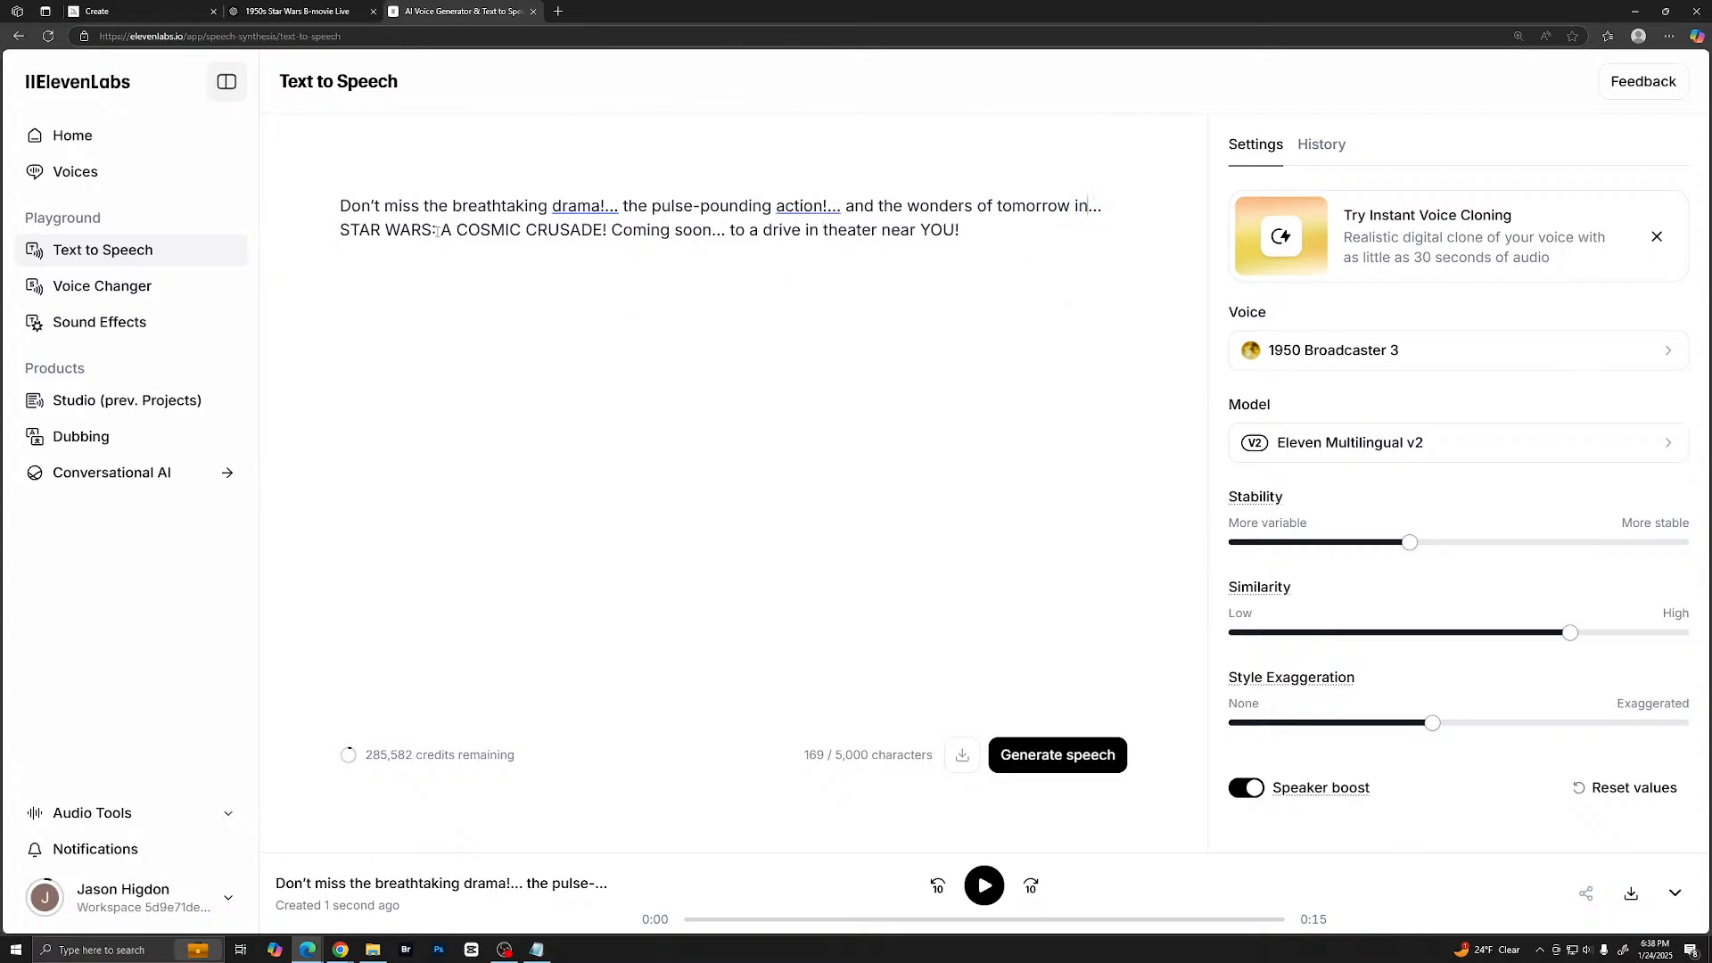
pyautogui.press('BackSpace')
pyautogui.write('!')
pyautogui.hotkey('ctrl', 'Return')
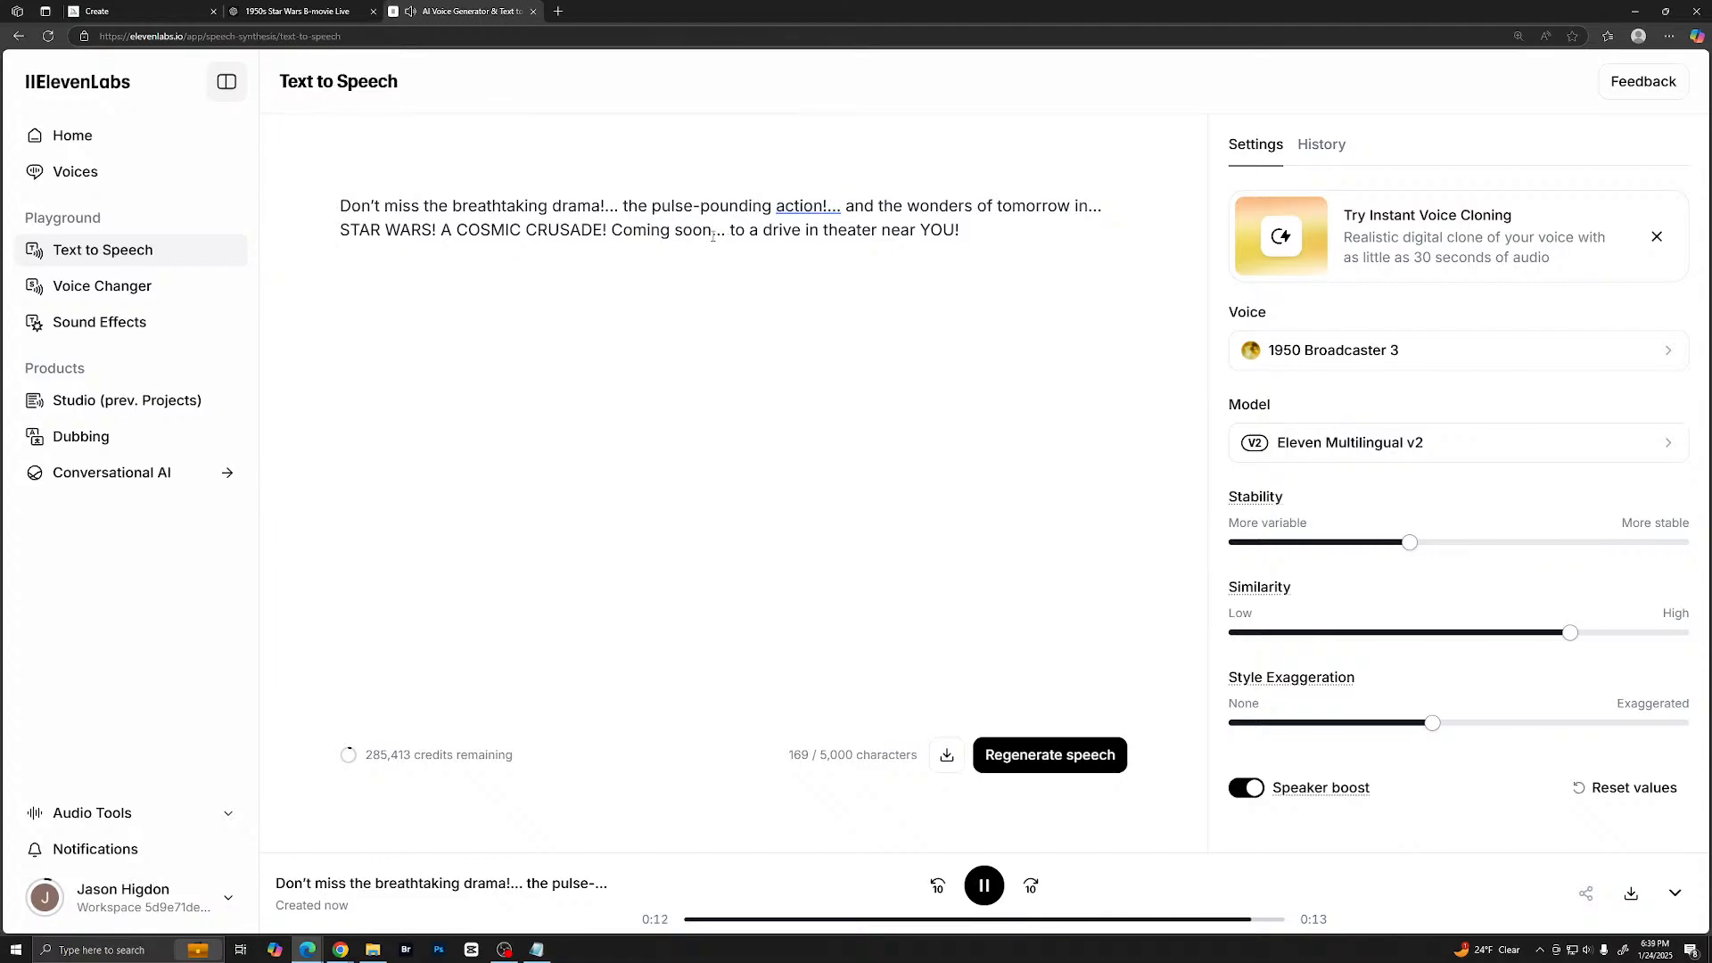
# - Remove the ellipsis after "Coming soon" in the closing line and generate a new take
pyautogui.moveTo(712, 236); pyautogui.dragTo(726, 236)
pyautogui.press('BackSpace')
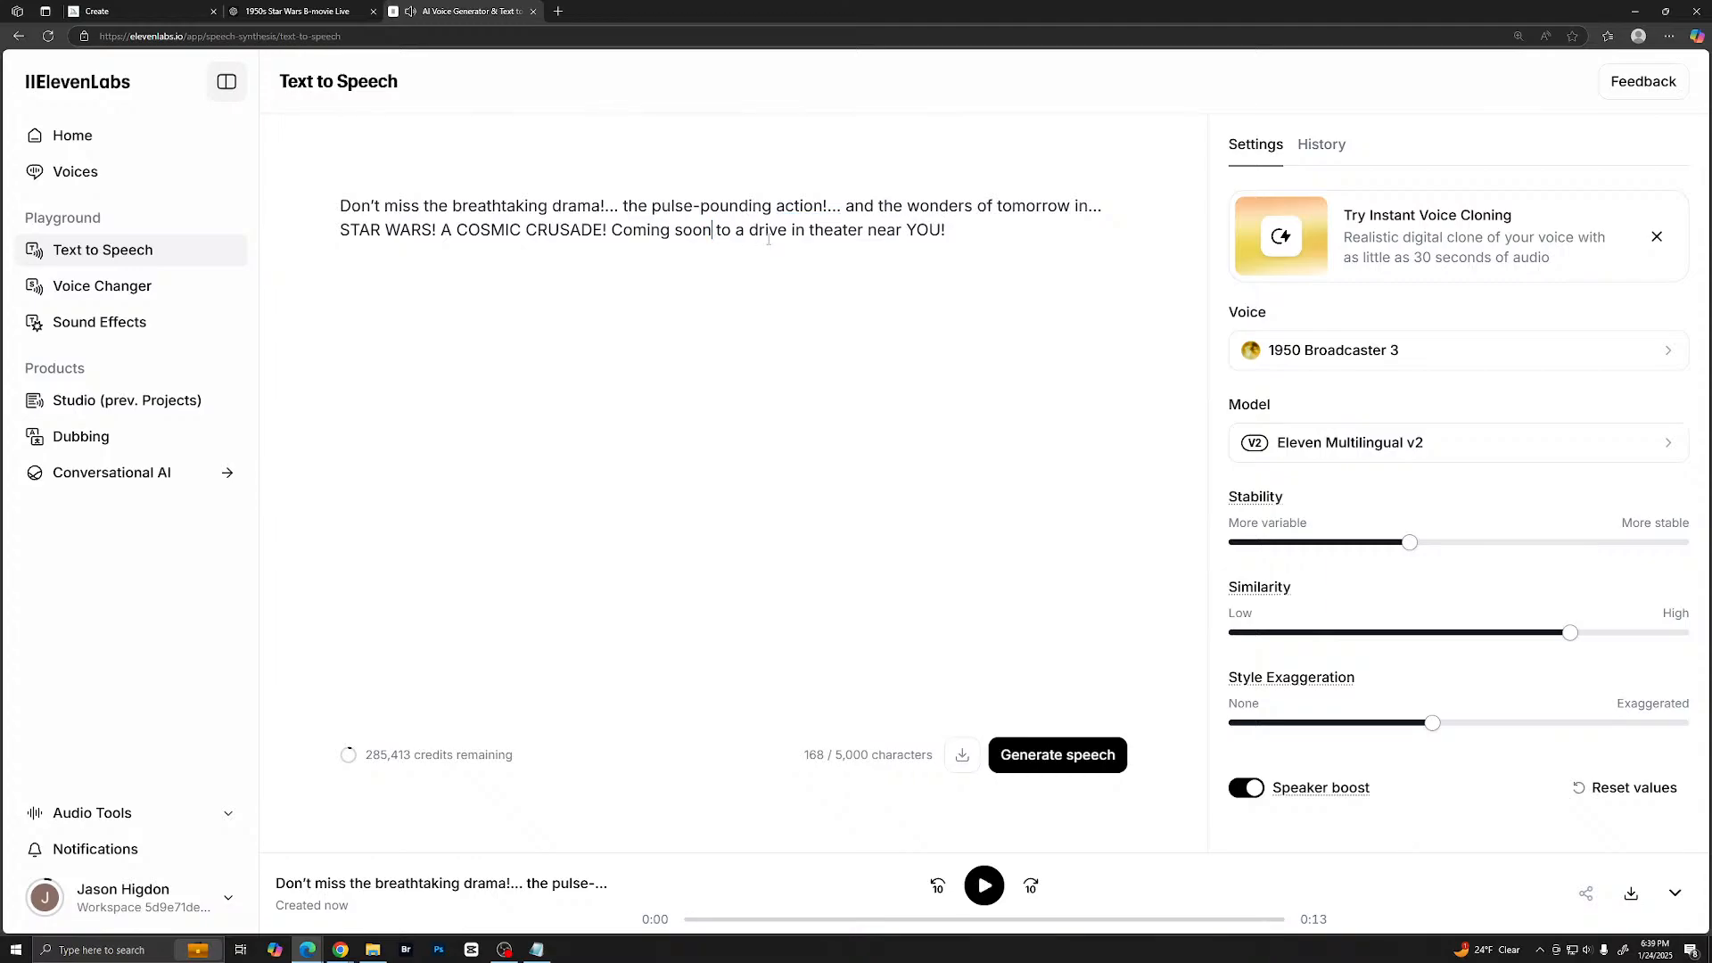
pyautogui.click(1017, 758)
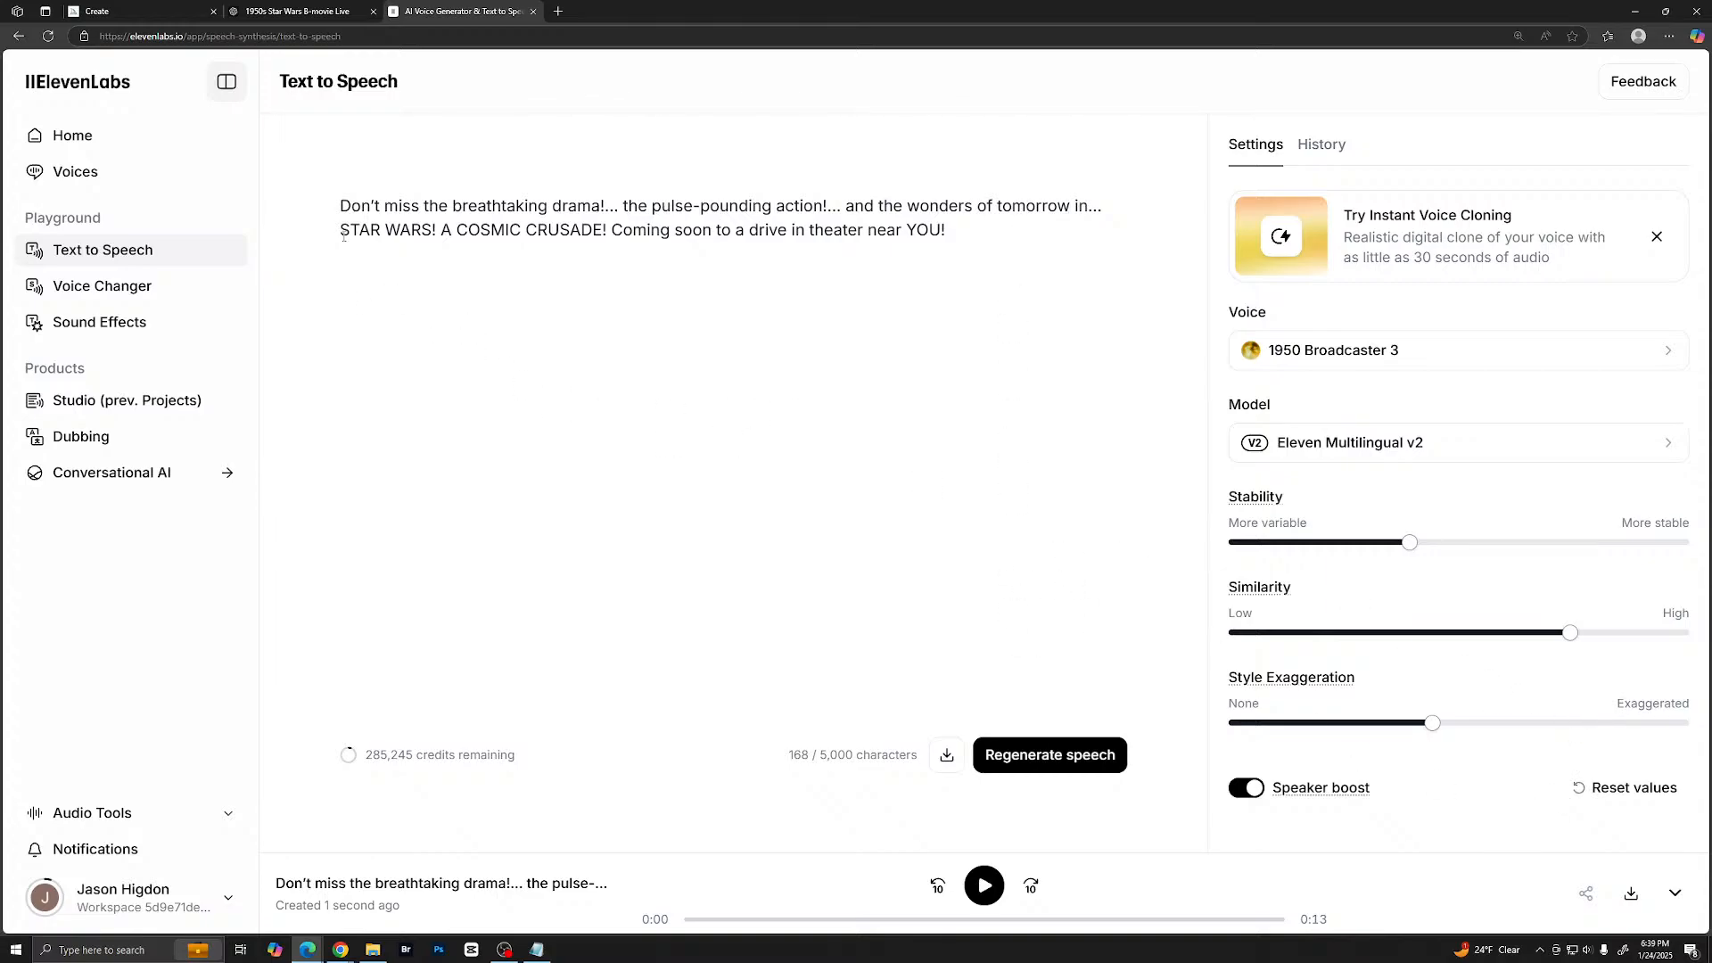
# - Reduce the script text to only "STAR WARS! A COSMIC CRUSADE!" and generate speech from it
pyautogui.moveTo(343, 236); pyautogui.dragTo(609, 242)
pyautogui.hotkey('ctrl', 'c')
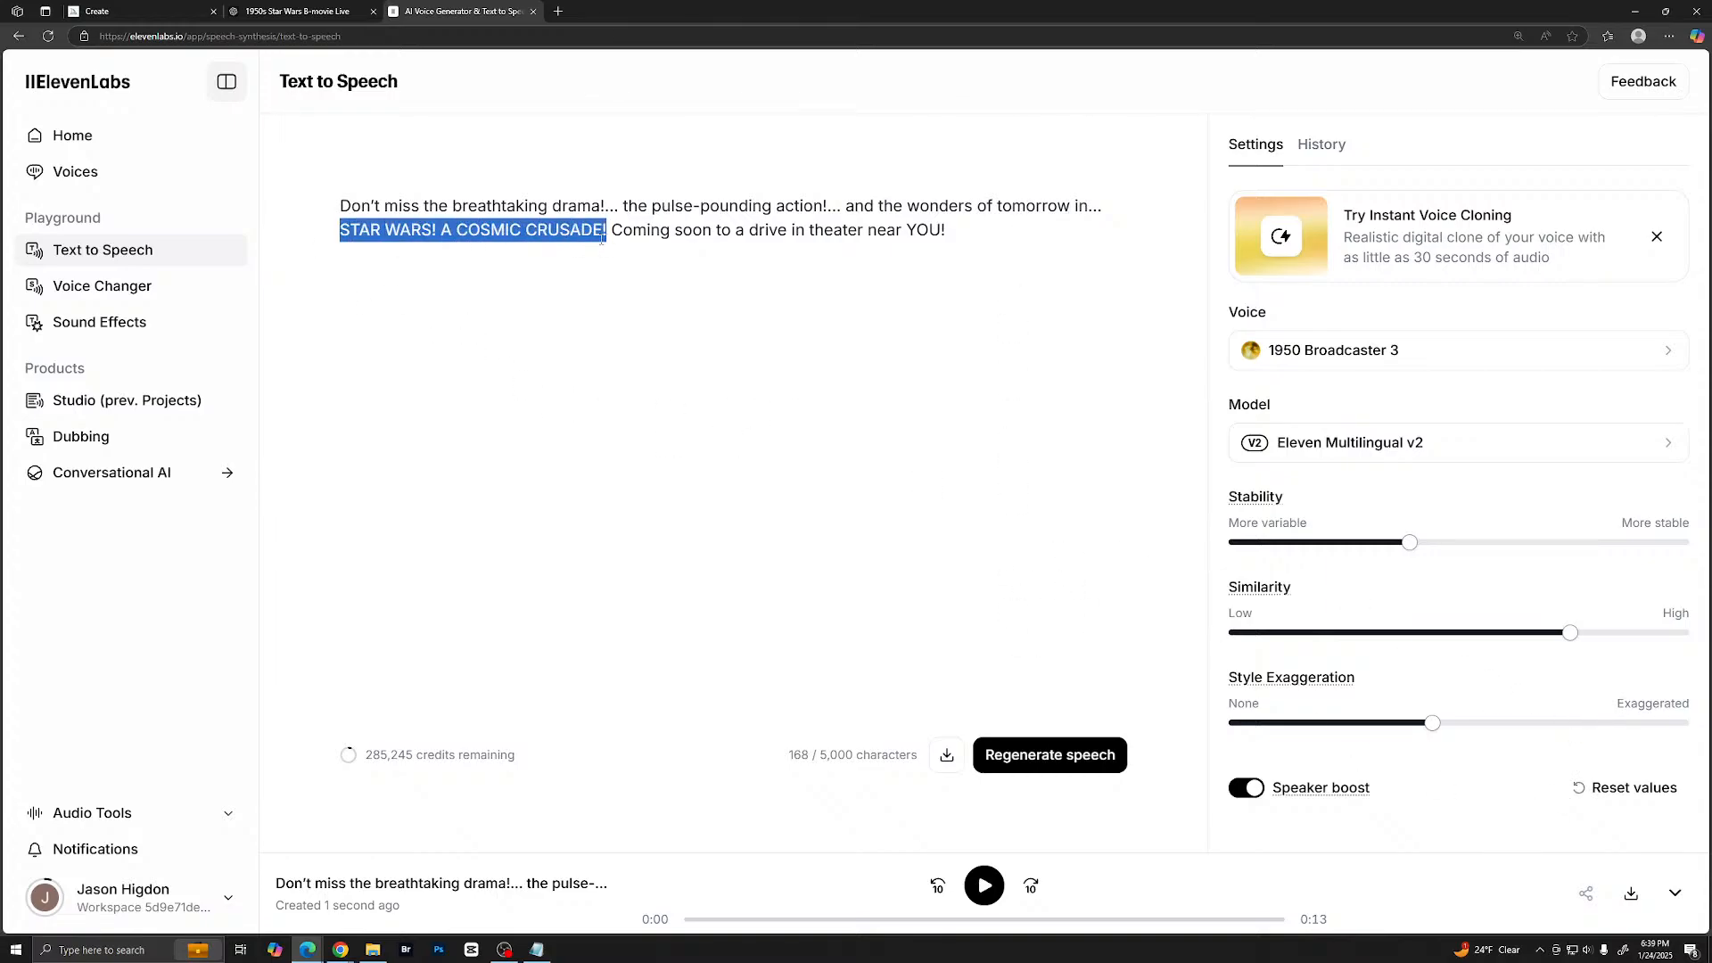
pyautogui.press('BackSpace')
pyautogui.moveTo(346, 206); pyautogui.dragTo(680, 233)
pyautogui.hotkey('ctrl', 'v')
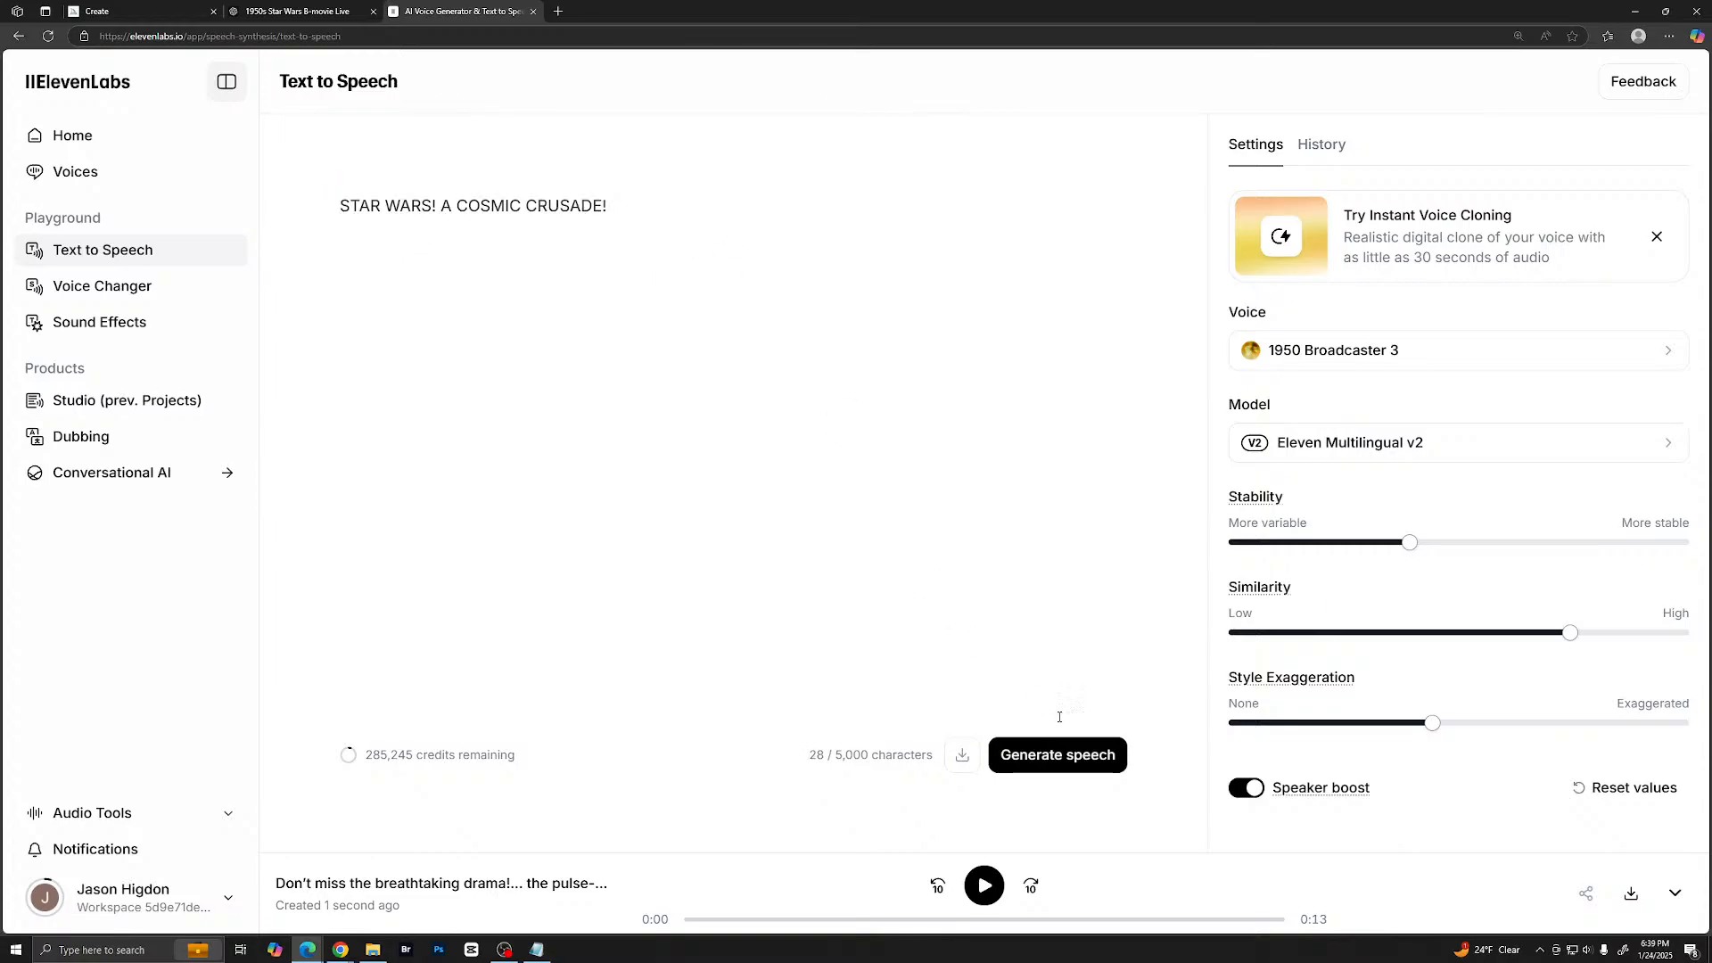
pyautogui.click(1070, 754)
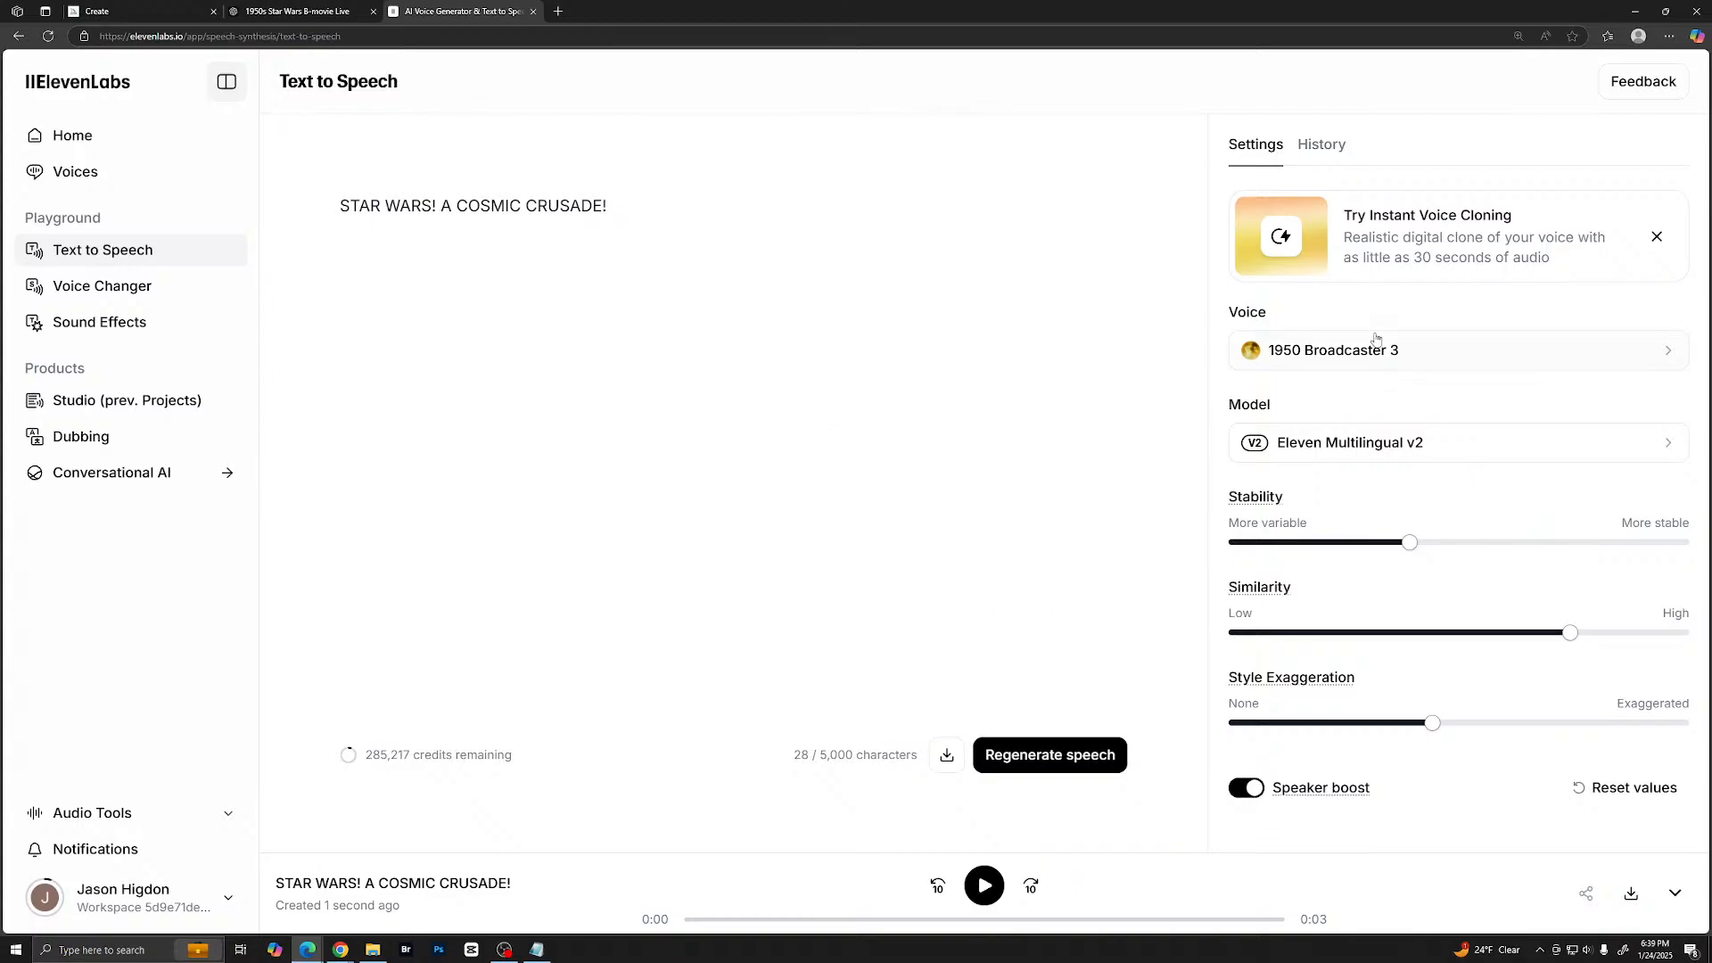
# - Download the newest "Don't miss the breathtaking drama" take as an MP3 named "Ending" in the Narration folder, and briefly open 1.mp3
pyautogui.click(1322, 145)
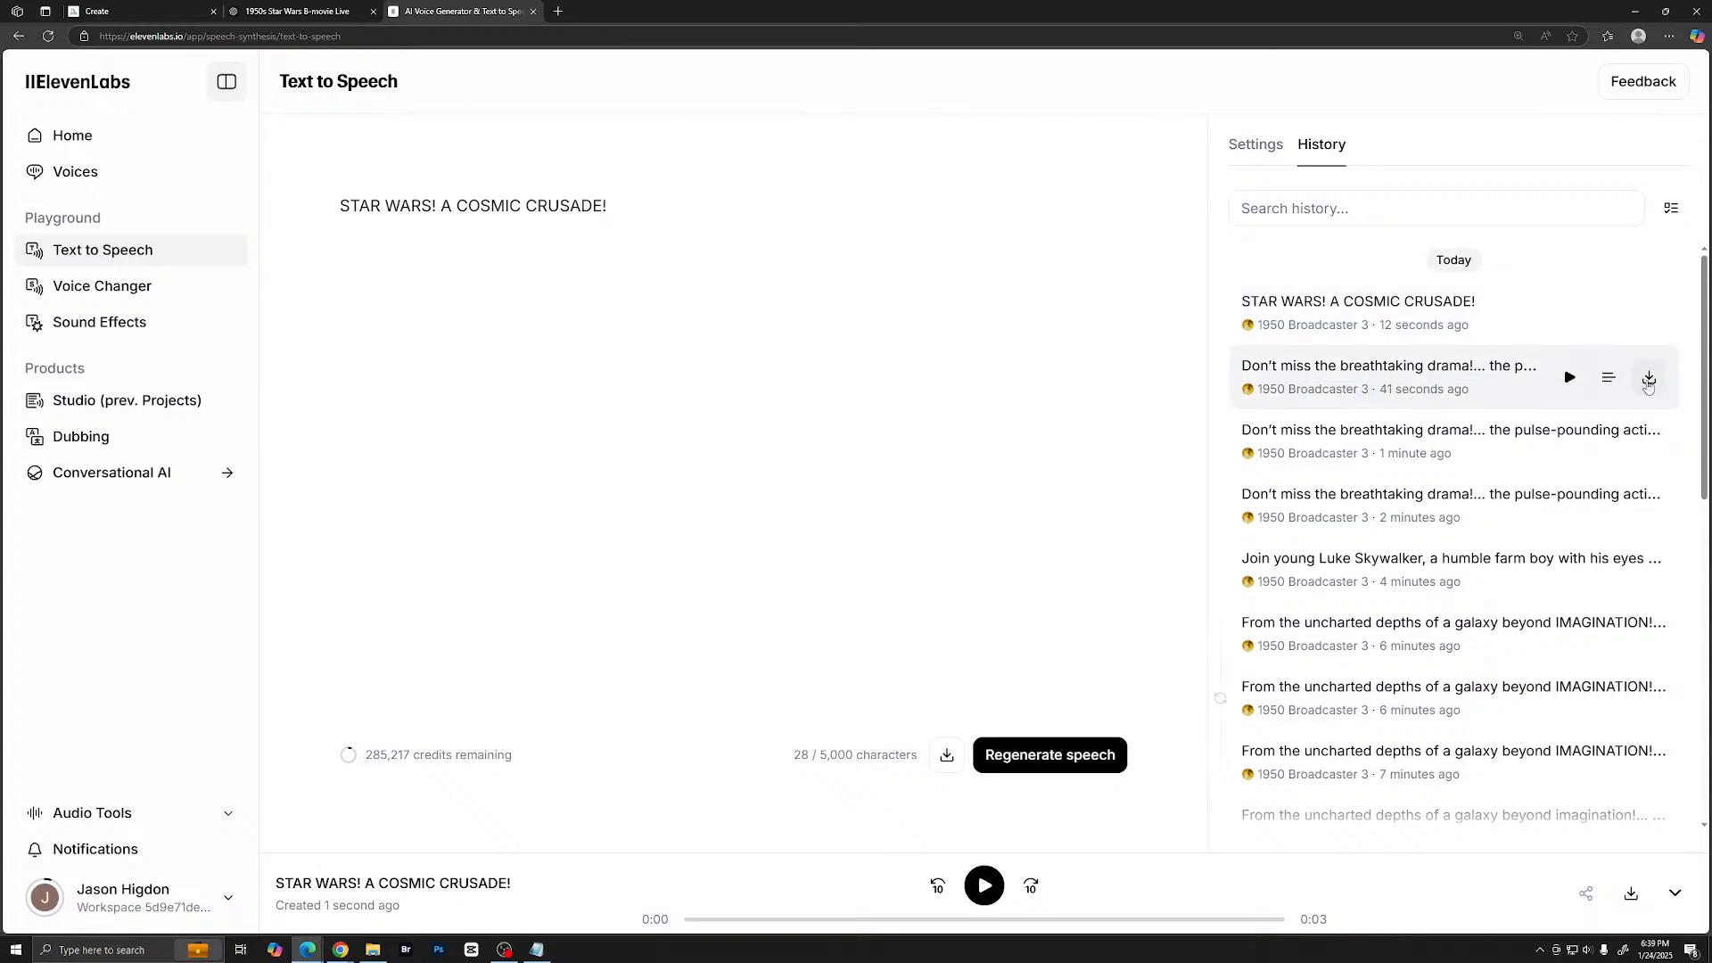
pyautogui.click(1649, 379)
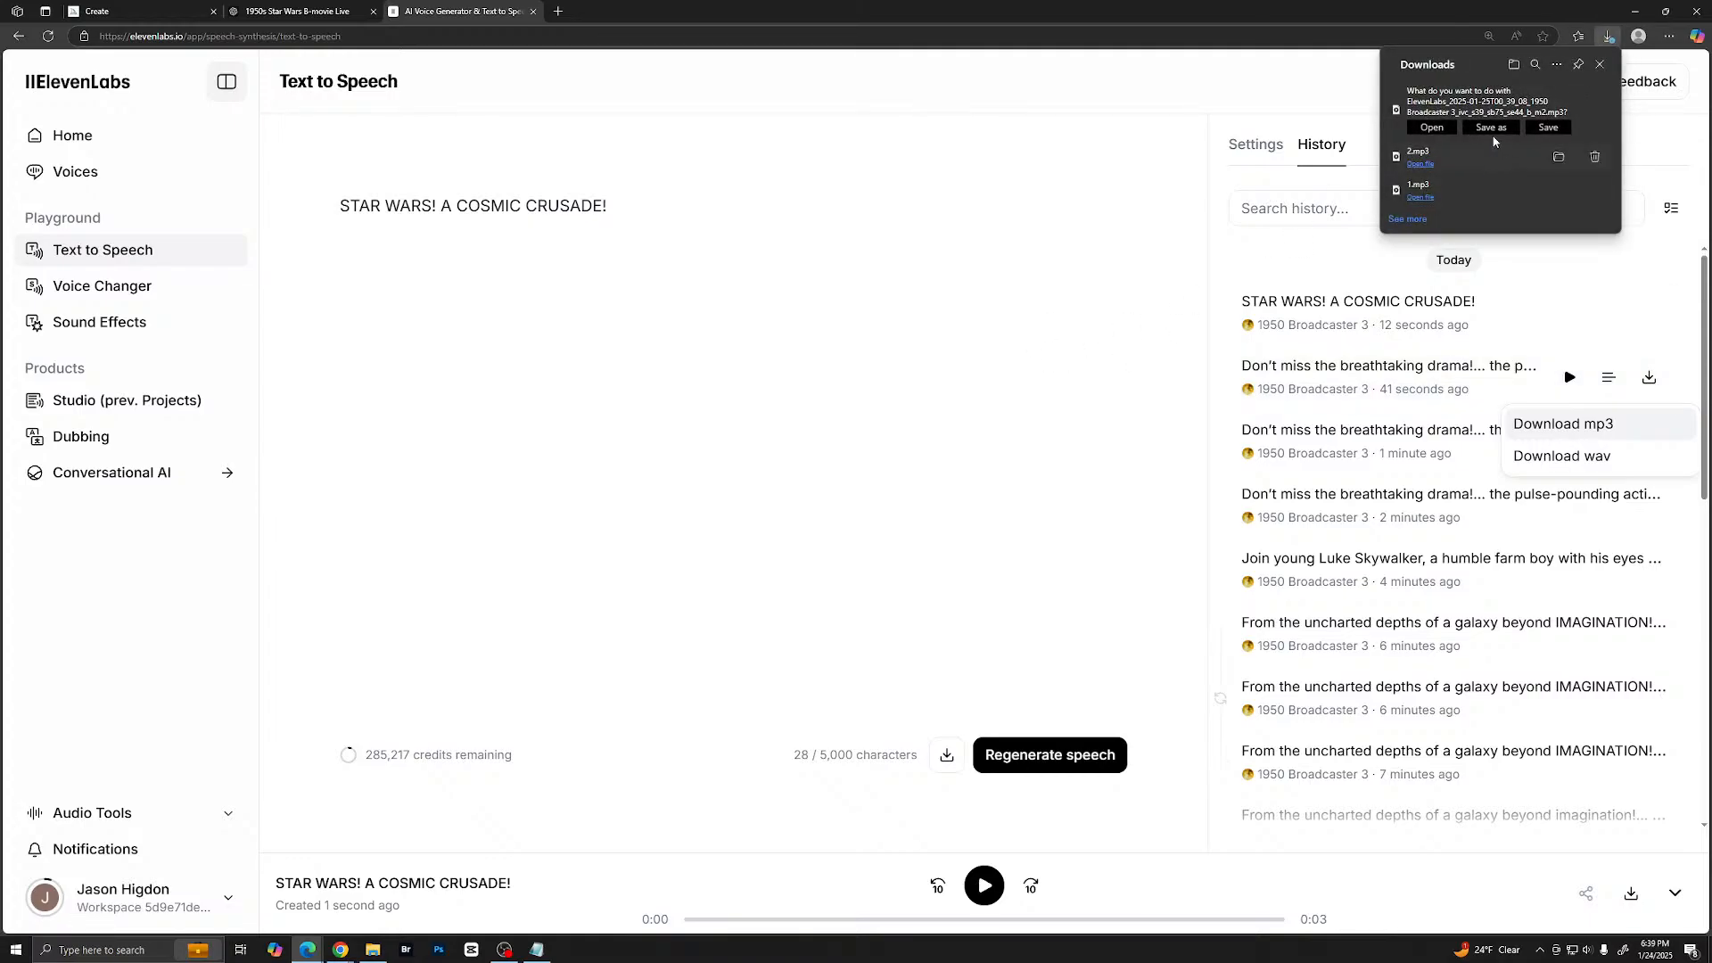
pyautogui.click(1492, 129)
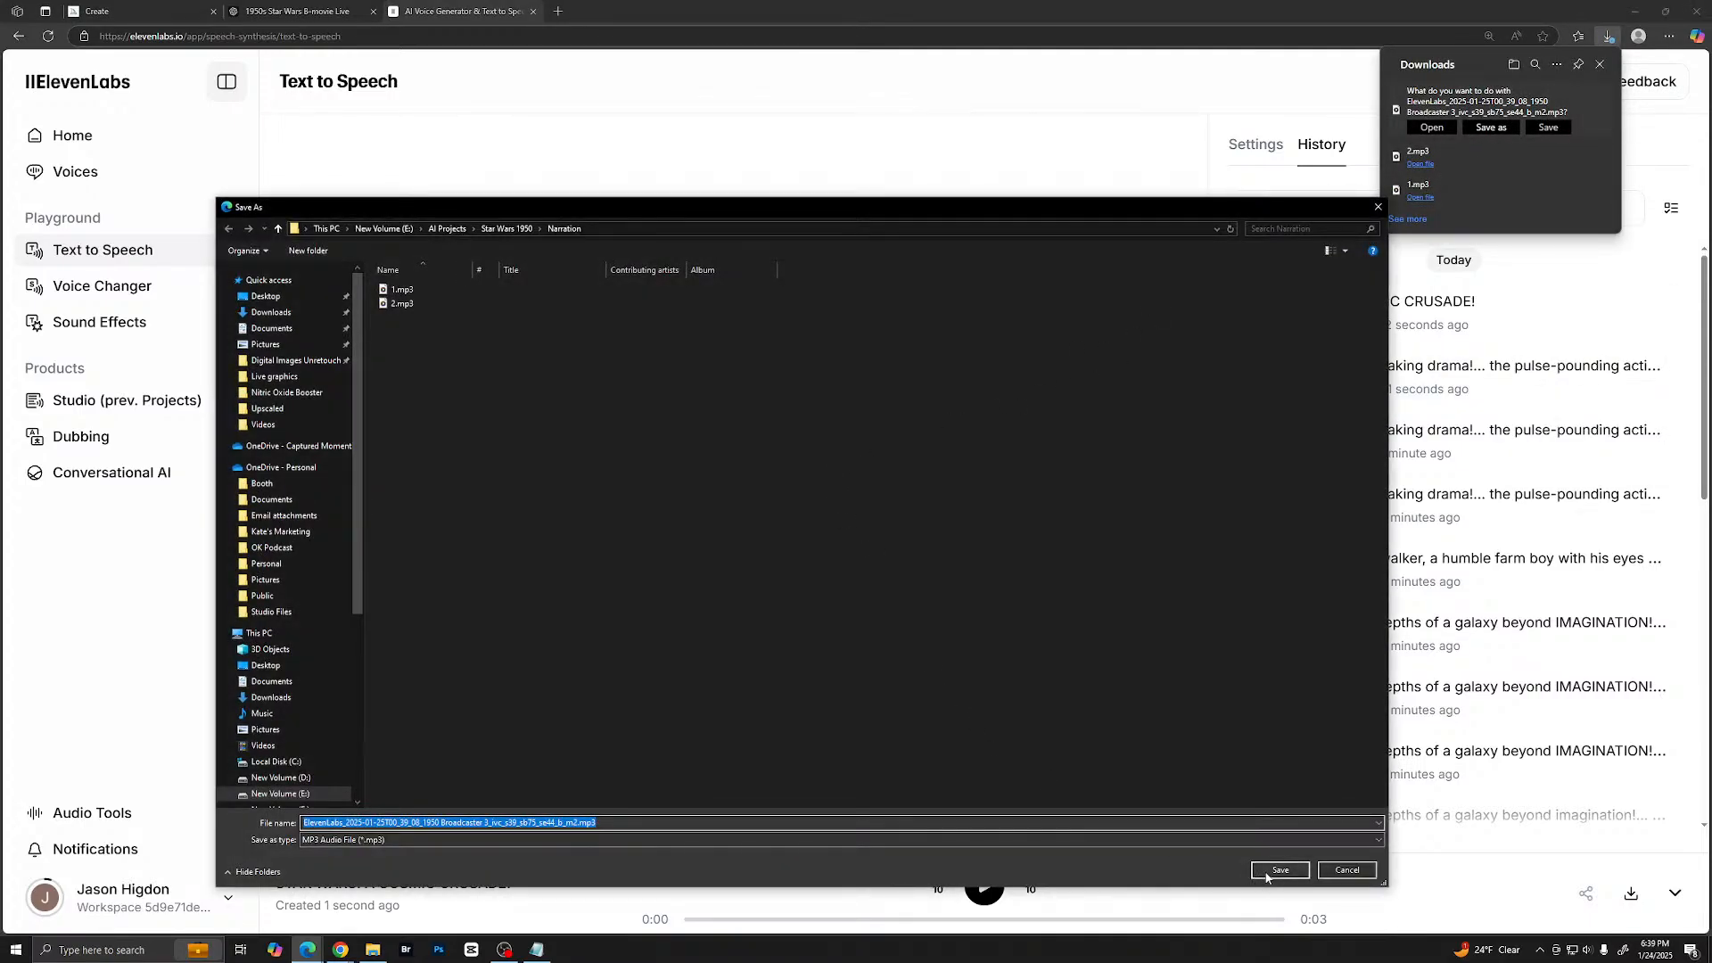
pyautogui.write('Ending')
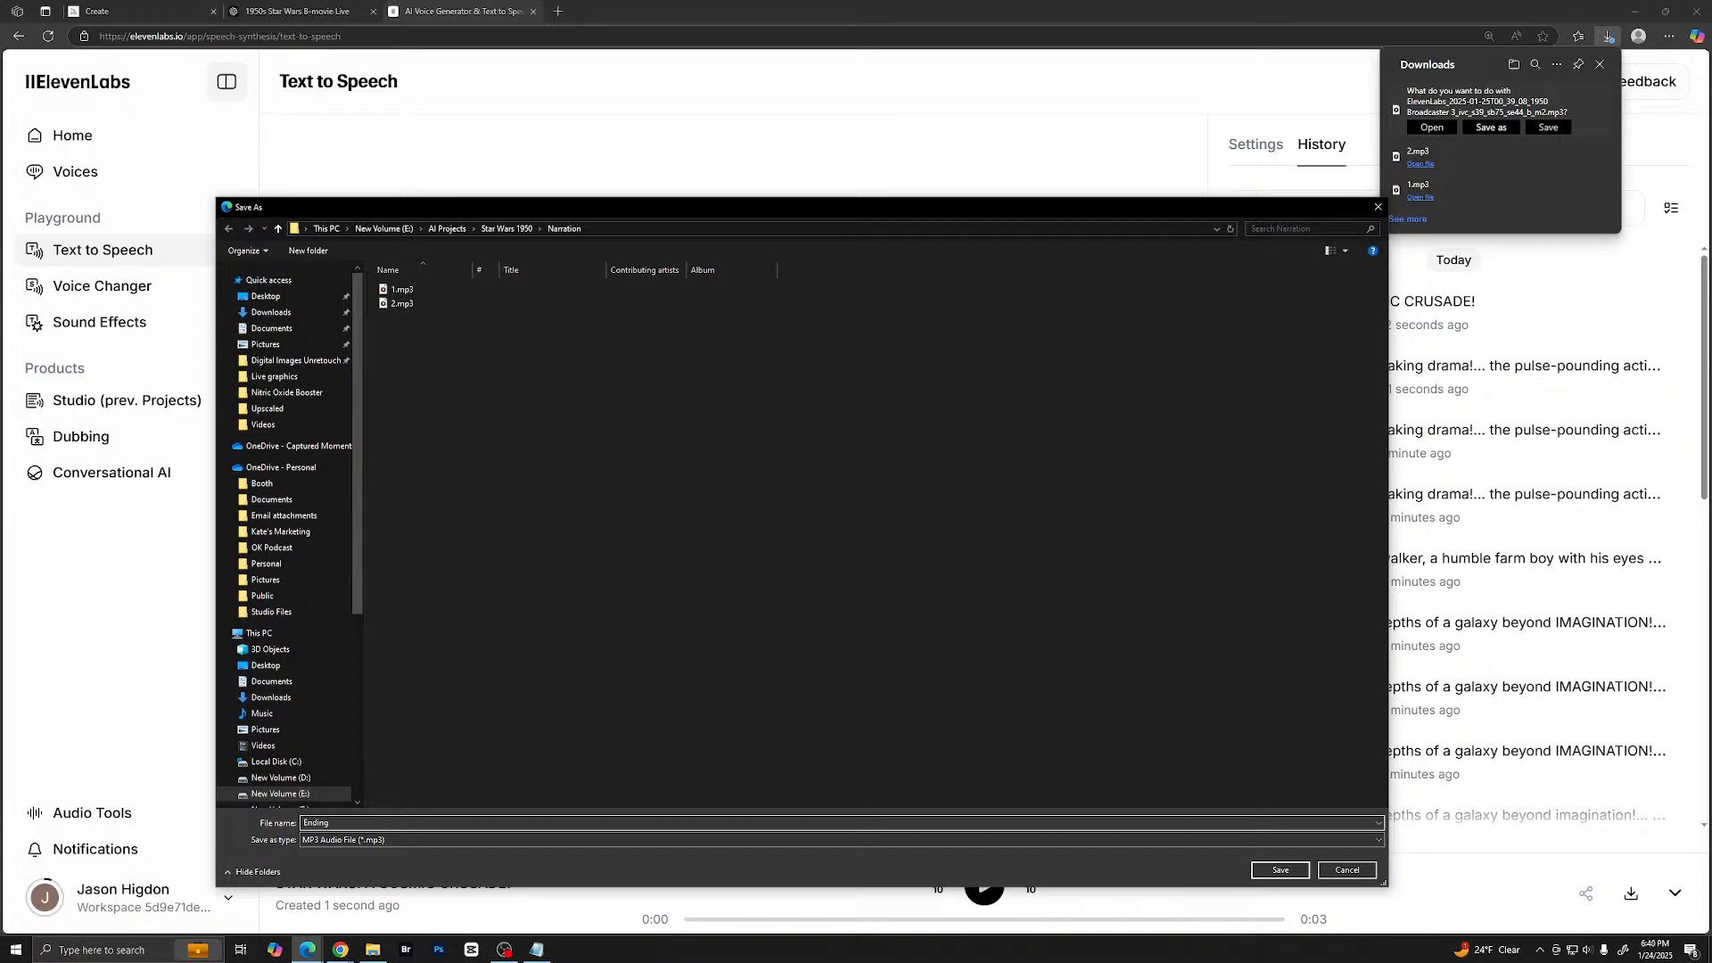
pyautogui.press('Return')
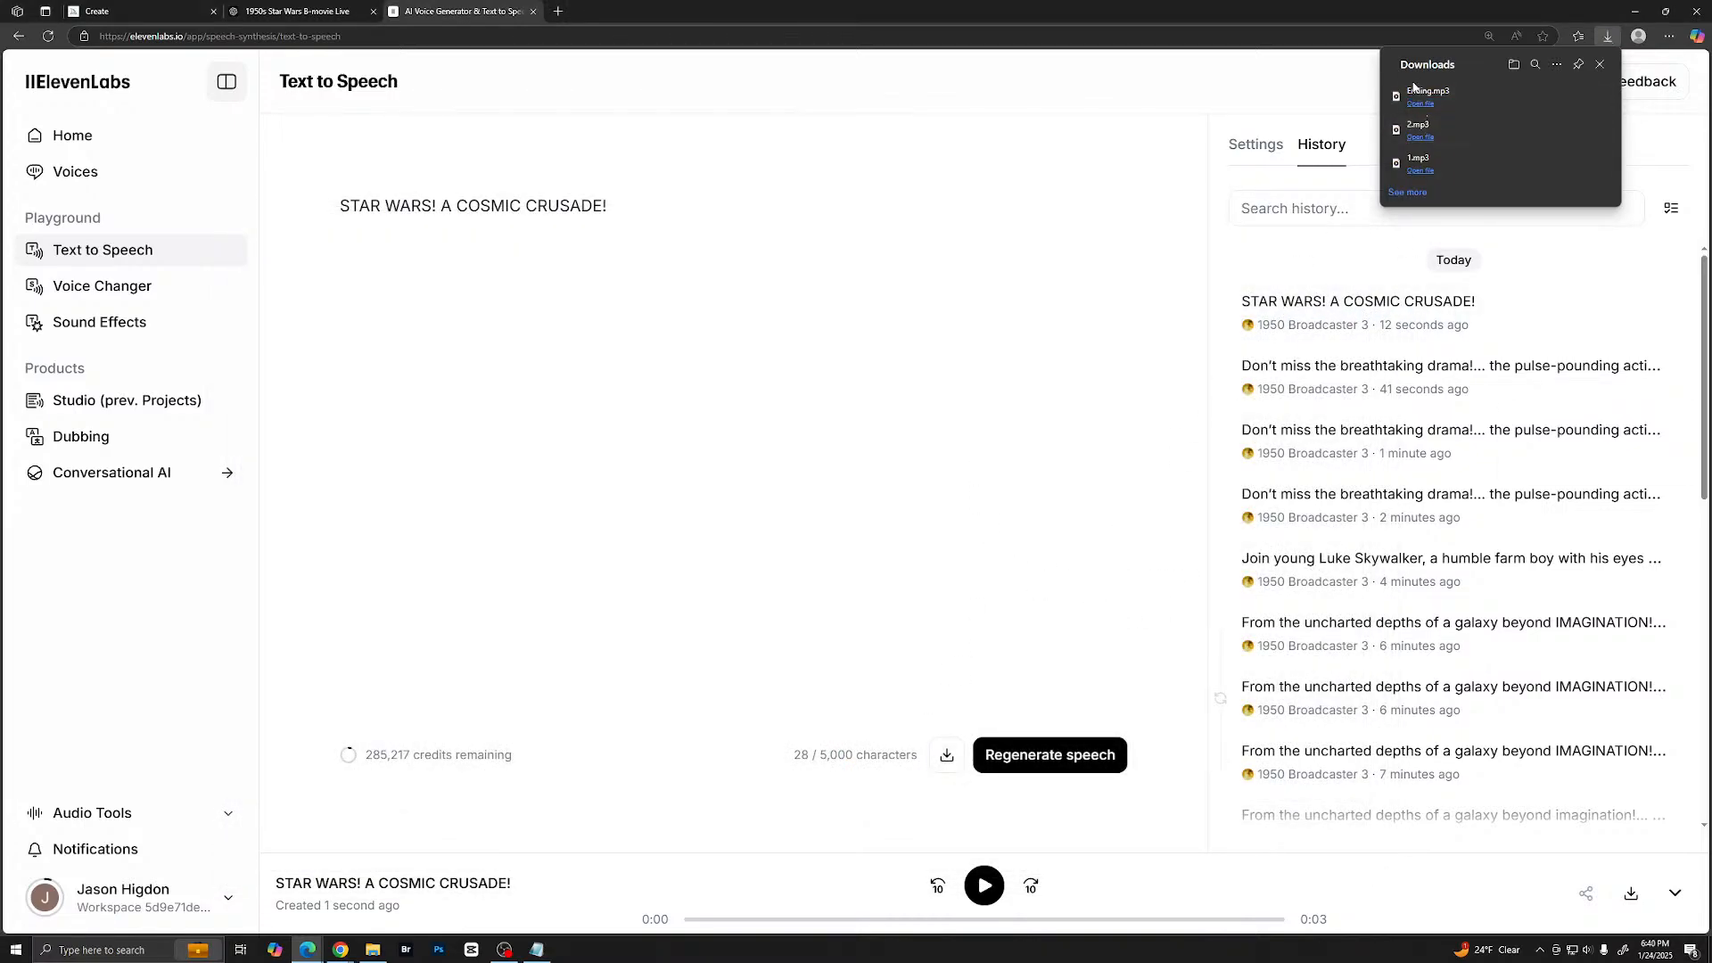
pyautogui.click(1433, 168)
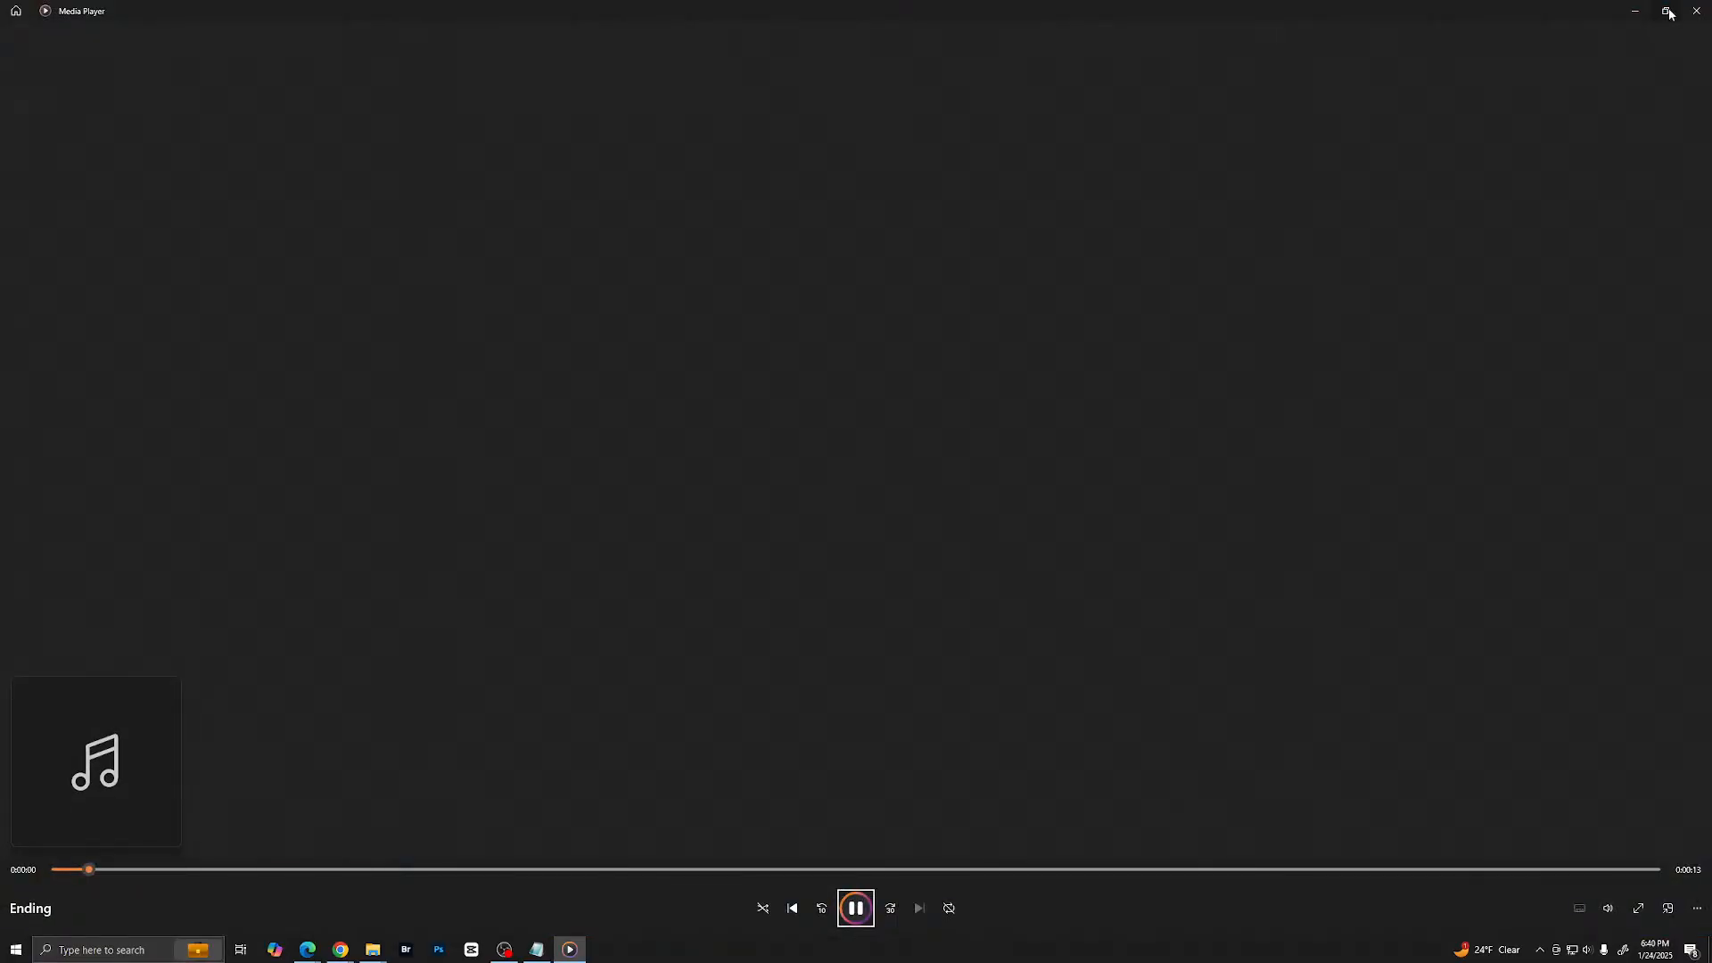
pyautogui.click(1696, 11)
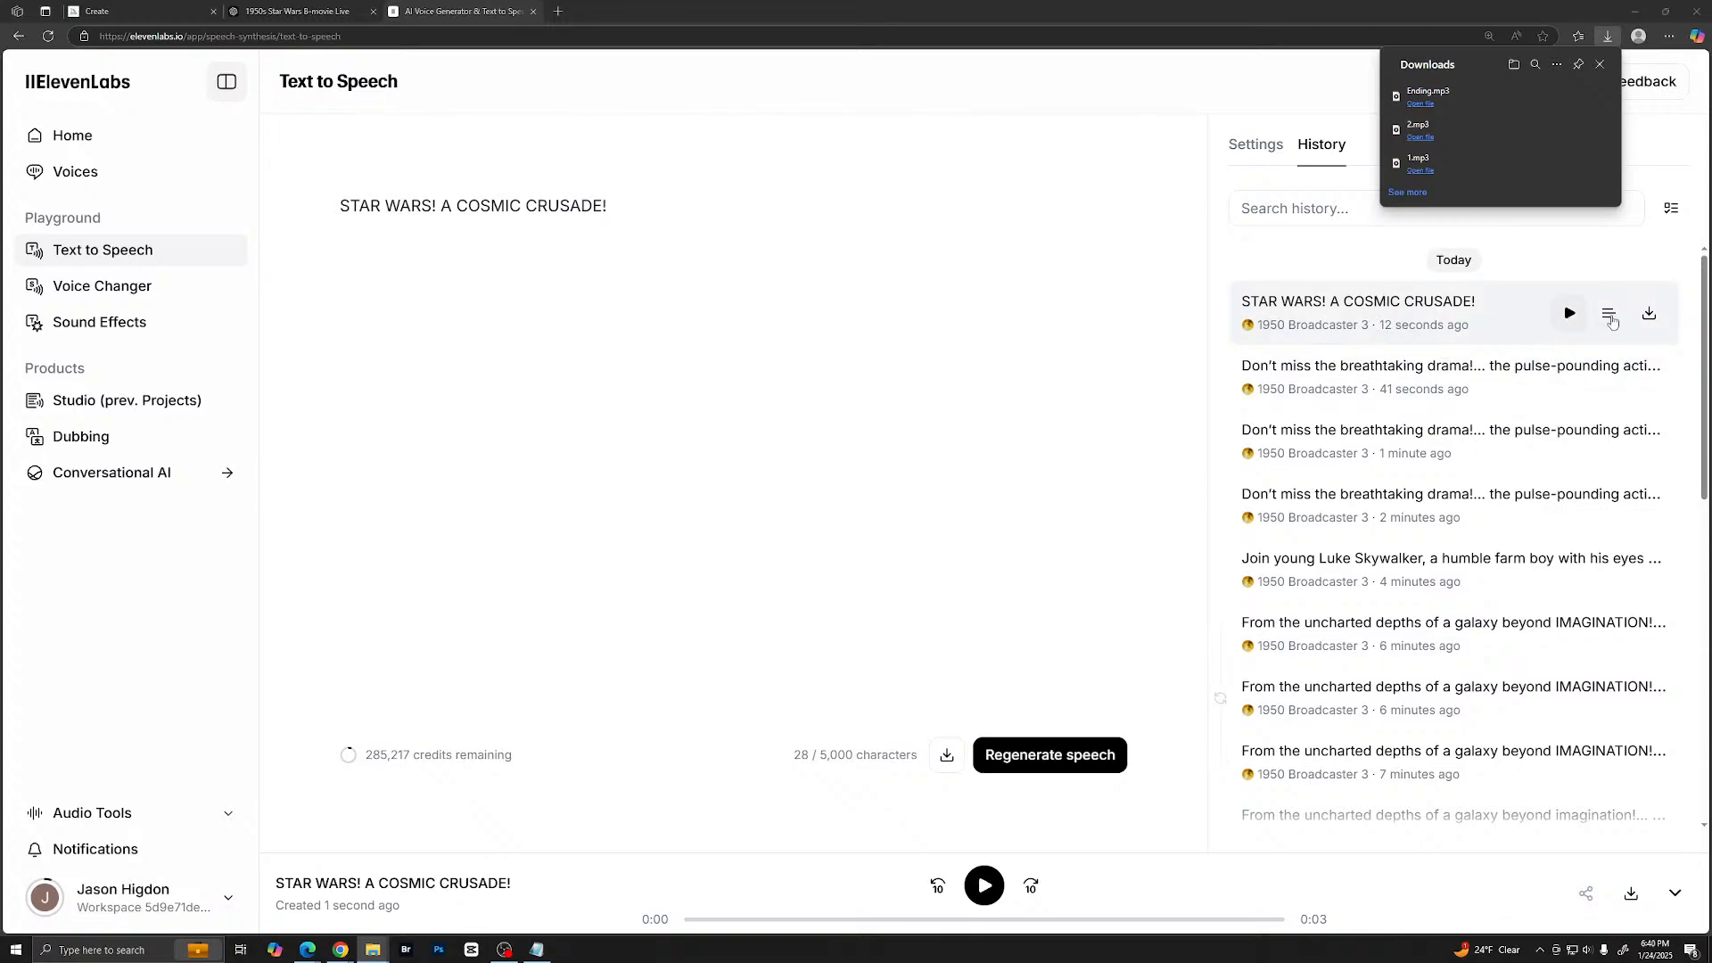
# - Download the "STAR WARS! A COSMIC CRUSADE!" take as an MP3 named "Ending add" in the Narration folder
pyautogui.click(1649, 313)
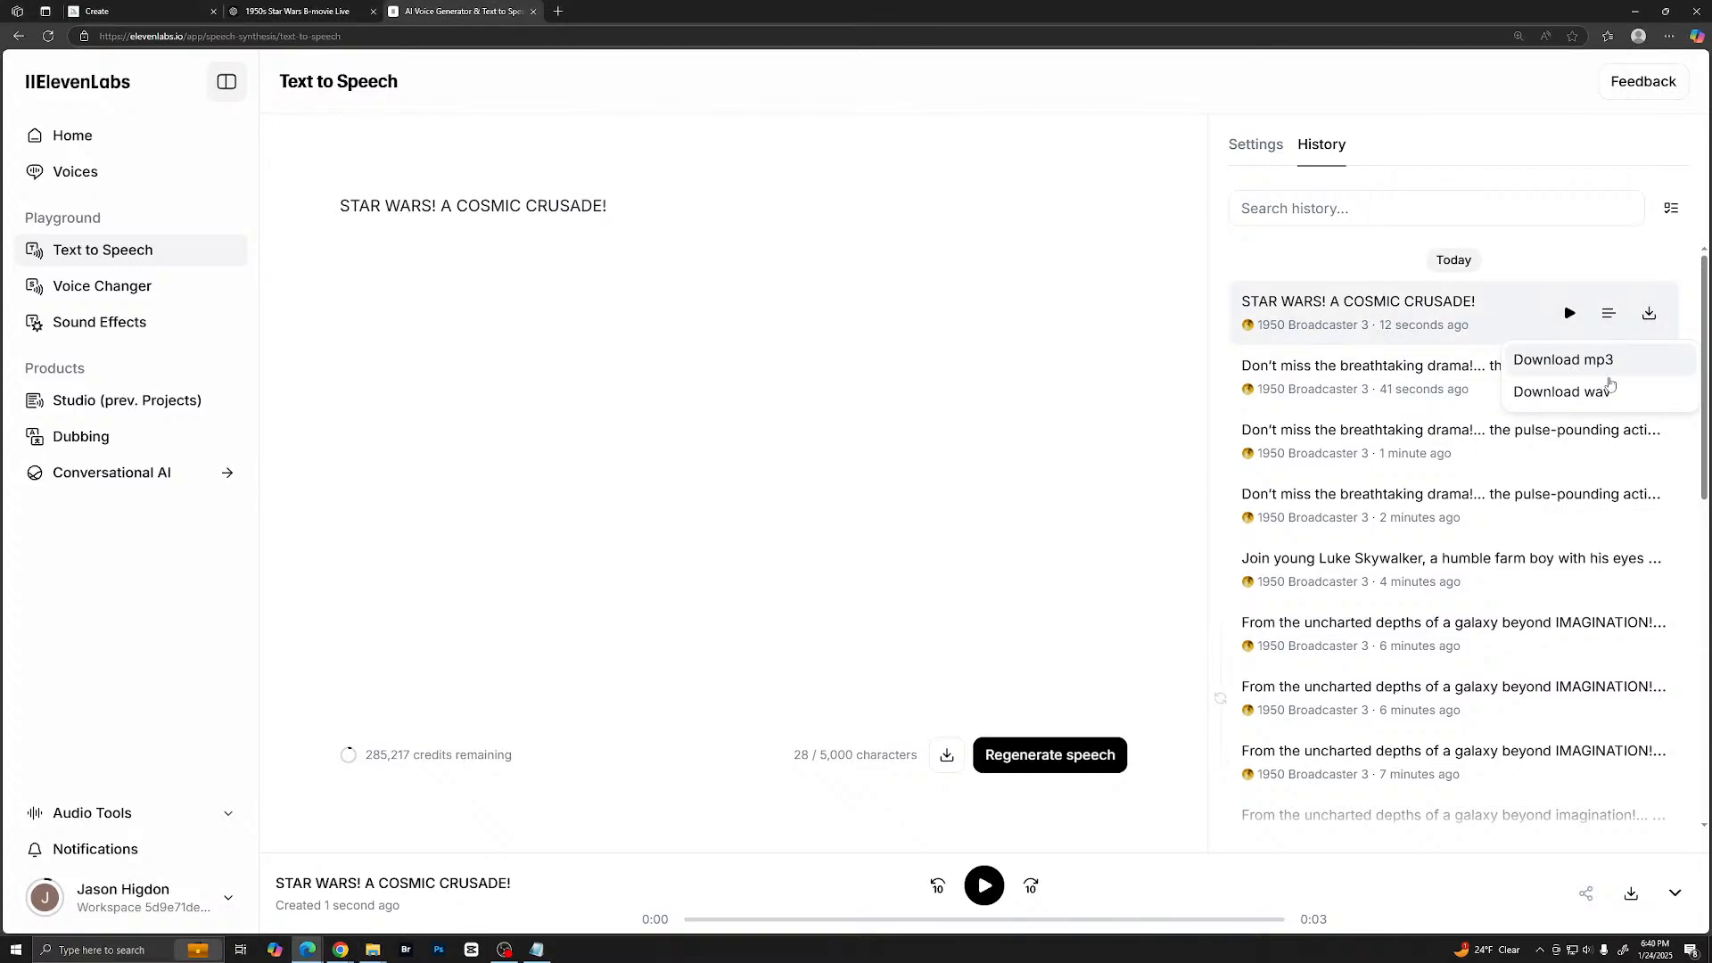
pyautogui.click(1610, 366)
pyautogui.click(1488, 129)
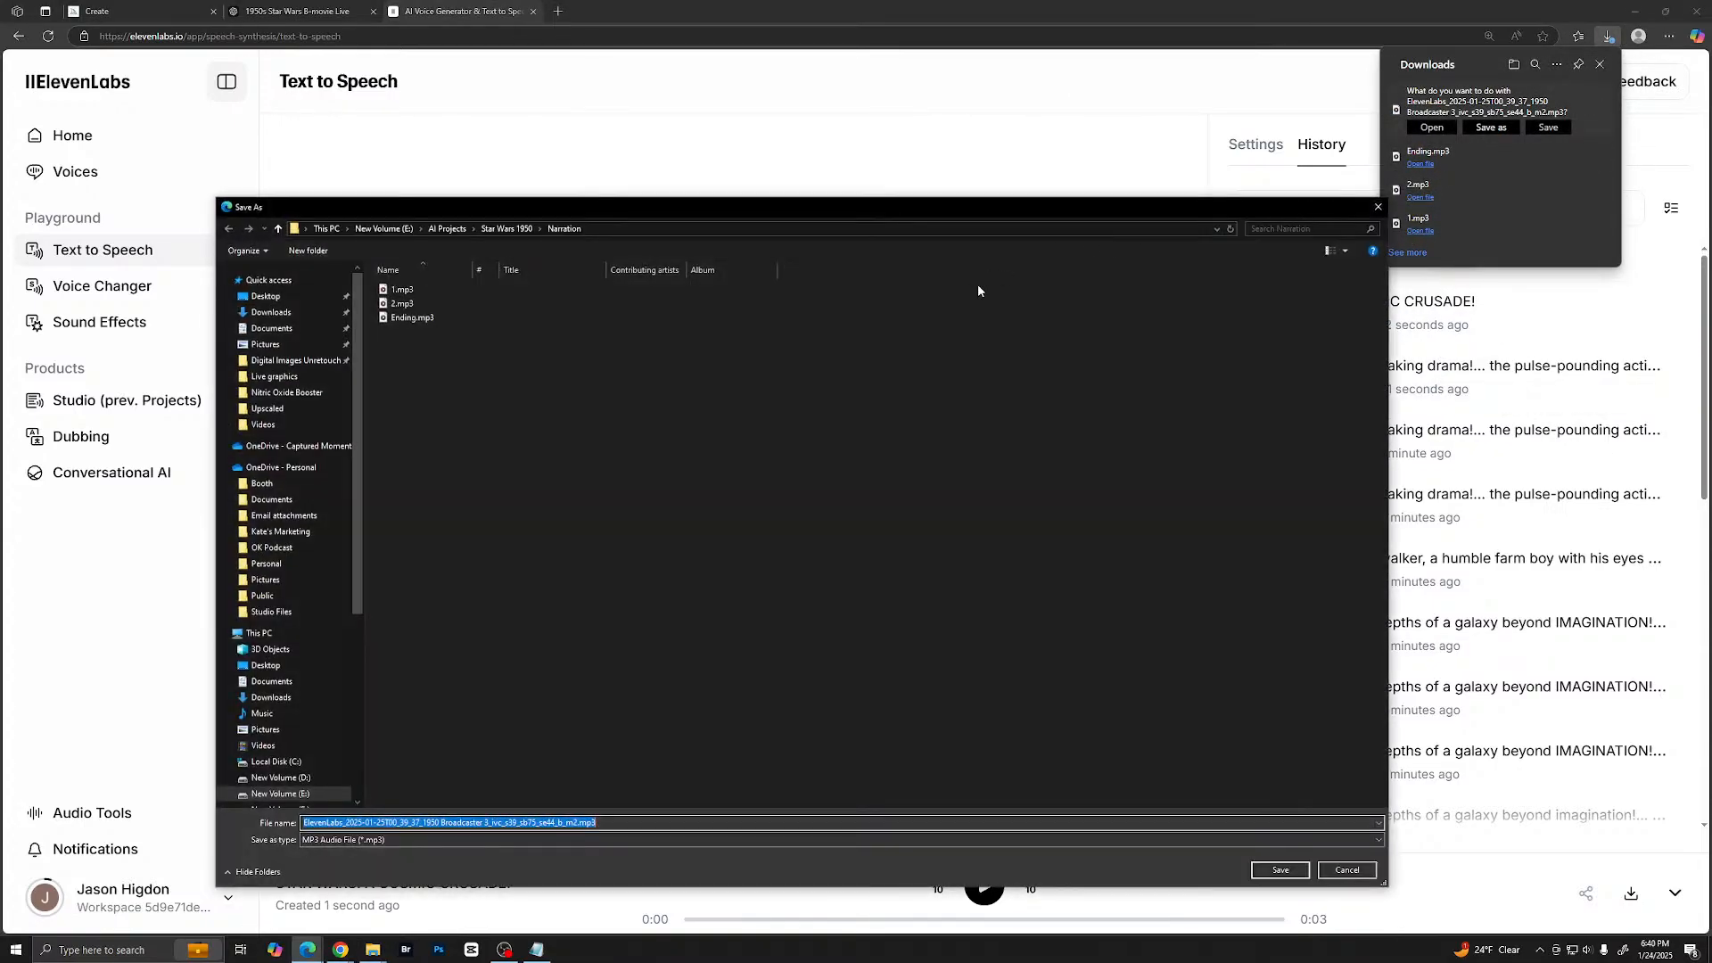
pyautogui.write('End')
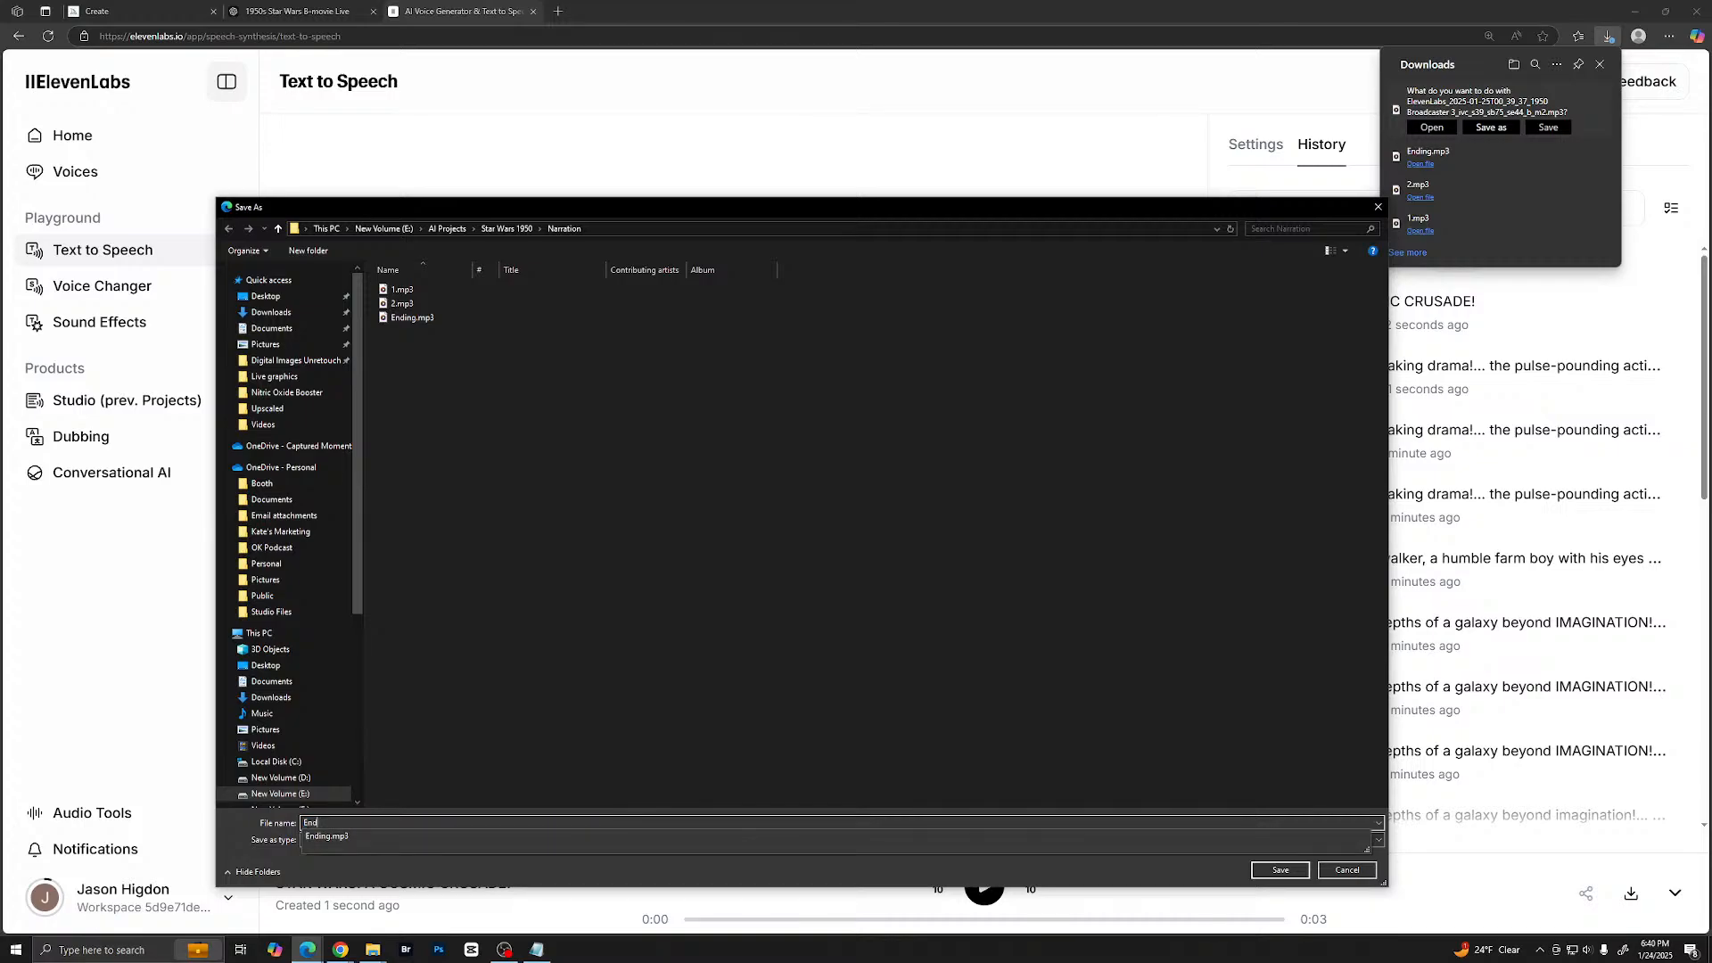
pyautogui.write('ing add')
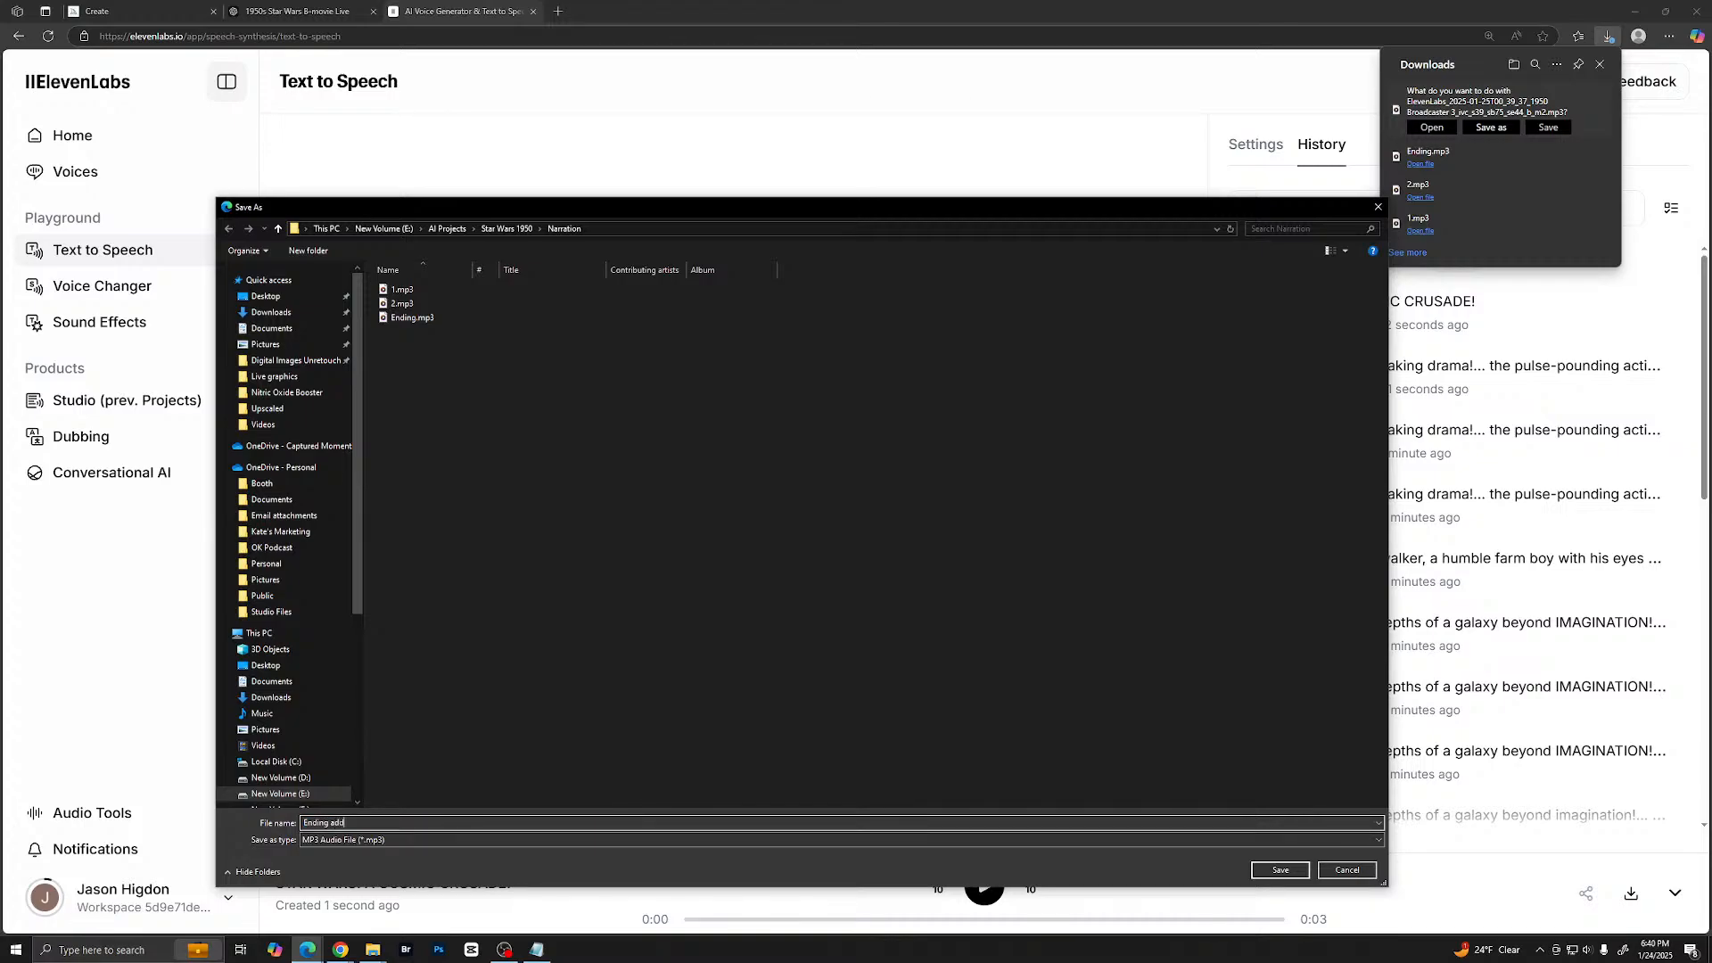
pyautogui.press('Return')
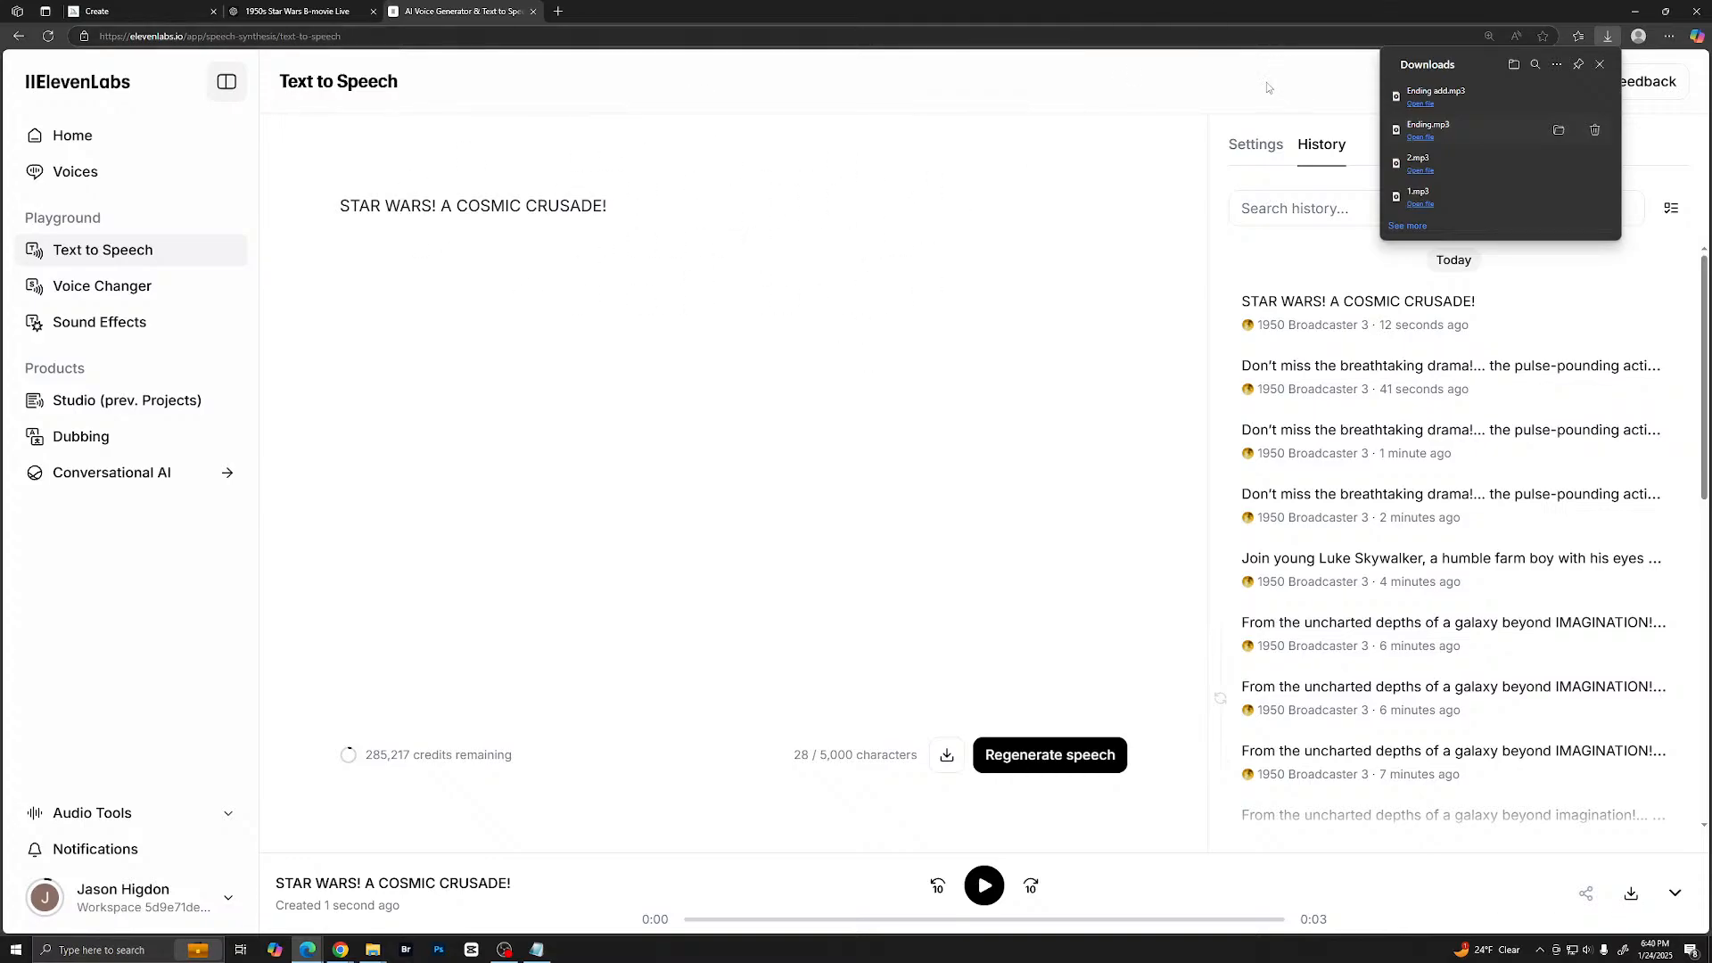
# - Open the Sound Effects generator and clear the old prompt about the mad female phone voice
pyautogui.click(898, 337)
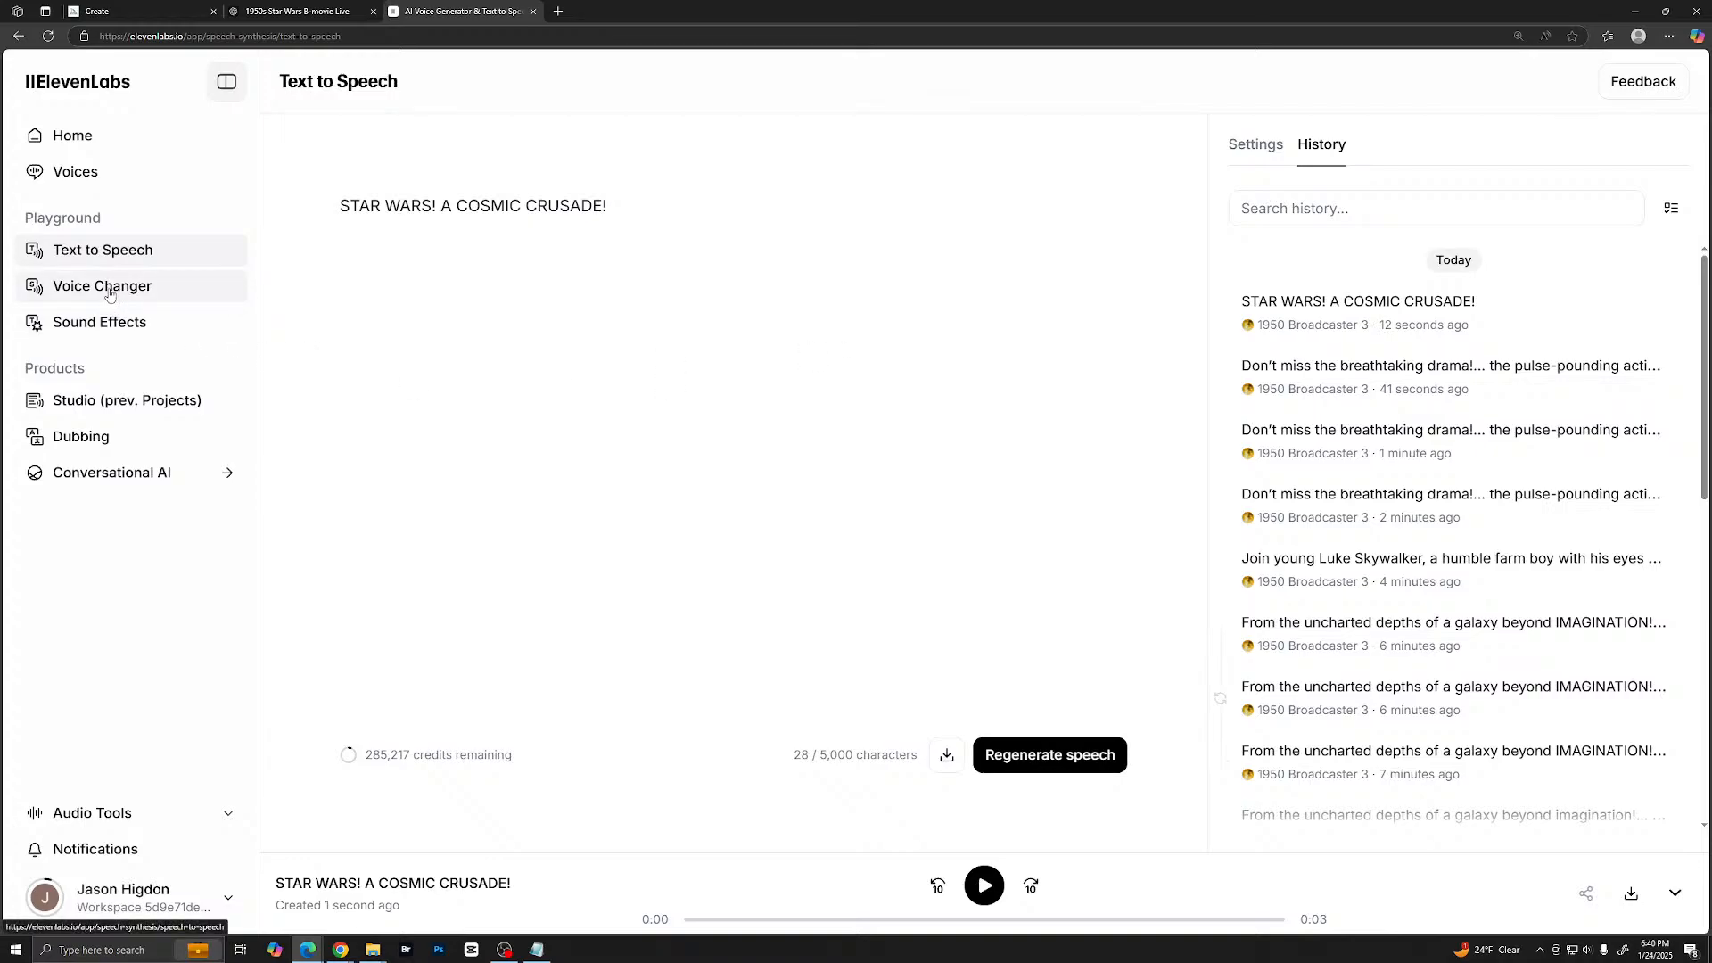
pyautogui.click(103, 321)
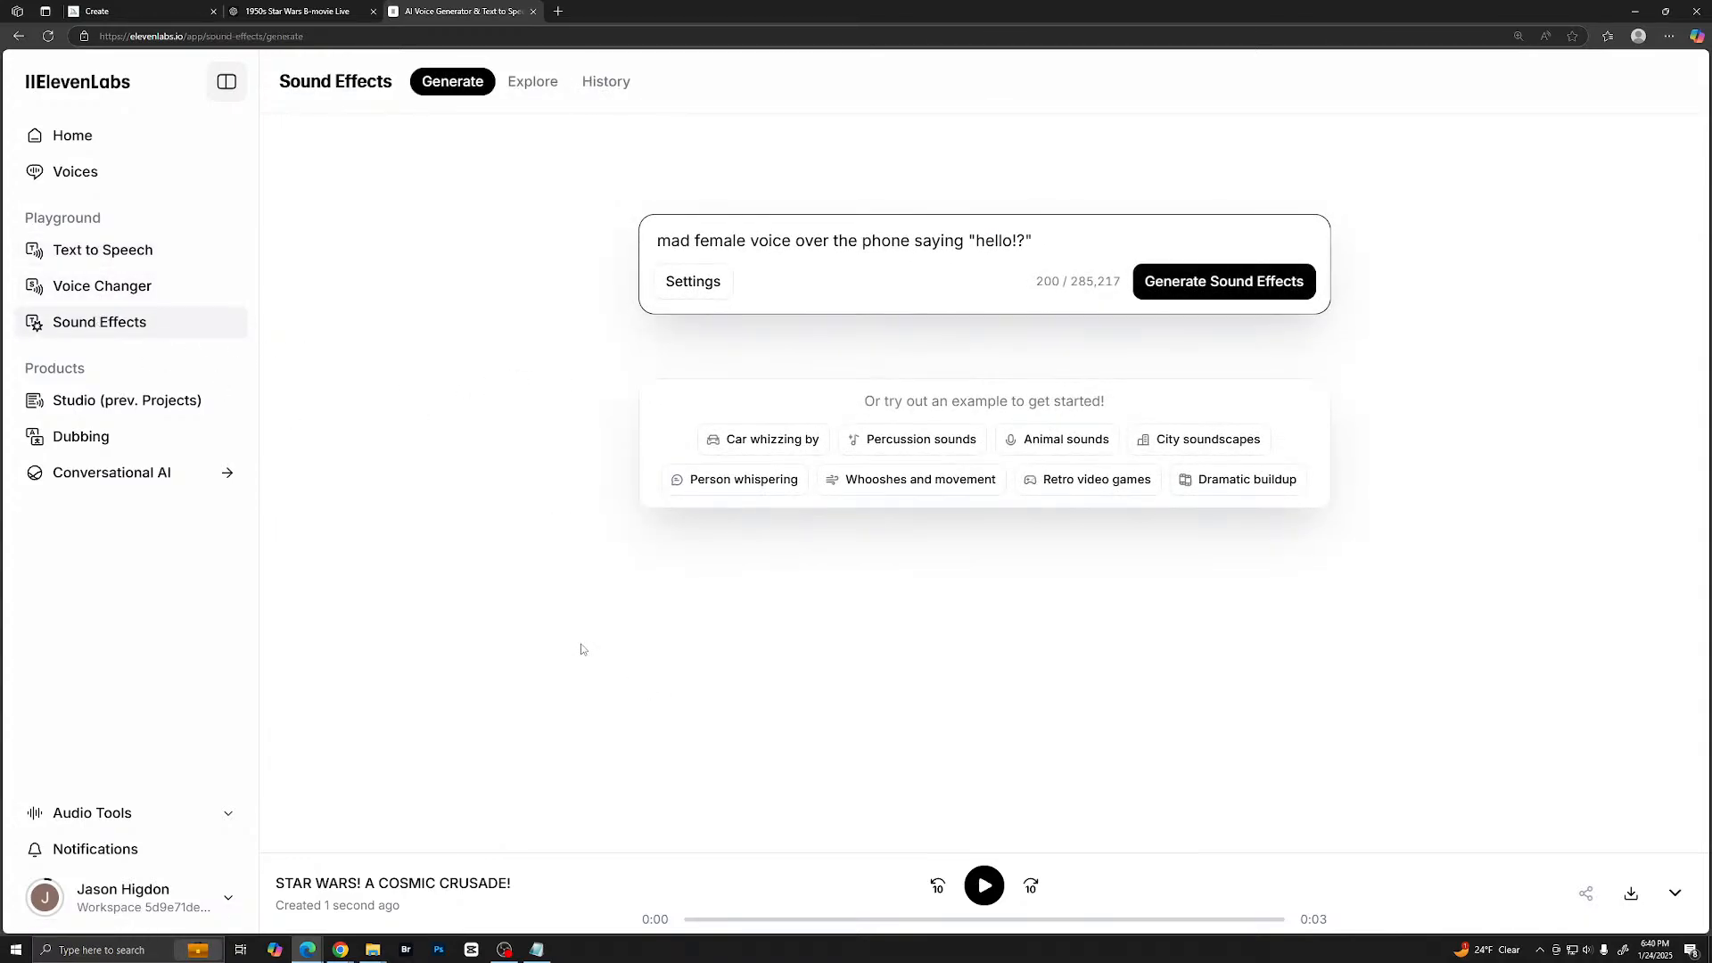
pyautogui.moveTo(1026, 241); pyautogui.dragTo(633, 248)
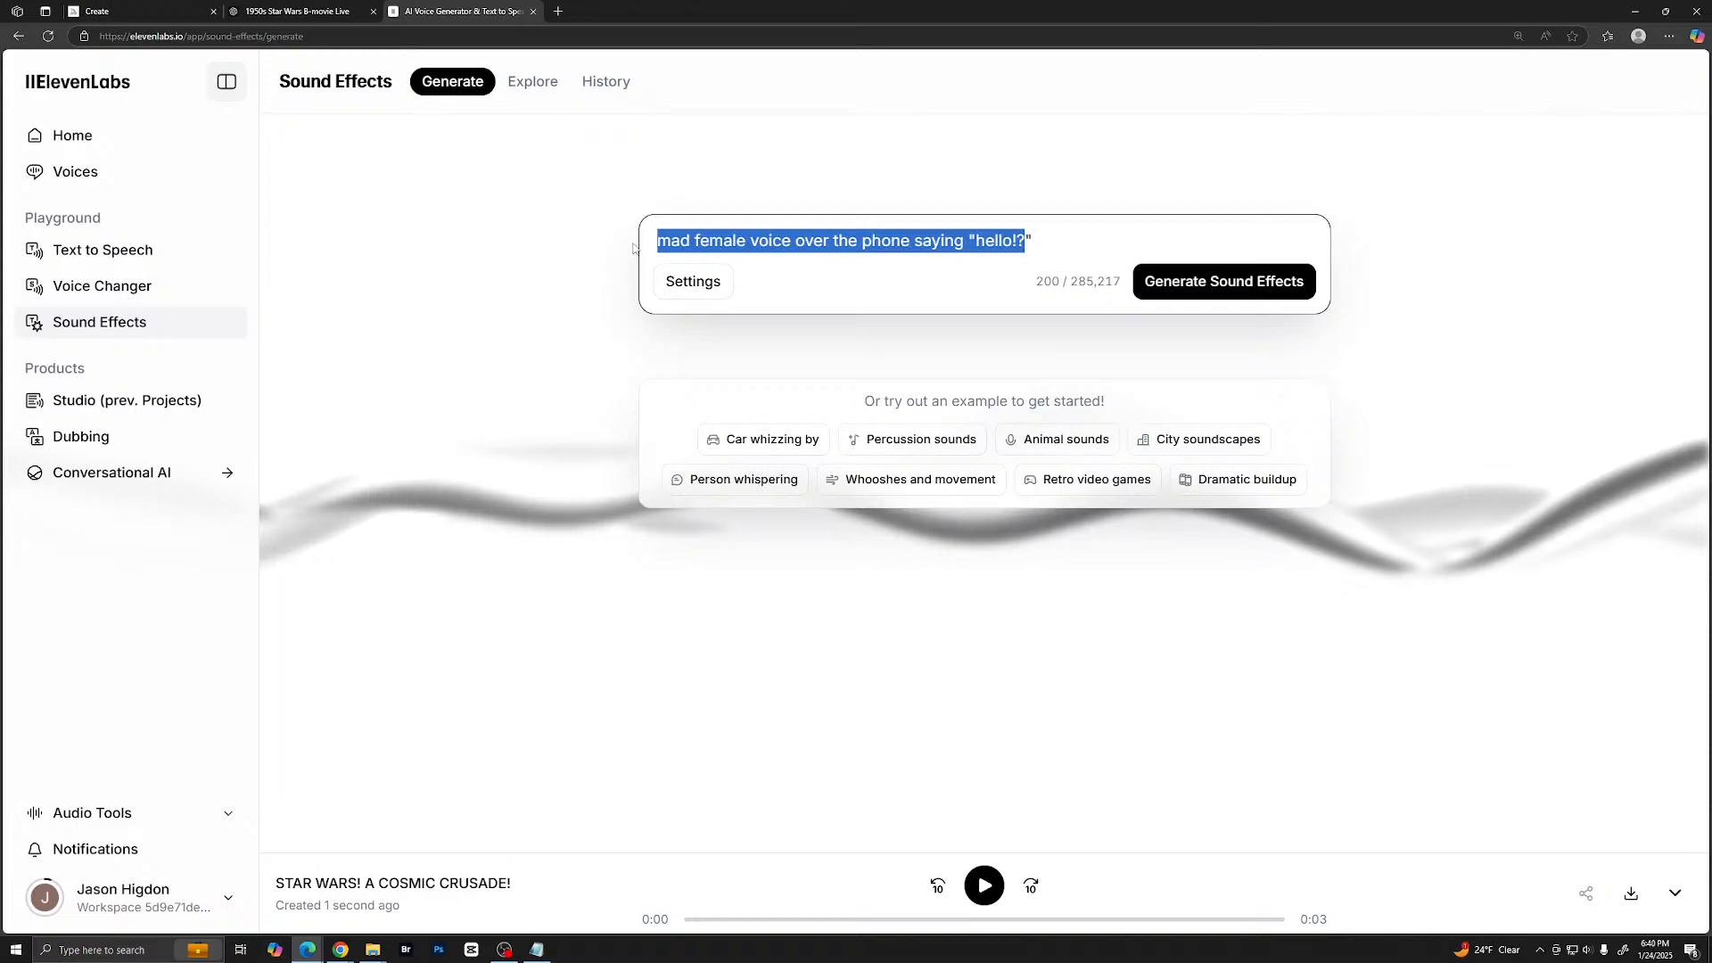
pyautogui.click(1138, 214)
pyautogui.moveTo(649, 239); pyautogui.dragTo(1130, 230)
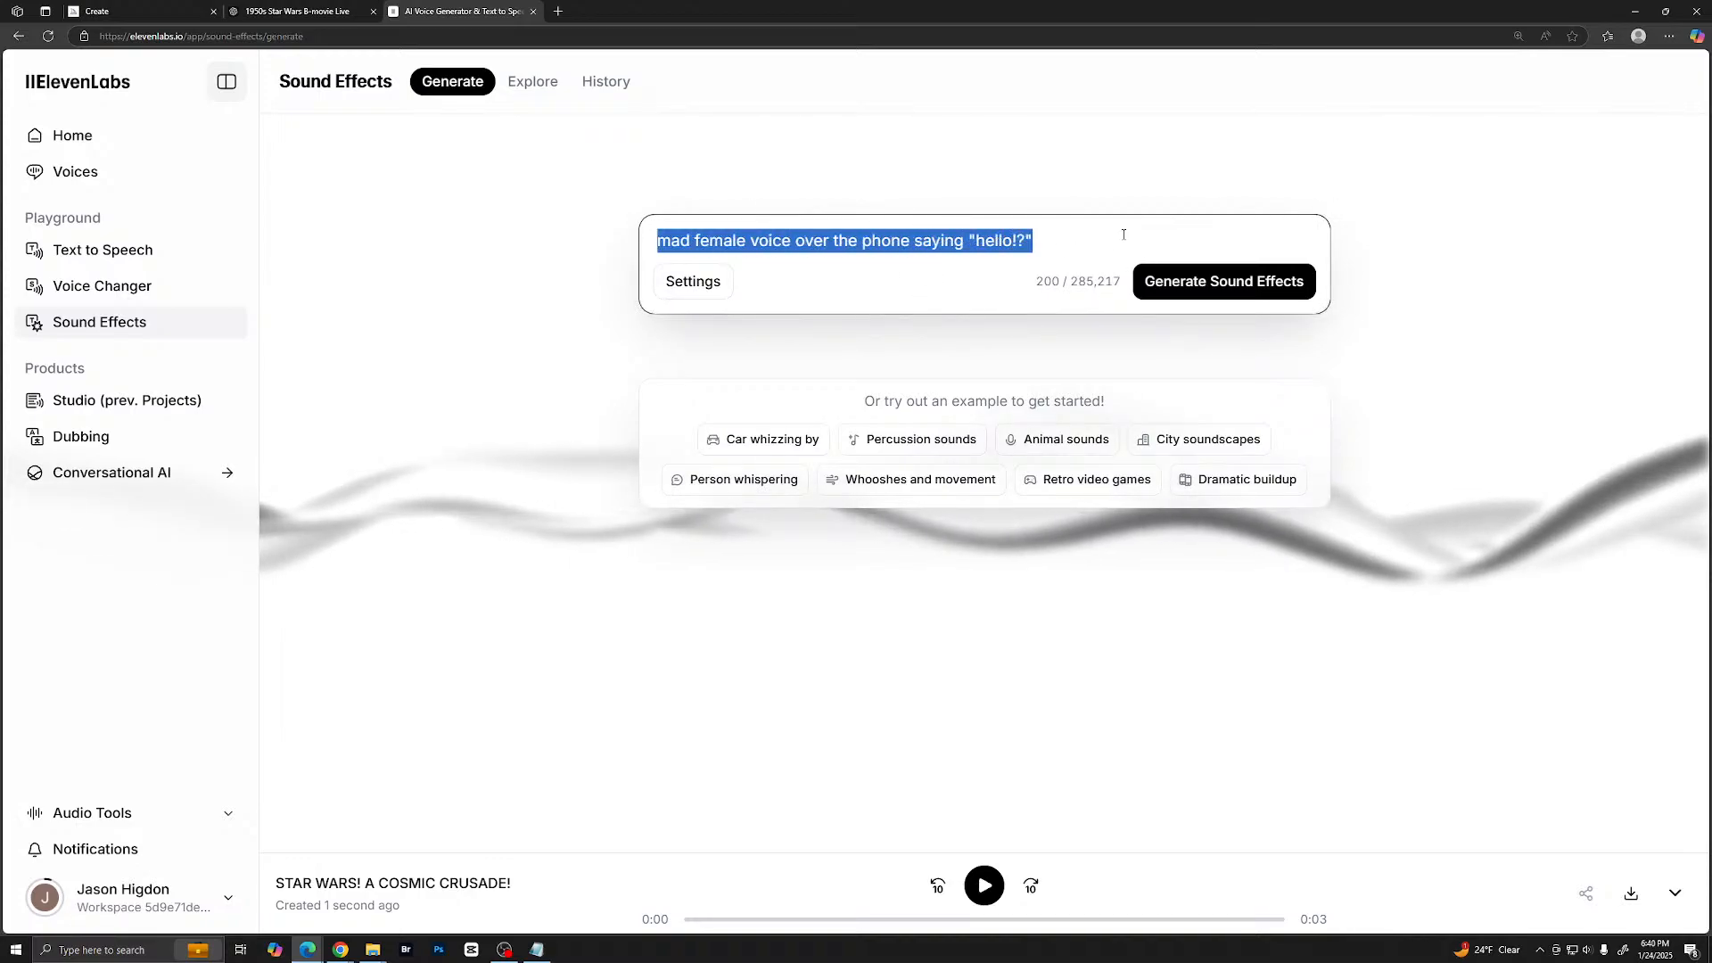
pyautogui.press('BackSpace')
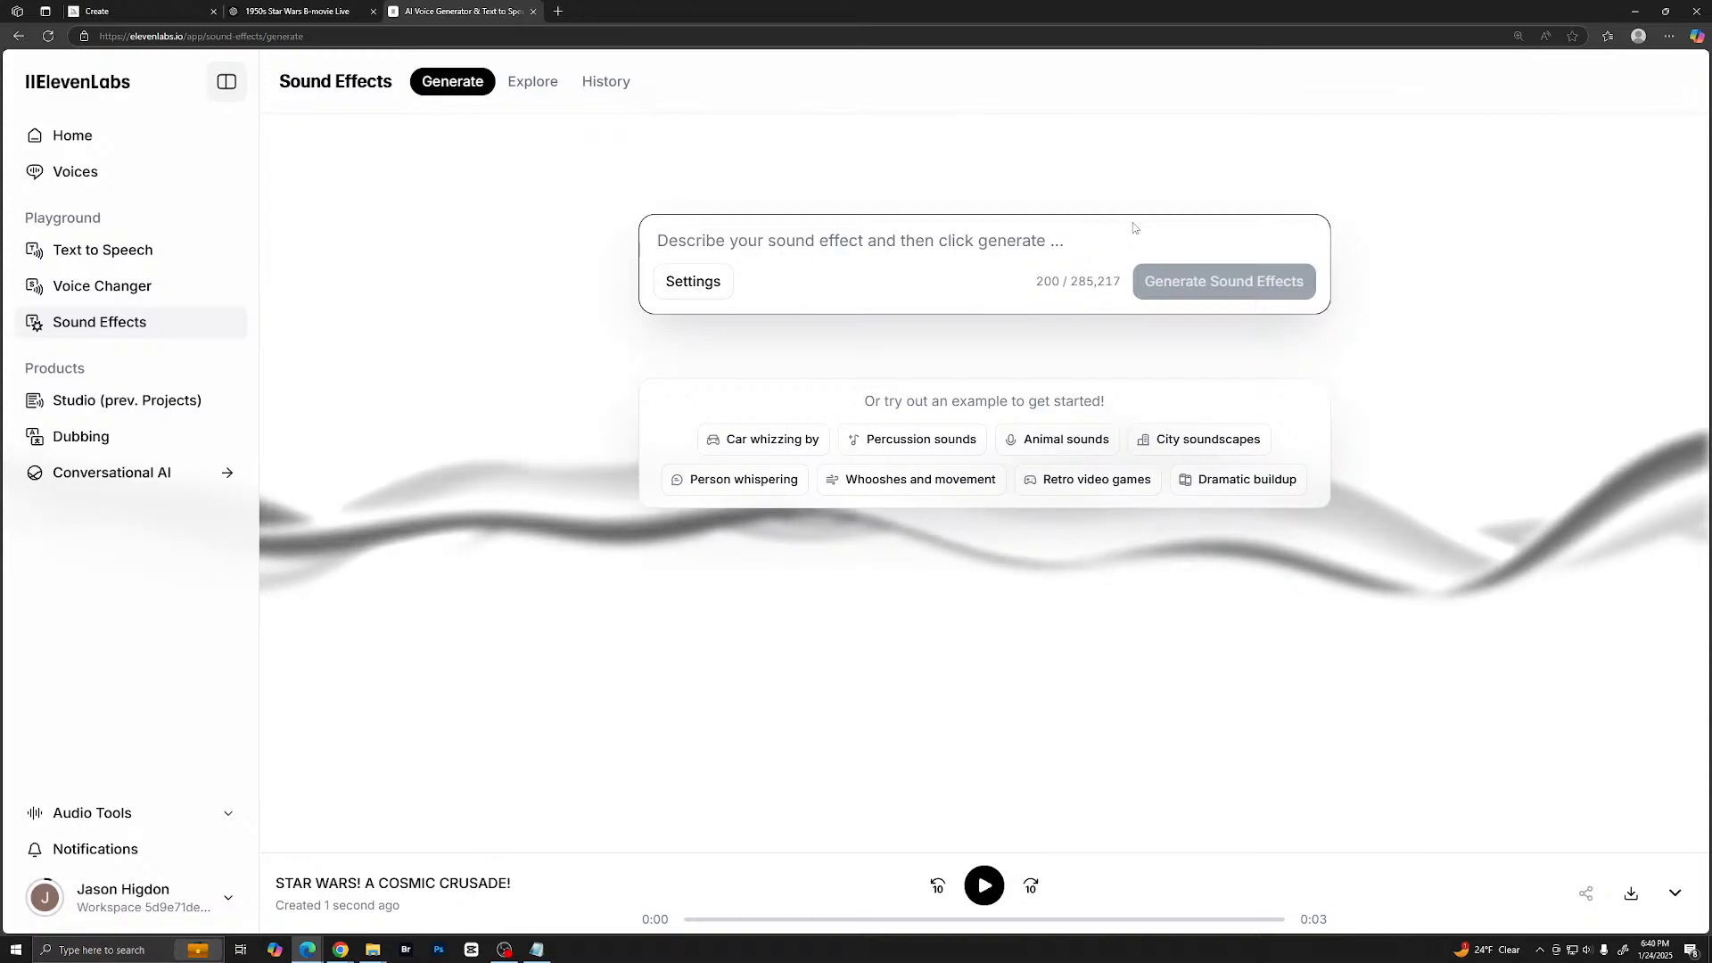
# - Describe the new sound effect as "mechanical breathing apparatus inhaleing and exhaling"
pyautogui.write('me')
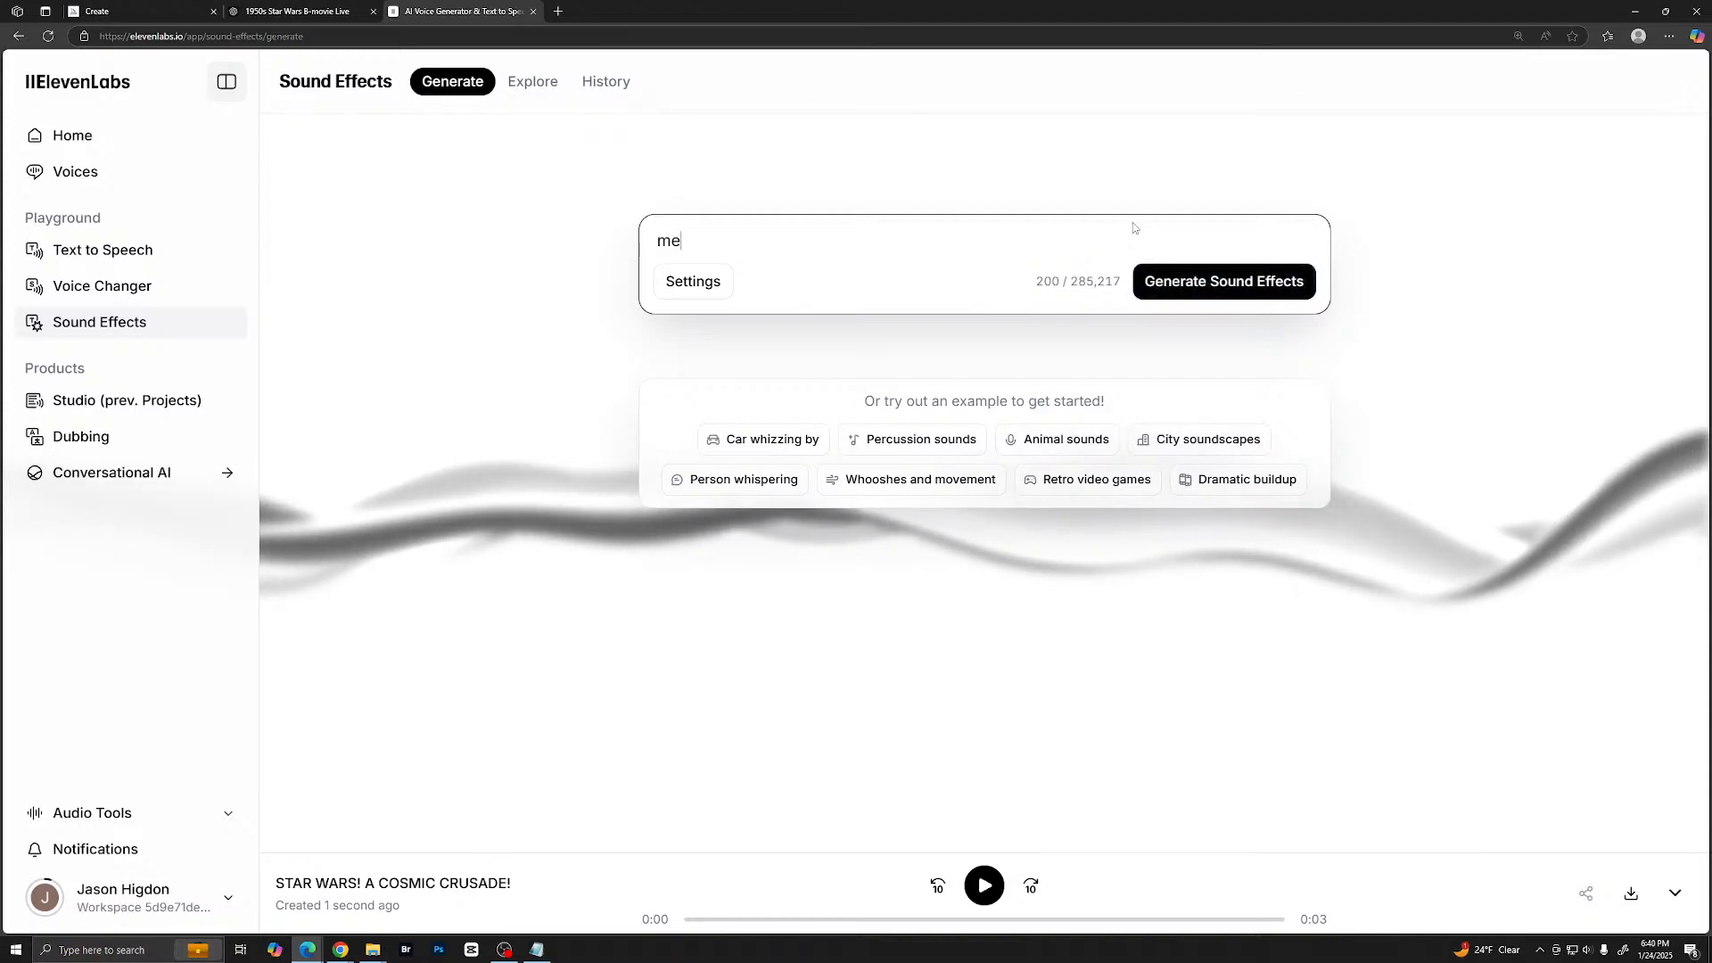
pyautogui.write('chanical')
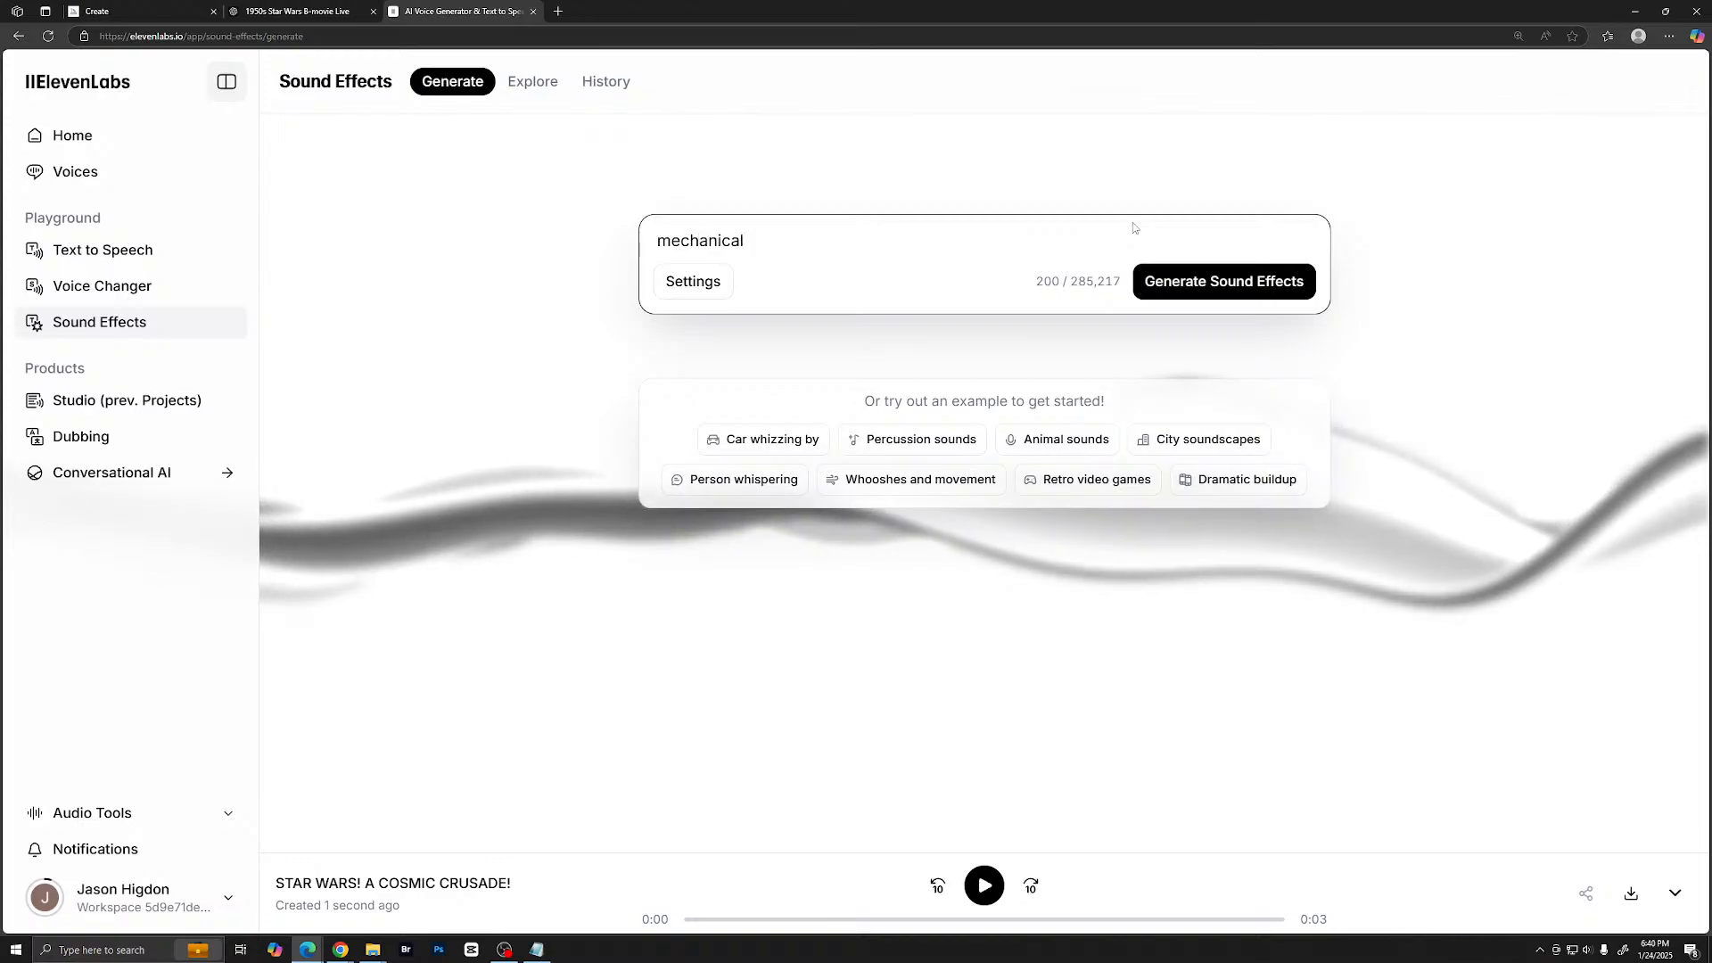
pyautogui.write(' brea')
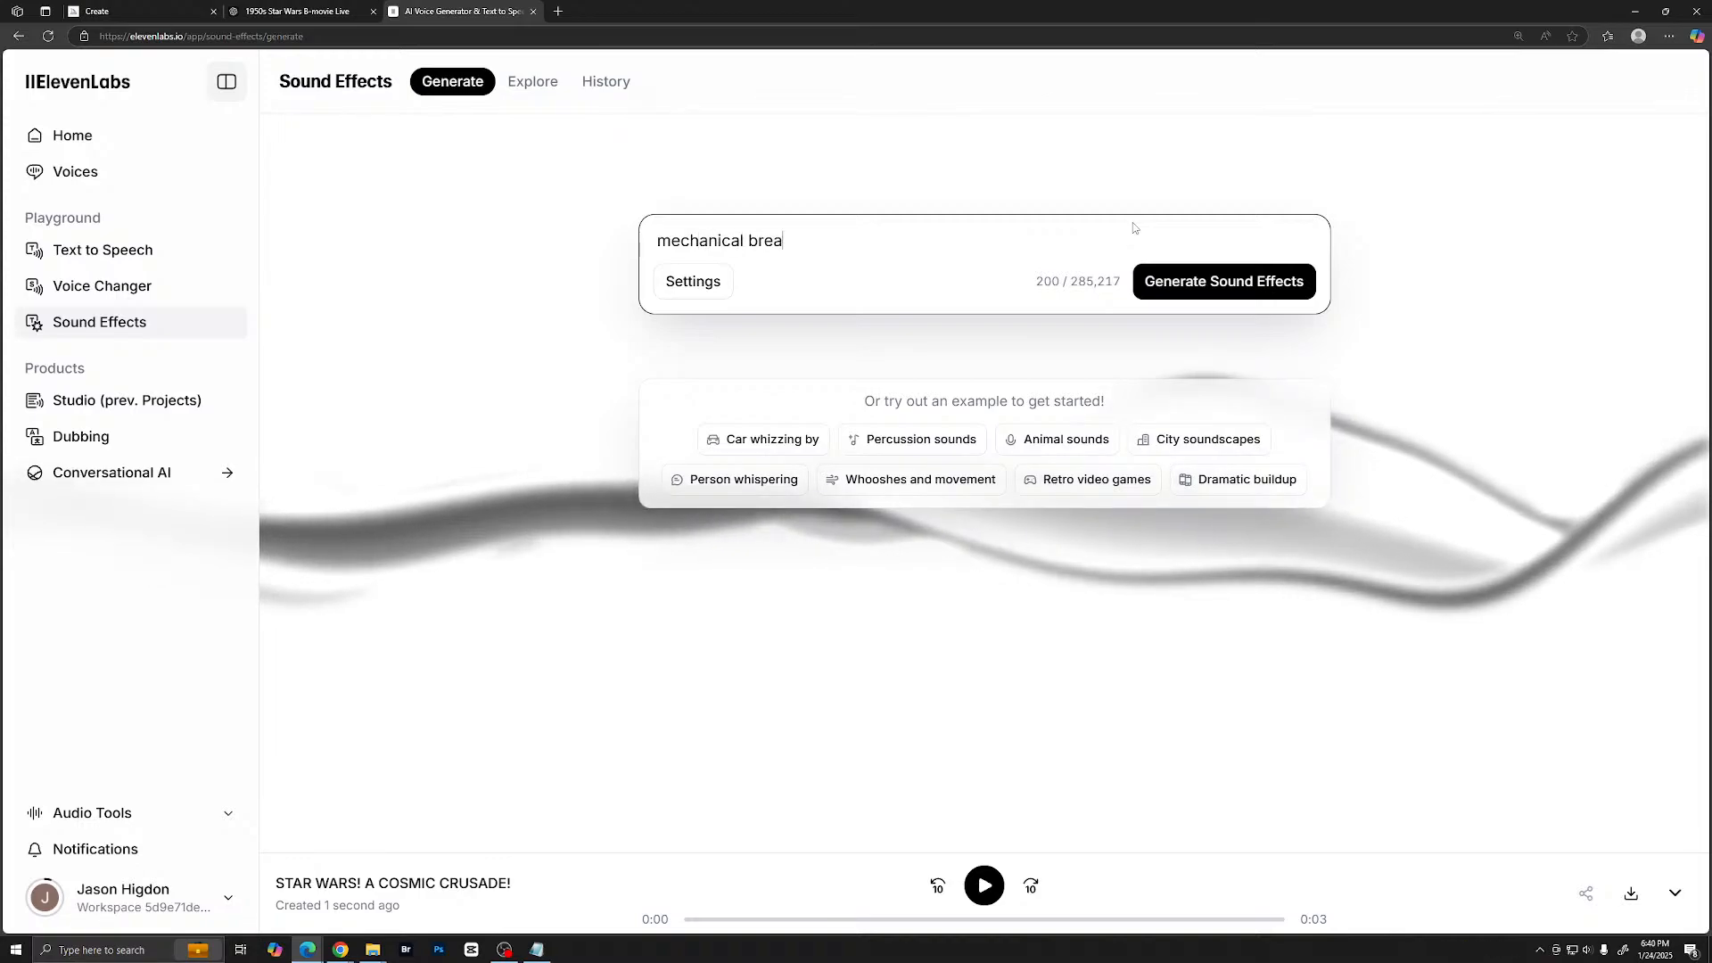
pyautogui.write('thing app')
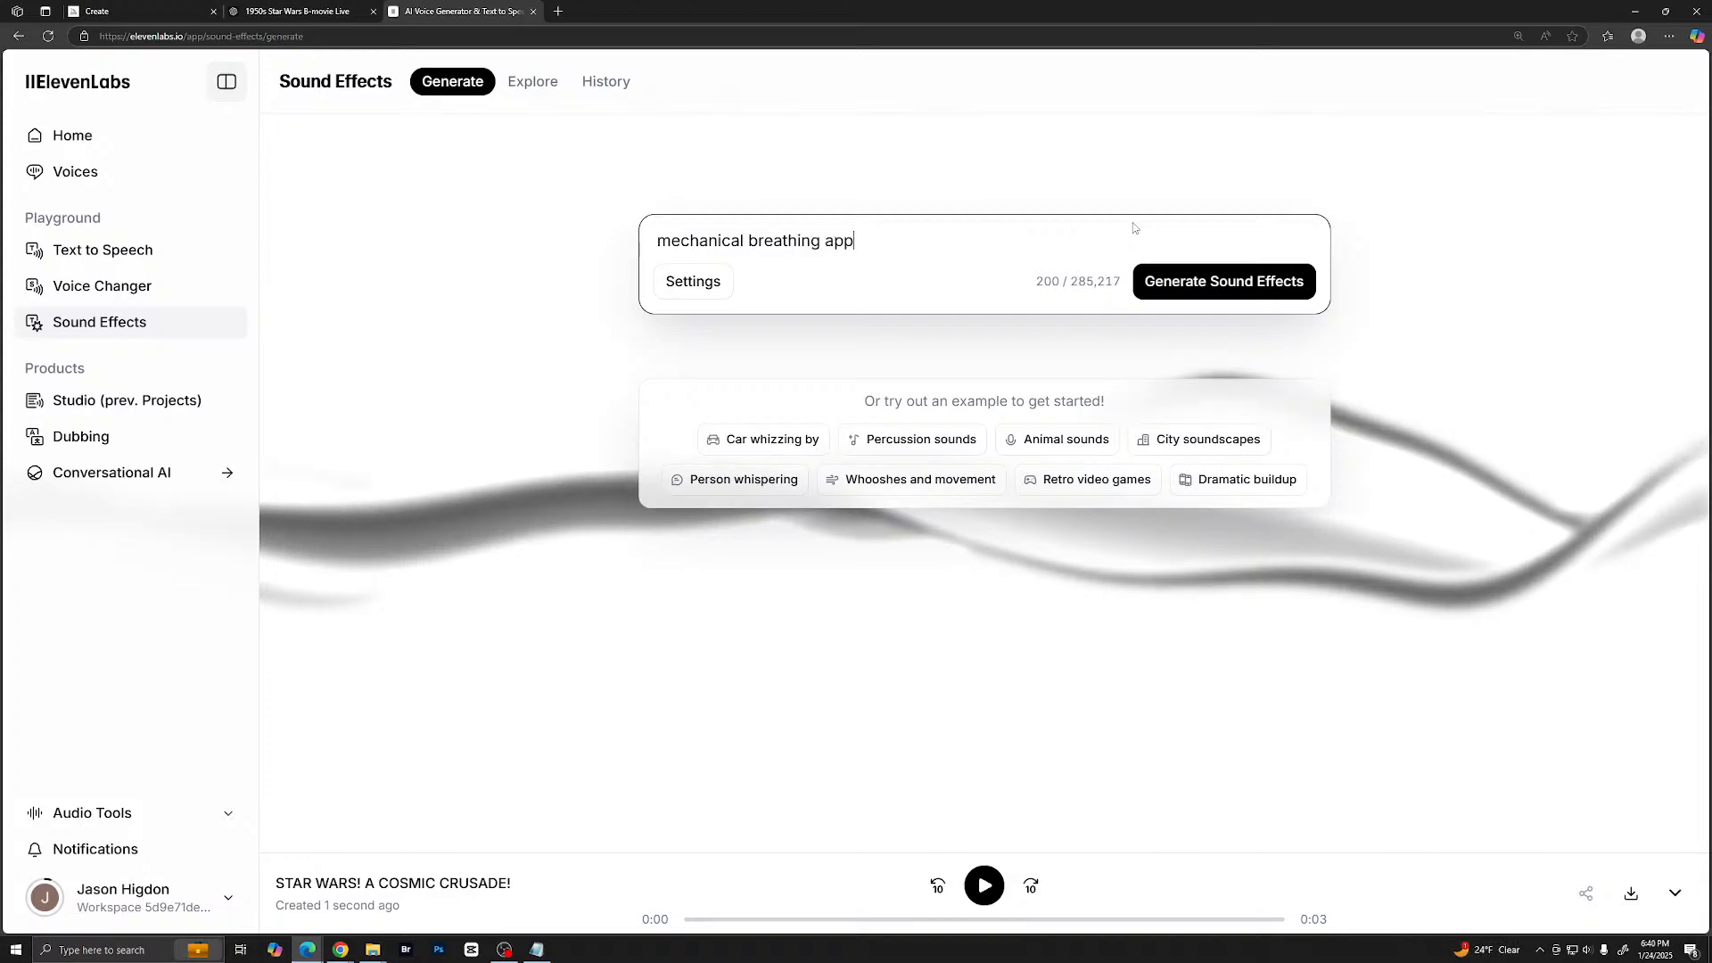
pyautogui.write('aratus ')
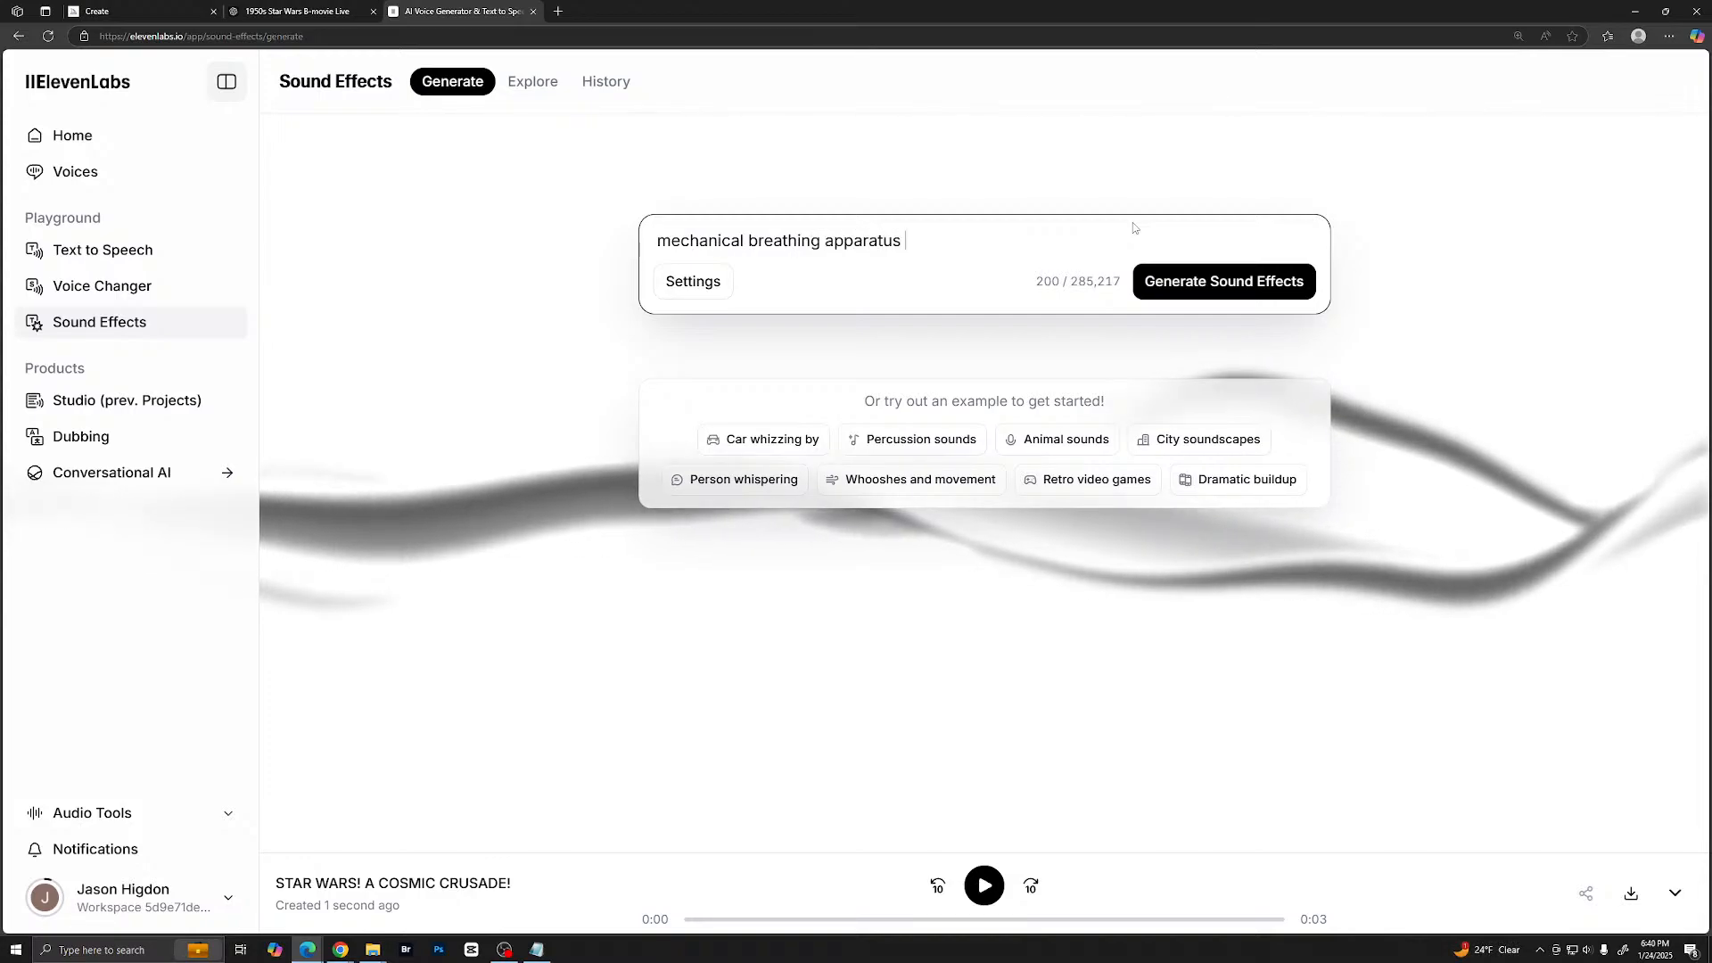
pyautogui.write('in')
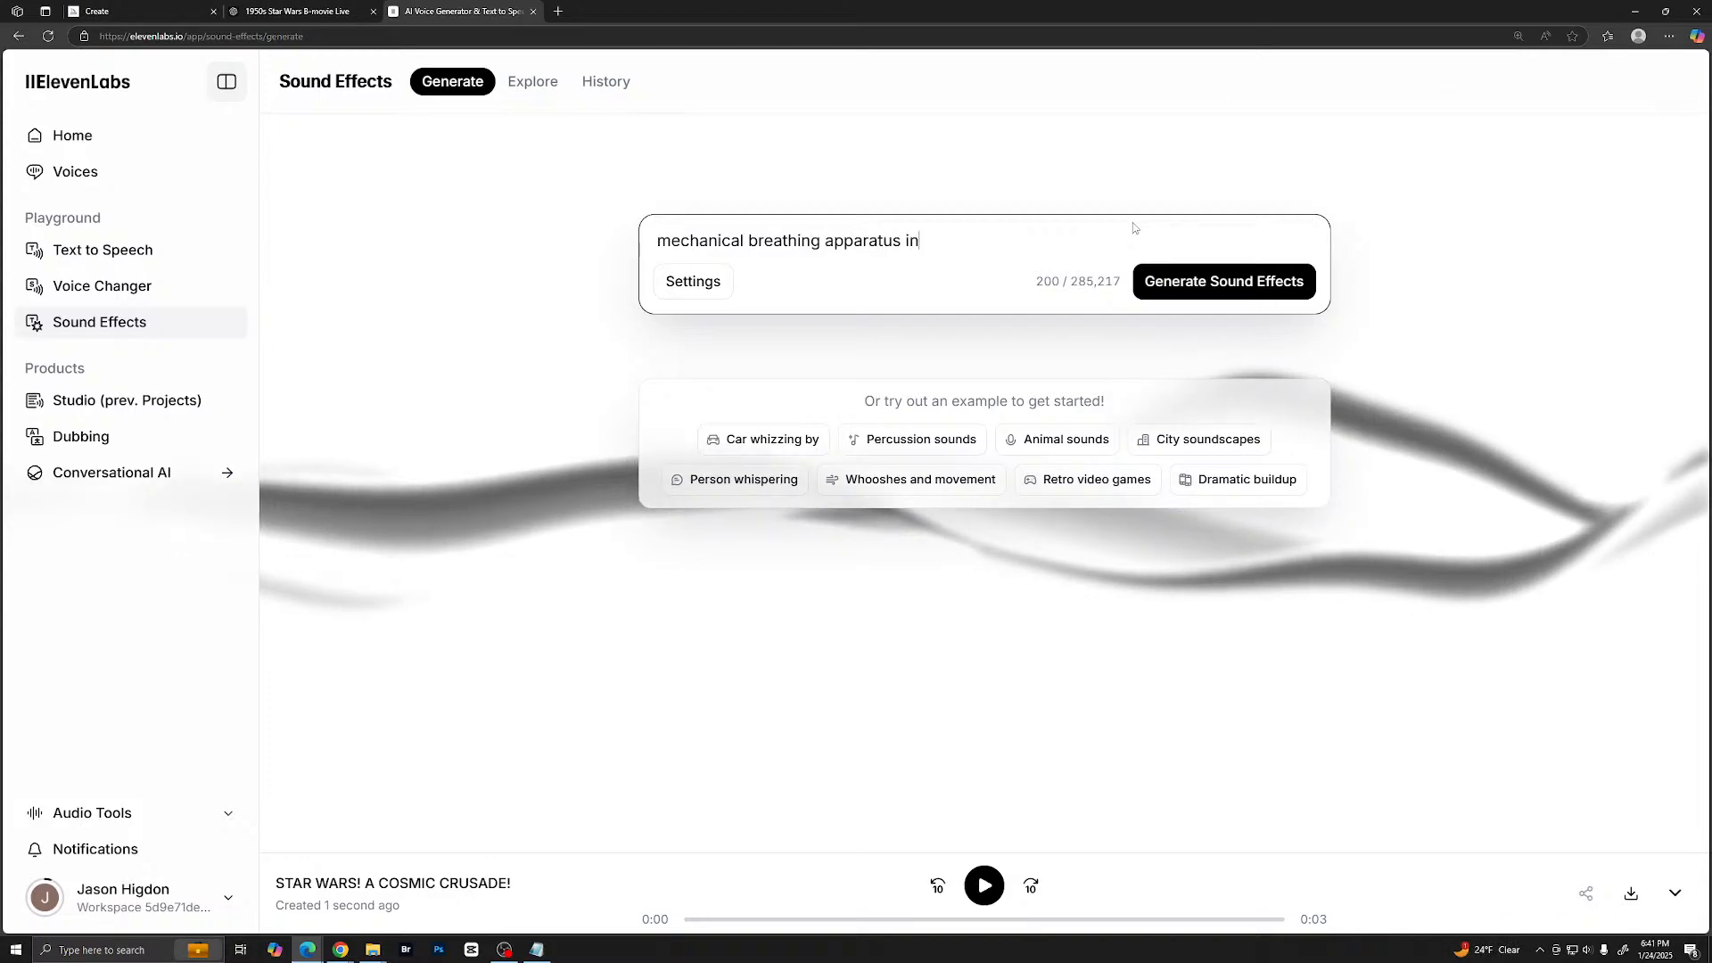
pyautogui.write('haleing and ex')
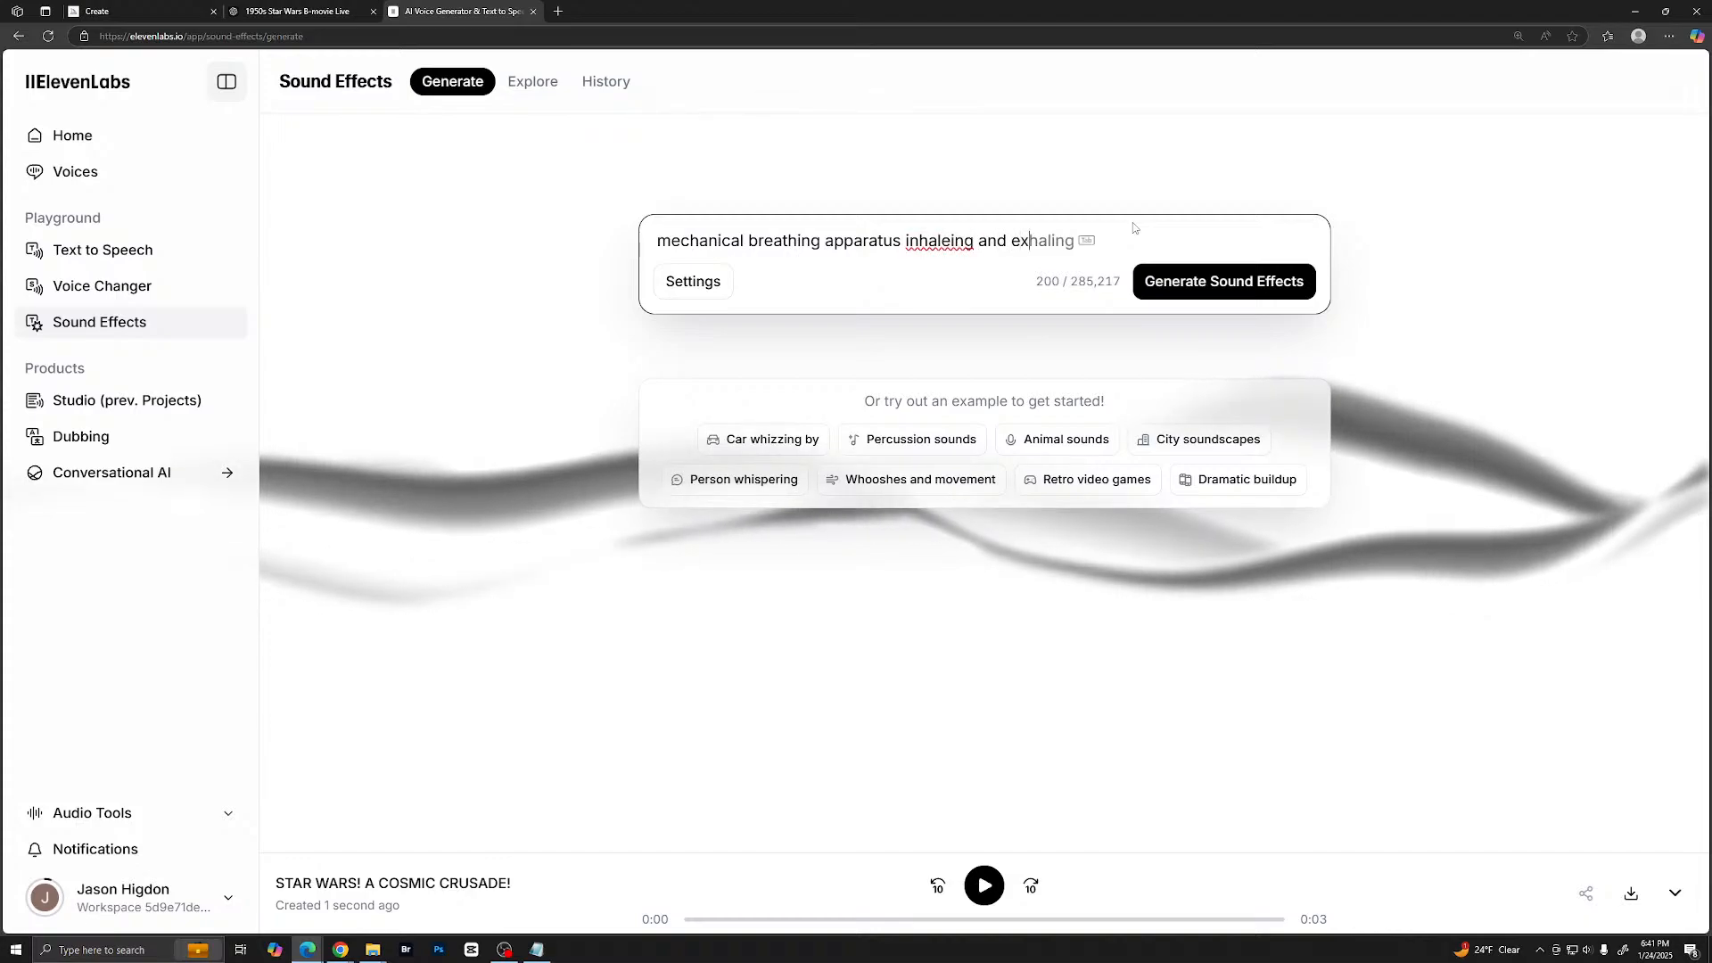
pyautogui.write('haling')
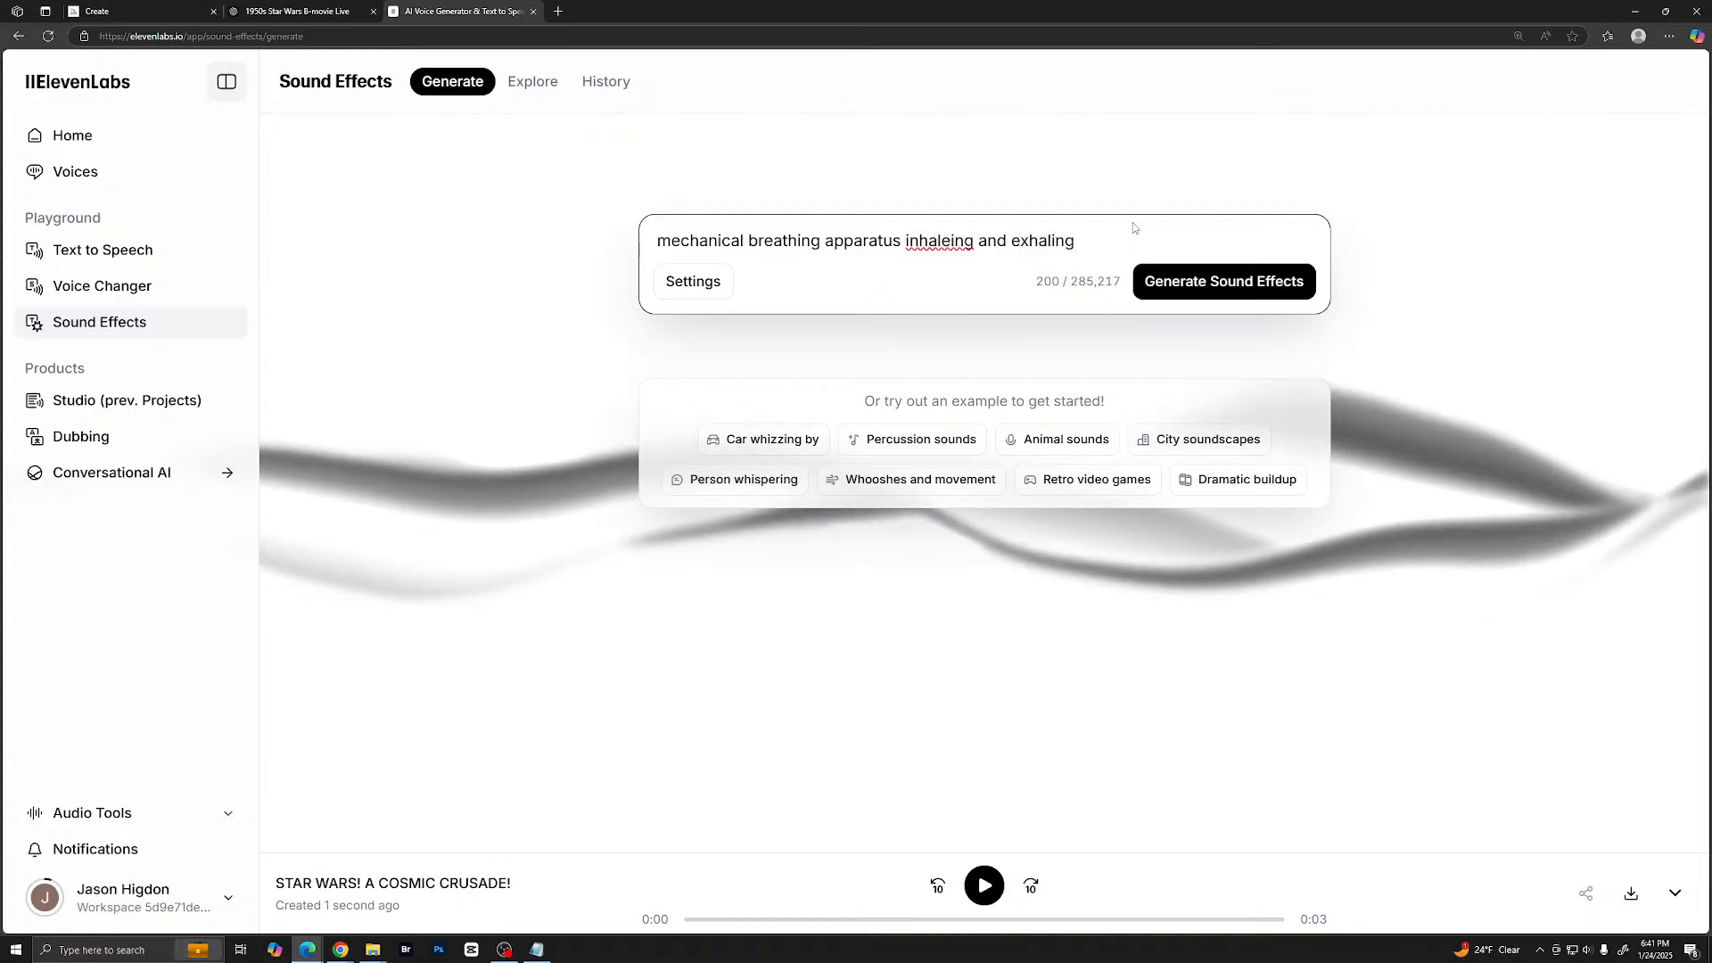
# - Correct the misspelled word in the prompt to "inhaling" and generate the mechanical breathing sound effects
pyautogui.click(938, 241)
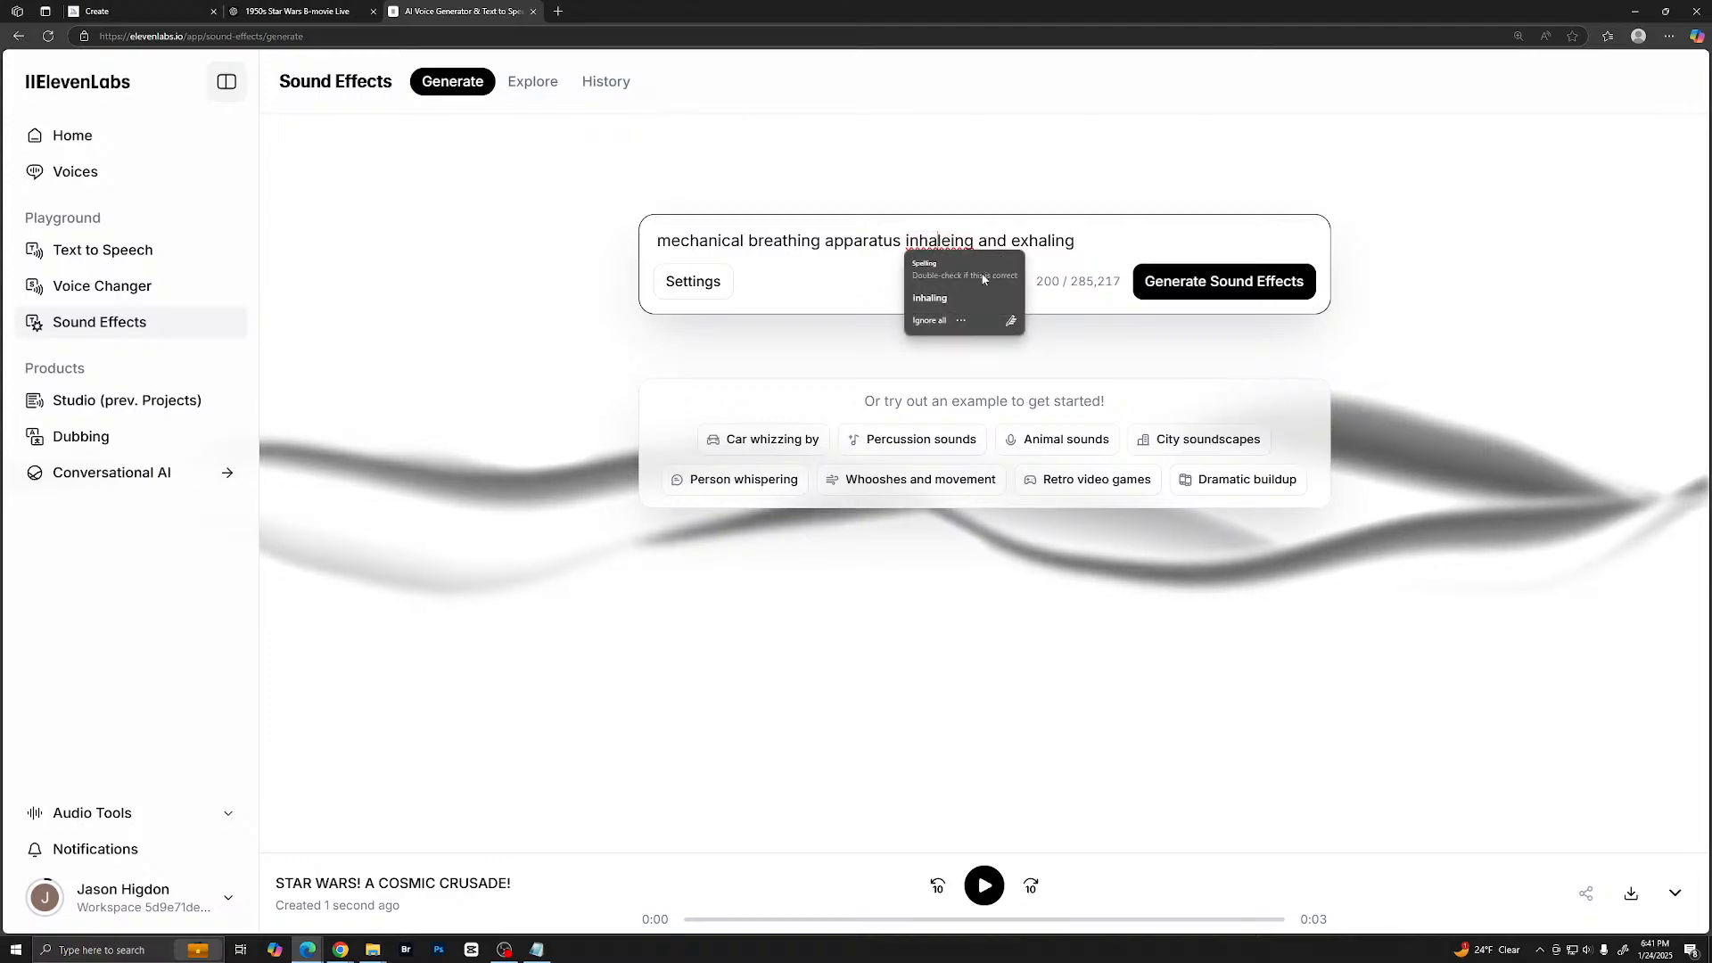
pyautogui.click(932, 298)
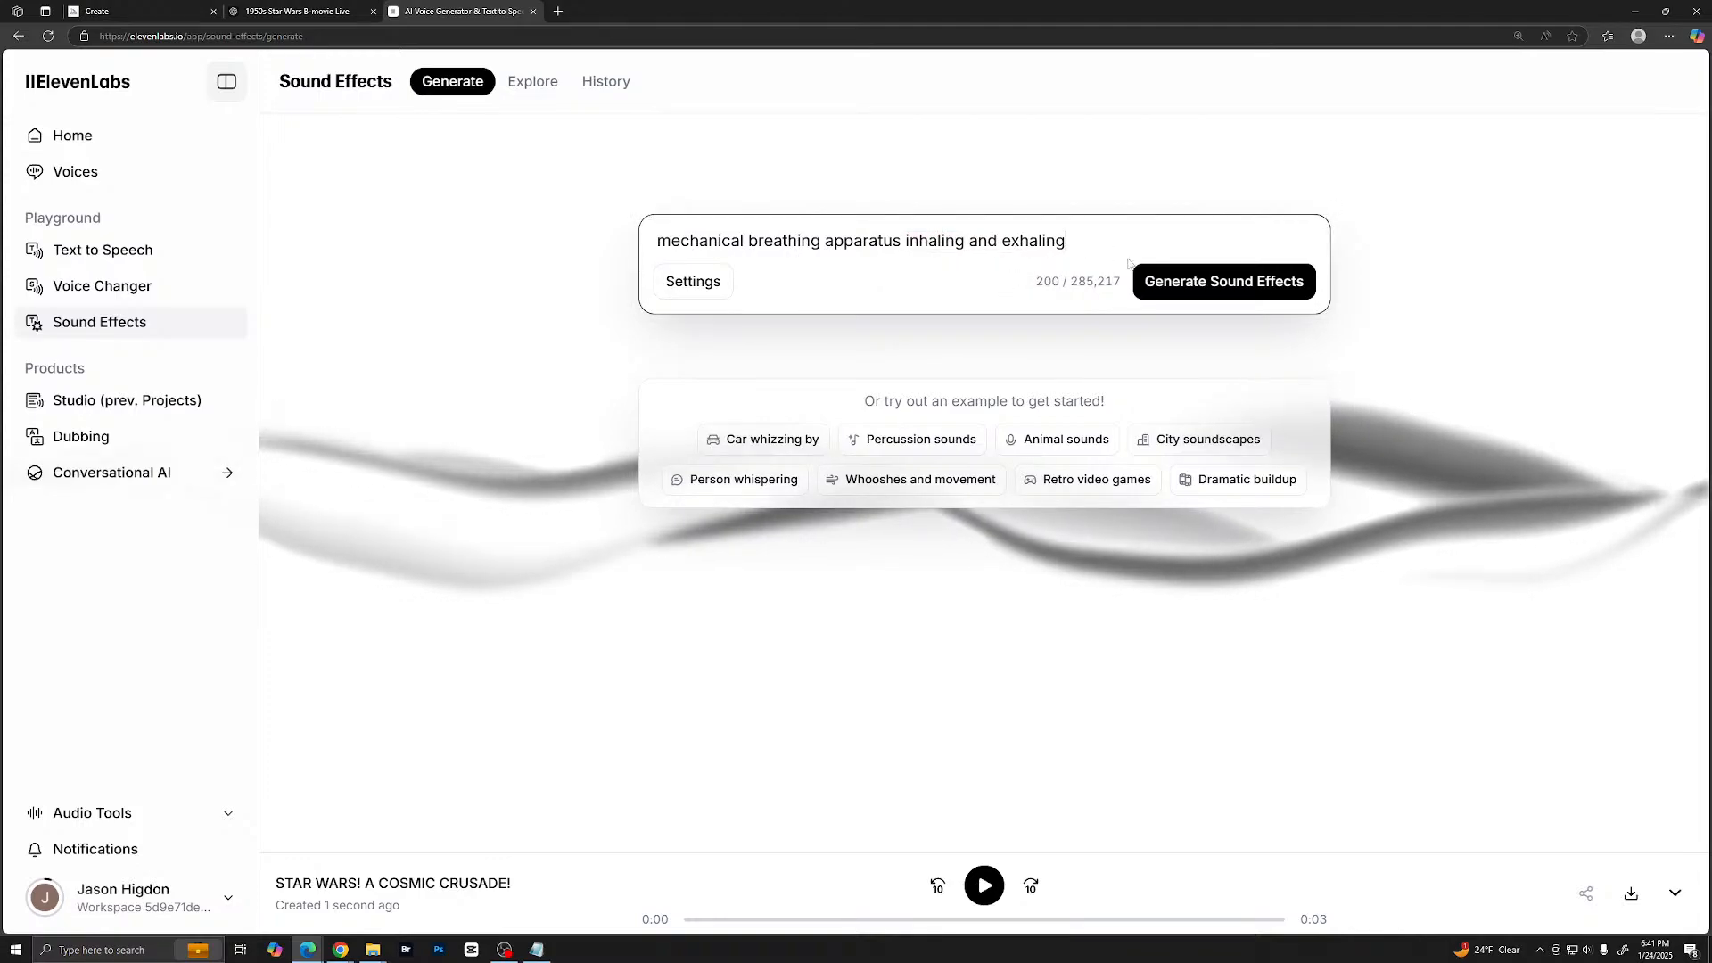
pyautogui.click(1150, 281)
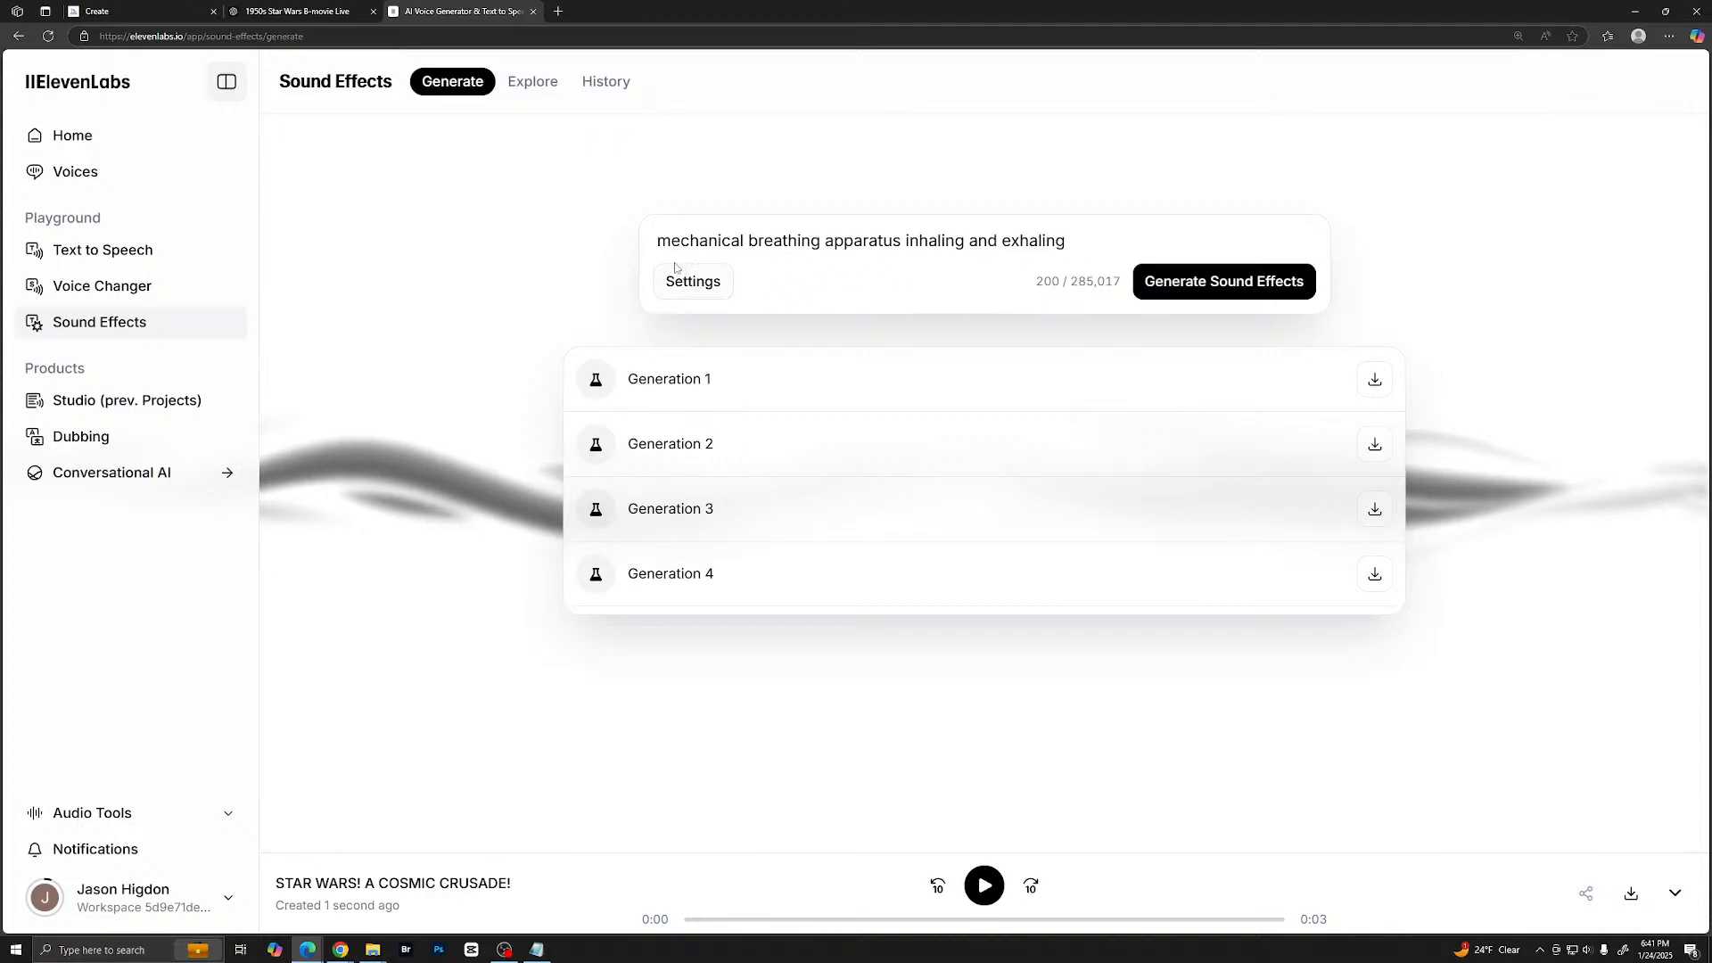
# - Listen to all four generations of the mechanical breathing effect
pyautogui.click(596, 382)
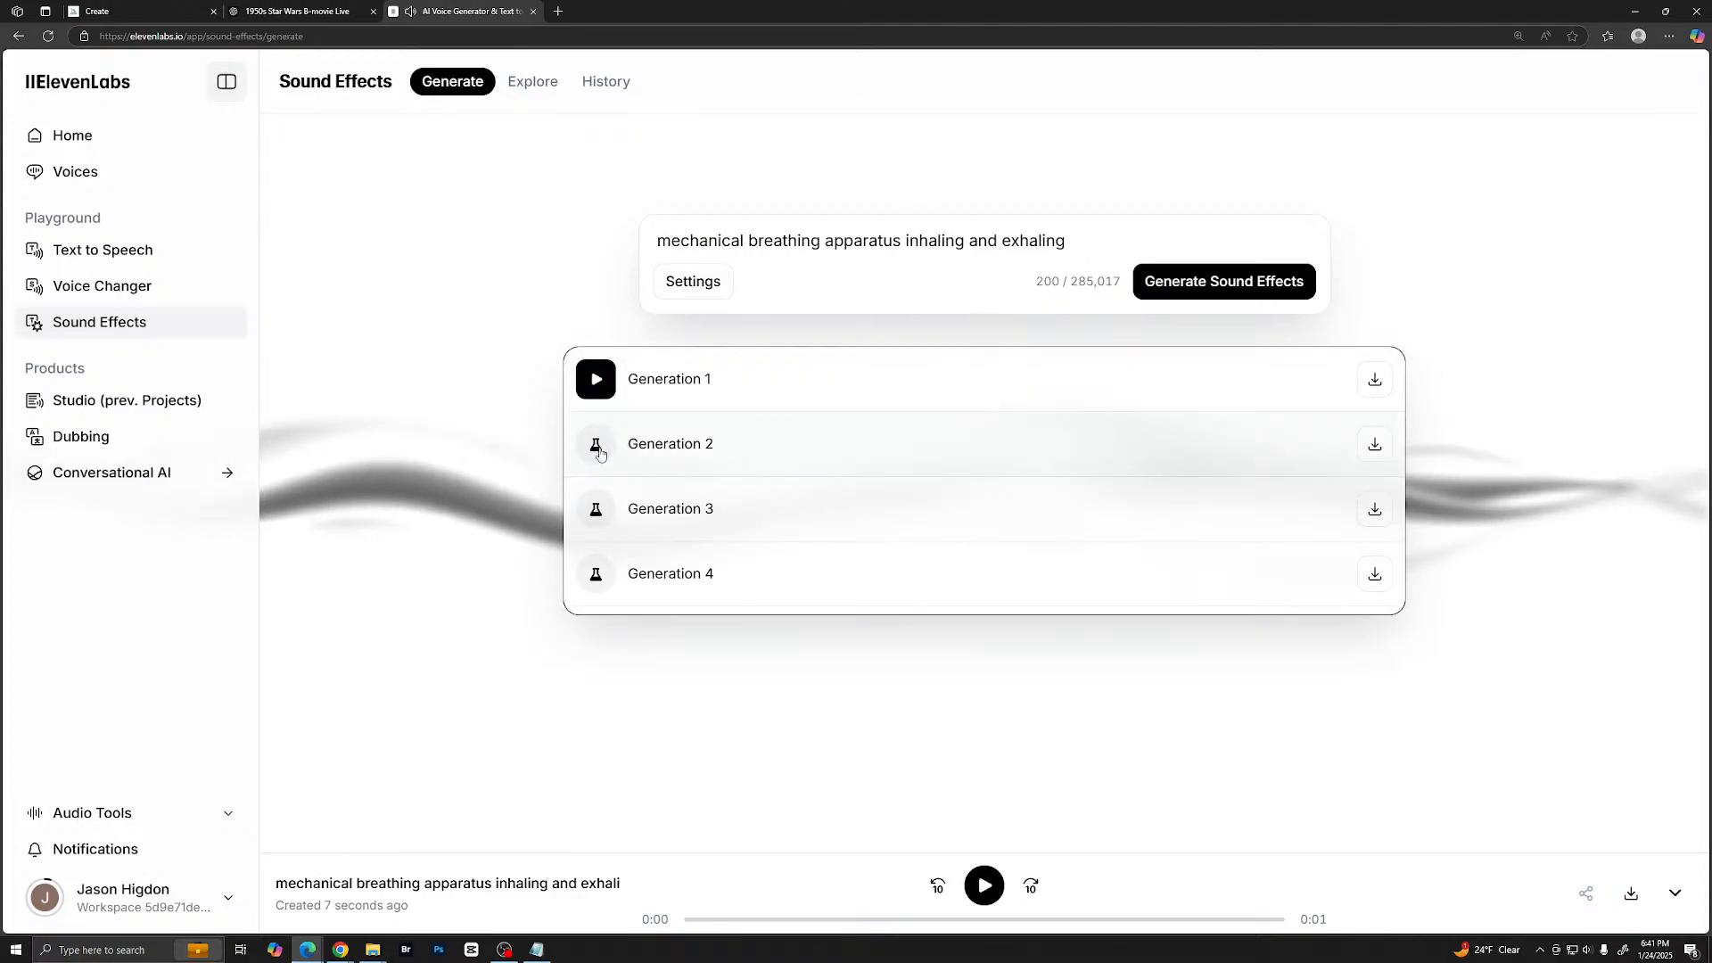
pyautogui.click(599, 452)
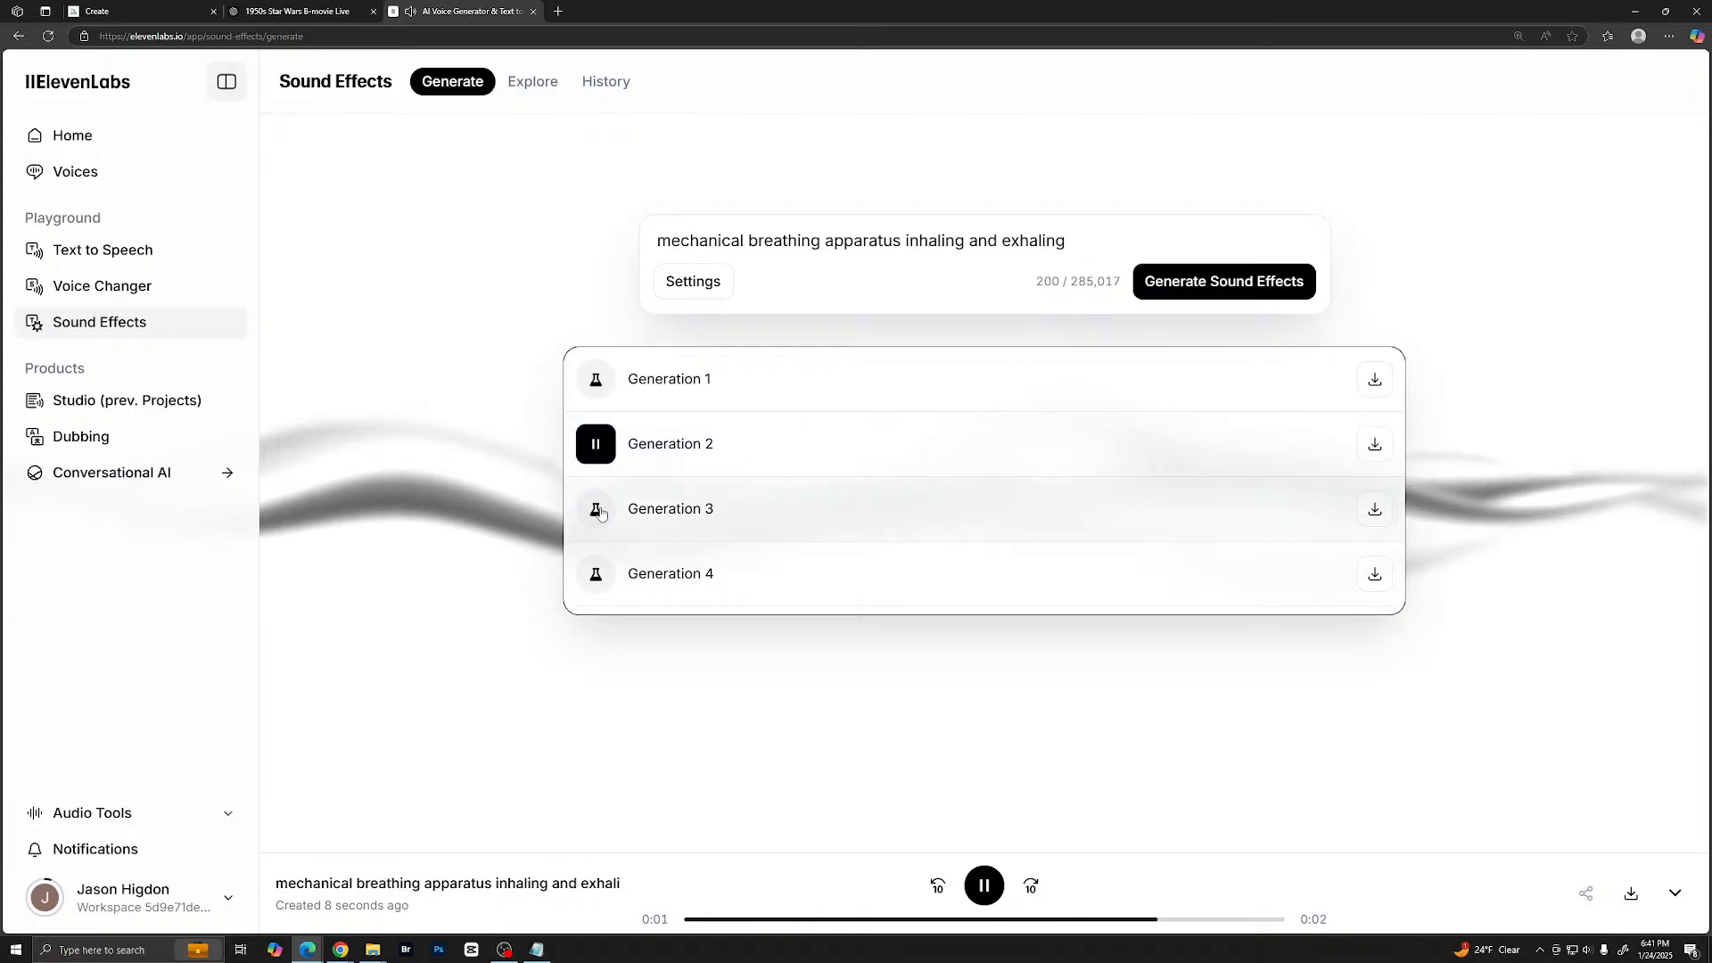
pyautogui.click(599, 510)
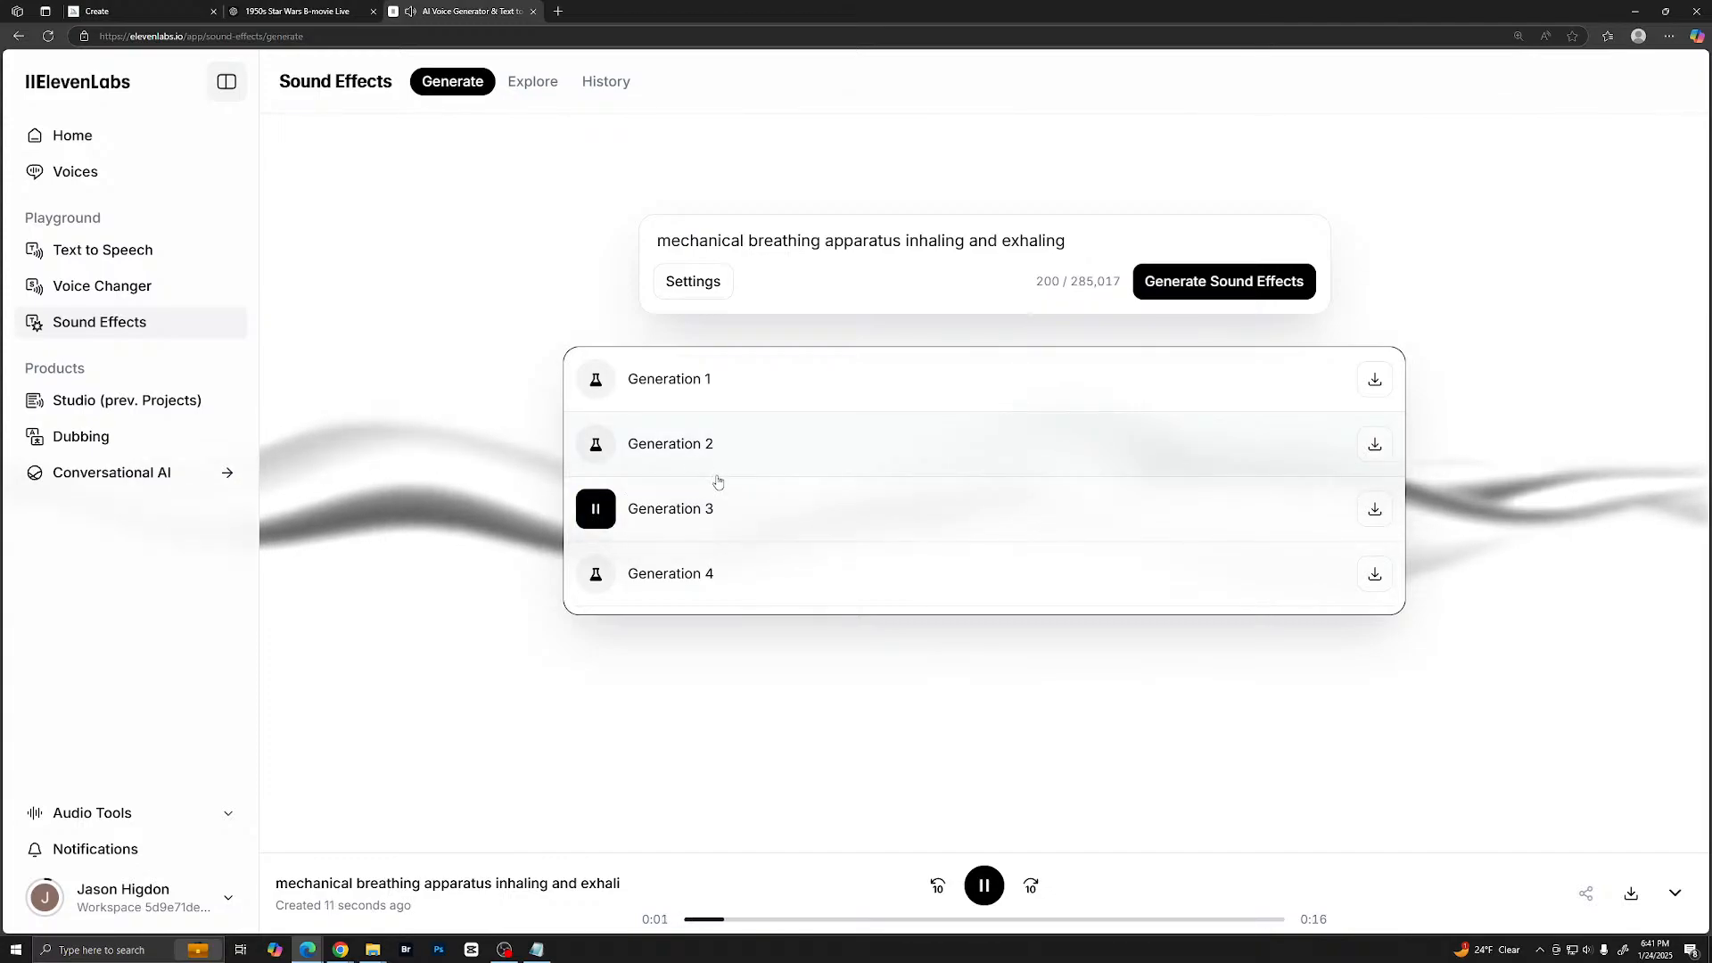
pyautogui.click(597, 575)
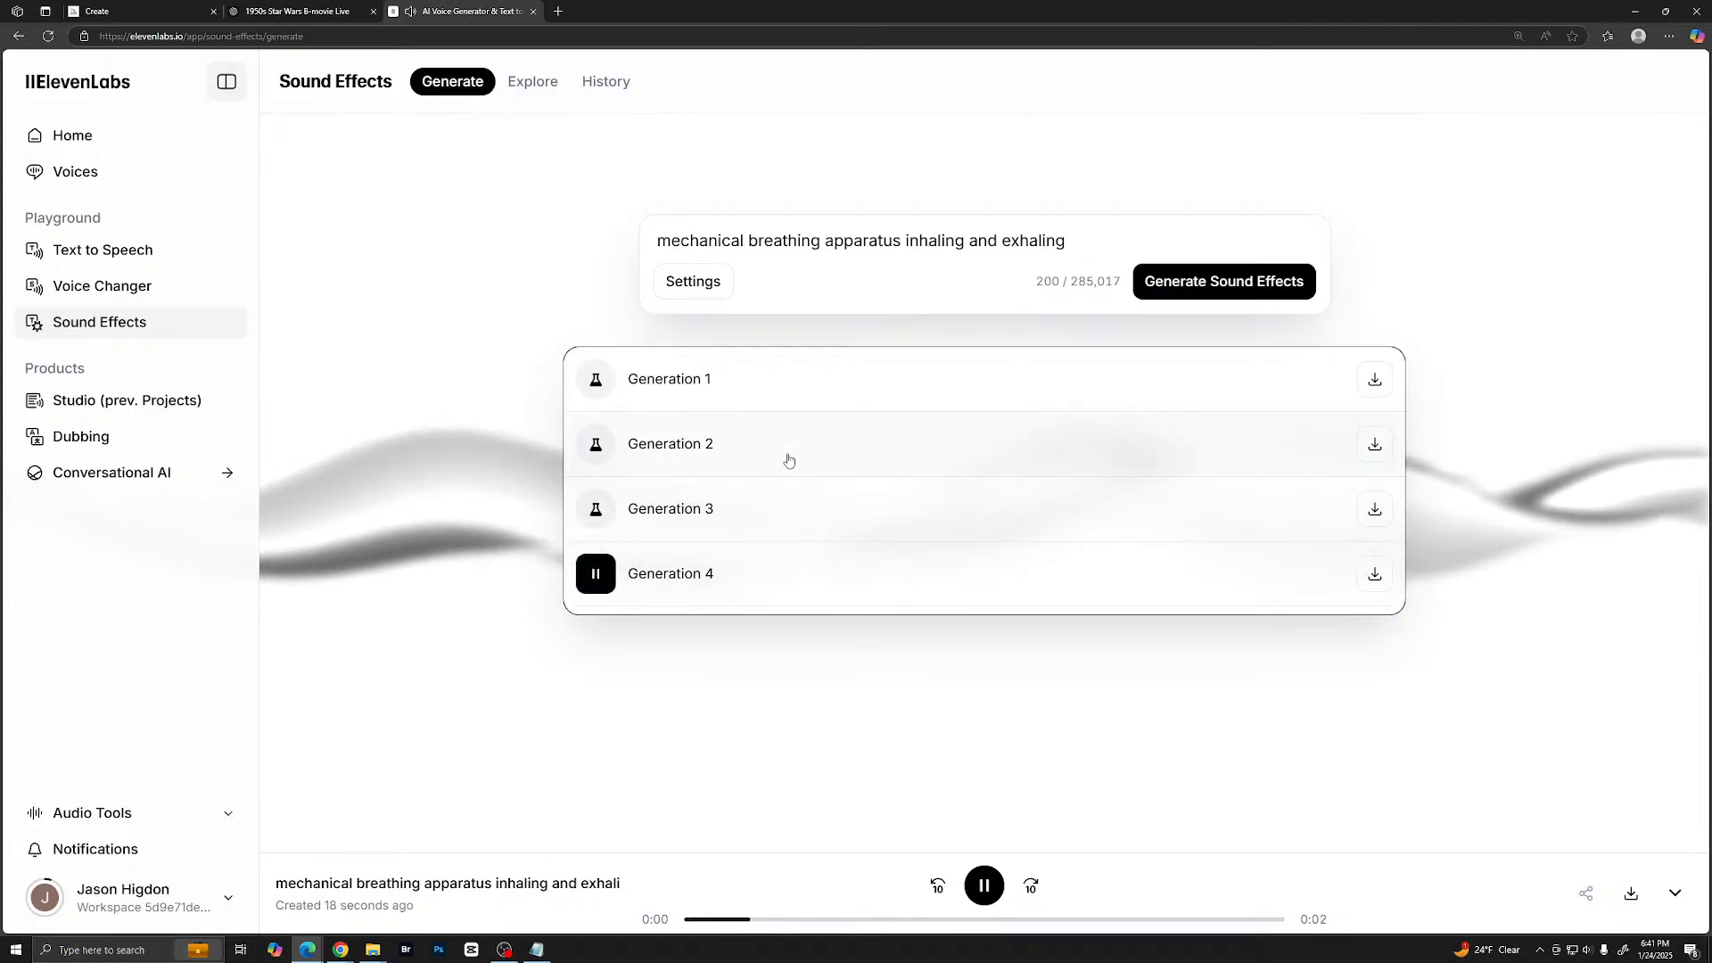
# - Add "gritty" to the start of the breathing apparatus prompt and generate a new set of sound effects
pyautogui.click(693, 241)
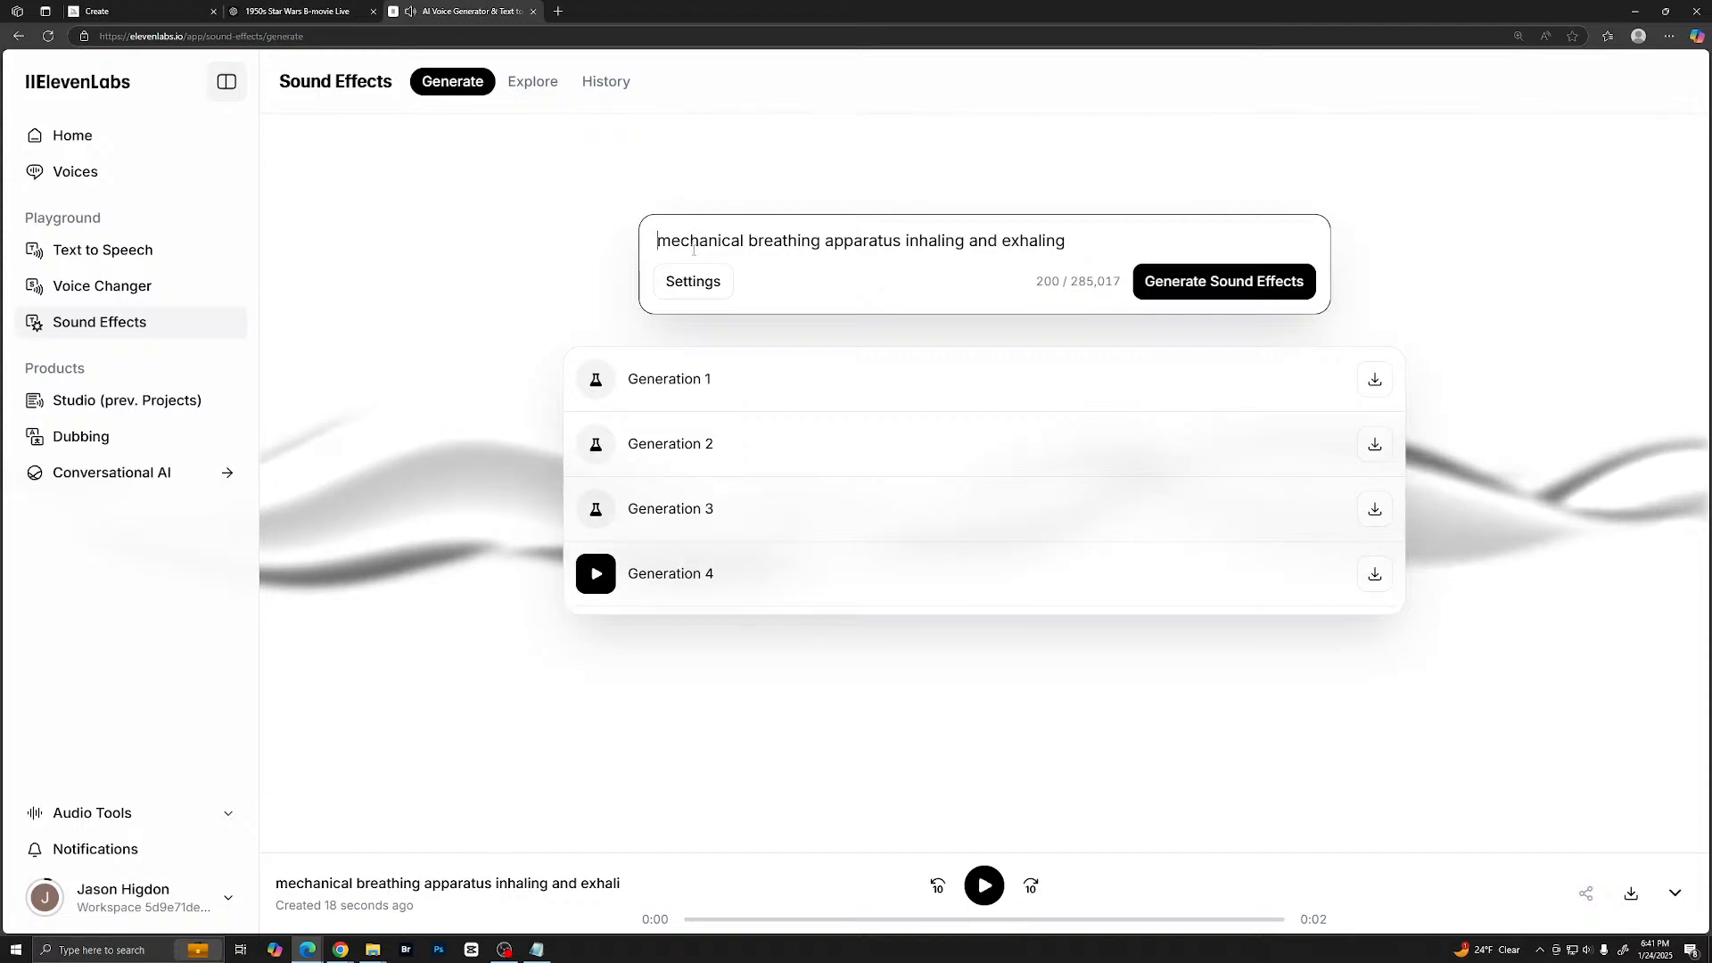
pyautogui.write('gritty')
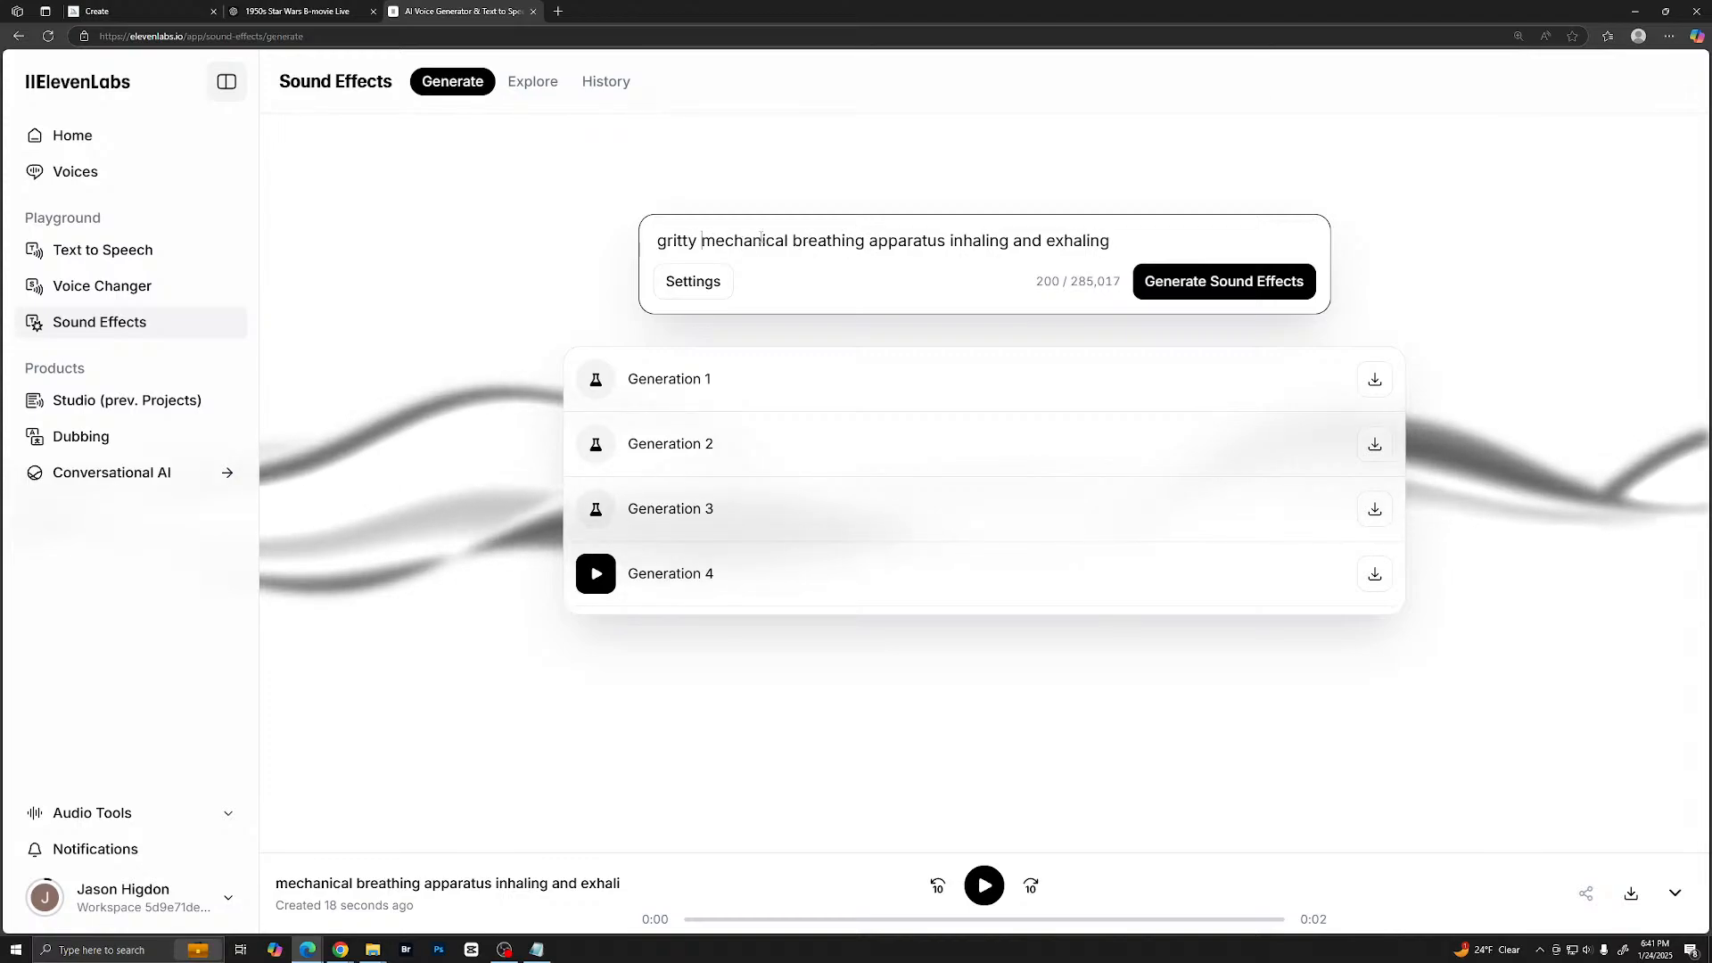
pyautogui.press('Return')
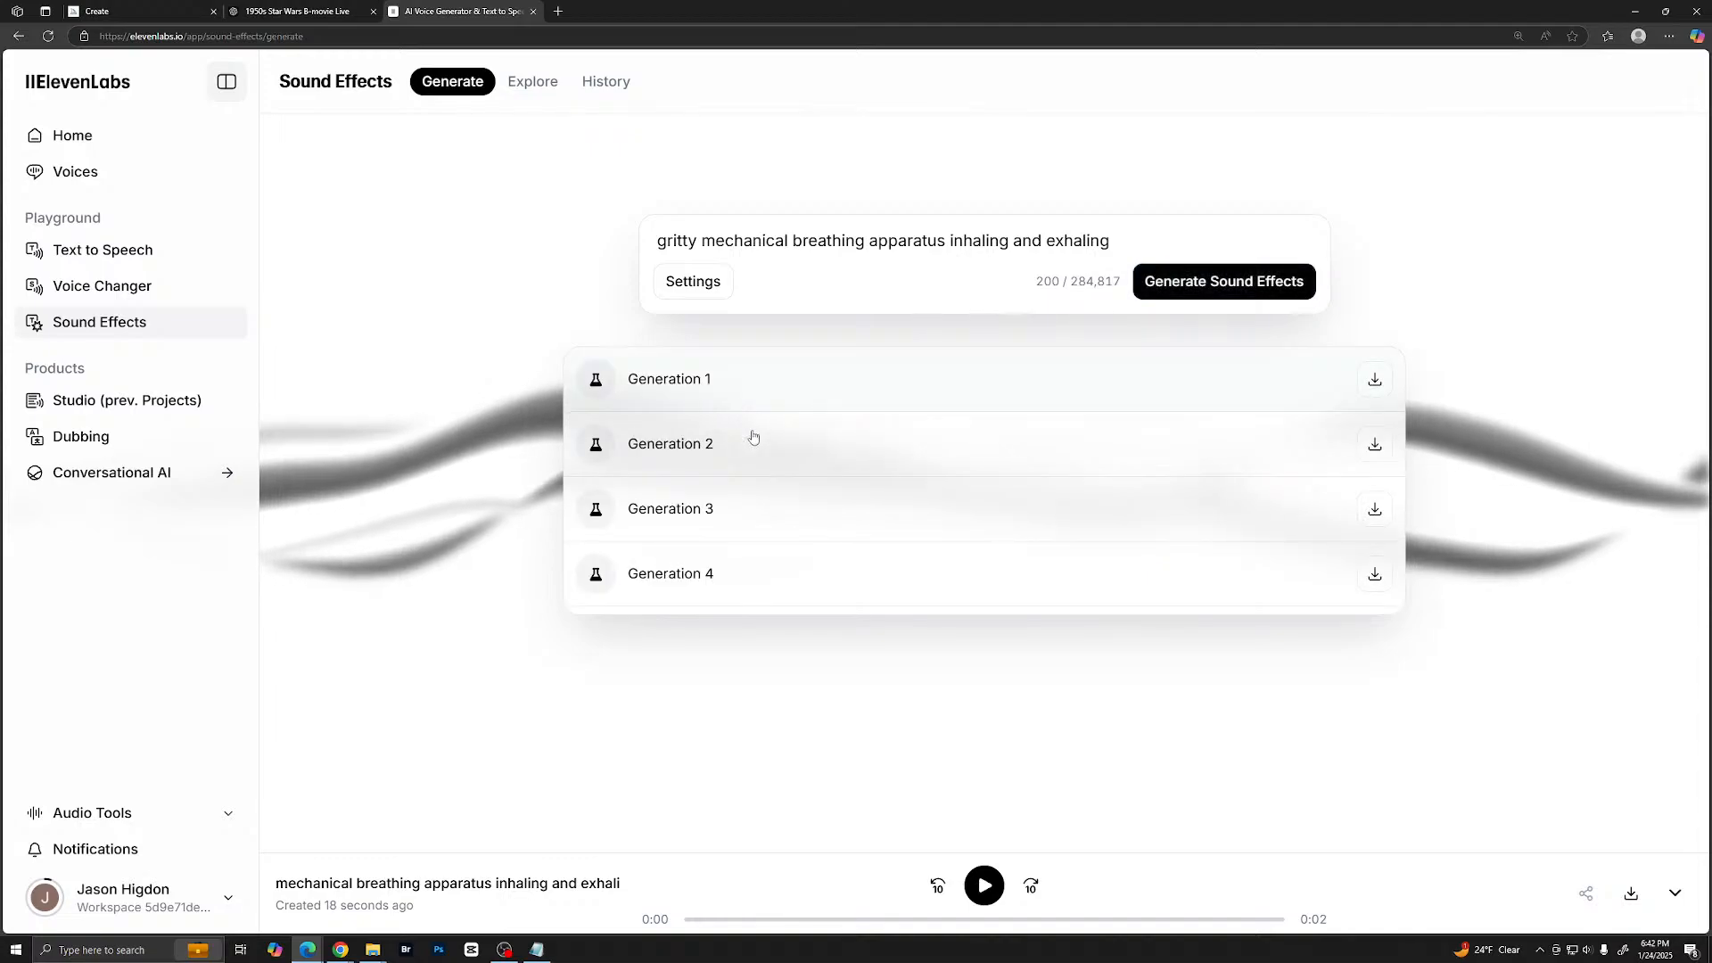
# - Listen to the four gritty breathing generations, replaying Generation 4 several times
pyautogui.click(601, 388)
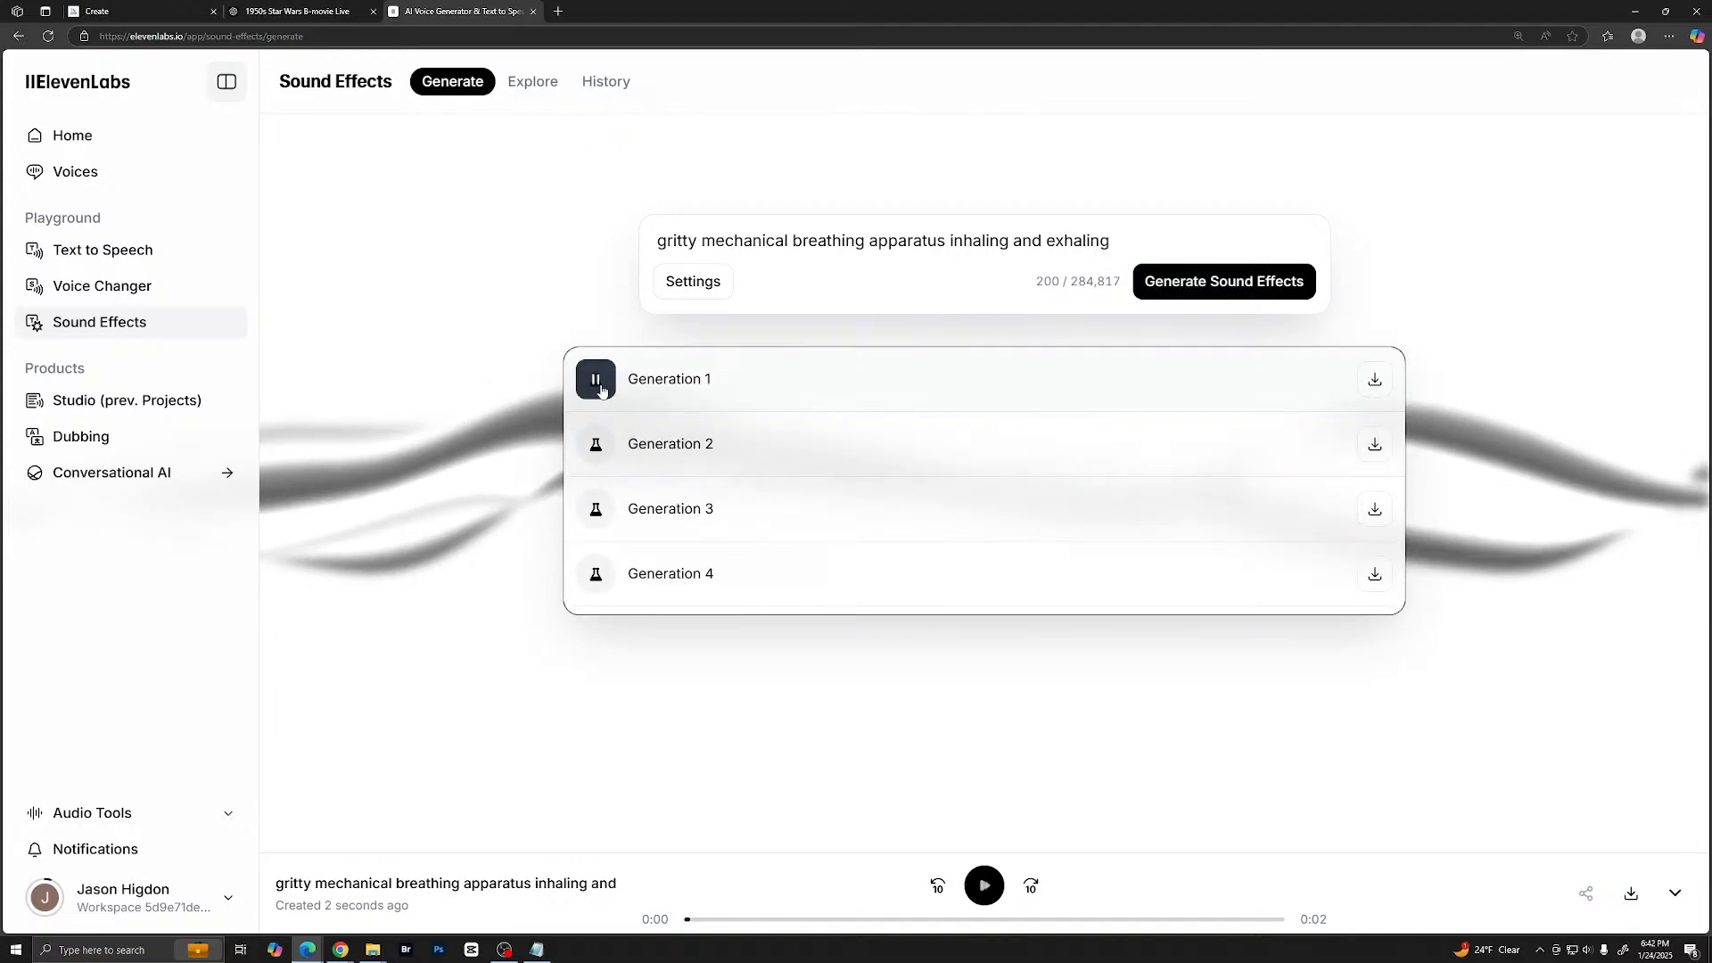
pyautogui.click(596, 451)
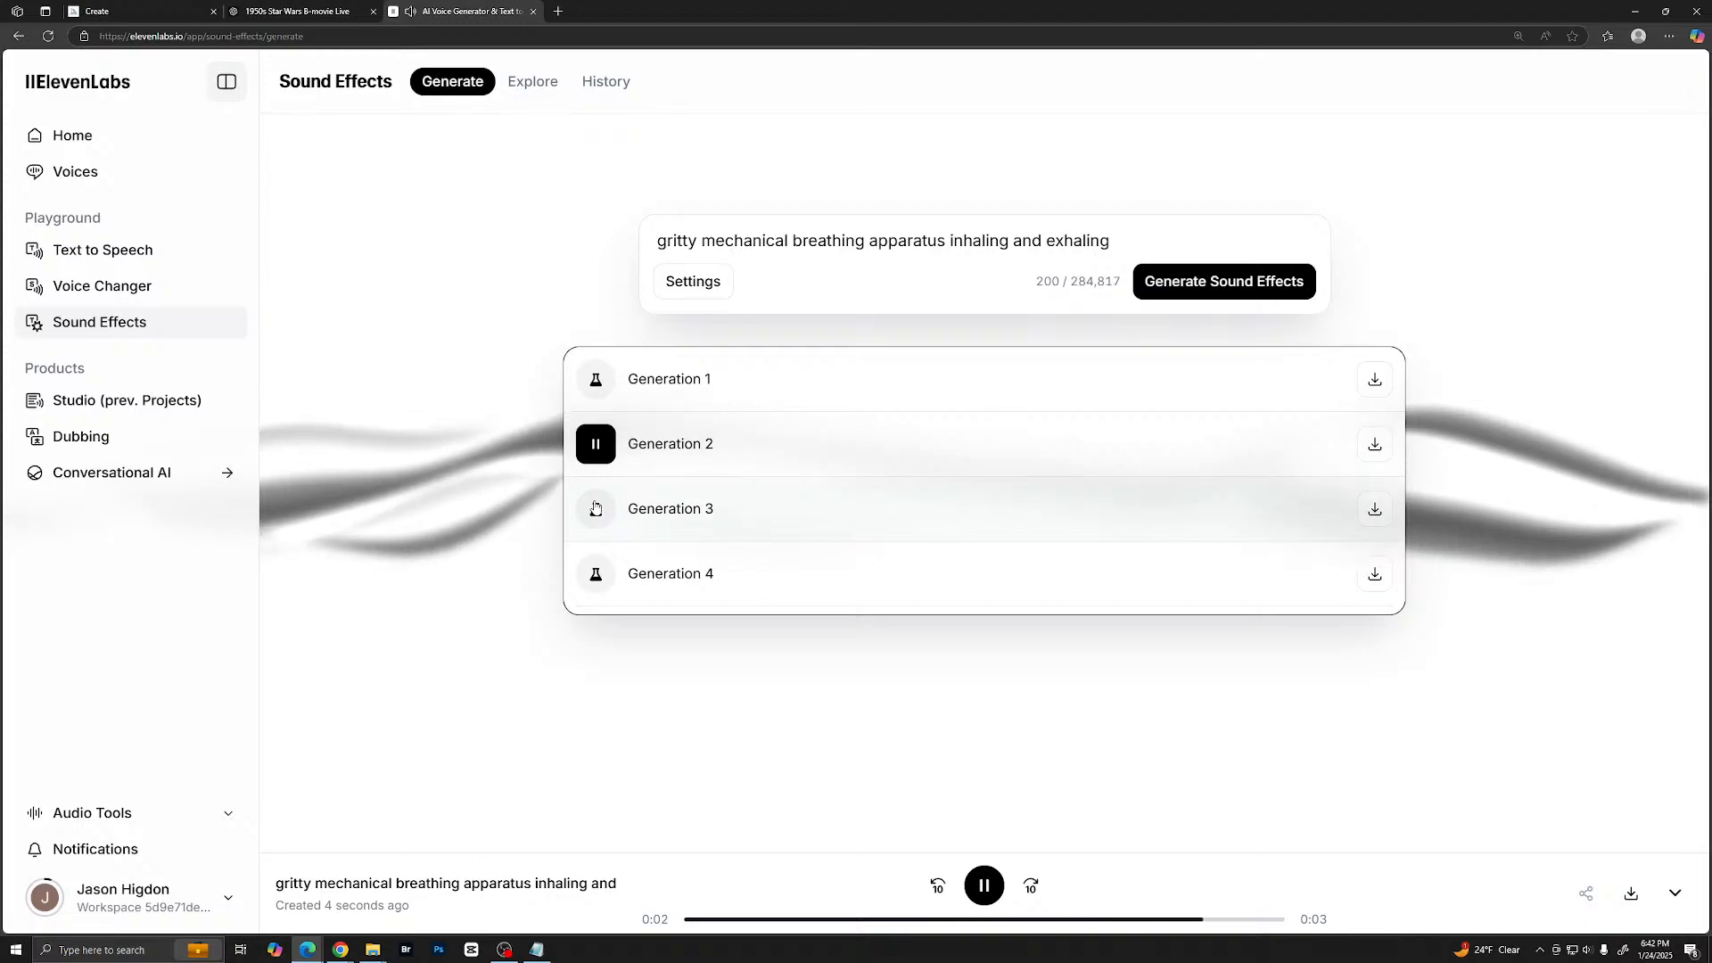
pyautogui.click(595, 509)
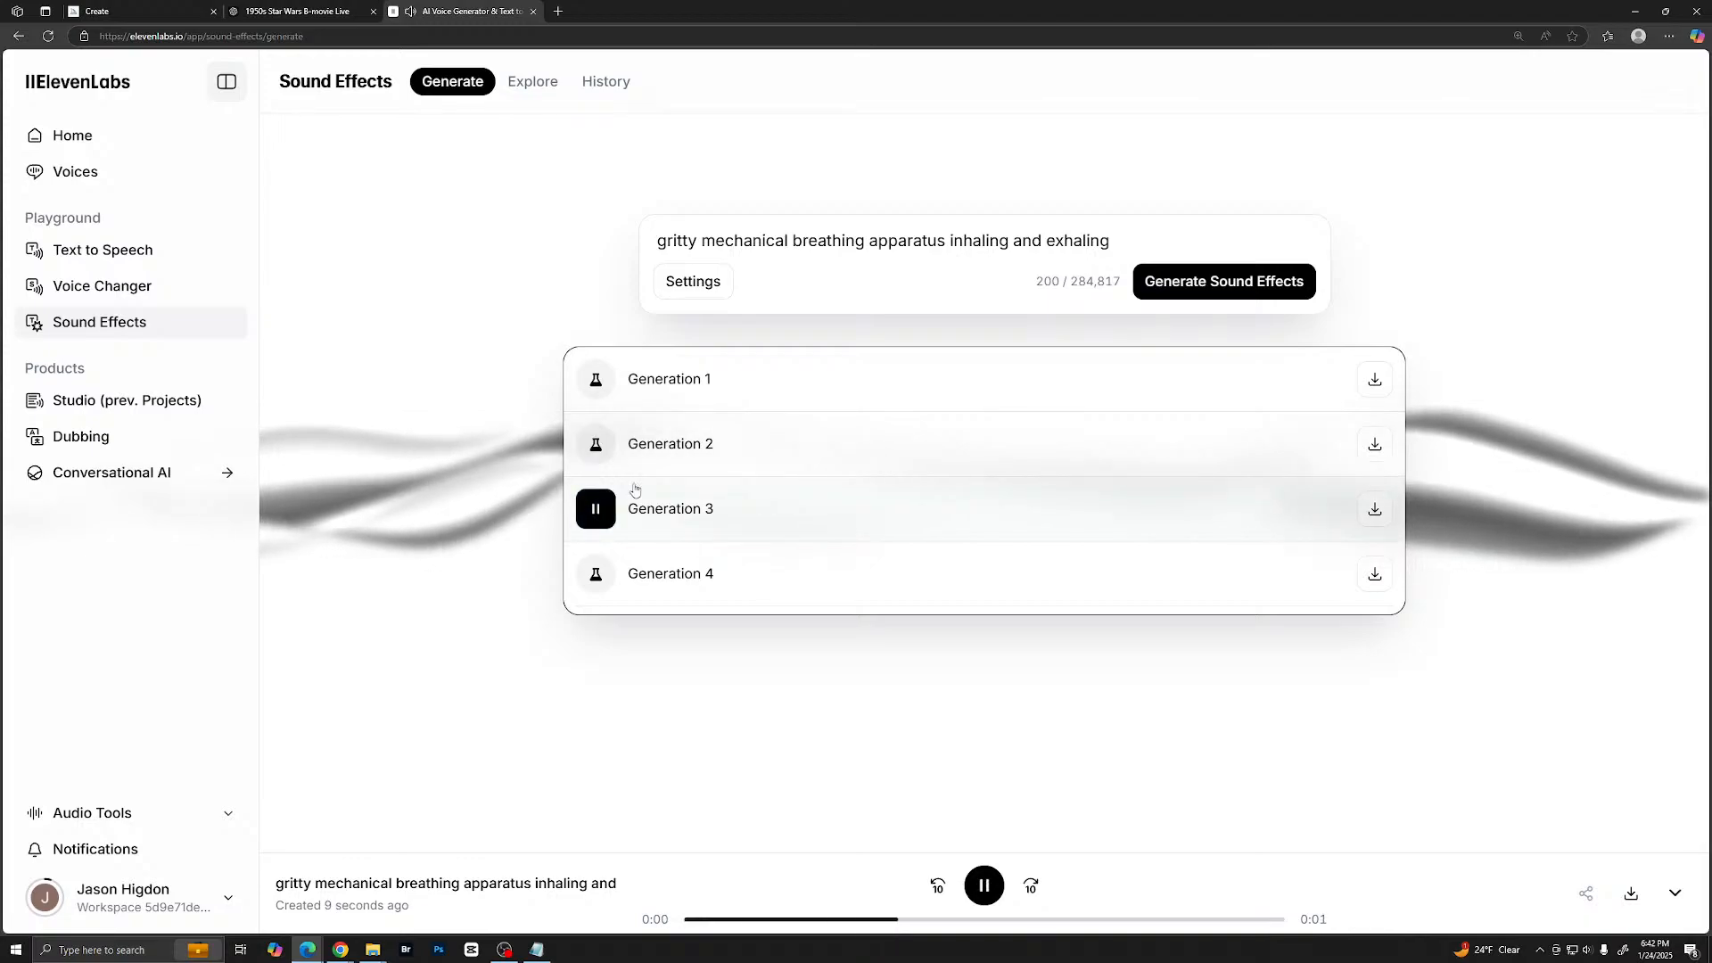
pyautogui.click(595, 576)
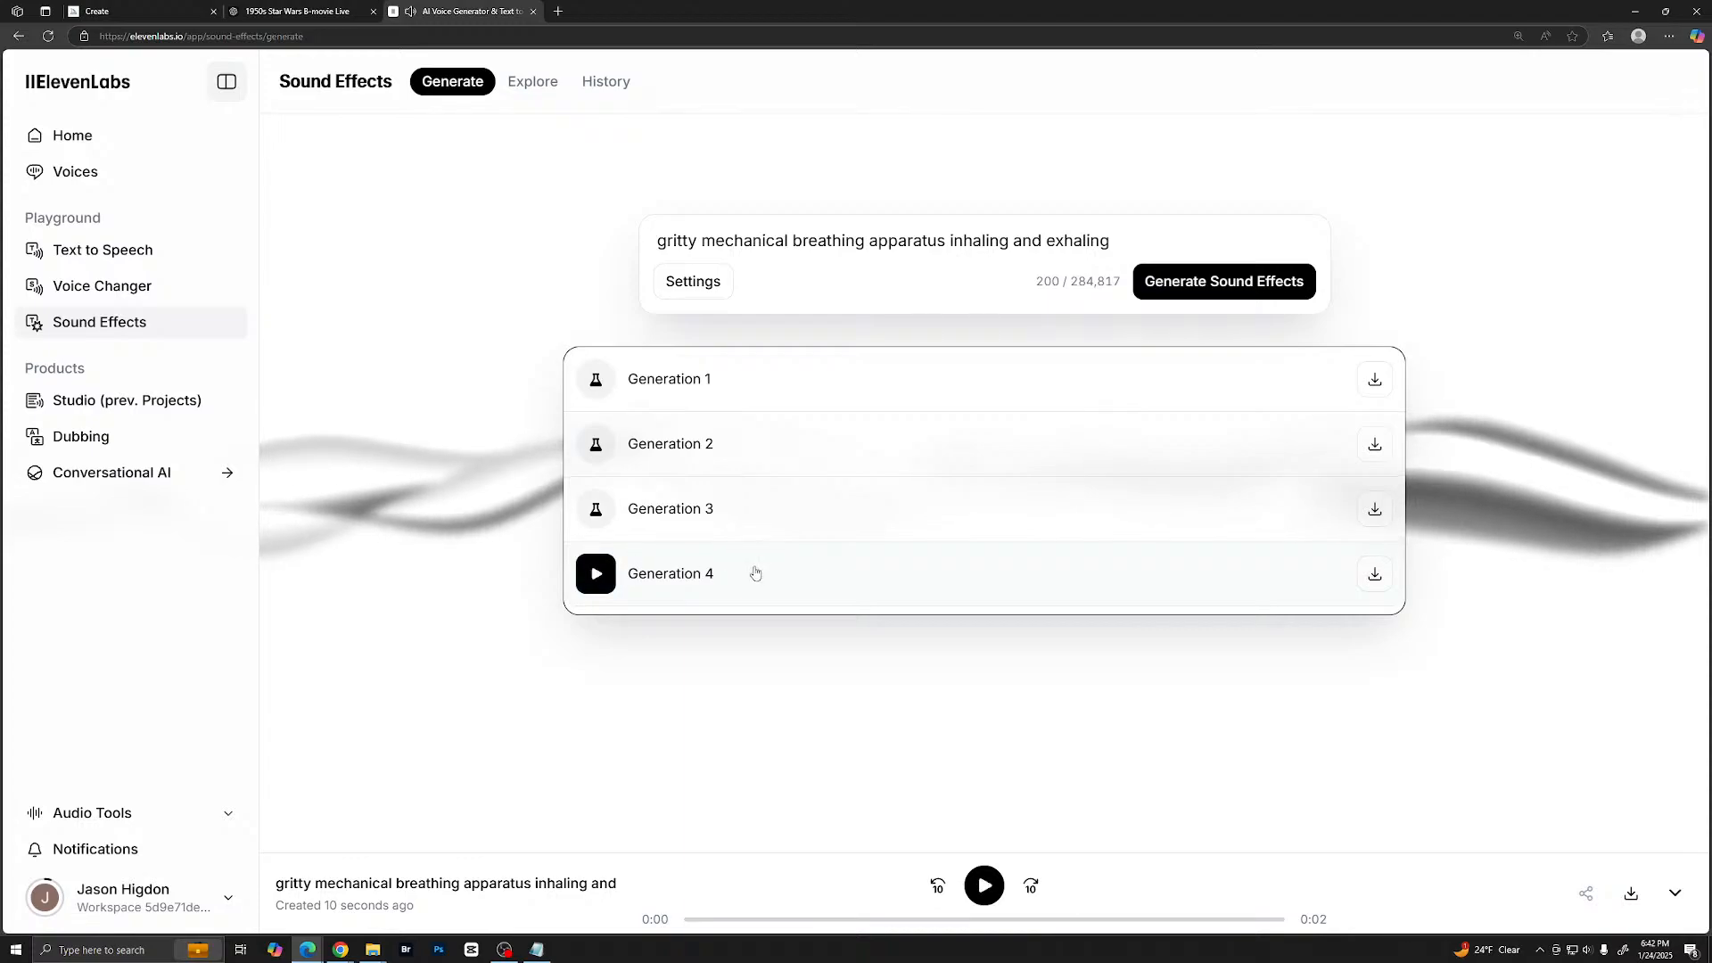
pyautogui.click(600, 580)
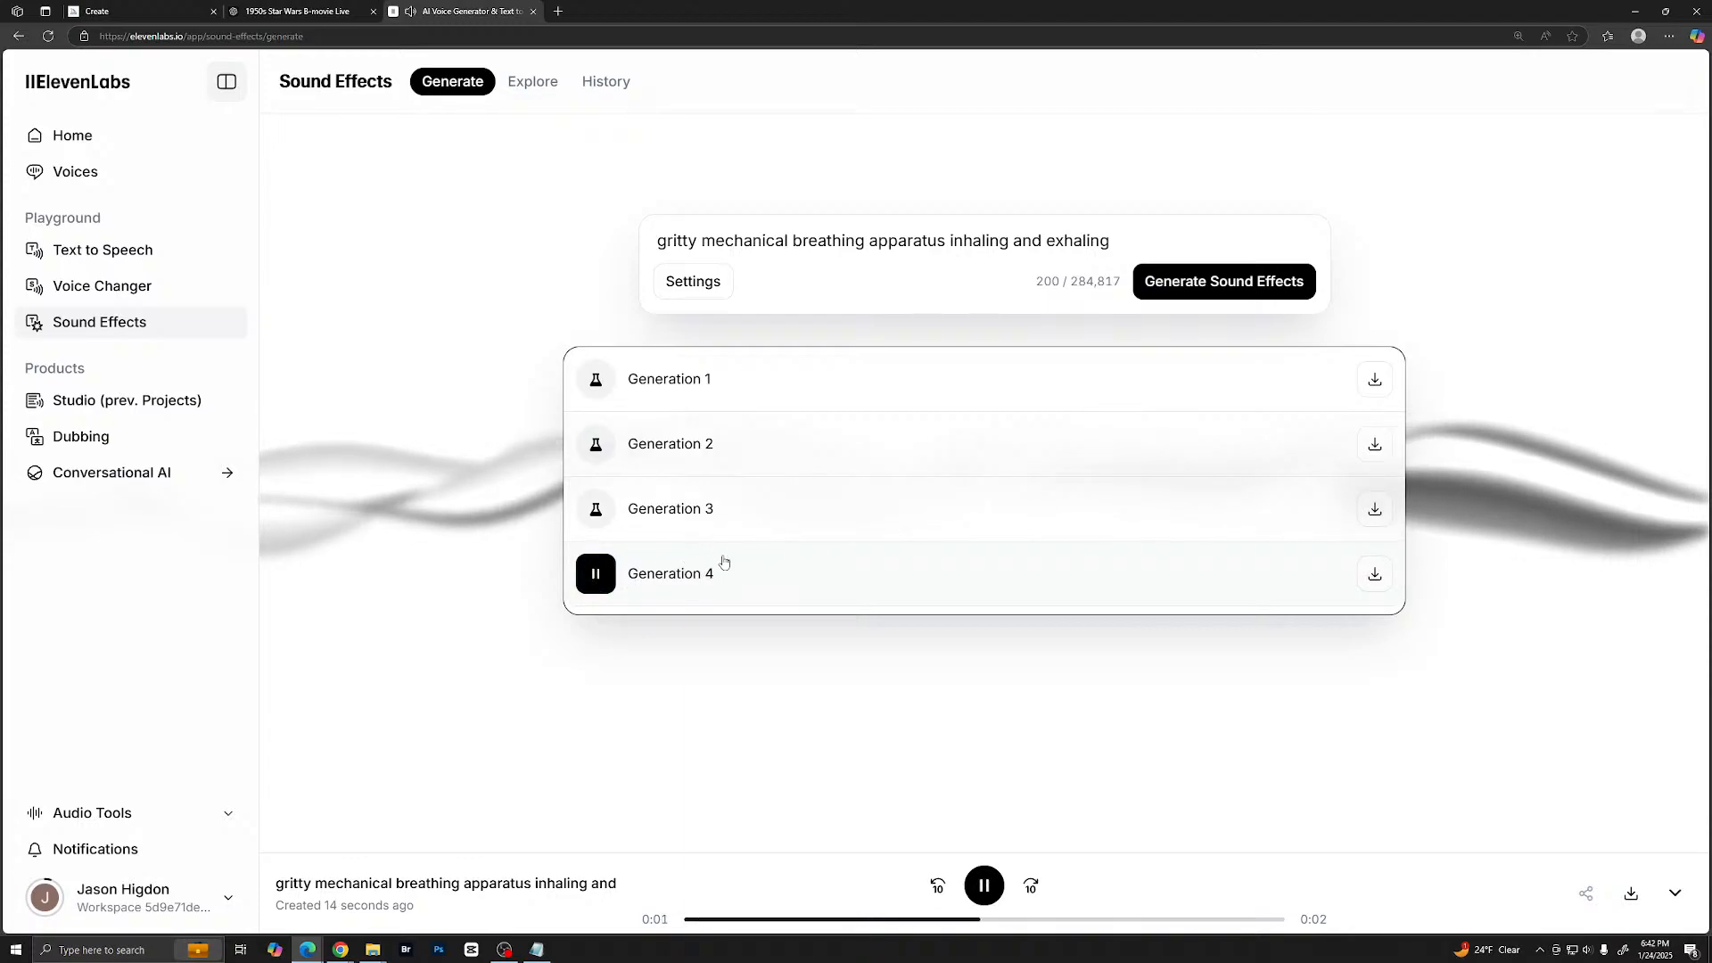
pyautogui.click(597, 581)
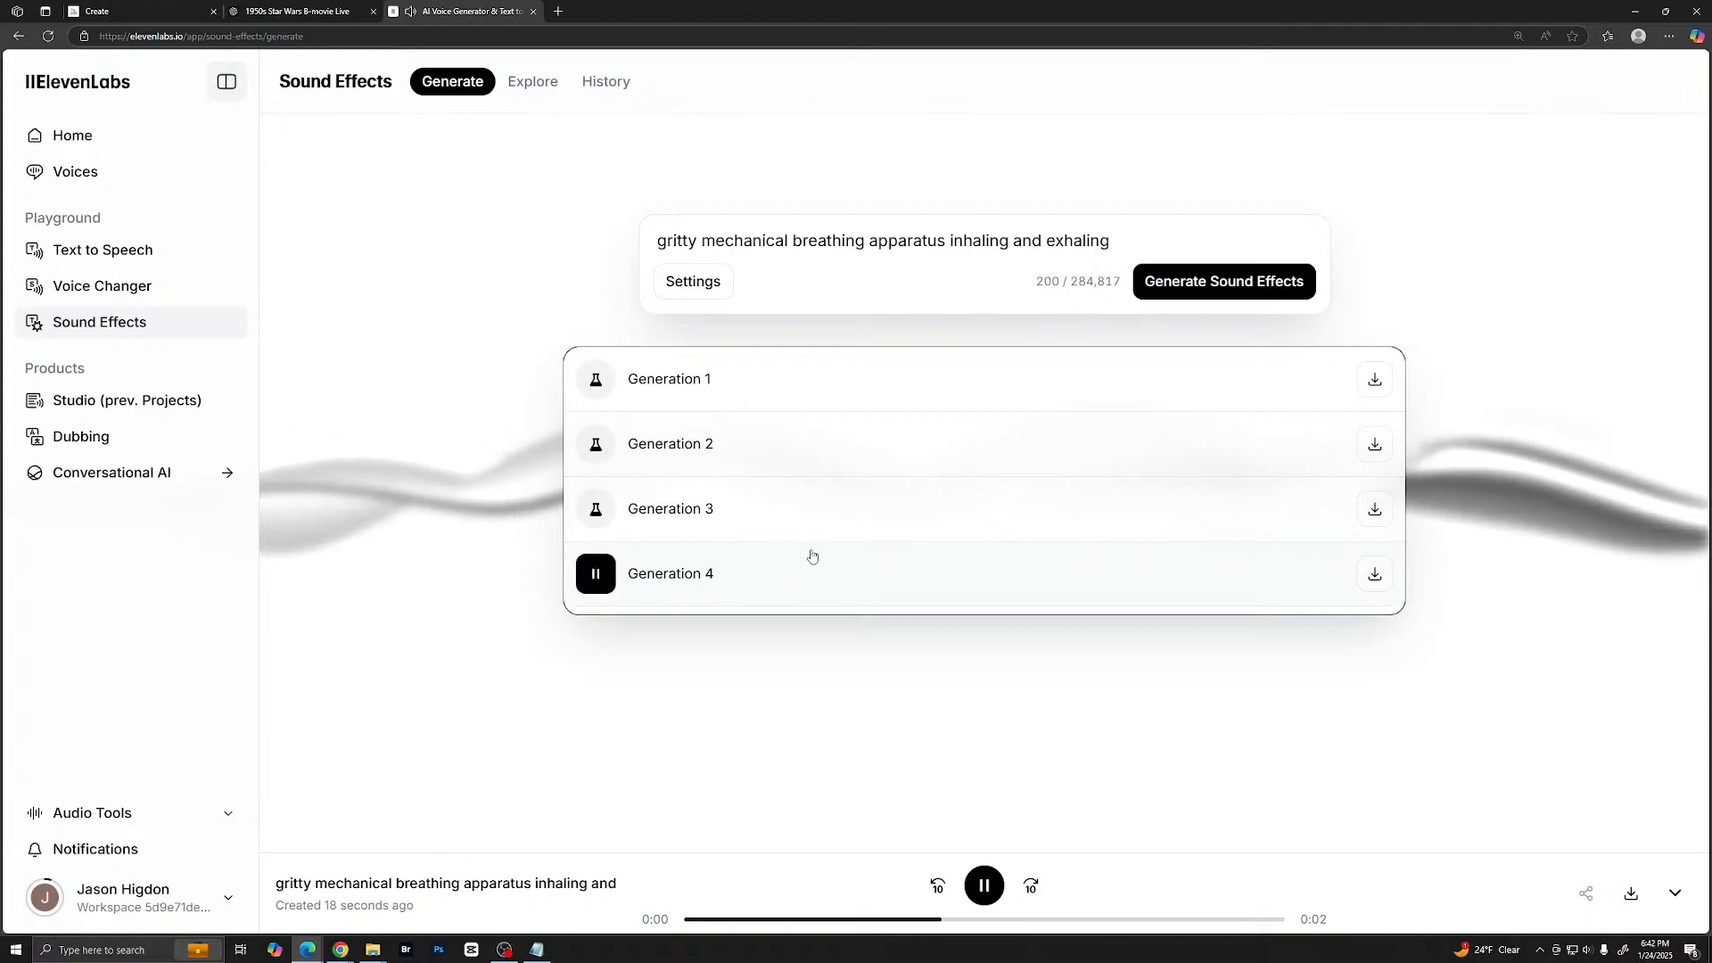
pyautogui.click(604, 581)
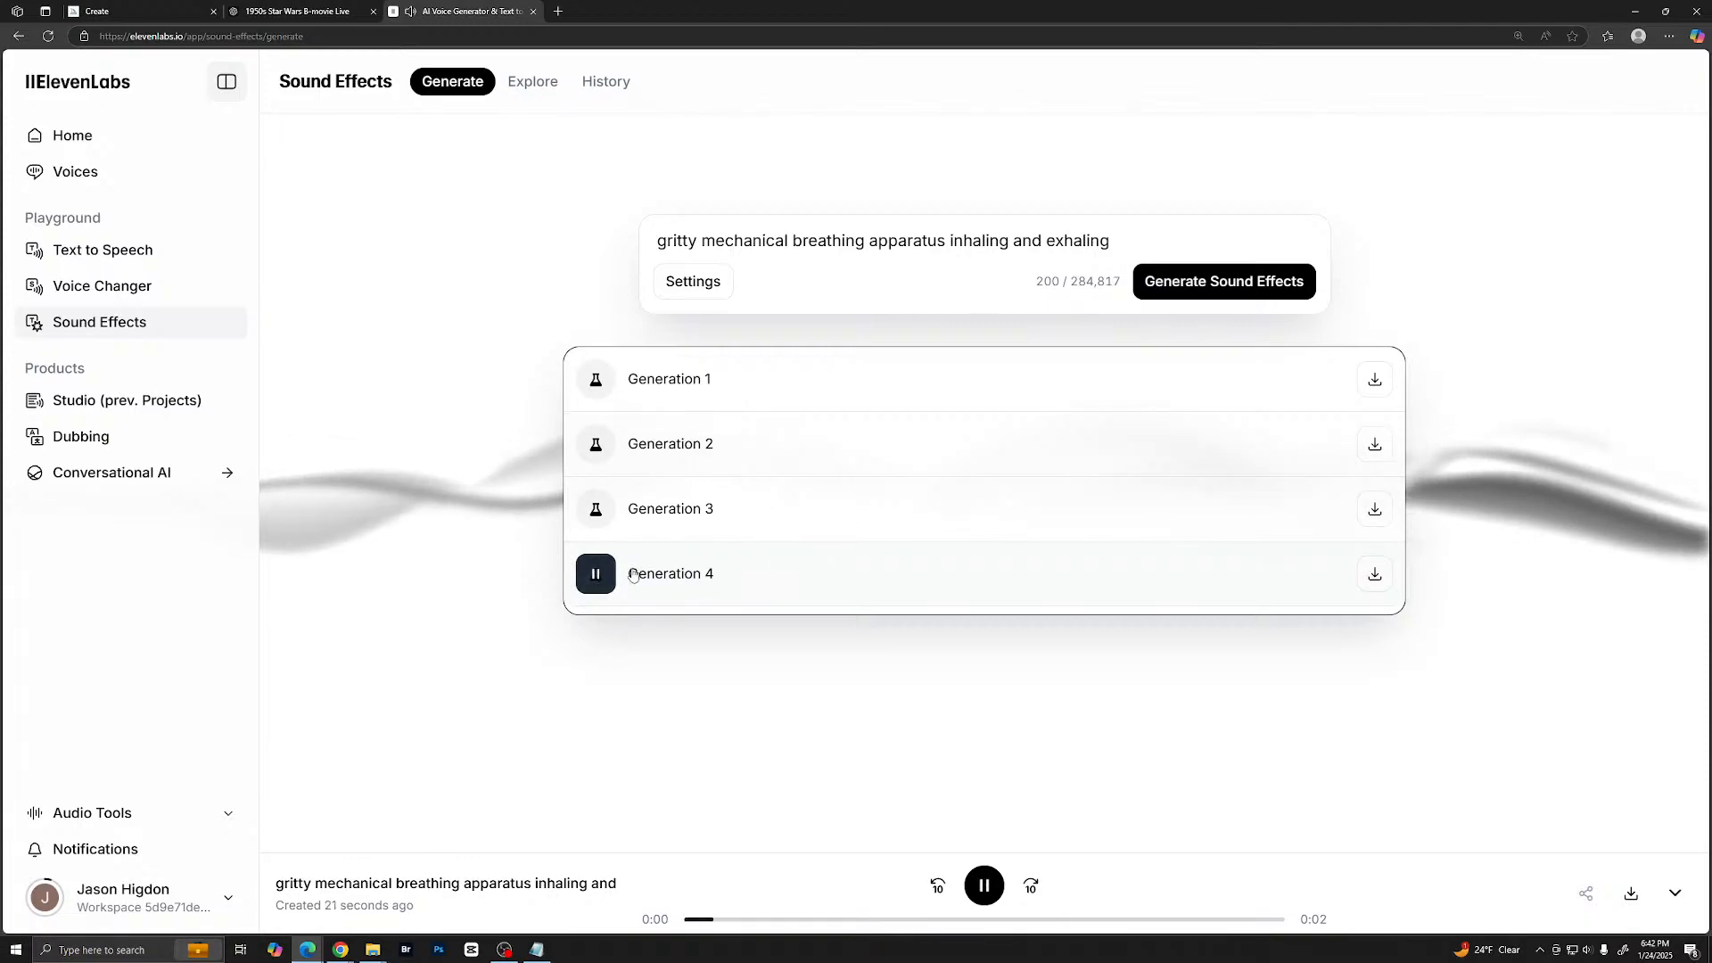
# - Start downloading Generation 4 with a chosen save location, and create a "Sound FX" folder inside Star Wars 1950
pyautogui.click(1373, 575)
pyautogui.click(1490, 117)
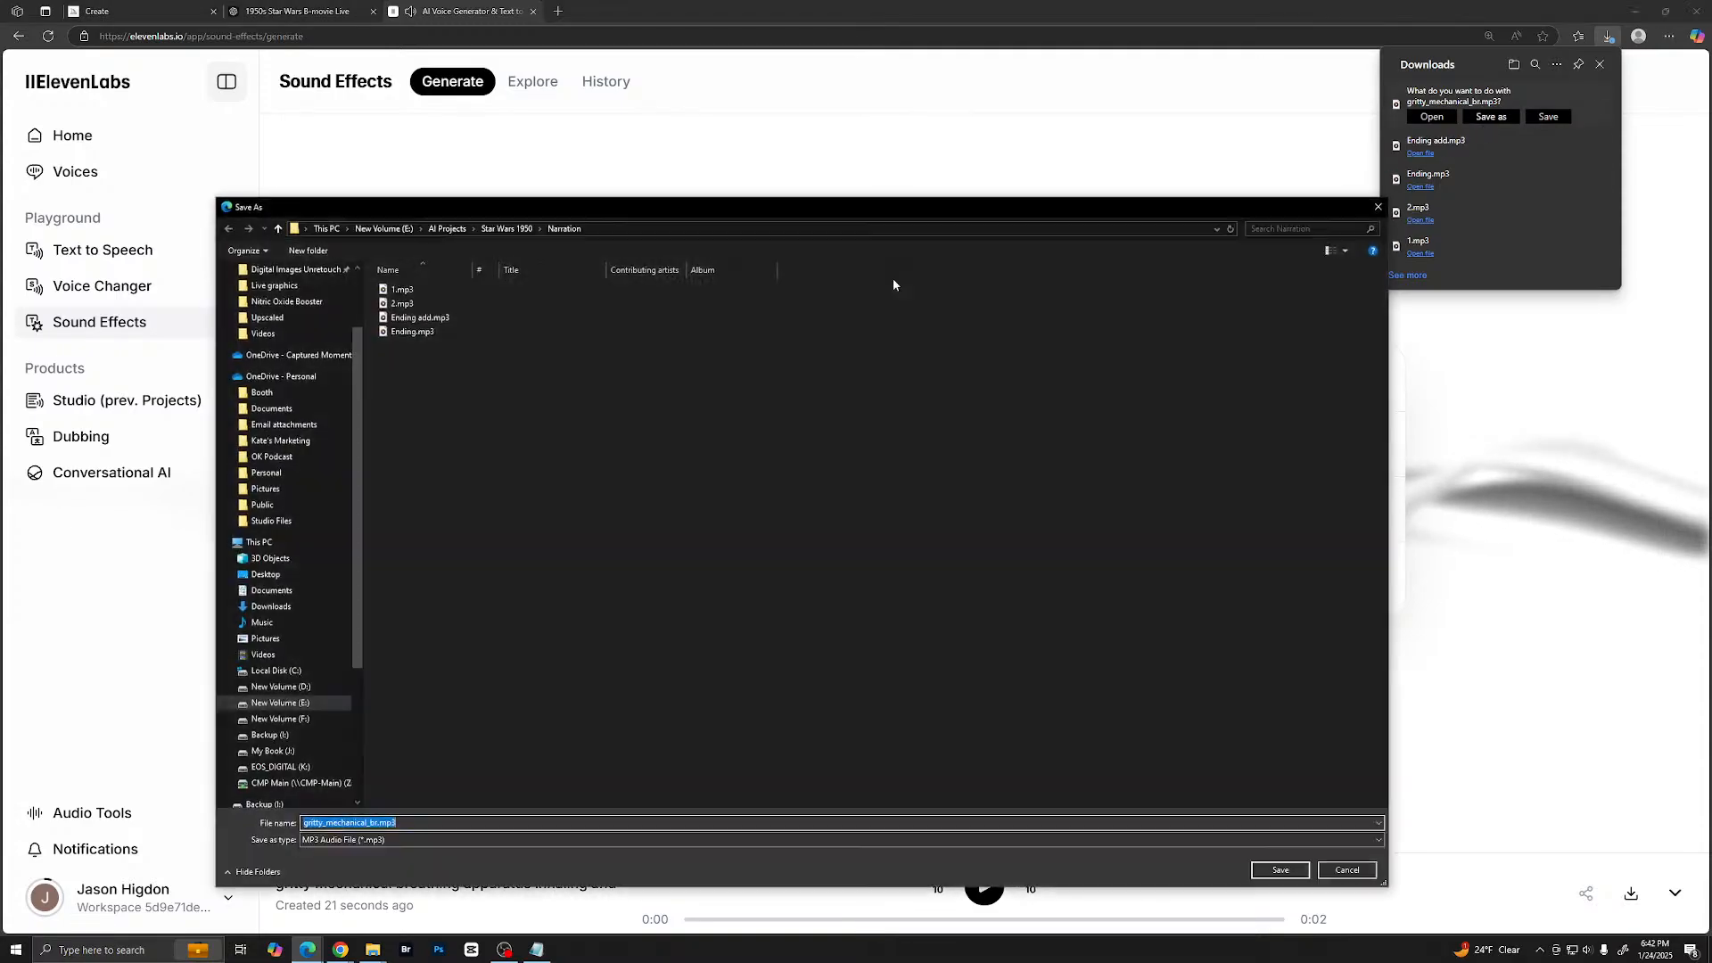
pyautogui.rightClick(449, 388)
pyautogui.click(518, 225)
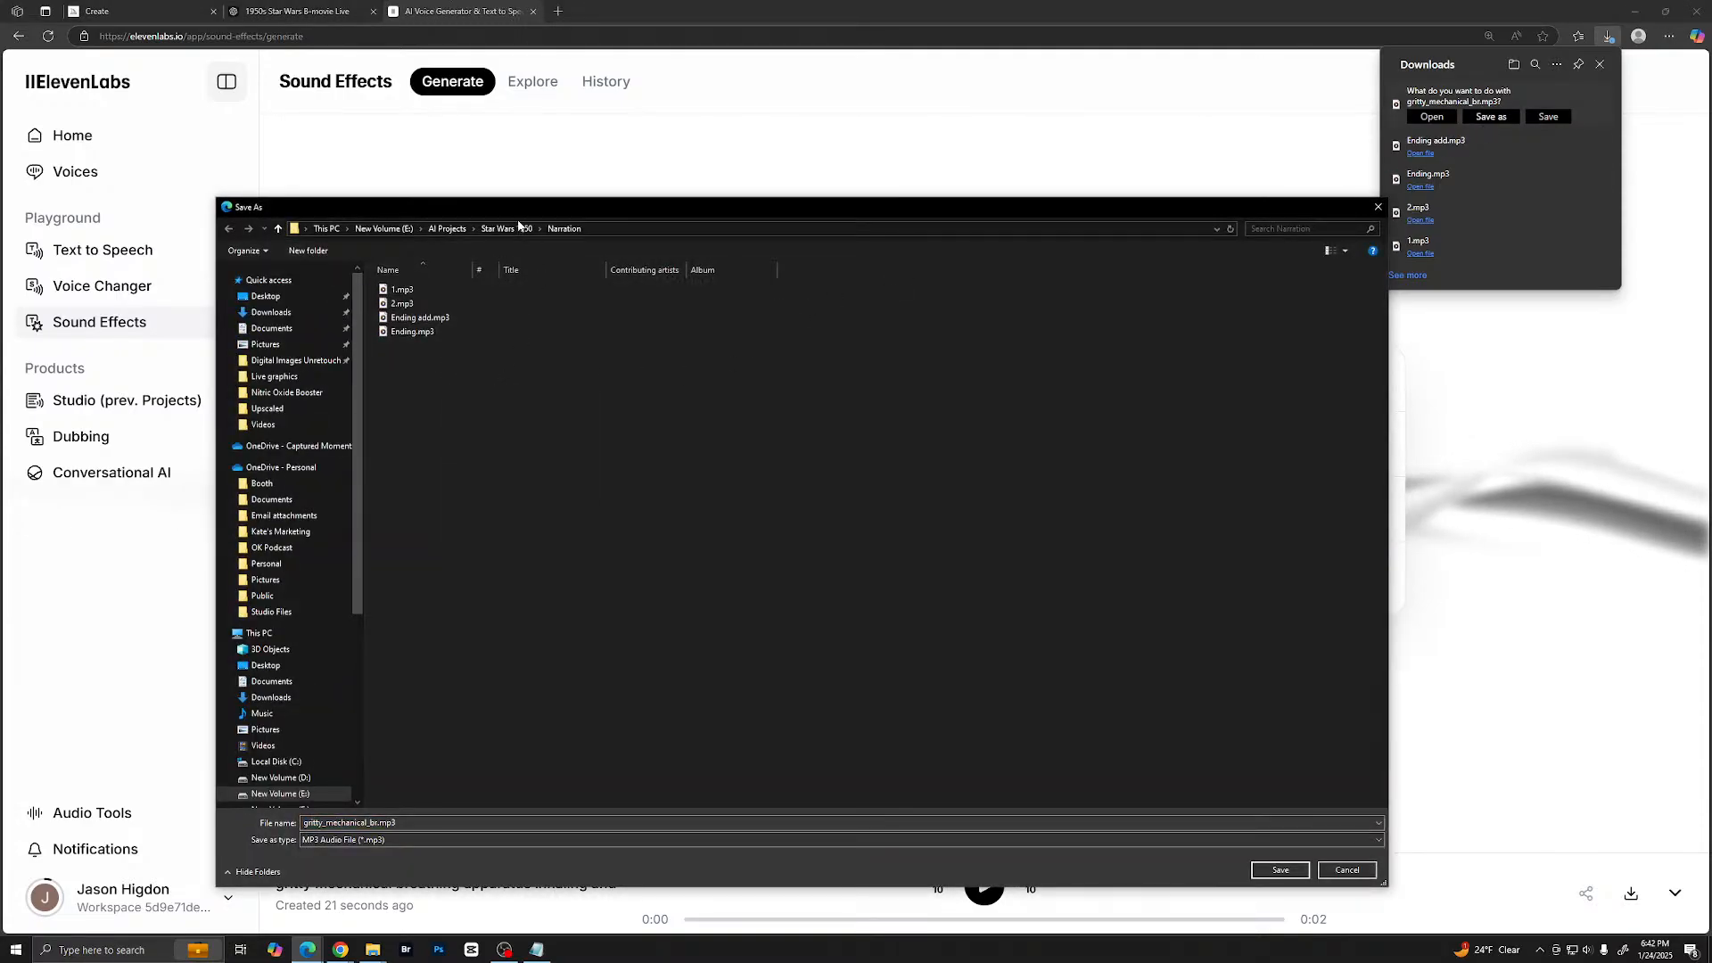
pyautogui.rightClick(550, 452)
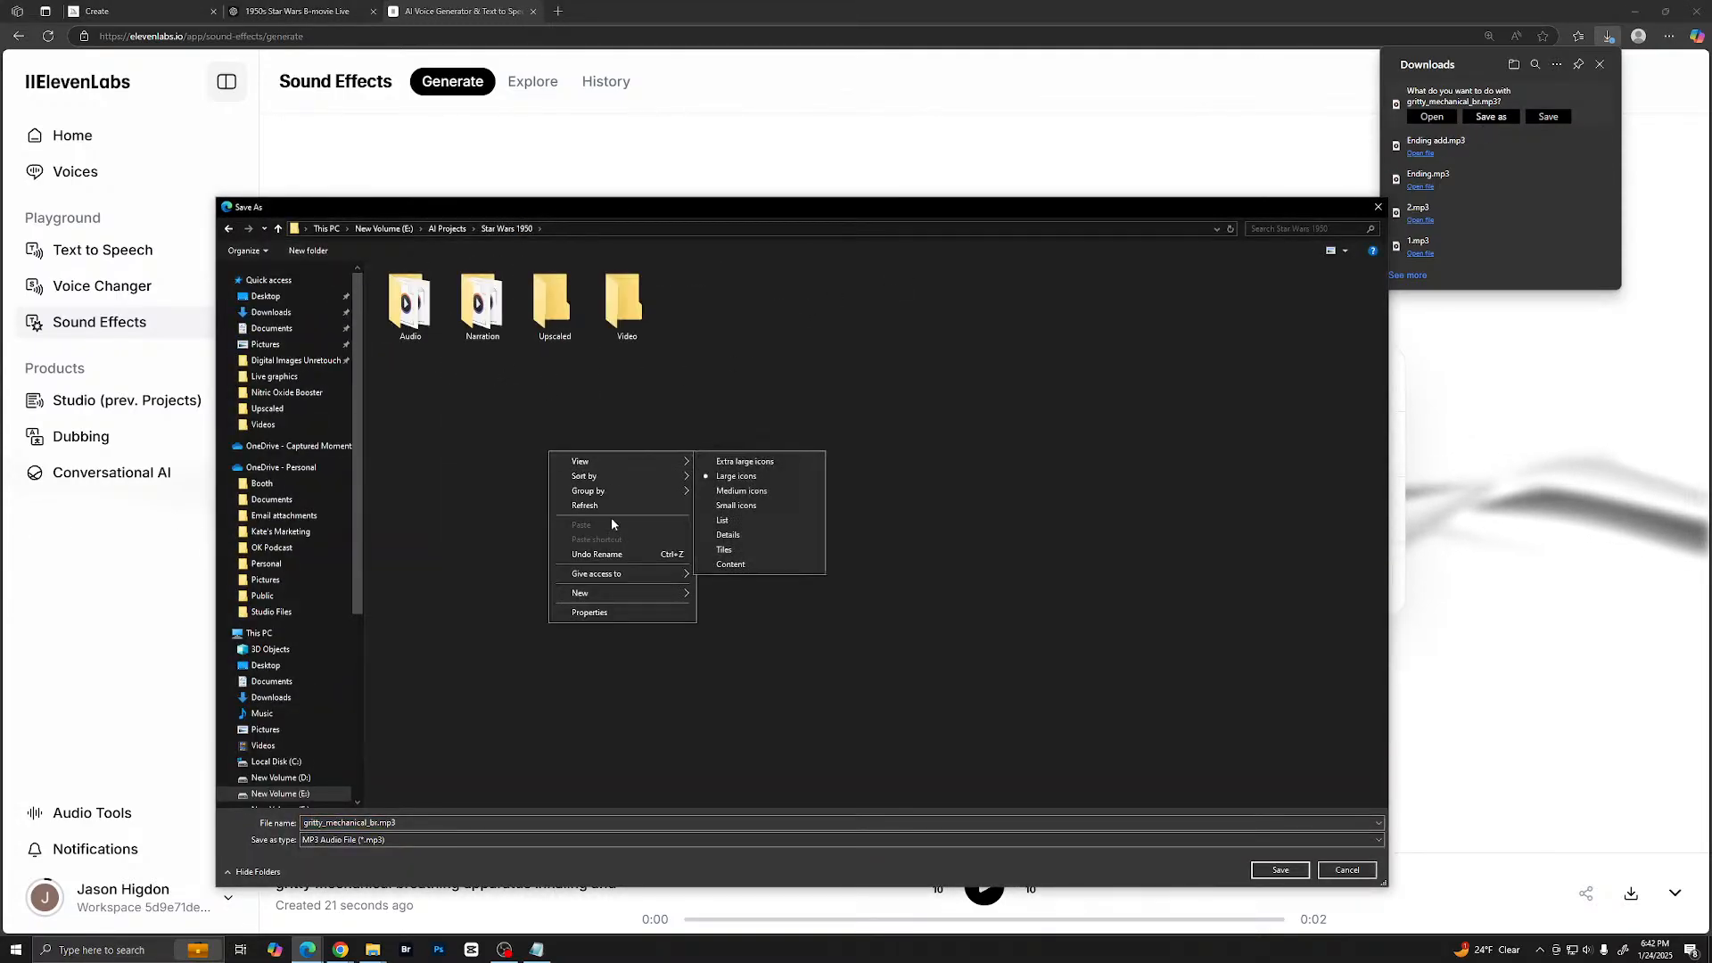
pyautogui.moveTo(623, 593)
pyautogui.click(724, 597)
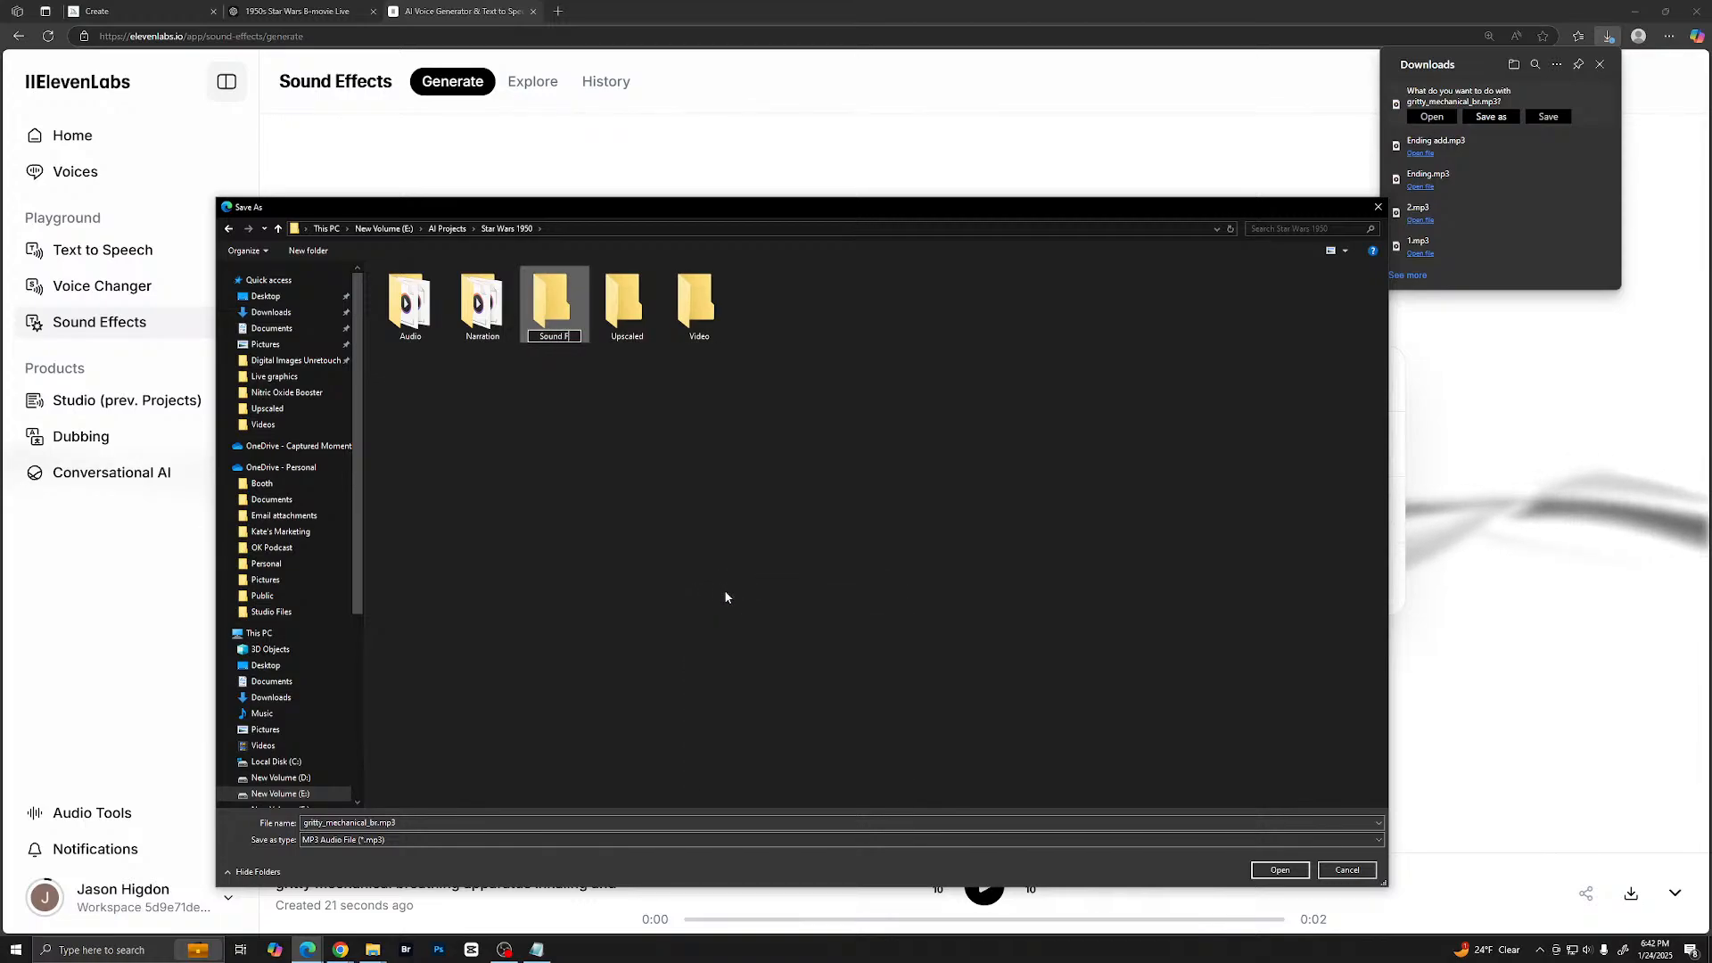
pyautogui.write('Sound FX')
pyautogui.press('Return')
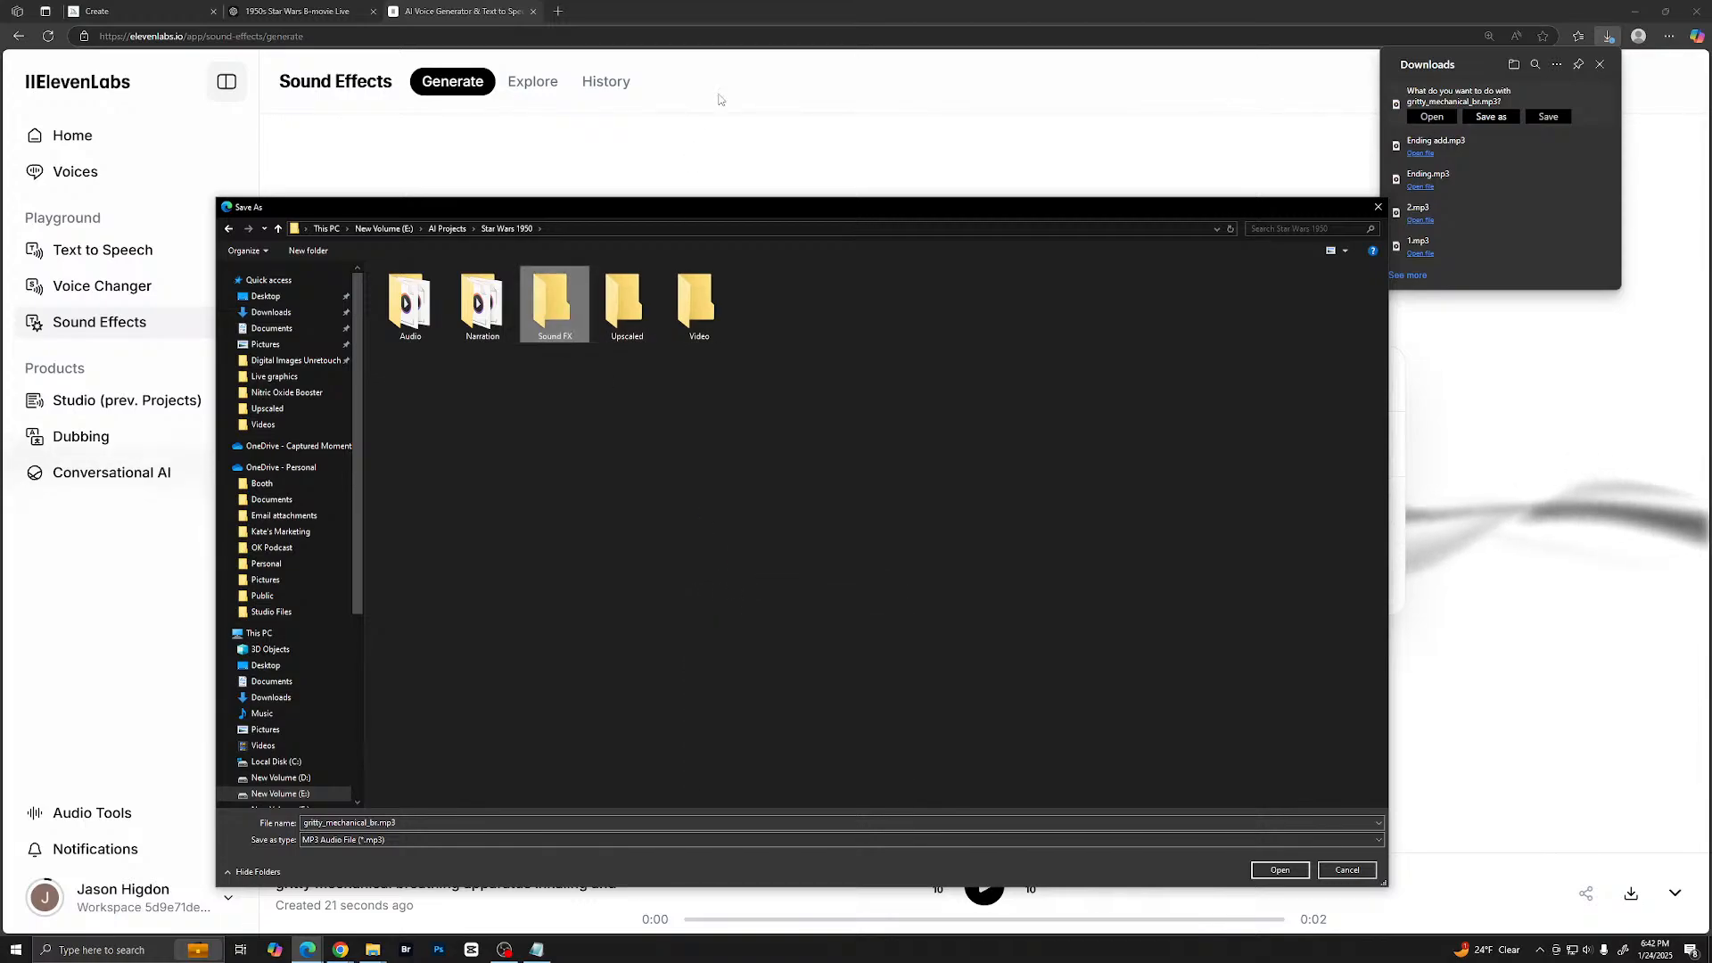
# - Save gritty_mechanical_br.mp3 under its suggested name in the Sound FX folder, and play Generation 4 again
pyautogui.doubleClick(546, 323)
pyautogui.doubleClick(437, 826)
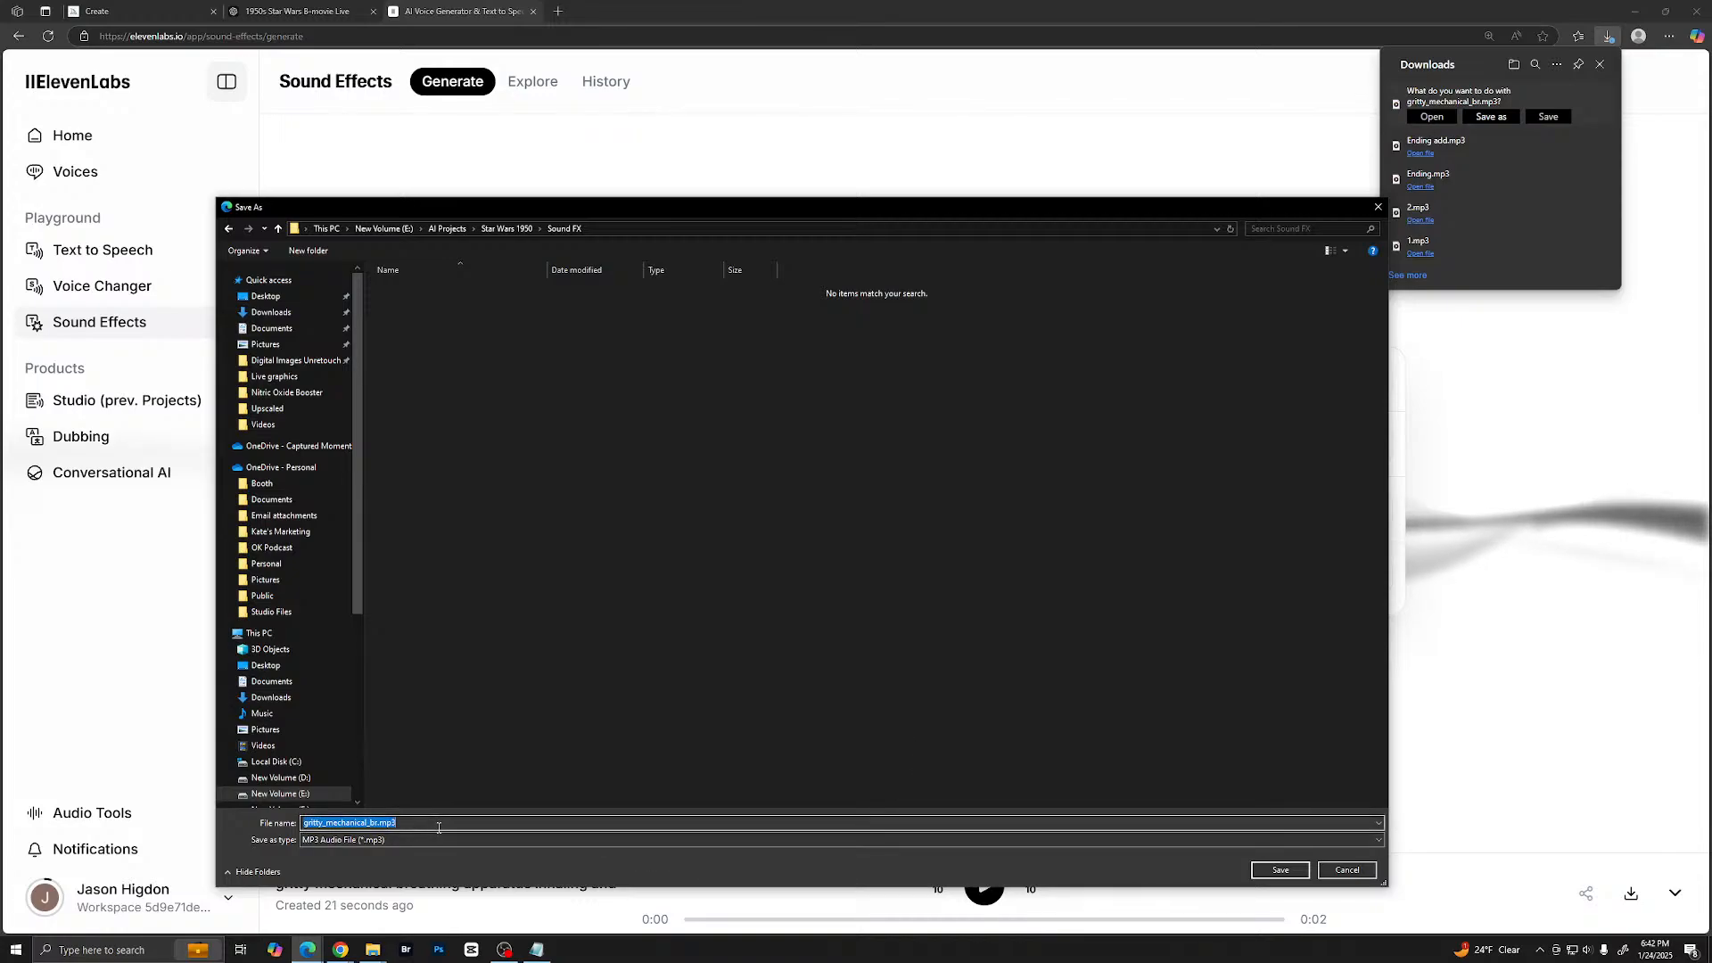
pyautogui.click(1279, 871)
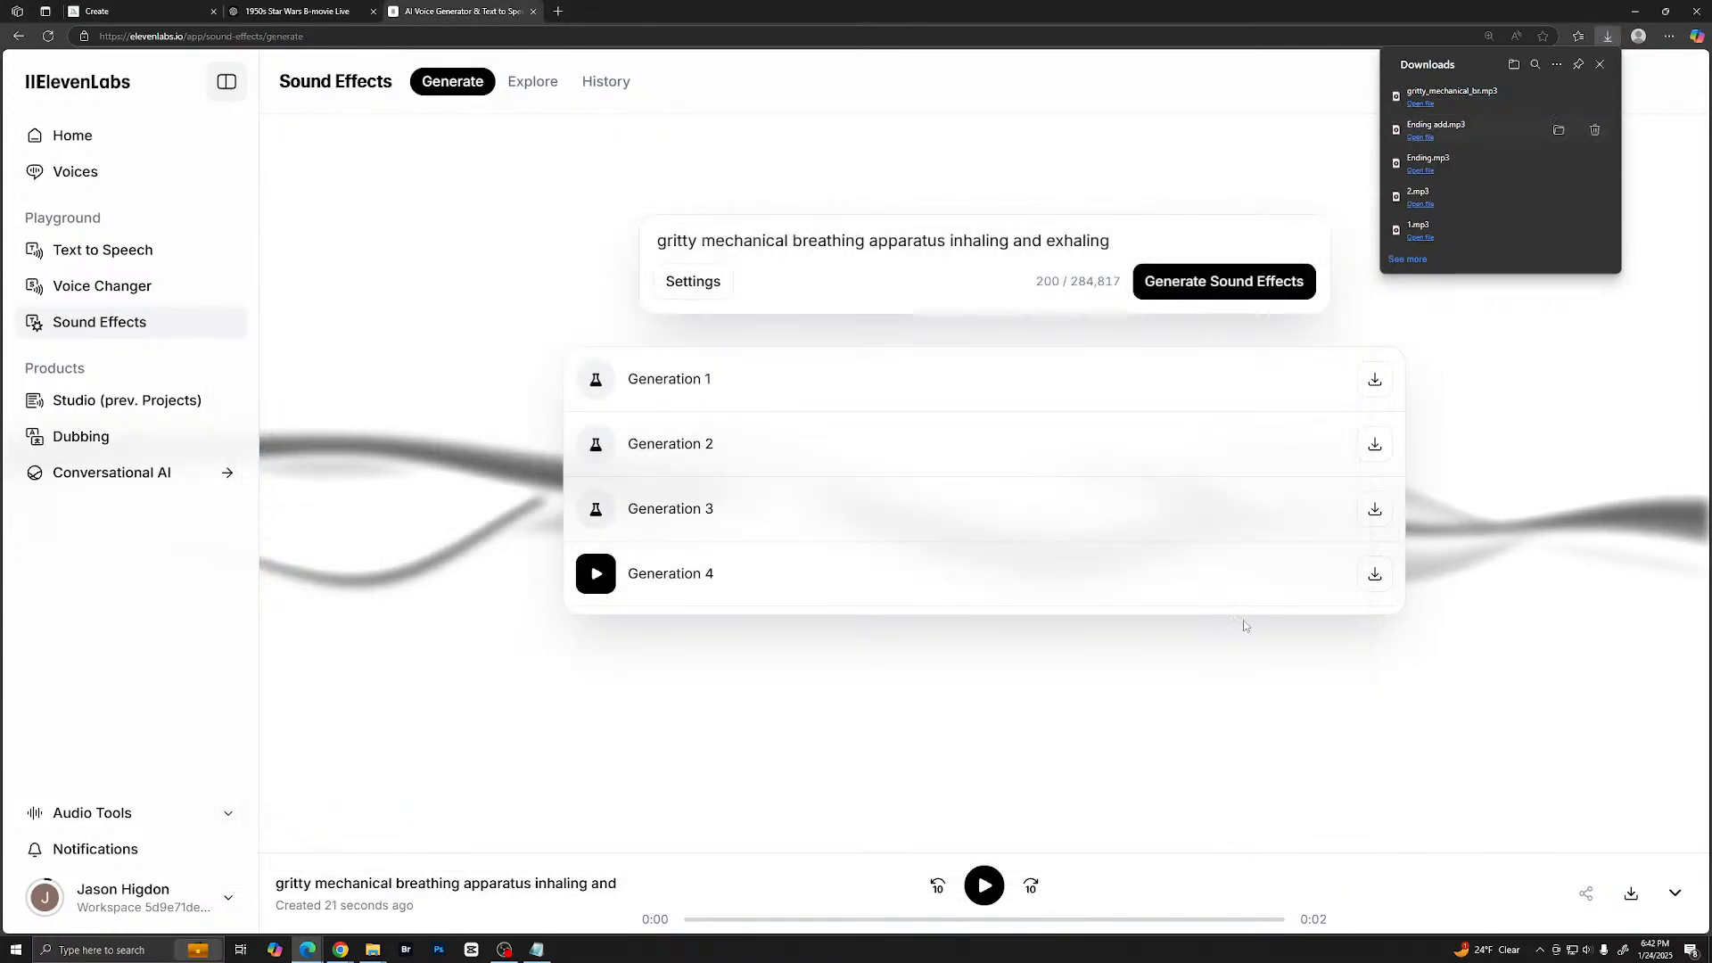
pyautogui.click(588, 573)
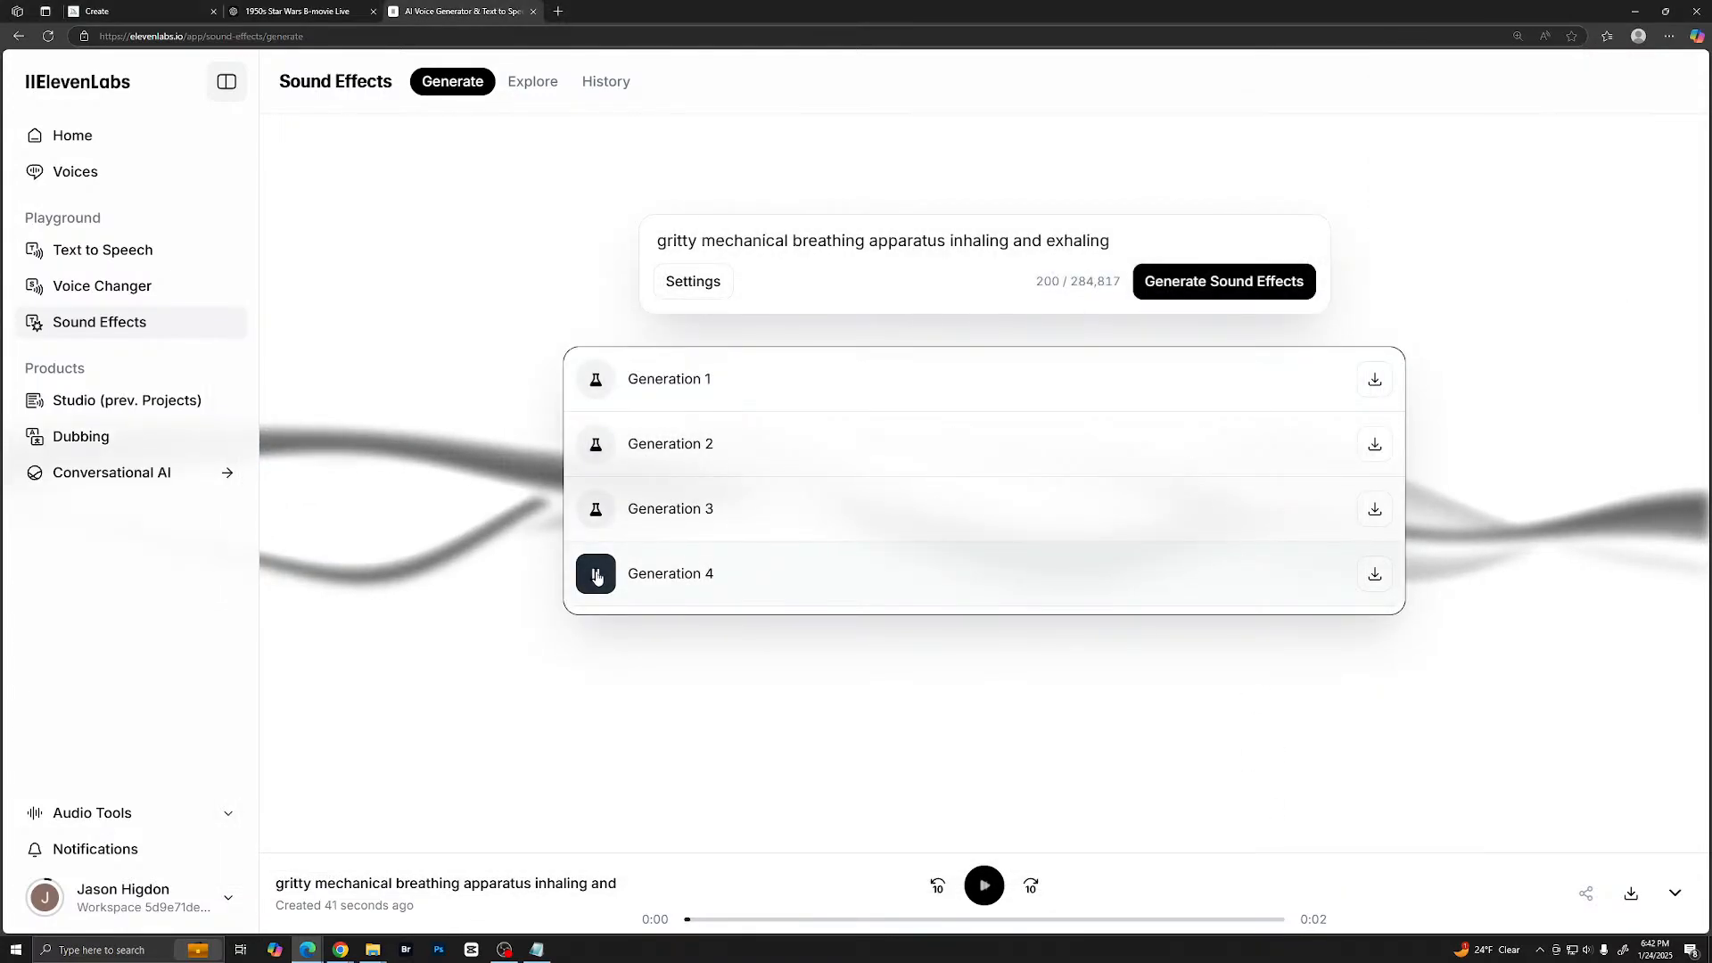
# - Replace the breathing prompt with "sound of a low budget laser blaster", correcting the spelling of "sound"
pyautogui.moveTo(1119, 244); pyautogui.dragTo(624, 252)
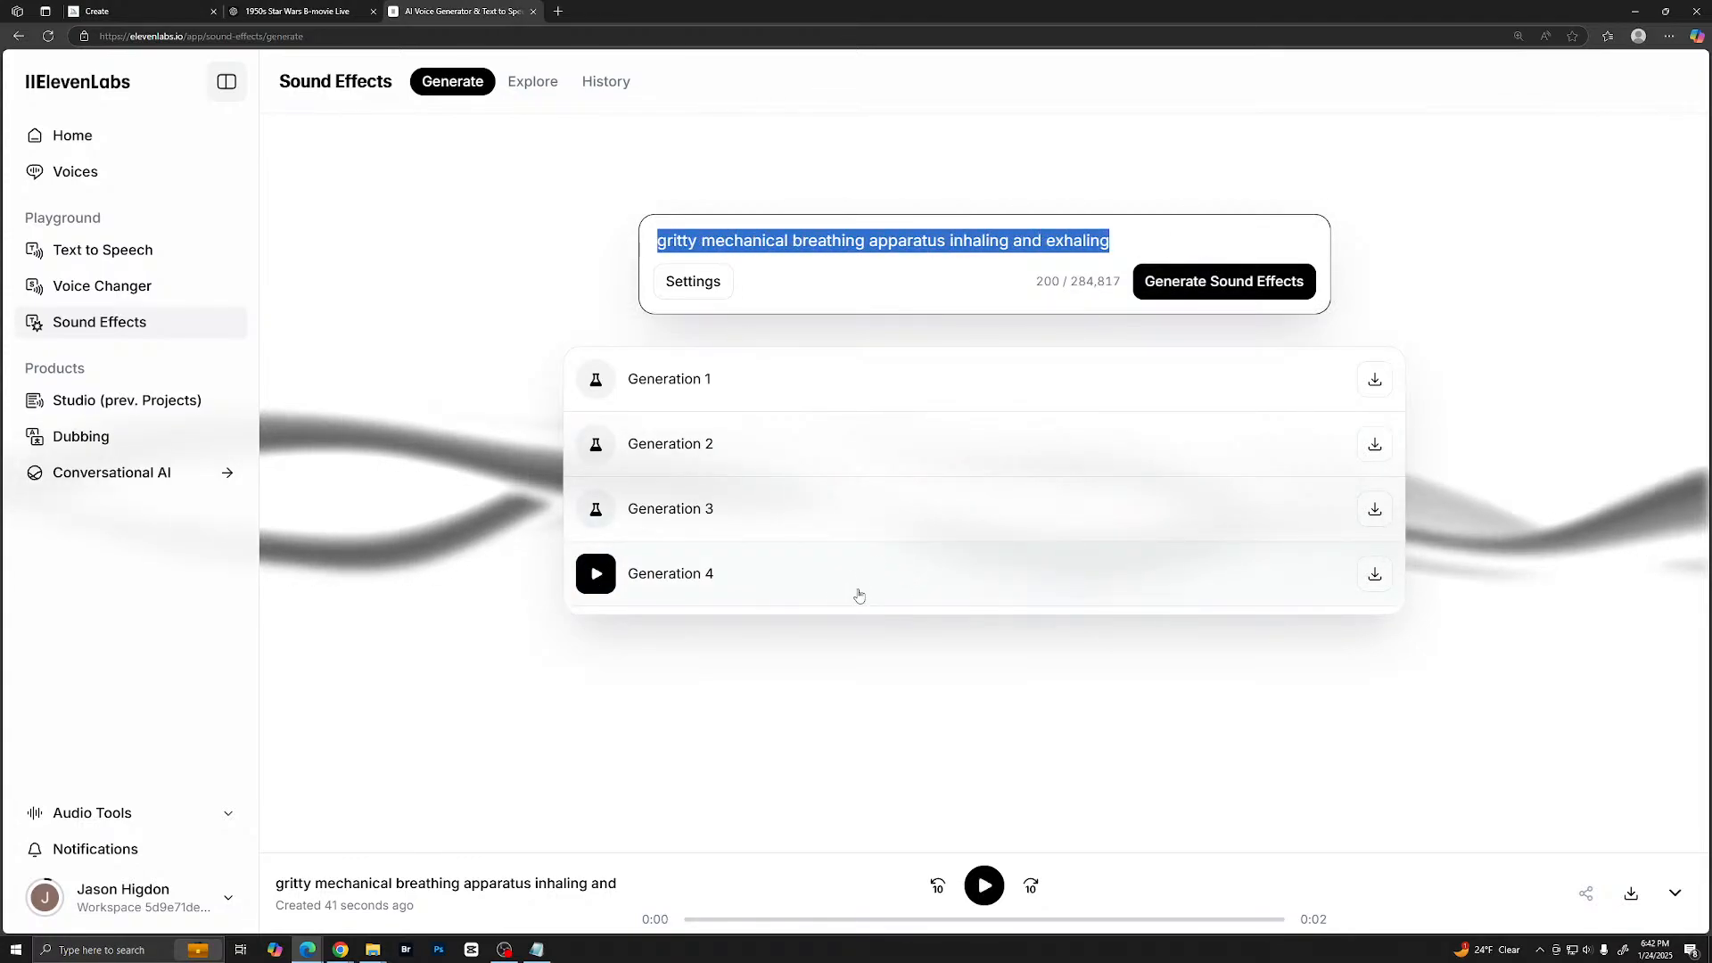
pyautogui.write('soun')
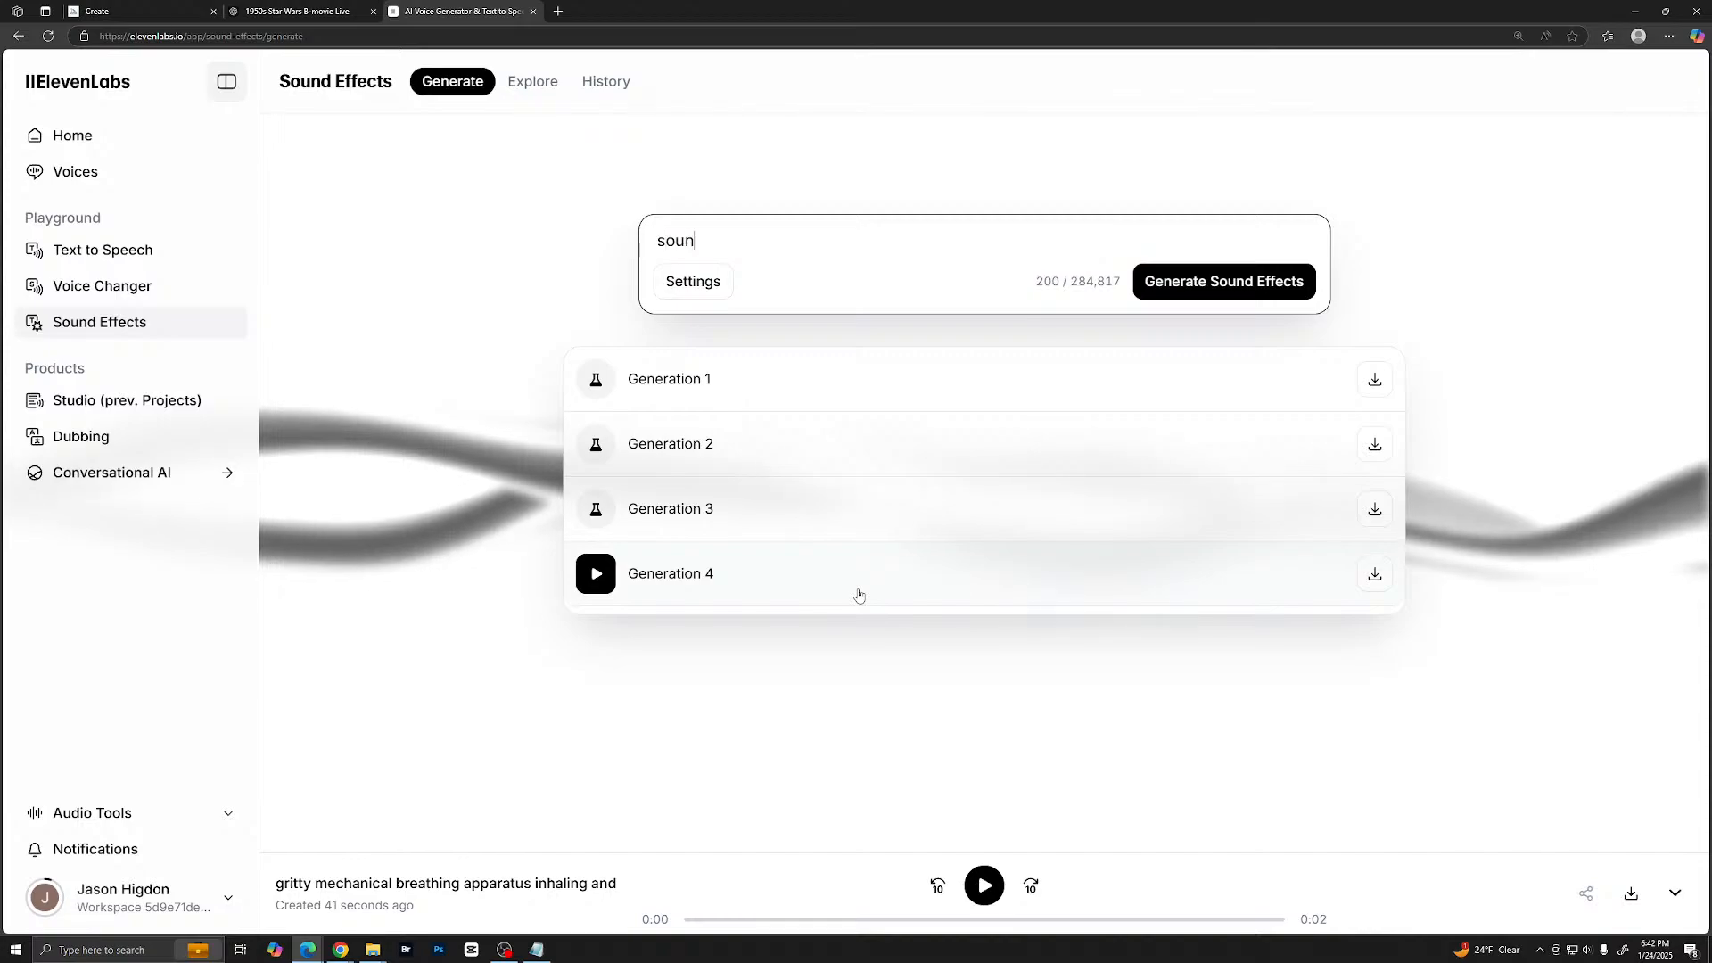
pyautogui.write('nd of a lo')
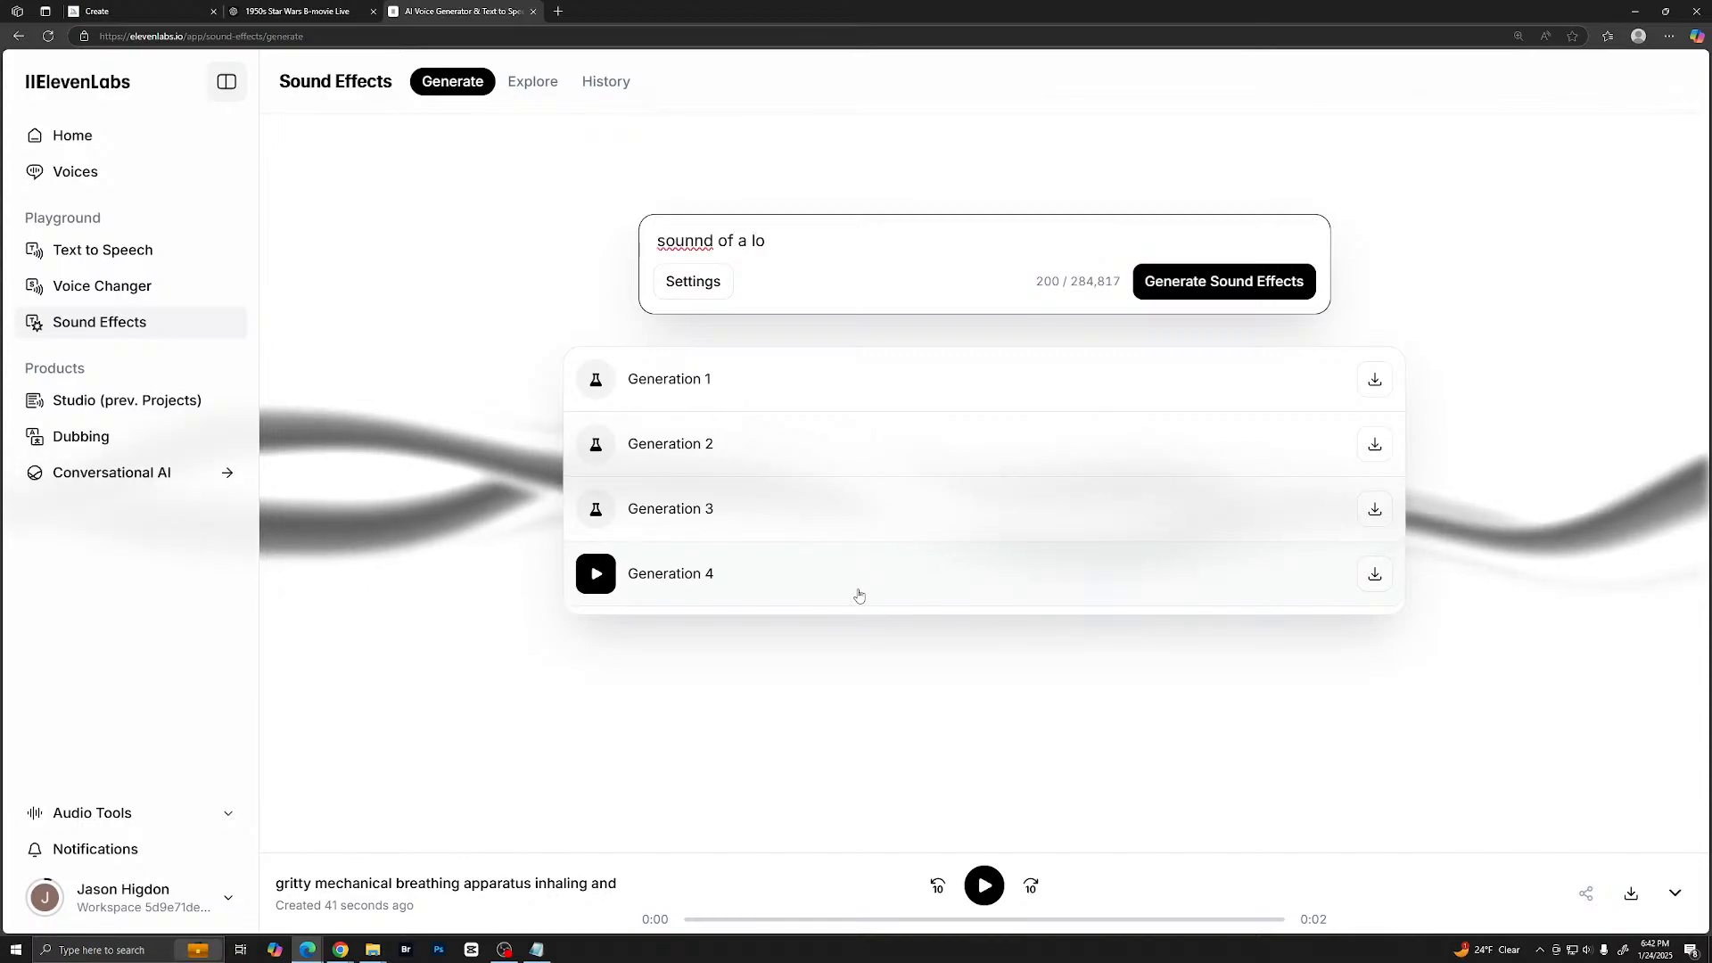
pyautogui.write('w budg')
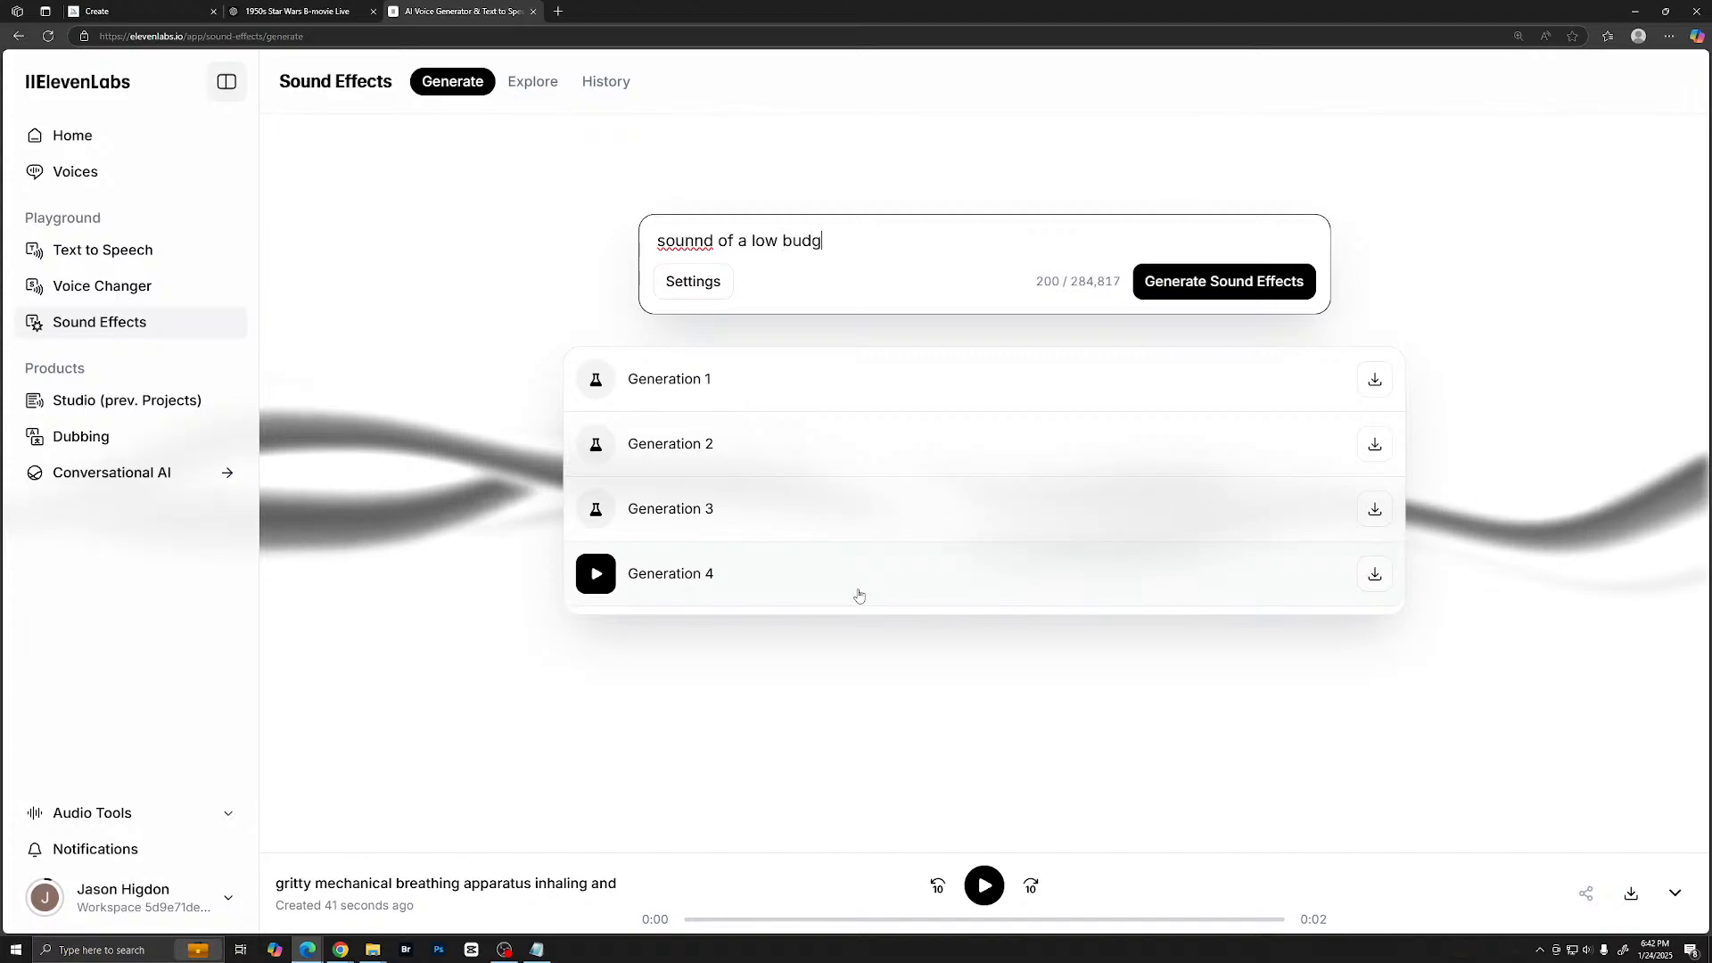
pyautogui.write('et la')
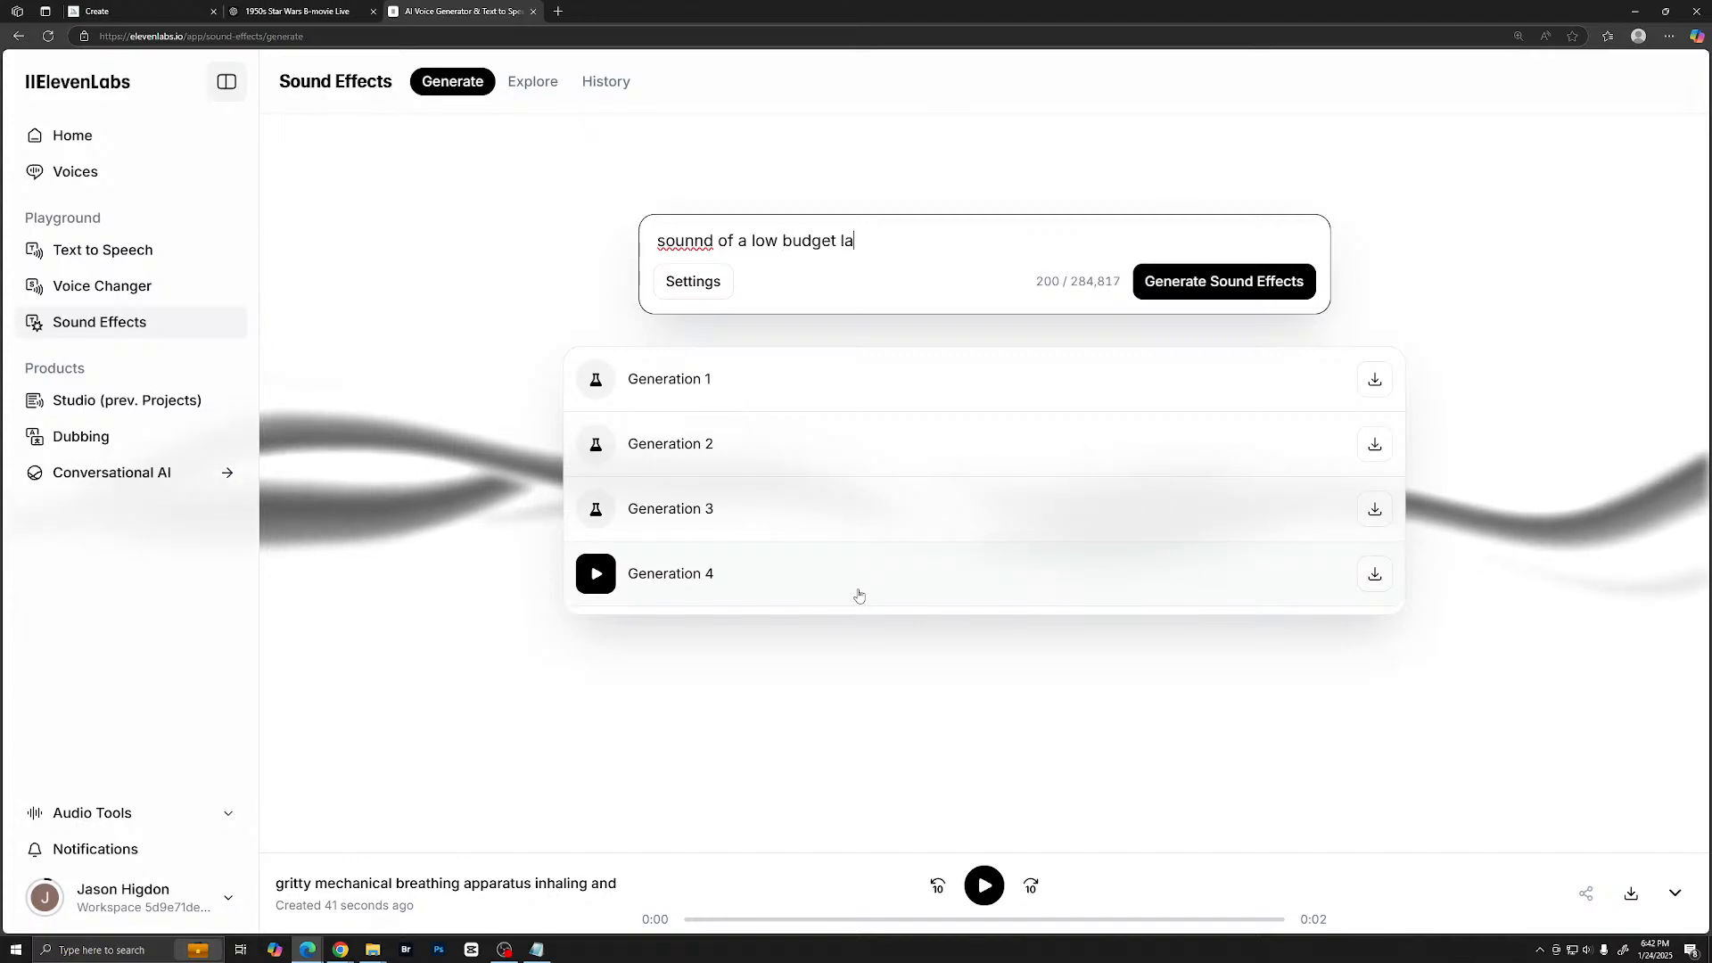
pyautogui.write('ser blaster')
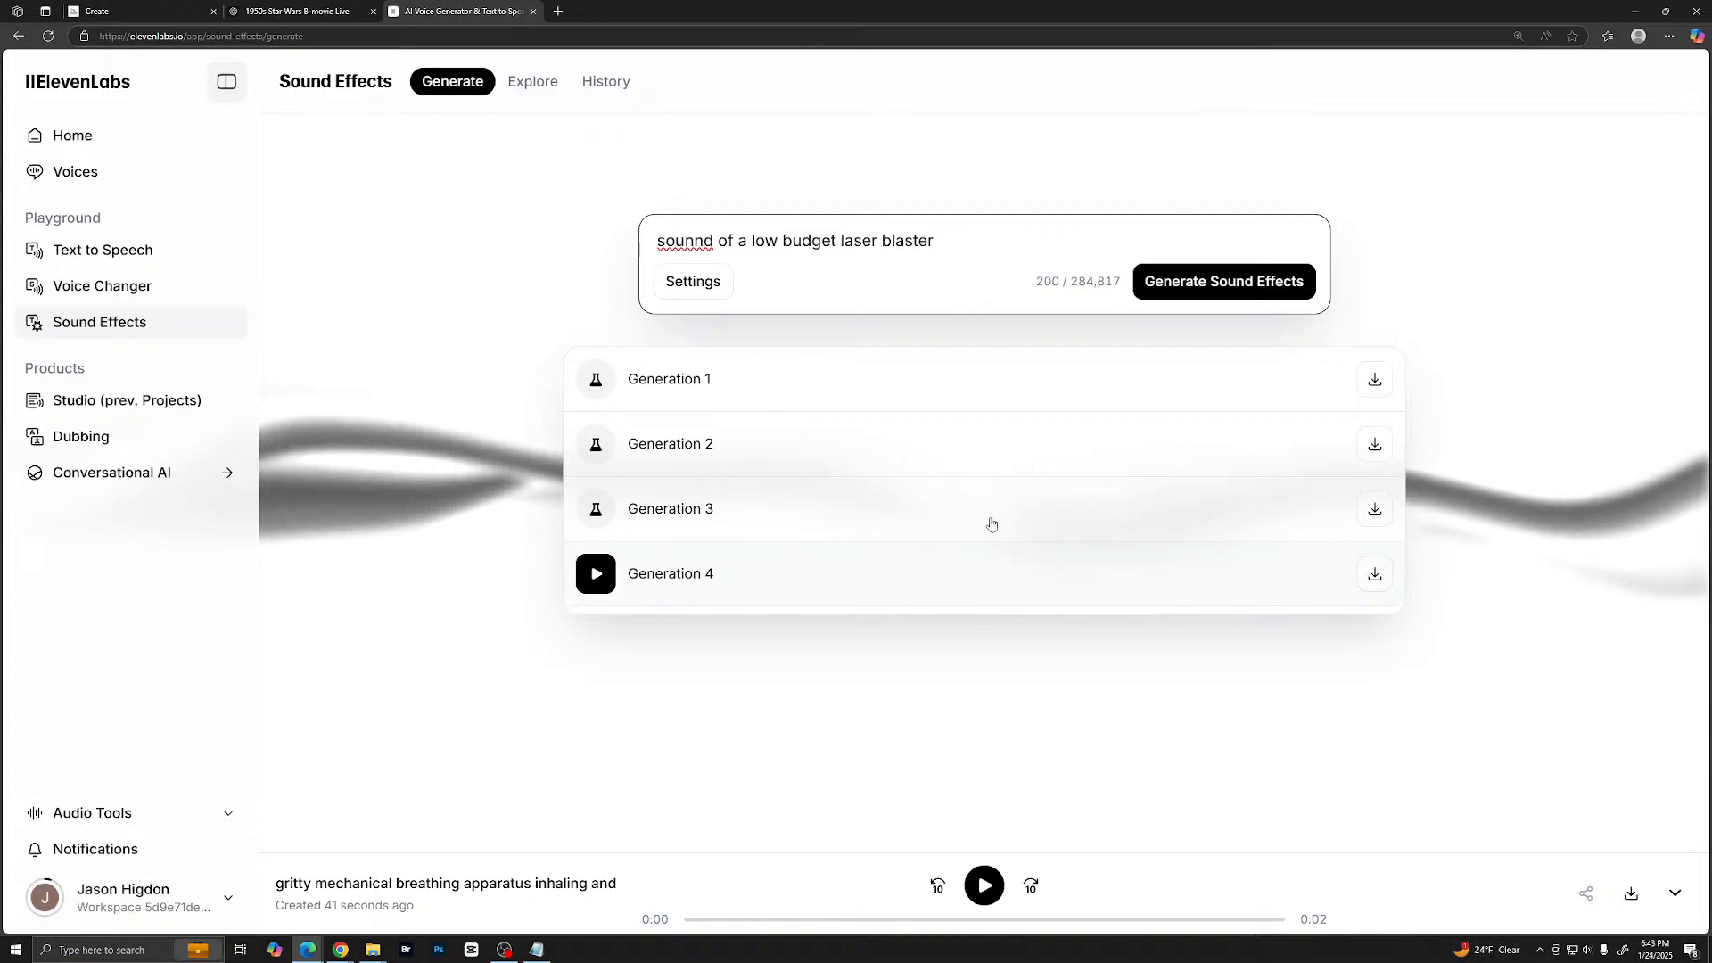
pyautogui.click(685, 242)
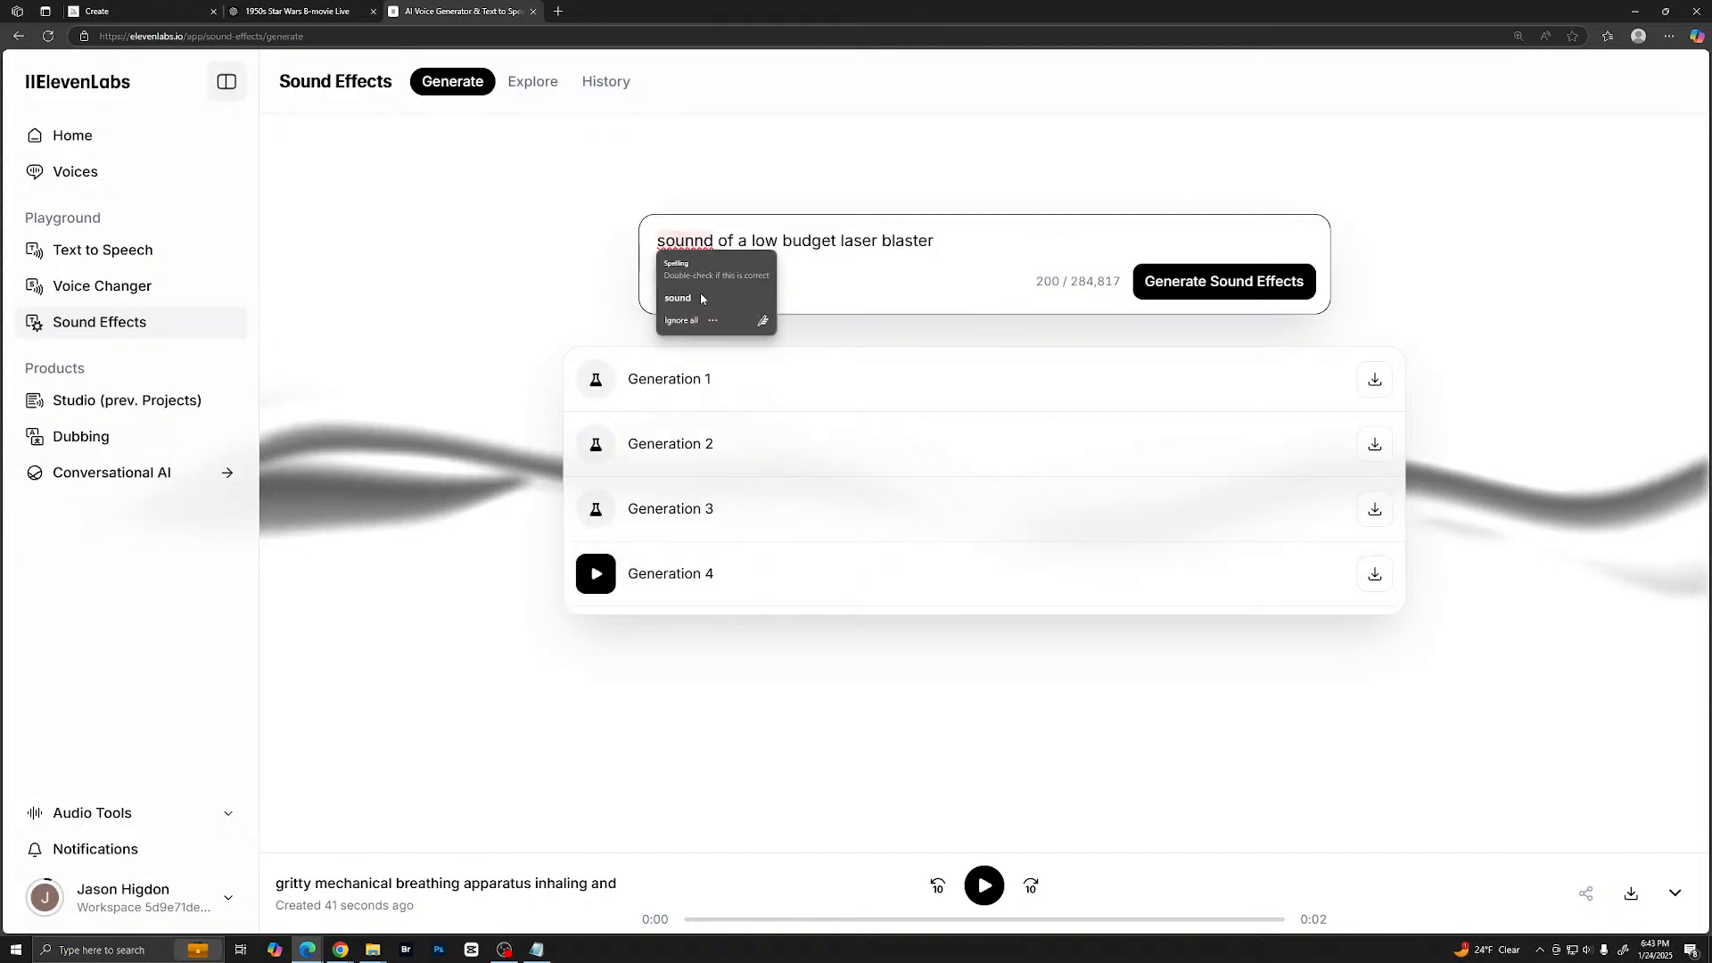
pyautogui.click(702, 299)
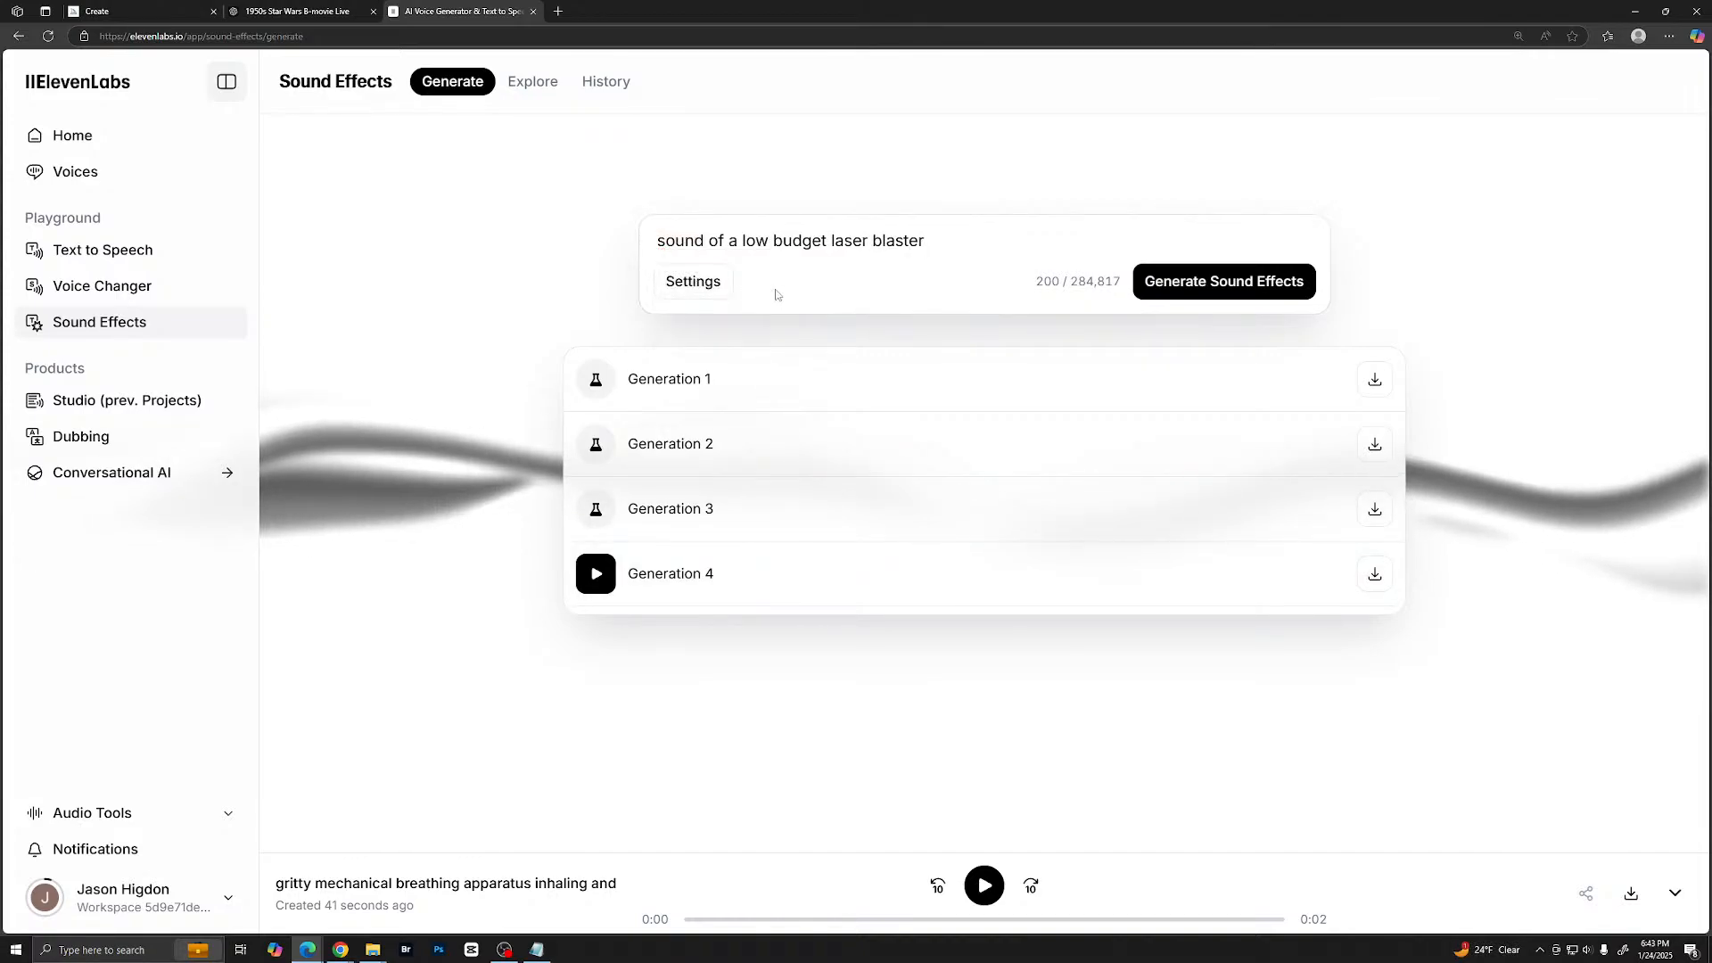
# - Generate sound effects from the low budget laser blaster prompt and listen to all four generations
pyautogui.click(1227, 282)
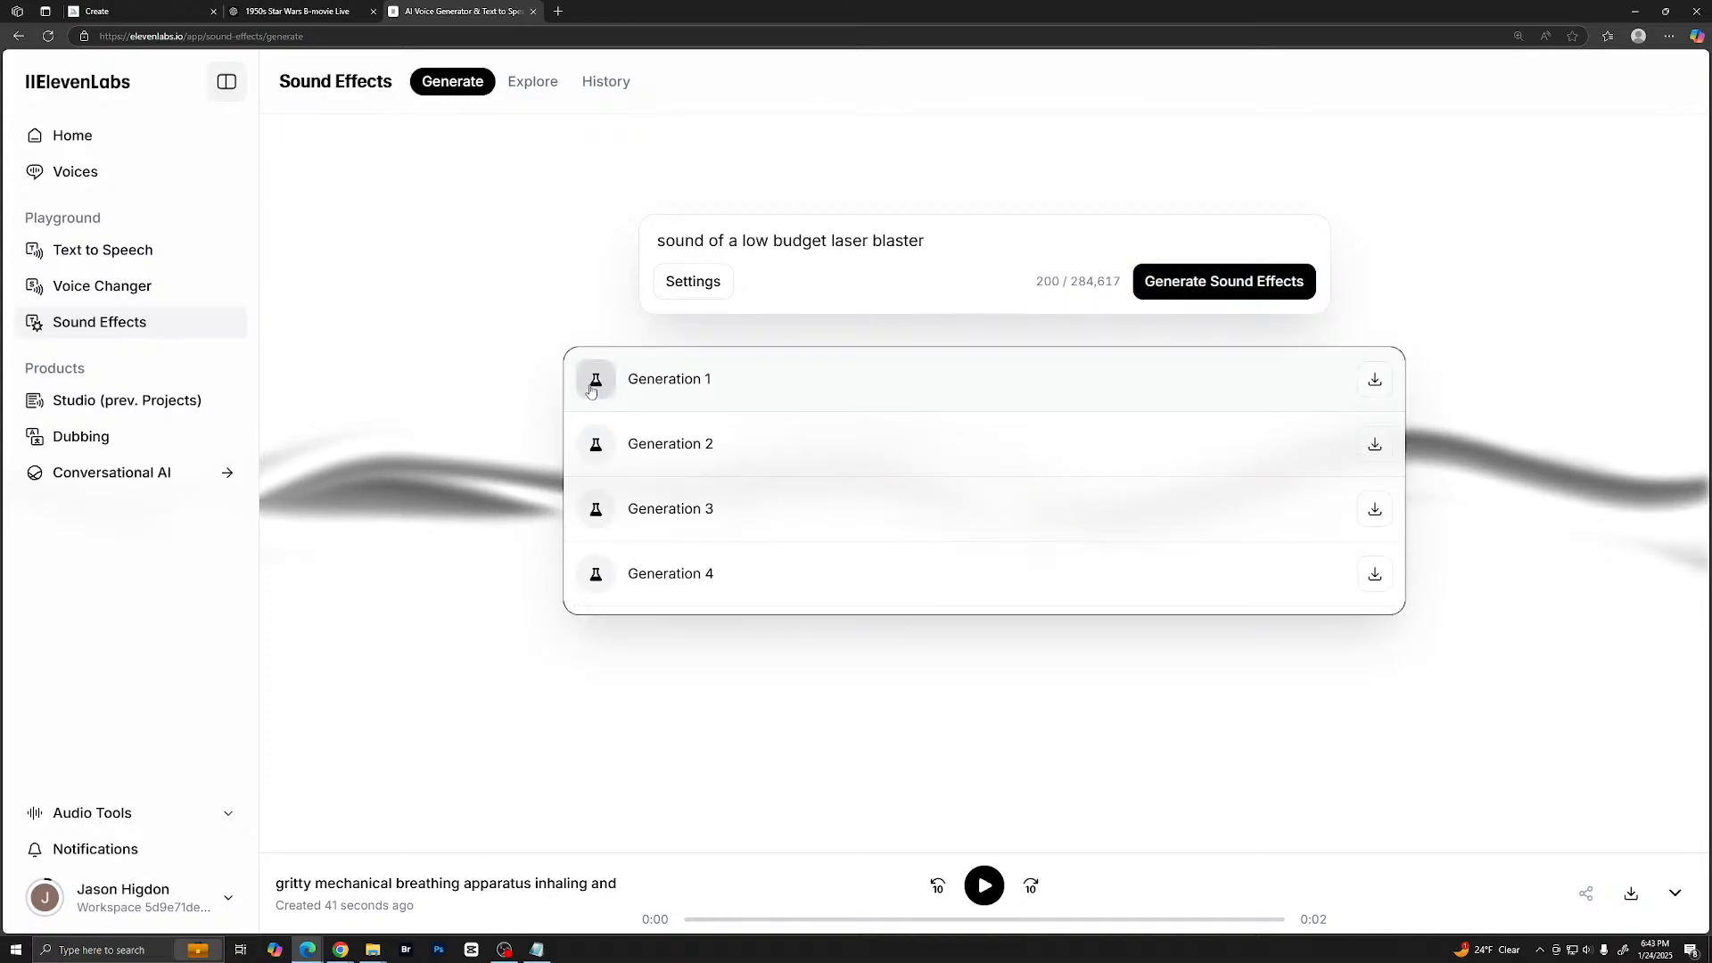
pyautogui.click(593, 383)
pyautogui.click(599, 447)
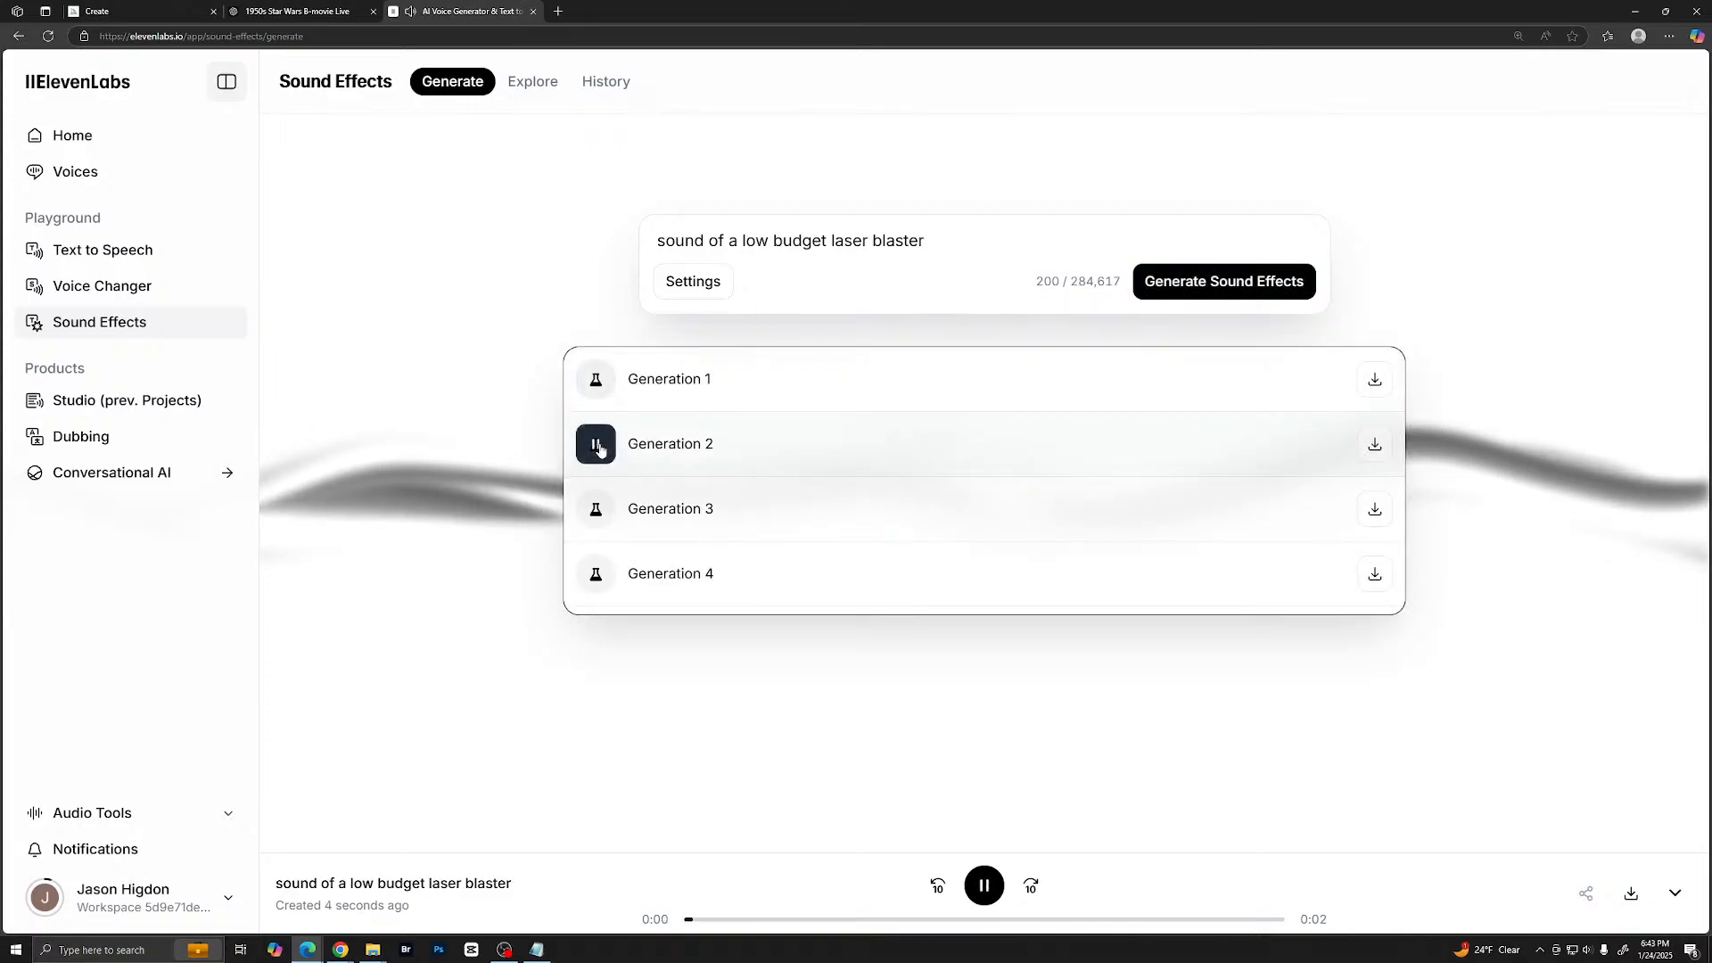
pyautogui.click(596, 509)
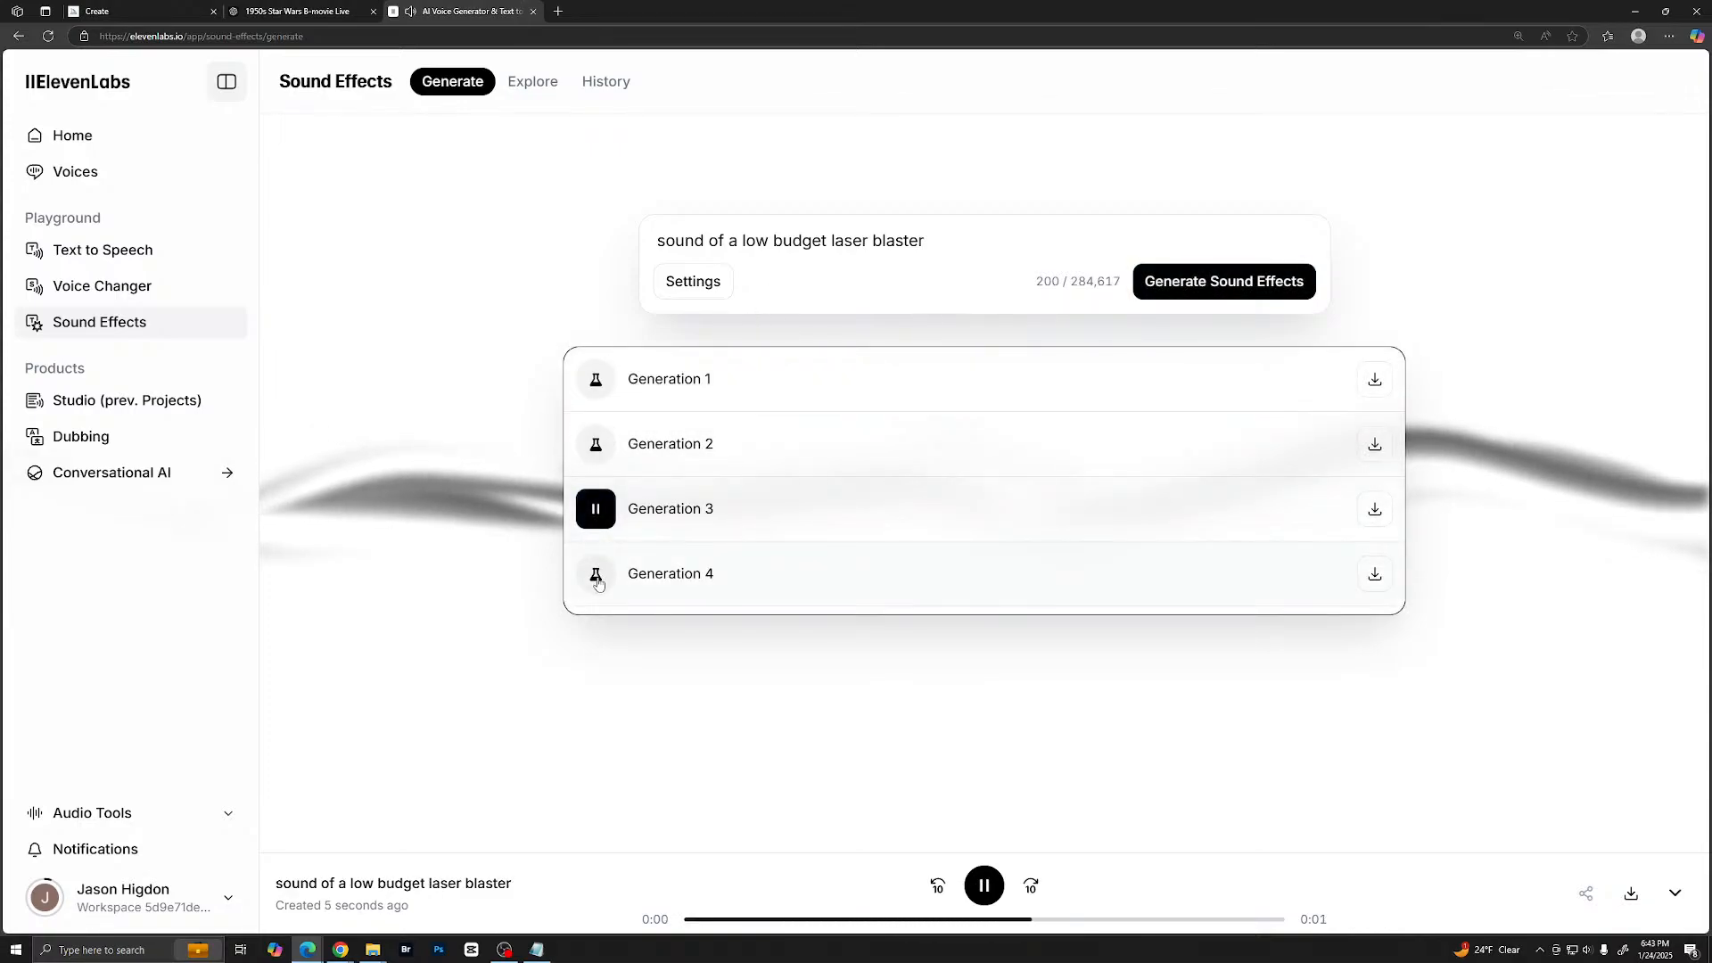
pyautogui.click(596, 576)
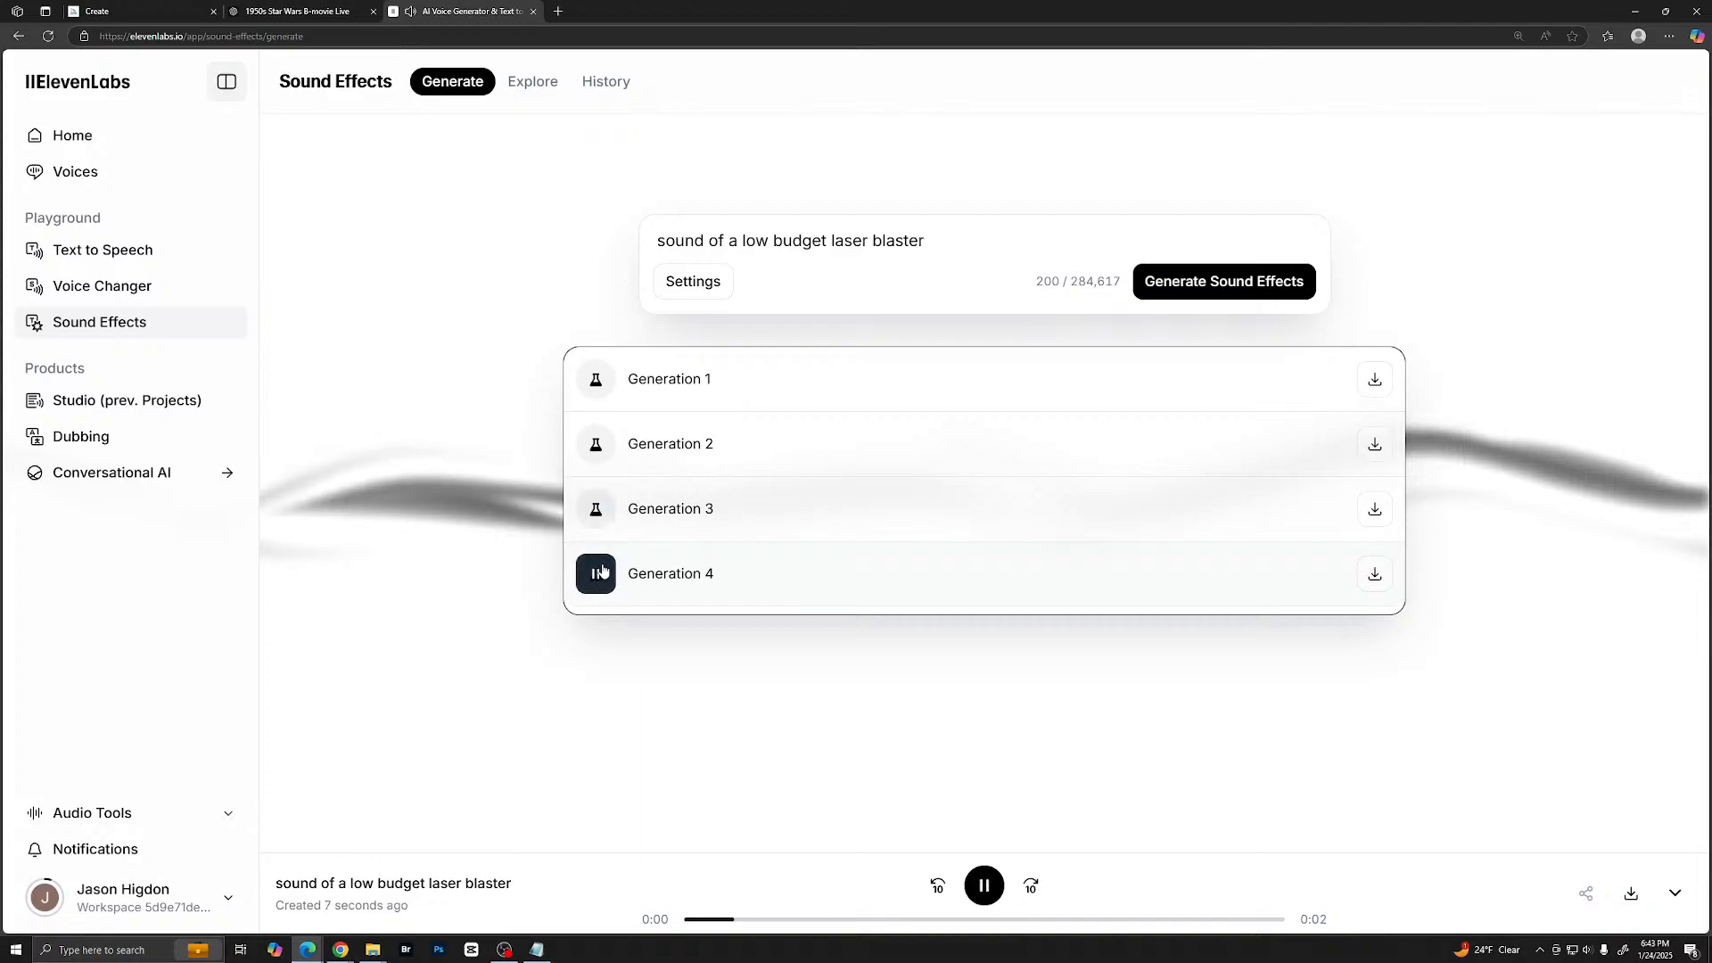
# - Change the prompt to "sound of a 1950s low budget laser blaster" and generate new sound effects
pyautogui.click(744, 241)
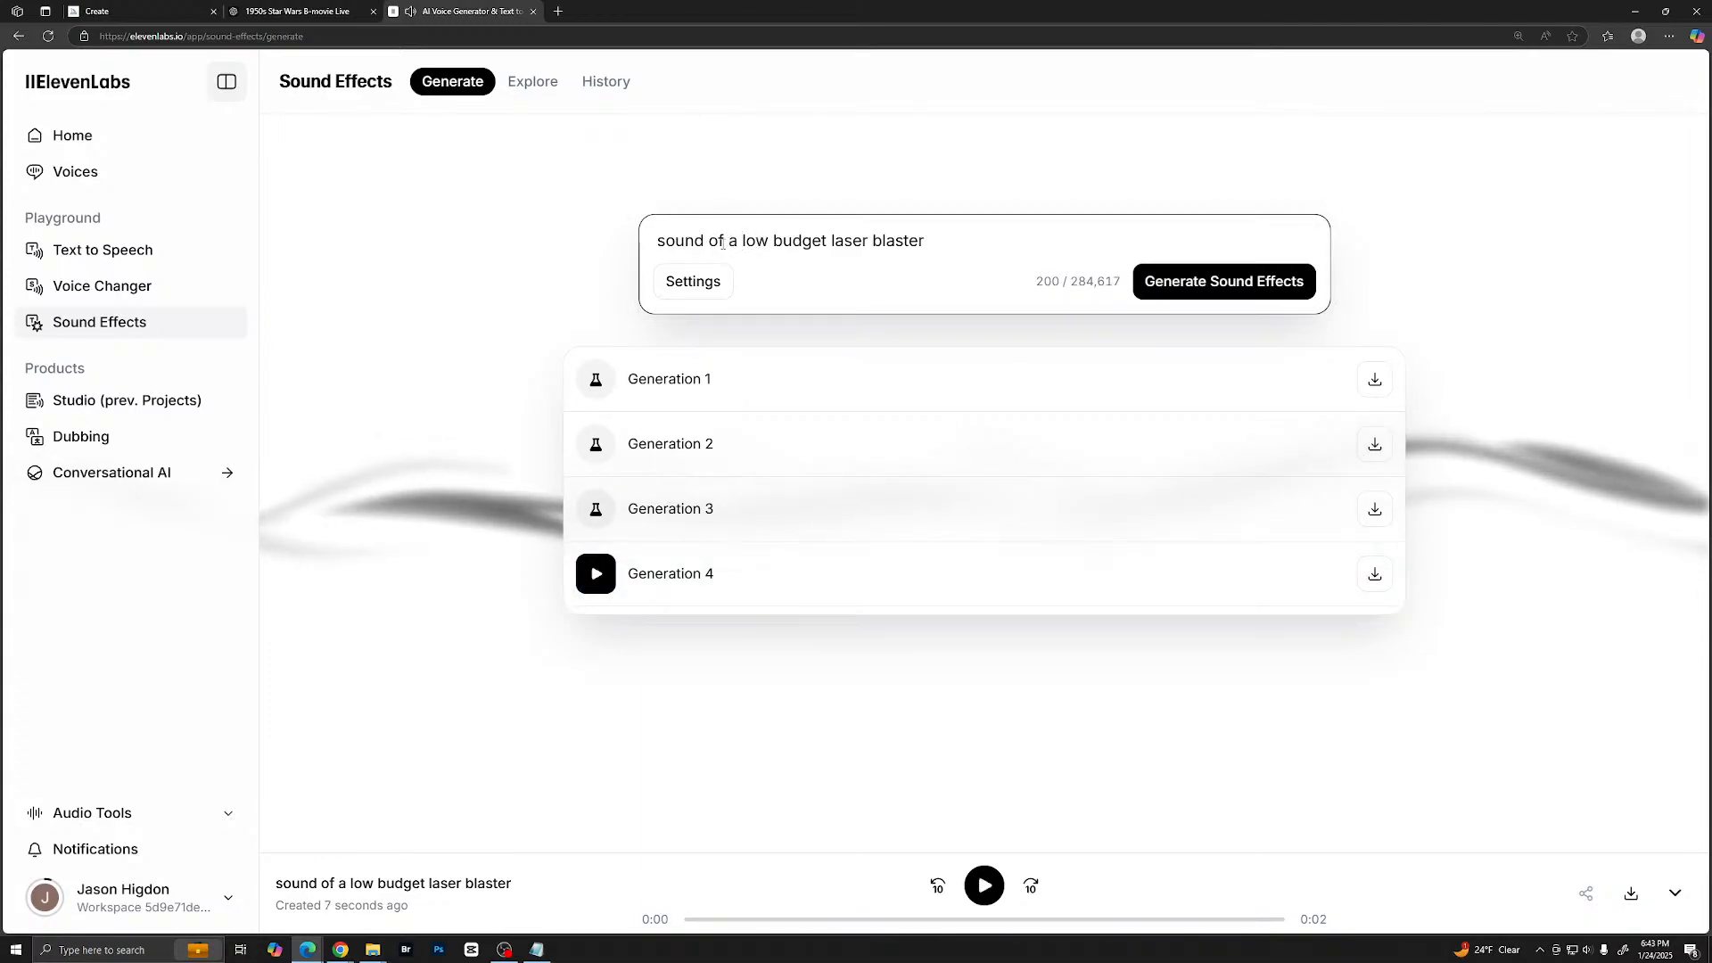
pyautogui.write('1950')
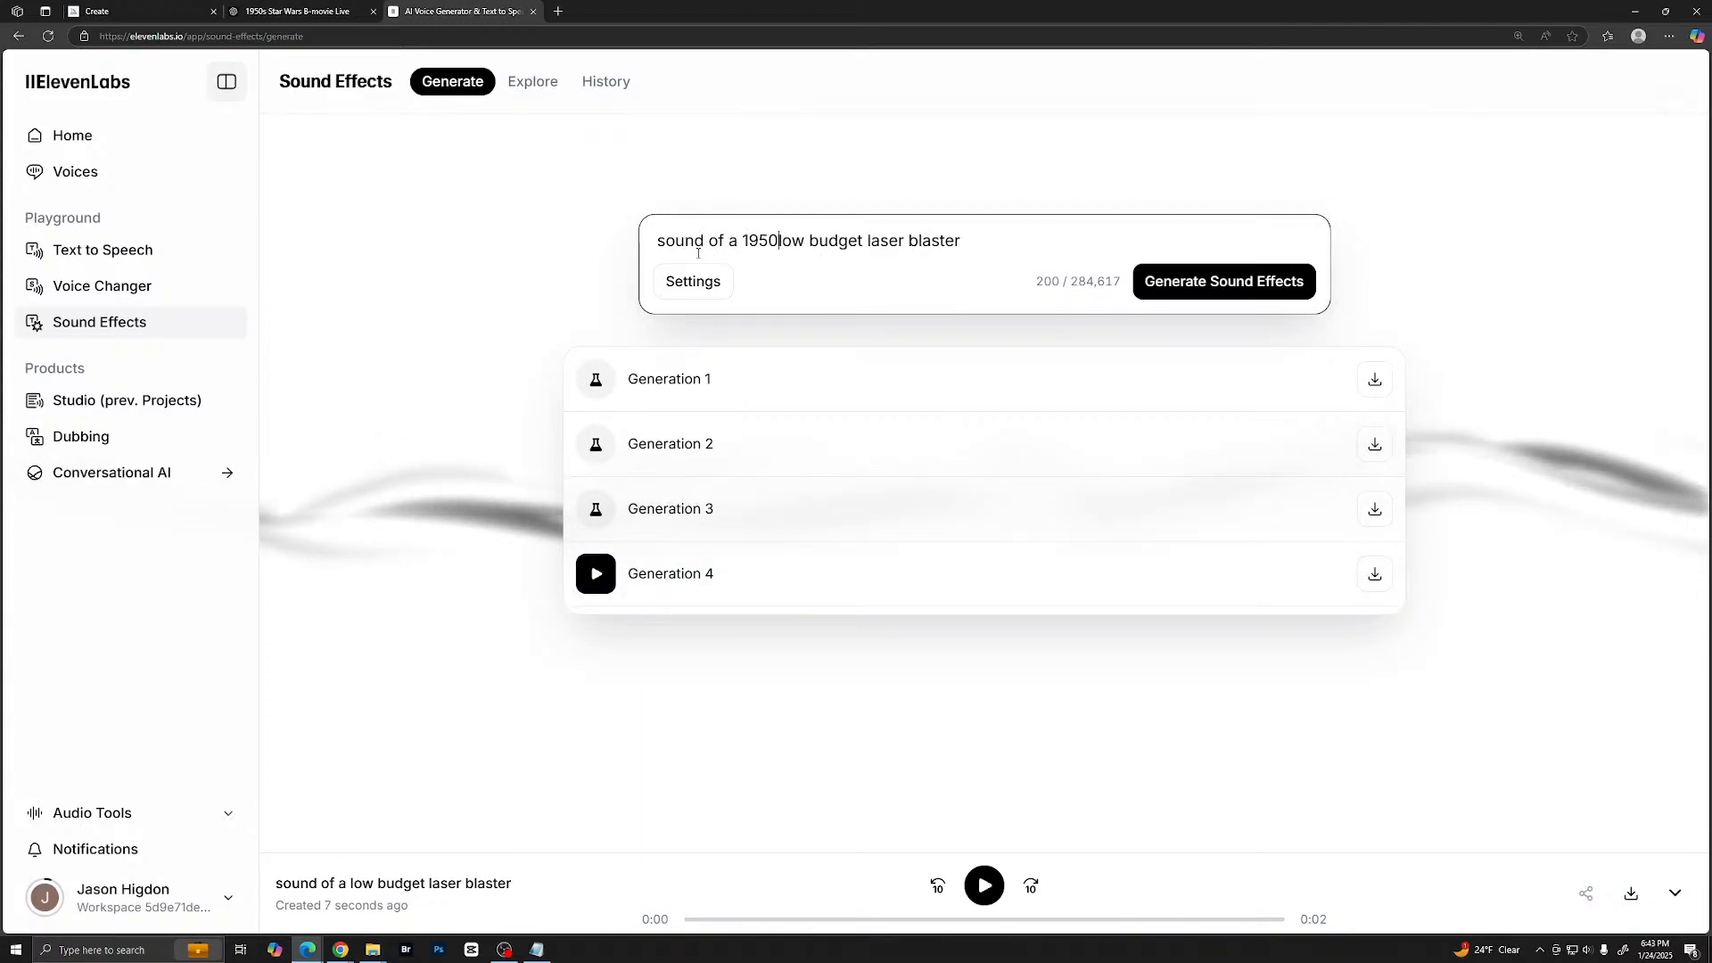
pyautogui.write('s')
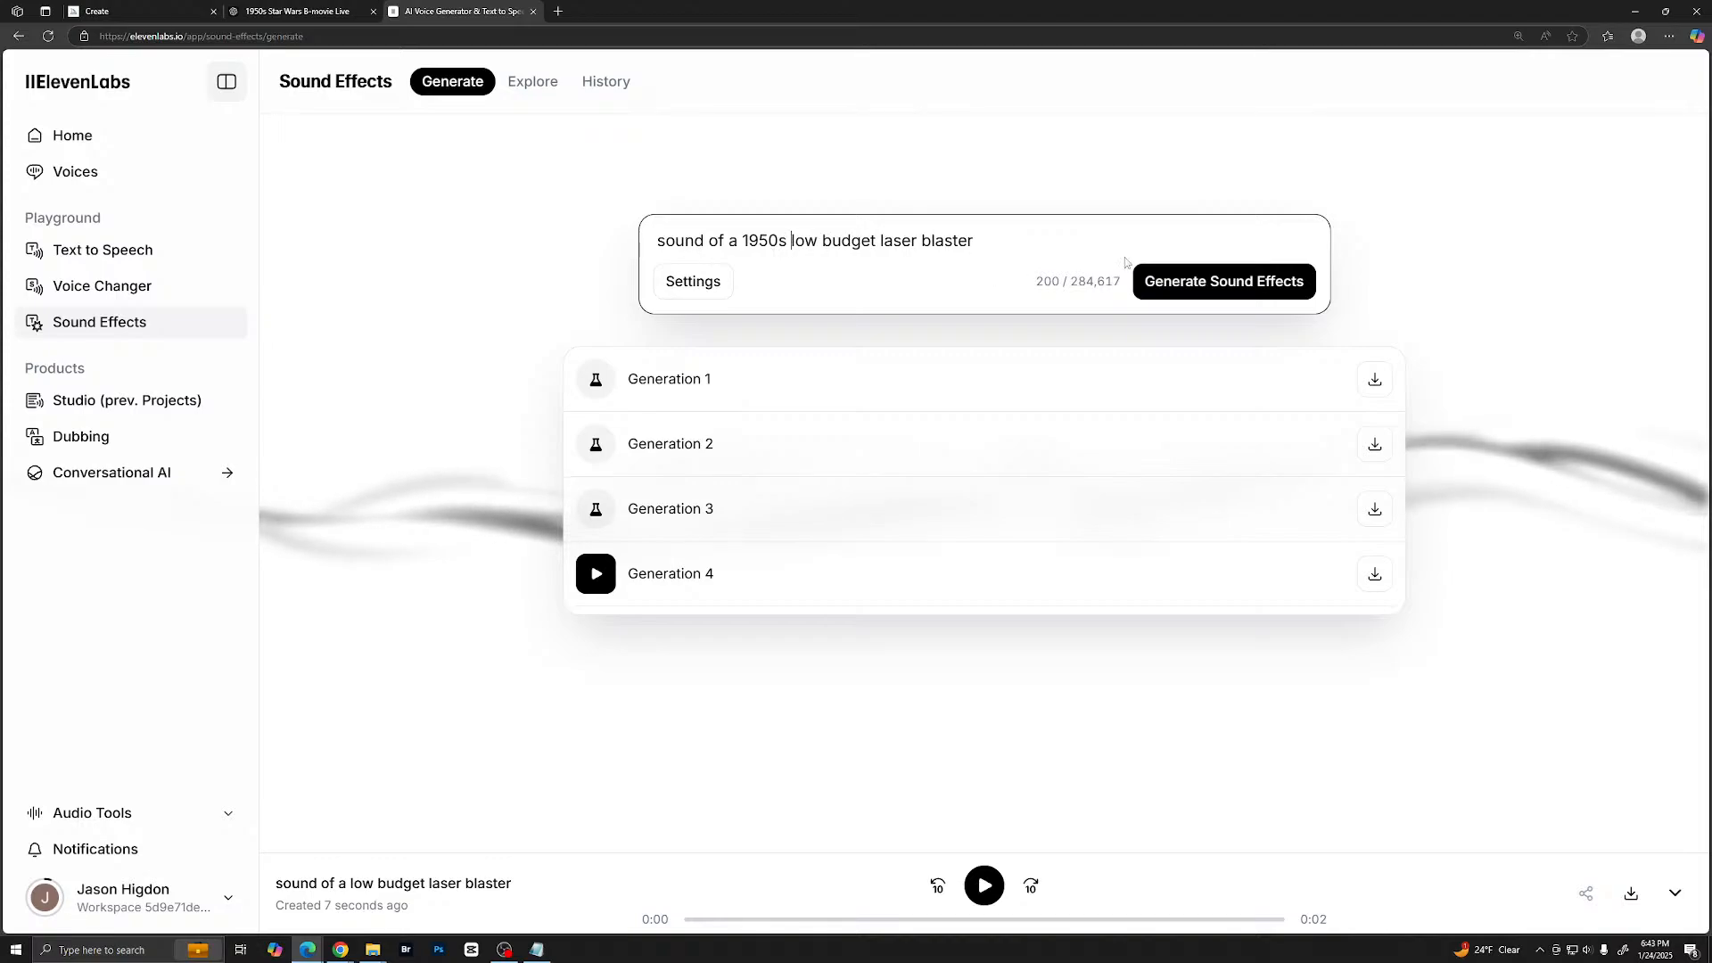
pyautogui.click(1223, 287)
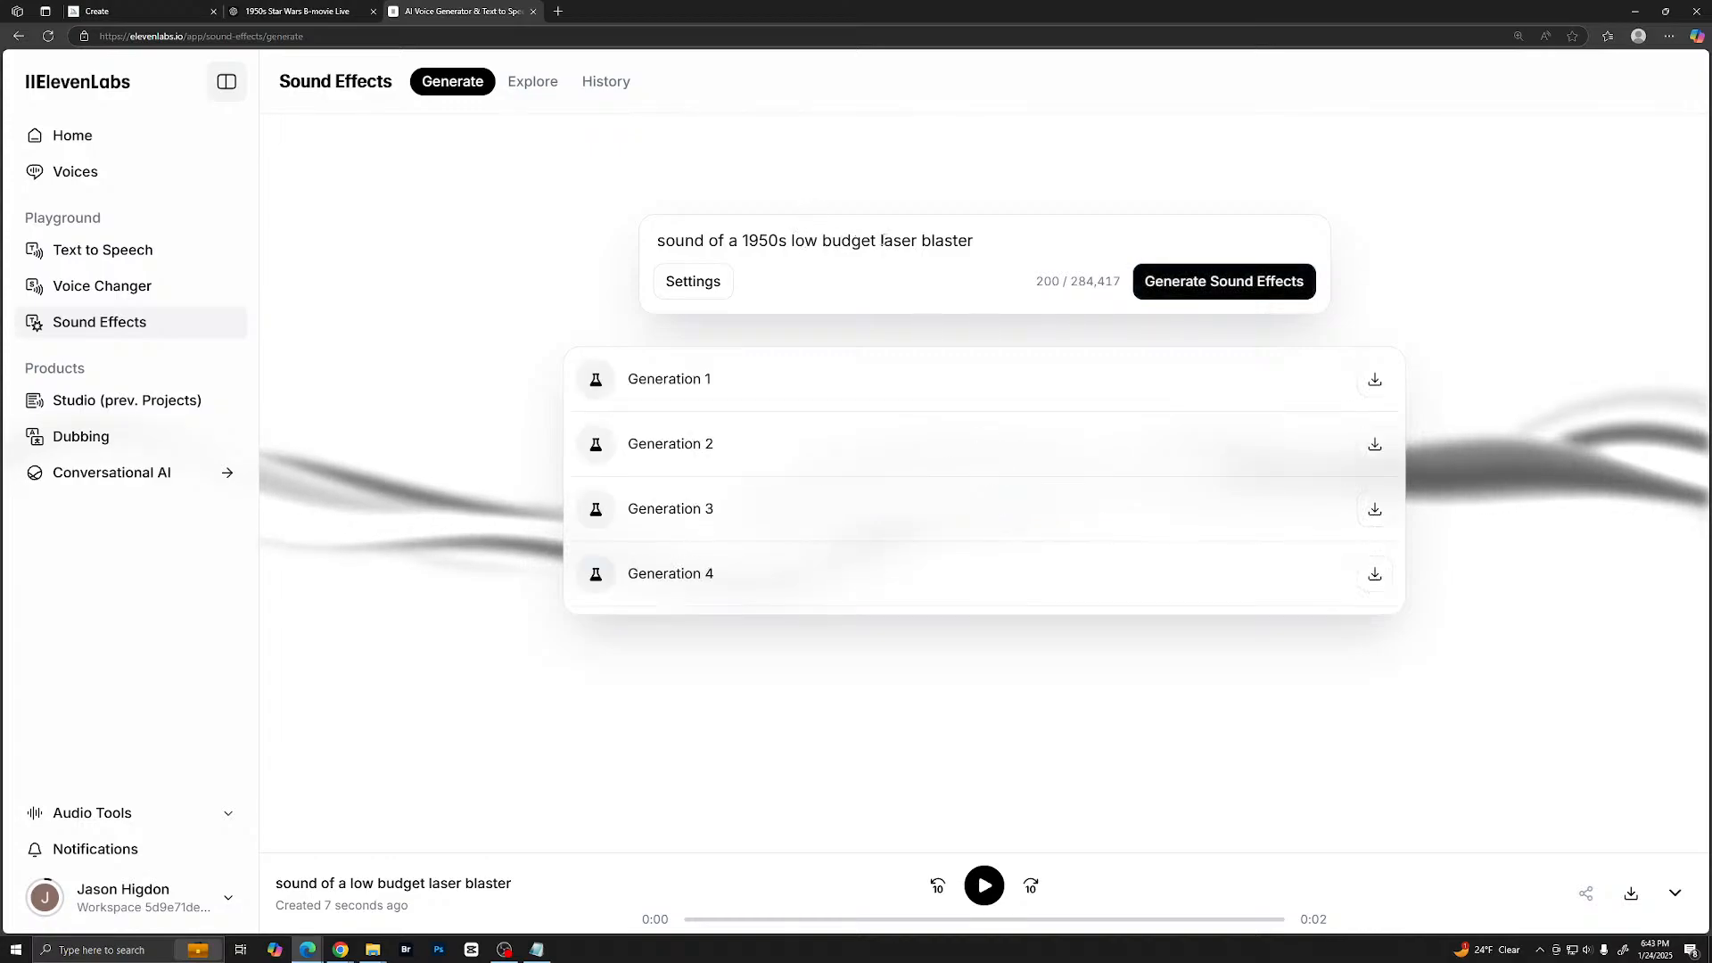
# - Listen to the four 1950s laser blaster generations, replaying Generation 1 and Generation 2
pyautogui.click(595, 379)
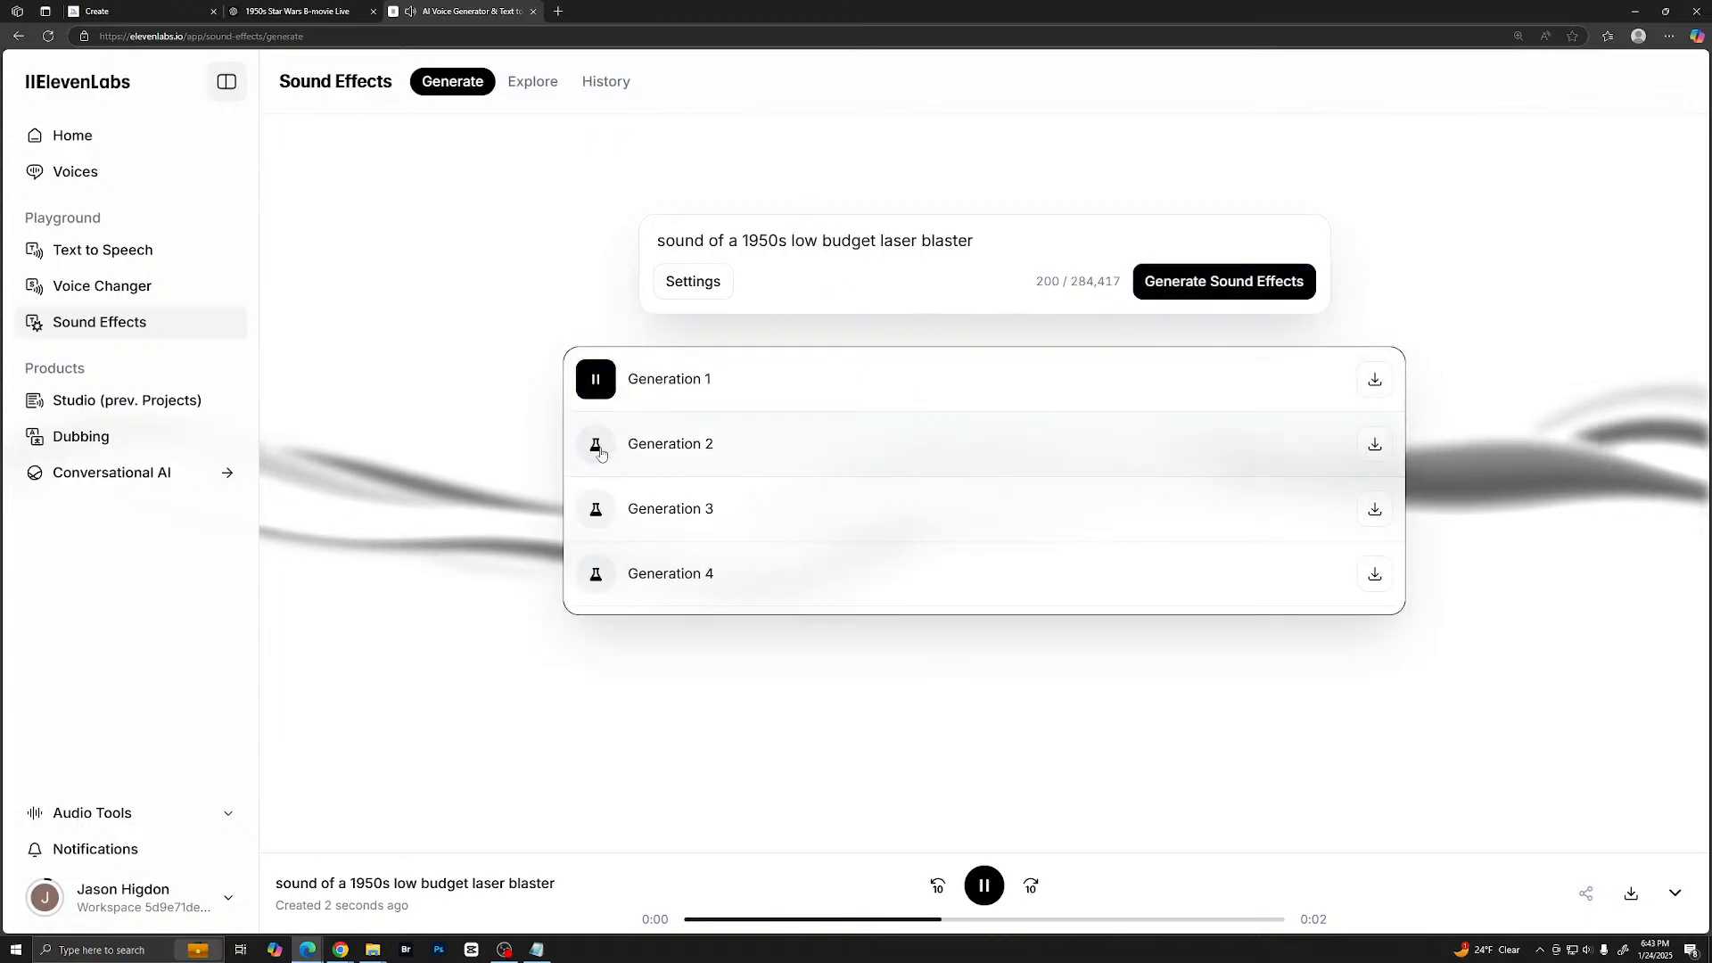
pyautogui.click(598, 453)
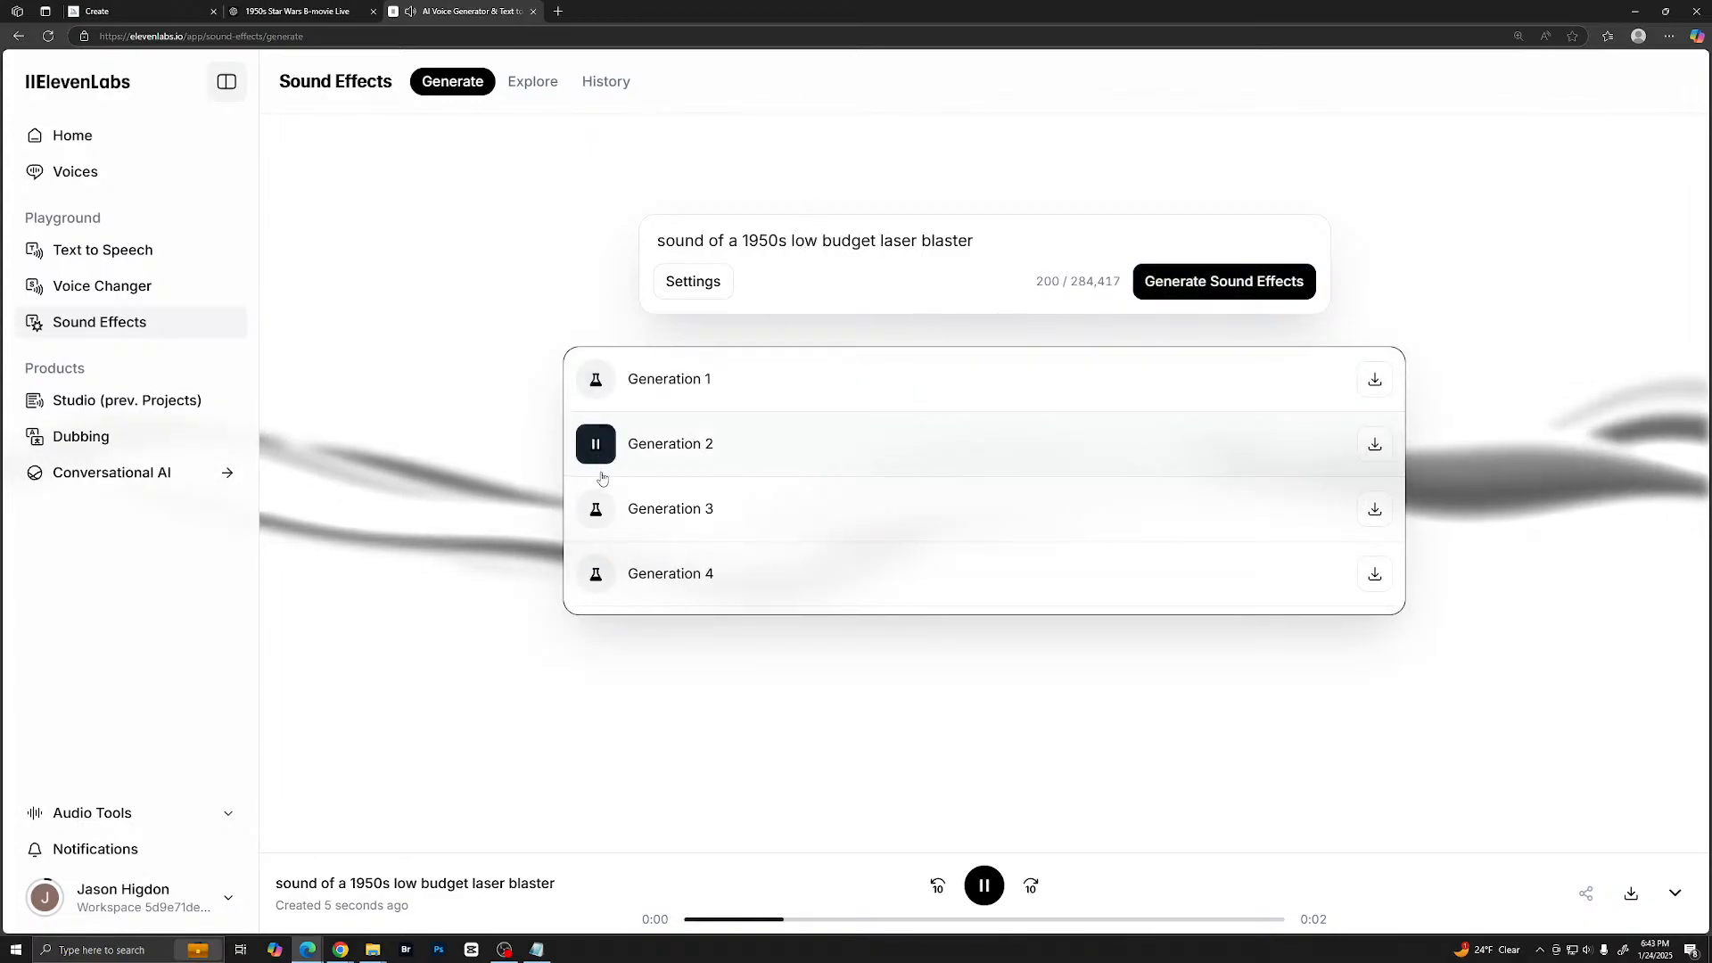
pyautogui.click(596, 512)
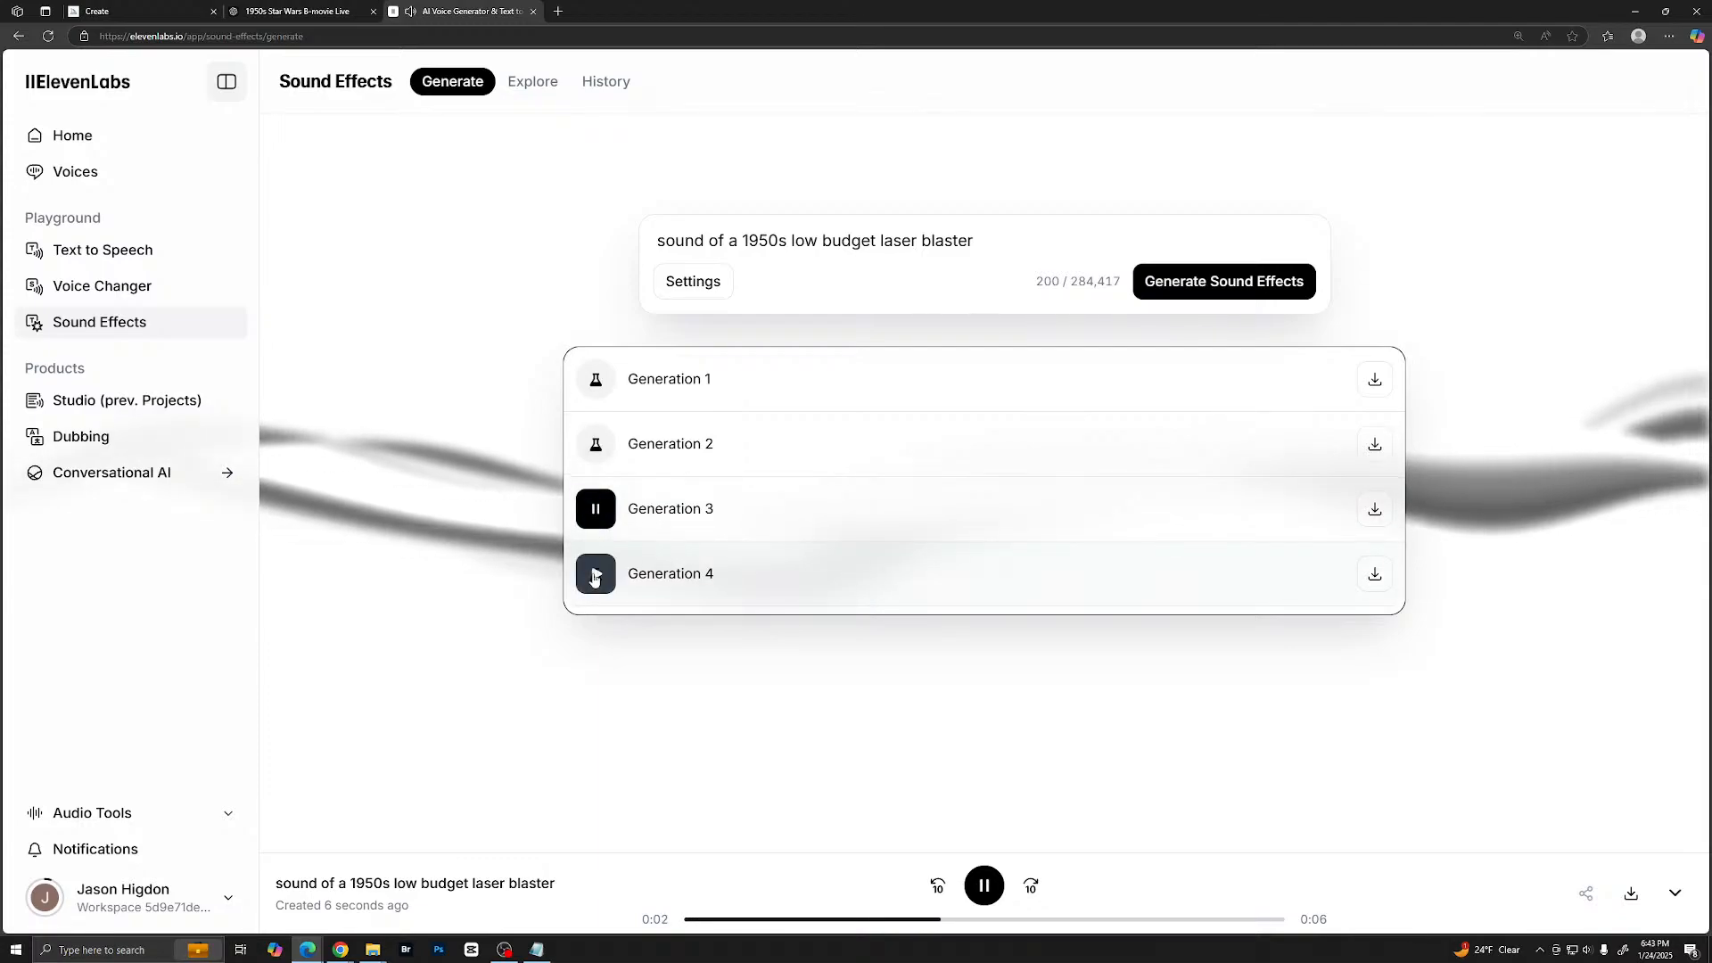
pyautogui.click(596, 576)
pyautogui.click(595, 383)
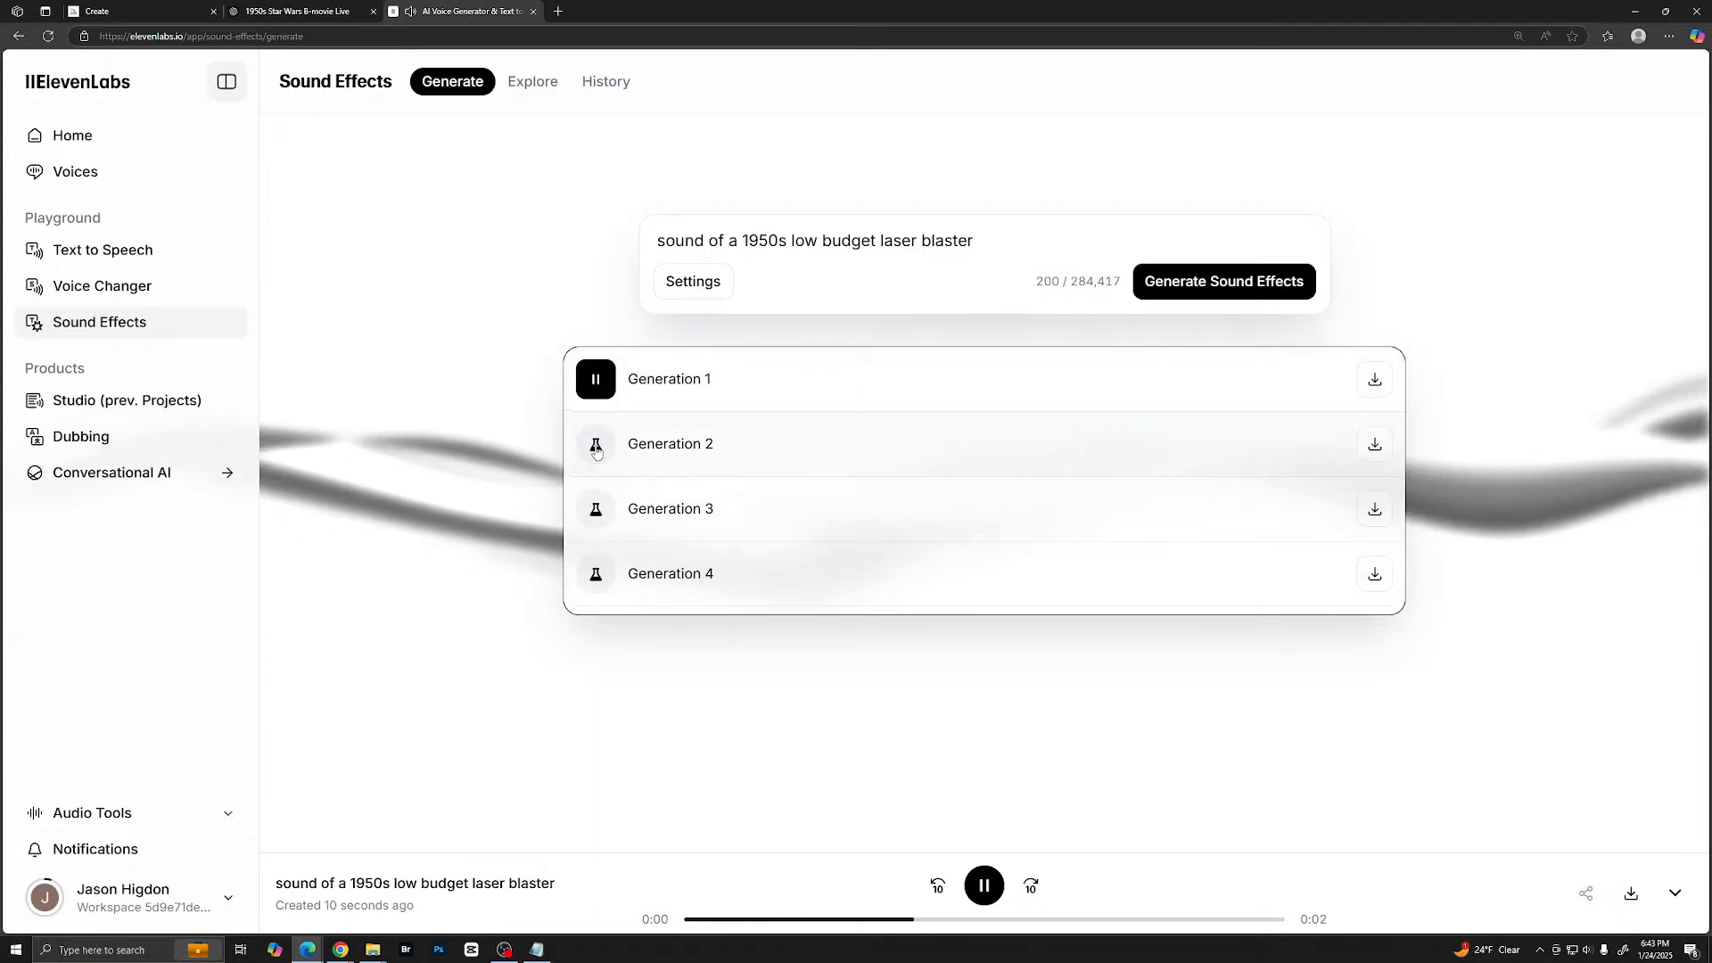
pyautogui.click(597, 446)
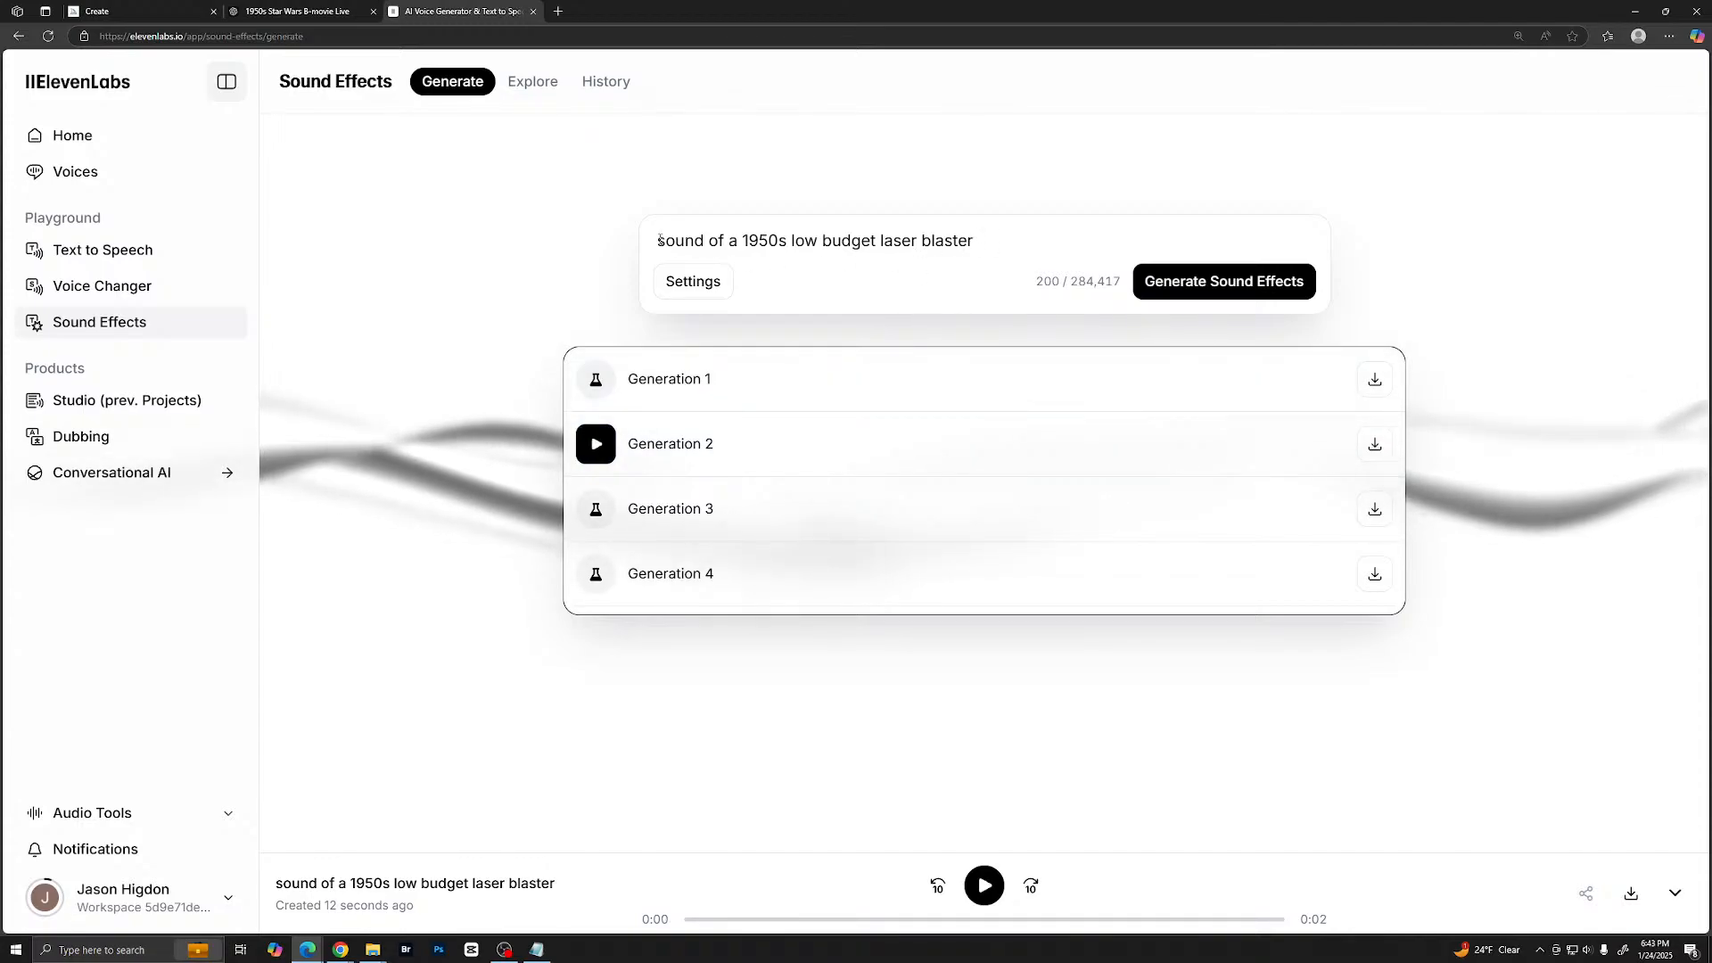
# - Replace "blaster" with "sword" in the 1950s low budget laser prompt and generate new sound effects
pyautogui.moveTo(659, 239); pyautogui.dragTo(1005, 236)
pyautogui.doubleClick(945, 240)
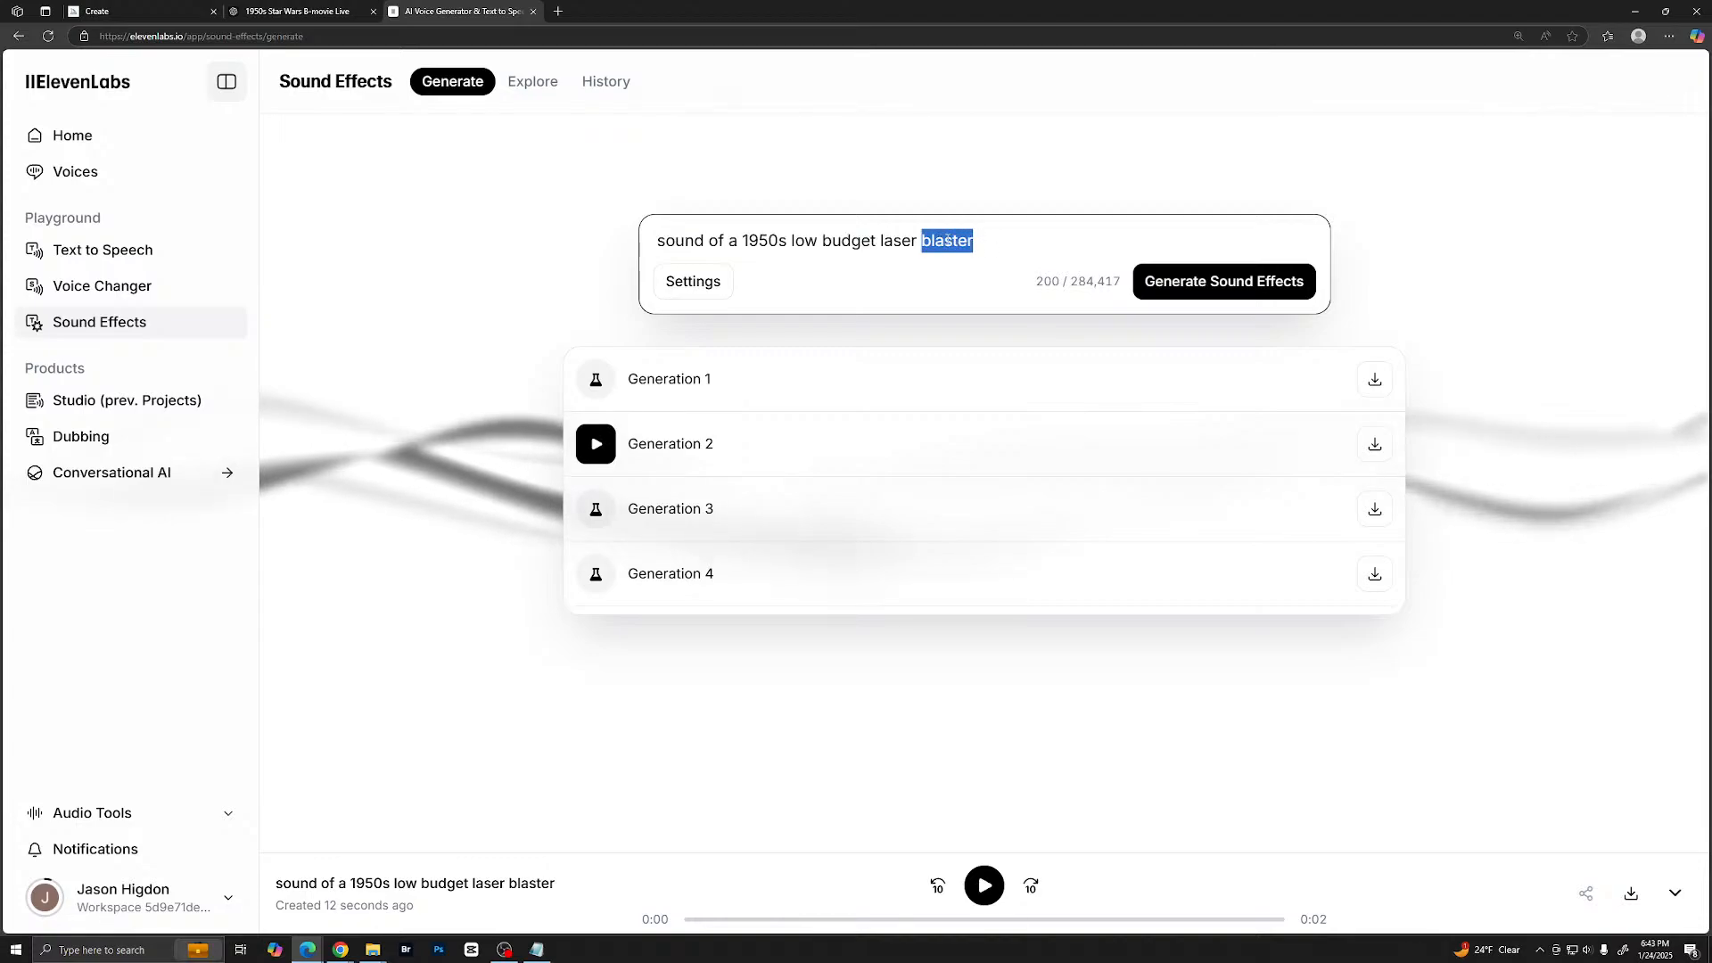
pyautogui.write('sw')
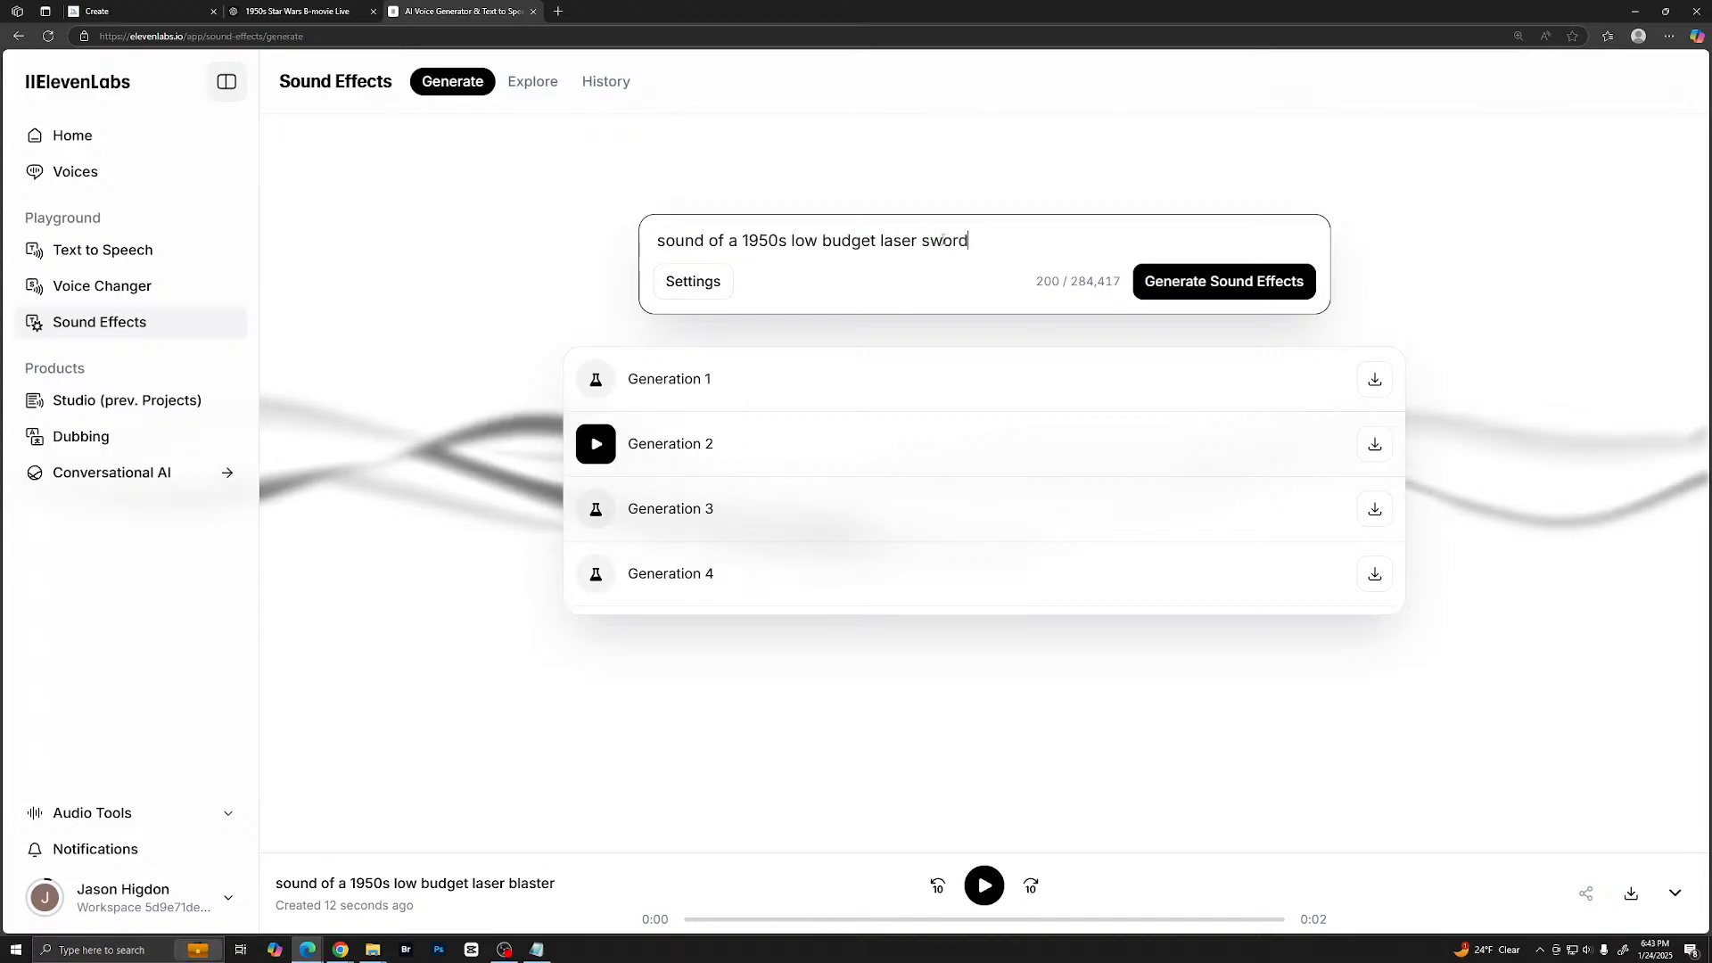
pyautogui.write('ord')
pyautogui.press('Return')
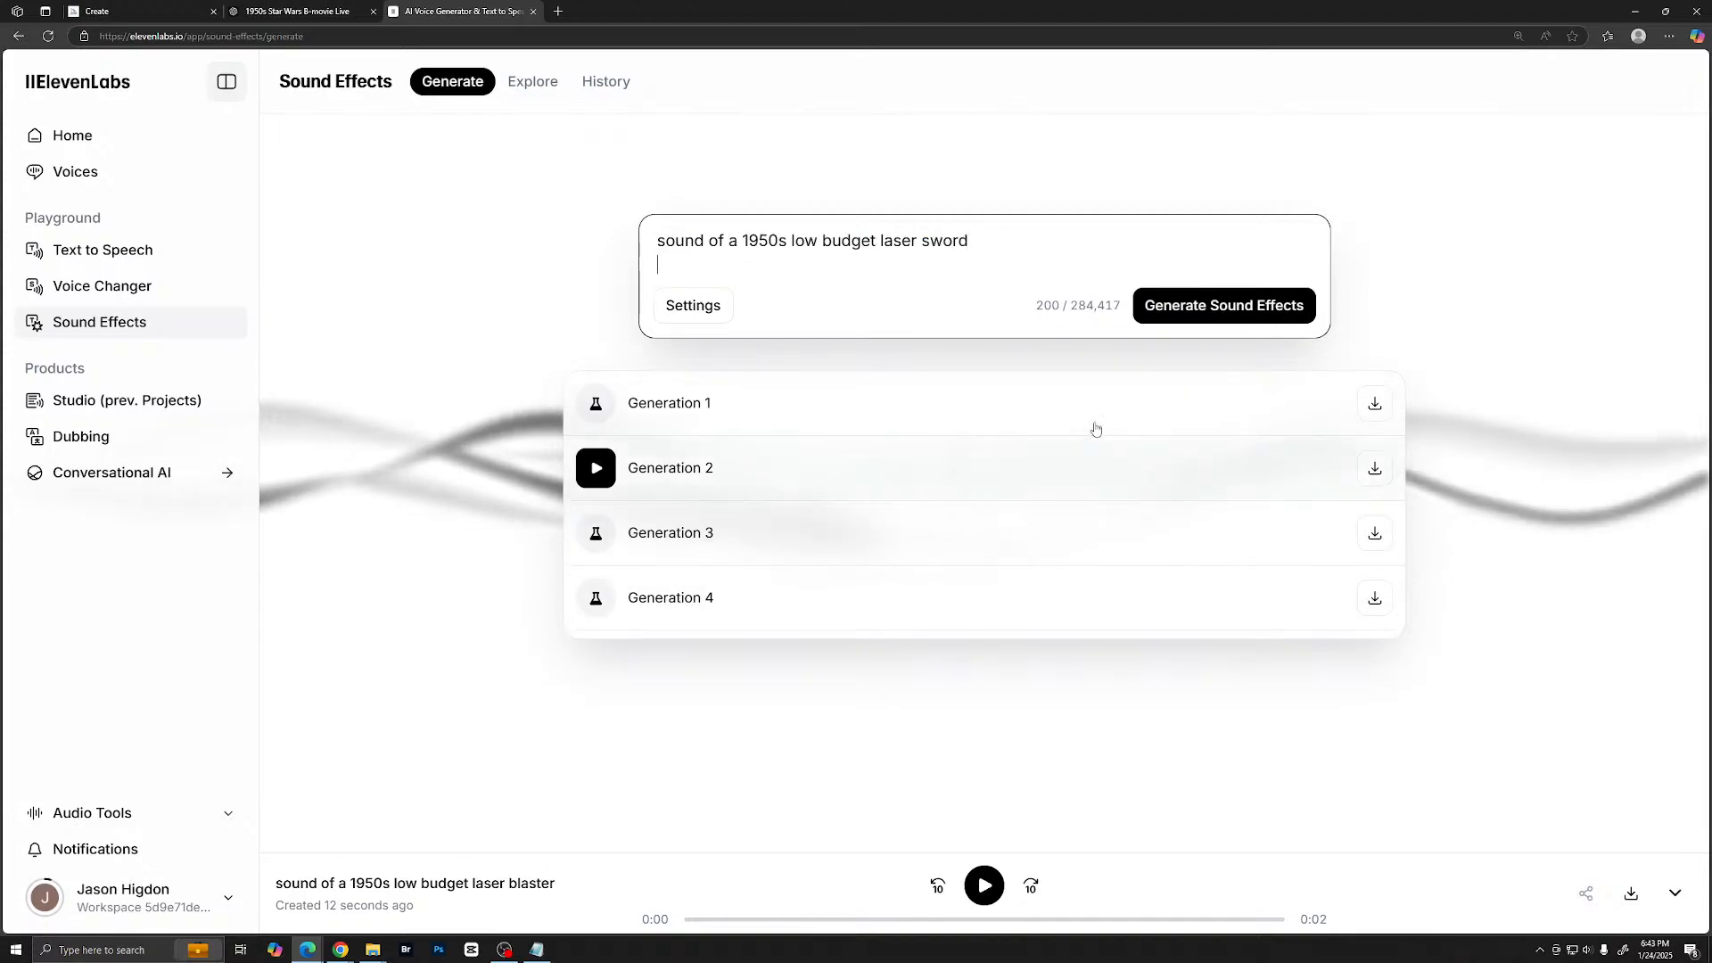
pyautogui.click(1151, 304)
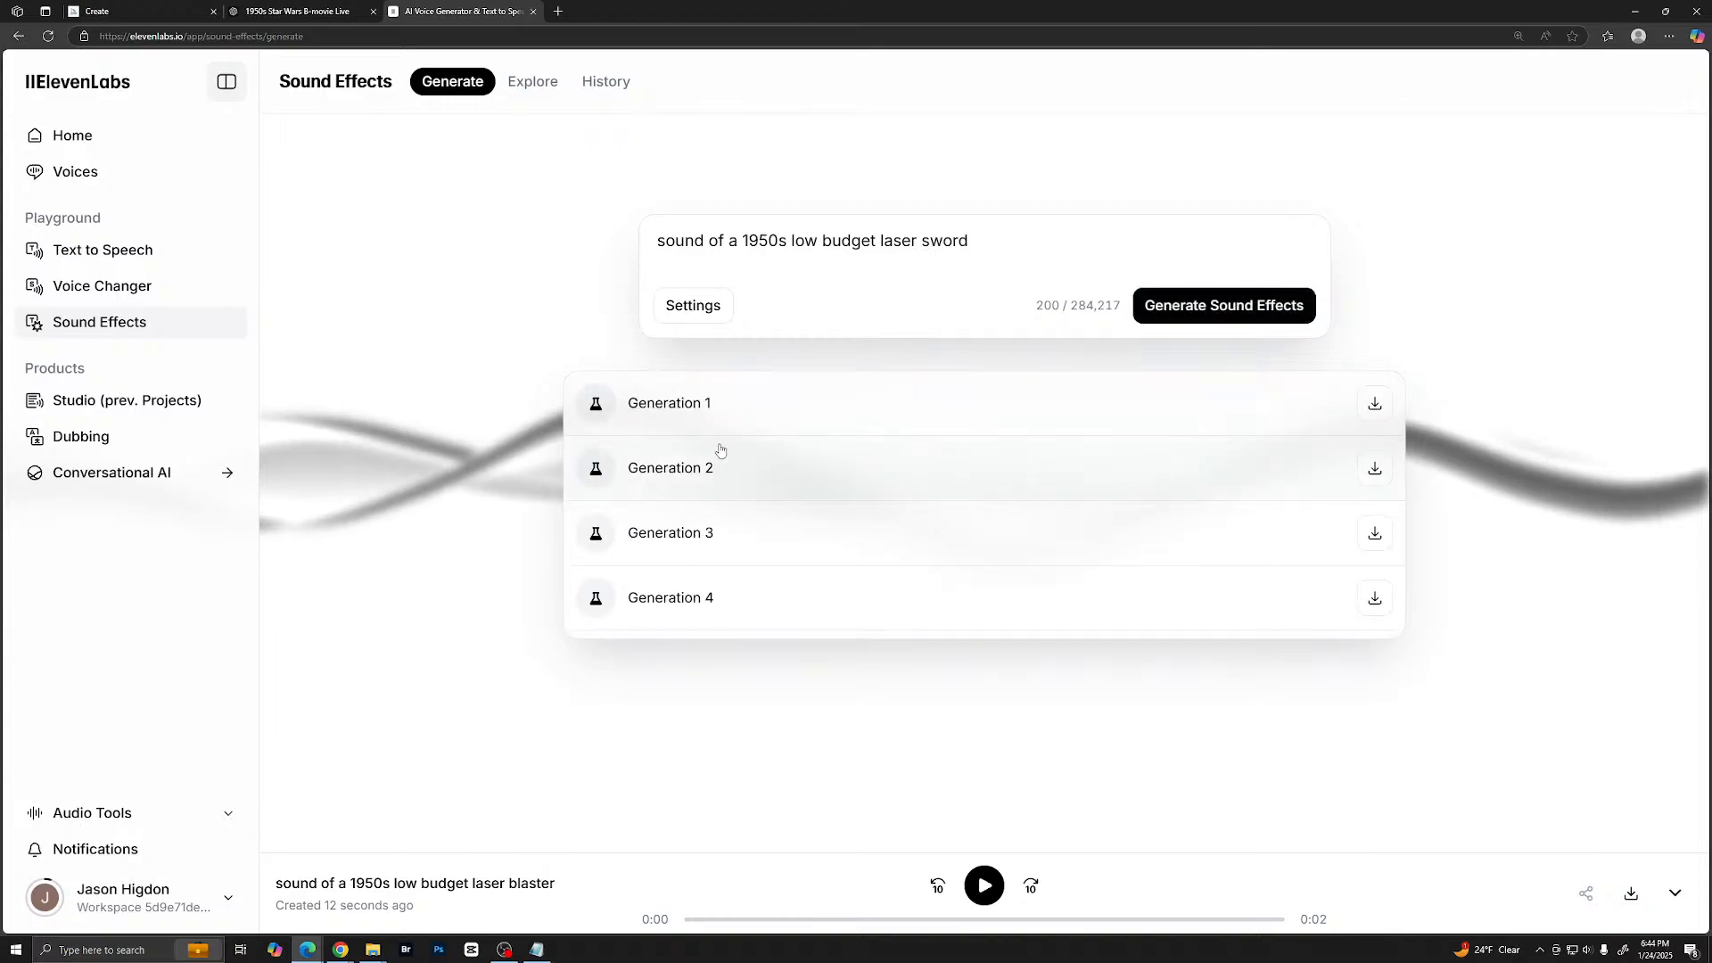
# - Listen to the laser sword generations, replaying Generation 3
pyautogui.click(597, 480)
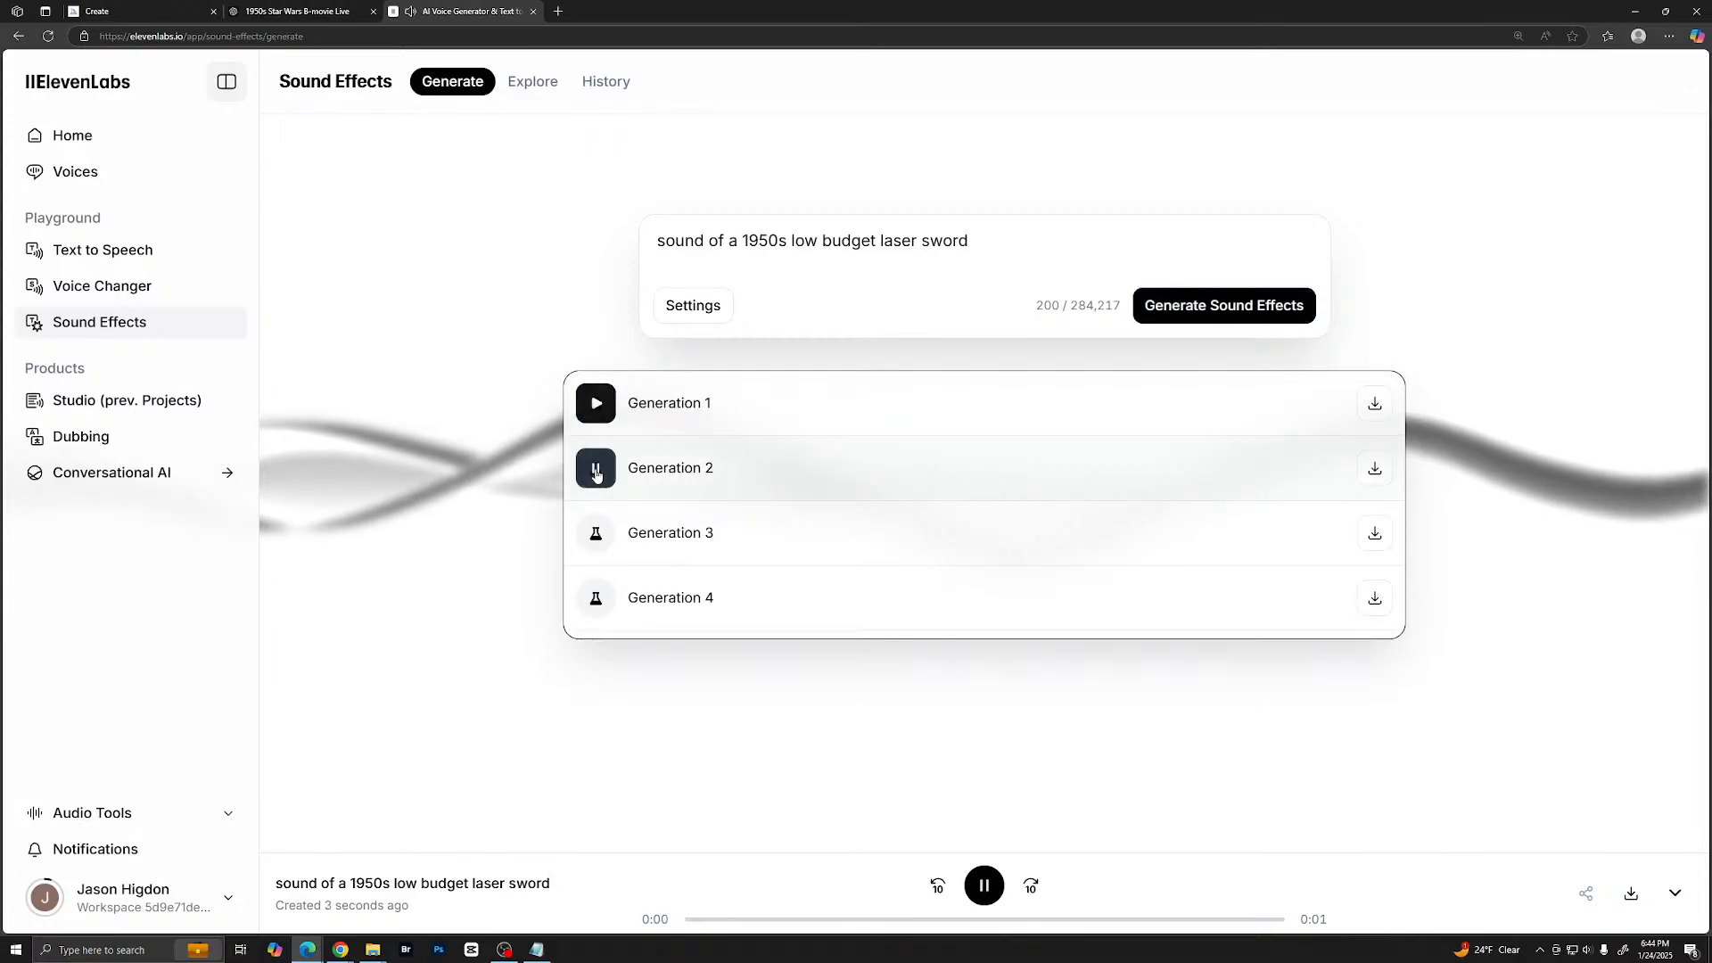
pyautogui.click(590, 538)
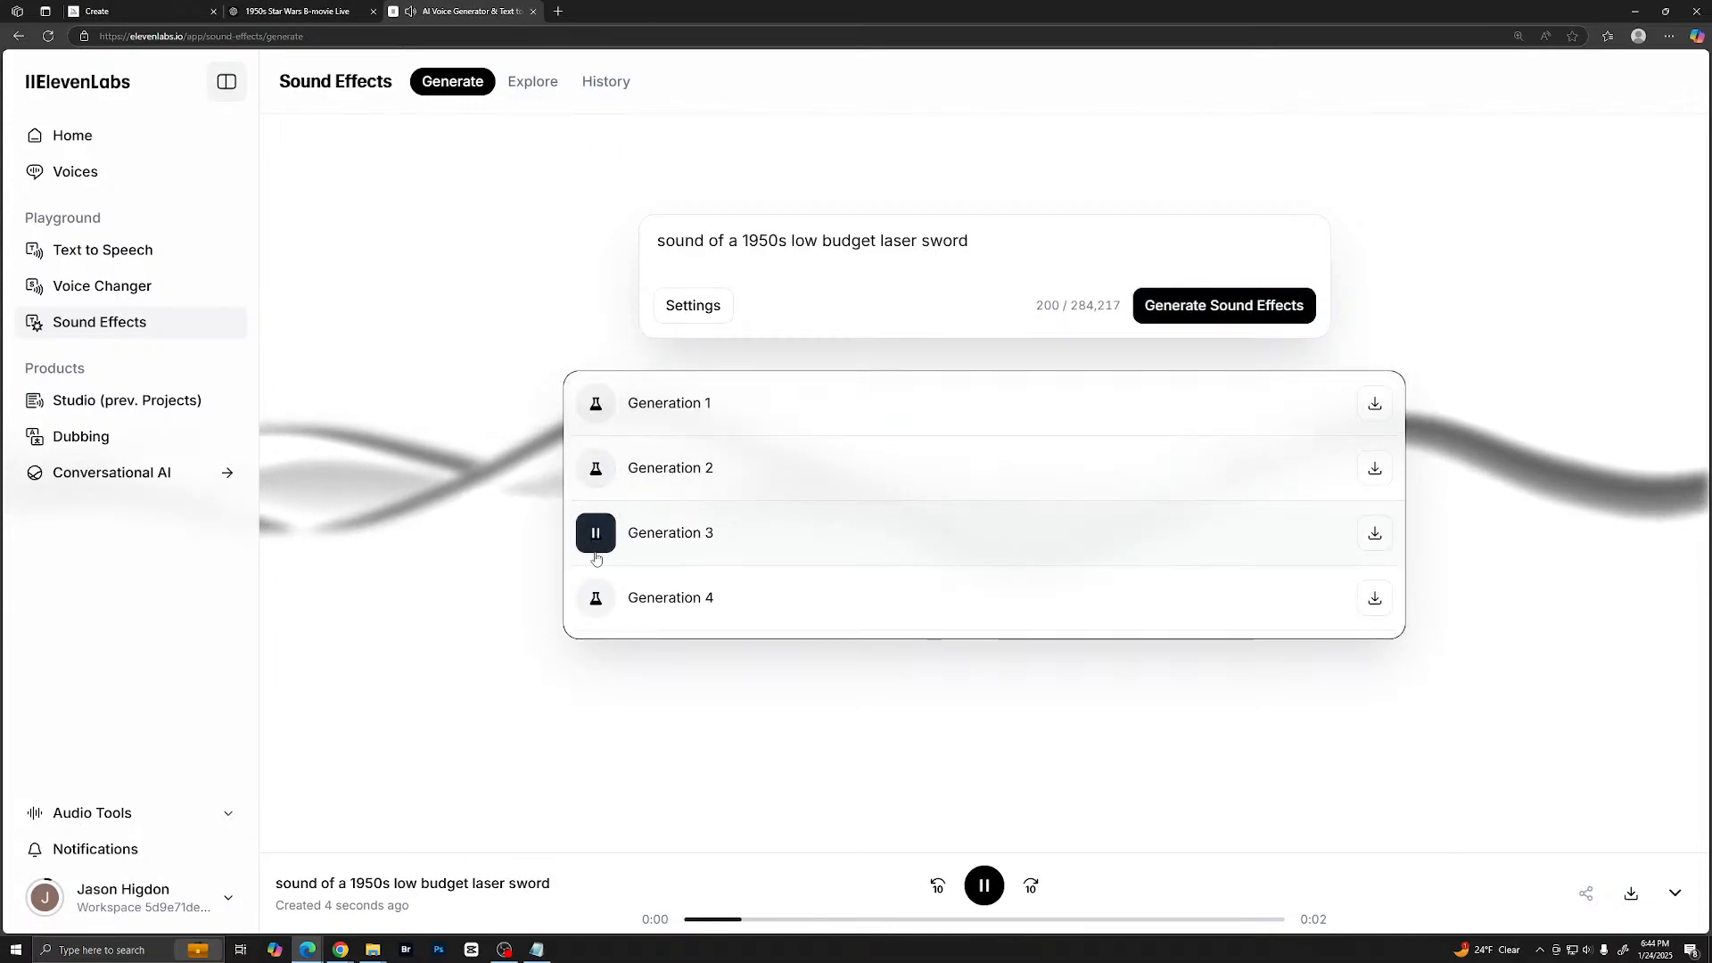
pyautogui.click(599, 607)
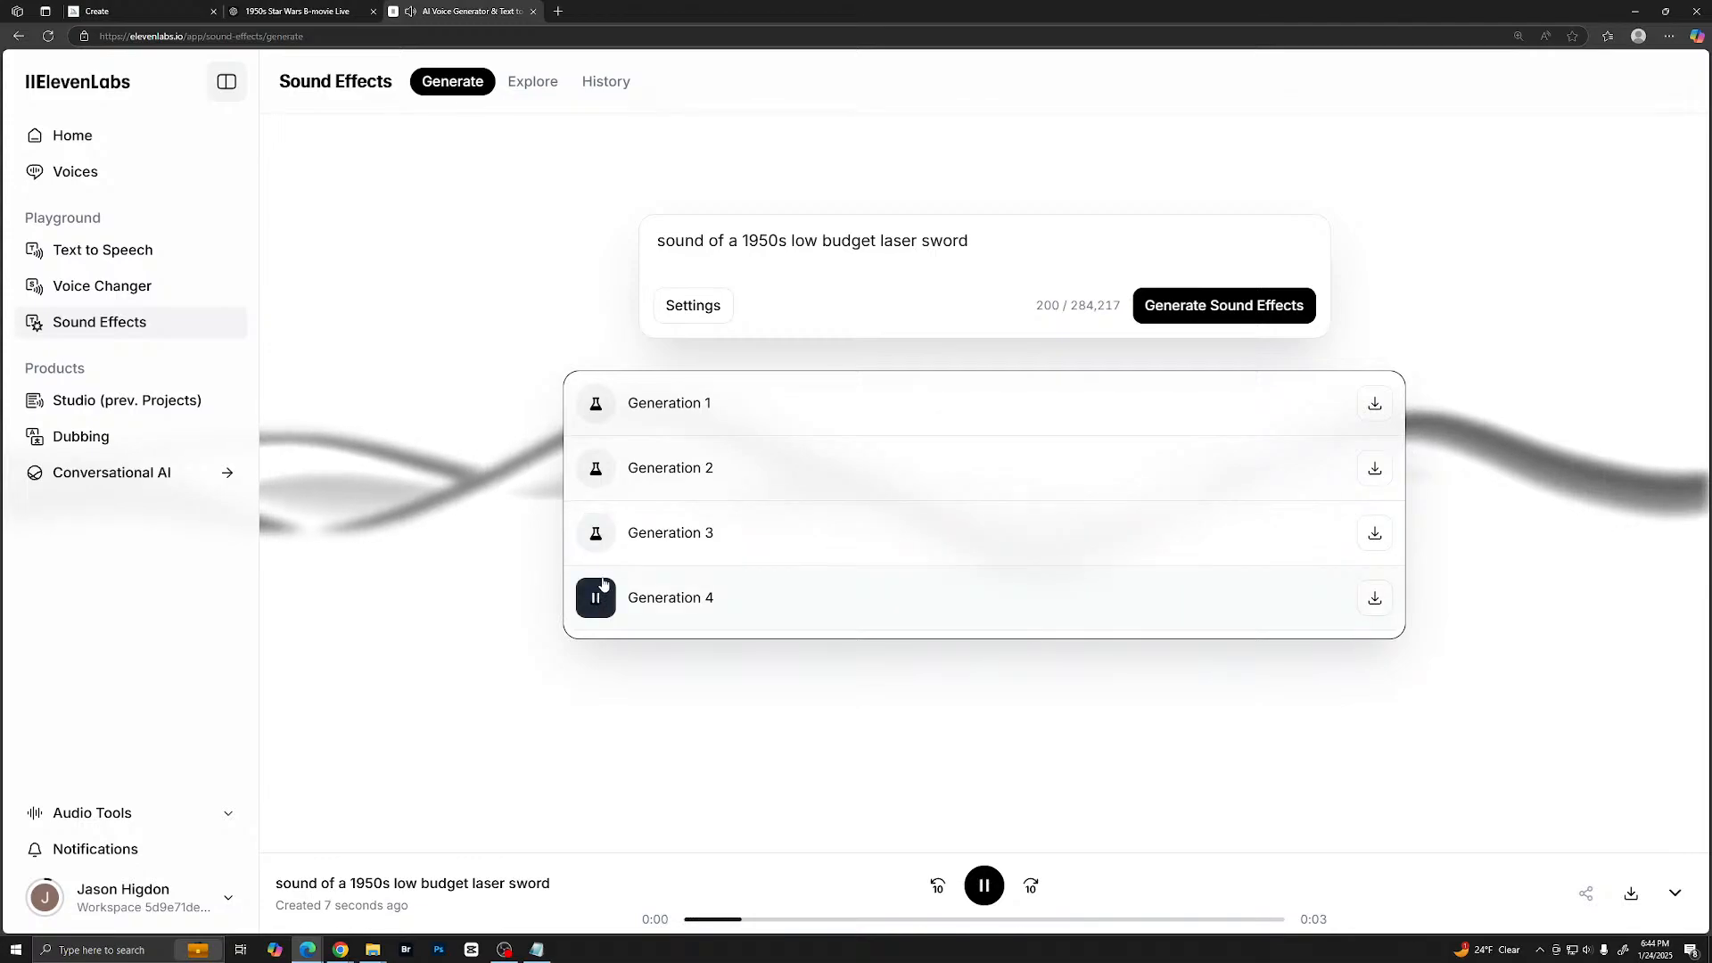
pyautogui.click(599, 543)
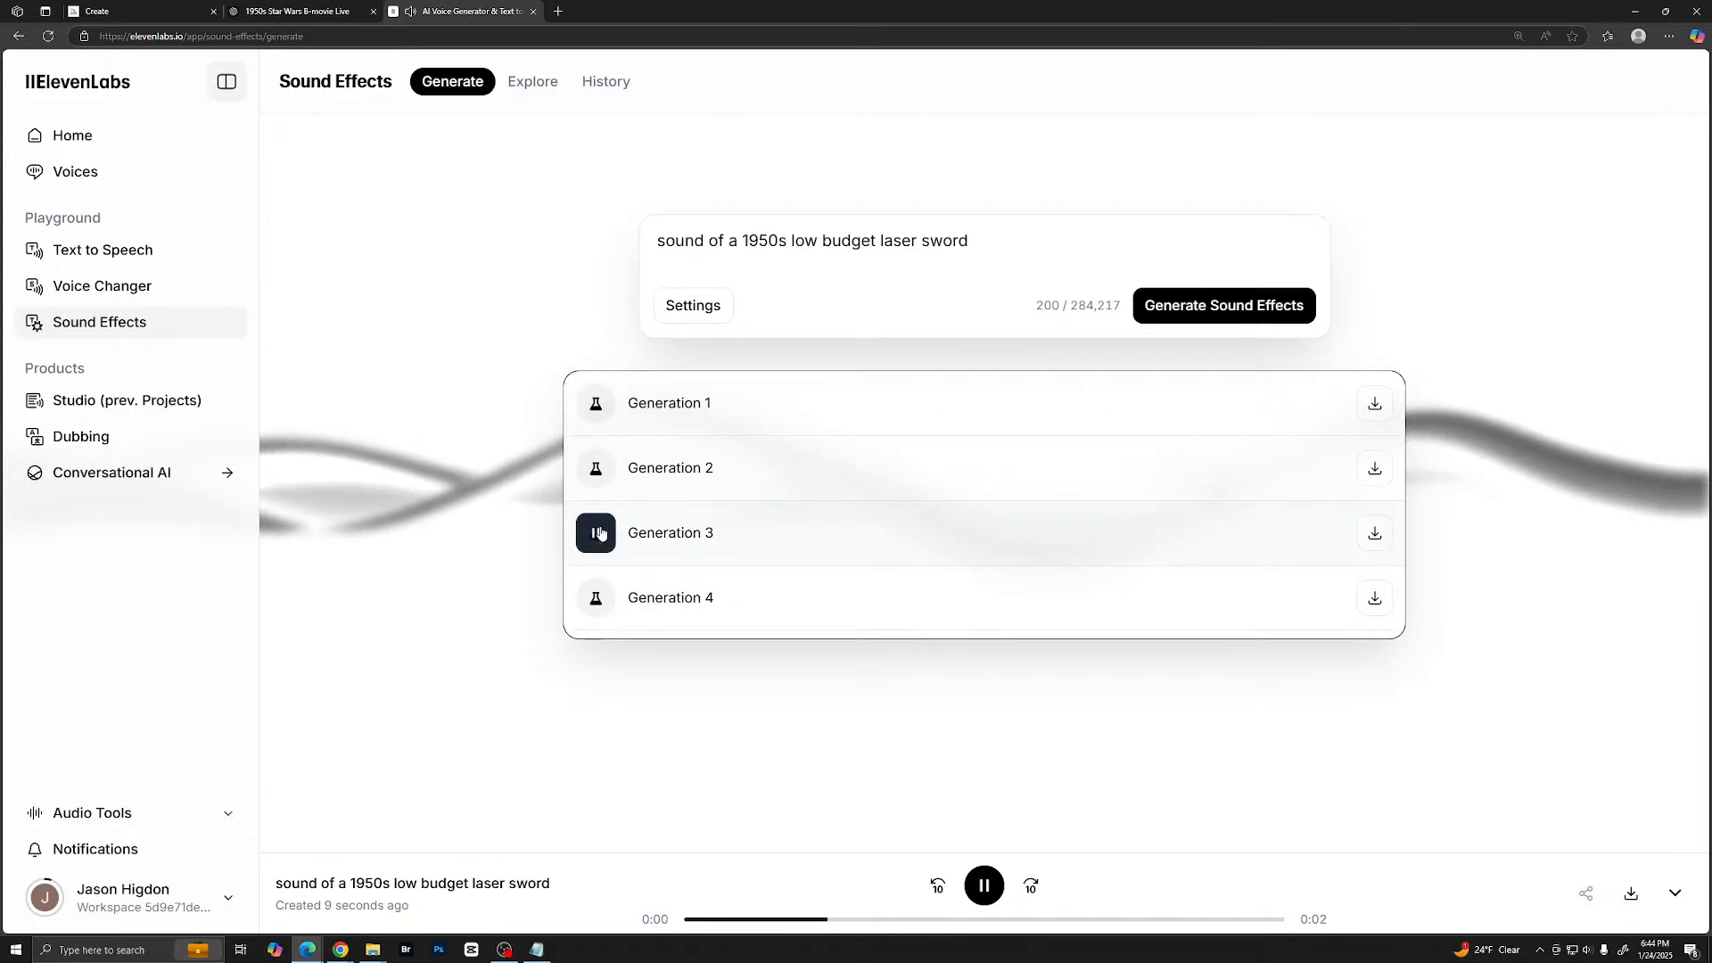
# - Replace the laser sword prompt with "1950s theremin sci-fi sound", correcting the spelling of "theremin", and generate the sound effects
pyautogui.click(981, 252)
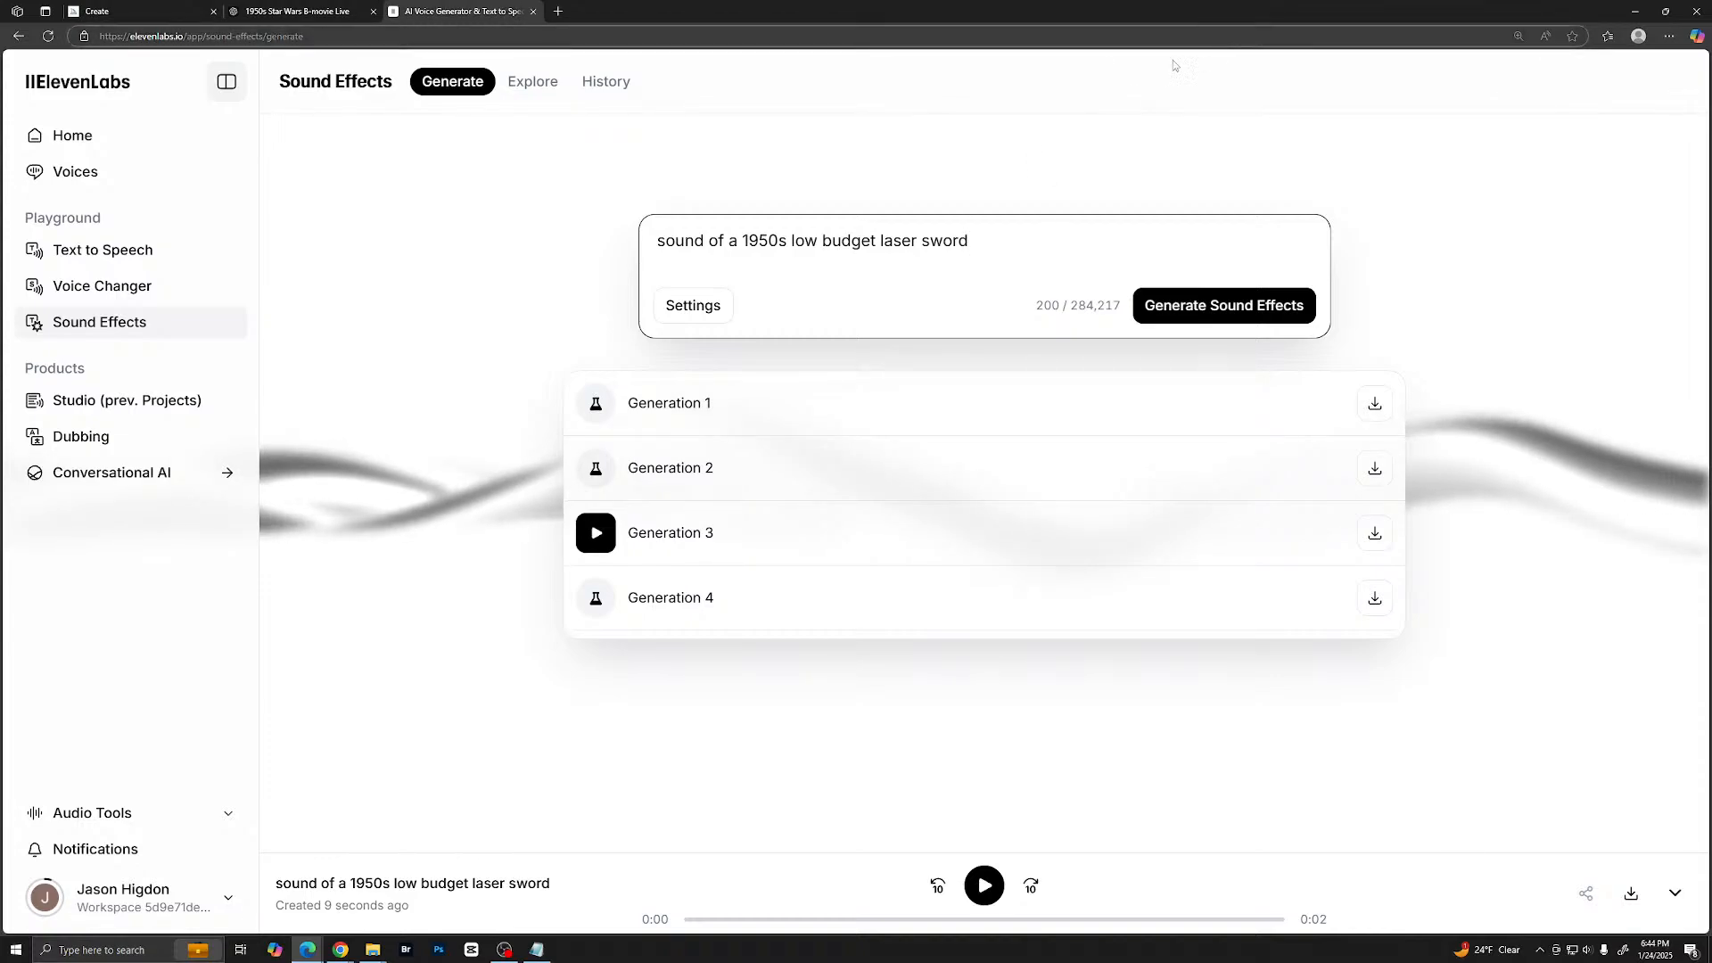
pyautogui.moveTo(970, 241); pyautogui.dragTo(614, 256)
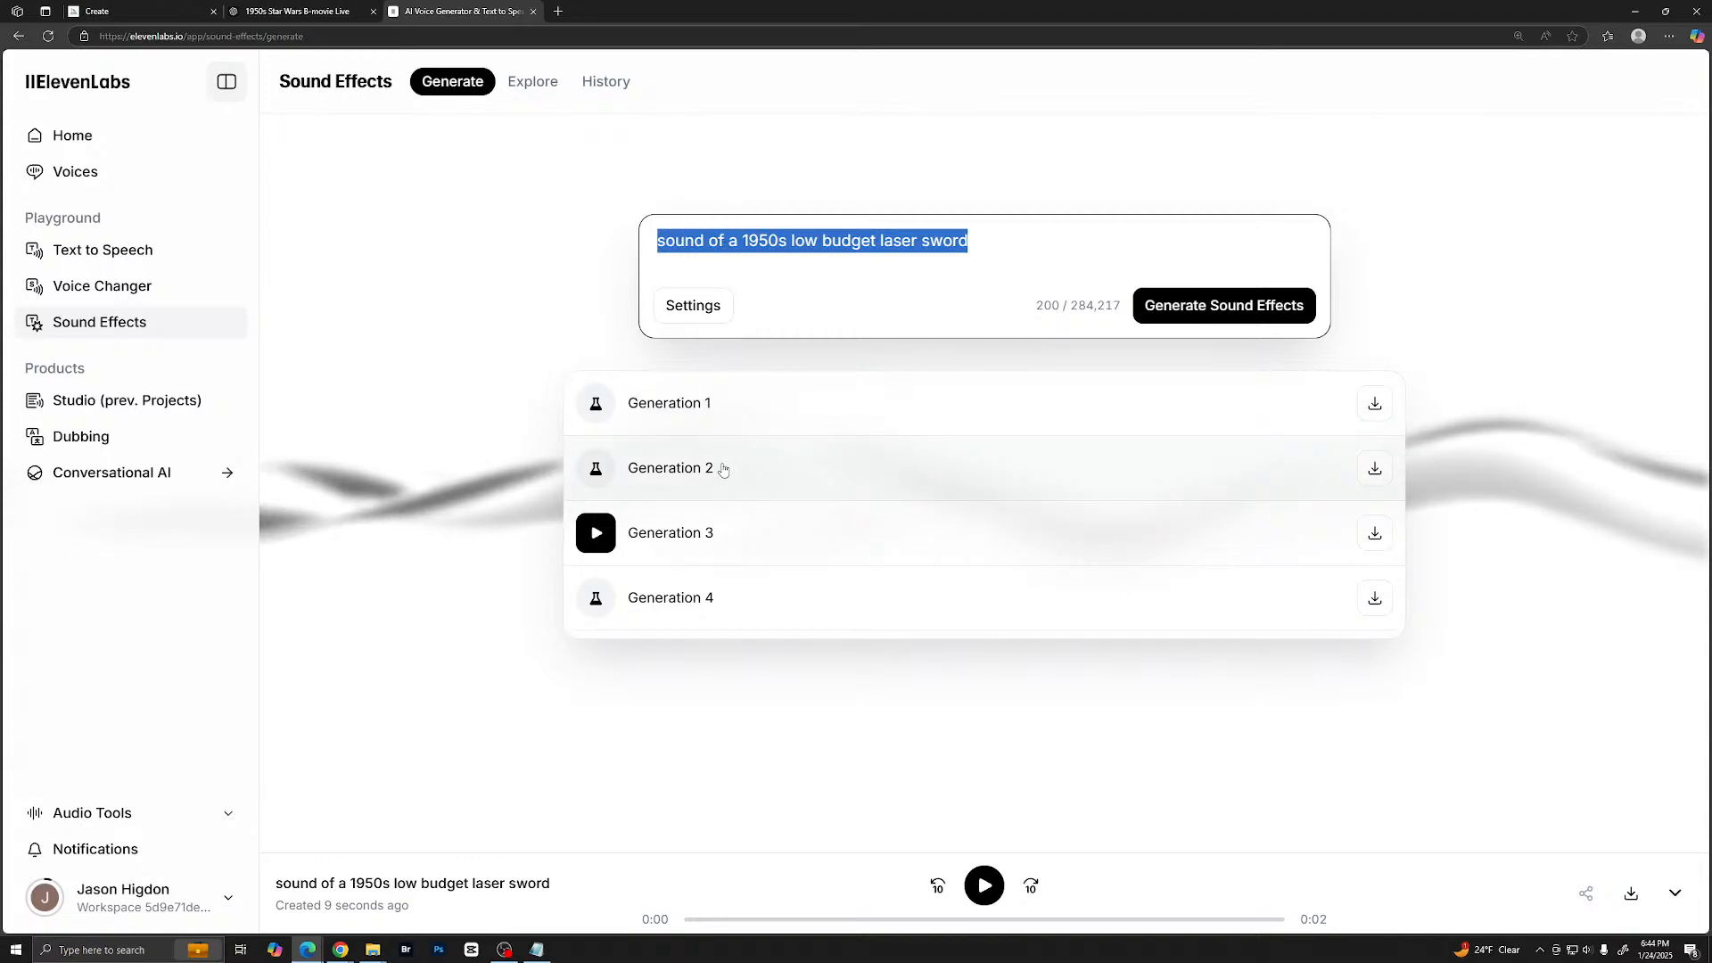
pyautogui.write('1')
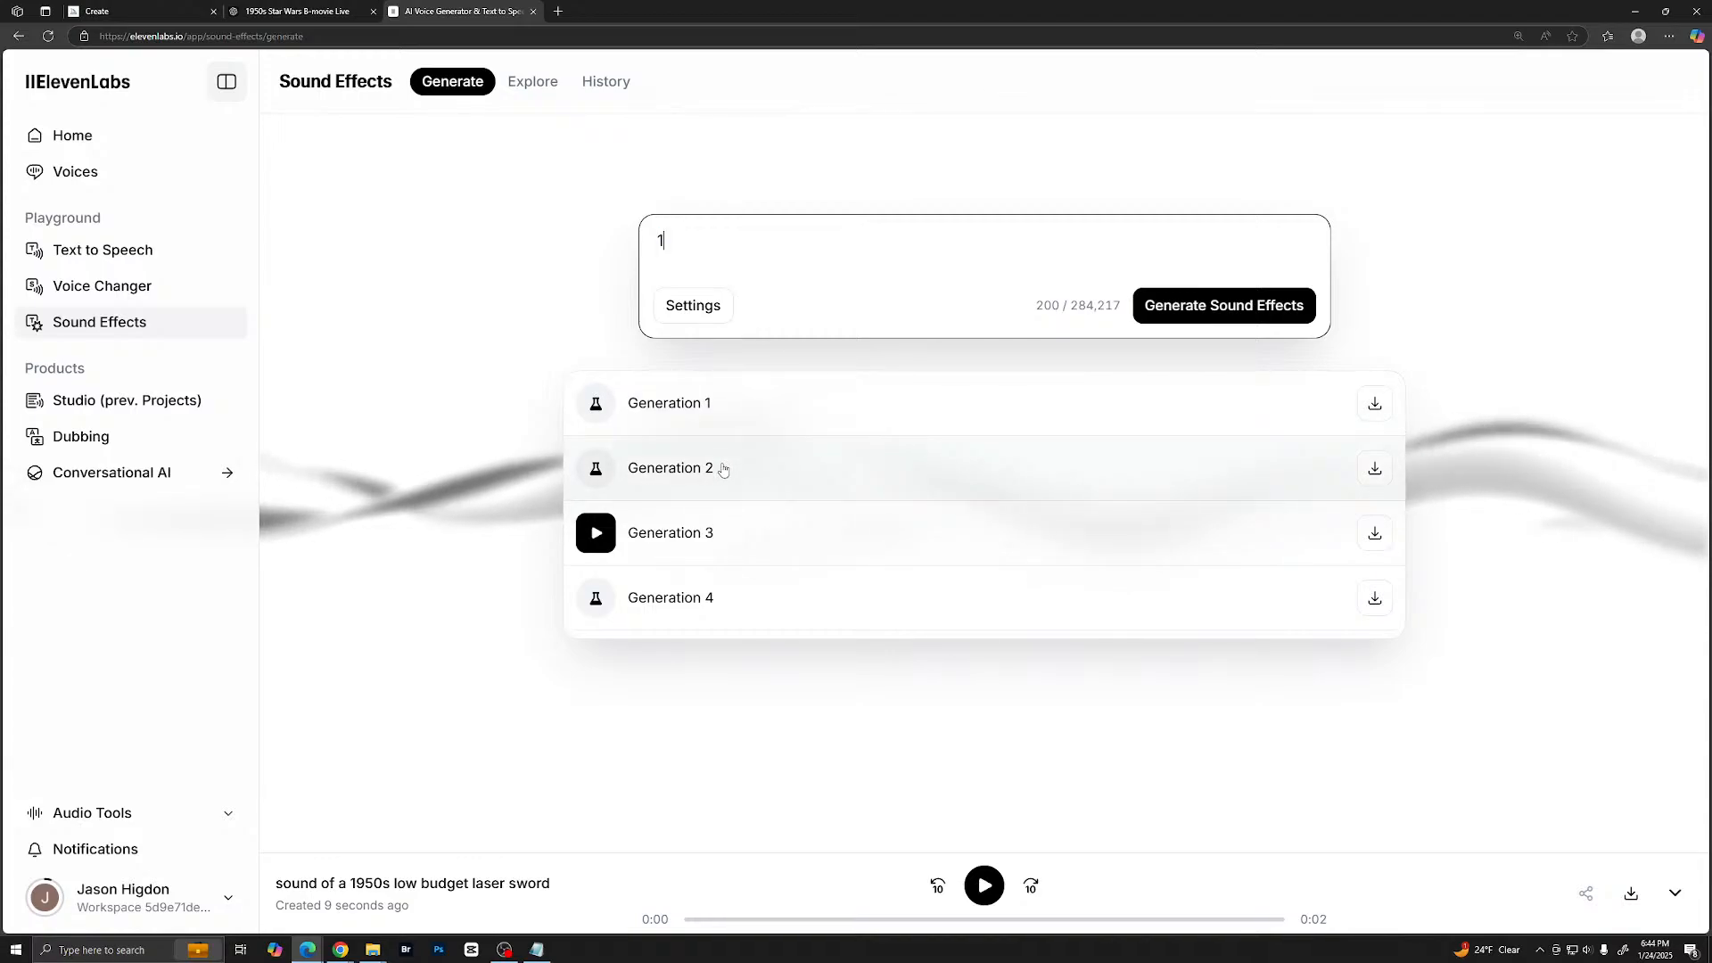
pyautogui.write('950s thera')
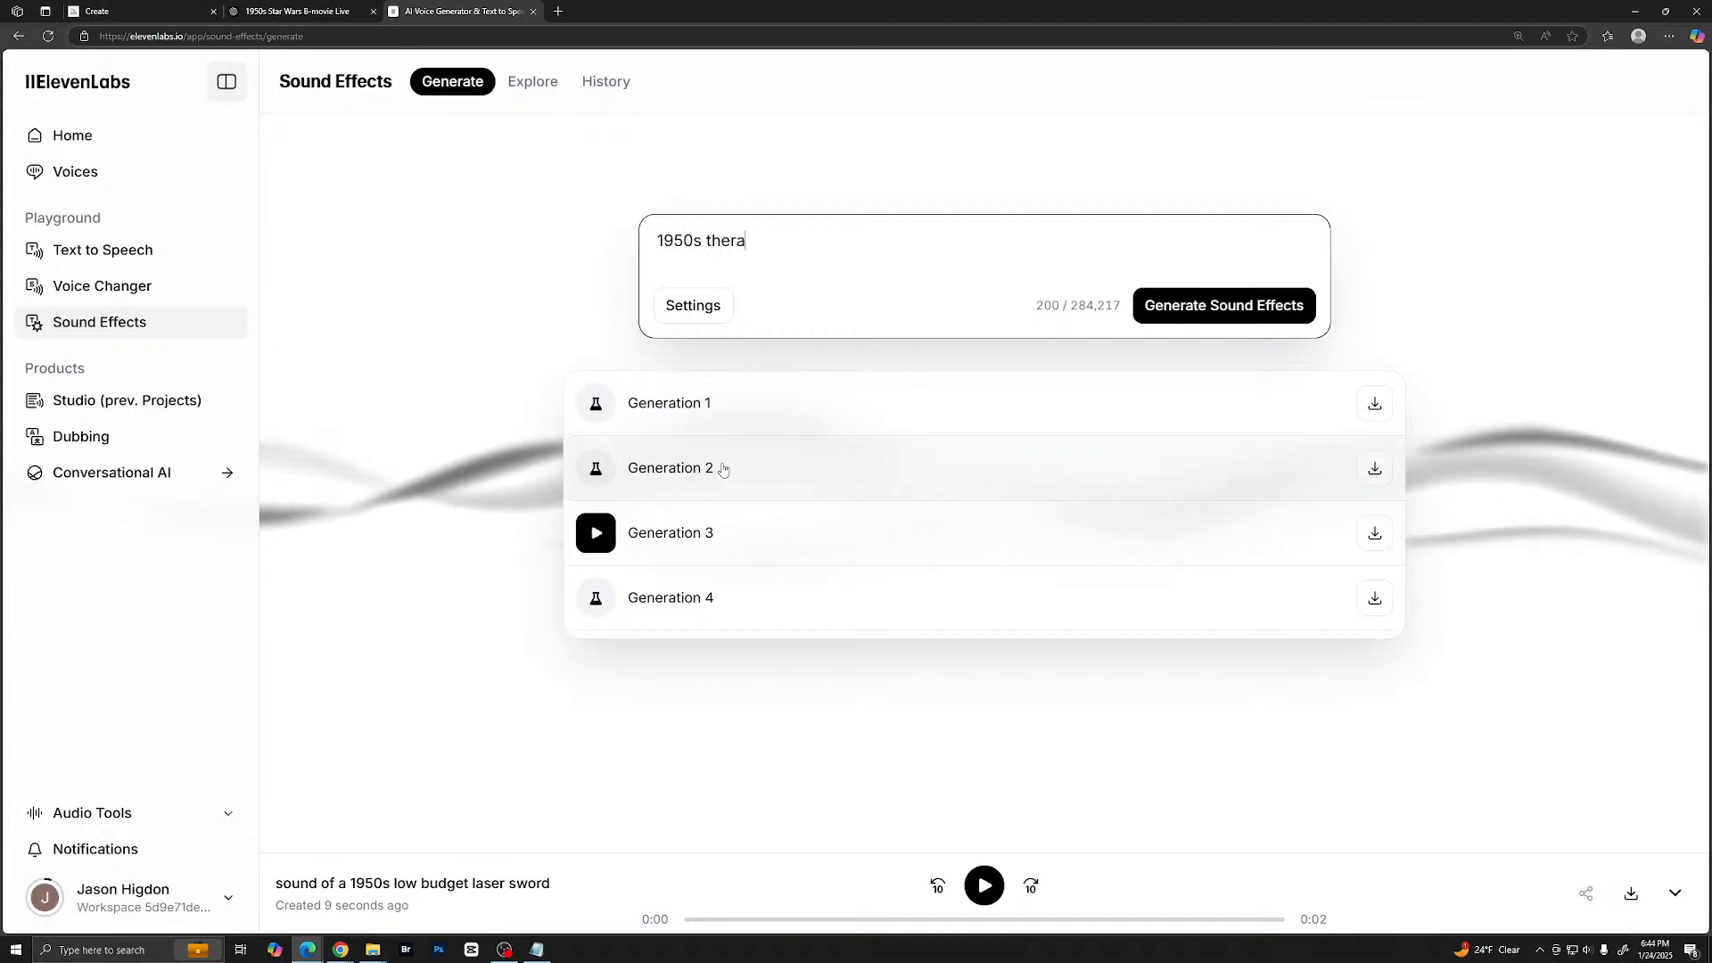
pyautogui.write('mine')
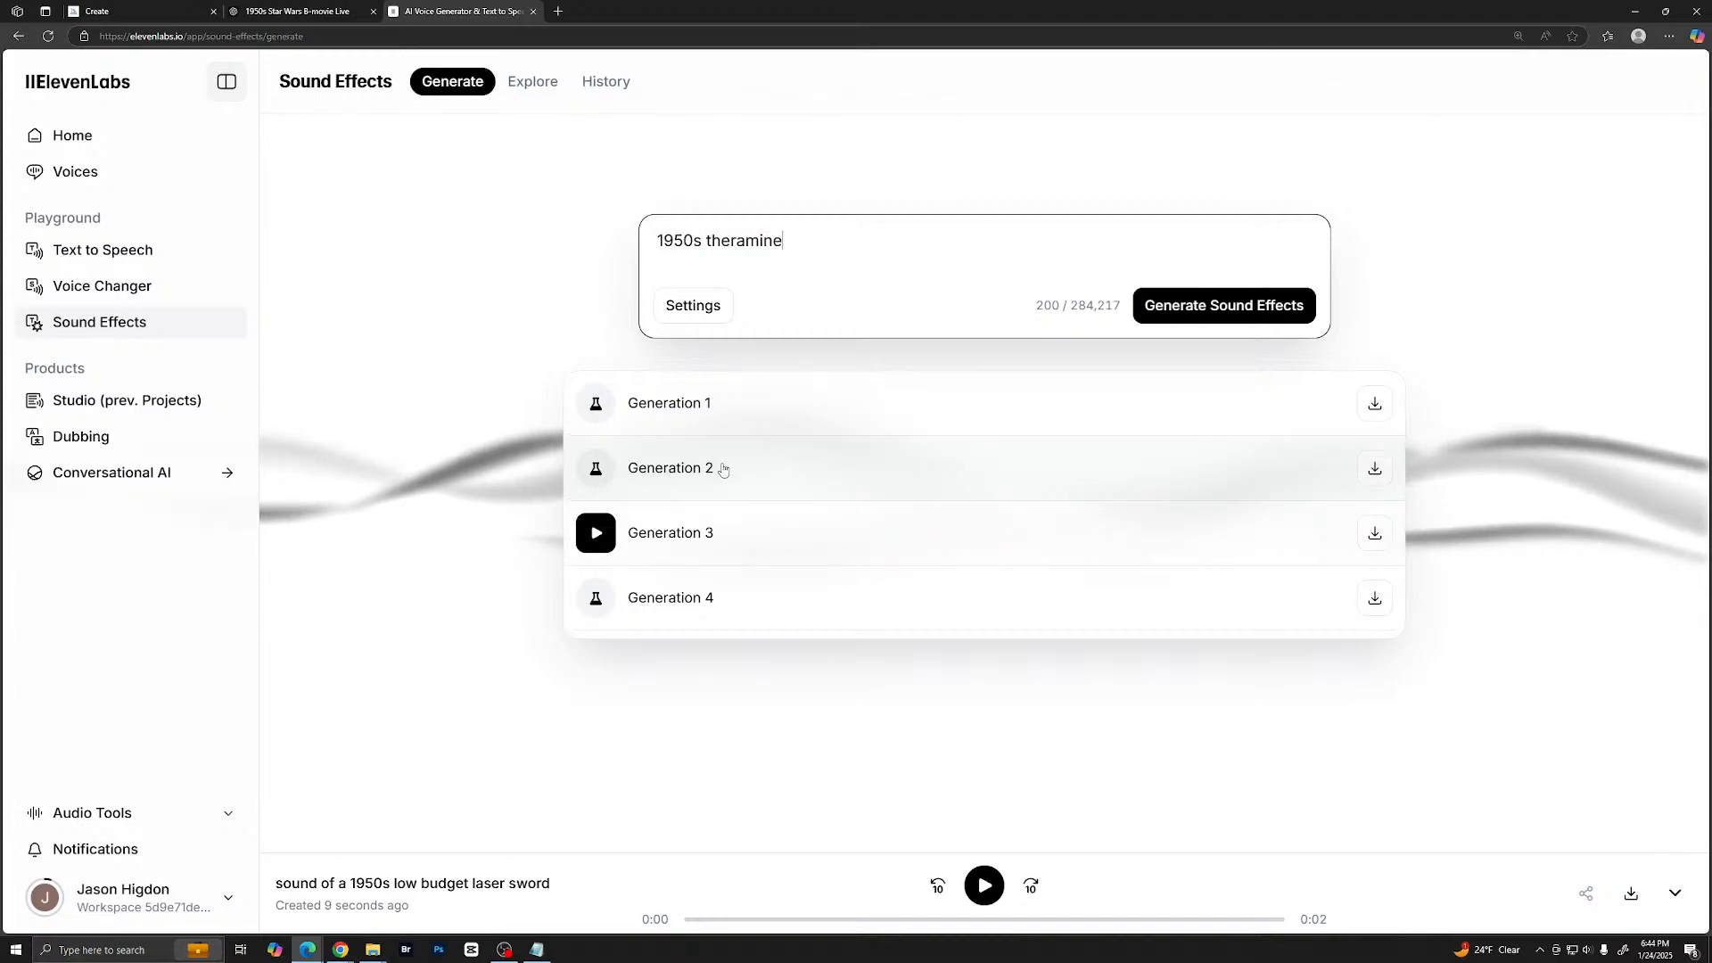
pyautogui.click(774, 241)
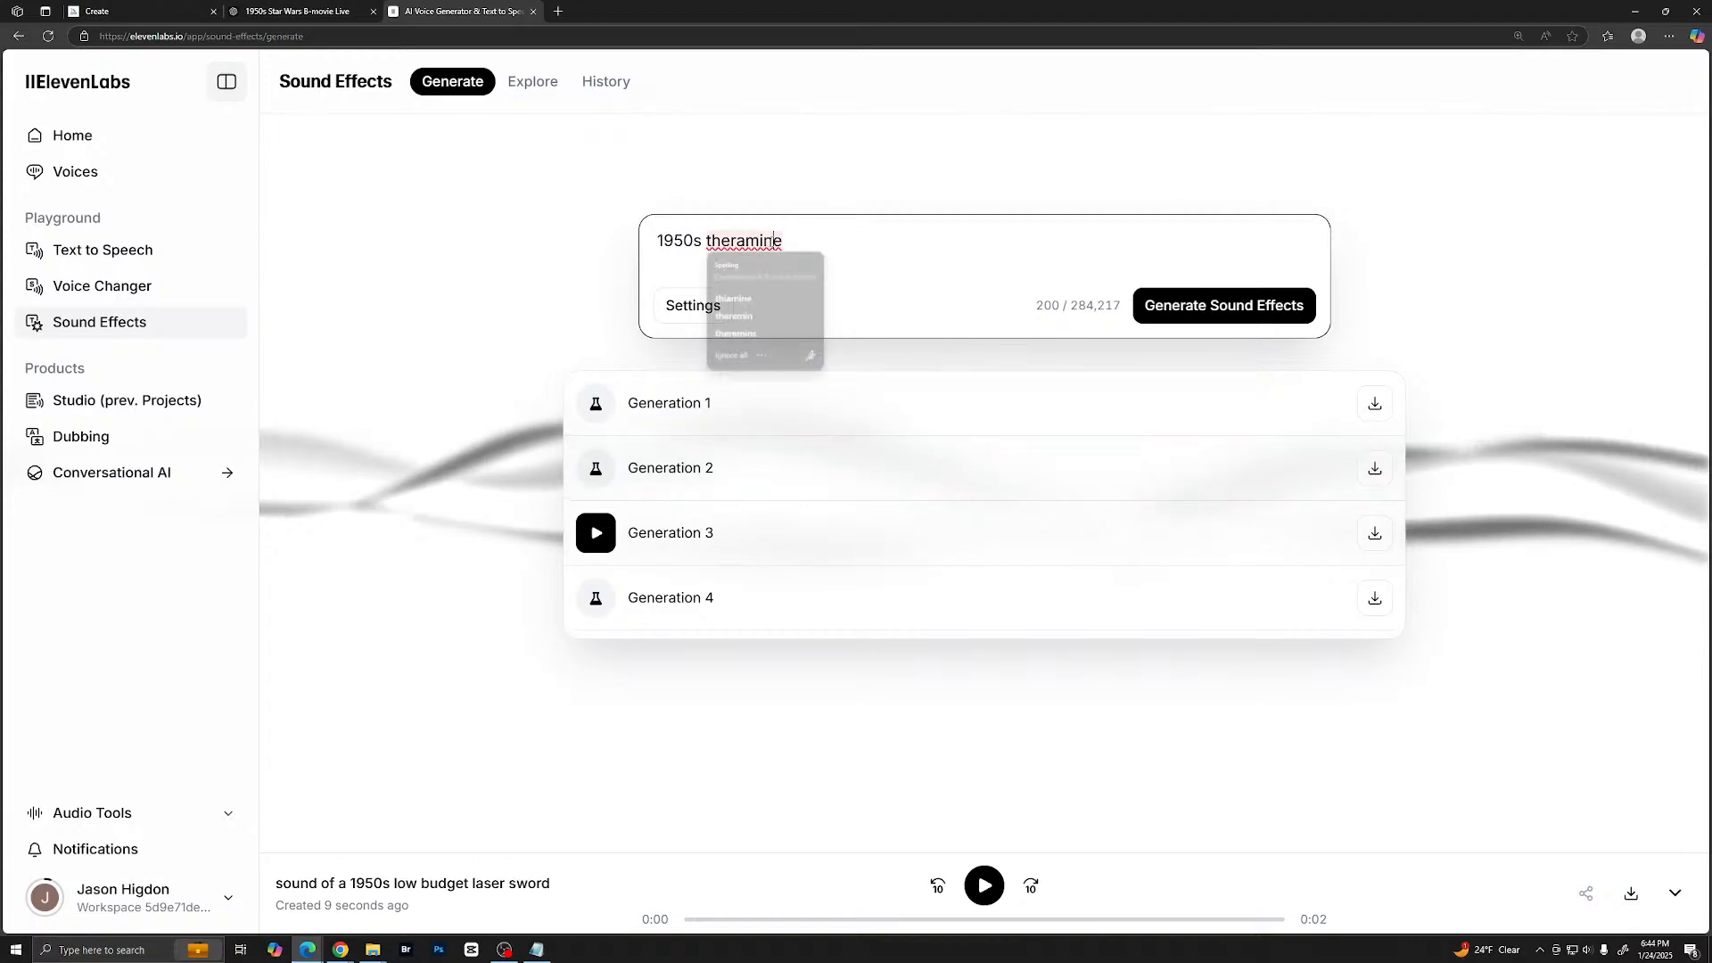
pyautogui.click(733, 316)
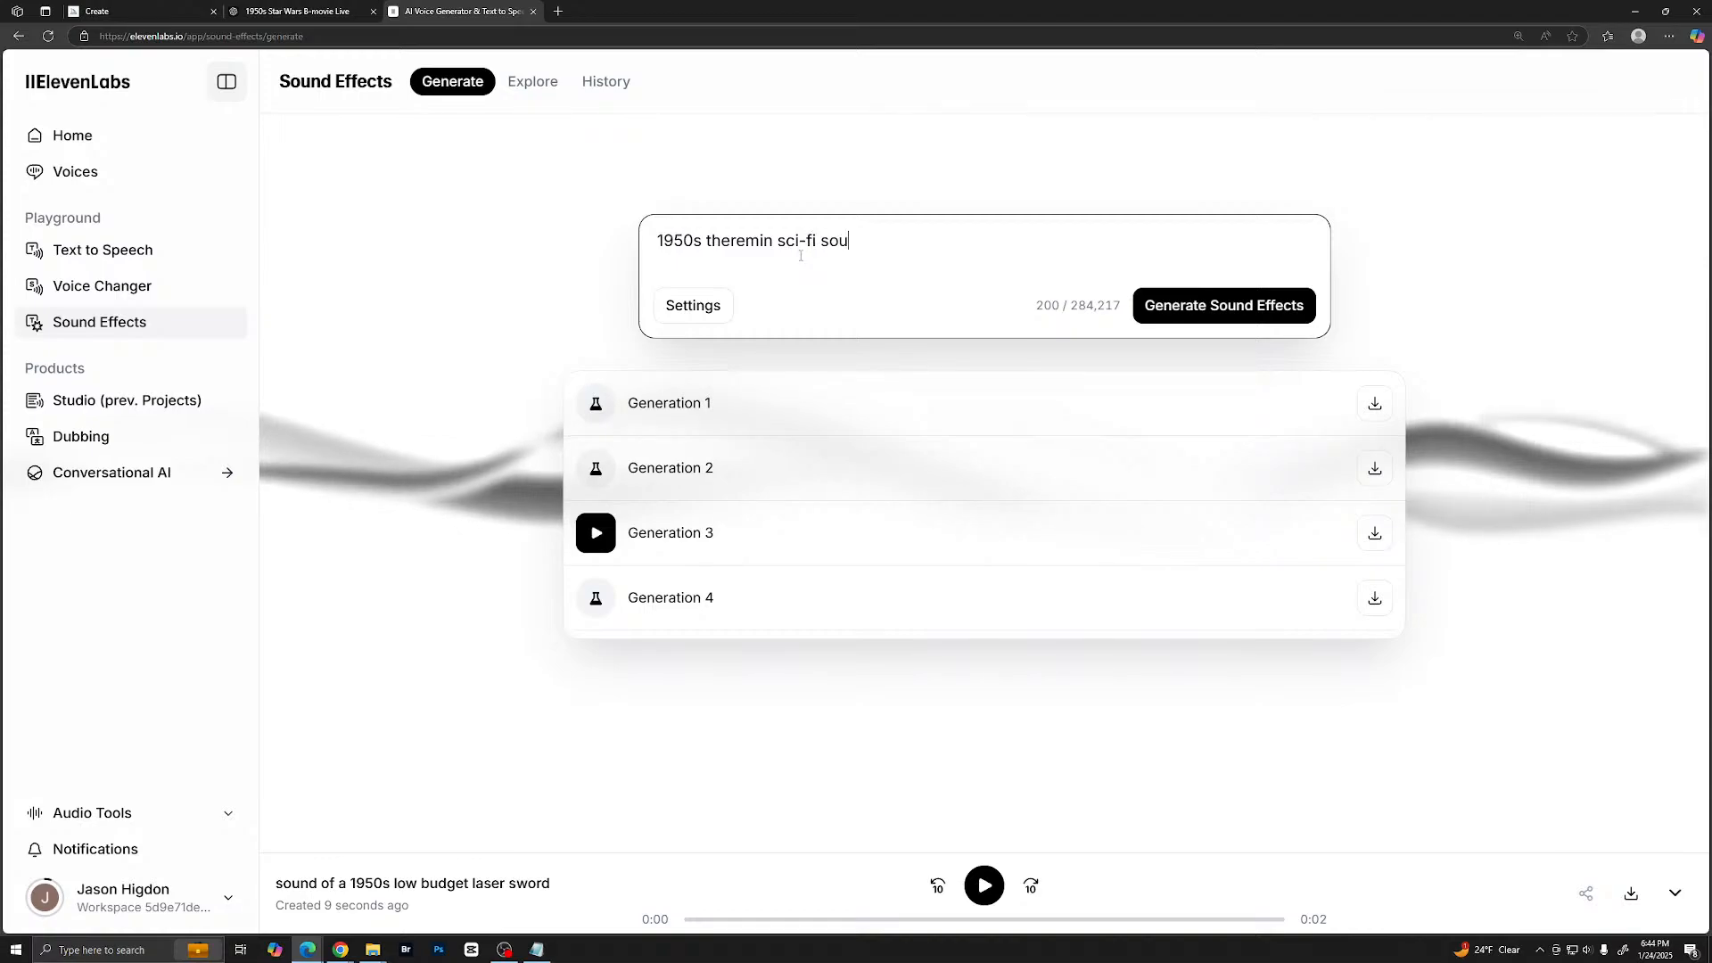
pyautogui.write('nd')
pyautogui.press('Return')
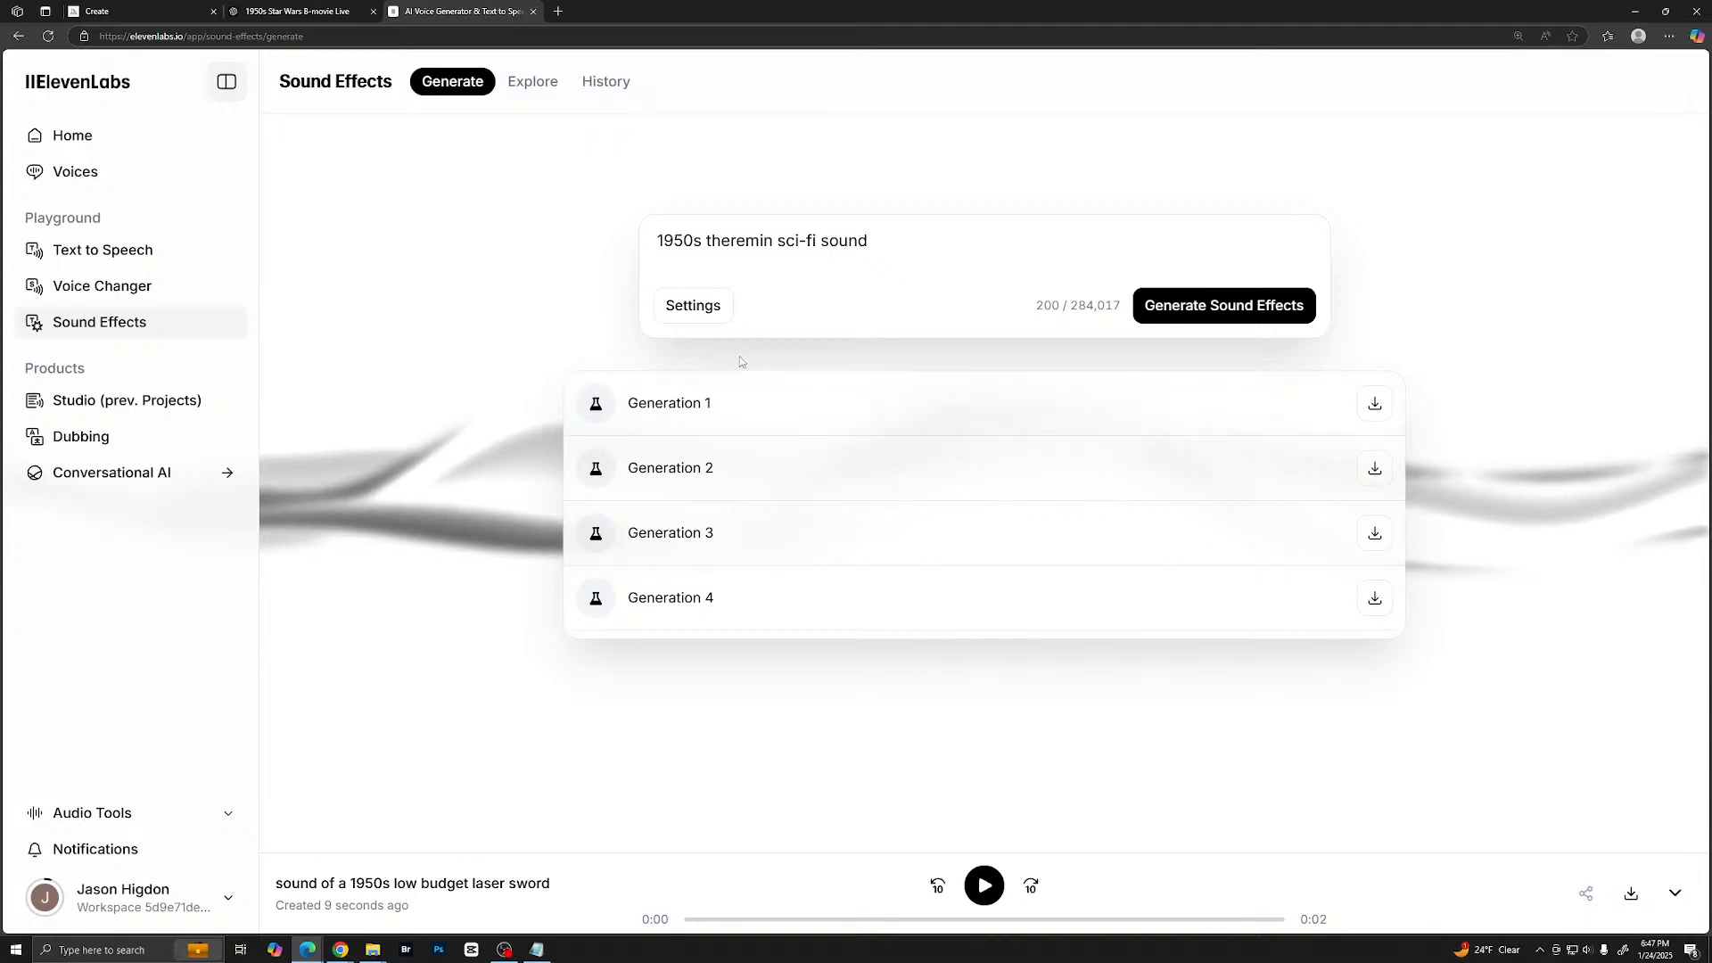
# - Listen to all four theremin sci-fi sound generations
pyautogui.click(594, 406)
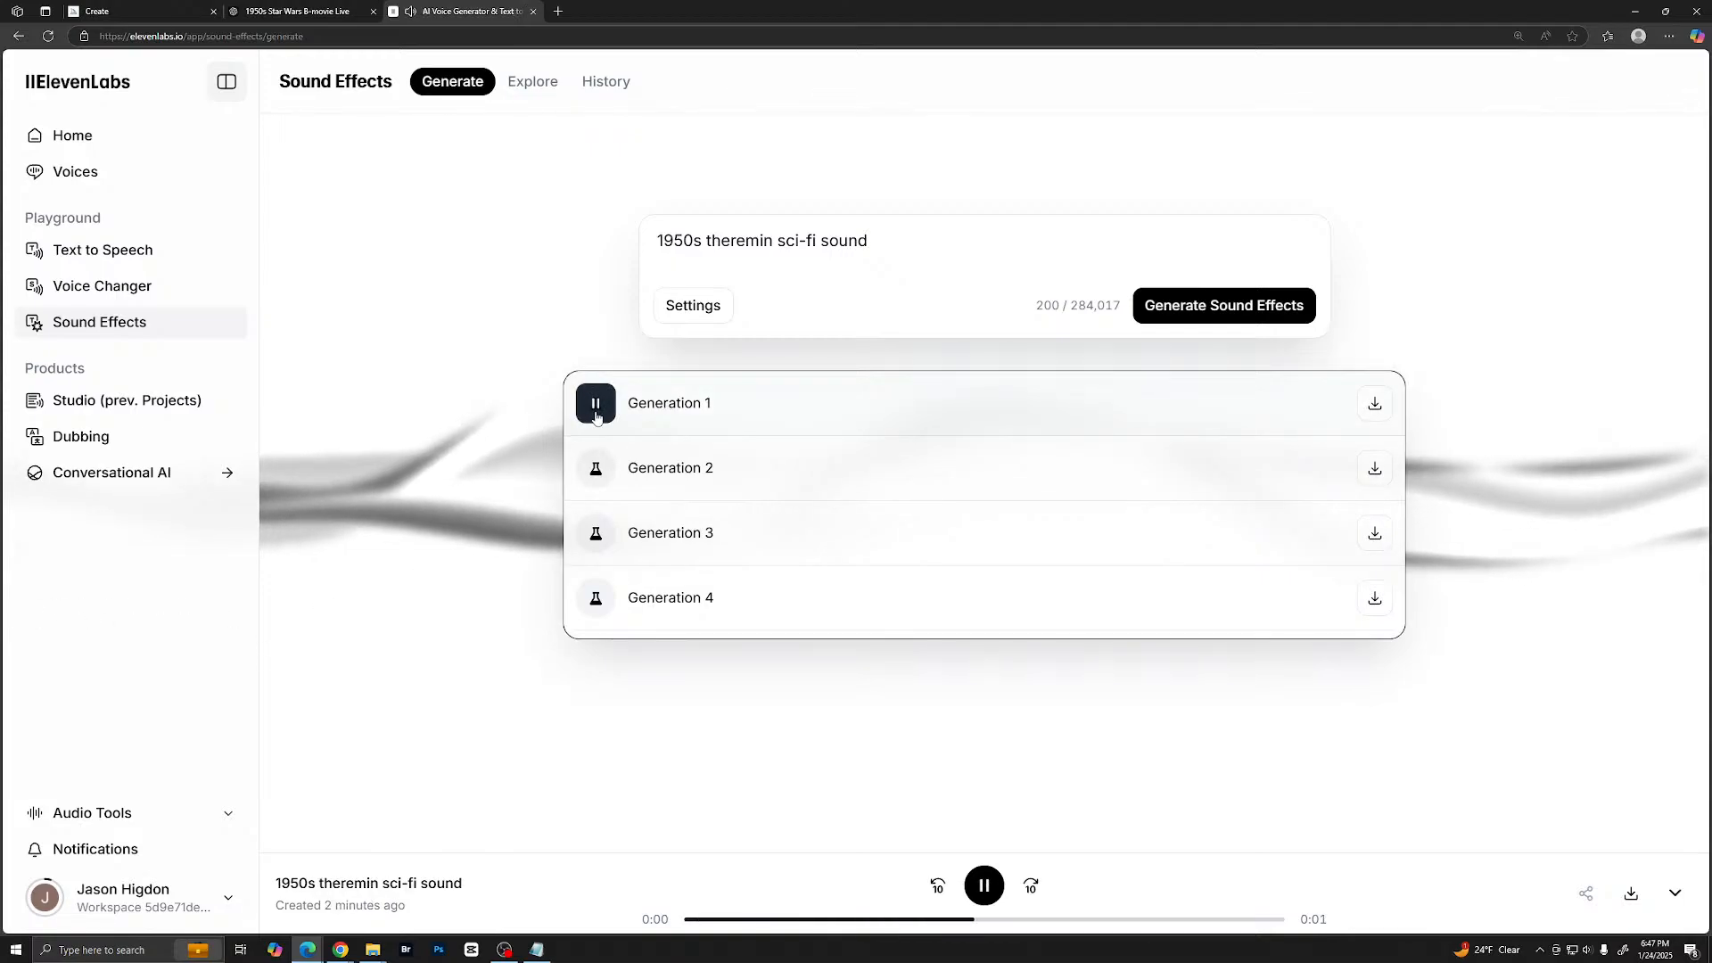
pyautogui.click(596, 470)
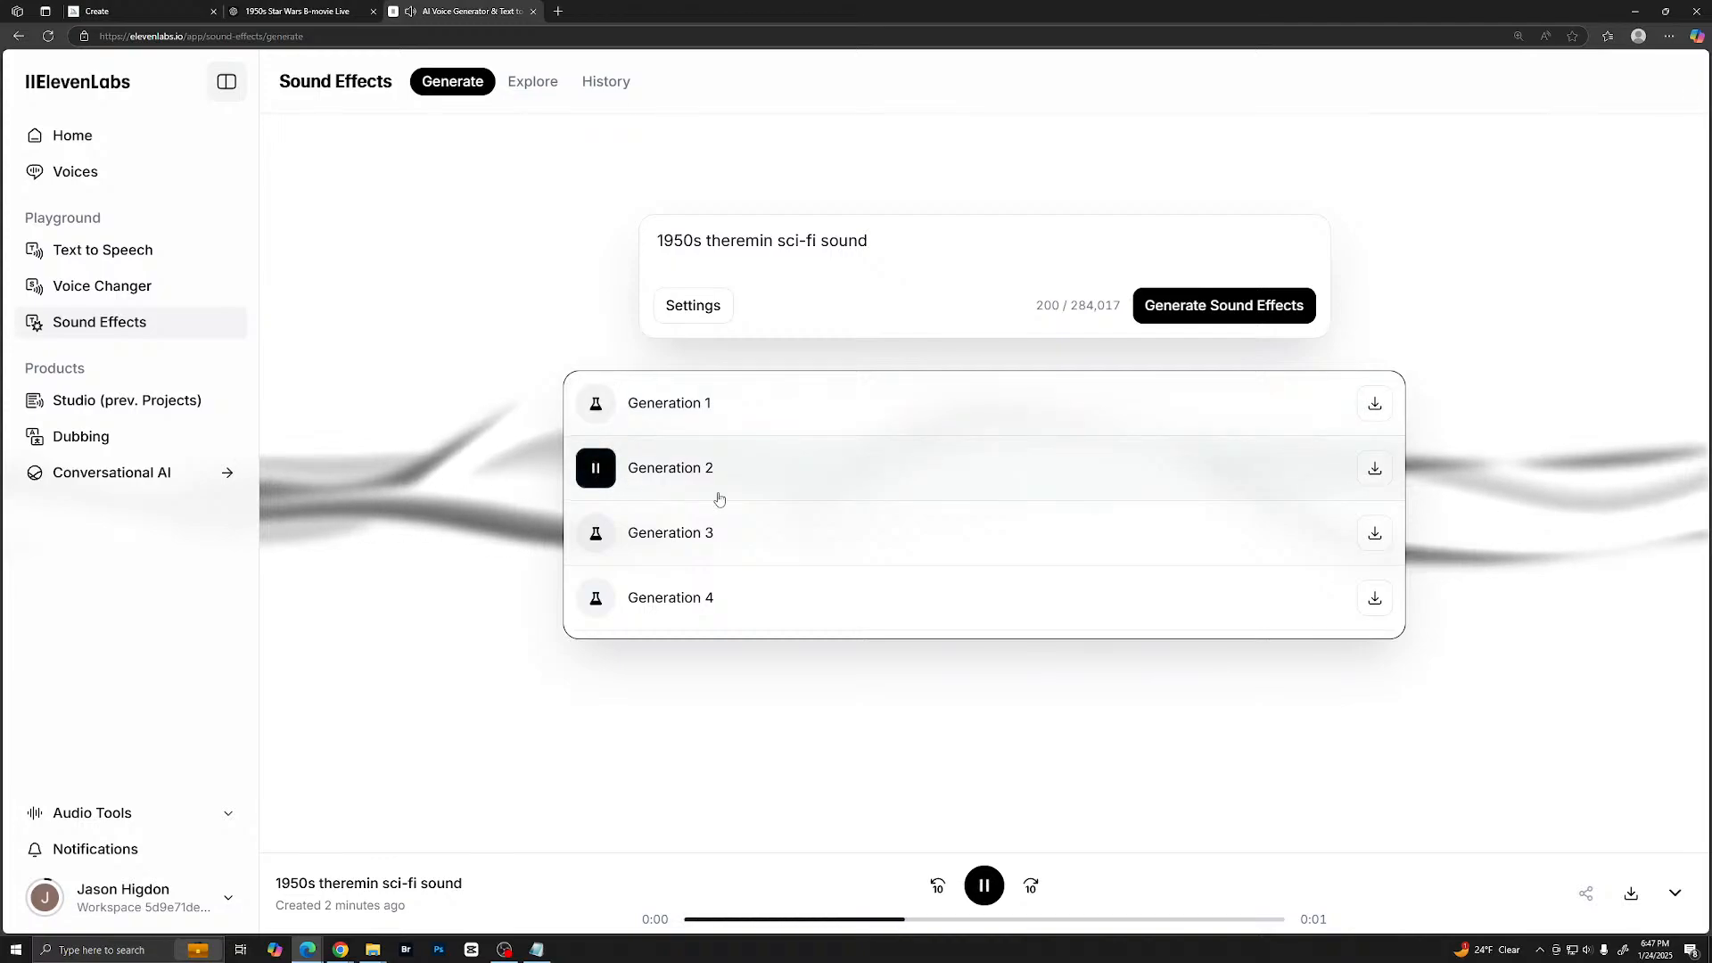
pyautogui.click(590, 533)
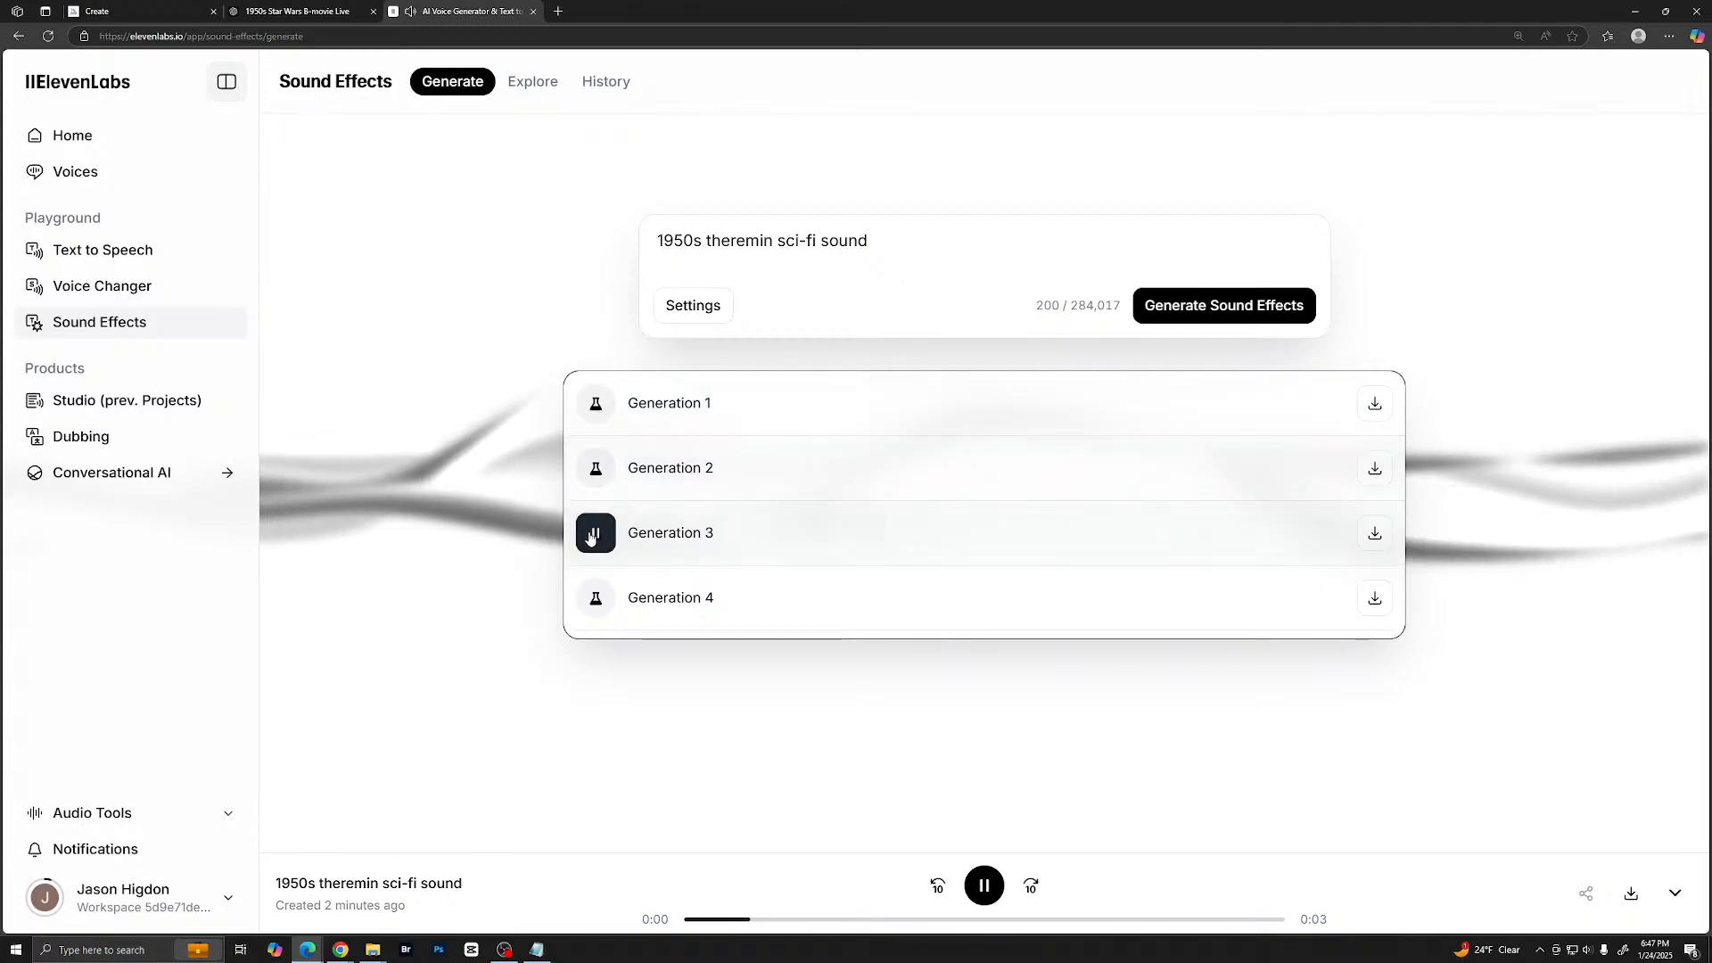
pyautogui.click(599, 601)
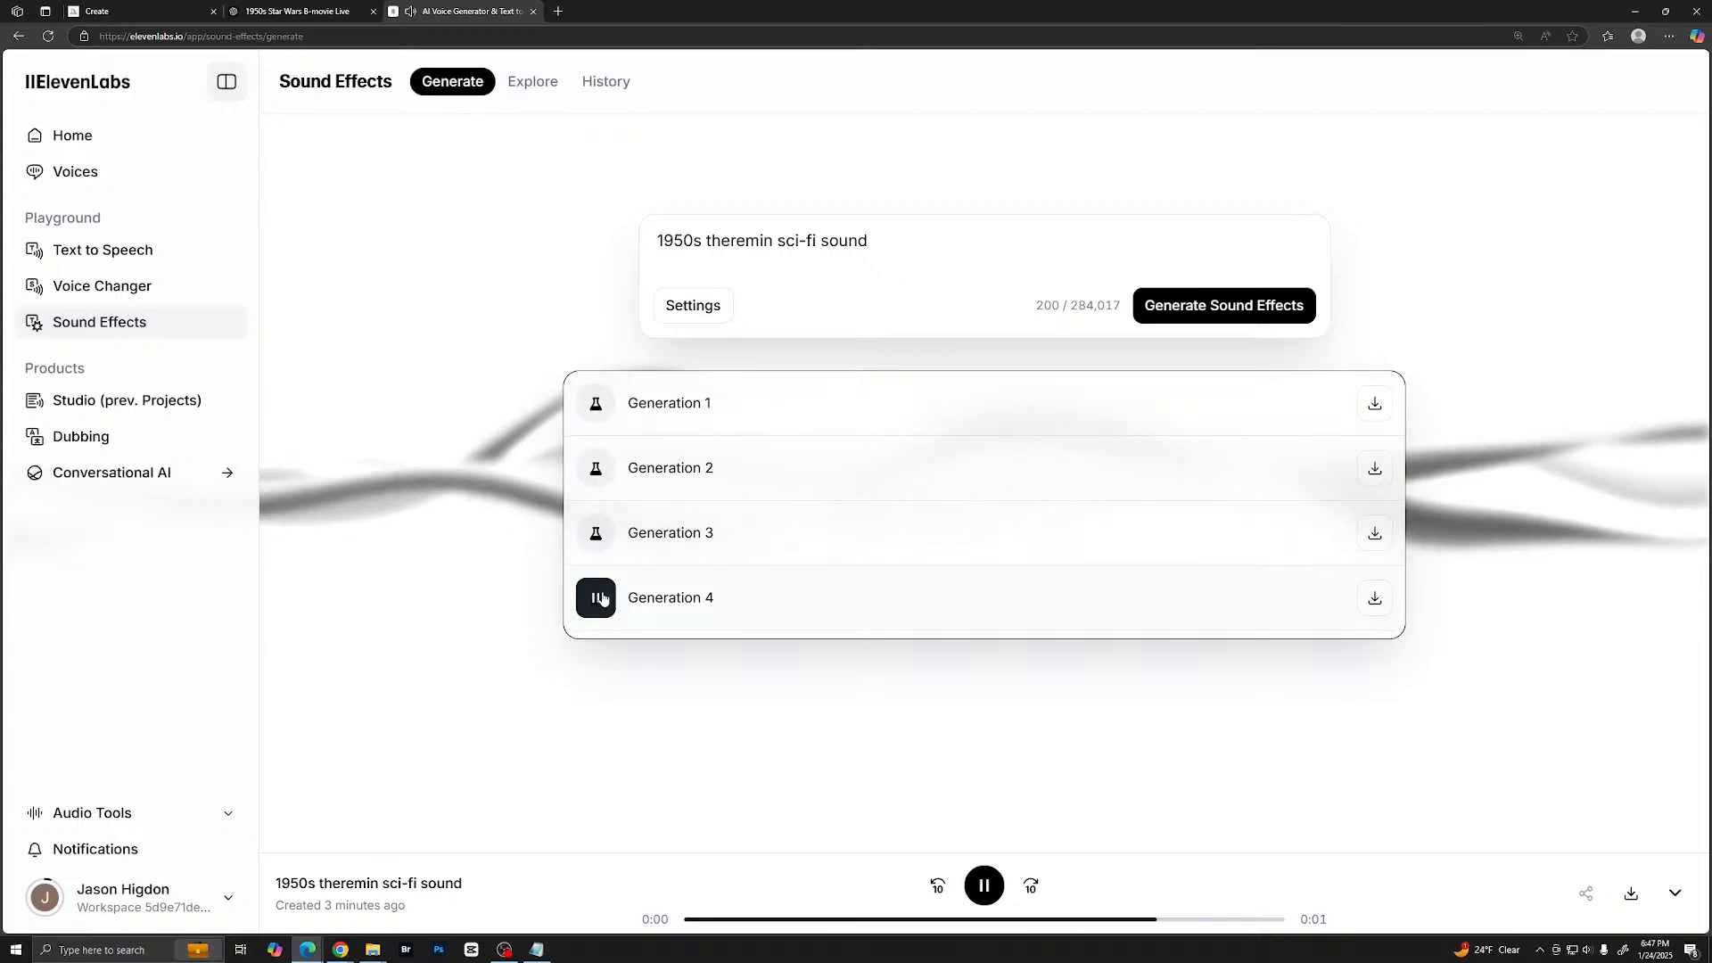
# - Turn off automatic length, set the duration to 5 seconds and generate the theremin sound effects again
pyautogui.click(691, 308)
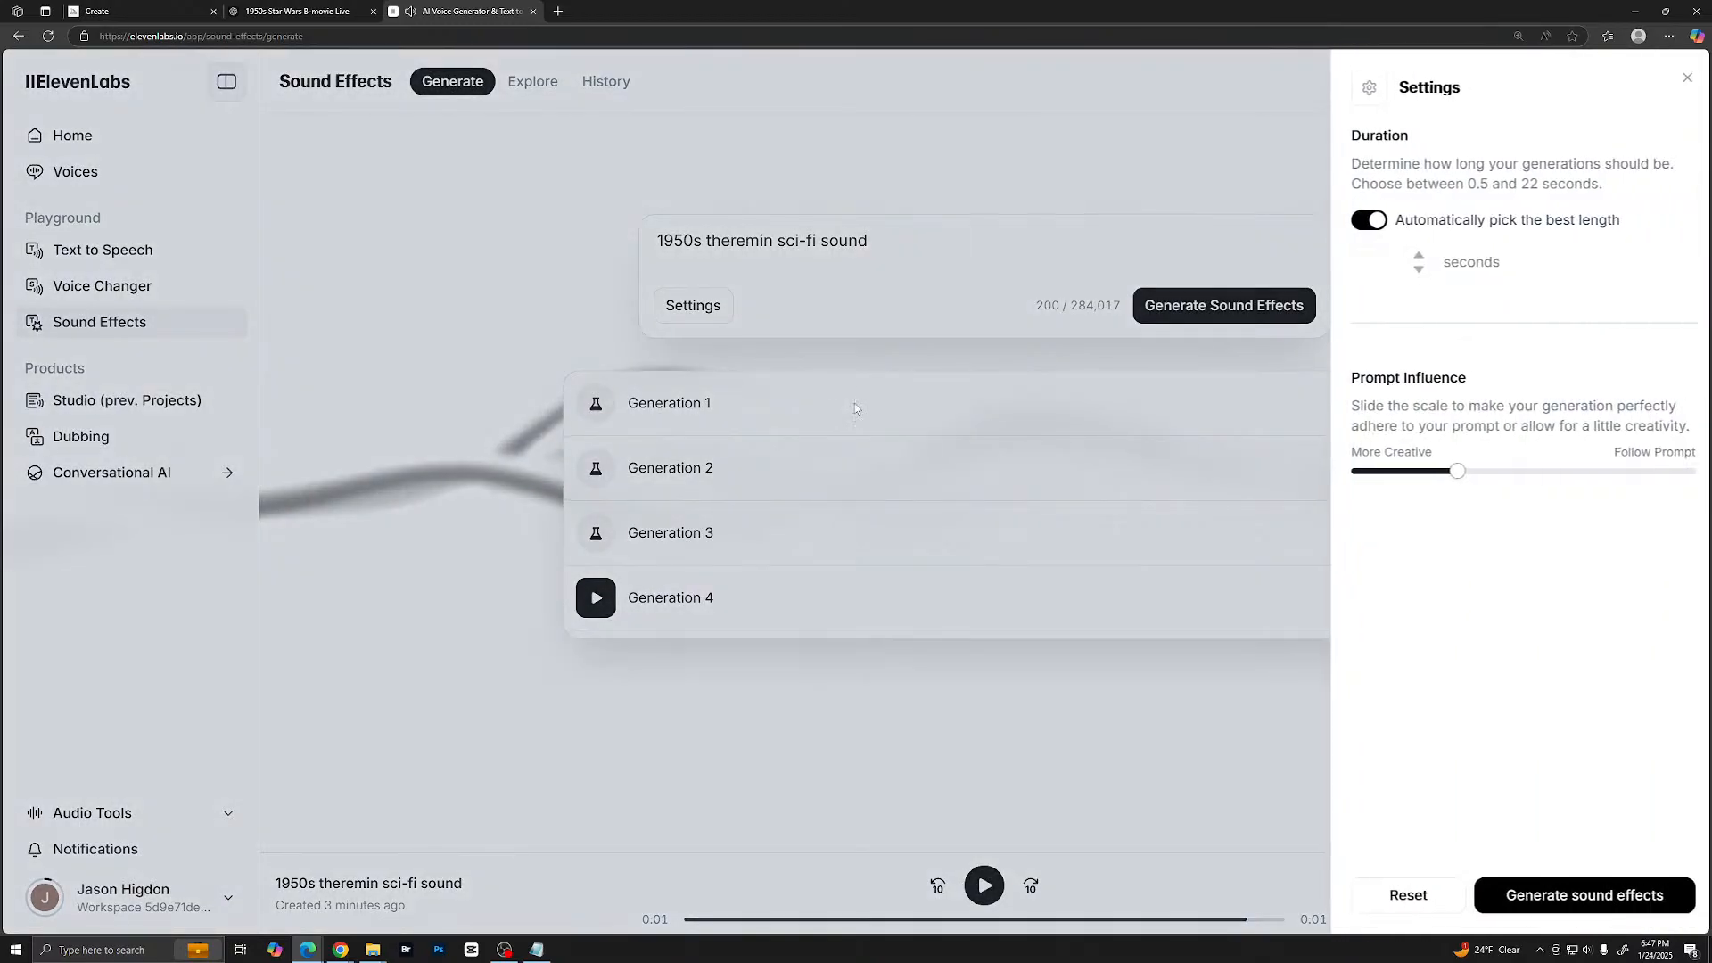
pyautogui.click(1361, 222)
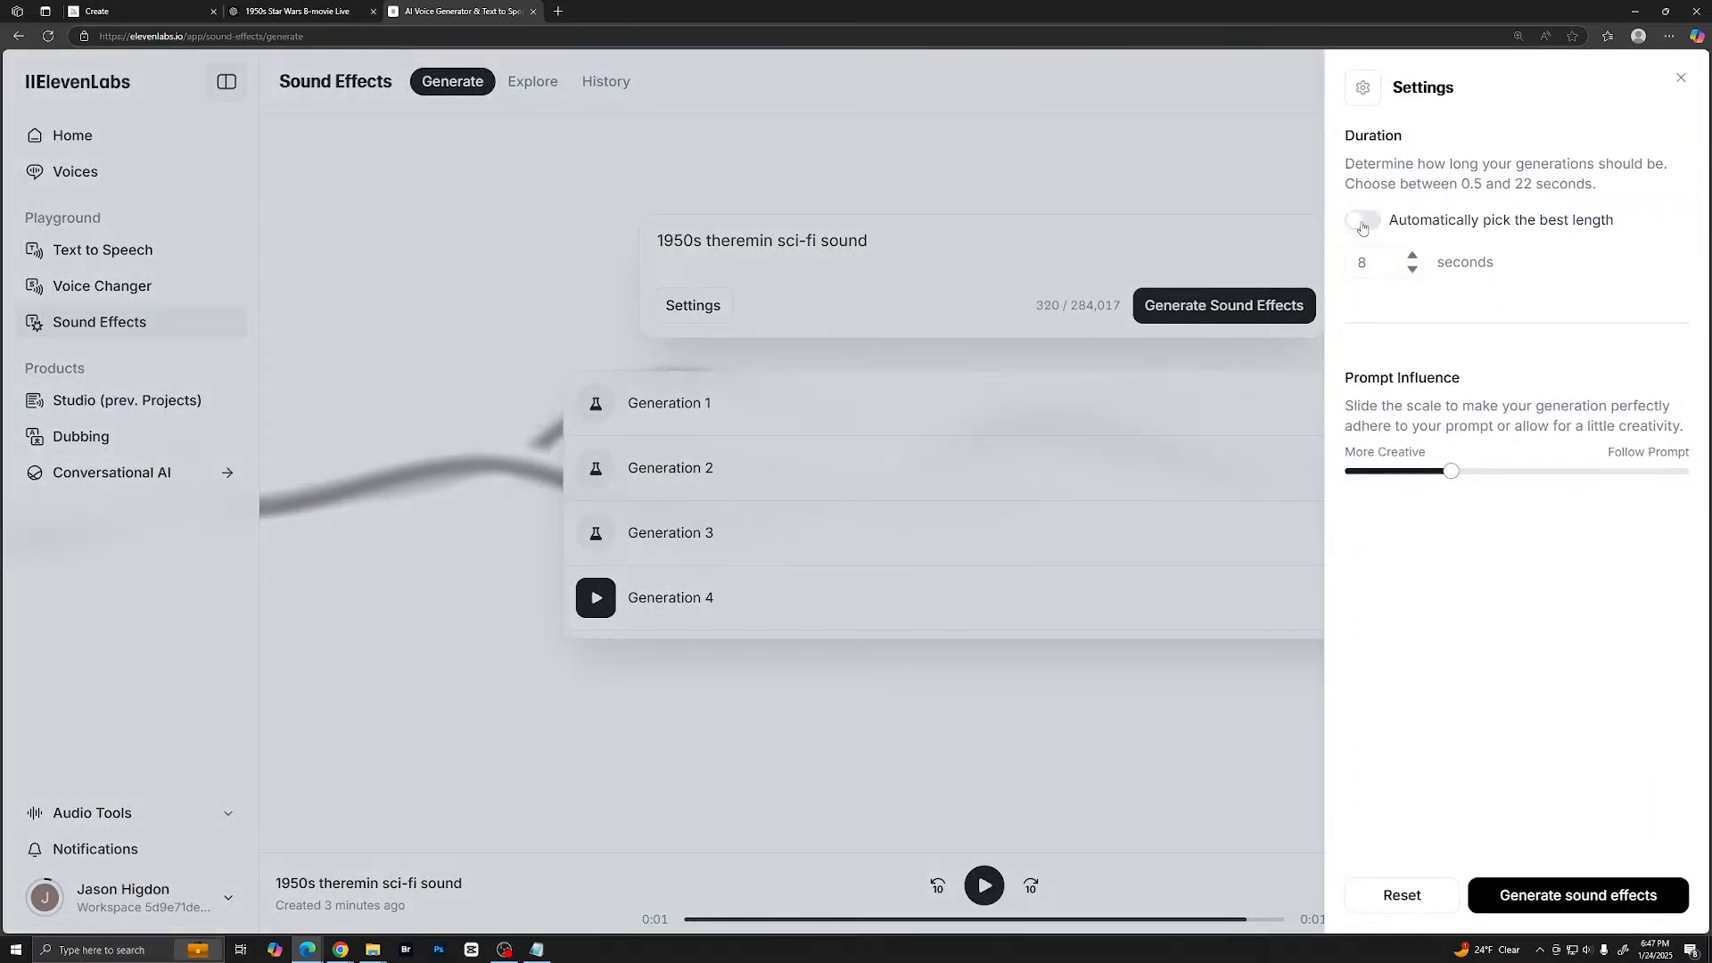
pyautogui.click(1413, 270)
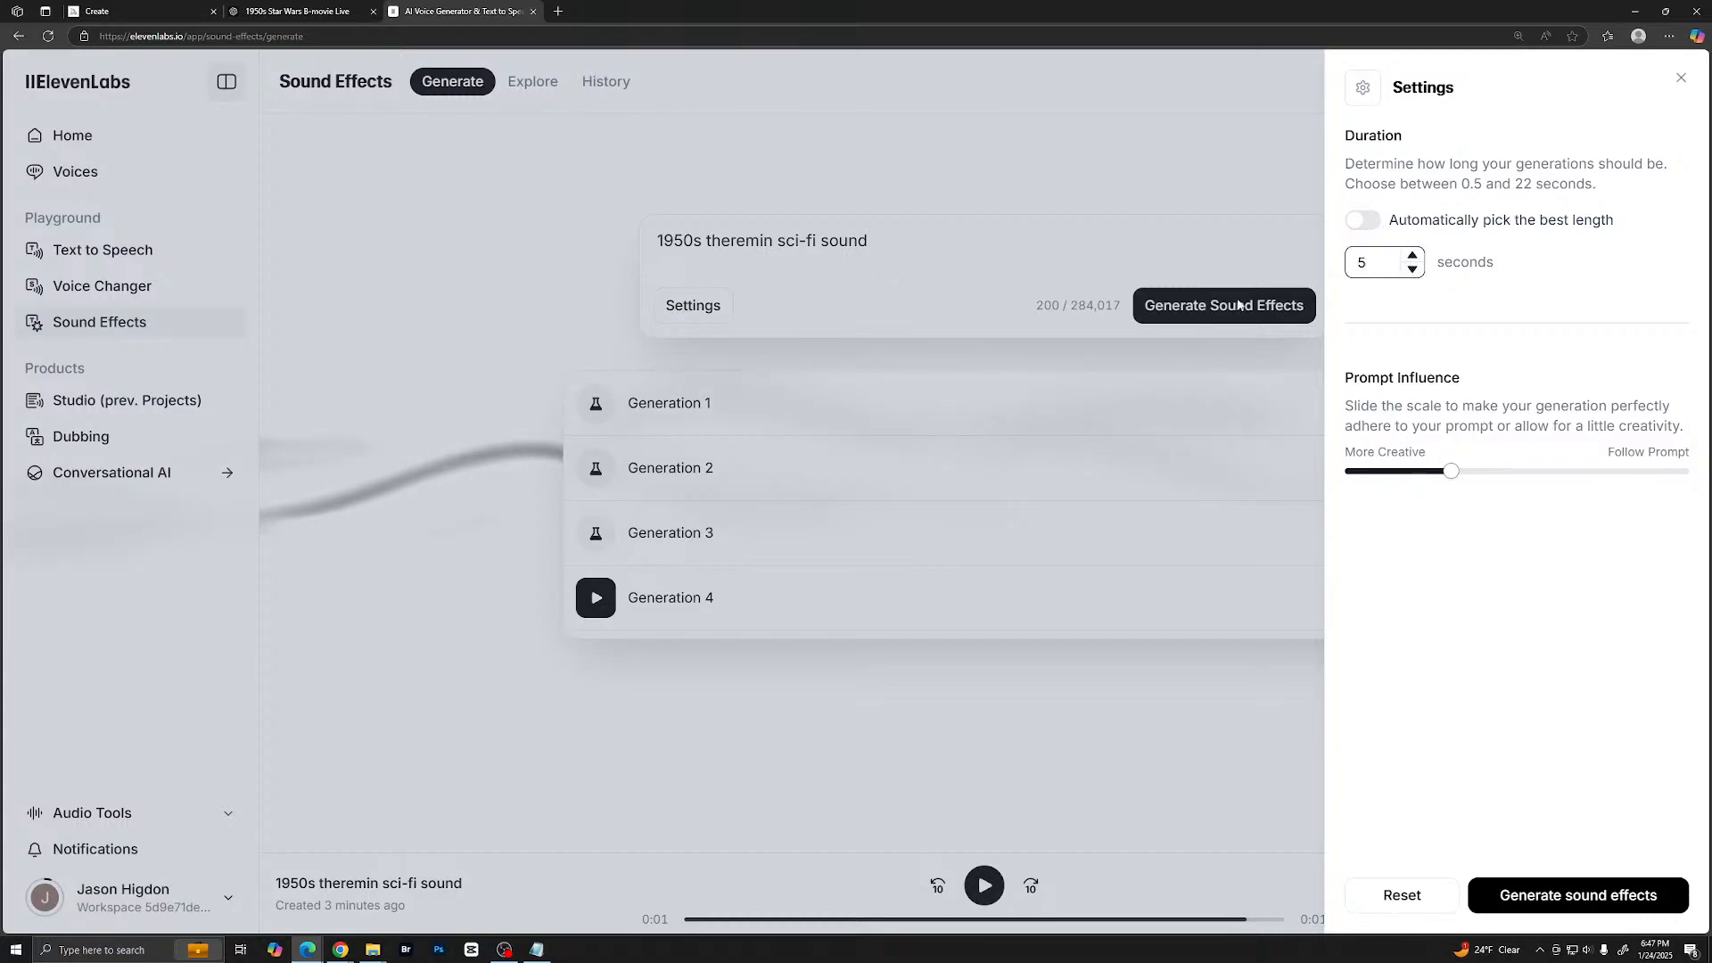
pyautogui.click(1524, 897)
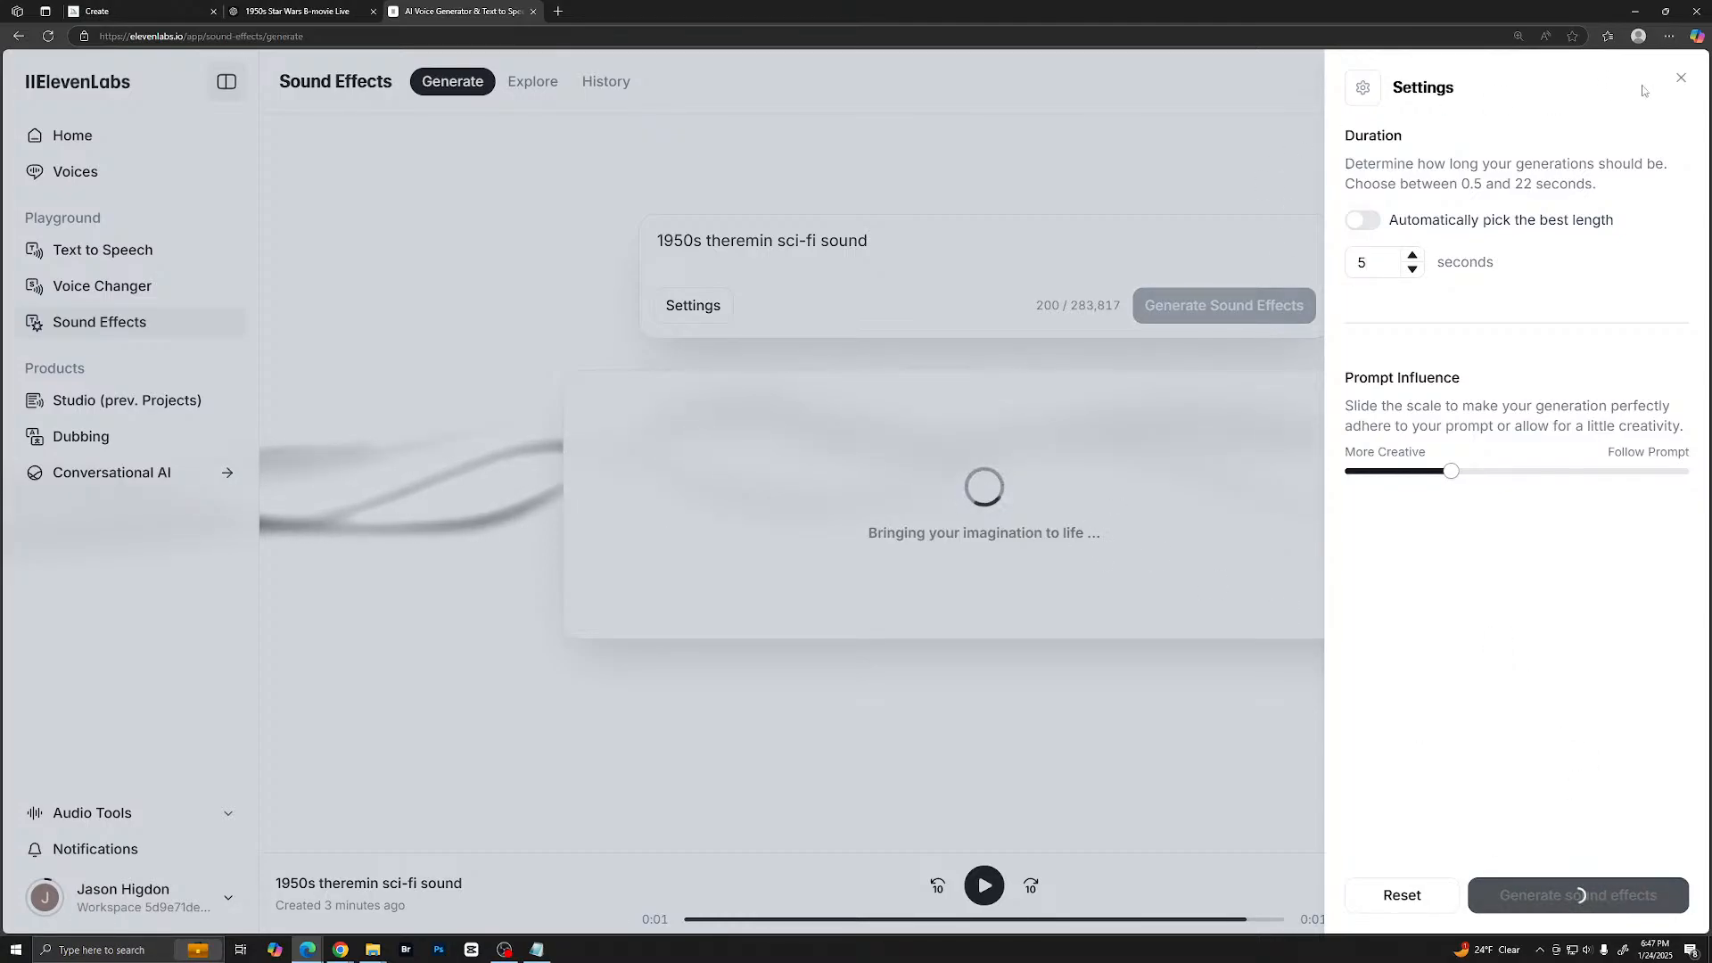
pyautogui.click(1678, 82)
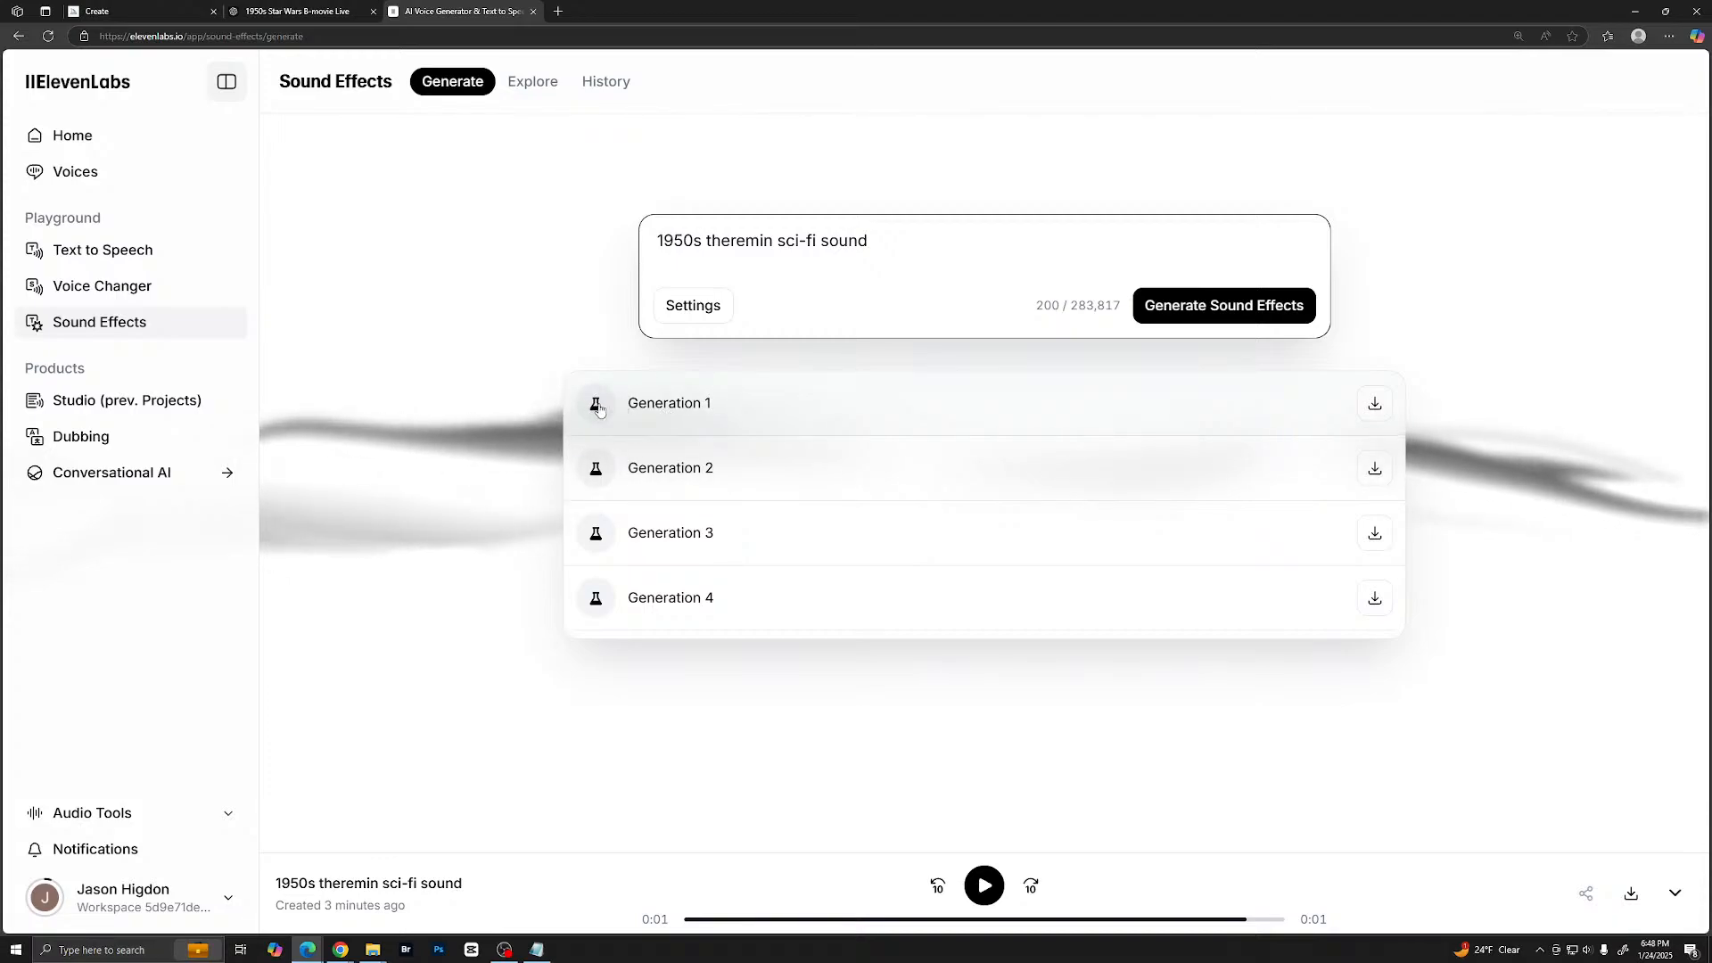
# - Listen to the new 5-second theremin generations, replaying Generation 2
pyautogui.click(596, 406)
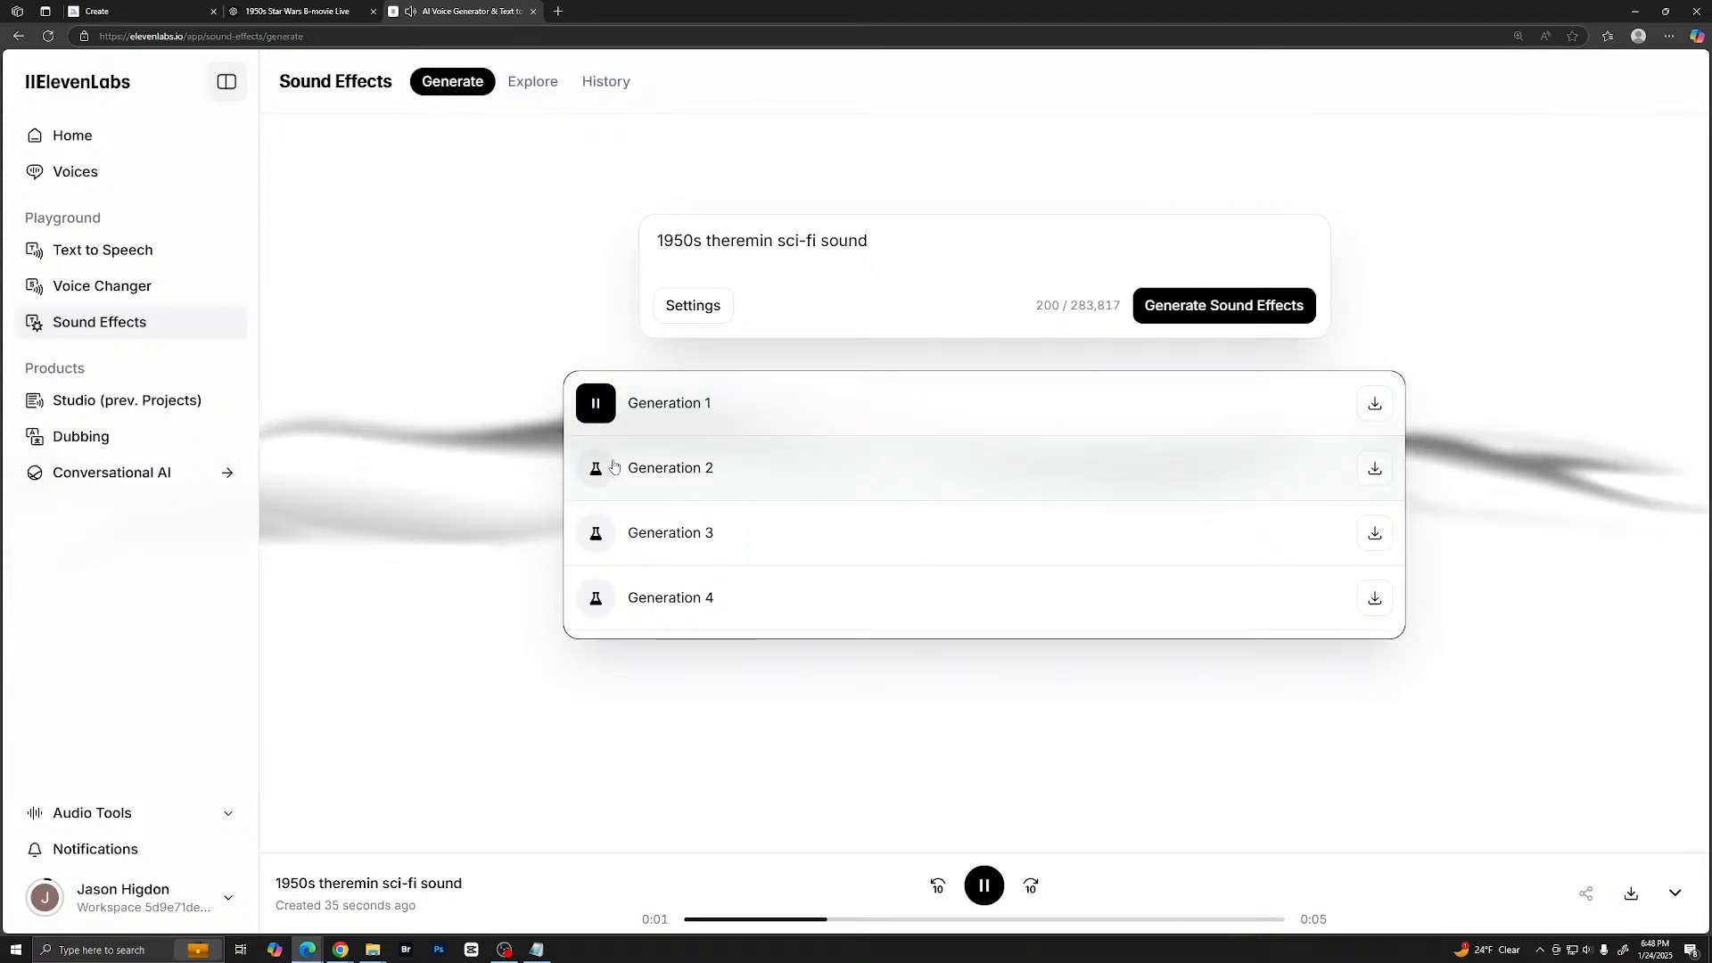
pyautogui.click(598, 470)
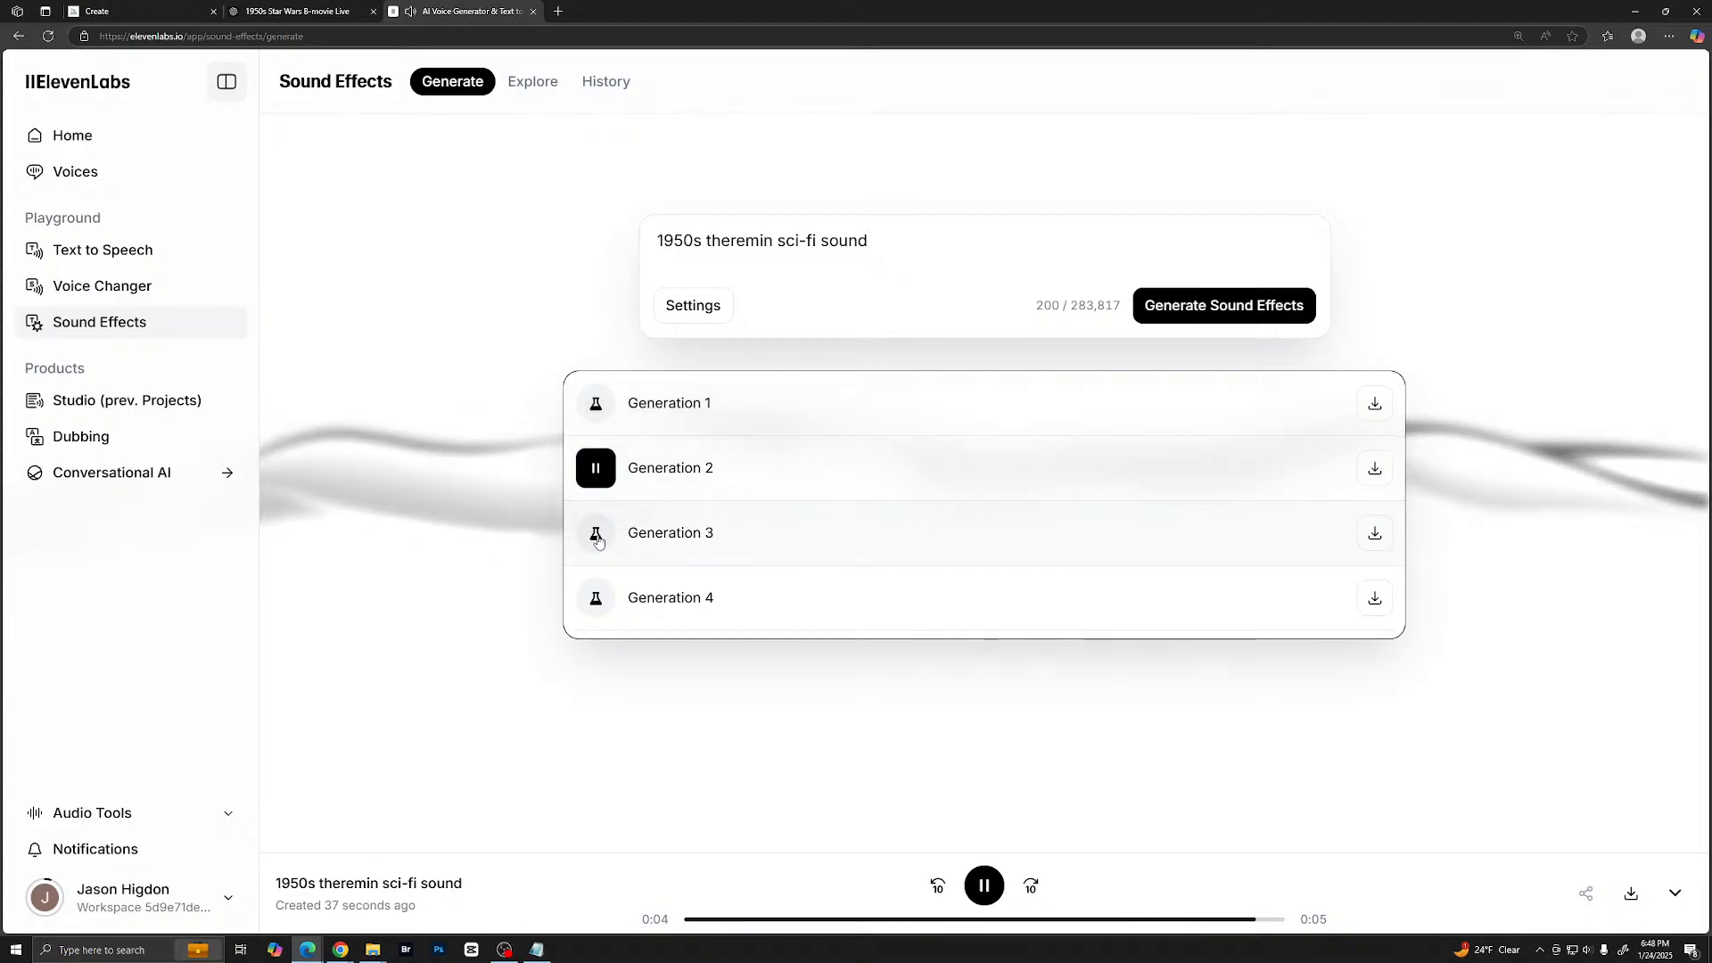
pyautogui.click(598, 537)
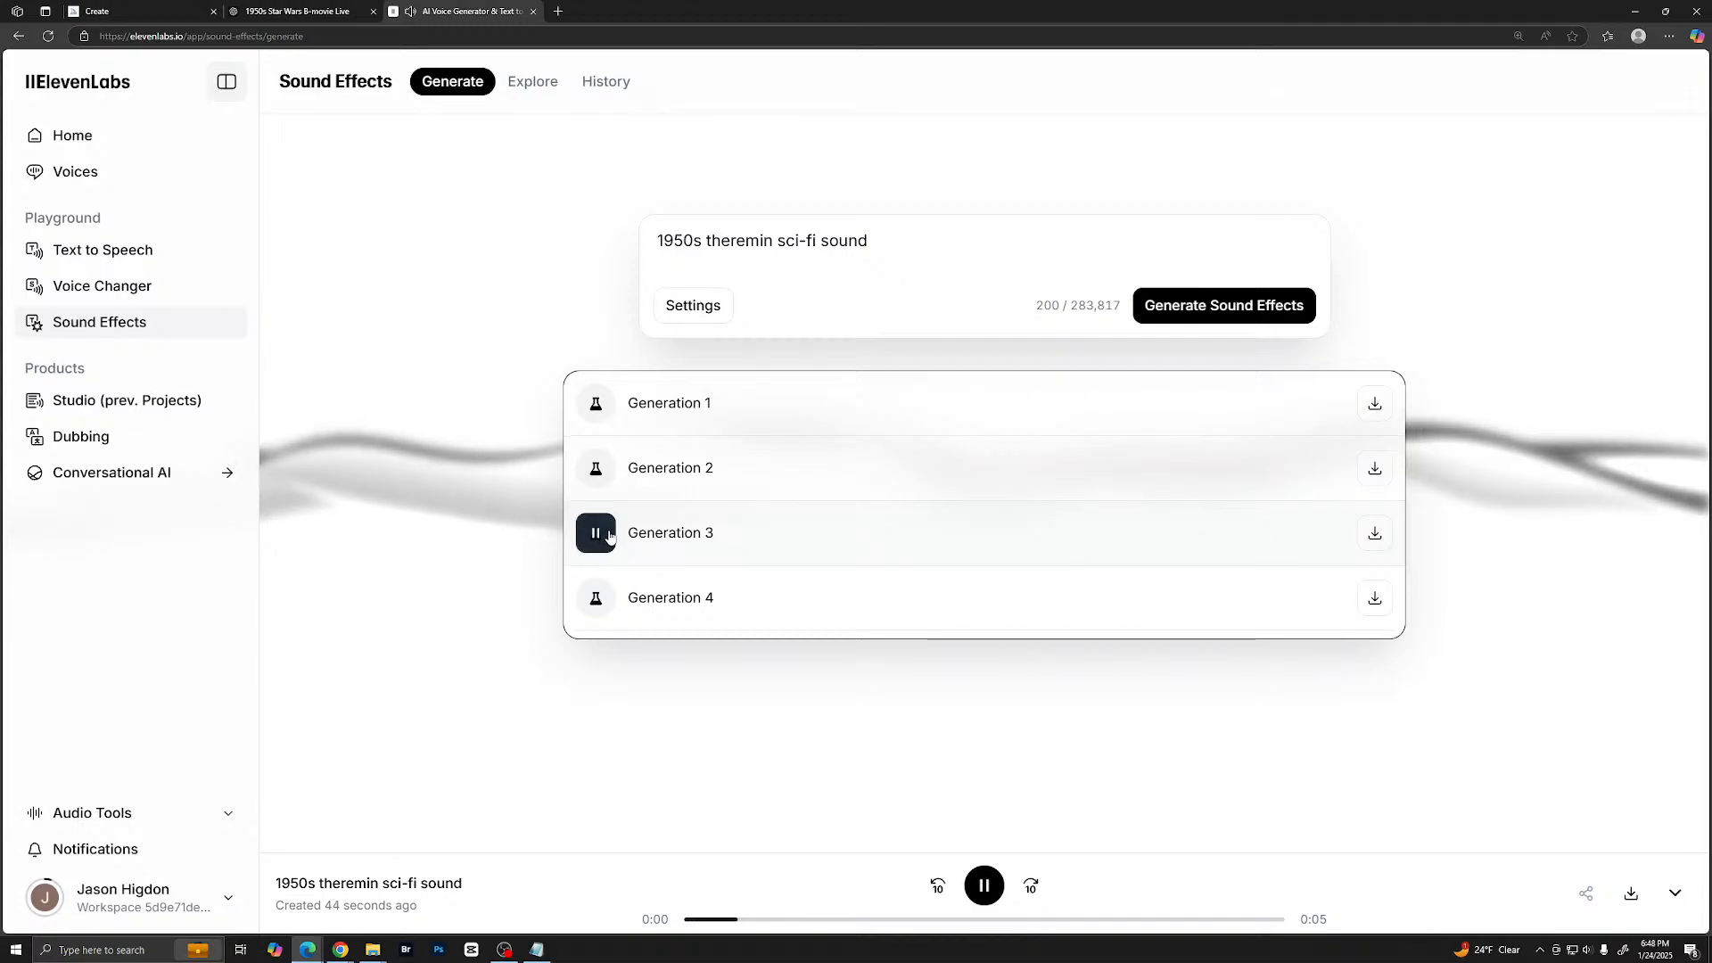
pyautogui.click(595, 598)
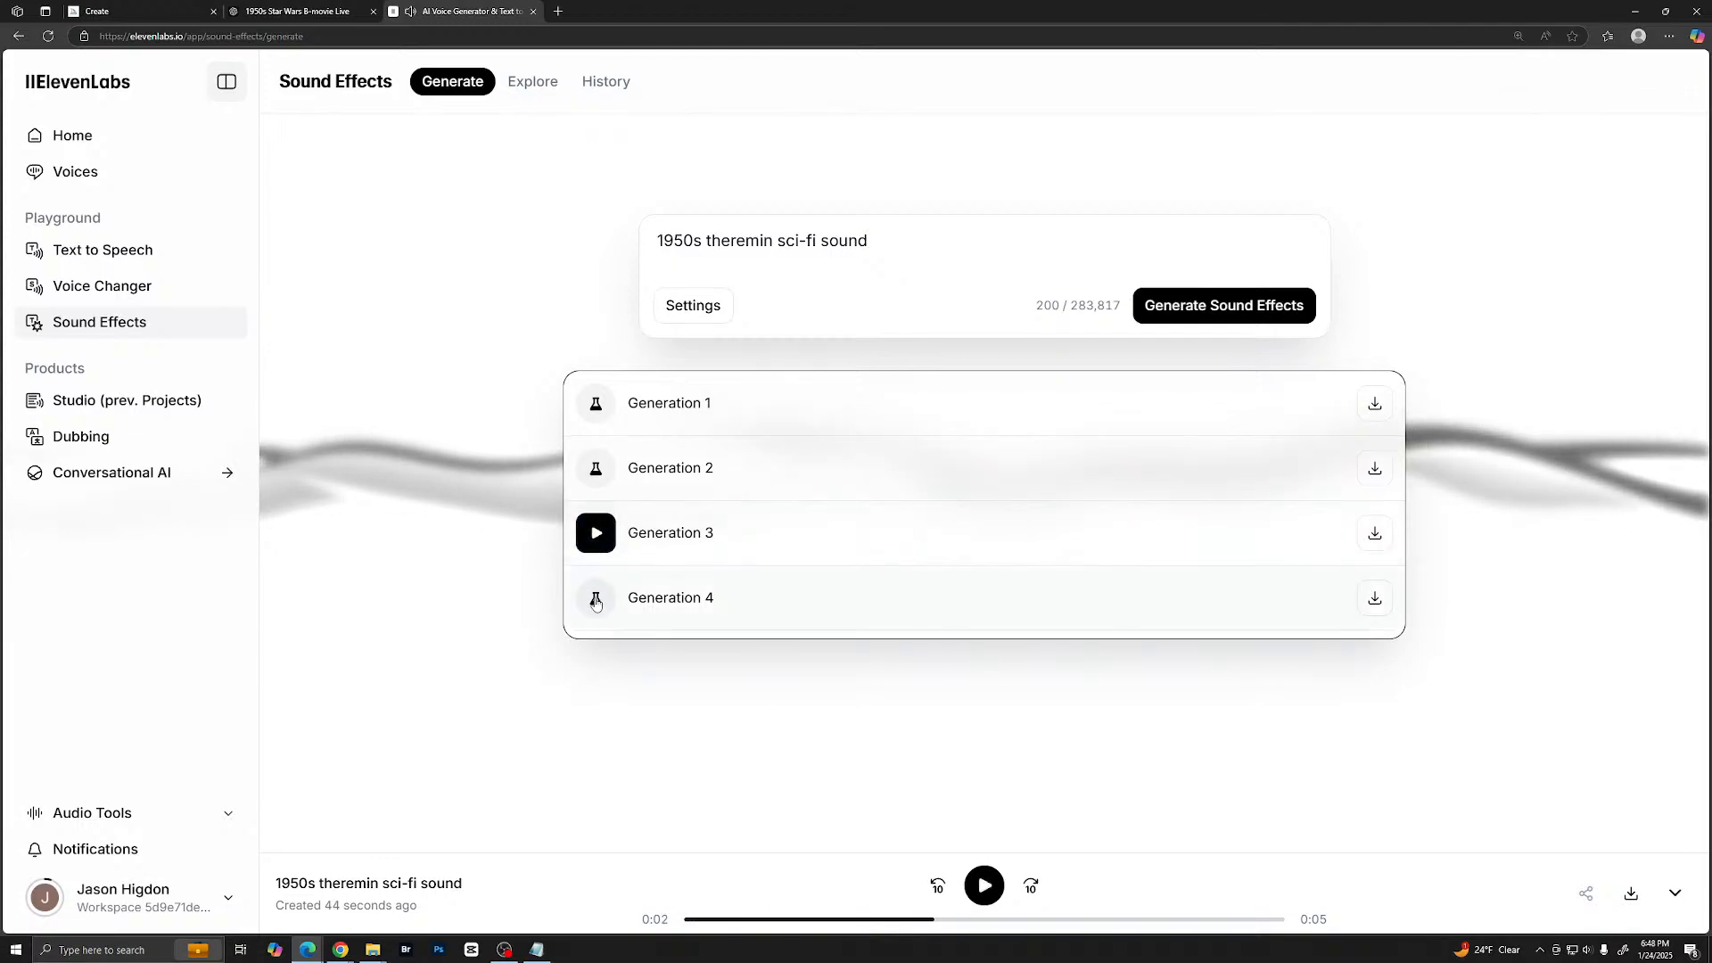
pyautogui.click(595, 468)
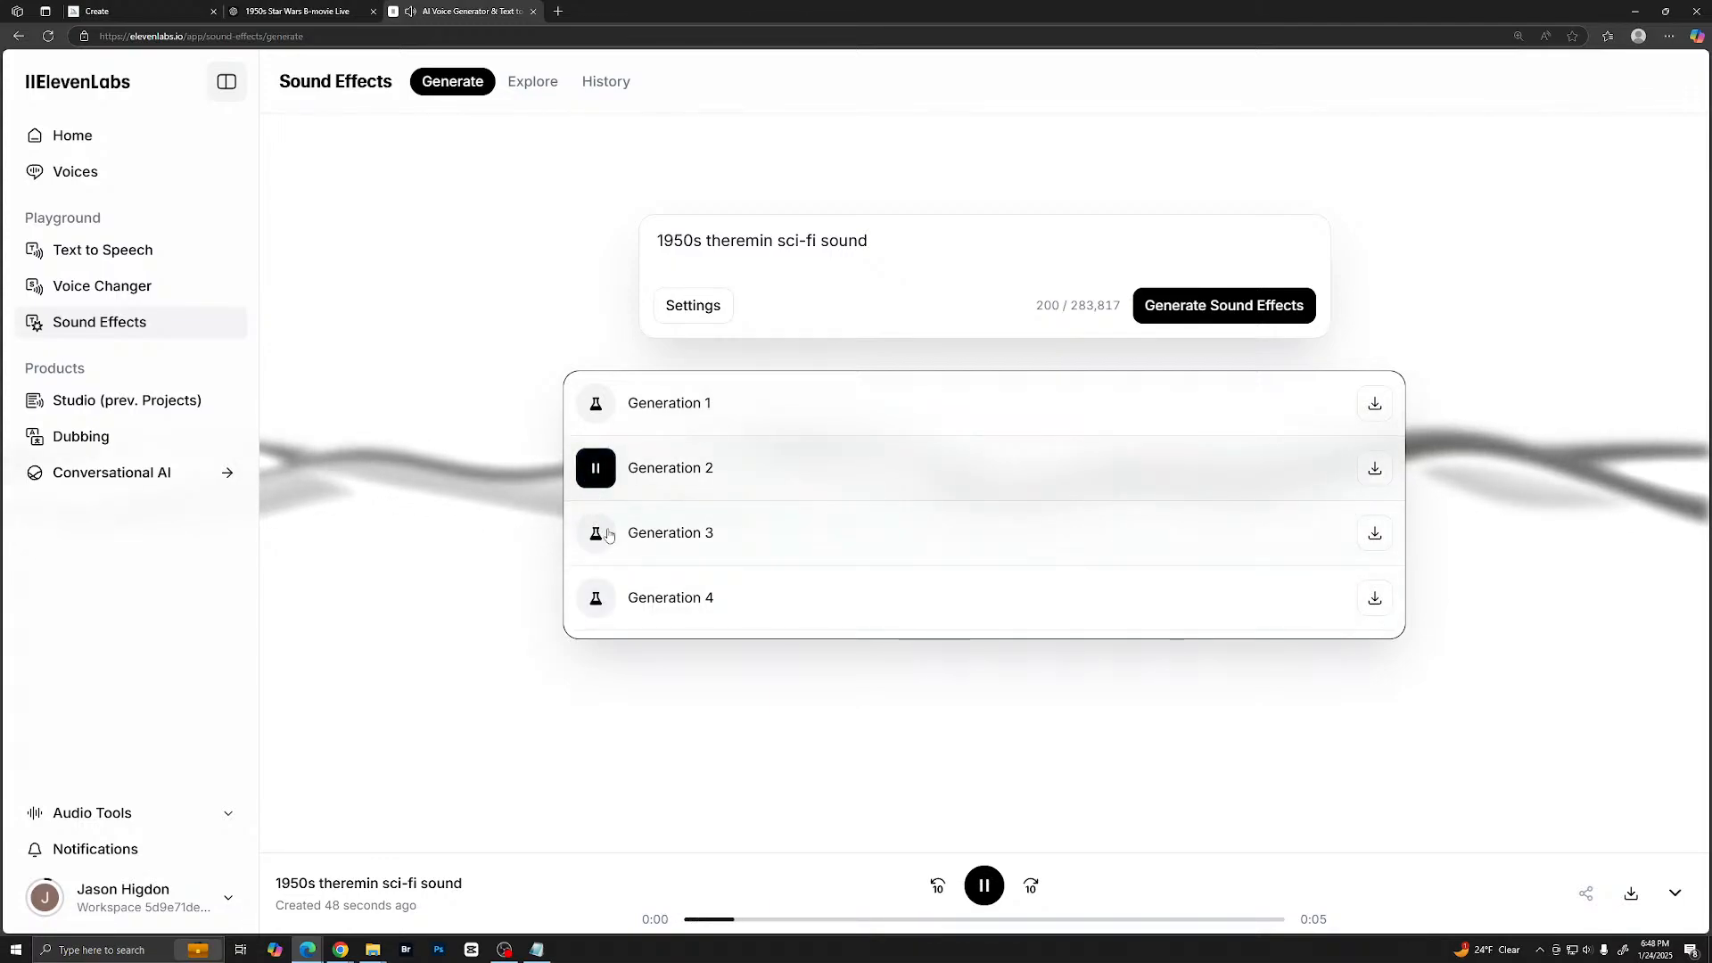
pyautogui.click(985, 885)
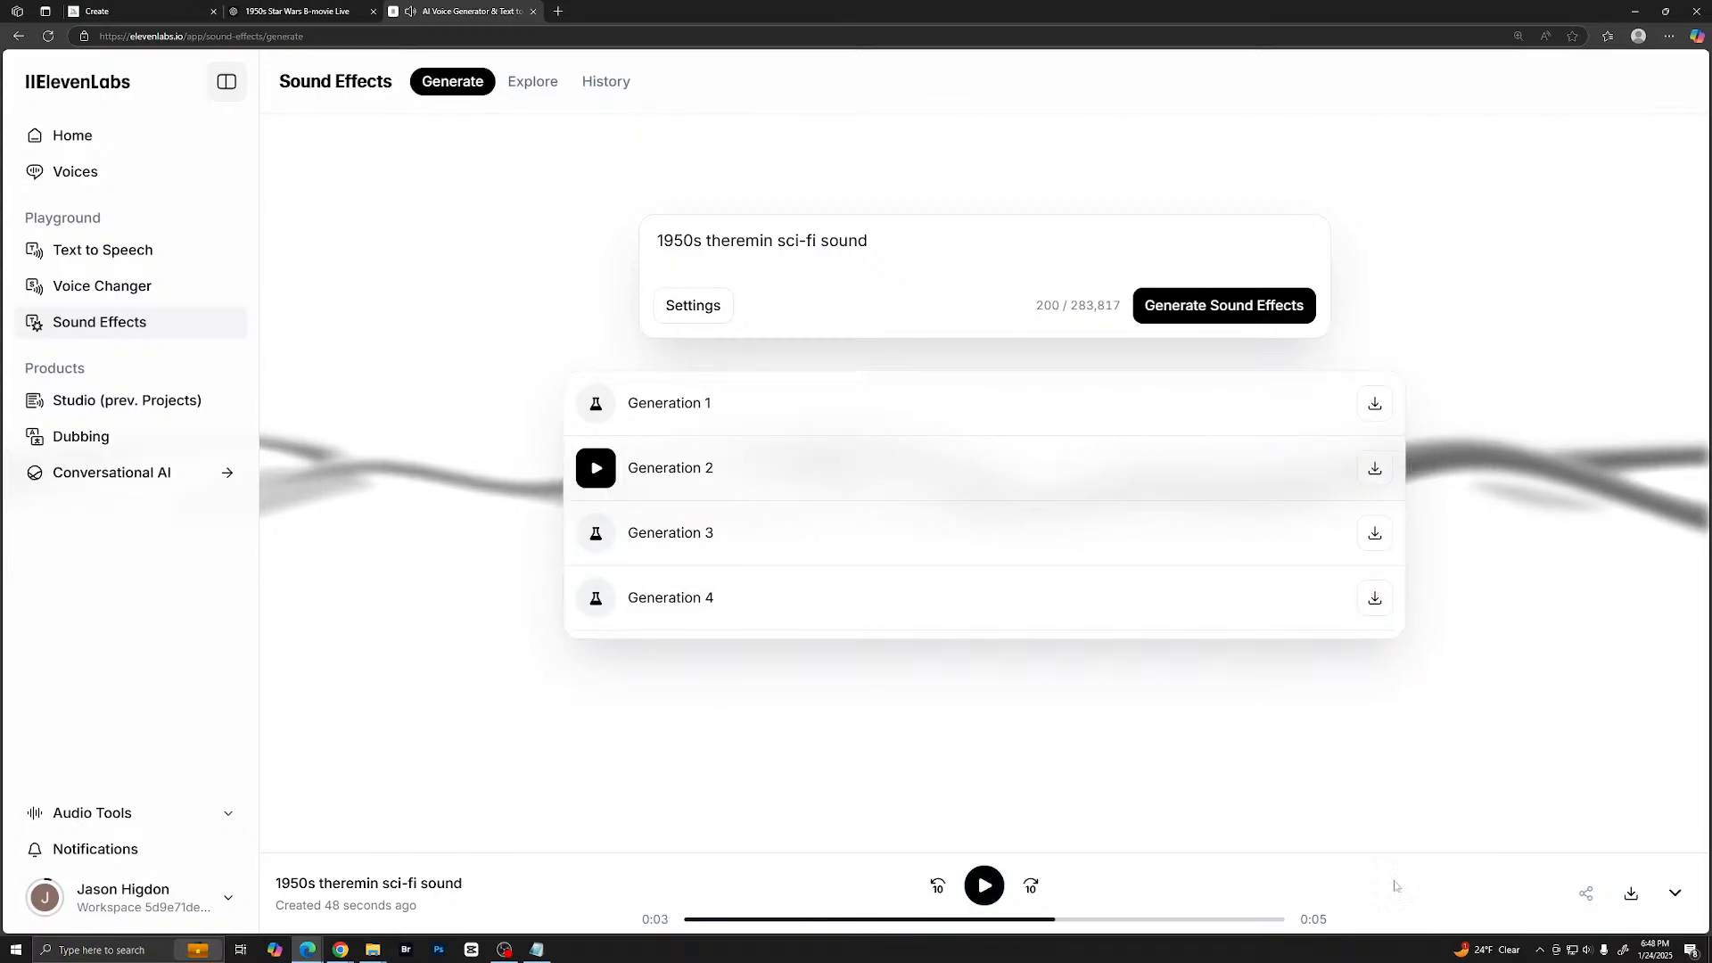
# - Download Generation 2 as sound_effect_2.mp3 into the Star Wars 1950 Sound FX folder
pyautogui.click(1631, 893)
pyautogui.click(1488, 119)
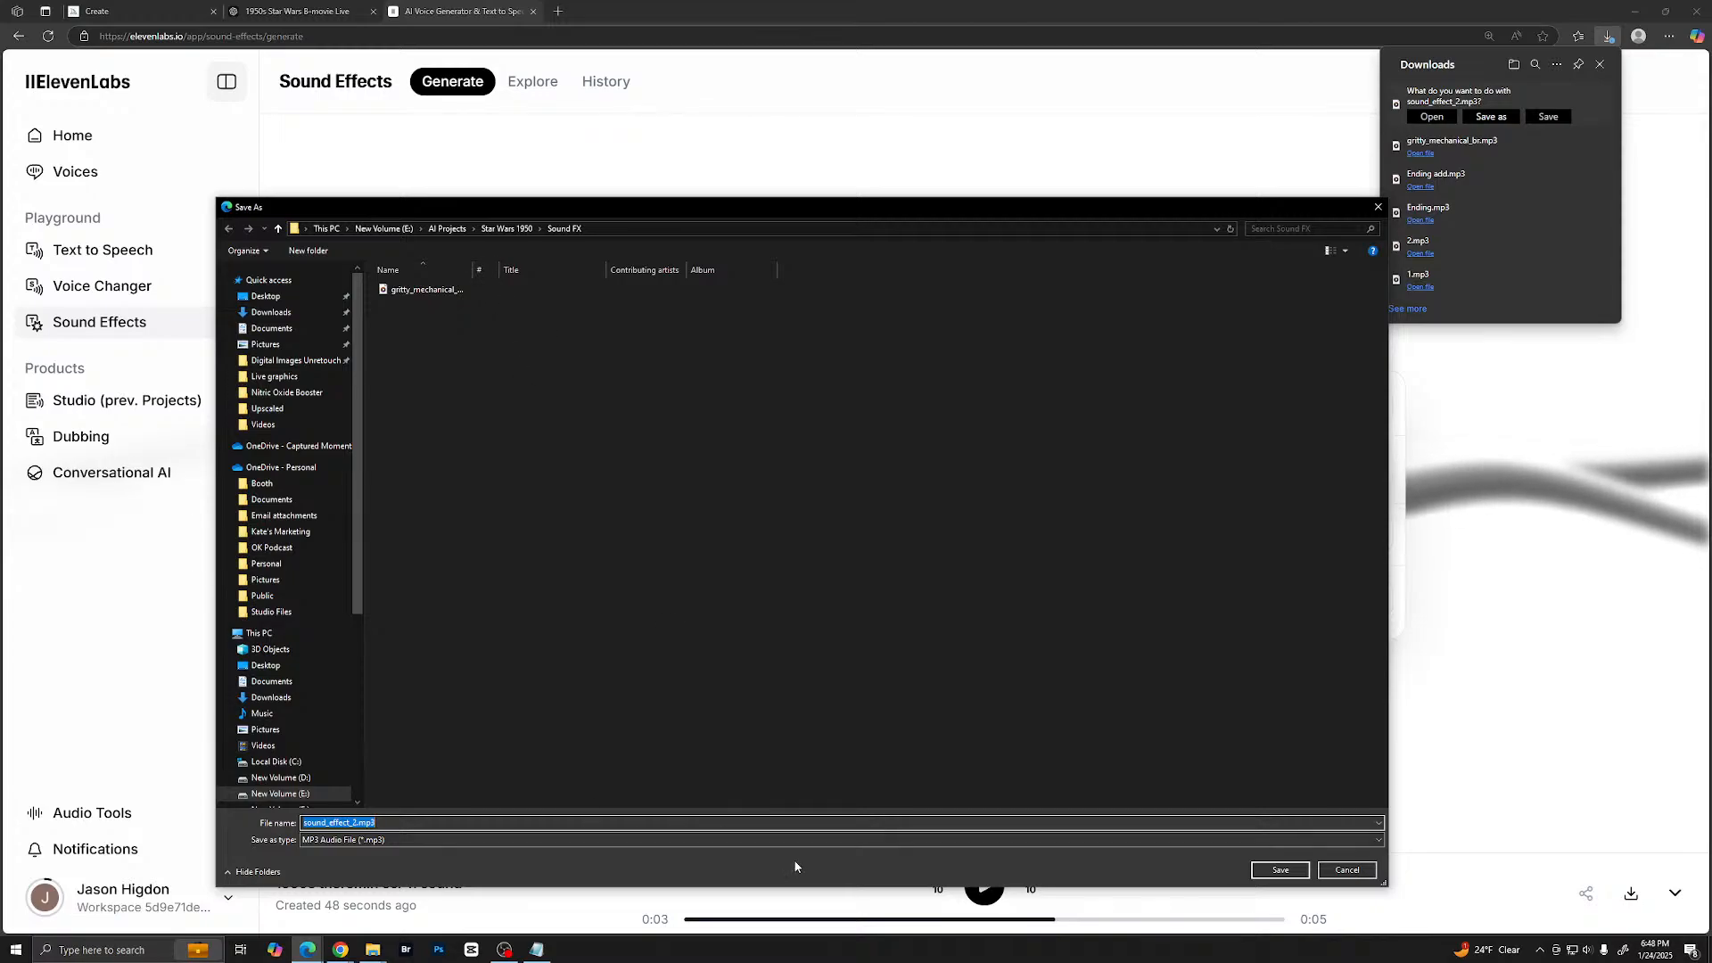
pyautogui.click(1277, 869)
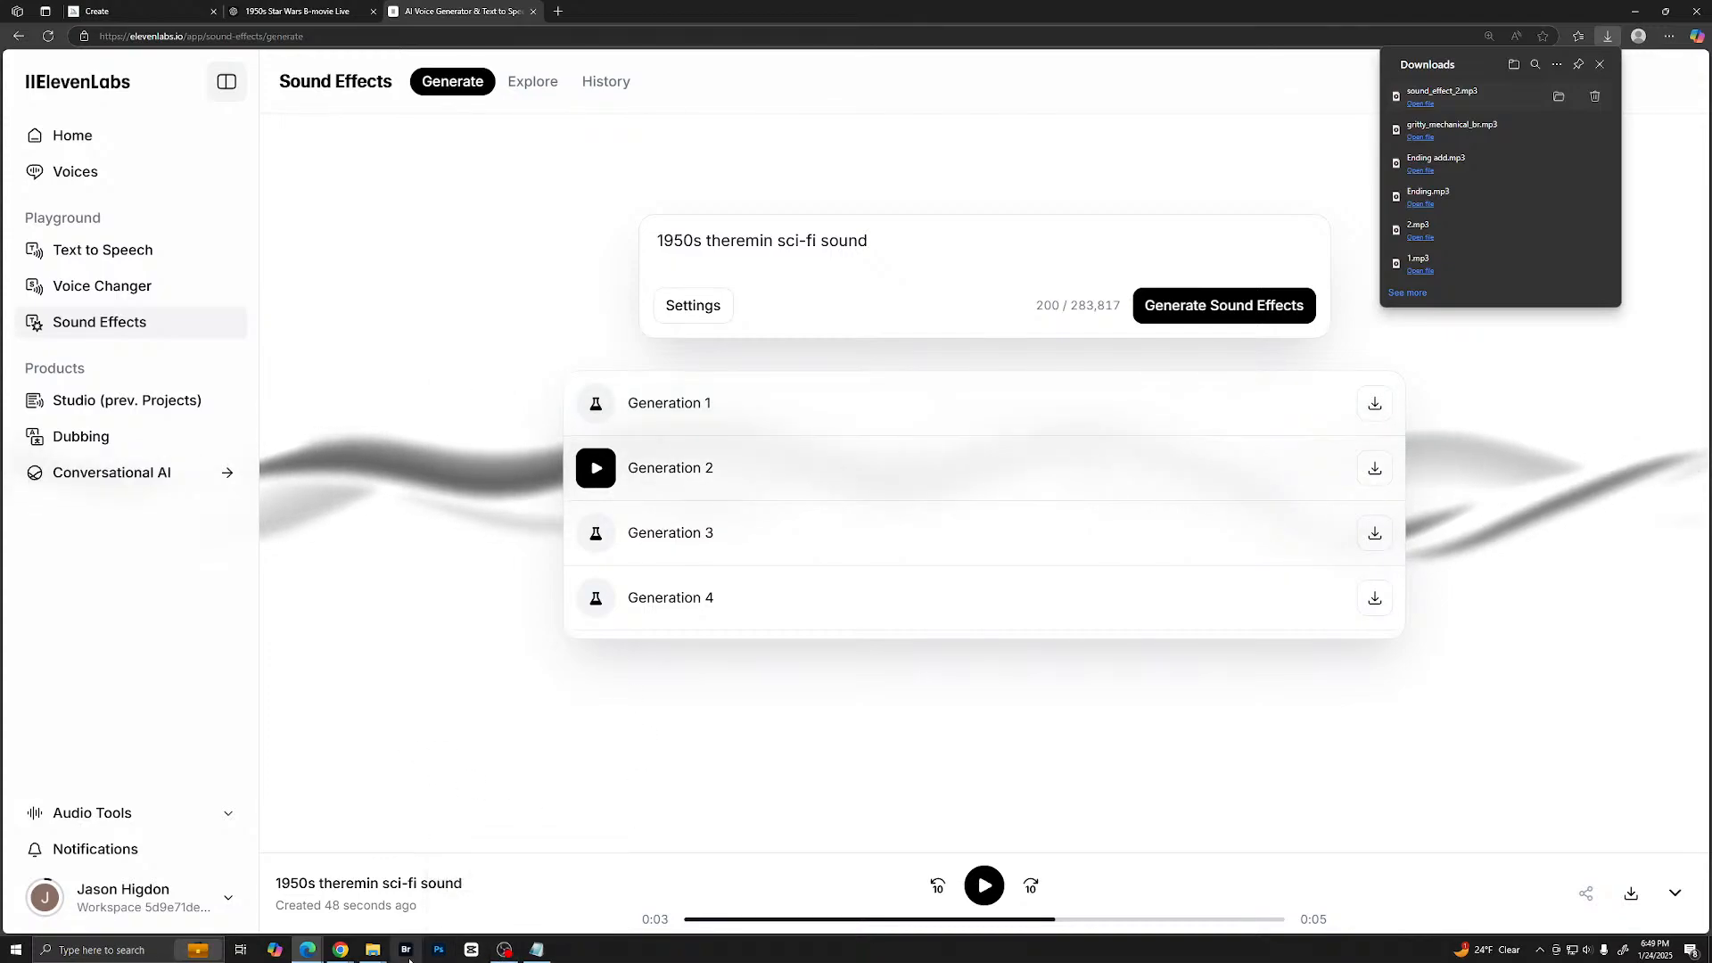
# - Switch to CapCut, create a new project and import the four narration MP3s and two sound effect files
pyautogui.click(505, 952)
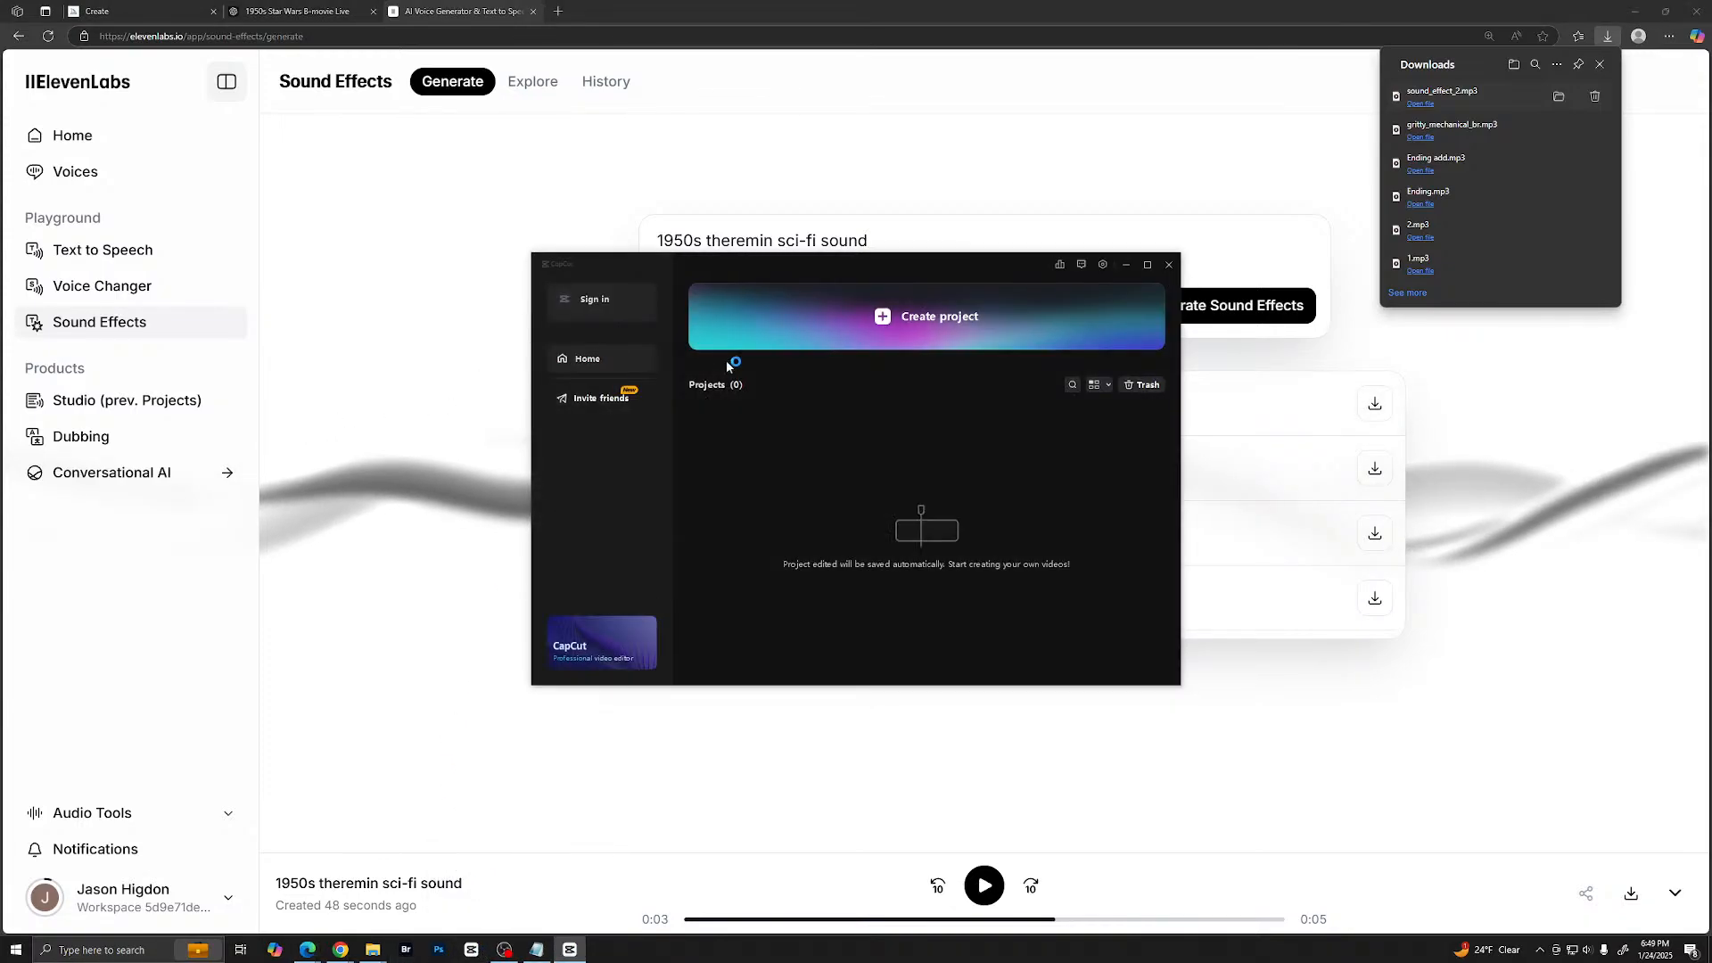
pyautogui.click(907, 320)
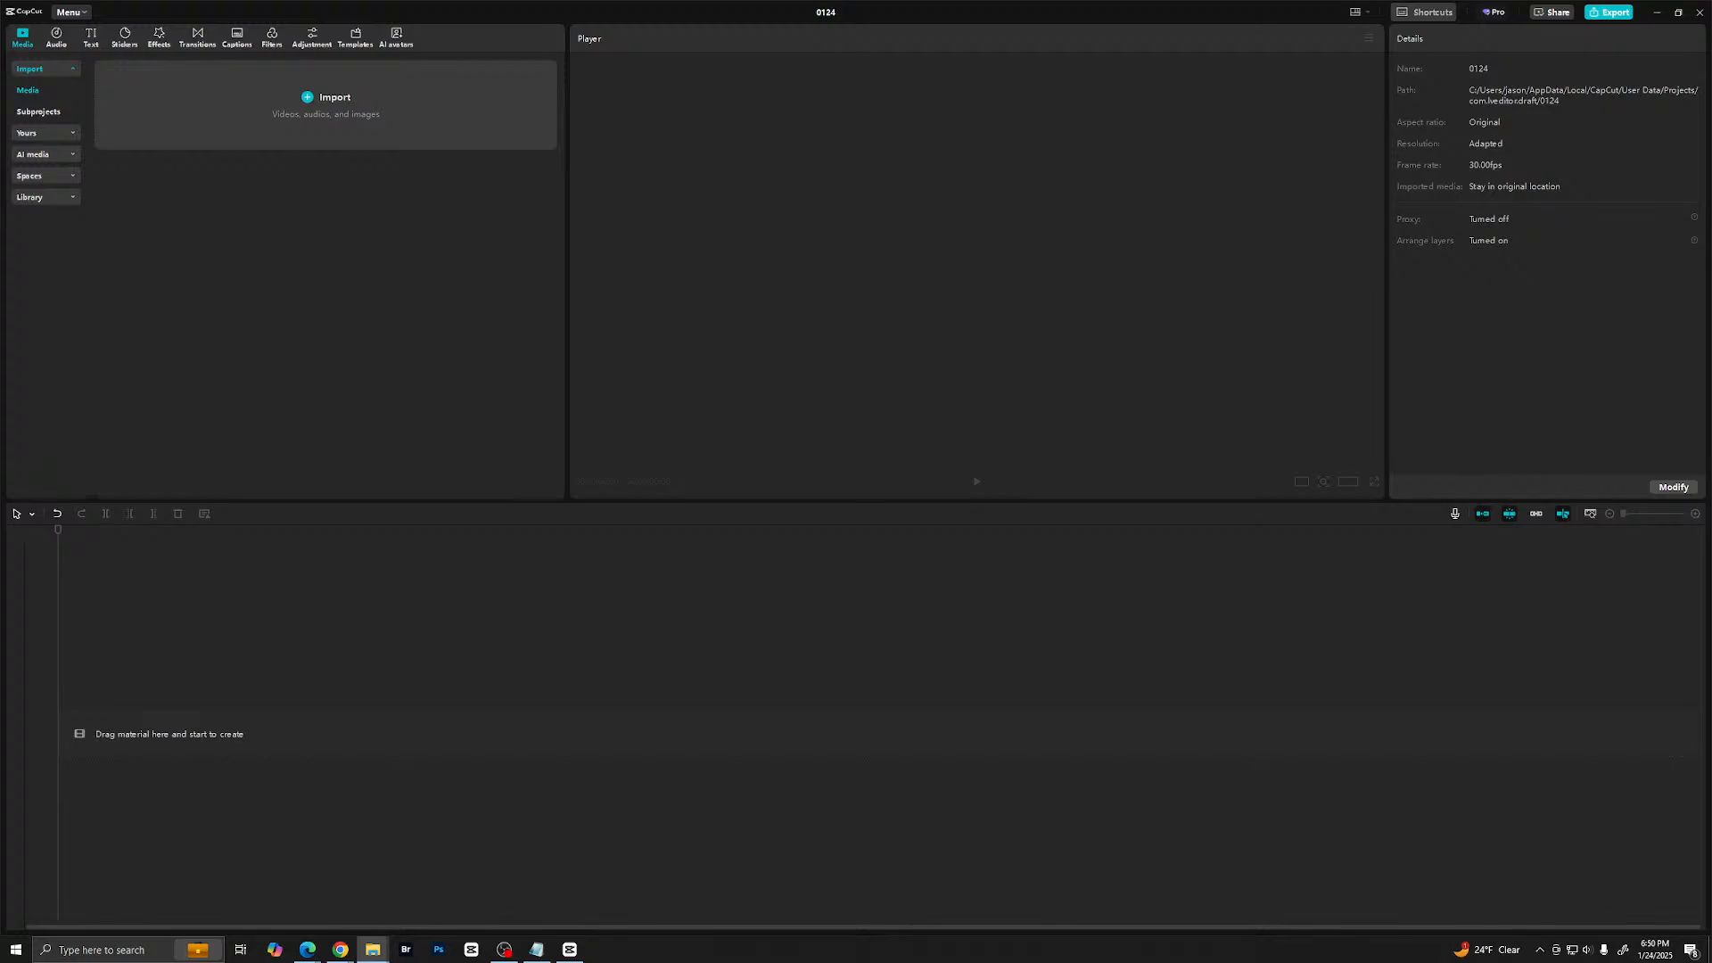
pyautogui.moveTo(1707, 303); pyautogui.dragTo(375, 283)
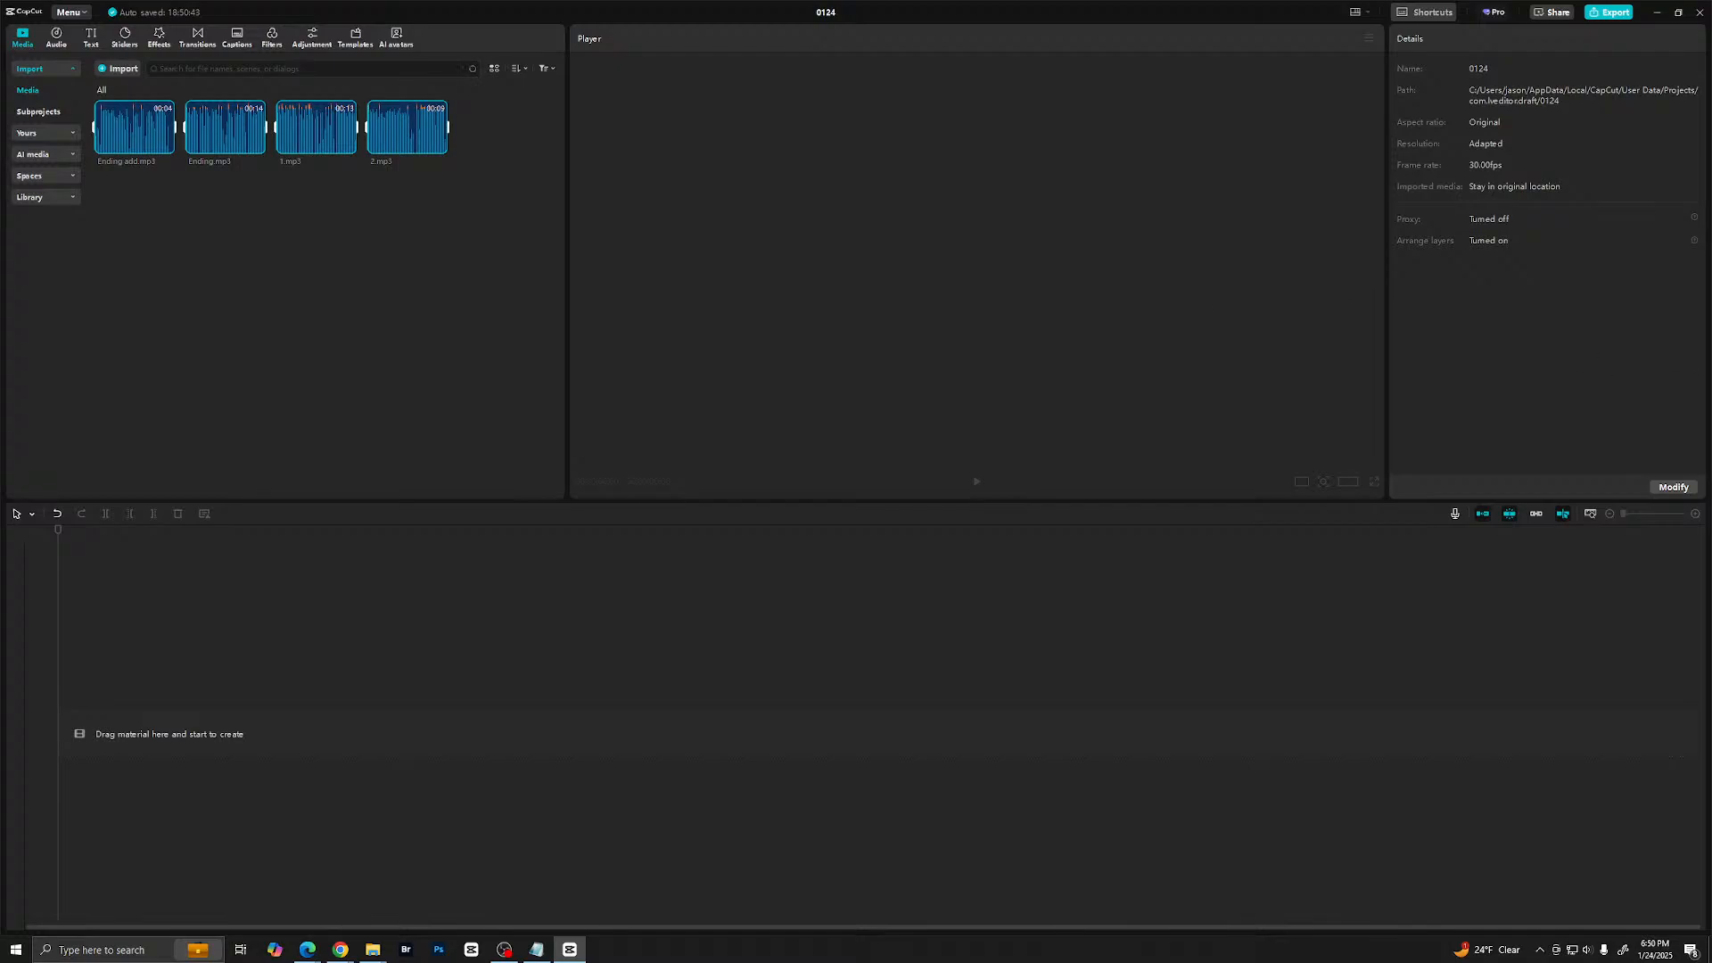
pyautogui.hotkey('alt', 'Tab')
pyautogui.moveTo(1708, 223); pyautogui.dragTo(455, 143)
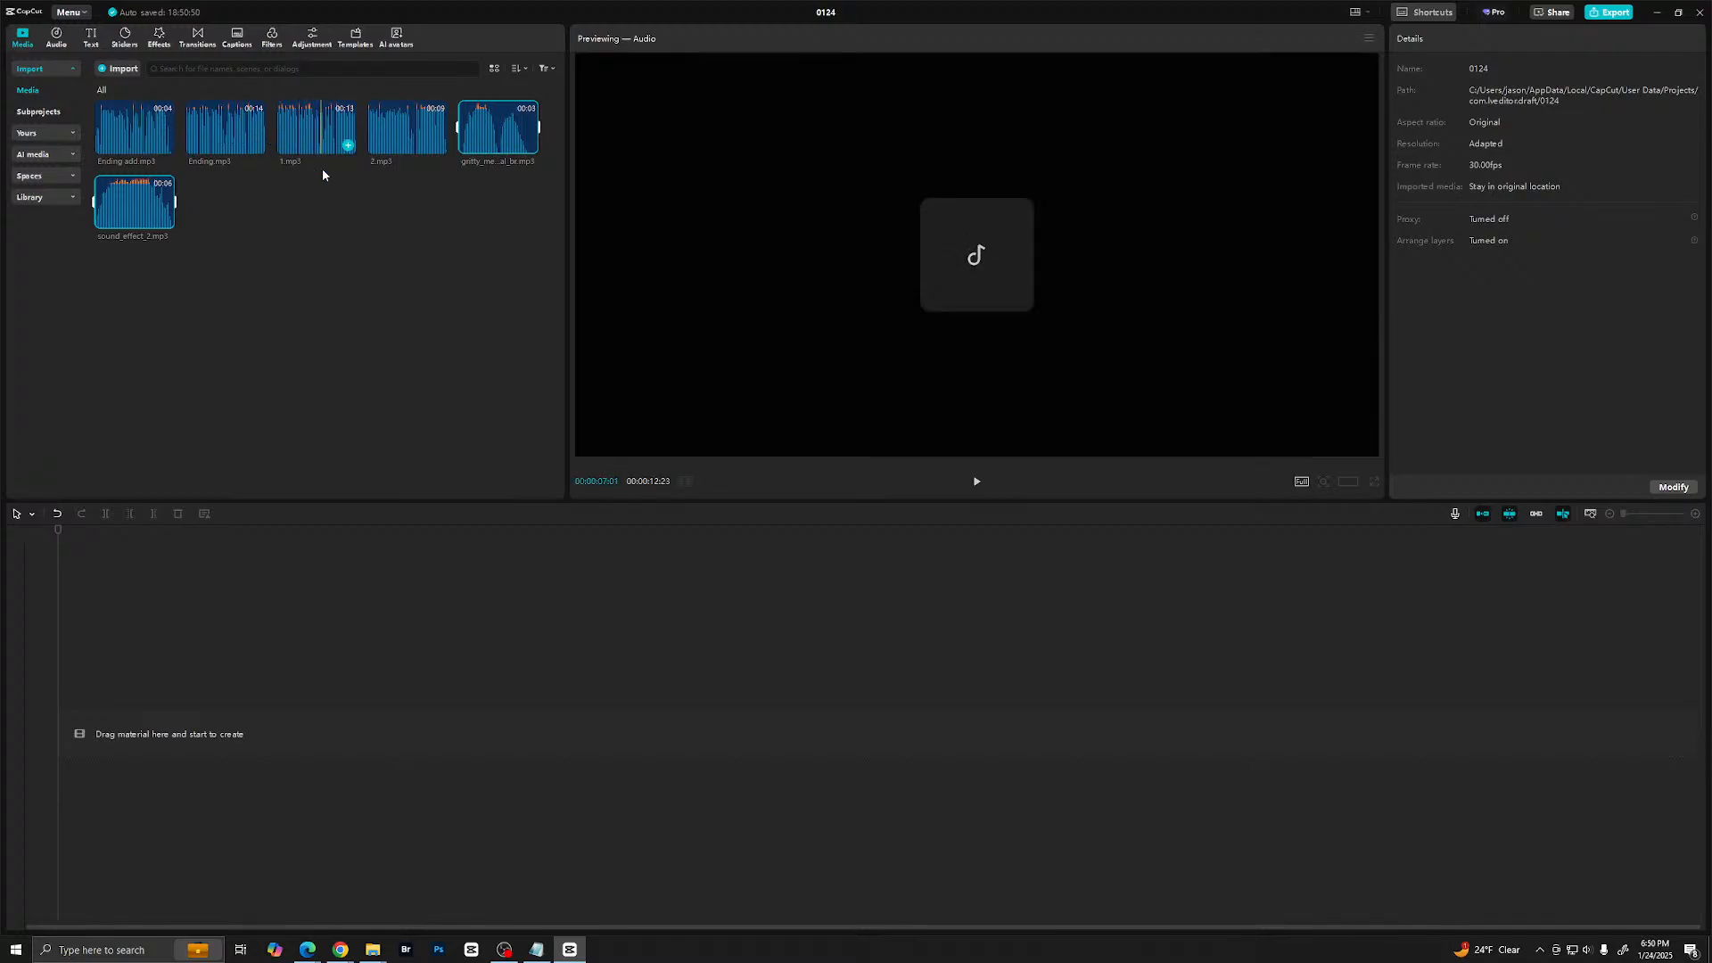
# - Lay 1.mp3, 2.mp3 and Ending.mp3 end to end on the audio track, with Ending add.mp3 on a track below
pyautogui.moveTo(297, 184); pyautogui.dragTo(150, 769)
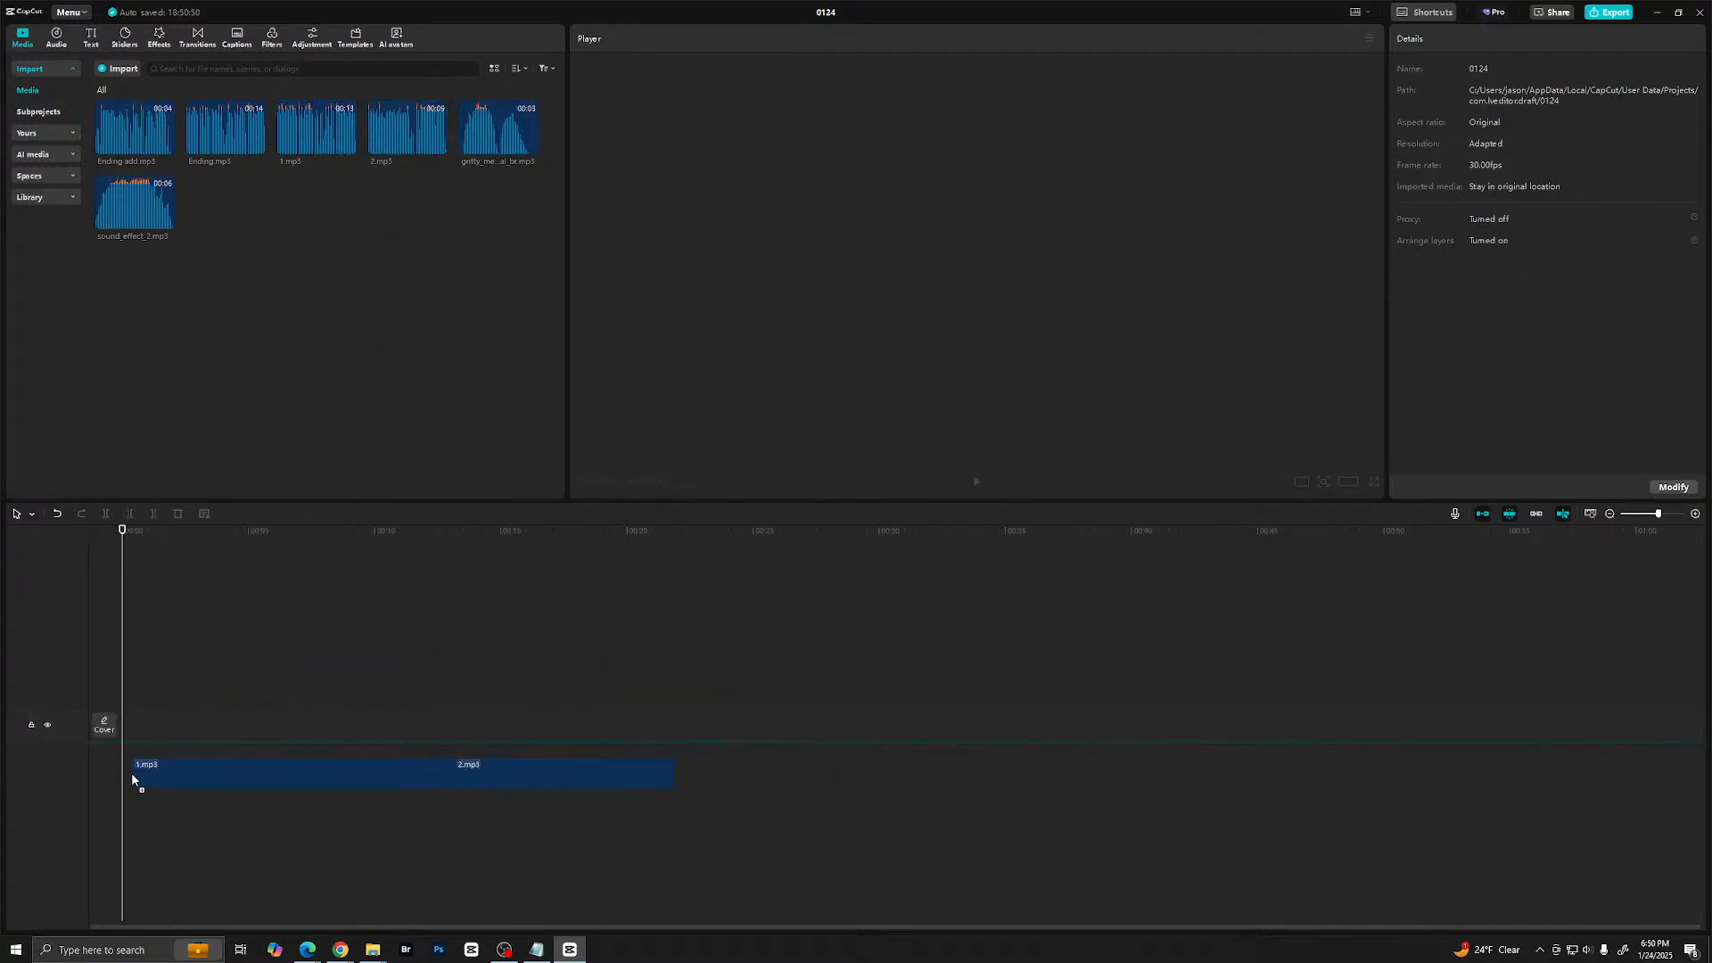
pyautogui.press('space')
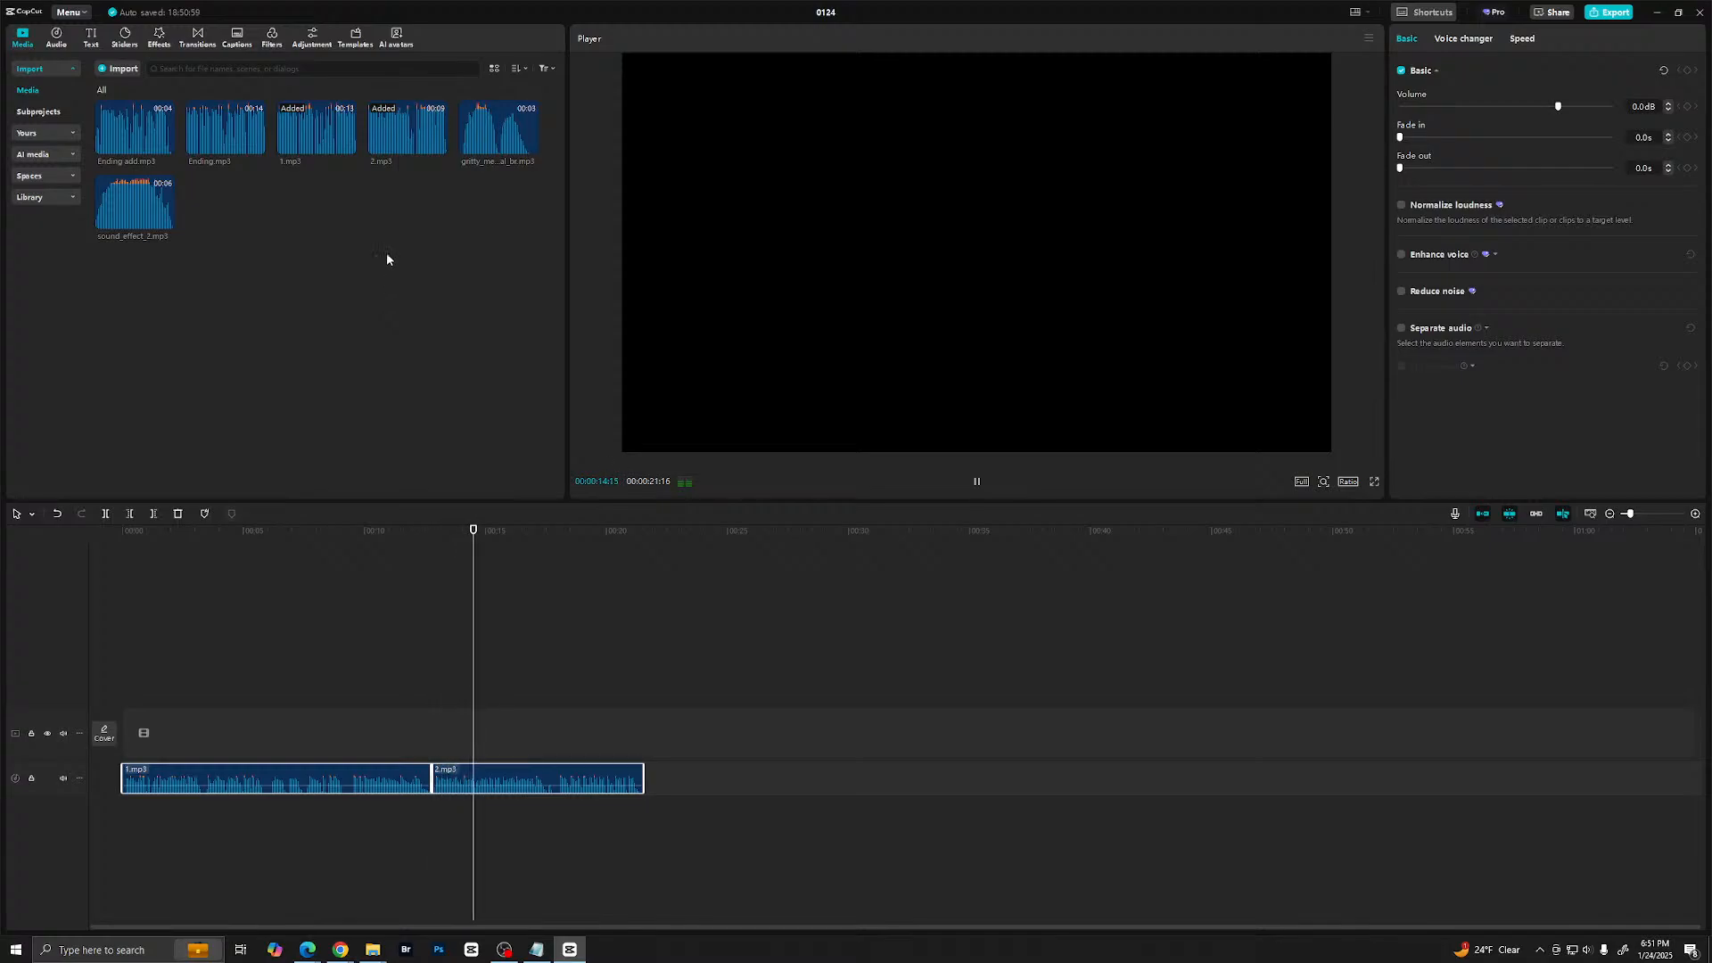
pyautogui.click(161, 143)
pyautogui.keyDown('ctrl'); pyautogui.click(225, 148); pyautogui.keyUp('ctrl')
pyautogui.moveTo(226, 148); pyautogui.dragTo(739, 818)
pyautogui.click(735, 781)
pyautogui.moveTo(815, 777); pyautogui.dragTo(669, 809)
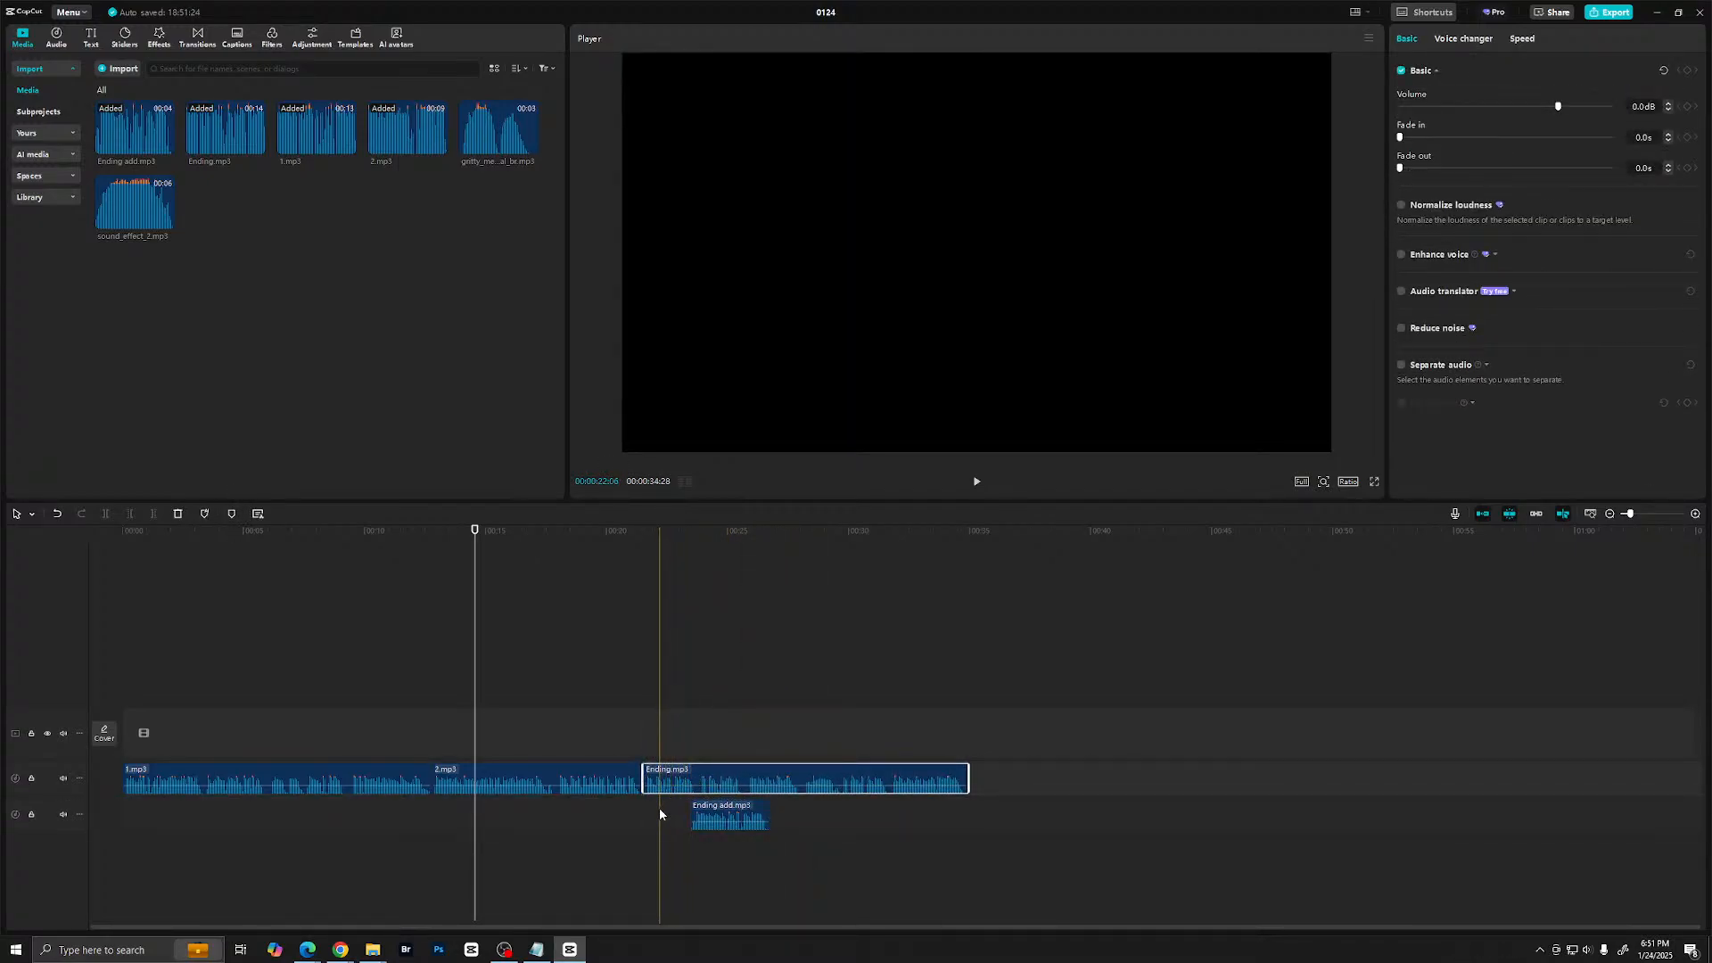
# - Disable the Ending add.mp3 clip and play back Ending.mp3 to locate the line it should replace
pyautogui.click(660, 812)
pyautogui.click(712, 825)
pyautogui.press('v')
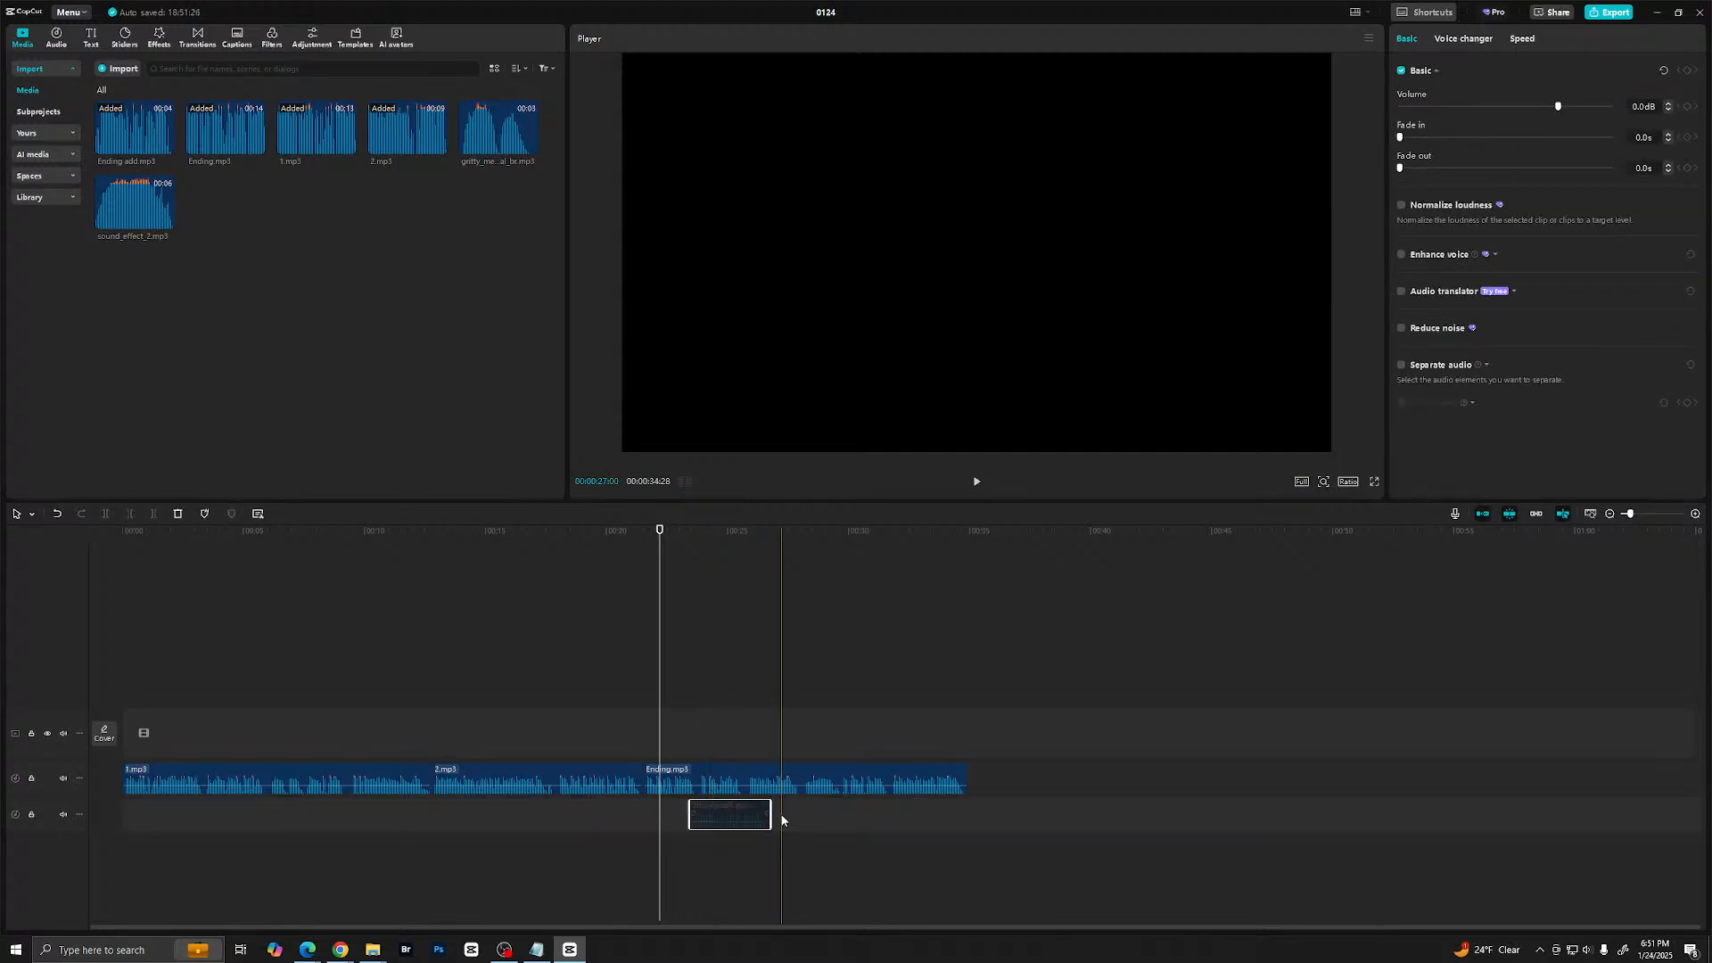
pyautogui.press('space')
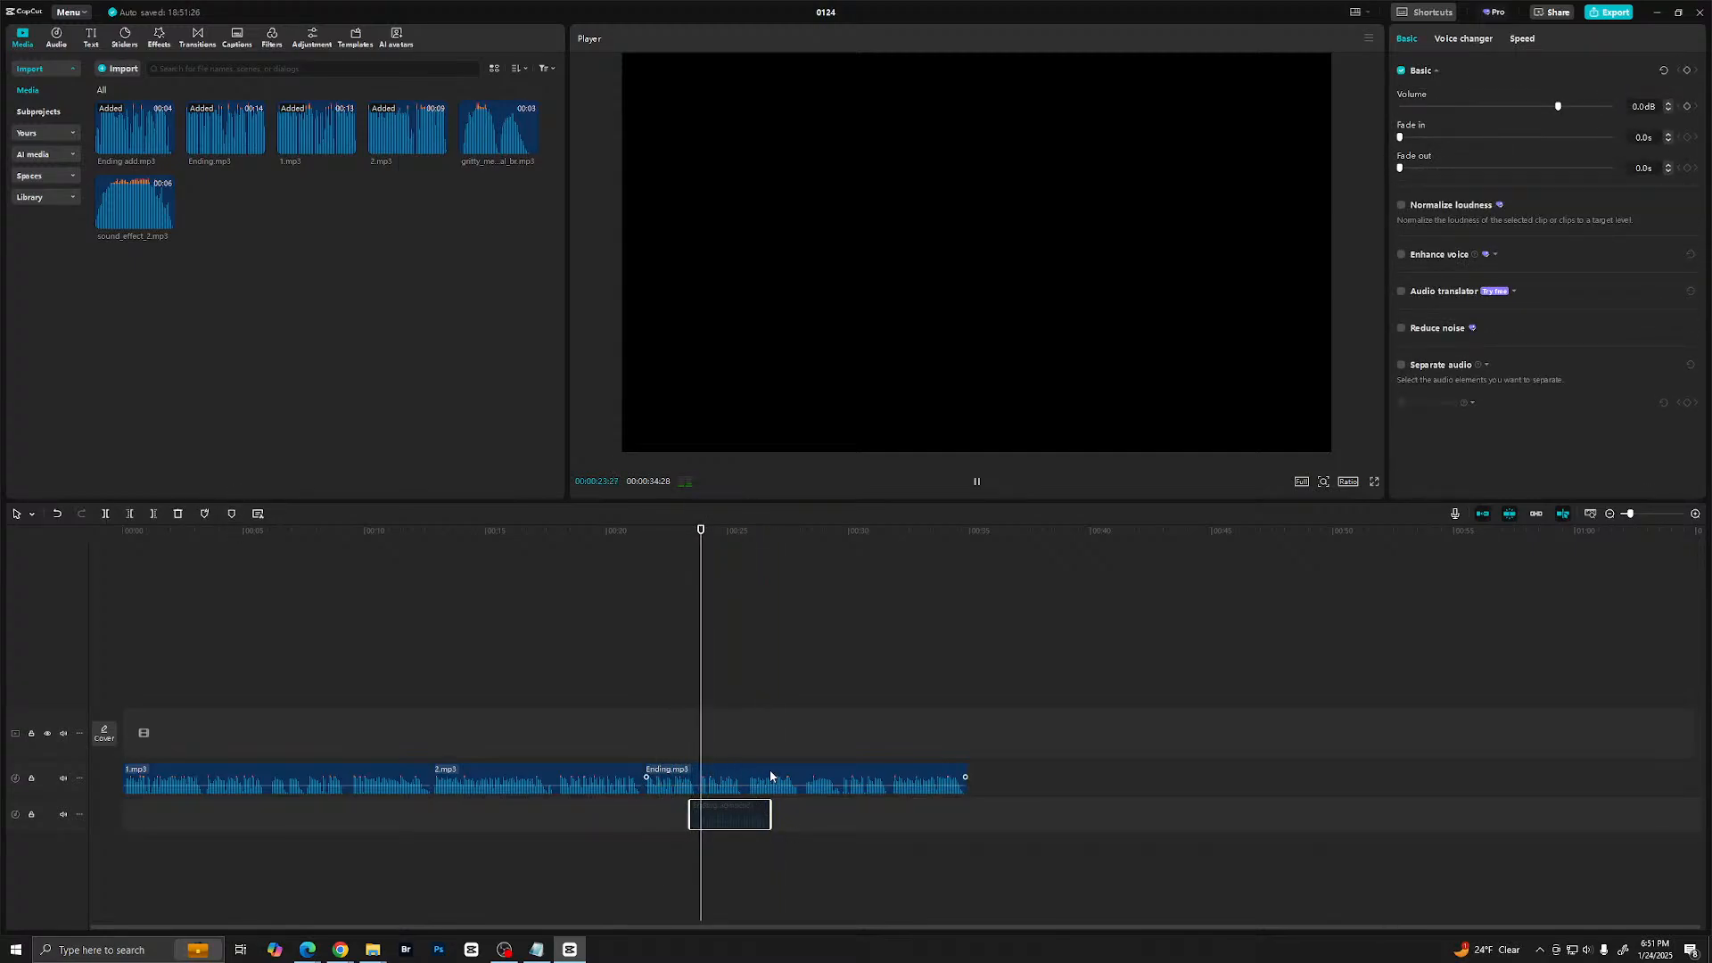
pyautogui.click(816, 773)
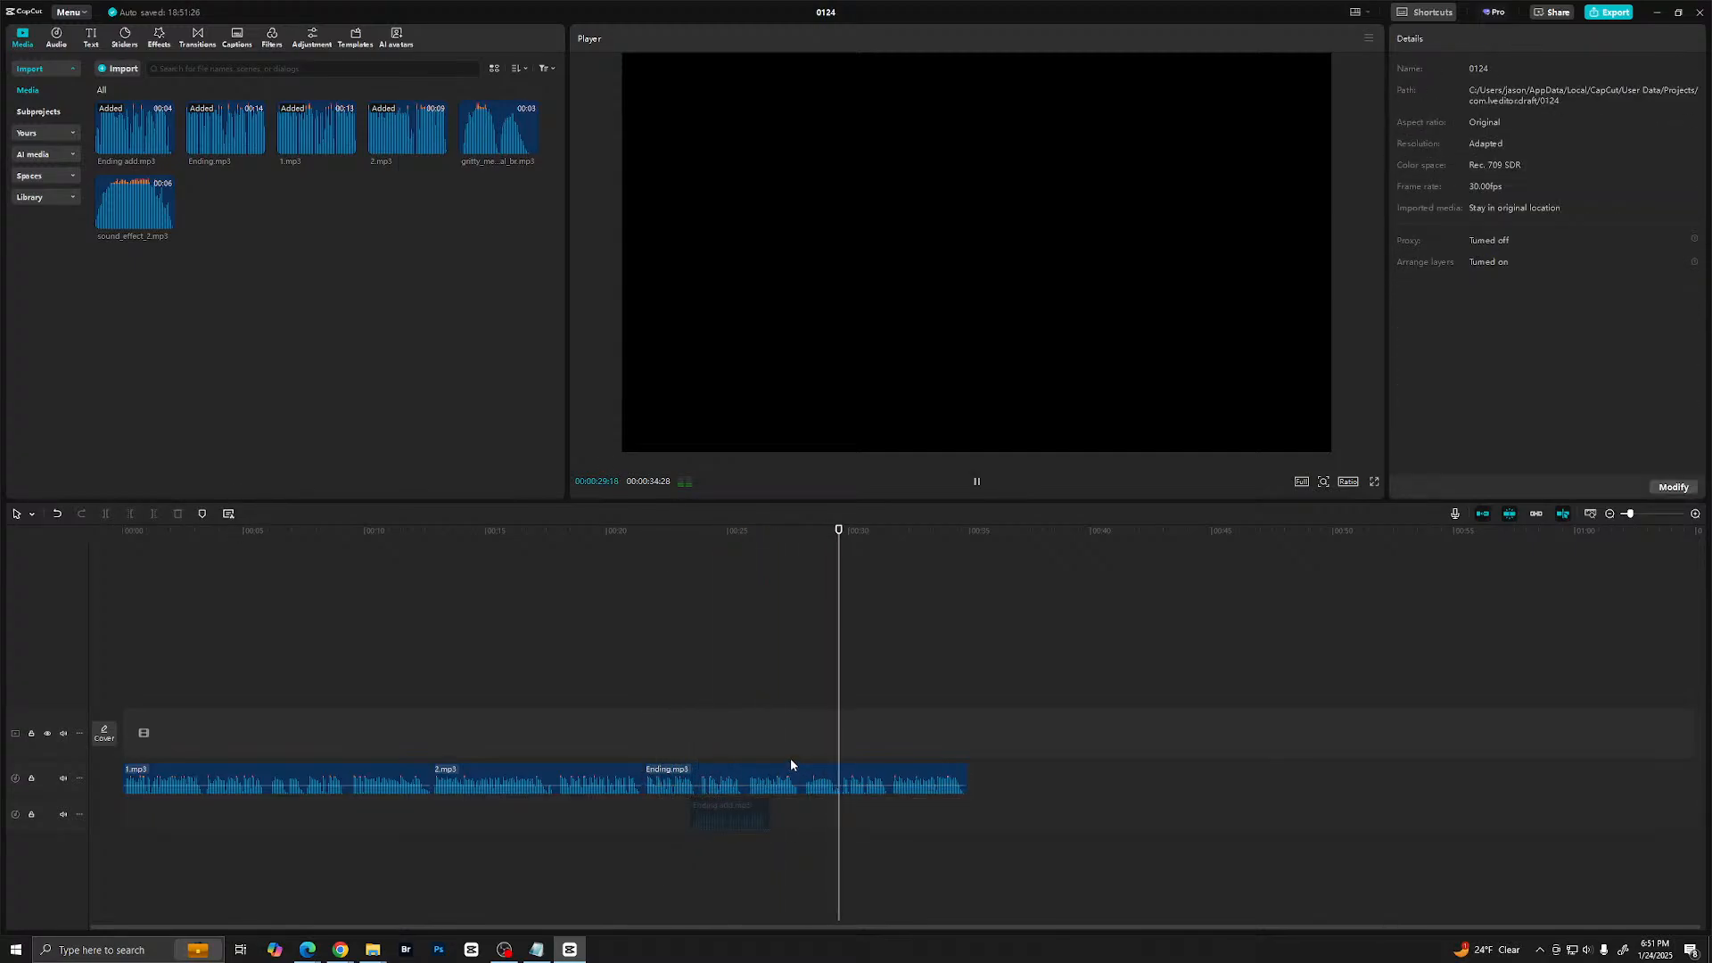
pyautogui.click(792, 761)
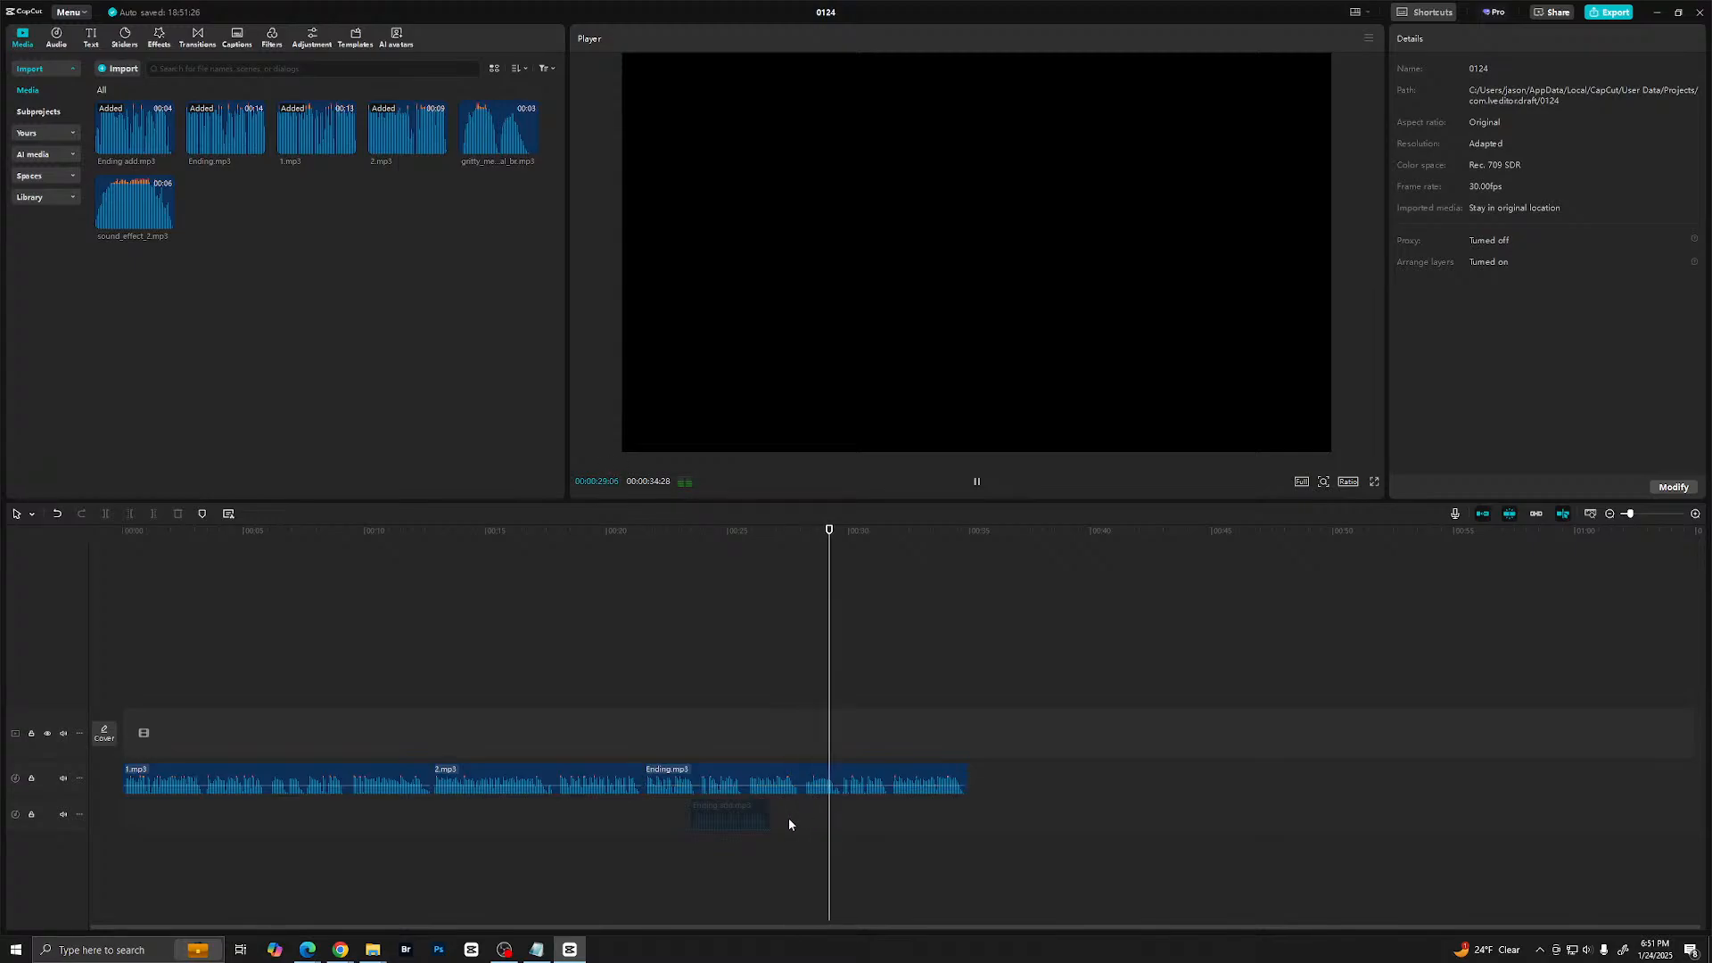
# - Split Ending.mp3 in the silent gap at about 28 seconds
pyautogui.moveTo(1628, 514); pyautogui.dragTo(1647, 517)
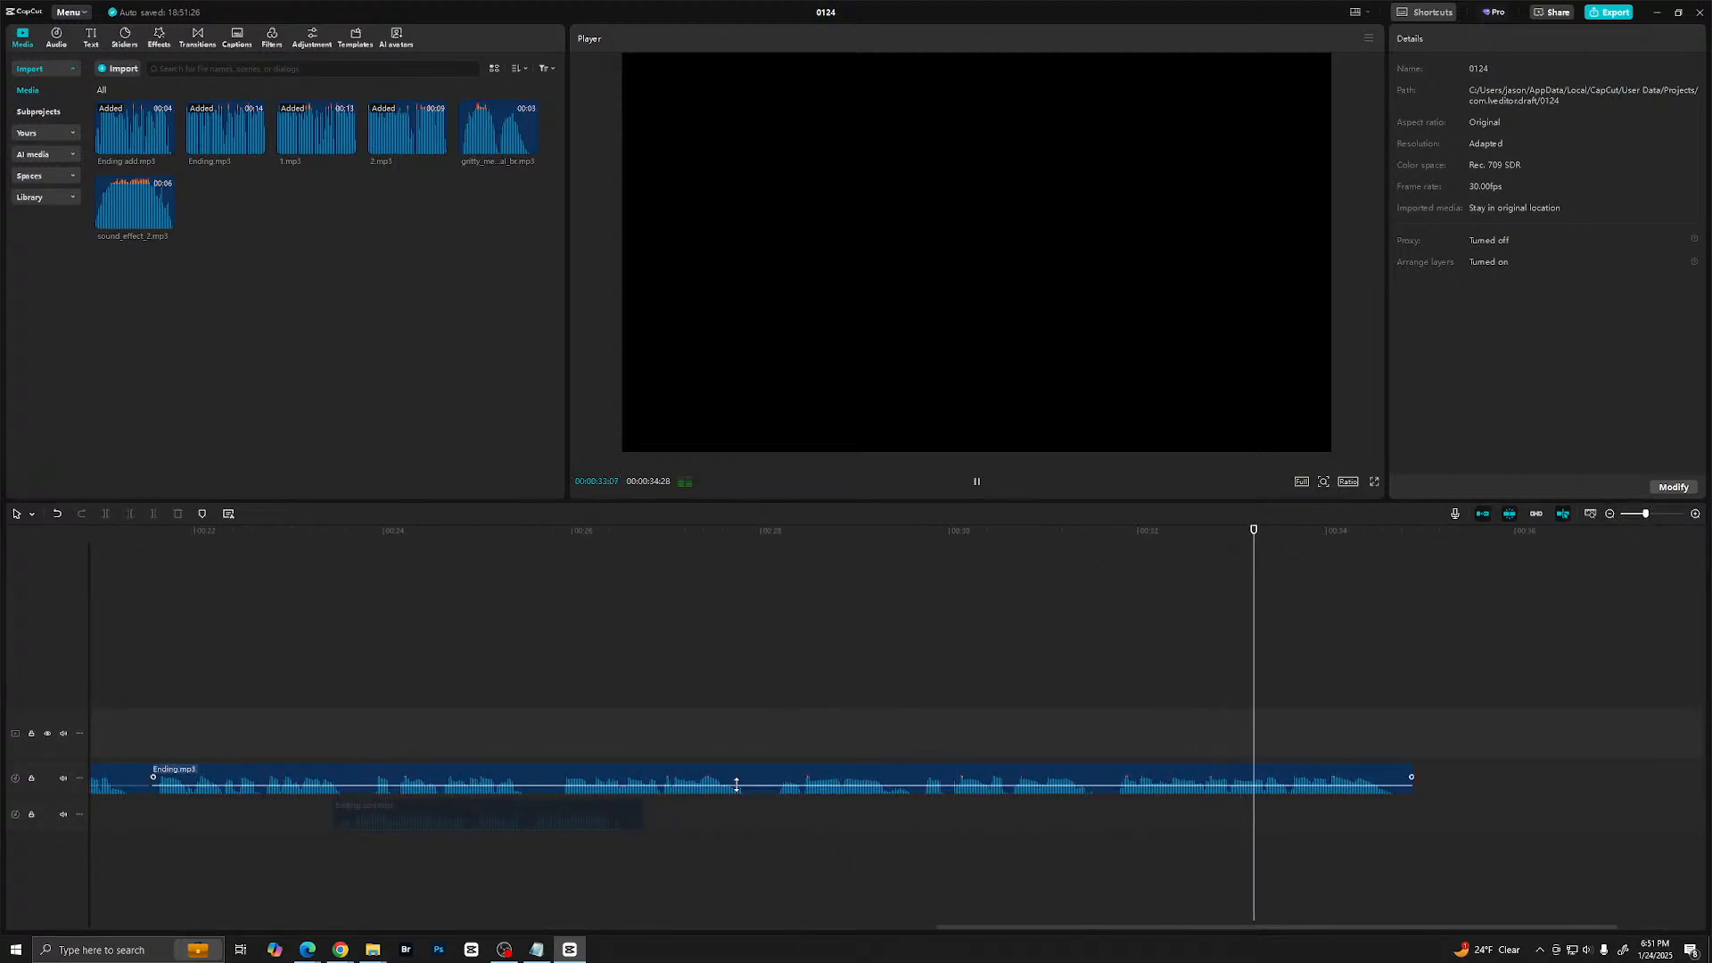
pyautogui.moveTo(544, 716); pyautogui.dragTo(532, 737)
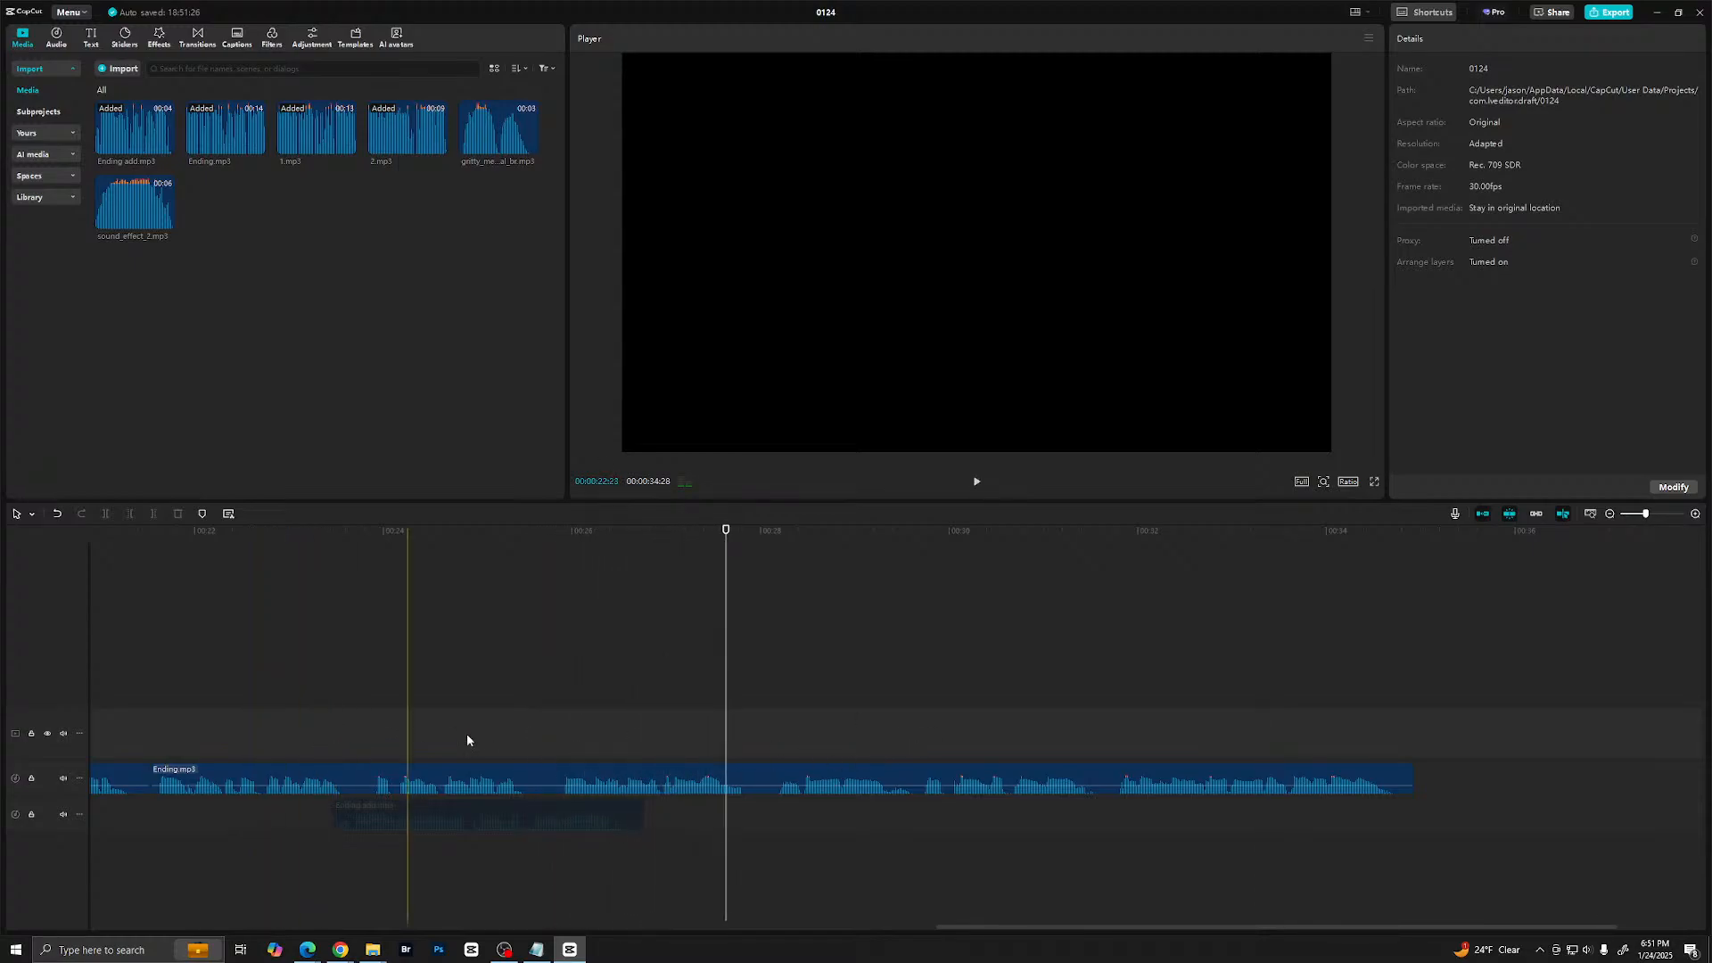
pyautogui.click(757, 751)
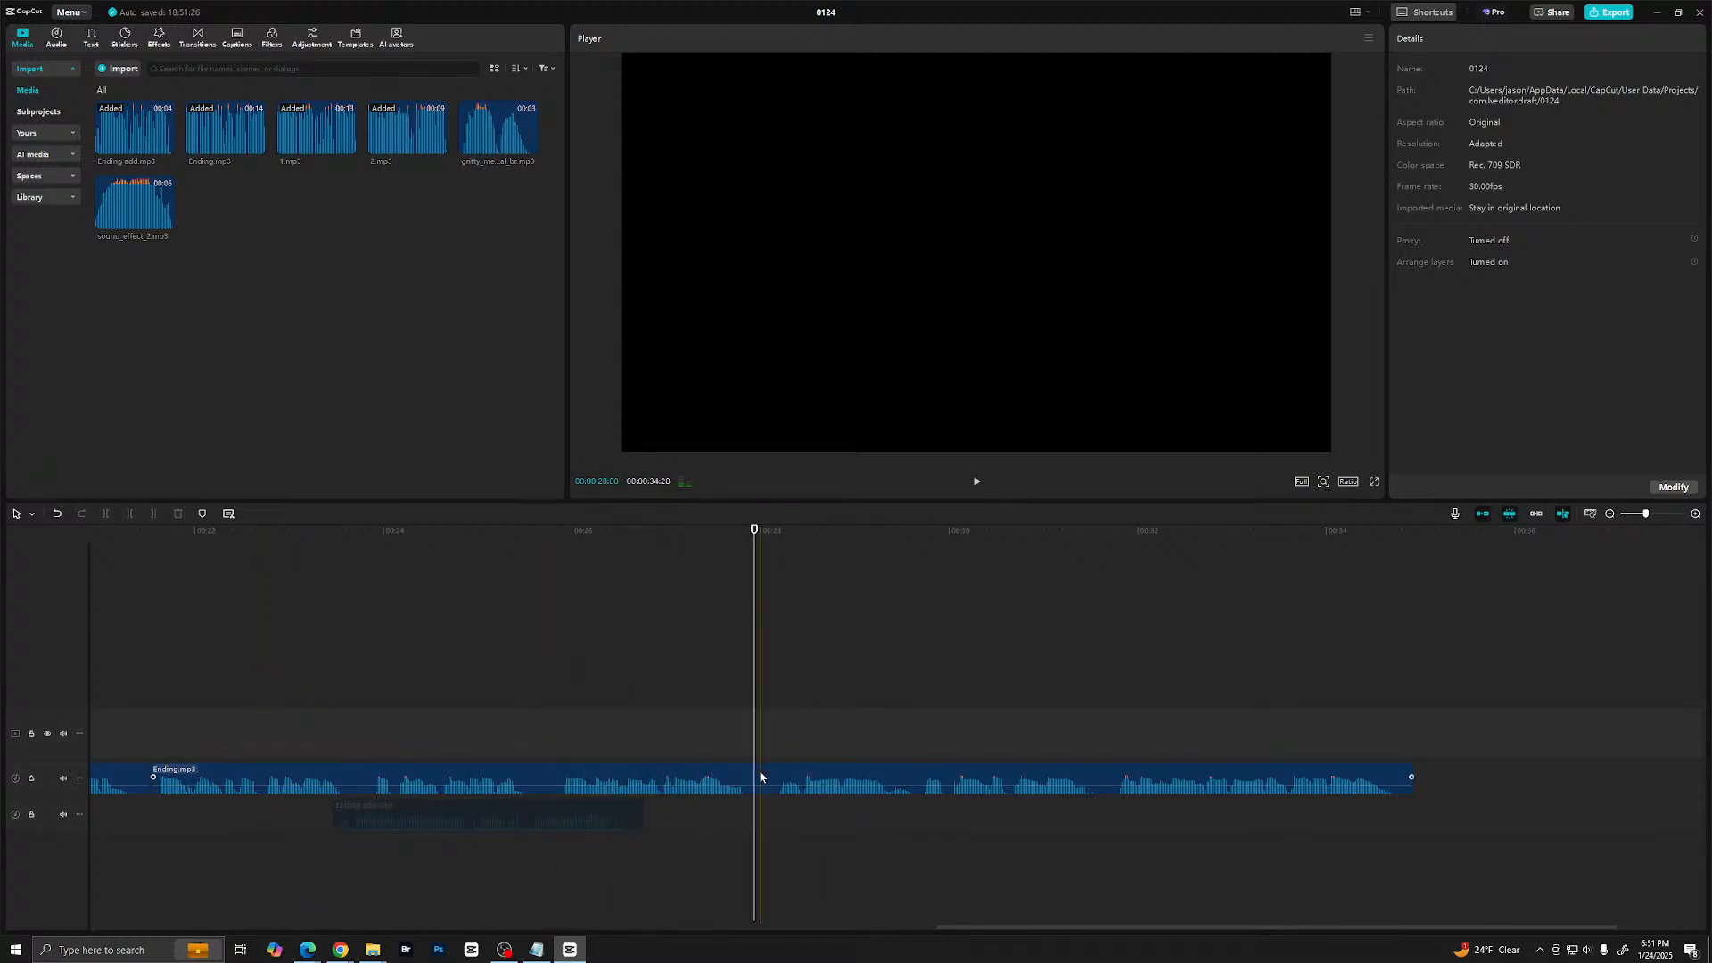
pyautogui.click(760, 760)
pyautogui.moveTo(751, 749); pyautogui.dragTo(764, 742)
pyautogui.hotkey('ctrl', 'b')
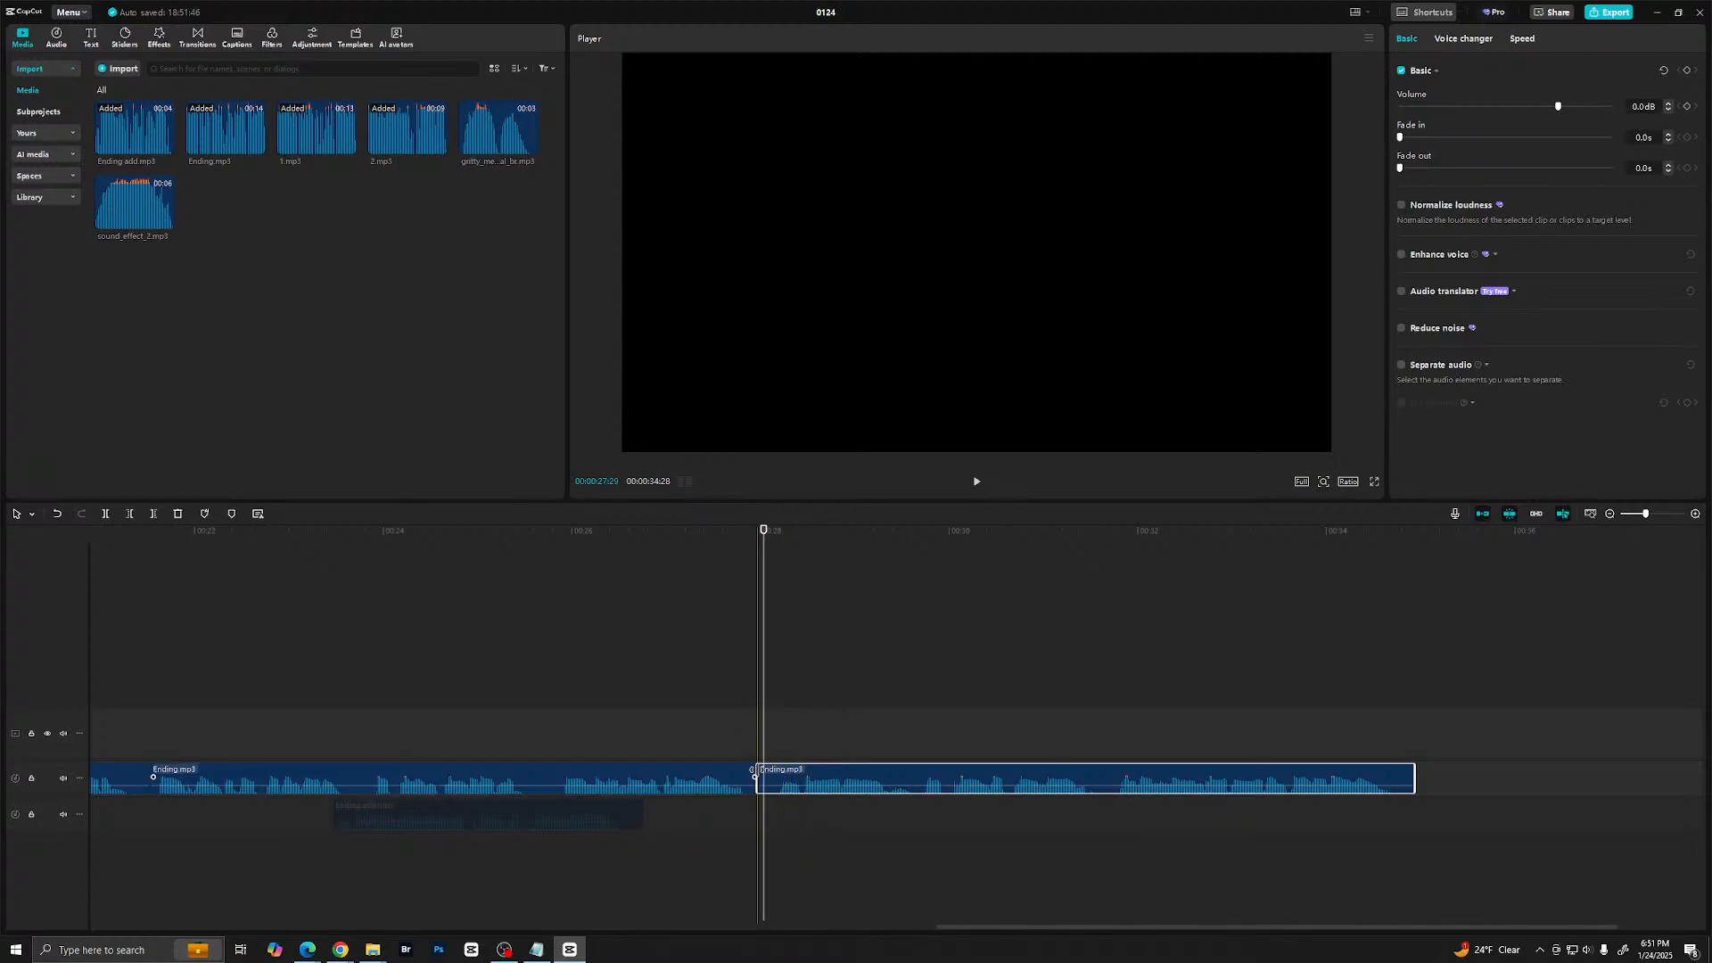
# - Play the second Ending.mp3 part and trim its beginning so it starts at about 31.6 seconds
pyautogui.click(974, 772)
pyautogui.press('space')
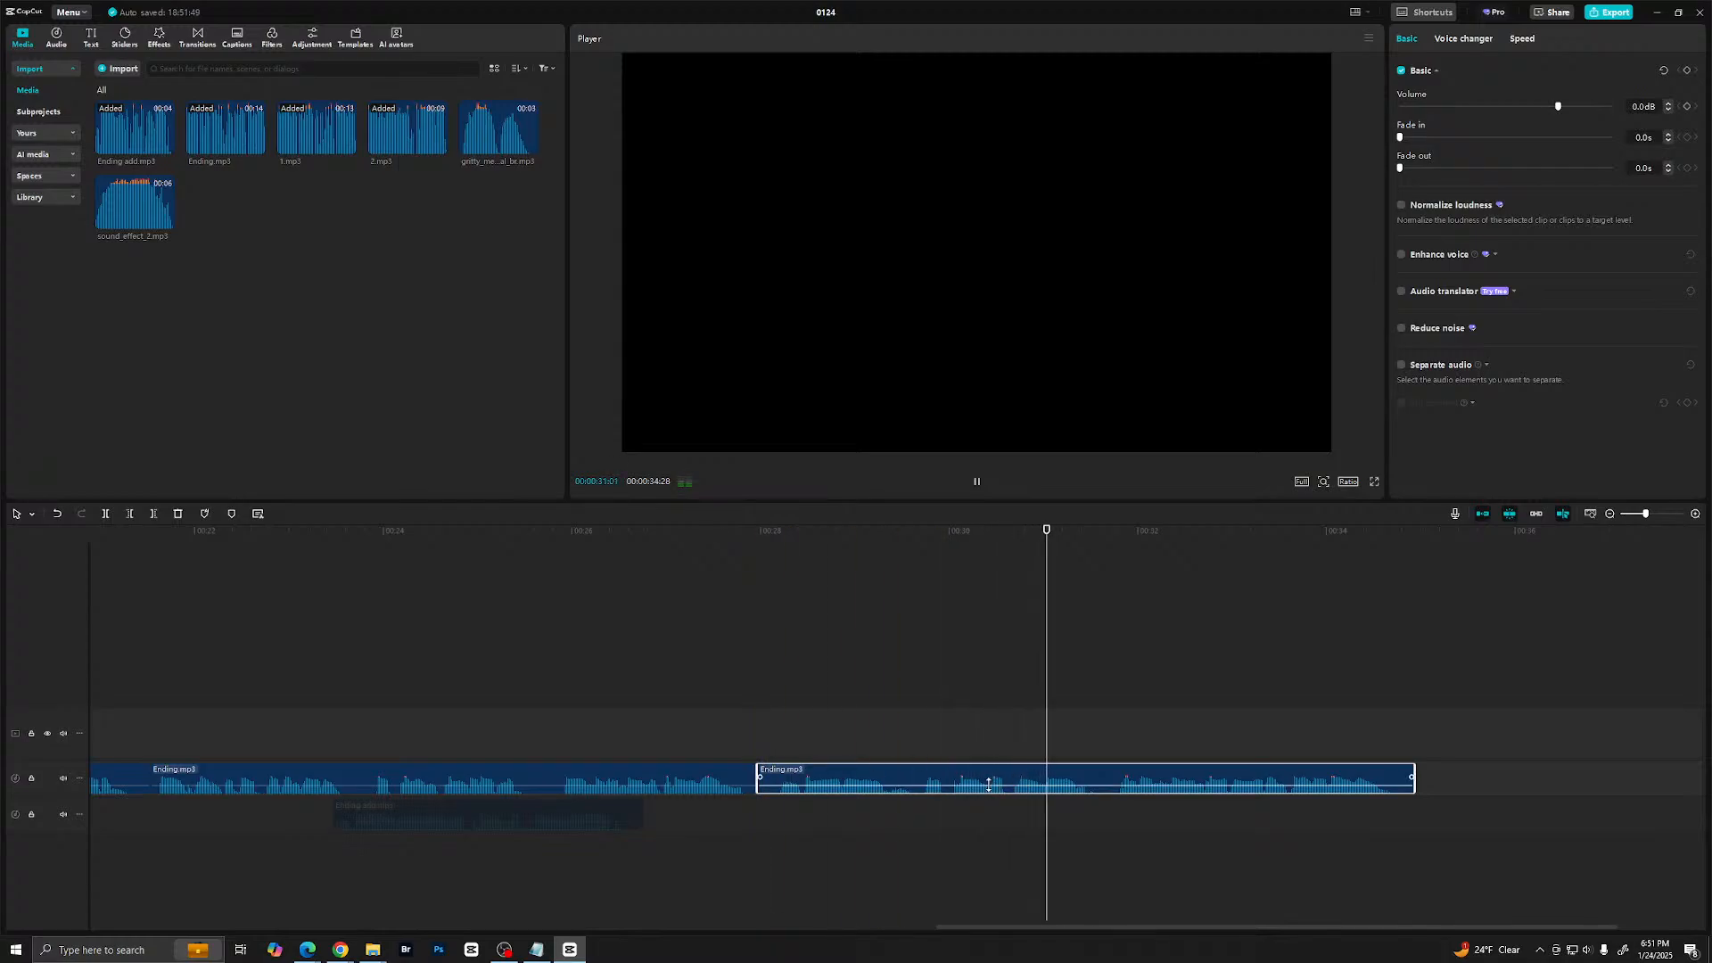
pyautogui.press('space')
pyautogui.moveTo(760, 777); pyautogui.dragTo(867, 785)
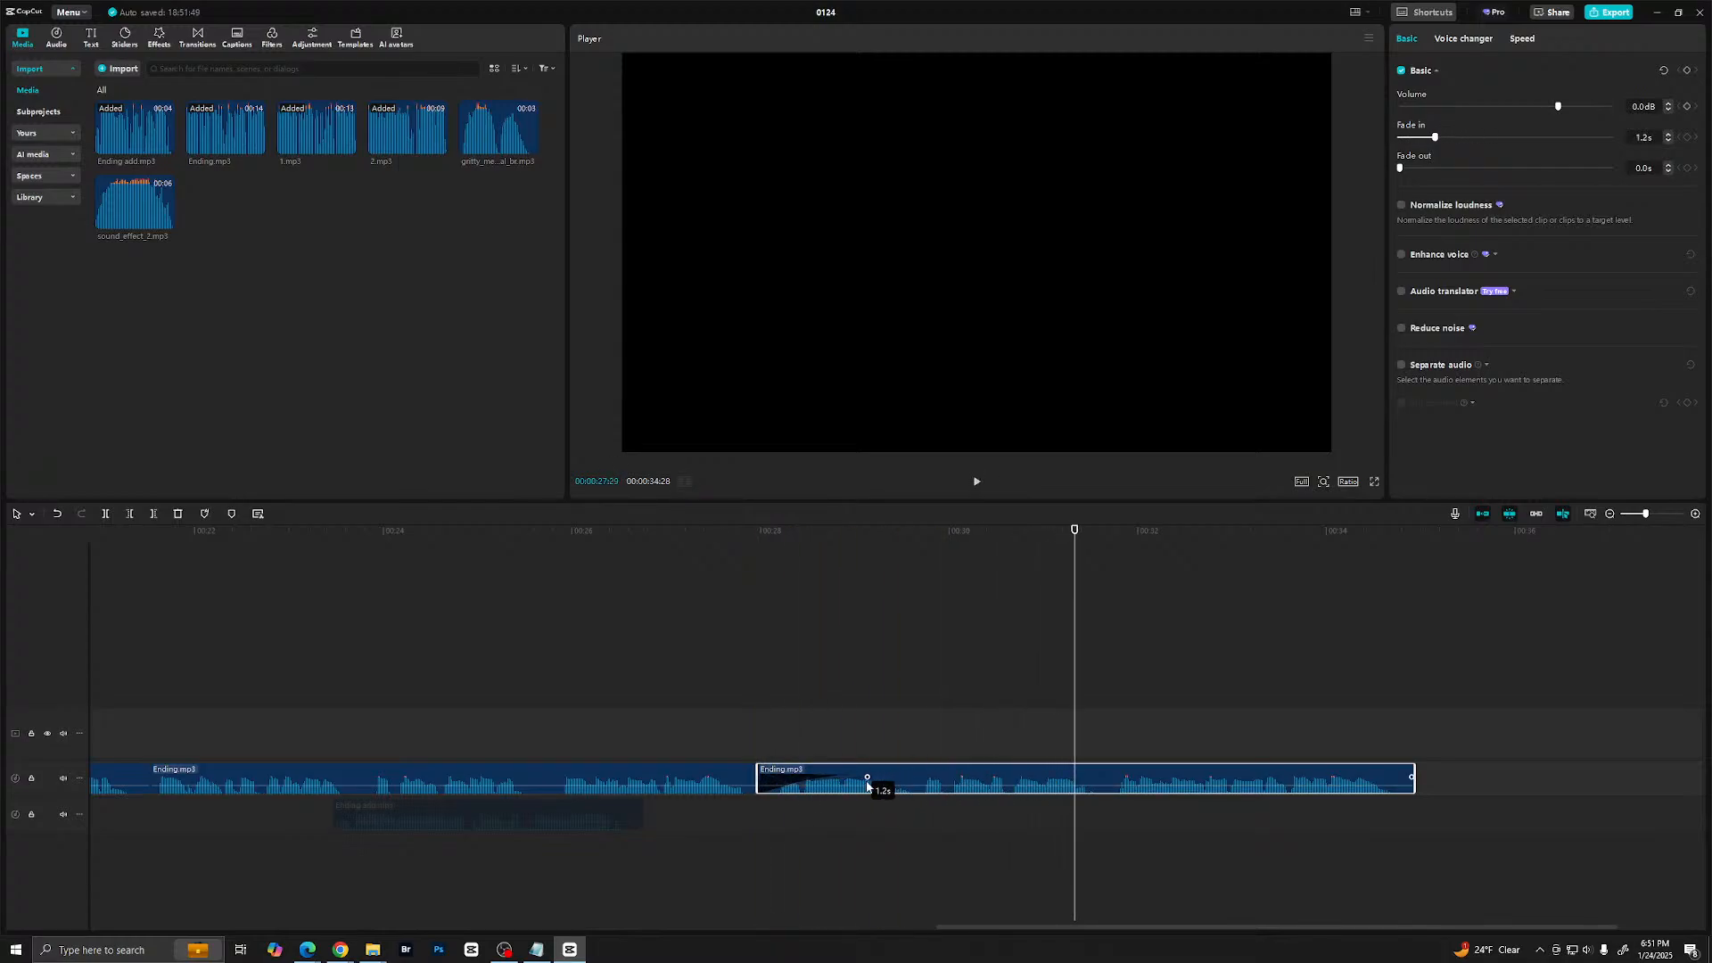
pyautogui.hotkey('ctrl', 'z')
pyautogui.moveTo(758, 777); pyautogui.dragTo(1108, 777)
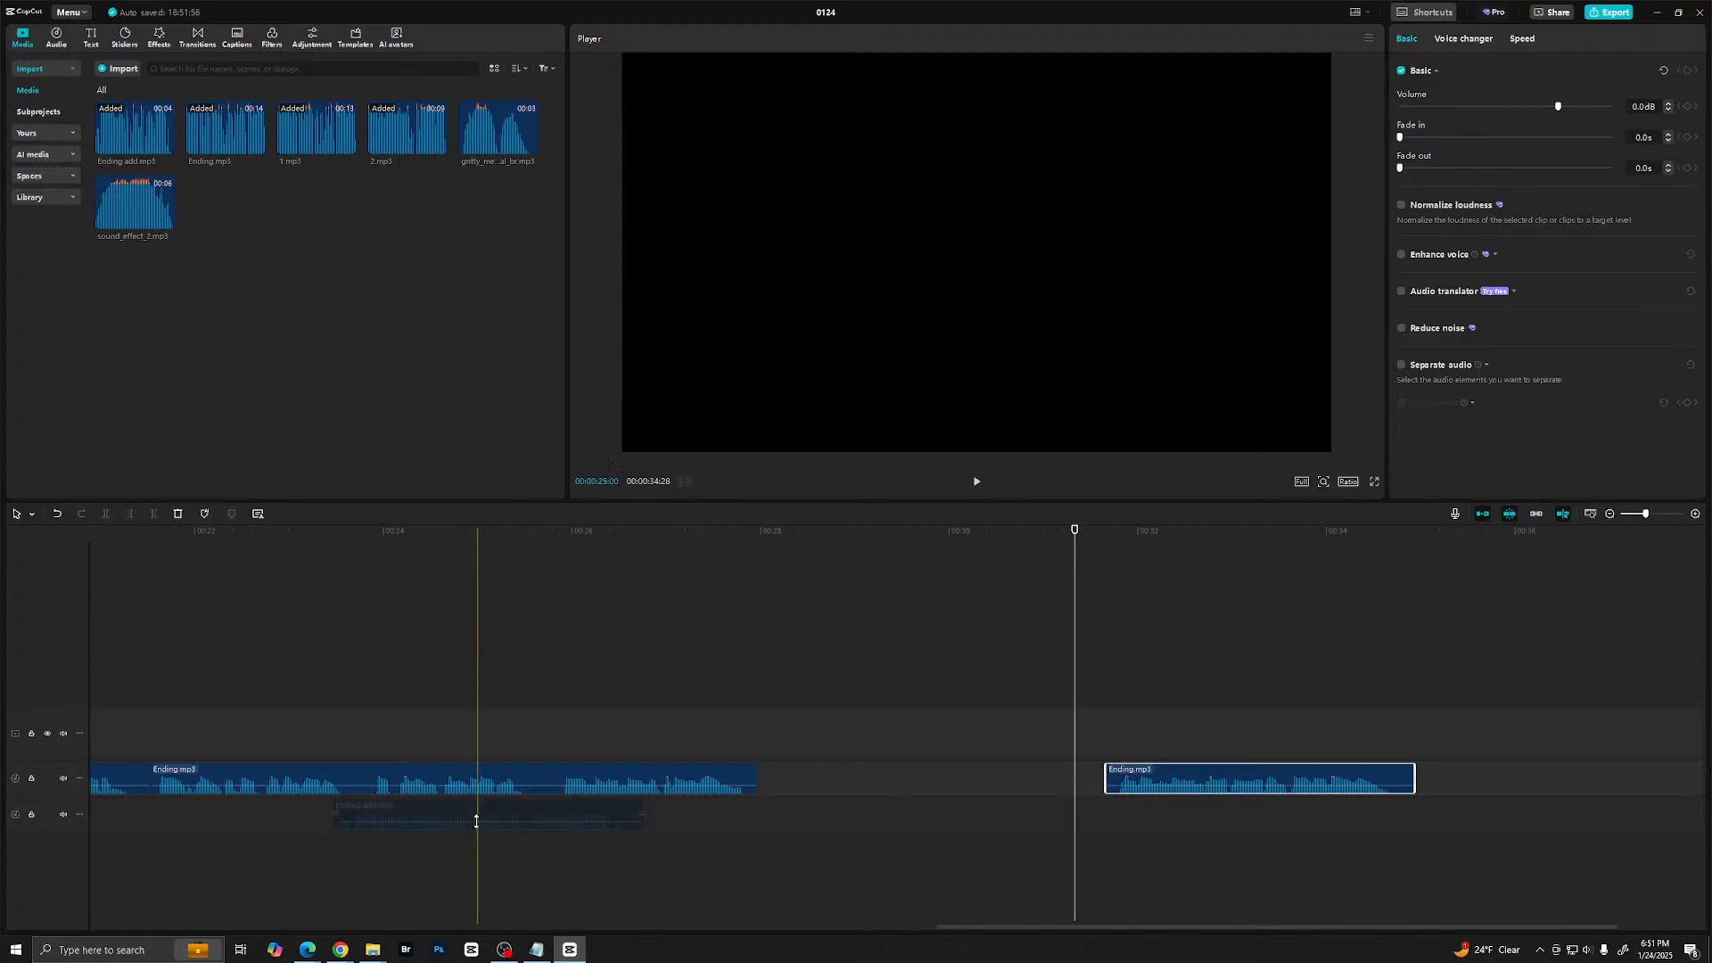
# - Enable Ending add.mp3, fit it between the two Ending.mp3 parts without gaps, and play the joined section
pyautogui.click(494, 814)
pyautogui.moveTo(494, 816); pyautogui.dragTo(918, 778)
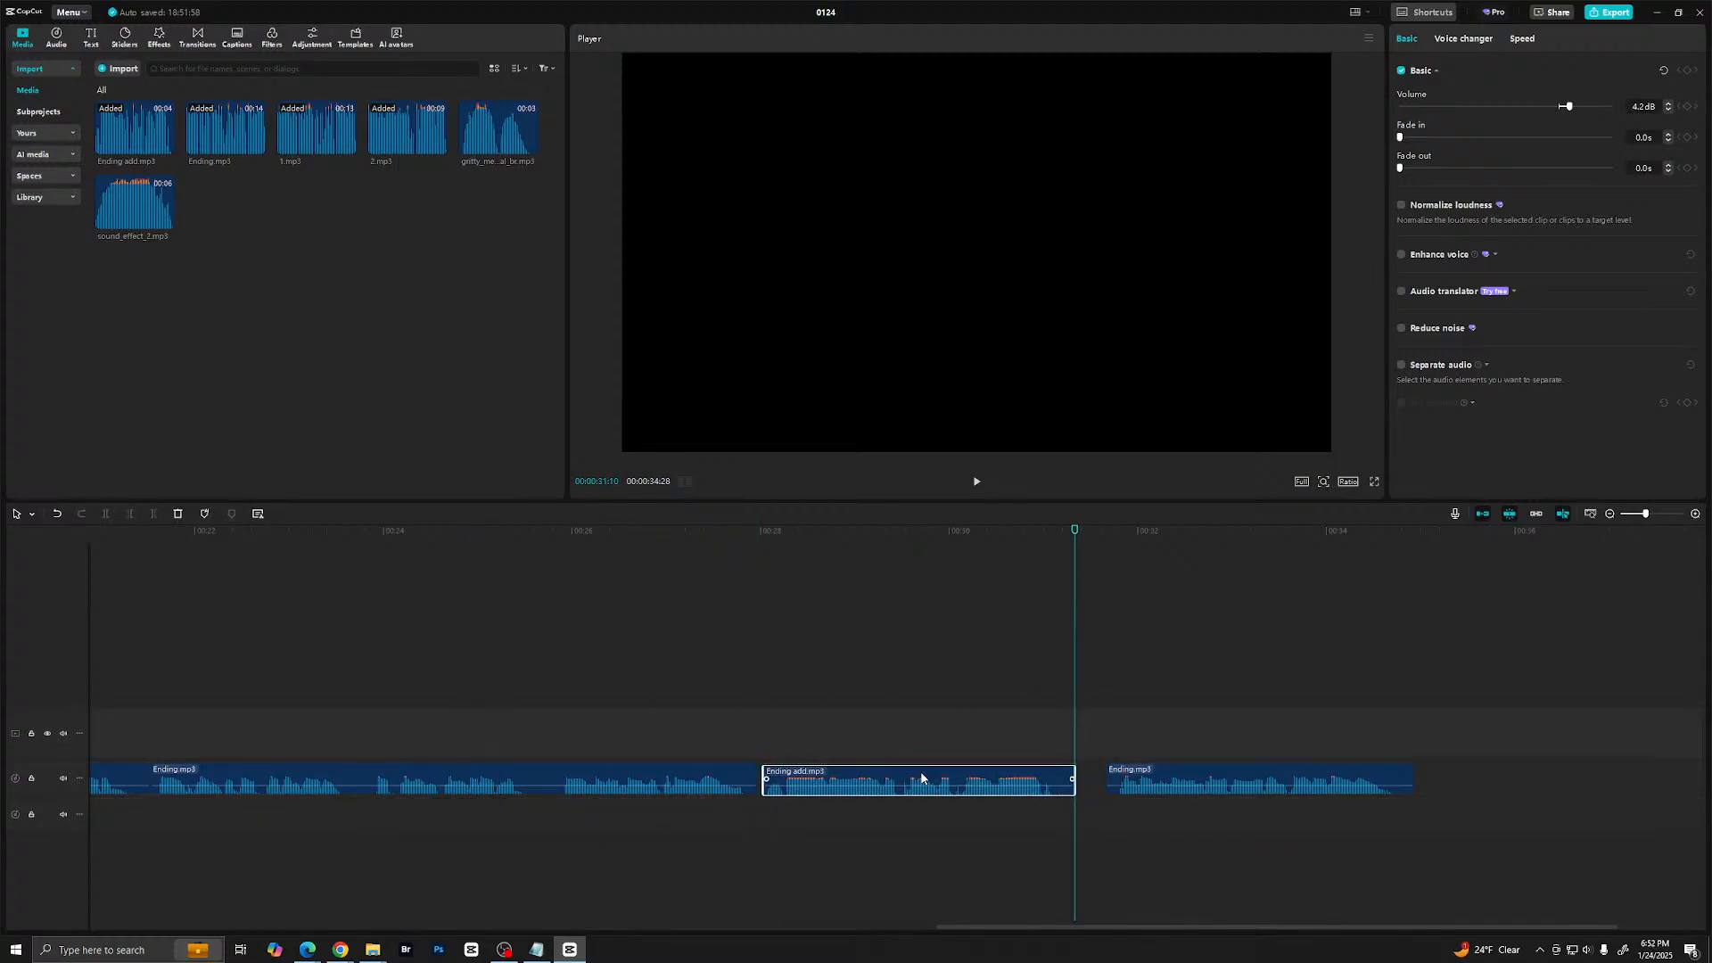
pyautogui.moveTo(1121, 783); pyautogui.dragTo(1082, 783)
pyautogui.click(623, 726)
pyautogui.press('space')
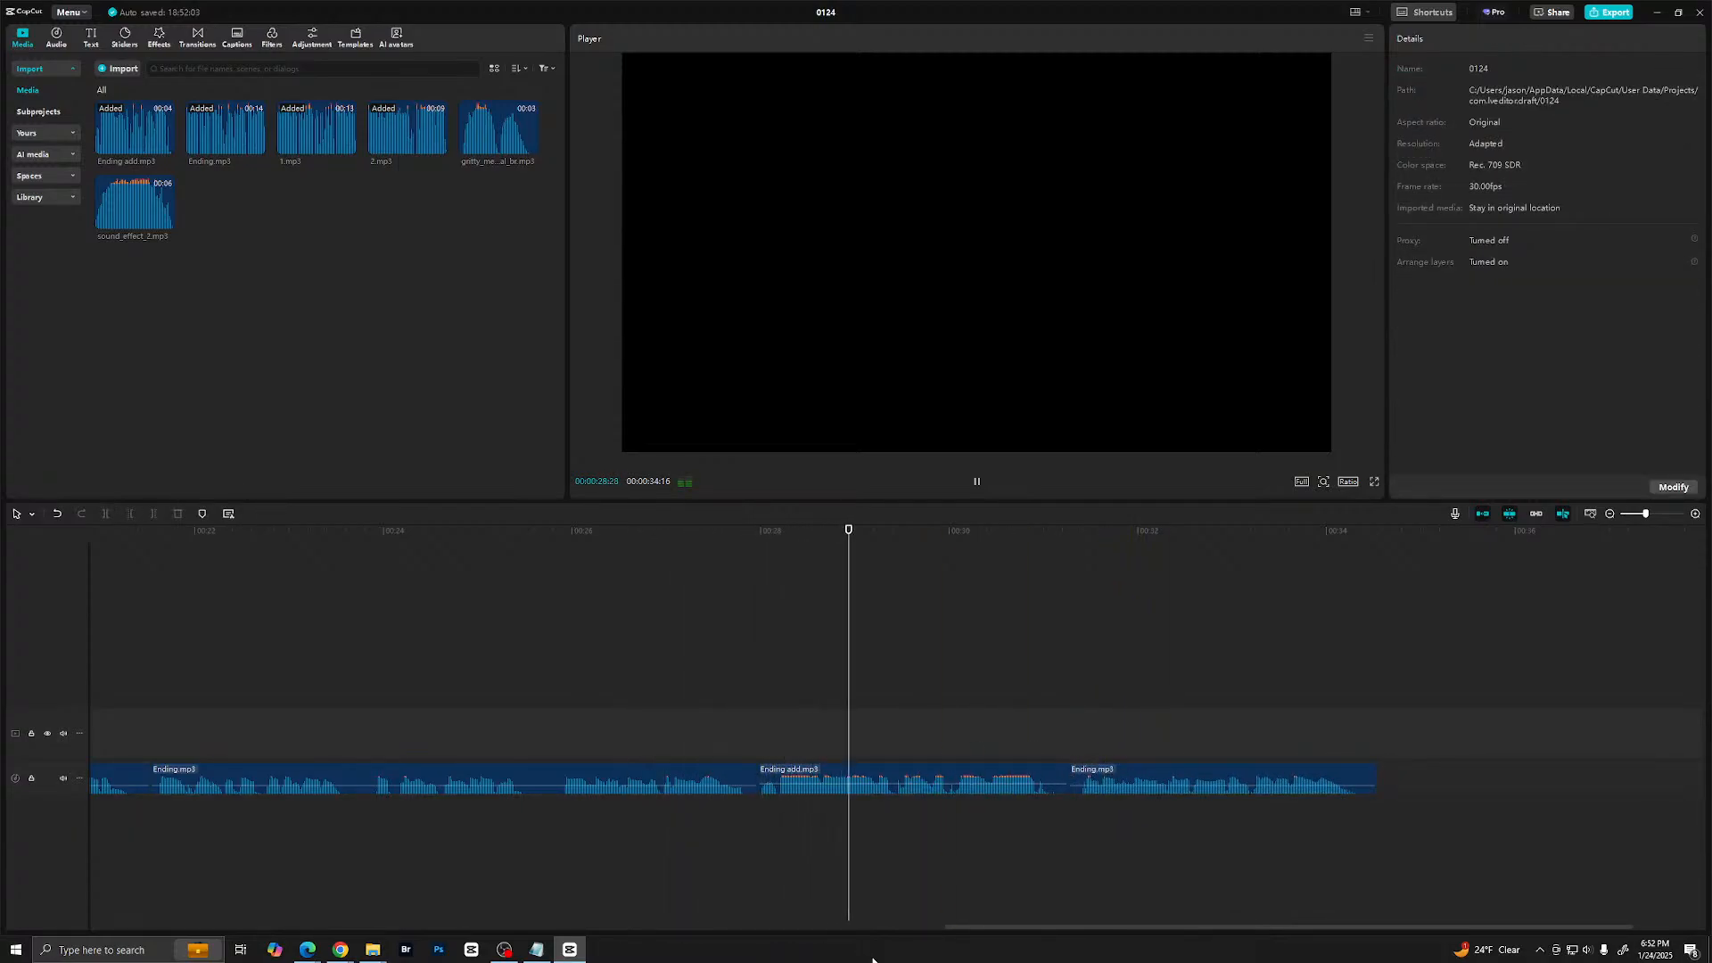
# - Lower the volume of the Ending add.mp3 clip to about -2.6 dB and play the ending again
pyautogui.click(902, 784)
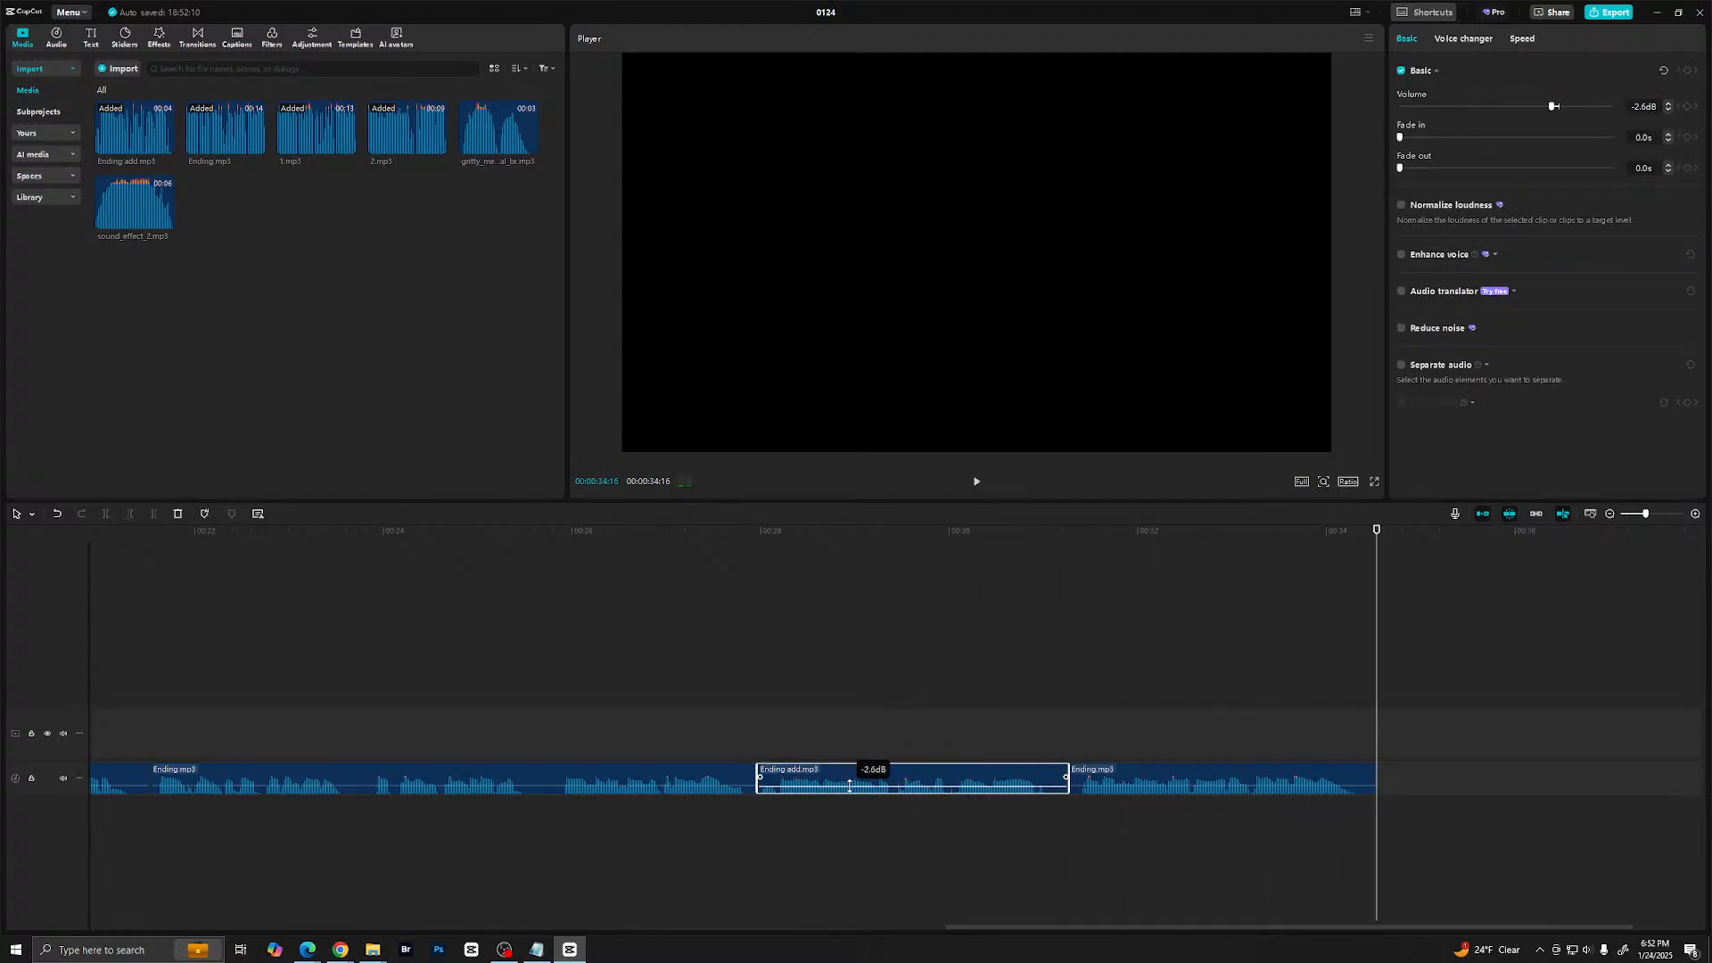
pyautogui.click(711, 740)
pyautogui.press('space')
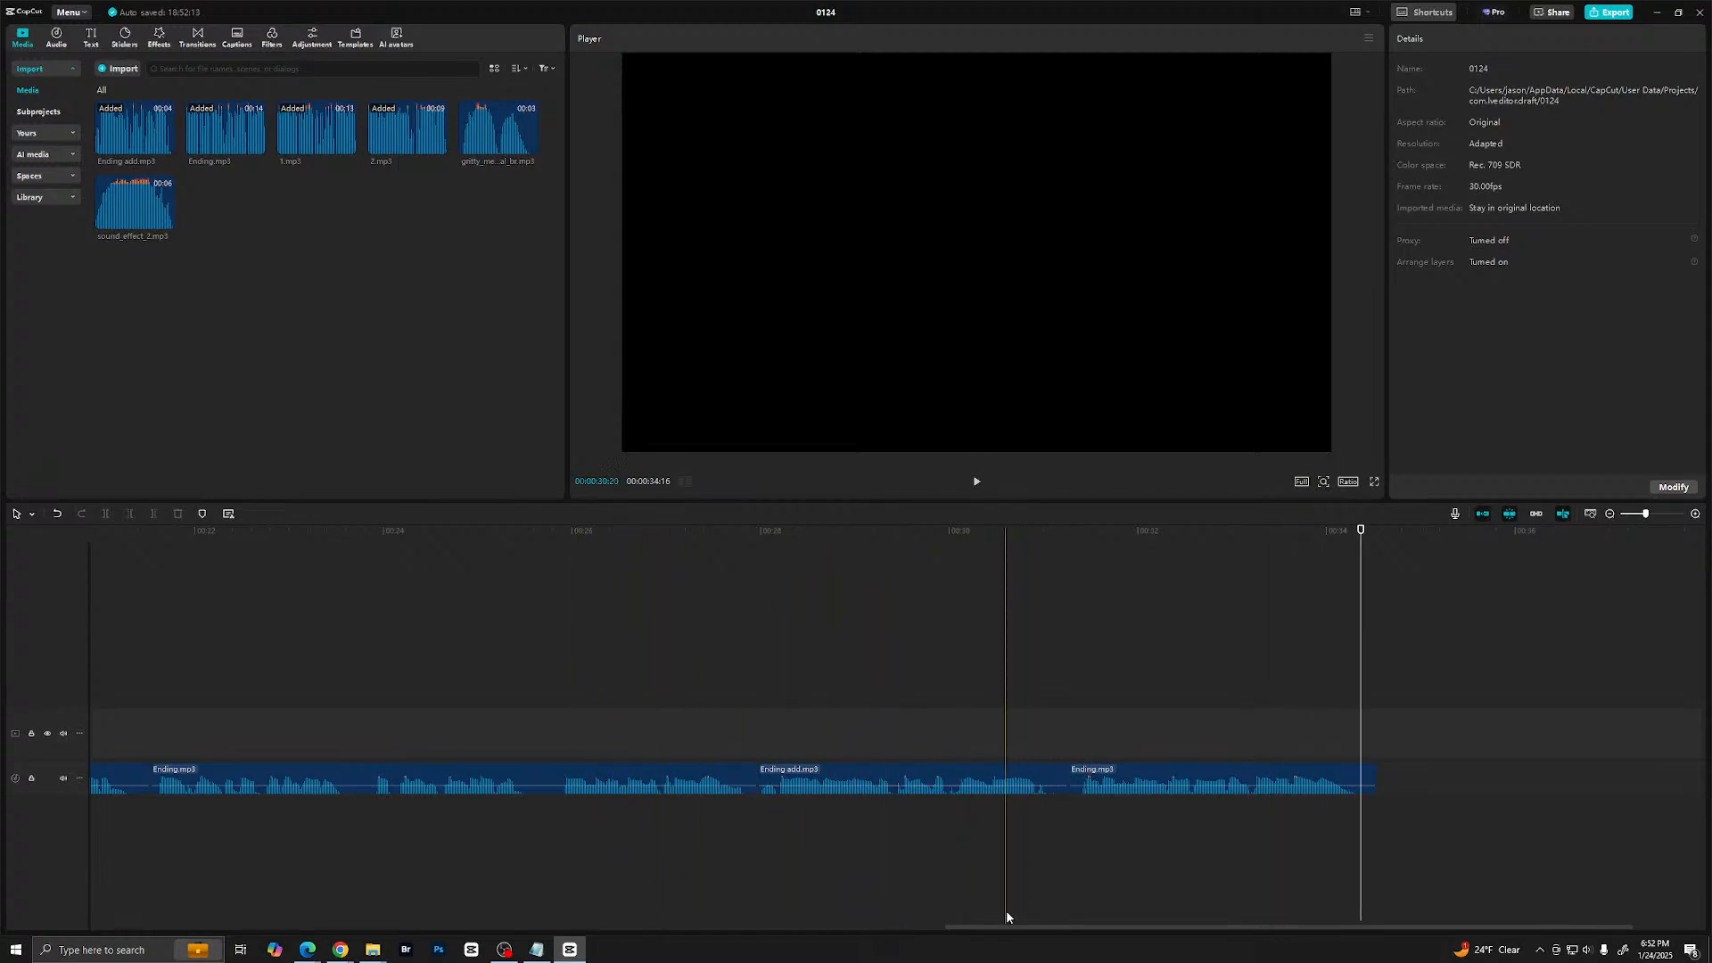
# - Show the whole timeline and play the assembled narration from the beginning
pyautogui.moveTo(974, 927); pyautogui.dragTo(1074, 908)
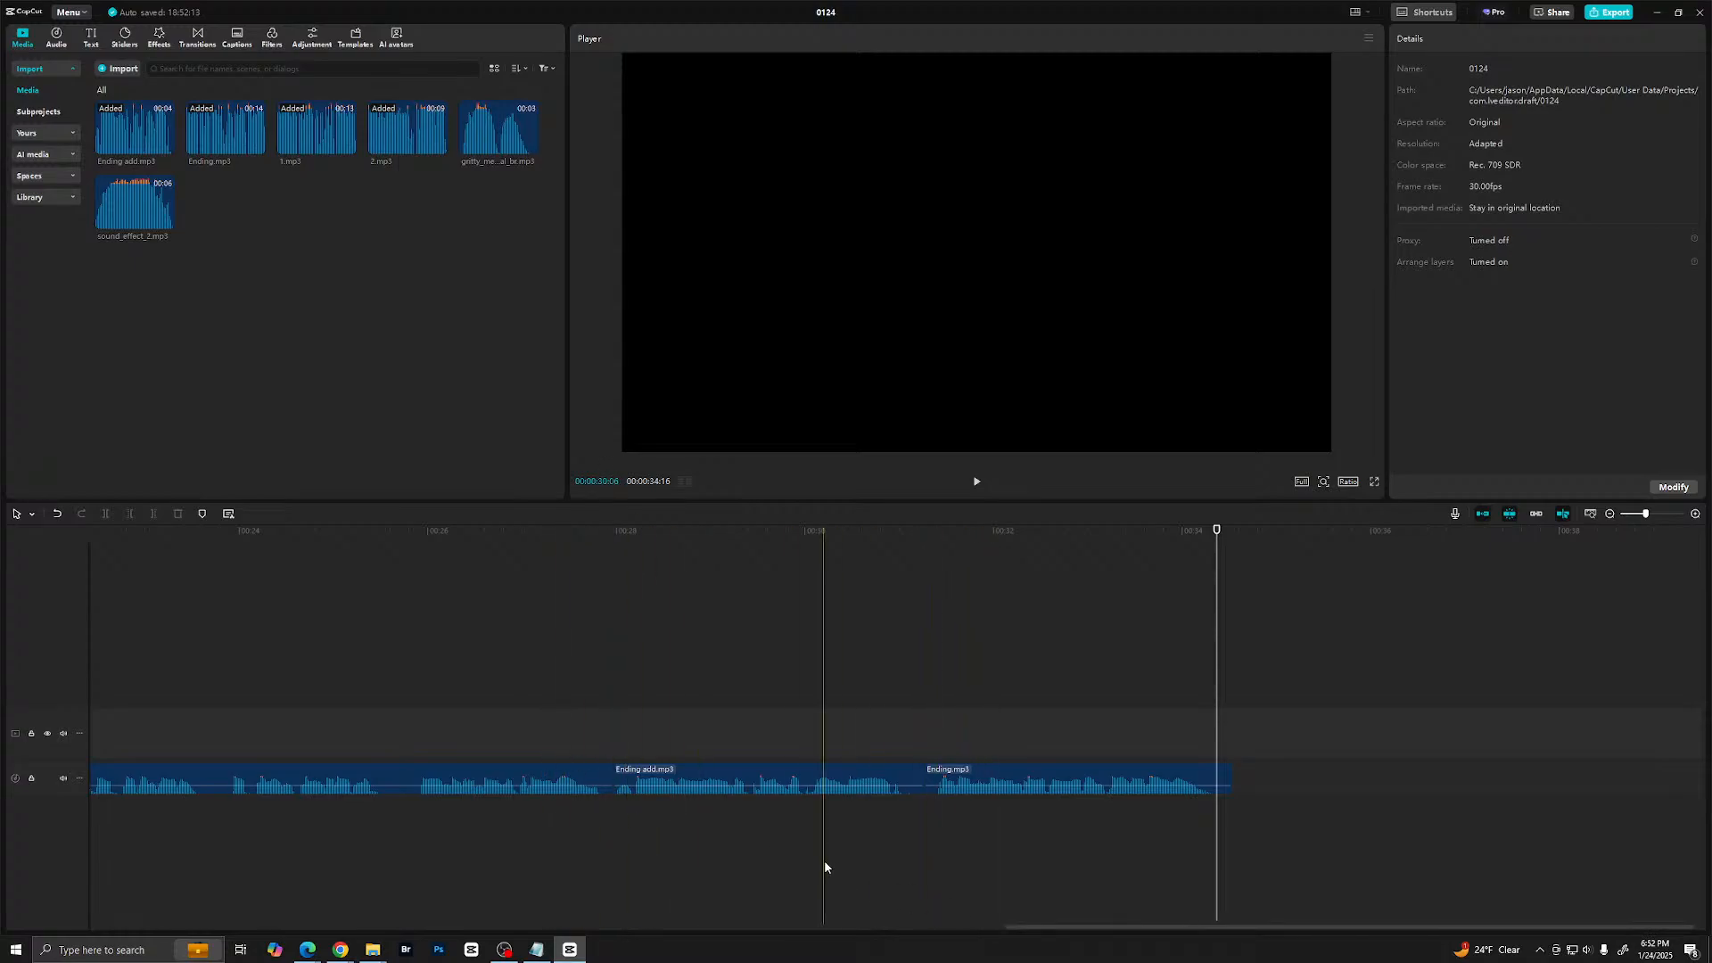
pyautogui.click(1637, 515)
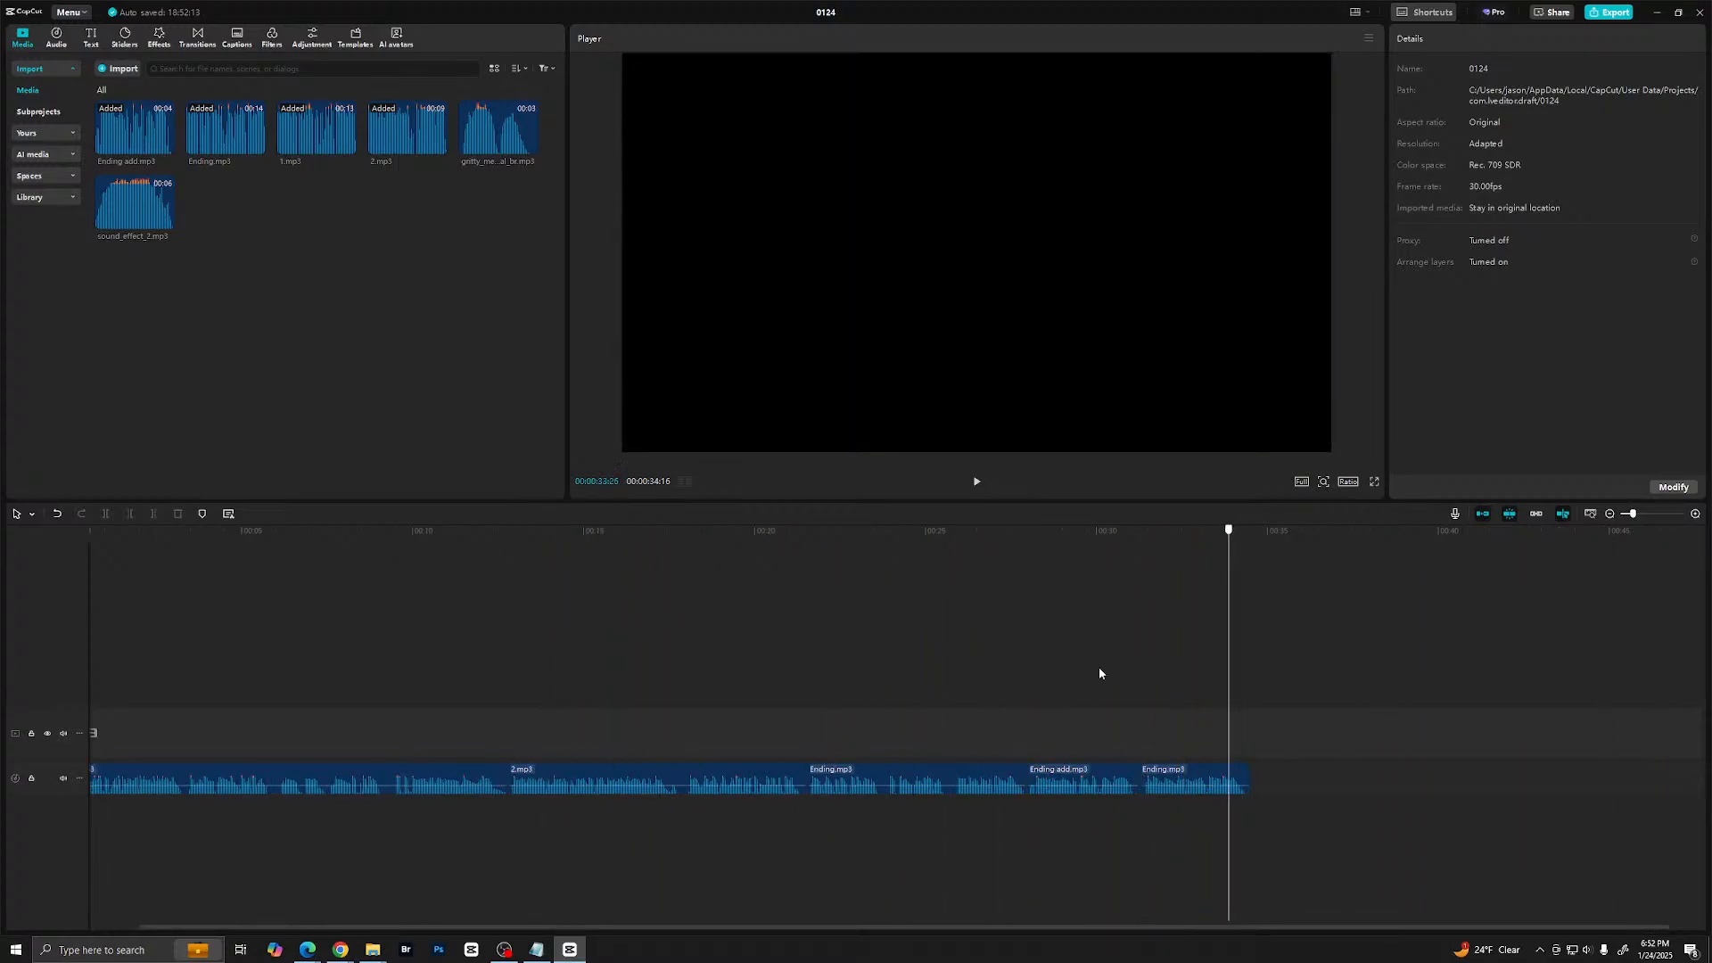
pyautogui.press('Home')
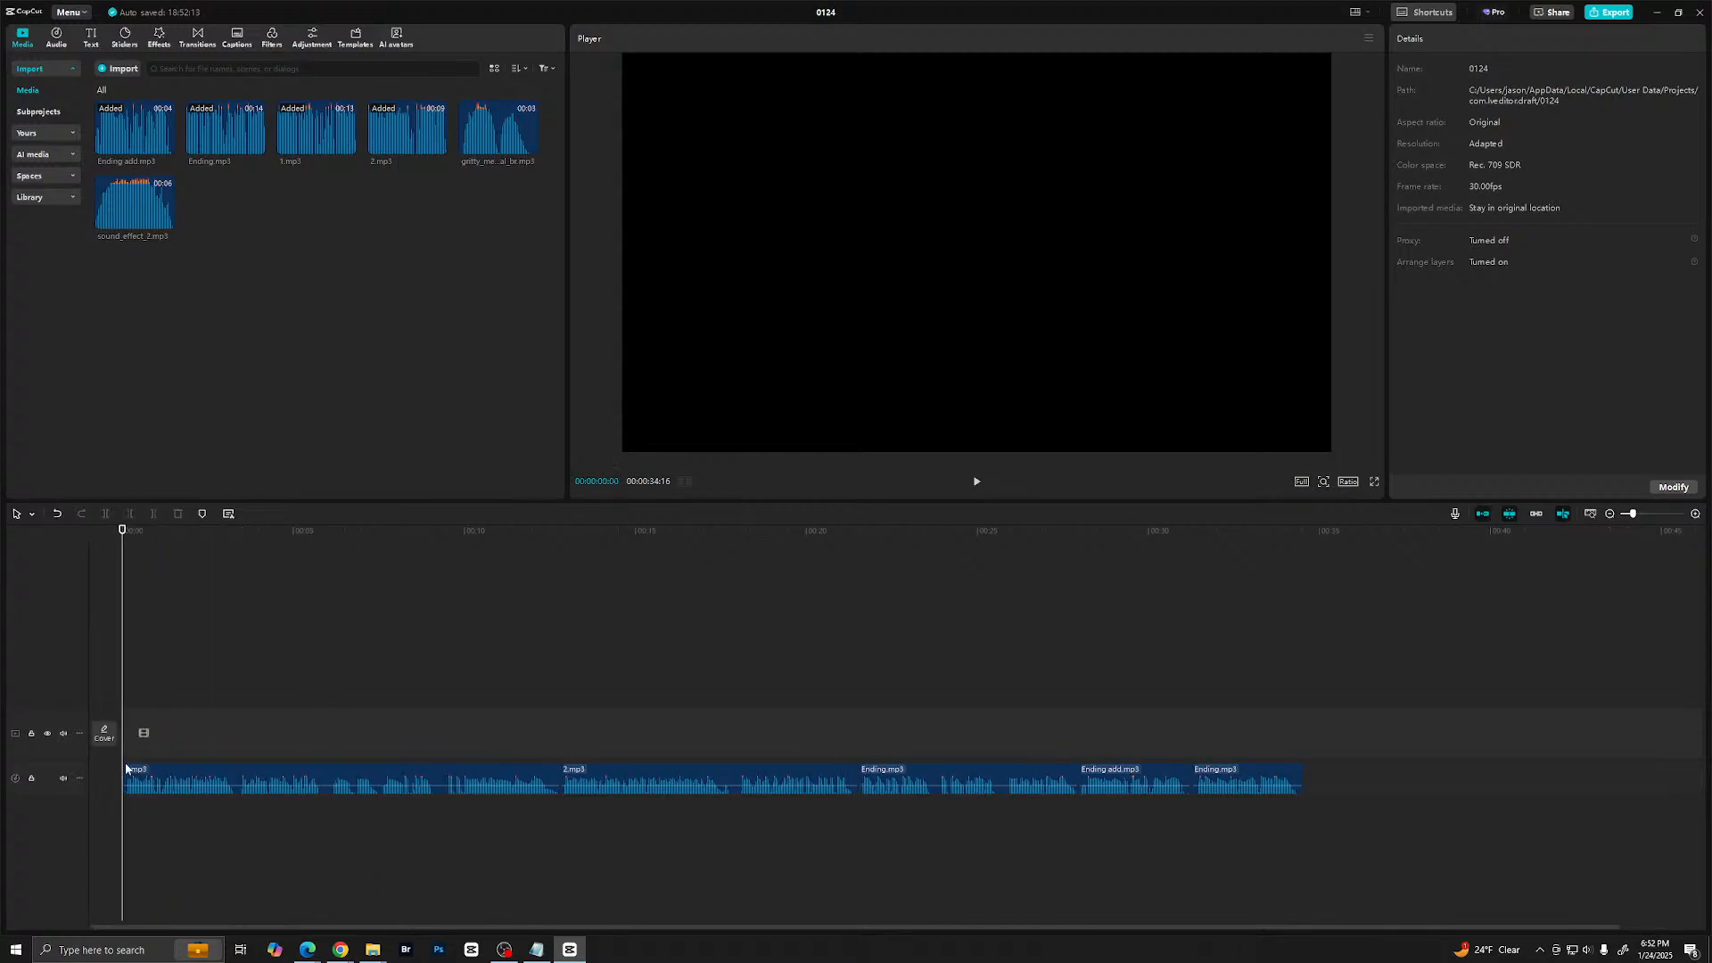
pyautogui.press('space')
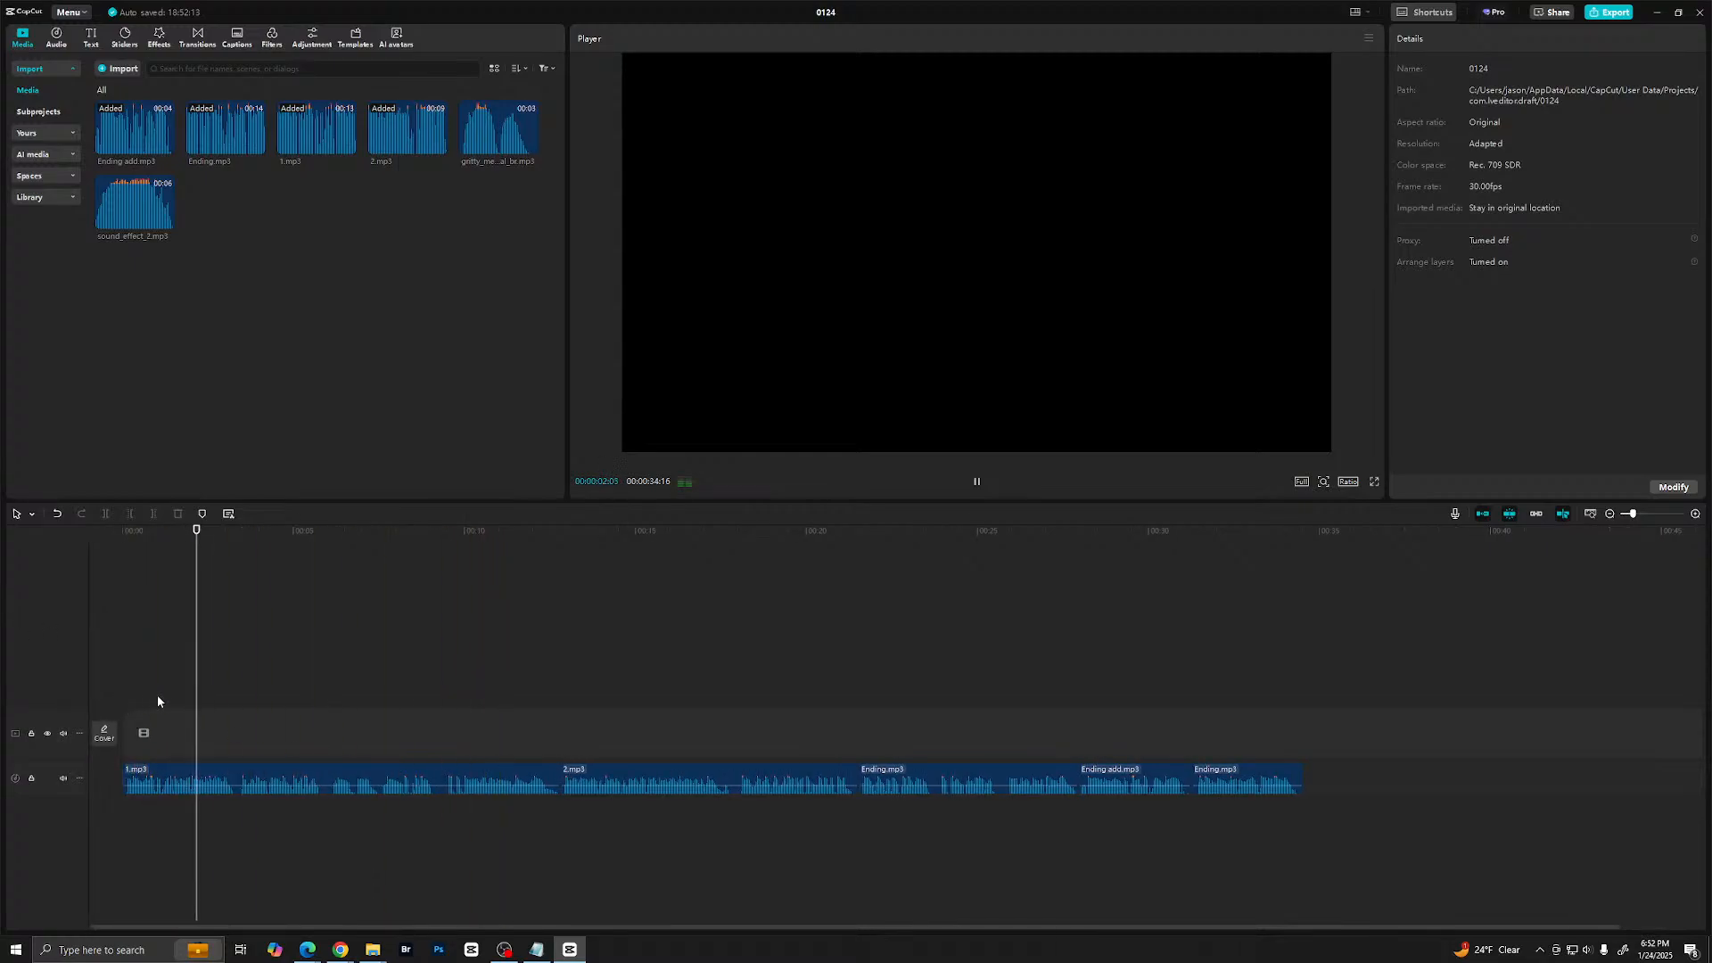
pyautogui.moveTo(237, 701); pyautogui.dragTo(84, 661)
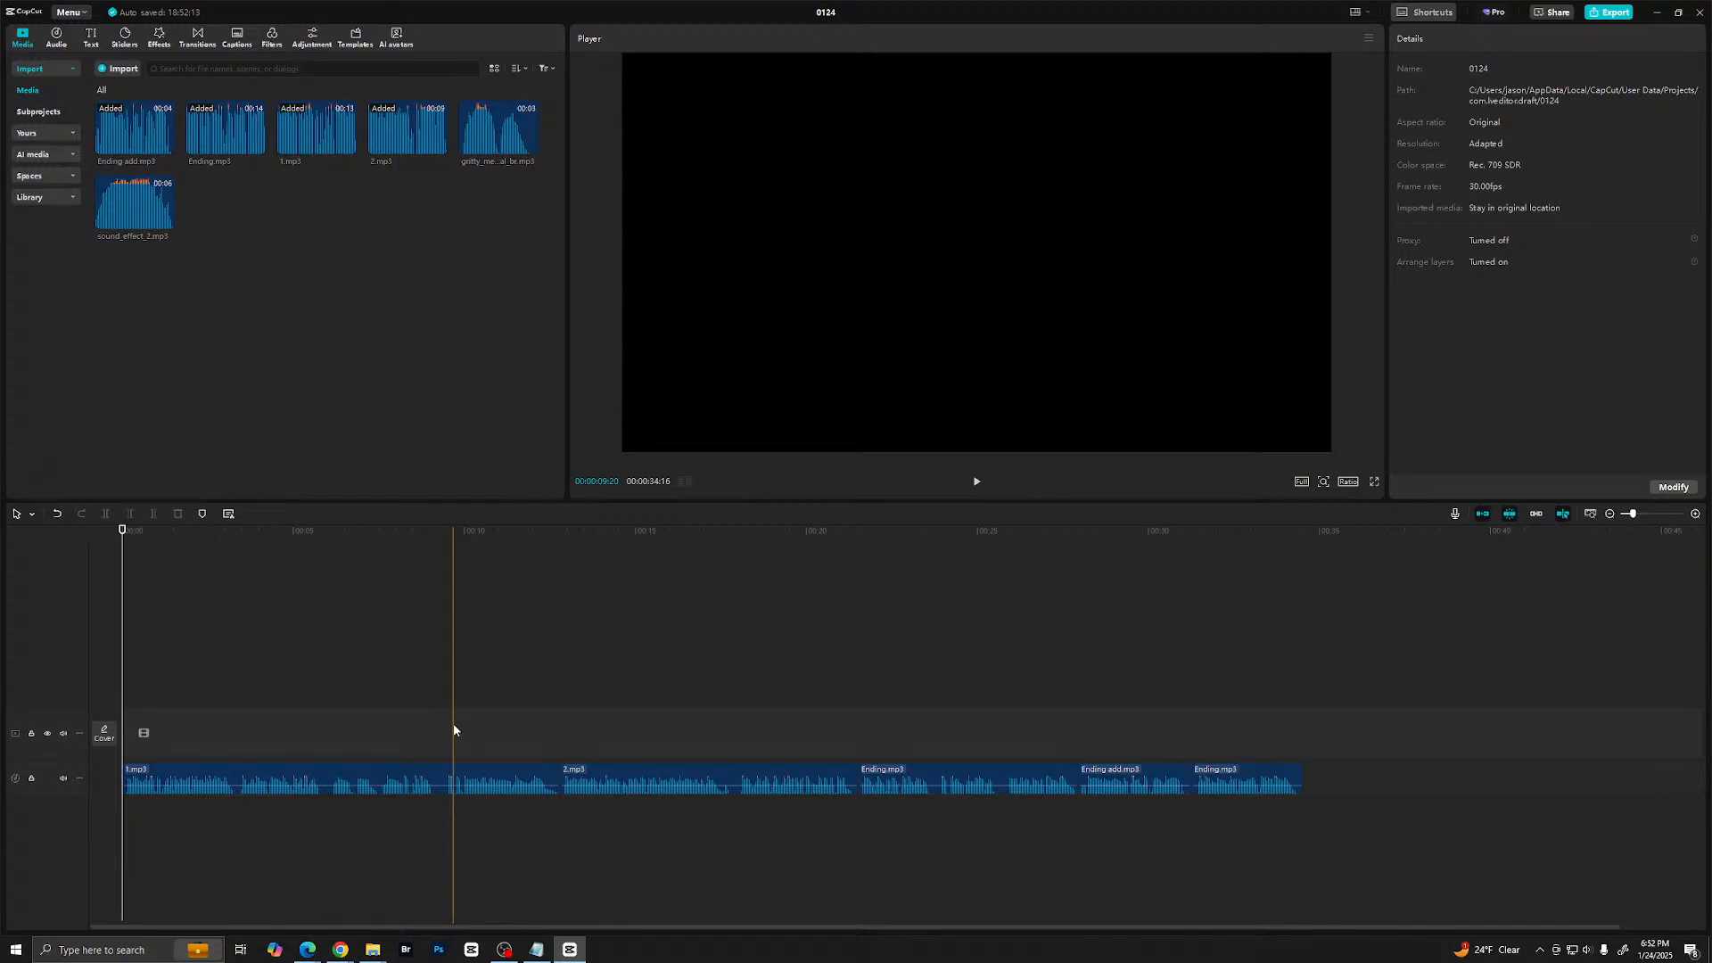
# - Switch to the browser and load Suno in place of the ElevenLabs sound effects page
pyautogui.moveTo(311, 950)
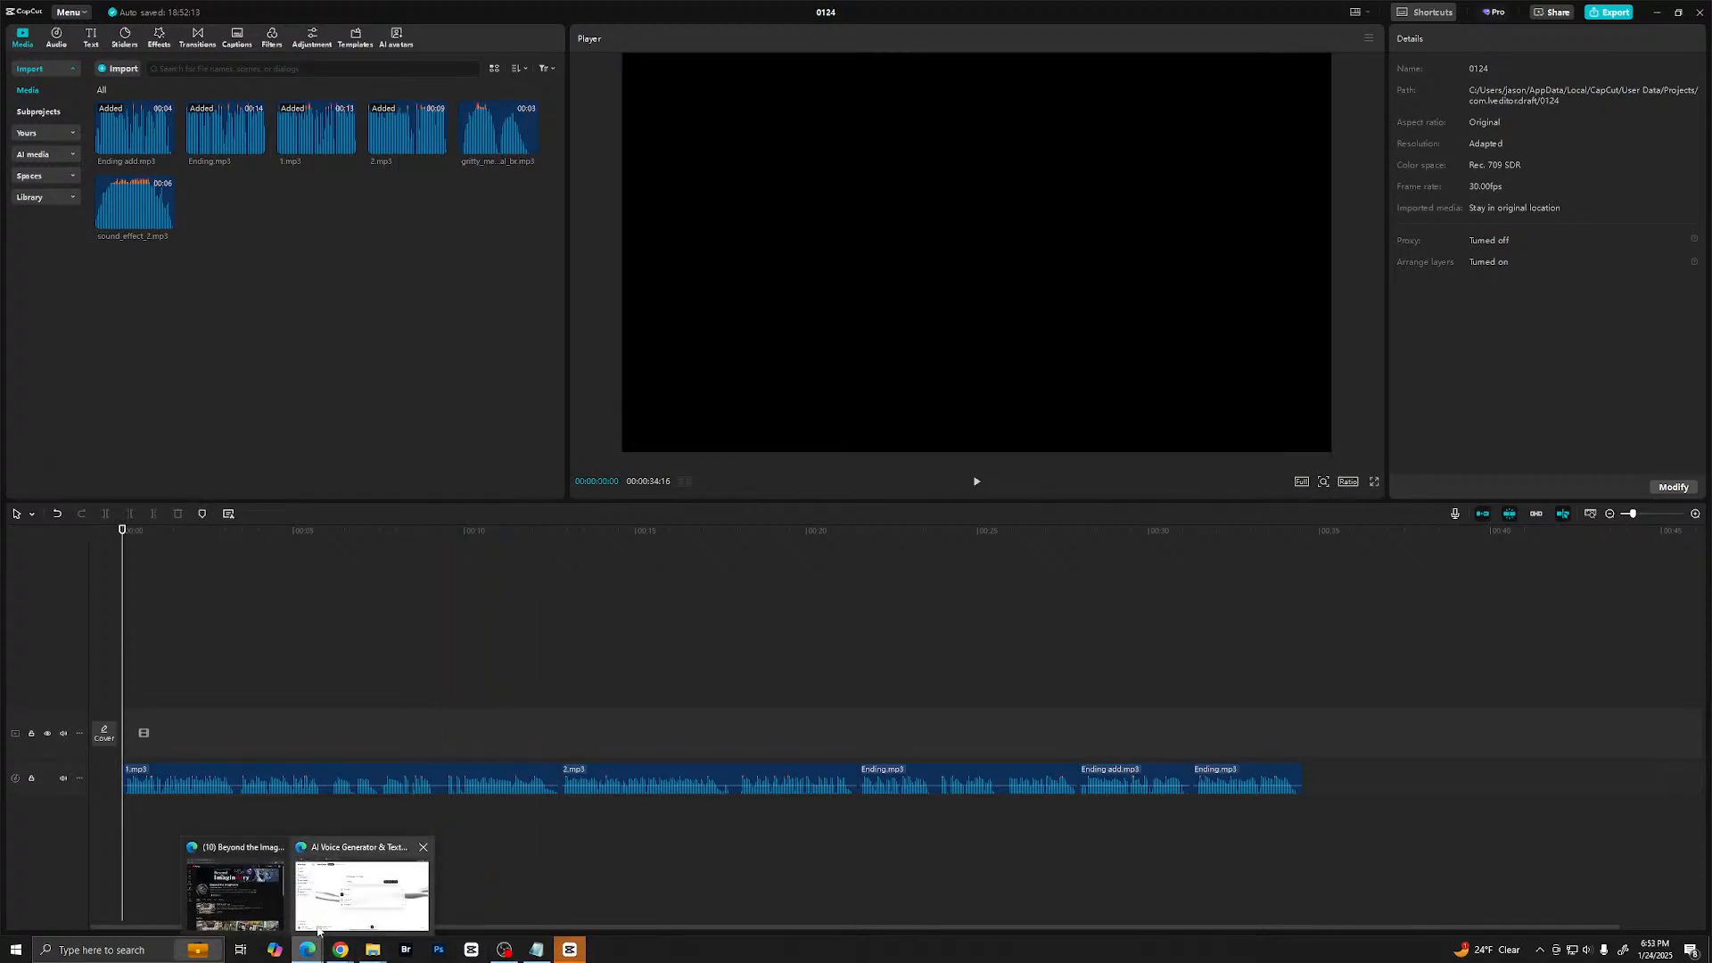
pyautogui.click(361, 891)
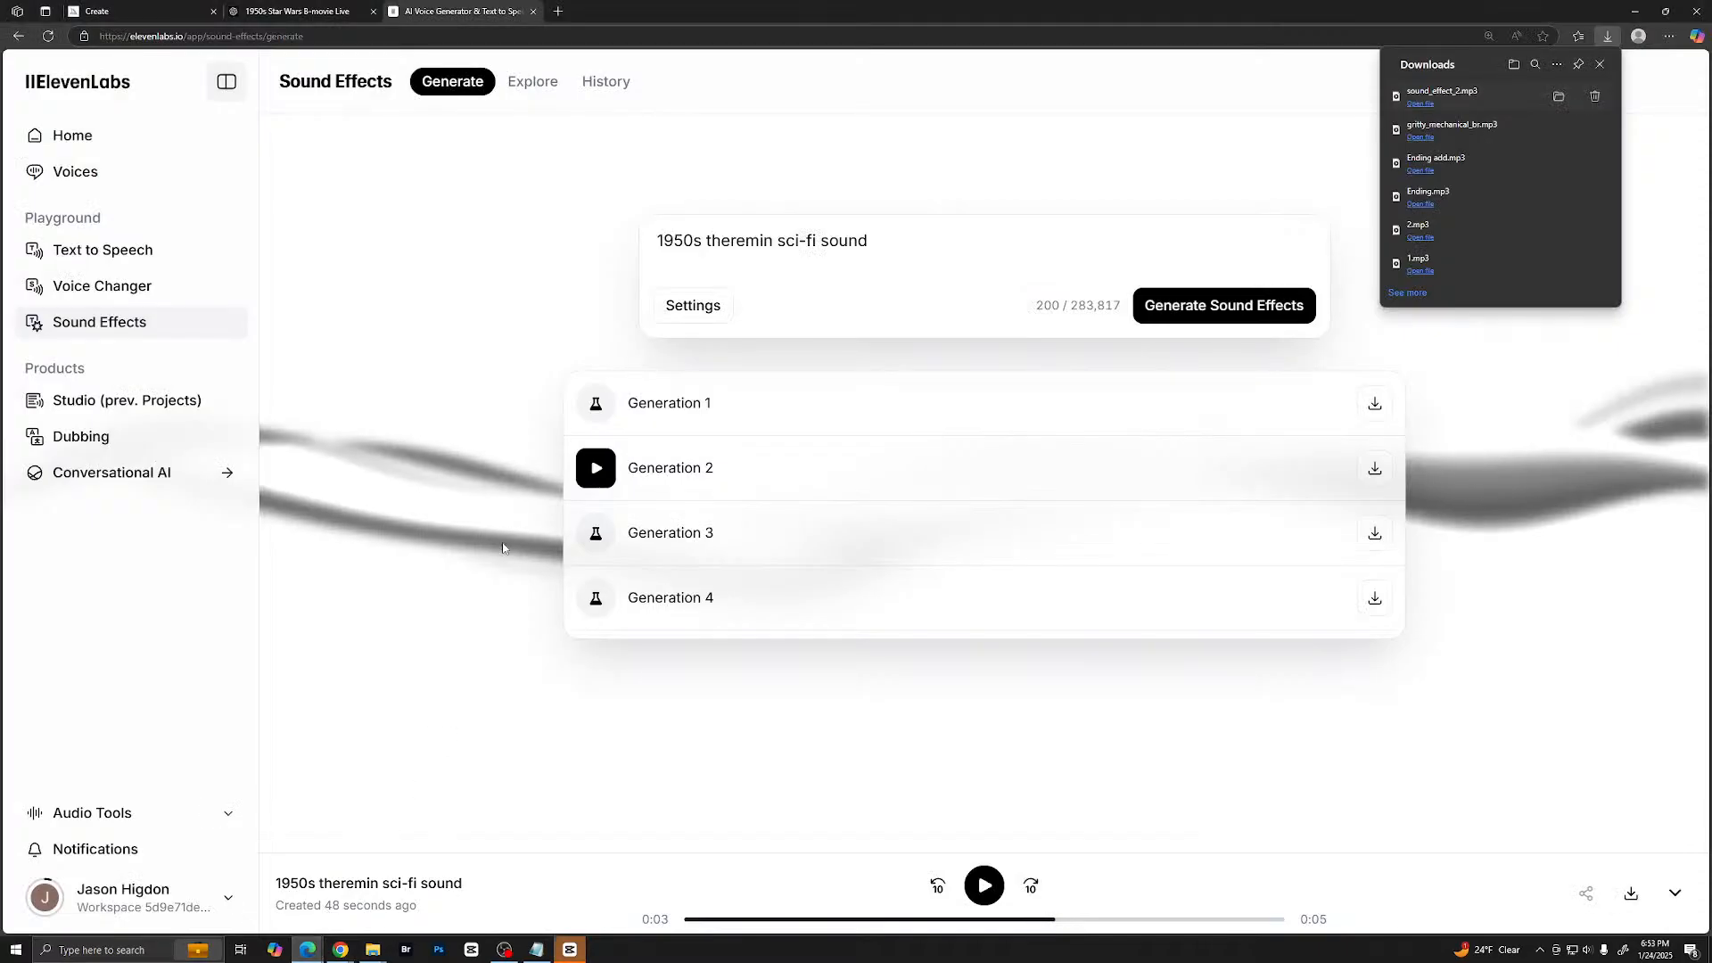
pyautogui.click(428, 36)
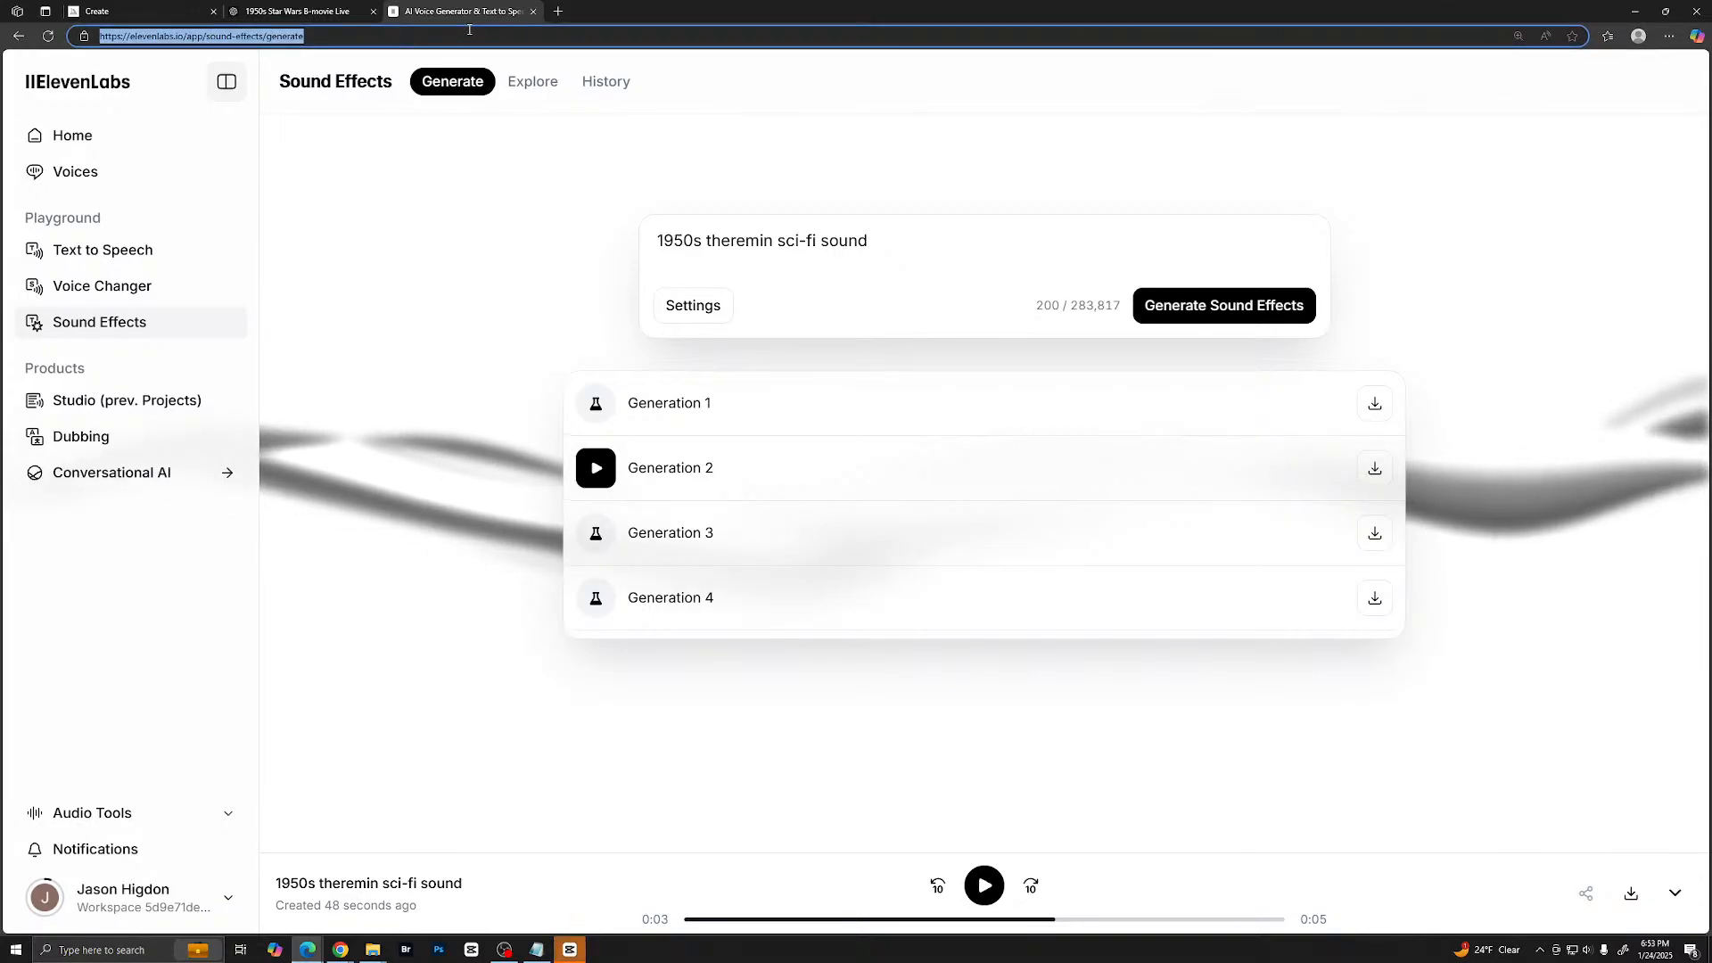
pyautogui.write('su')
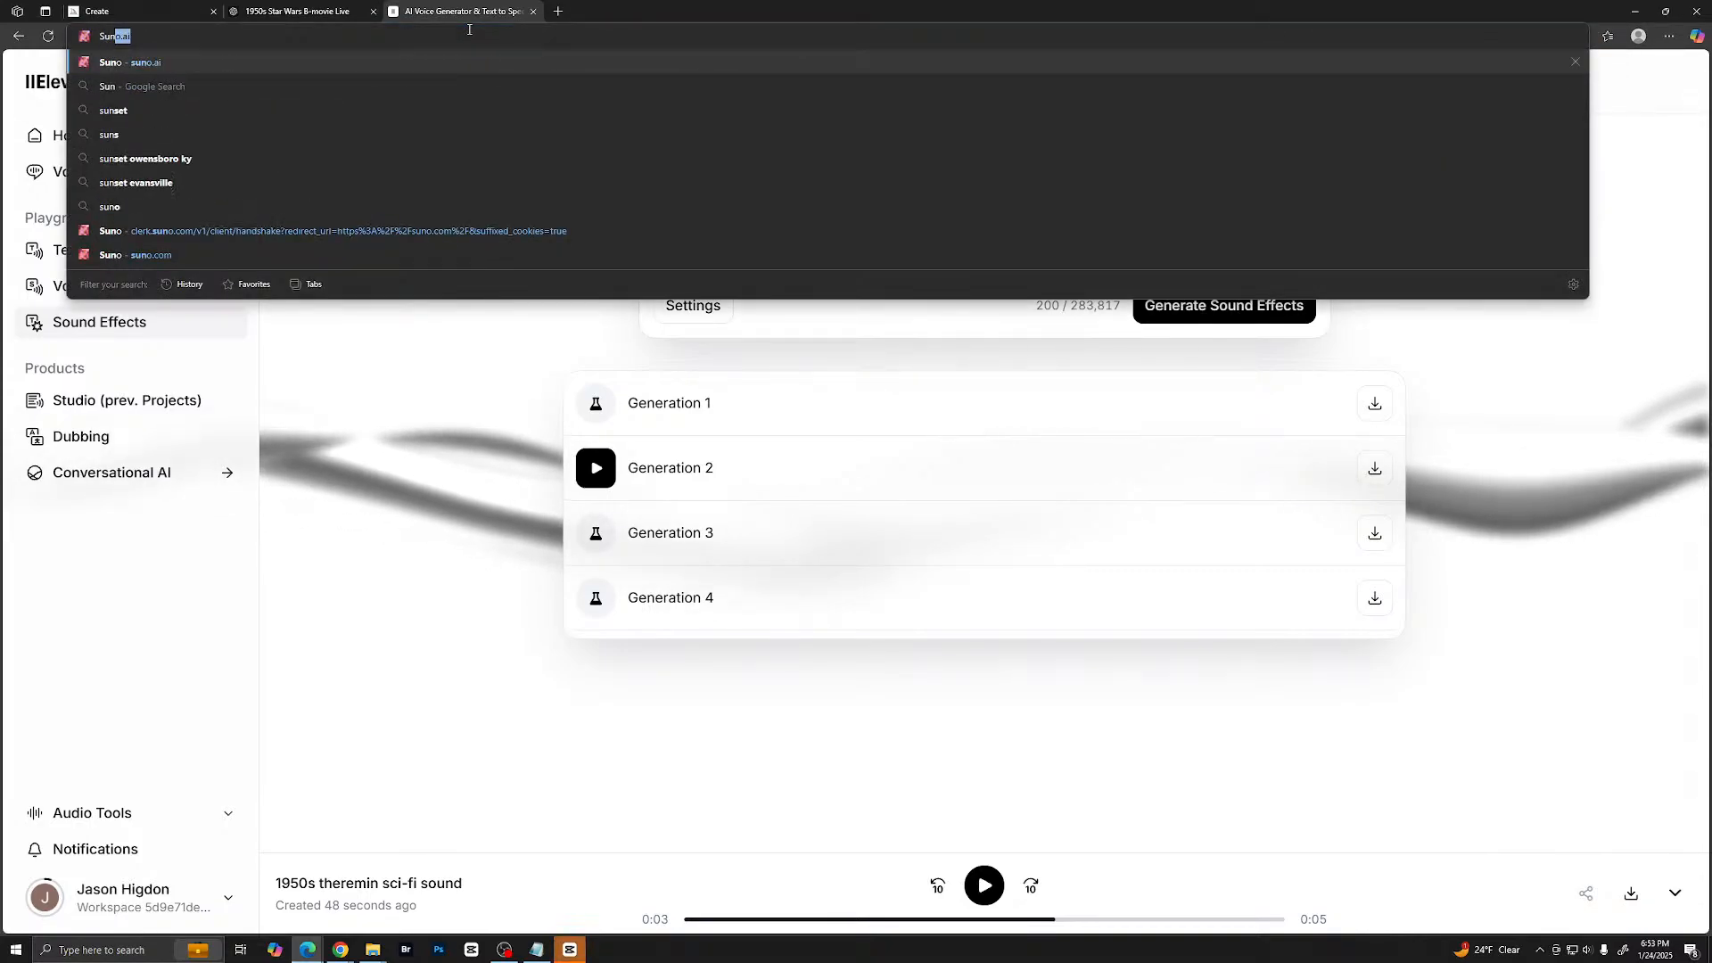
pyautogui.press('Return')
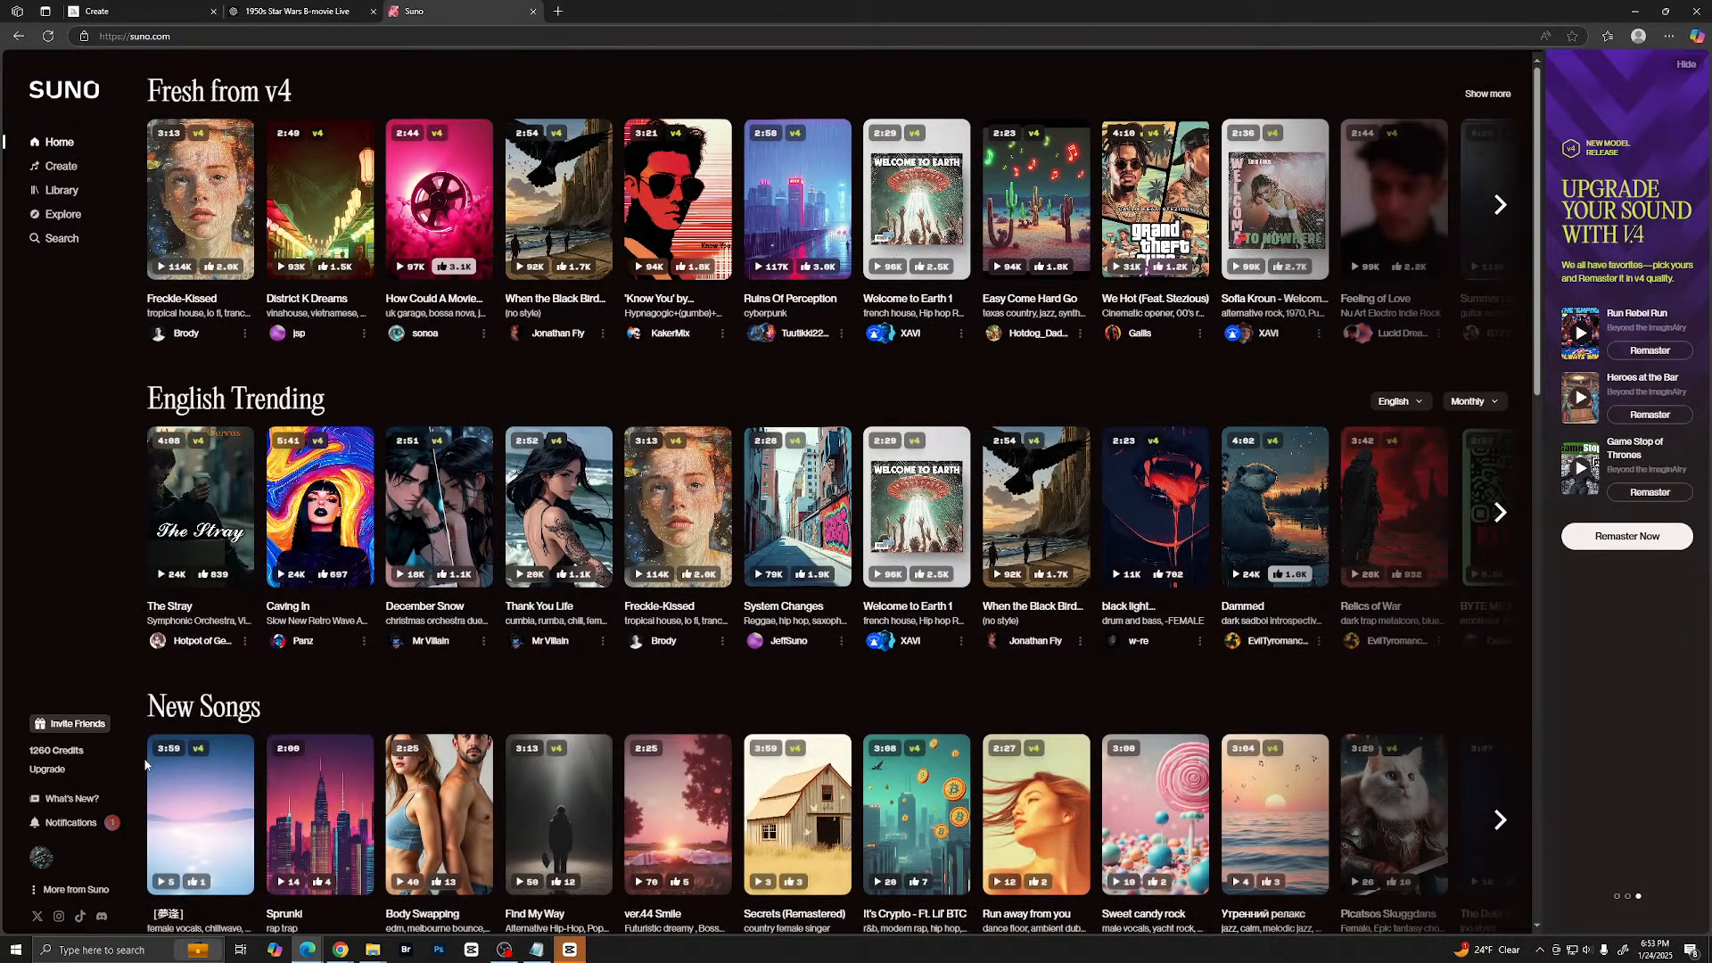
# - View the account's own Suno profile, play the song Run Rebel Run and open its song page
pyautogui.click(43, 857)
pyautogui.click(110, 740)
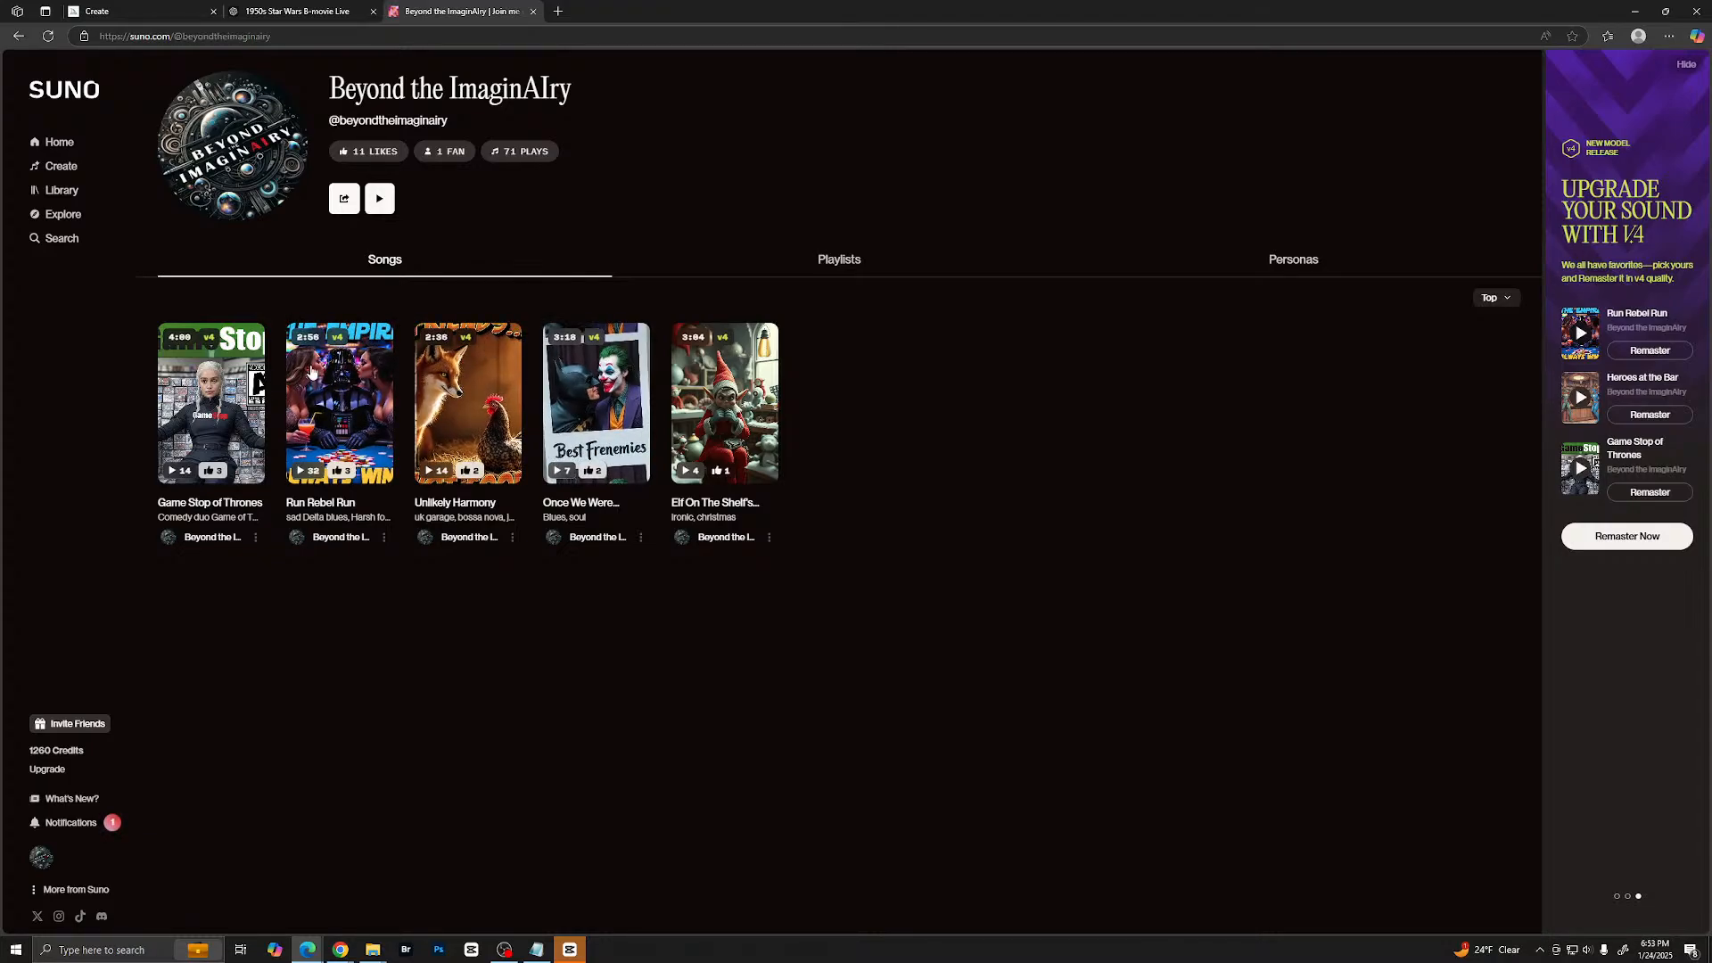
pyautogui.click(371, 346)
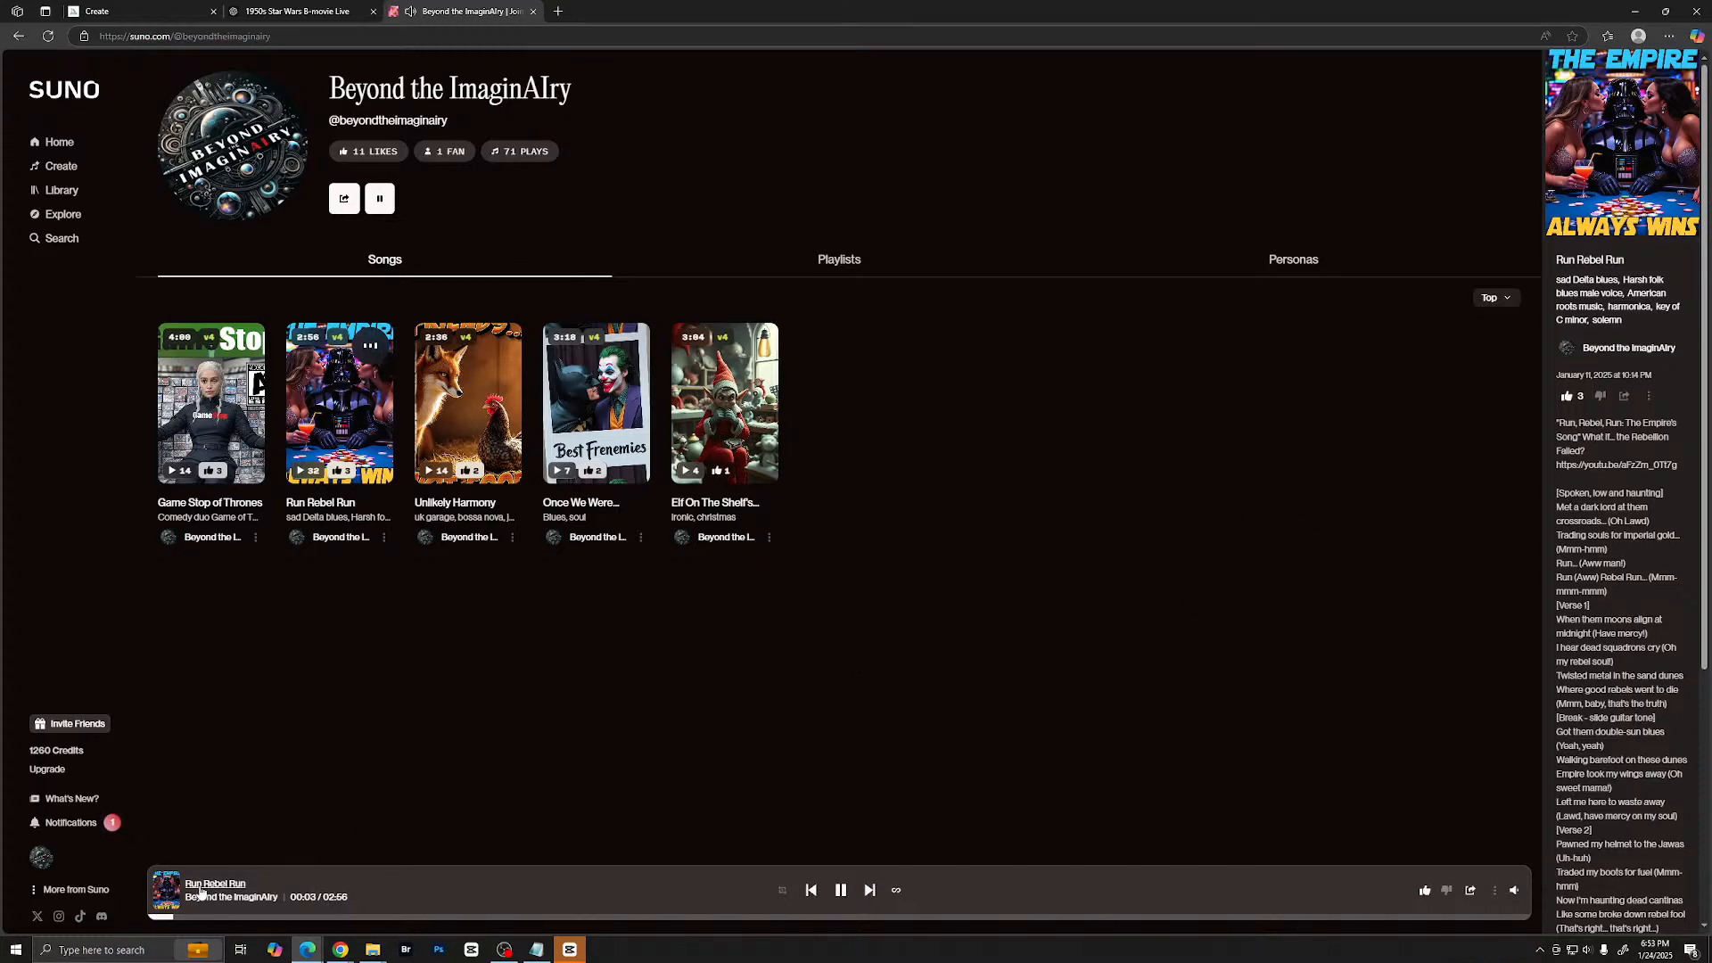
pyautogui.click(202, 893)
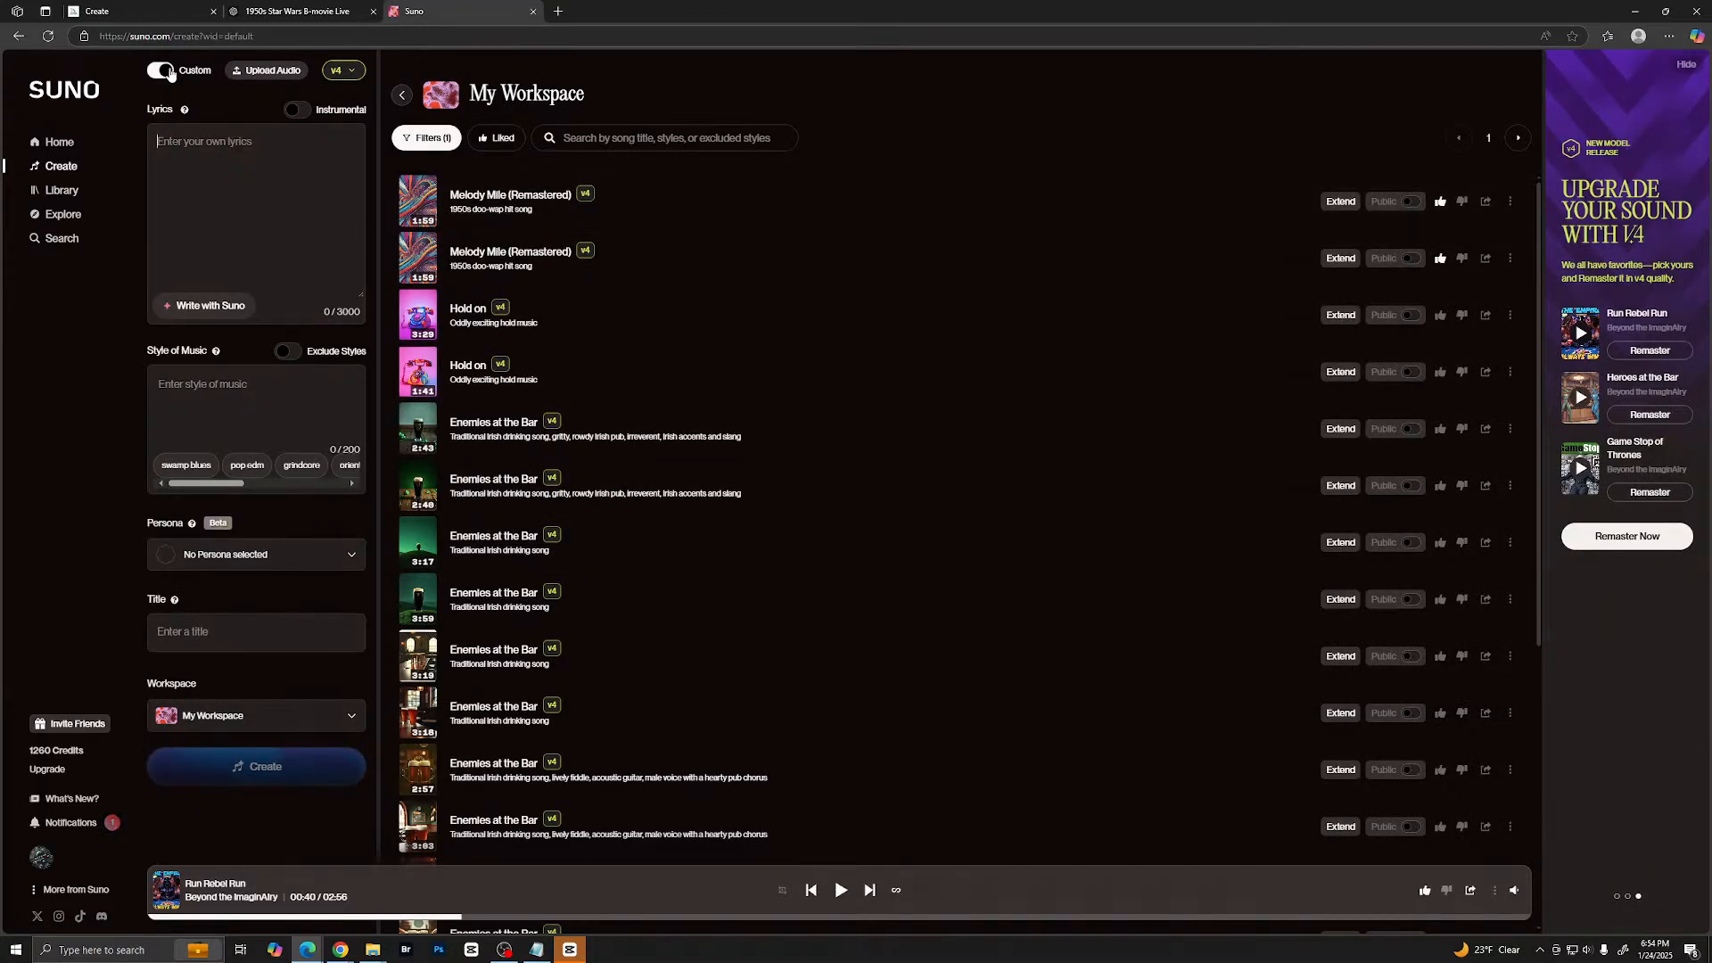
# - Turn off custom mode and generate an instrumental described as "Background music for a 1950's sci-fi version of Star Wars"
pyautogui.click(160, 69)
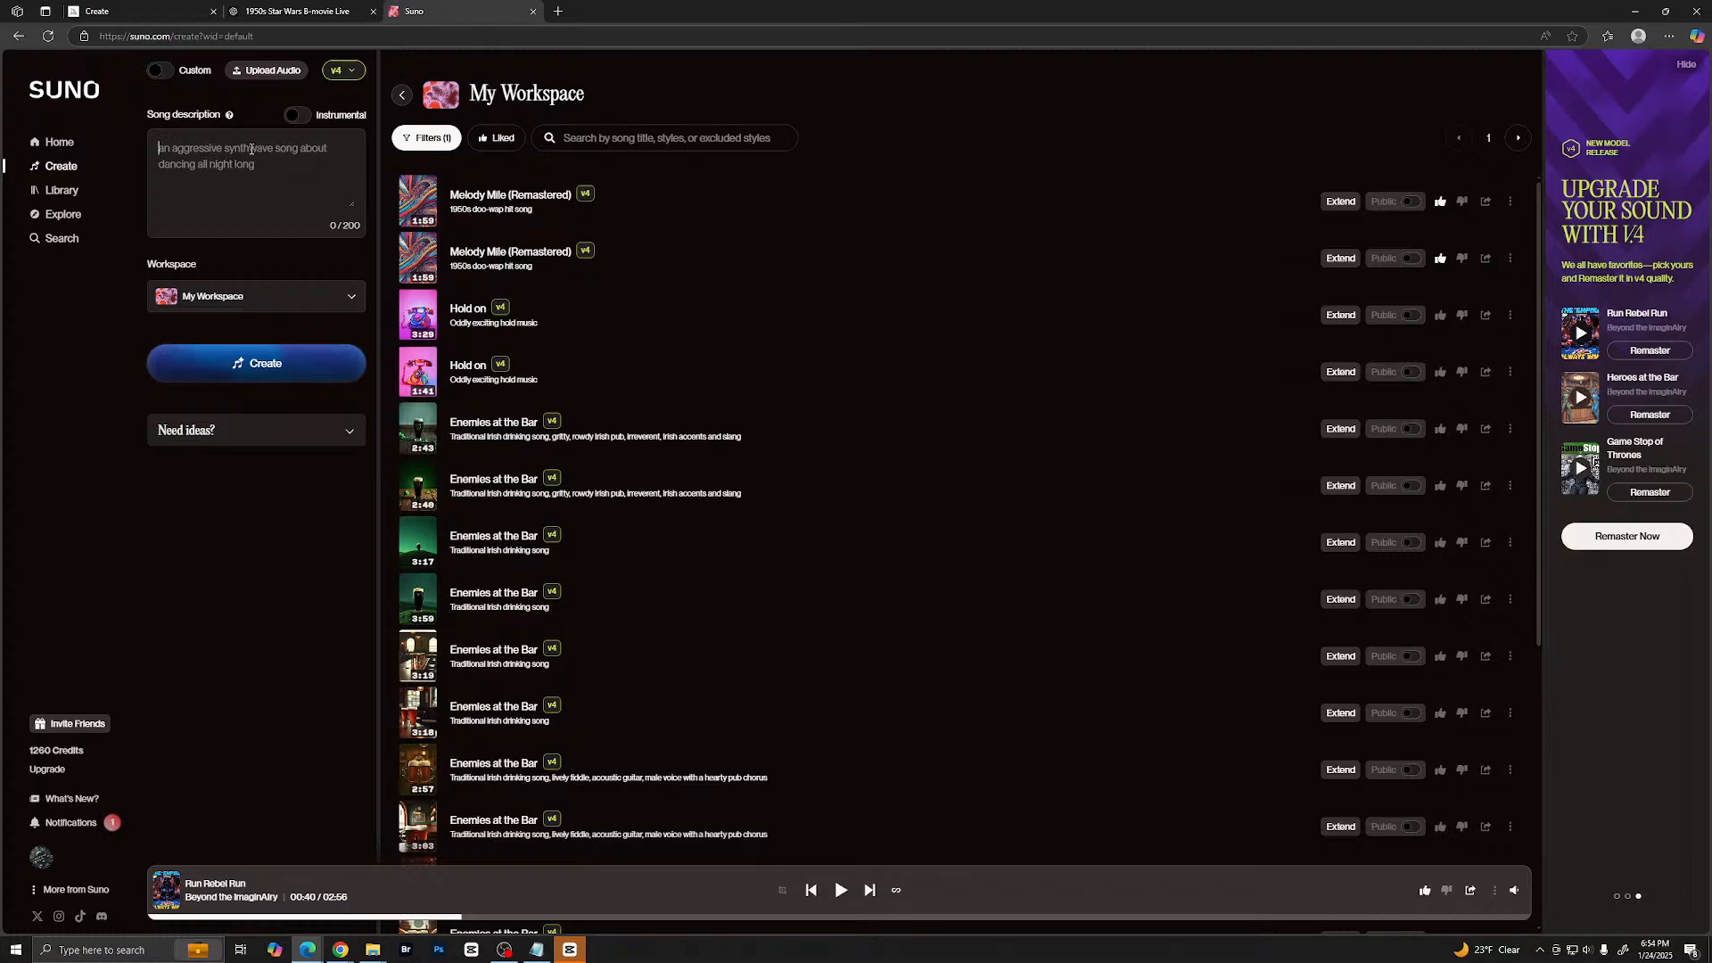
pyautogui.write('A')
pyautogui.write('Ba')
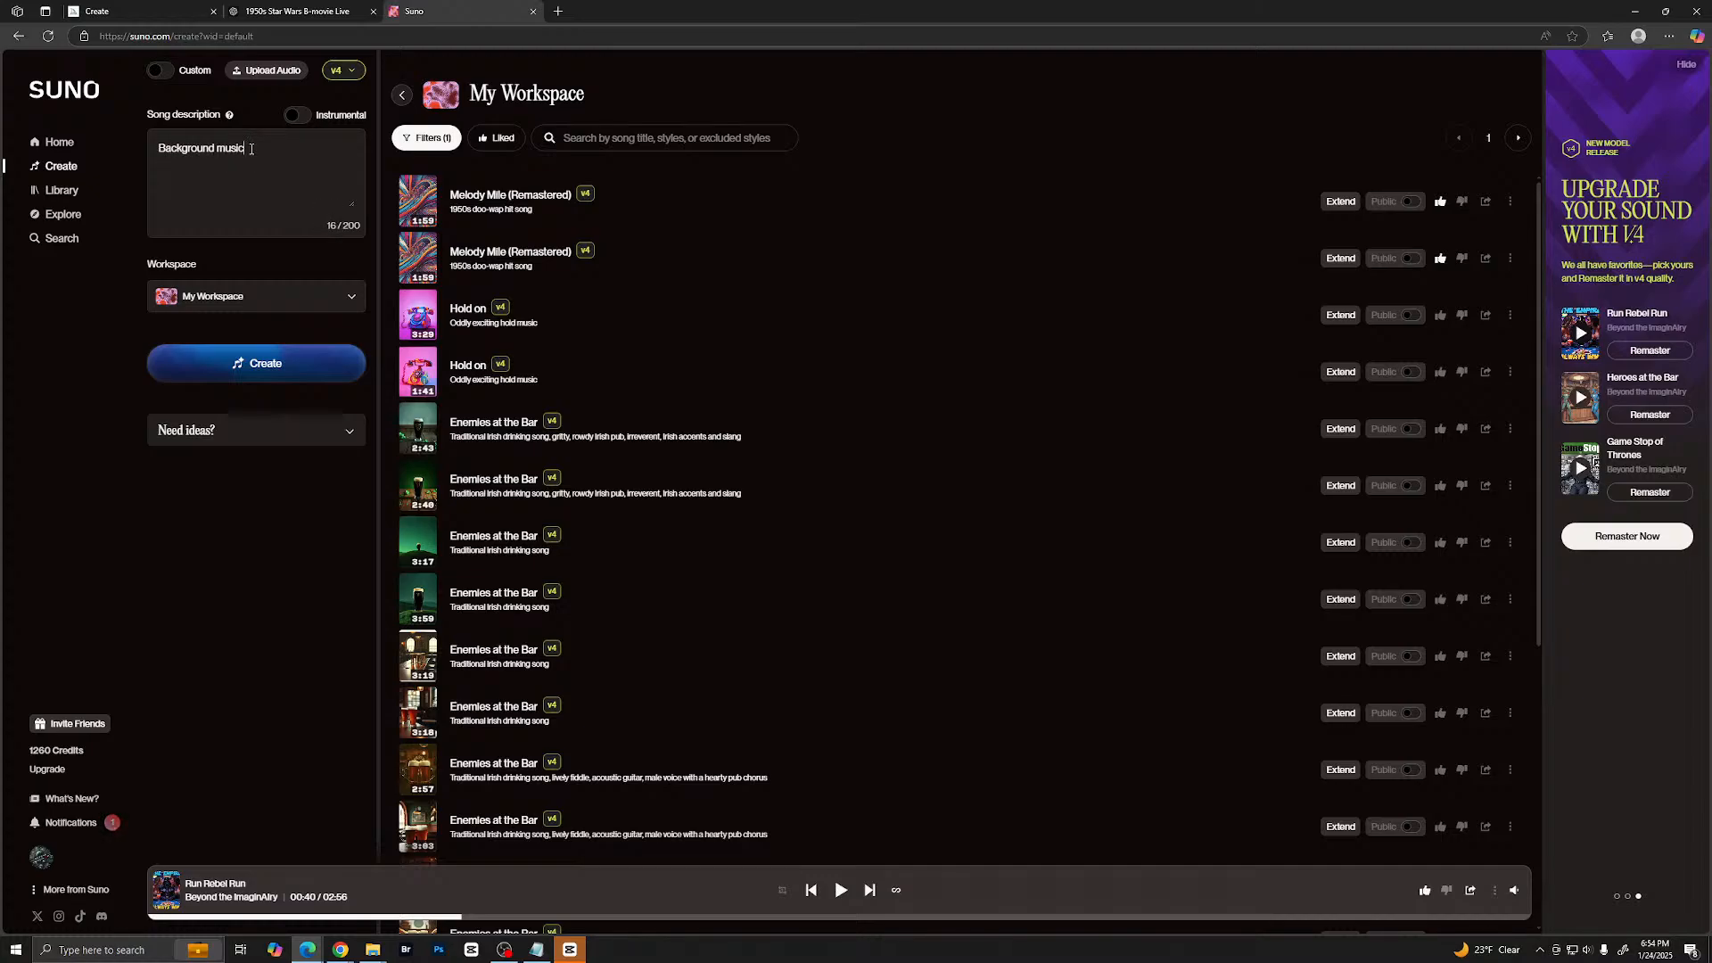
pyautogui.write("ckground music for a 1950's sci-fi")
pyautogui.write('version of Star Wars')
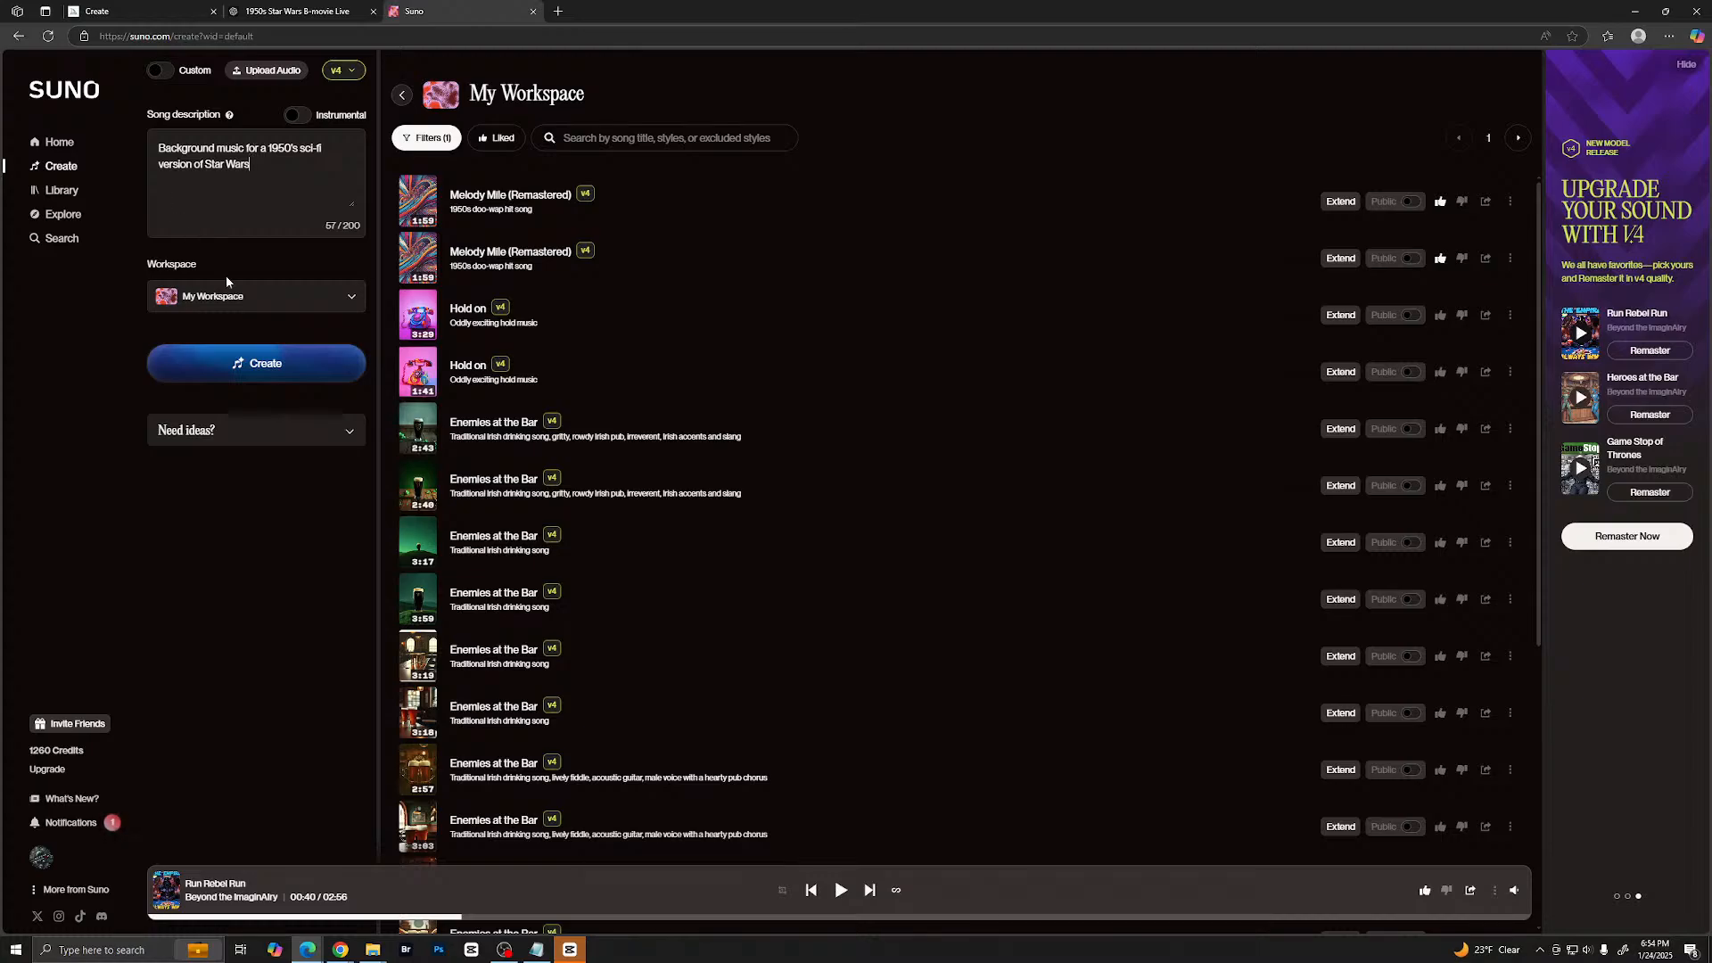
pyautogui.click(299, 115)
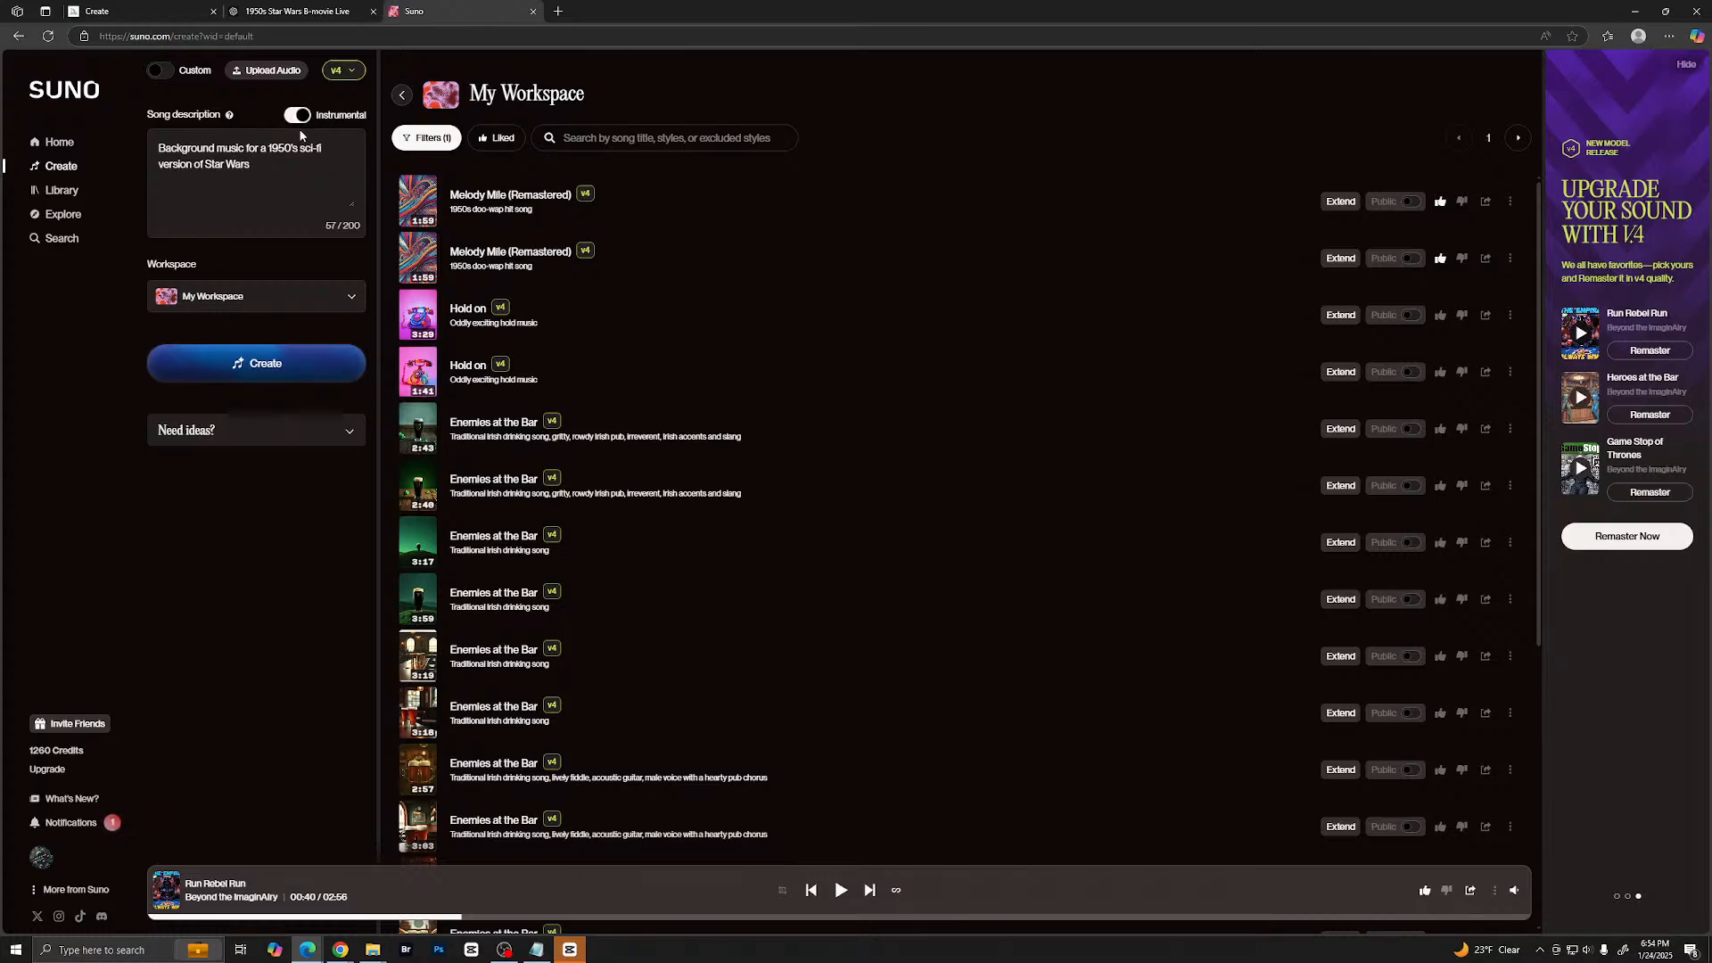
pyautogui.click(238, 362)
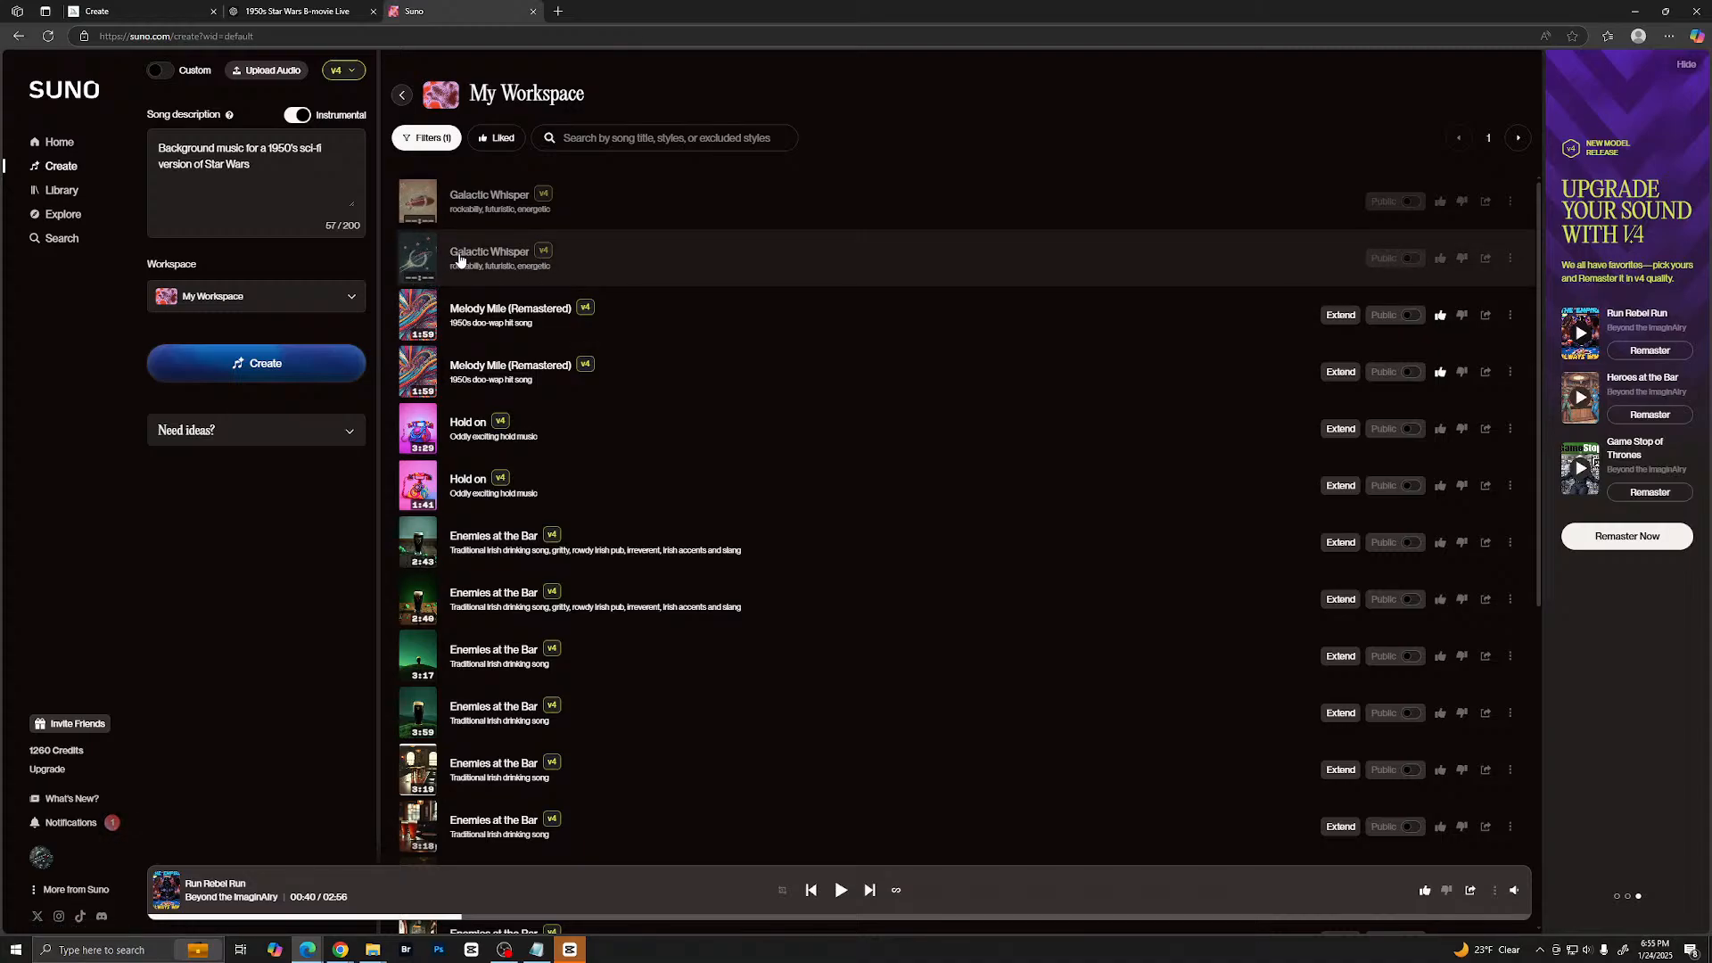
# - Preview both new Galactic Whisper tracks, then stop playback
pyautogui.click(419, 258)
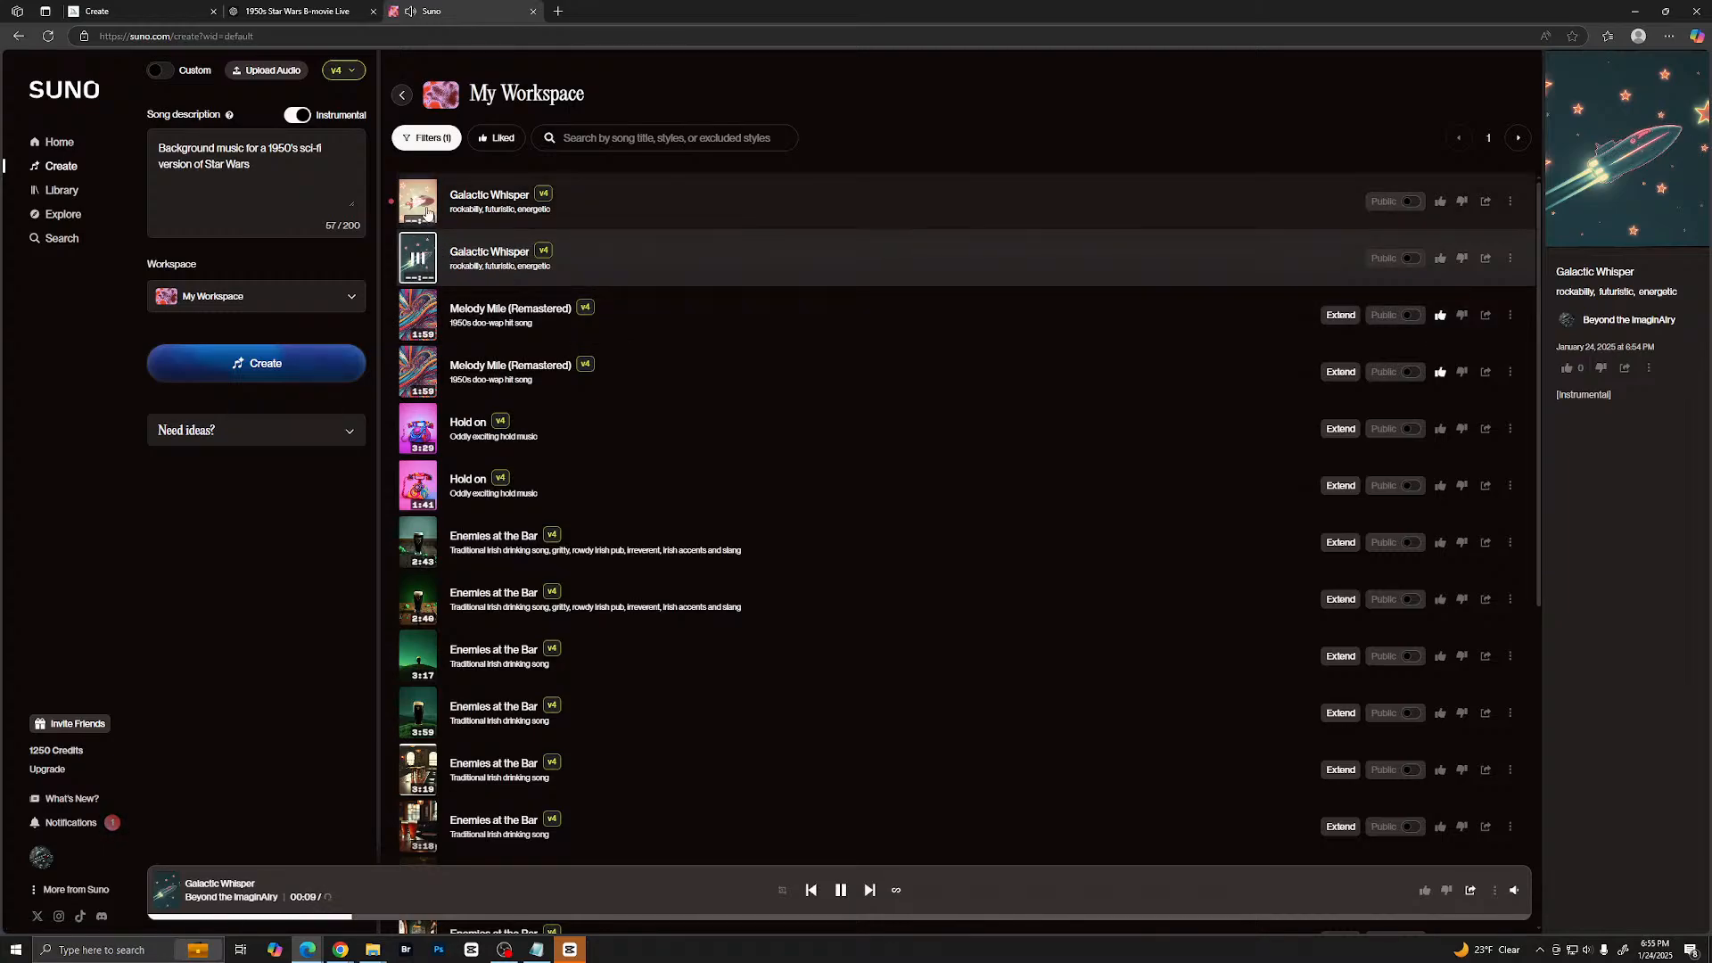
pyautogui.click(481, 214)
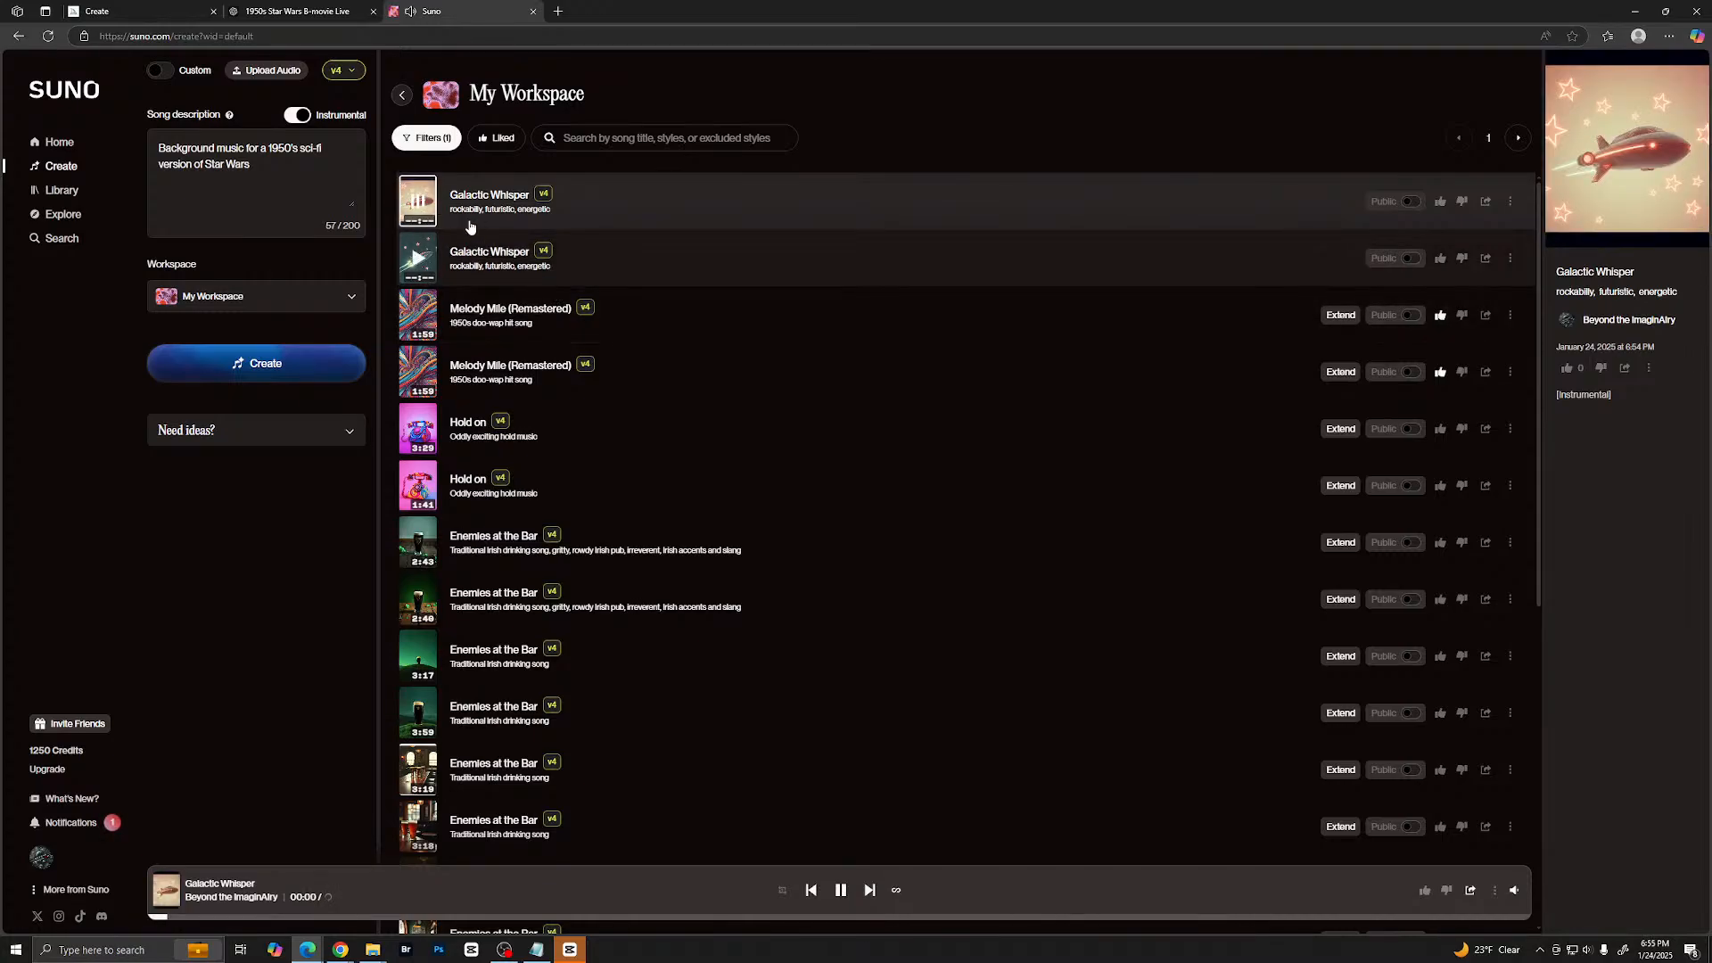
pyautogui.click(417, 203)
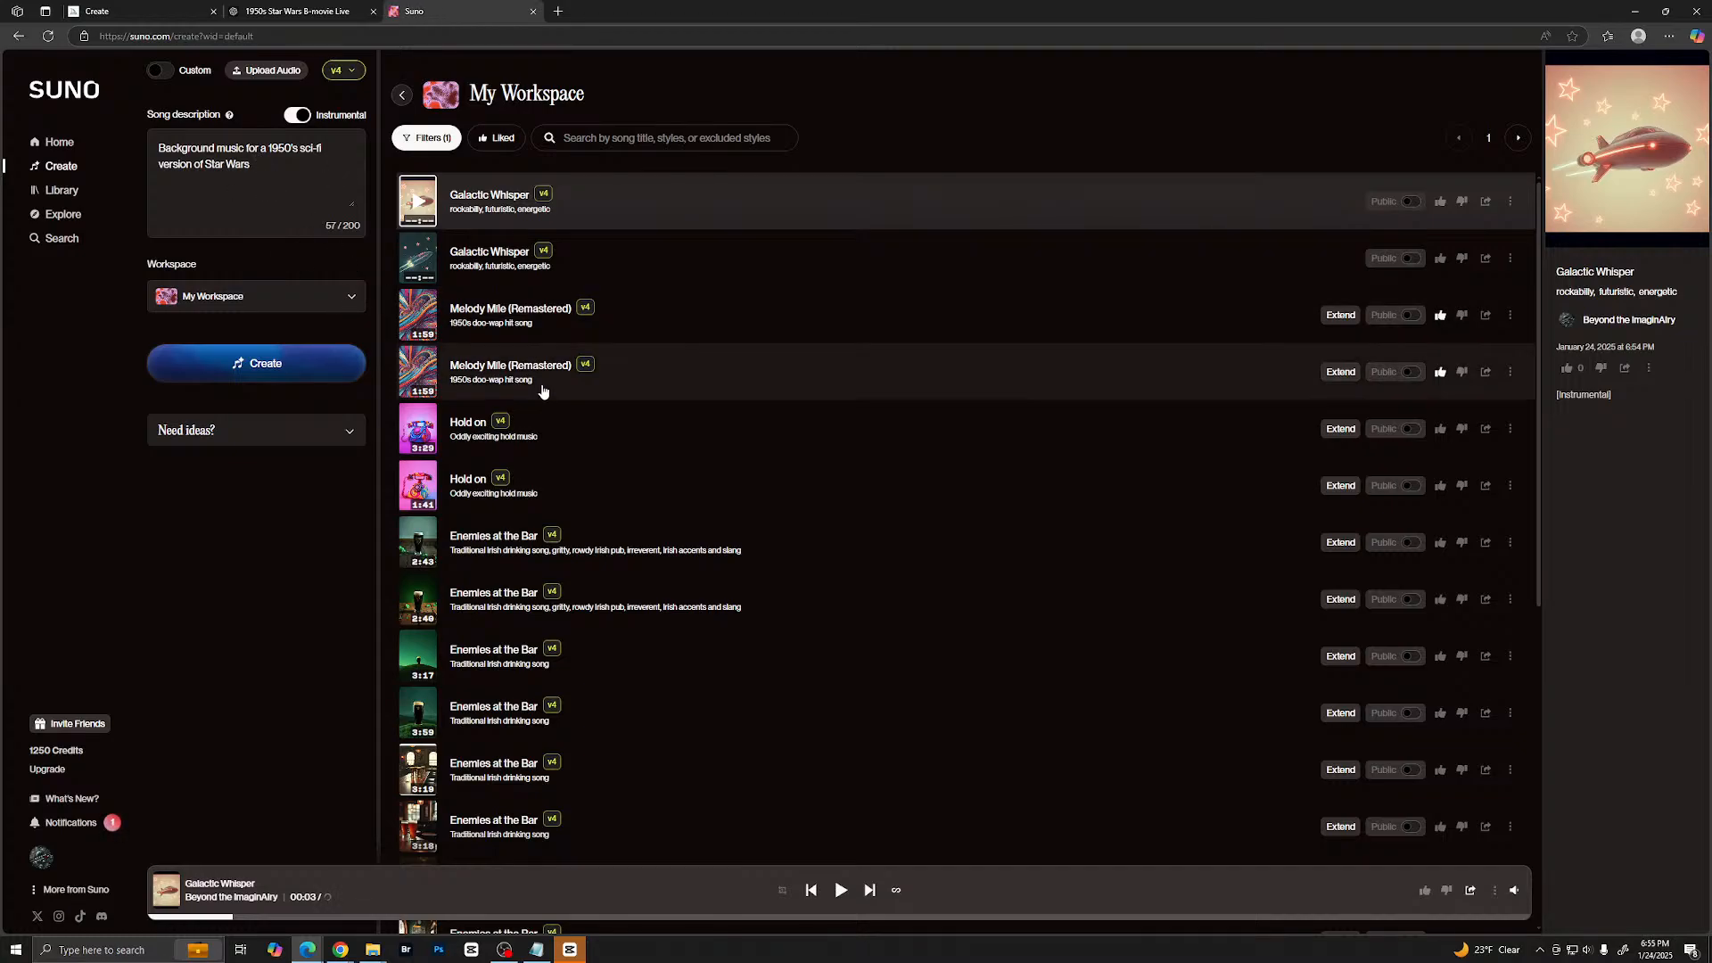
# - Preview the two Space Cadet Odyssey and two Movie Trailer Score tracks in My Workspace, then stop playback
pyautogui.scroll(-6, 544, 388)
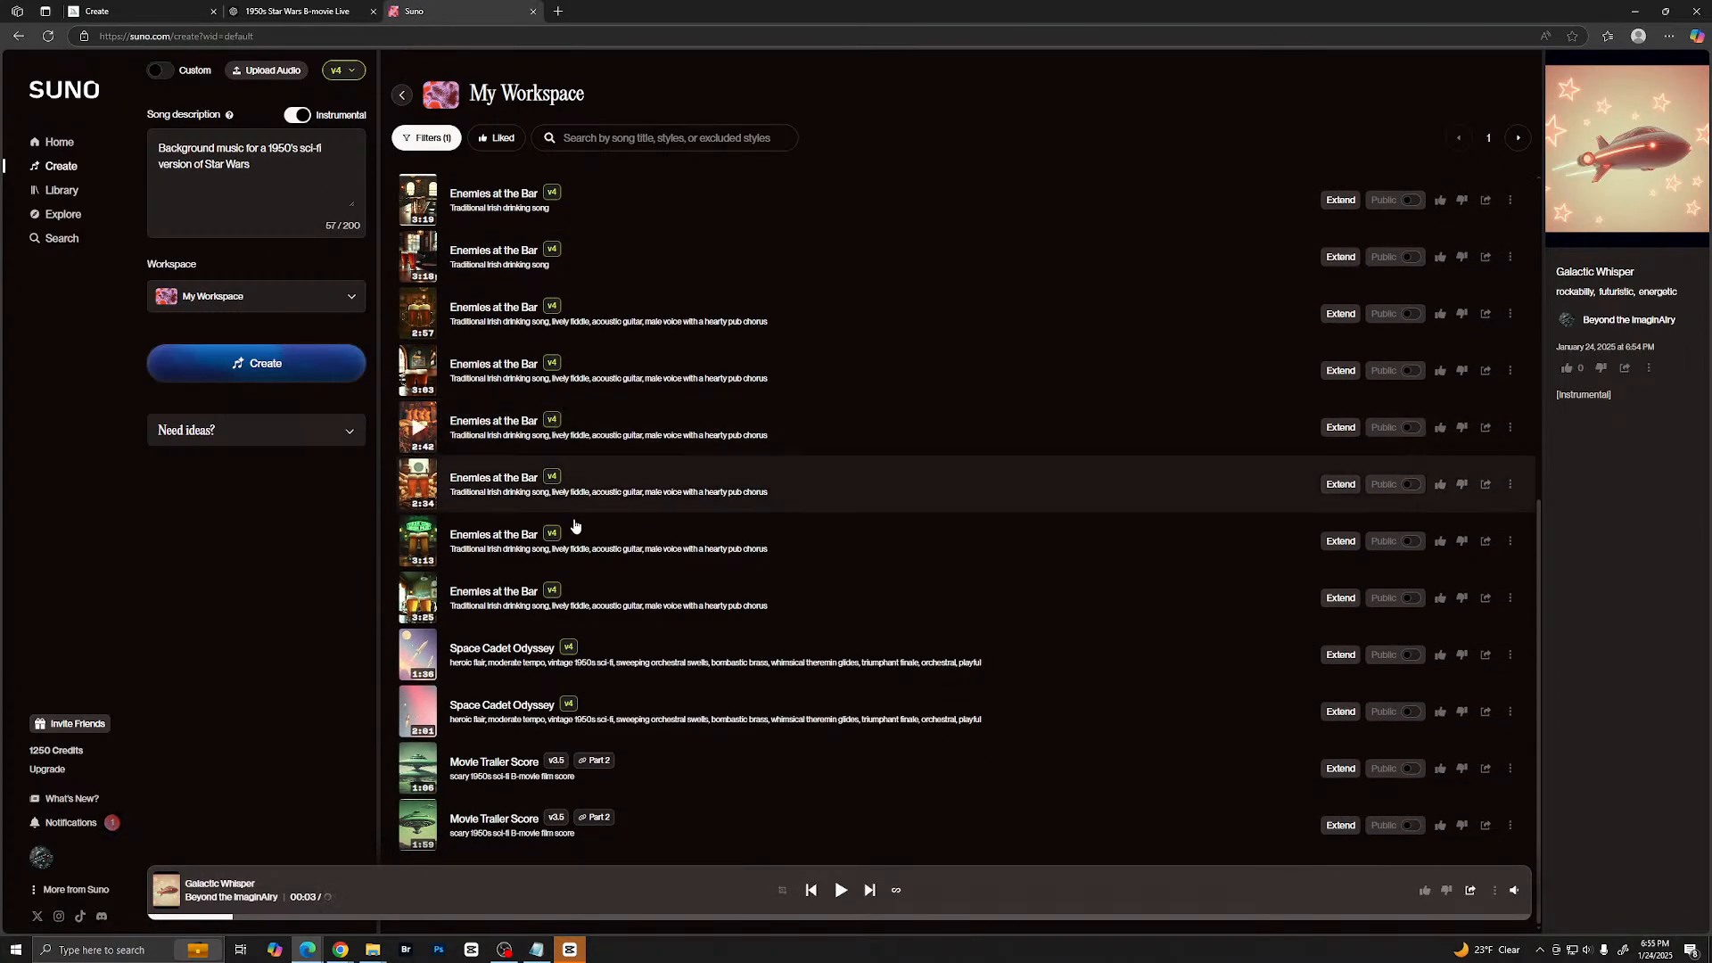
pyautogui.click(554, 664)
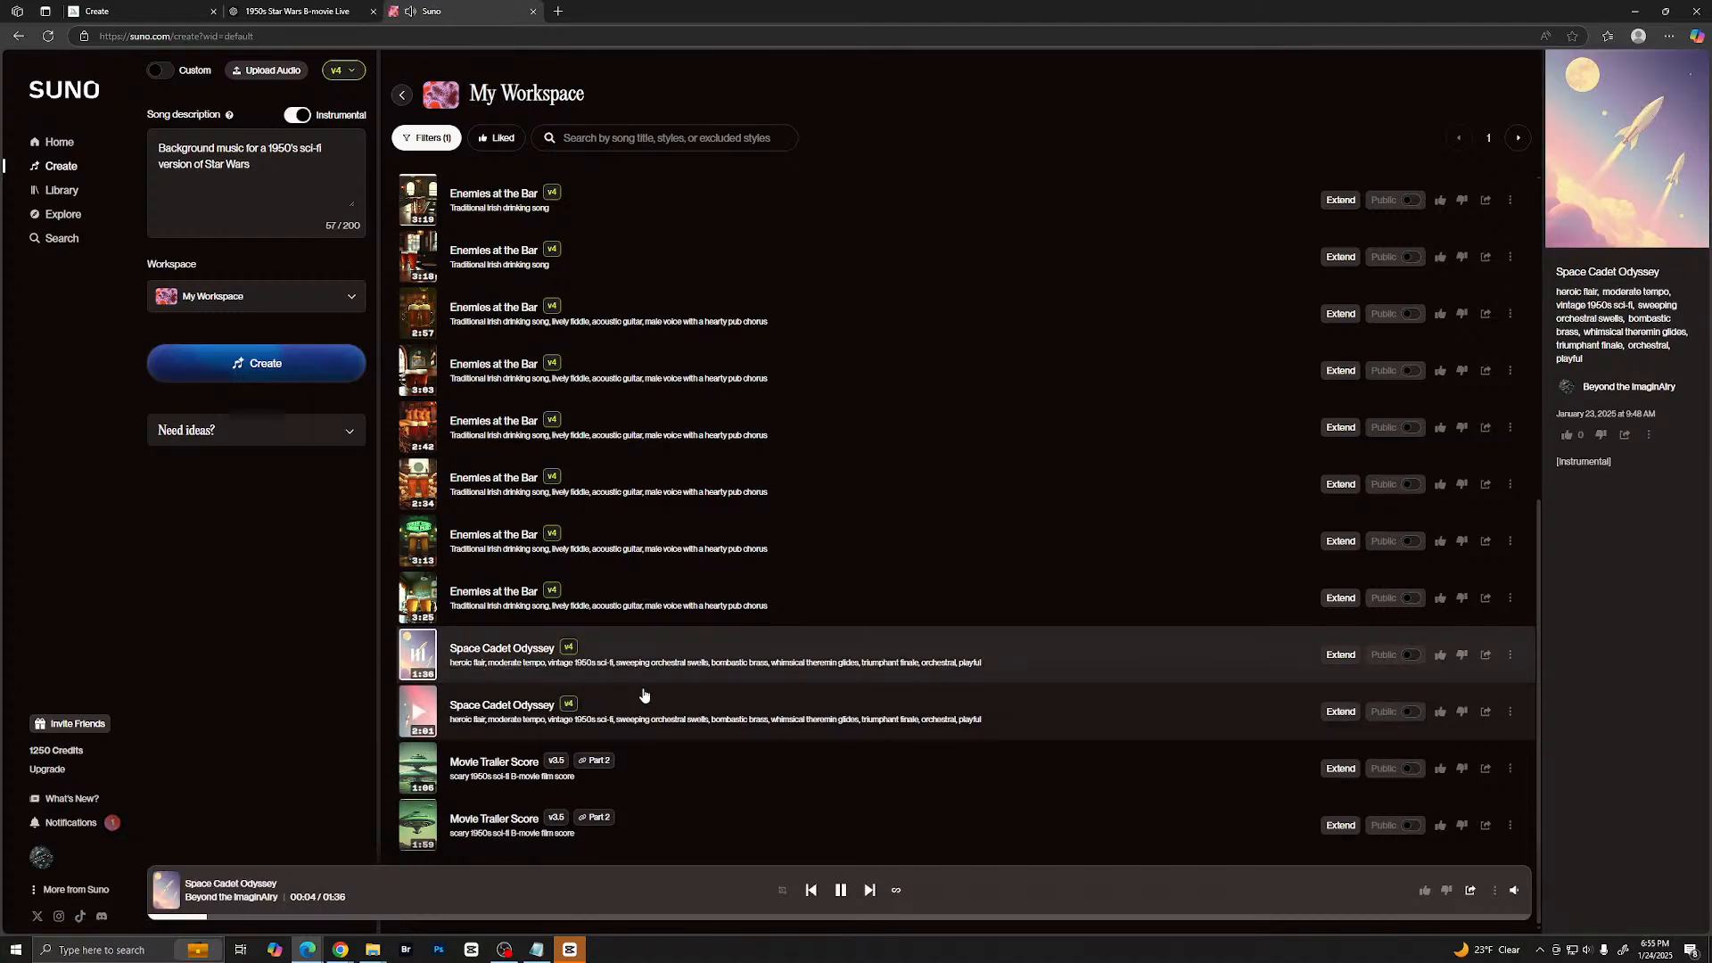
pyautogui.click(417, 714)
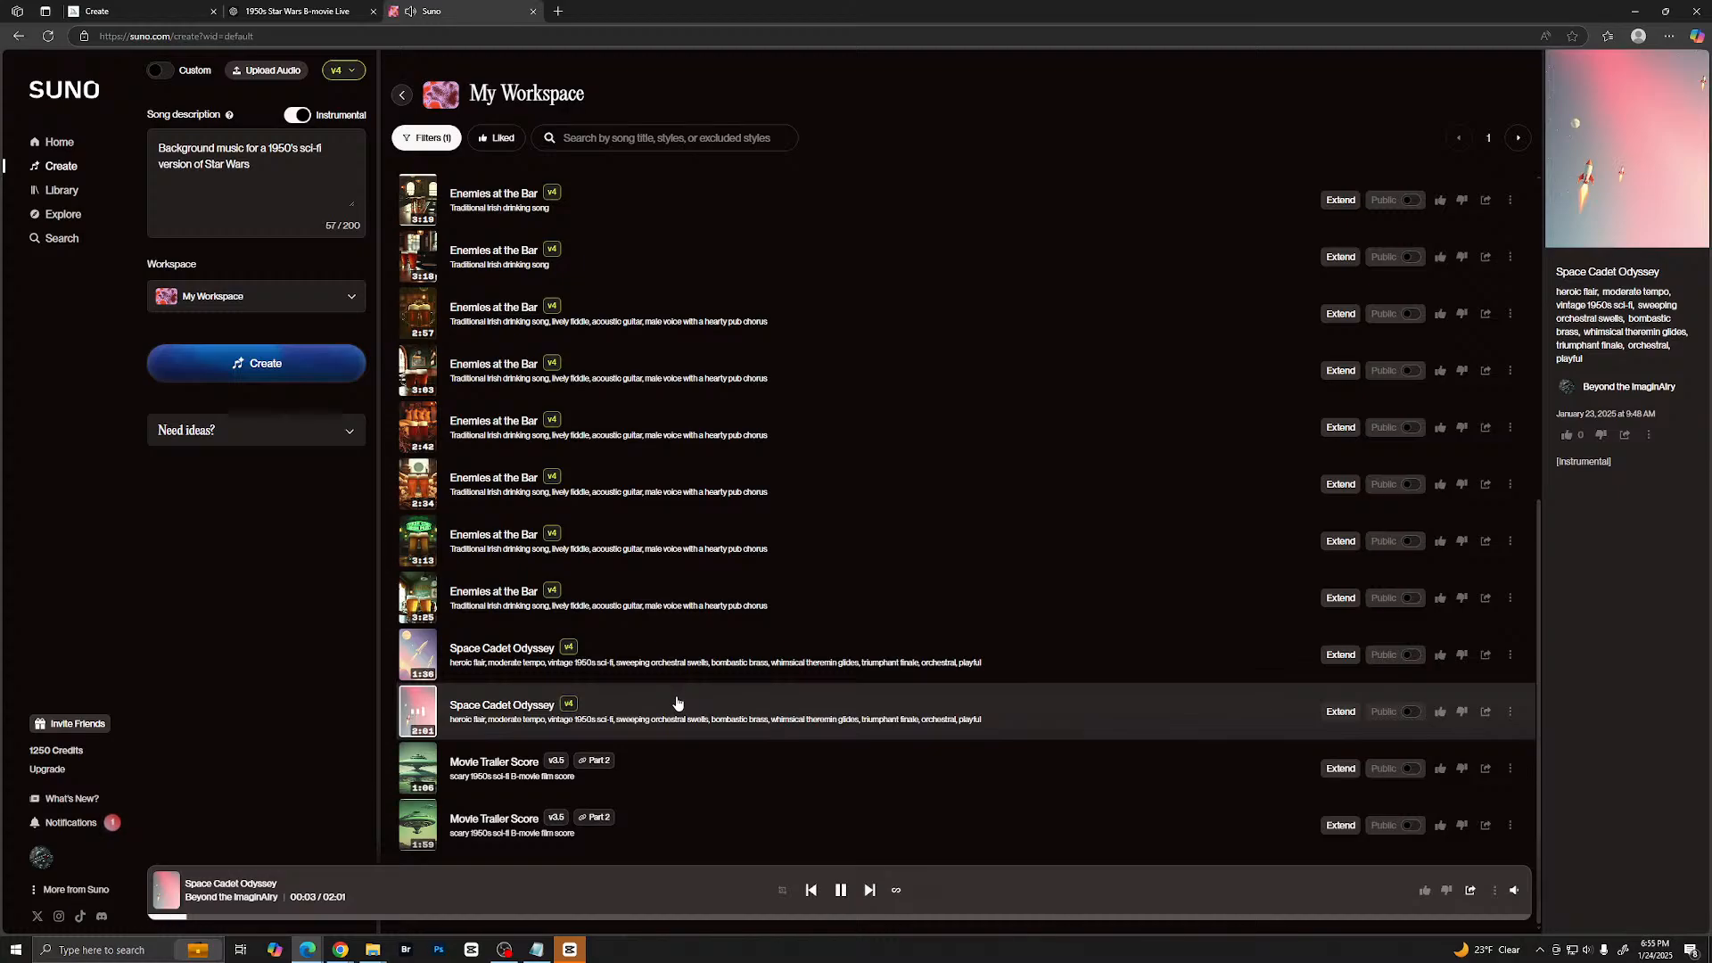
pyautogui.click(418, 768)
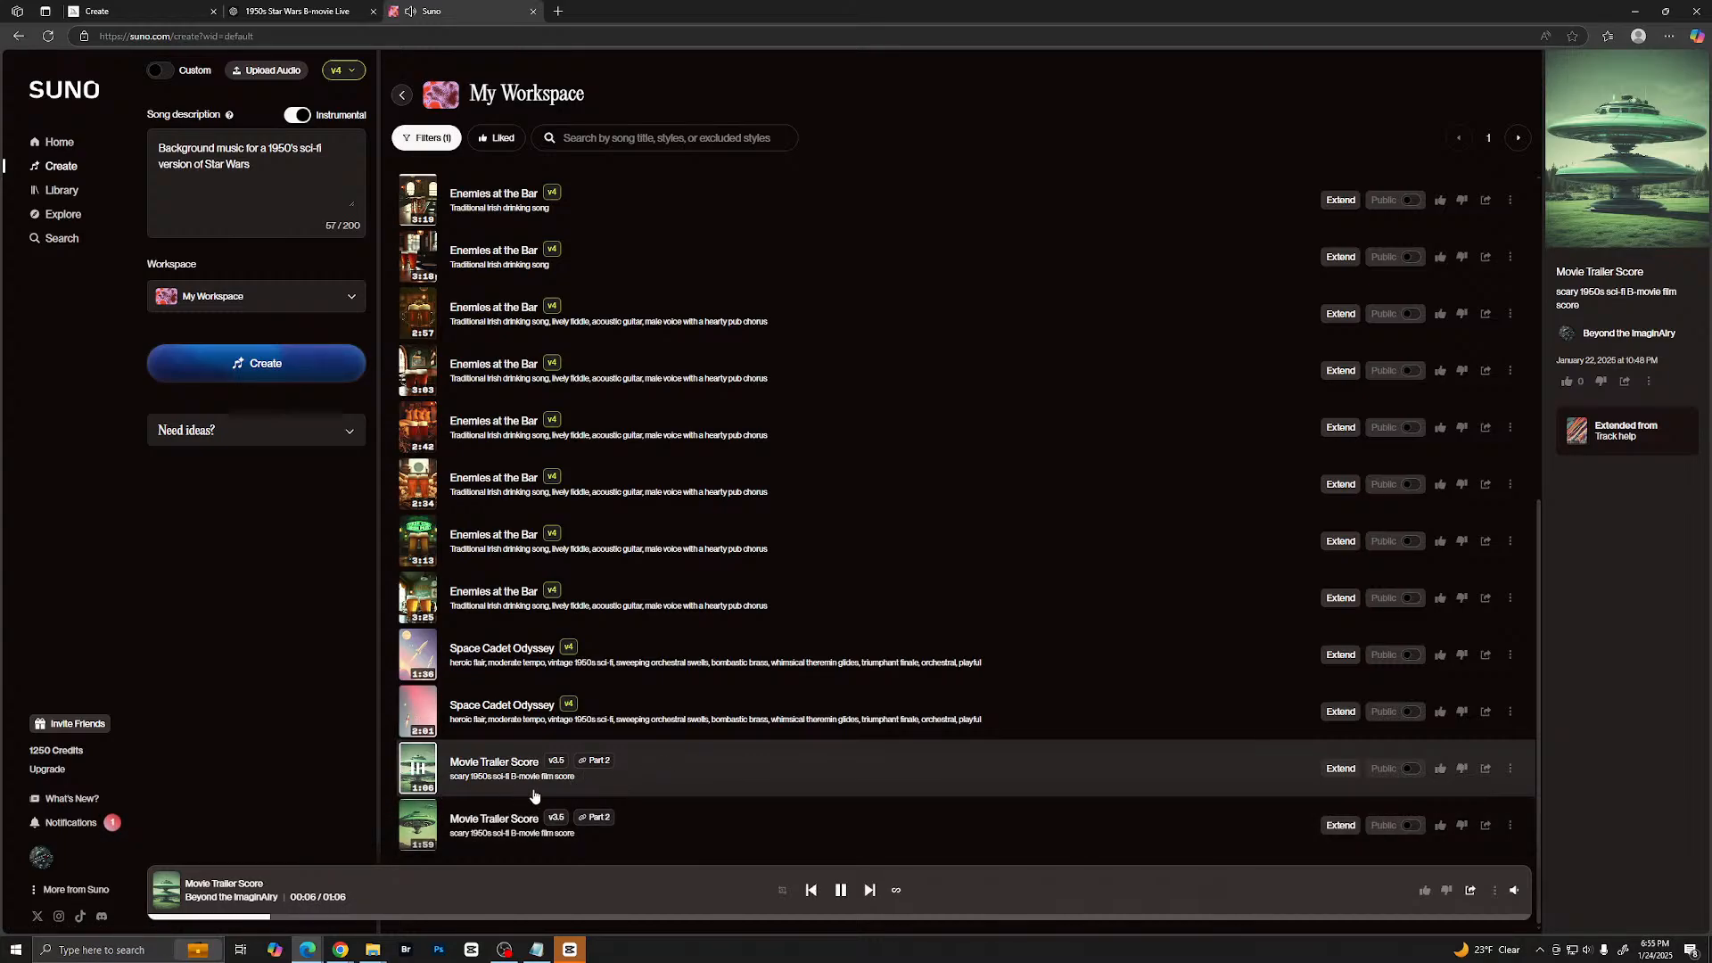
pyautogui.click(417, 827)
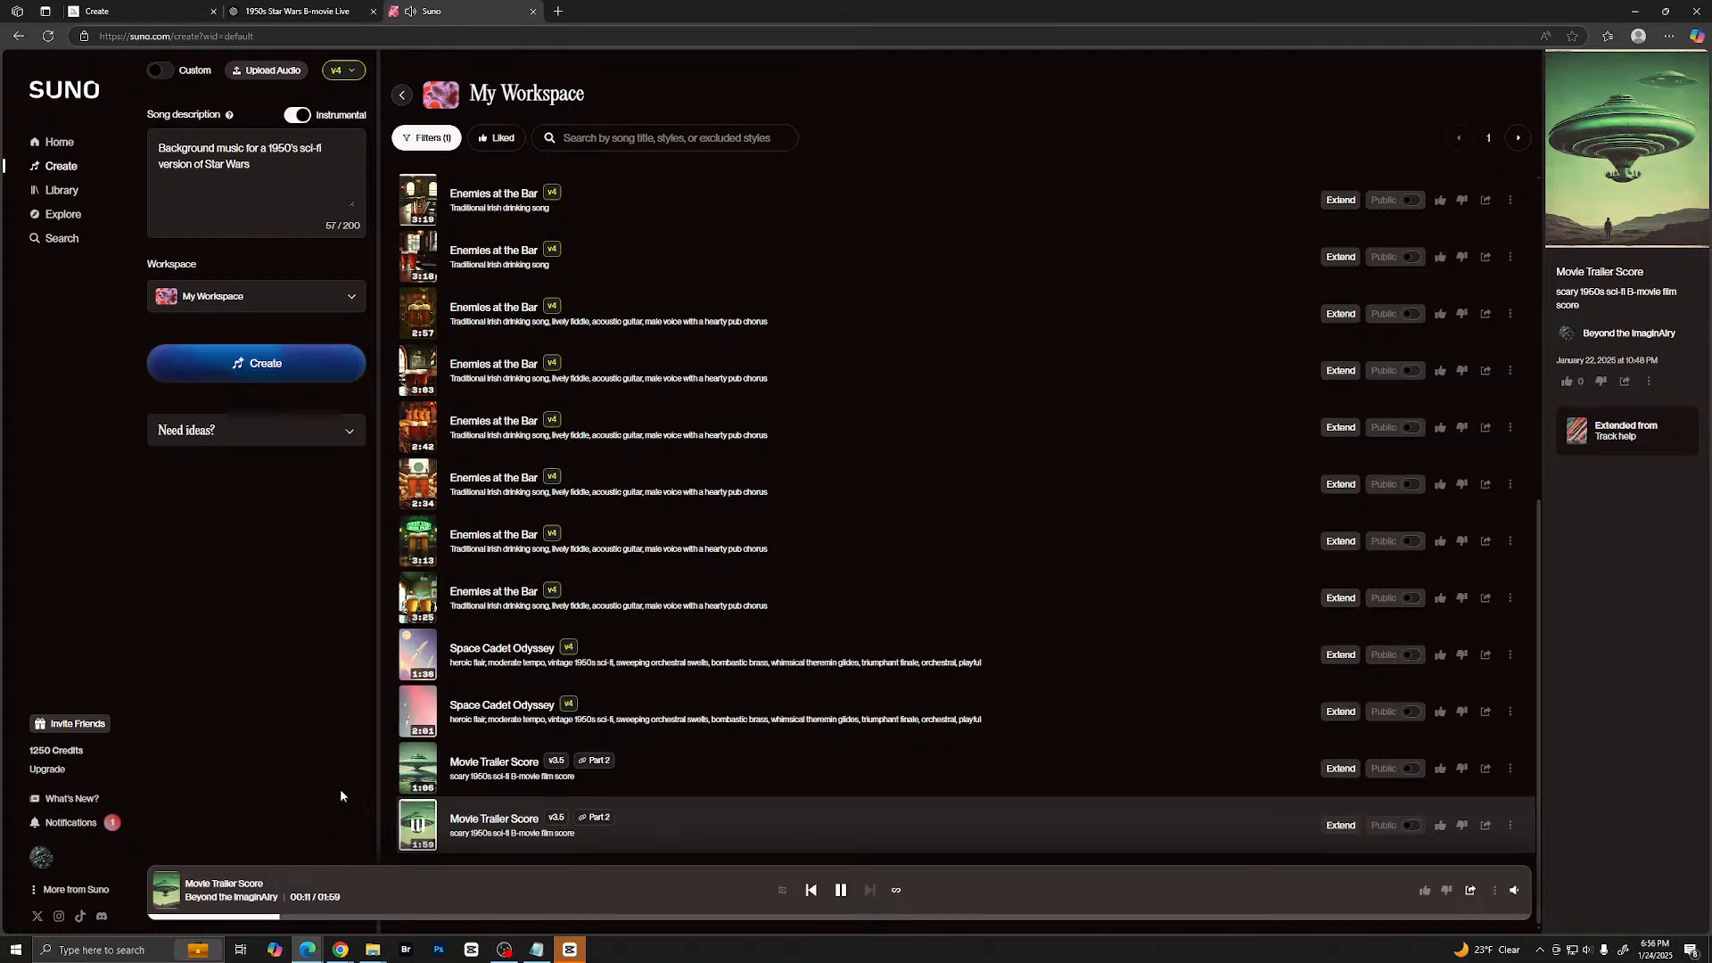
pyautogui.click(417, 827)
# - Return to the account's own Suno profile, play Unlikely Harmony and pause it
pyautogui.click(43, 858)
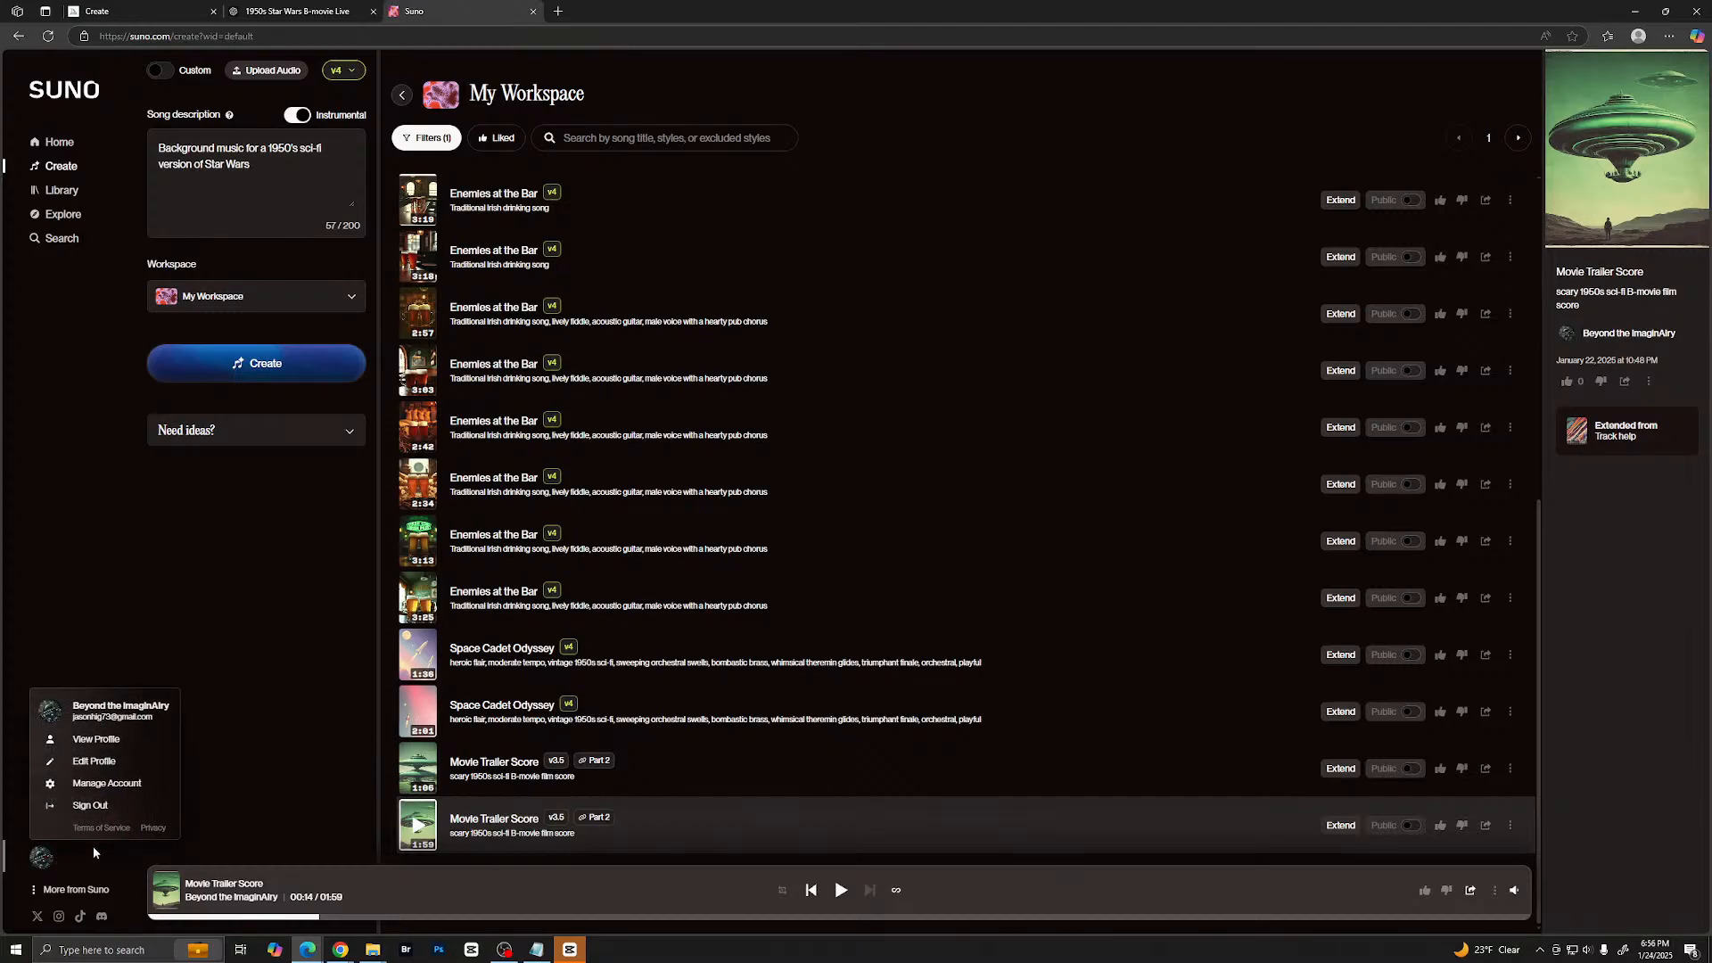
pyautogui.click(82, 740)
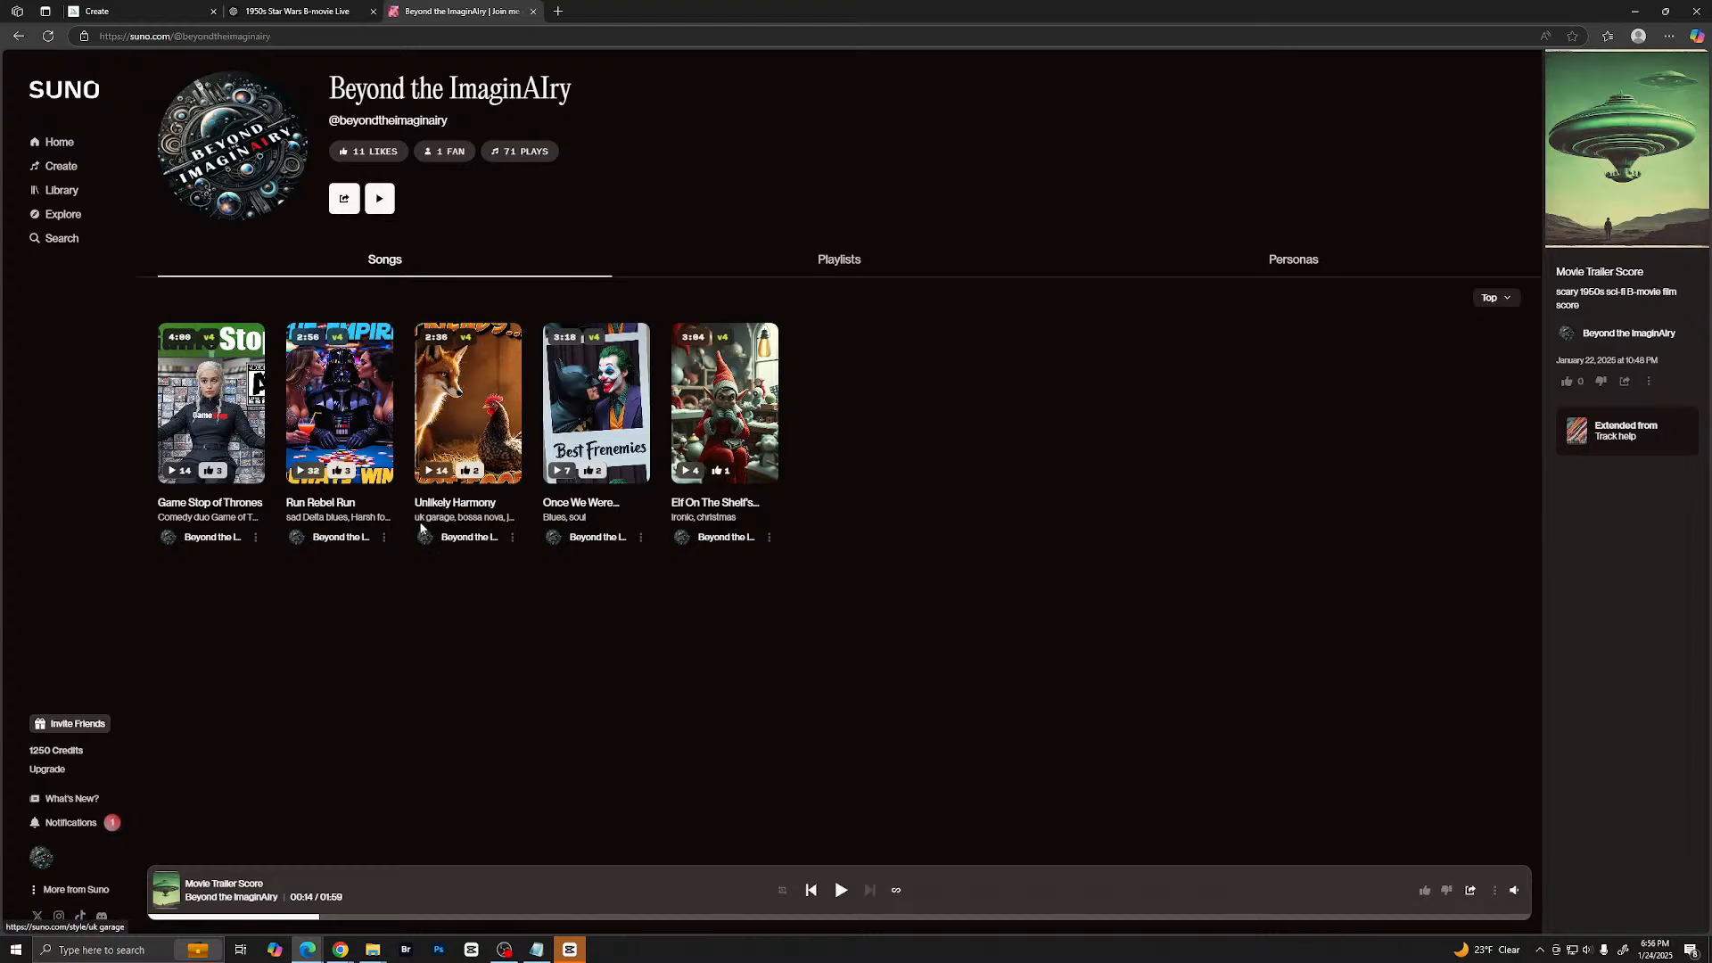
pyautogui.click(475, 415)
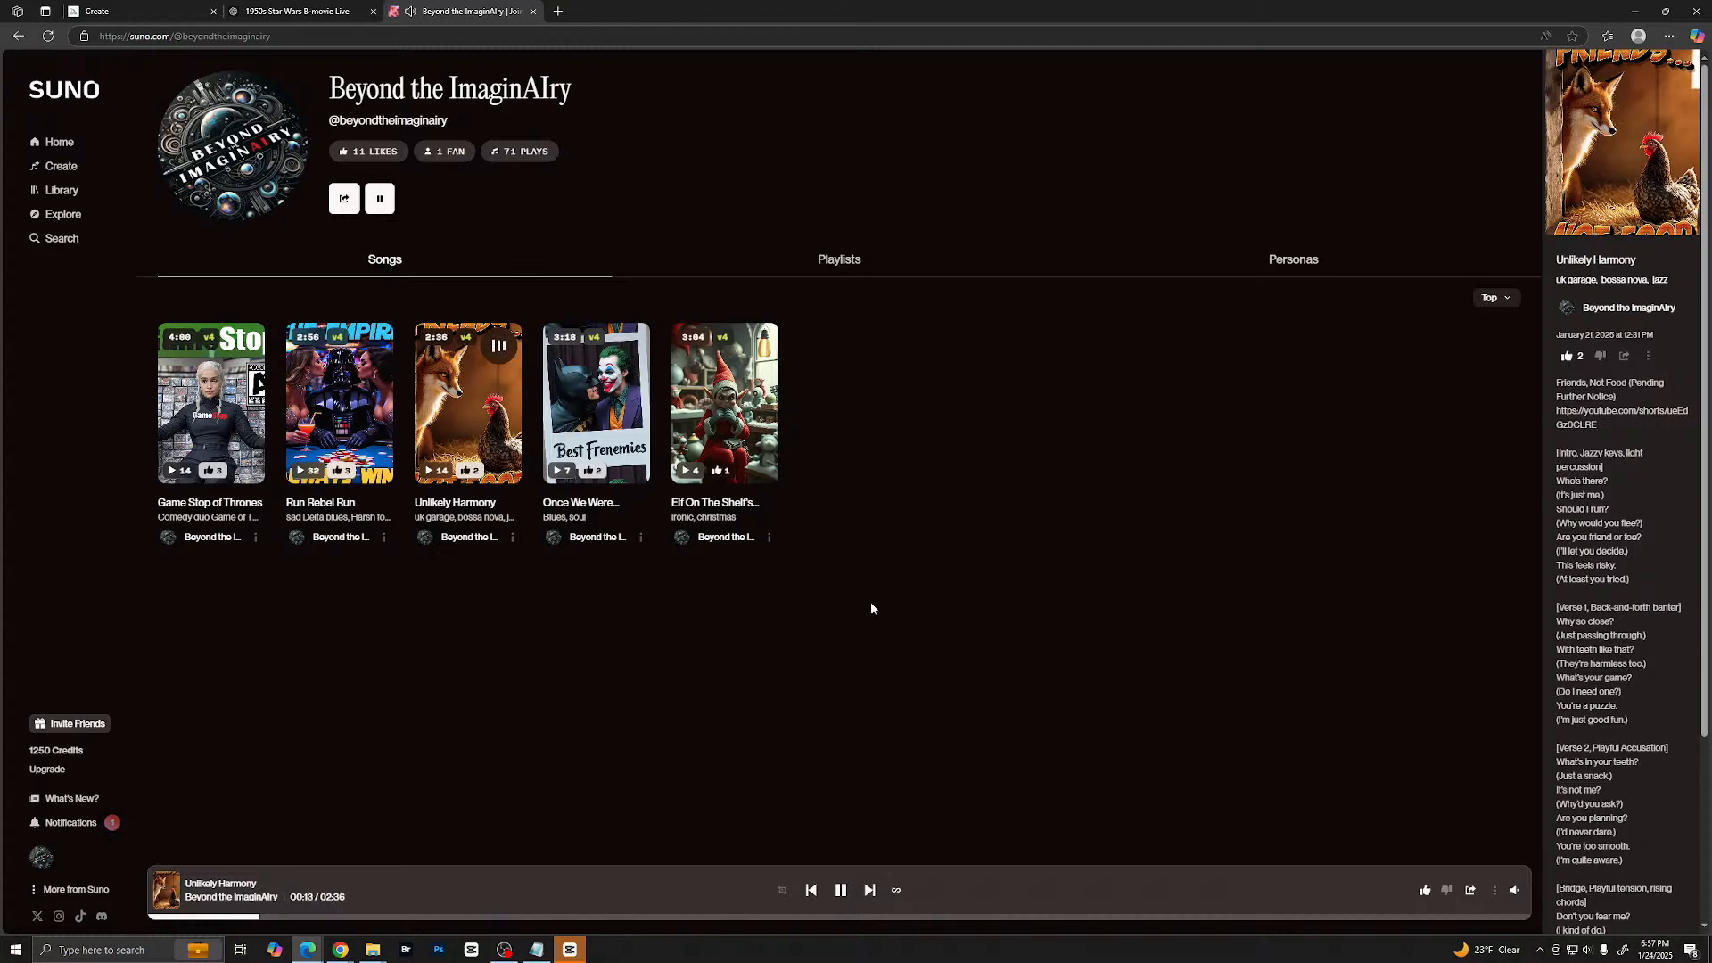
pyautogui.click(841, 890)
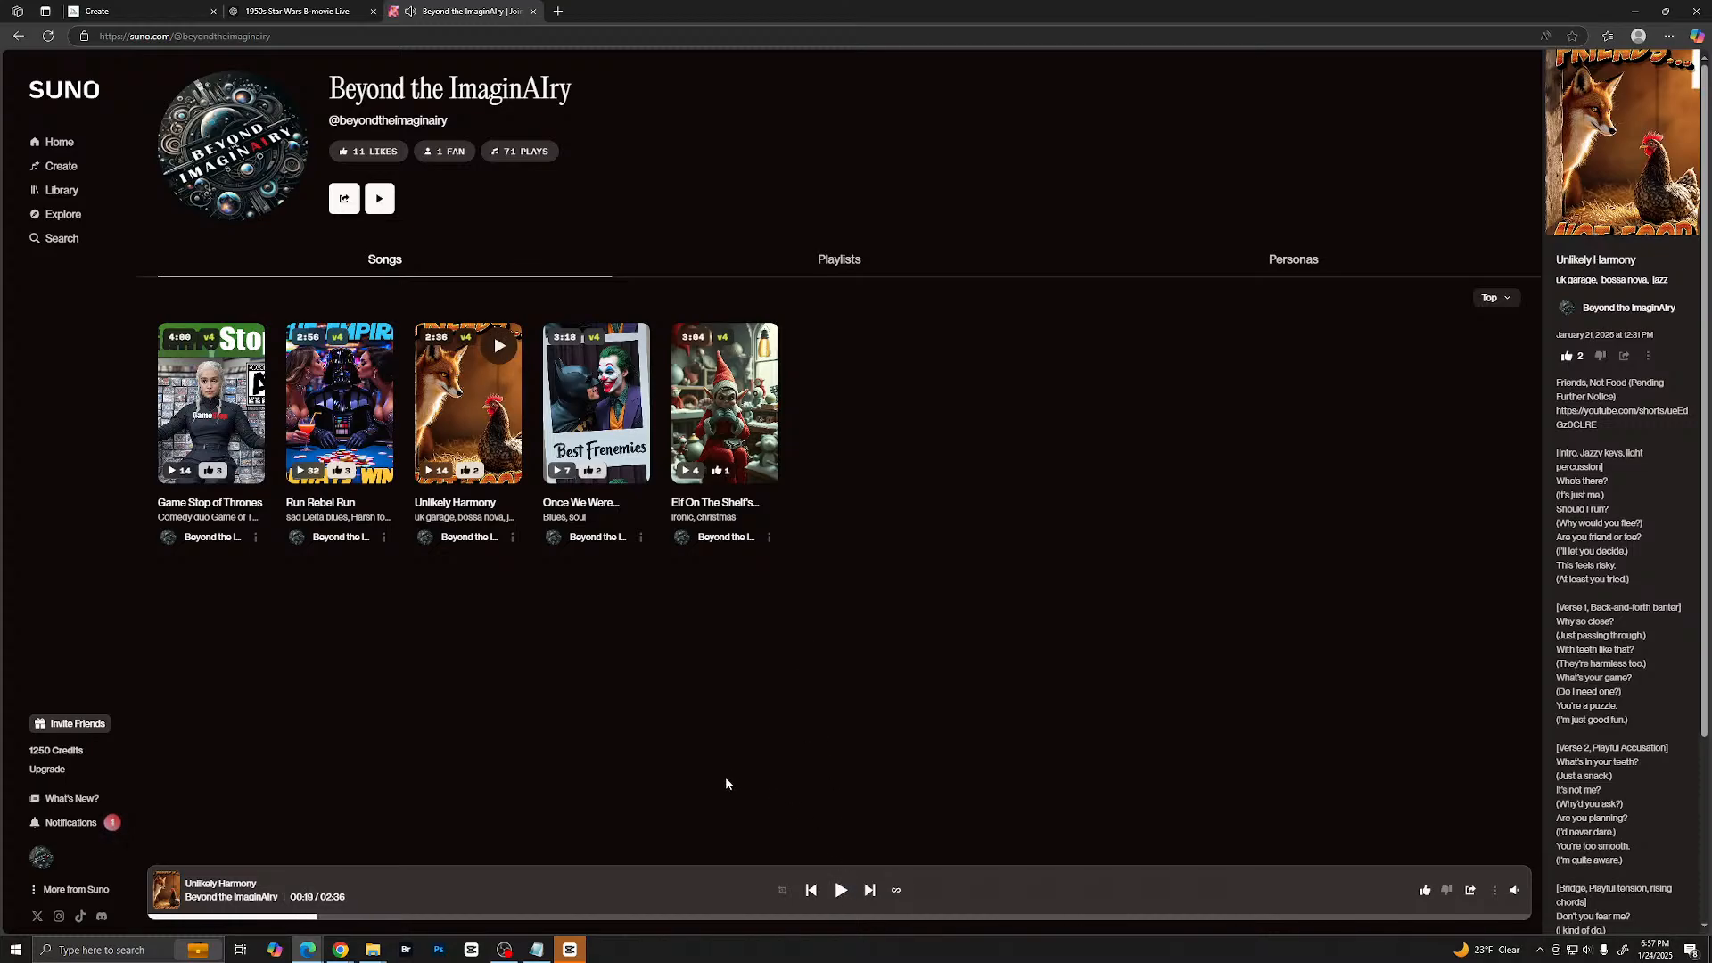
# - Open Udio's My Creations page in a new browser tab and look through the tracks
pyautogui.click(558, 11)
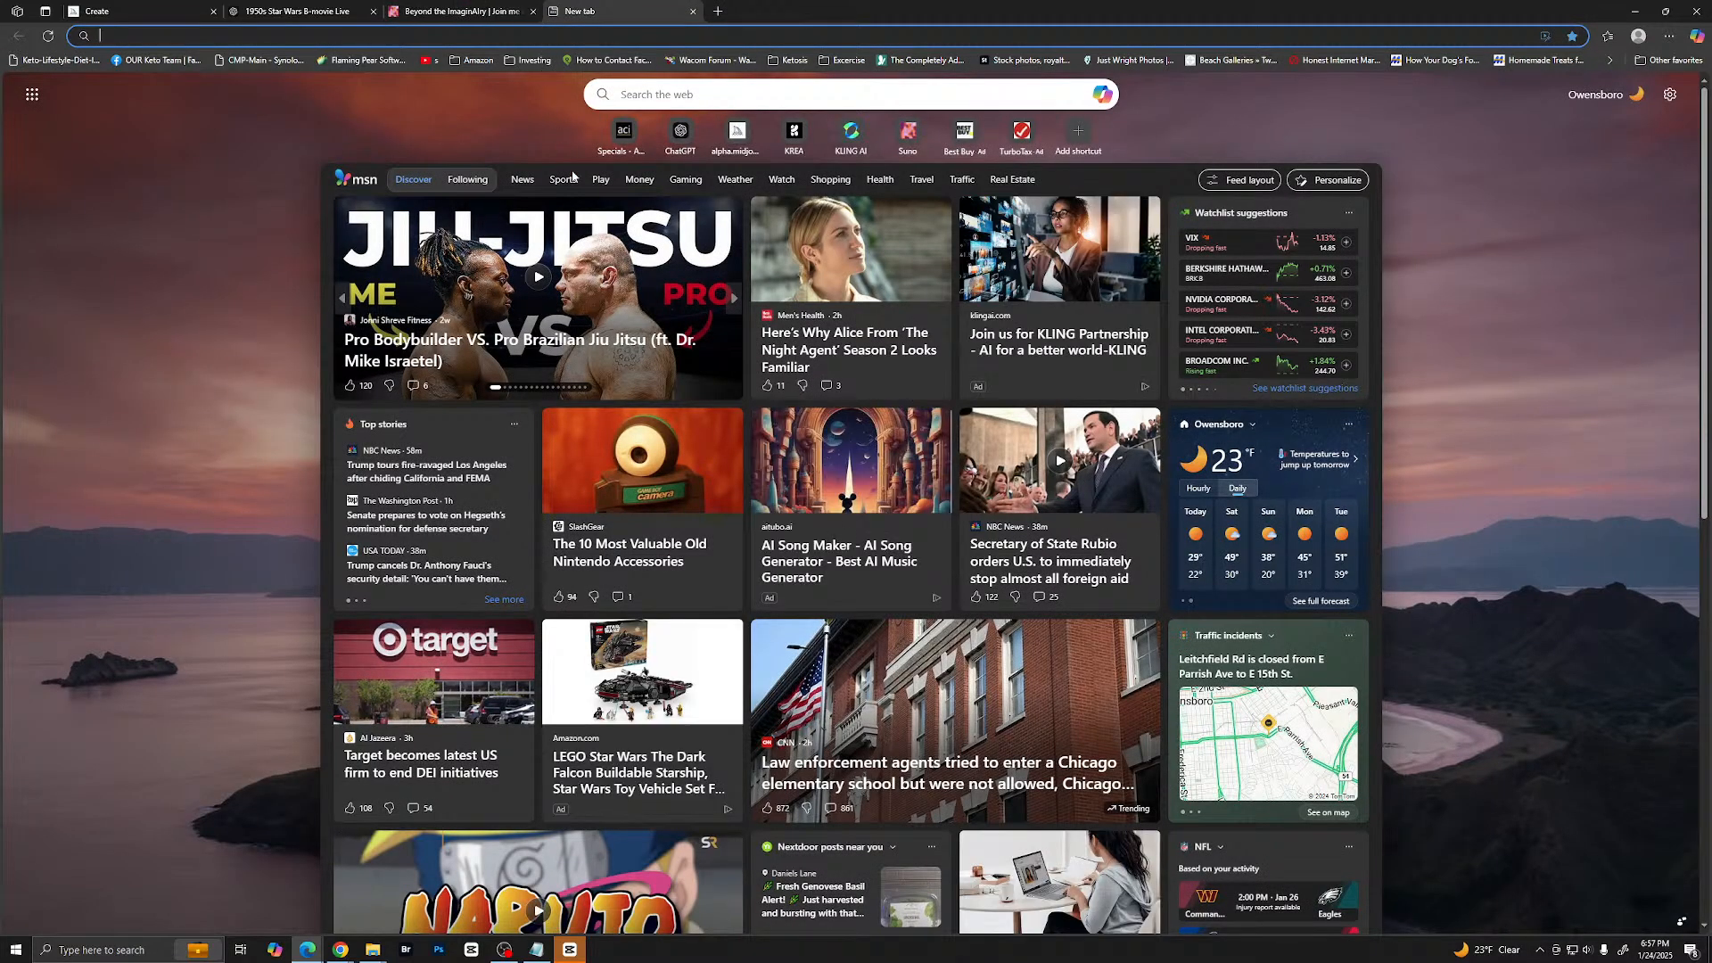
pyautogui.write('udio')
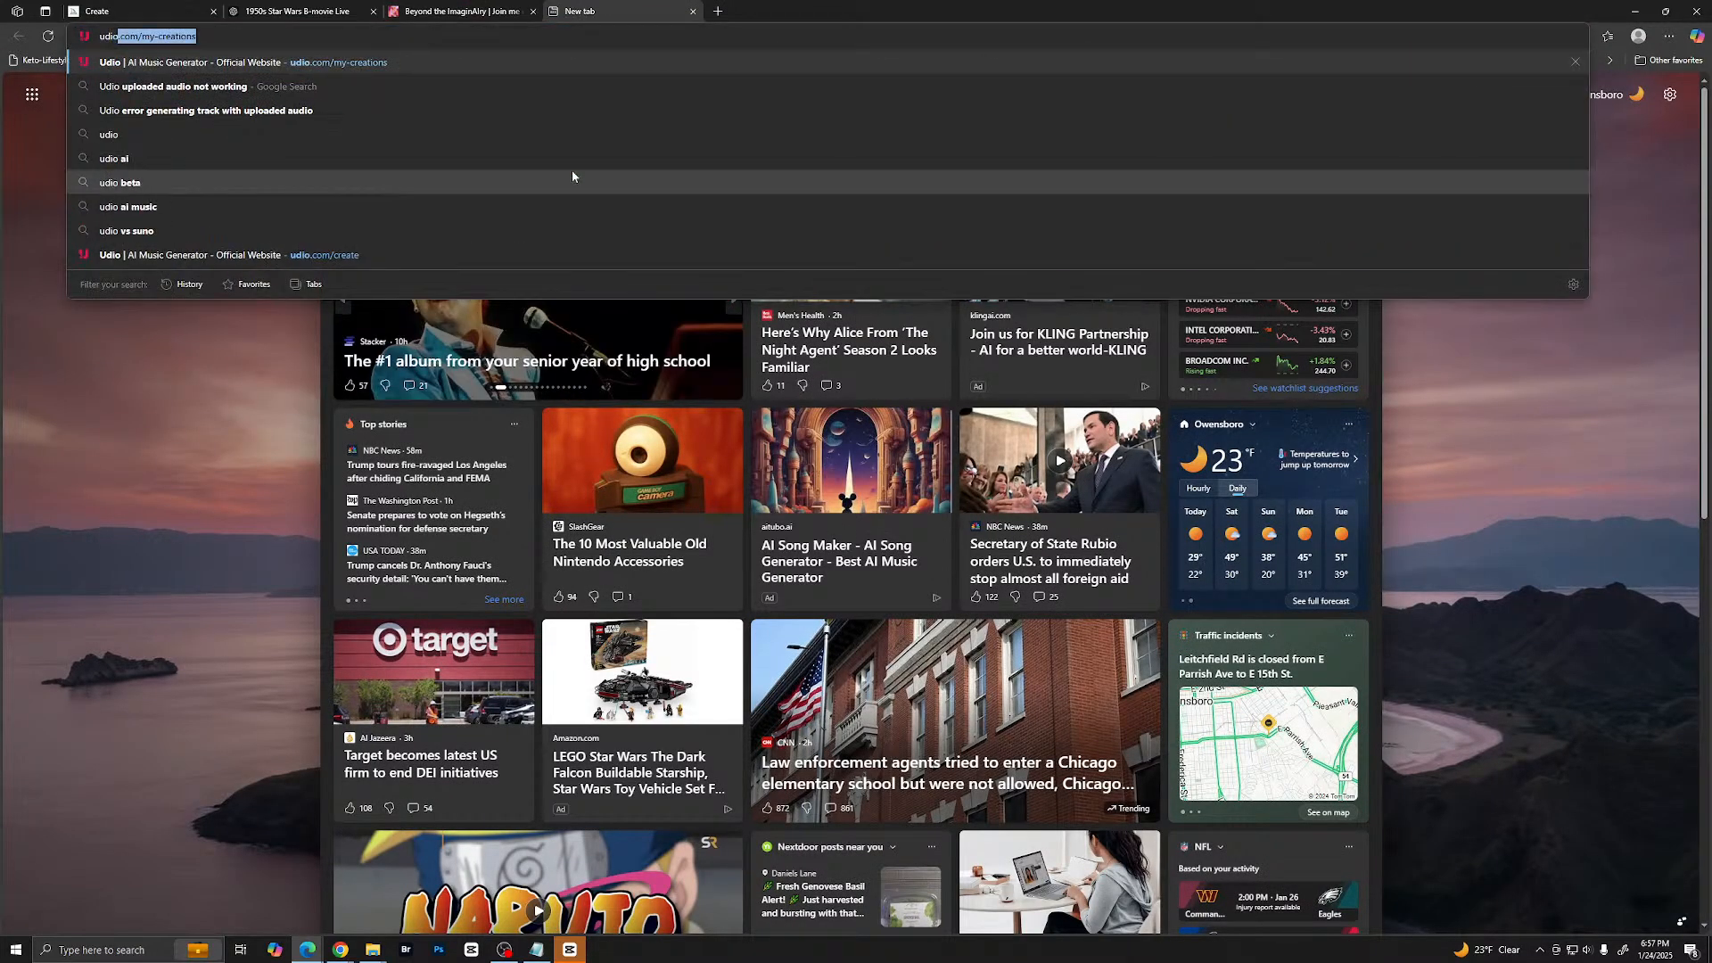
pyautogui.press('Return')
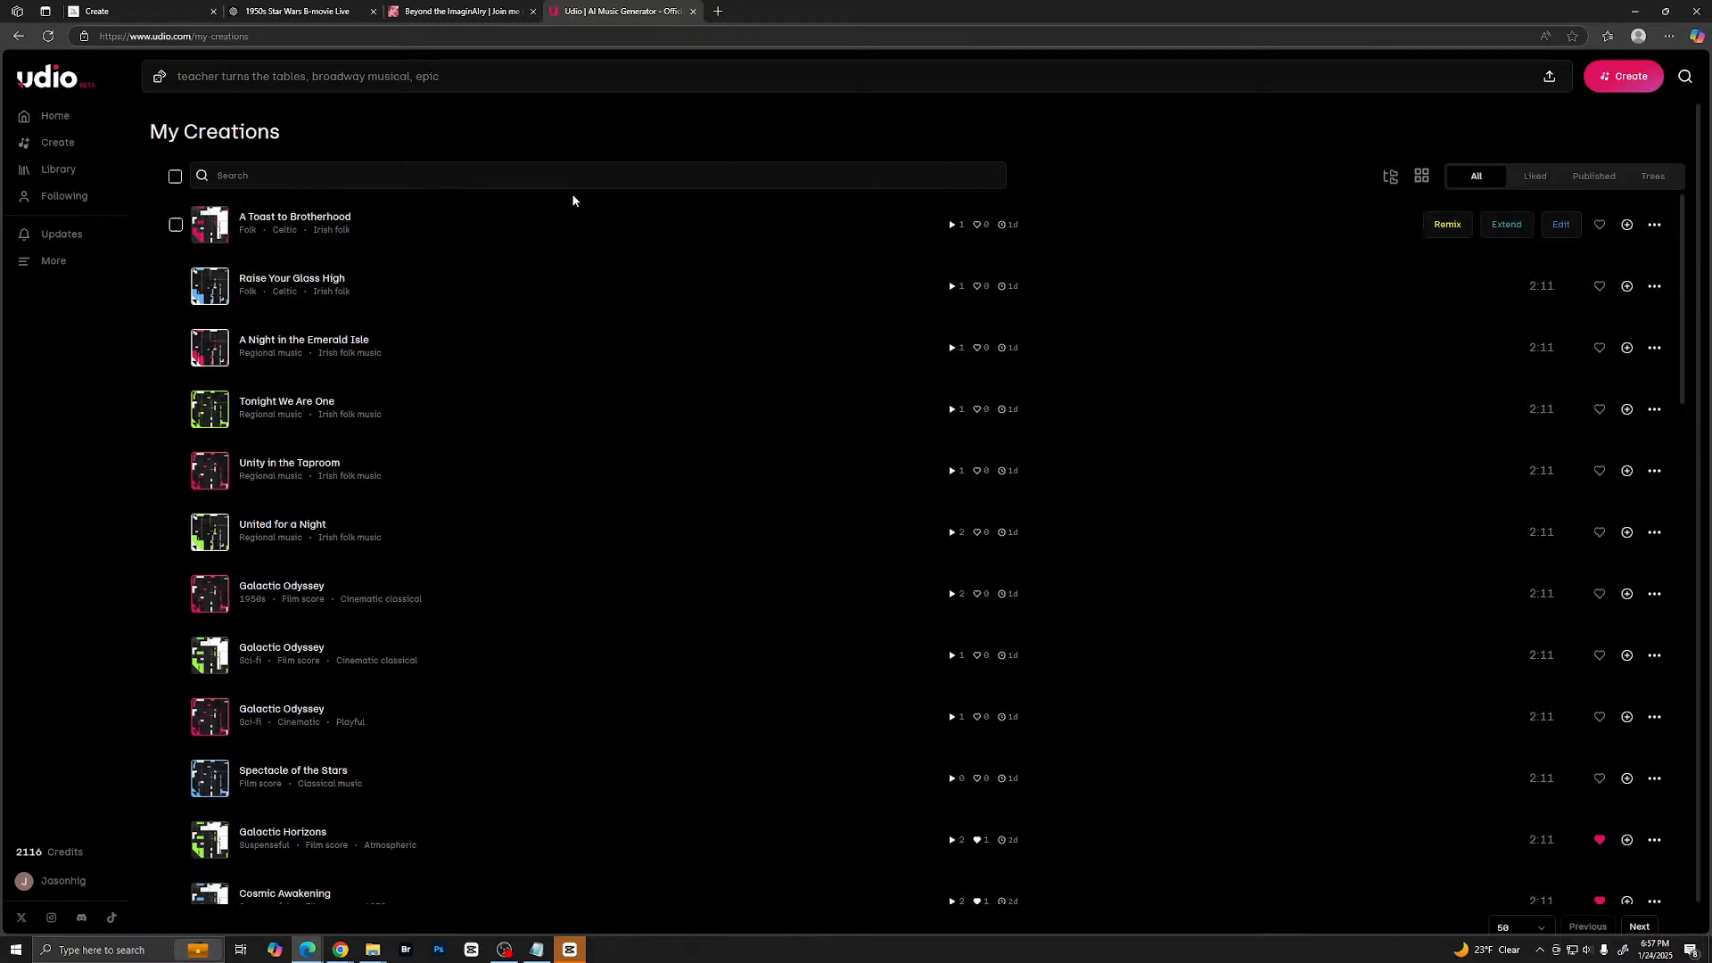
pyautogui.scroll(-6, 486, 306)
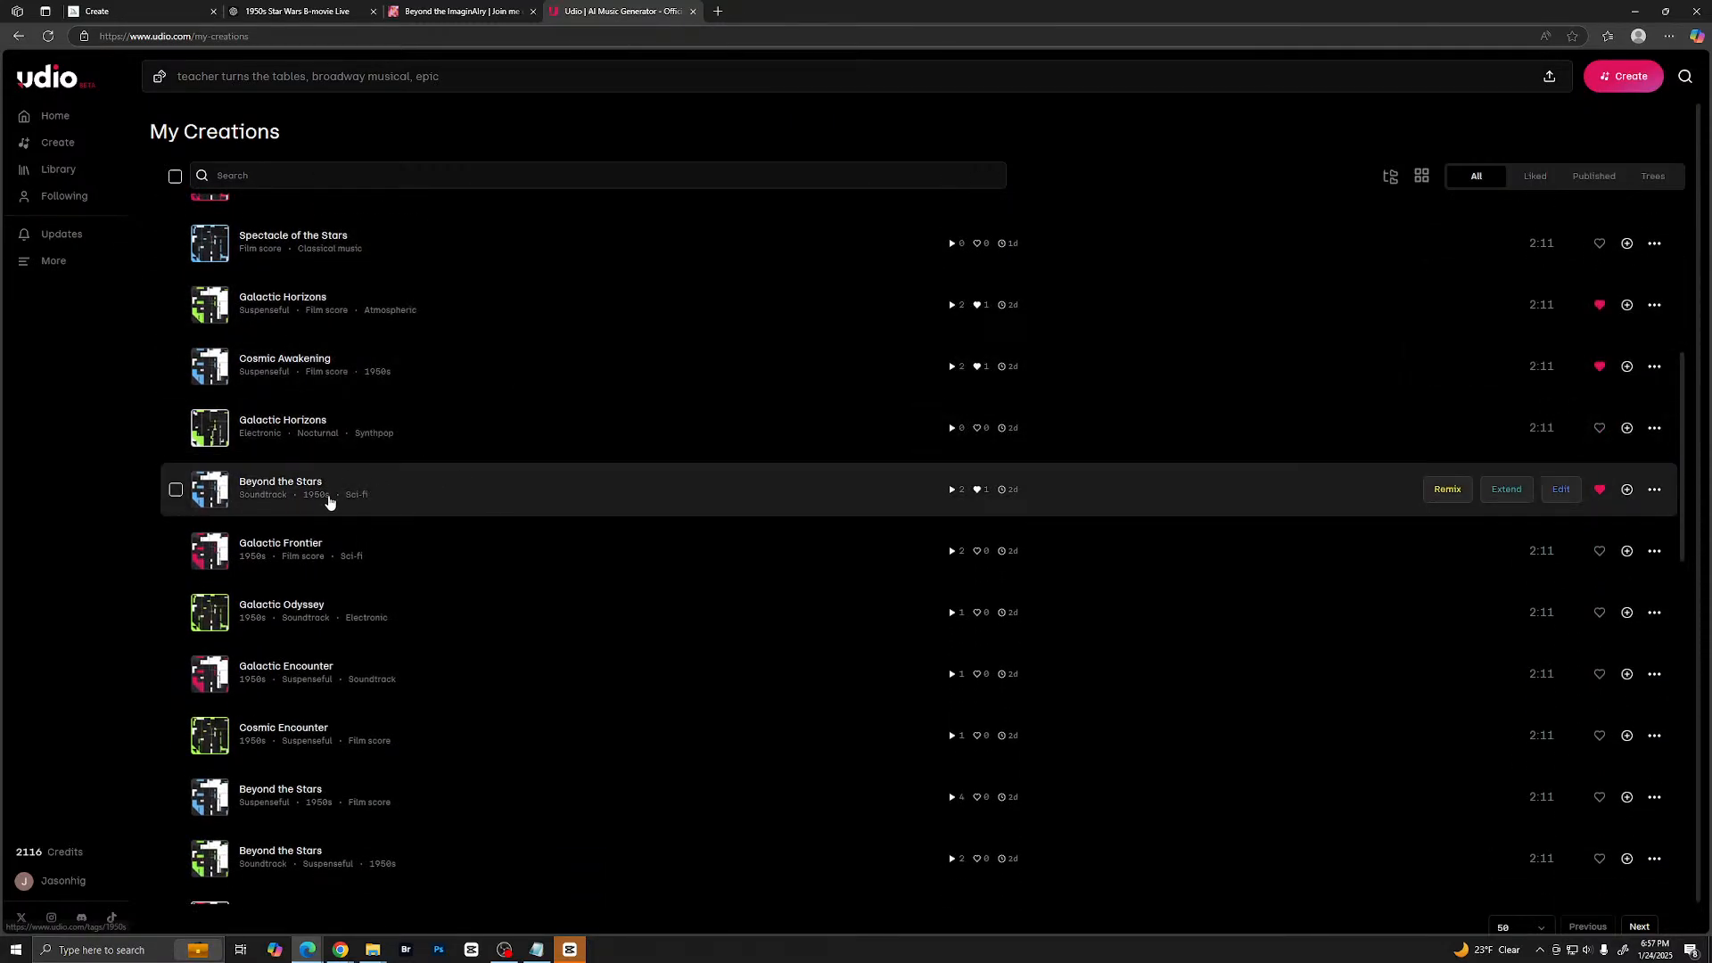
pyautogui.scroll(6, 356, 357)
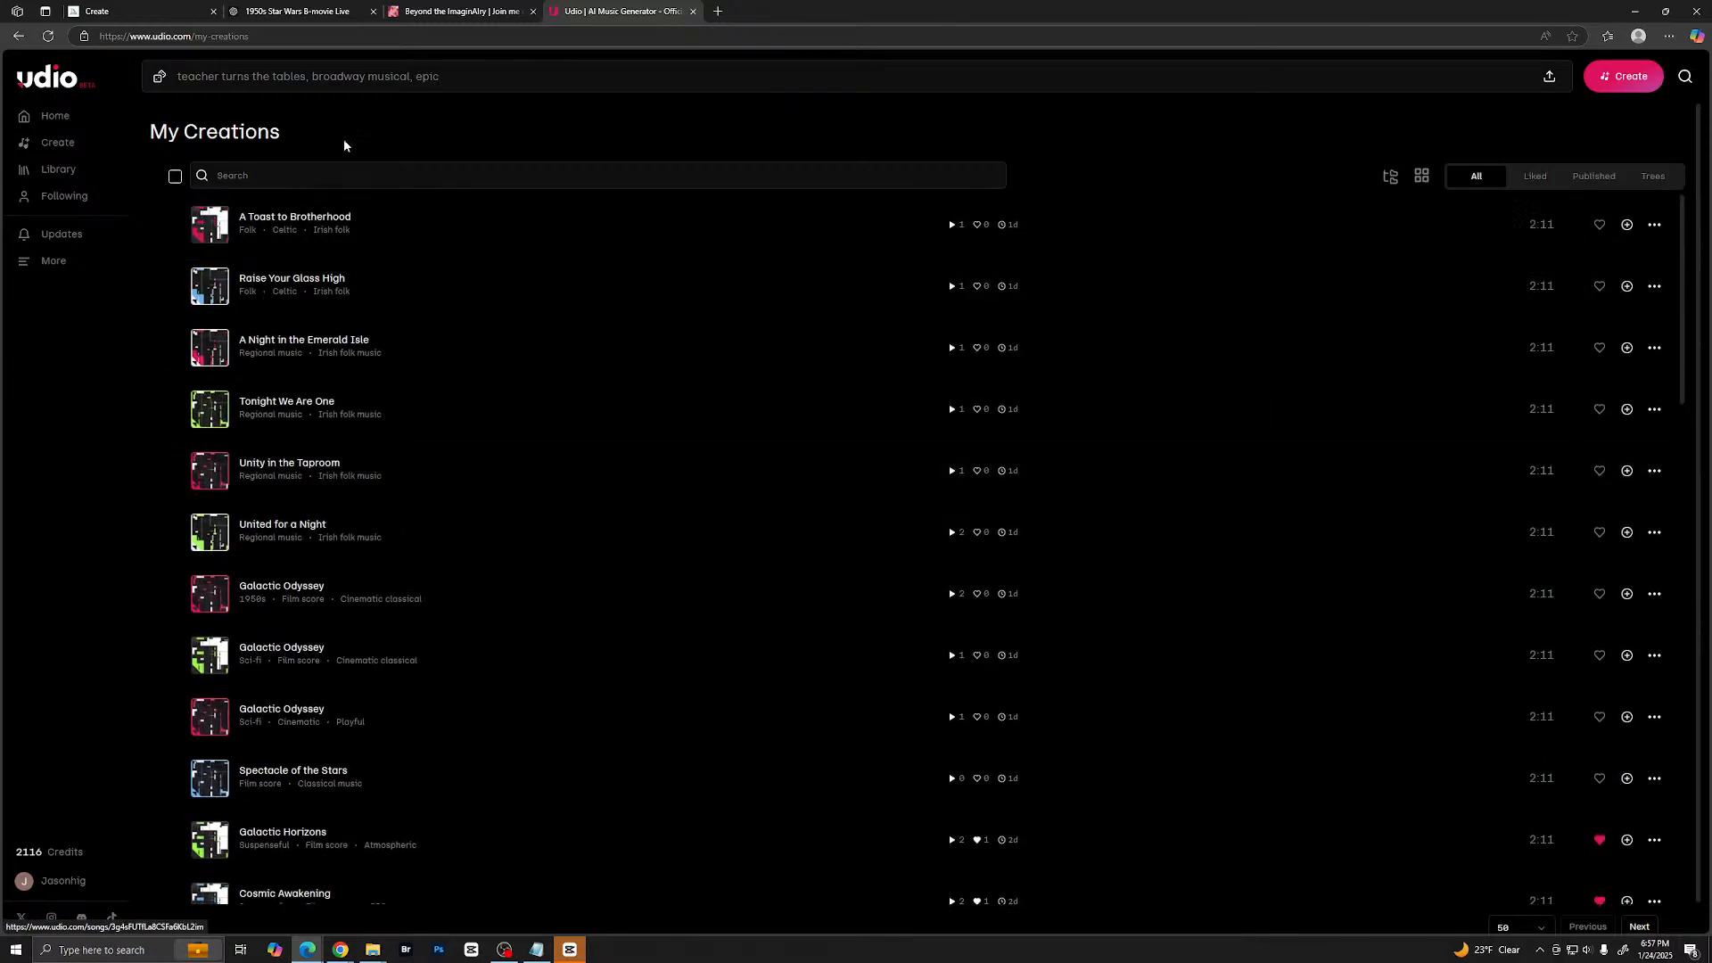
# - Copy the song description from Suno's Create page into the song description on Udio's Create page
pyautogui.click(446, 14)
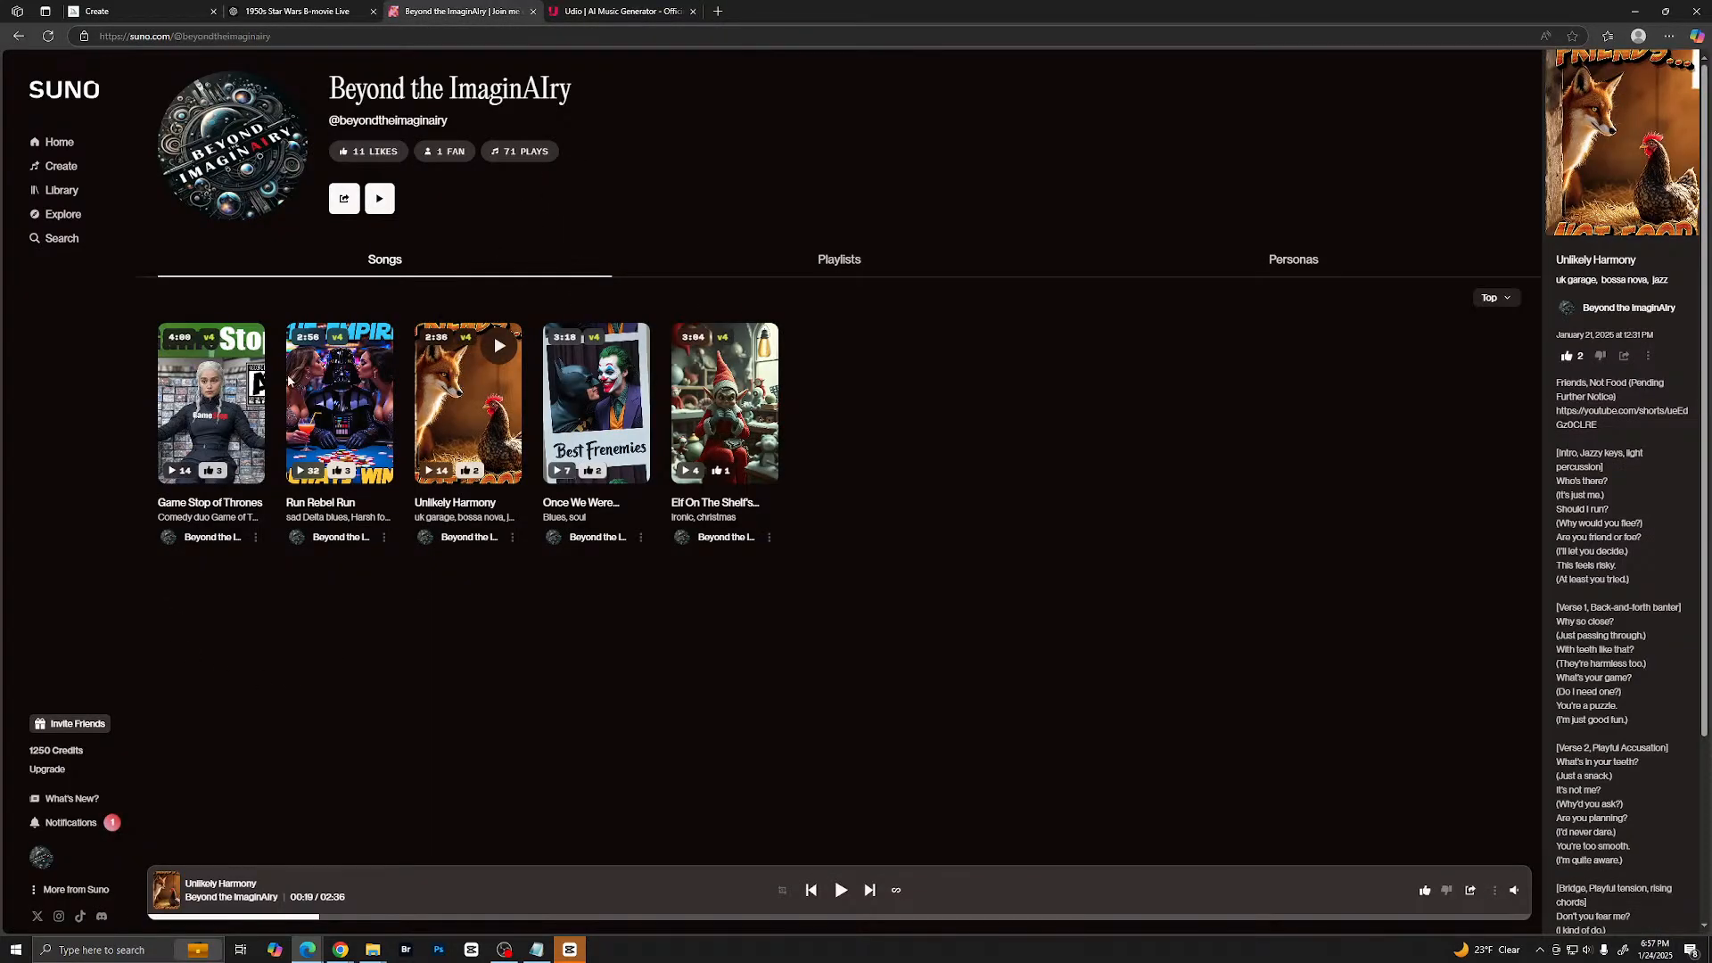
pyautogui.click(65, 170)
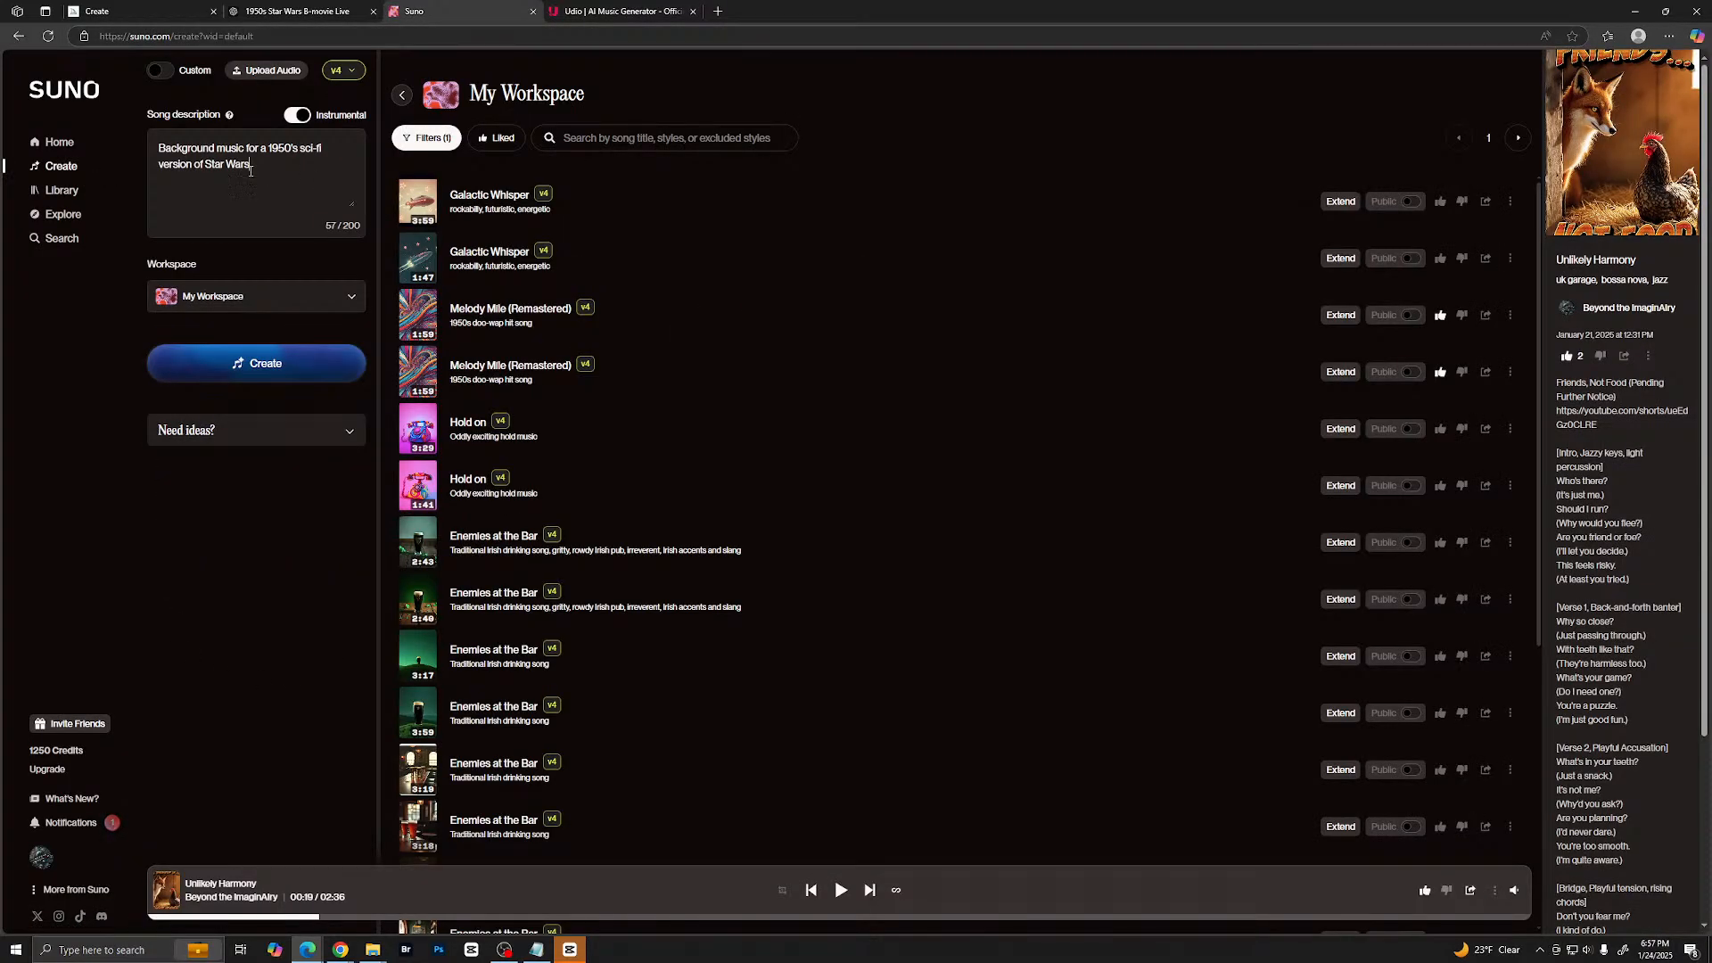
pyautogui.moveTo(253, 168); pyautogui.dragTo(138, 142)
pyautogui.rightClick(209, 152)
pyautogui.click(259, 237)
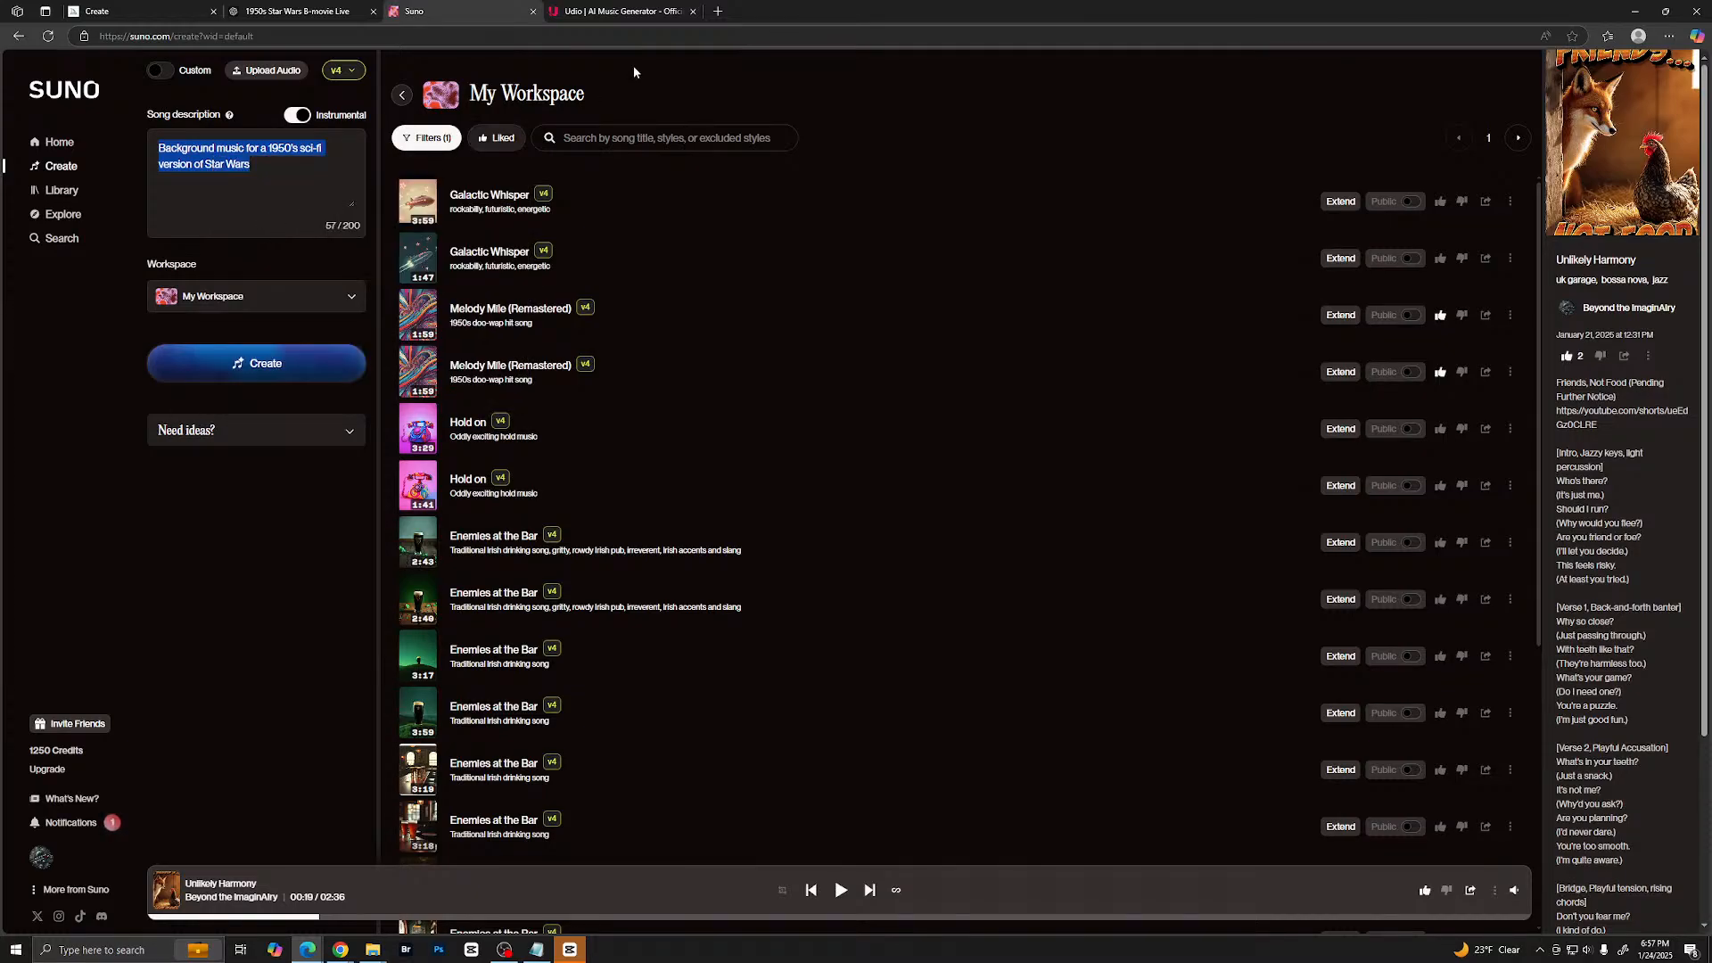
pyautogui.click(625, 12)
pyautogui.click(58, 145)
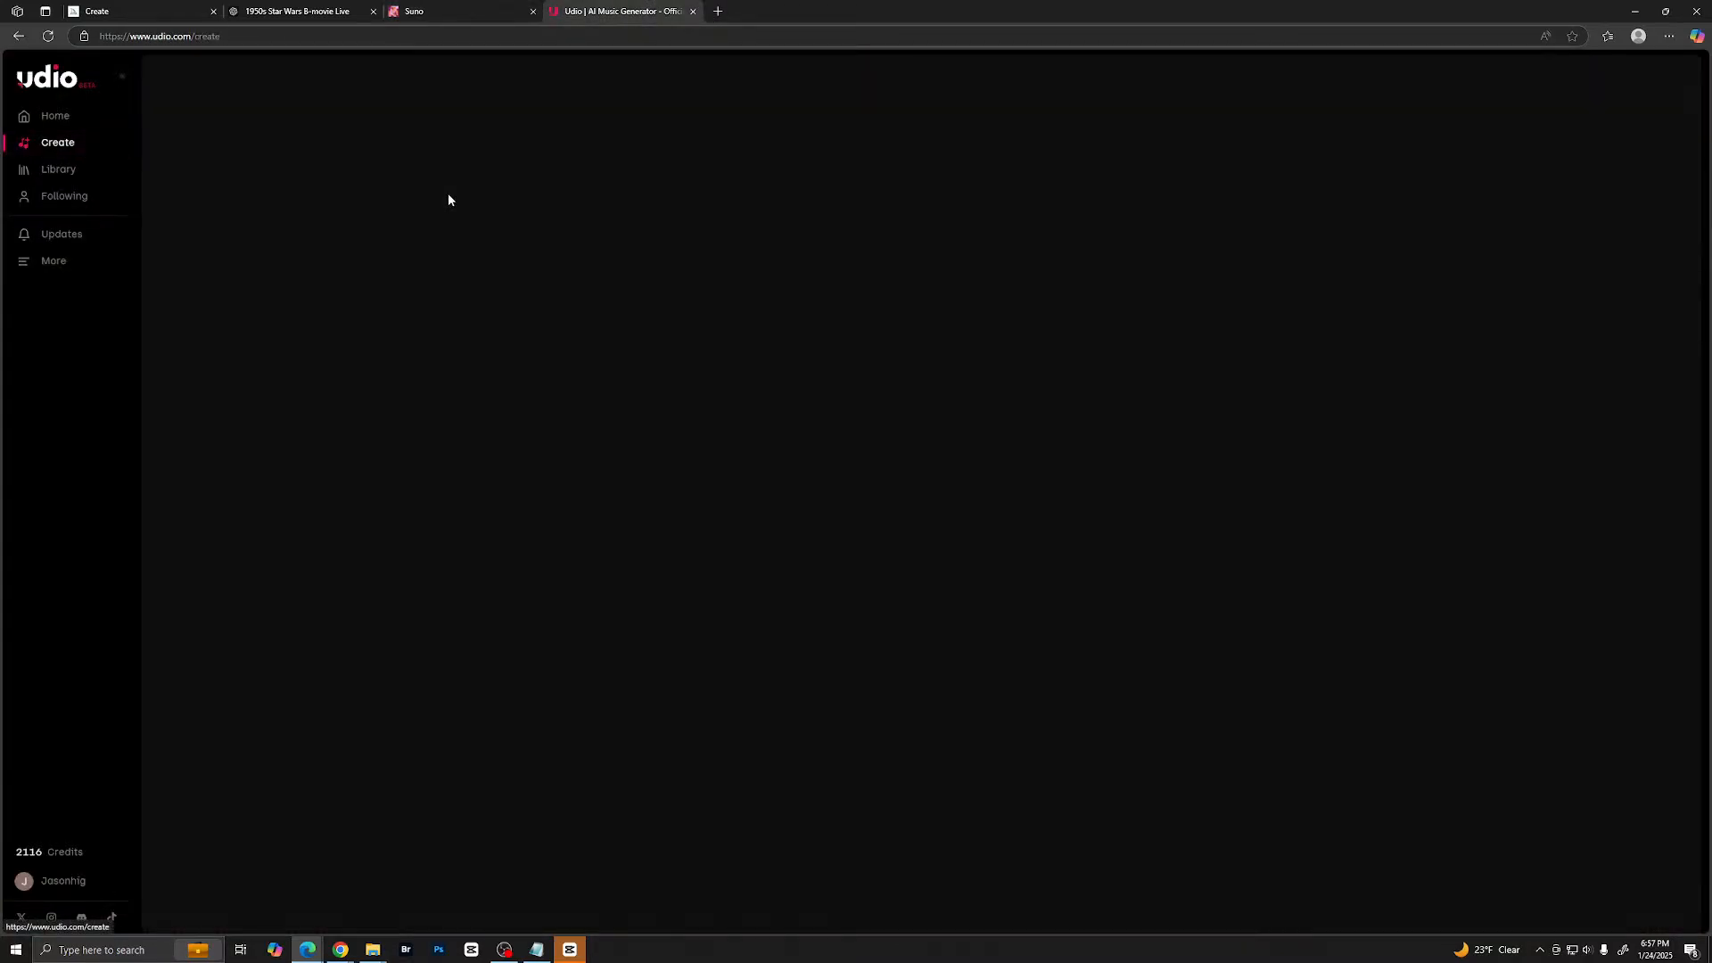
pyautogui.hotkey('ctrl', 'v')
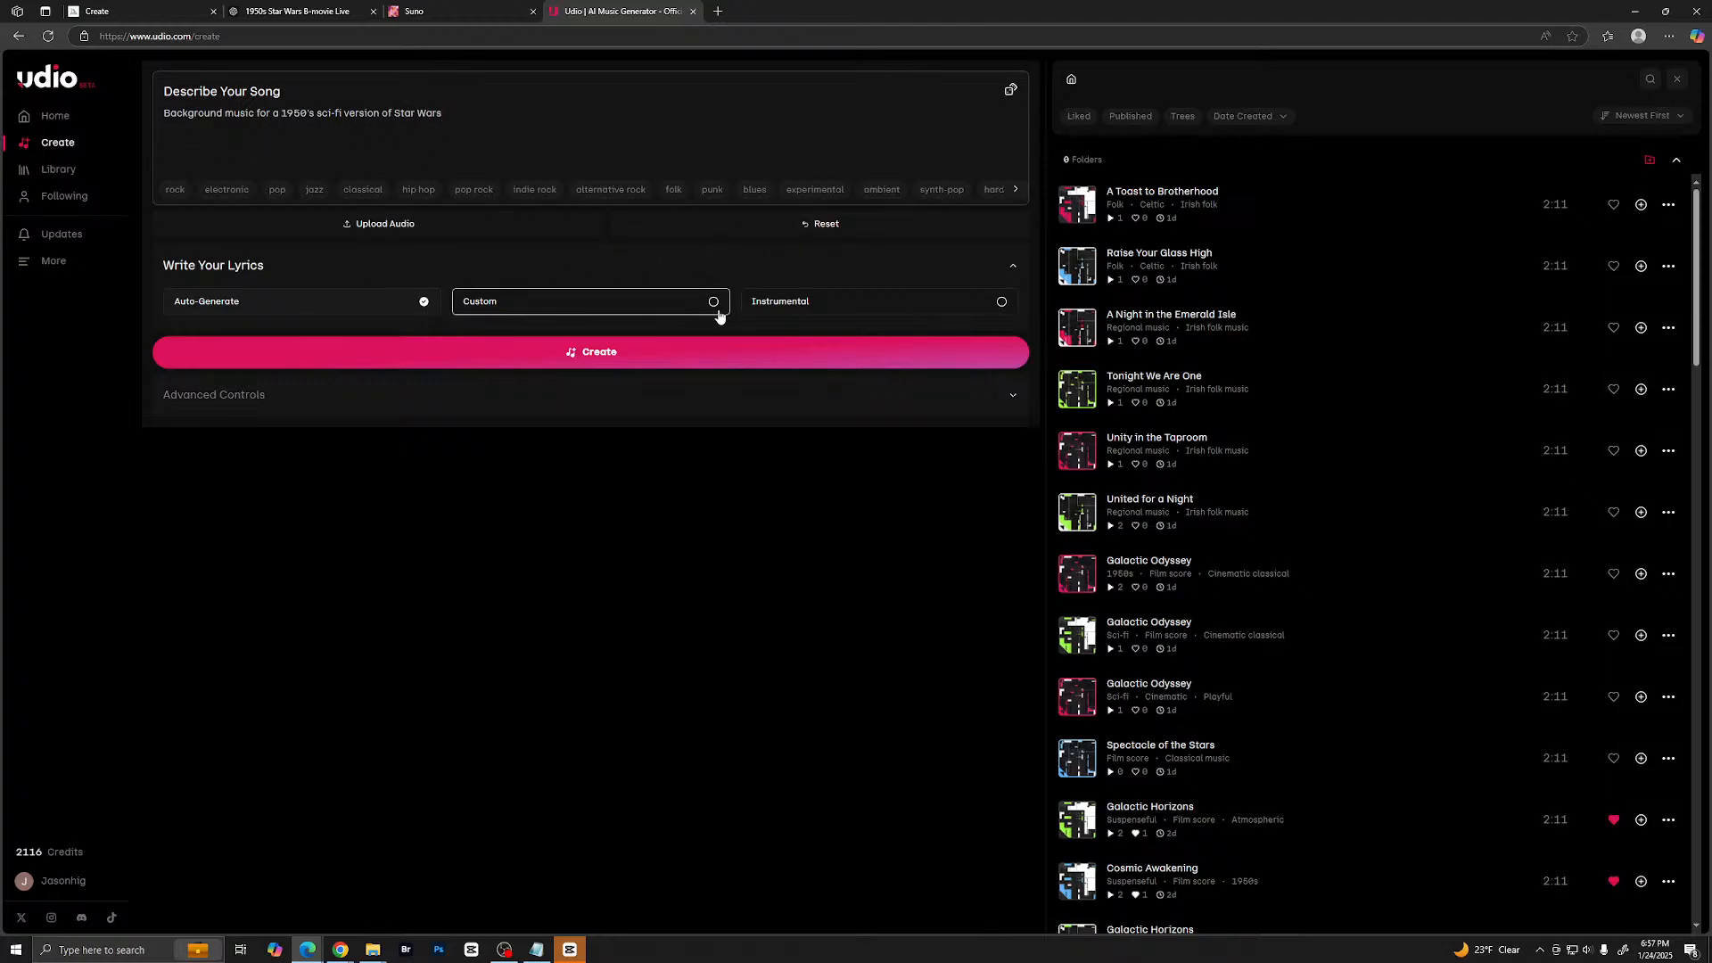
# - Set the song to Instrumental with the udio-130 model and generate it from the Star Wars background music prompt
pyautogui.click(256, 395)
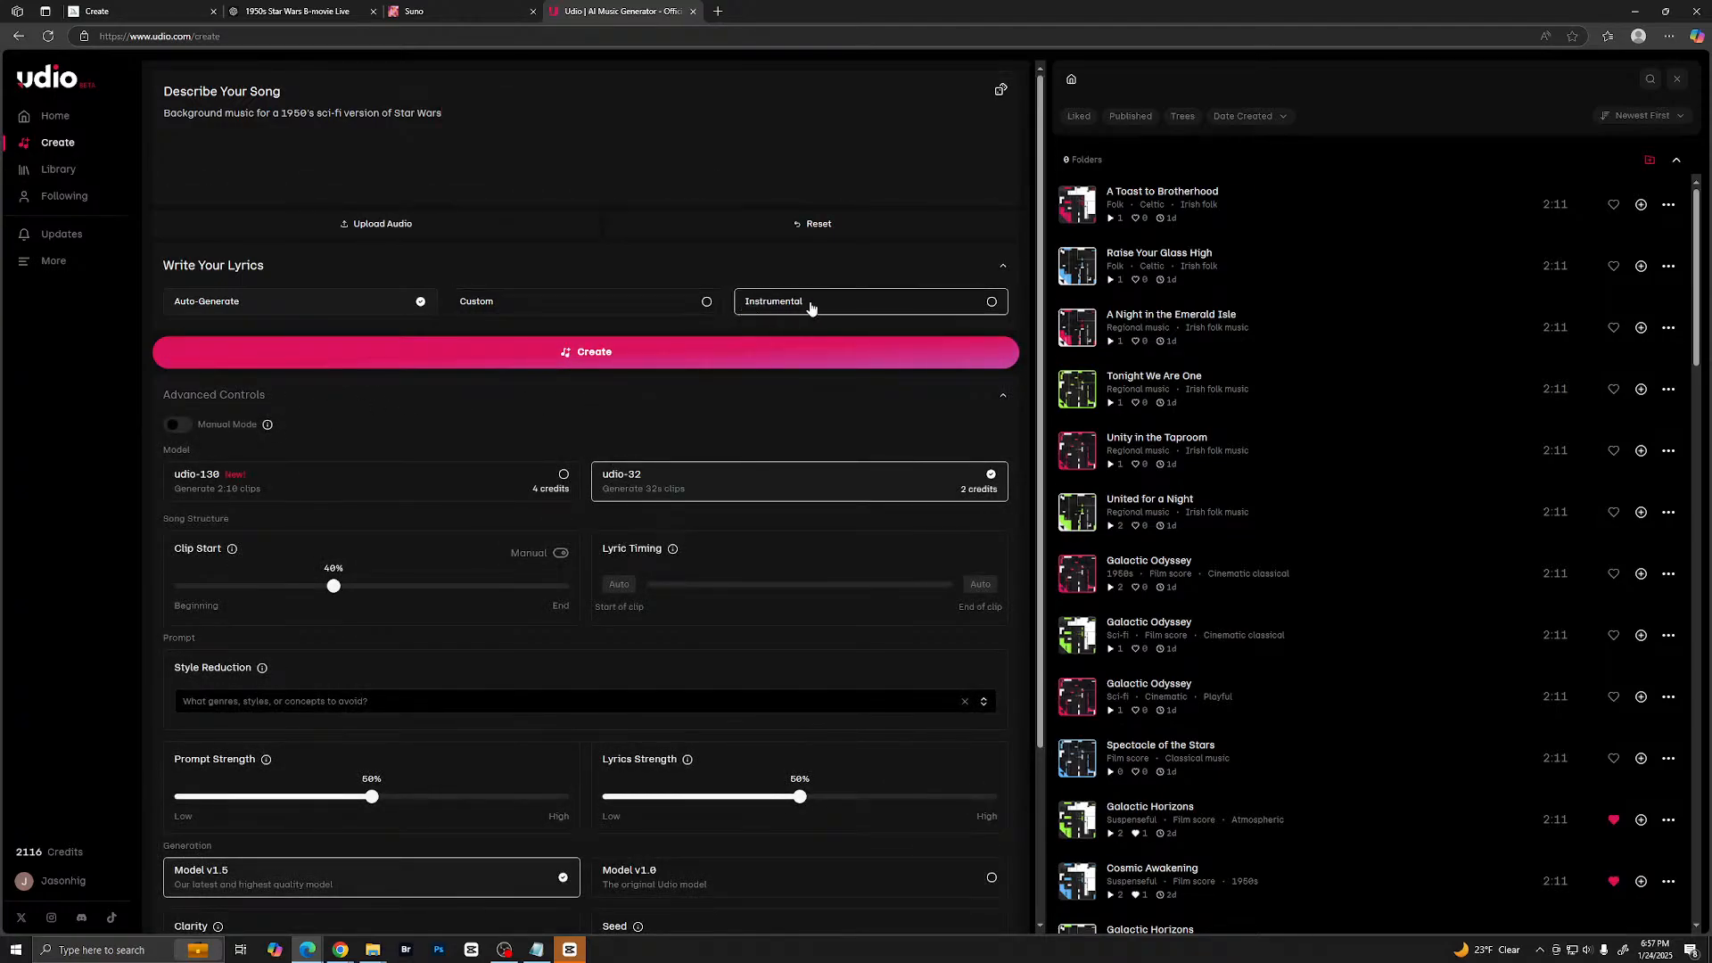
pyautogui.click(991, 304)
pyautogui.click(459, 487)
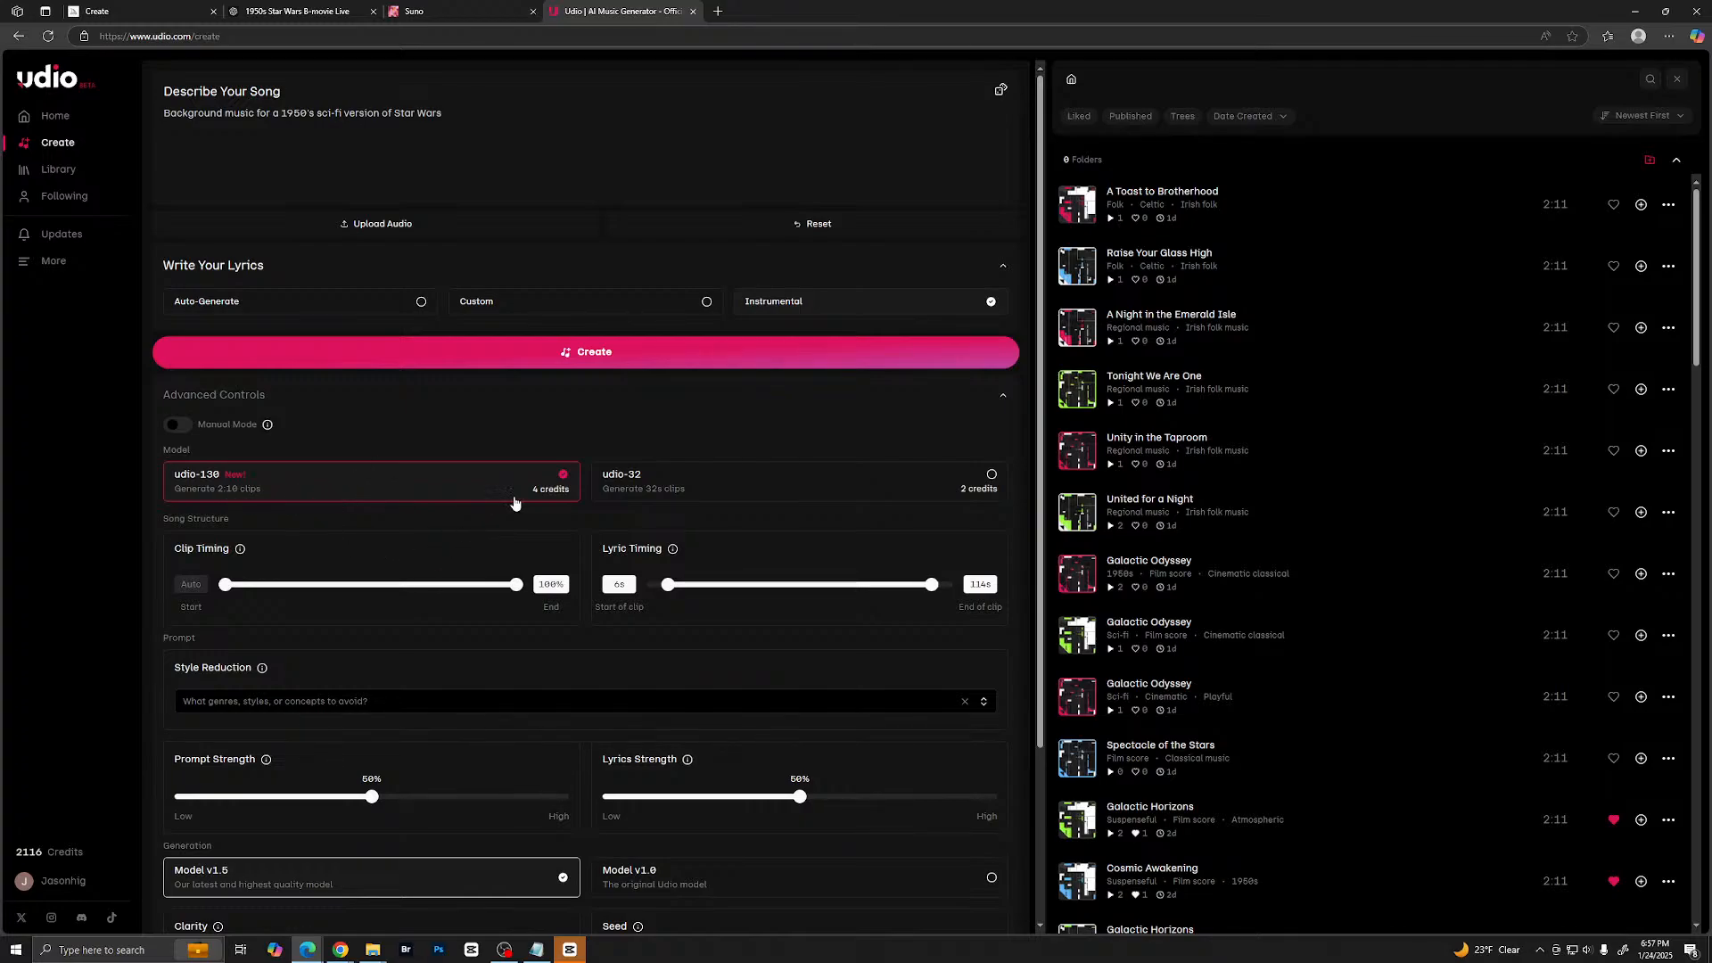
pyautogui.scroll(-3, 501, 647)
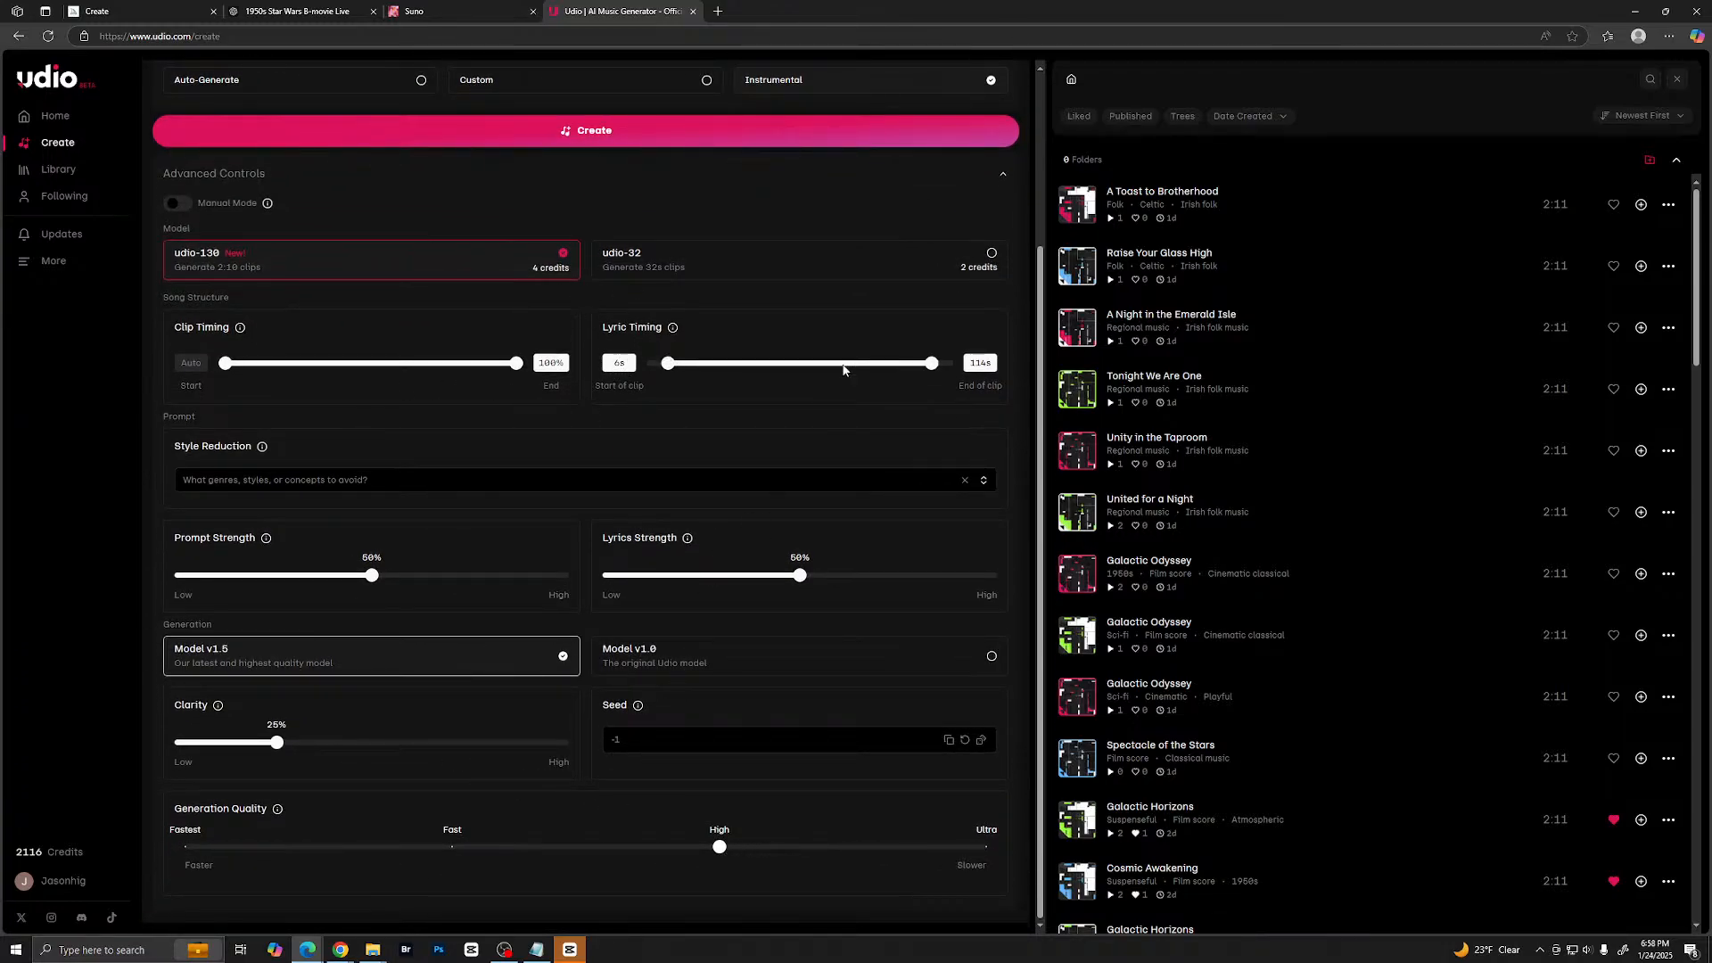
pyautogui.scroll(2, 676, 184)
pyautogui.click(629, 343)
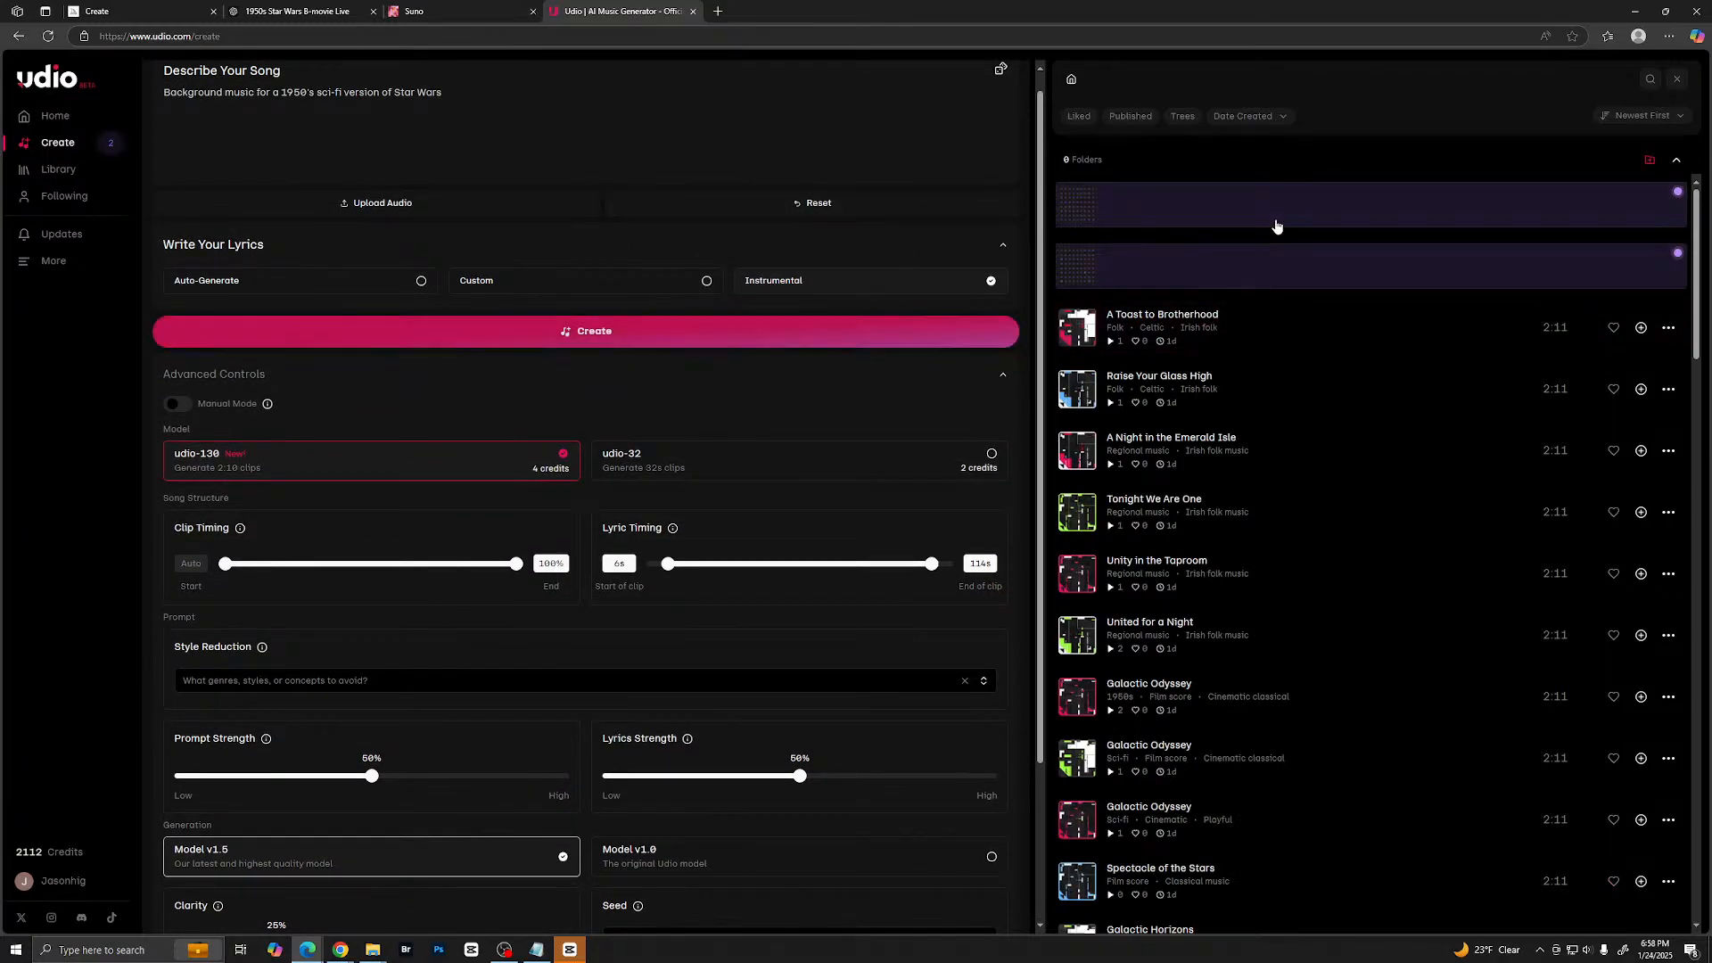
# - Preview the liked Galactic Horizons track at several points along its timeline, then pause it
pyautogui.scroll(-5, 1223, 497)
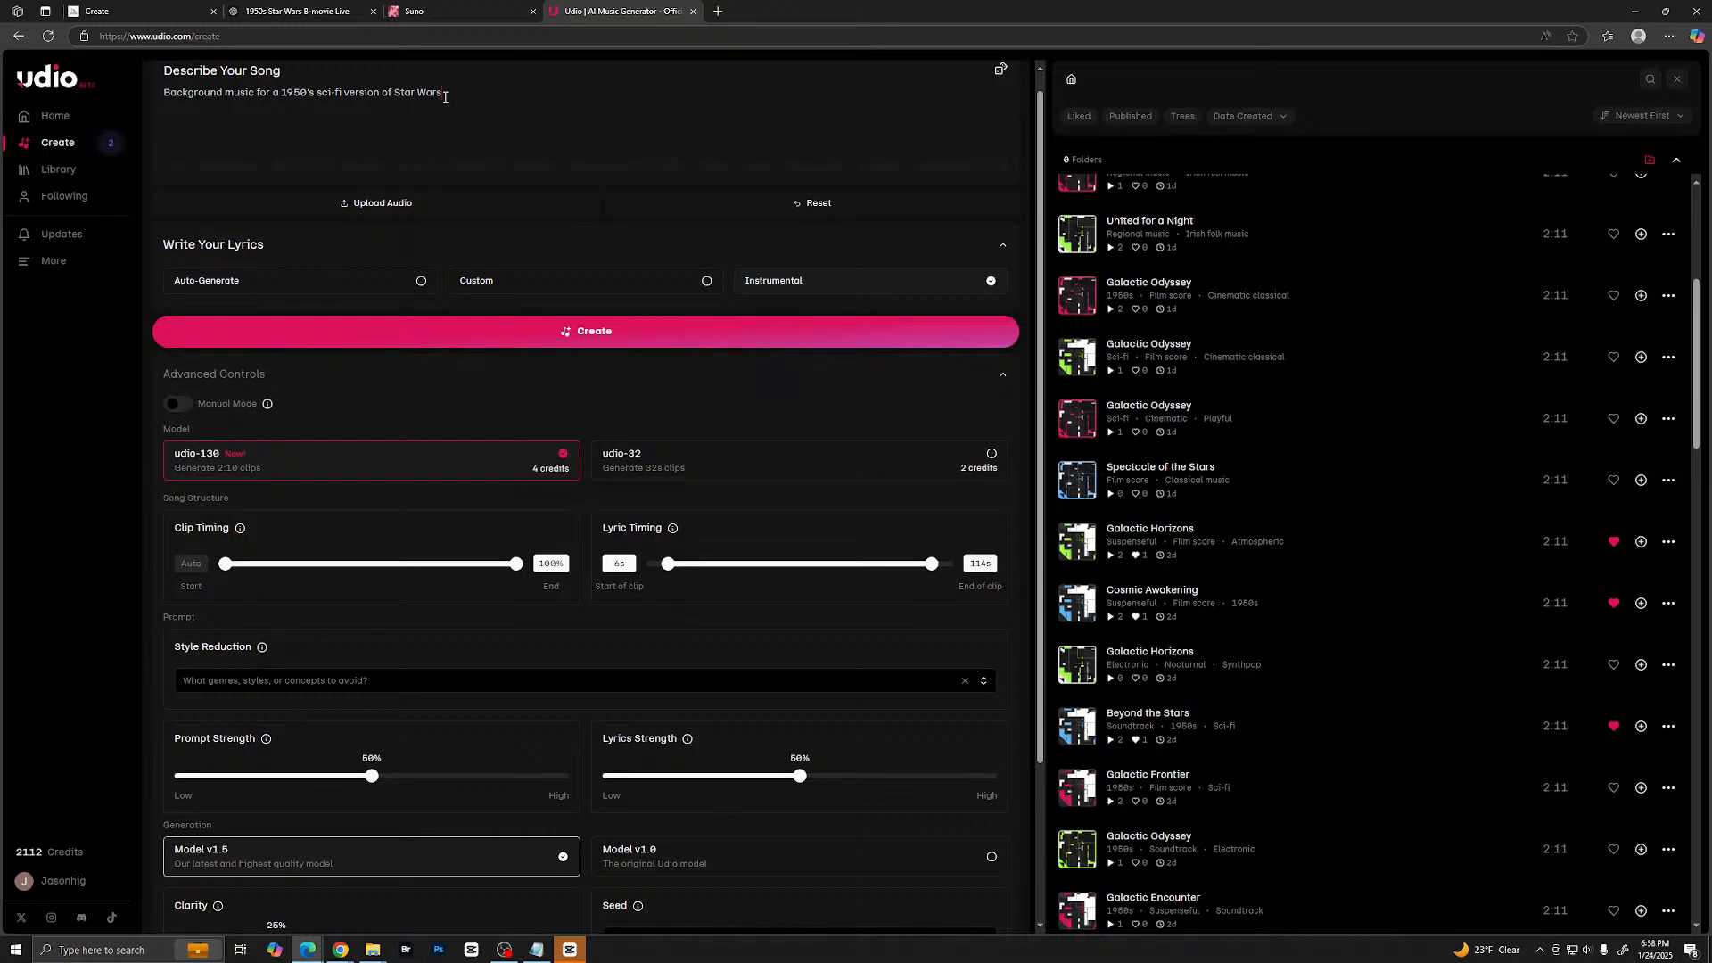
pyautogui.moveTo(445, 96); pyautogui.dragTo(167, 91)
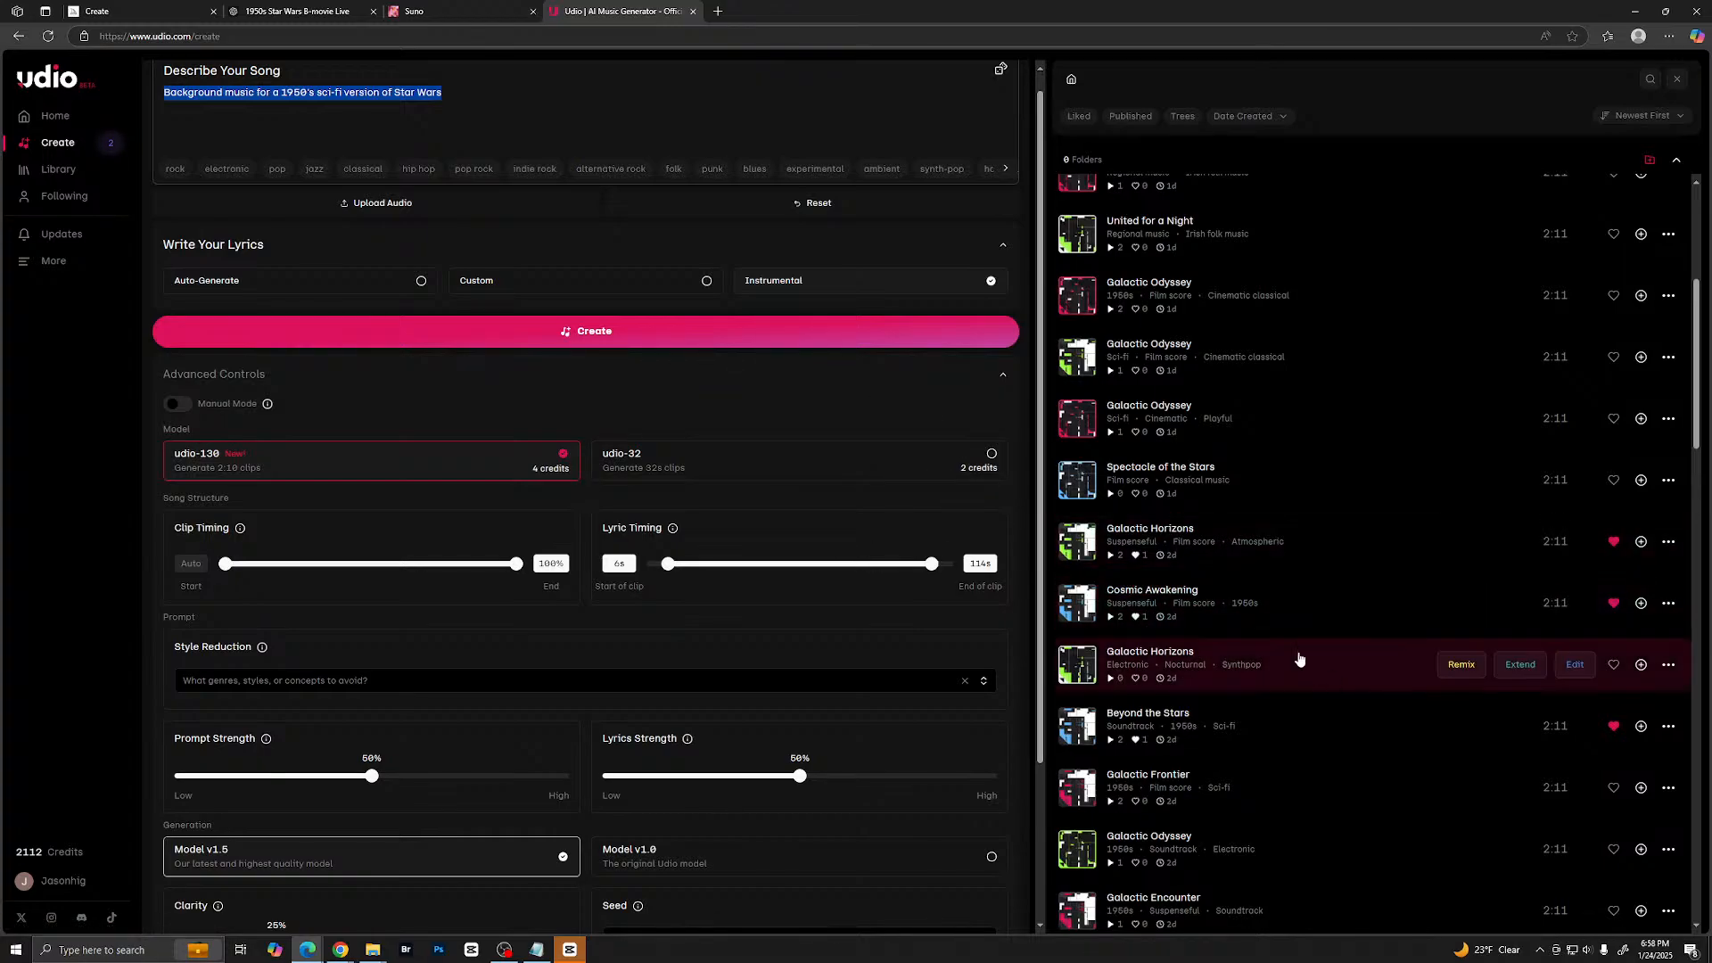
pyautogui.click(1076, 546)
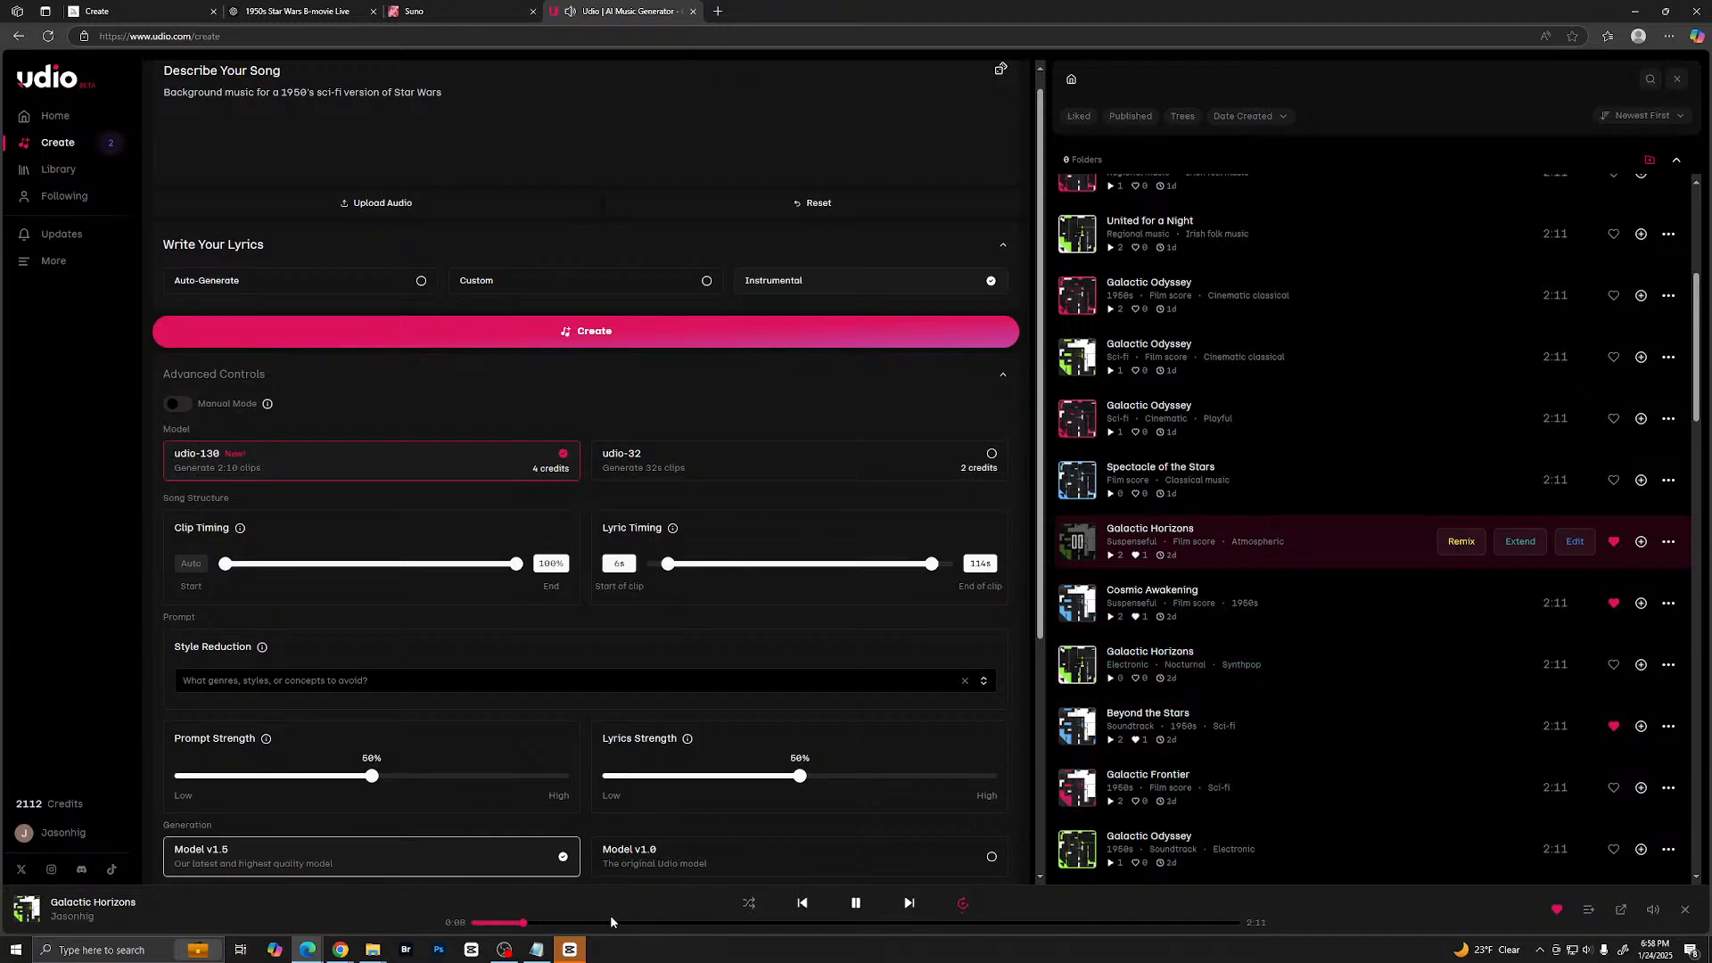
pyautogui.click(639, 924)
pyautogui.click(648, 928)
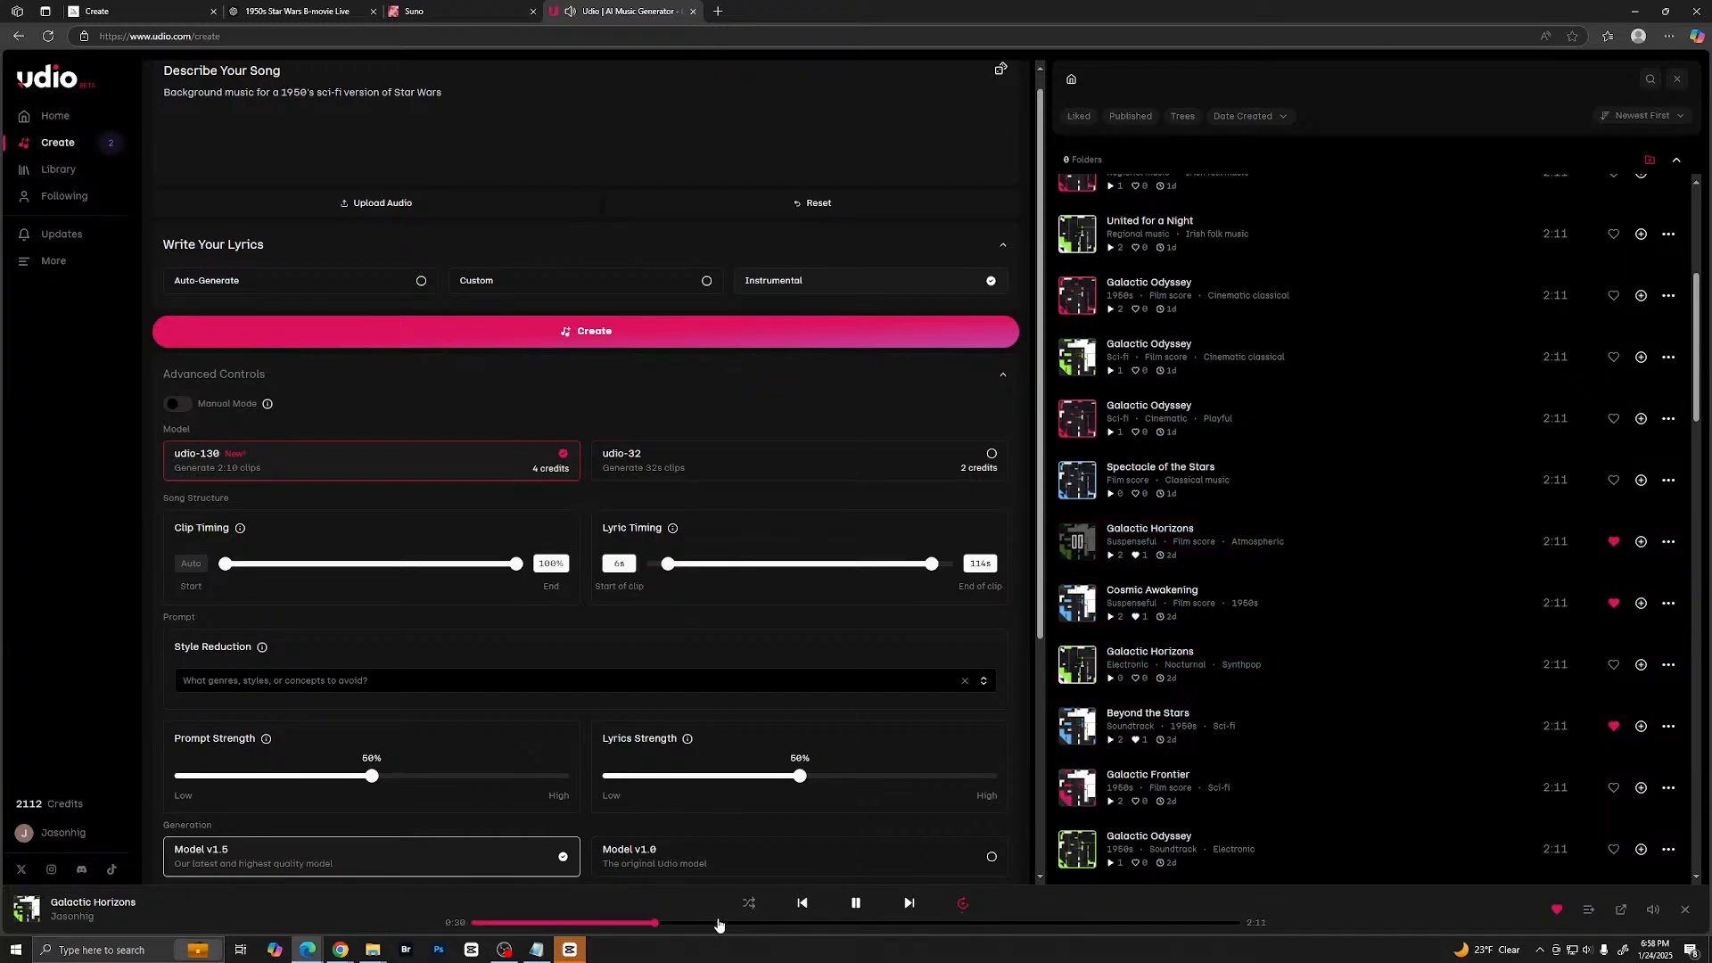
pyautogui.click(733, 923)
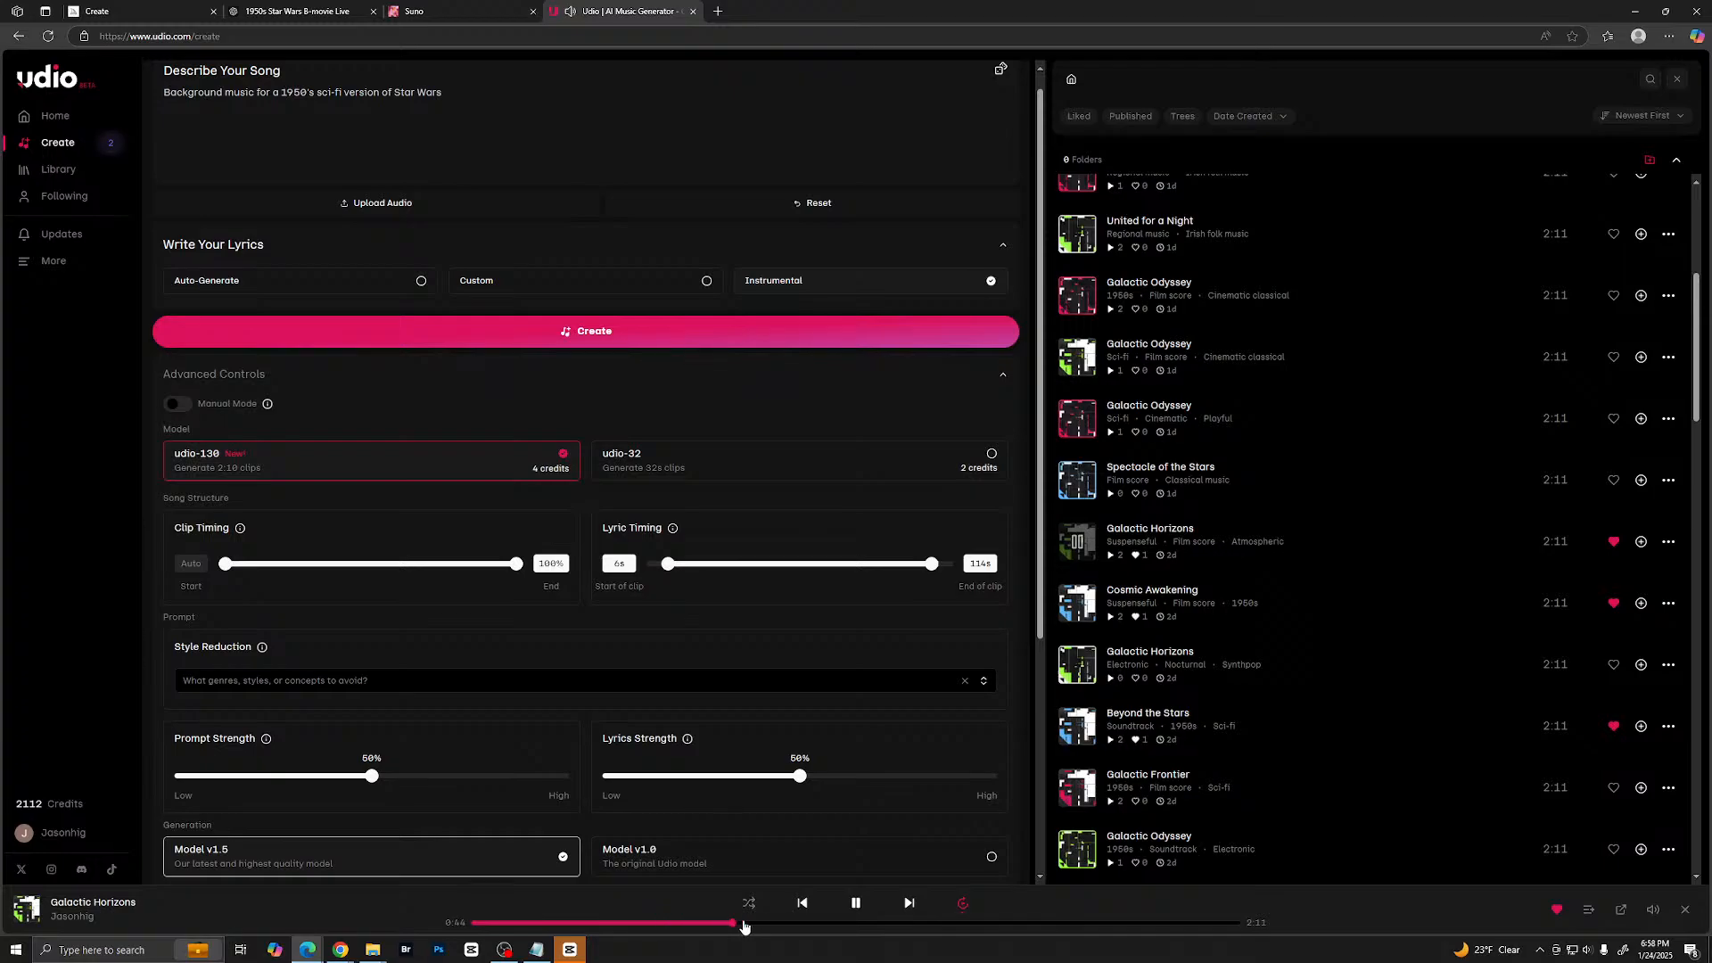
pyautogui.click(790, 924)
pyautogui.click(812, 924)
pyautogui.click(856, 903)
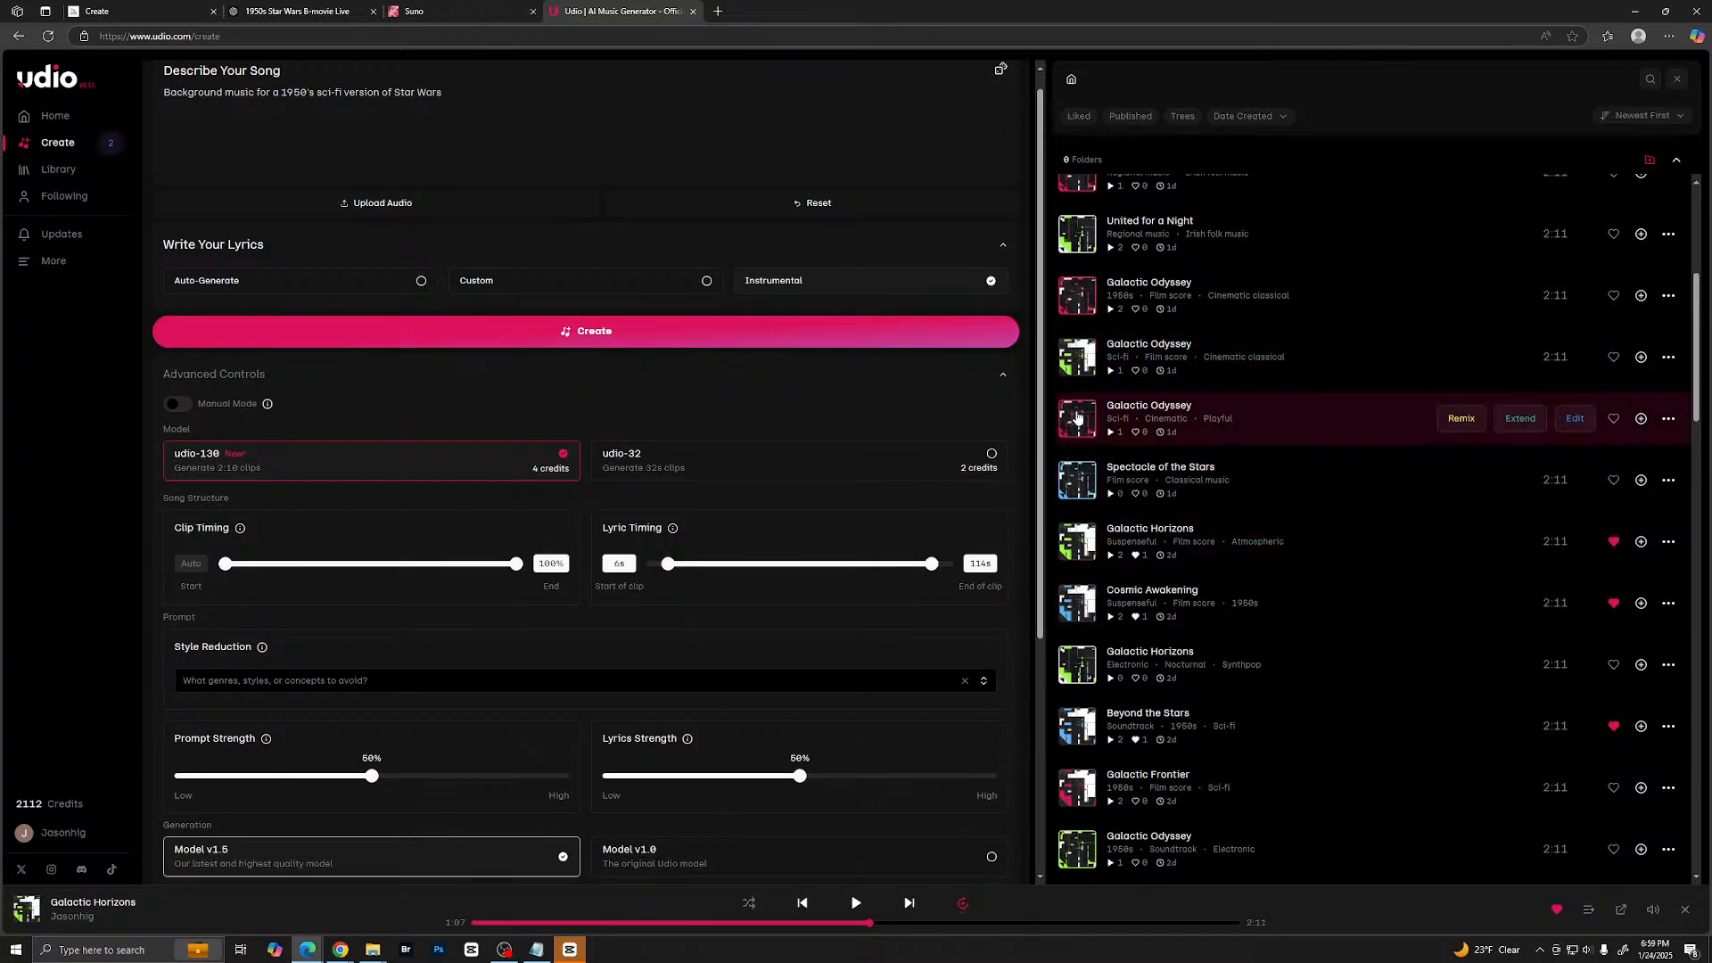
# - Preview Cosmic Awakening and several parts of Beyond the Stars, then replay the openings of Galactic Horizons and Cosmic Awakening
pyautogui.click(1077, 604)
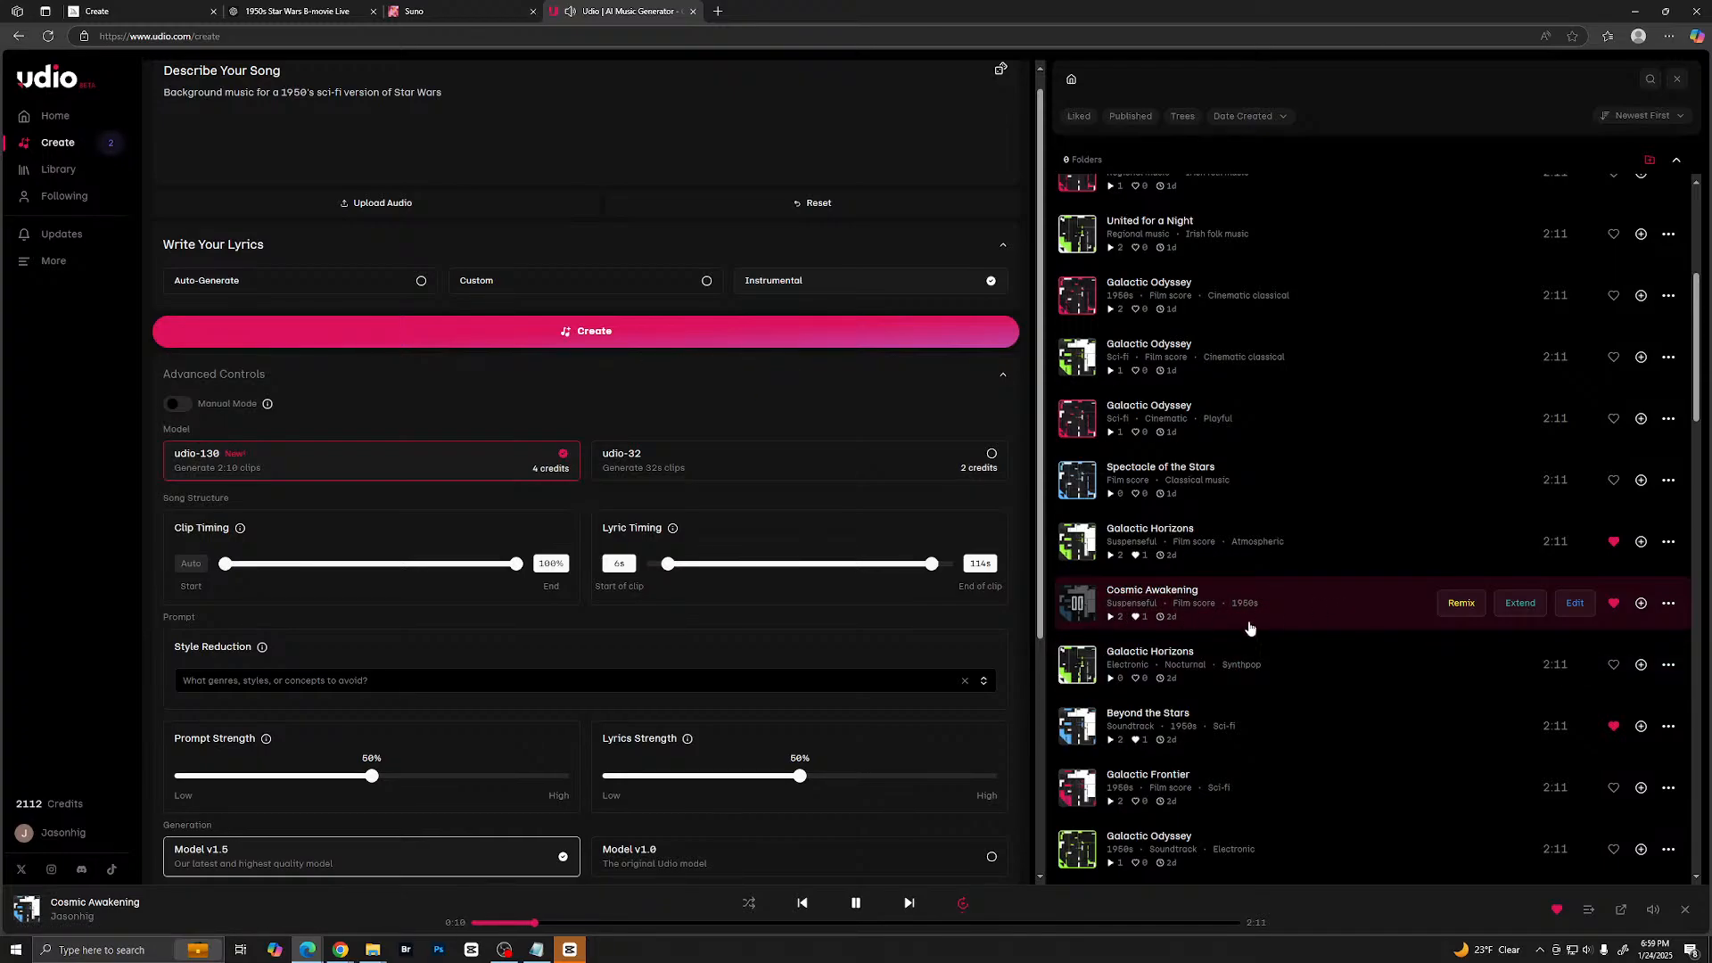
pyautogui.click(1075, 729)
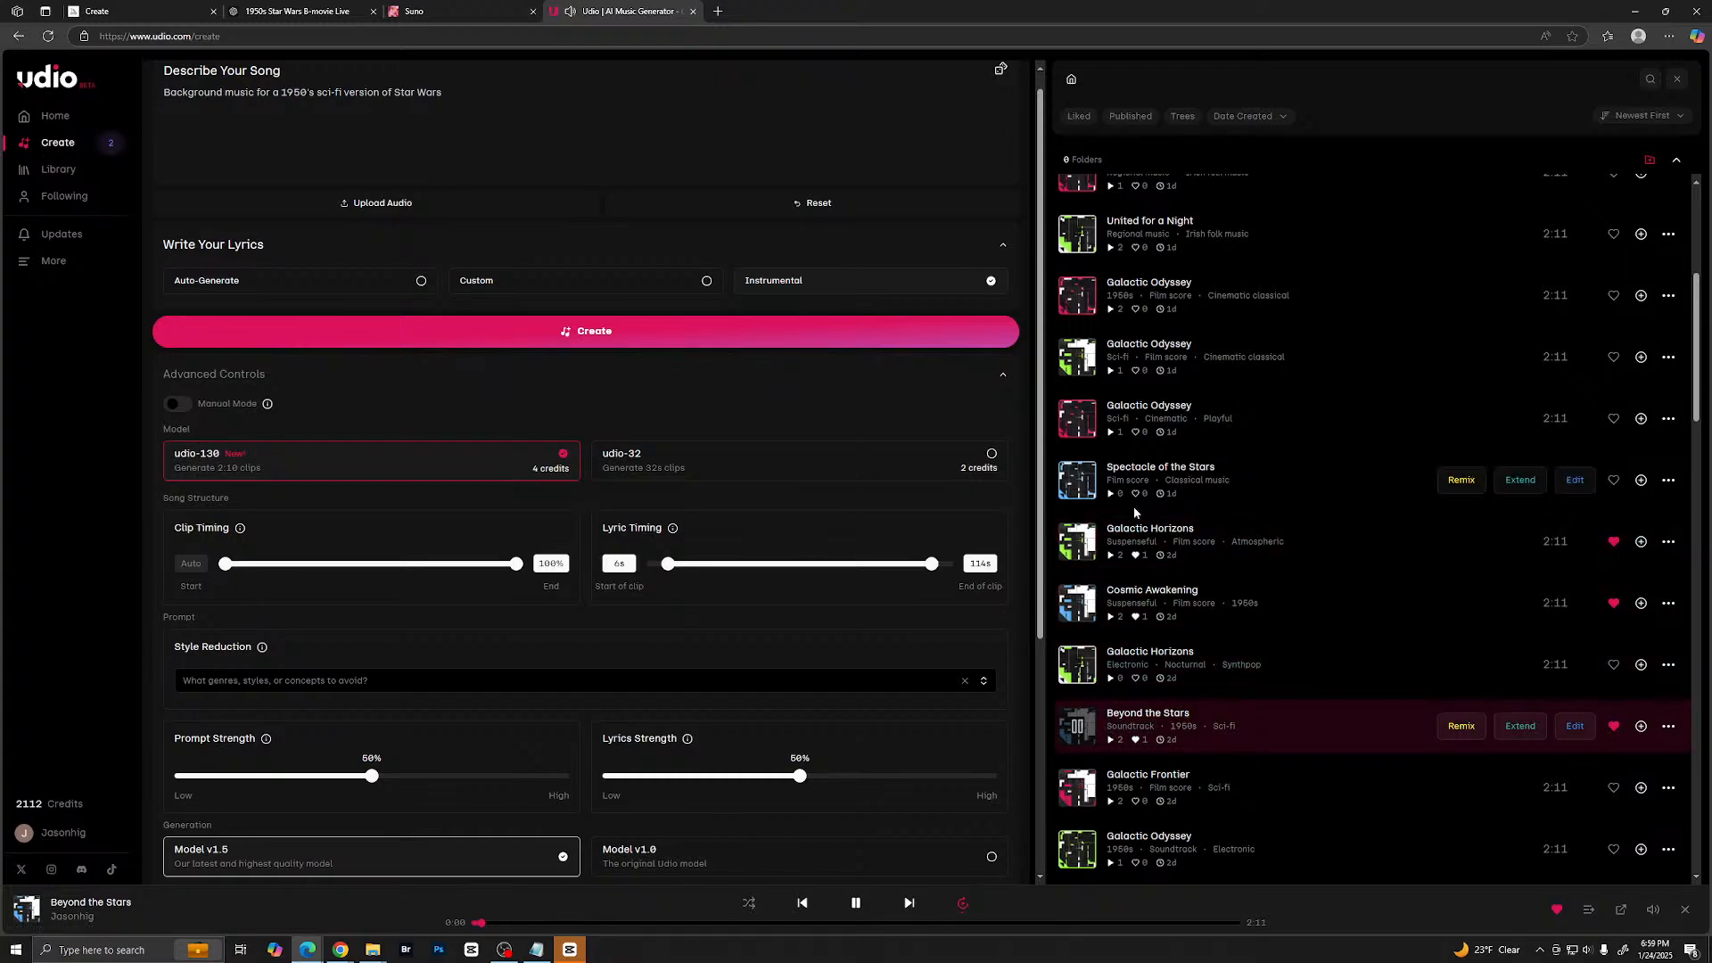
pyautogui.scroll(5, 1191, 625)
pyautogui.scroll(-5, 1192, 624)
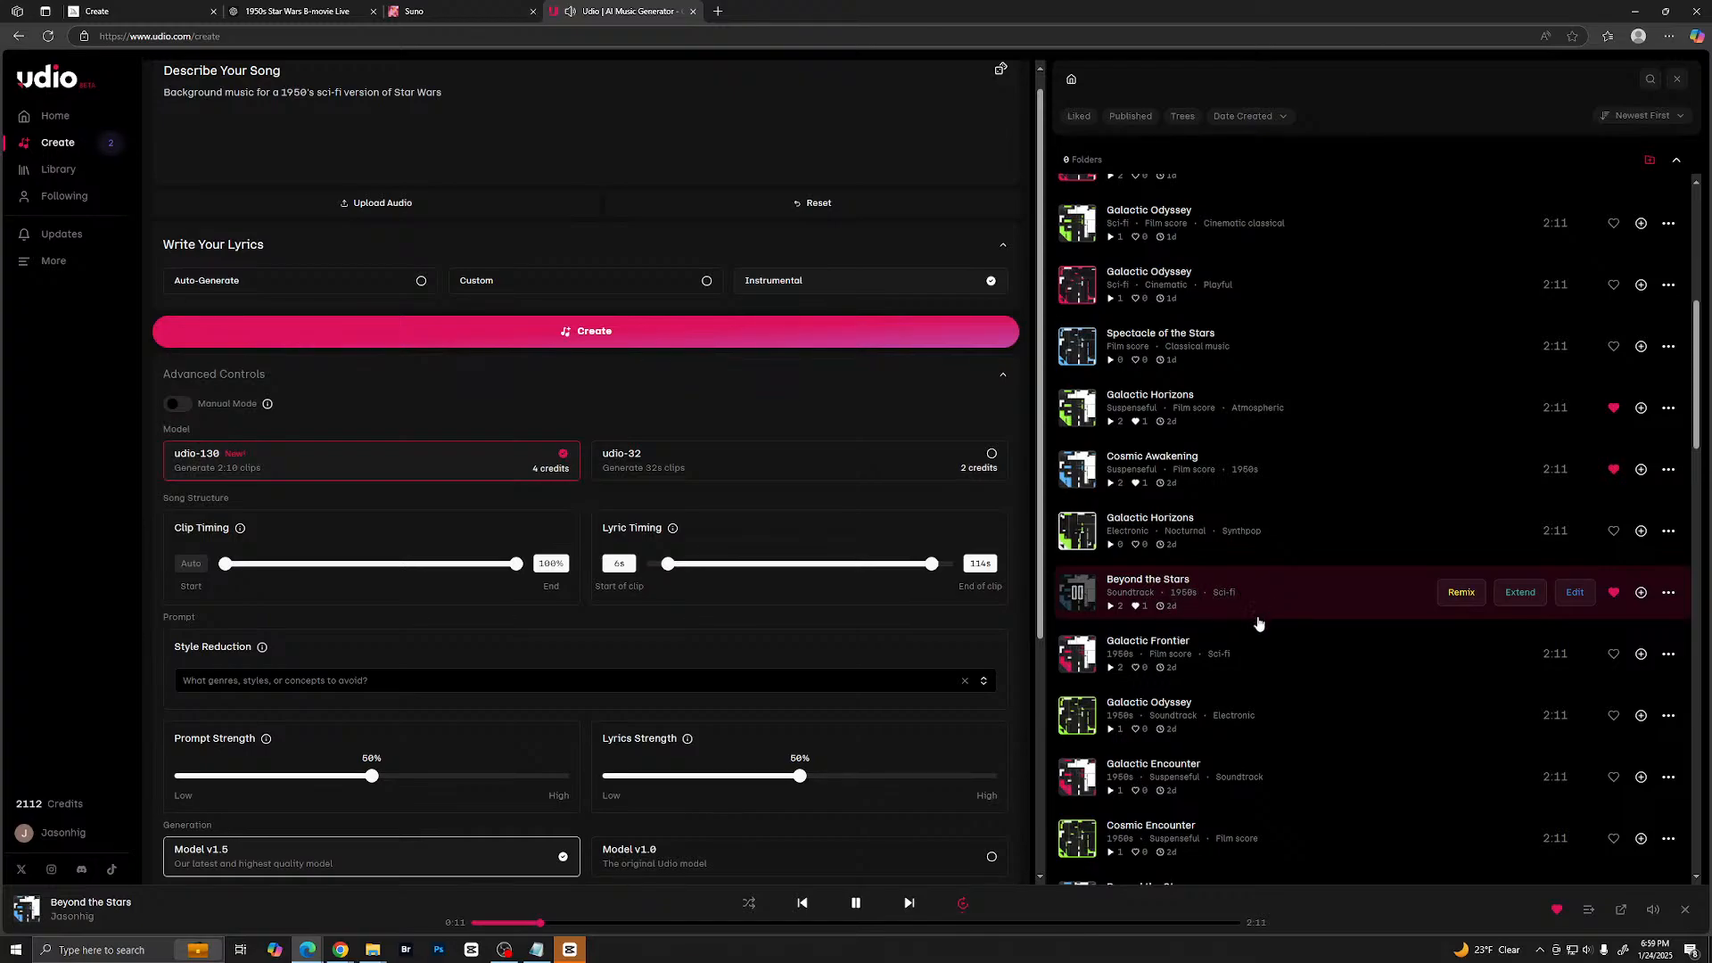
pyautogui.click(716, 928)
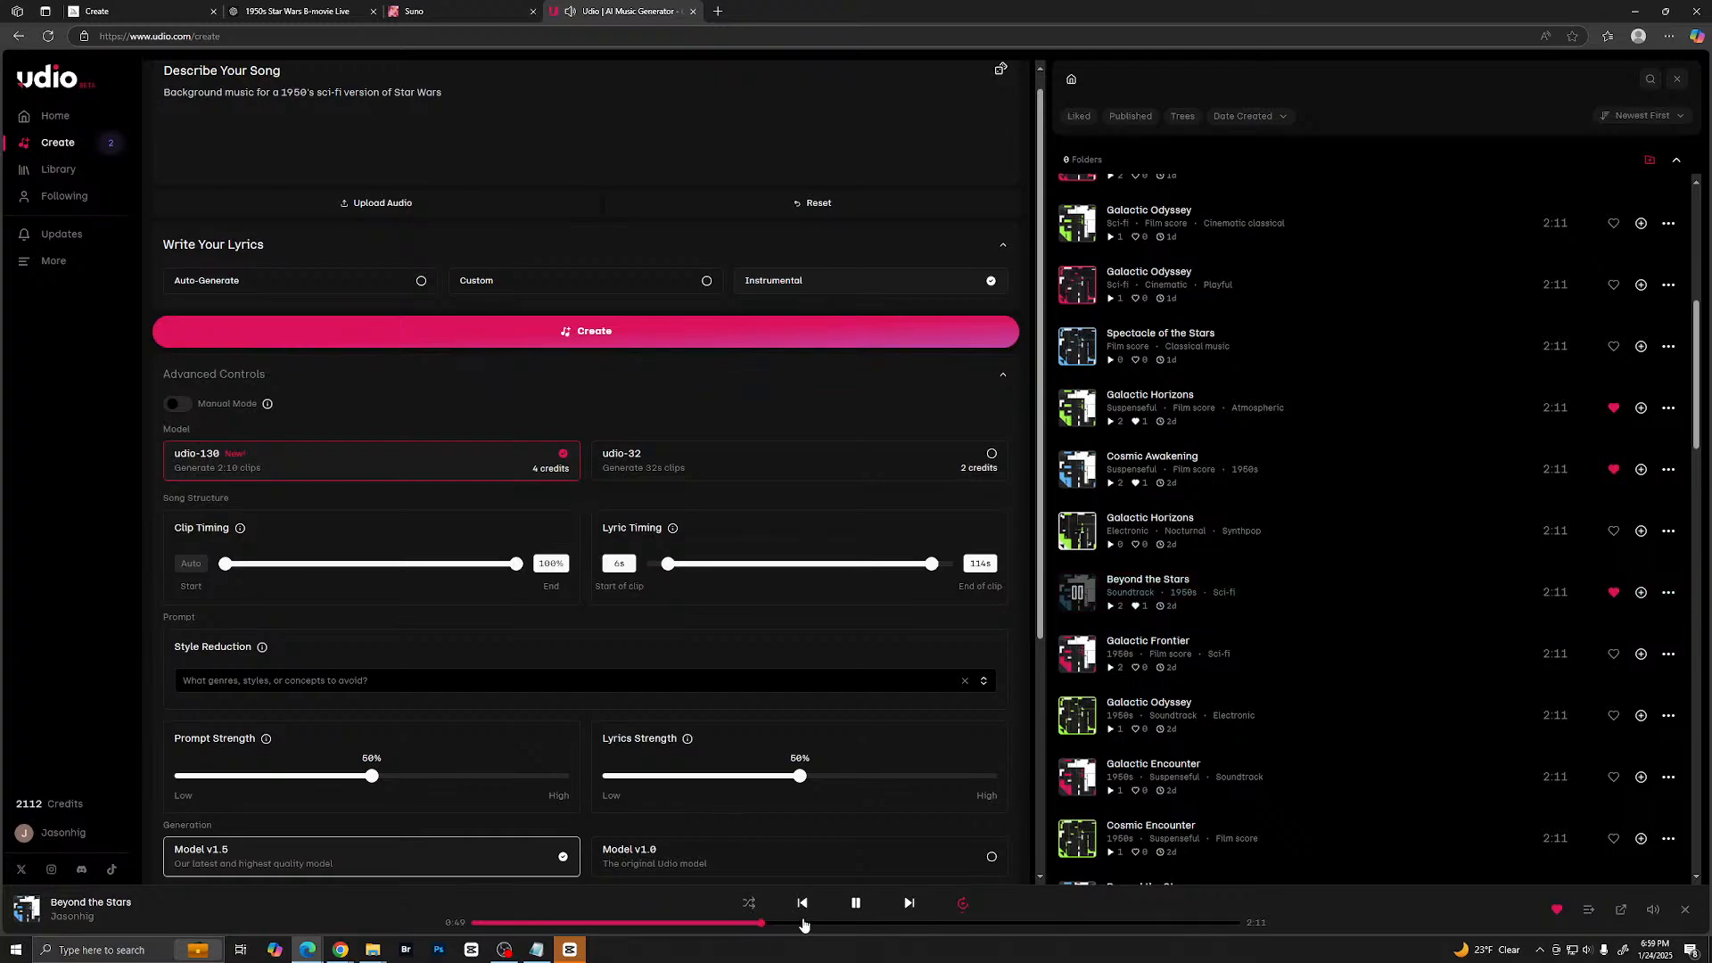
pyautogui.click(830, 927)
pyautogui.click(888, 927)
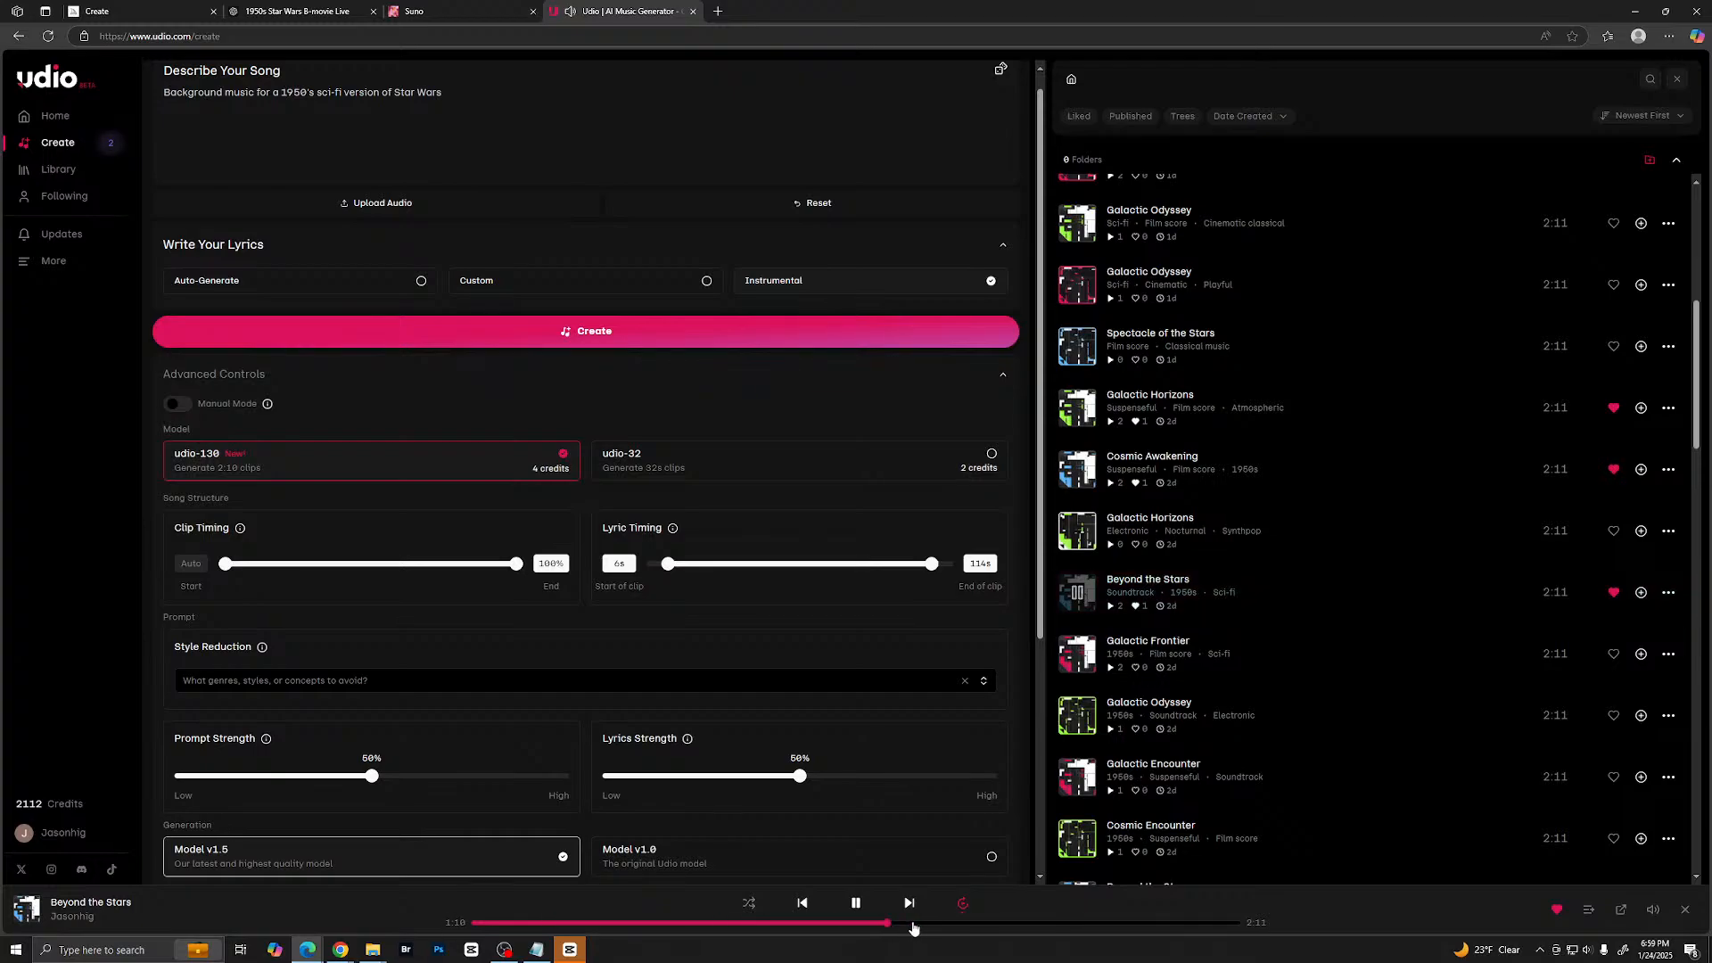
pyautogui.click(992, 926)
pyautogui.click(1046, 925)
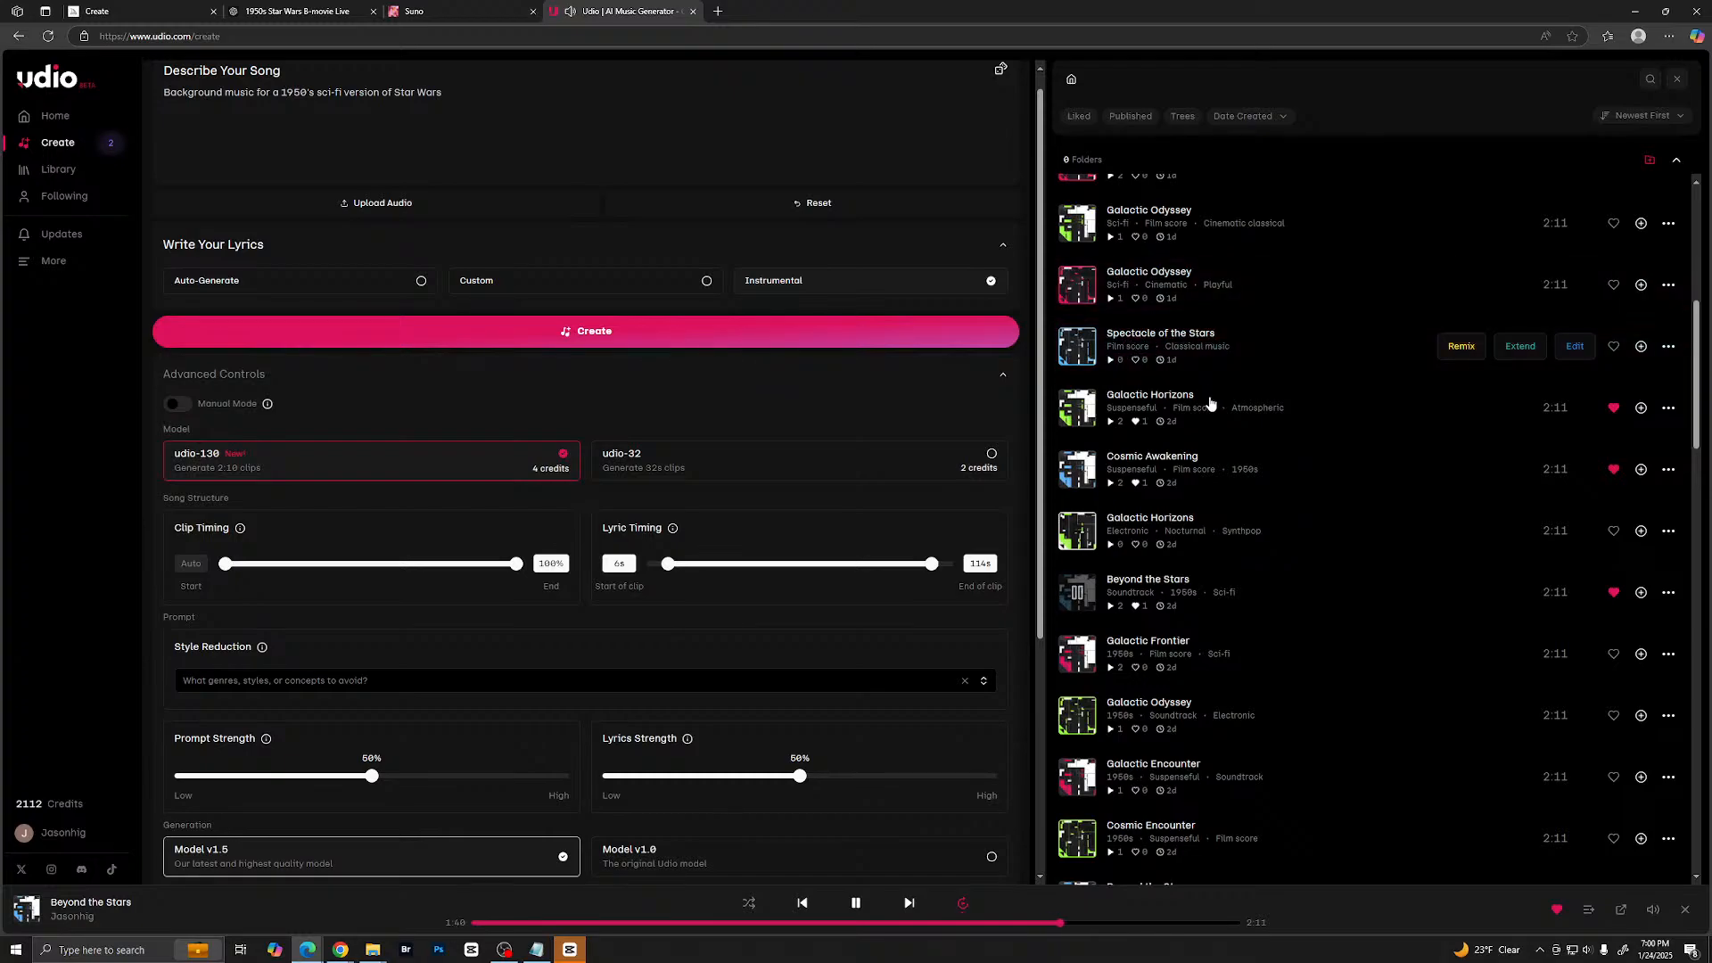
pyautogui.click(1076, 412)
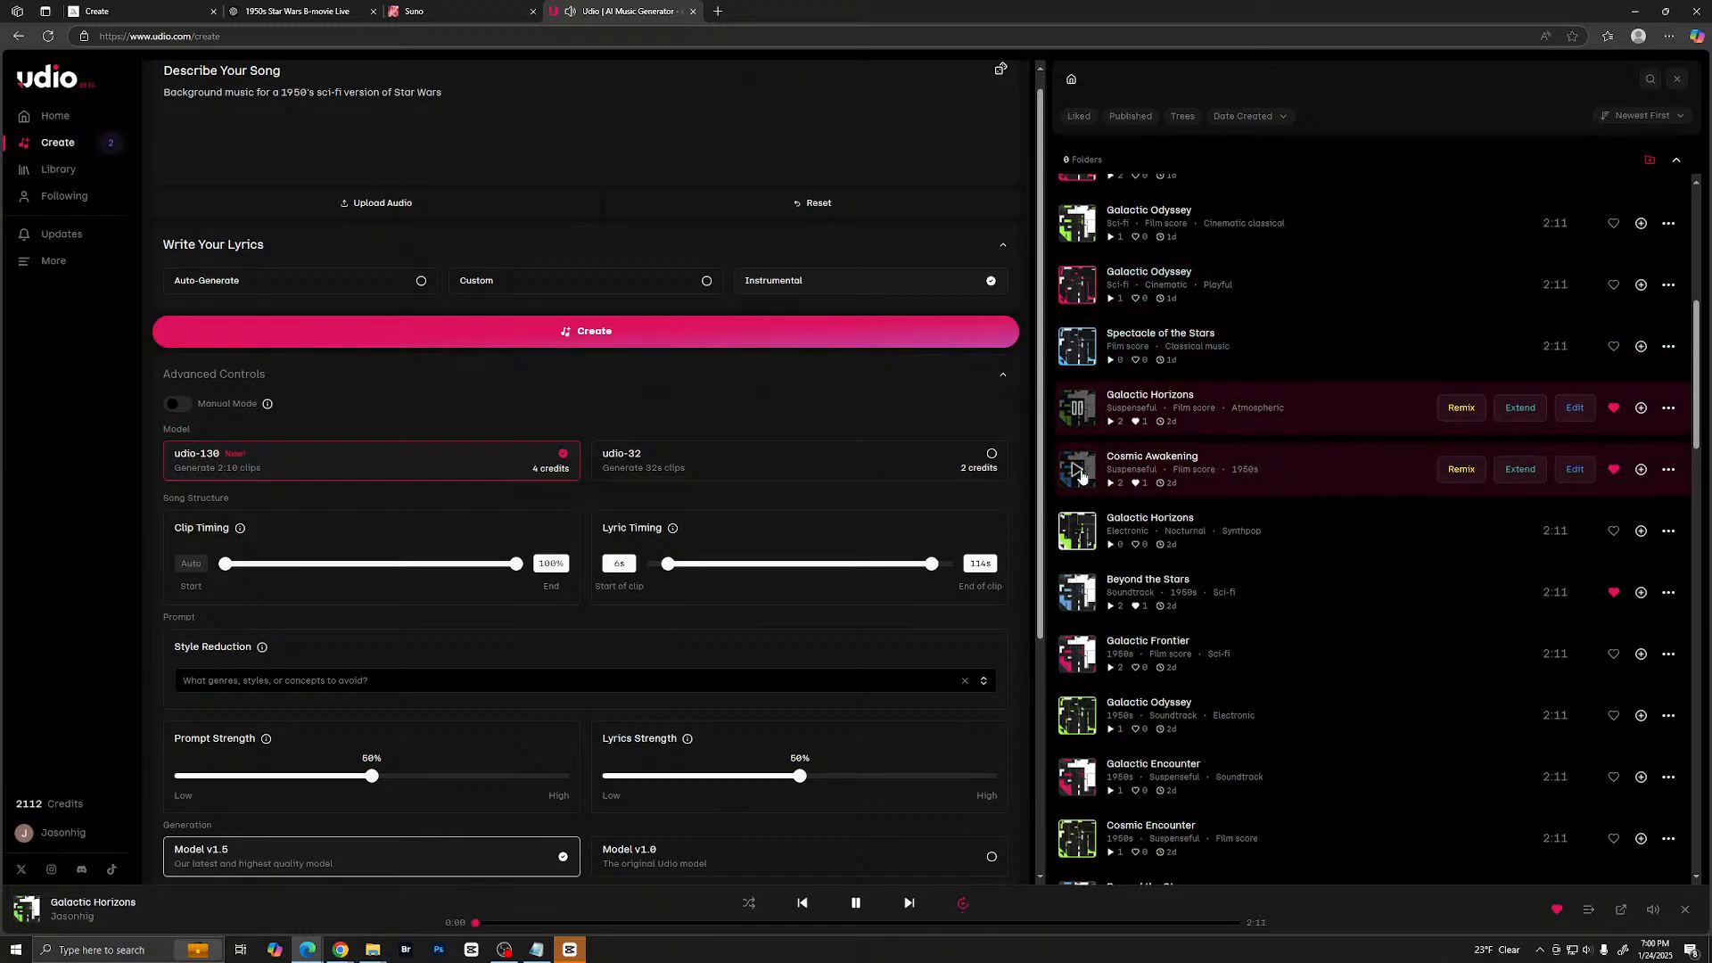
pyautogui.click(1080, 473)
# - Download the Cosmic Awakening track with MP3 as the file type
pyautogui.click(1669, 469)
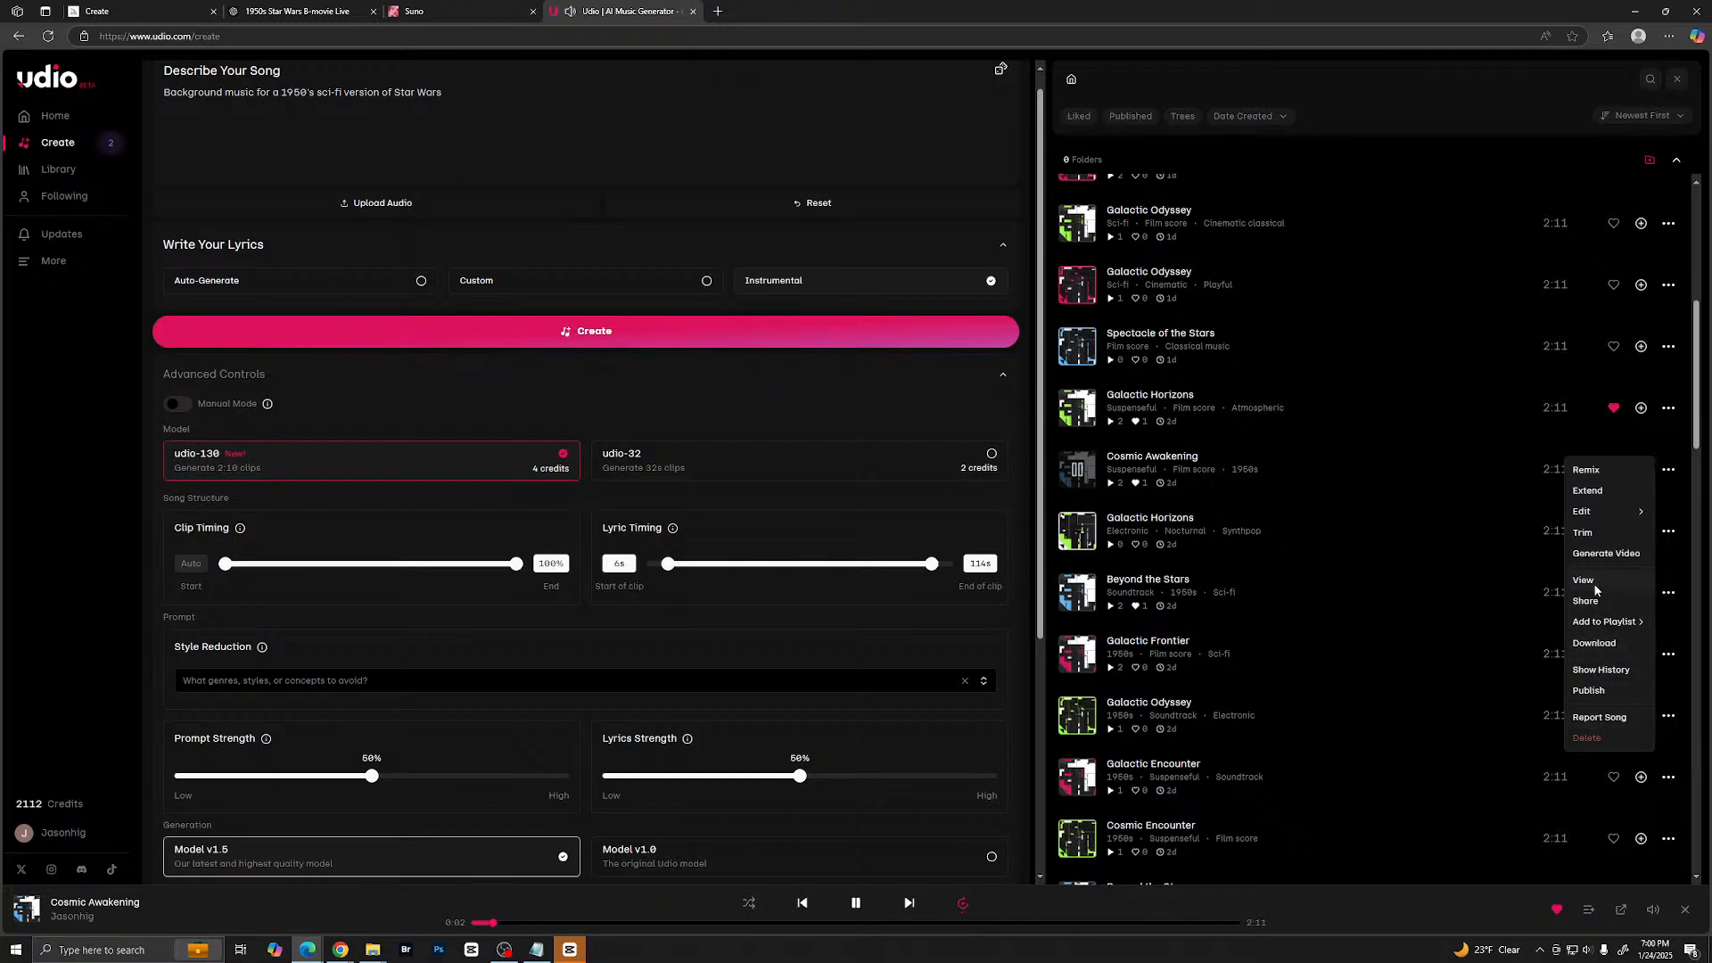
pyautogui.click(1593, 643)
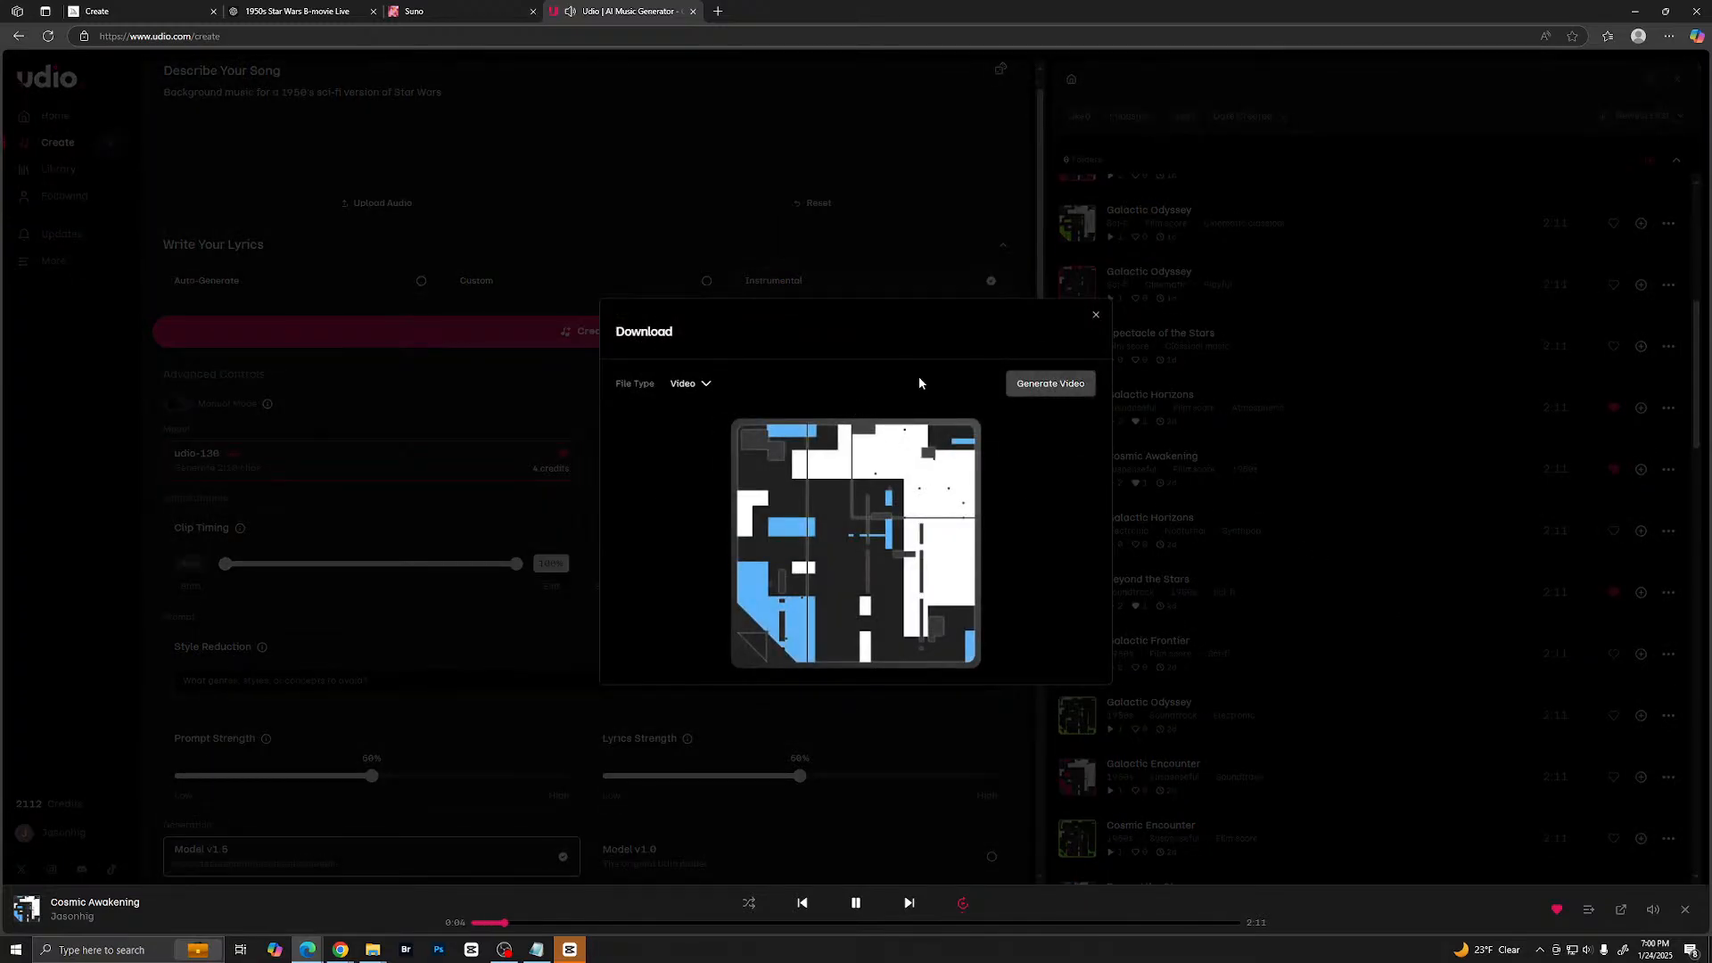
pyautogui.click(701, 383)
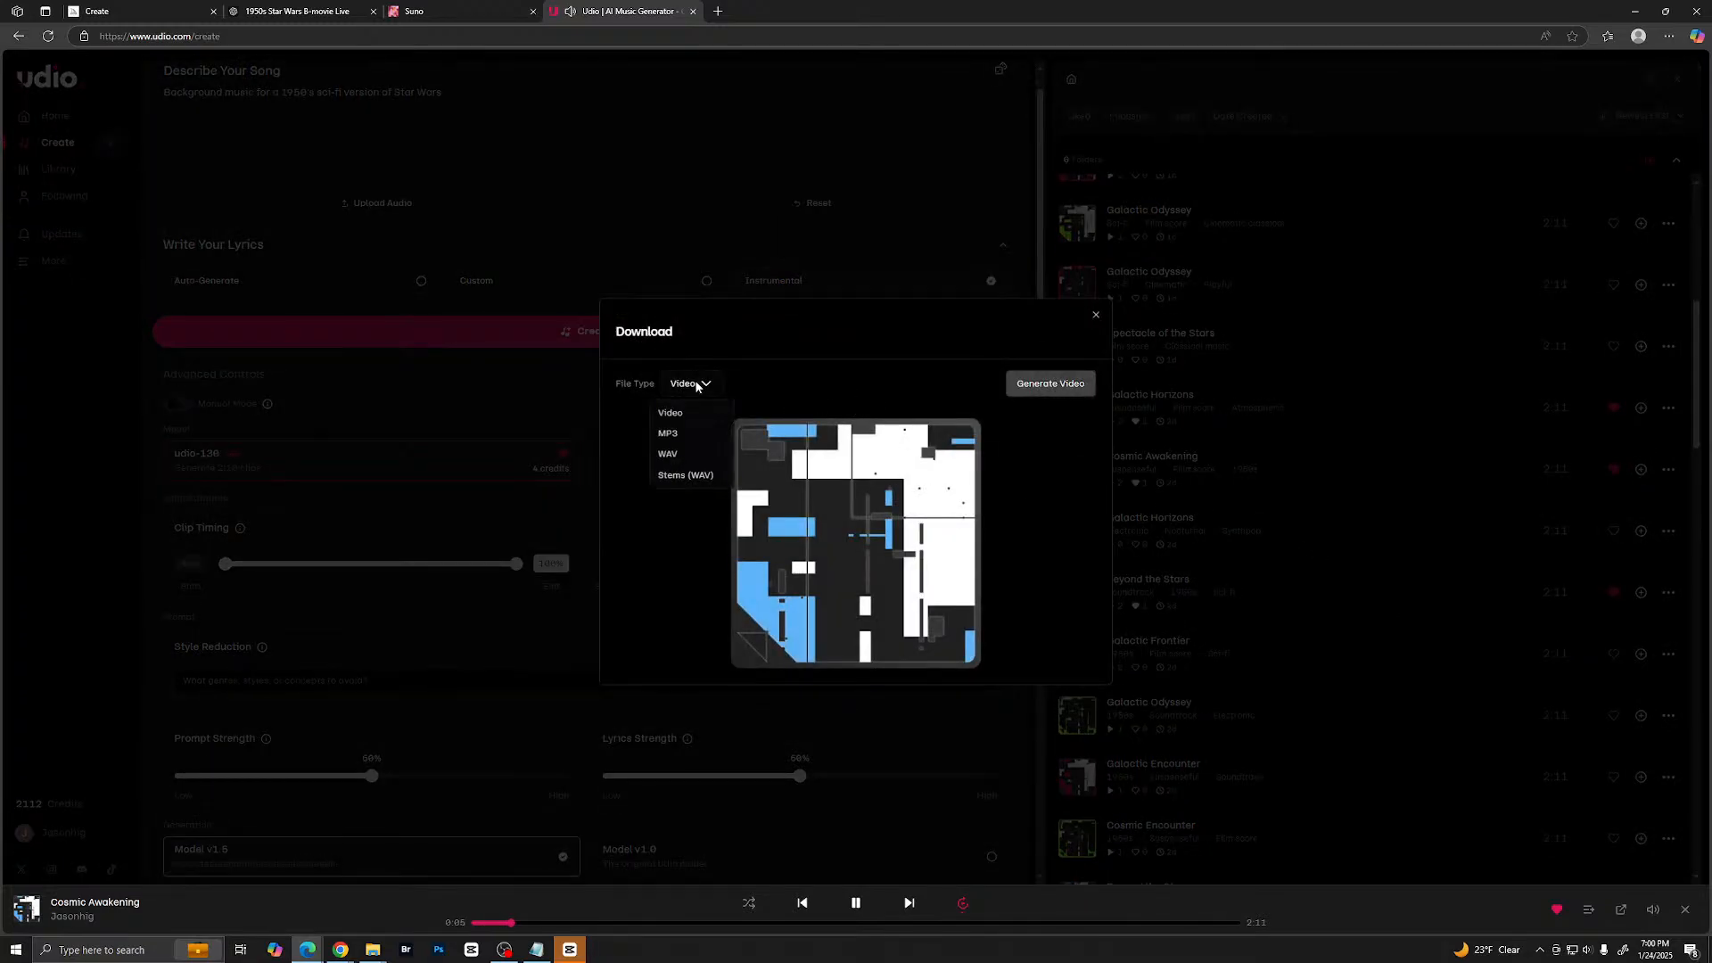
pyautogui.click(680, 437)
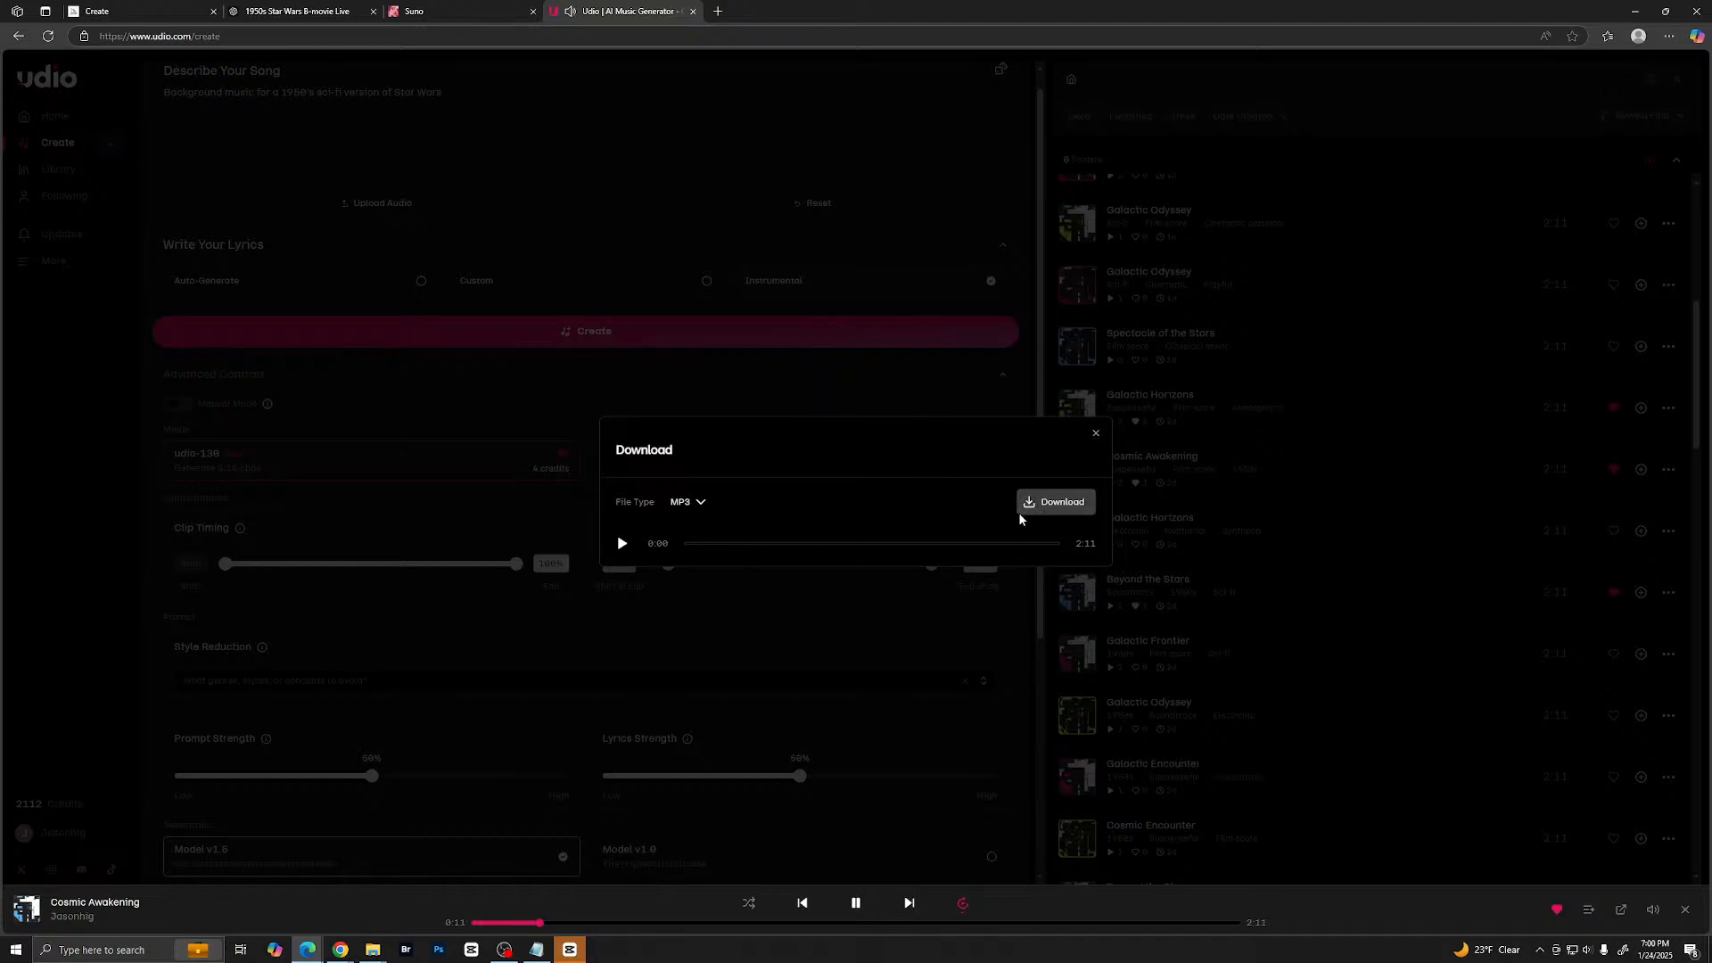
pyautogui.click(1045, 508)
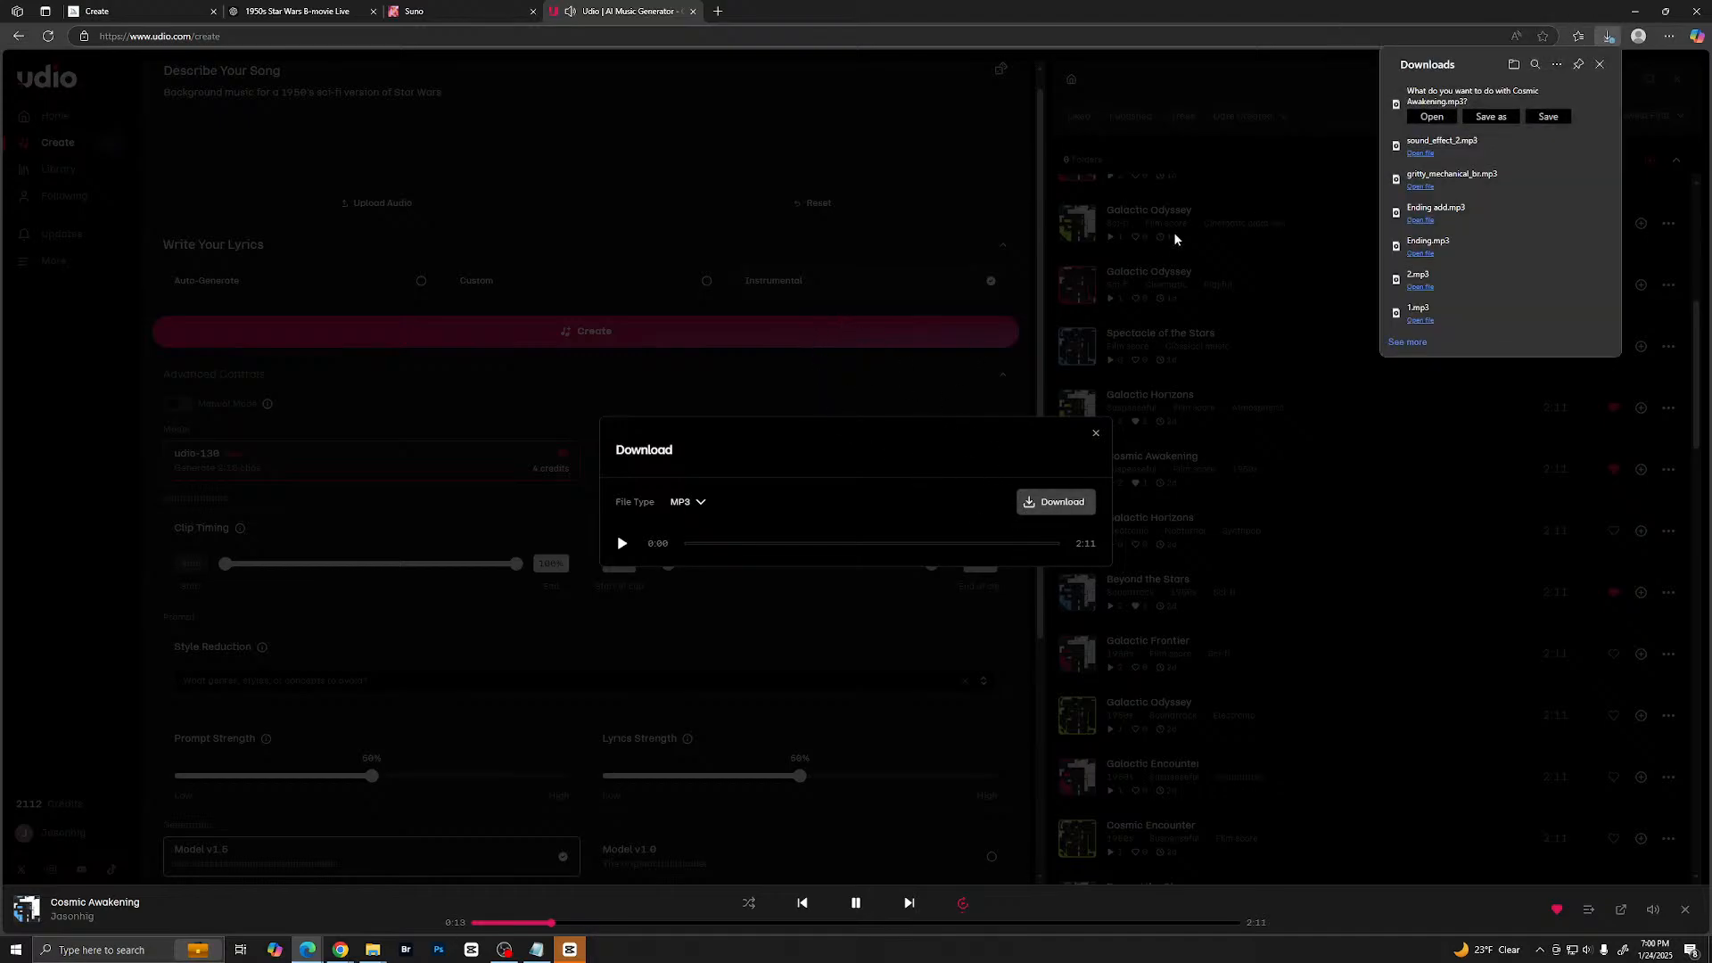
# - Save Cosmic Awakening.mp3 into a new folder named Music inside the Star Wars 1950 project folder
pyautogui.click(1491, 117)
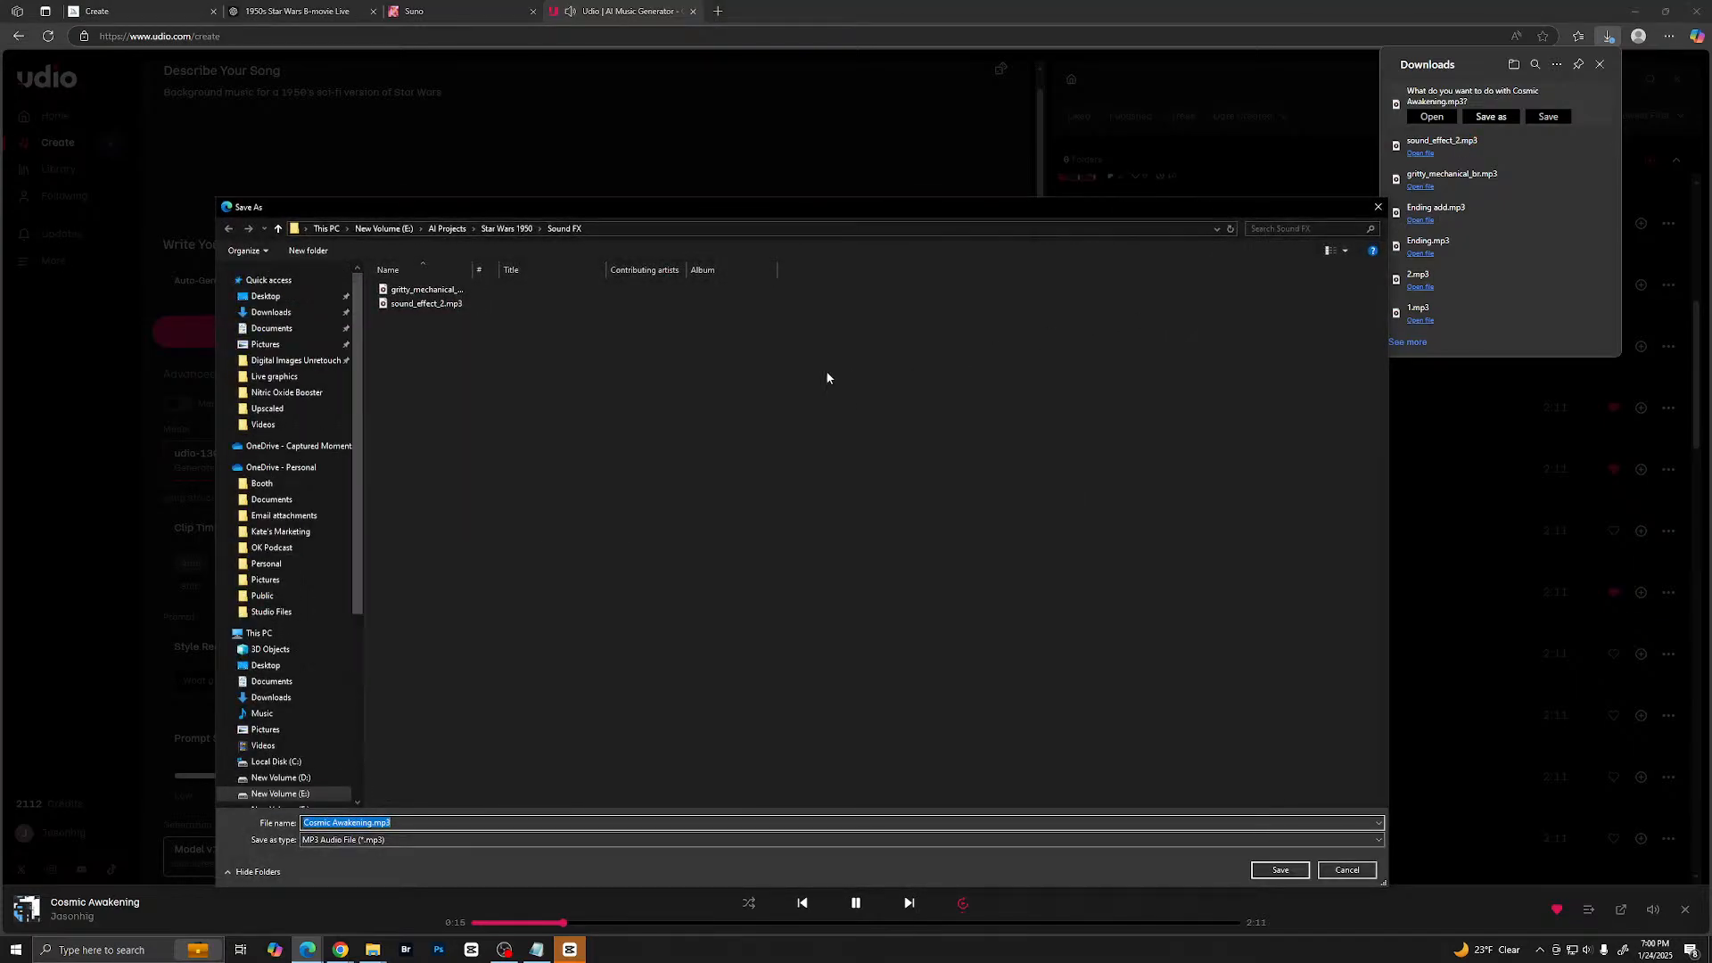
pyautogui.click(506, 229)
pyautogui.rightClick(587, 466)
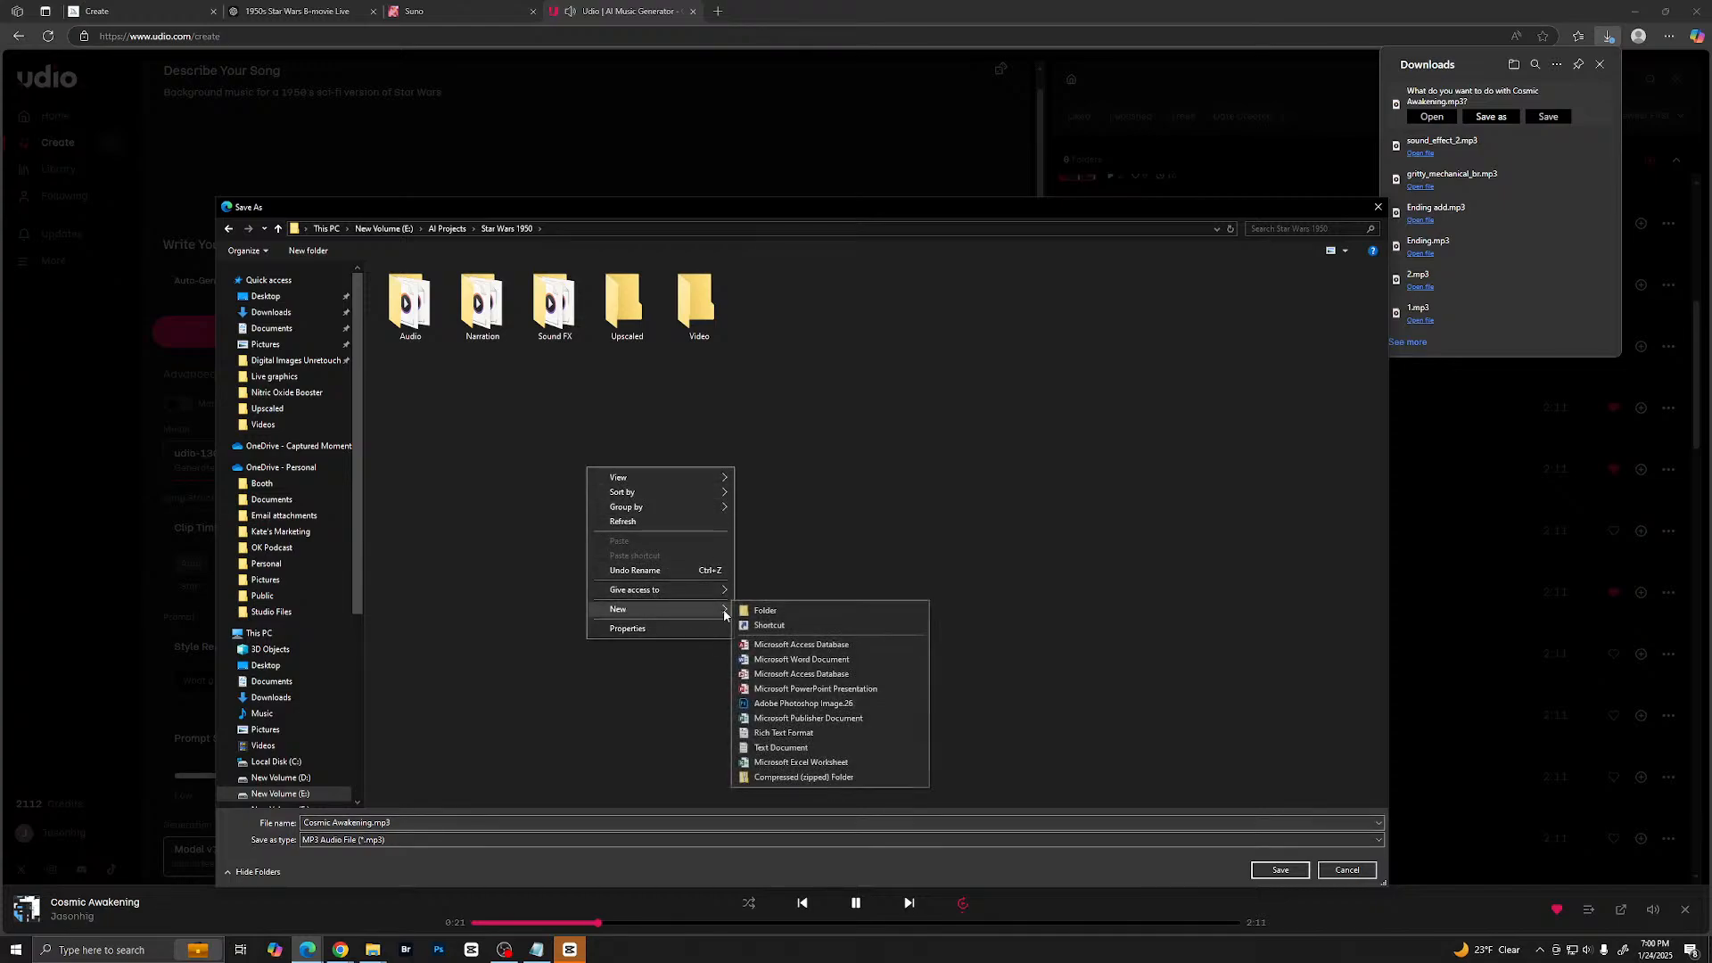
pyautogui.click(760, 611)
pyautogui.write('Mu')
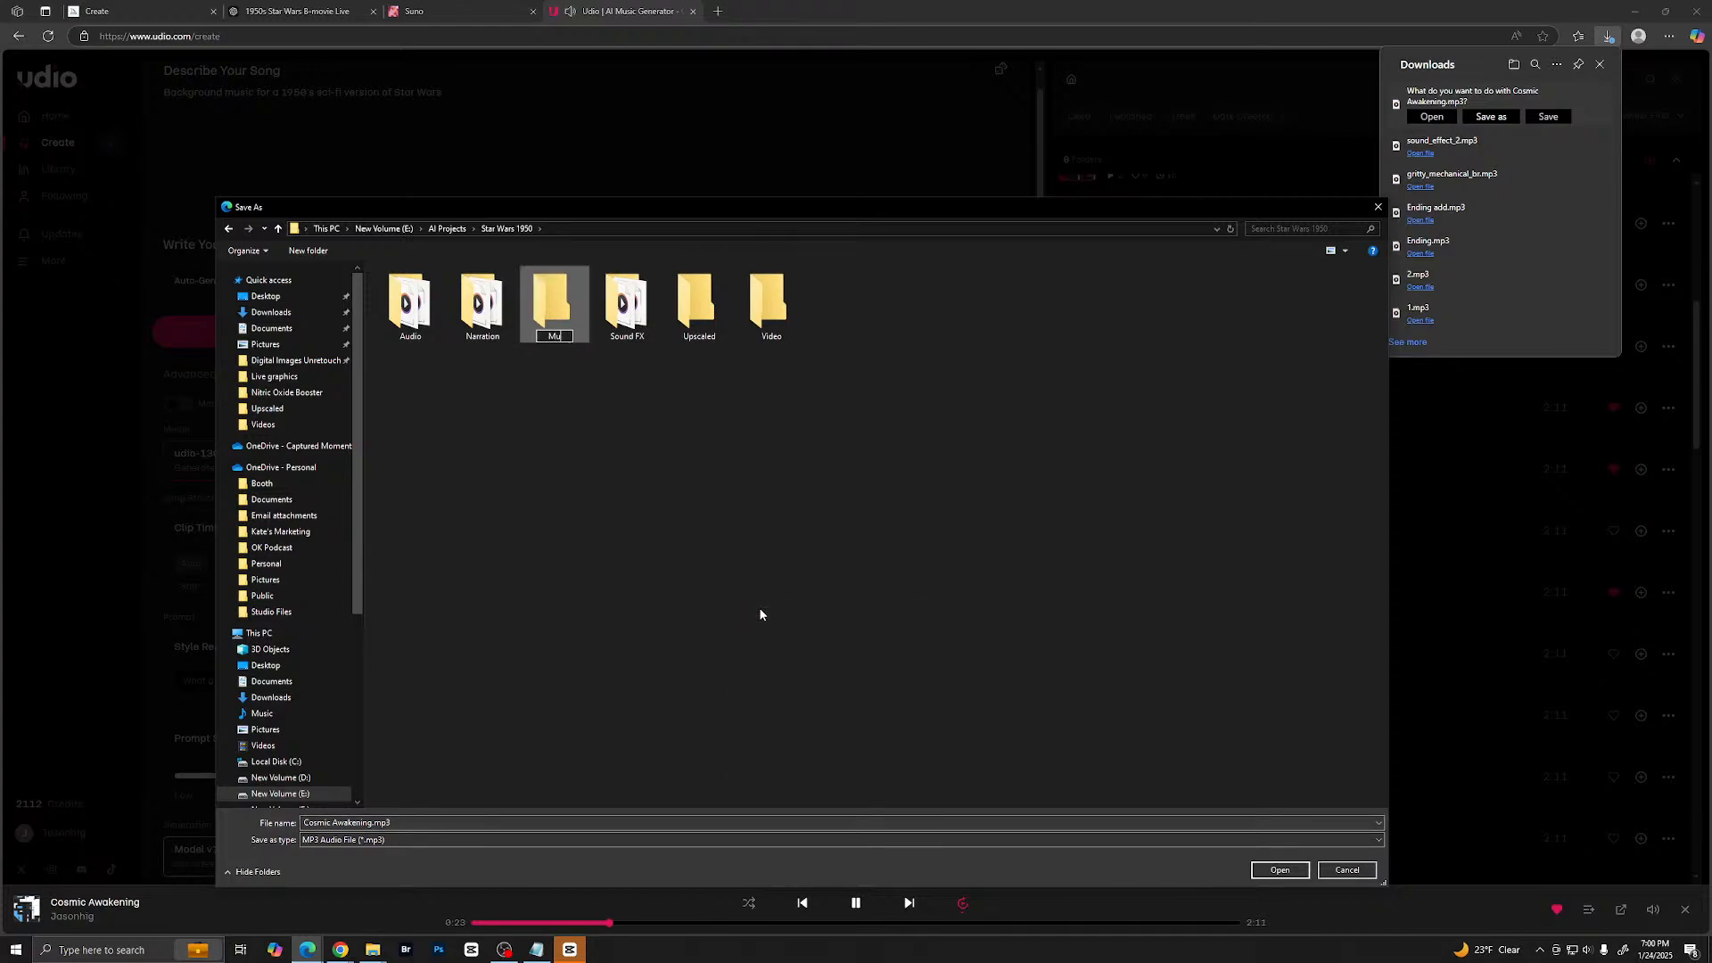
pyautogui.write('sic')
pyautogui.press('Return')
pyautogui.doubleClick(471, 296)
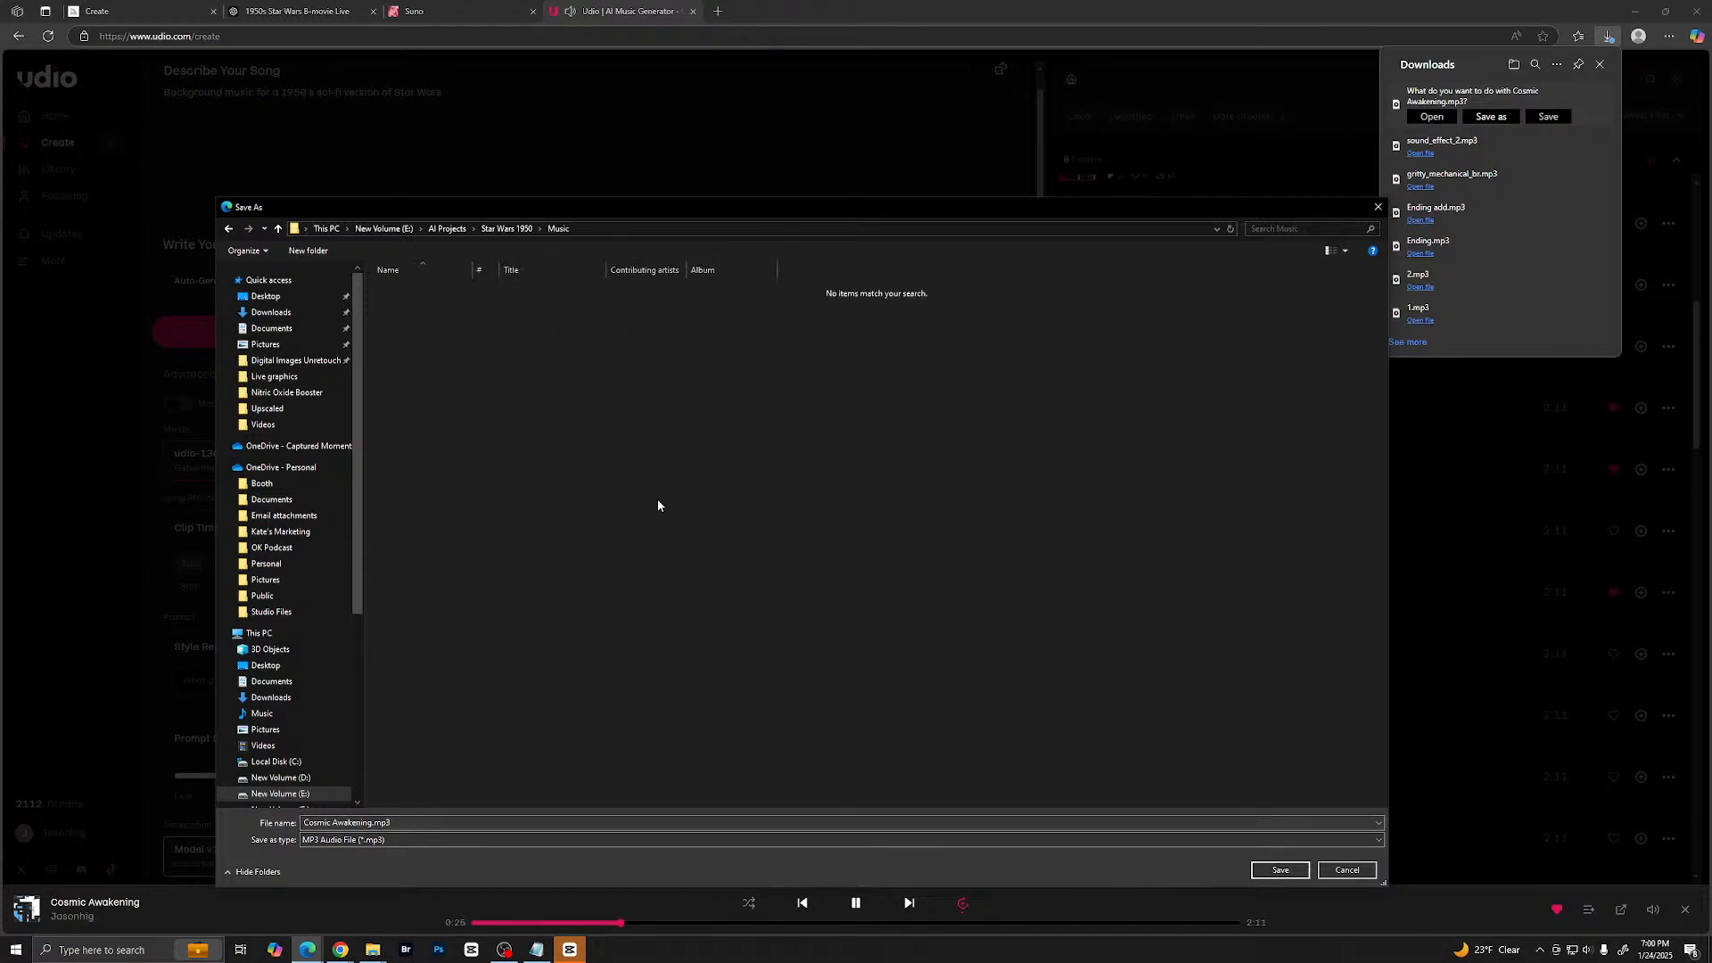
pyautogui.click(1294, 872)
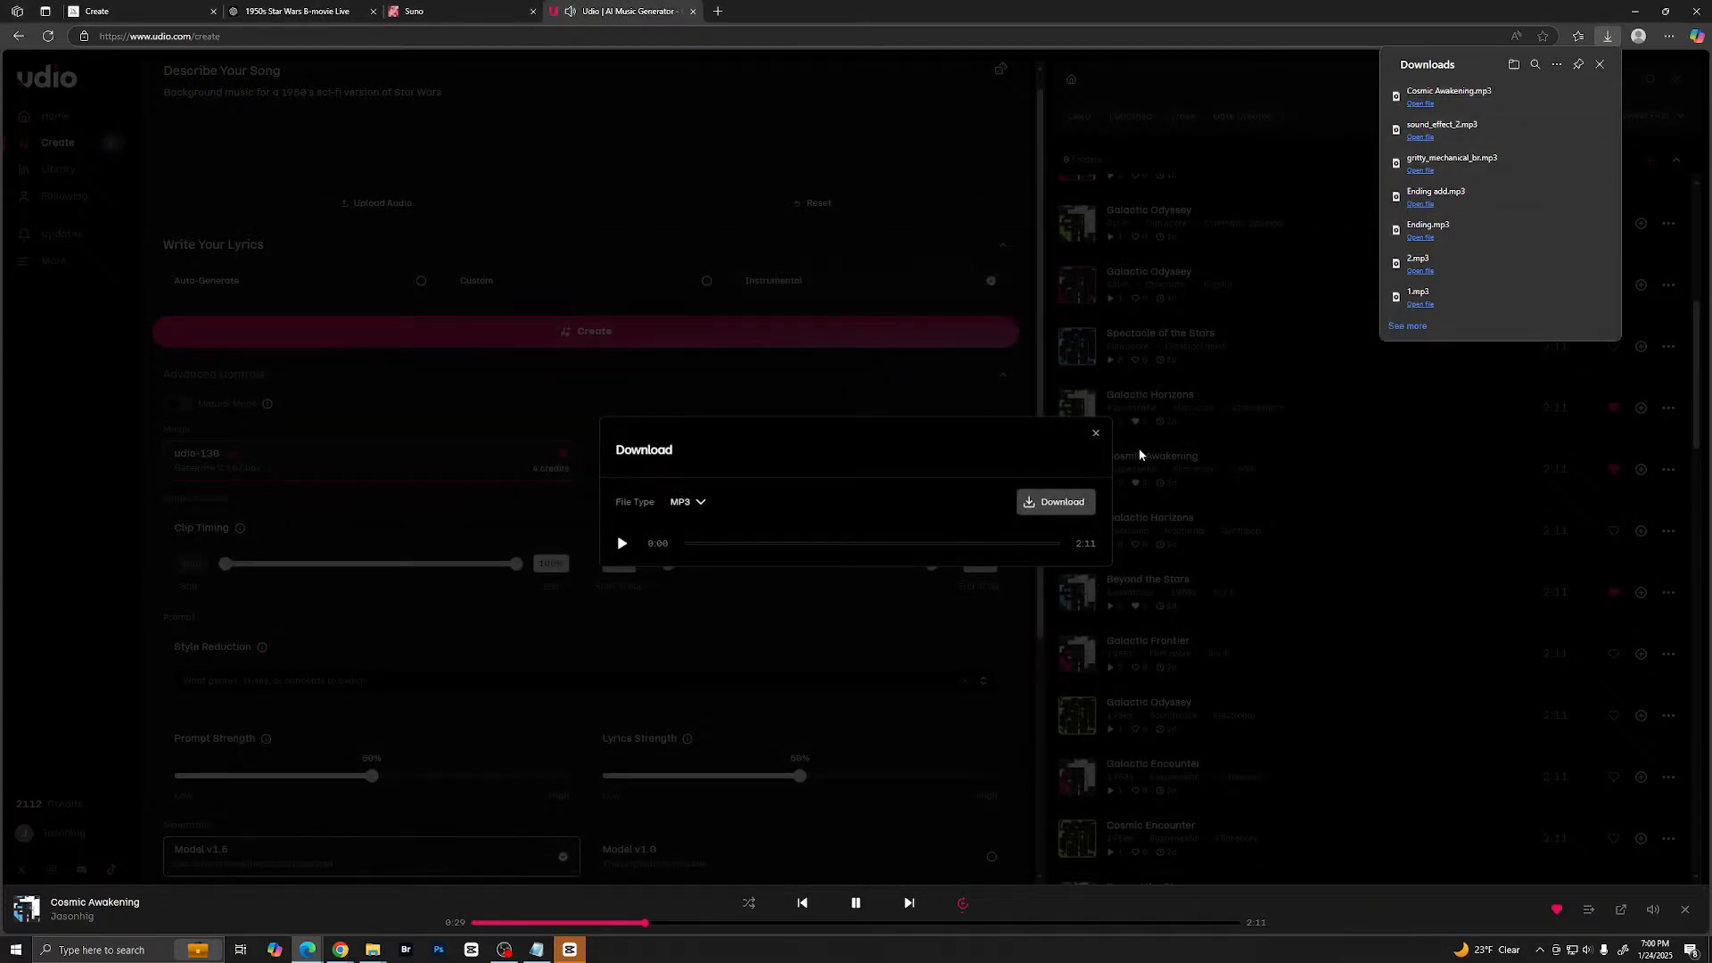
# - Close the download dialog and pause the Cosmic Awakening playback
pyautogui.click(1092, 435)
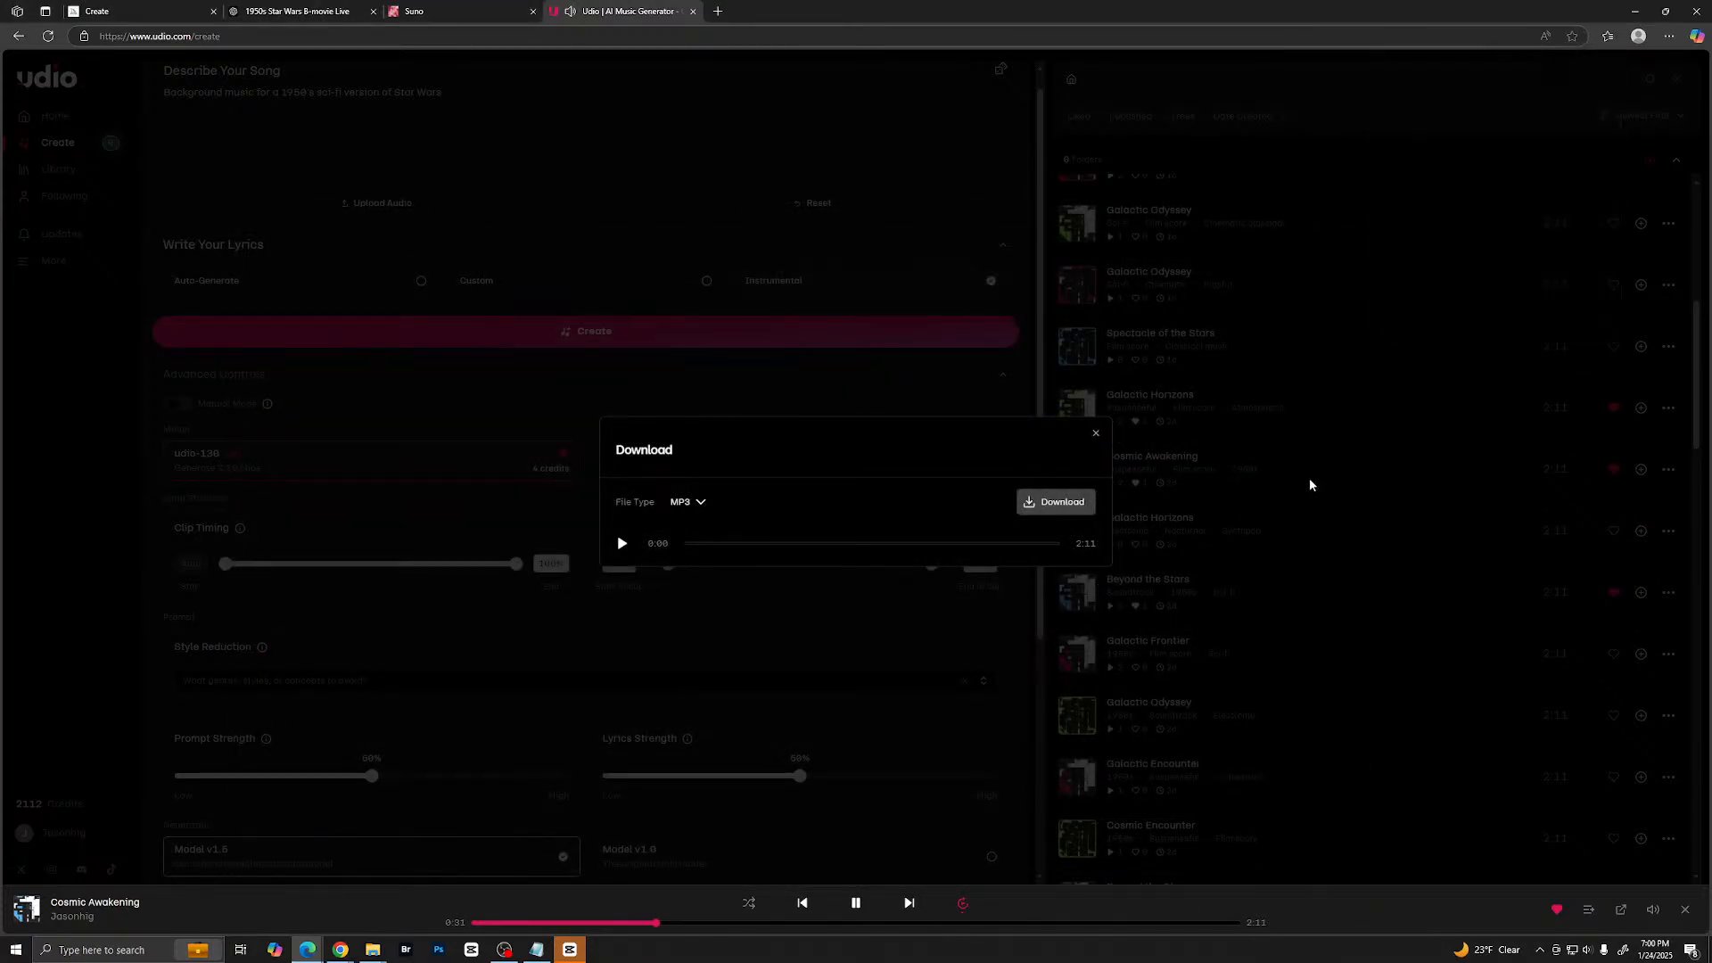
pyautogui.click(1310, 481)
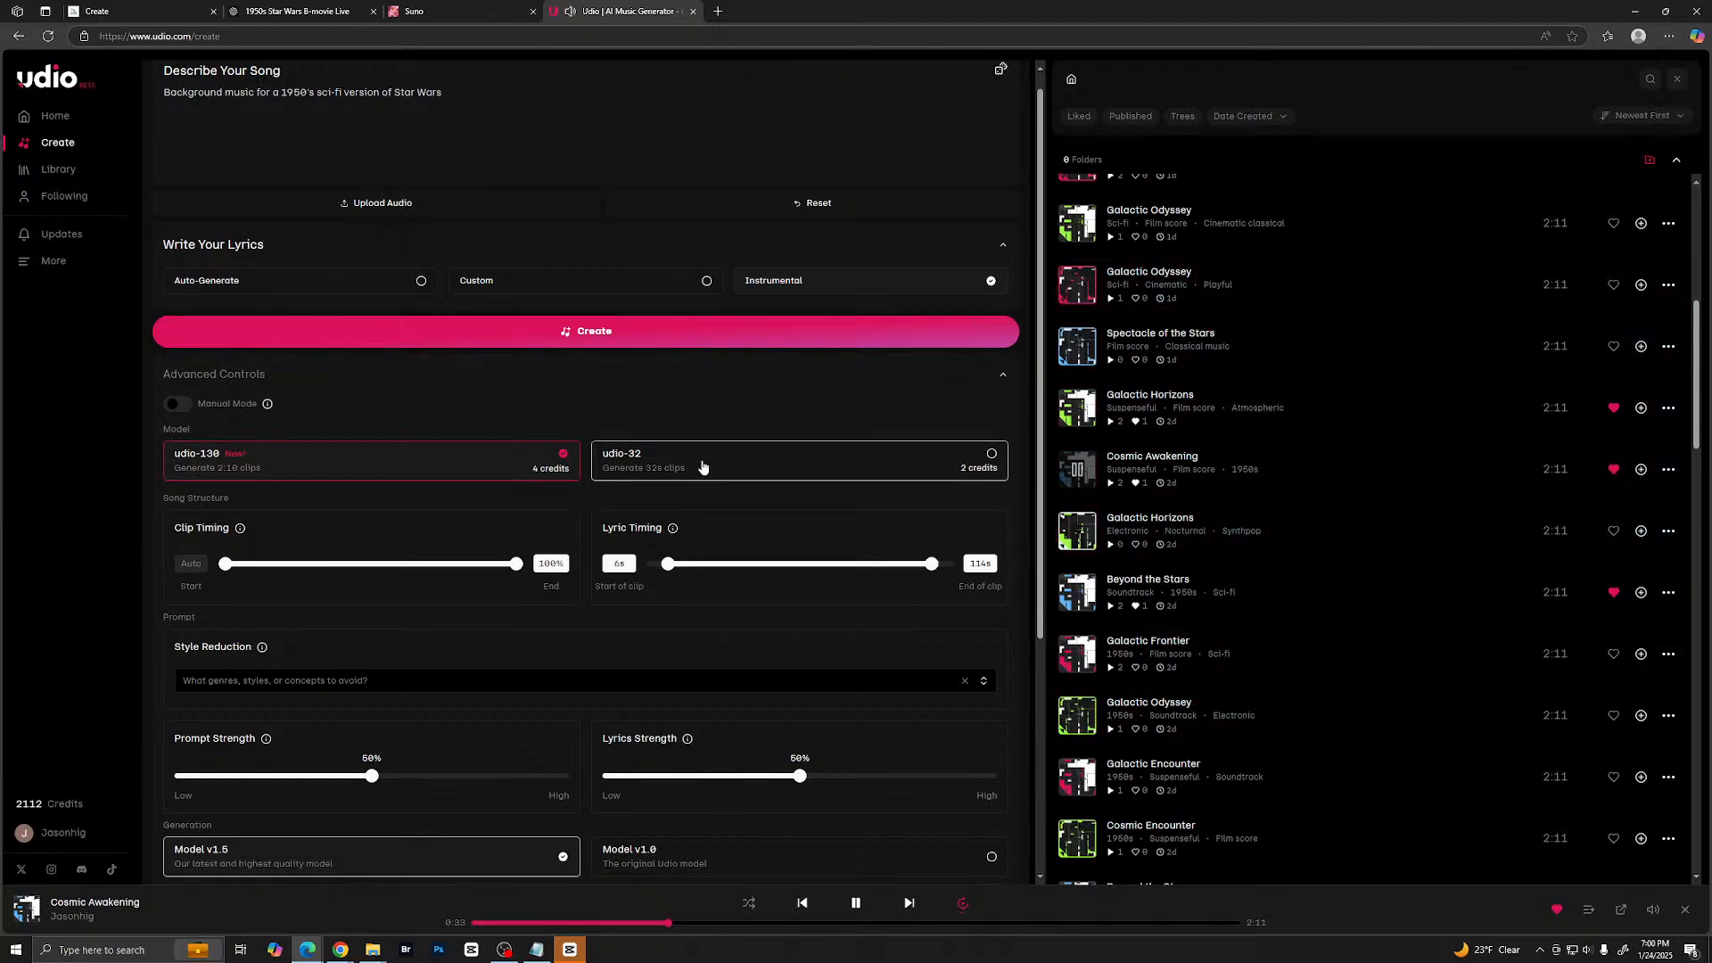
pyautogui.click(1075, 472)
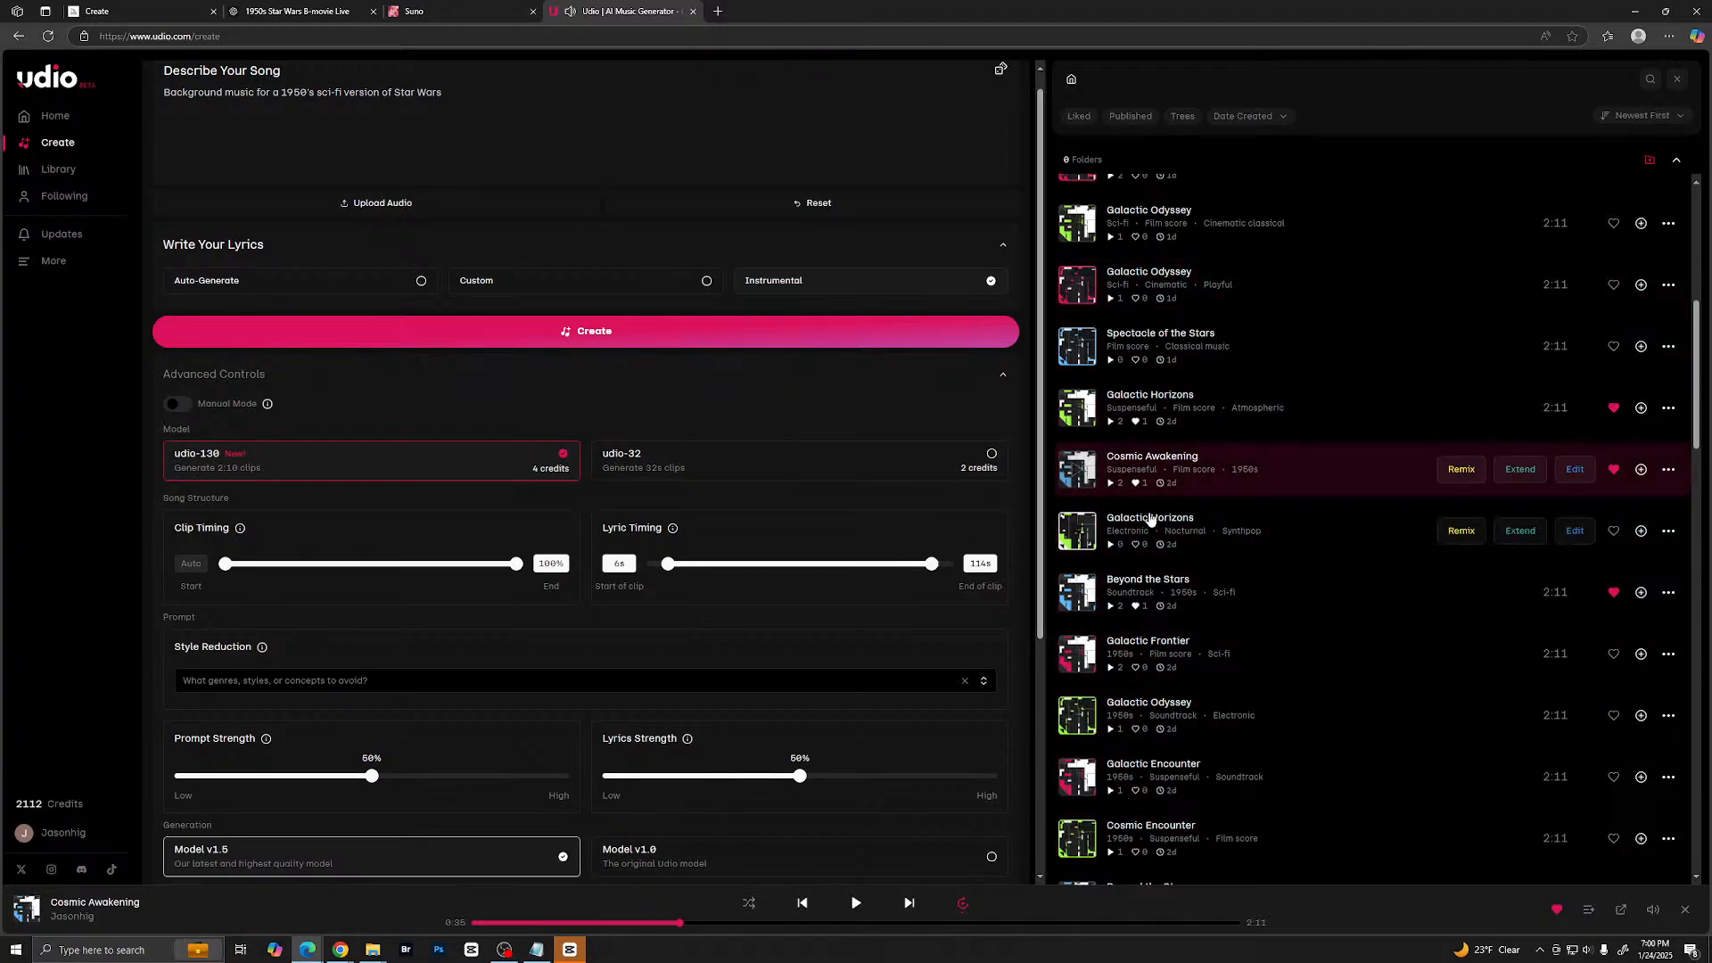
pyautogui.scroll(6, 1070, 401)
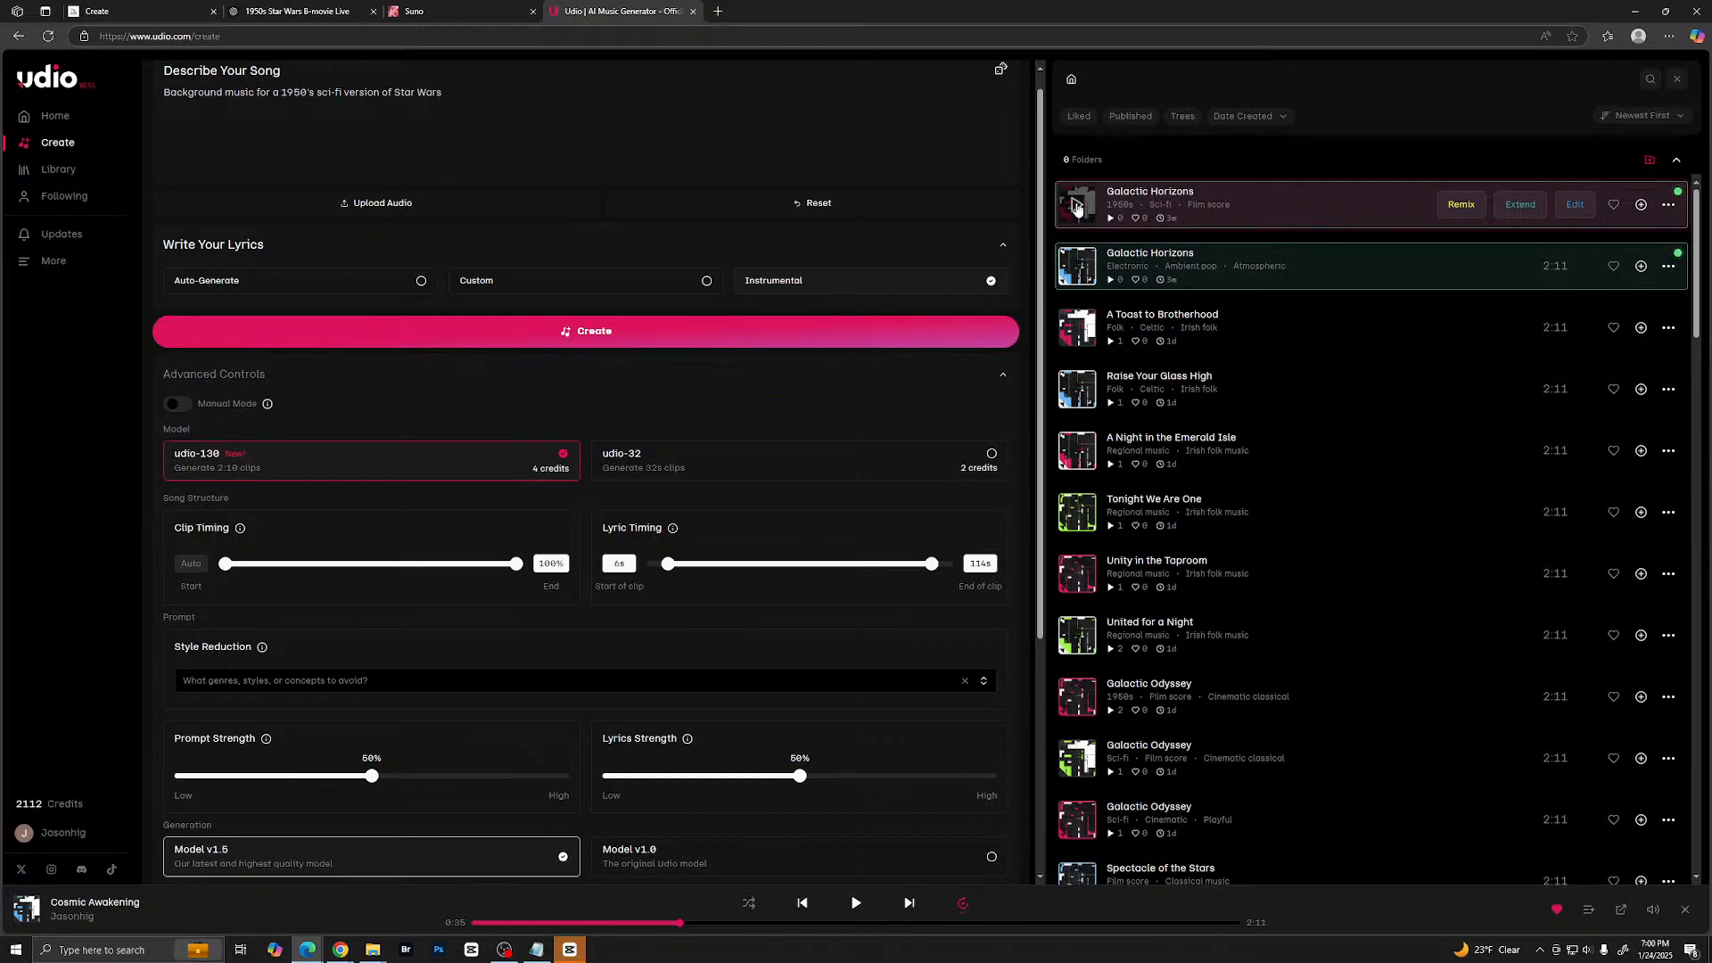
# - Preview several parts of the two new Galactic Horizons tracks, then pause playback
pyautogui.click(1076, 208)
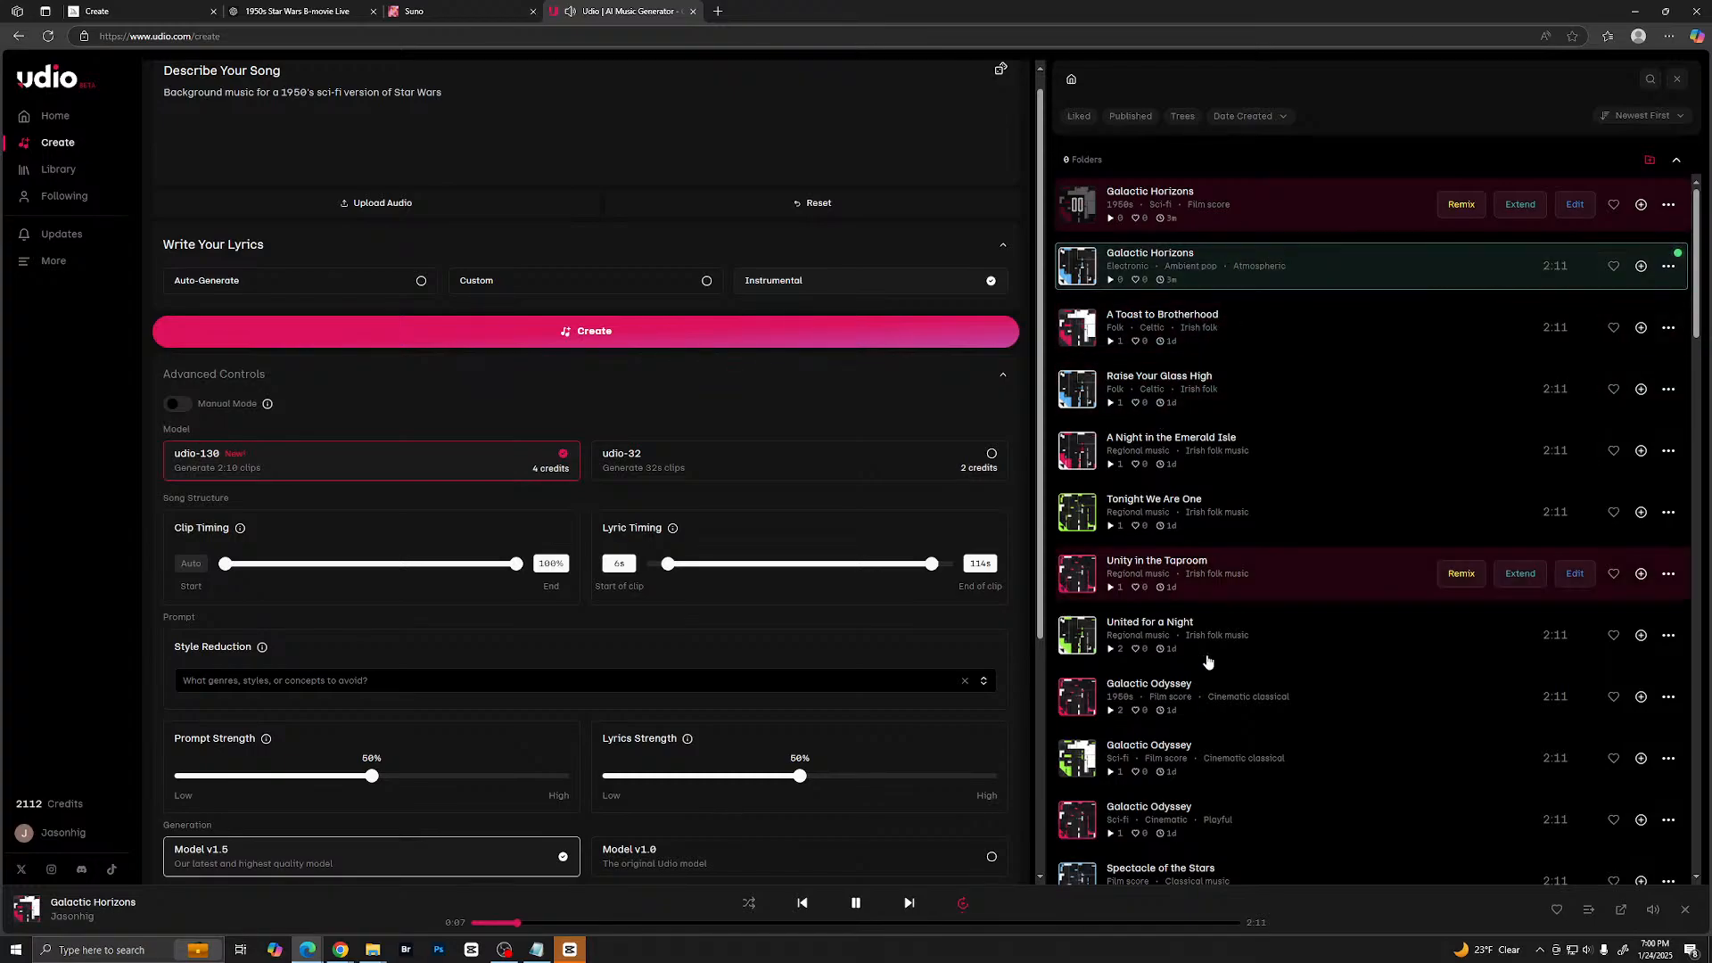
pyautogui.click(570, 923)
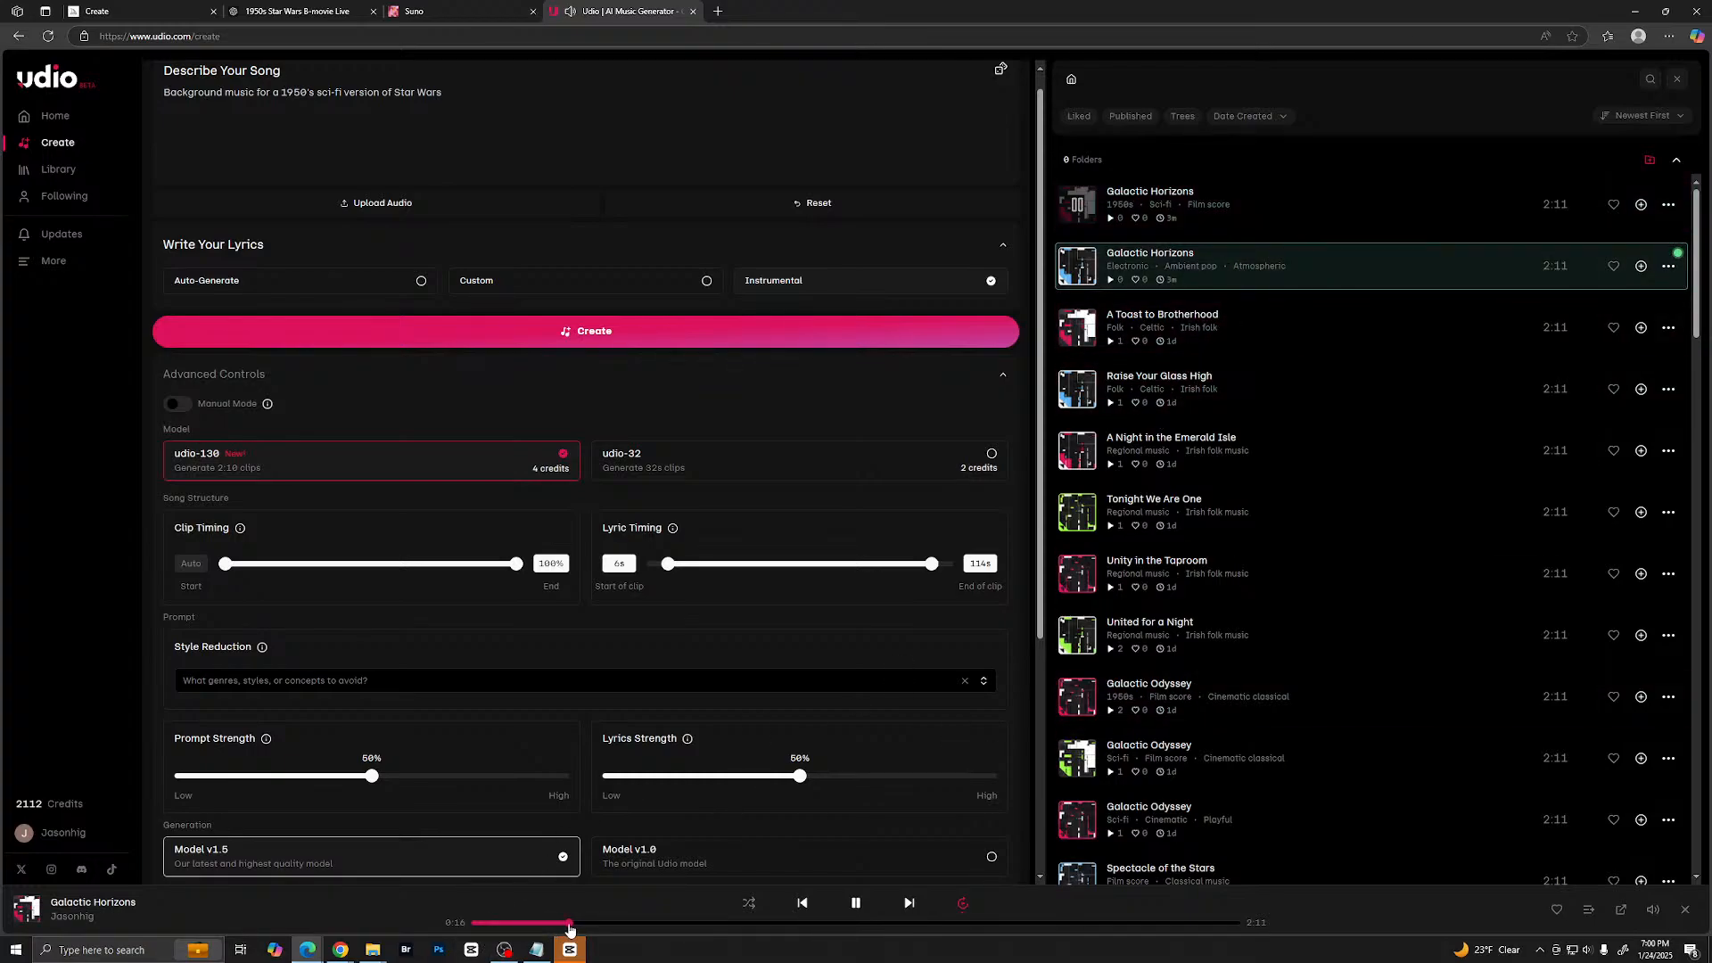
pyautogui.click(623, 924)
pyautogui.click(697, 923)
pyautogui.click(1079, 267)
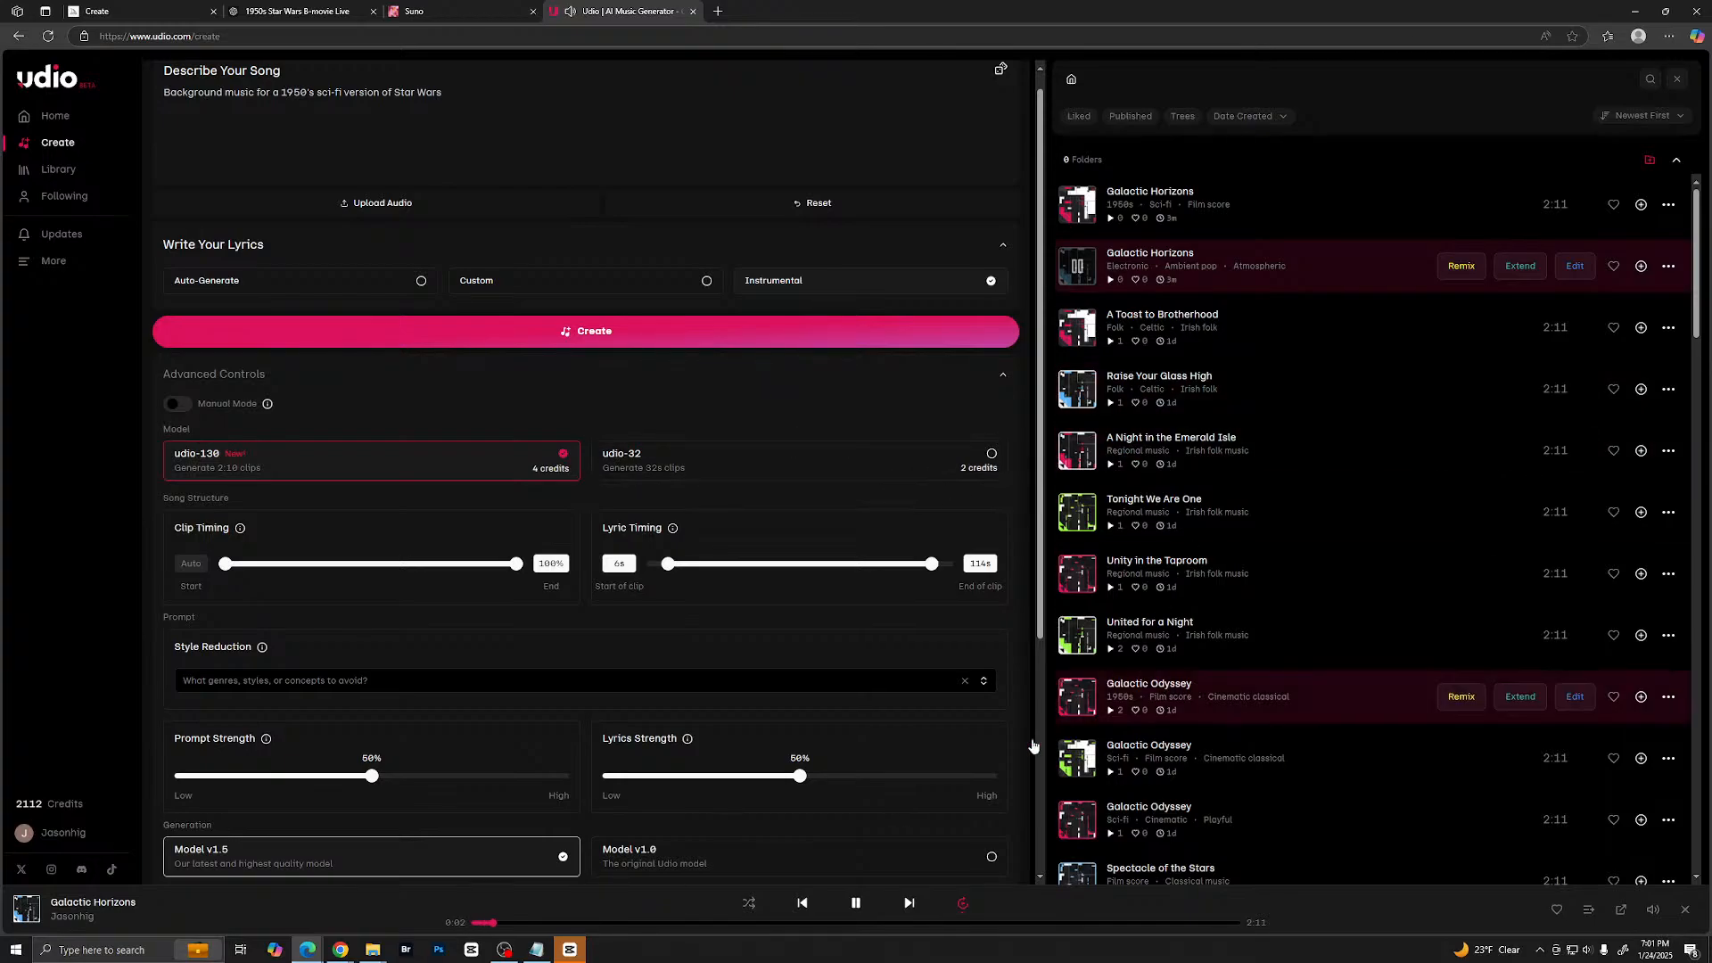
pyautogui.click(566, 924)
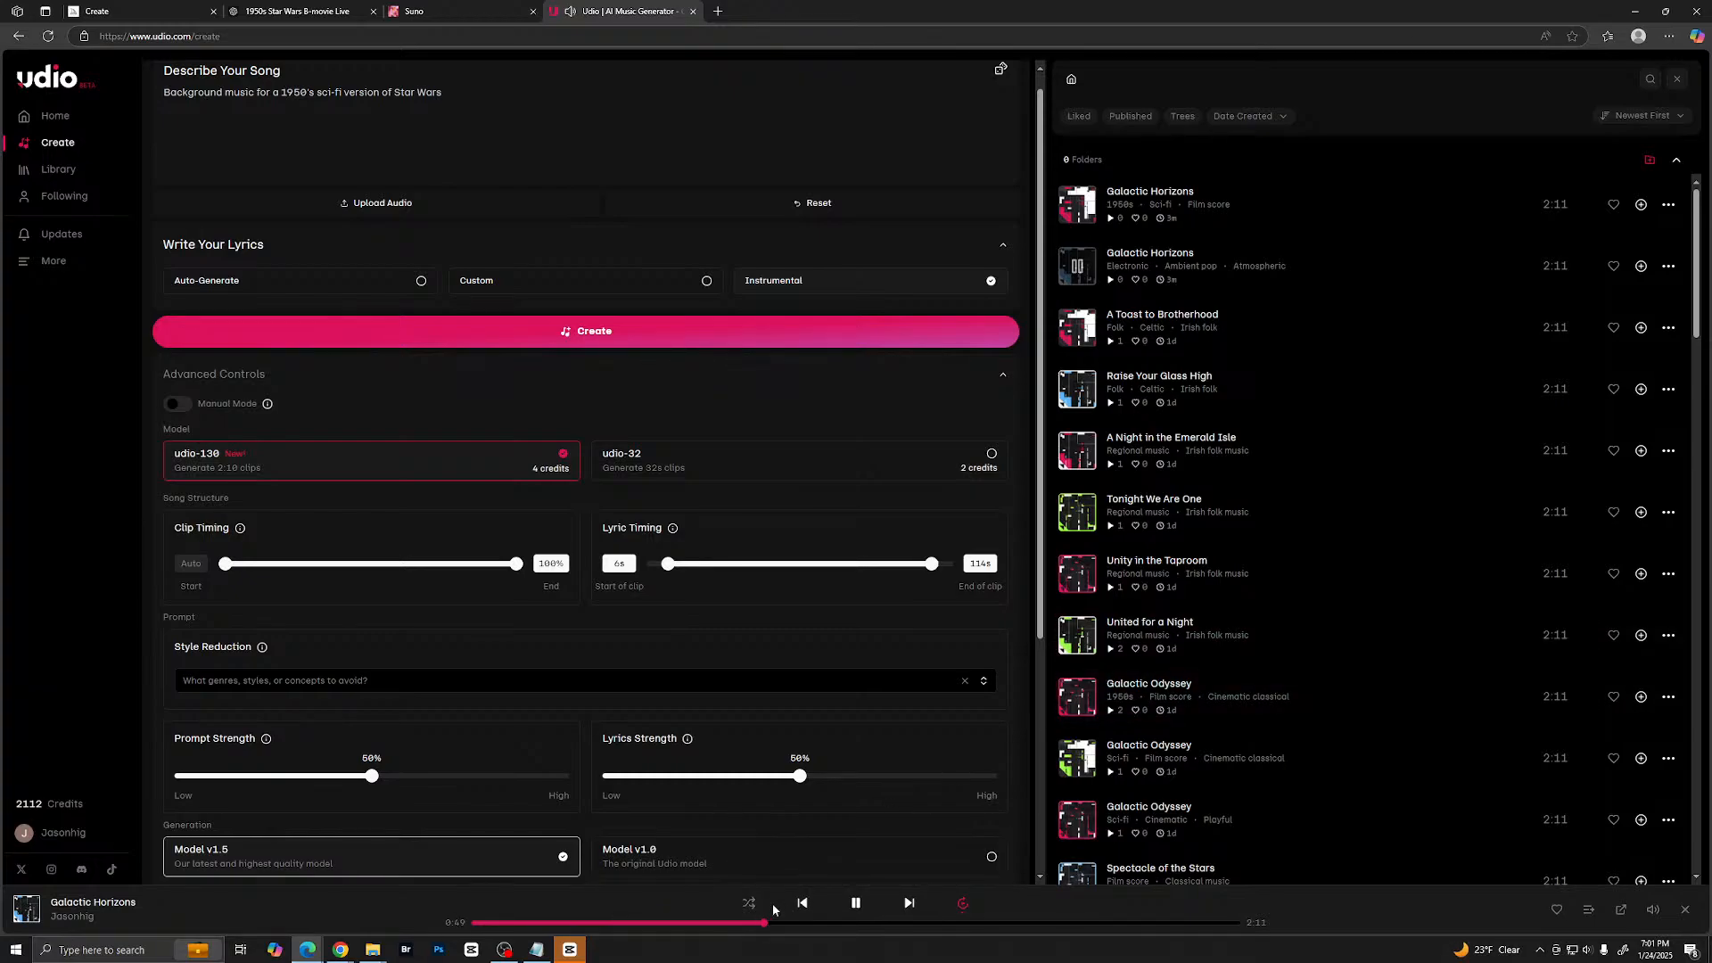
pyautogui.click(857, 904)
pyautogui.scroll(-1, 1275, 428)
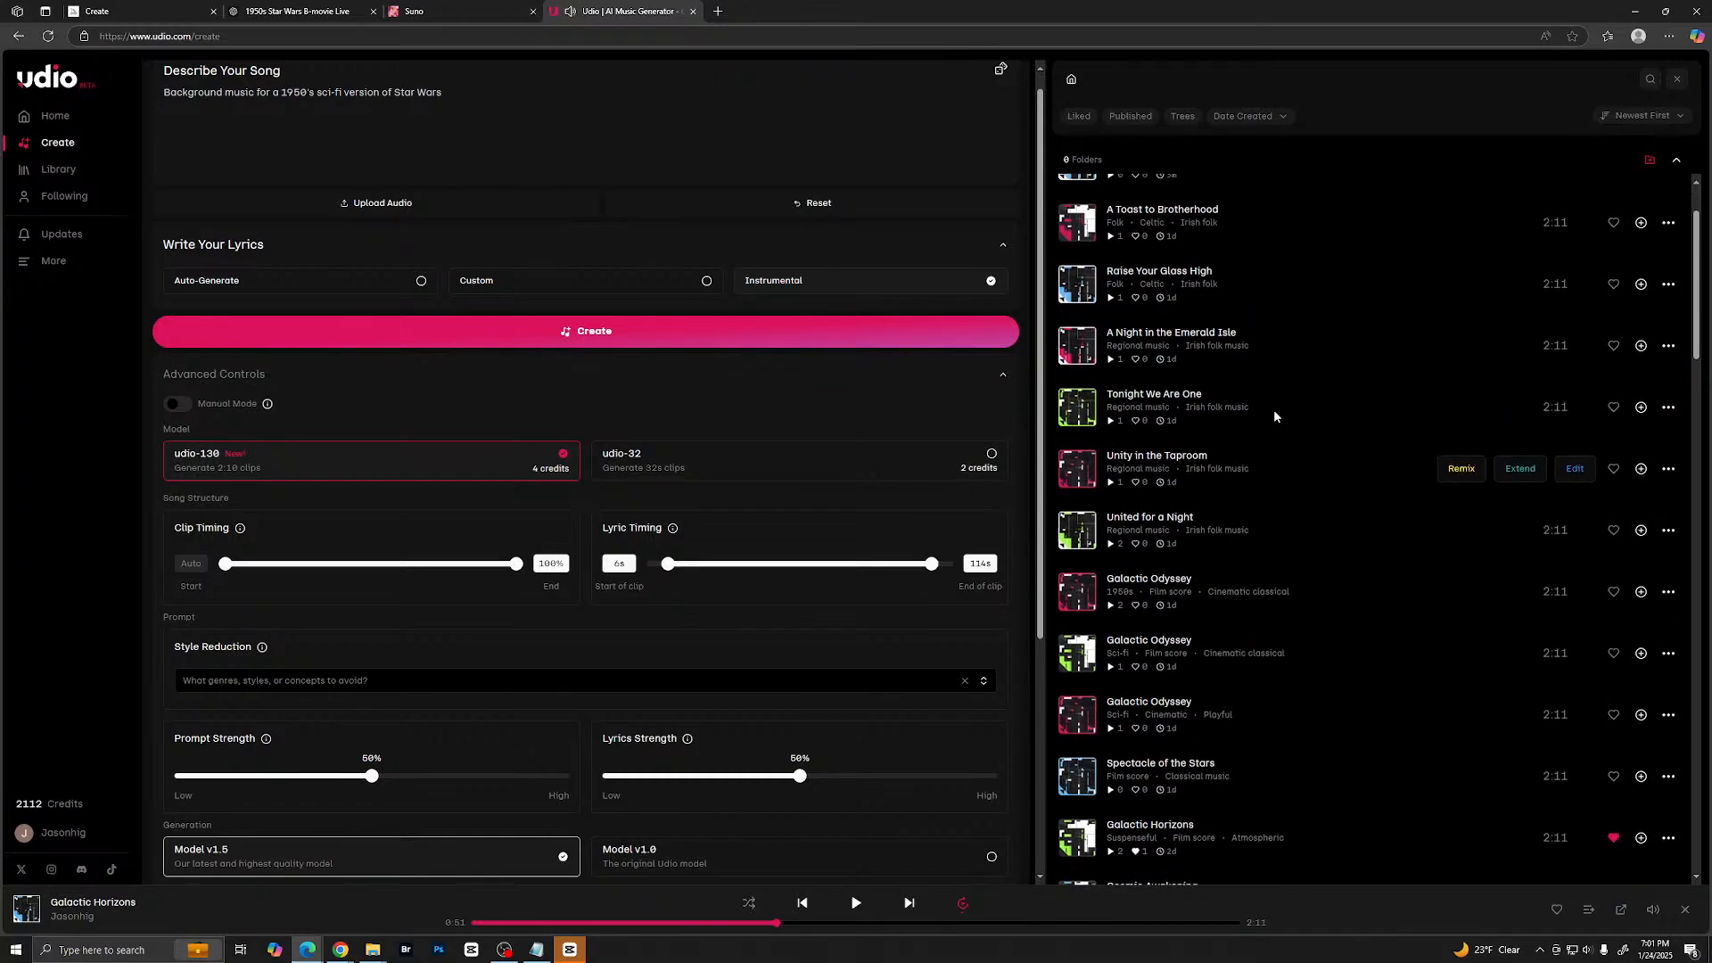
pyautogui.scroll(1, 1276, 417)
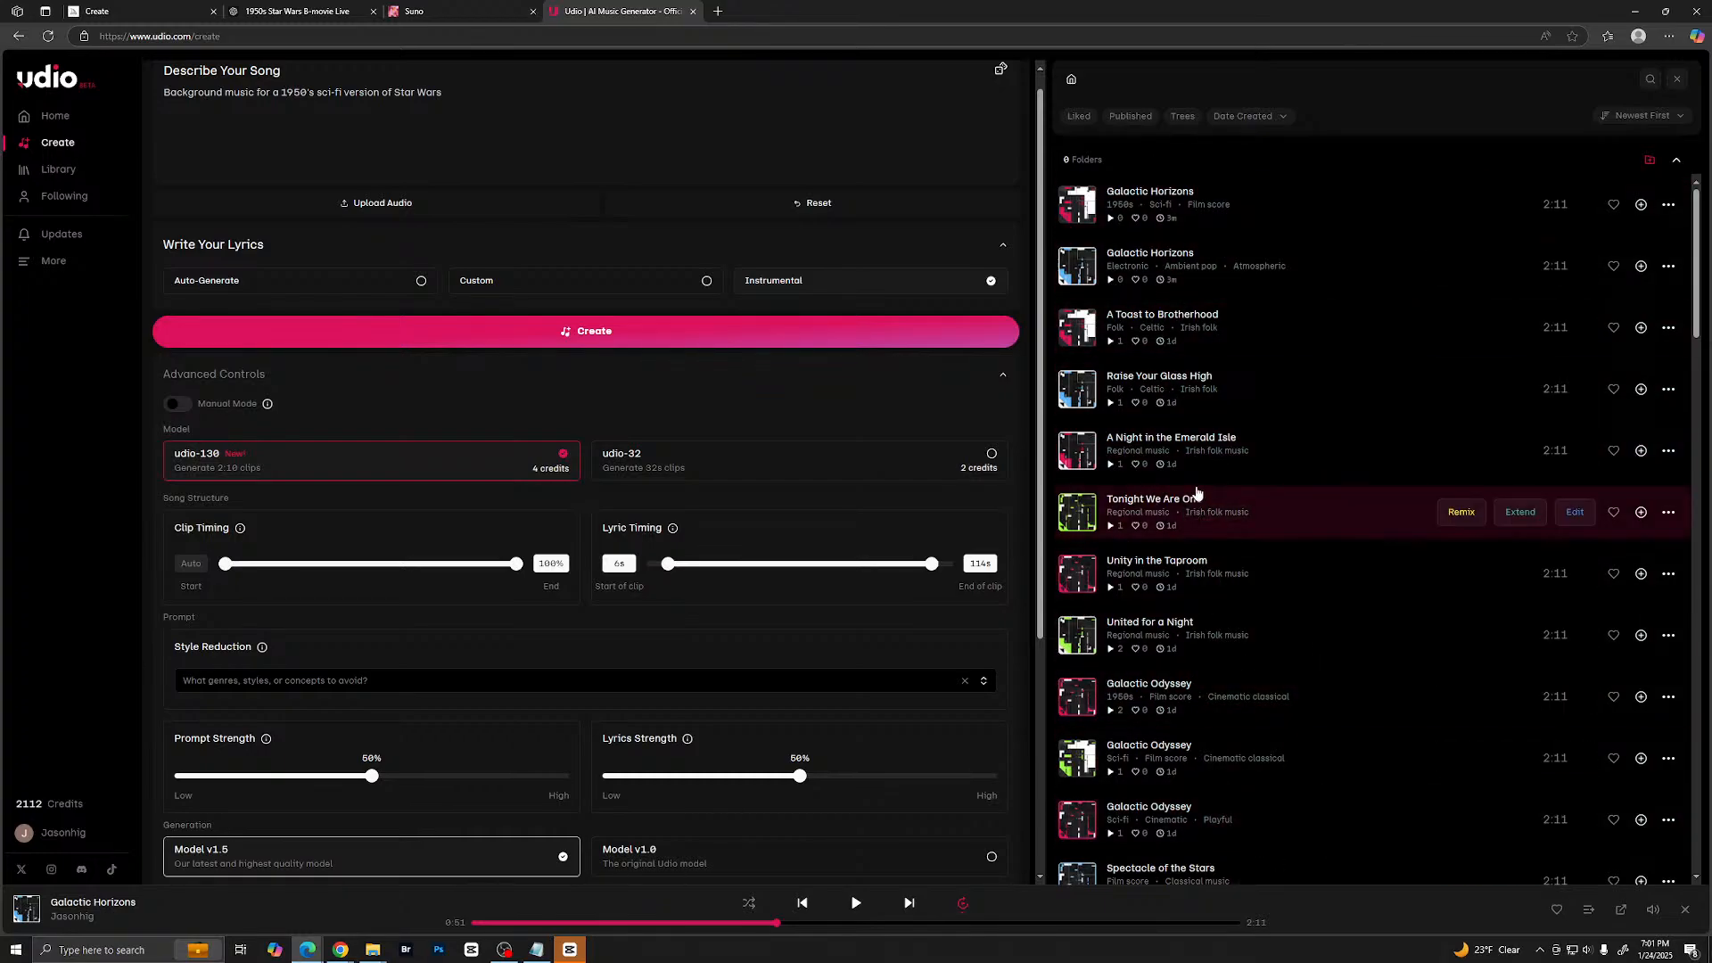
# - Sample the openings of the older Imperial Shadows, Imperial Struggles and Imperial Blues tracks, then return to the newest songs
pyautogui.scroll(-10, 1213, 499)
pyautogui.scroll(-3, 1214, 534)
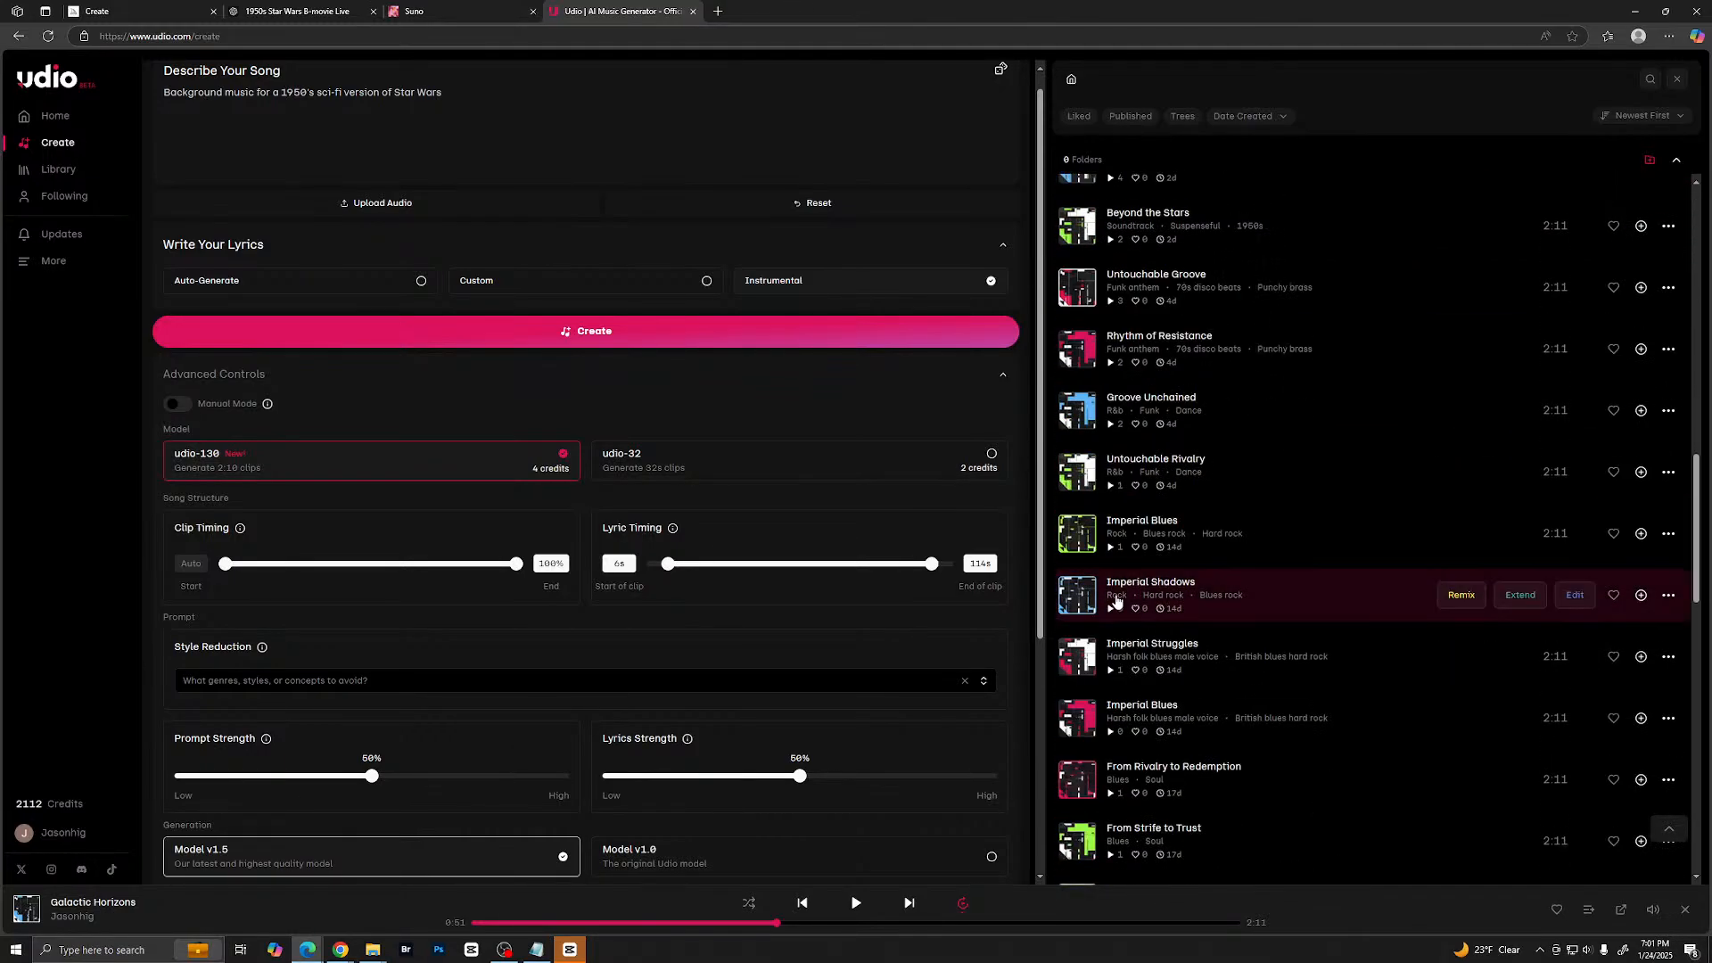
pyautogui.click(1080, 596)
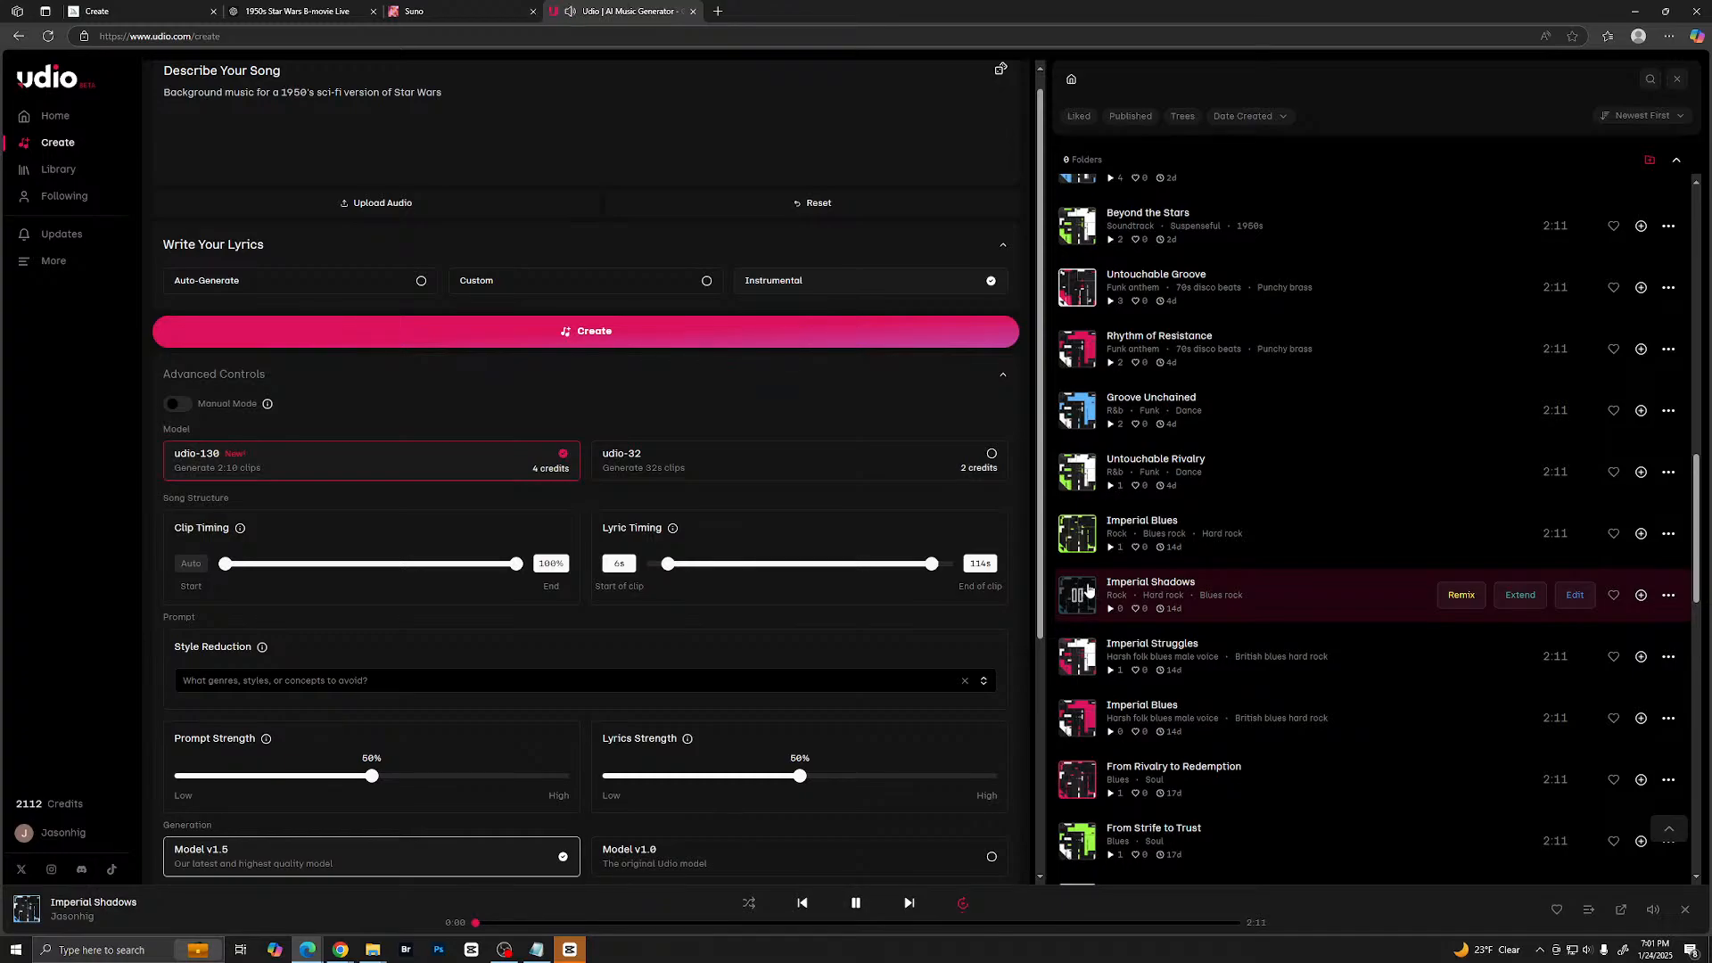
pyautogui.click(1082, 660)
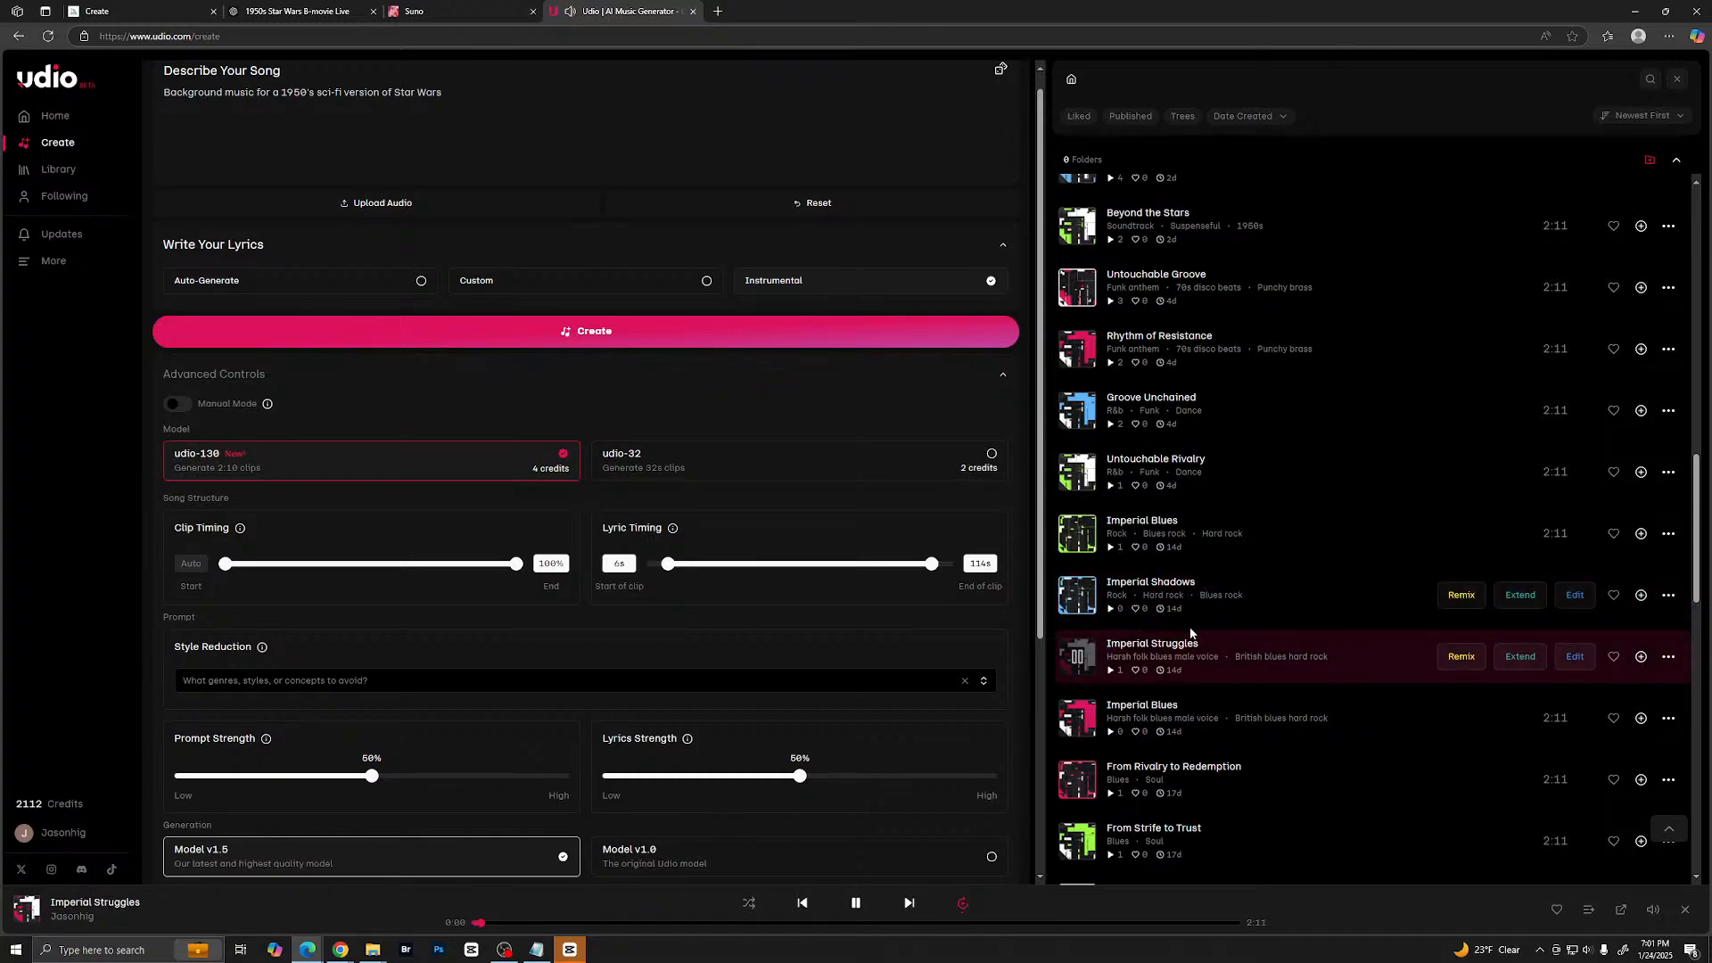
pyautogui.click(1079, 719)
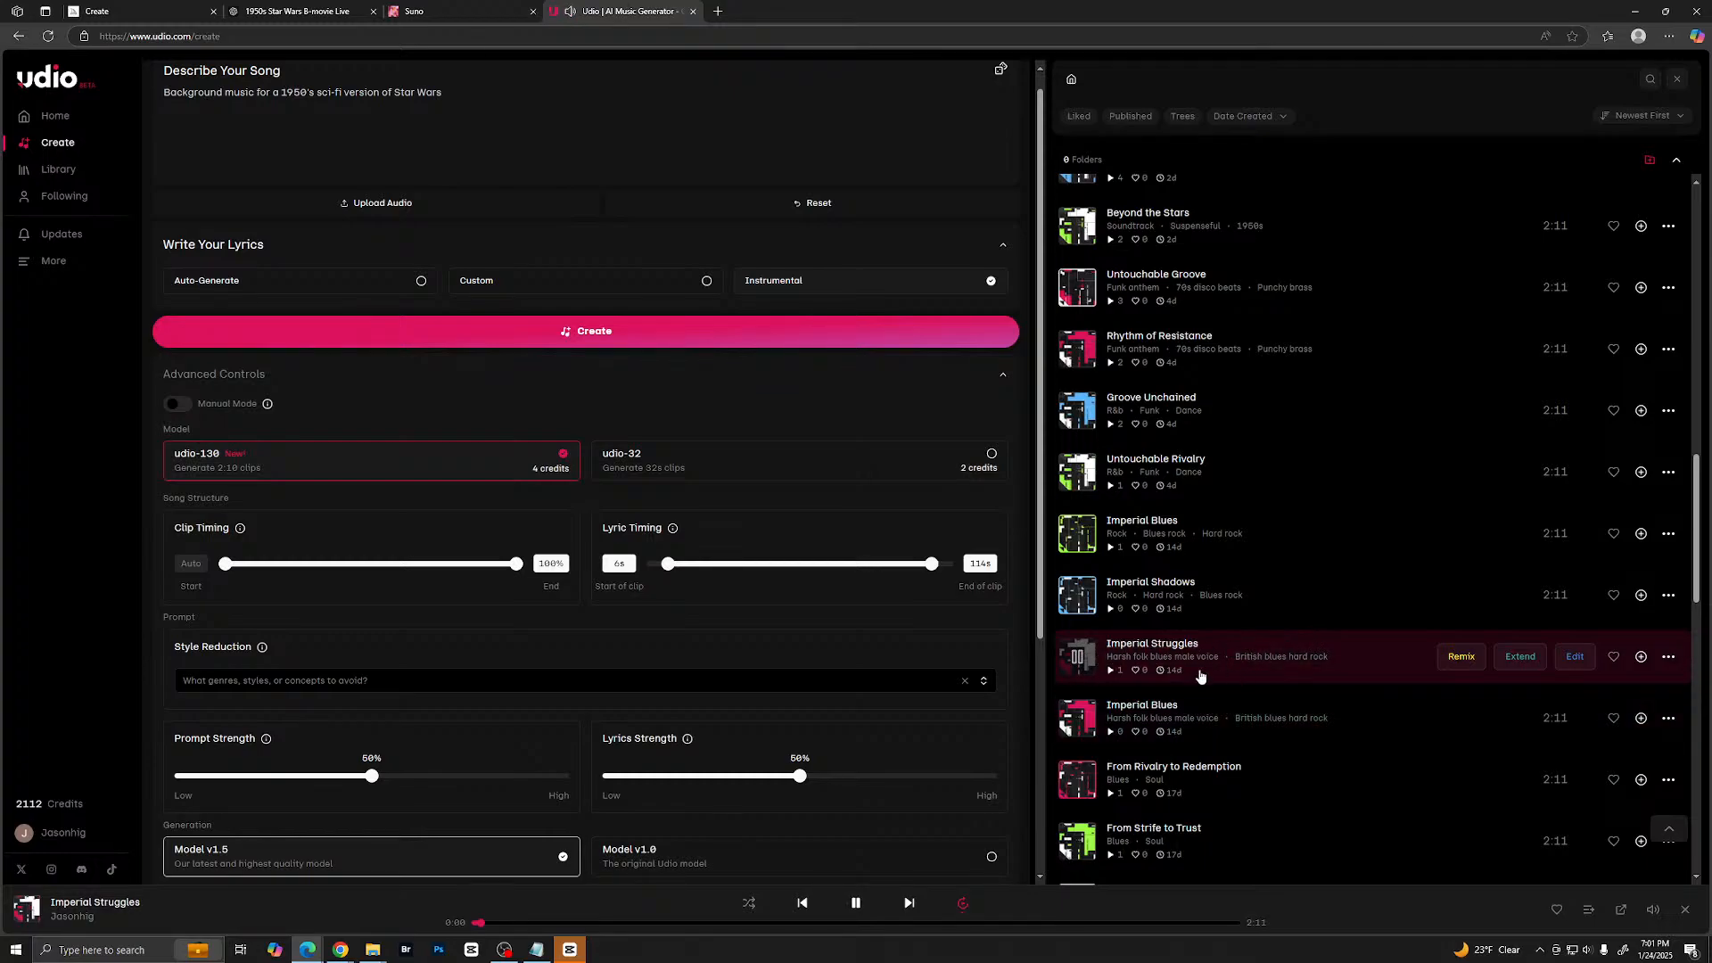
pyautogui.click(1081, 722)
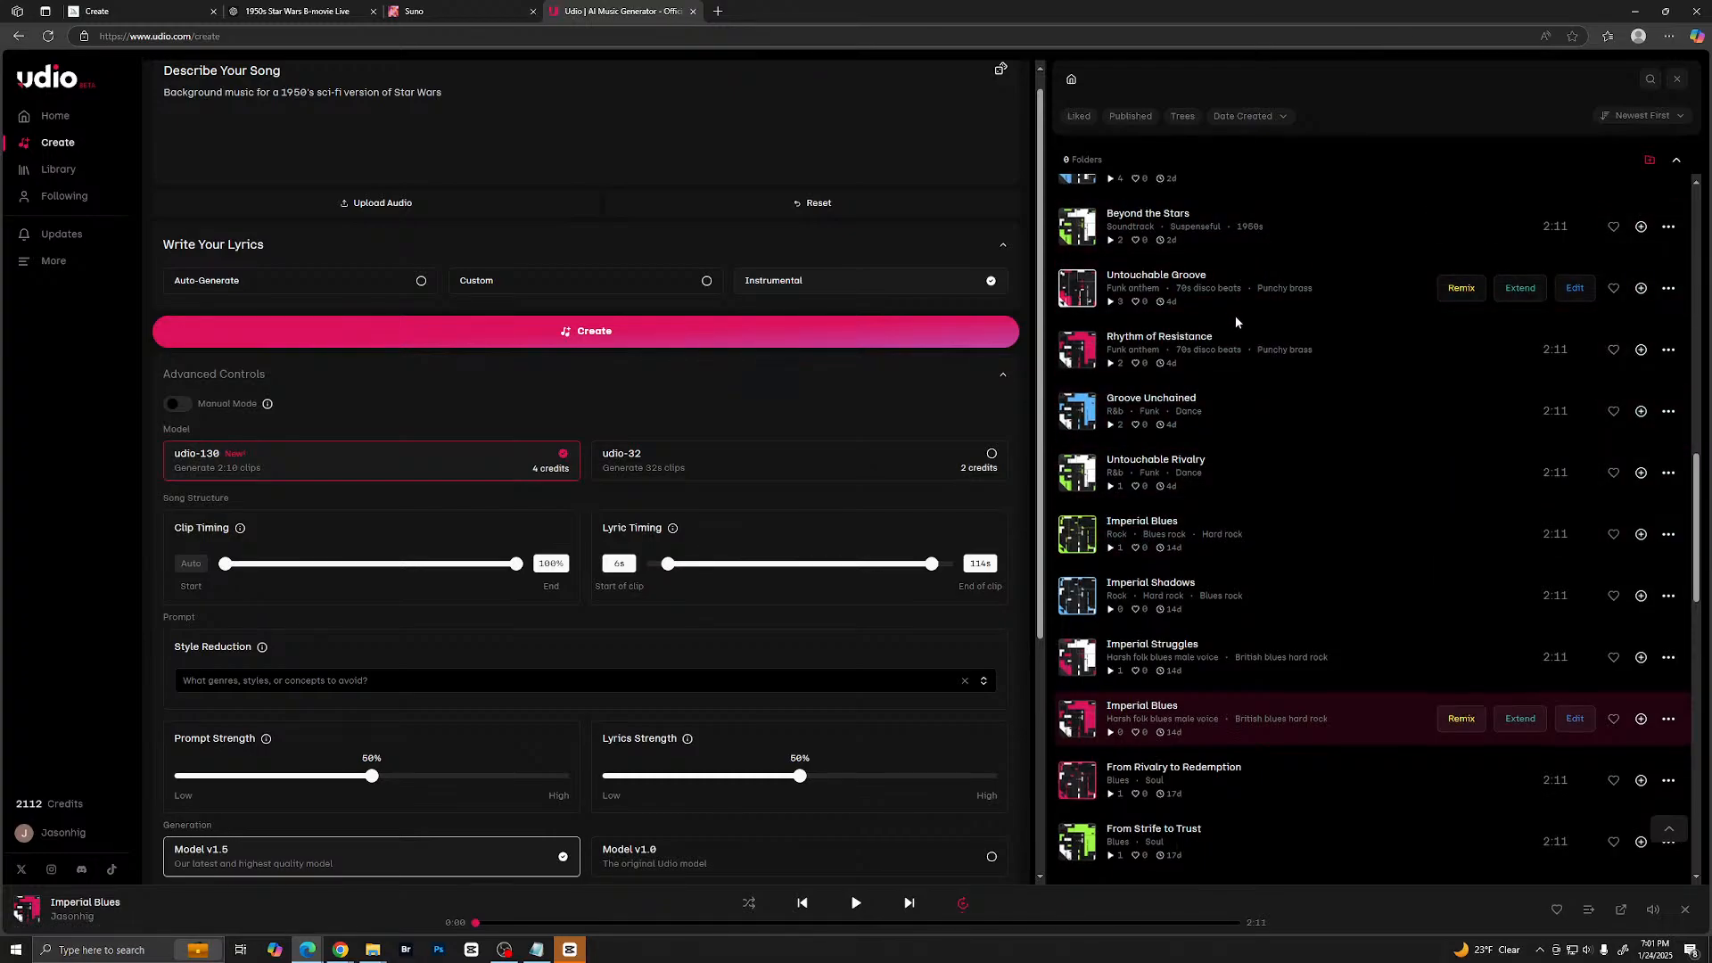
pyautogui.scroll(4, 1240, 307)
pyautogui.scroll(10, 1244, 321)
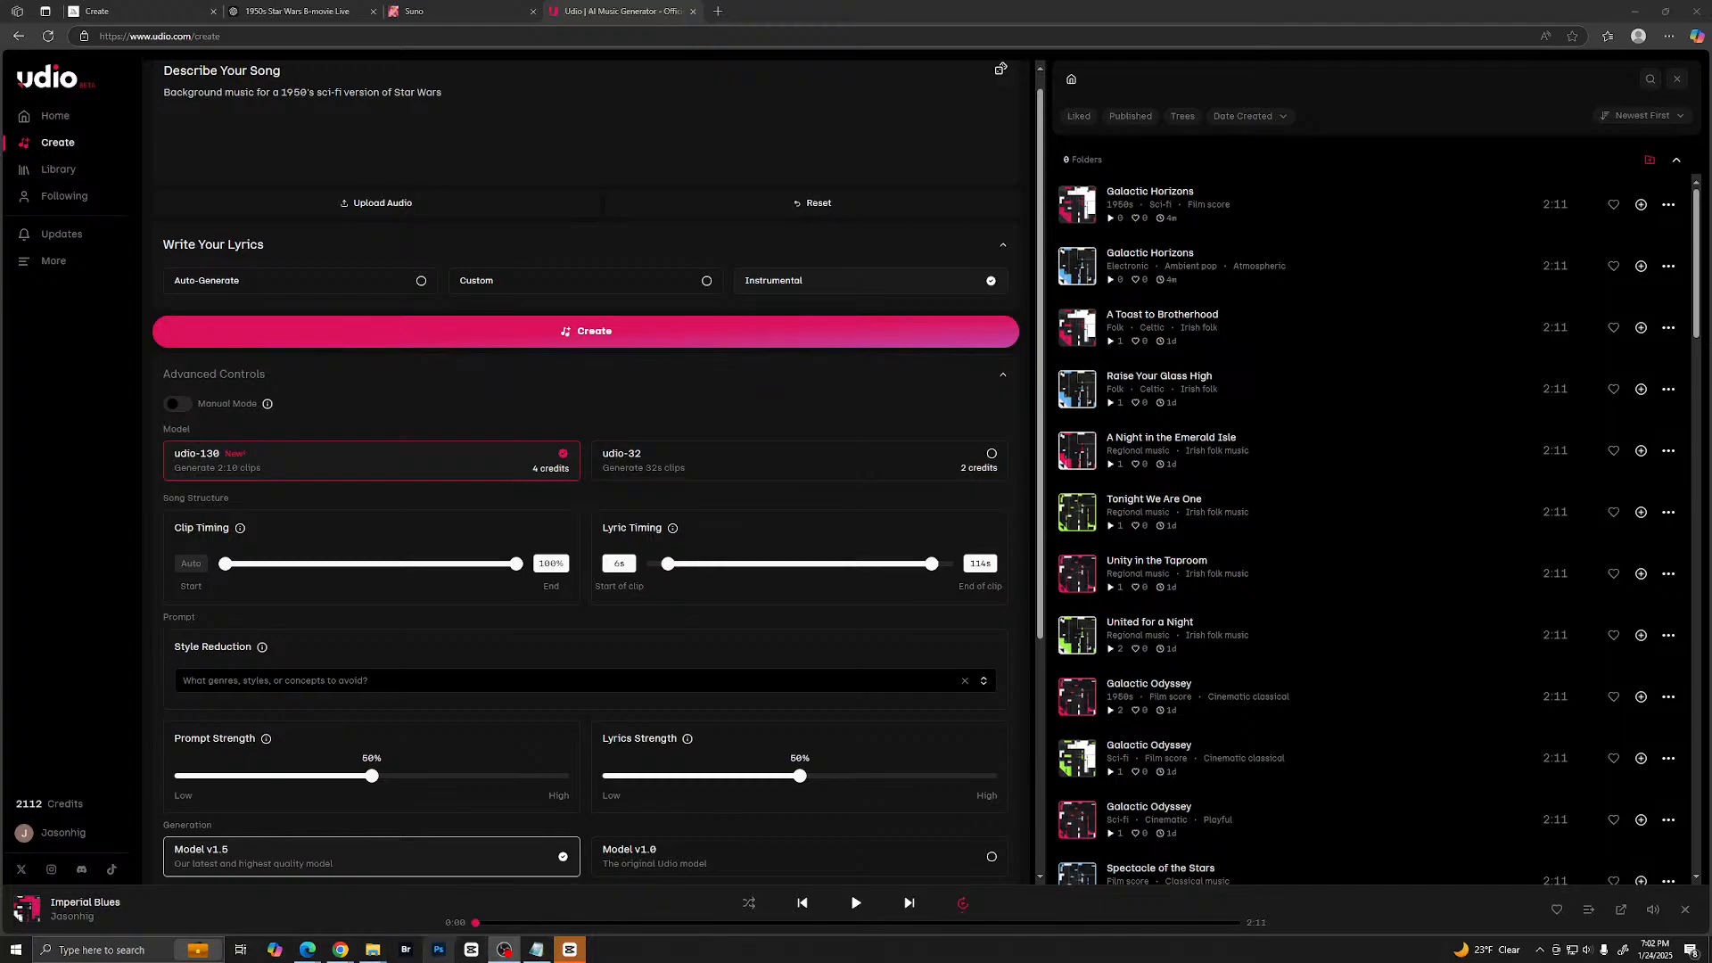
# - Switch to CapCut, import Cosmic Awakening.mp3 and place it at the timeline start on a new audio track beneath the narration
pyautogui.click(568, 953)
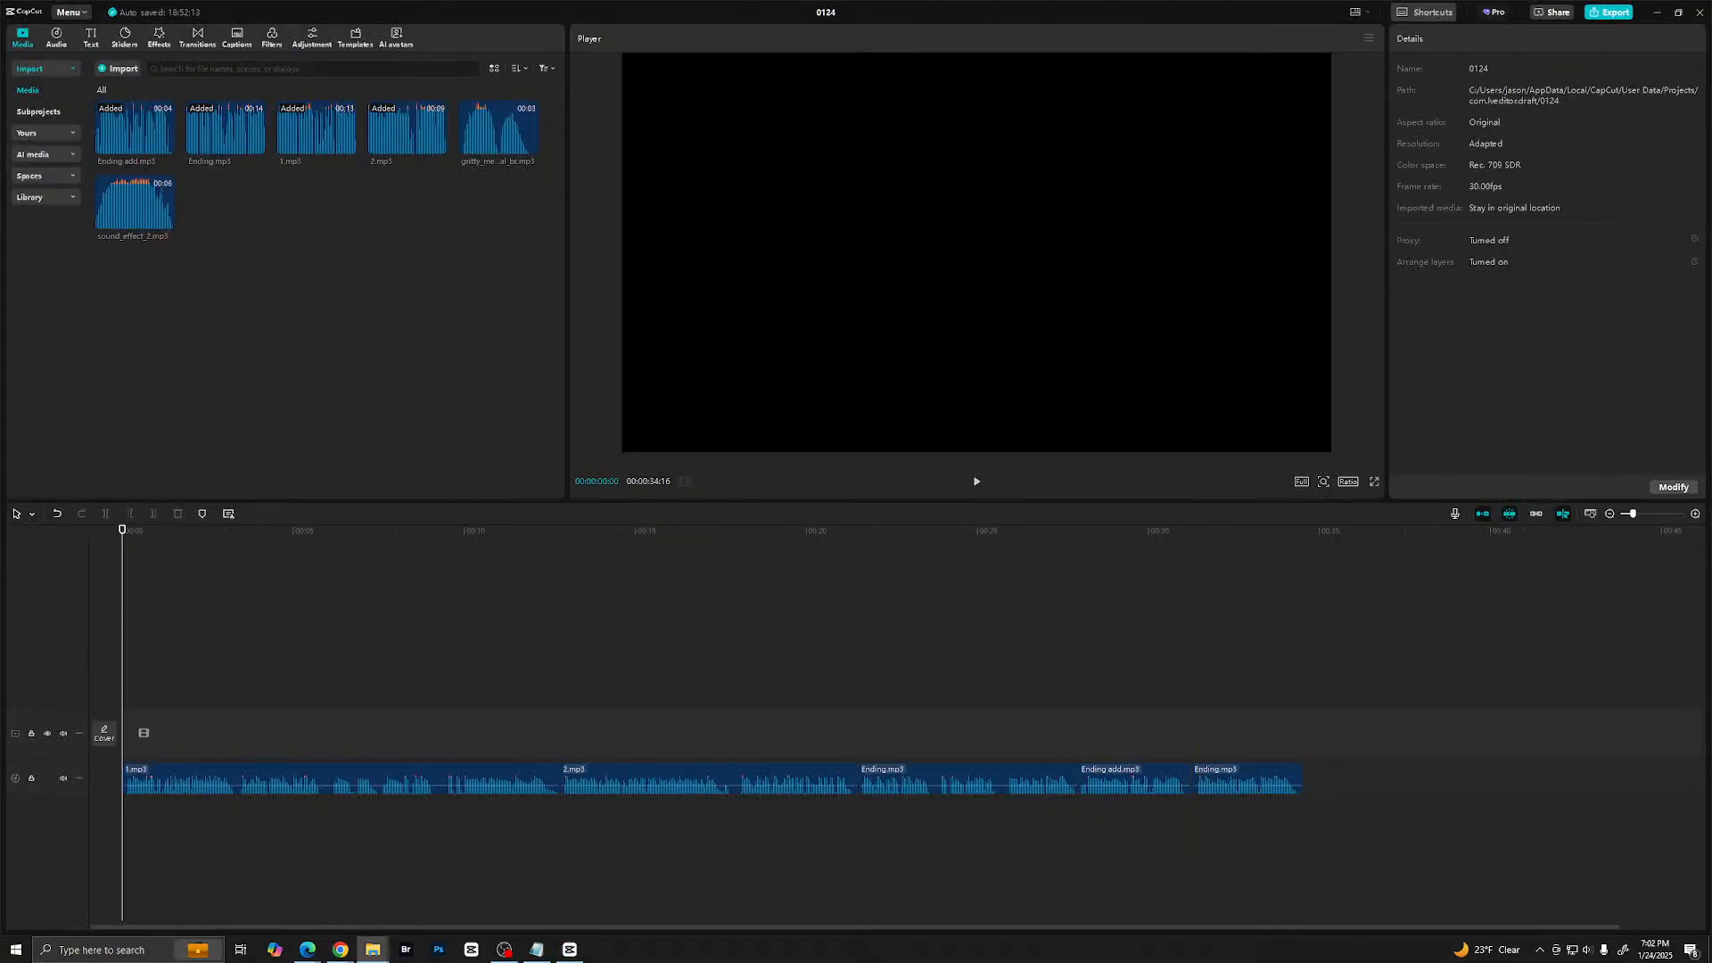
pyautogui.moveTo(1708, 402); pyautogui.dragTo(241, 244)
pyautogui.moveTo(300, 665); pyautogui.dragTo(123, 810)
# - Lower the Cosmic Awakening clip's volume to -12.3 dB and play the first moments of the mix
pyautogui.click(158, 780)
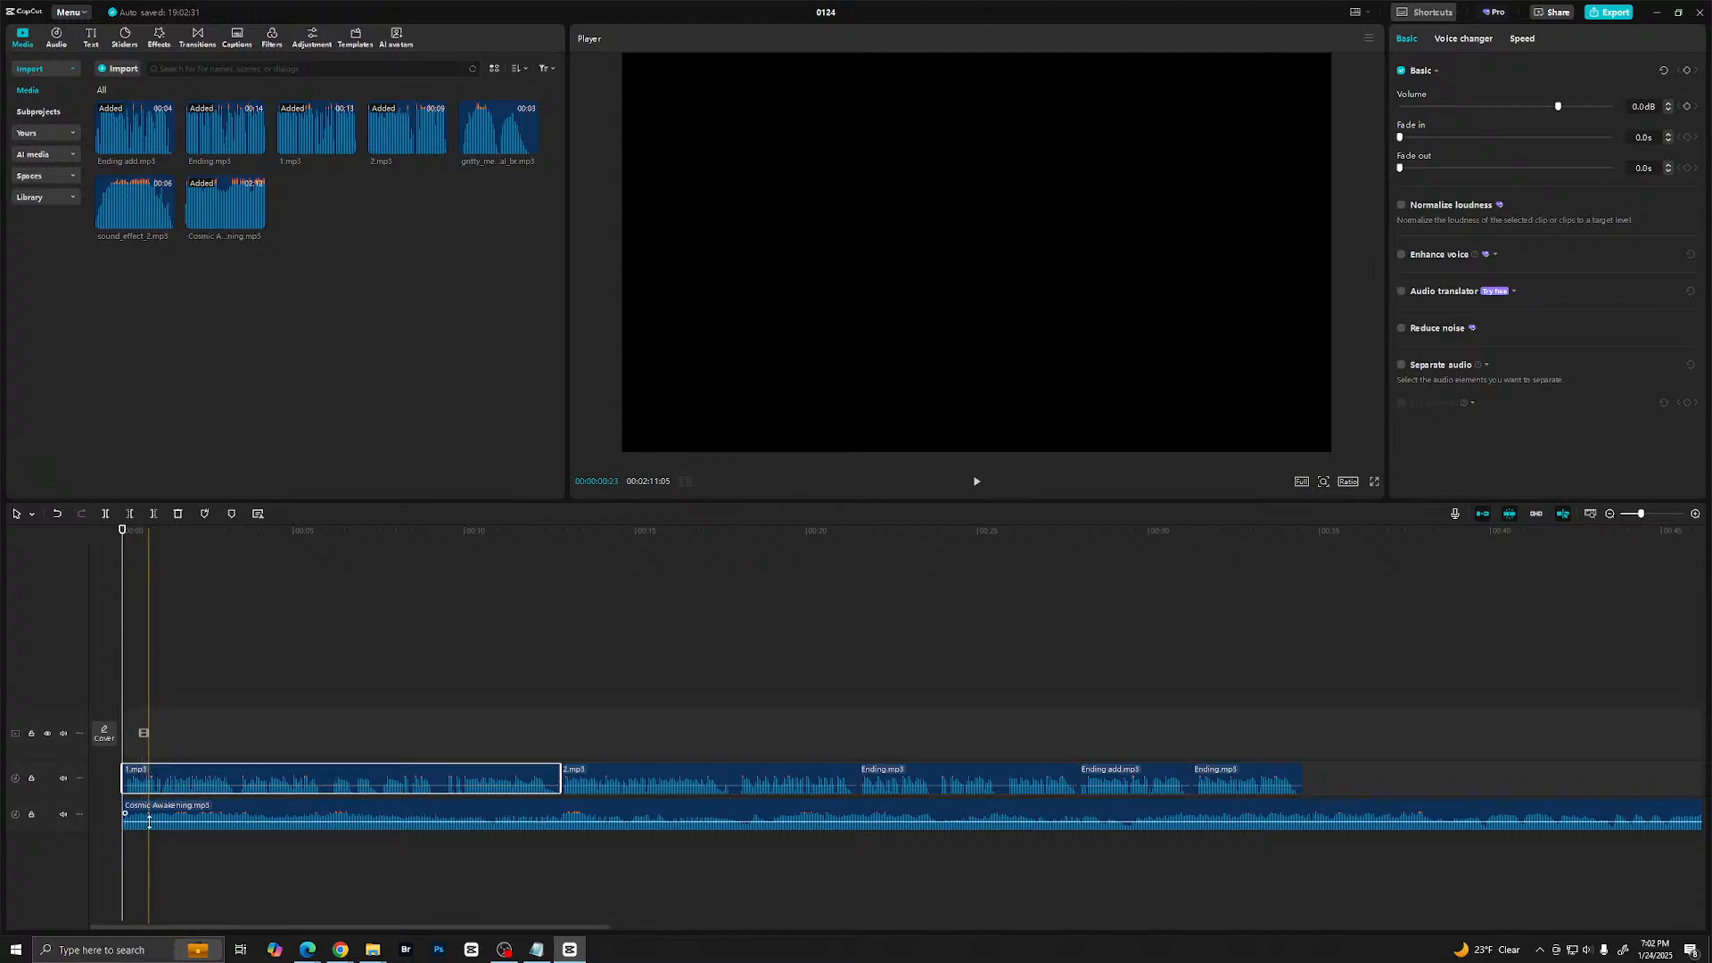
pyautogui.moveTo(150, 815); pyautogui.dragTo(150, 827)
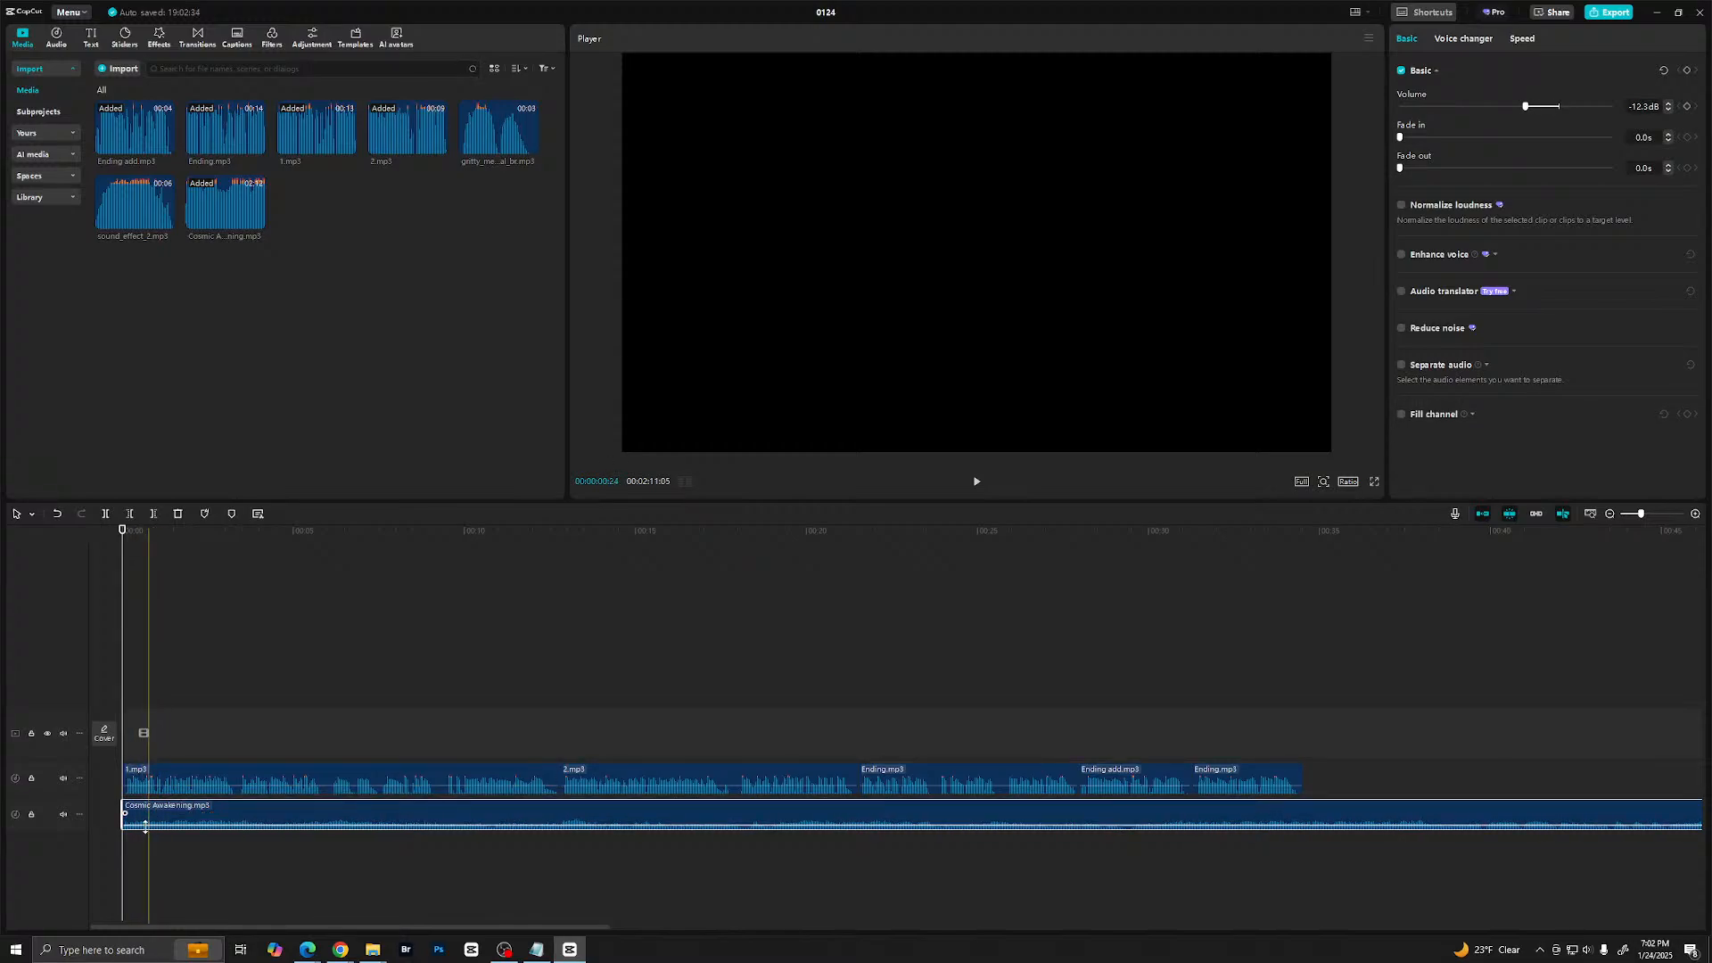
pyautogui.press('space')
pyautogui.press('space')
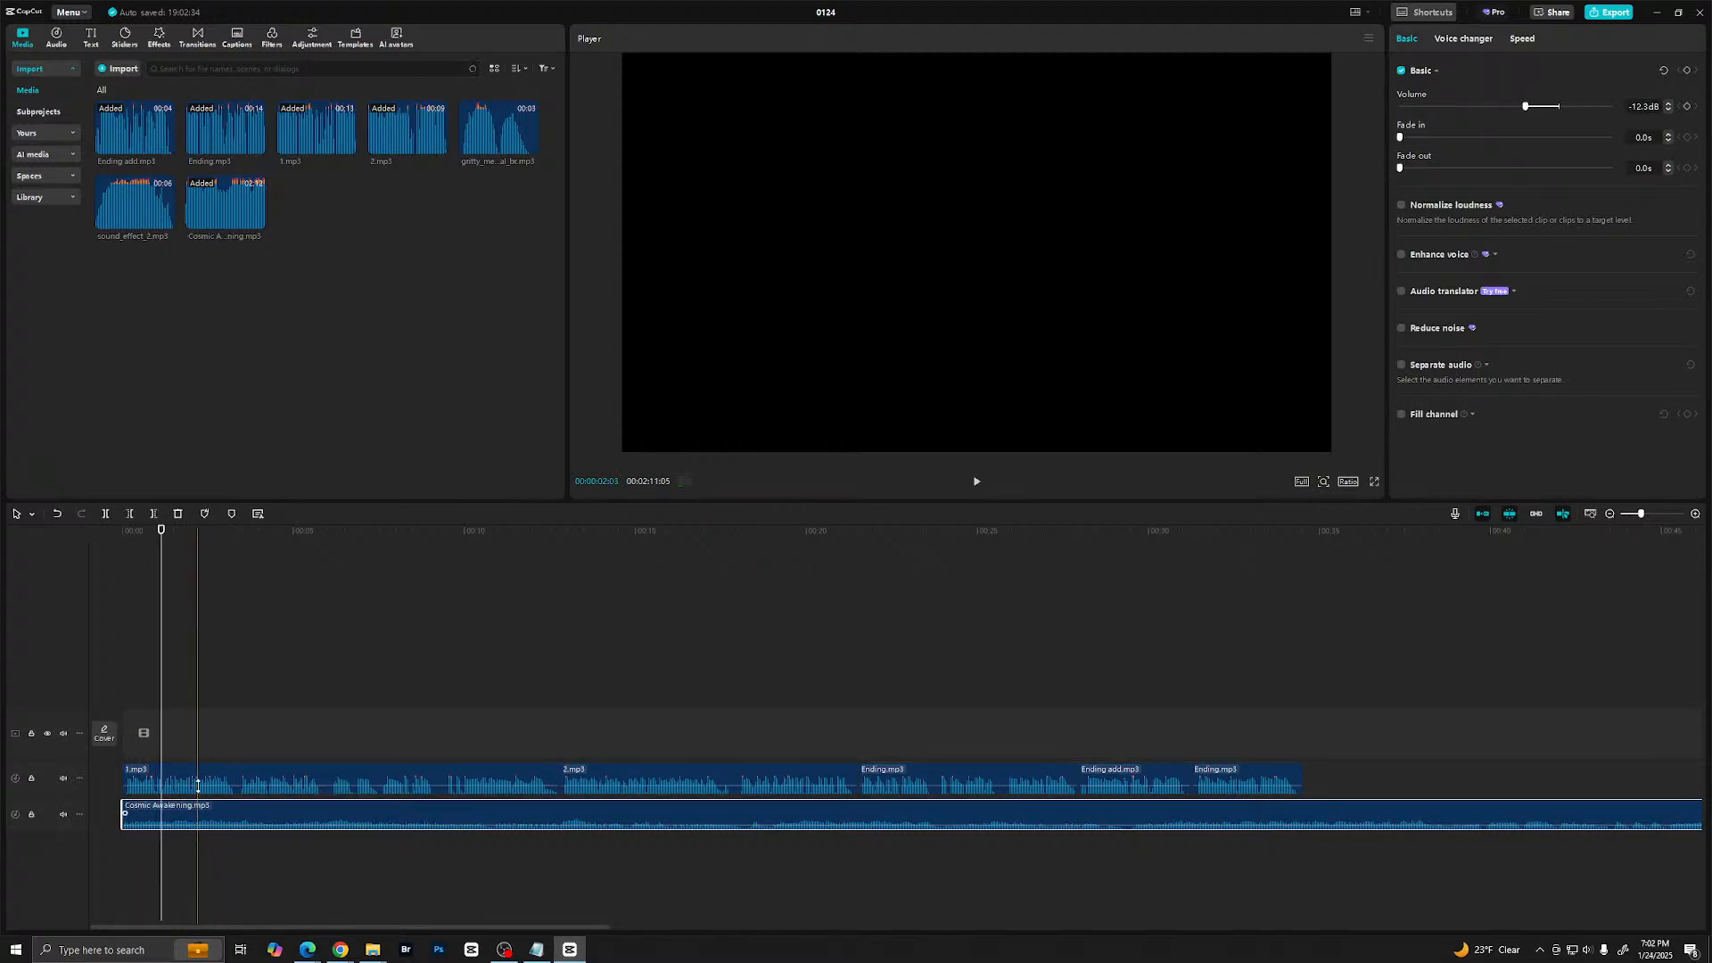
# - Shift all the narration clips together about 1.3 seconds later so the music starts before the voice
pyautogui.click(213, 754)
pyautogui.moveTo(278, 713); pyautogui.dragTo(1232, 798)
pyautogui.moveTo(393, 769); pyautogui.dragTo(419, 769)
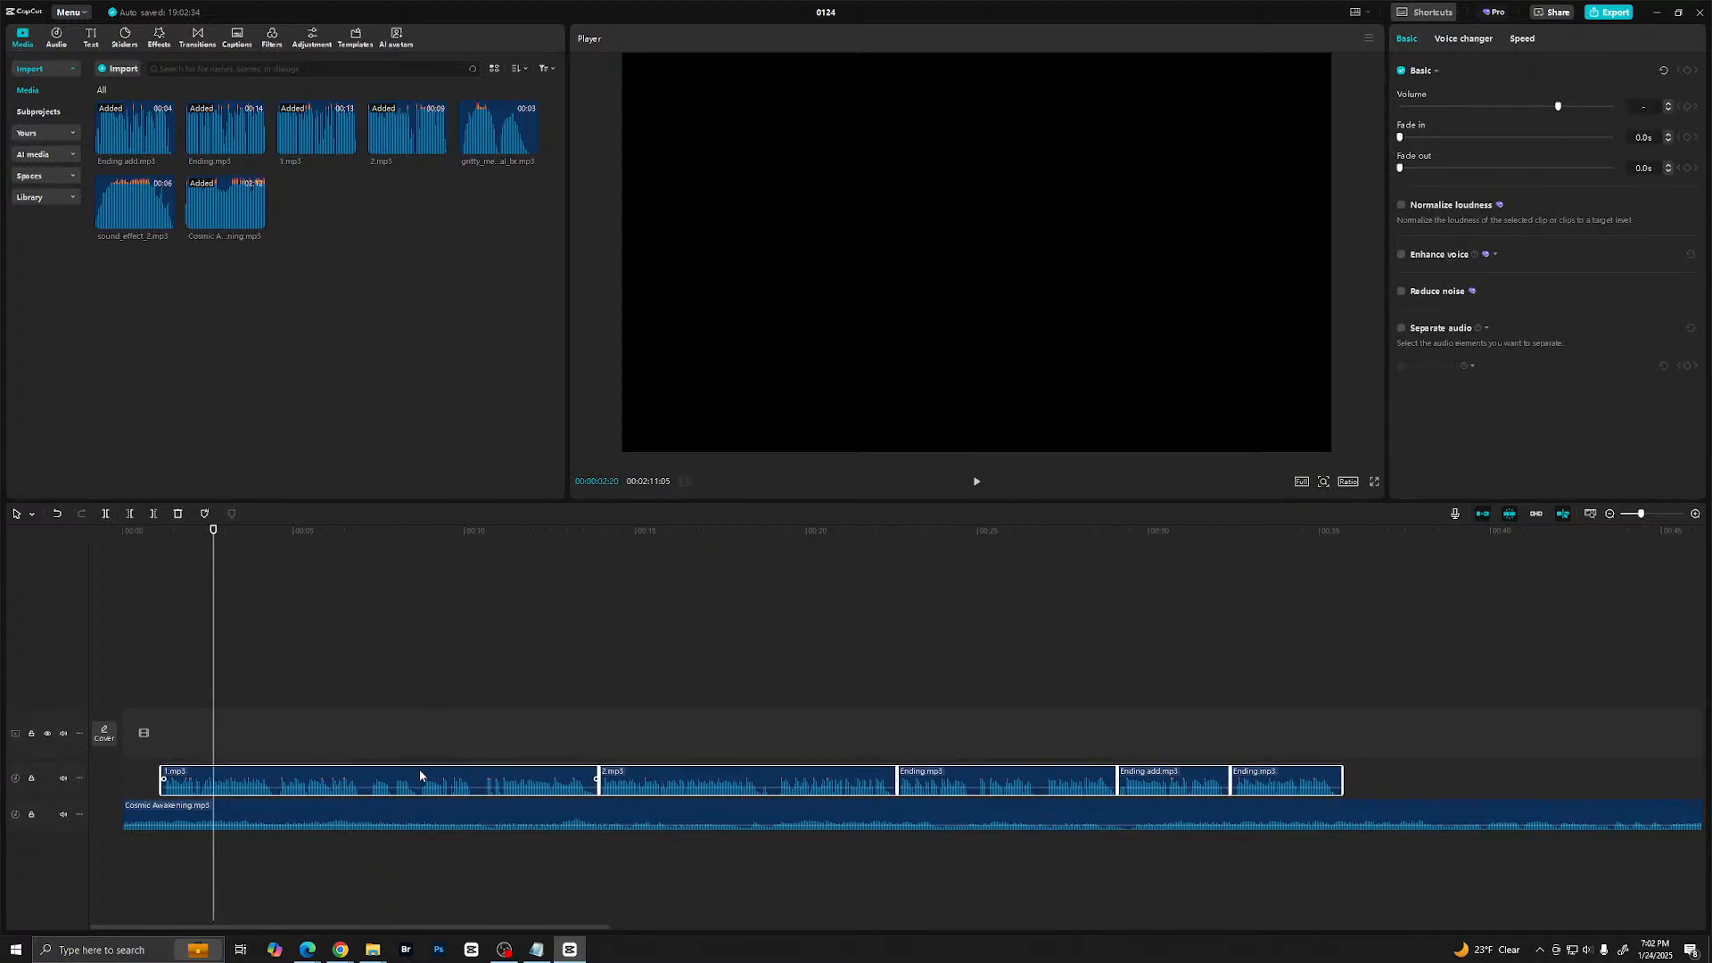
# - Play the narration and music mix from the start of the timeline into the ending section
pyautogui.click(126, 865)
pyautogui.press('space')
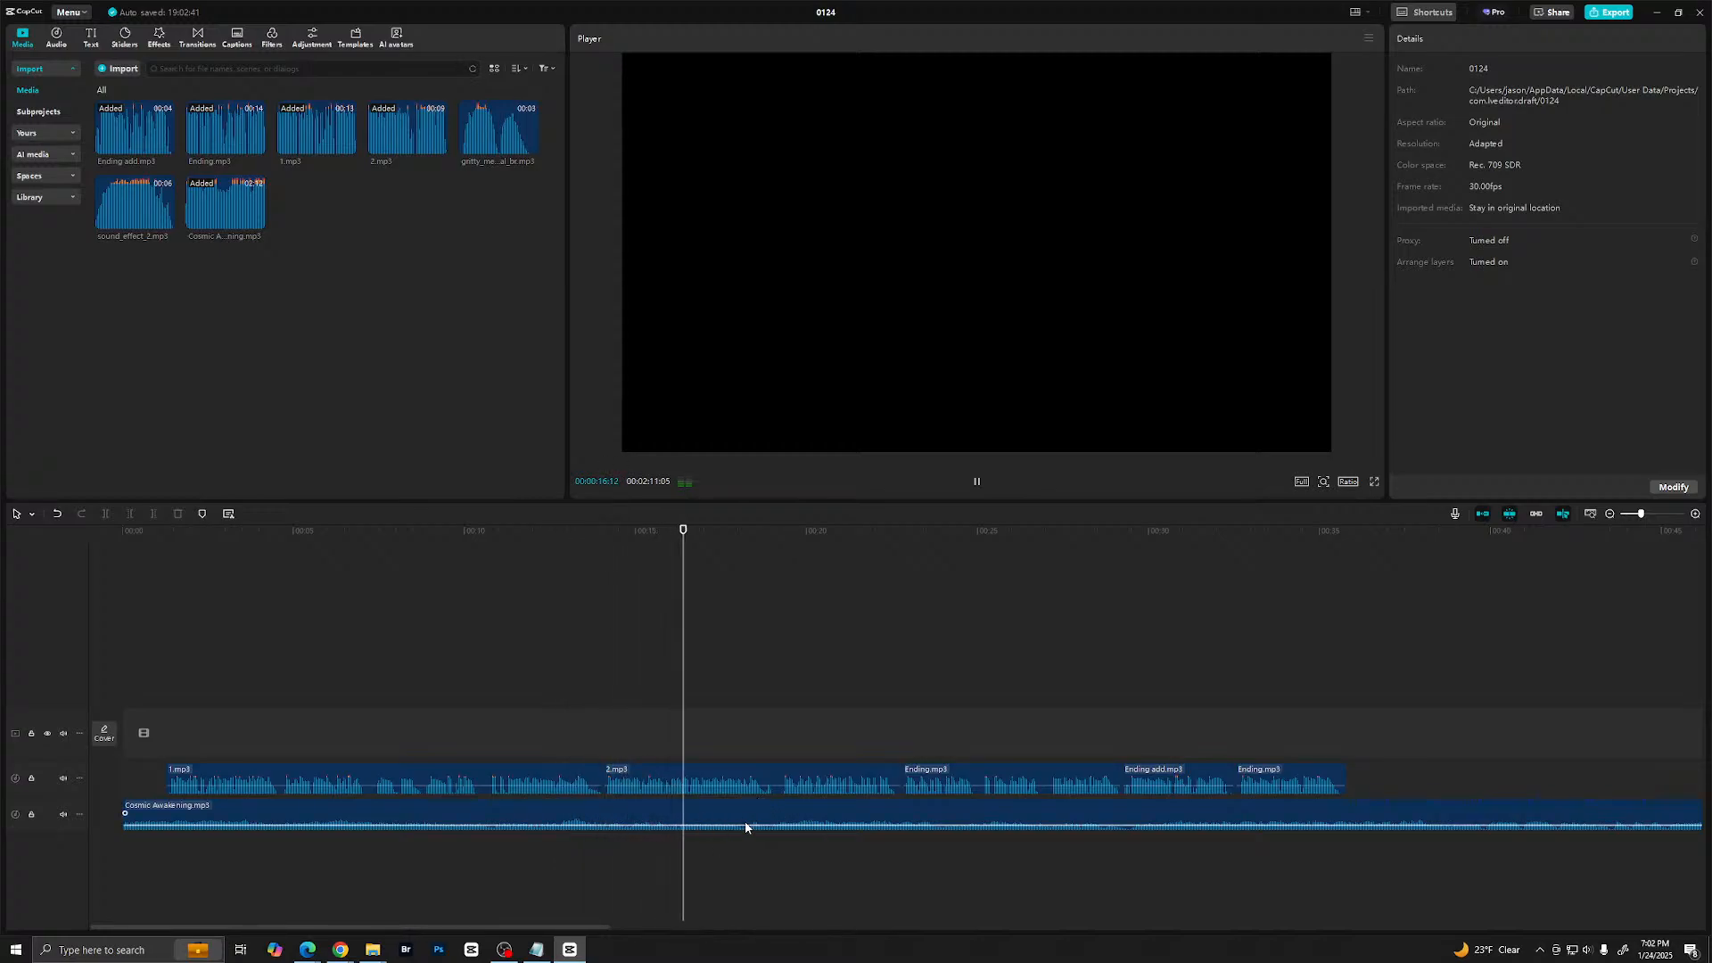
pyautogui.hscroll(13, 718, 841)
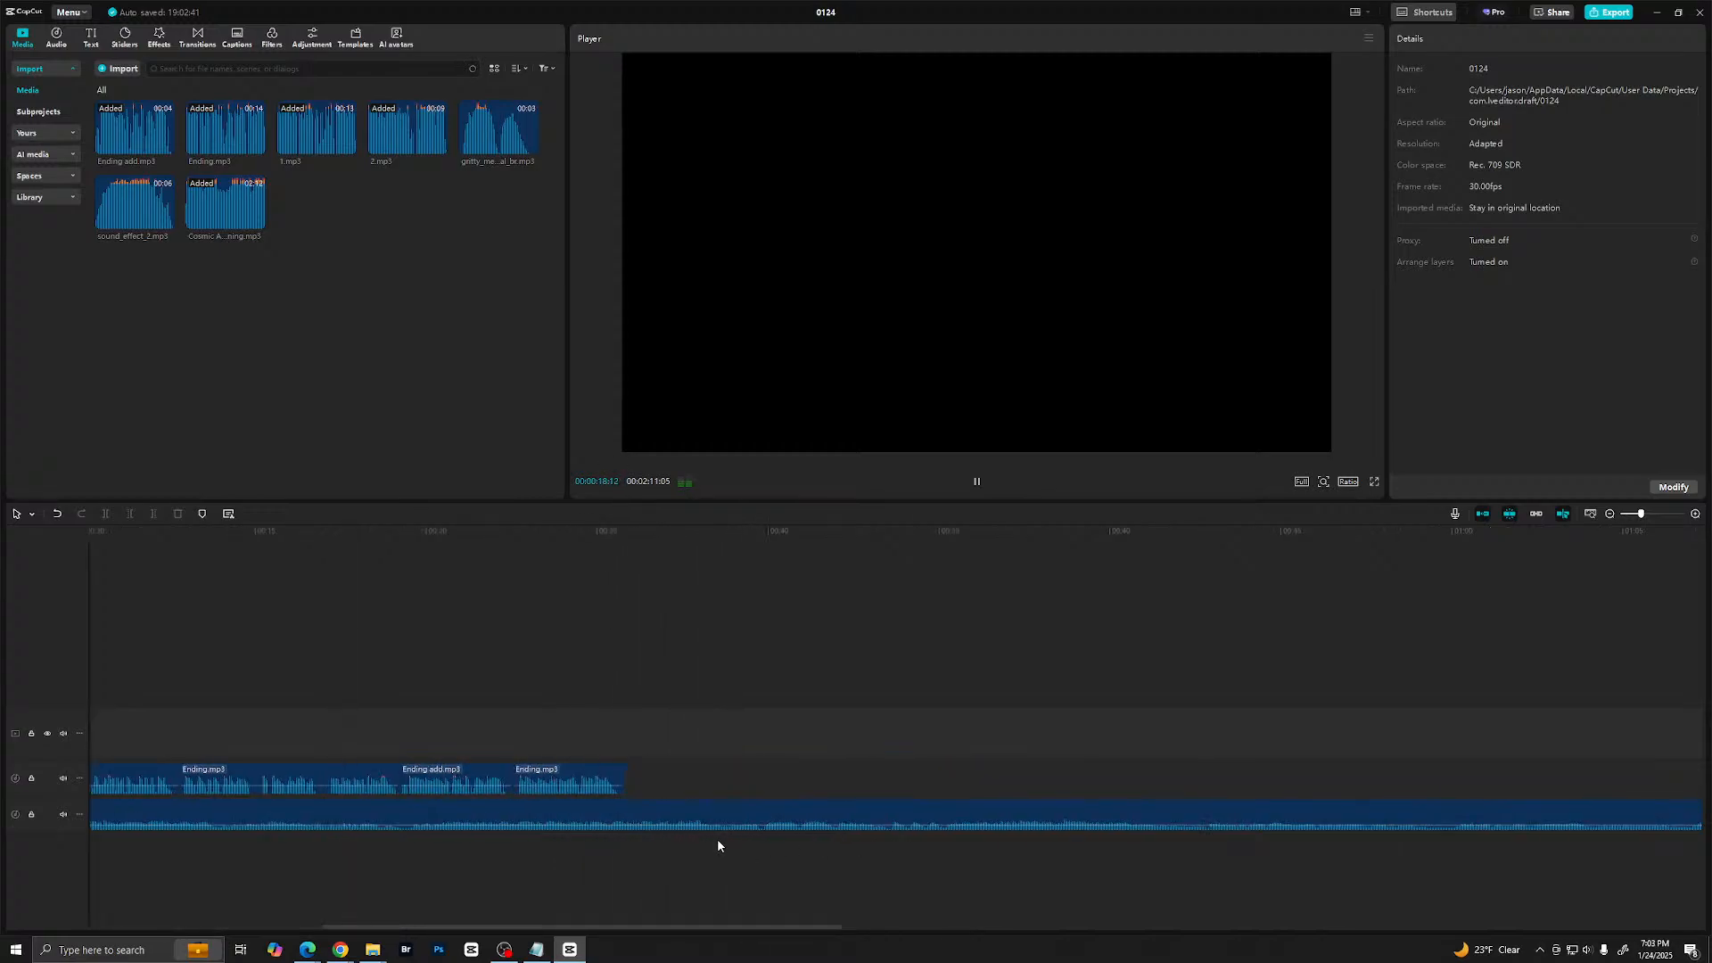
pyautogui.hscroll(-4, 785, 817)
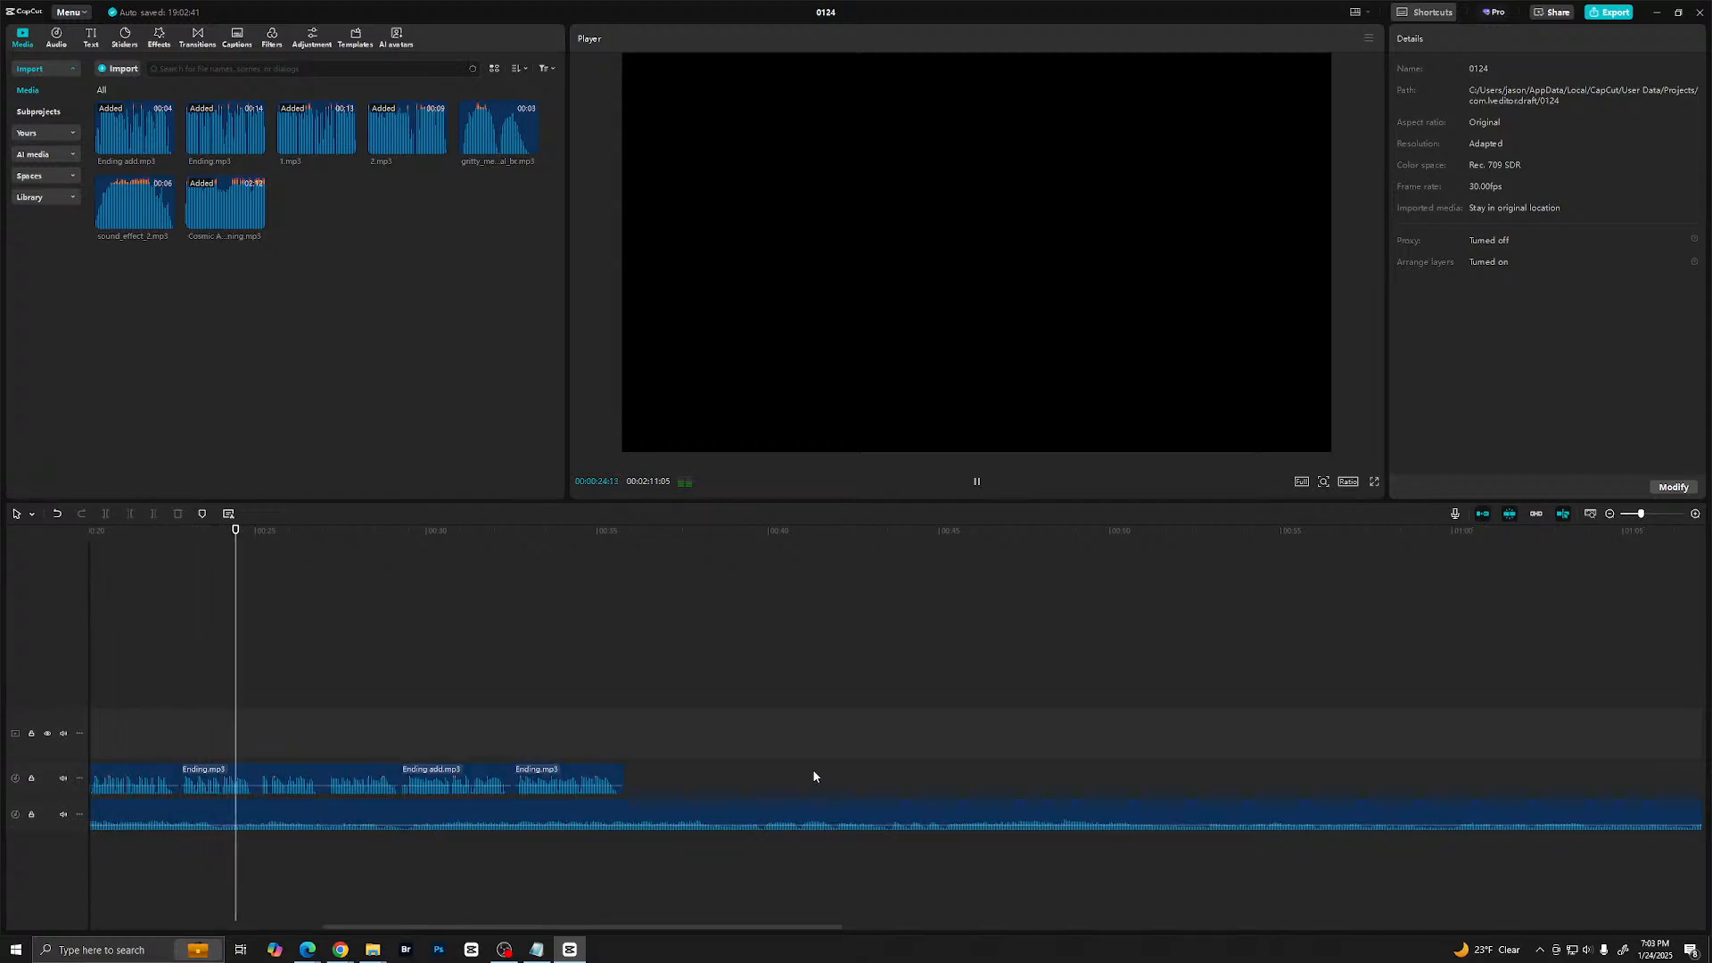
pyautogui.press('space')
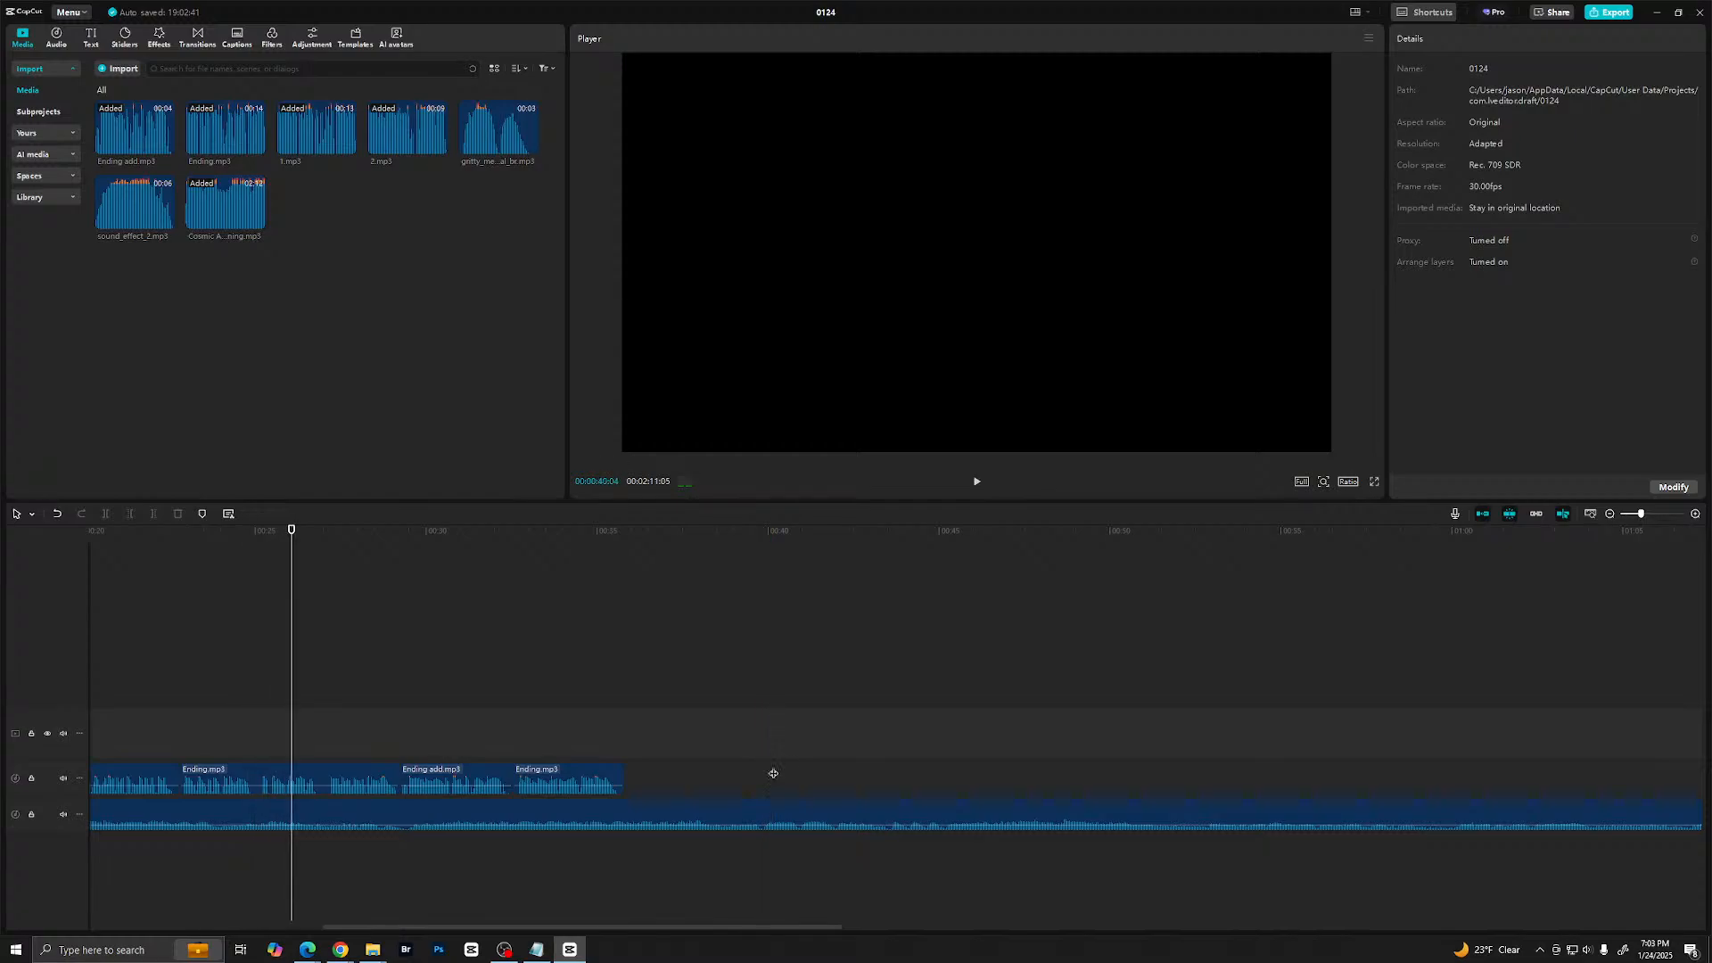
# - Audition the Cosmic Awakening music past the narration, sampling it around 0:40, 0:47, 1:20 and 1:30
pyautogui.click(773, 772)
pyautogui.press('space')
pyautogui.press('space')
pyautogui.click(1052, 771)
pyautogui.click(970, 809)
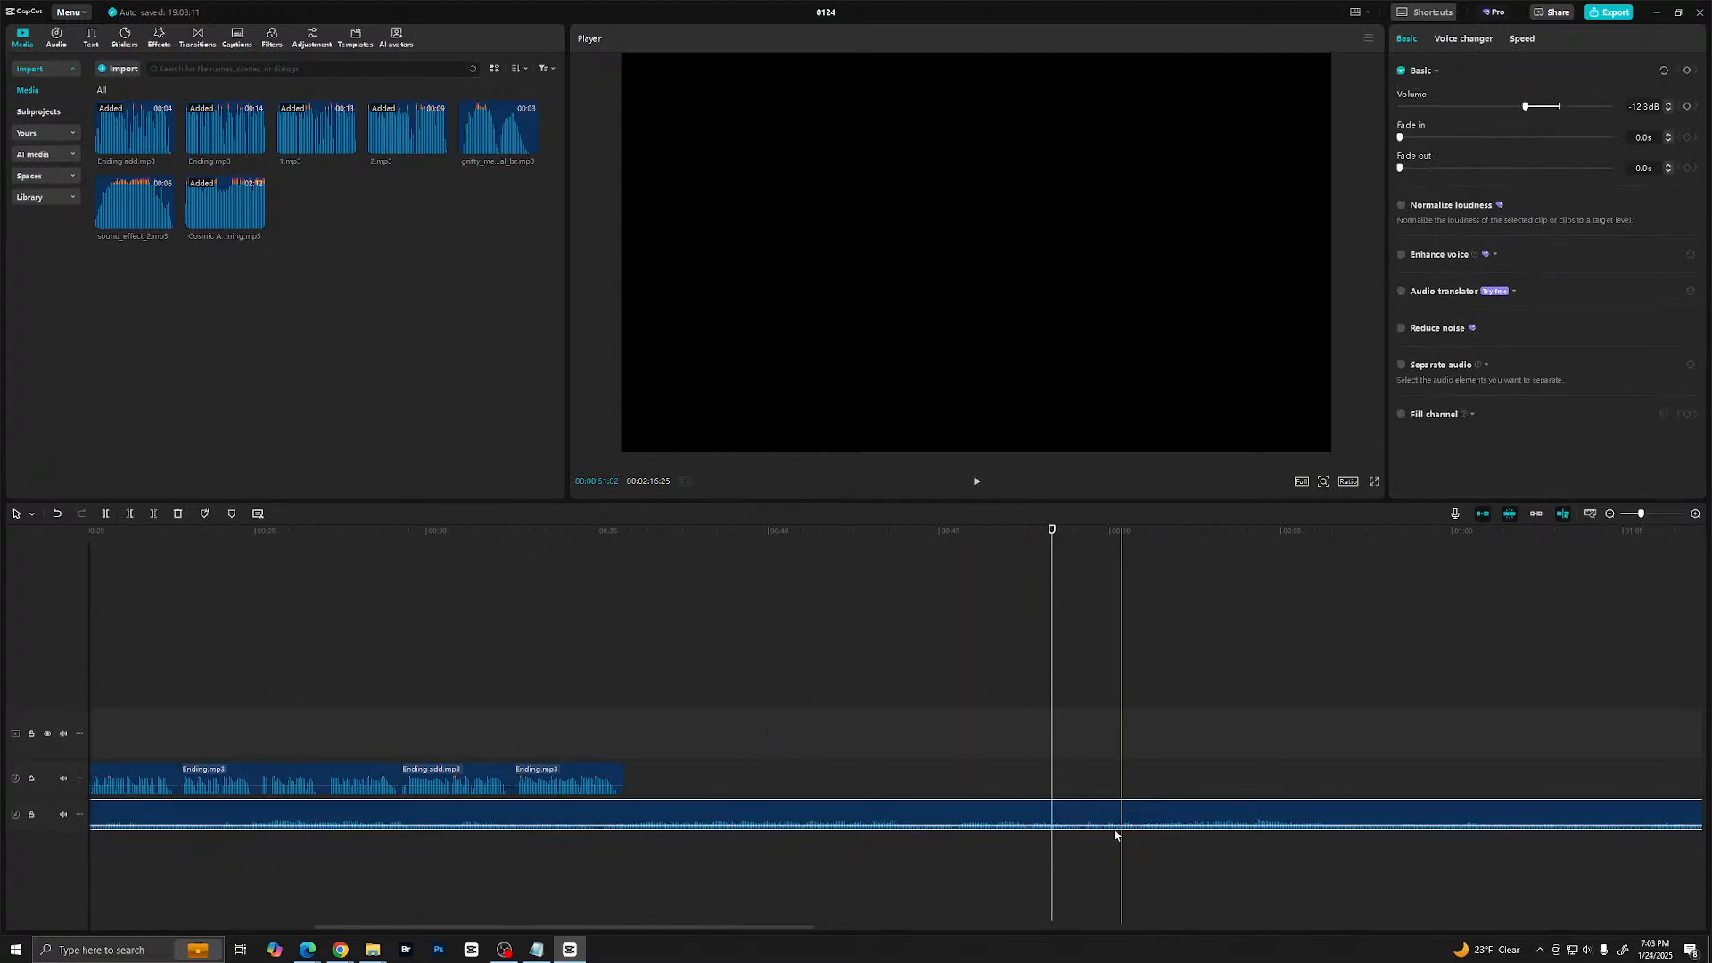
pyautogui.click(1019, 781)
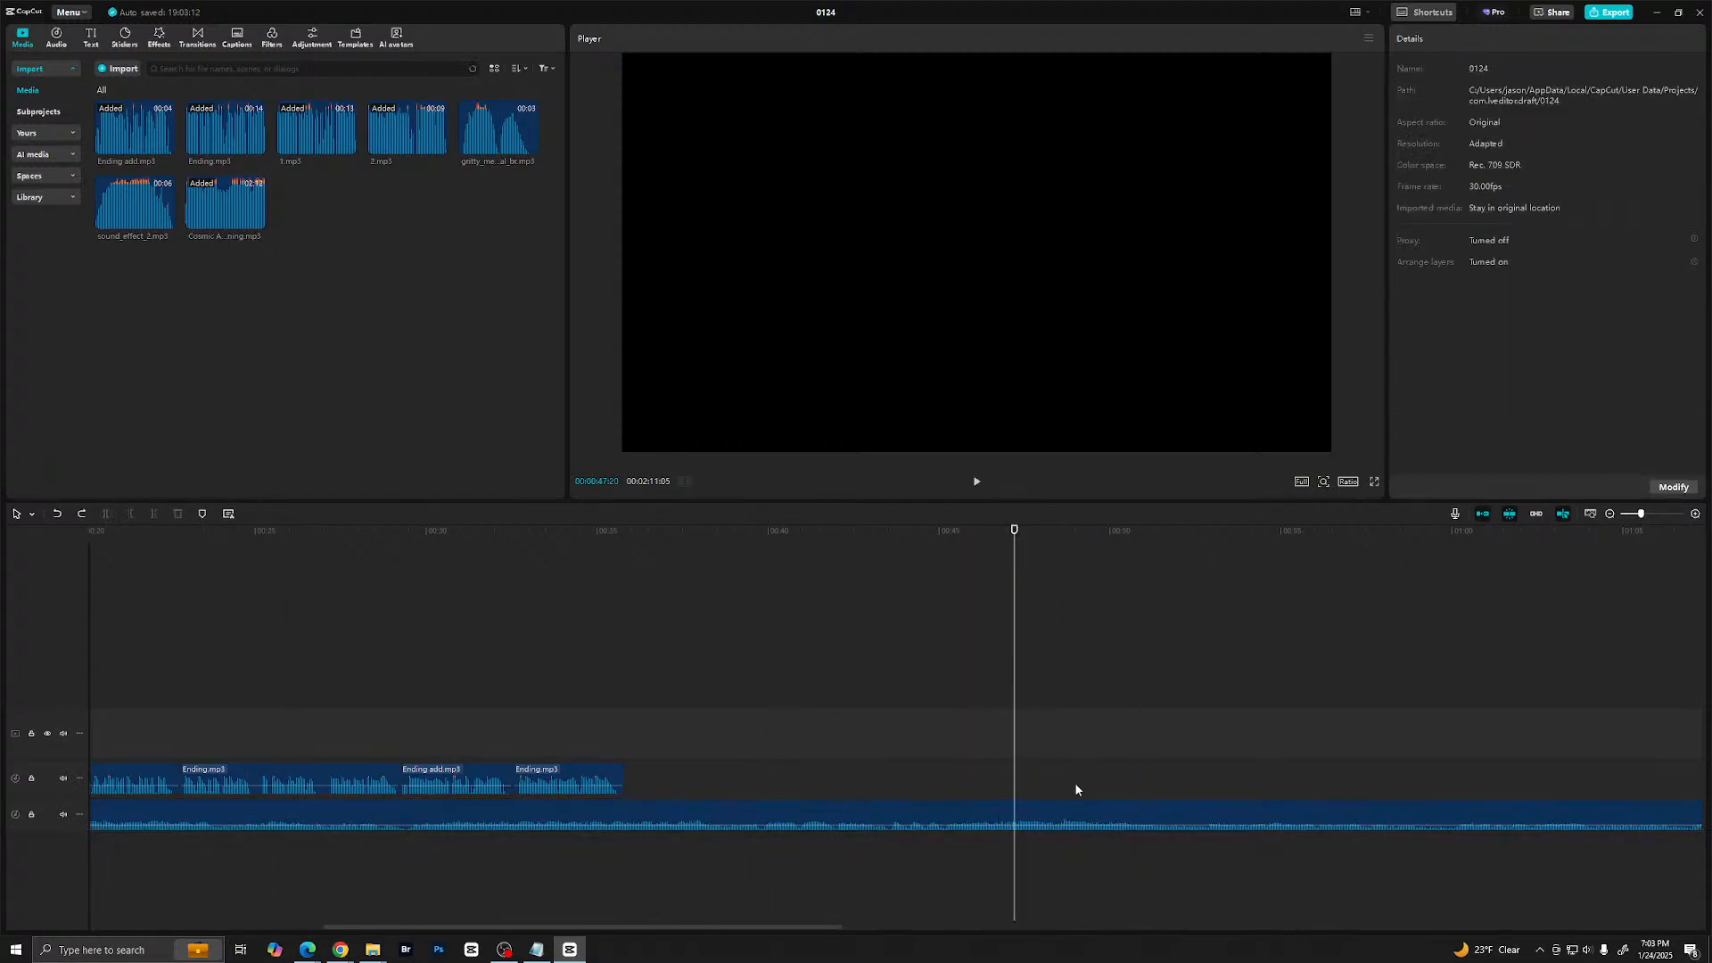
pyautogui.press('space')
pyautogui.scroll(-3, 1150, 794)
pyautogui.scroll(-3, 1159, 790)
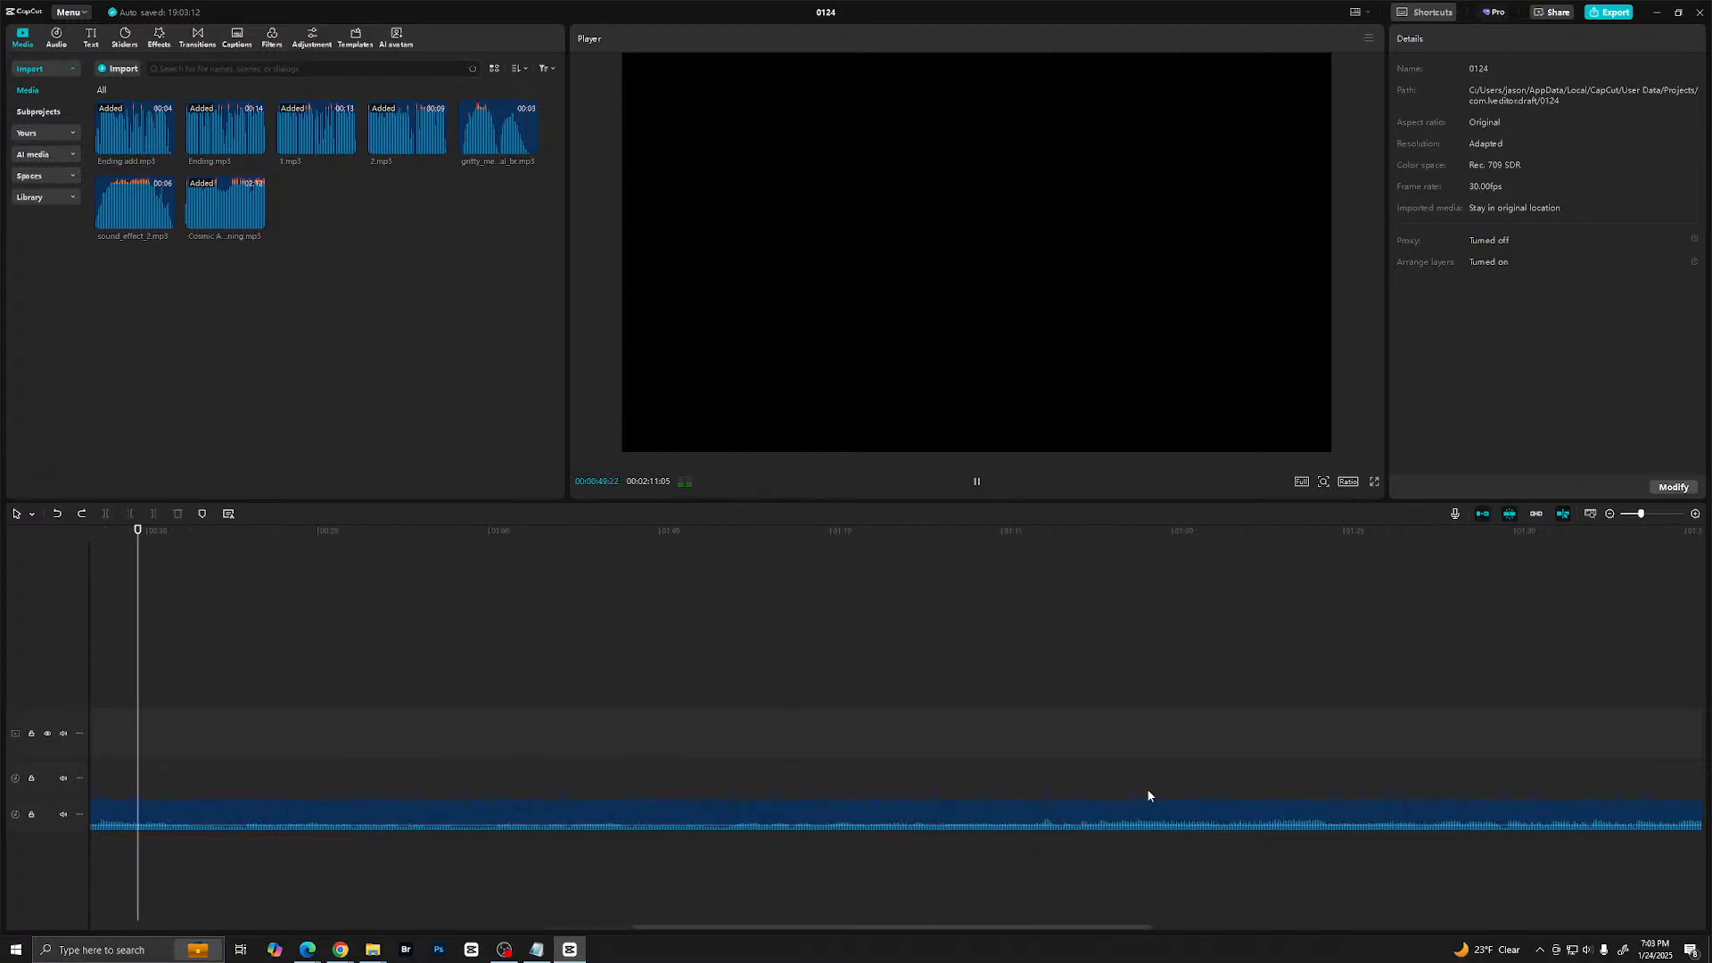
pyautogui.click(1019, 775)
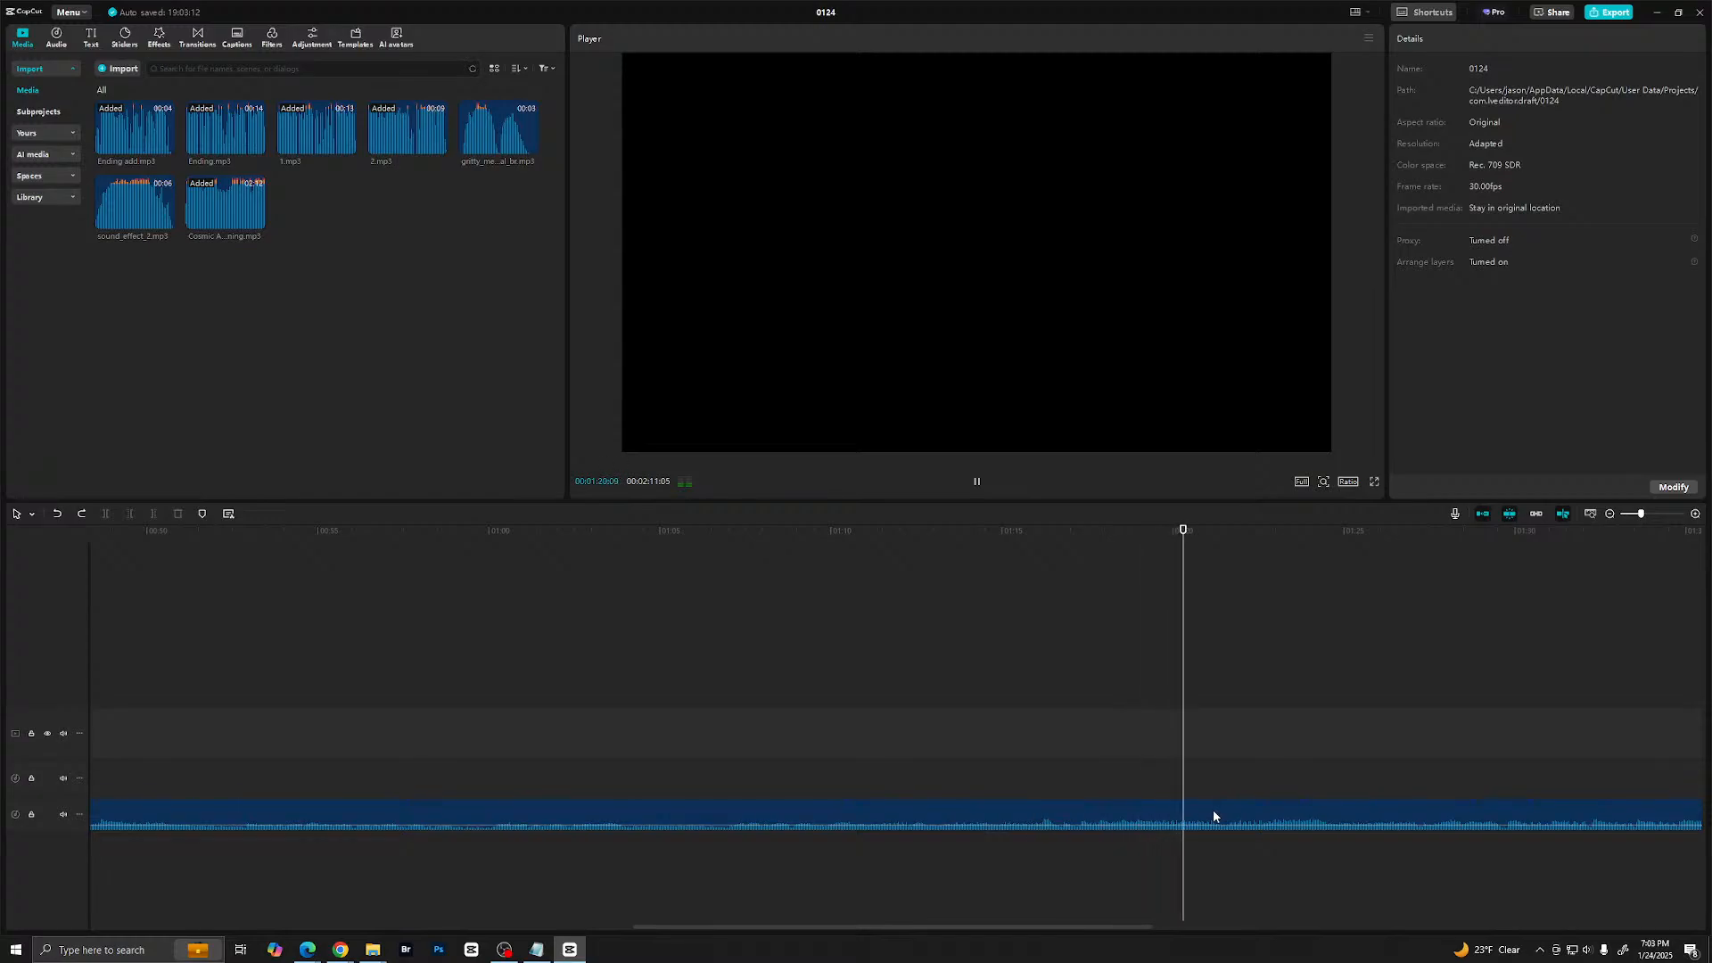
pyautogui.scroll(-4, 1276, 811)
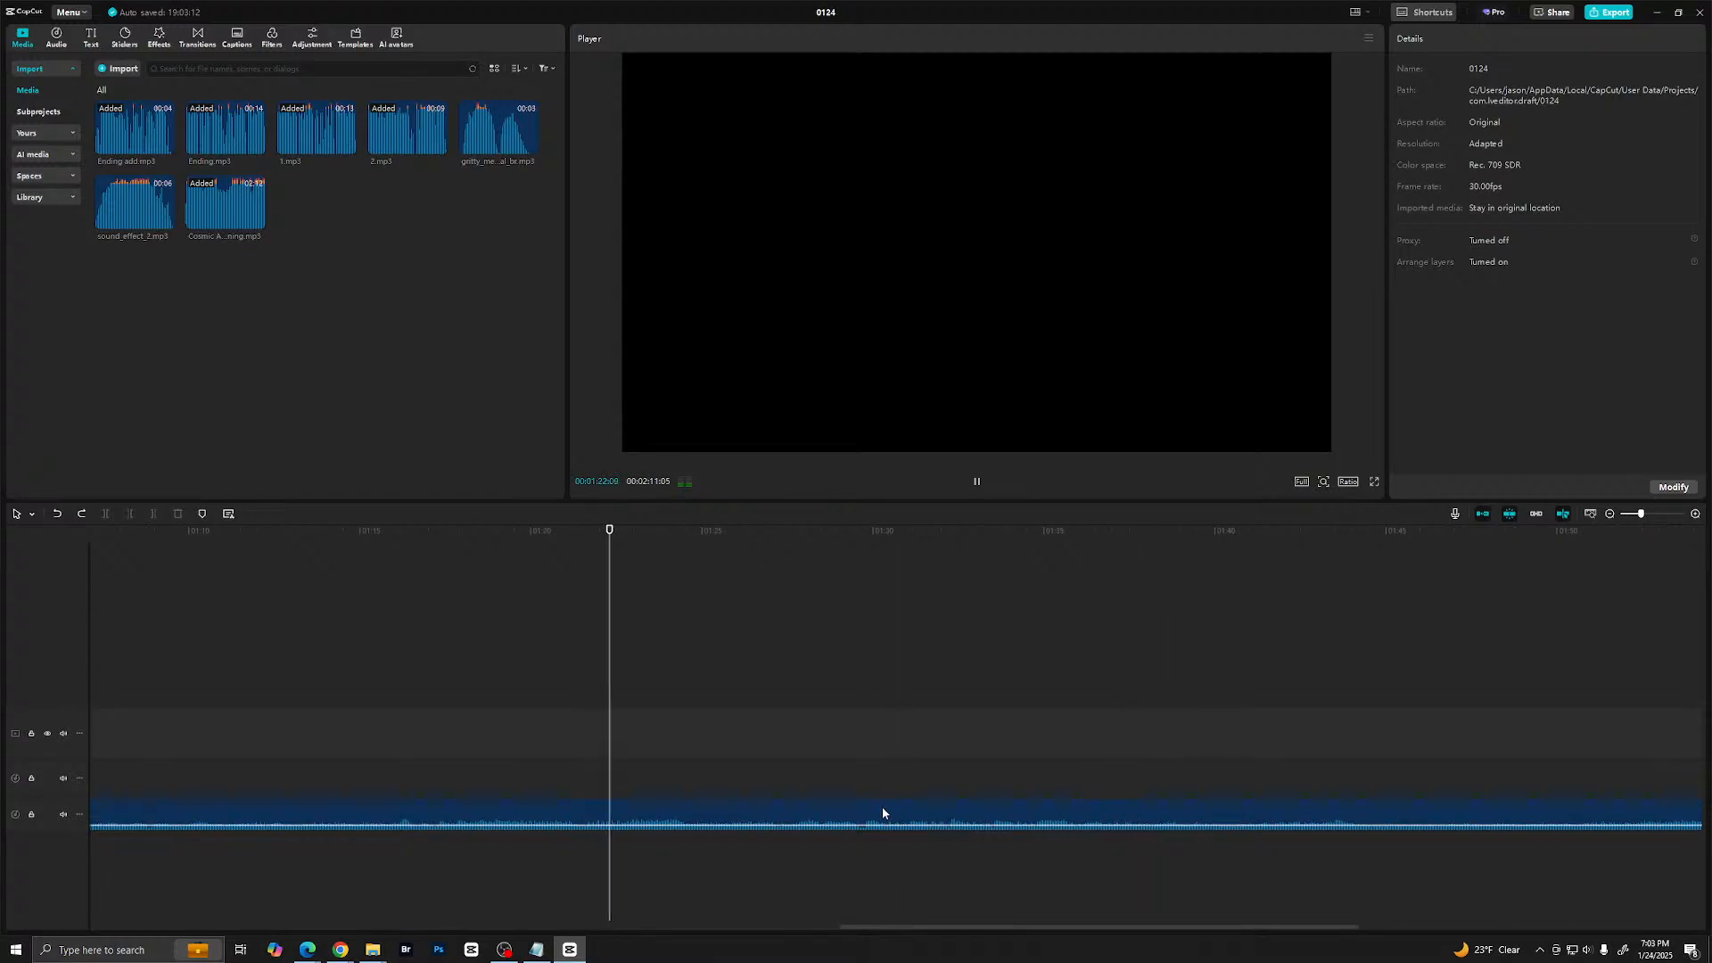
pyautogui.click(858, 772)
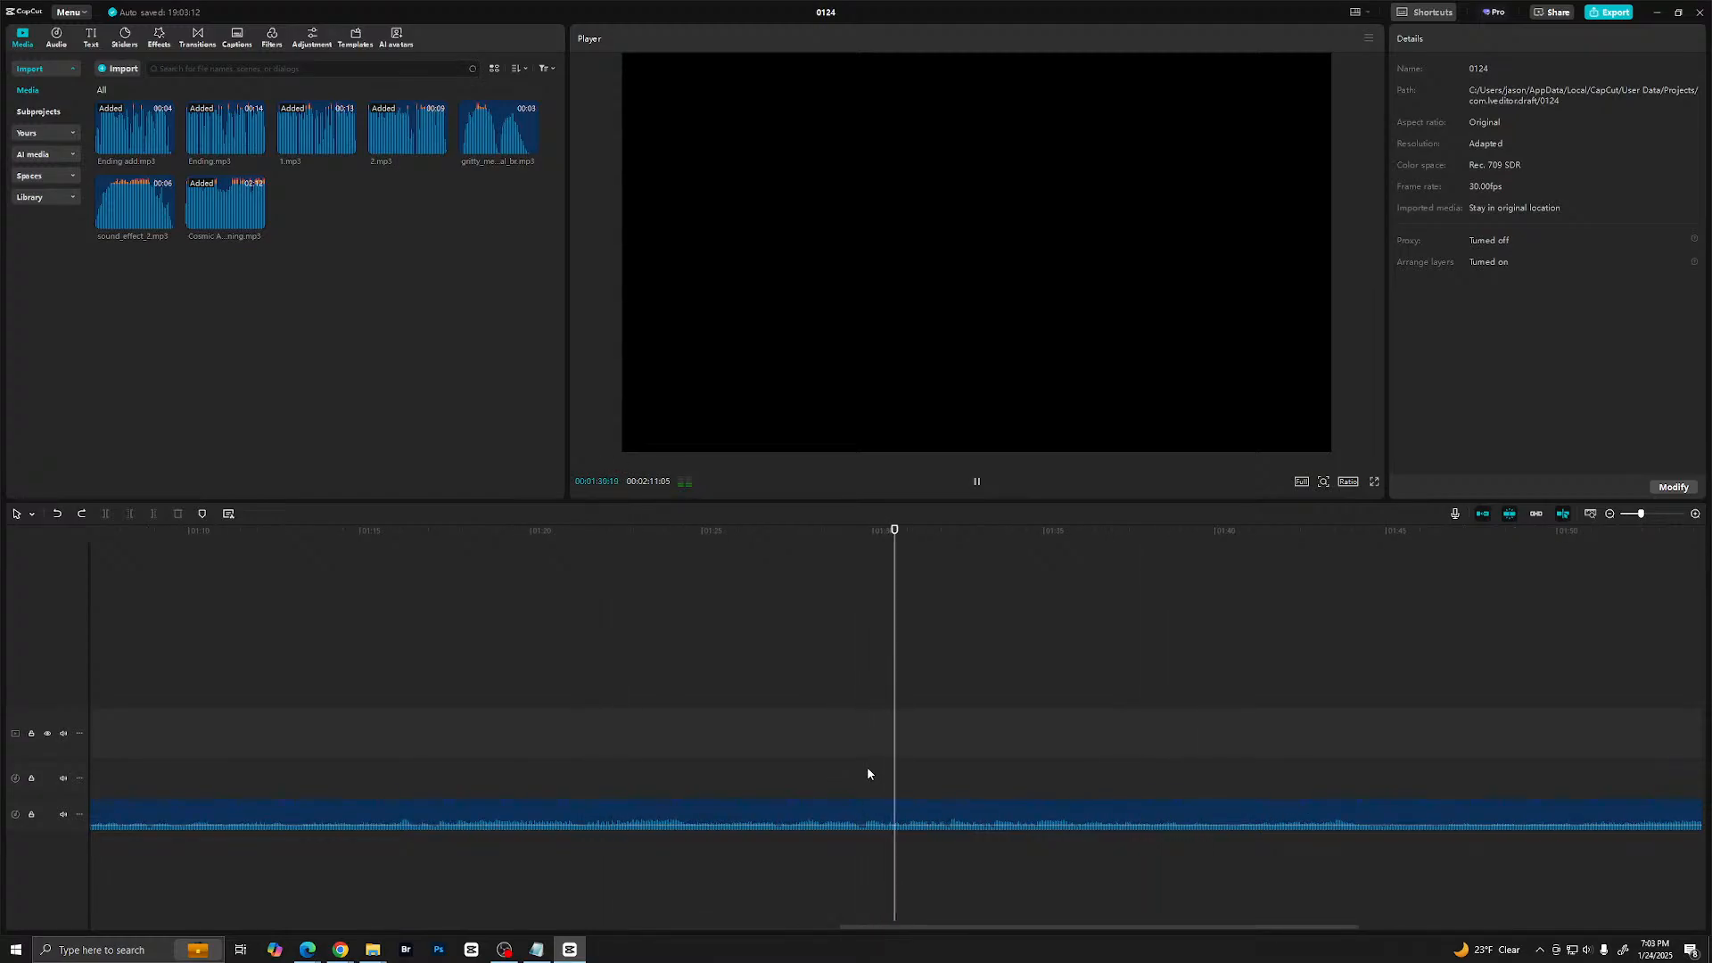
pyautogui.press('space')
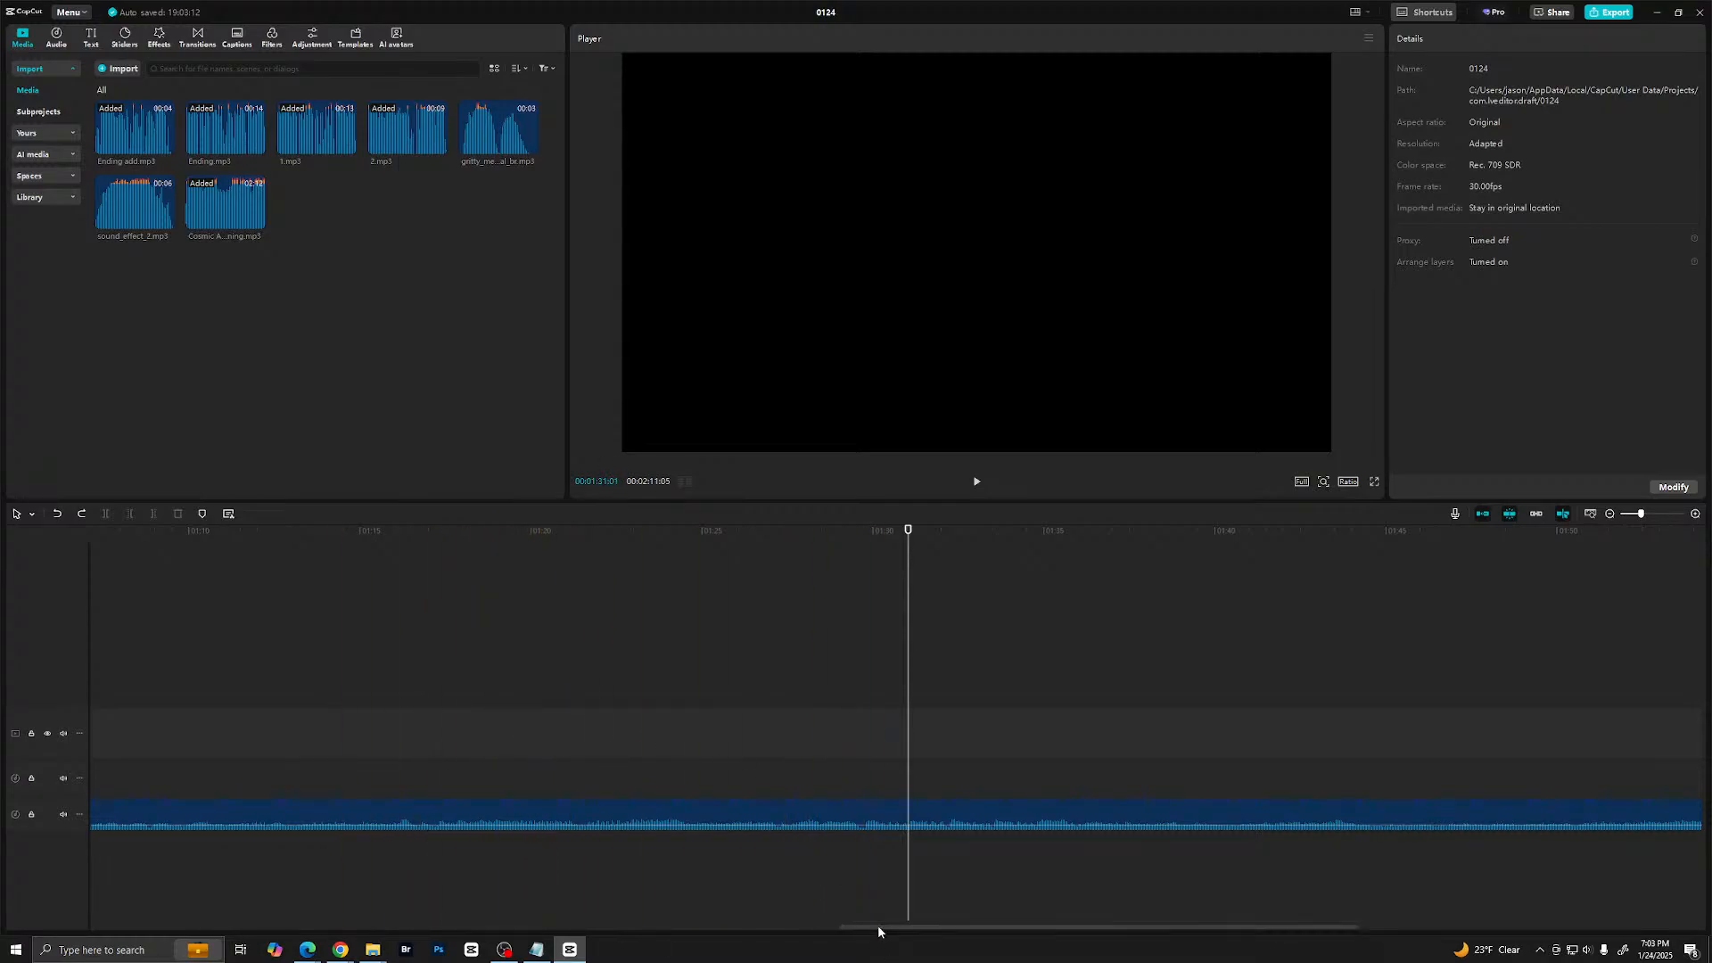
# - Review the music track along the timeline and position the playhead at about 1:30
pyautogui.moveTo(879, 928); pyautogui.dragTo(553, 929)
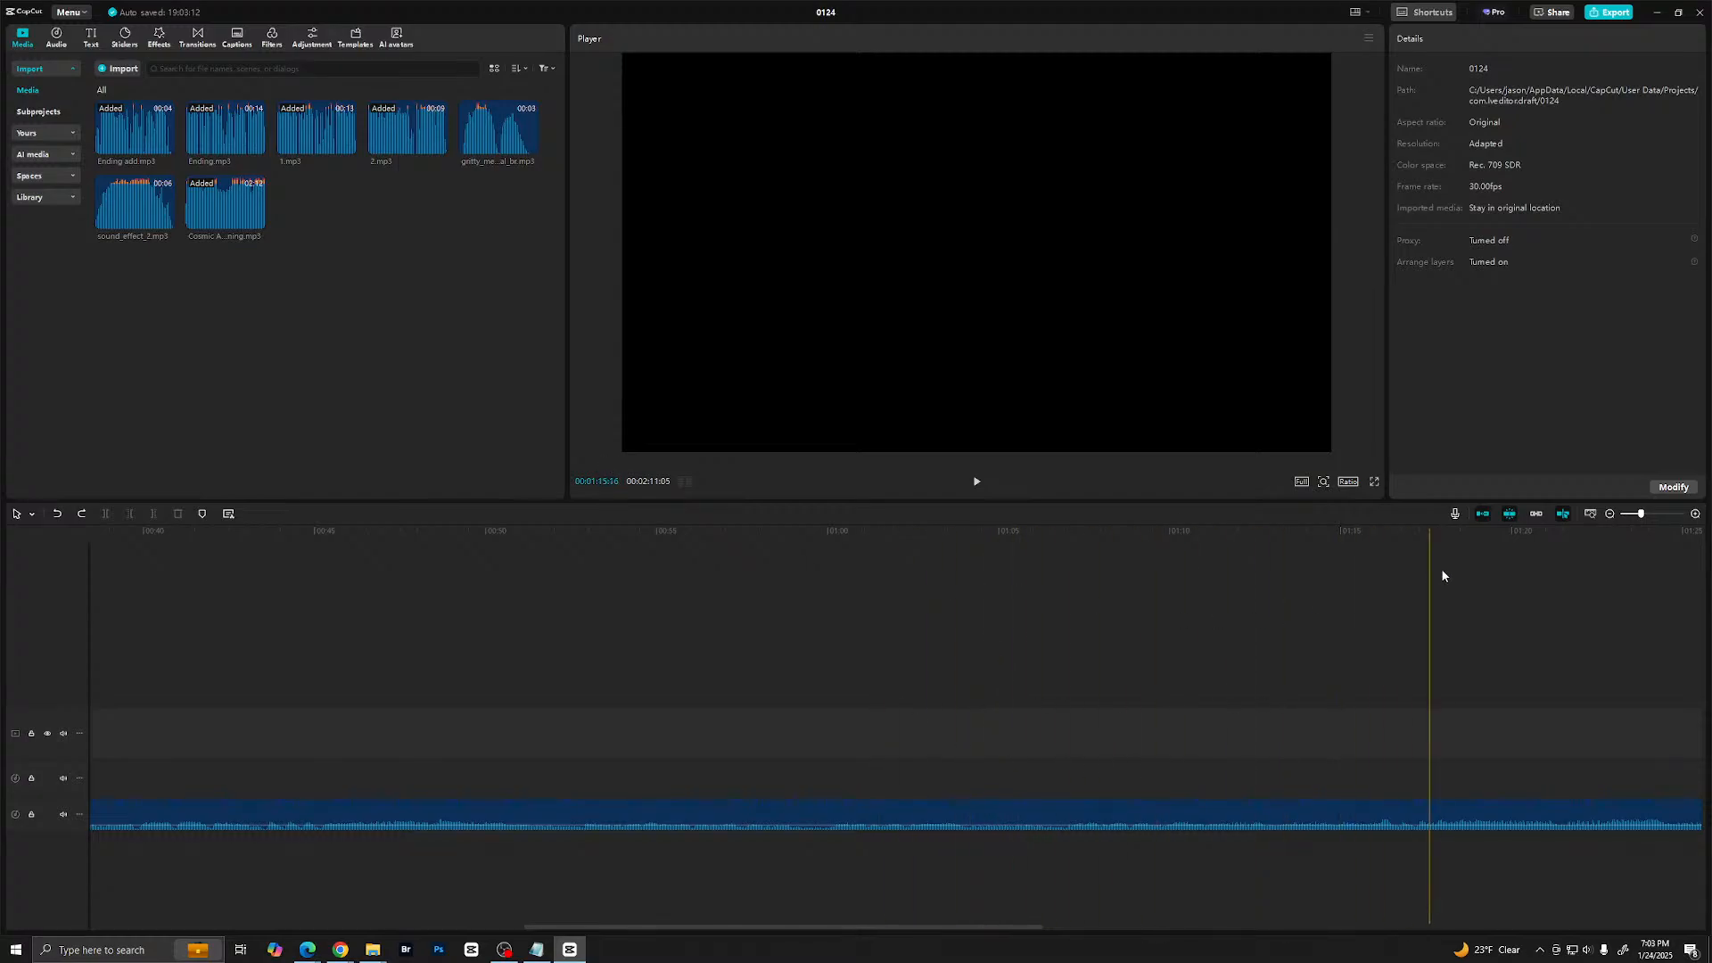
pyautogui.click(1247, 685)
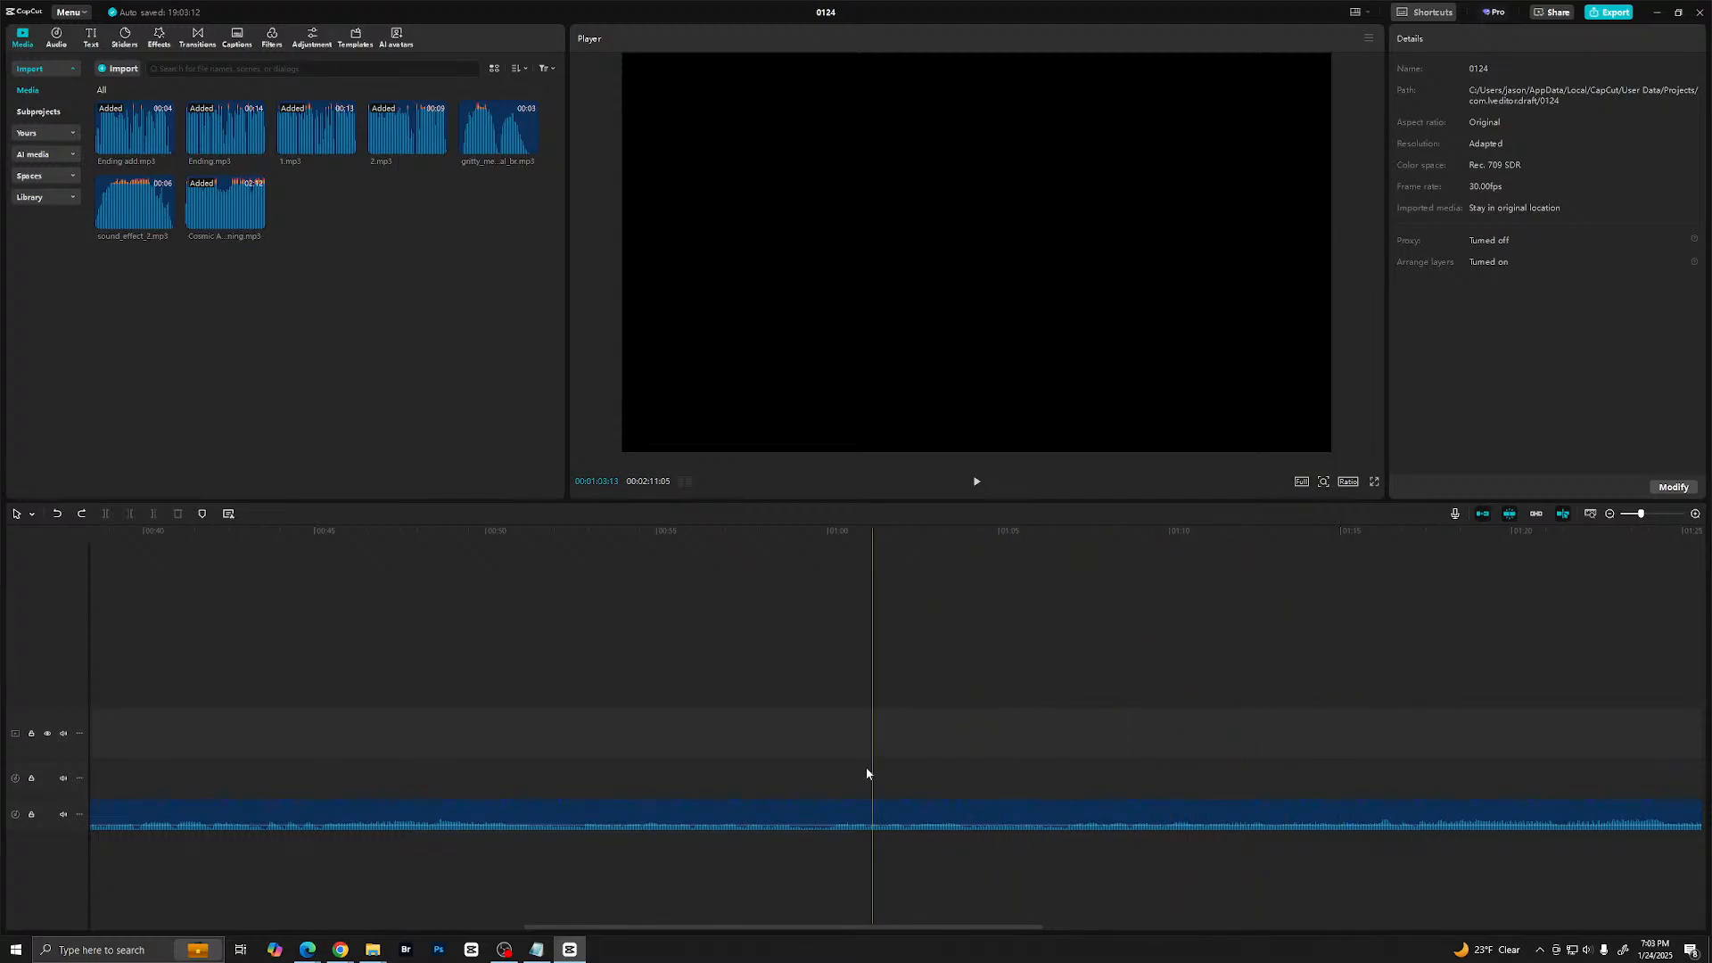
pyautogui.moveTo(783, 930); pyautogui.dragTo(184, 848)
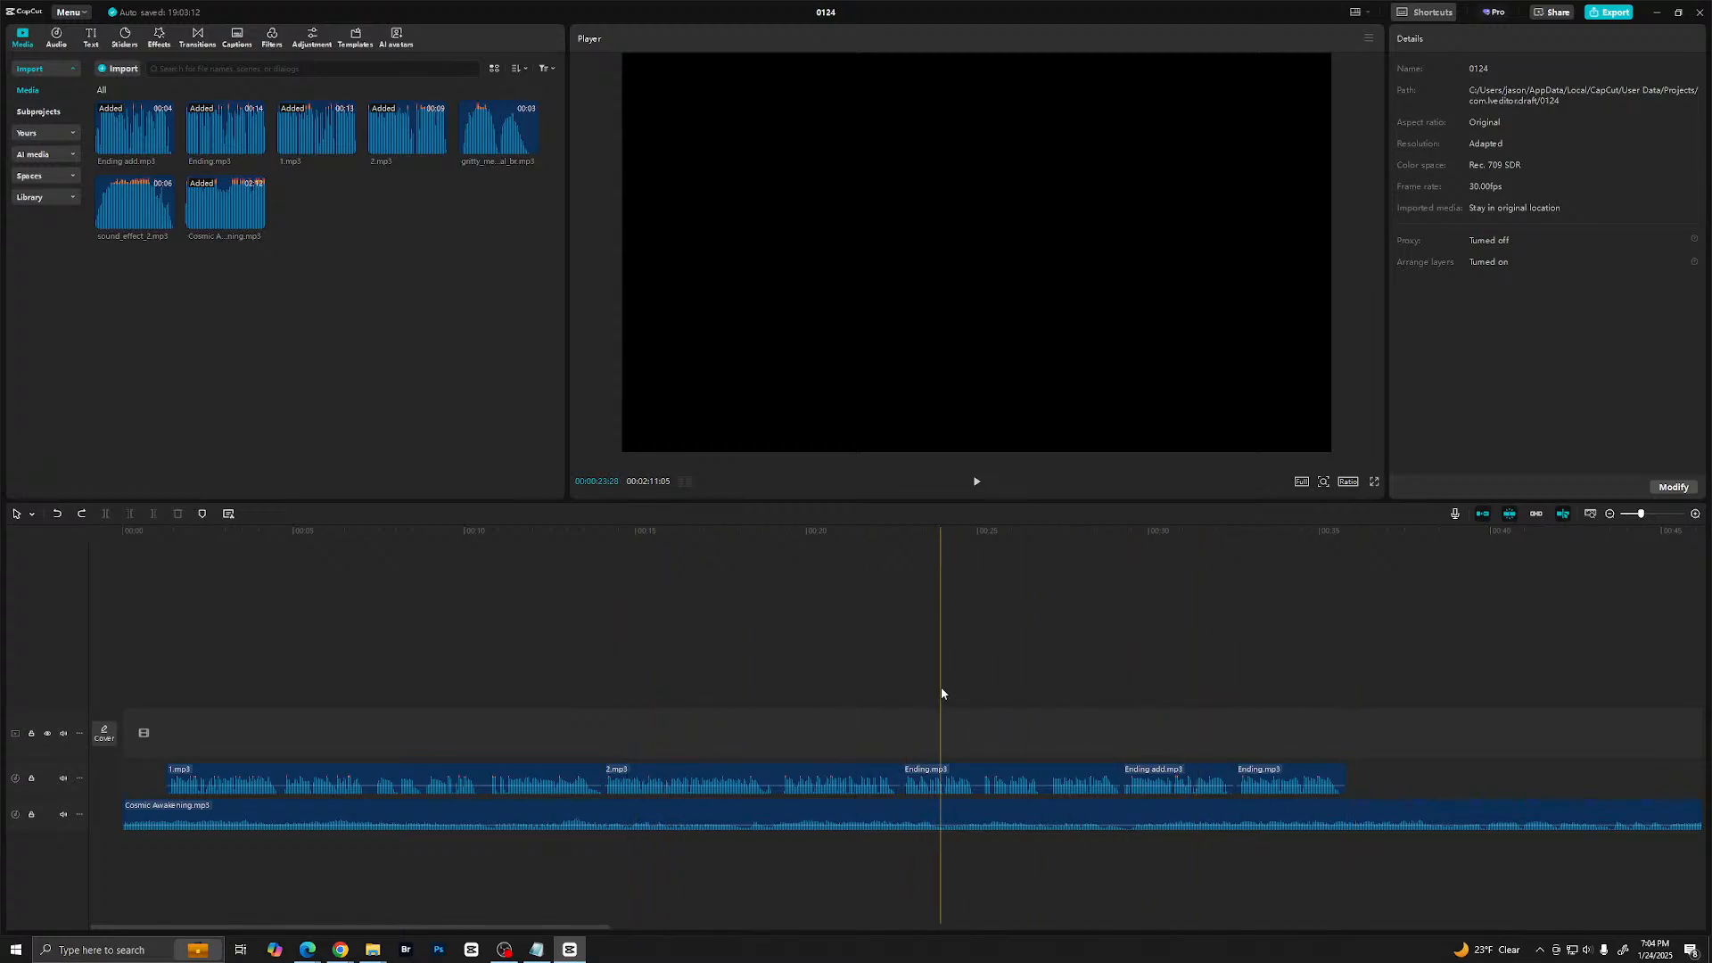
pyautogui.hscroll(10, 946, 705)
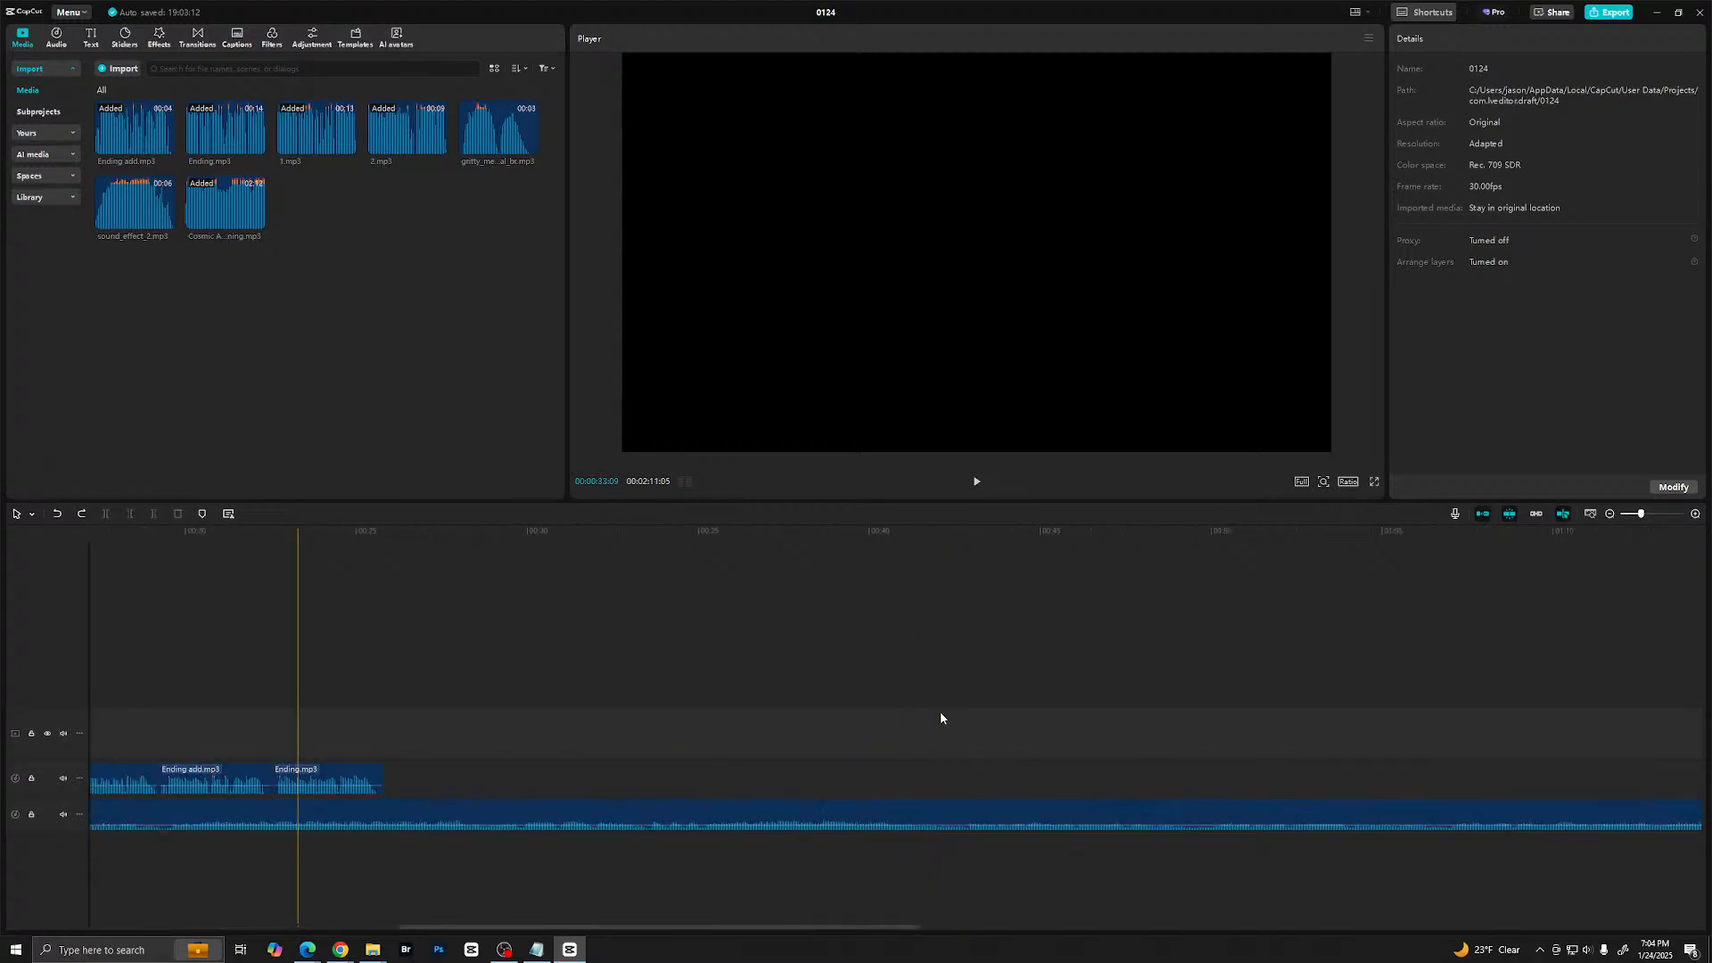
pyautogui.hscroll(8, 948, 716)
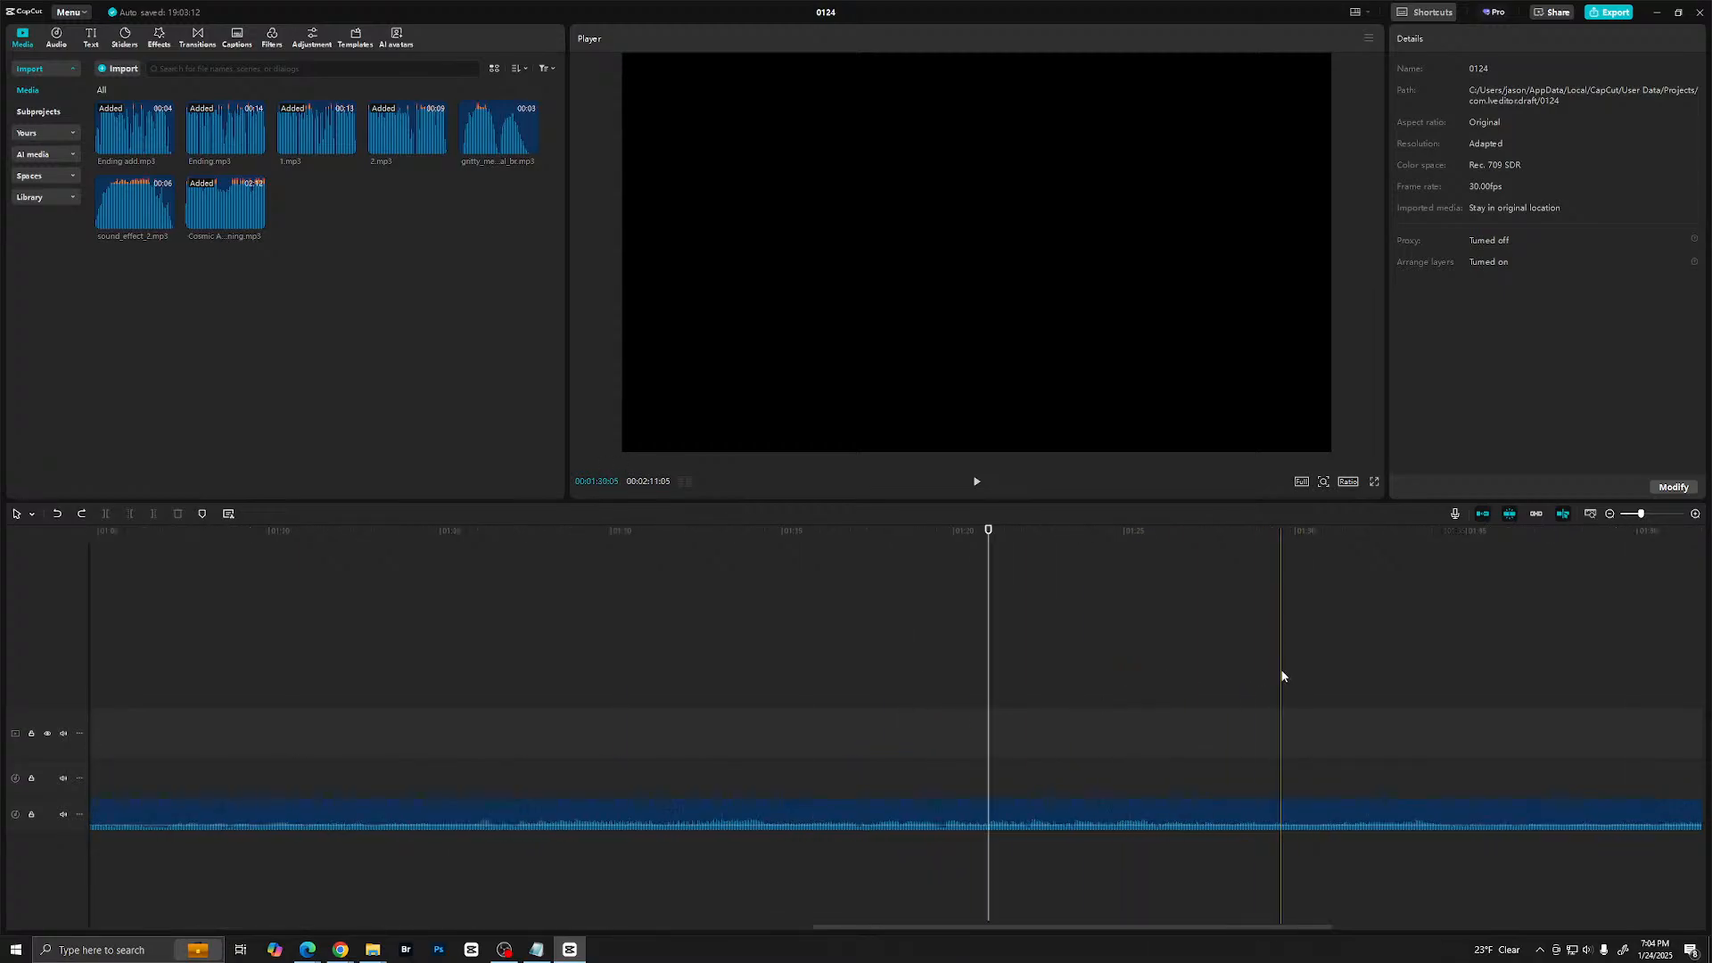
pyautogui.click(958, 678)
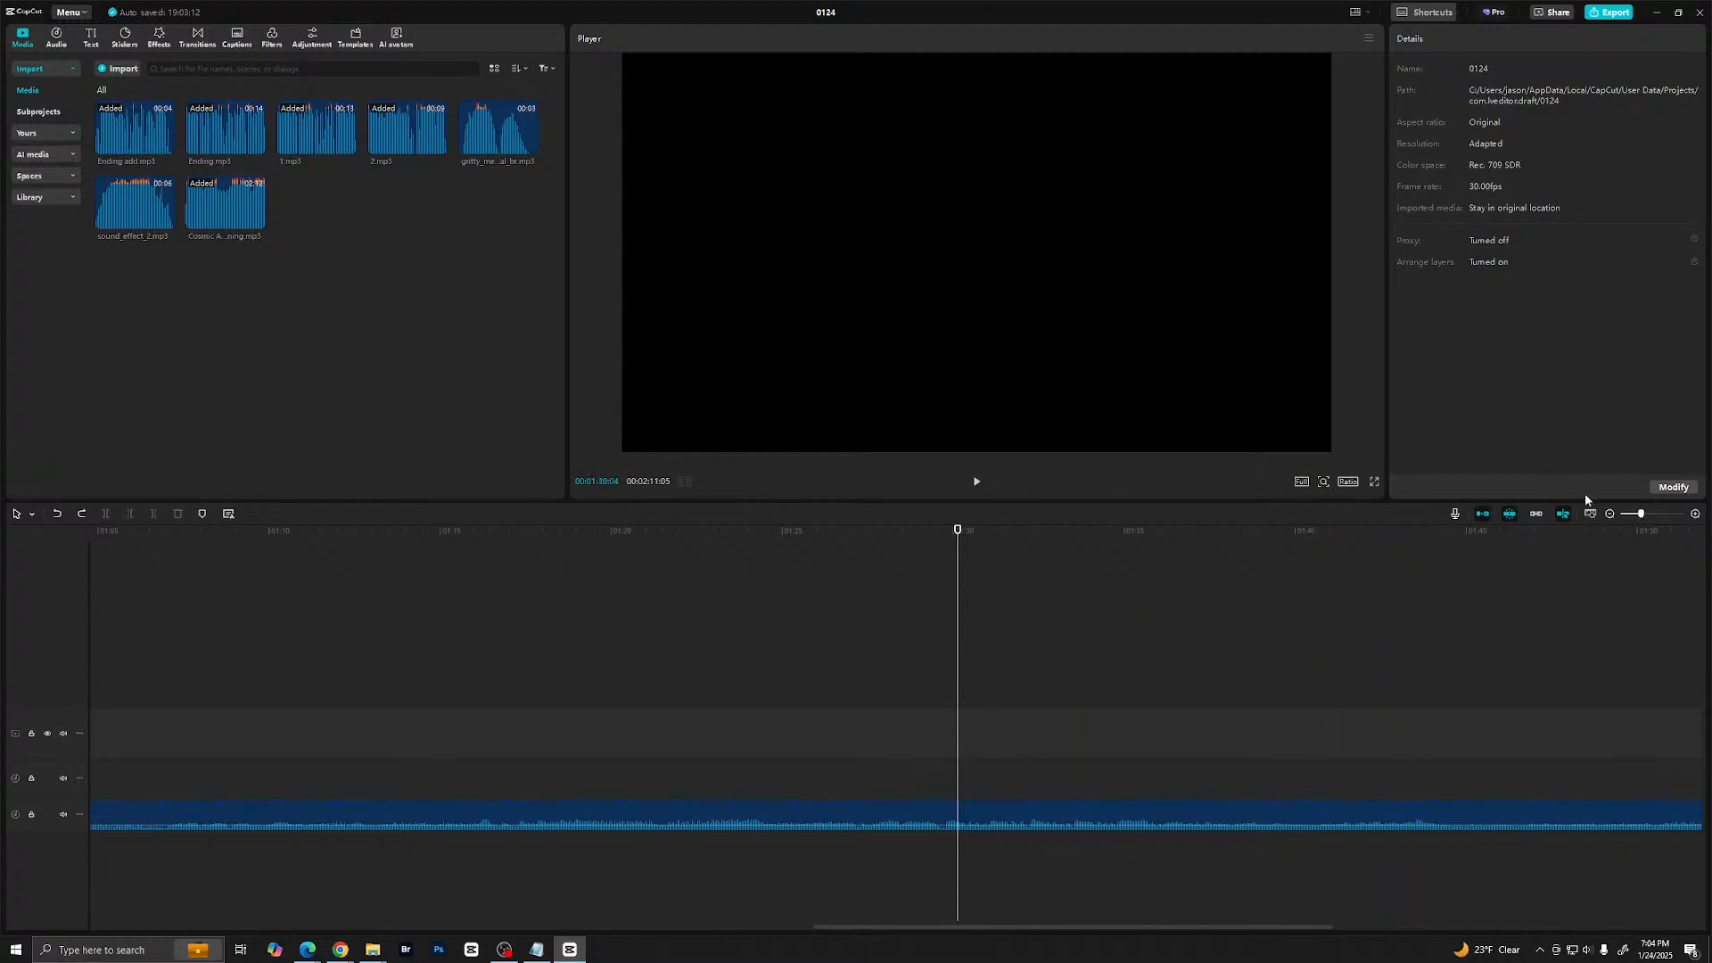
# - Show the full length of the narration clips and the Cosmic Awakening track together in the timeline for review
pyautogui.moveTo(1641, 517); pyautogui.dragTo(1632, 517)
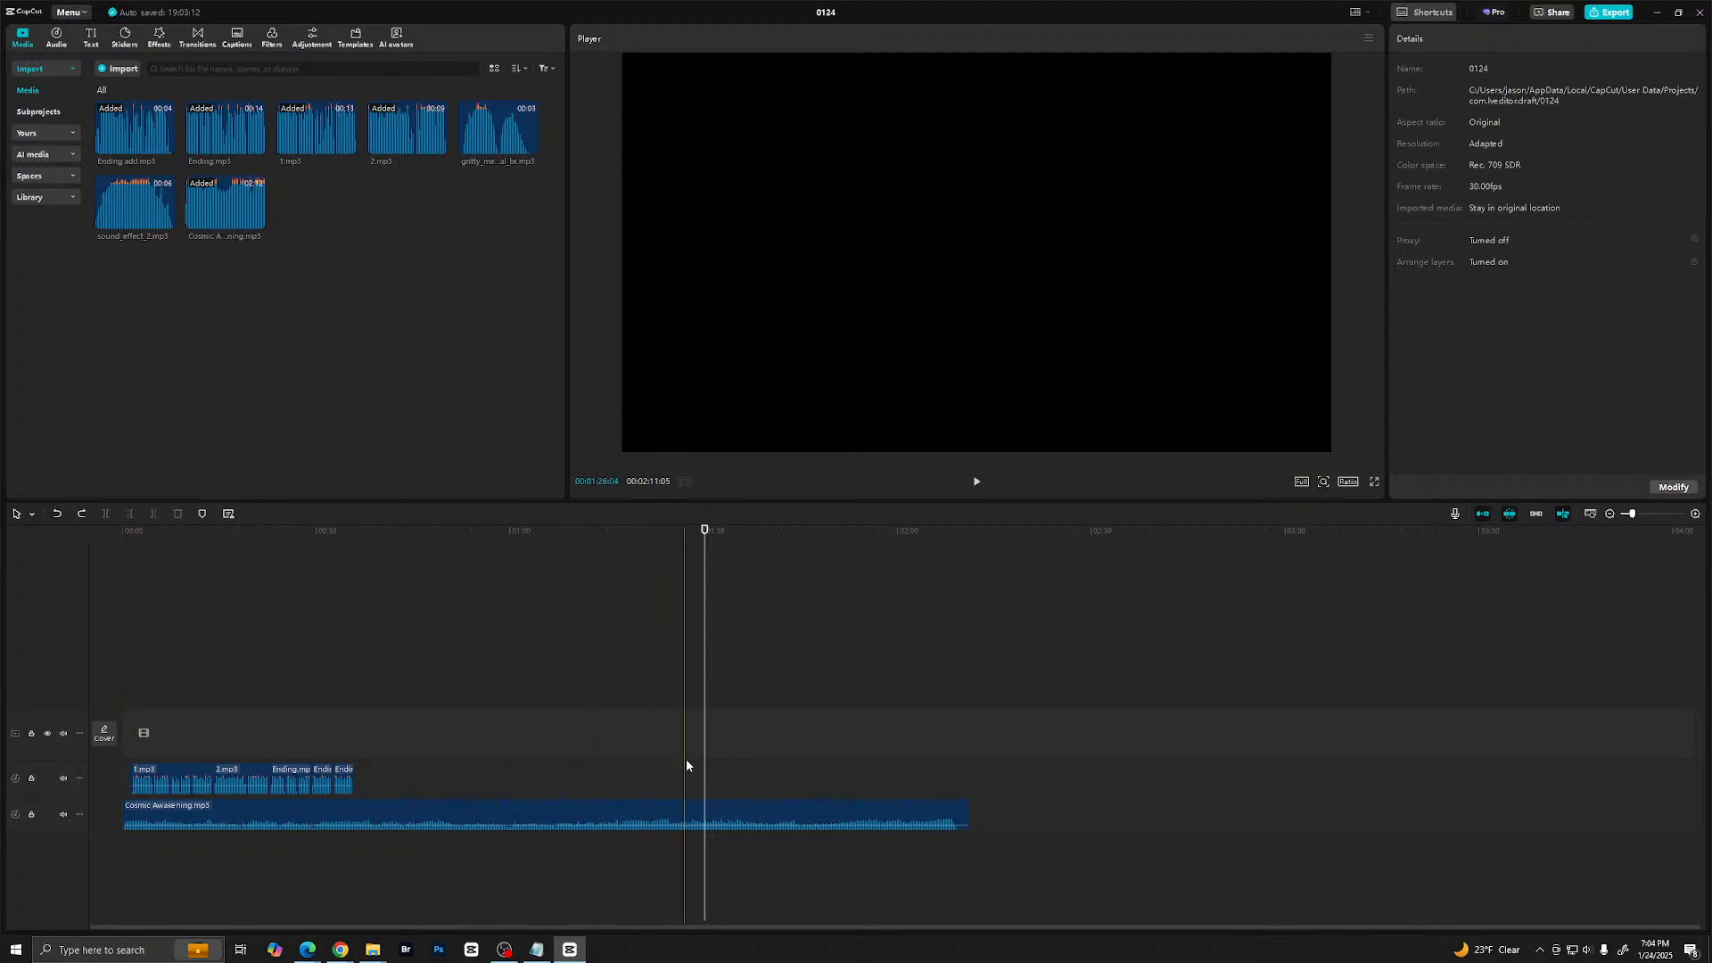
pyautogui.click(549, 803)
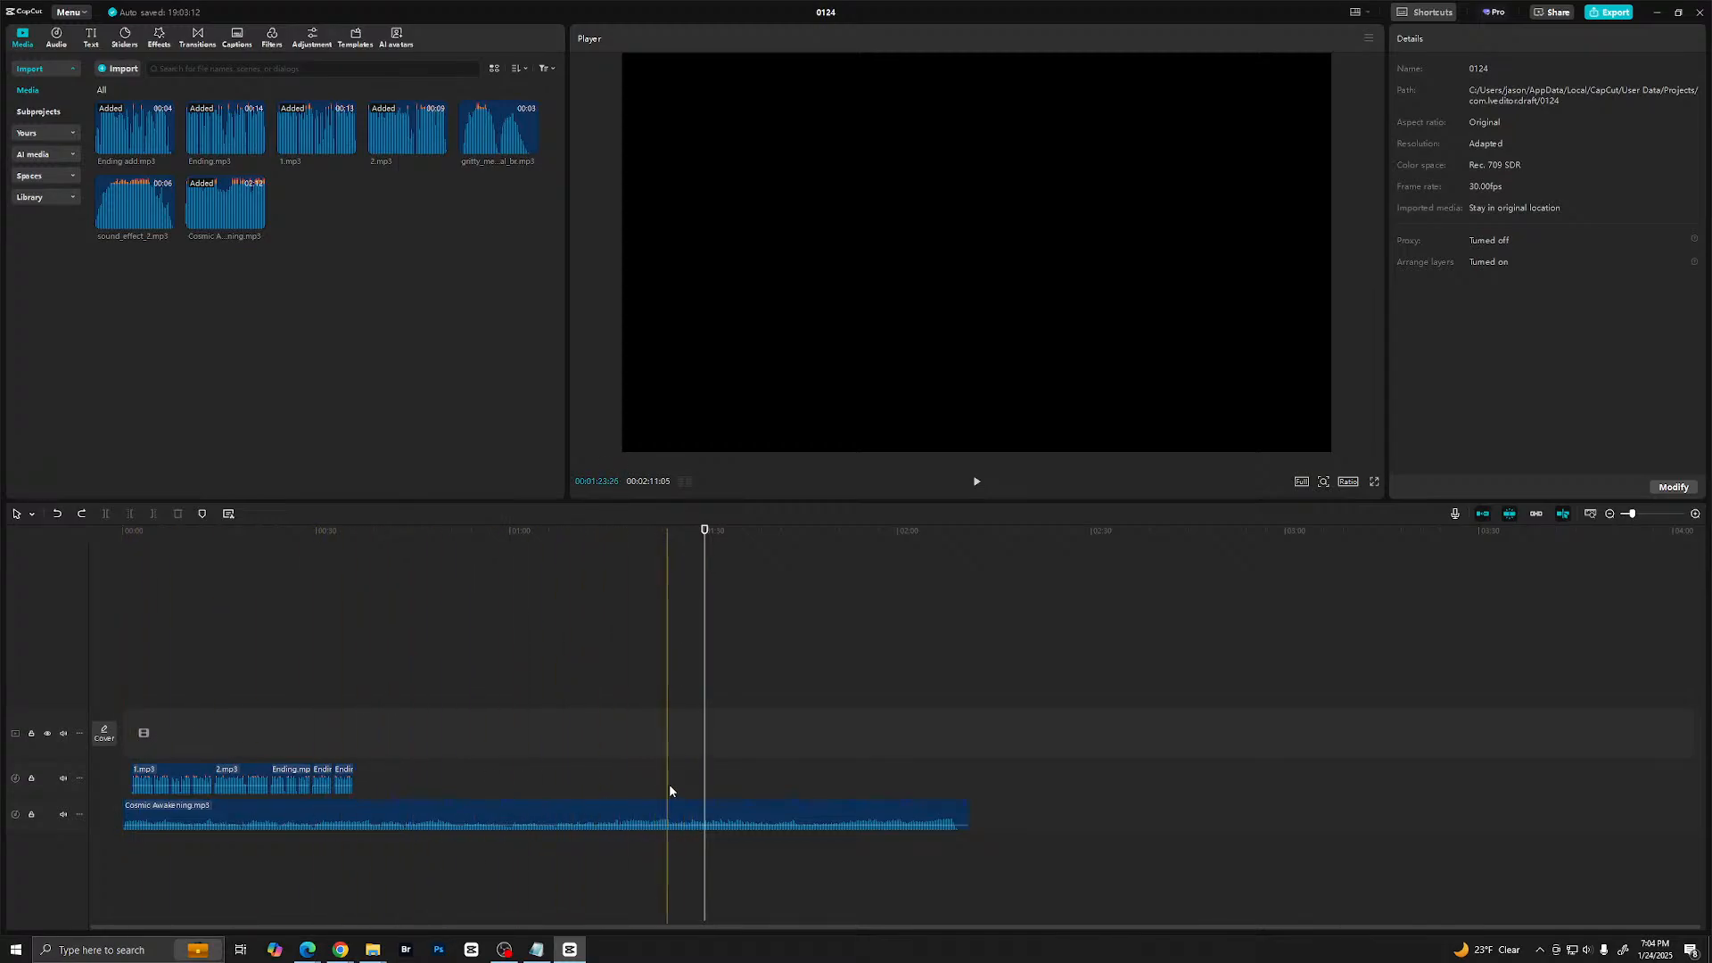
pyautogui.click(690, 731)
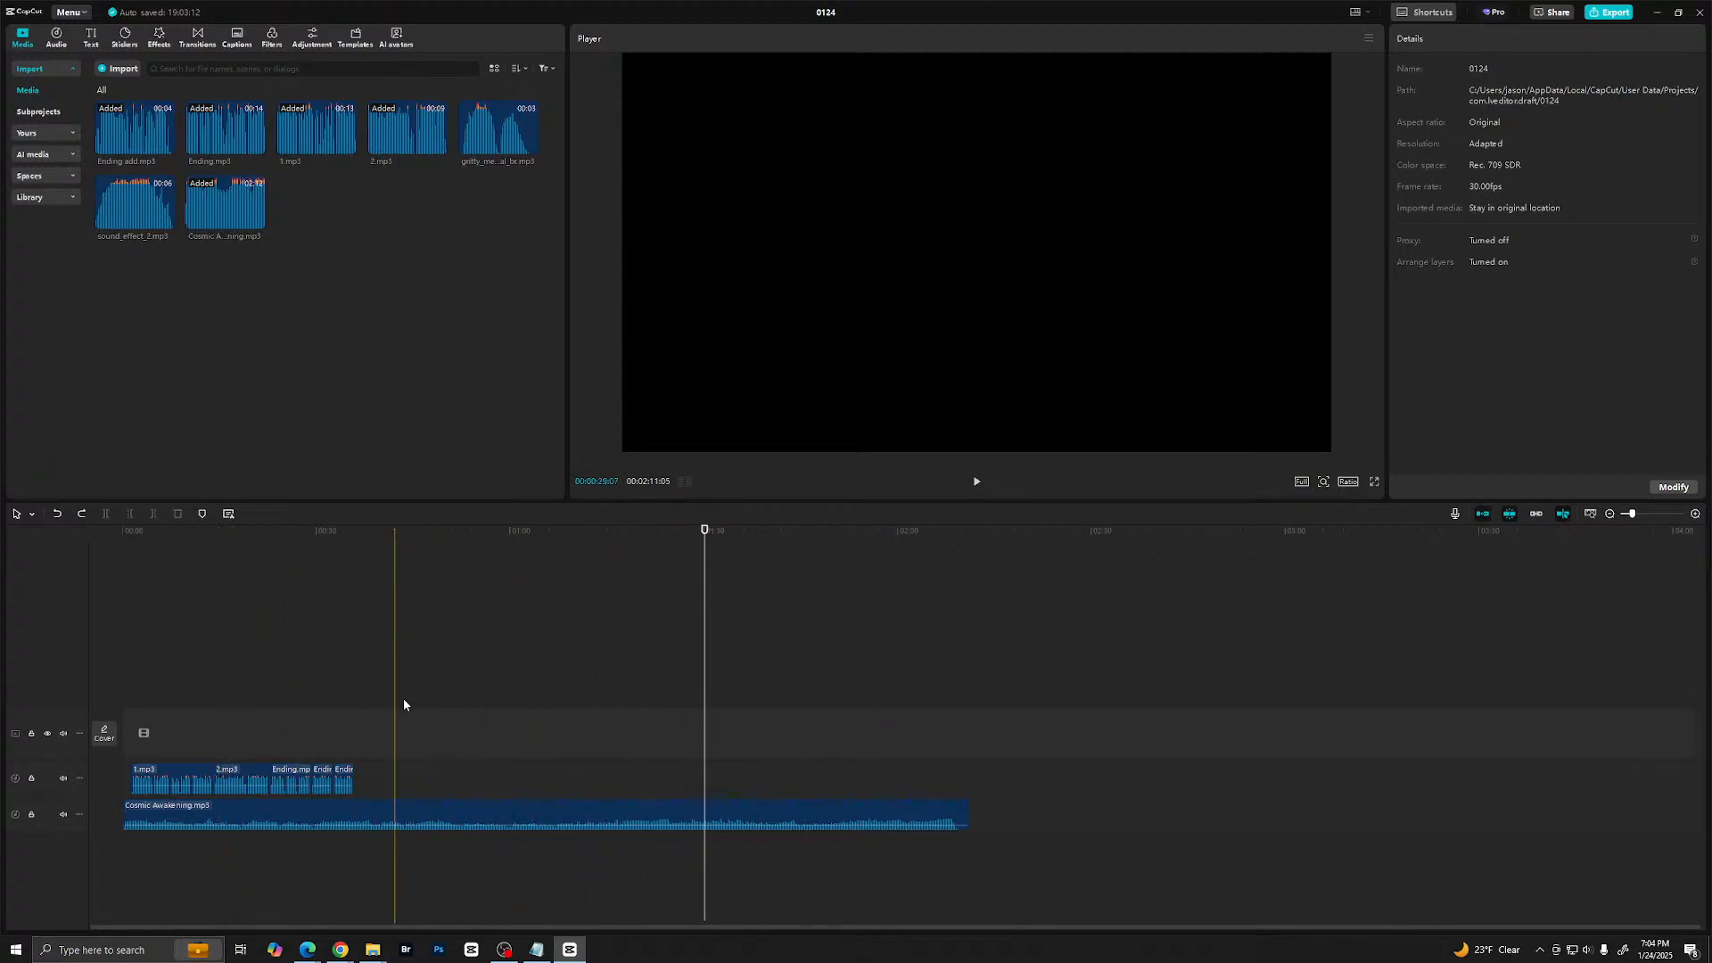
pyautogui.click(223, 816)
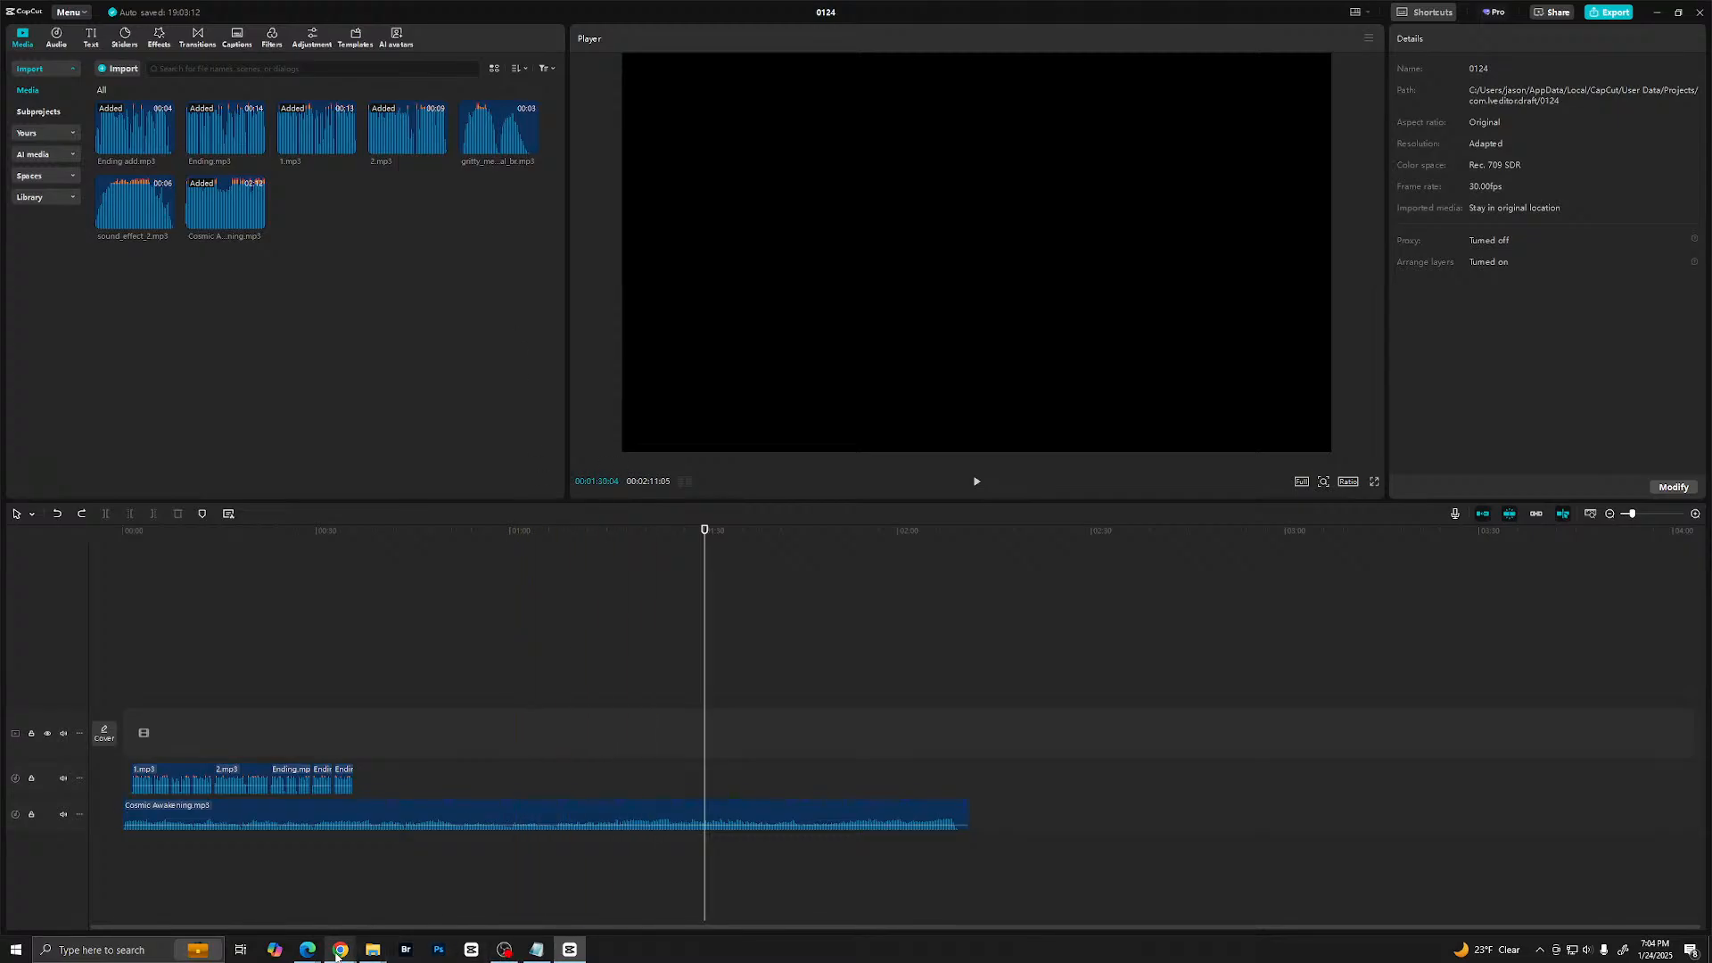
# - Switch to the browser window with the AI tools and bring up Midjourney's Create page
pyautogui.moveTo(308, 950)
pyautogui.moveTo(305, 883)
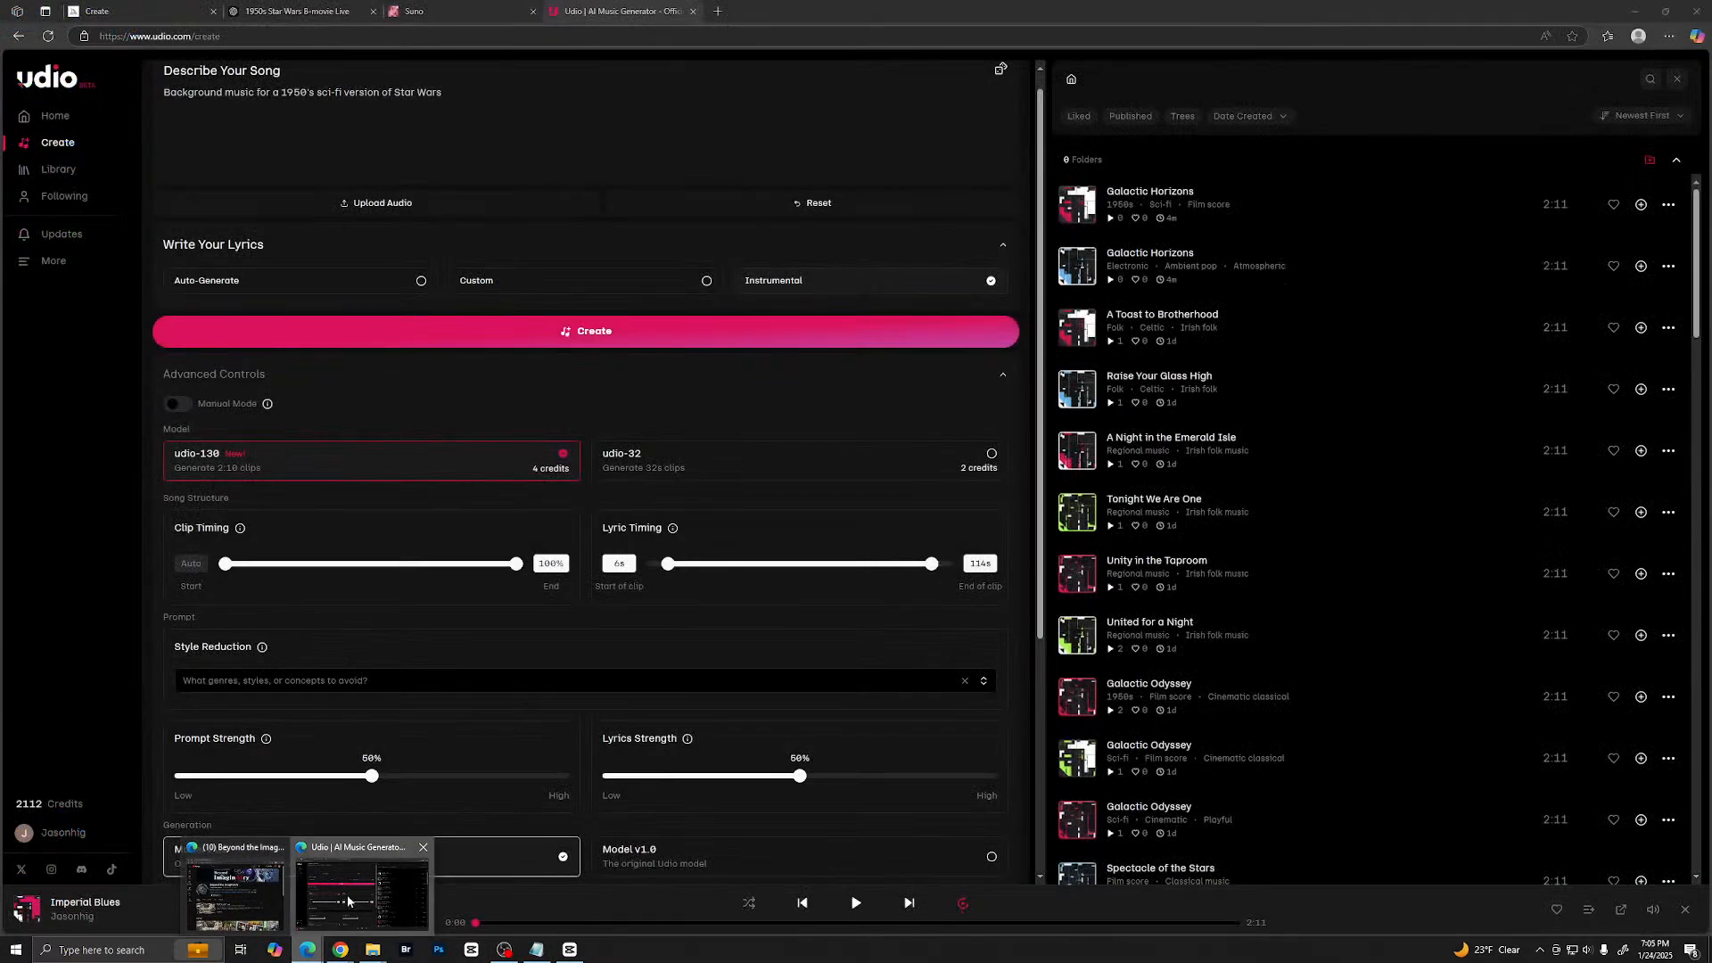
pyautogui.click(348, 901)
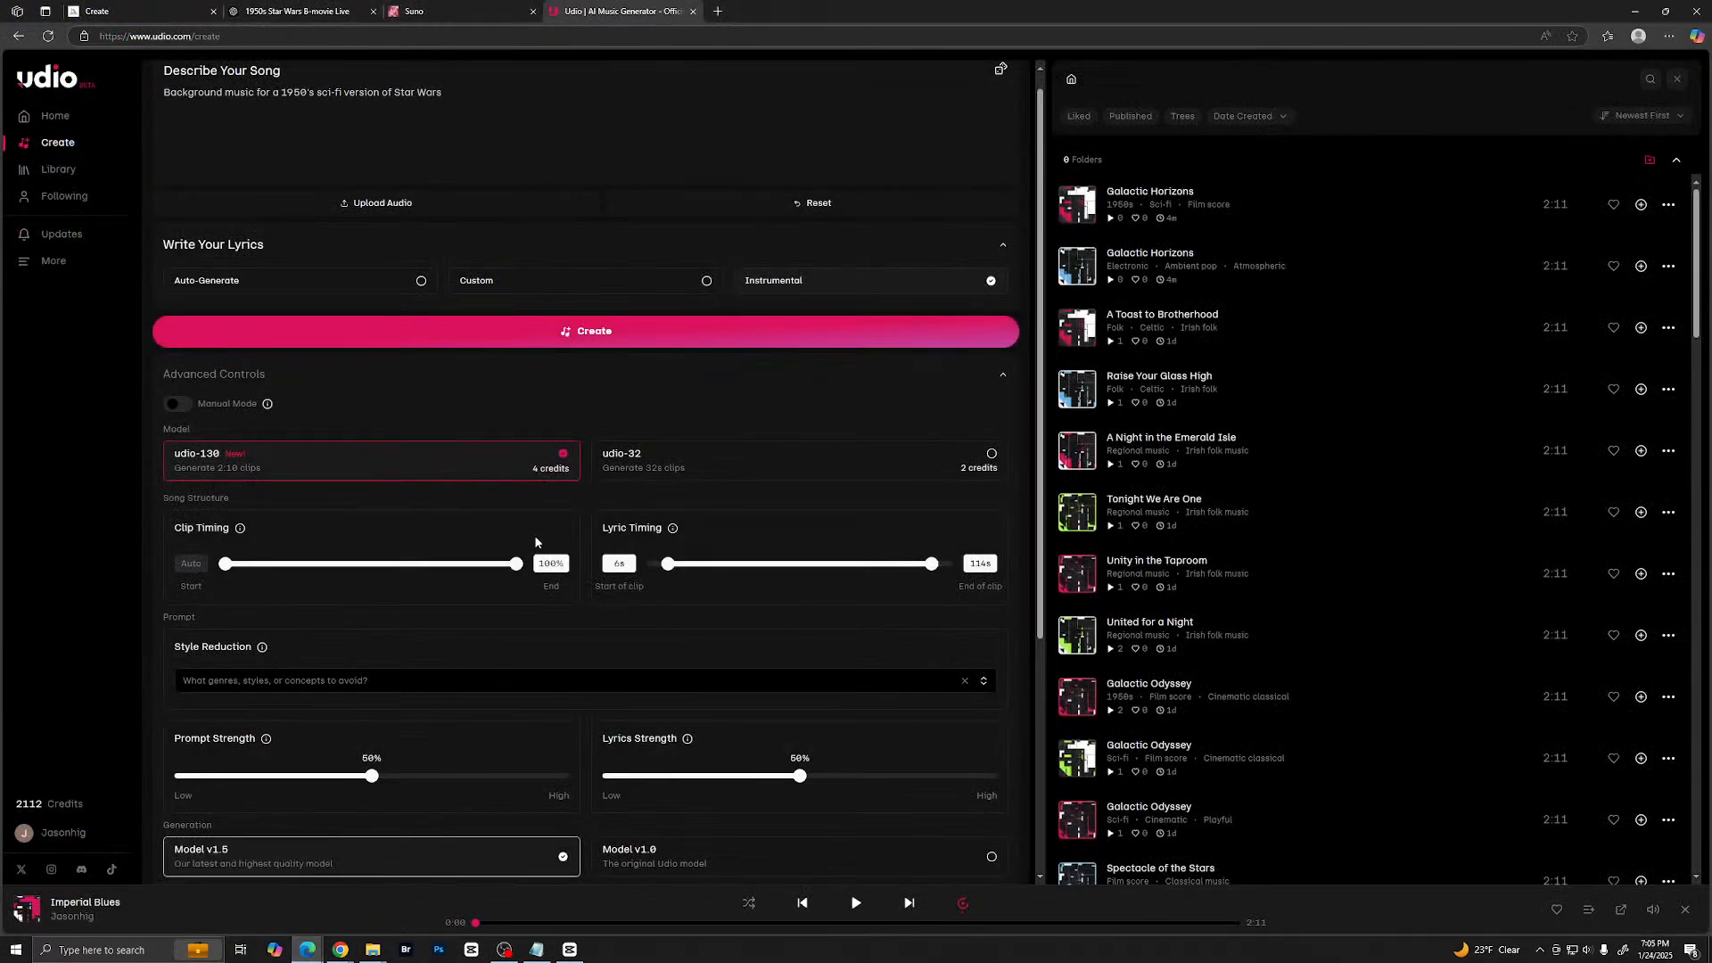
pyautogui.click(446, 11)
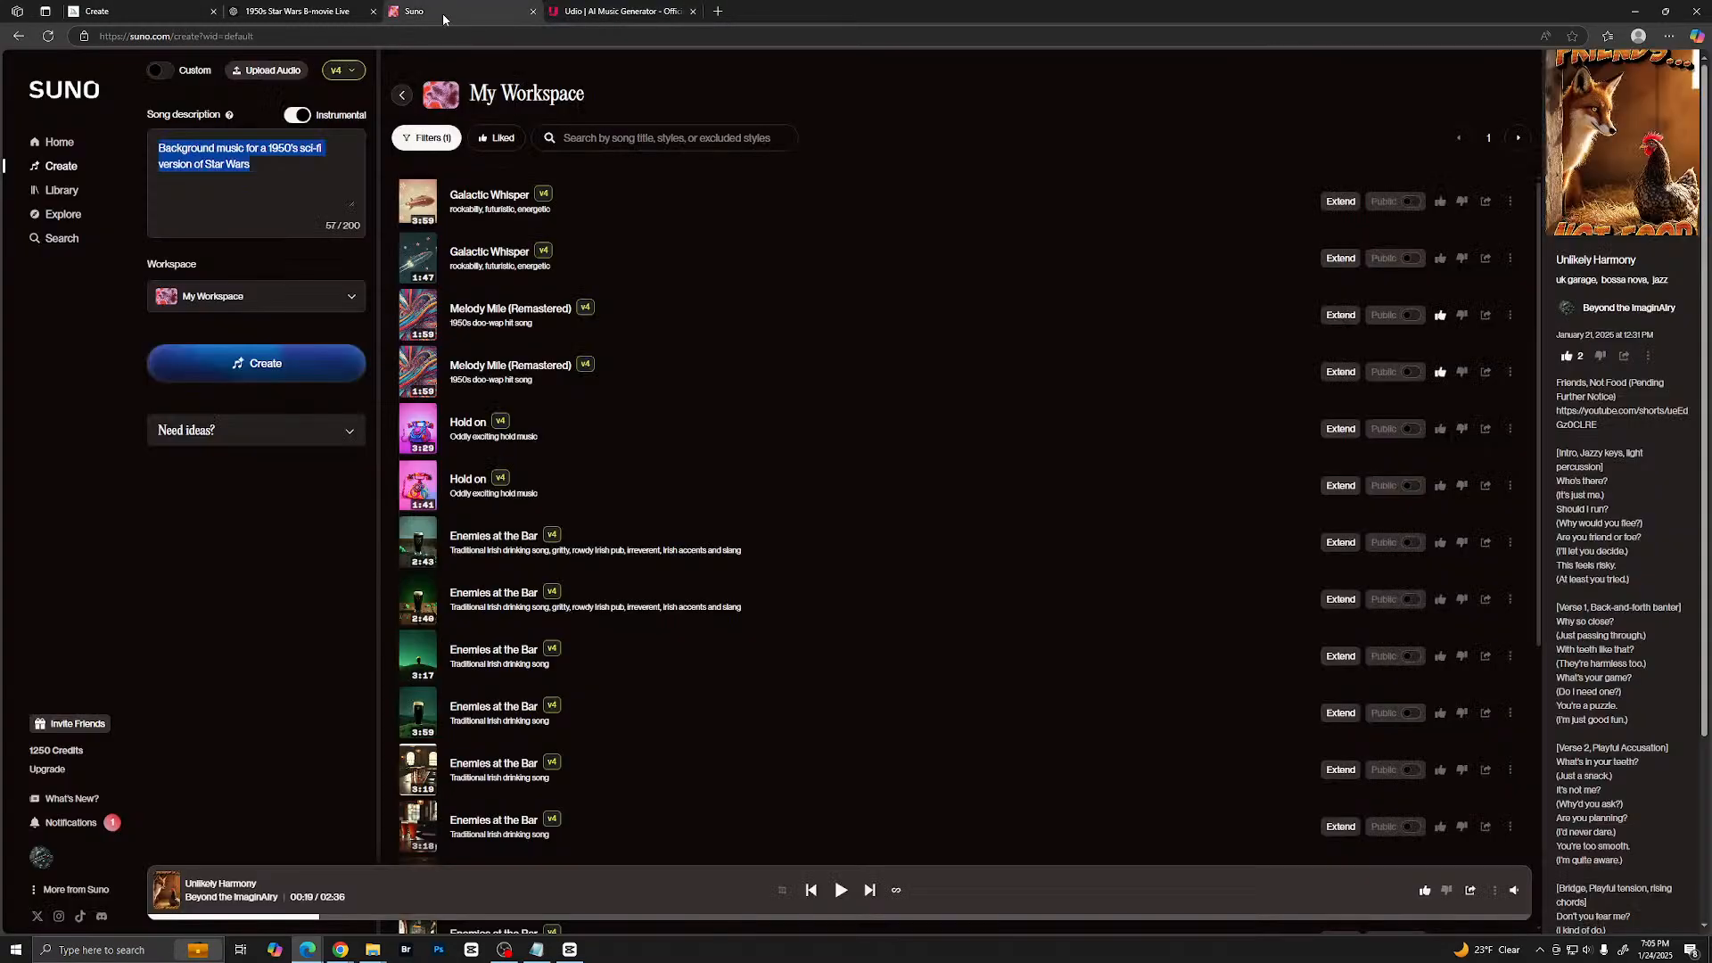
pyautogui.click(371, 35)
pyautogui.click(133, 11)
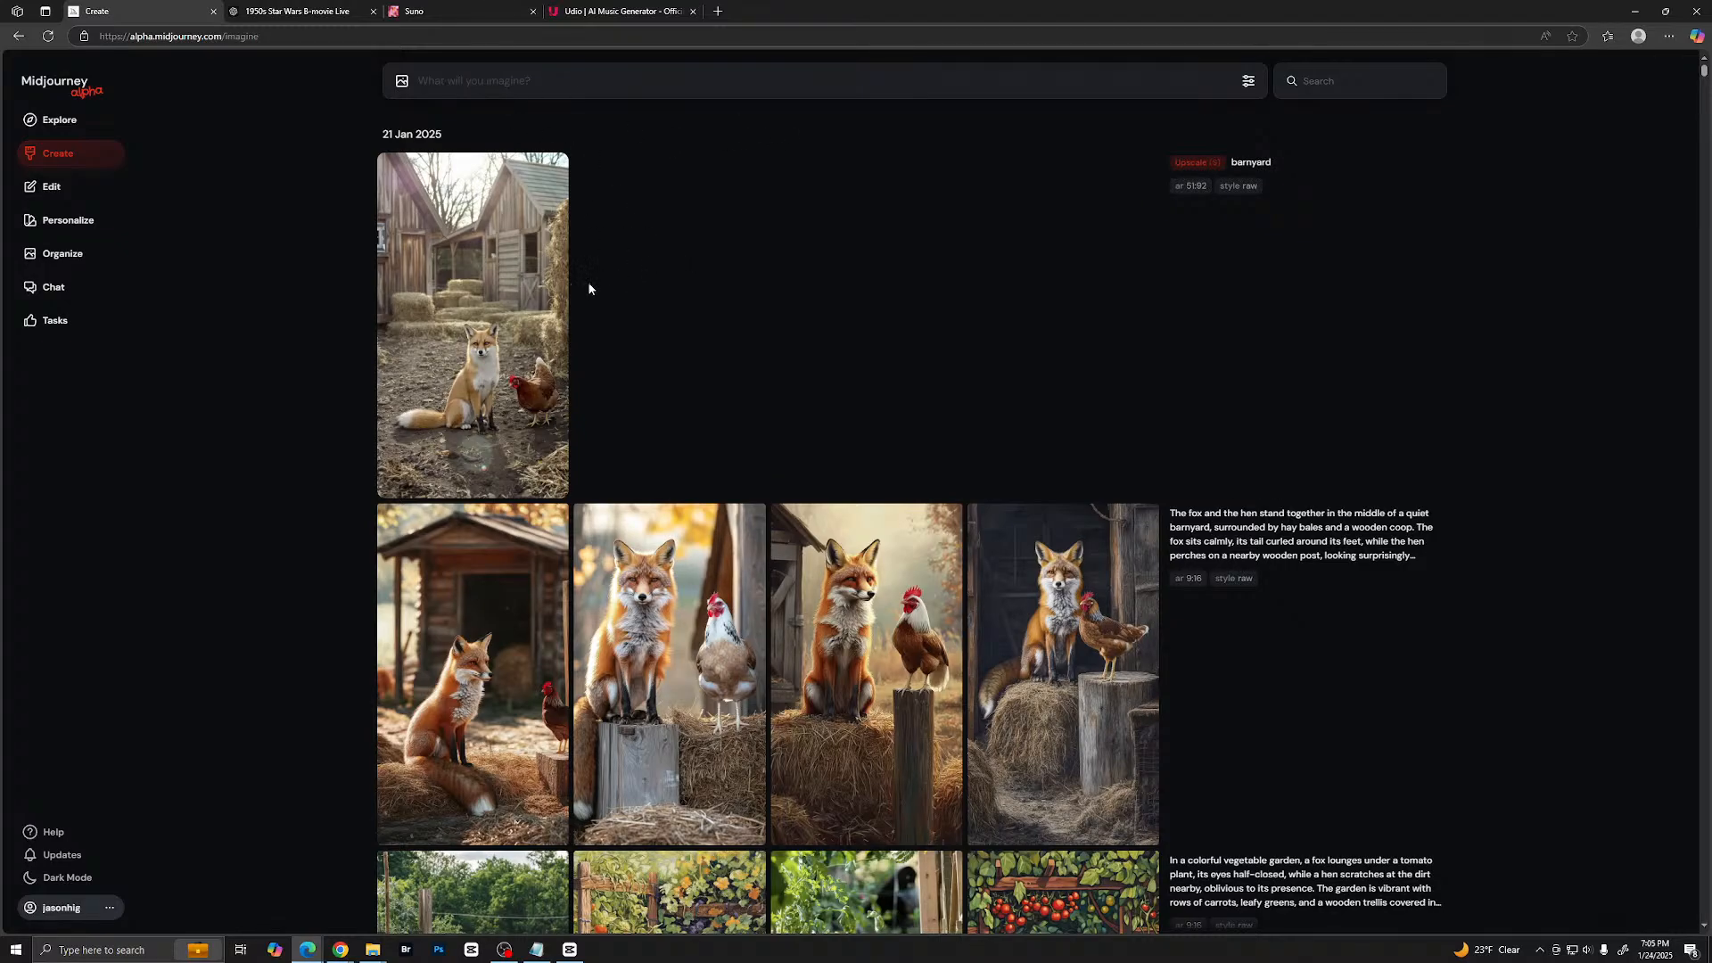
# - Look over the earlier Midjourney creations, view the upscaled barnyard fox and hen image enlarged, and return to the gallery
pyautogui.scroll(-2, 752, 274)
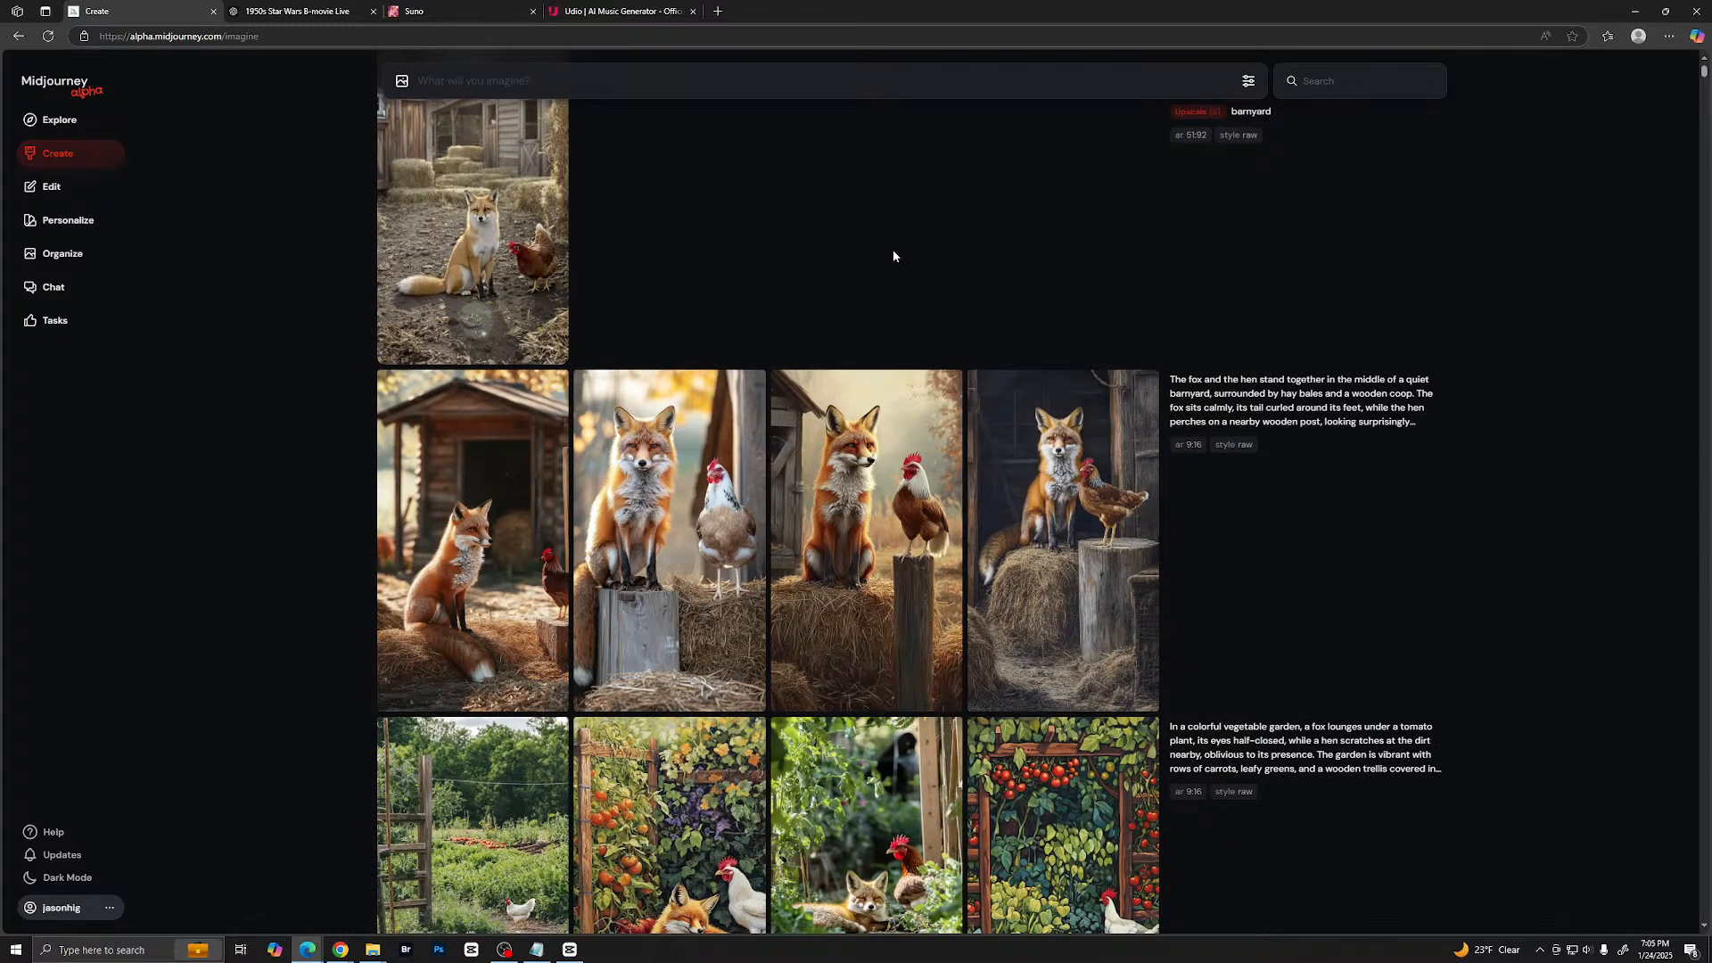
pyautogui.scroll(2, 742, 233)
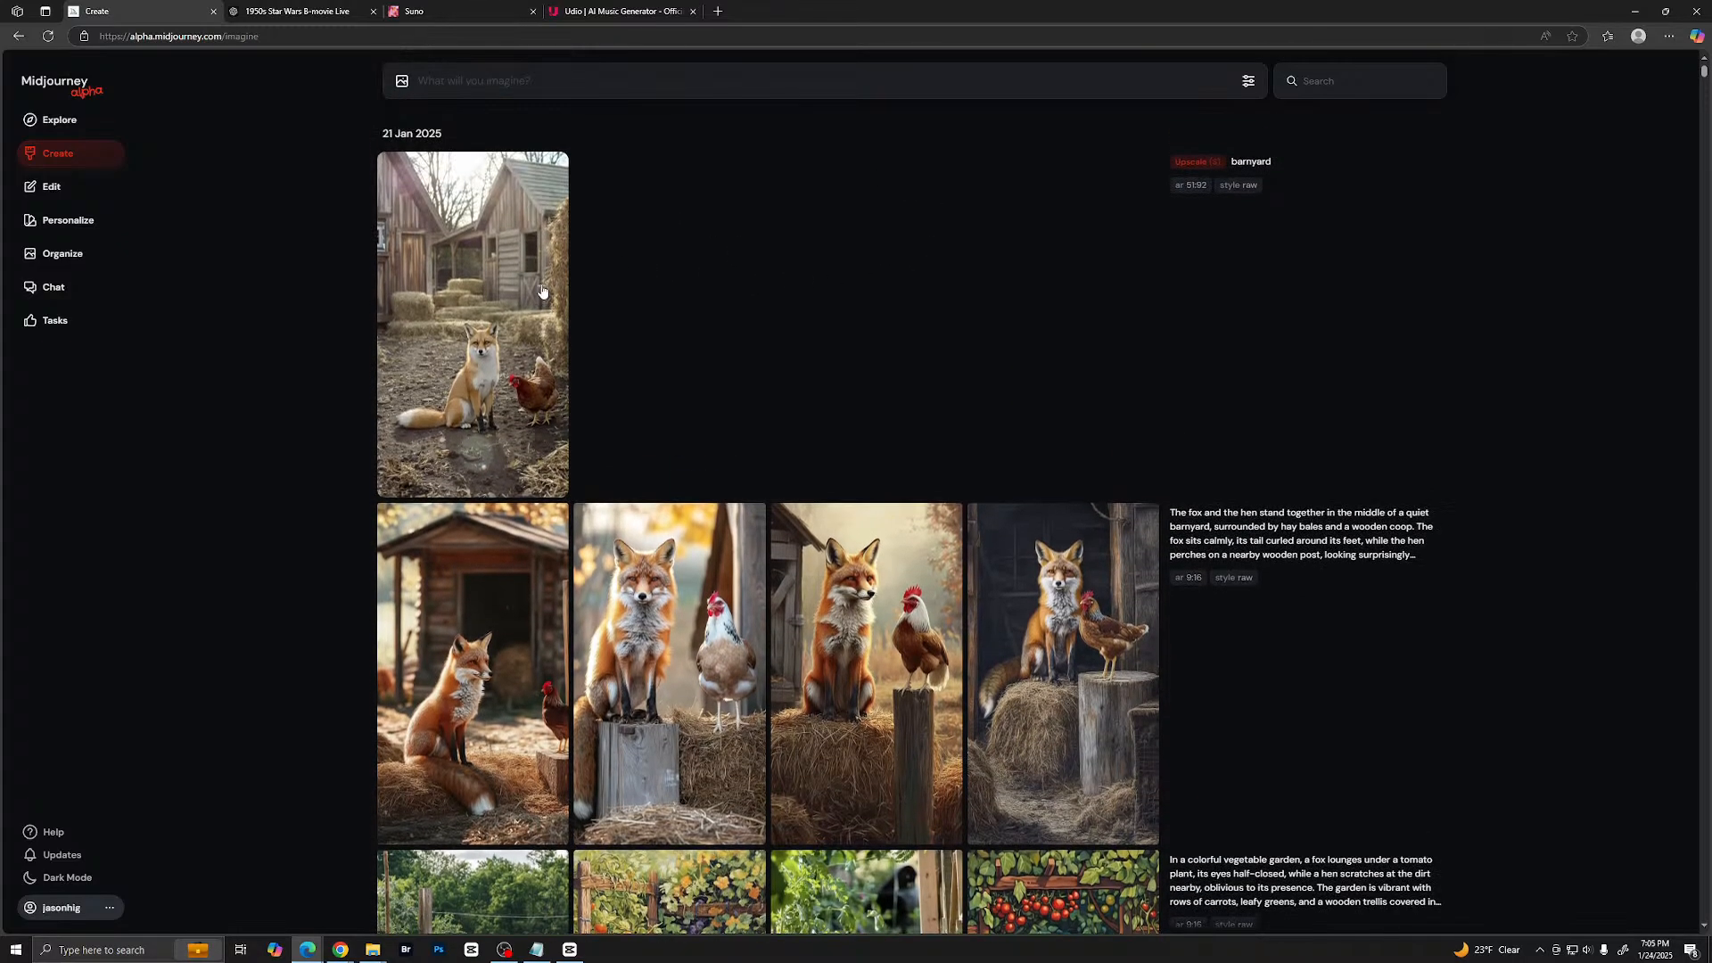
pyautogui.click(473, 312)
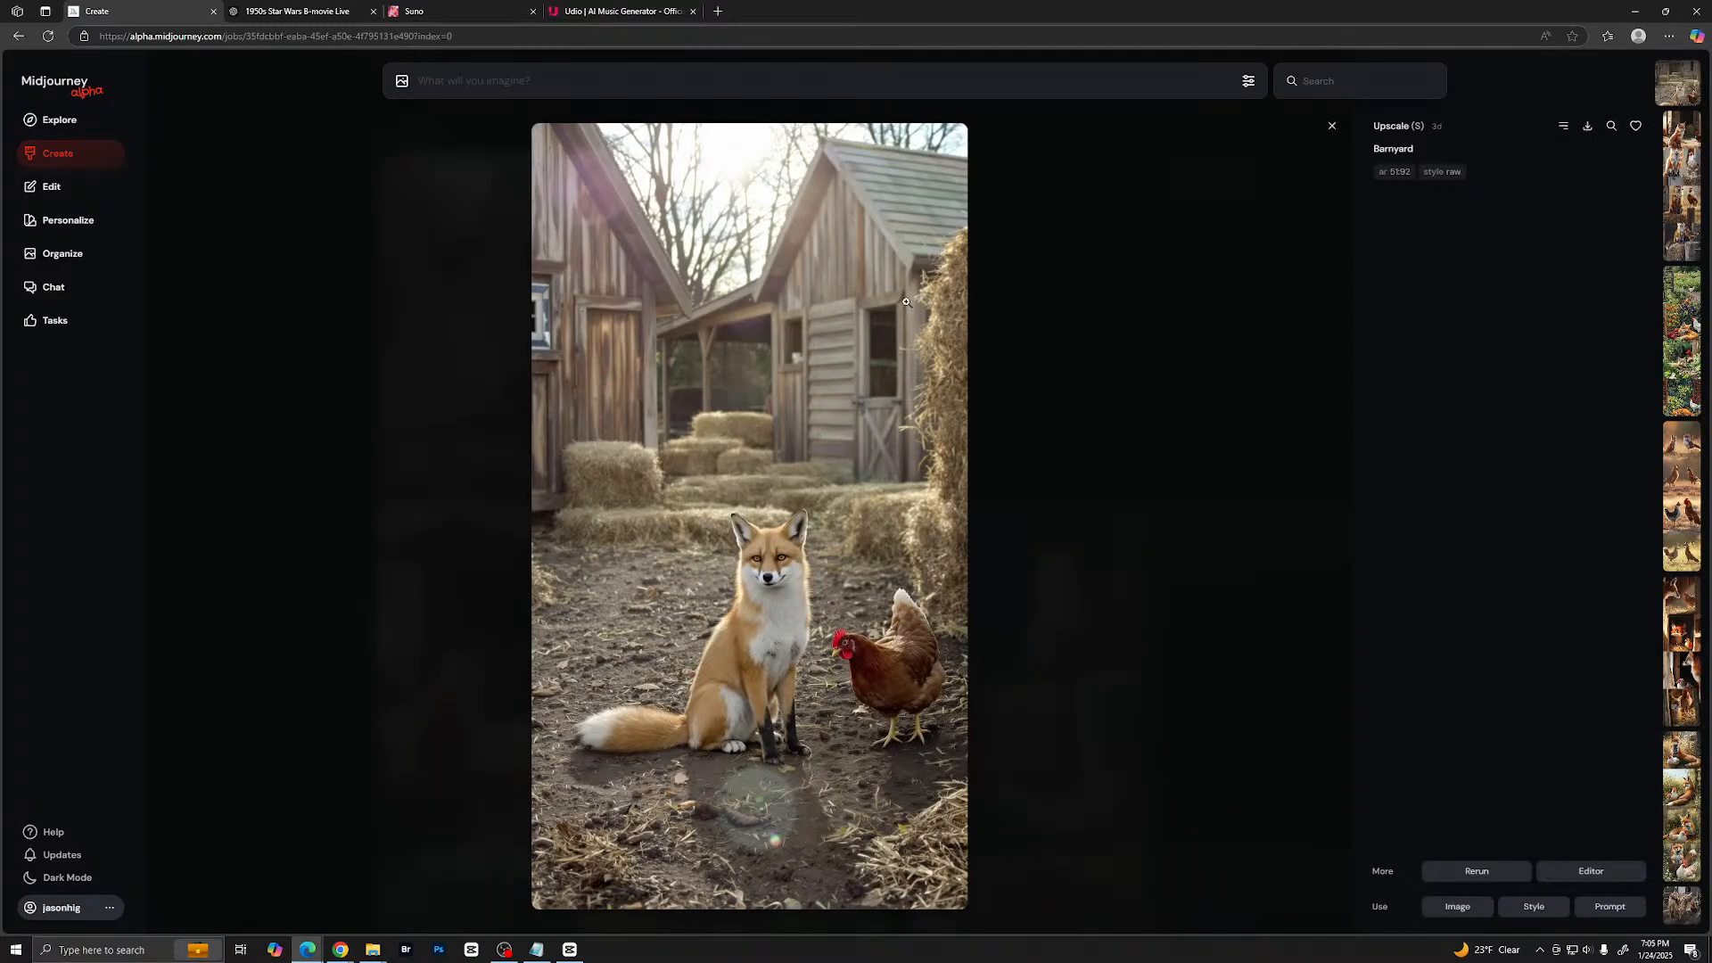
pyautogui.click(19, 41)
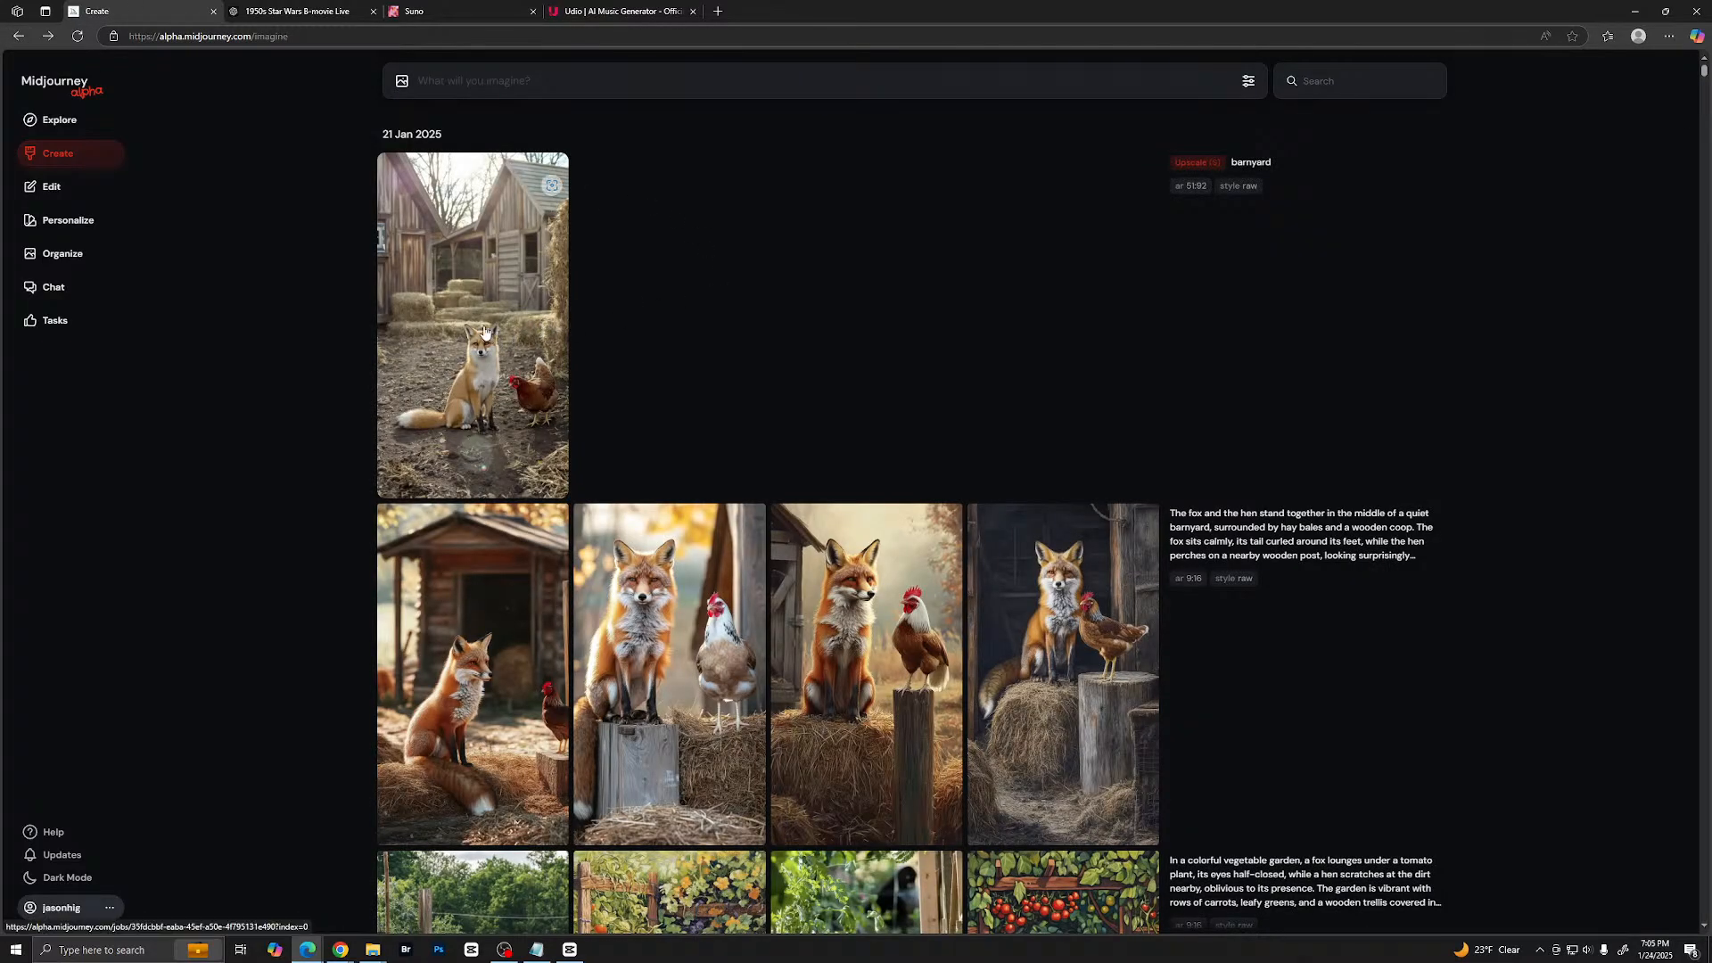
# - Open Midjourney's Edit page for working on an image
pyautogui.click(55, 187)
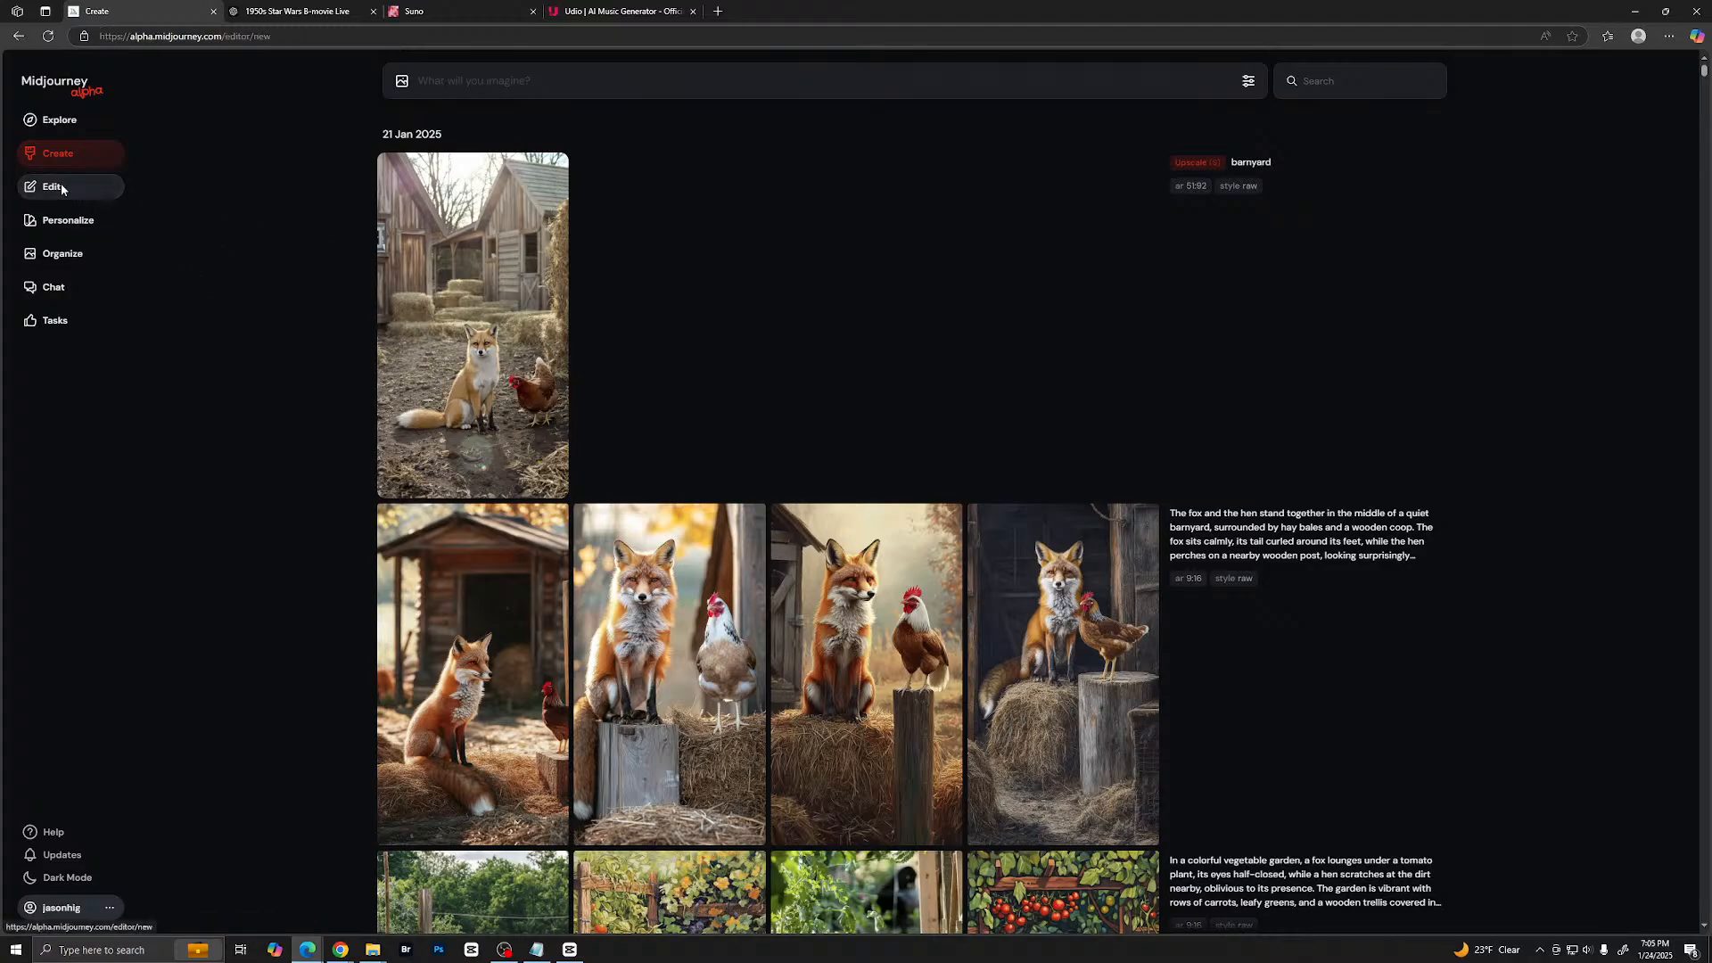
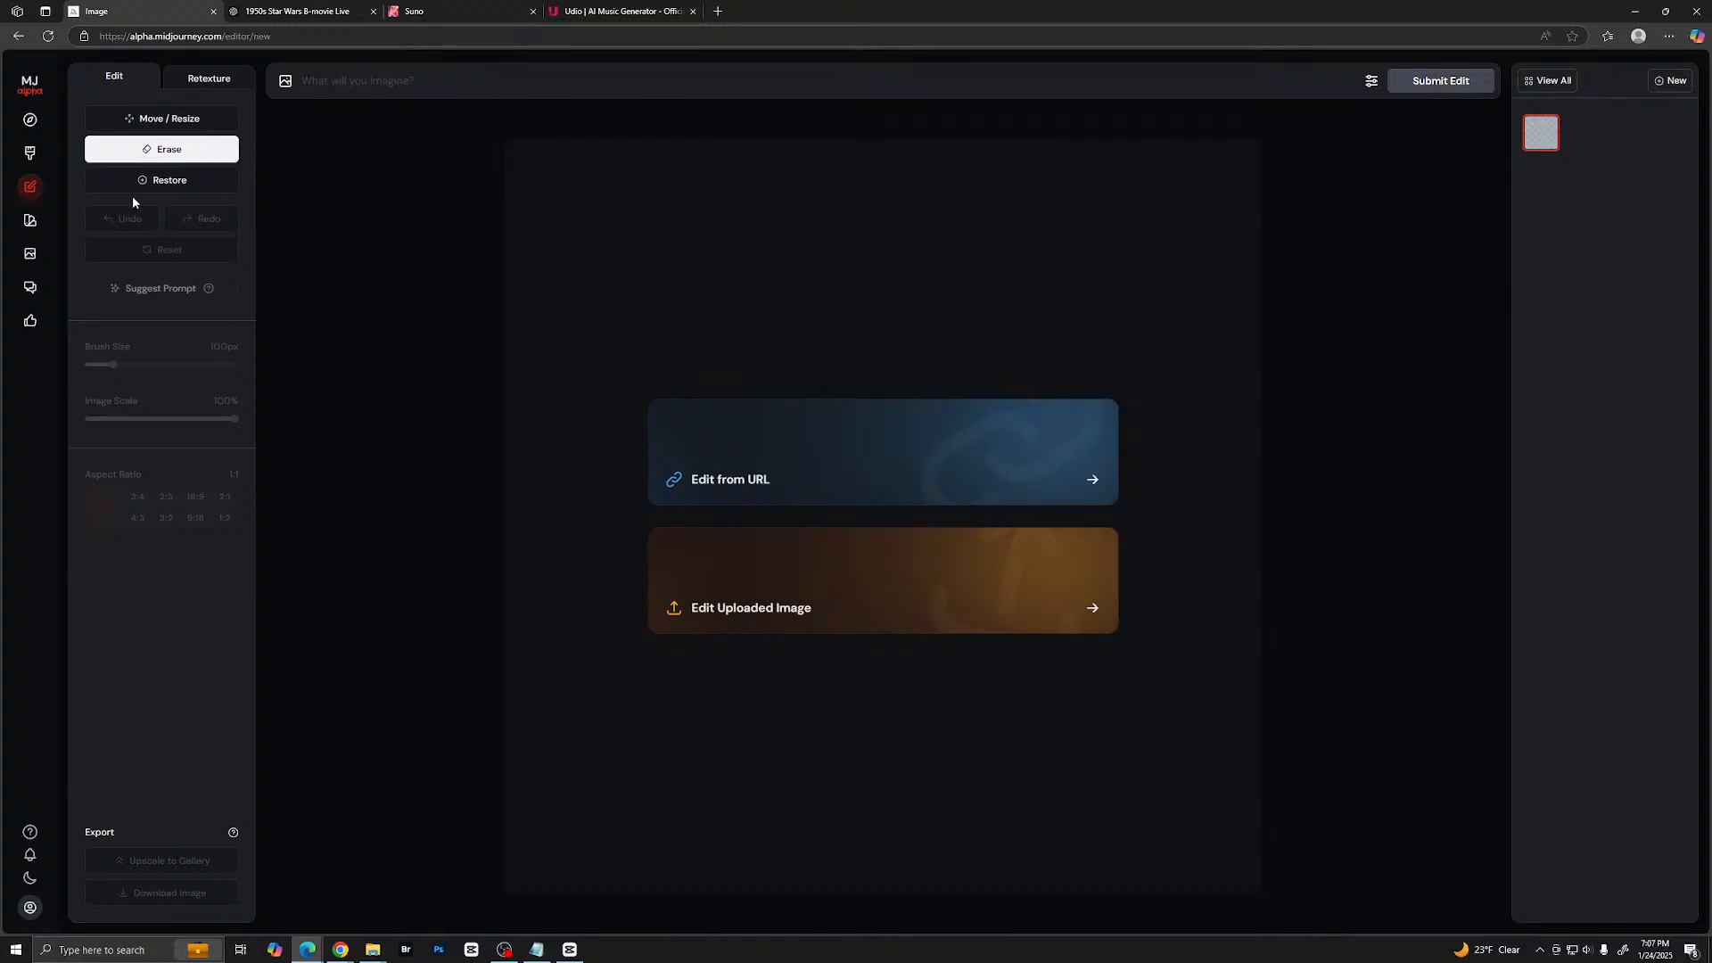
# - Return to Midjourney's Create gallery and view the fox and hen images from the hay-bale barnyard prompt enlarged, one after another
pyautogui.click(31, 152)
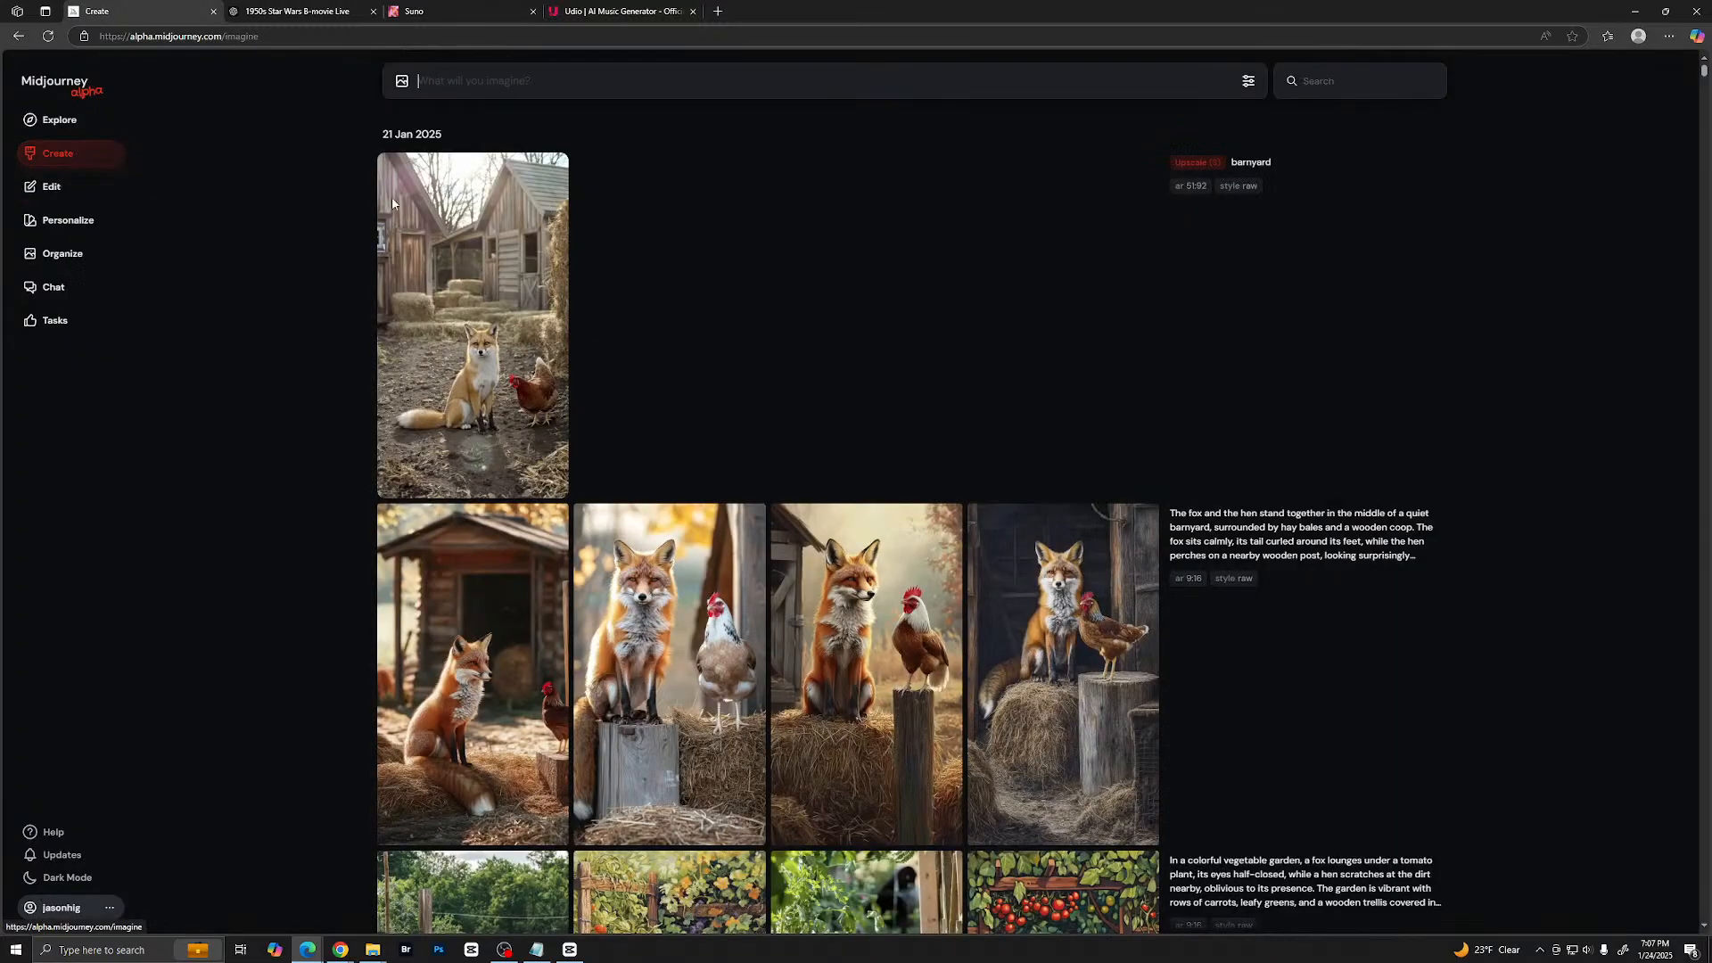
pyautogui.scroll(-2, 739, 375)
pyautogui.click(519, 429)
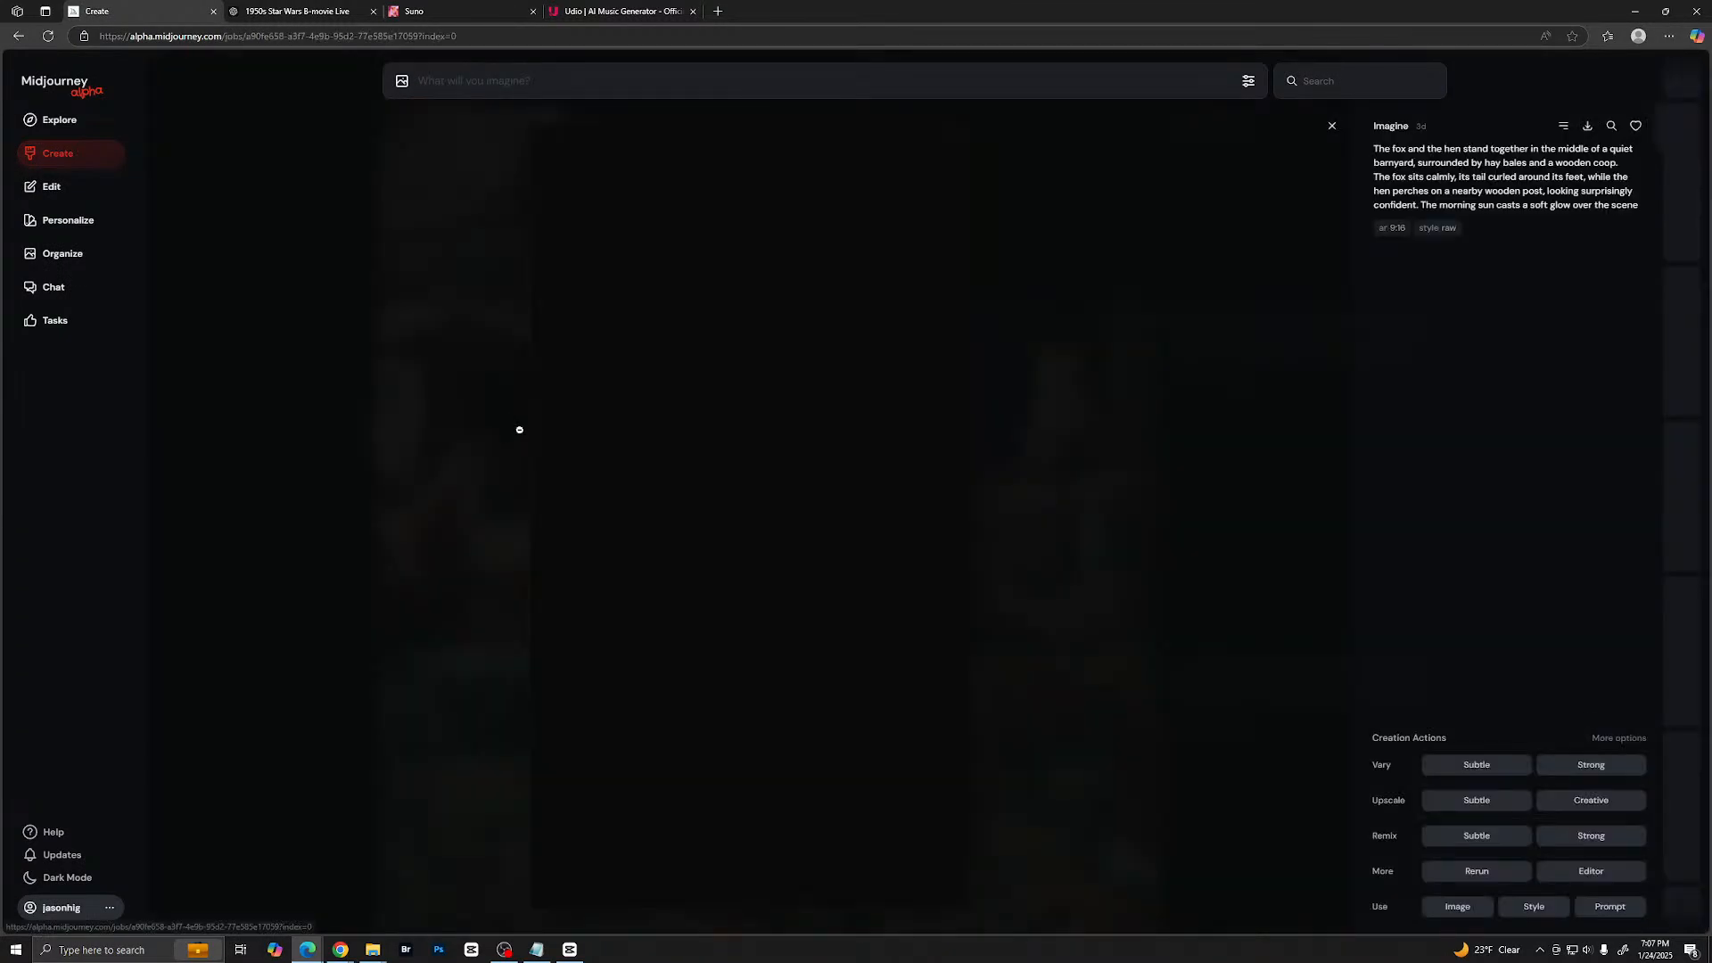
pyautogui.press('Right')
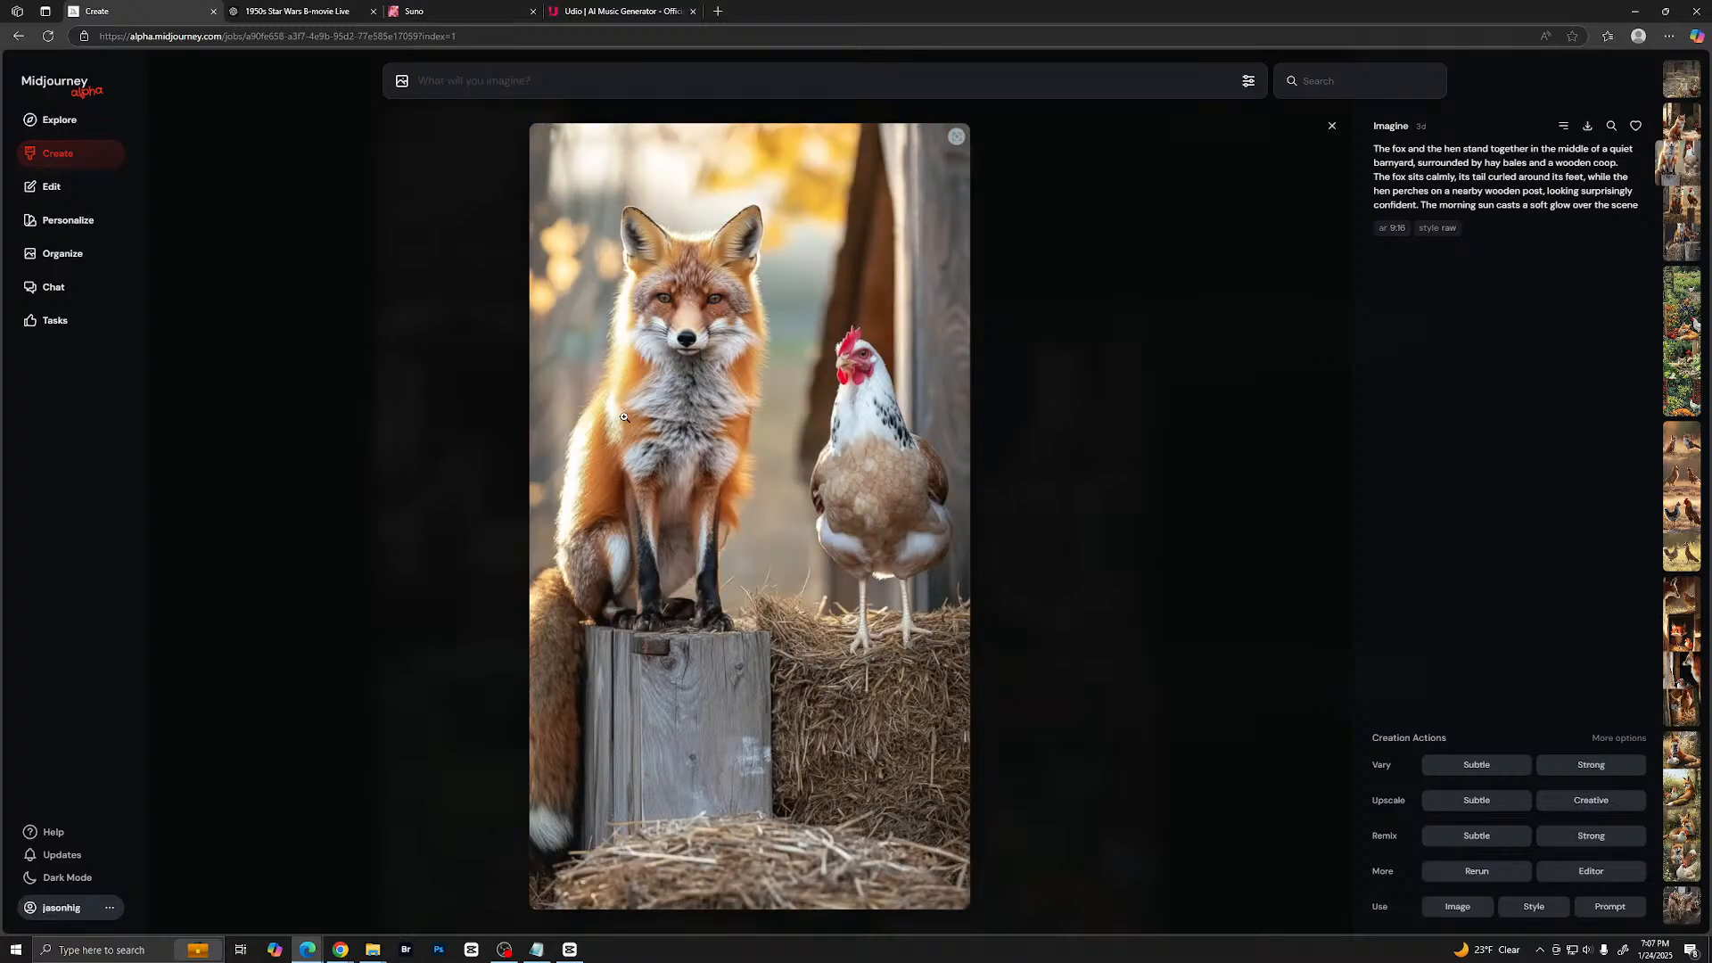
pyautogui.press('Right')
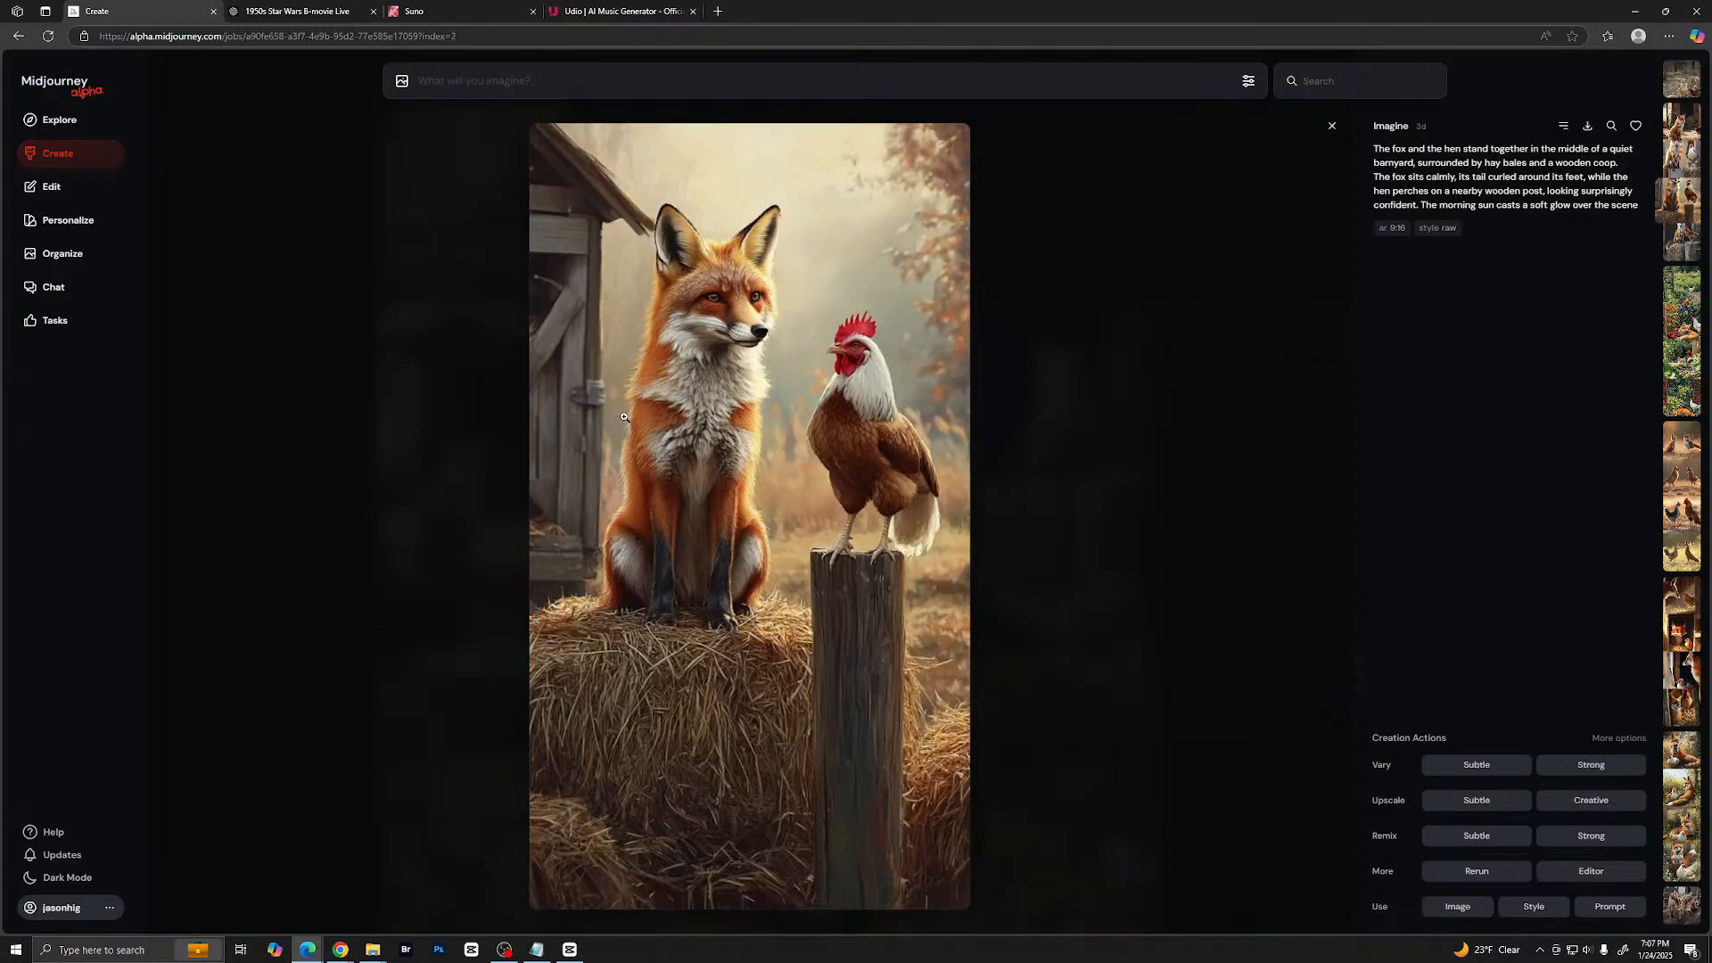
pyautogui.press('Right')
pyautogui.press('Left')
# - Open KREA in a new browser tab and bring up its Flux image generator from the home page
pyautogui.click(719, 12)
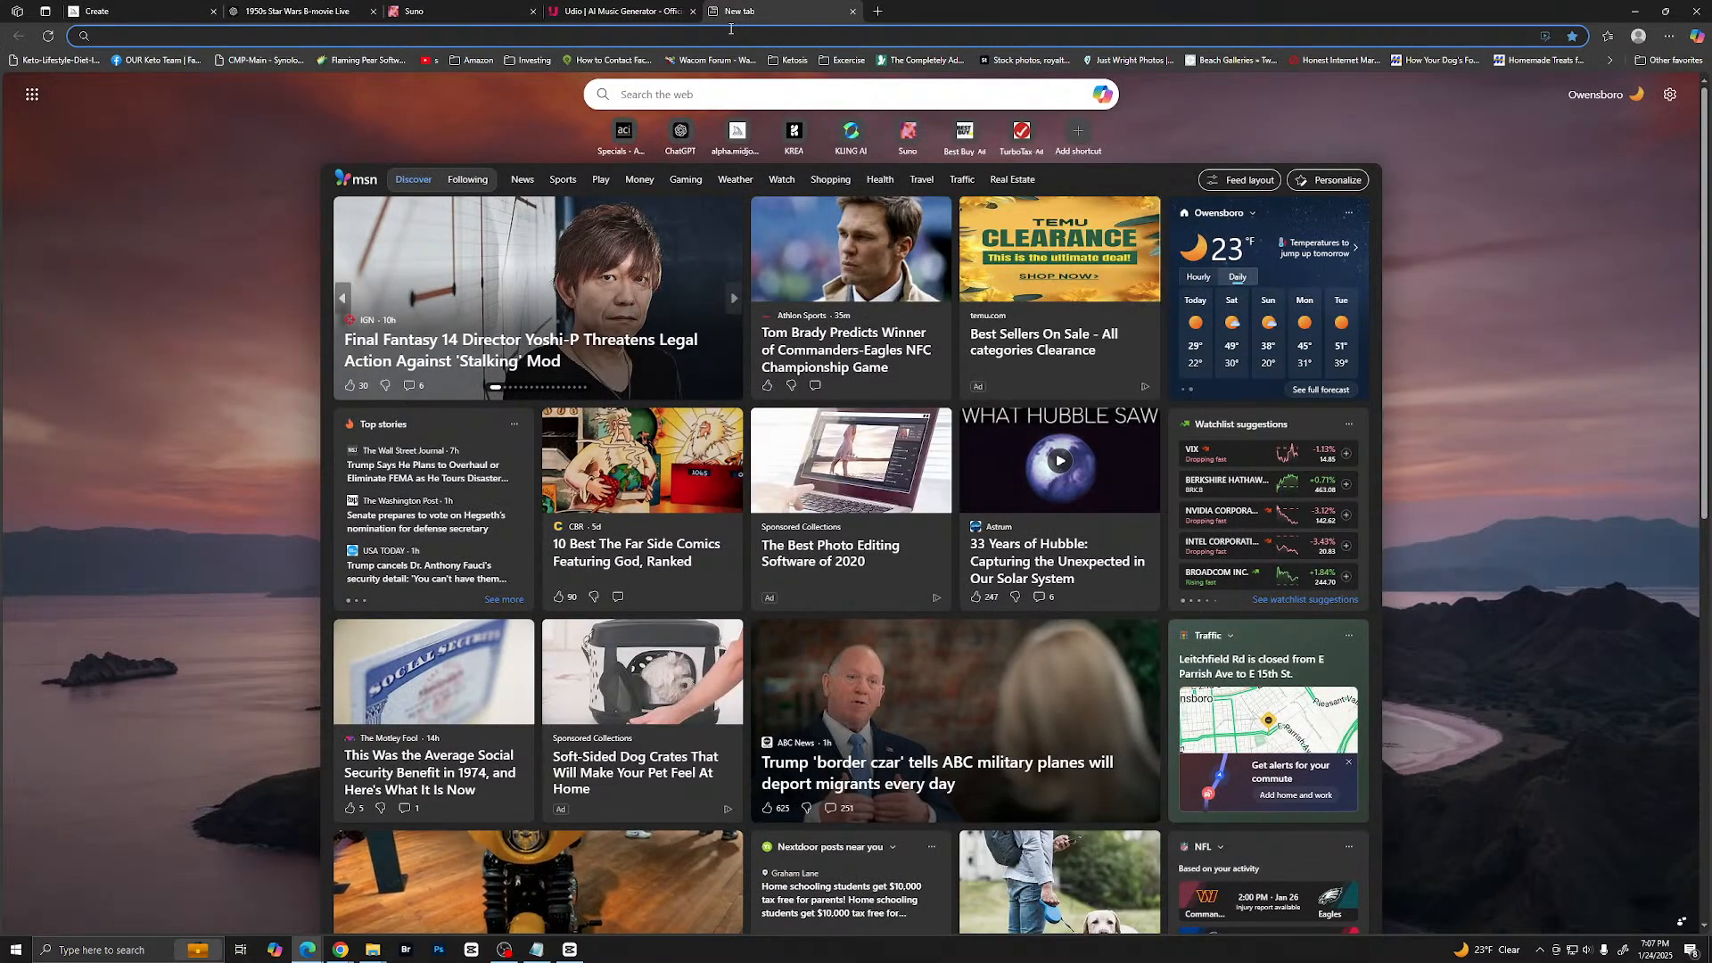
pyautogui.write('kr')
pyautogui.press('Return')
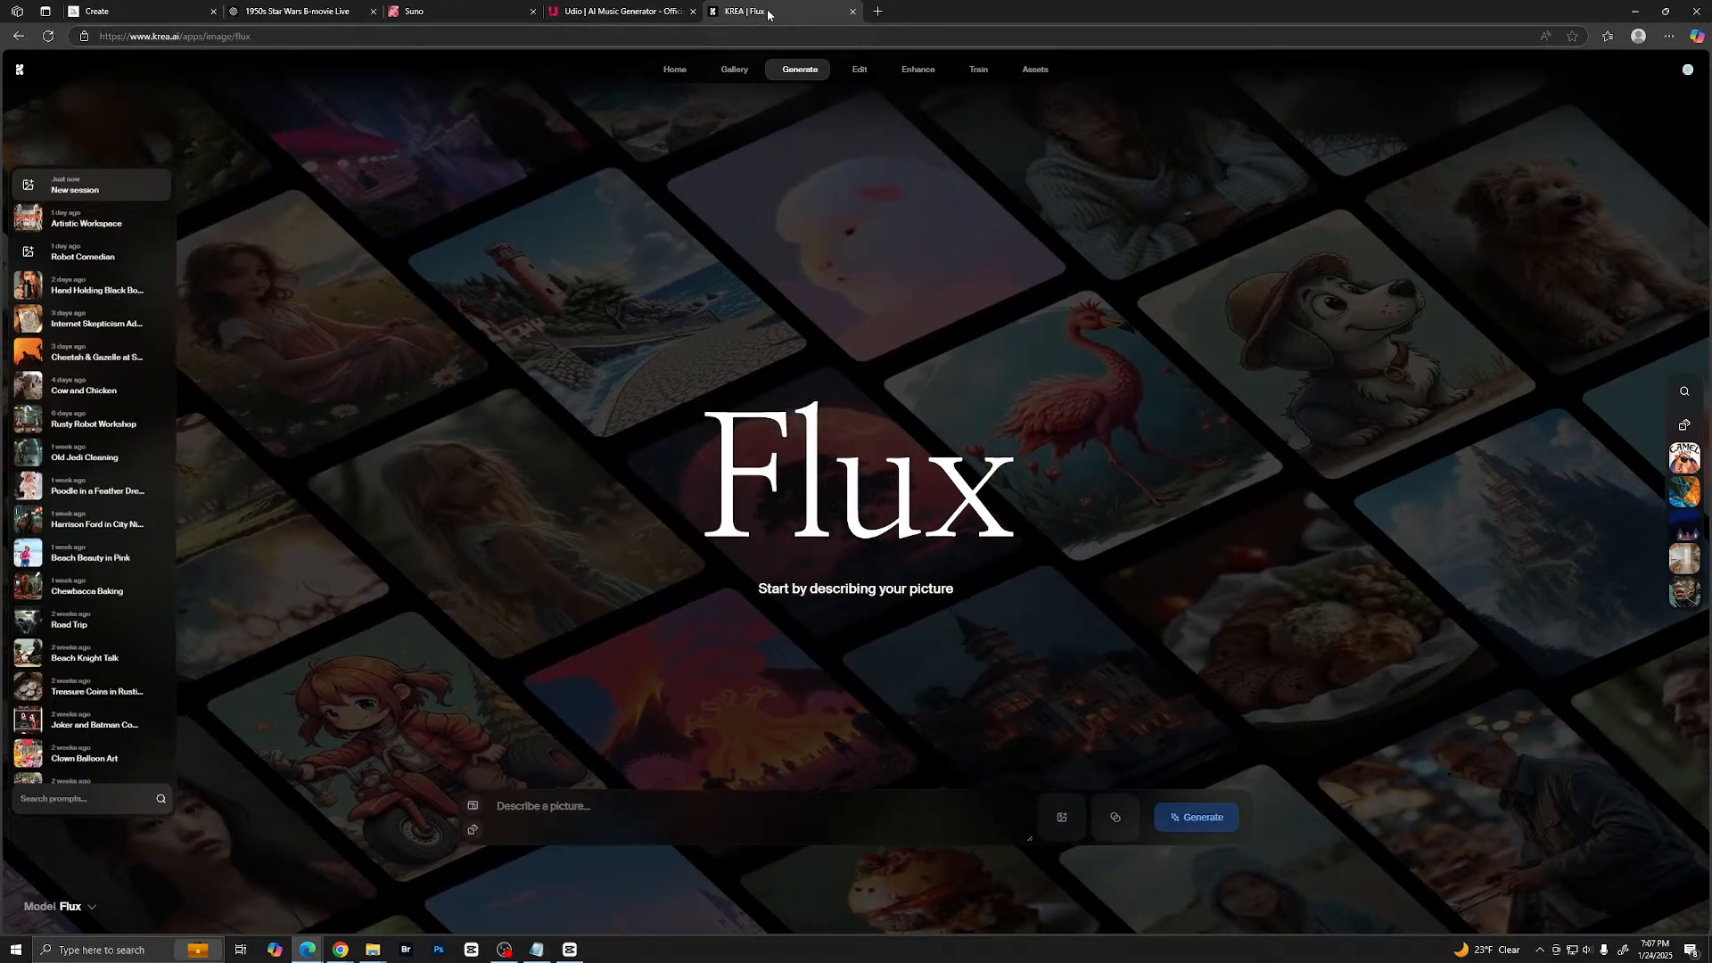
pyautogui.click(29, 71)
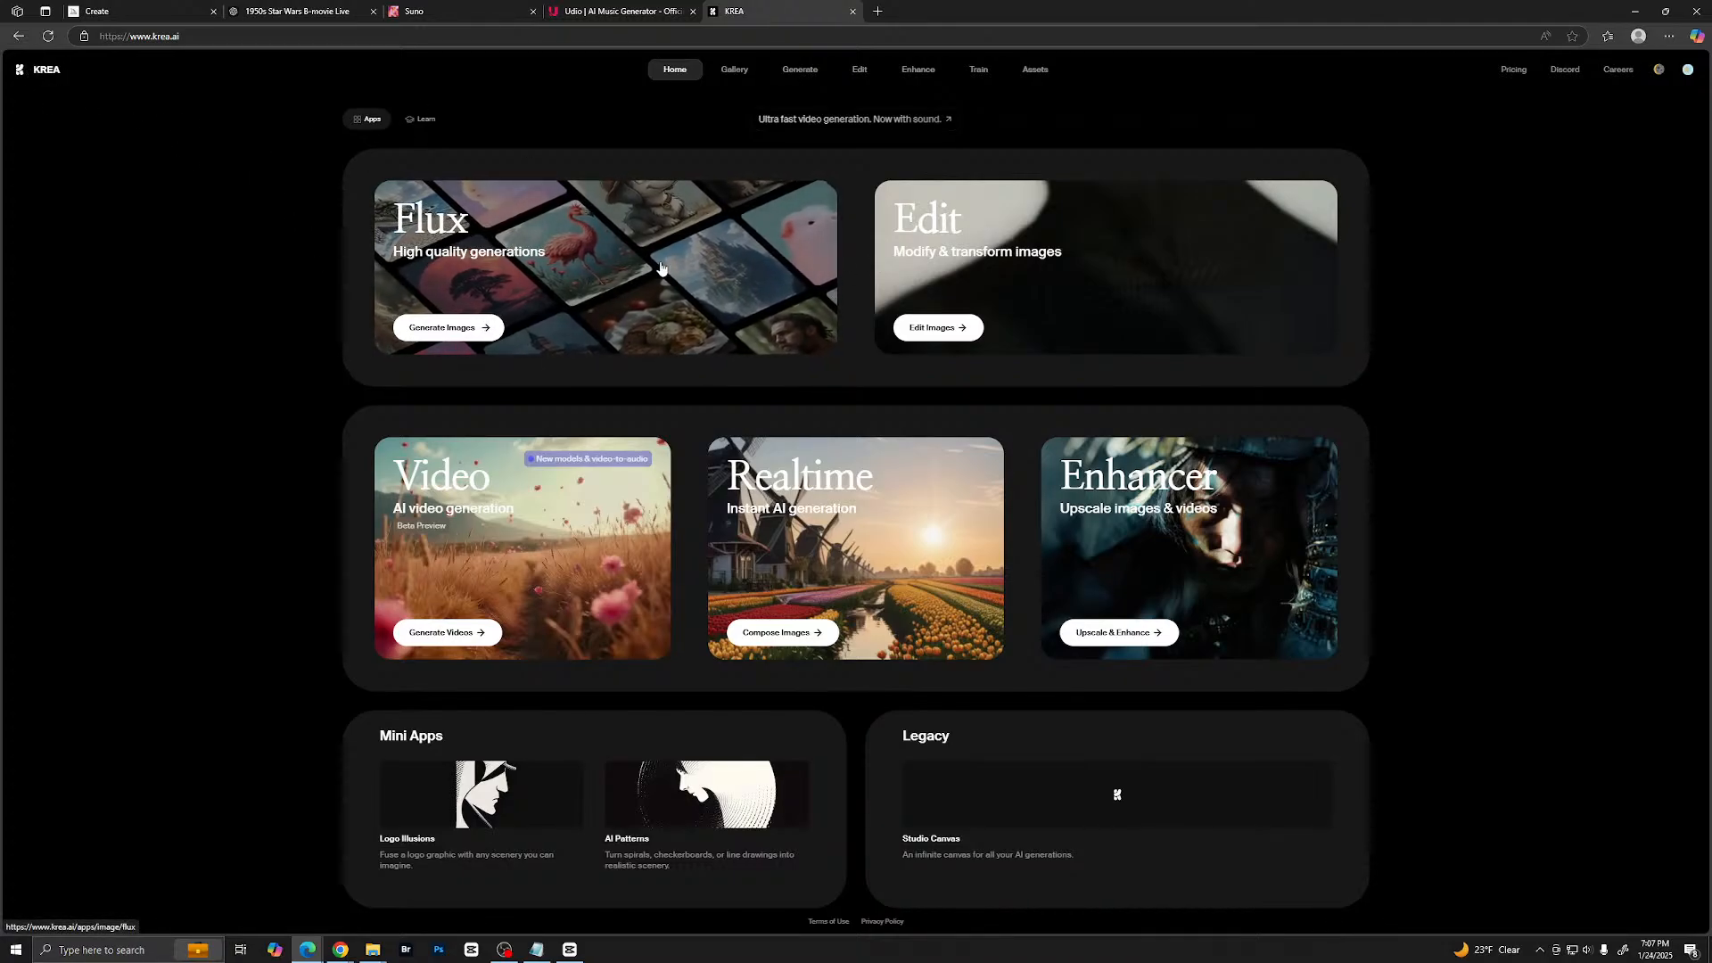
pyautogui.click(501, 258)
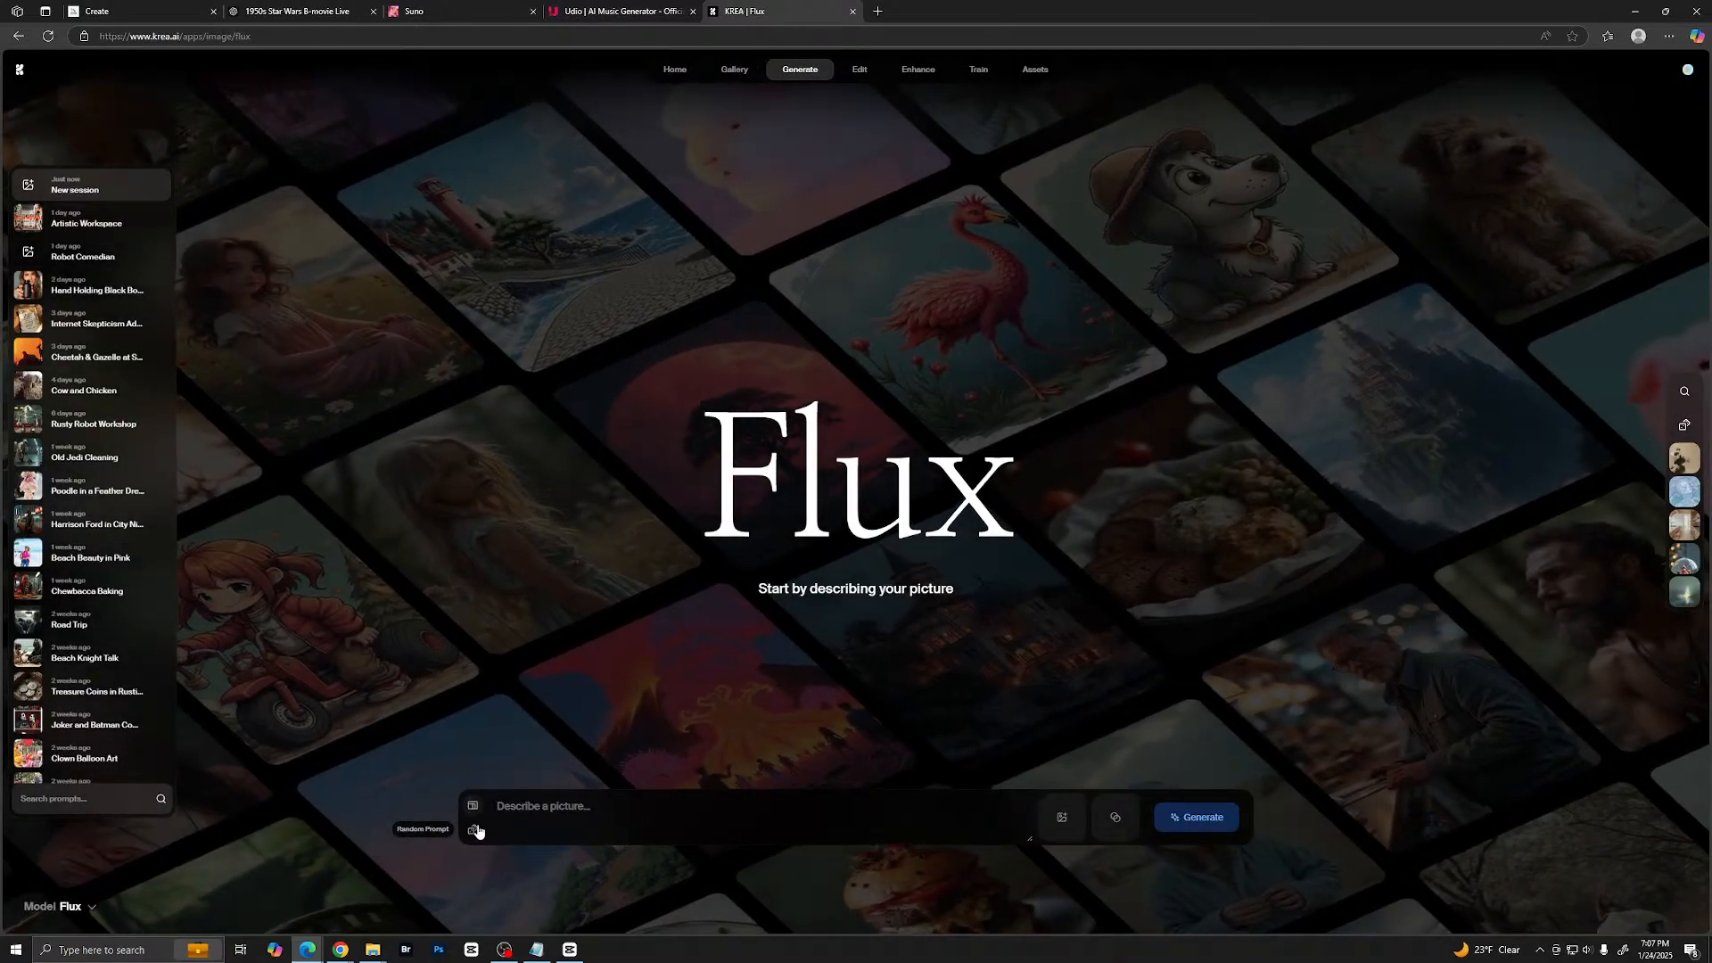
# - Review the available image models, keep Flux, and generate images from the prompt "Penguin in new york"
pyautogui.click(70, 906)
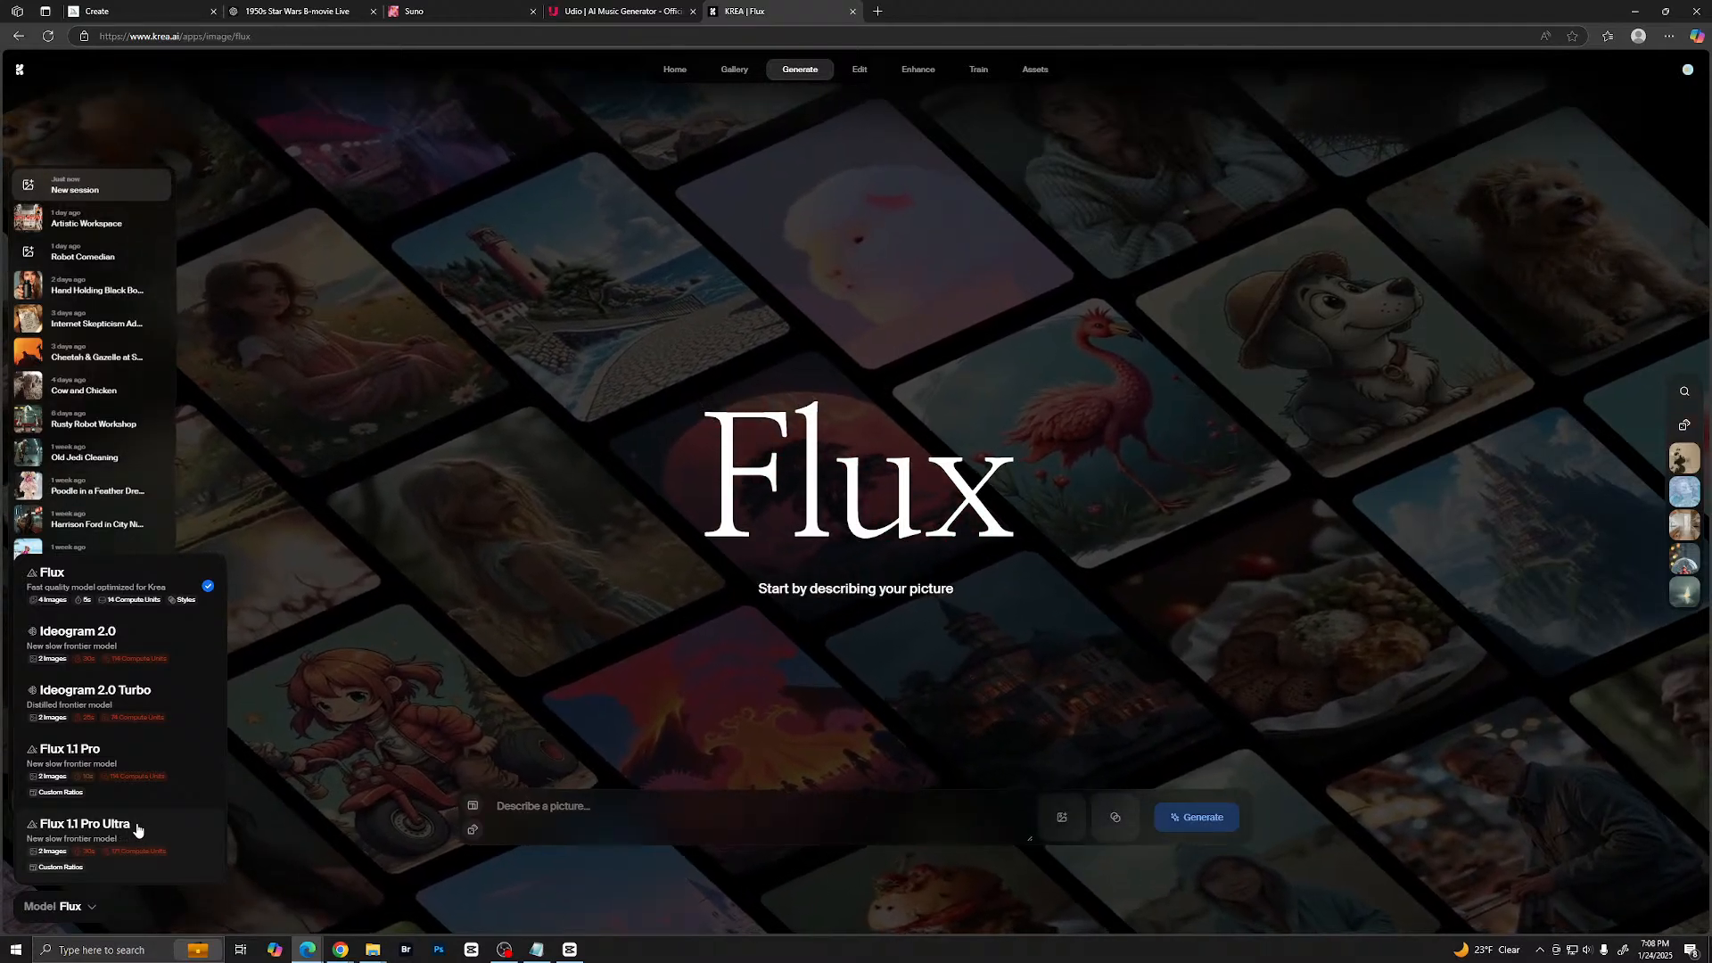
pyautogui.click(313, 734)
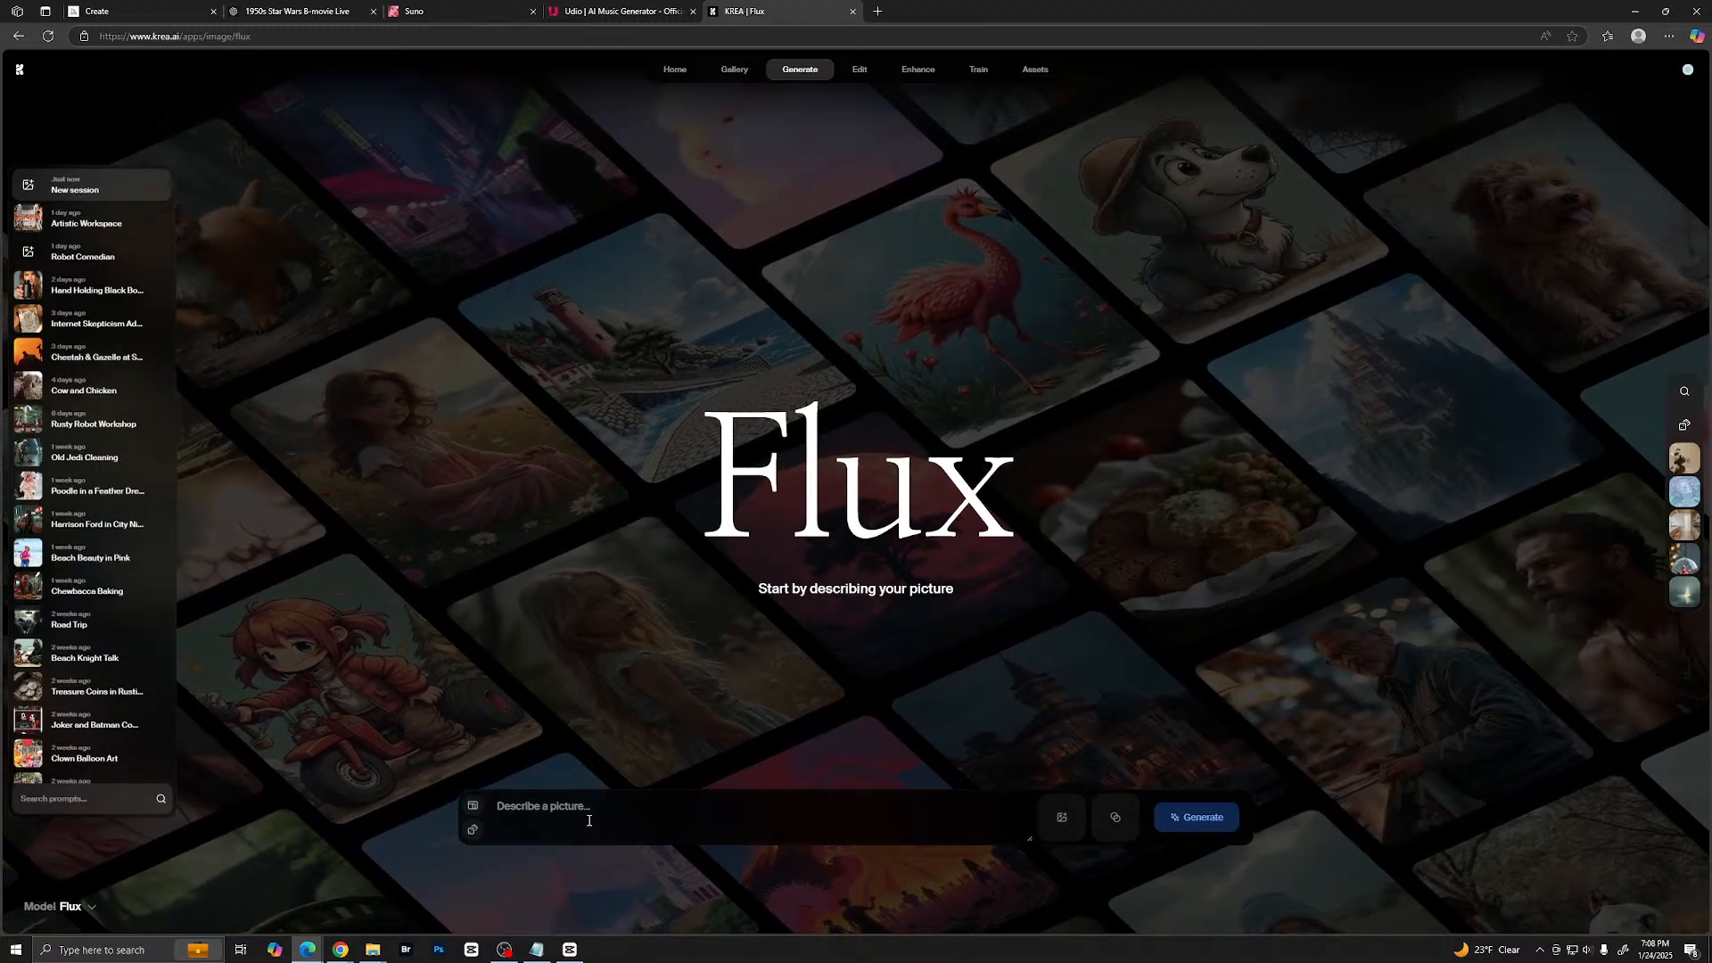
pyautogui.write('Pen')
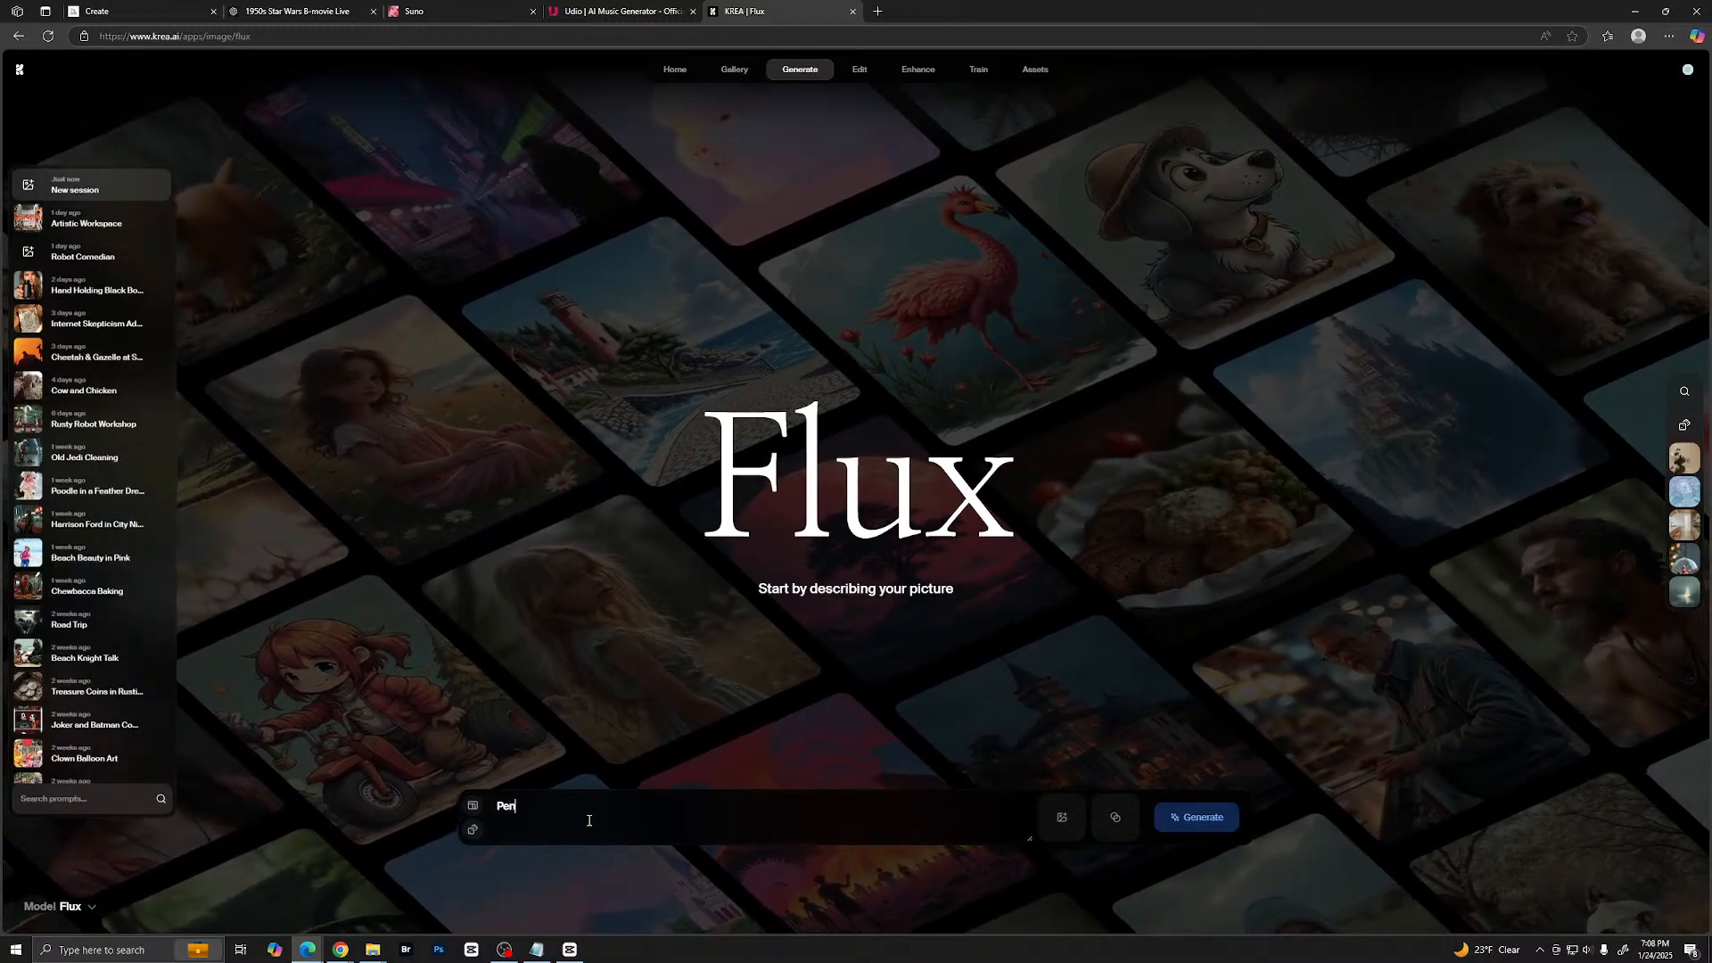
pyautogui.write('guin in')
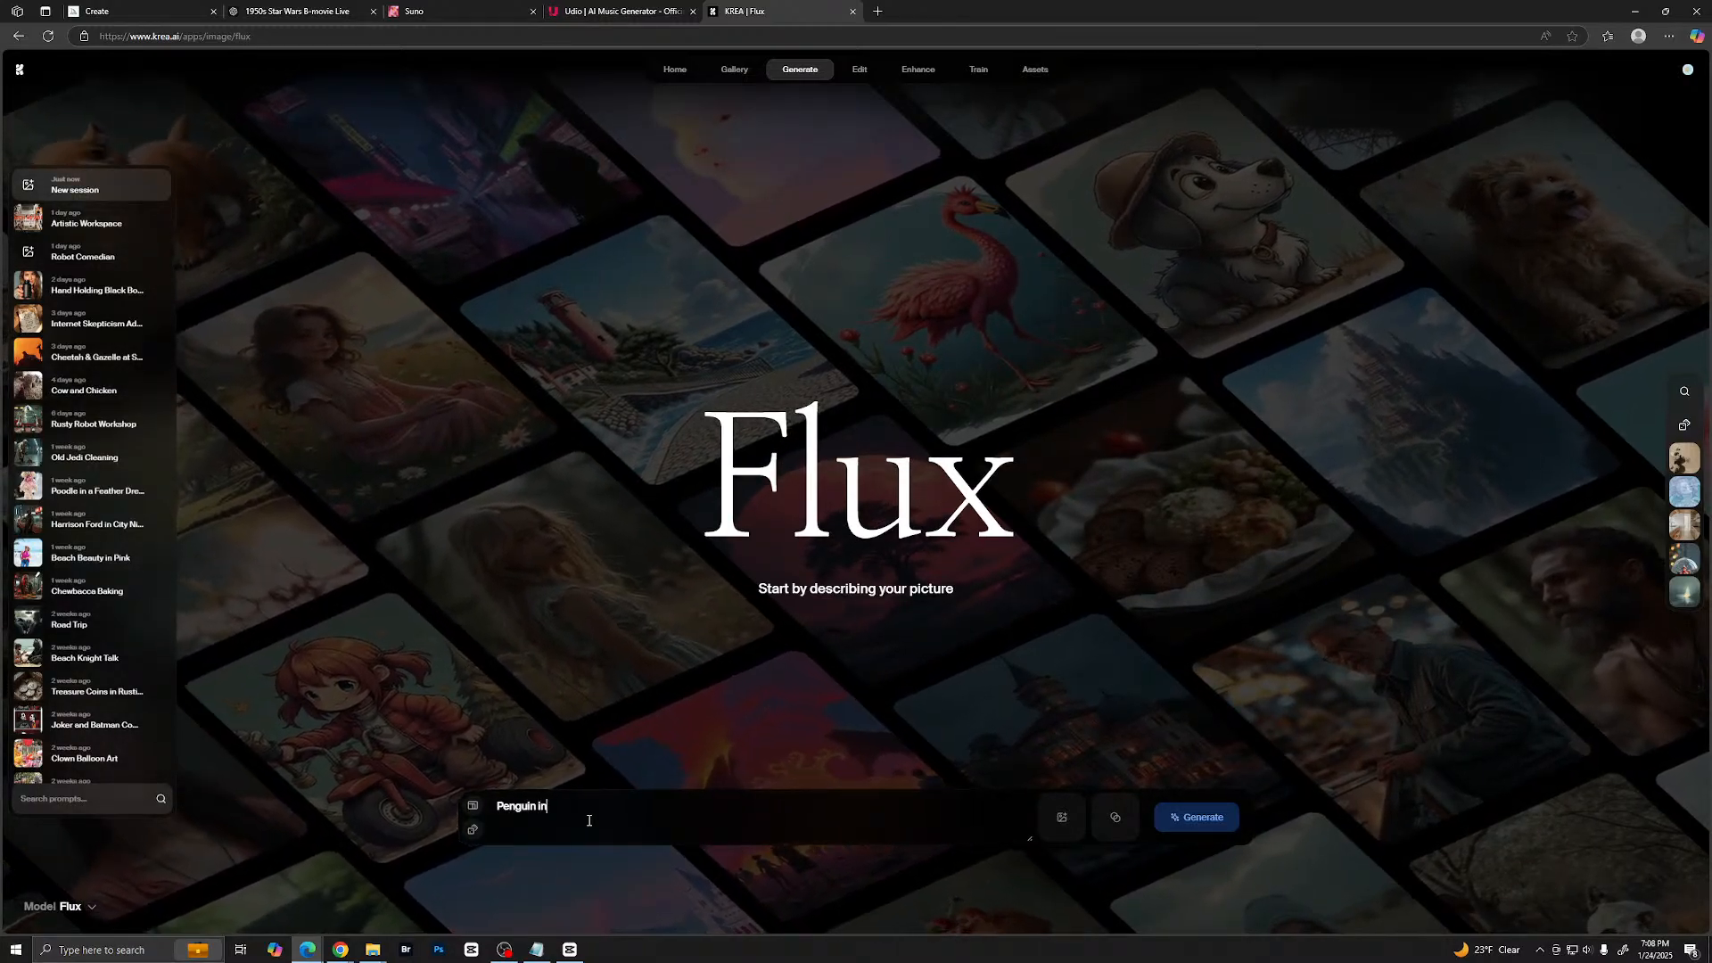
pyautogui.write(' new york')
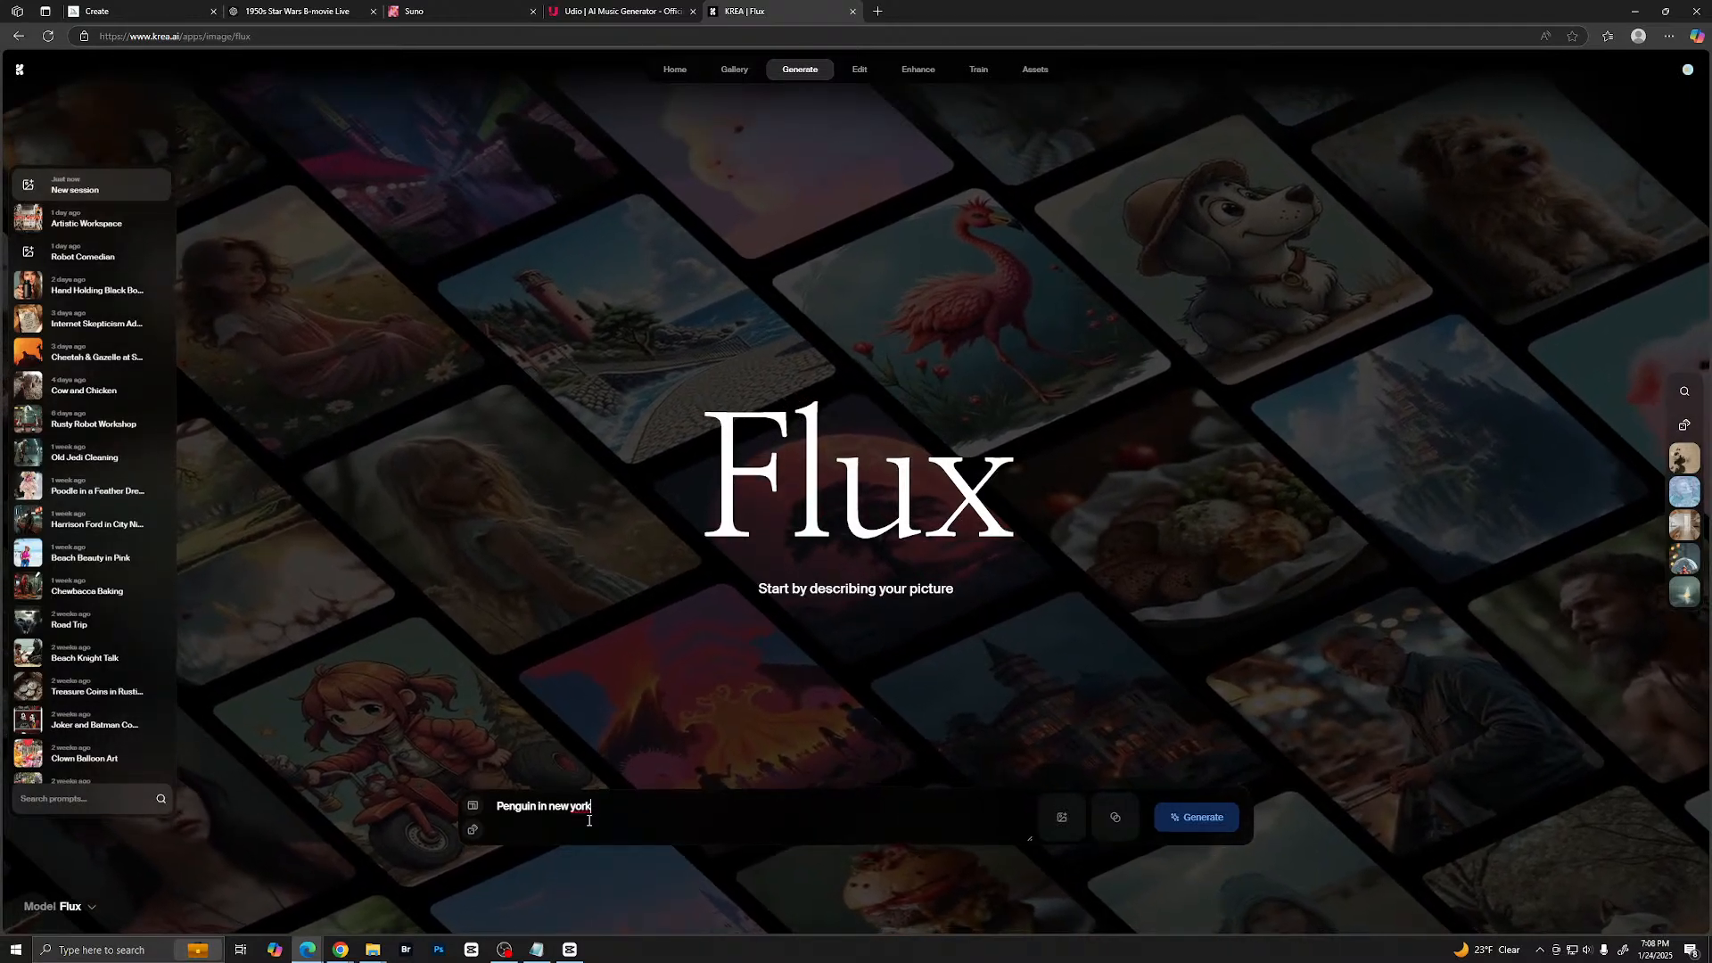
pyautogui.click(1195, 817)
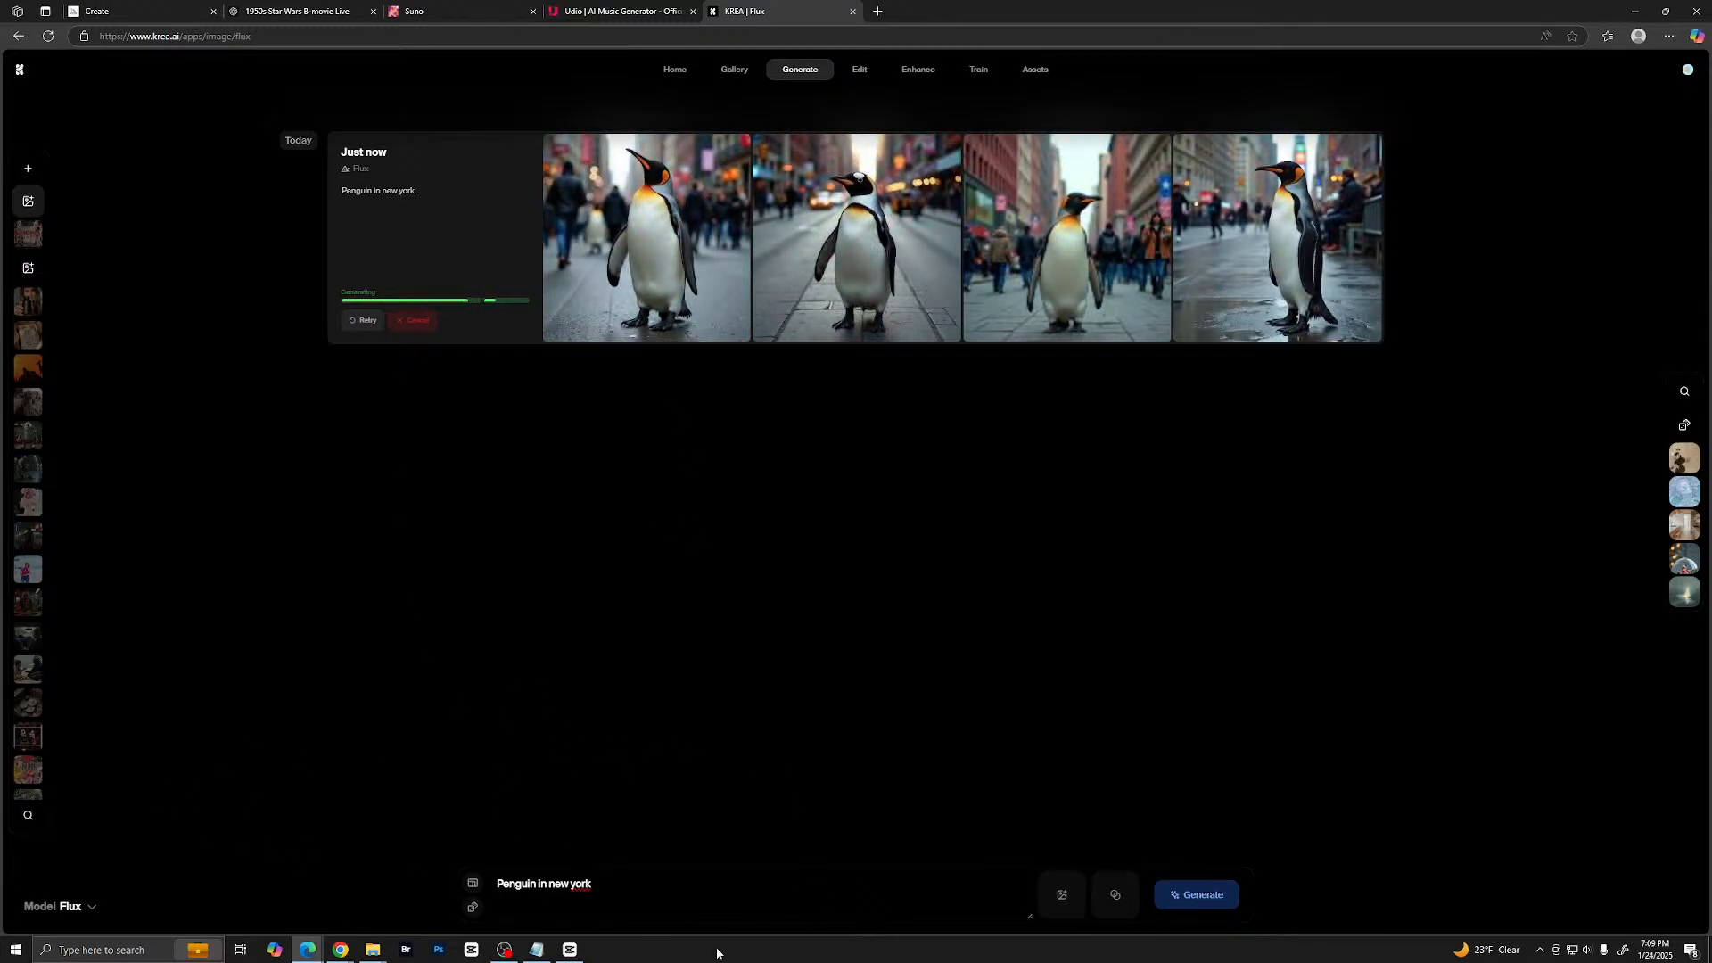
# - Set the aspect ratio to 9:16 and generate the penguin prompt again
pyautogui.click(473, 883)
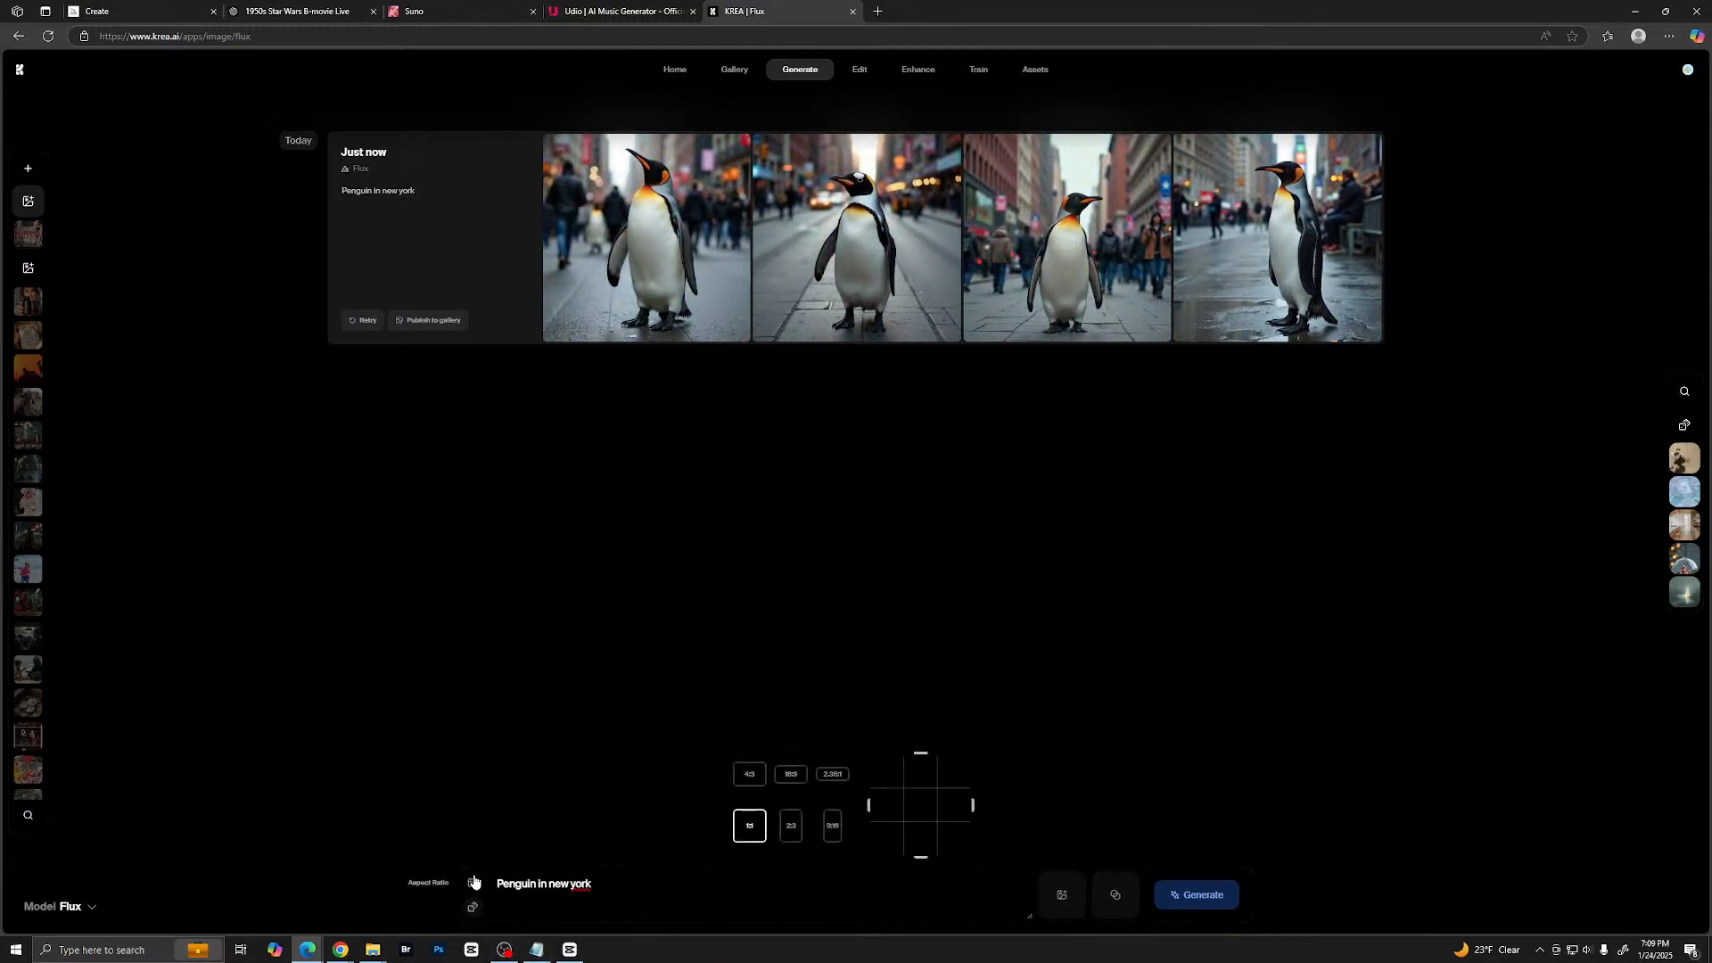
pyautogui.click(832, 825)
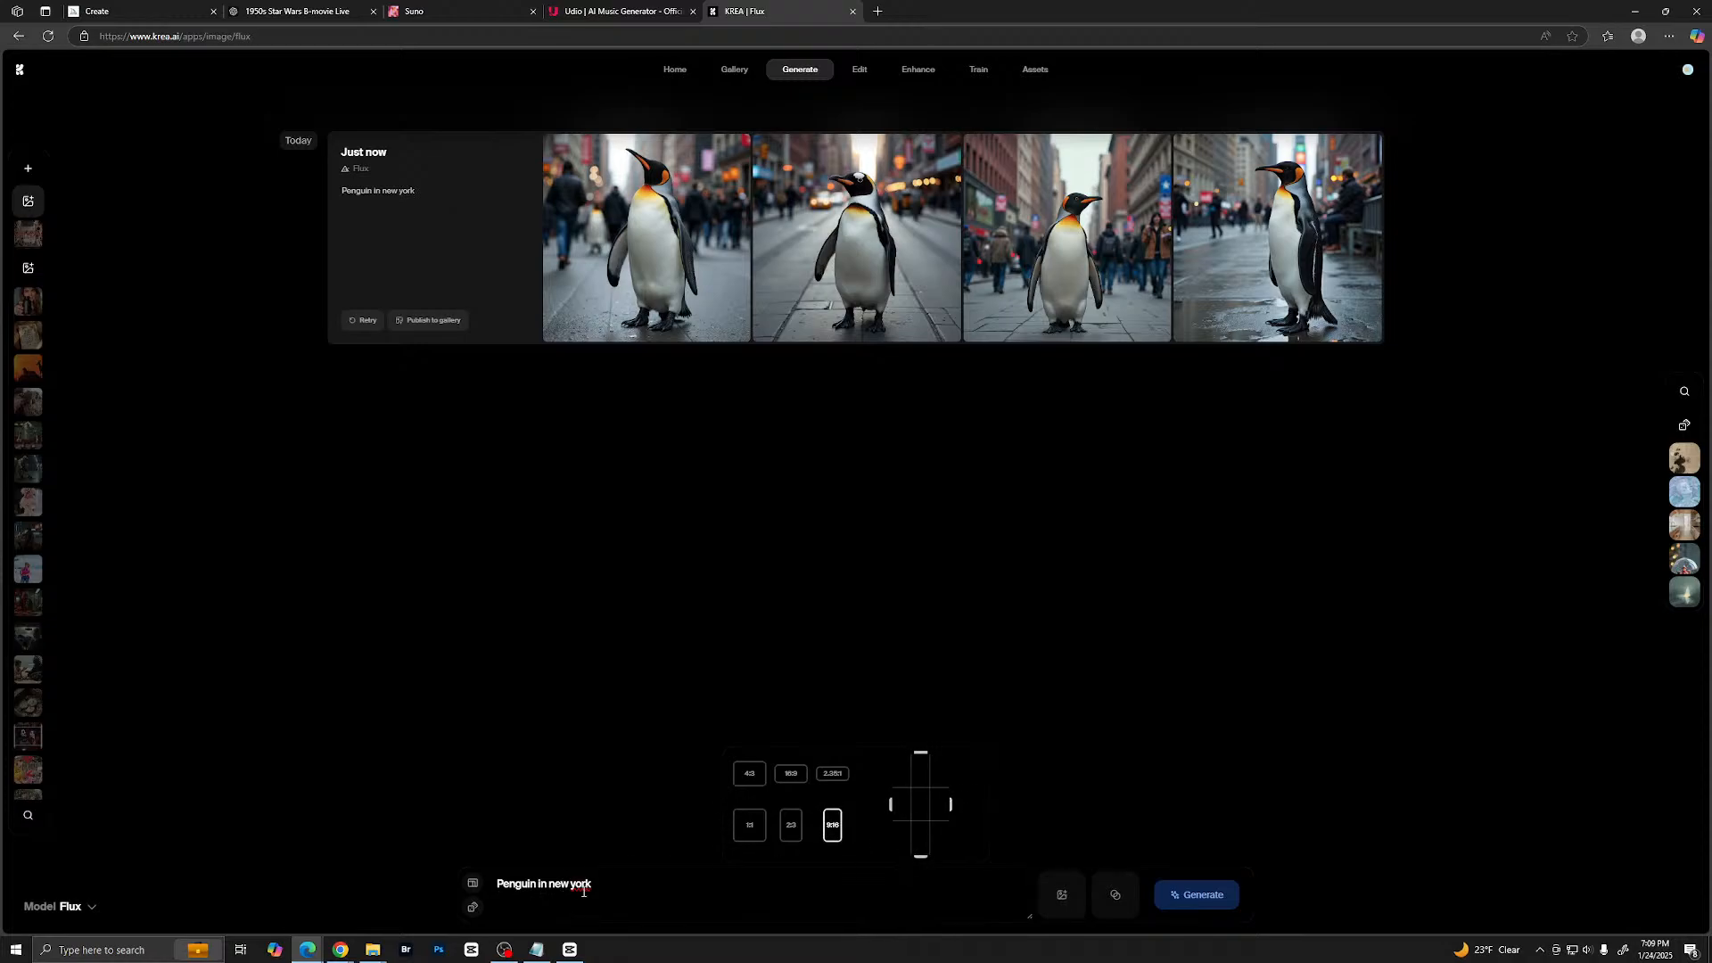
pyautogui.click(1218, 895)
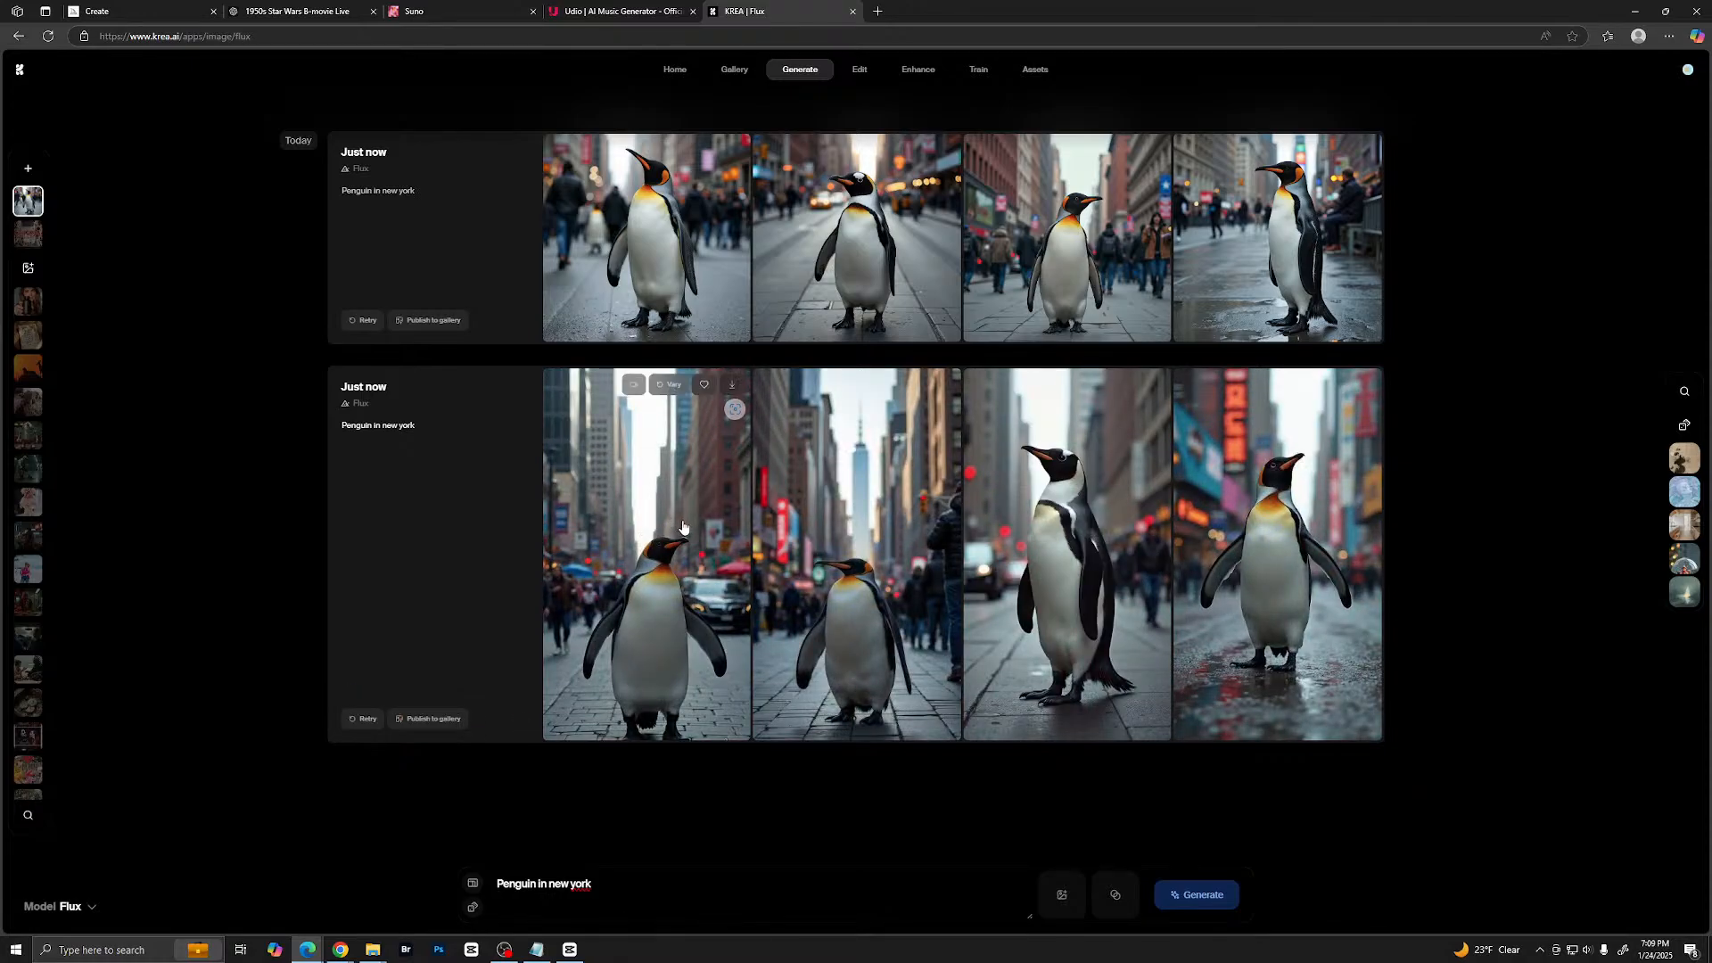
# - View the vertical penguin images enlarged one by one, and return to the results
pyautogui.click(681, 532)
pyautogui.press('Right')
pyautogui.press('Right')
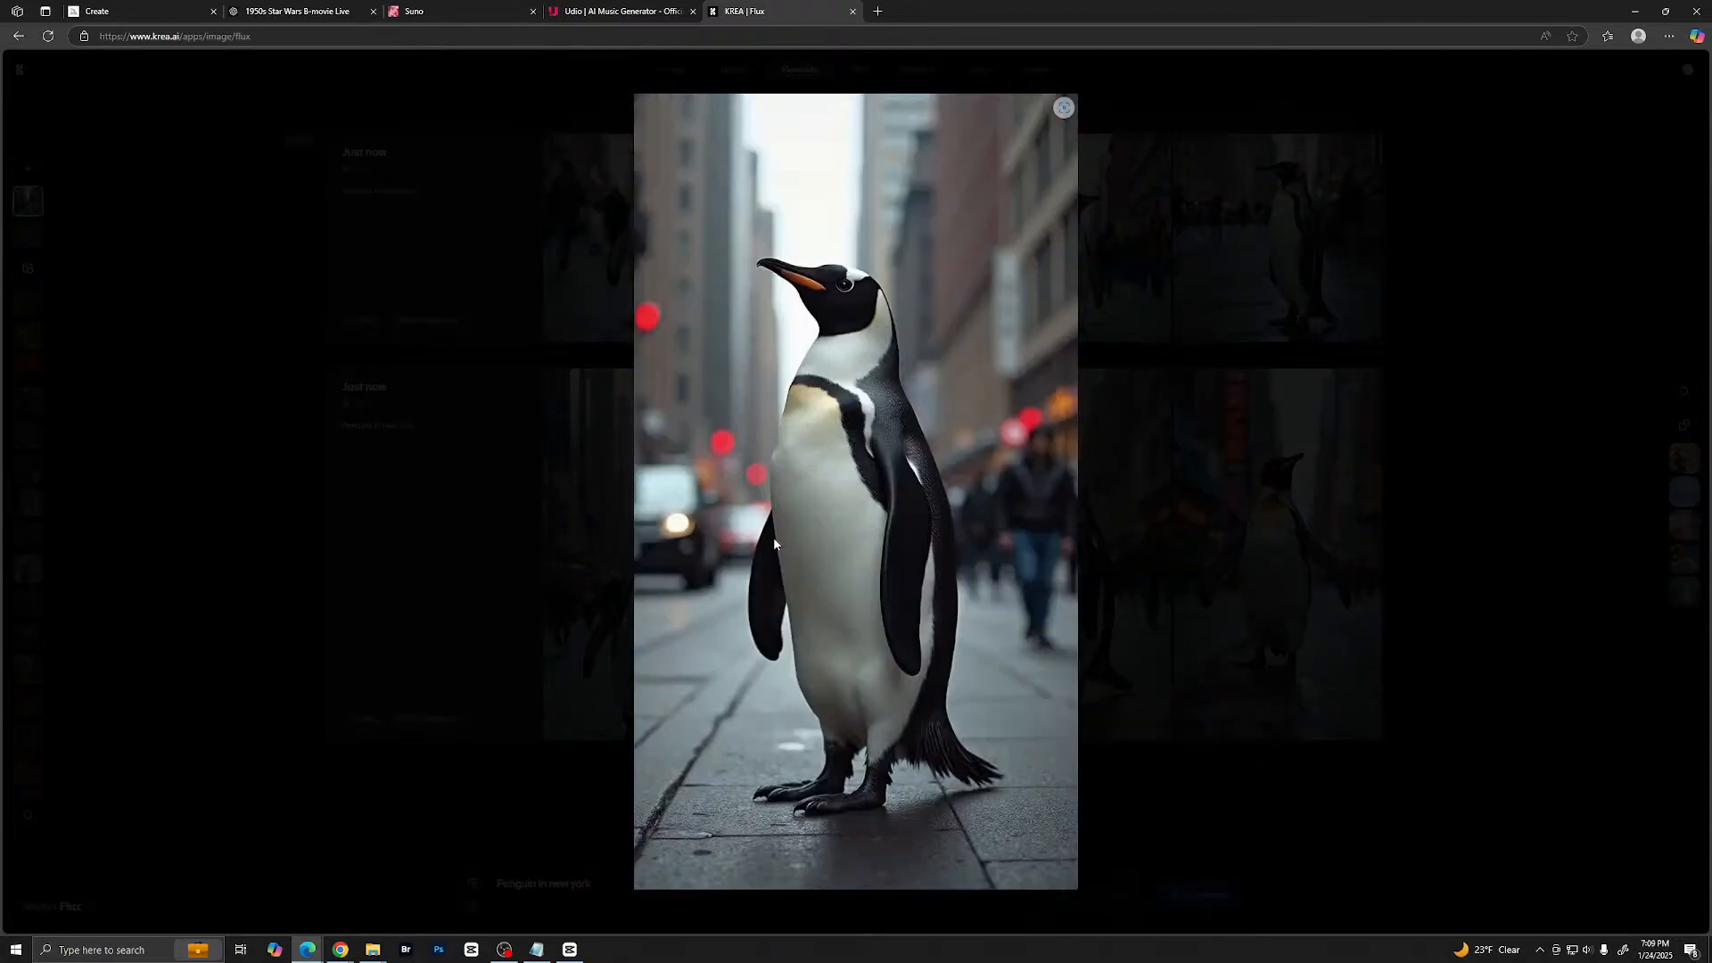
pyautogui.press('Right')
pyautogui.click(1204, 504)
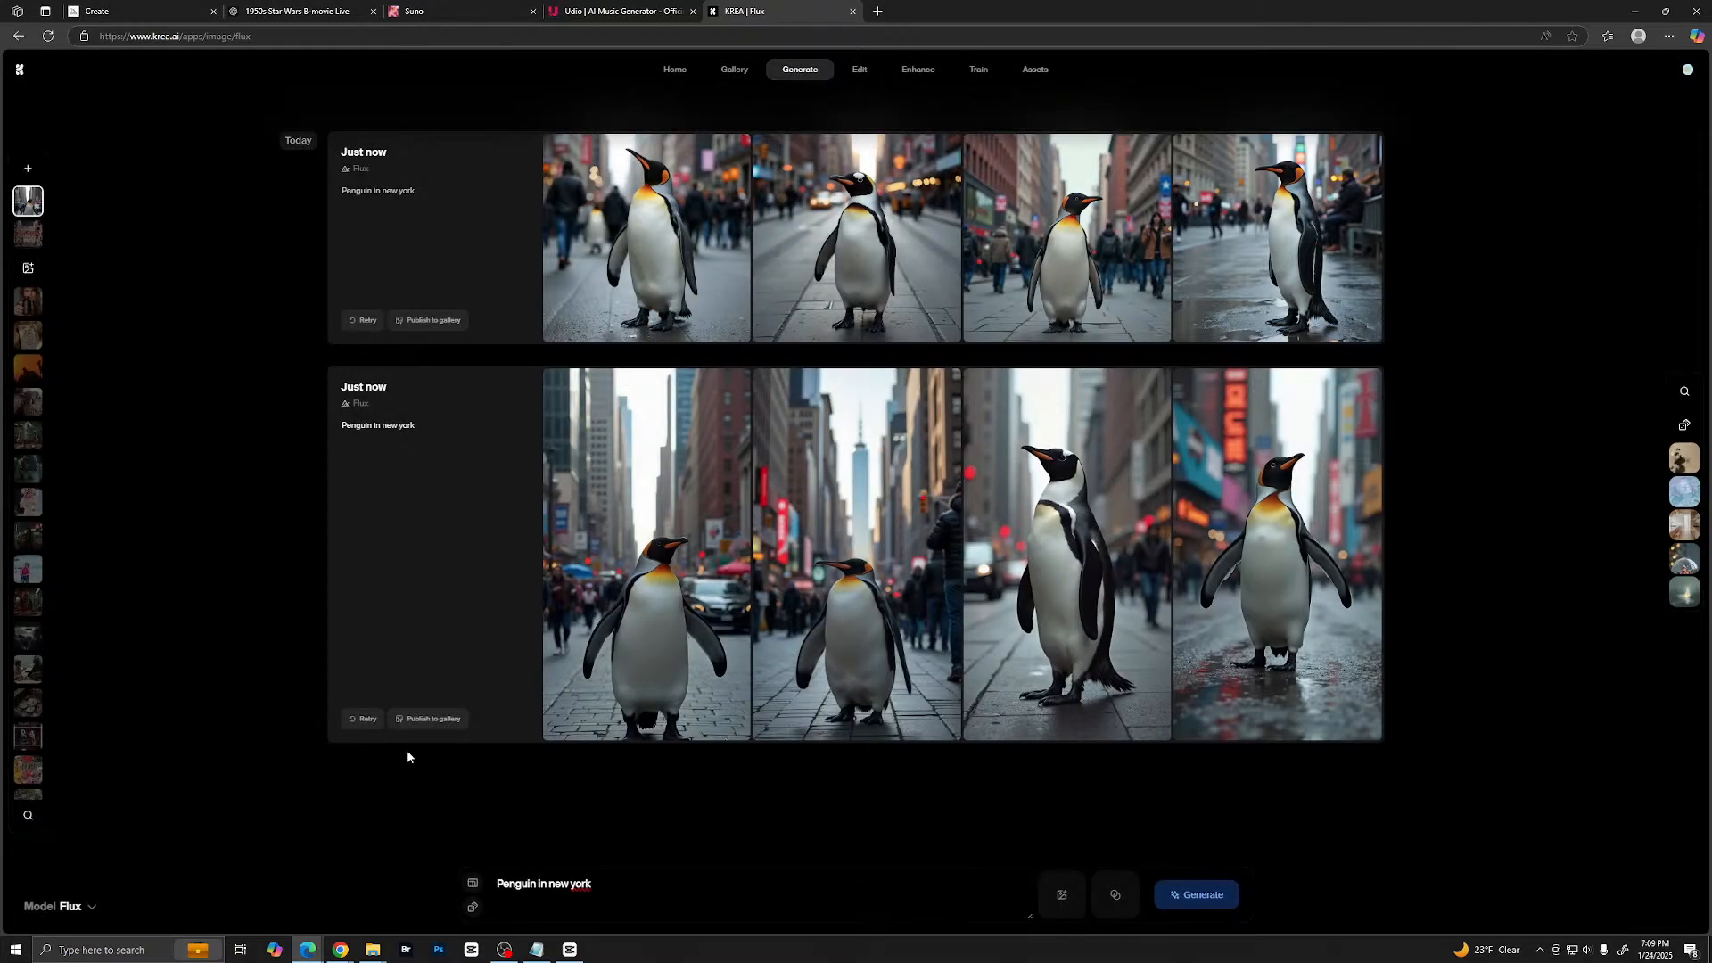
# - Switch the model to Flux 1.1 Pro Ultra and generate the same penguin prompt with it
pyautogui.click(73, 907)
pyautogui.click(65, 831)
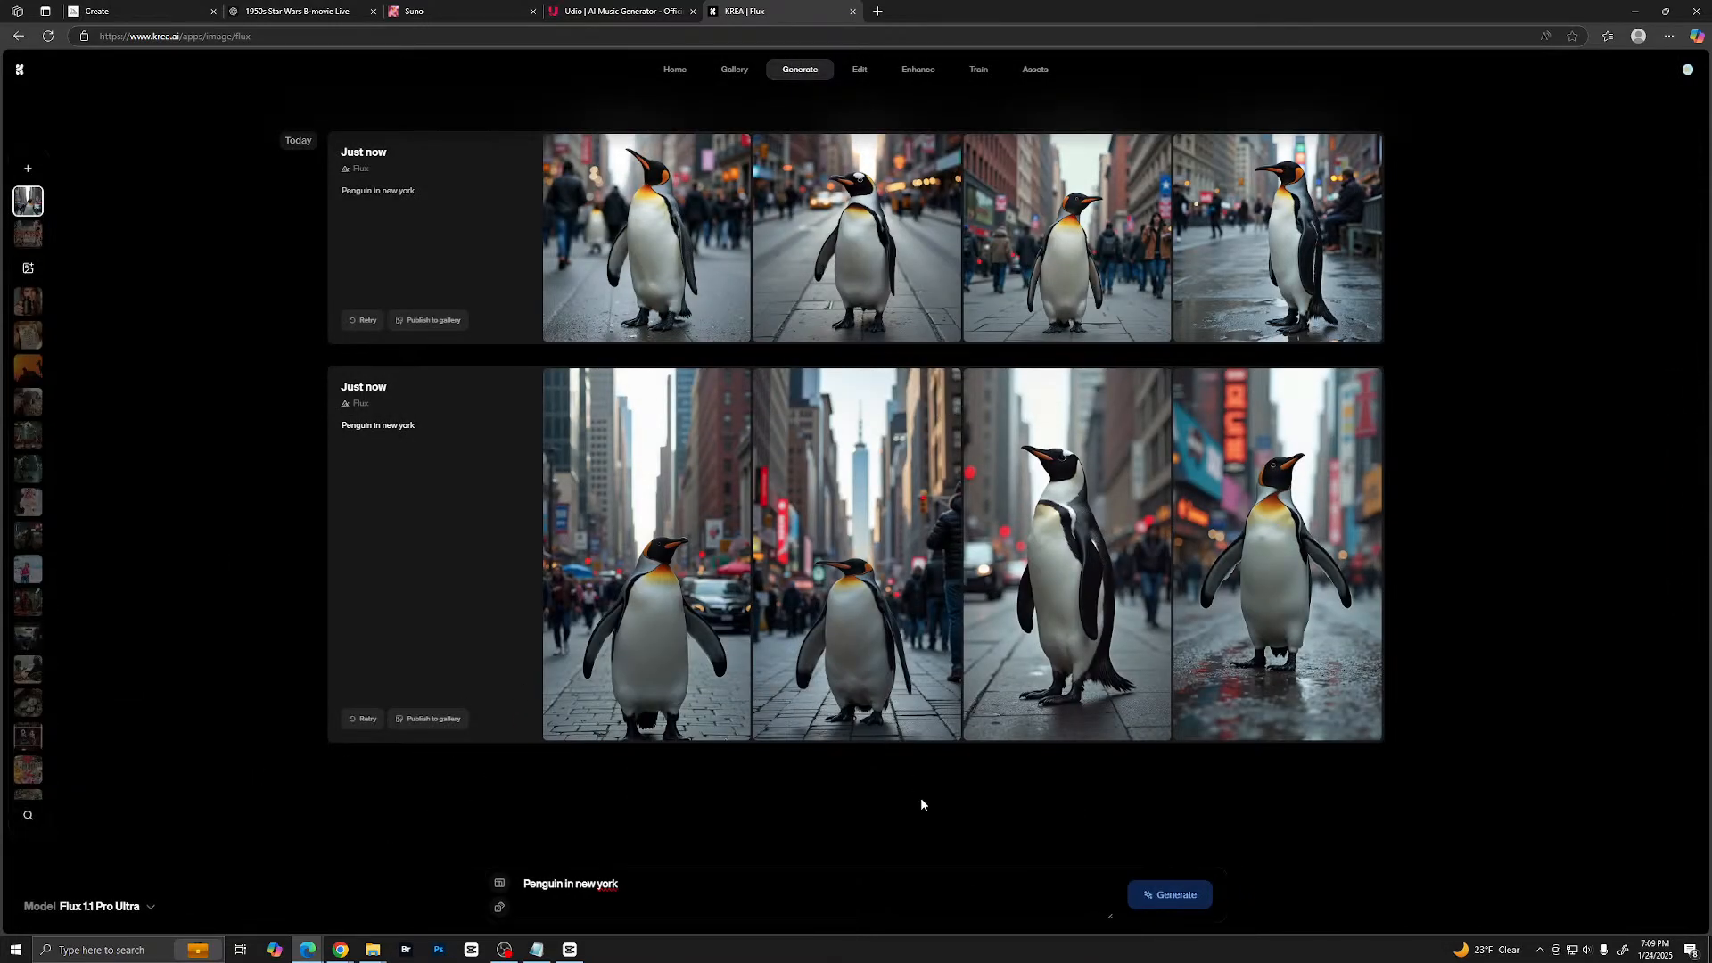
pyautogui.click(1163, 889)
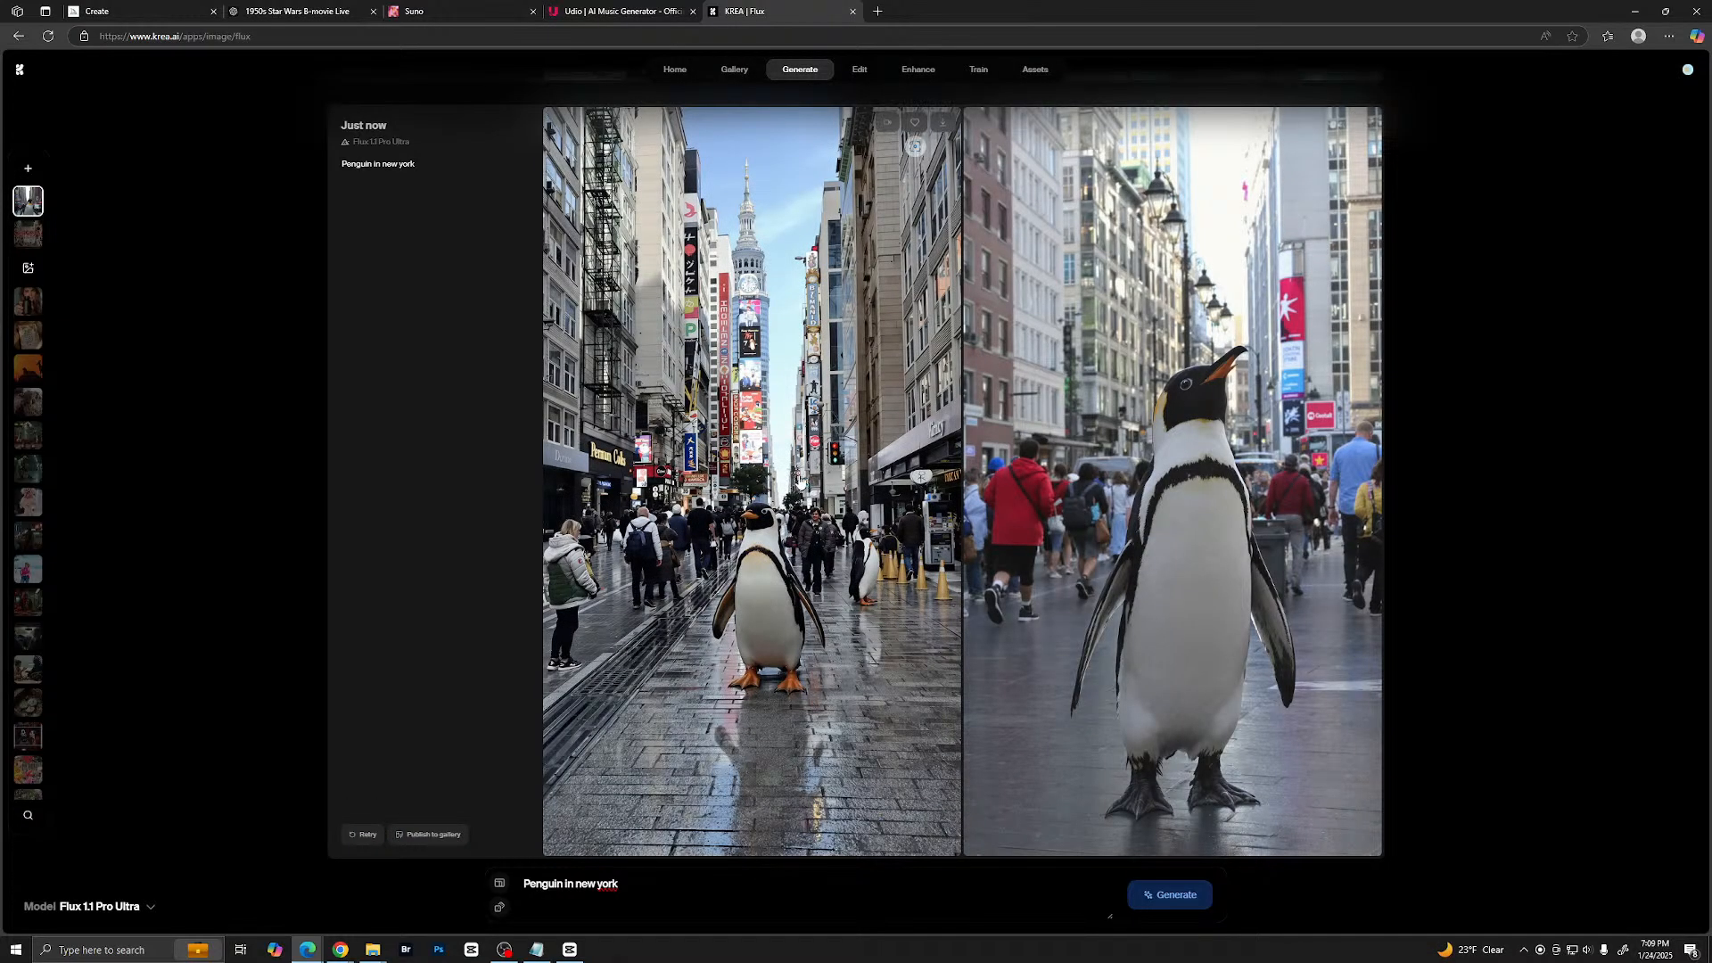
# - View both Flux 1.1 Pro Ultra penguin images enlarged and close the enlarged view
pyautogui.click(869, 486)
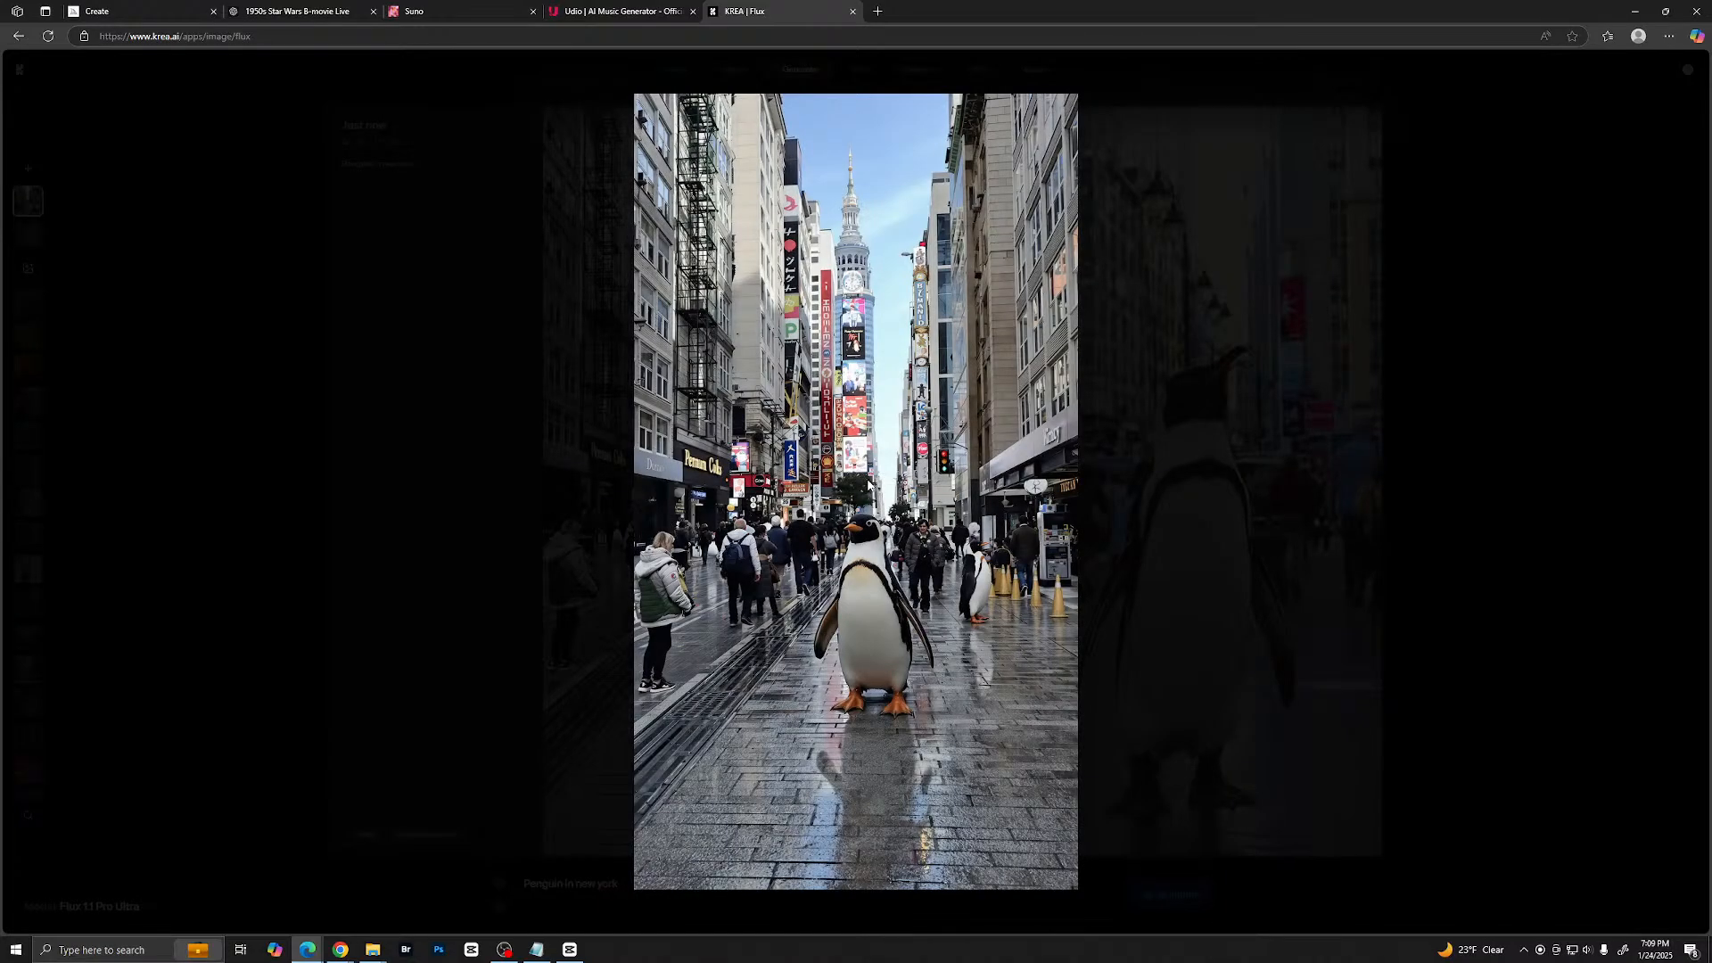
pyautogui.press('Right')
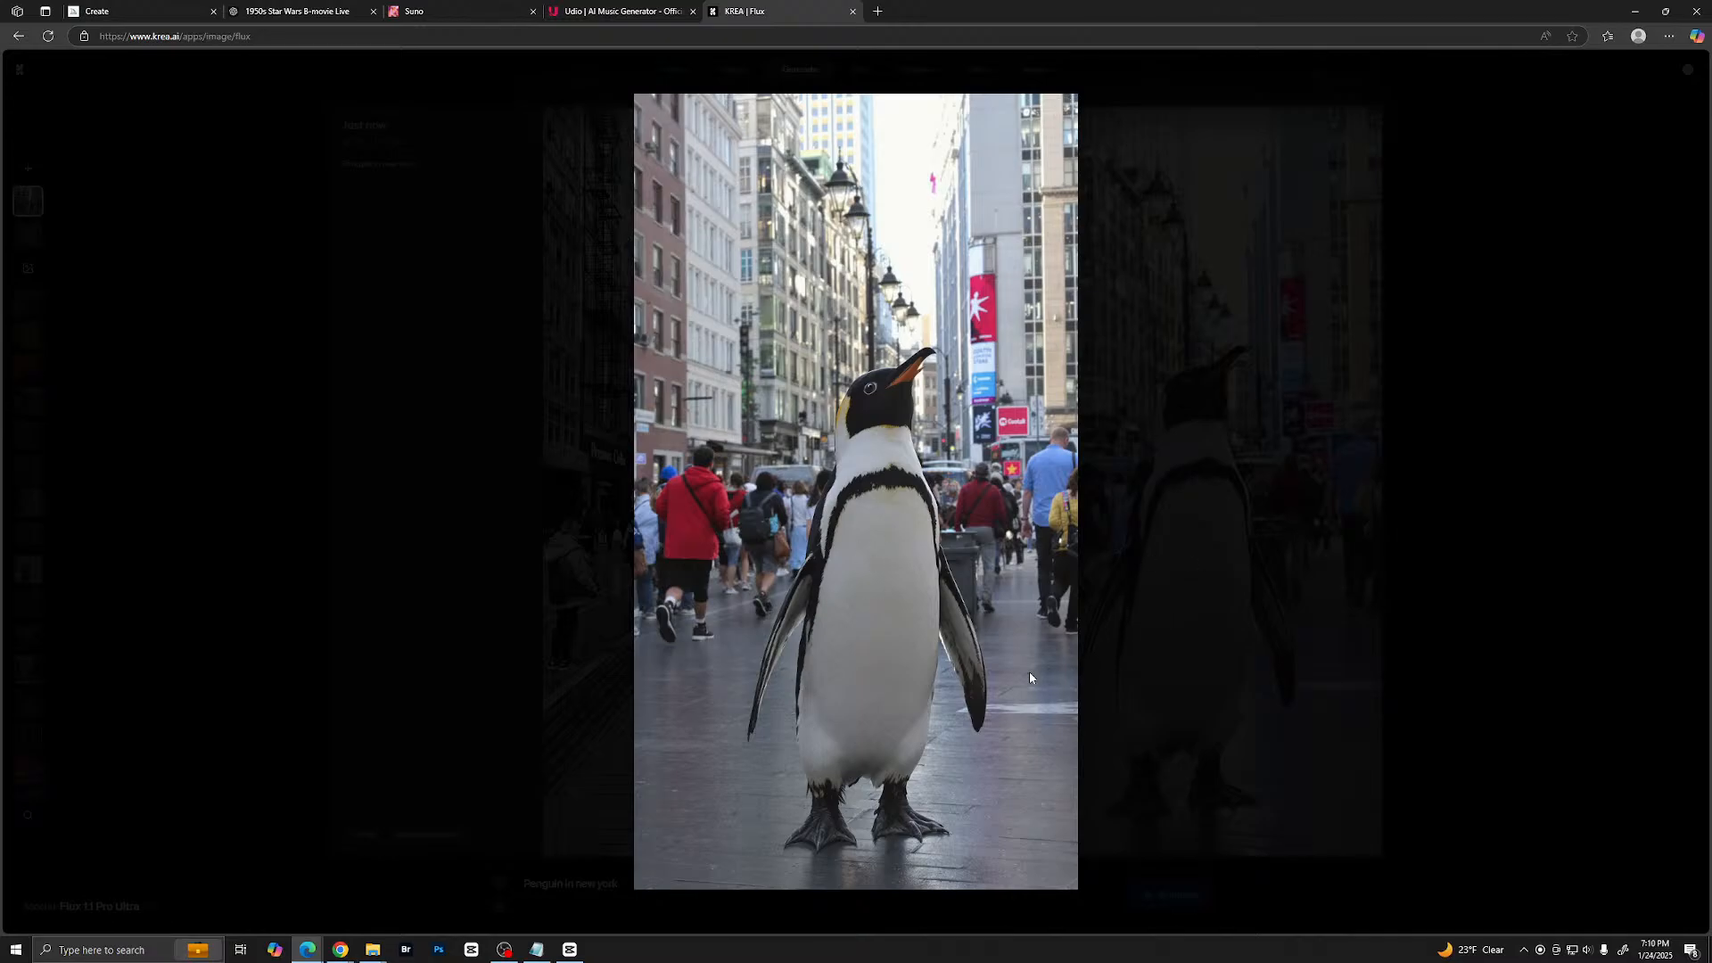
pyautogui.click(1125, 607)
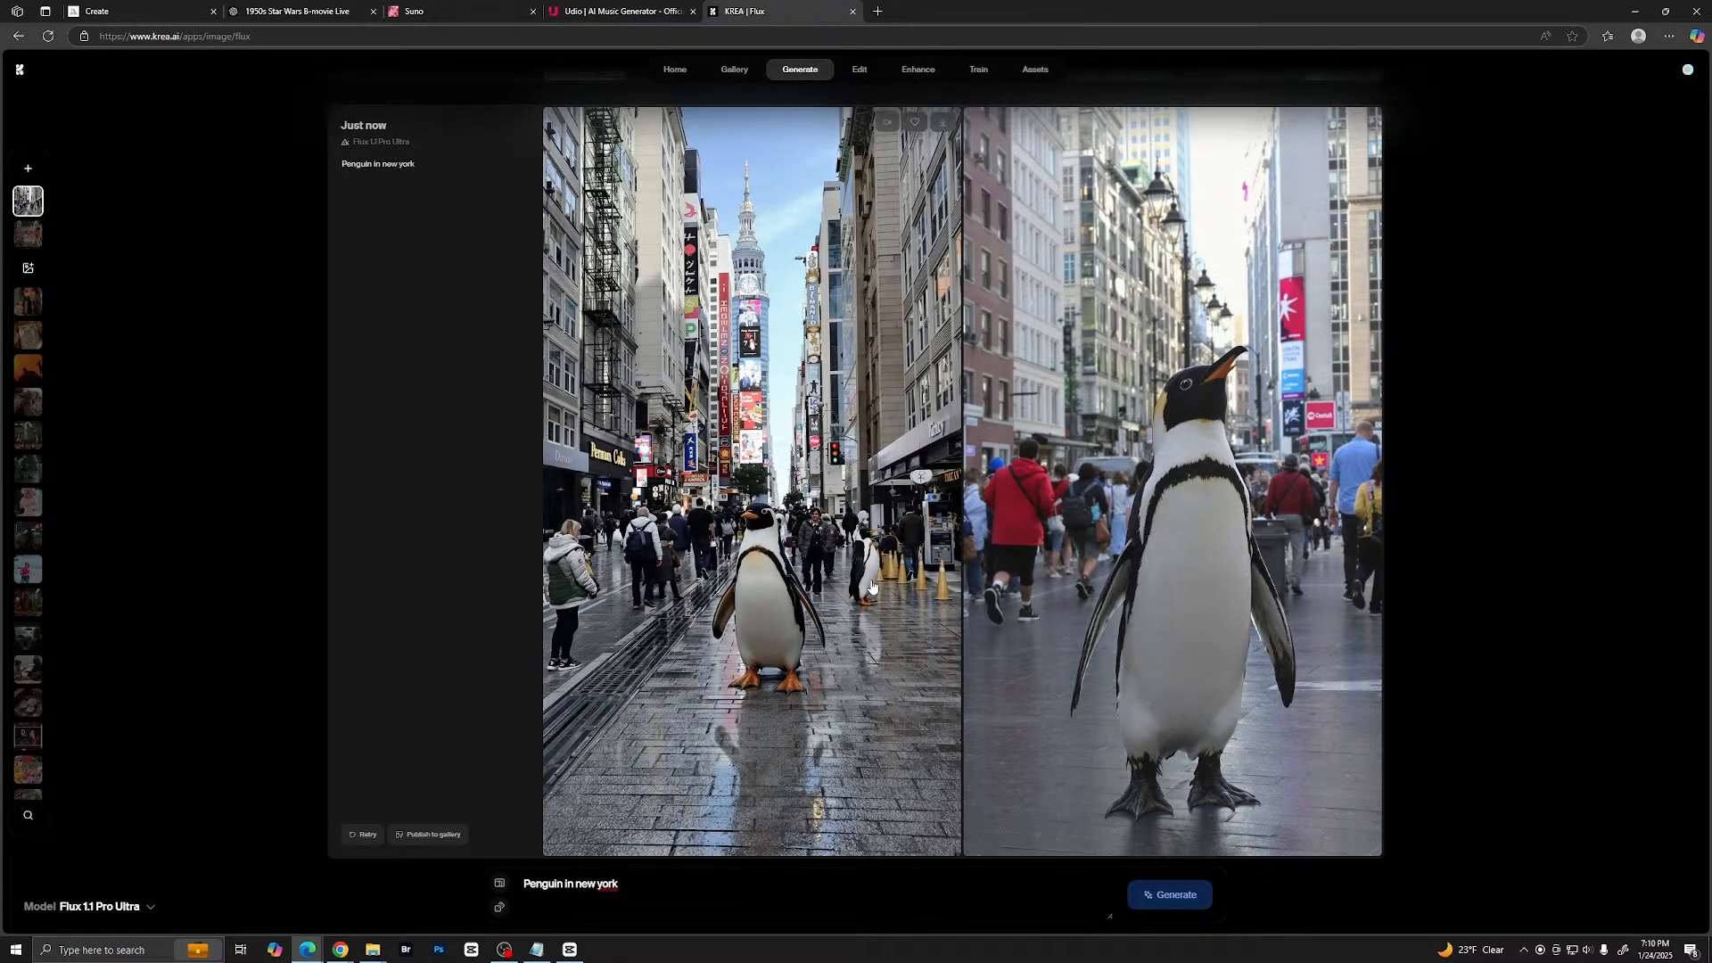
# - Open KREA's Video generator from the home page and look over the list of available video models
pyautogui.click(19, 70)
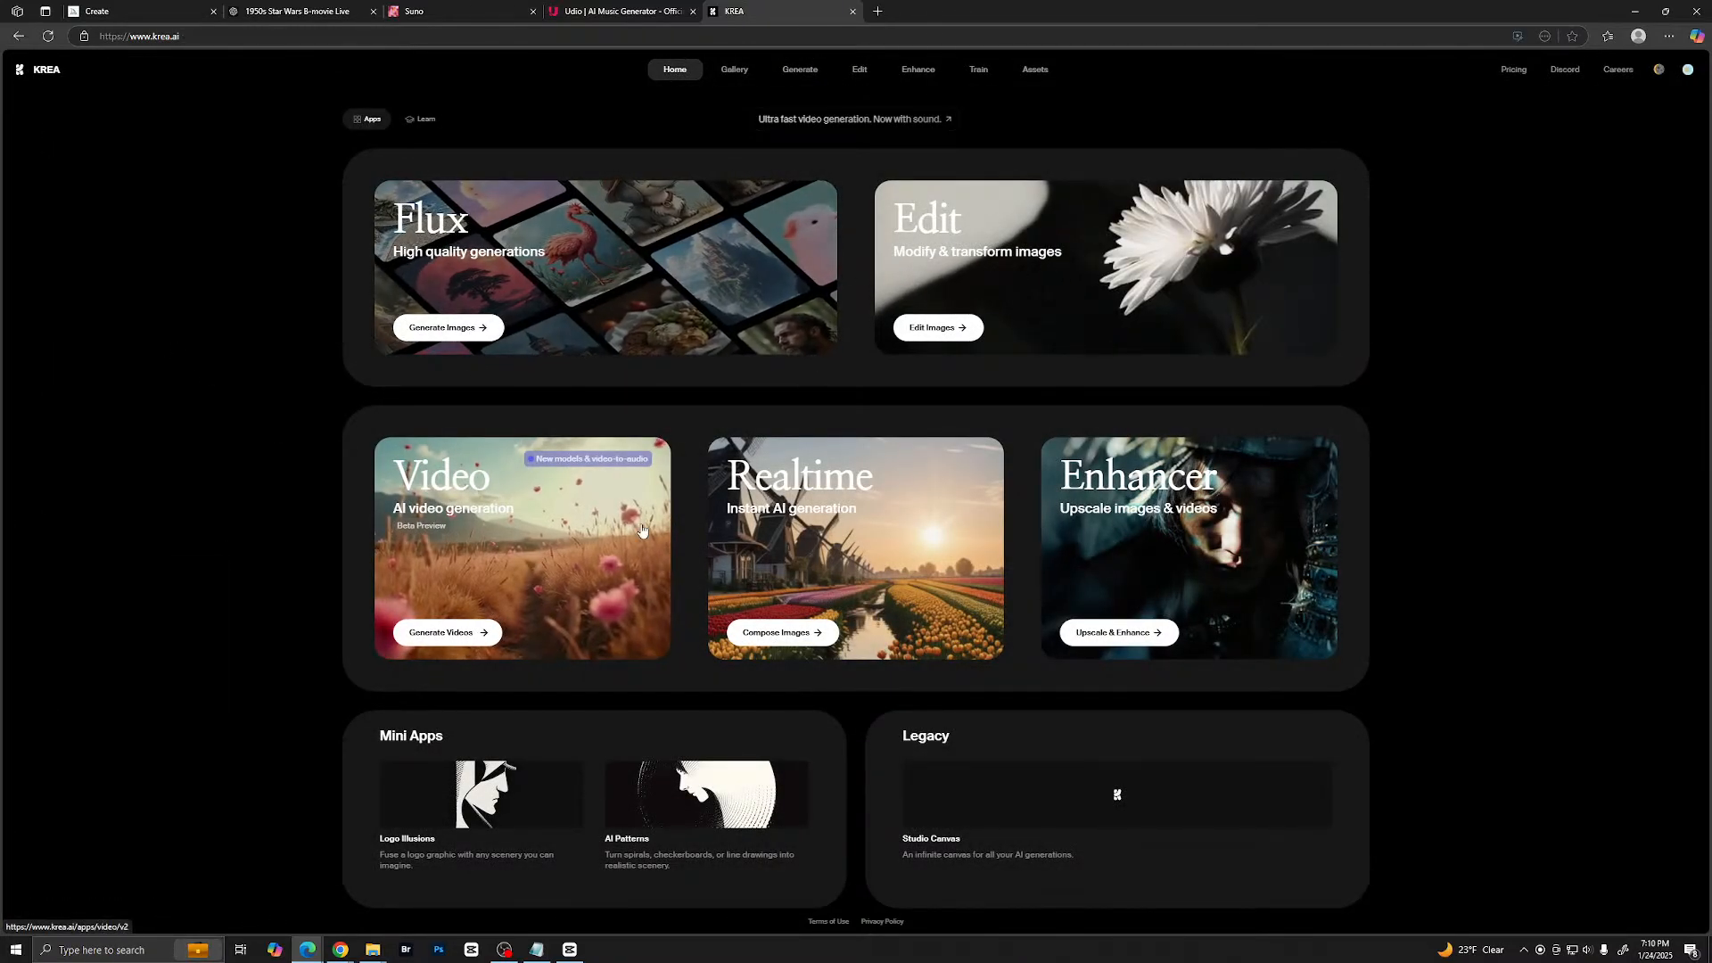
pyautogui.click(592, 492)
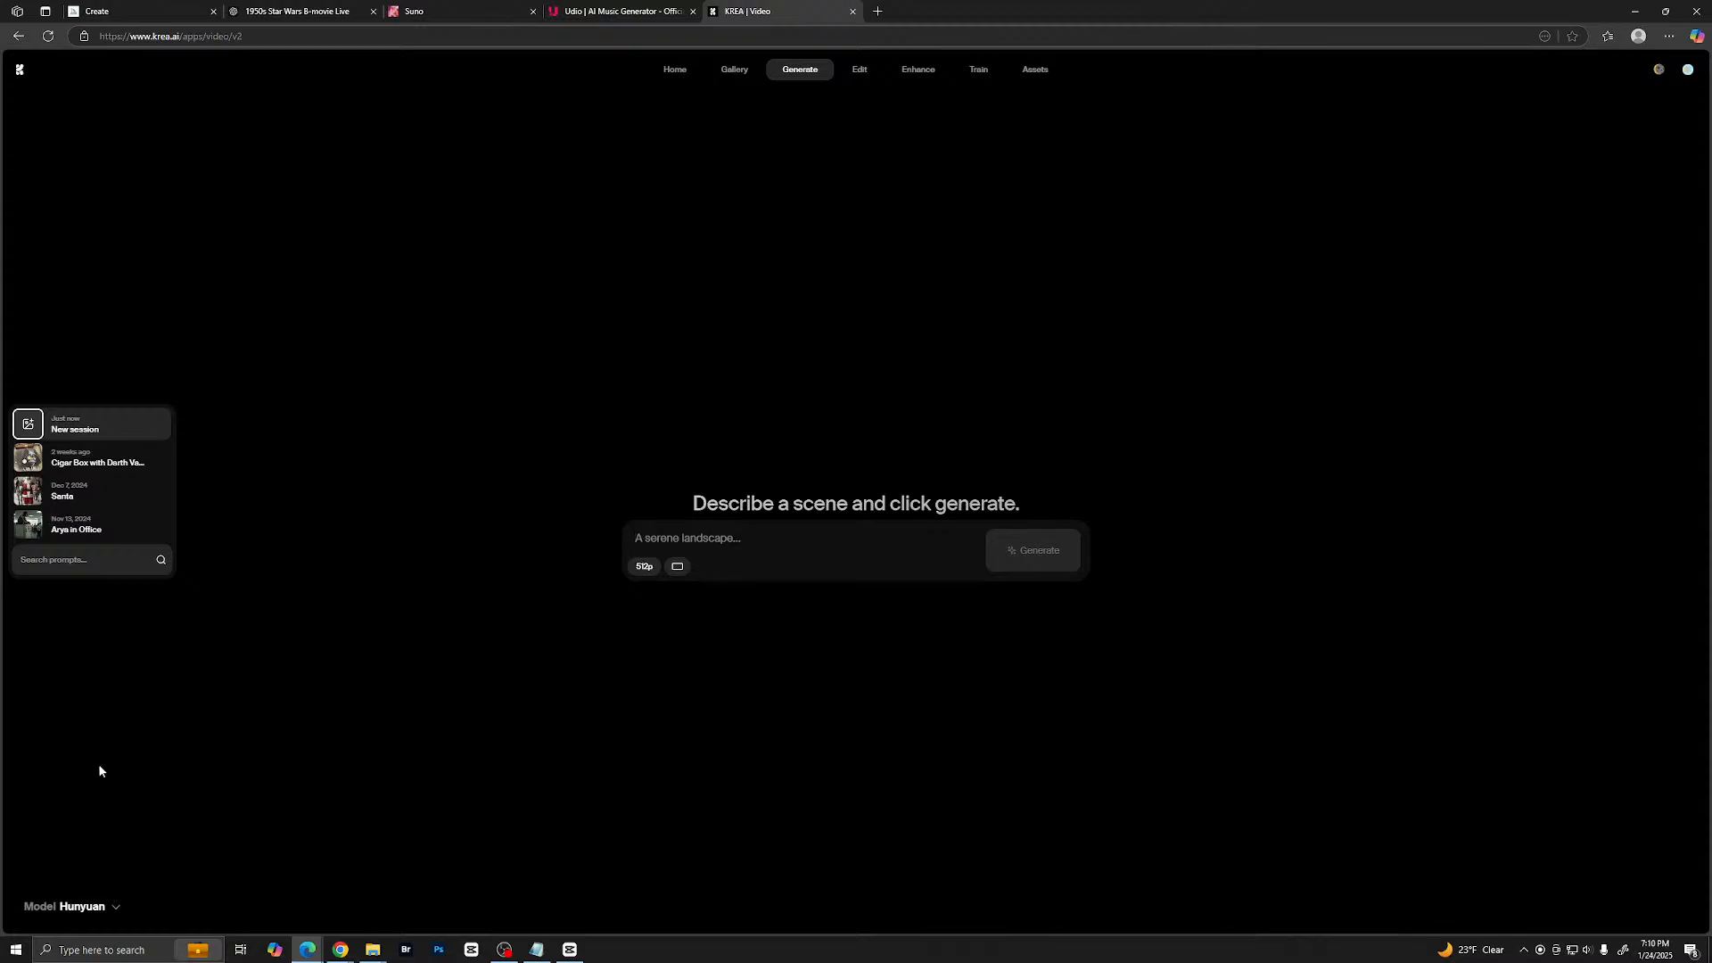
pyautogui.click(86, 907)
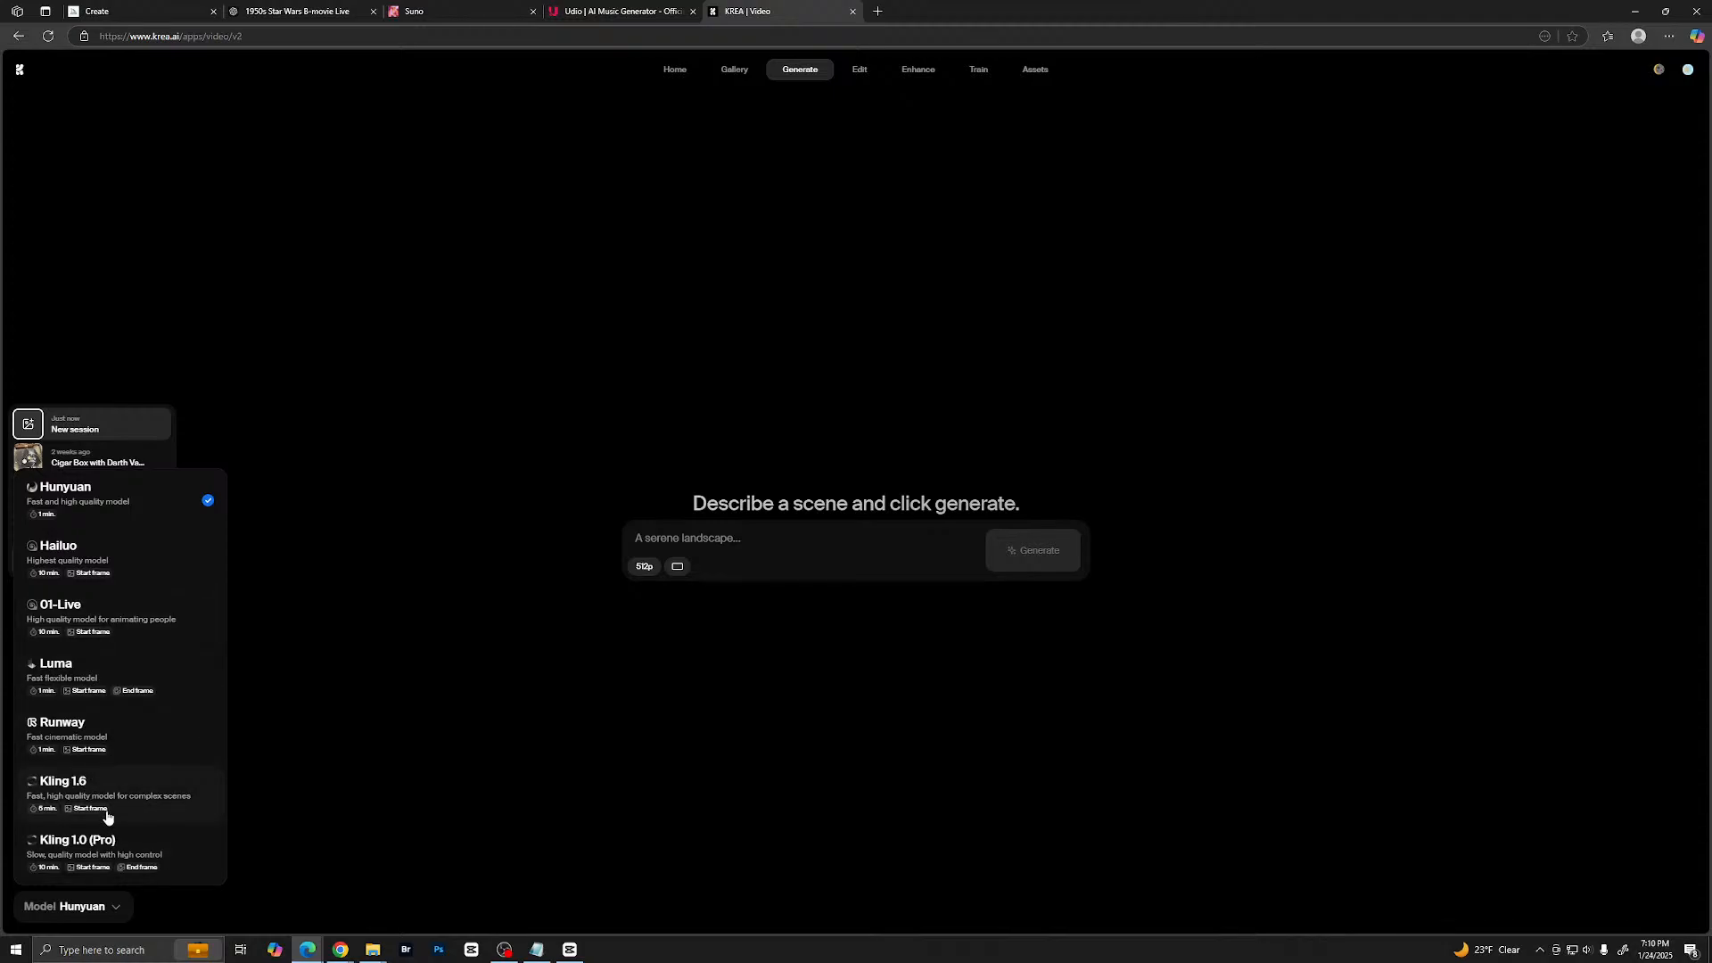
pyautogui.click(389, 566)
pyautogui.click(48, 918)
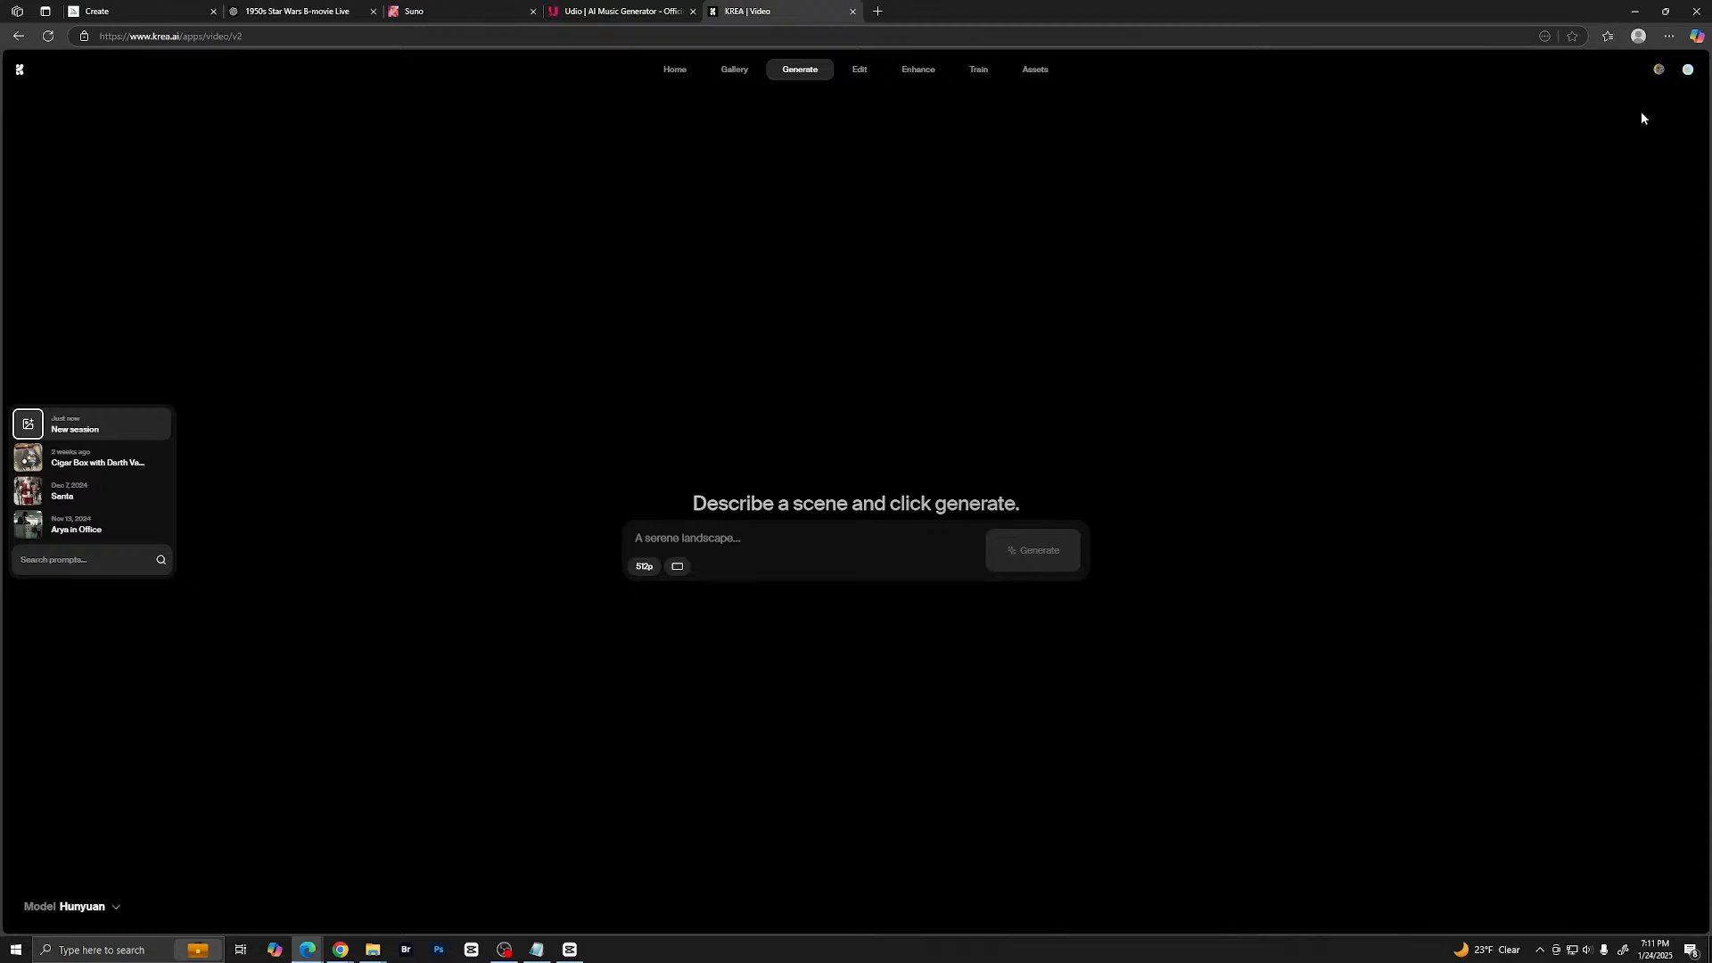
# - Check the account's compute usage, and look at the video model choices once more
pyautogui.click(1690, 73)
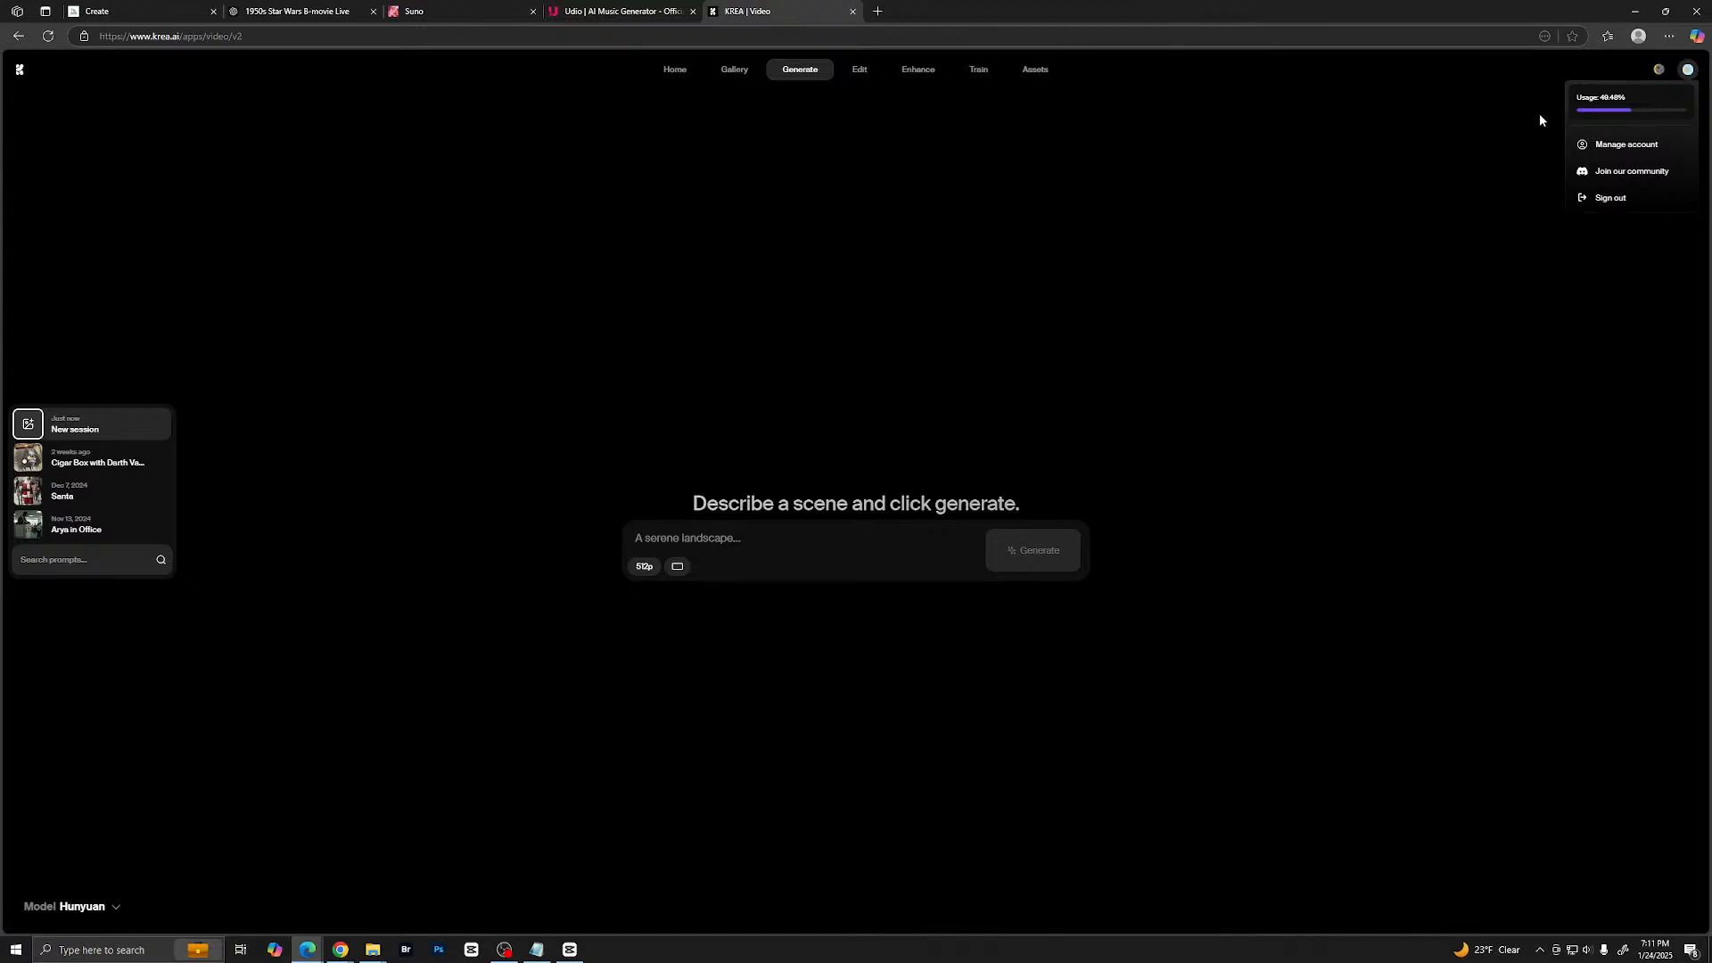
pyautogui.click(1517, 155)
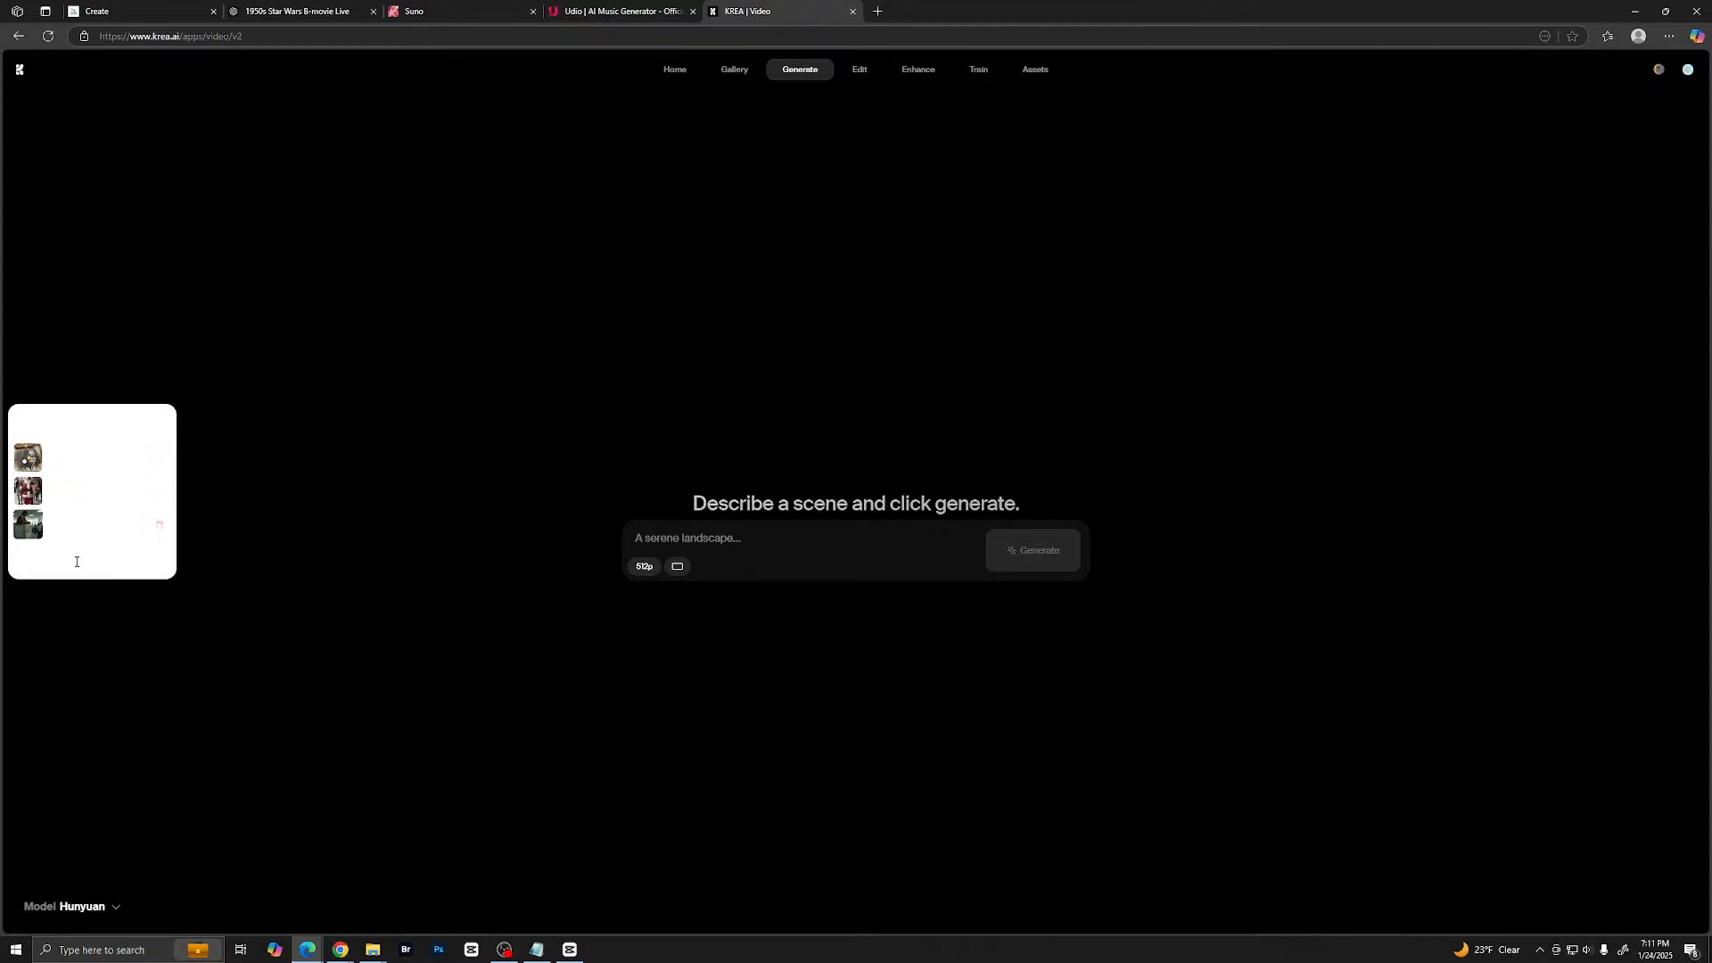
pyautogui.click(82, 906)
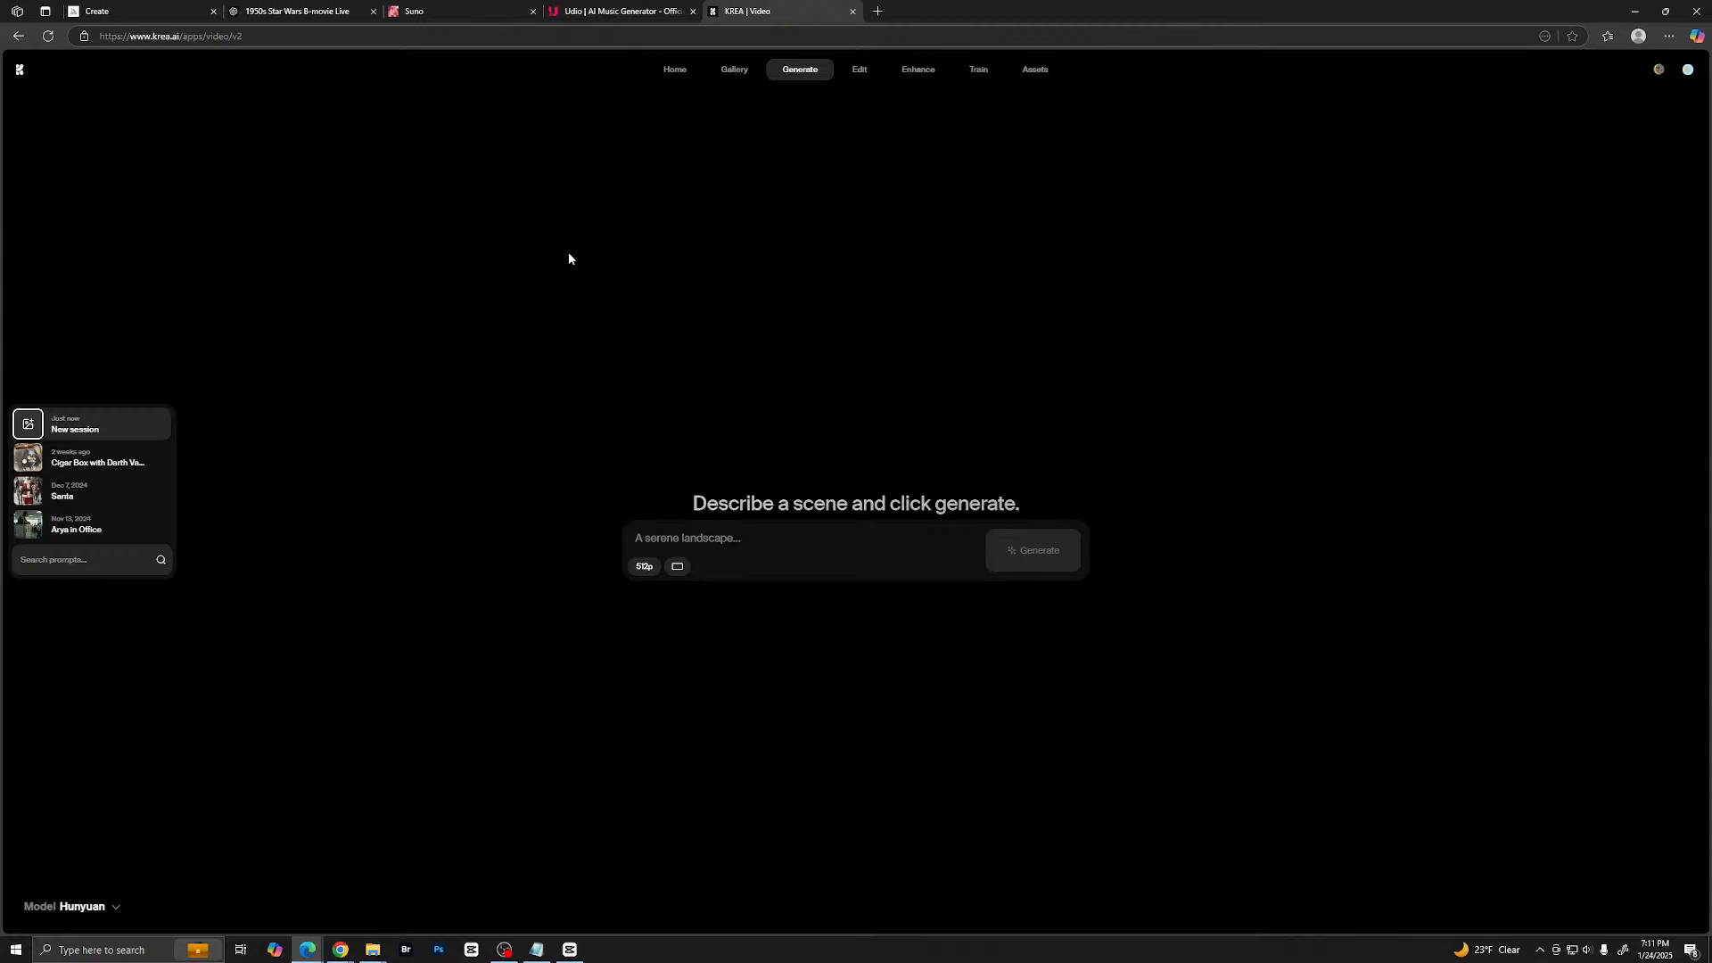
# - Return to KREA's home page and open the Replicate playground in a new browser tab
pyautogui.click(19, 71)
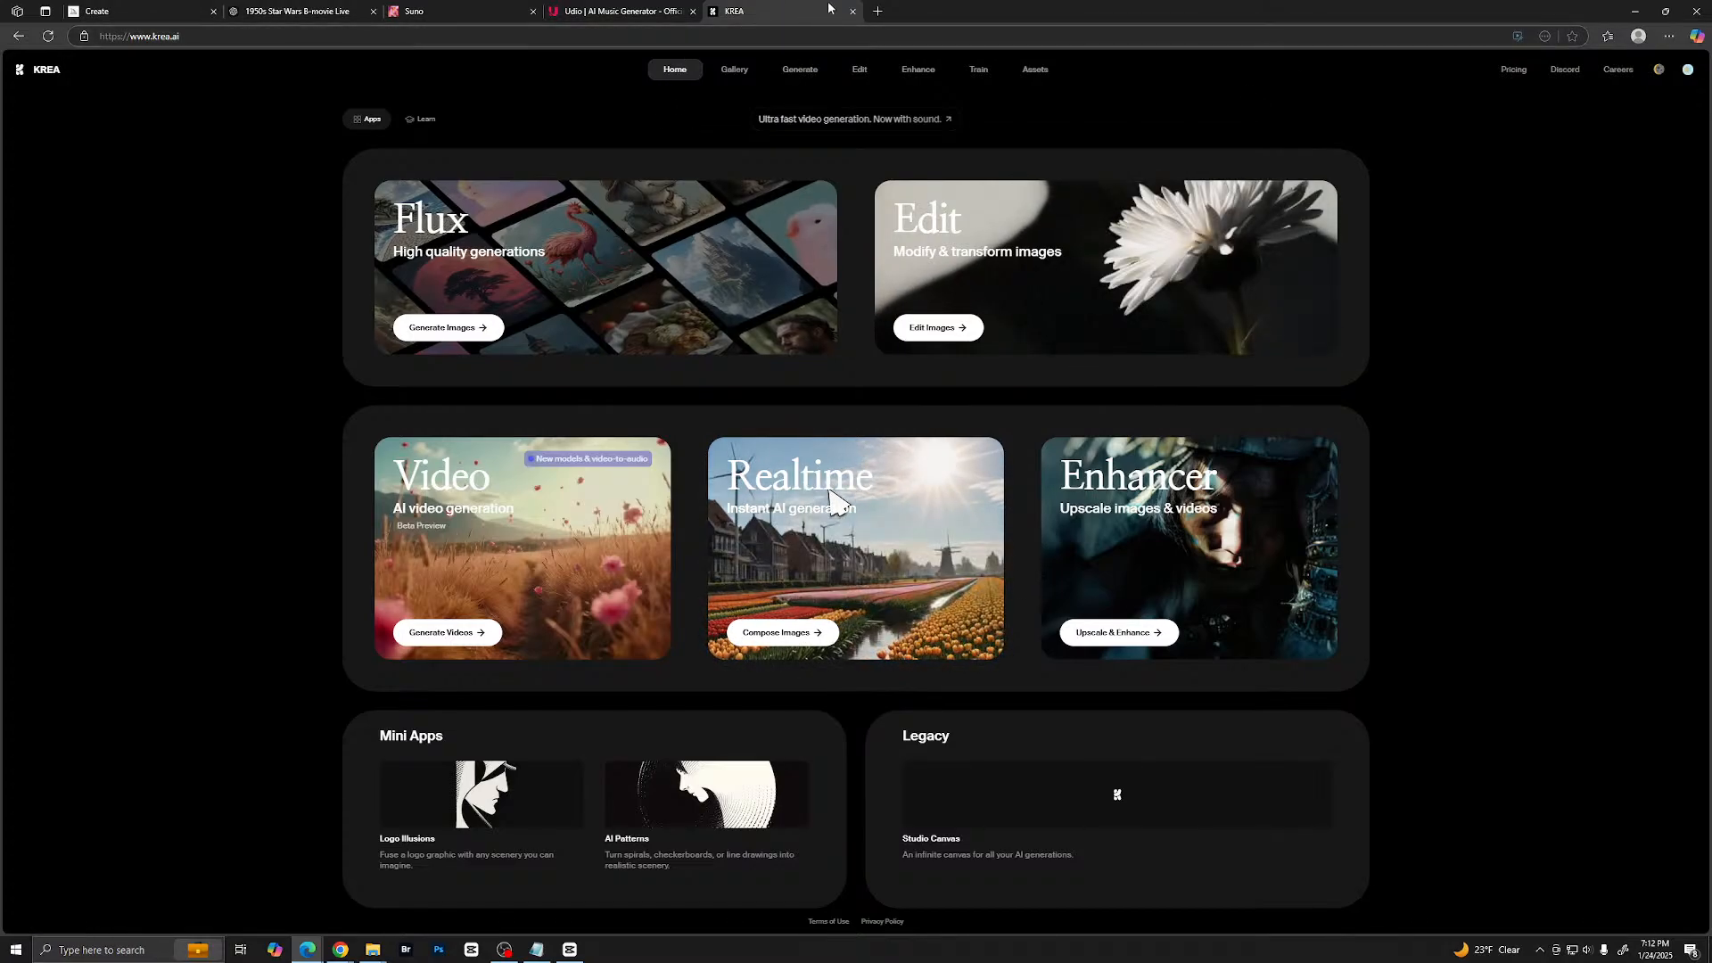
pyautogui.click(876, 13)
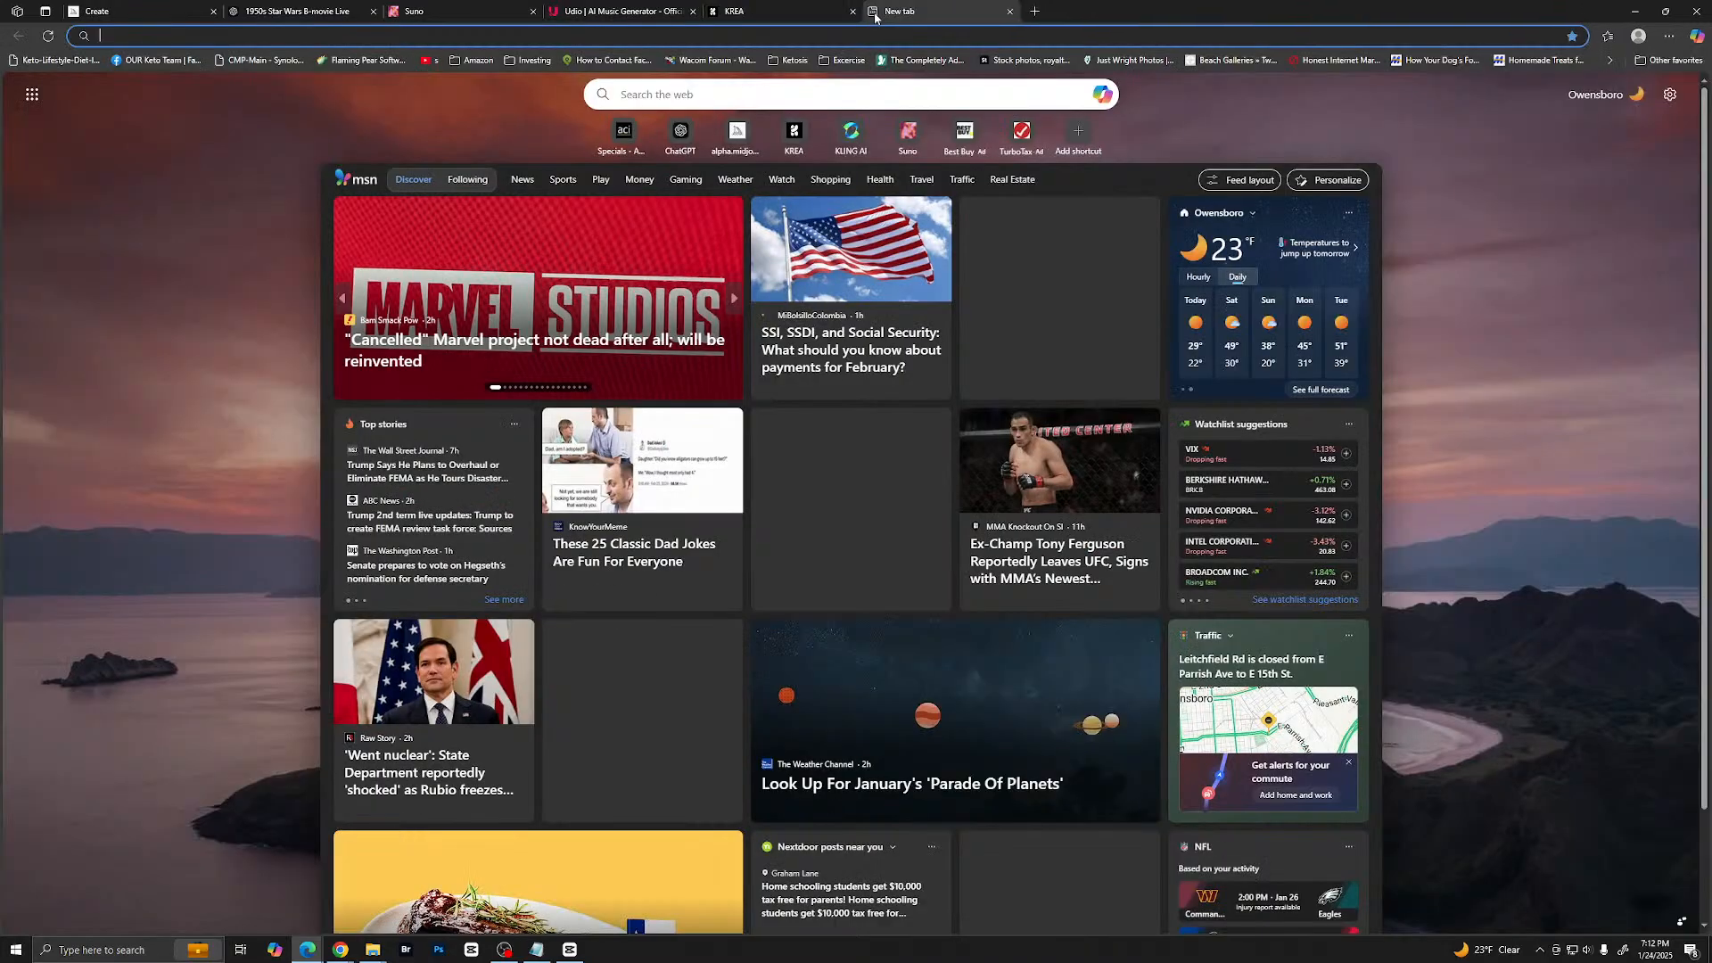
pyautogui.write('replicate.com/playground')
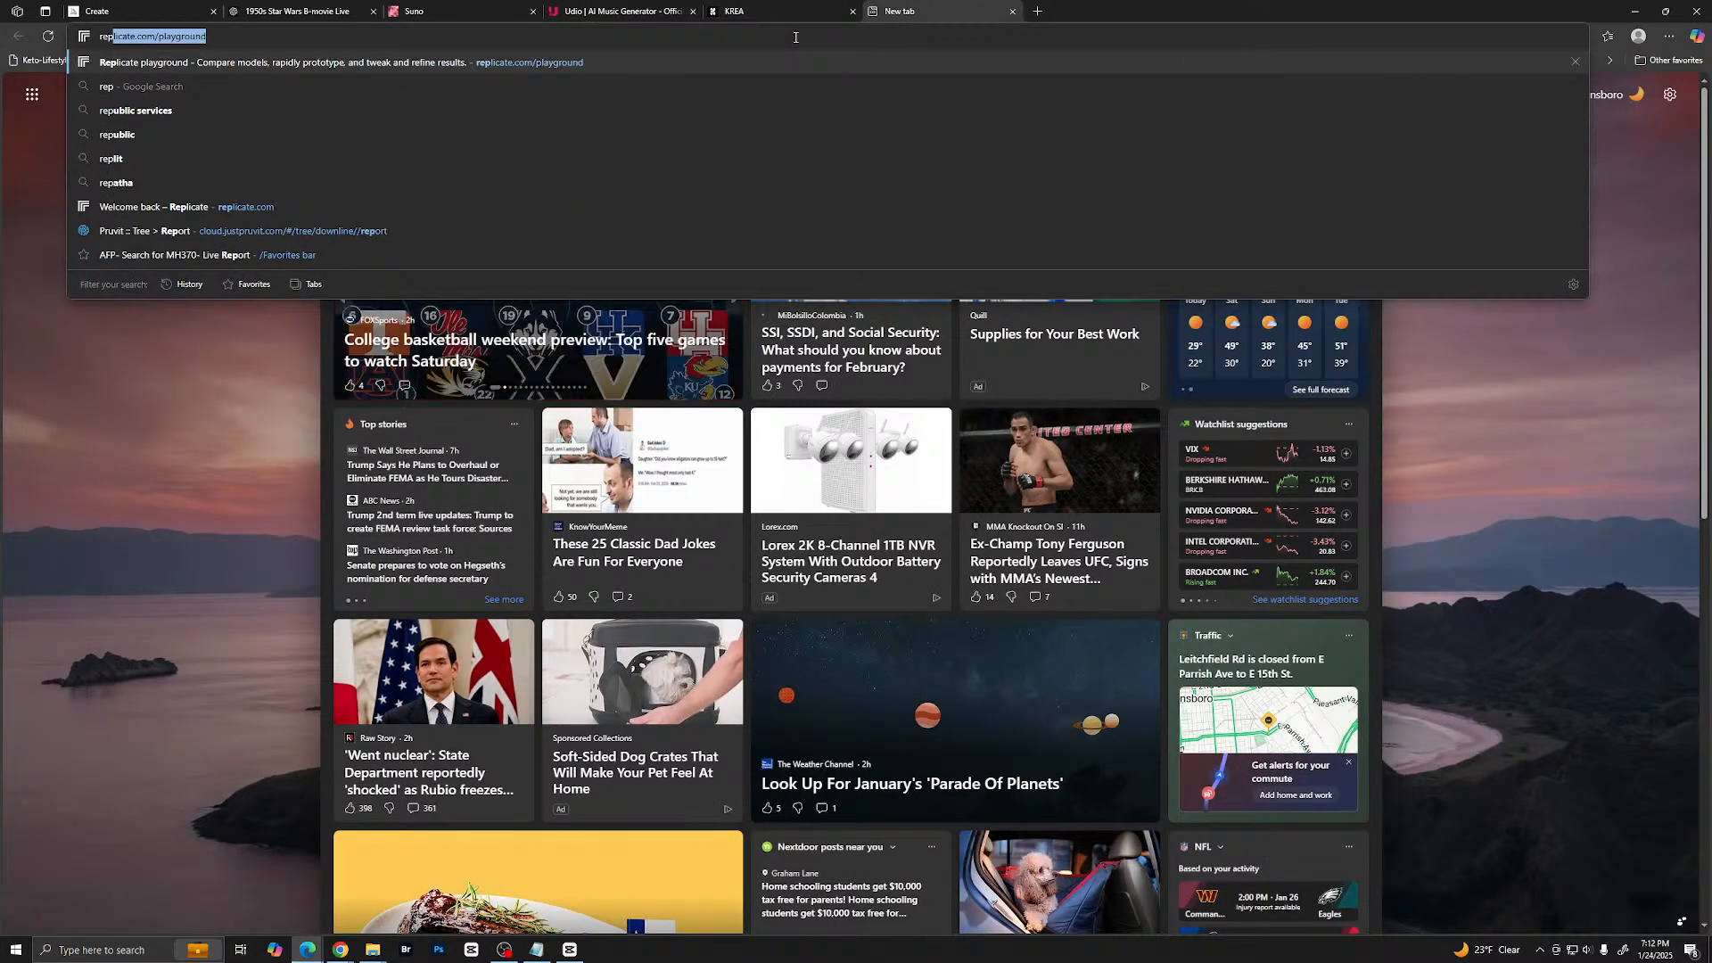
pyautogui.press('Return')
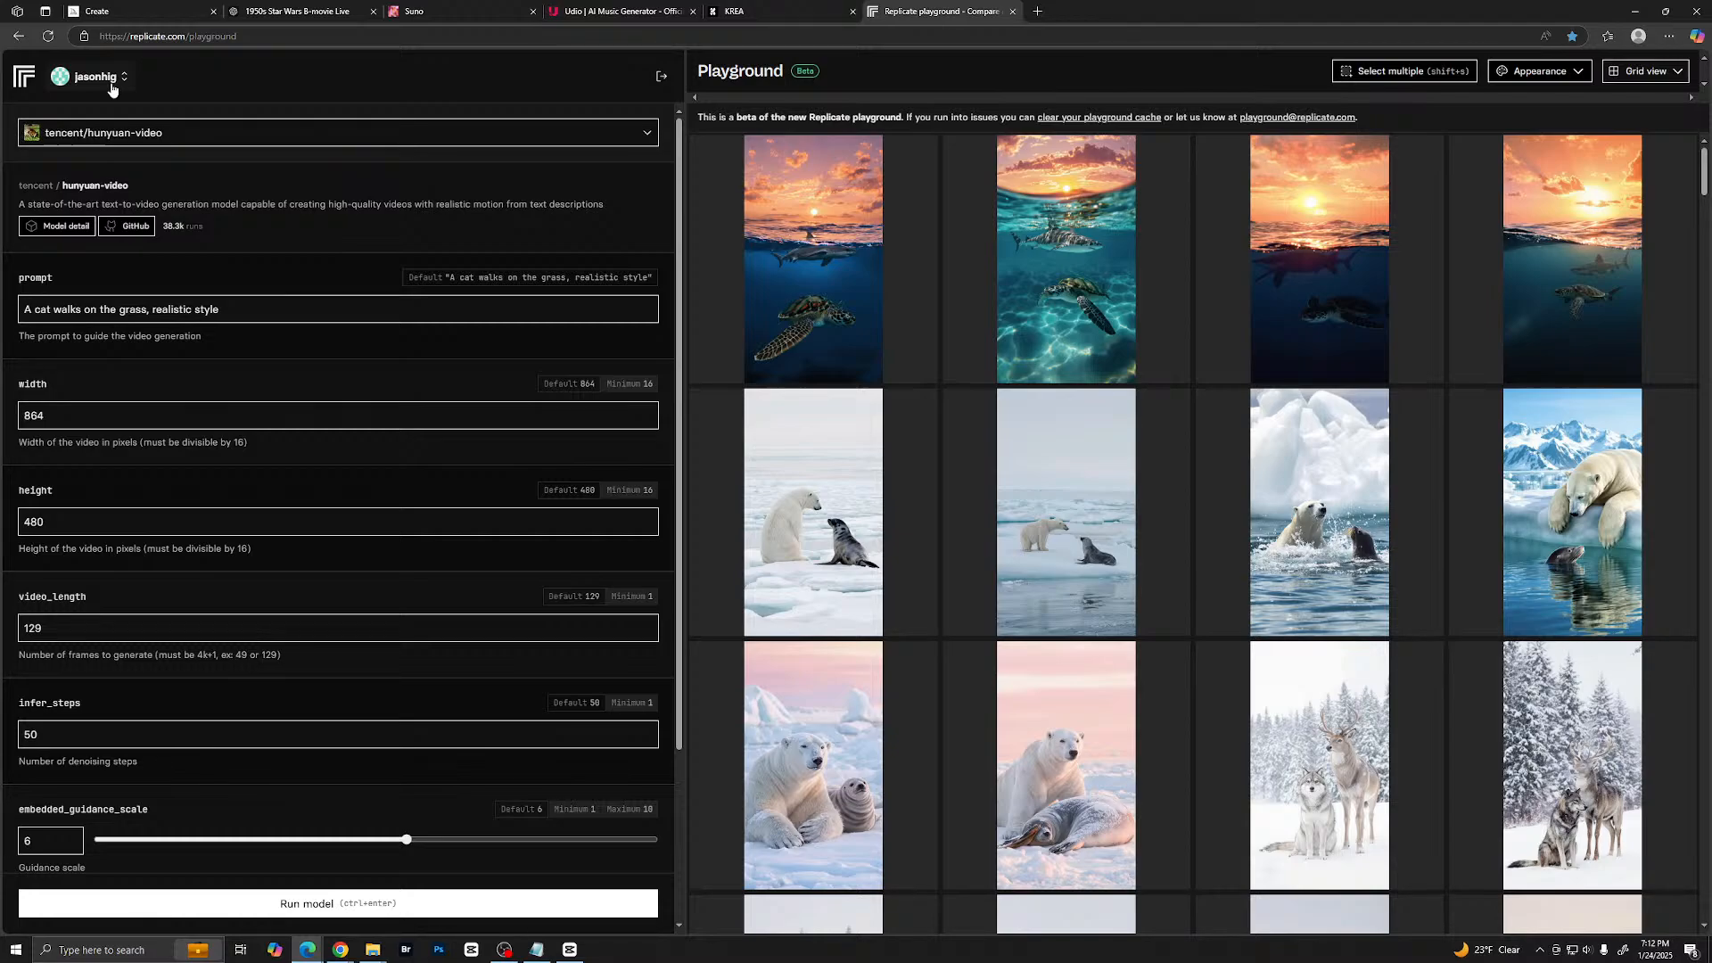
# - Look through the full list of models available in the Replicate playground, and close the list without changing the model
pyautogui.click(173, 125)
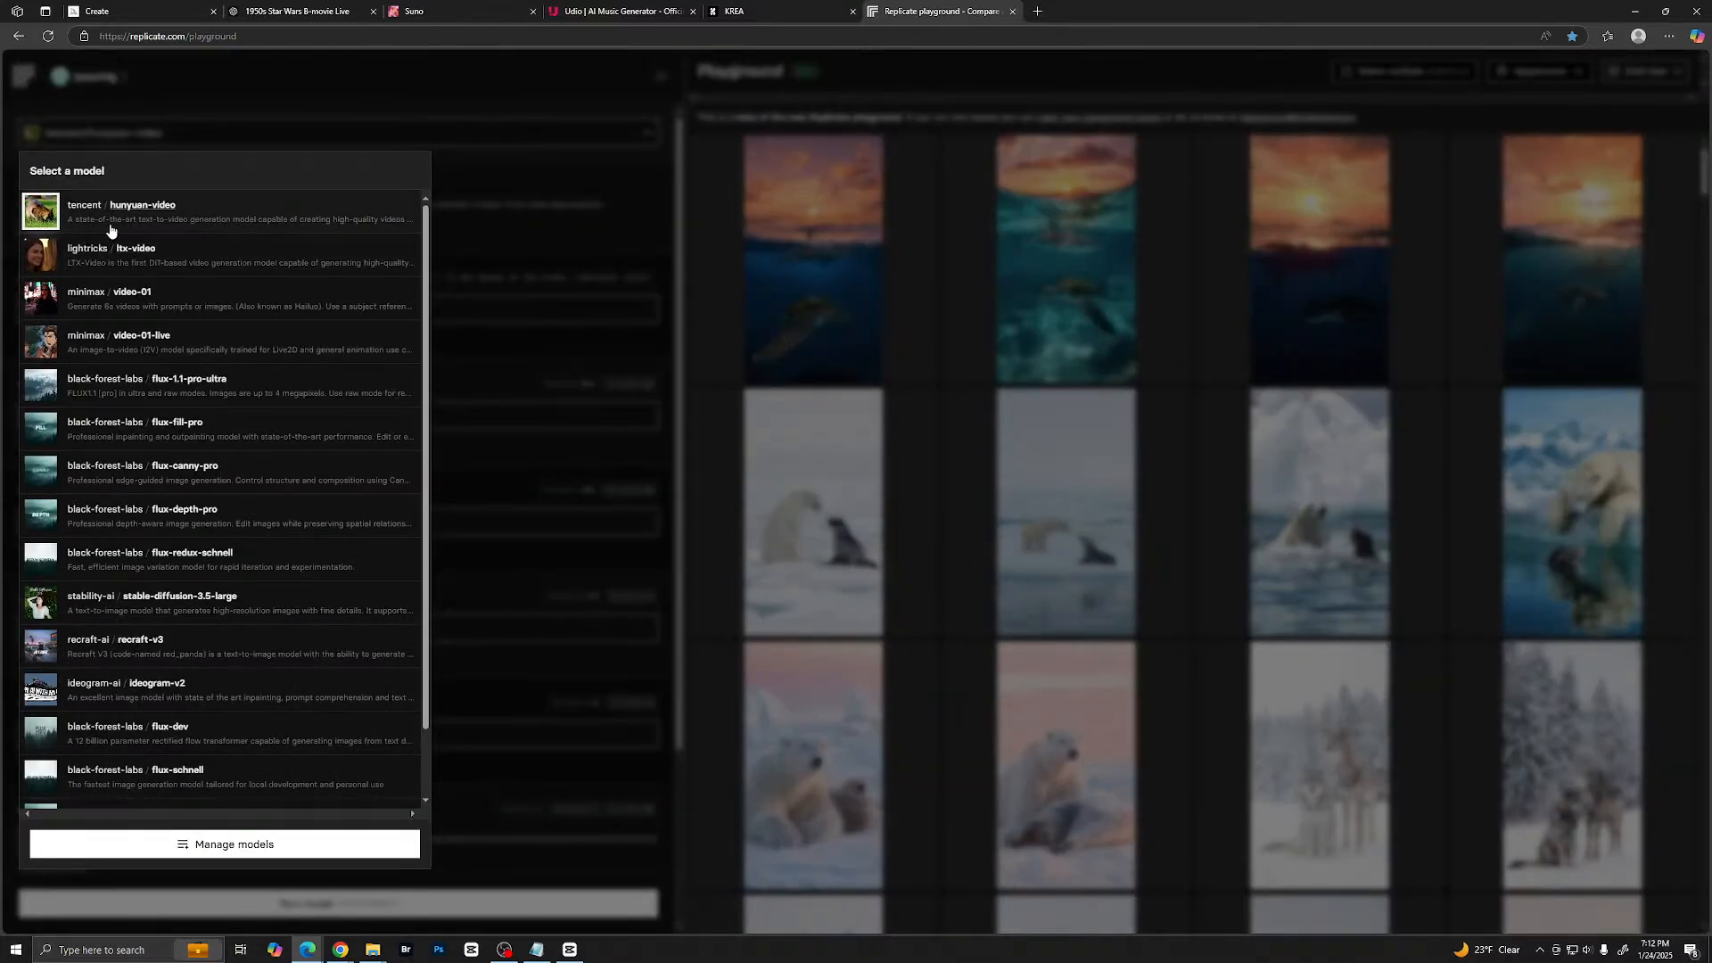
pyautogui.scroll(-1, 185, 508)
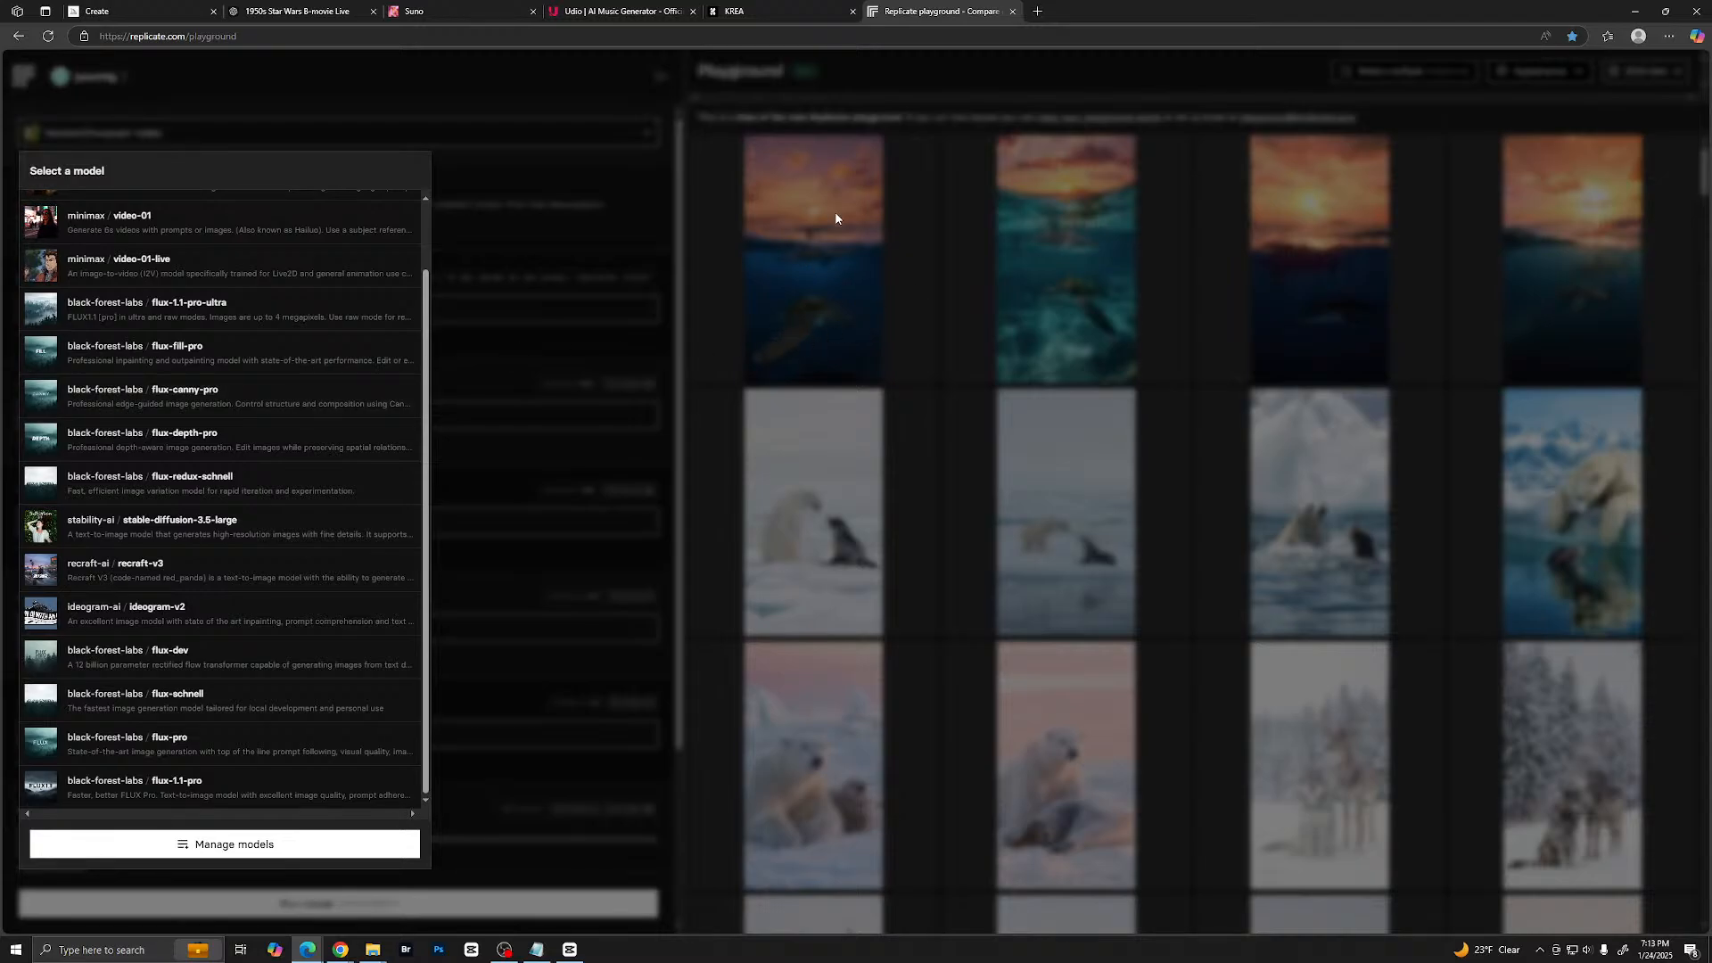
pyautogui.click(821, 296)
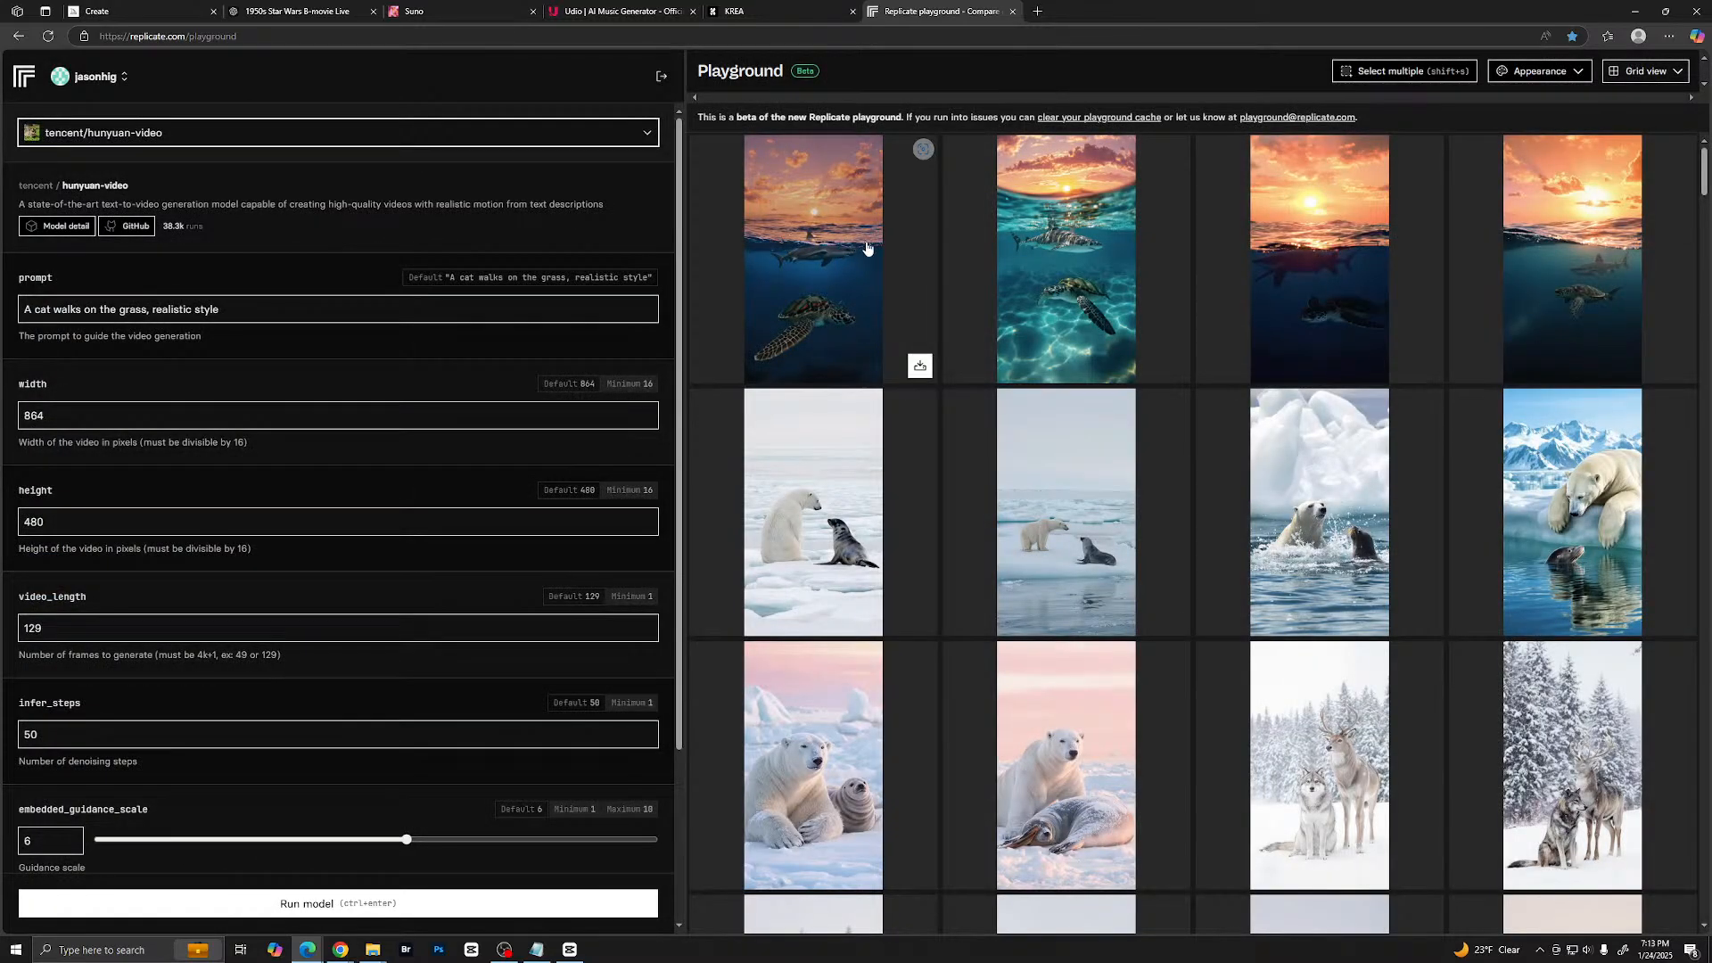
# - View the first two tiger shark and sea turtle images enlarged and close the detail view
pyautogui.click(827, 252)
pyautogui.scroll(-8, 892, 339)
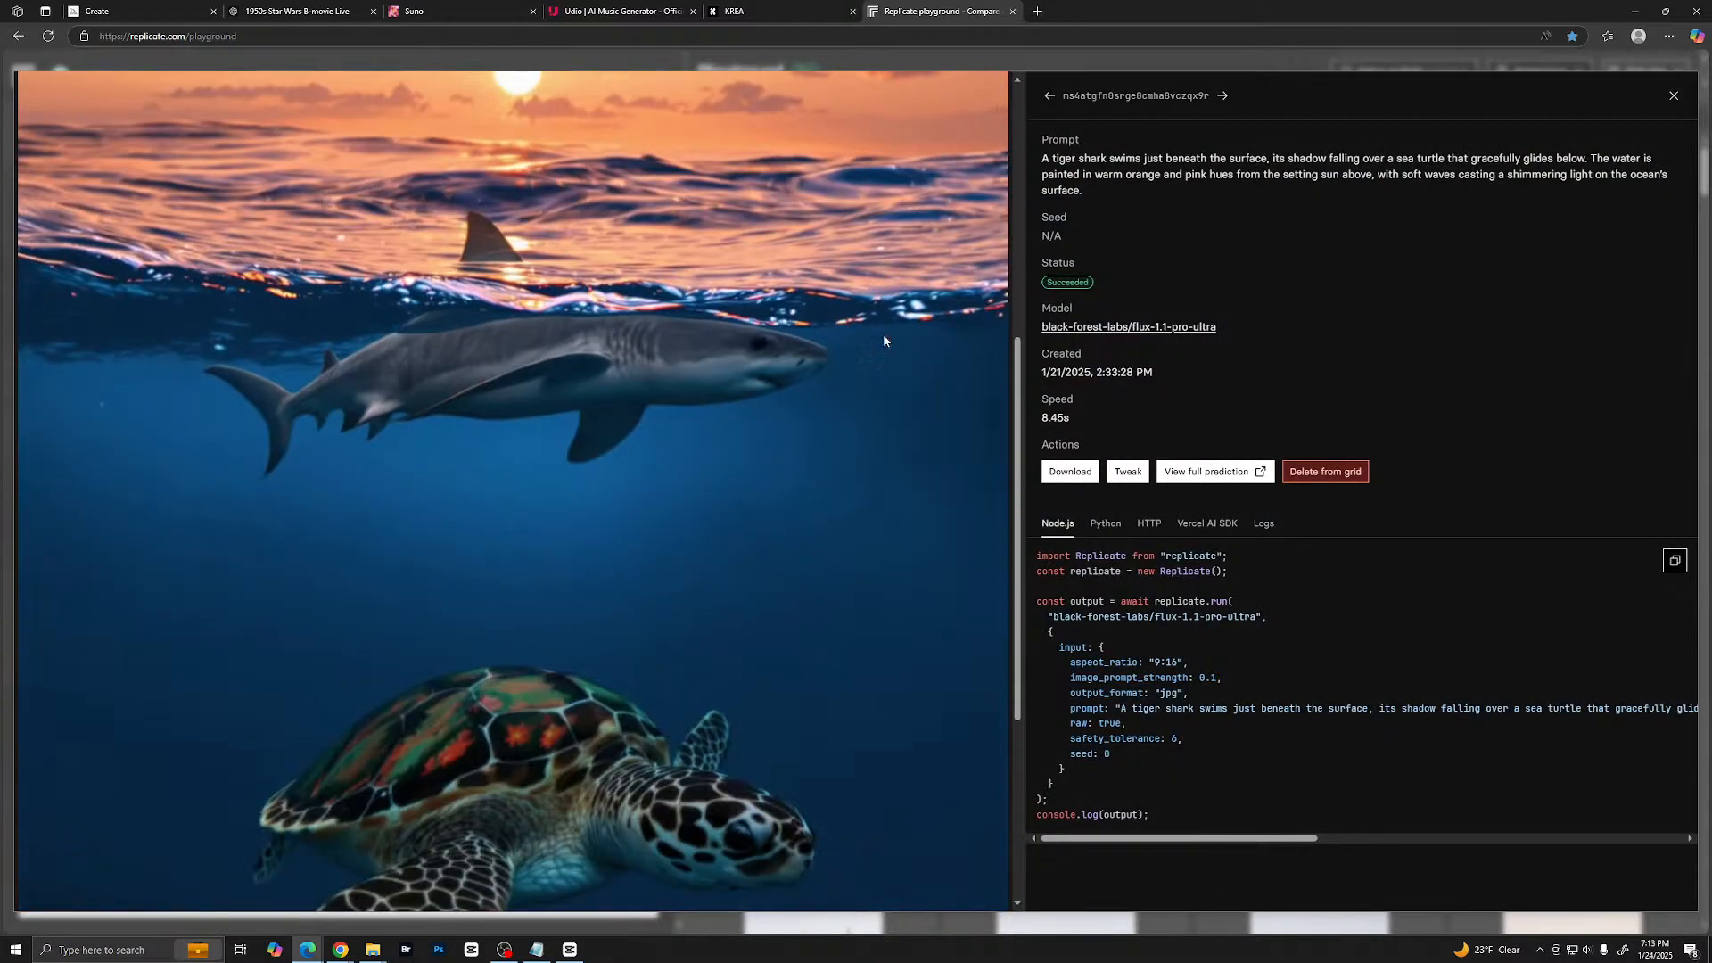
pyautogui.scroll(3, 880, 339)
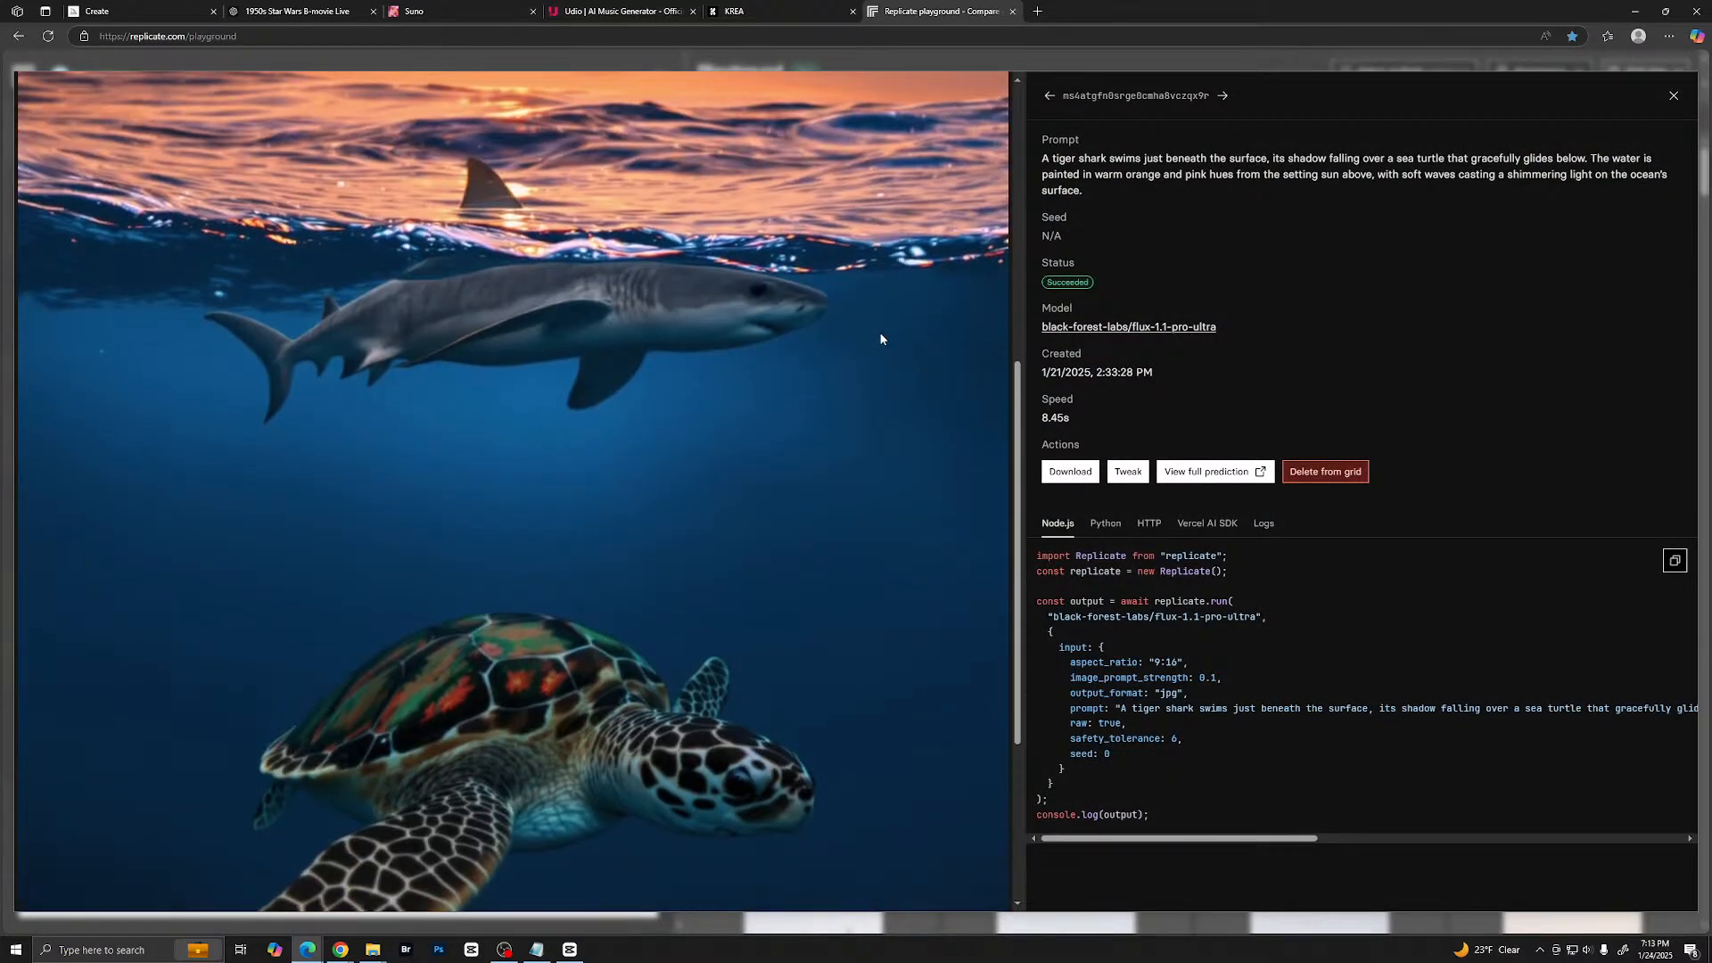
pyautogui.scroll(-4, 880, 339)
pyautogui.press('Right')
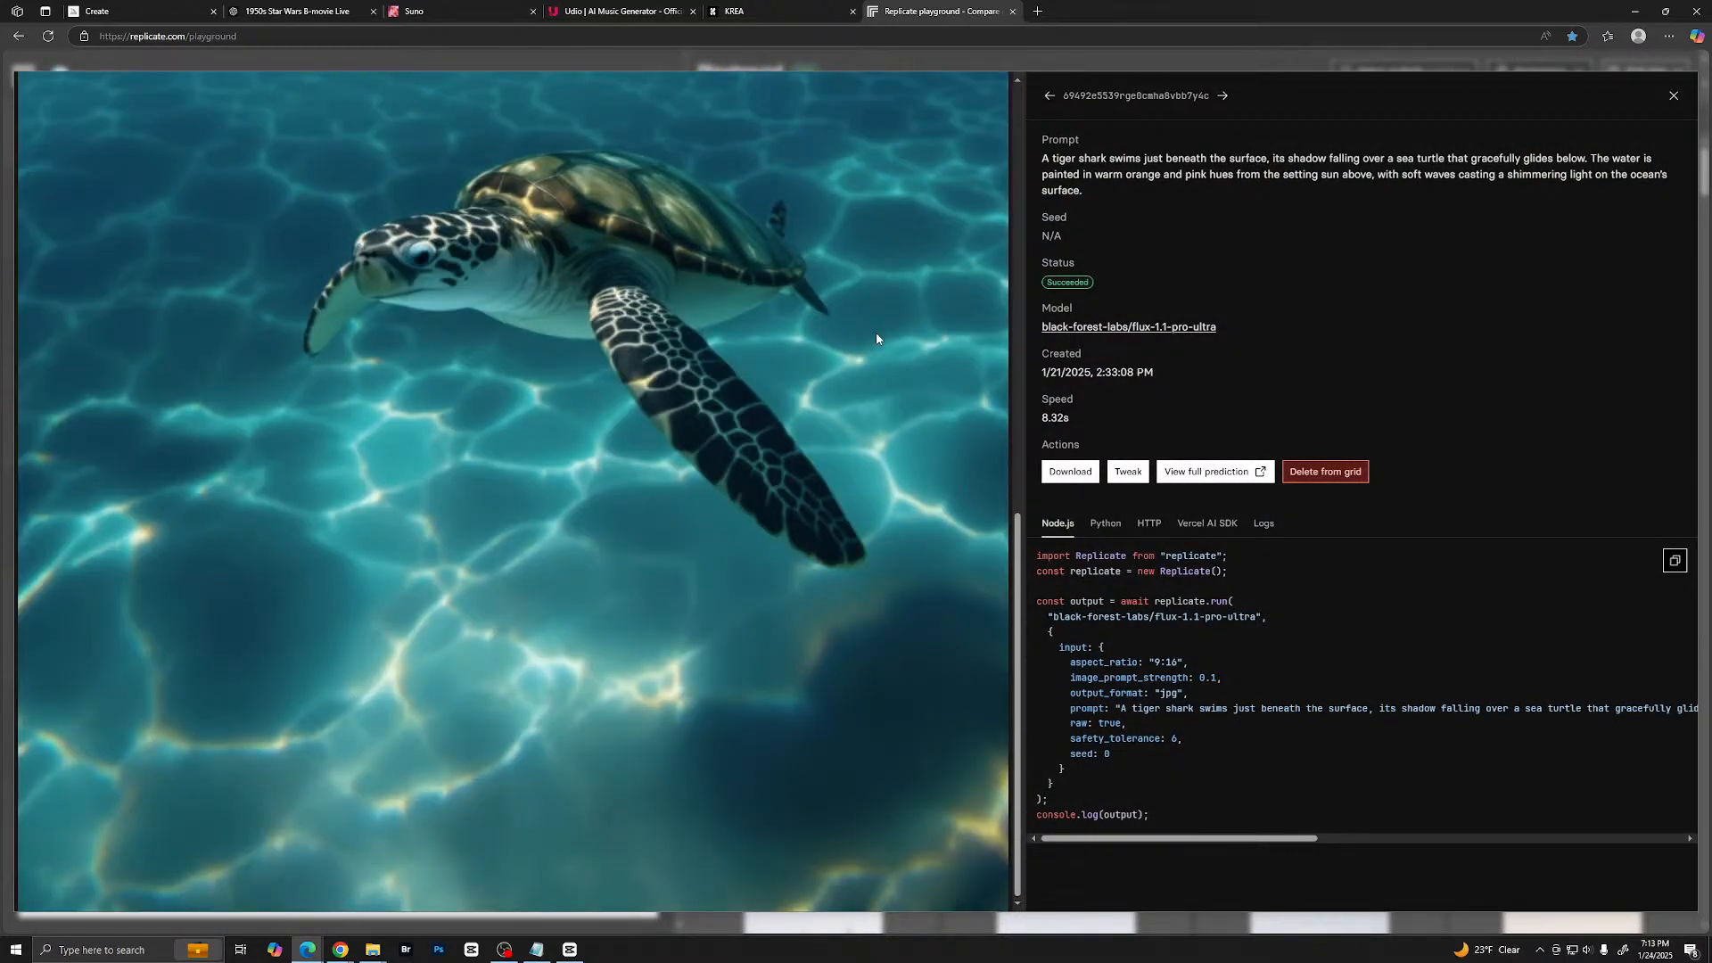
pyautogui.scroll(7, 728, 414)
pyautogui.scroll(-2, 729, 416)
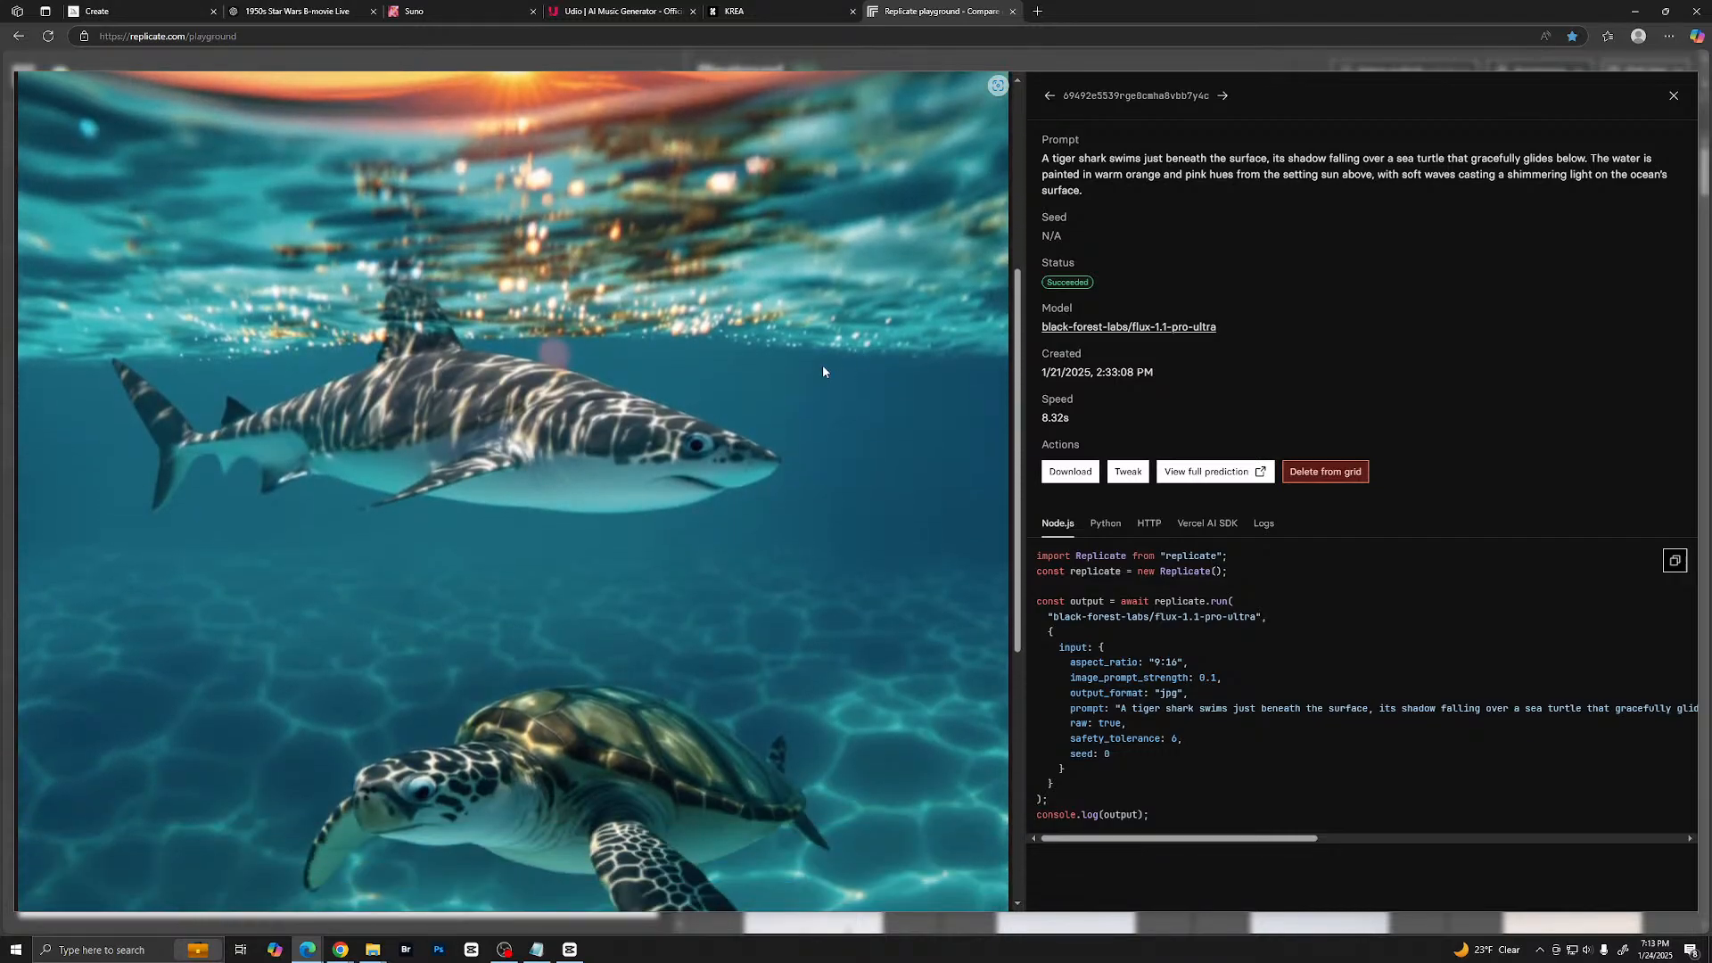
pyautogui.click(1670, 94)
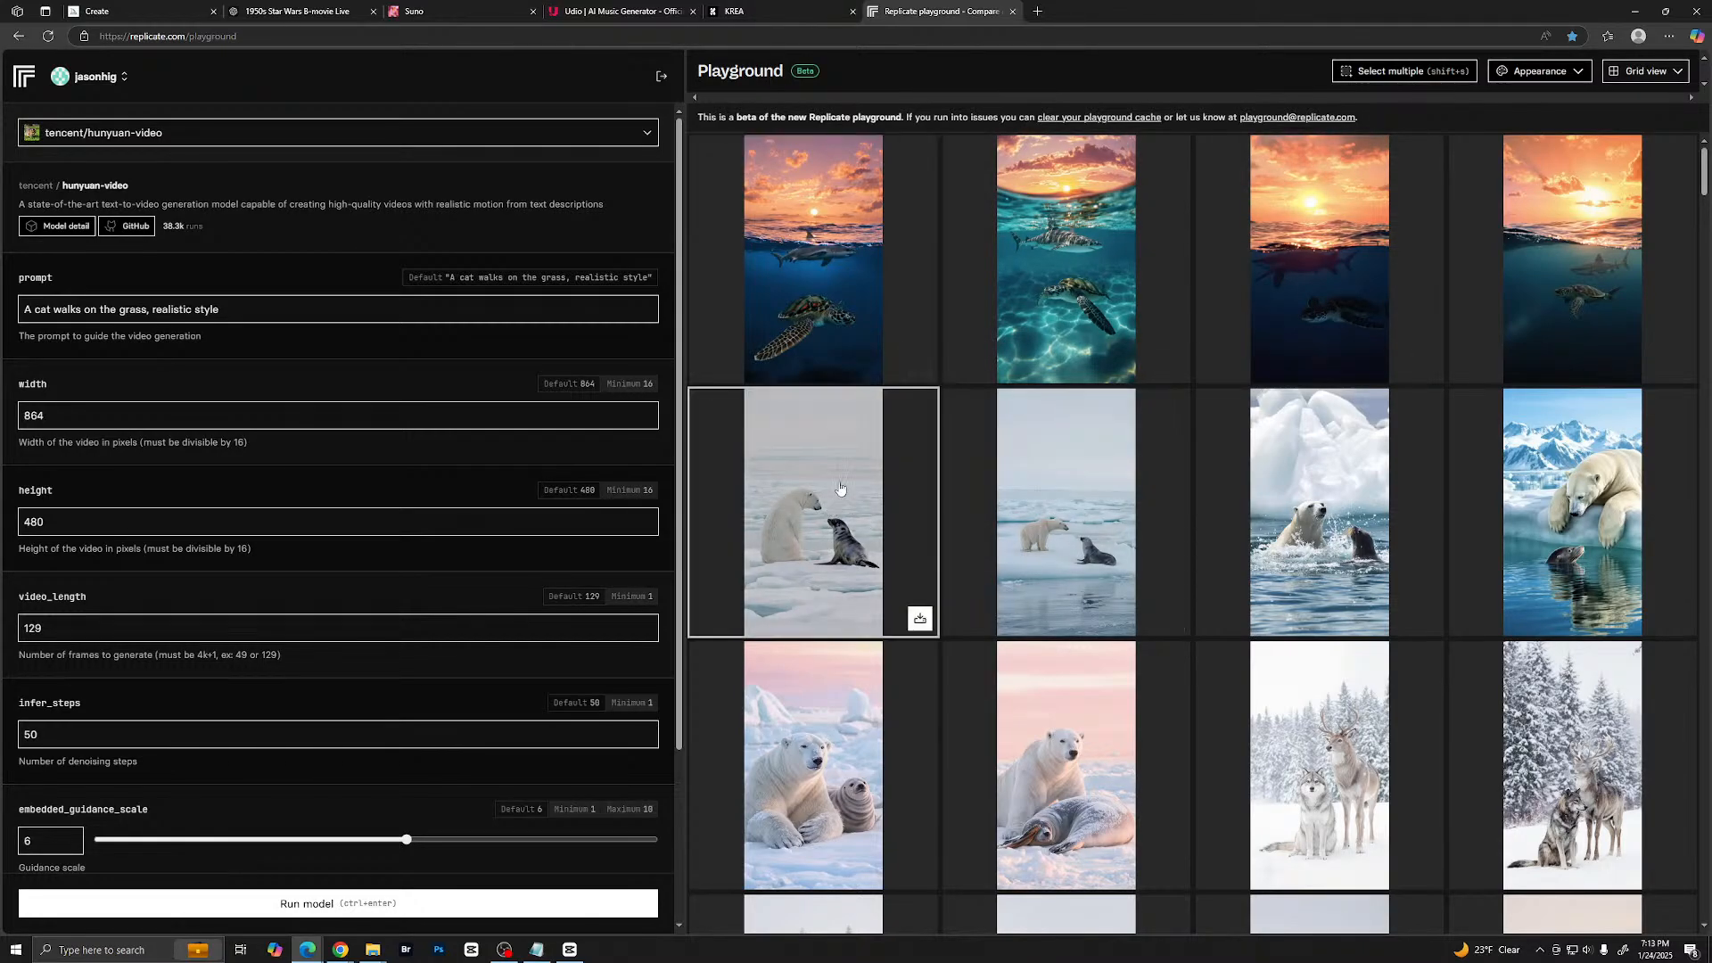
# - View the first two polar bear and seal images enlarged, one after the other, closing the detail view each time
pyautogui.click(829, 569)
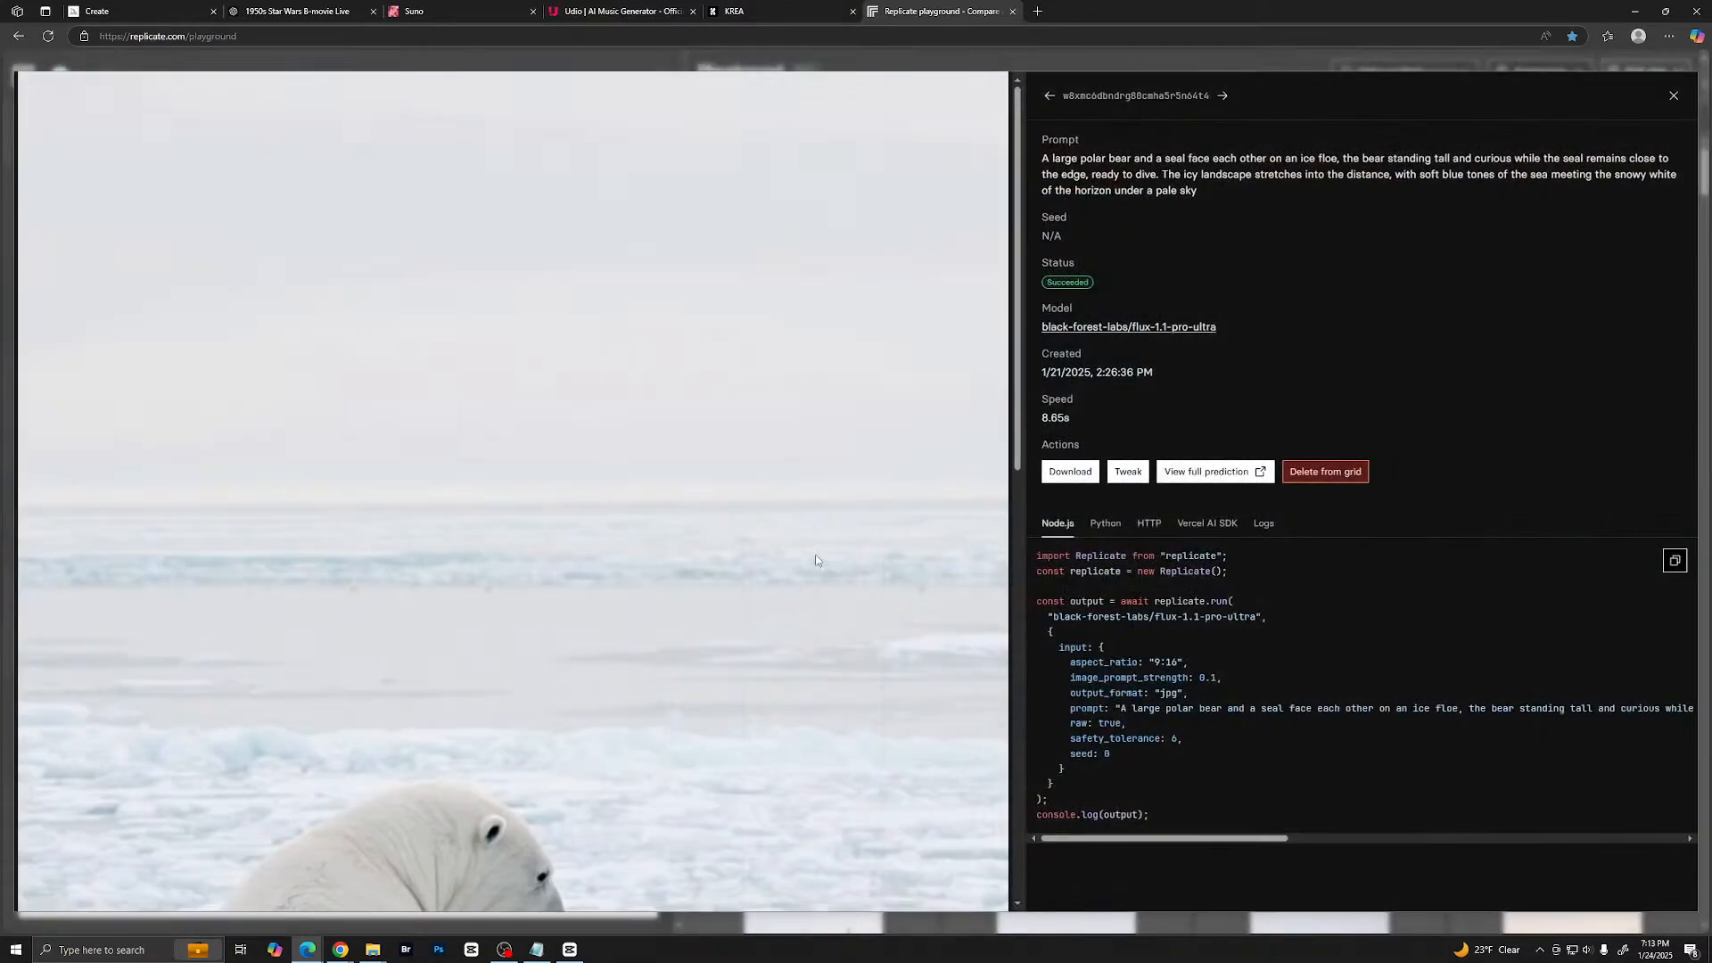
pyautogui.scroll(-2, 792, 401)
pyautogui.scroll(-5, 809, 269)
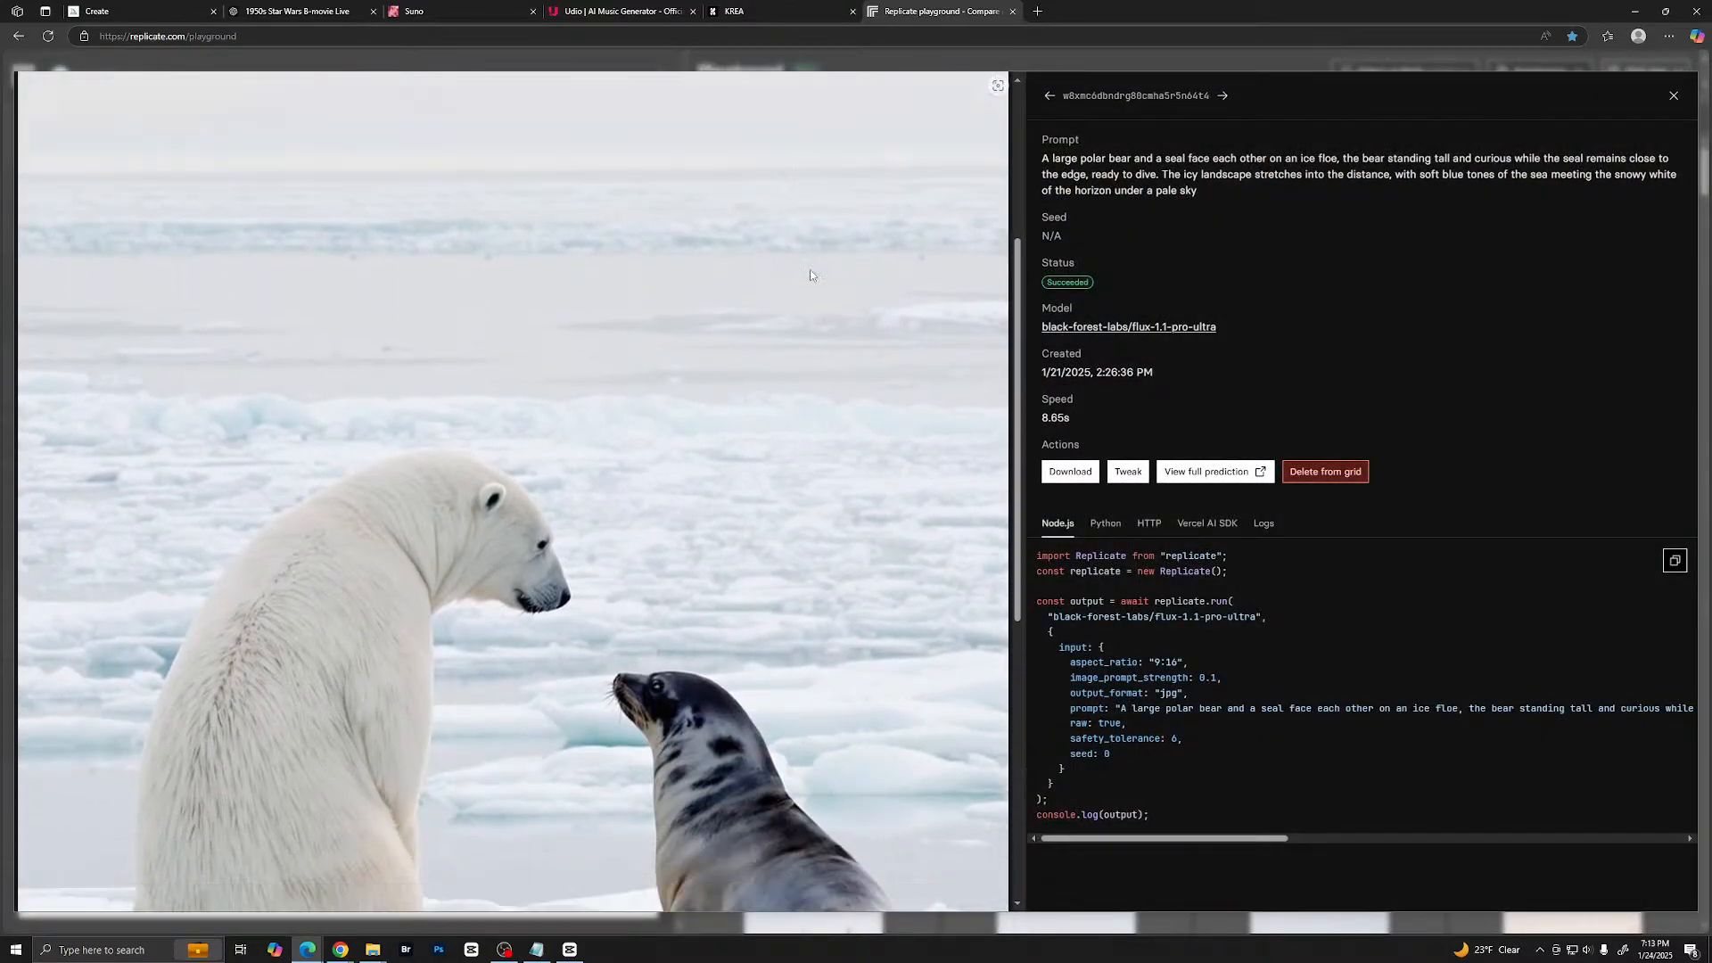
pyautogui.scroll(2, 811, 269)
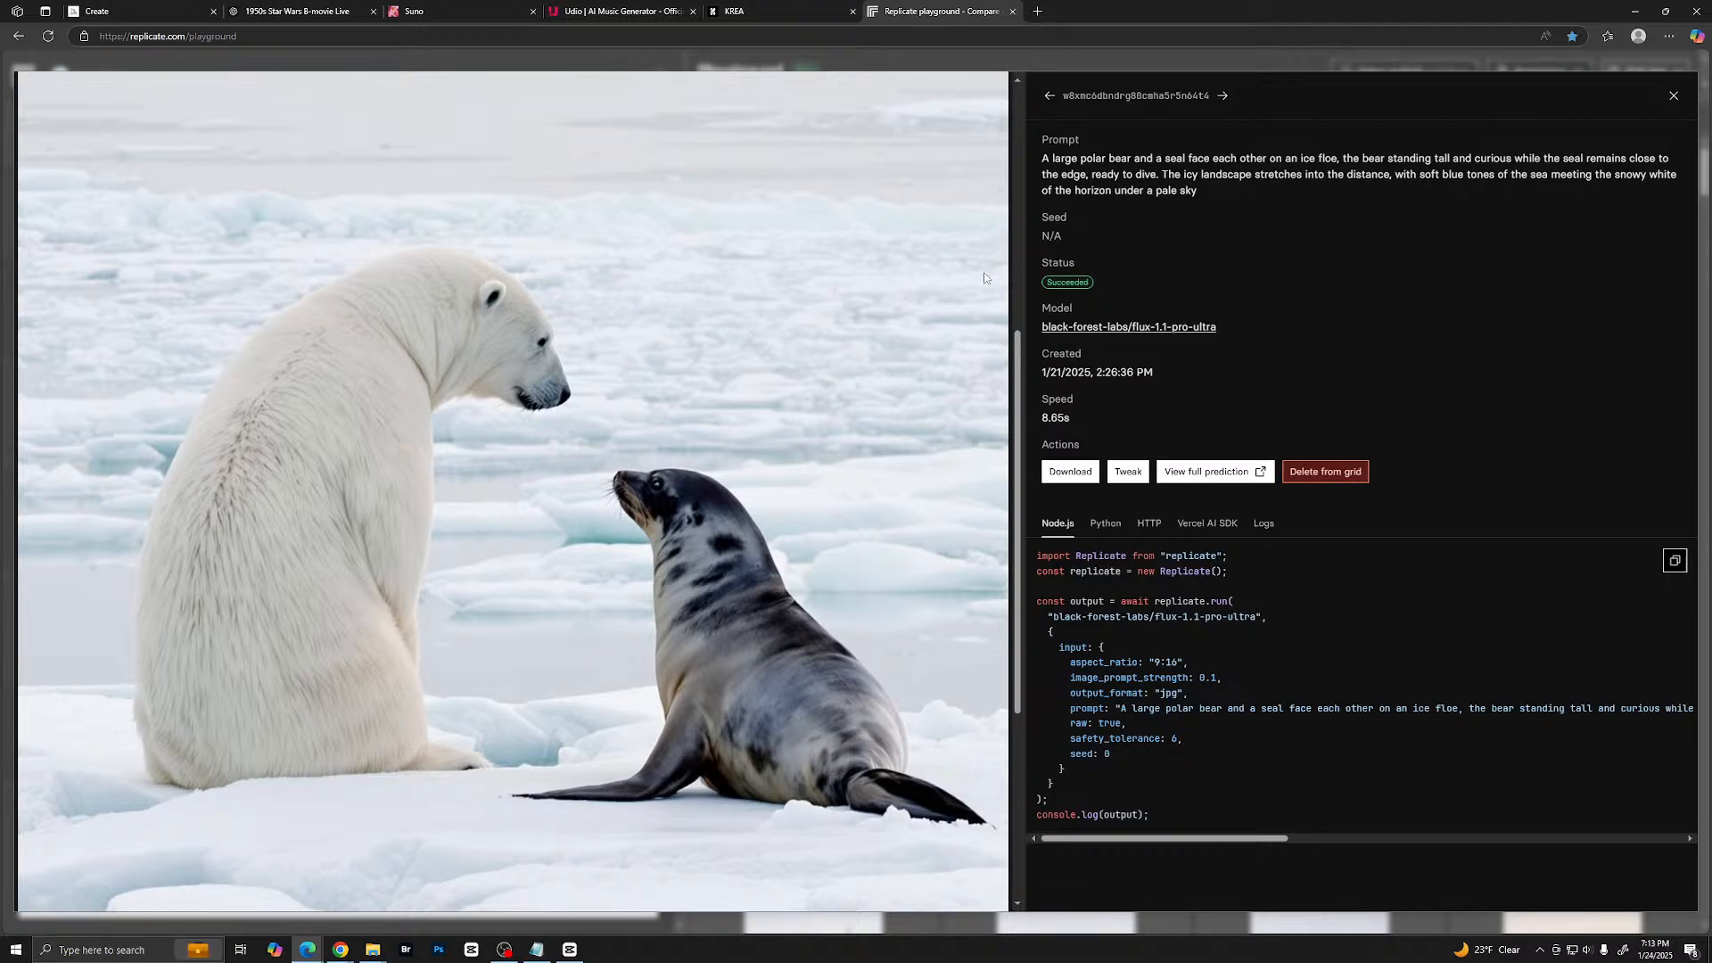
pyautogui.click(1674, 98)
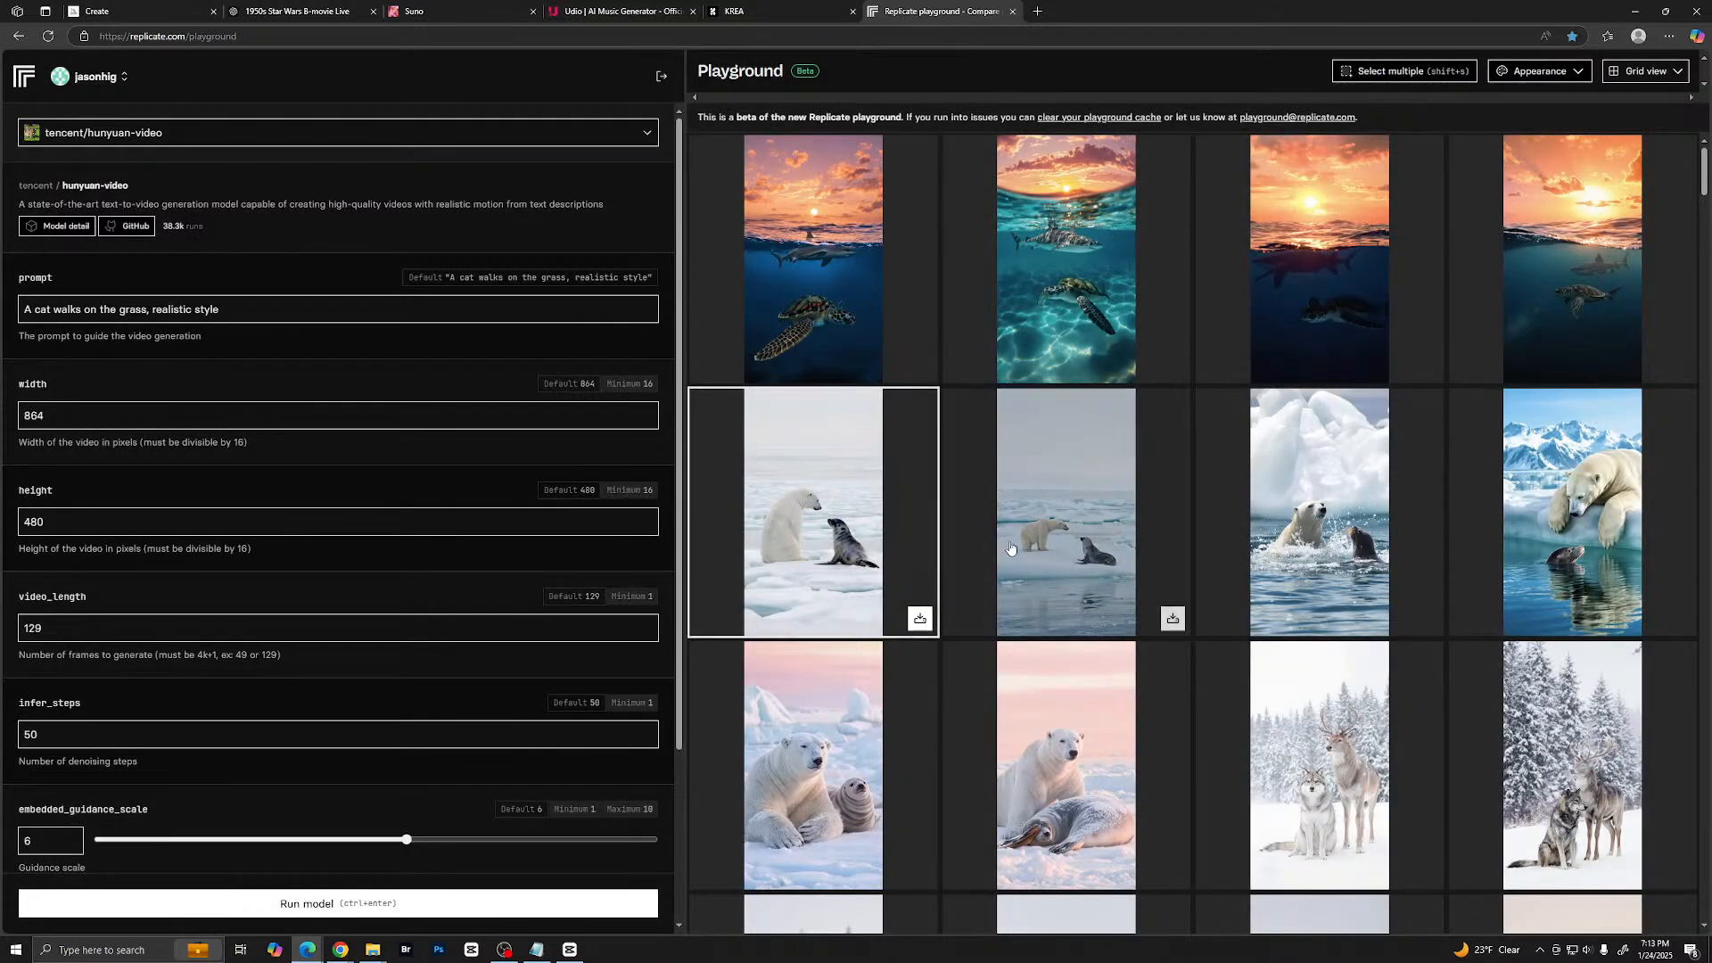
pyautogui.click(1073, 528)
pyautogui.scroll(-5, 779, 476)
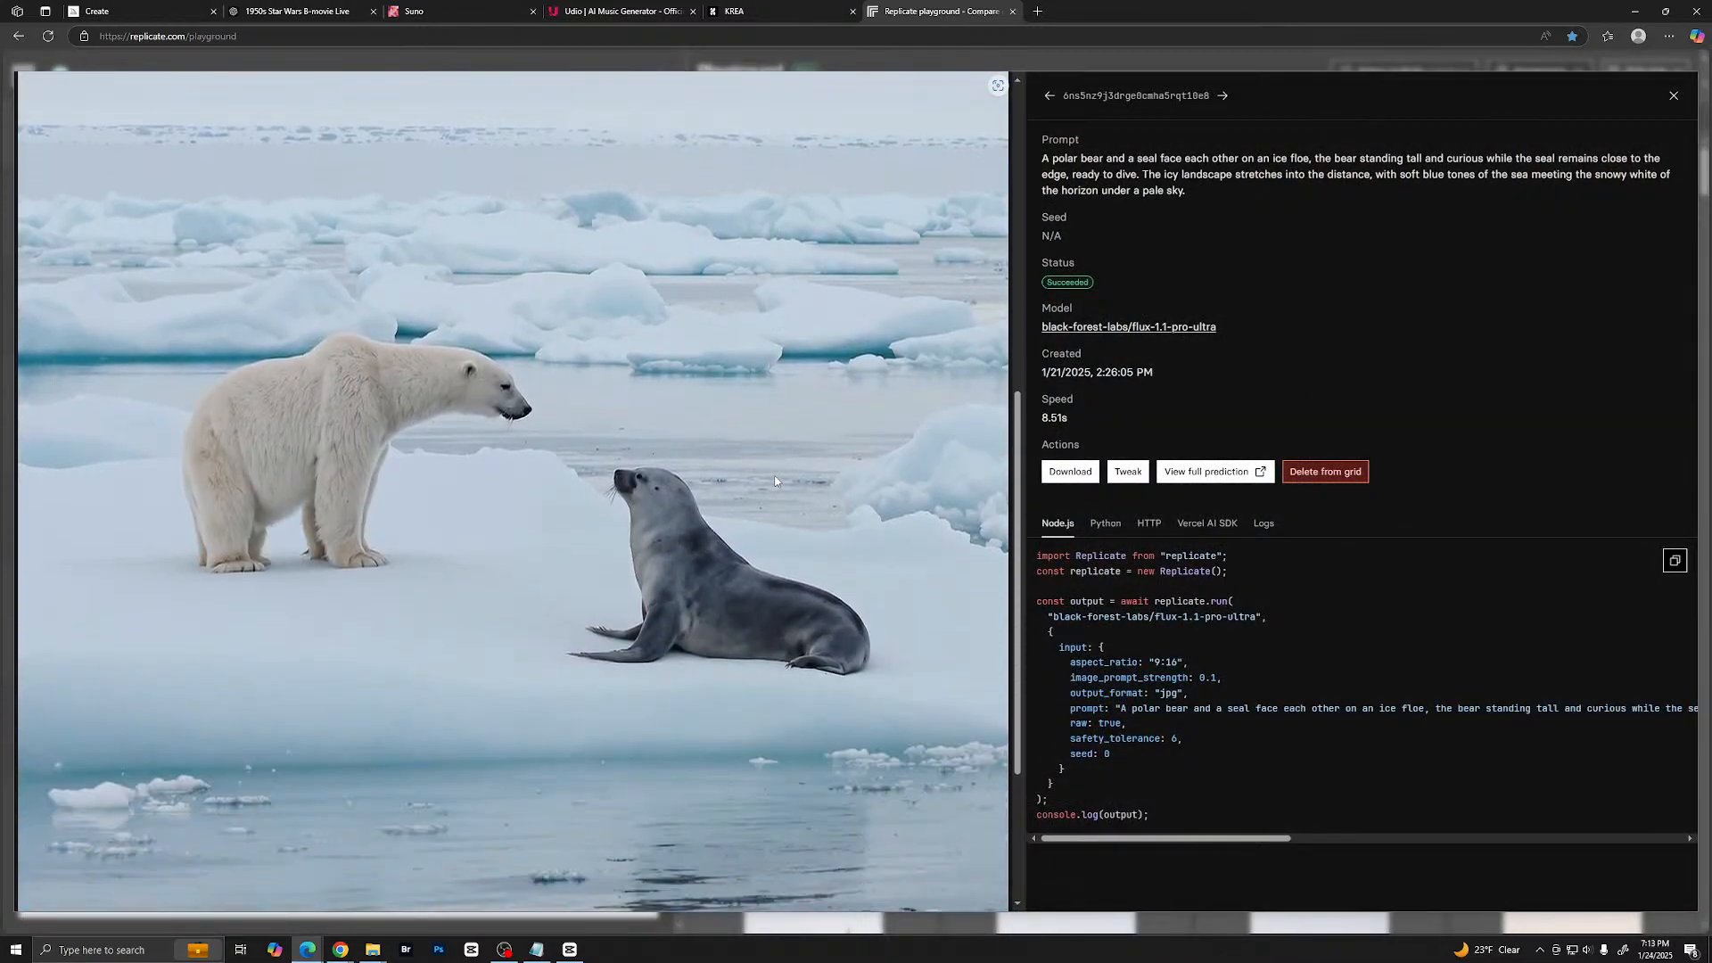
pyautogui.scroll(1, 774, 481)
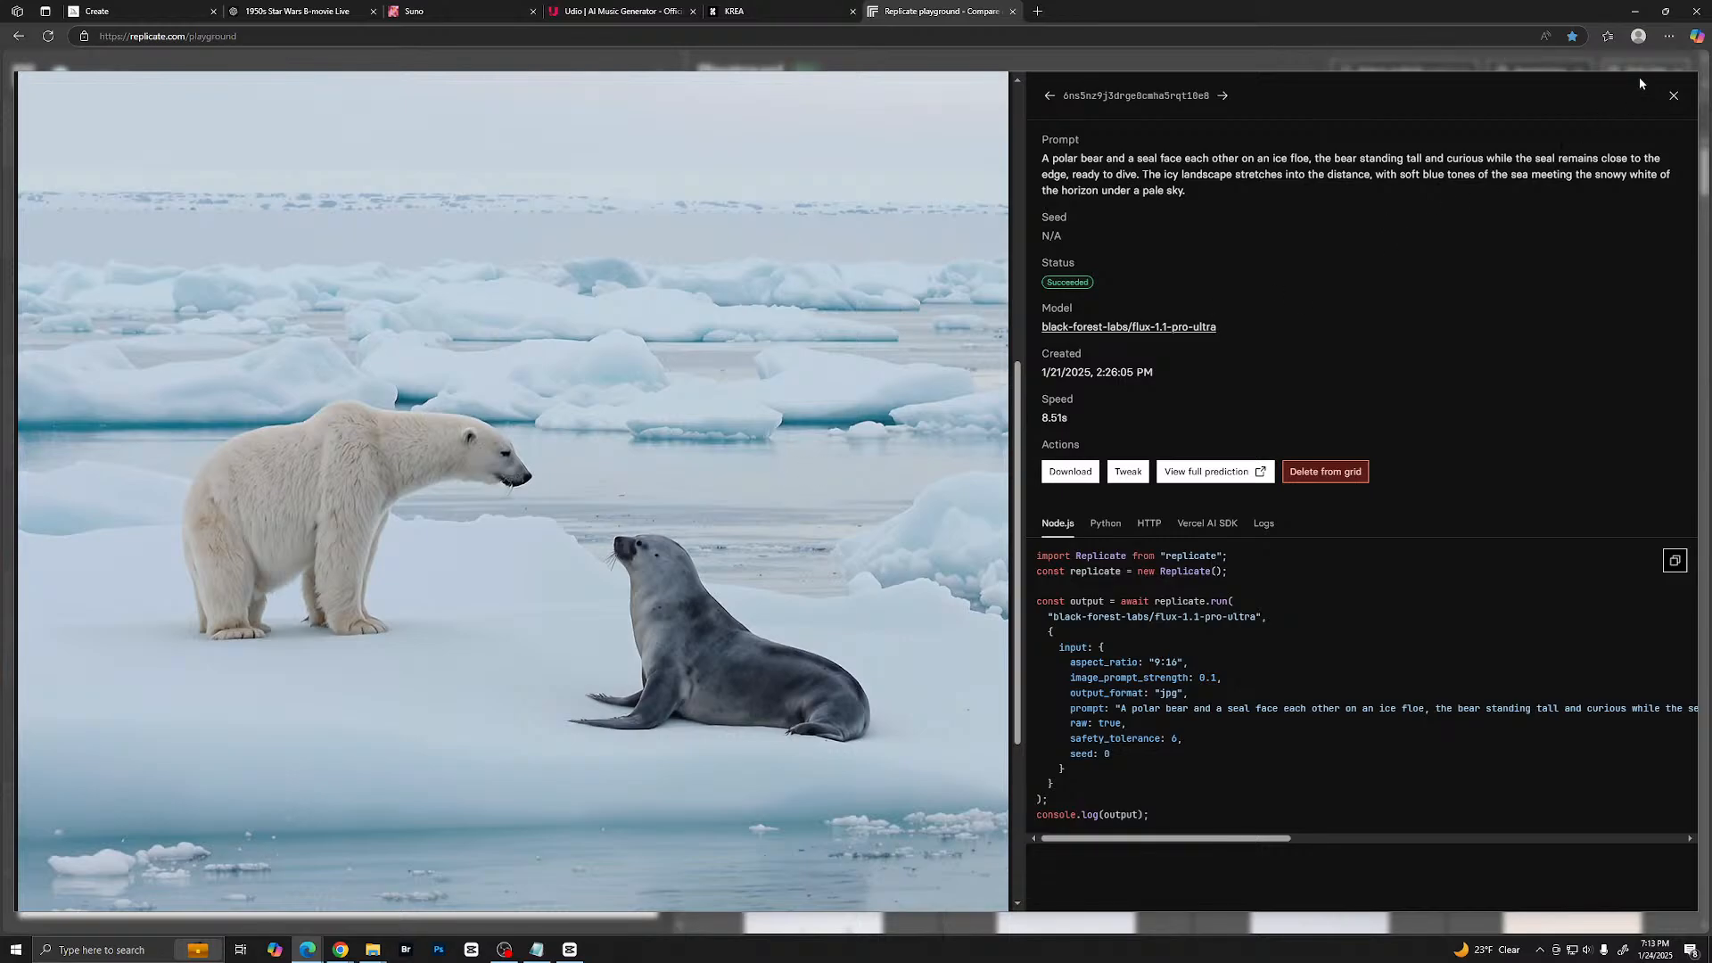
pyautogui.click(1674, 96)
# - View the first image of the gray wolf and deer in the snowy forest enlarged, and close it
pyautogui.scroll(-2, 1050, 392)
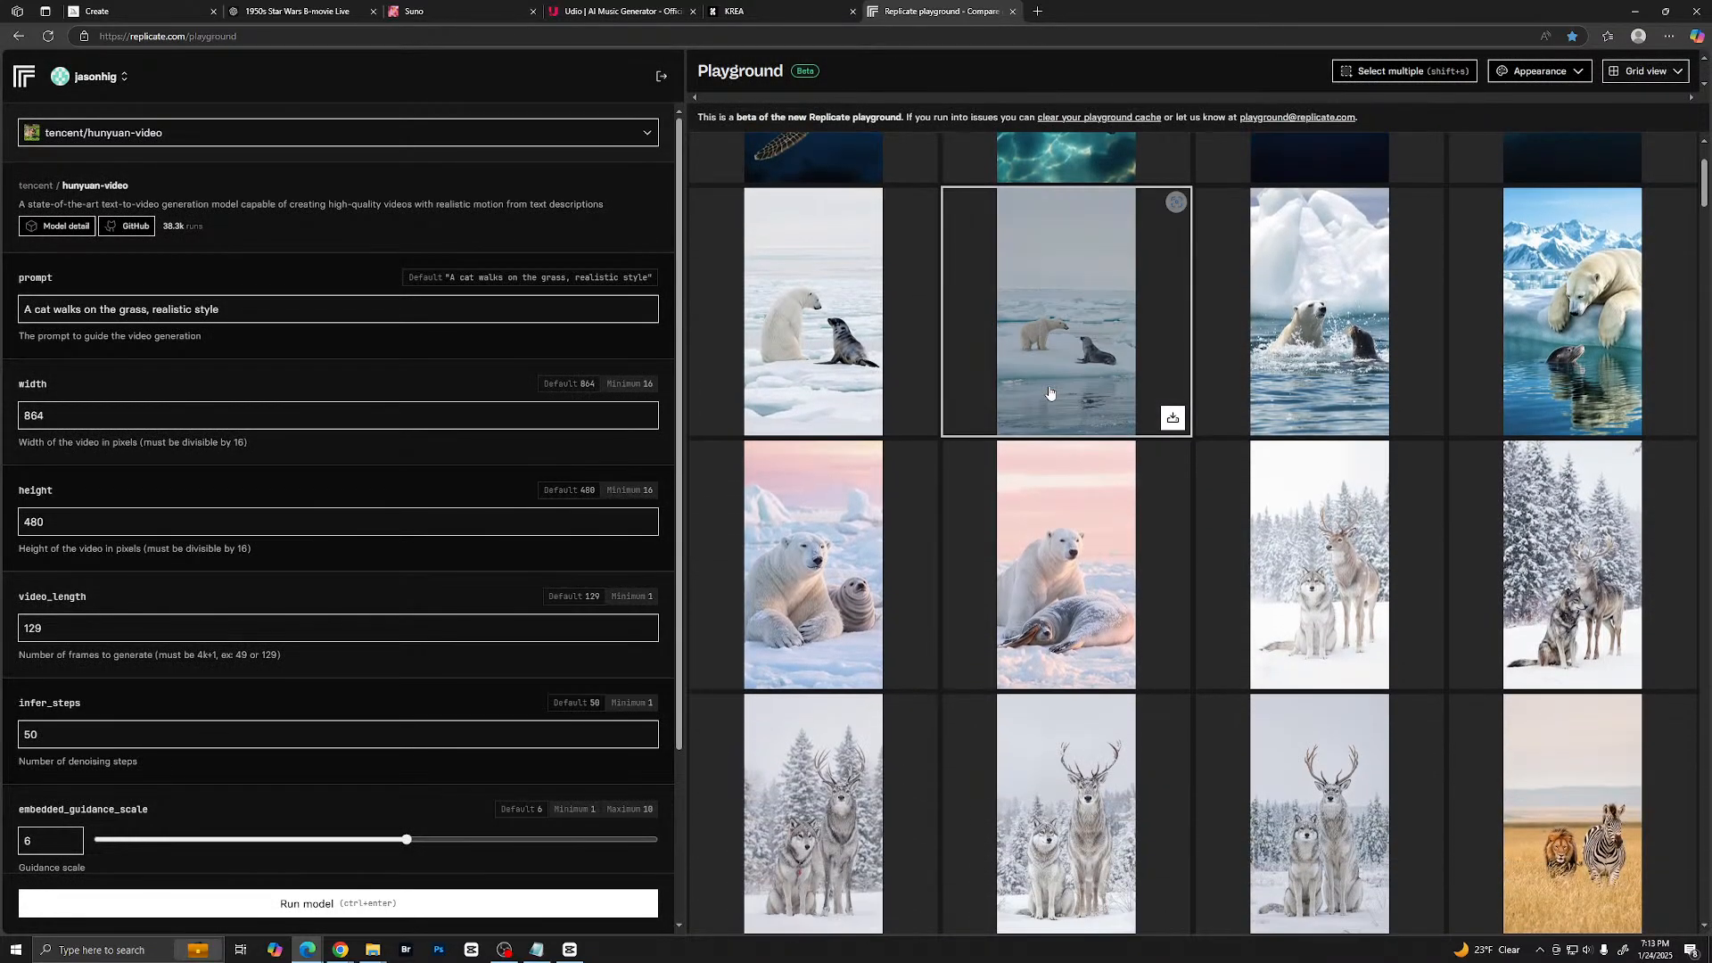
pyautogui.scroll(-2, 1050, 393)
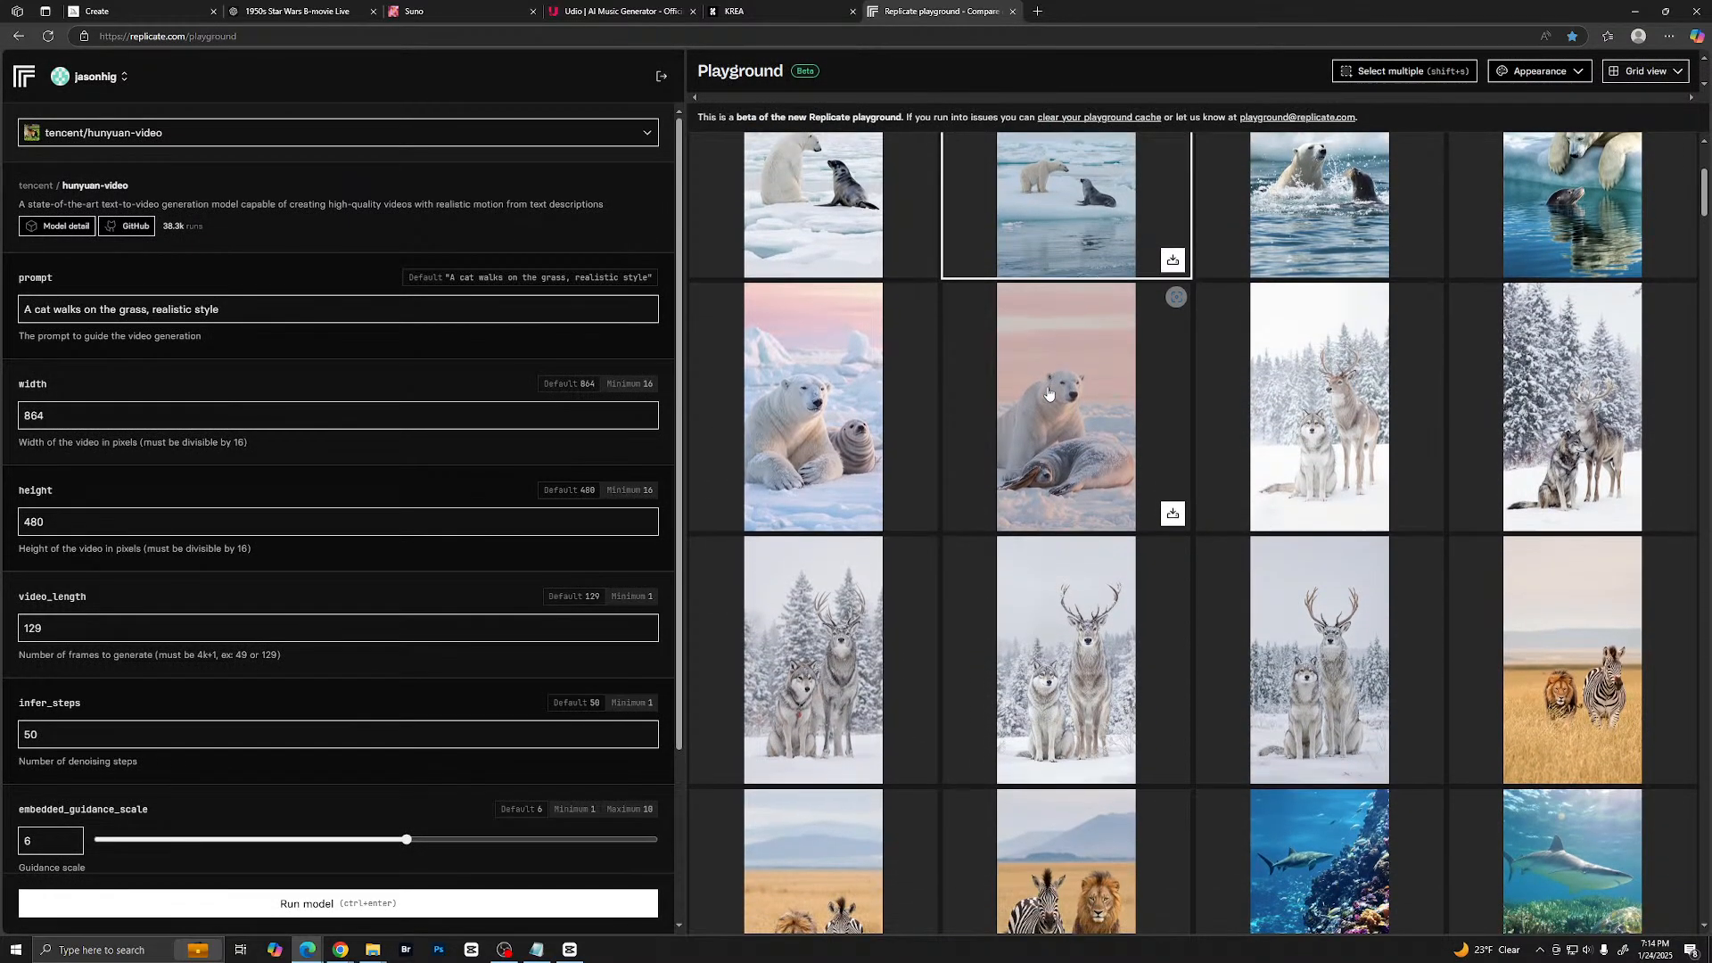
pyautogui.scroll(-2, 1050, 393)
pyautogui.click(1298, 357)
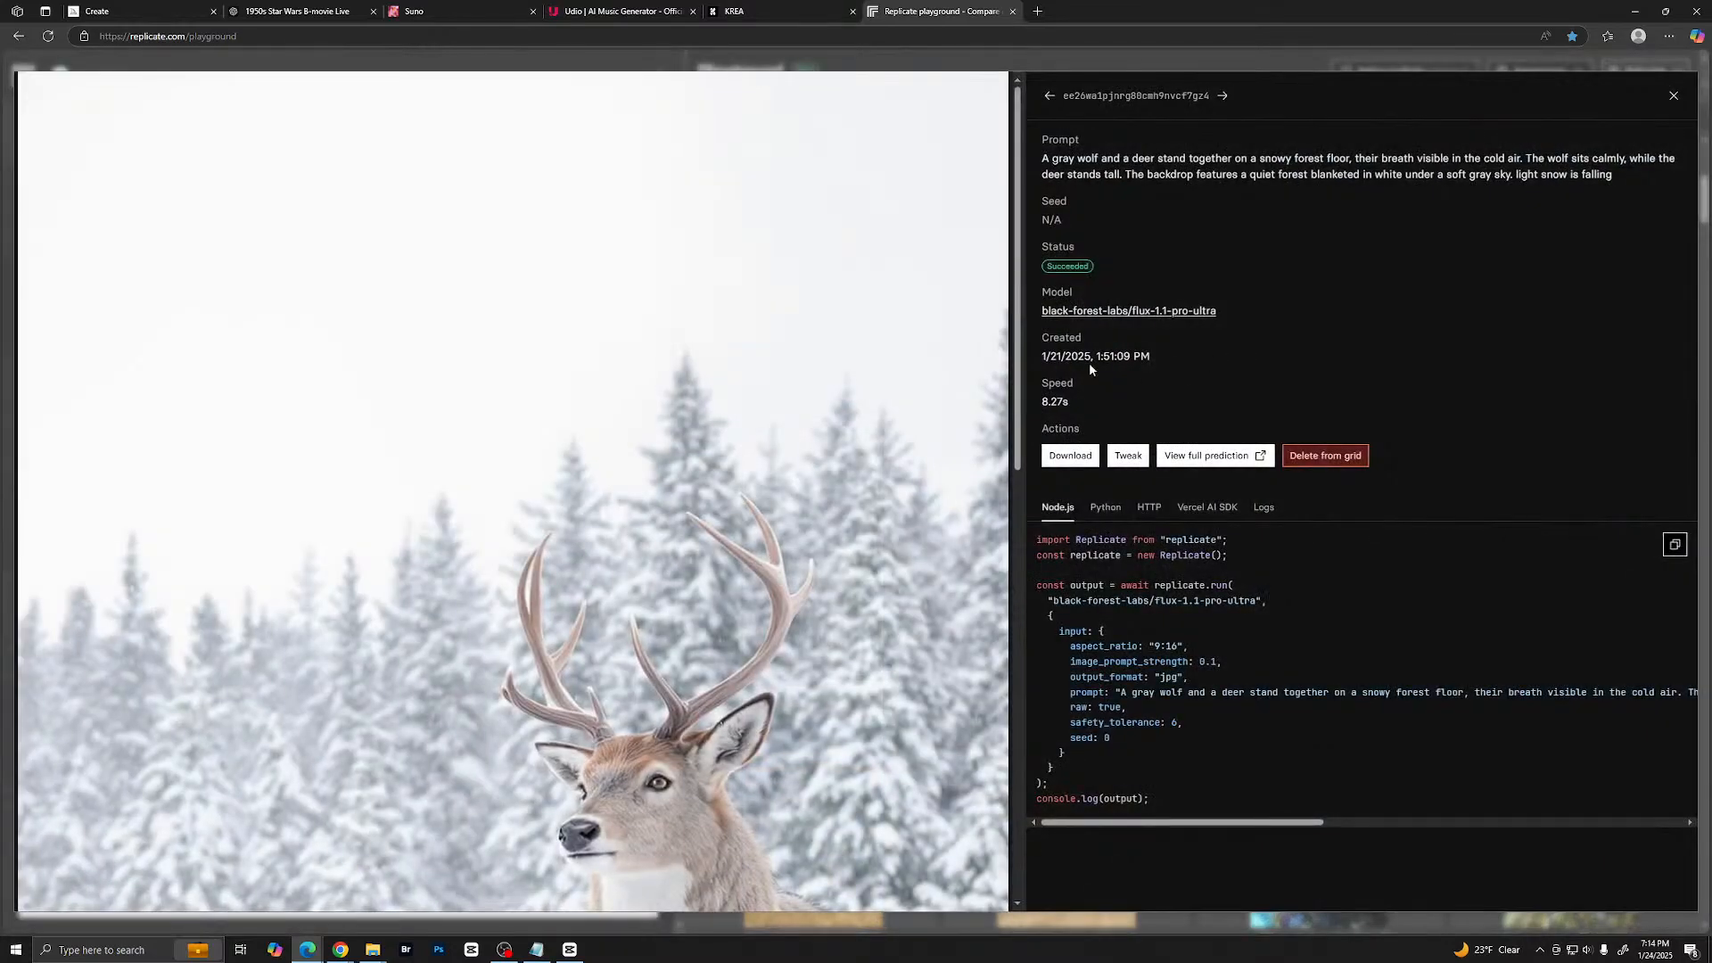
pyautogui.scroll(-7, 838, 417)
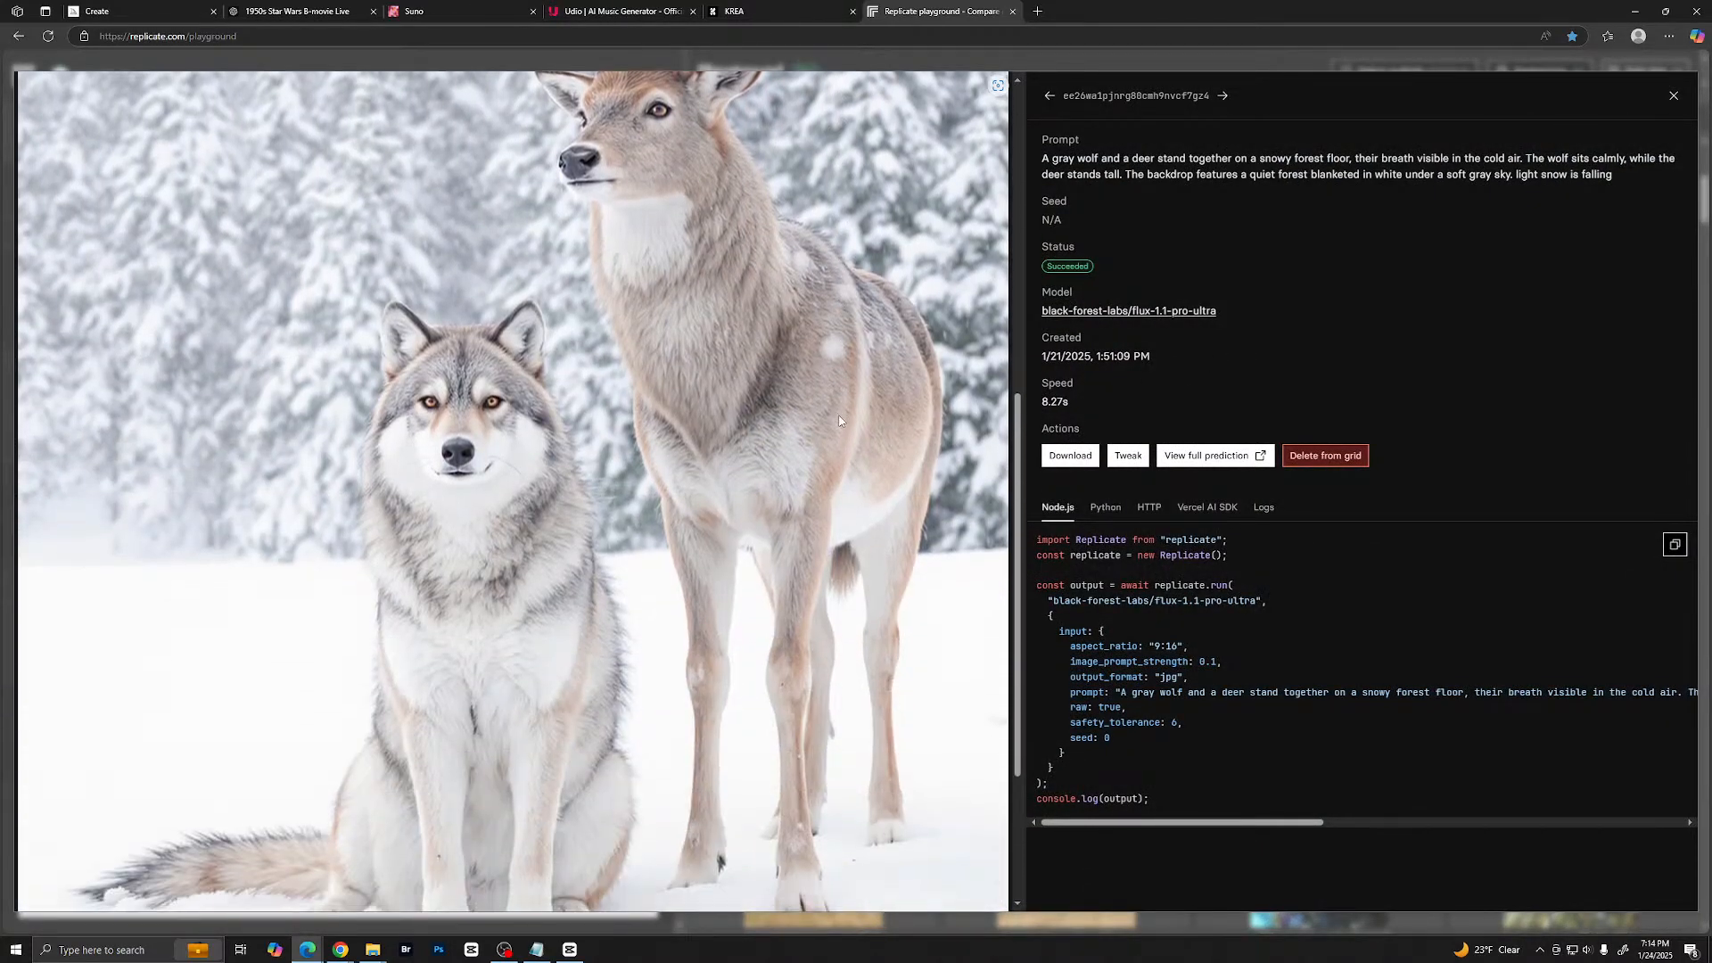
pyautogui.scroll(-2, 840, 419)
pyautogui.scroll(4, 839, 419)
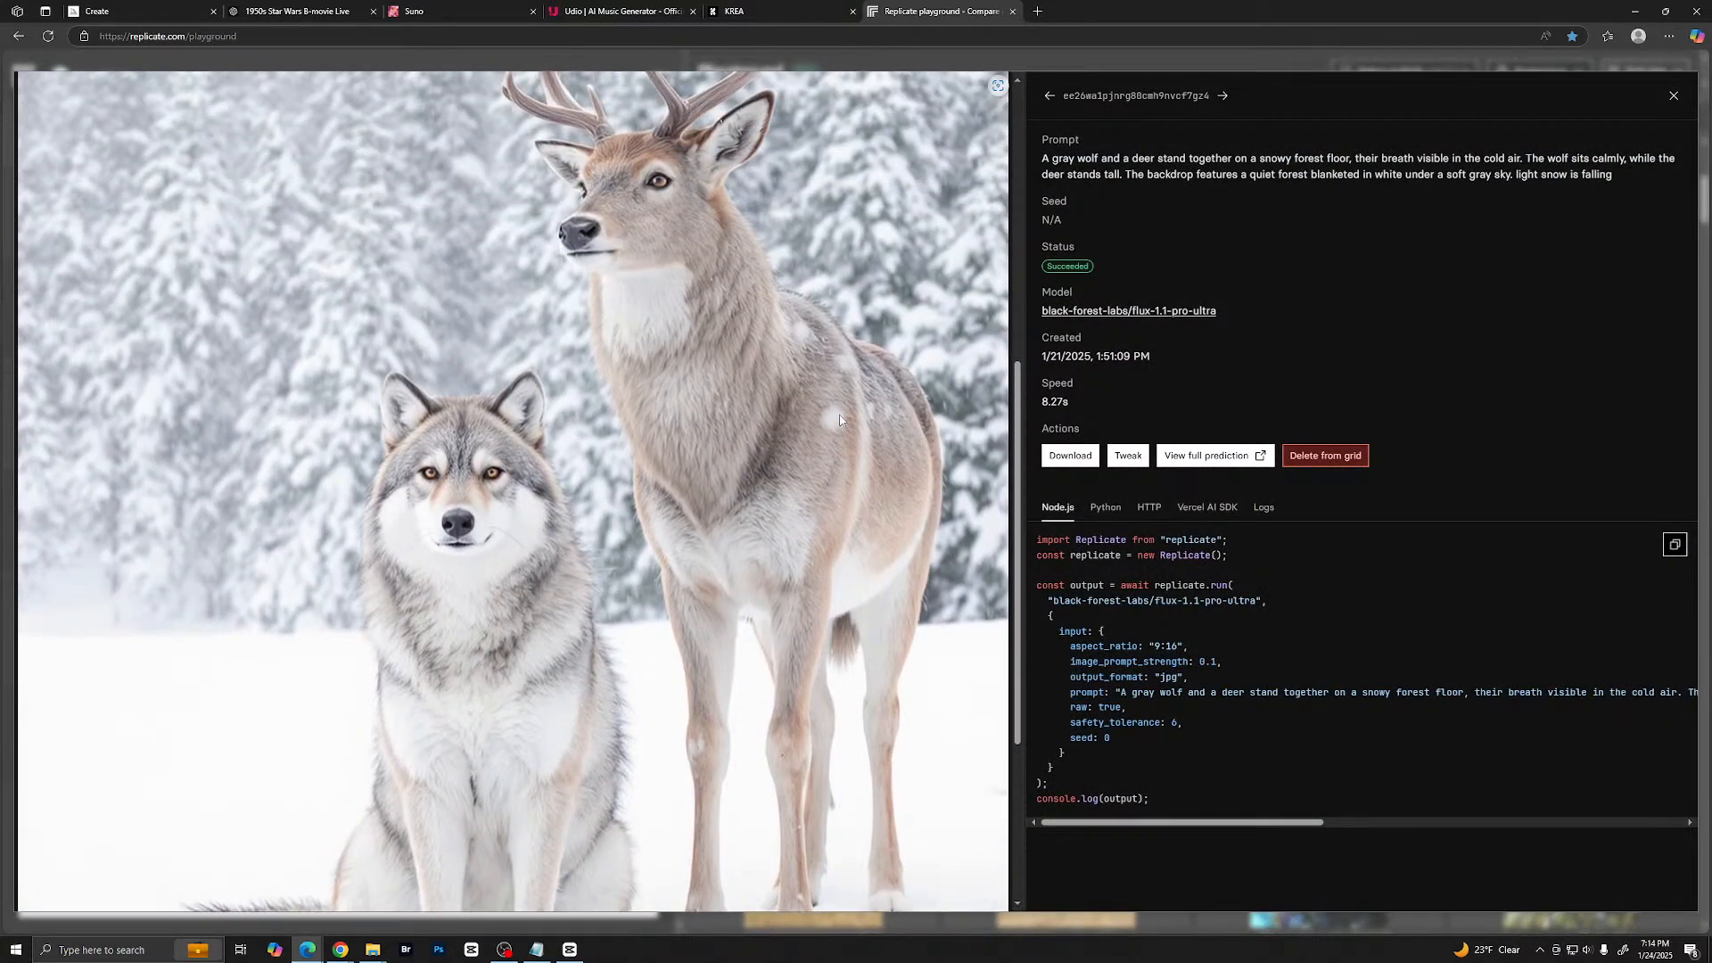
pyautogui.scroll(-1, 839, 420)
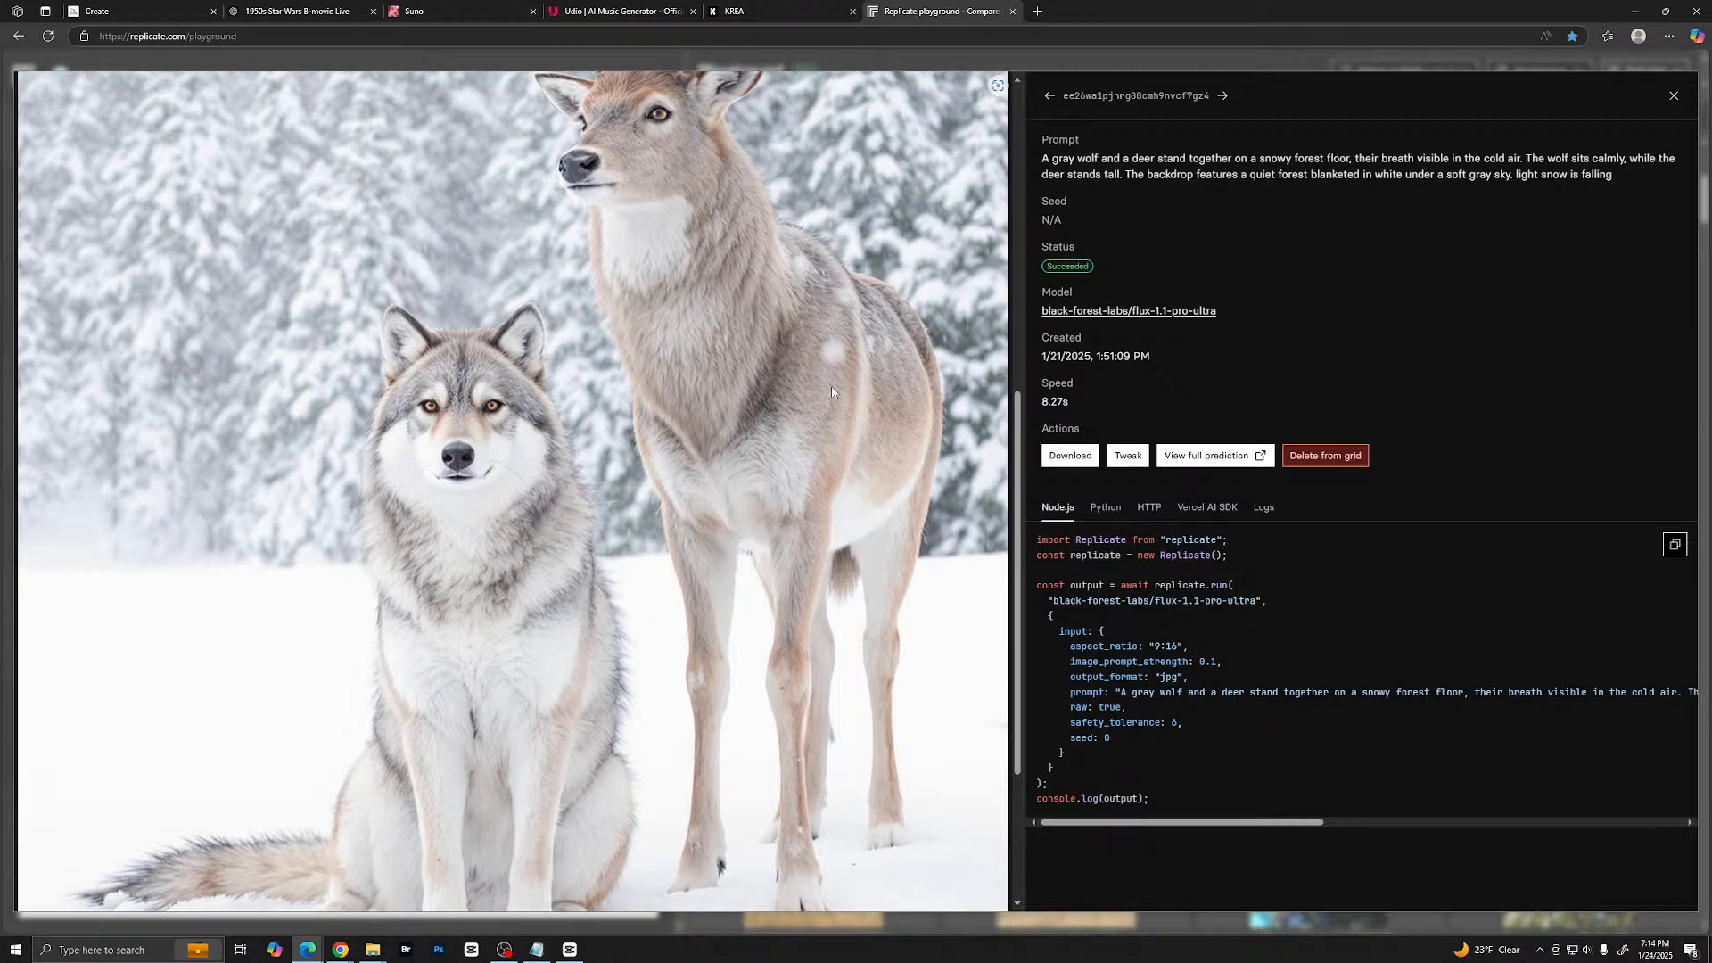
pyautogui.click(1674, 95)
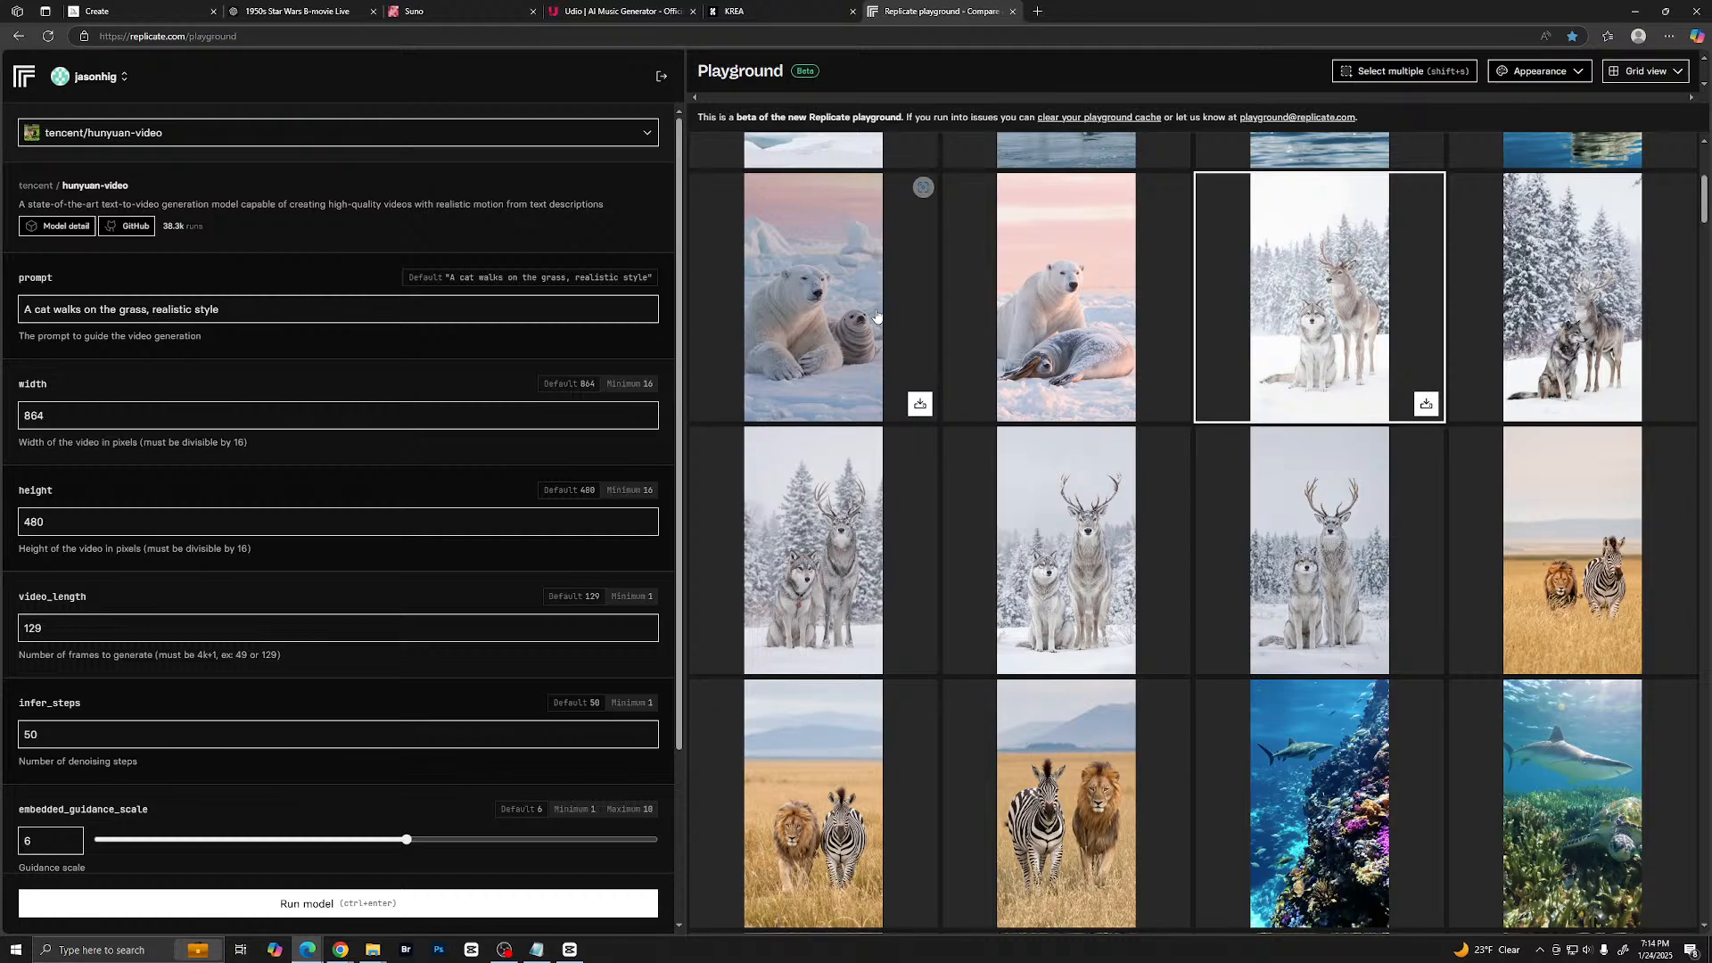
# - Browse the older animal images down to the illustrated roadrunner, view it enlarged and close it
pyautogui.scroll(-2, 945, 345)
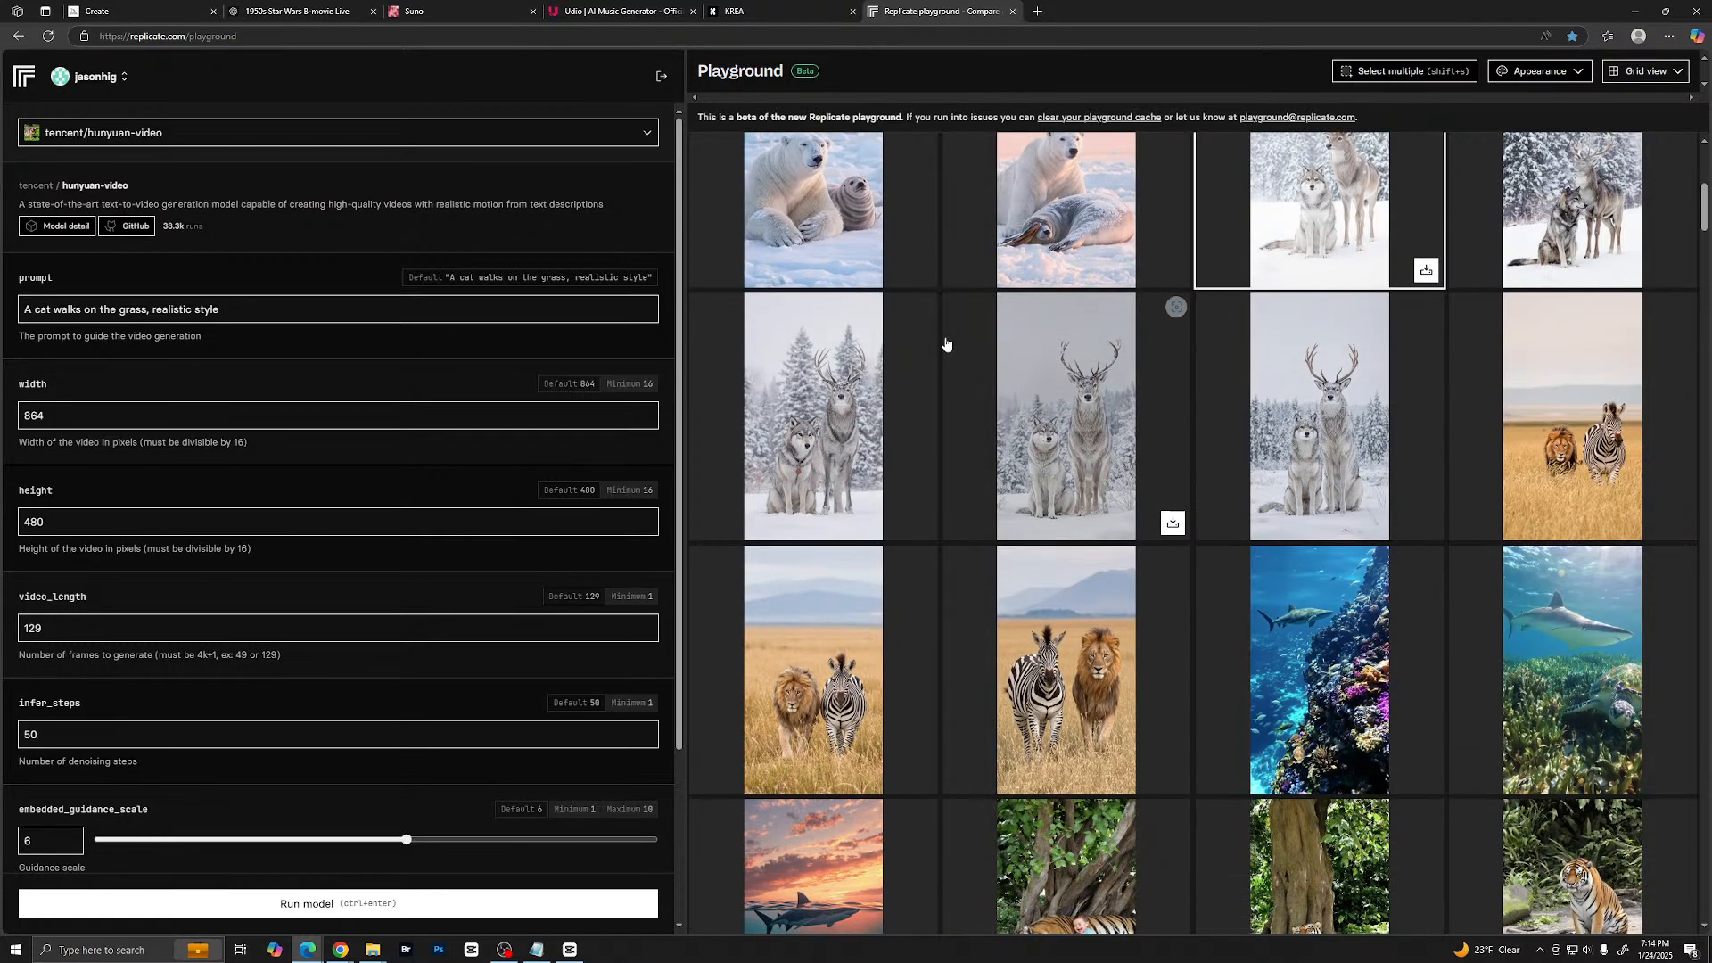
pyautogui.scroll(-1, 1089, 481)
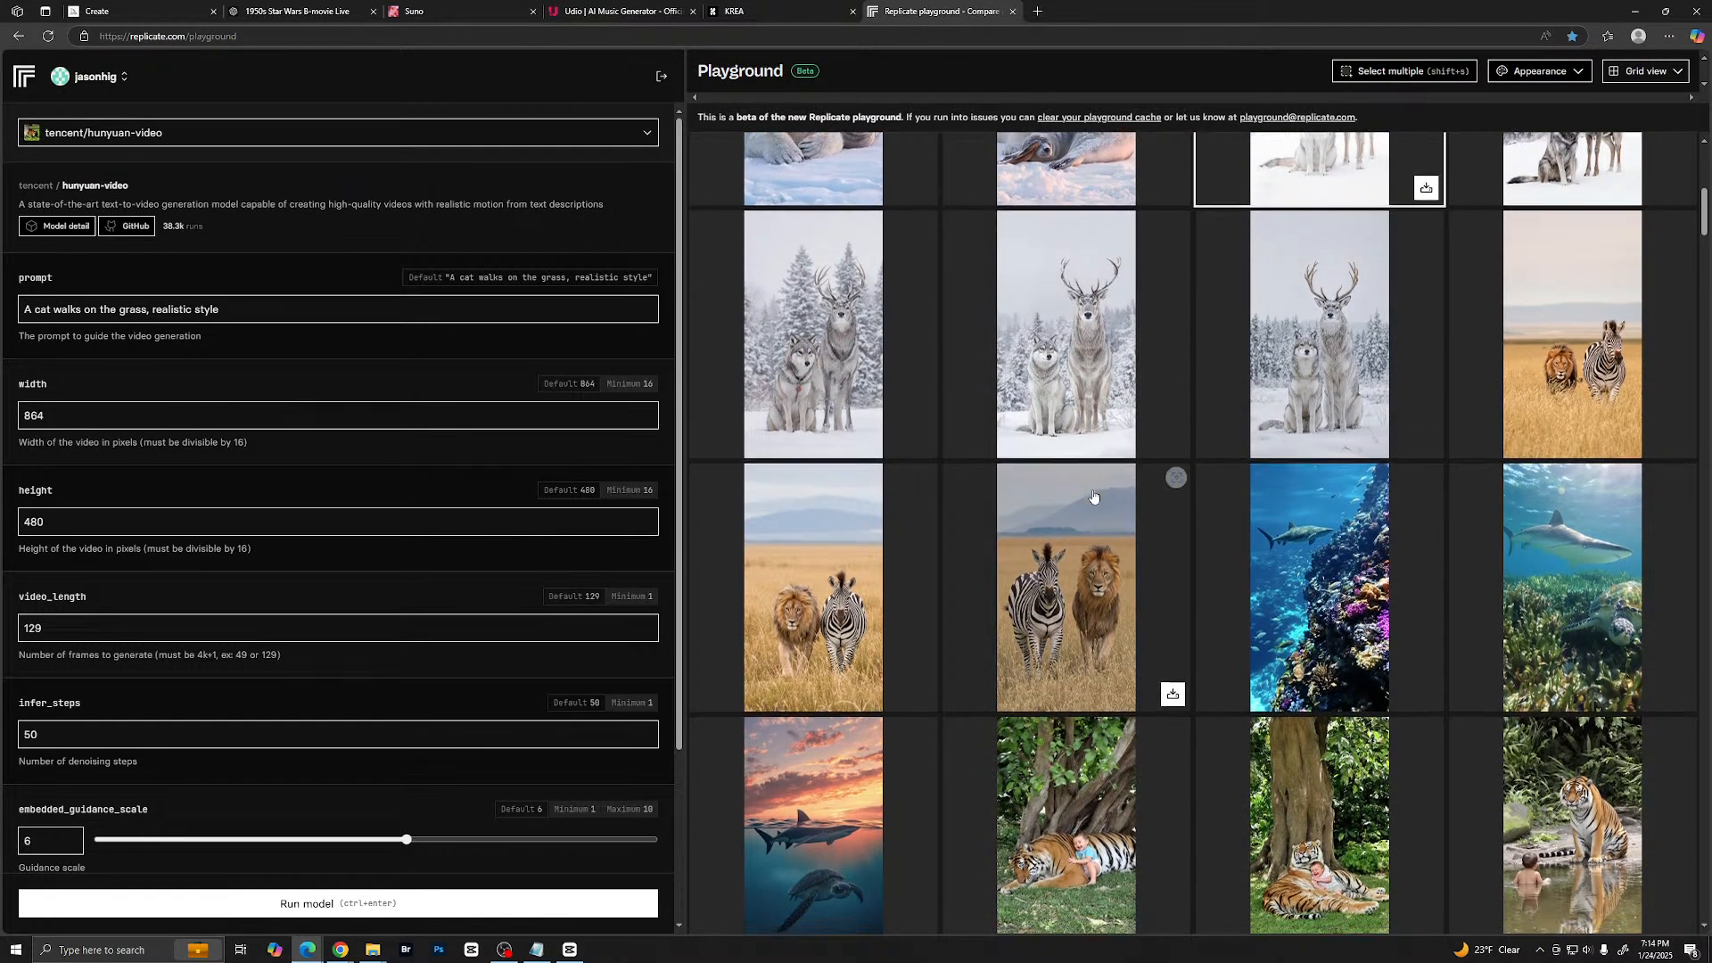
pyautogui.scroll(-5, 896, 455)
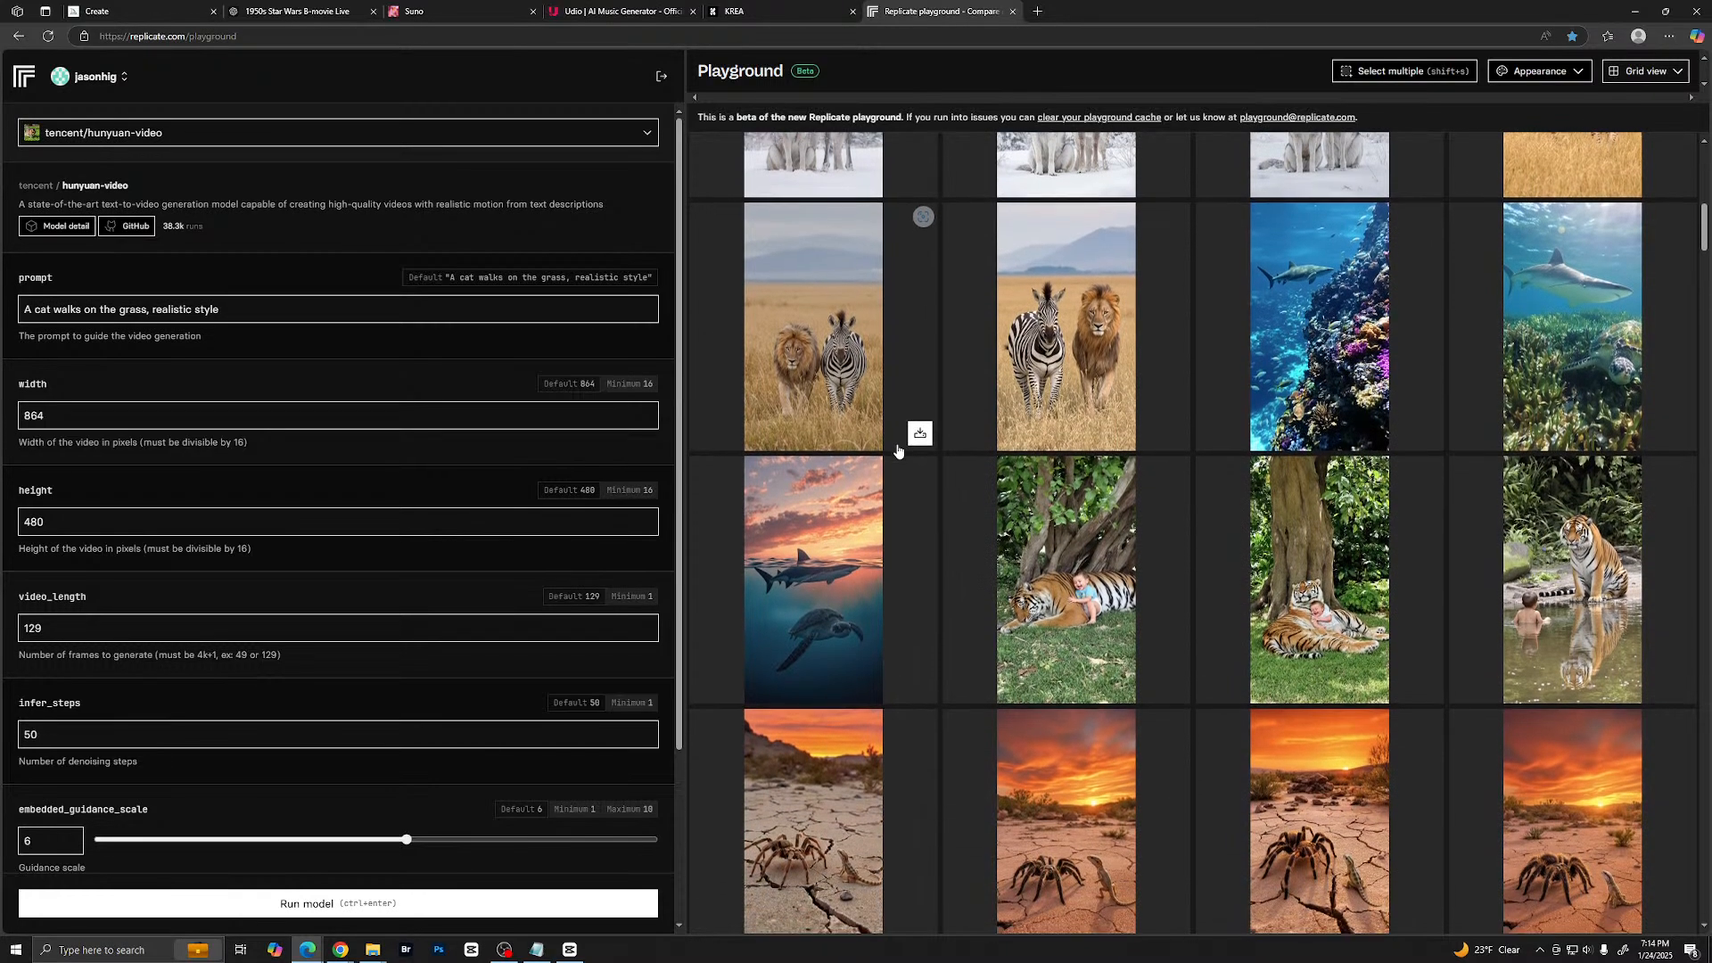
pyautogui.scroll(-8, 898, 452)
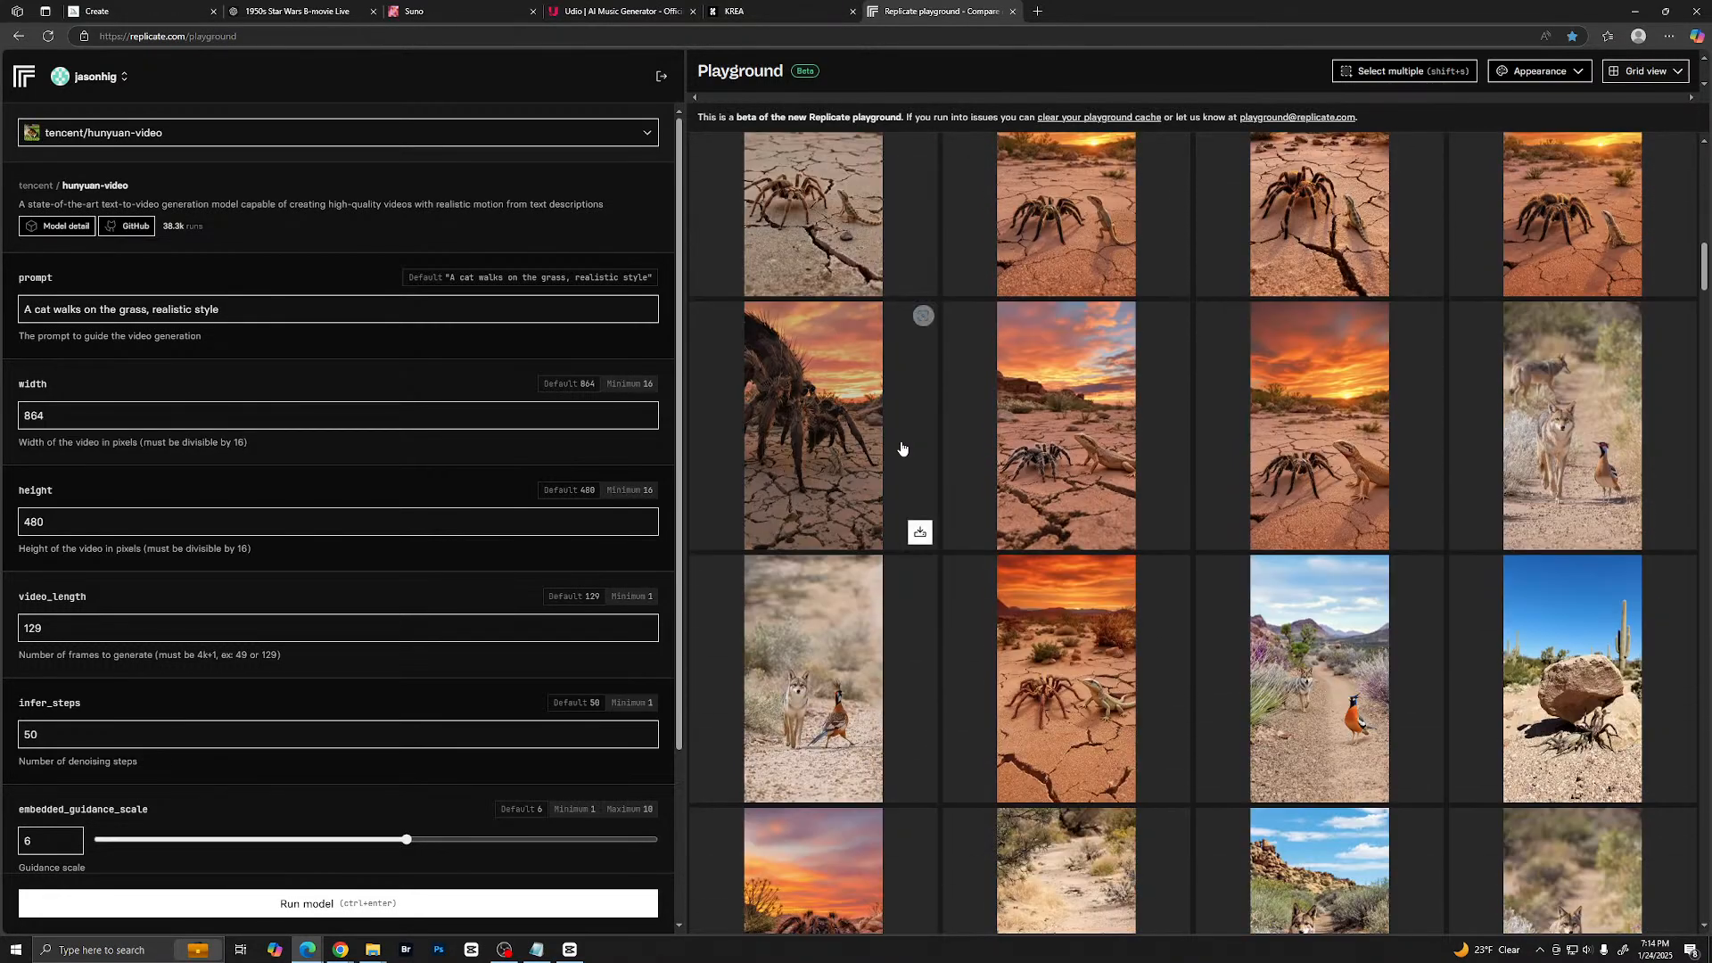
pyautogui.scroll(-10, 1102, 372)
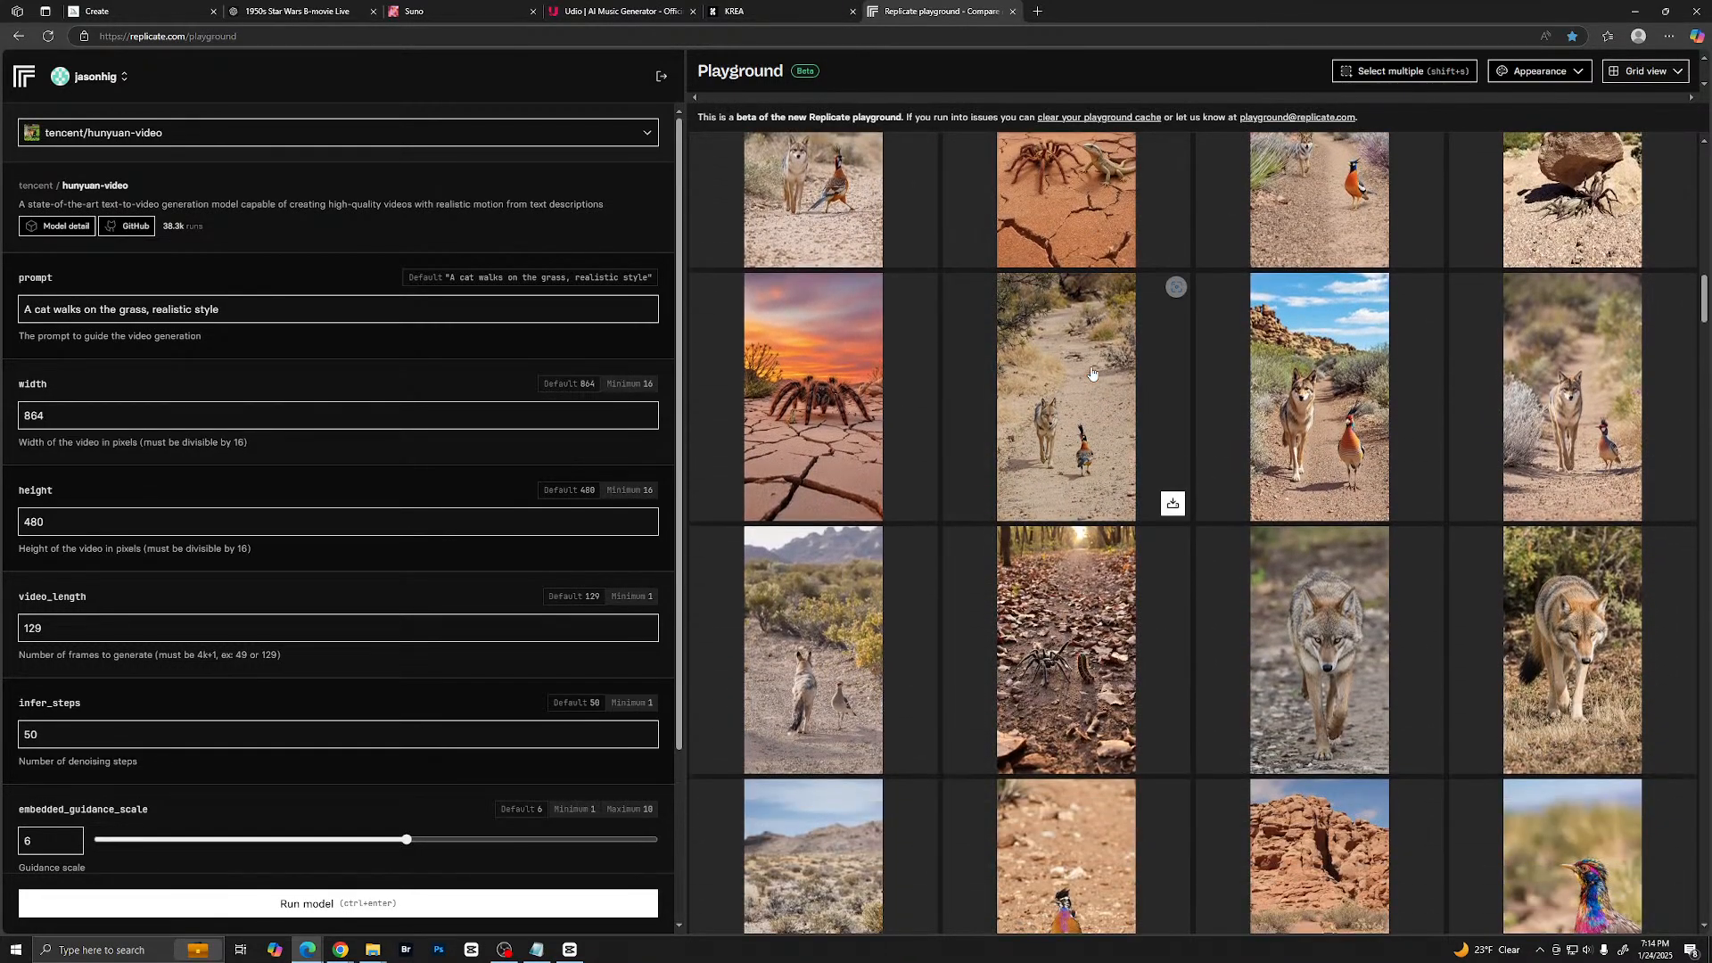
pyautogui.scroll(-9, 1091, 373)
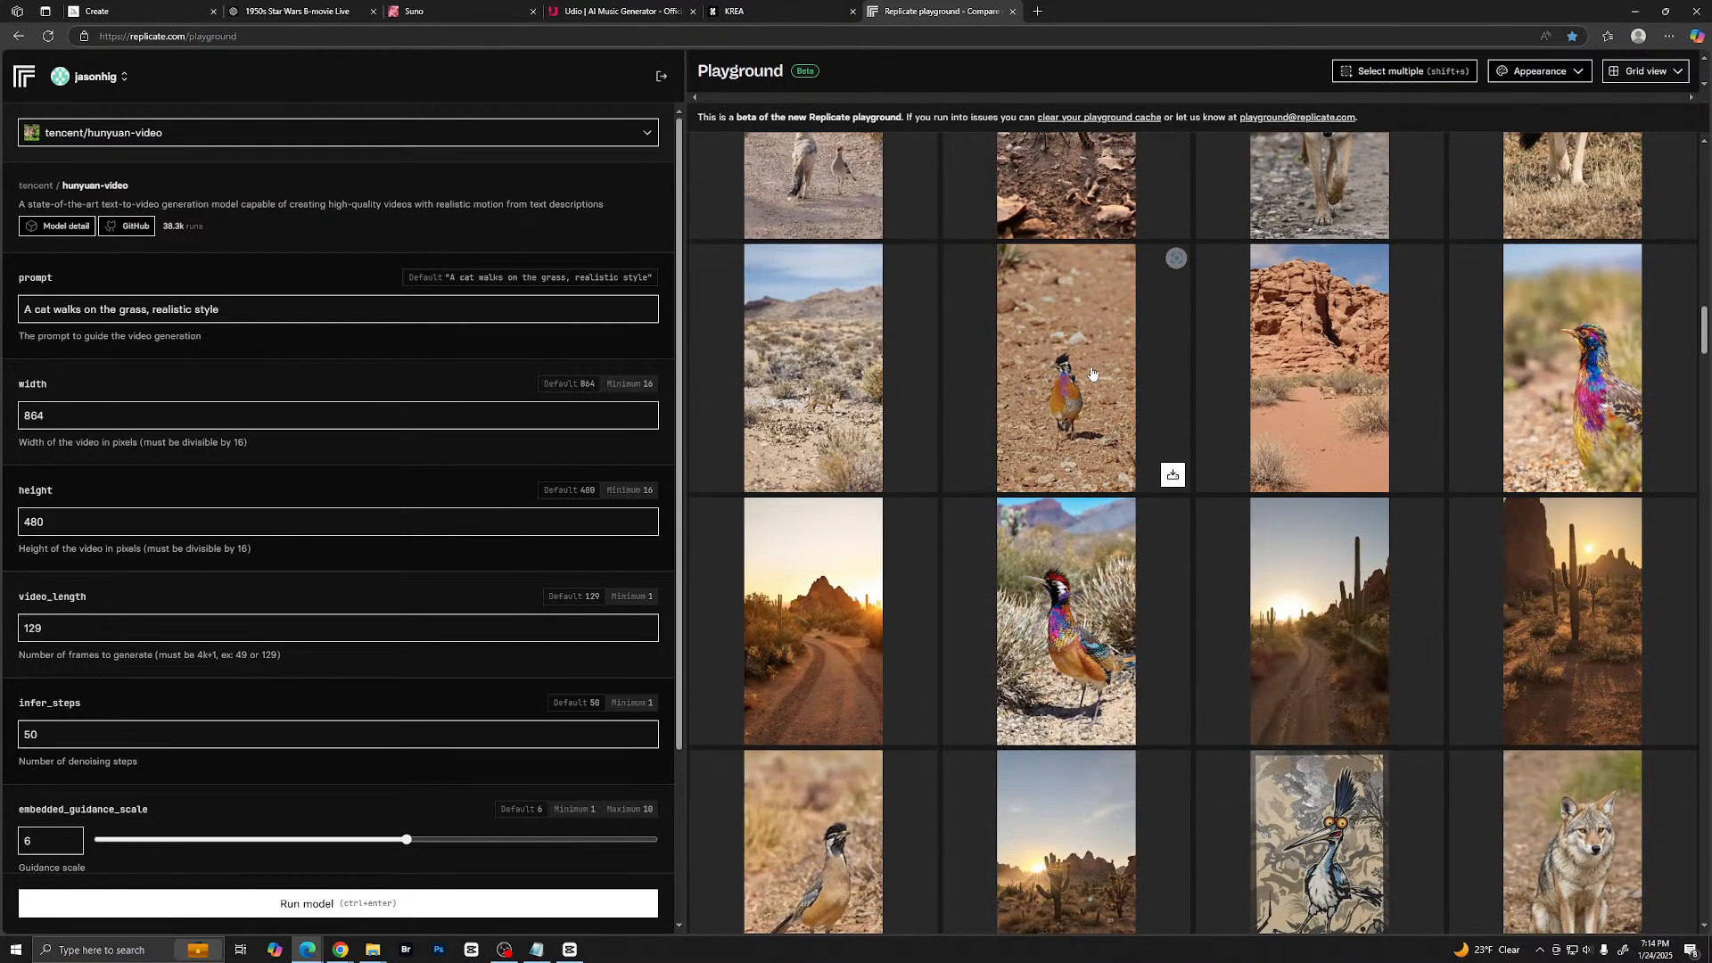
pyautogui.scroll(-2, 1091, 373)
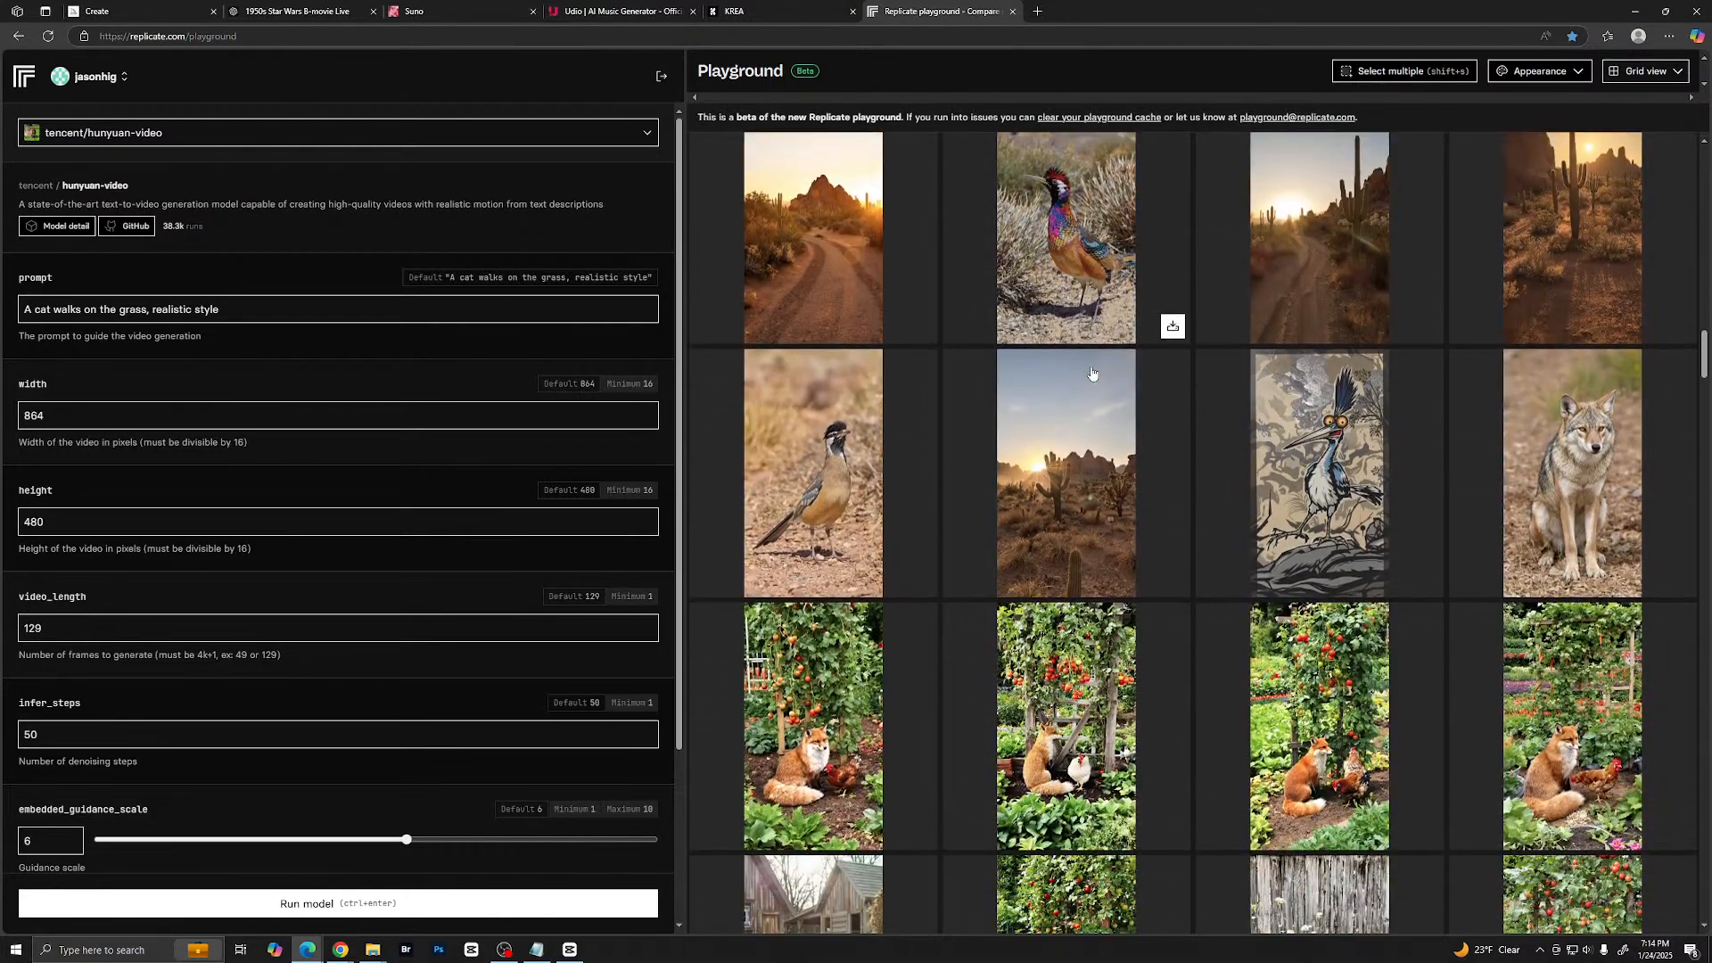
pyautogui.click(1306, 446)
pyautogui.scroll(-5, 852, 364)
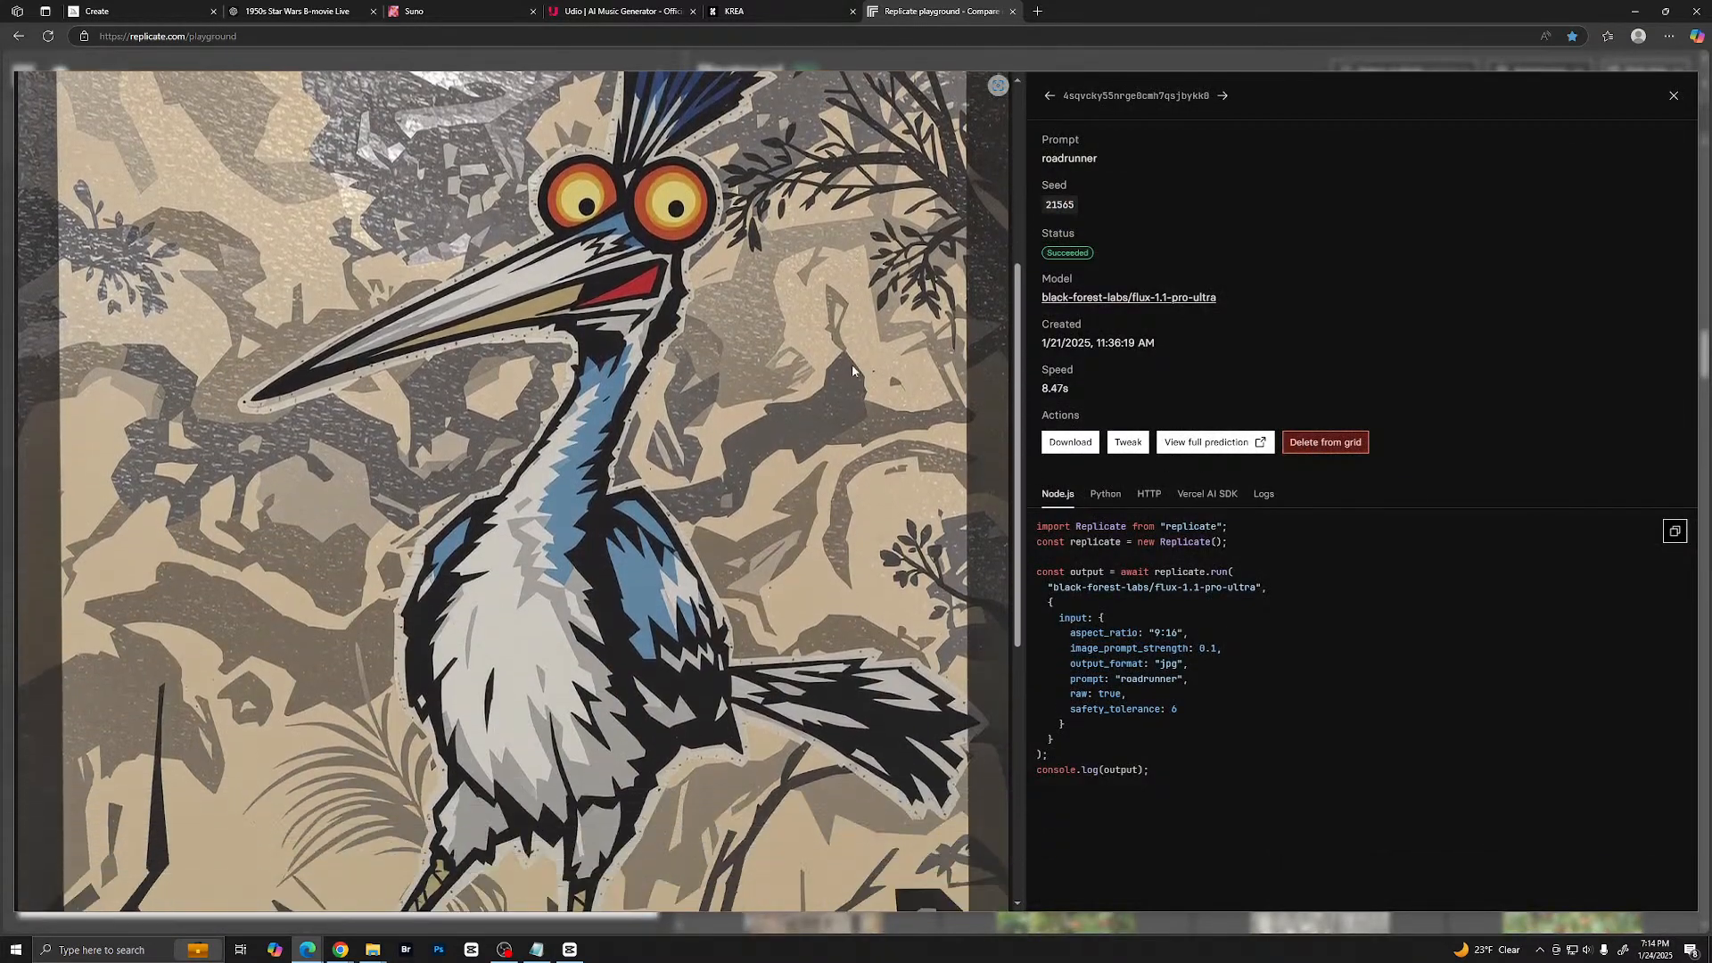
pyautogui.scroll(4, 853, 364)
pyautogui.click(1674, 95)
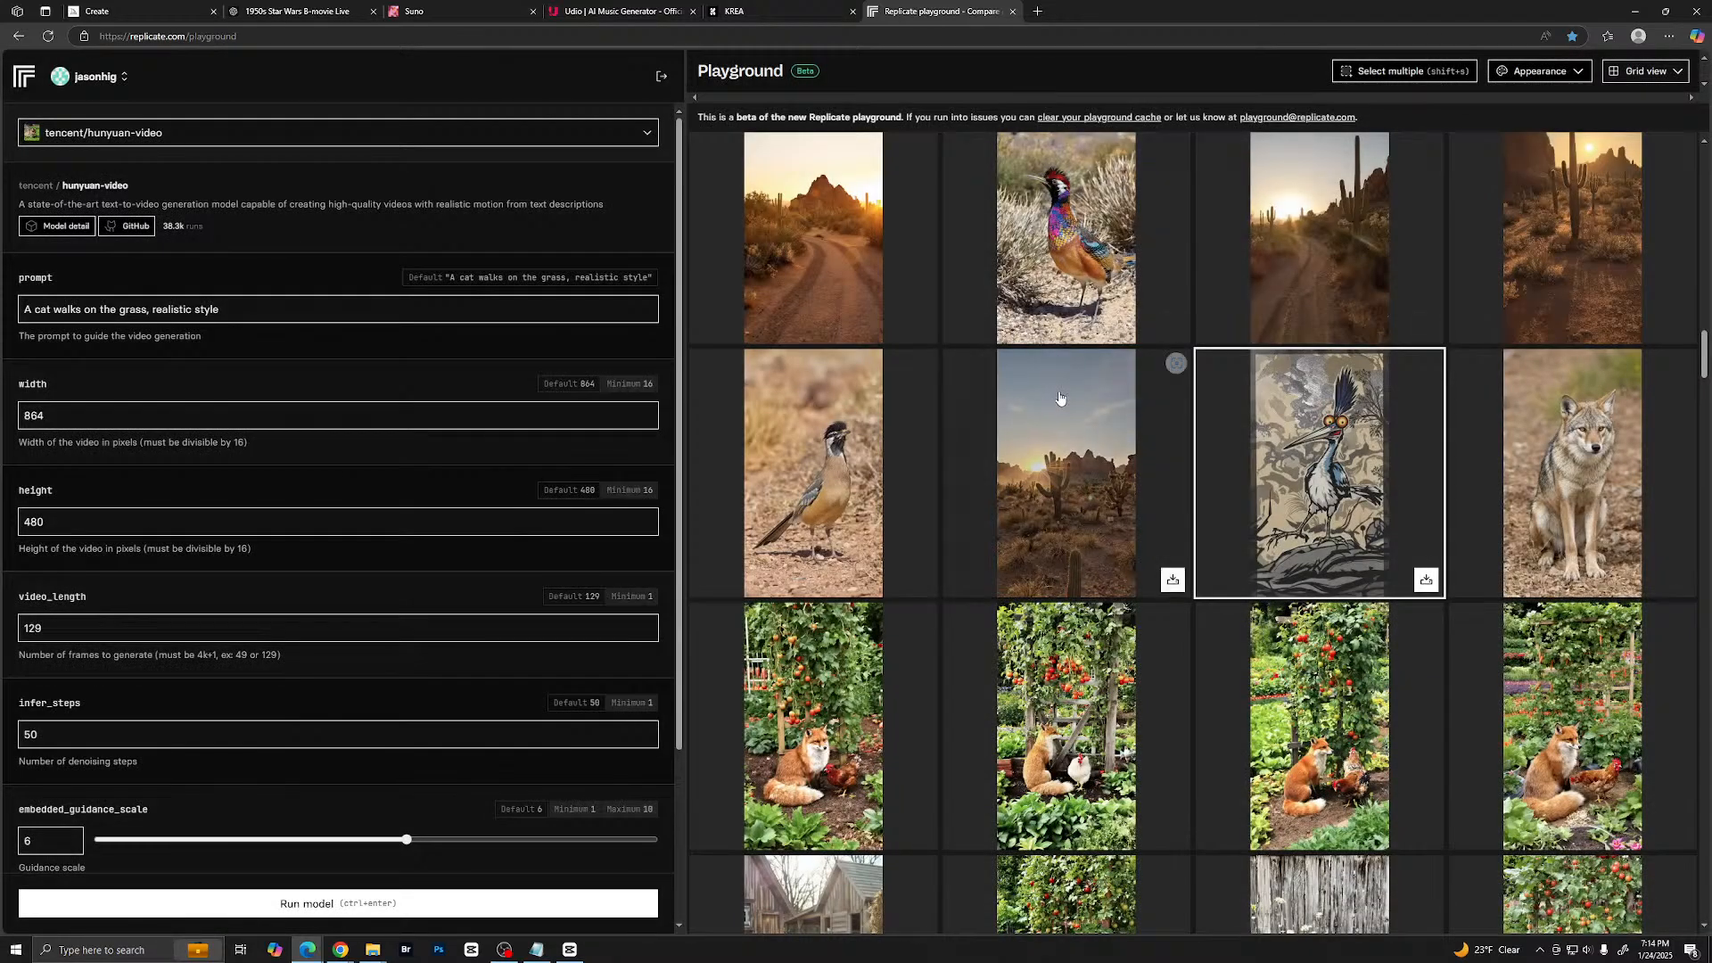
# - Browse the older fox, cheetah and coyote images in the grid, and reopen the list of models
pyautogui.scroll(-2, 1059, 400)
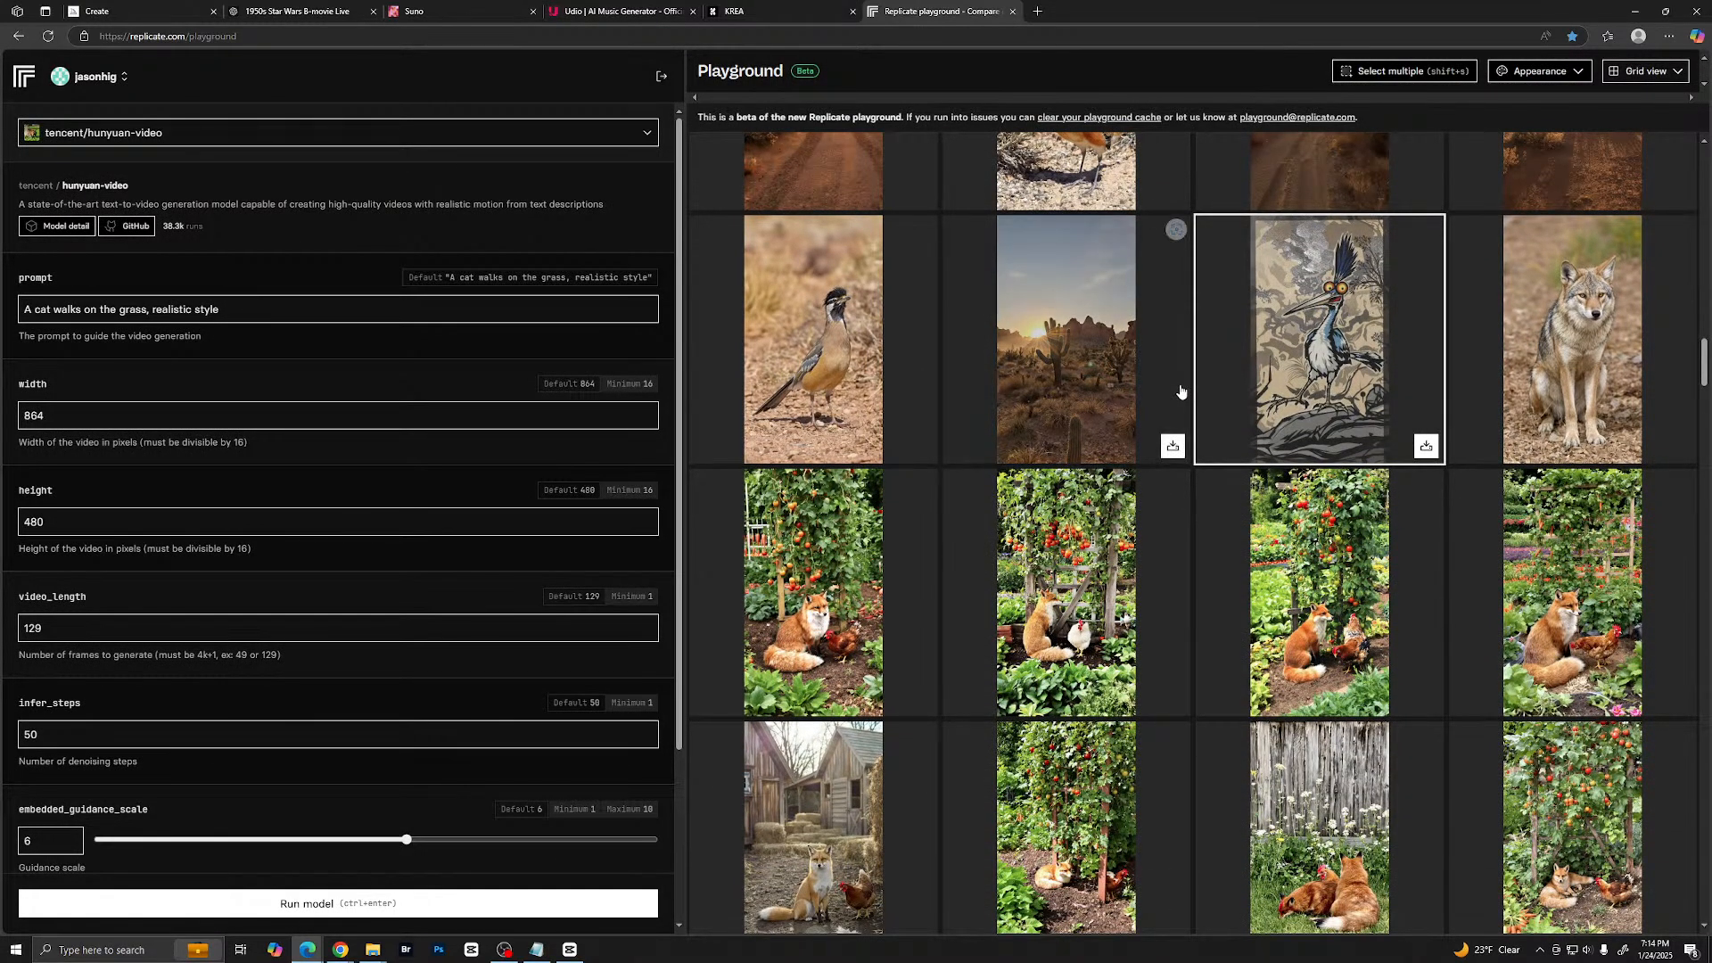
pyautogui.scroll(-1, 1174, 400)
pyautogui.scroll(-10, 1172, 397)
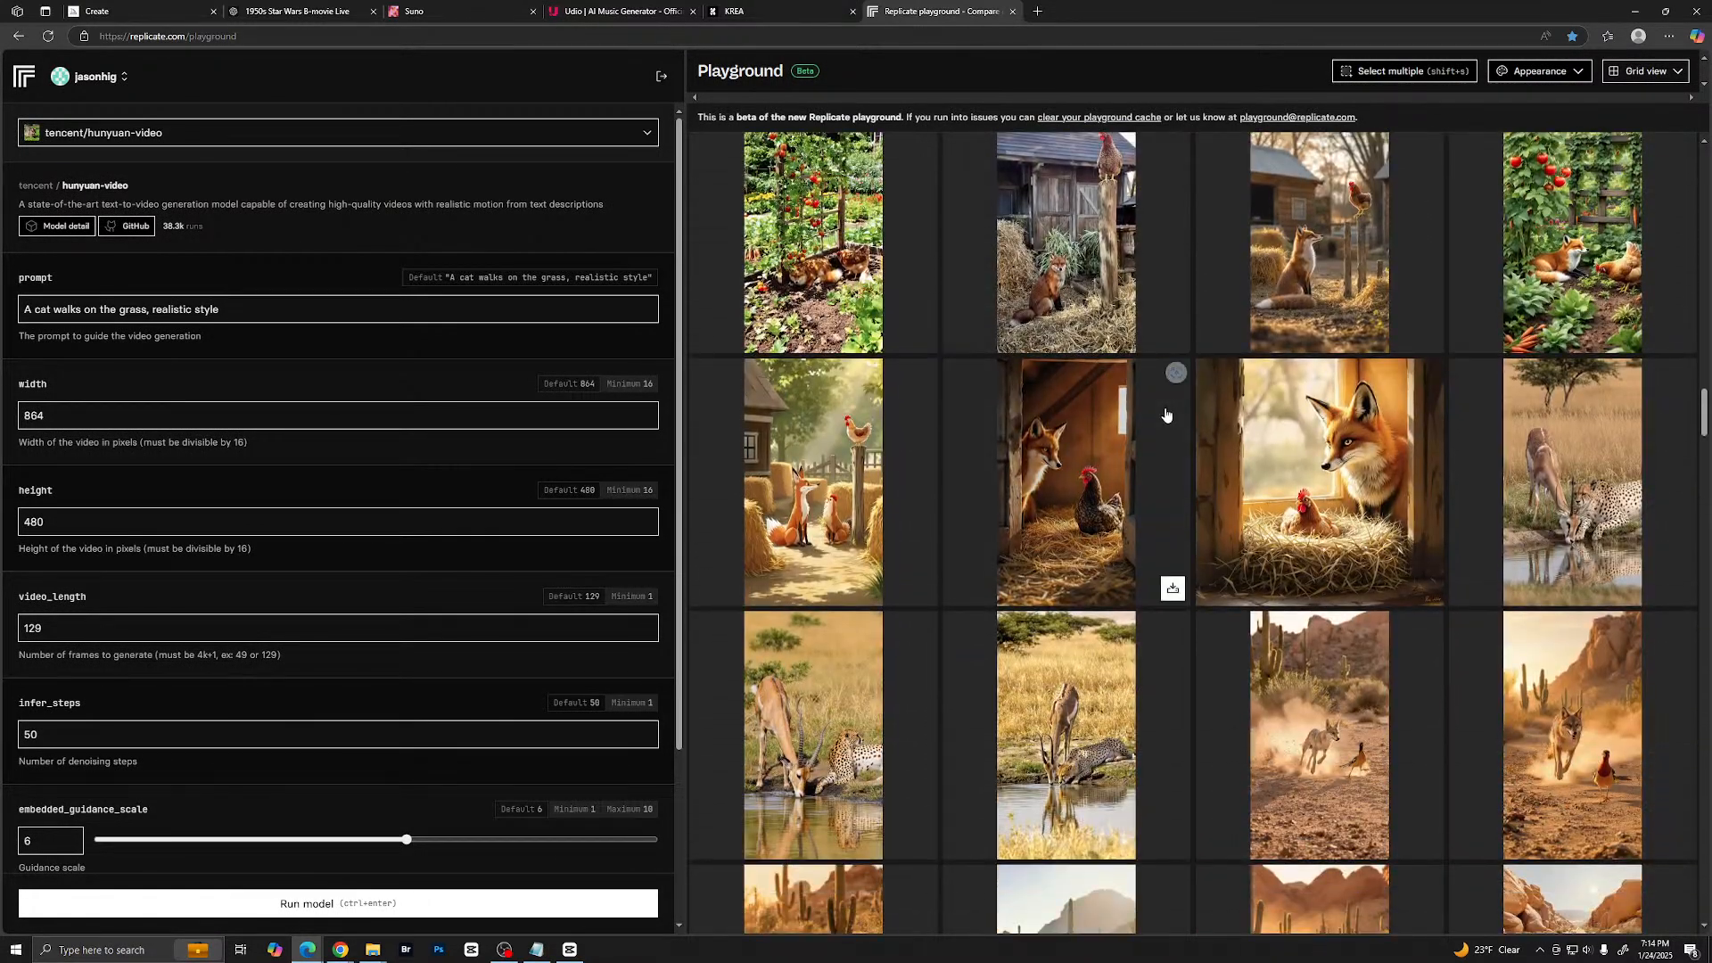
pyautogui.scroll(-6, 1166, 414)
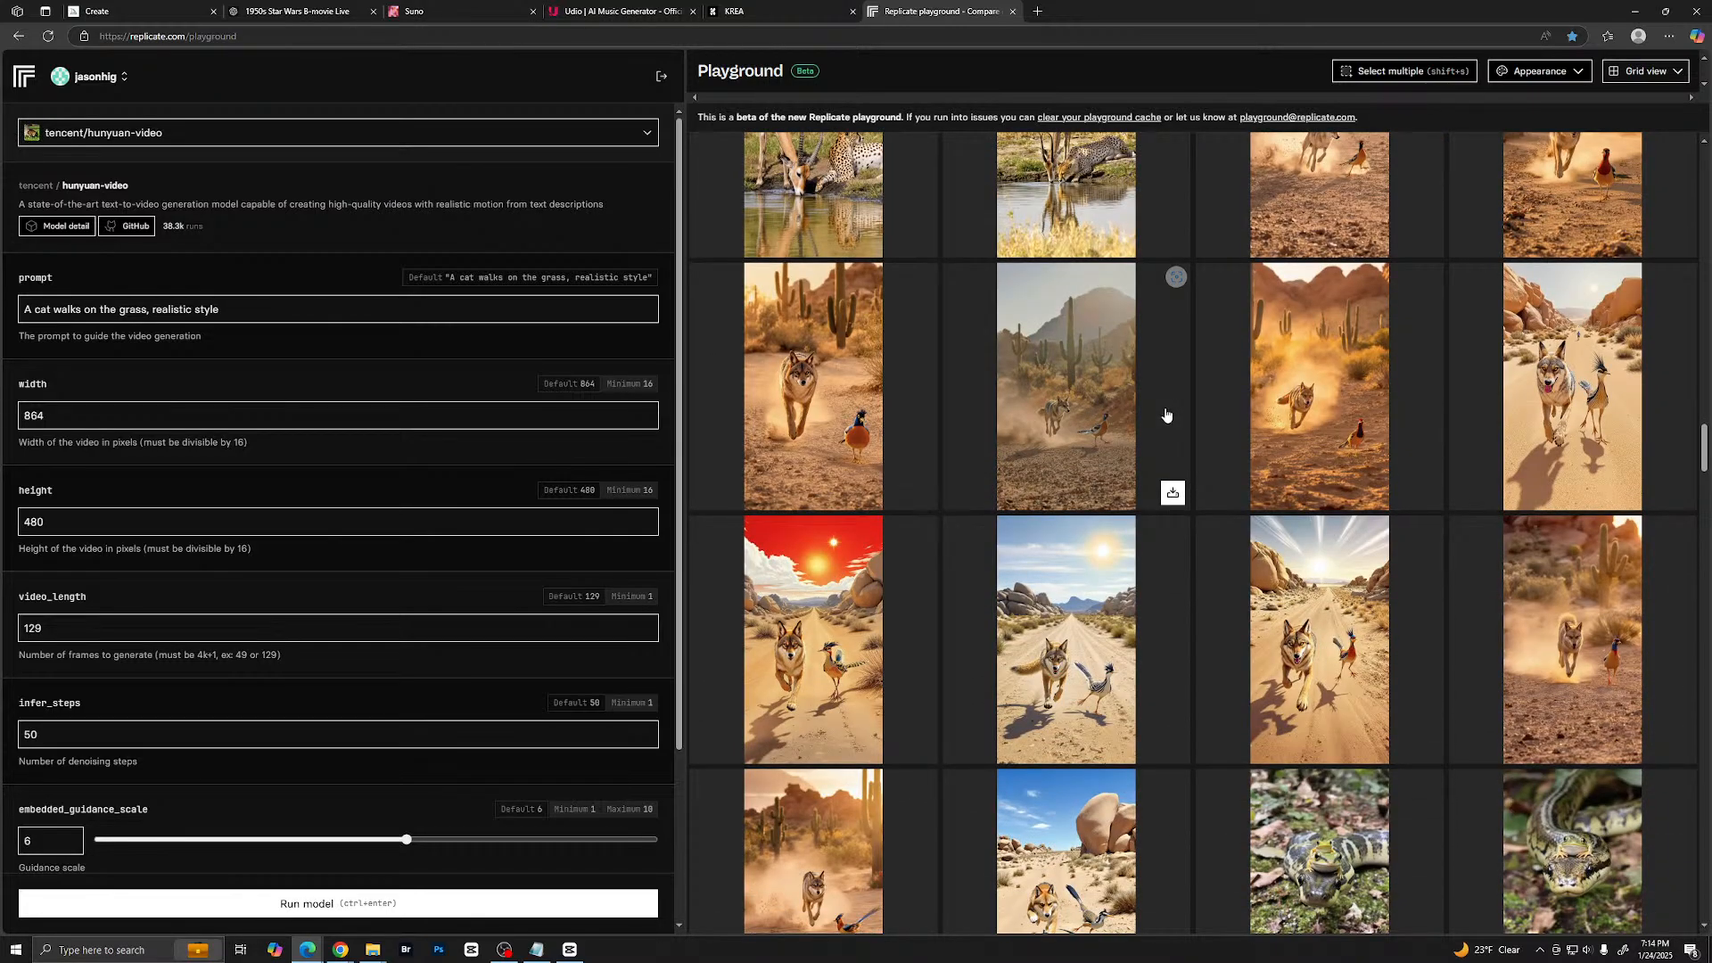
pyautogui.scroll(-2, 1166, 415)
pyautogui.scroll(4, 1163, 418)
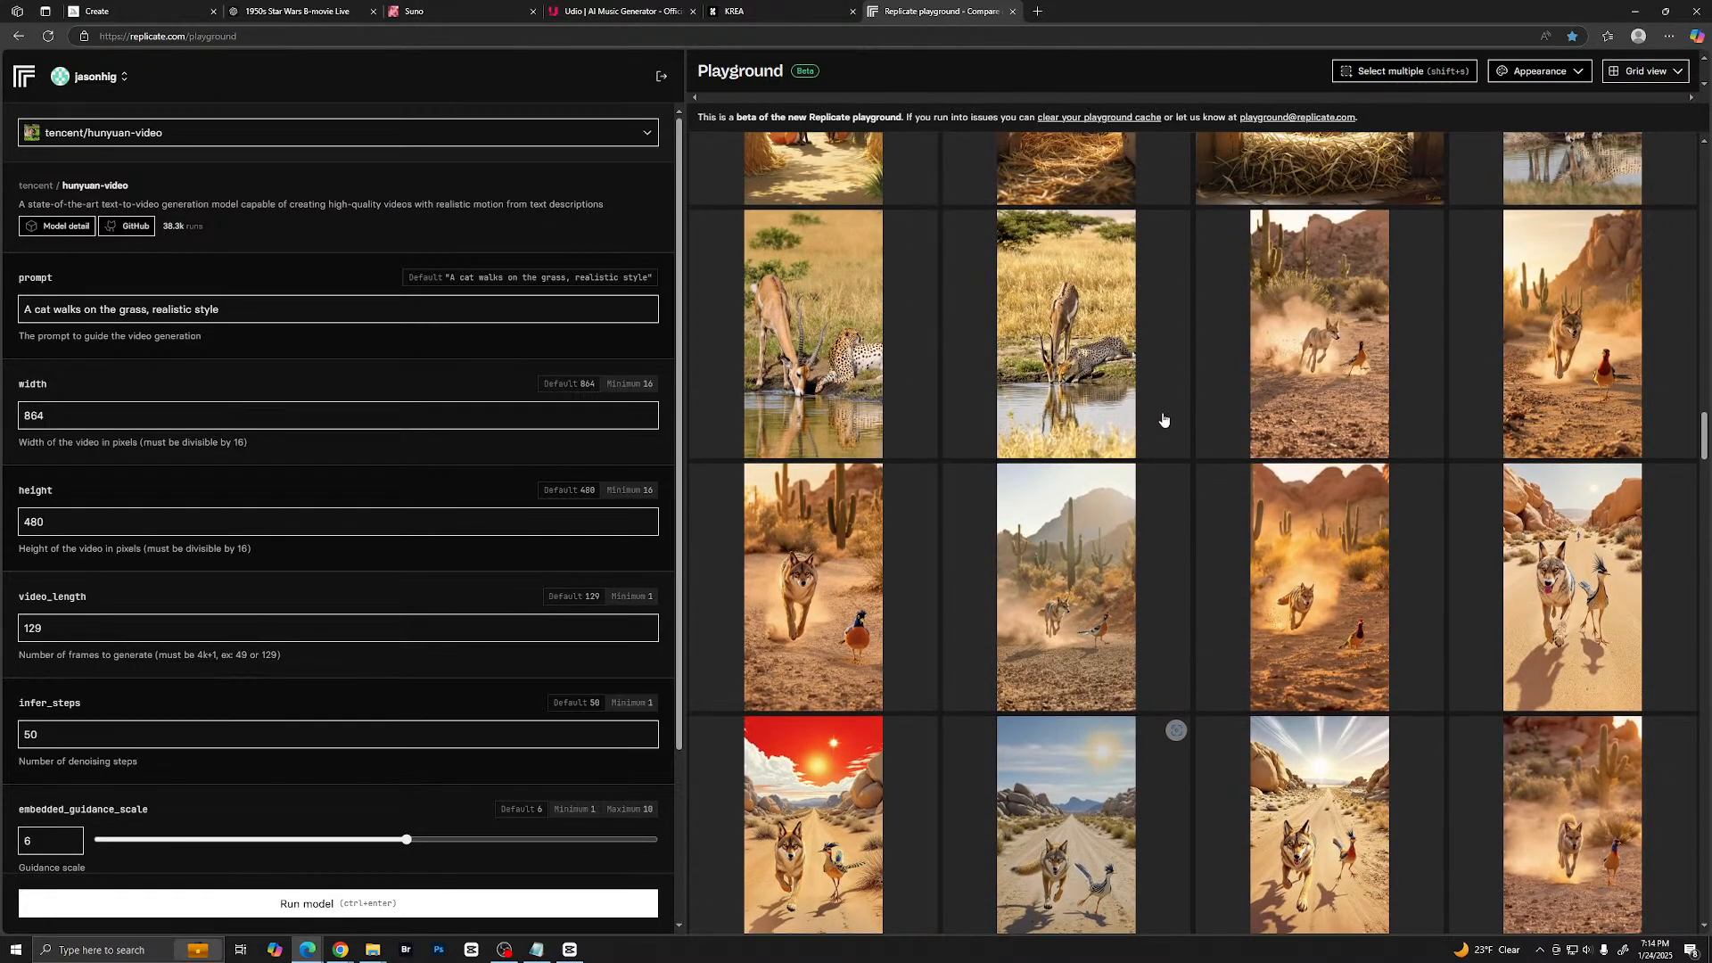
pyautogui.scroll(6, 1163, 419)
pyautogui.click(401, 133)
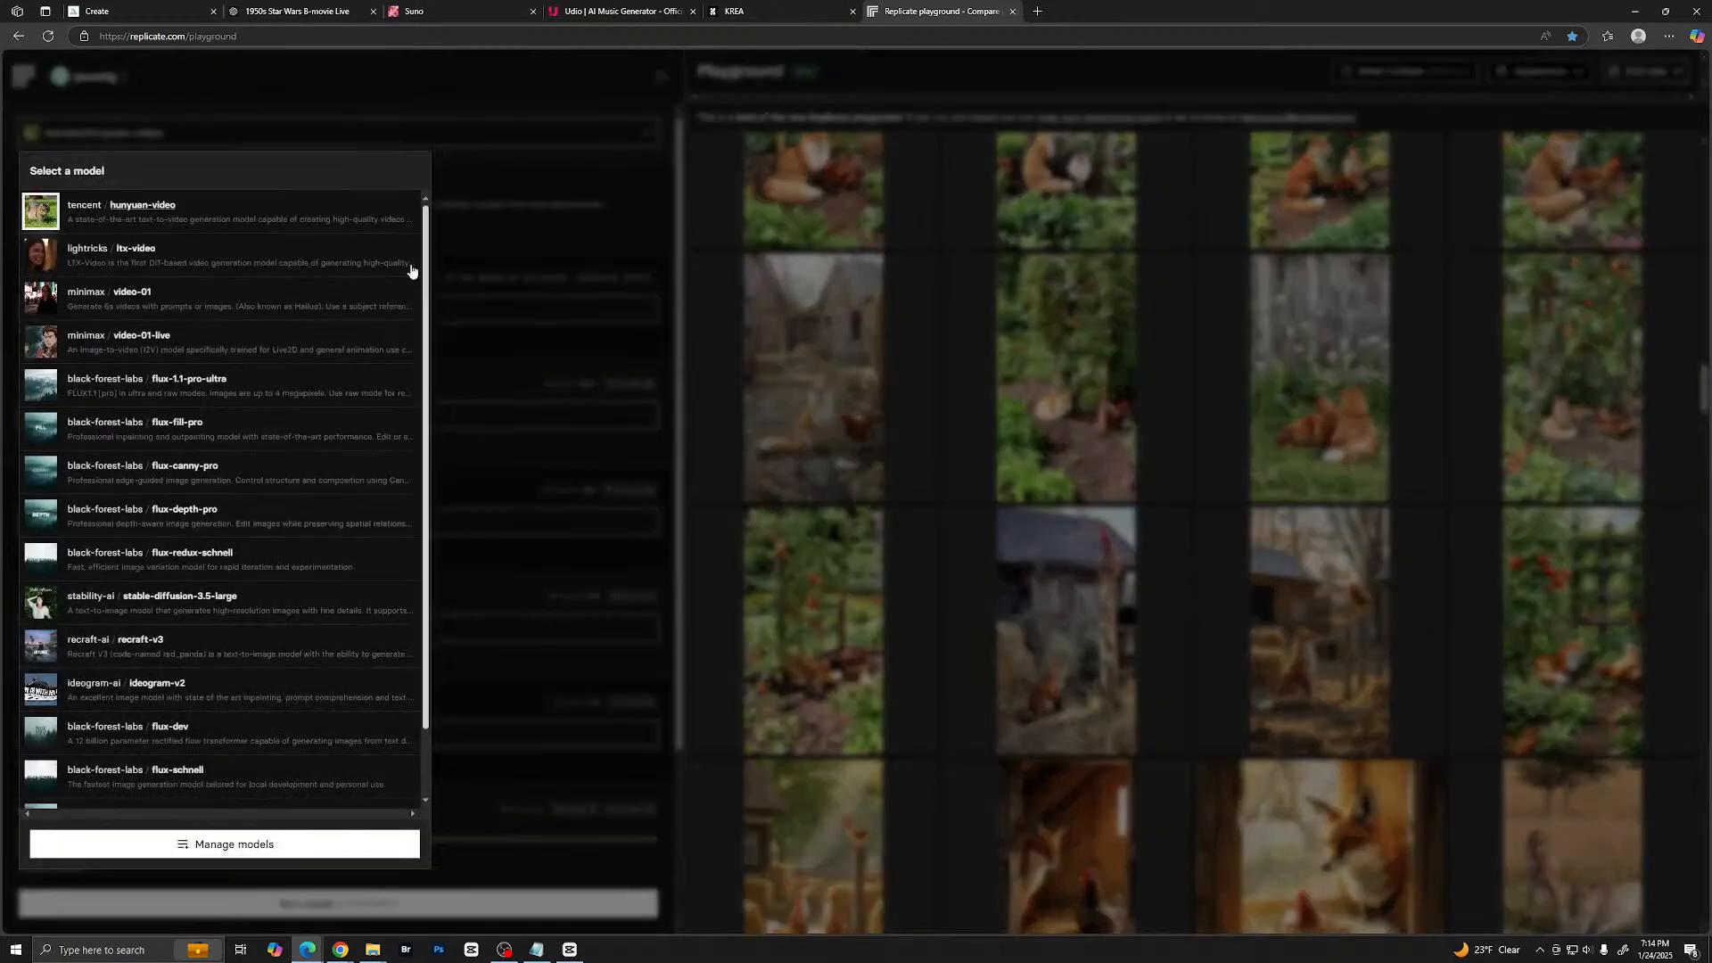
# - Choose the black-forest-labs flux-1.1-pro-ultra model, look over its input settings, and return to the newest animal images in the grid
pyautogui.click(196, 385)
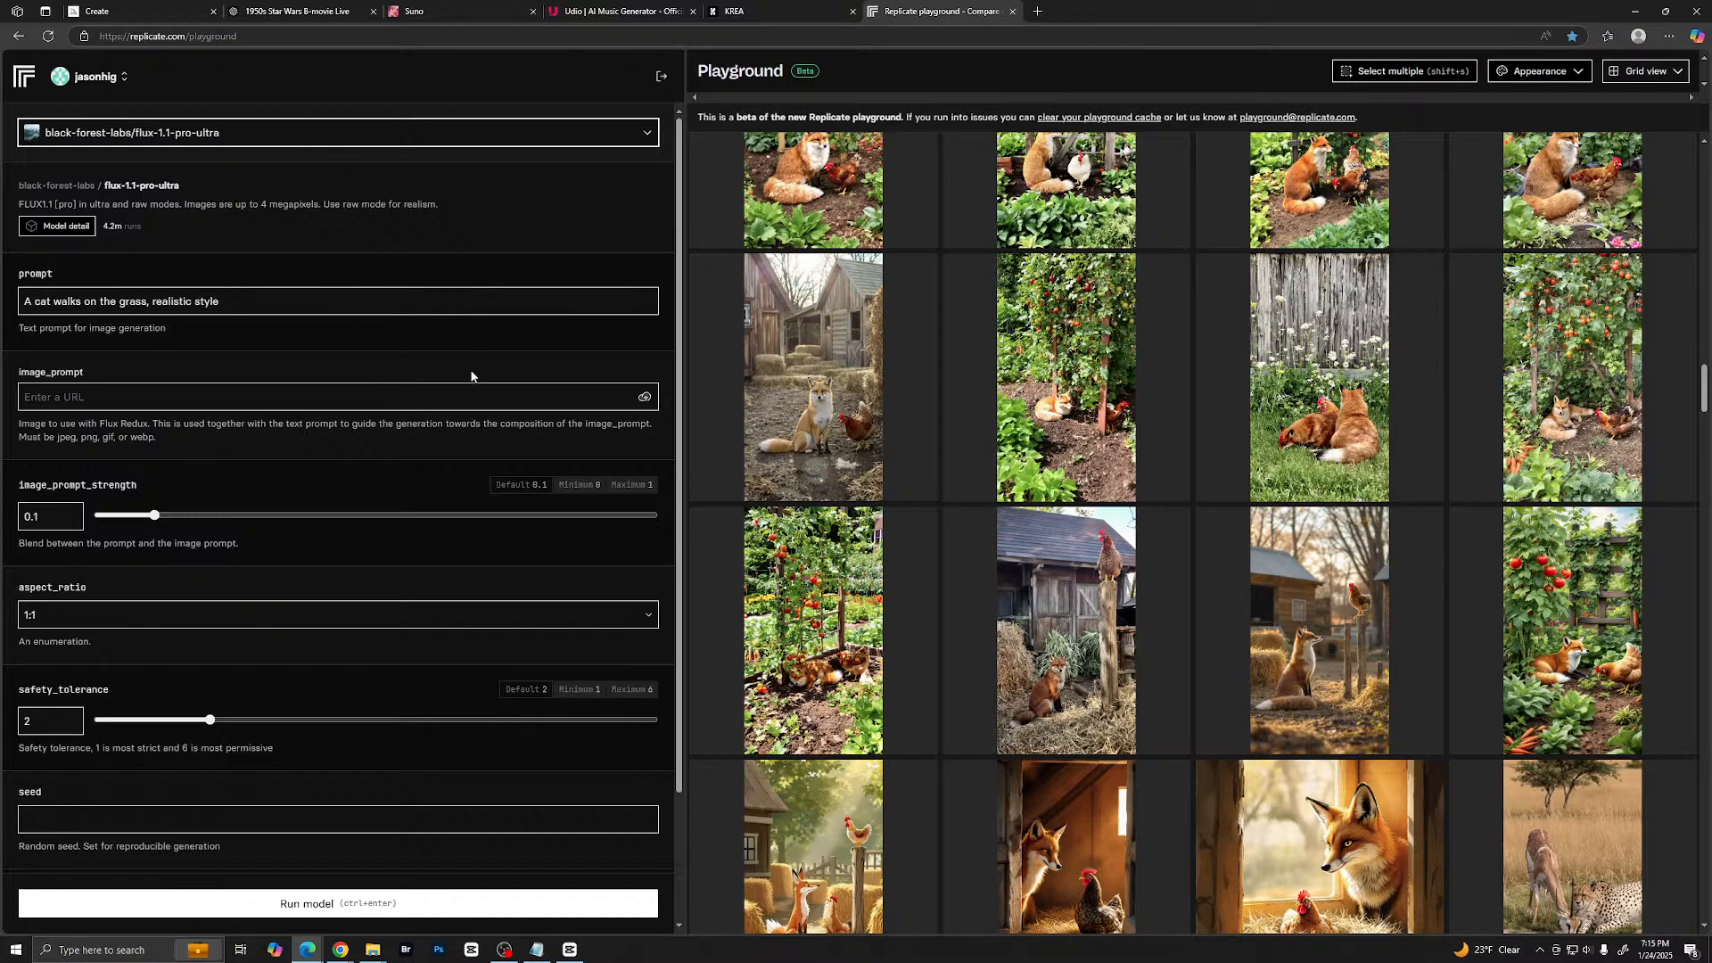
pyautogui.scroll(-2, 474, 371)
pyautogui.scroll(4, 927, 499)
pyautogui.scroll(10, 929, 488)
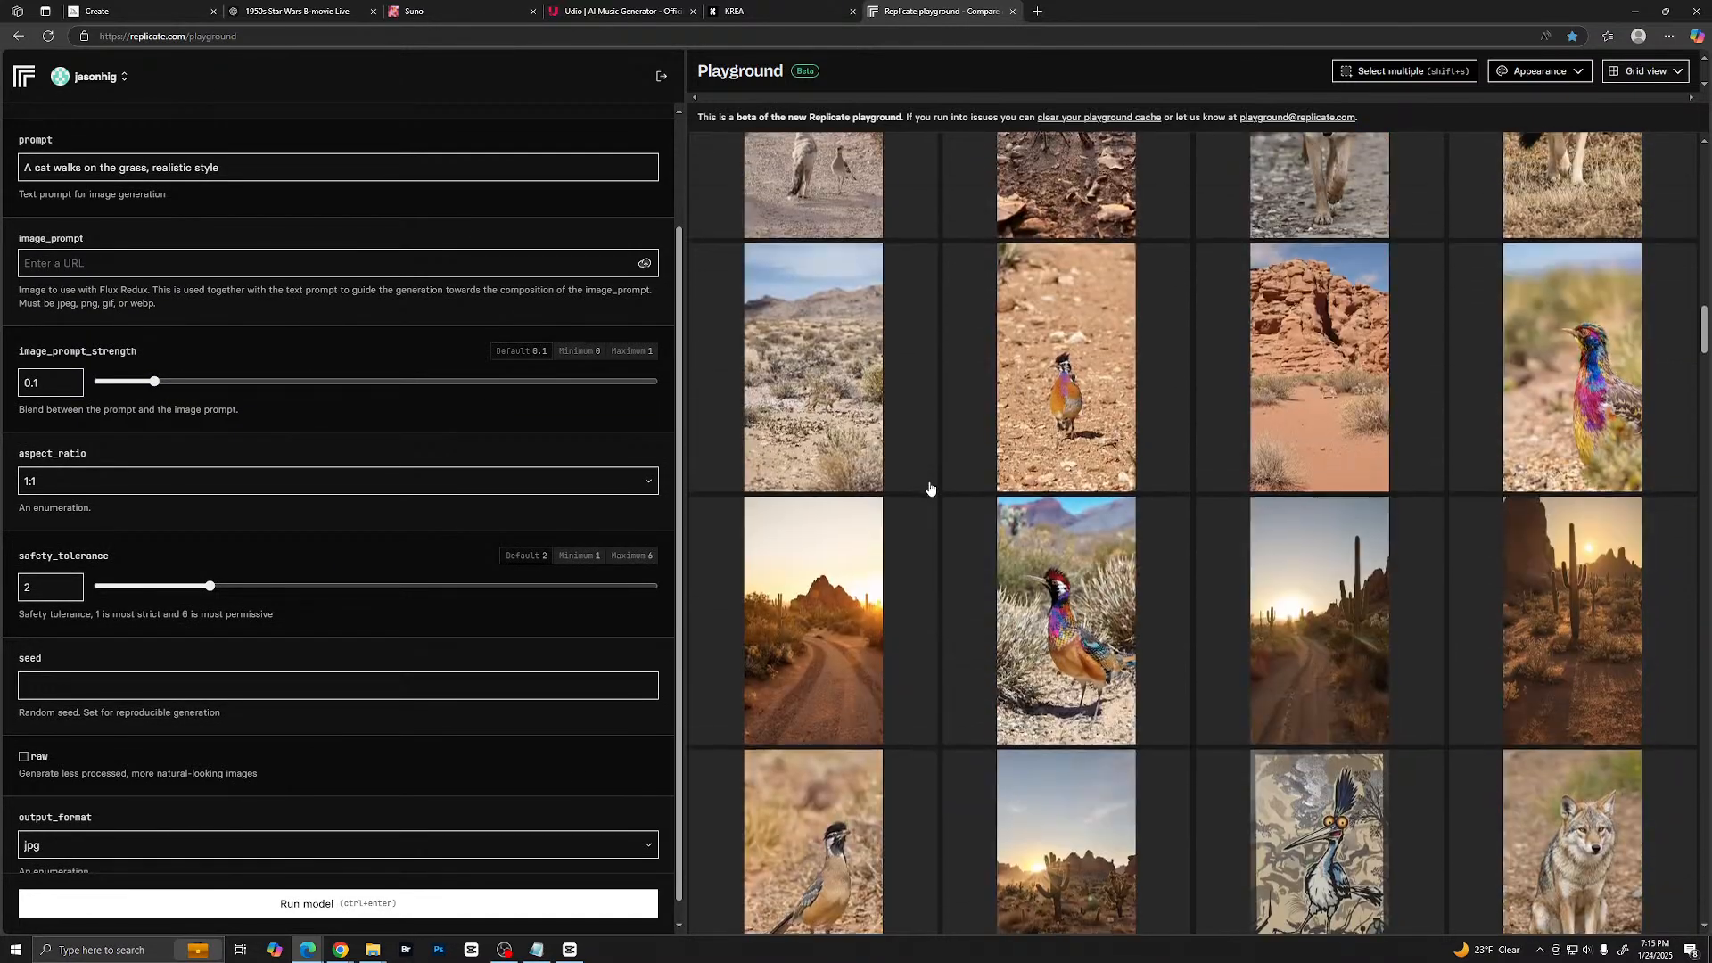
pyautogui.scroll(10, 962, 450)
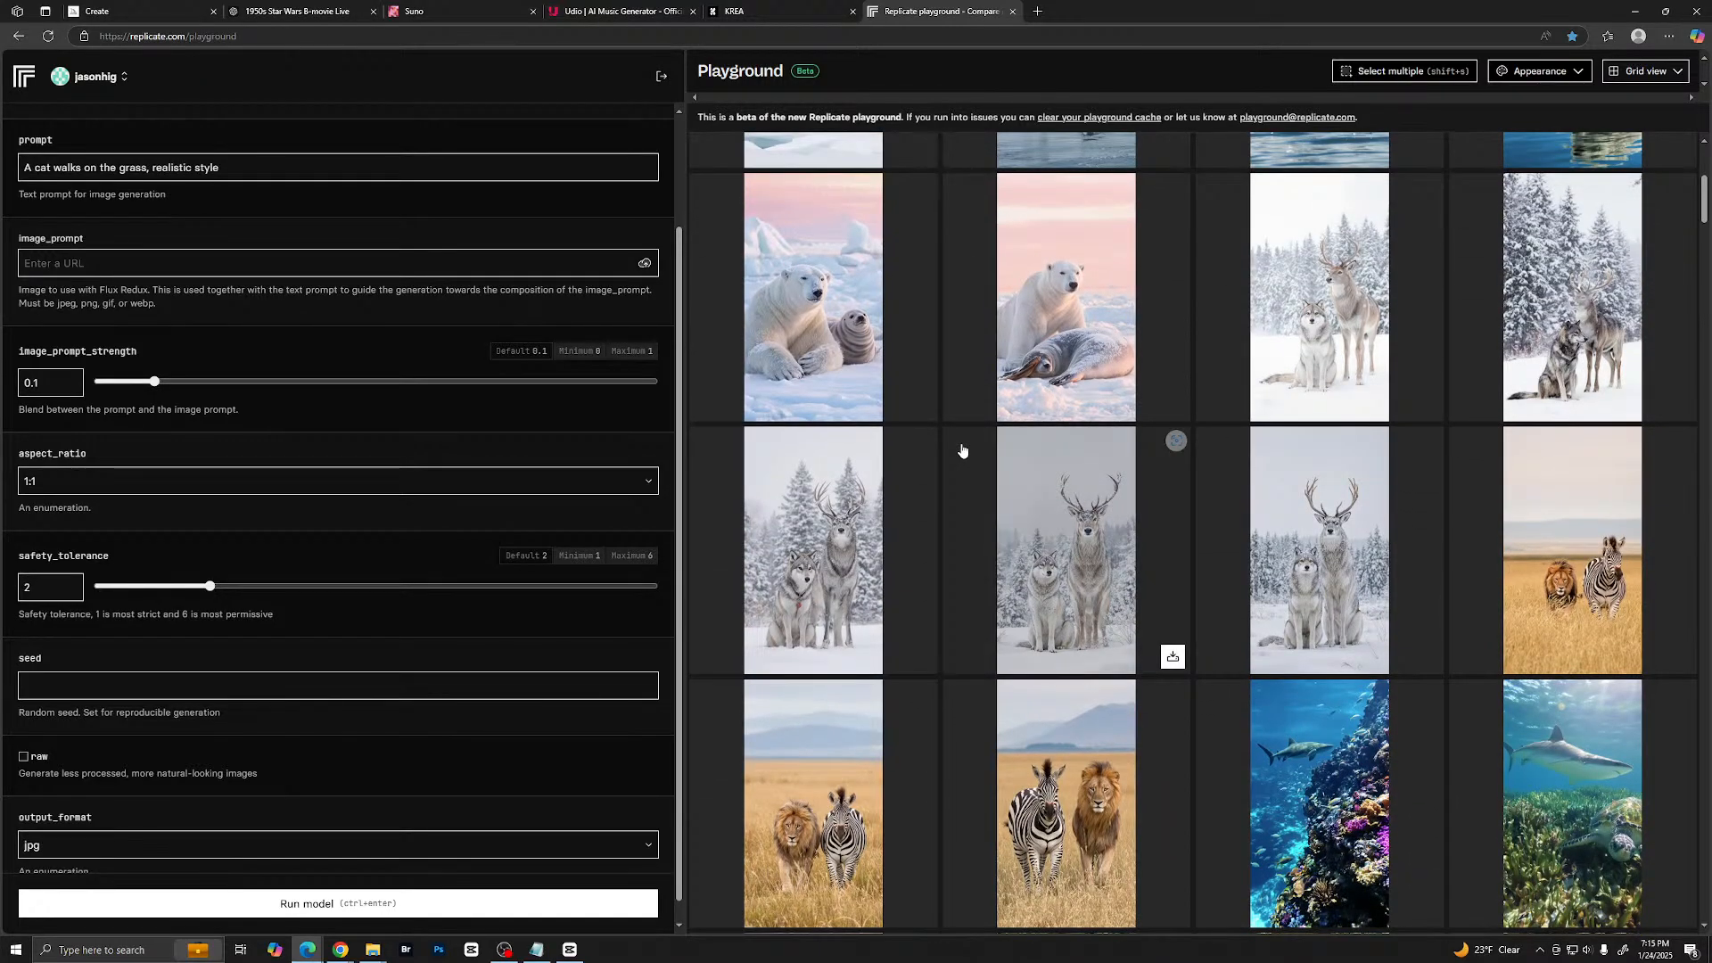
pyautogui.scroll(5, 962, 451)
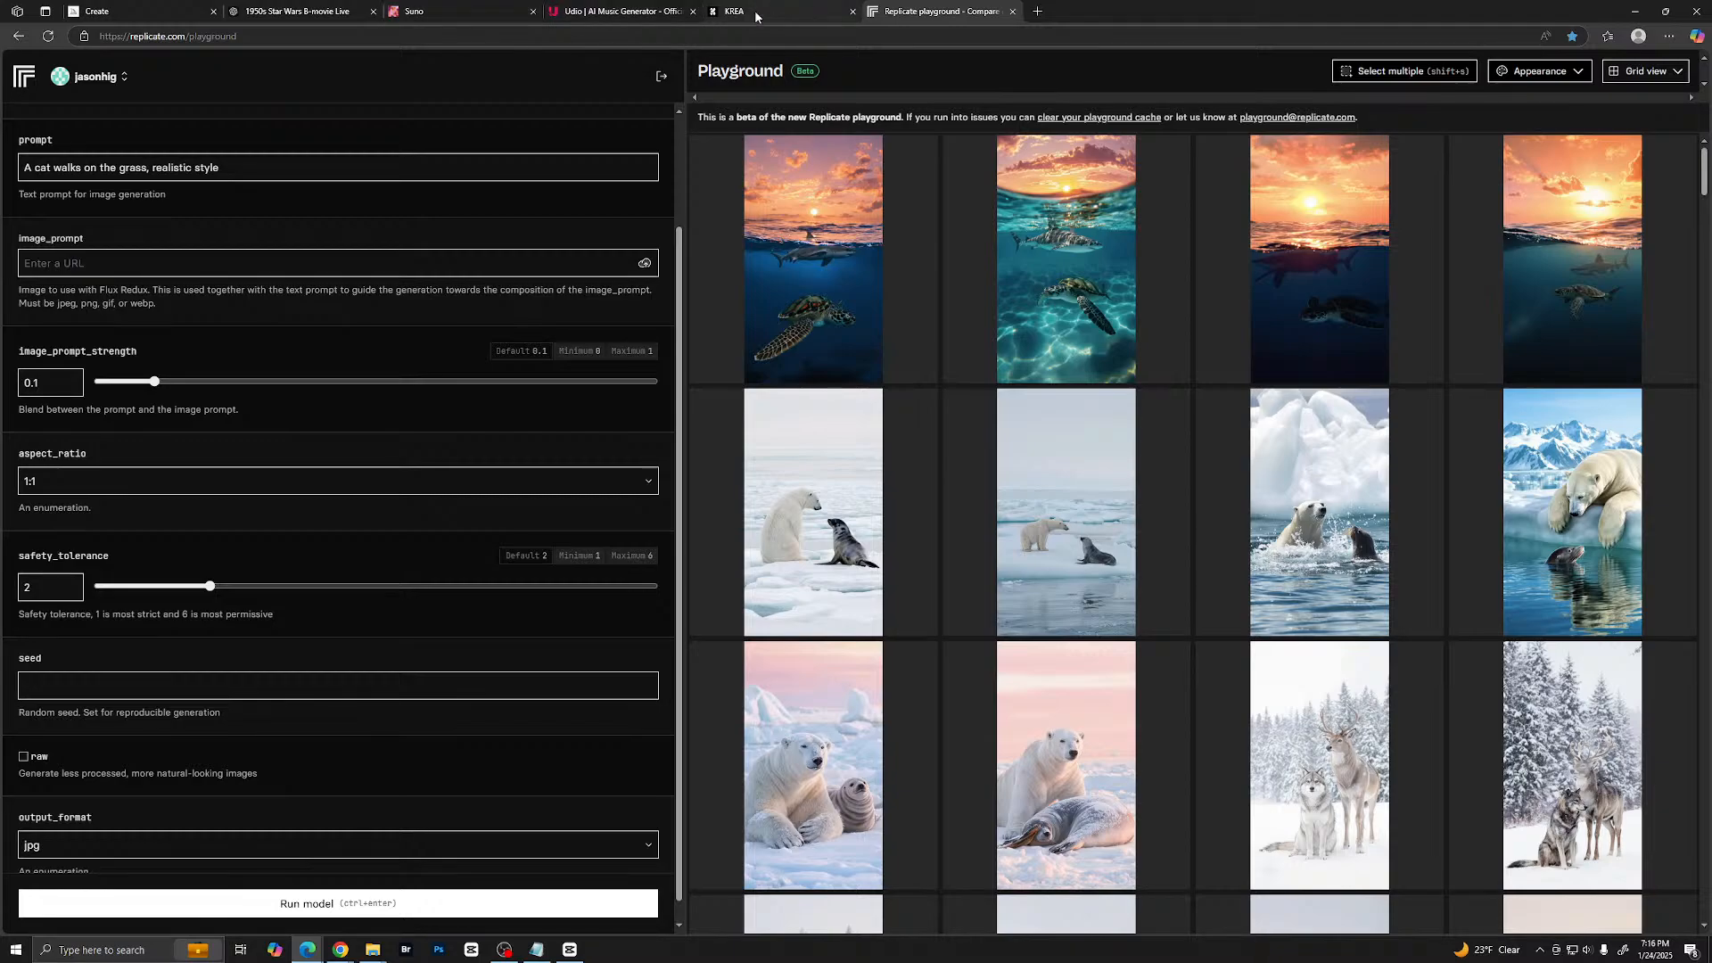
# - Switch to the ChatGPT conversation with the 1950s Star Wars trailer script and ready the message field below it
pyautogui.click(124, 14)
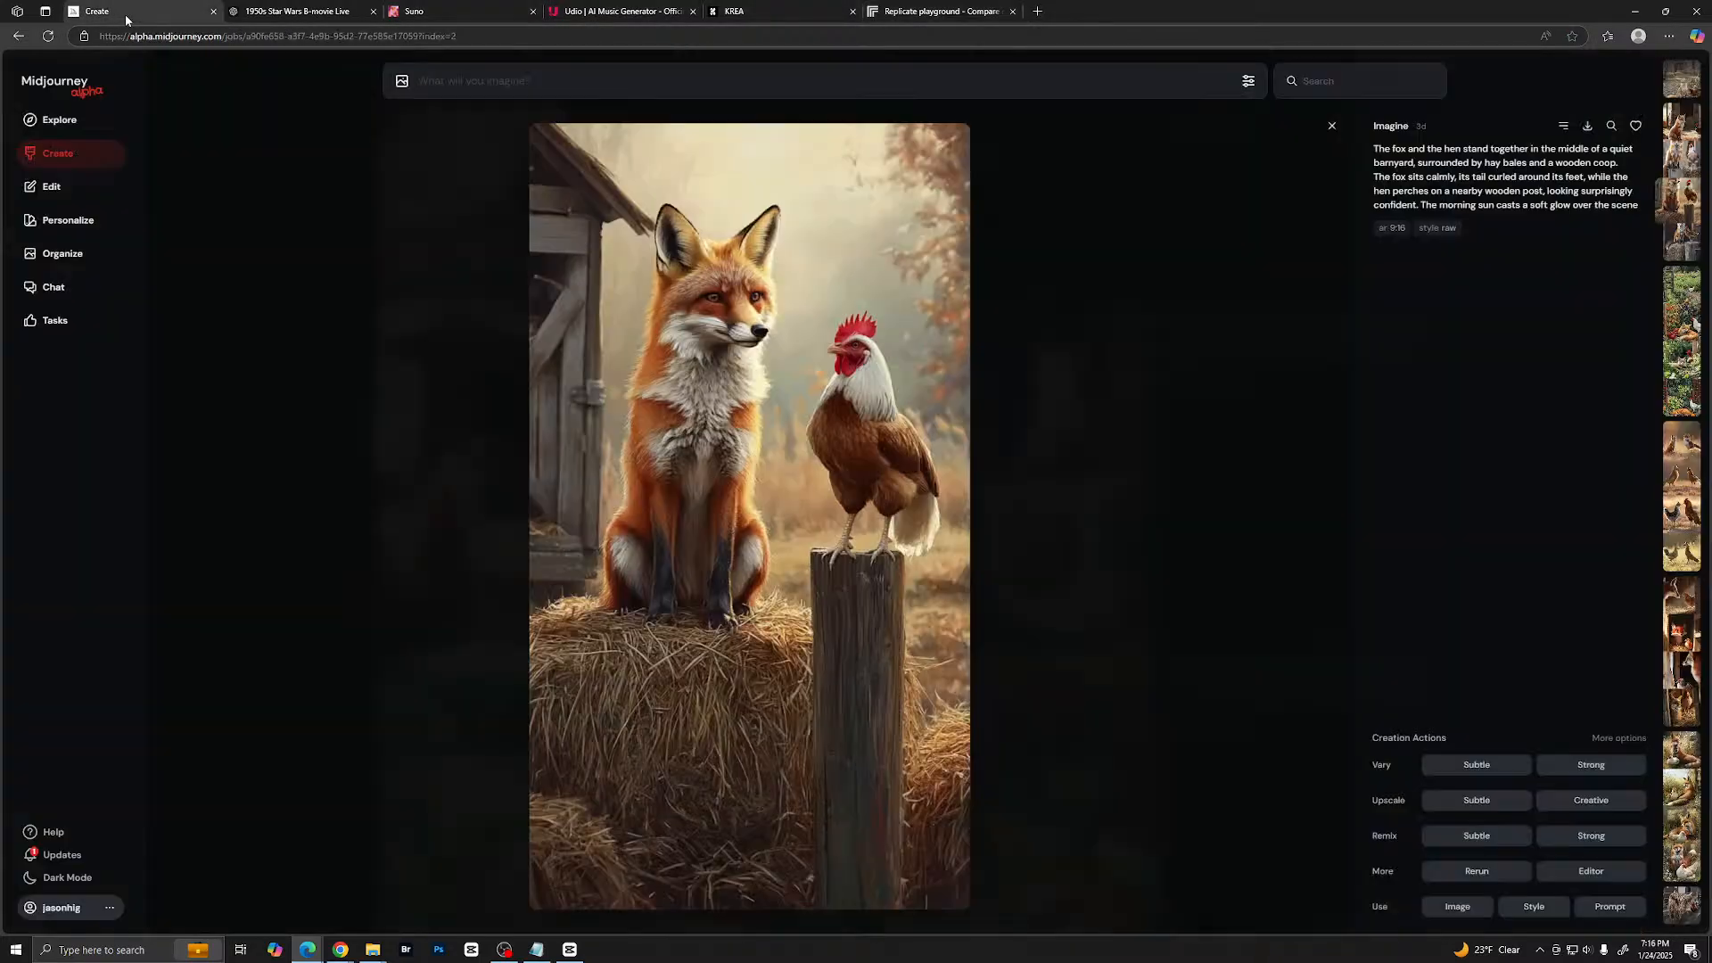
pyautogui.click(312, 13)
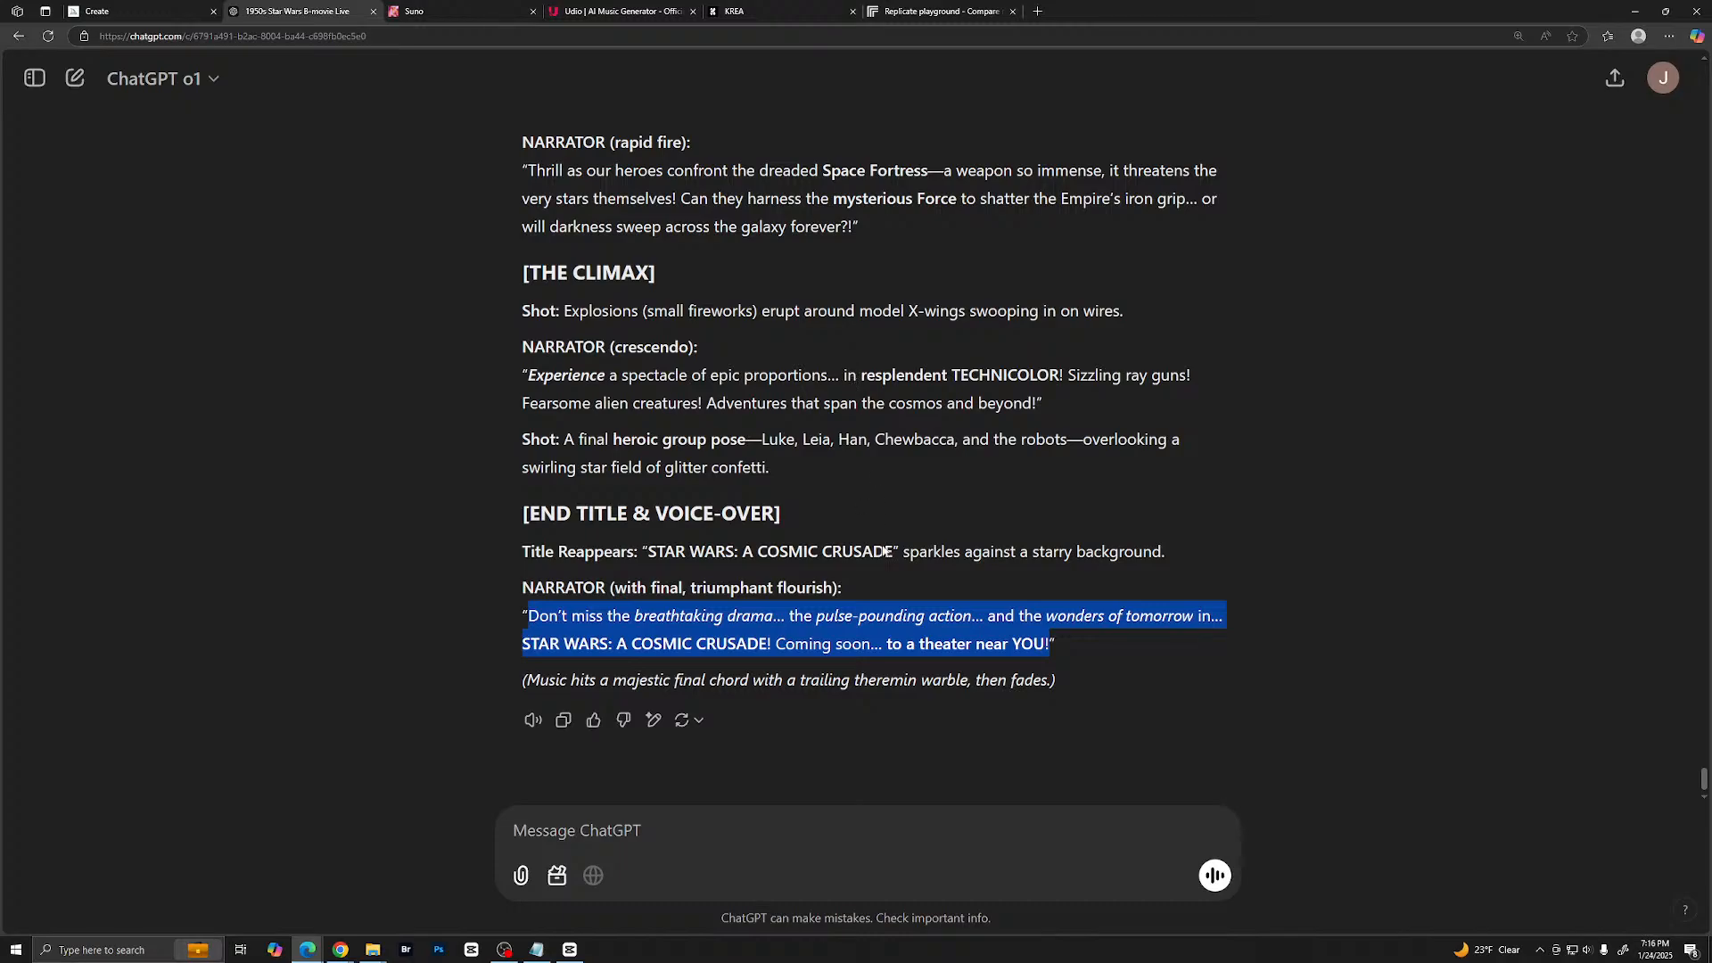
pyautogui.click(697, 811)
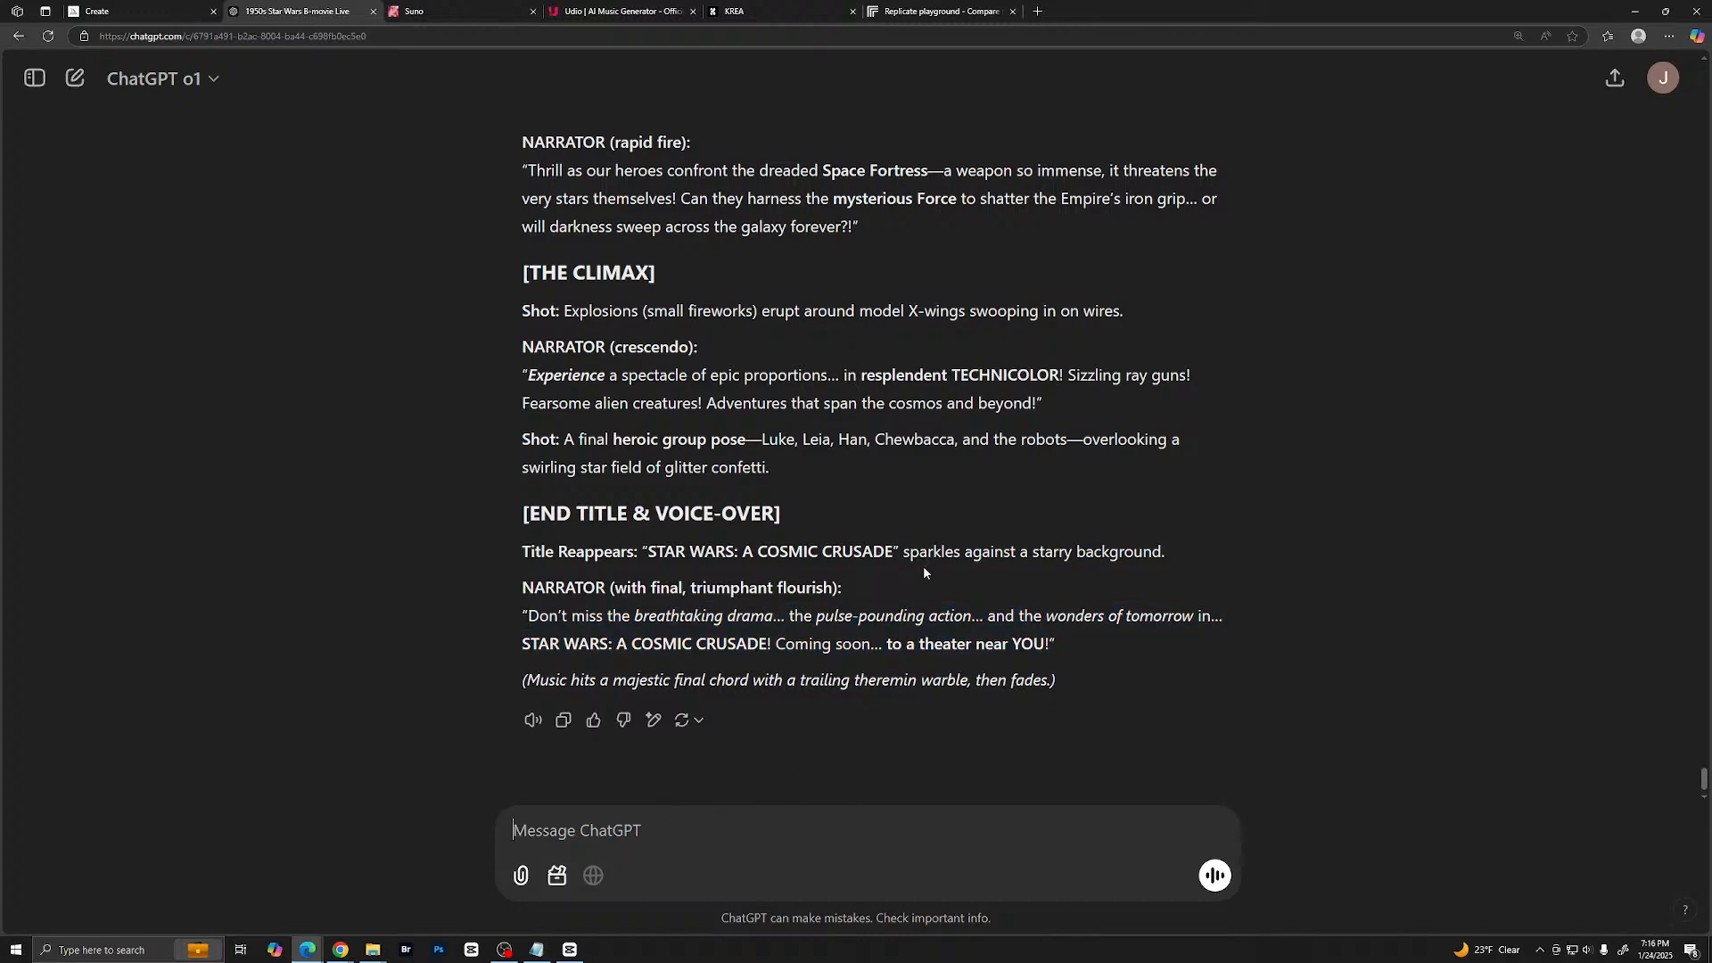
pyautogui.scroll(3, 923, 567)
pyautogui.scroll(-3, 923, 569)
# - Begin the message with "Now I'm going to need image prompts for an AI image generator."
pyautogui.write("Now I'm ")
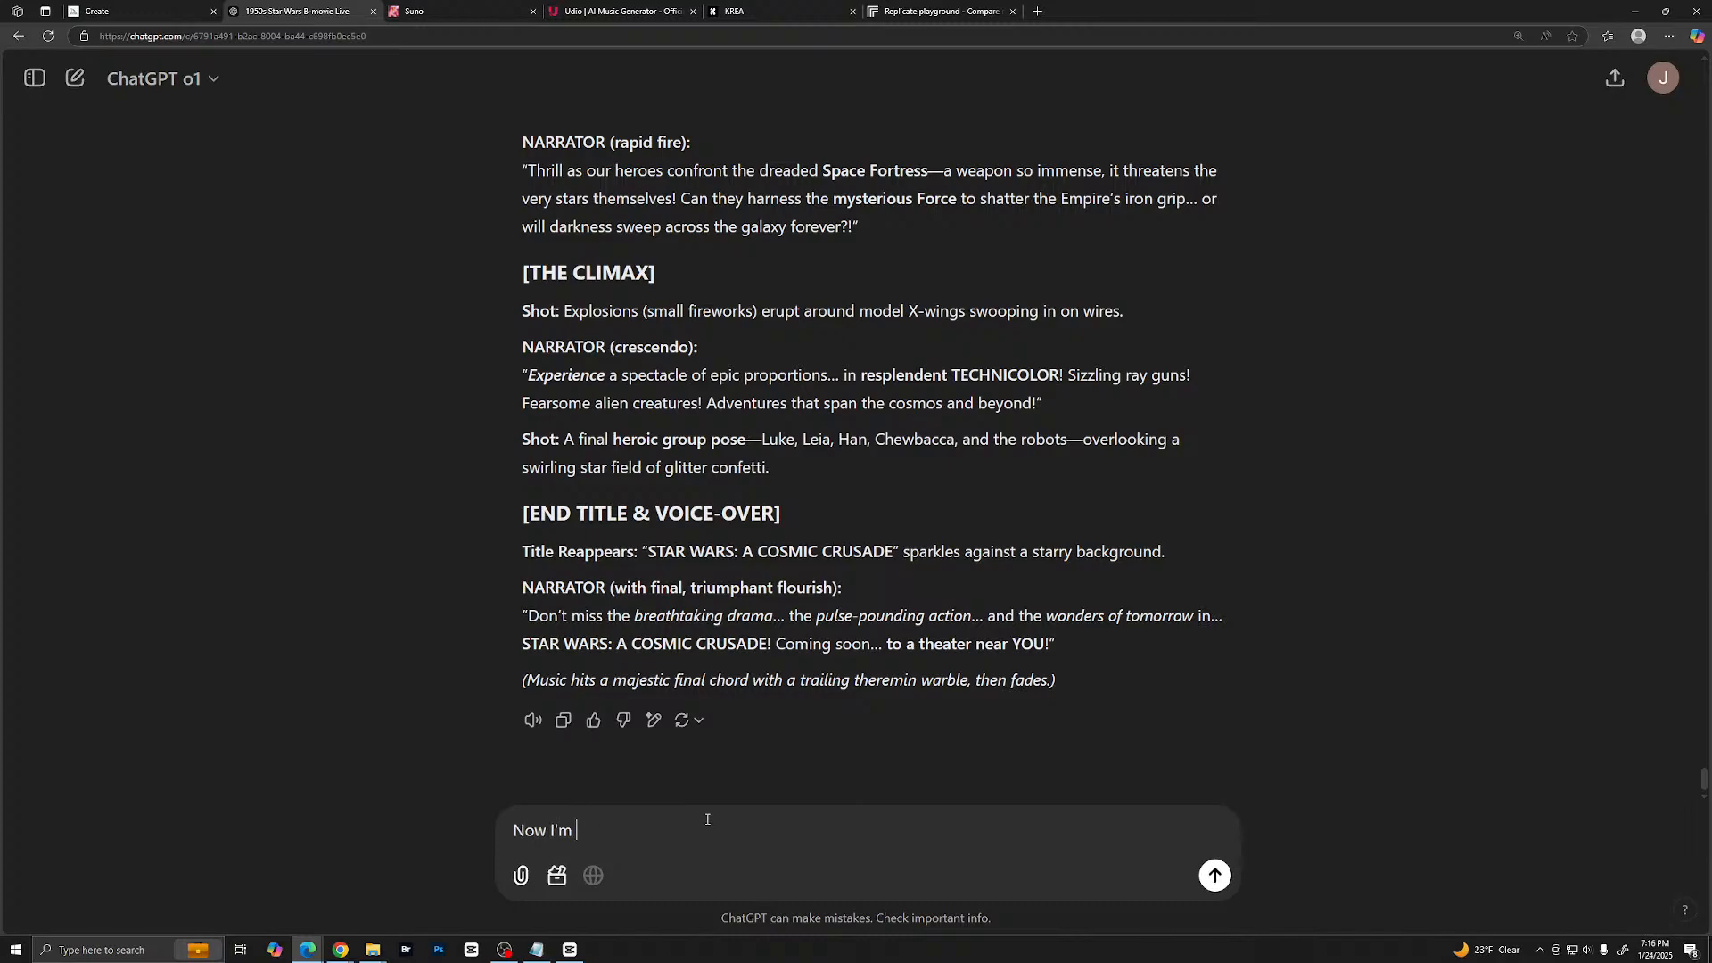
pyautogui.write('going to need image prompts for an')
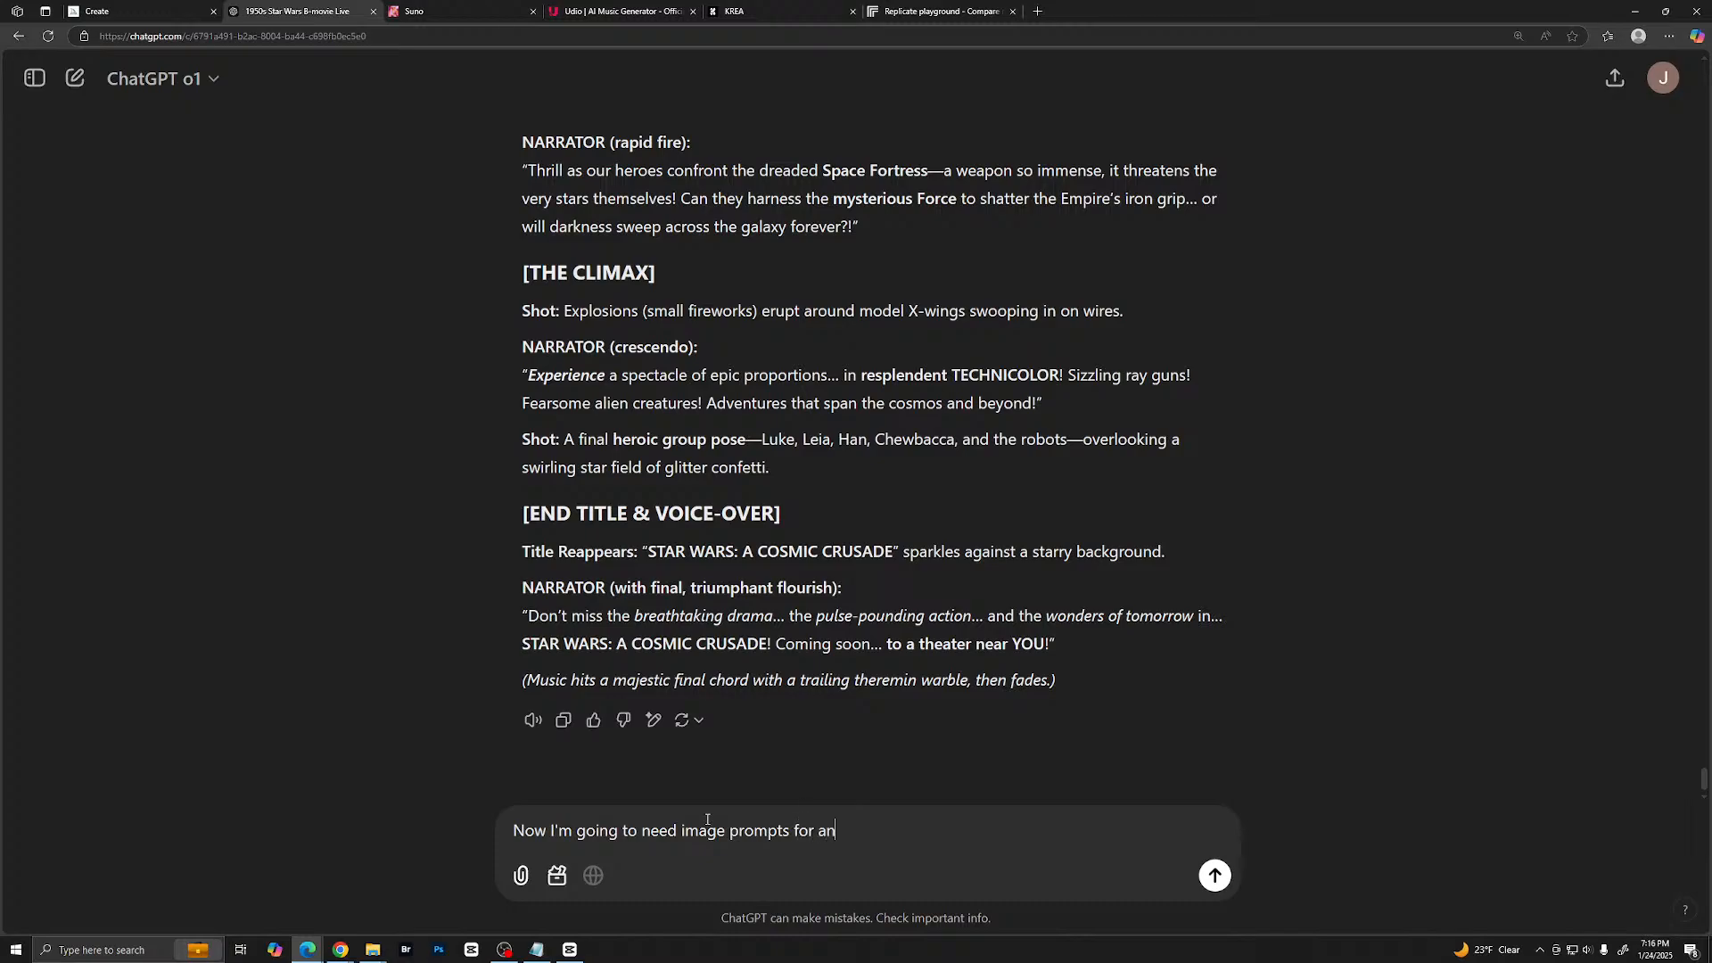
pyautogui.press('BackSpace')
pyautogui.write('n AI image generator. I need to ')
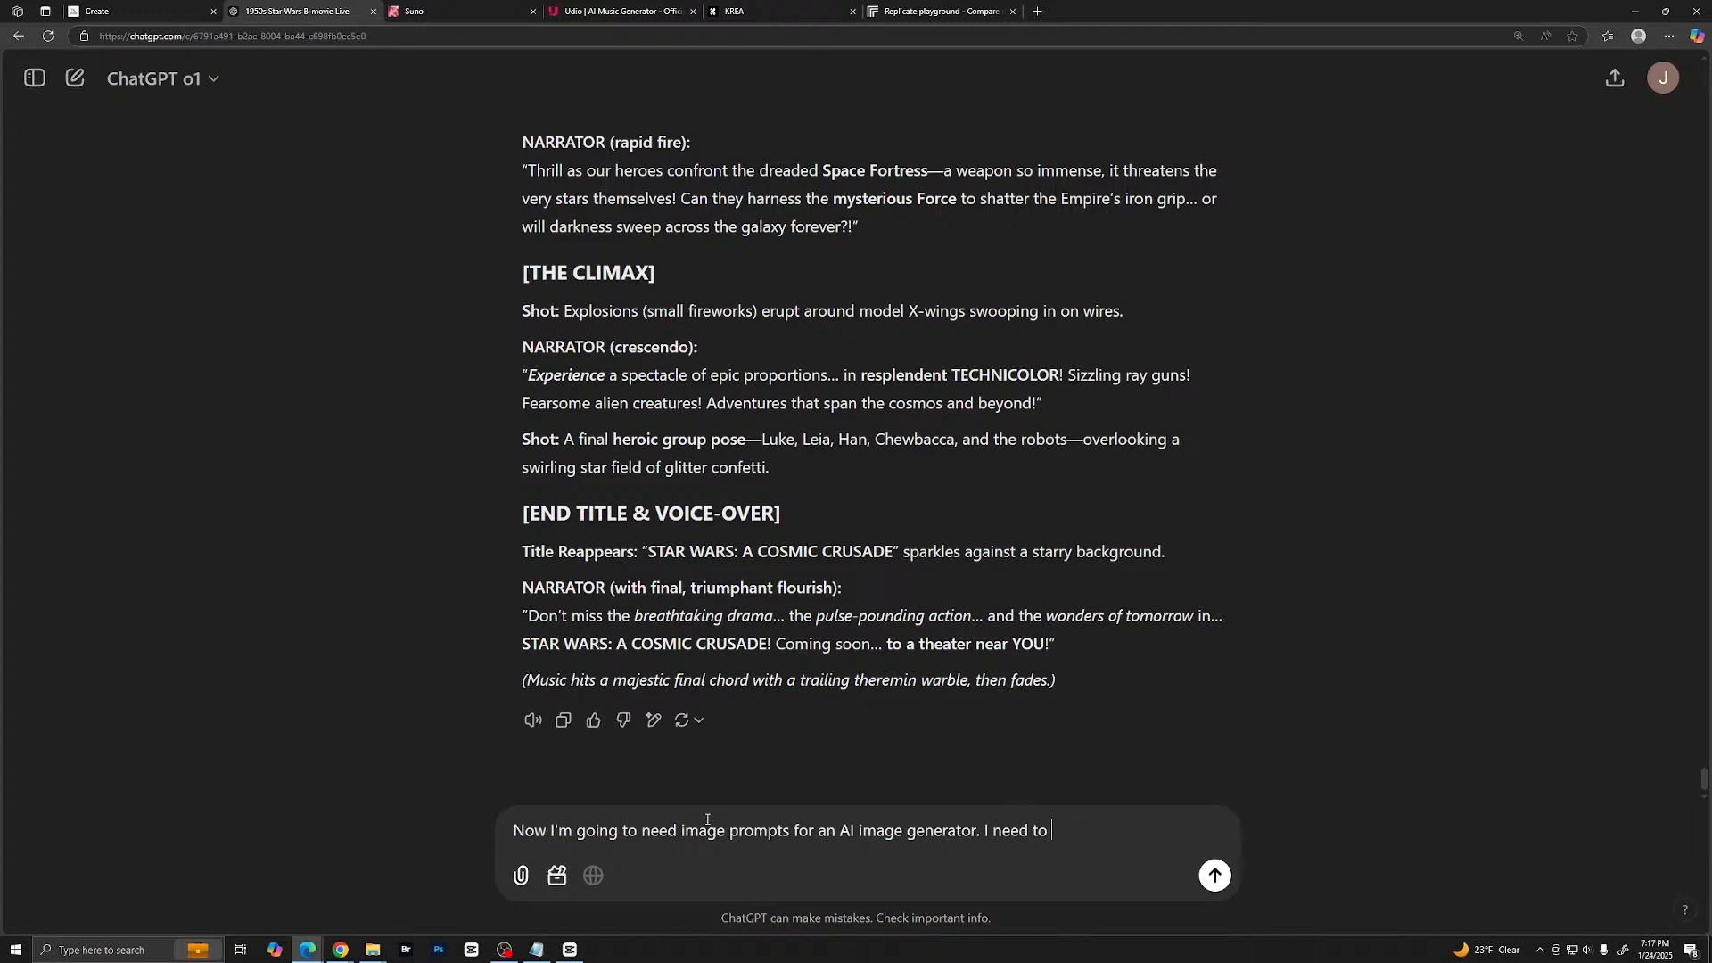
pyautogui.write('establish each character')
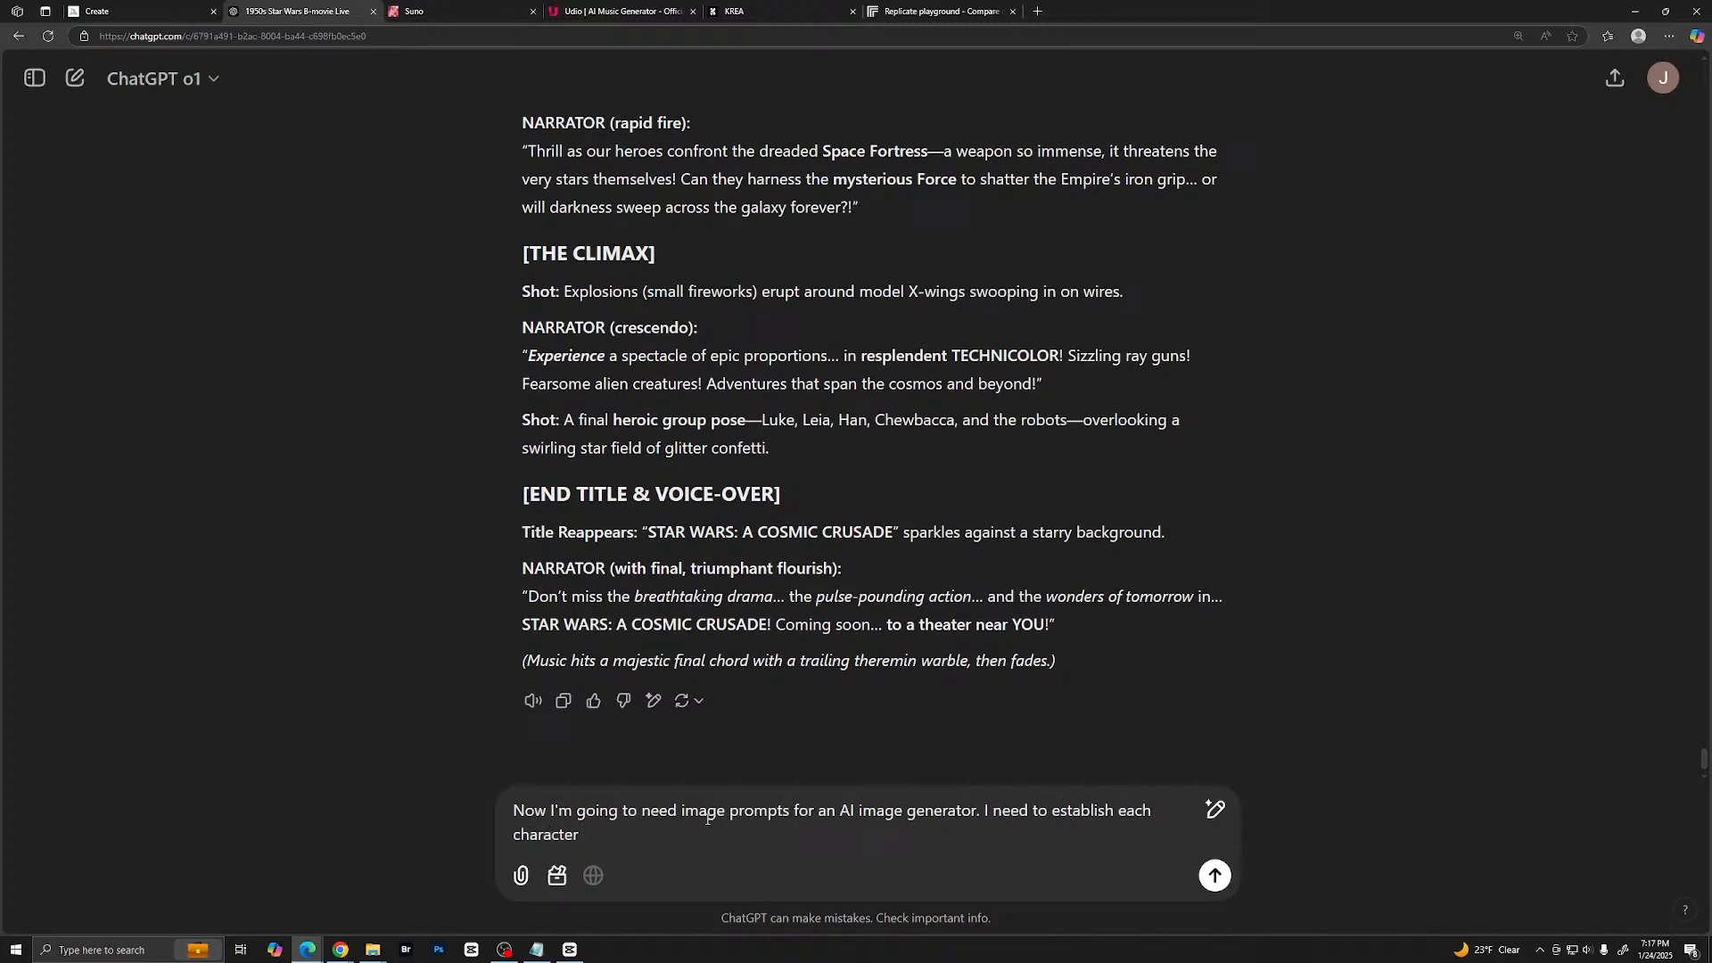
pyautogui.write(' for a char')
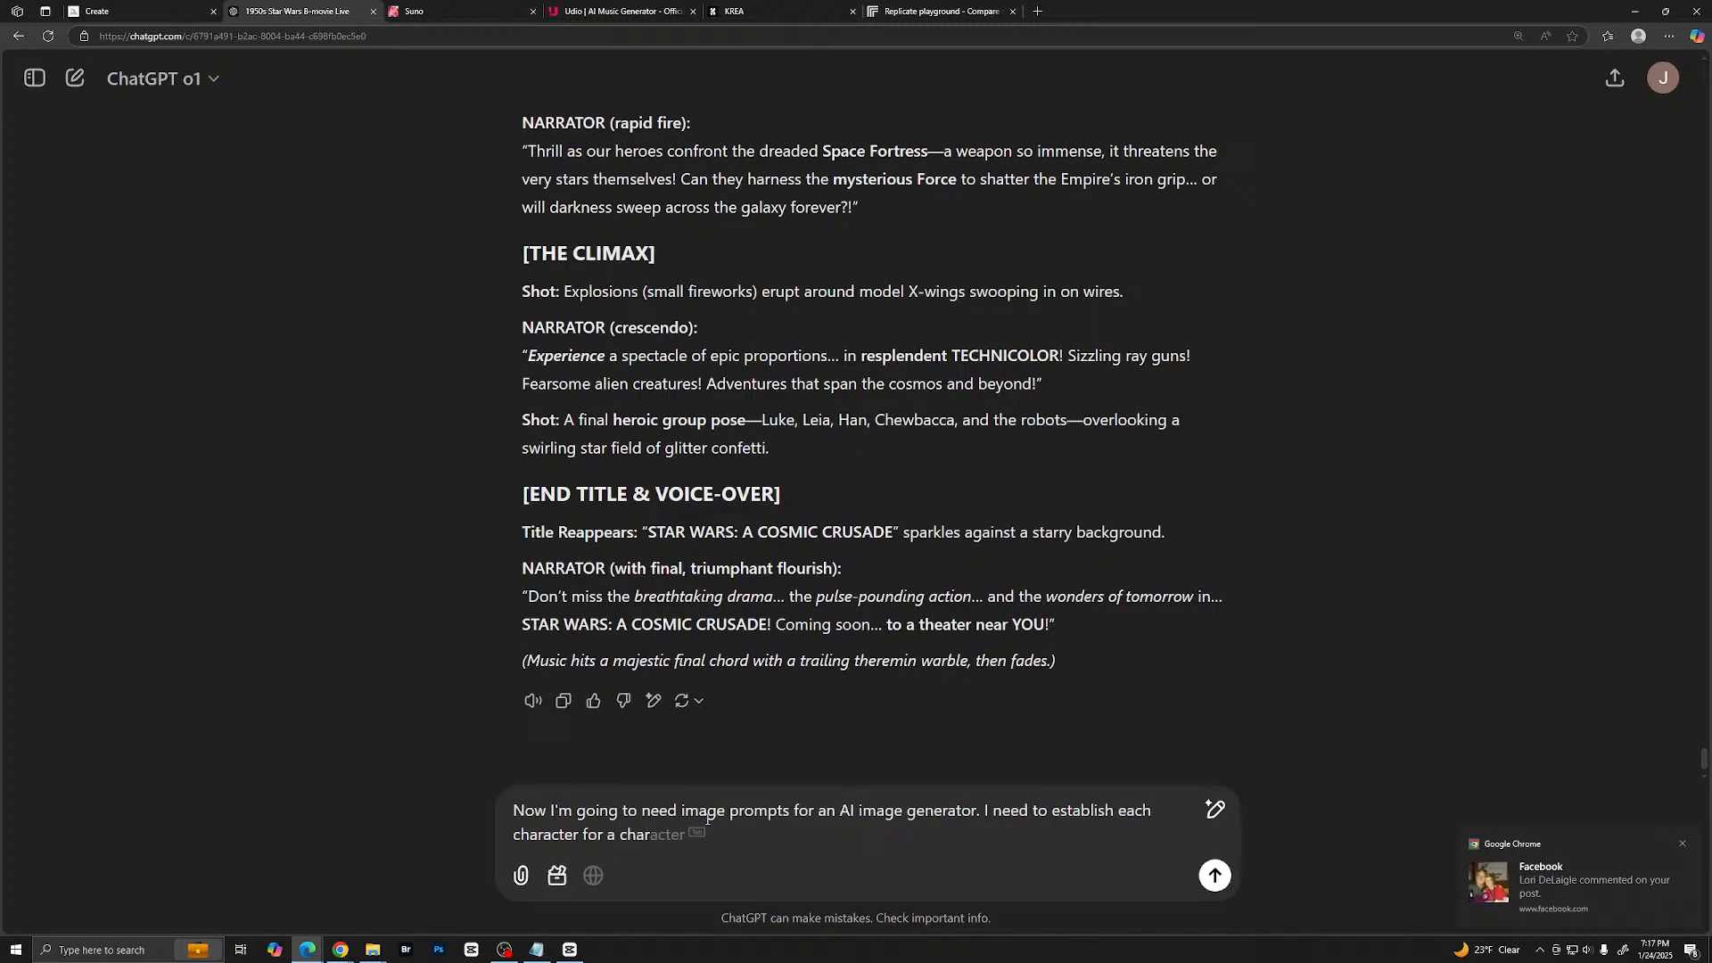
# - Add the sentence "I need to establish each character for a character reference." to the message
pyautogui.press('Tab')
pyautogui.write('refer')
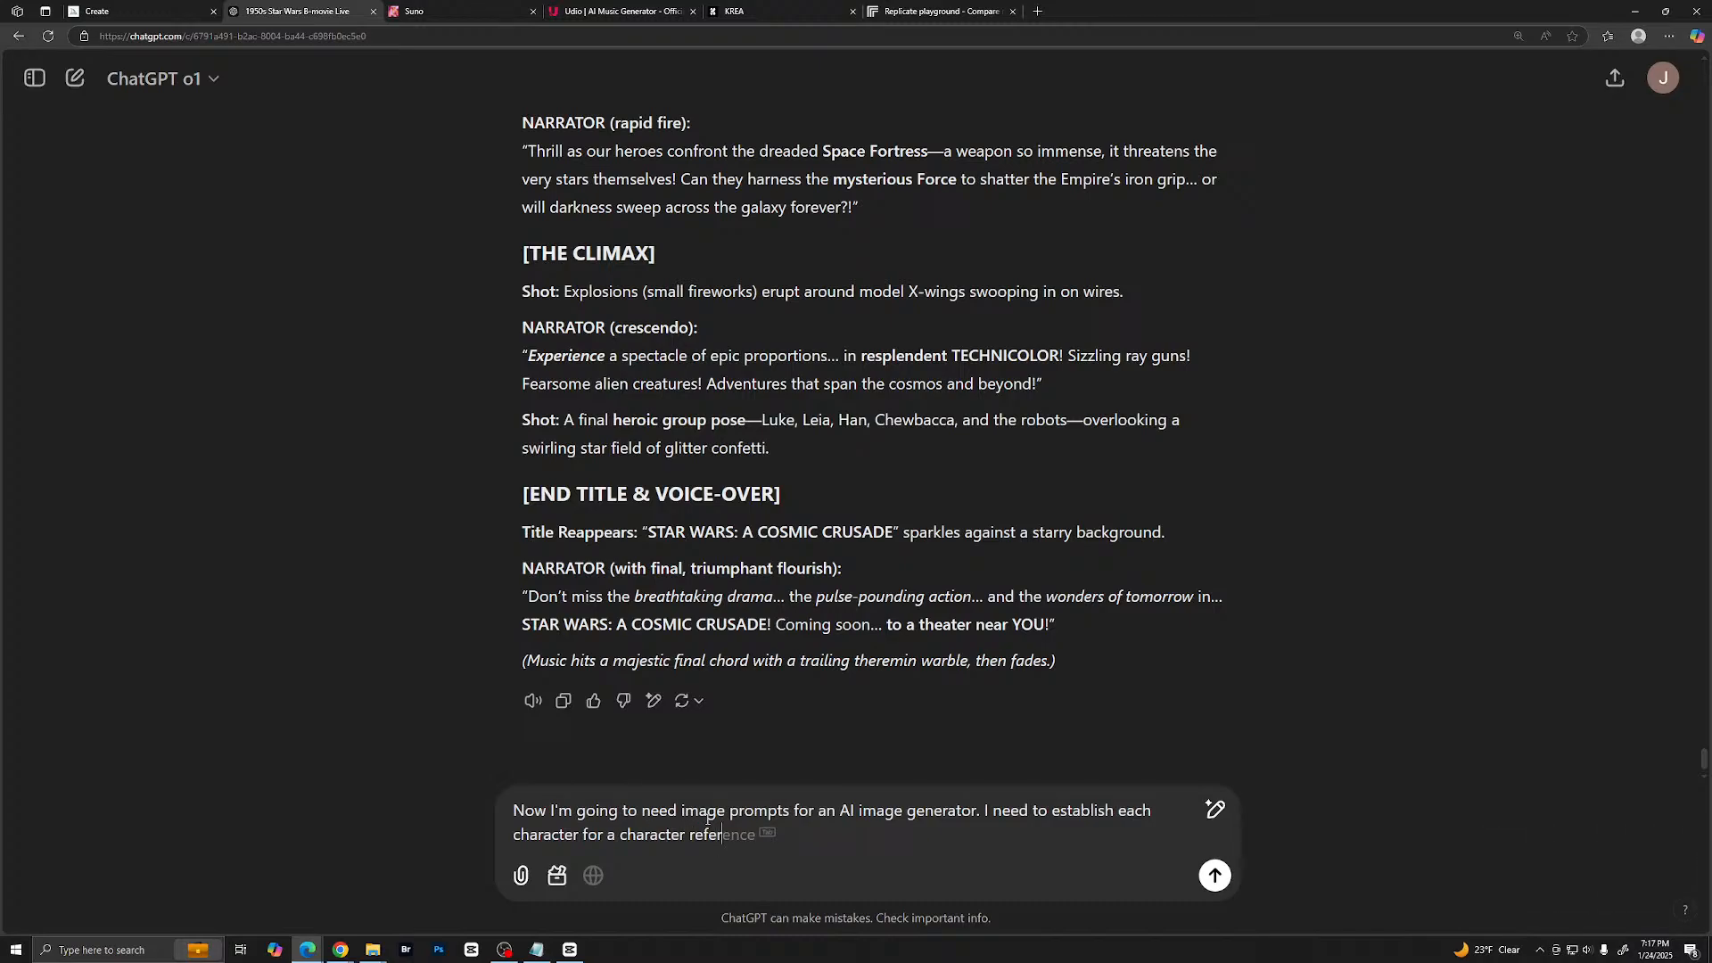
pyautogui.write('ence.')
# - Continue the message with "Let's start with Luke Skywalker."
pyautogui.write("Let's start with ")
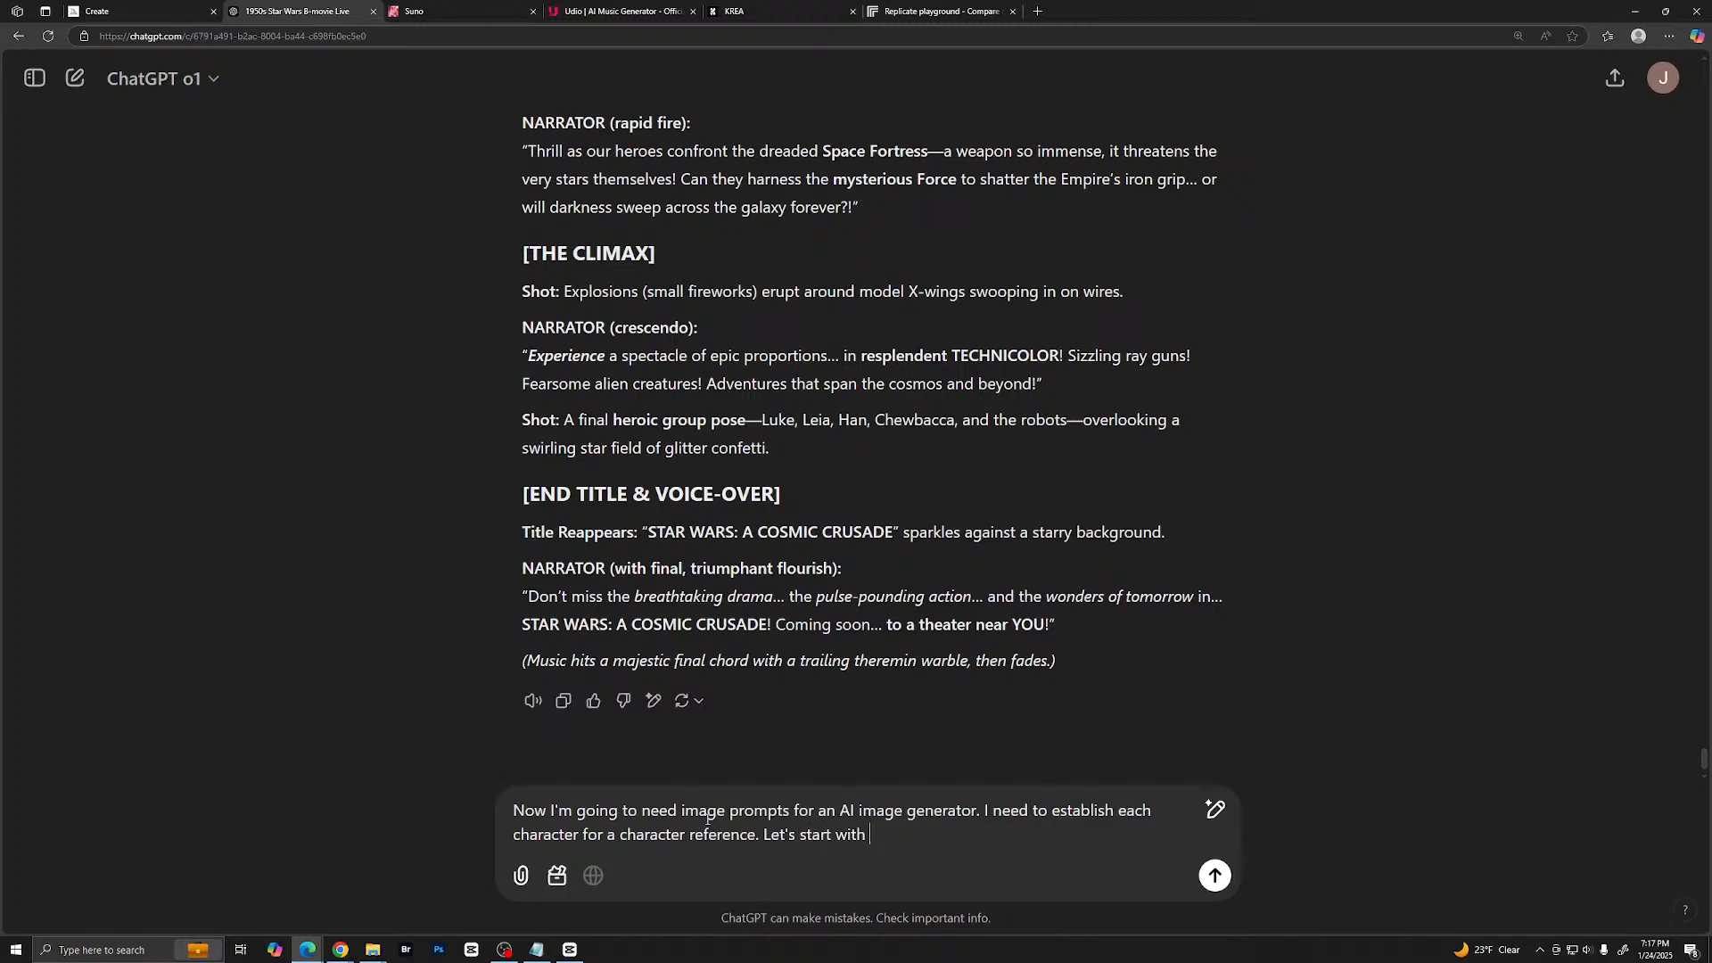
pyautogui.write('Luke')
pyautogui.write('Skywalker')
pyautogui.write('. Make sur')
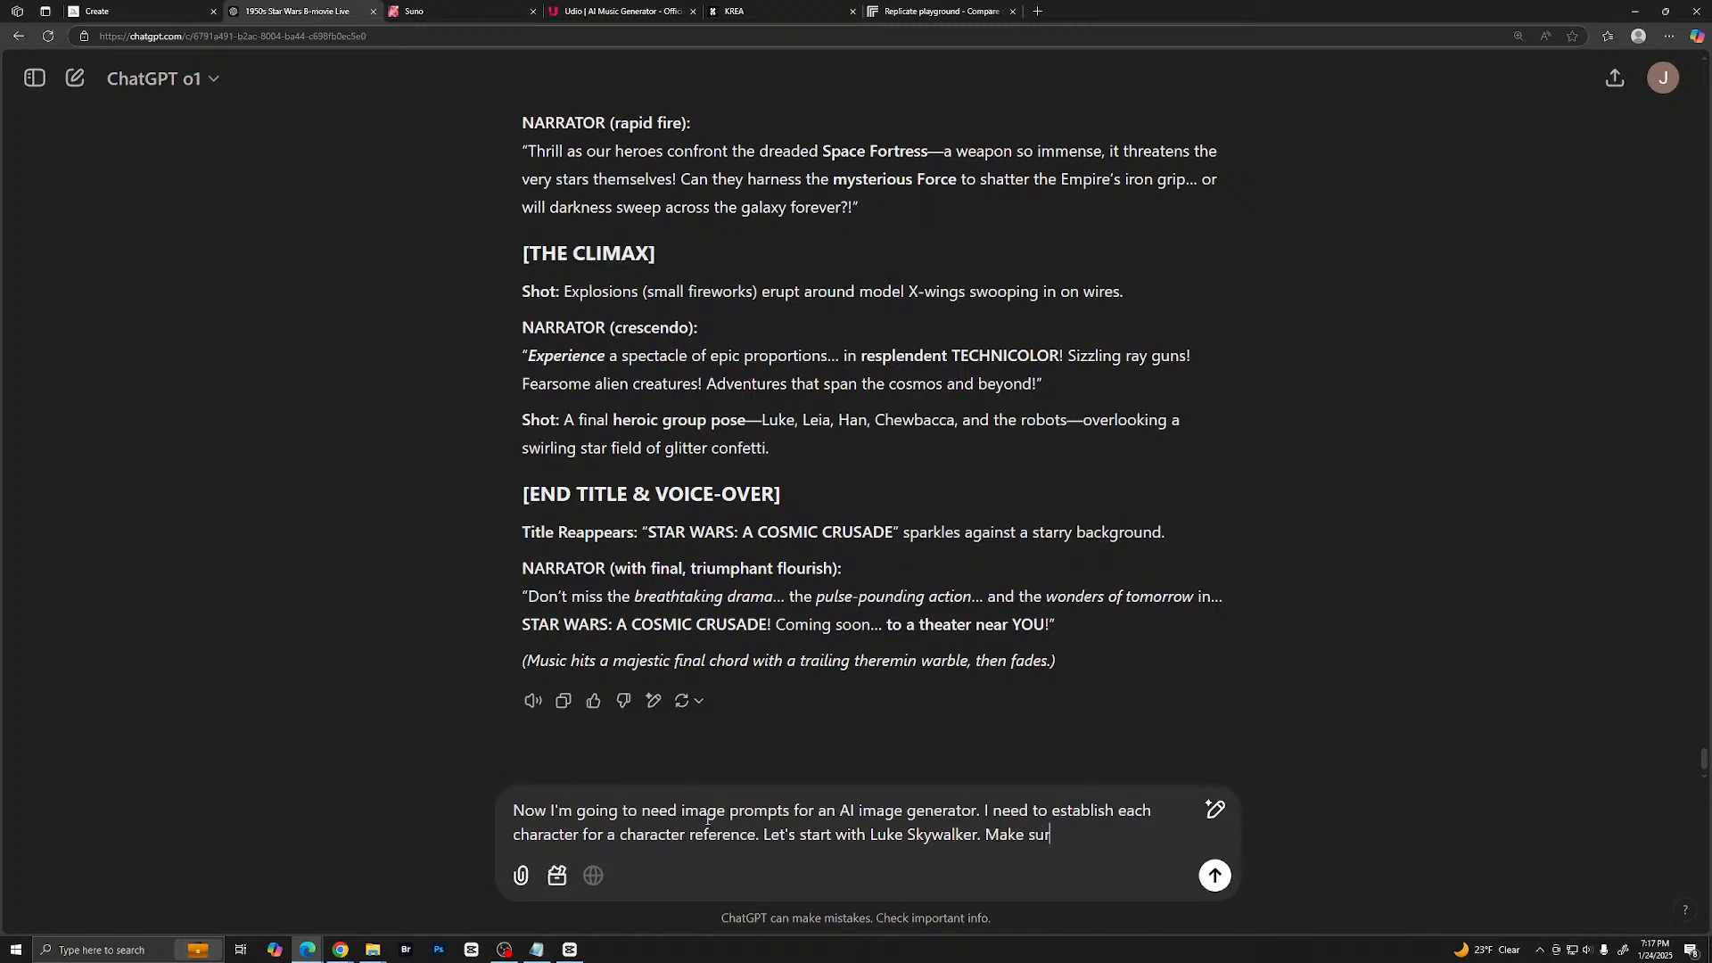
pyautogui.write('e that you describe the')
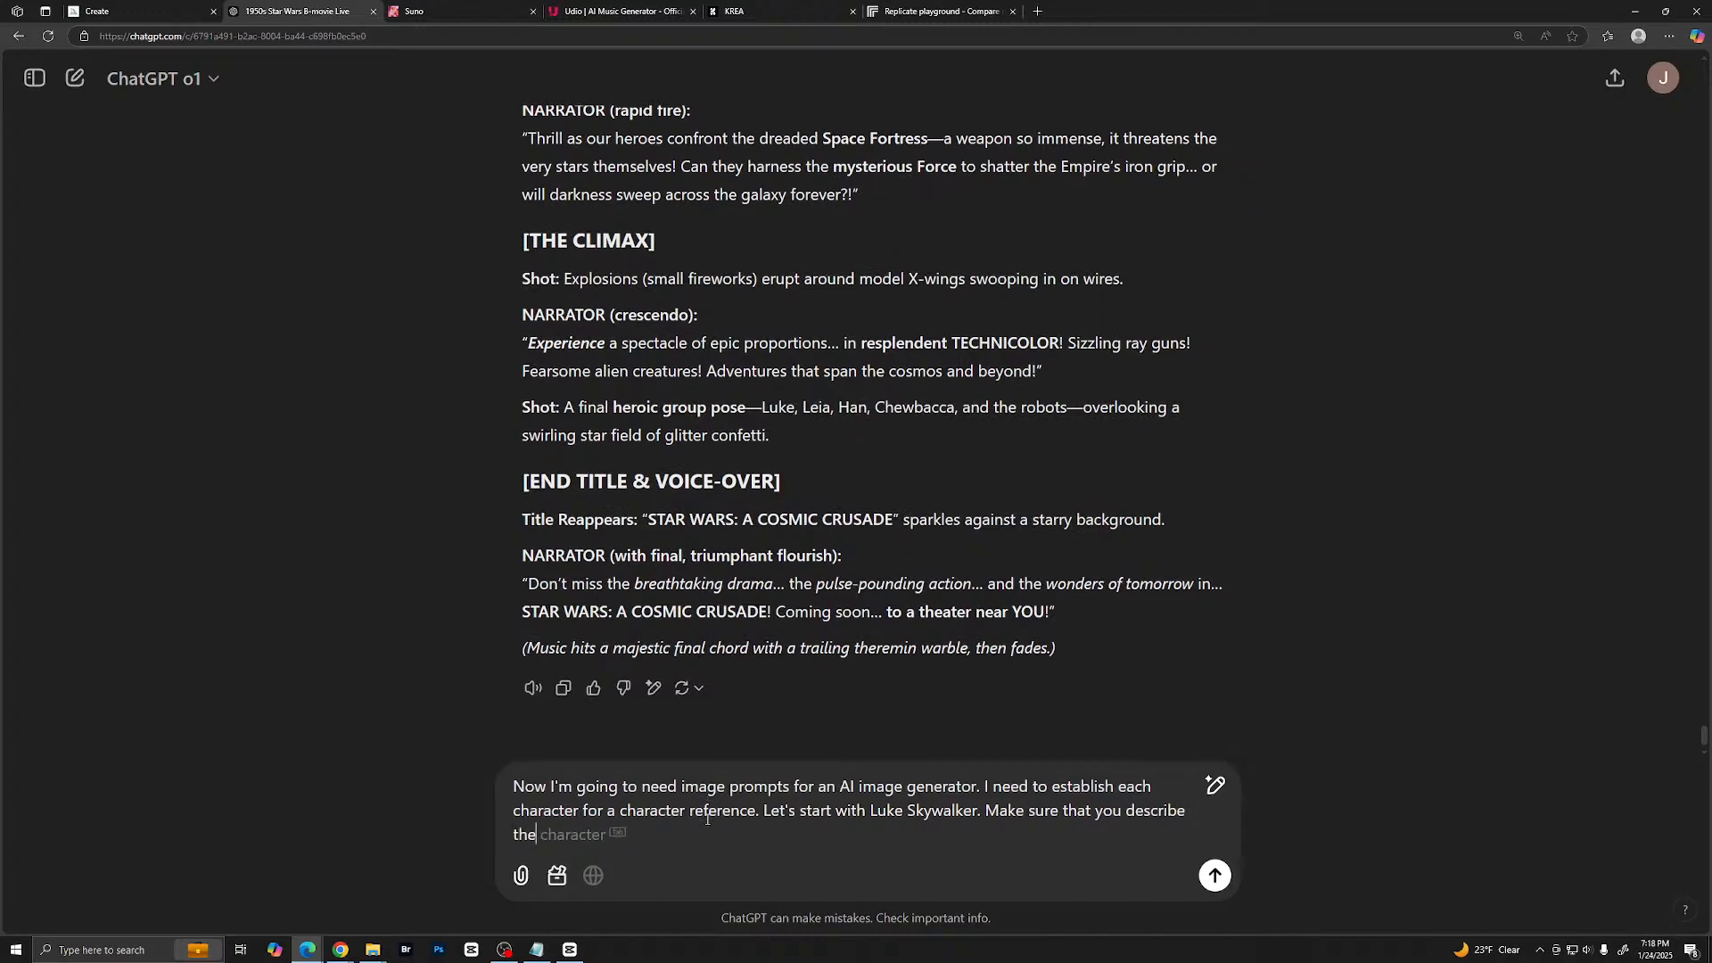
pyautogui.write(' charac')
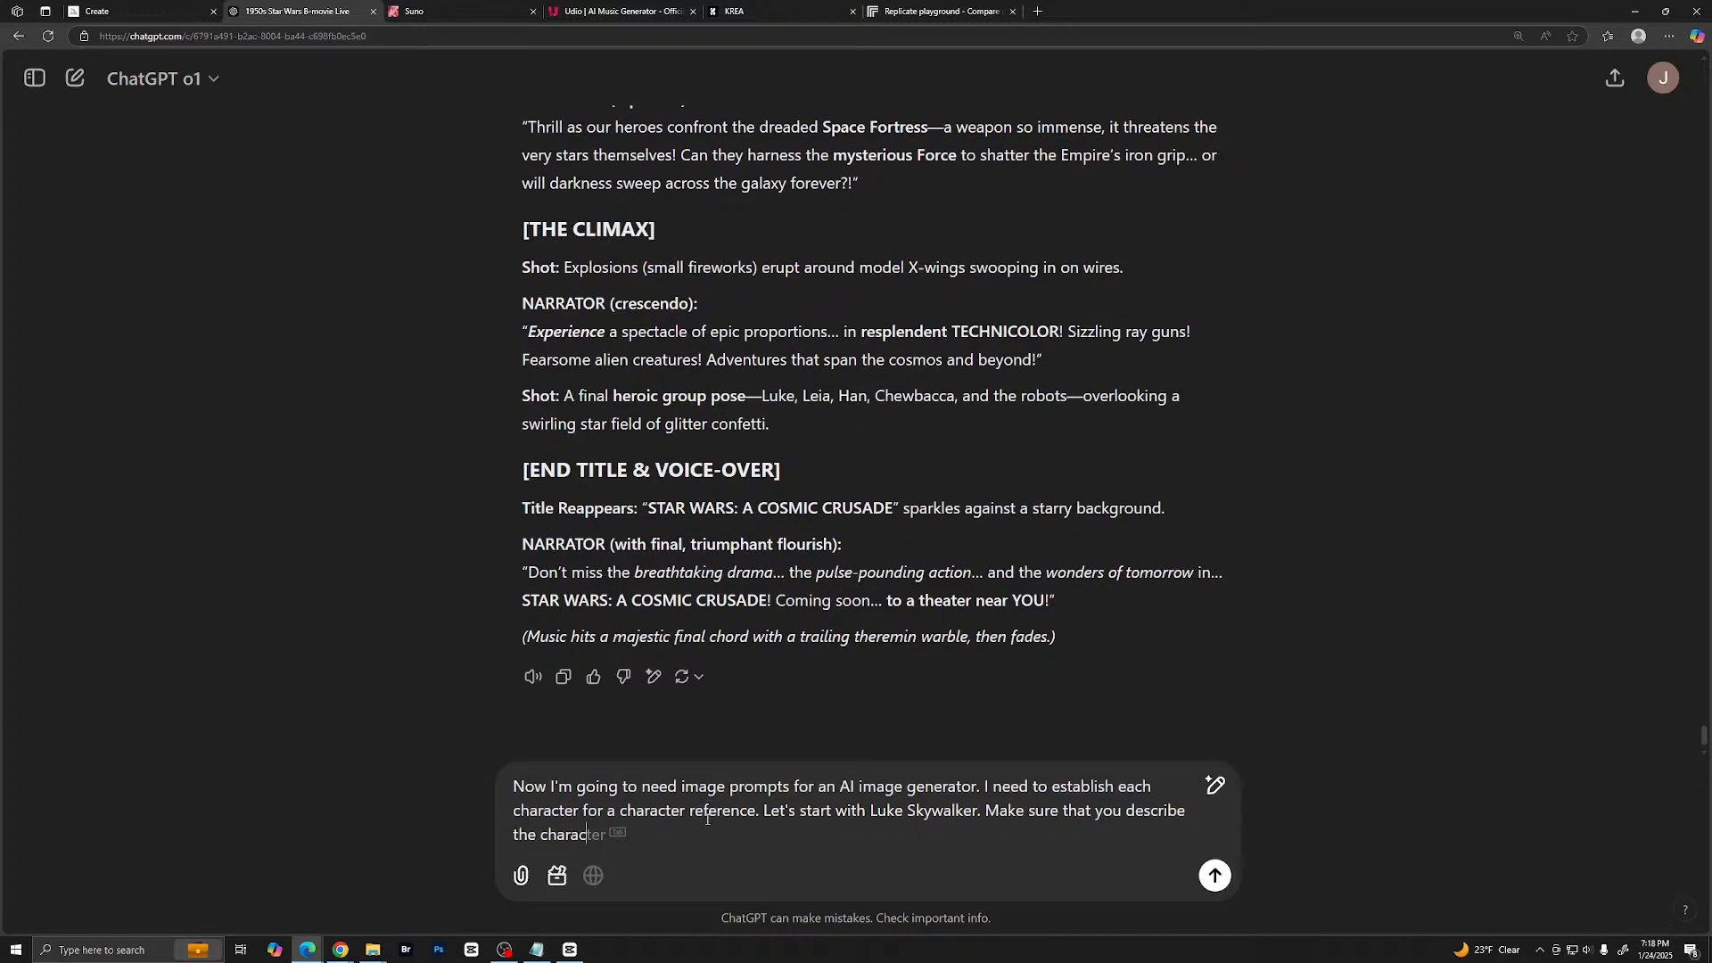
pyautogui.write("ter and do'nt use Star Wars words")
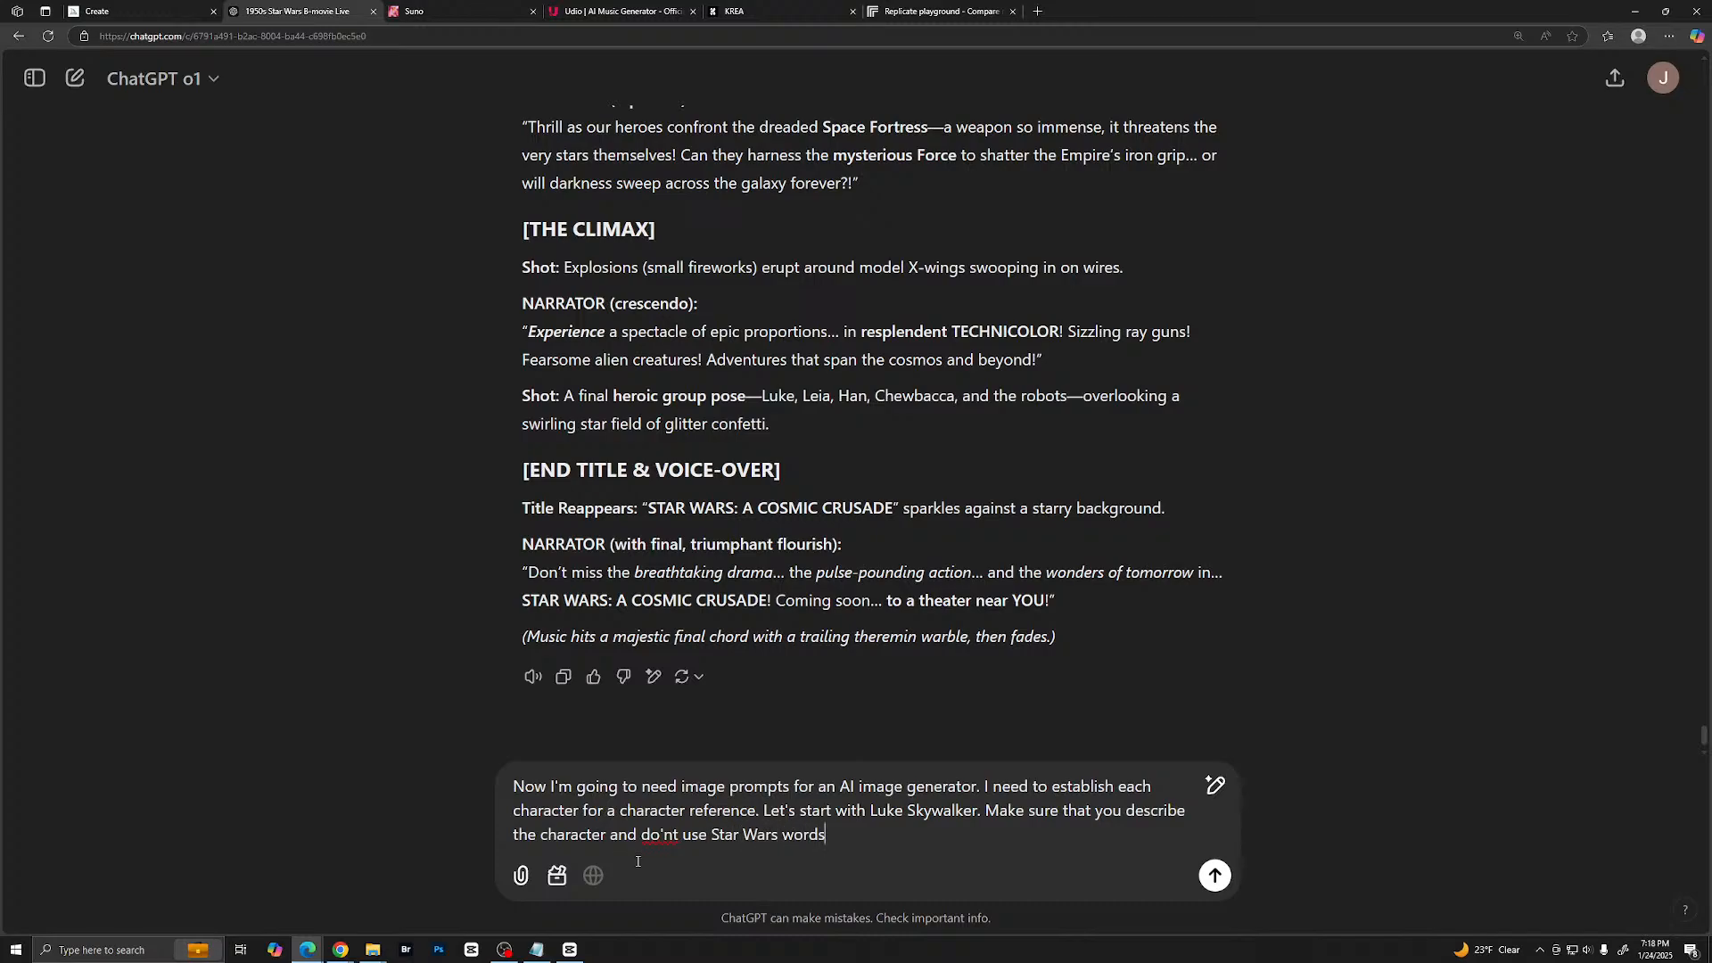
# - Add "Make sure that you describe the character and don't use Star Wars words" to the message, correcting the spelling of "don't"
pyautogui.click(651, 834)
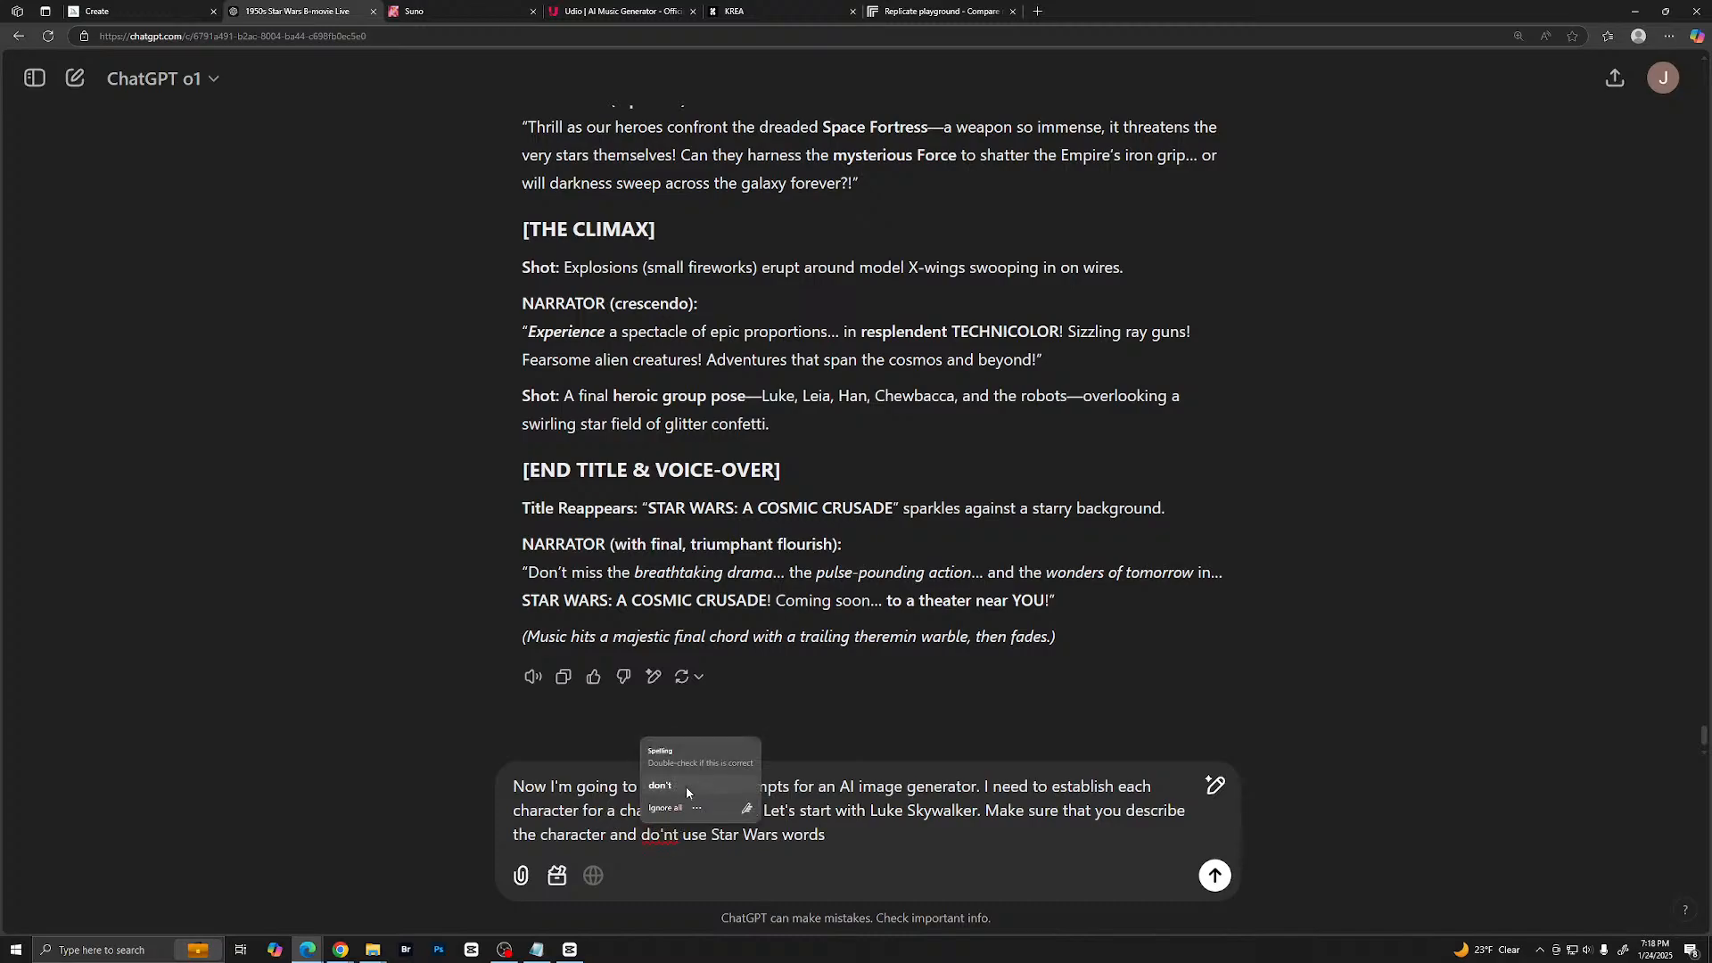
pyautogui.click(686, 792)
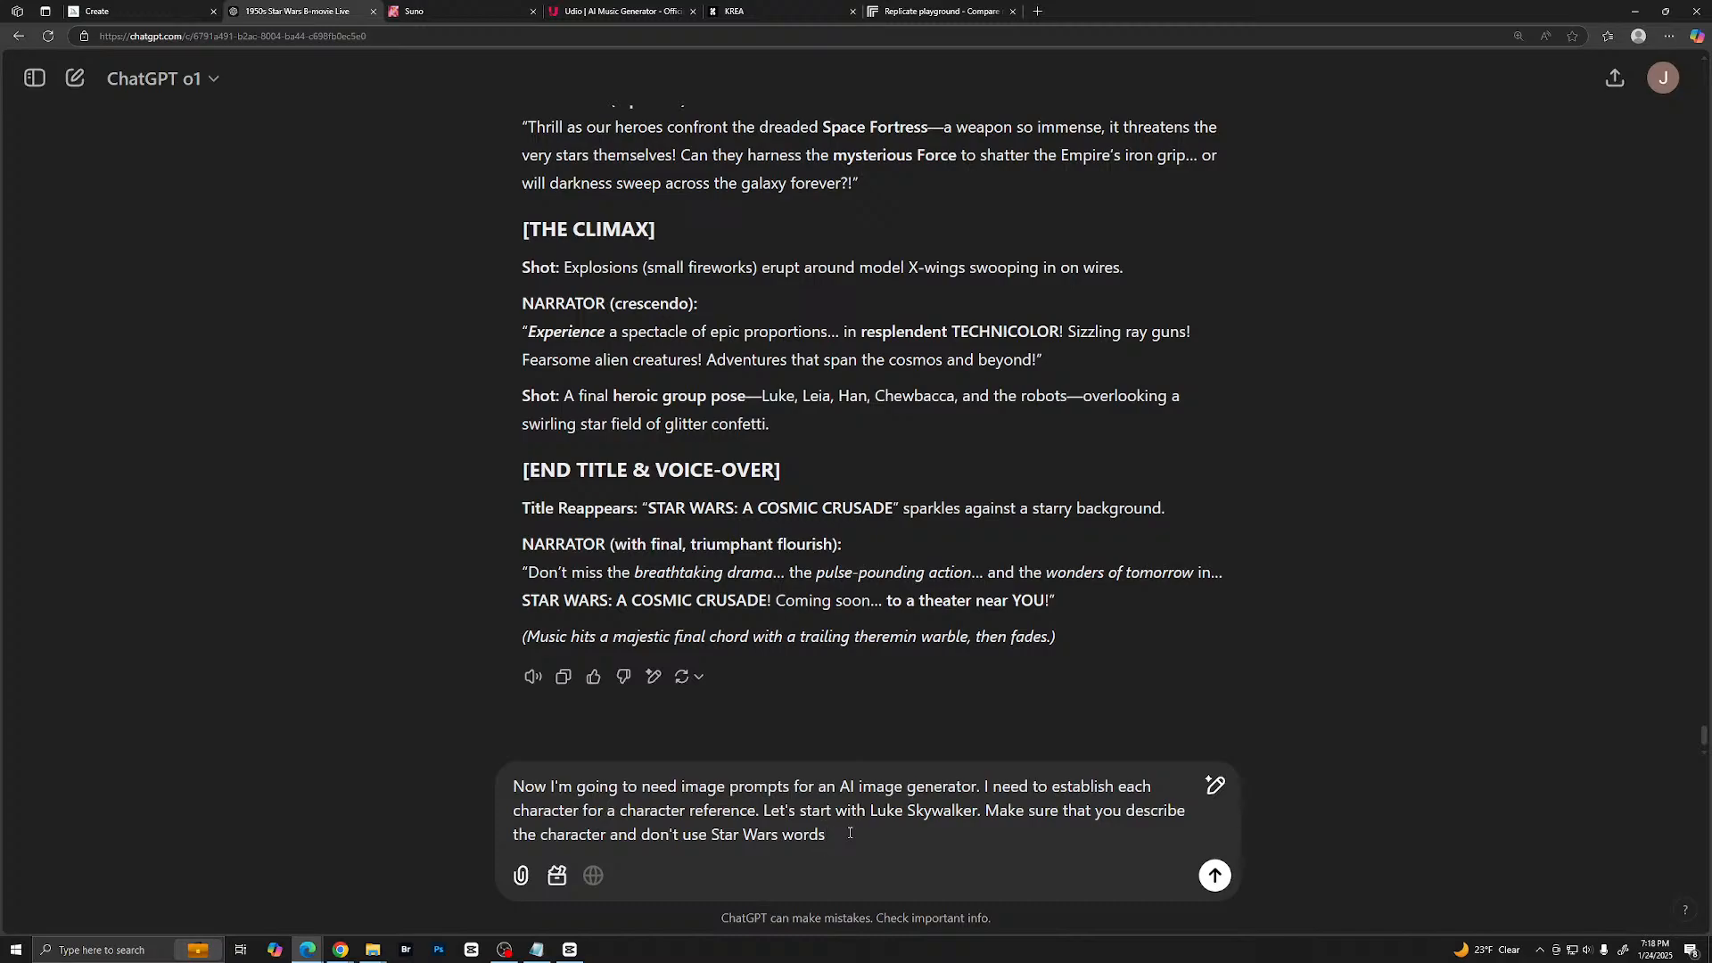
# - Complete the last sentence with "because that will influence the AI" and send the message
pyautogui.write('because that will influence t')
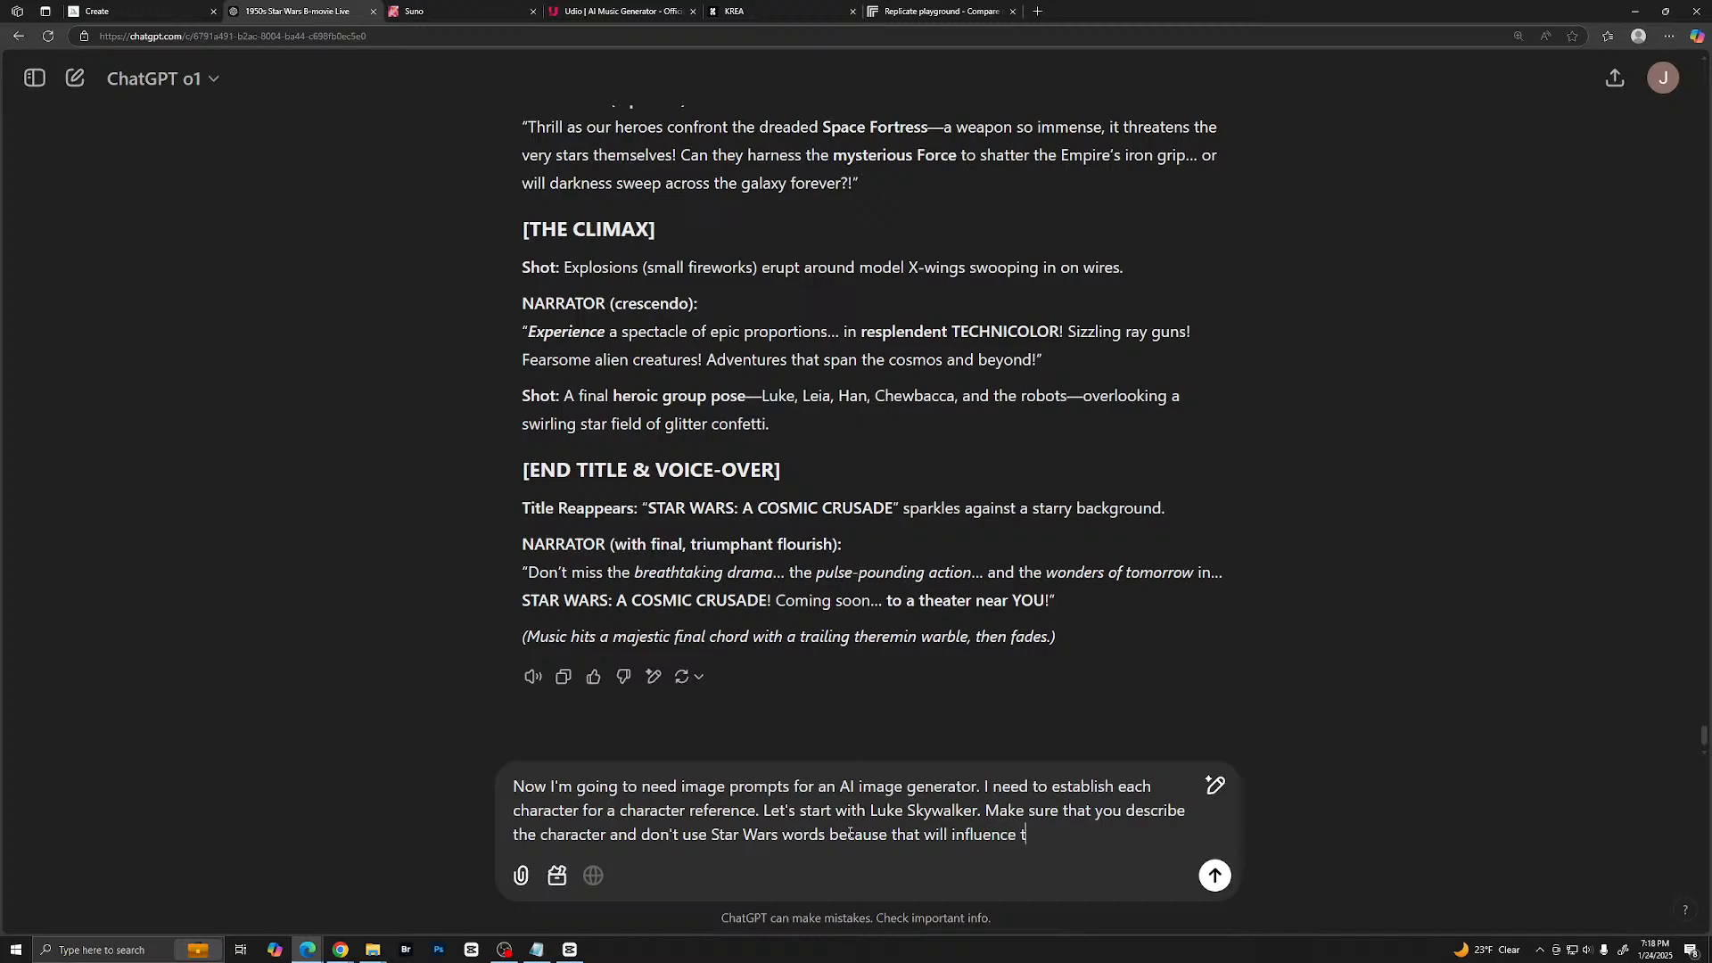
pyautogui.write('he AI')
pyautogui.press('Return')
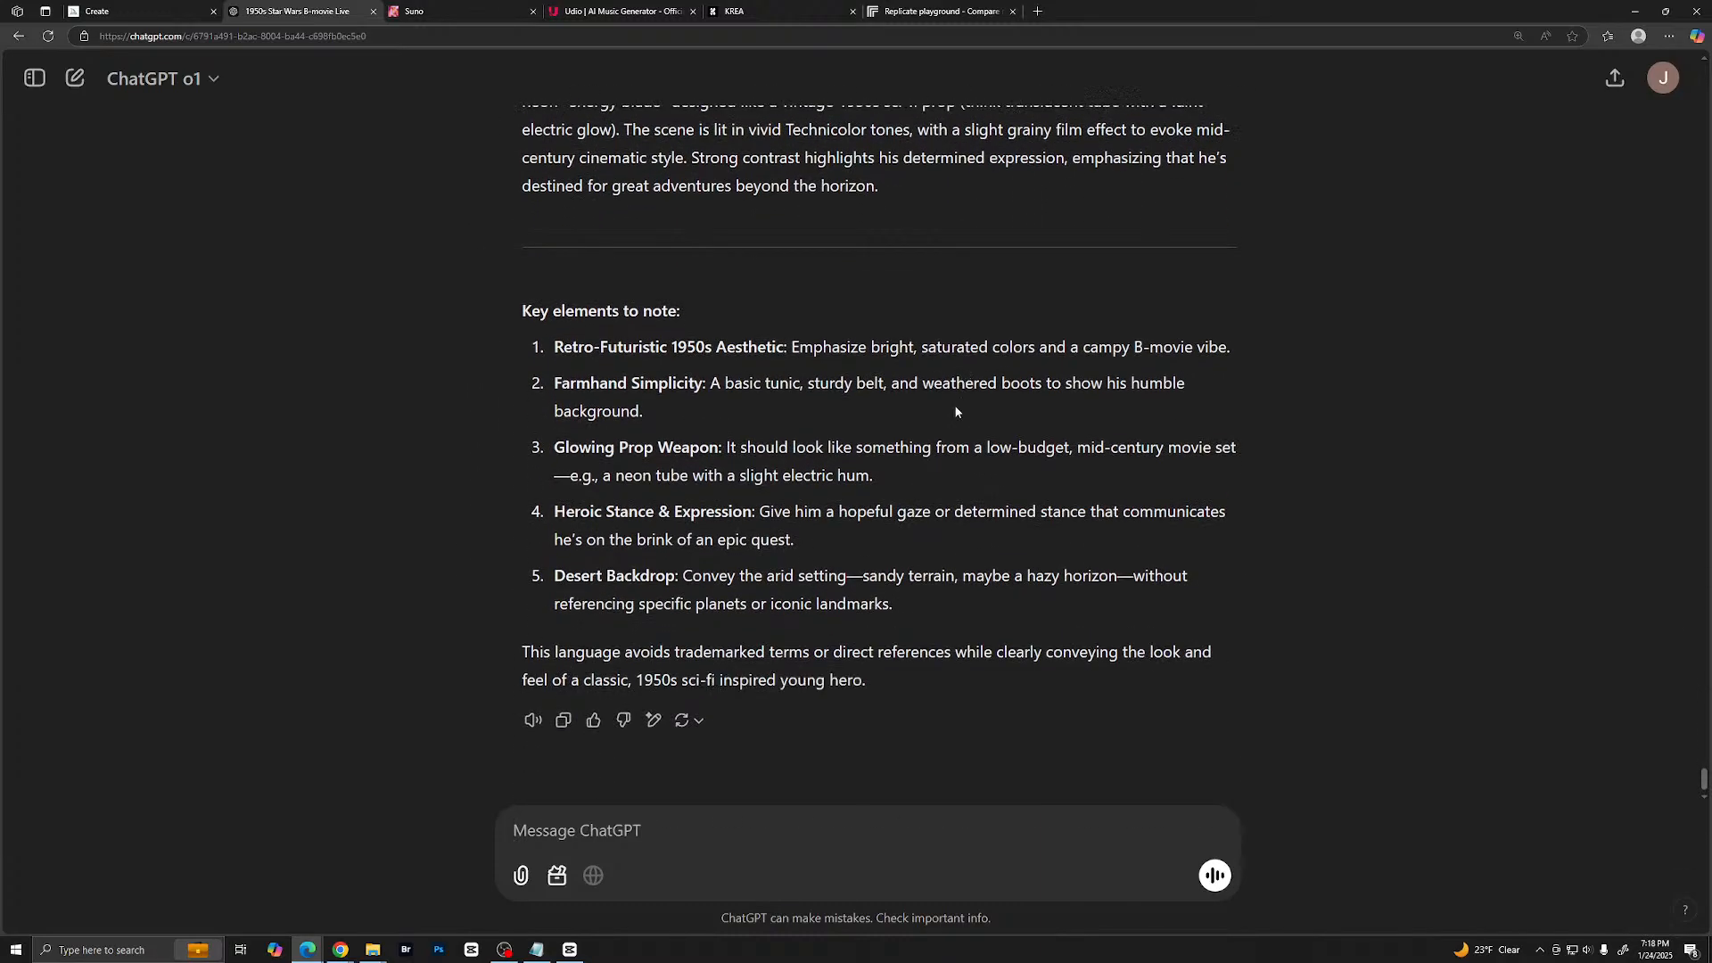
# - Copy the generated prompt paragraph describing the wide-eyed teenage farmhand with the glowing neon energy blade
pyautogui.scroll(2, 954, 413)
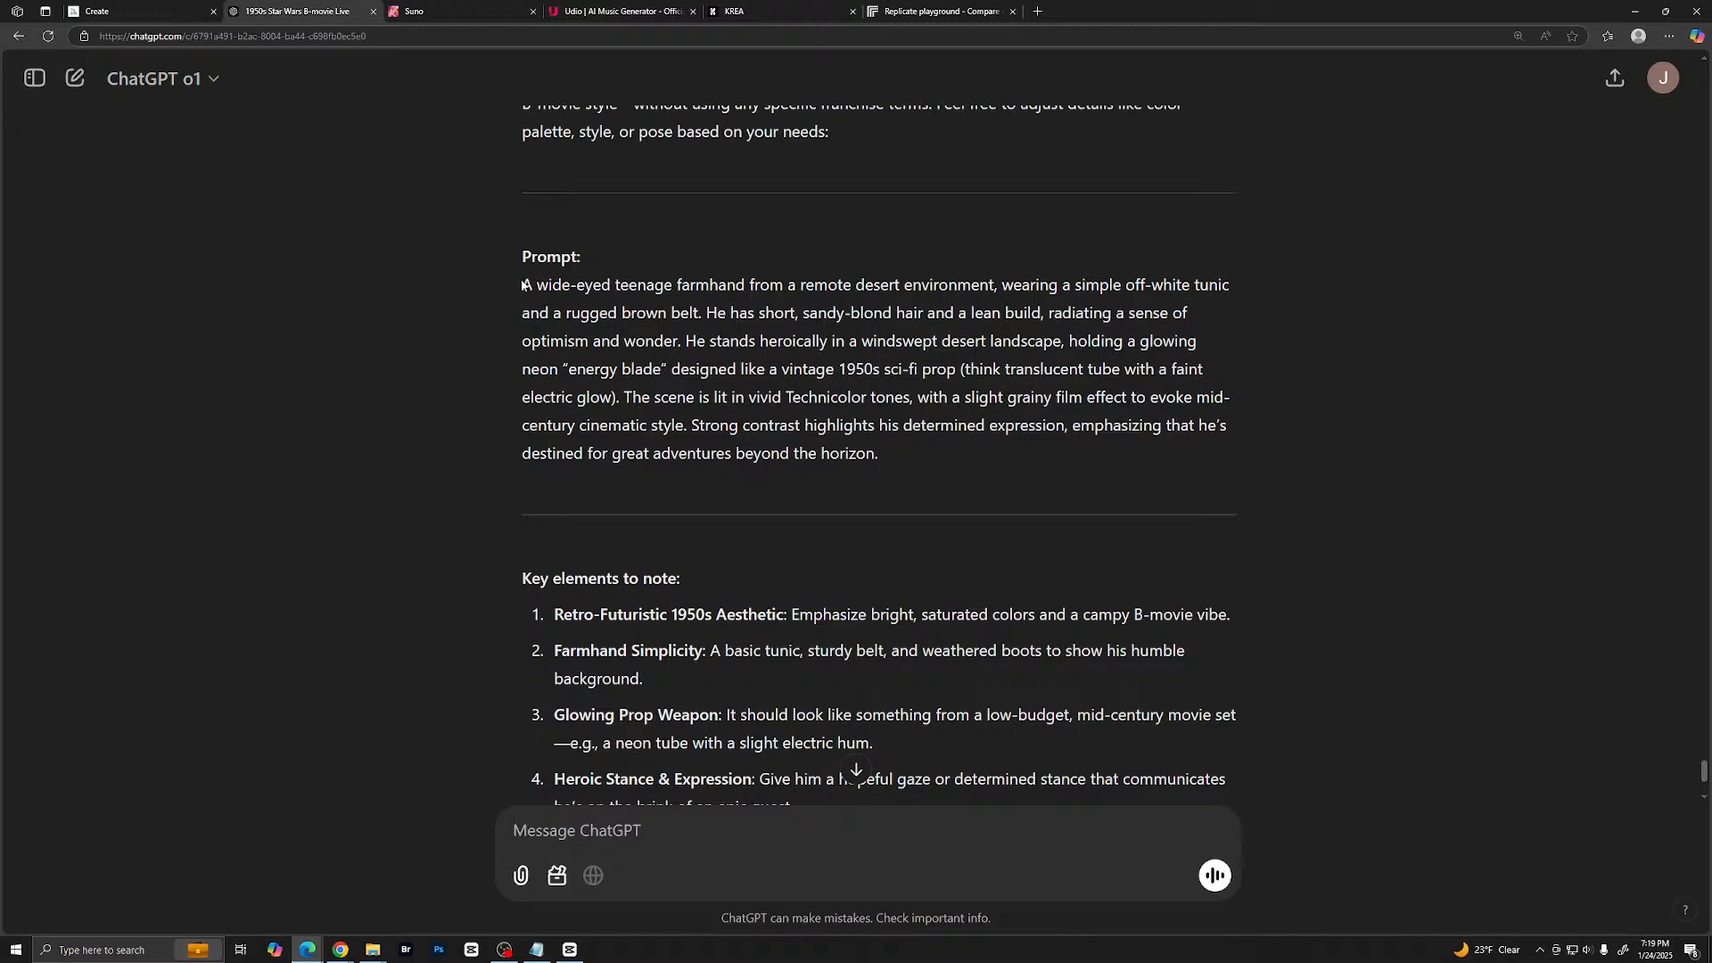
pyautogui.moveTo(521, 285); pyautogui.dragTo(874, 457)
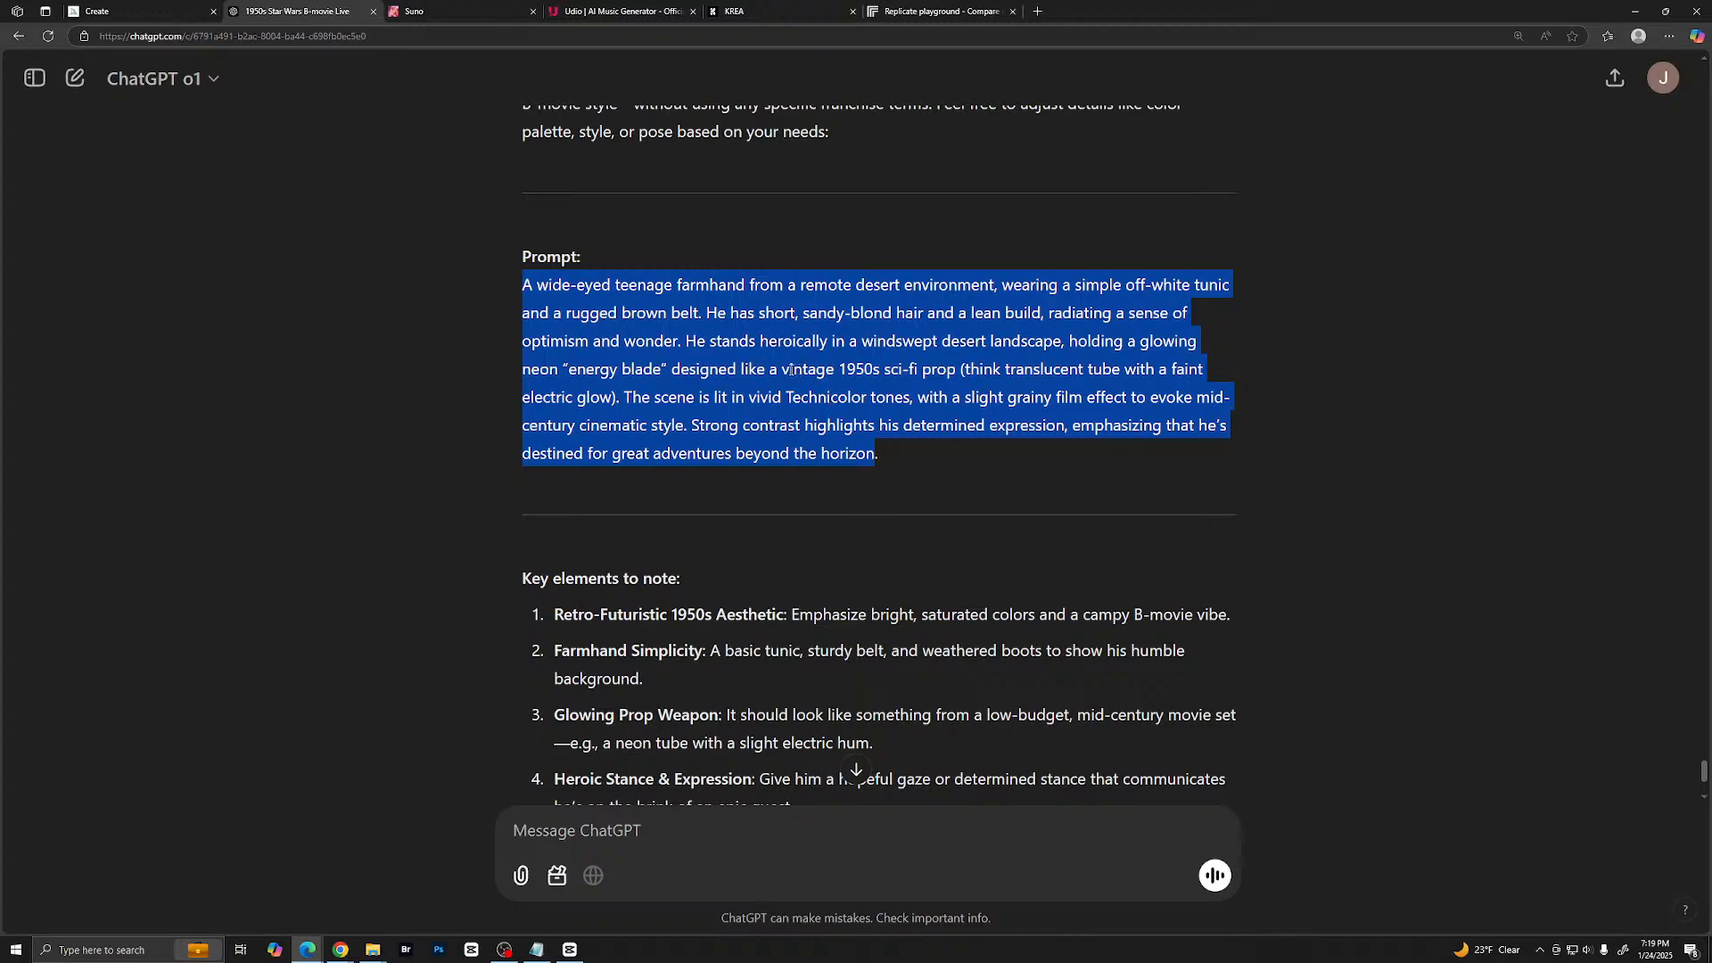
pyautogui.rightClick(764, 351)
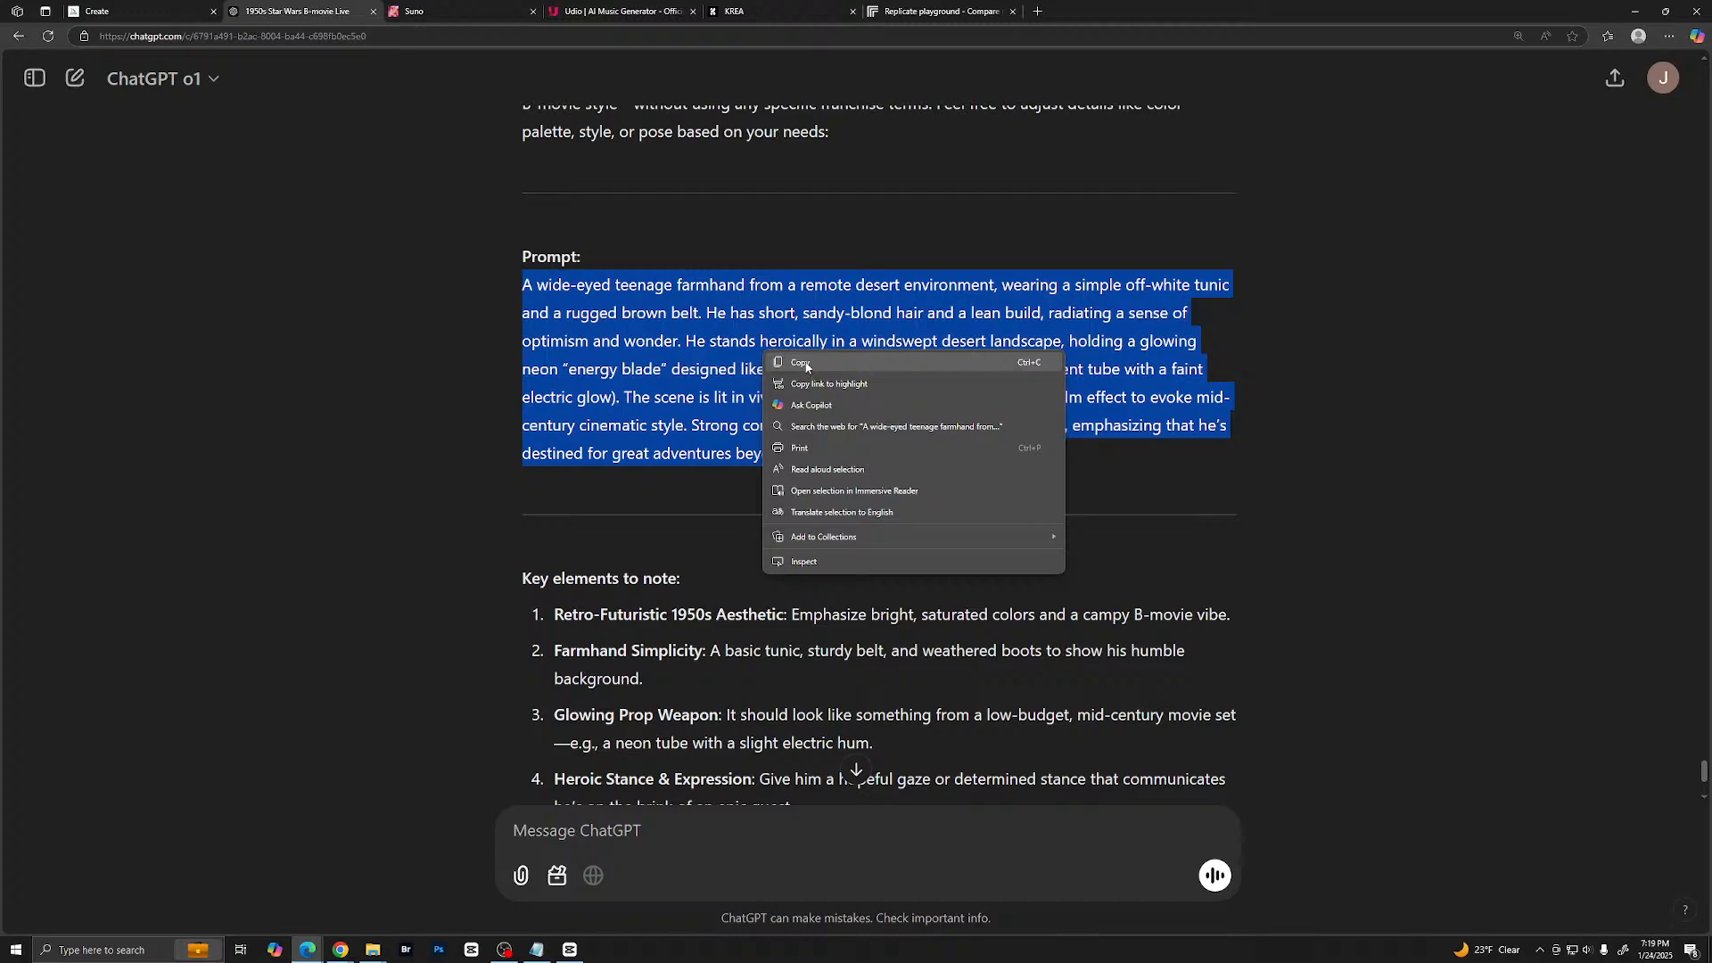
pyautogui.click(805, 364)
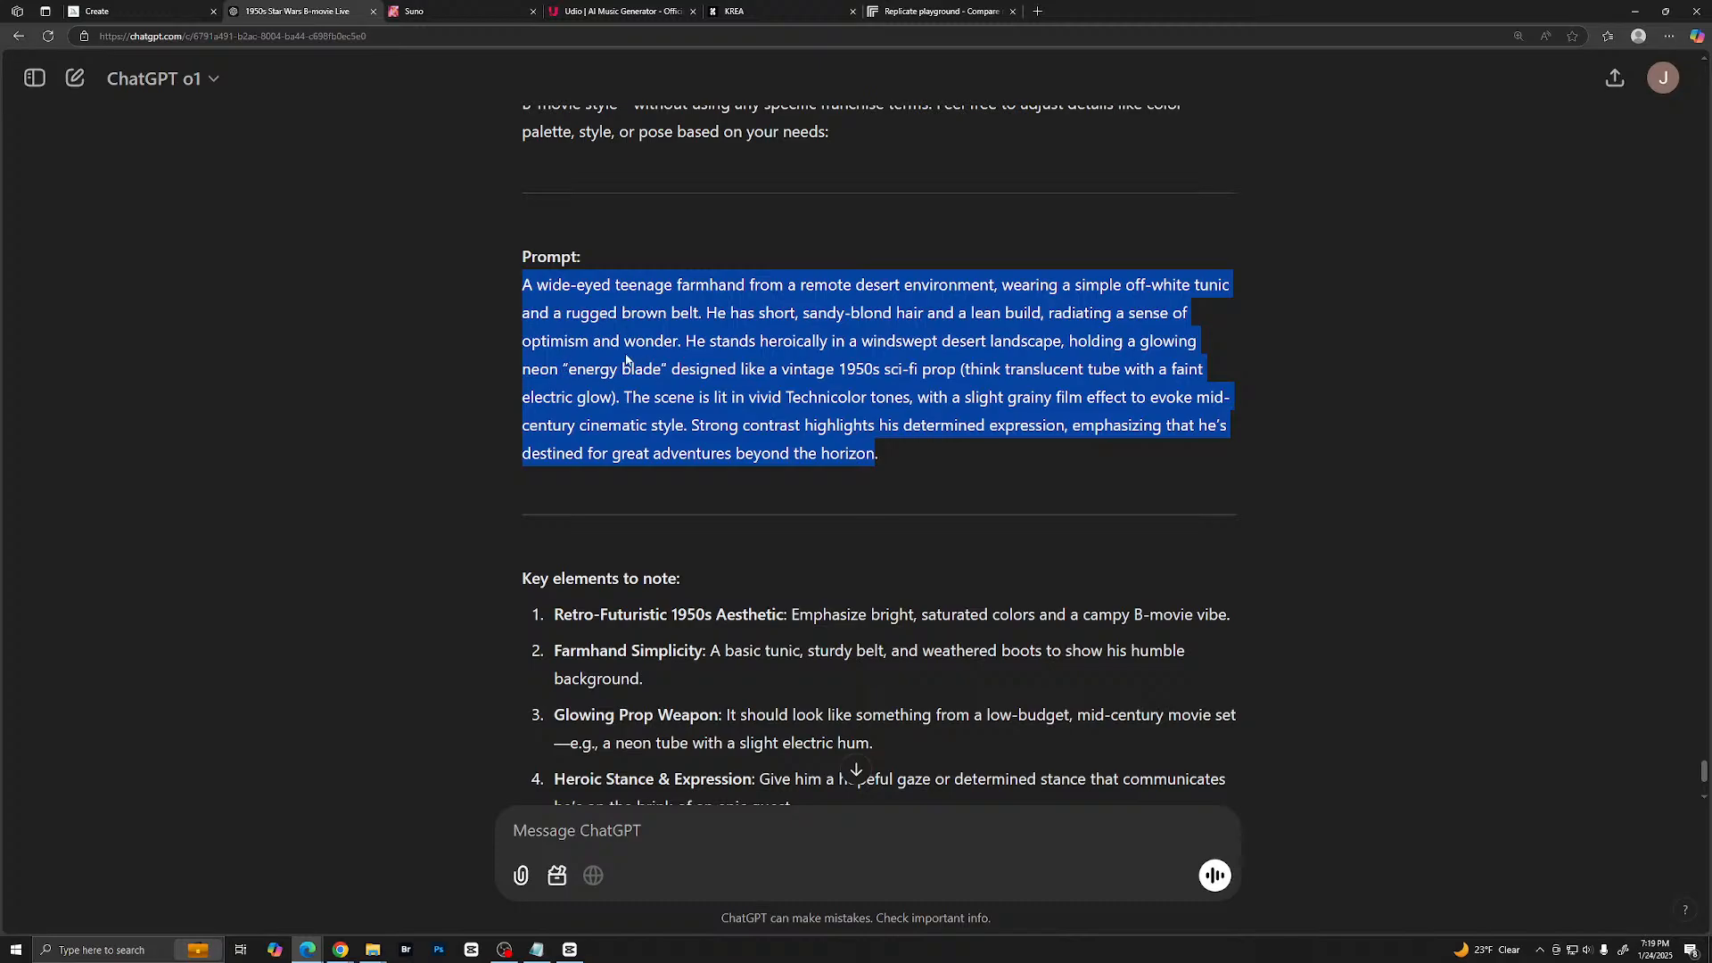
# - Switch to Midjourney, paste the farmhand description as the prompt, and set the image size to landscape 16:9
pyautogui.click(119, 12)
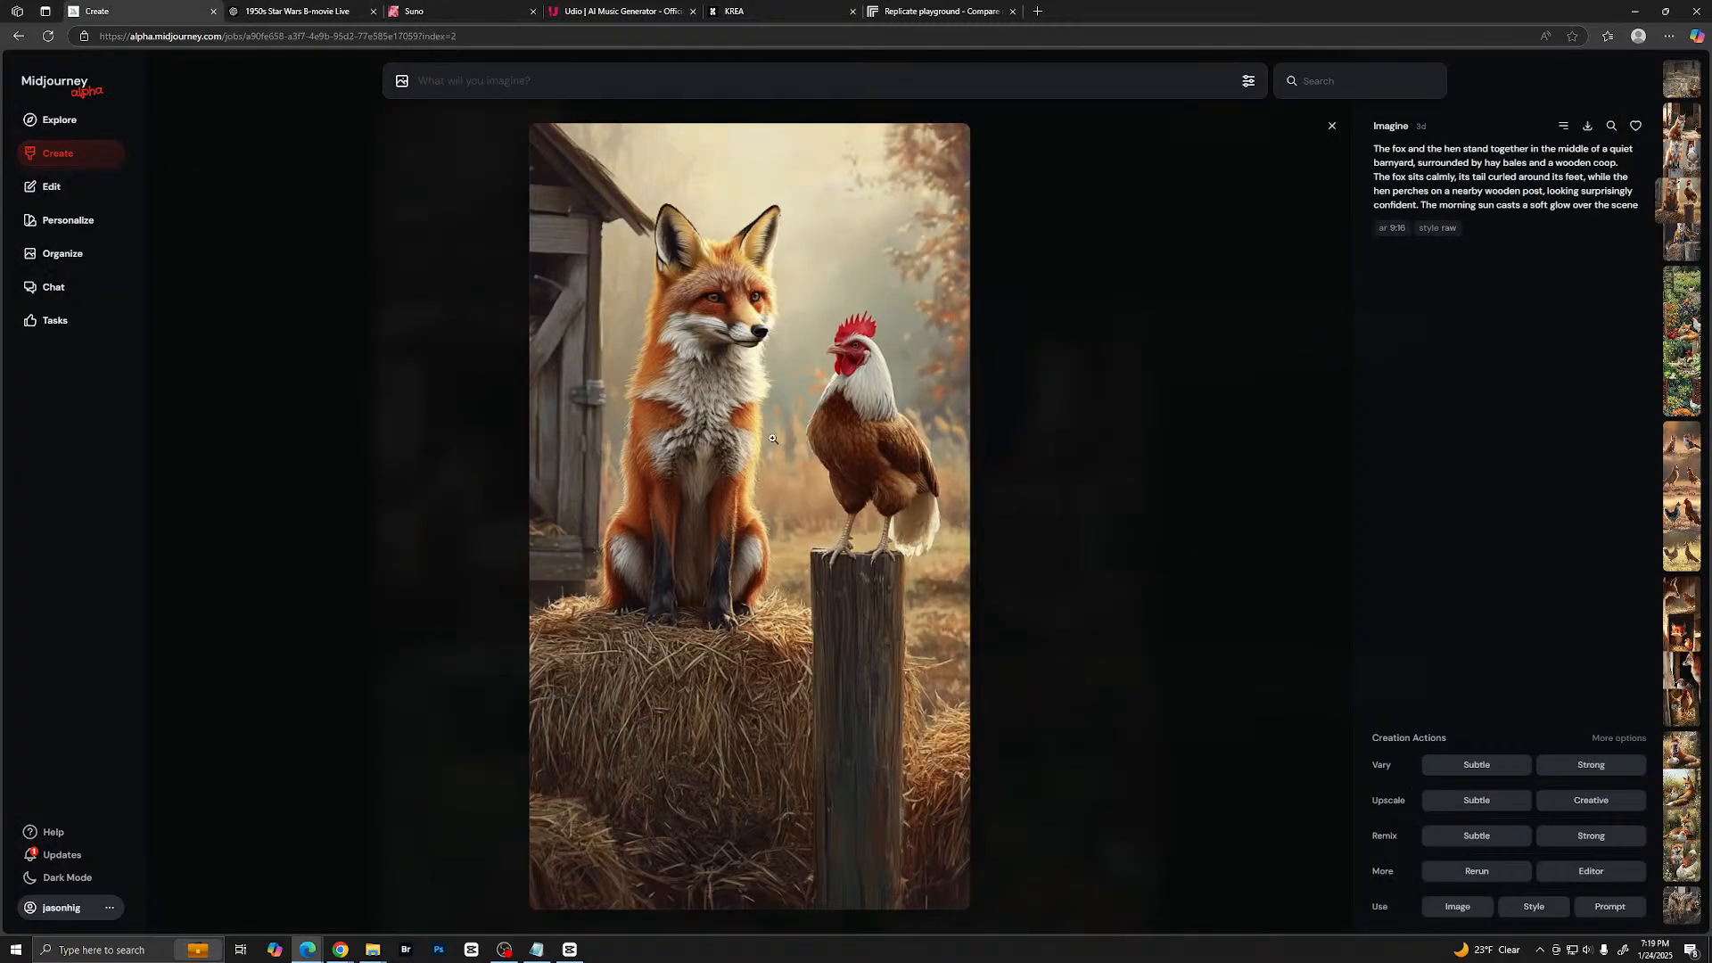
pyautogui.hotkey('ctrl', 'v')
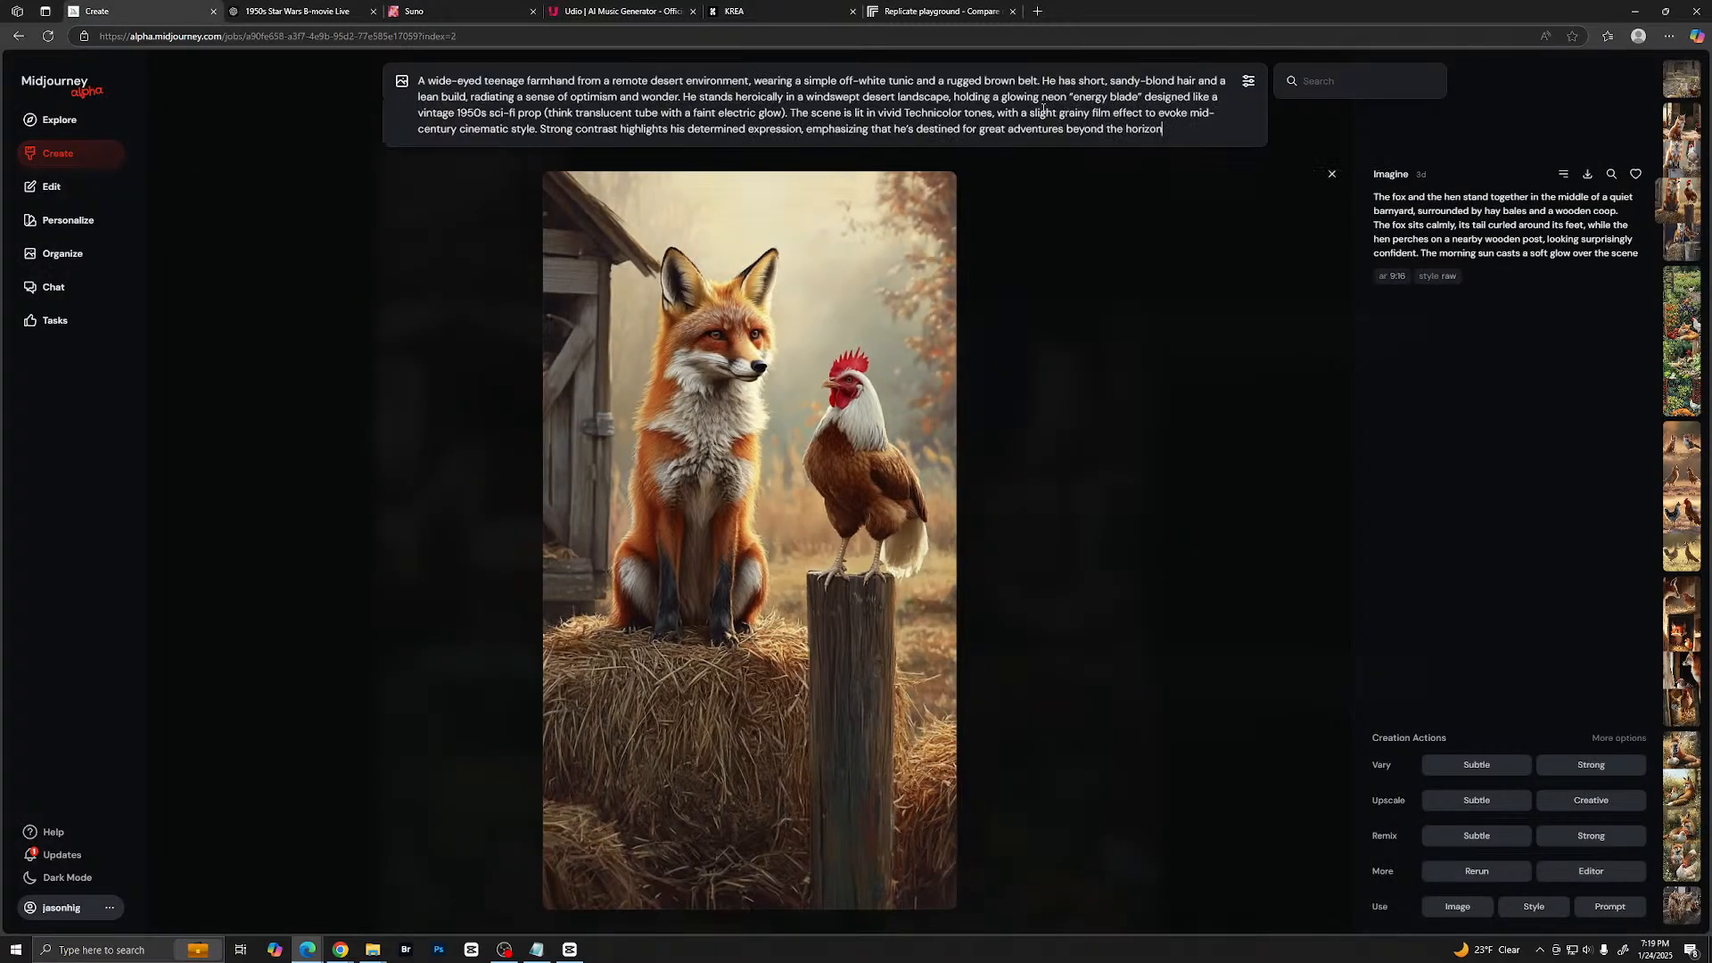
pyautogui.click(1248, 82)
pyautogui.moveTo(776, 278)
pyautogui.mouseDown()
pyautogui.moveTo(620, 277)
pyautogui.moveTo(778, 276)
pyautogui.mouseUp()
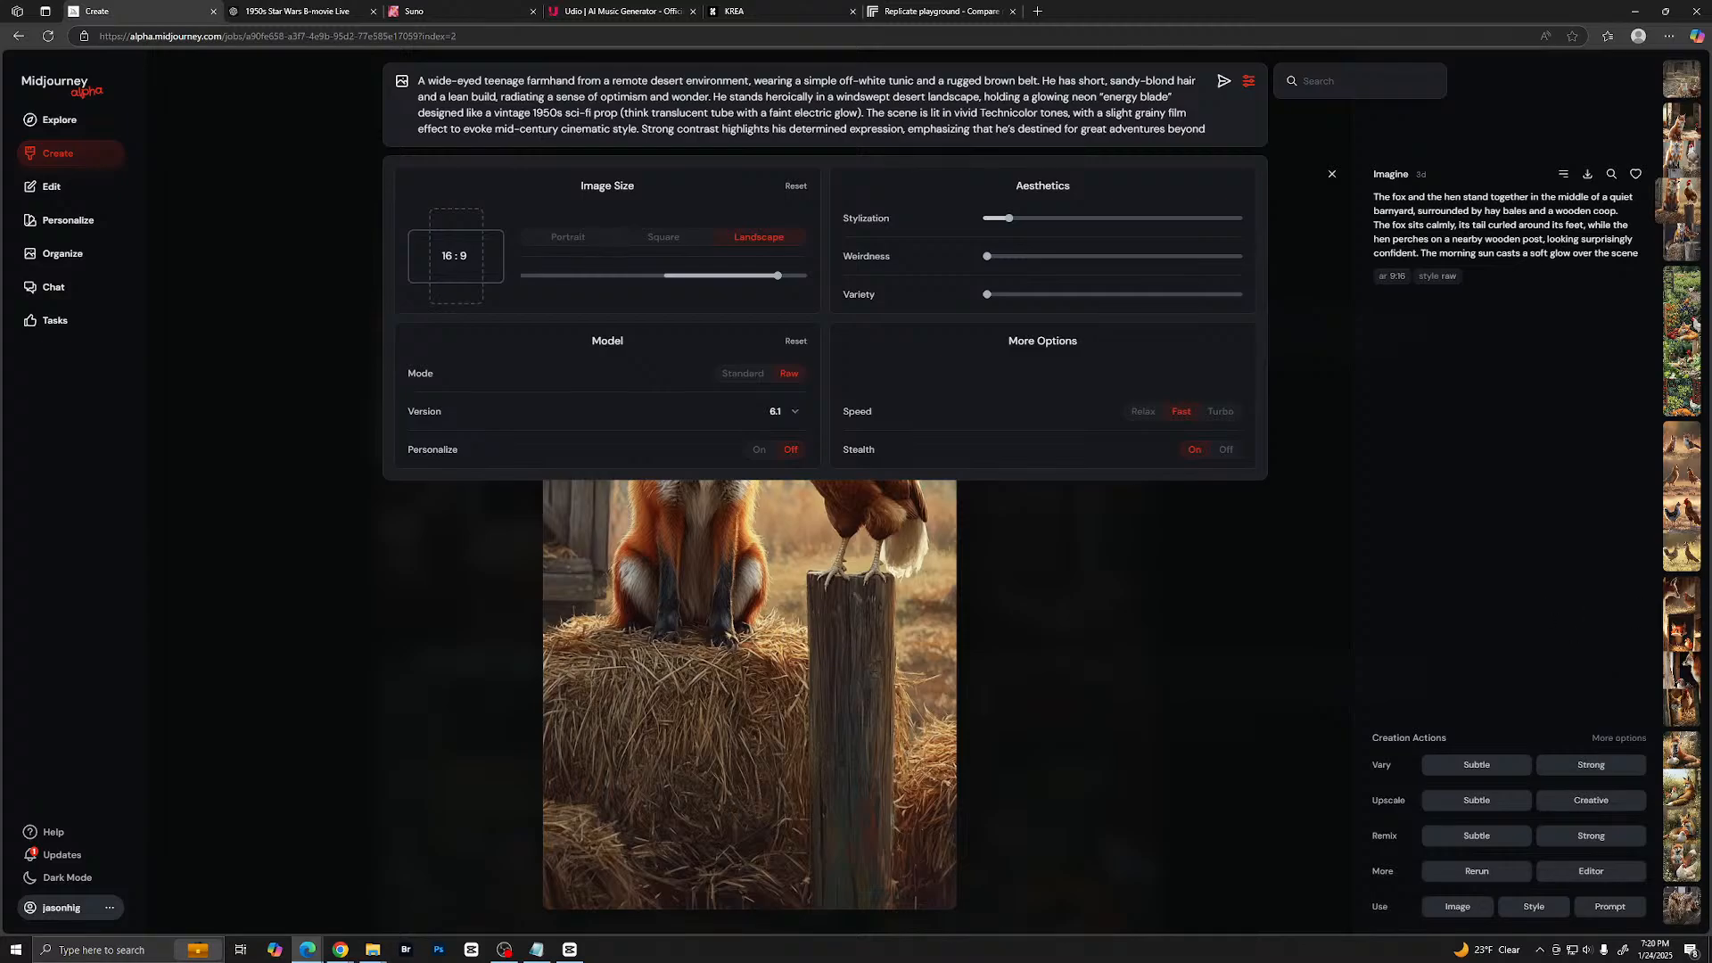
# - Insert the copied text "Screengrab of 1950's Super Panavision 70 movie. Retro in color." at the start of the prompt
pyautogui.click(373, 950)
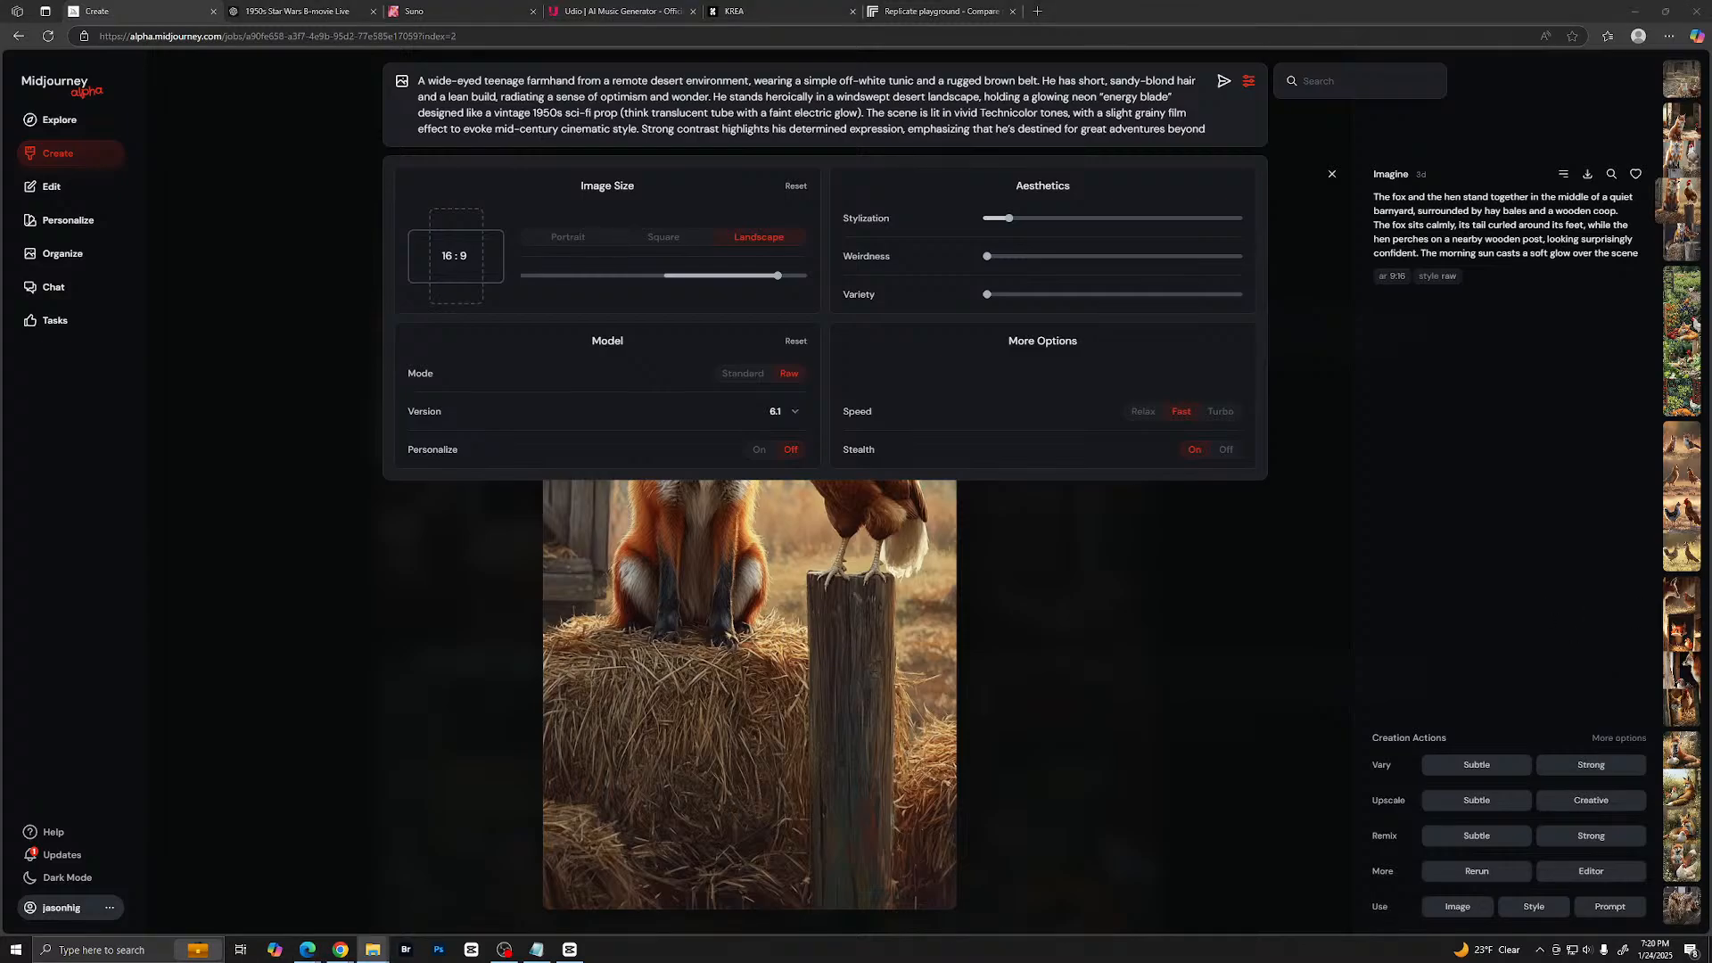
pyautogui.hotkey('alt', 'Tab')
pyautogui.click(419, 82)
pyautogui.hotkey('ctrl', 'v')
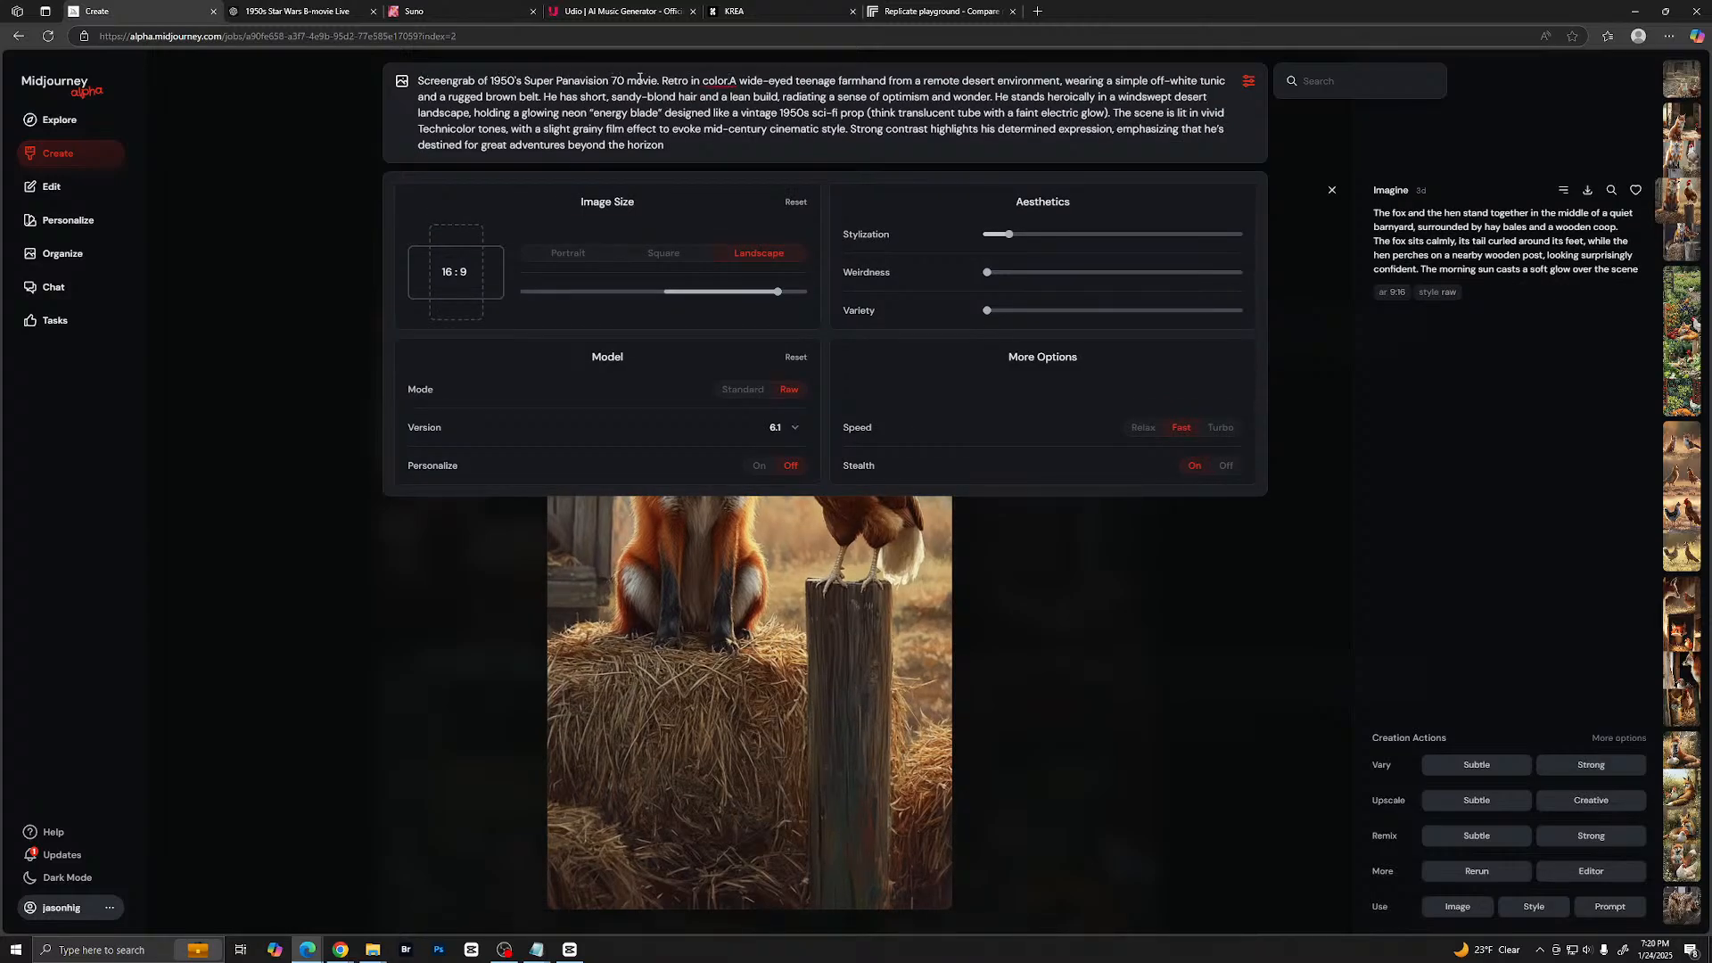
# - Replace "Super Panavision 70" with "sci-fi" in the prompt and put a space after "Retro in color."
pyautogui.moveTo(524, 81); pyautogui.dragTo(621, 81)
pyautogui.press('BackSpace')
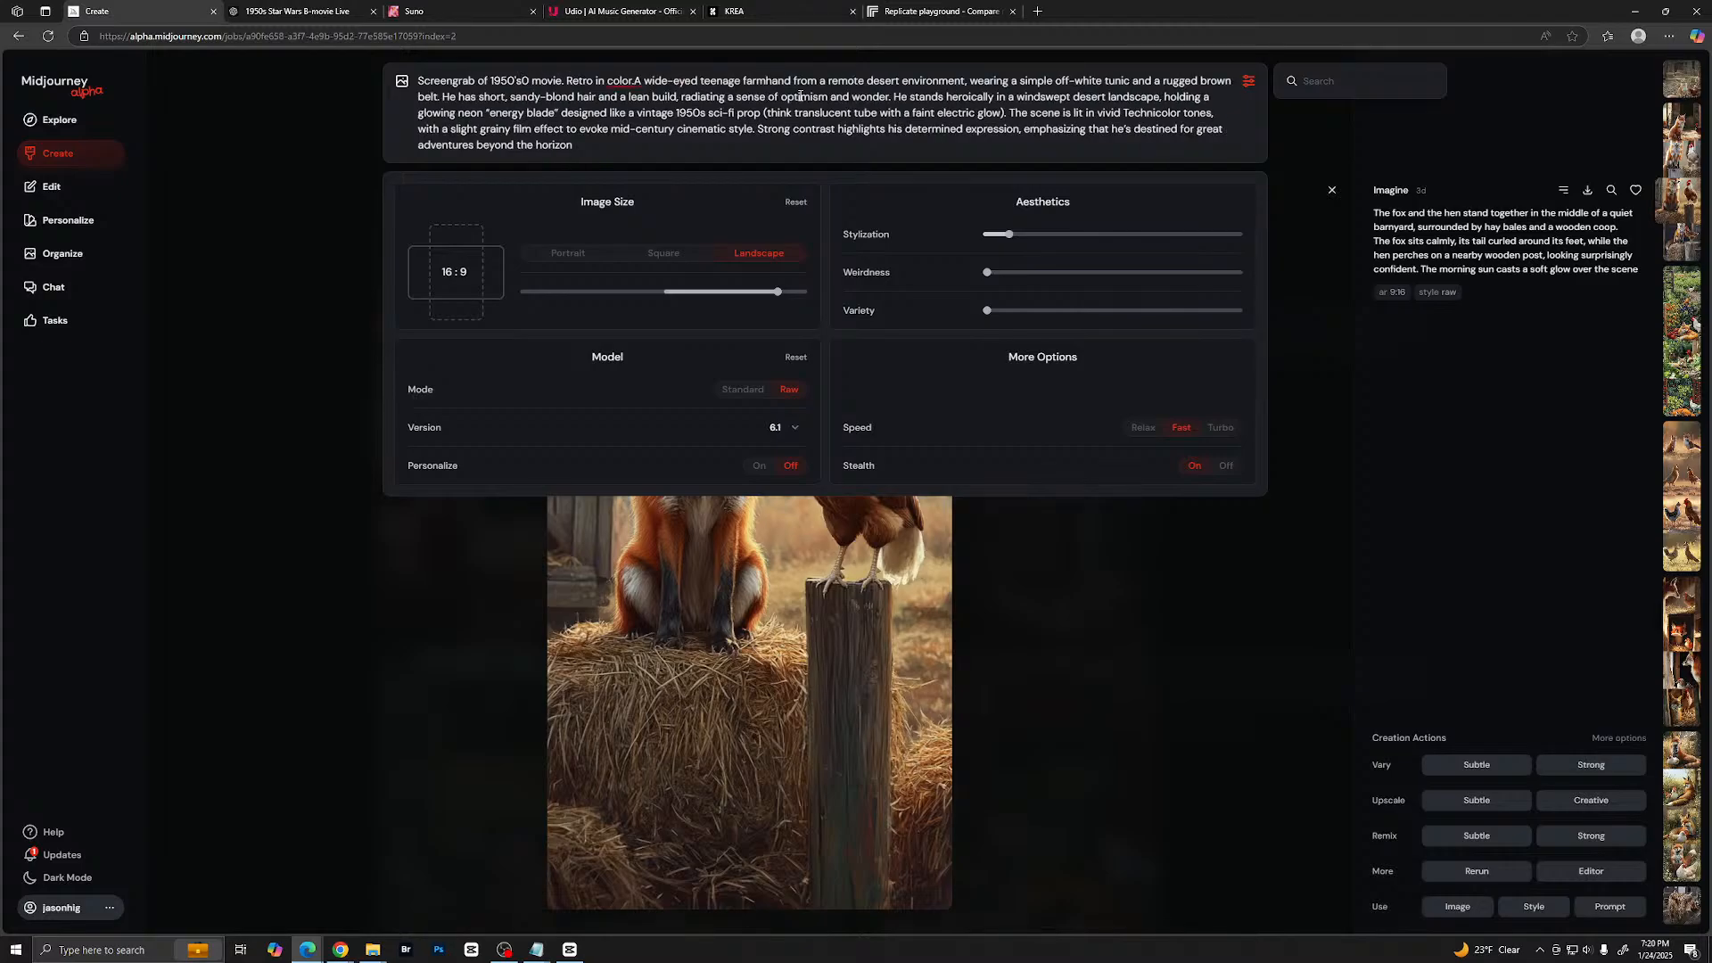
pyautogui.press('Delete')
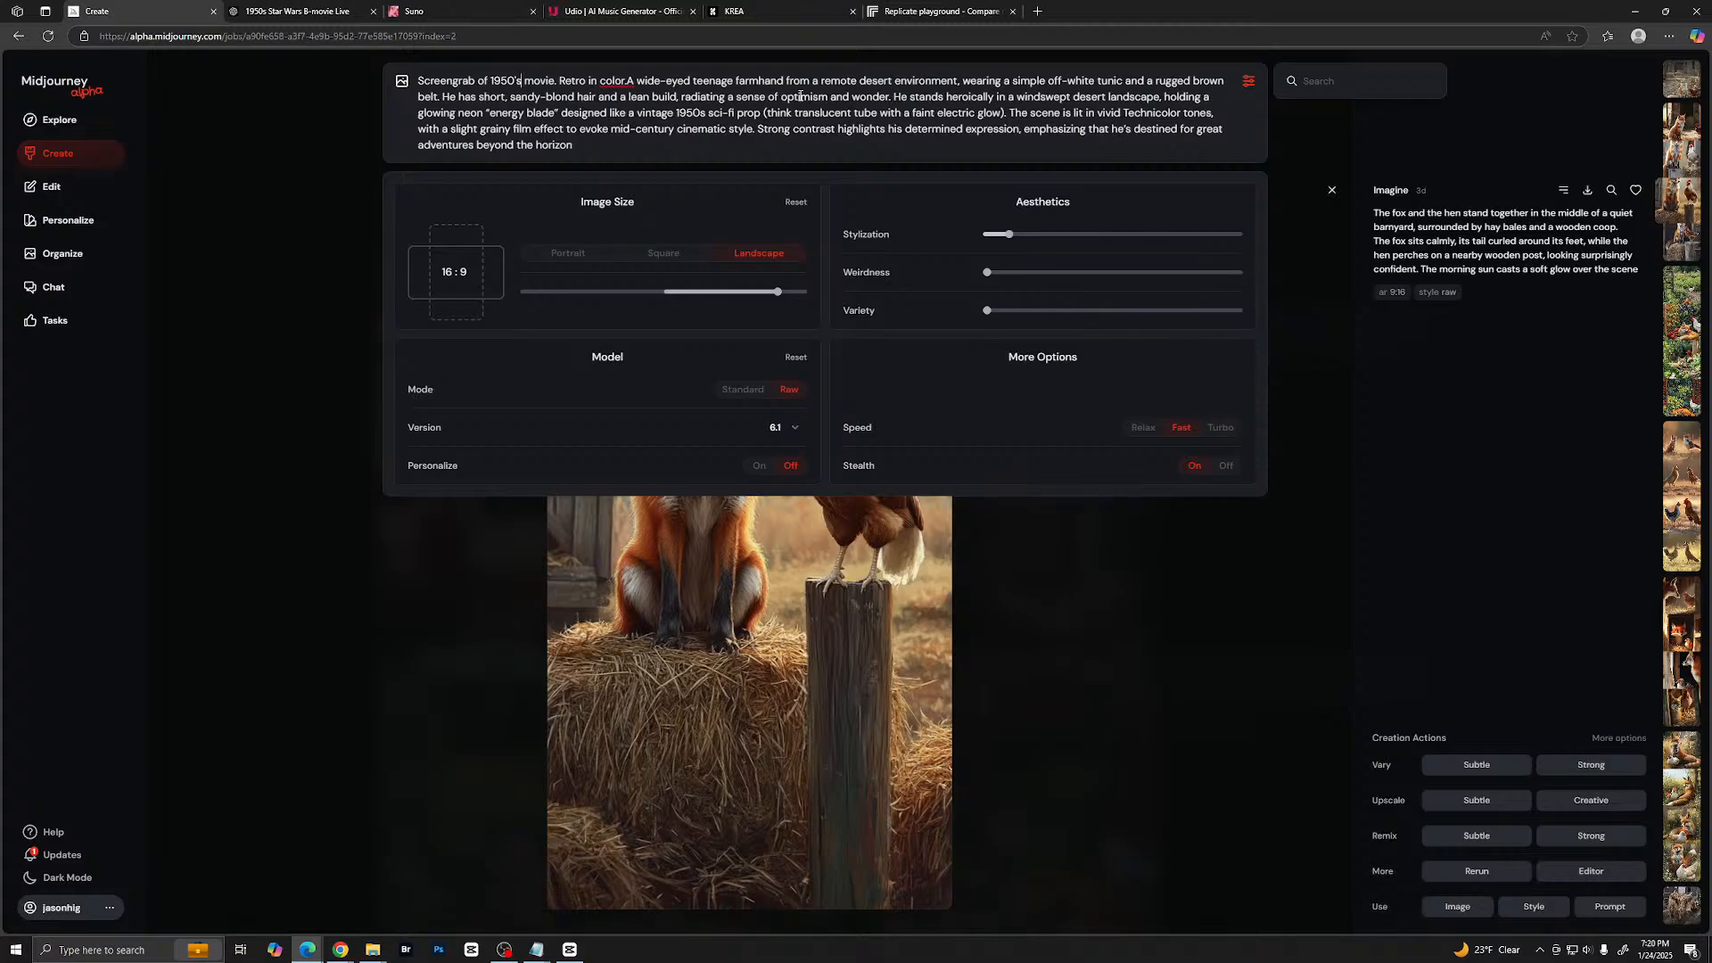
pyautogui.write('sci-fi')
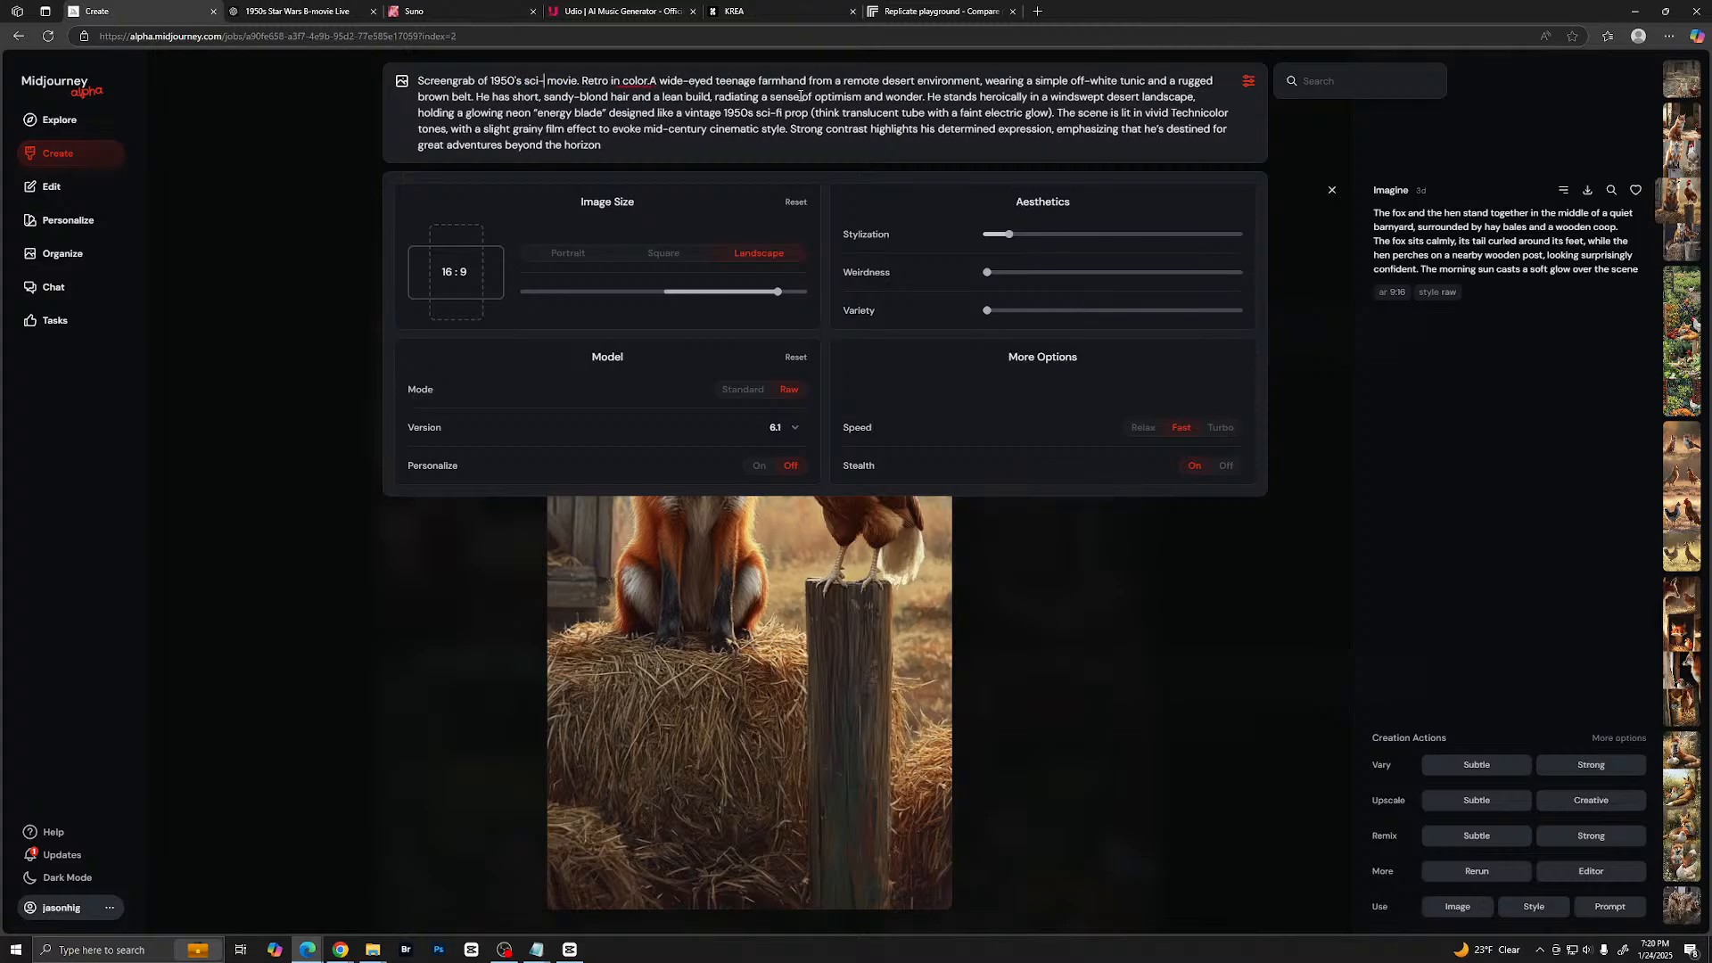
pyautogui.click(657, 81)
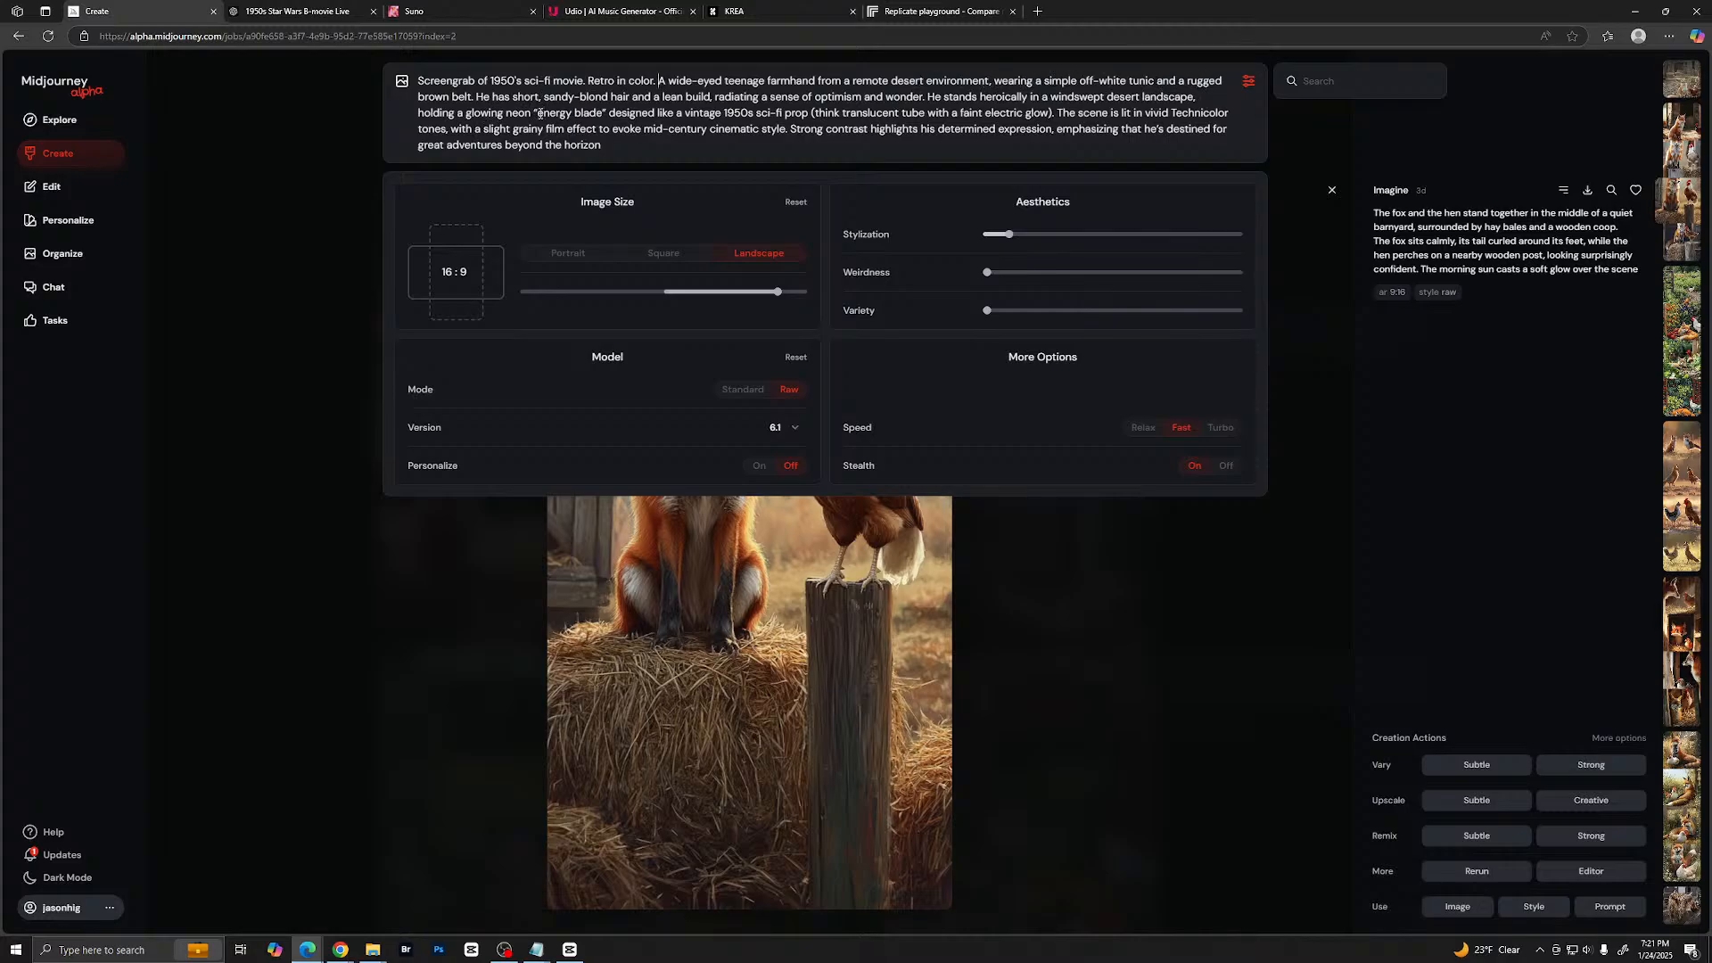
# - Remove the quotation marks around "energy blade" in the prompt and submit it for image generation
pyautogui.press('BackSpace')
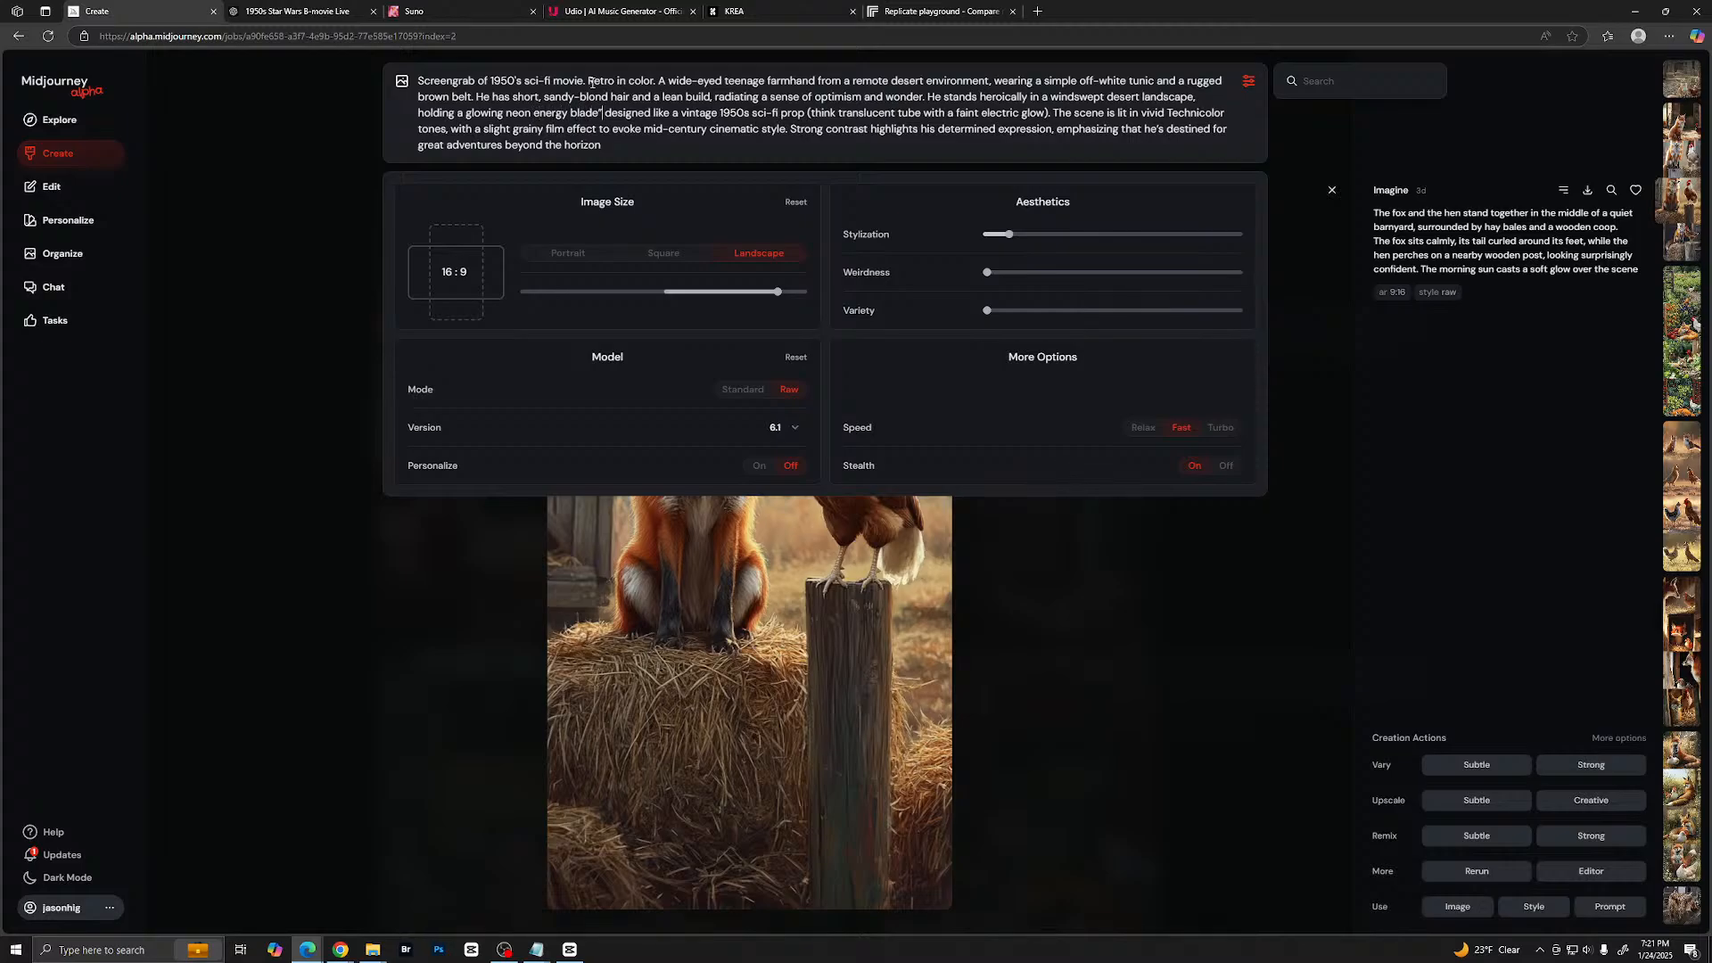
pyautogui.press('BackSpace')
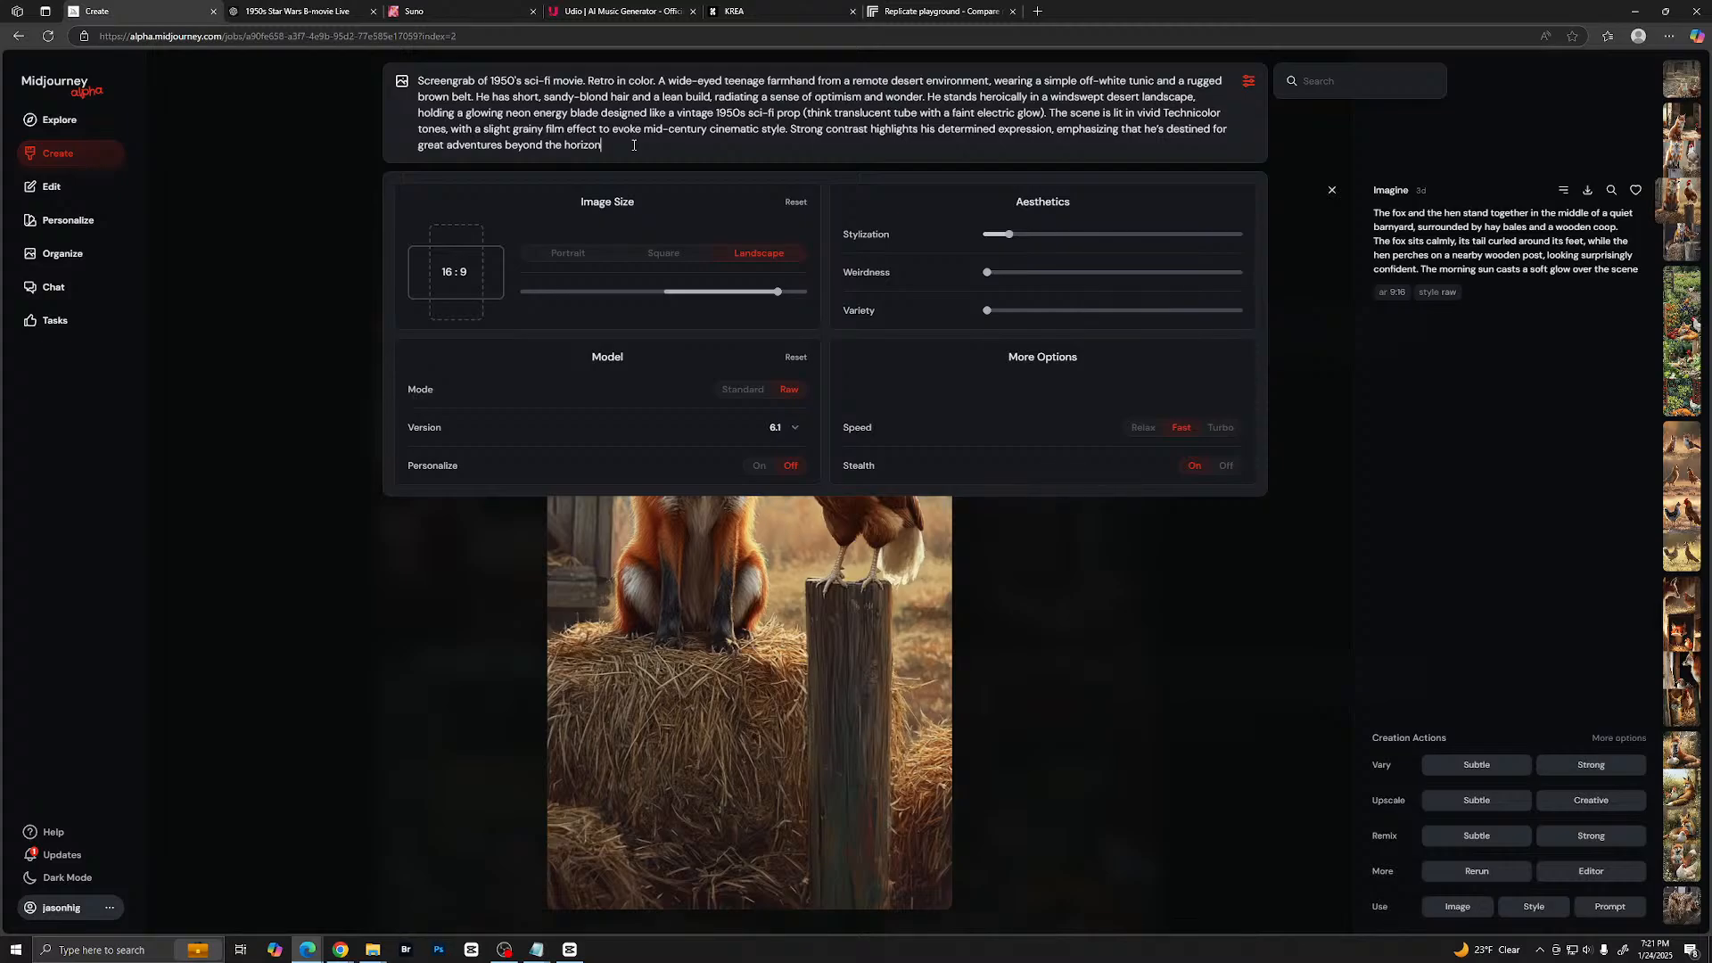
pyautogui.press('Return')
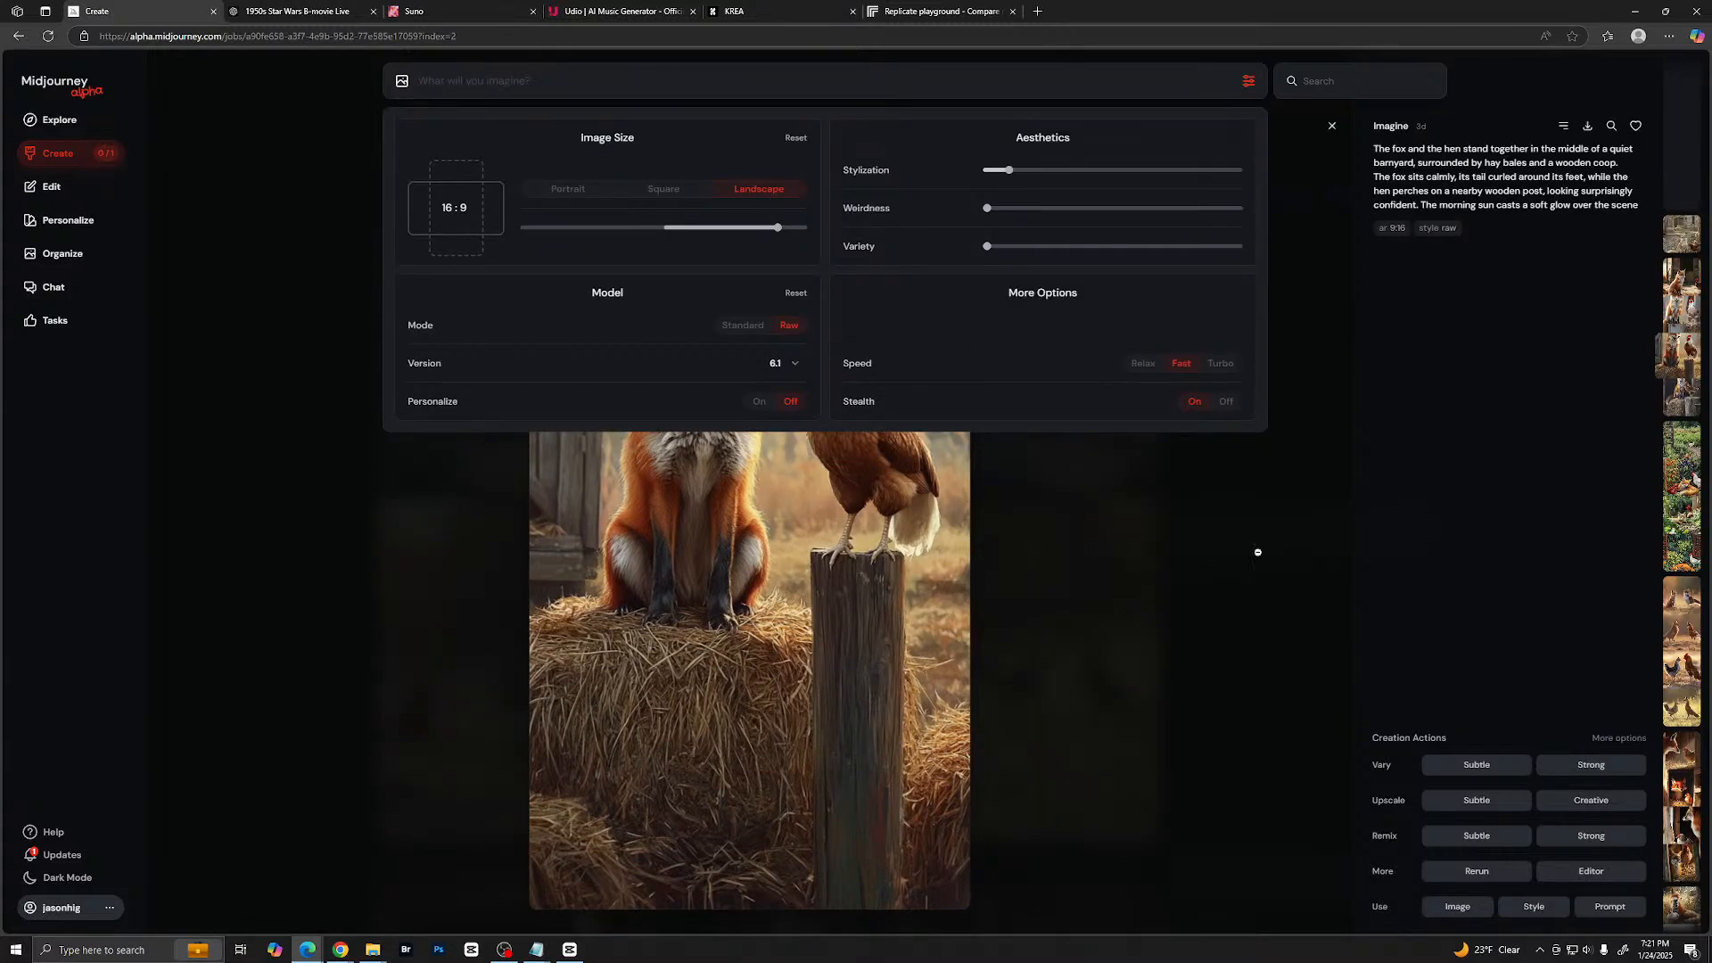
pyautogui.click(1249, 533)
pyautogui.click(1250, 218)
pyautogui.scroll(10, 1104, 383)
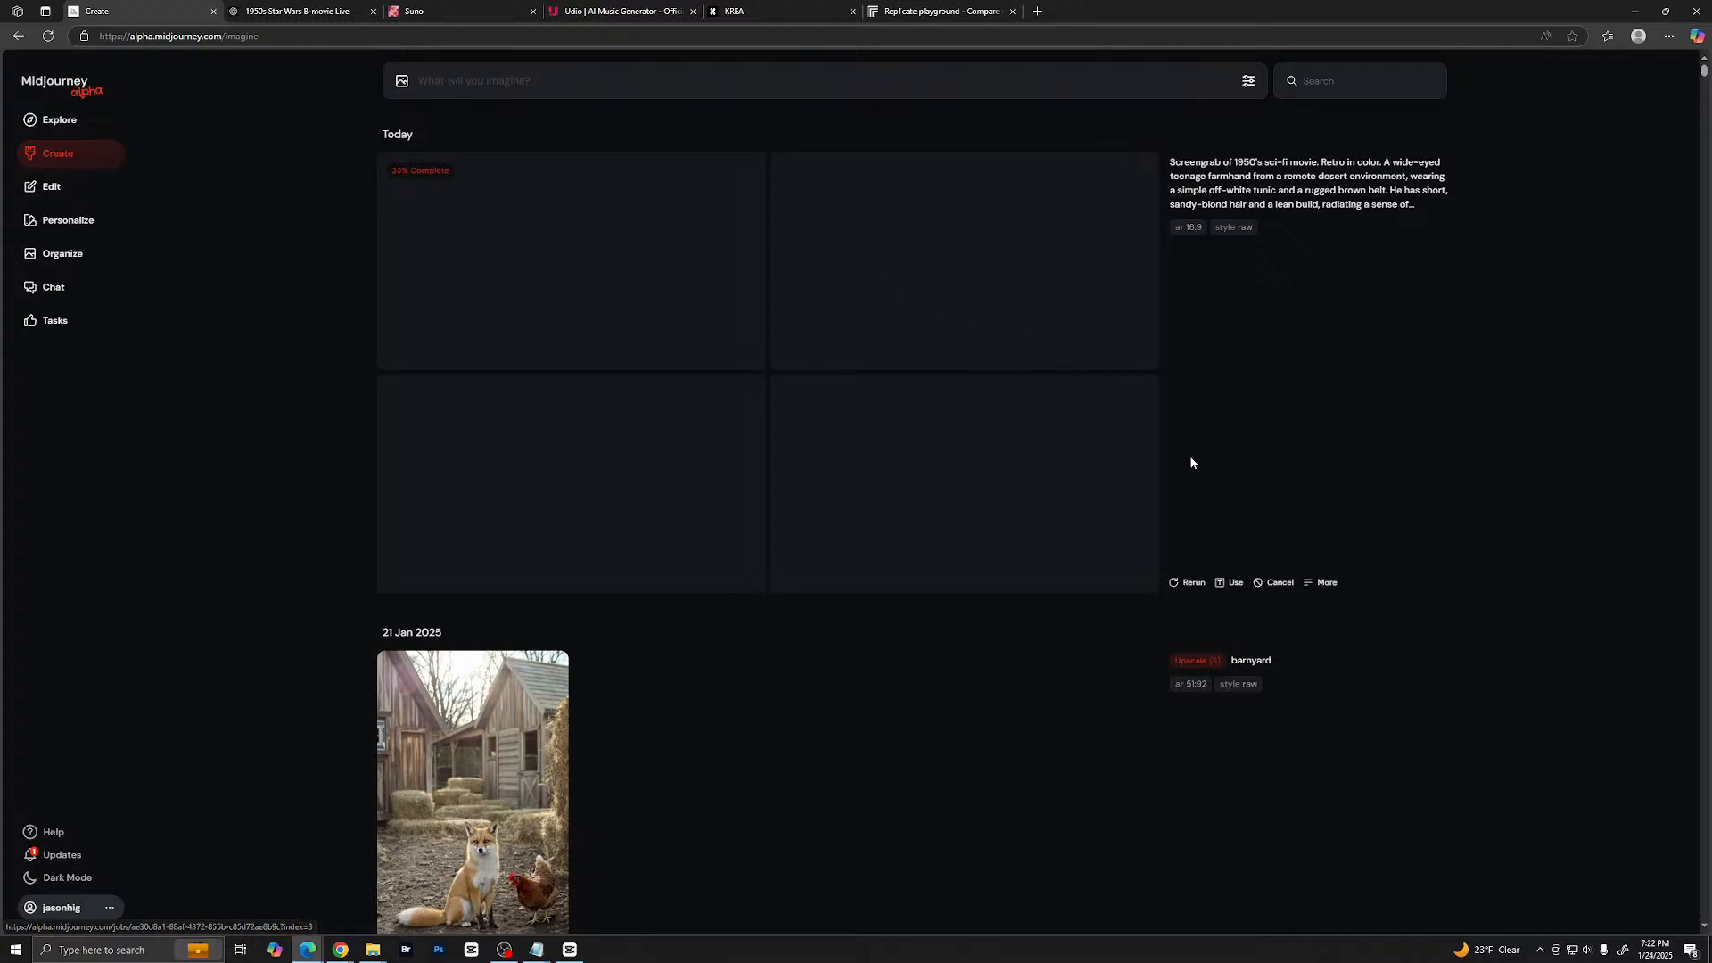
# - Examine the newly generated farmhand images one by one in the enlarged view
pyautogui.moveTo(1144, 387)
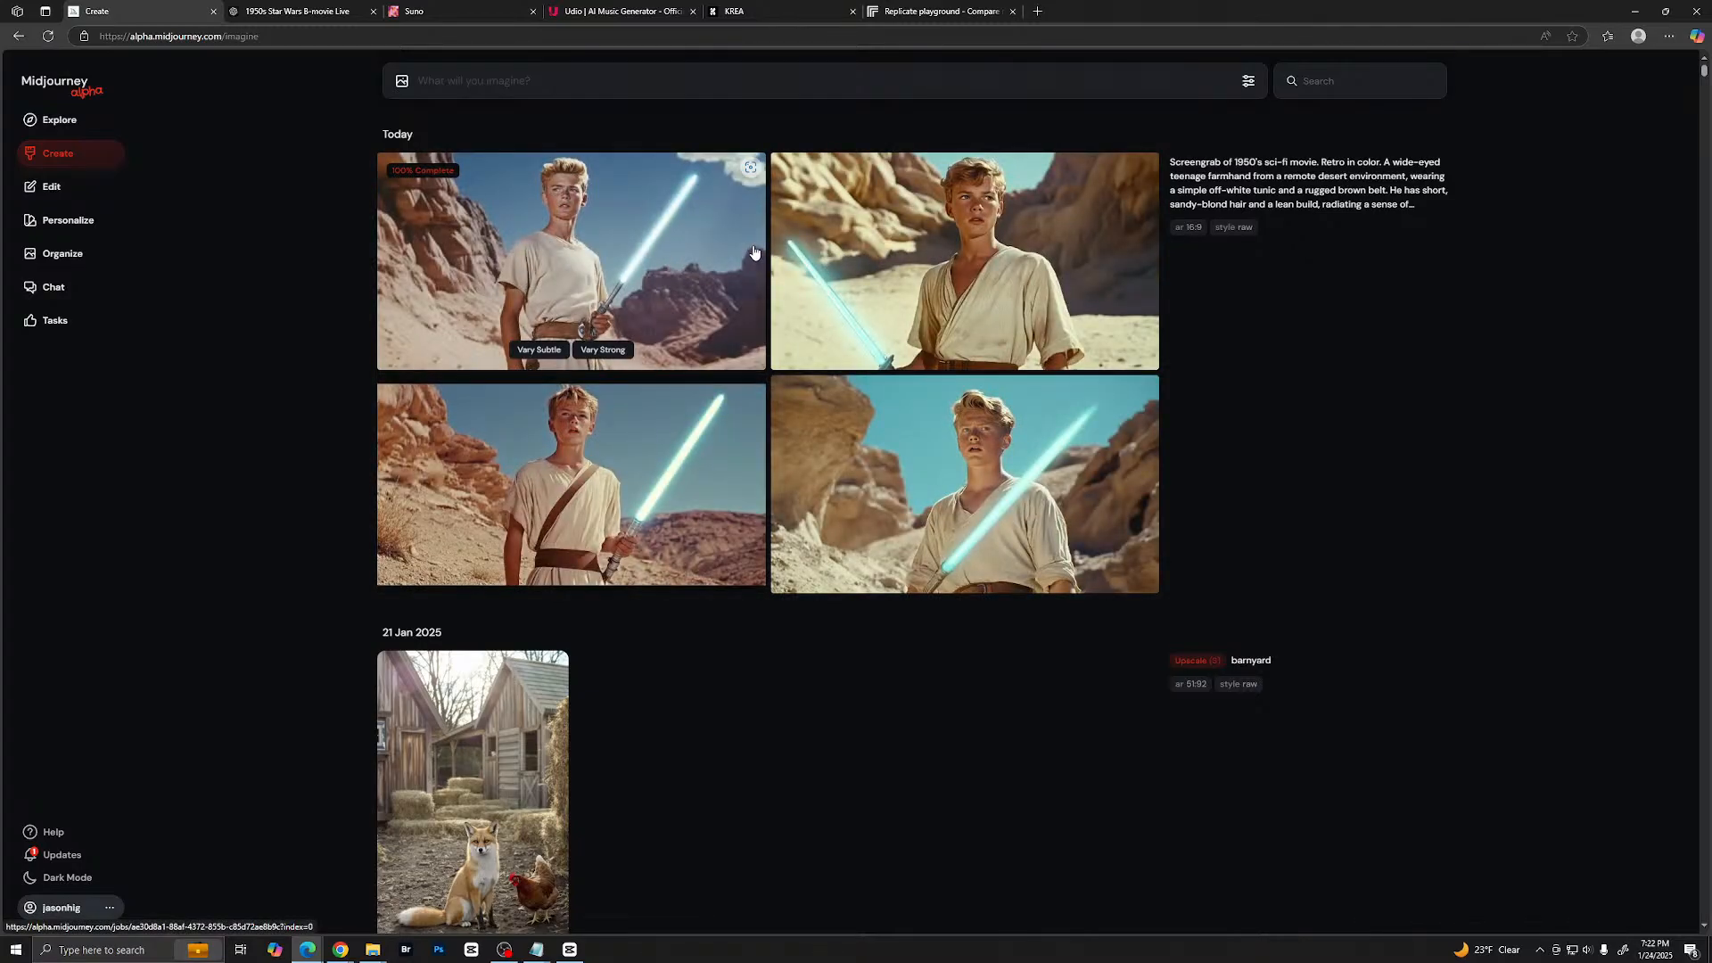
pyautogui.click(665, 252)
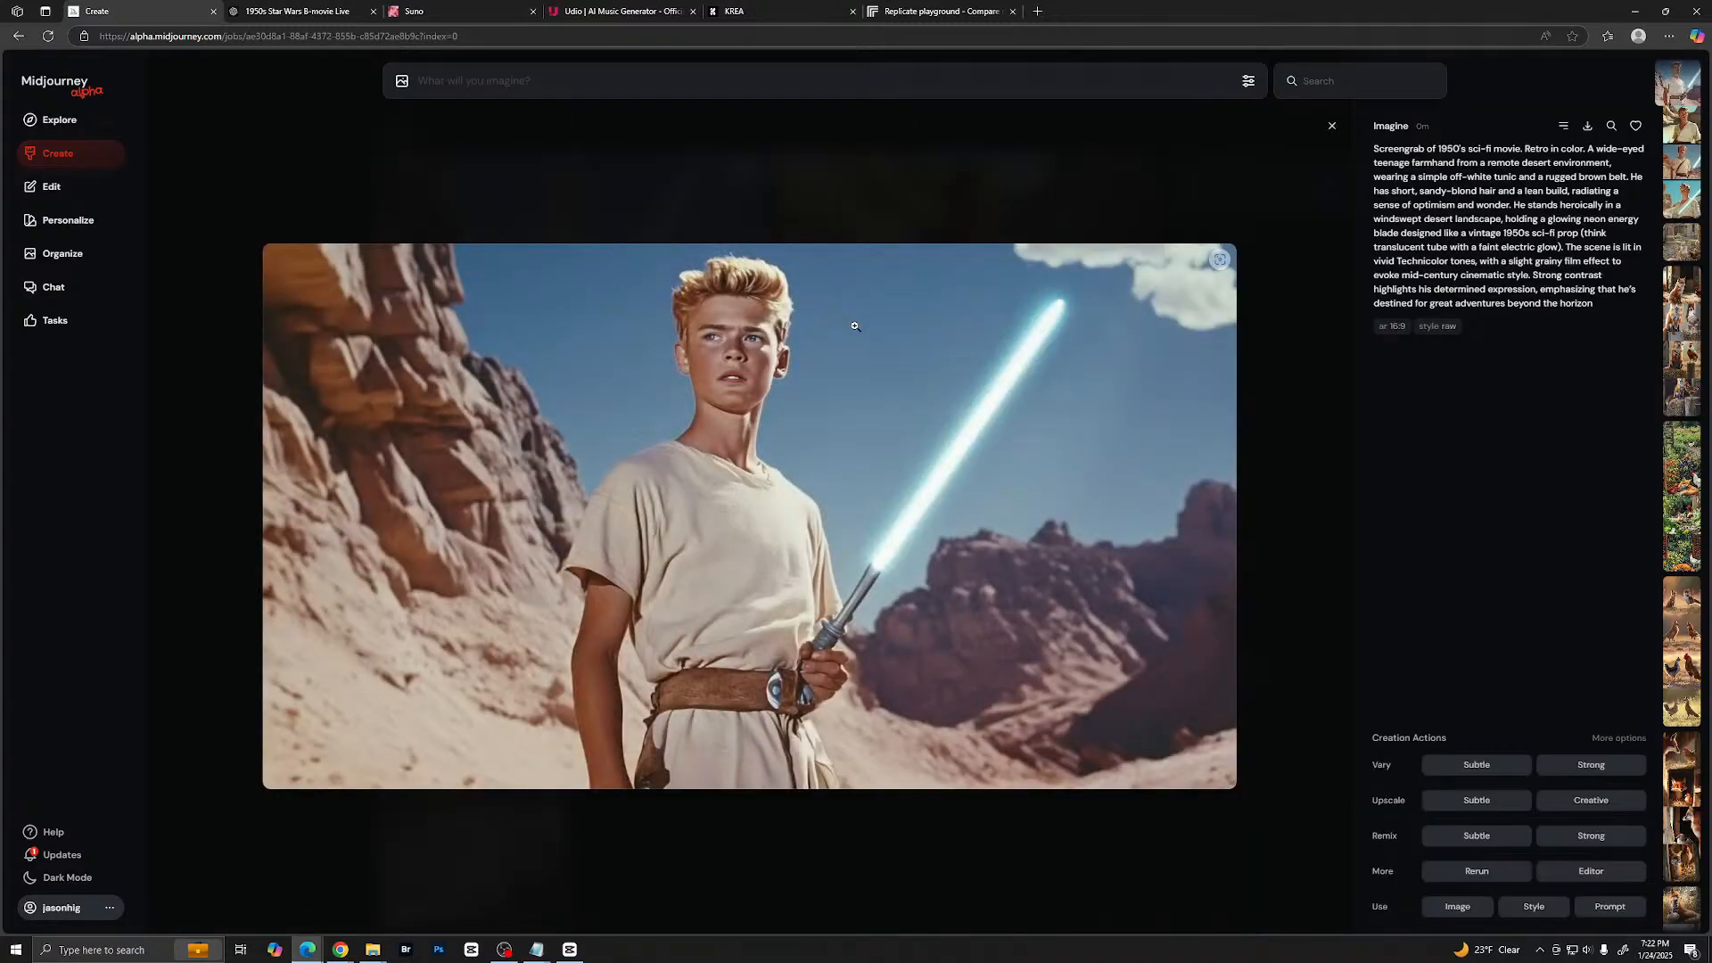
pyautogui.press('Right')
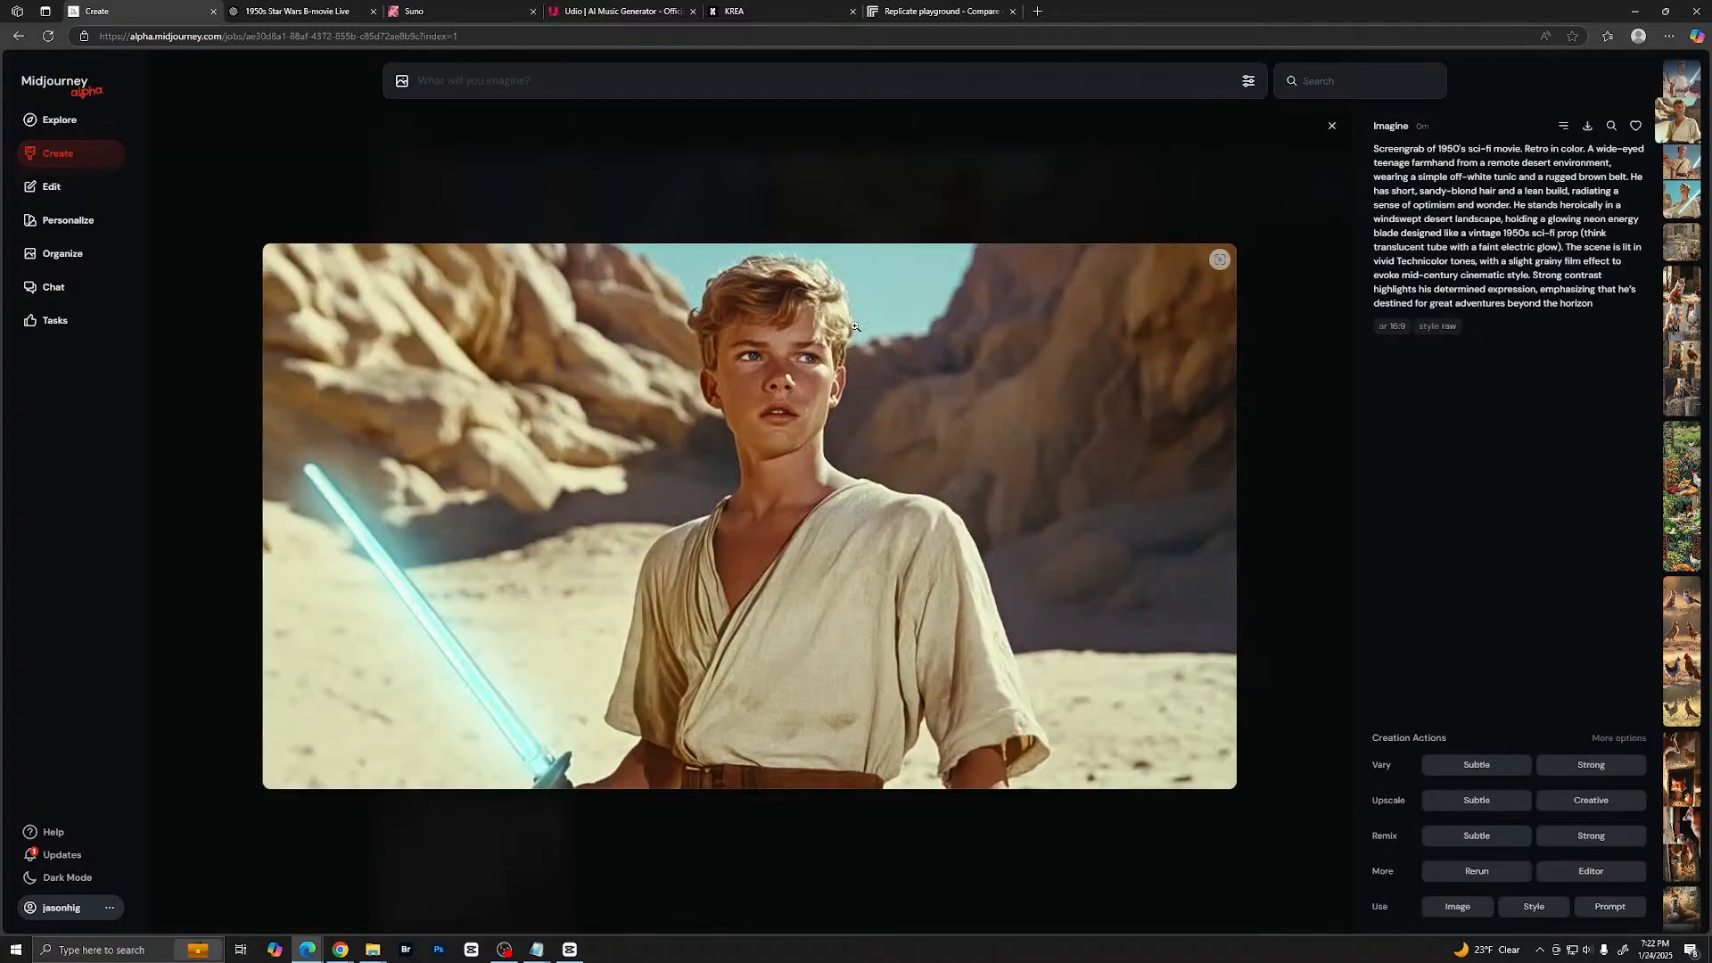
pyautogui.press('Right')
pyautogui.press('Right')
pyautogui.press('Escape')
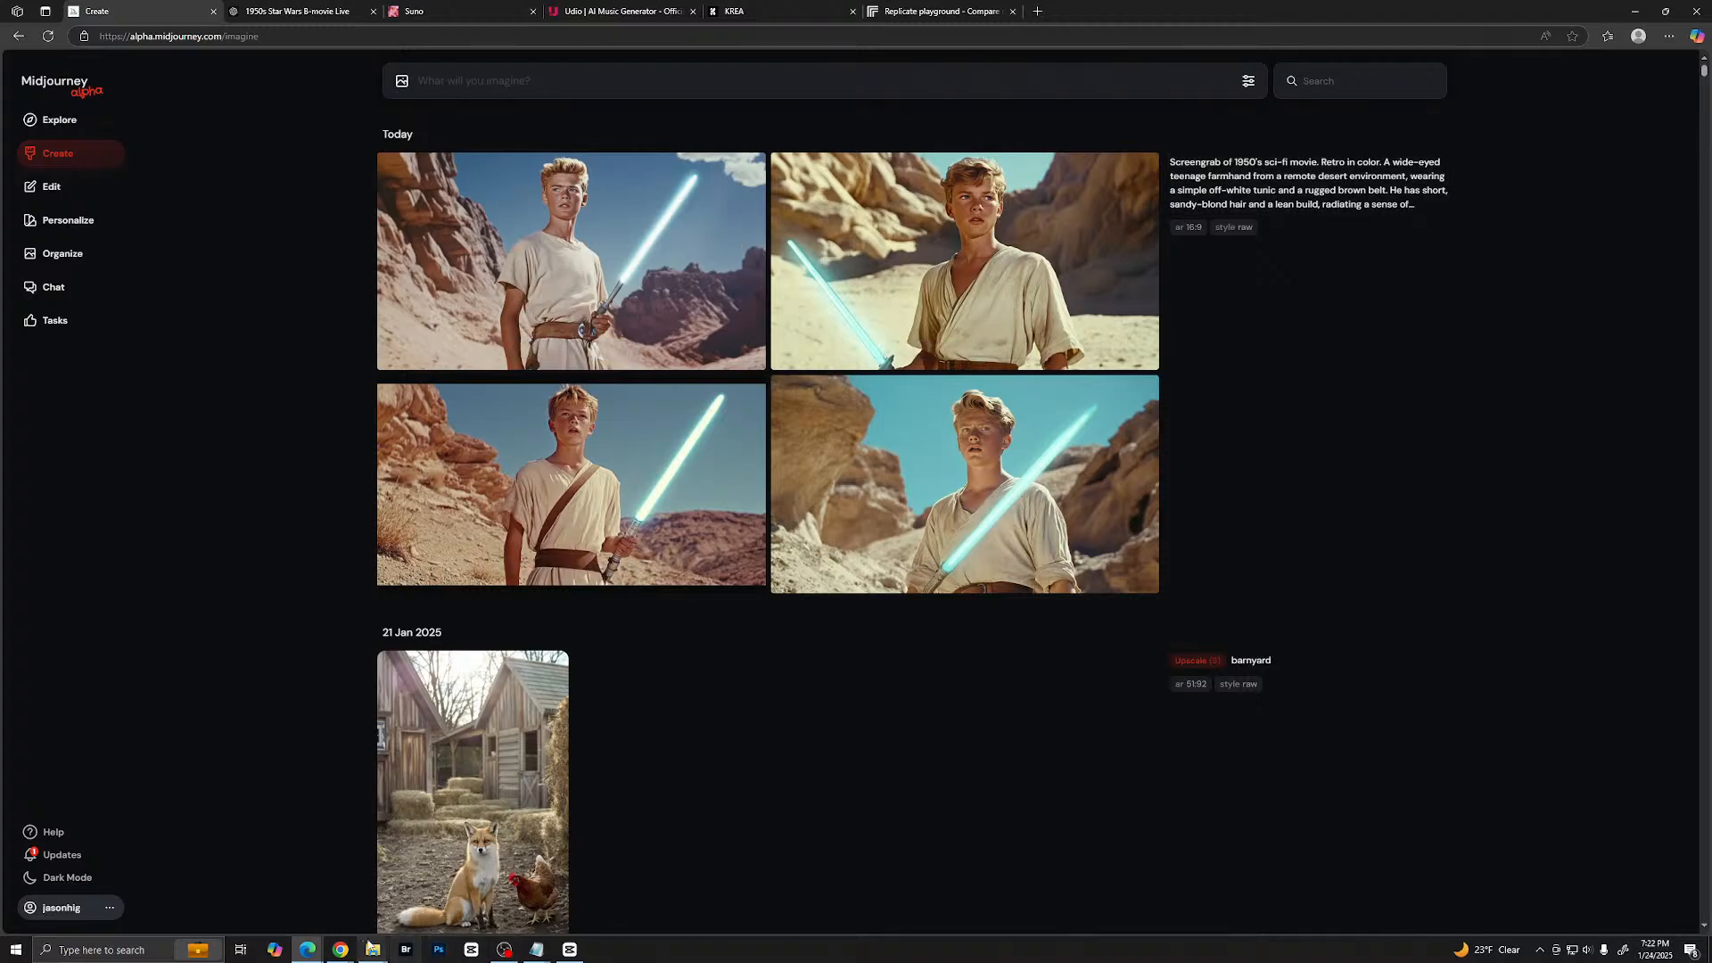
# - Switch to ChatGPT and write the message "Redo luke and don't use teenager. Also the light saber shoul just be a colored plastic tube"
pyautogui.hotkey('ctrl', 'Tab')
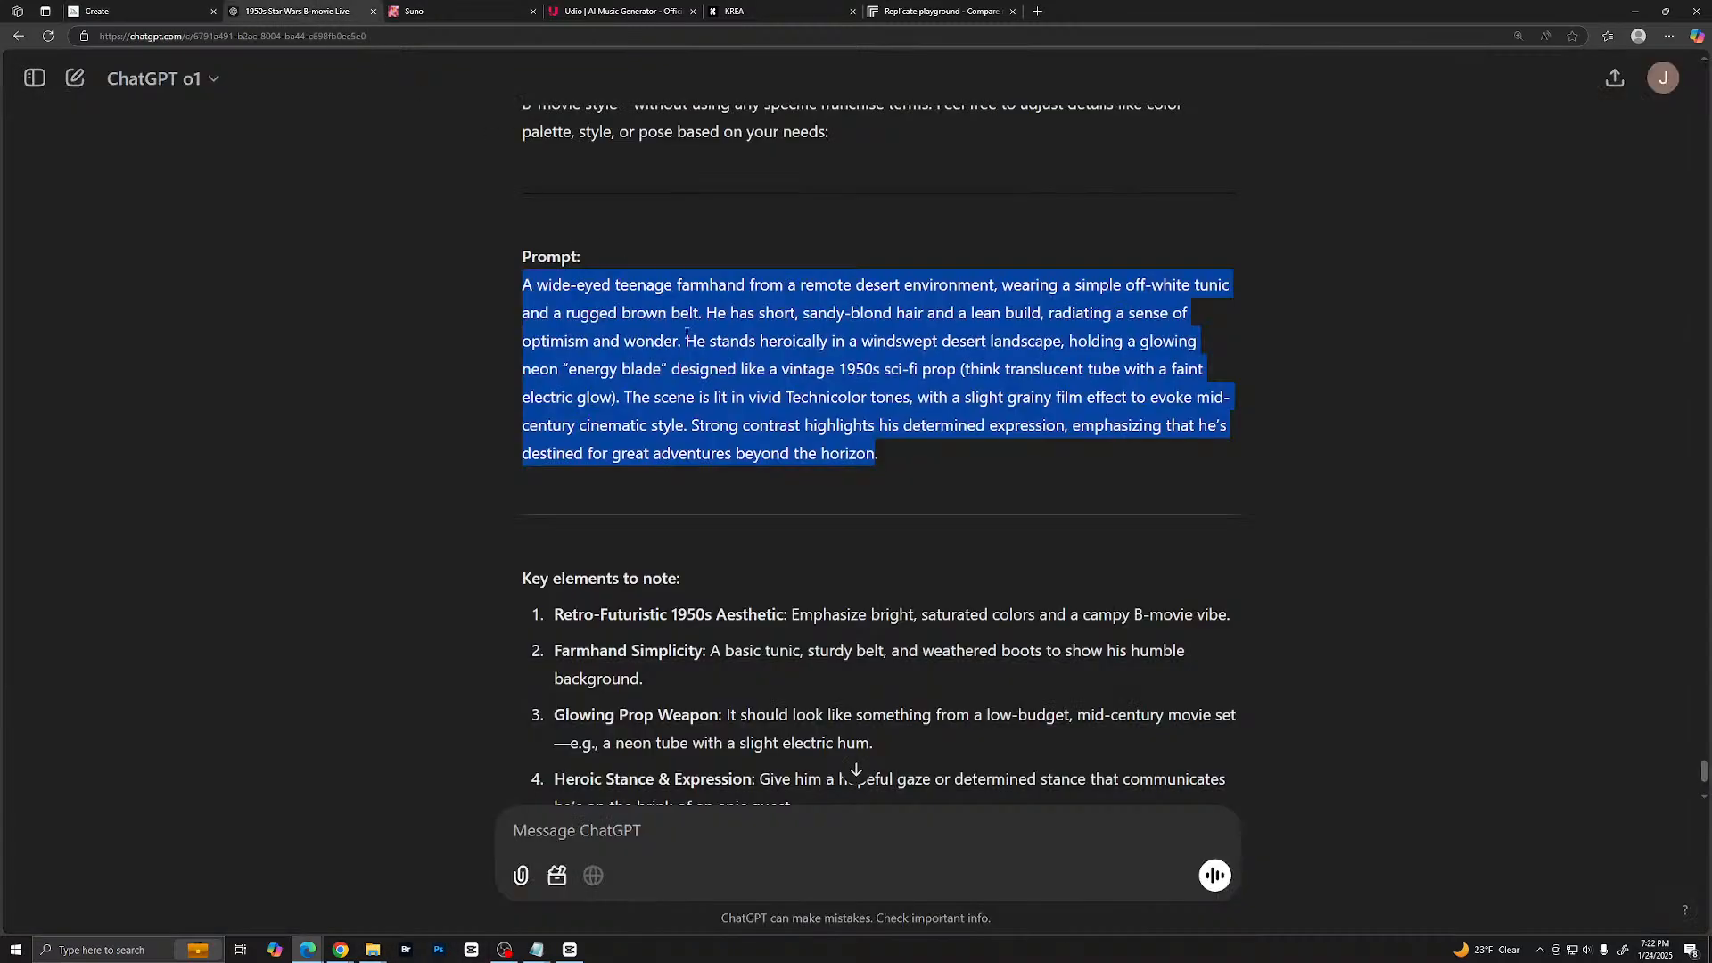
pyautogui.scroll(-3, 769, 627)
pyautogui.click(658, 836)
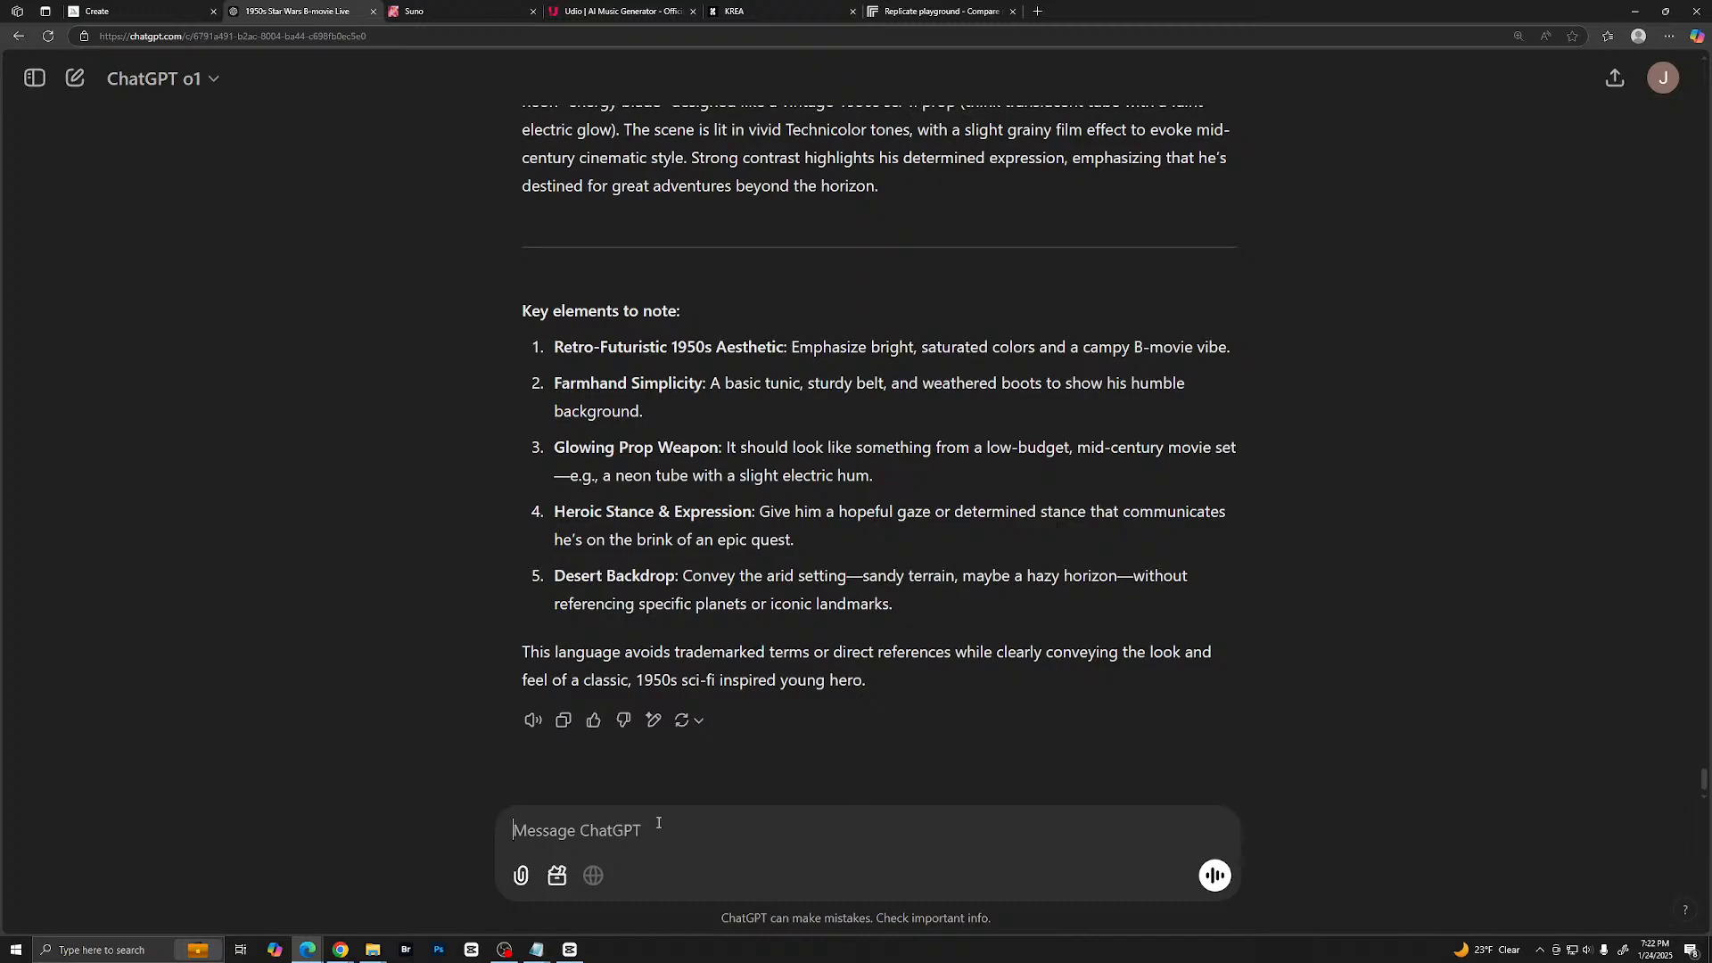
pyautogui.write('Redo luke and d')
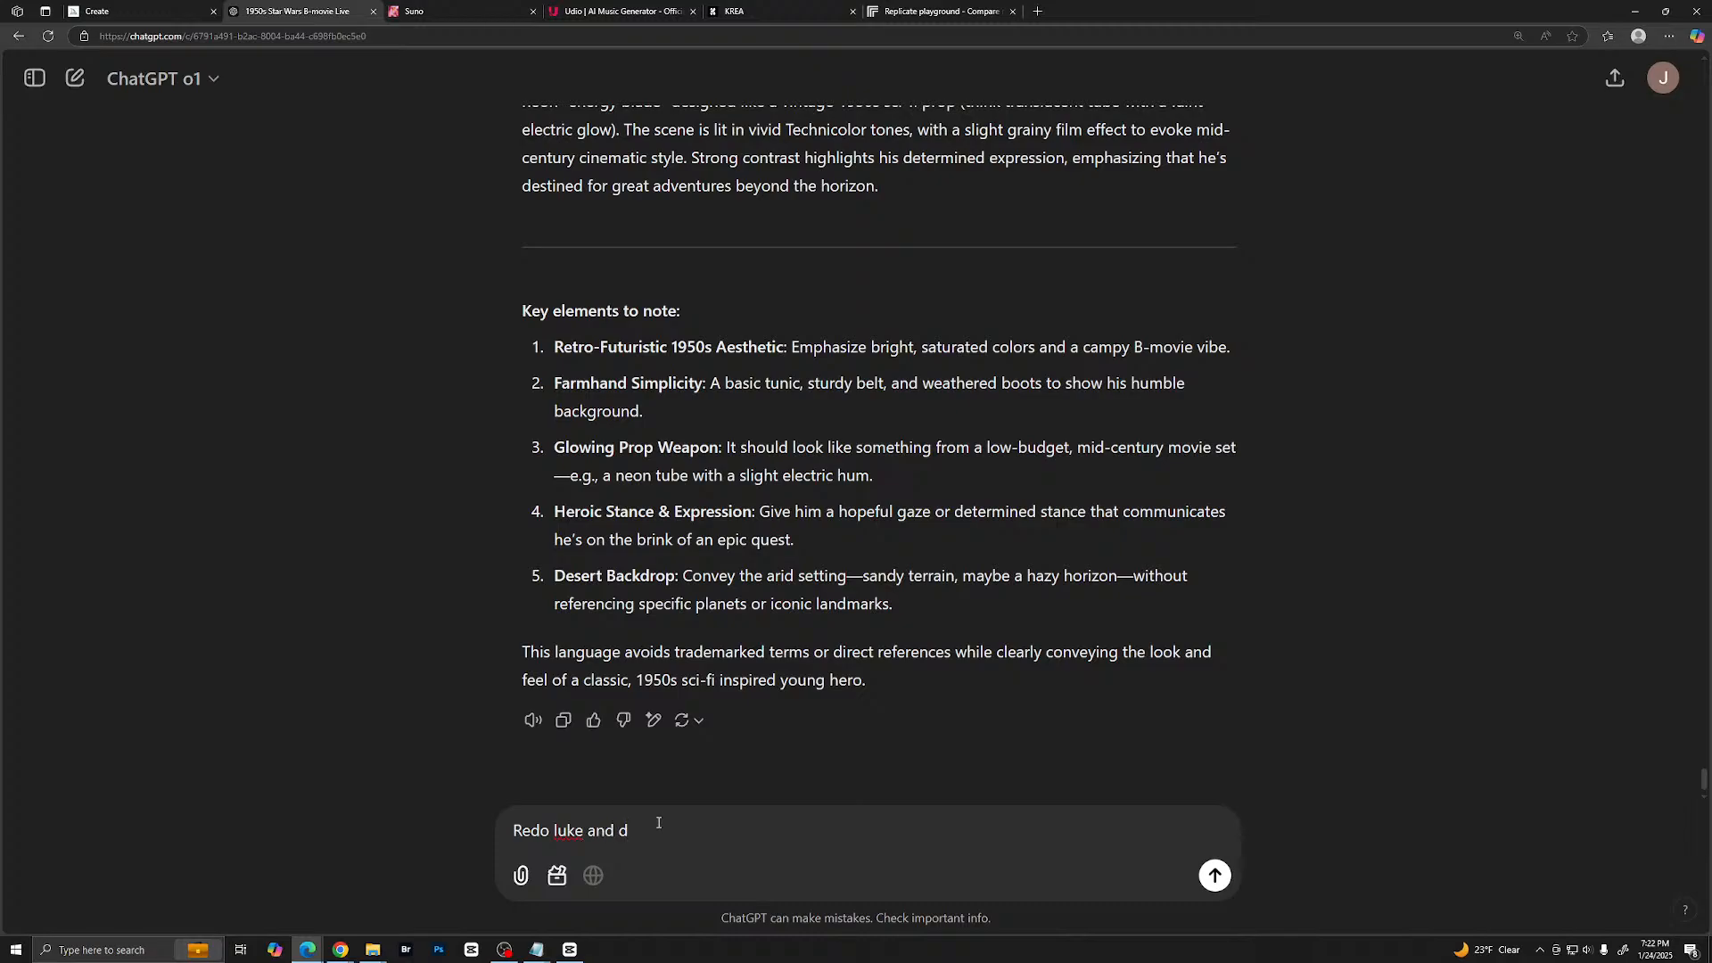
pyautogui.write("on't use teenager. Also the ligh")
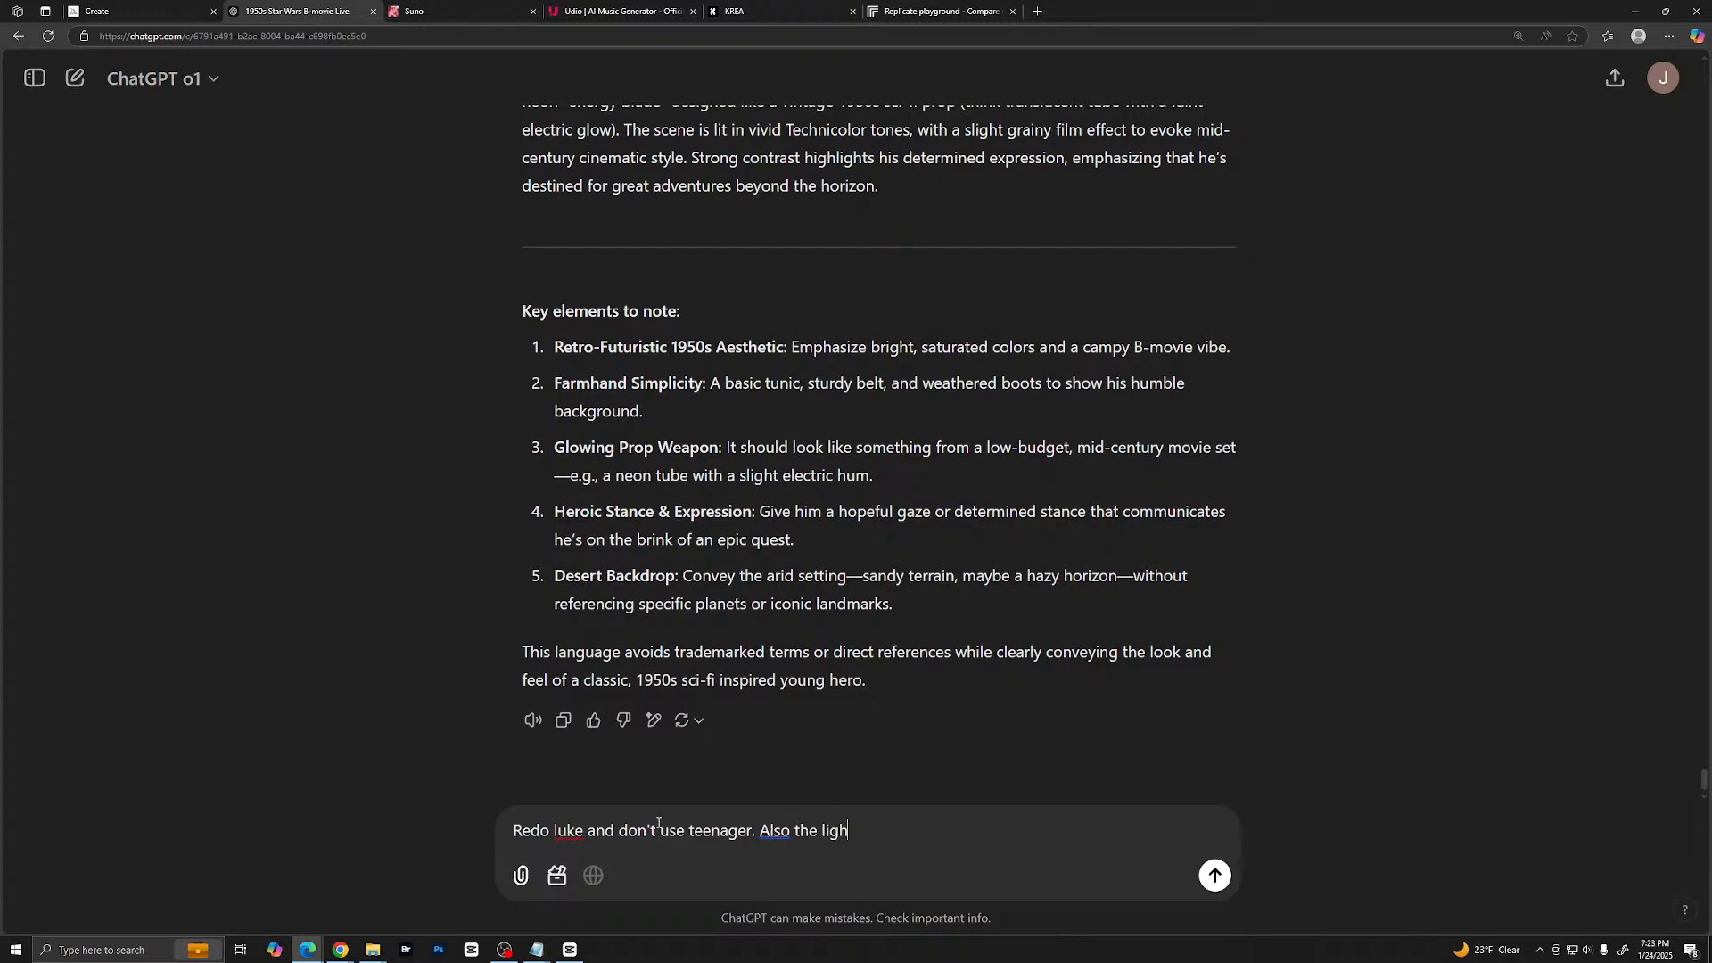
pyautogui.write('t saber ')
pyautogui.write('shoul')
pyautogui.write(' just ')
pyautogui.write('be a ')
pyautogui.write('colored ')
pyautogui.write('pla')
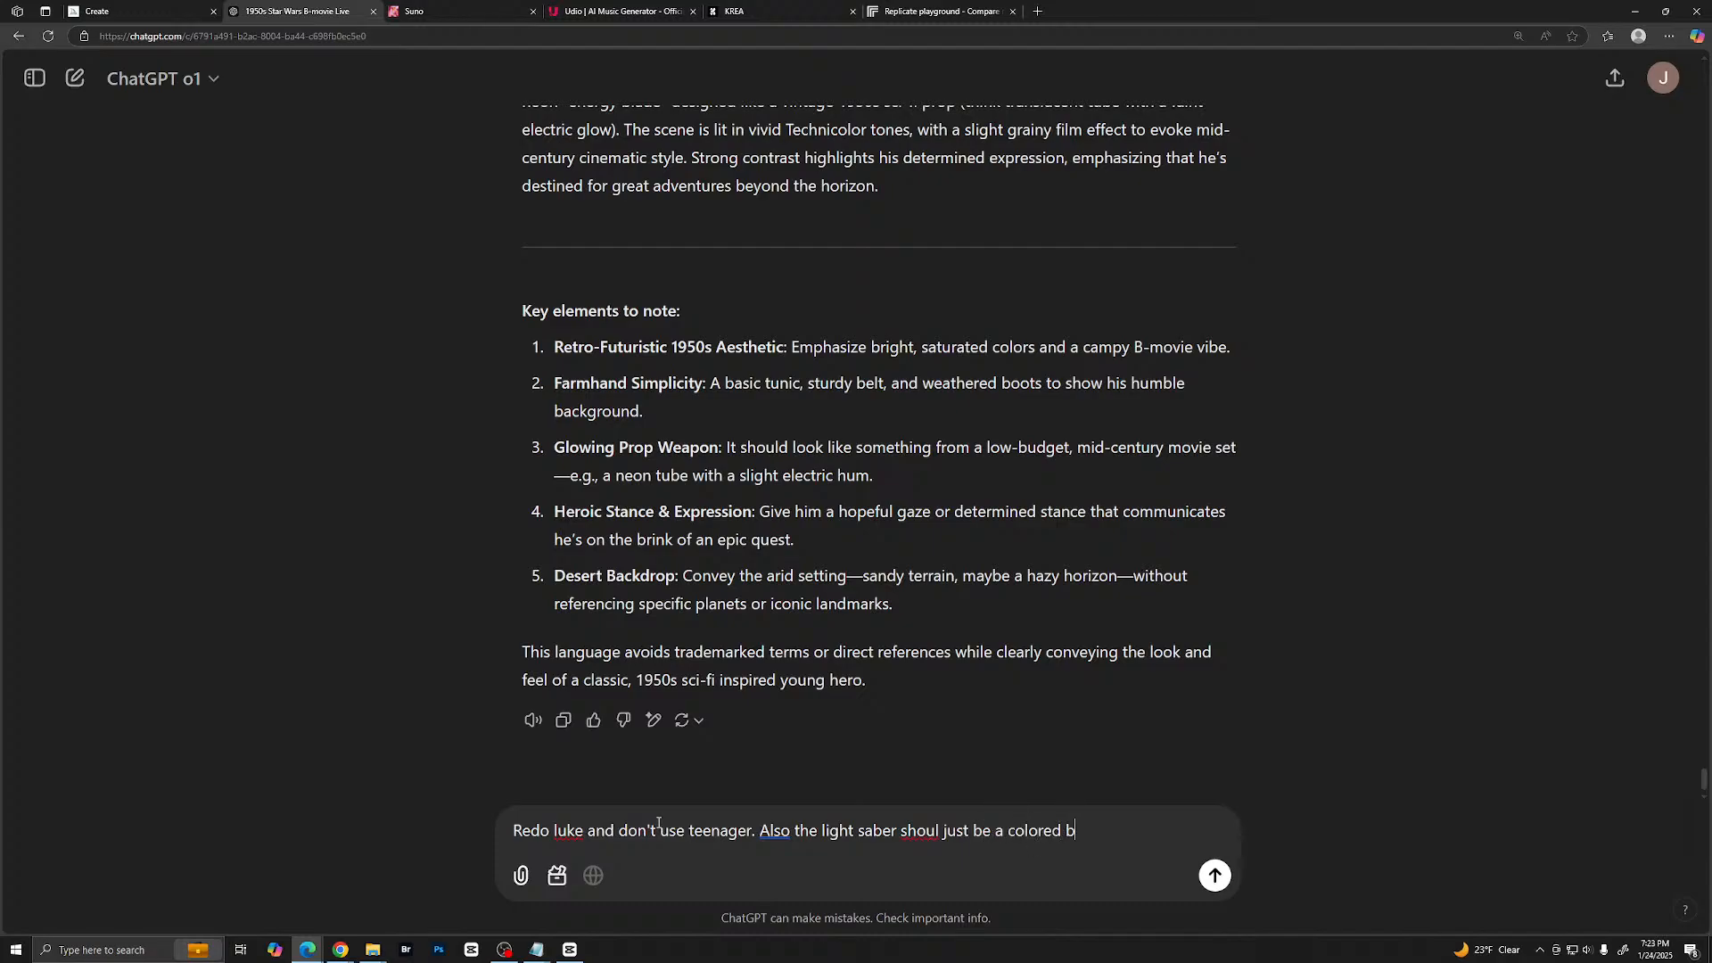
pyautogui.write('stic tube')
# - Correct the misspelled words in the message to "should" and "Luke" and send it
pyautogui.click(916, 830)
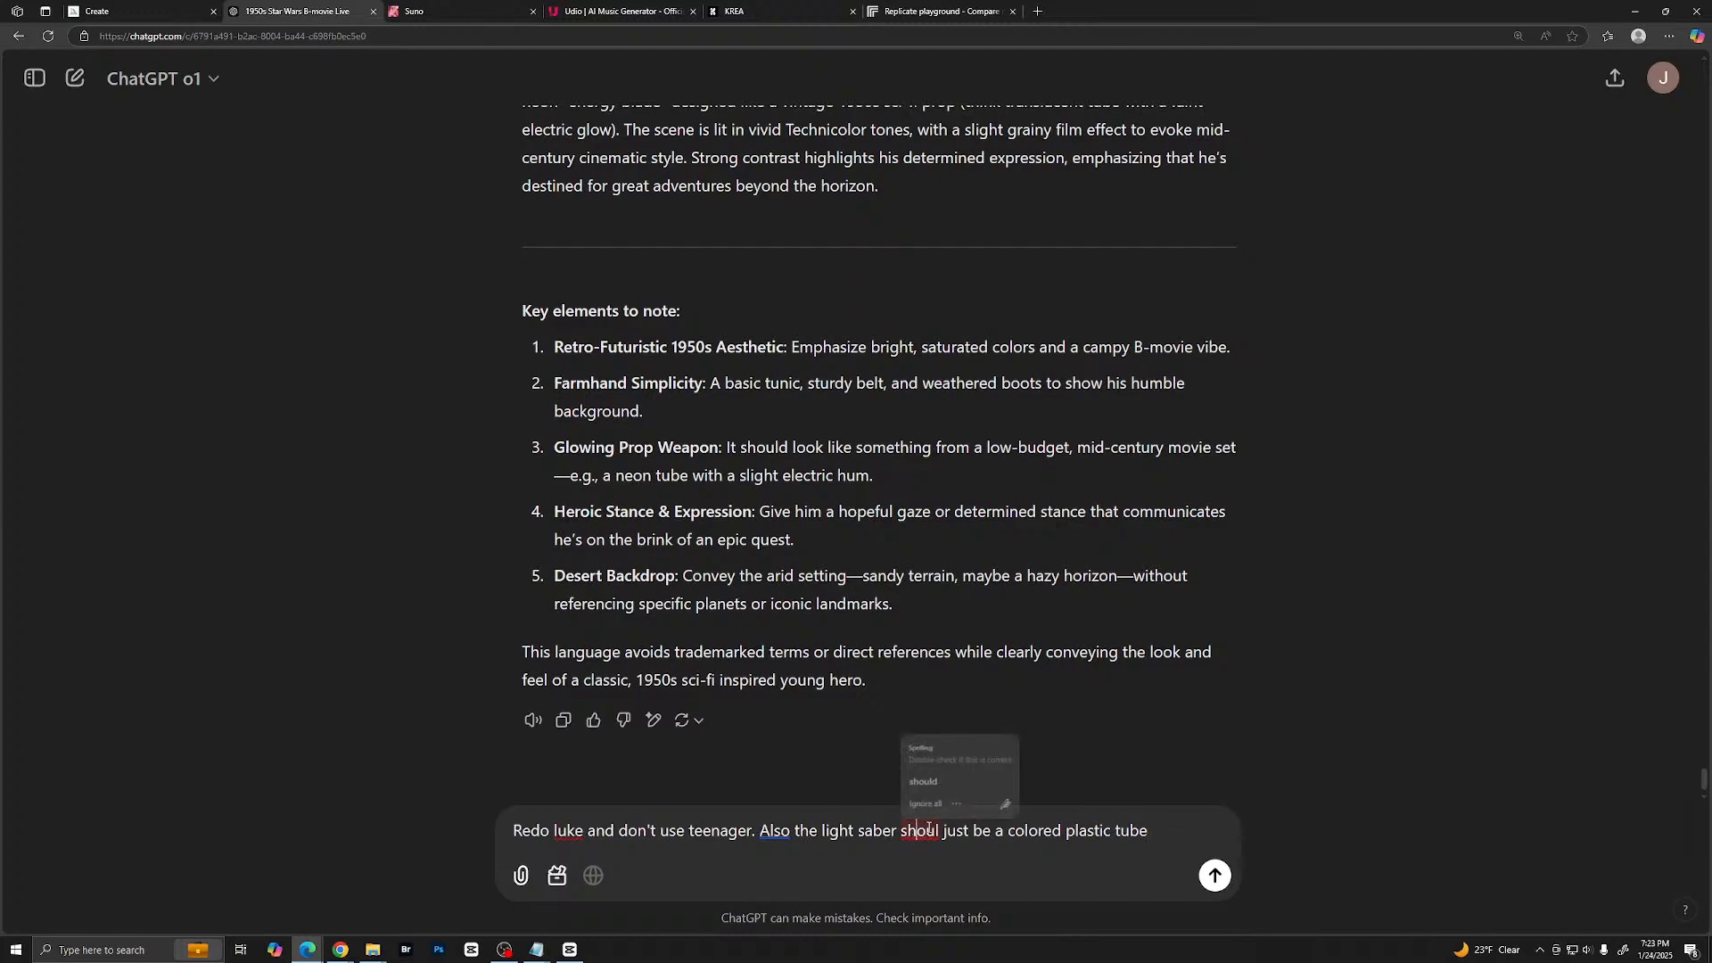
pyautogui.click(960, 784)
pyautogui.click(567, 834)
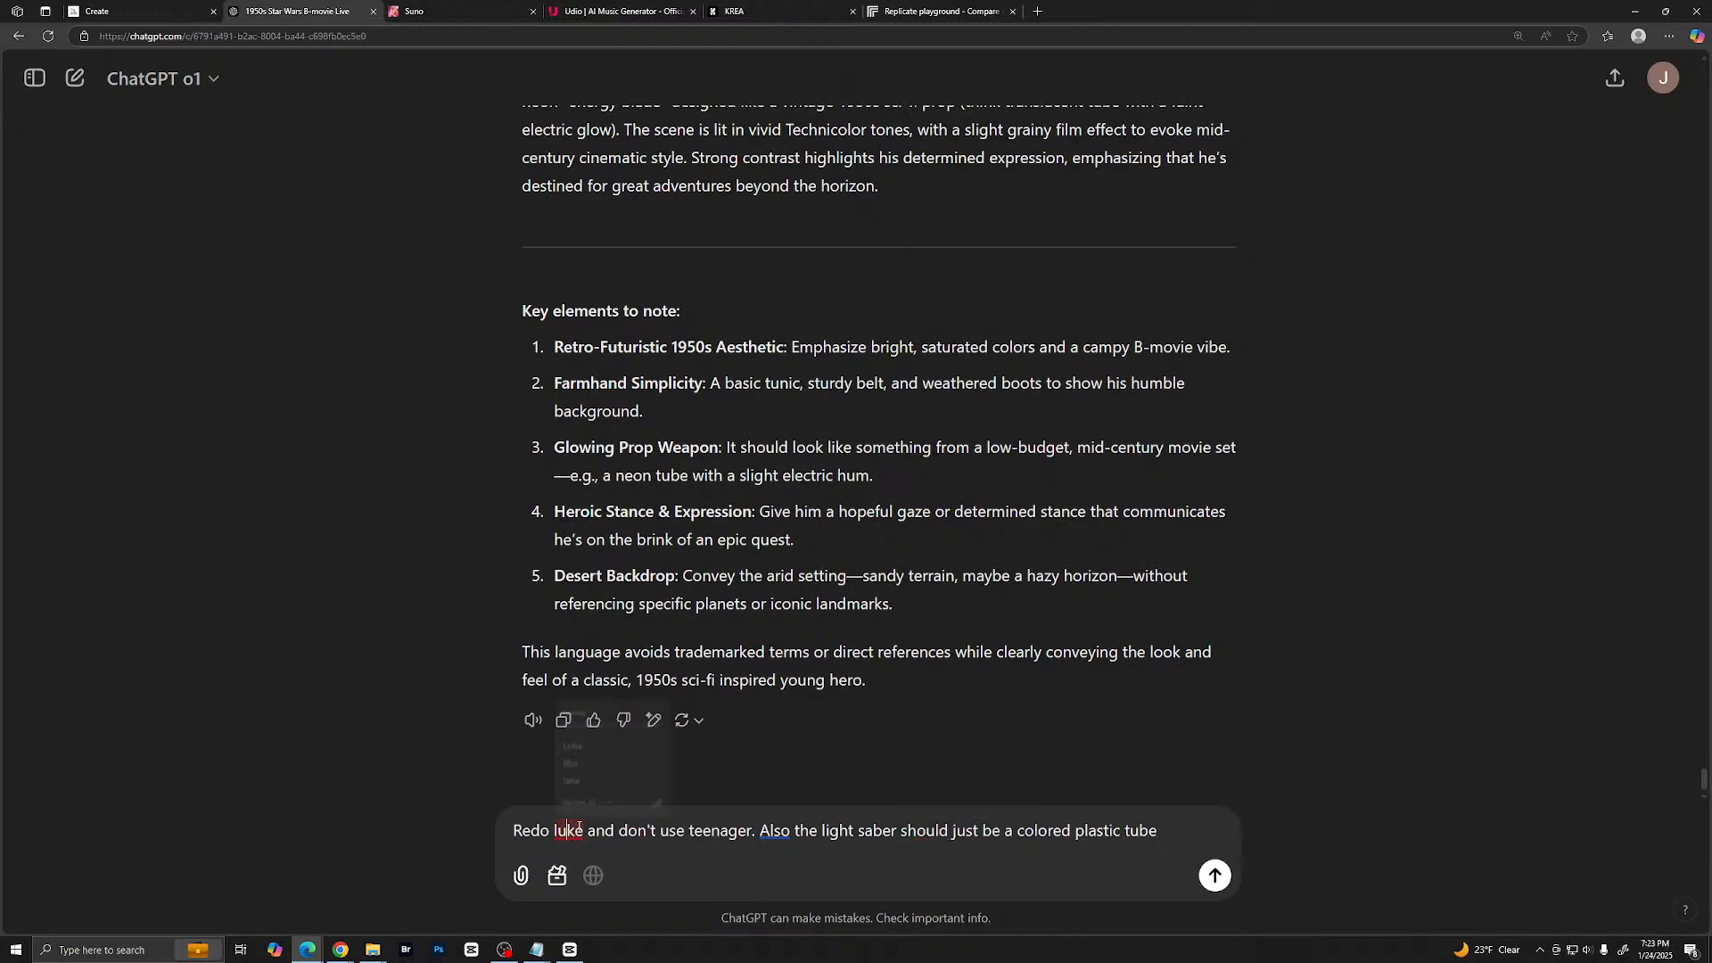
pyautogui.click(589, 744)
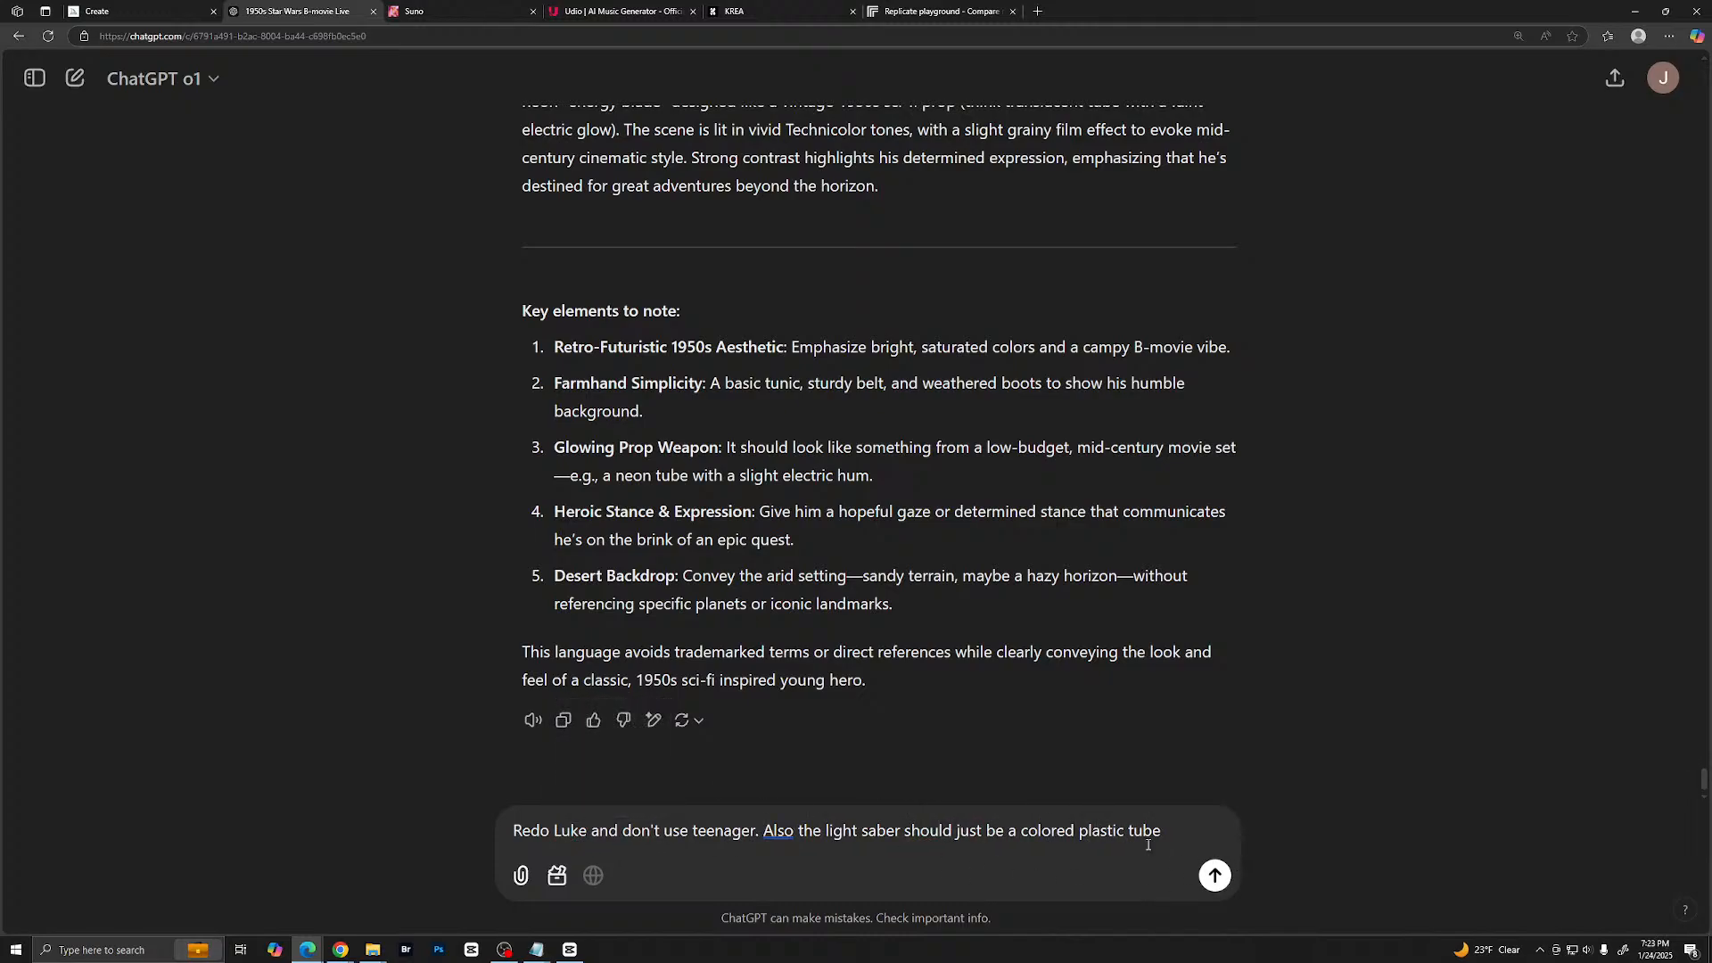
pyautogui.click(1214, 875)
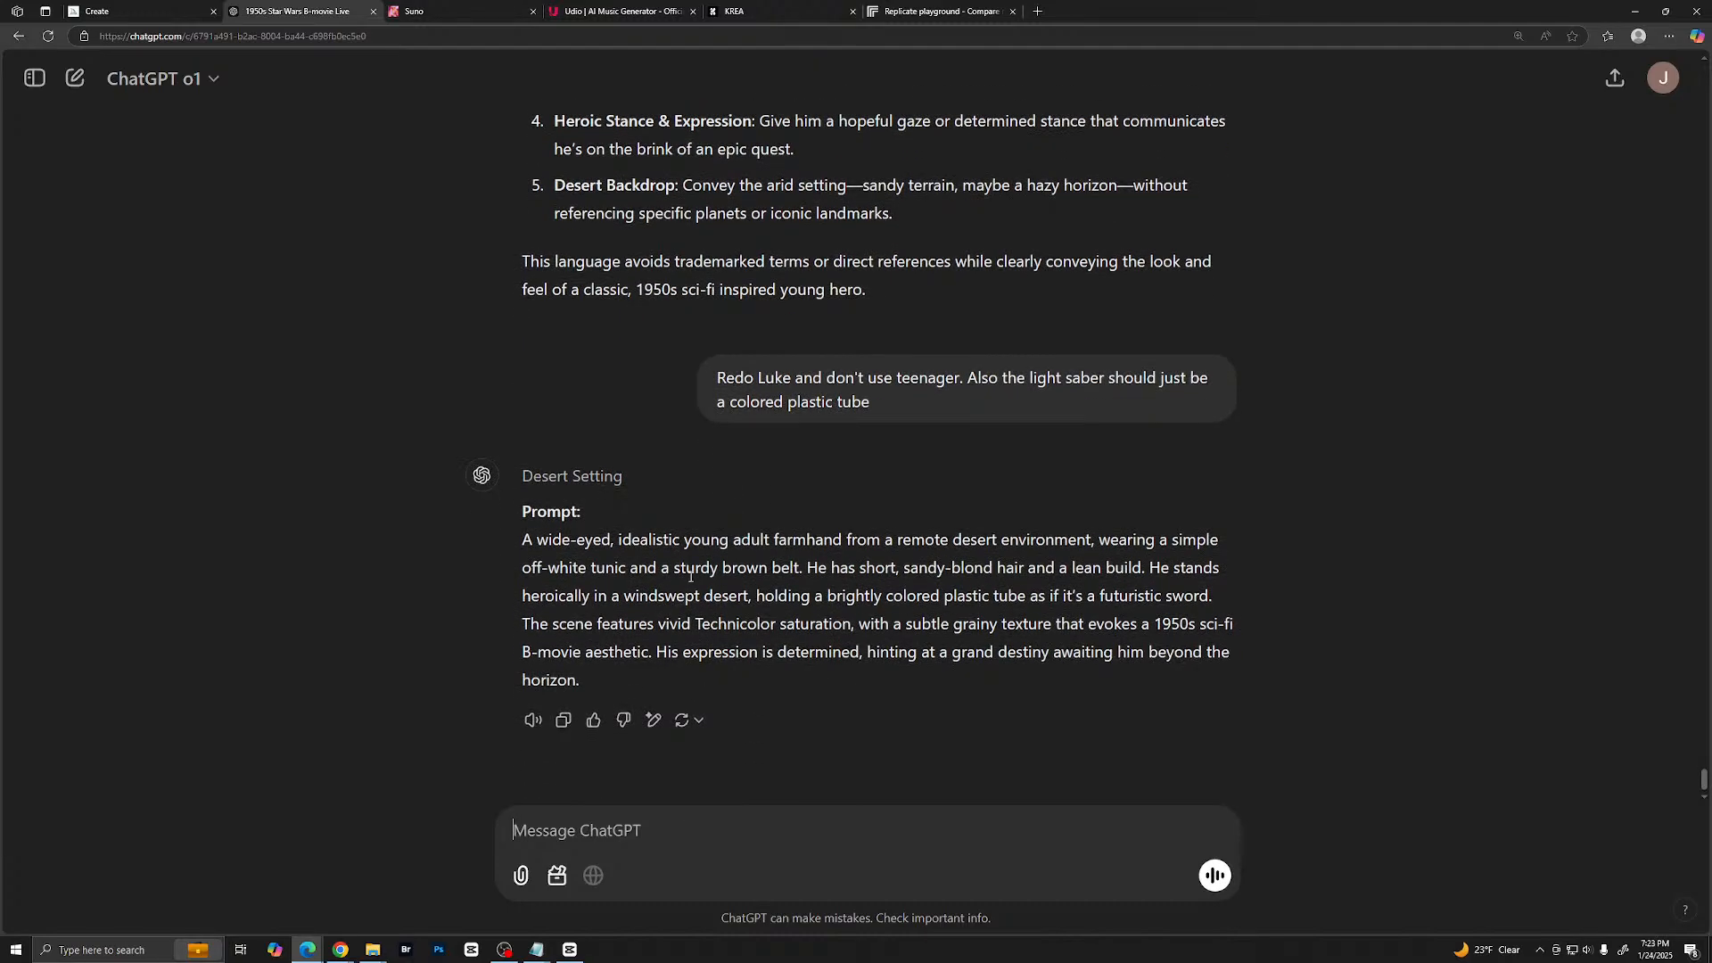
# - Copy the rewritten young adult farmhand paragraph and paste it as the new prompt in Midjourney
pyautogui.moveTo(525, 542); pyautogui.dragTo(587, 671)
pyautogui.rightClick(731, 617)
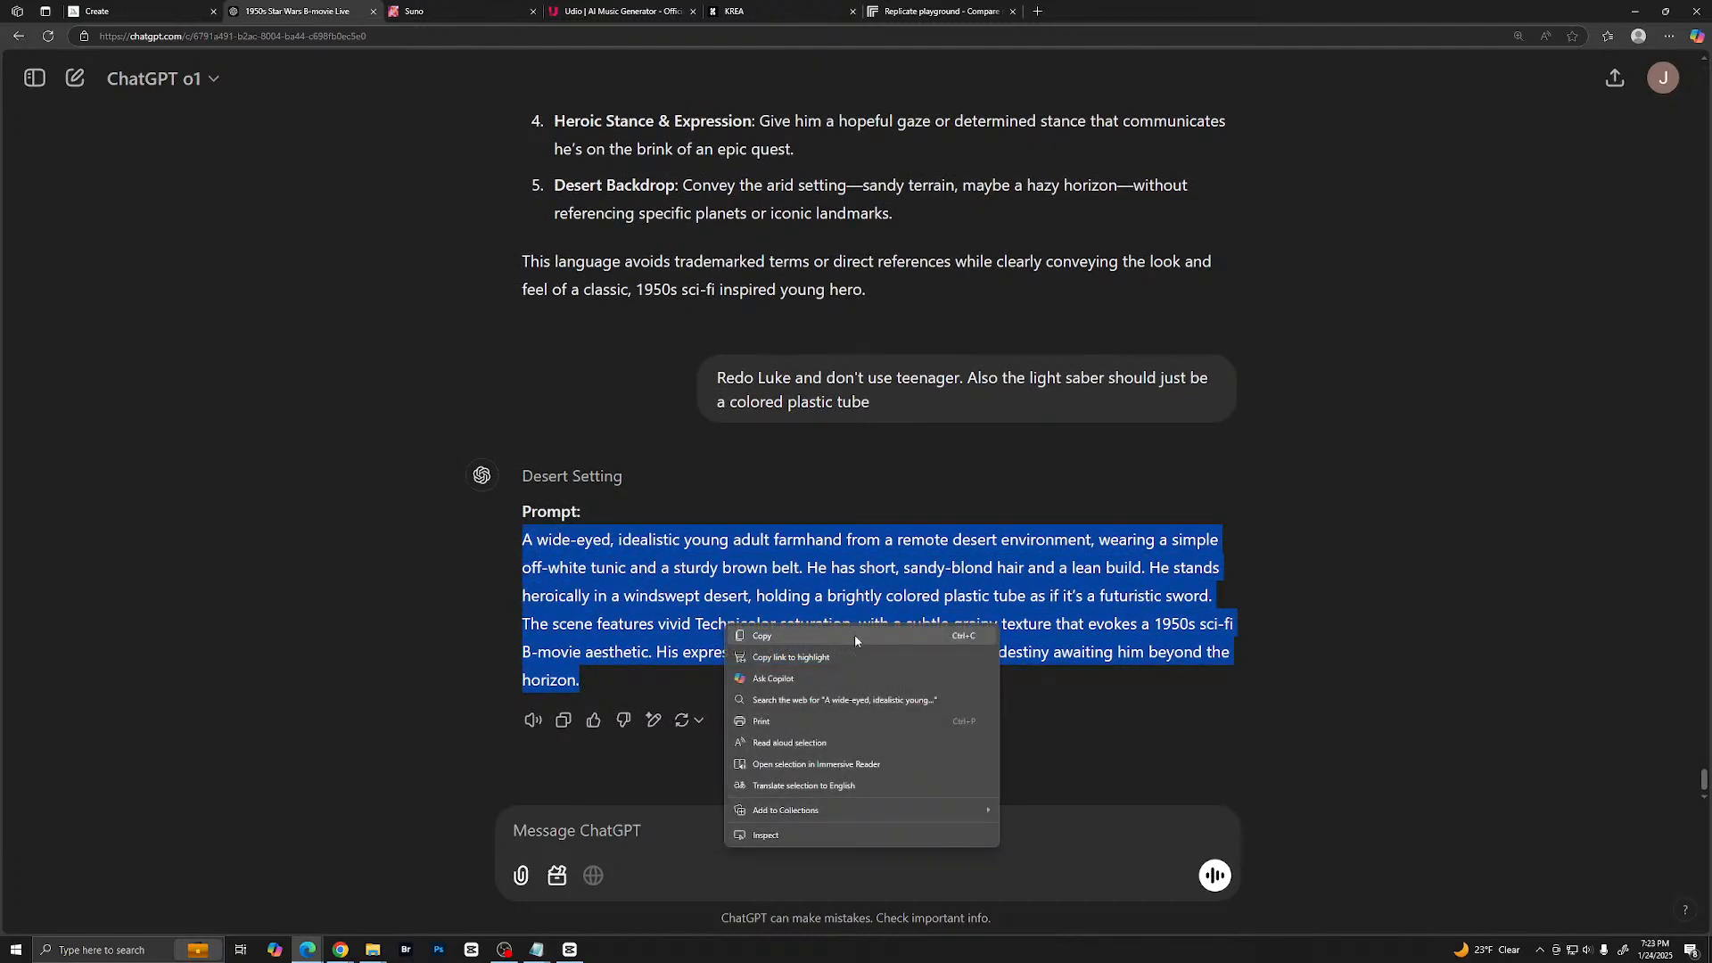
pyautogui.click(854, 634)
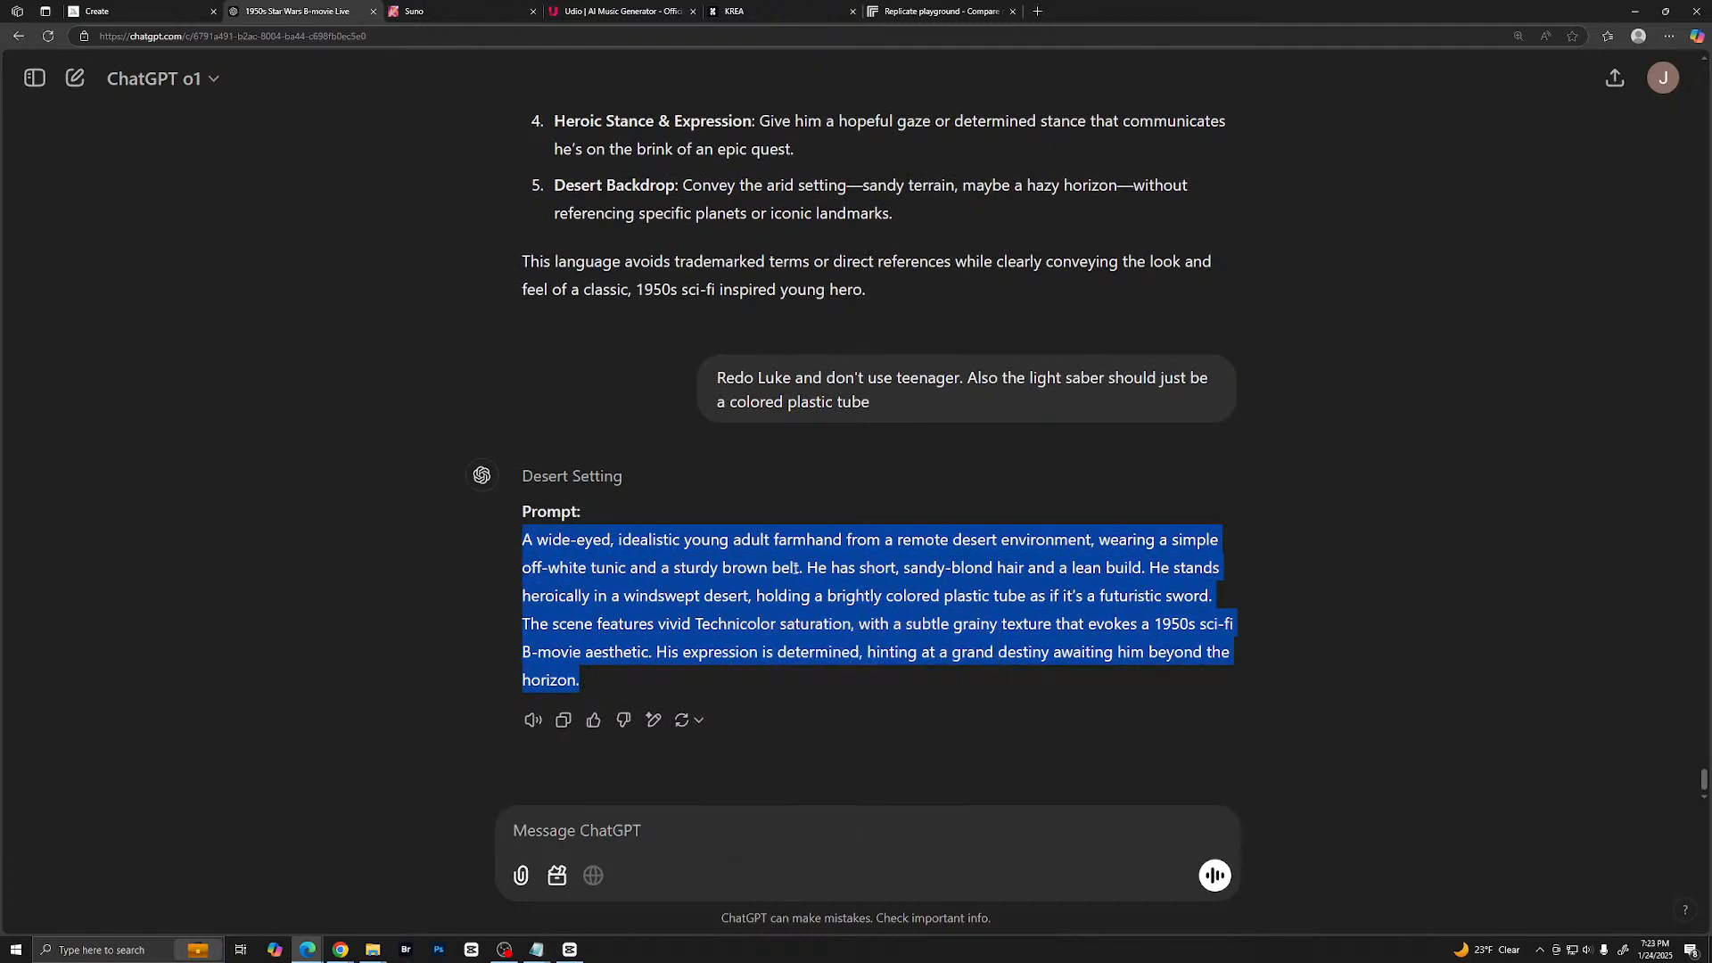
pyautogui.click(180, 10)
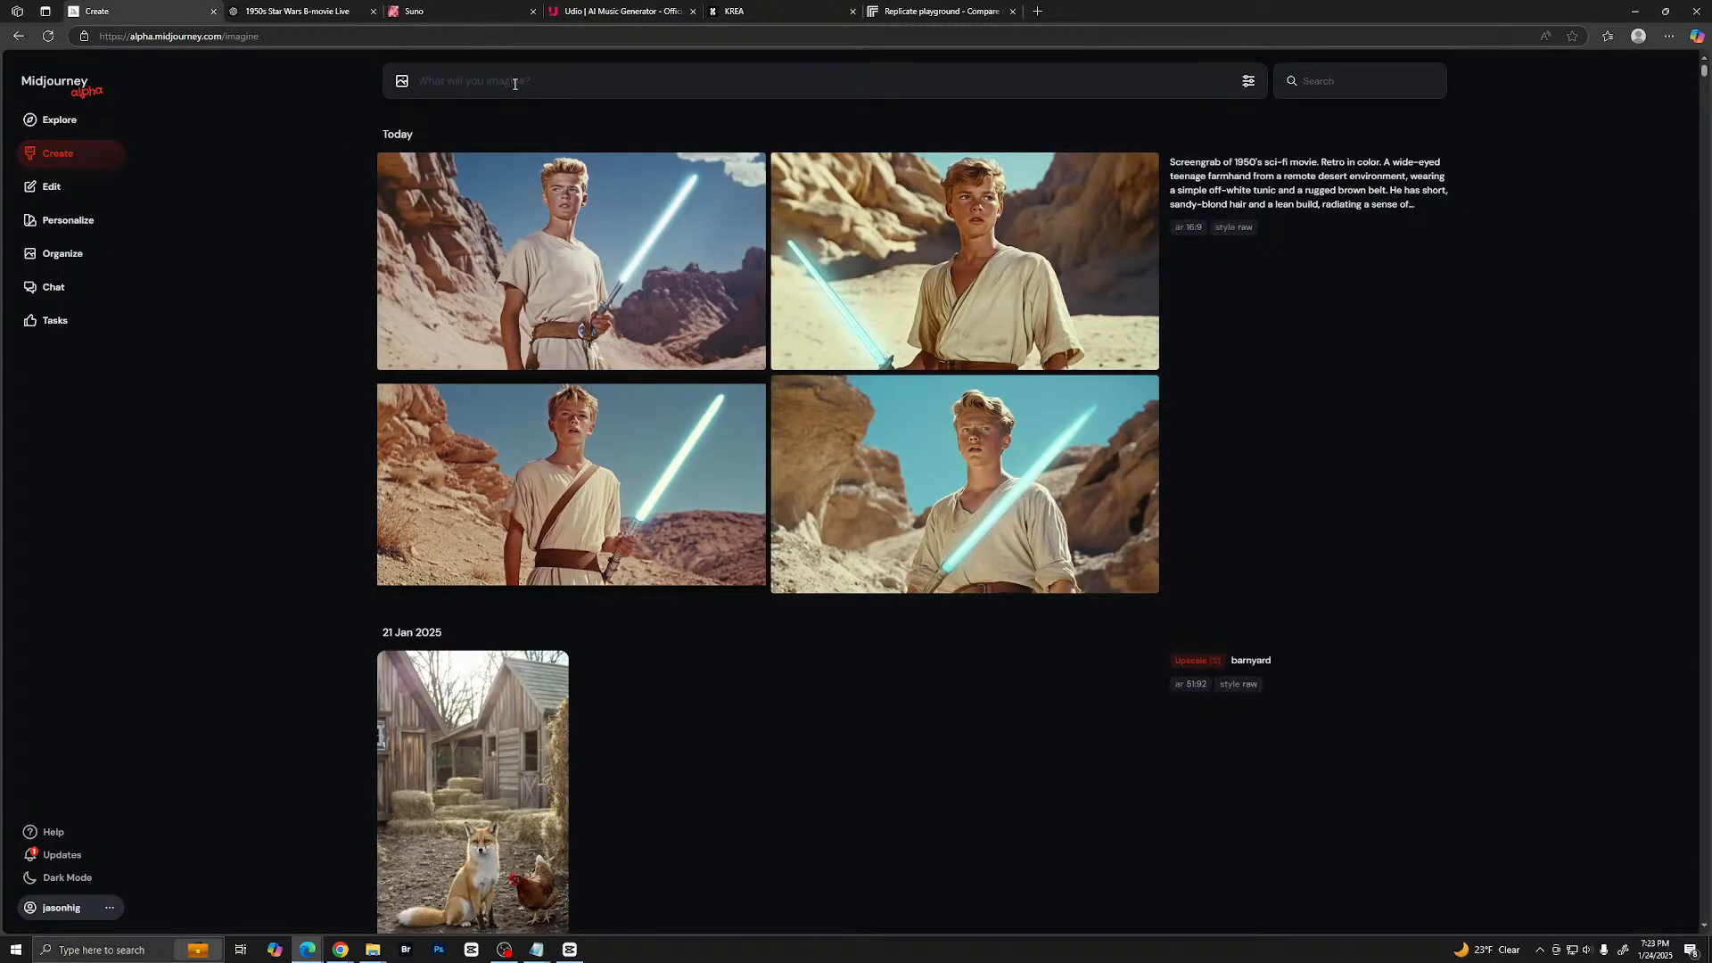
pyautogui.click(515, 84)
pyautogui.hotkey('ctrl', 'v')
# - Copy the saved text "Screengrab of 1950's Super Panavision 70 movie. Retro in color." and insert it at the start of the Midjourney prompt
pyautogui.hotkey('alt', 'Tab')
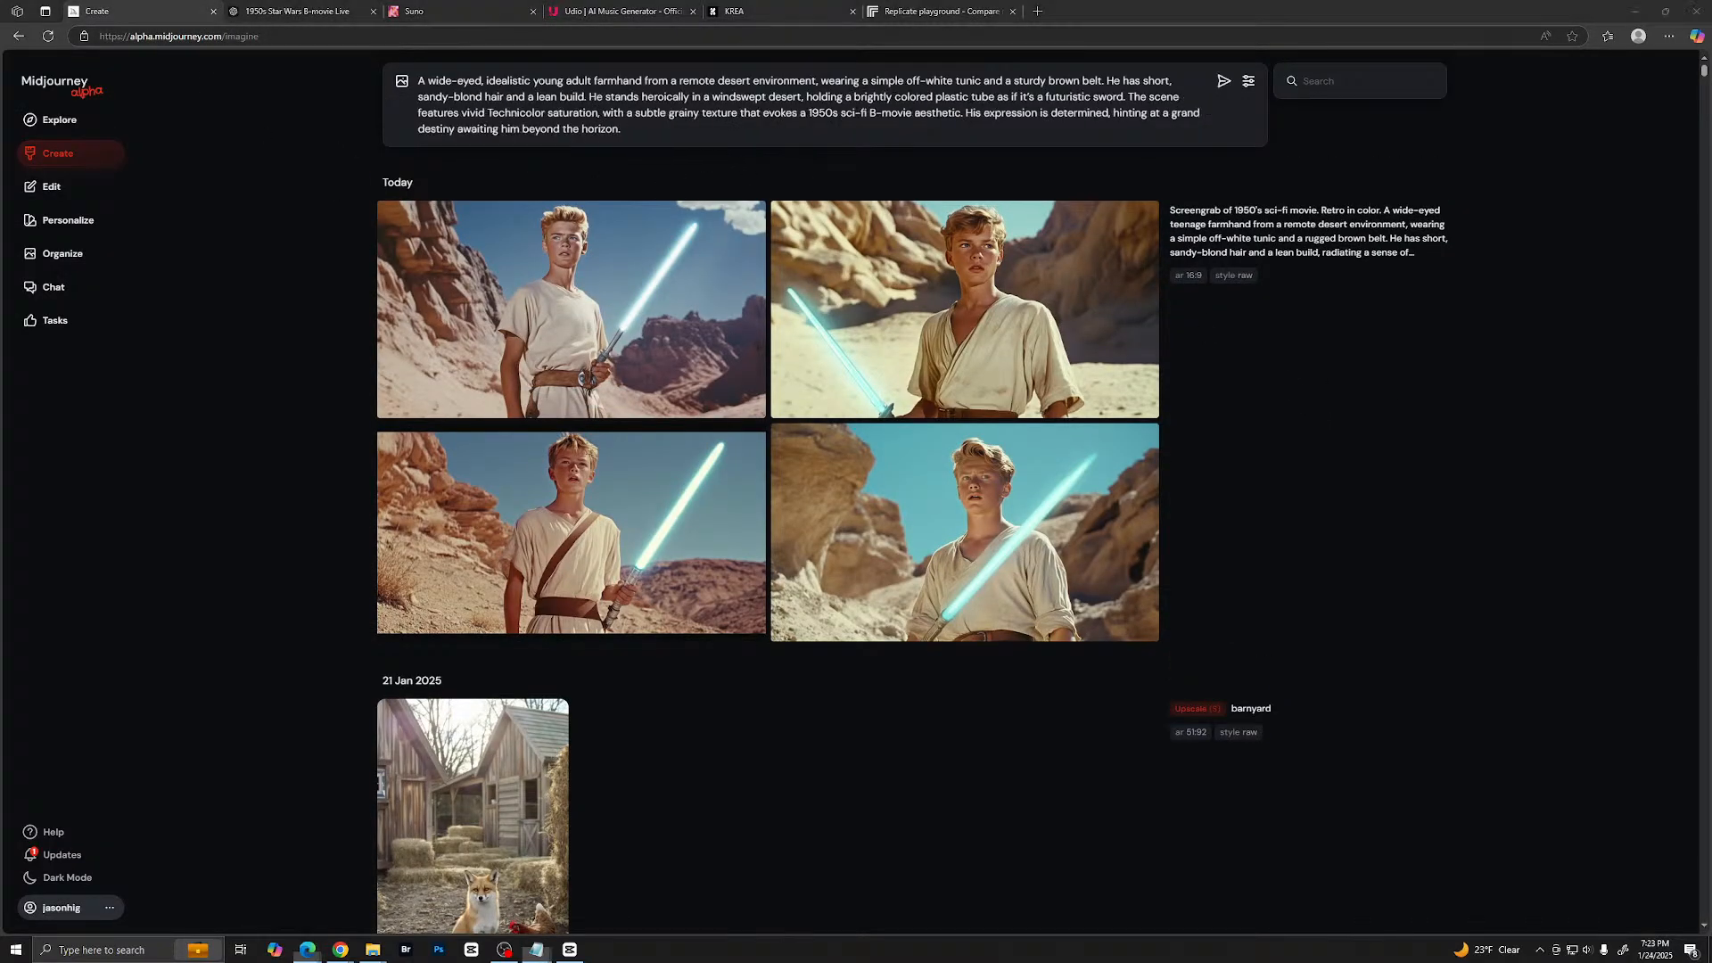
pyautogui.click(421, 79)
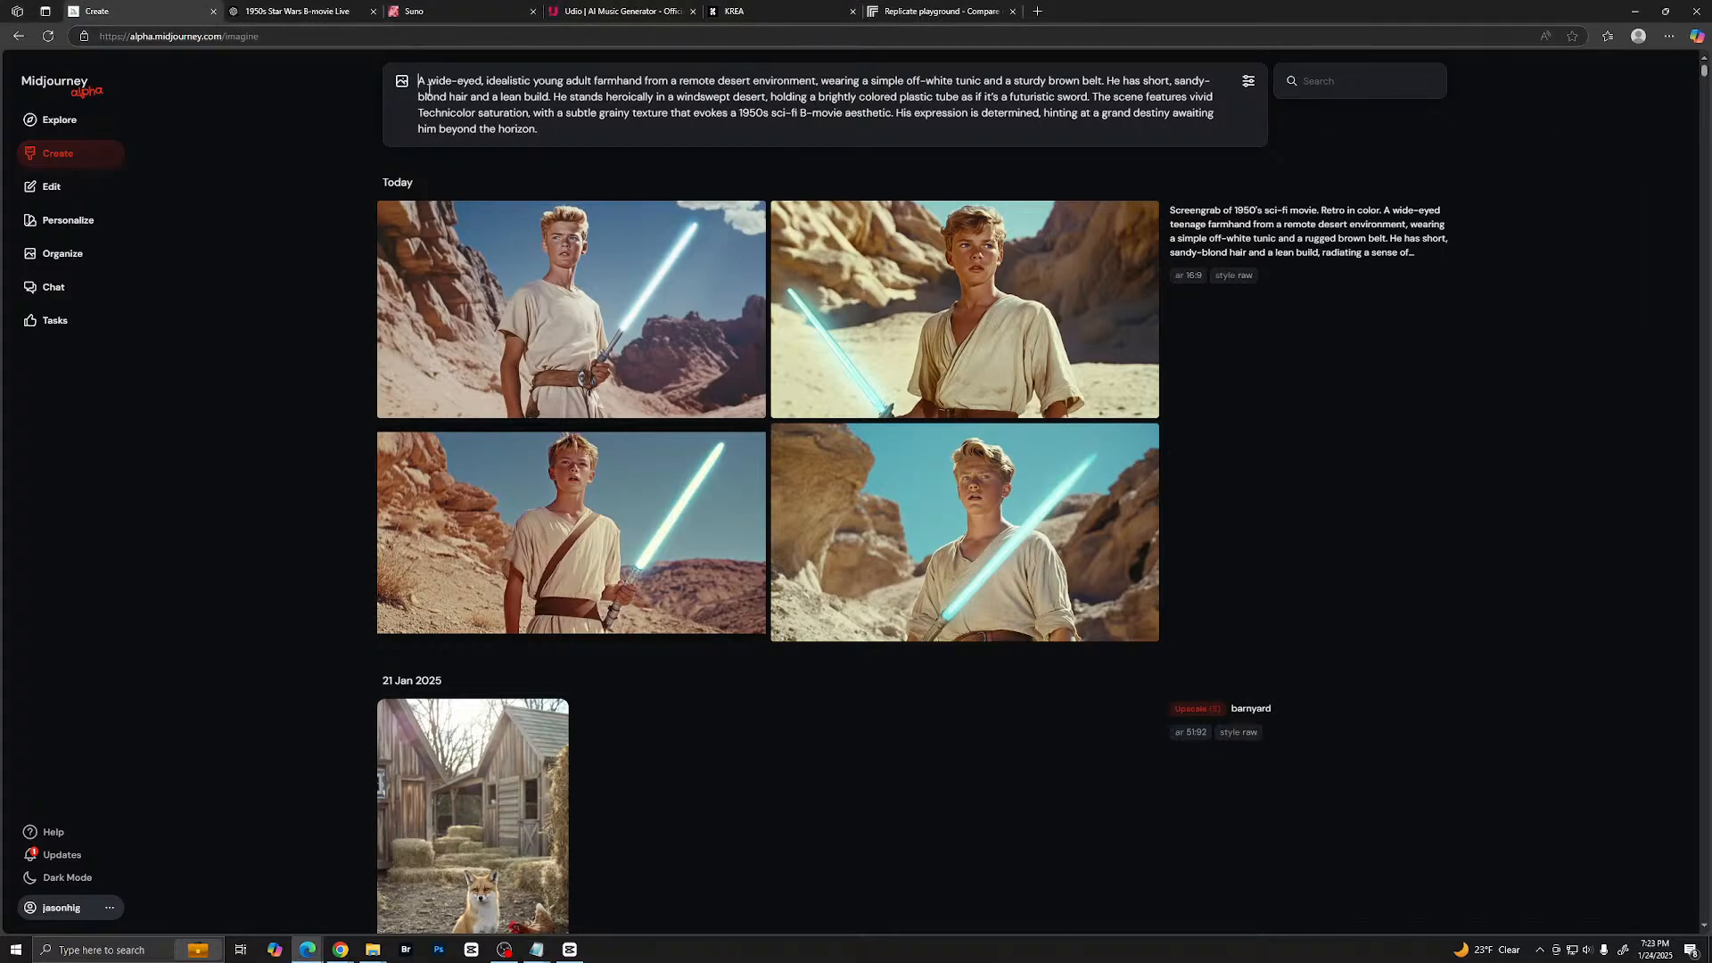
pyautogui.hotkey('ctrl', 'v')
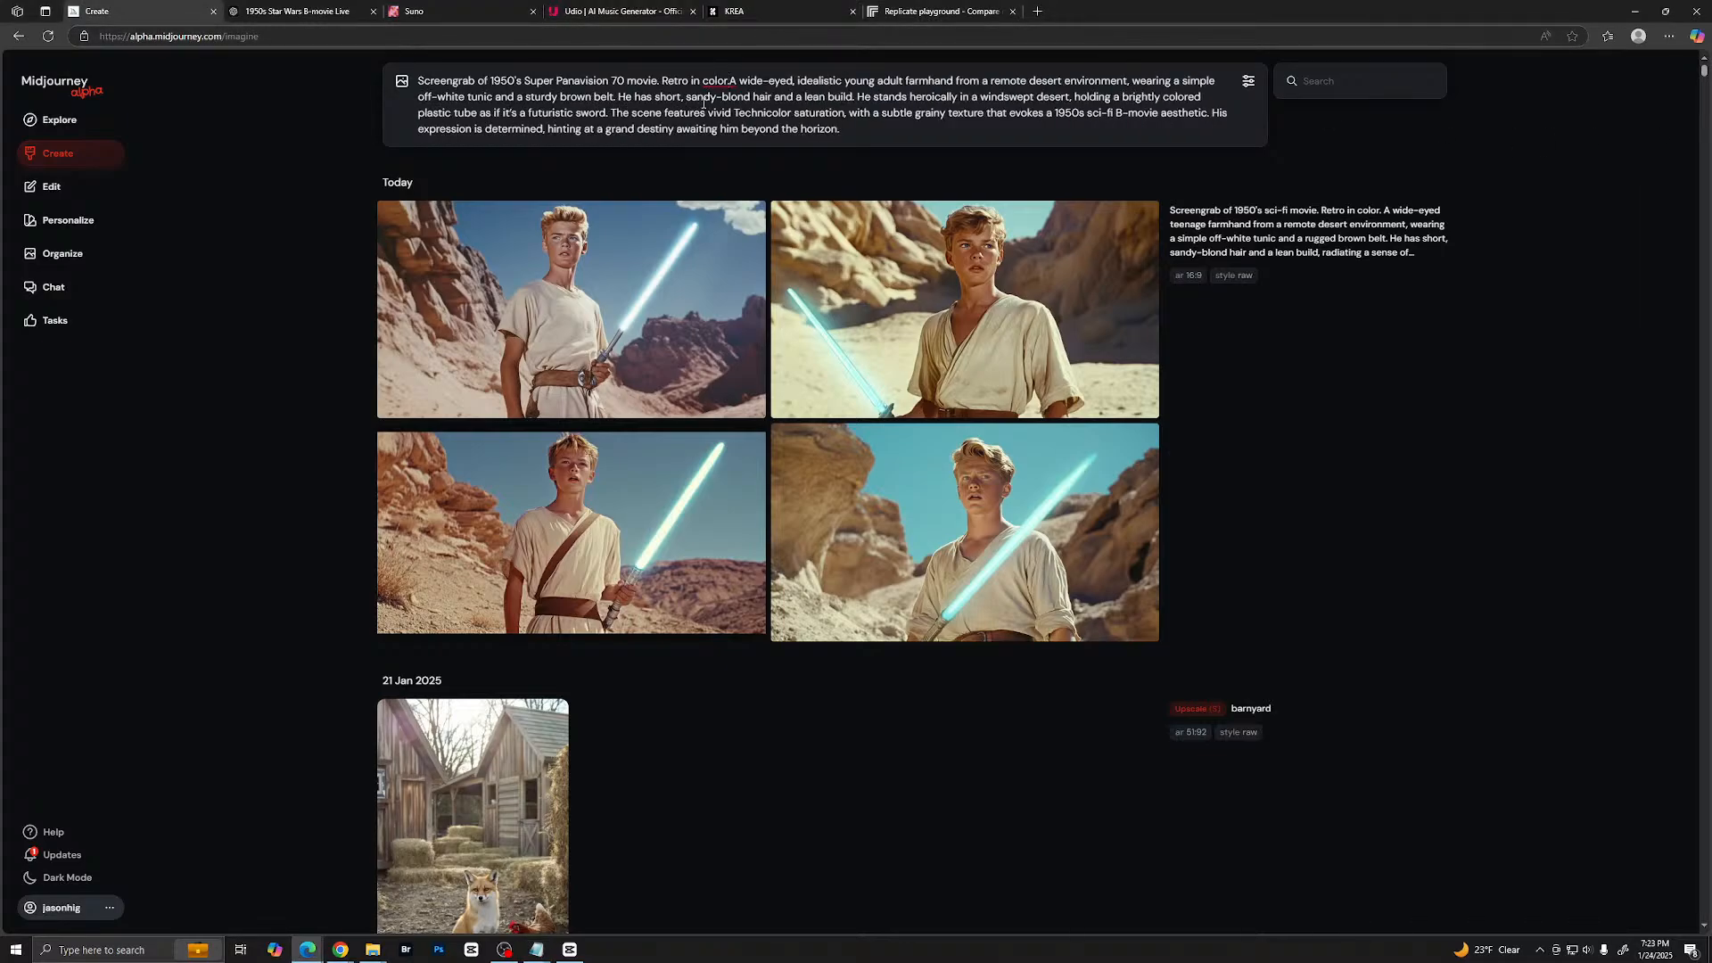
# - Ask ChatGPT "can you please add this text before every prompt for this project" followed by "Screengrab of 1950's Super Panavision 70 movie. Retro in color." in quotes
pyautogui.click(295, 13)
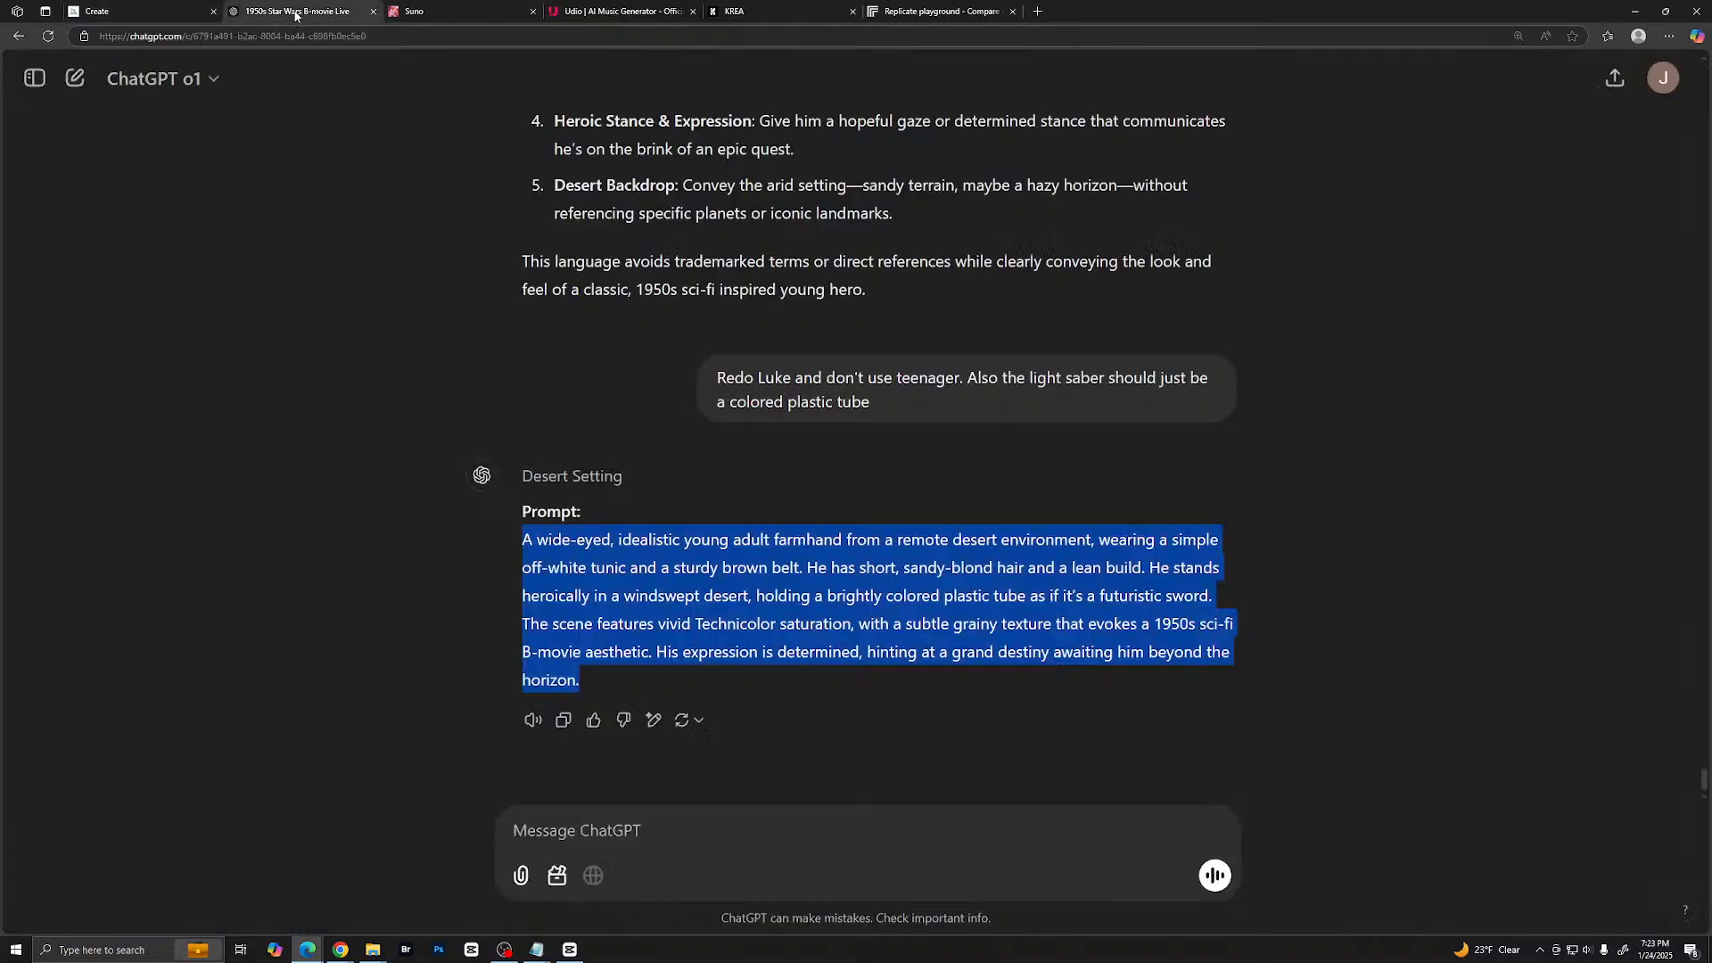
pyautogui.click(582, 825)
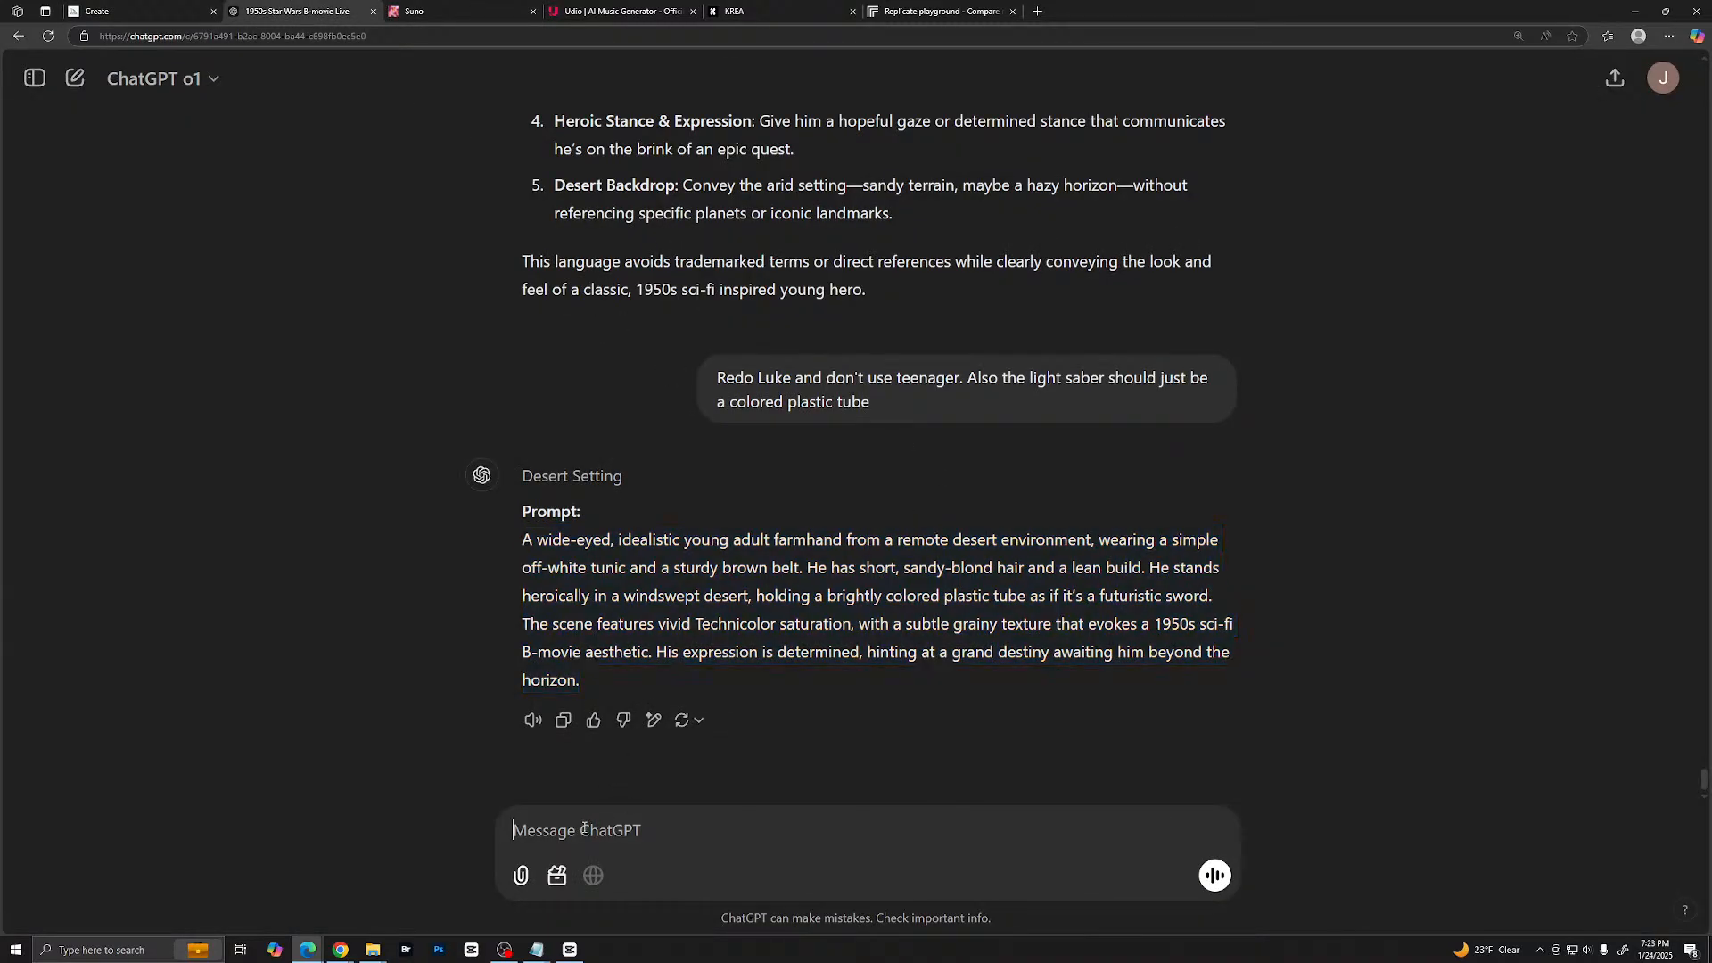
pyautogui.write('can you please add this te')
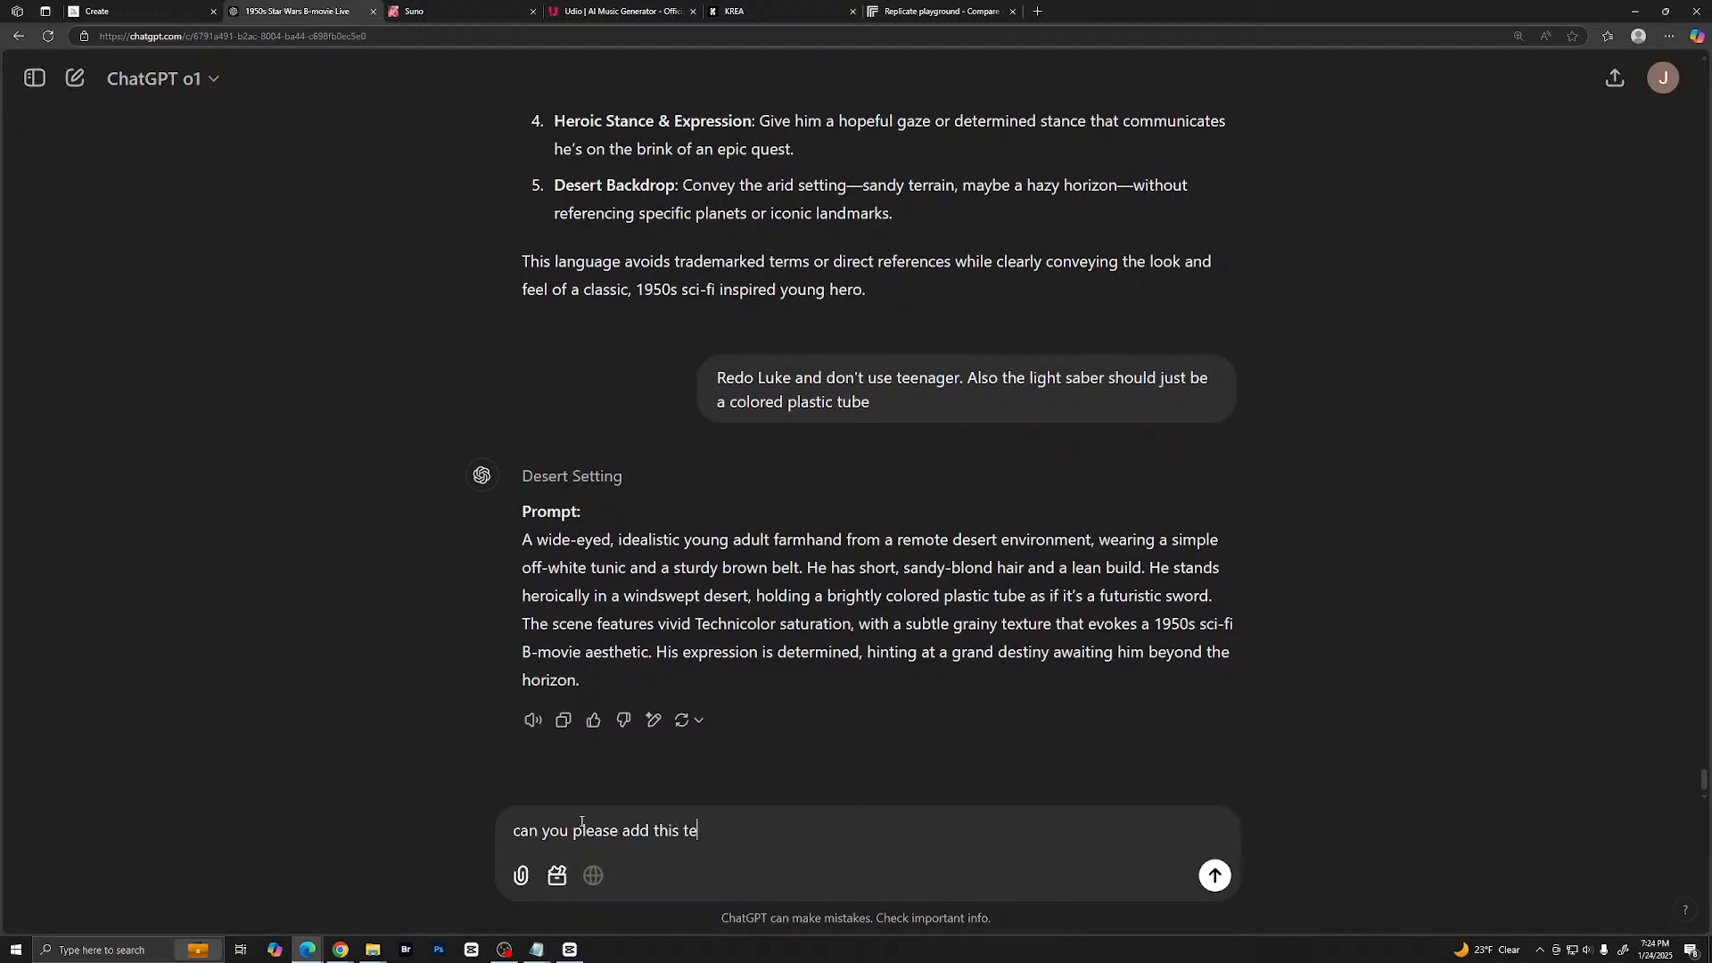
pyautogui.write('xt before every prompt for this ')
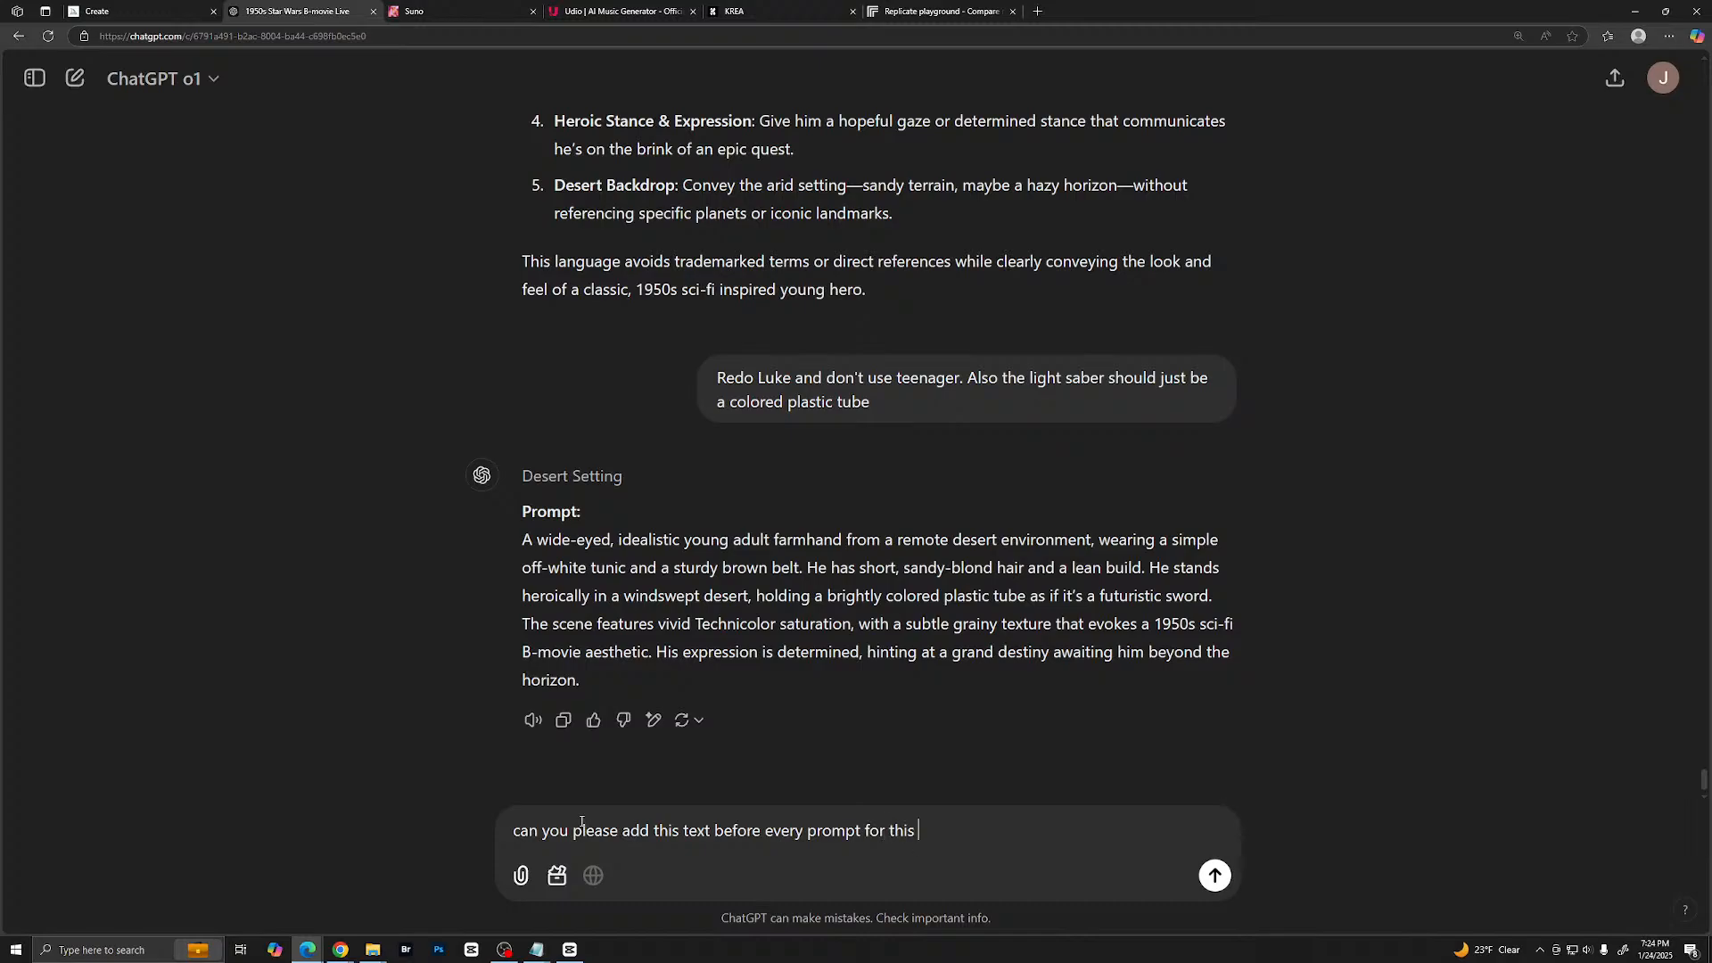
pyautogui.write('project "')
pyautogui.hotkey('ctrl', 'v')
pyautogui.write('"')
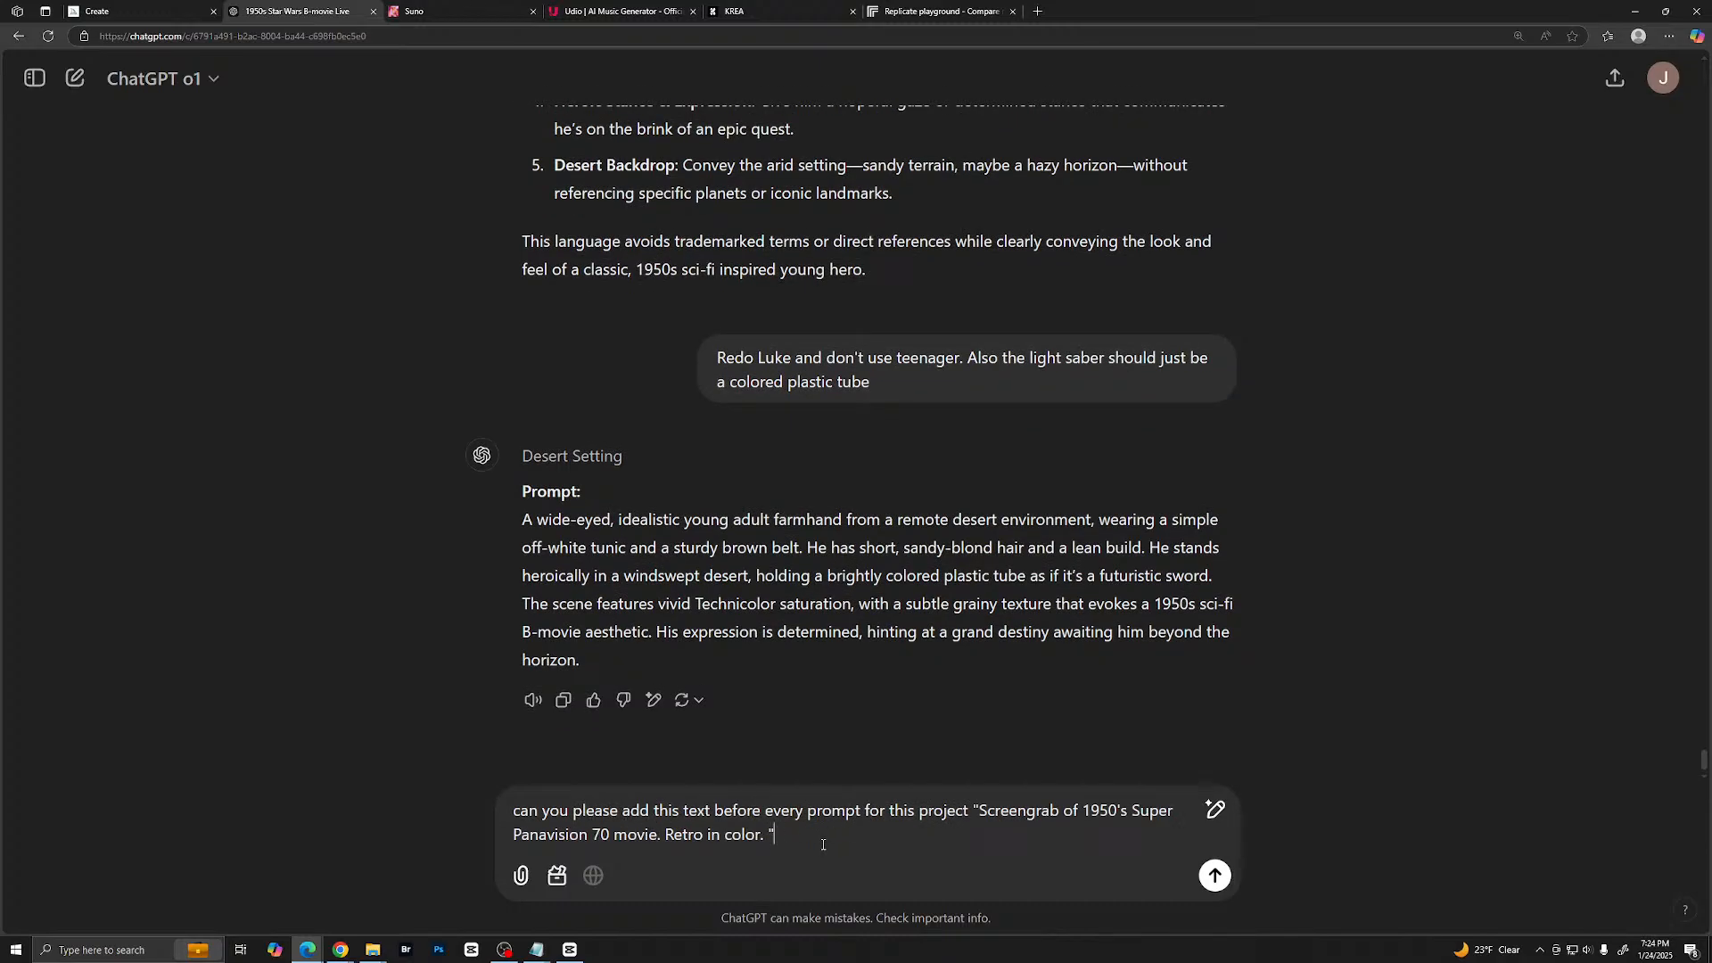
pyautogui.click(1212, 876)
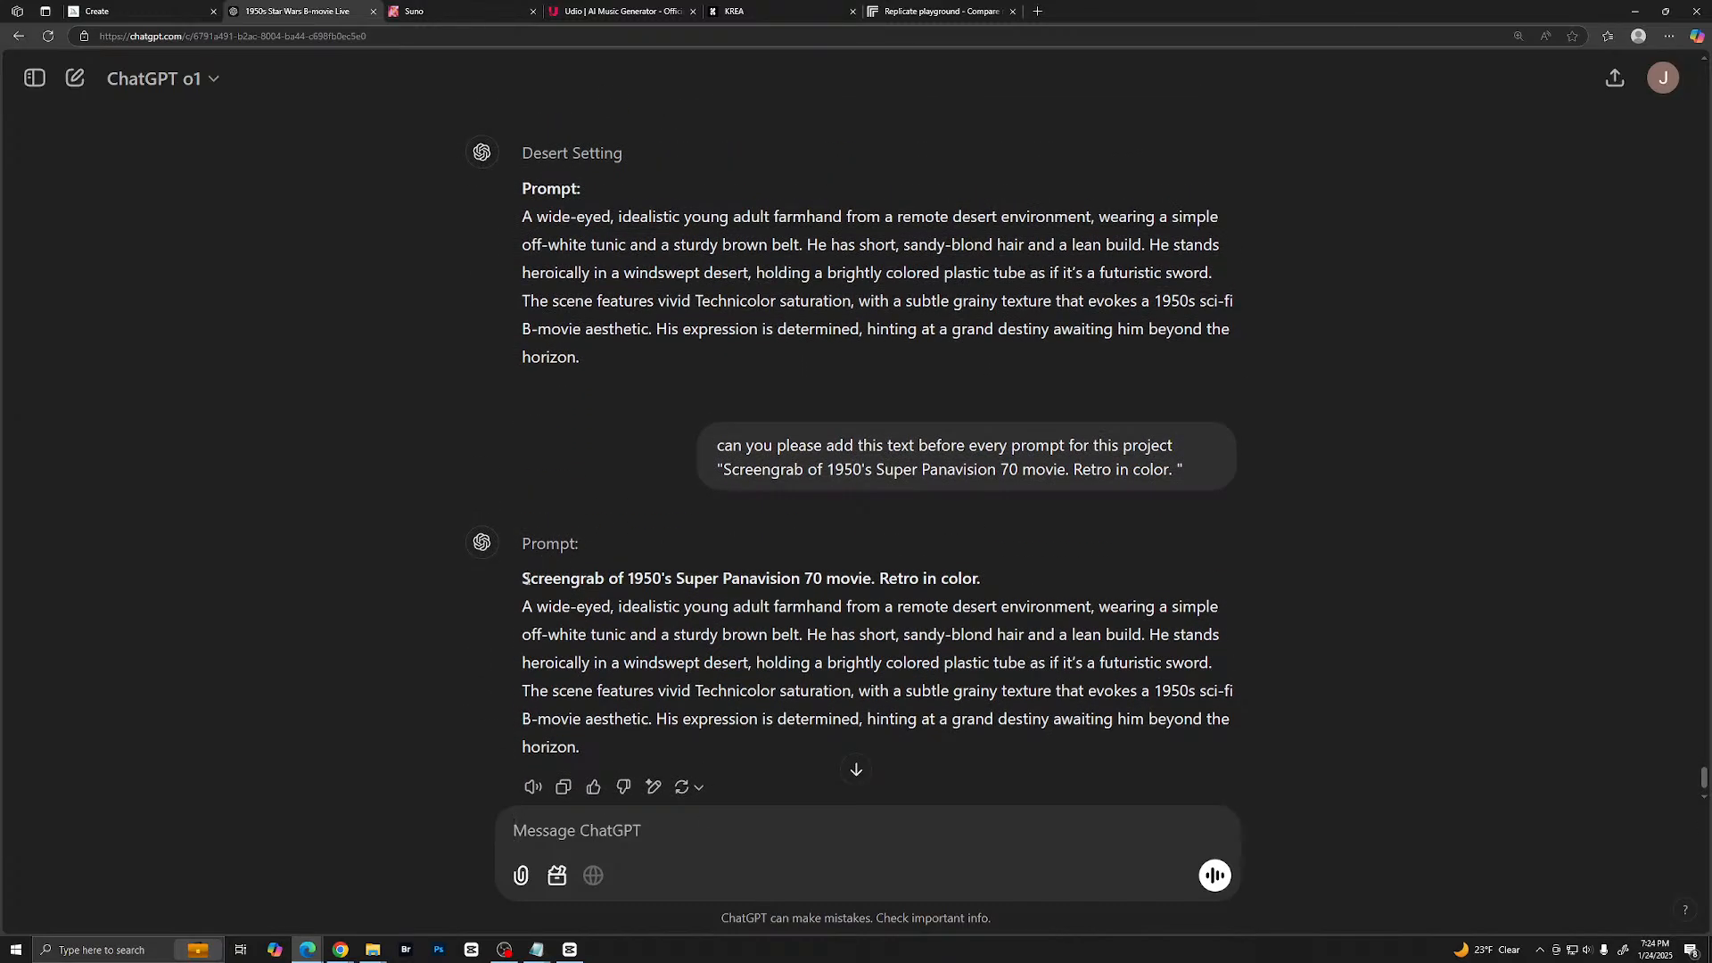
# - Copy the full regenerated prompt, from the Super Panavision 70 opening line through the farmhand description
pyautogui.moveTo(522, 578); pyautogui.dragTo(902, 751)
pyautogui.rightClick(903, 749)
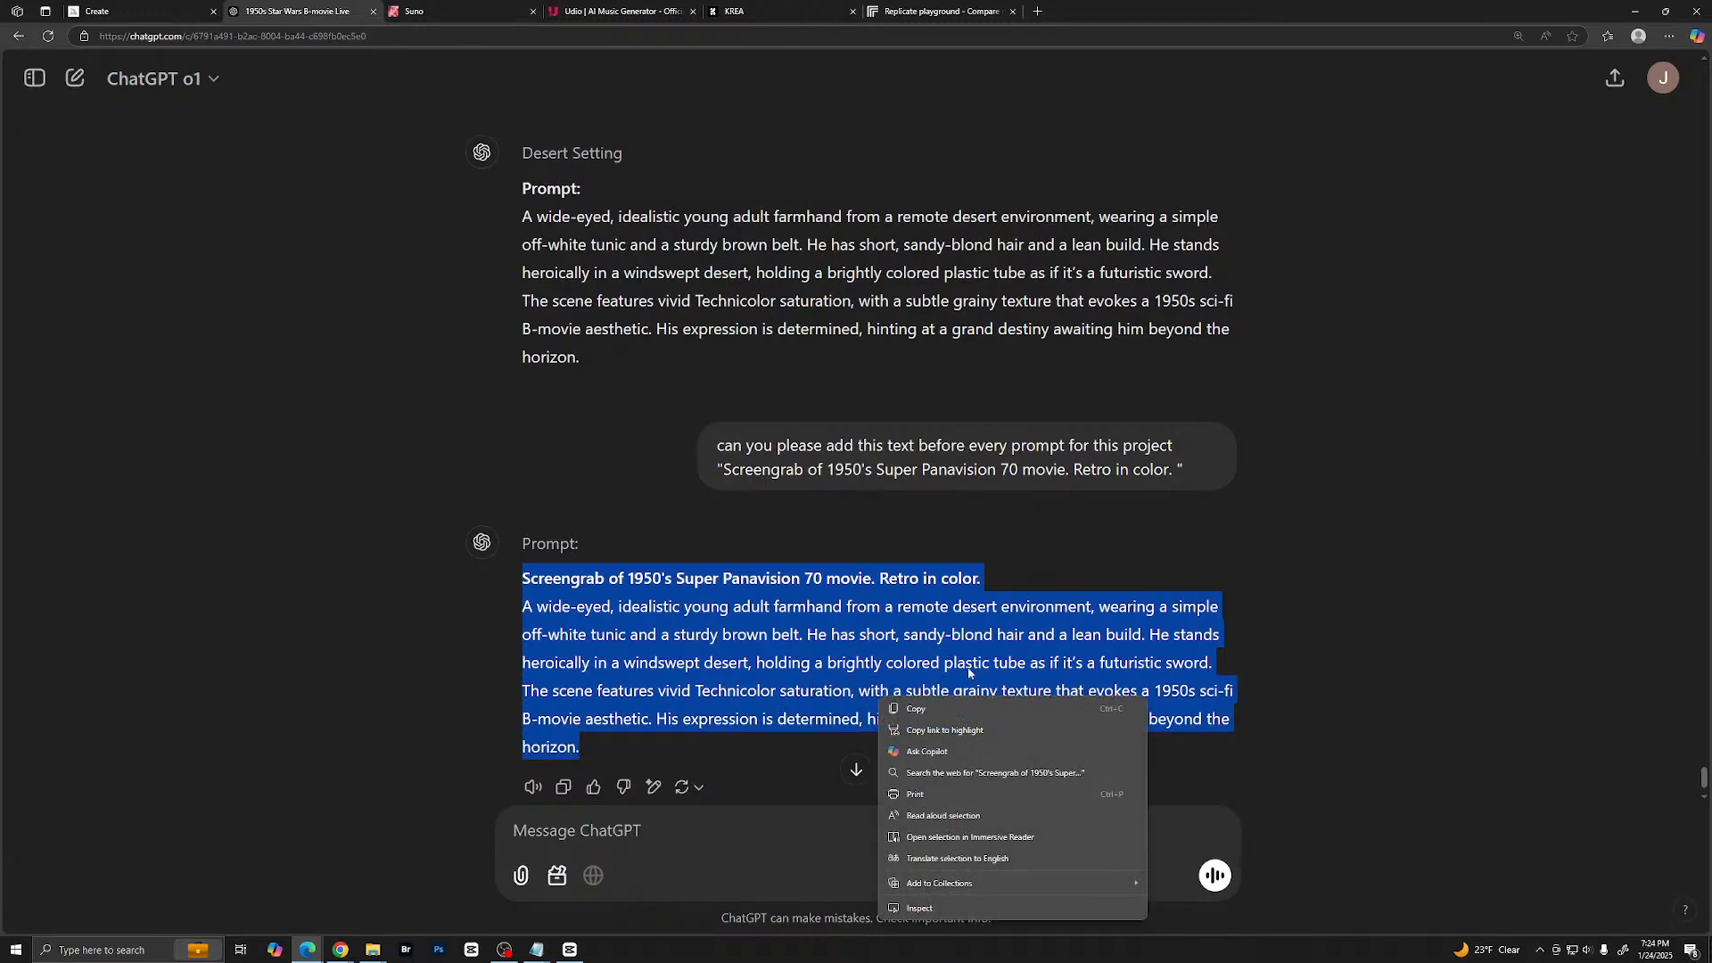
pyautogui.click(919, 709)
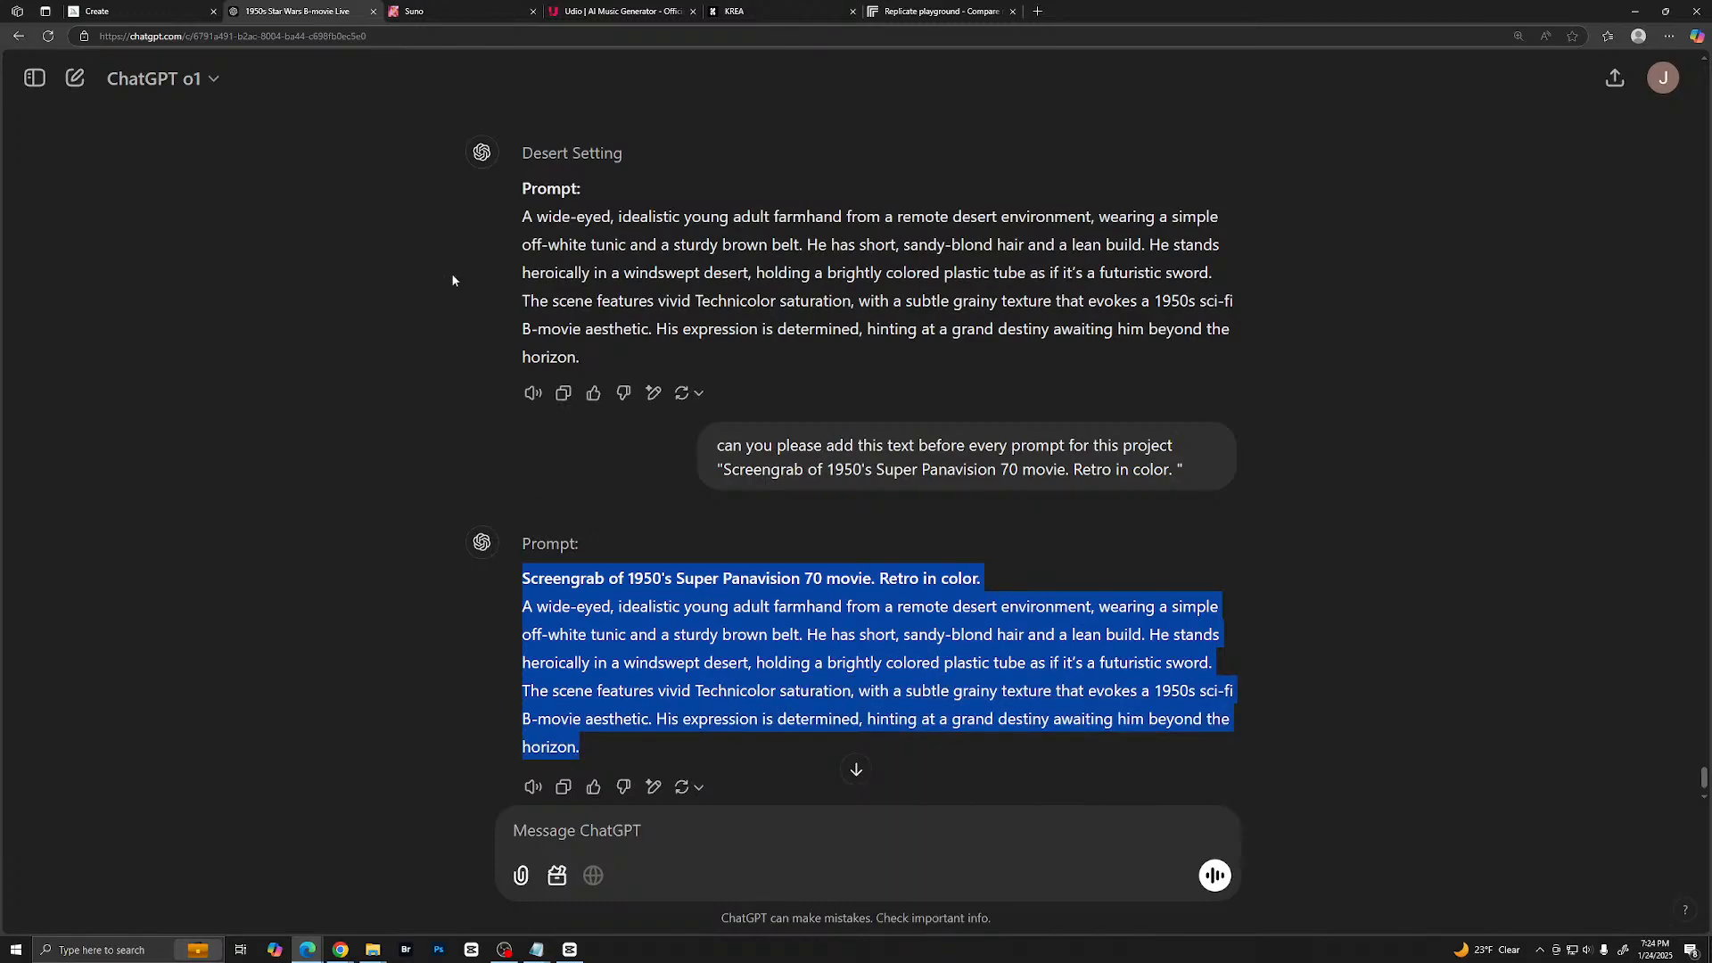
# - Switch to Midjourney, replace the entire existing prompt with the copied one, and submit it for image generation
pyautogui.click(193, 12)
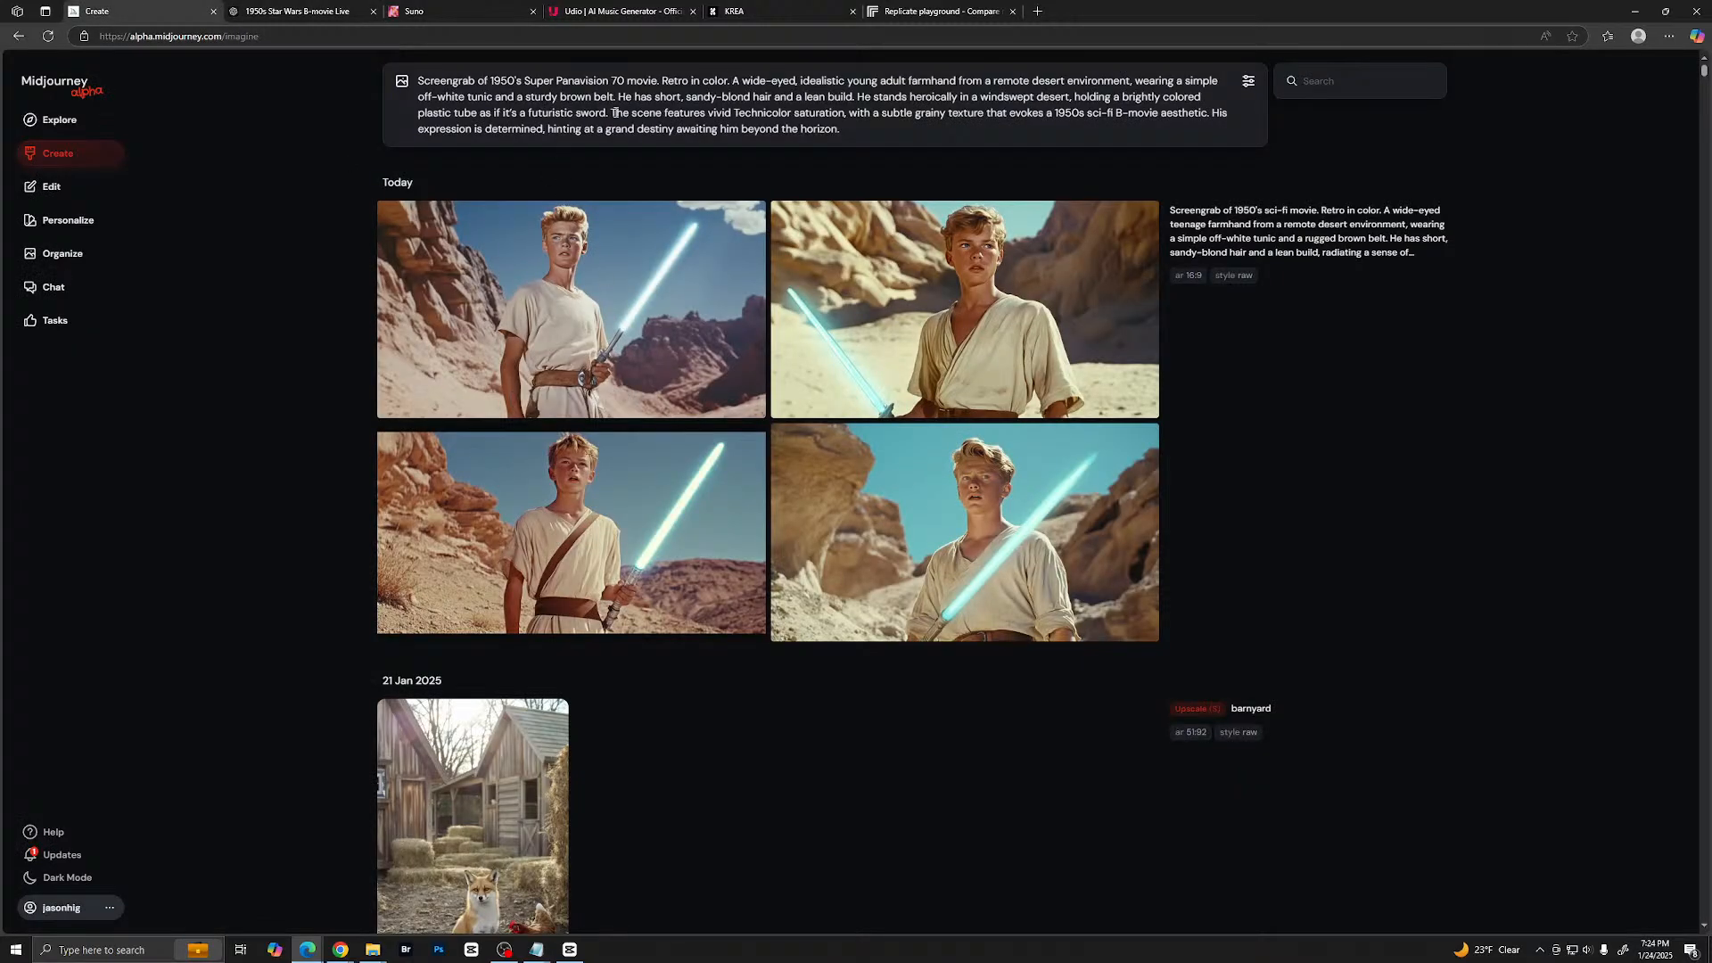
pyautogui.hotkey('ctrl', 'a')
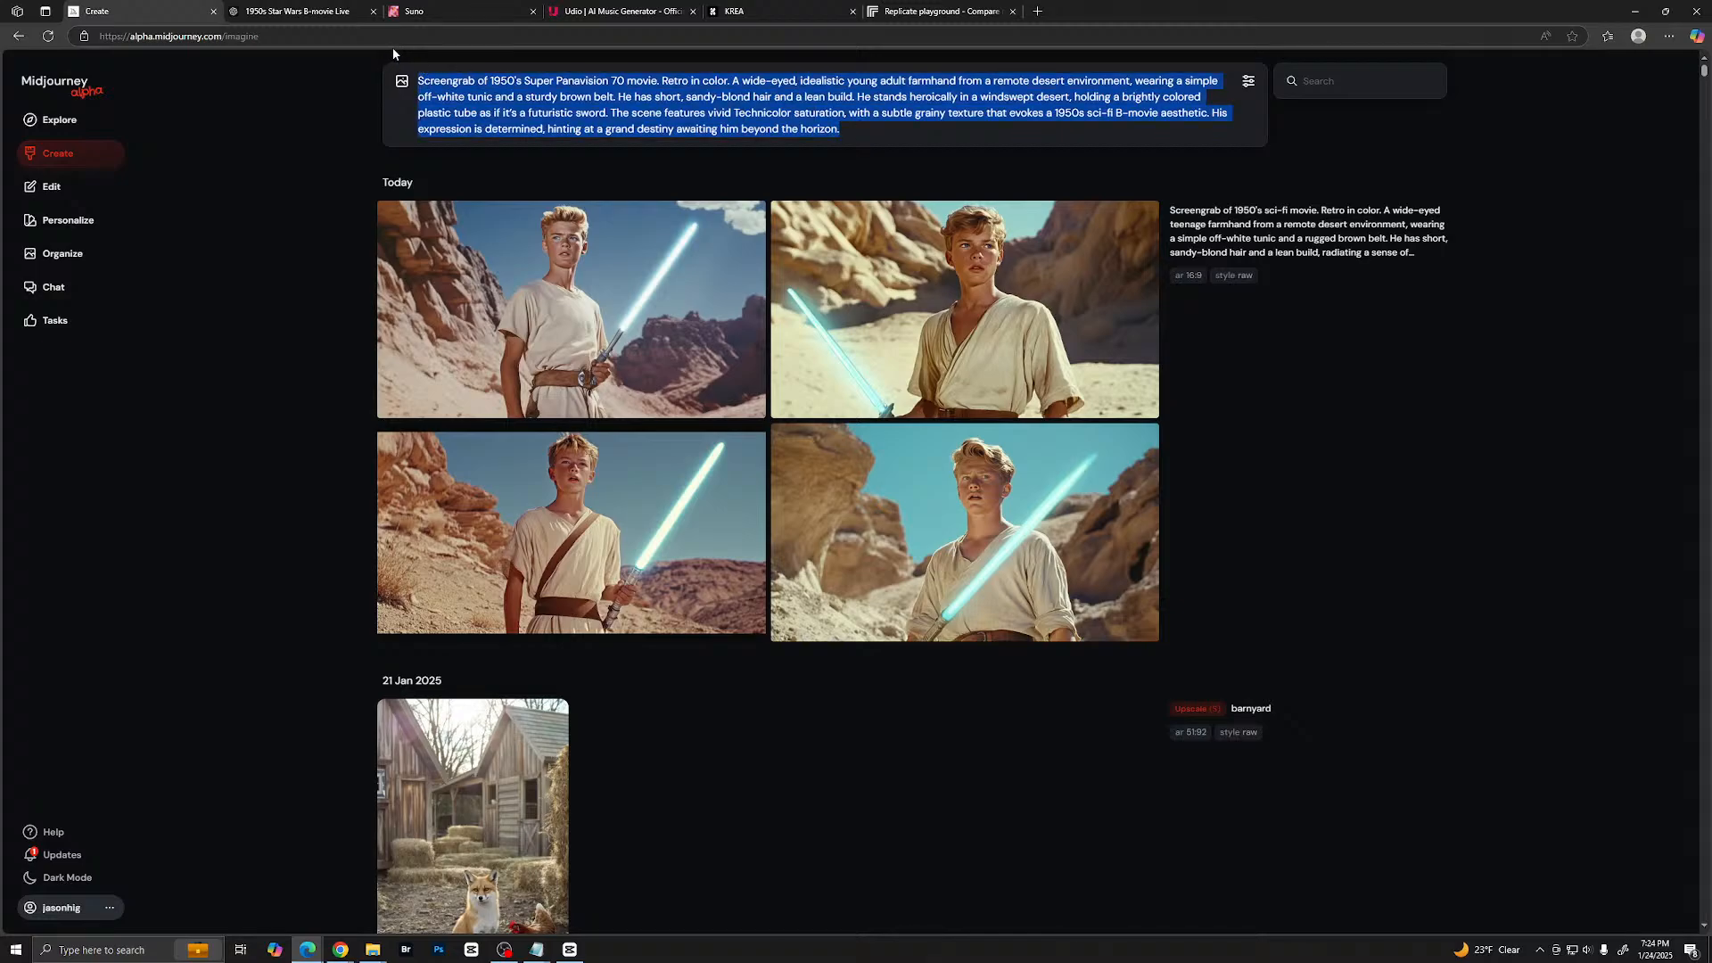
pyautogui.hotkey('ctrl', 'v')
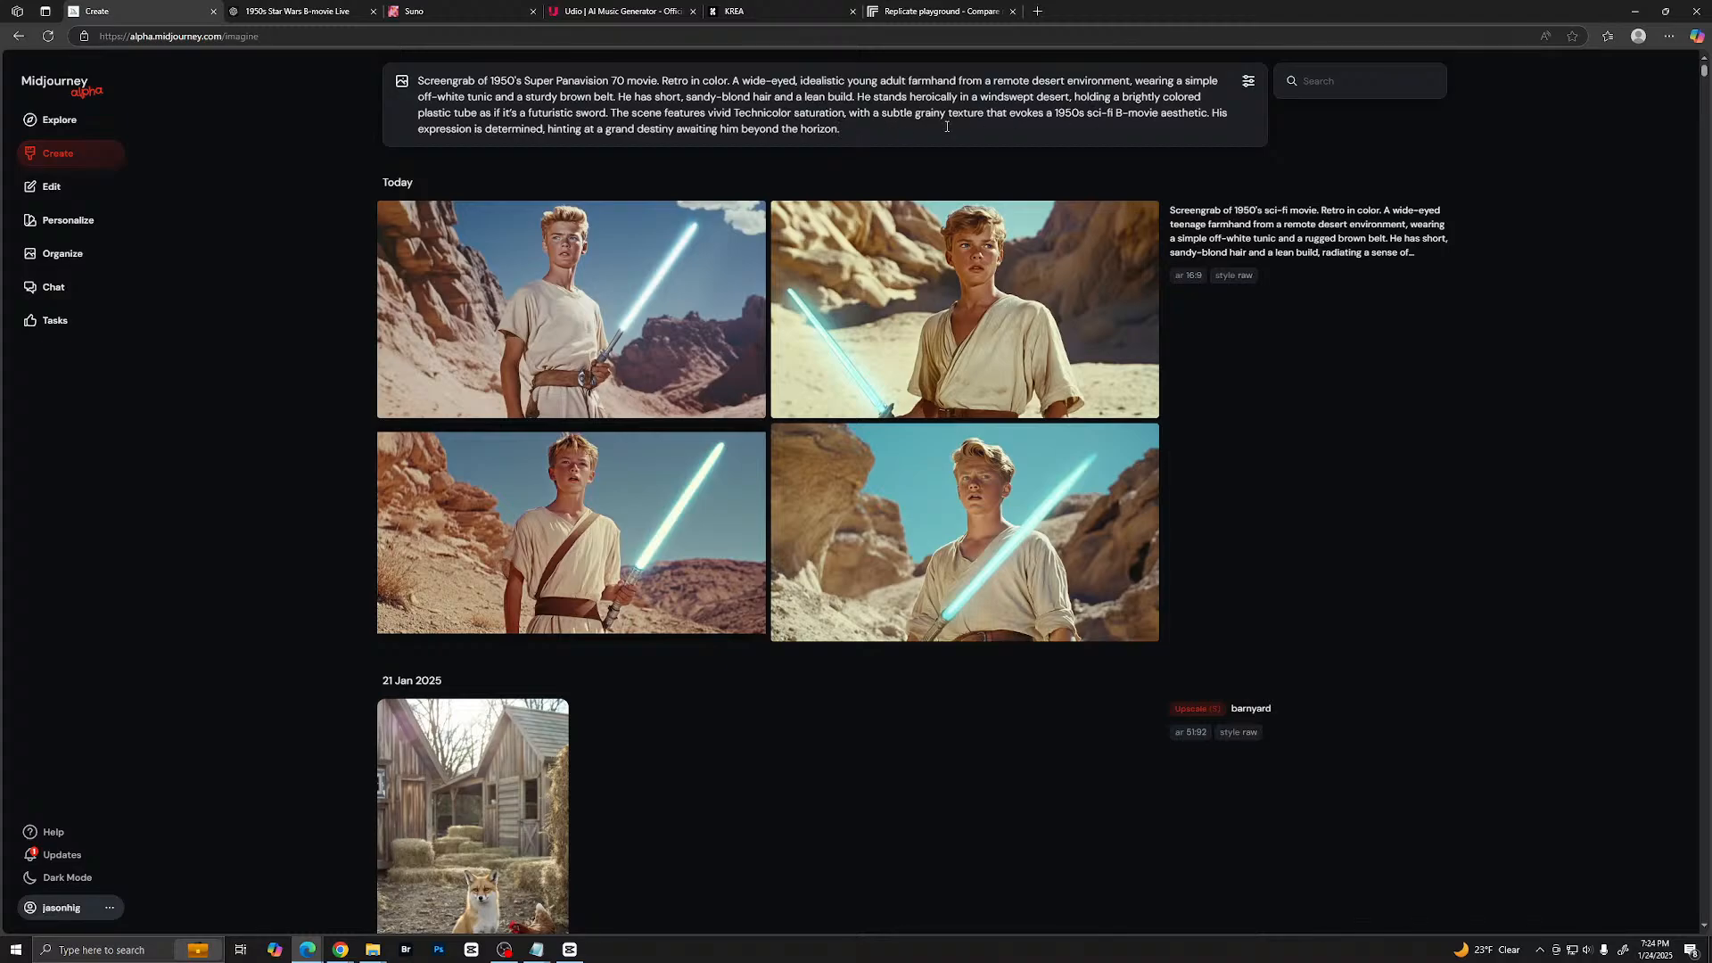
pyautogui.press('Return')
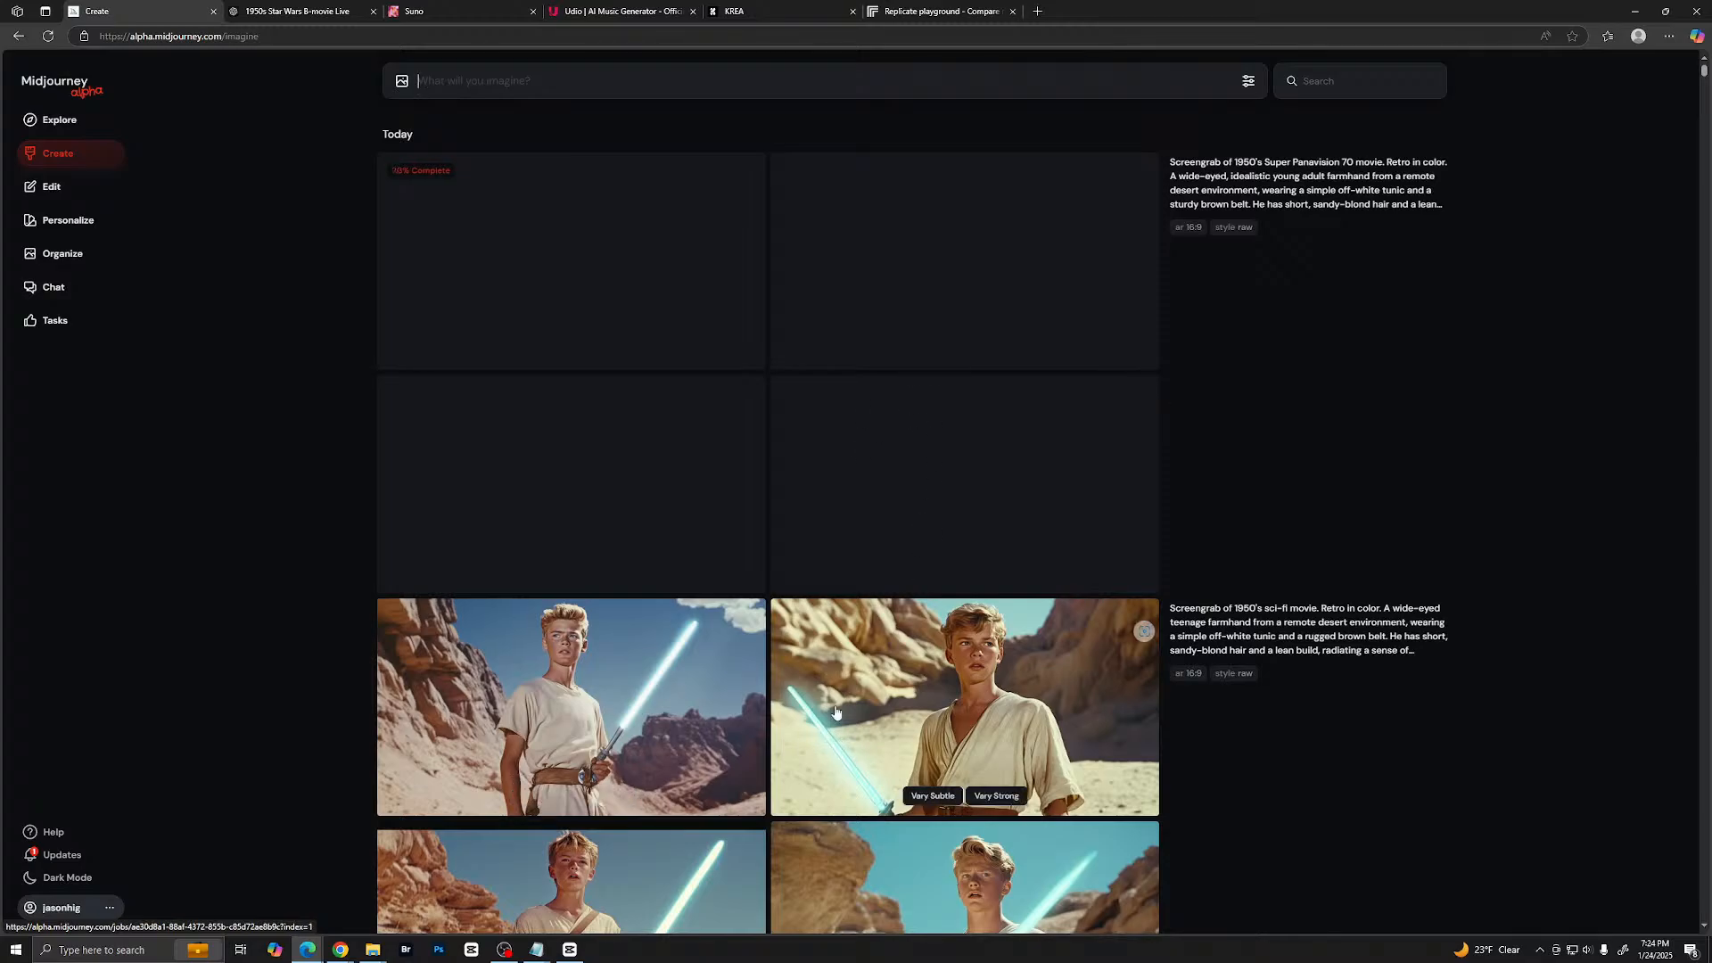
# - Look through the newly generated farmhand images and open the third one, with the grey-and-yellow tube, in the editor
pyautogui.scroll(-2, 803, 667)
pyautogui.scroll(2, 803, 667)
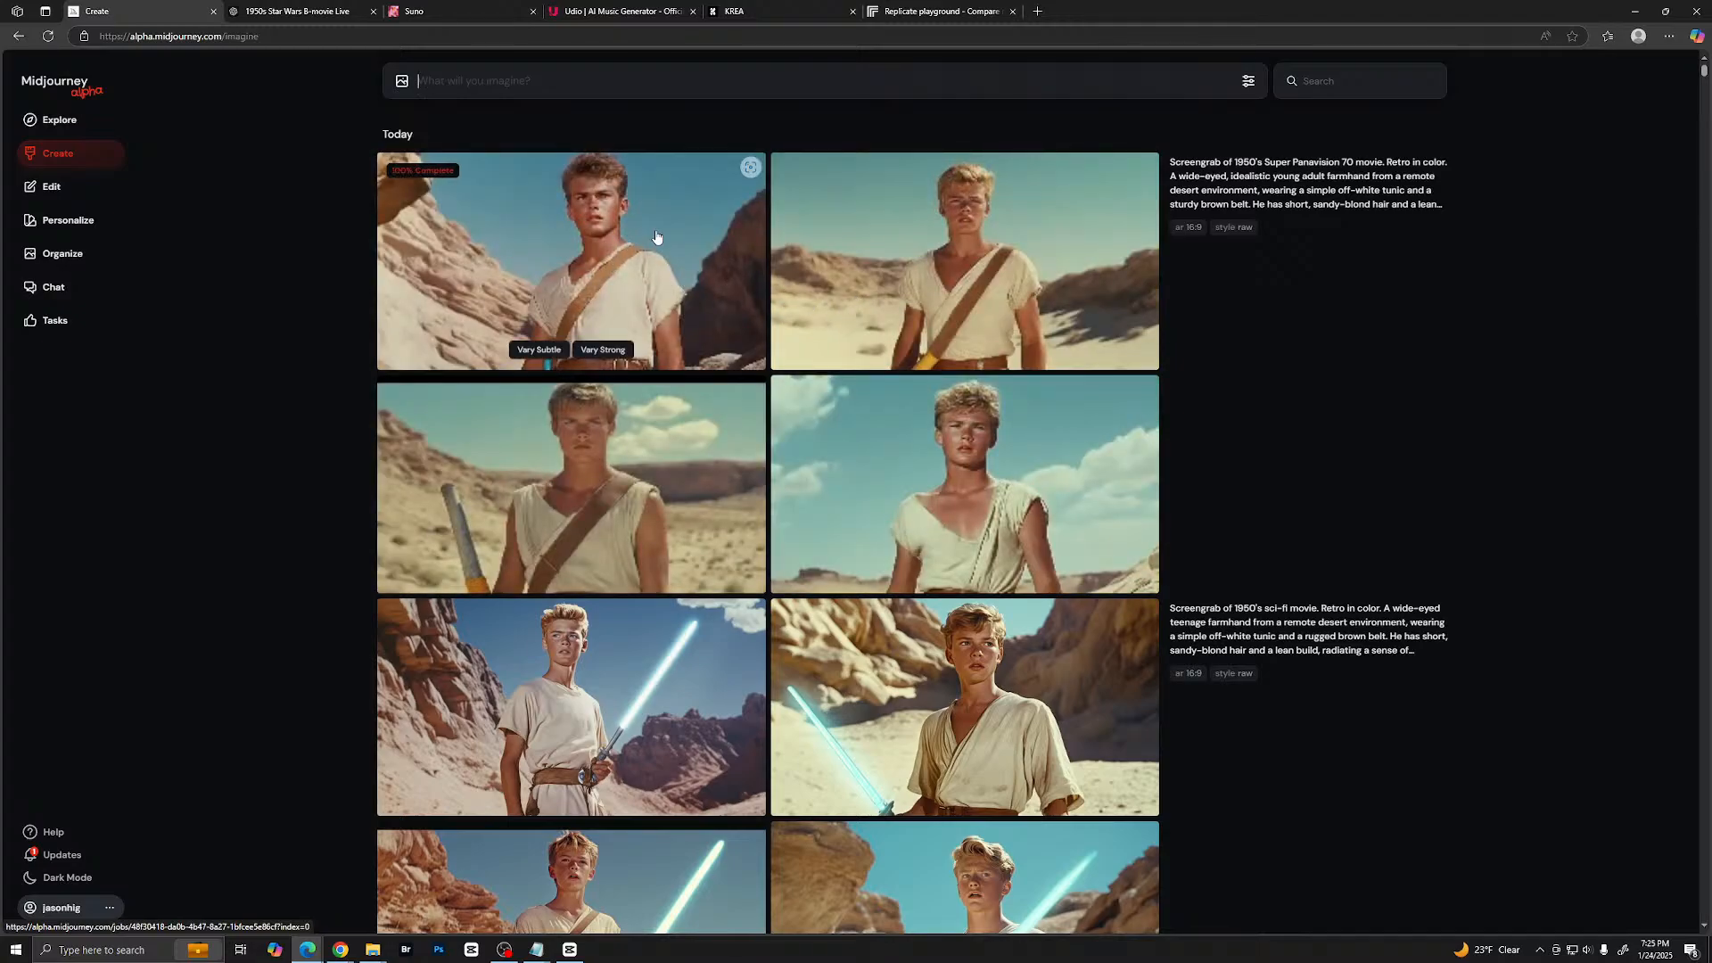
pyautogui.click(658, 239)
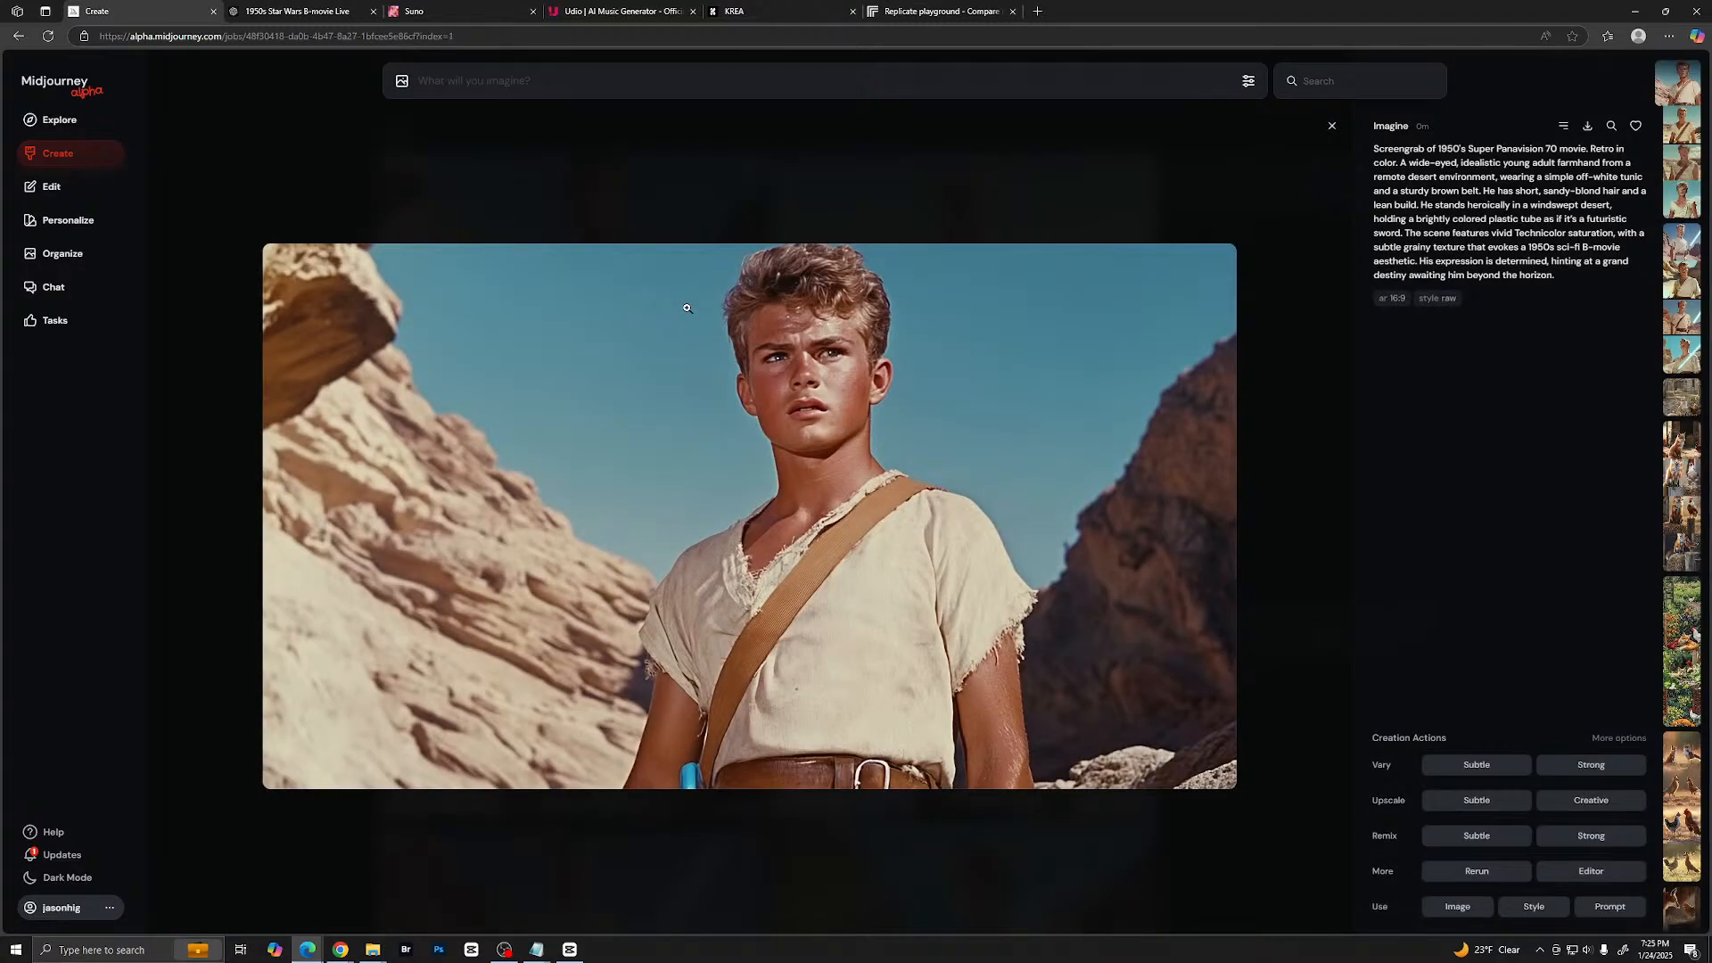
pyautogui.press('Right')
pyautogui.press('Right')
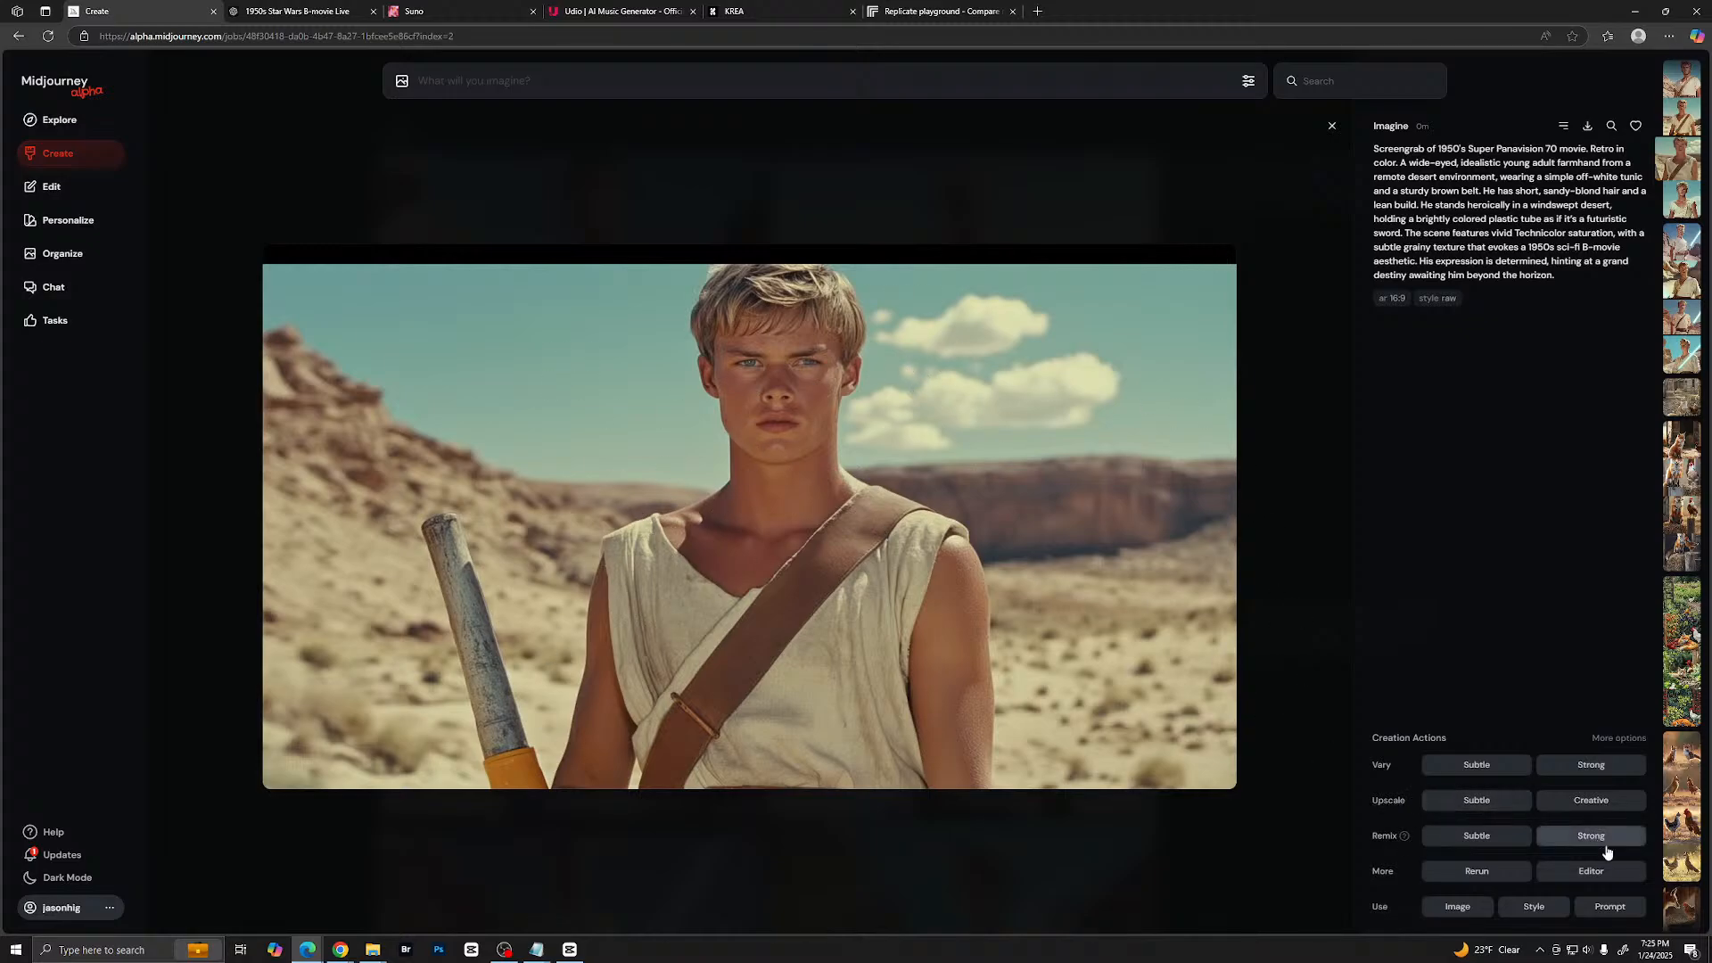
pyautogui.click(1586, 877)
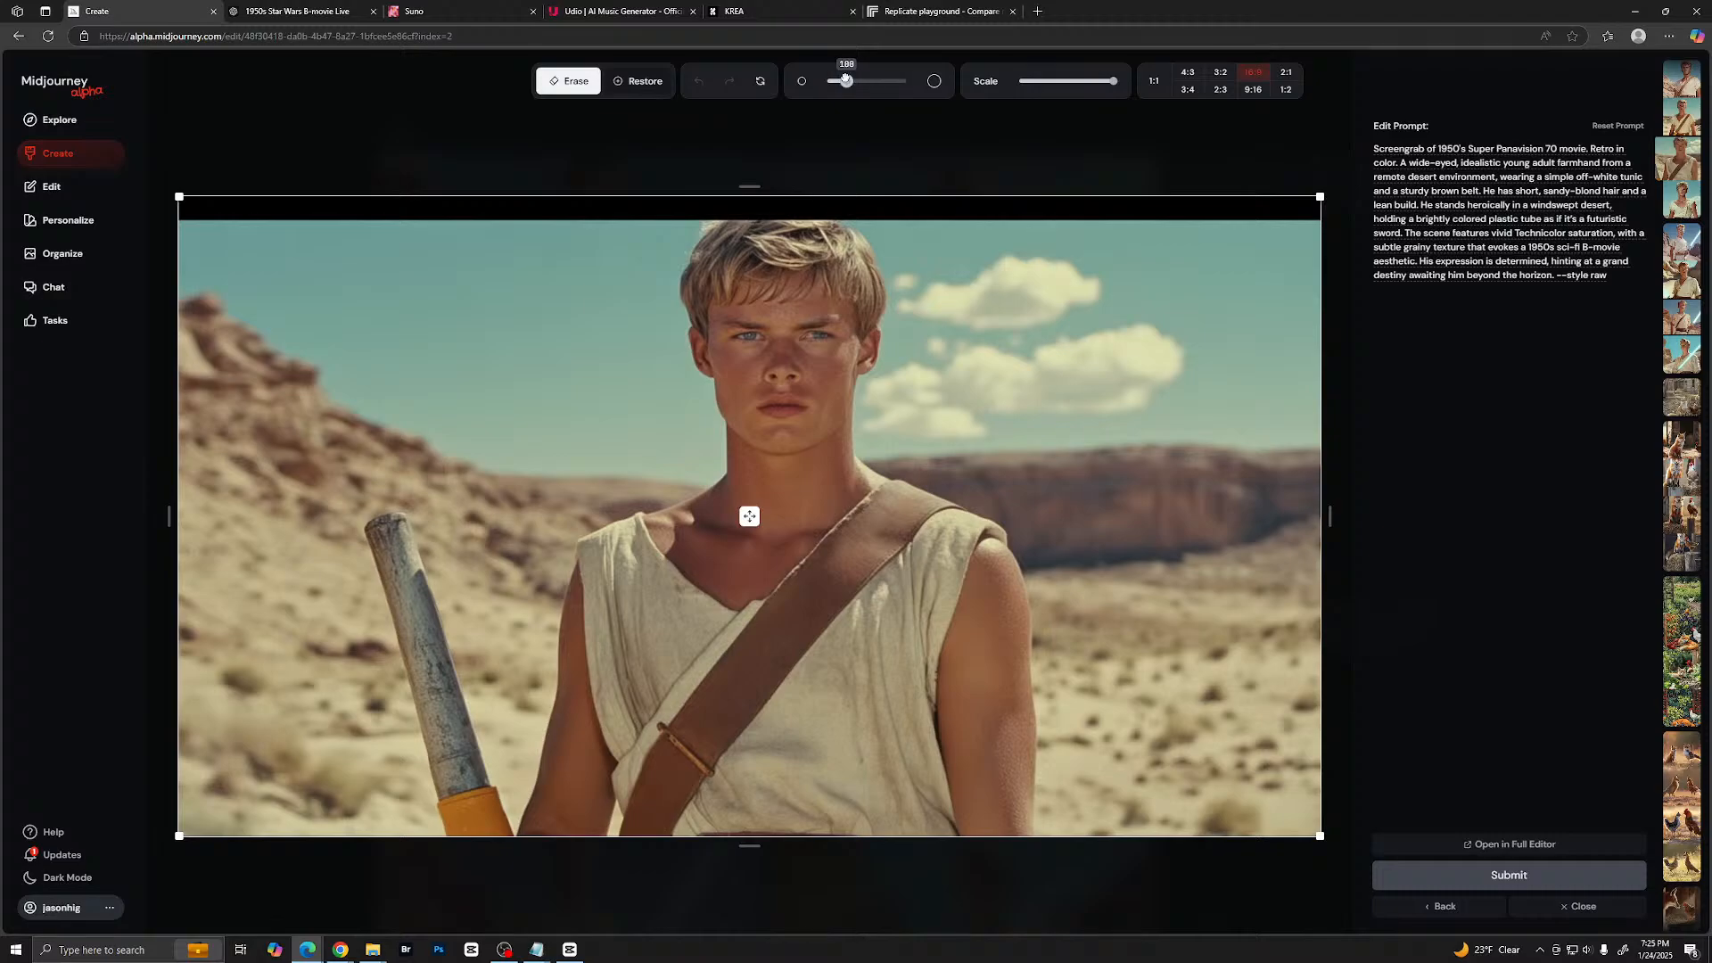
# - Scale the farmhand image down inside its 16:9 frame and shift it slightly upward
pyautogui.moveTo(845, 79); pyautogui.dragTo(855, 81)
pyautogui.moveTo(1104, 87); pyautogui.dragTo(1091, 82)
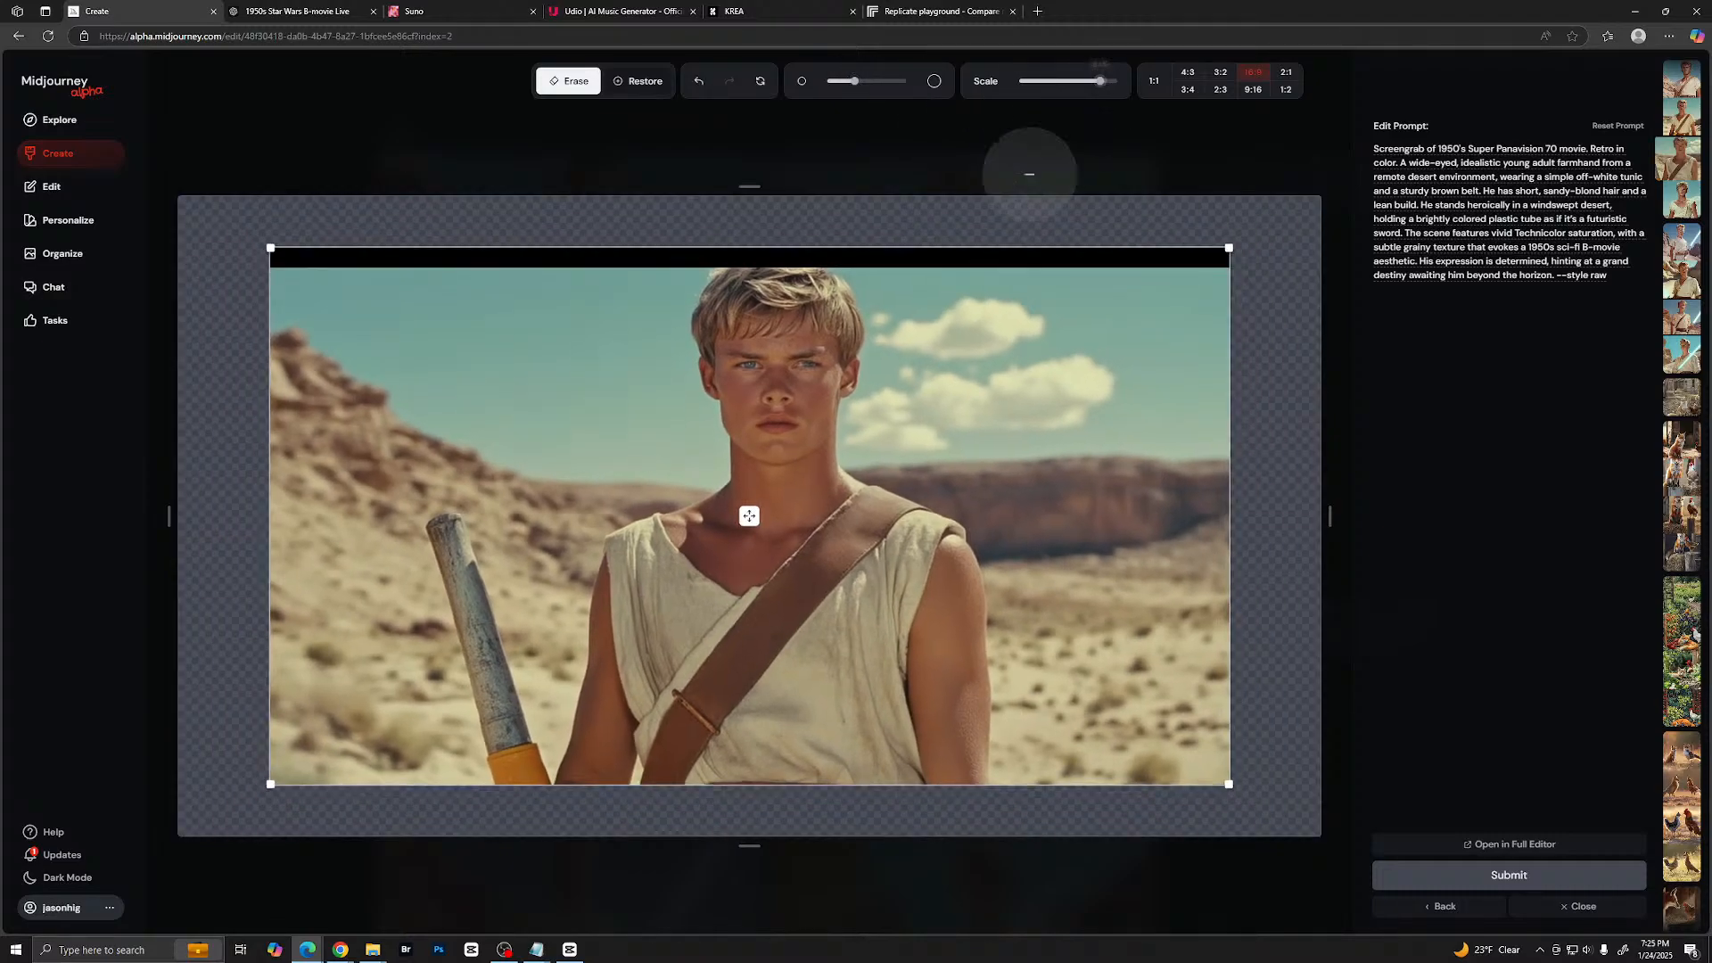
pyautogui.moveTo(749, 516); pyautogui.dragTo(749, 499)
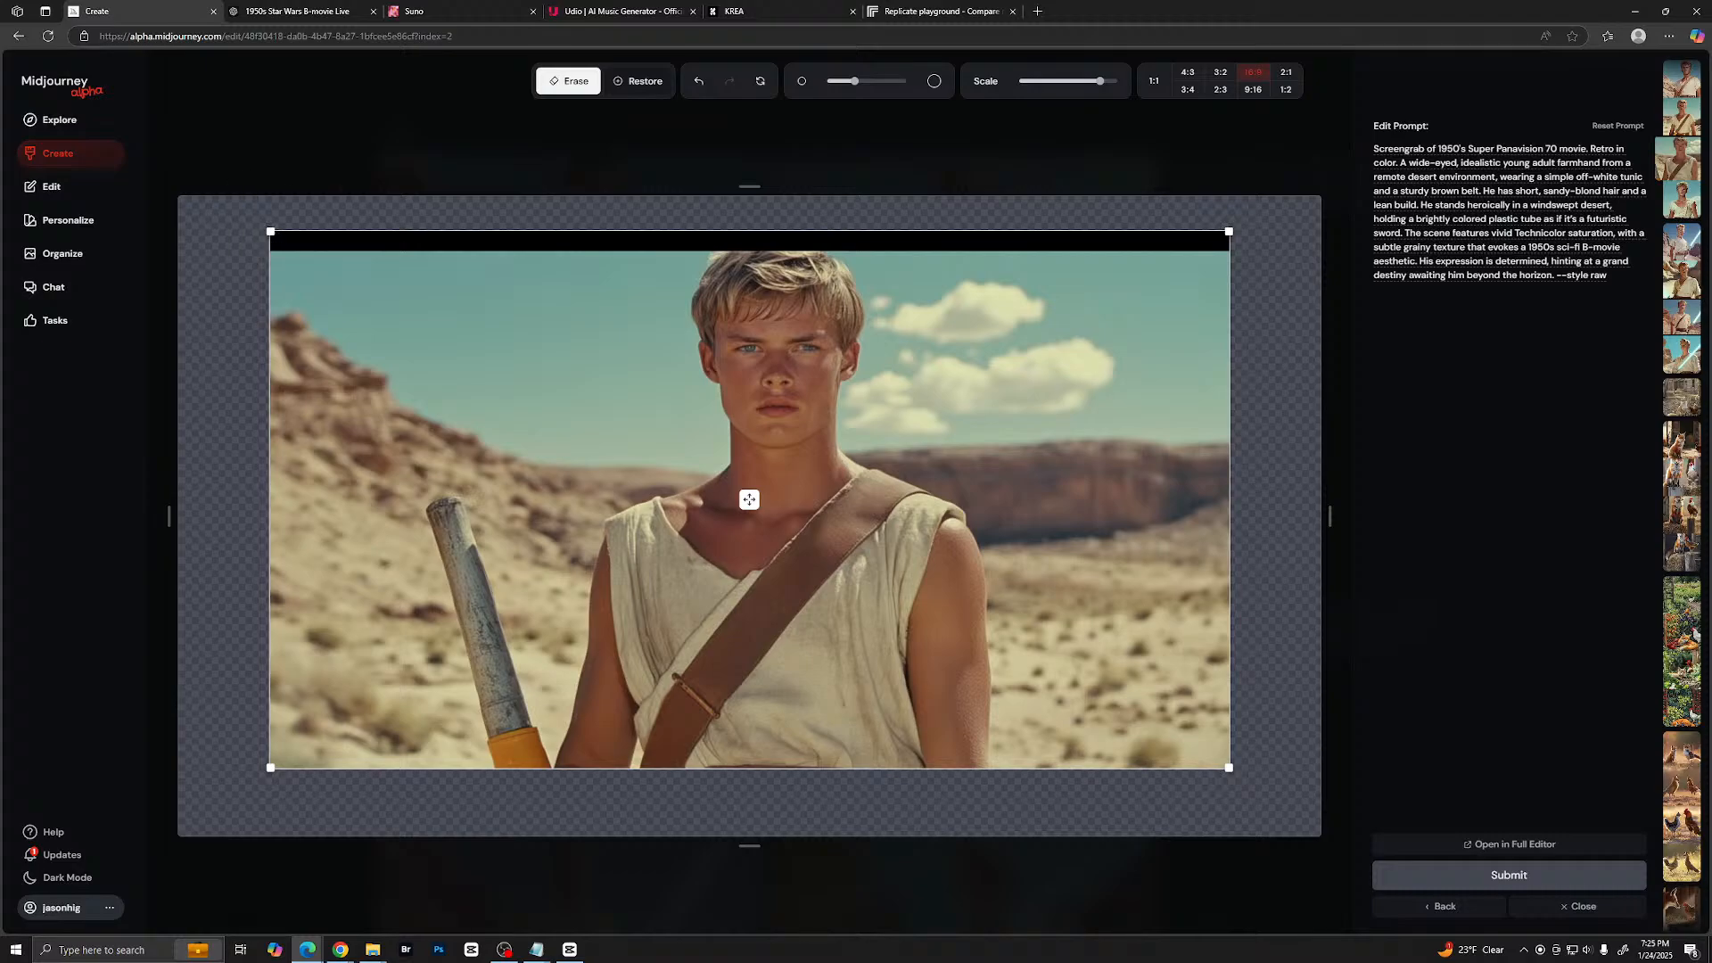
# - Erase the black band along the image's upper edge with a smaller brush and submit the edit
pyautogui.moveTo(854, 81); pyautogui.dragTo(842, 83)
pyautogui.moveTo(271, 231); pyautogui.dragTo(1219, 216)
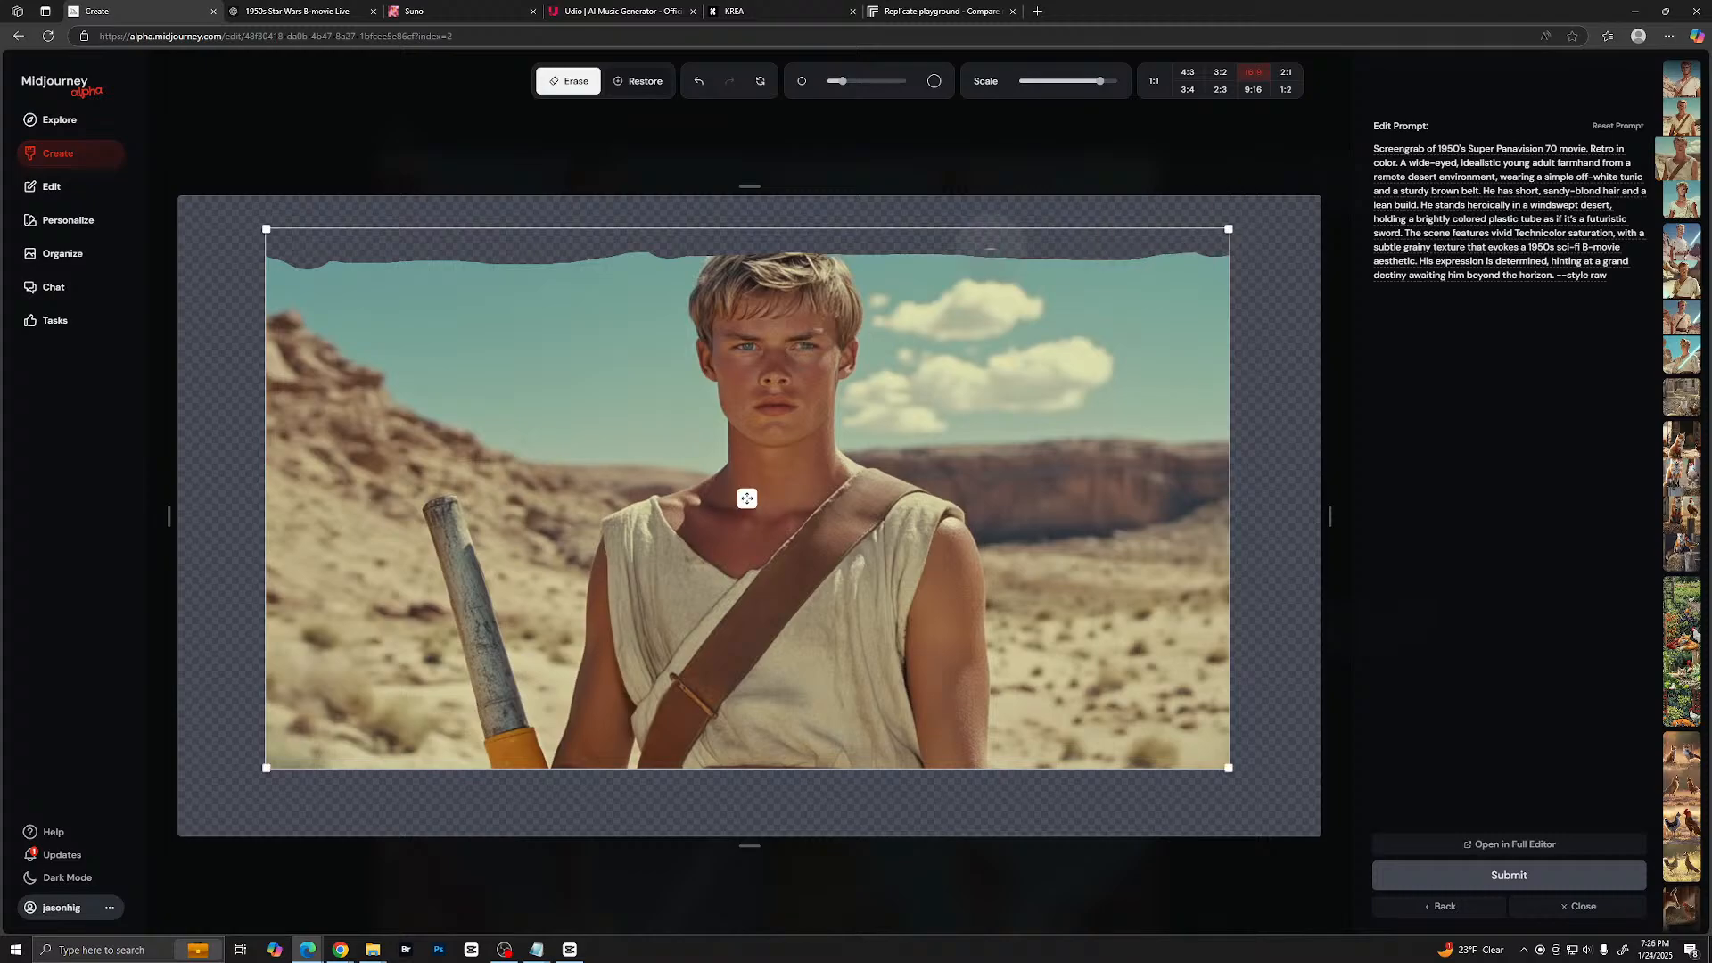
pyautogui.click(1508, 877)
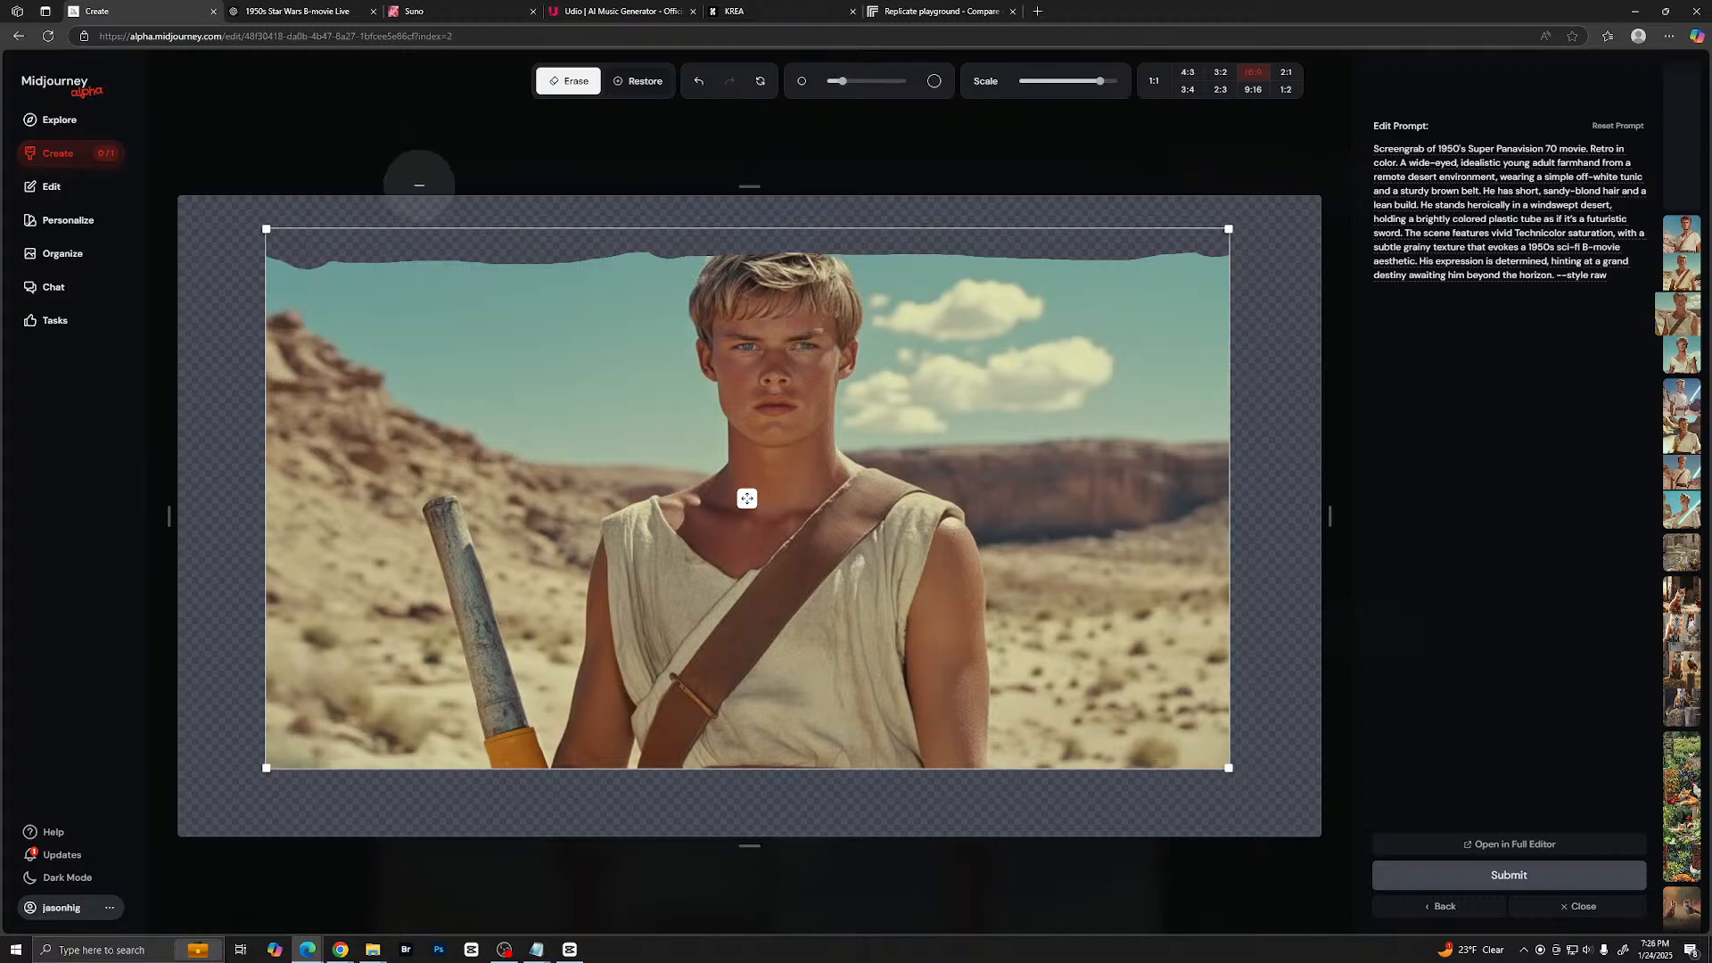
# - Review the edited farmhand images and compare them with the original Super Panavision 70 set
pyautogui.click(109, 158)
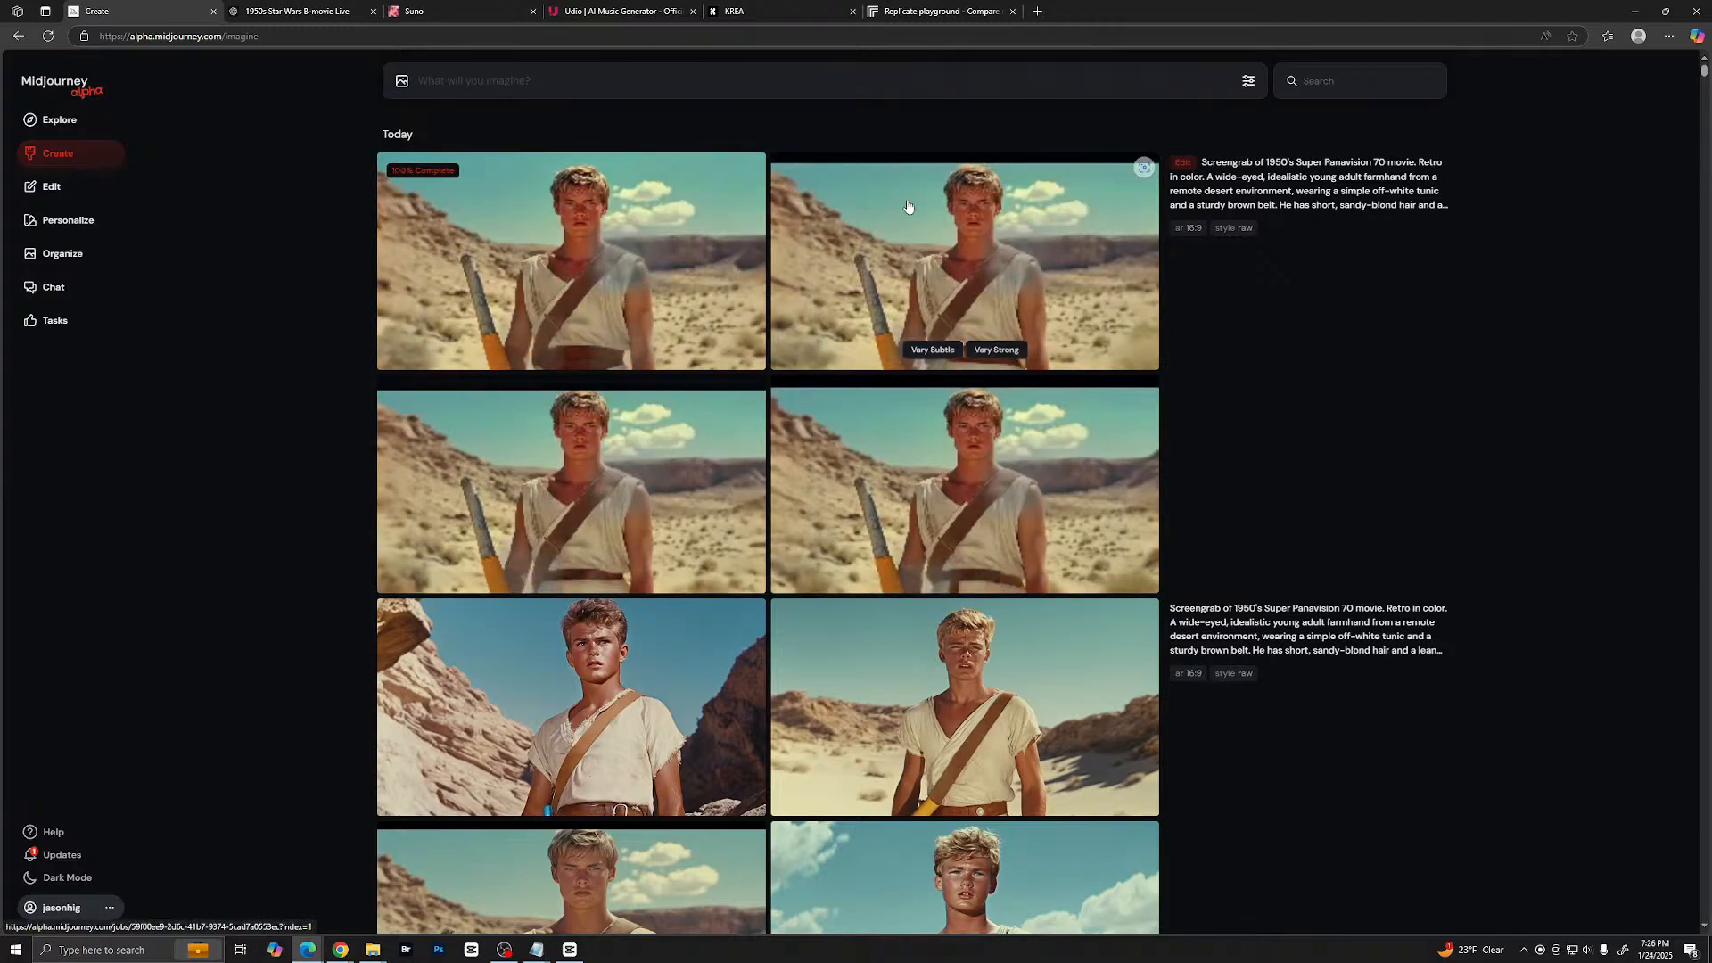
pyautogui.click(706, 248)
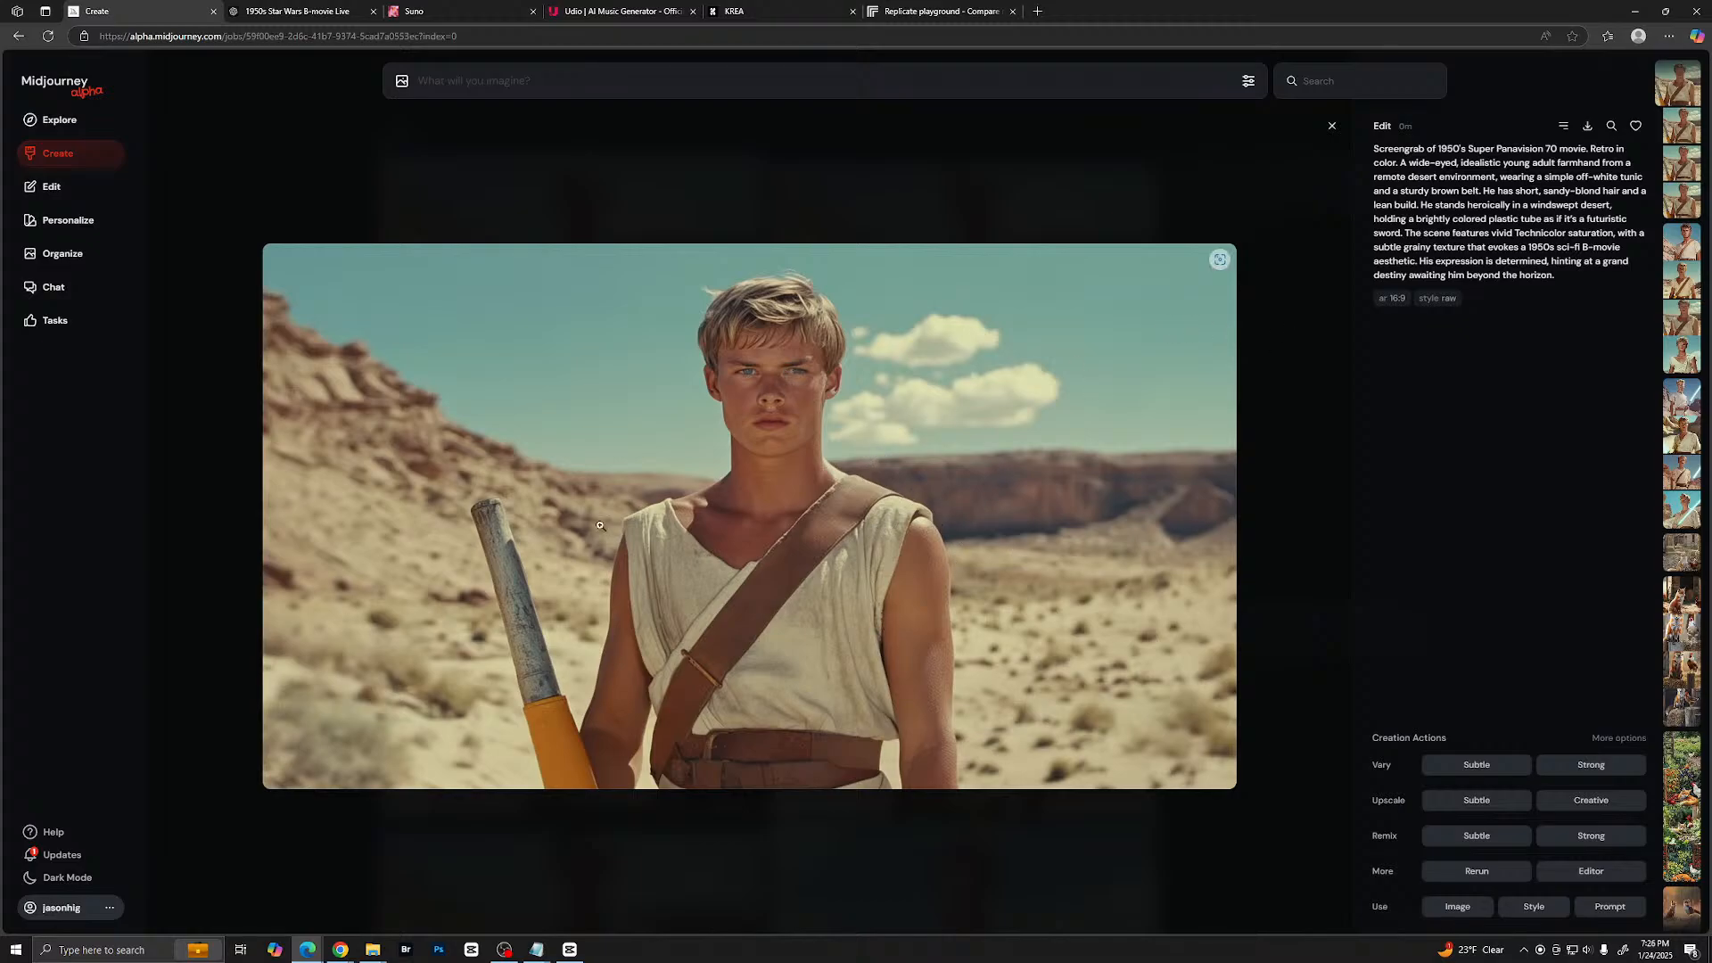
pyautogui.click(1301, 347)
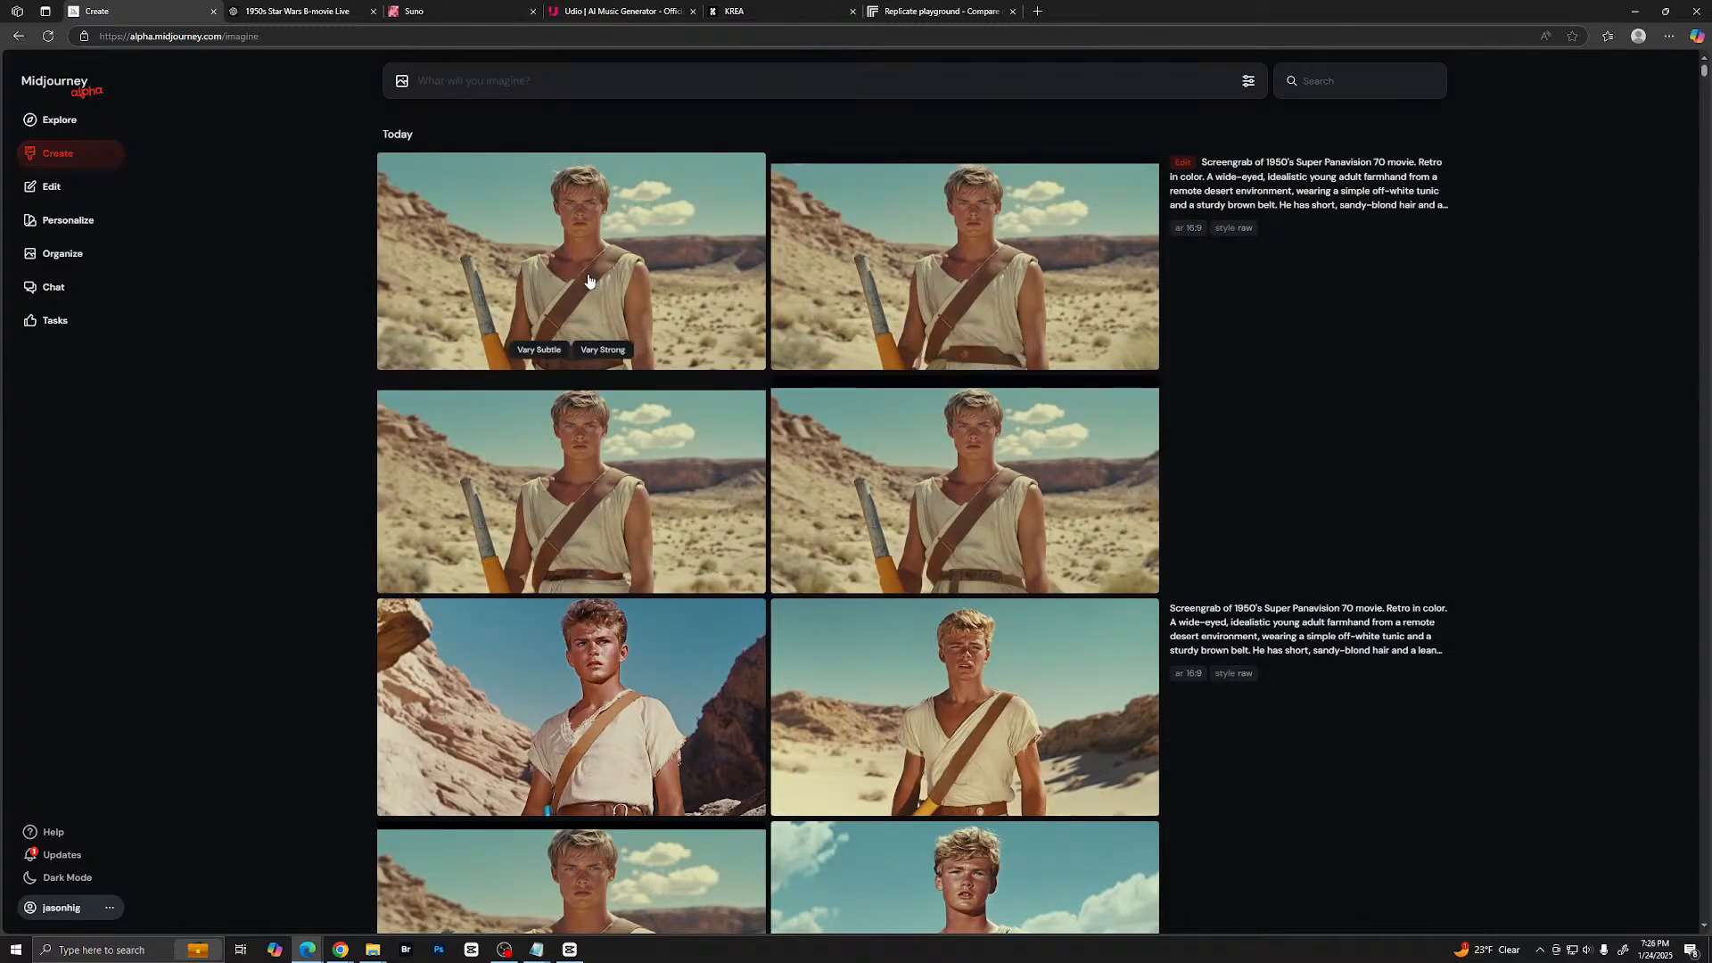
pyautogui.scroll(-2, 891, 695)
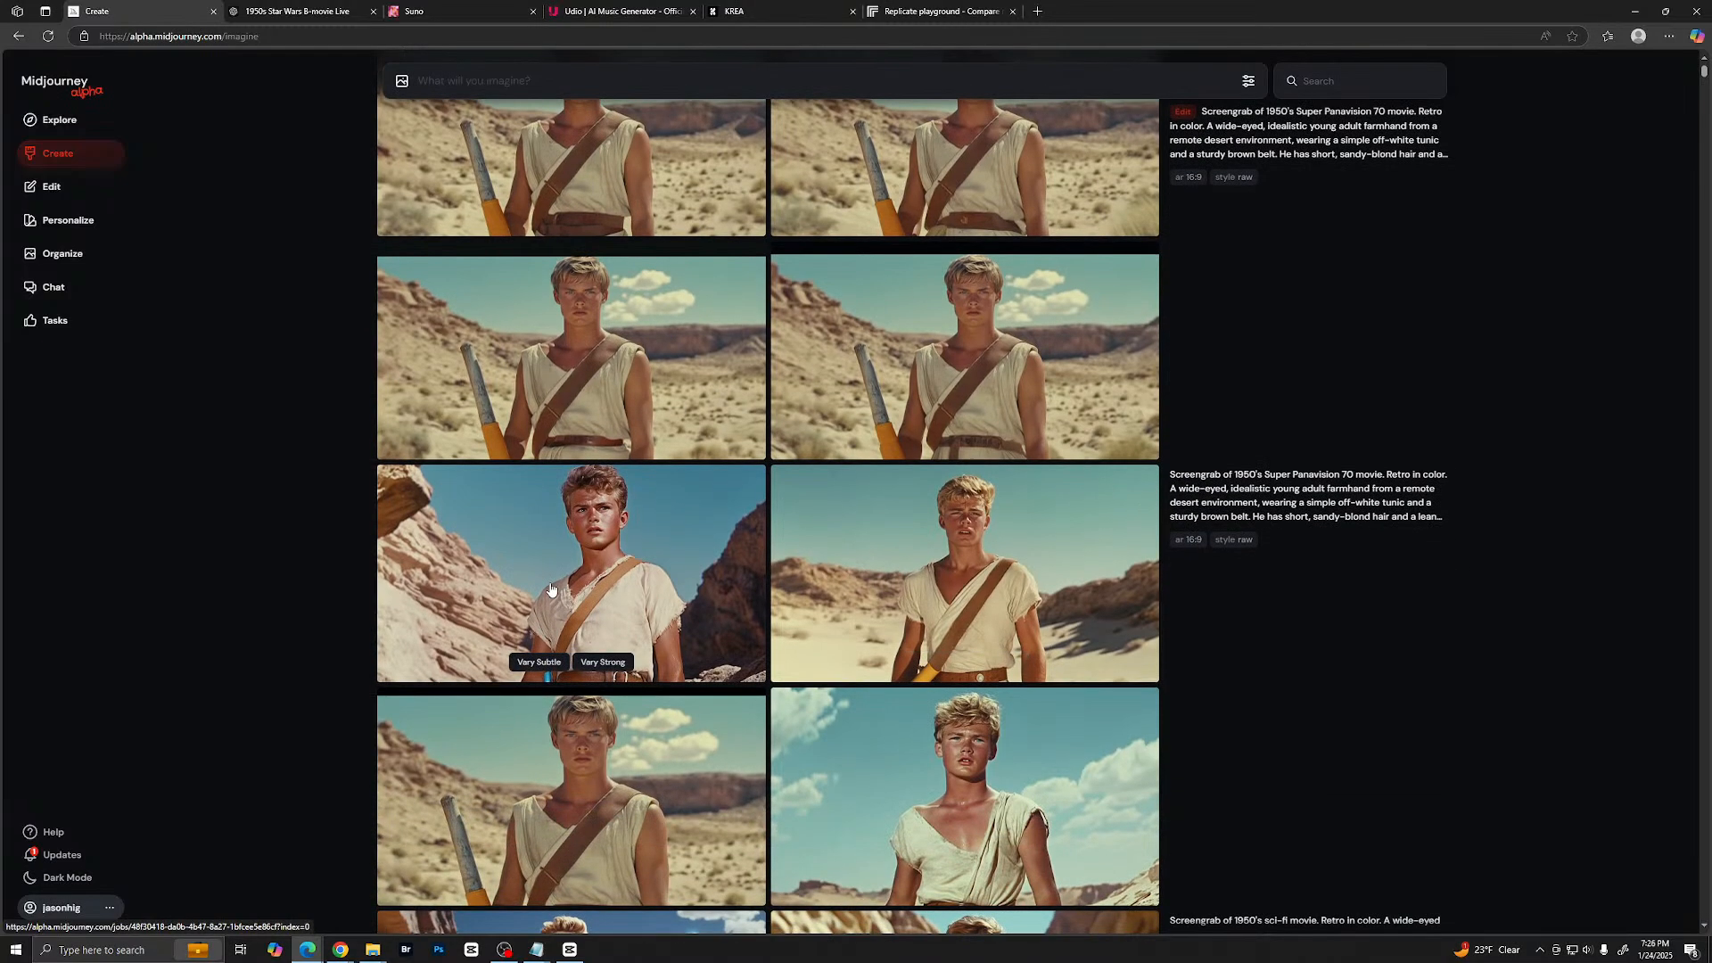
pyautogui.click(550, 583)
pyautogui.press('Right')
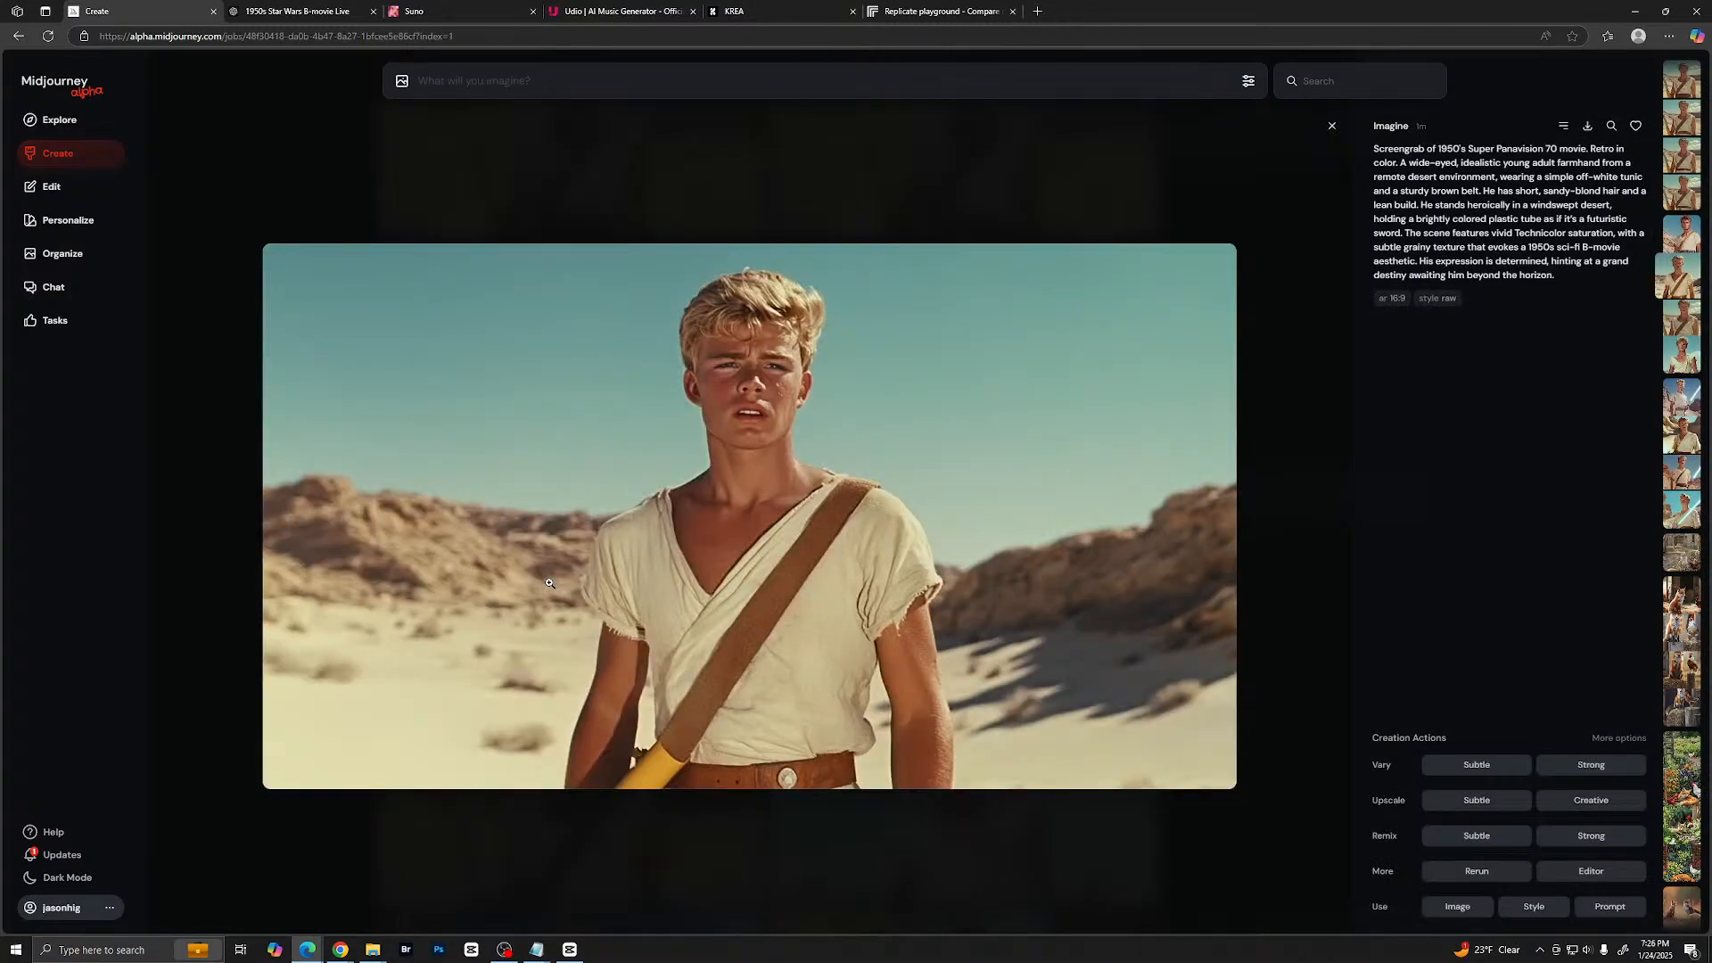
pyautogui.press('Right')
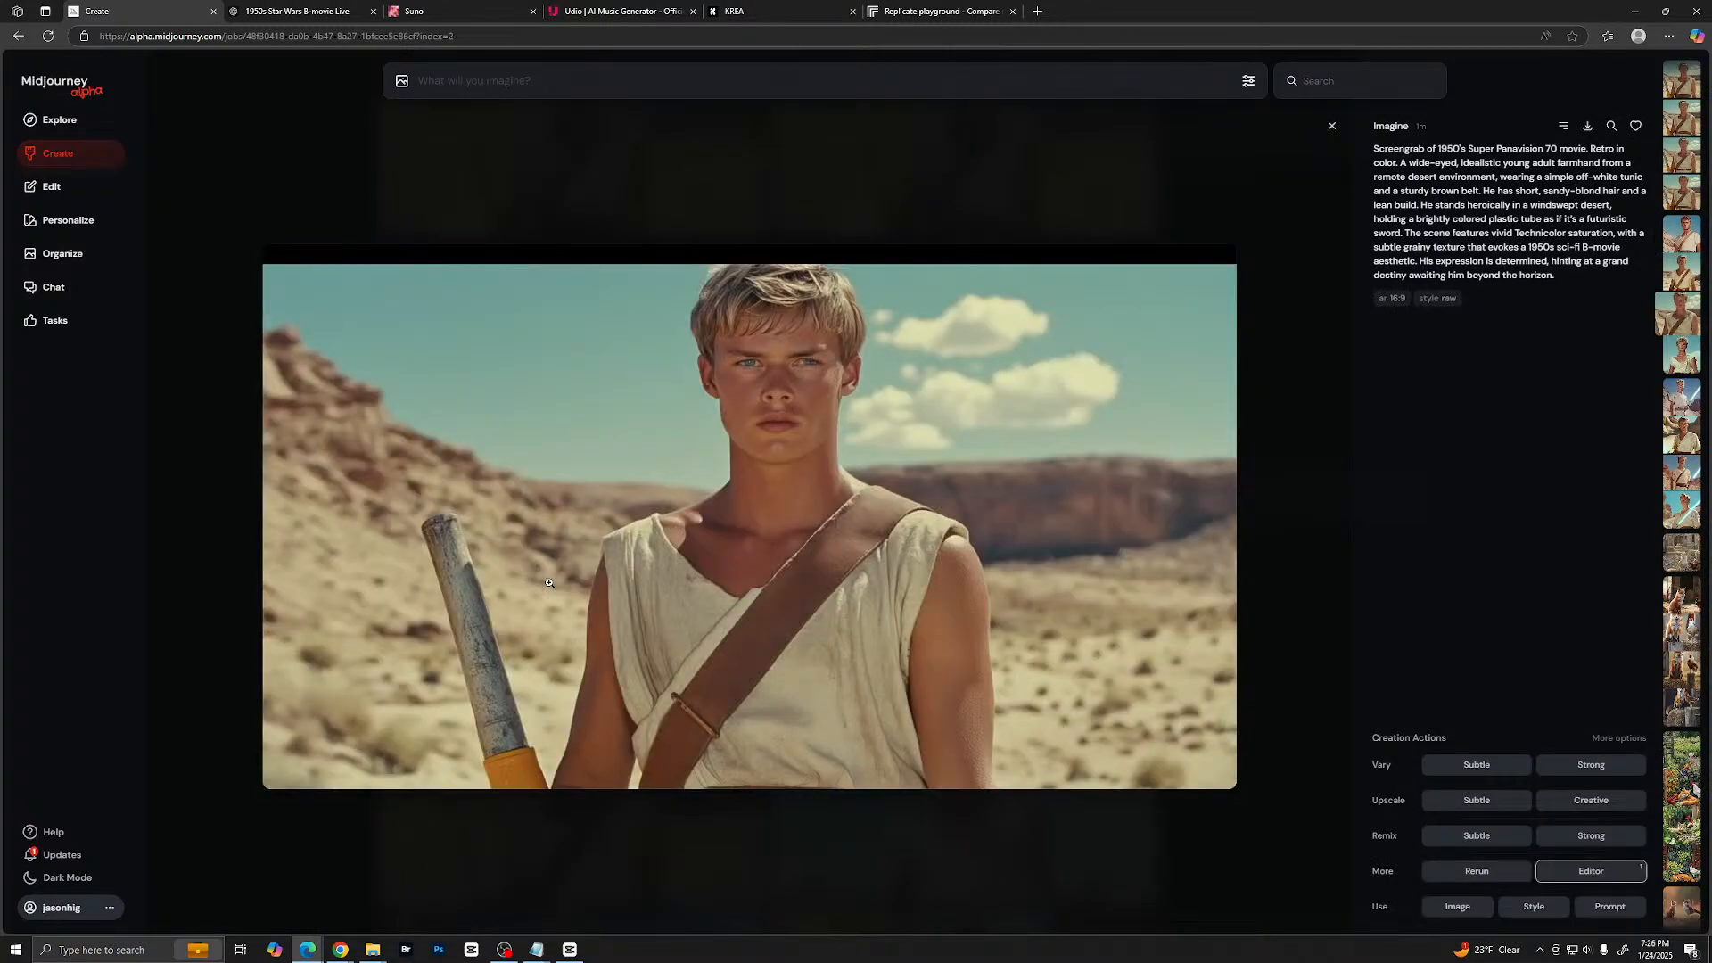
pyautogui.press('Right')
pyautogui.press('Escape')
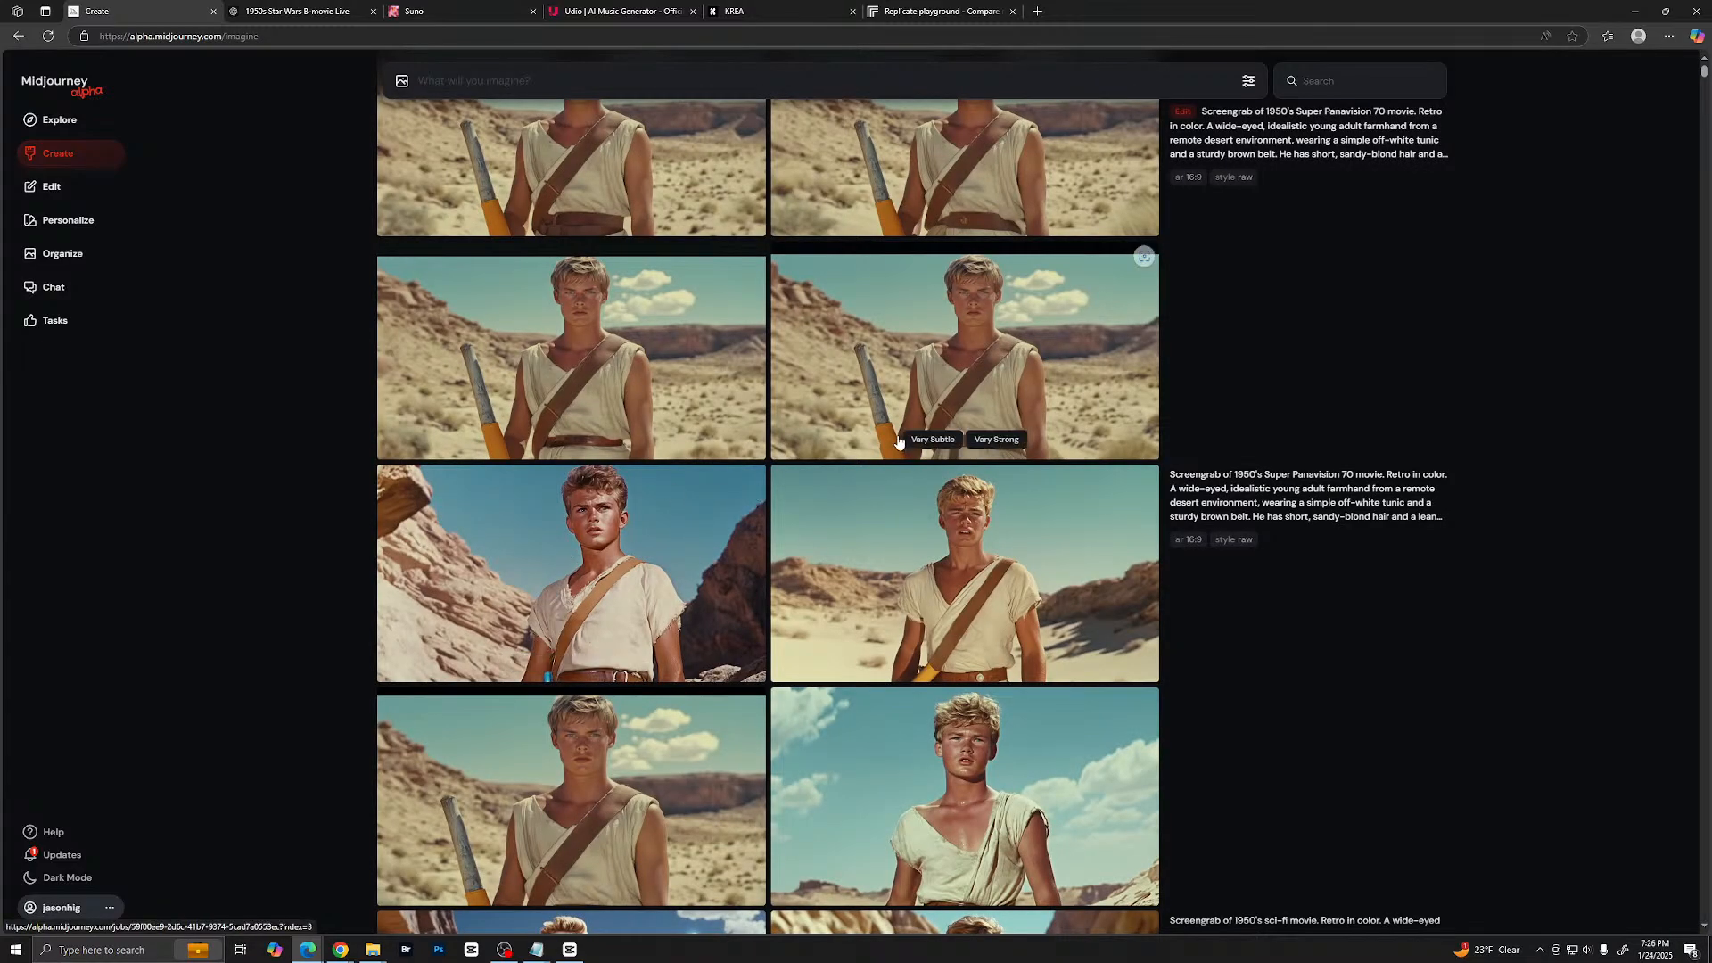
# - Load the farmhand prompt from the original set into the prompt field and copy its entire text
pyautogui.click(1171, 481)
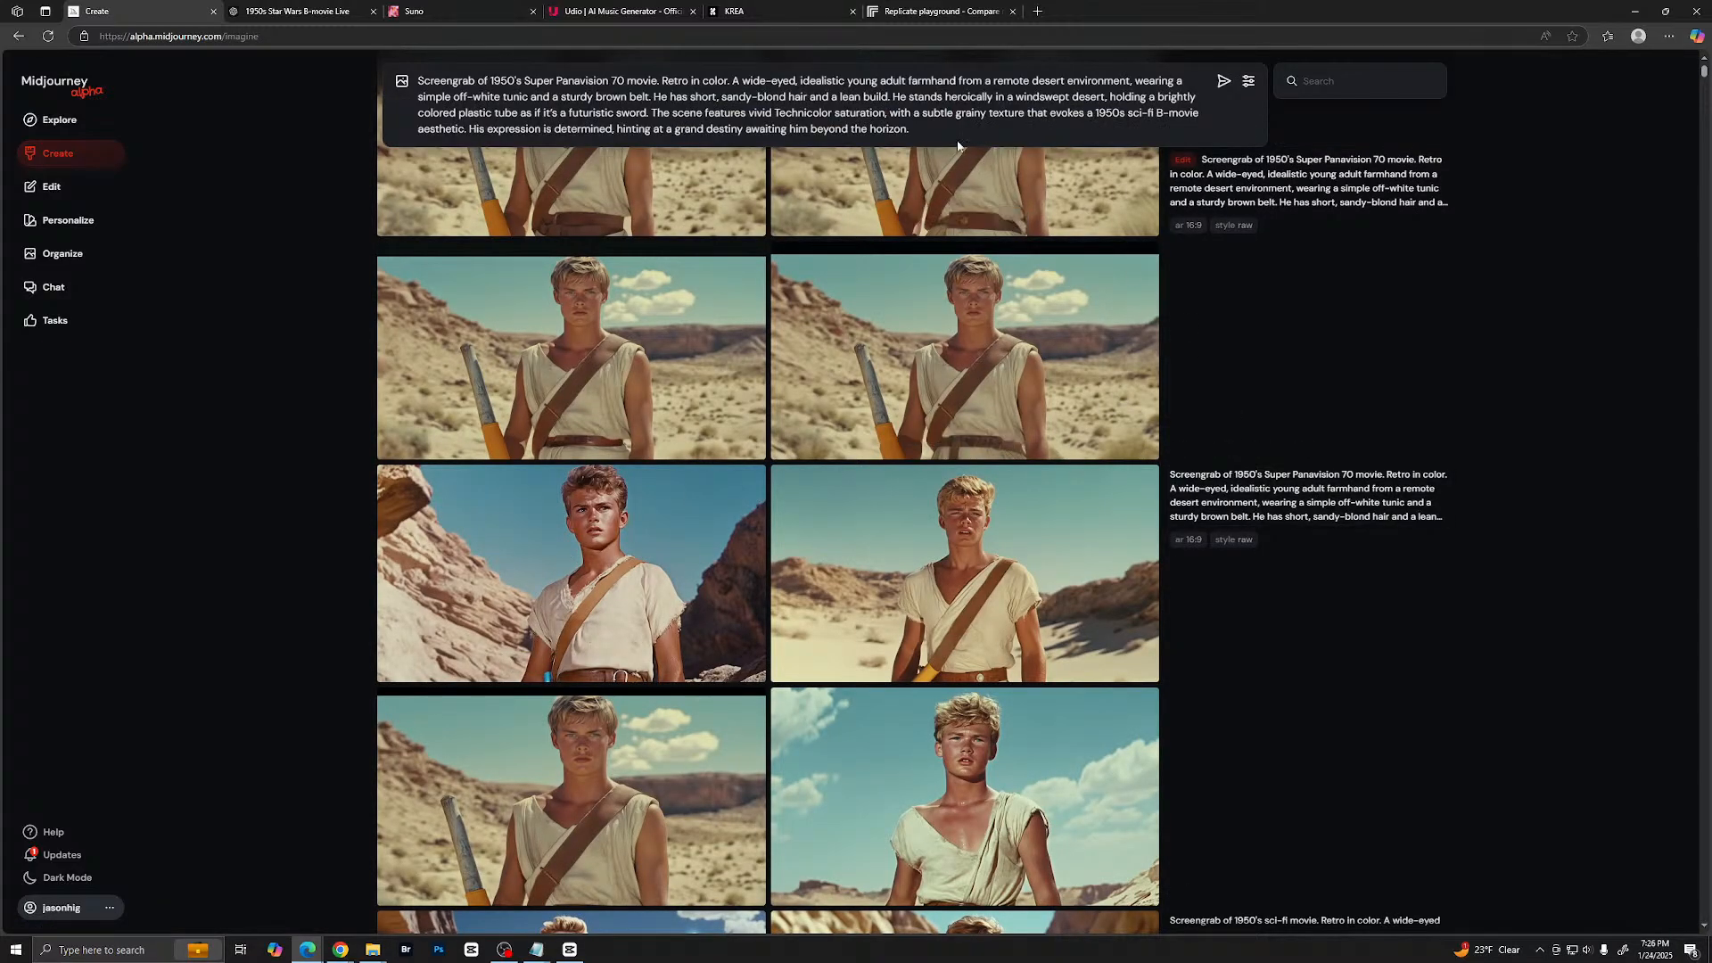
pyautogui.tripleClick(937, 127)
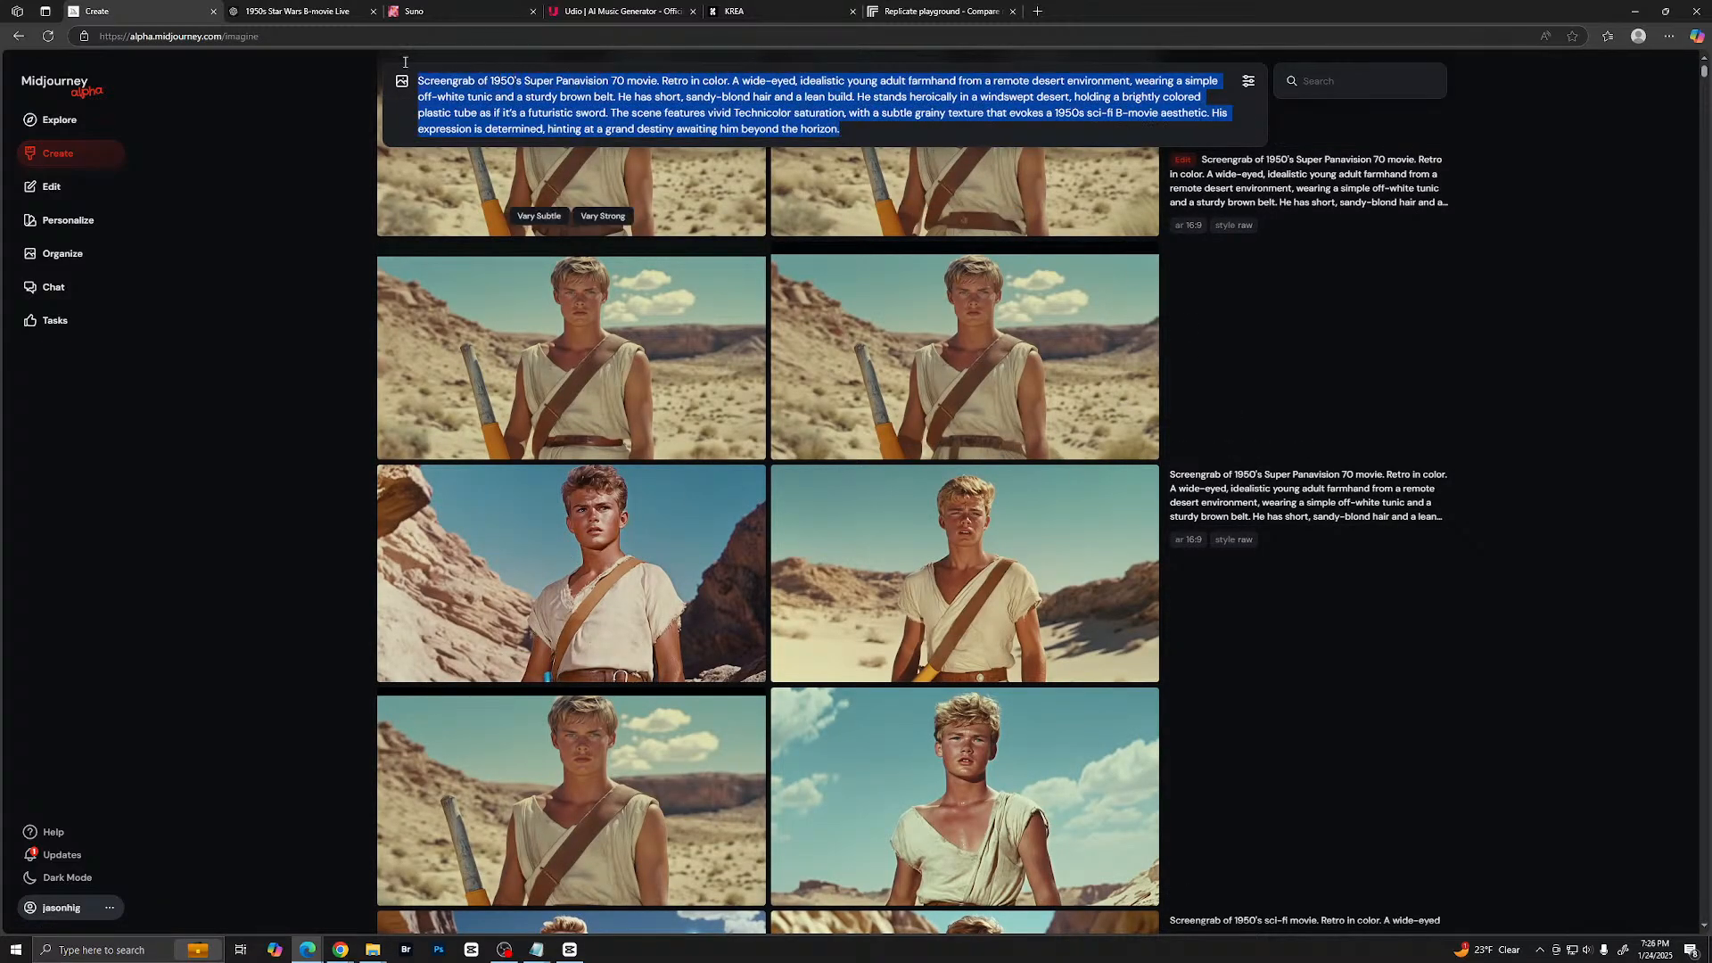
pyautogui.rightClick(486, 101)
pyautogui.click(535, 181)
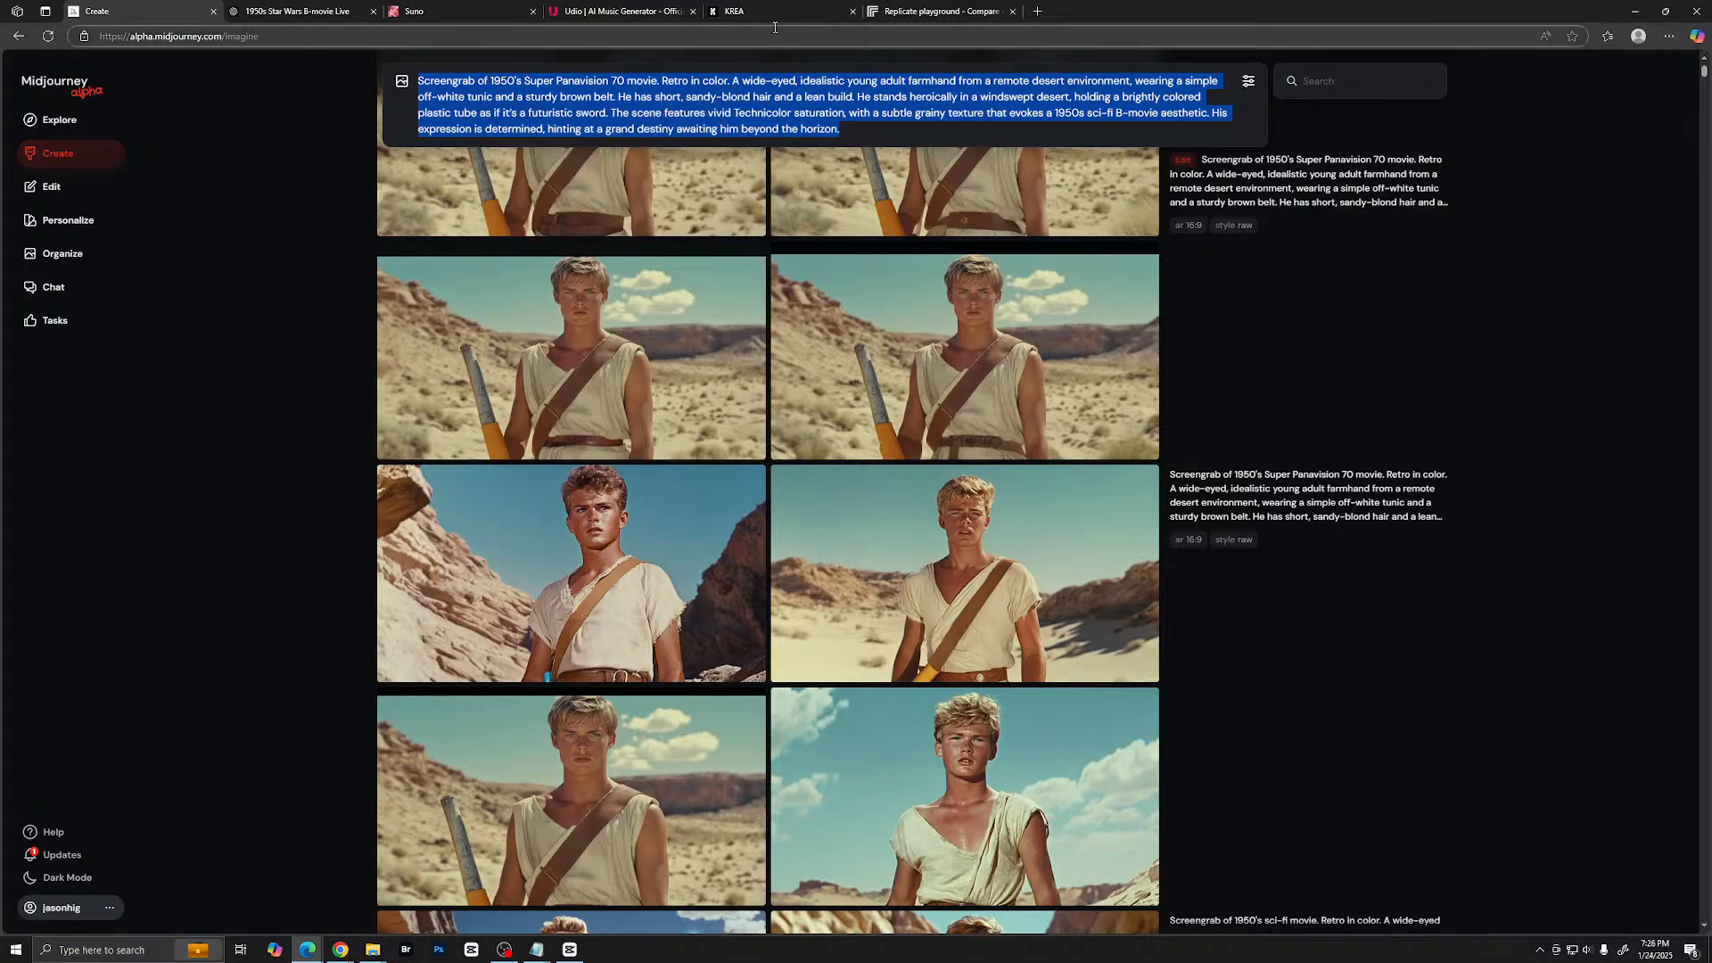
# - Switch to Krea and generate Flux images in 16:9 from the copied farmhand prompt
pyautogui.click(749, 10)
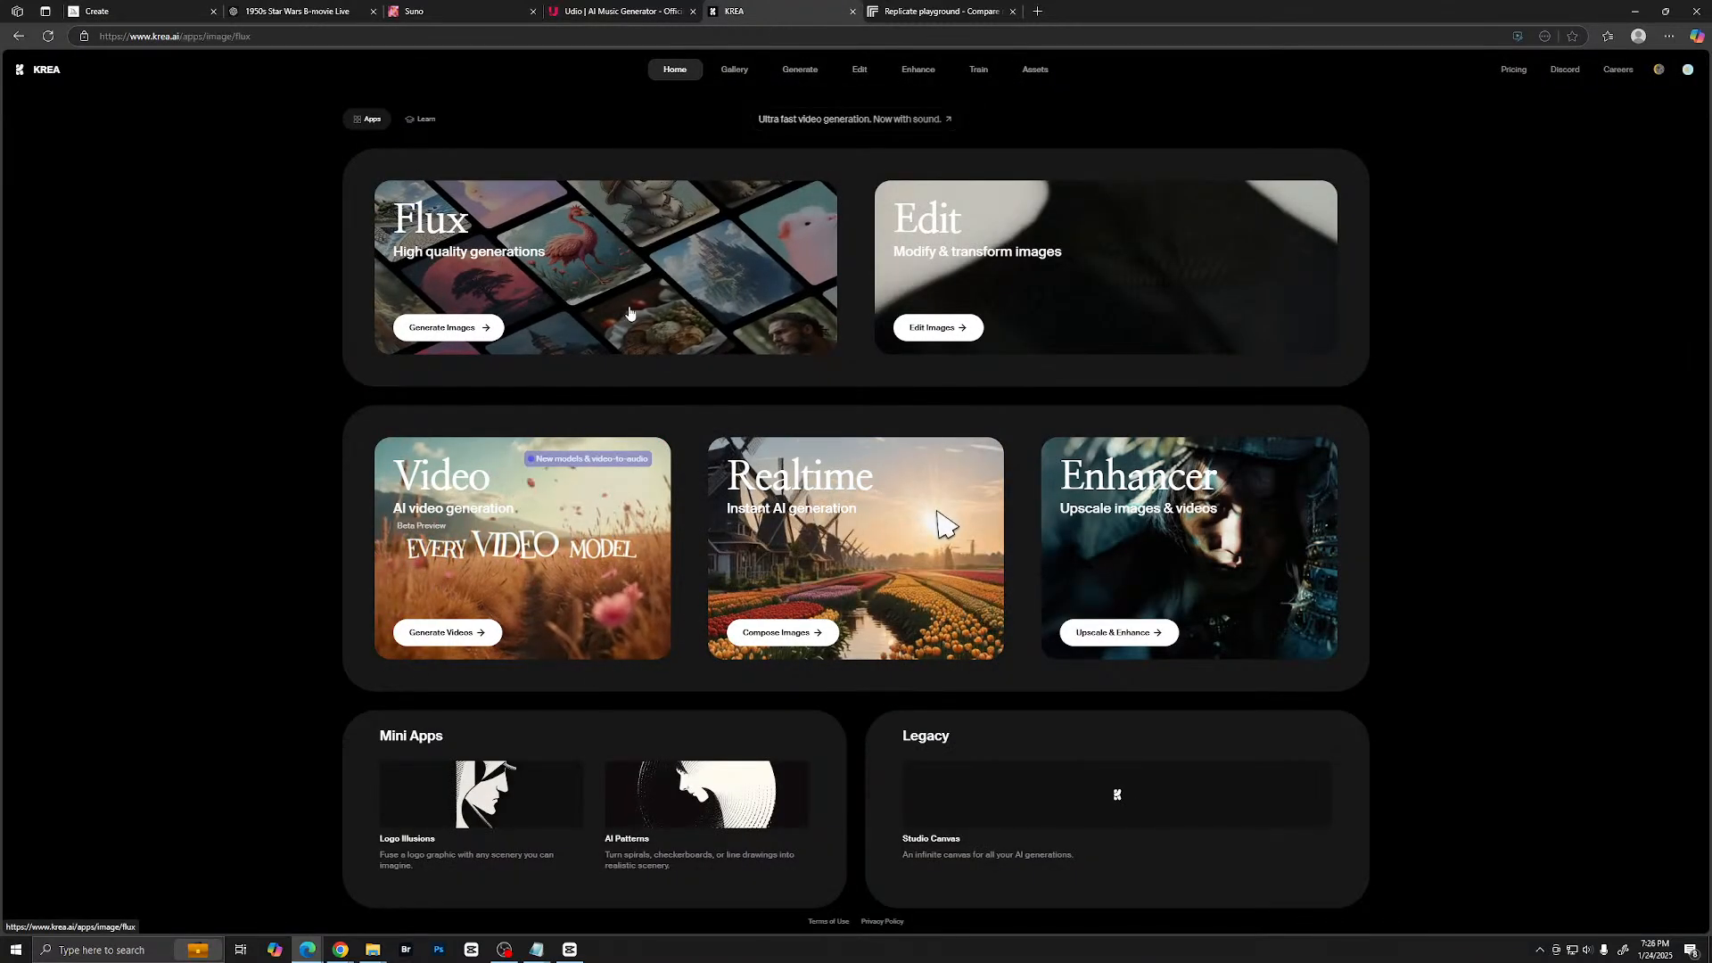
pyautogui.click(726, 339)
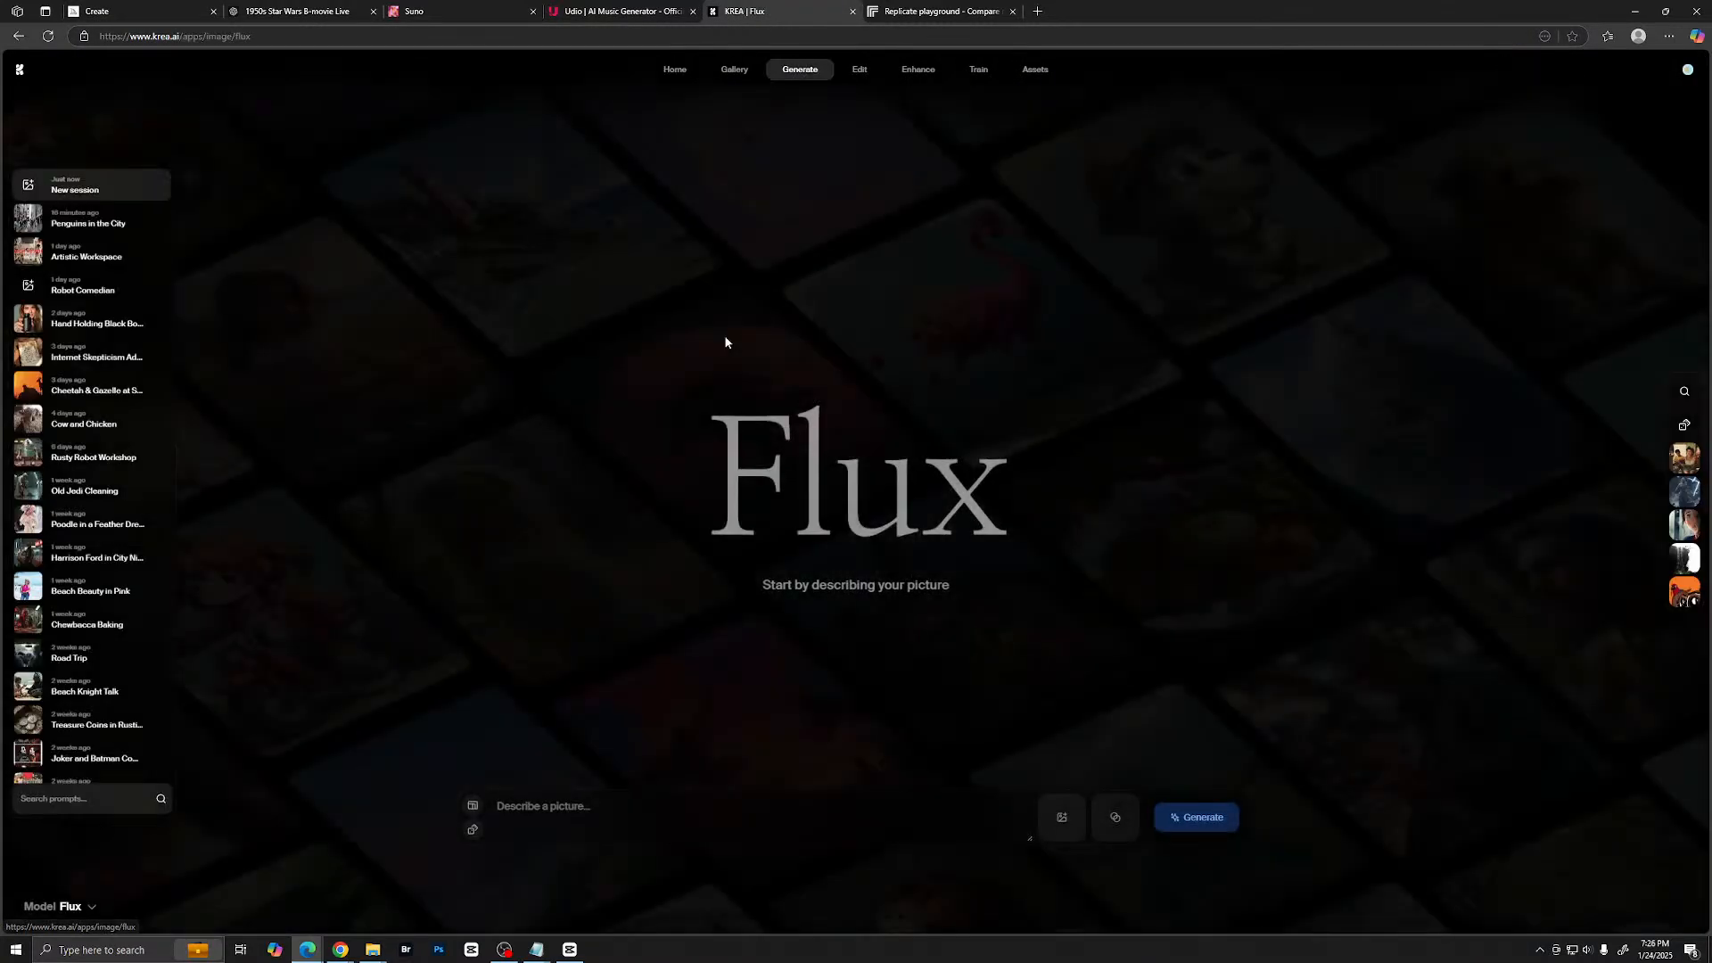
pyautogui.click(472, 805)
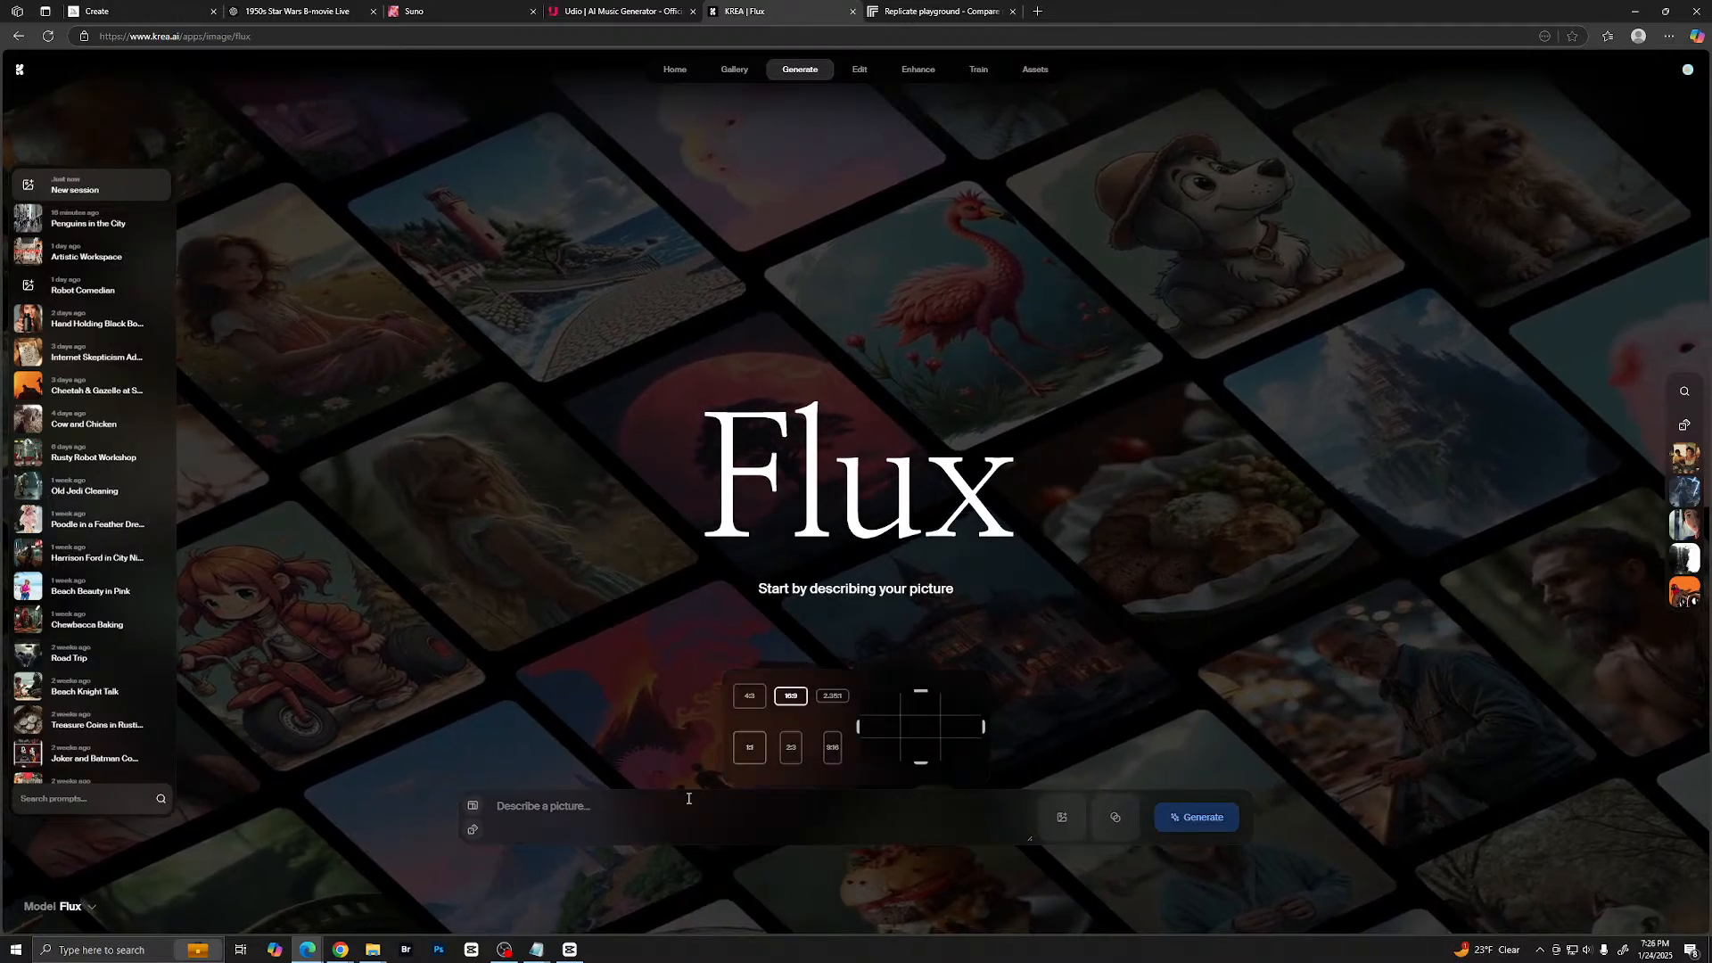
pyautogui.click(589, 808)
pyautogui.hotkey('ctrl', 'v')
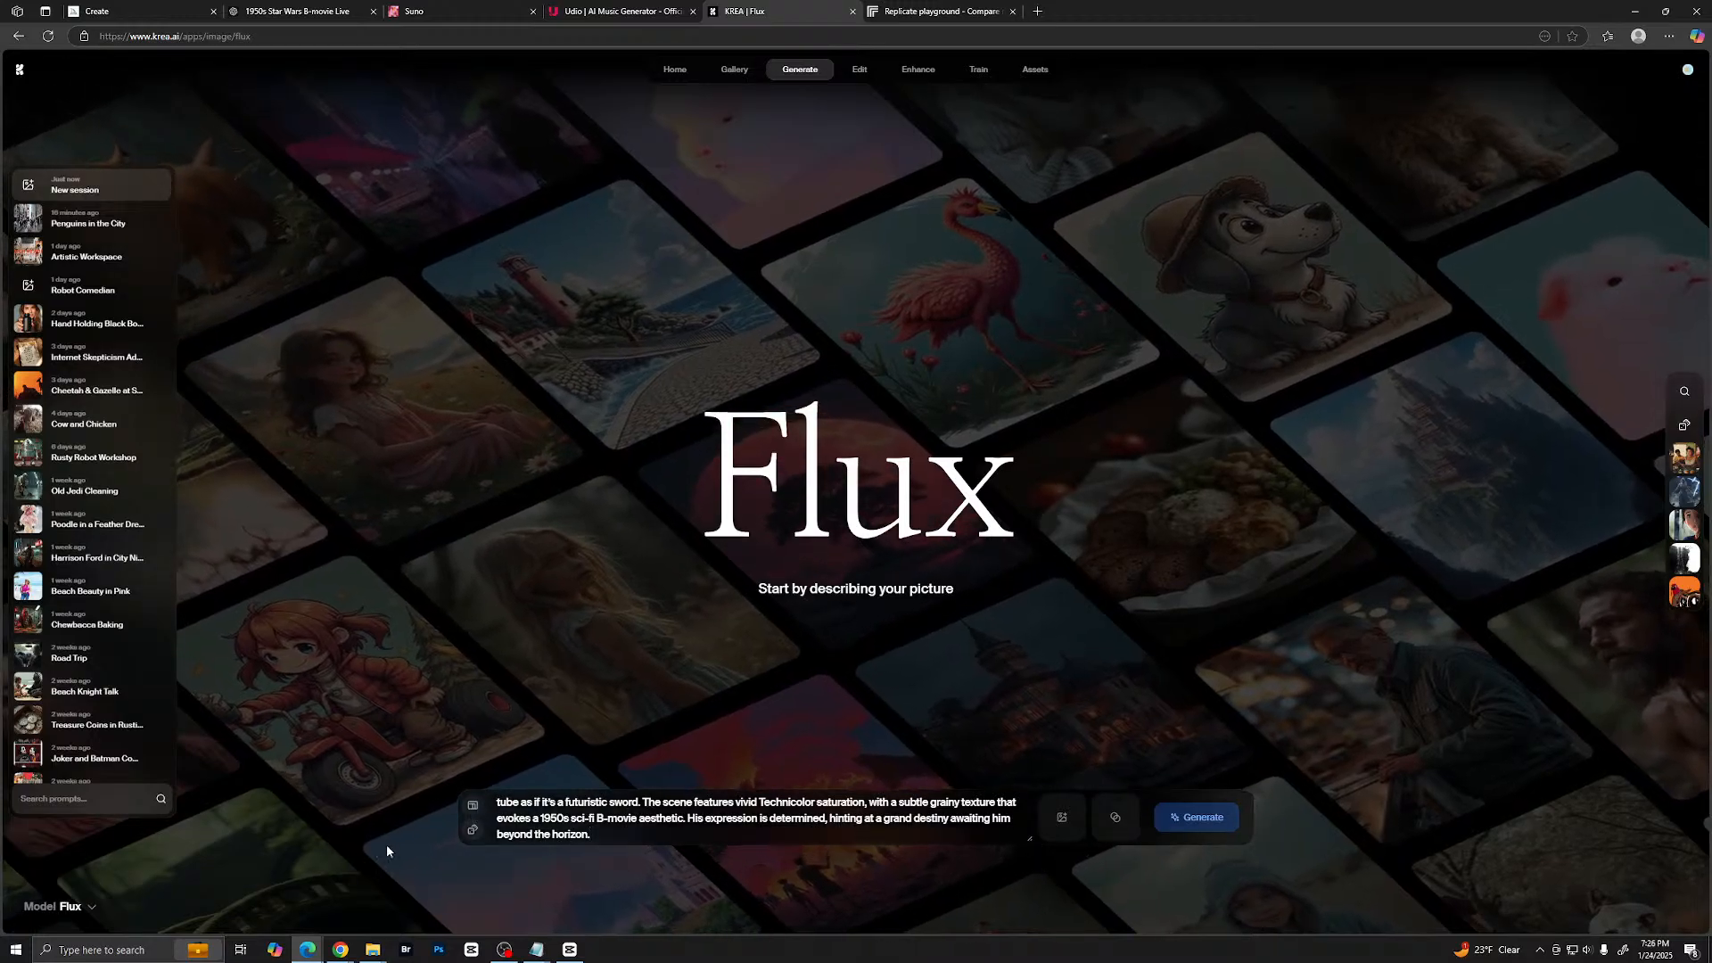
pyautogui.click(1195, 816)
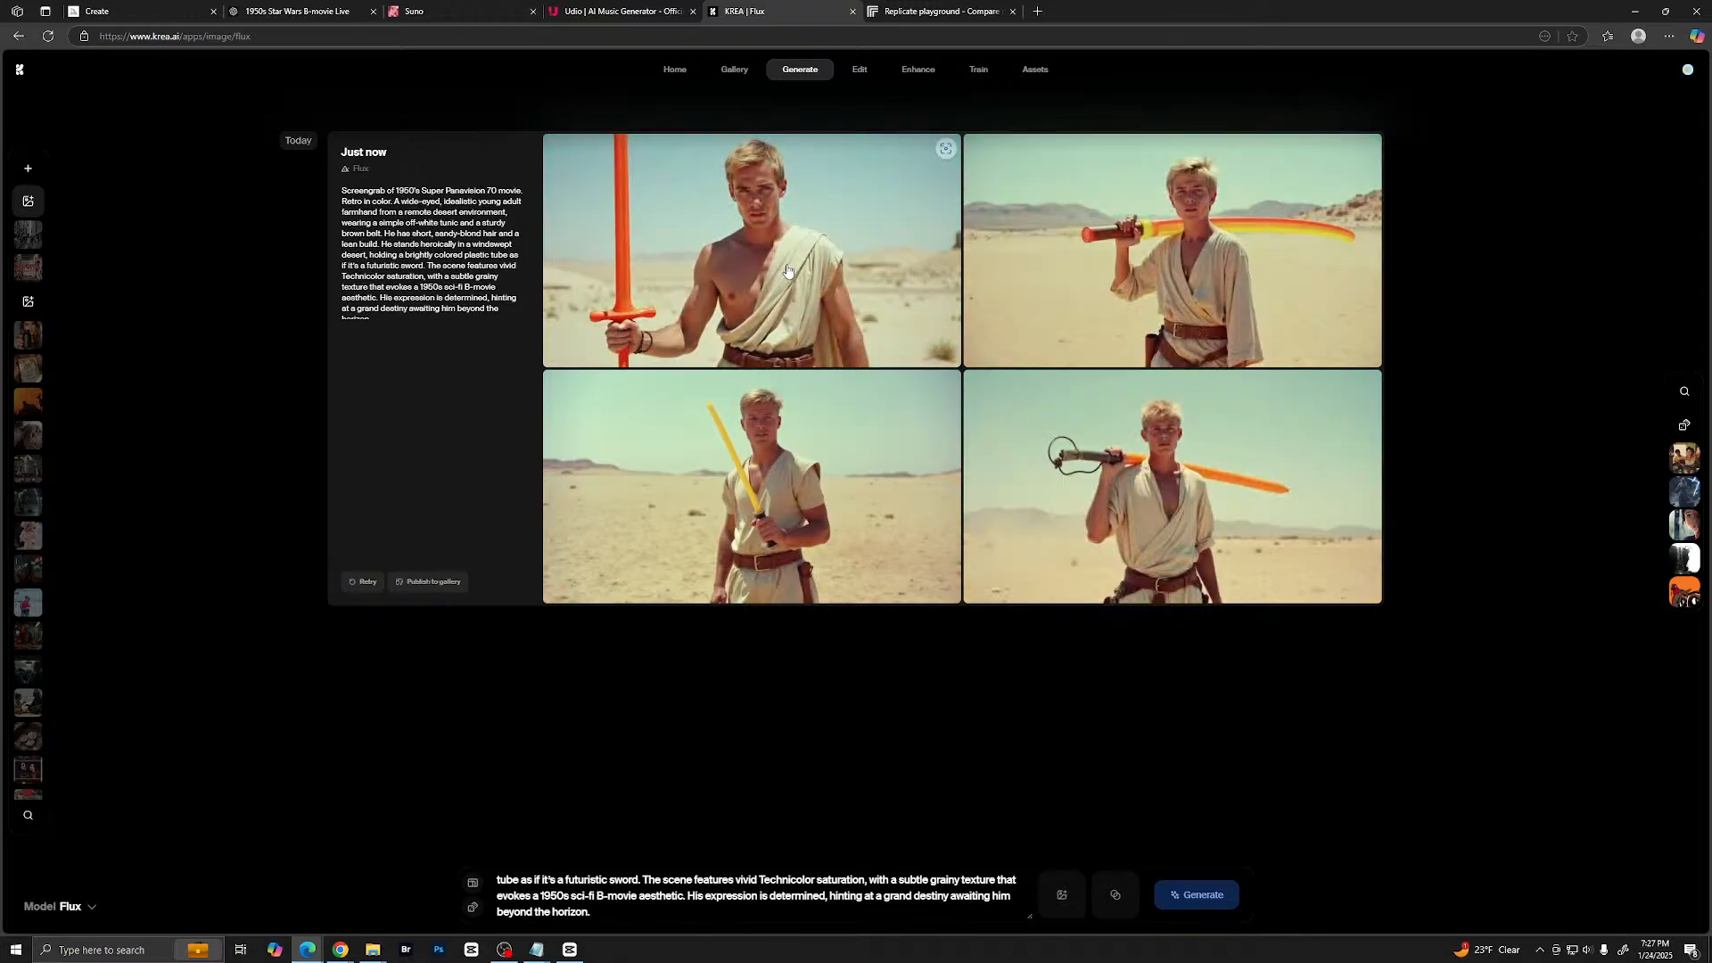
# - Examine the enlarged Flux images in Krea and compare them with the edited farmhand image in Midjourney
pyautogui.click(834, 314)
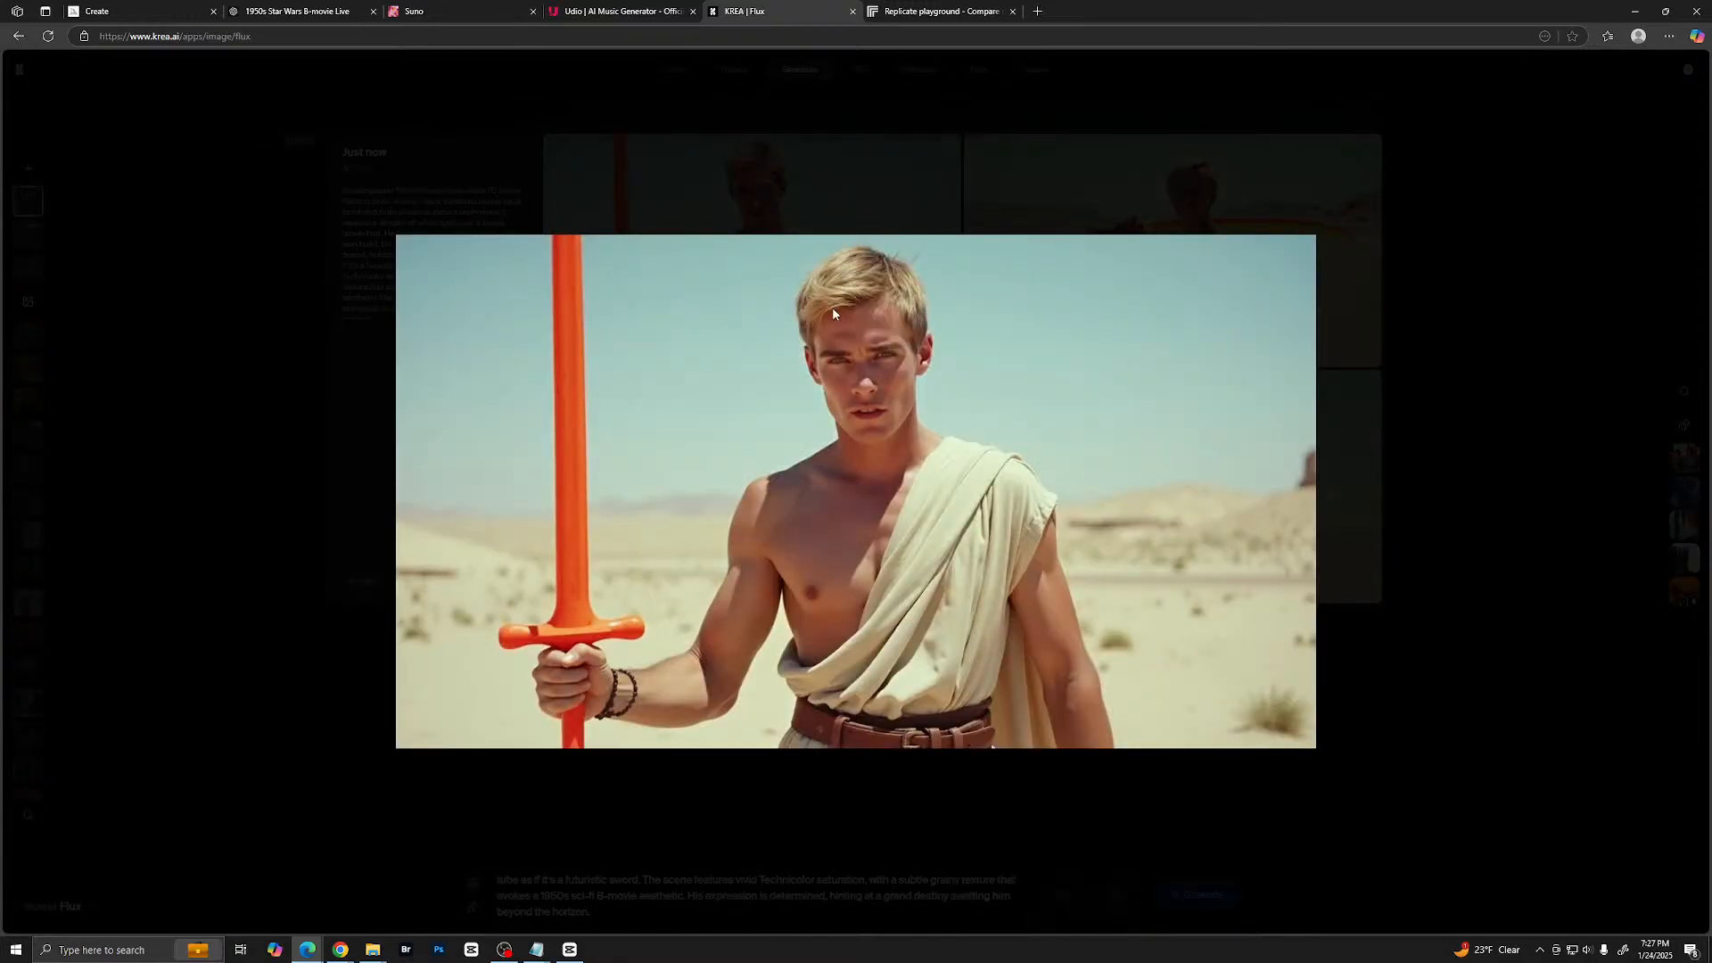
pyautogui.press('Right')
pyautogui.press('Right')
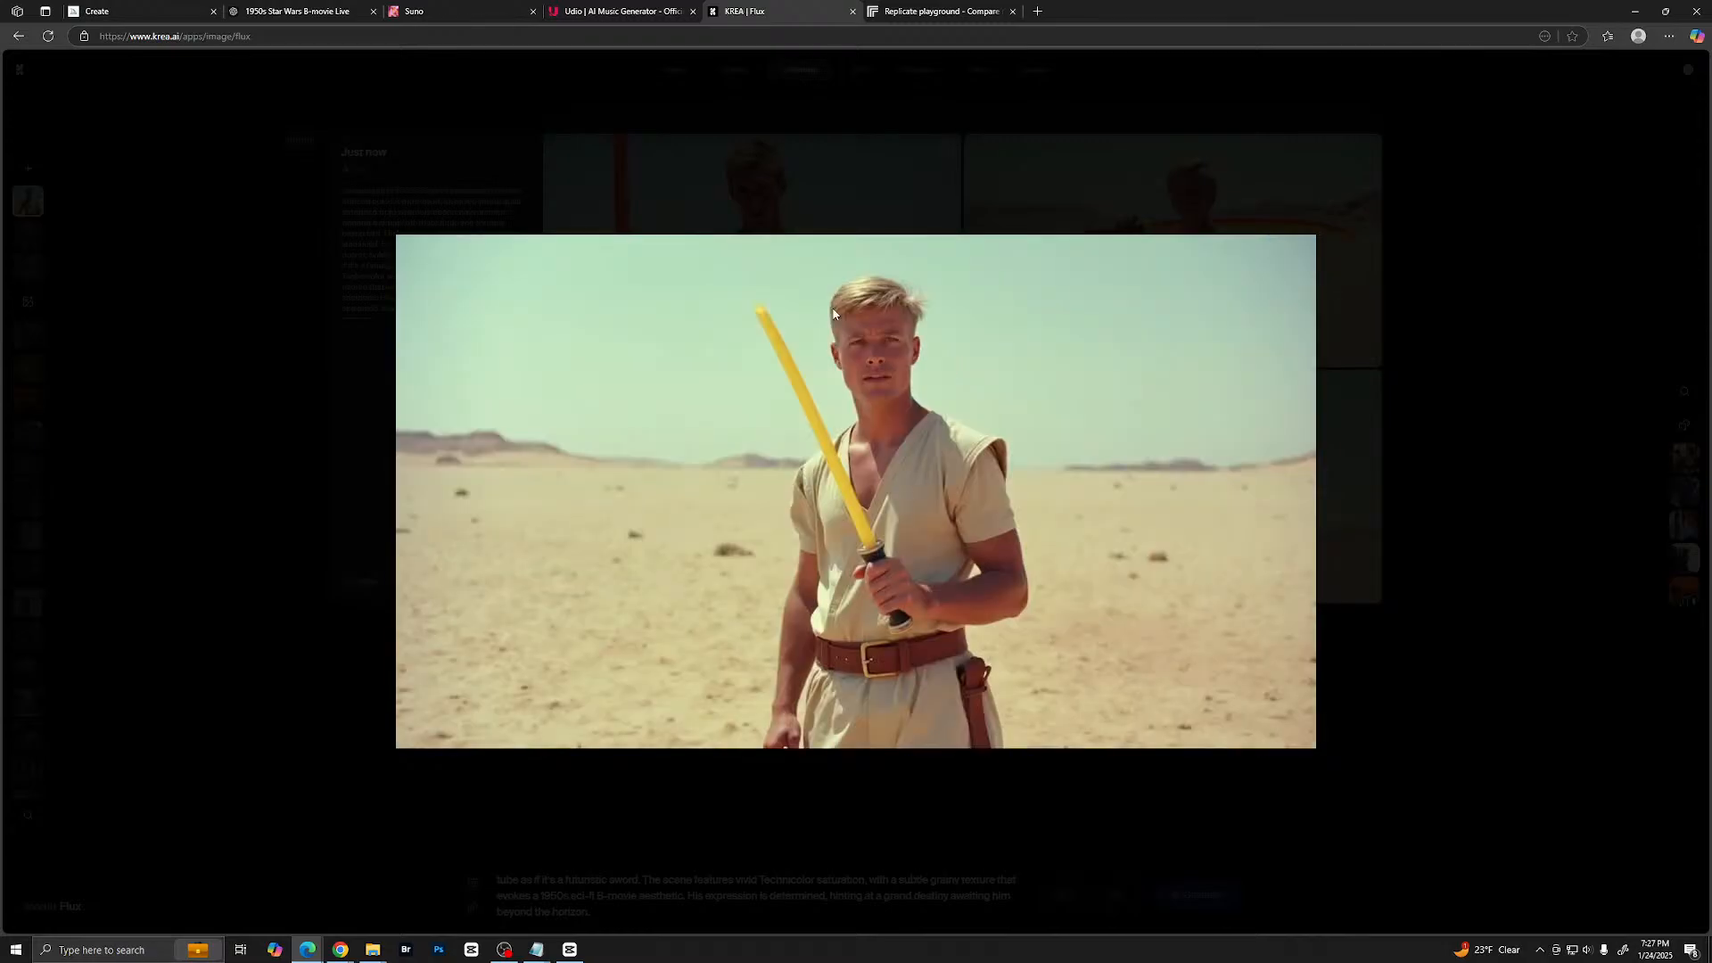
pyautogui.press('Left')
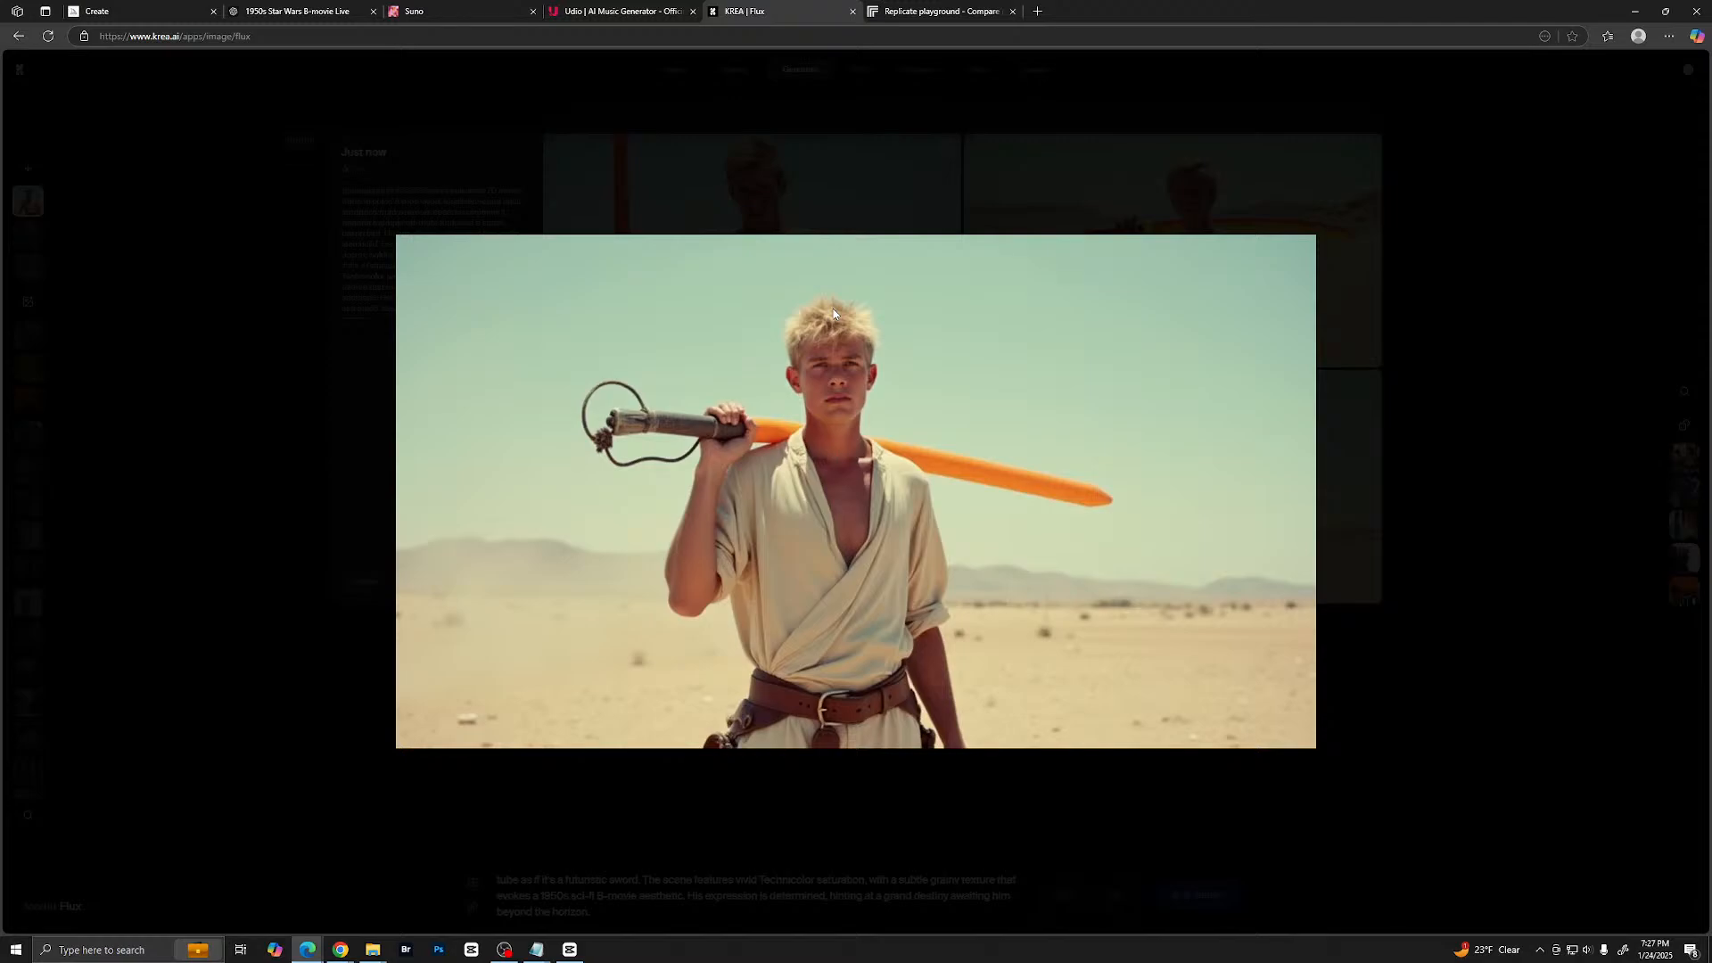
pyautogui.press('Right')
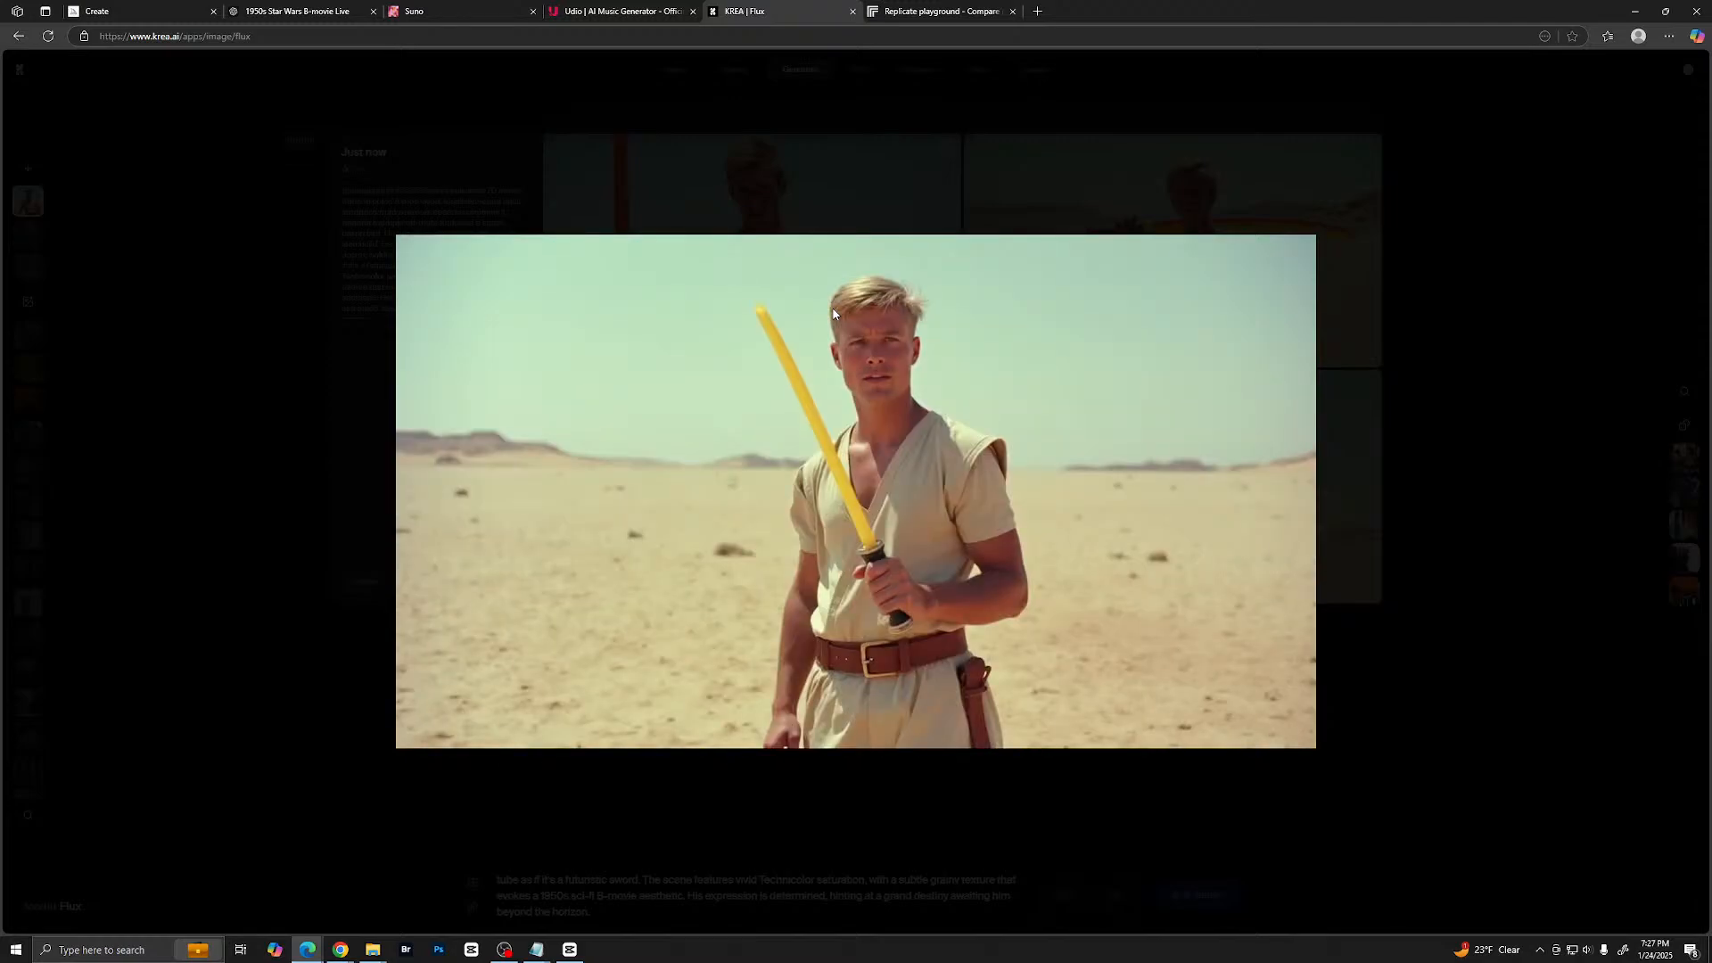
pyautogui.press('Left')
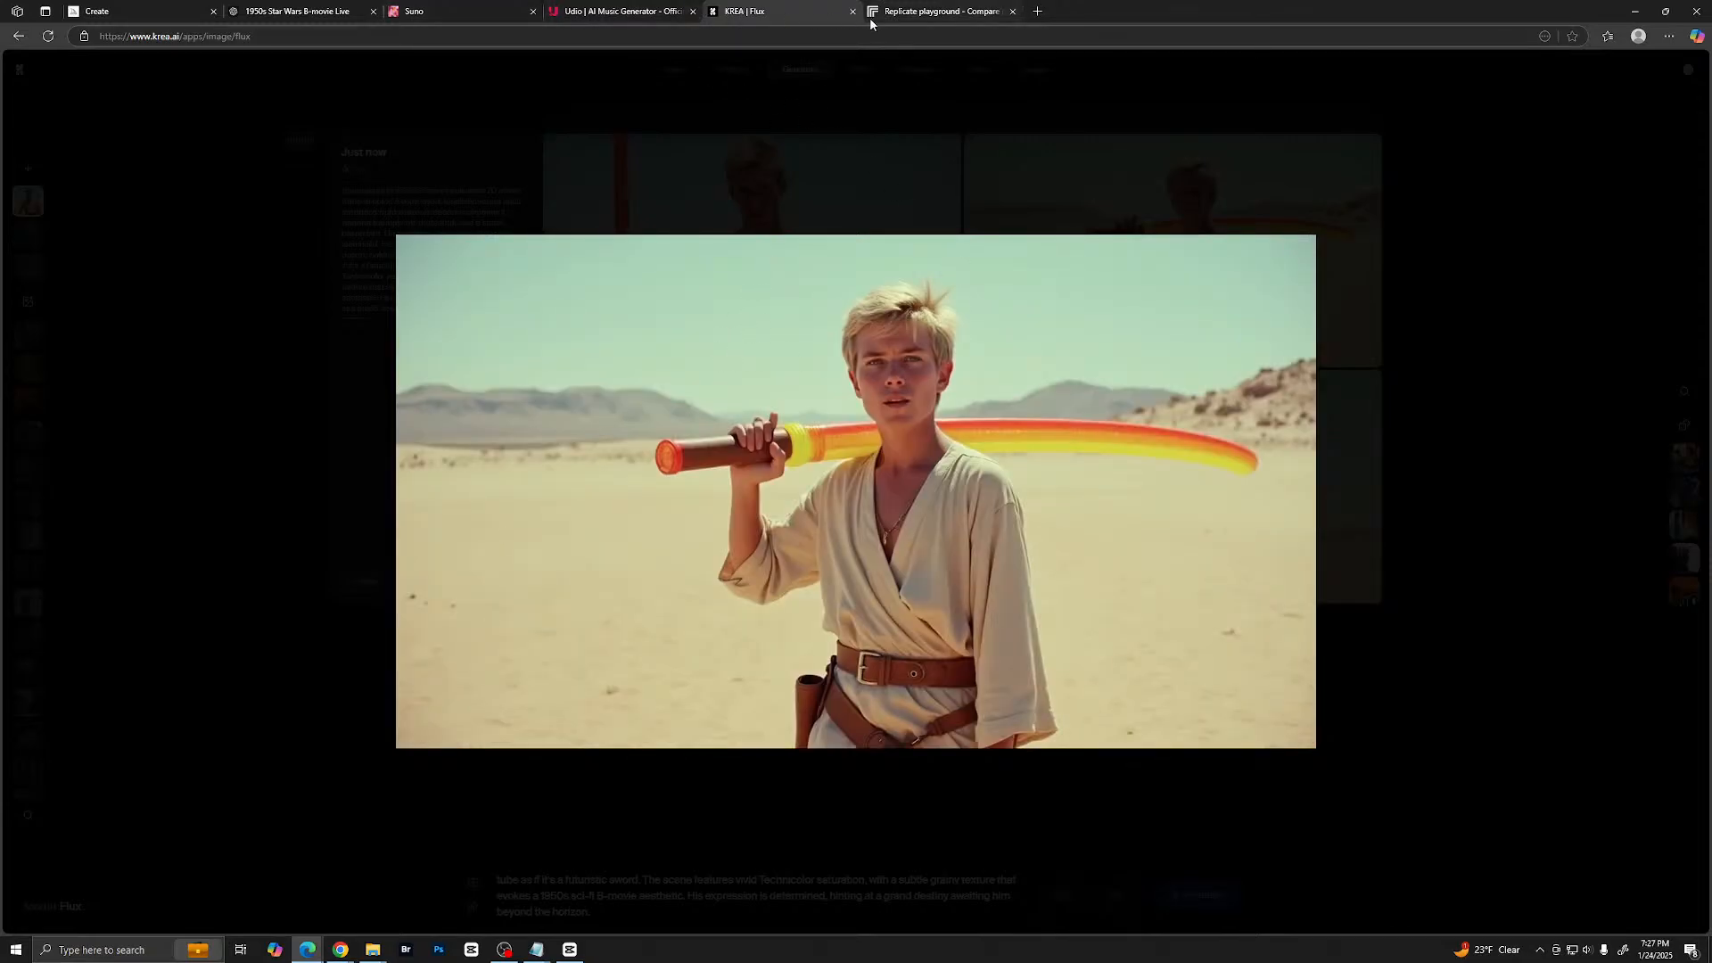
pyautogui.click(171, 14)
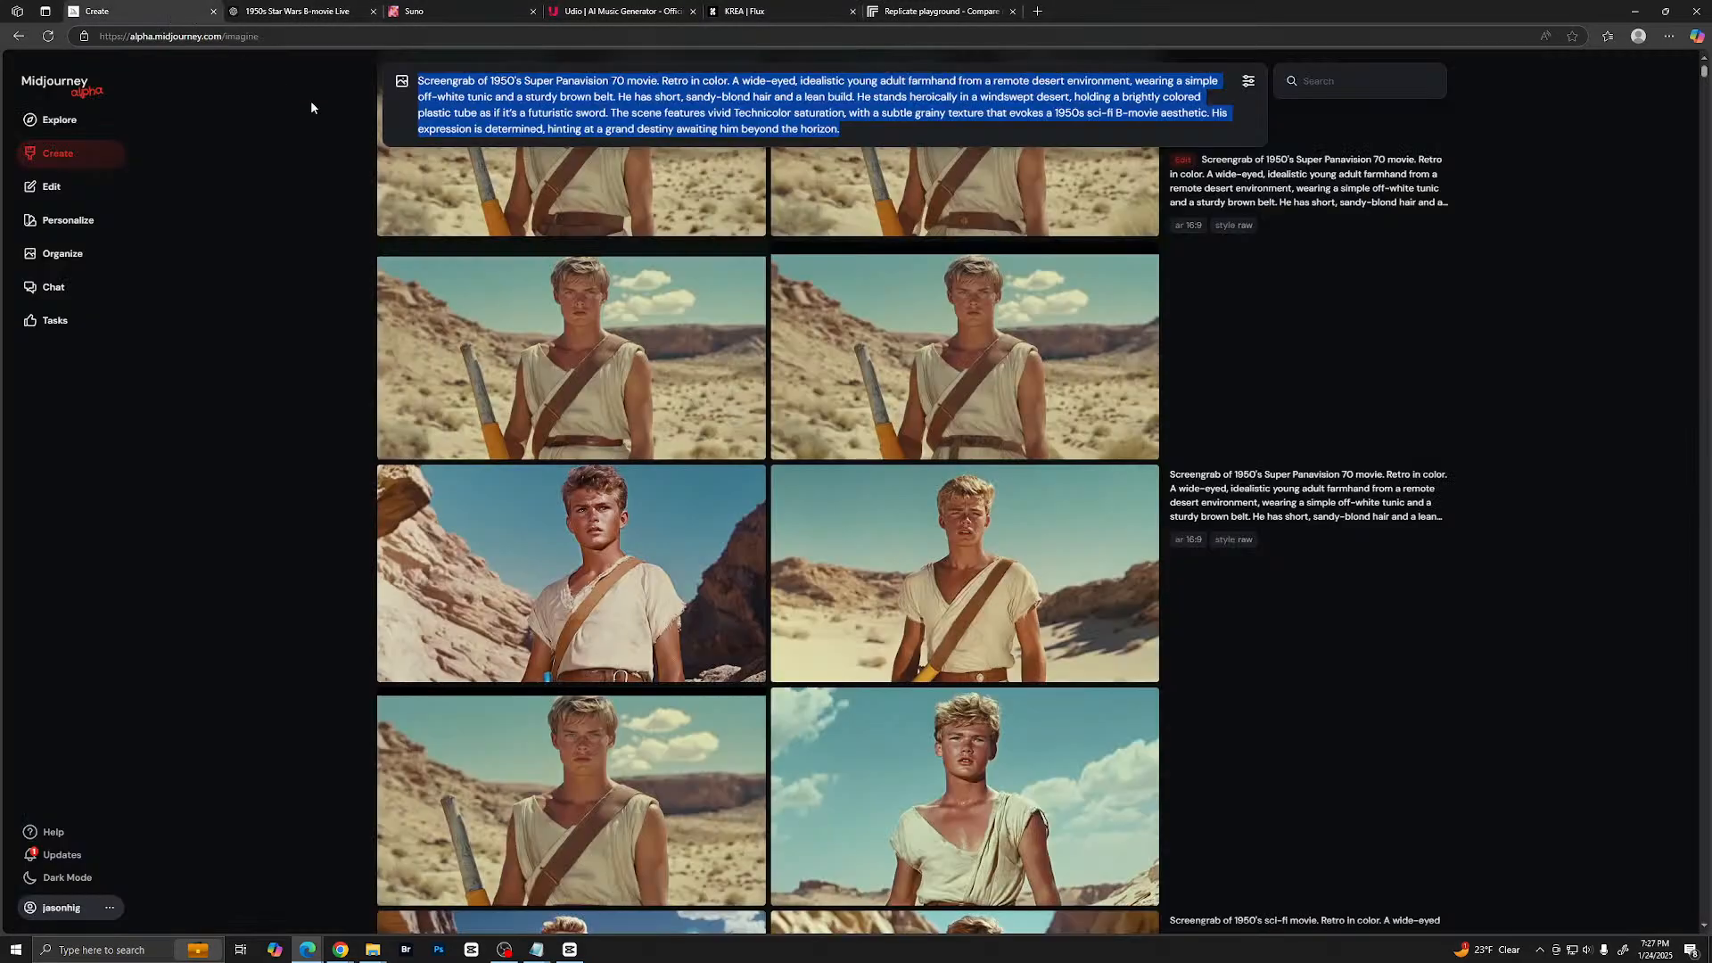
pyautogui.click(652, 341)
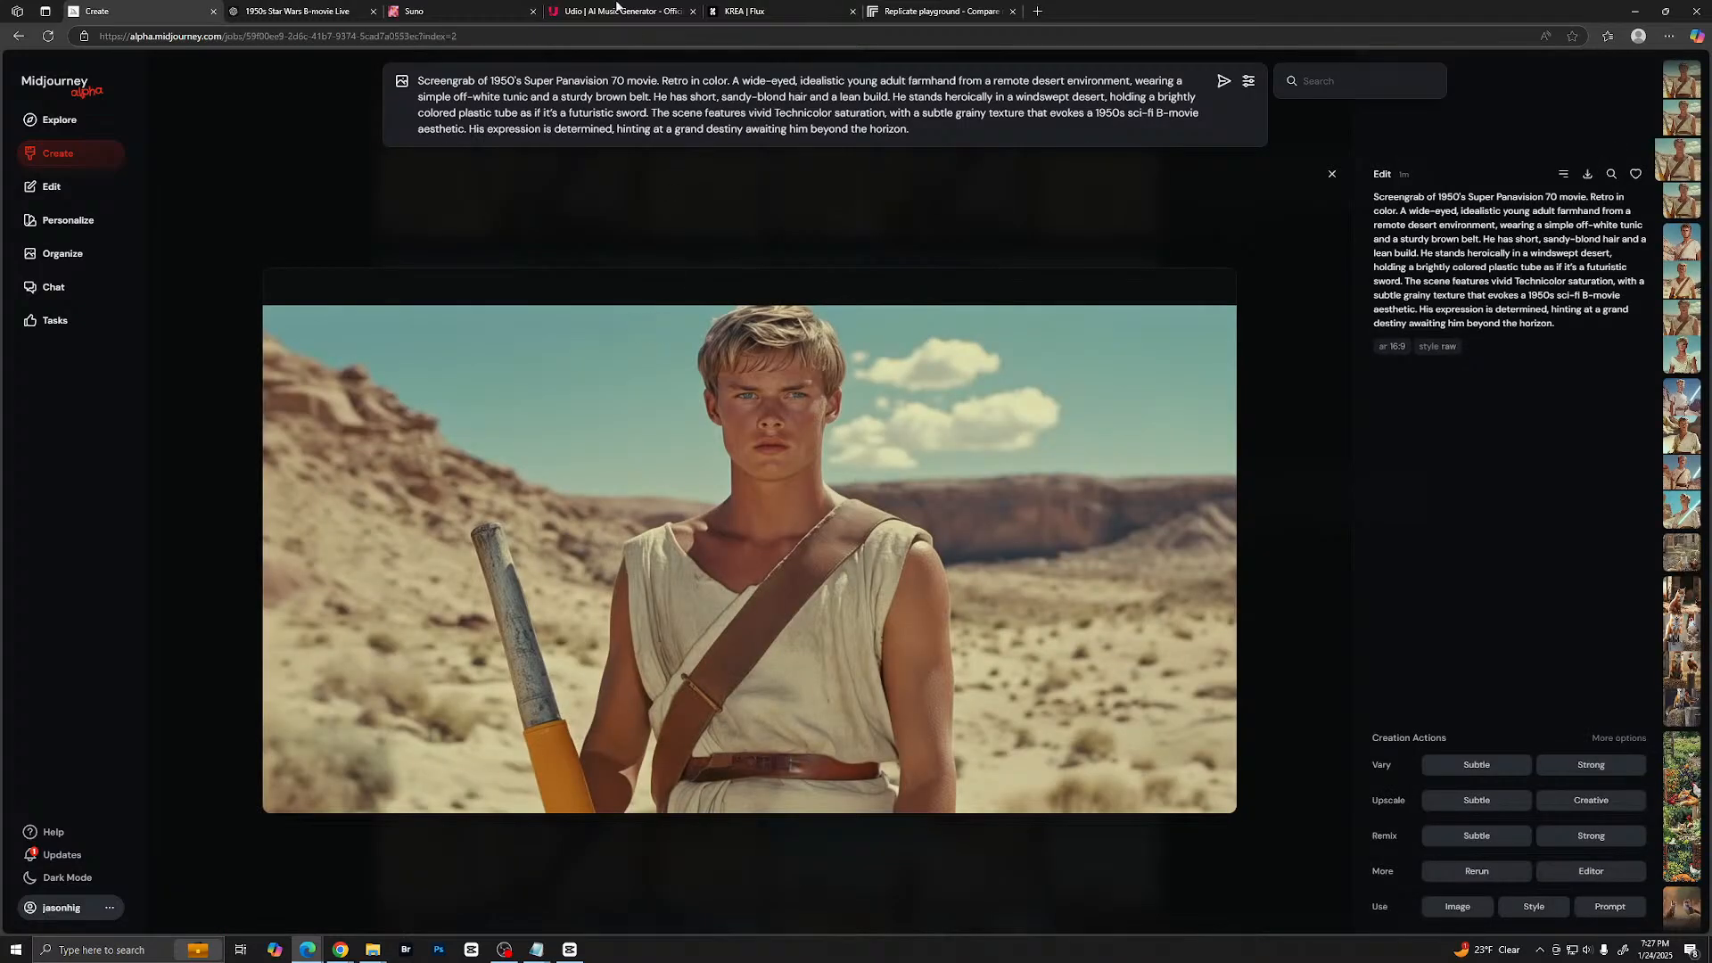
pyautogui.click(978, 16)
pyautogui.click(843, 12)
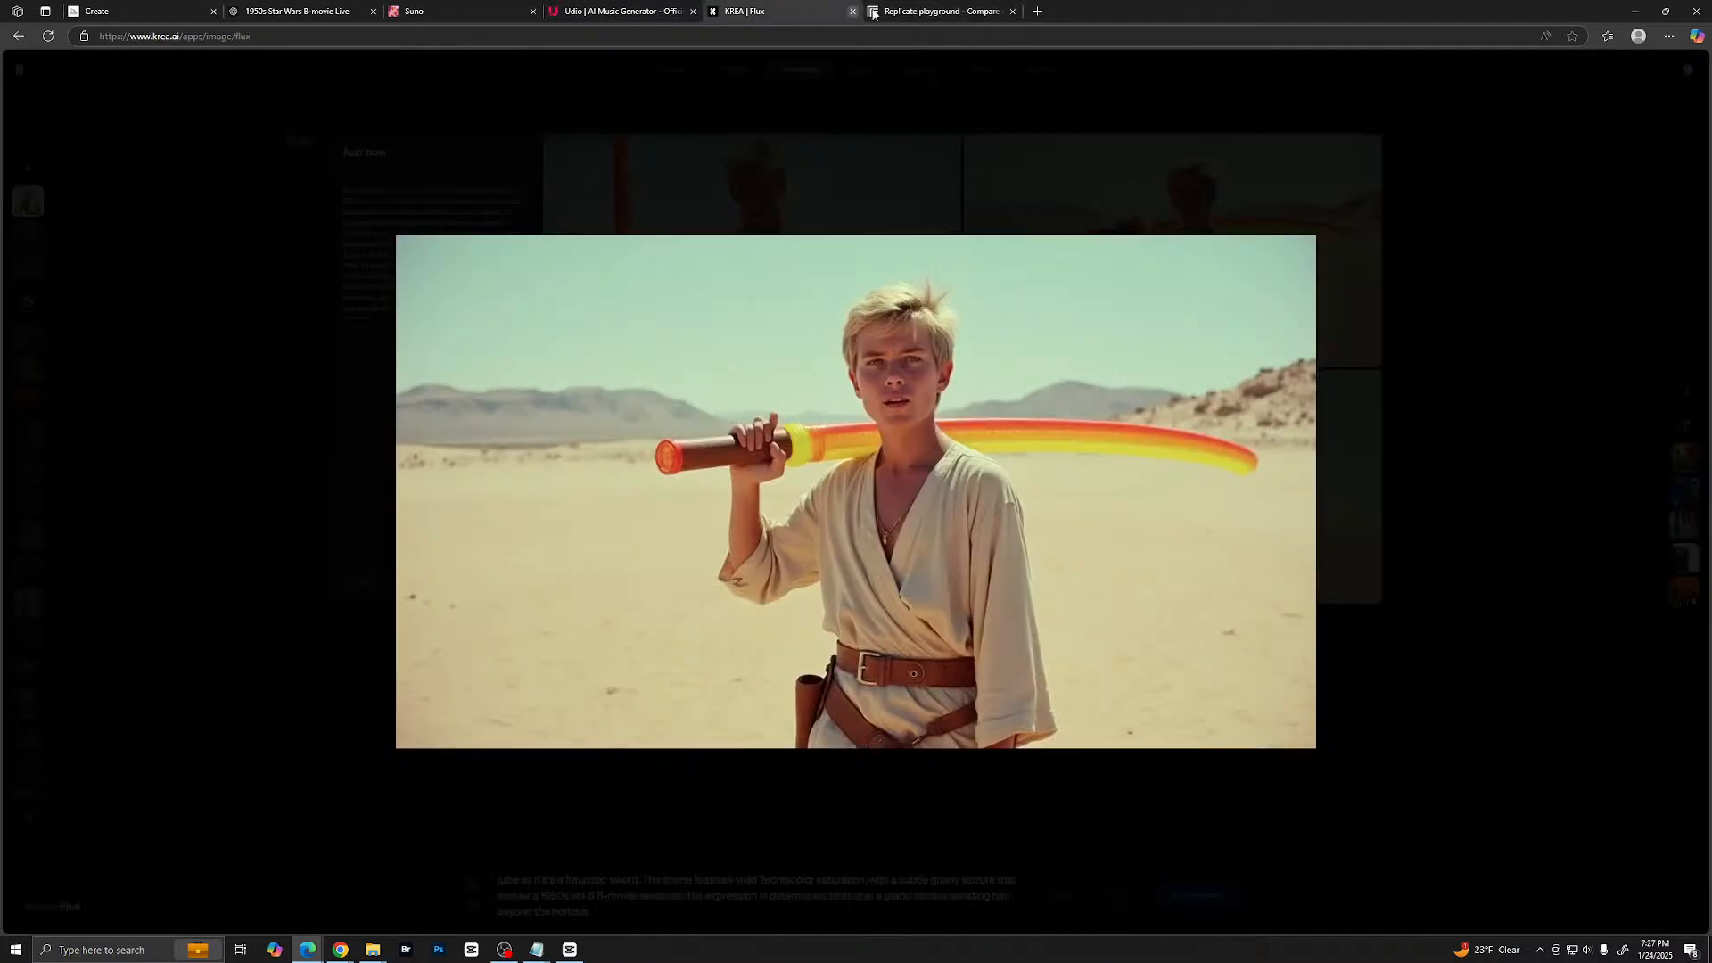
# - Switch to the Replicate playground, replace the cat prompt with the copied farmhand prompt, and set the aspect ratio to 16:9
pyautogui.click(929, 14)
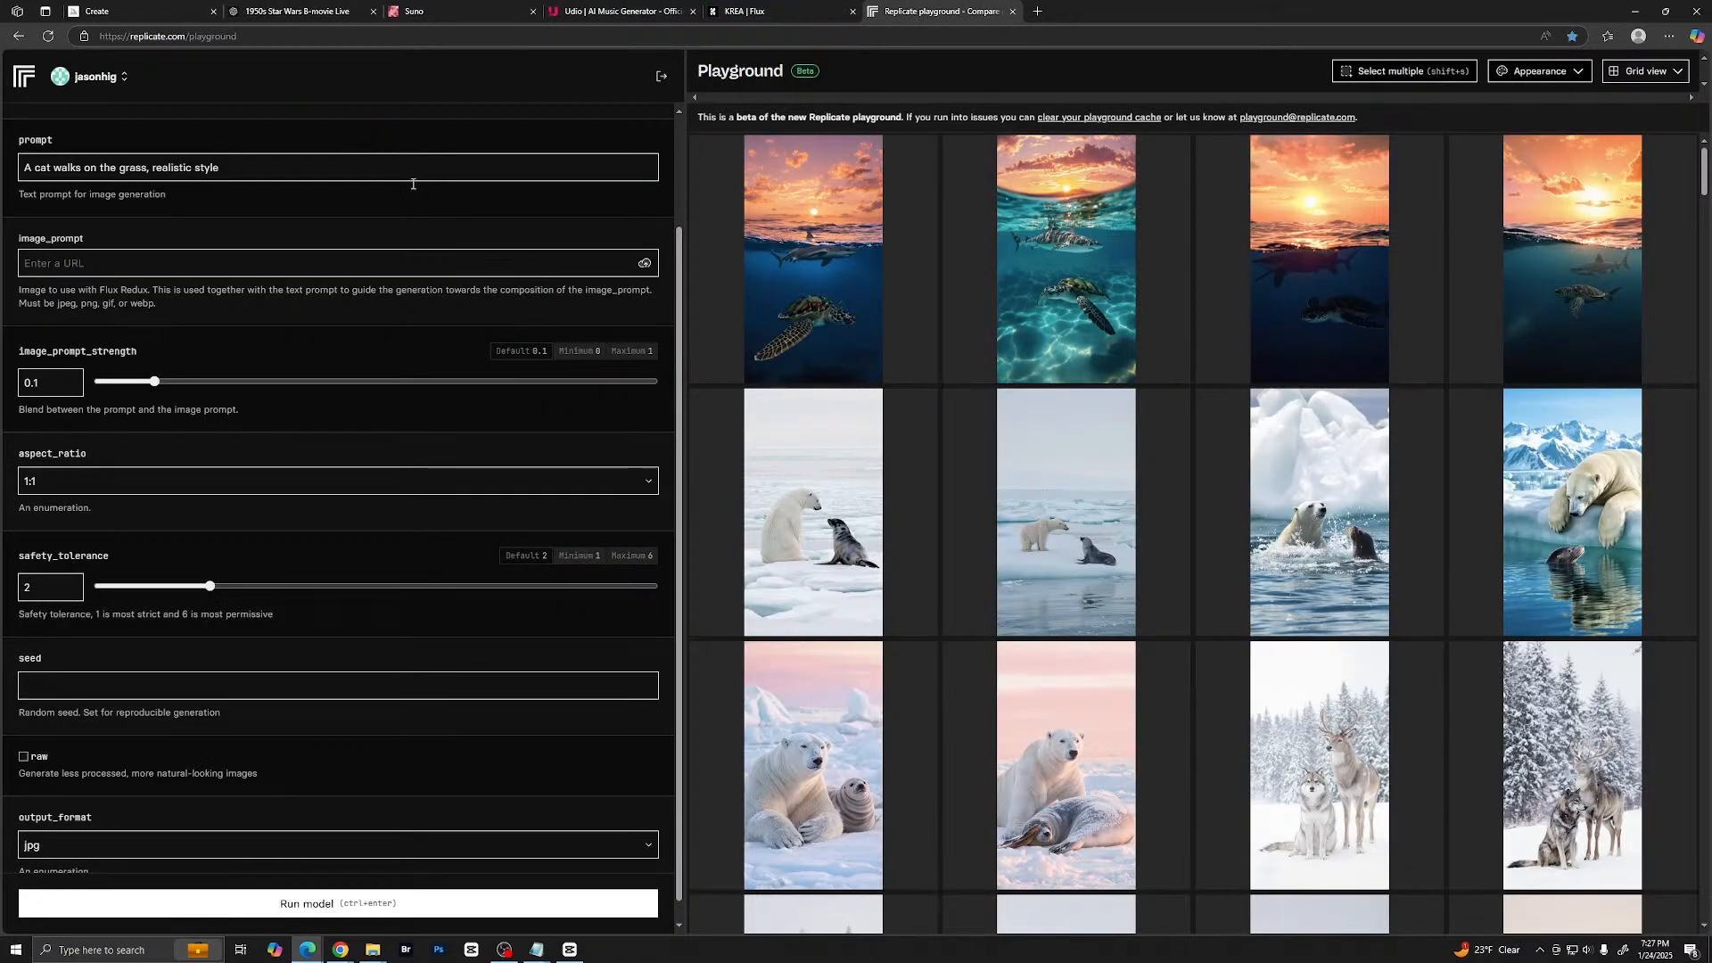
pyautogui.moveTo(240, 162); pyautogui.dragTo(22, 167)
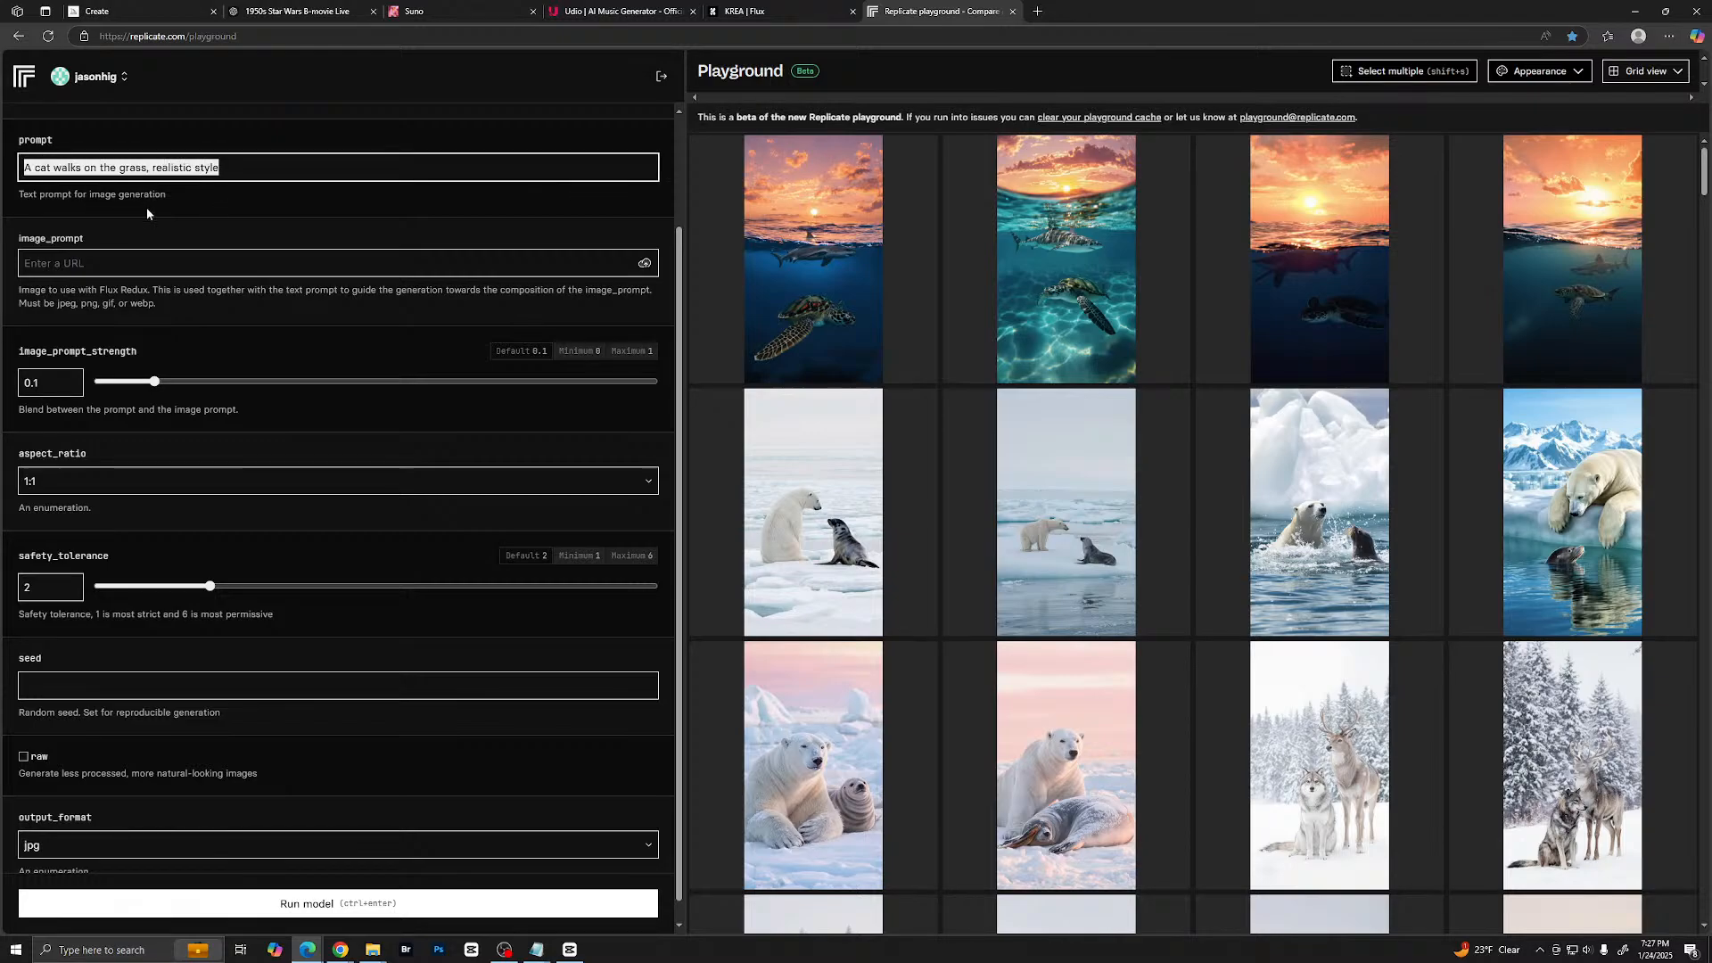
pyautogui.hotkey('ctrl', 'v')
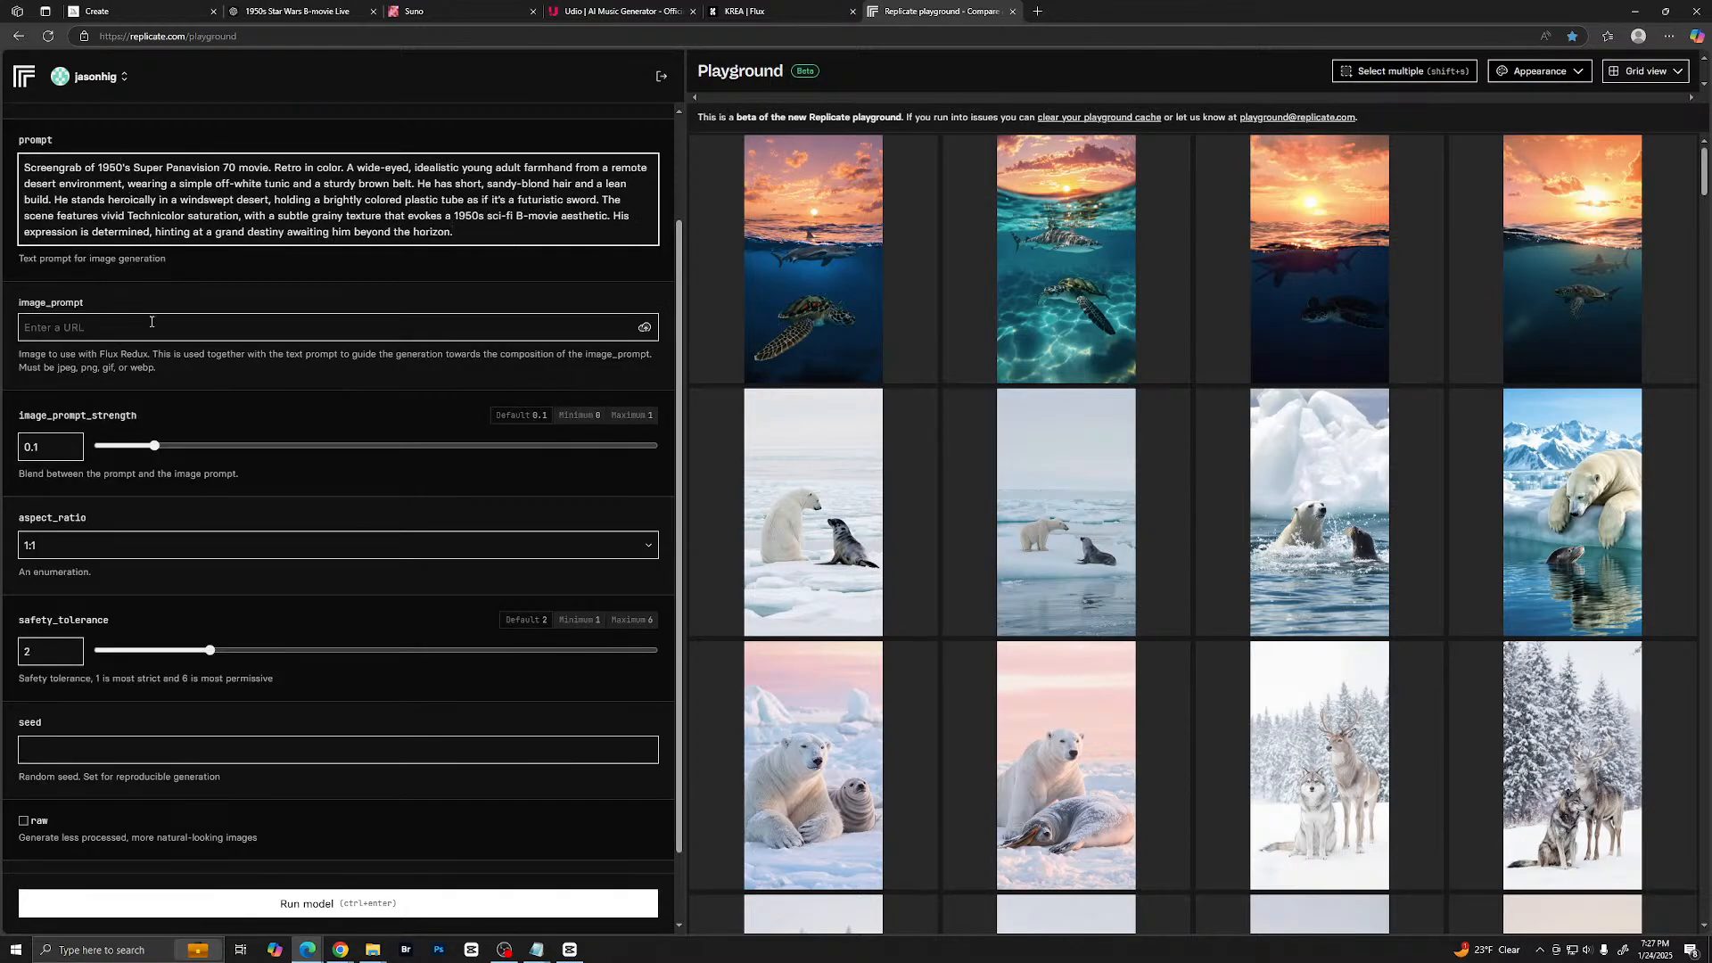
pyautogui.scroll(-1, 165, 374)
pyautogui.scroll(3, 295, 344)
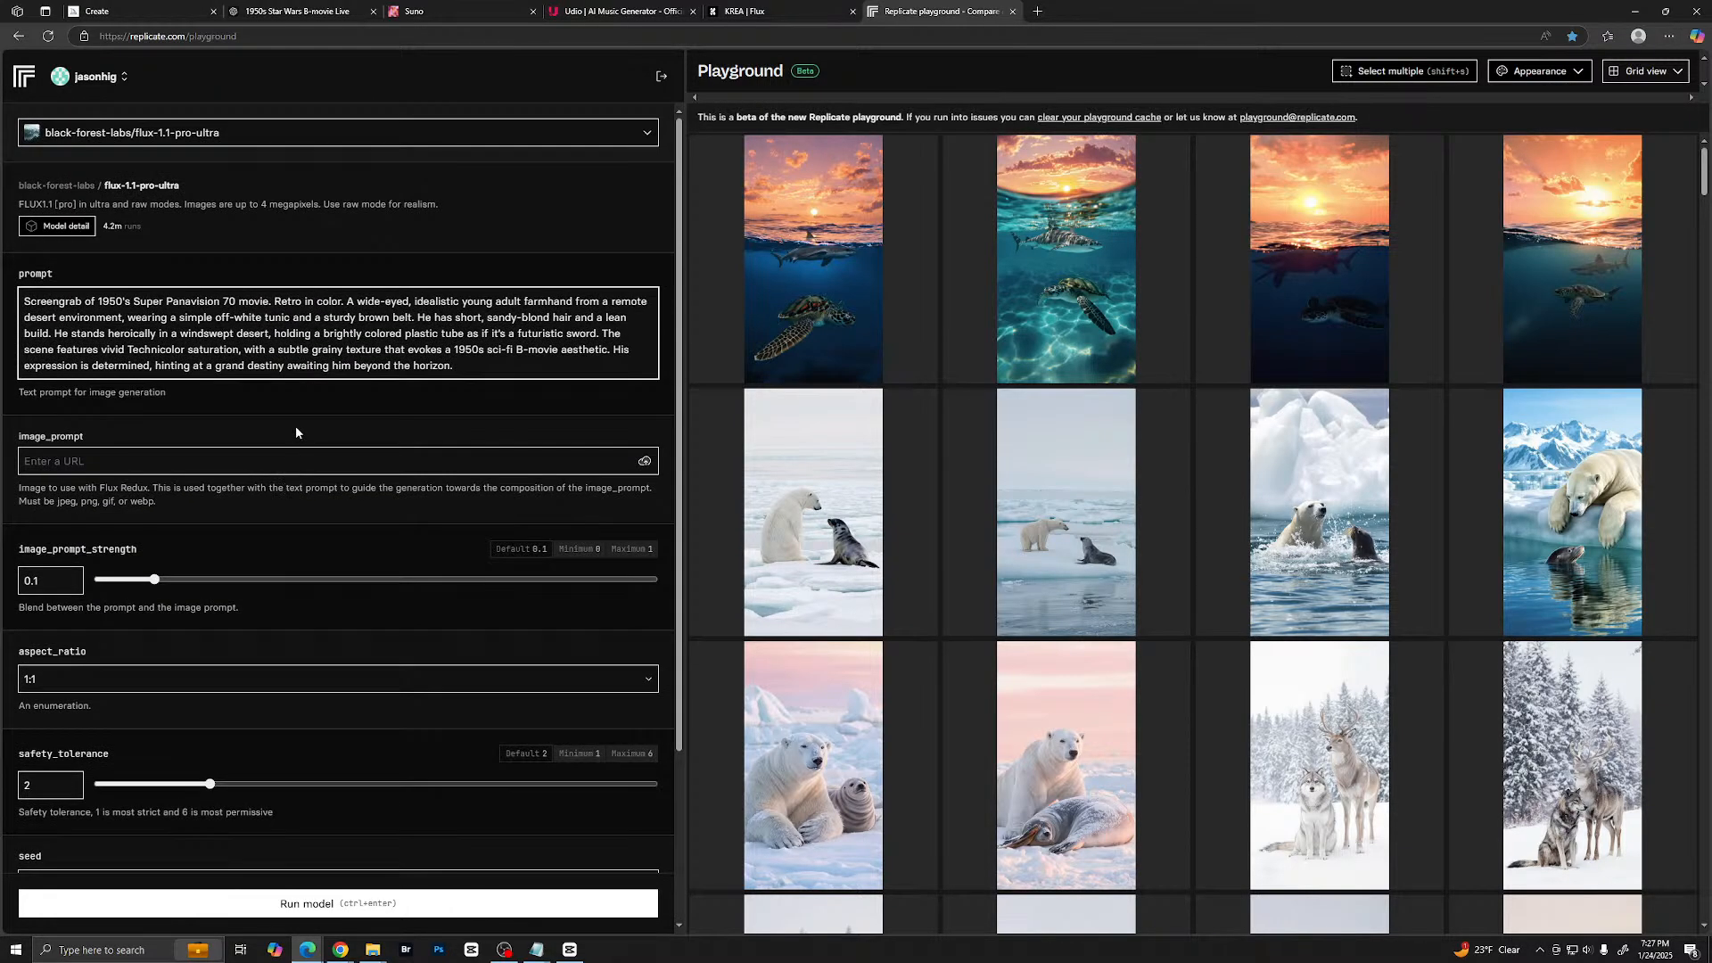
pyautogui.scroll(-3, 296, 432)
pyautogui.scroll(3, 308, 477)
pyautogui.scroll(-3, 338, 558)
pyautogui.click(227, 463)
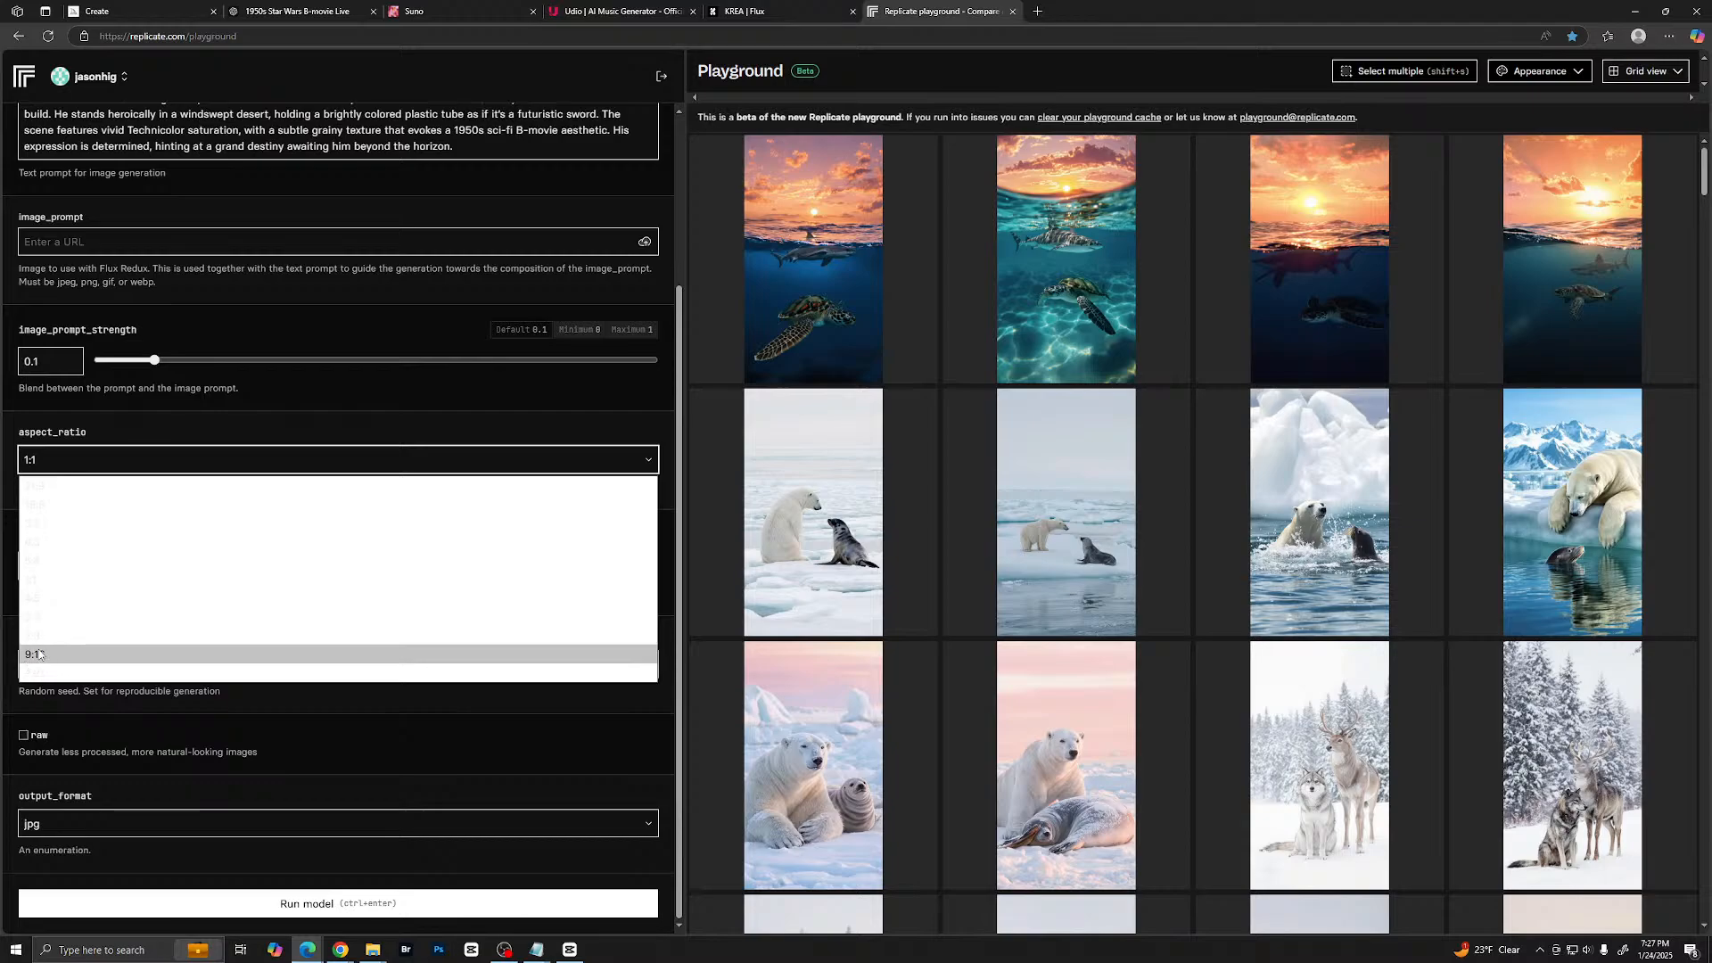
pyautogui.click(51, 510)
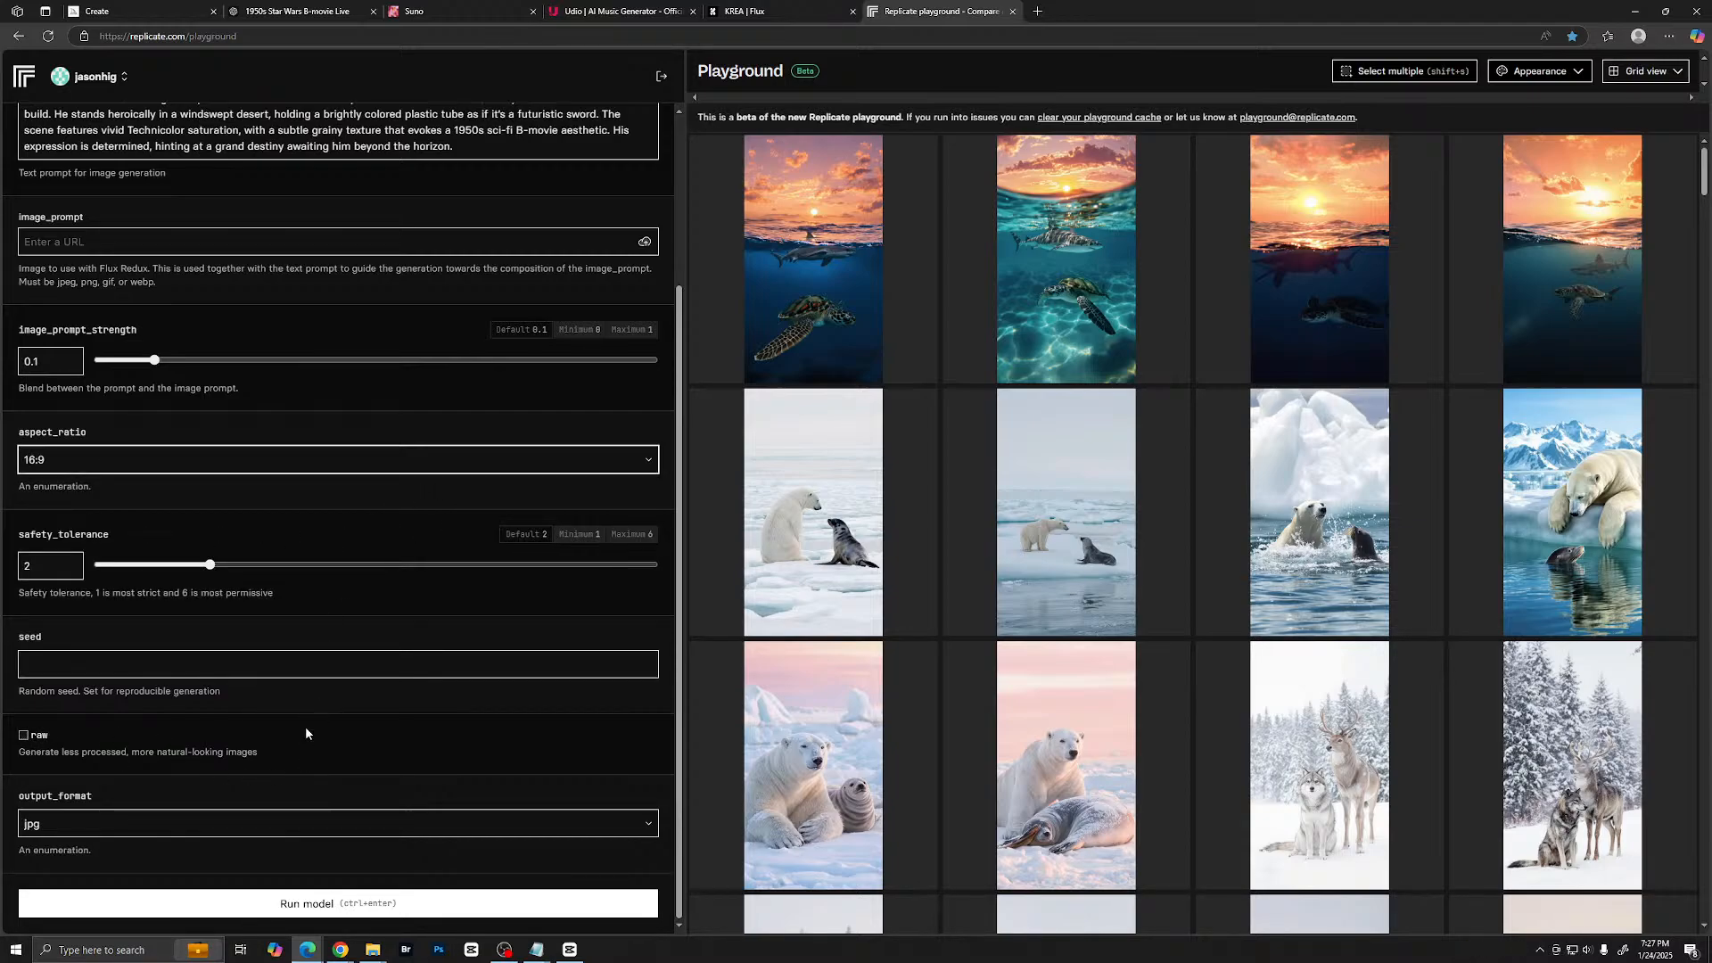
# - Run the flux-1.1-pro-ultra model and open the generated farmhand image in detail view
pyautogui.click(615, 903)
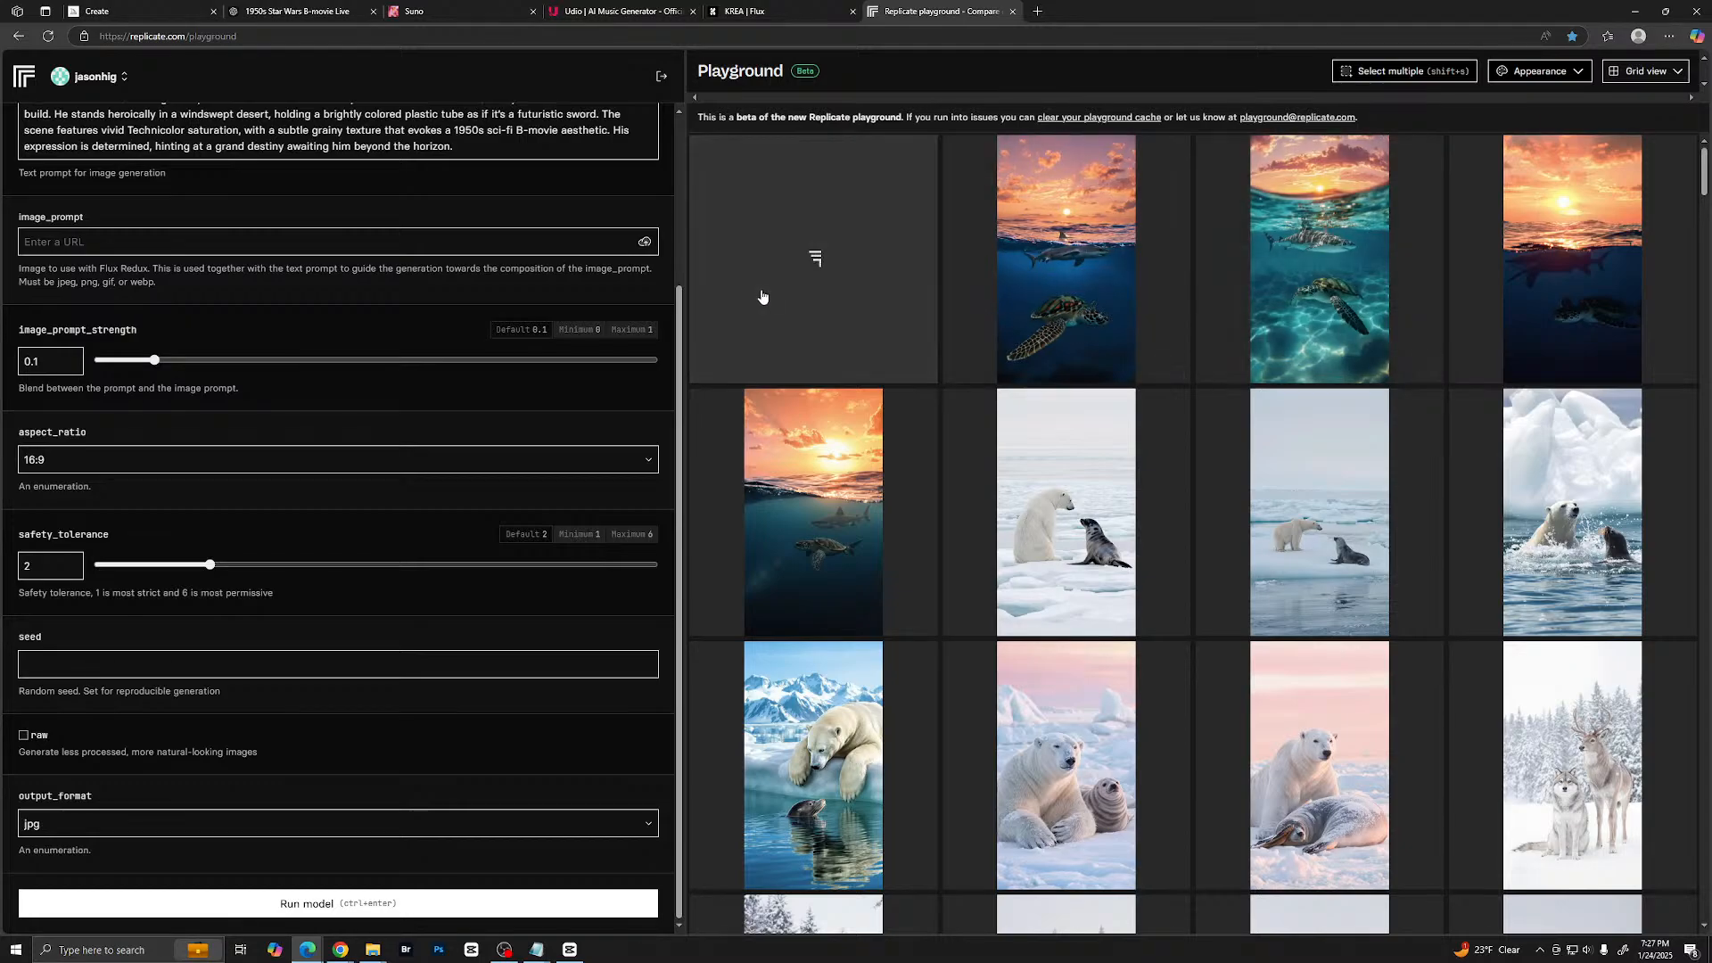
pyautogui.scroll(2, 389, 188)
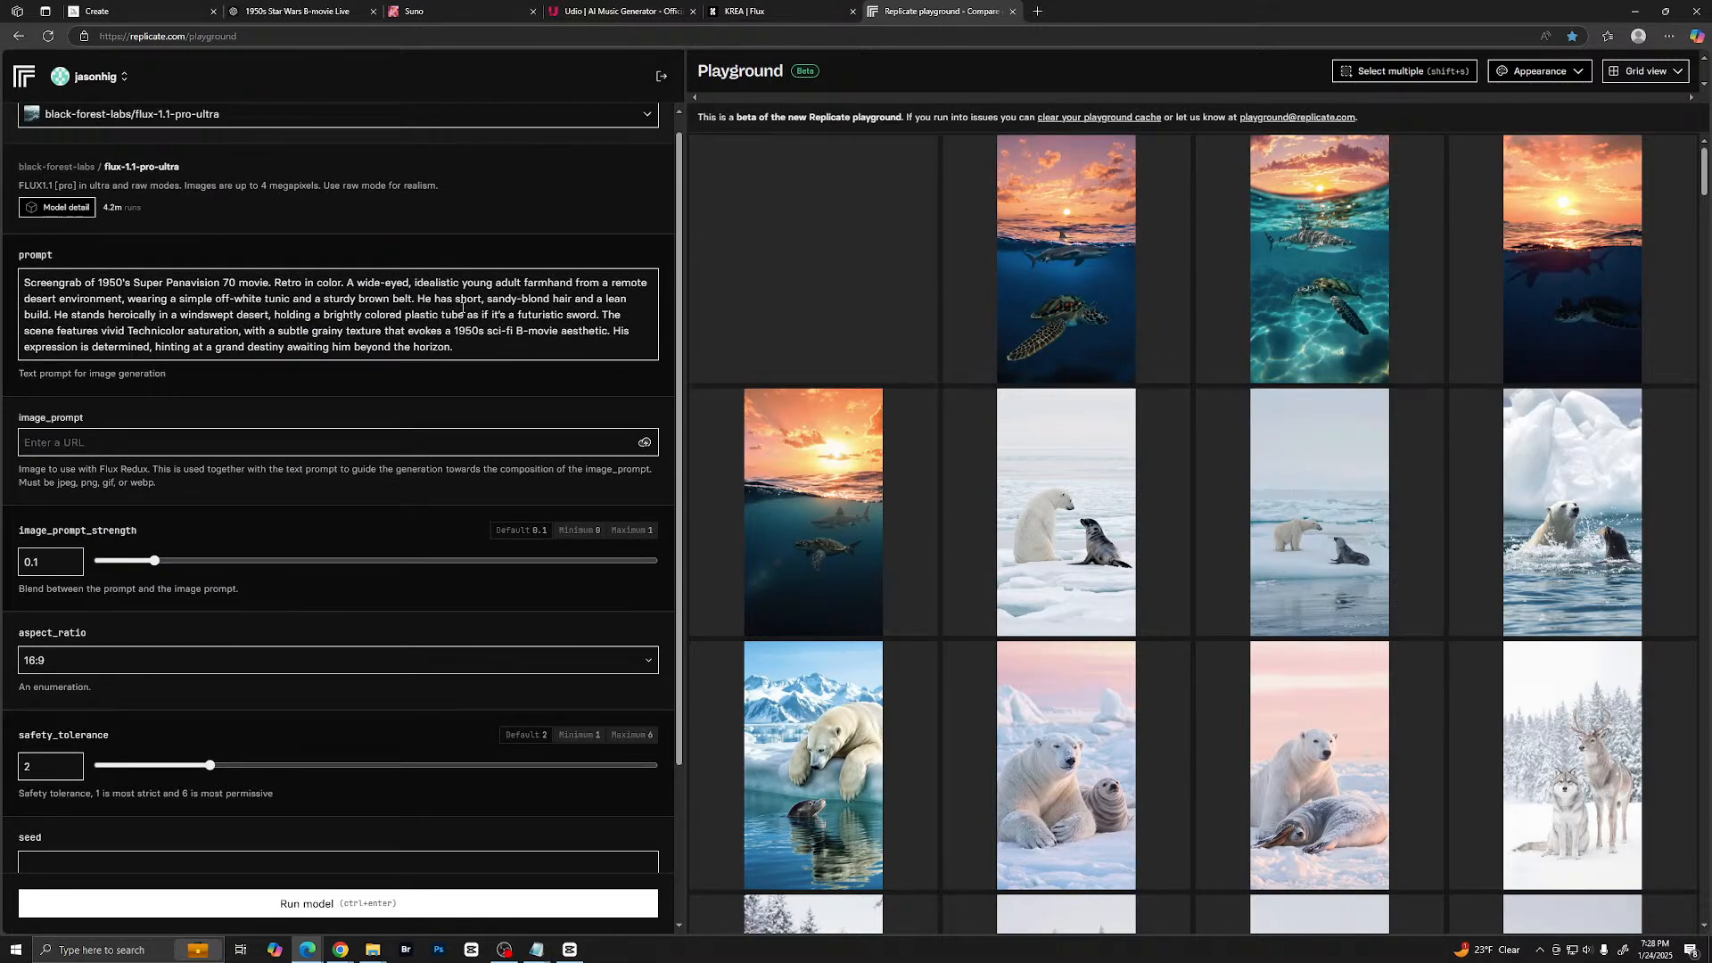
pyautogui.click(730, 289)
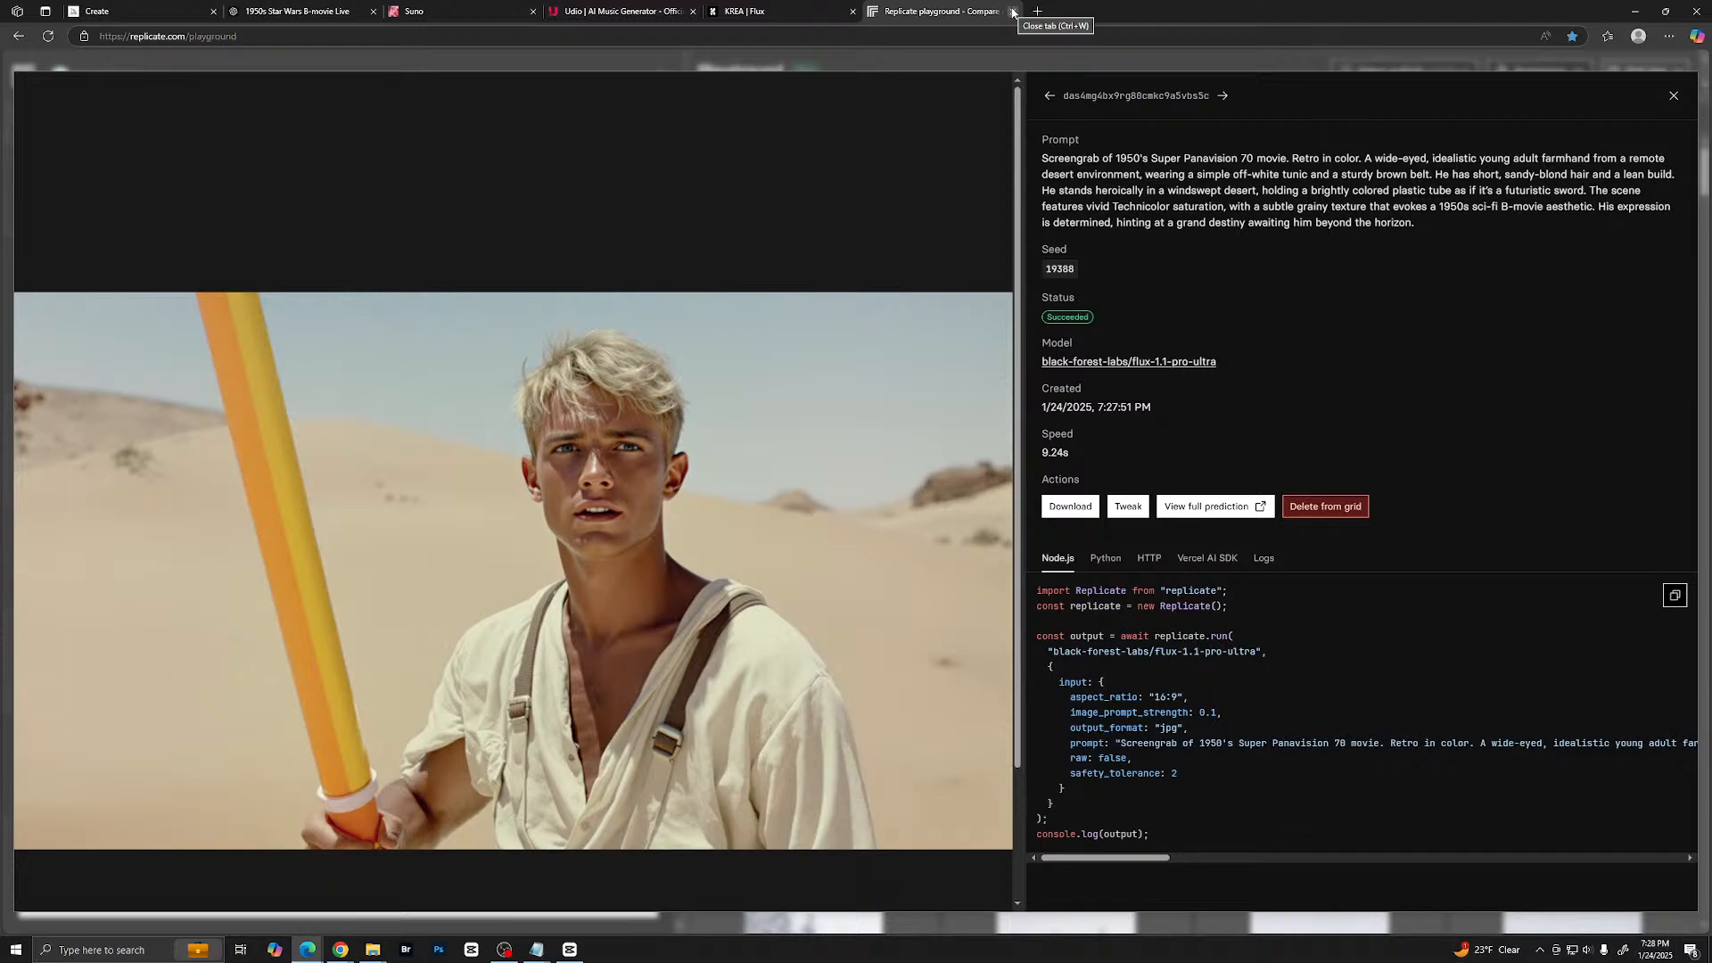
# - Switch to Midjourney and close the enlarged farmhand image to view the newest generations in the gallery
pyautogui.click(265, 11)
pyautogui.click(139, 11)
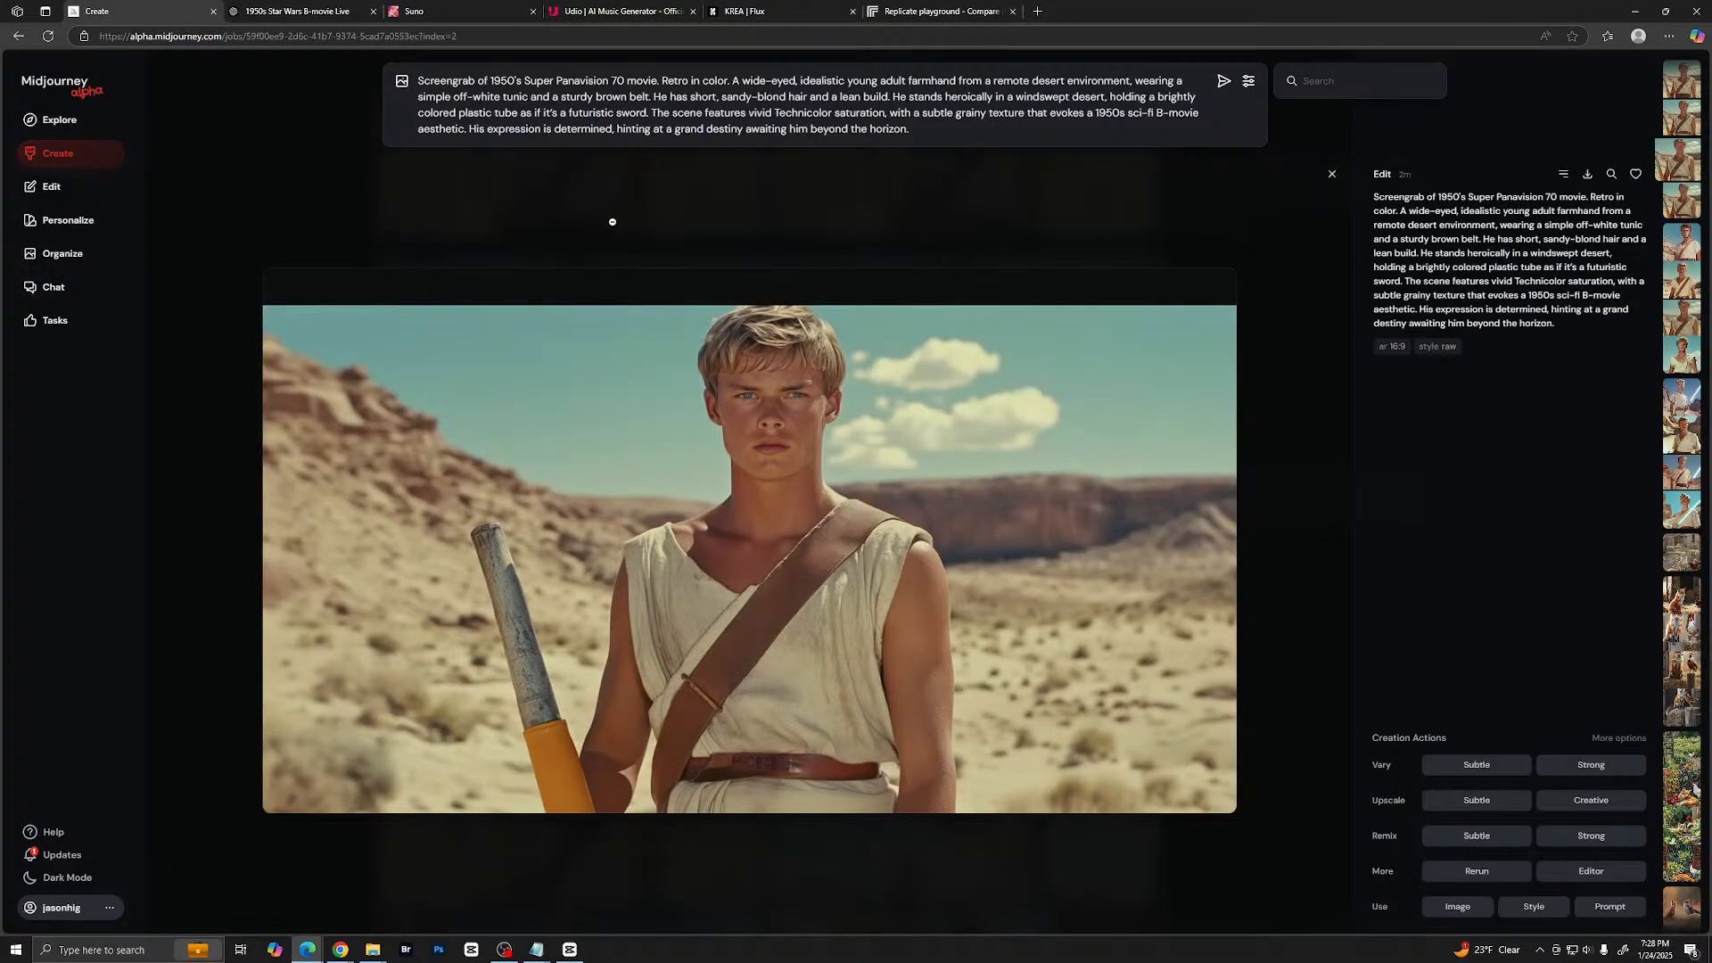
pyautogui.click(1260, 473)
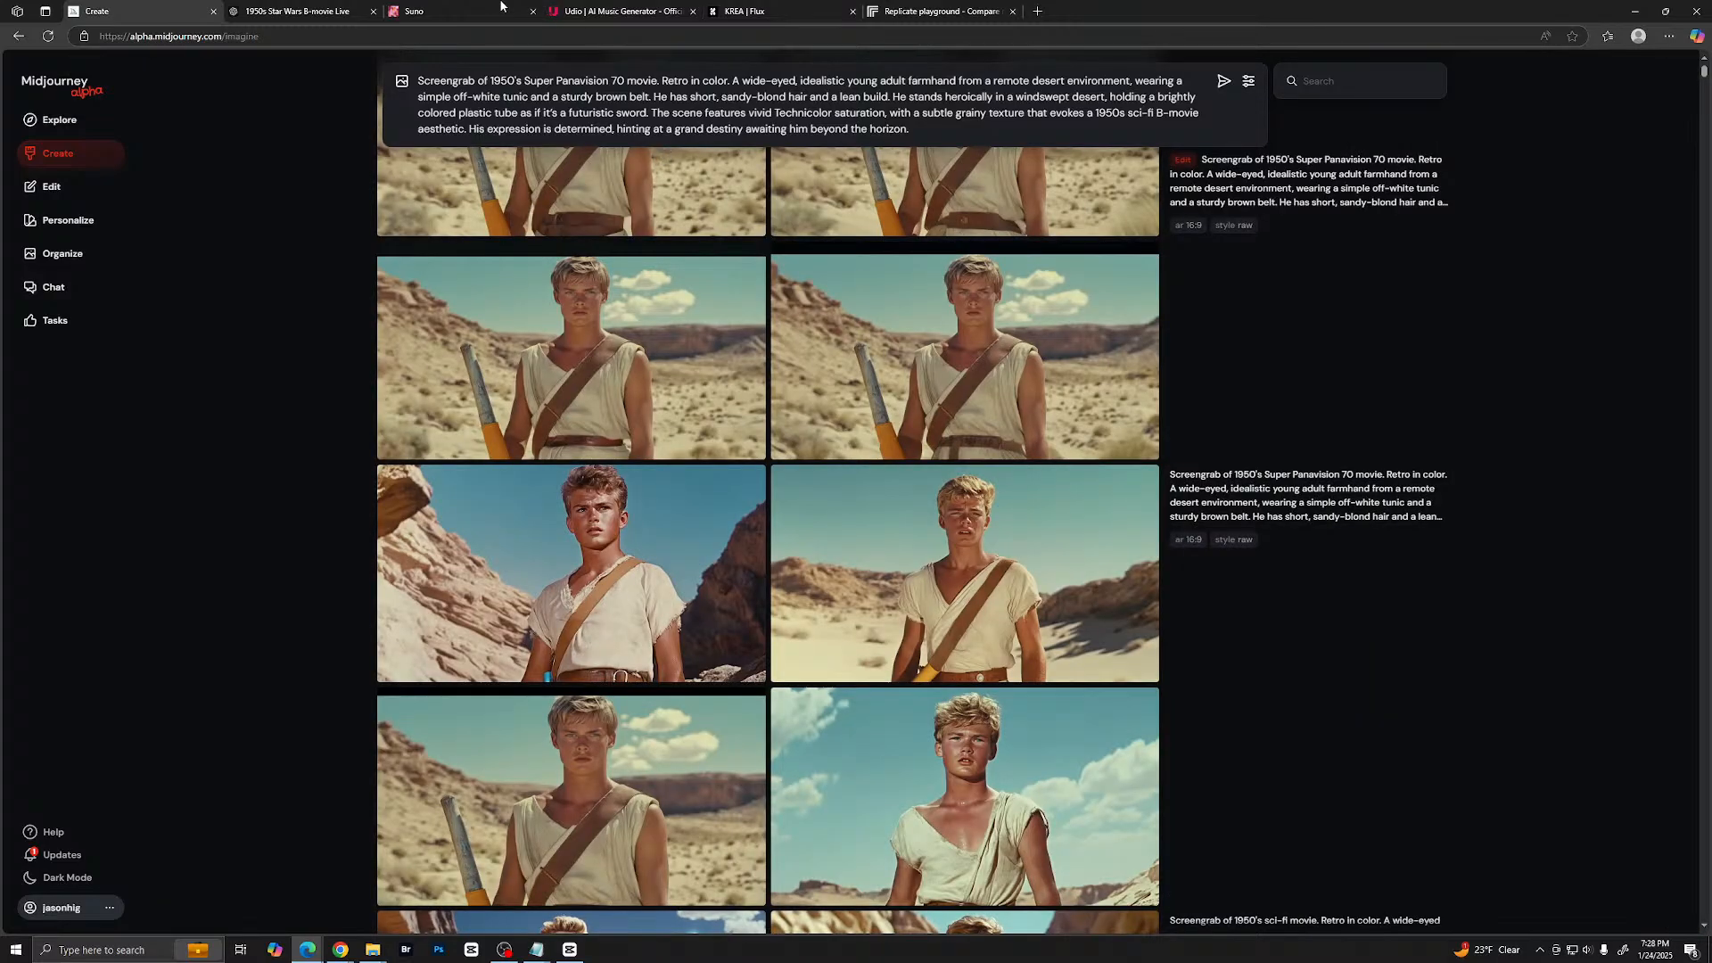
pyautogui.scroll(2, 630, 256)
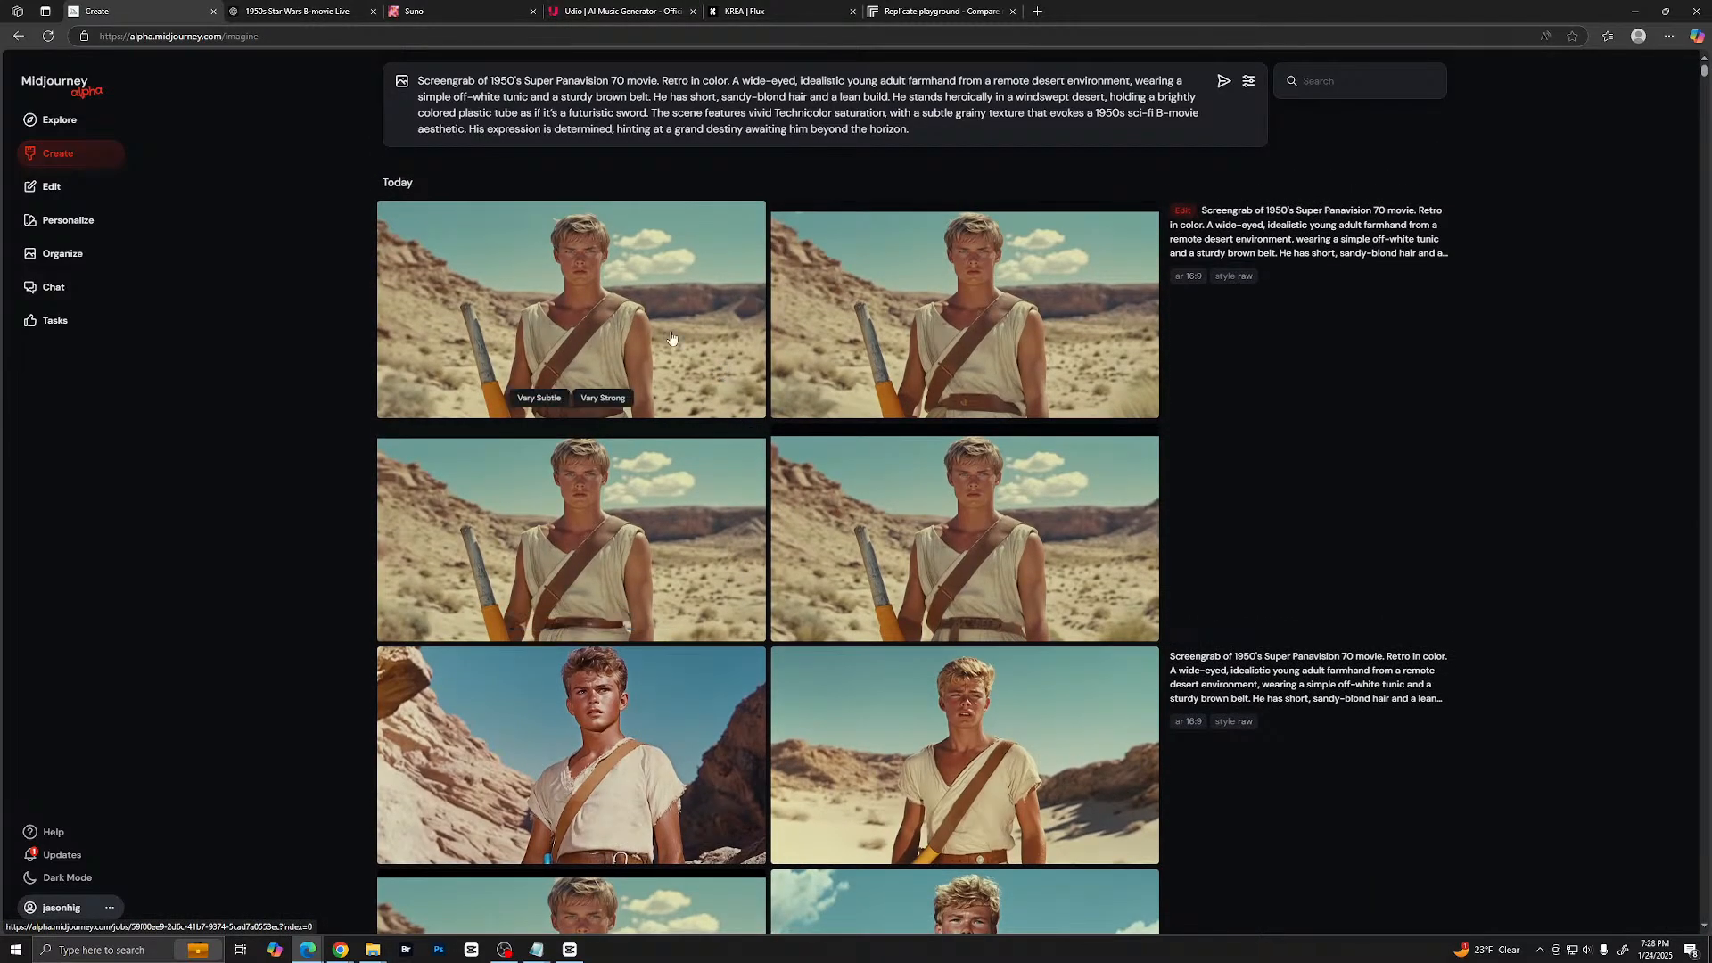
# - Switch to the ChatGPT conversation and send the request "Do Darth Vader" for a matching character prompt
pyautogui.click(295, 11)
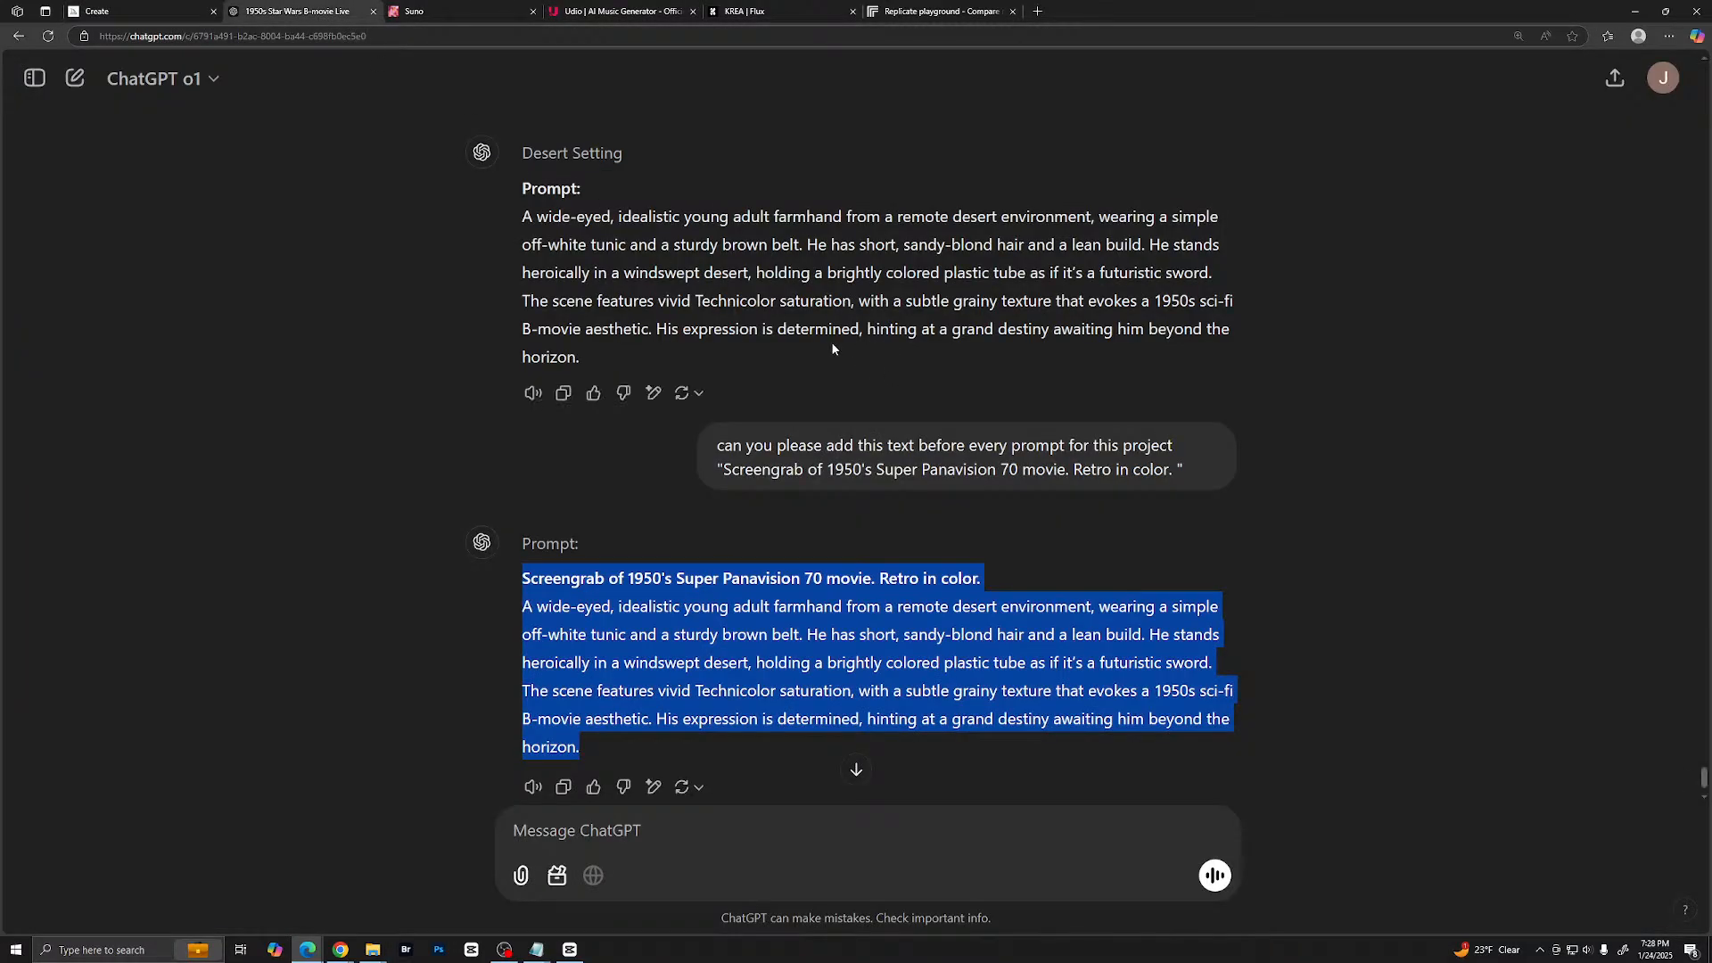
pyautogui.click(768, 723)
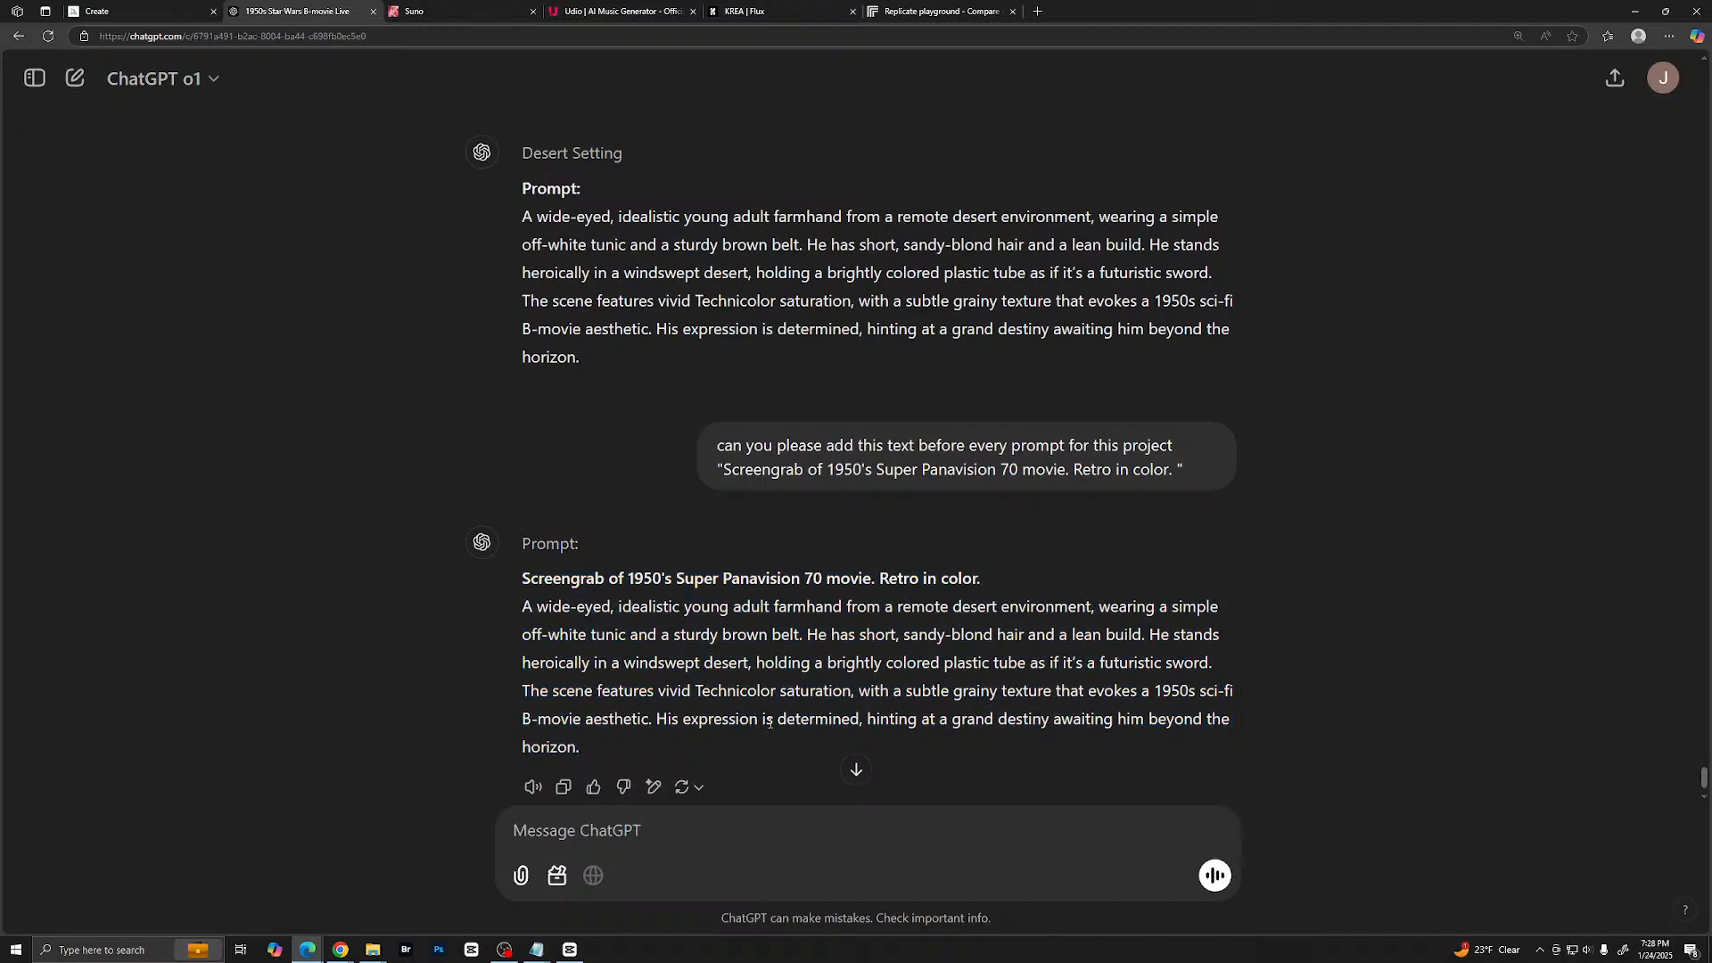
pyautogui.write('Do Darth Vader')
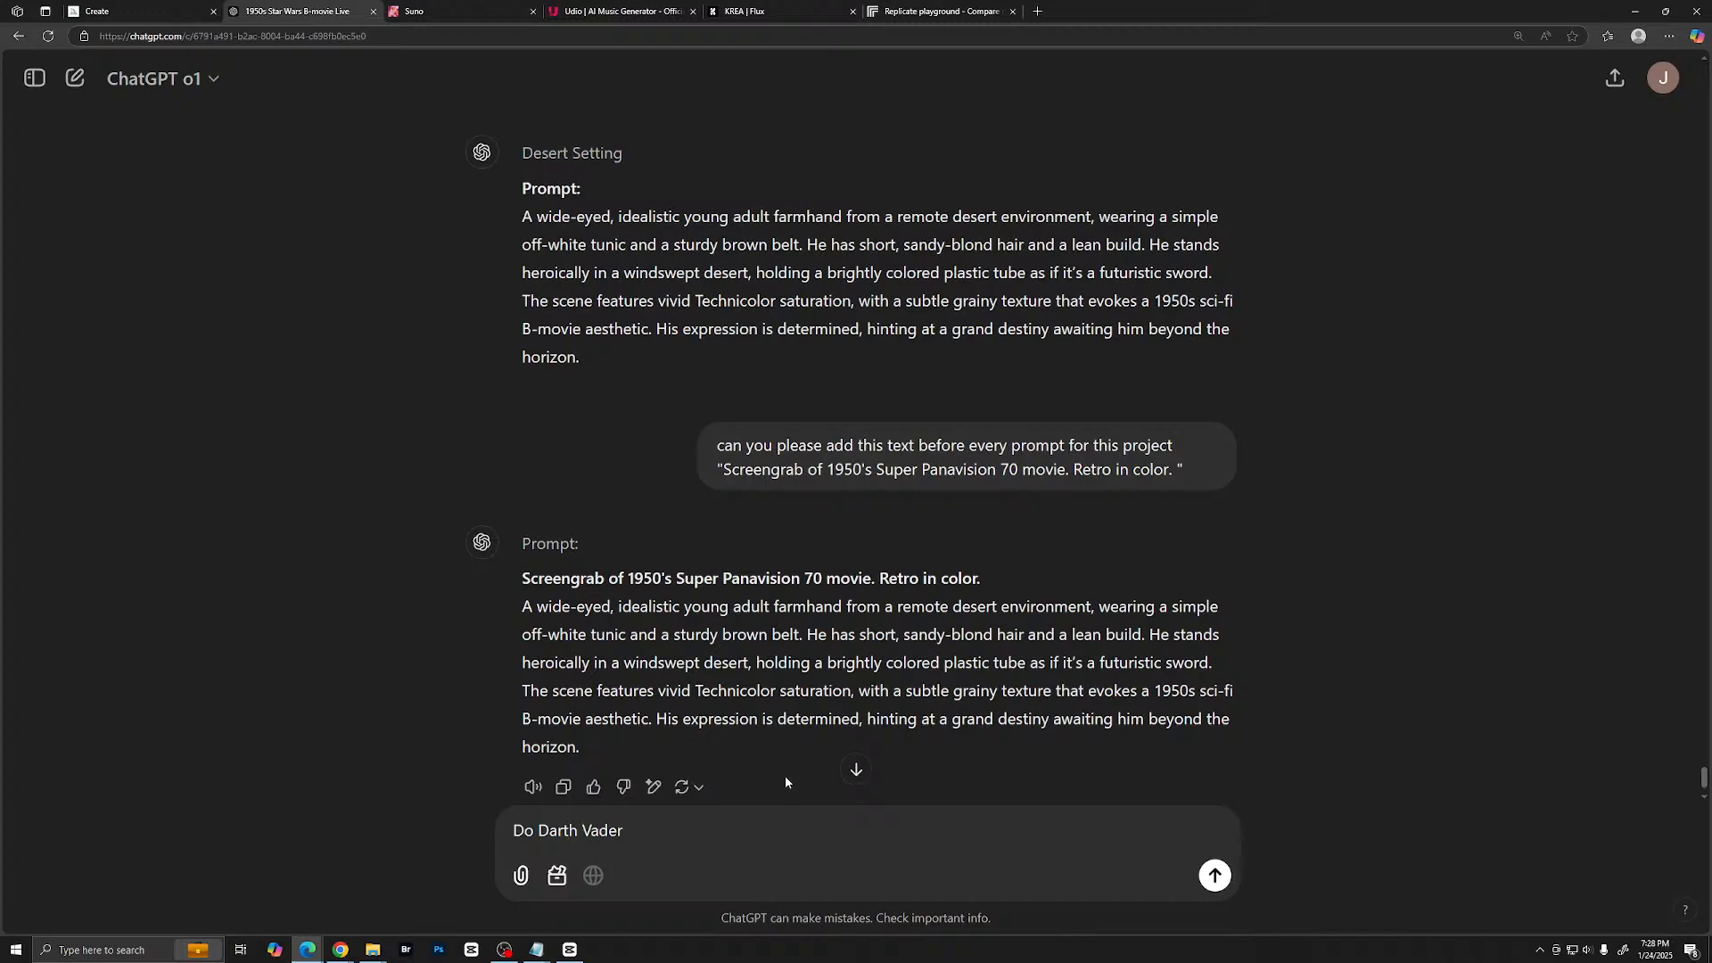
pyautogui.press('Return')
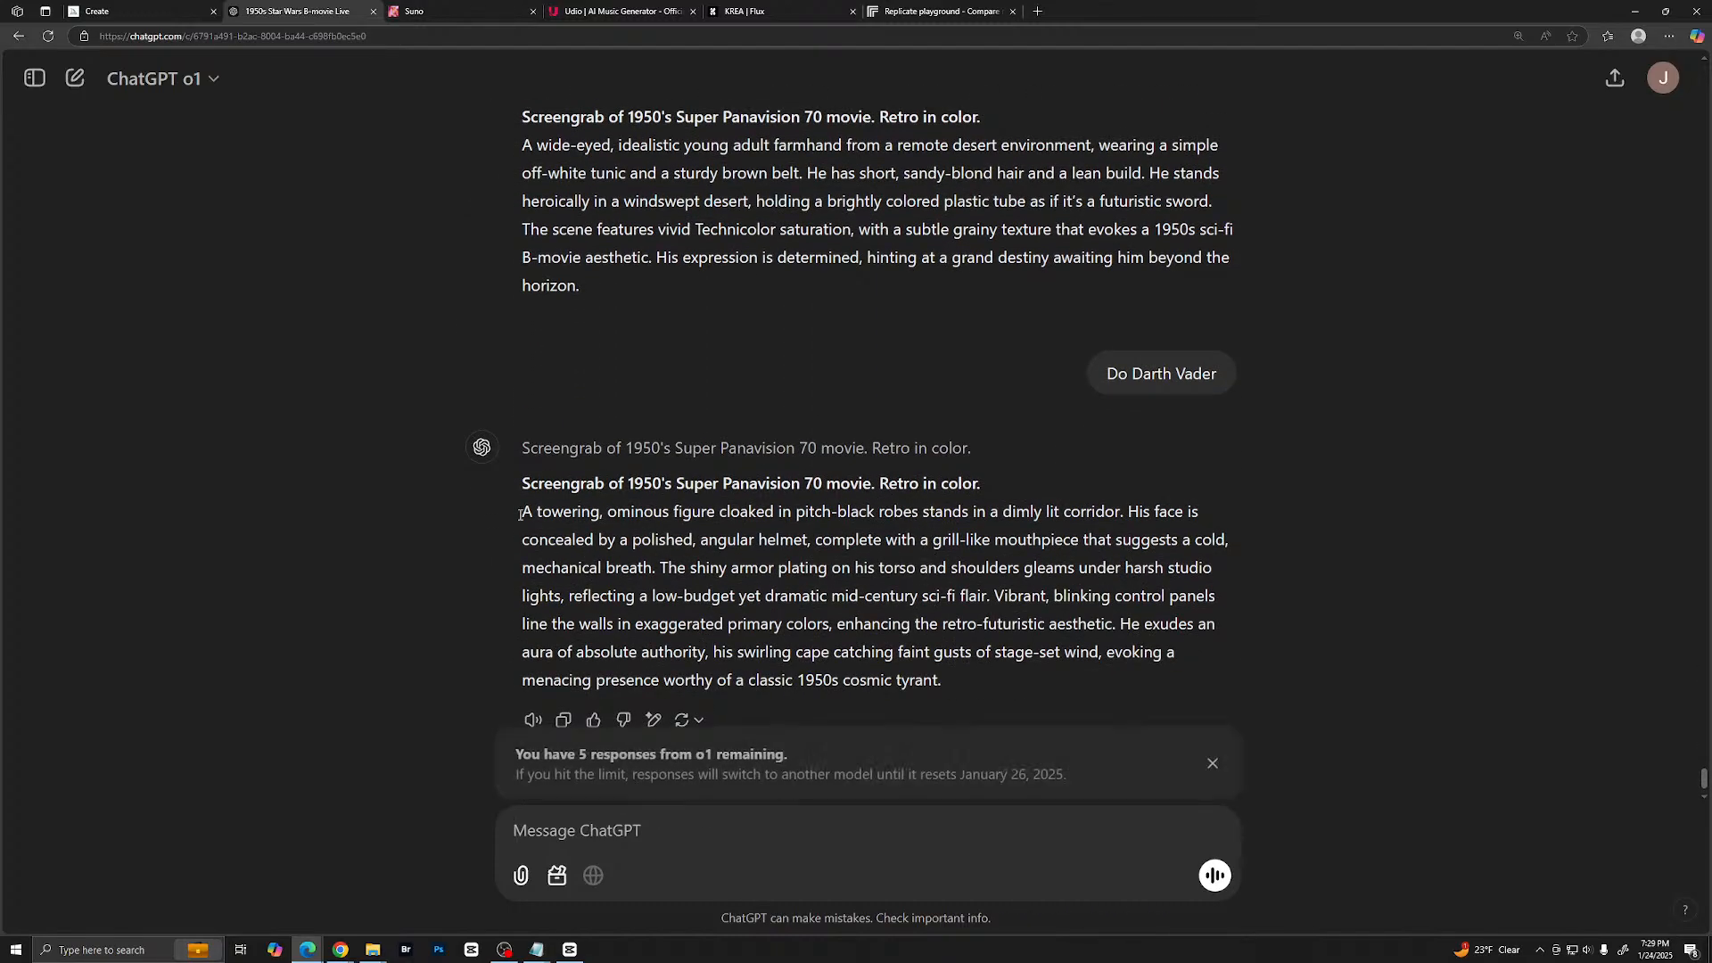
# - Copy the Darth Vader prompt from ChatGPT, replace the farmhand prompt in Midjourney with it, and generate the images
pyautogui.moveTo(524, 438); pyautogui.dragTo(966, 637)
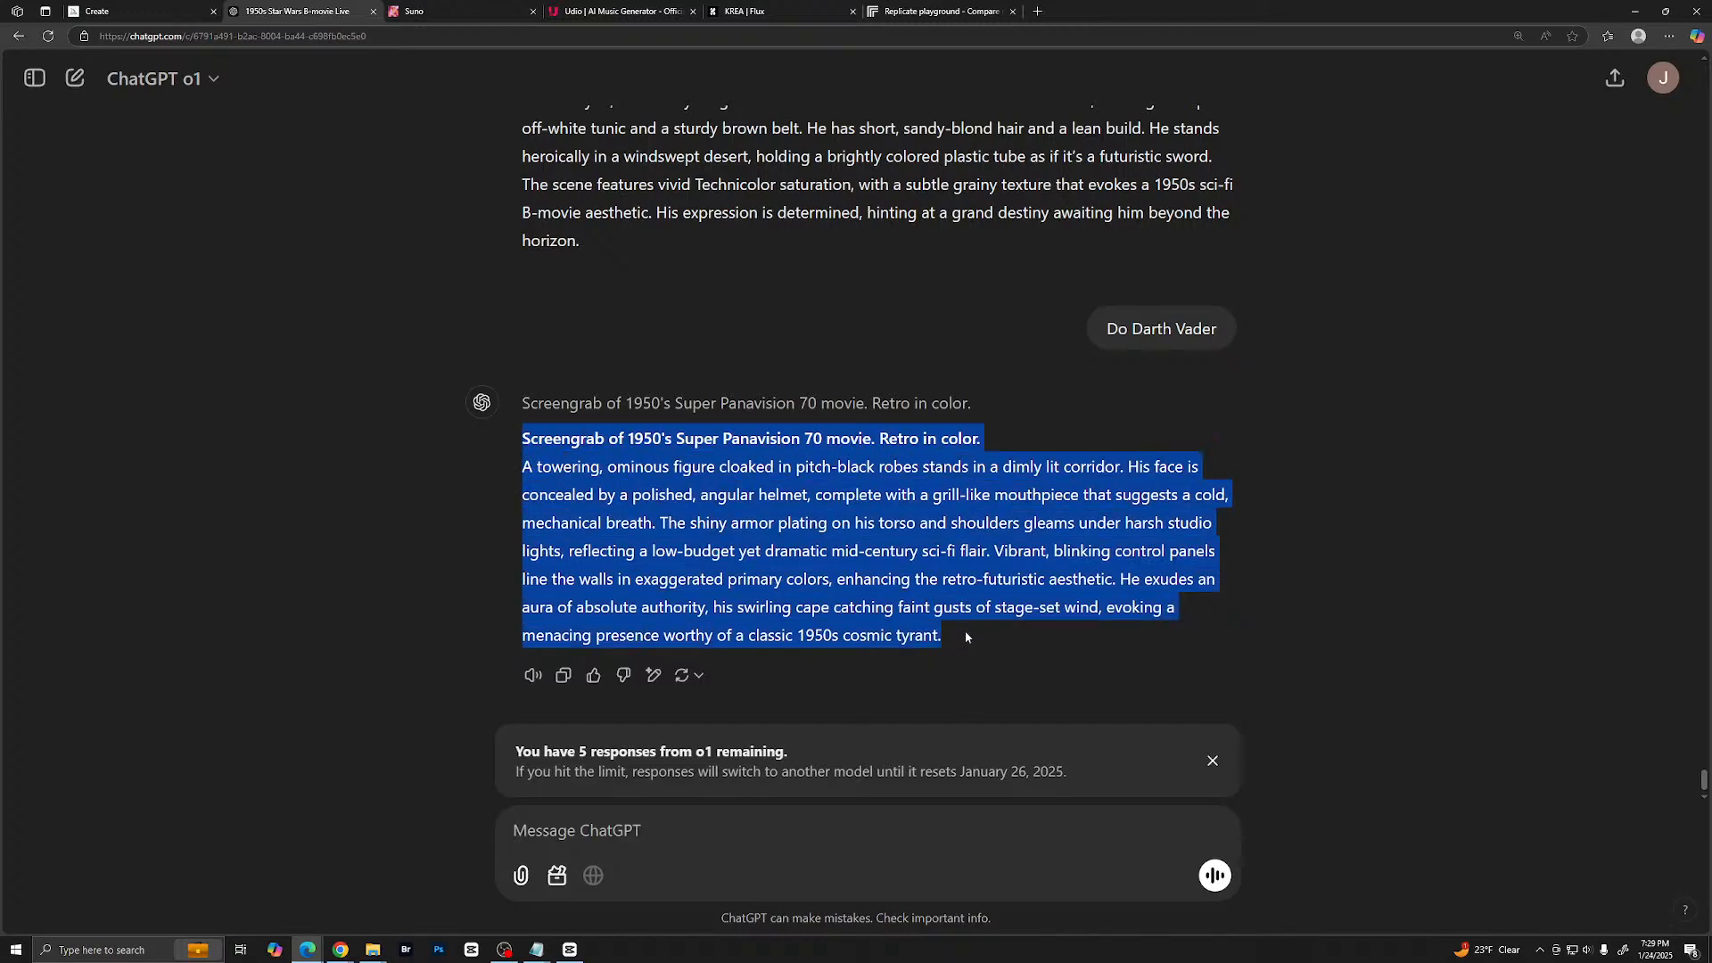
pyautogui.rightClick(901, 549)
pyautogui.click(946, 558)
pyautogui.click(137, 15)
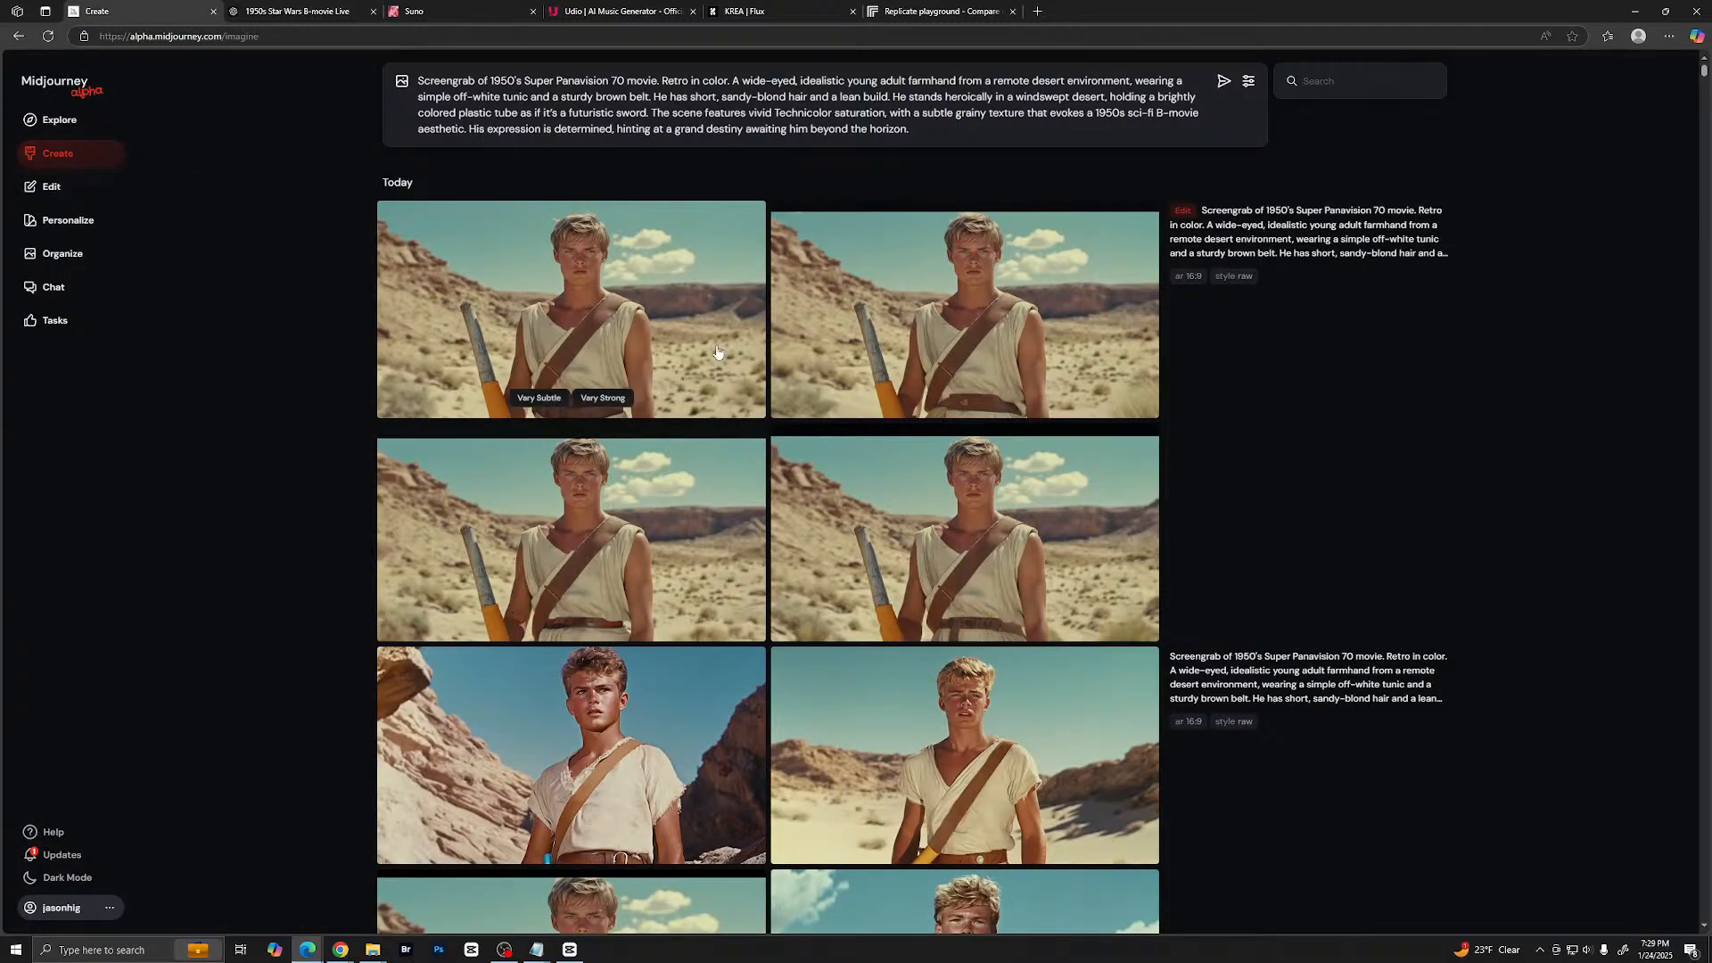
pyautogui.moveTo(923, 133); pyautogui.dragTo(392, 79)
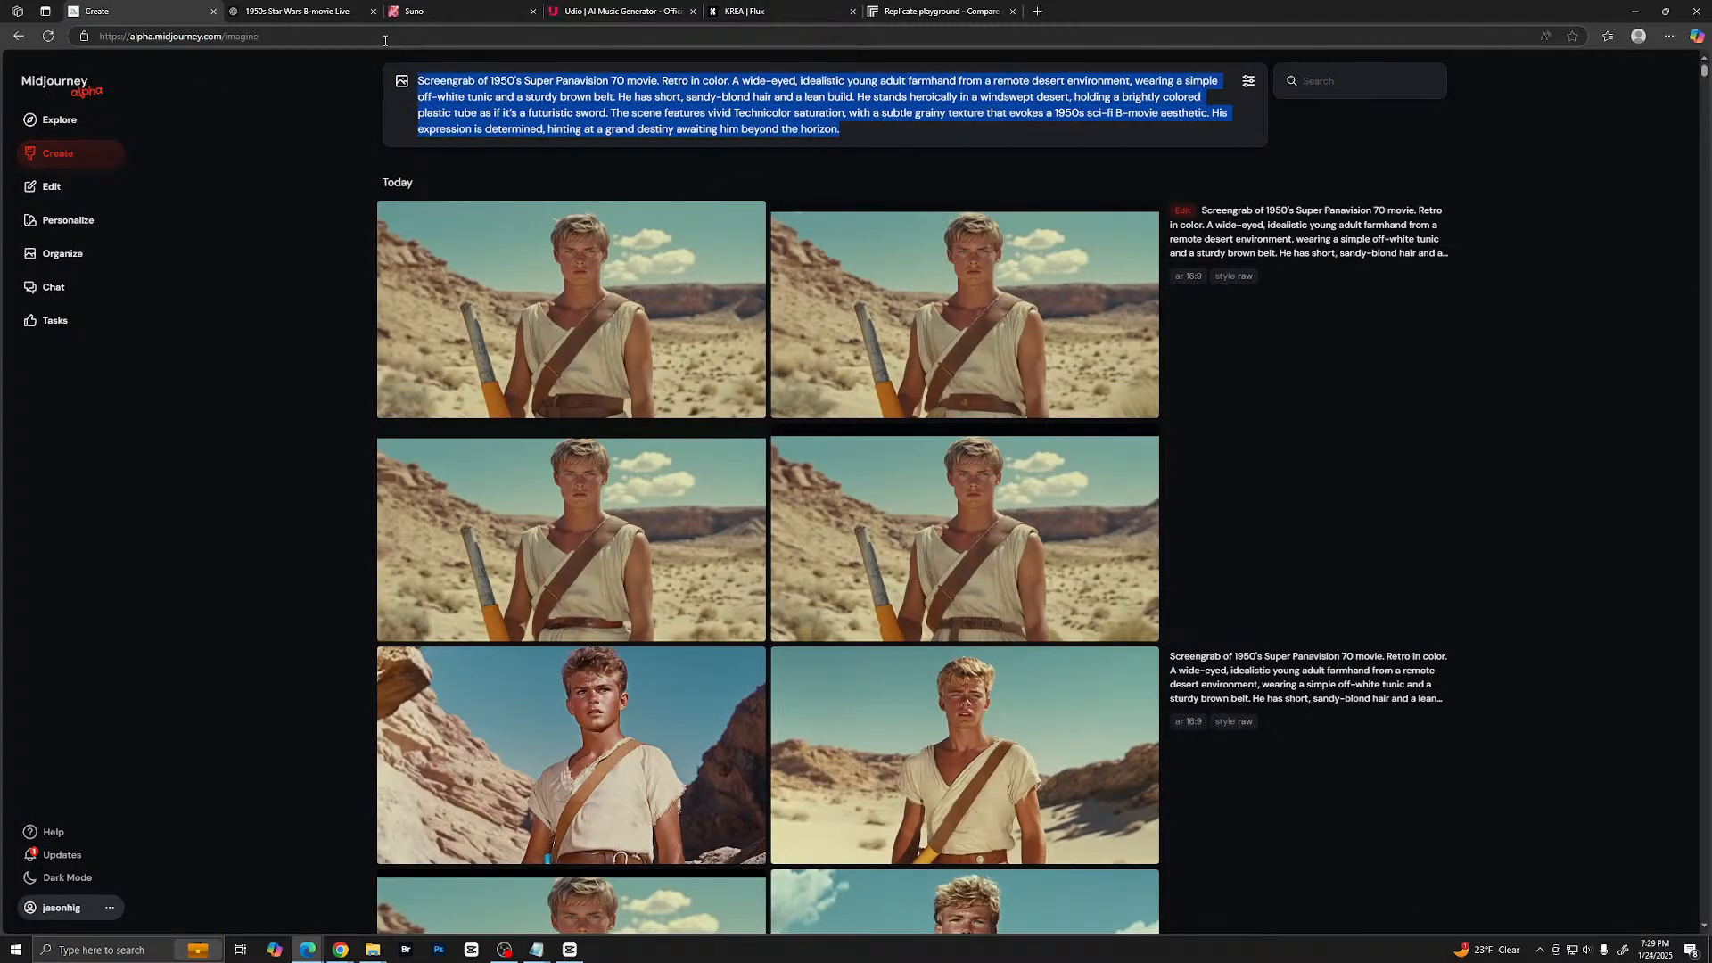
pyautogui.hotkey('ctrl', 'v')
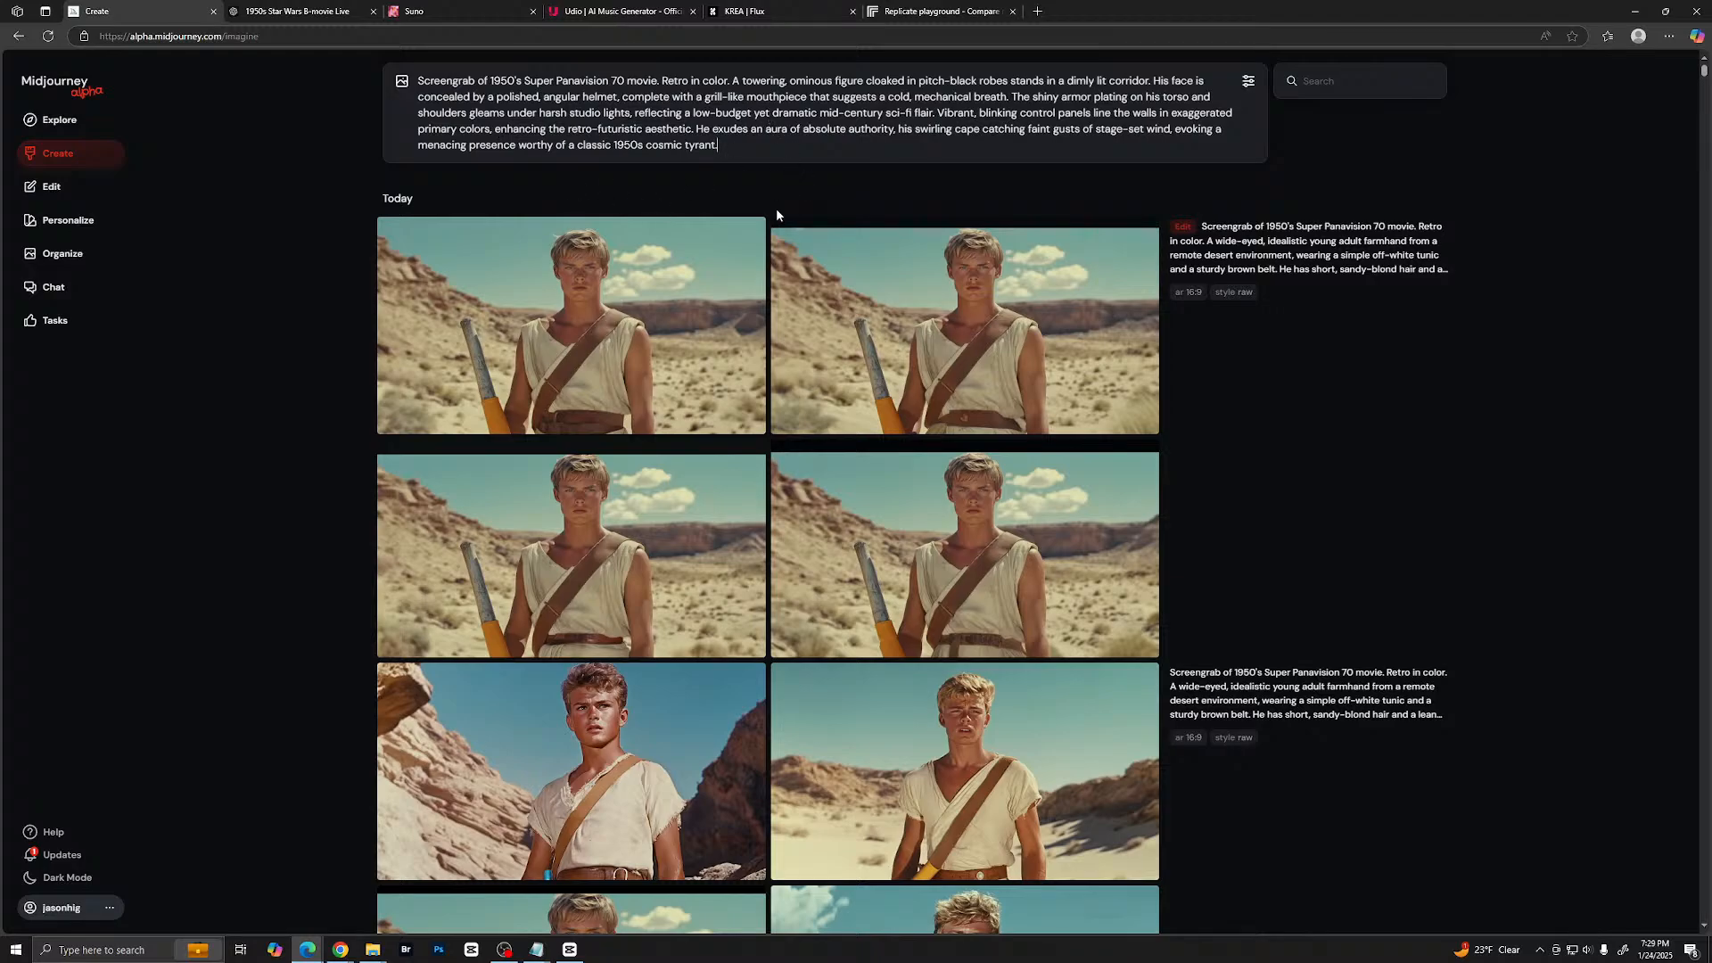
pyautogui.press('Return')
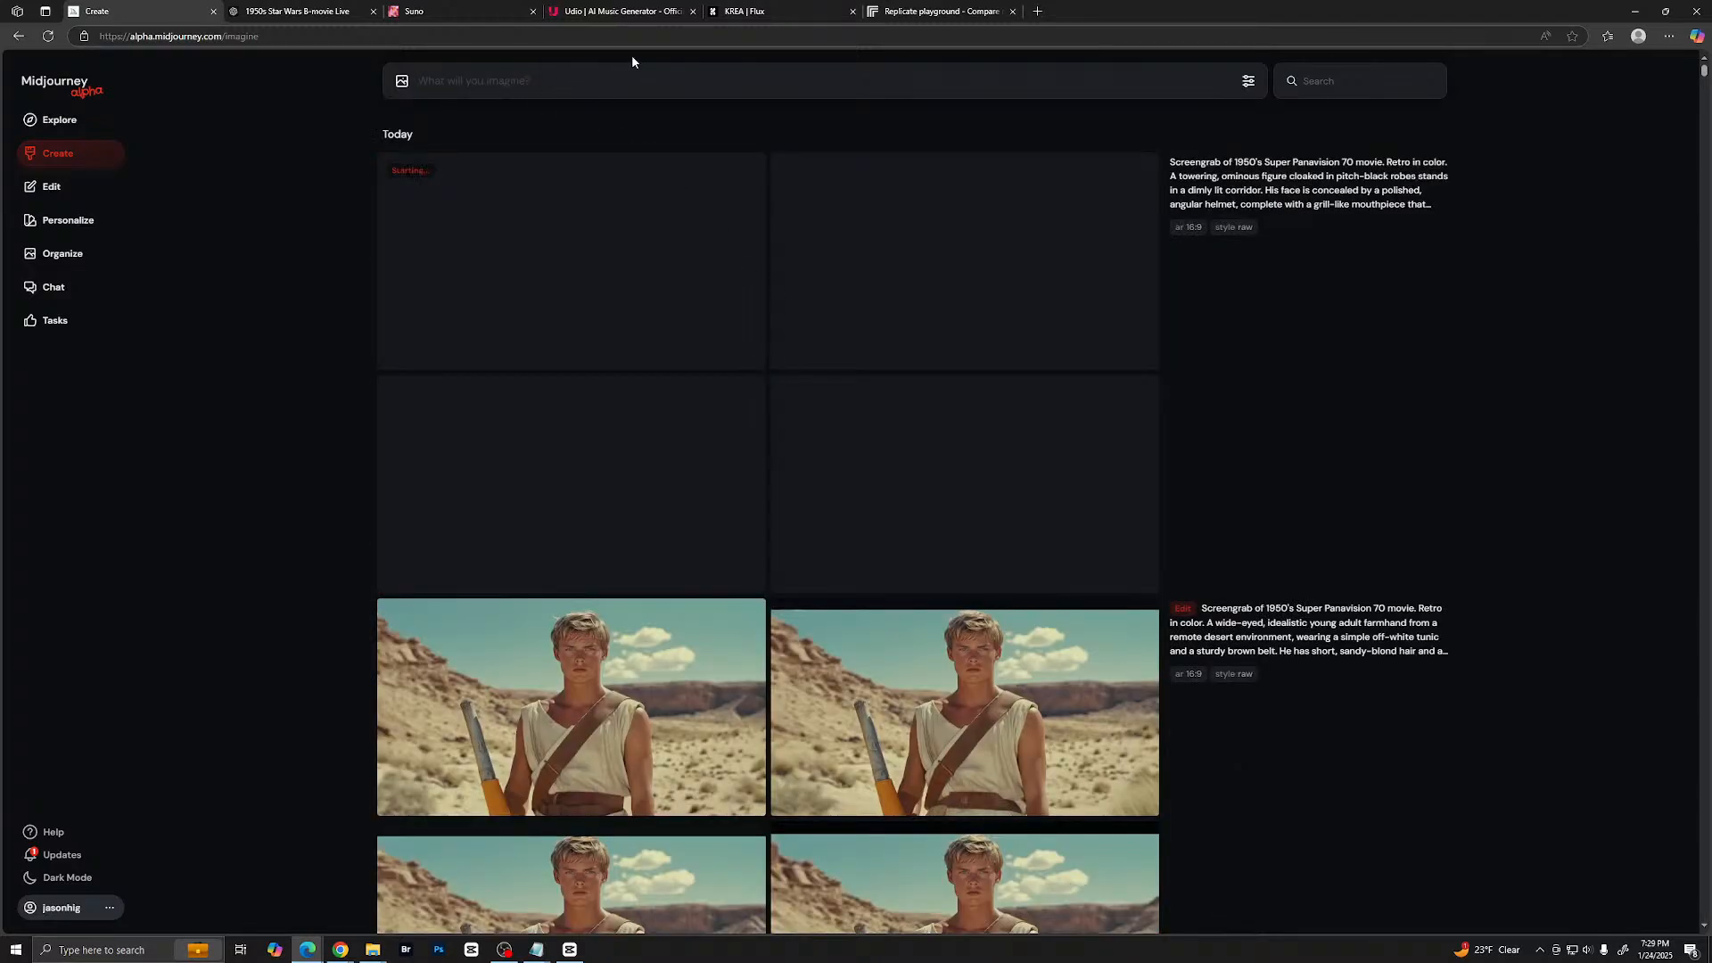
# - Enlarge the generated Darth Vader images in Midjourney and compare the variations in costume and corridor setting
pyautogui.click(348, 13)
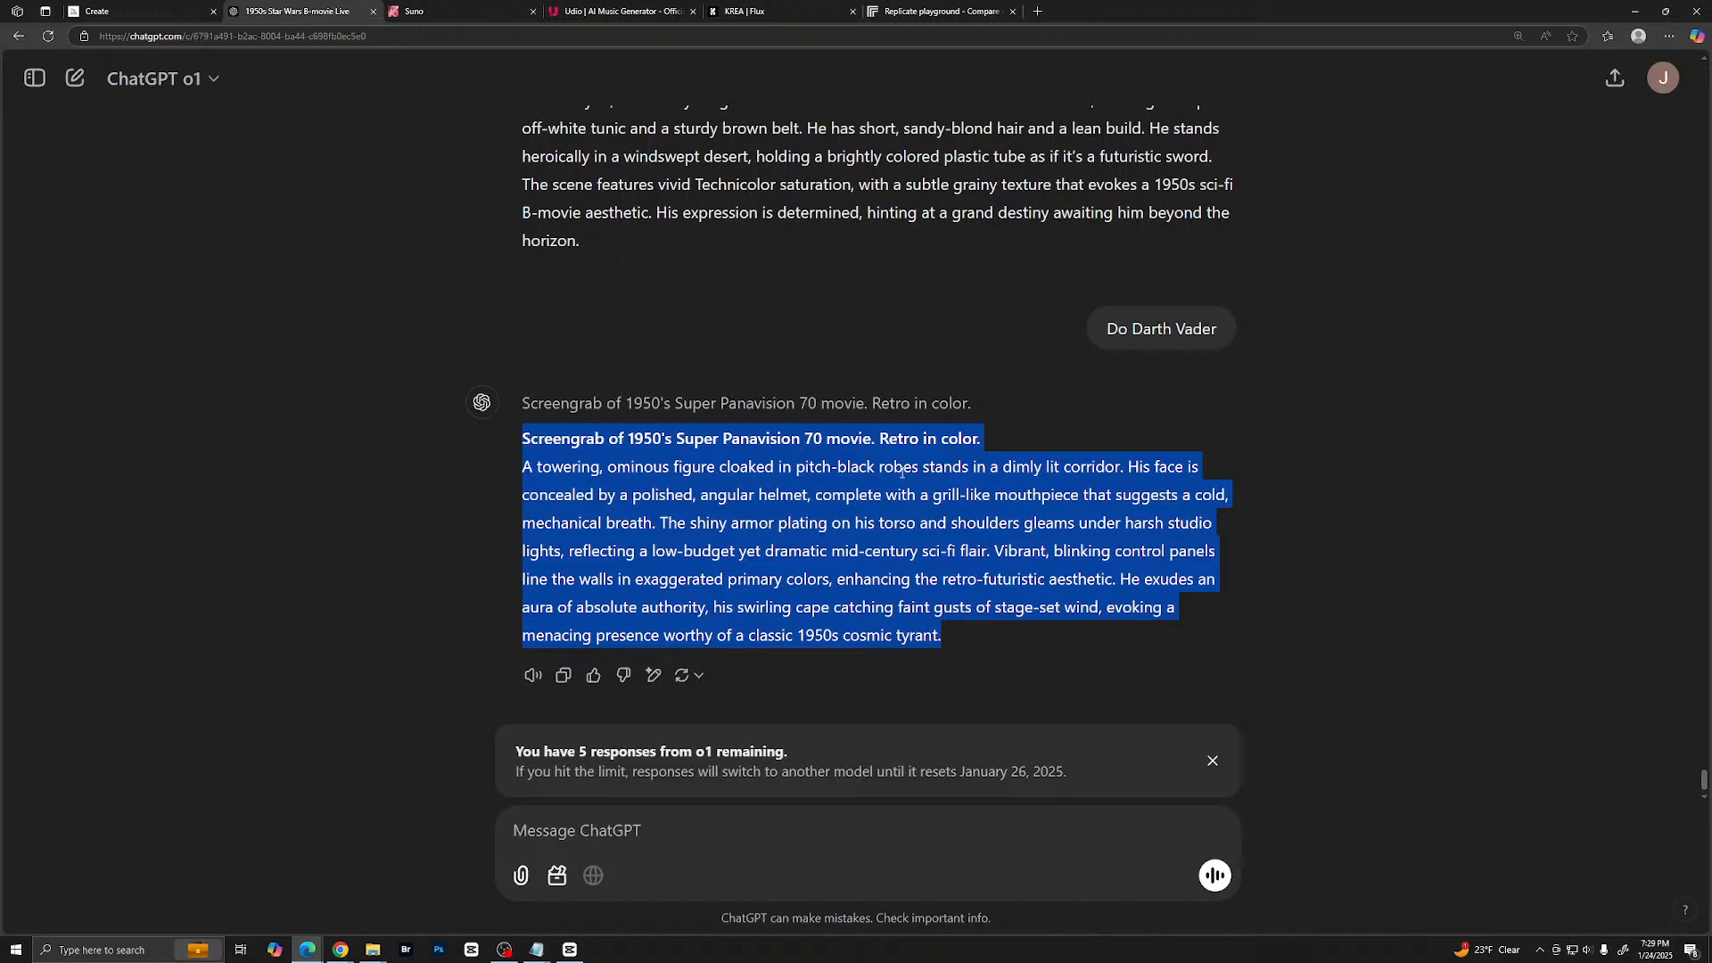
pyautogui.click(134, 11)
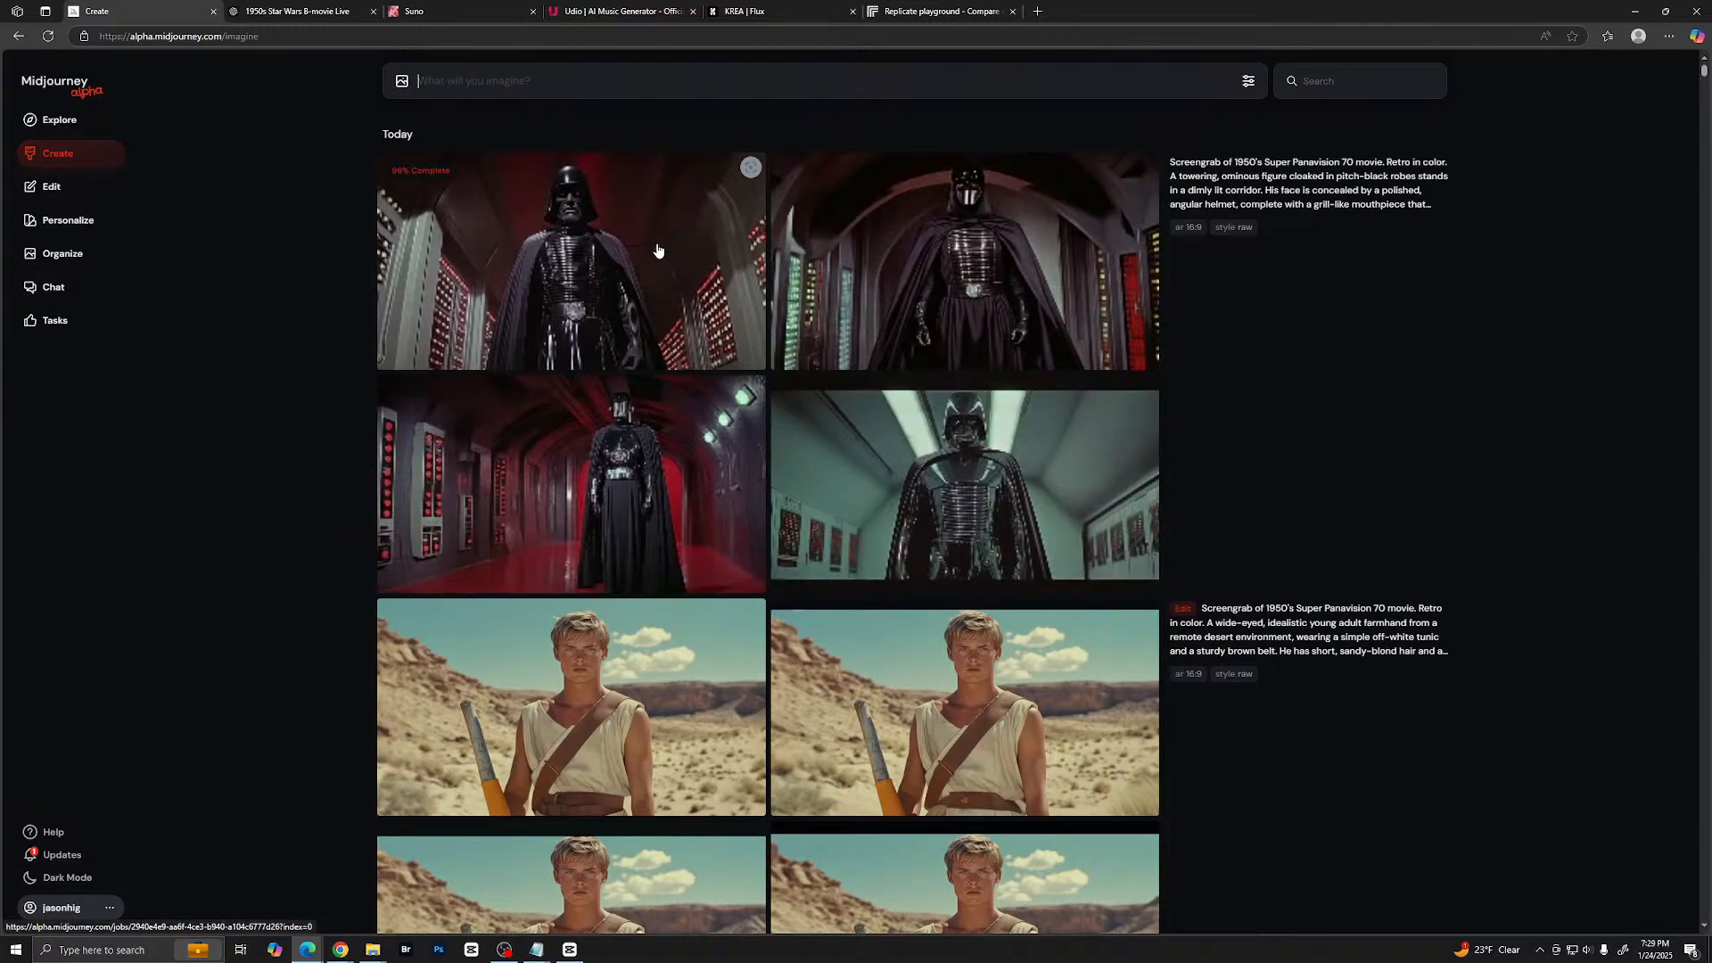
pyautogui.click(670, 254)
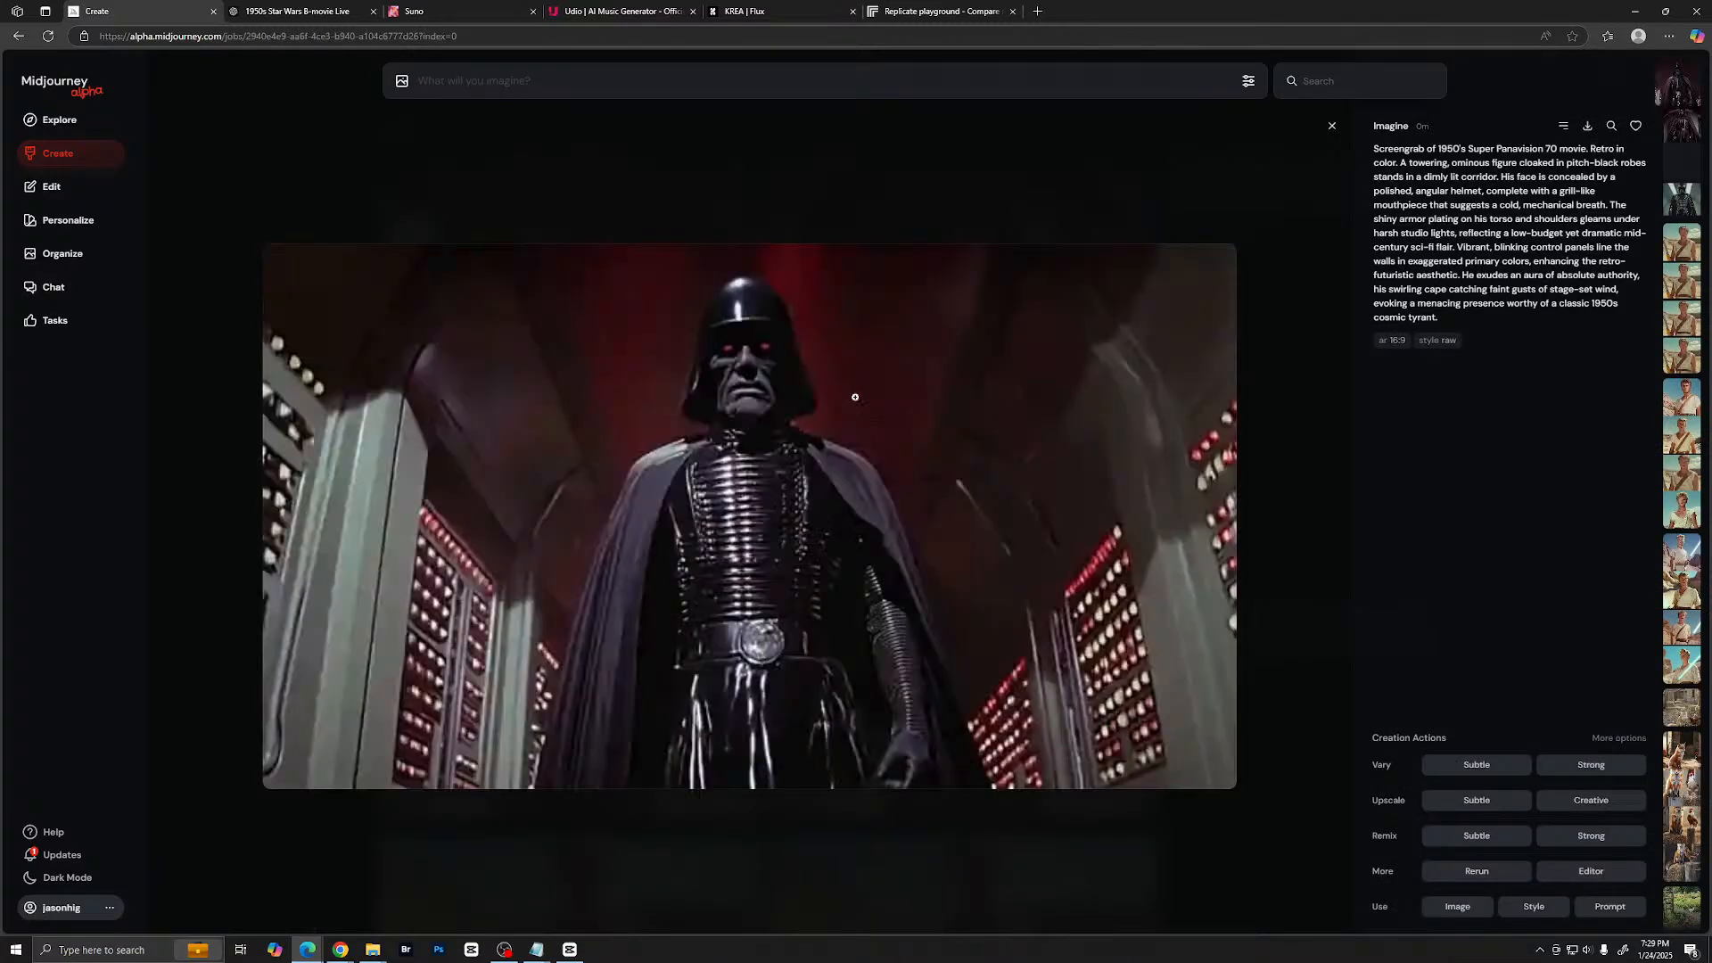
pyautogui.press('Right')
pyautogui.press('Right')
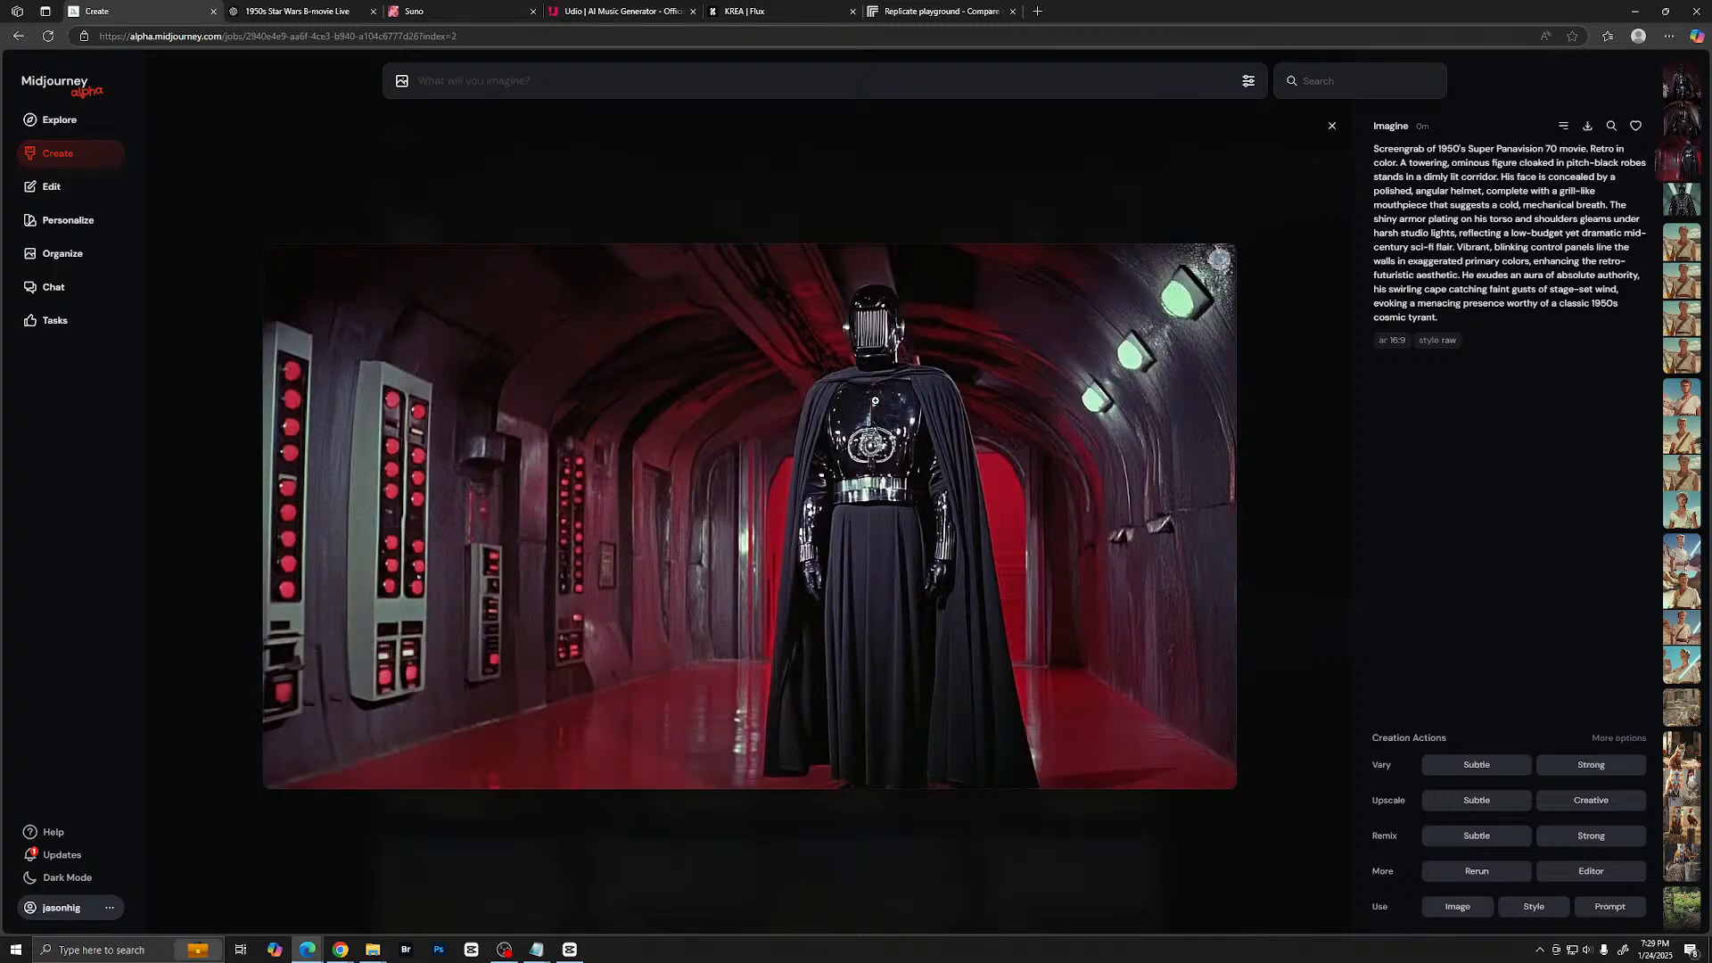
pyautogui.press('Left')
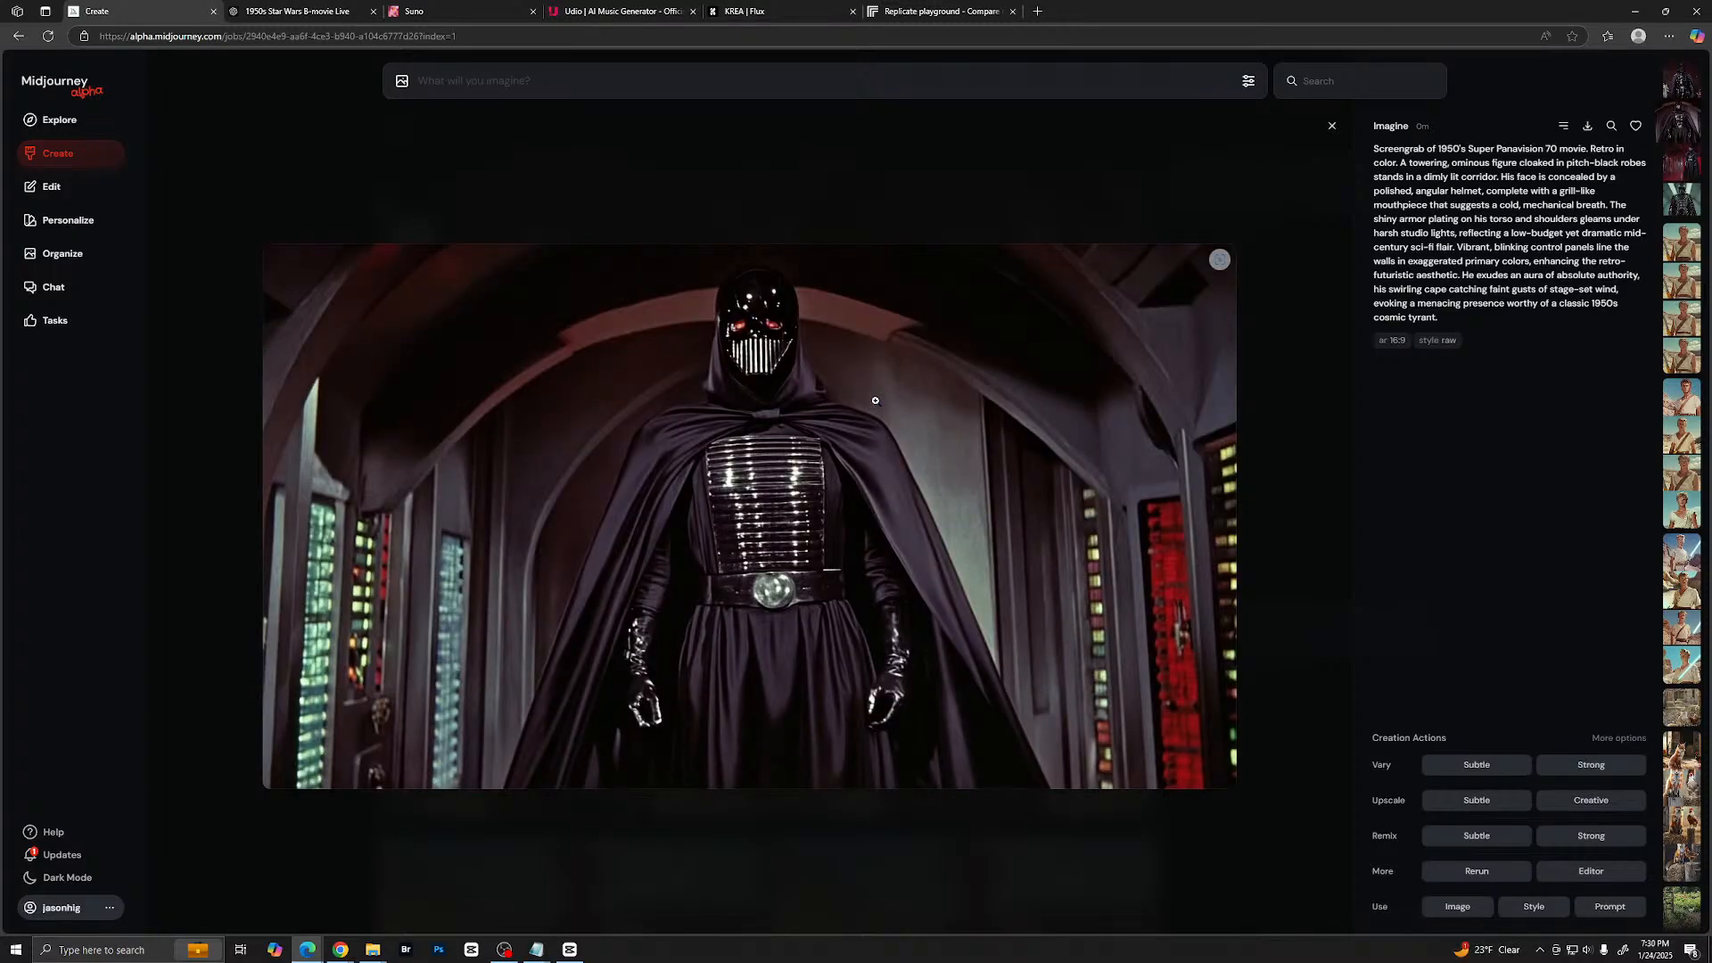
pyautogui.press('Right')
pyautogui.press('Right')
pyautogui.press('Left')
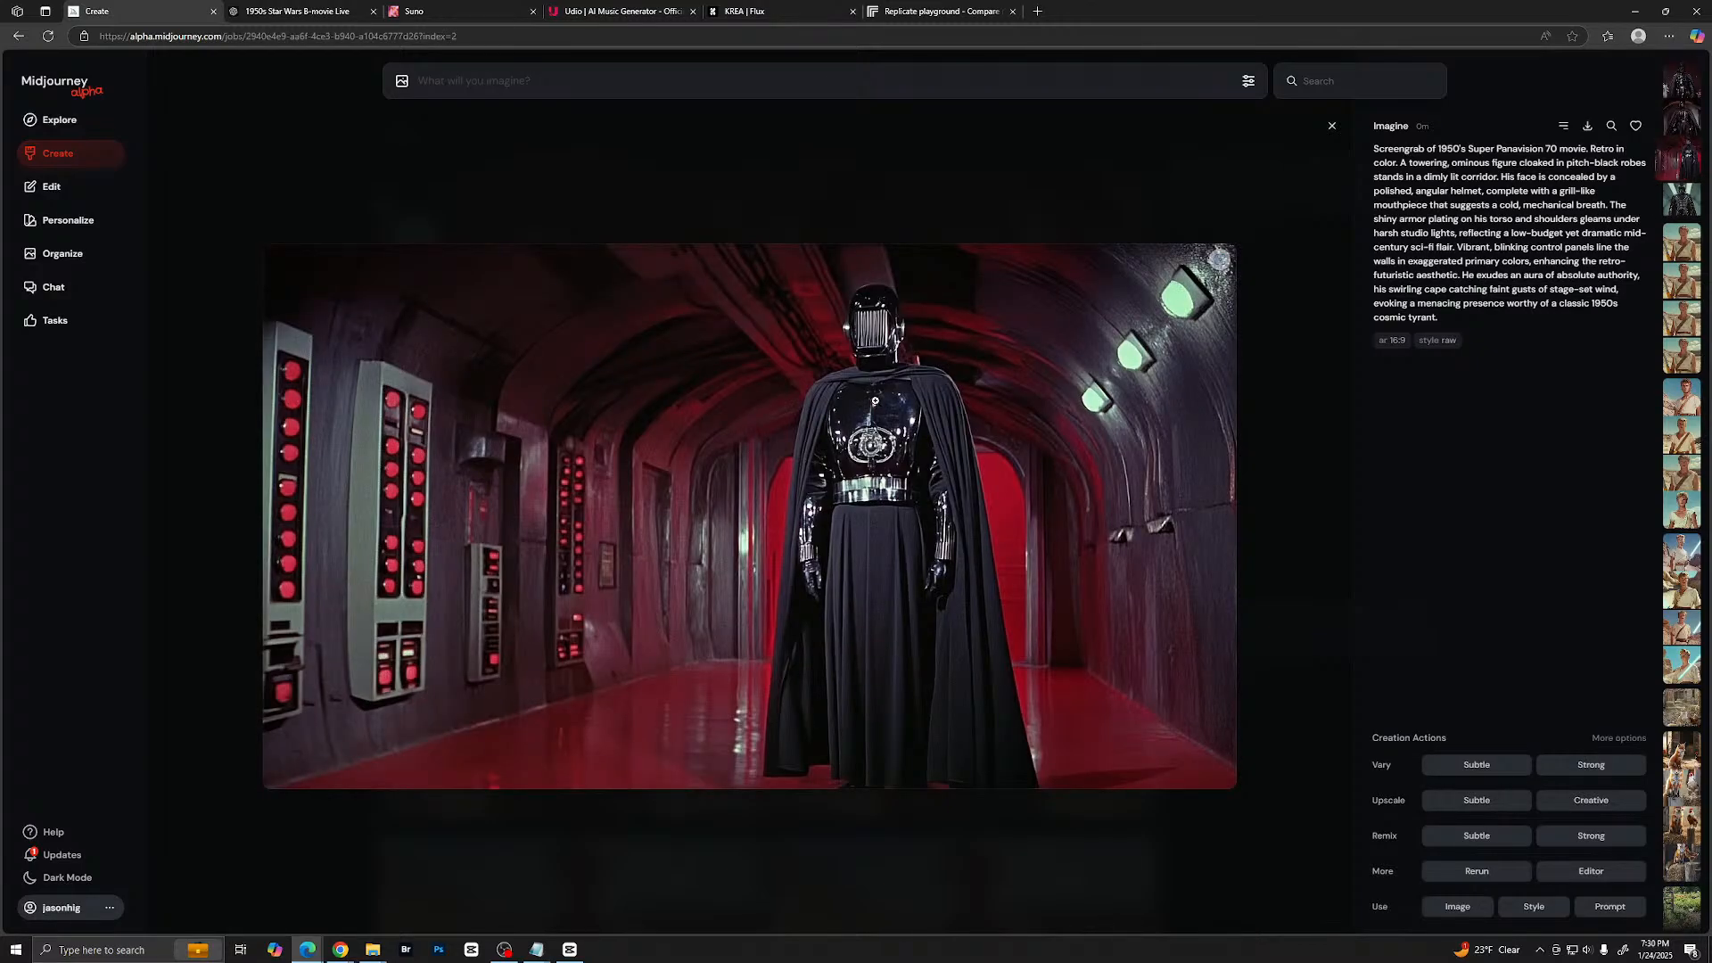
pyautogui.press('Left')
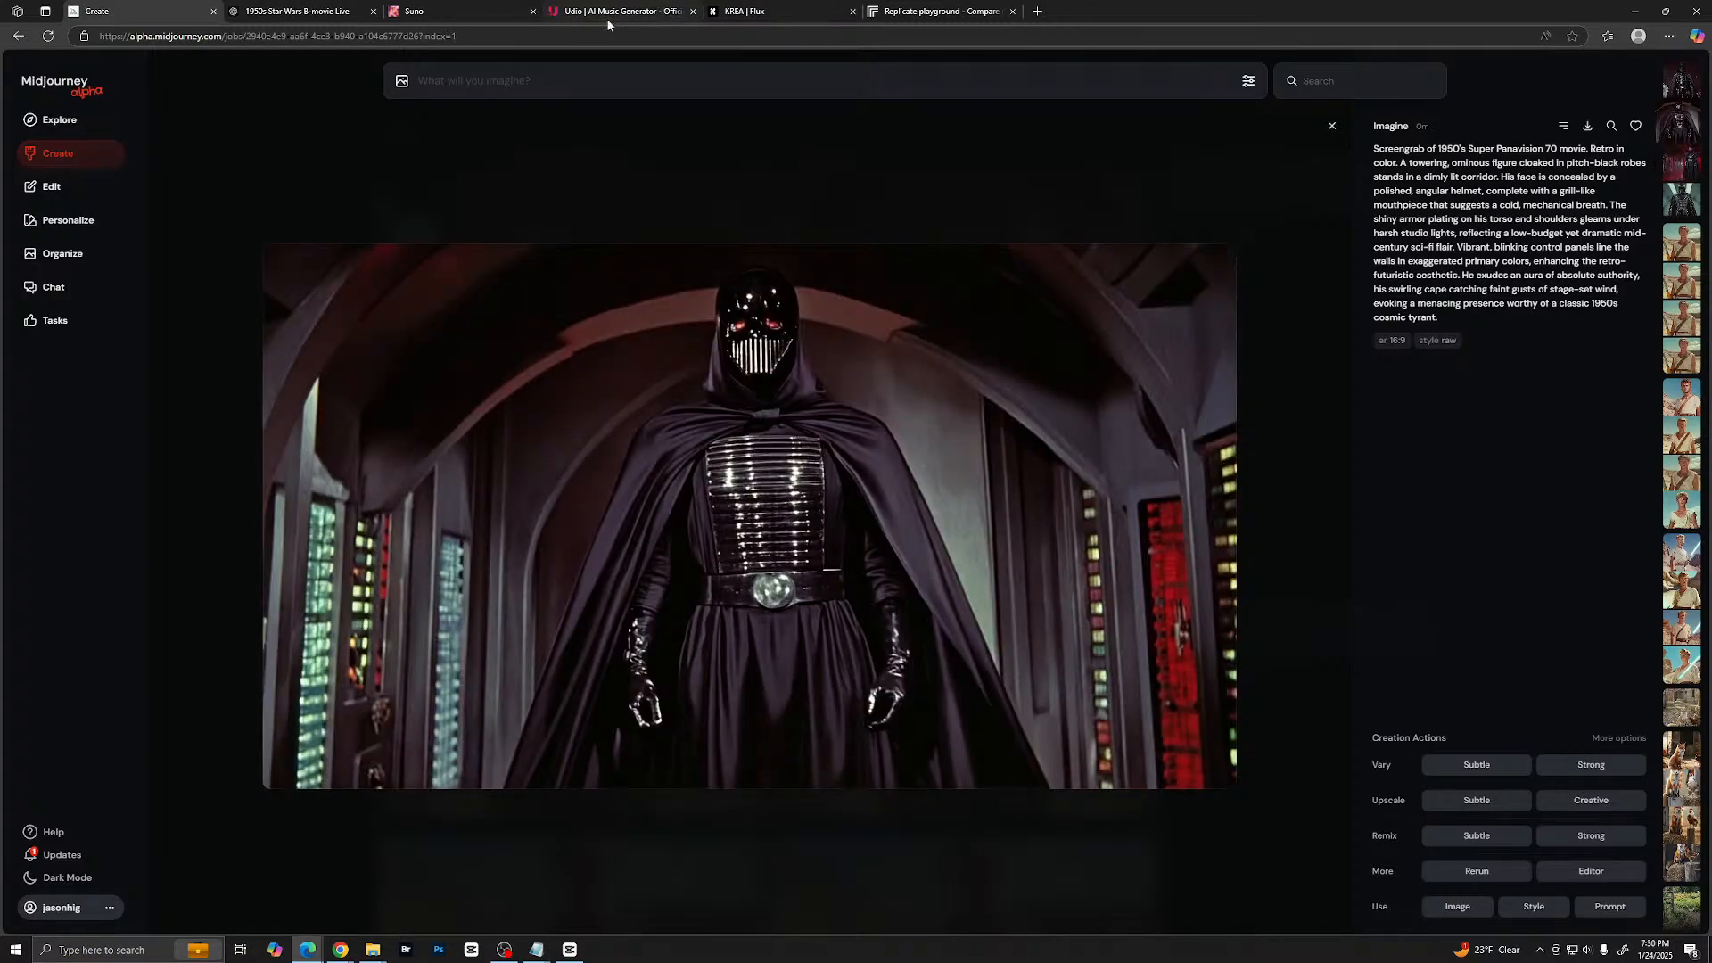
# - Switch back to the ChatGPT conversation and change its model to ChatGPT 4o
pyautogui.click(298, 11)
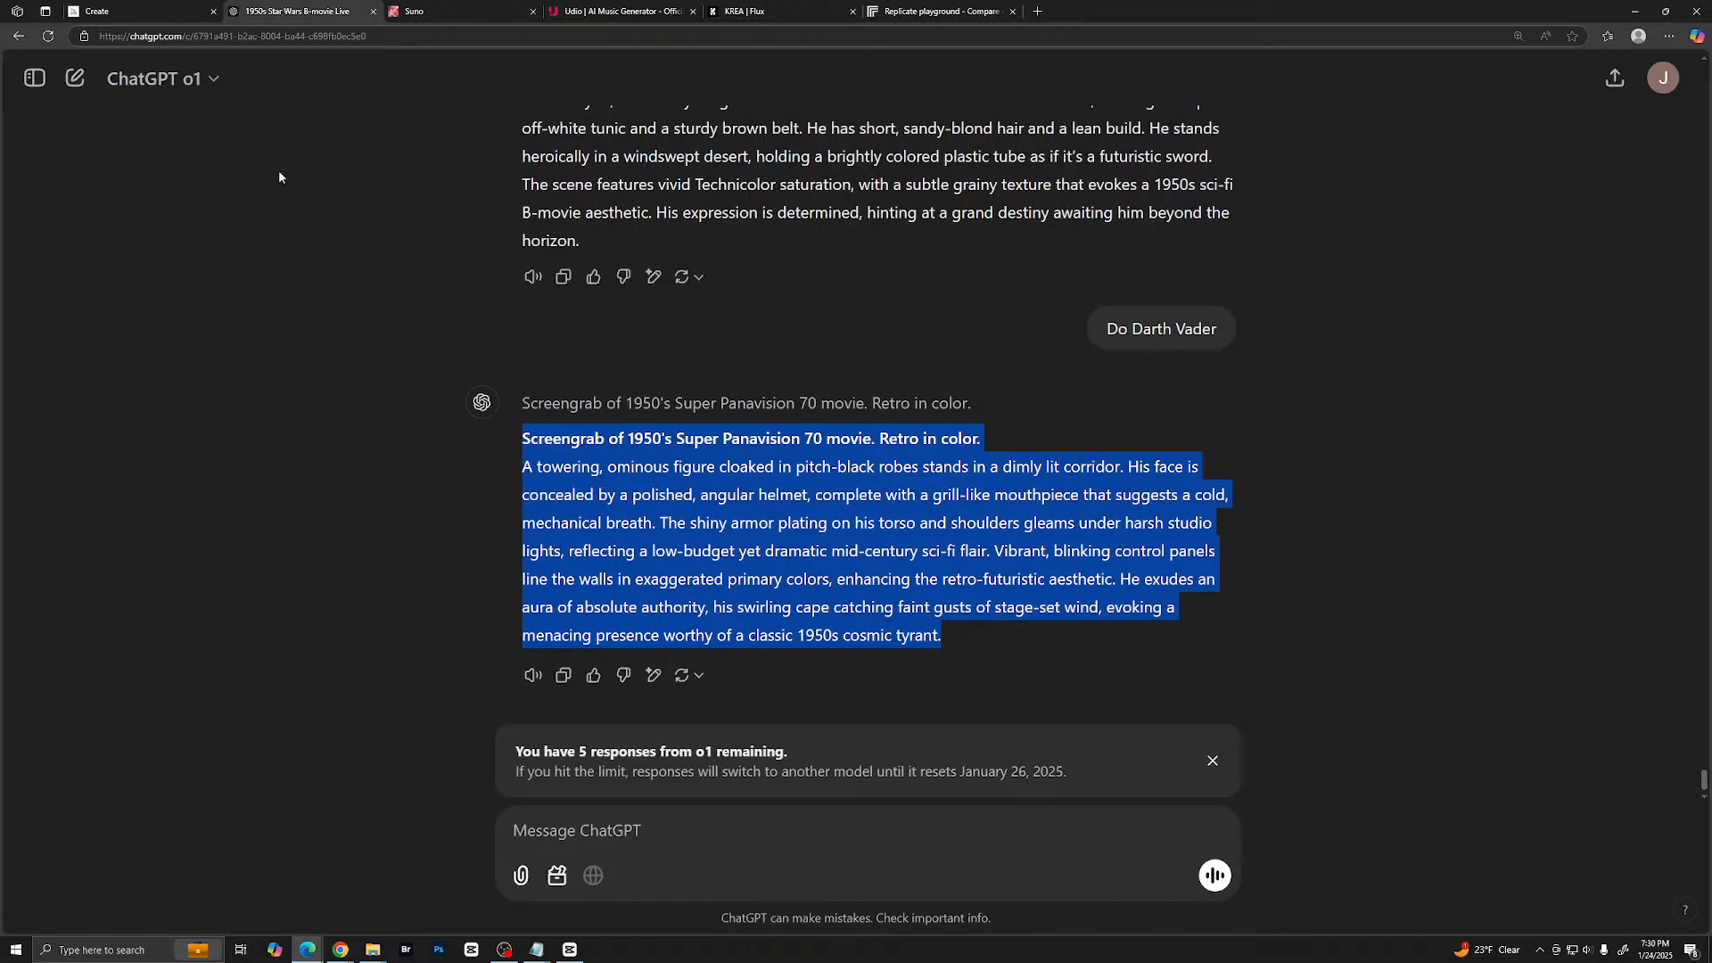
pyautogui.click(198, 80)
pyautogui.click(195, 170)
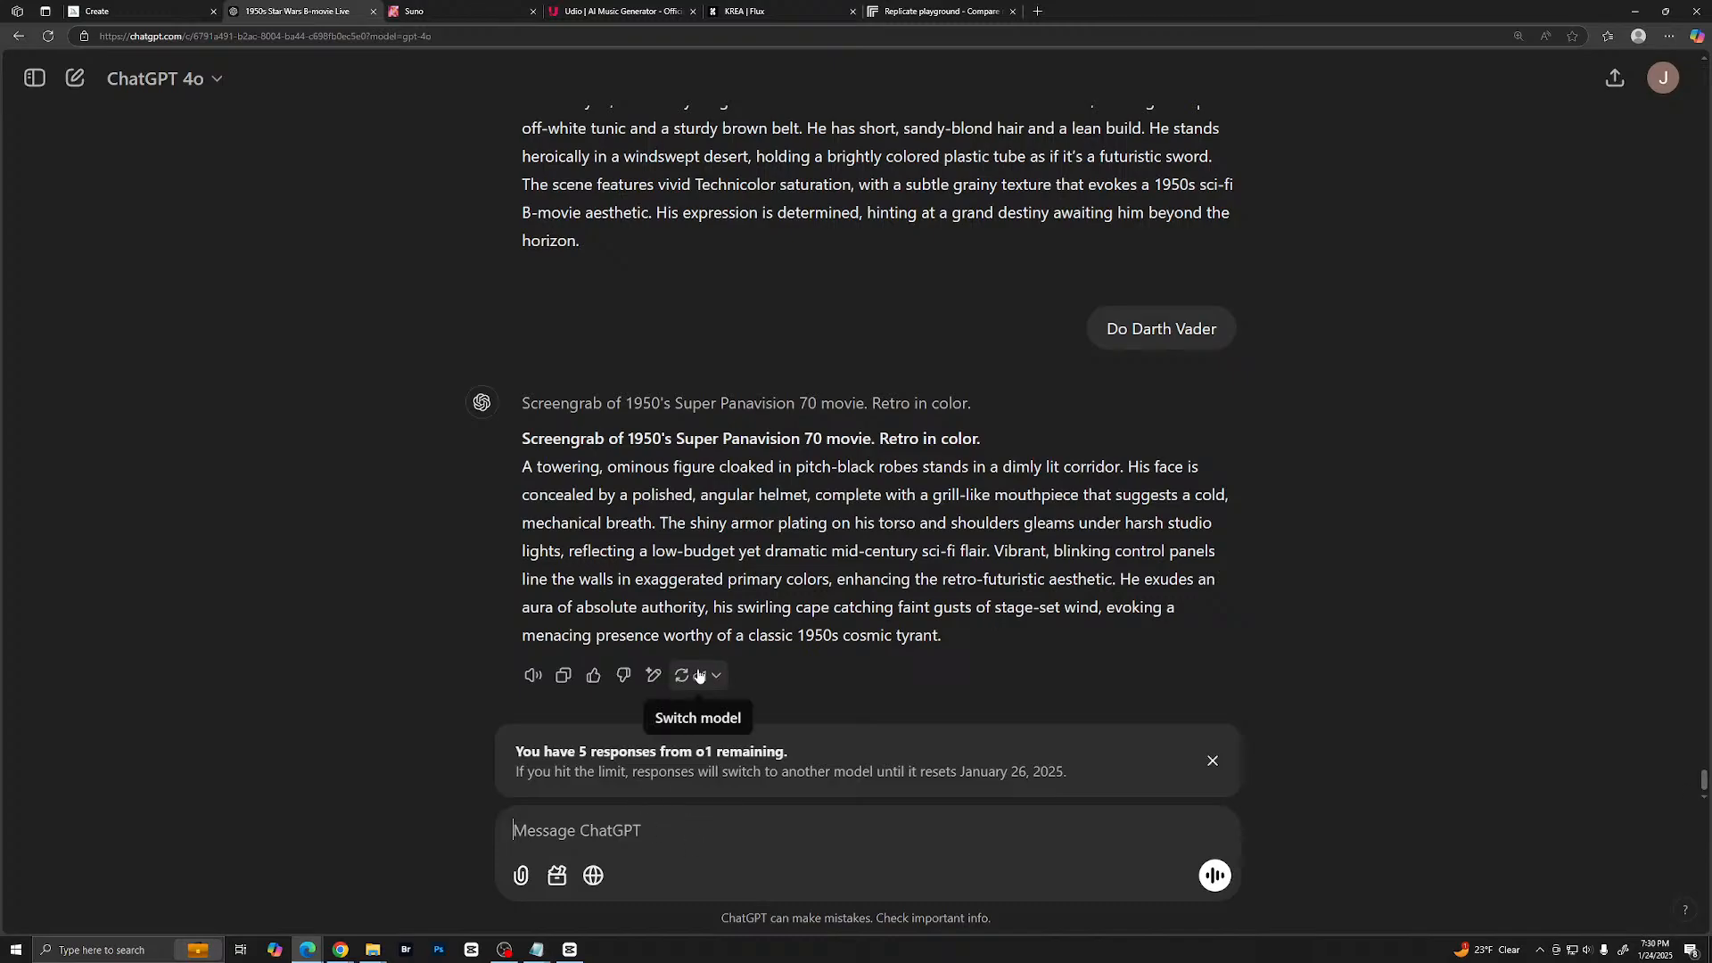
# - Send ChatGPT the request "Make him a little more low budget" to revise the Darth Vader prompt
pyautogui.write('Make sure')
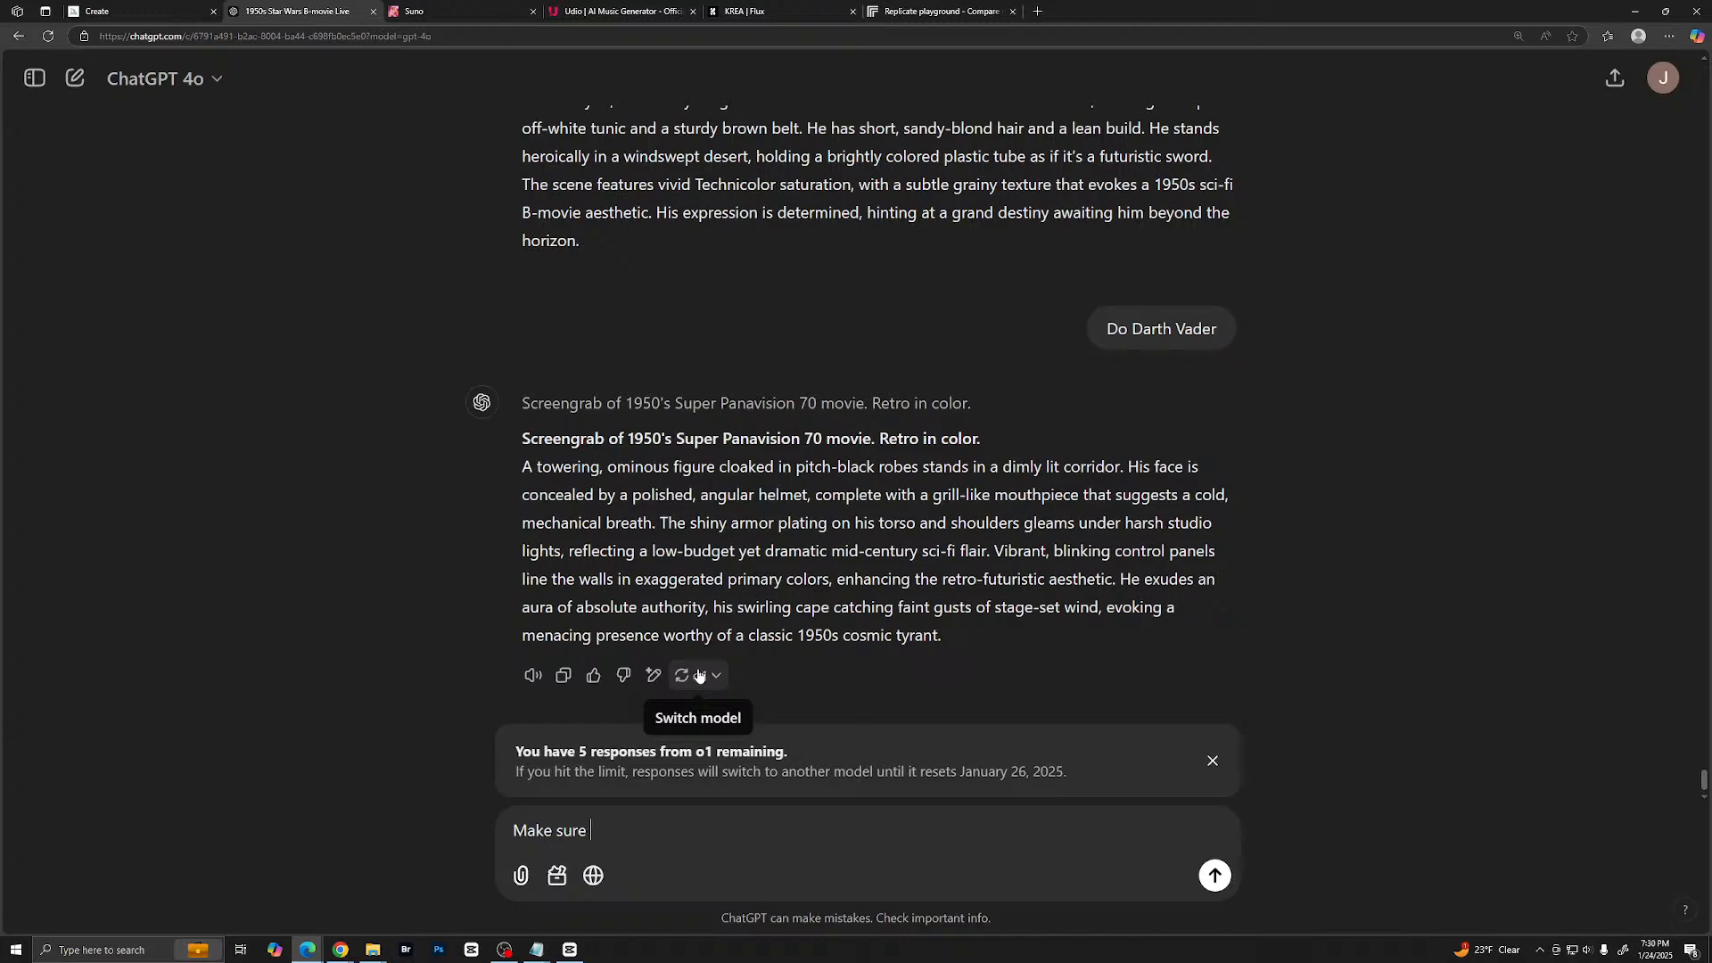
pyautogui.press('BackSpace')
pyautogui.press('BackSpace')
pyautogui.press('BackSpace')
pyautogui.press('BackSpace')
pyautogui.press('BackSpace')
pyautogui.write('him a b')
pyautogui.press('BackSpace')
pyautogui.write('little mor low budget')
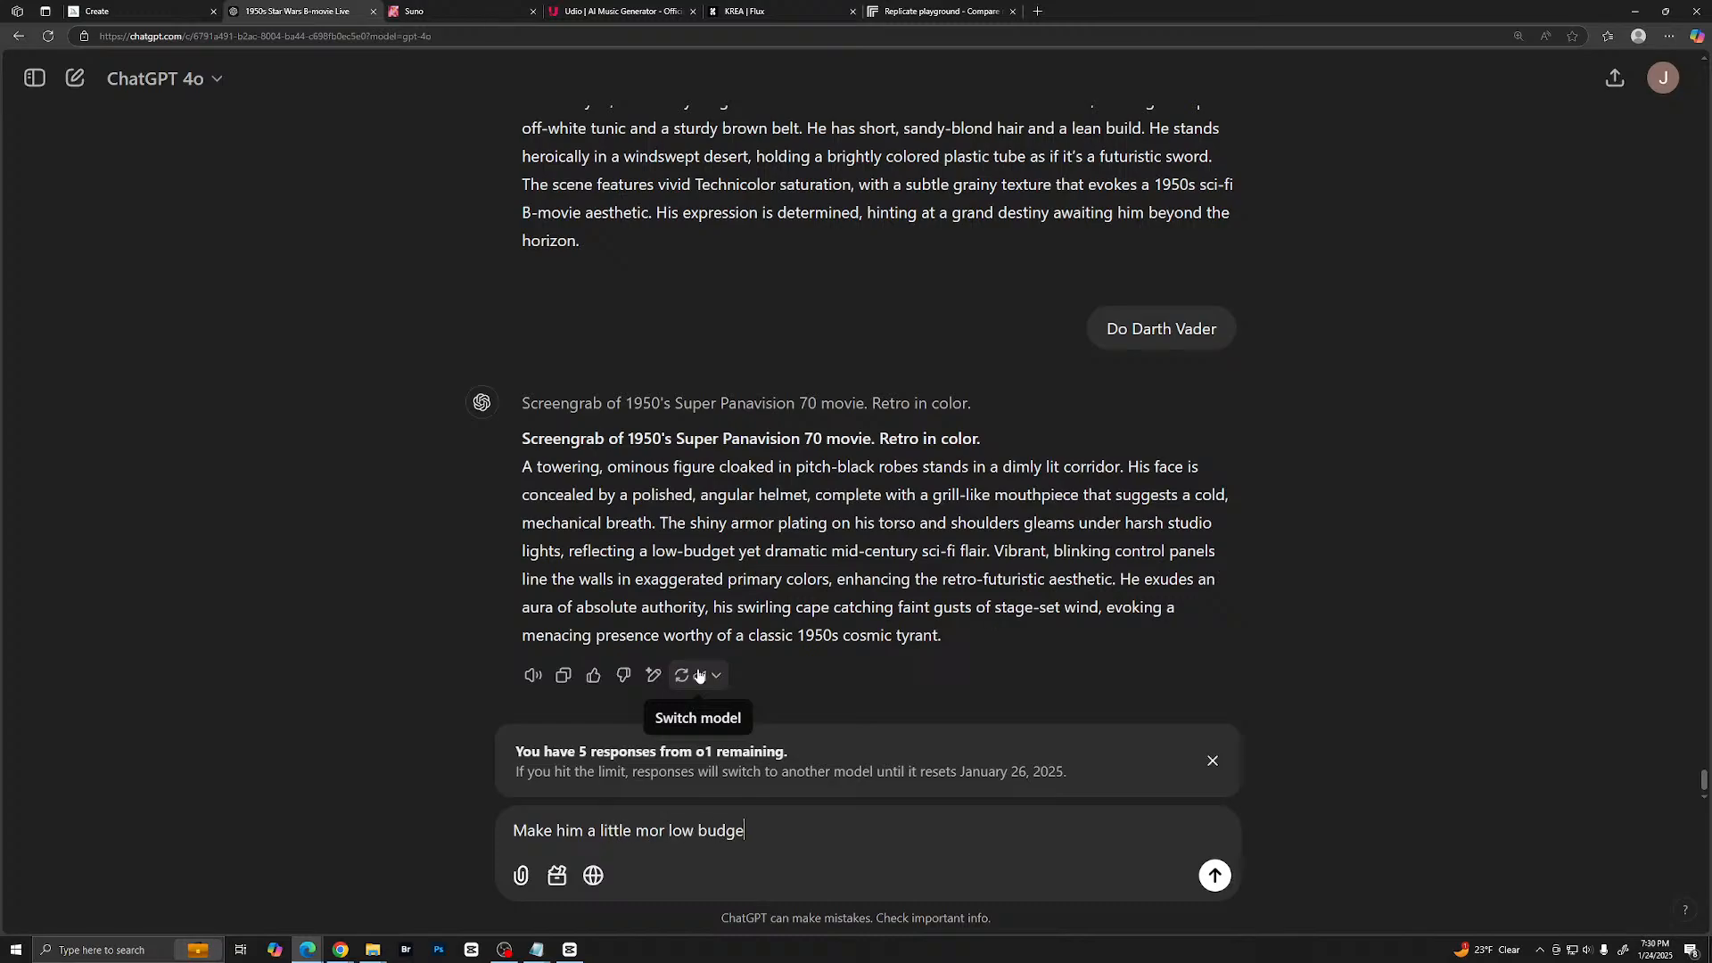
pyautogui.press('Left')
pyautogui.press('Left')
pyautogui.press('Left')
pyautogui.press('Left')
pyautogui.write('e')
pyautogui.press('Return')
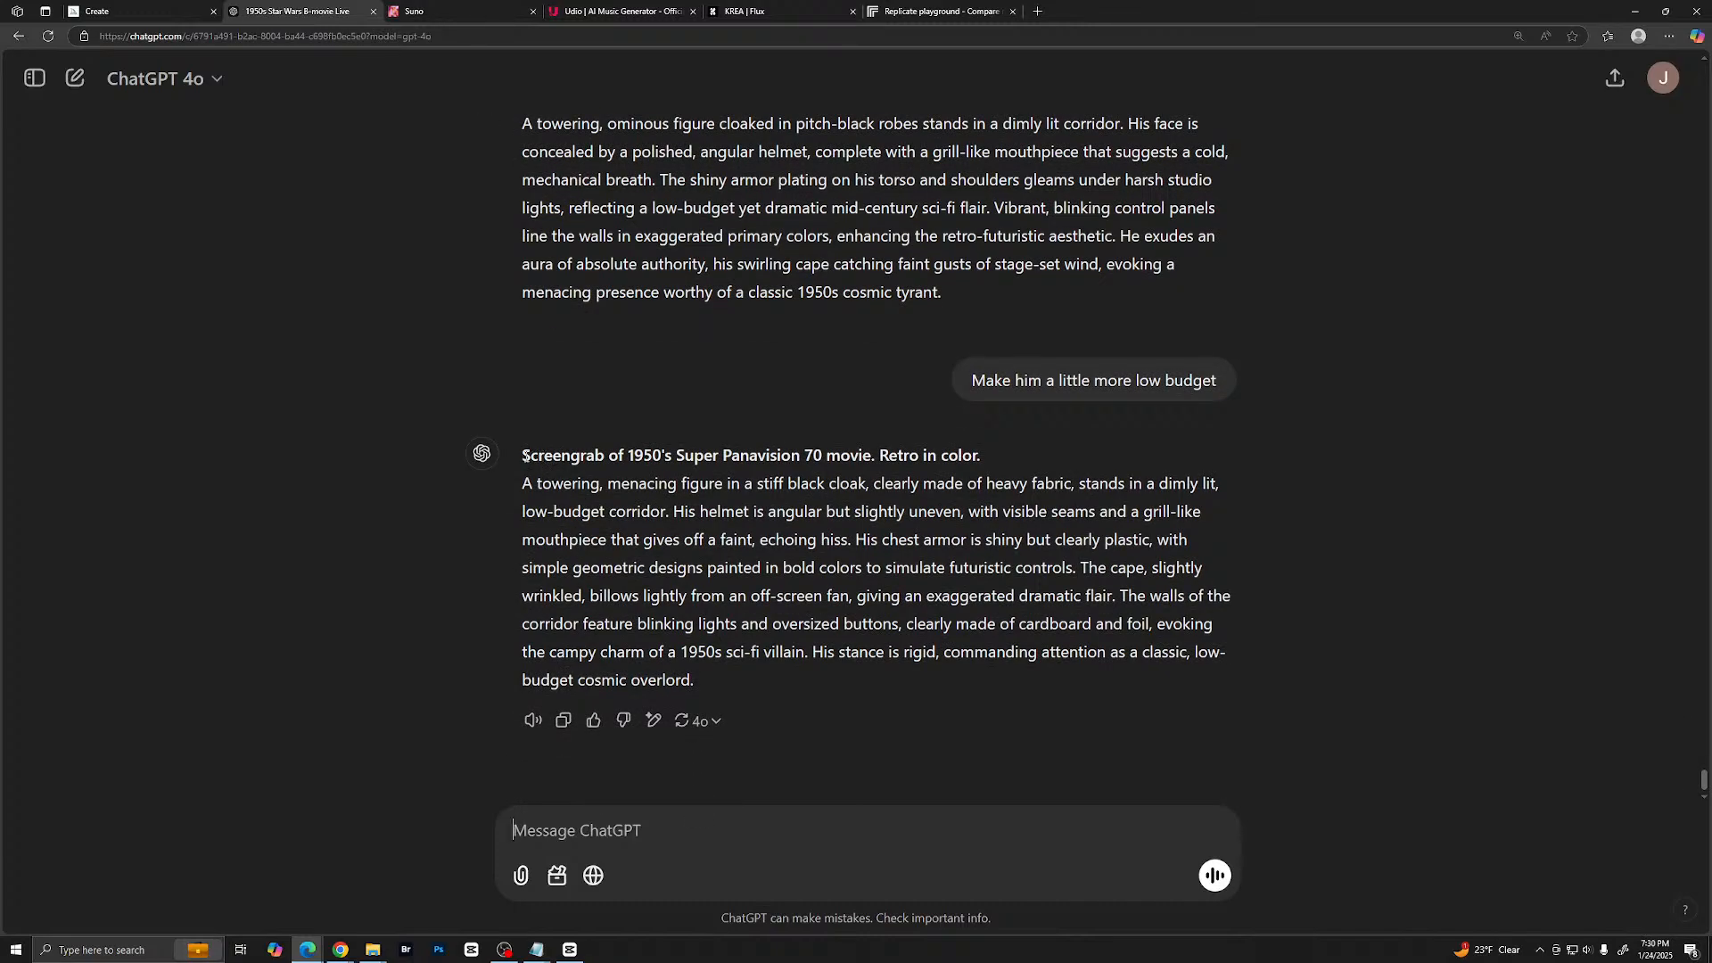
# - Copy the revised low-budget villain prompt from ChatGPT and generate images from it in Midjourney
pyautogui.moveTo(524, 455); pyautogui.dragTo(1163, 684)
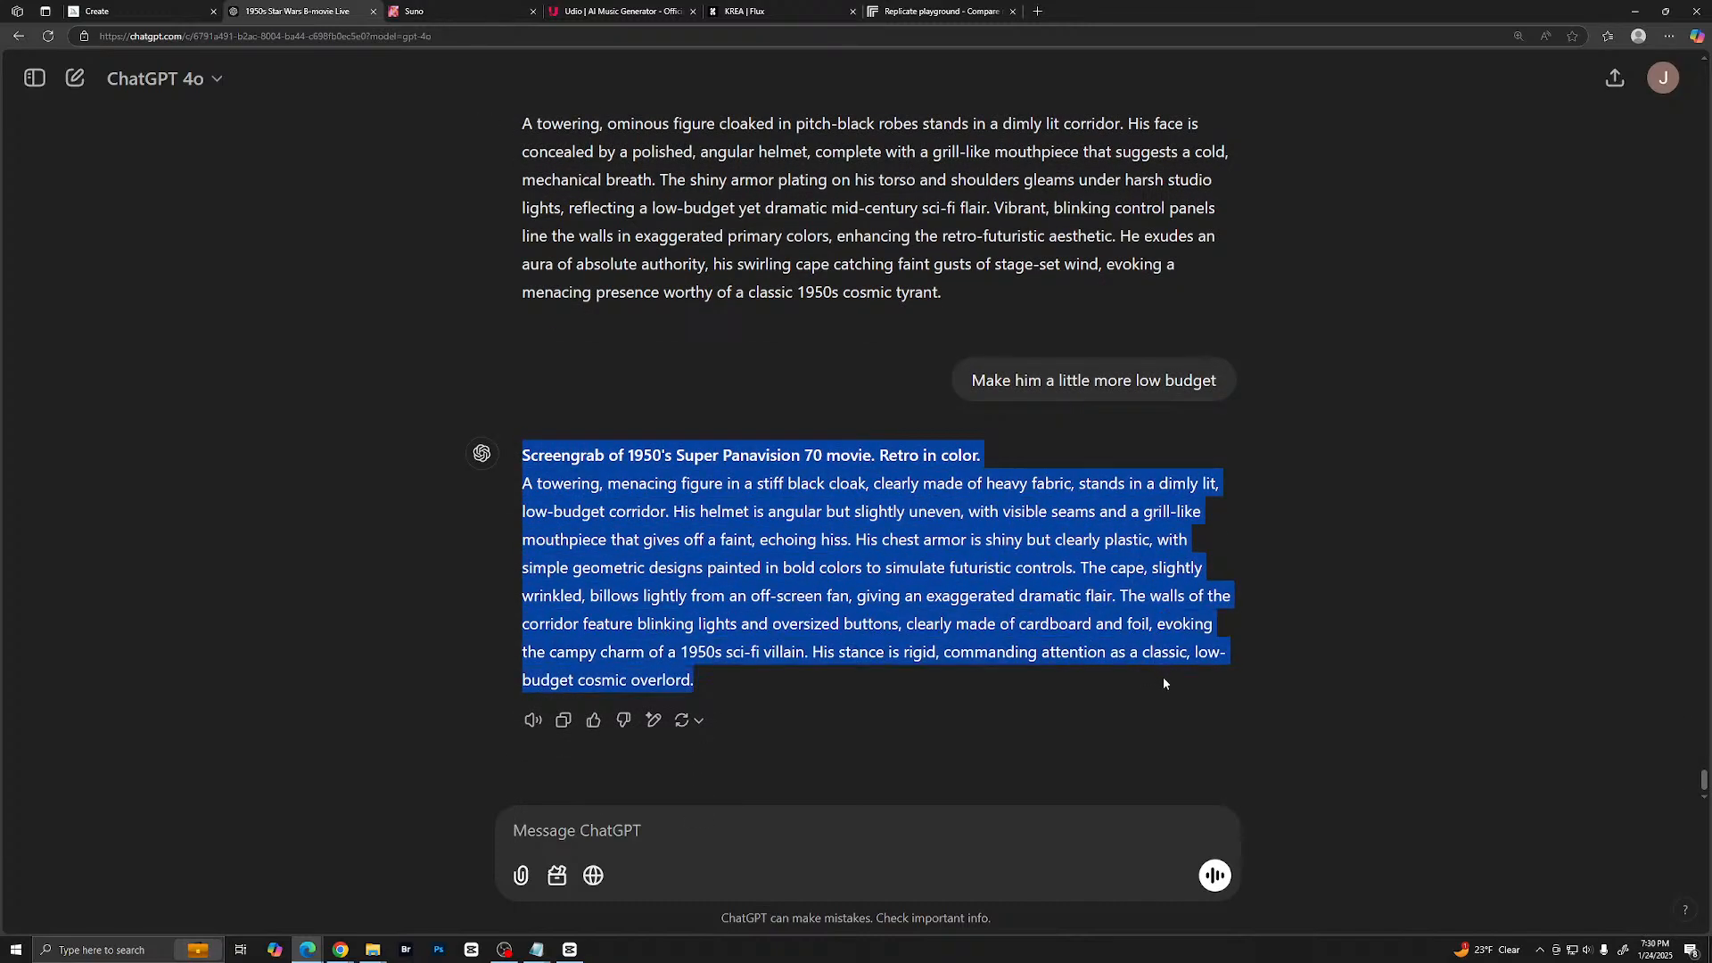
pyautogui.rightClick(1094, 606)
pyautogui.click(1174, 614)
pyautogui.click(152, 11)
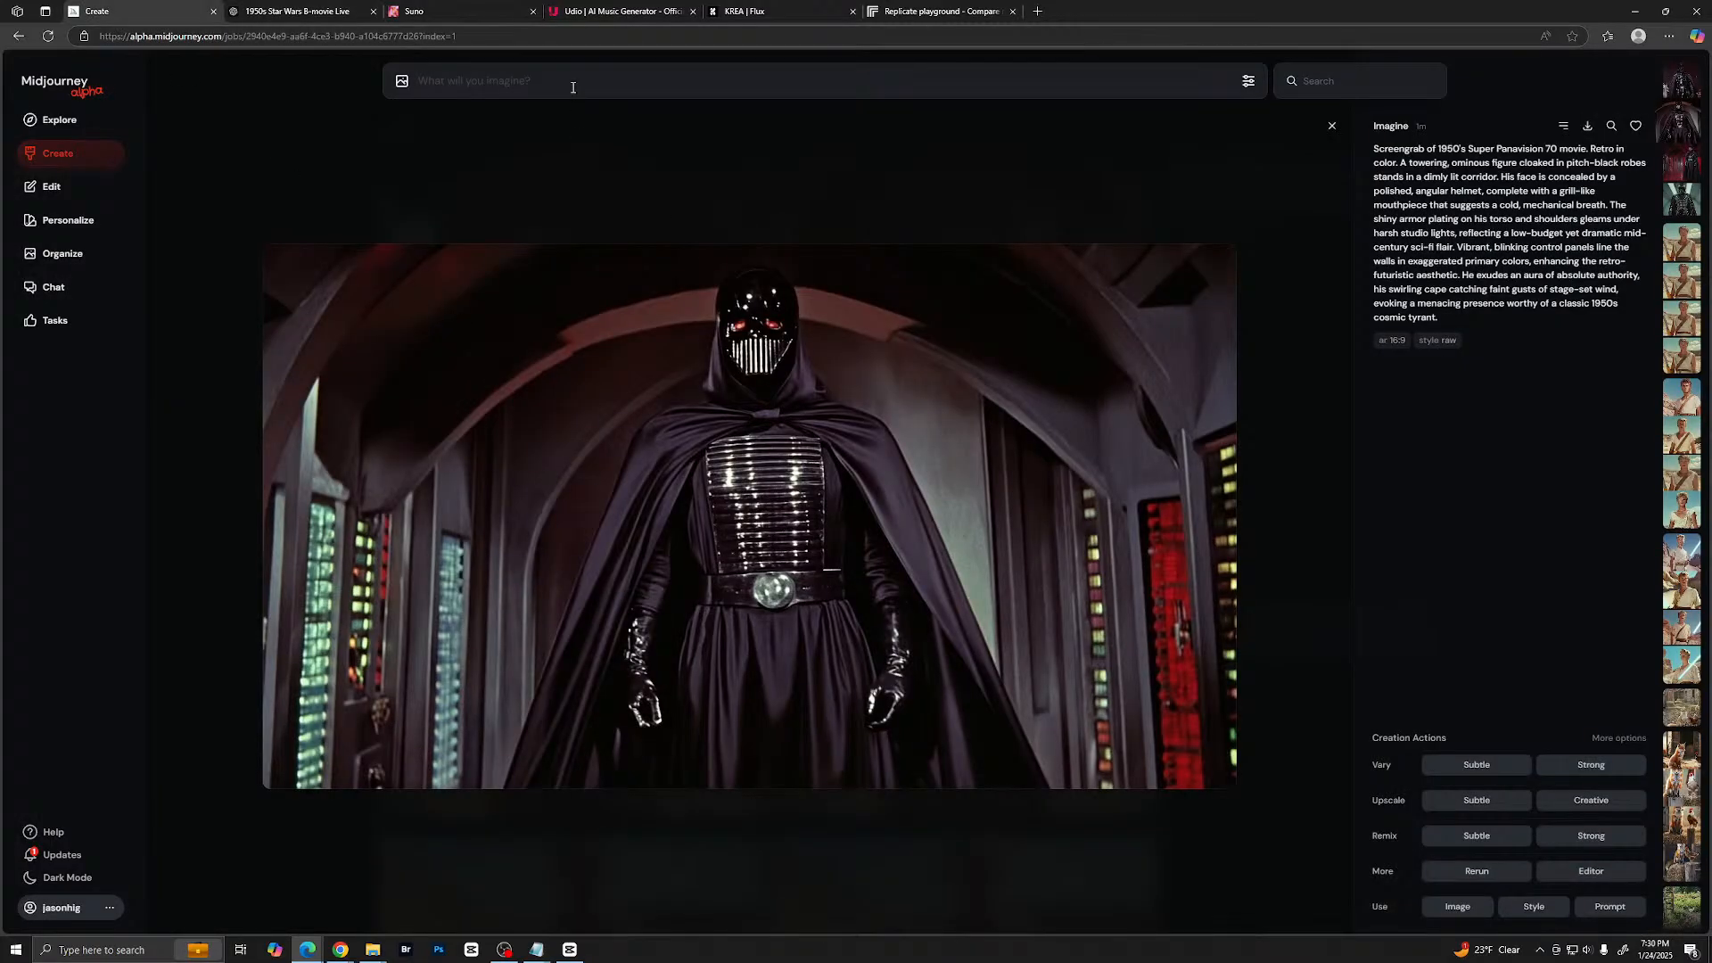
pyautogui.hotkey('ctrl', 'v')
pyautogui.press('Return')
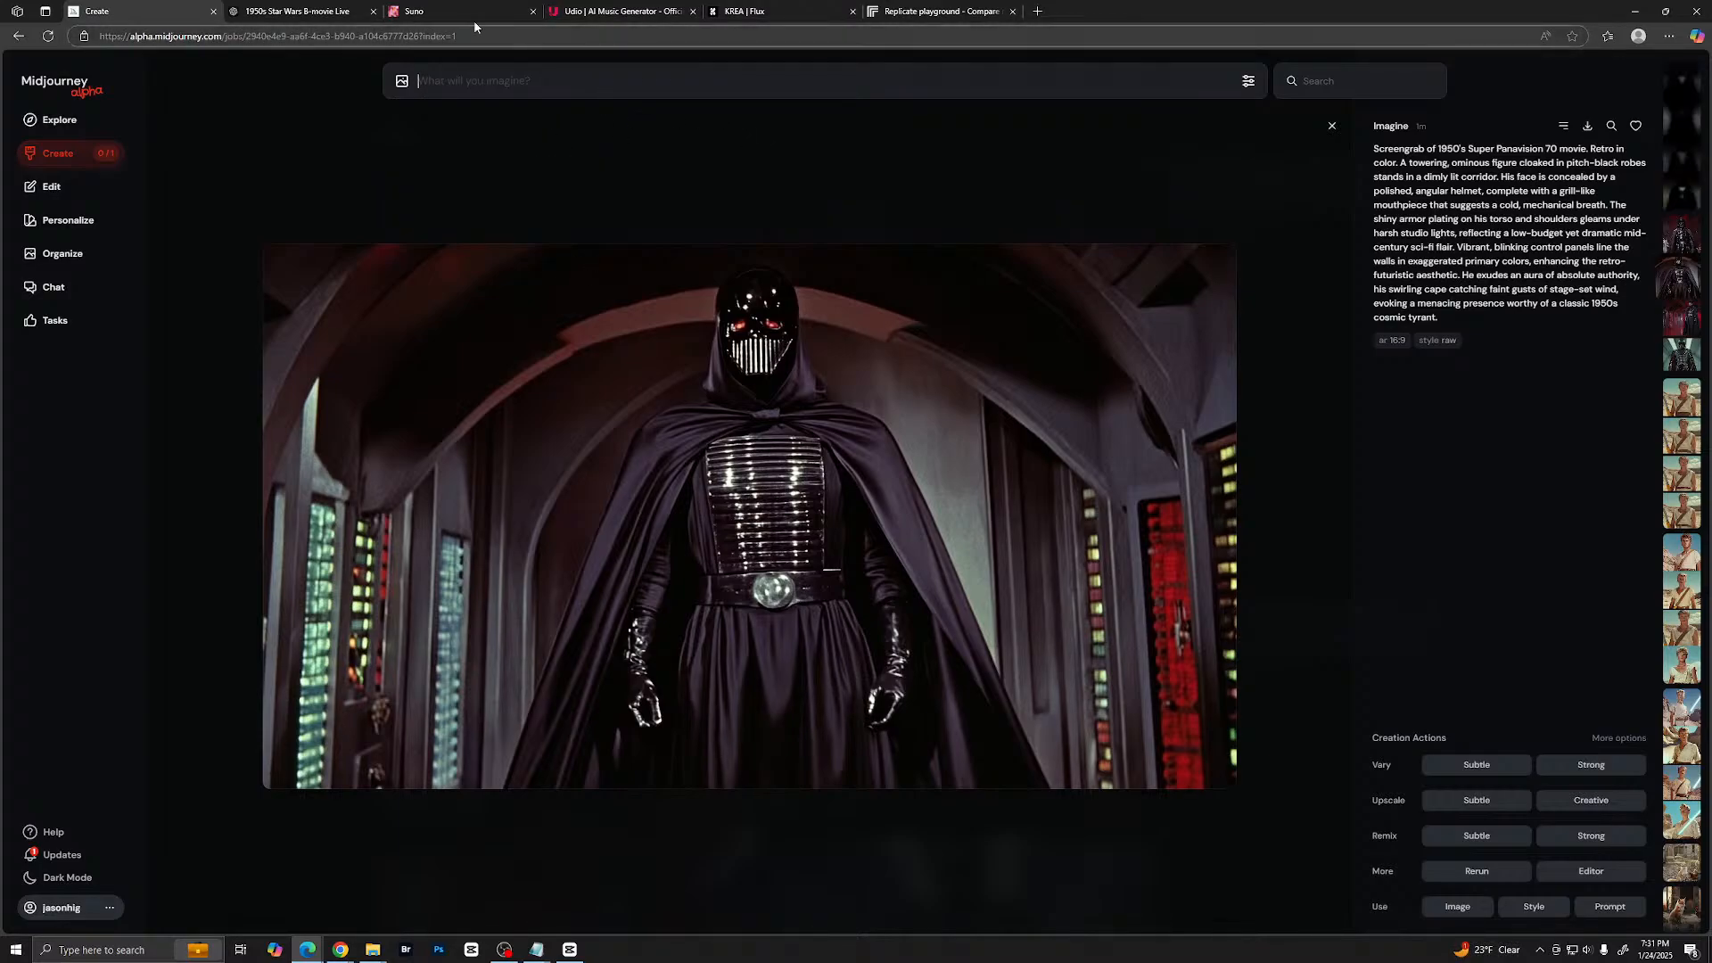
# - Close the earlier enlarged image, then examine the new low-budget Darth Vader images enlarged one after another and return to the gallery
pyautogui.click(630, 222)
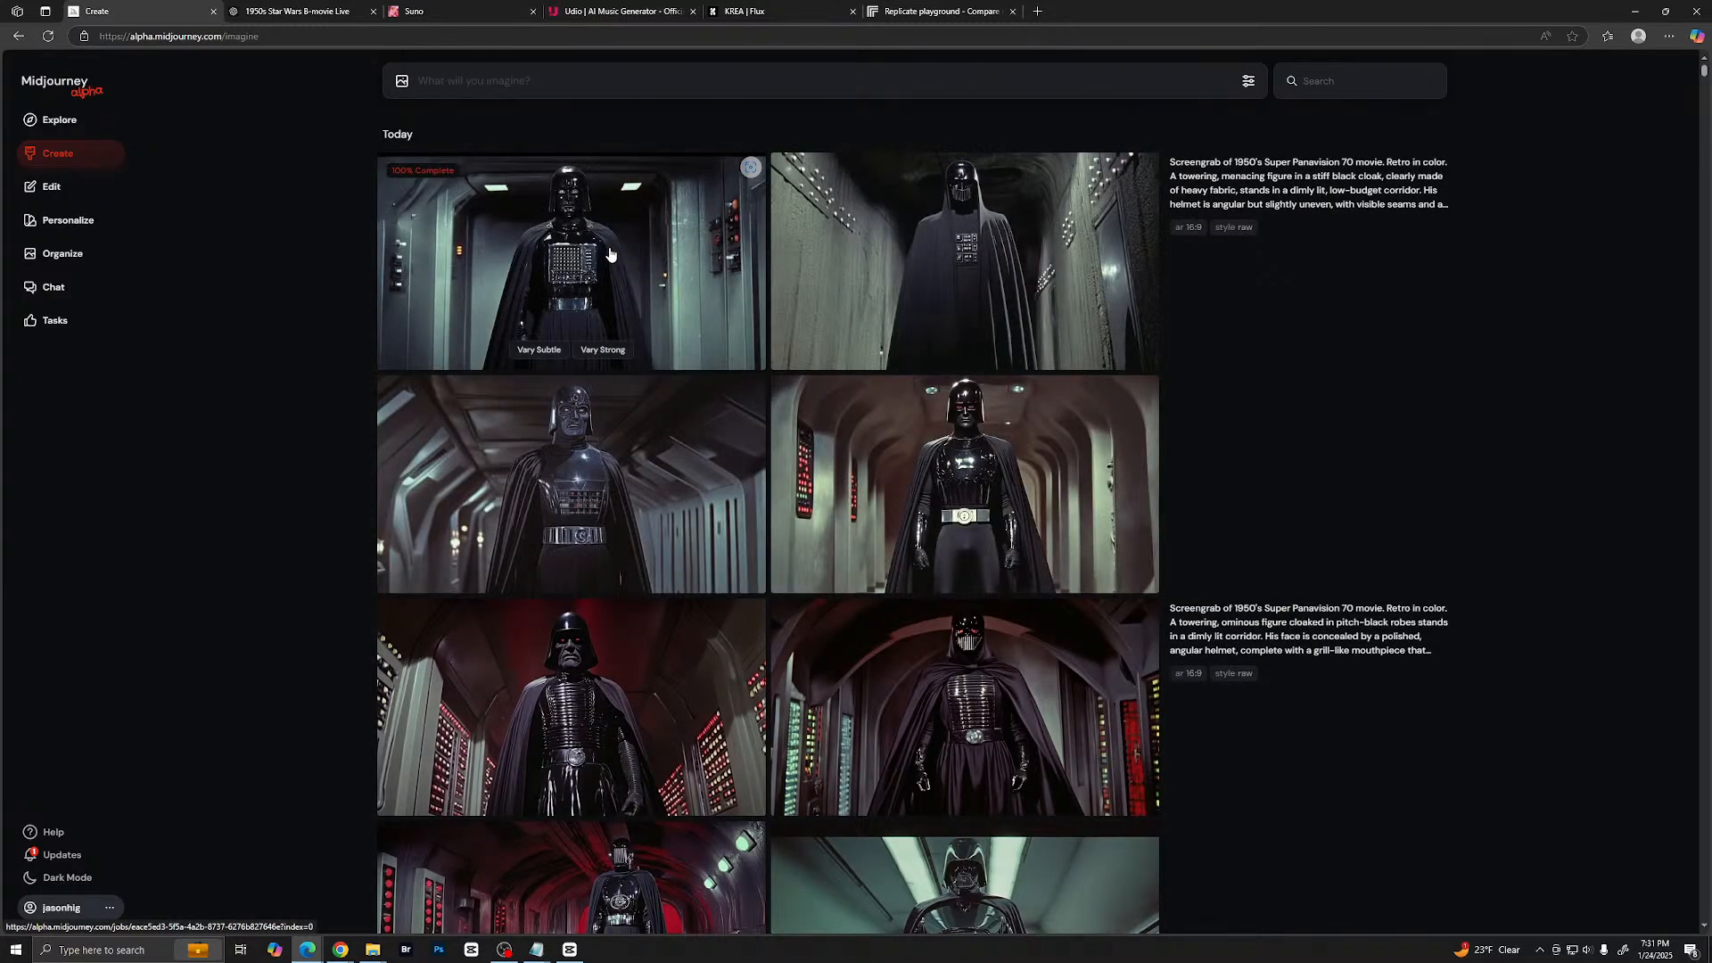
pyautogui.click(652, 253)
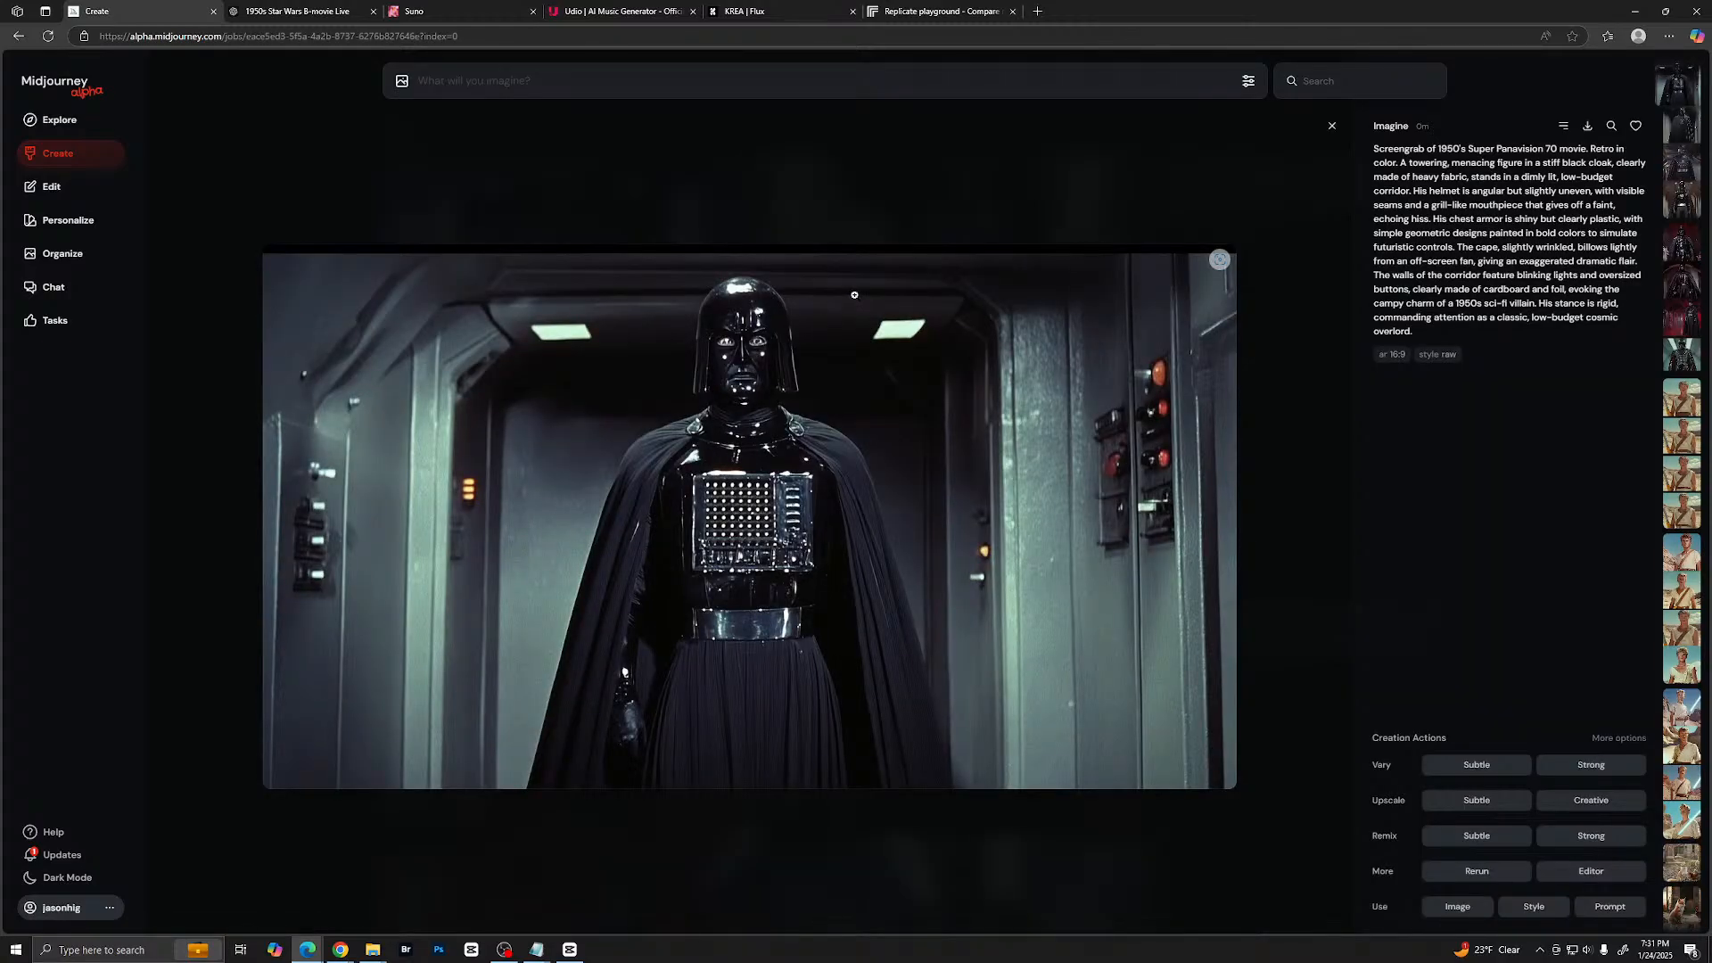
pyautogui.press('Right')
pyautogui.press('Right')
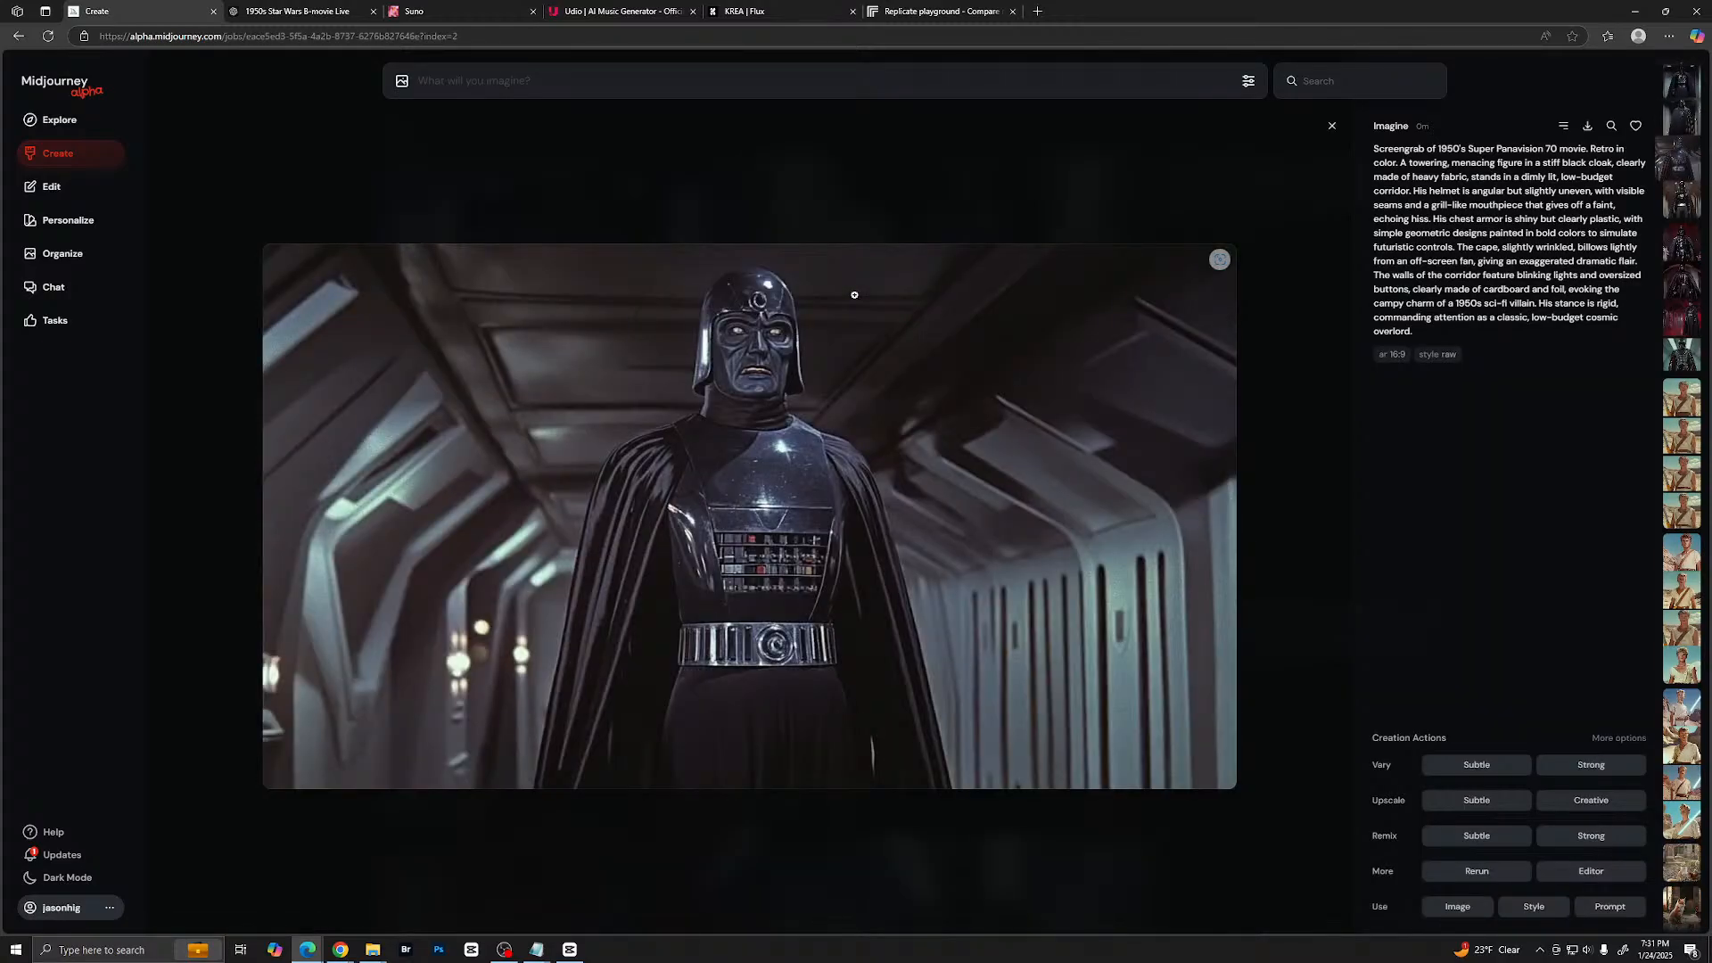
pyautogui.press('Right')
pyautogui.press('Escape')
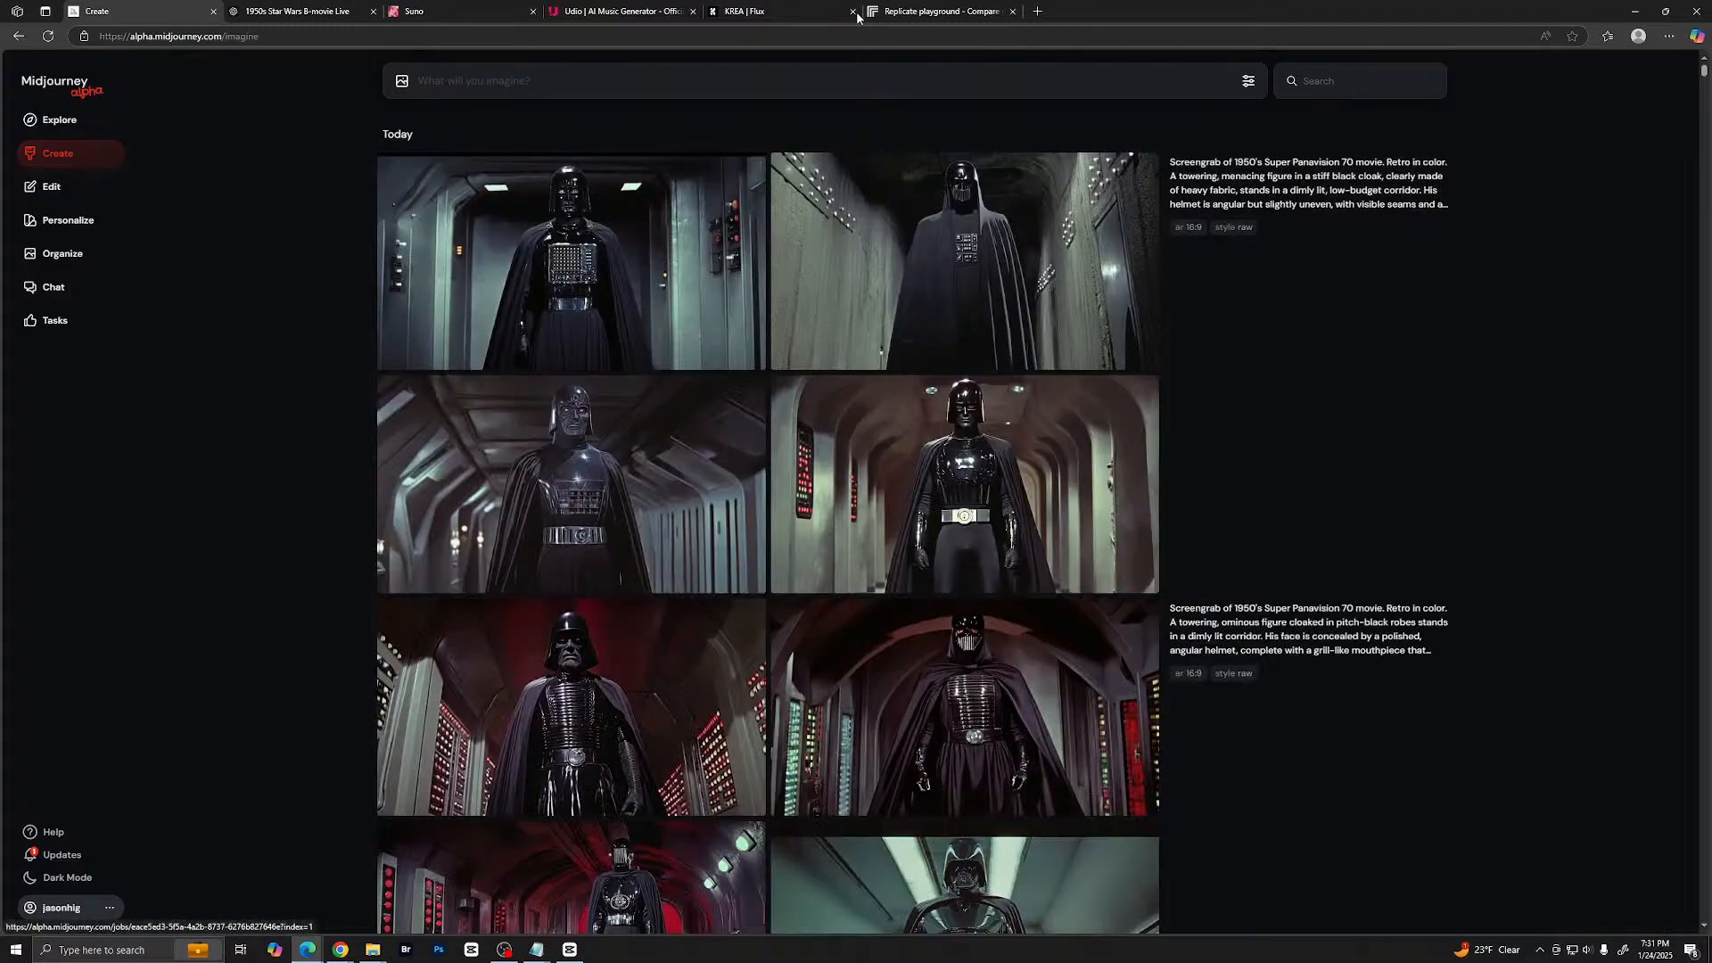
# - Send ChatGPT the request "These are looking a little to polished. Make sure we keep the set design and characters to a very low budget b-movie feel"
pyautogui.click(299, 11)
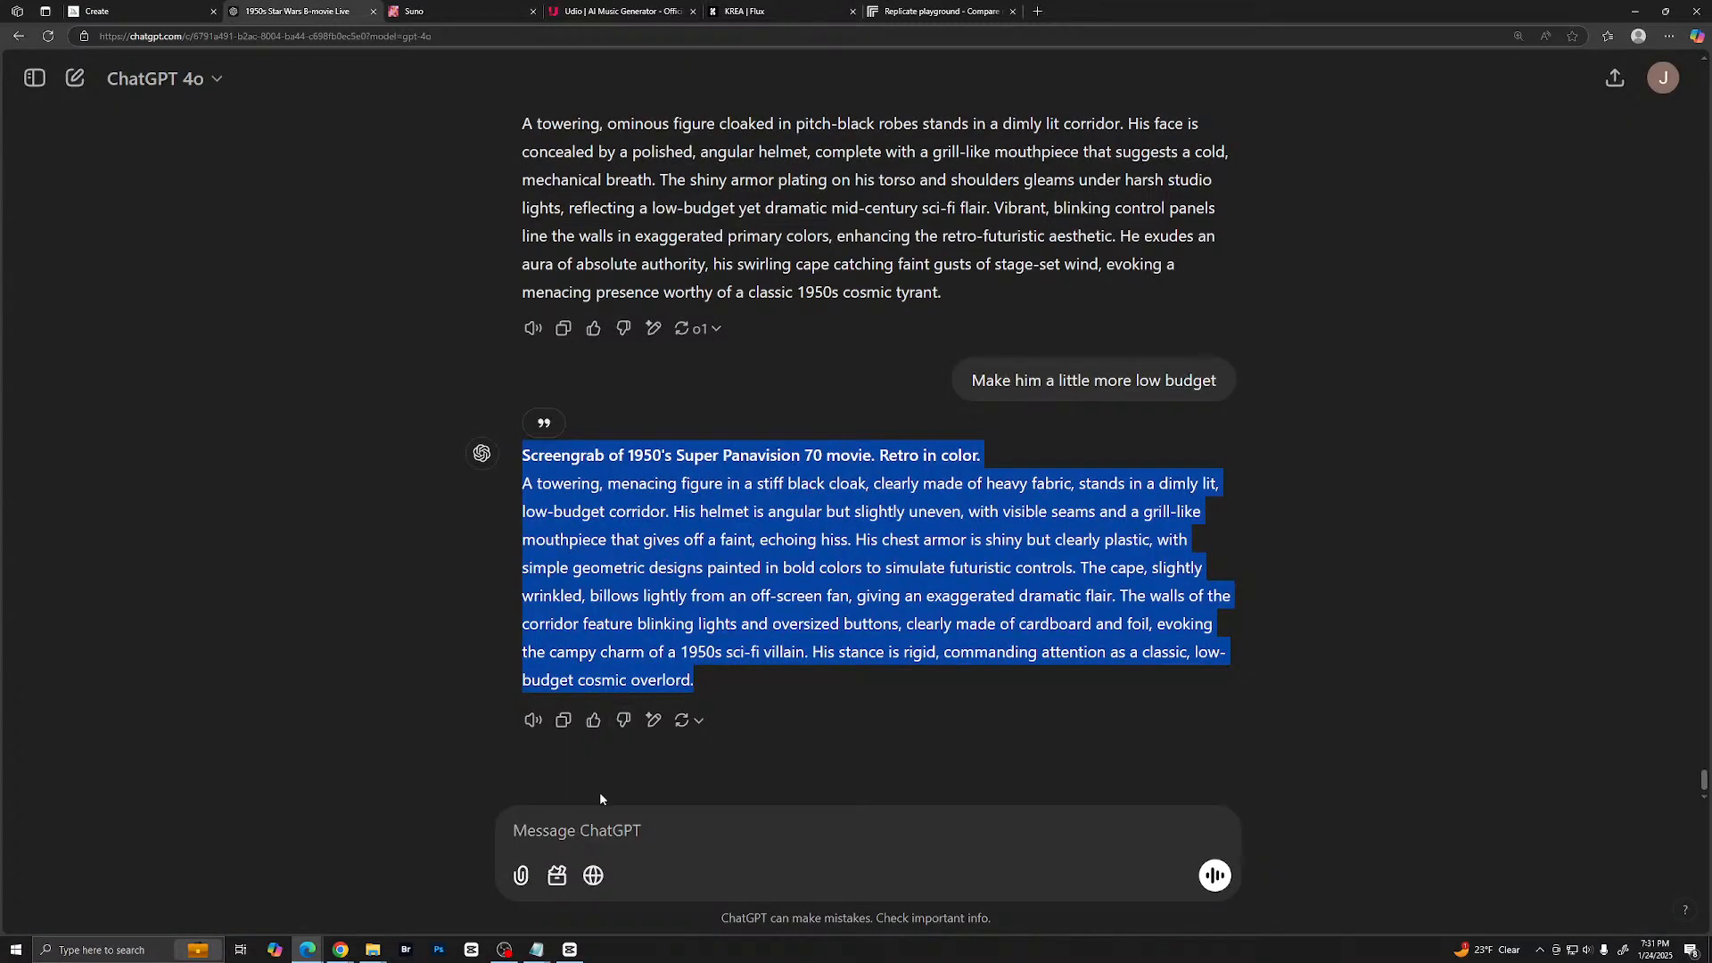
pyautogui.click(603, 833)
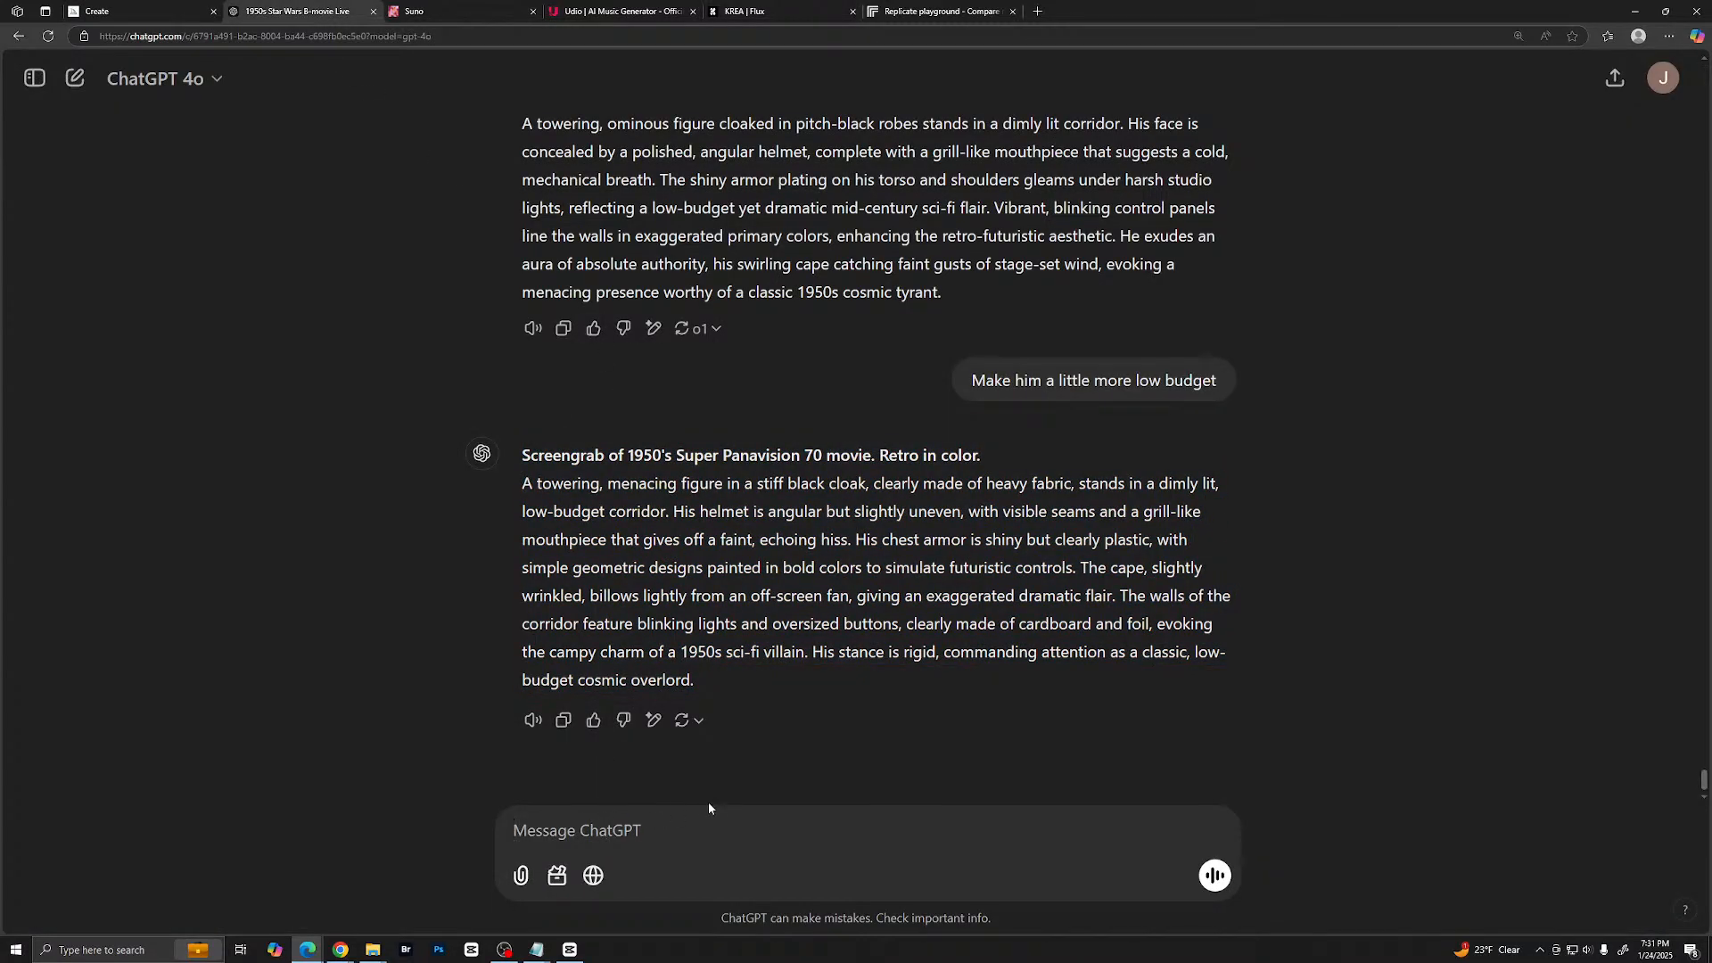
pyautogui.write('These are looking a')
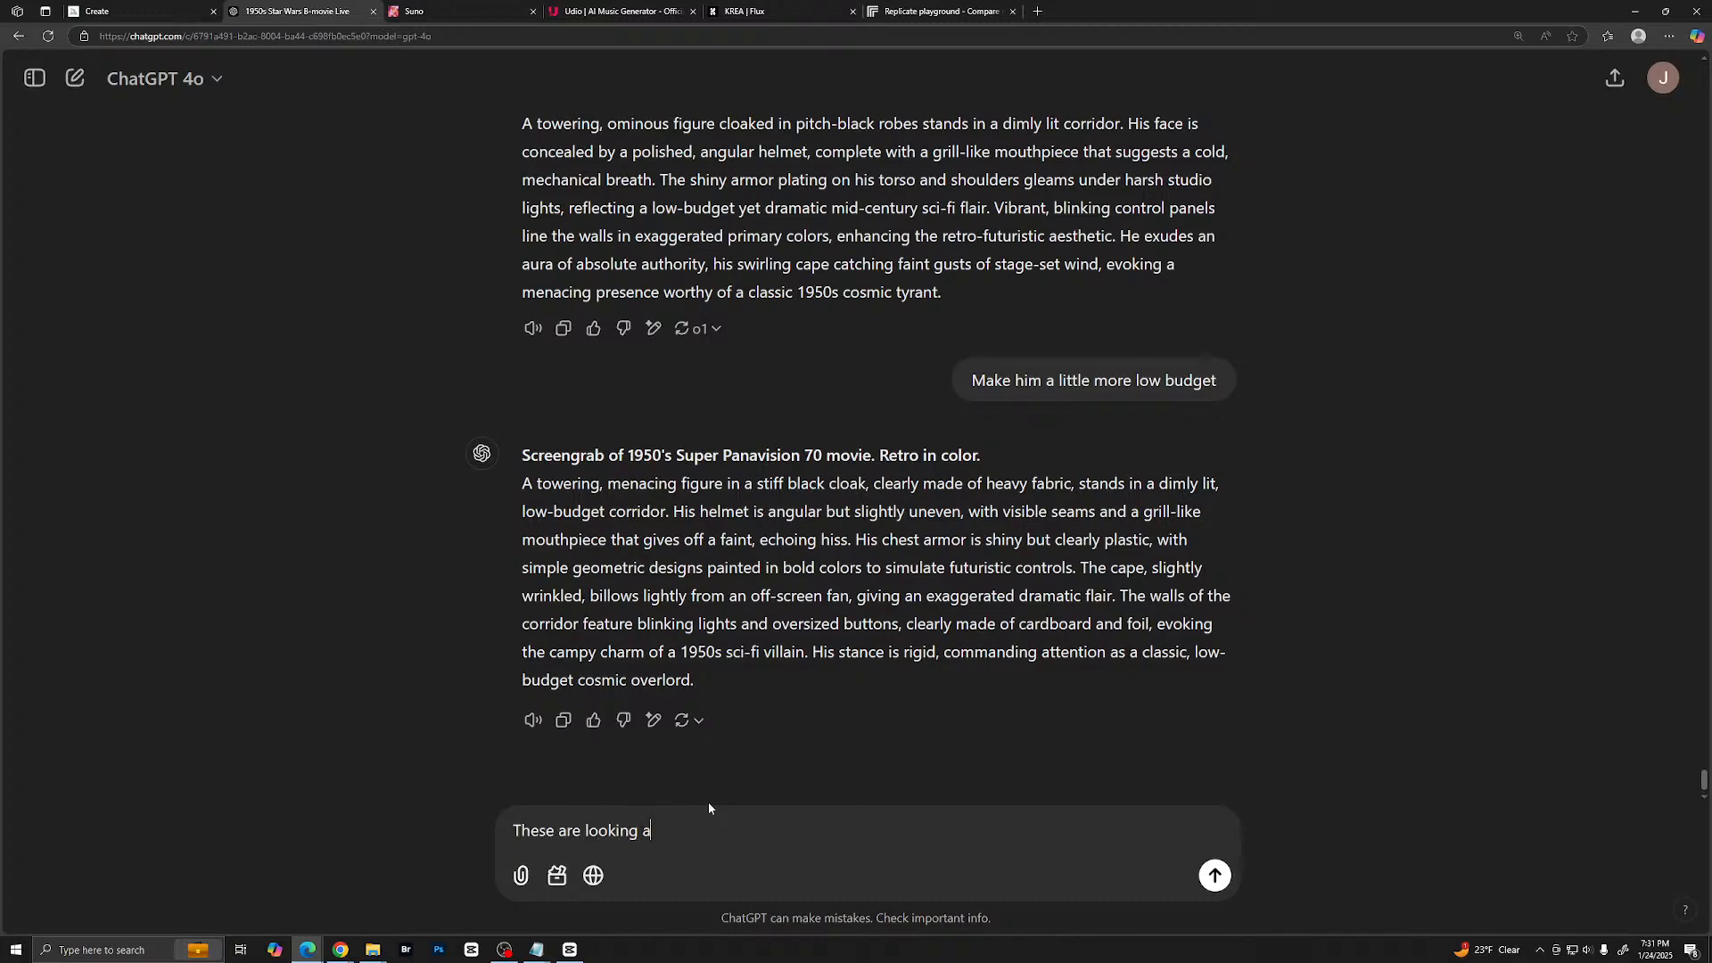
pyautogui.write(' little to polished. Make sure we')
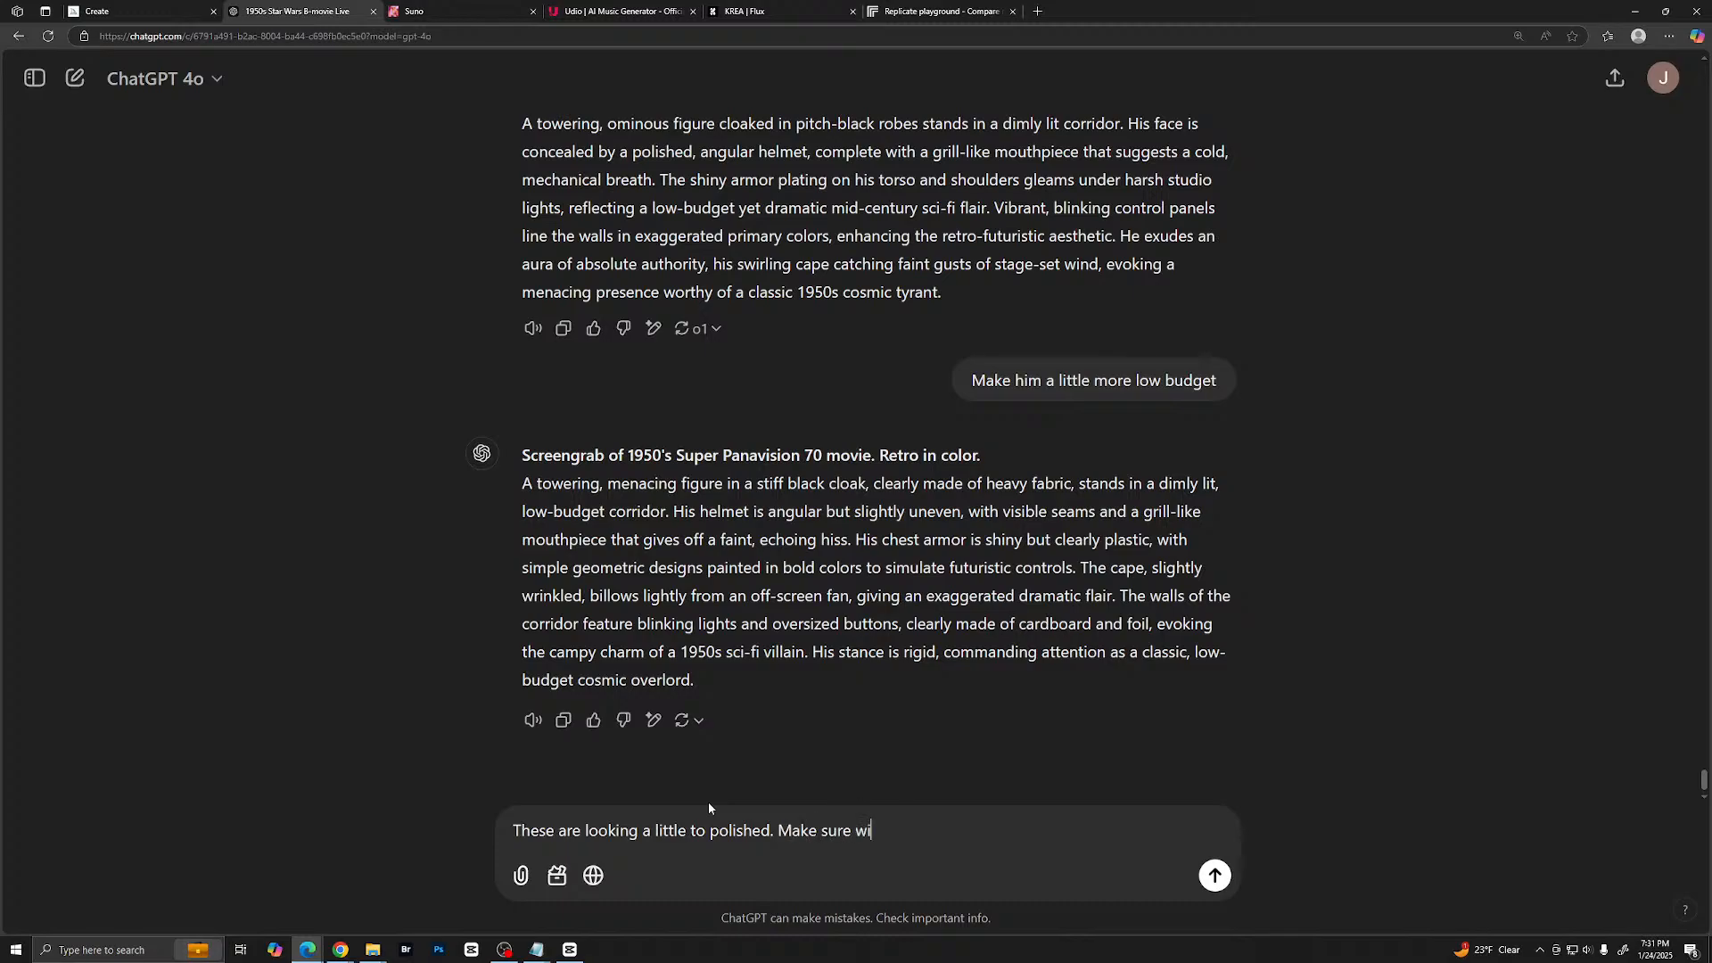
pyautogui.write(' keep the set design an')
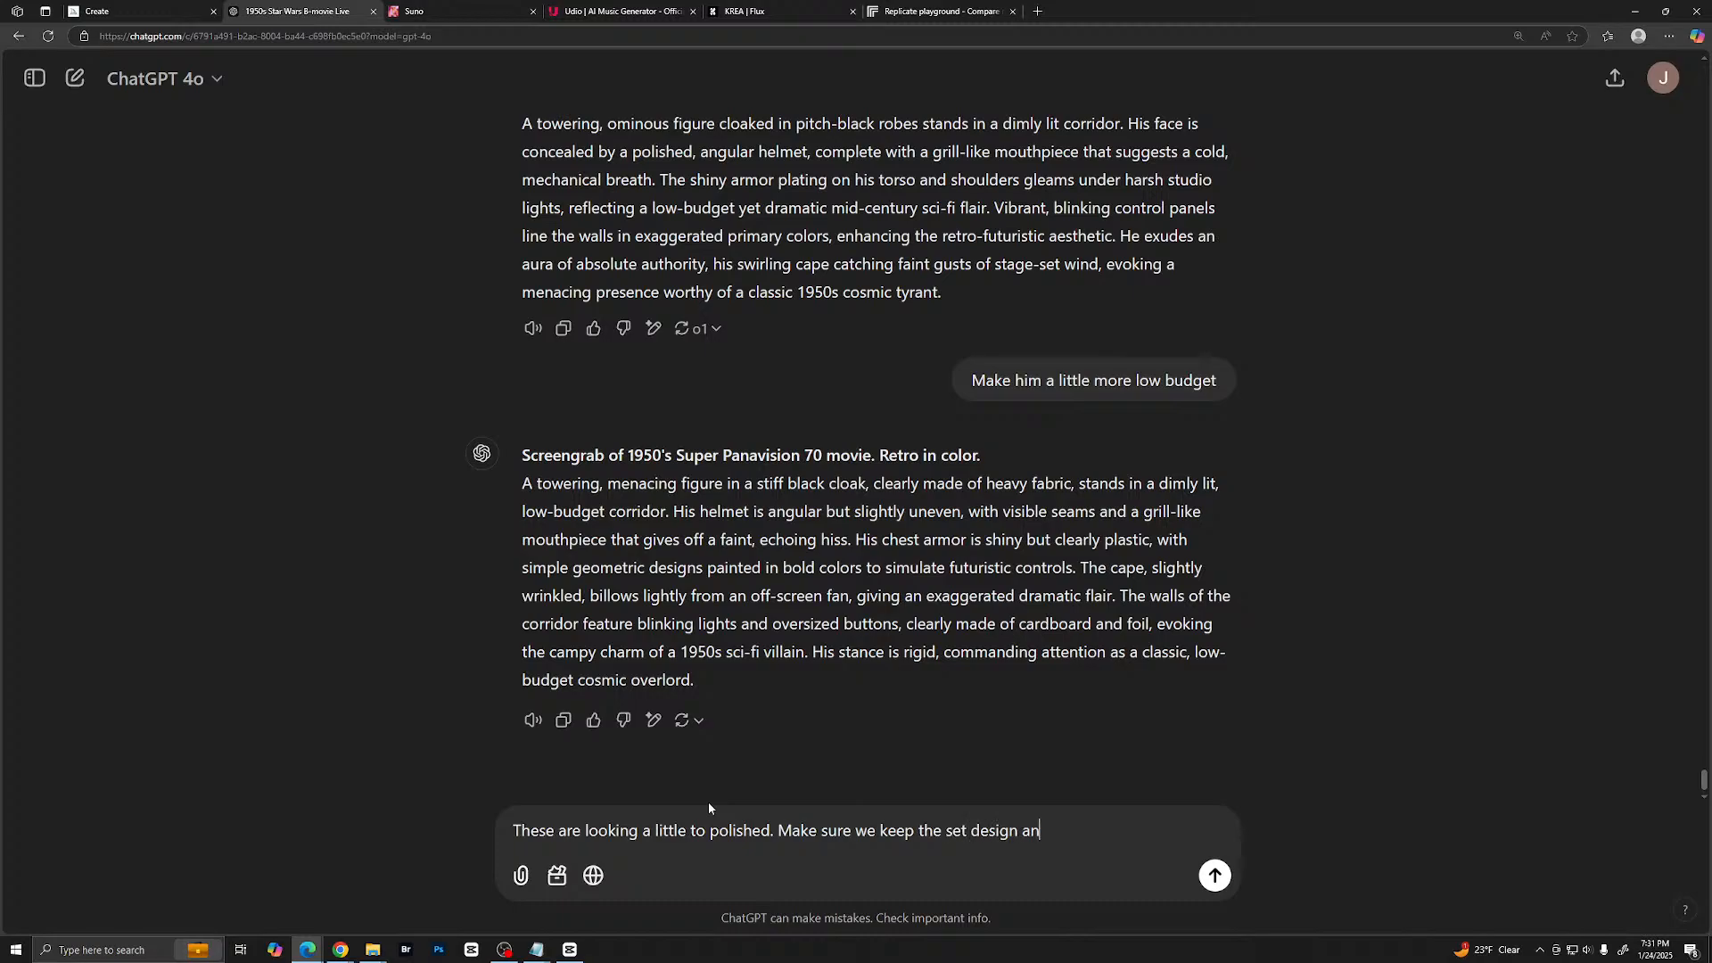
pyautogui.write('d characters to a very low bu')
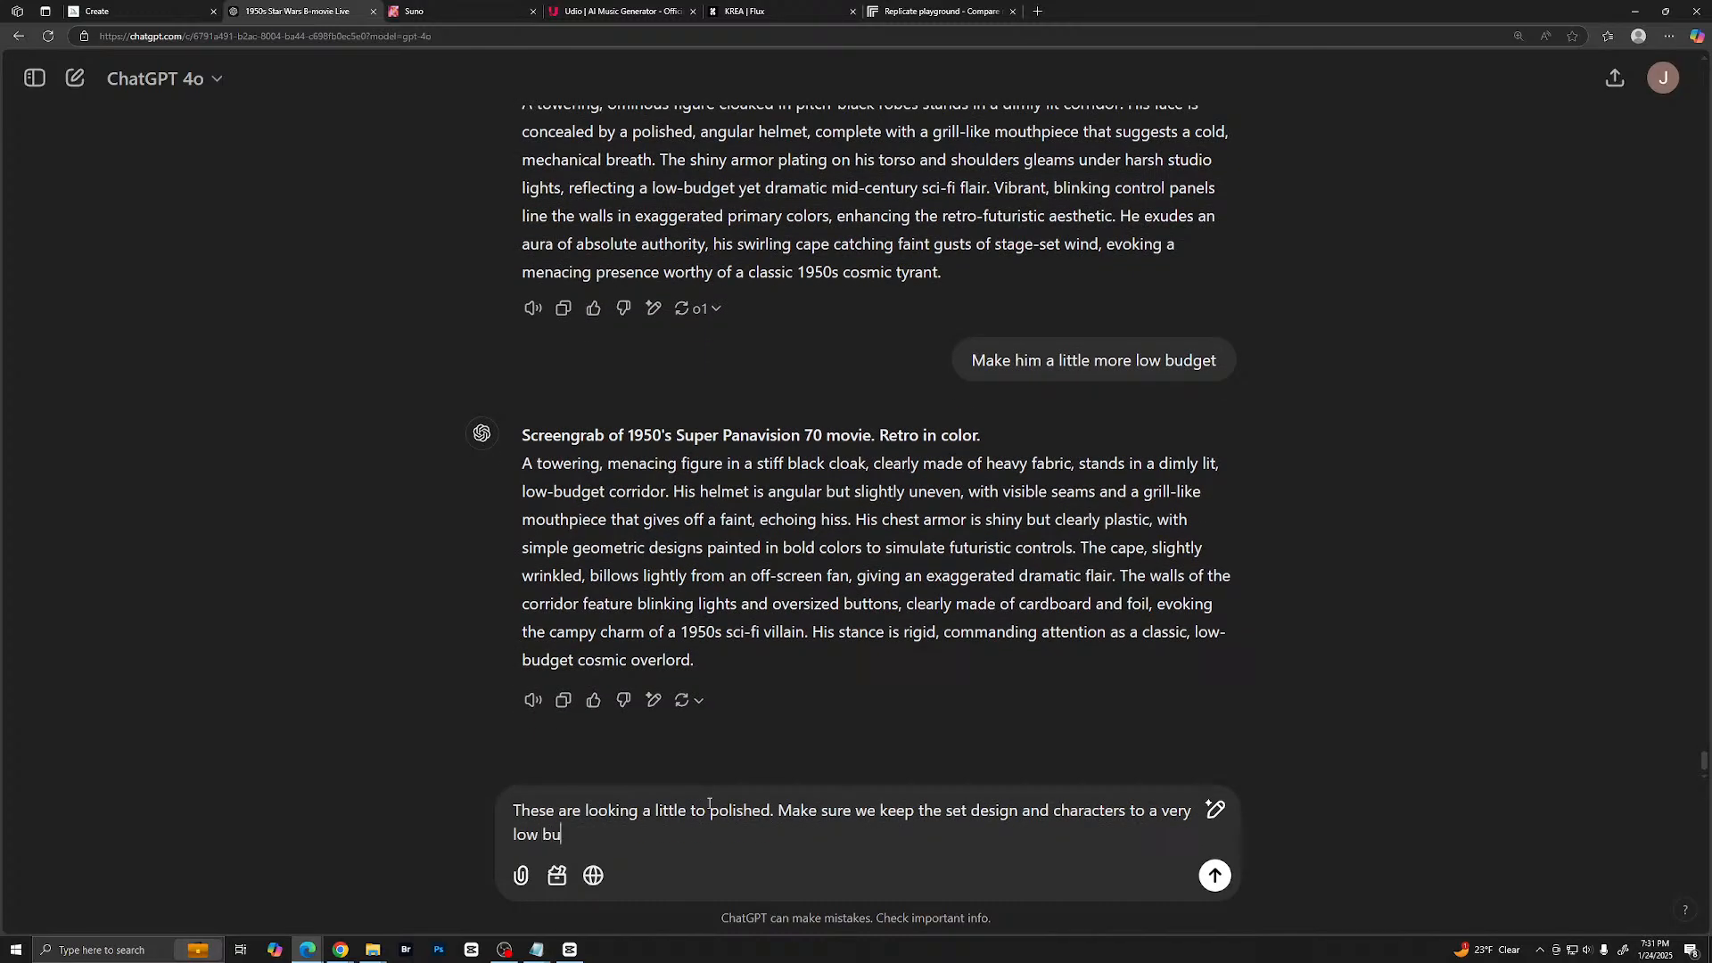
pyautogui.write('dget b-movie feee')
pyautogui.press('BackSpace')
pyautogui.write('l')
pyautogui.press('Return')
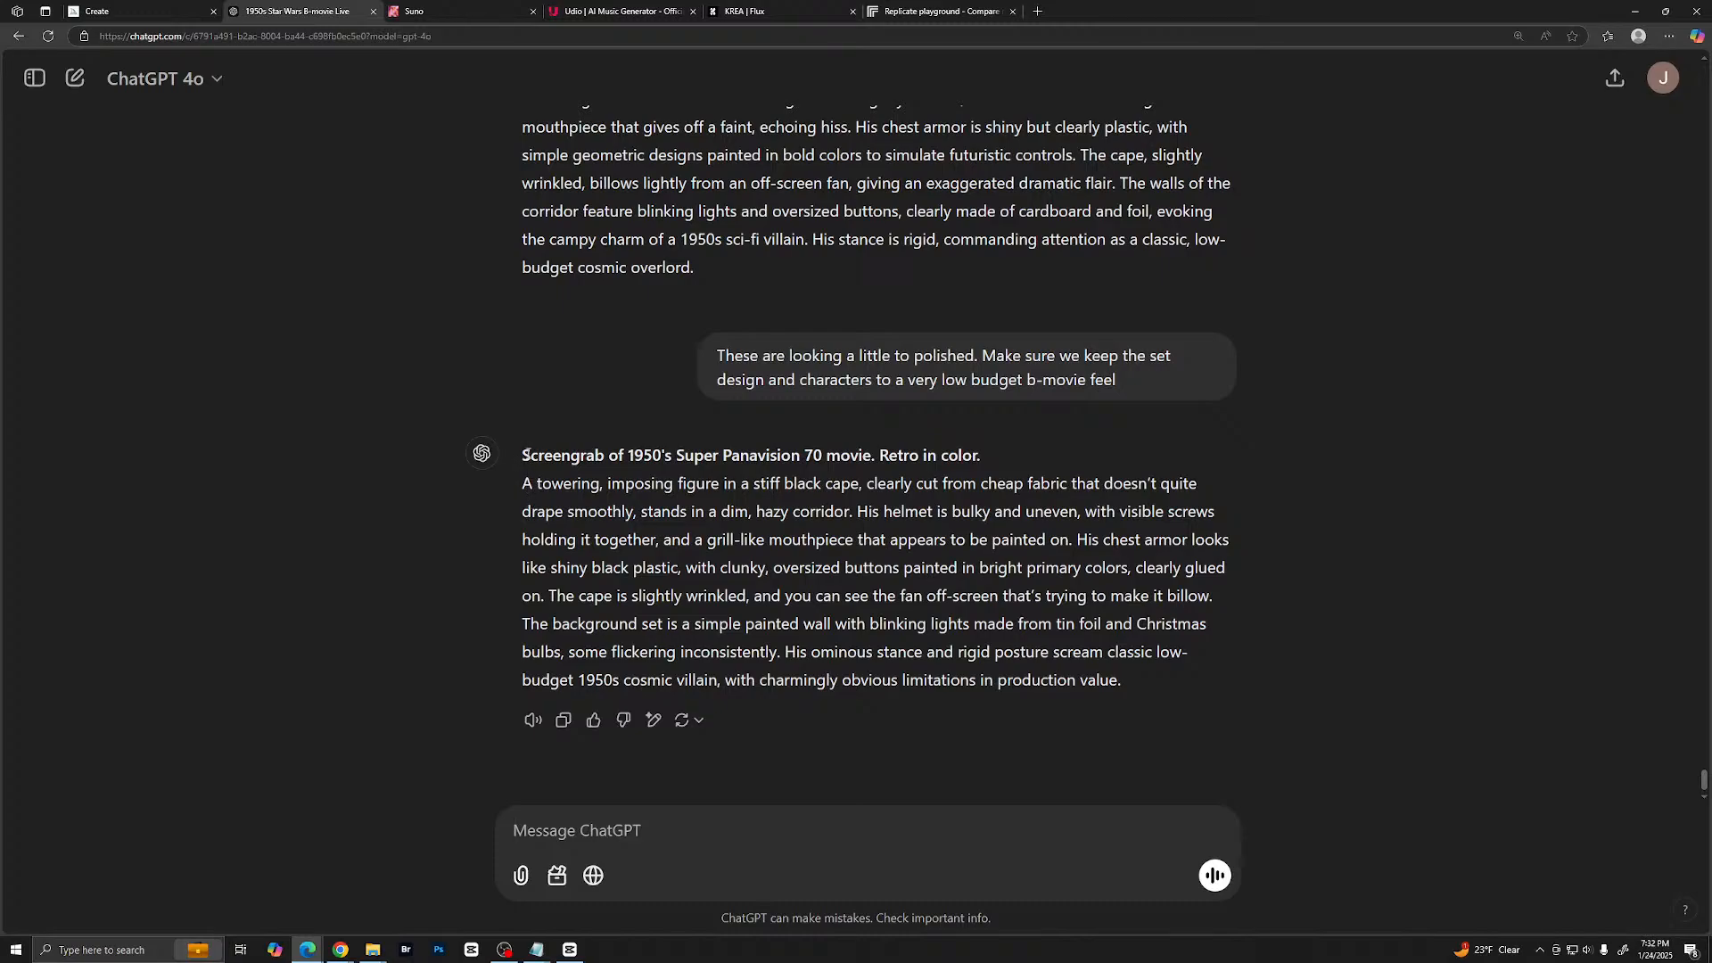
# - Copy the full revised b-movie villain prompt from ChatGPT and generate images from it in Midjourney
pyautogui.moveTo(526, 454); pyautogui.dragTo(959, 568)
pyautogui.moveTo(522, 455); pyautogui.dragTo(1126, 682)
pyautogui.rightClick(1059, 600)
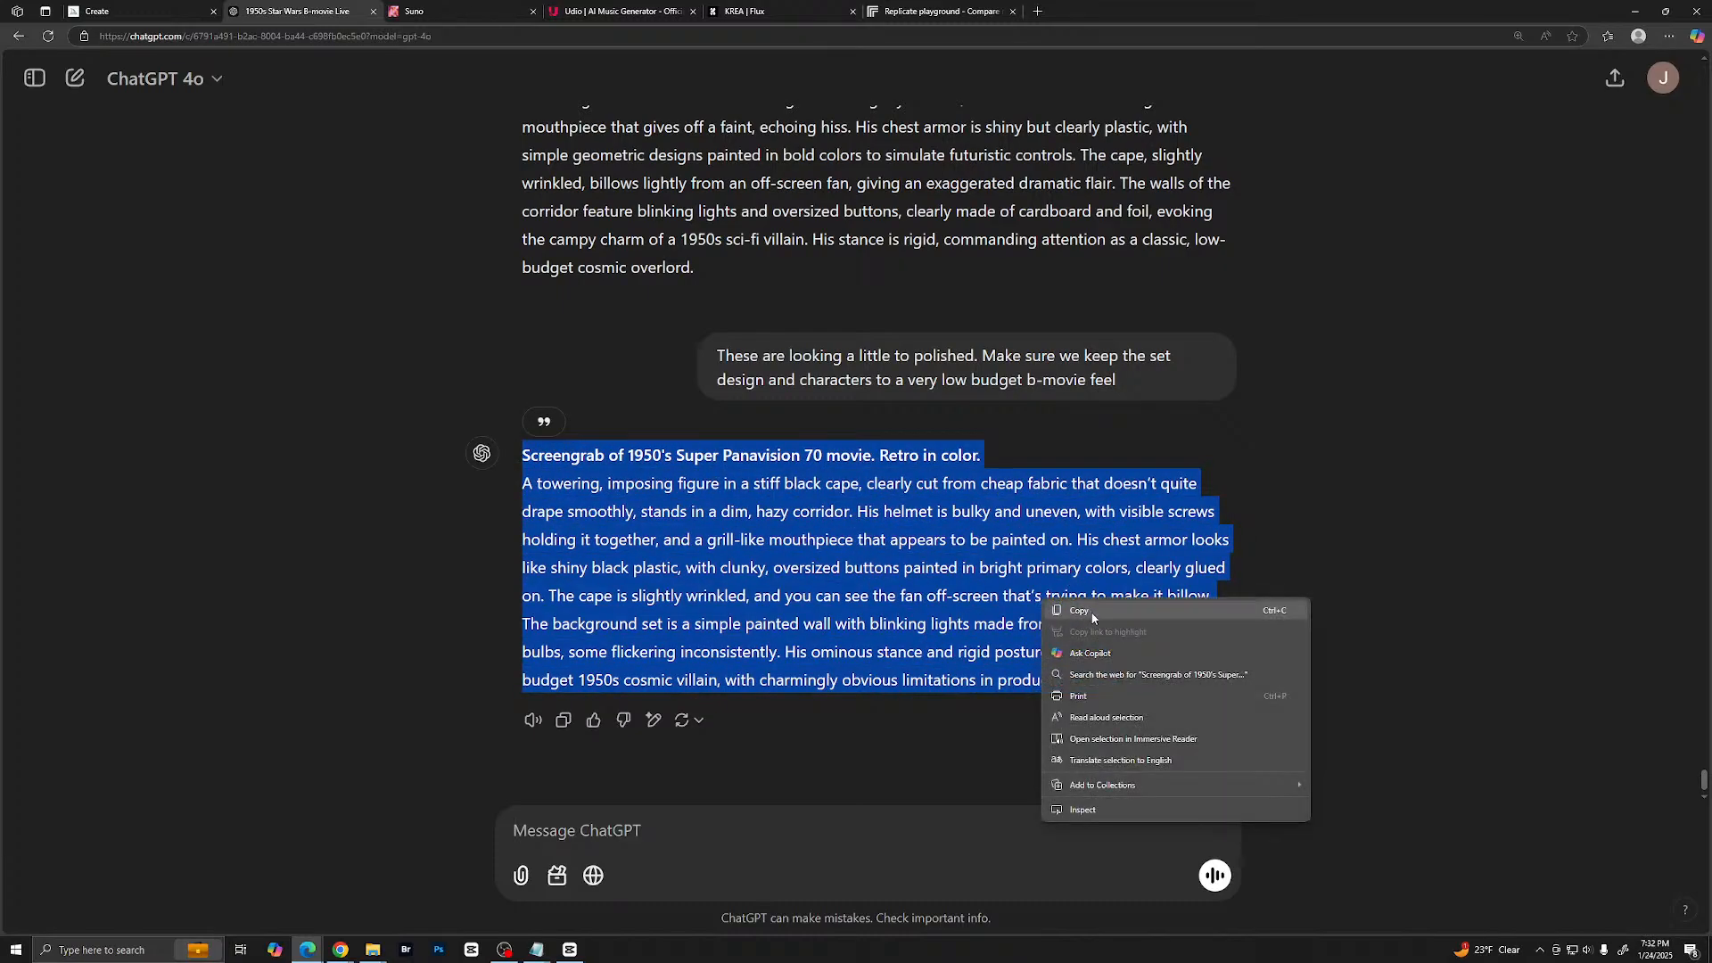
pyautogui.click(1095, 615)
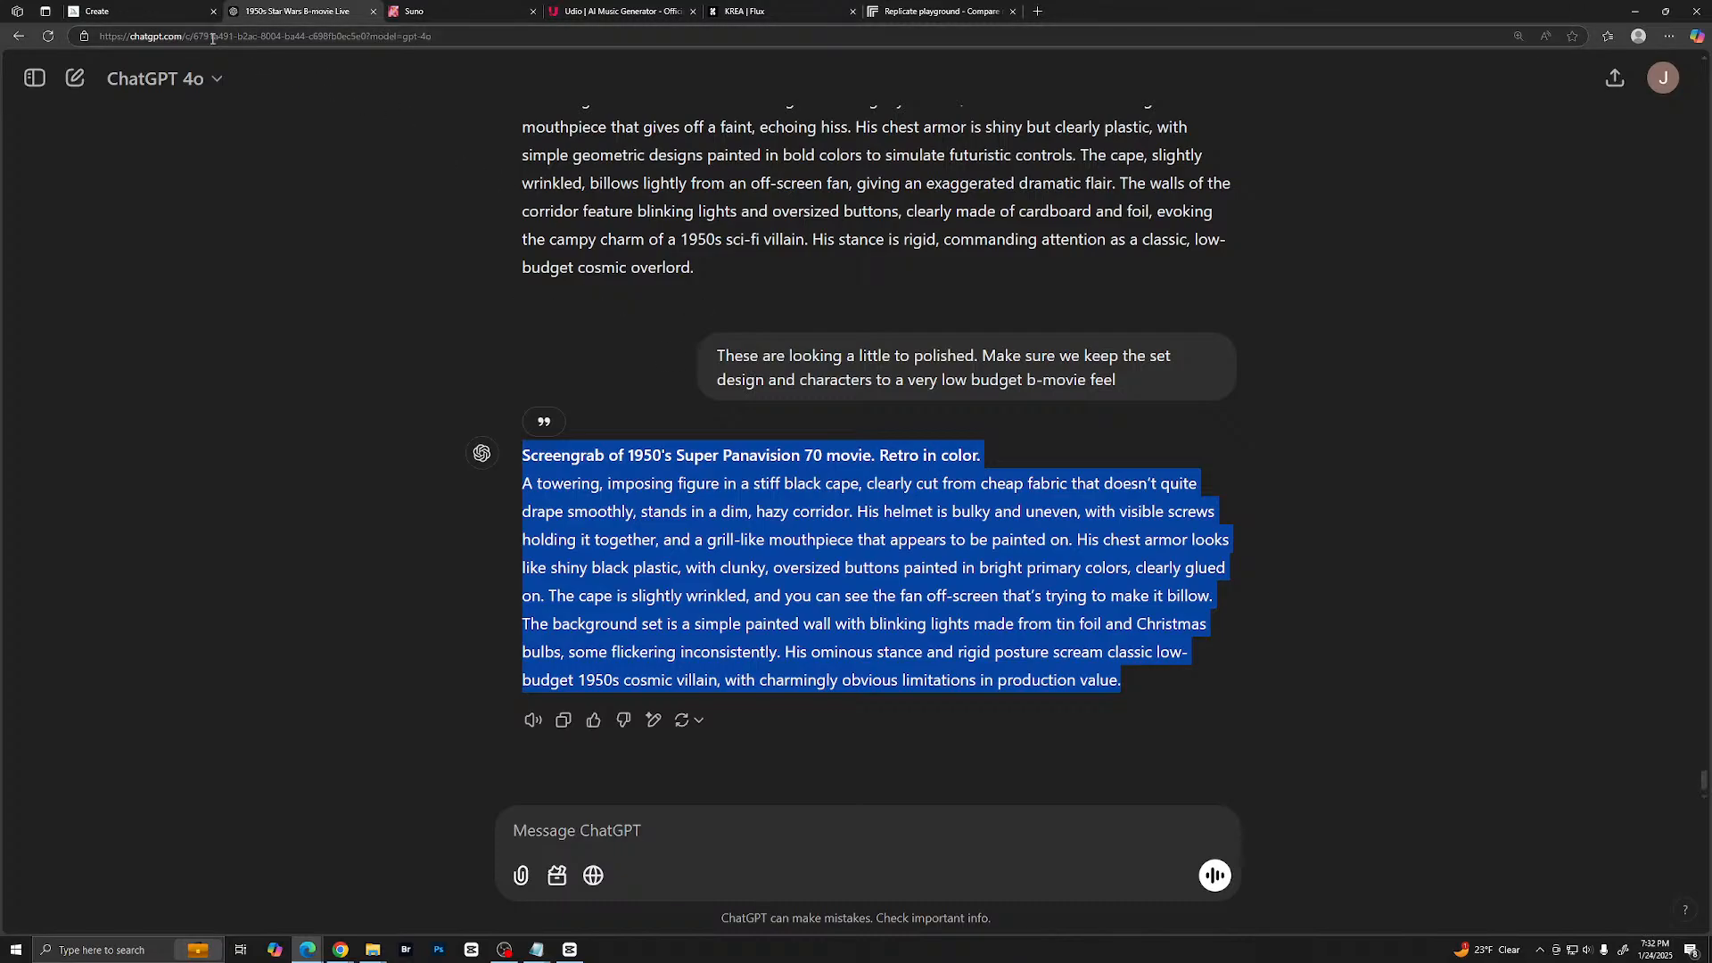
pyautogui.click(178, 12)
pyautogui.hotkey('ctrl', 'v')
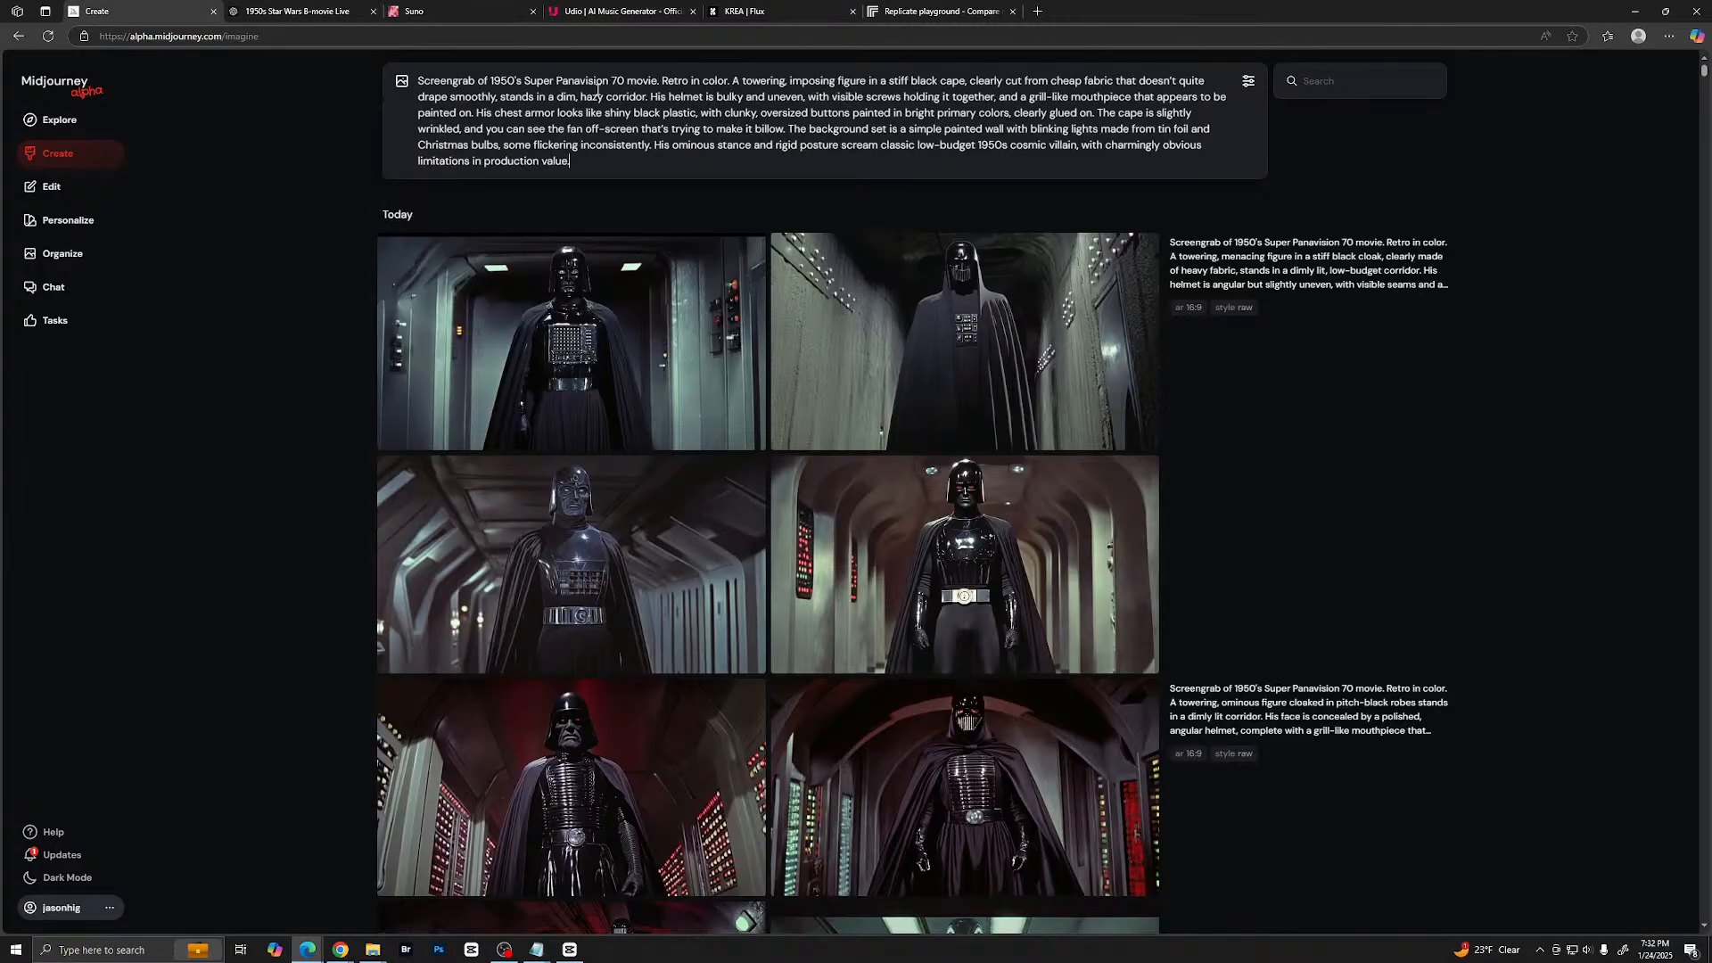
pyautogui.press('Return')
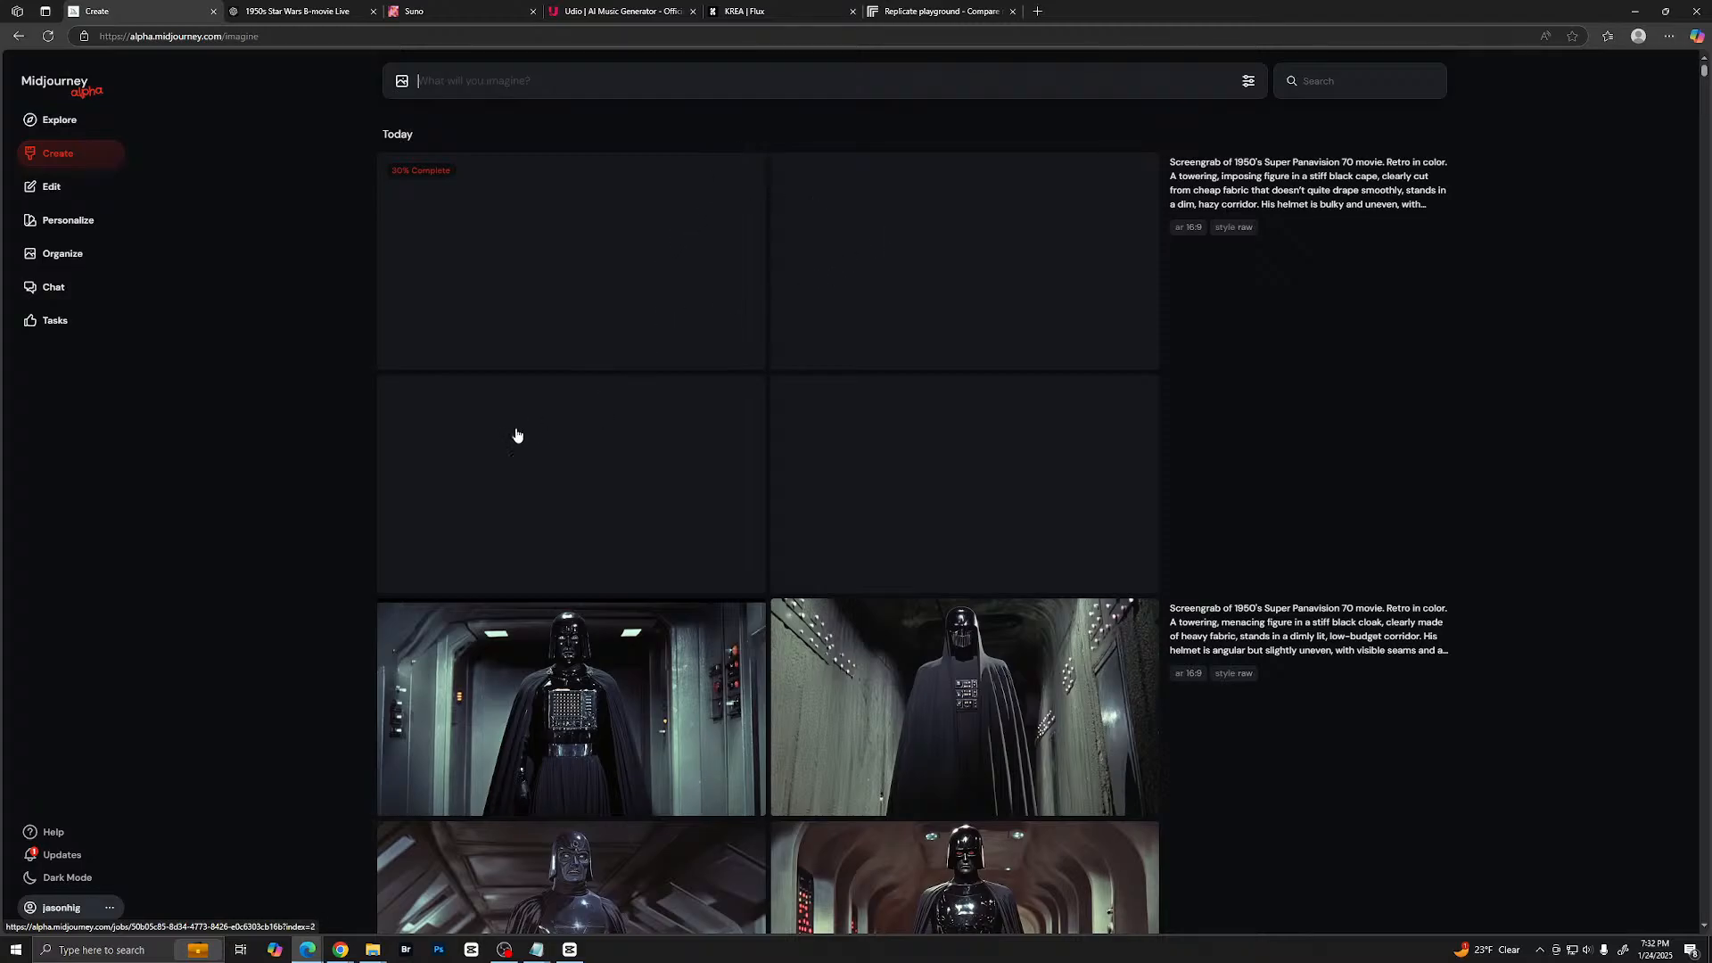
# - Paste the villain prompt into Midjourney again without submitting it, and examine the new Darth Vader images enlarged one after another
pyautogui.click(520, 95)
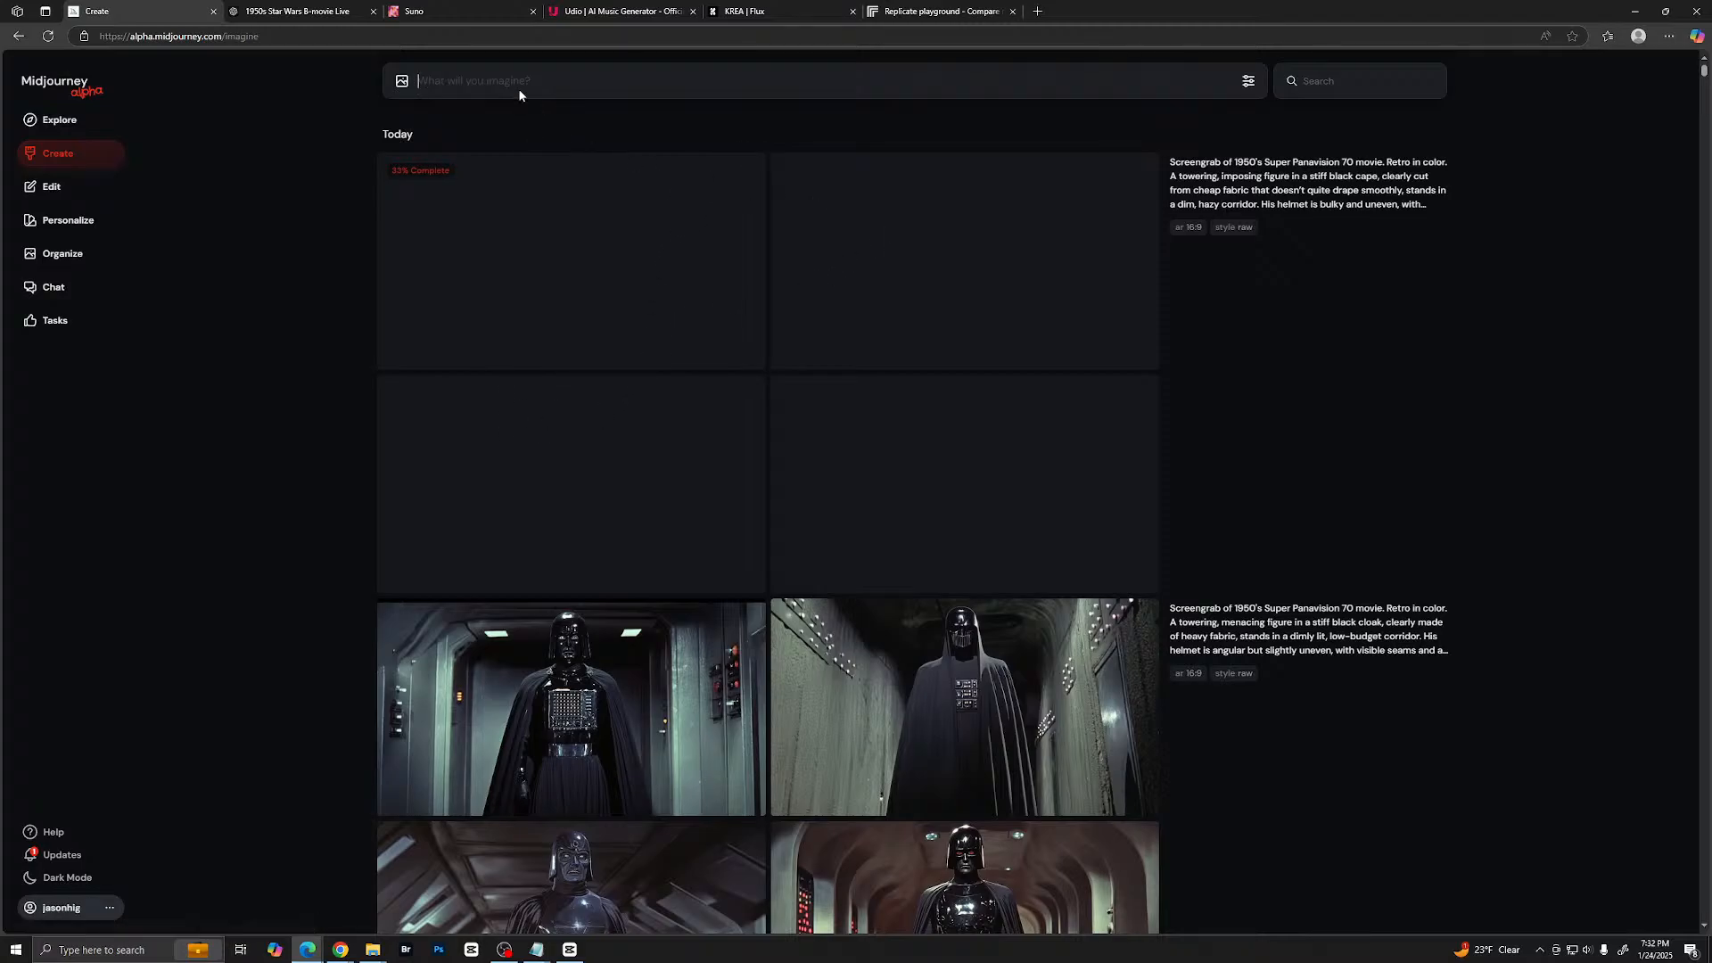
pyautogui.hotkey('ctrl', 'v')
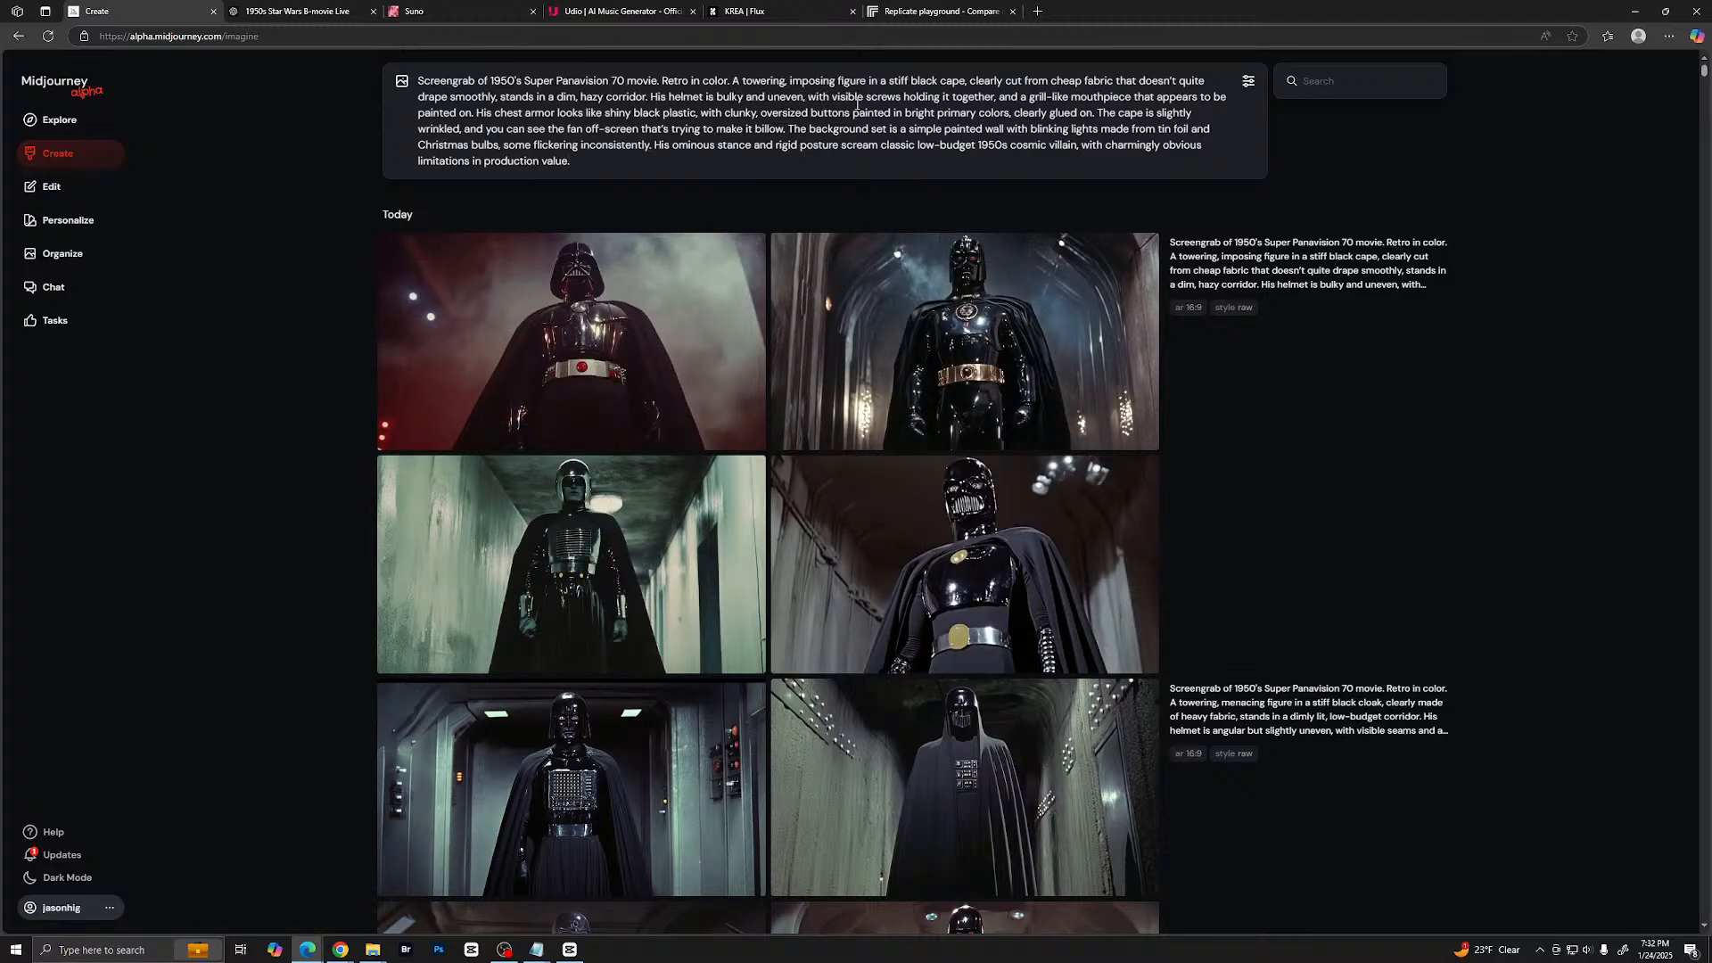
pyautogui.click(637, 353)
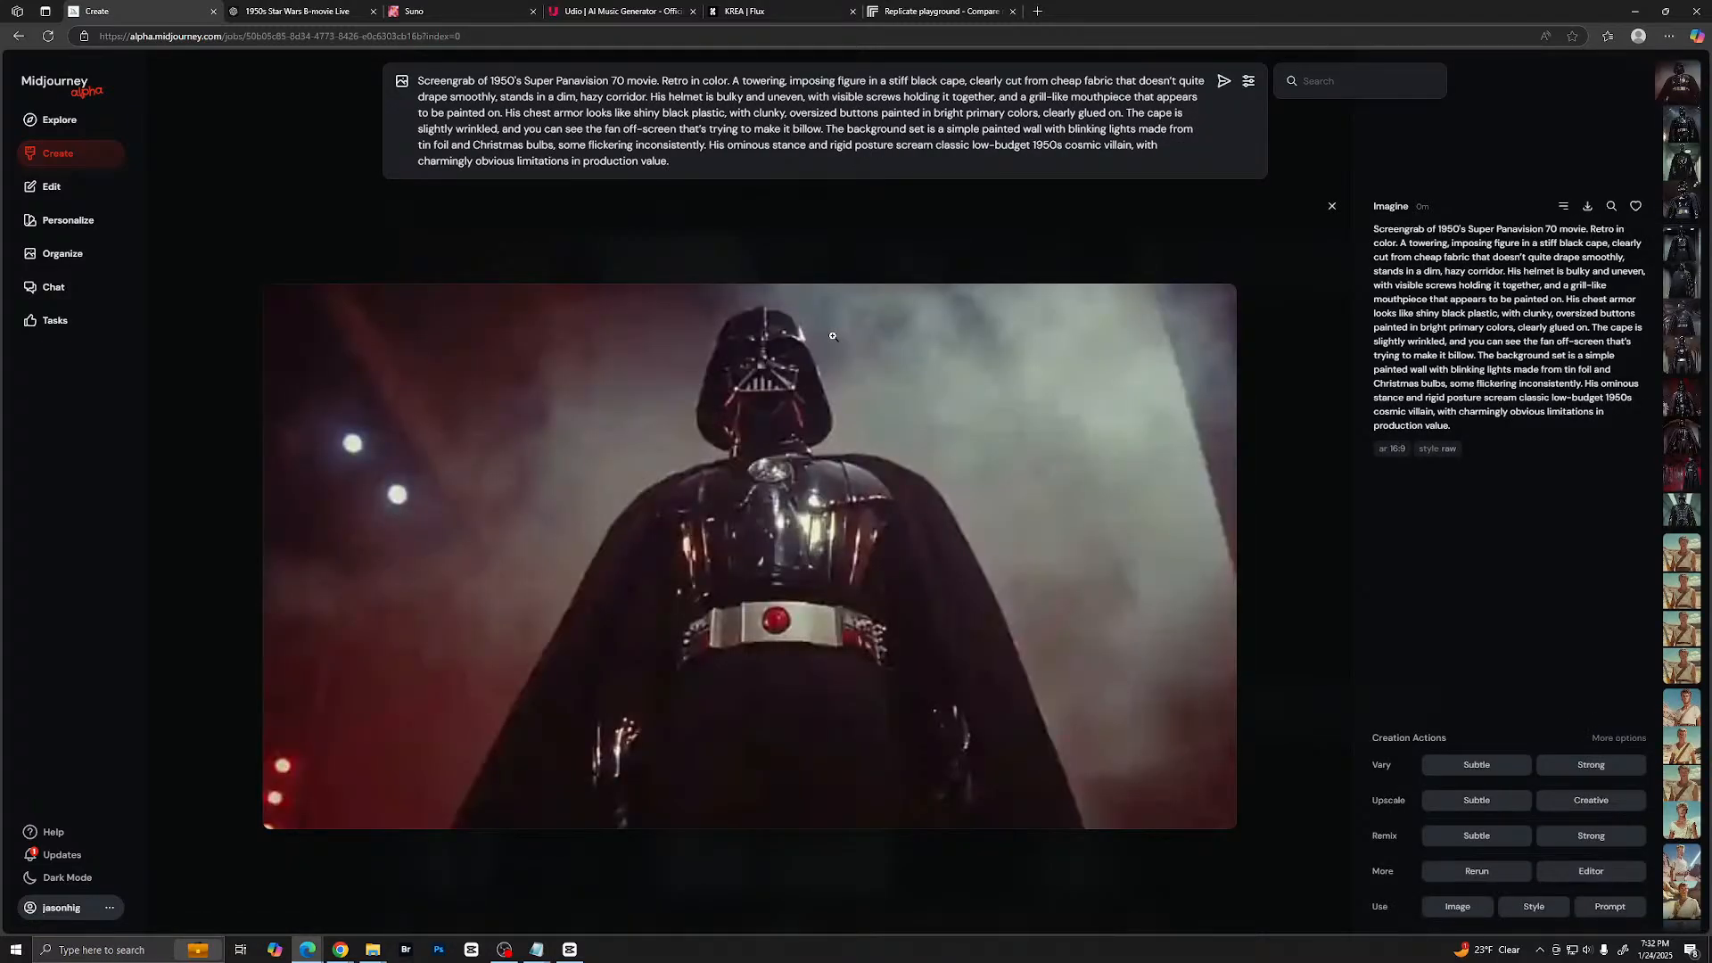
pyautogui.press('Right')
pyautogui.press('Right')
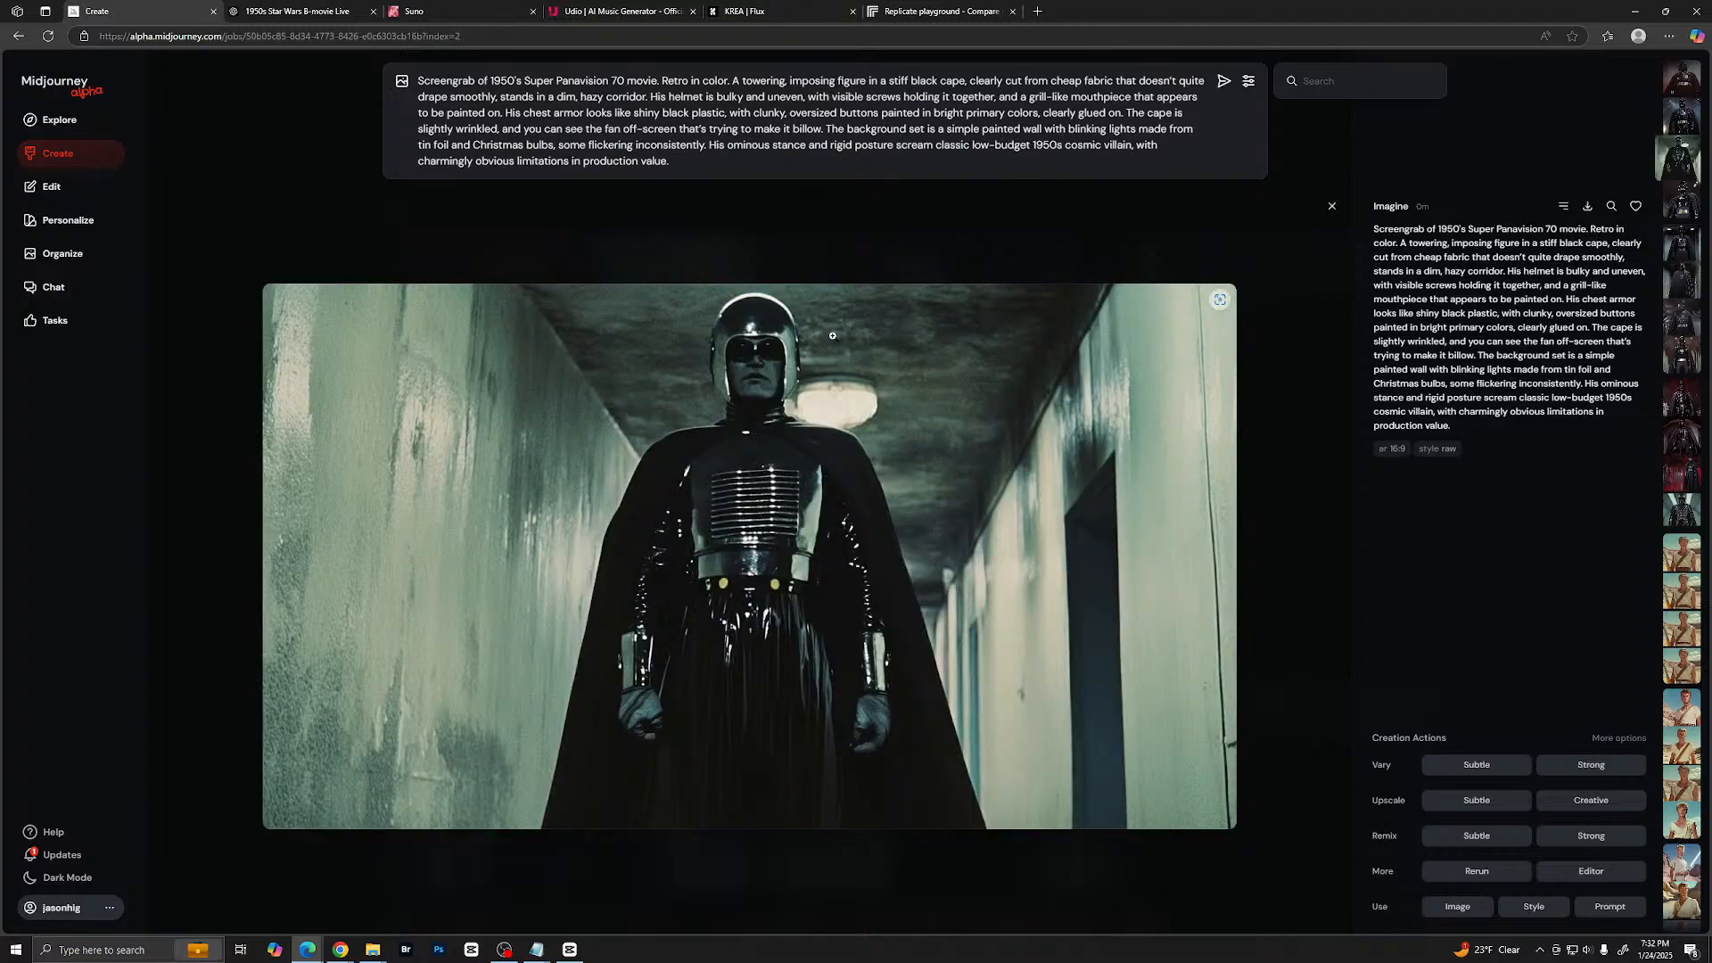
pyautogui.press('Right')
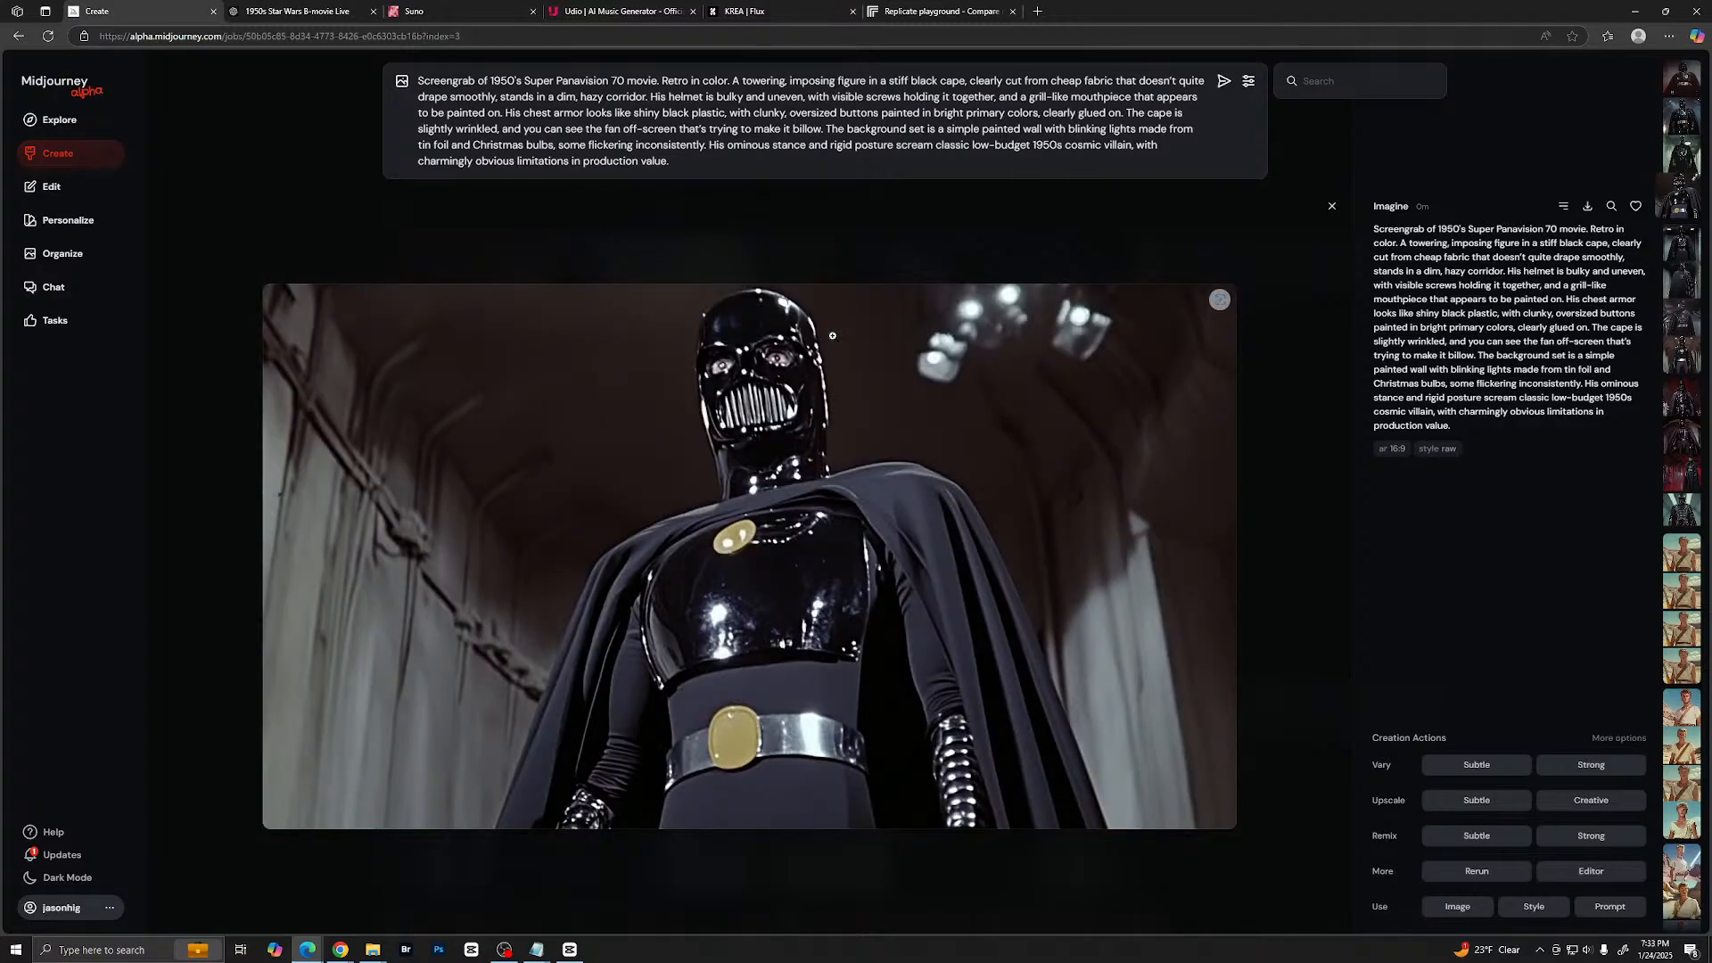
pyautogui.press('Right')
pyautogui.press('Right')
pyautogui.press('Right')
pyautogui.press('Right')
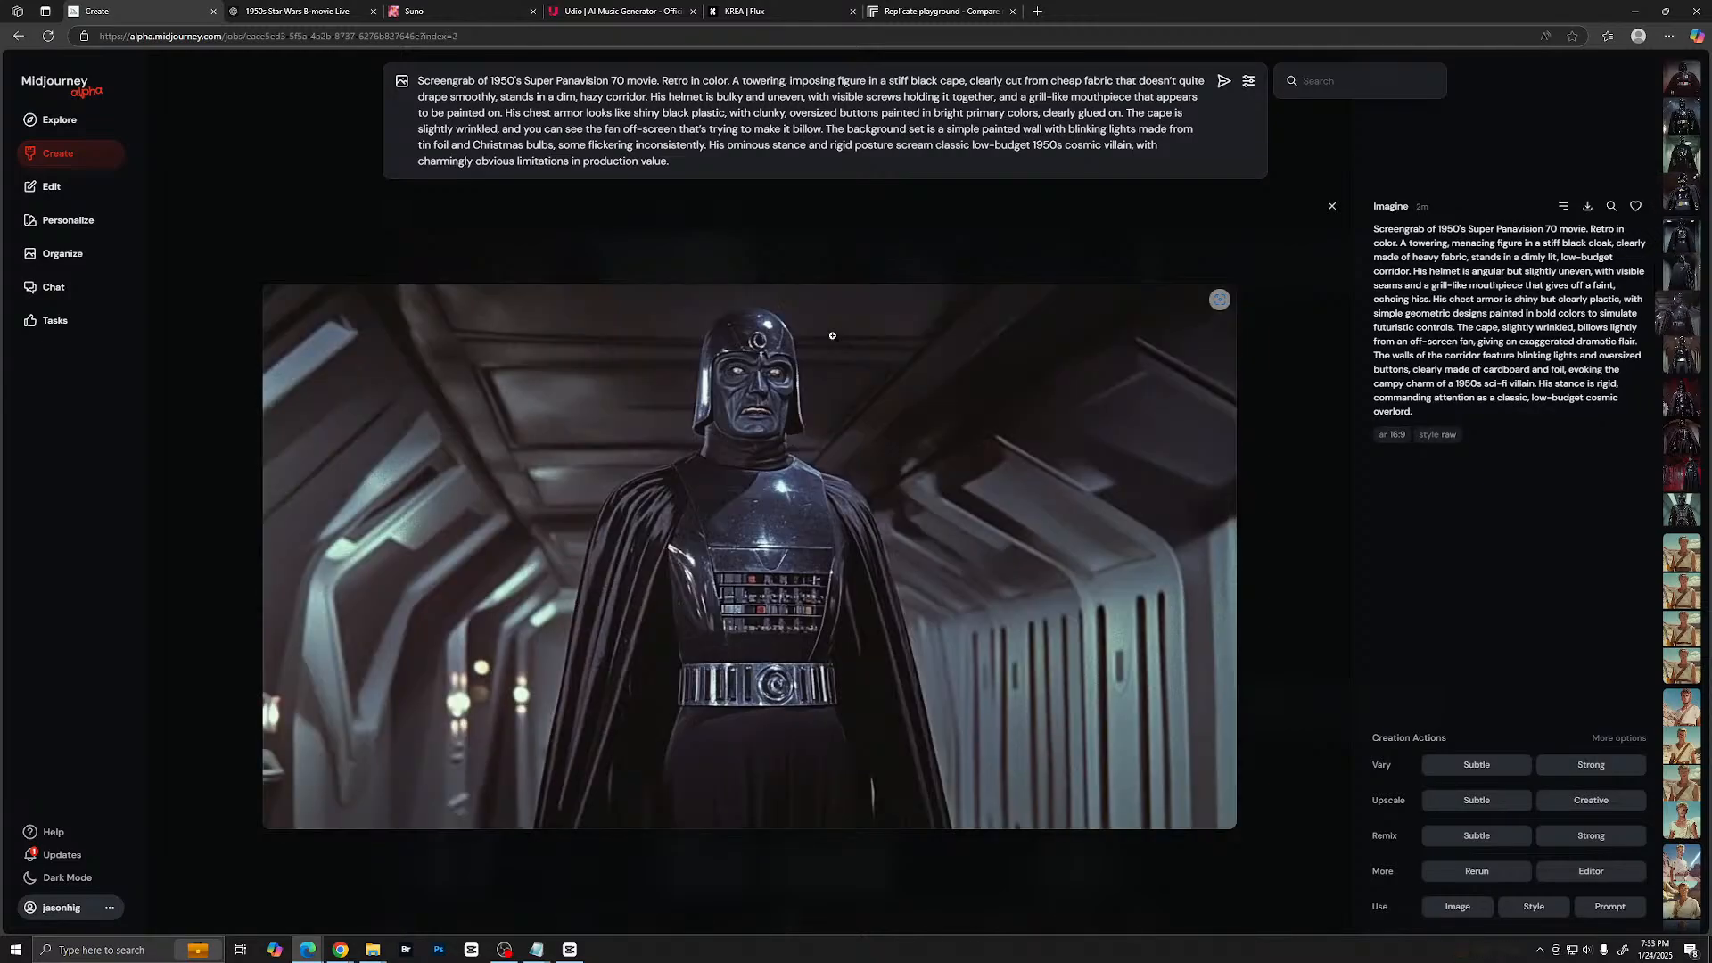
pyautogui.press('Escape')
# - Switch to ChatGPT and send the request "lets do C-3PO, and he is obviously a man in a robot suit"
pyautogui.click(297, 10)
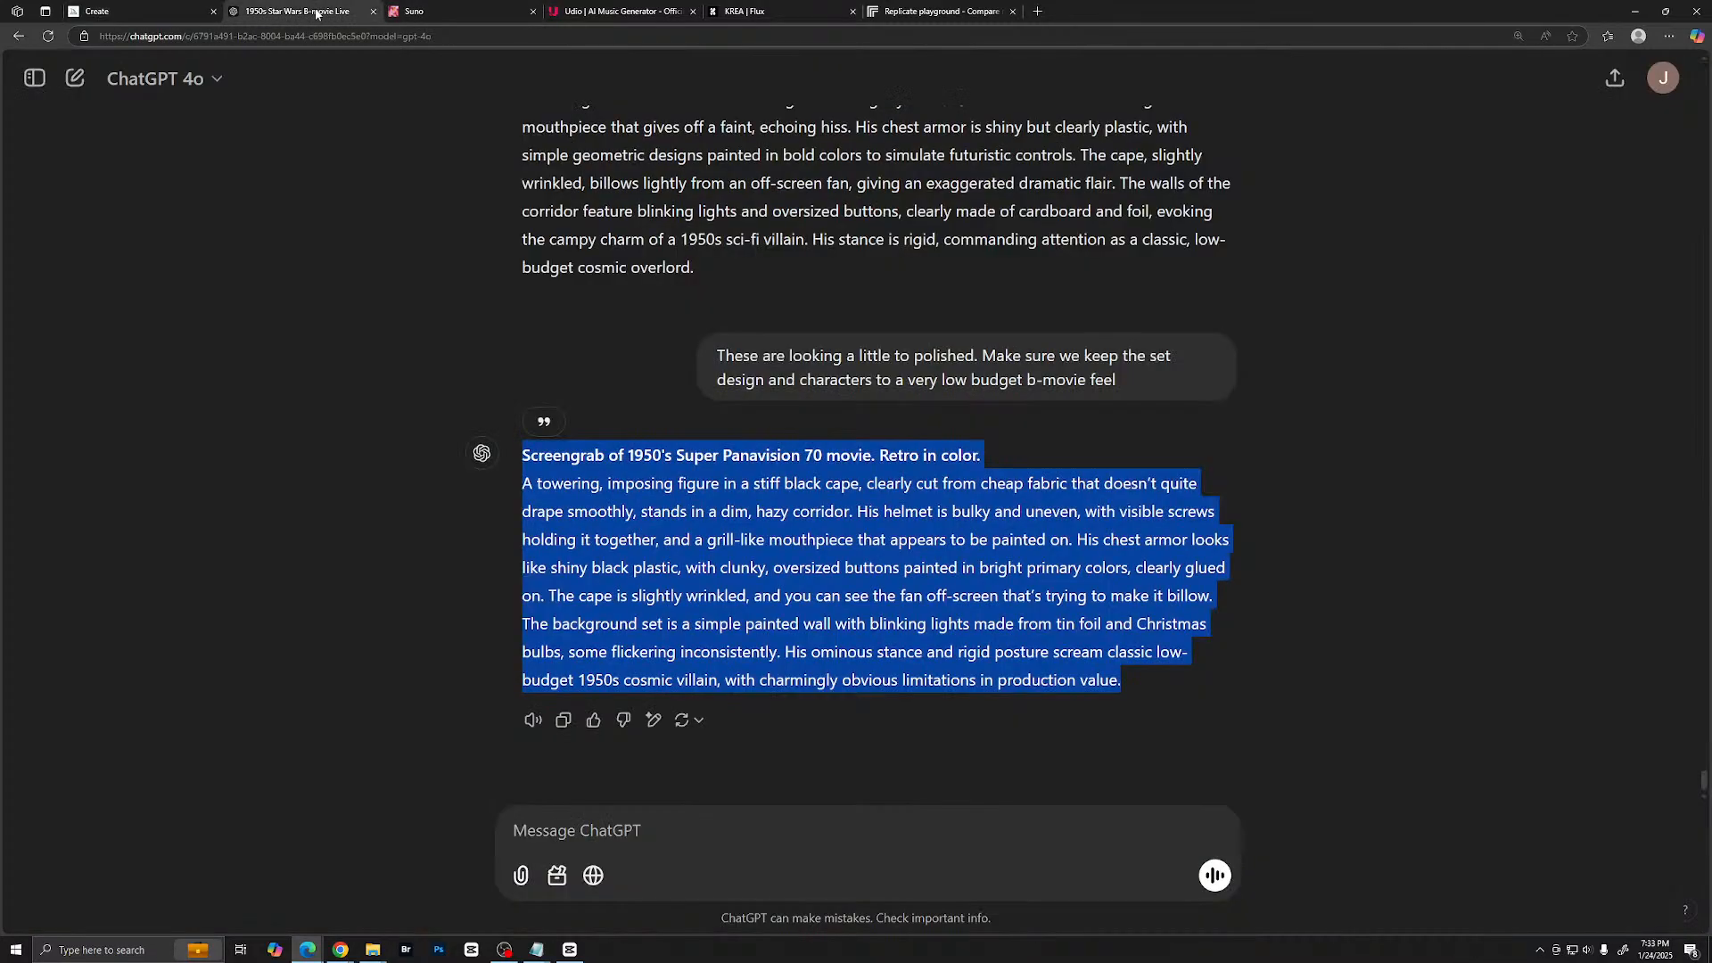
pyautogui.click(624, 810)
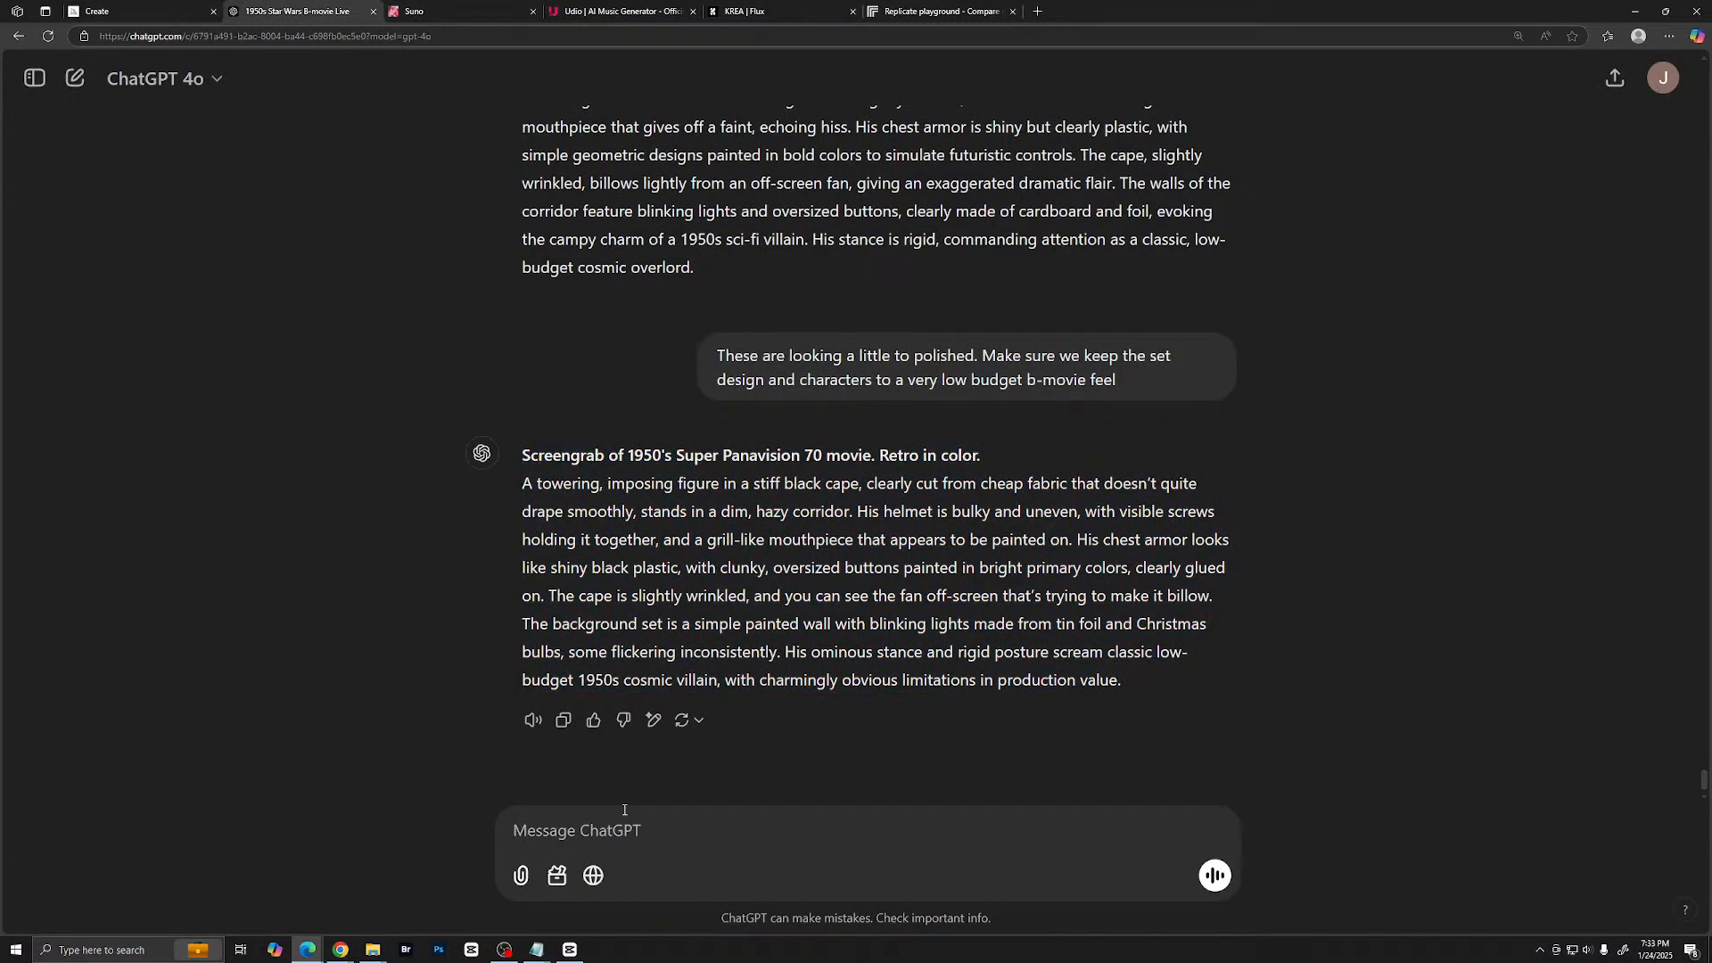
pyautogui.write('lets d')
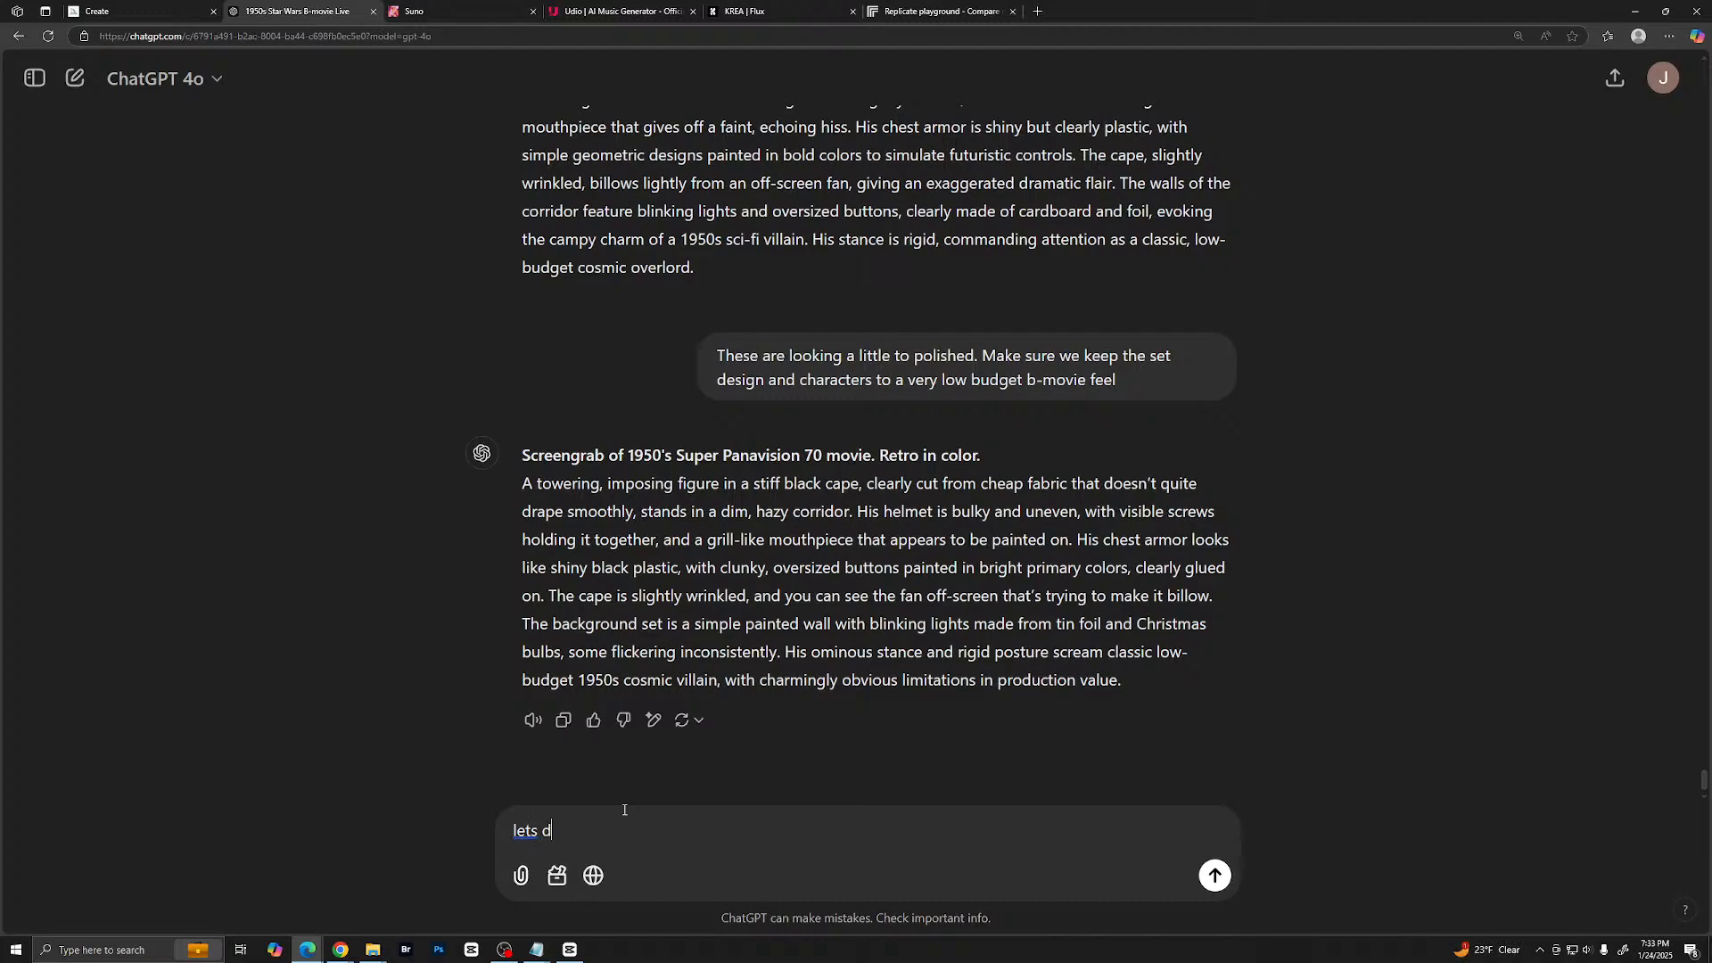
pyautogui.write('o R2-D2')
pyautogui.press('BackSpace')
pyautogui.press('BackSpace')
pyautogui.write('C-3PO, and he is obvious')
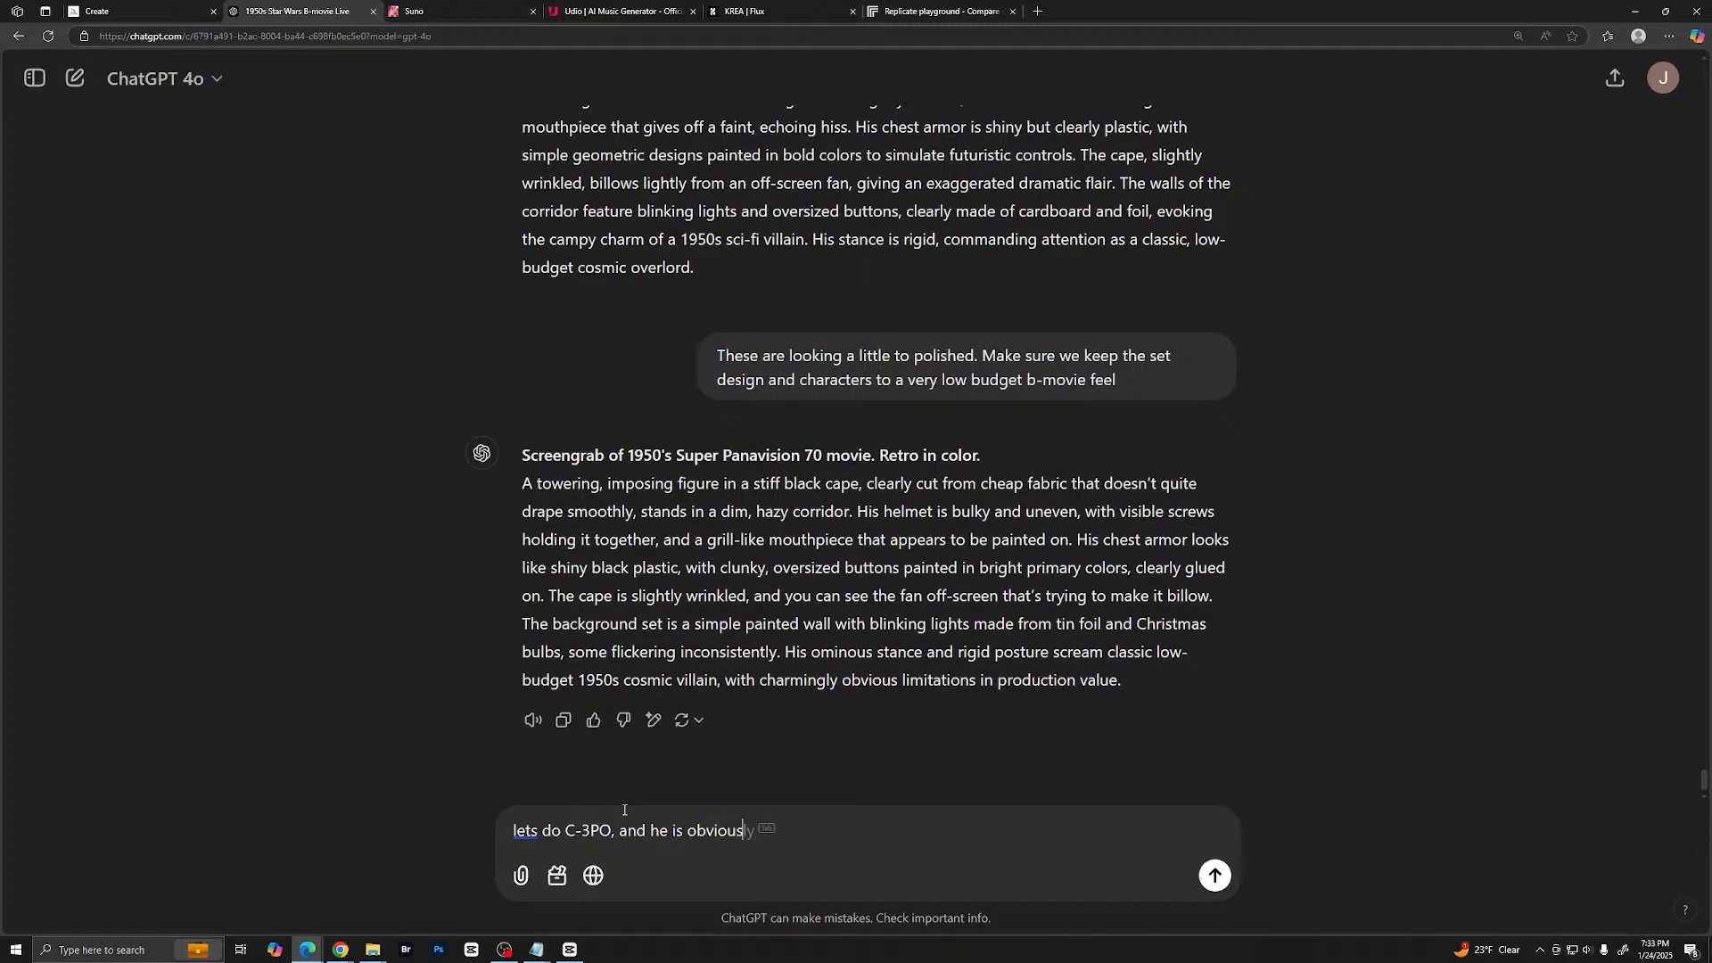
pyautogui.write('ly a man in a robot suit')
pyautogui.press('Return')
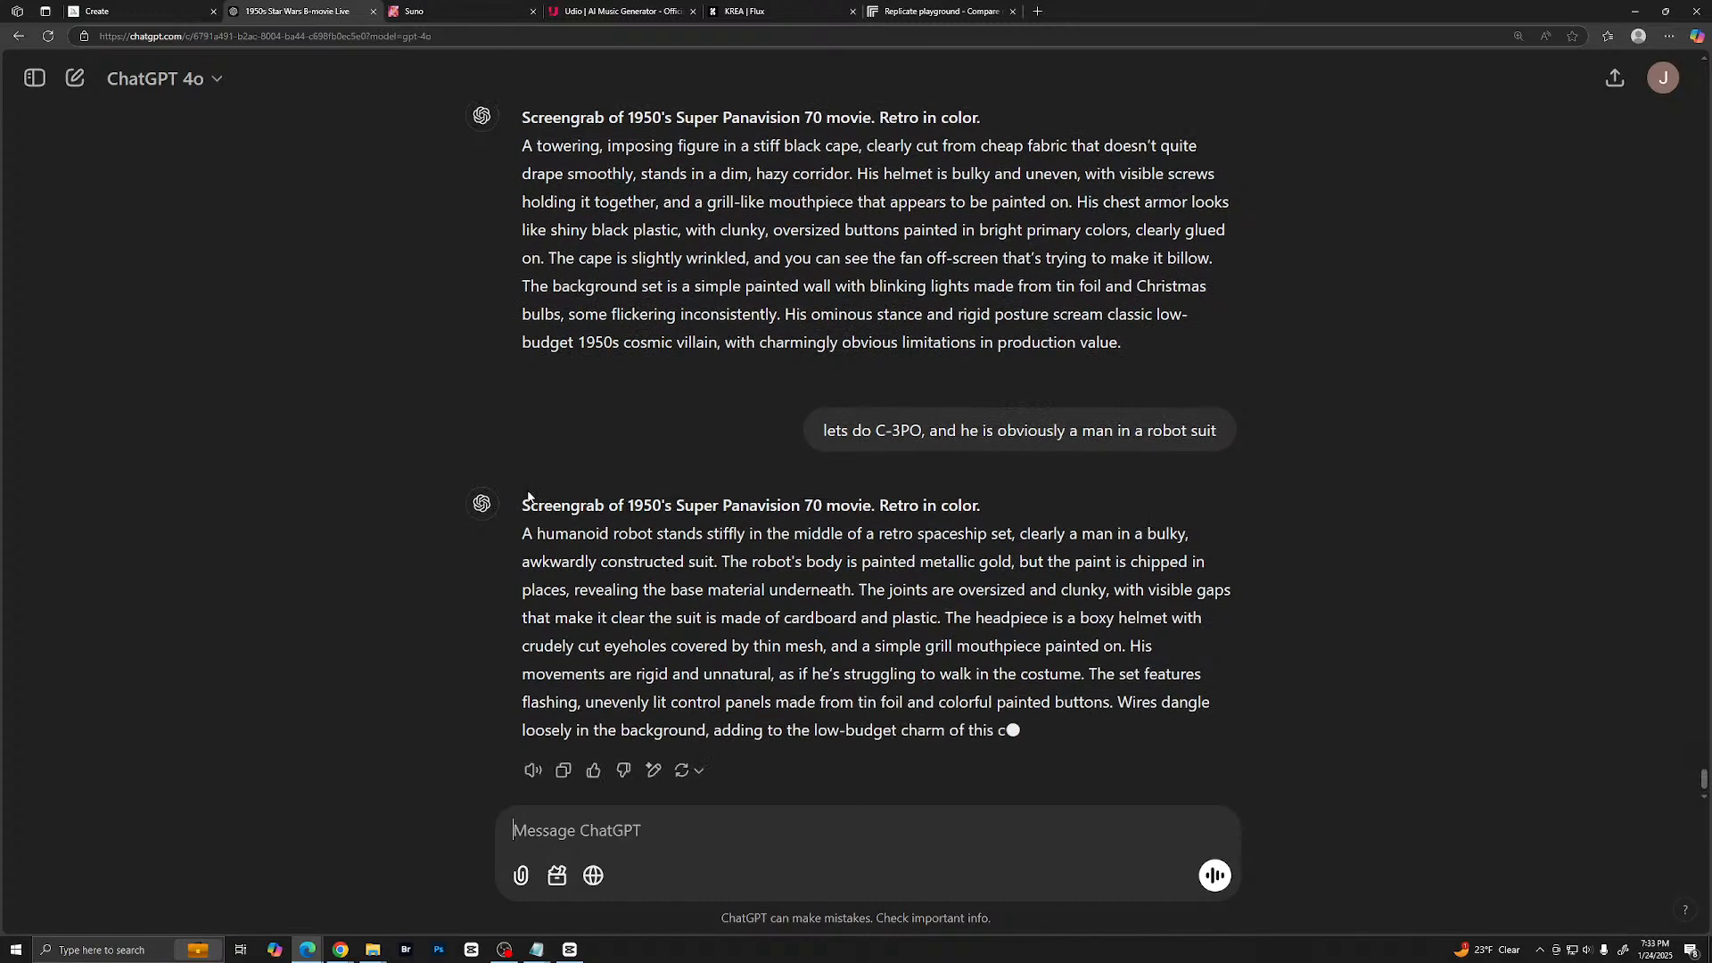
# - Copy the gold robot prompt from ChatGPT, replace the leftover villain prompt in Midjourney with it, and generate the images
pyautogui.moveTo(526, 522); pyautogui.dragTo(1221, 765)
pyautogui.rightClick(1111, 714)
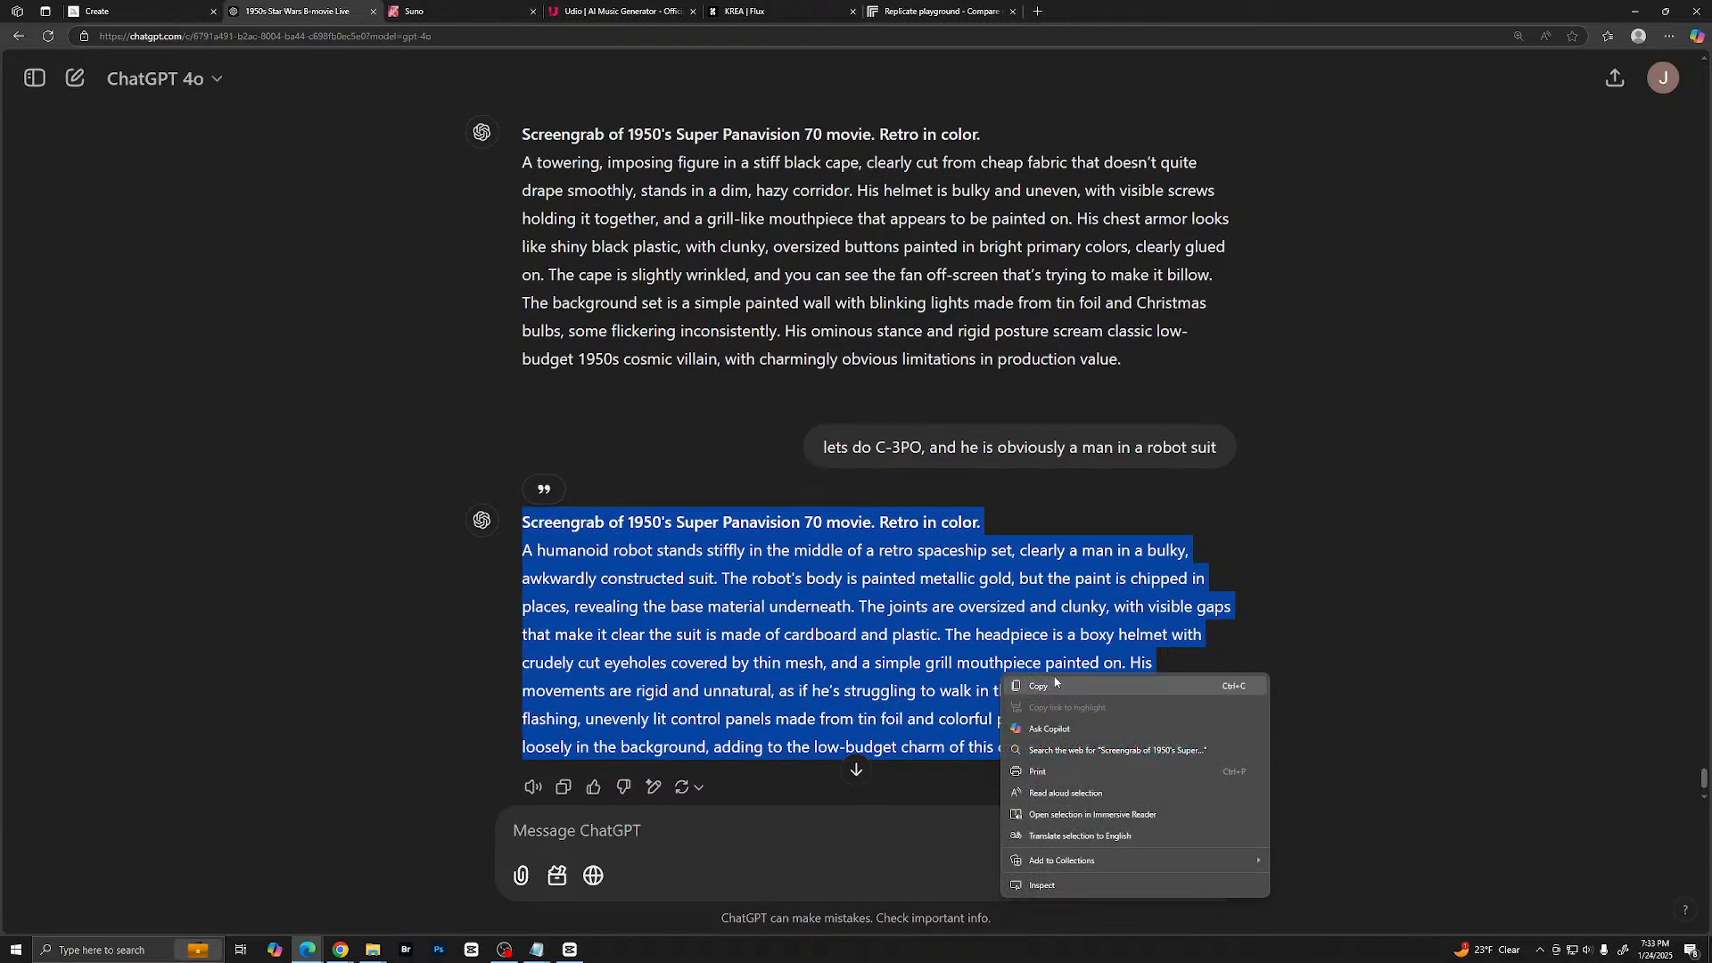
pyautogui.click(1159, 687)
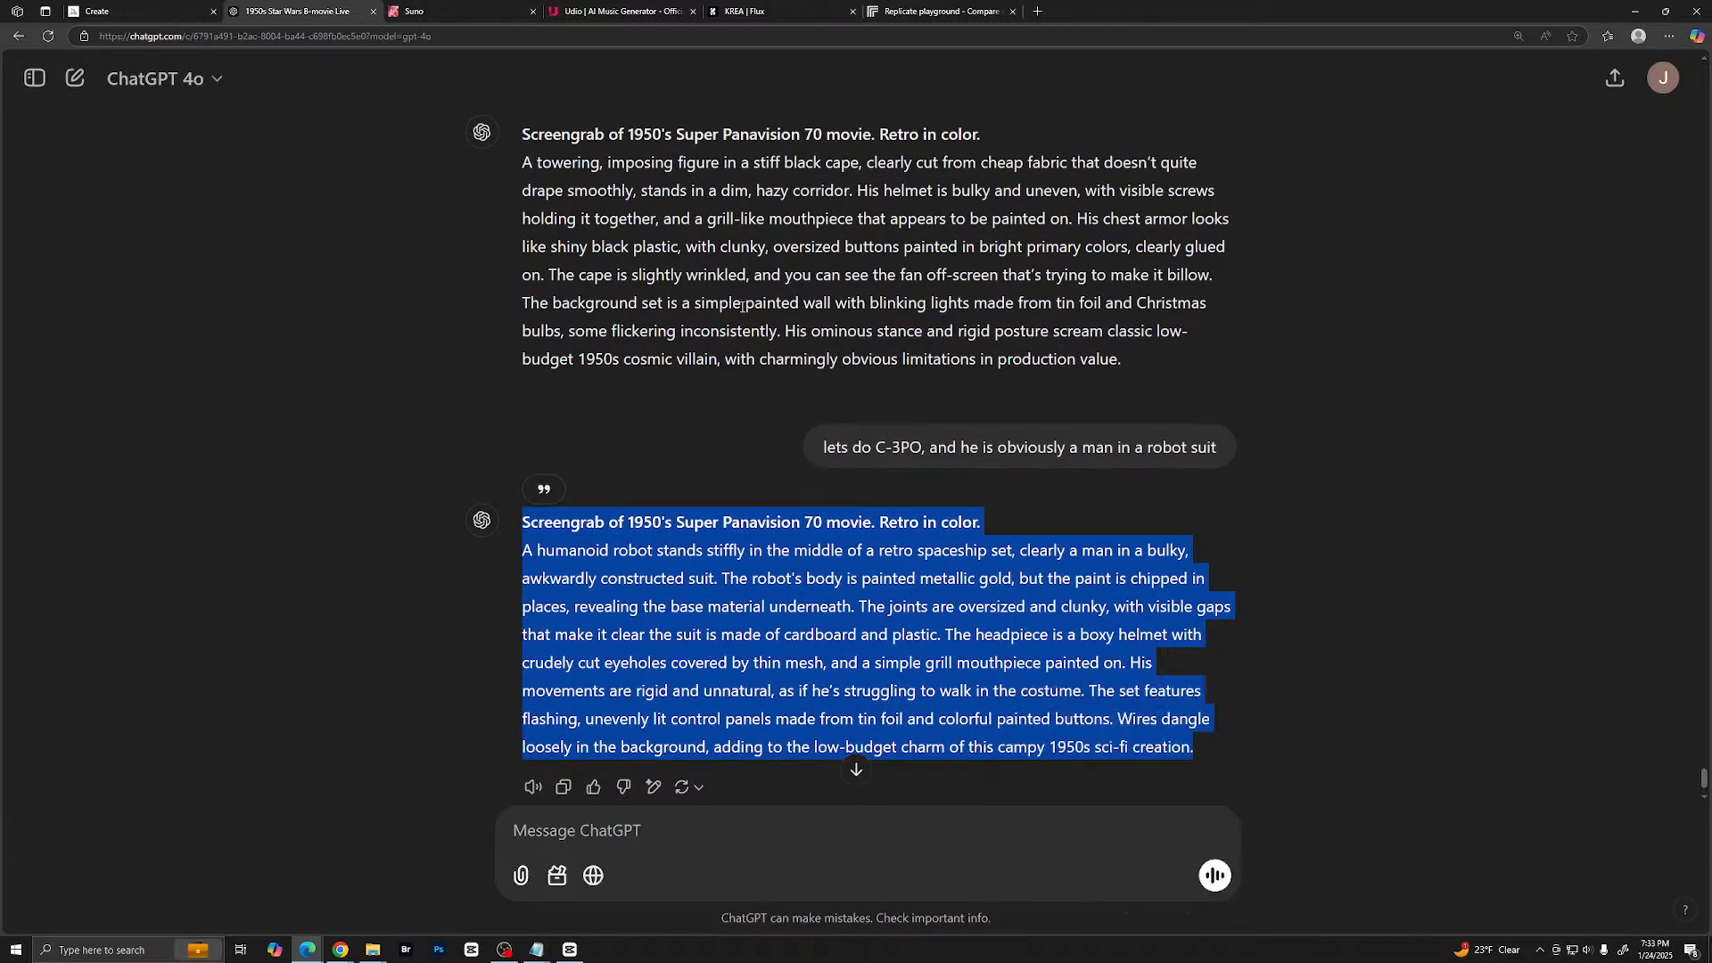
pyautogui.click(150, 12)
pyautogui.moveTo(667, 164); pyautogui.dragTo(392, 55)
pyautogui.hotkey('ctrl', 'v')
pyautogui.press('Return')
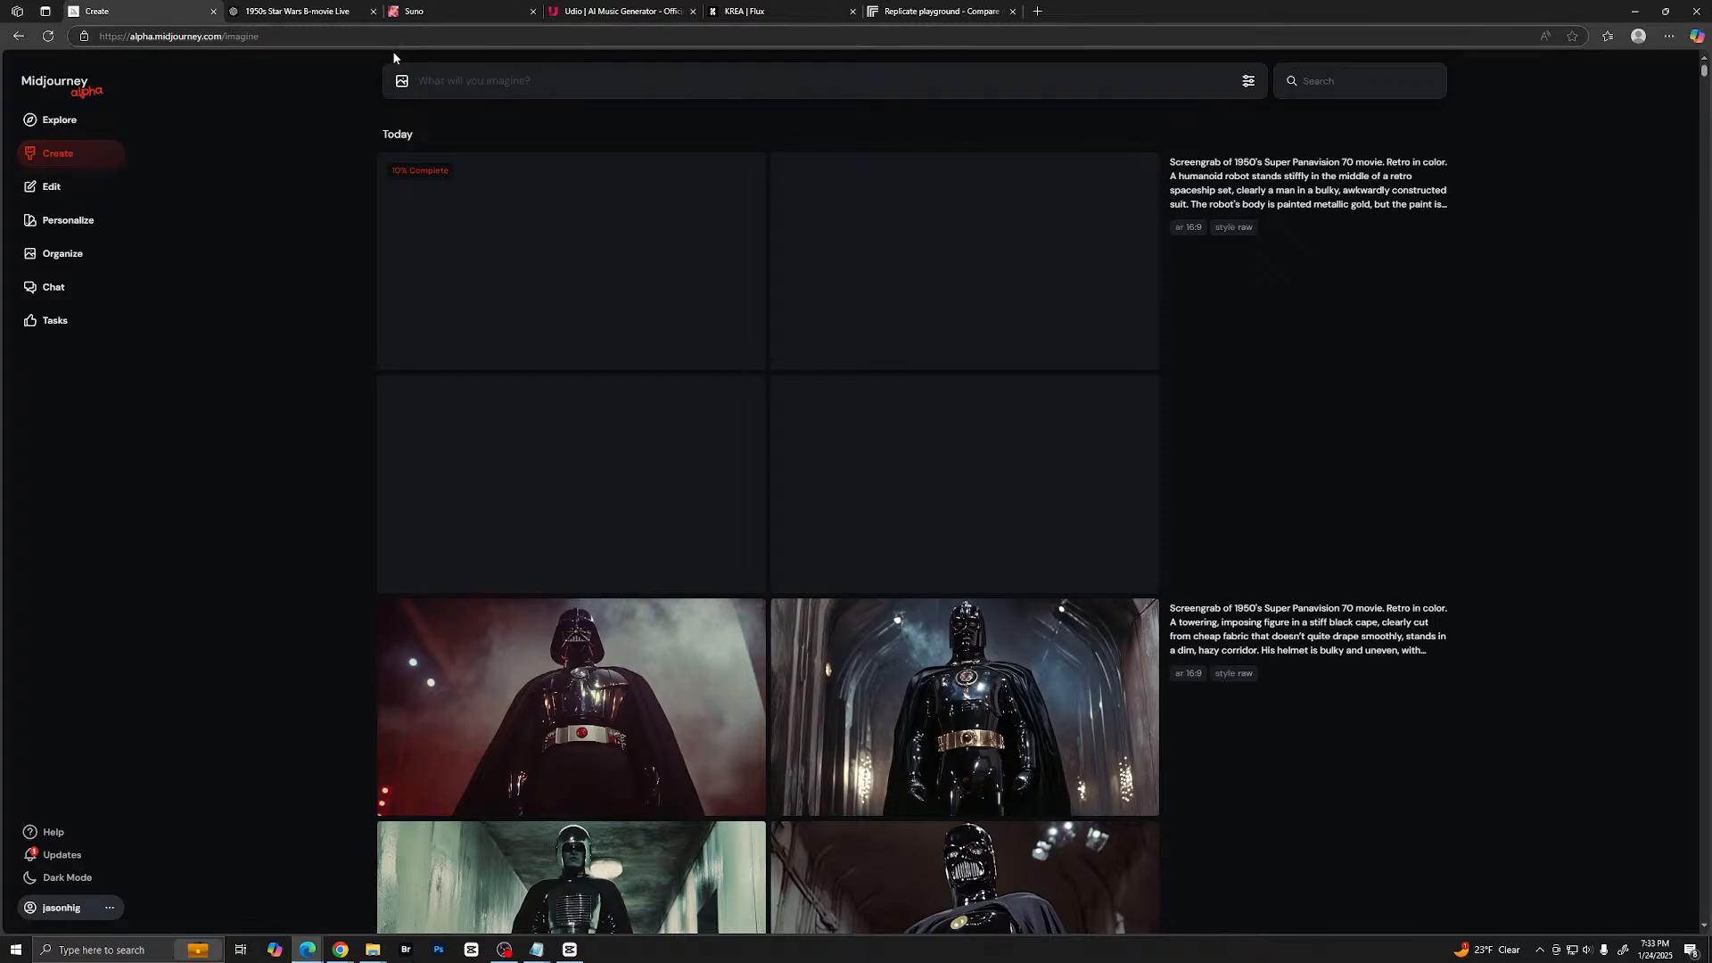
# - Switch back to ChatGPT and send a request to do R2-D2, but as a prop
pyautogui.click(323, 11)
pyautogui.click(605, 824)
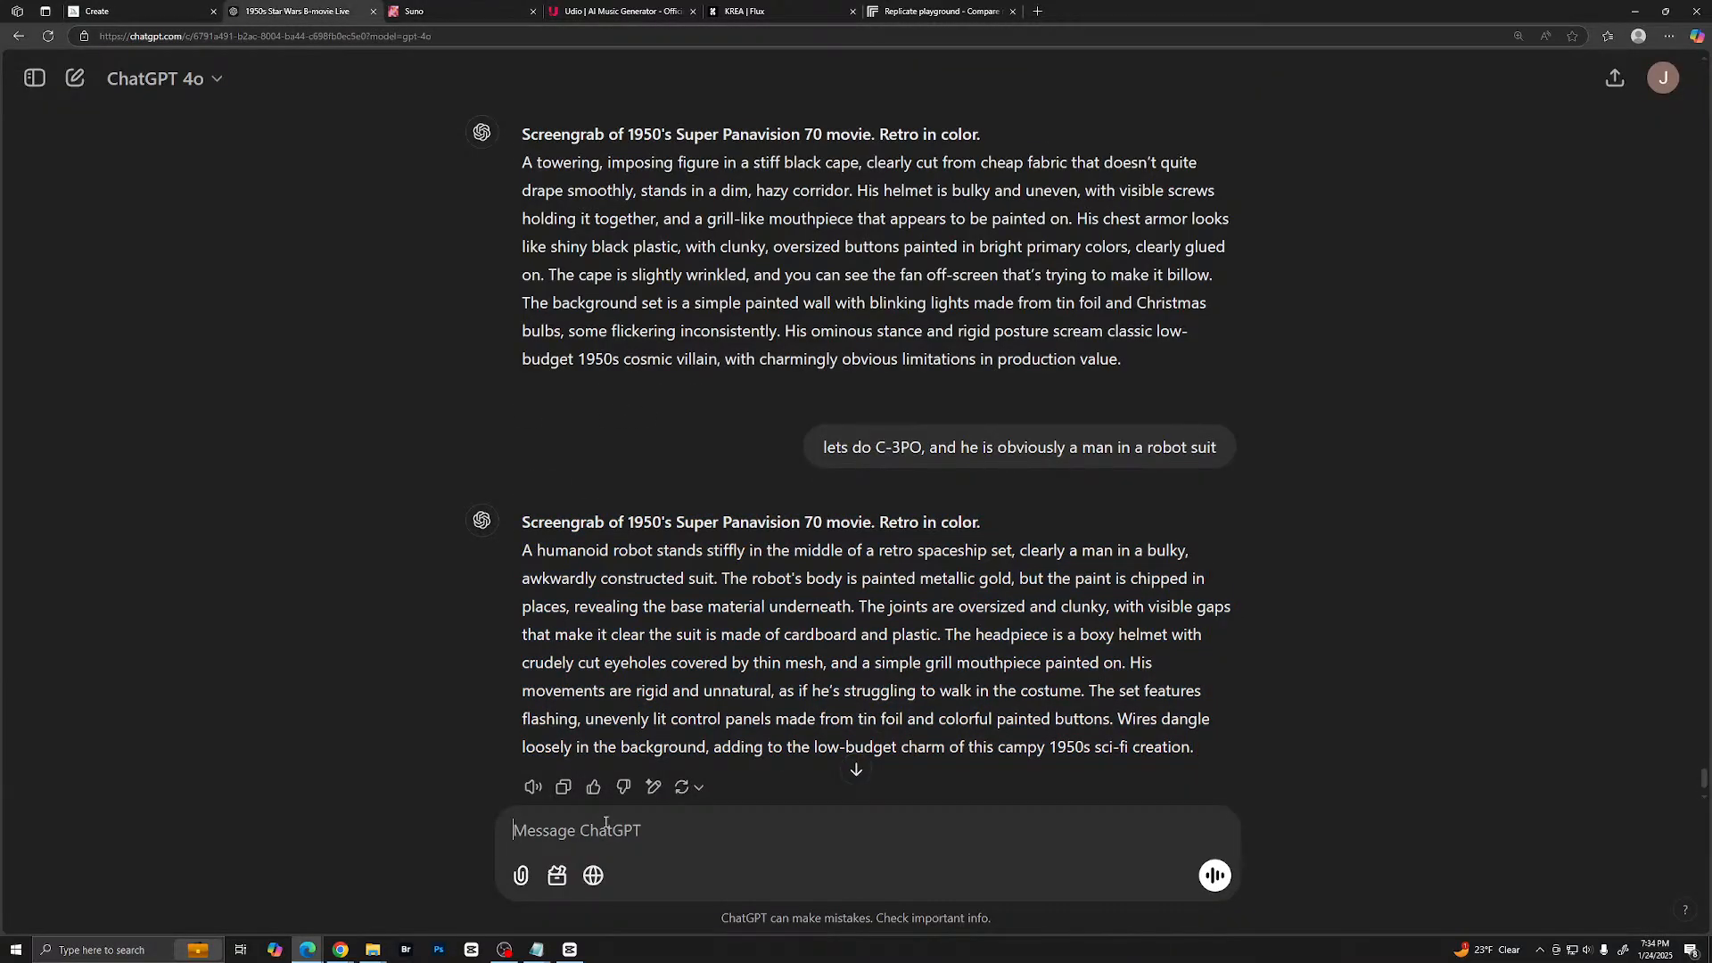
pyautogui.write('do R2-D2,')
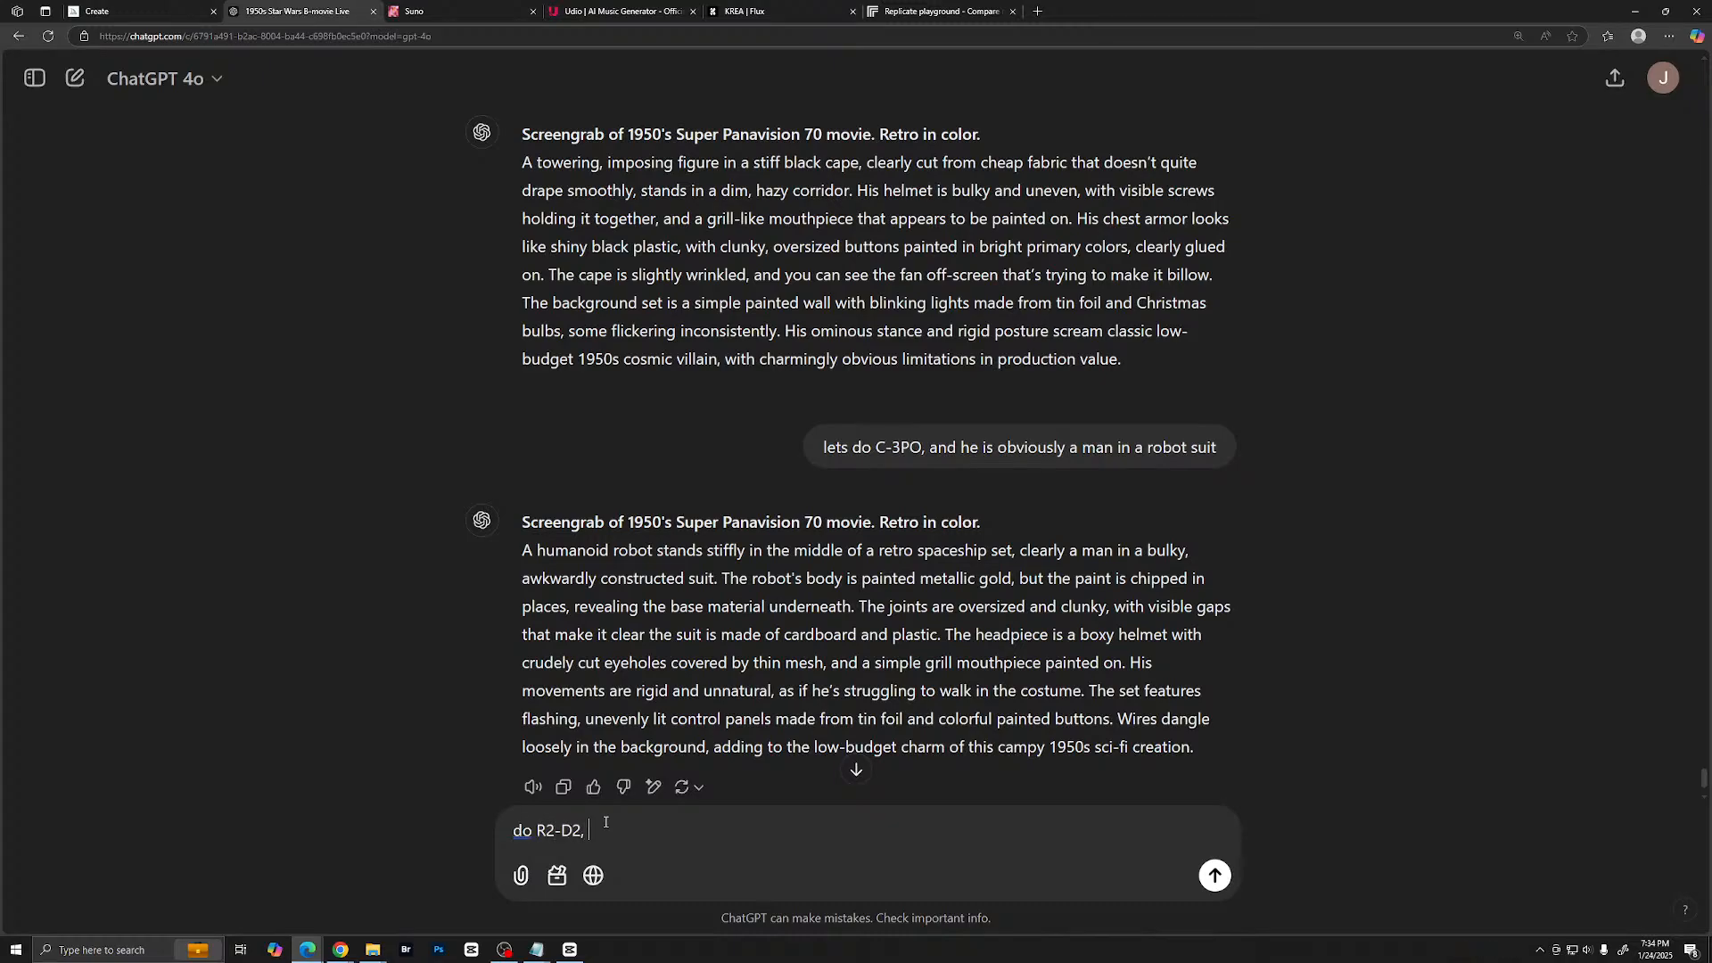
pyautogui.write(' but he a prop')
pyautogui.press('Return')
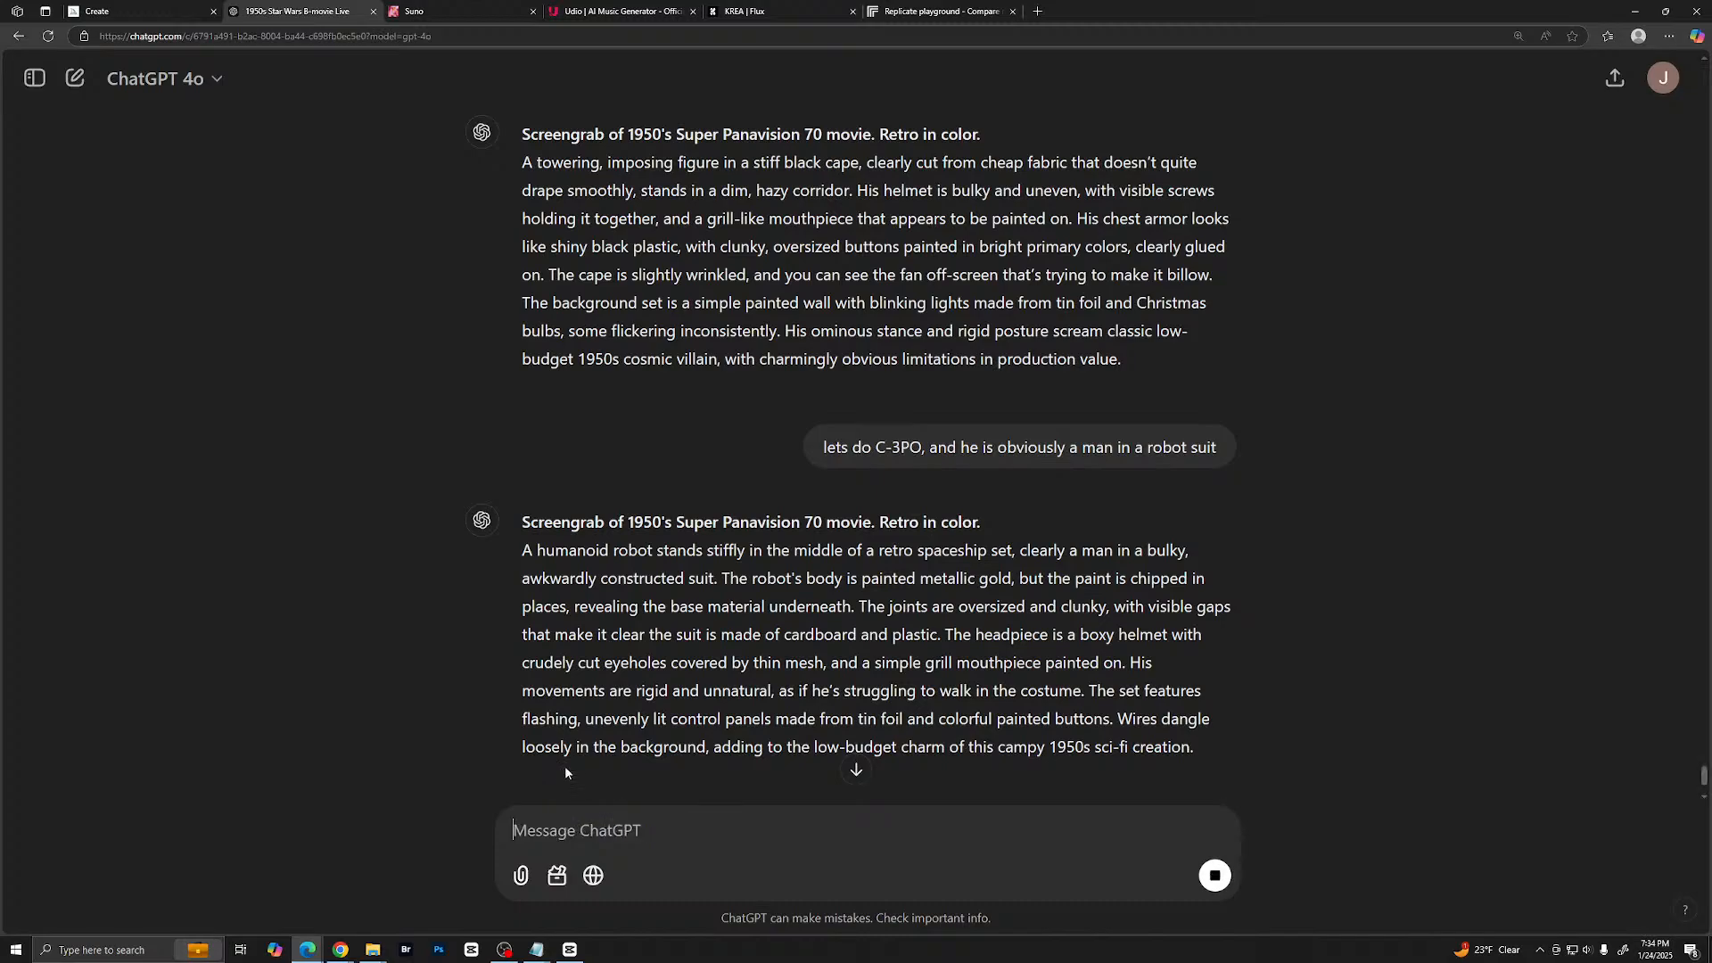
# - Switch to Midjourney, examine the new gold robot images enlarged one after another, and return to the gallery
pyautogui.click(134, 11)
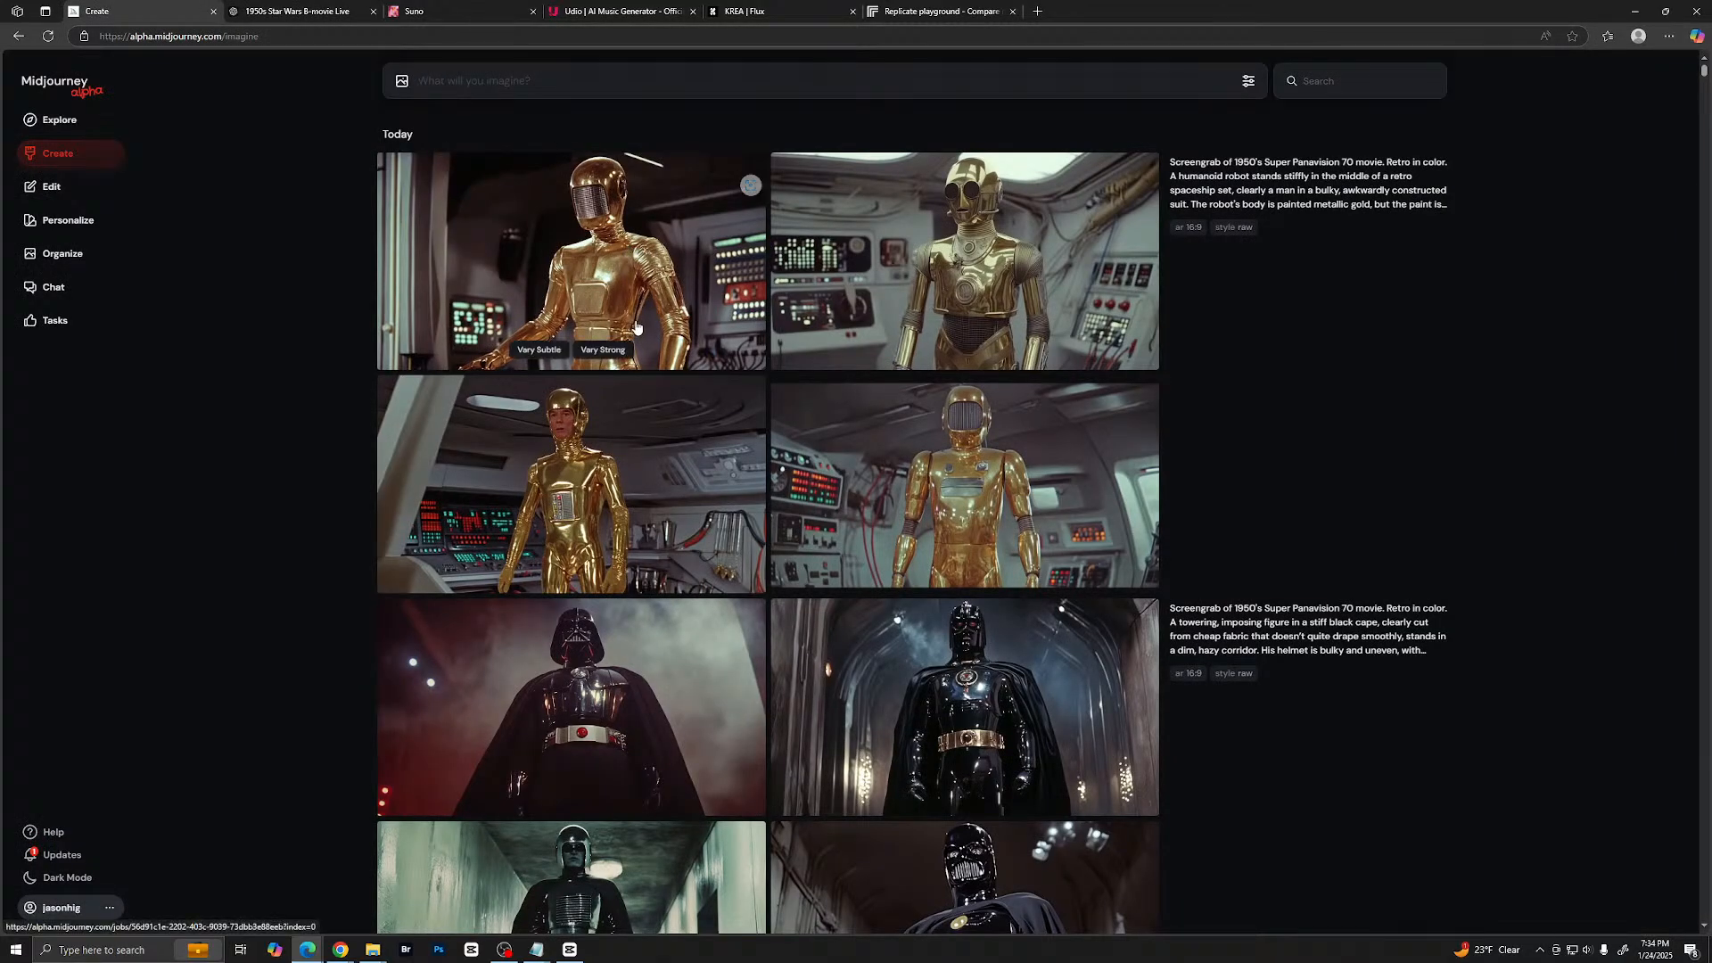
pyautogui.click(621, 450)
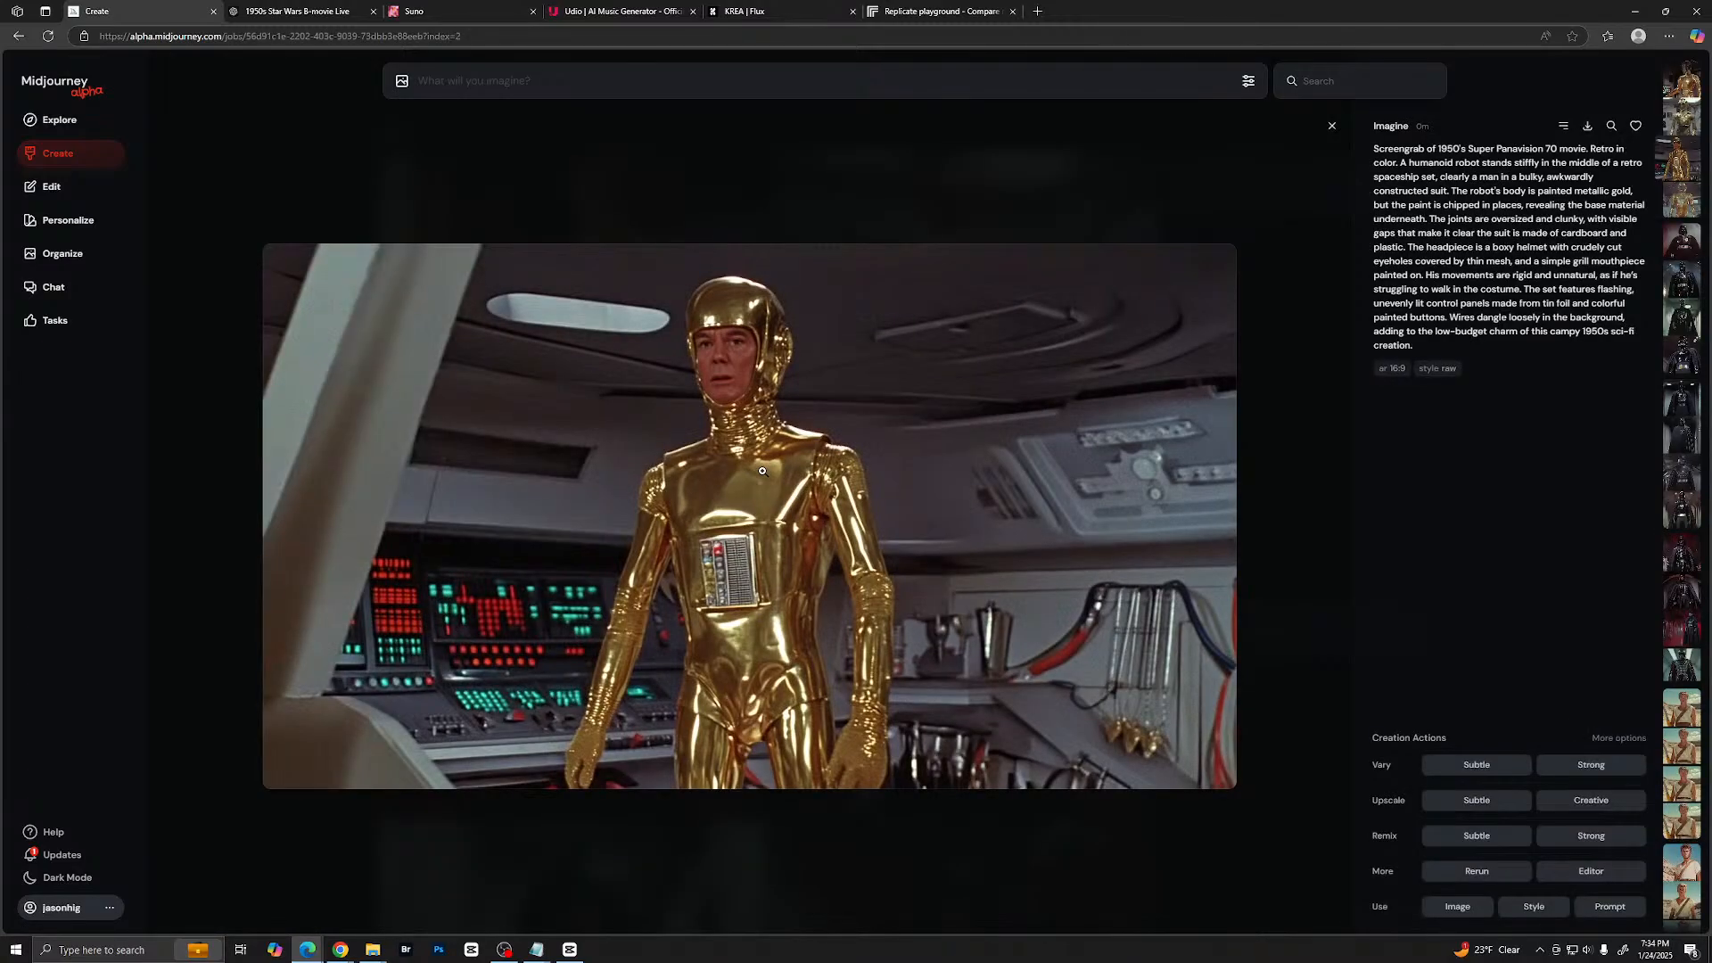
pyautogui.press('Right')
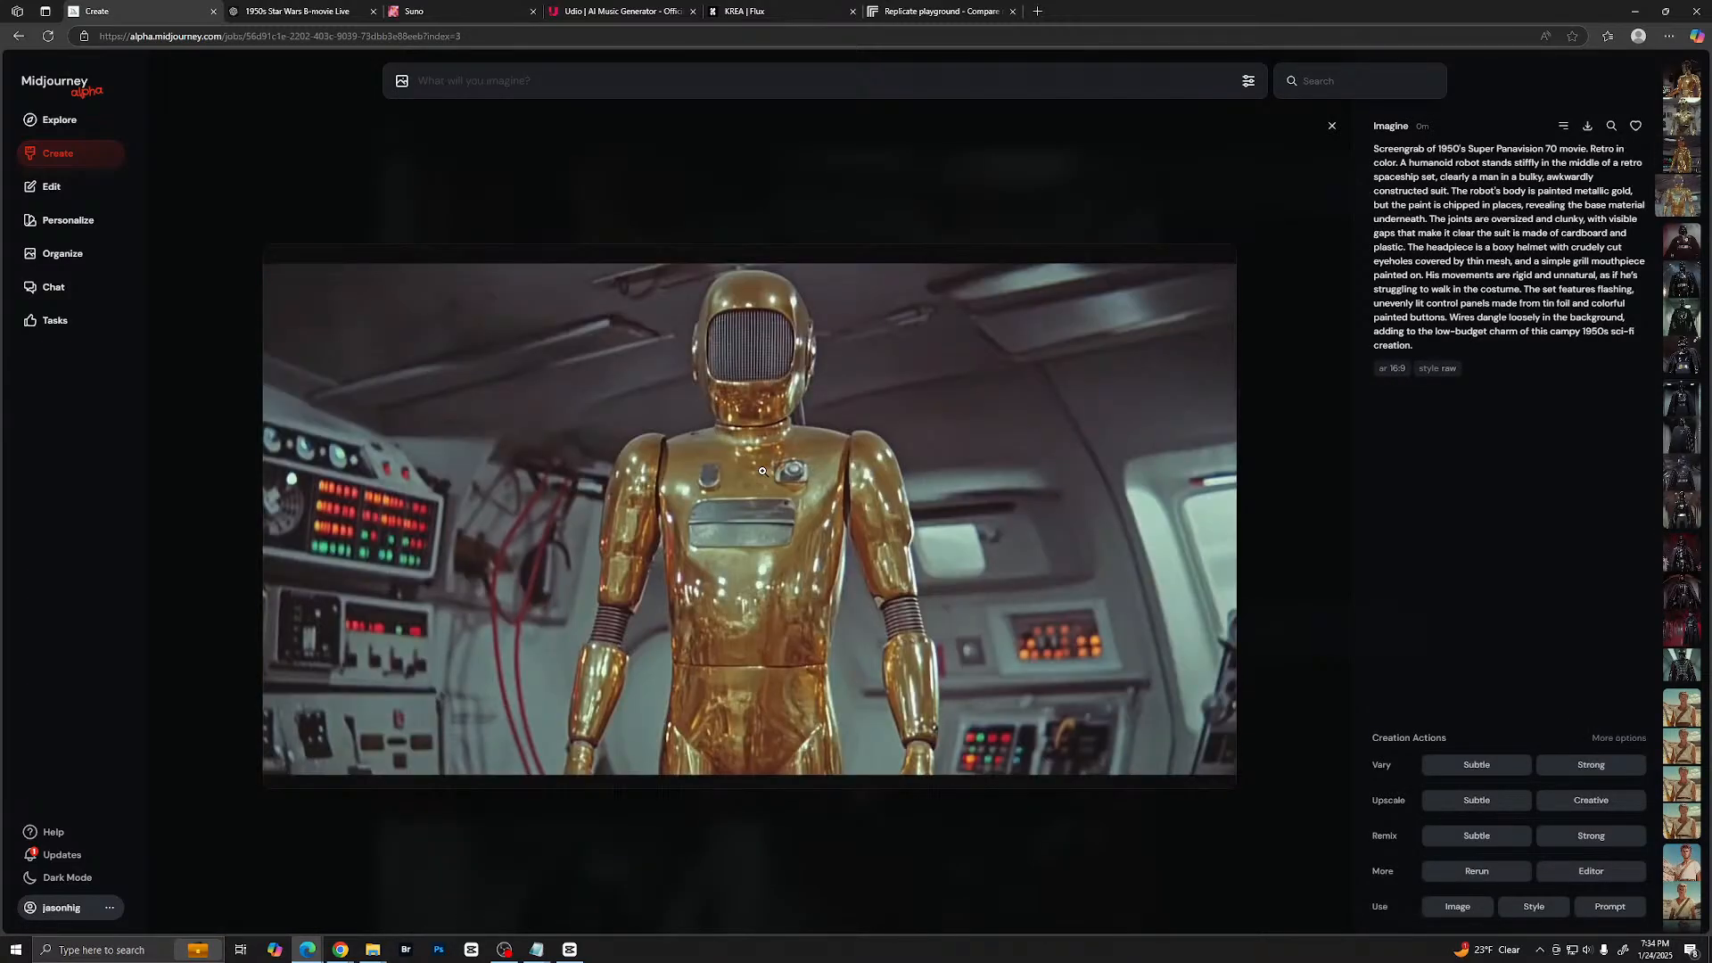
pyautogui.press('Left')
pyautogui.press('Left')
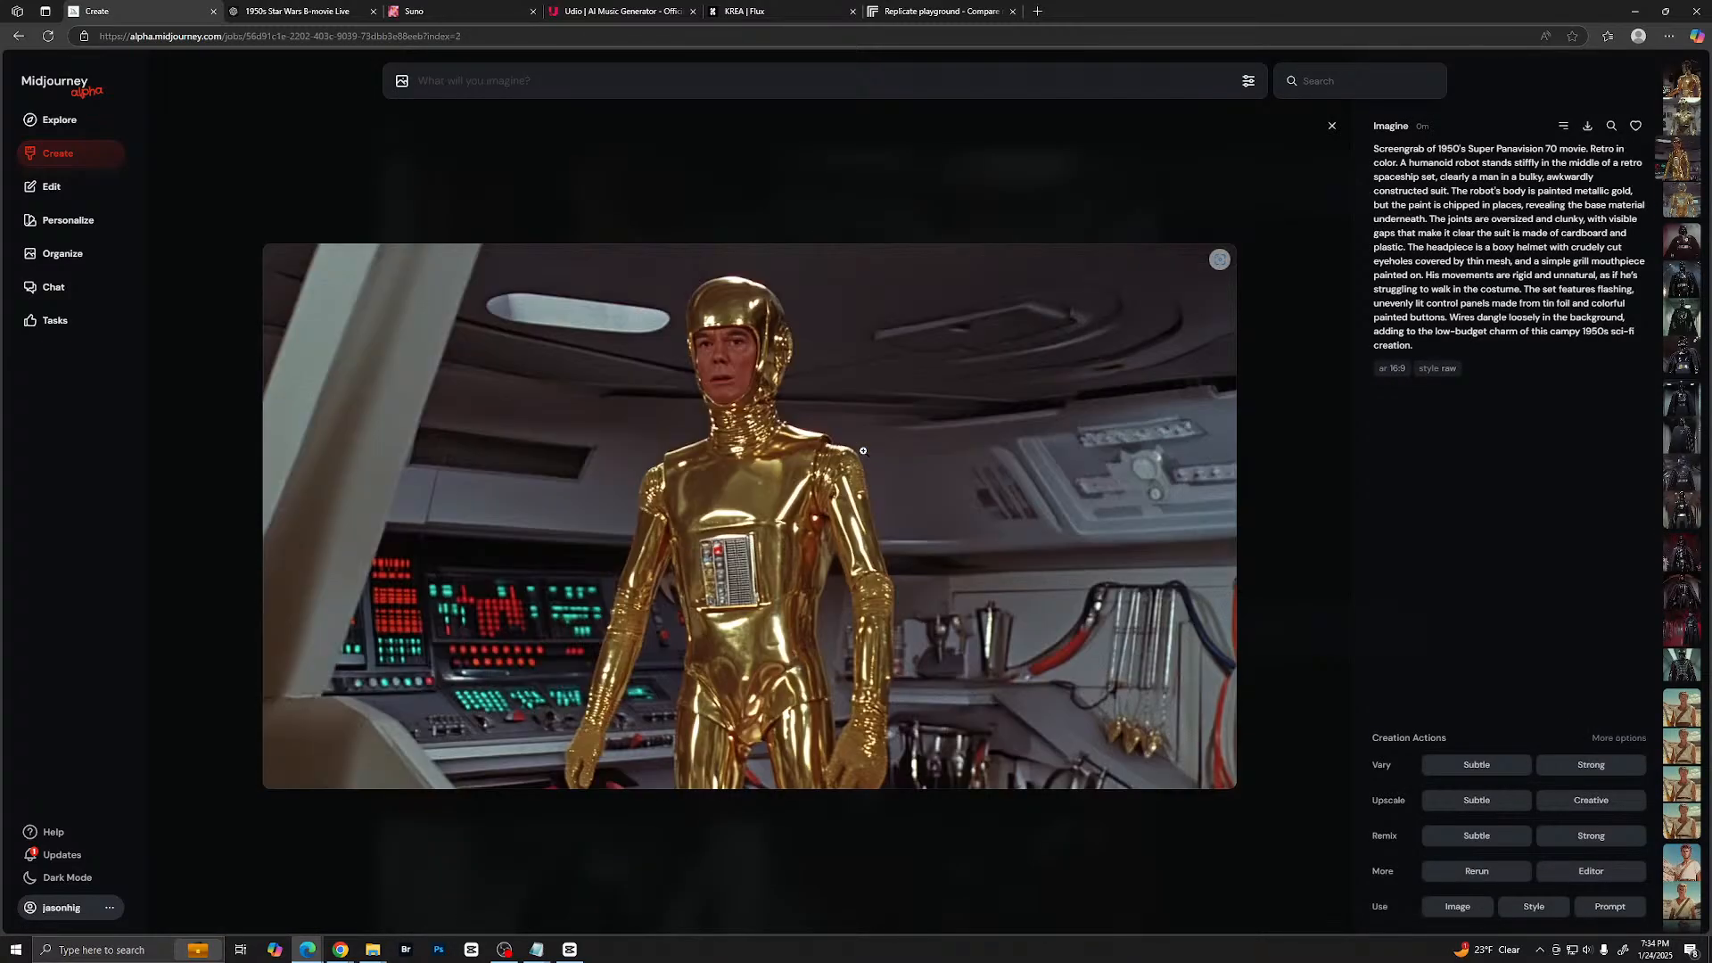
pyautogui.press('Left')
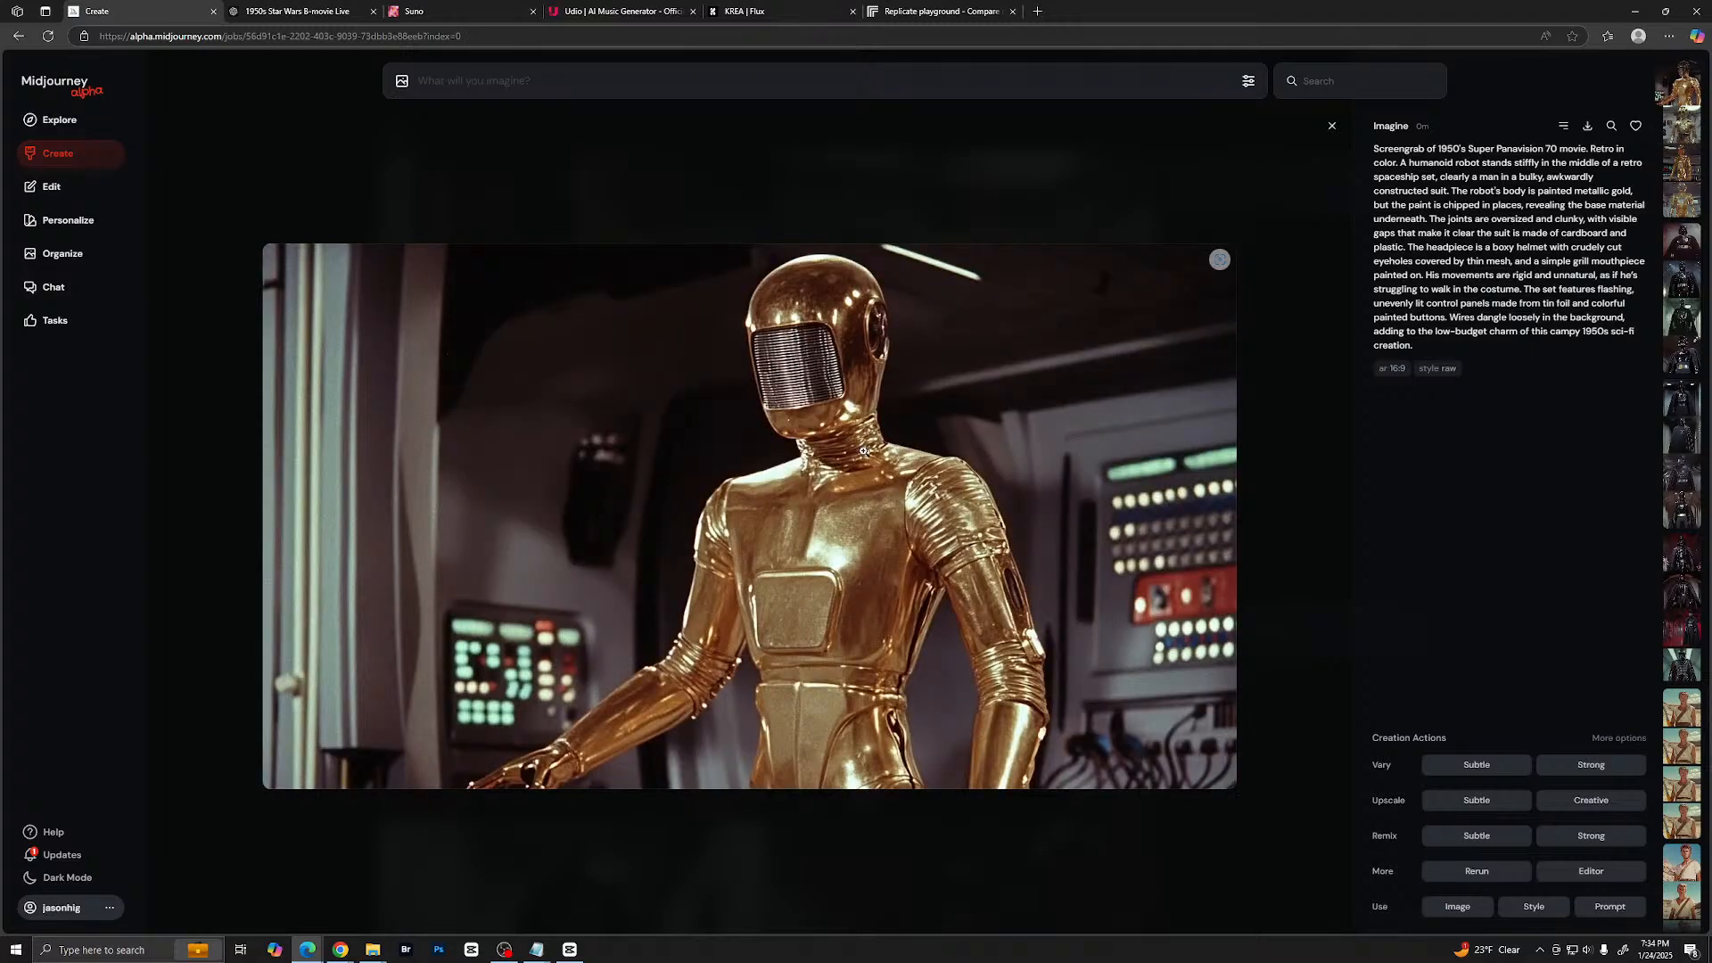
pyautogui.press('Escape')
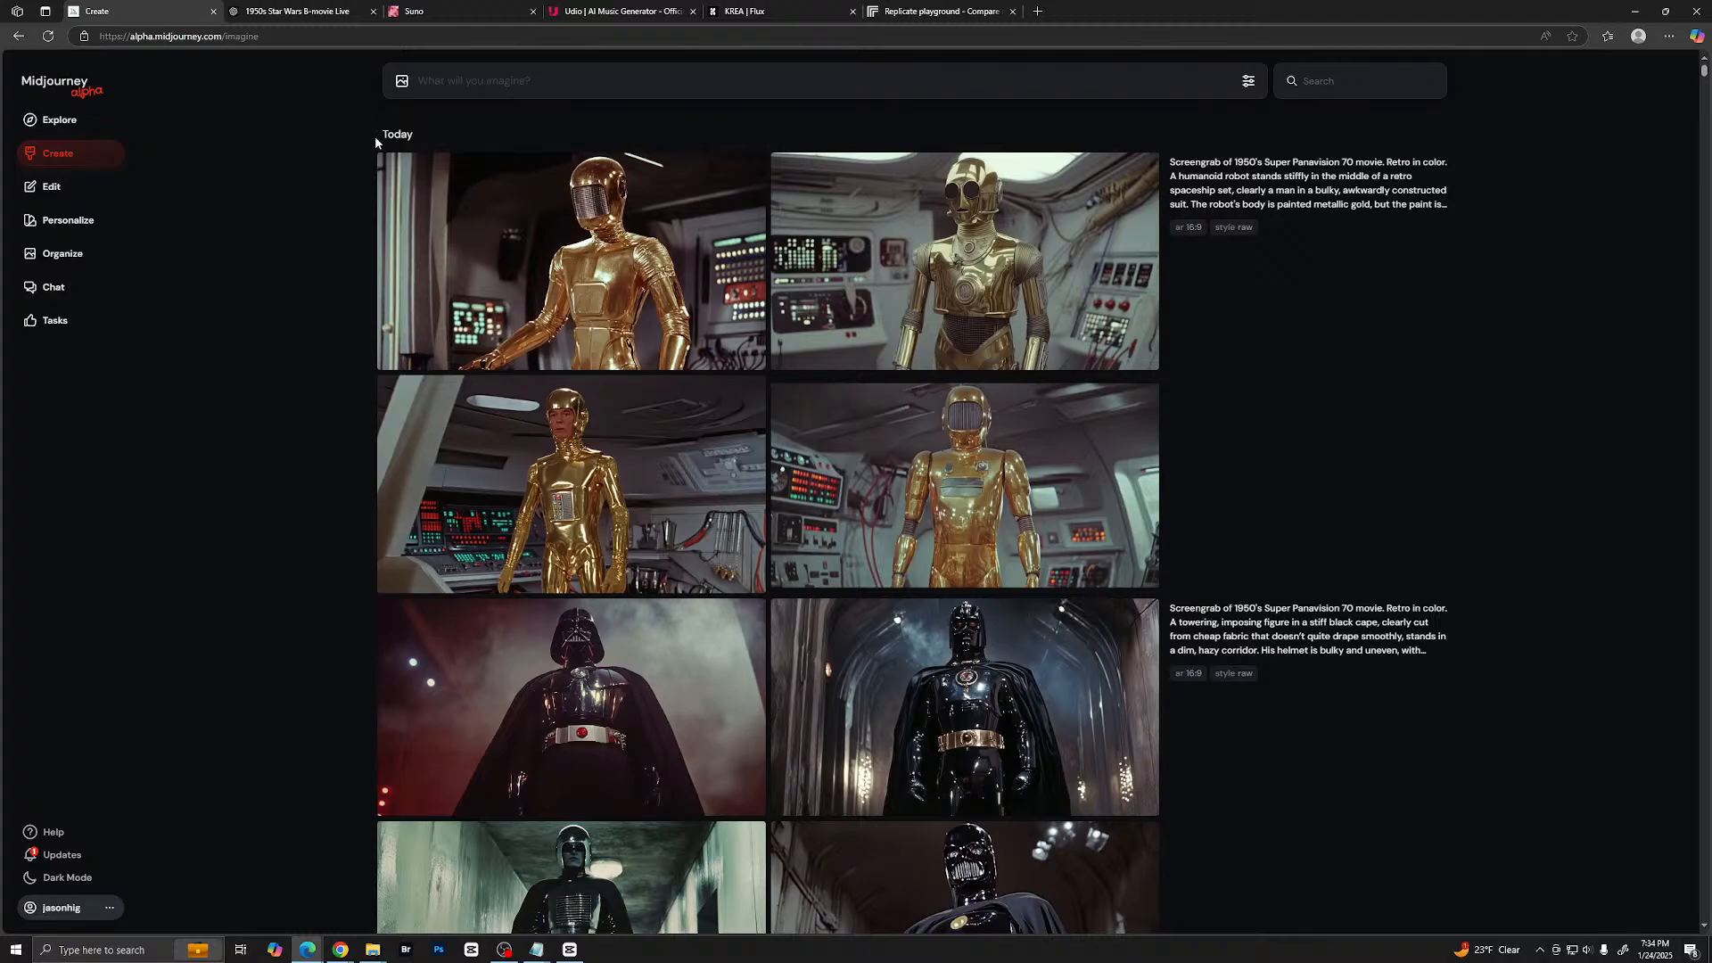
# - Switch to ChatGPT and copy the R2-D2 prop description, leaving out its Super Panavision 70 heading line
pyautogui.click(288, 13)
pyautogui.click(141, 11)
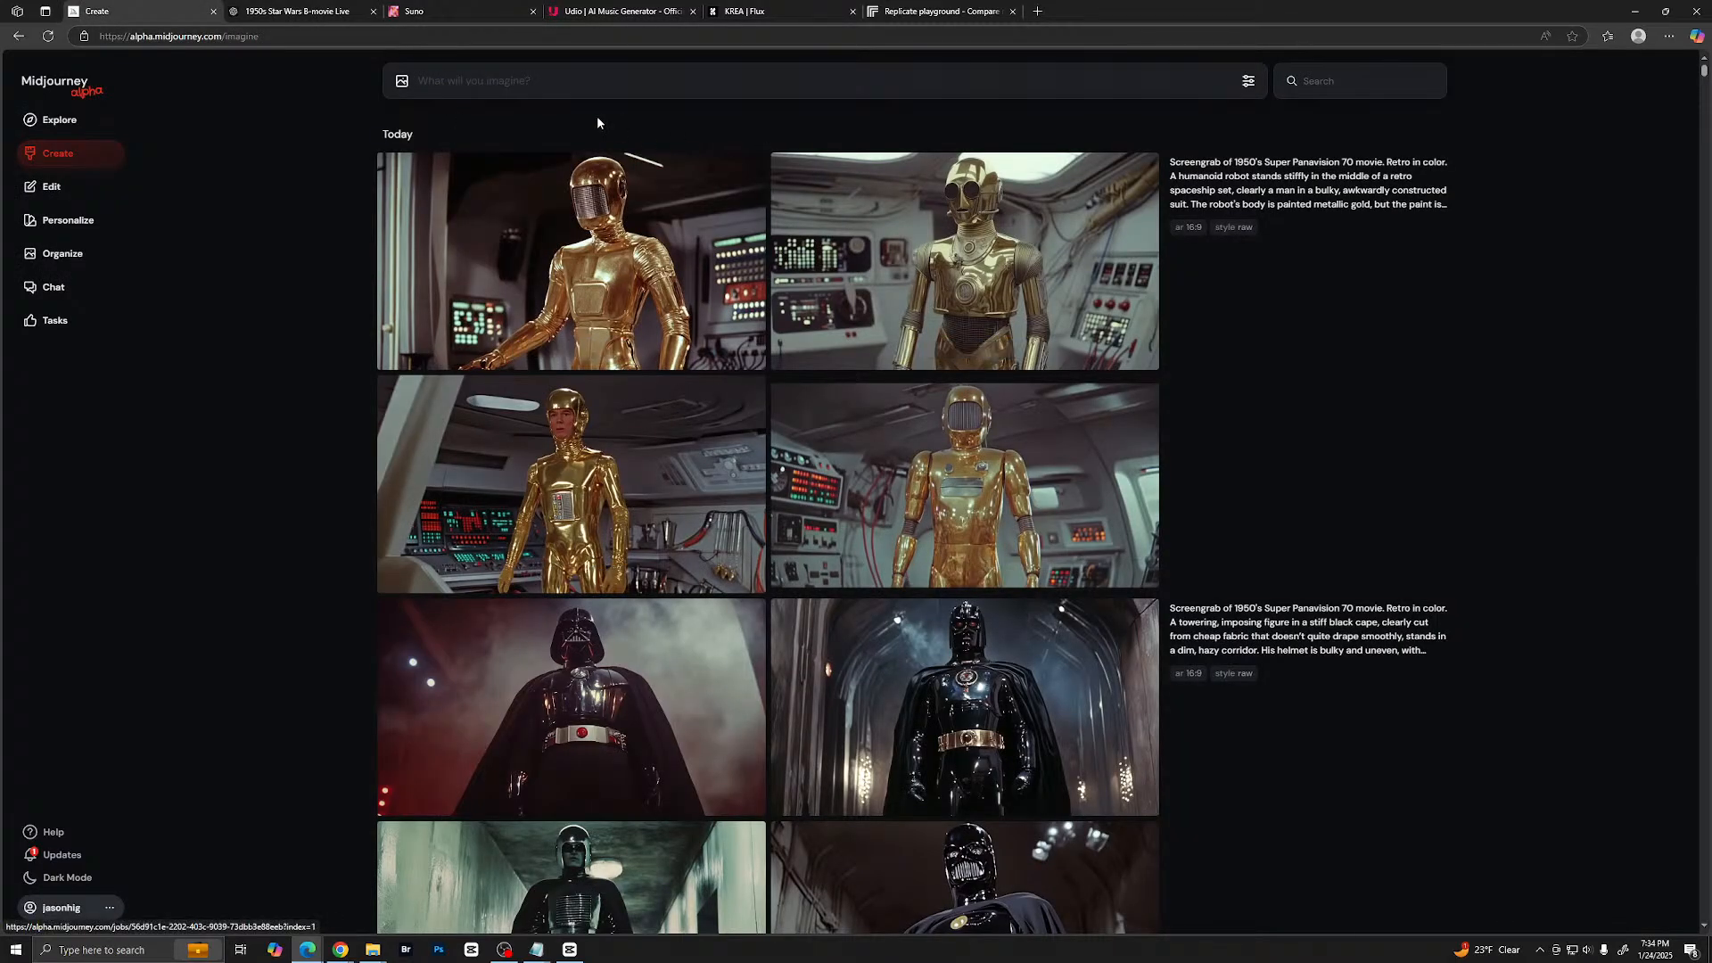
pyautogui.click(300, 16)
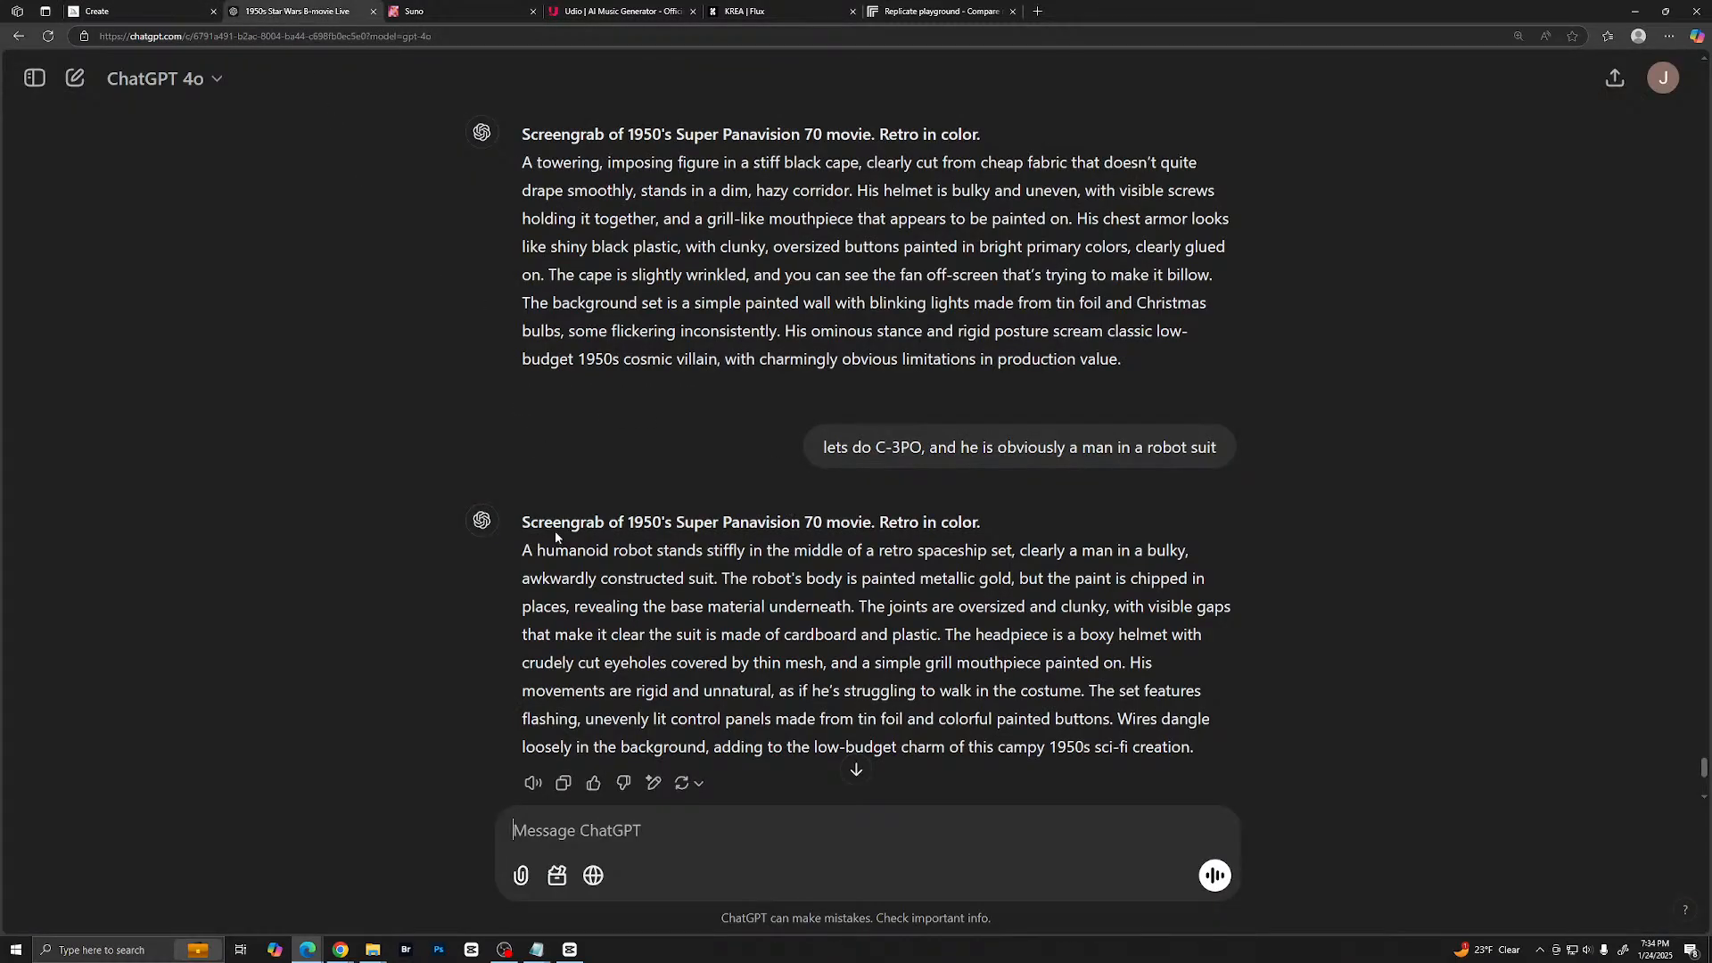
pyautogui.scroll(-5, 557, 553)
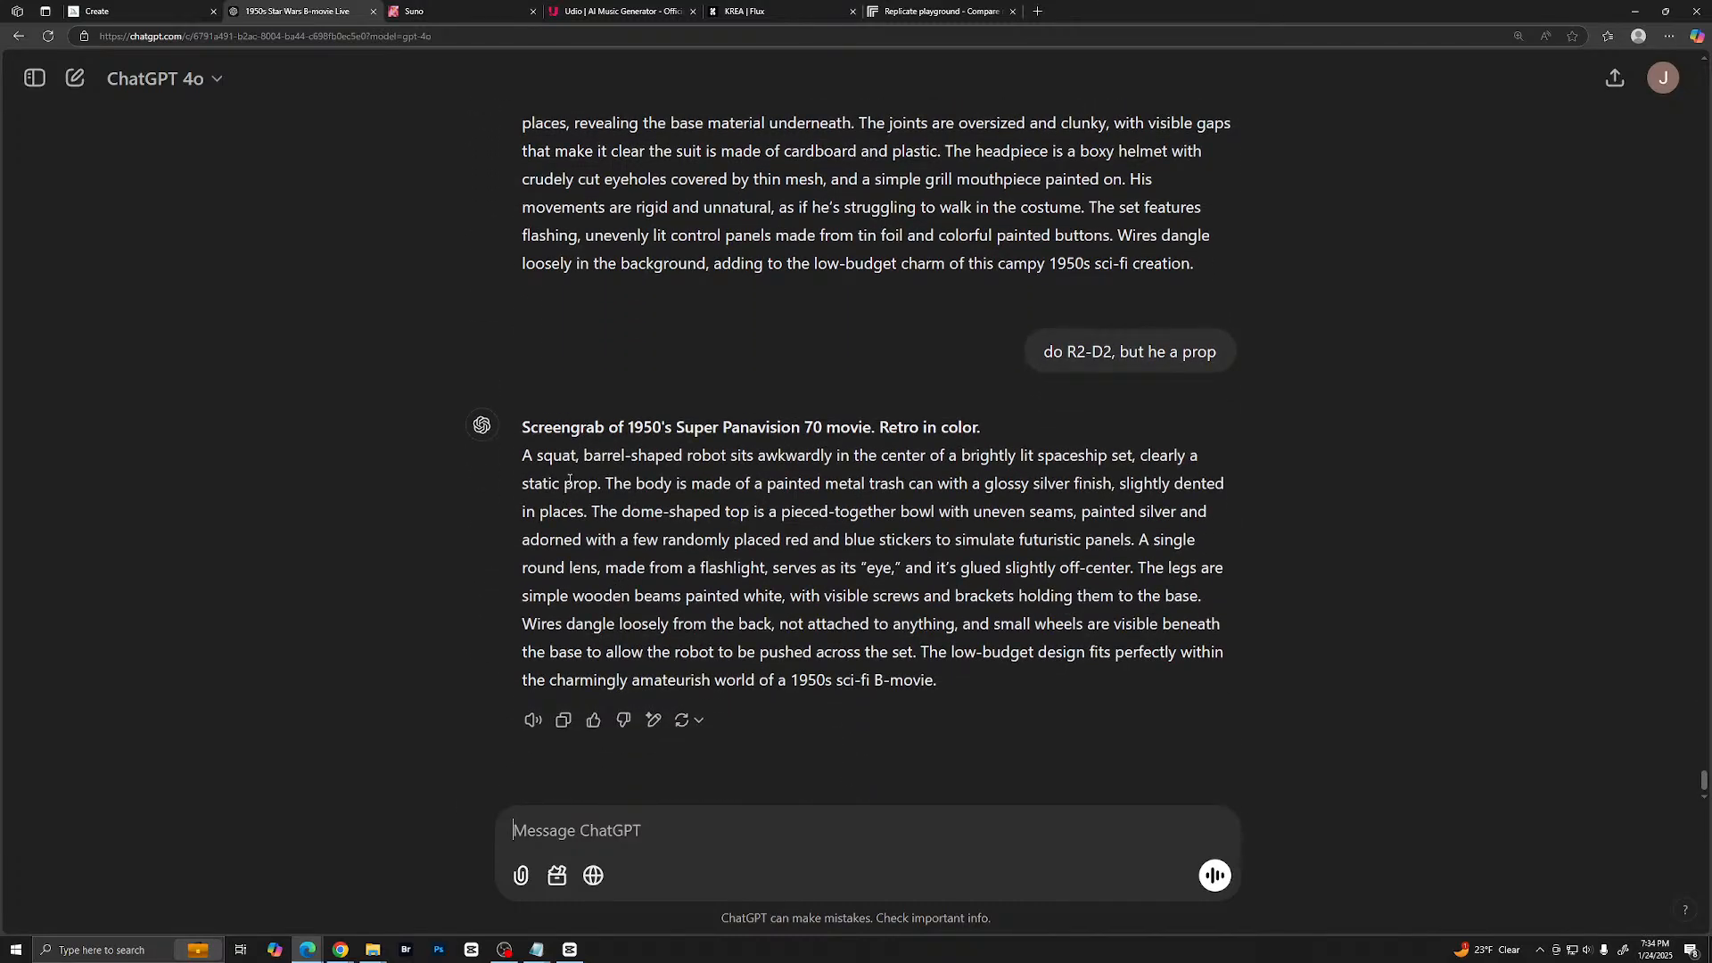
pyautogui.moveTo(526, 459); pyautogui.dragTo(946, 682)
pyautogui.rightClick(1026, 600)
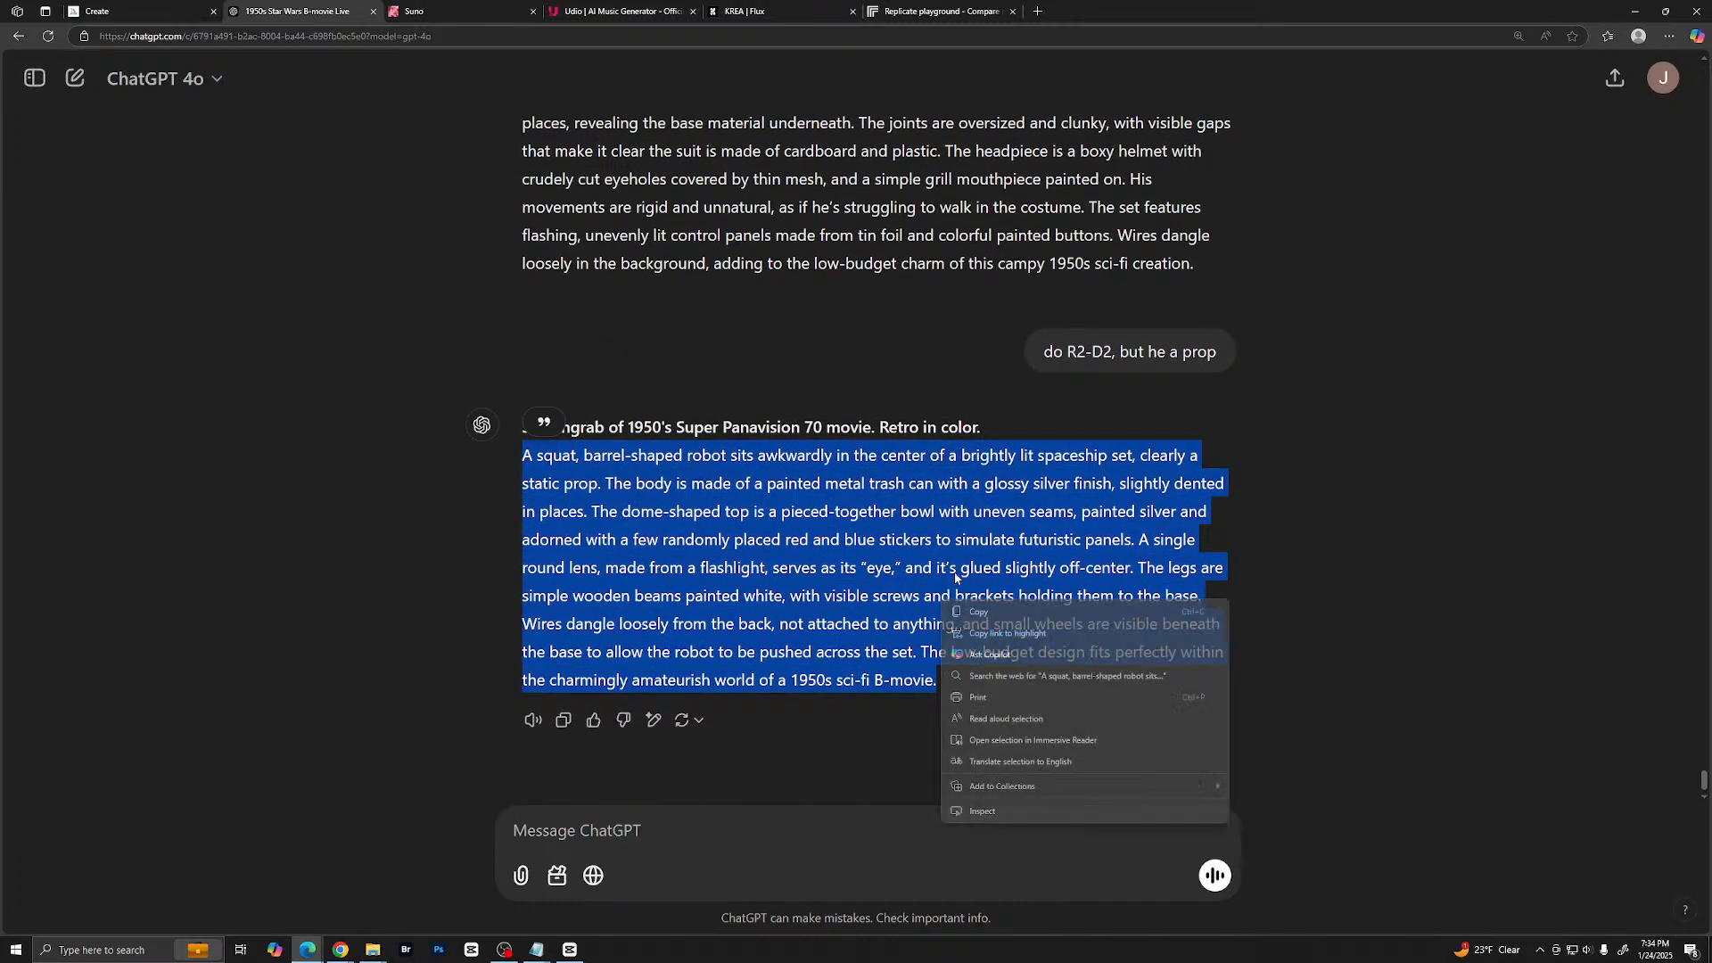
pyautogui.click(1017, 612)
# - Switch to Midjourney and generate images from the copied barrel-shaped robot prompt
pyautogui.click(133, 11)
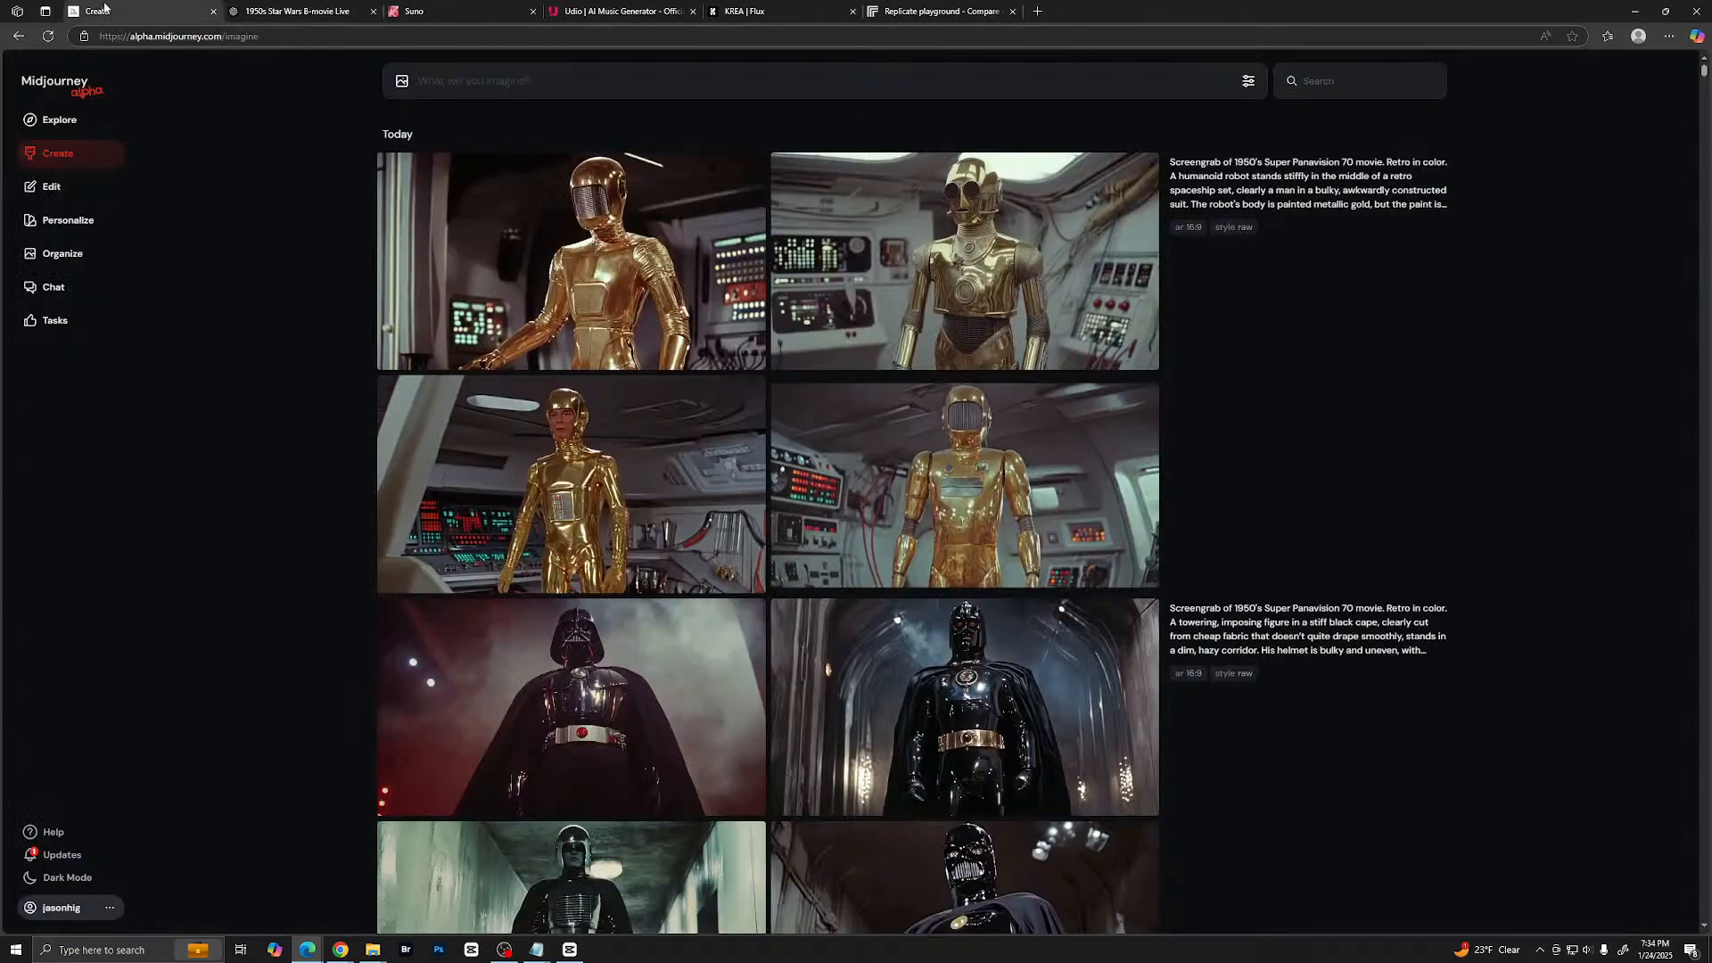
pyautogui.hotkey('ctrl', 'v')
pyautogui.press('Return')
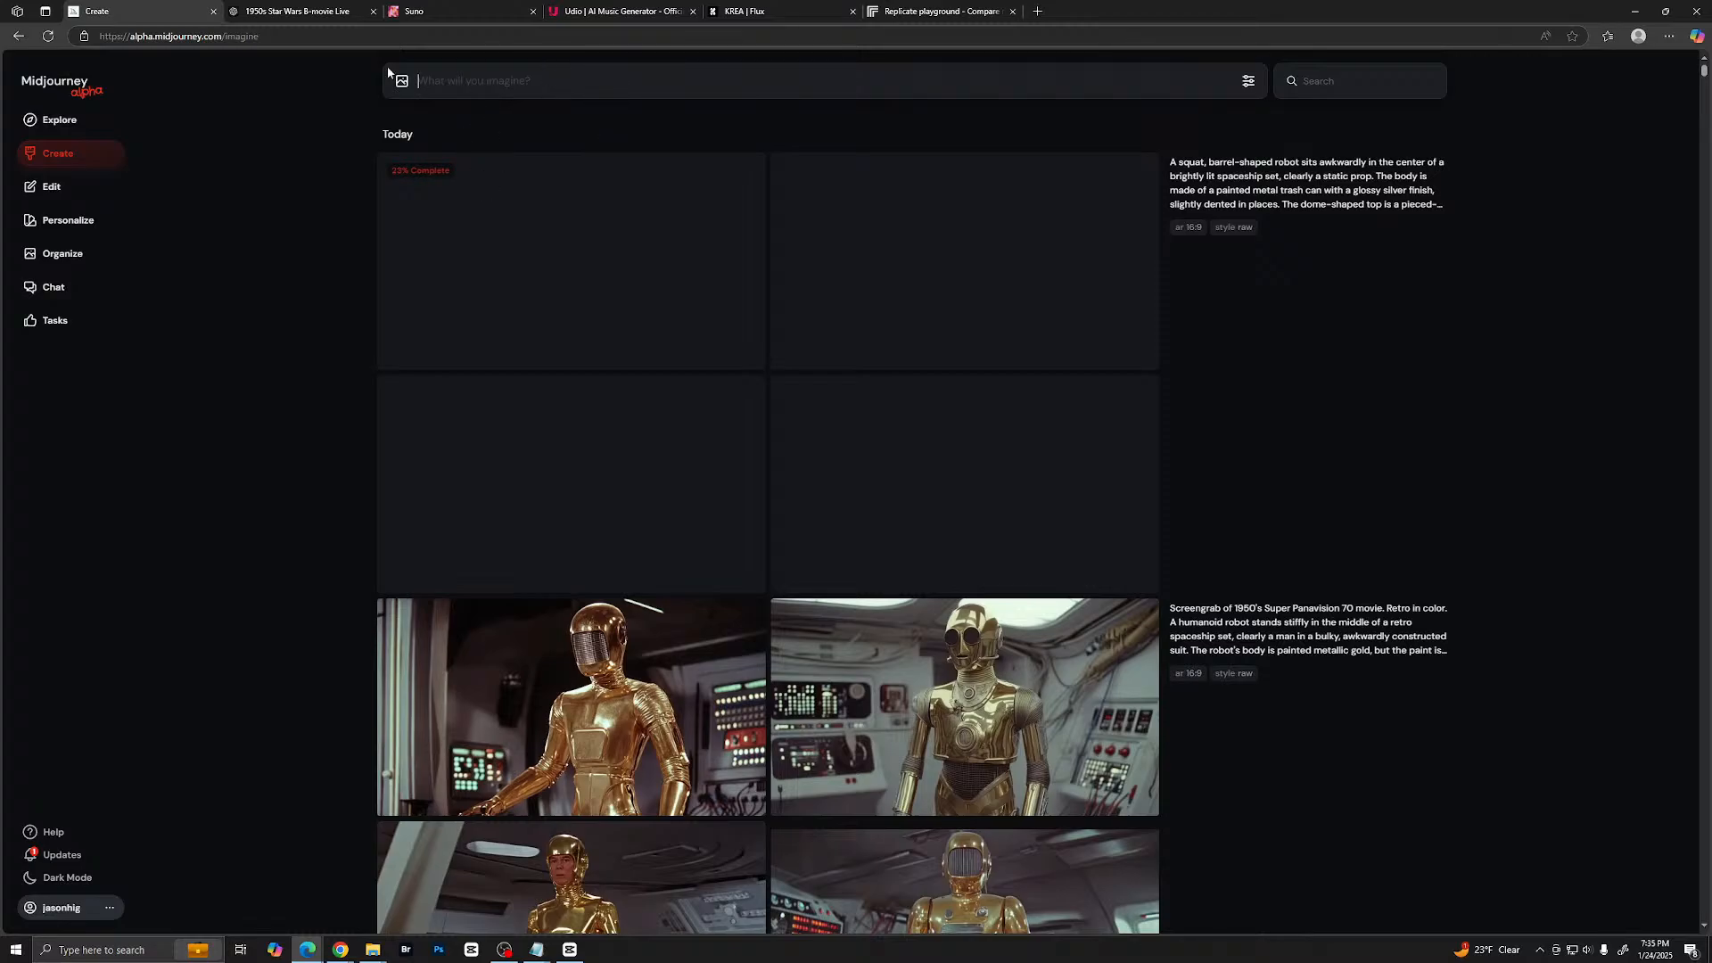
# - Switch to ChatGPT and begin a message reading "I'm still not happy with the Darth Varder results"
pyautogui.click(362, 11)
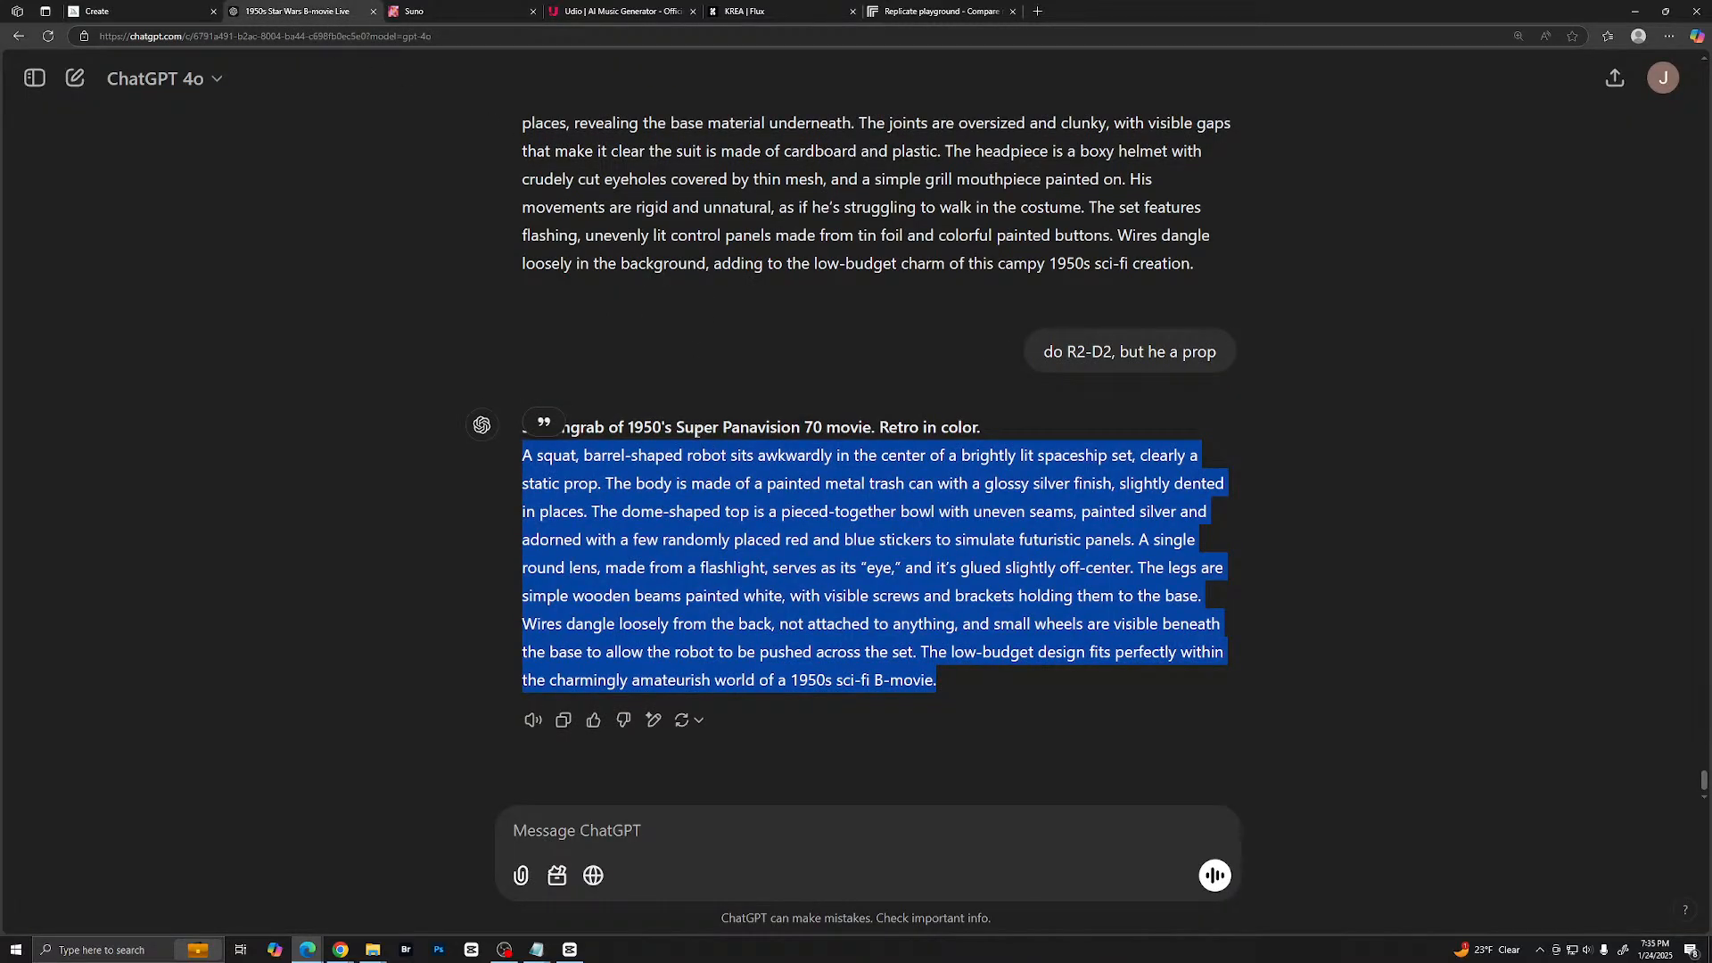
pyautogui.click(658, 807)
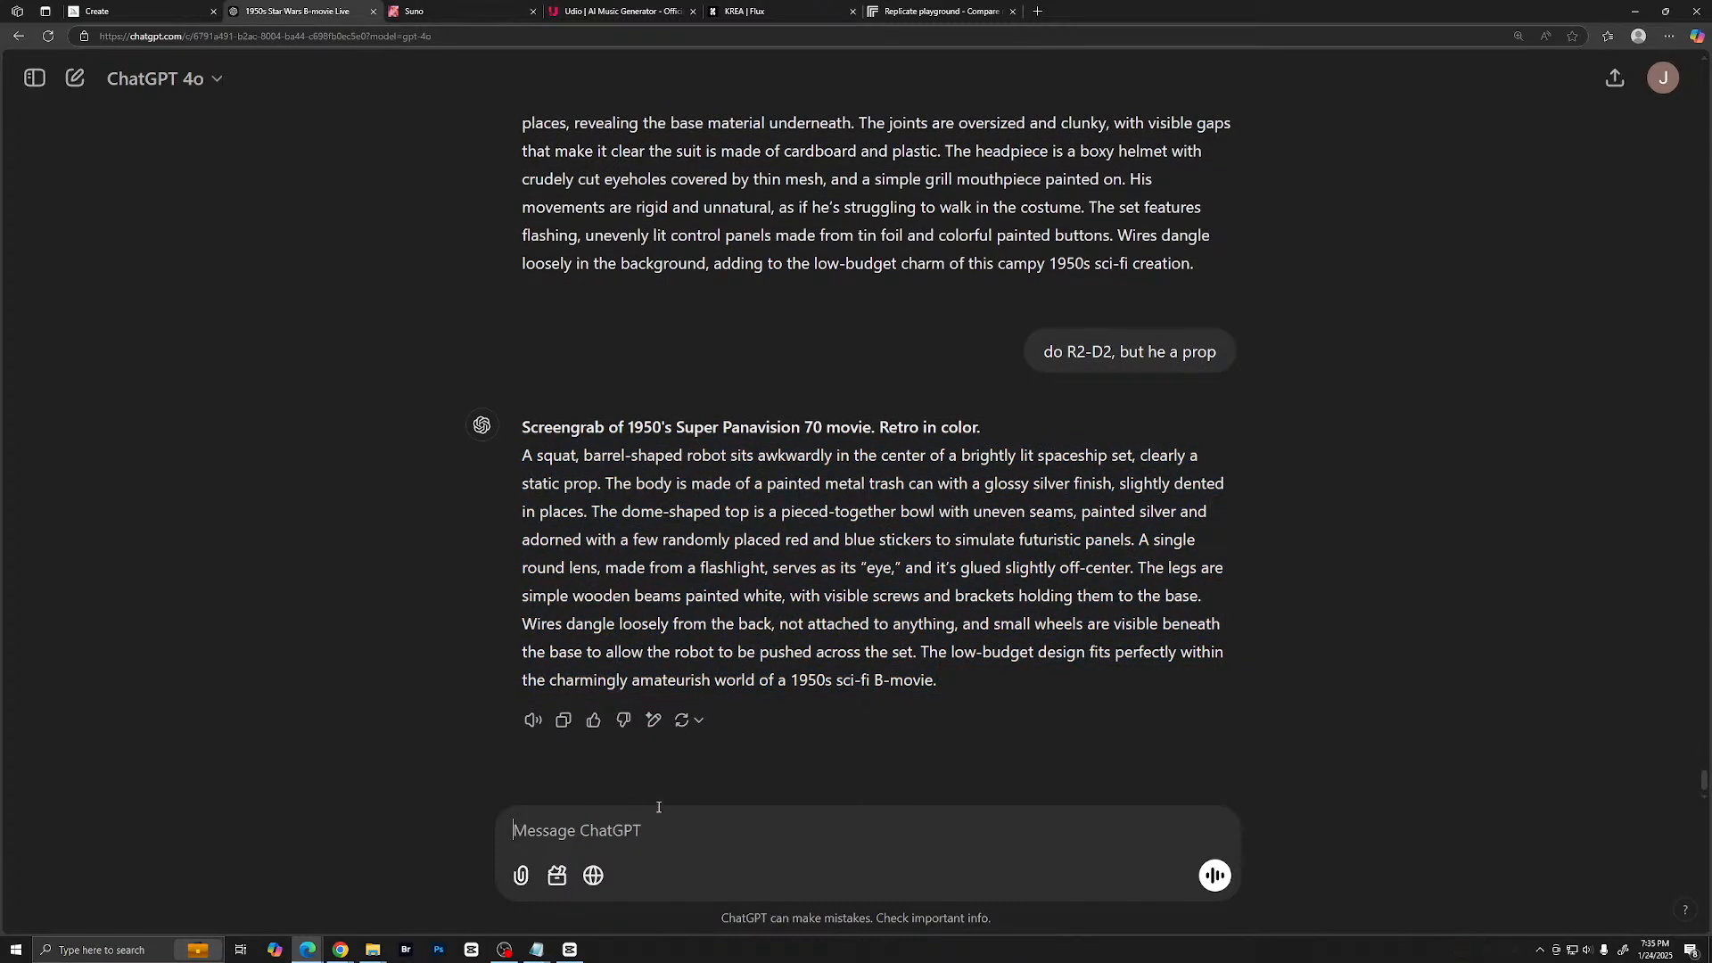
pyautogui.write("I'm still not ha")
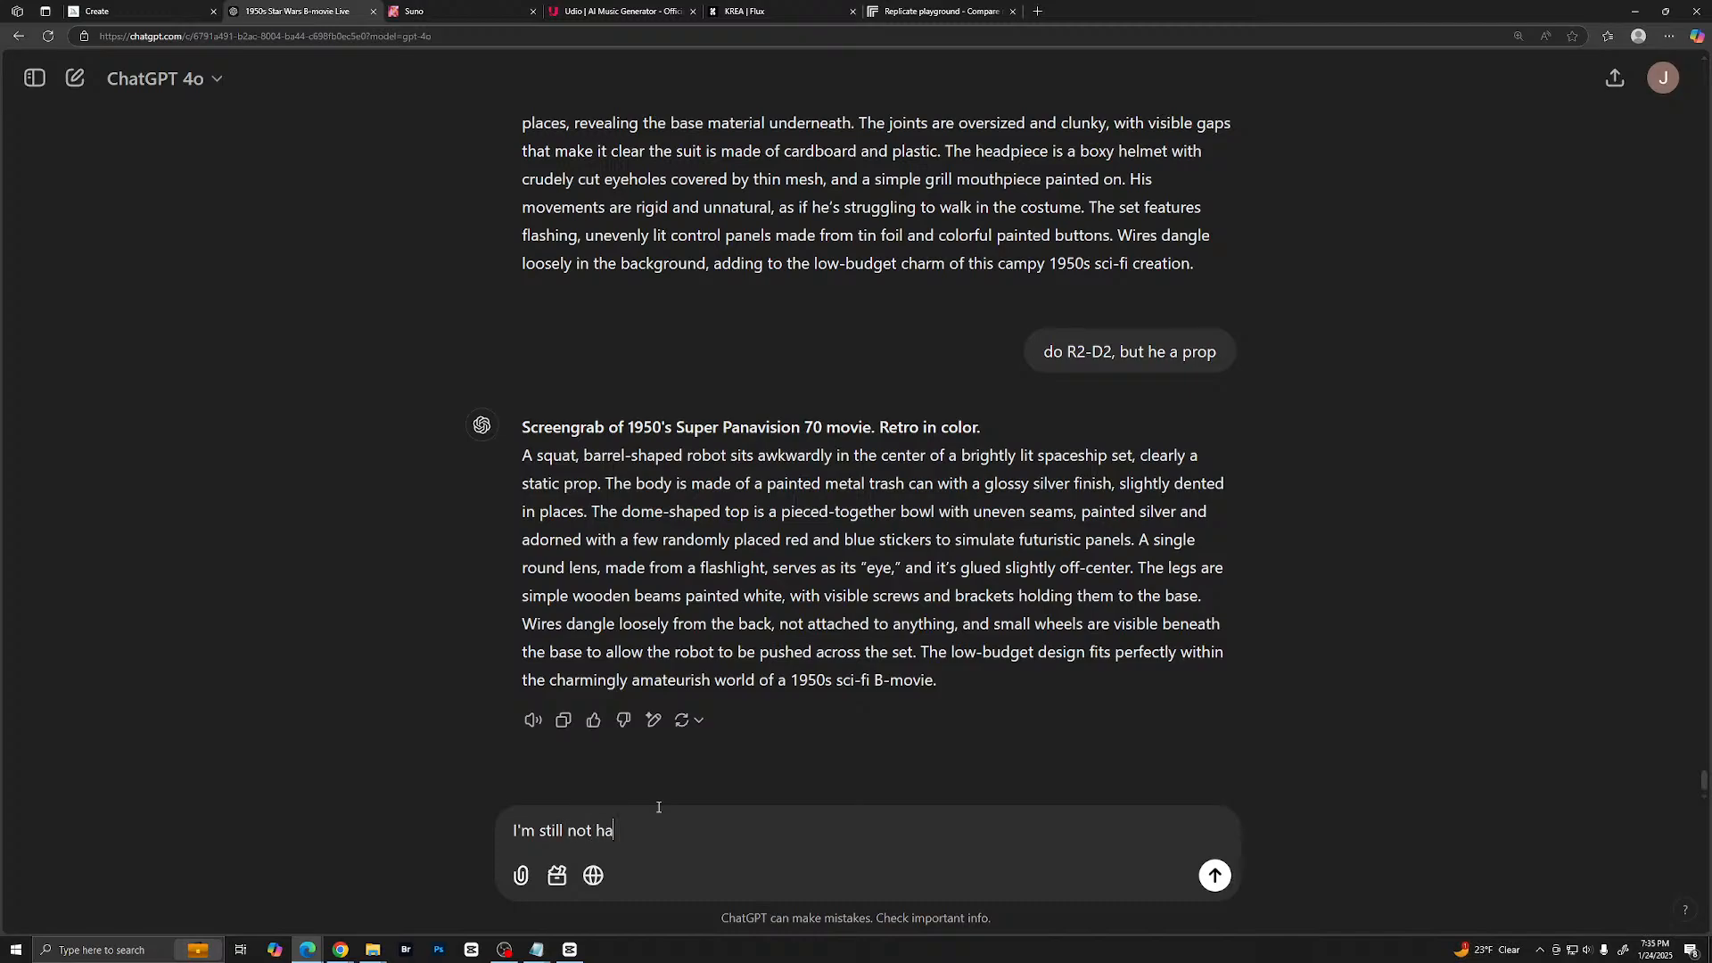
pyautogui.write('ppy with the Dartyh Va')
pyautogui.press('BackSpace')
pyautogui.press('BackSpace')
pyautogui.press('BackSpace')
pyautogui.press('BackSpace')
pyautogui.write('h Varder results')
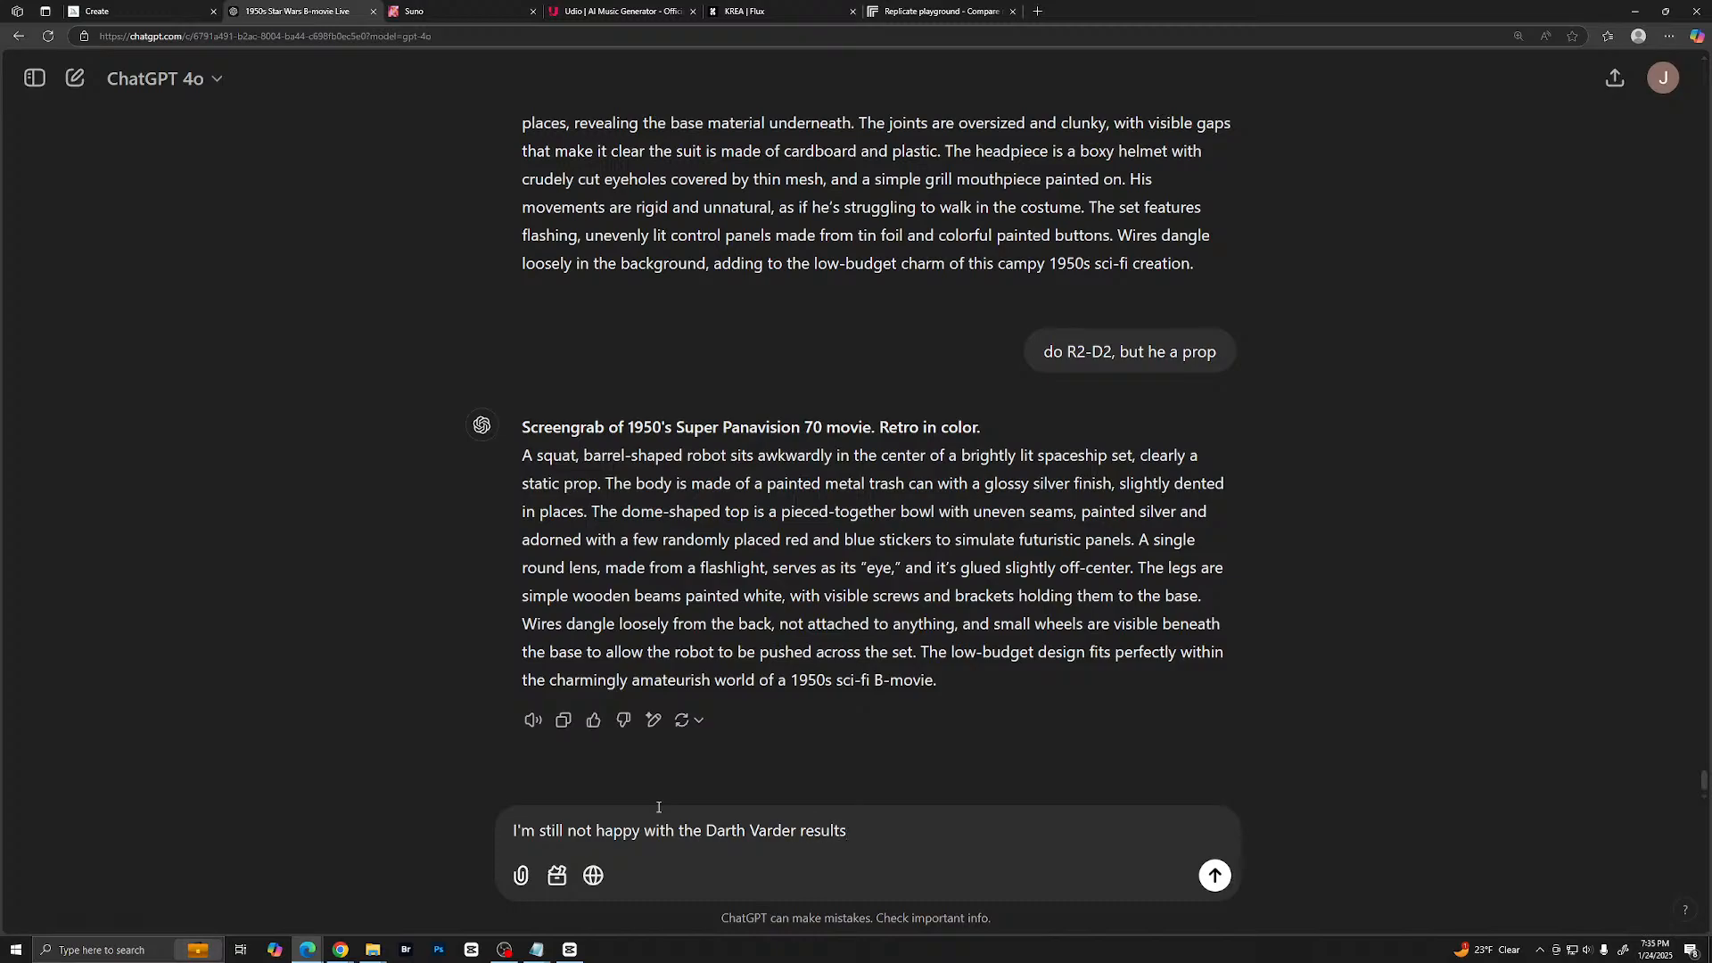
pyautogui.write('. I want him to look like his cou')
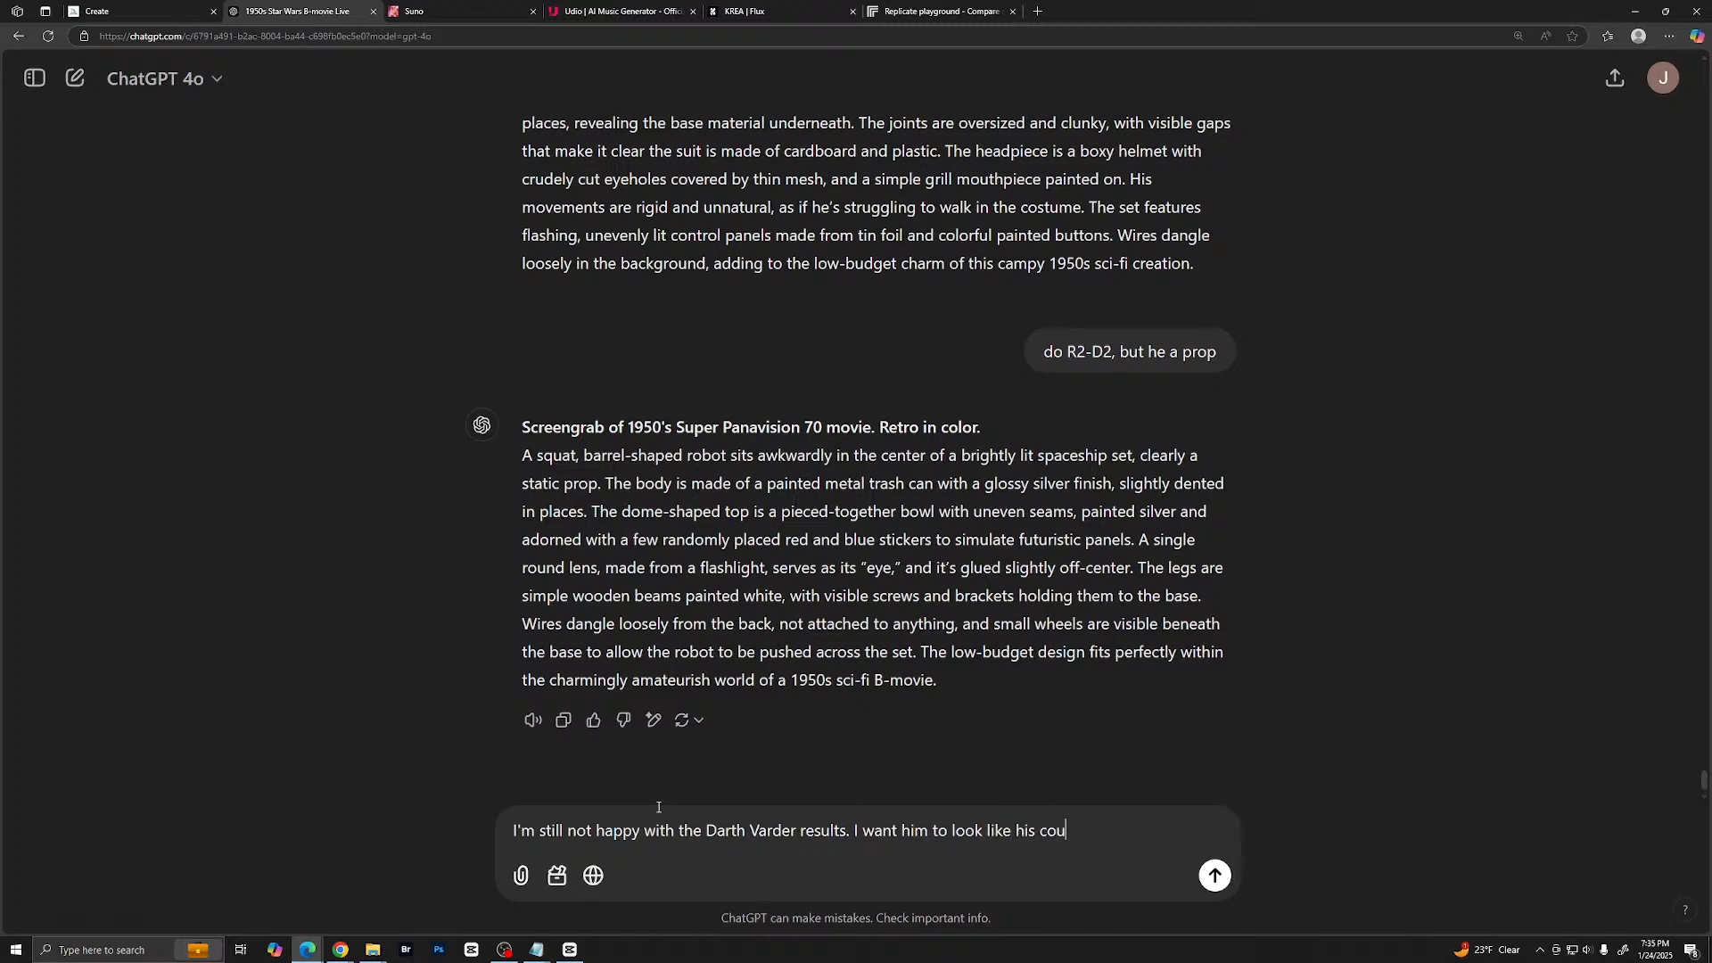
pyautogui.write('tume is homemae')
# - Add the sentence "I want him to look like his costume is homemade" to the message and send it
pyautogui.press('BackSpace')
pyautogui.write('de')
pyautogui.press('Return')
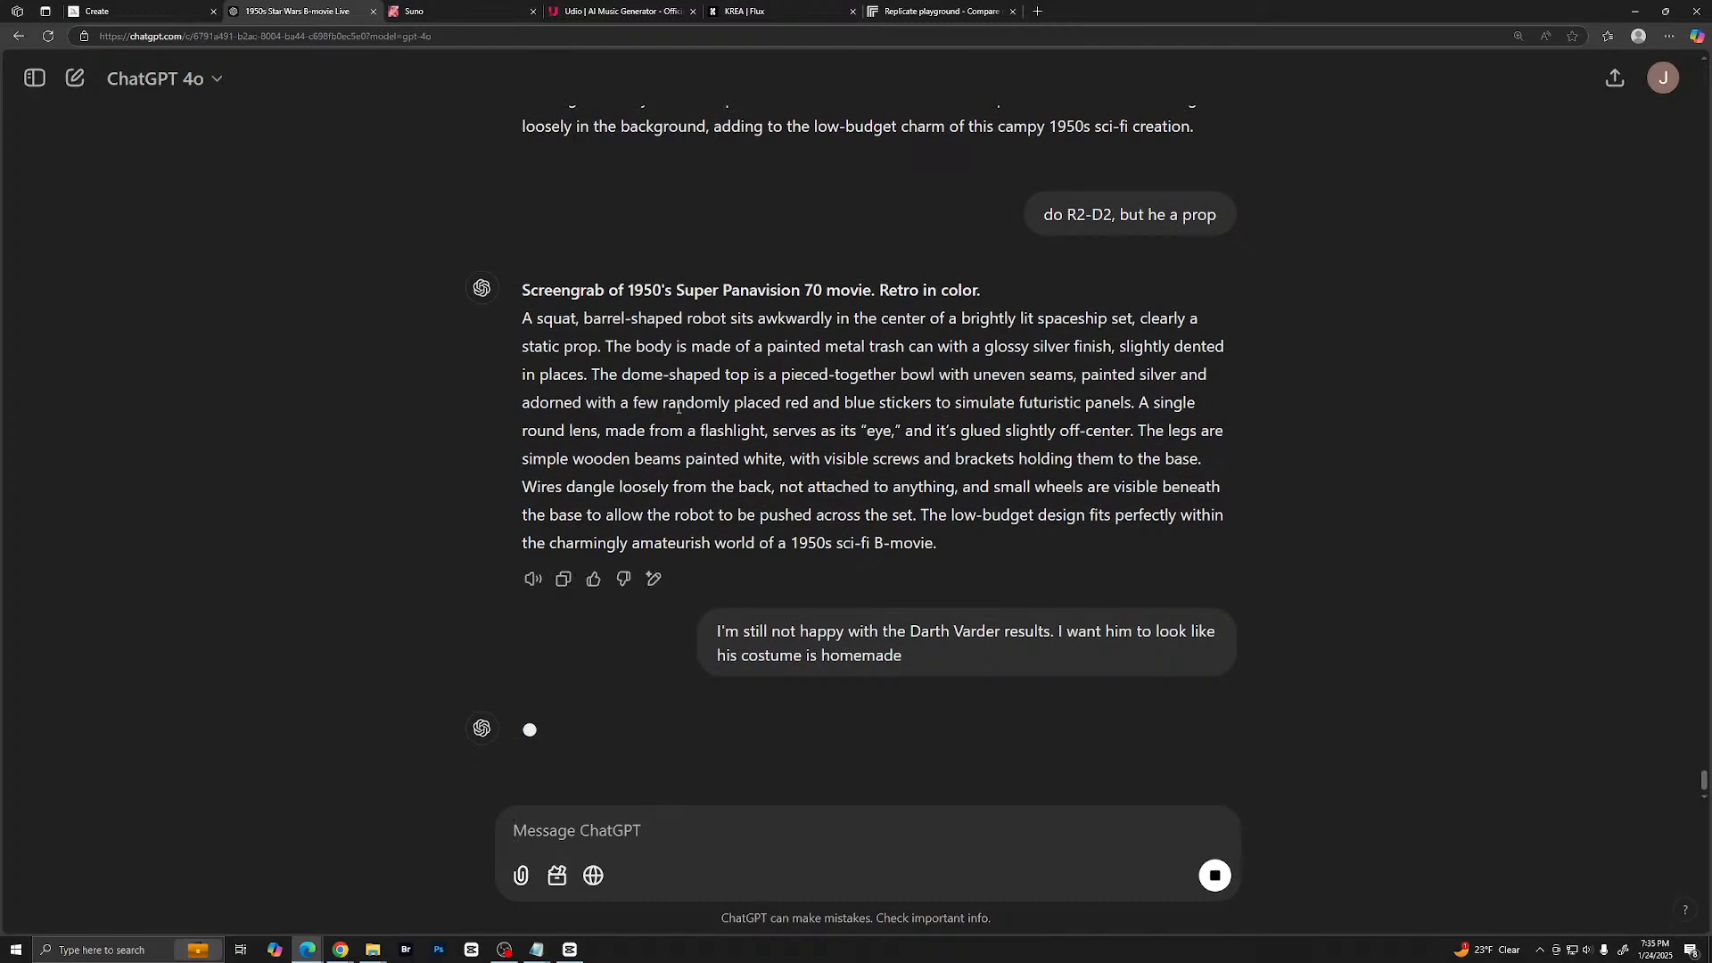
# - Switch to Midjourney, examine the new barrel-shaped robot images enlarged one after another, and return to the gallery
pyautogui.click(125, 11)
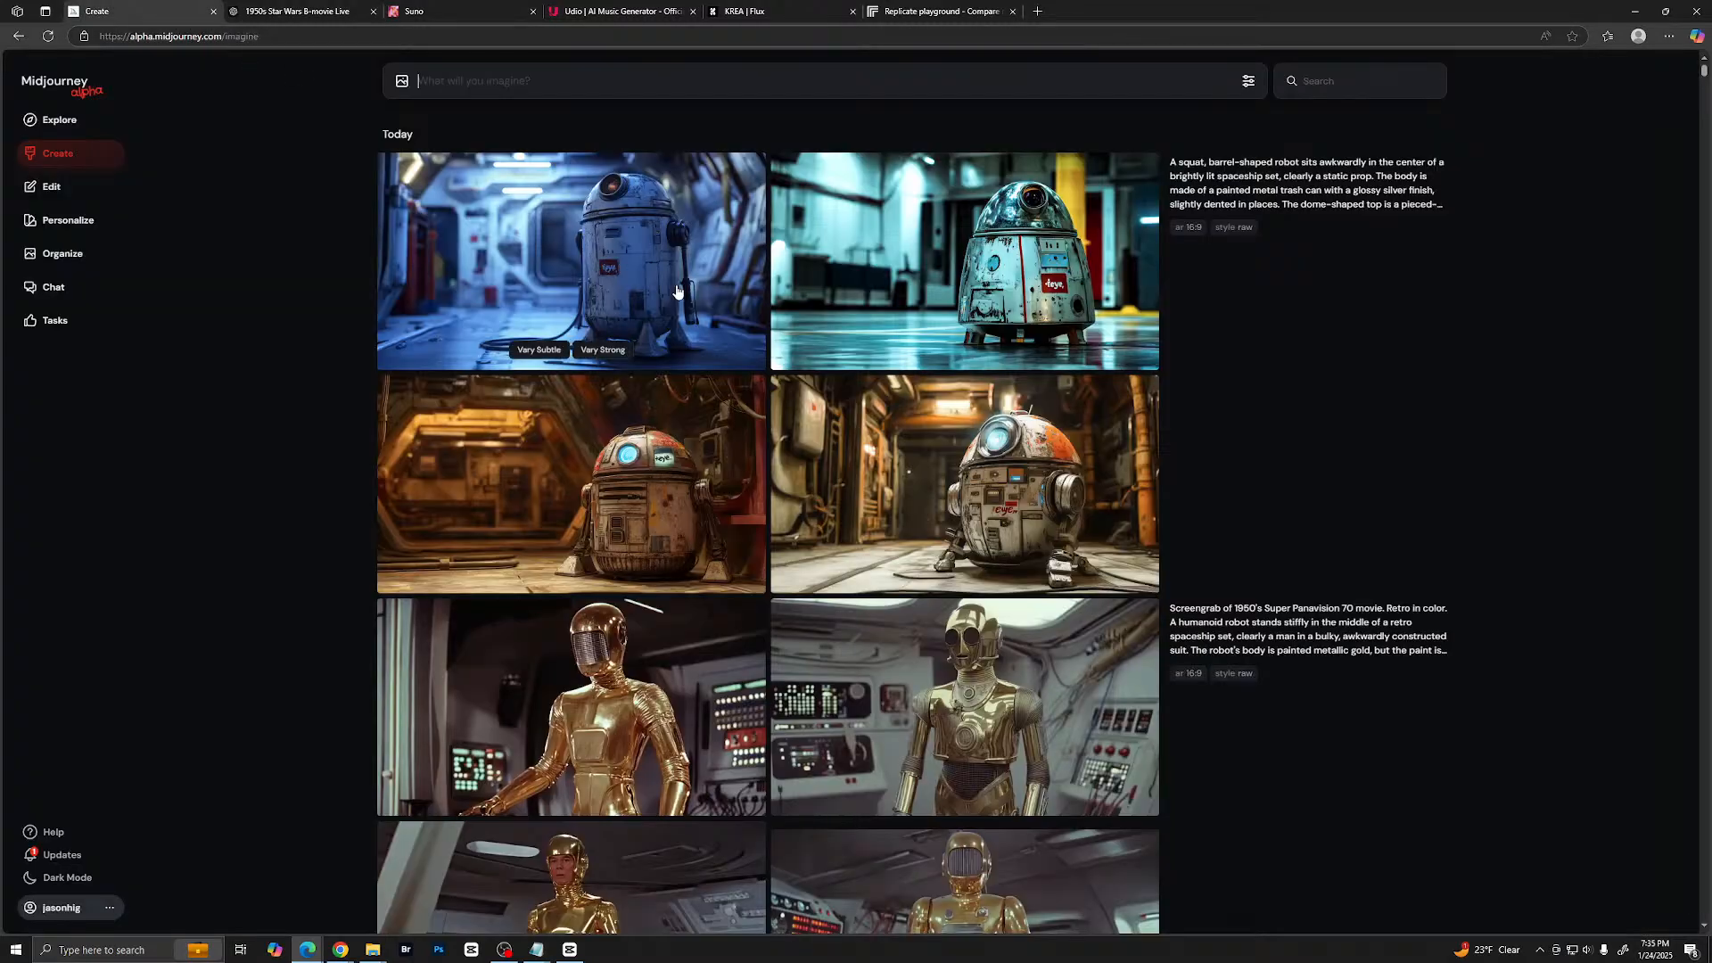
pyautogui.click(631, 253)
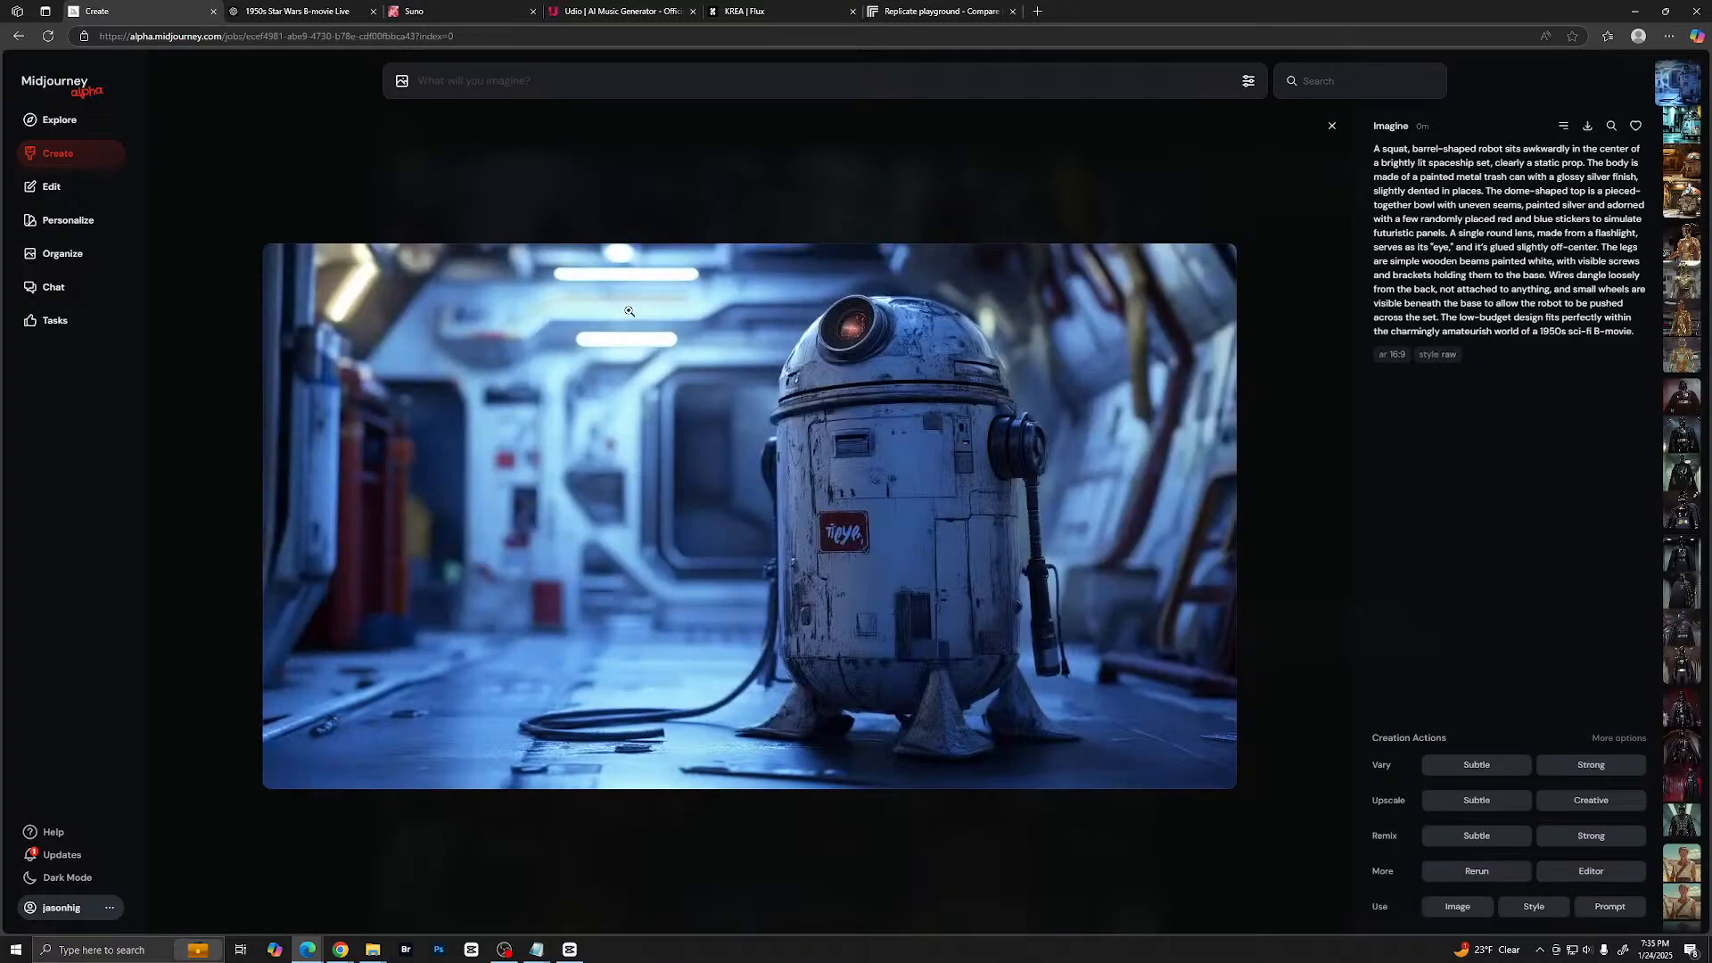
pyautogui.press('Right')
pyautogui.press('Right')
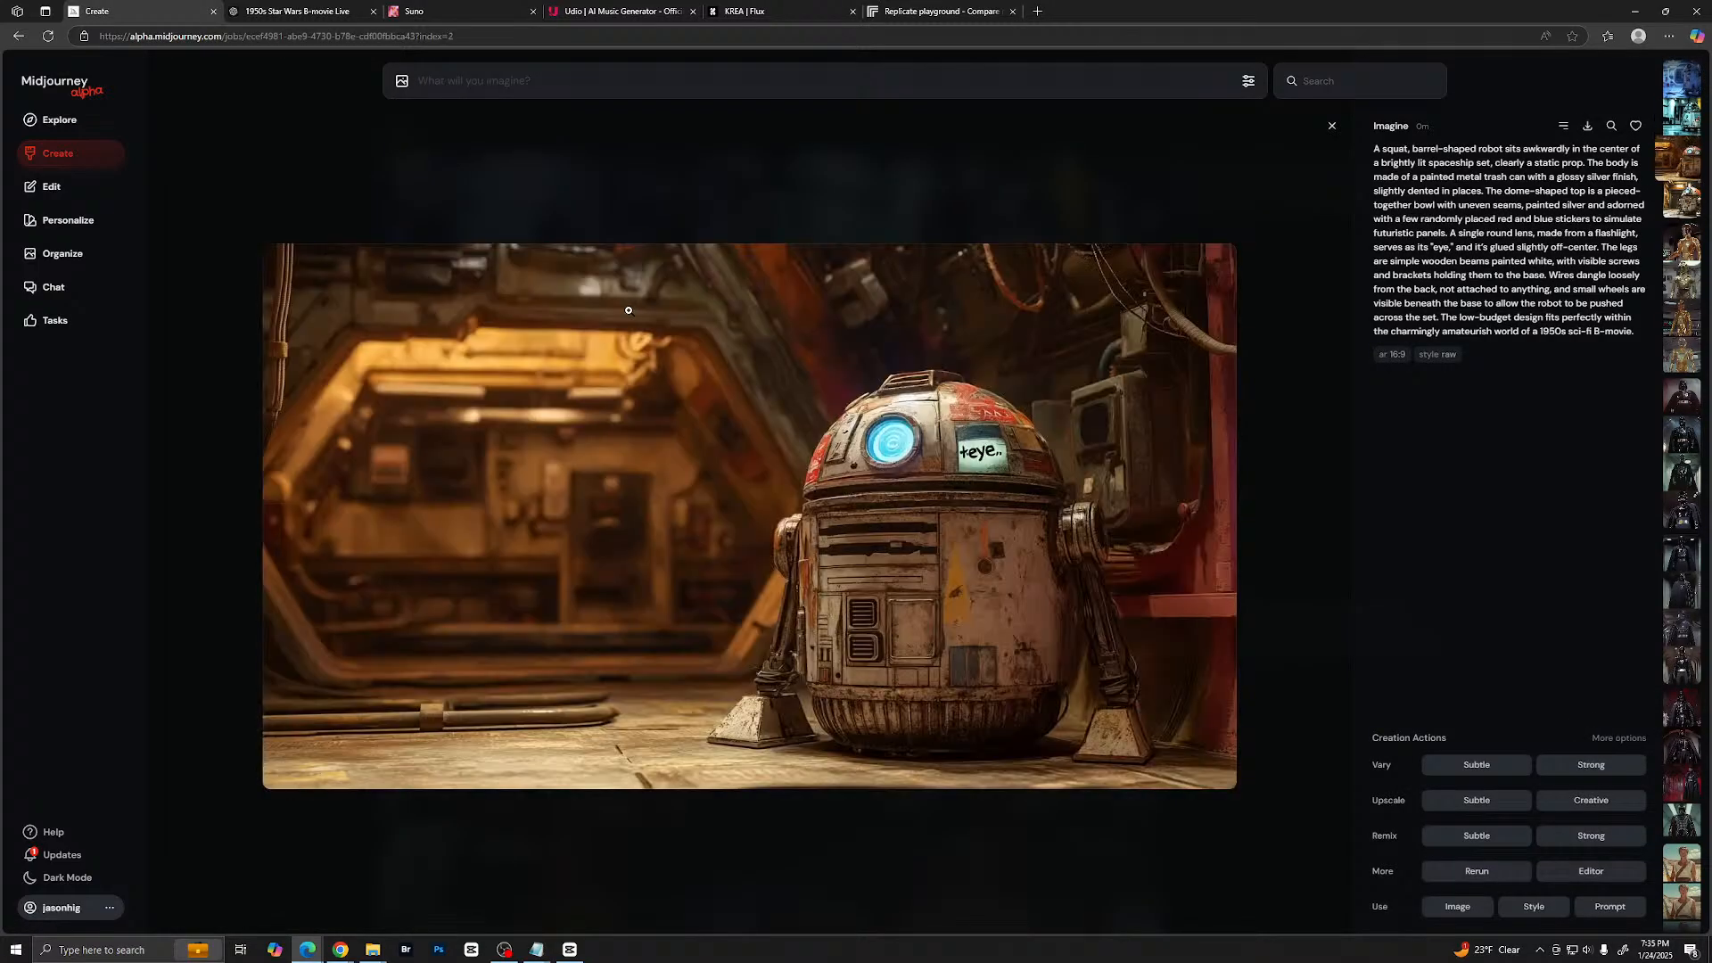
pyautogui.press('Right')
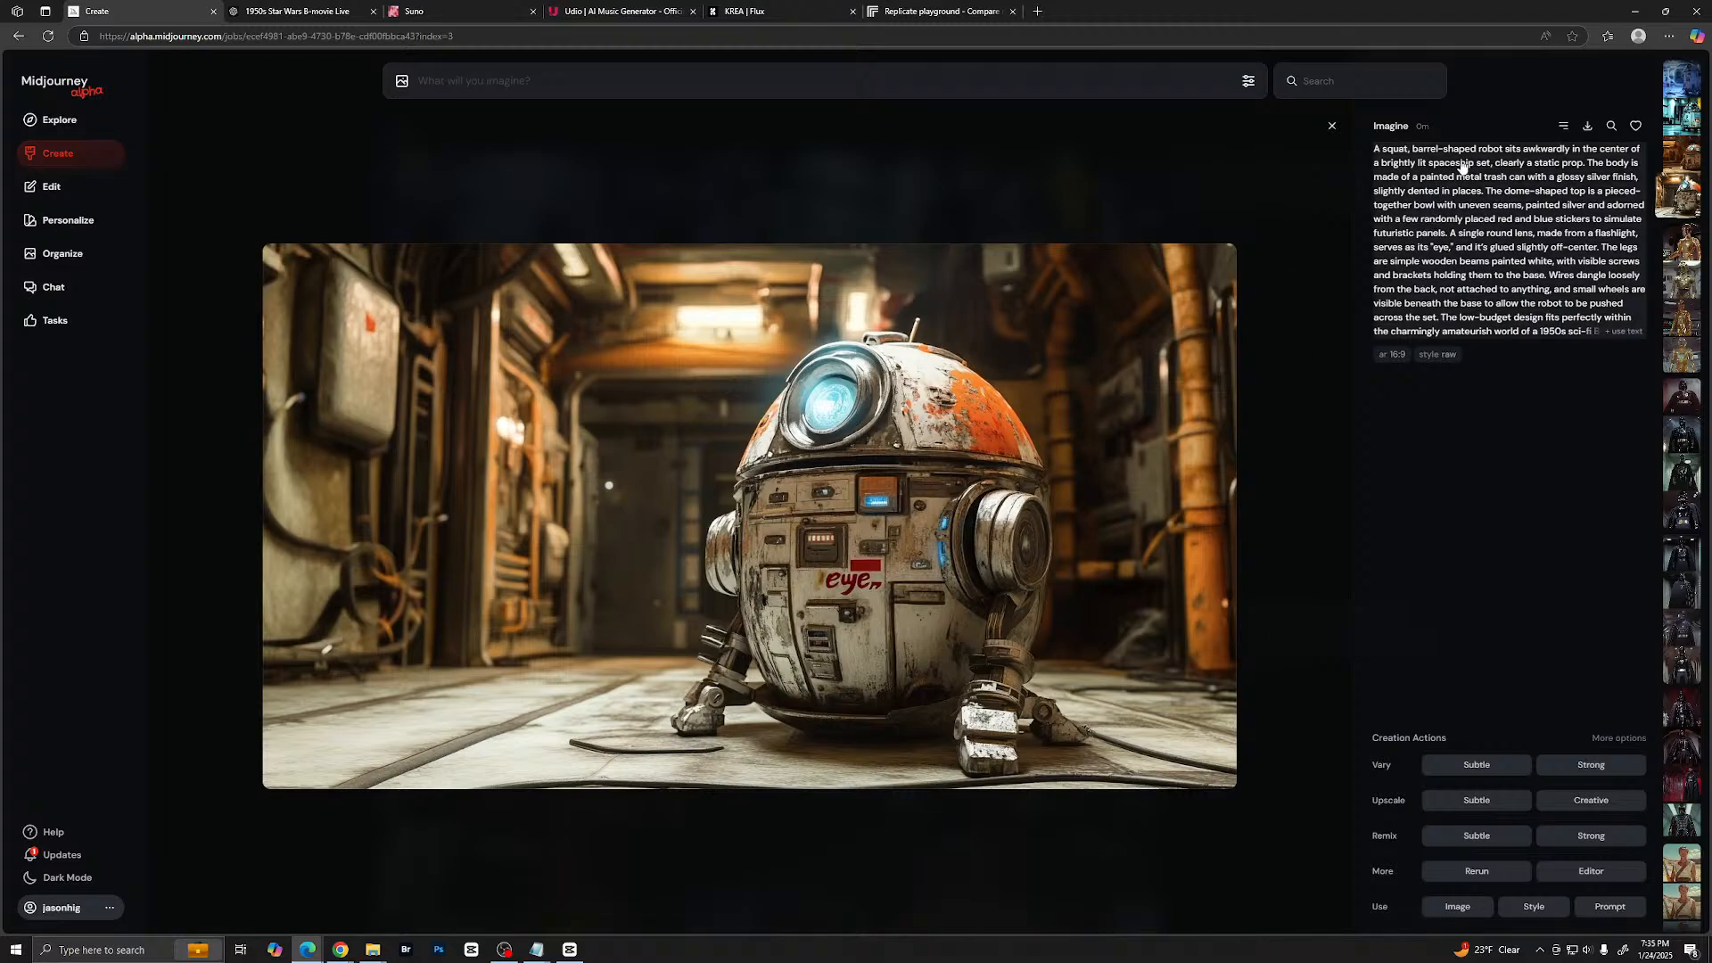
pyautogui.press('Right')
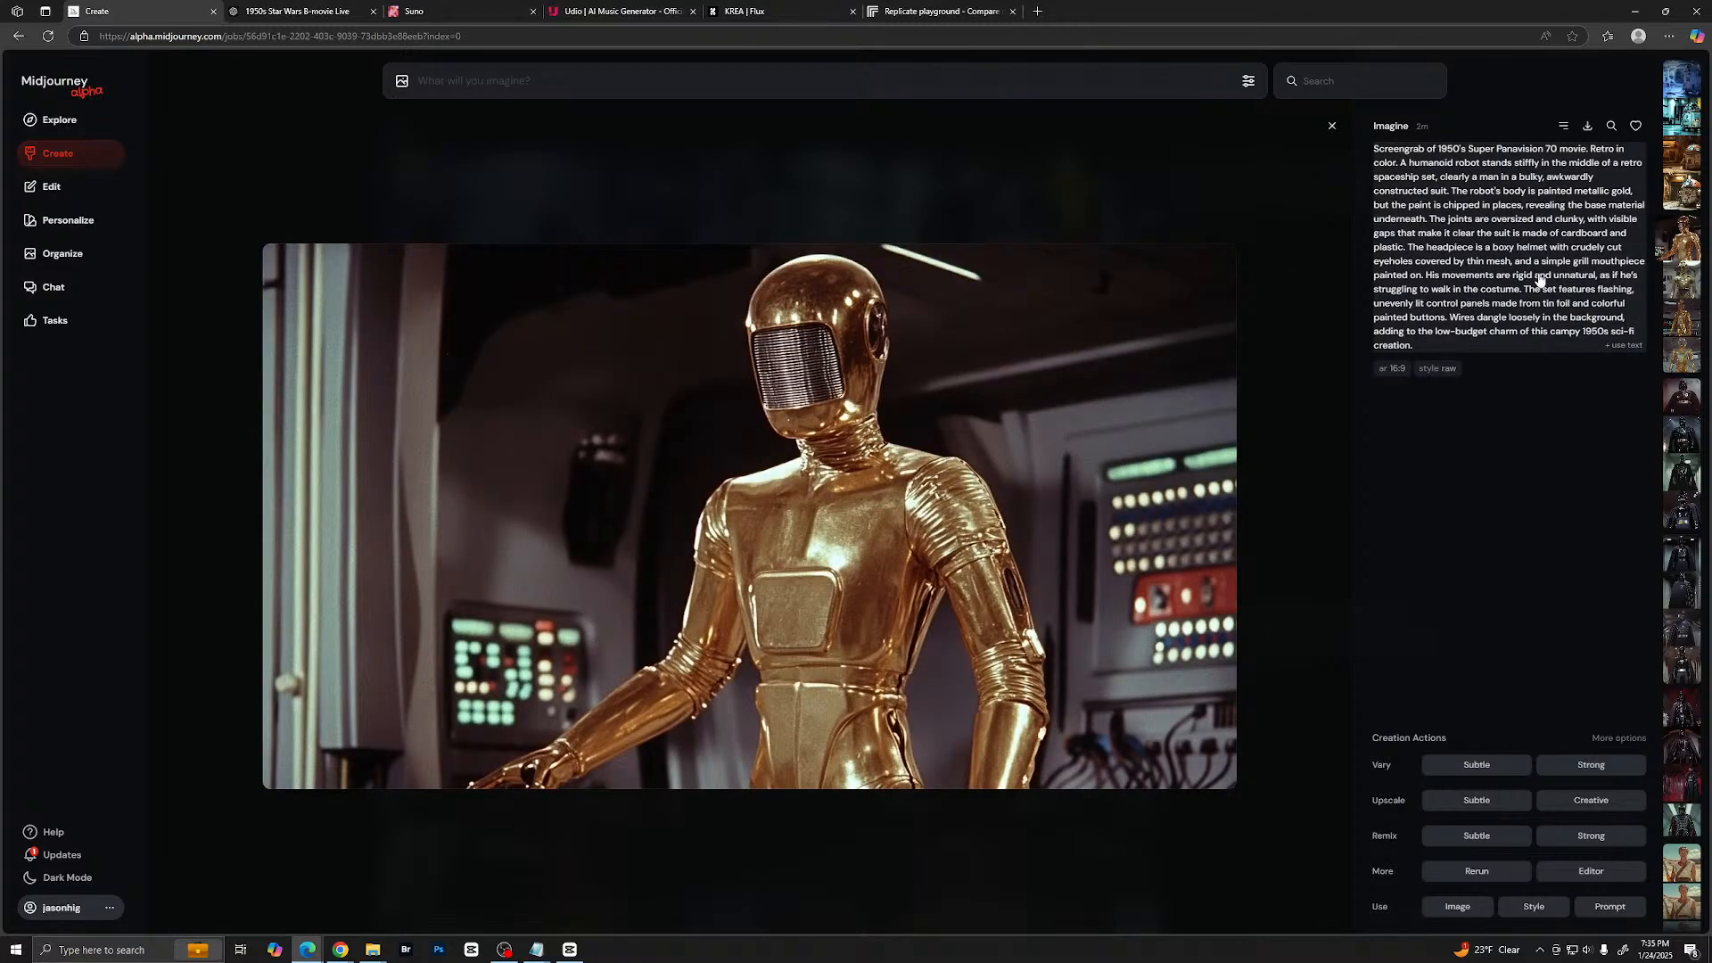
pyautogui.press('Left')
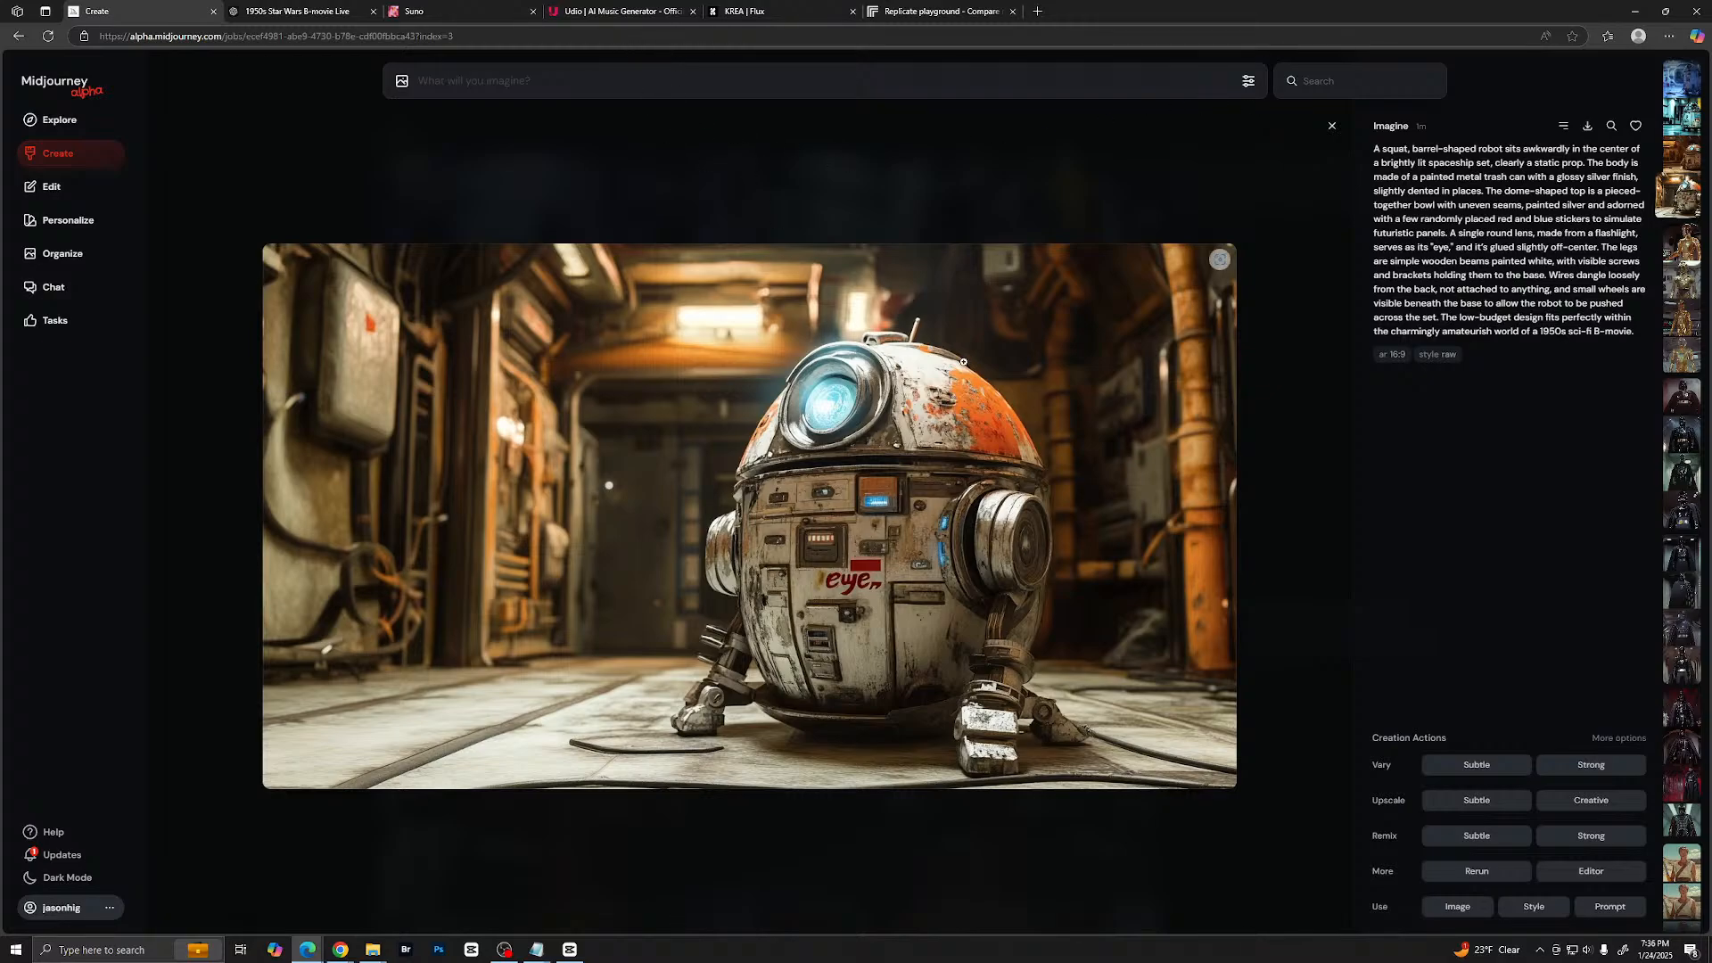
pyautogui.press('Escape')
# - Reuse the earlier stiff black cape villain prompt, insert "Darth Vader like" before "figure", and generate the images
pyautogui.scroll(-5, 881, 567)
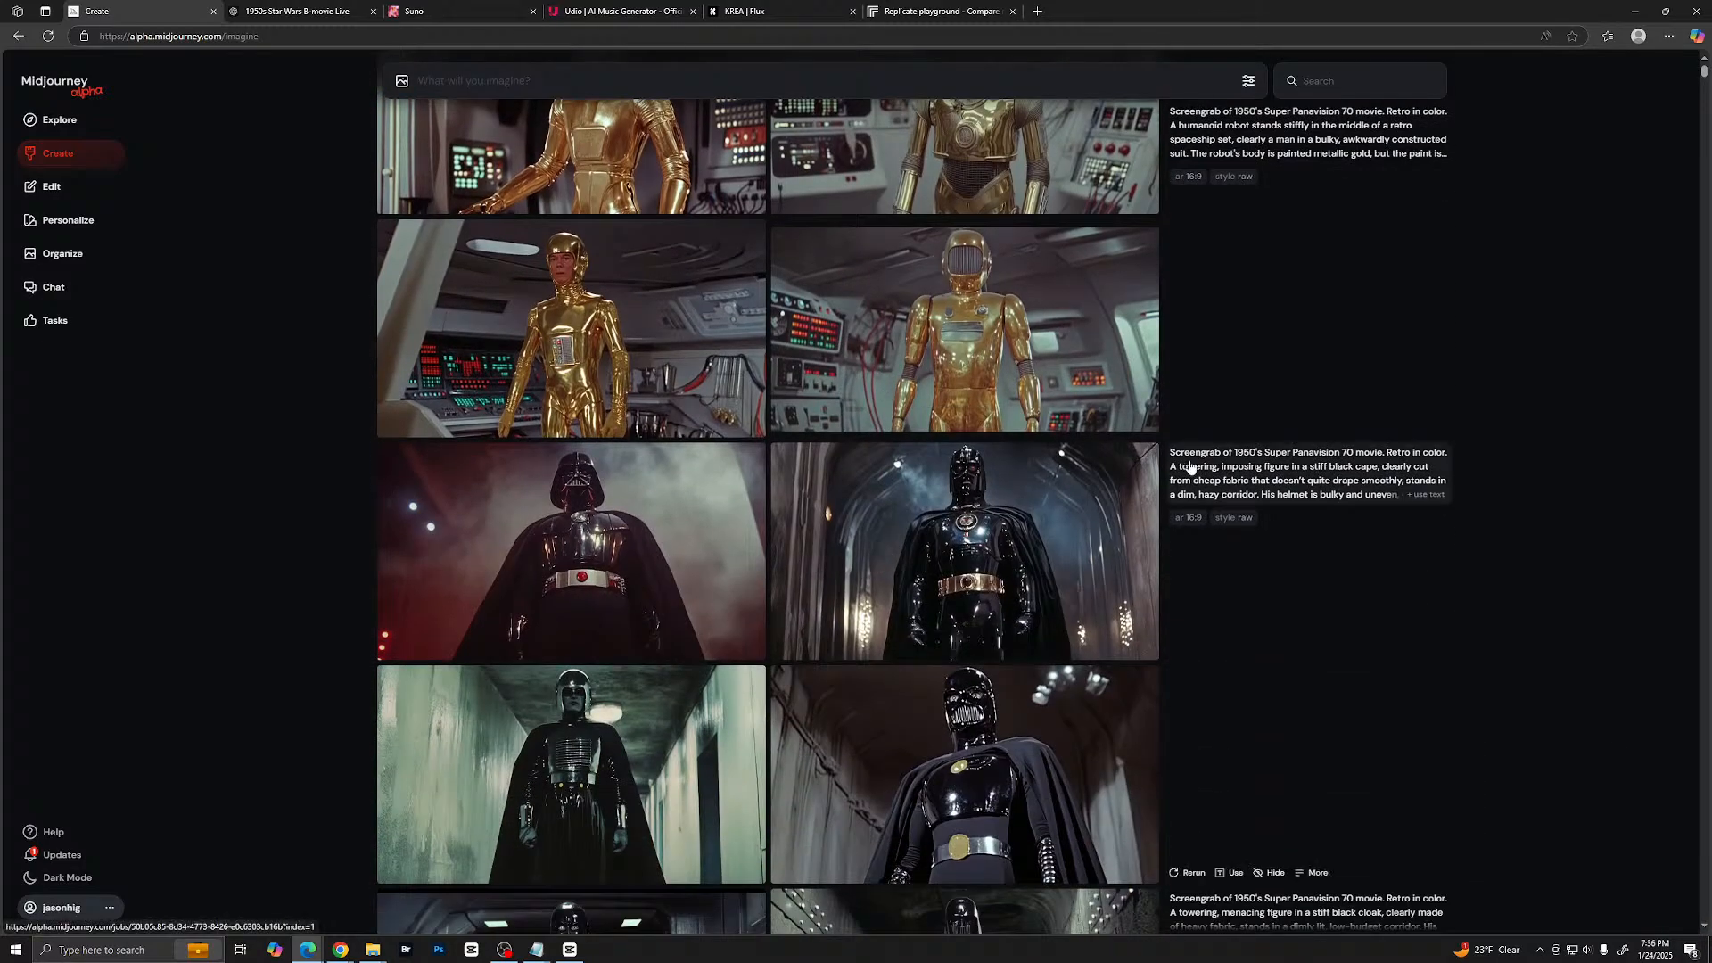
pyautogui.click(1195, 464)
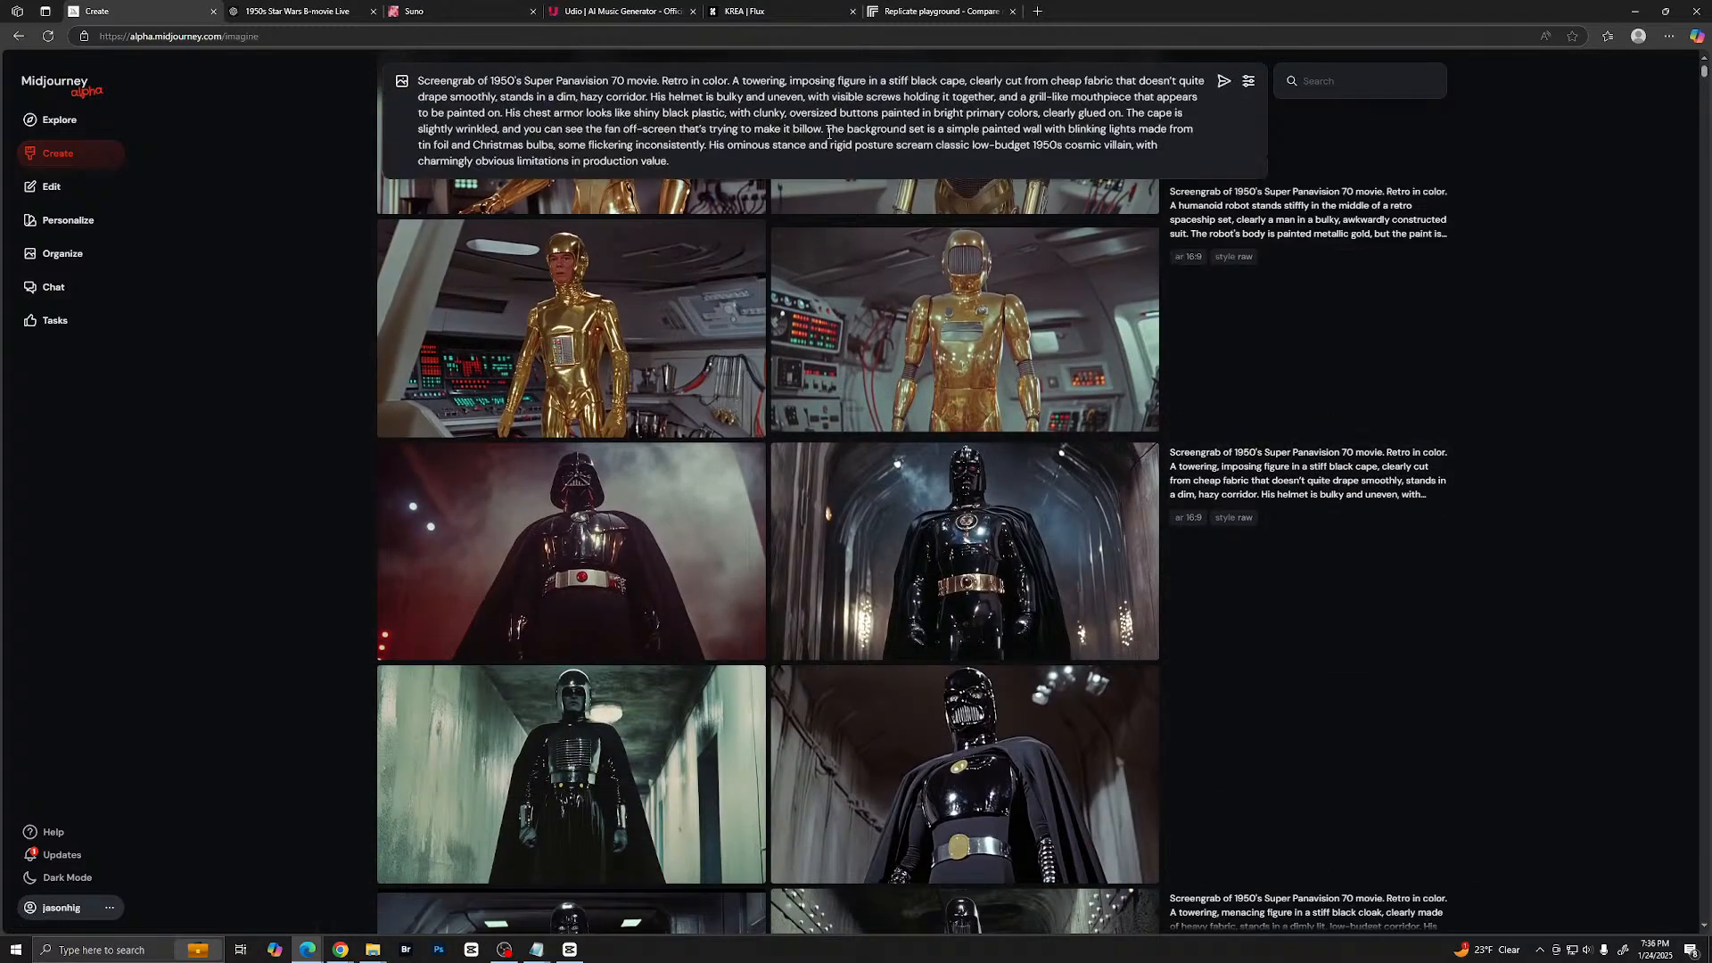
pyautogui.click(834, 78)
pyautogui.write('Dart')
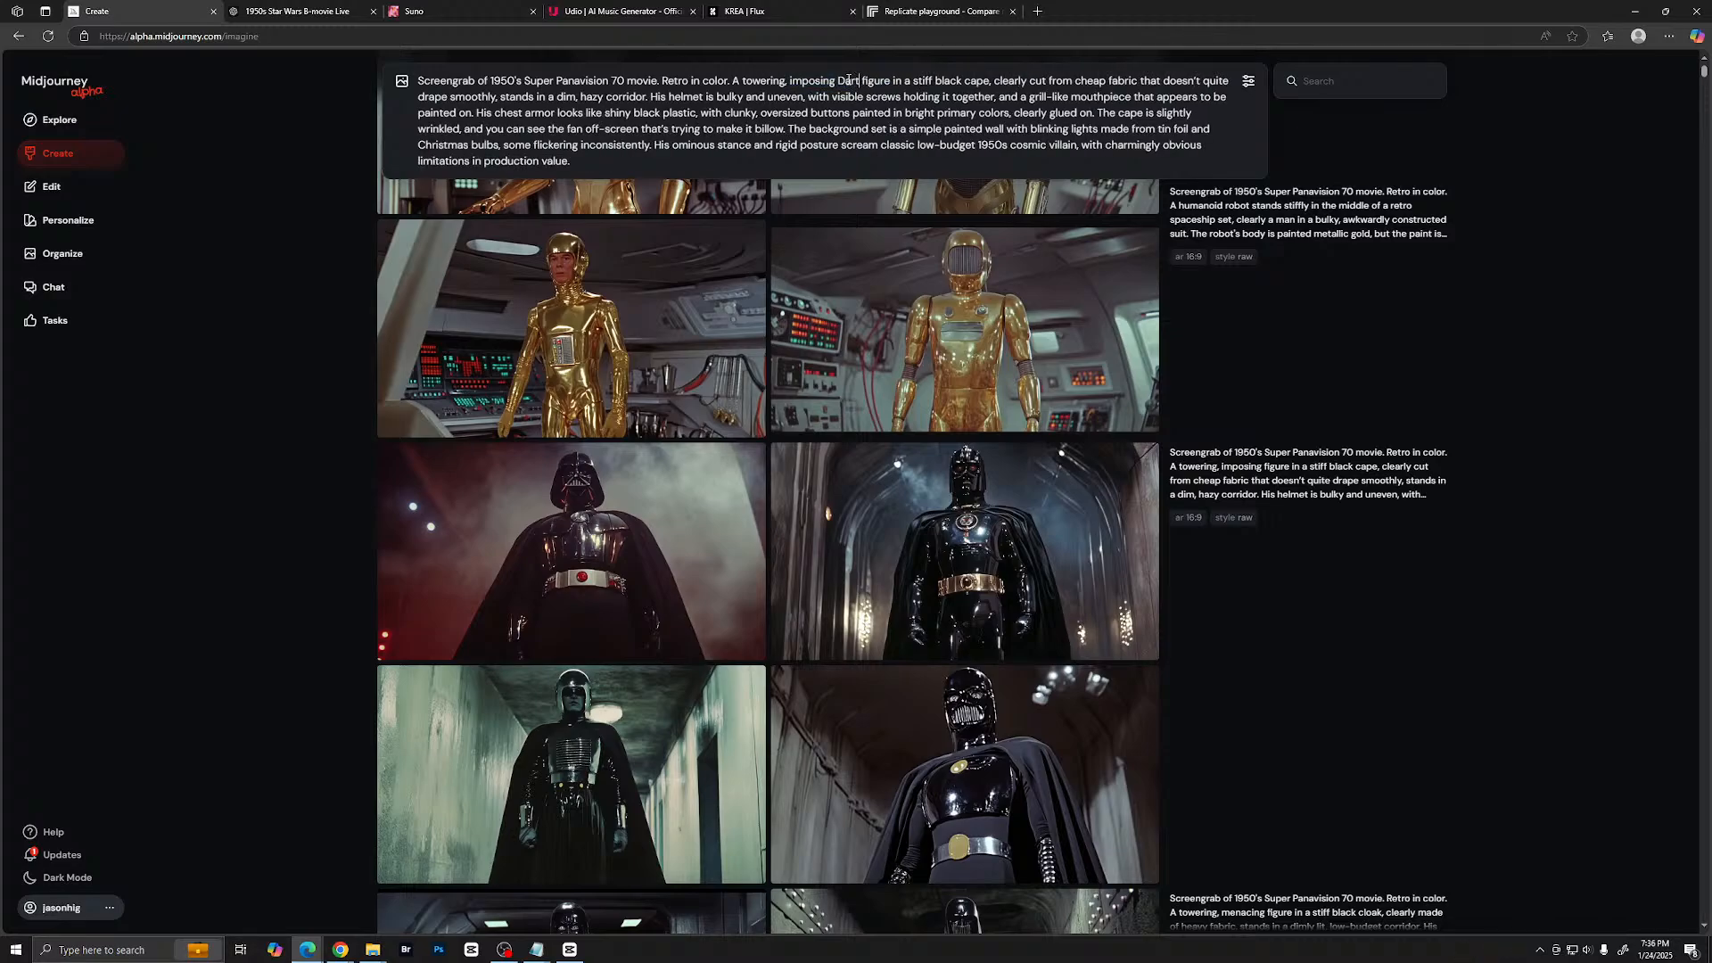
pyautogui.write('h Vare')
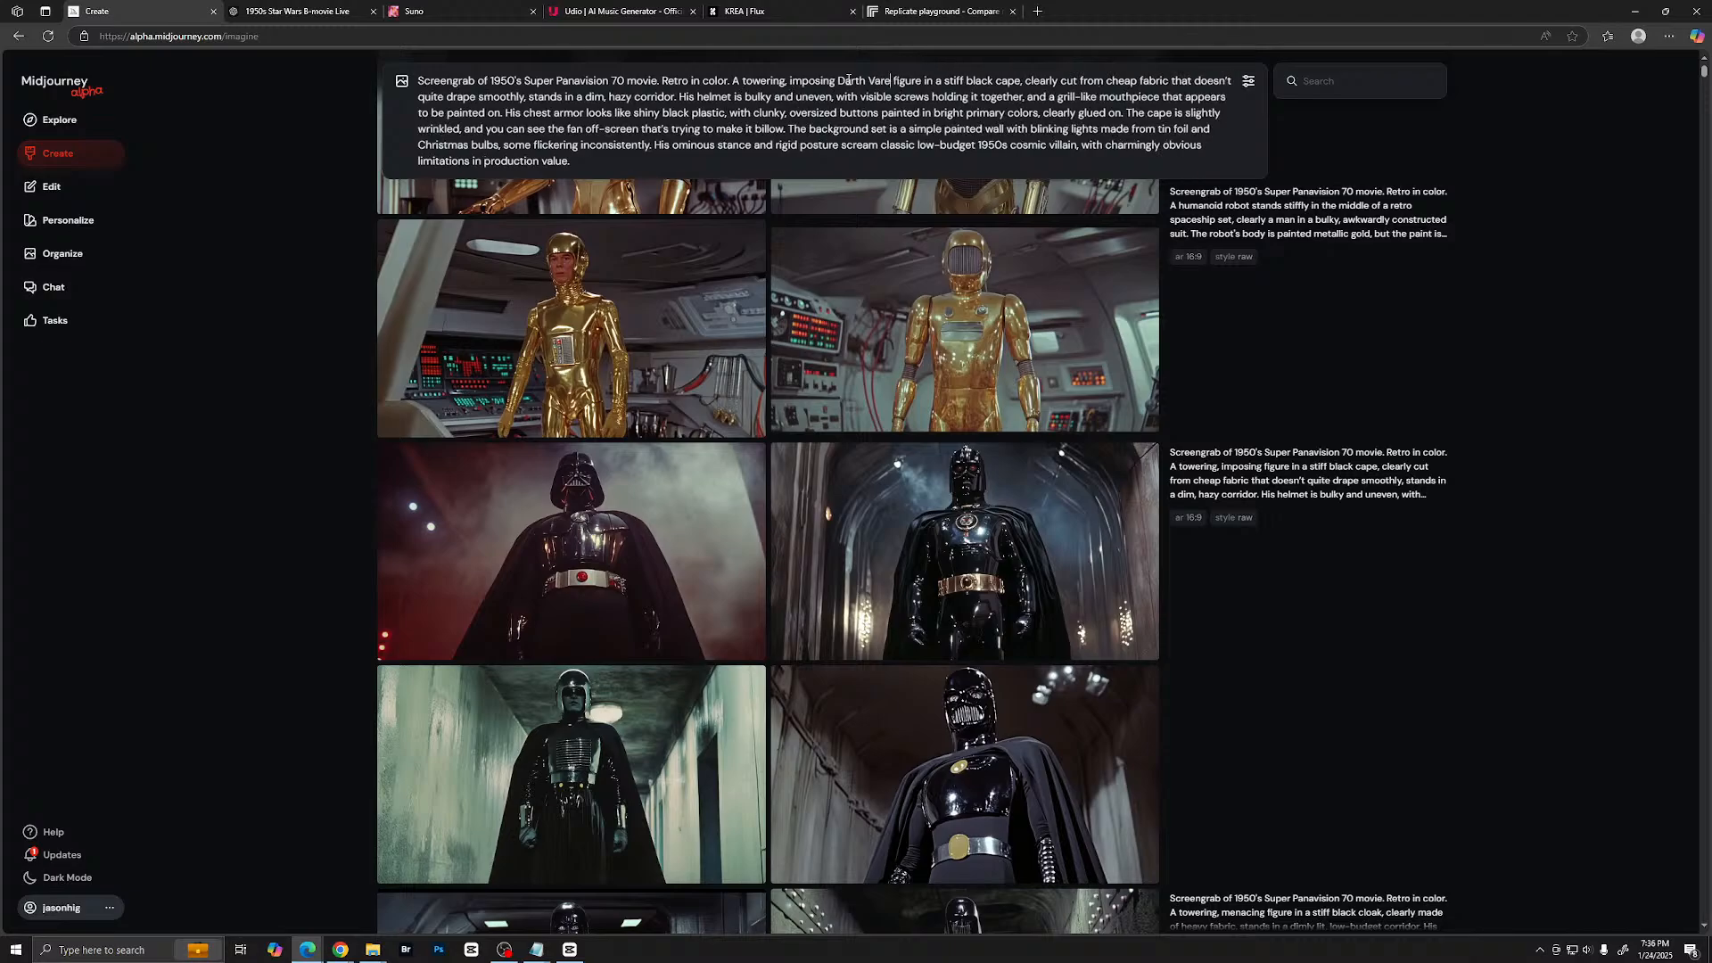
pyautogui.press('BackSpace')
pyautogui.press('BackSpace')
pyautogui.write('der ')
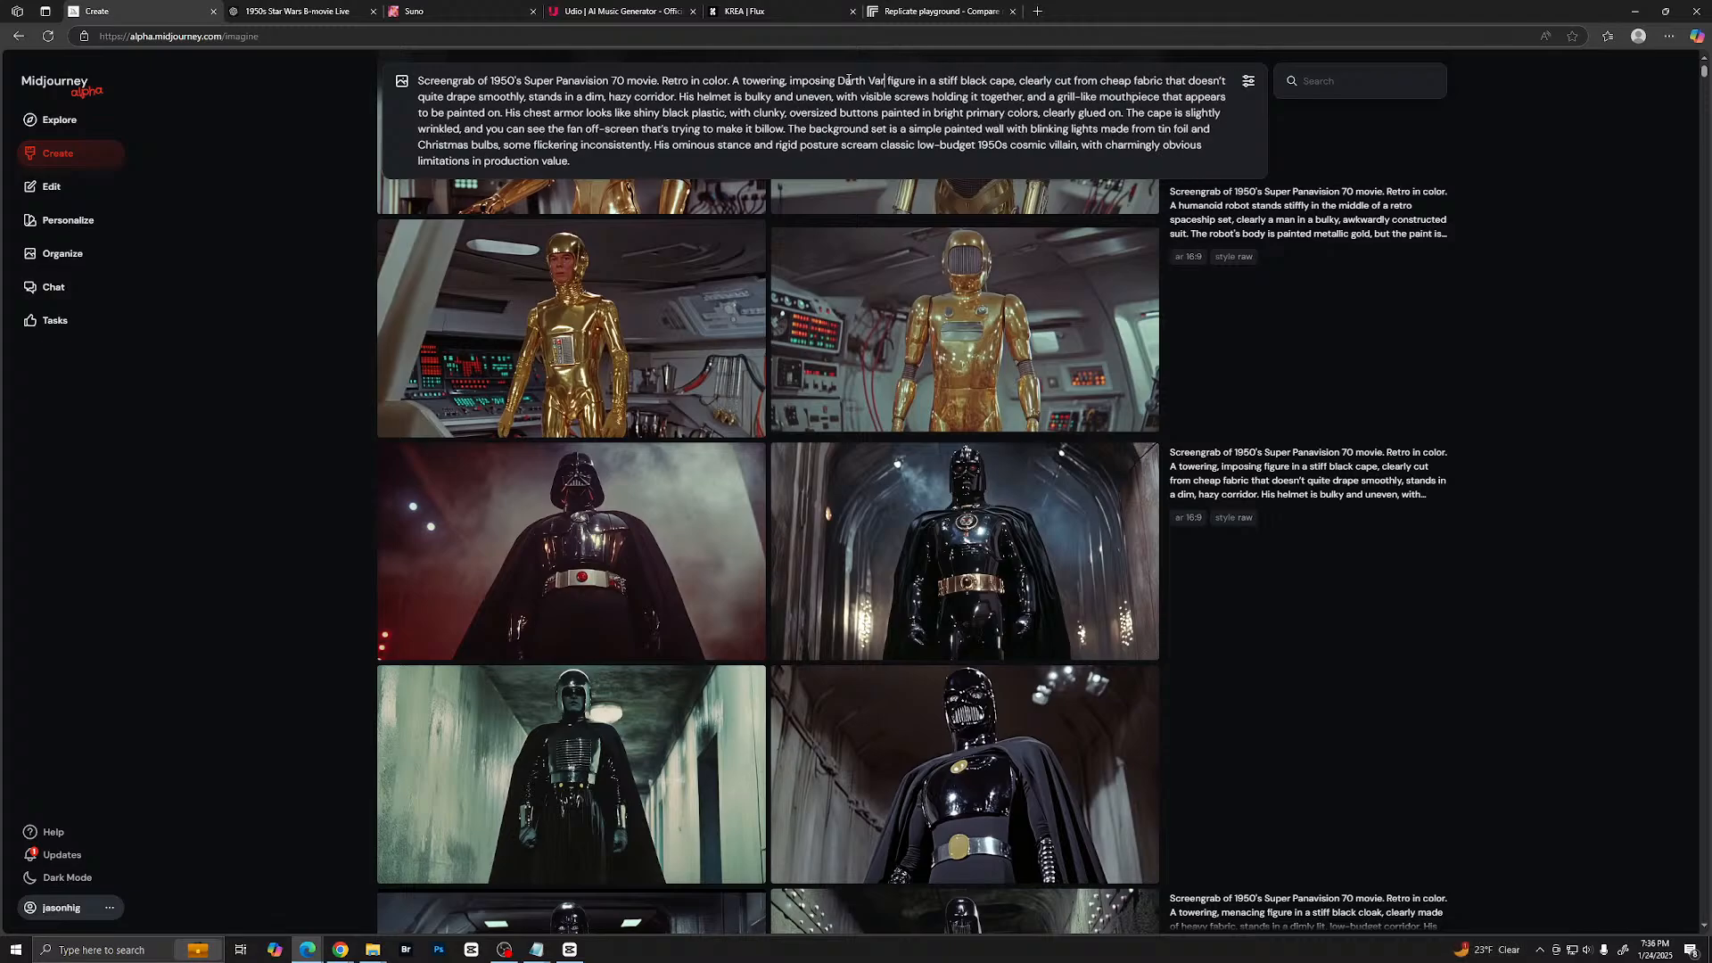
pyautogui.write('like')
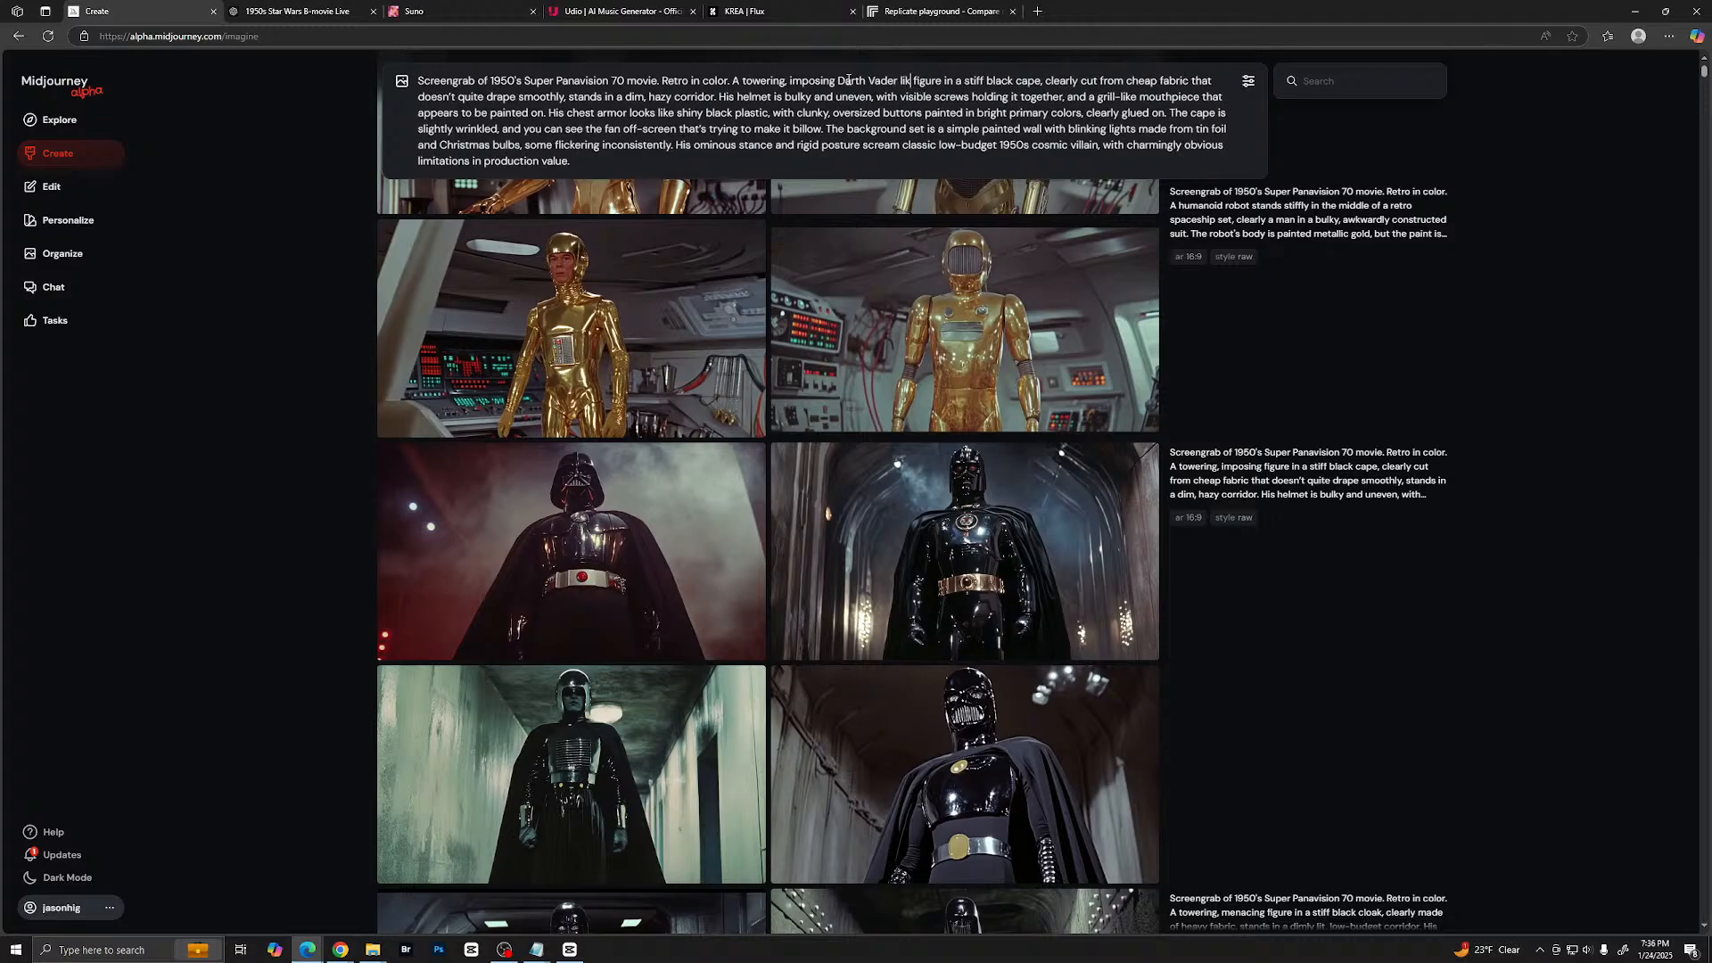
pyautogui.press('Return')
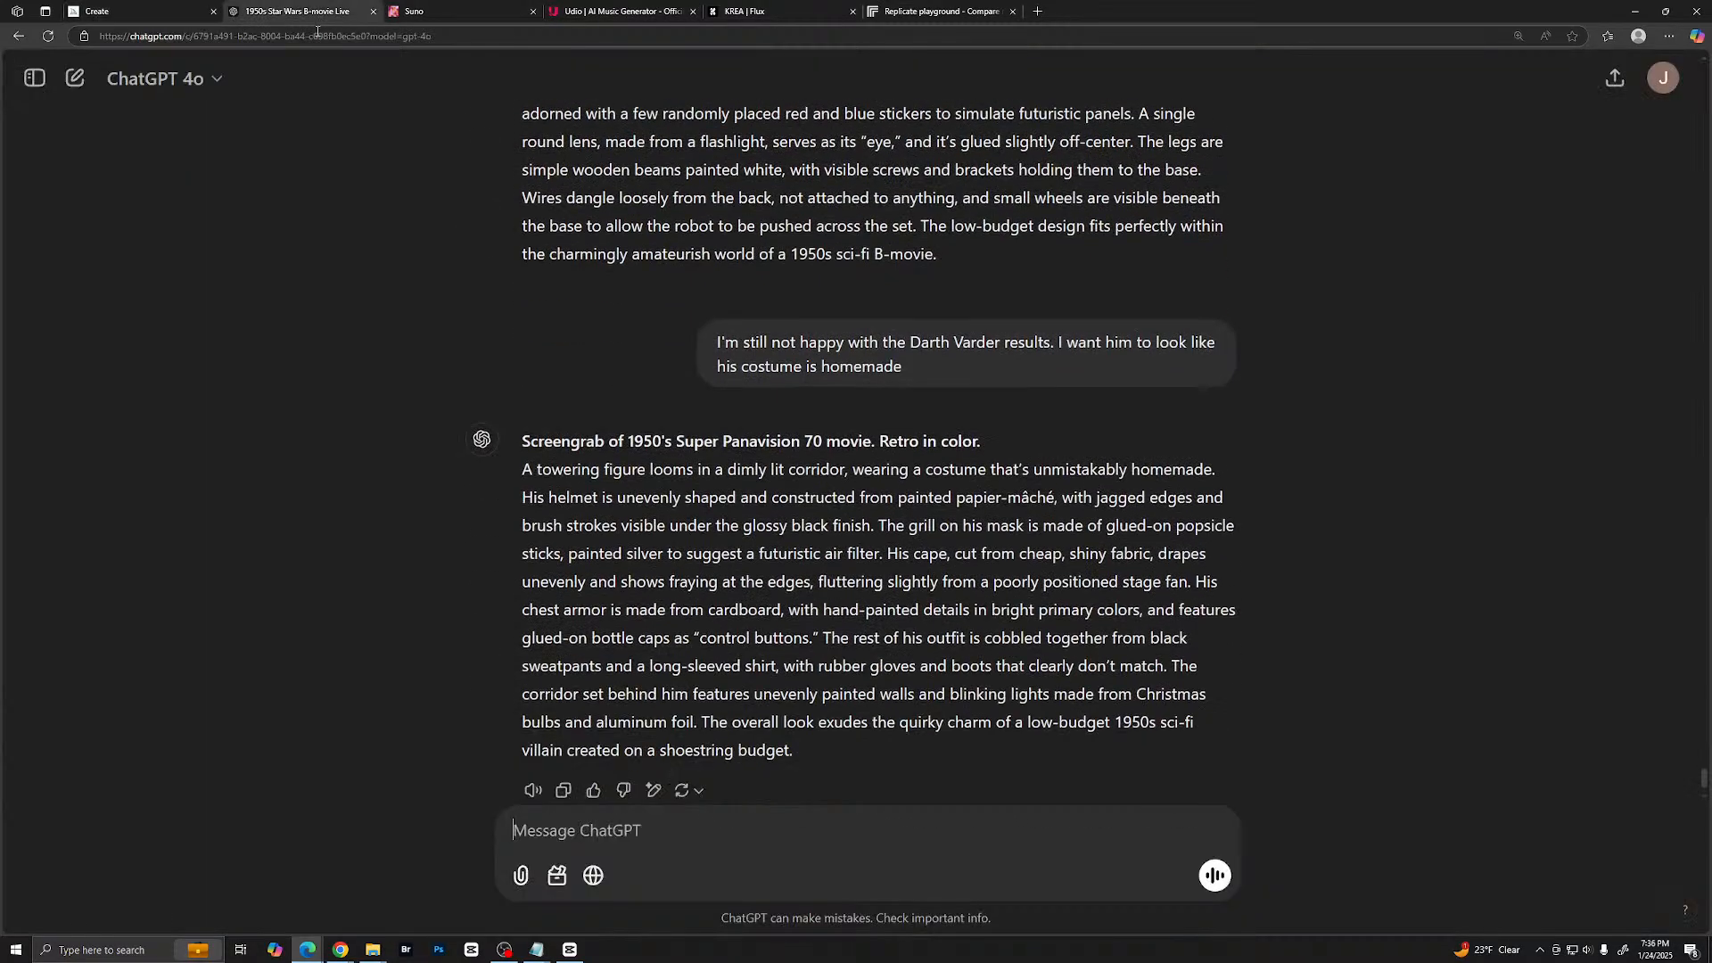
# - Switch to ChatGPT and copy the whole homemade-costume villain prompt, including its Super Panavision 70 heading
pyautogui.click(297, 10)
pyautogui.moveTo(526, 372); pyautogui.dragTo(1013, 673)
pyautogui.rightClick(972, 622)
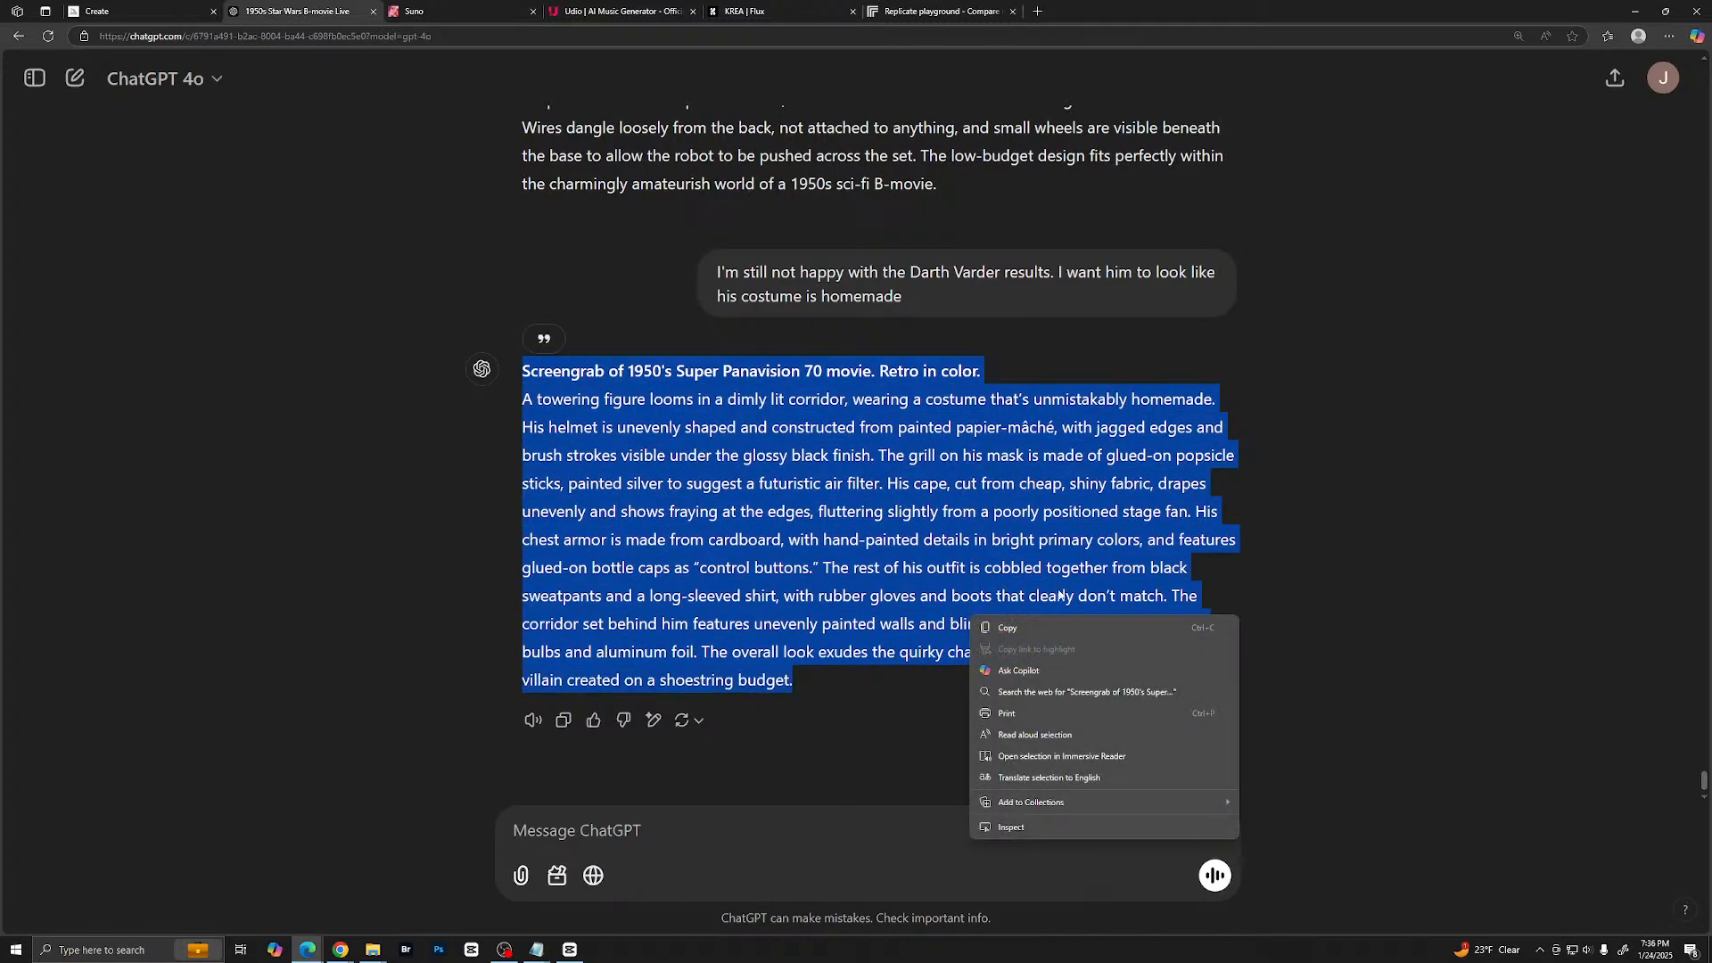
pyautogui.click(990, 628)
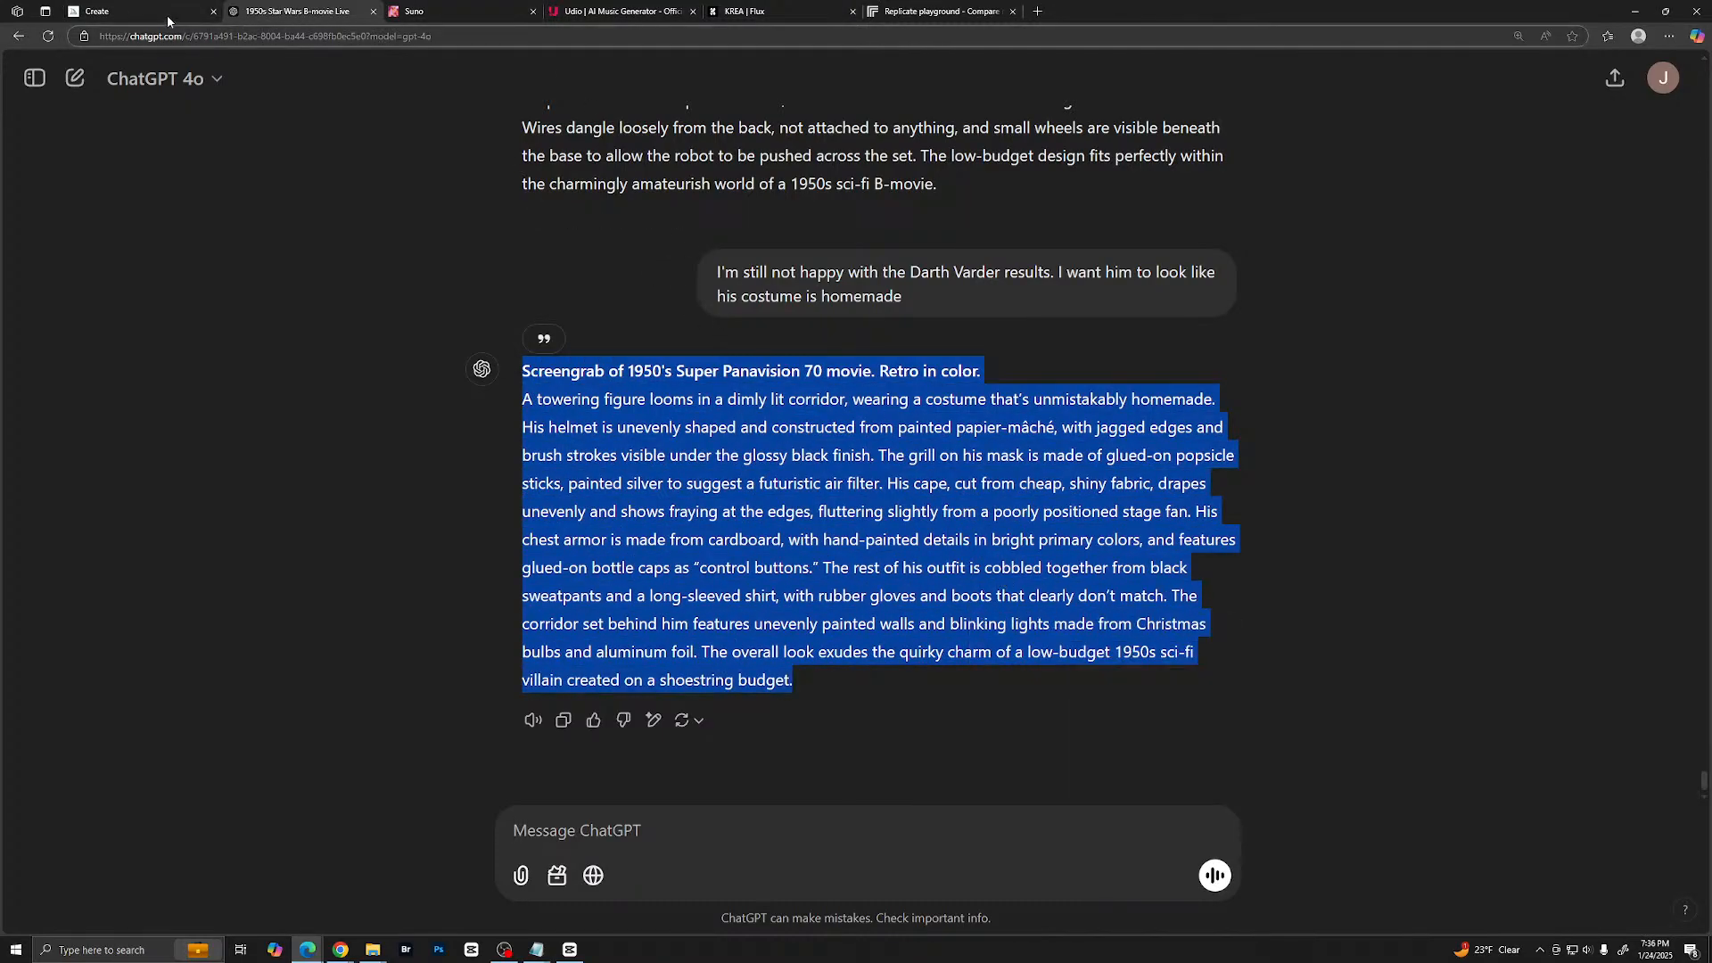
# - Paste the homemade-costume prompt into Midjourney, remove the quotation marks around "control buttons", and generate the images
pyautogui.click(125, 11)
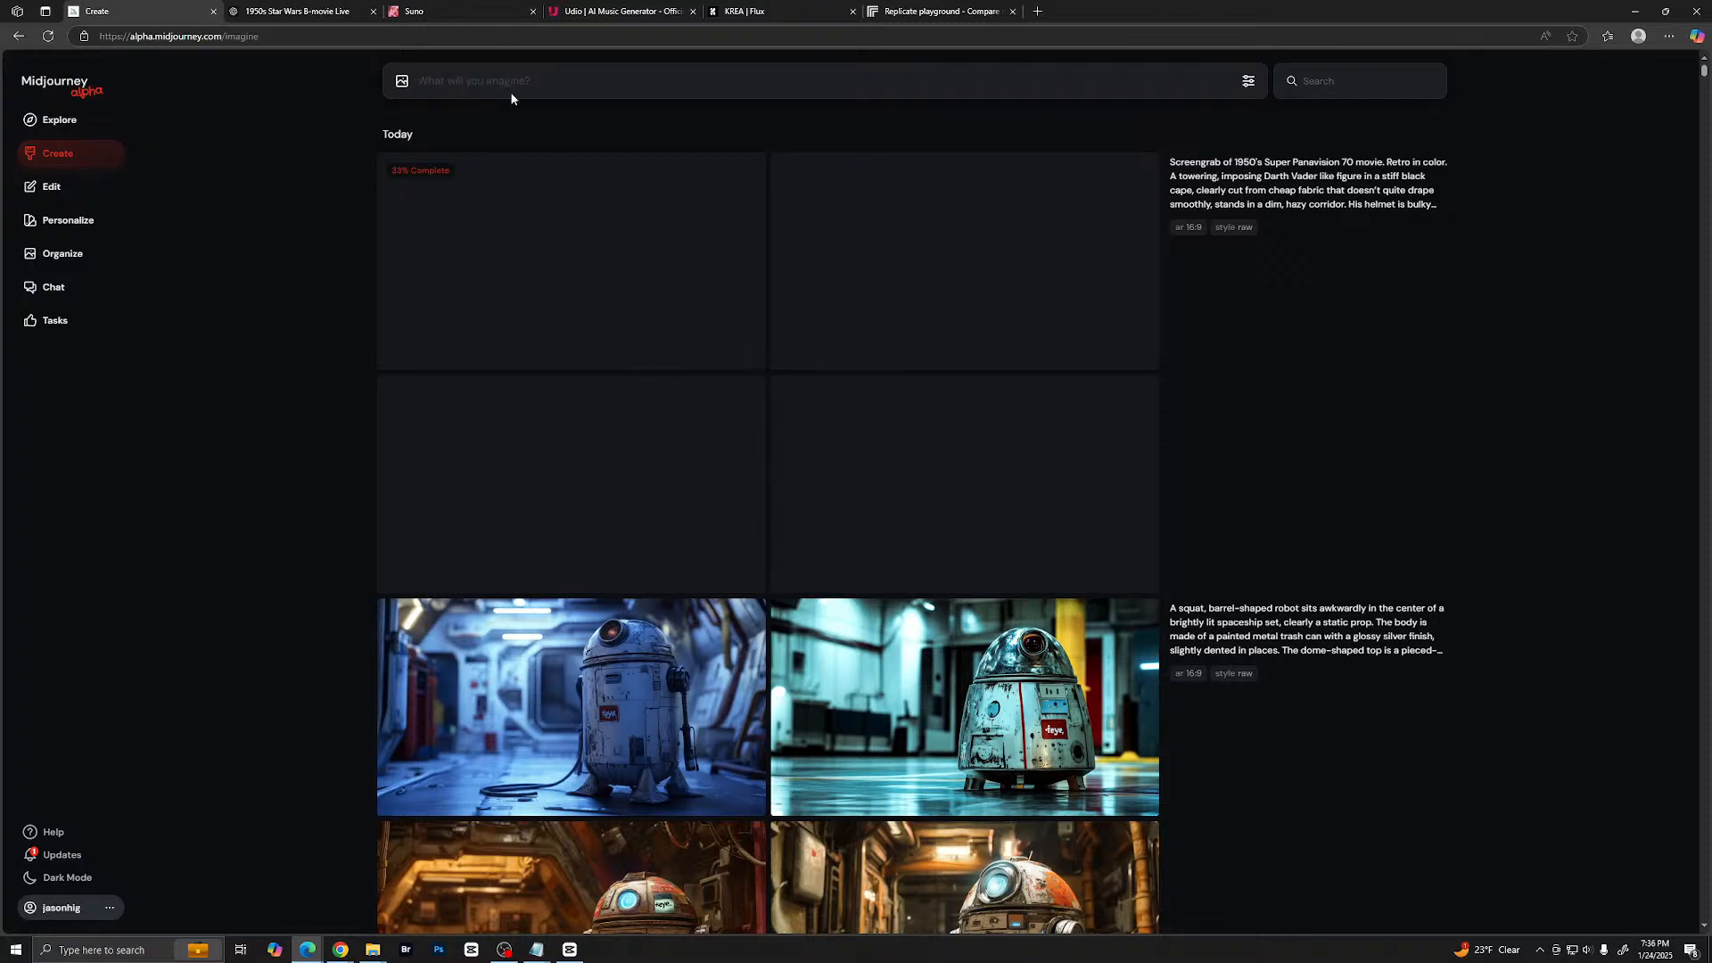
pyautogui.hotkey('ctrl', 'v')
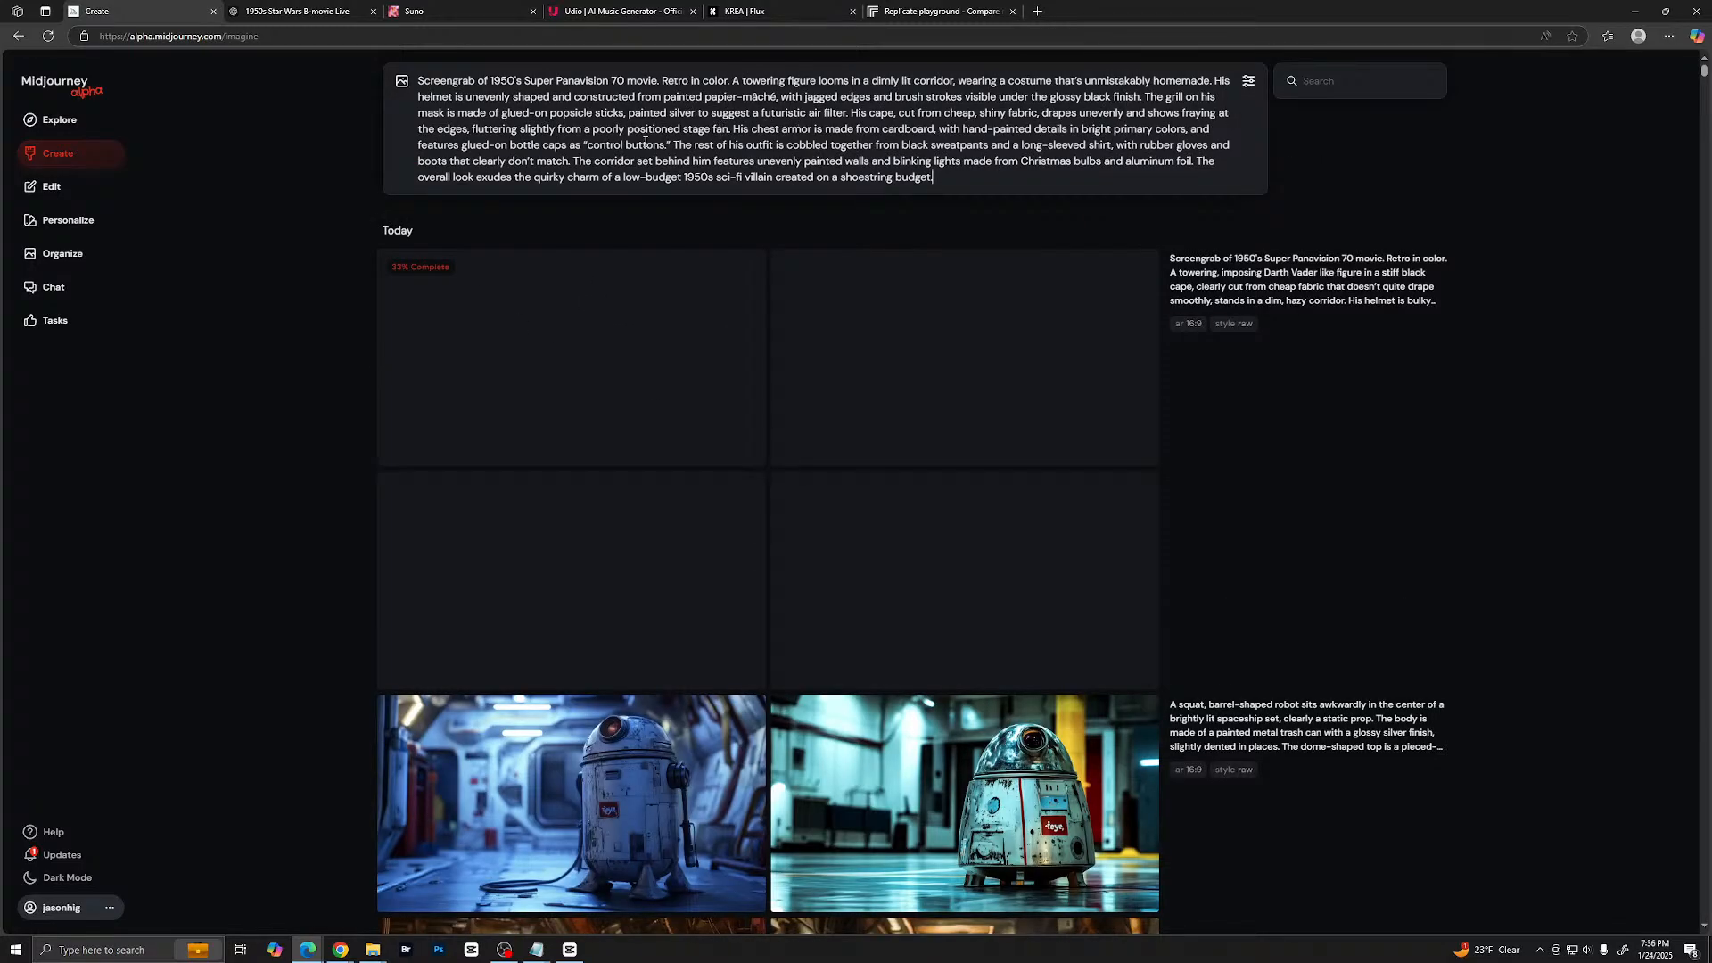
pyautogui.press('BackSpace')
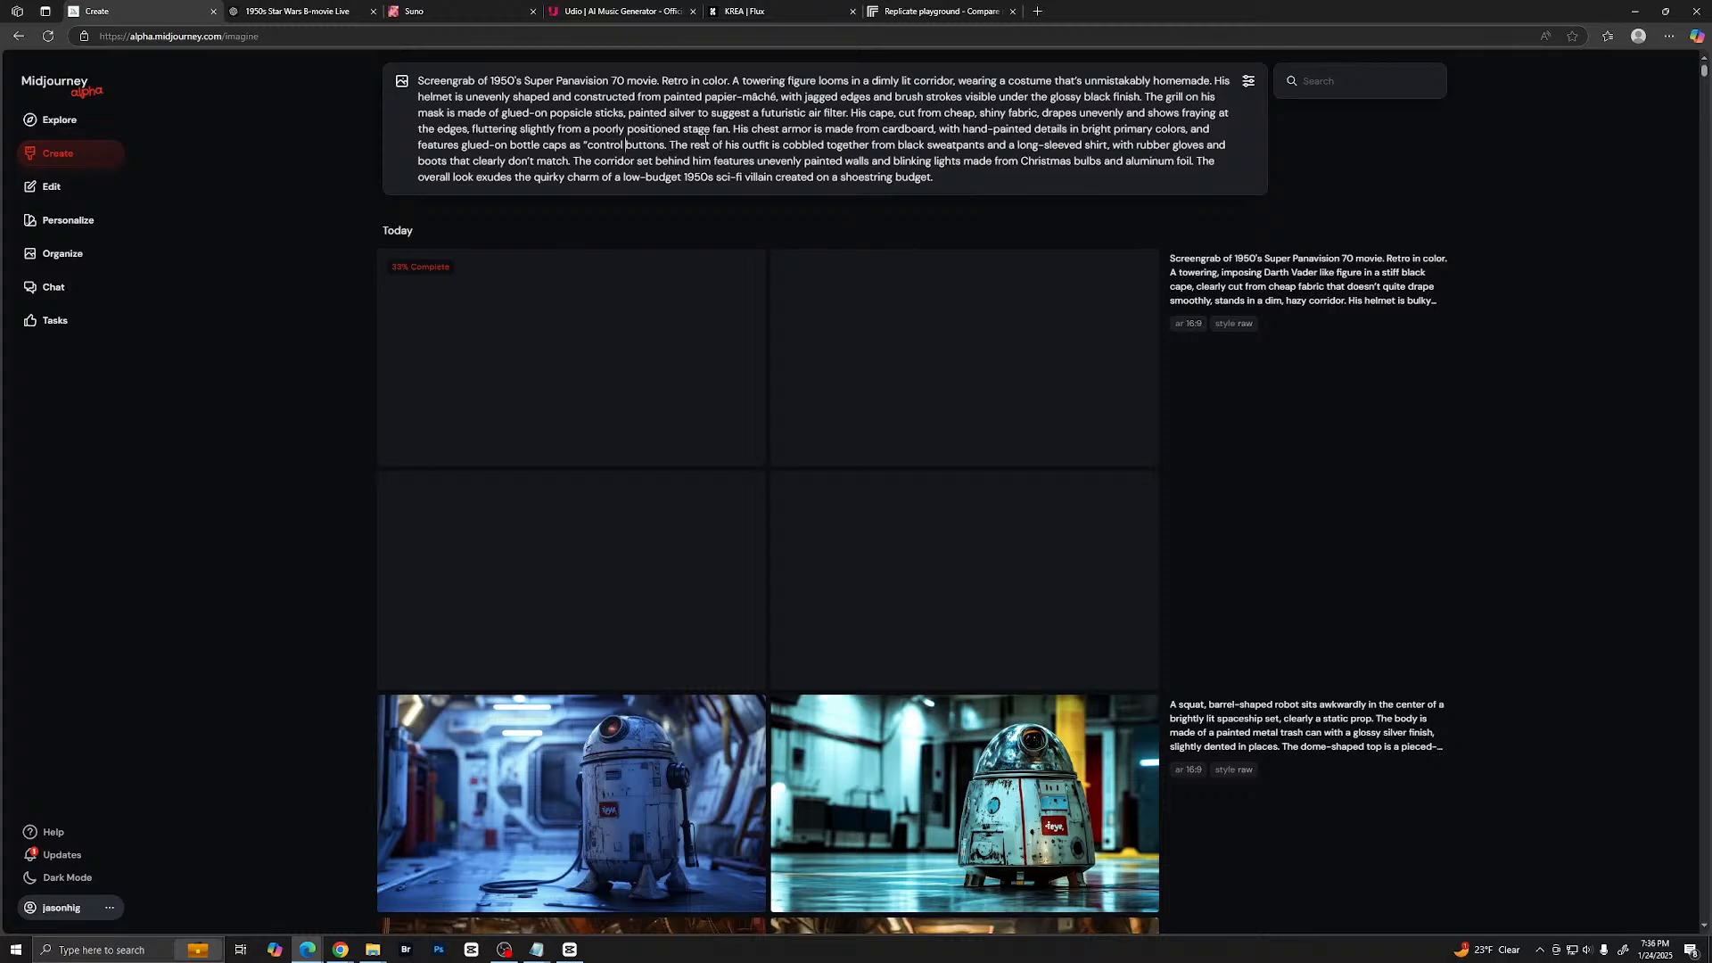
pyautogui.press('BackSpace')
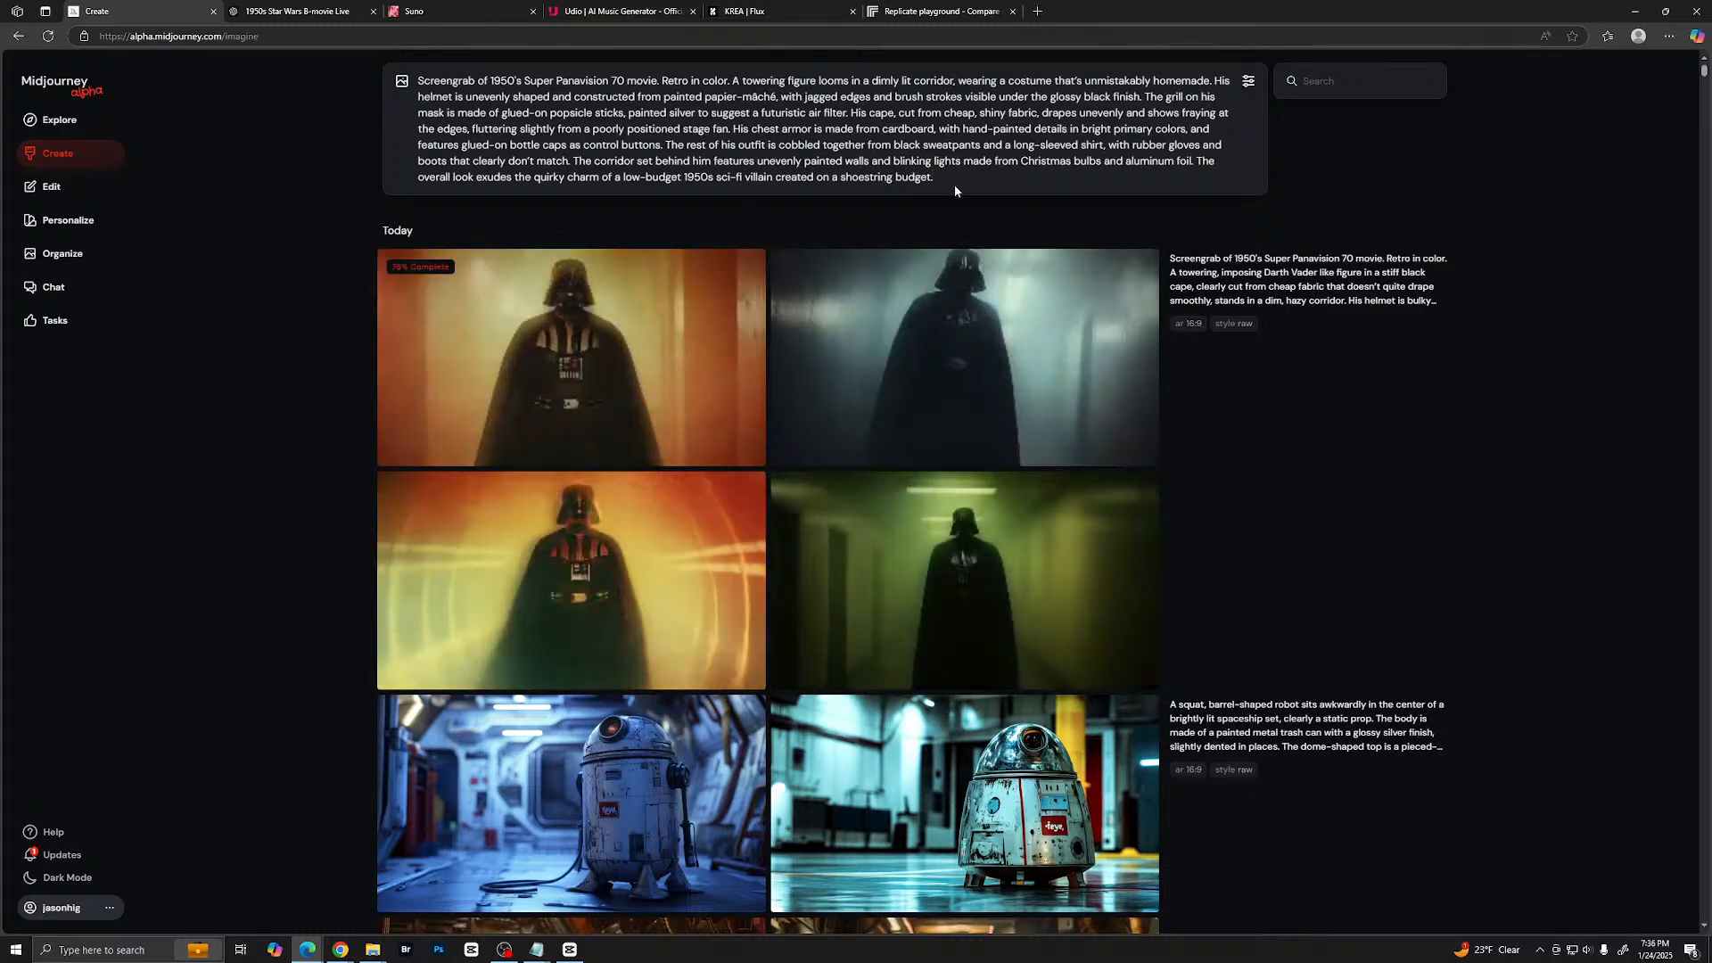
pyautogui.press('Return')
# - Look over the new Darth Vader images alongside the earlier results, and open the first one in the orange corridor enlarged
pyautogui.scroll(-2, 1013, 372)
pyautogui.scroll(-2, 997, 397)
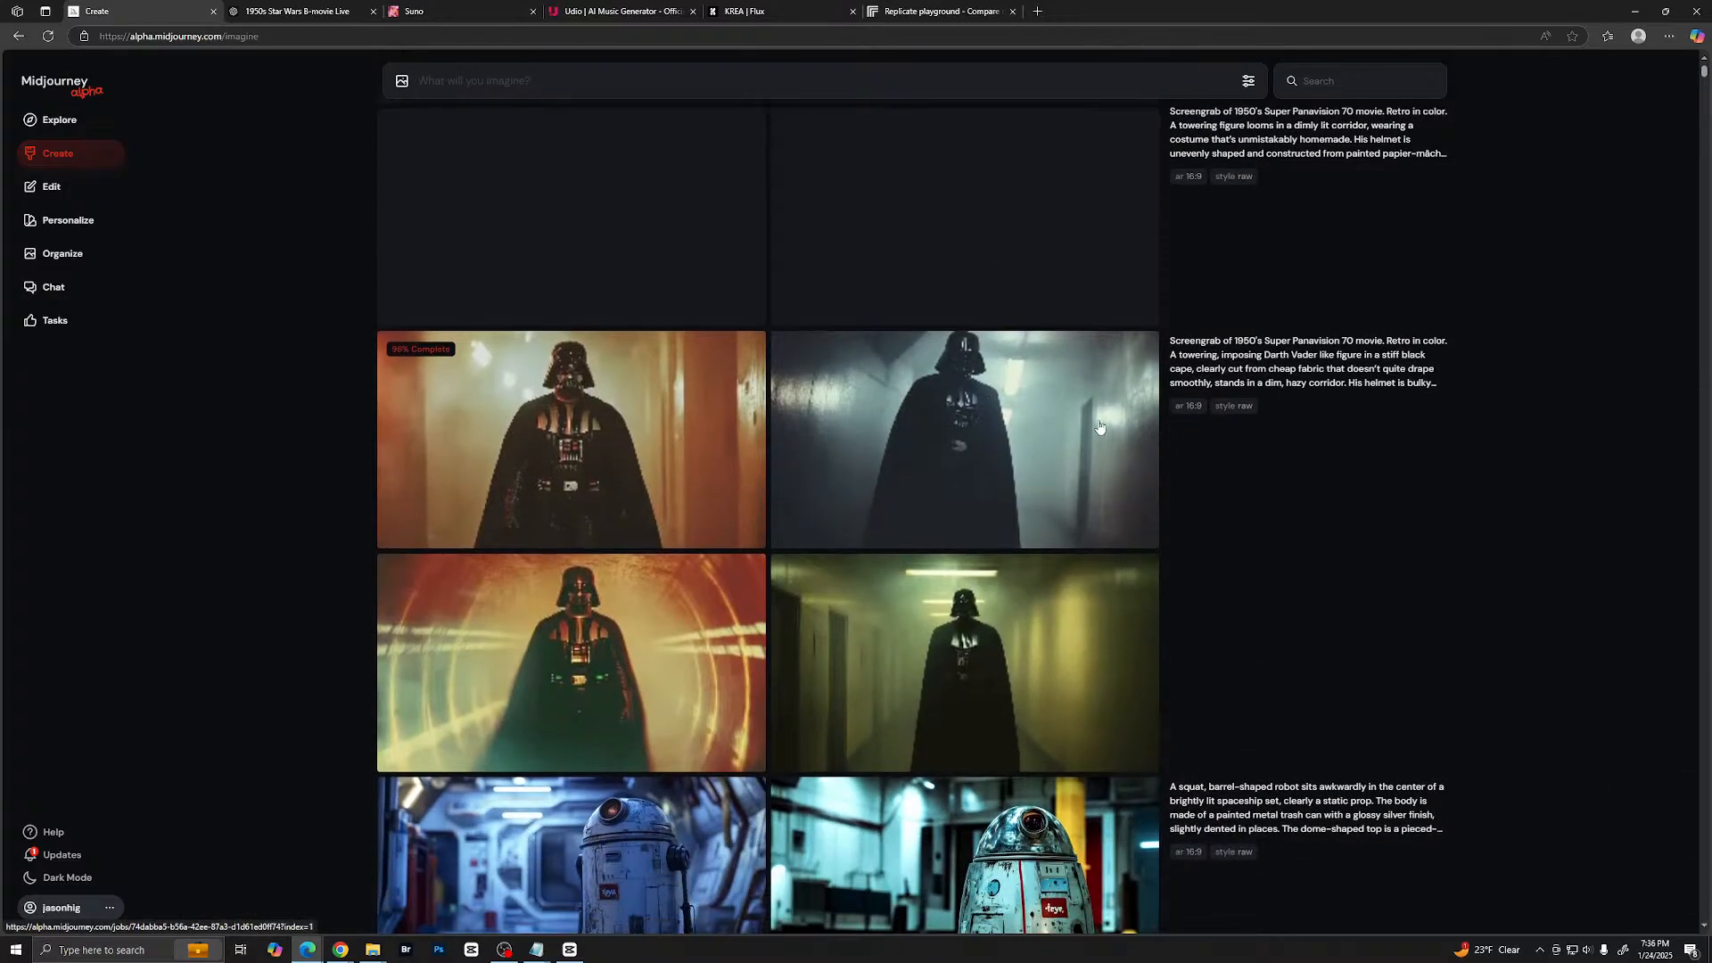
pyautogui.scroll(-6, 1096, 580)
pyautogui.scroll(-10, 1096, 580)
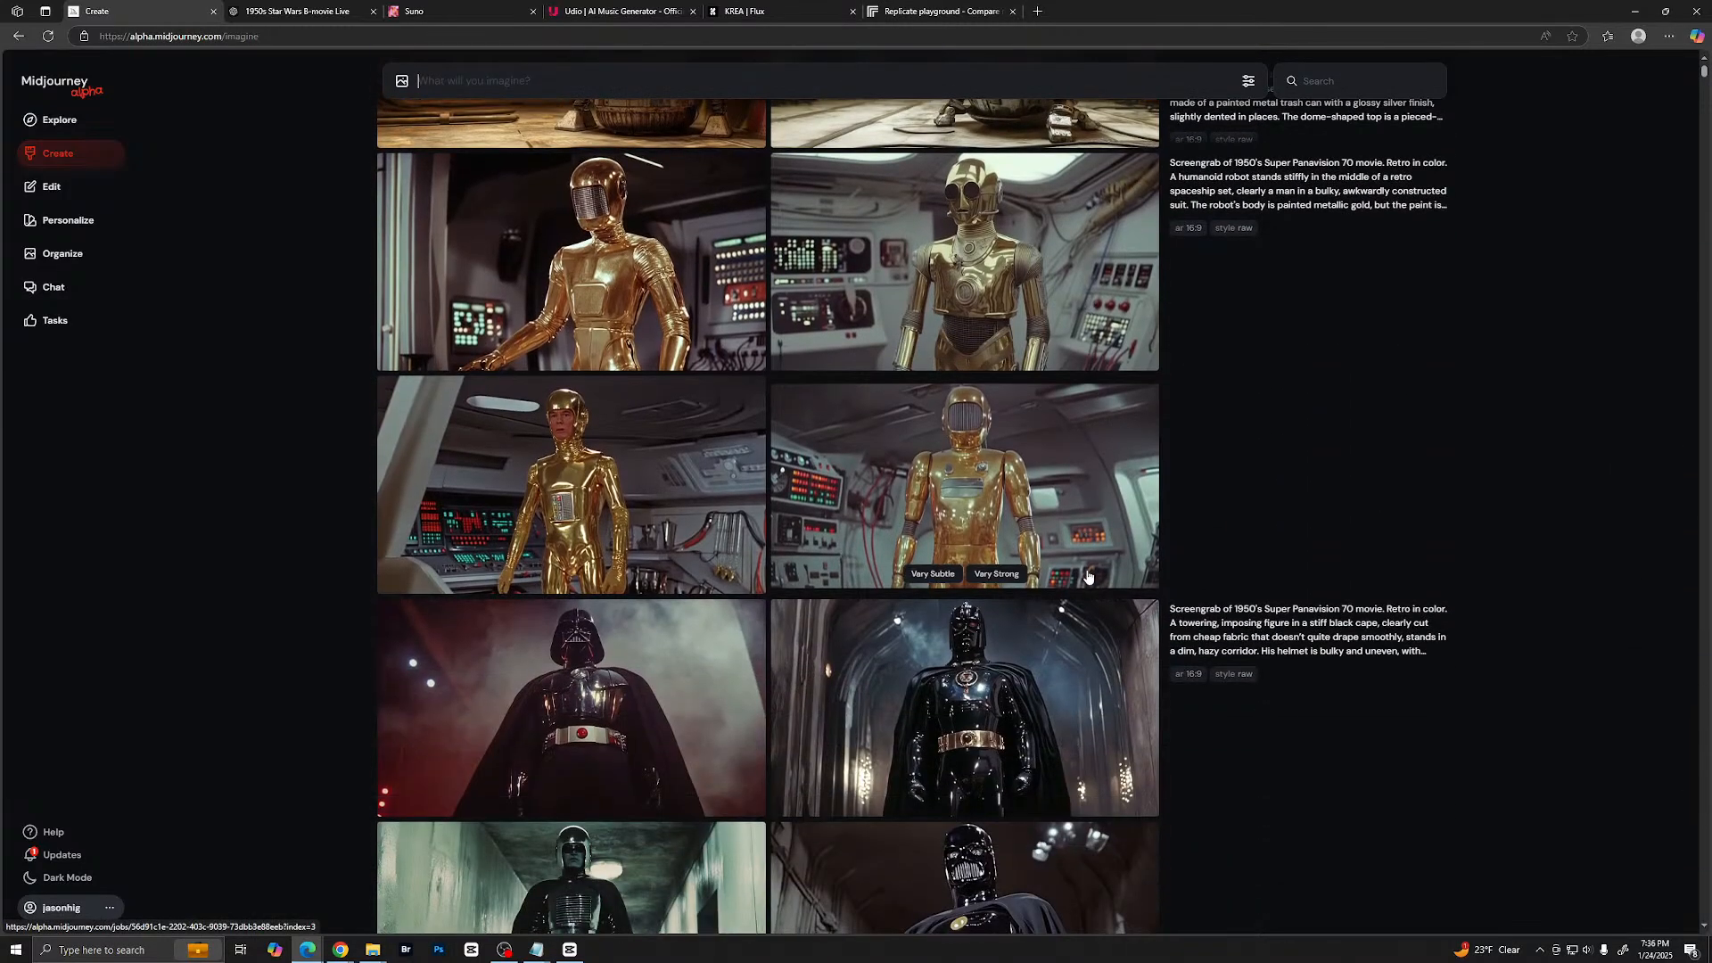
pyautogui.scroll(15, 969, 393)
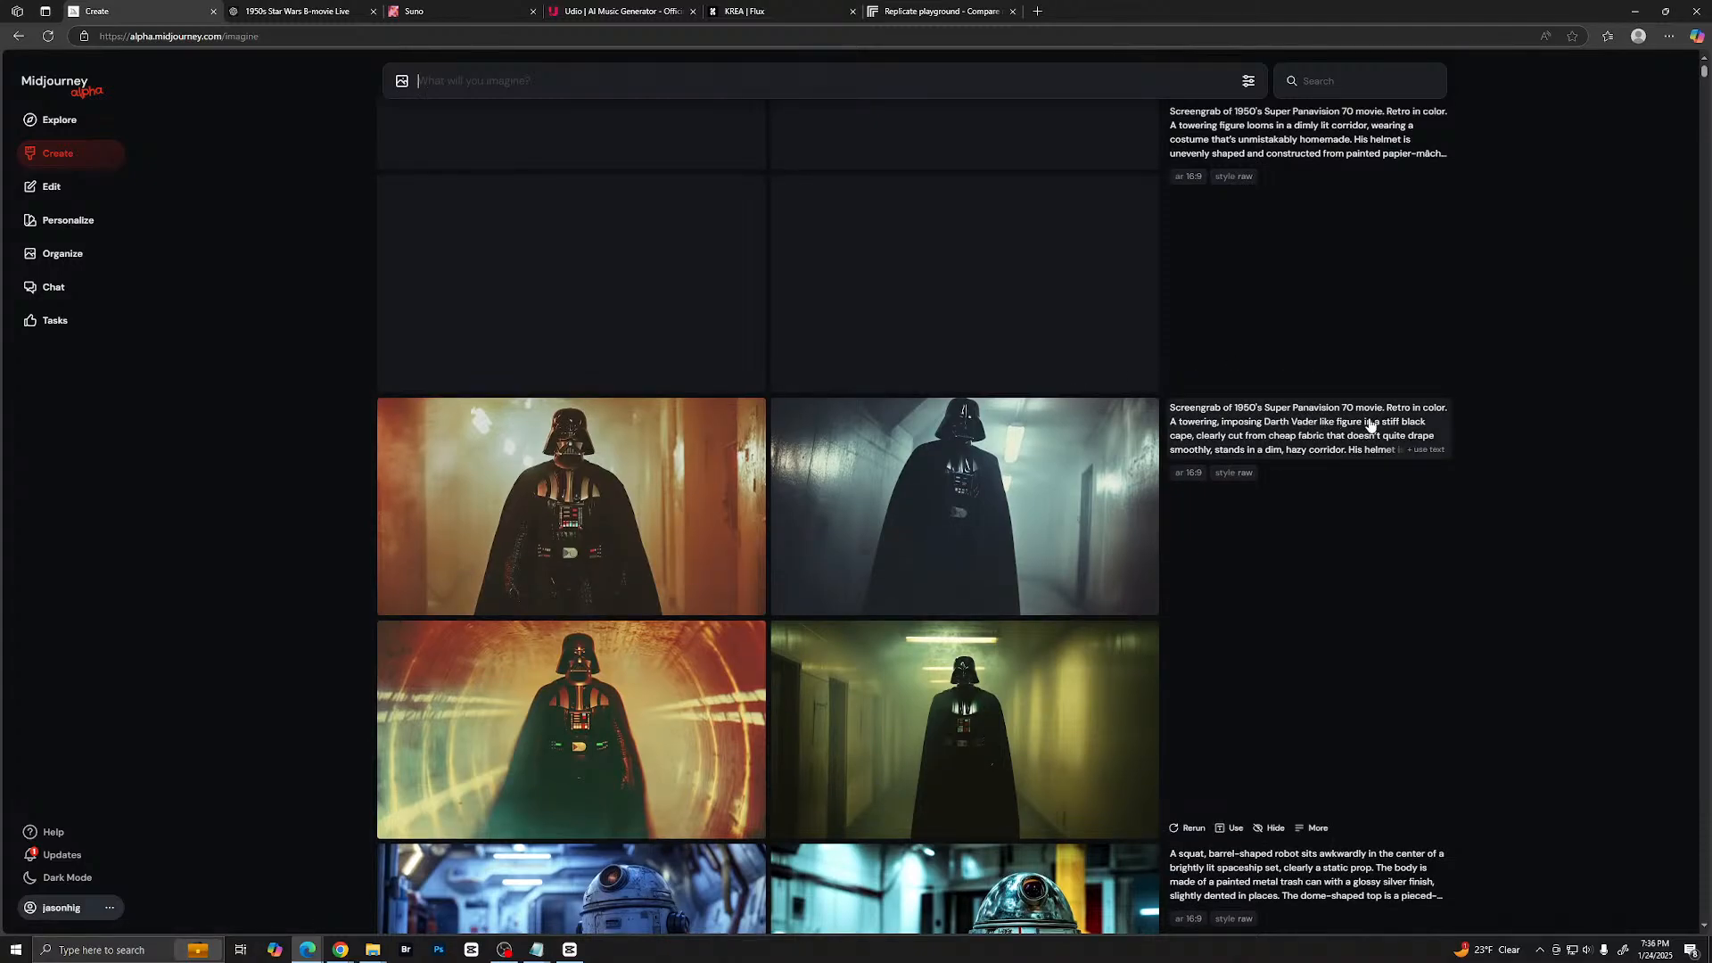
pyautogui.click(597, 536)
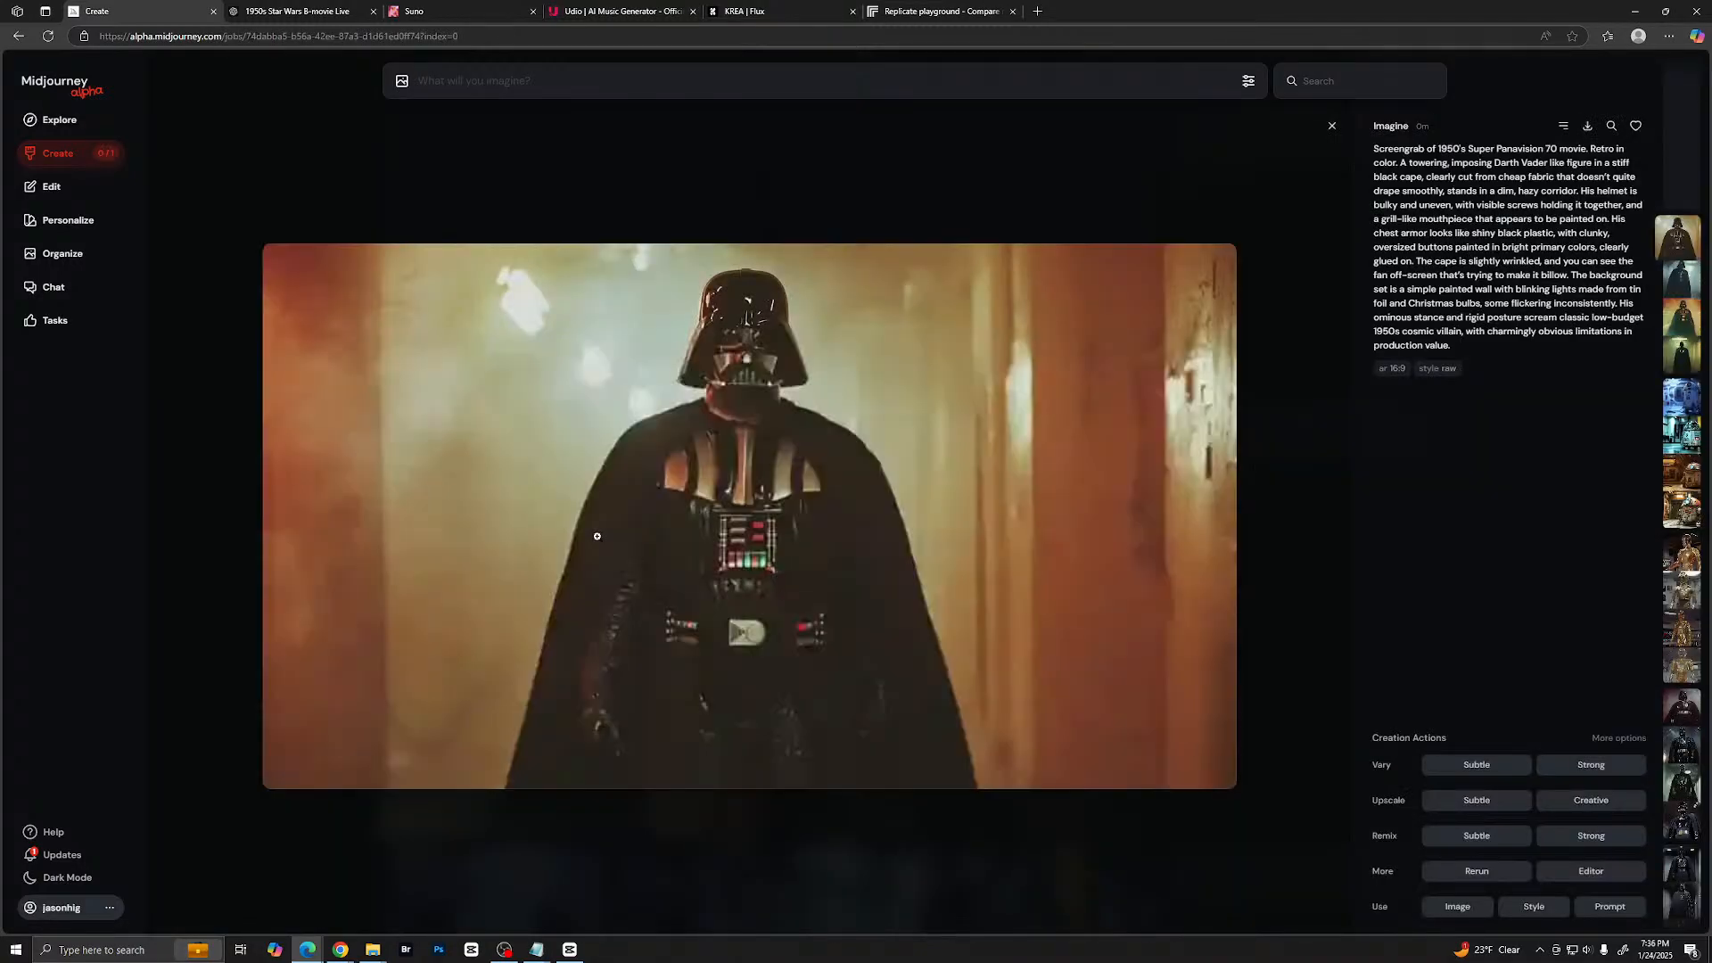
# - View the remaining enlarged Darth Vader images from the stiff black cape prompt, then return to the homemade-costume results in the gallery
pyautogui.press('Right')
pyautogui.press('Right')
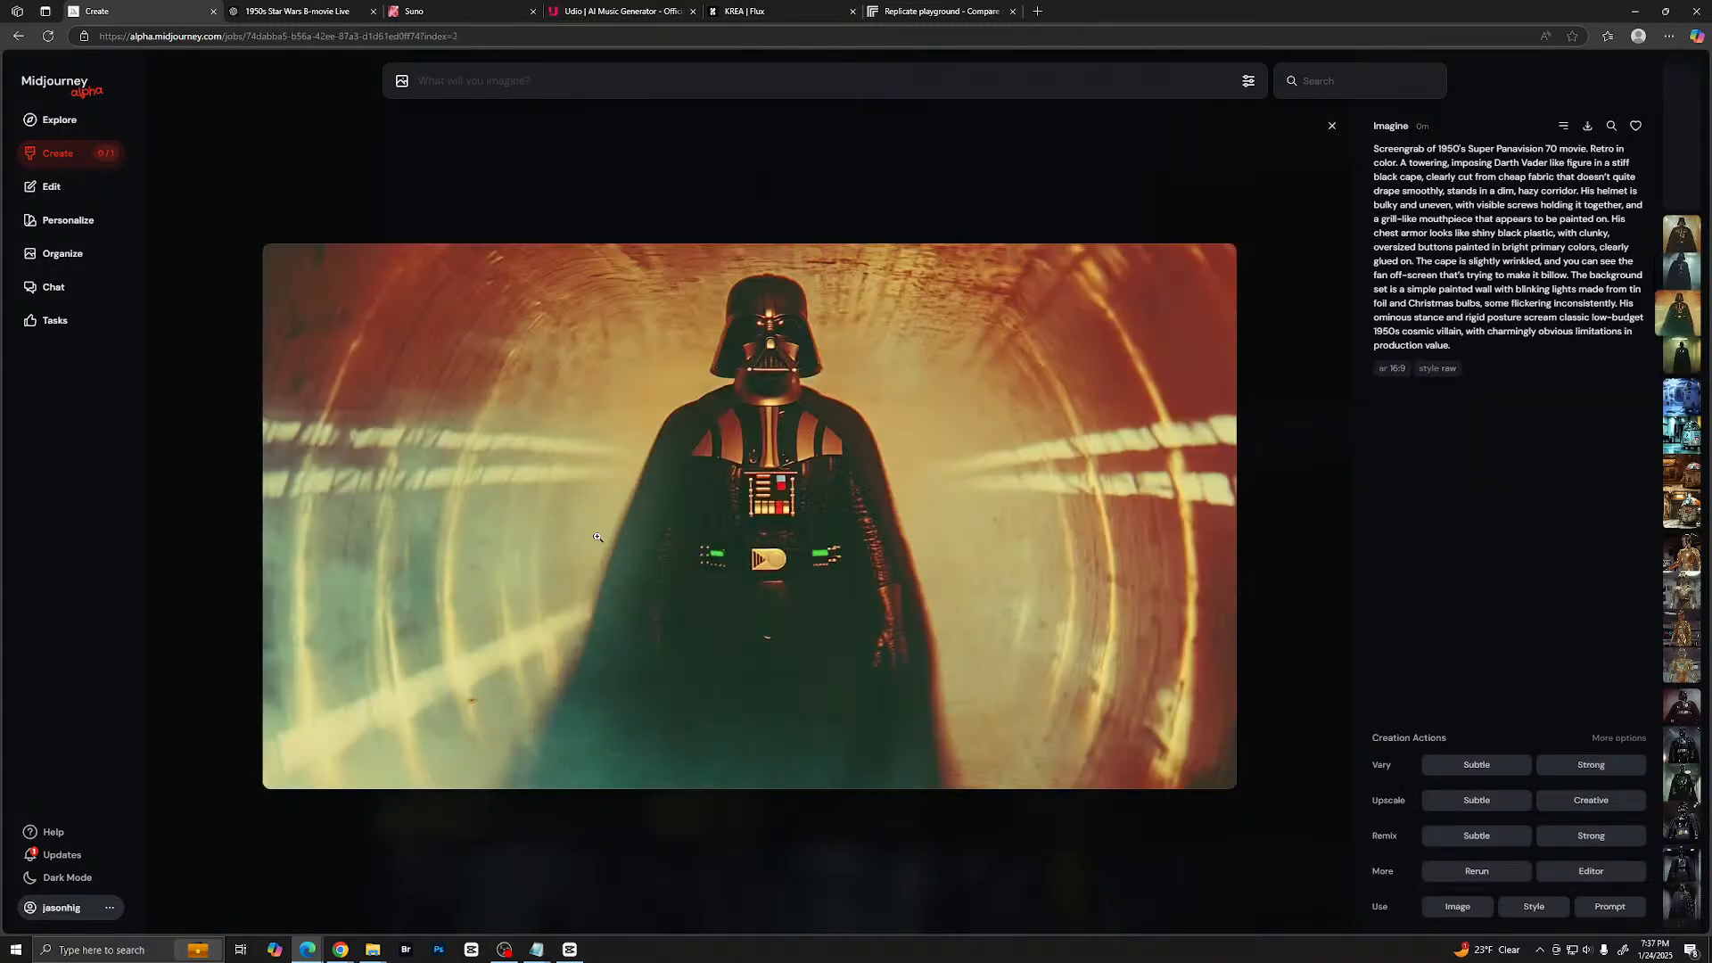
pyautogui.press('Right')
pyautogui.press('Left')
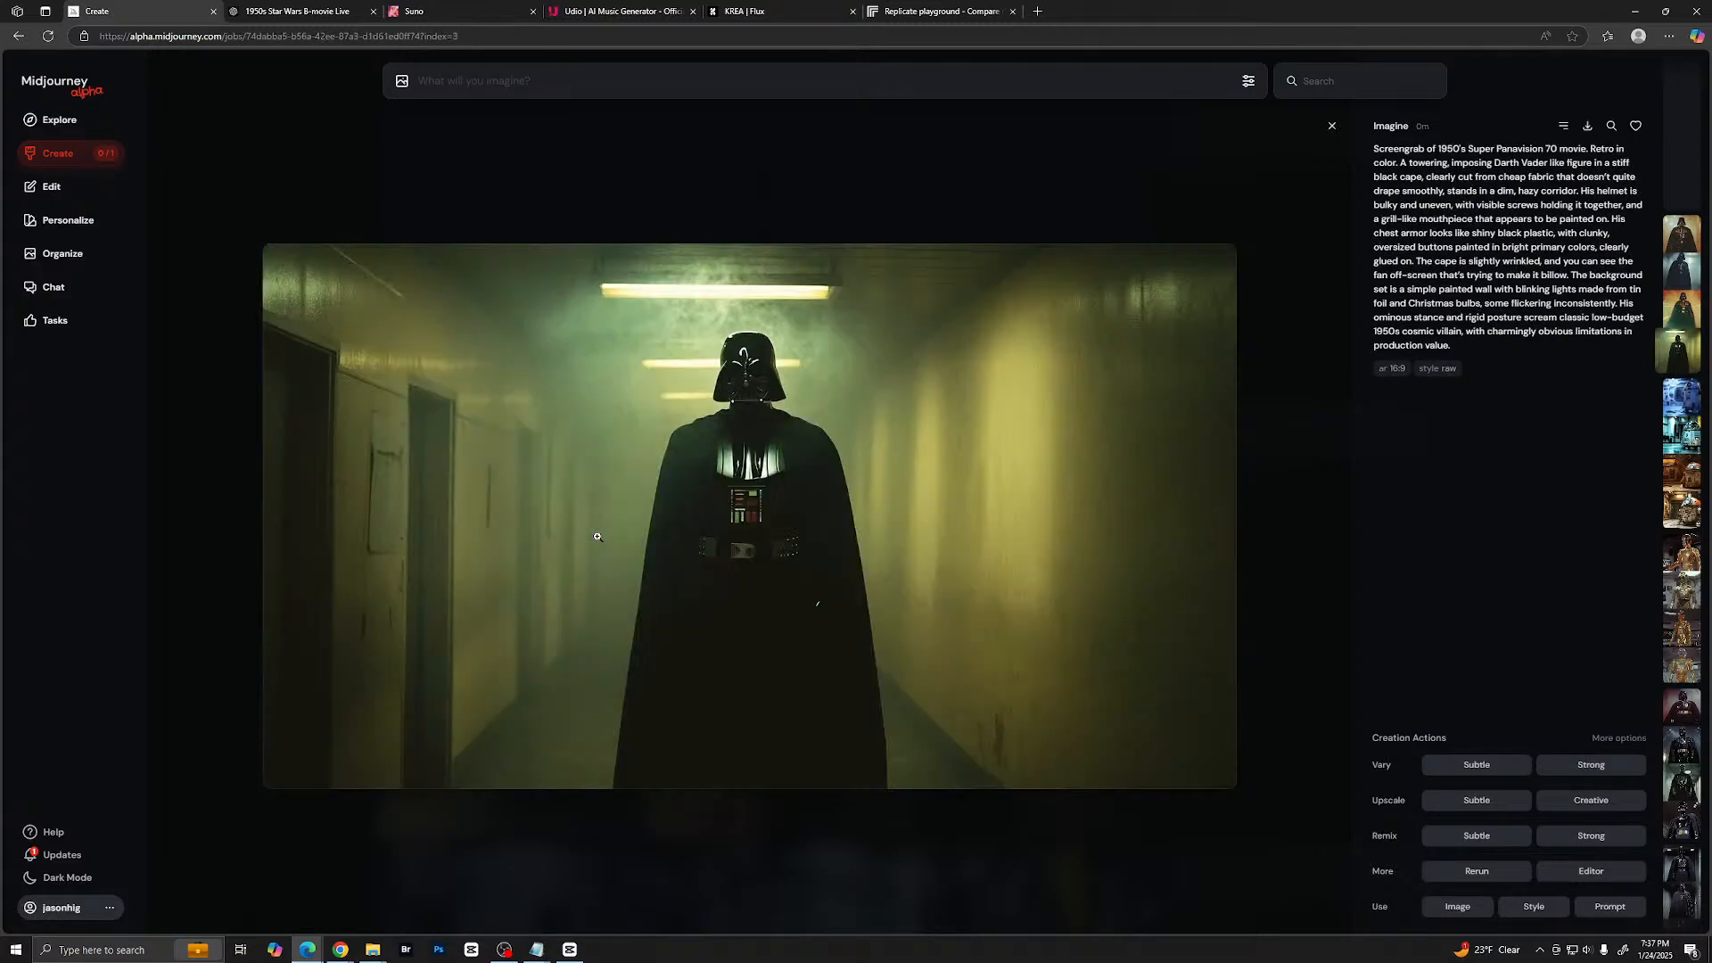
pyautogui.press('Escape')
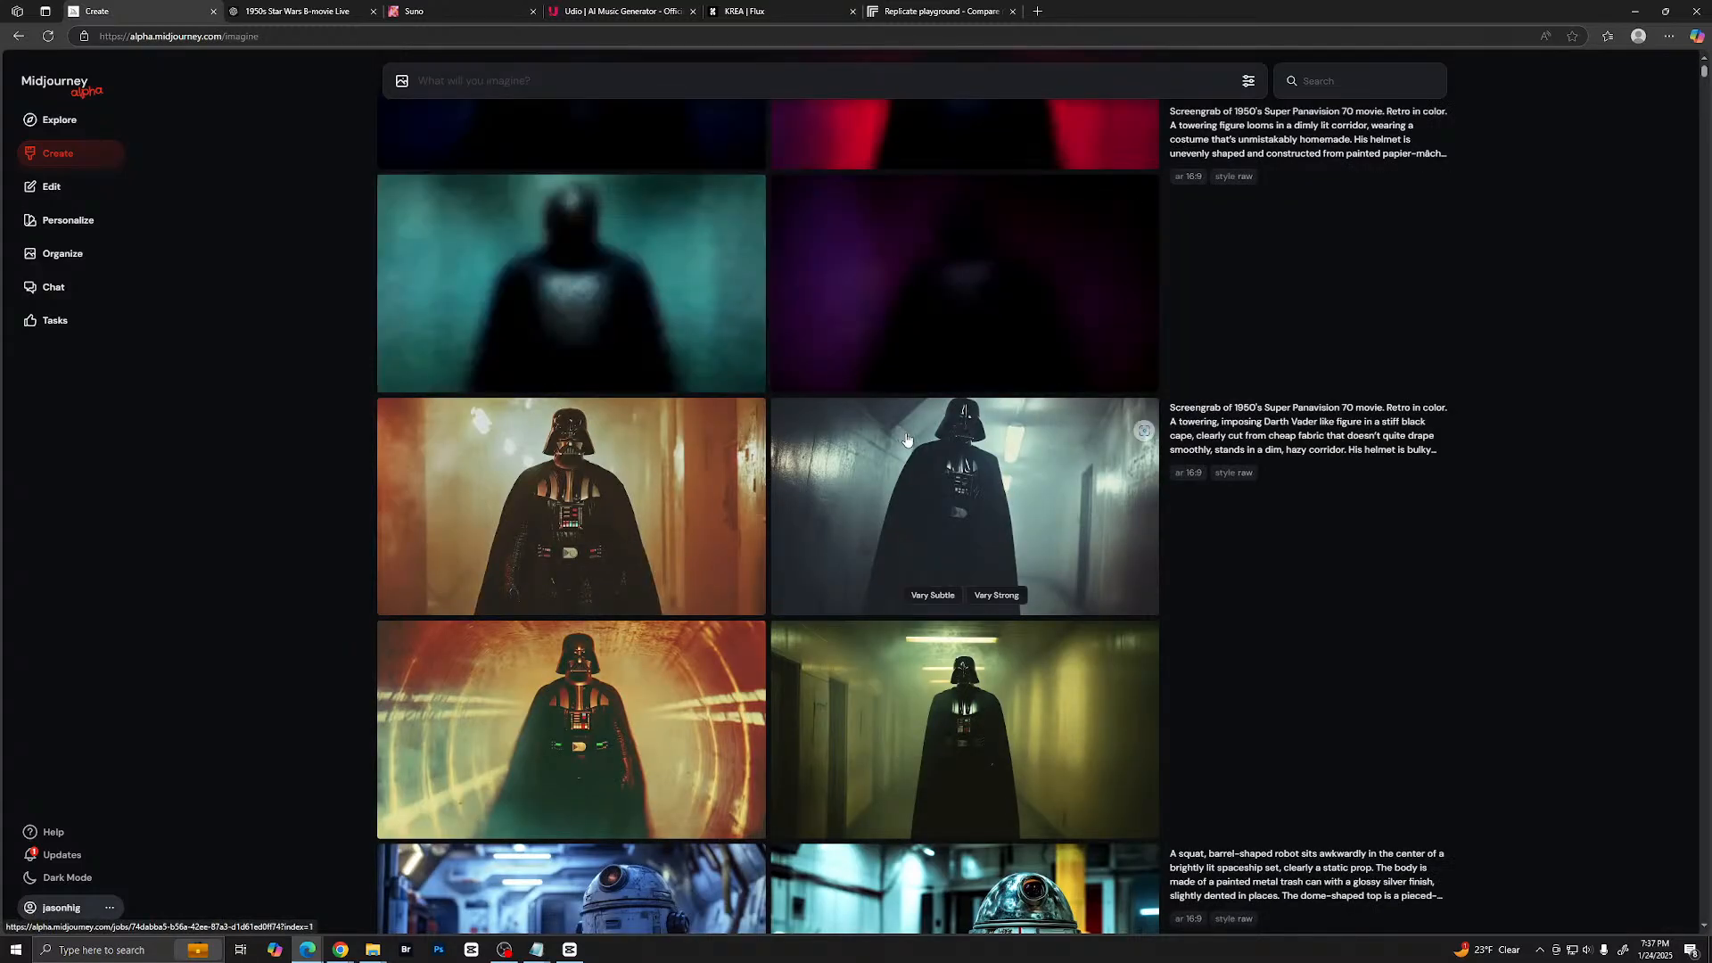
pyautogui.scroll(3, 890, 327)
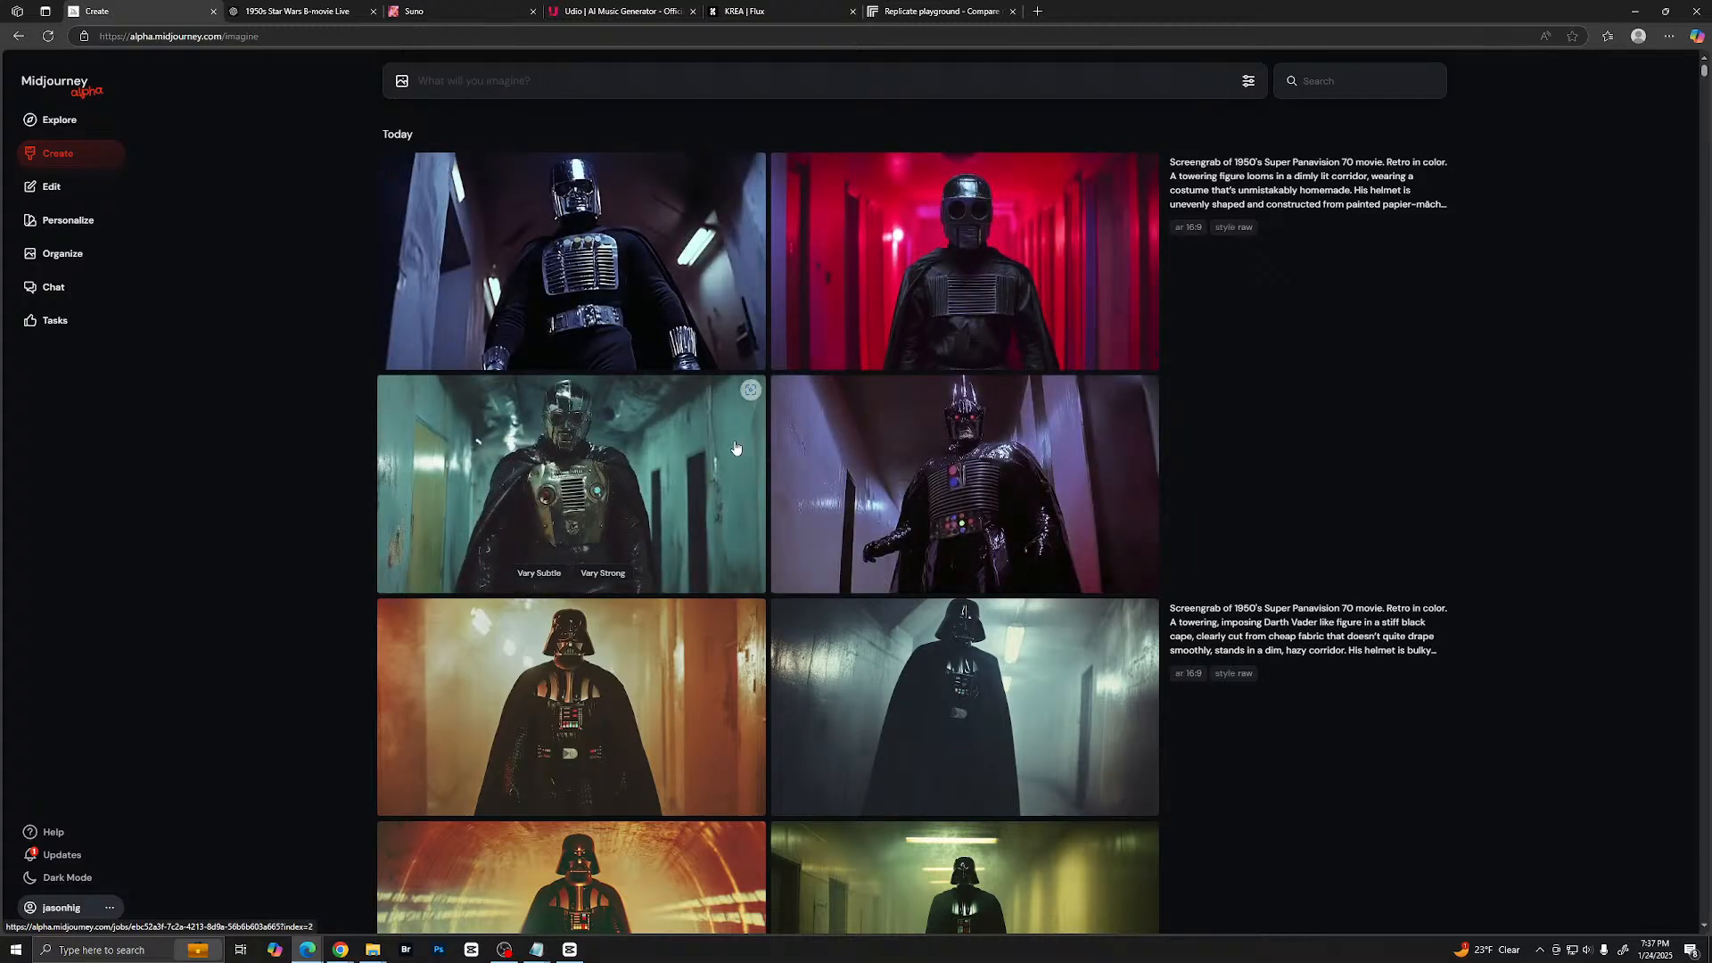
# - Open the homemade-costume villain in the purple corridor enlarged and look back through the other images of that set
pyautogui.click(945, 433)
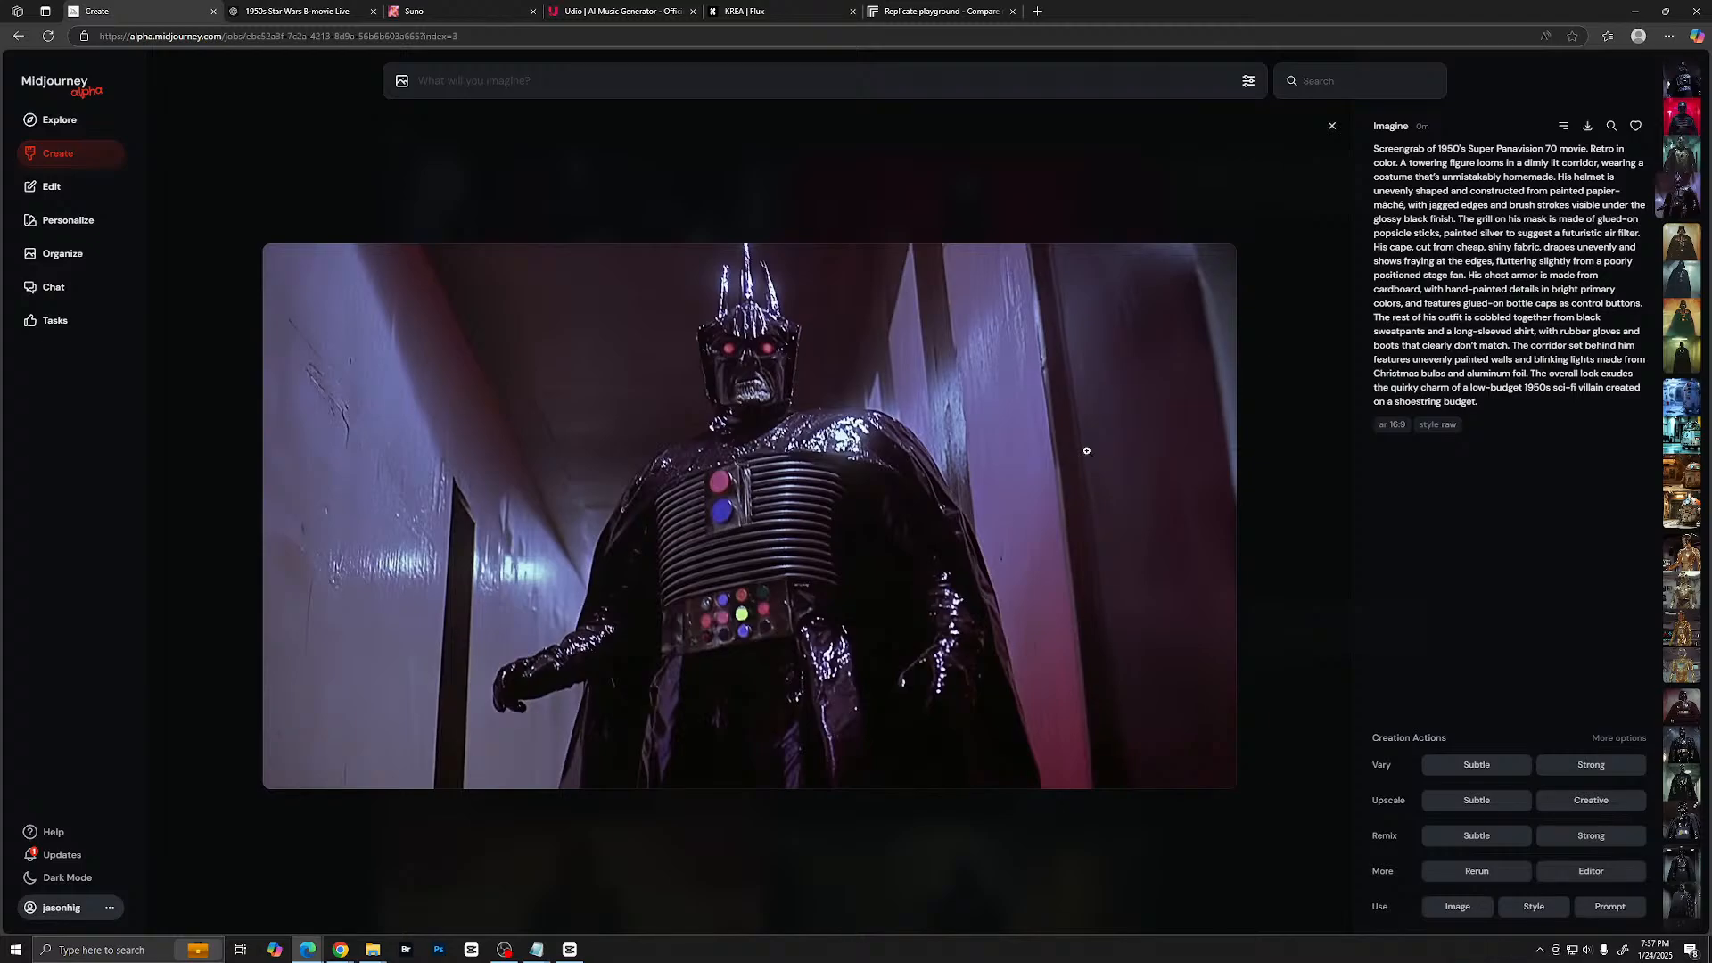
pyautogui.press('Left')
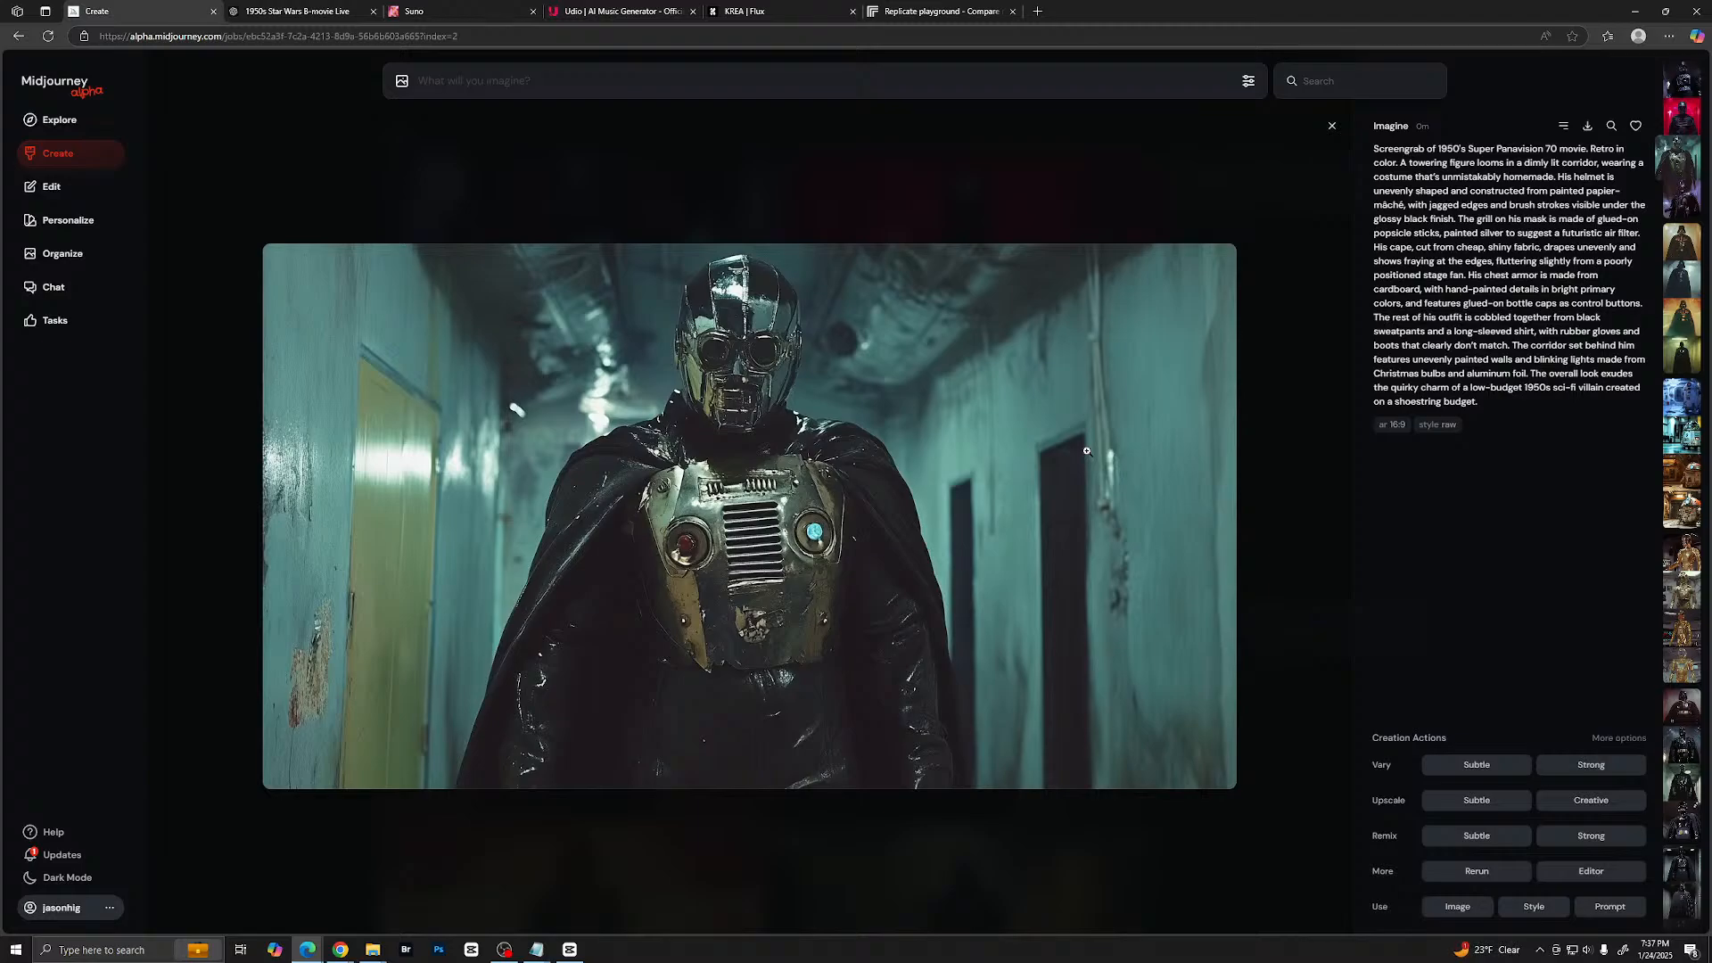
pyautogui.press('Left')
pyautogui.press('Left')
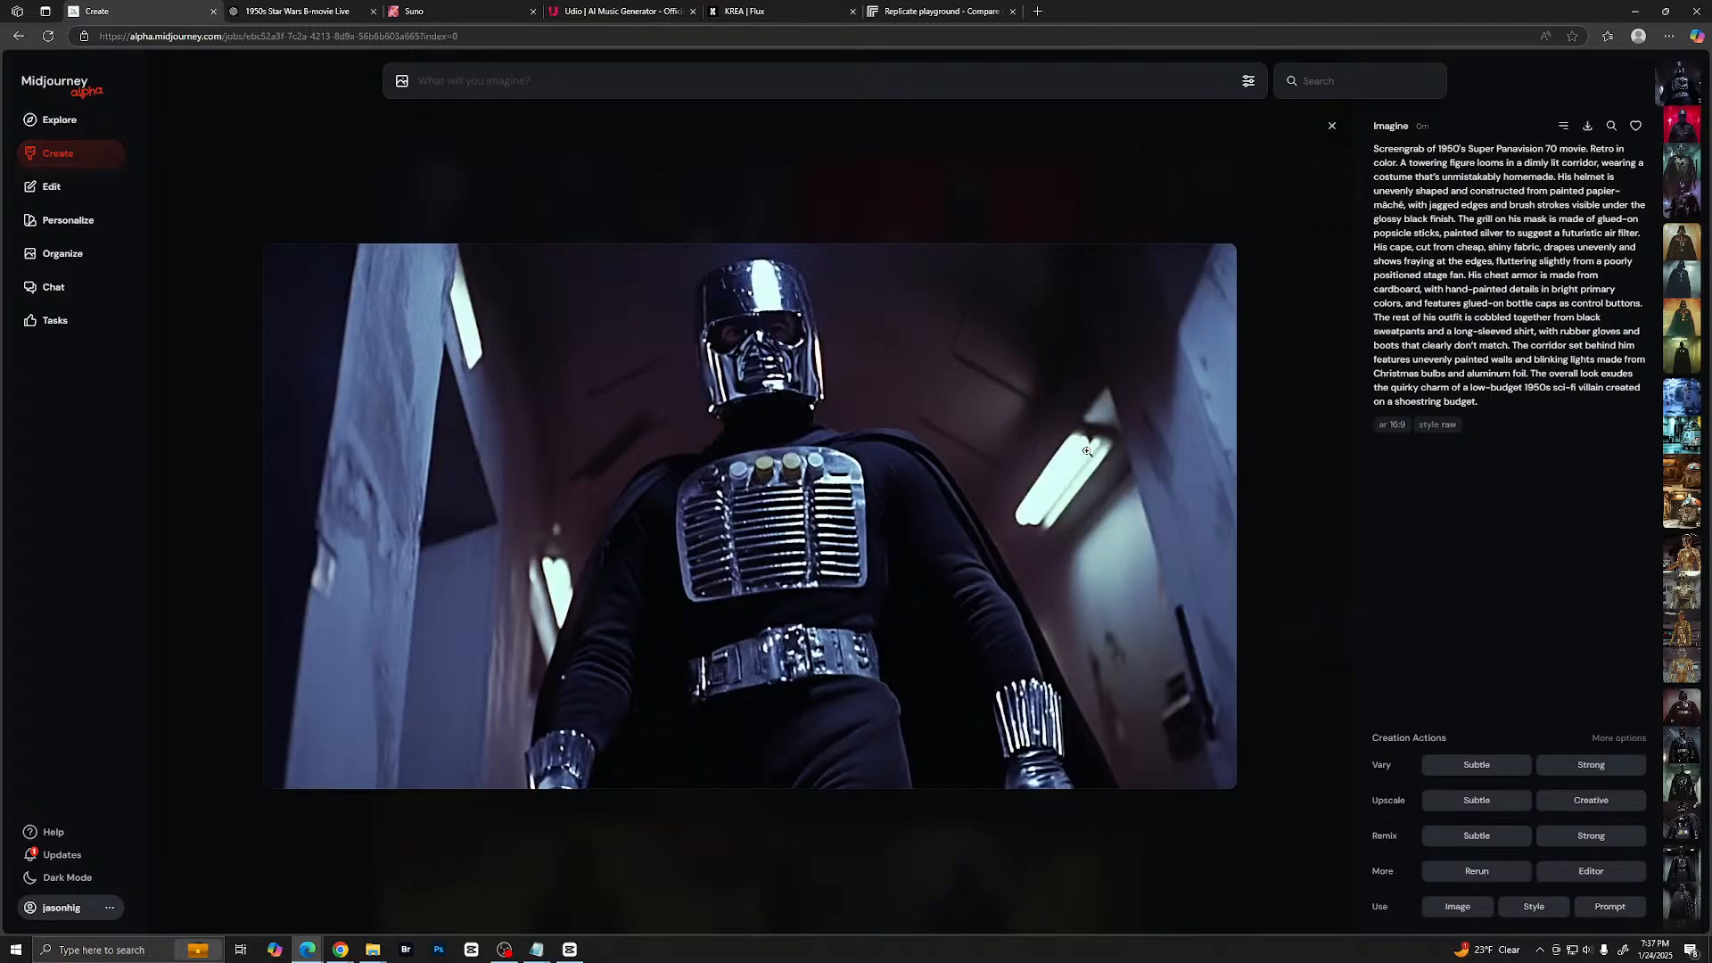
# - Switch to ChatGPT and send the request "Do a stormtrooper"
pyautogui.hotkey('ctrl', 'Tab')
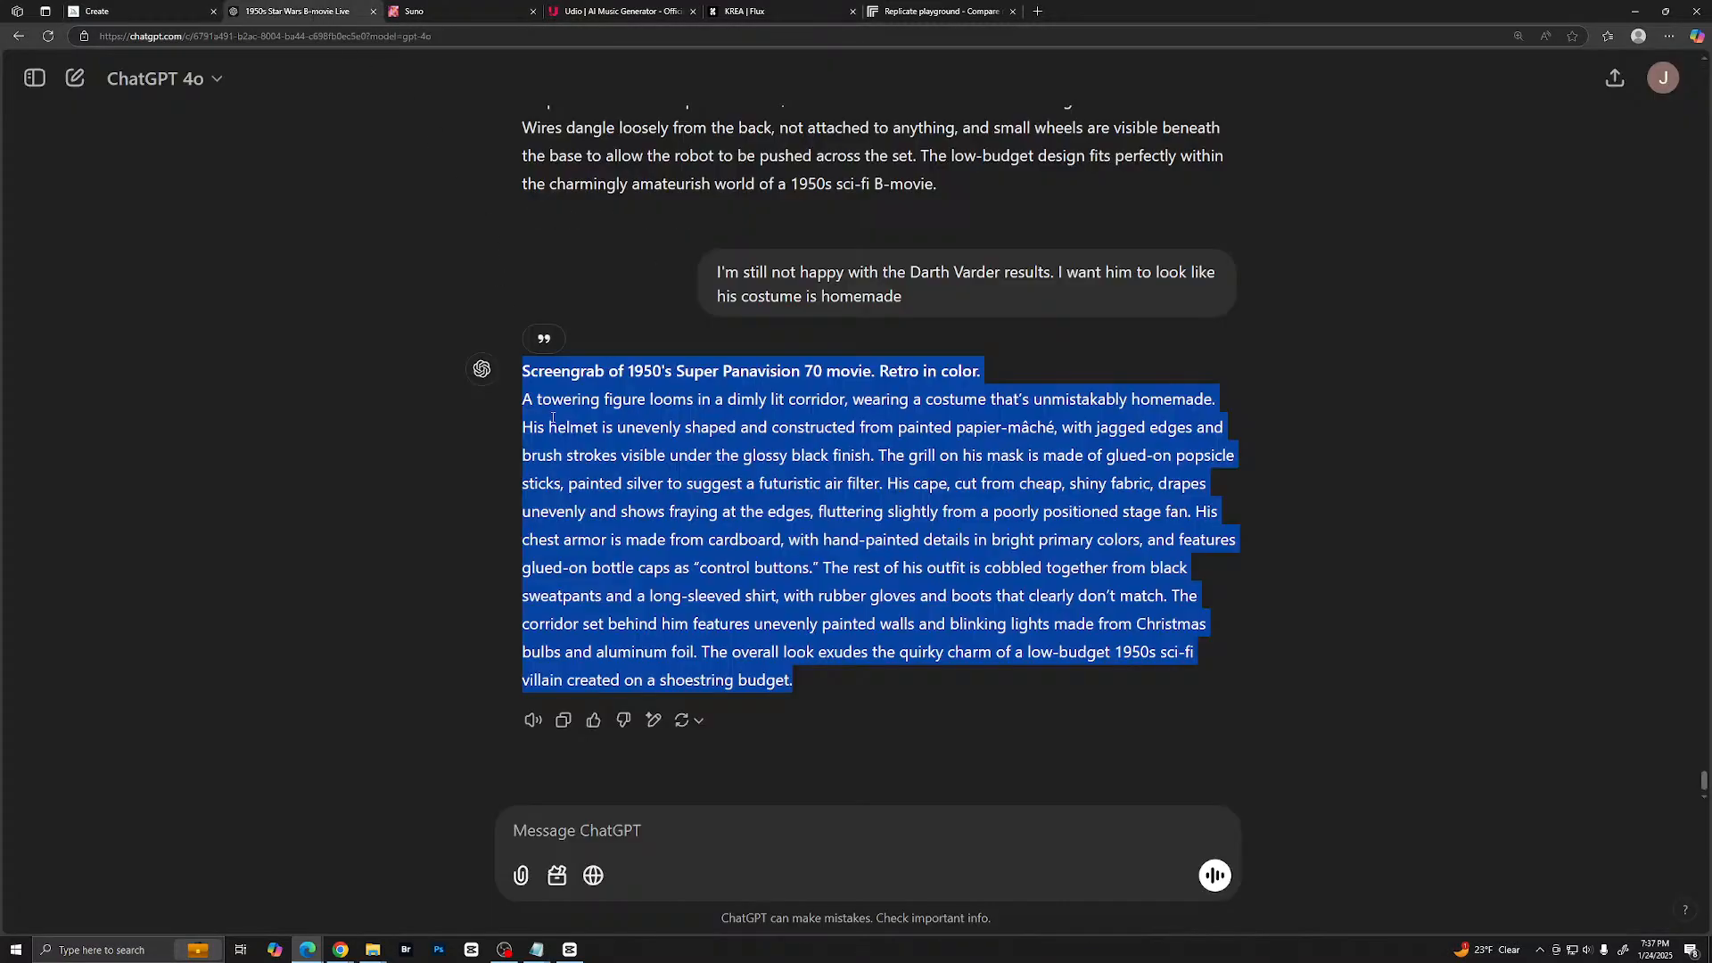
pyautogui.click(617, 831)
pyautogui.write('Do ')
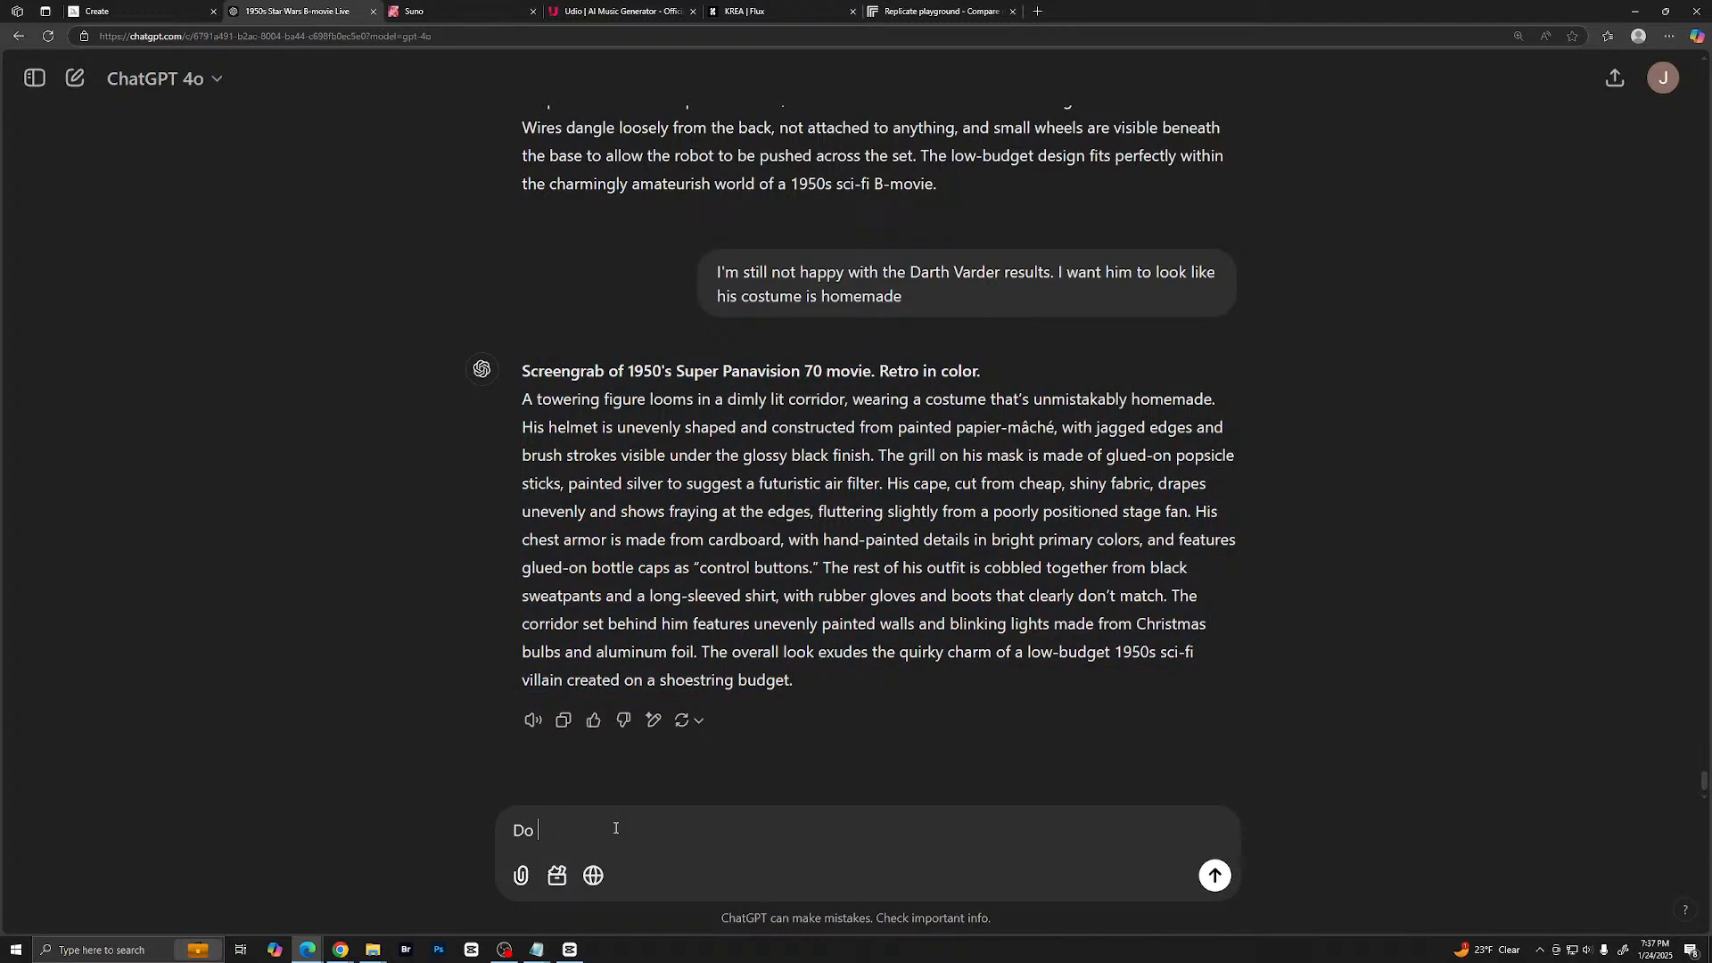
pyautogui.write('a stormtrooper')
pyautogui.press('Return')
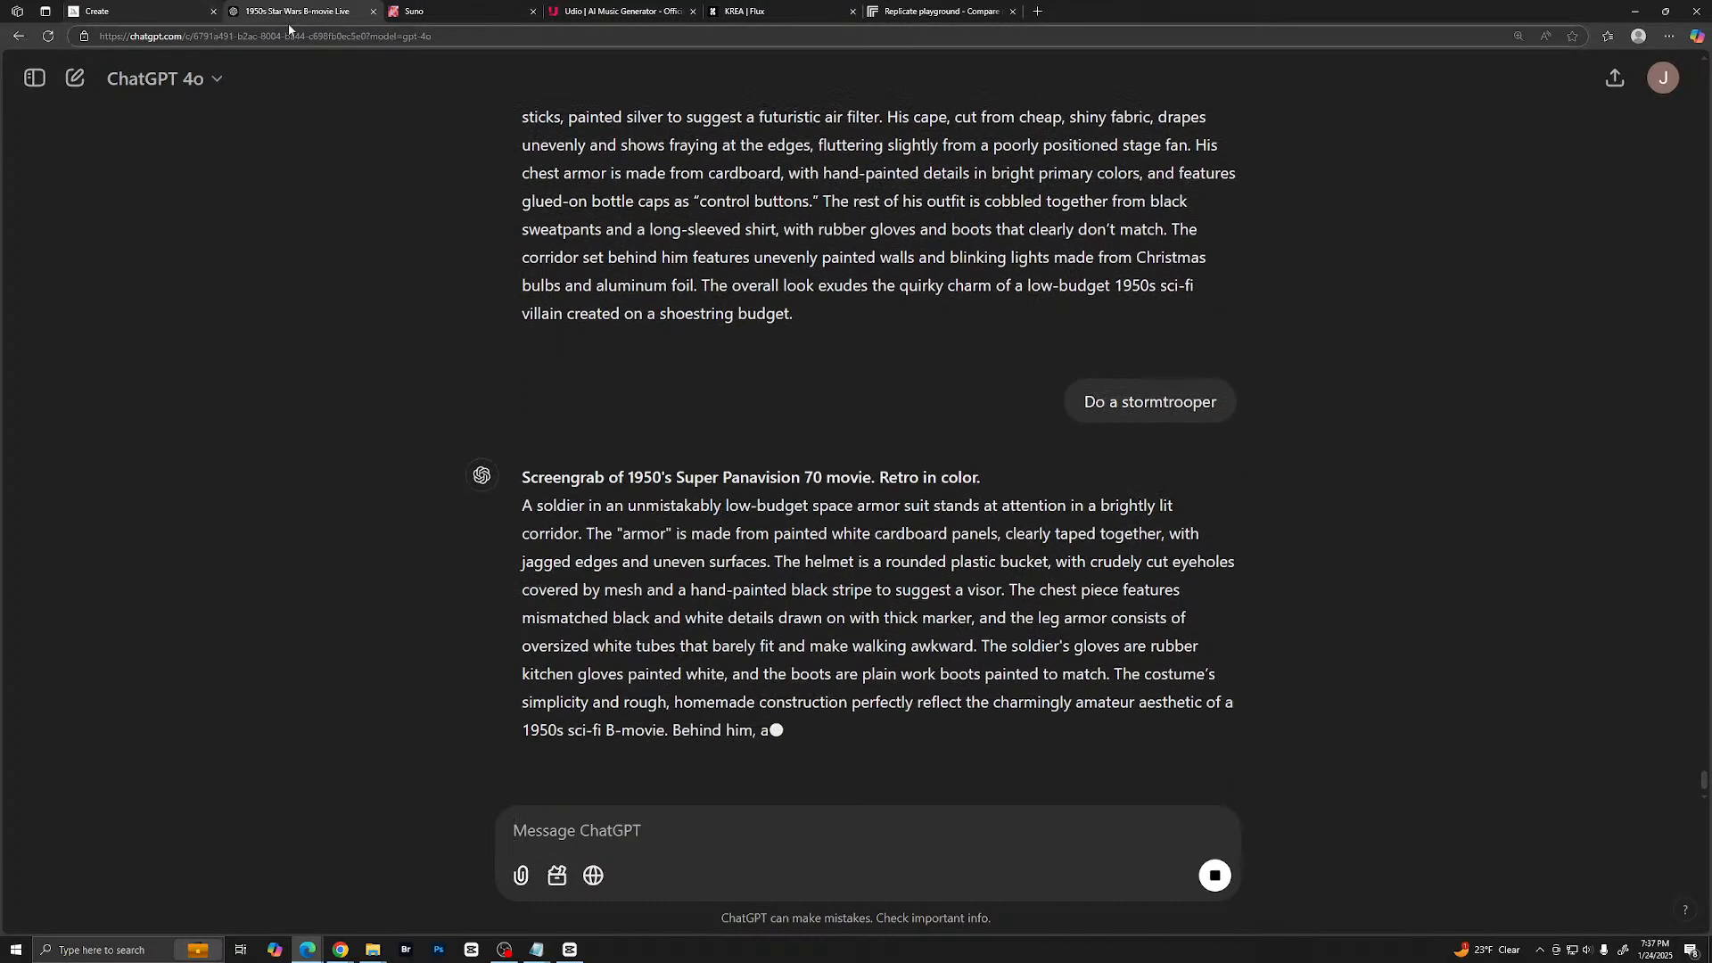
# - Switch to Midjourney, close the enlarged villain image, and look at the earlier desert hero results in Krea's Flux generator
pyautogui.click(142, 10)
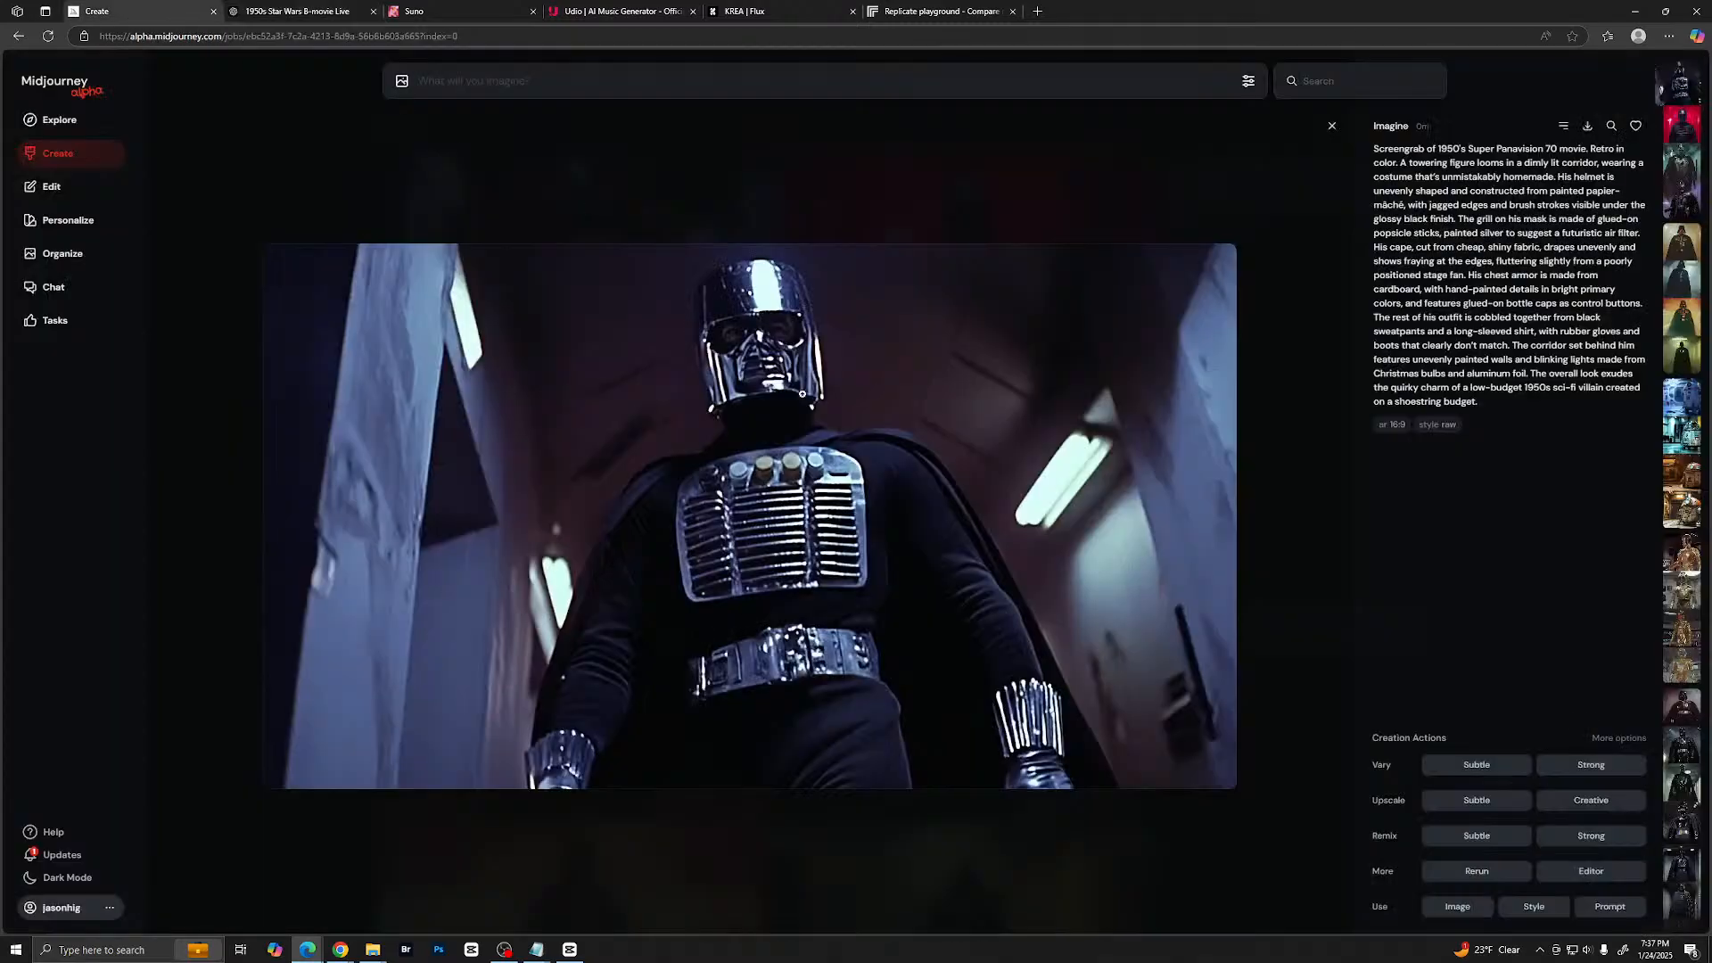
pyautogui.click(1245, 393)
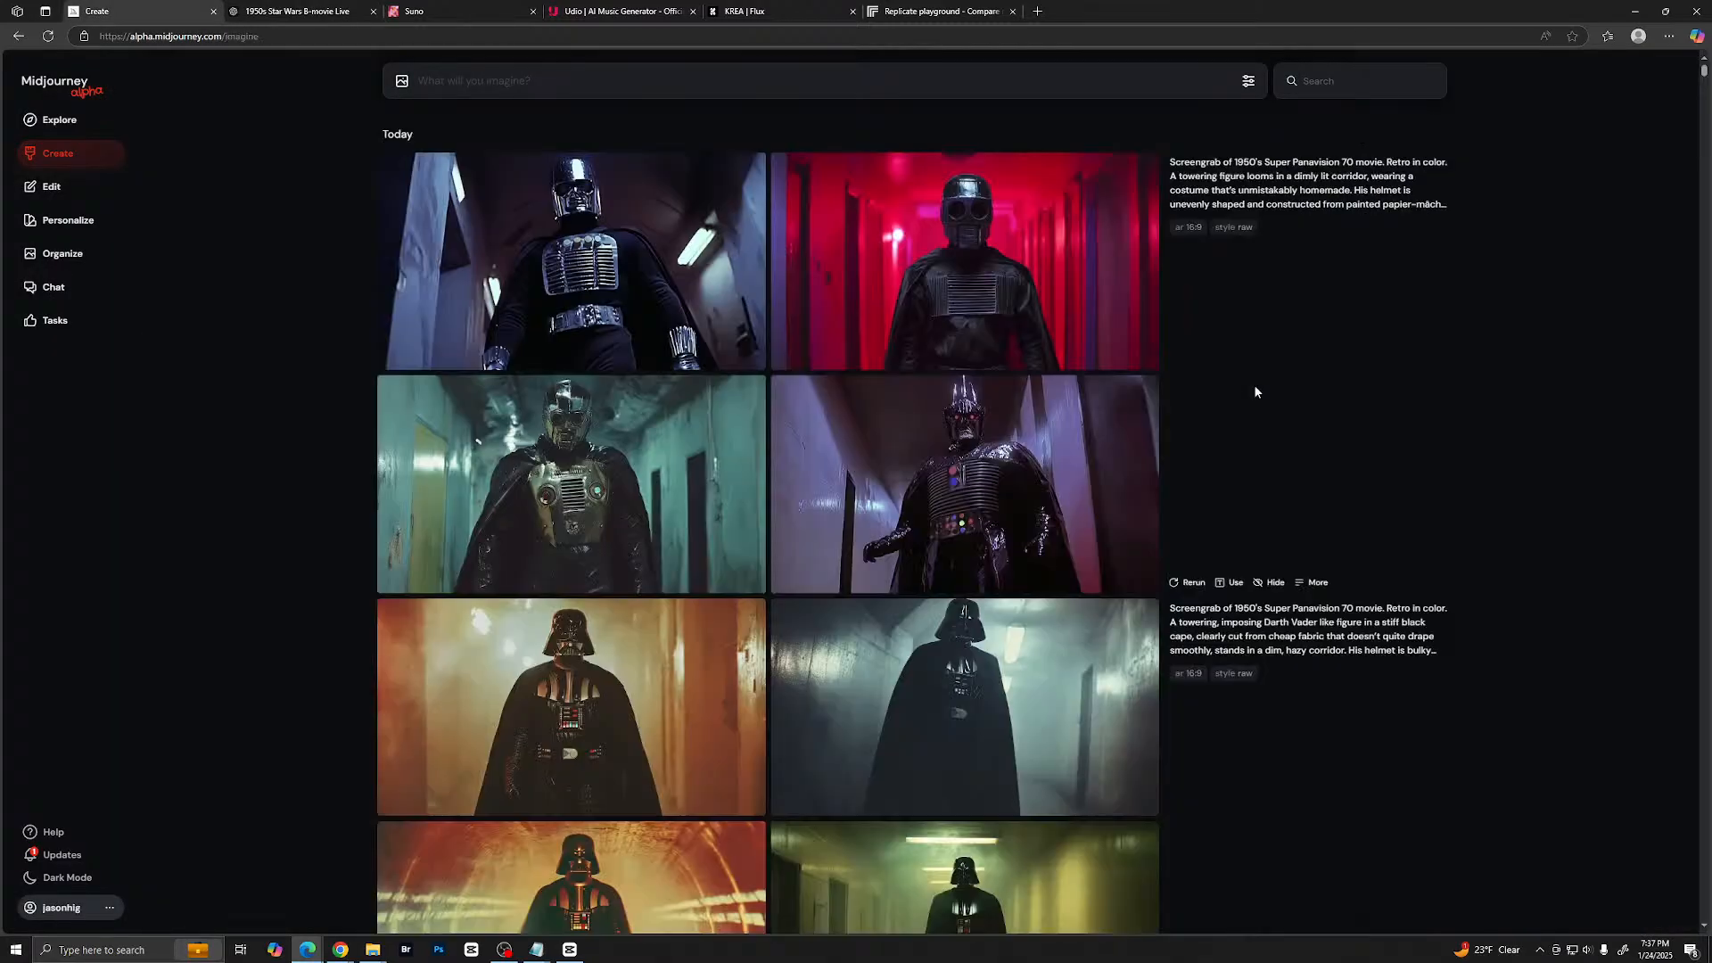
pyautogui.click(793, 16)
pyautogui.click(1319, 237)
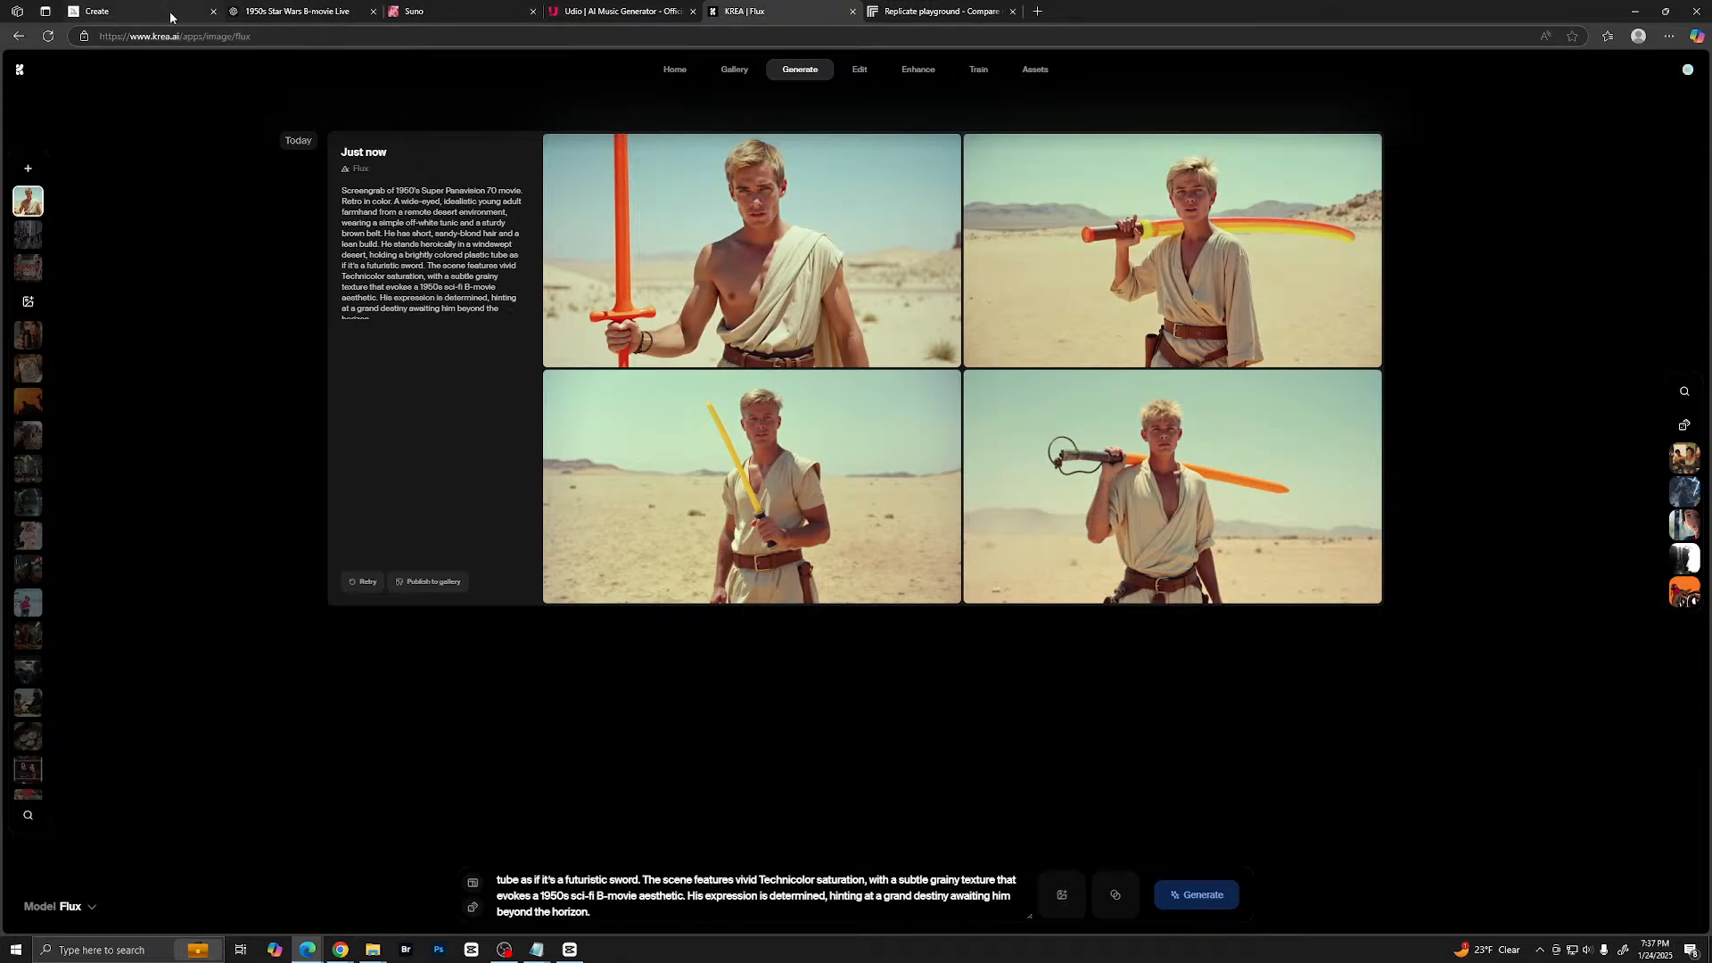
# - Switch to ChatGPT and copy the whole R2-D2 prop prompt, including its Super Panavision 70 heading
pyautogui.click(297, 11)
pyautogui.scroll(8, 743, 390)
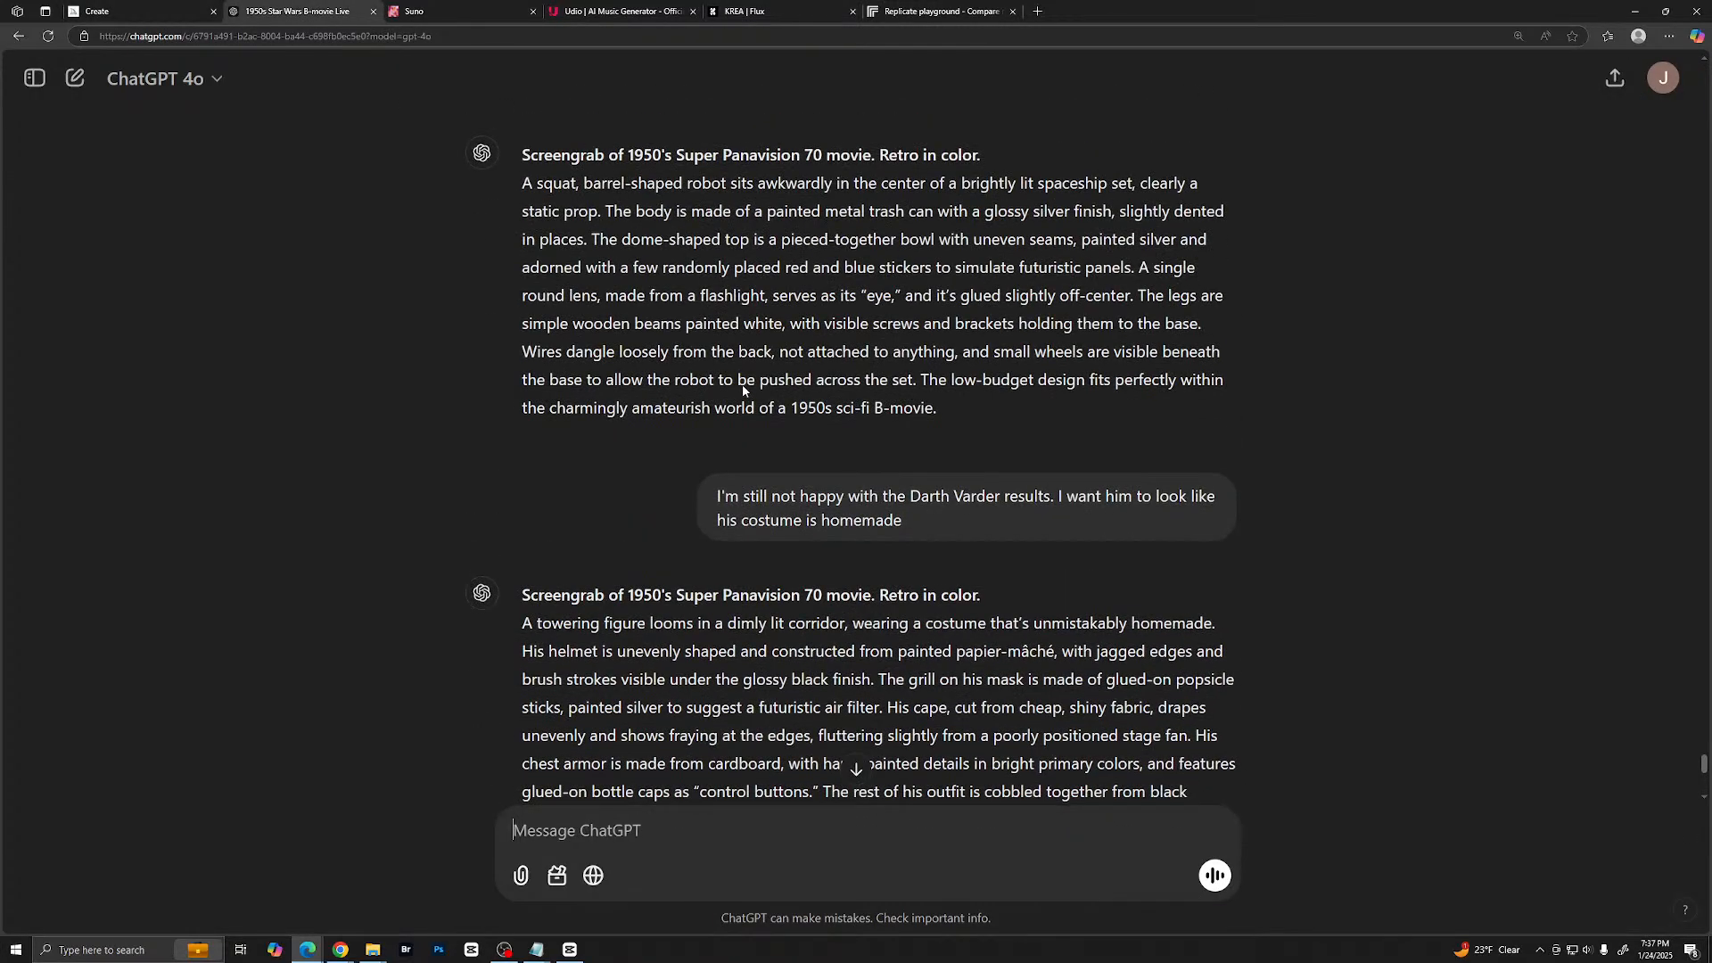
pyautogui.scroll(3, 743, 390)
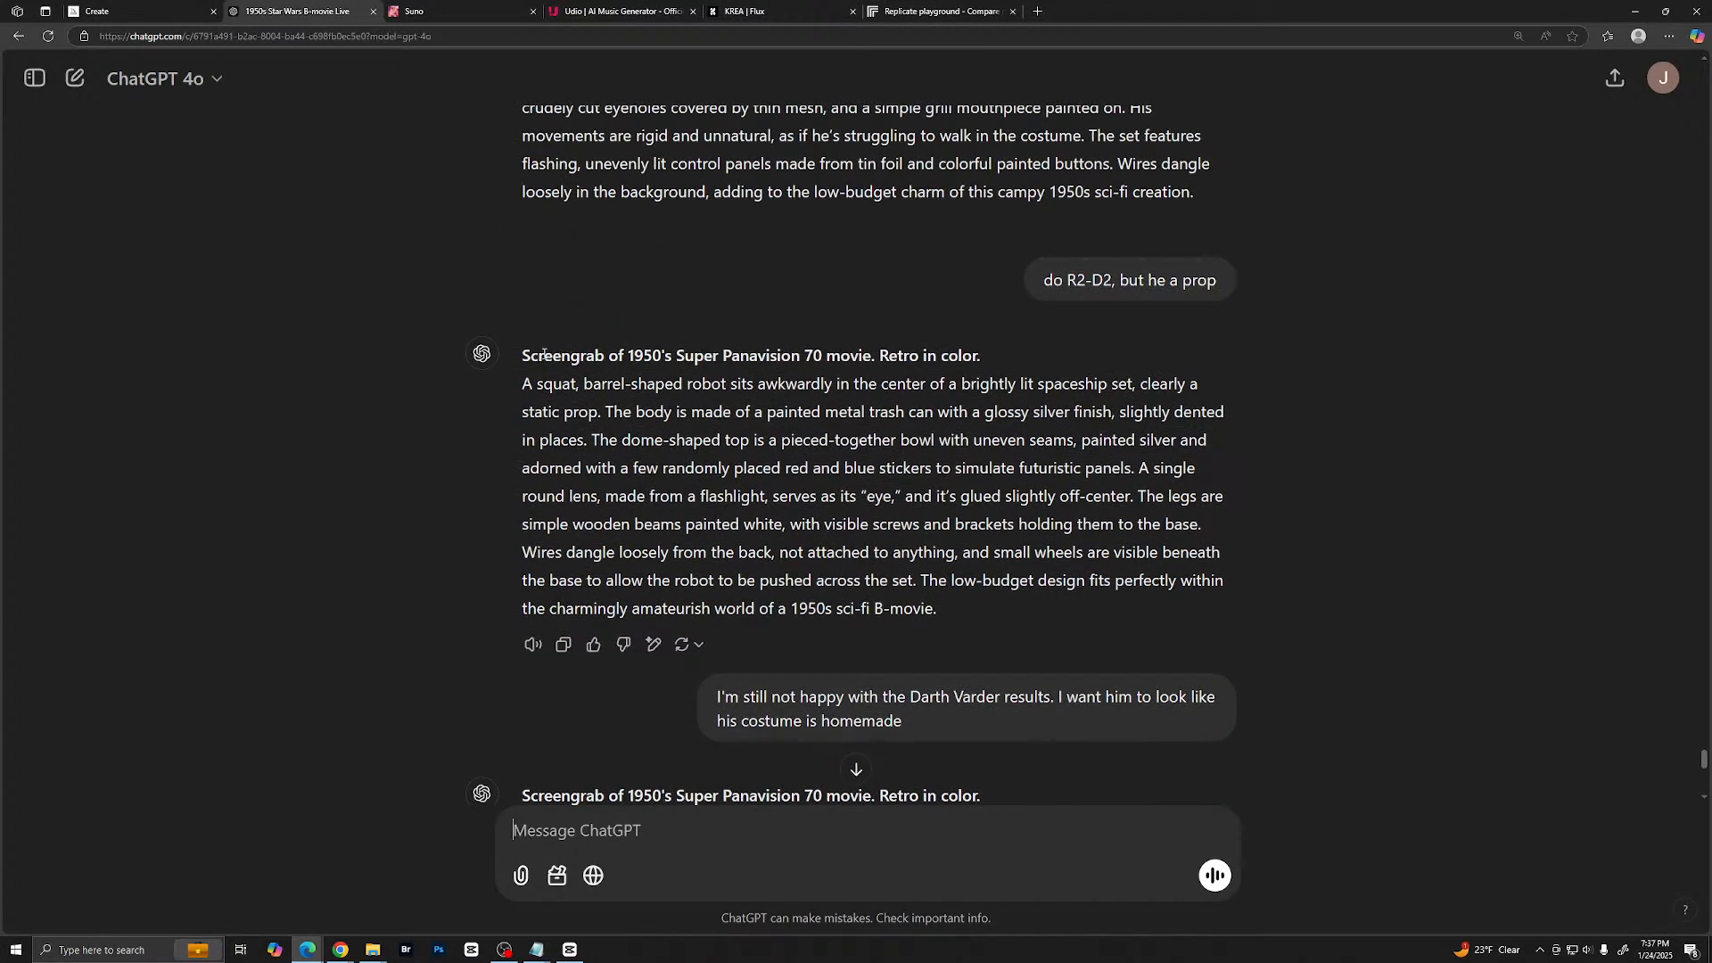
pyautogui.moveTo(524, 355); pyautogui.dragTo(1021, 606)
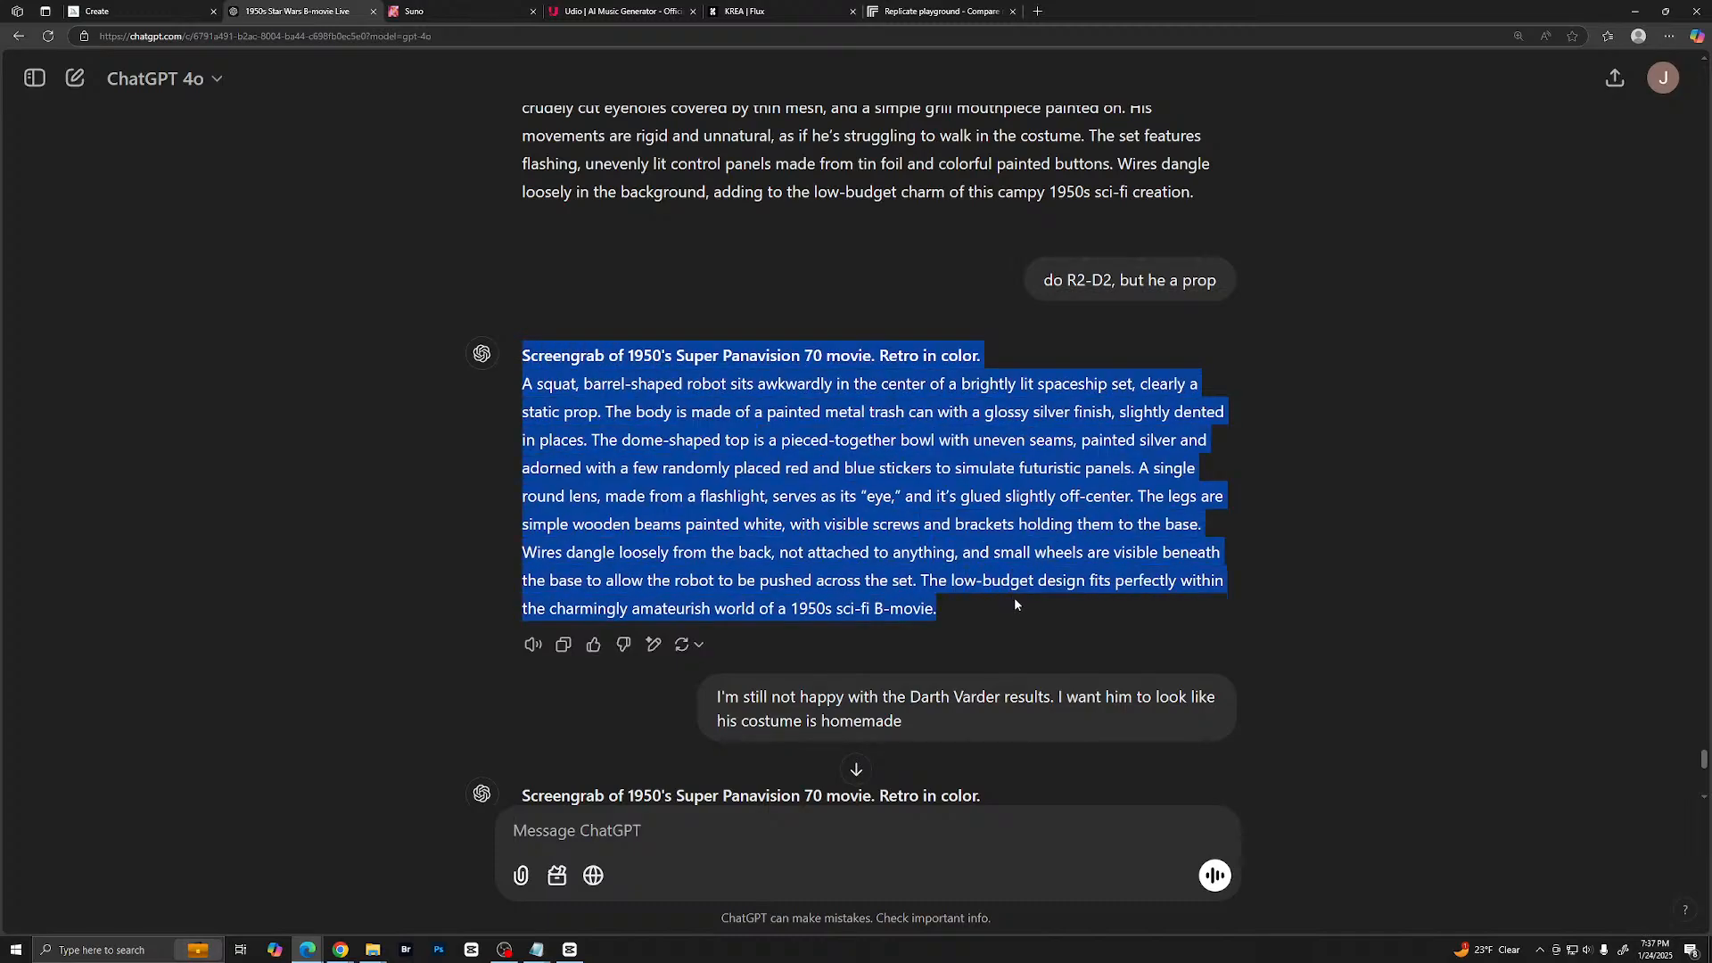
pyautogui.rightClick(1023, 533)
pyautogui.click(1033, 561)
# - Switch to Krea, replace the Flux prompt with the copied R2-D2 prop prompt, and generate the images
pyautogui.click(783, 12)
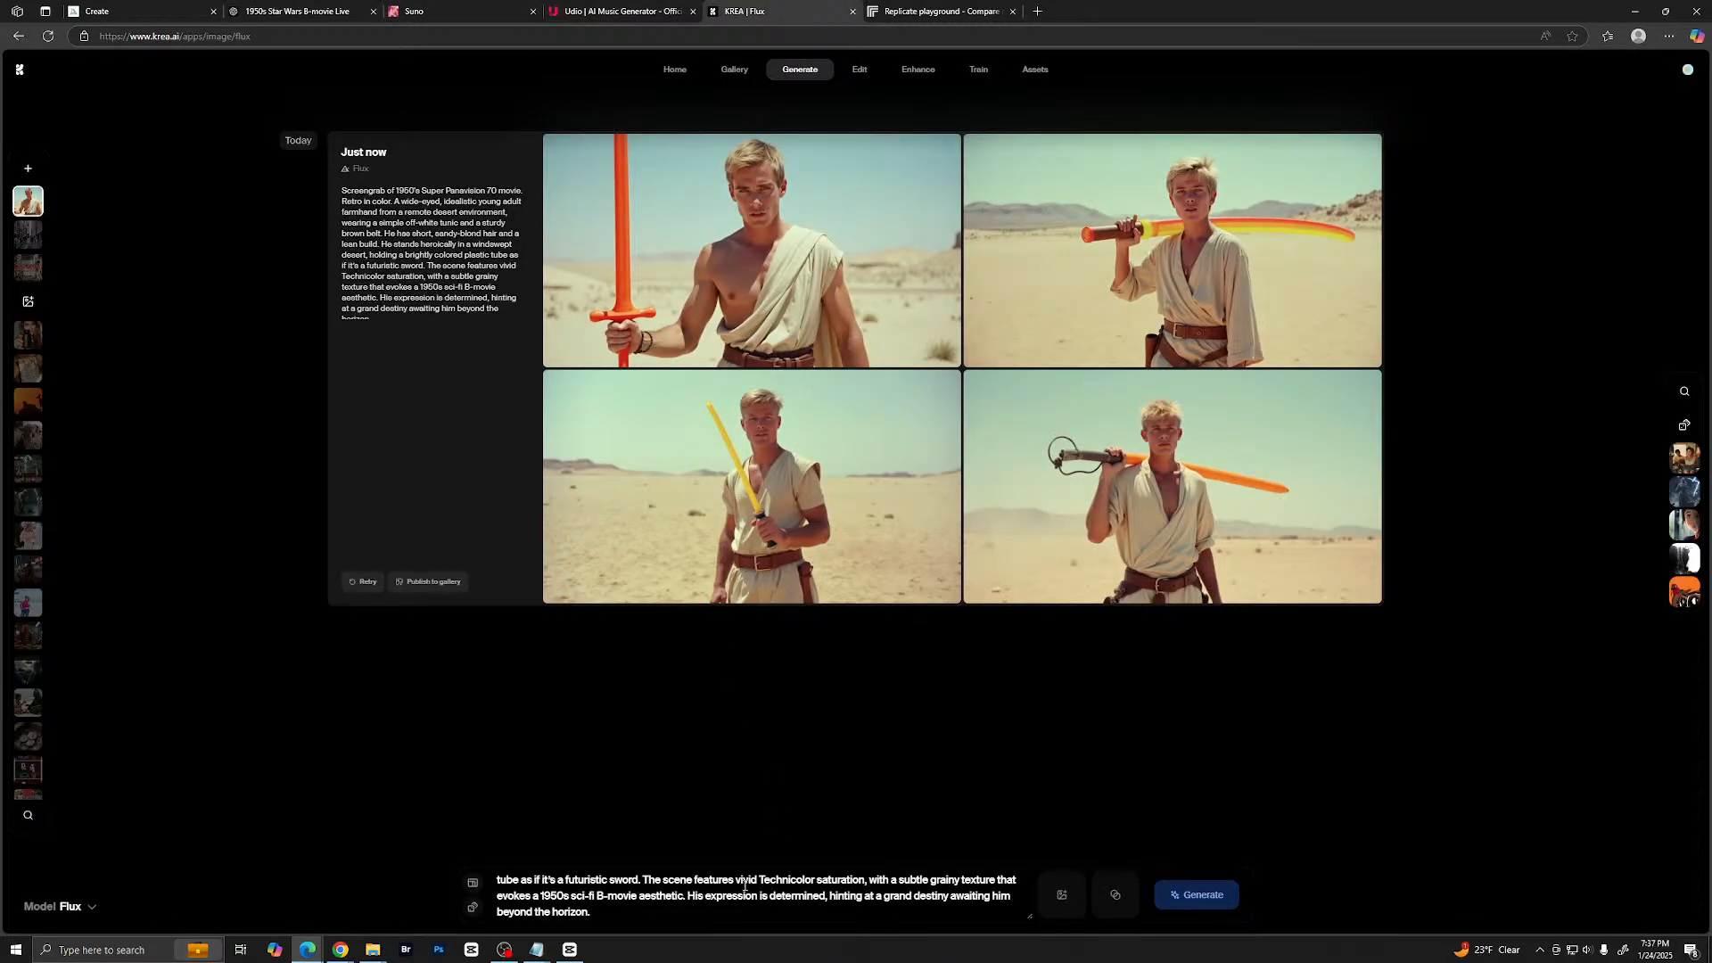
pyautogui.click(641, 907)
pyautogui.hotkey('ctrl', 'a')
pyautogui.hotkey('ctrl', 'v')
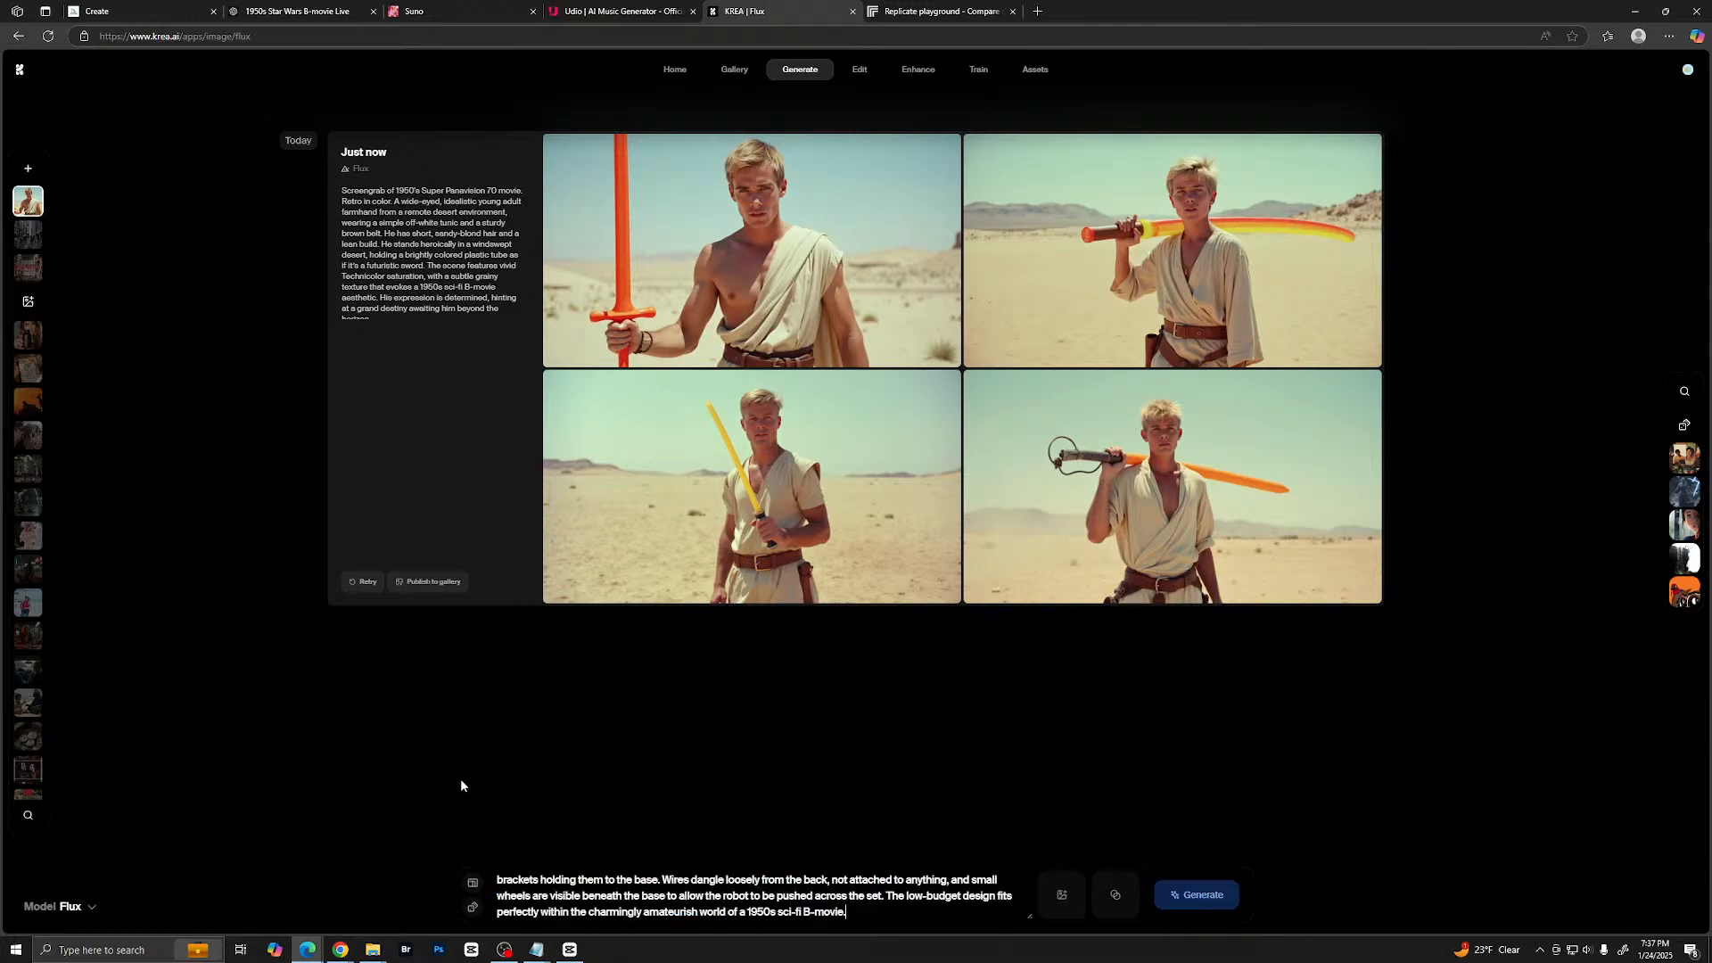
pyautogui.press('Return')
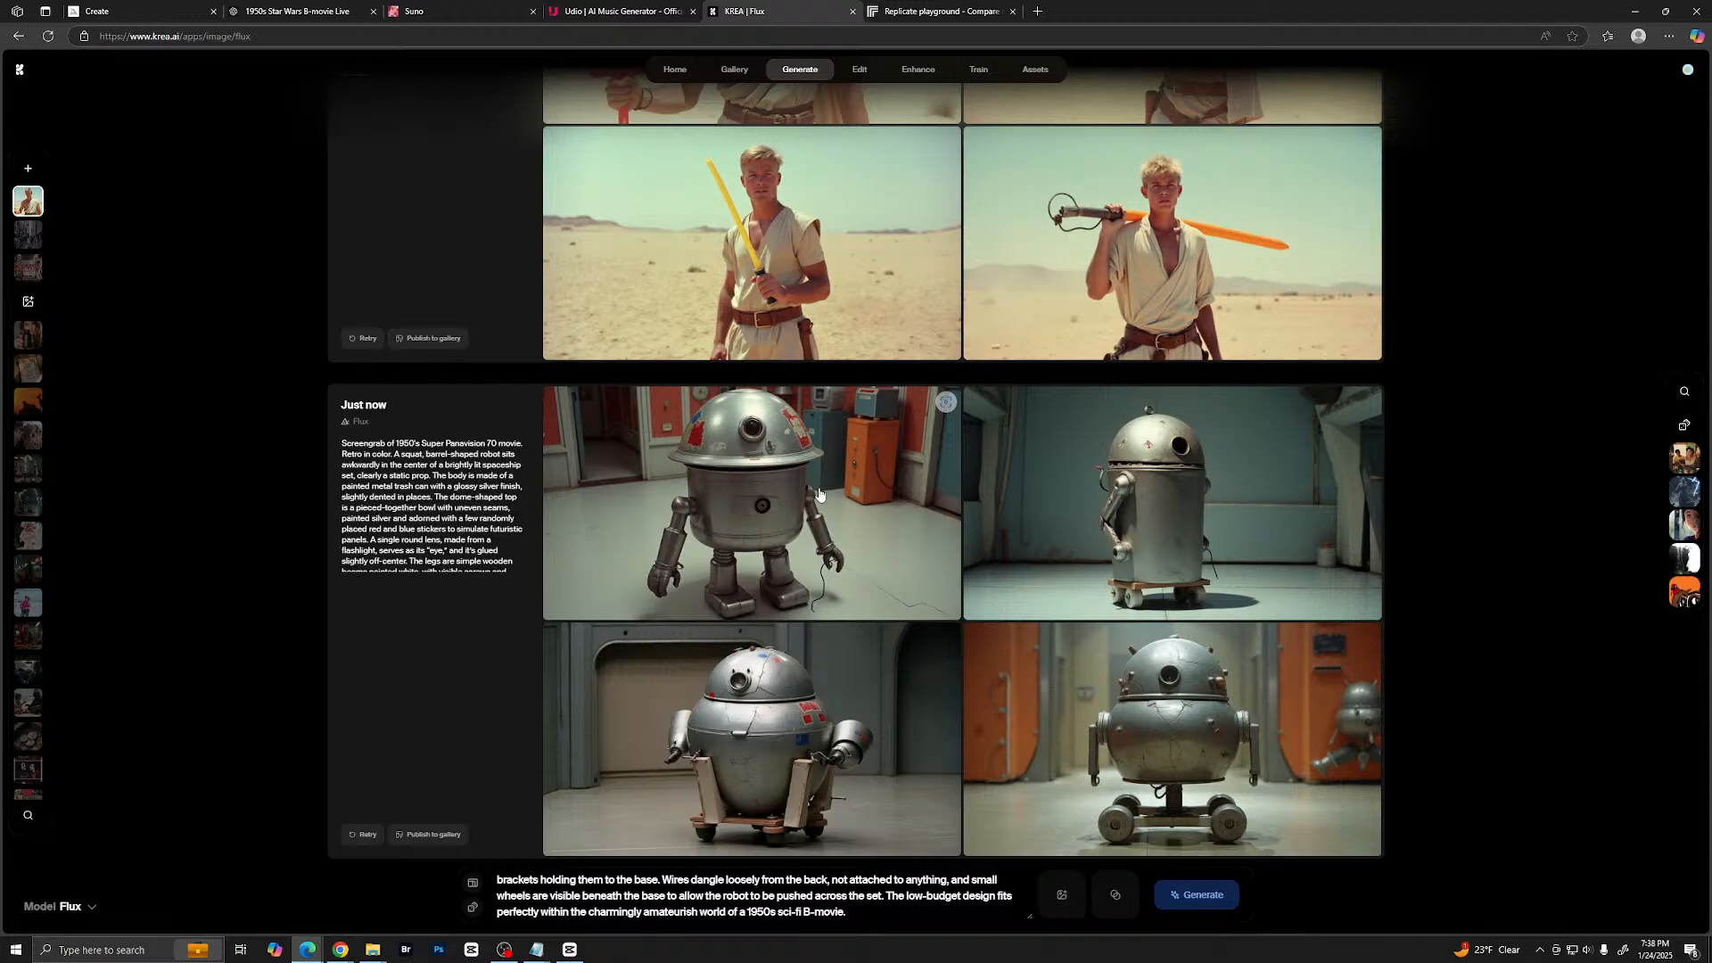
# - View the four new R2-D2 prop images enlarged one after another, then close the enlarged view
pyautogui.click(732, 540)
pyautogui.press('Right')
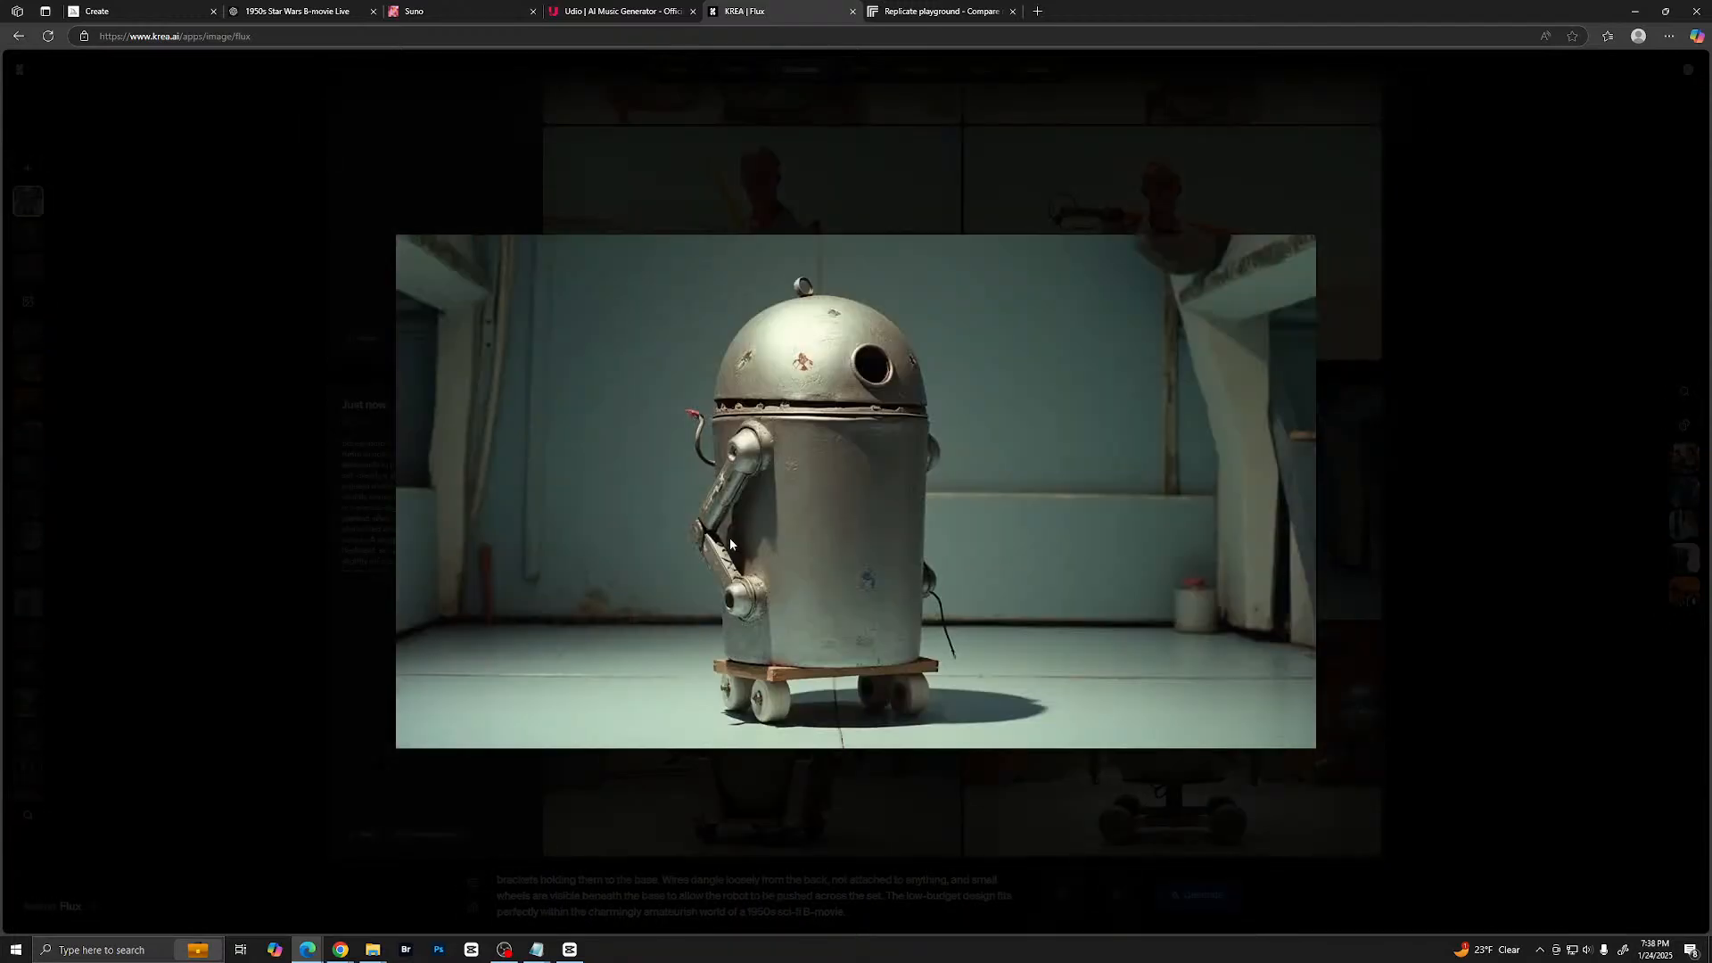
pyautogui.press('Right')
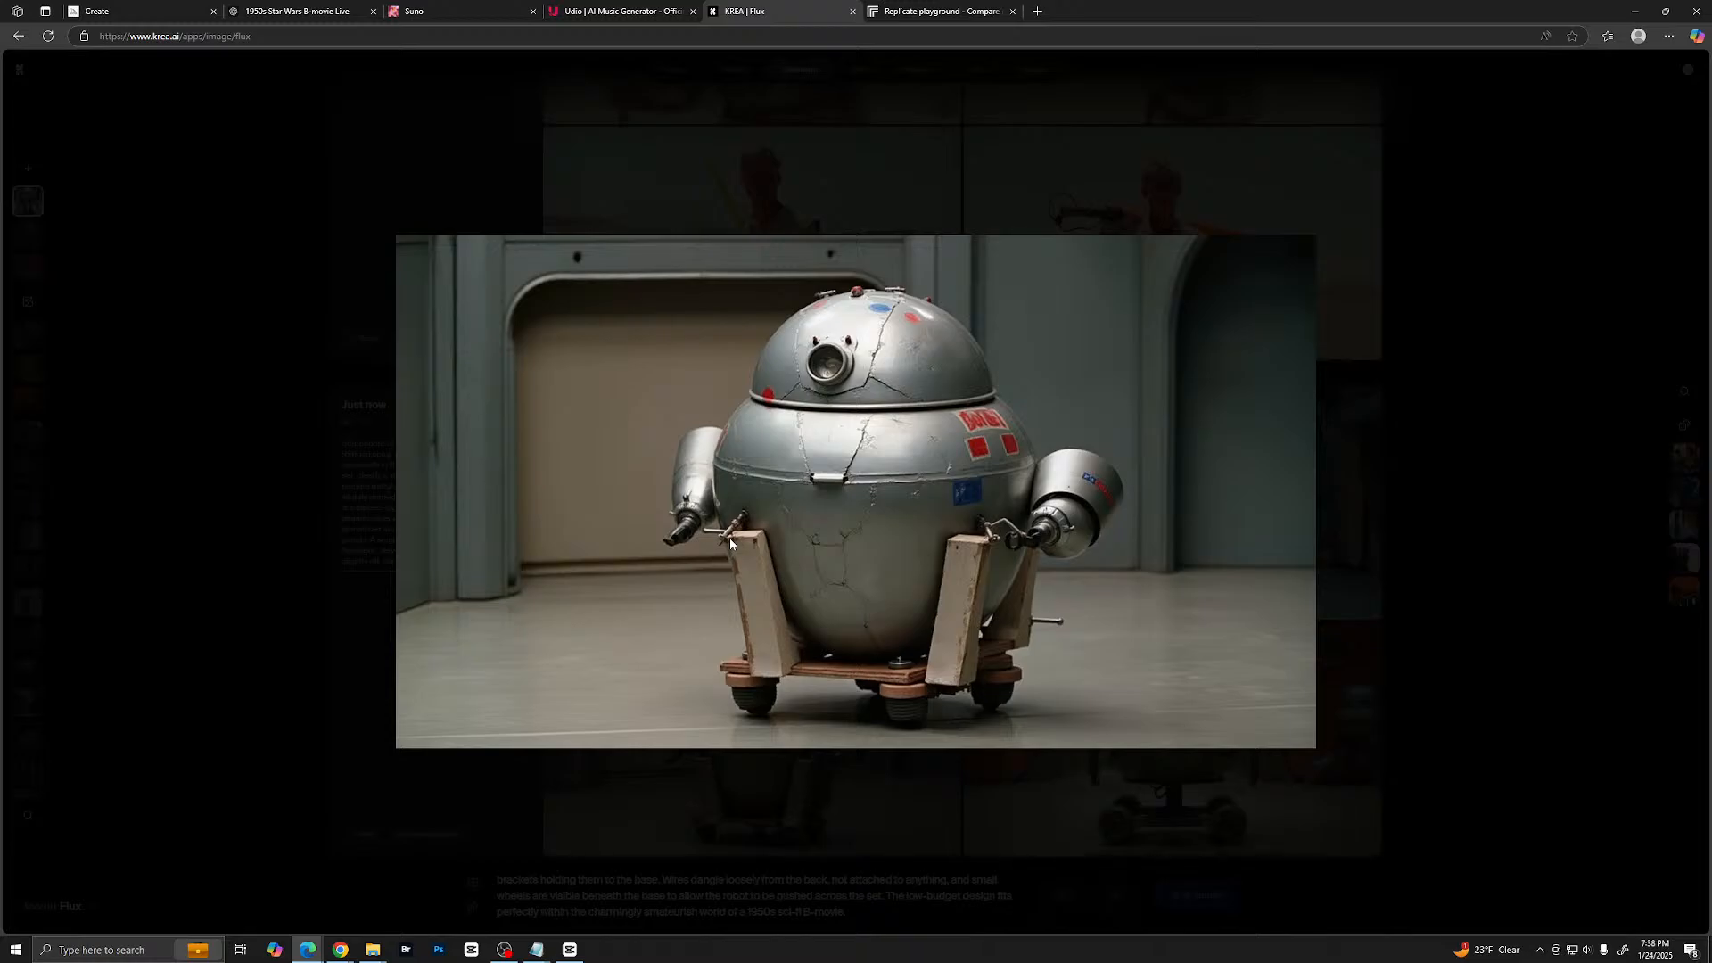
pyautogui.press('Right')
pyautogui.press('Right')
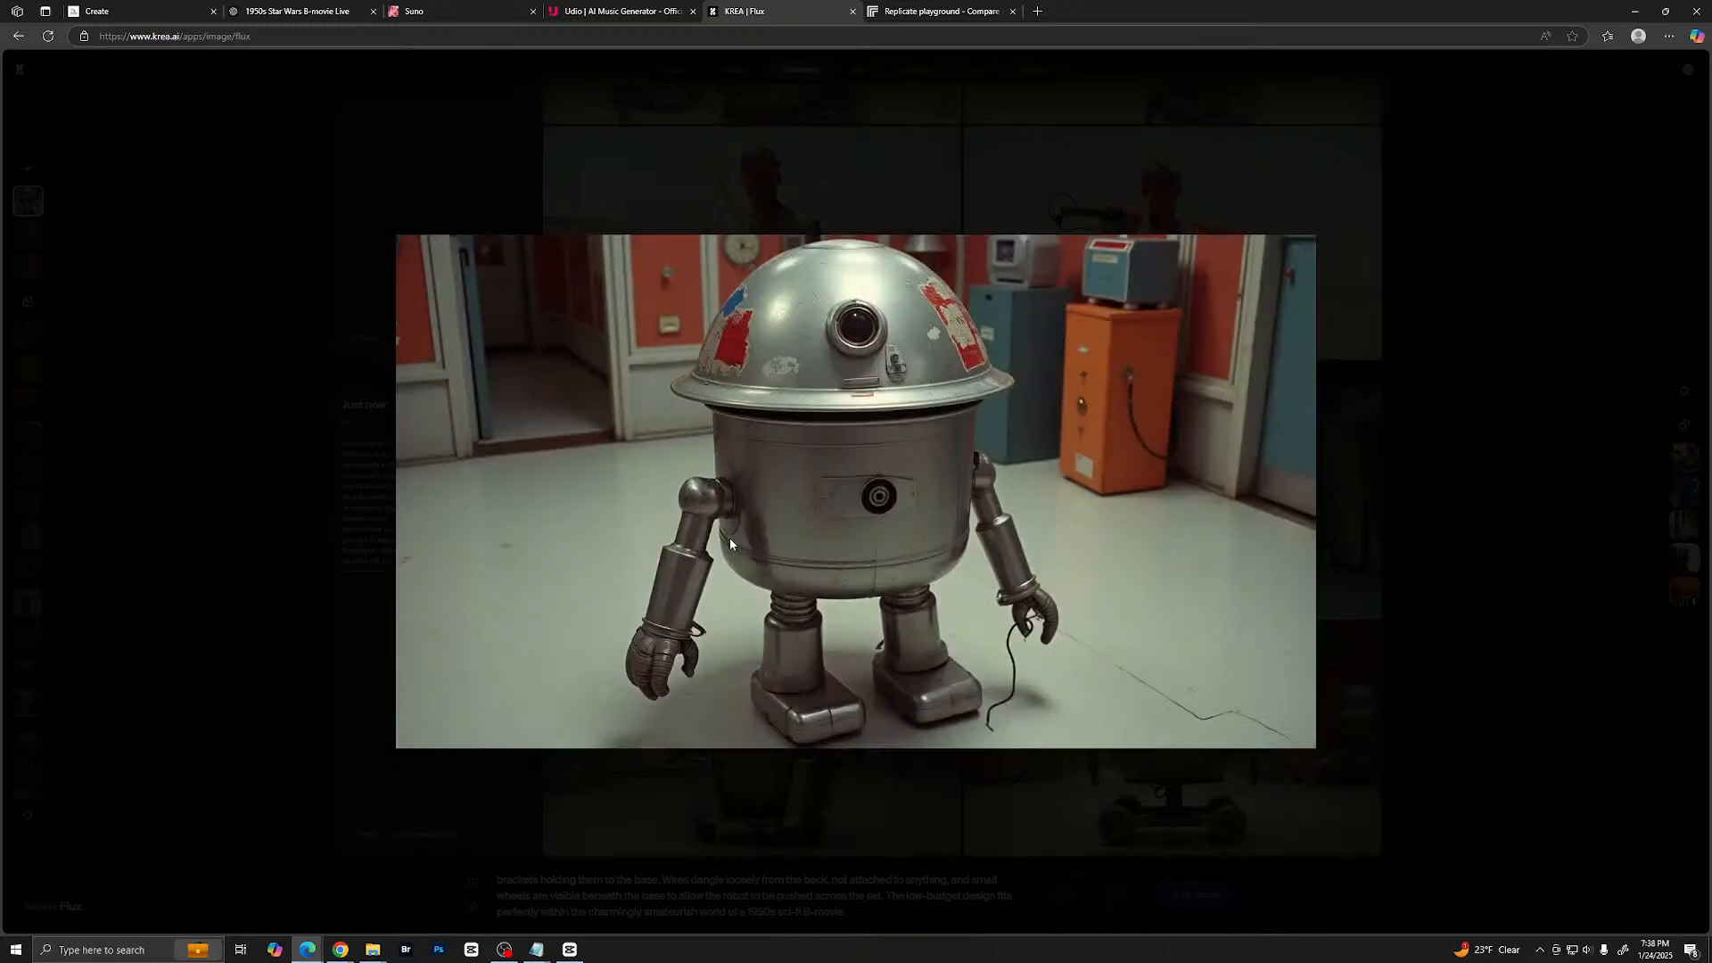
pyautogui.press('Escape')
# - Return to ChatGPT and copy the whole stormtrooper prompt, including its Super Panavision 70 heading
pyautogui.click(134, 11)
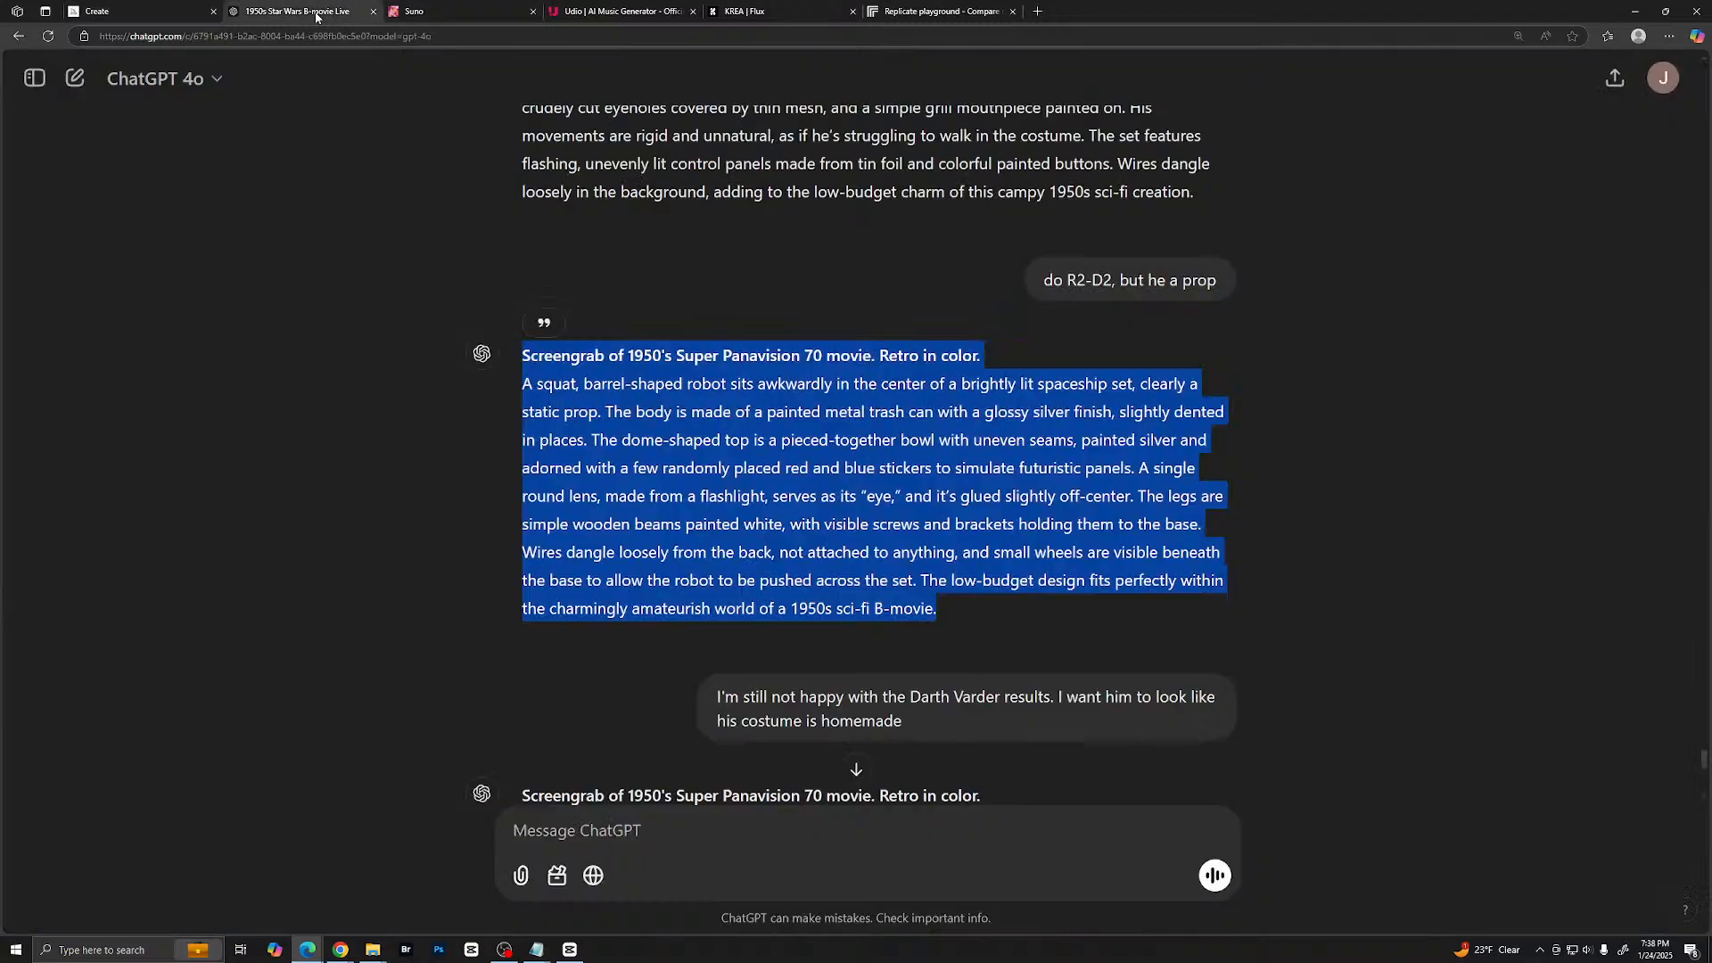
pyautogui.click(297, 11)
pyautogui.scroll(-10, 693, 691)
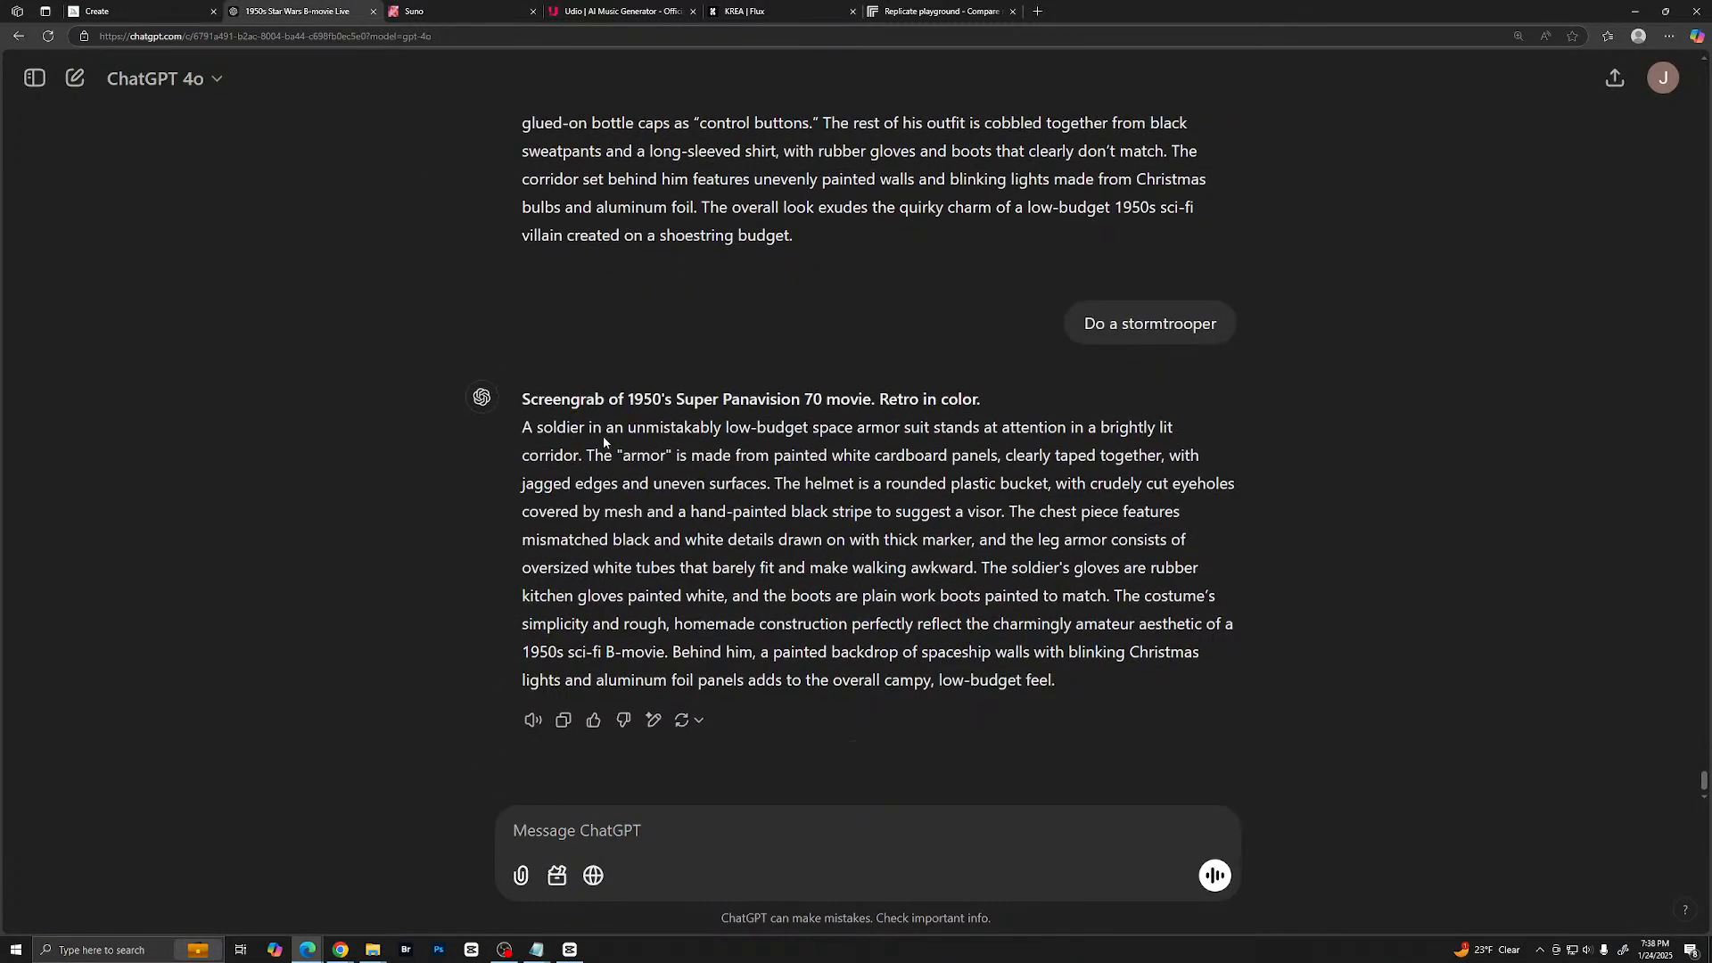
pyautogui.moveTo(525, 399); pyautogui.dragTo(1061, 682)
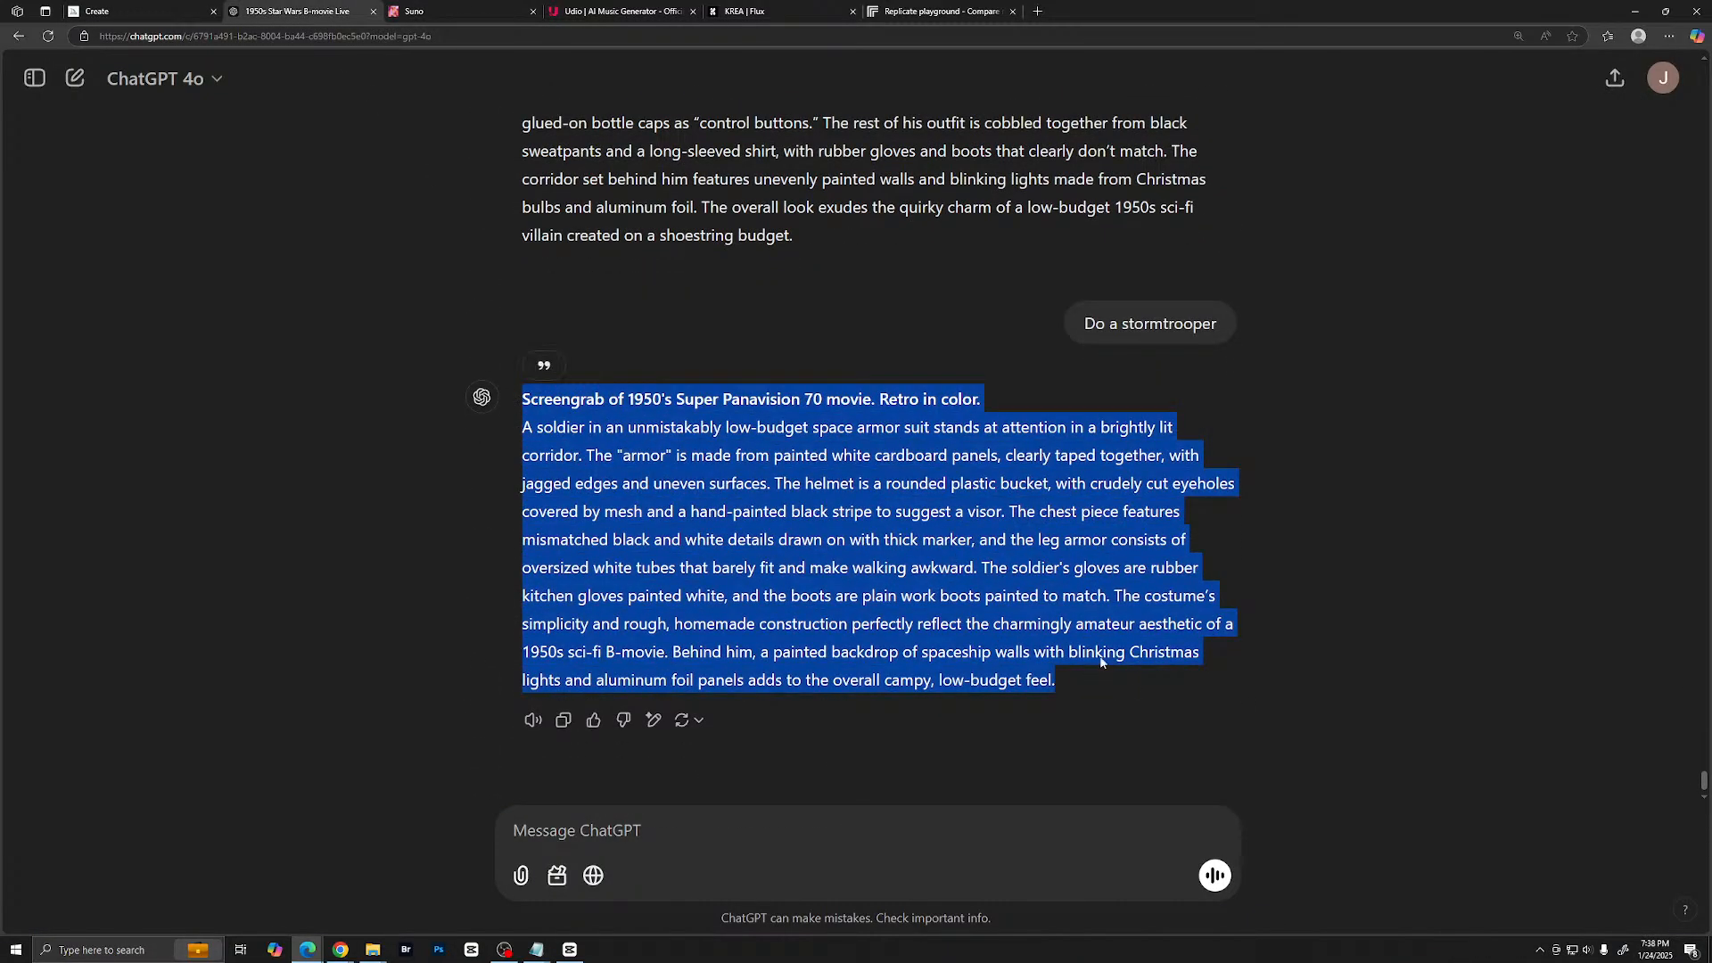
pyautogui.rightClick(1019, 590)
pyautogui.click(1075, 603)
# - Send ChatGPT the instruction "Make sure you avoid the use of "" and '' unless you are wanting text in the image"
pyautogui.click(709, 758)
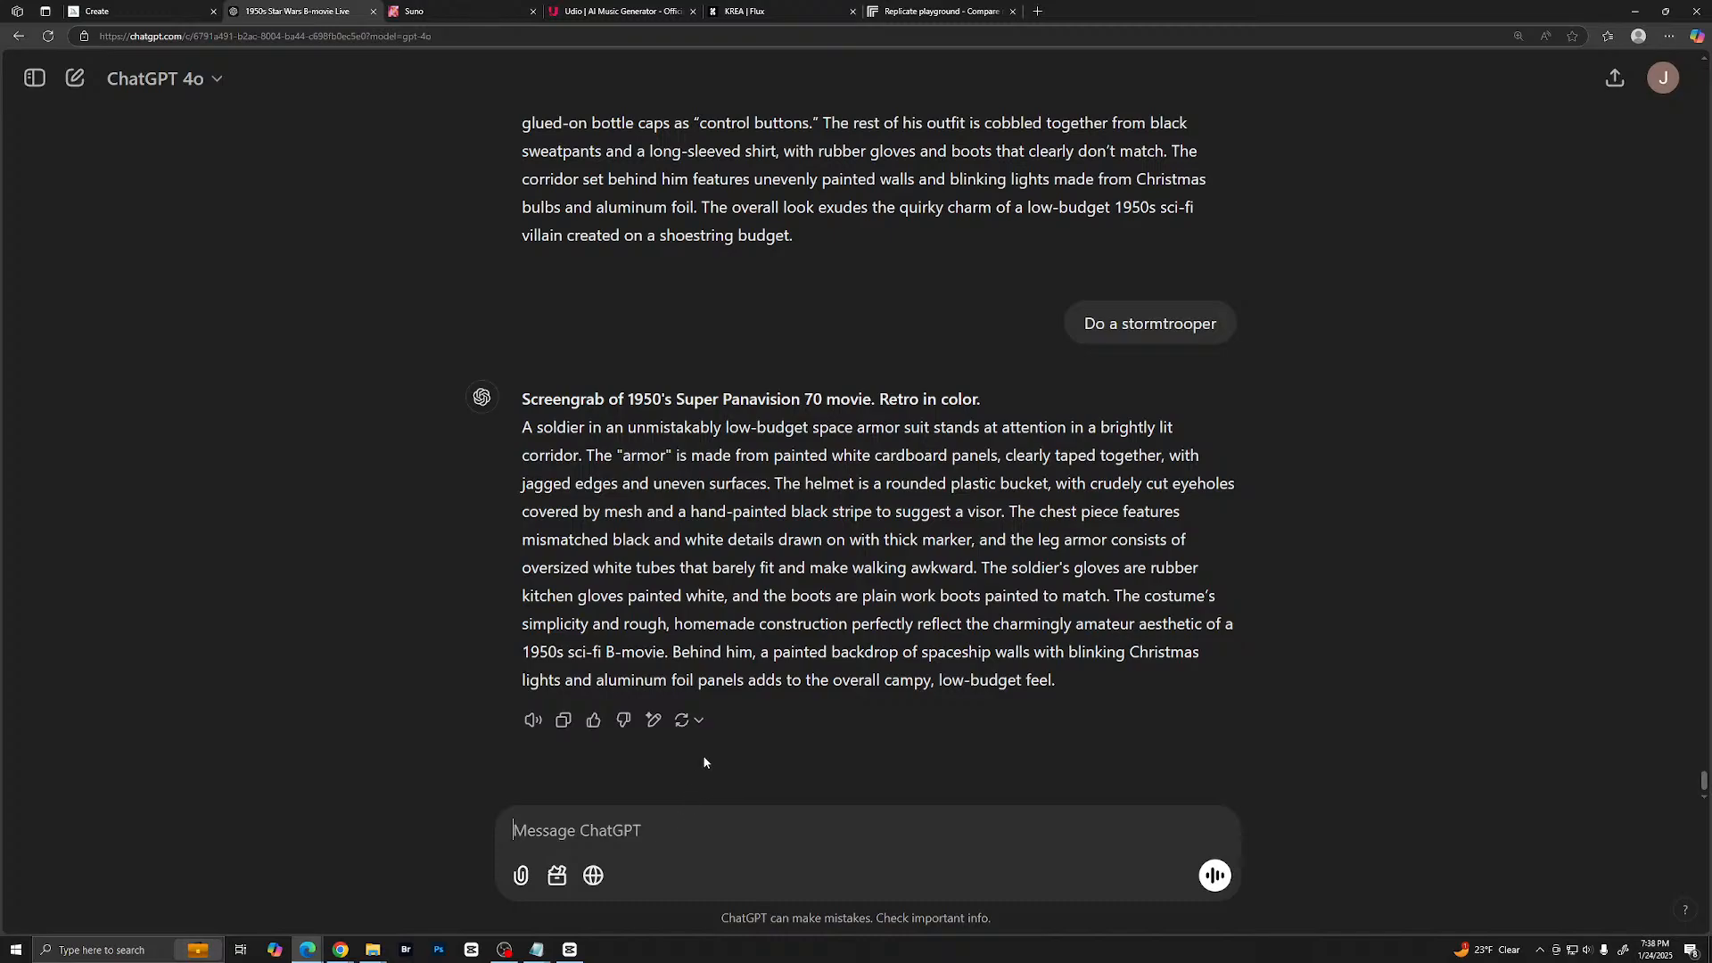
pyautogui.write('Make sure ')
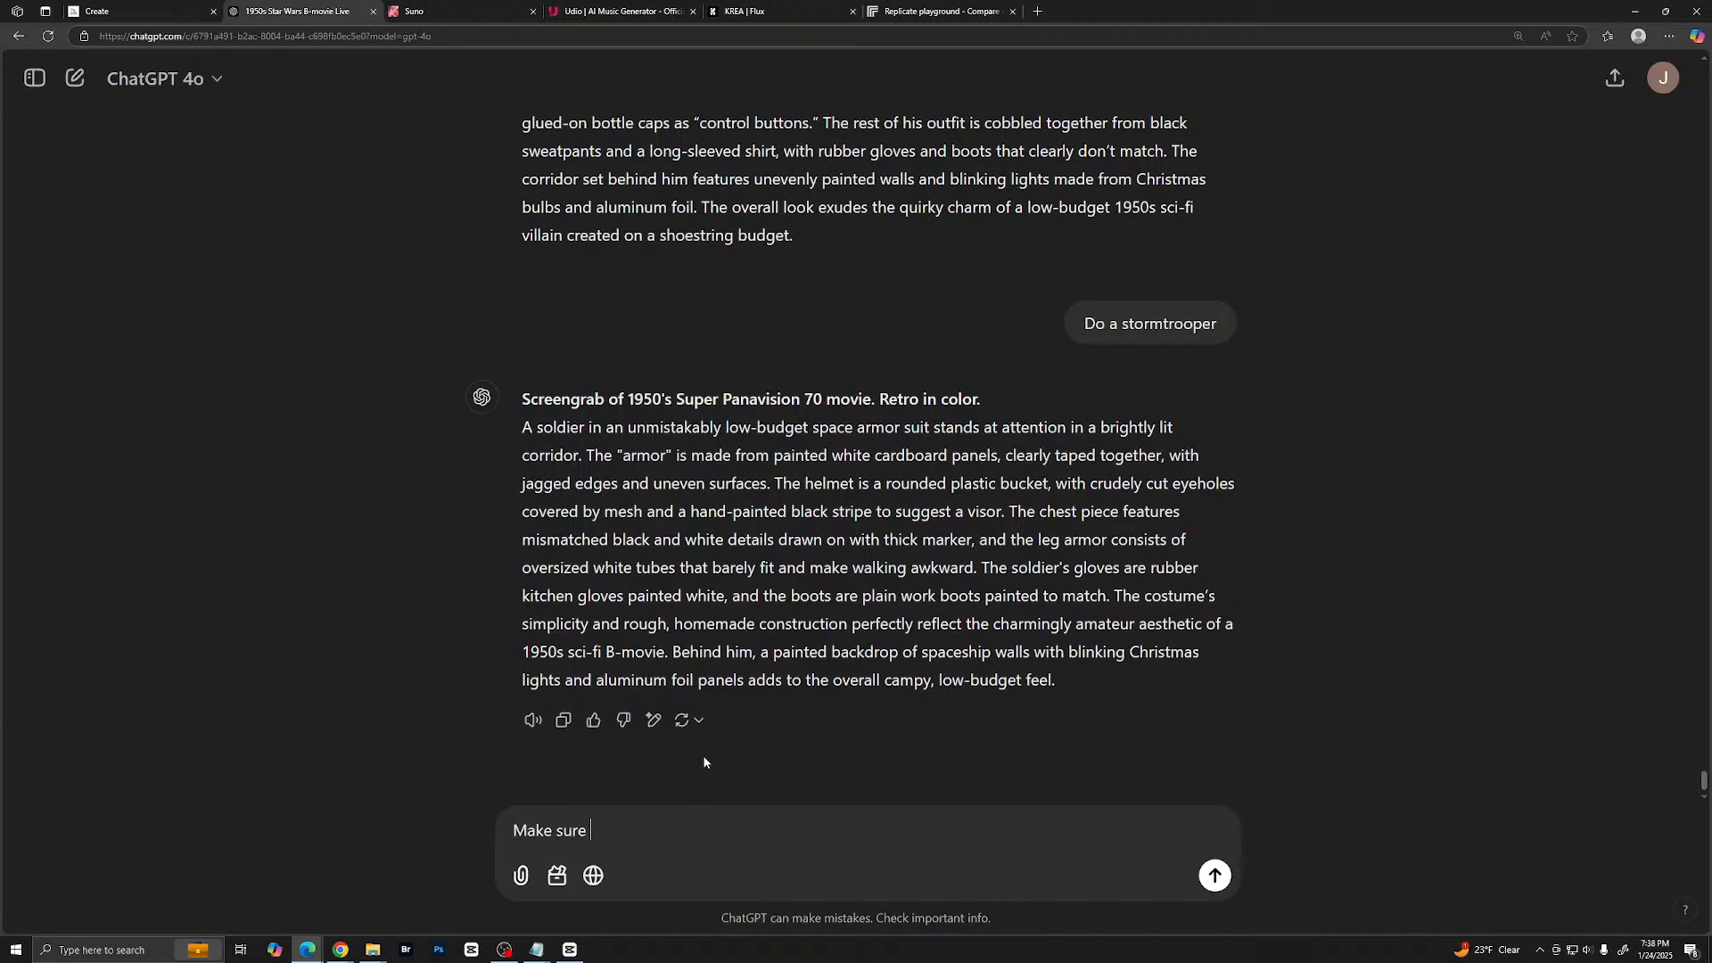
pyautogui.write('you avoid the use of "" and')
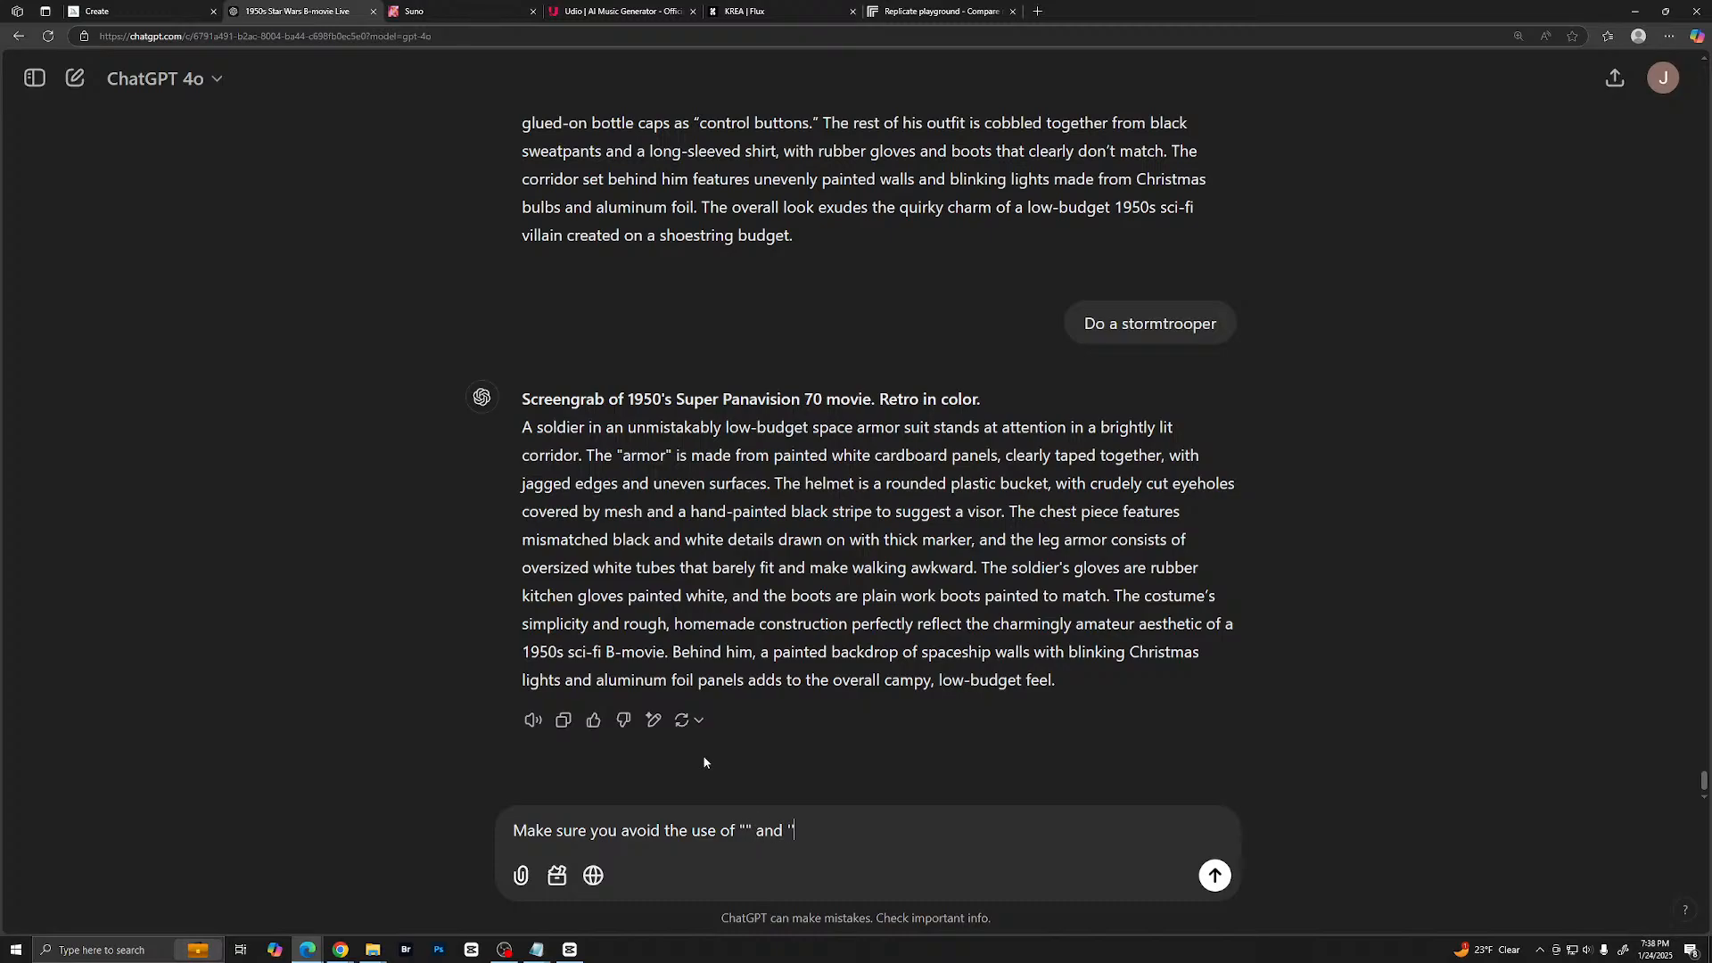
pyautogui.write(" '' unless you are wanting")
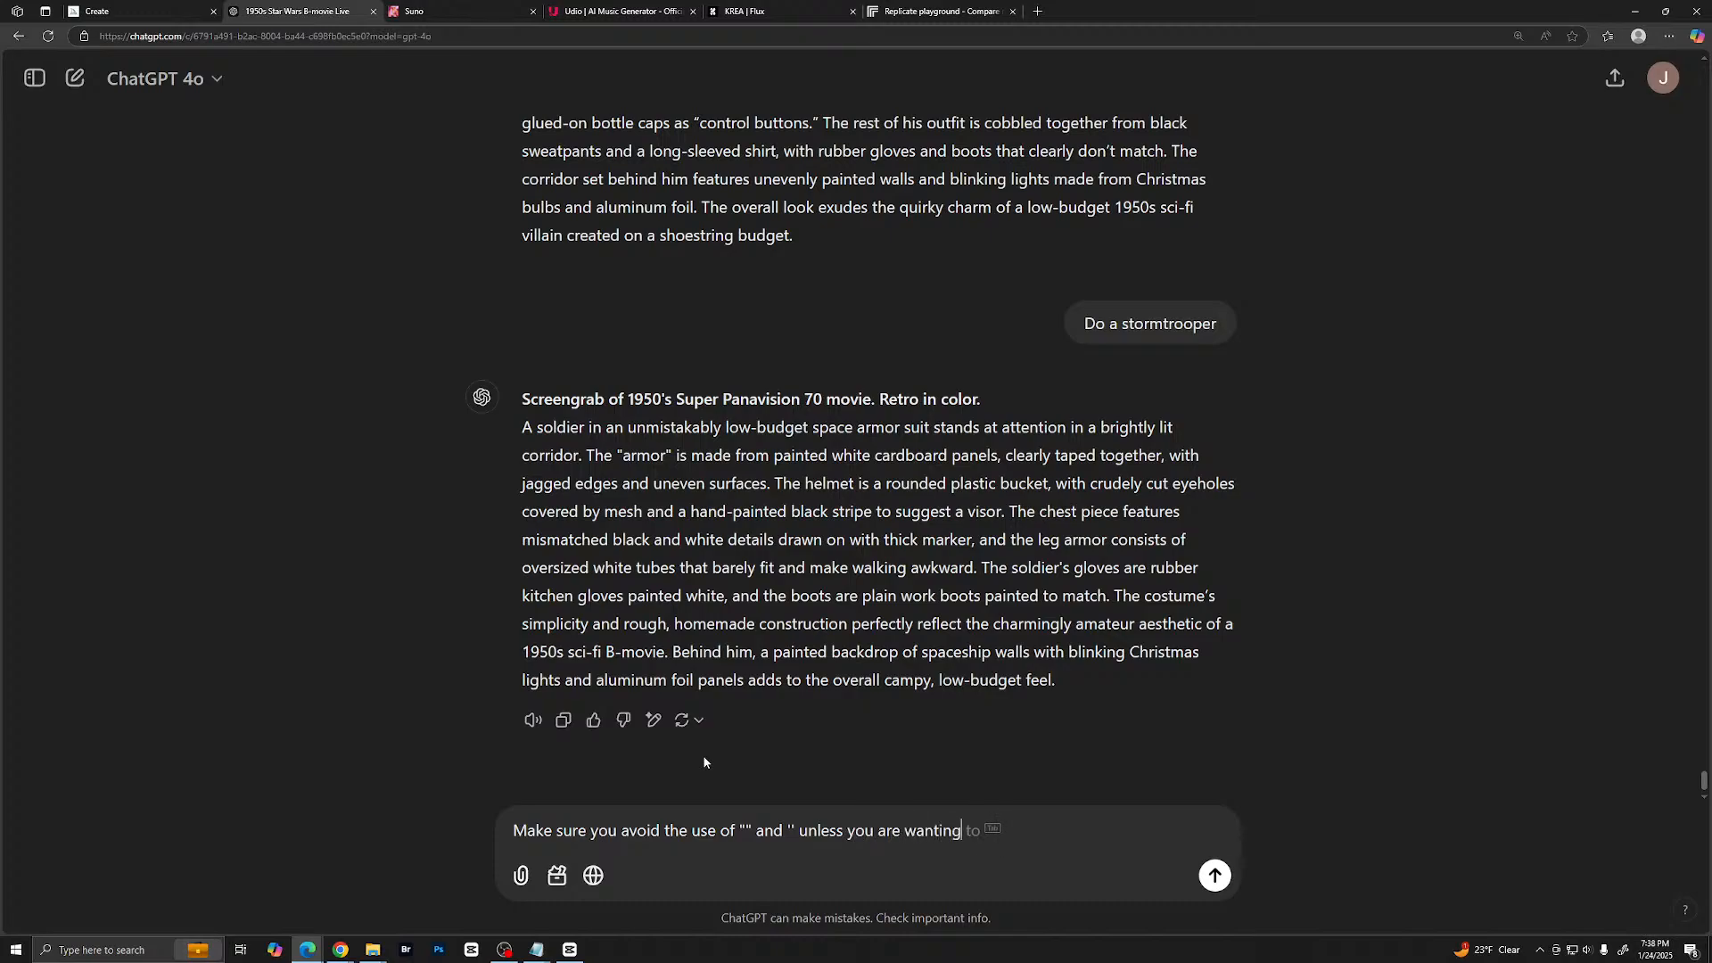
pyautogui.write(' text in the image')
pyautogui.press('Return')
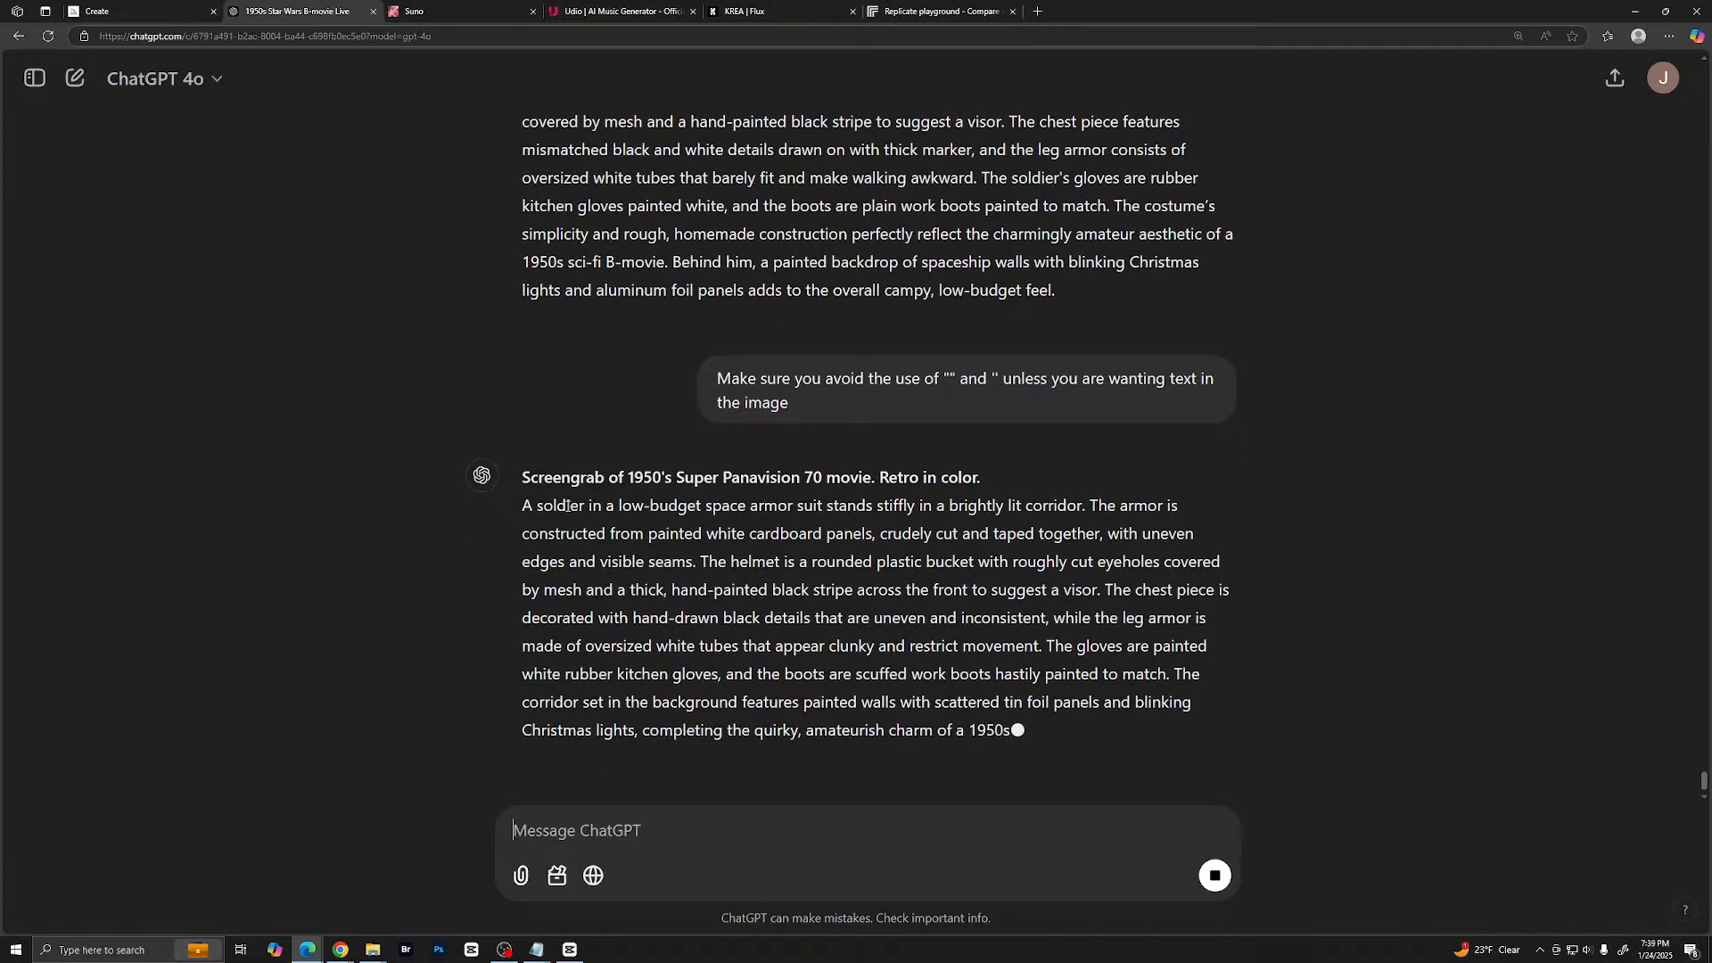
# - Copy the whole revised stormtrooper prompt with its heading and paste it into Midjourney's image prompt
pyautogui.scroll(1, 526, 470)
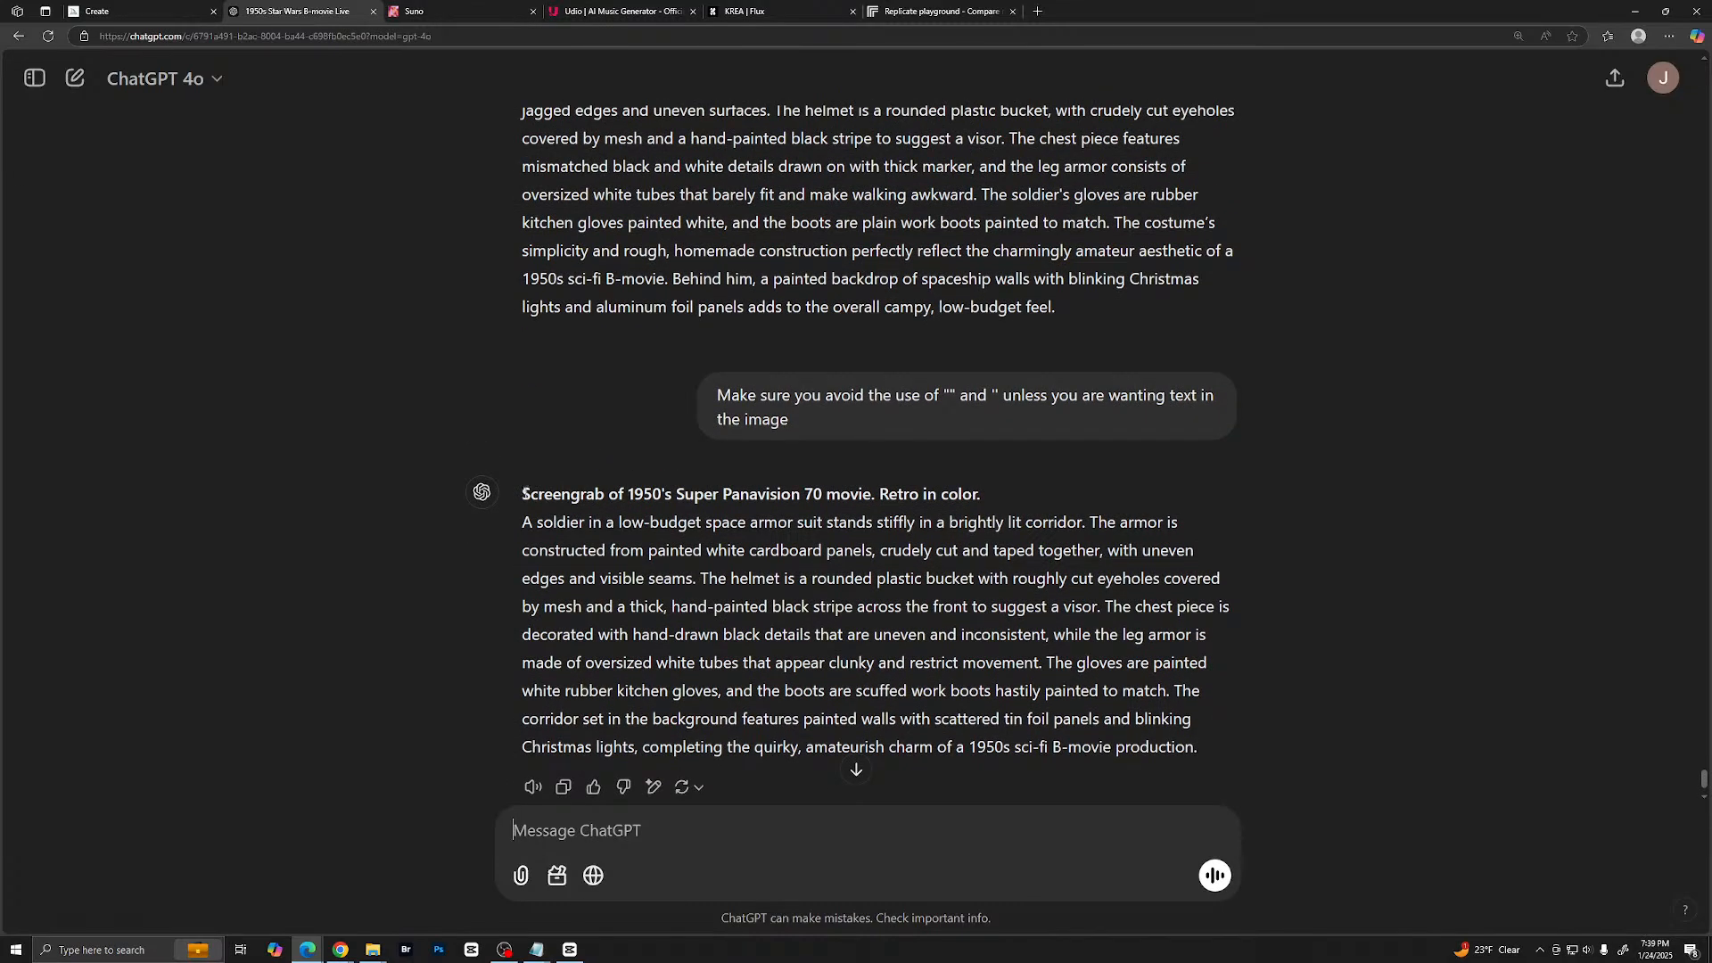
pyautogui.moveTo(525, 493); pyautogui.dragTo(1298, 750)
pyautogui.rightClick(1069, 660)
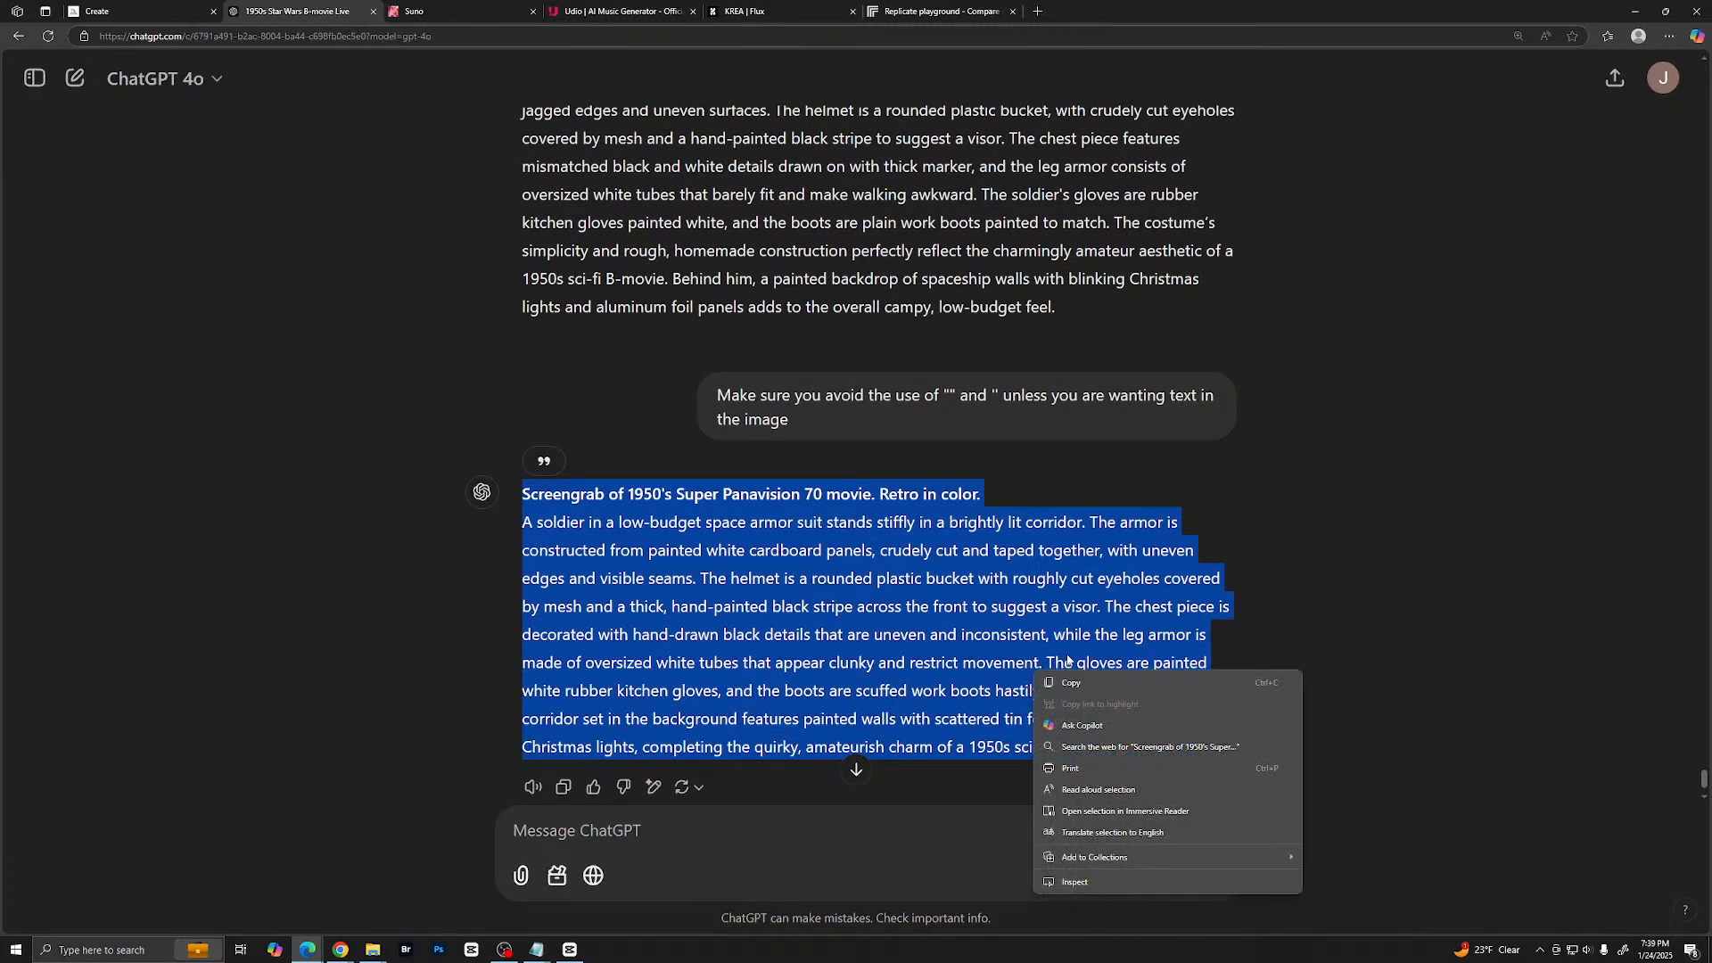
pyautogui.click(1071, 682)
pyautogui.click(133, 11)
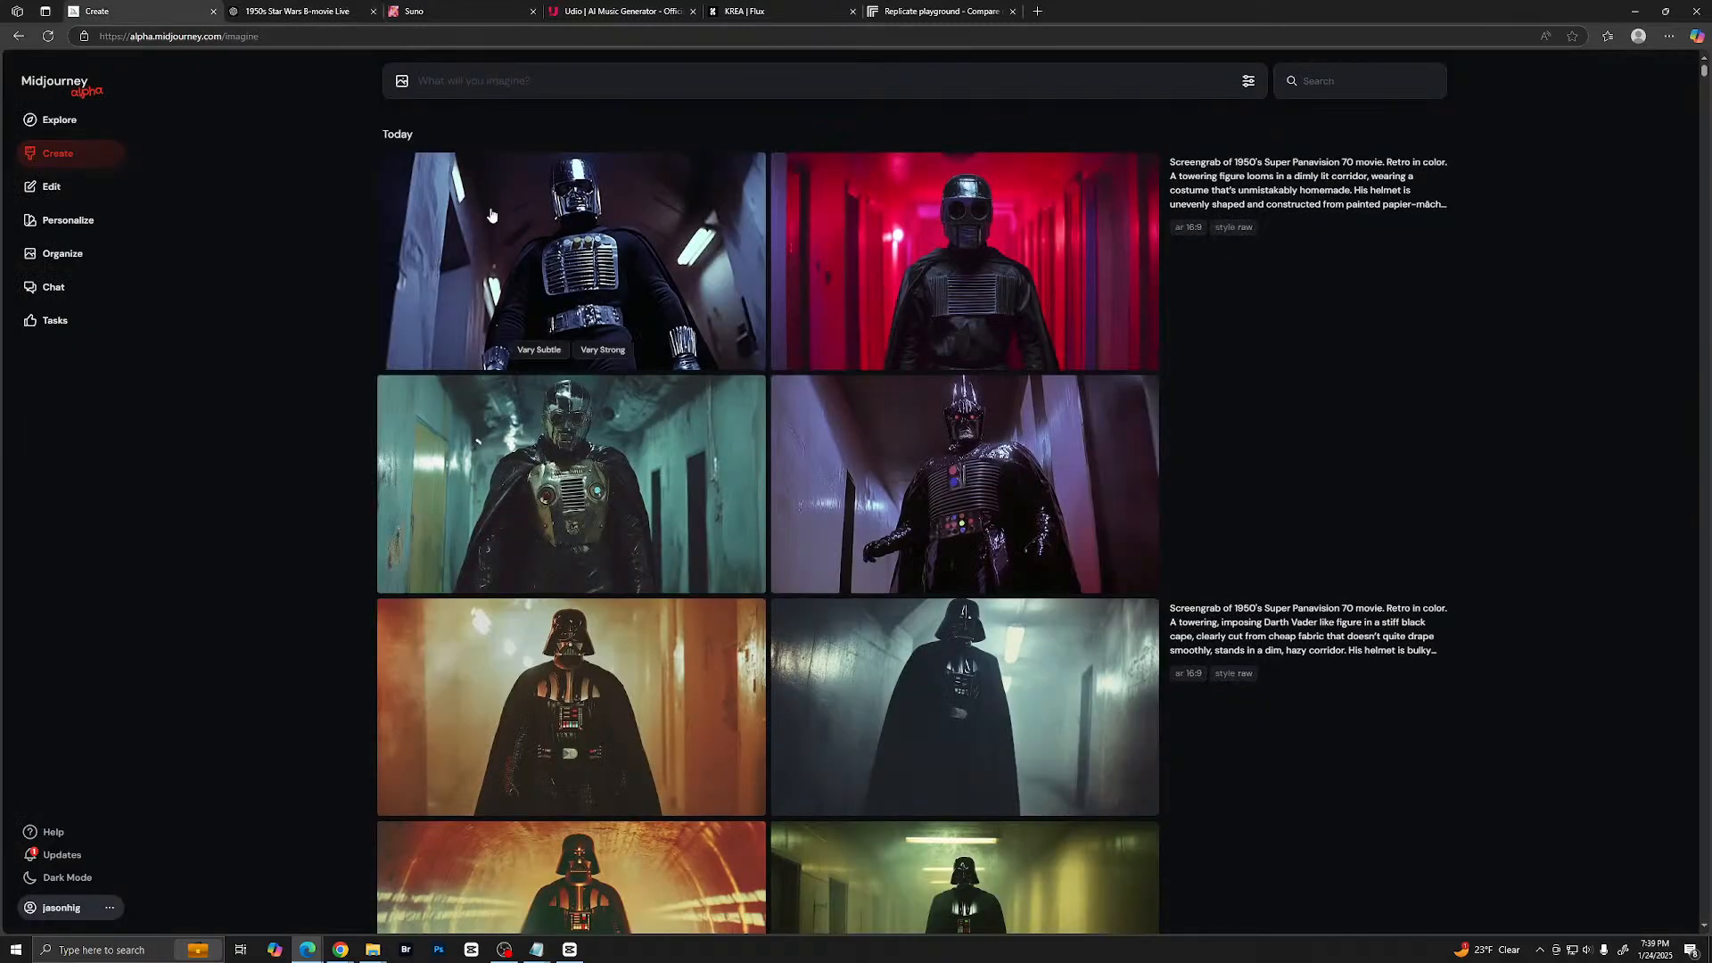
pyautogui.hotkey('ctrl', 'v')
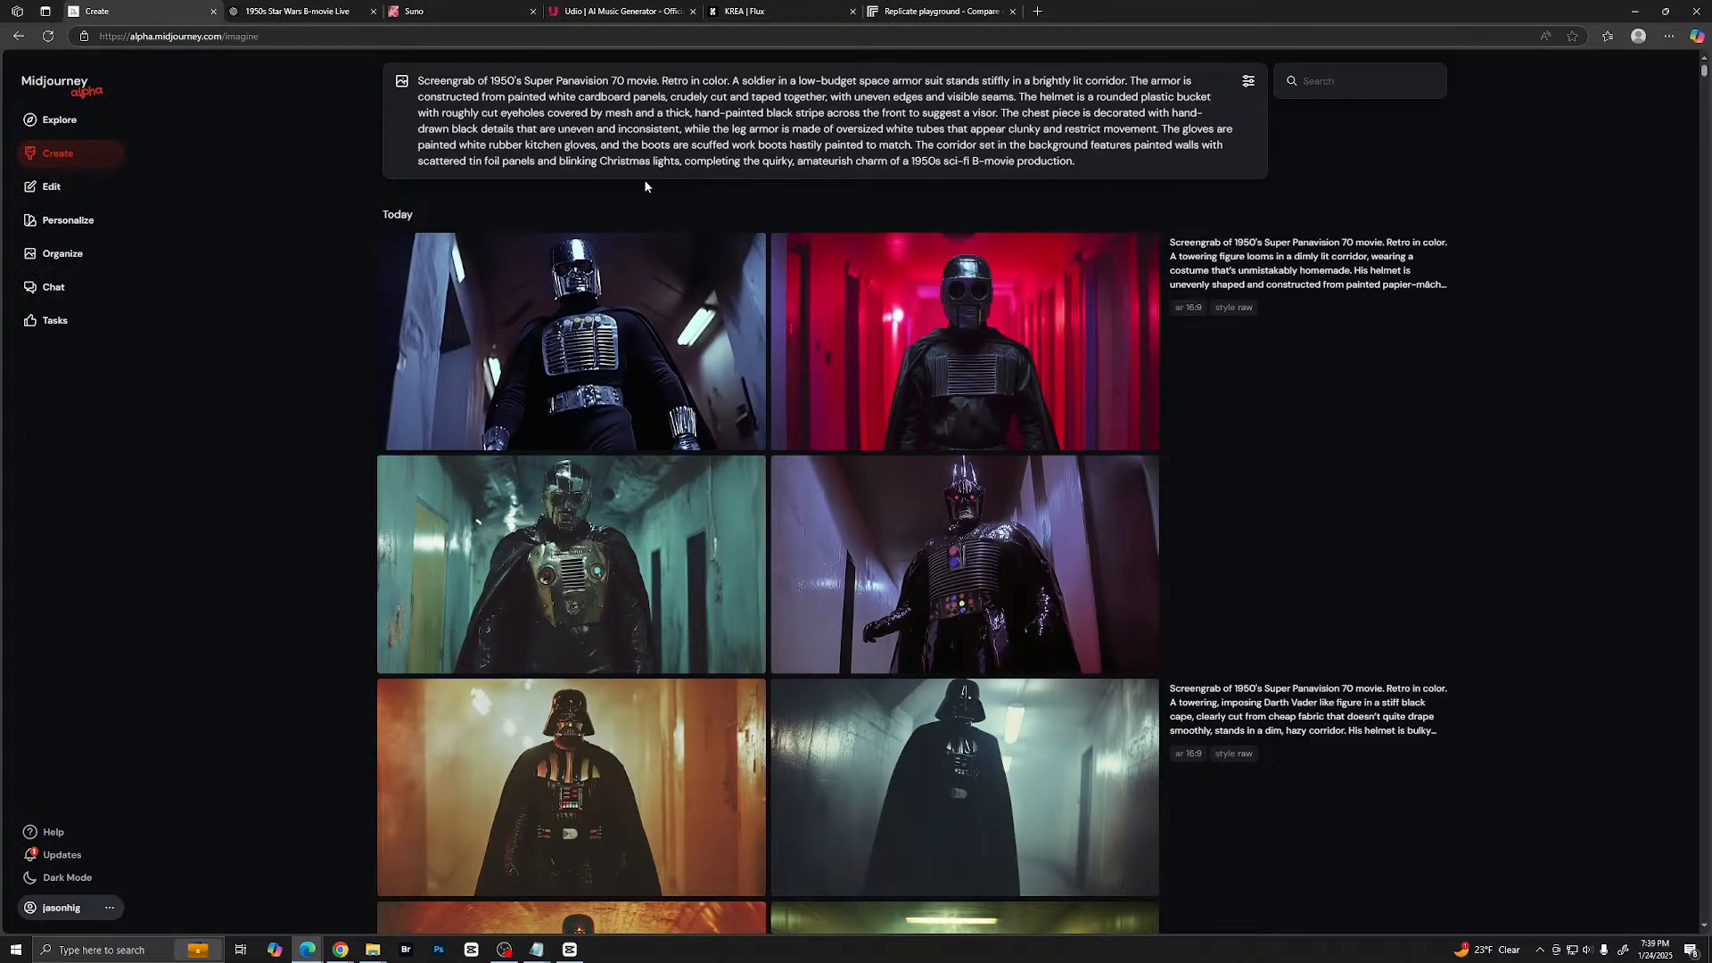
# - Generate images from the pasted low-budget space soldier prompt and load that same prompt back for reuse
pyautogui.press('Return')
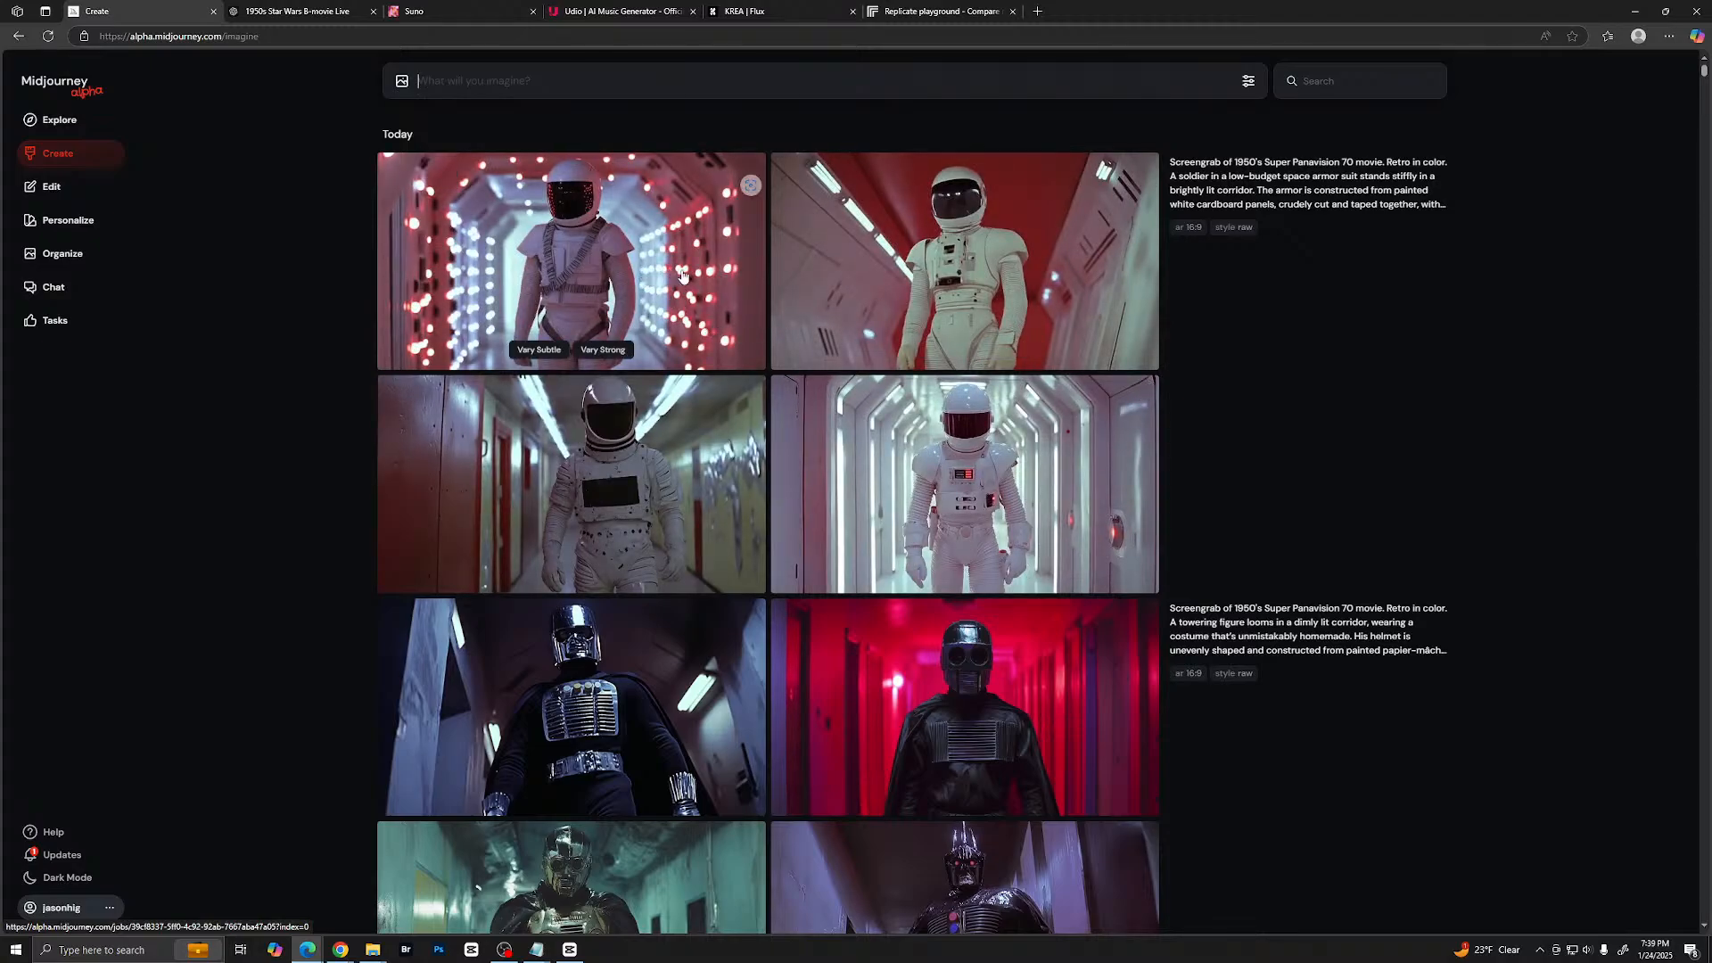
pyautogui.click(1235, 185)
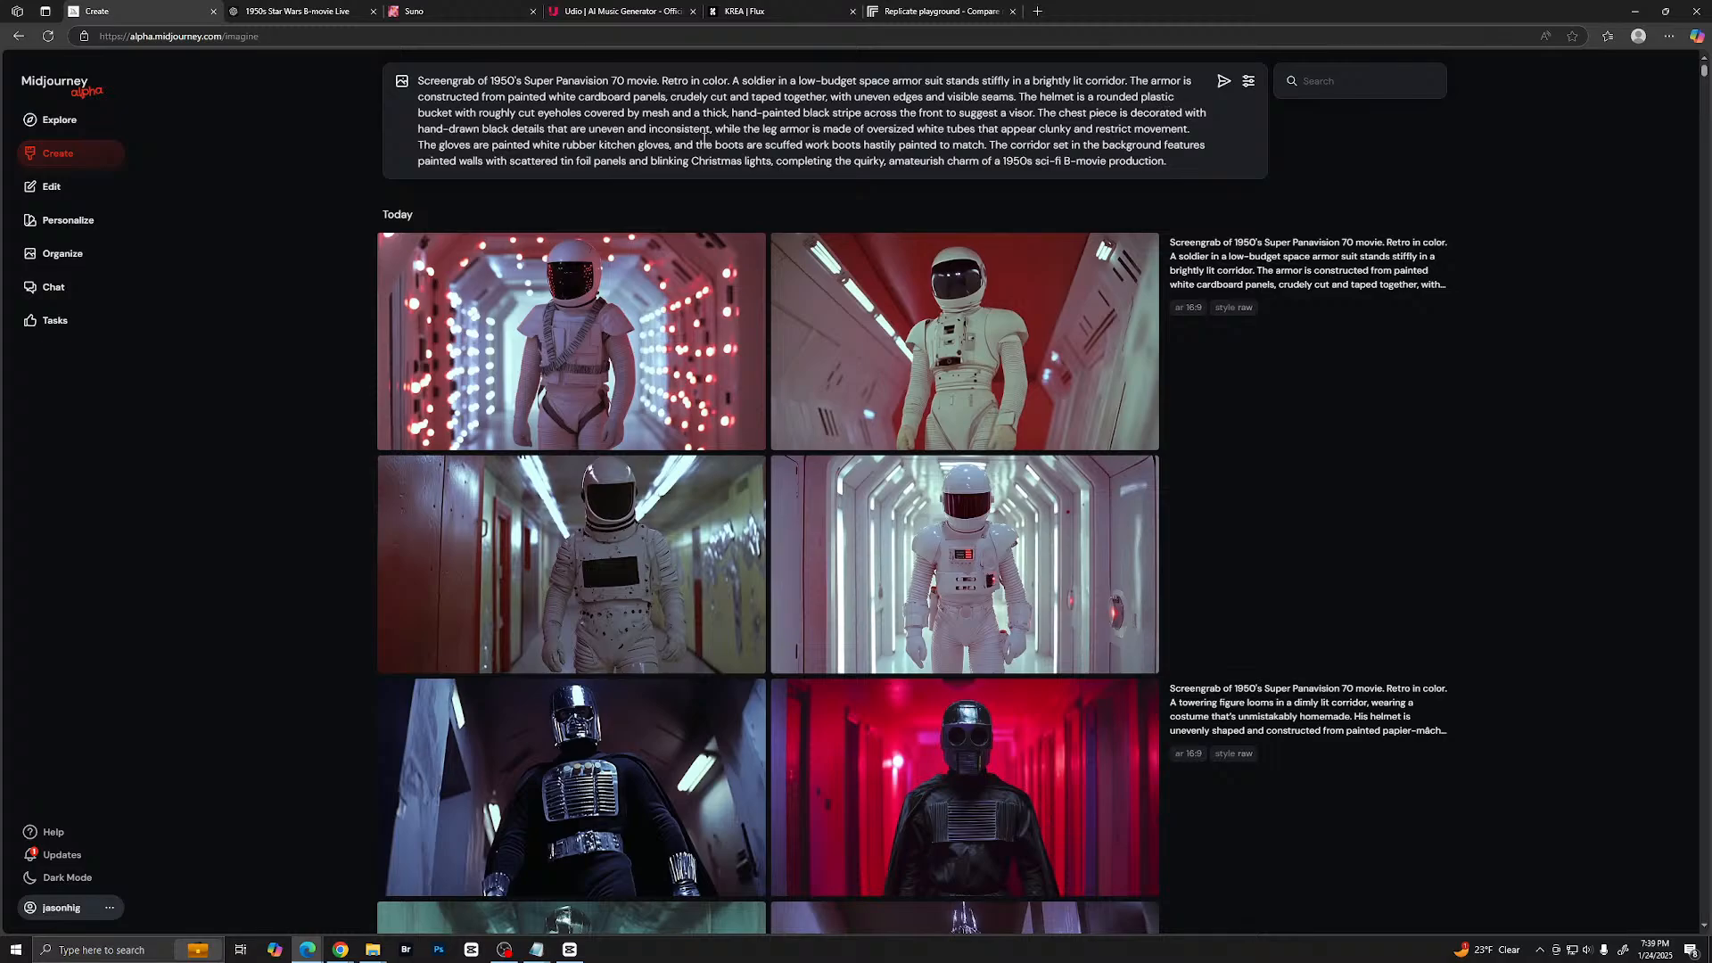
# - View the new white-armored space soldier images enlarged one after another, then close the enlarged view
pyautogui.click(1009, 588)
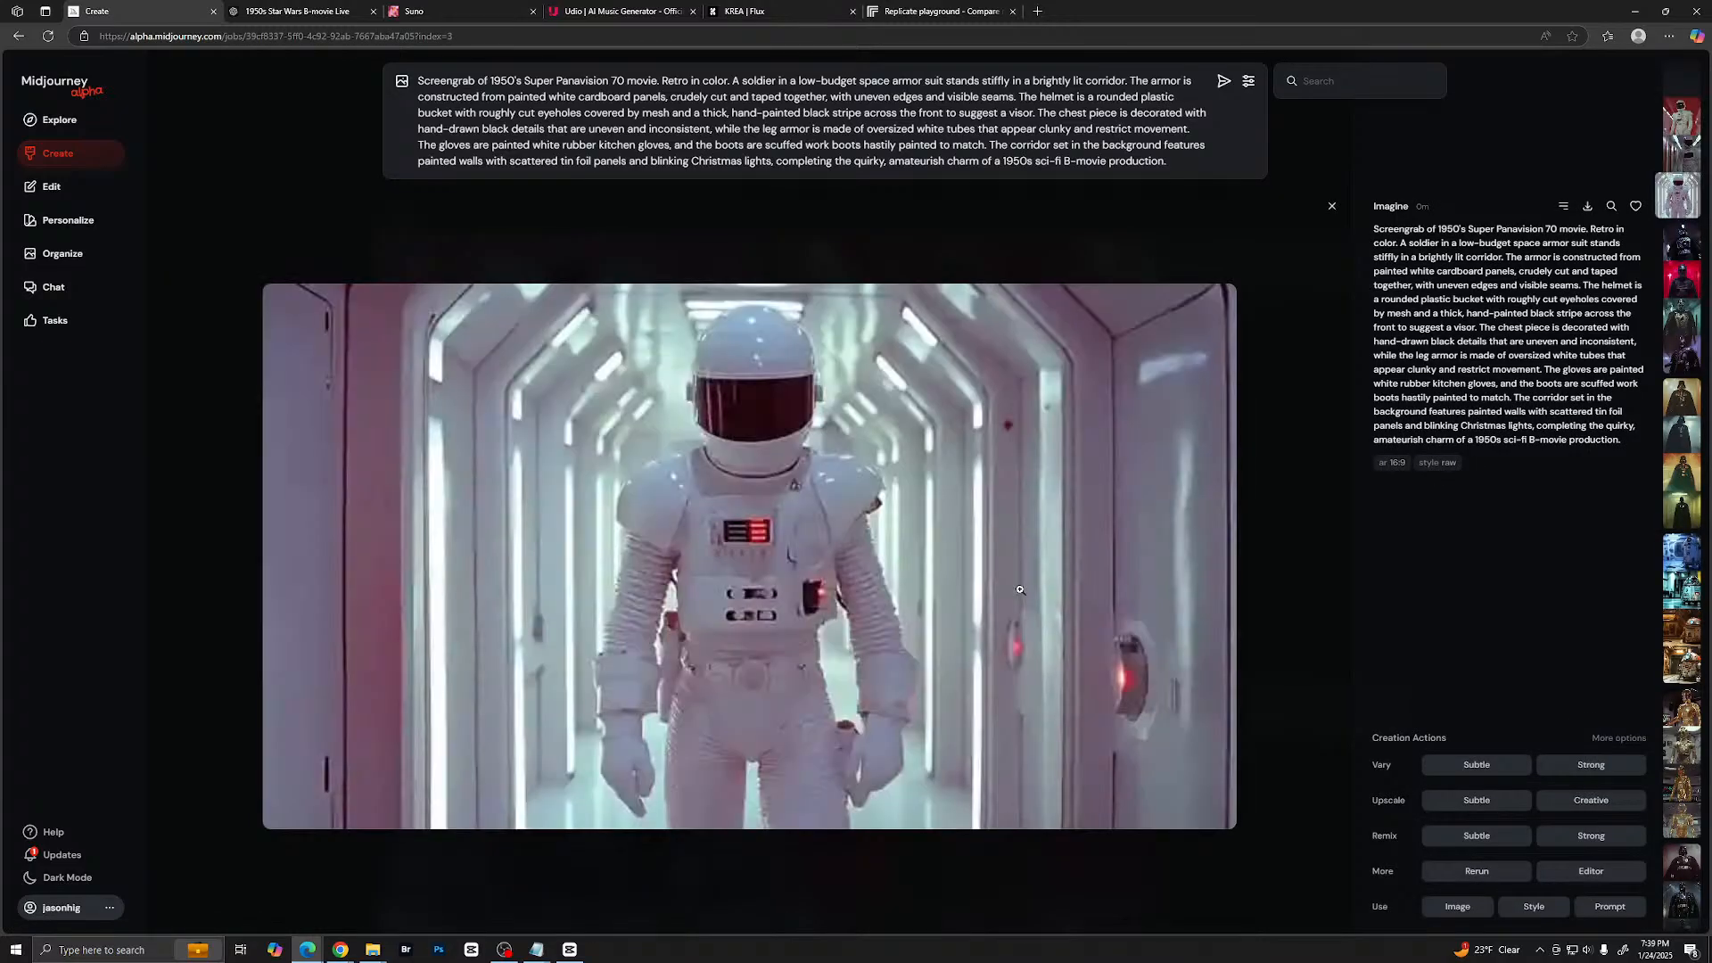
pyautogui.press('Left')
pyautogui.press('Left')
pyautogui.press('Left')
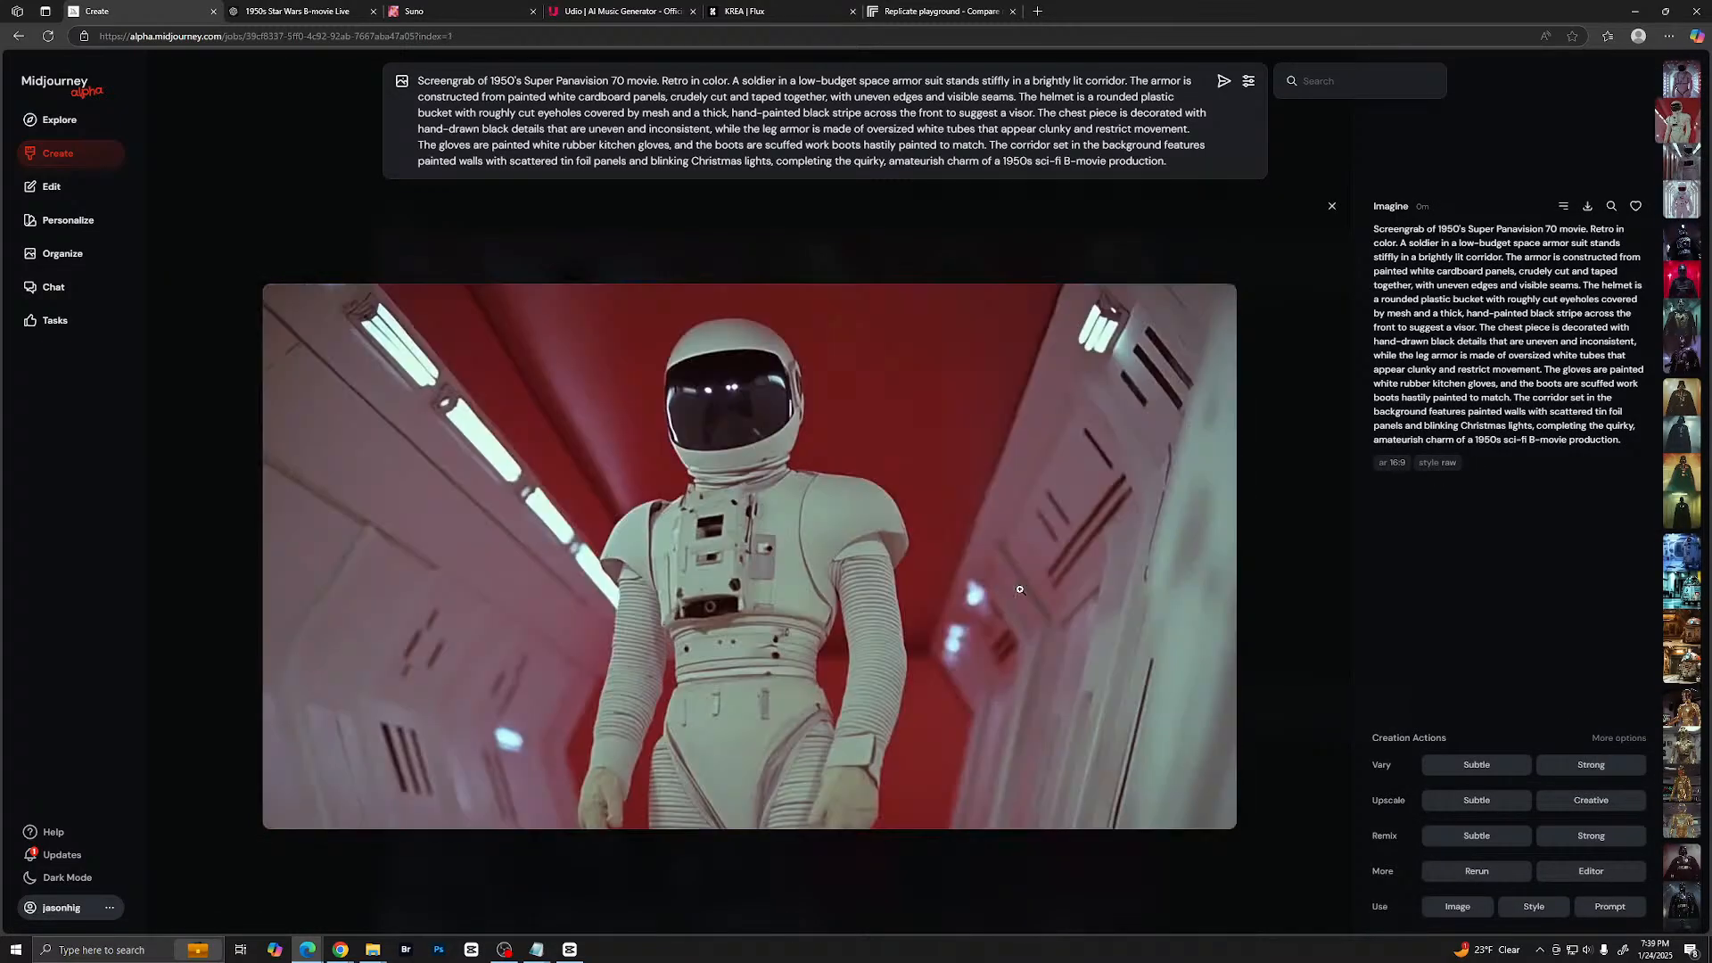
pyautogui.press('Right')
pyautogui.press('Escape')
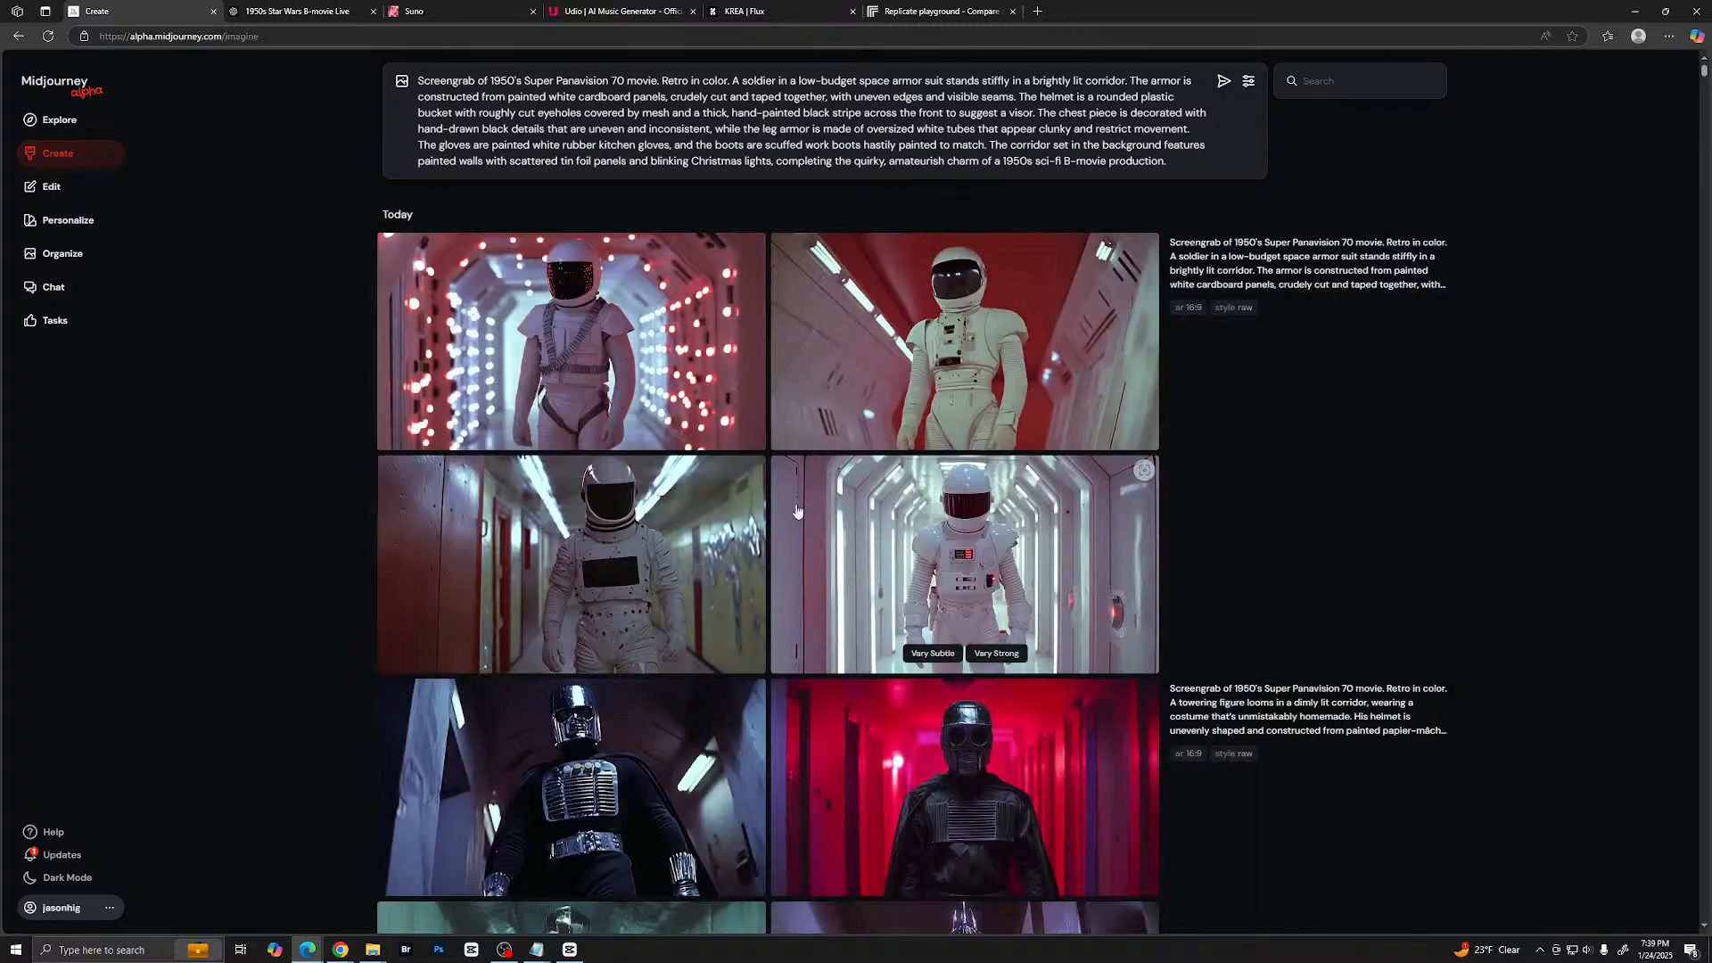
# - Look back through the earlier creations, then open the archive of all images and find those from 18 Jan 2025
pyautogui.scroll(-6, 787, 470)
pyautogui.scroll(-10, 787, 470)
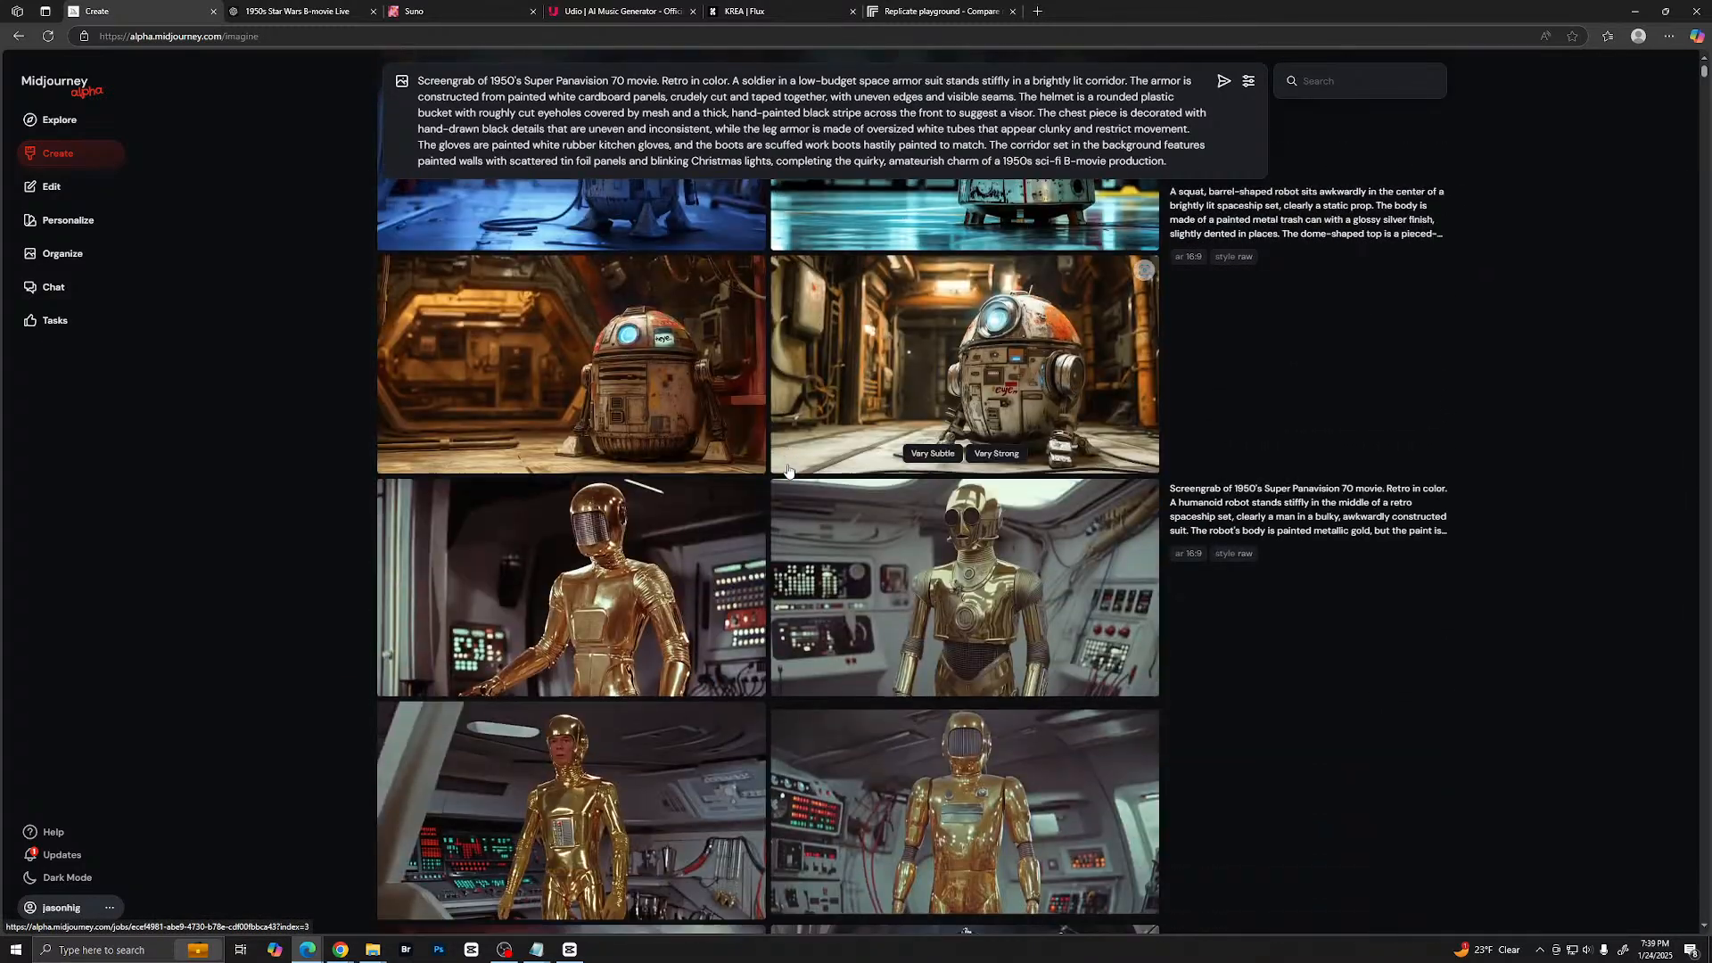
pyautogui.scroll(15, 787, 470)
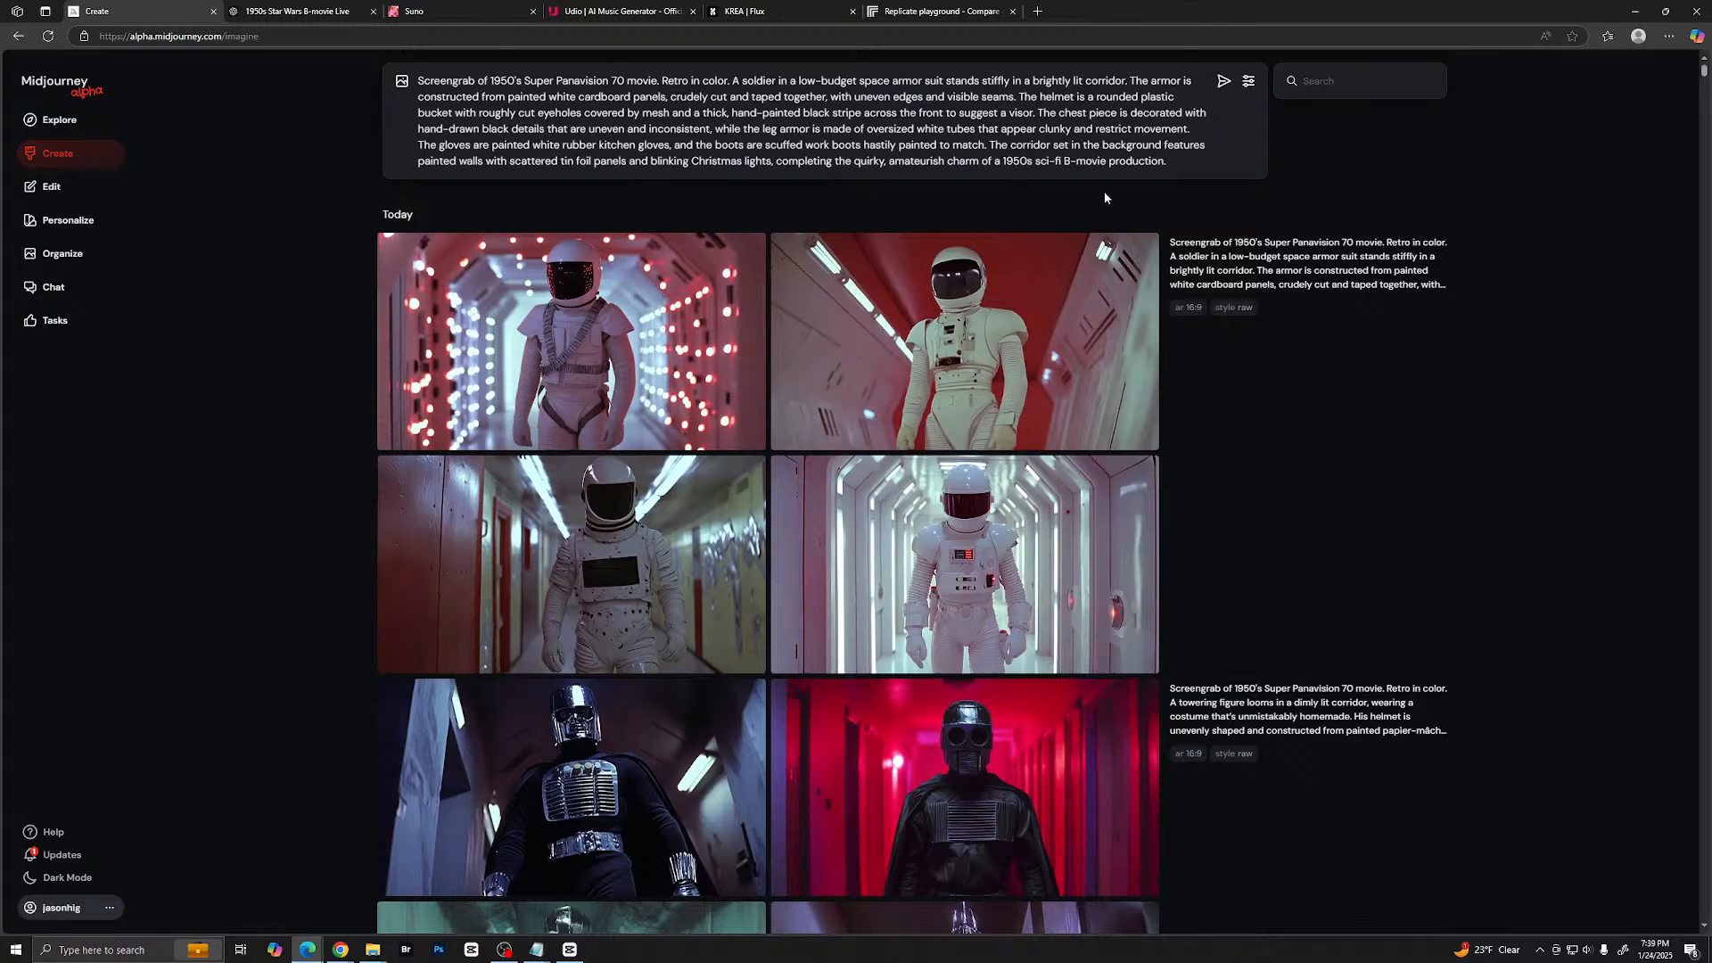
pyautogui.scroll(-8, 925, 506)
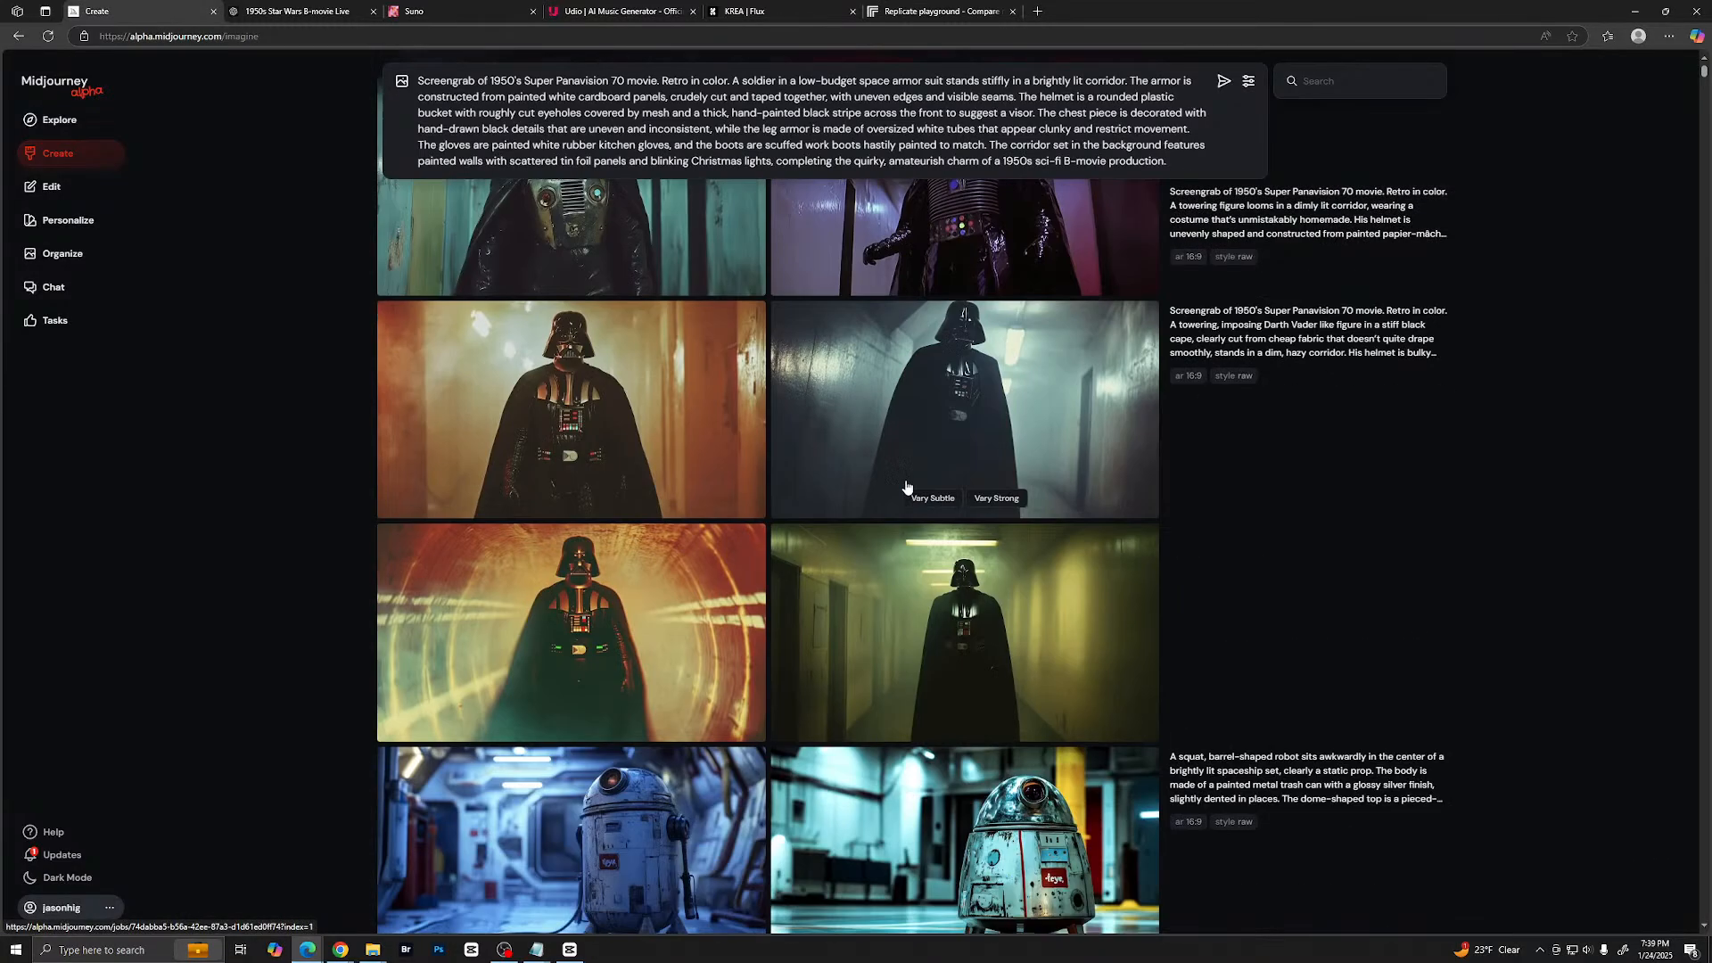
pyautogui.scroll(-10, 925, 507)
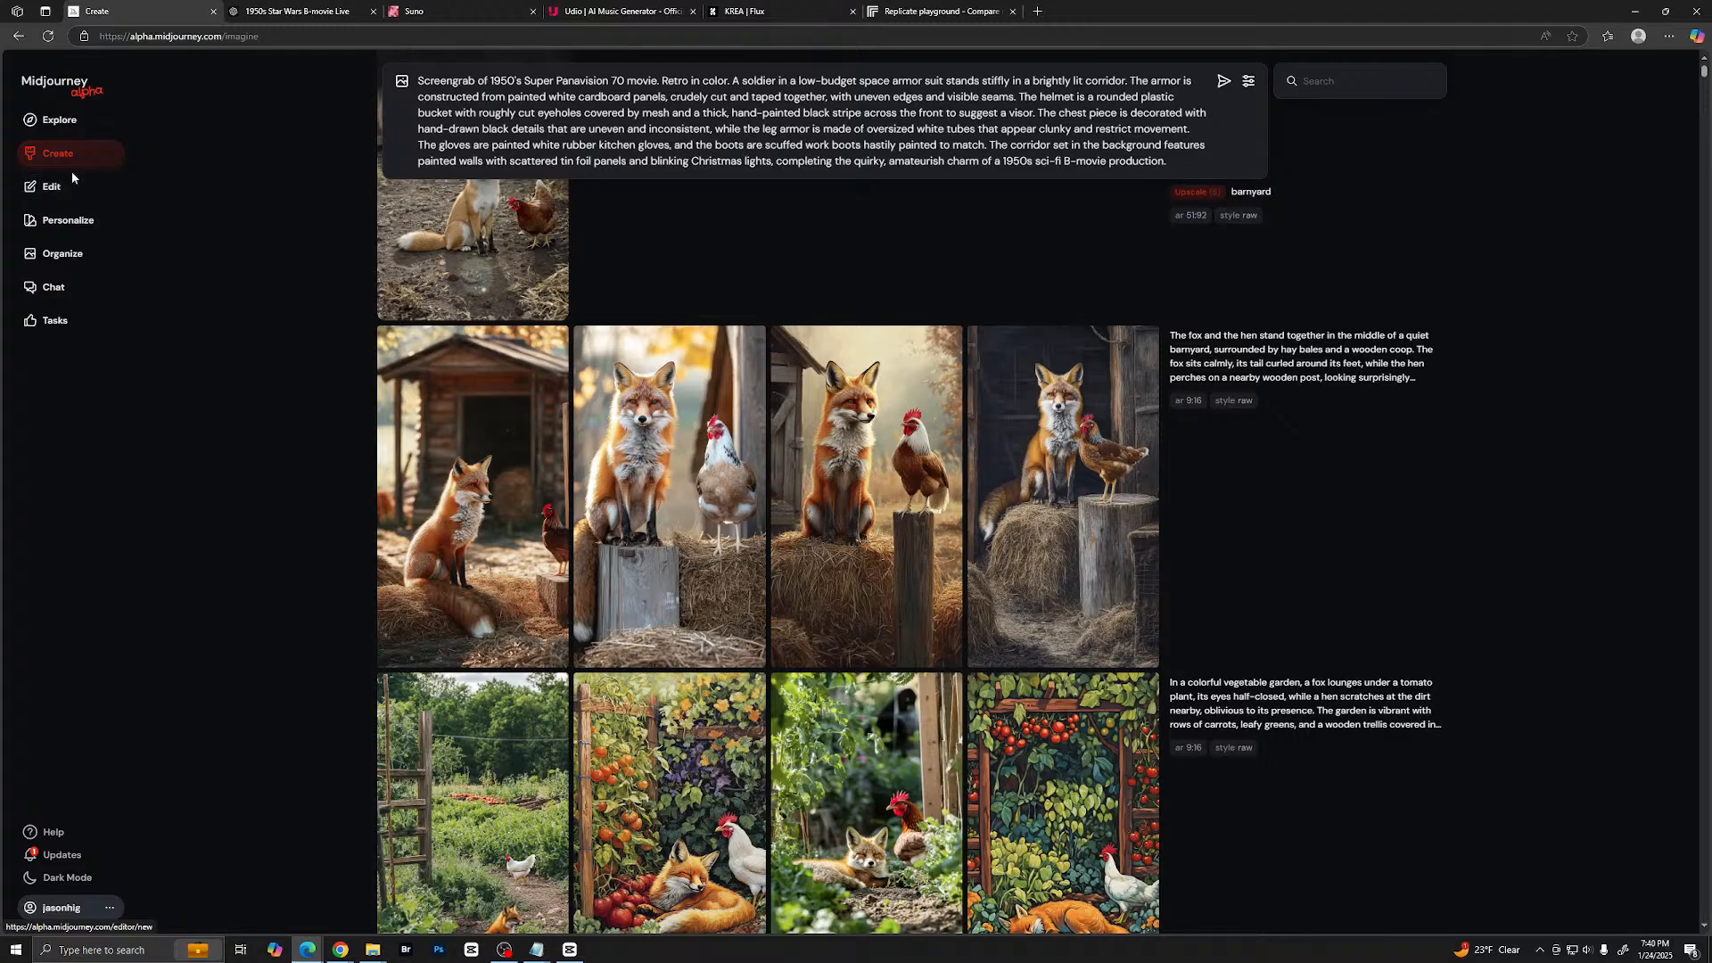
pyautogui.click(69, 130)
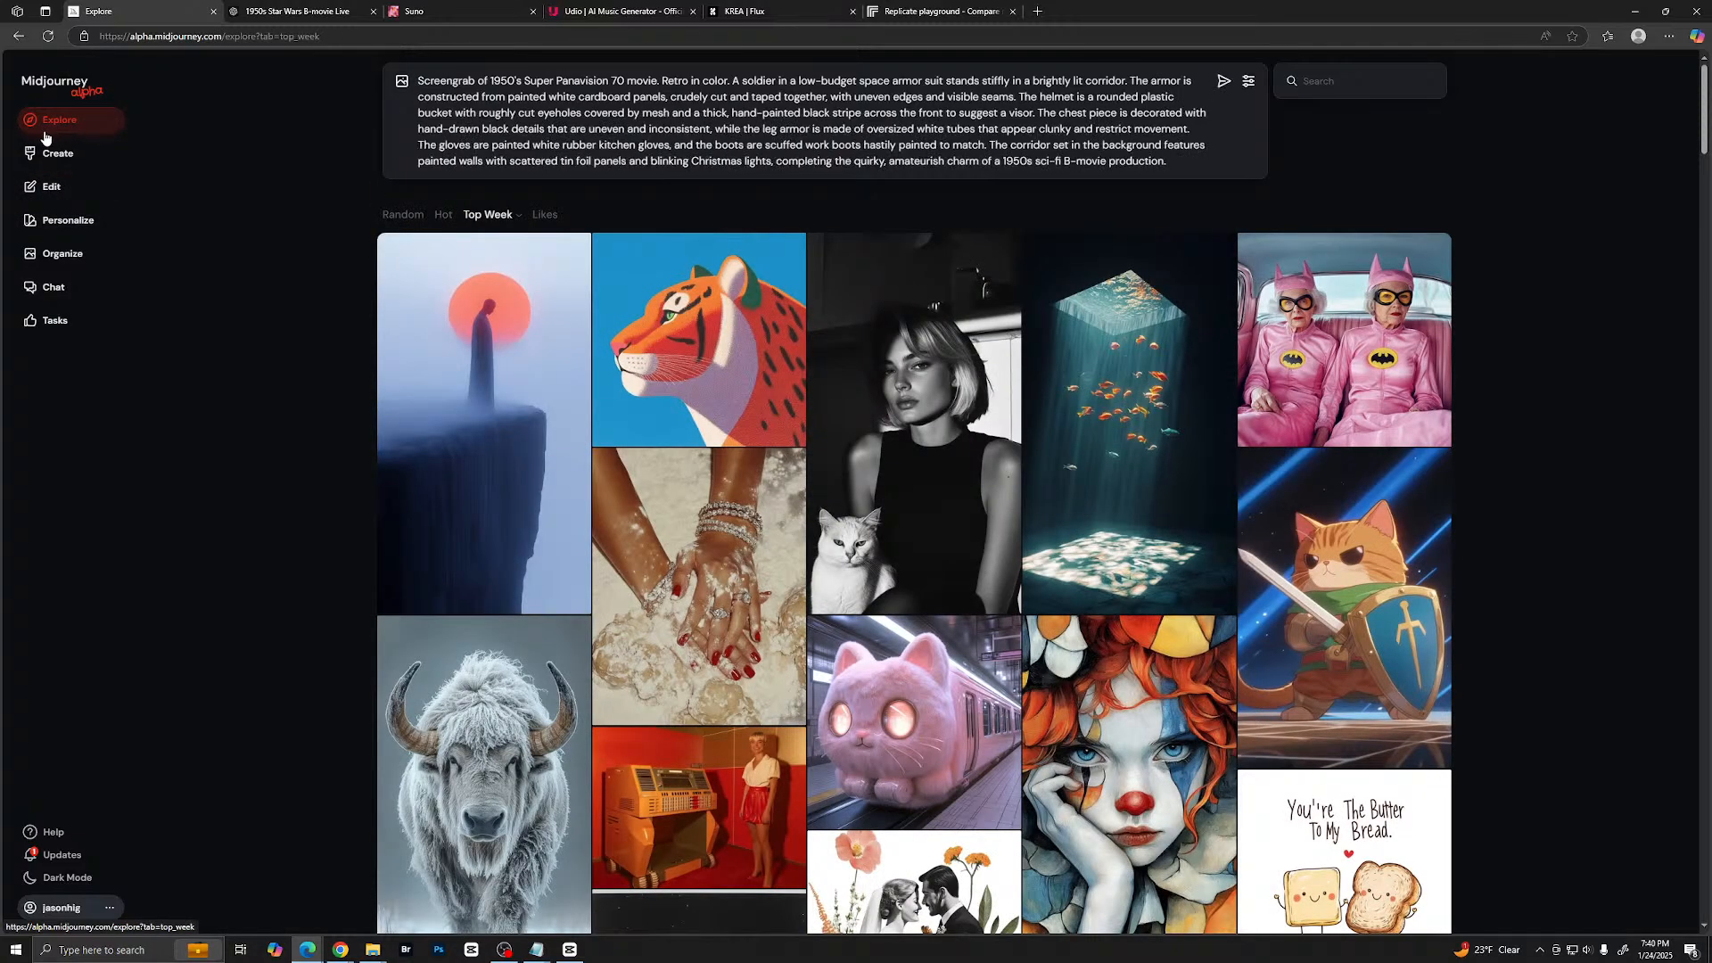
pyautogui.click(59, 153)
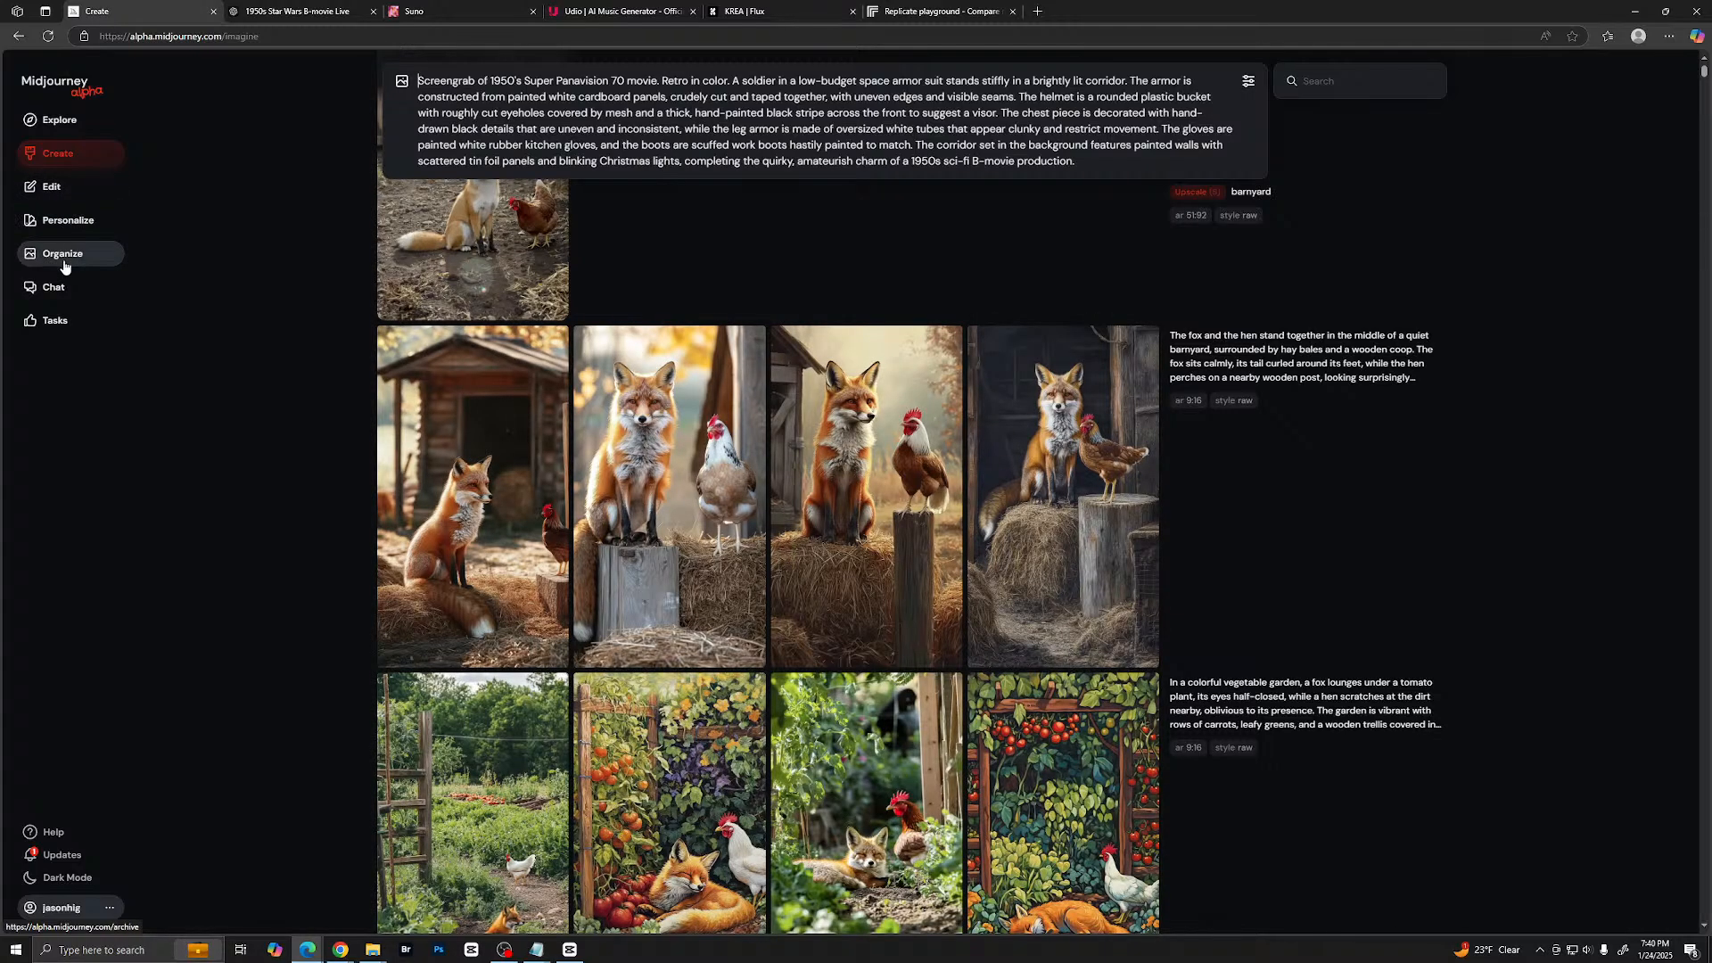
pyautogui.click(63, 254)
pyautogui.scroll(-3, 847, 401)
pyautogui.scroll(-4, 847, 401)
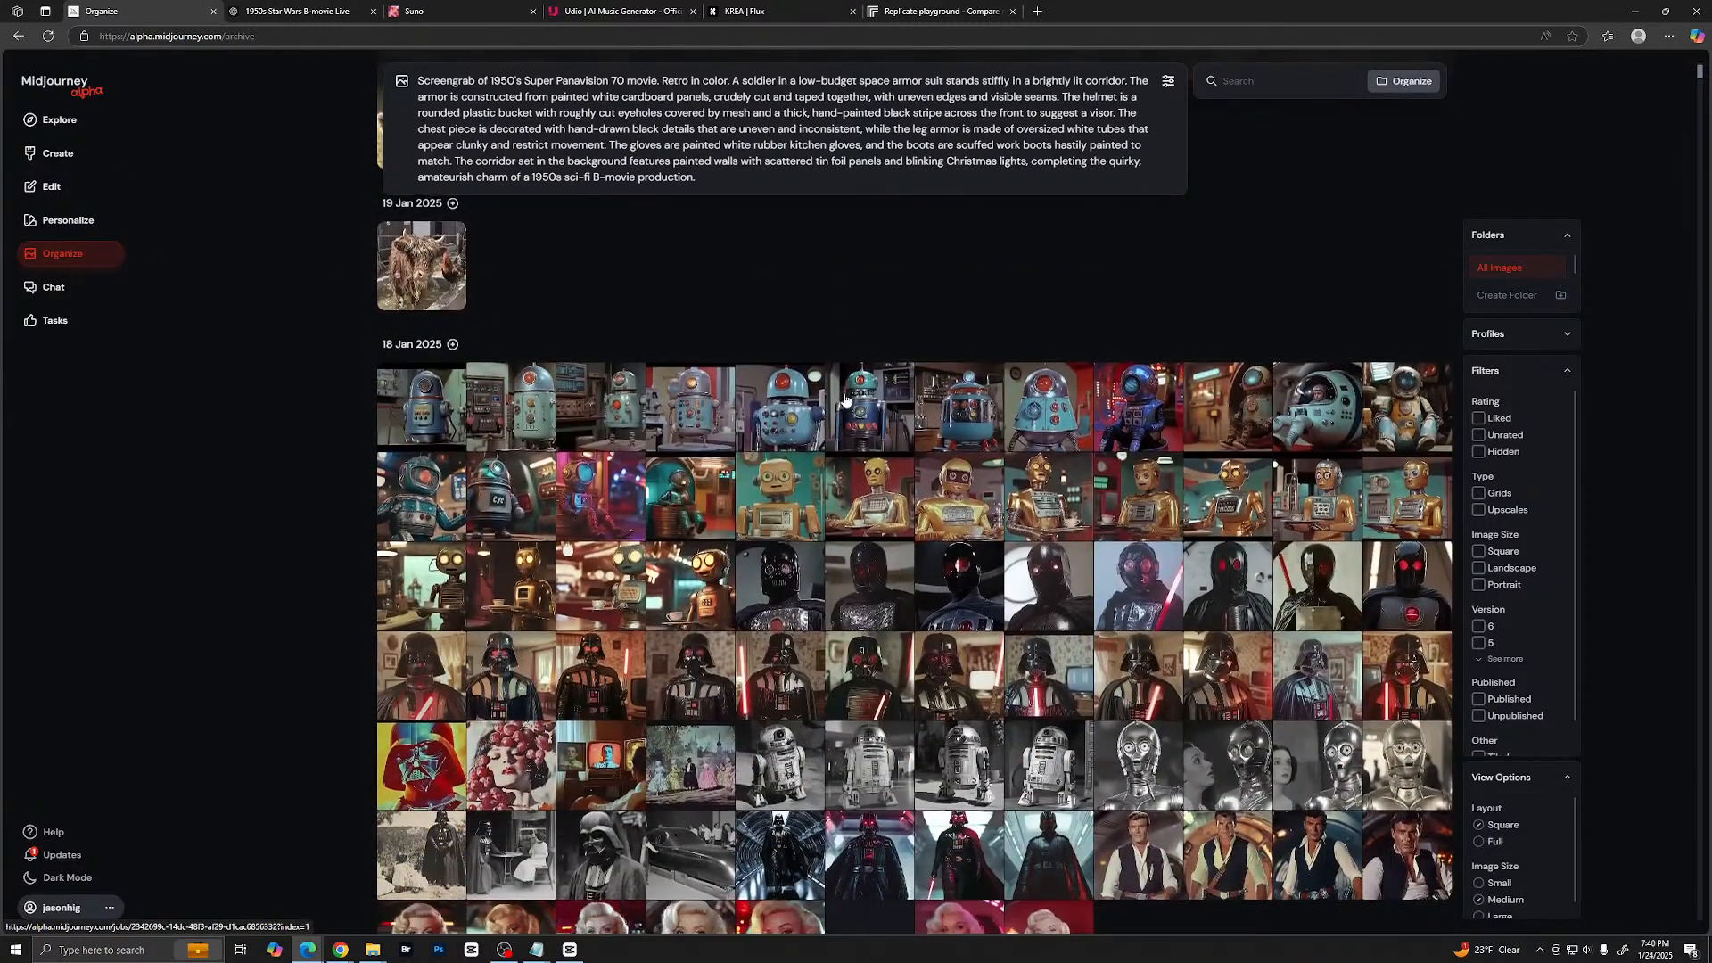
# - View the blue and teal 1950s robot prop and costume images from 18 Jan 2025 enlarged, starting with the first
pyautogui.click(429, 417)
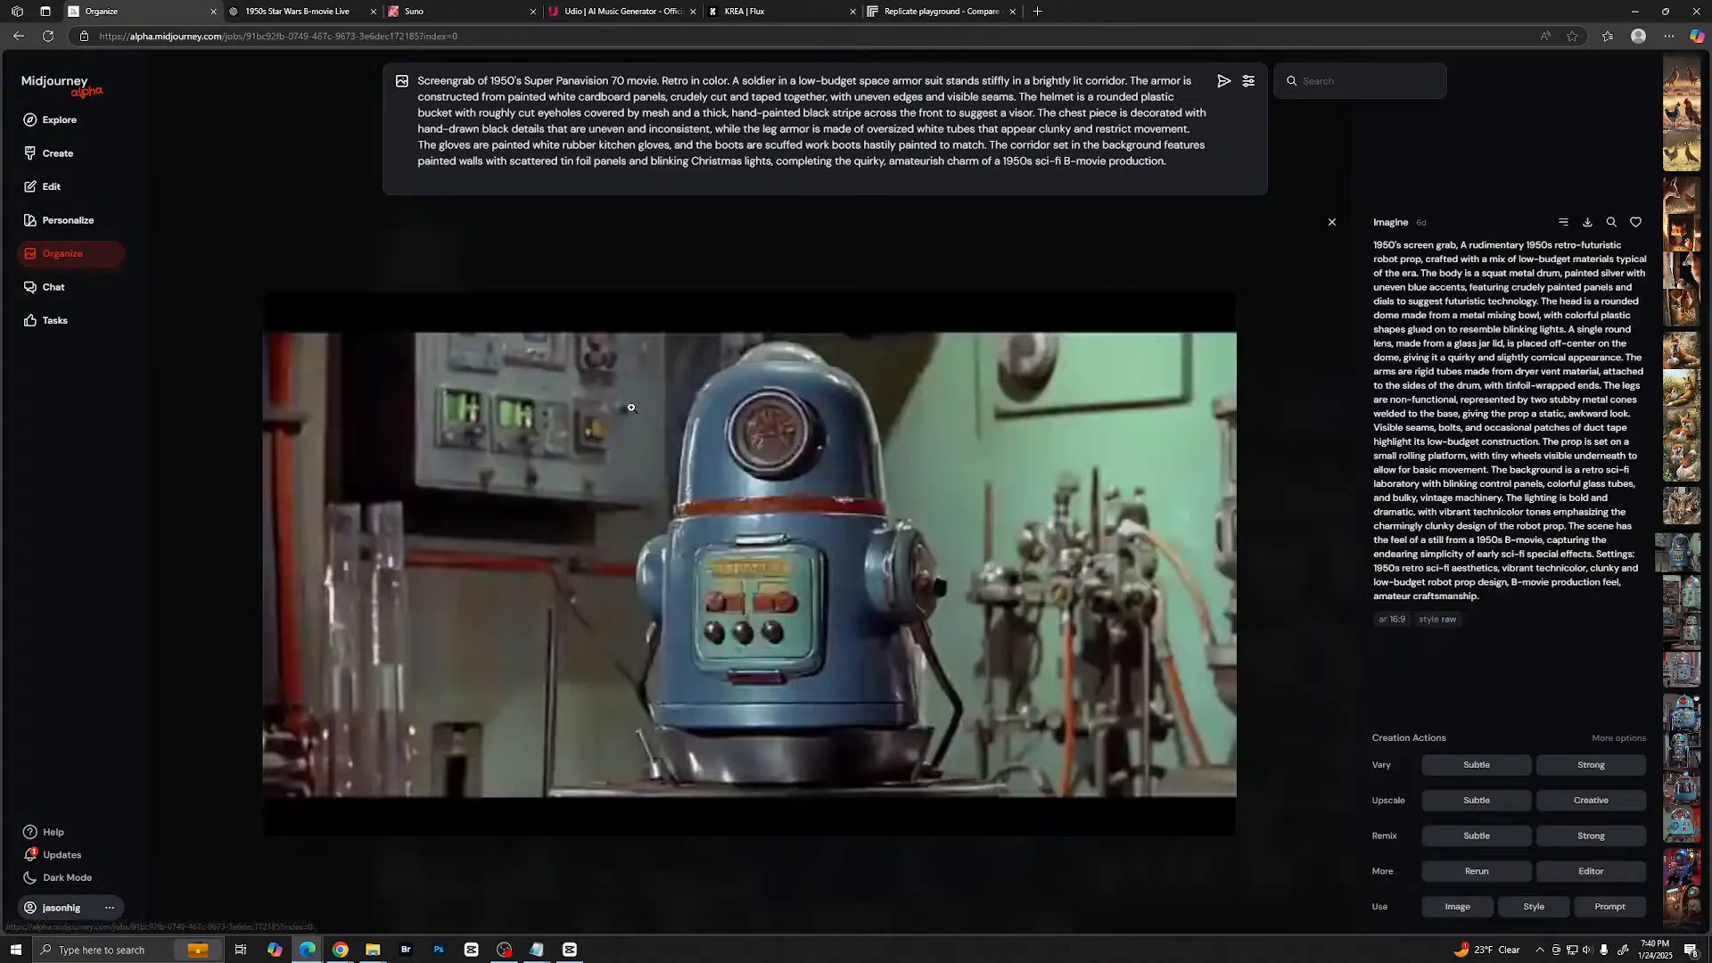
pyautogui.scroll(-1, 842, 427)
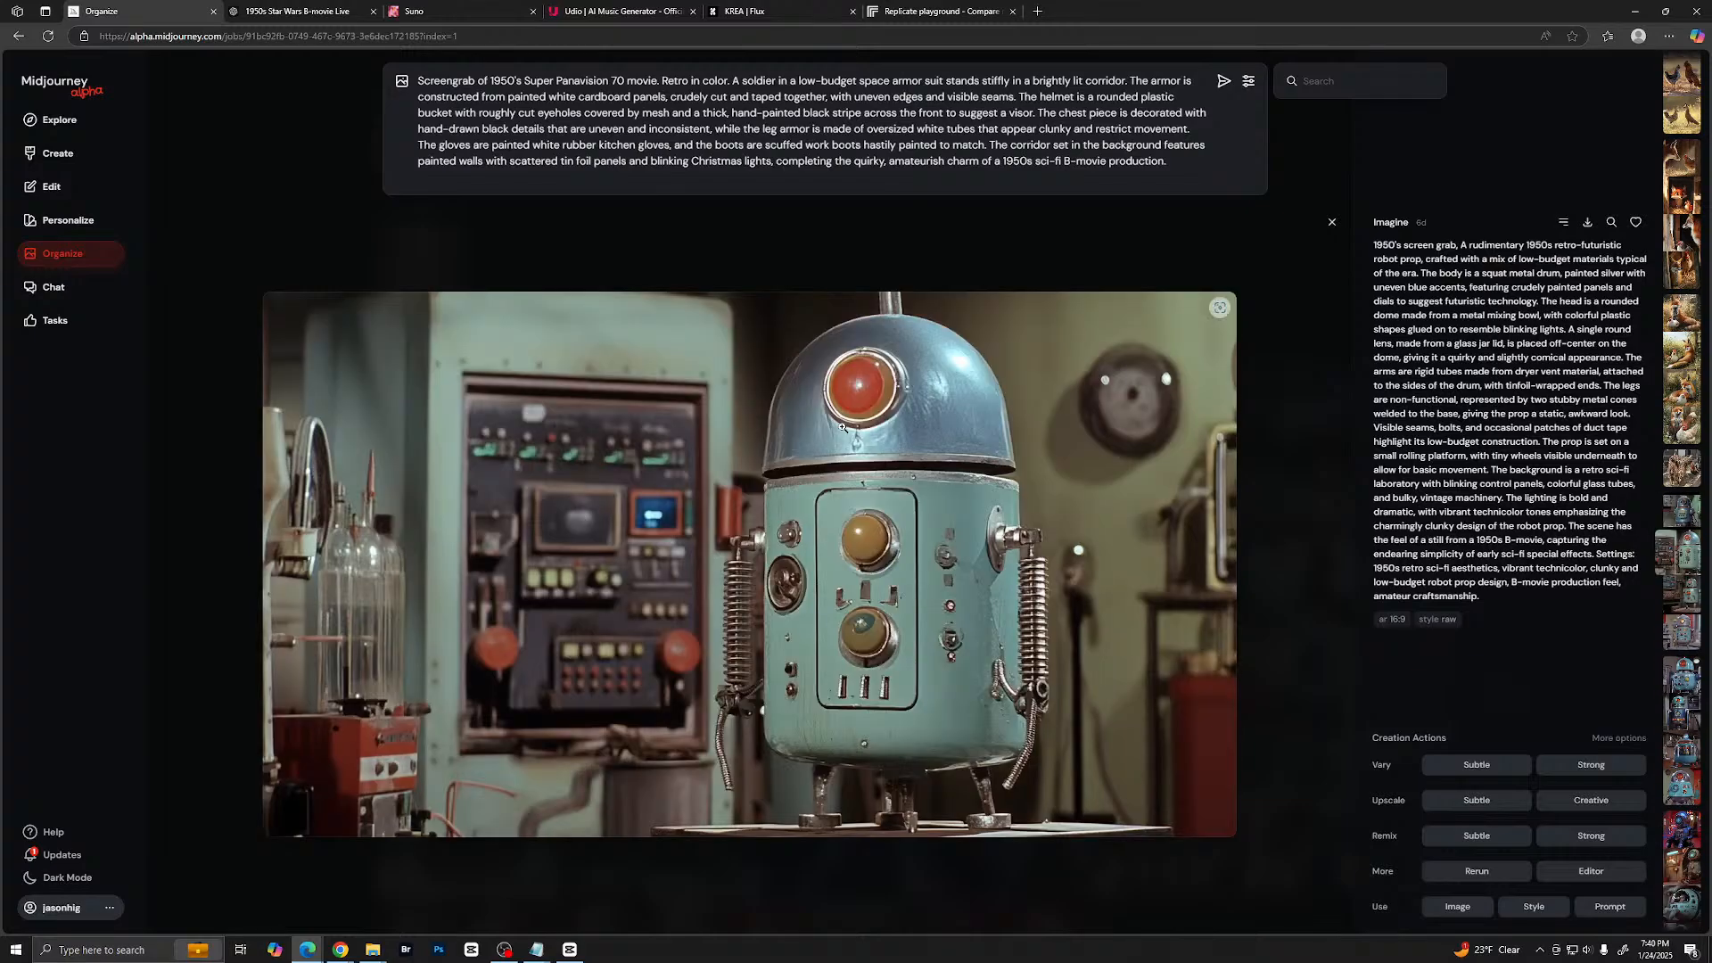
pyautogui.scroll(-1, 842, 427)
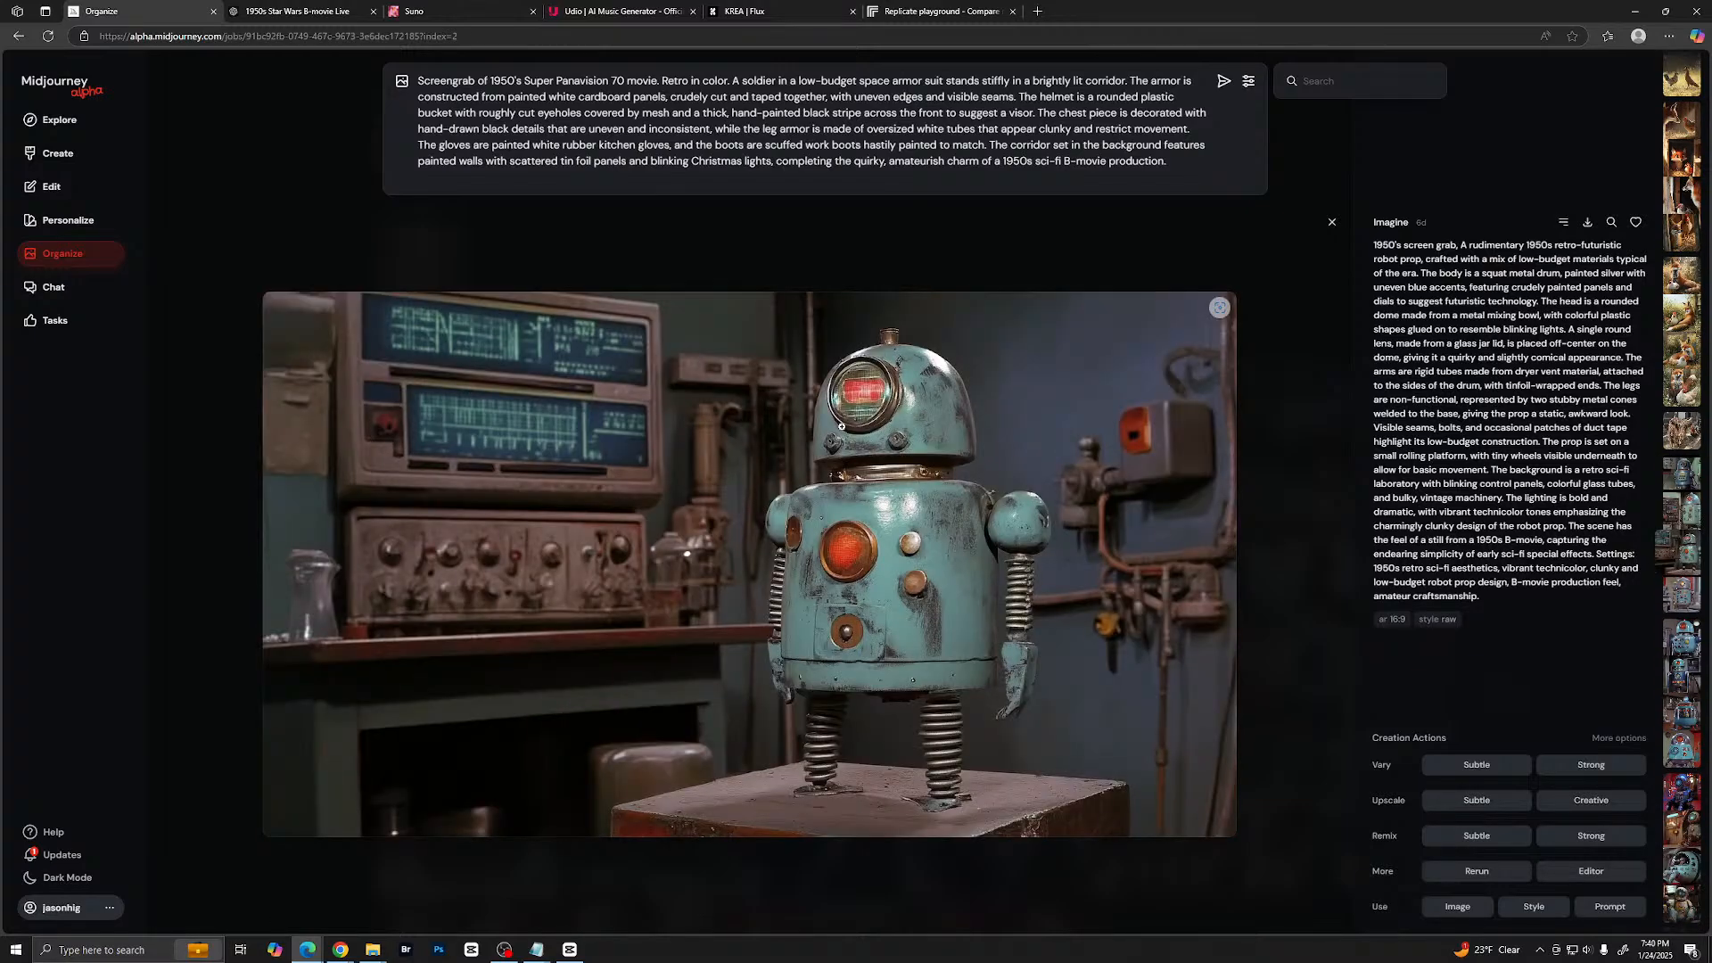
pyautogui.scroll(-1, 842, 427)
pyautogui.scroll(-1, 842, 427)
pyautogui.scroll(-1, 842, 427)
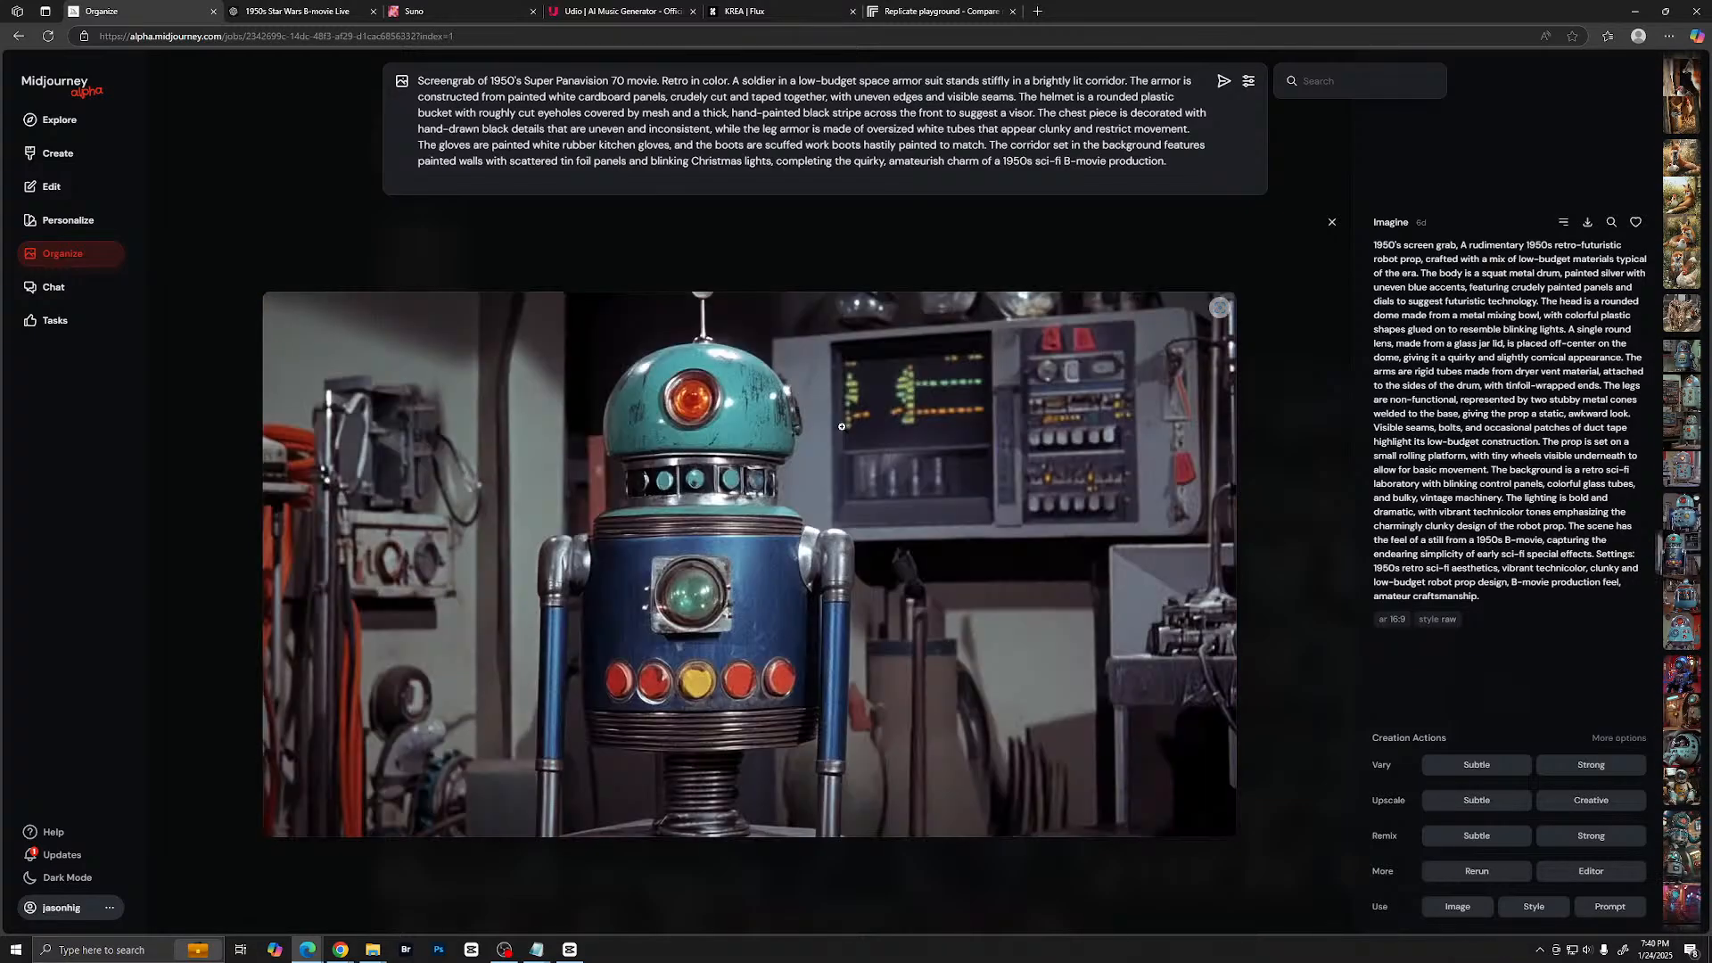
pyautogui.scroll(-1, 841, 427)
pyautogui.scroll(-2, 842, 427)
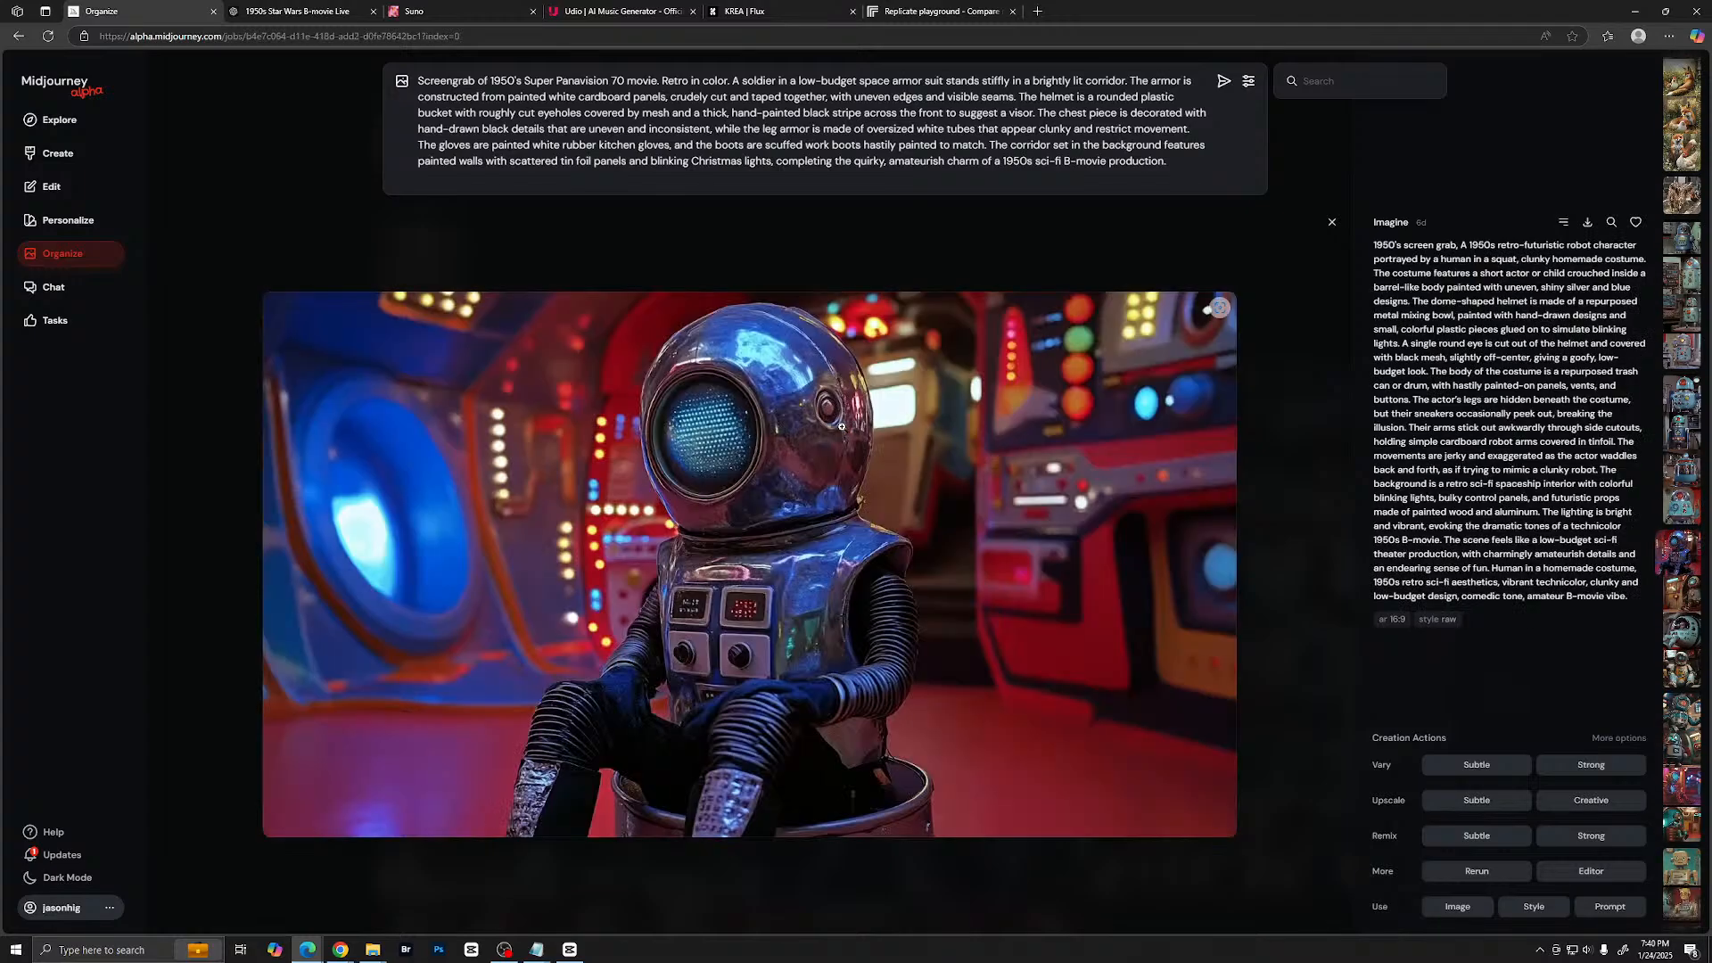
pyautogui.scroll(-2, 841, 427)
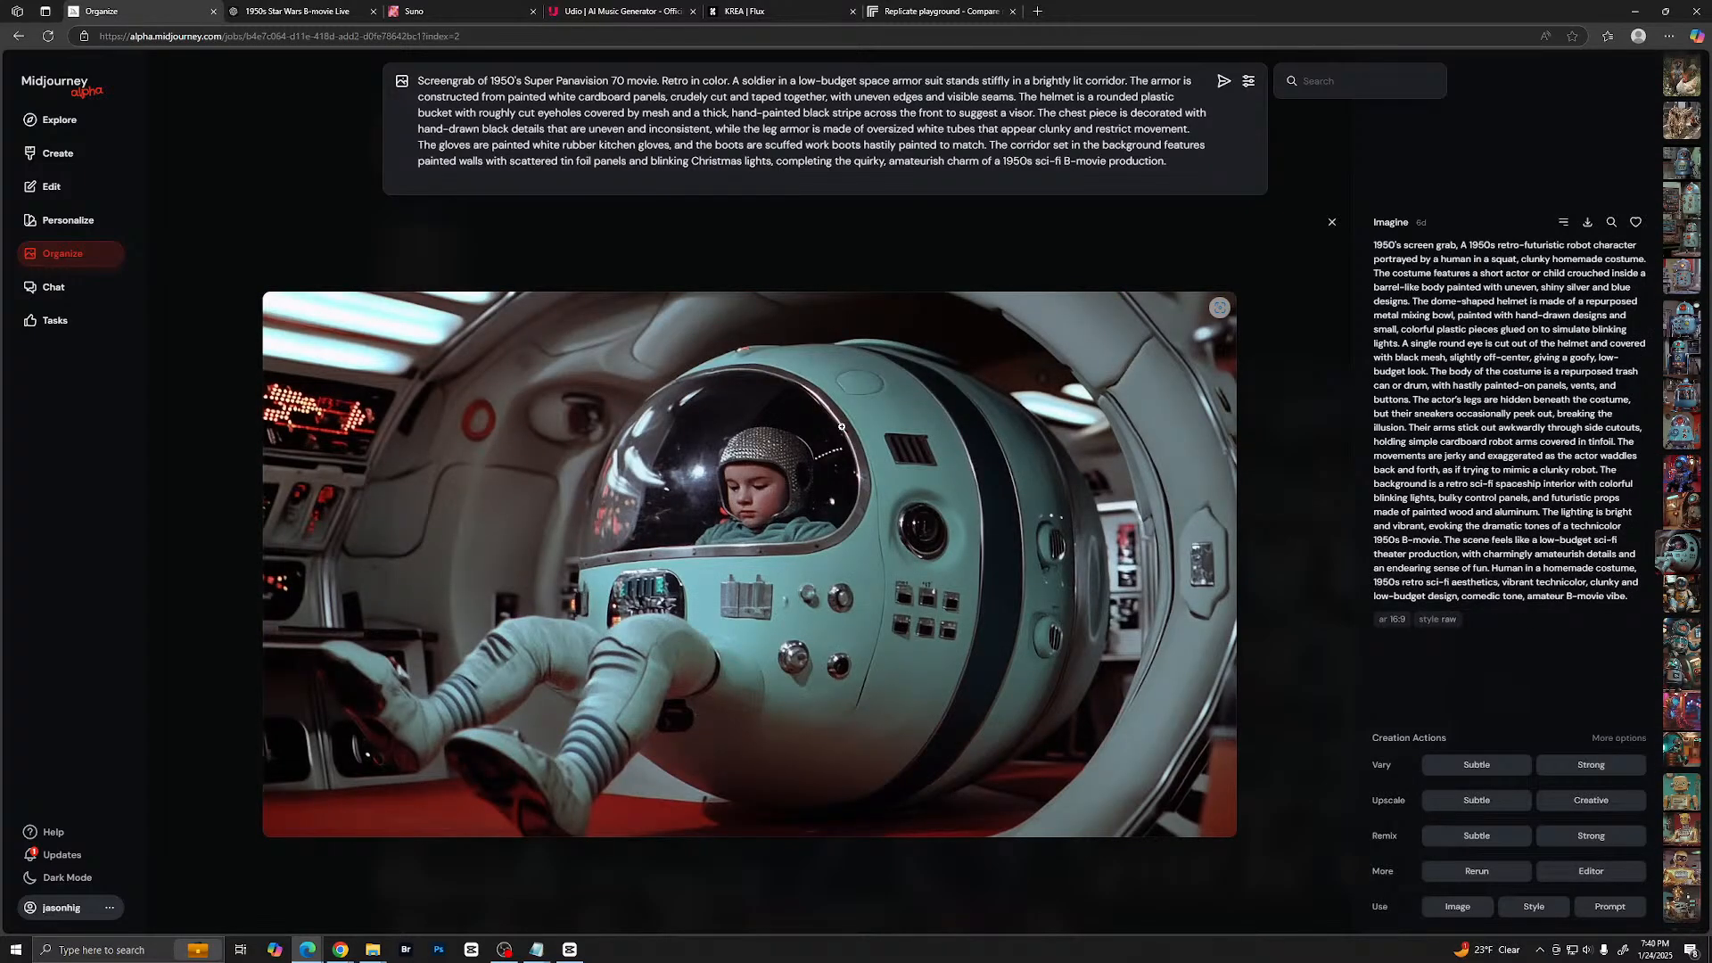
pyautogui.scroll(-1, 842, 427)
pyautogui.scroll(-1, 842, 427)
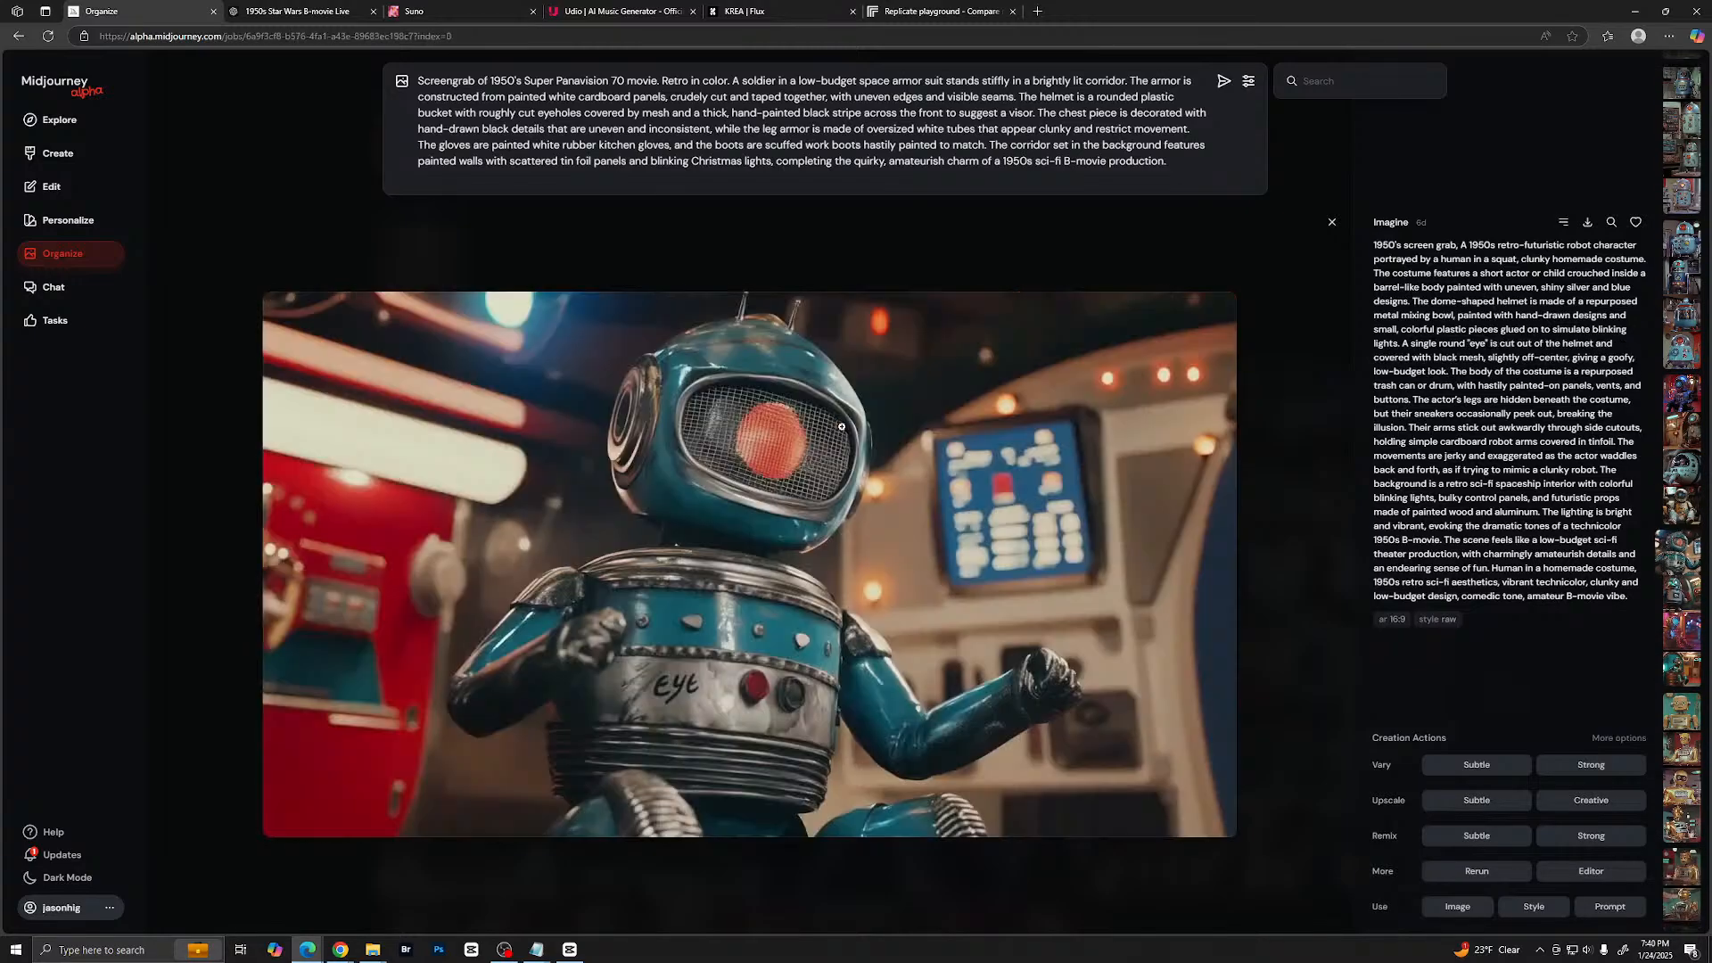
# - Continue through the enlarged archive images to examine the gold and brass robots holding tea trays
pyautogui.scroll(-1, 842, 427)
pyautogui.scroll(-1, 842, 427)
pyautogui.scroll(-1, 842, 428)
pyautogui.scroll(-1, 842, 428)
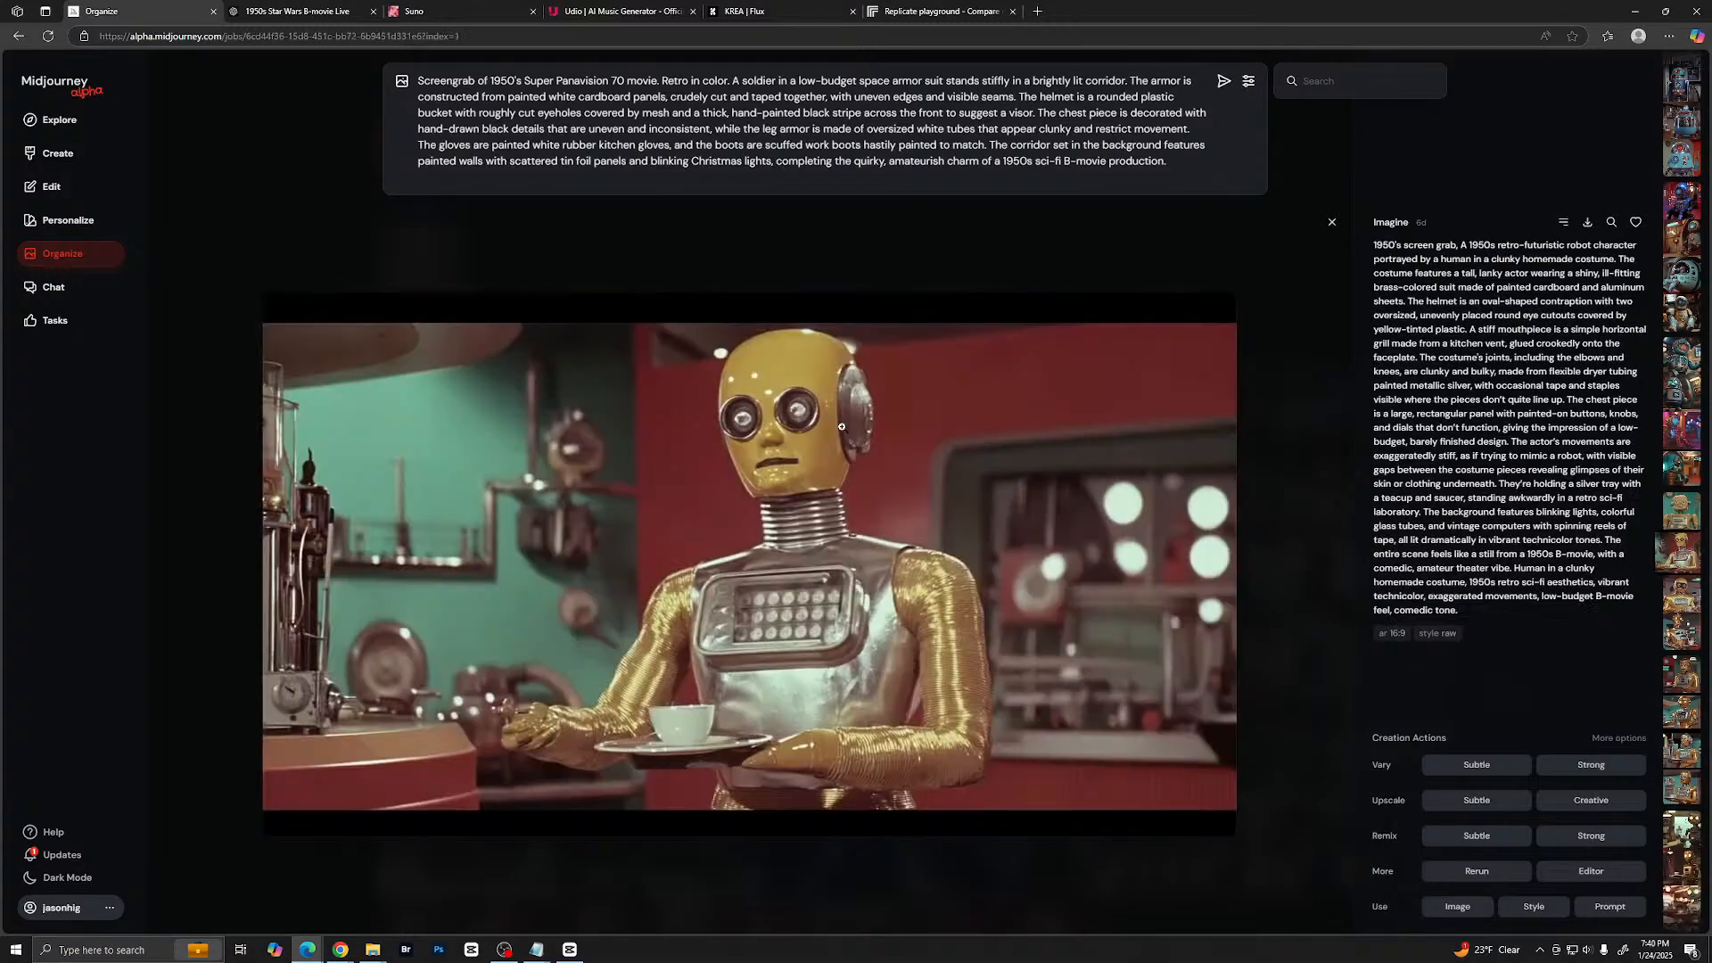
pyautogui.scroll(-1, 842, 428)
pyautogui.scroll(-1, 841, 427)
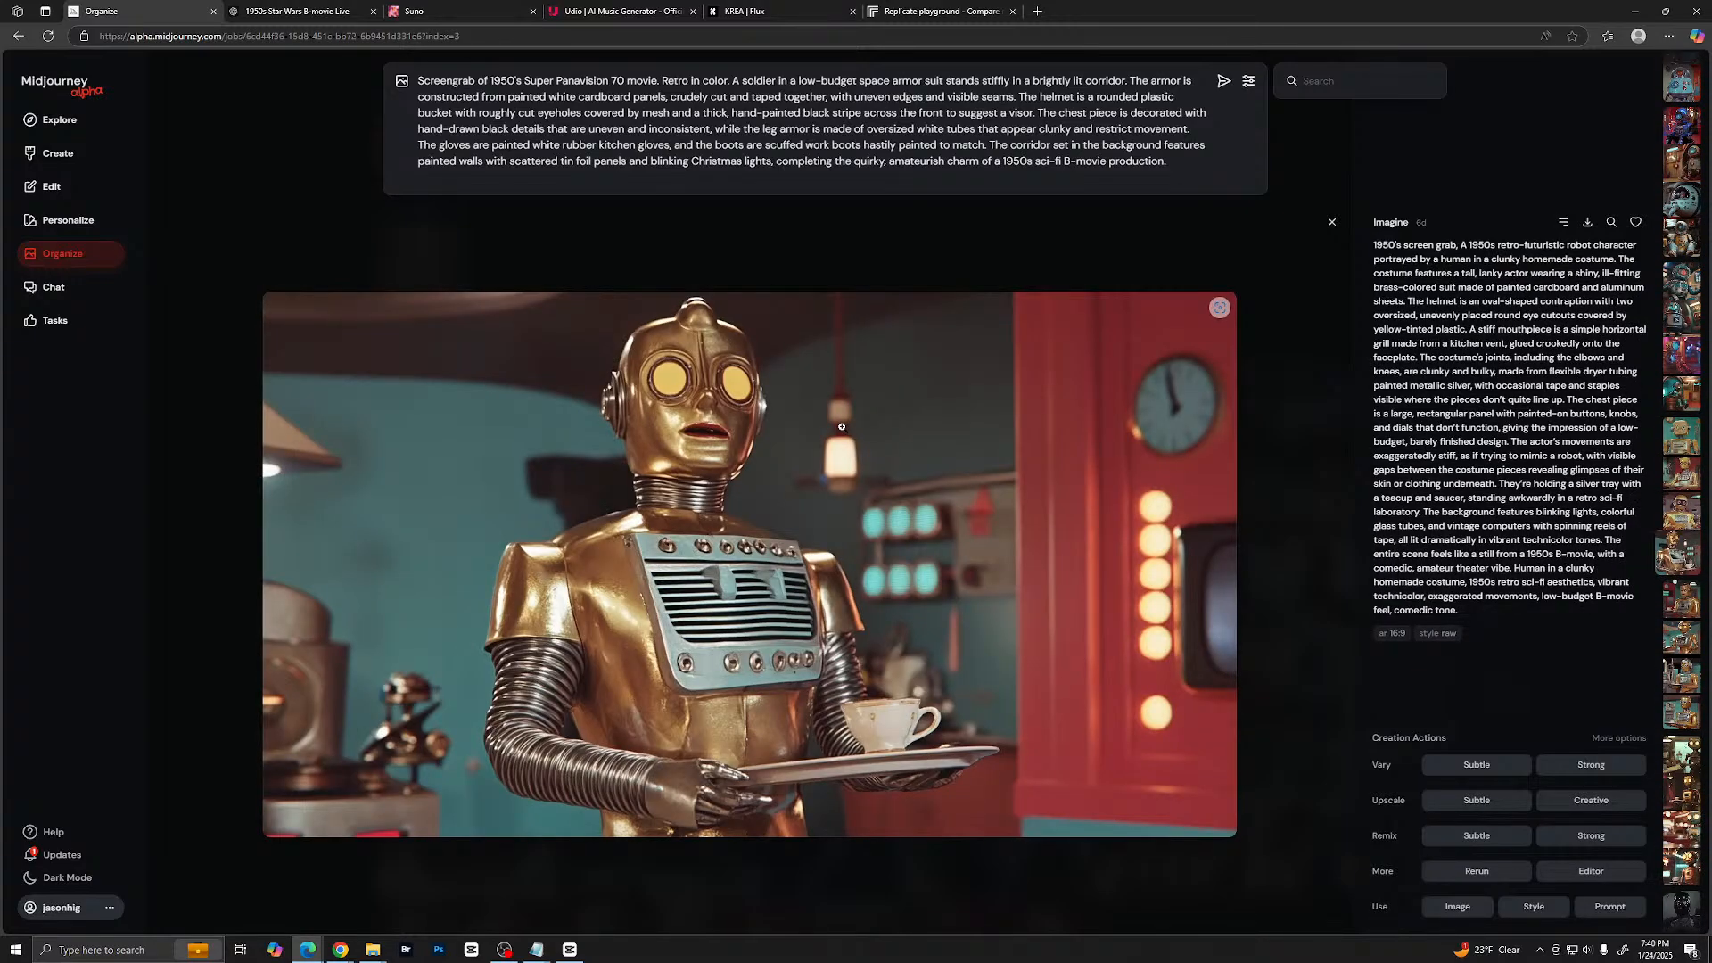
pyautogui.scroll(-1, 842, 427)
pyautogui.scroll(-1, 842, 428)
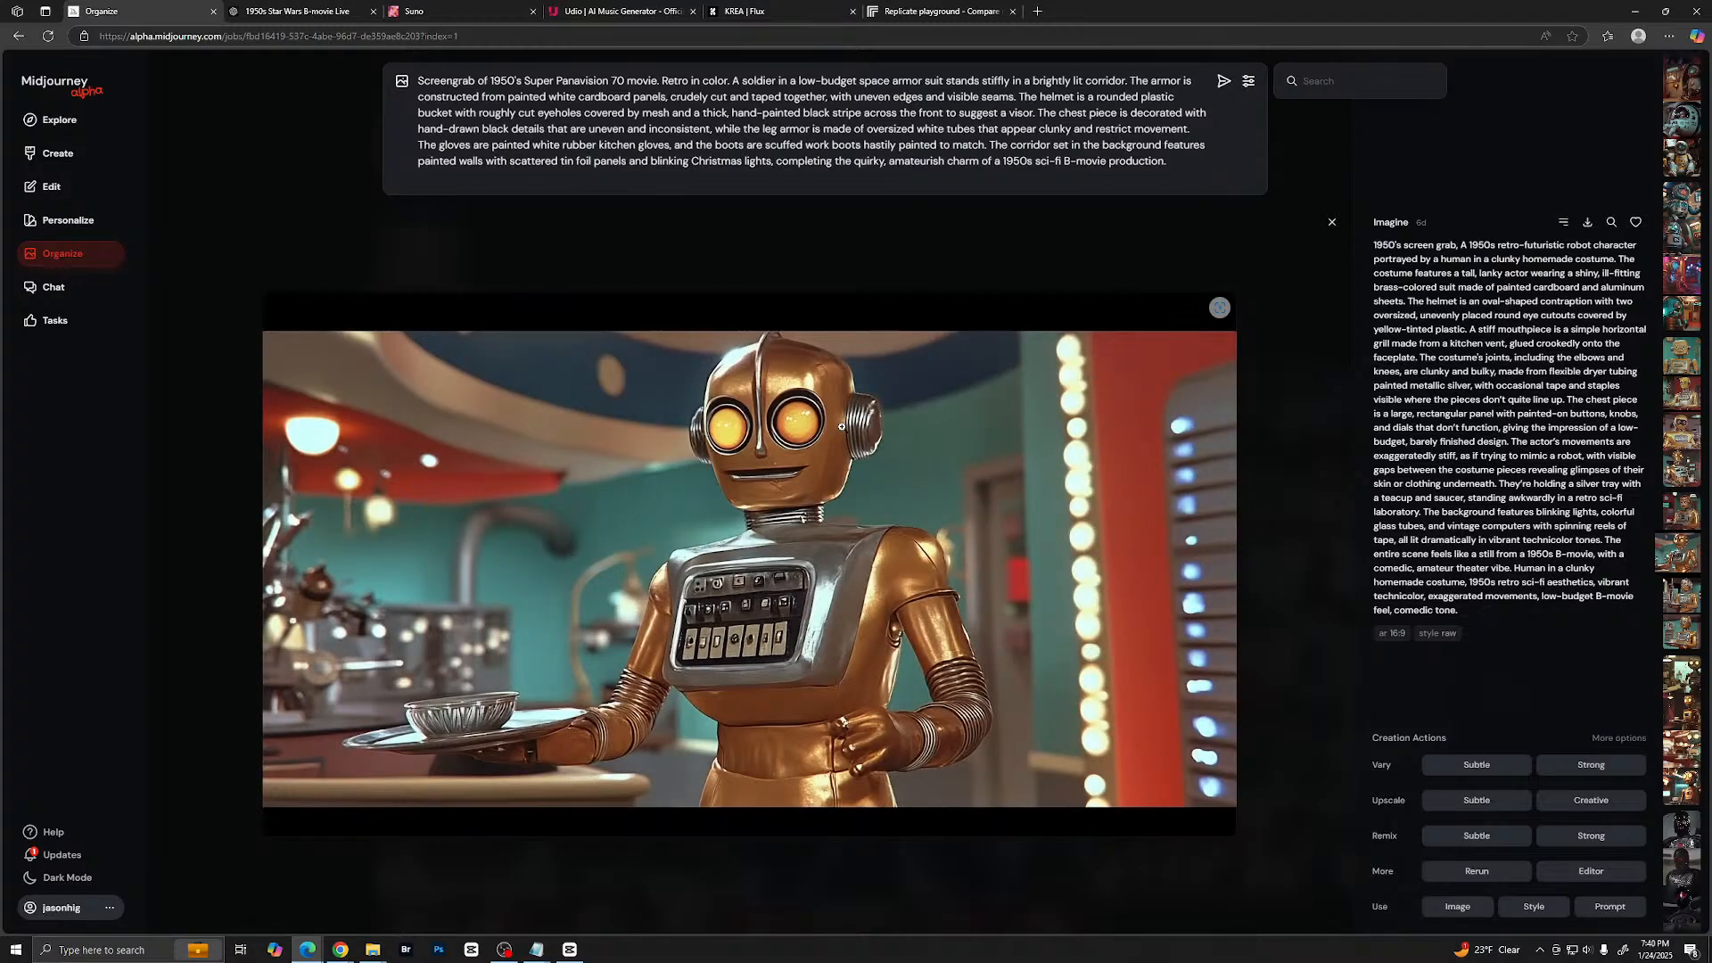
pyautogui.scroll(-1, 841, 427)
pyautogui.scroll(-1, 842, 427)
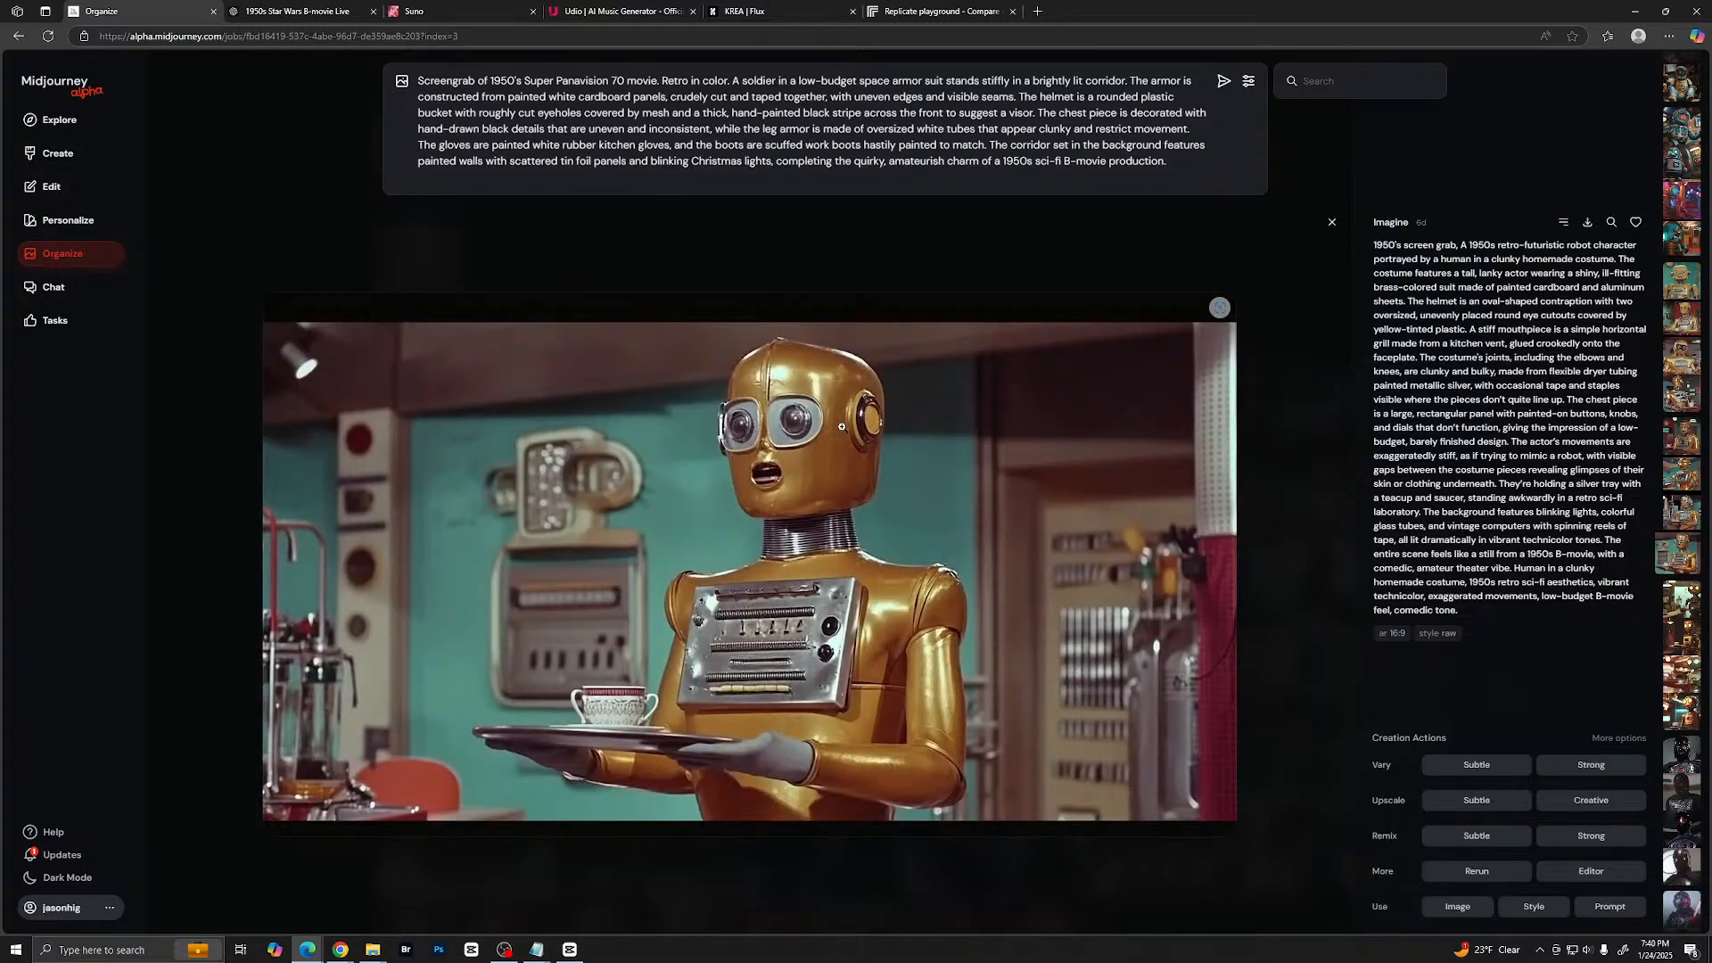
pyautogui.scroll(-4, 842, 428)
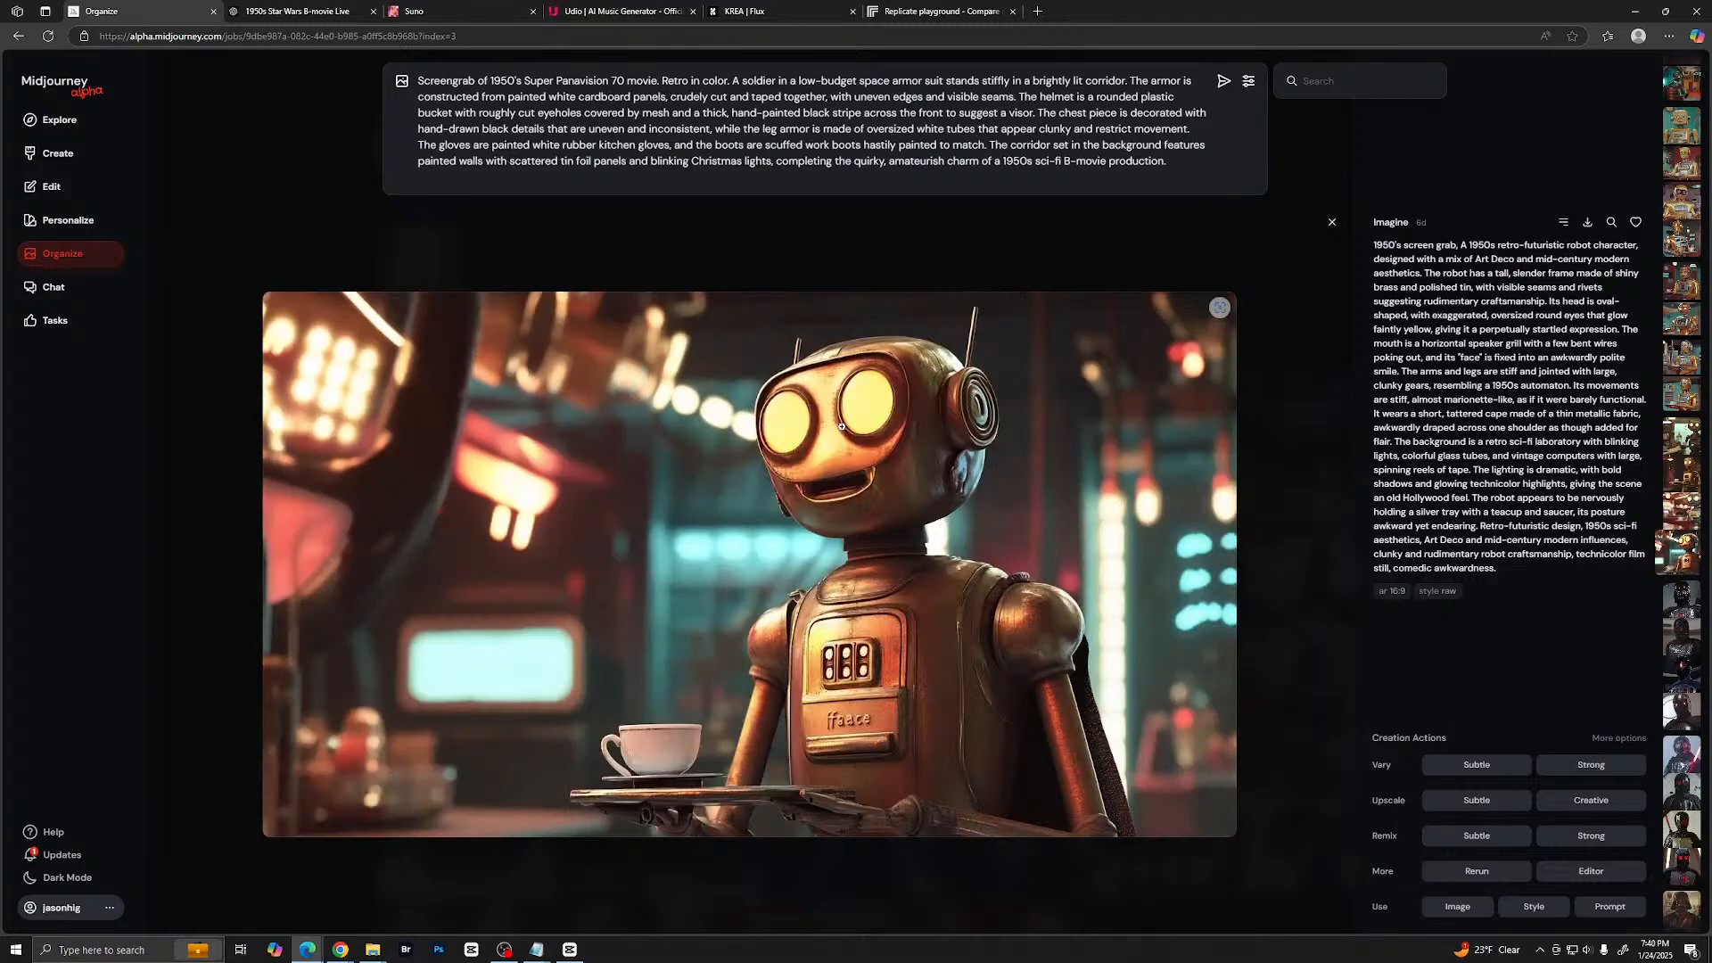
# - Examine the black-helmeted villain and living-room Darth Vader images enlarged, then return to the newest images in the archive
pyautogui.scroll(-1, 842, 428)
pyautogui.scroll(1, 842, 427)
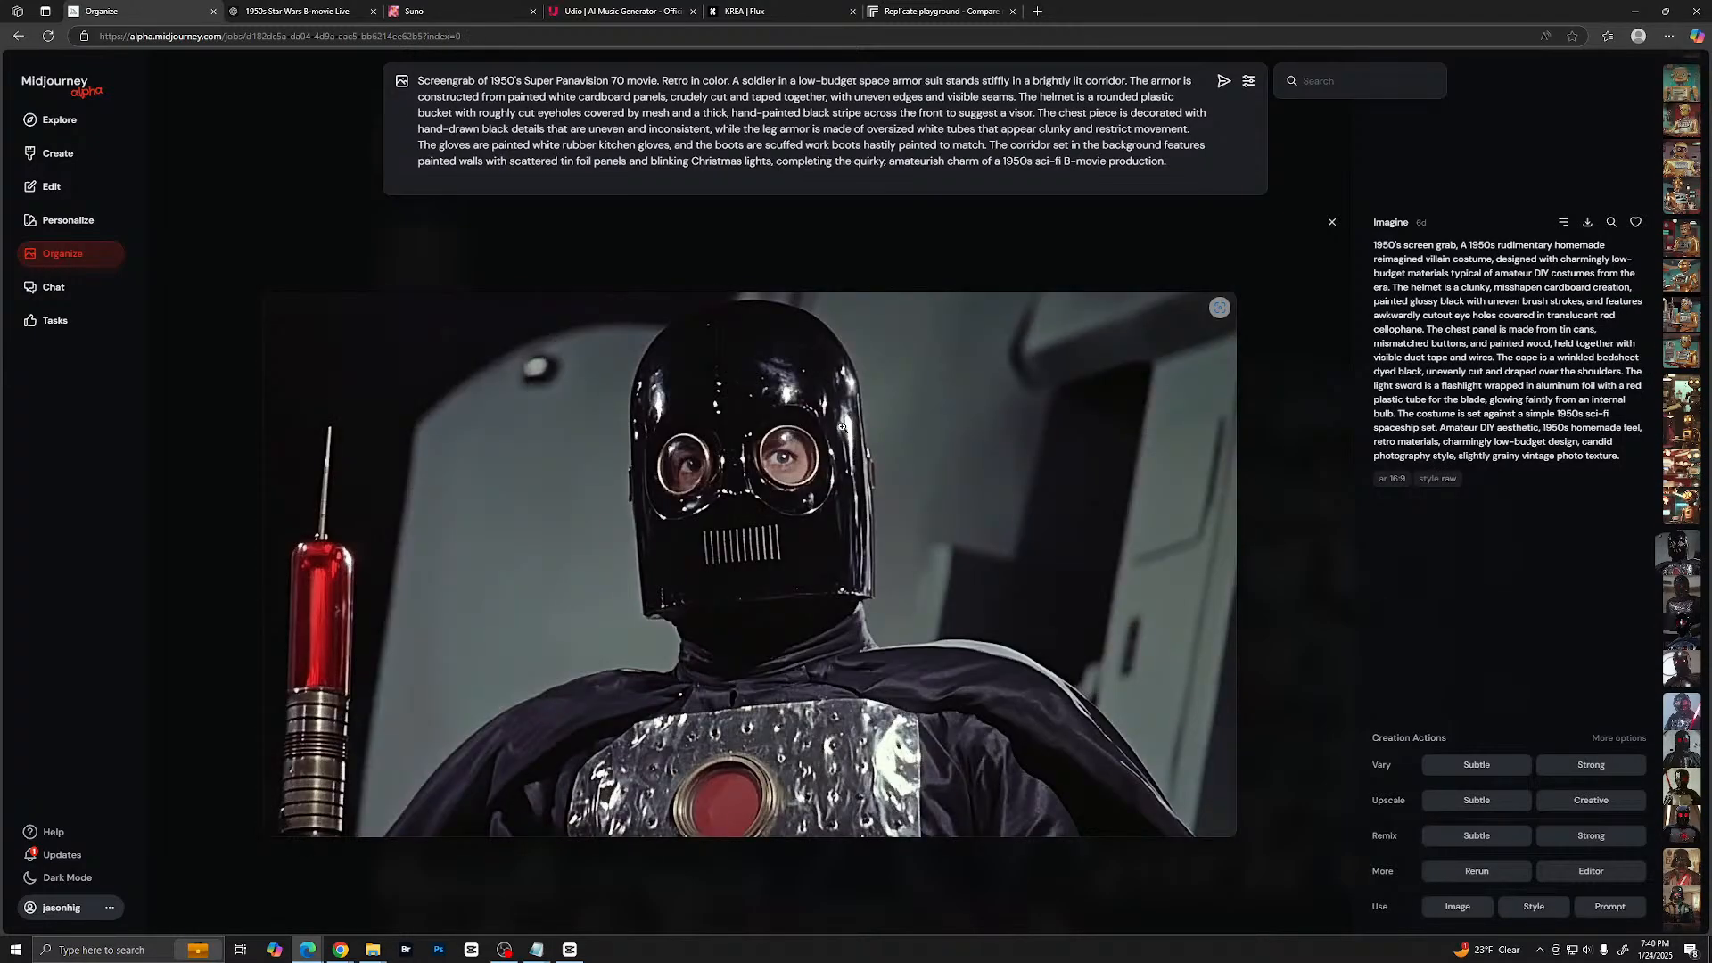
pyautogui.scroll(-2, 842, 428)
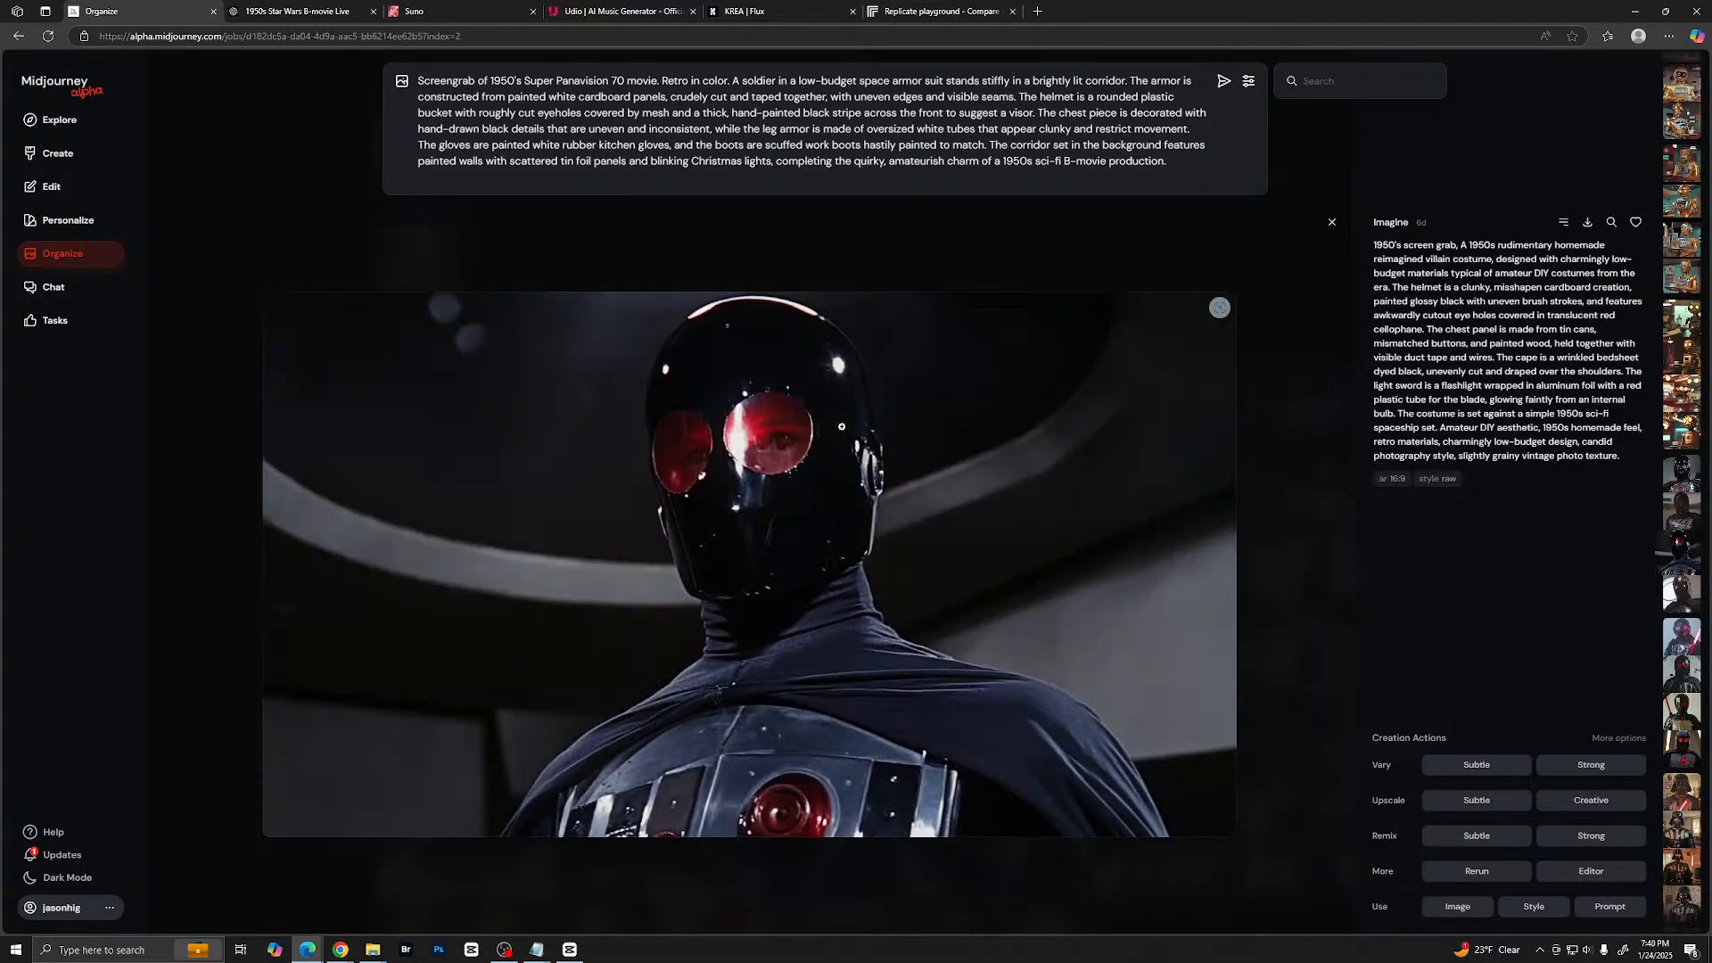
pyautogui.scroll(1, 841, 427)
pyautogui.scroll(-4, 842, 427)
pyautogui.scroll(-3, 842, 427)
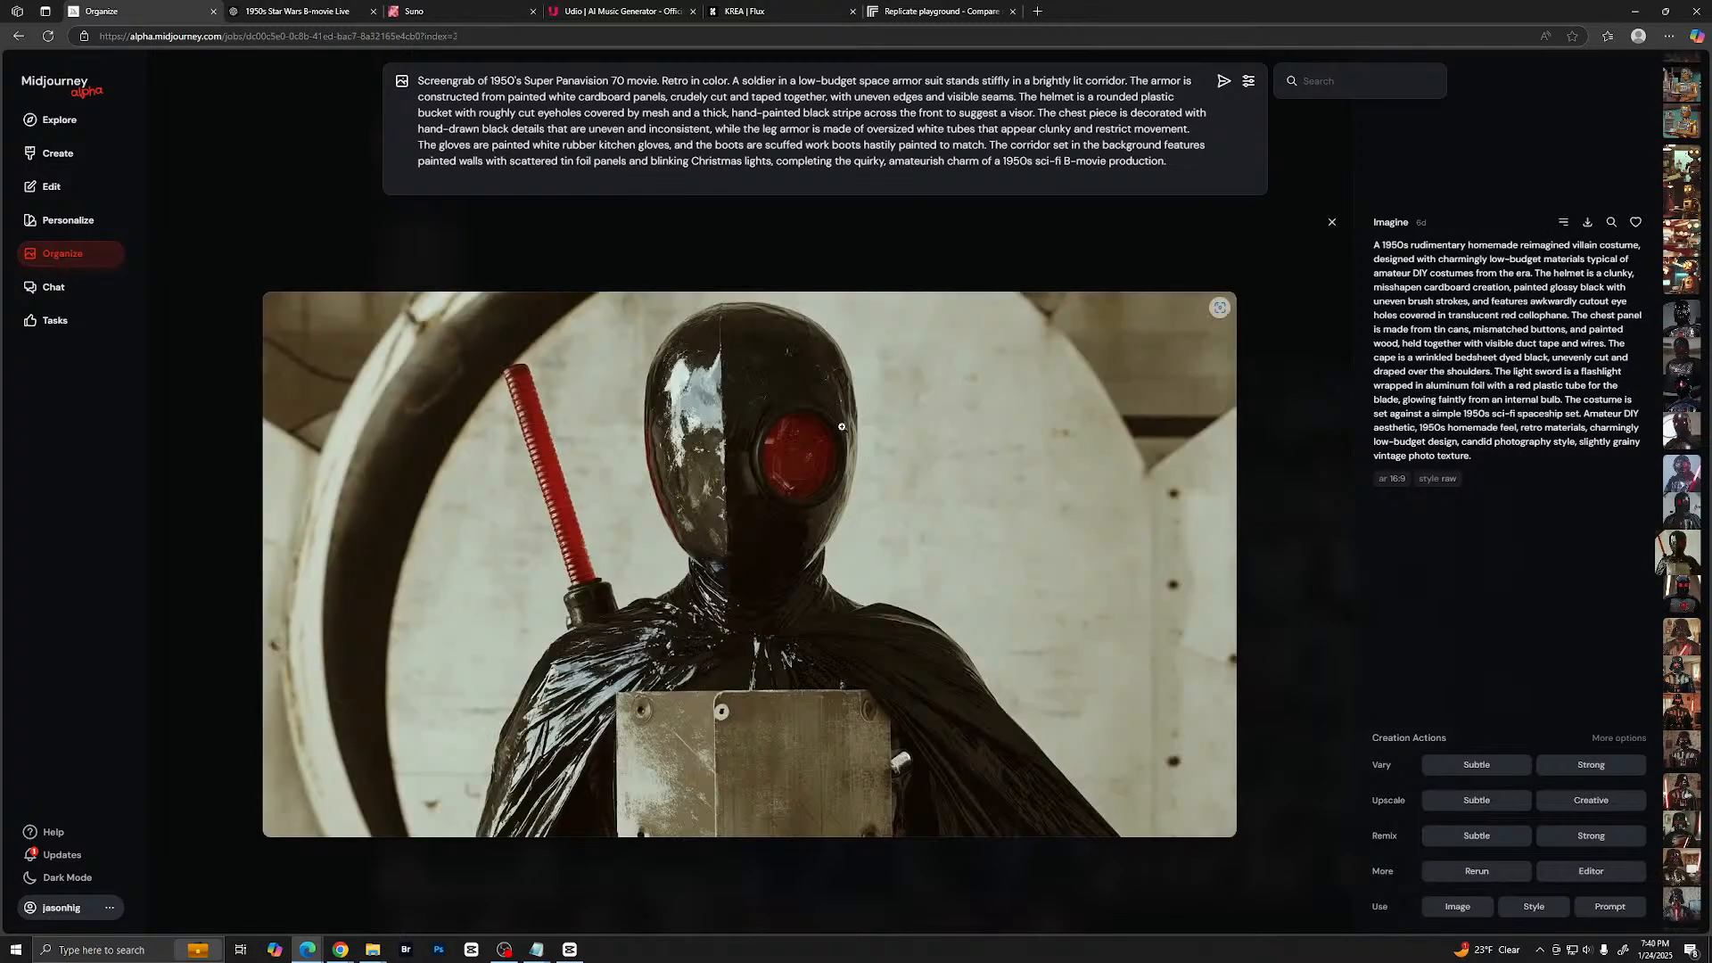
pyautogui.scroll(-2, 842, 427)
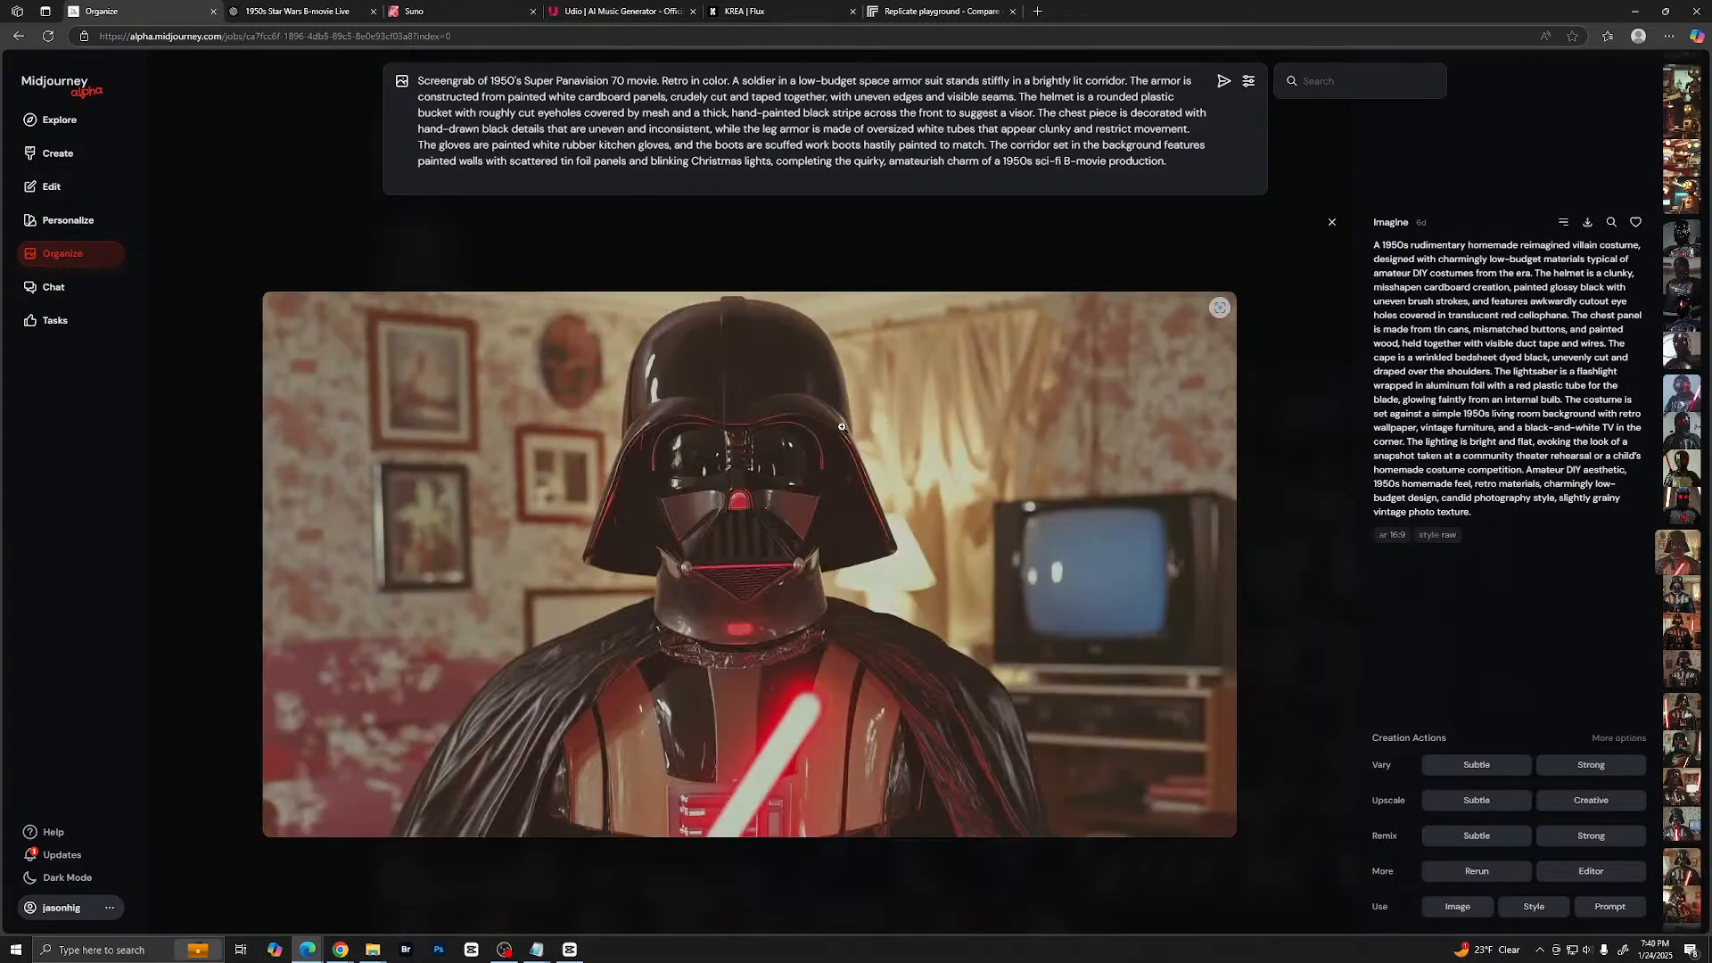
pyautogui.scroll(-4, 842, 427)
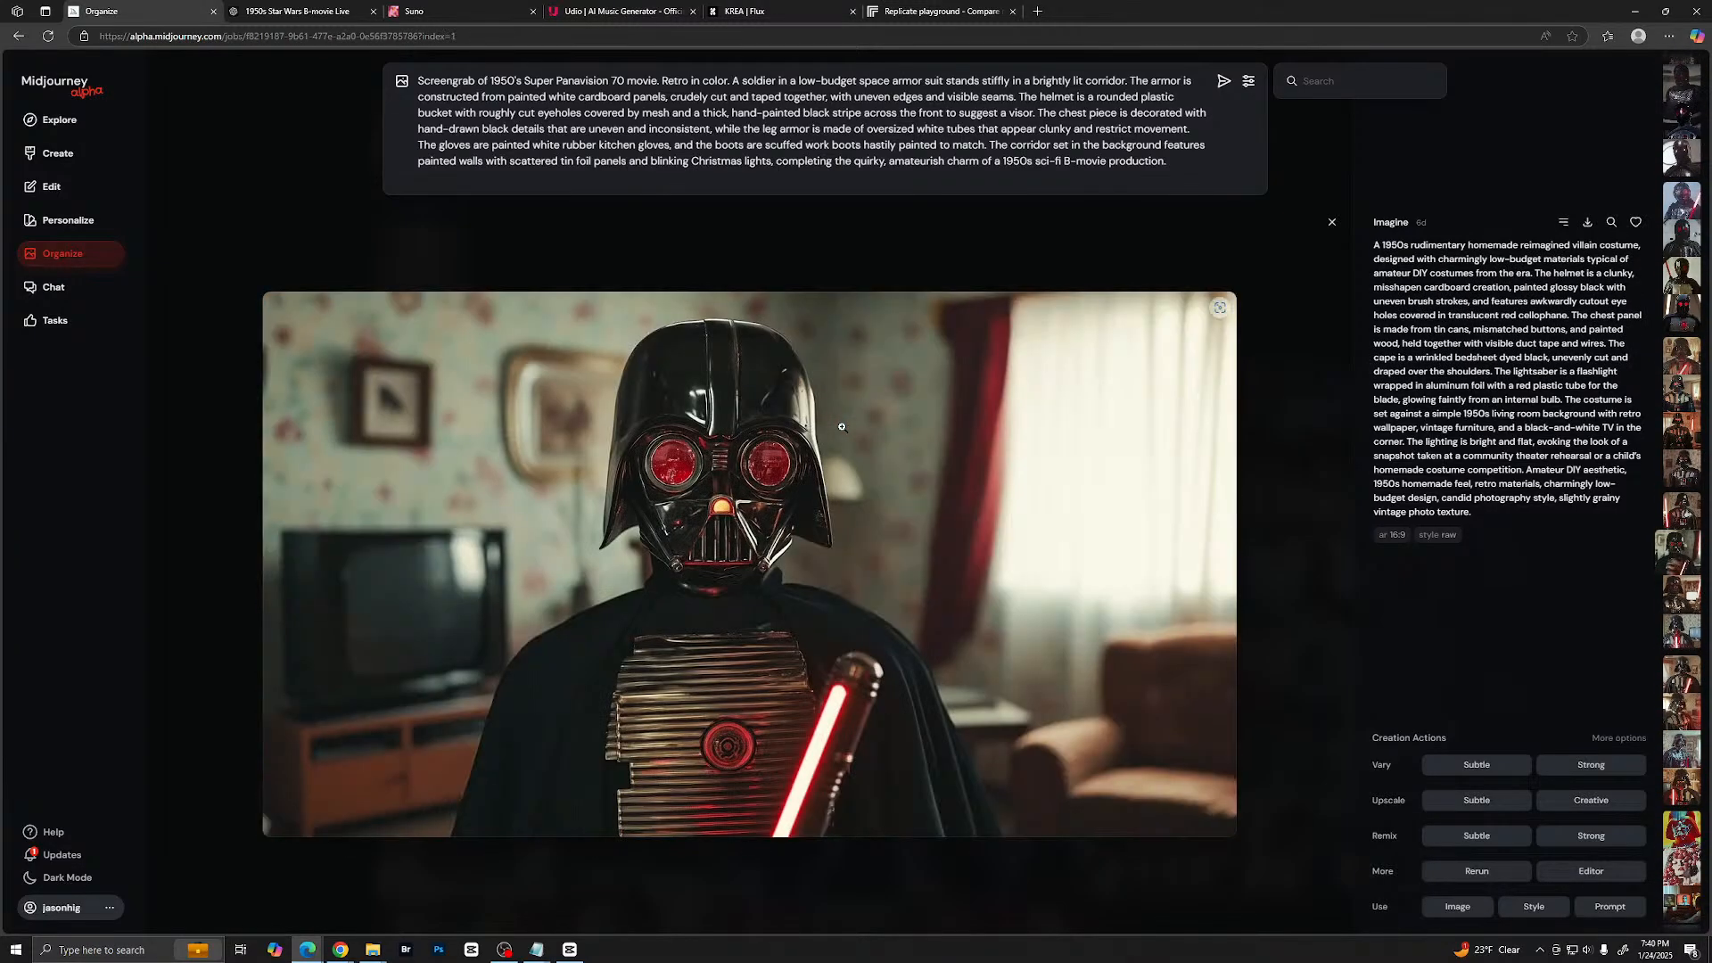
pyautogui.scroll(-1, 842, 427)
pyautogui.scroll(-2, 842, 428)
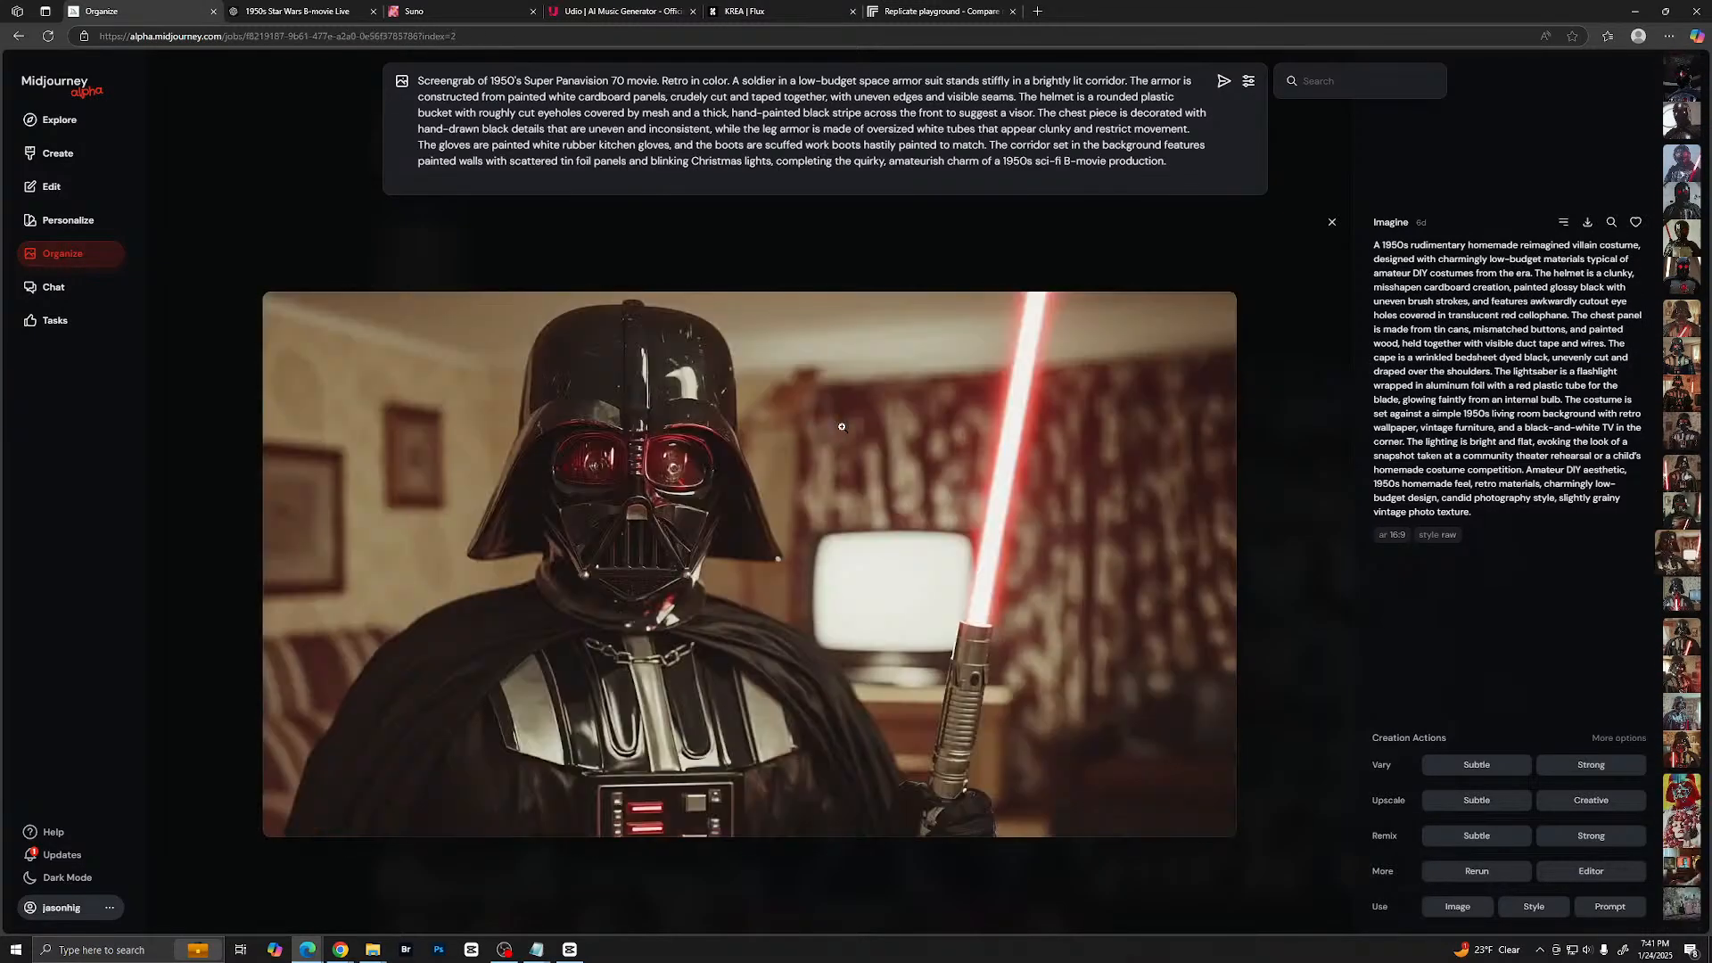
pyautogui.press('Escape')
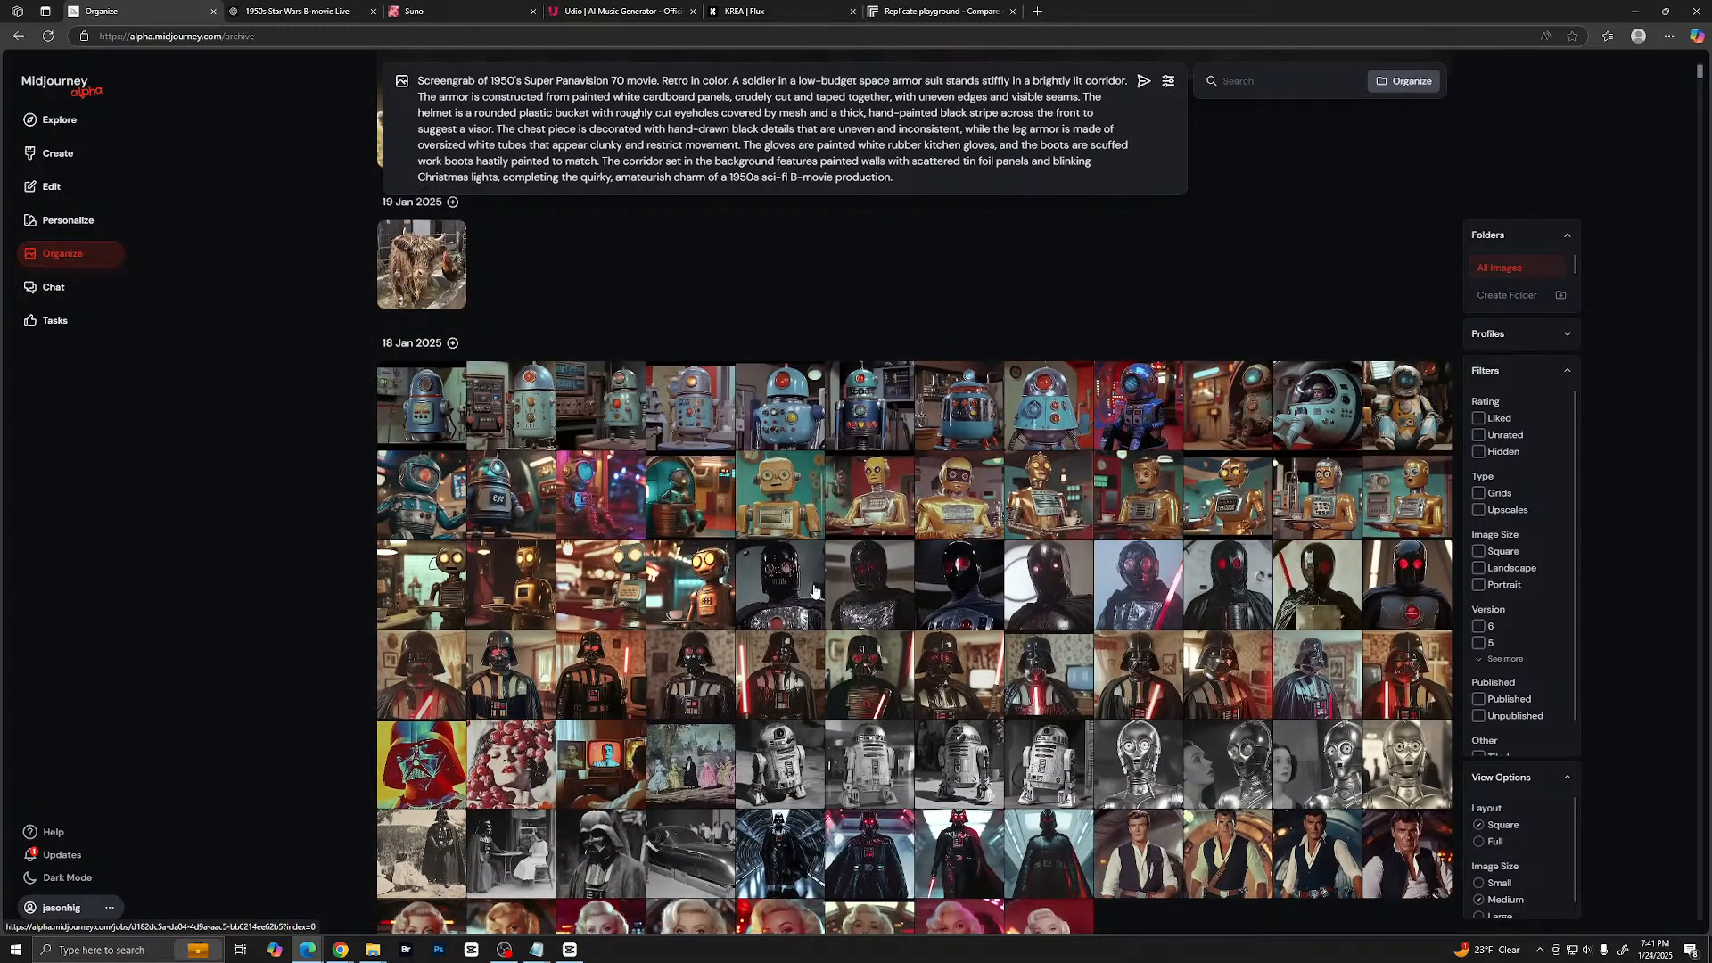
pyautogui.scroll(10, 841, 568)
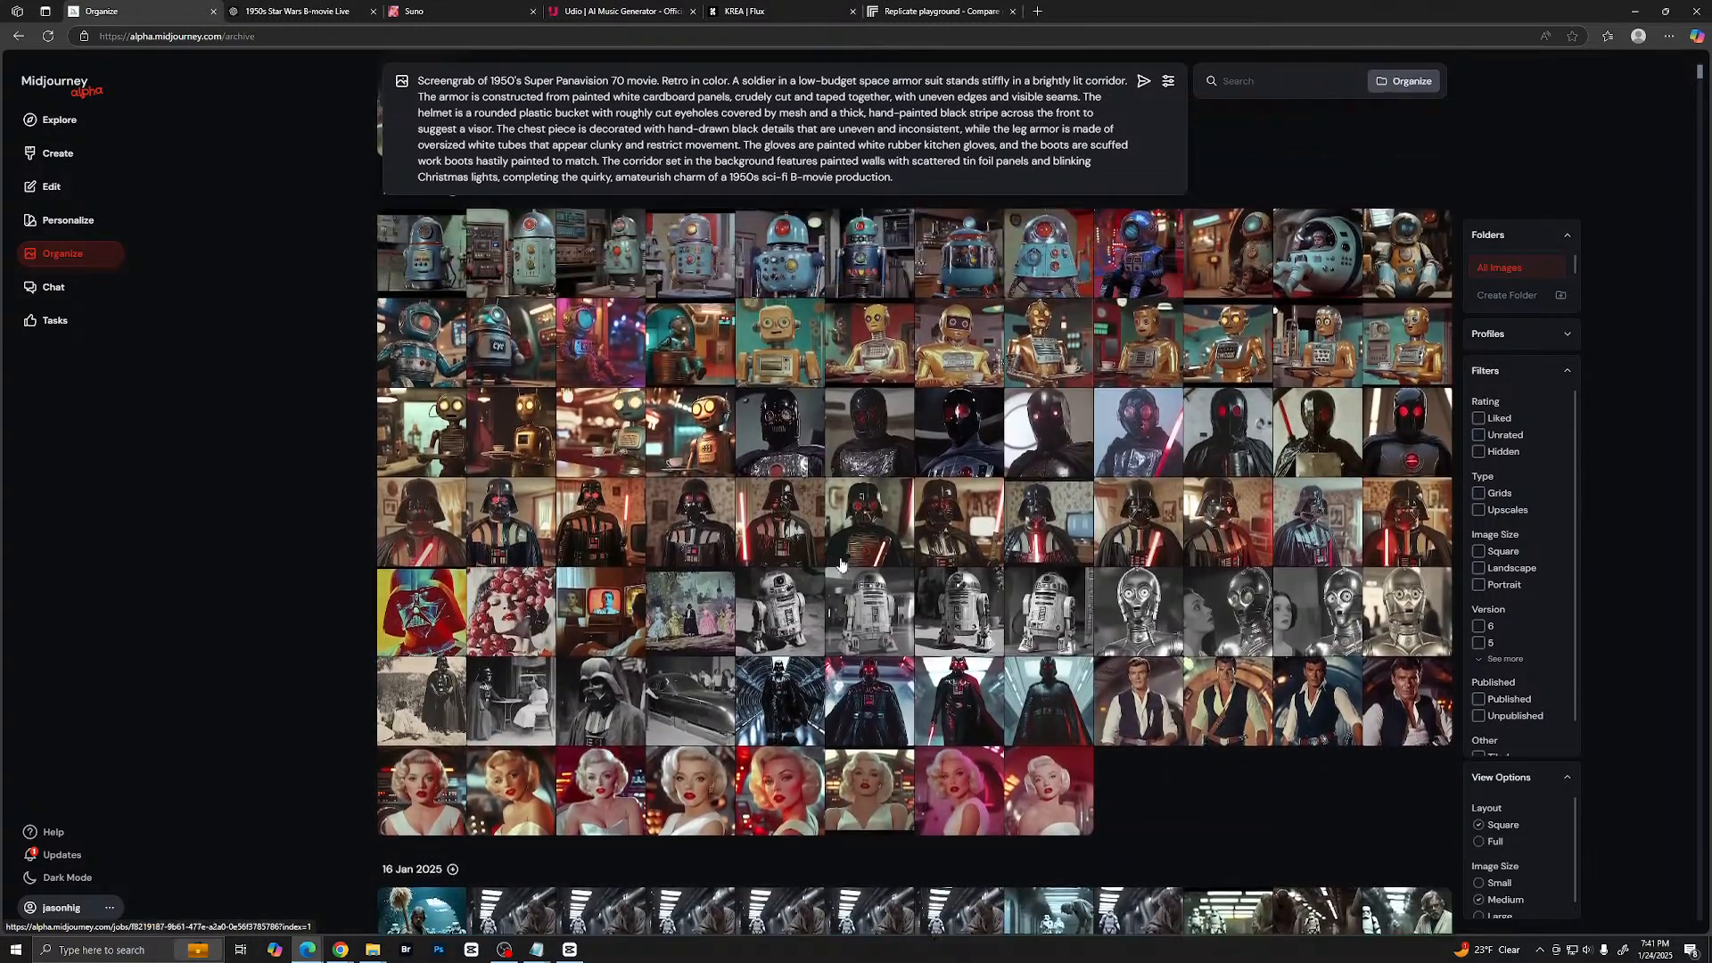
pyautogui.scroll(3, 713, 473)
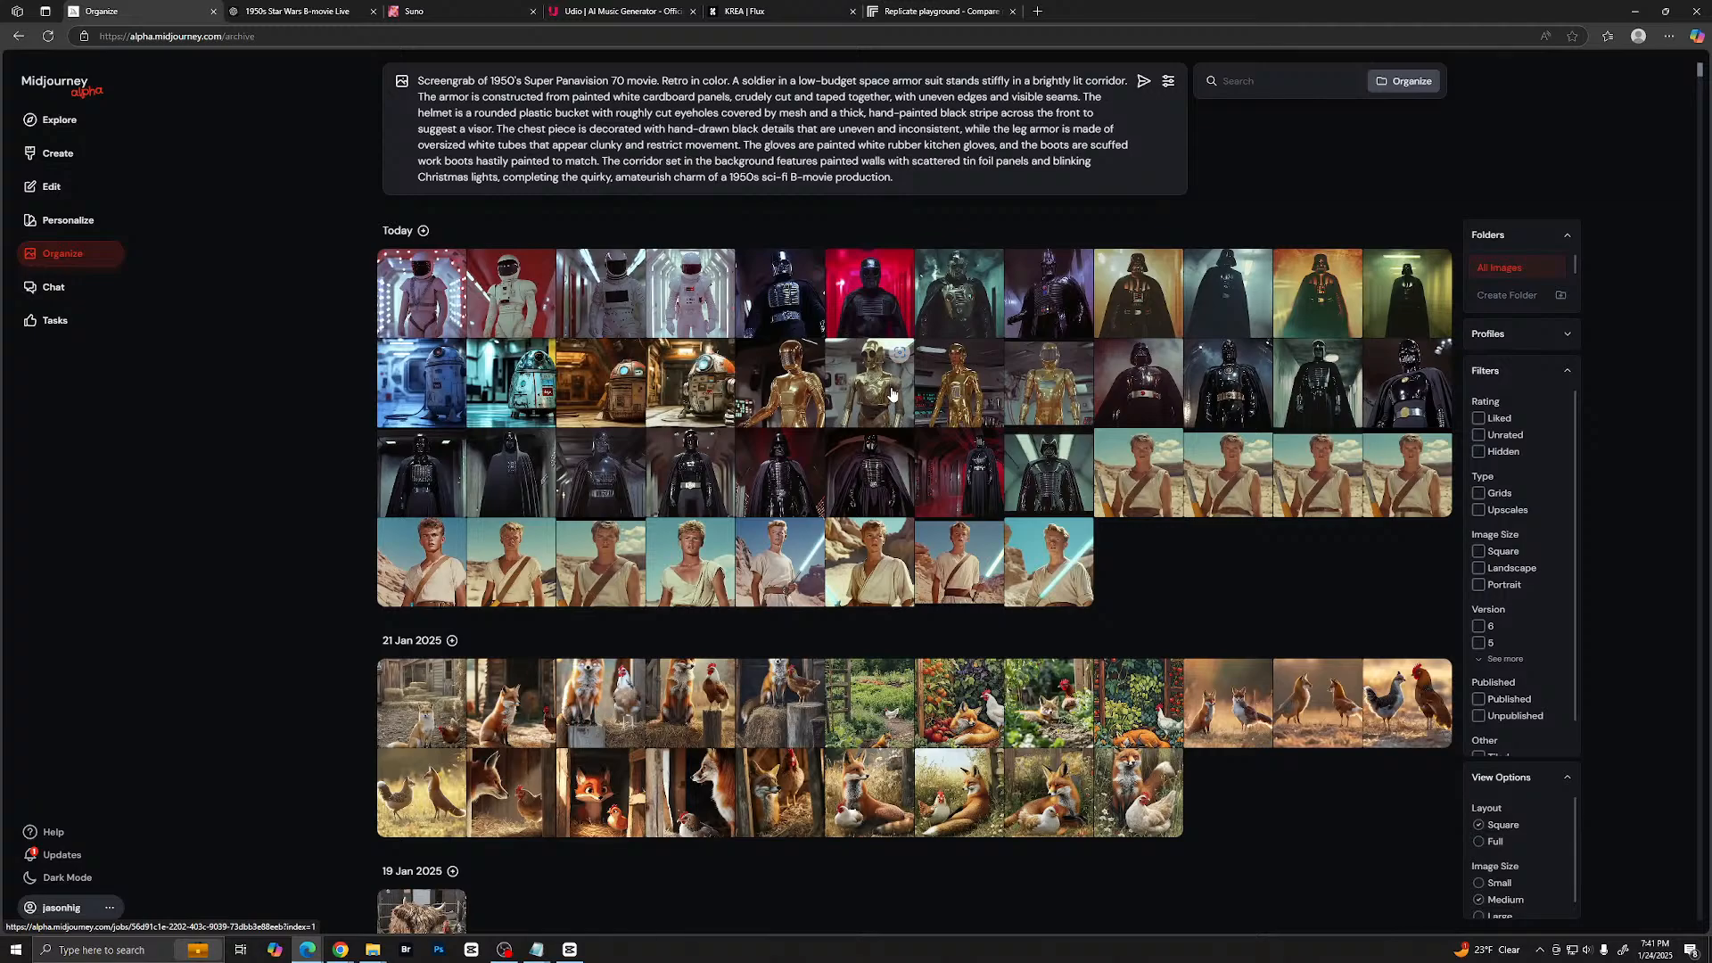
# - Switch to the ChatGPT conversation and request the next character prompt with the message "Do Chewbacca"
pyautogui.click(308, 12)
pyautogui.click(661, 837)
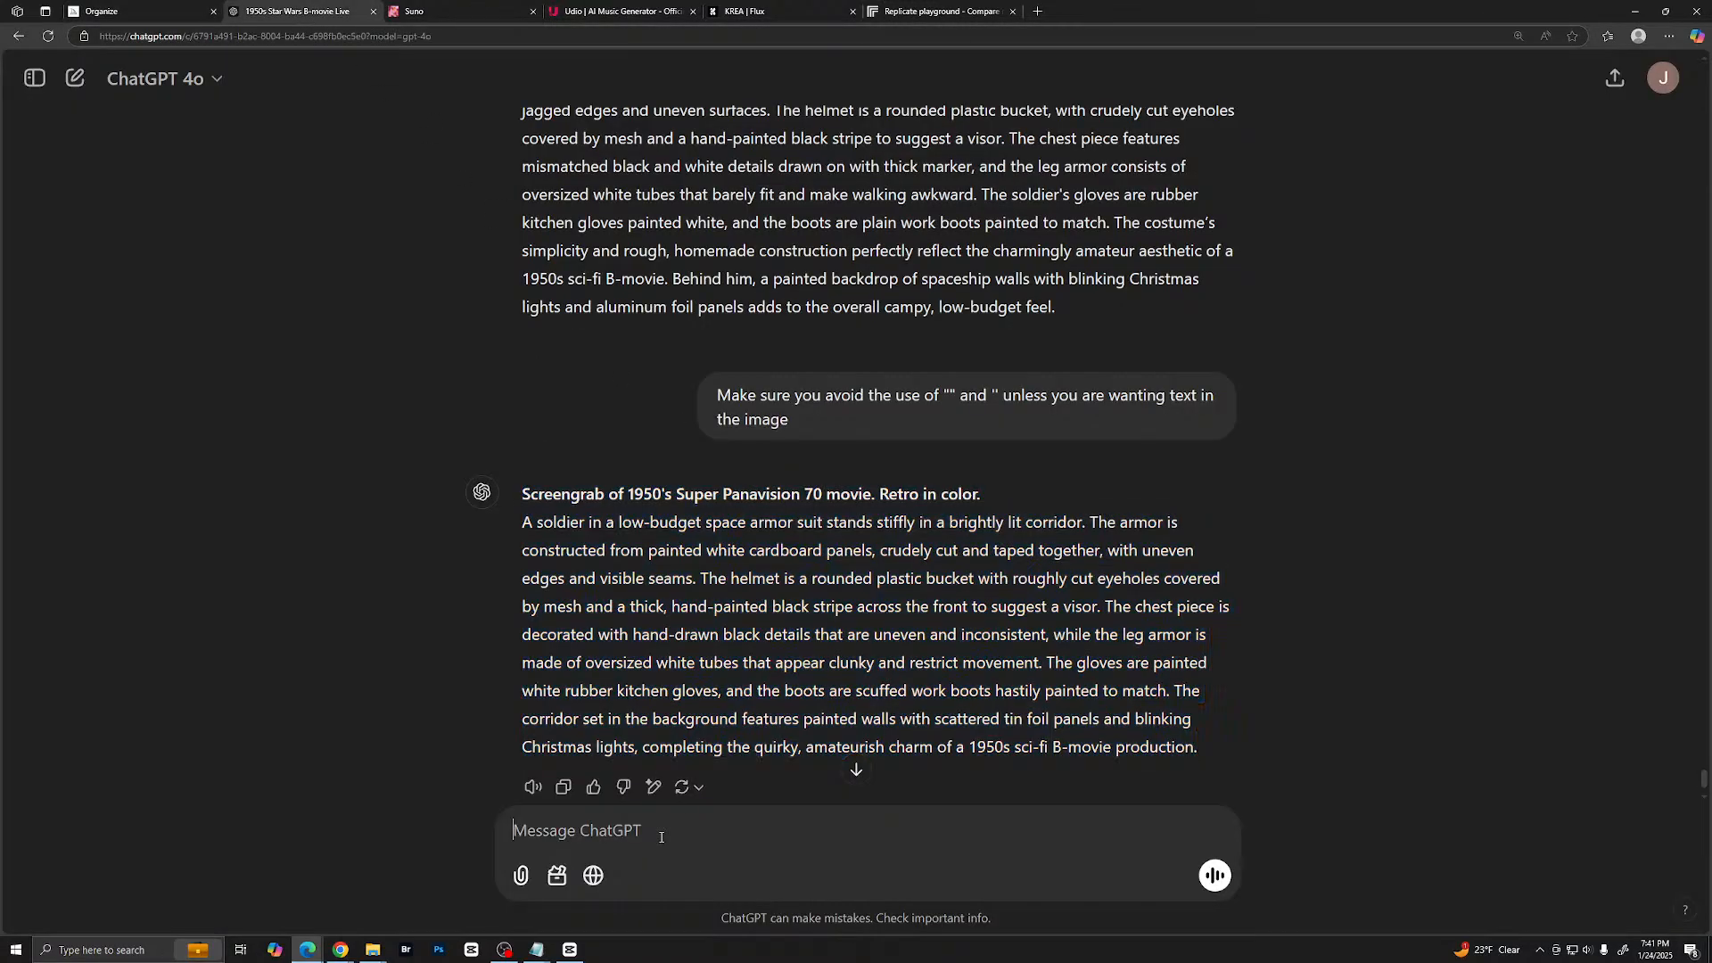
pyautogui.write('Do Chewbacca')
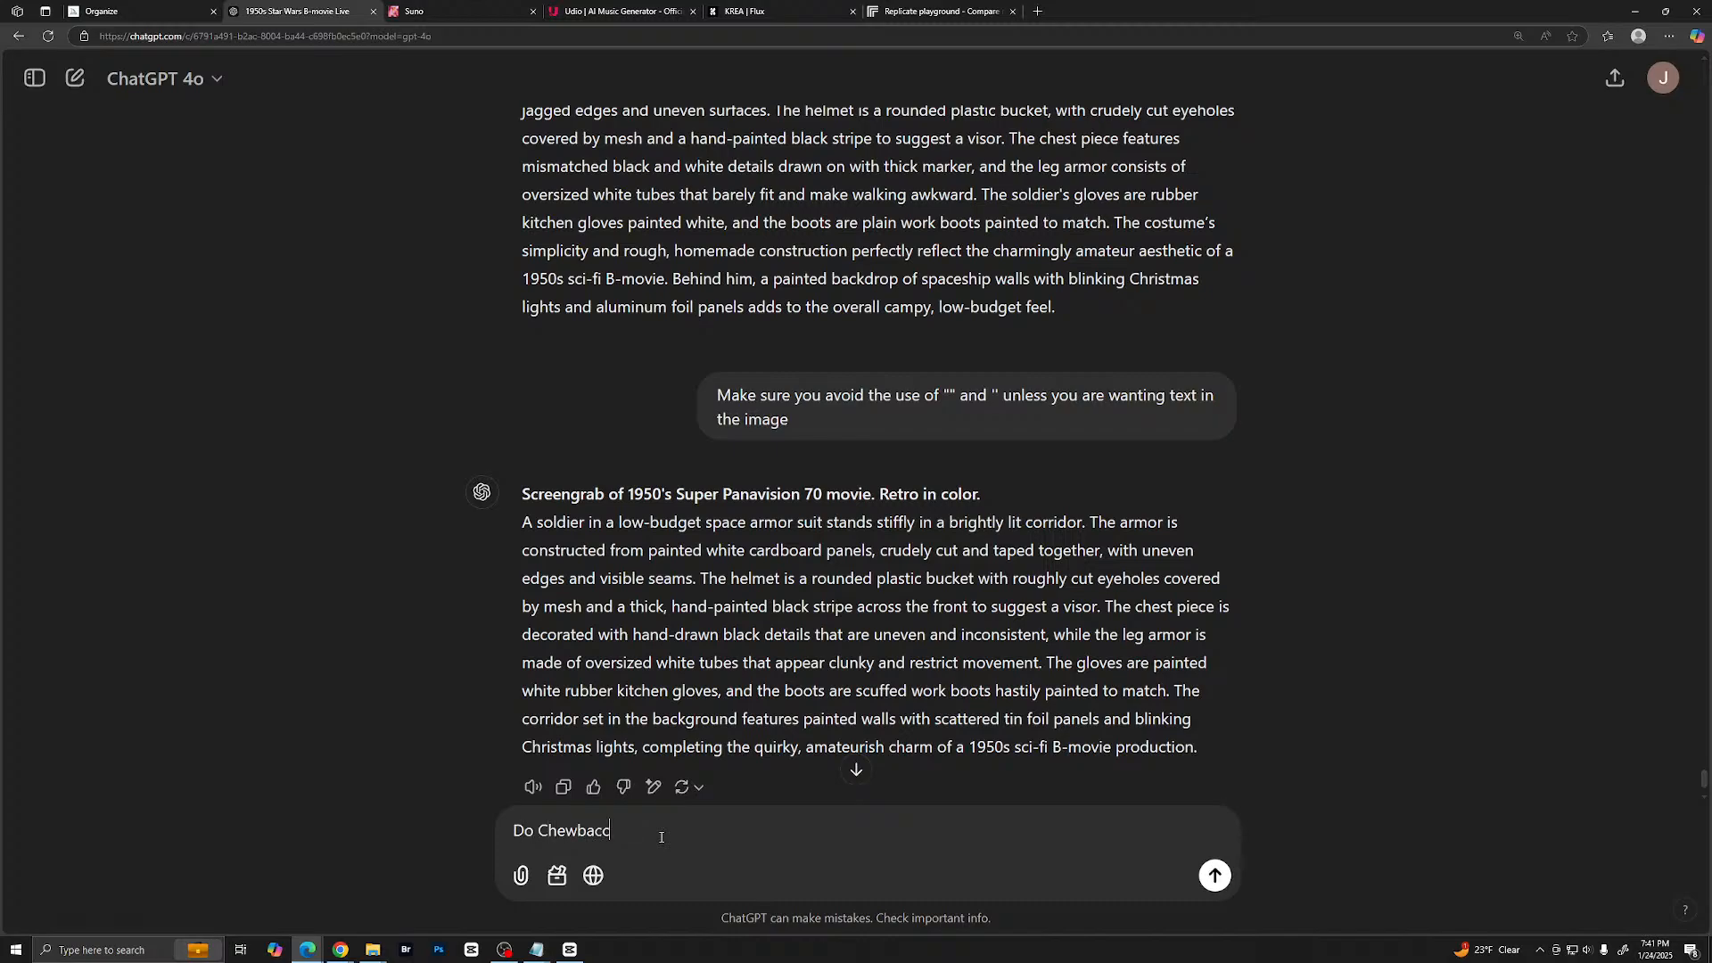
pyautogui.press('Return')
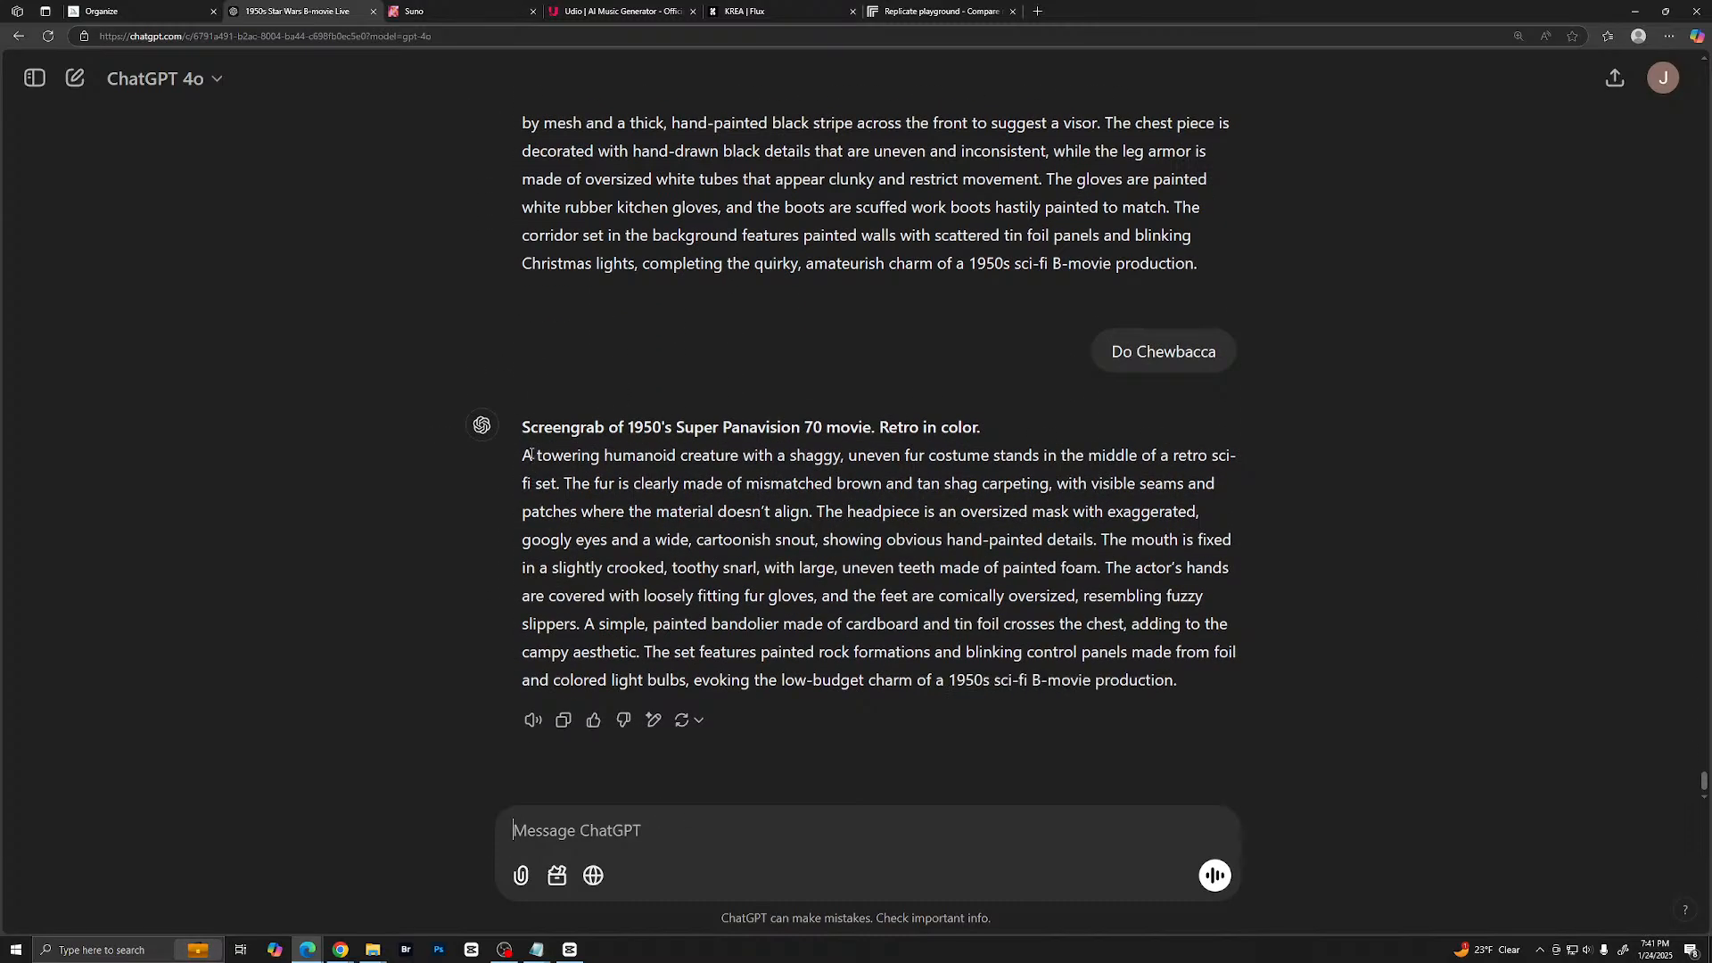
# - Copy ChatGPT's full shaggy-creature prompt, including its Super Panavision 70 opening line, and submit it in Midjourney in place of the soldier prompt
pyautogui.moveTo(524, 427); pyautogui.dragTo(1186, 686)
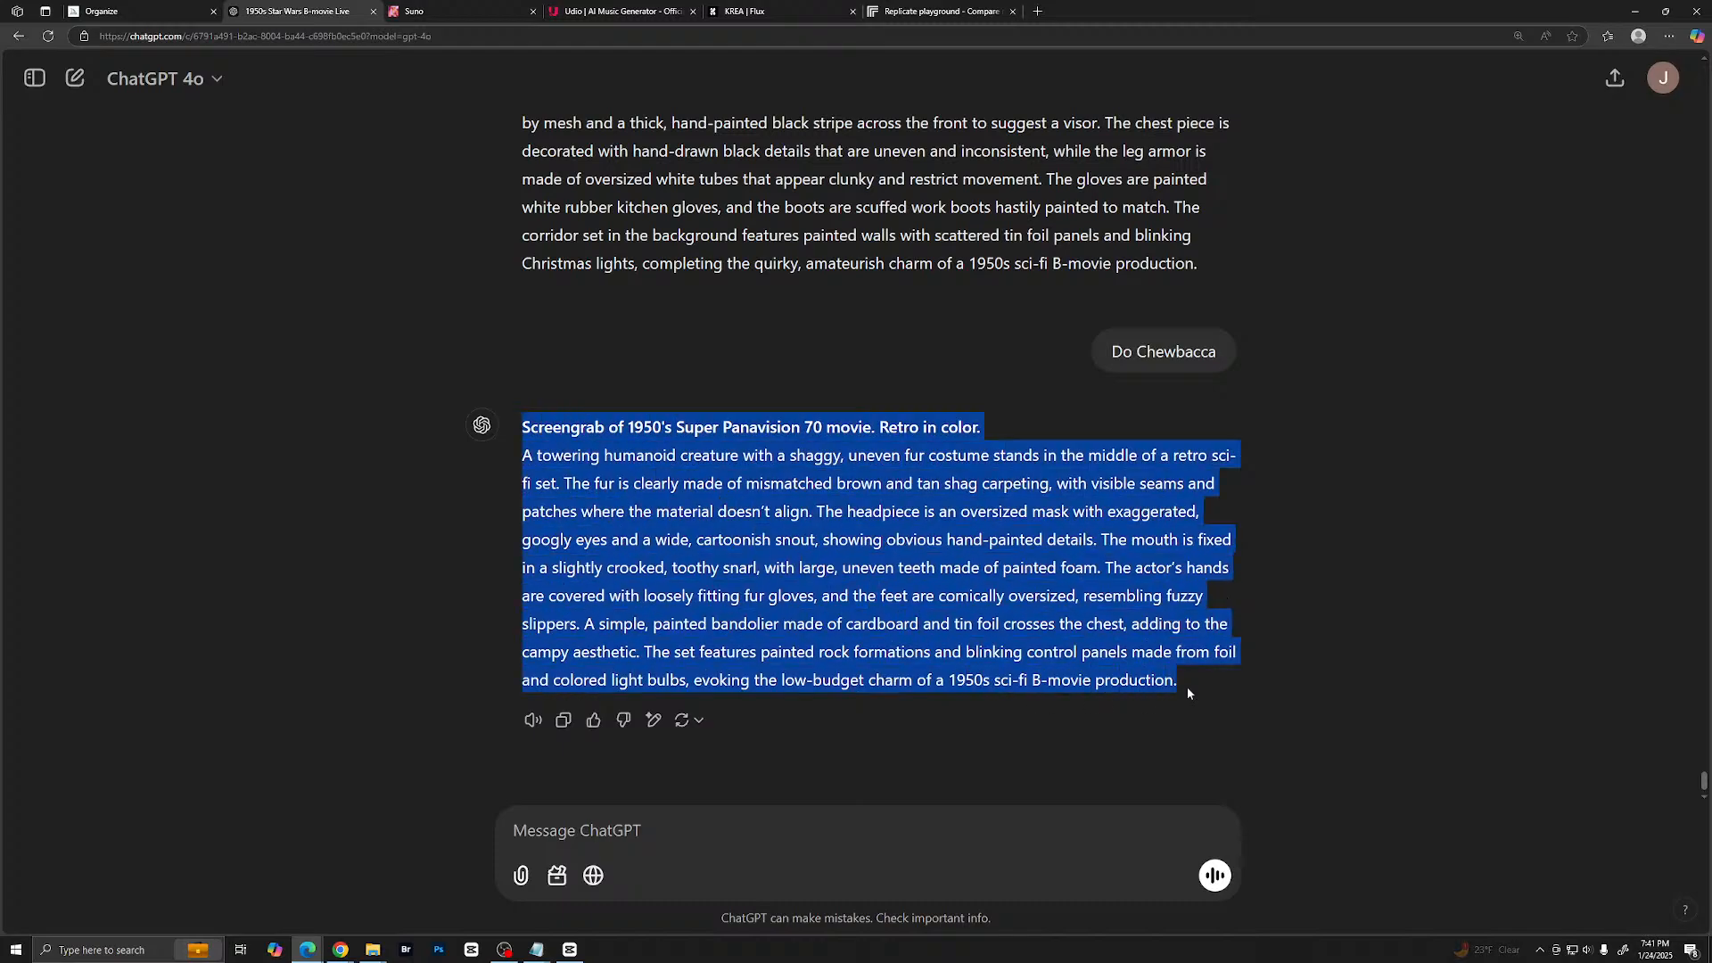
pyautogui.rightClick(1087, 602)
pyautogui.click(1144, 616)
pyautogui.click(171, 9)
pyautogui.hotkey('ctrl', 'a')
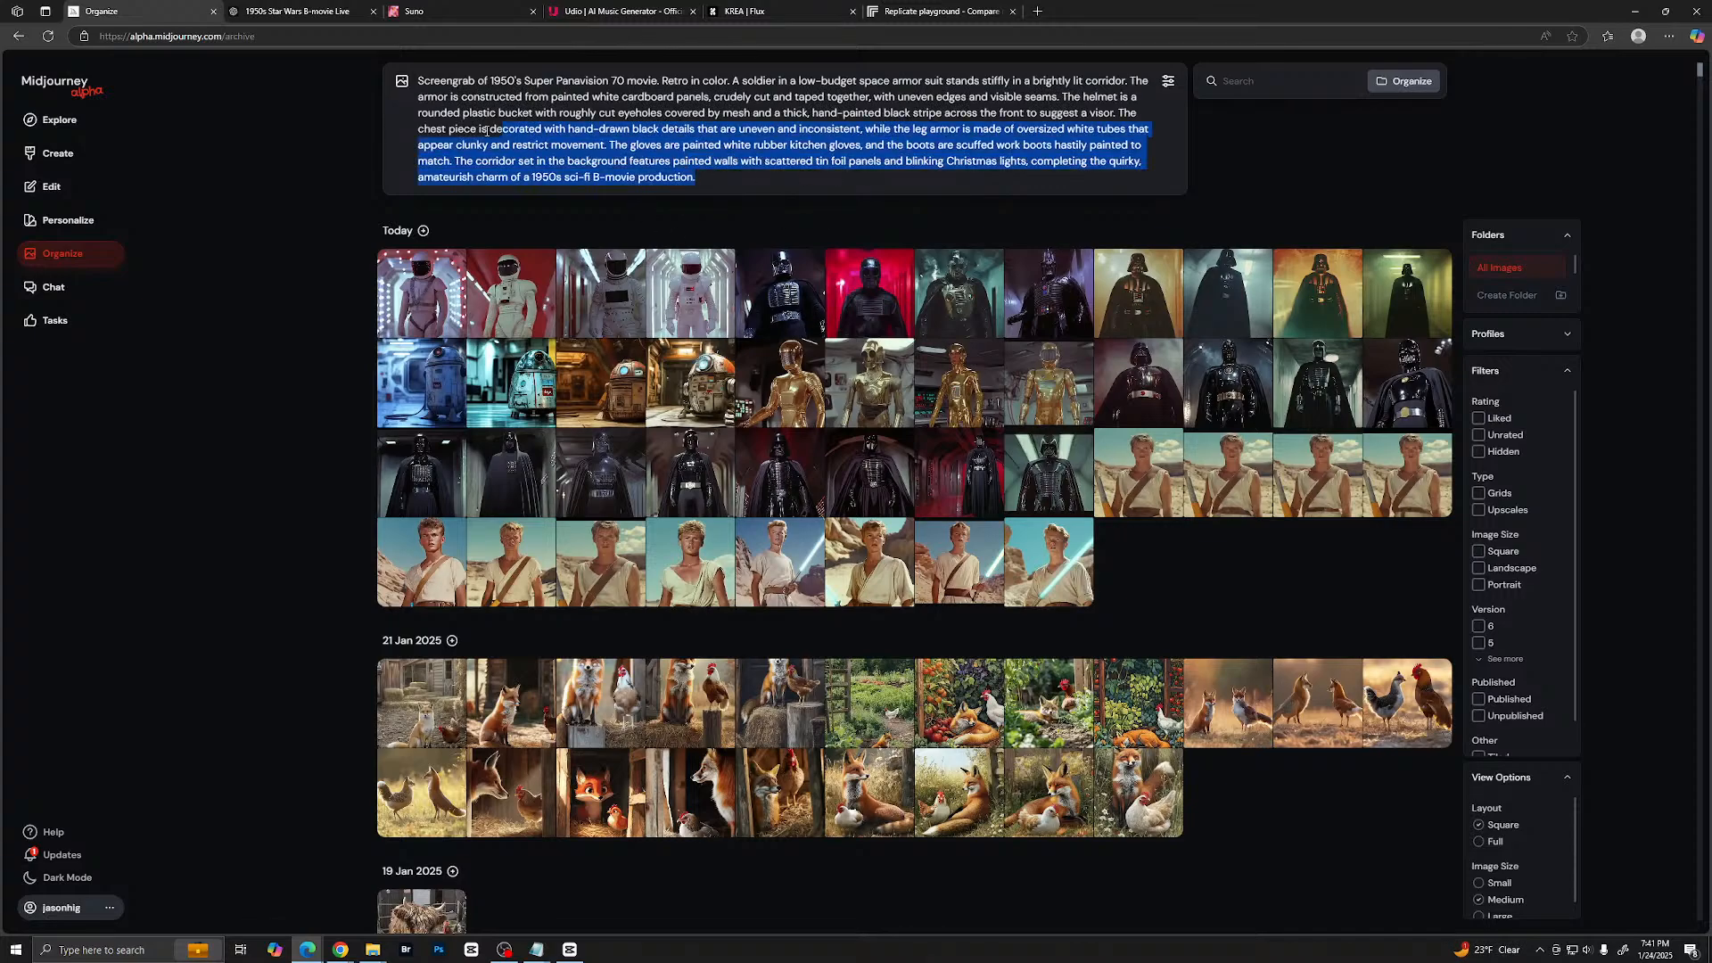
pyautogui.hotkey('ctrl', 'v')
pyautogui.press('Return')
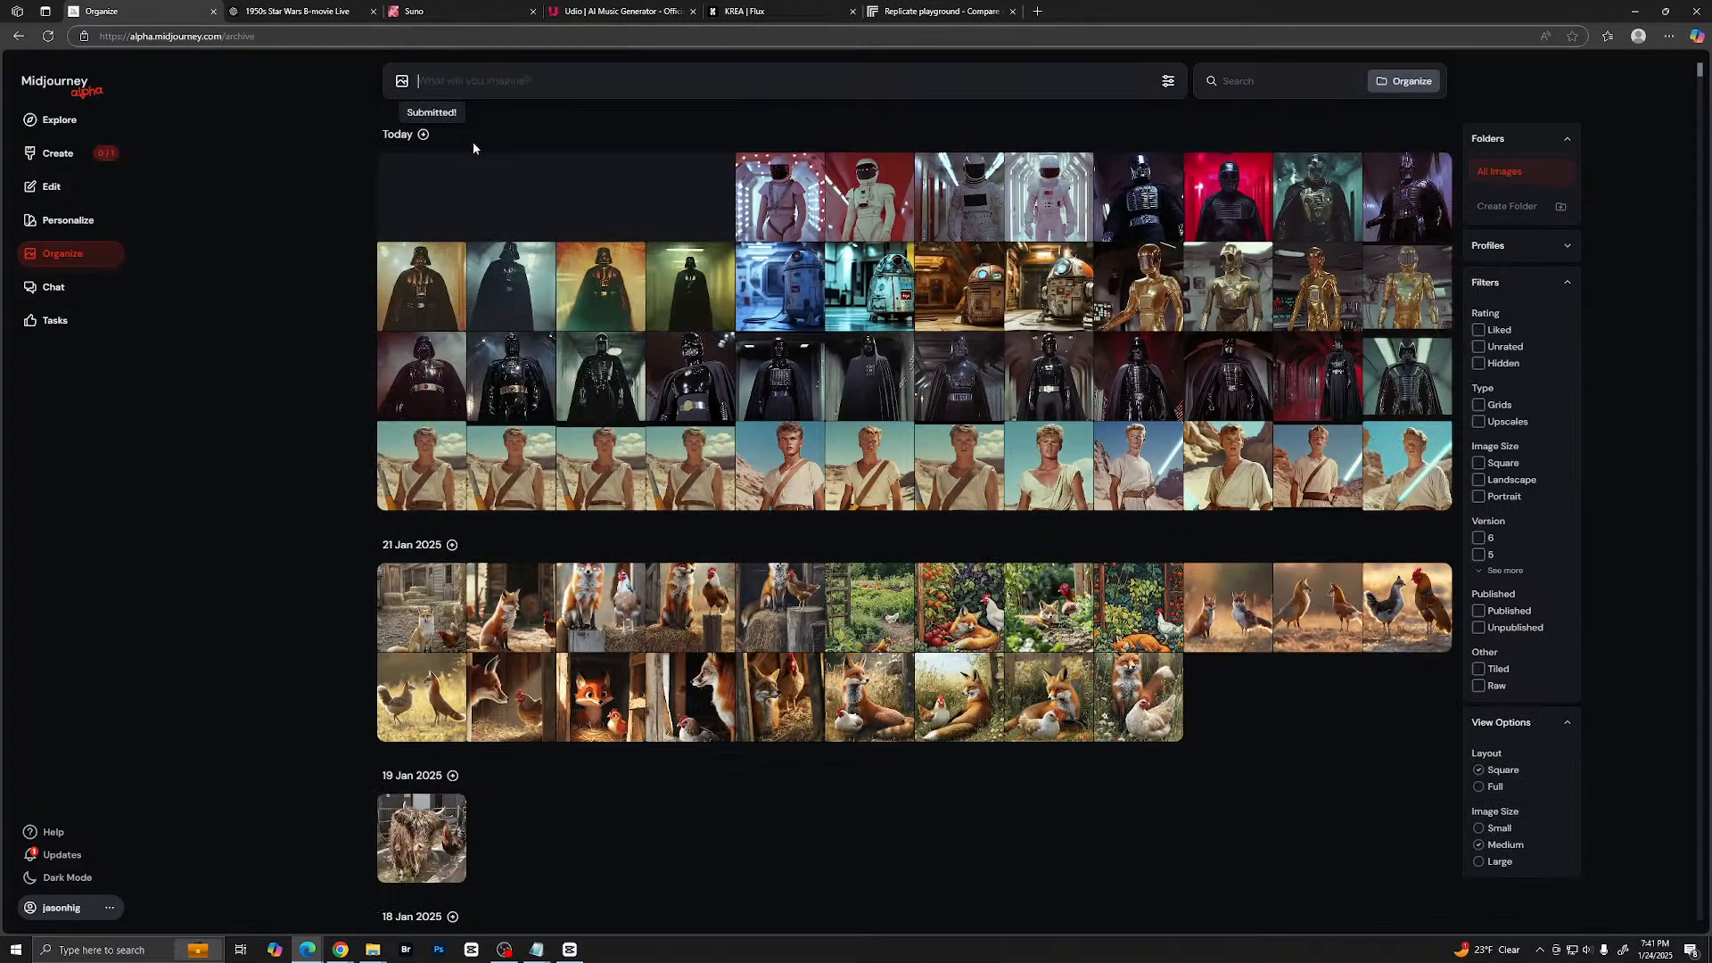
# - Open Midjourney's Create page and paste the copied shaggy-creature prompt into the empty prompt box again
pyautogui.click(57, 156)
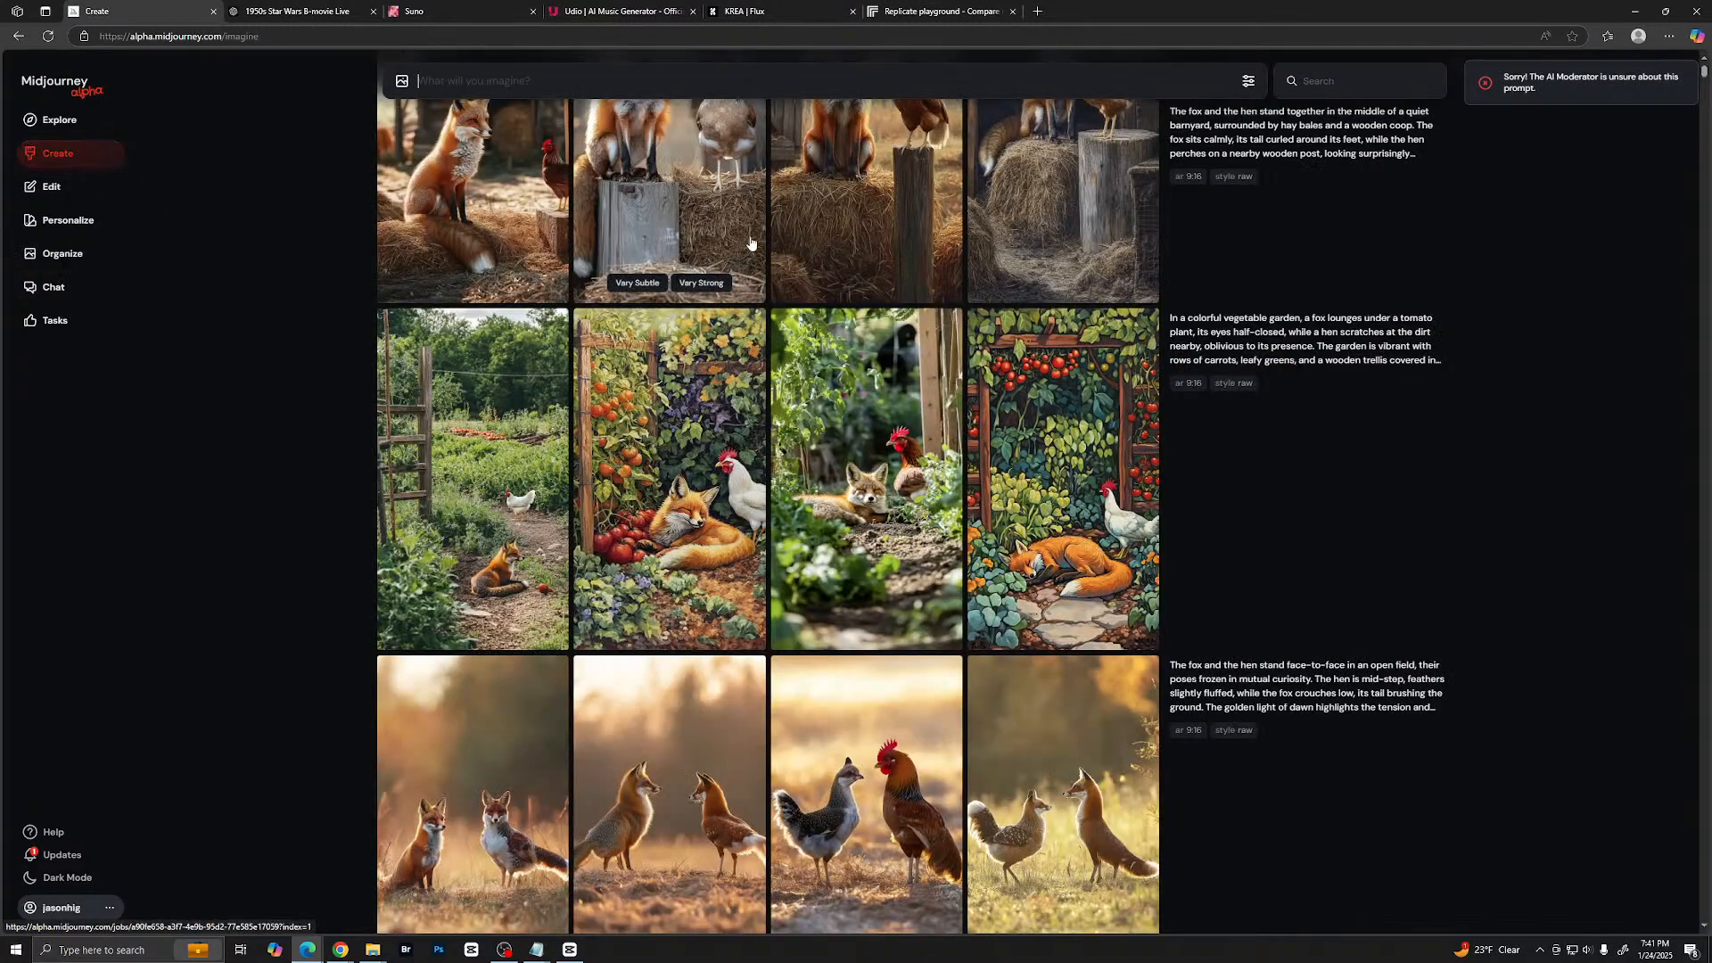
pyautogui.scroll(15, 989, 234)
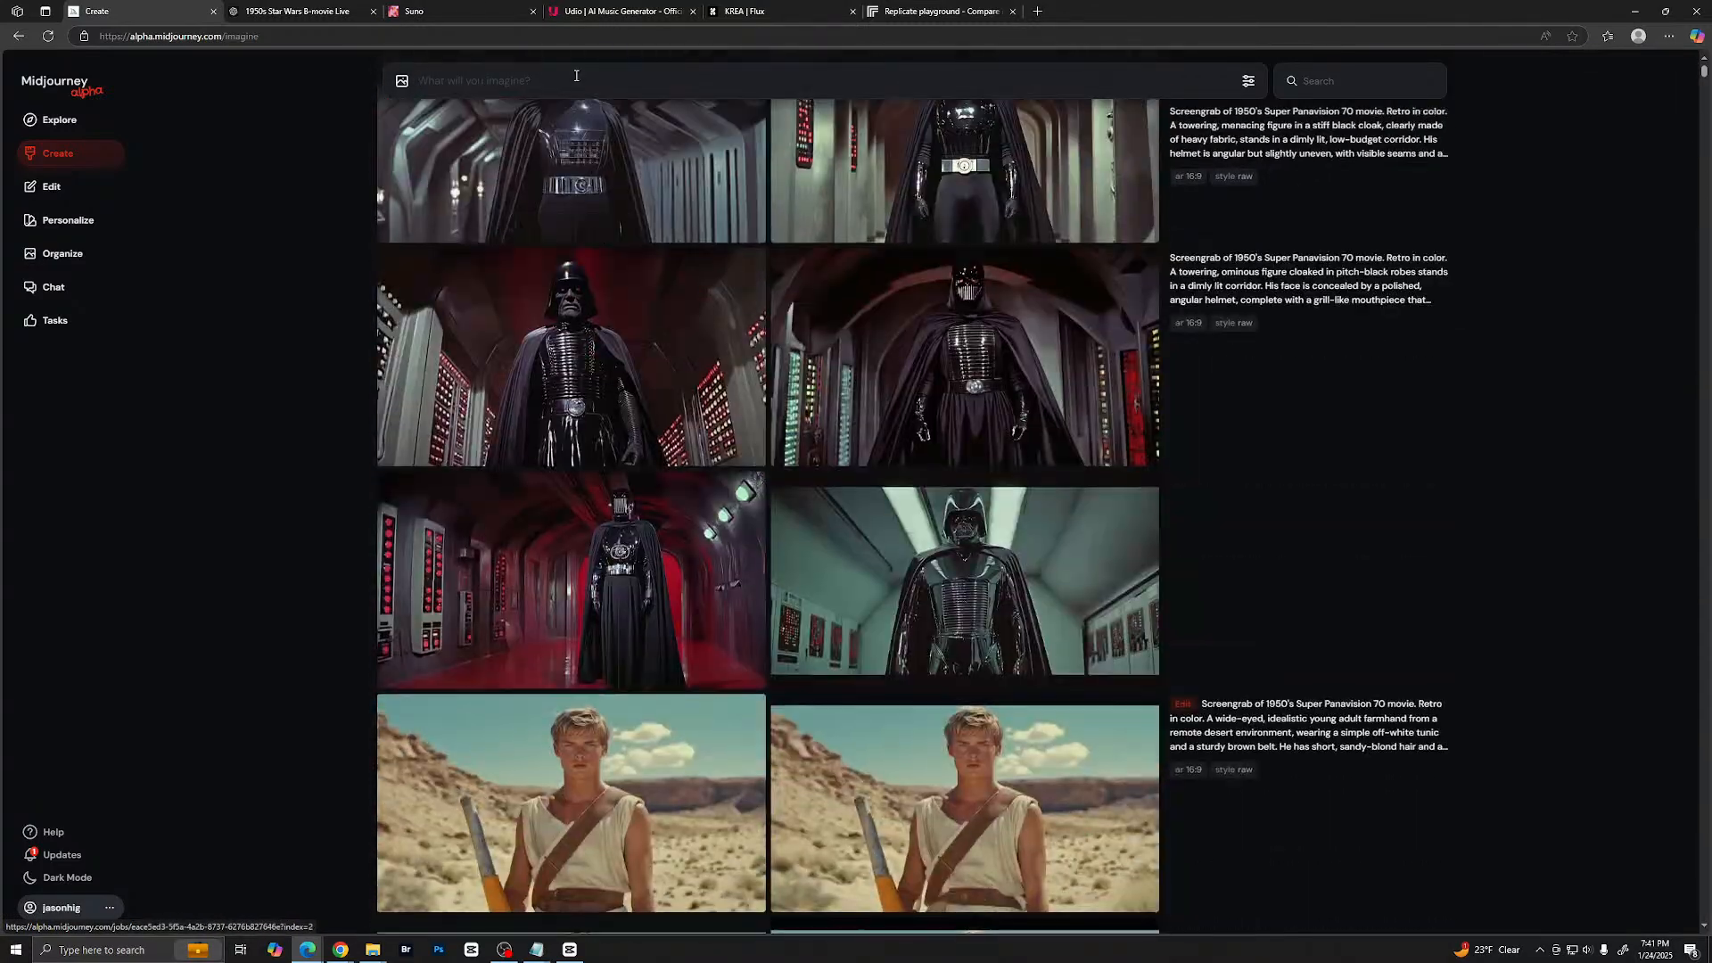
pyautogui.click(579, 76)
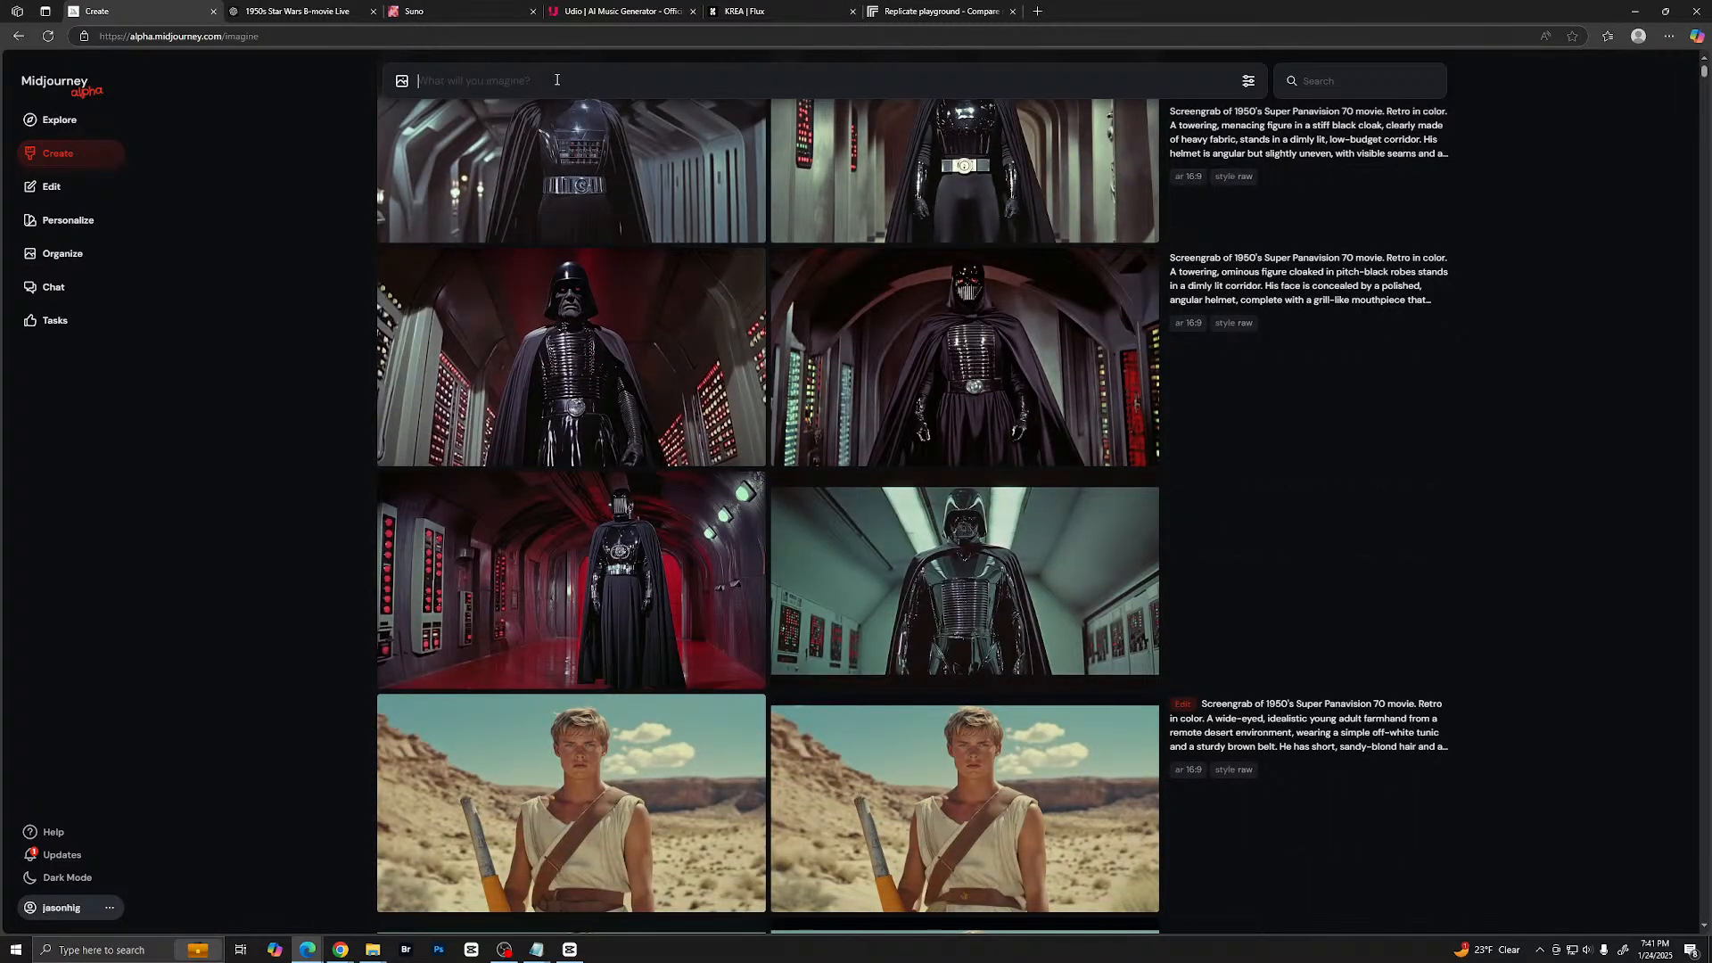
pyautogui.hotkey('ctrl', 'v')
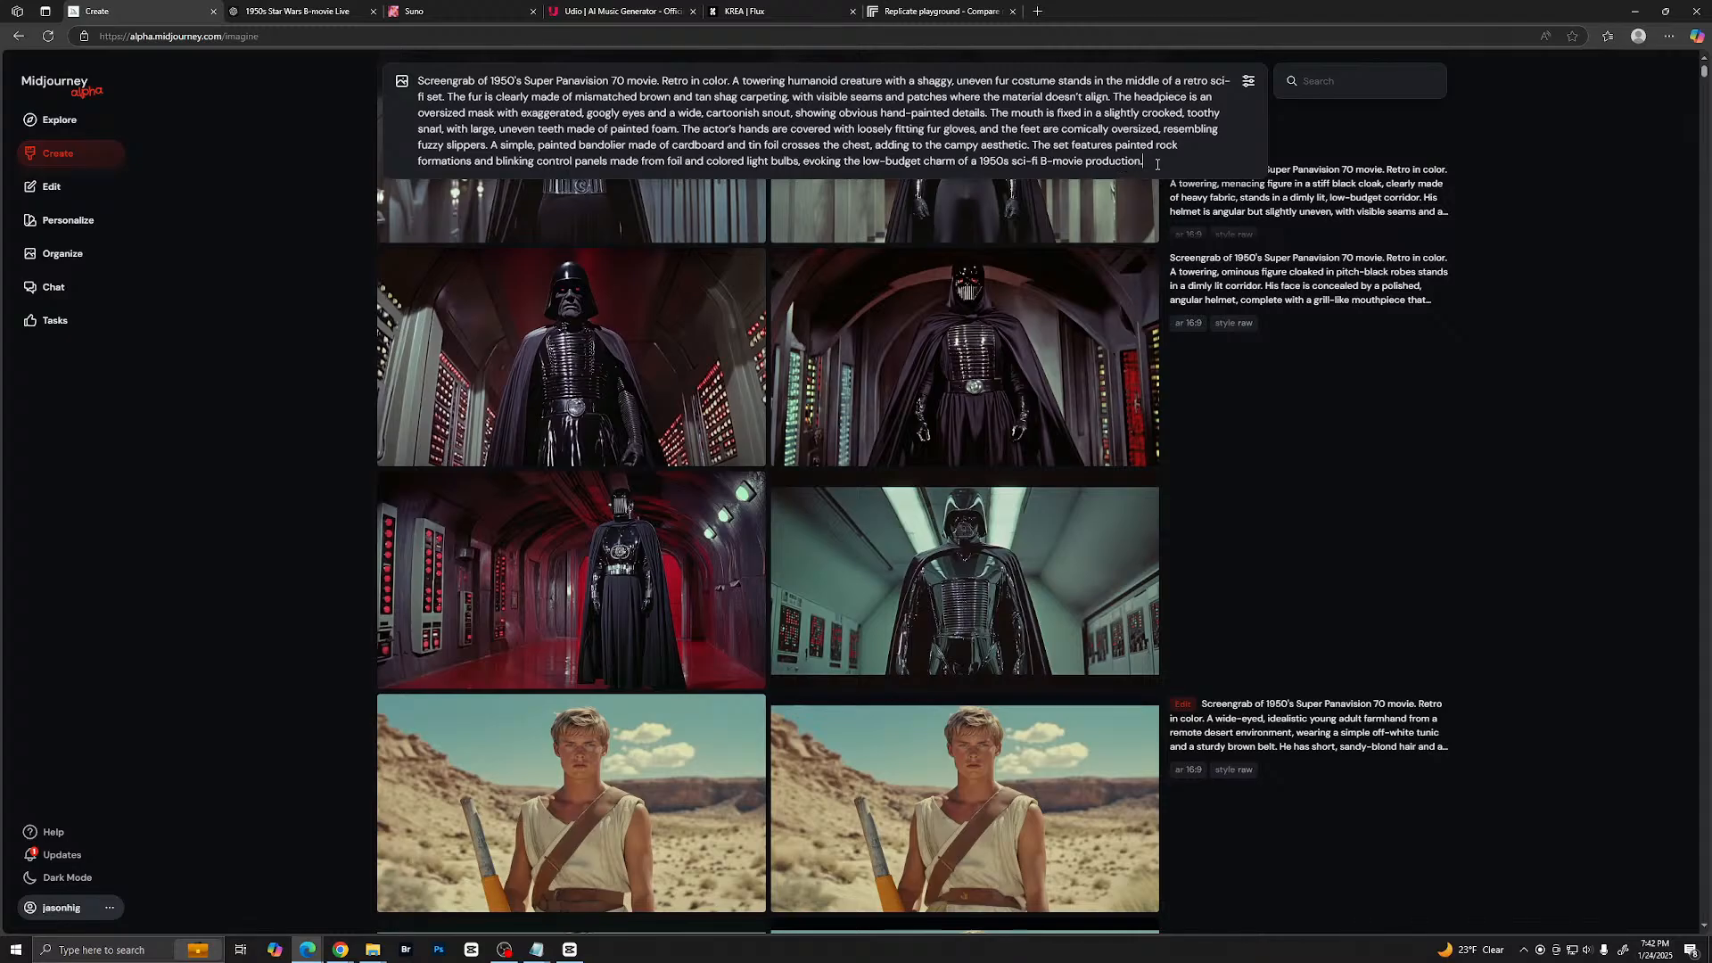
# - Submit the shaggy fur creature prompt for image generation and paste the same prompt in again
pyautogui.press('Return')
pyautogui.scroll(-5, 981, 312)
pyautogui.scroll(15, 824, 307)
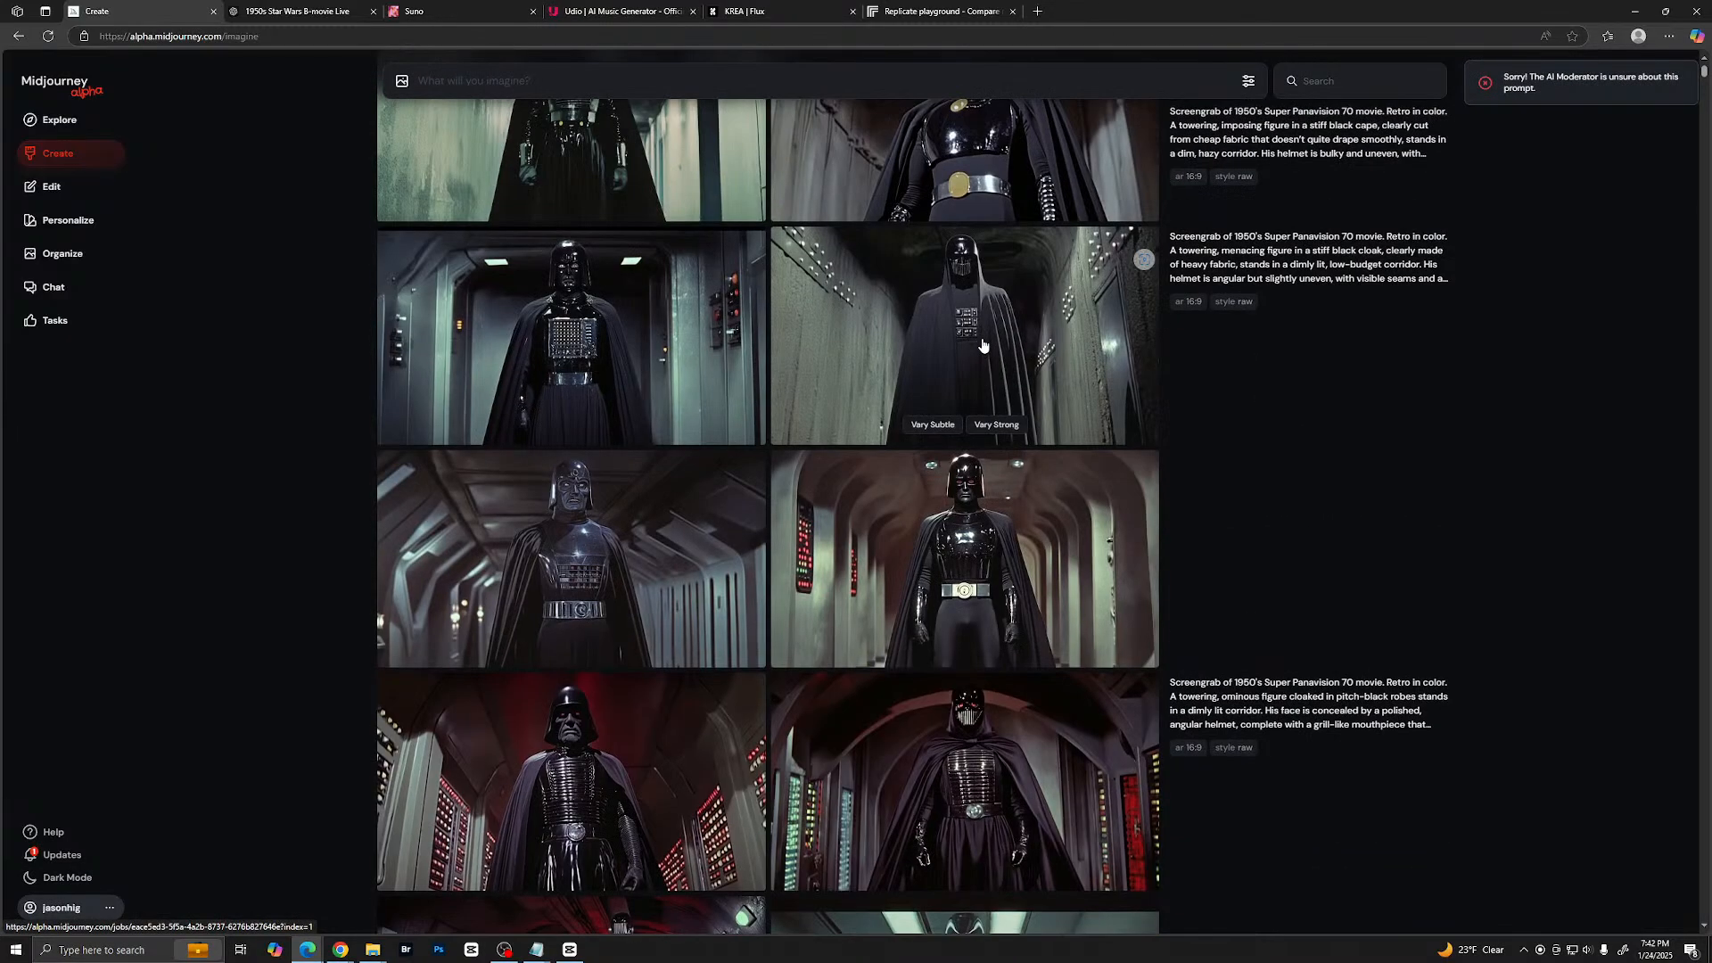
pyautogui.scroll(20, 803, 307)
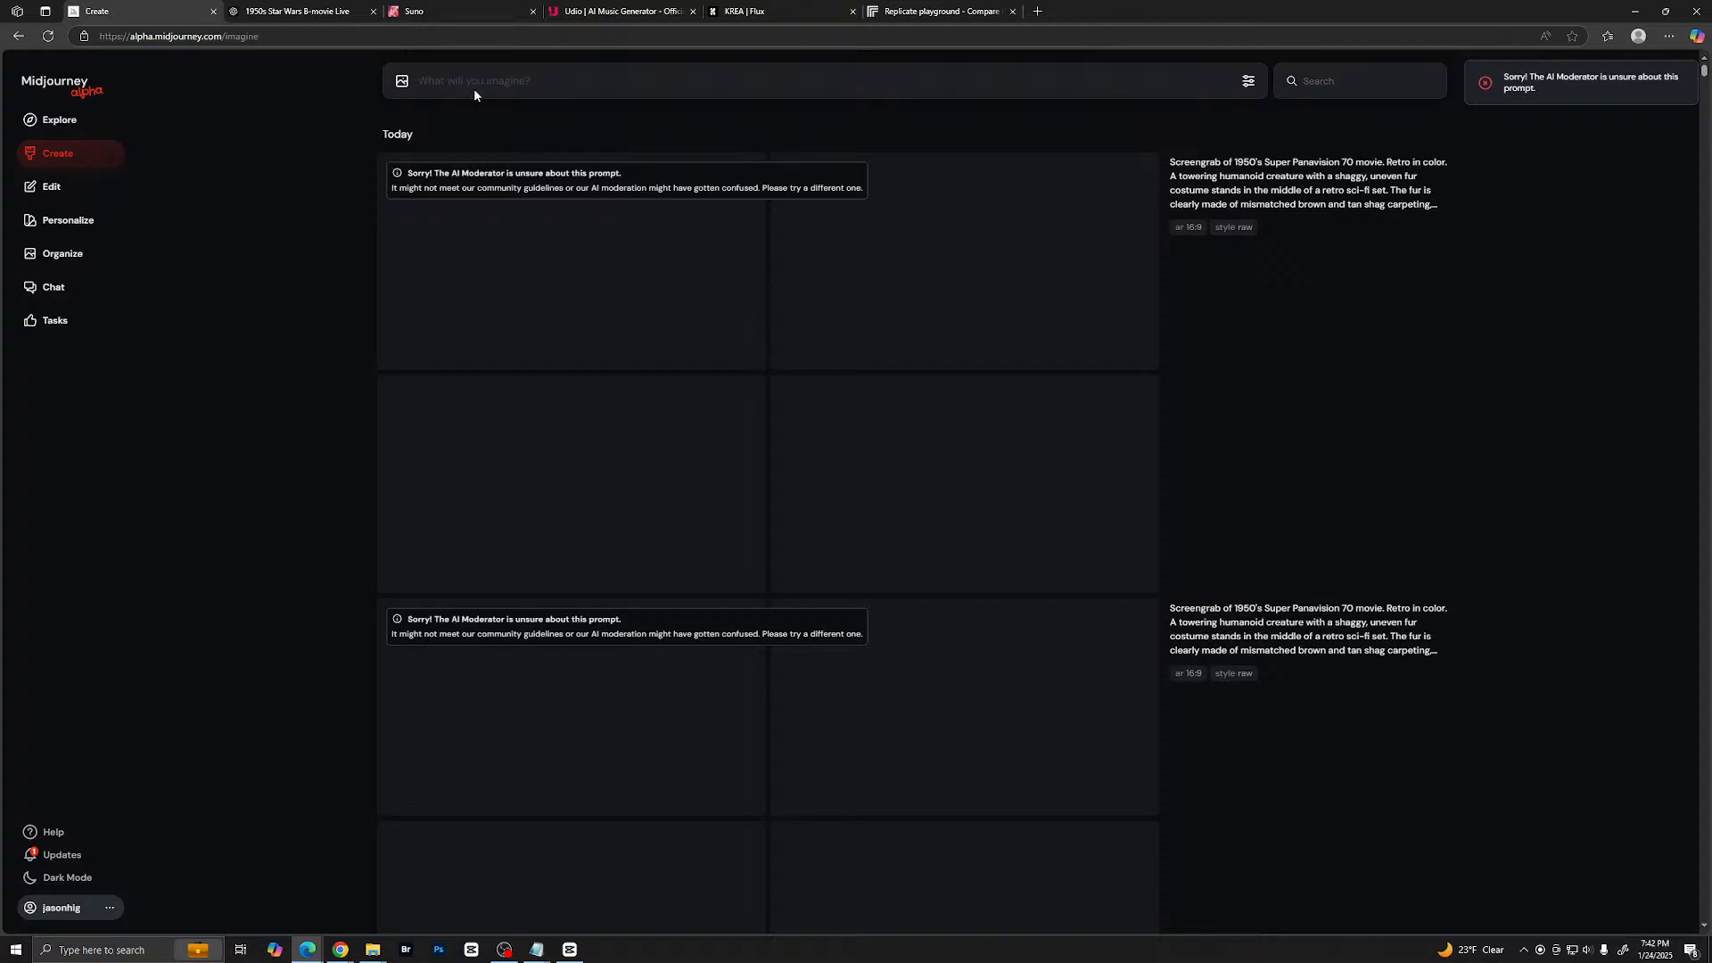
pyautogui.write("Screengrab of 1950's Super Panavision 70 movie. Retro in color. A towering humanoid creature with a shaggy, uneven fur costume stands in the middle of a retro sci-fi set. The fur is clearly made of mismatched brown and tan shag carpeting, with visible seams and patches where the material doesn't align. The headpiece is an oversized mask with exaggerated, googly eyes and a wide, cartoonish snout, showing obvious hand-painted details. The mouth is fixed in a slightly crooked, toothy snarl, with large, uneven teeth made of painted foam. The actor's hands are covered with loosely fitting fur gloves, and the feet are comically oversized, resembling fuzzy slippers. A simple, painted bandolier made of cardboard and tin foil crosses the chest, adding to the campy aesthetic. The set features painted rock formations and blinking control panels made from foil and colored light bulbs, evoking the low-budget charm of a 1950s sci-fi B-movie production.")
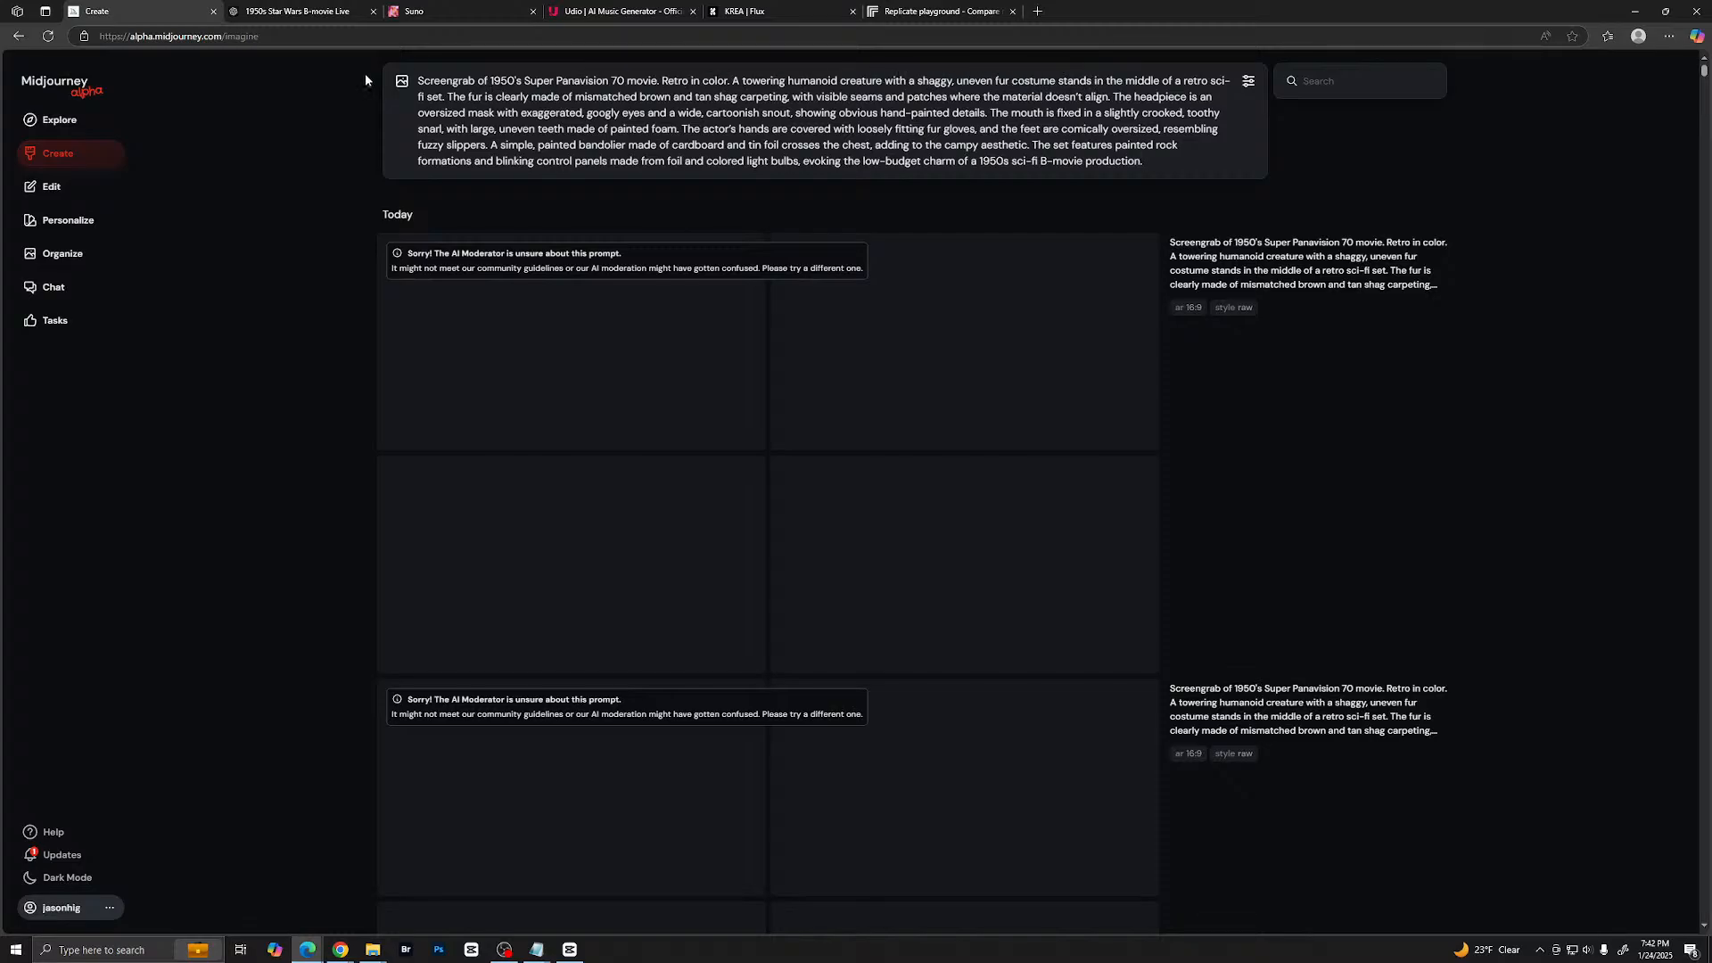
# - Switch to ChatGPT and ask "in that last prompt, what might Midjourney be find too offensive to create an image?"
pyautogui.click(319, 14)
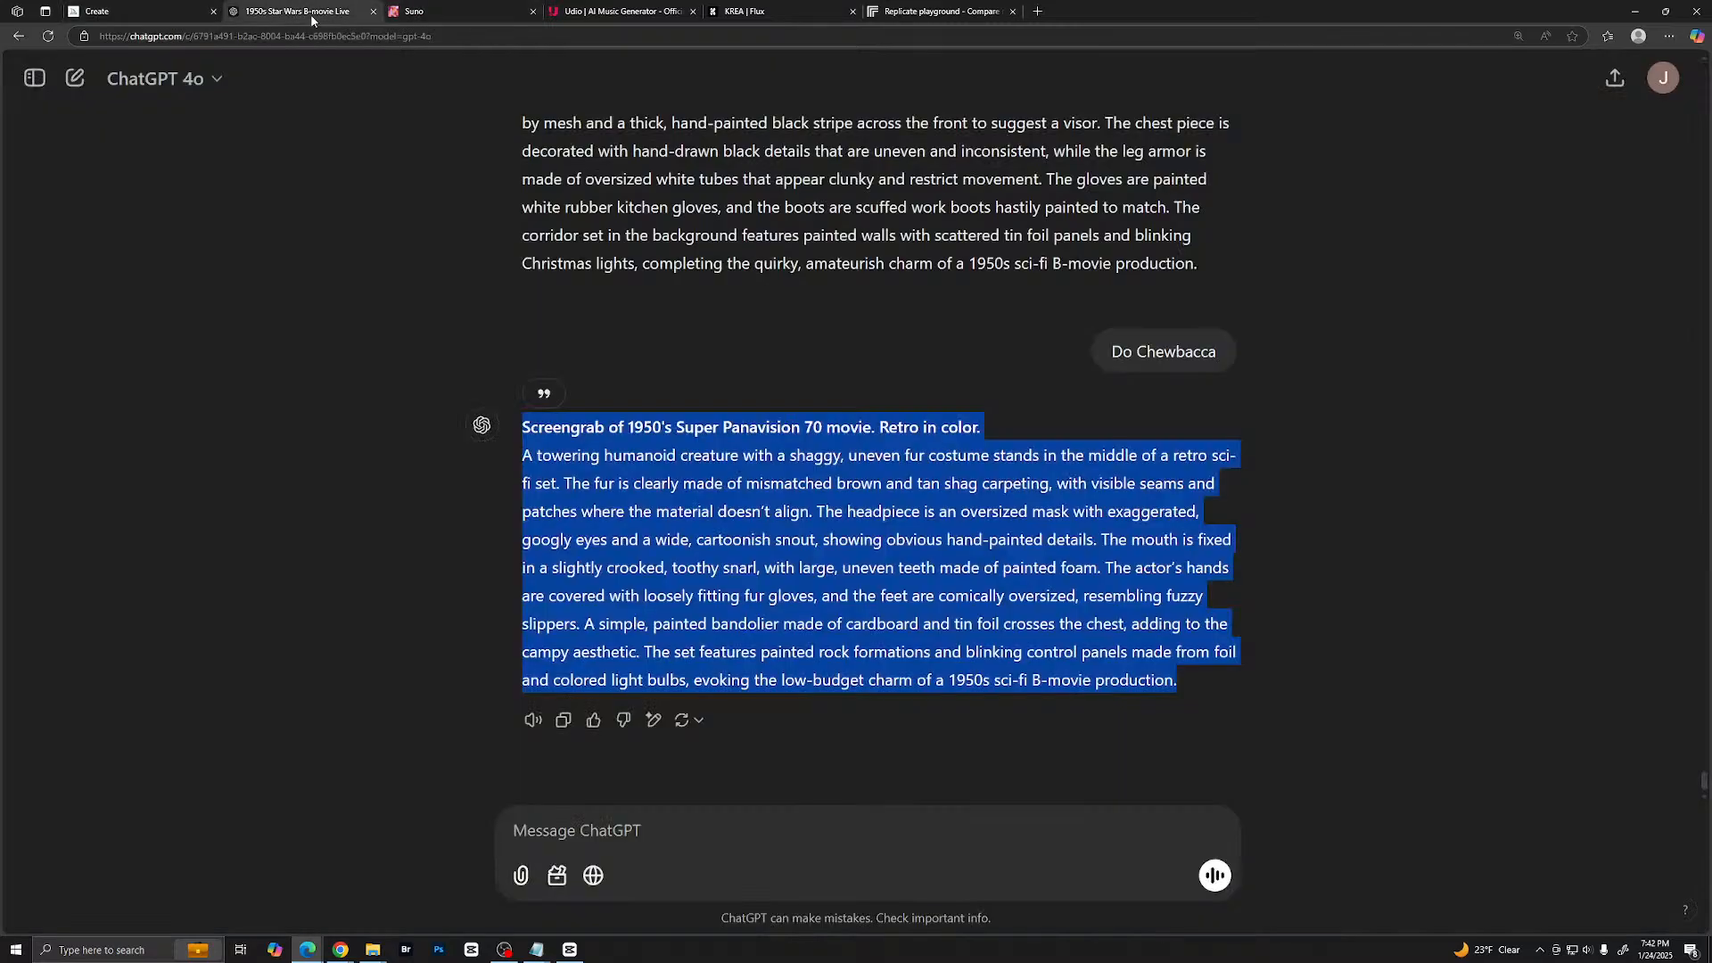
pyautogui.click(612, 832)
pyautogui.write('in')
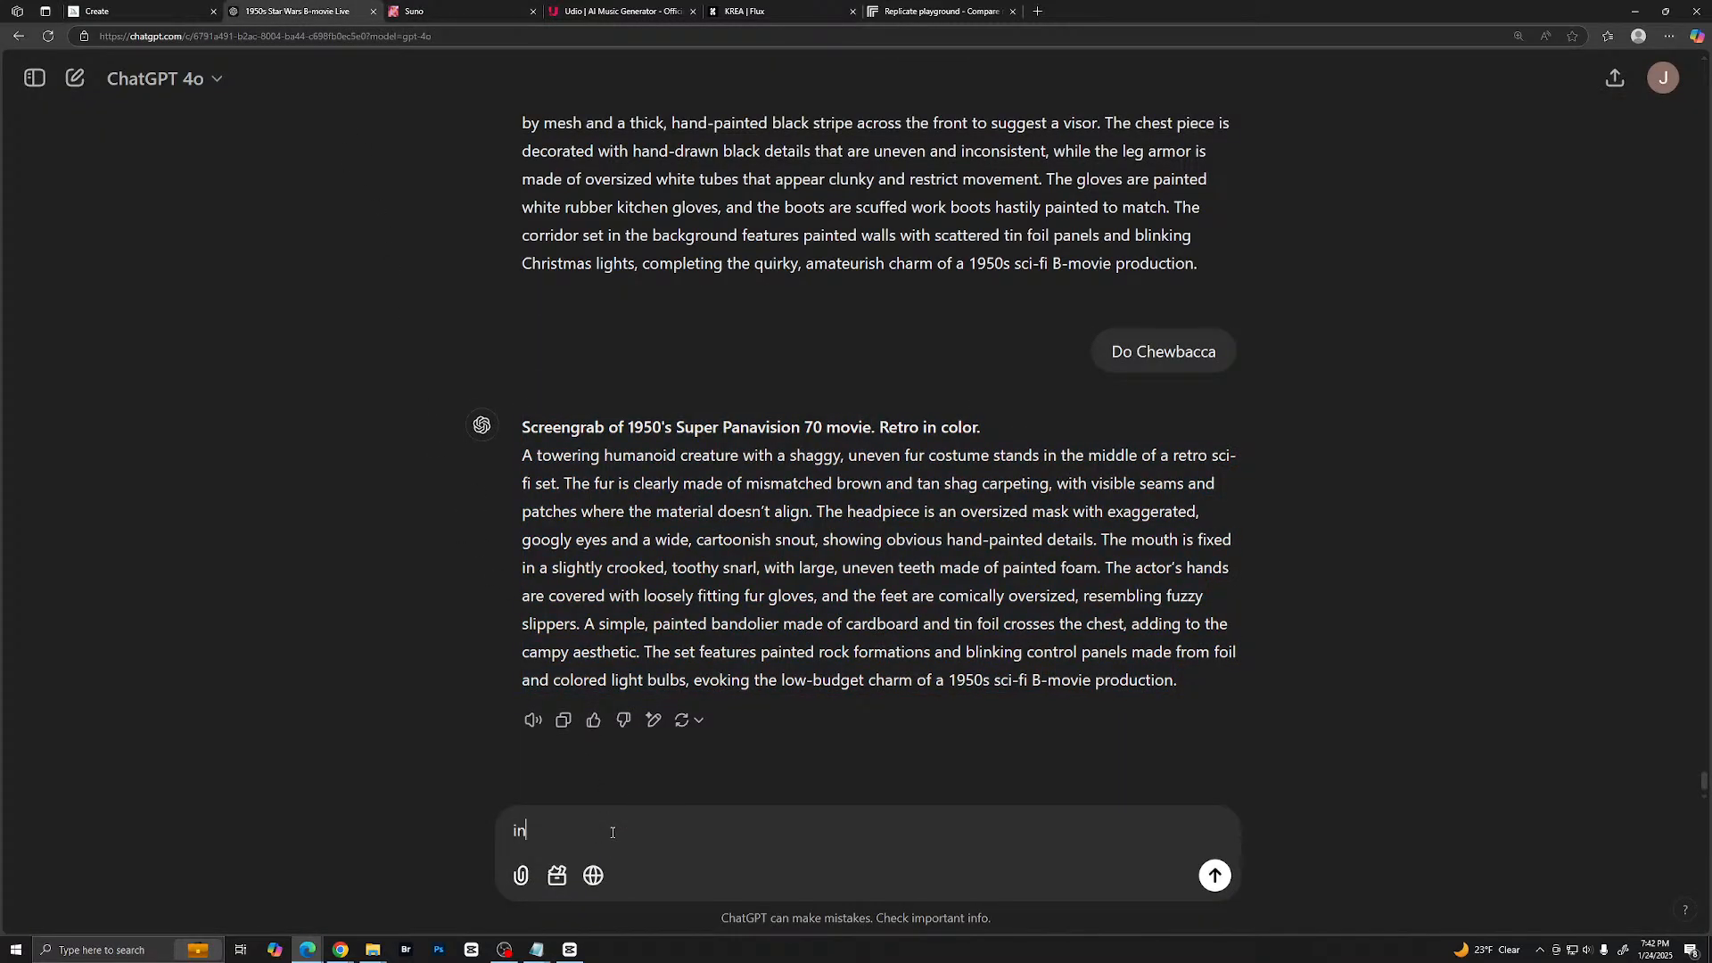
pyautogui.write(' that last prompt, what might Mi')
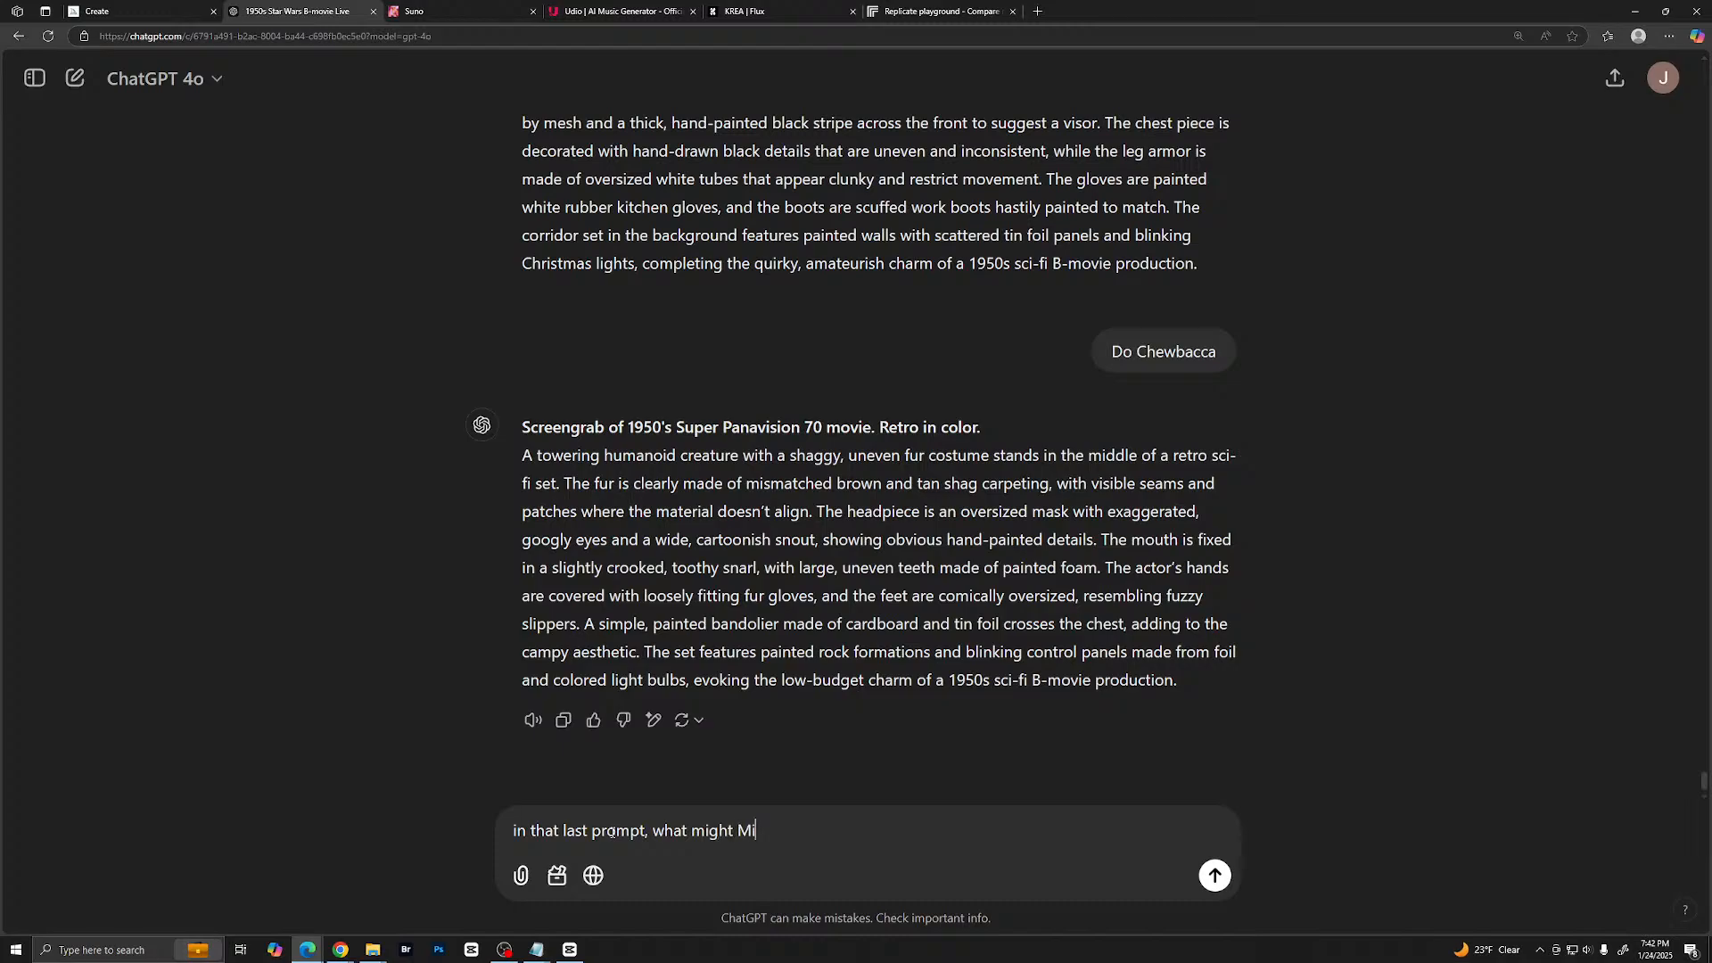
pyautogui.write('djourney be find too offensive')
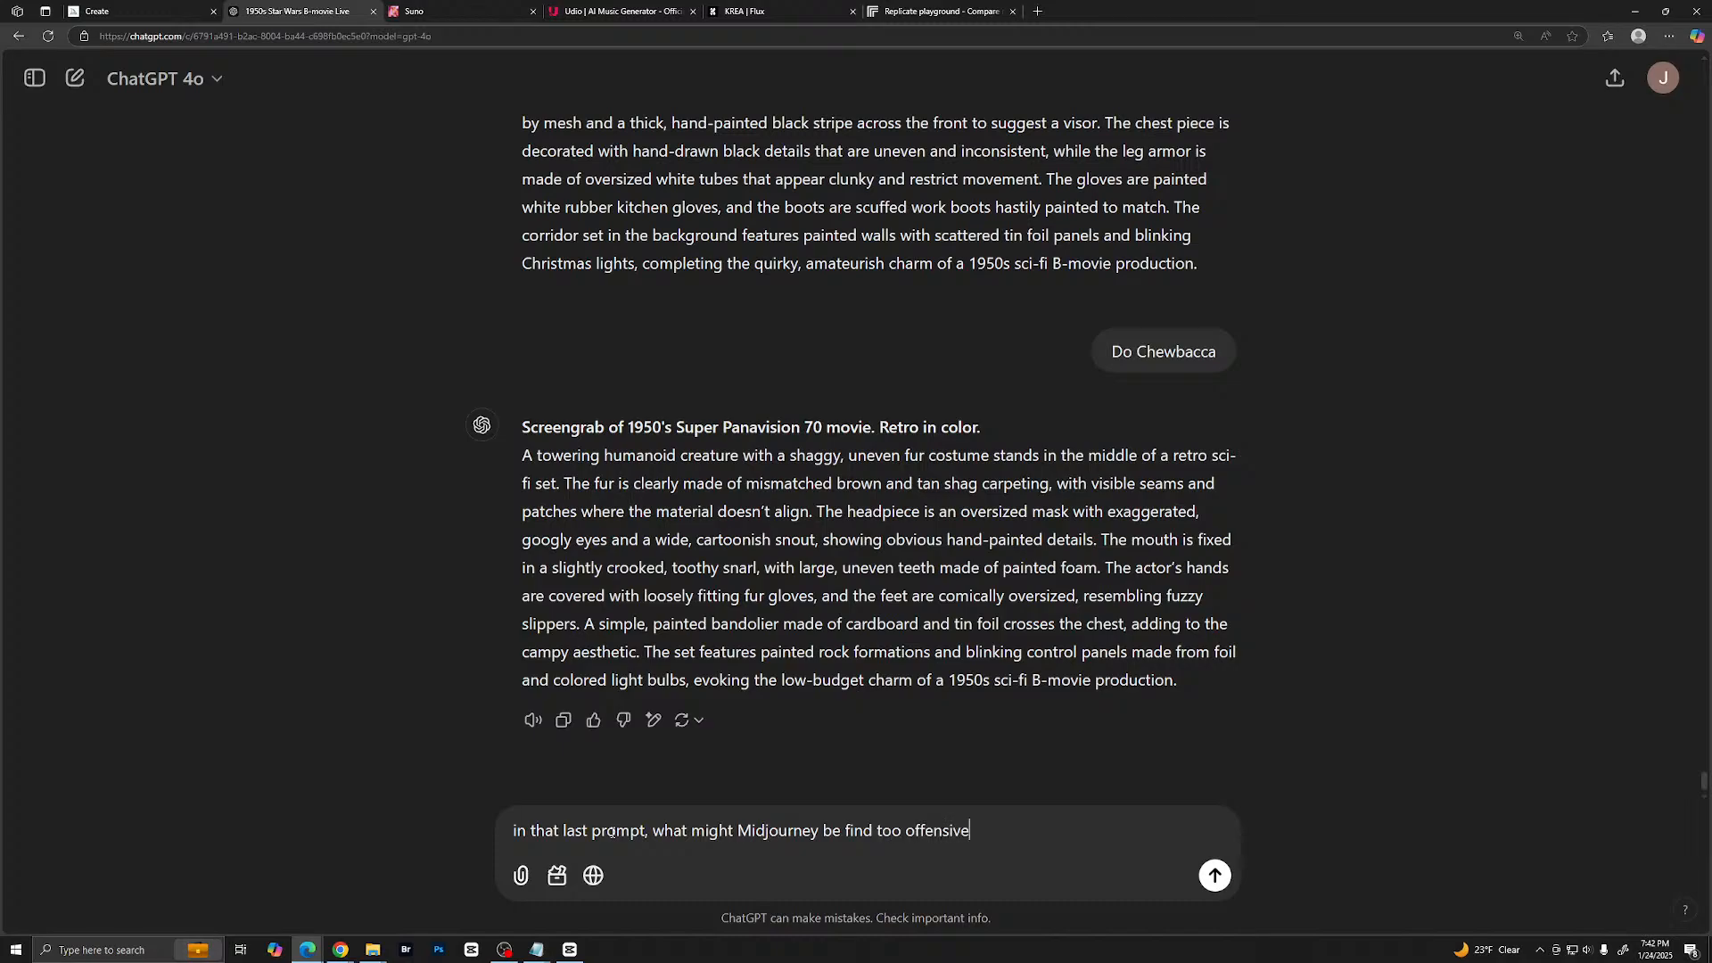
pyautogui.write(' to create an image?')
pyautogui.press('Return')
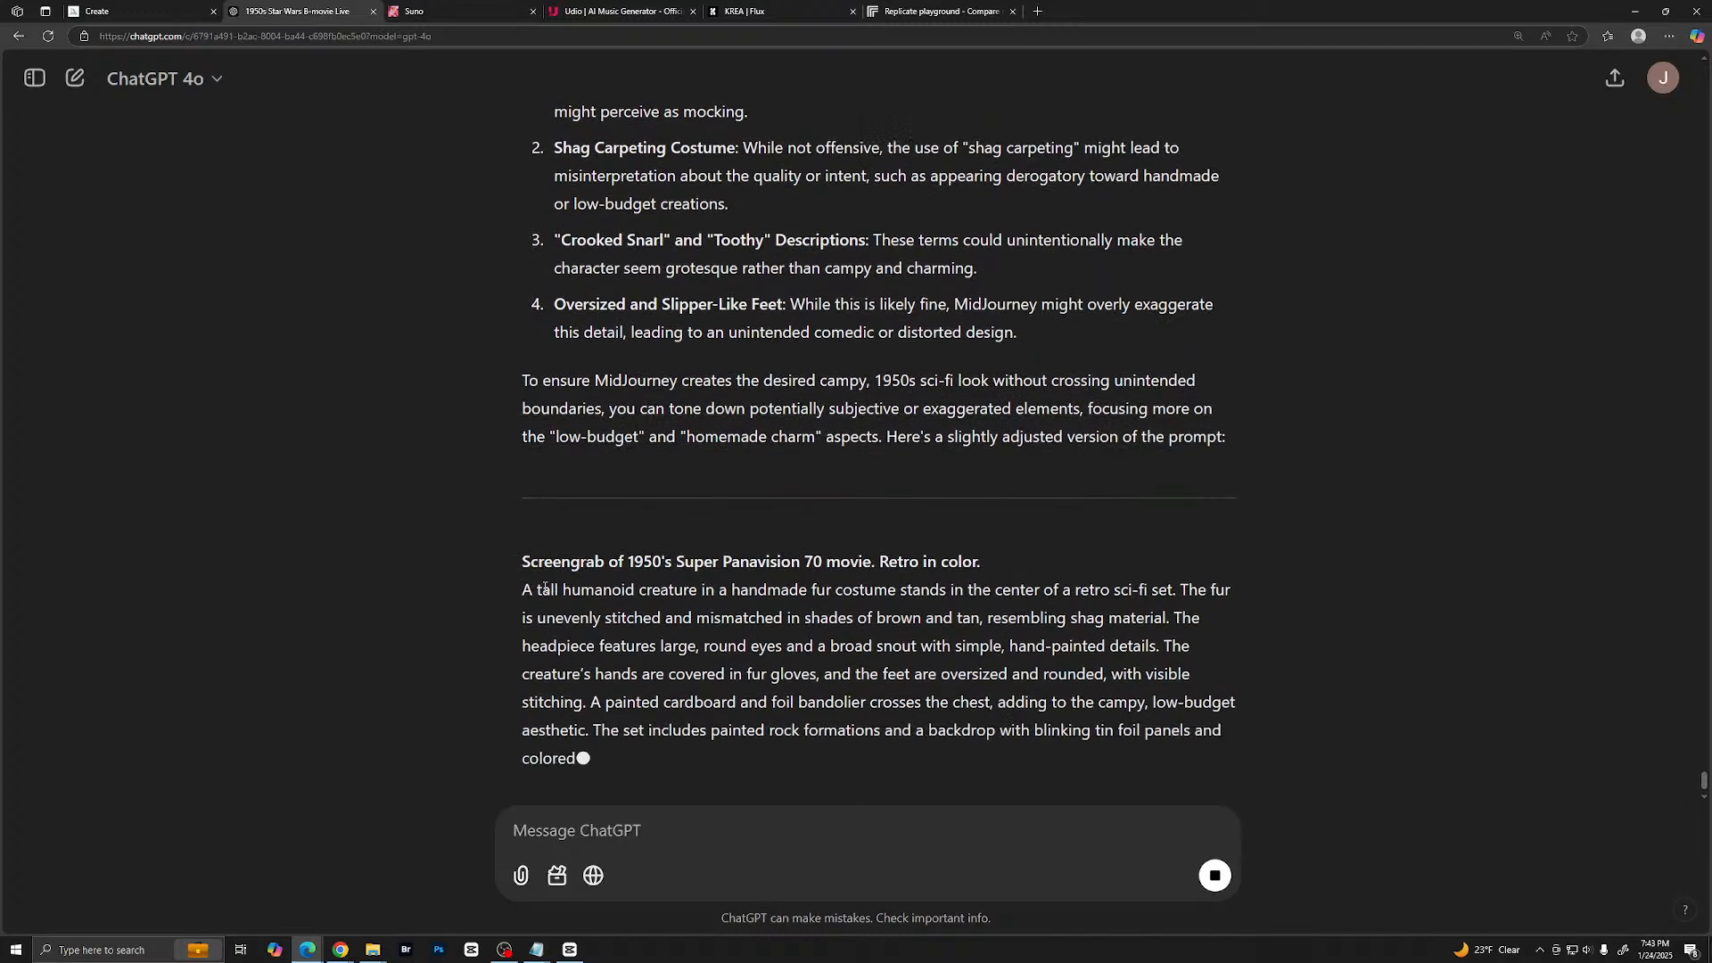
# - Copy the full adjusted prompt from ChatGPT's reply, from "Screengrab of 1950's Super Panavision 70 movie" through "1950s sci-fi B-movie."
pyautogui.scroll(-2, 523, 534)
pyautogui.moveTo(525, 411); pyautogui.dragTo(762, 586)
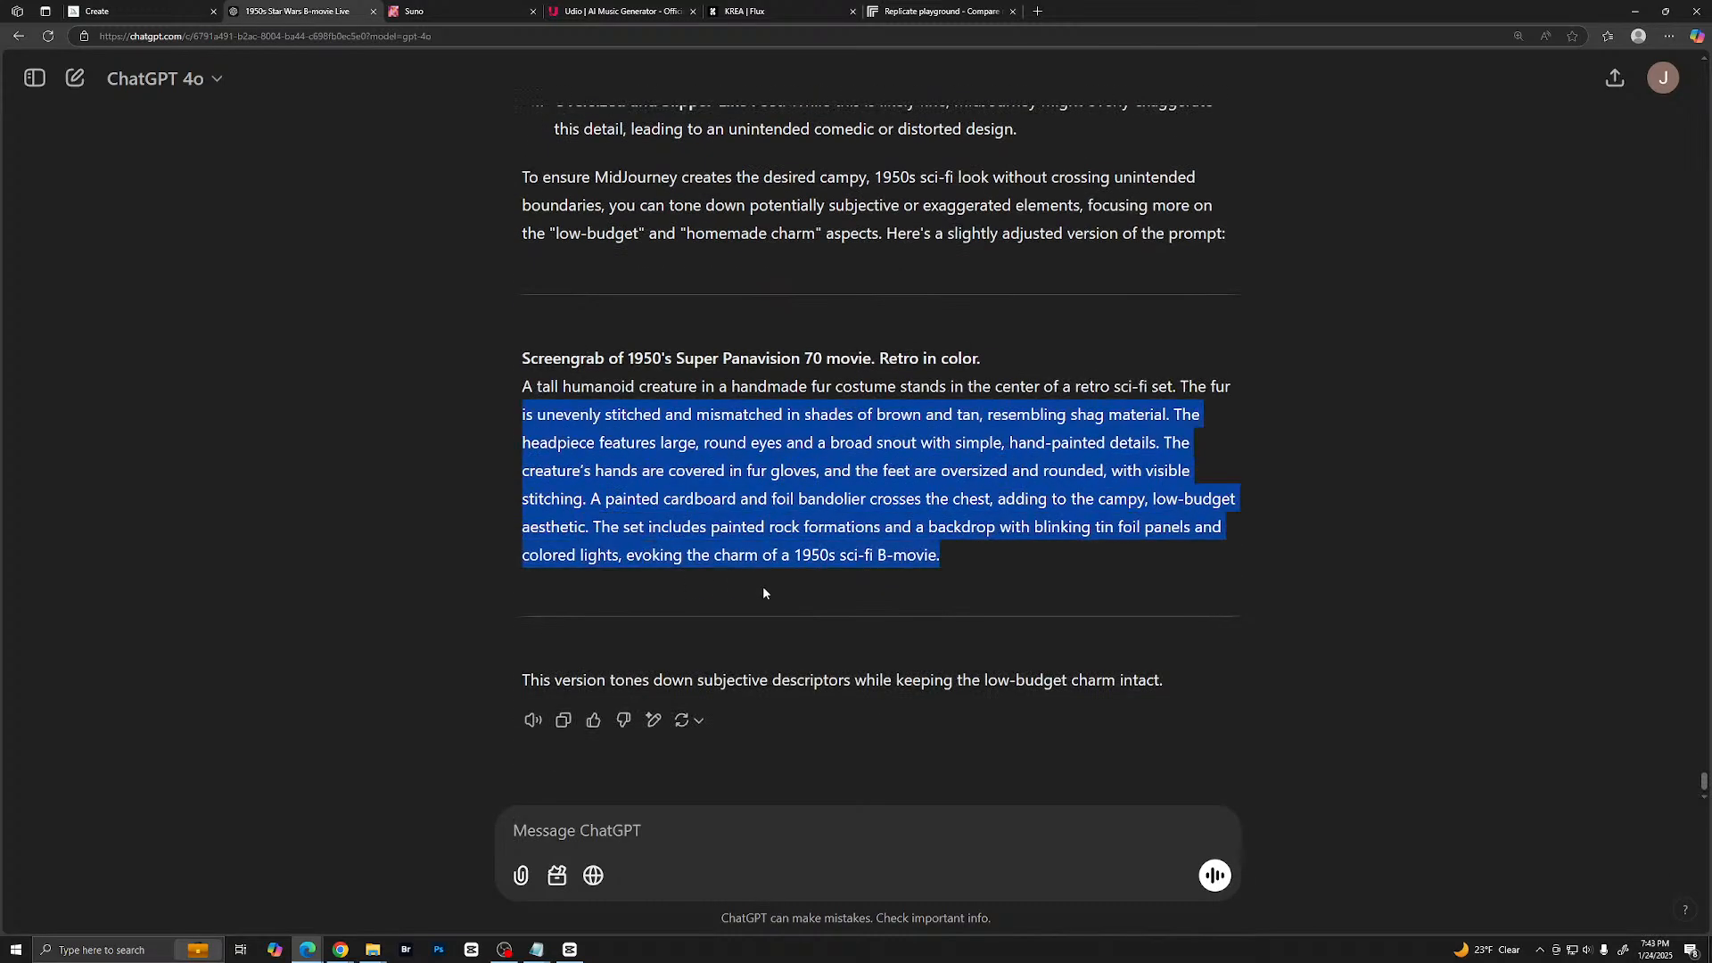
pyautogui.click(547, 381)
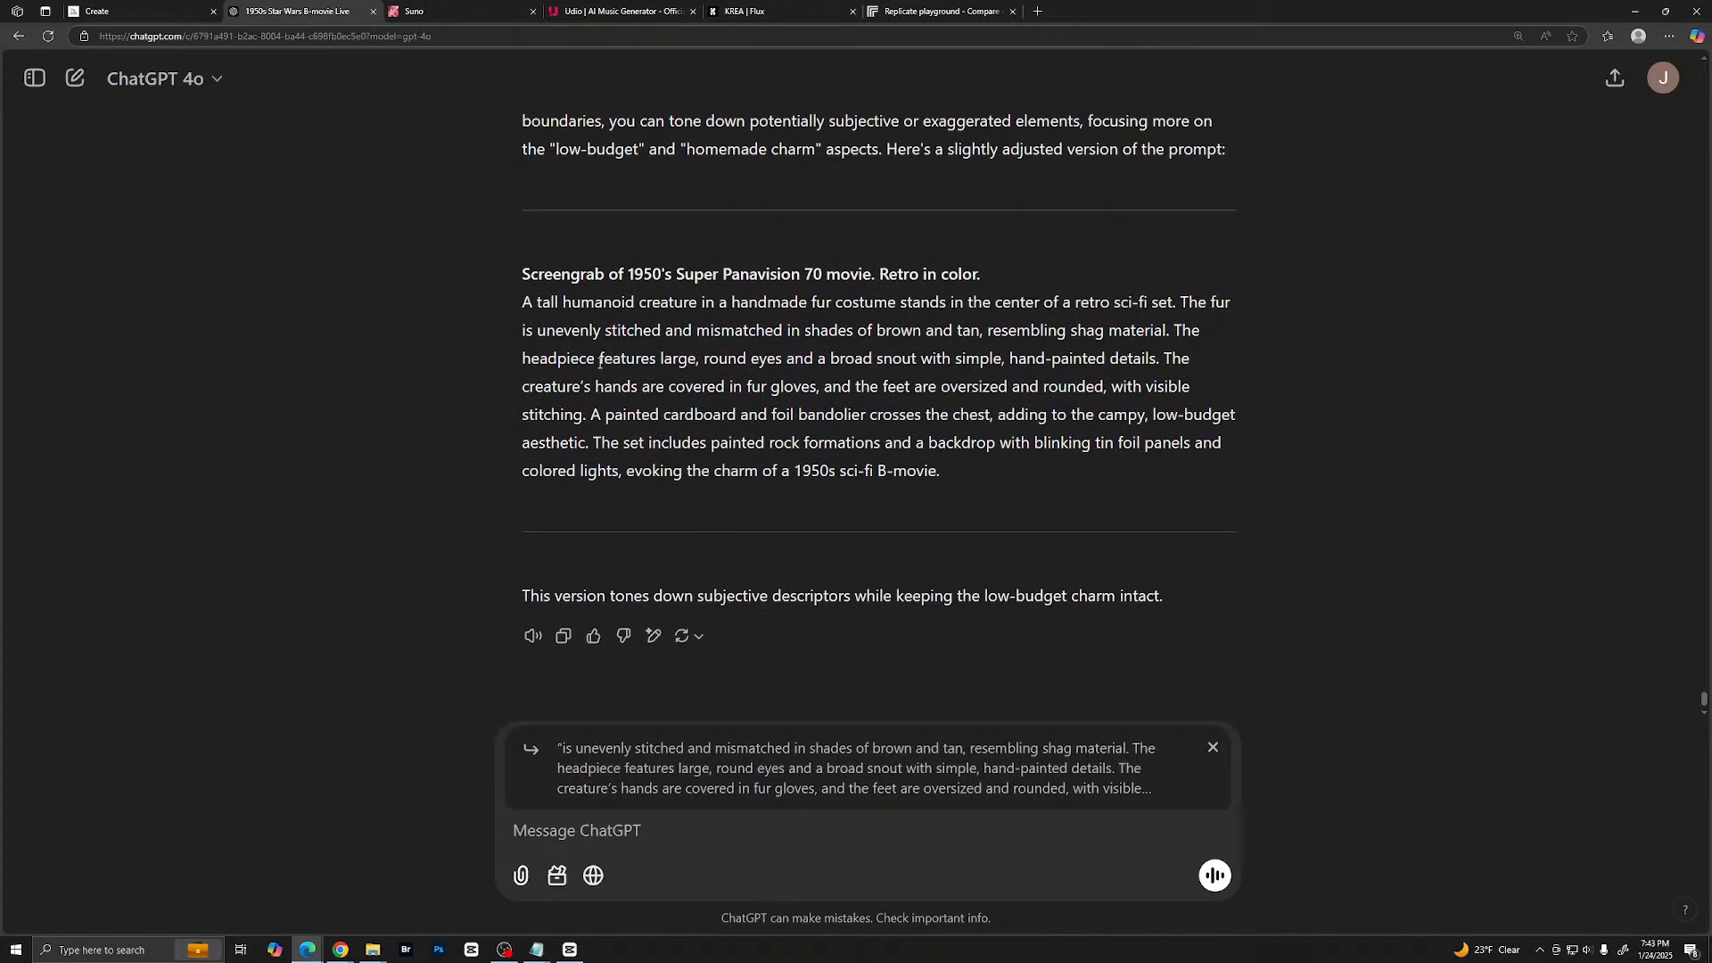
pyautogui.click(1211, 747)
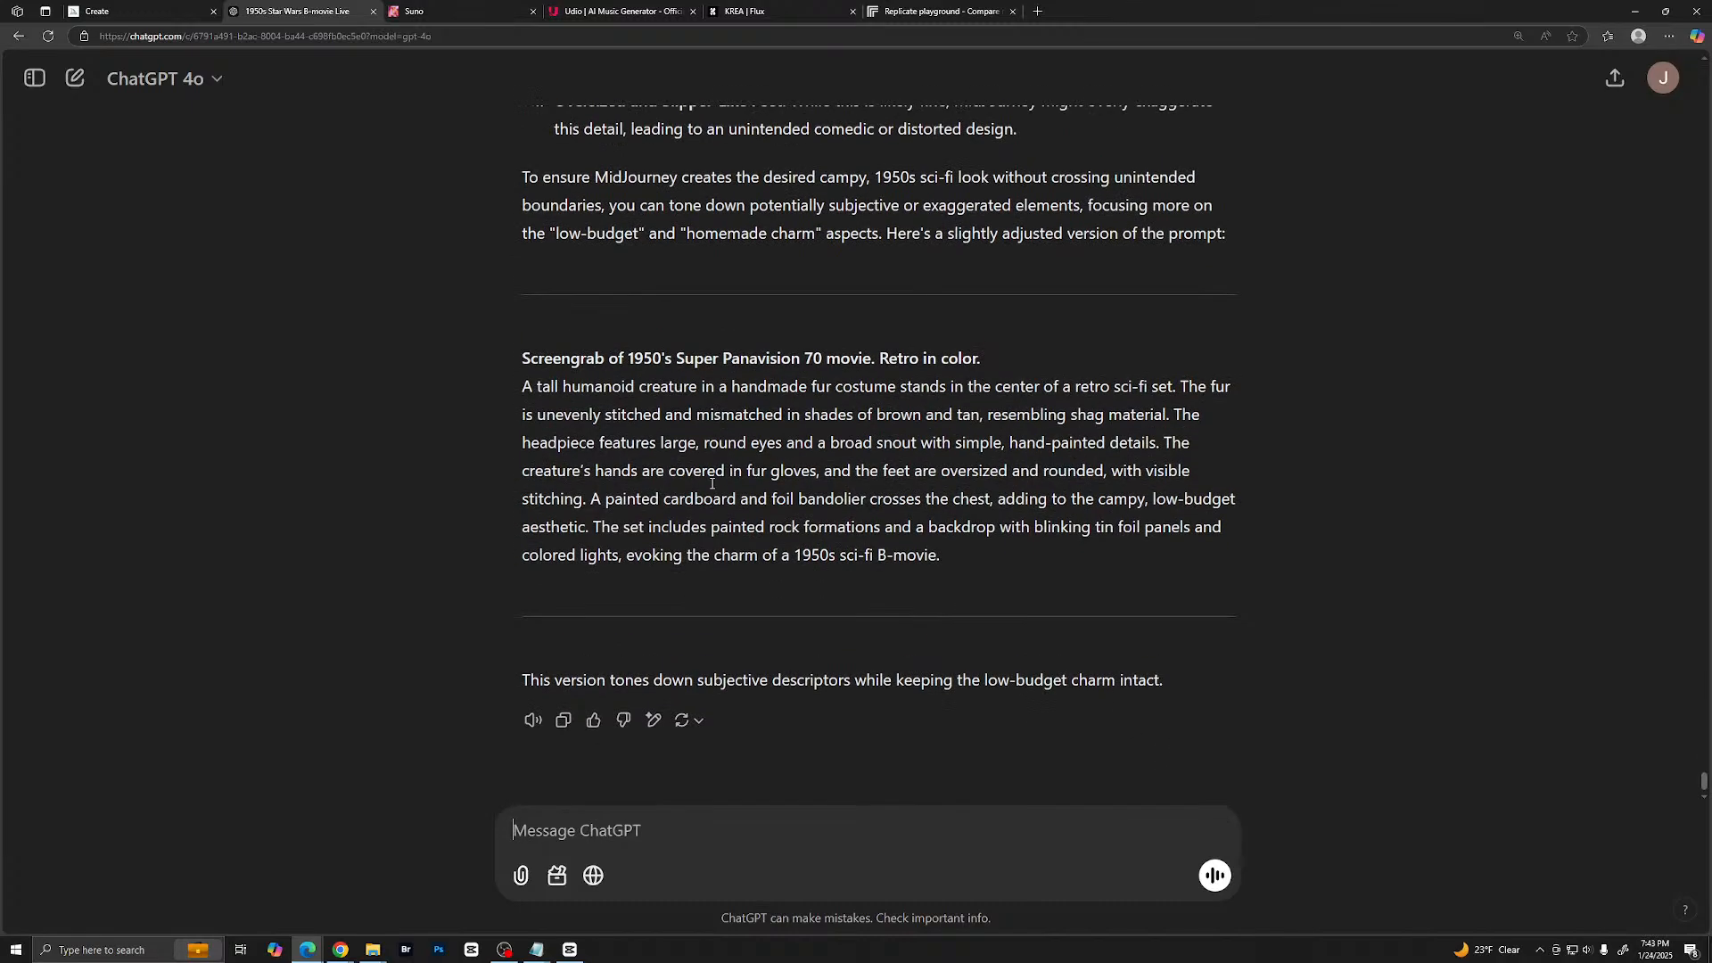
pyautogui.moveTo(524, 358); pyautogui.dragTo(1258, 548)
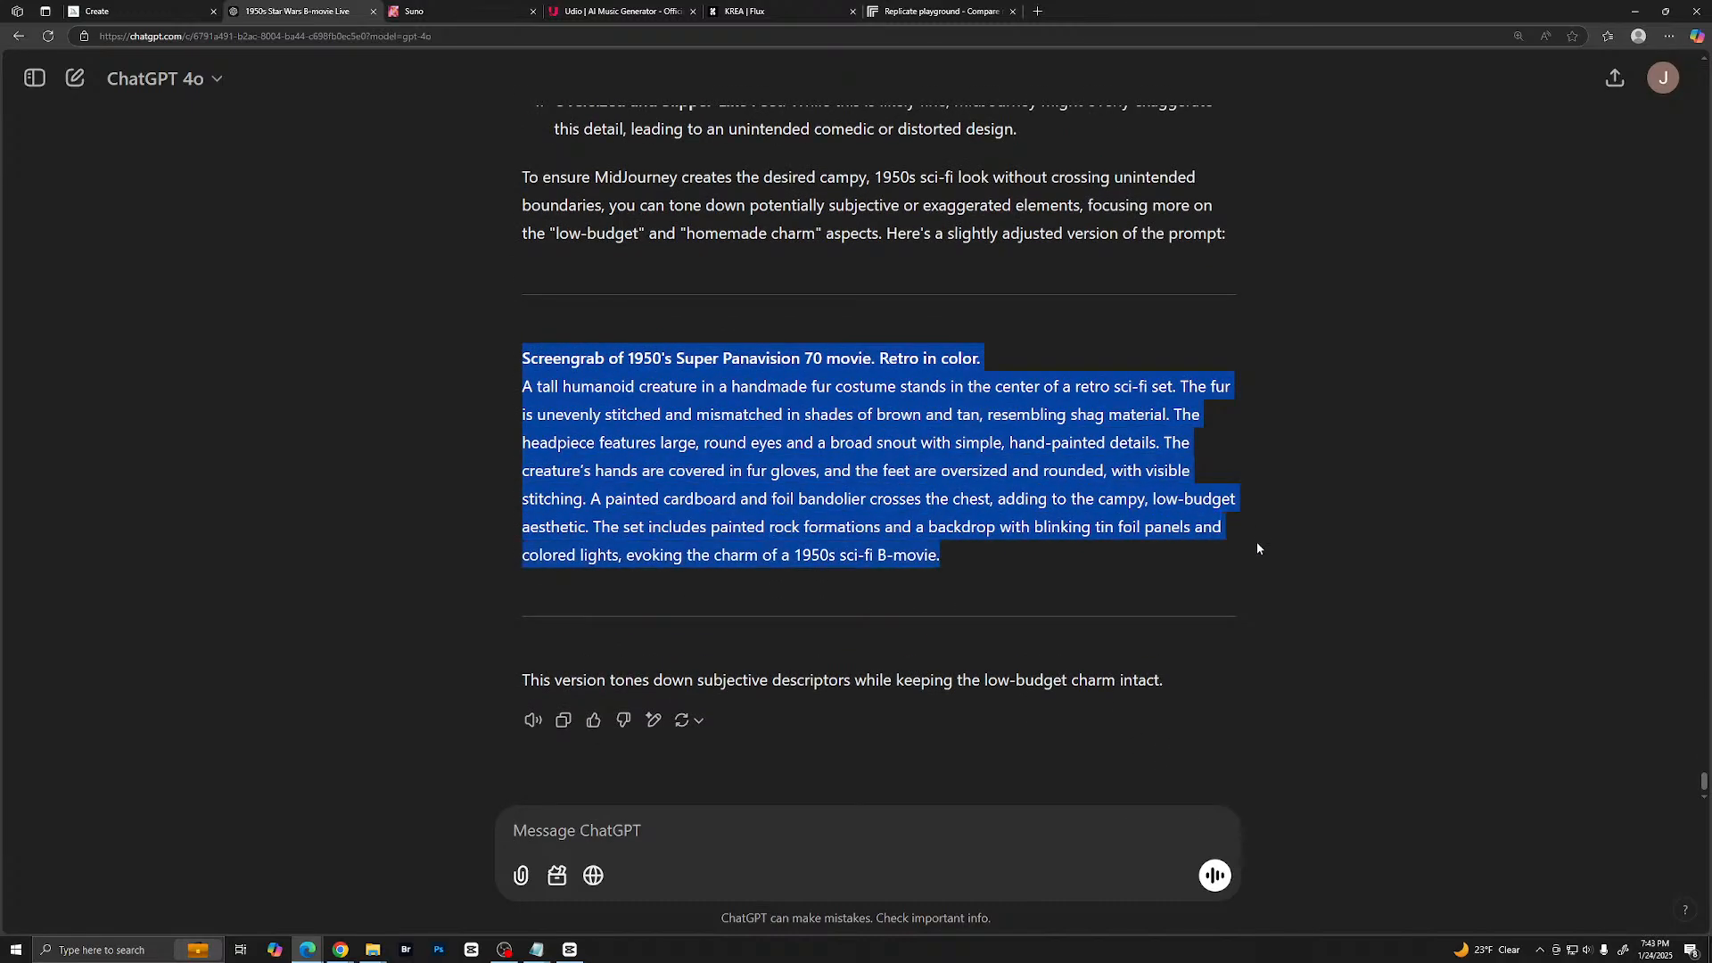
pyautogui.rightClick(991, 466)
pyautogui.click(1034, 474)
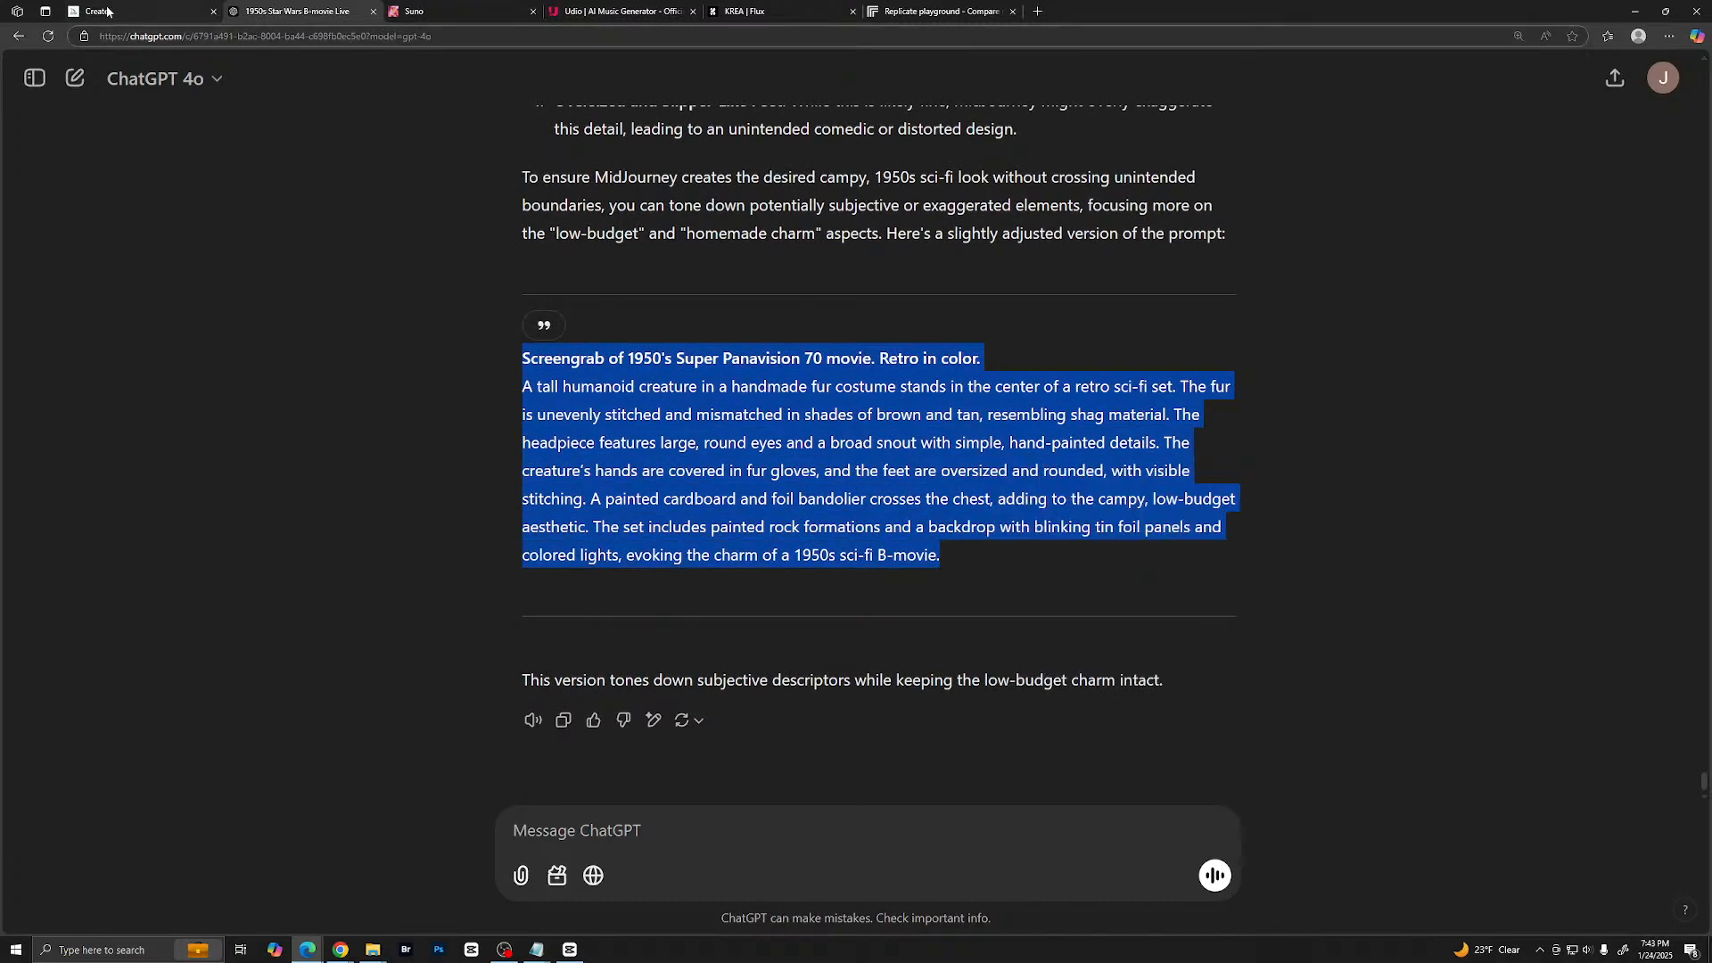
# - Switch to Midjourney, replace the entered prompt with the copied toned-down version and submit it for image generation
pyautogui.click(134, 10)
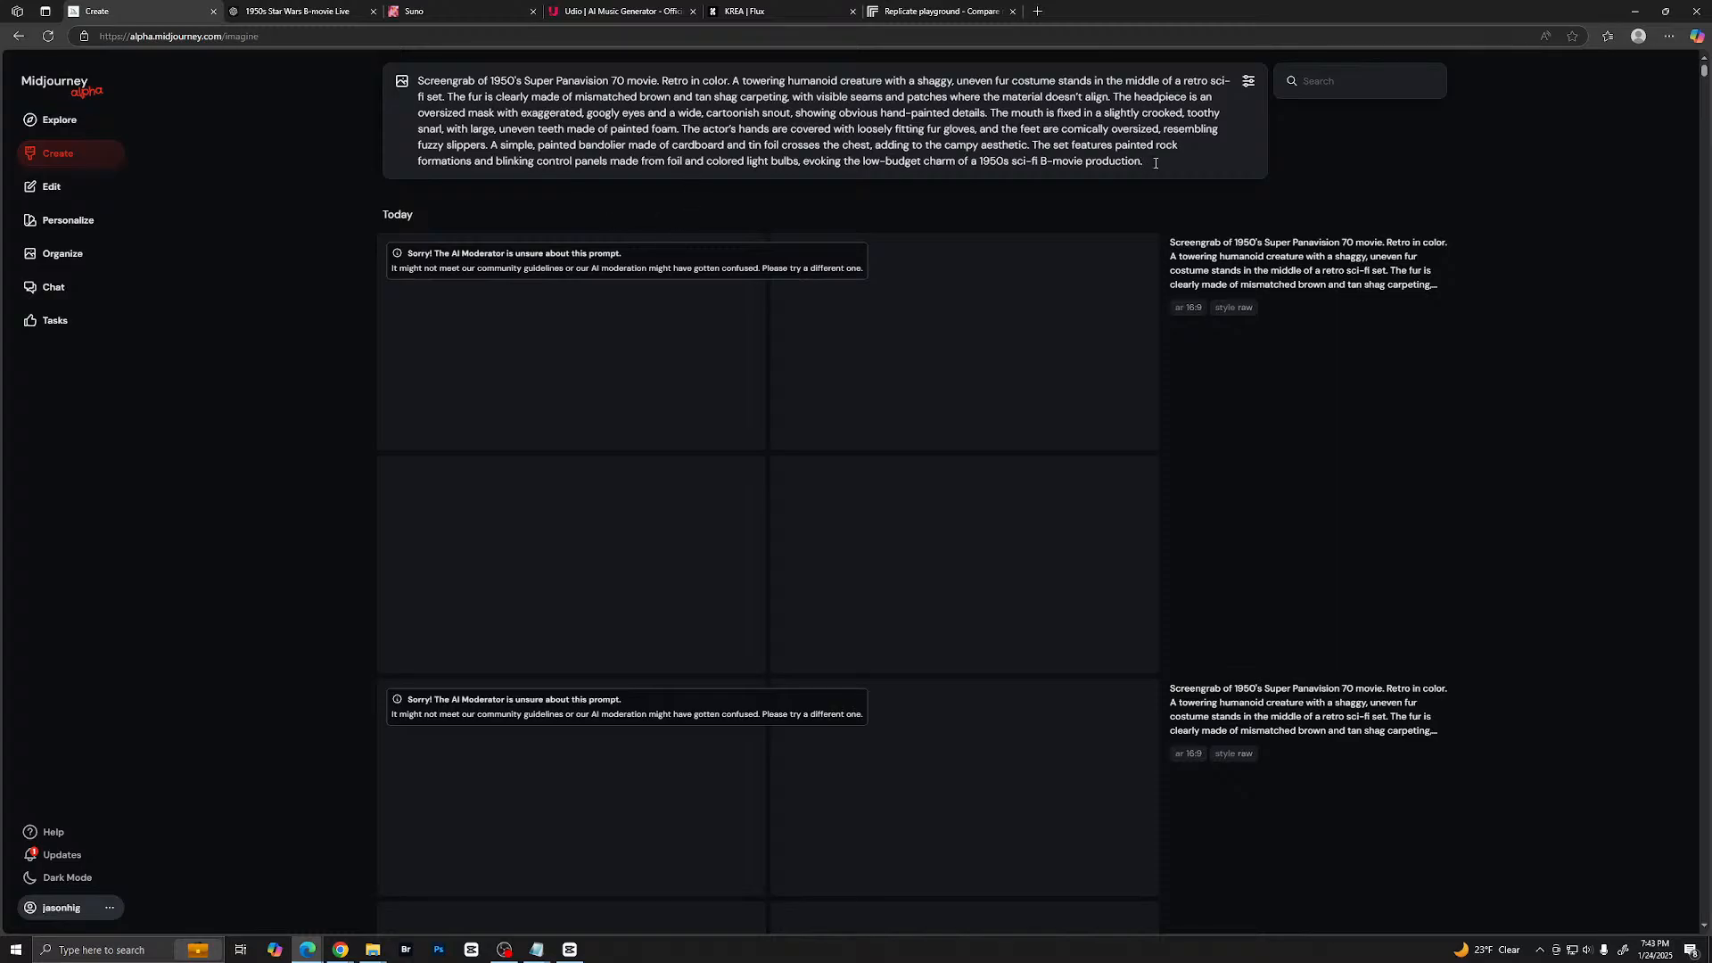
pyautogui.moveTo(1155, 163); pyautogui.dragTo(362, 82)
pyautogui.hotkey('ctrl', 'v')
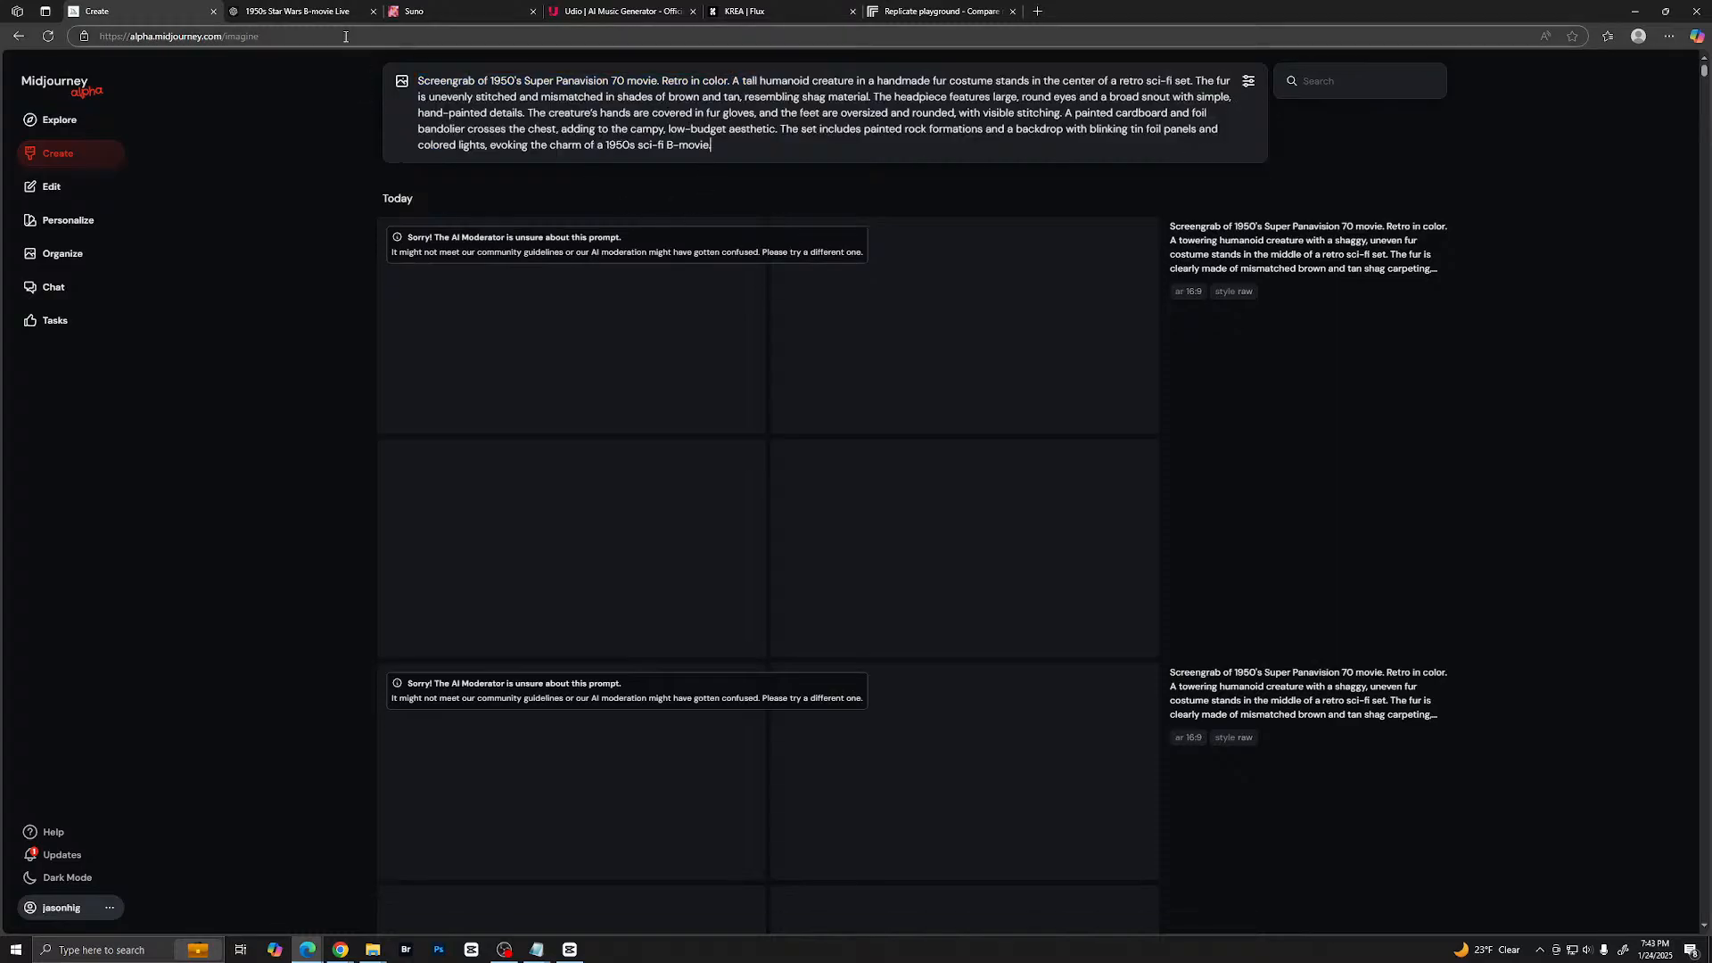
pyautogui.press('Return')
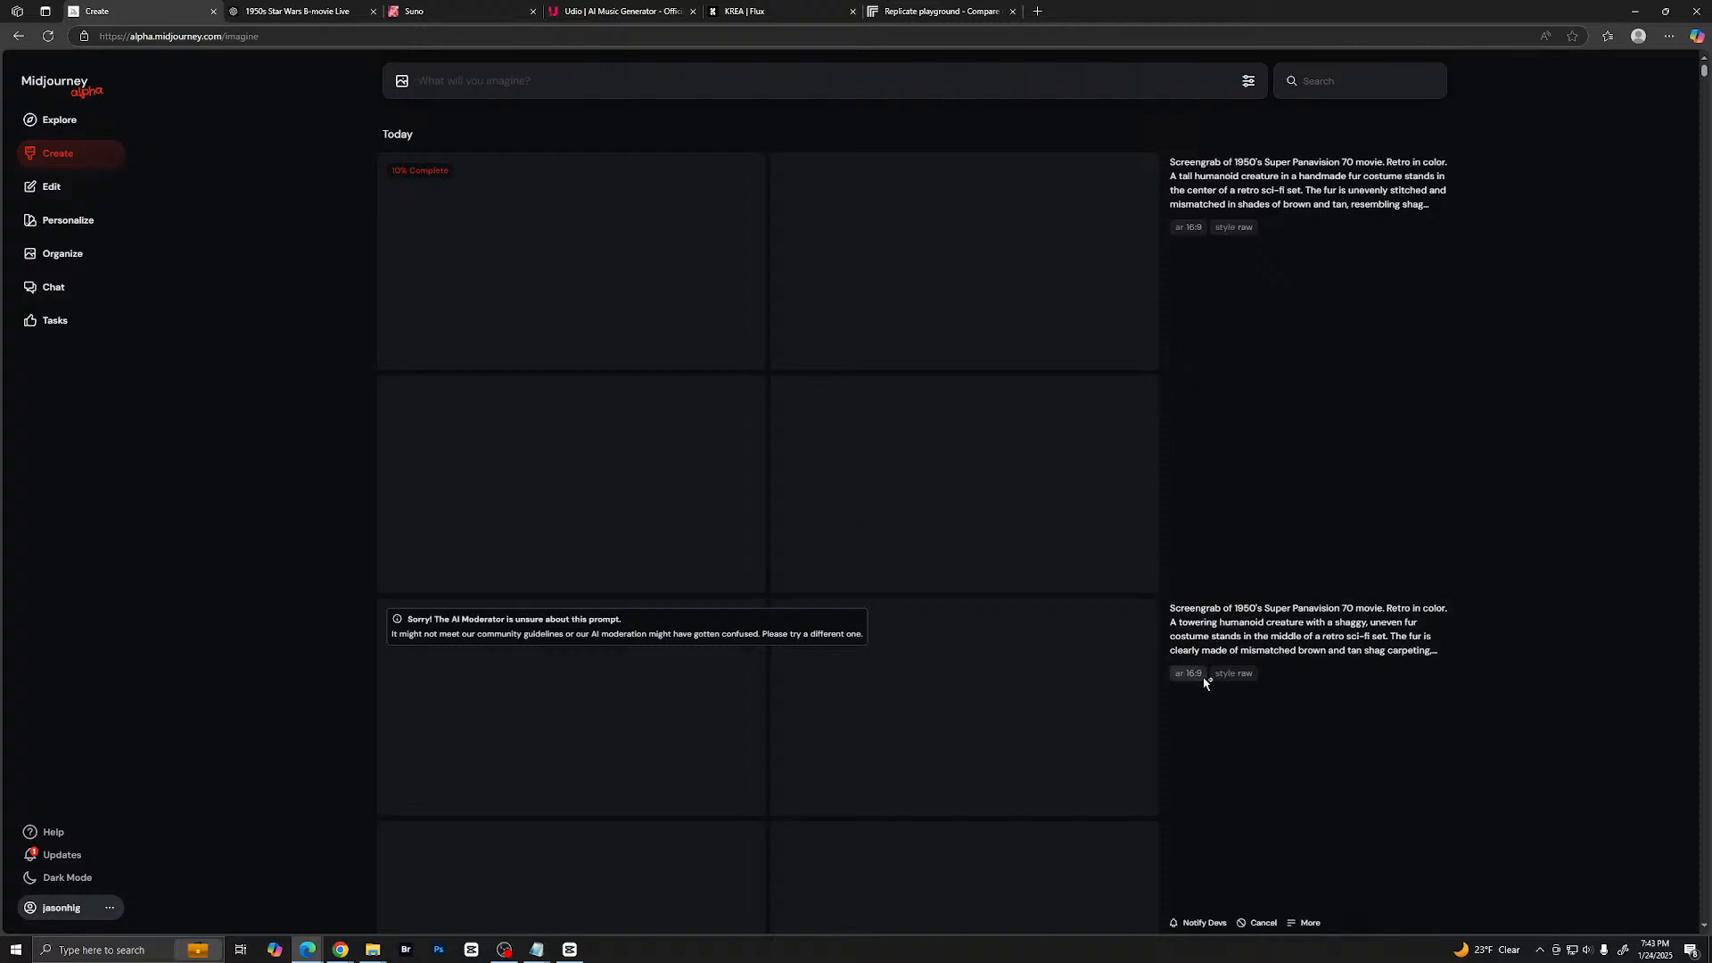
# - Cancel the two moderator-rejected "towering humanoid creature" jobs to clear them from the creation feed
pyautogui.scroll(-2, 1204, 733)
pyautogui.click(1256, 831)
pyautogui.scroll(-2, 1259, 807)
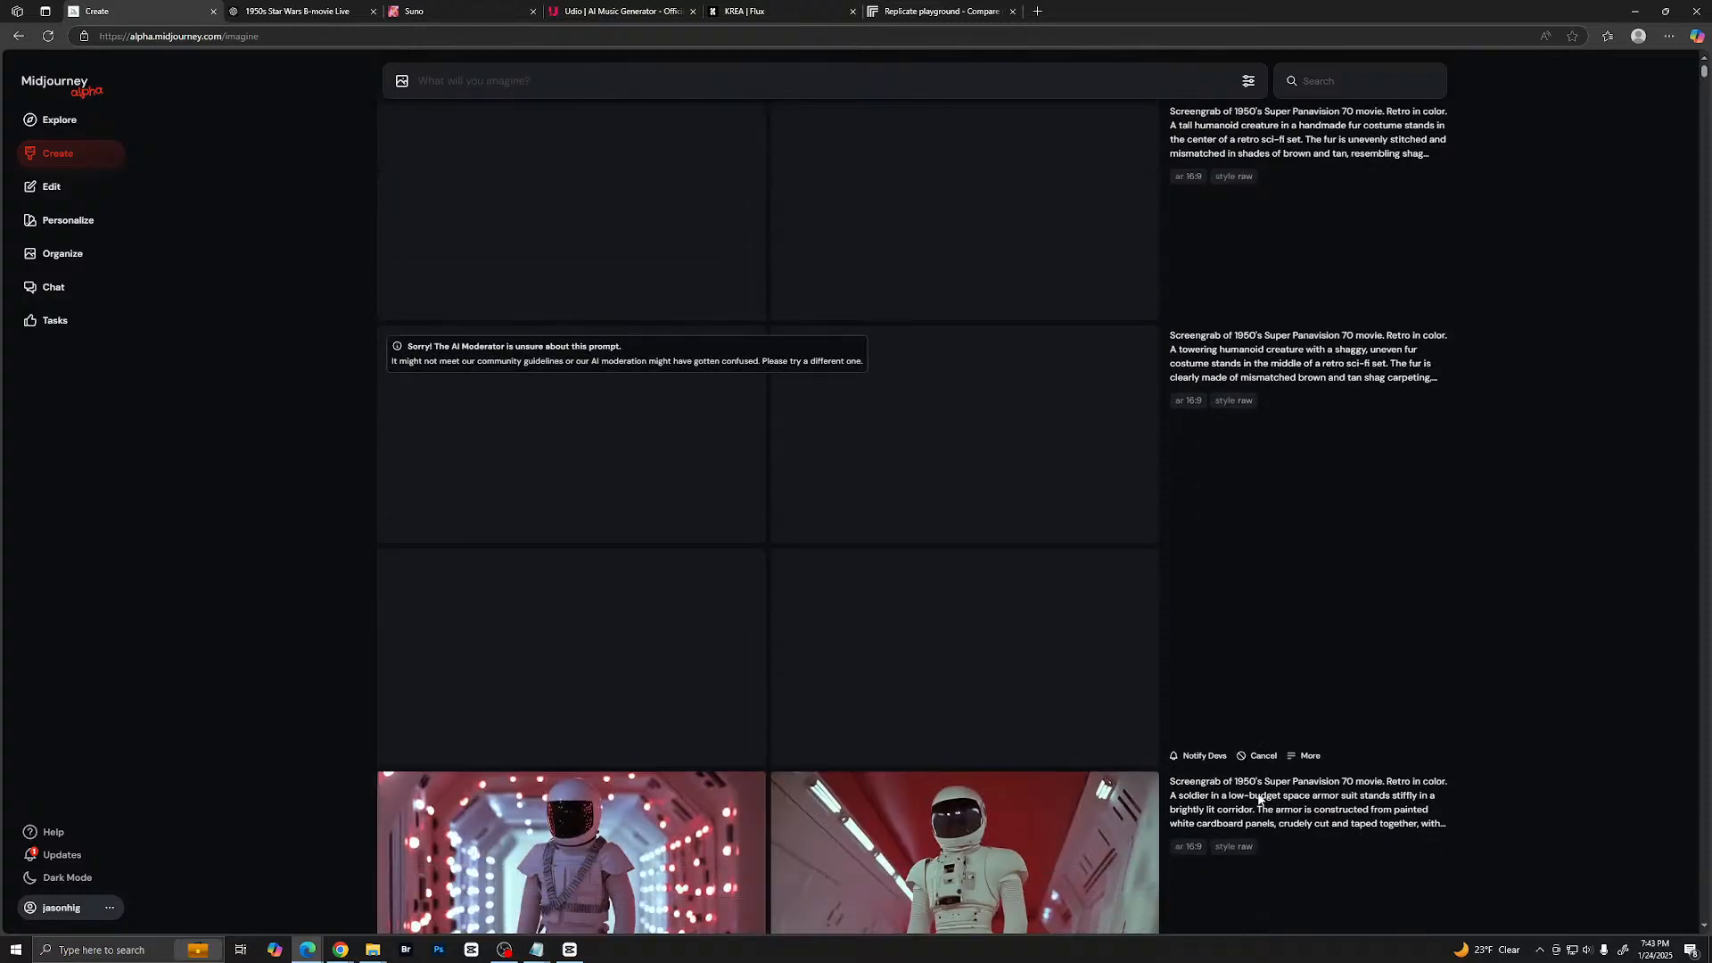
pyautogui.click(1257, 630)
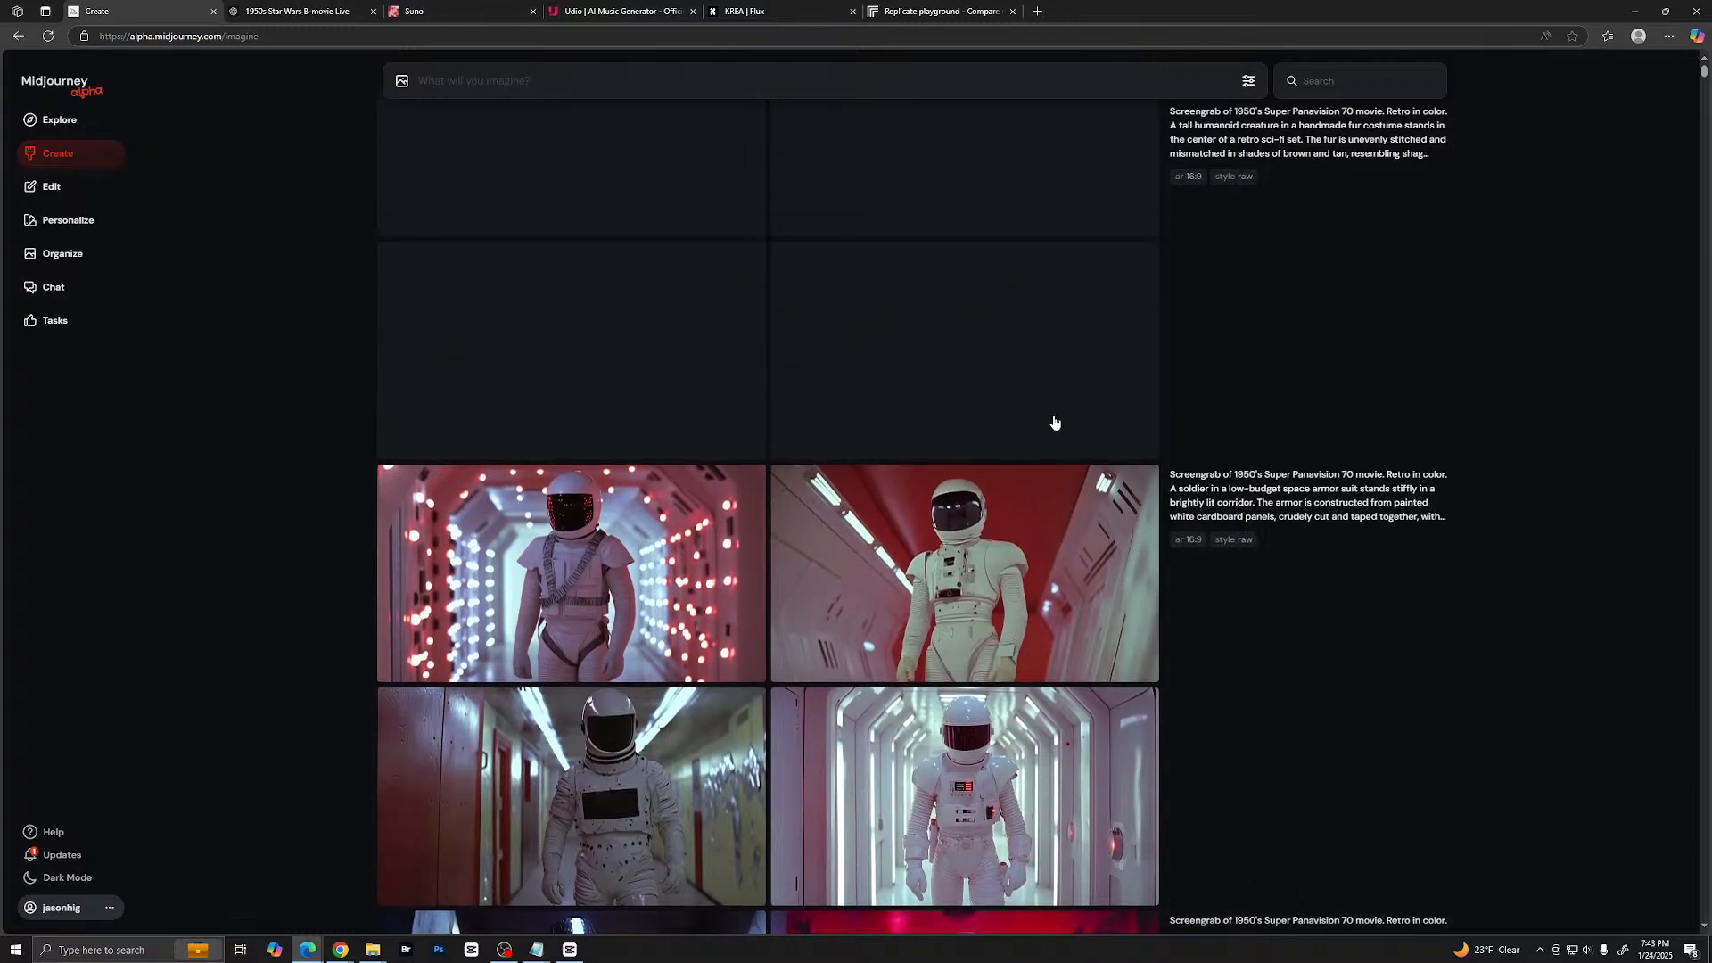
# - Review ChatGPT's list of prompt details that might trigger content guidelines, and return to Midjourney
pyautogui.click(352, 12)
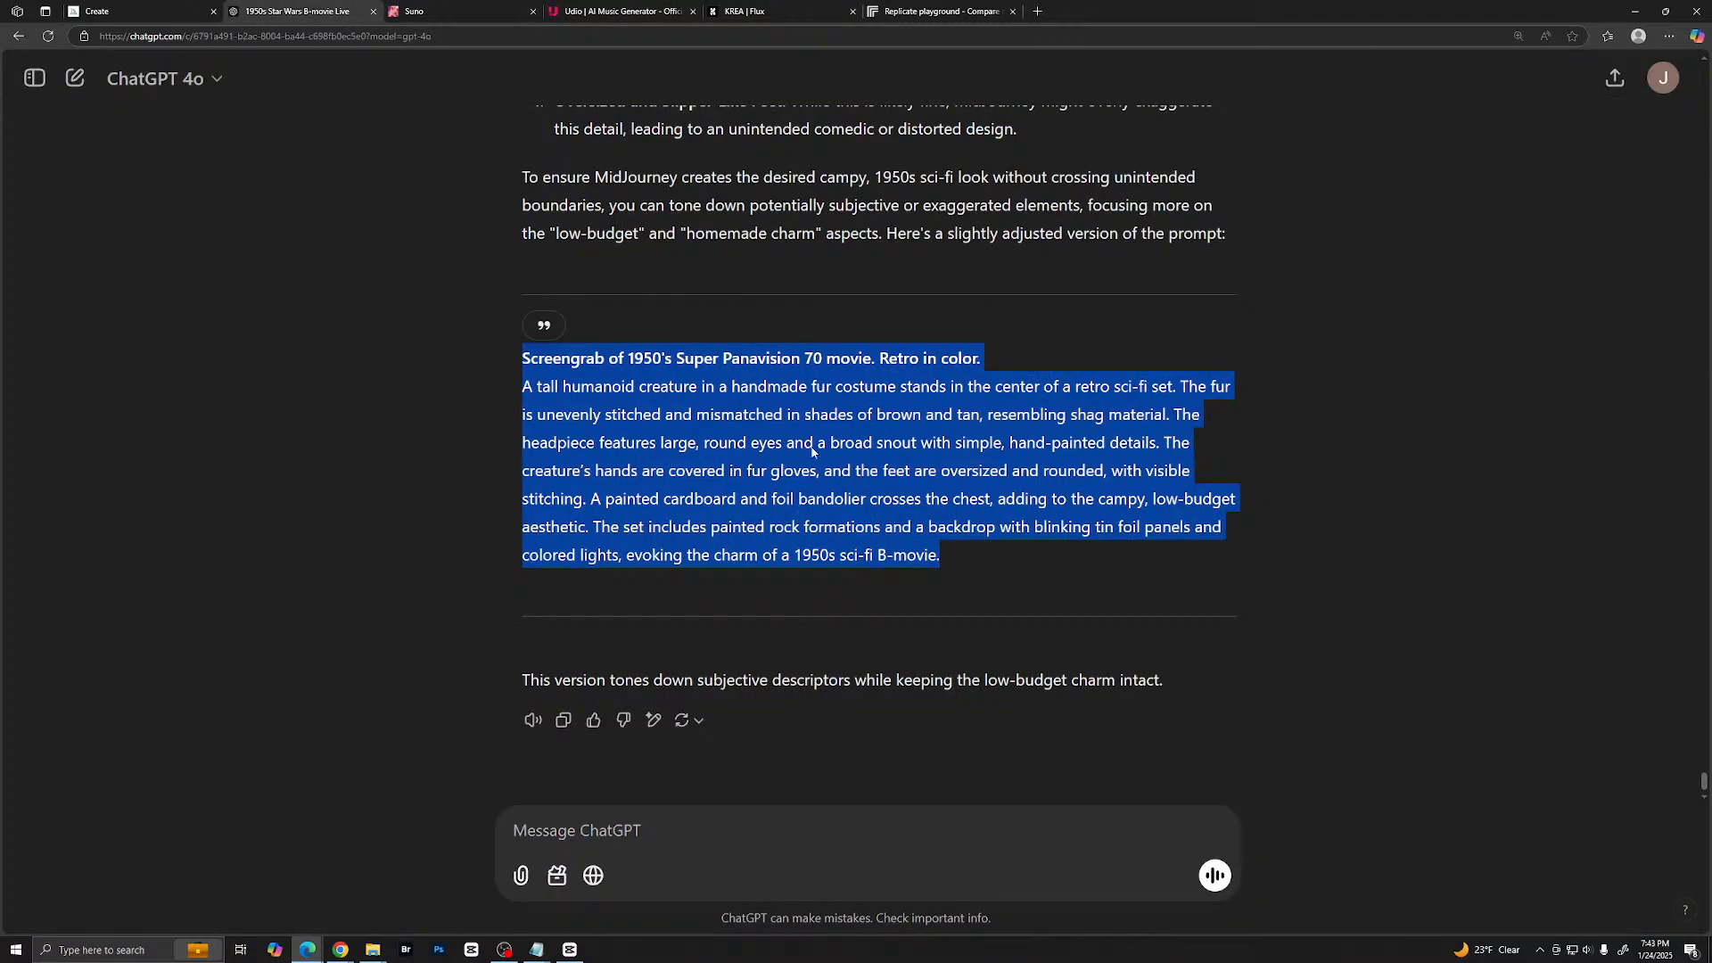
pyautogui.scroll(5, 808, 446)
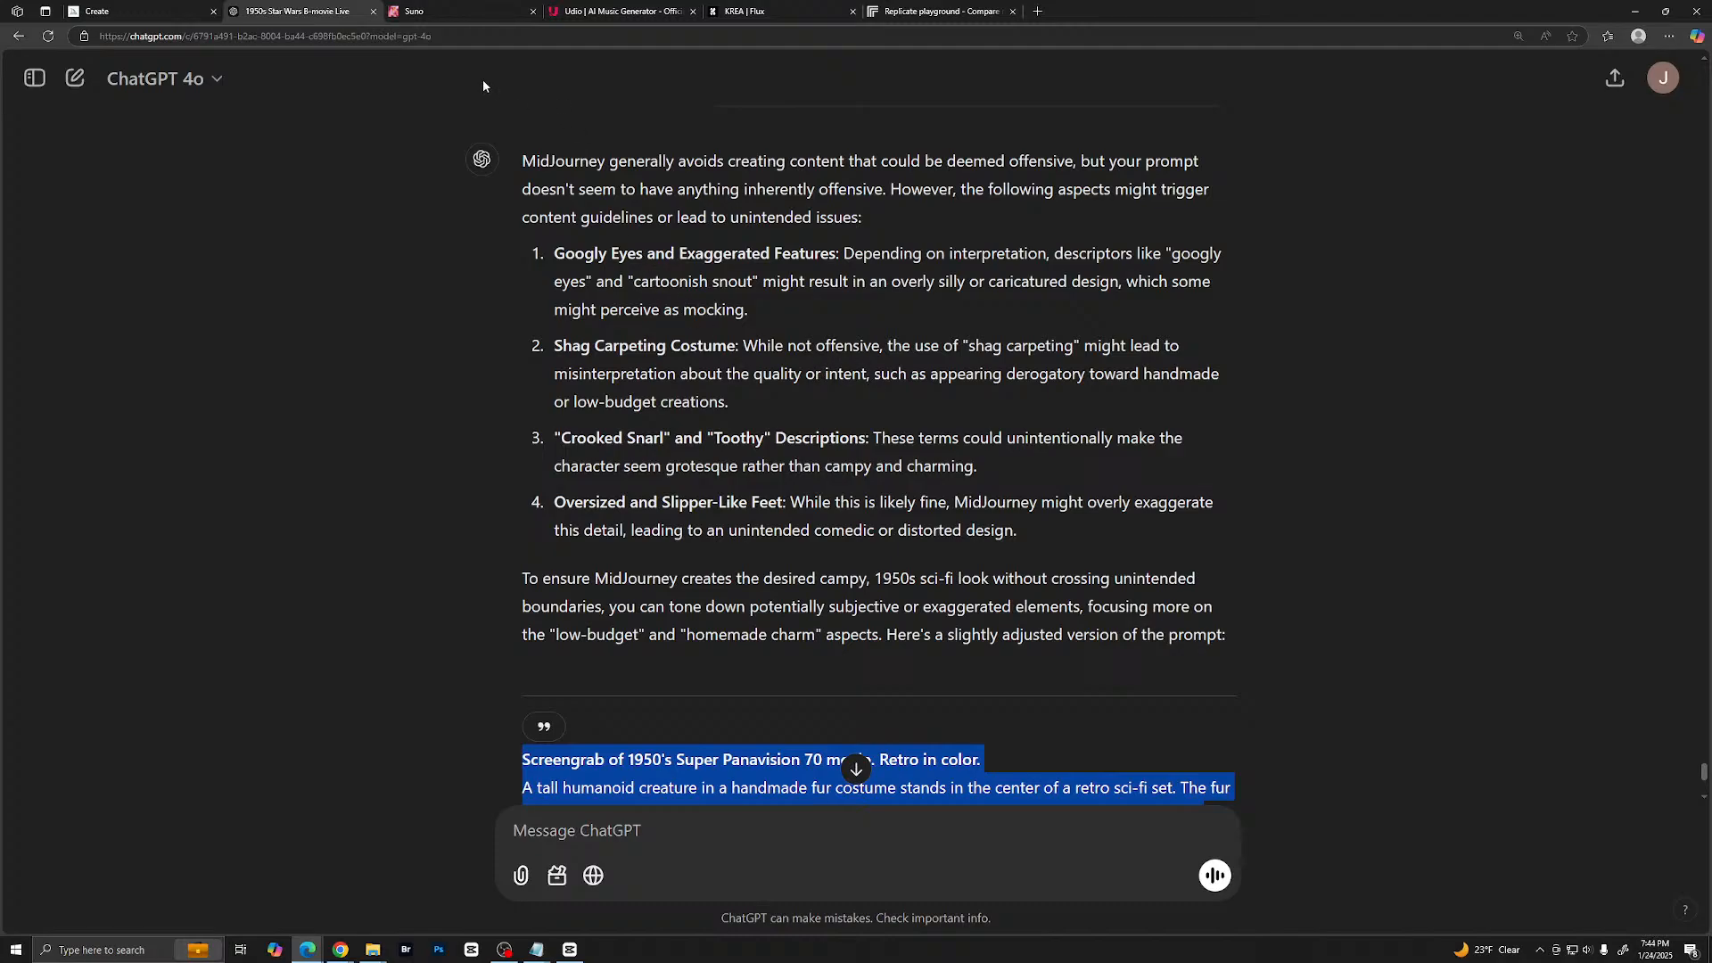
pyautogui.click(142, 13)
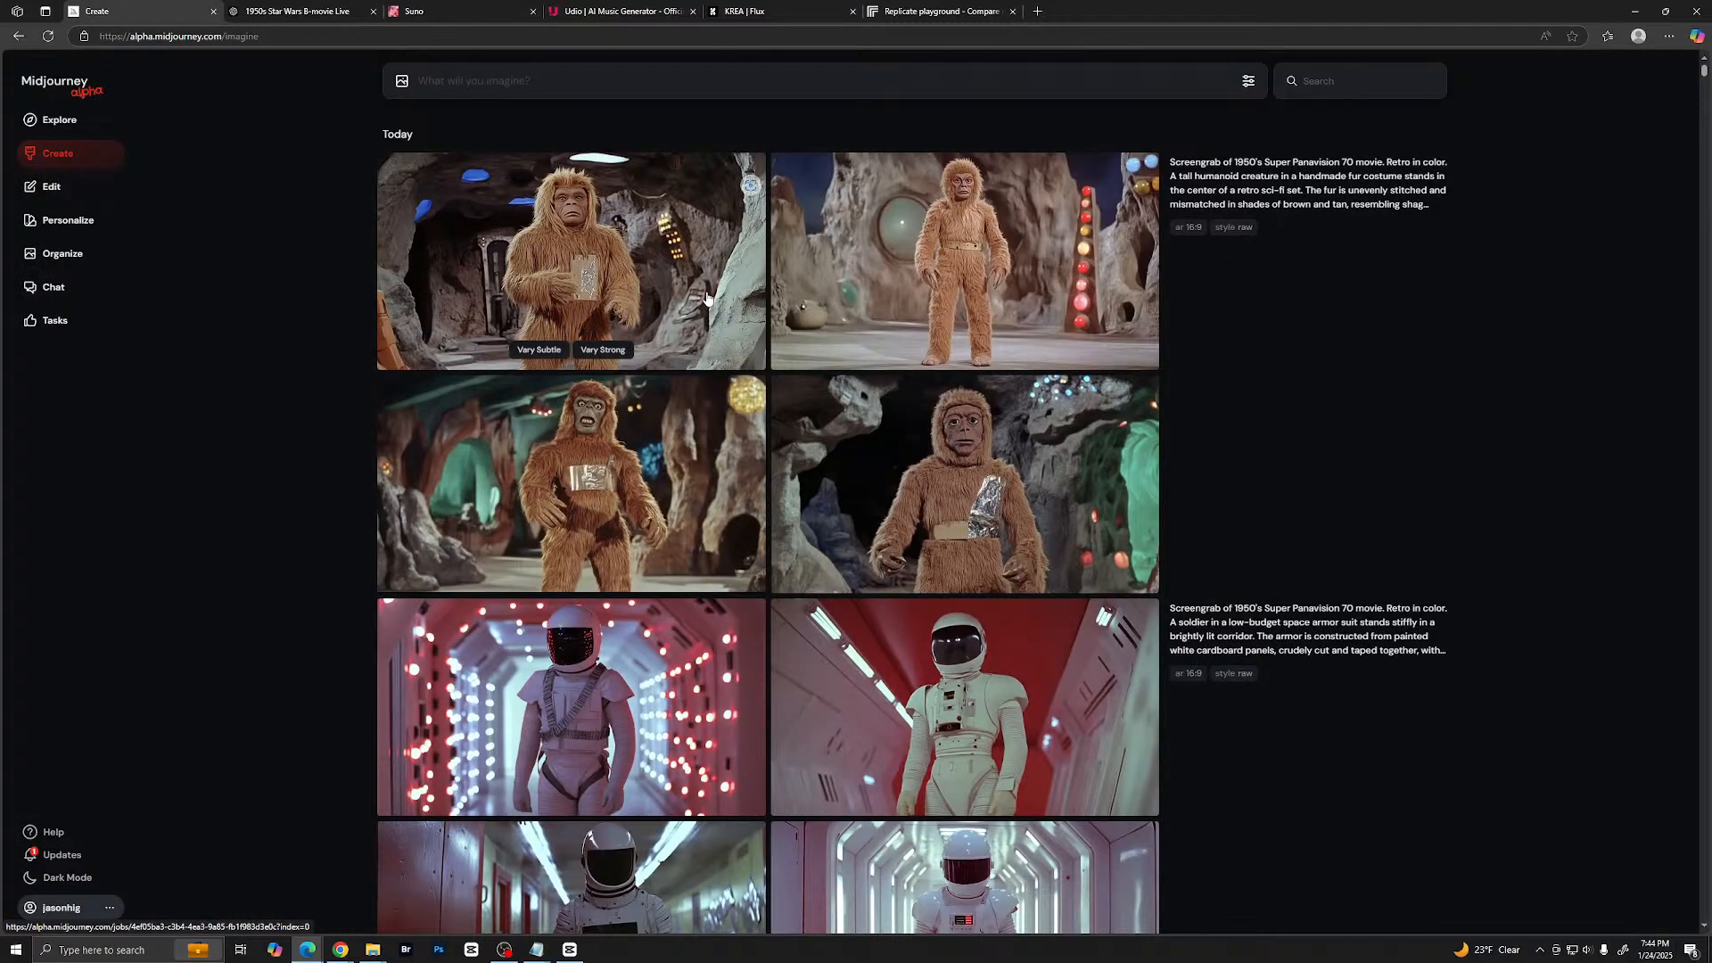
# - Examine the four generated fur-costumed creature images enlarged, comparing them back and forth, and return to the feed
pyautogui.click(624, 263)
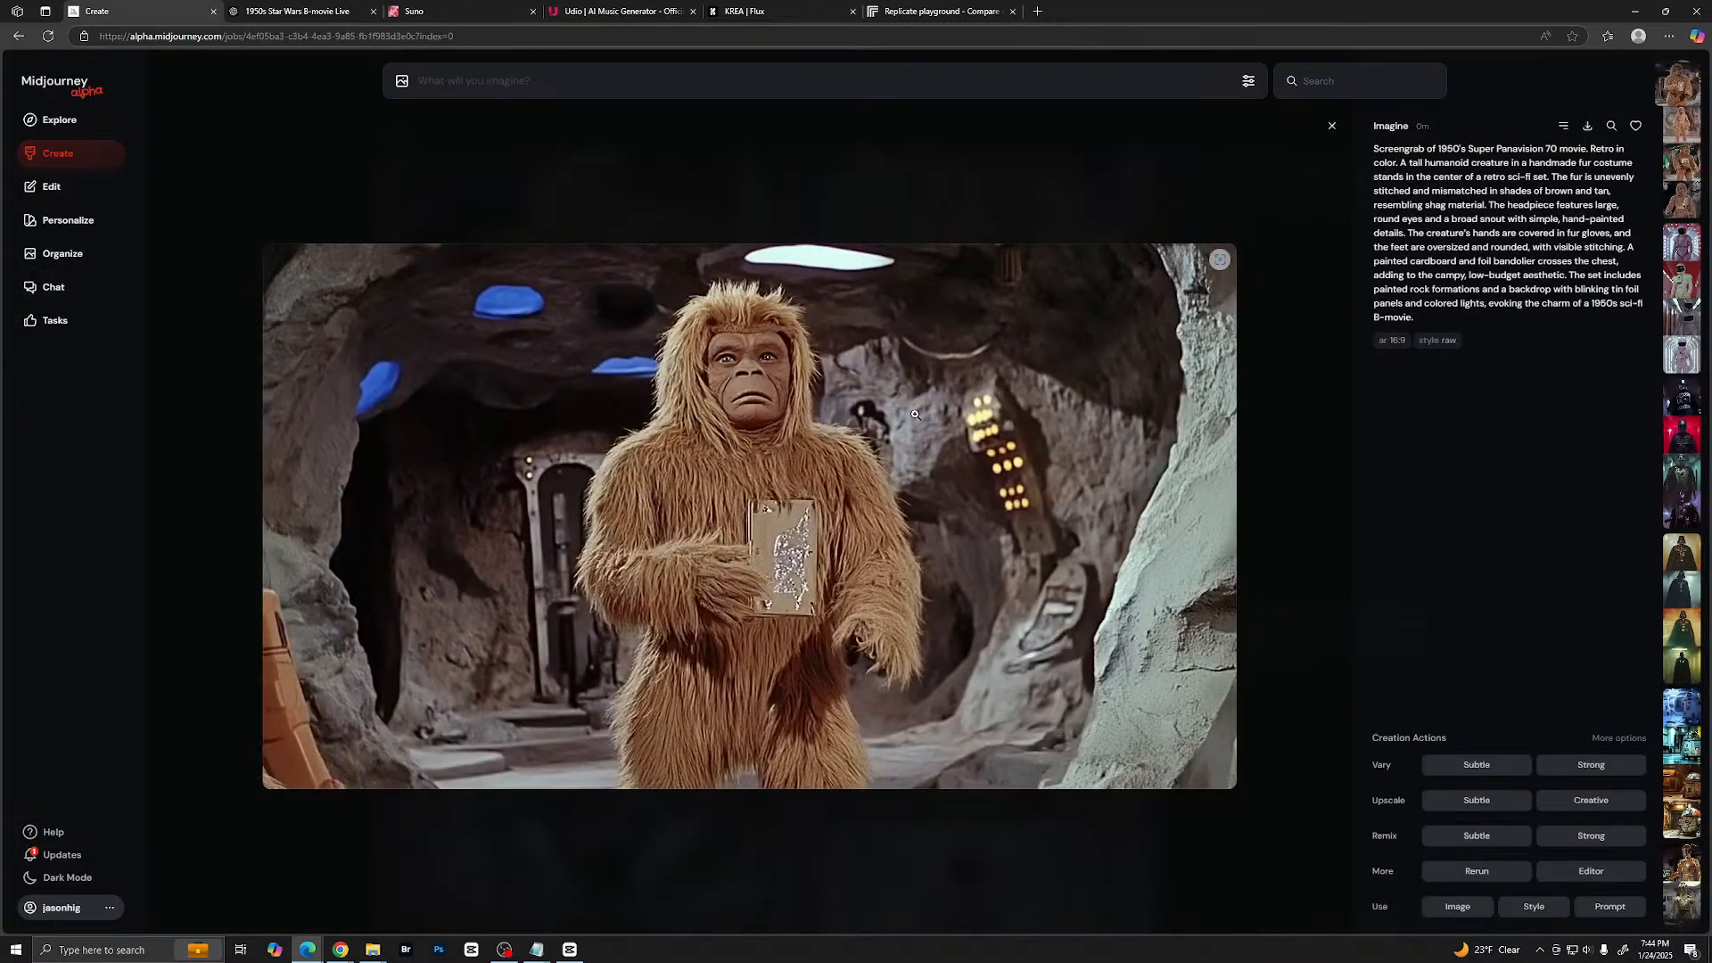
pyautogui.press('Right')
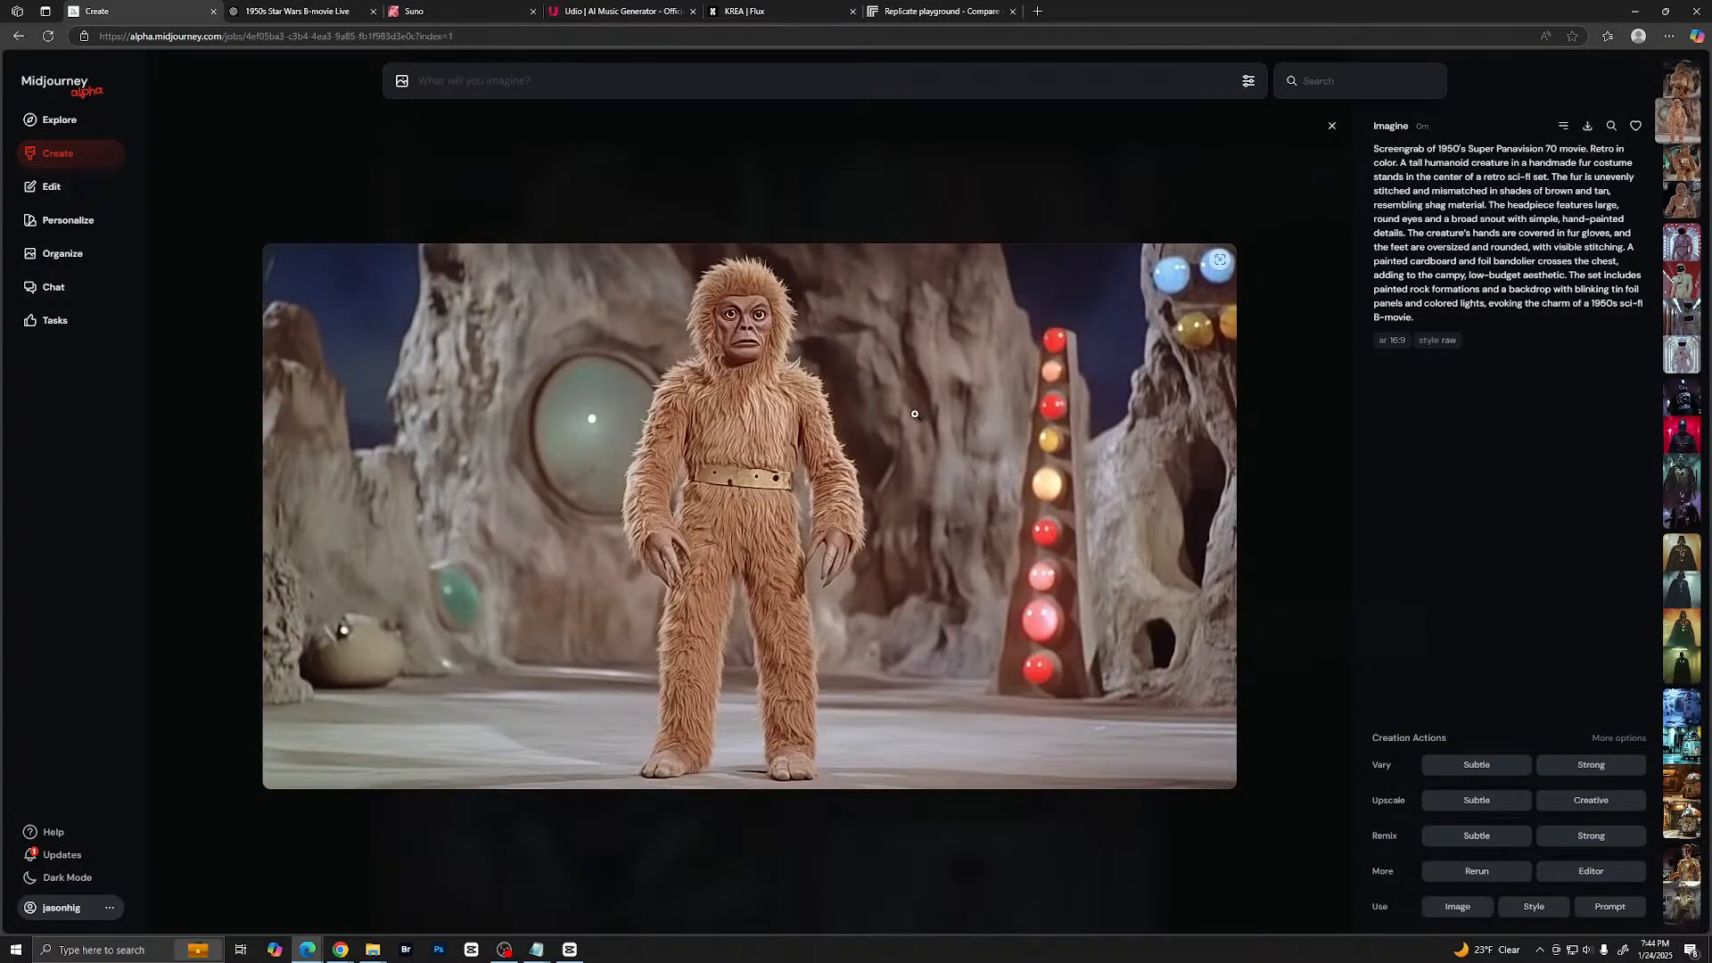
pyautogui.press('Right')
pyautogui.press('Right')
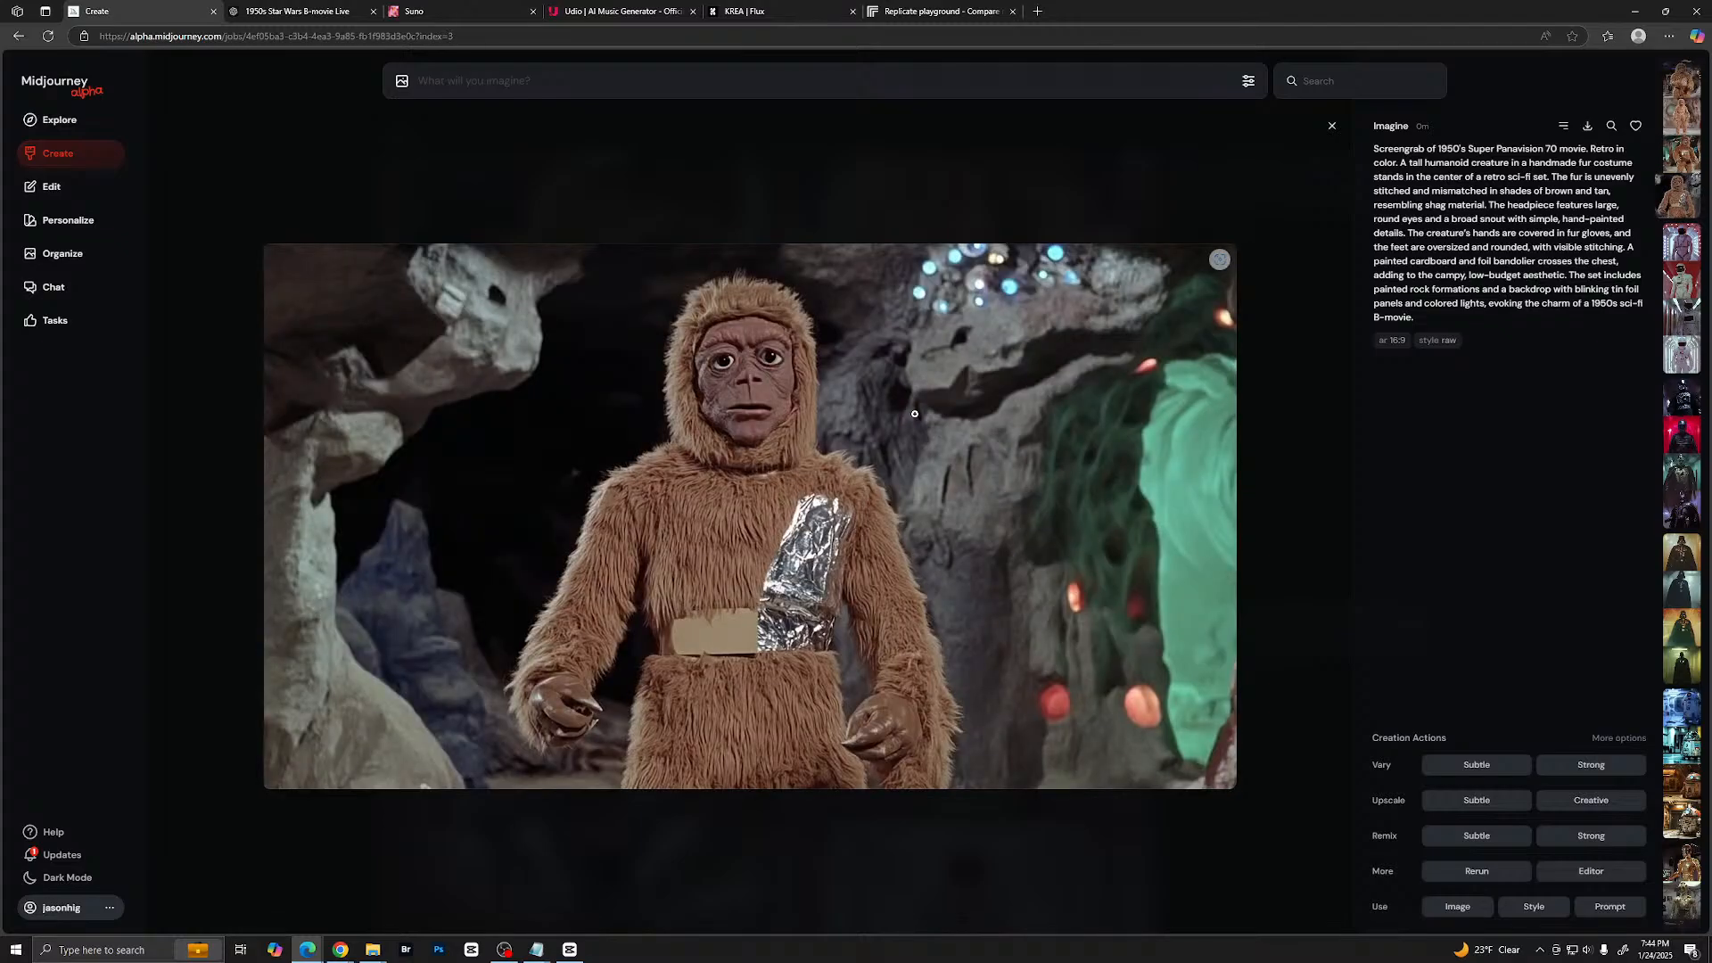
pyautogui.press('Left')
pyautogui.press('Left')
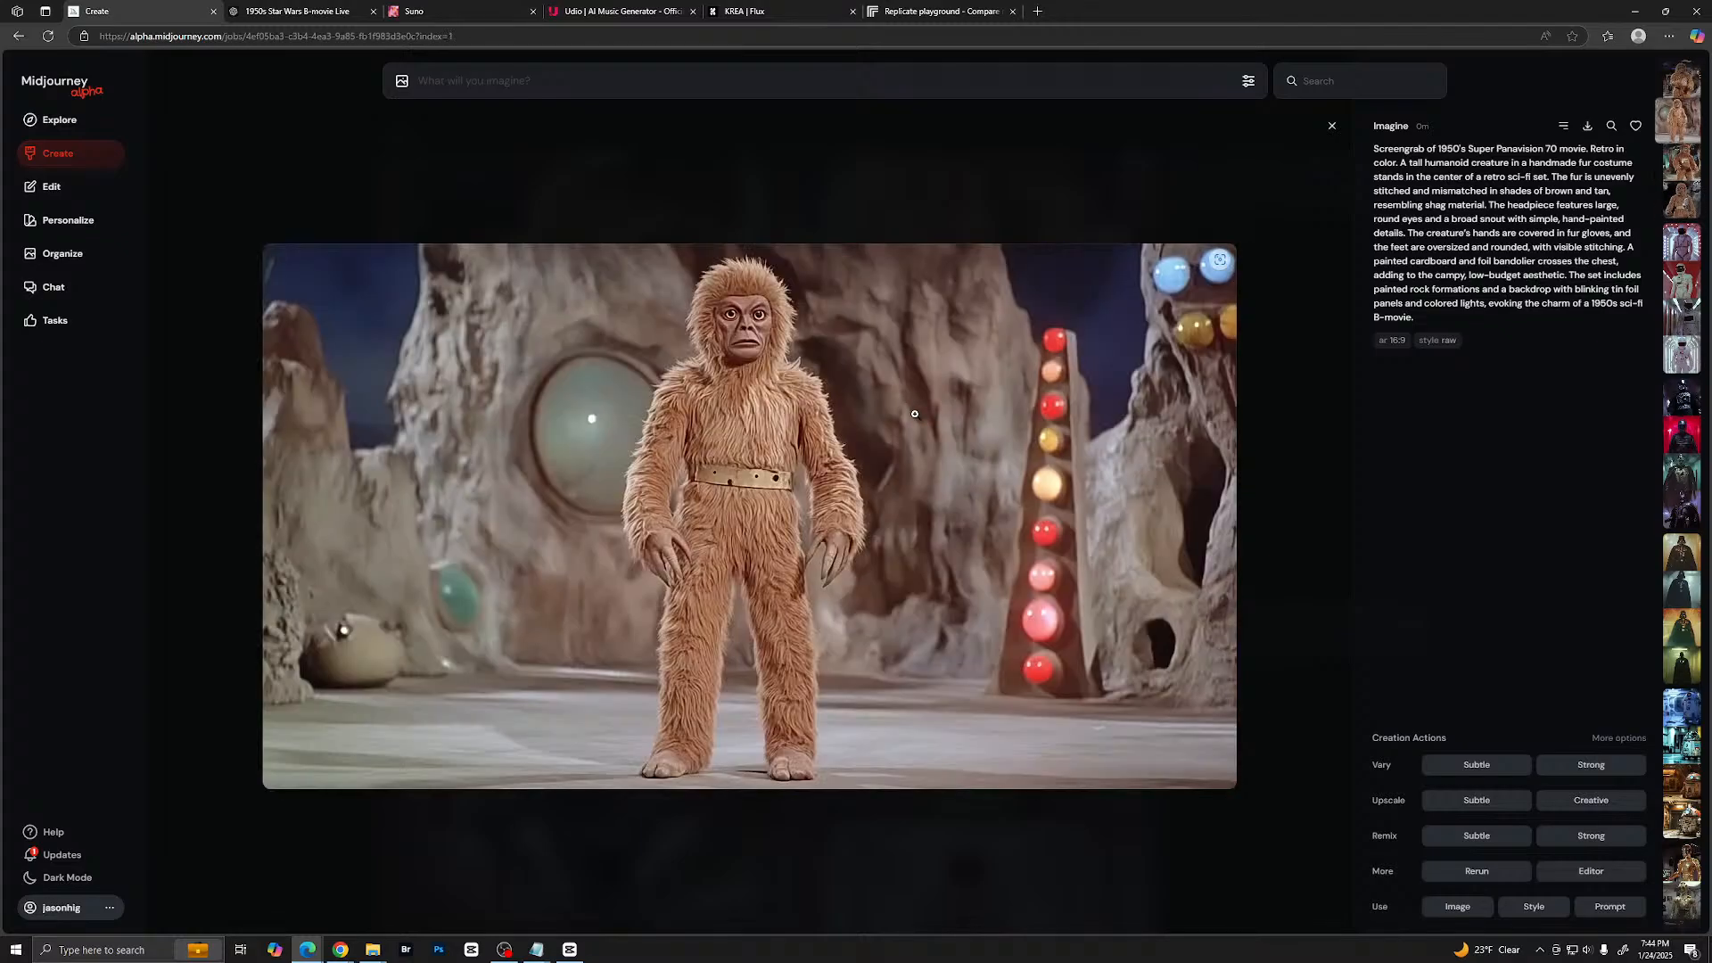
pyautogui.press('Left')
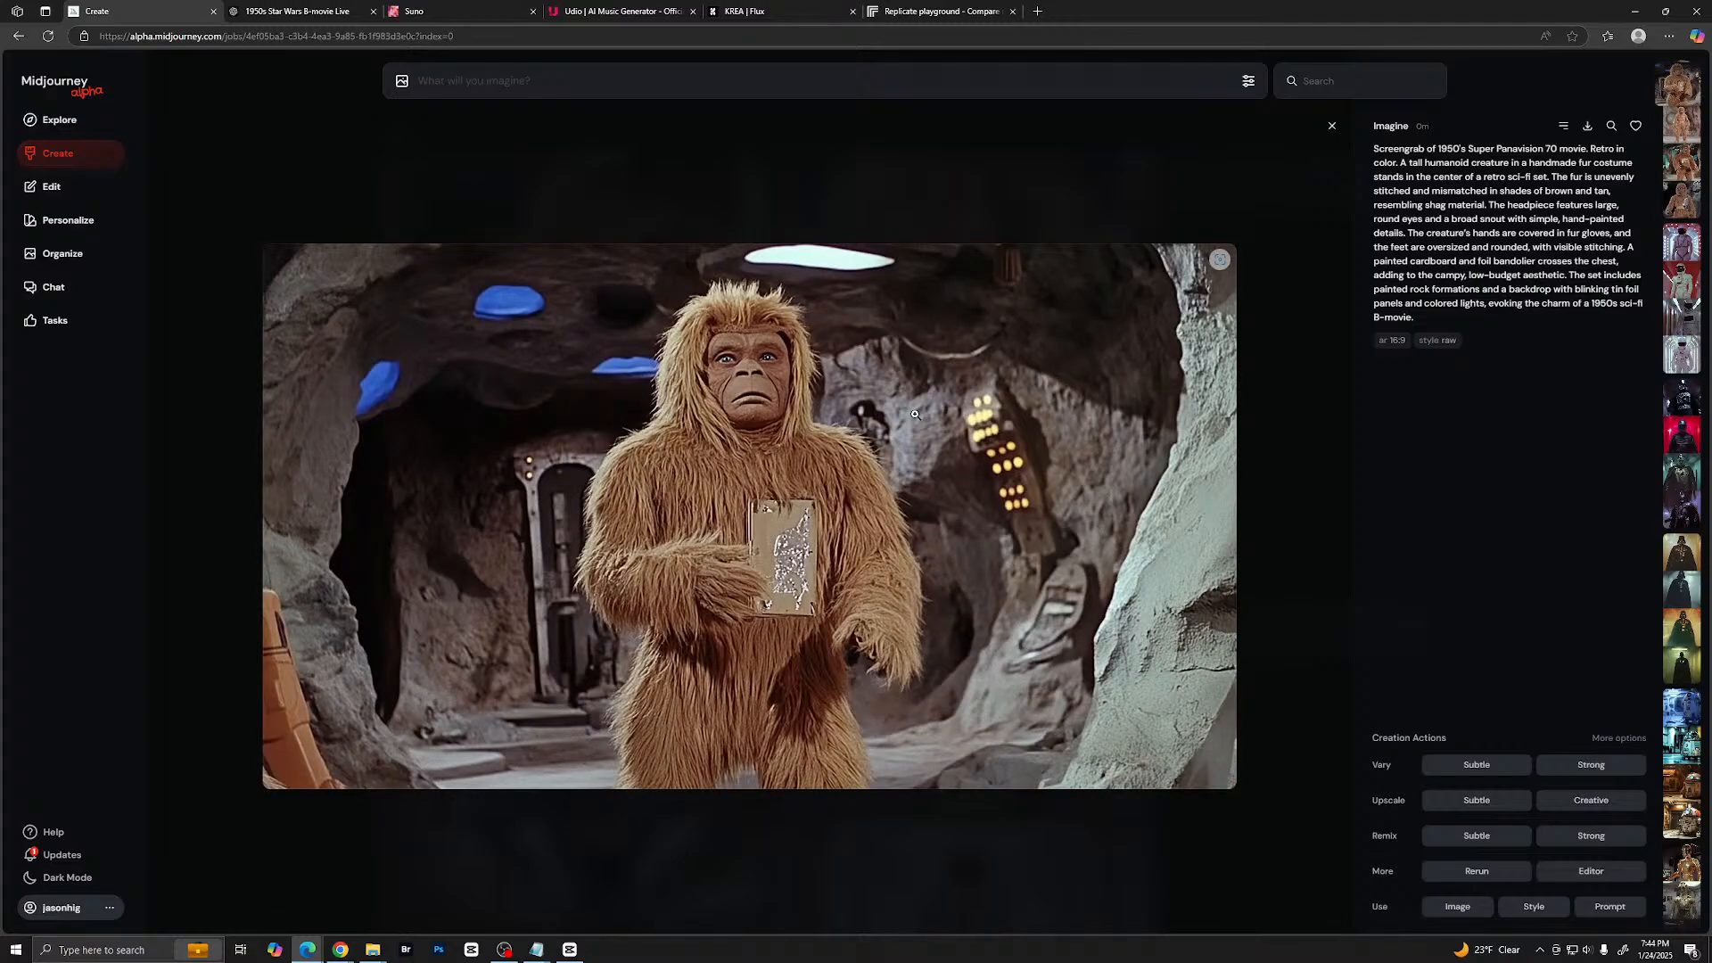
pyautogui.press('Right')
pyautogui.press('Escape')
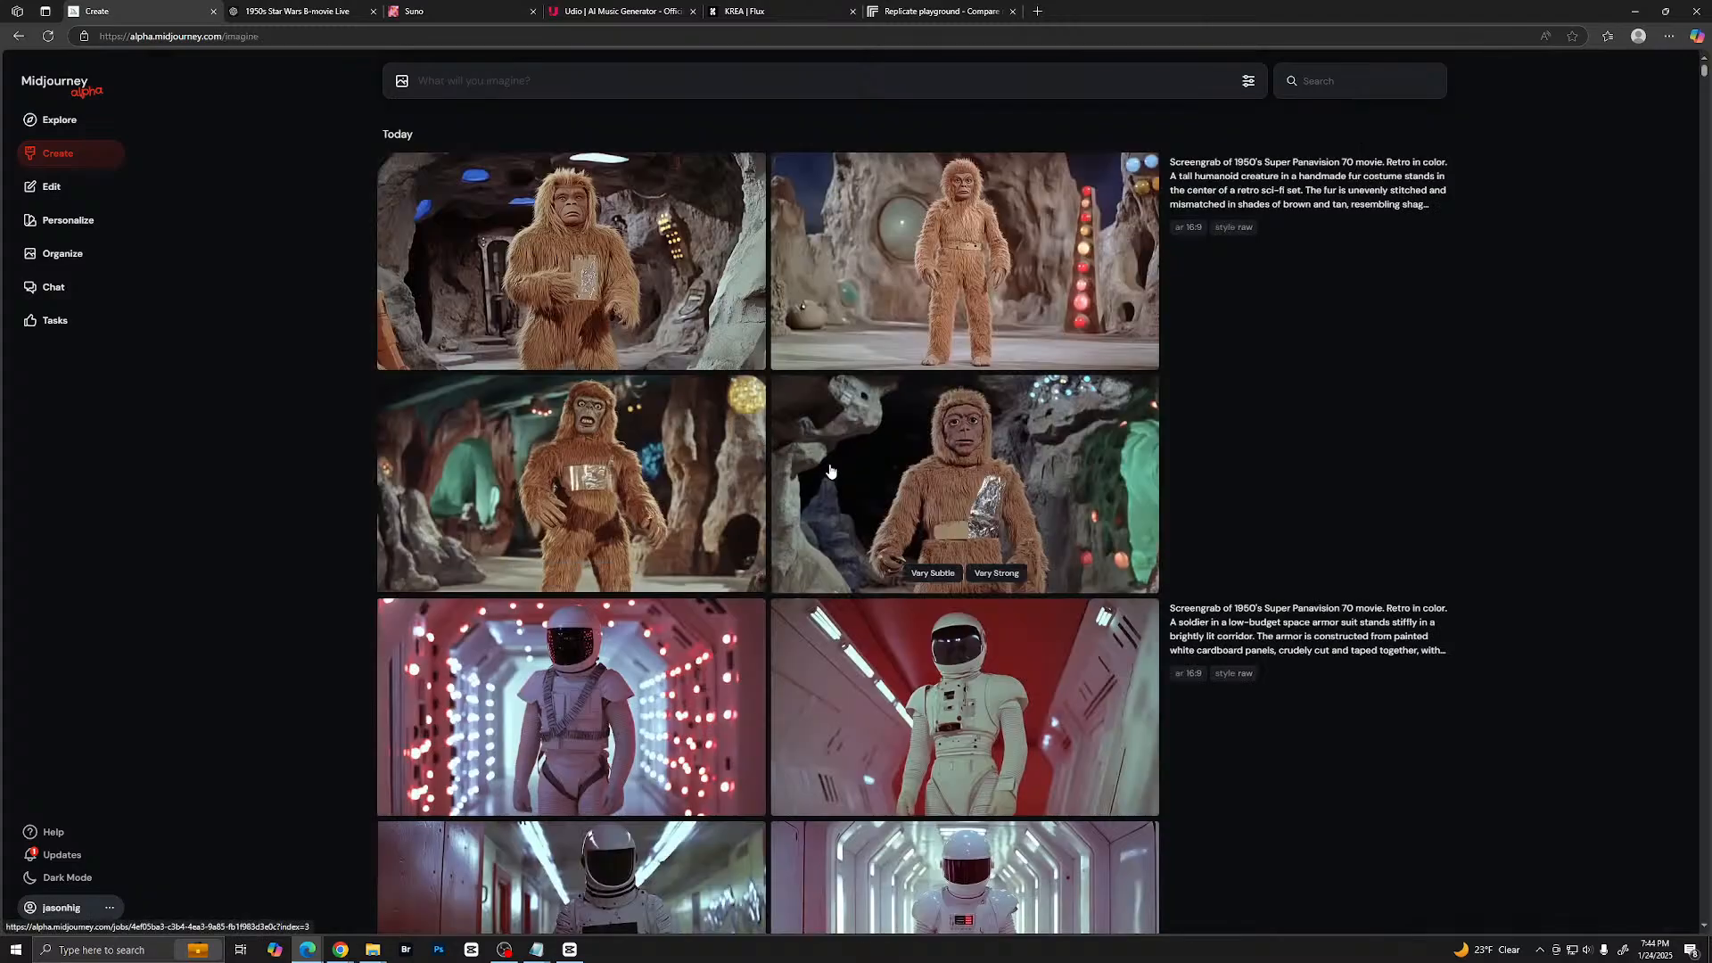
# - Find the black-helmeted villain with the tin chest panel among the 18 Jan 2025 images in the archive and open it
pyautogui.scroll(-10, 827, 468)
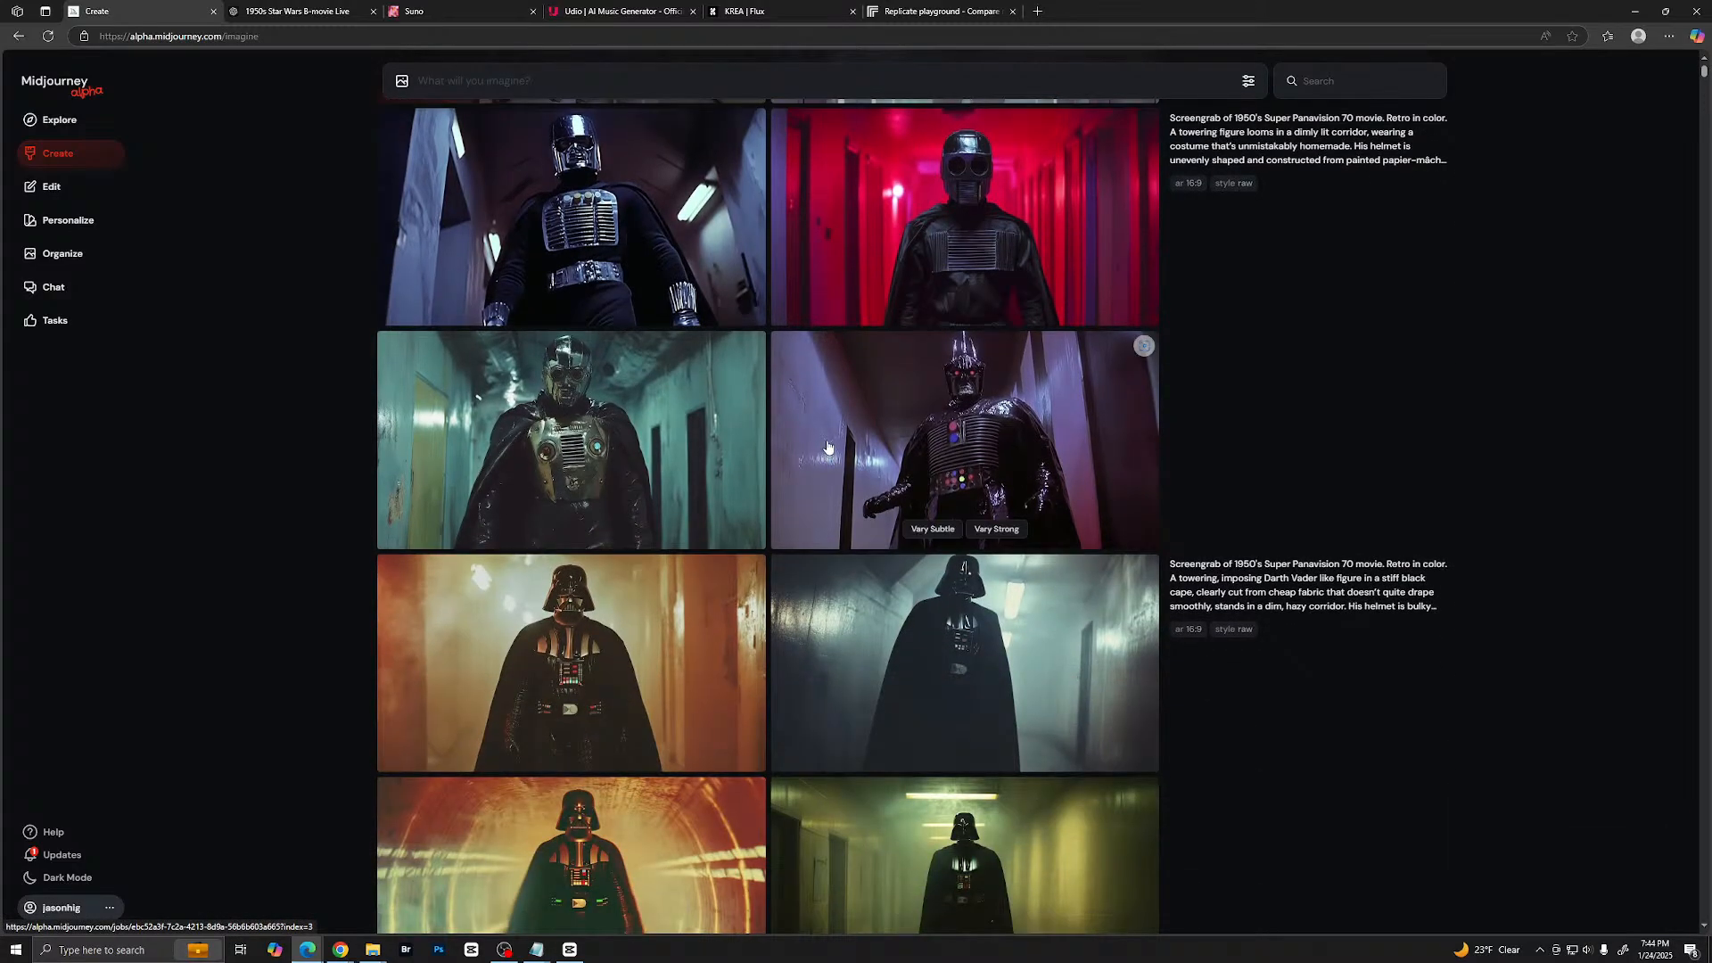
pyautogui.scroll(2, 828, 468)
pyautogui.scroll(-8, 882, 468)
pyautogui.scroll(-20, 881, 468)
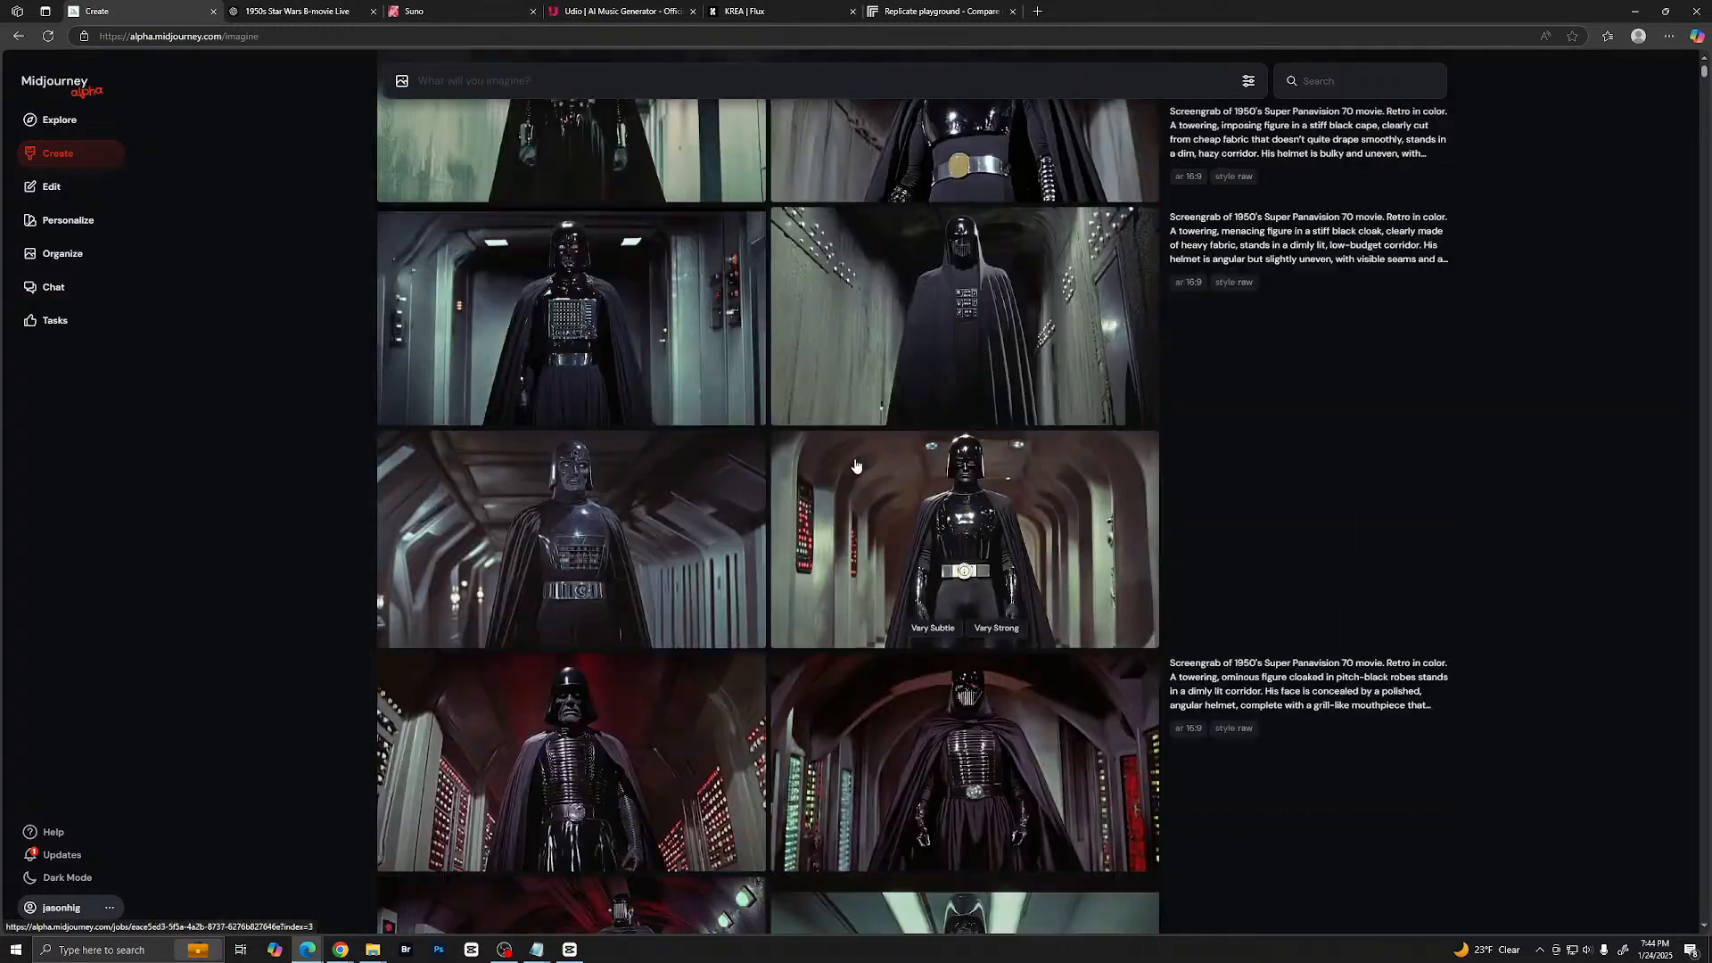
pyautogui.scroll(10, 828, 473)
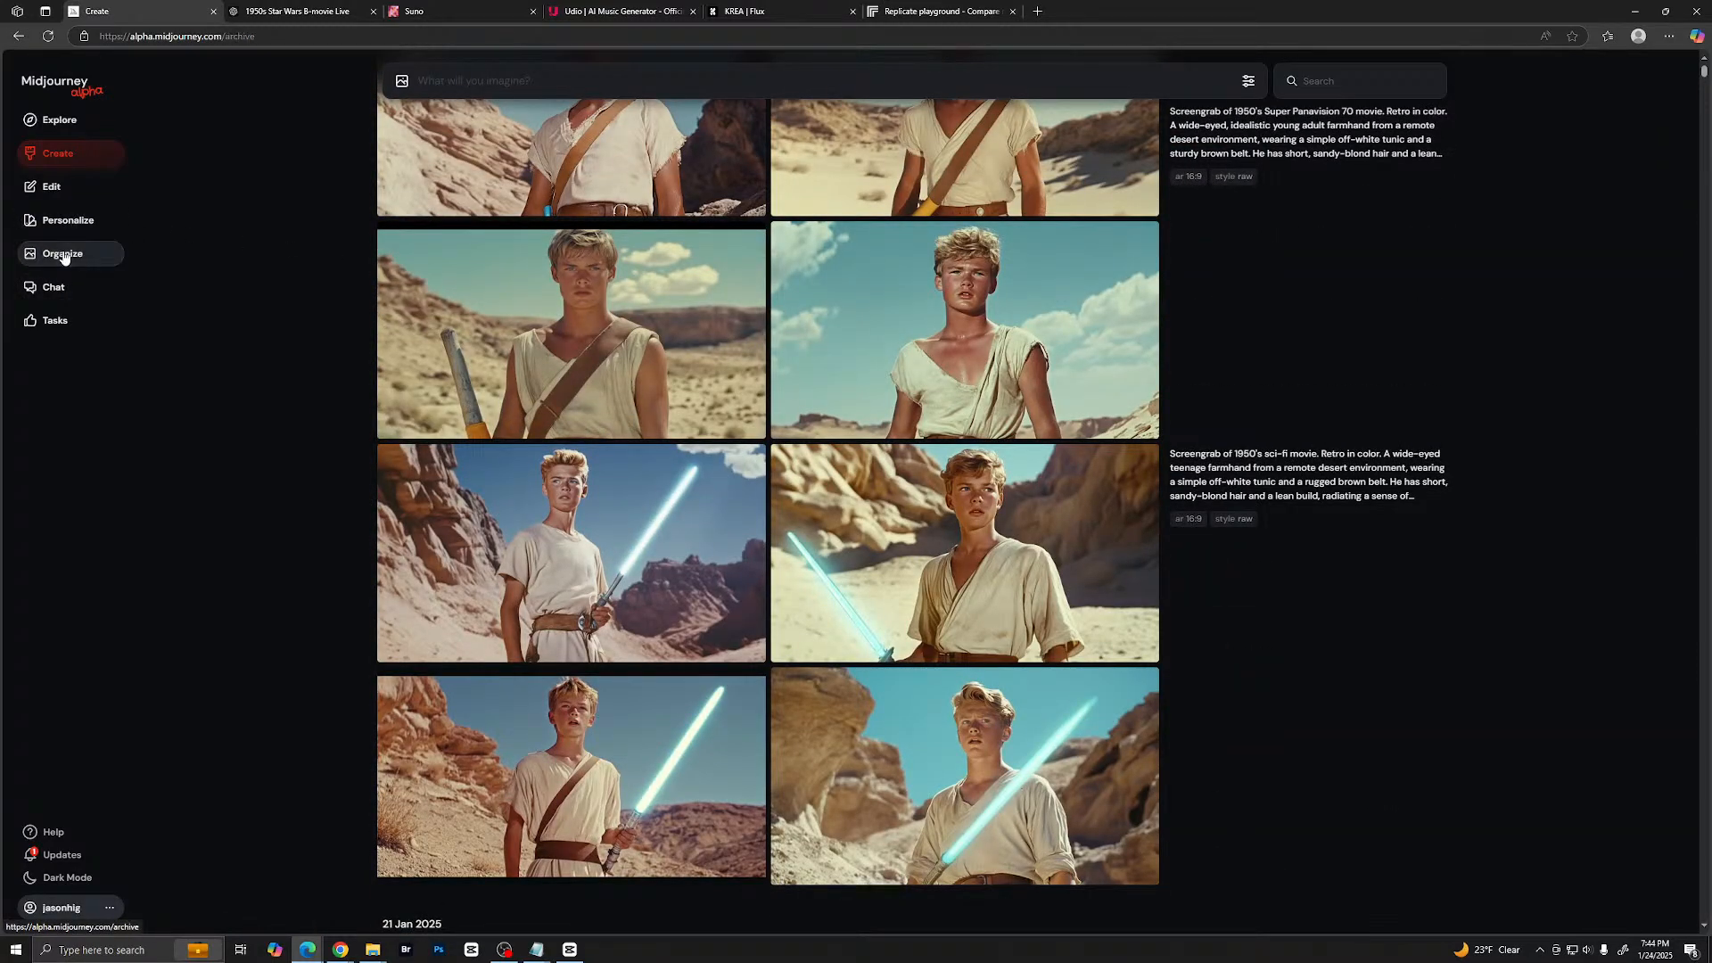
pyautogui.click(62, 253)
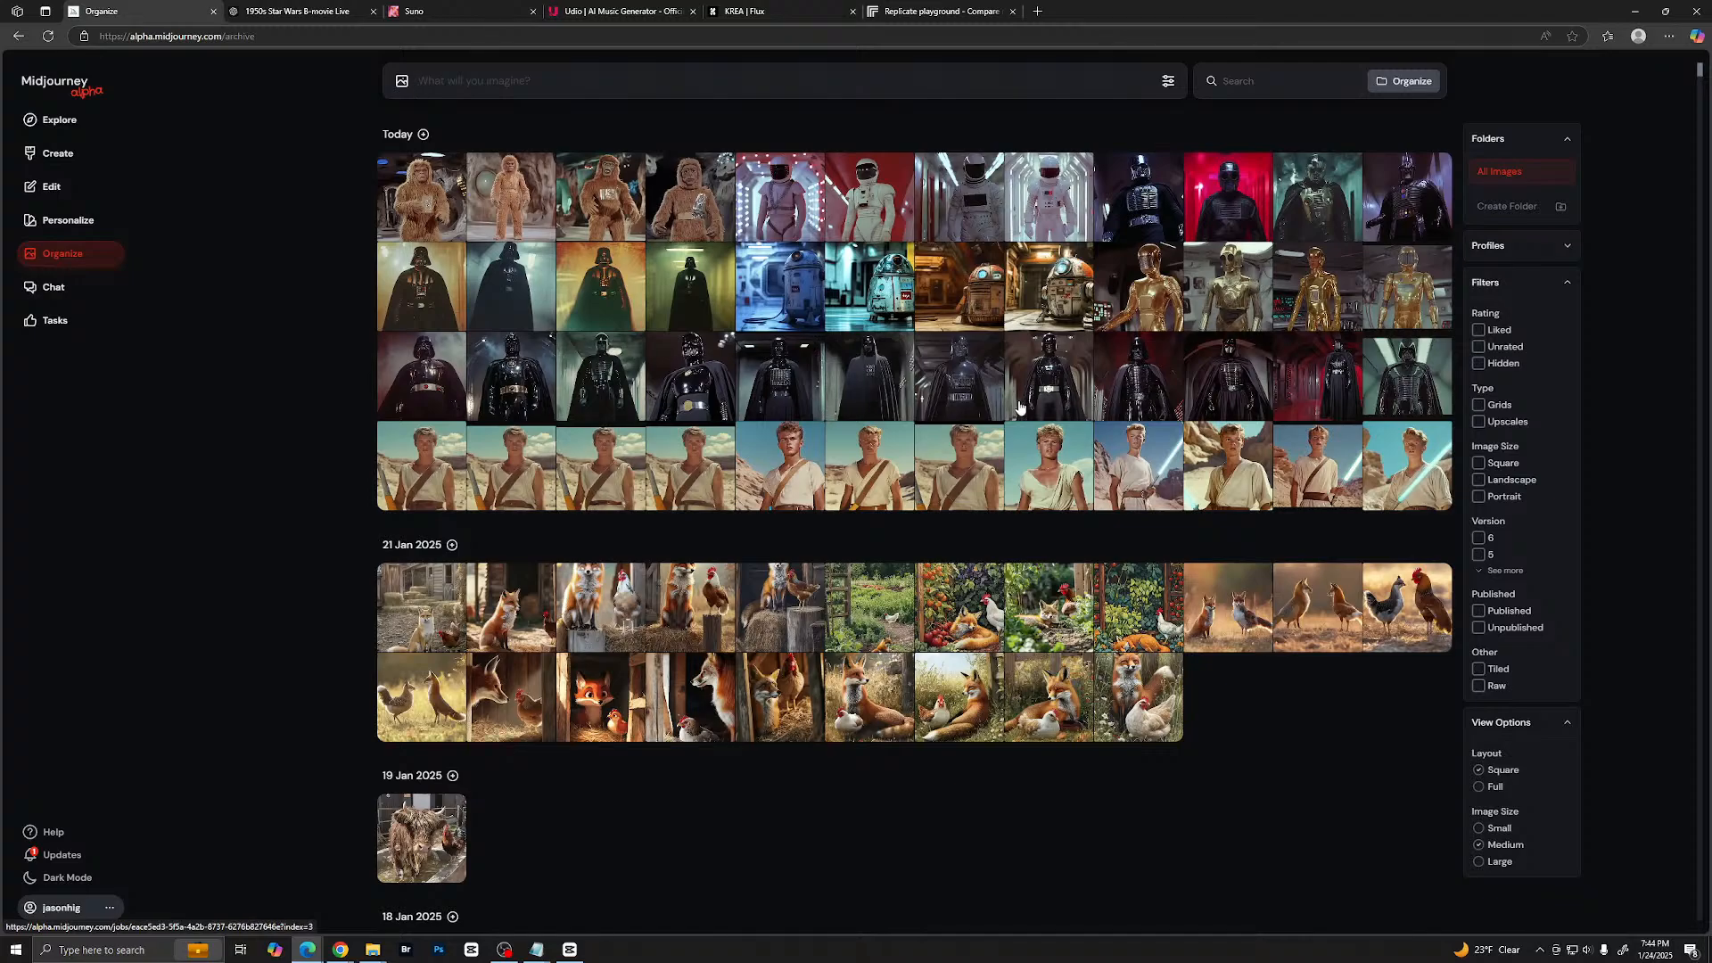
pyautogui.scroll(-7, 1026, 414)
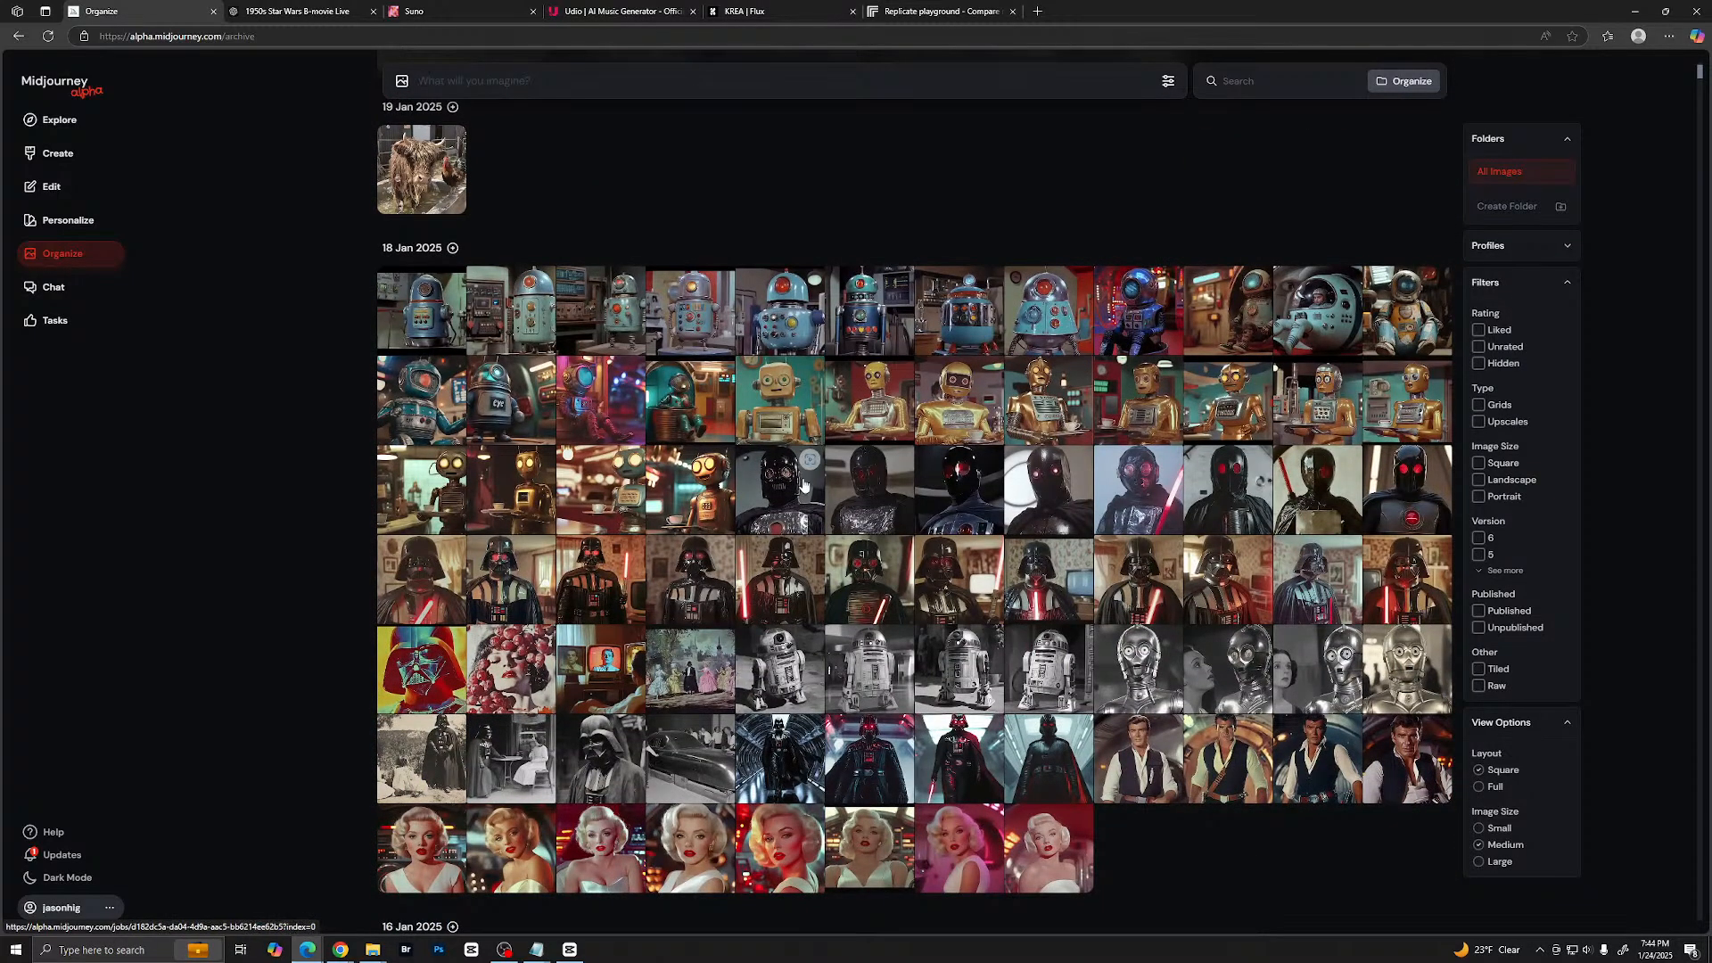
pyautogui.click(774, 489)
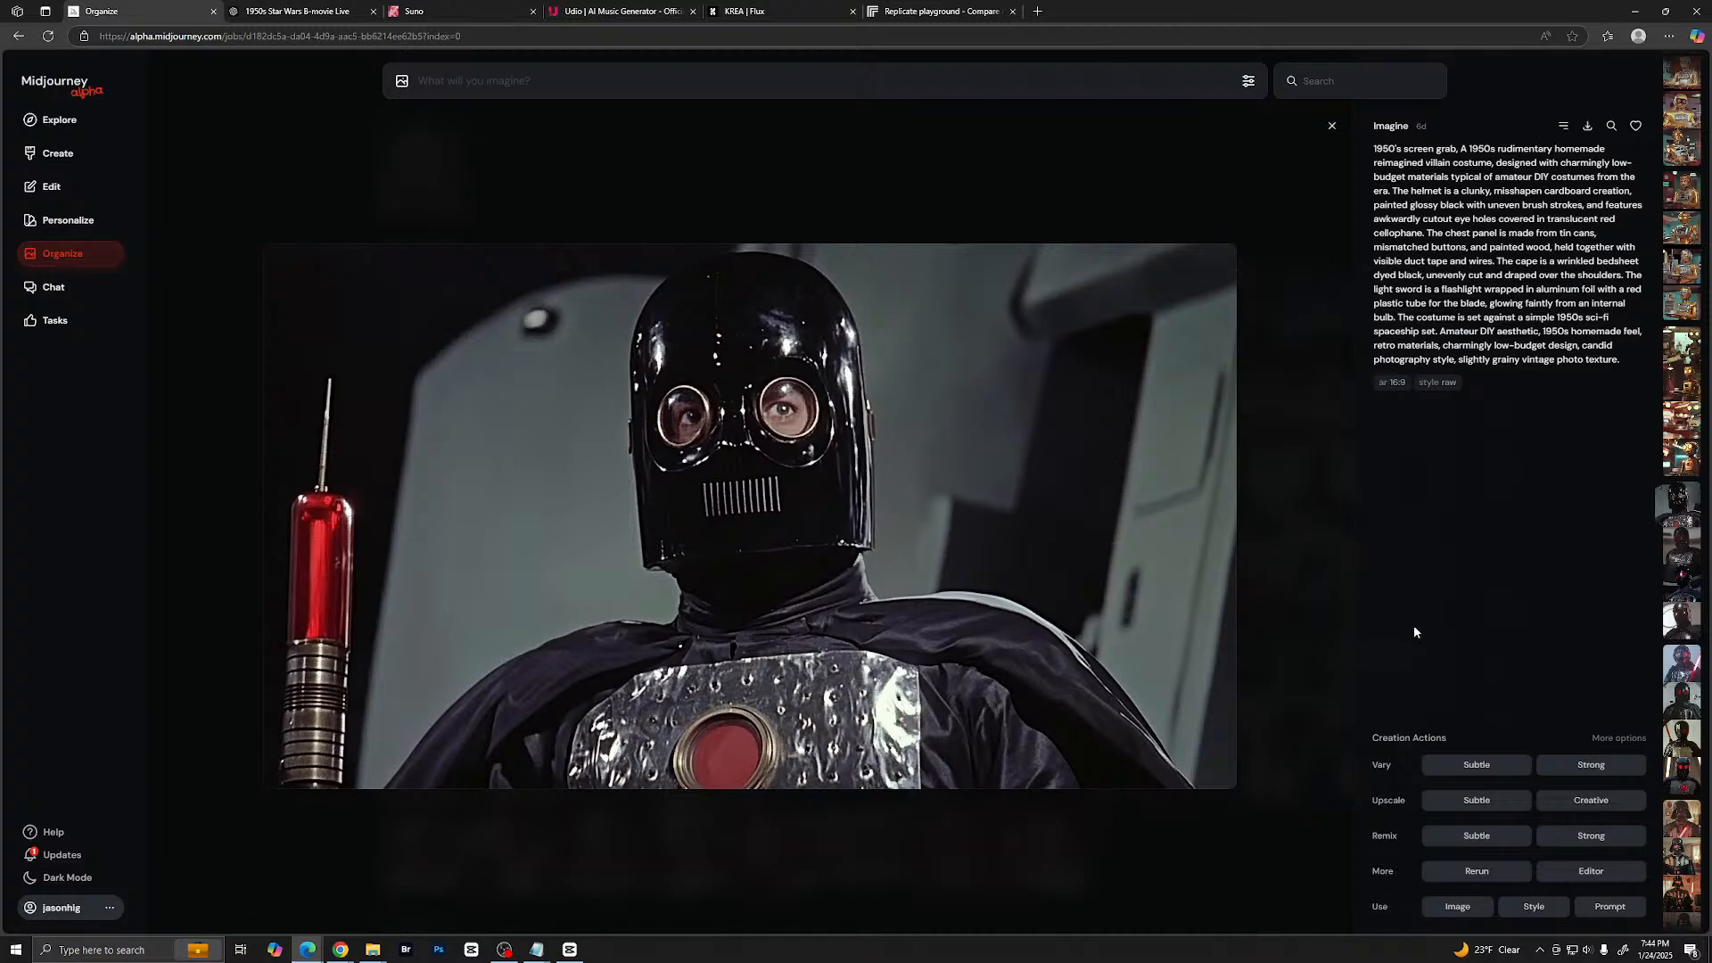
# - Open the villain image in the editor, scale it down and move it up to leave space for extension, and submit the edit
pyautogui.click(1570, 872)
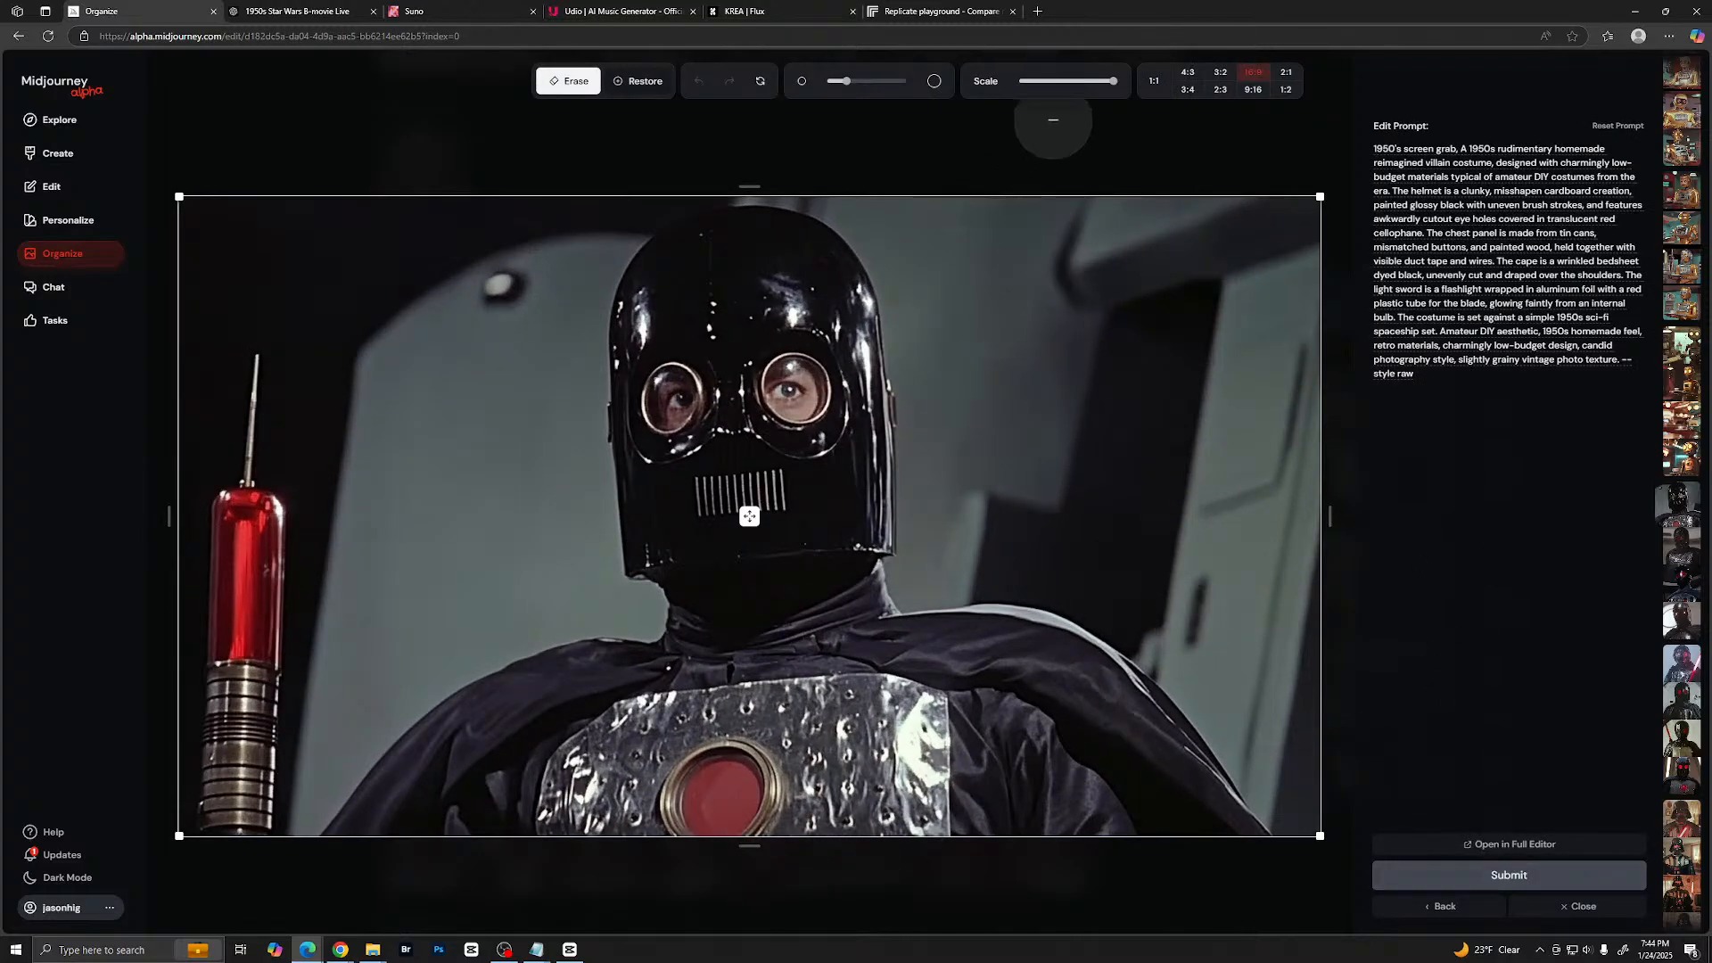
pyautogui.moveTo(1113, 81); pyautogui.dragTo(1067, 80)
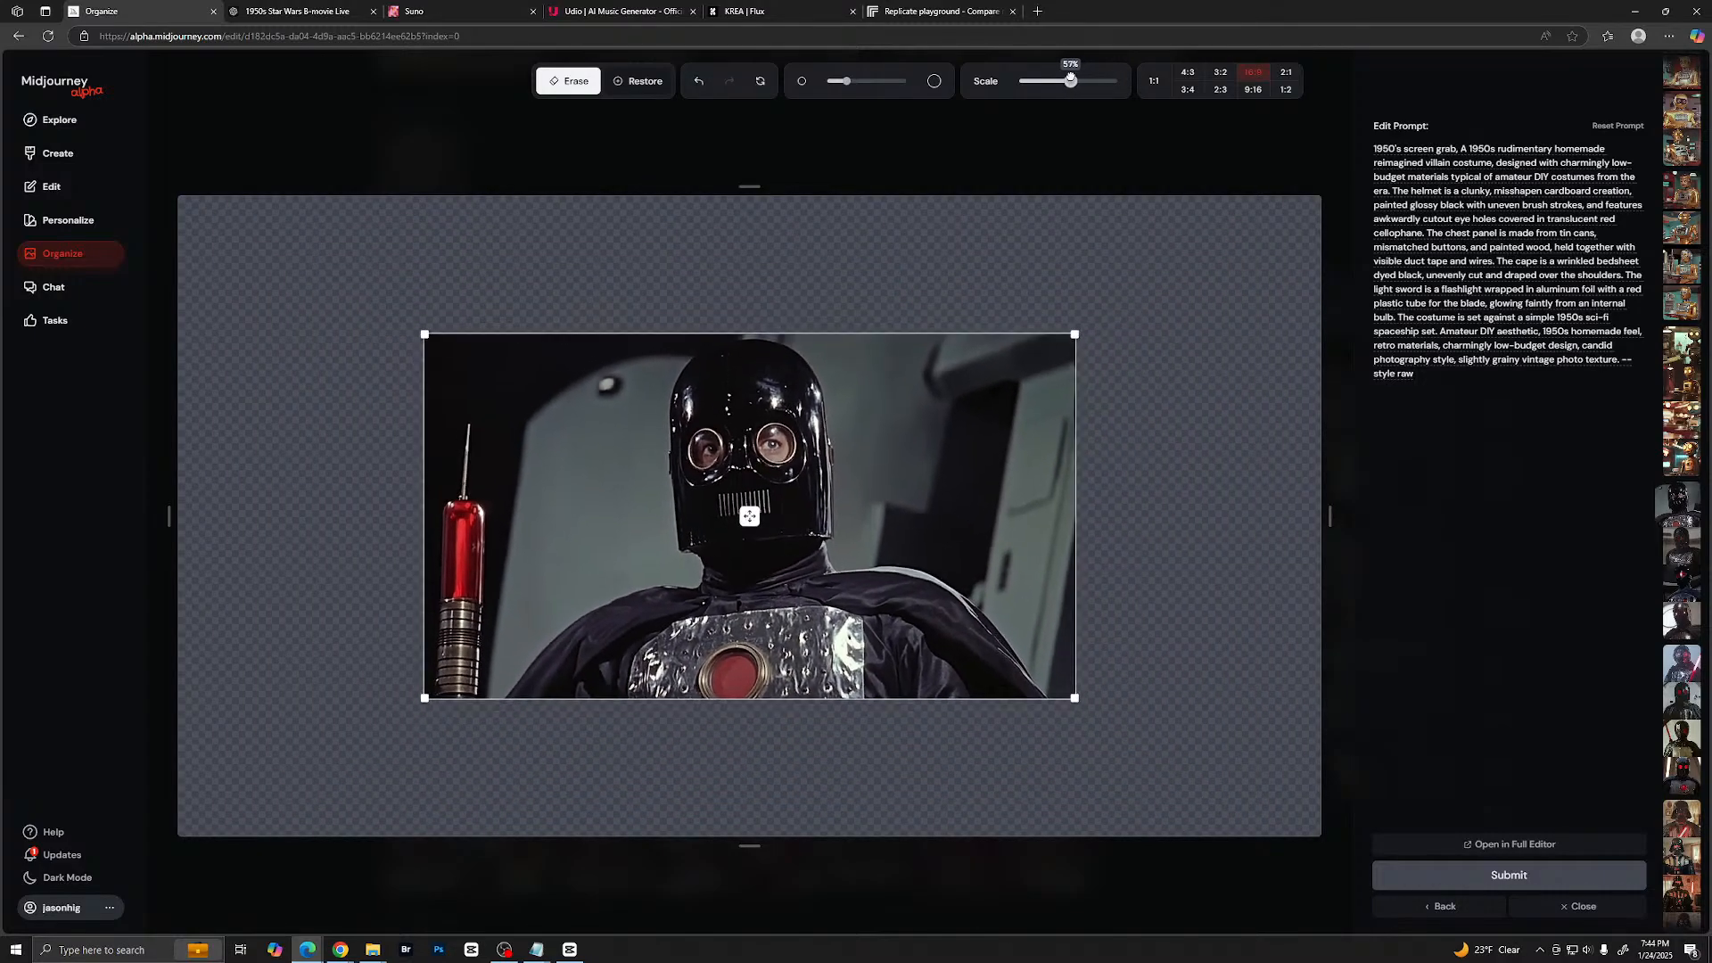
pyautogui.moveTo(928, 497); pyautogui.dragTo(924, 439)
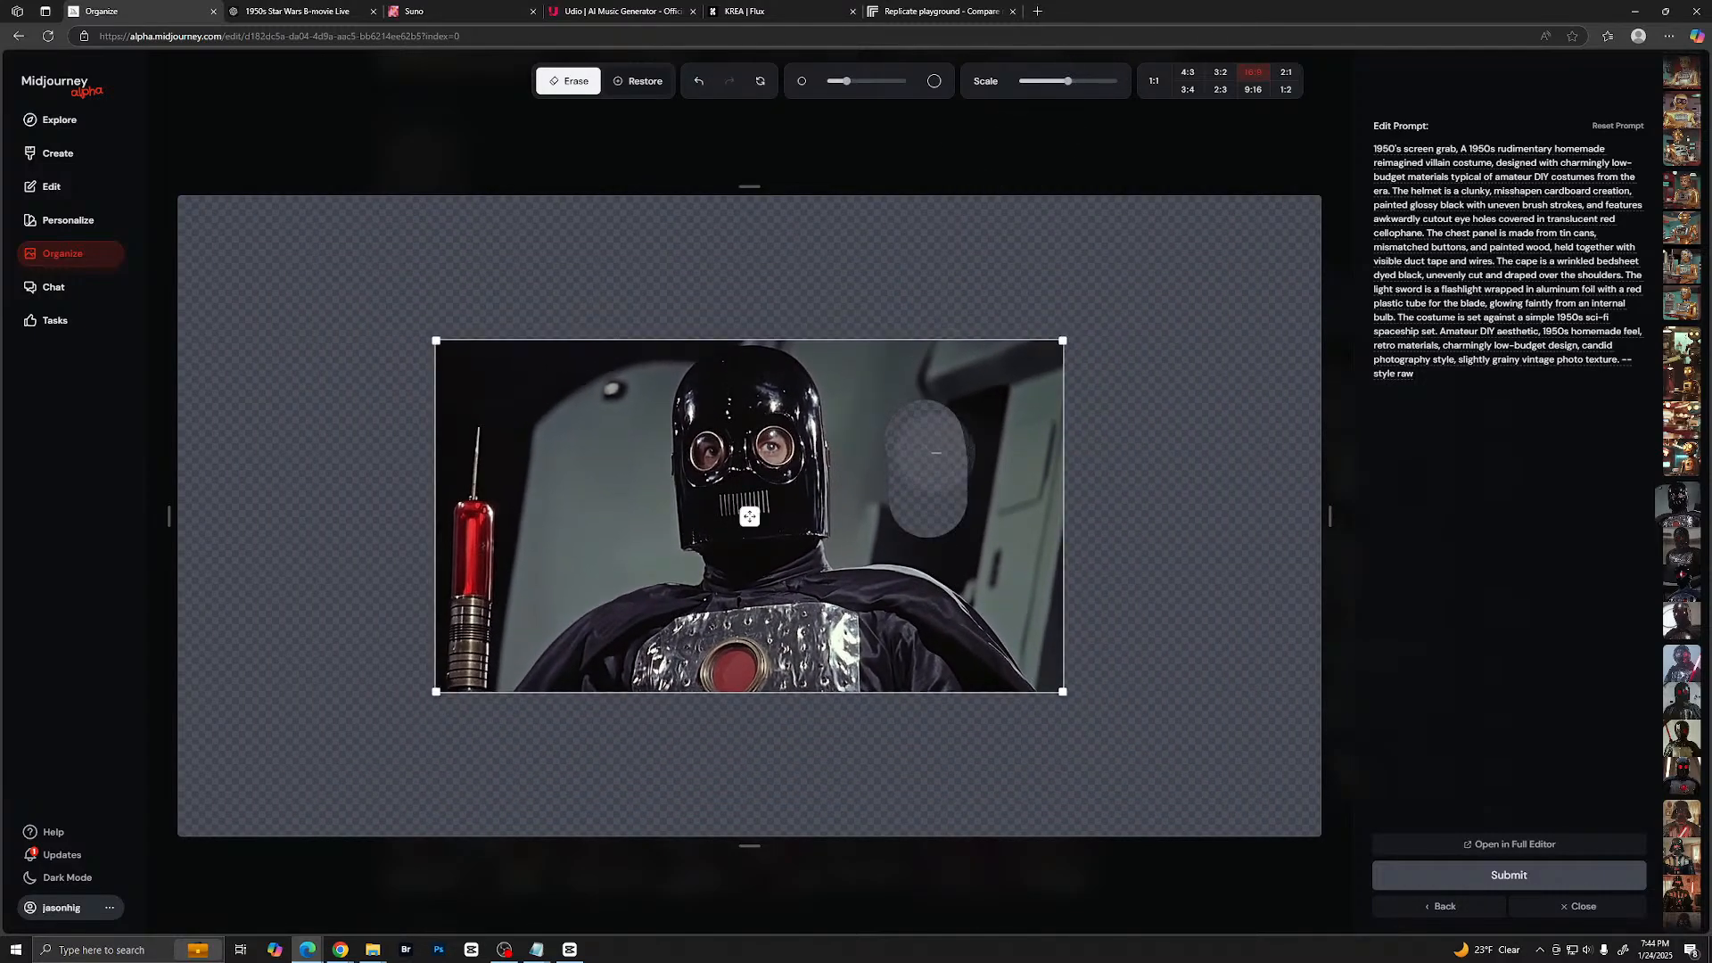
pyautogui.hotkey('ctrl', 'z')
pyautogui.click(1069, 80)
pyautogui.moveTo(1069, 80); pyautogui.dragTo(1062, 81)
pyautogui.moveTo(749, 517); pyautogui.dragTo(749, 382)
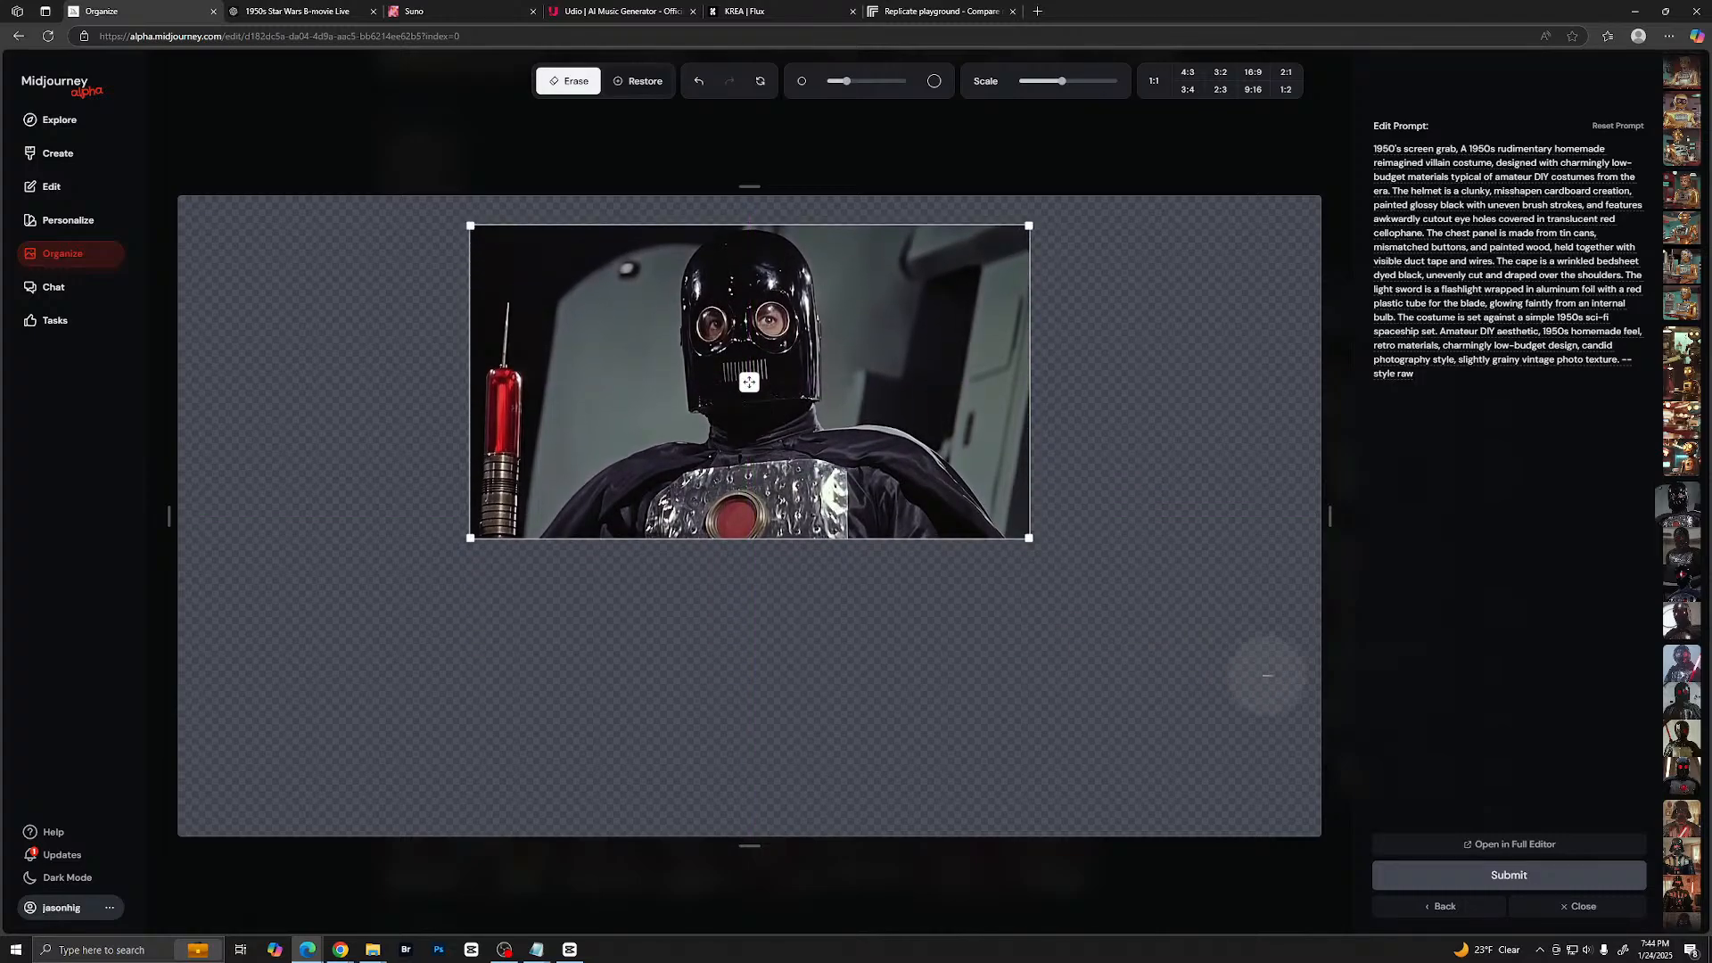
pyautogui.click(1509, 875)
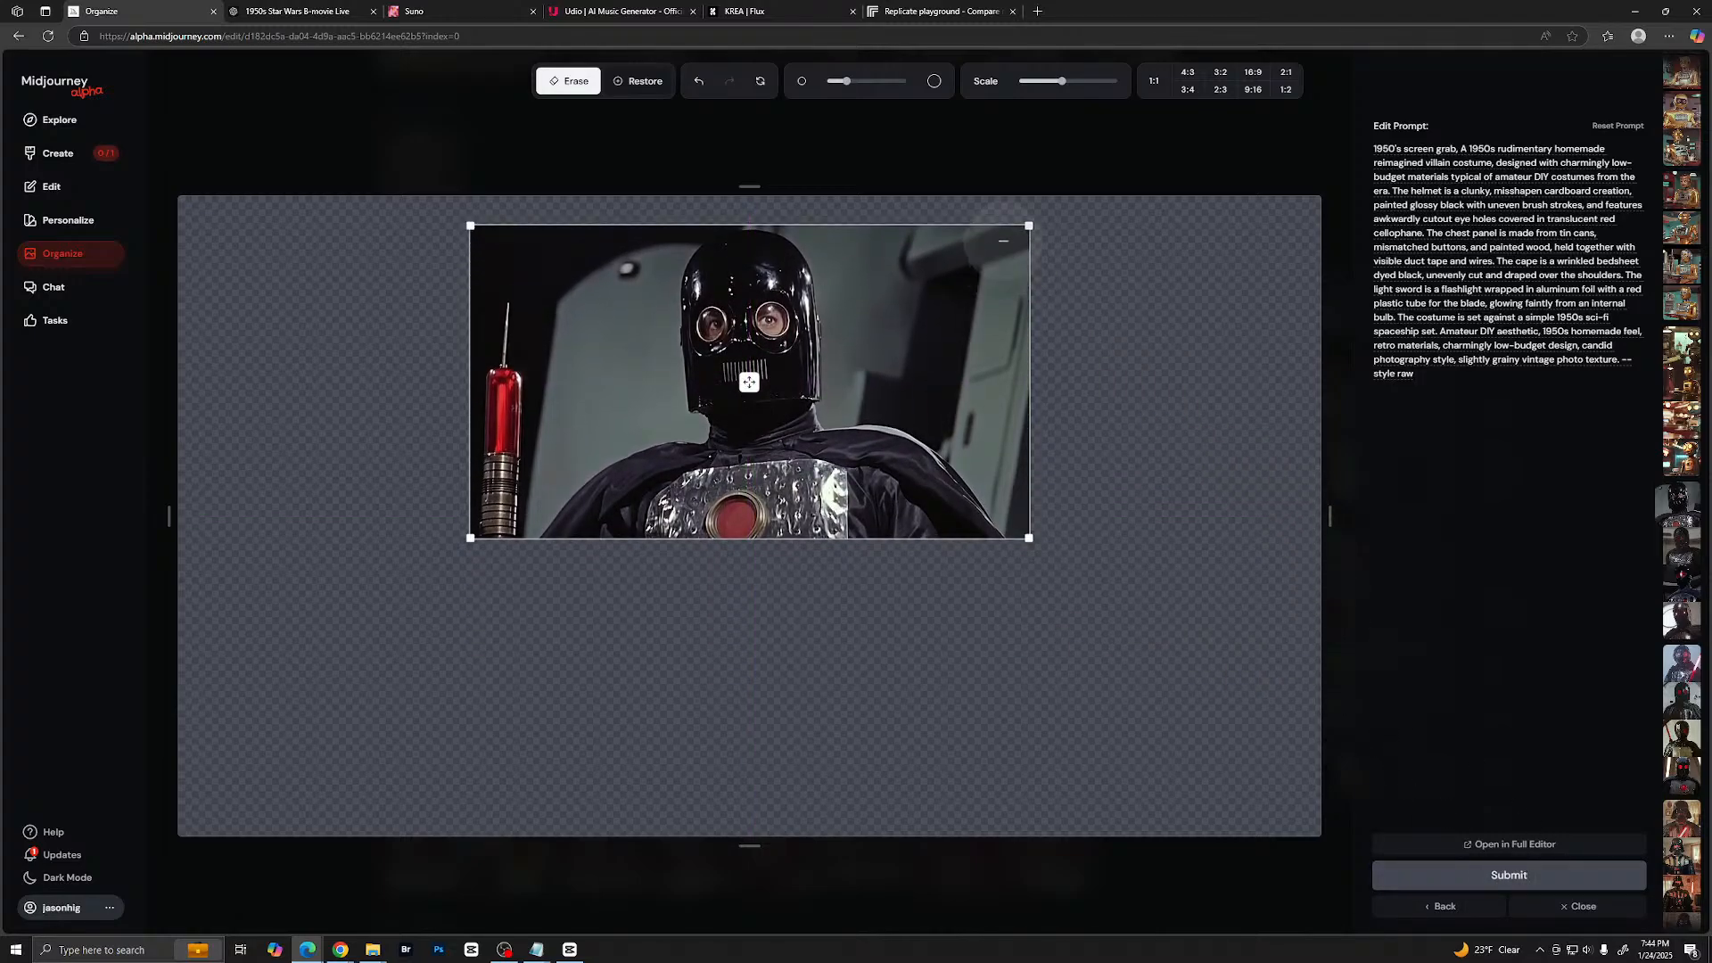
# - Return to the creation feed and check the progress of the villain extension job
pyautogui.click(38, 153)
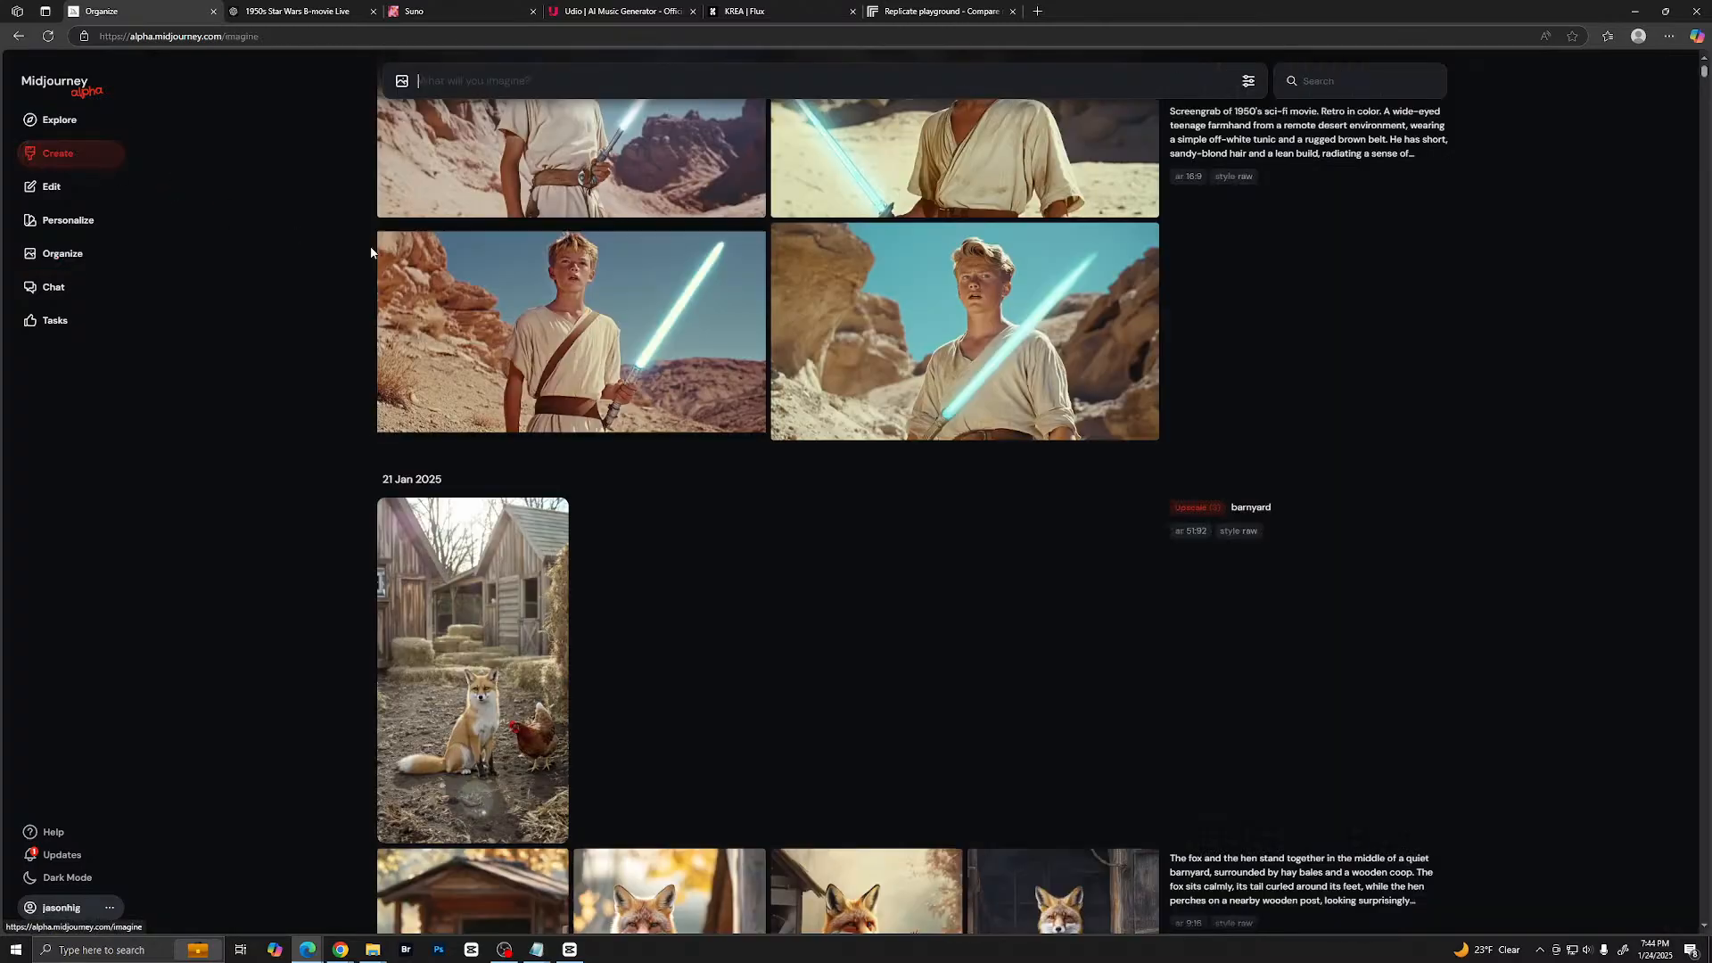
pyautogui.scroll(10, 1151, 553)
pyautogui.scroll(6, 1110, 545)
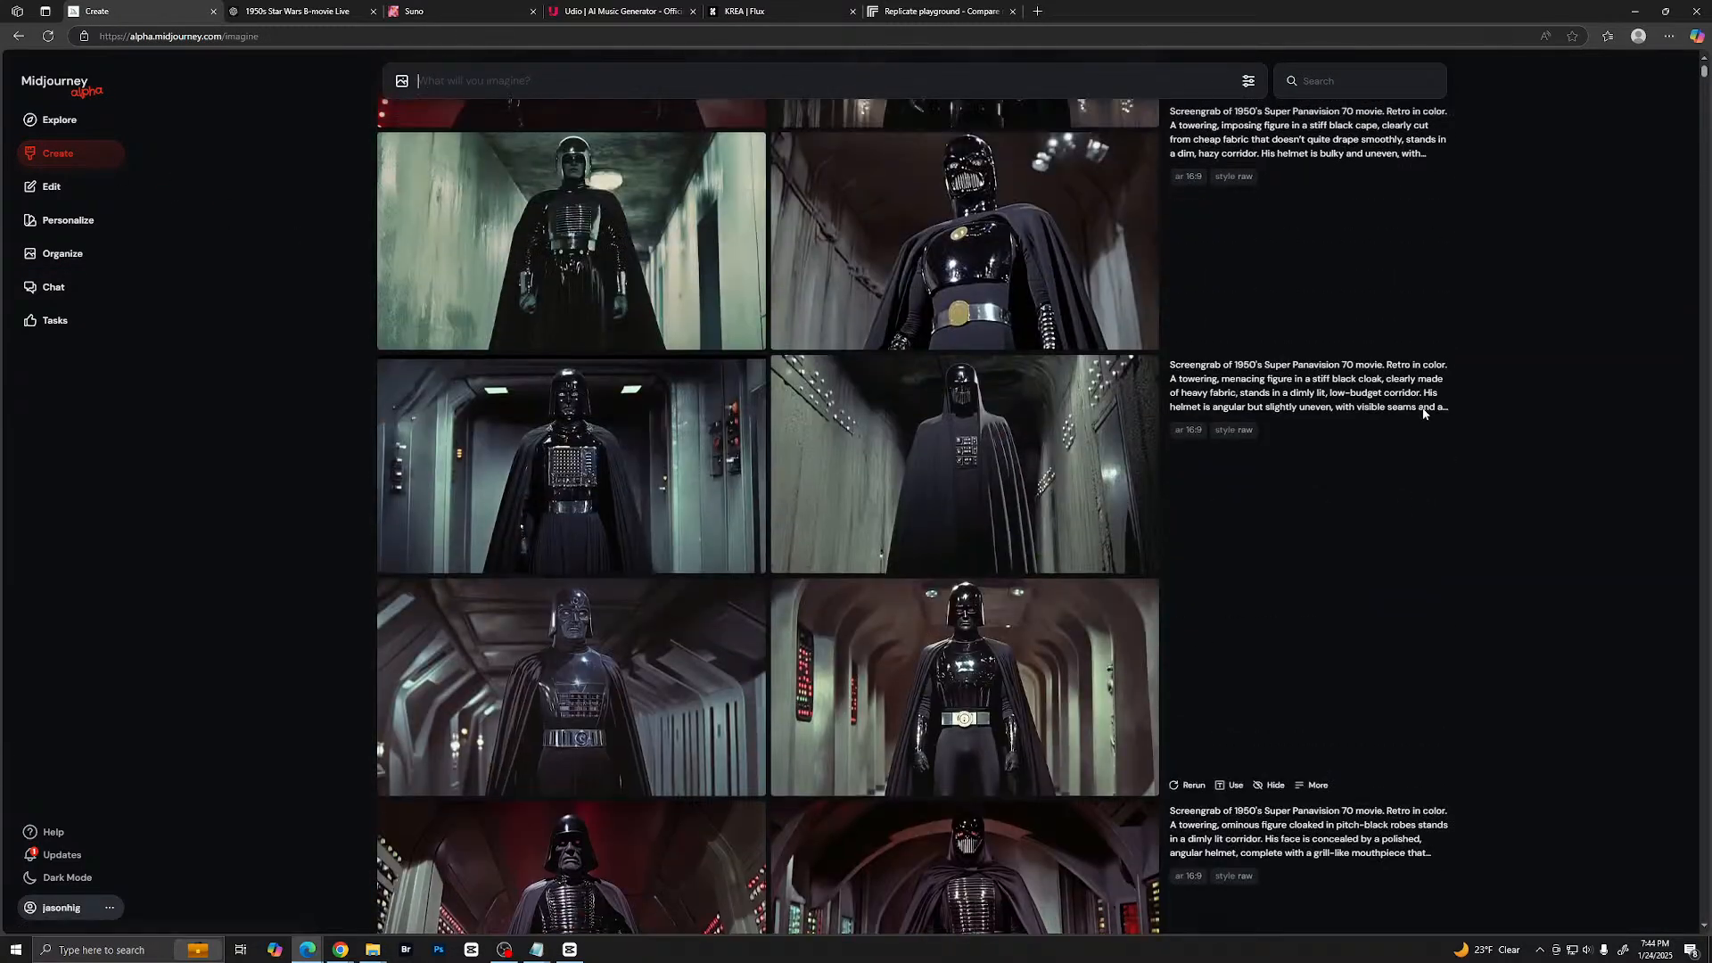
pyautogui.scroll(20, 1281, 271)
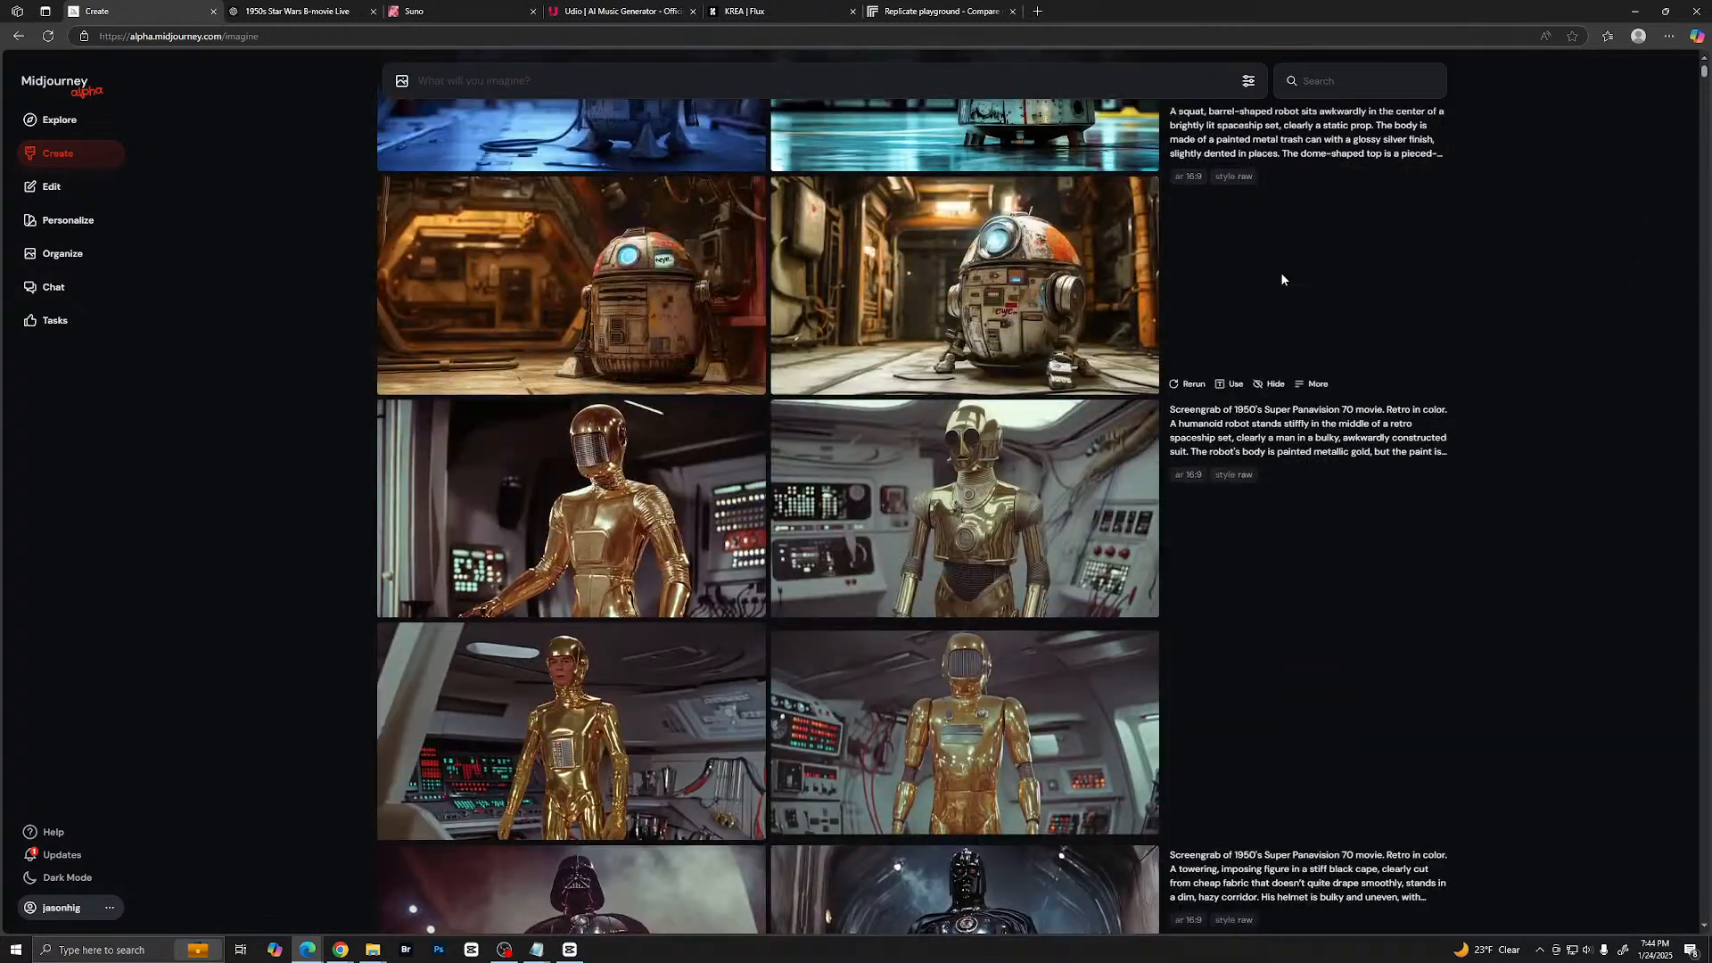
pyautogui.scroll(10, 1281, 277)
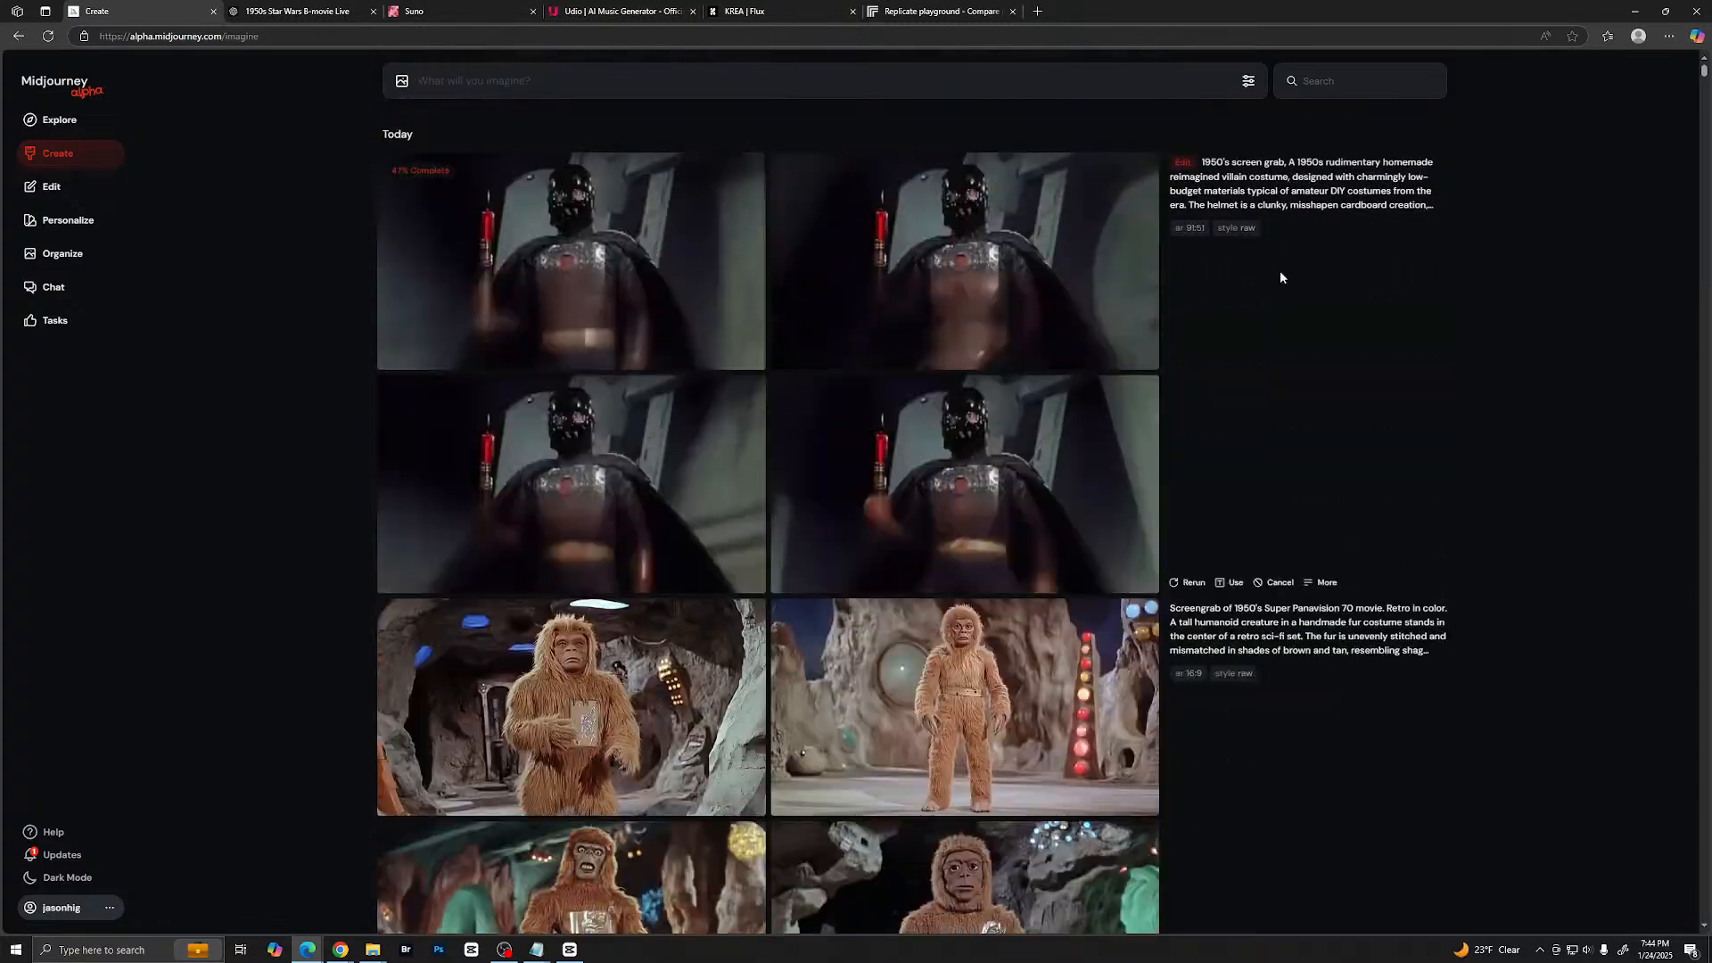
# - Find the gold robot with the ribbed faceplate and silver chest plate in the creation feed and open it enlarged
pyautogui.scroll(-11, 1272, 297)
pyautogui.scroll(-8, 1258, 323)
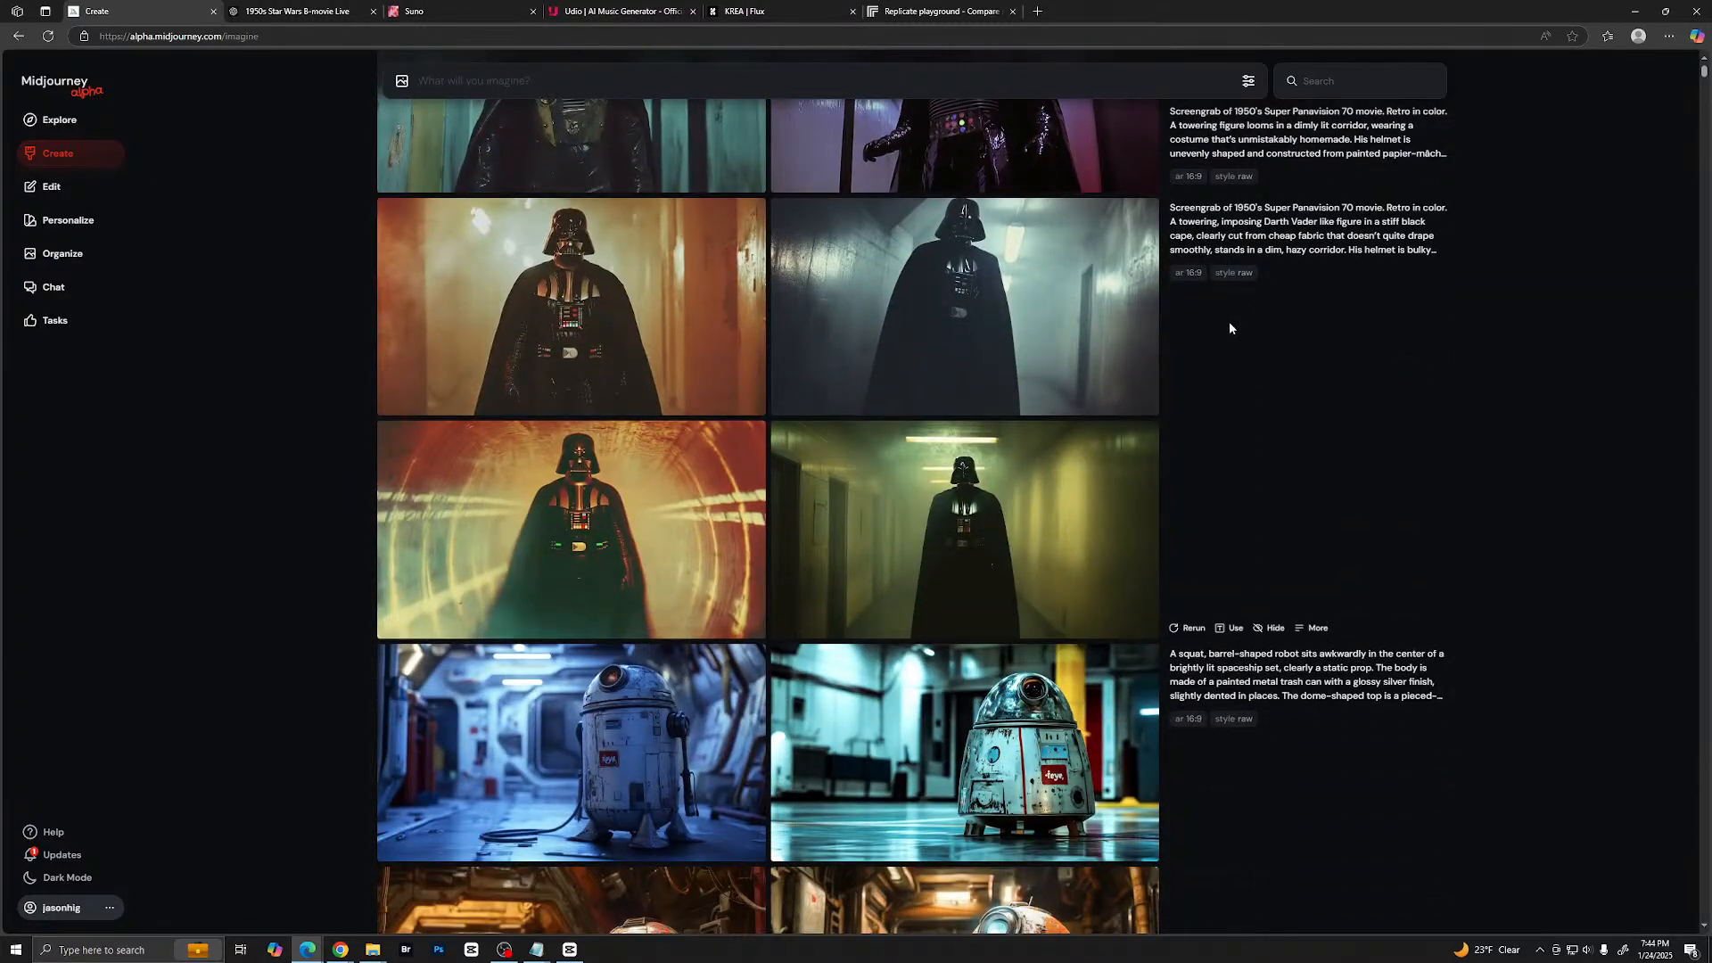
pyautogui.scroll(-5, 1186, 324)
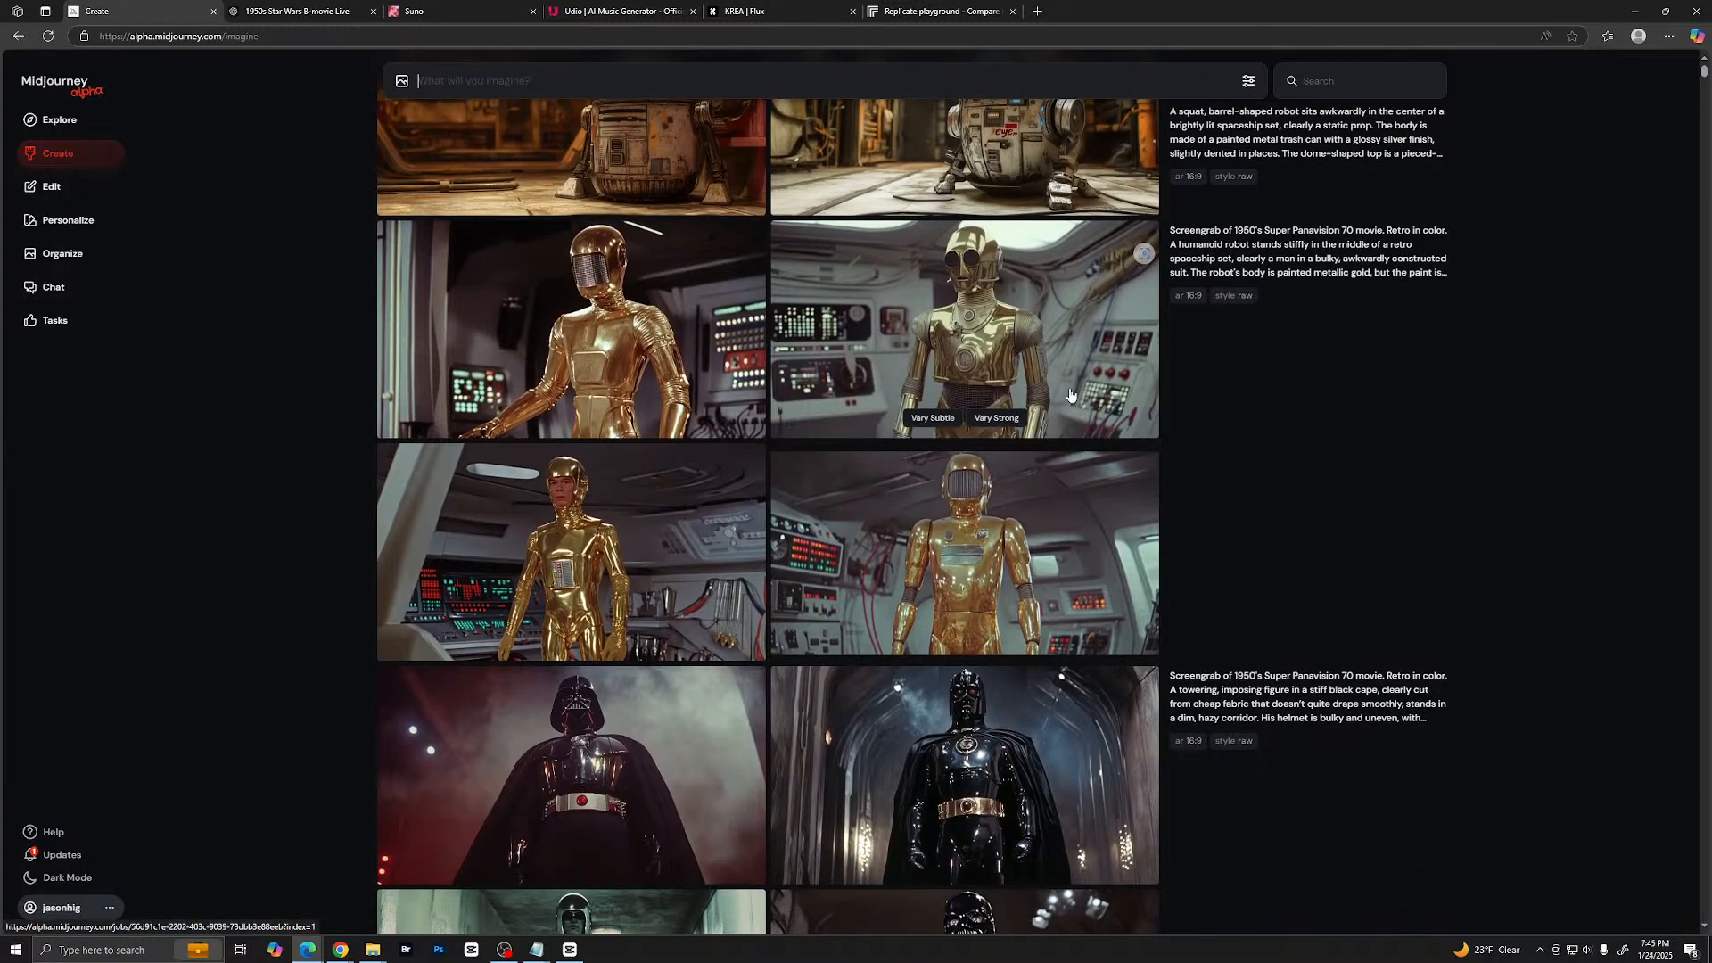
pyautogui.click(990, 528)
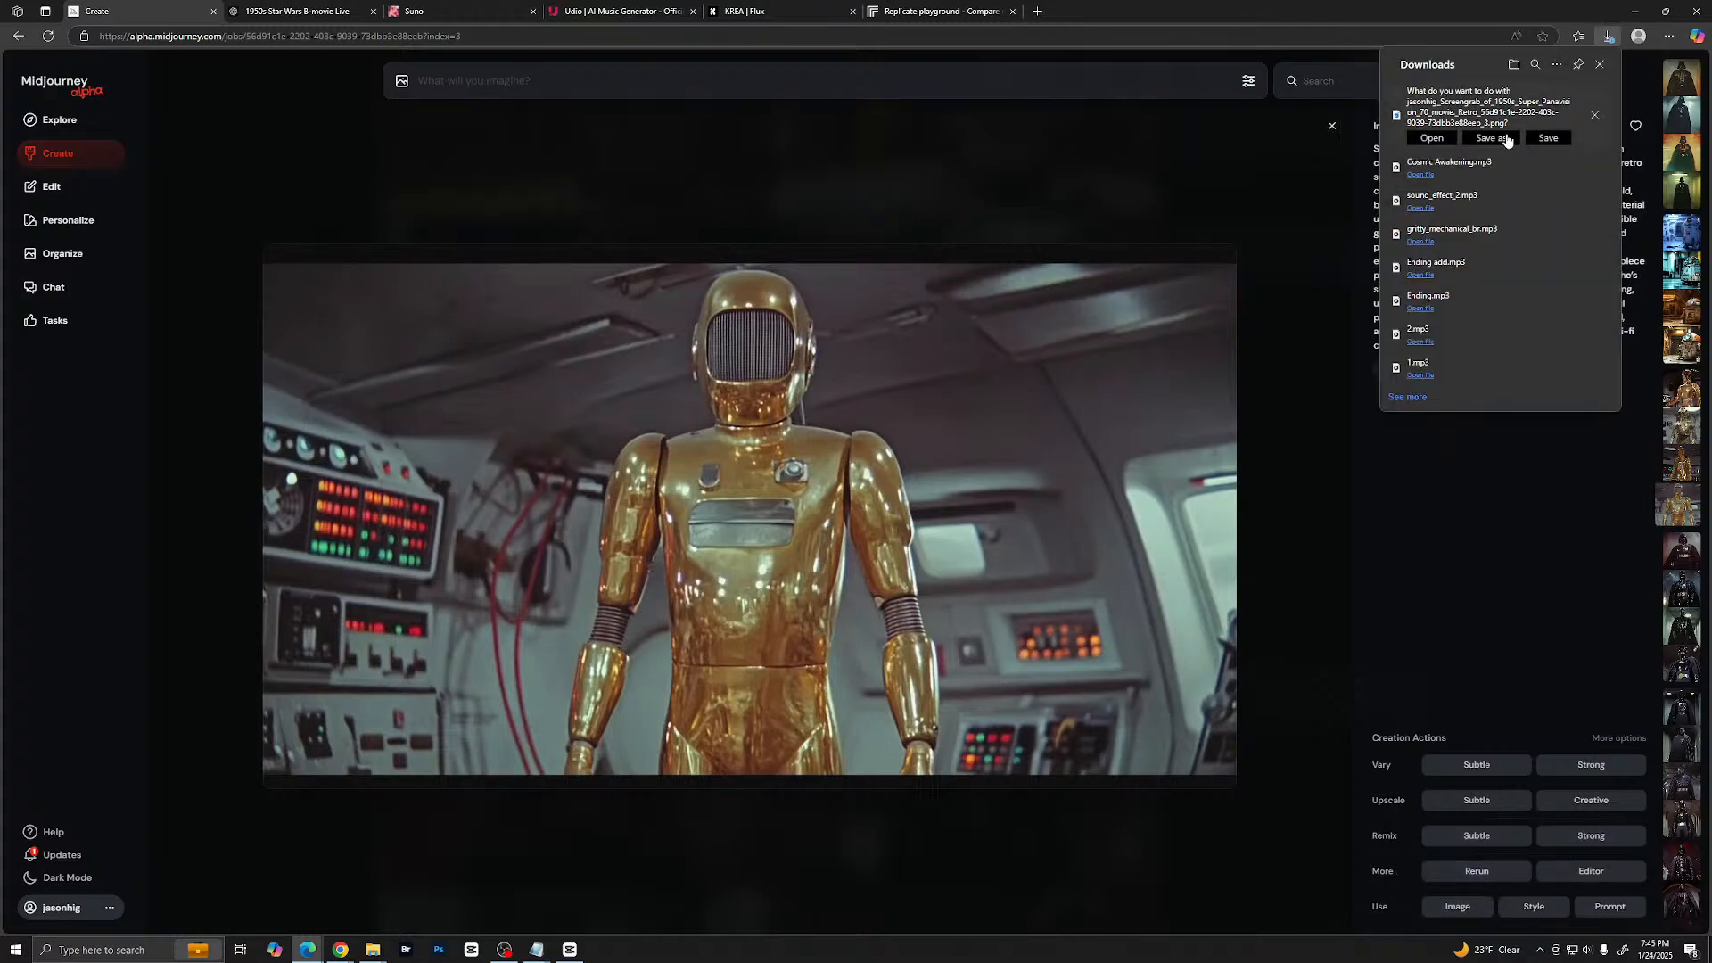
# - Save the gold robot image into a new folder named Images inside the Star Wars 1950 project folder
pyautogui.click(1491, 138)
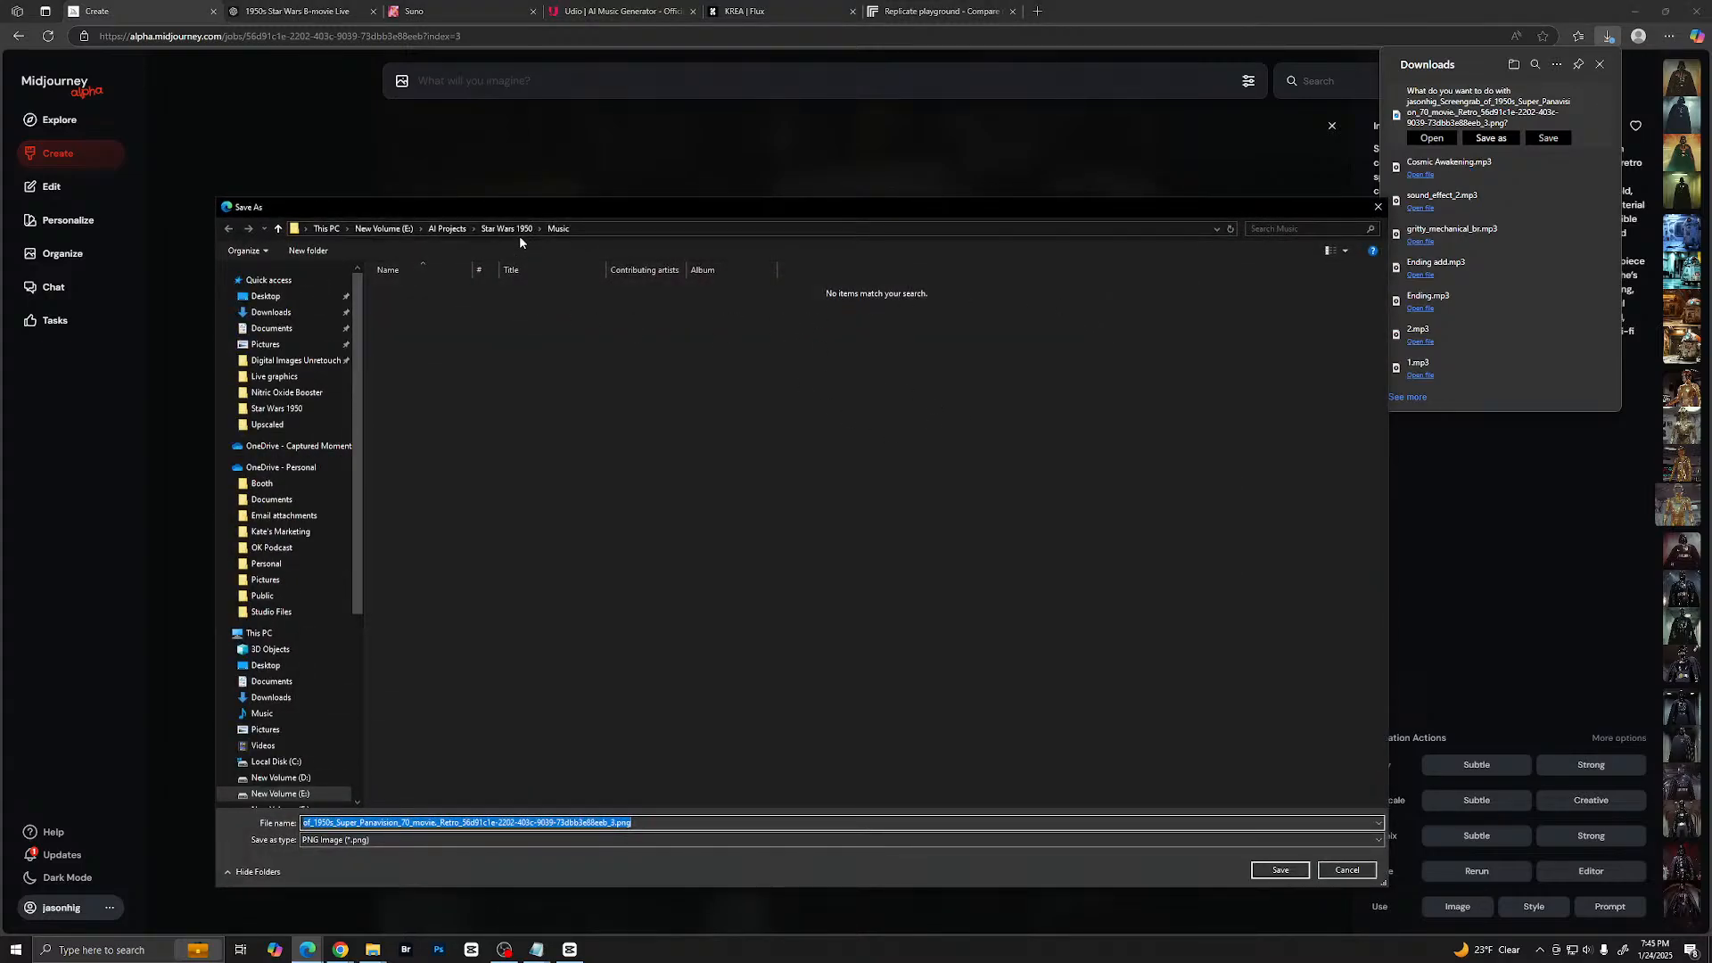
pyautogui.hotkey('alt', 'Up')
pyautogui.rightClick(588, 466)
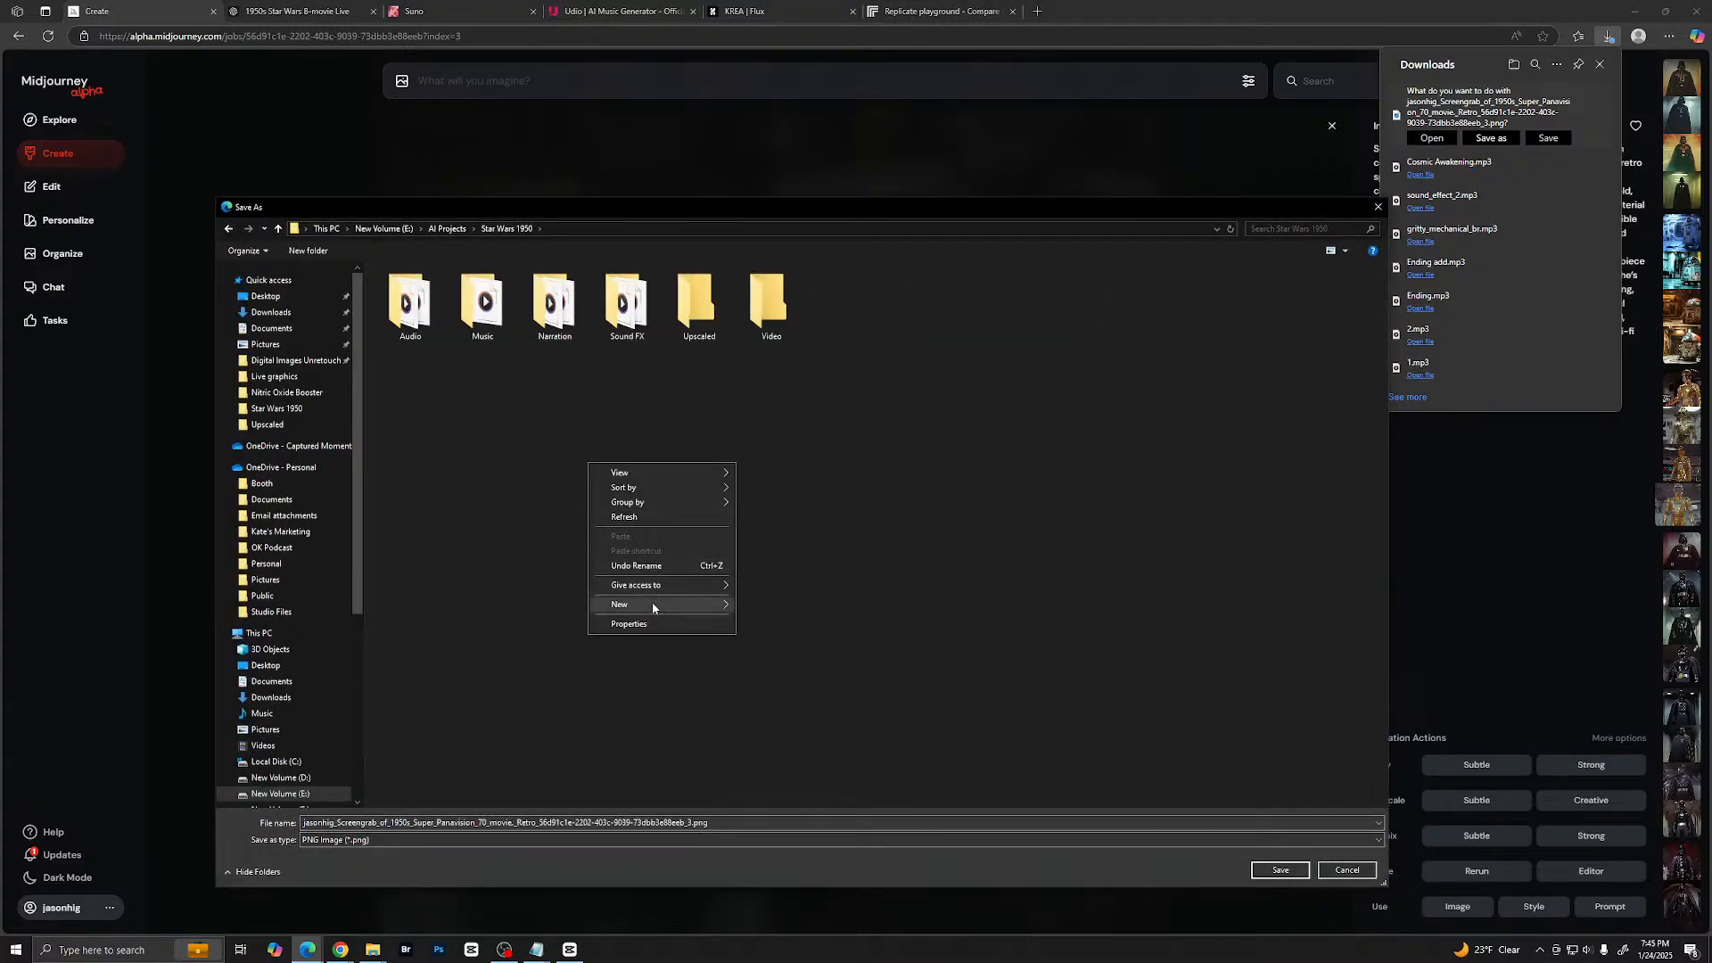
pyautogui.click(773, 606)
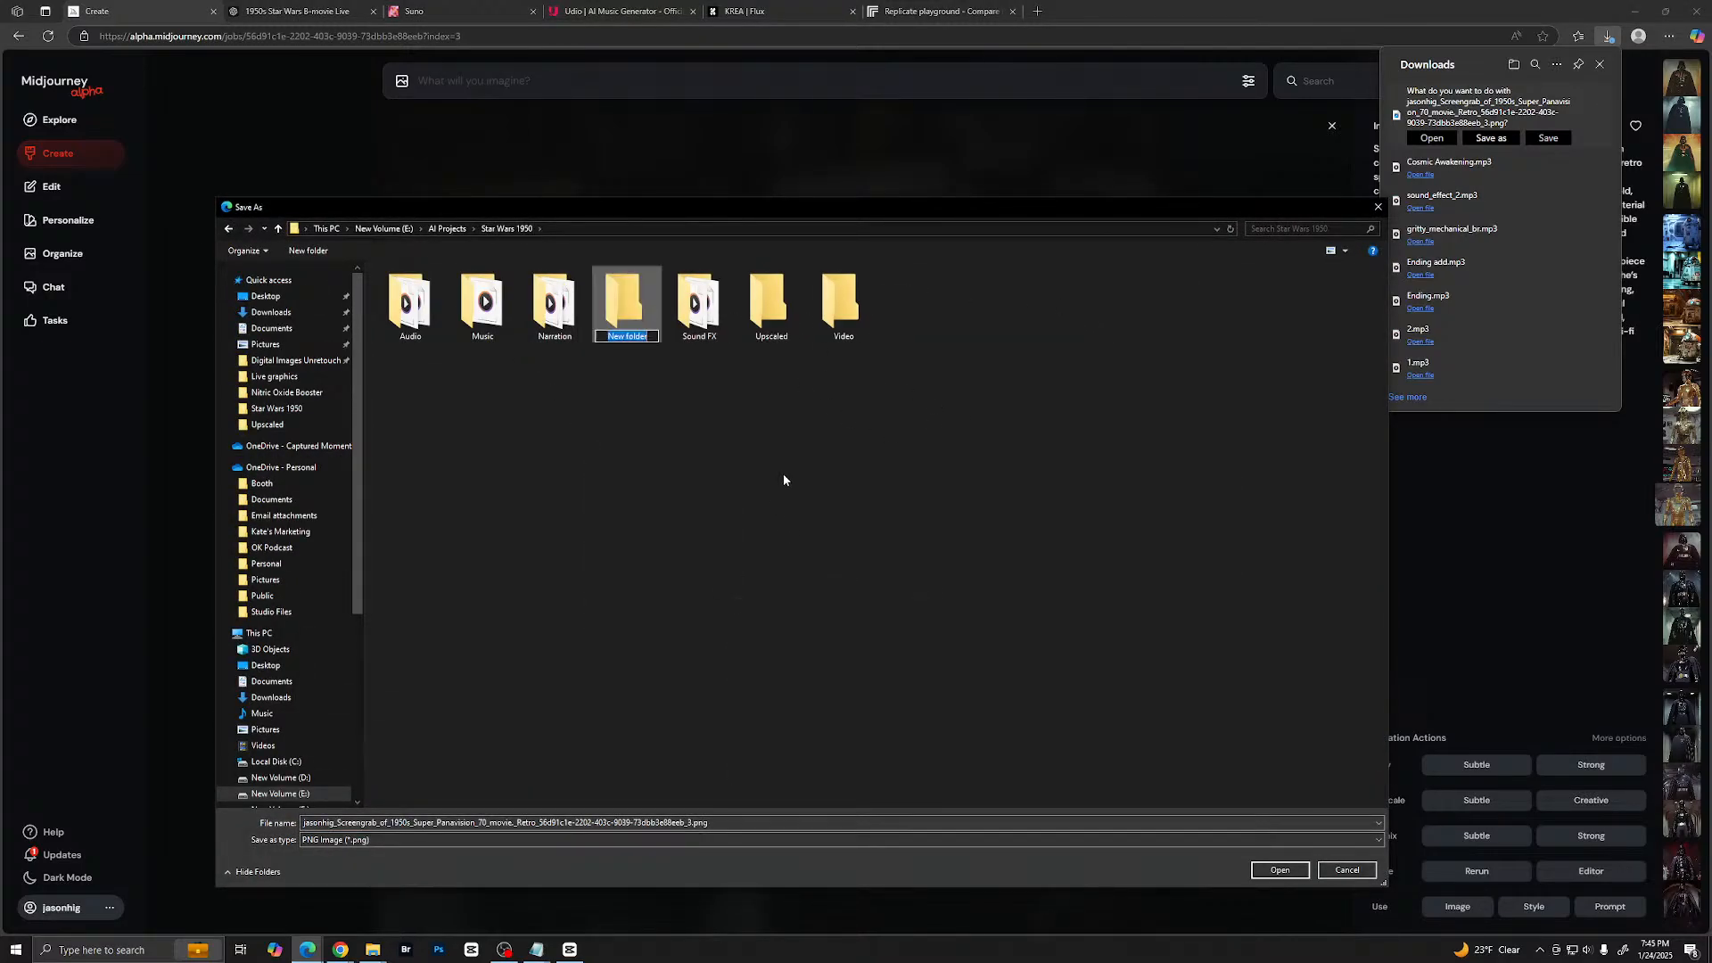
pyautogui.write('Images')
pyautogui.press('Return')
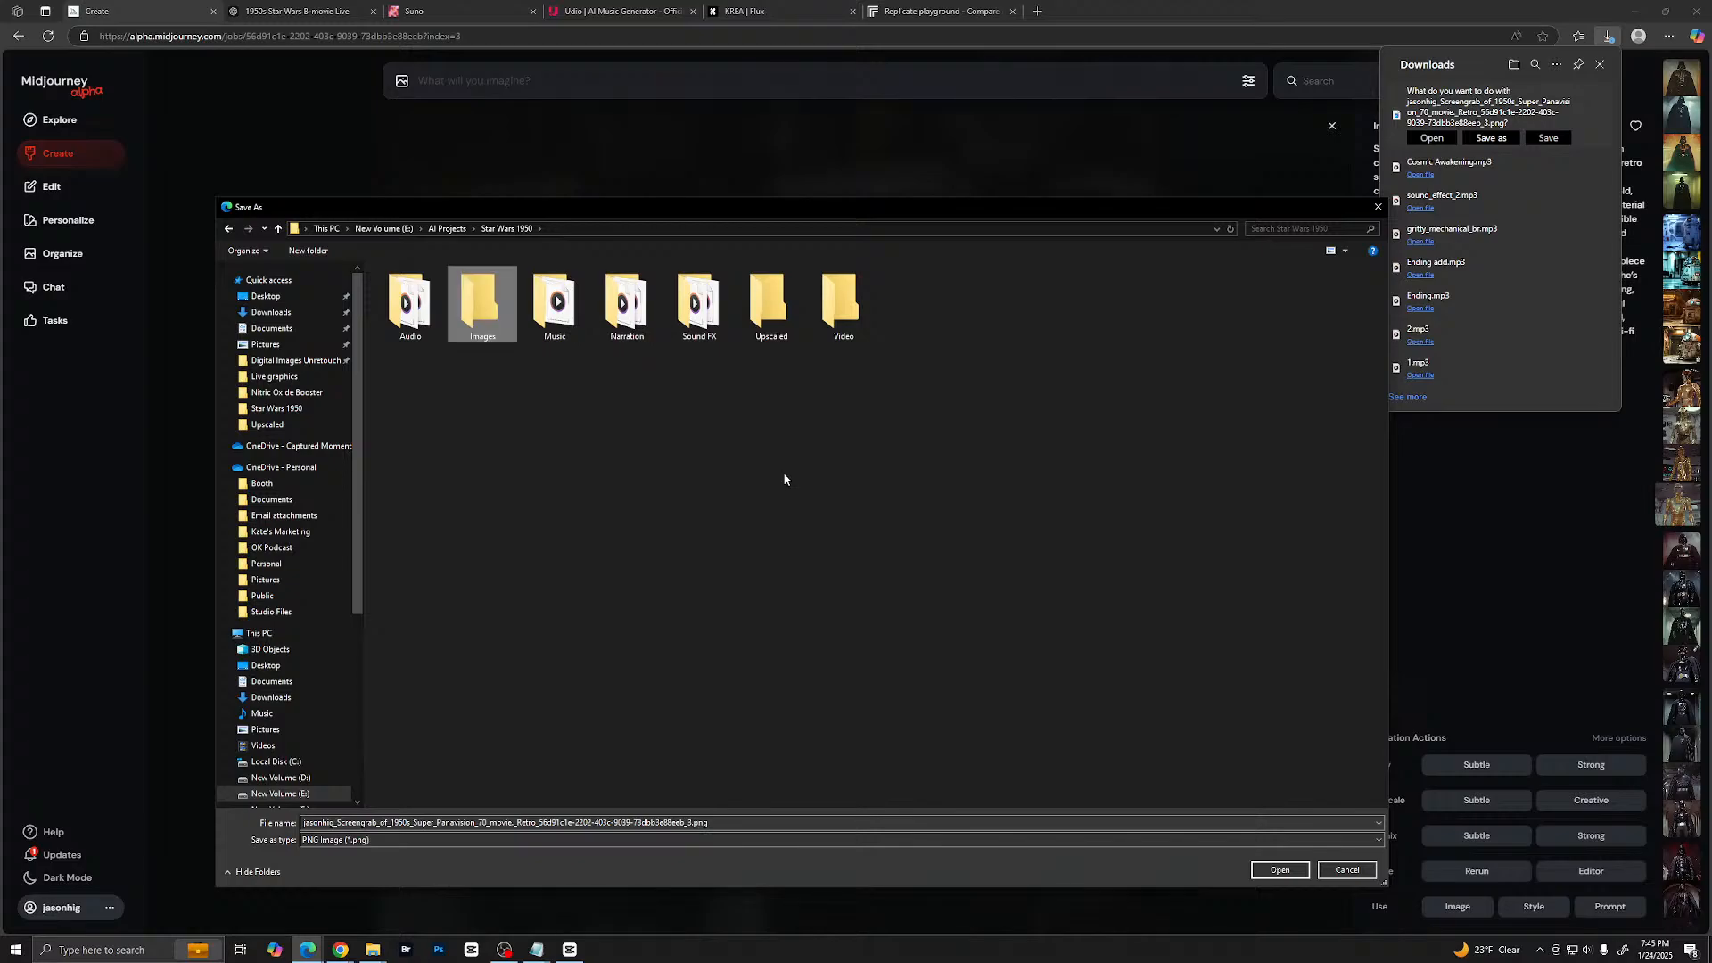
pyautogui.doubleClick(482, 305)
pyautogui.click(1281, 870)
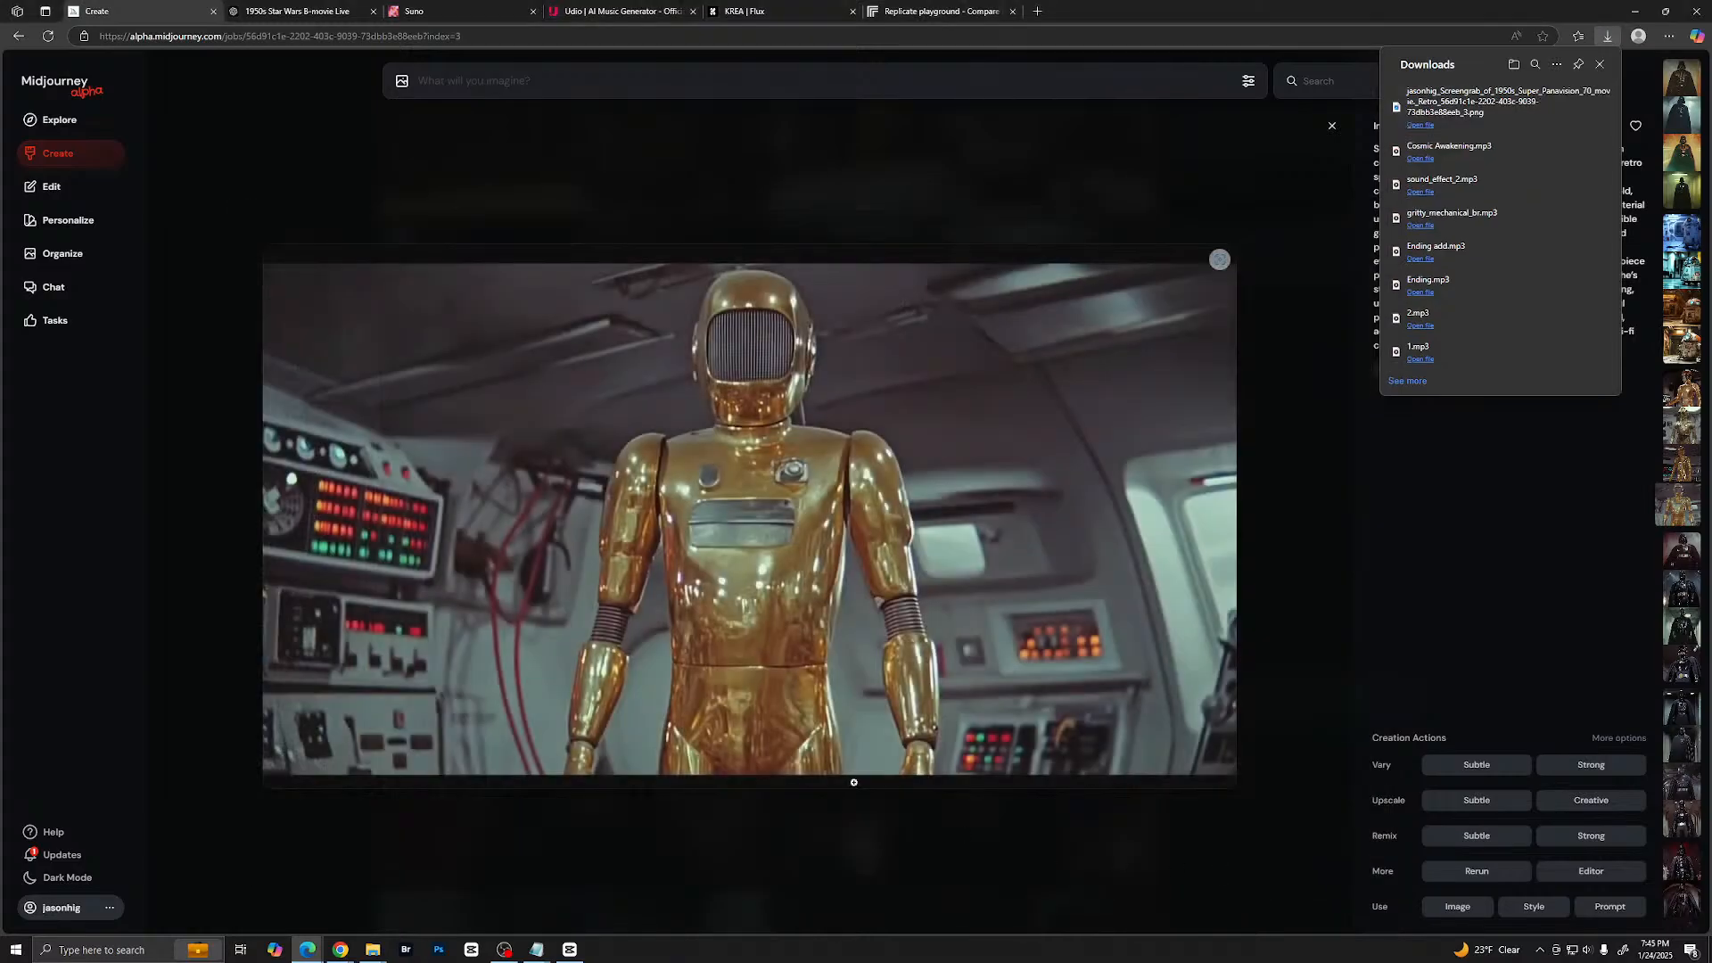
# - Switch to Photoshop and bring up the downloaded gold robot image in full-screen mode
pyautogui.click(408, 954)
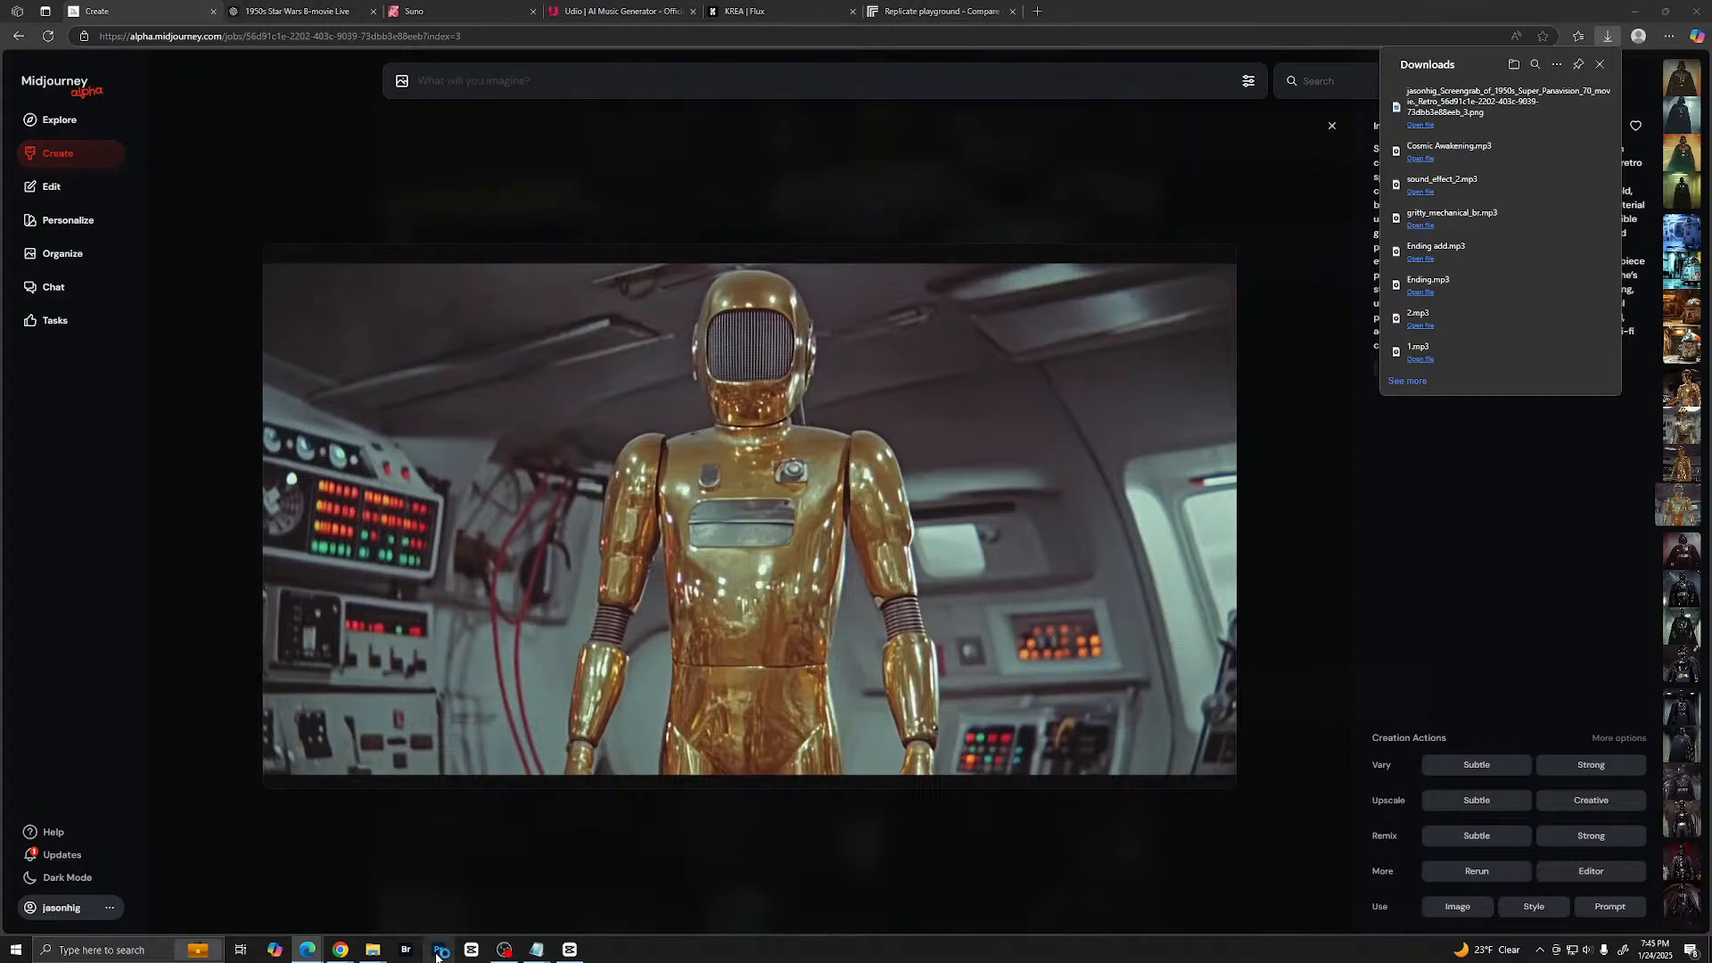
pyautogui.click(442, 953)
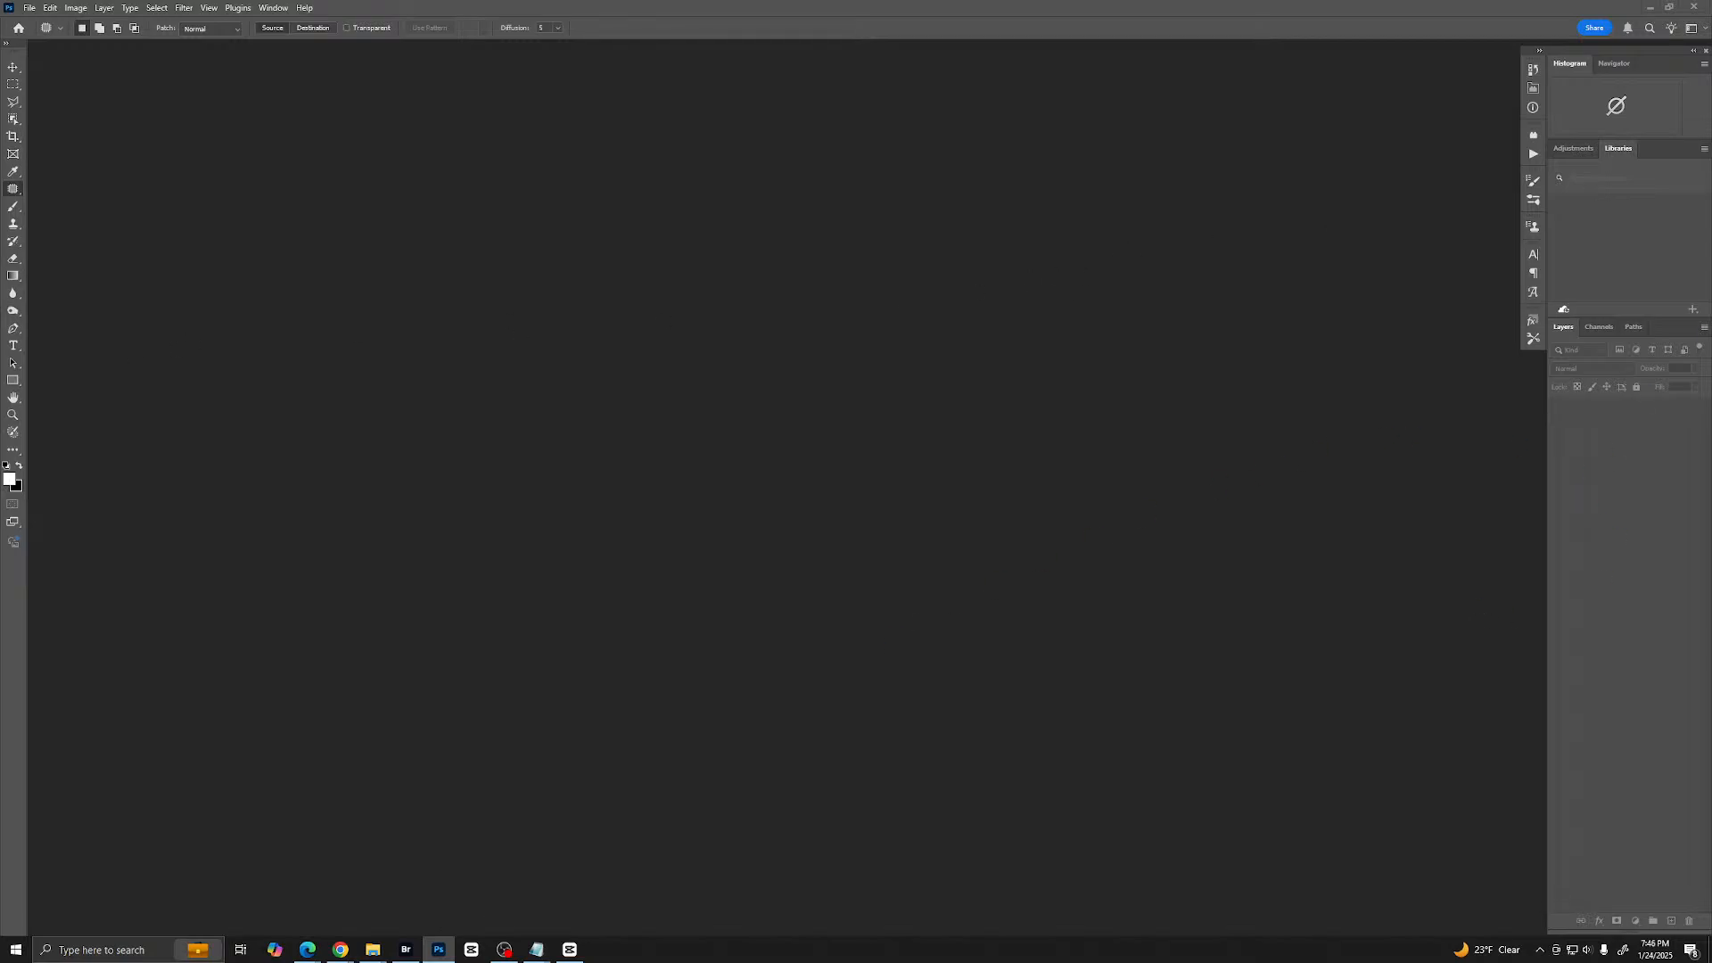
pyautogui.hotkey('alt', 'Tab')
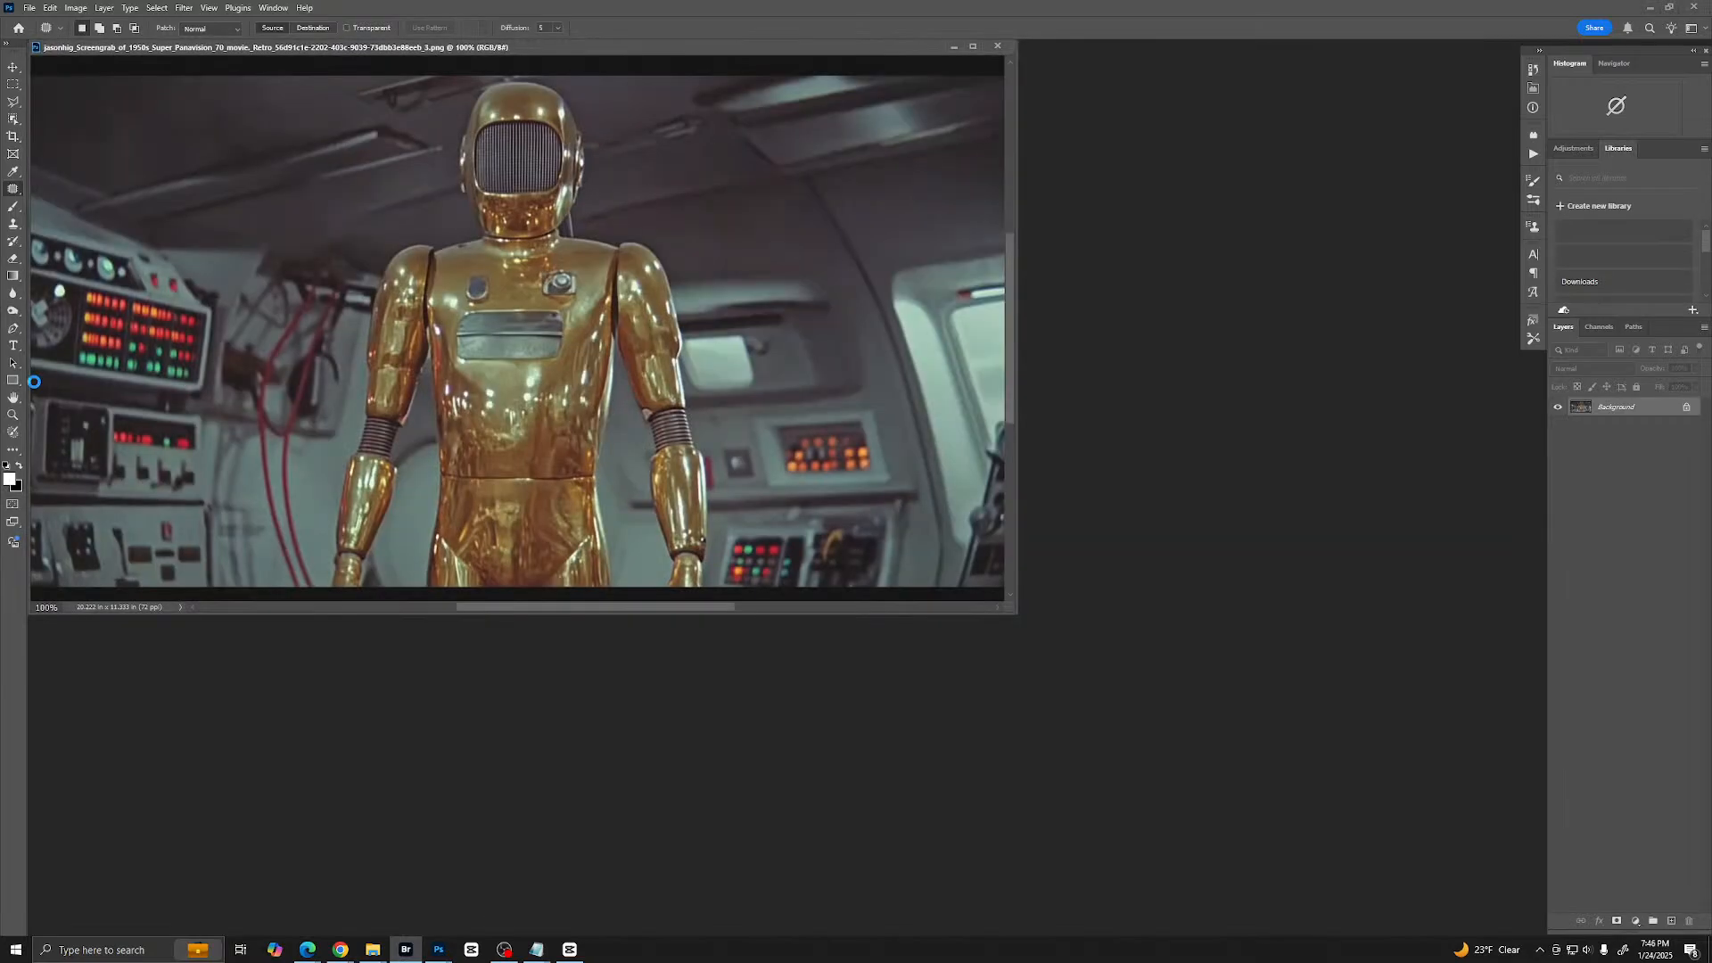
pyautogui.moveTo(662, 48); pyautogui.dragTo(834, 158)
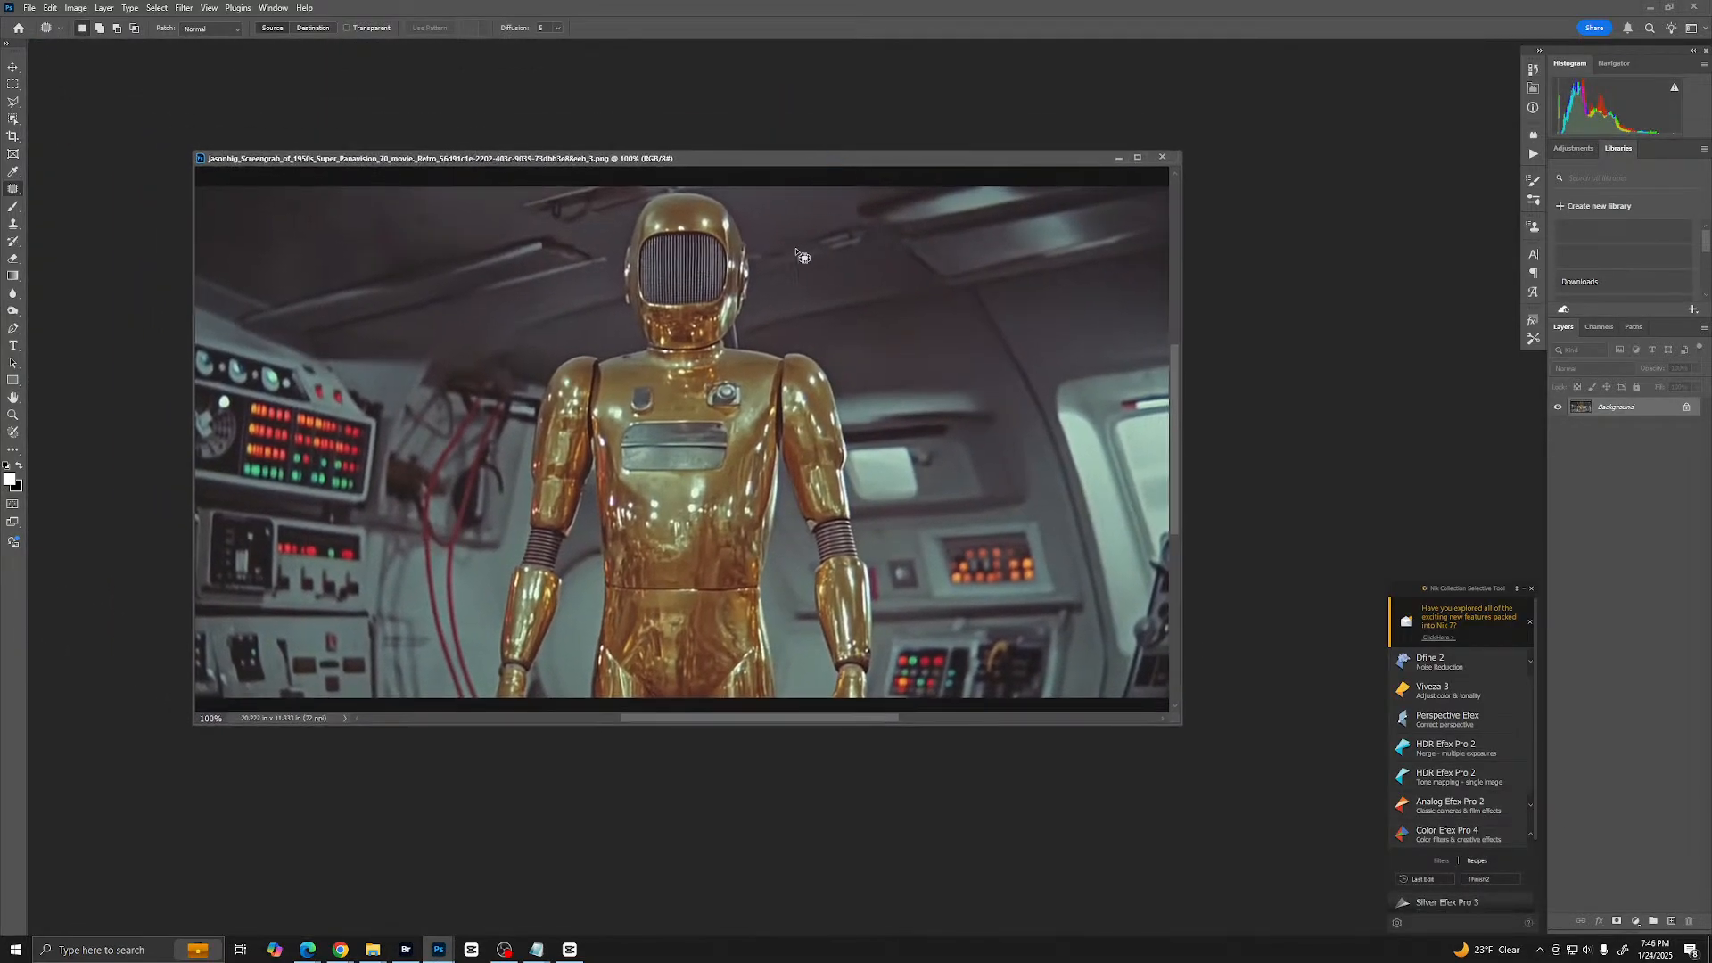
pyautogui.press('f')
pyautogui.scroll(-1, 968, 339)
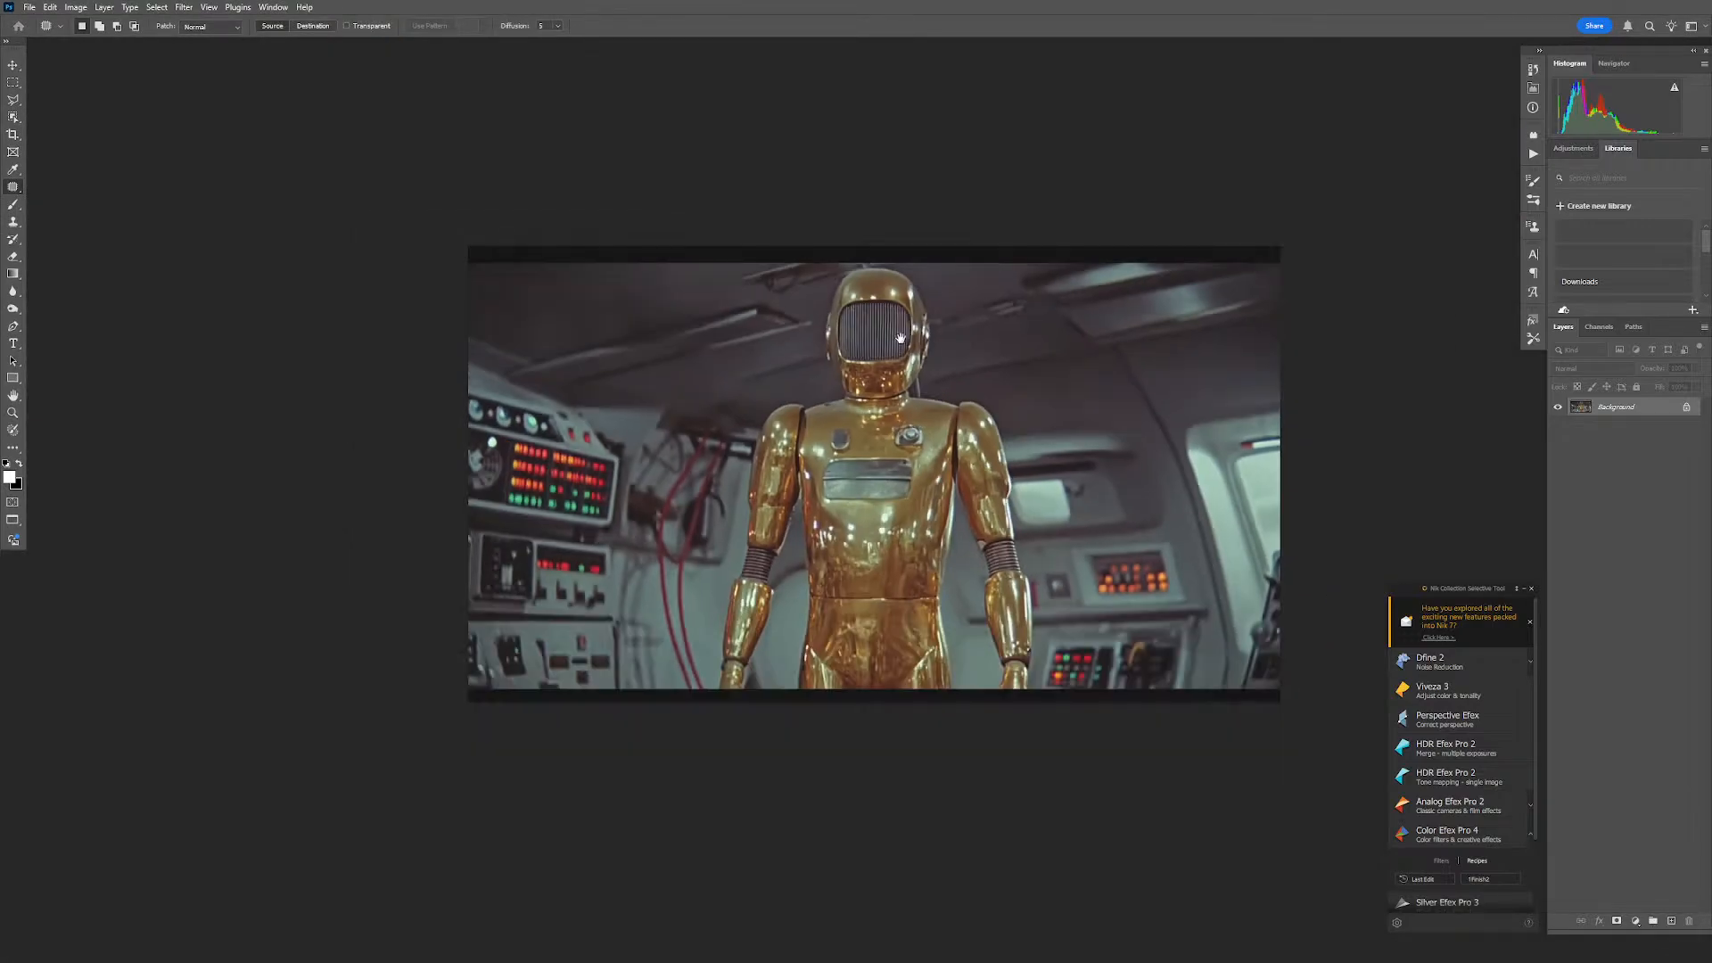
pyautogui.scroll(1, 945, 336)
pyautogui.moveTo(968, 340)
pyautogui.mouseDown()
pyautogui.moveTo(873, 333)
pyautogui.moveTo(944, 332)
pyautogui.mouseUp()
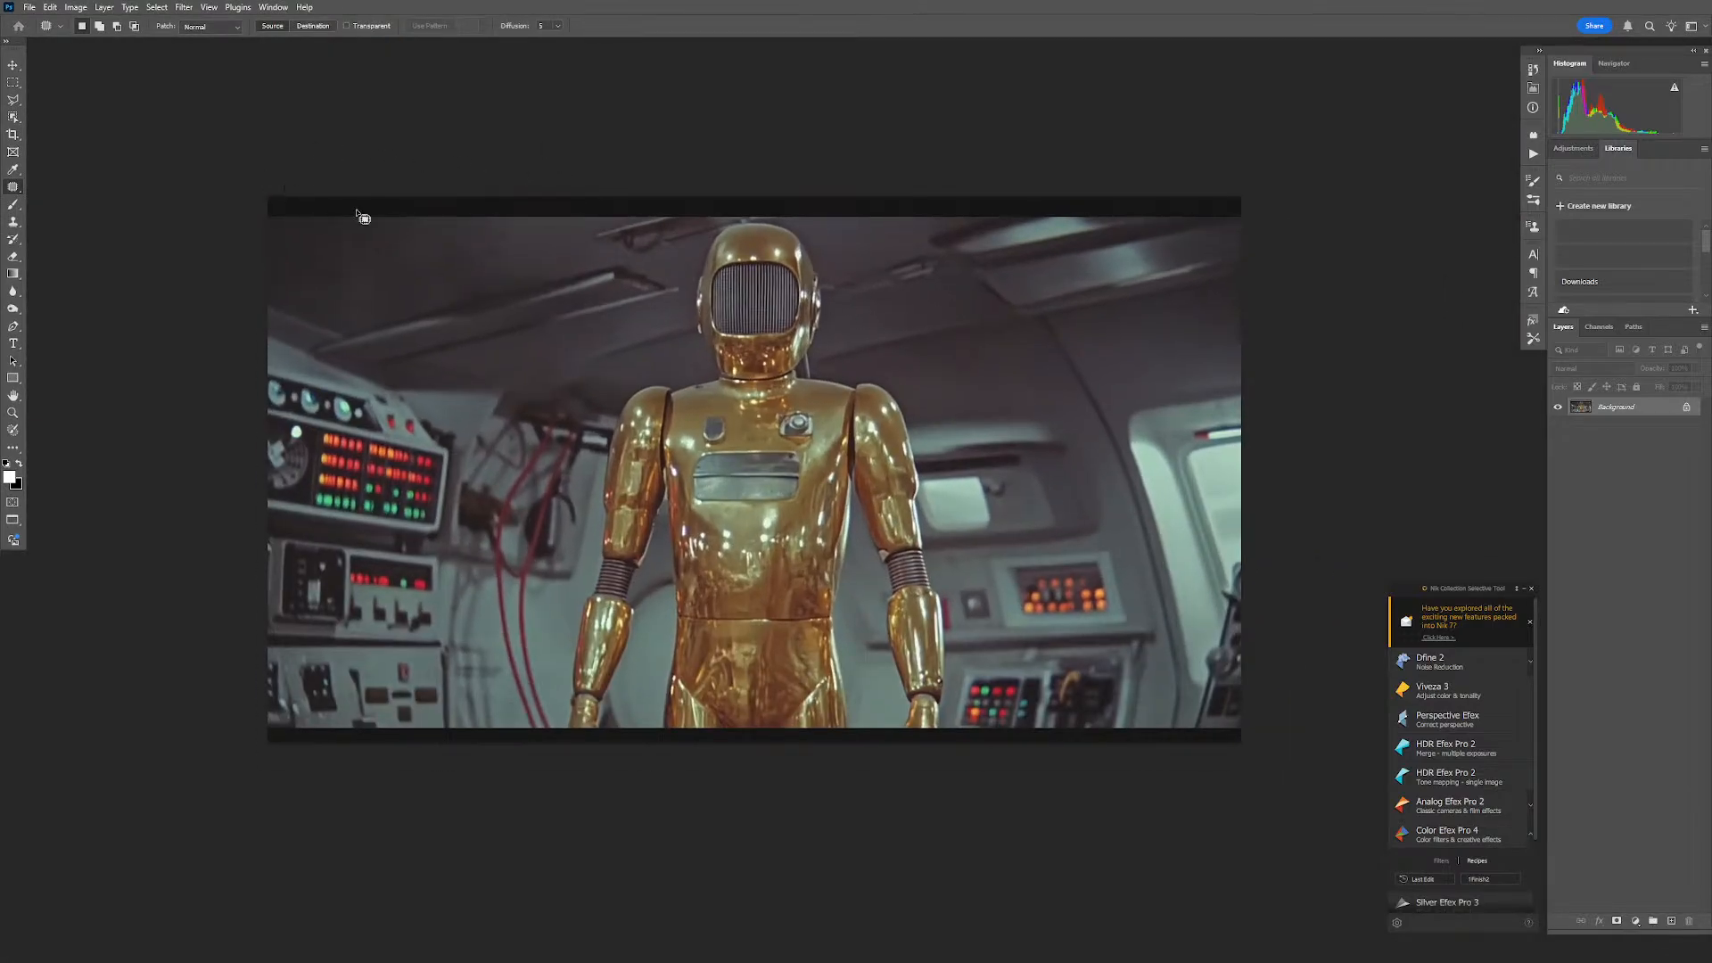
# - Select the black bars along the image's upper and lower edges and replace them using Generative Fill without a prompt
pyautogui.press('m')
pyautogui.moveTo(272, 168); pyautogui.dragTo(1312, 220)
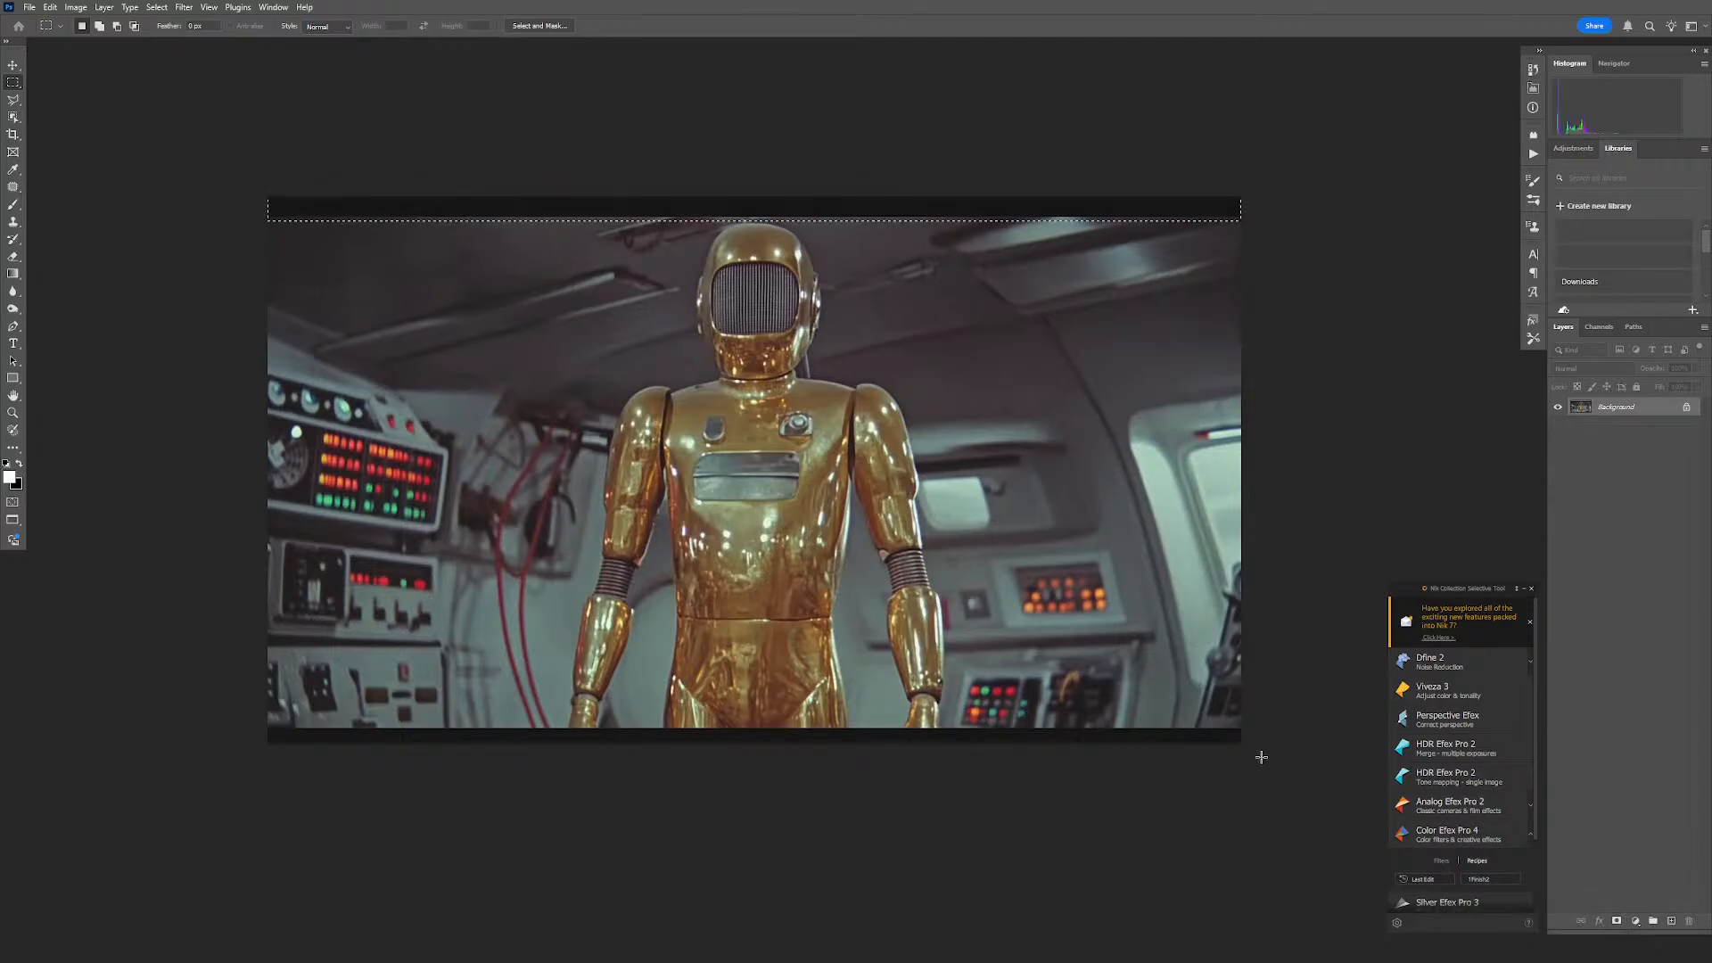
pyautogui.moveTo(1264, 725); pyautogui.dragTo(168, 838)
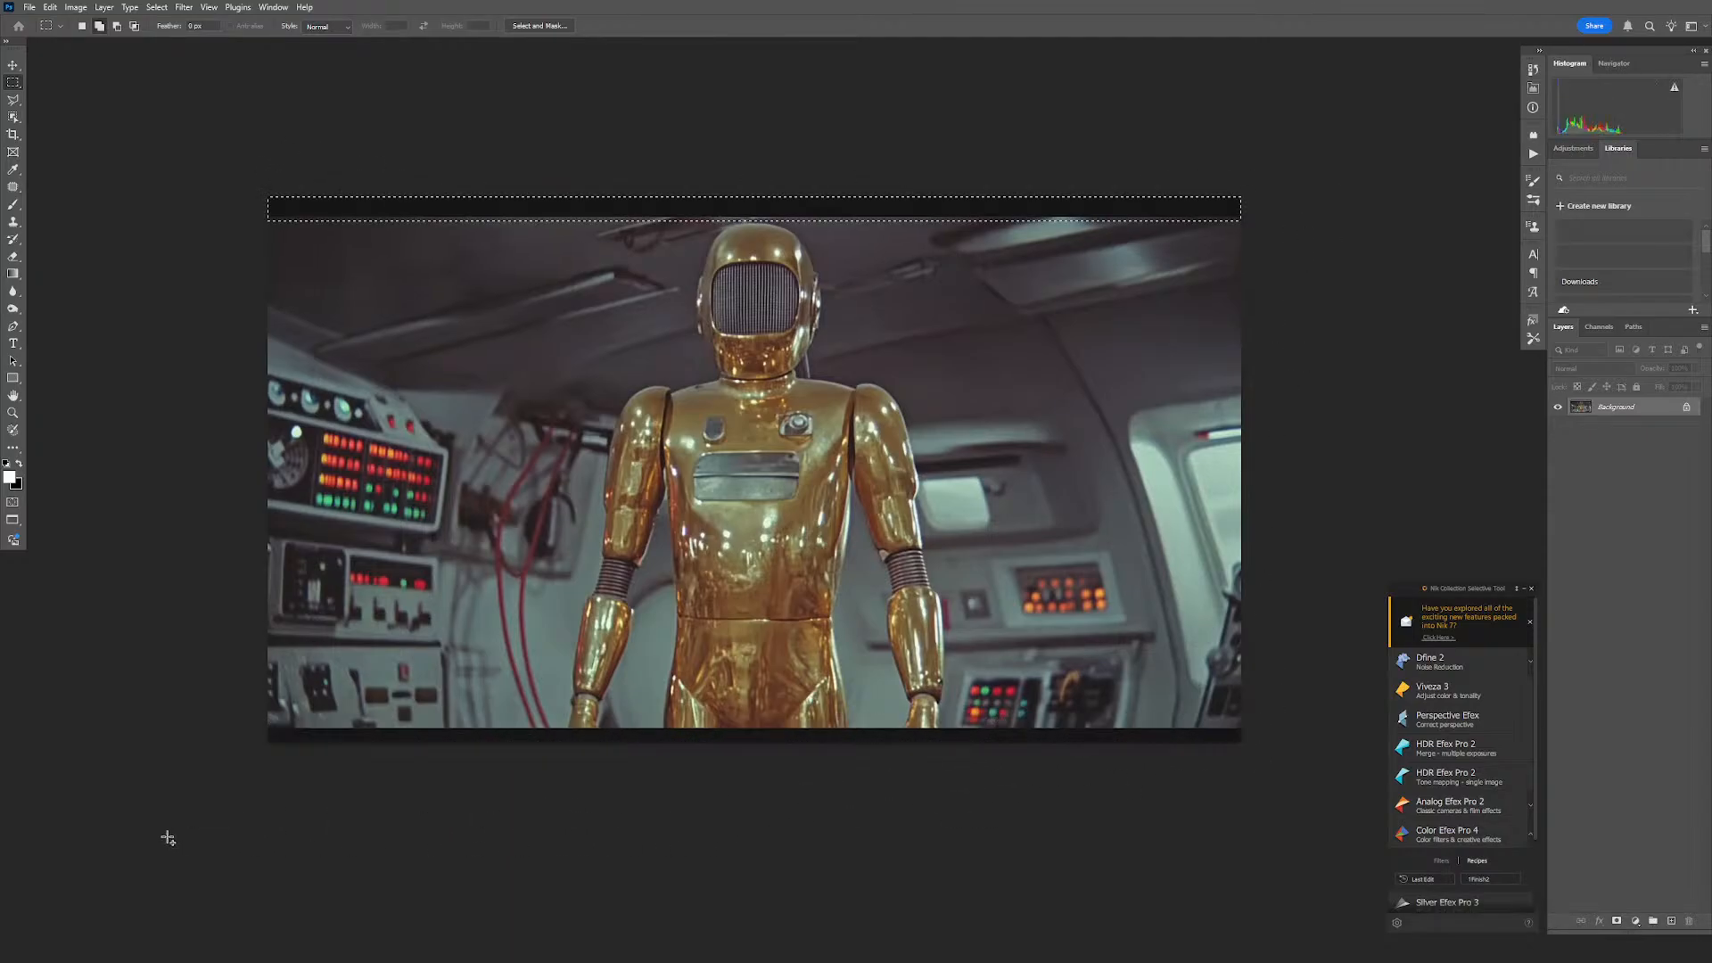
pyautogui.click(50, 7)
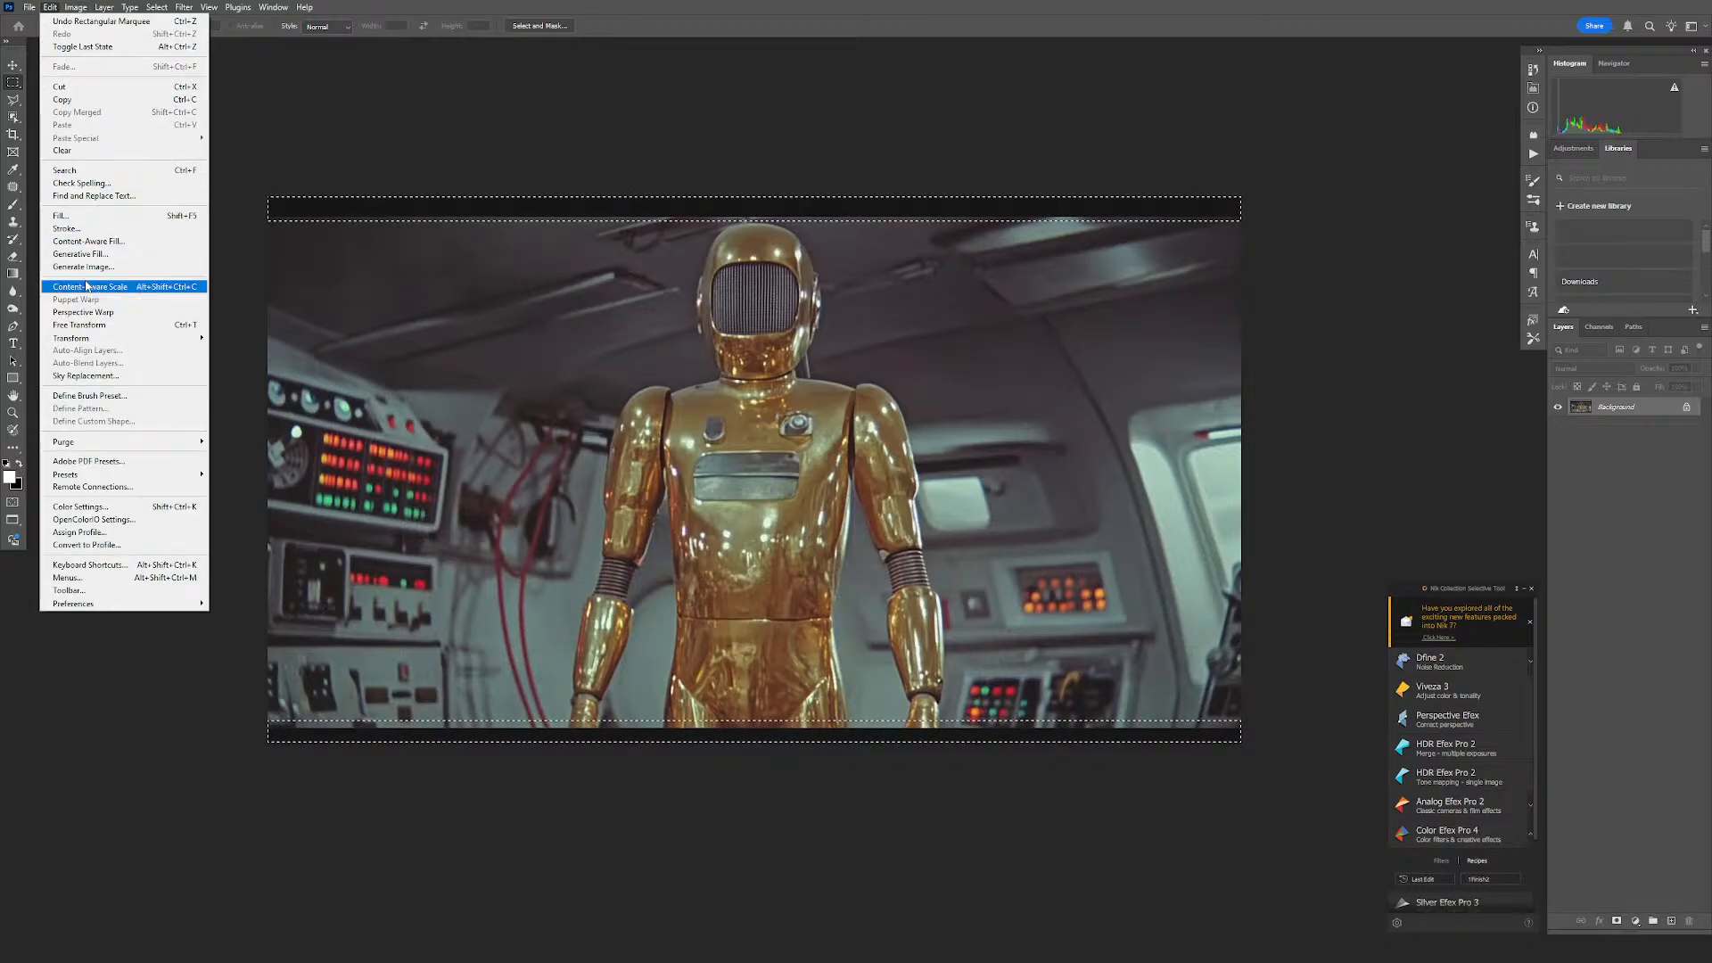
pyautogui.click(106, 254)
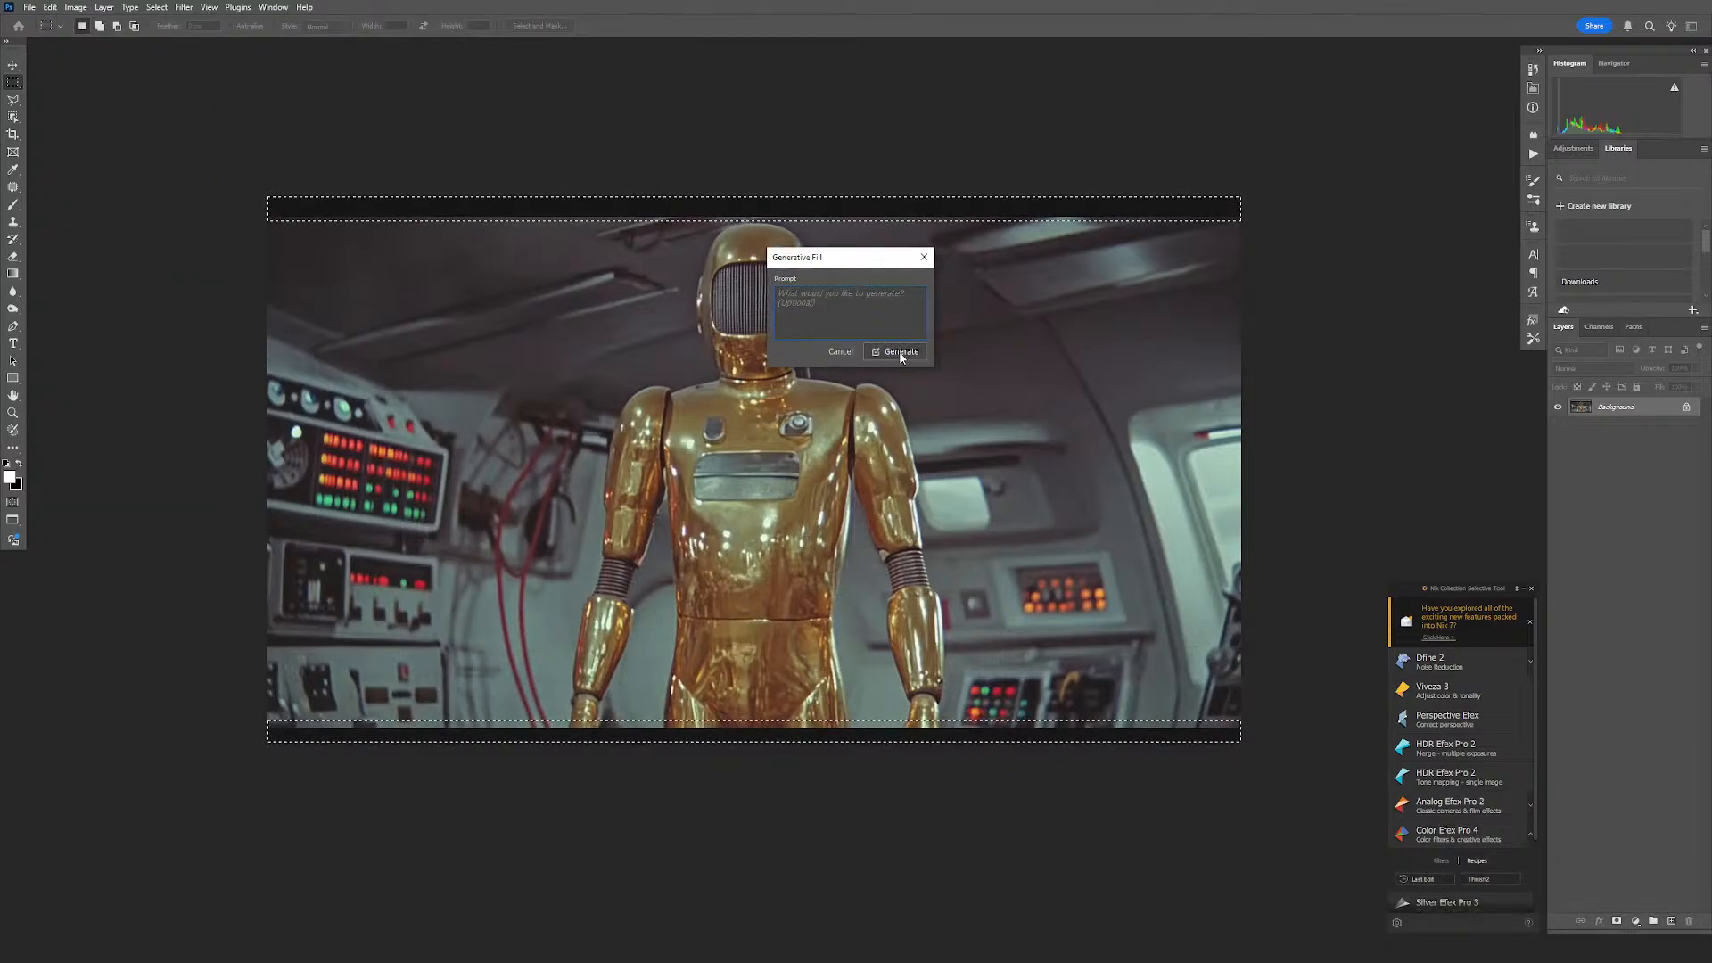
pyautogui.click(901, 353)
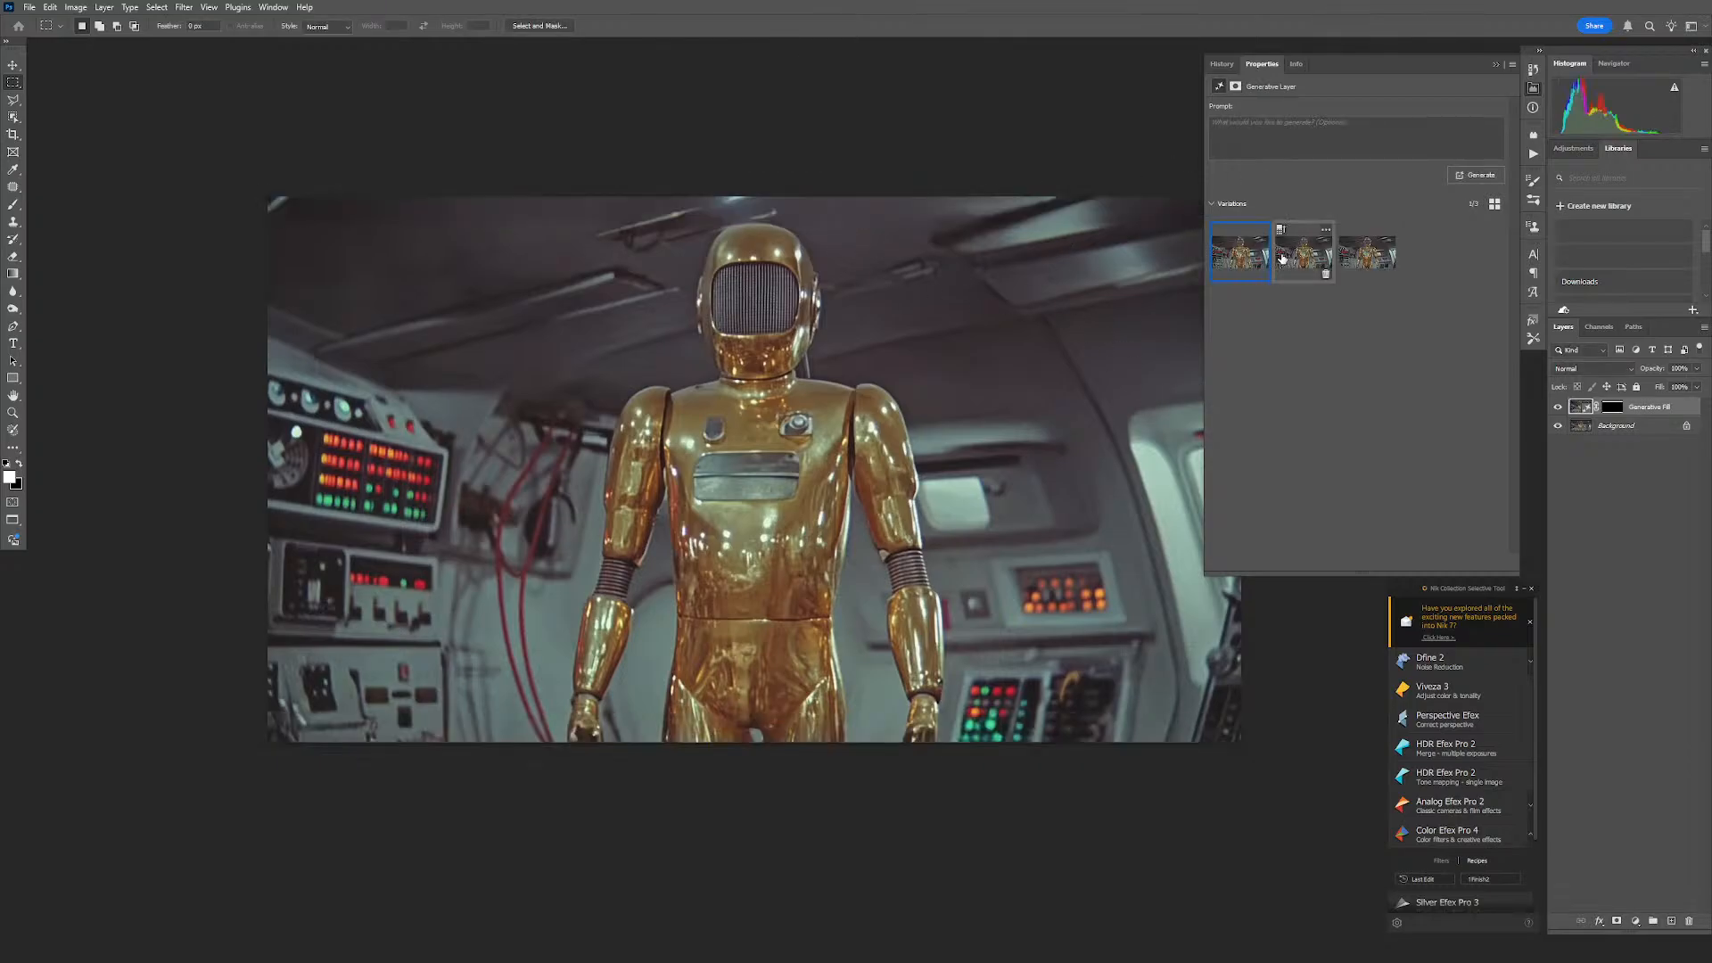
# - Compare the three fill variations, merge the second one into the background layer, and close the image
pyautogui.click(1284, 259)
pyautogui.click(1365, 263)
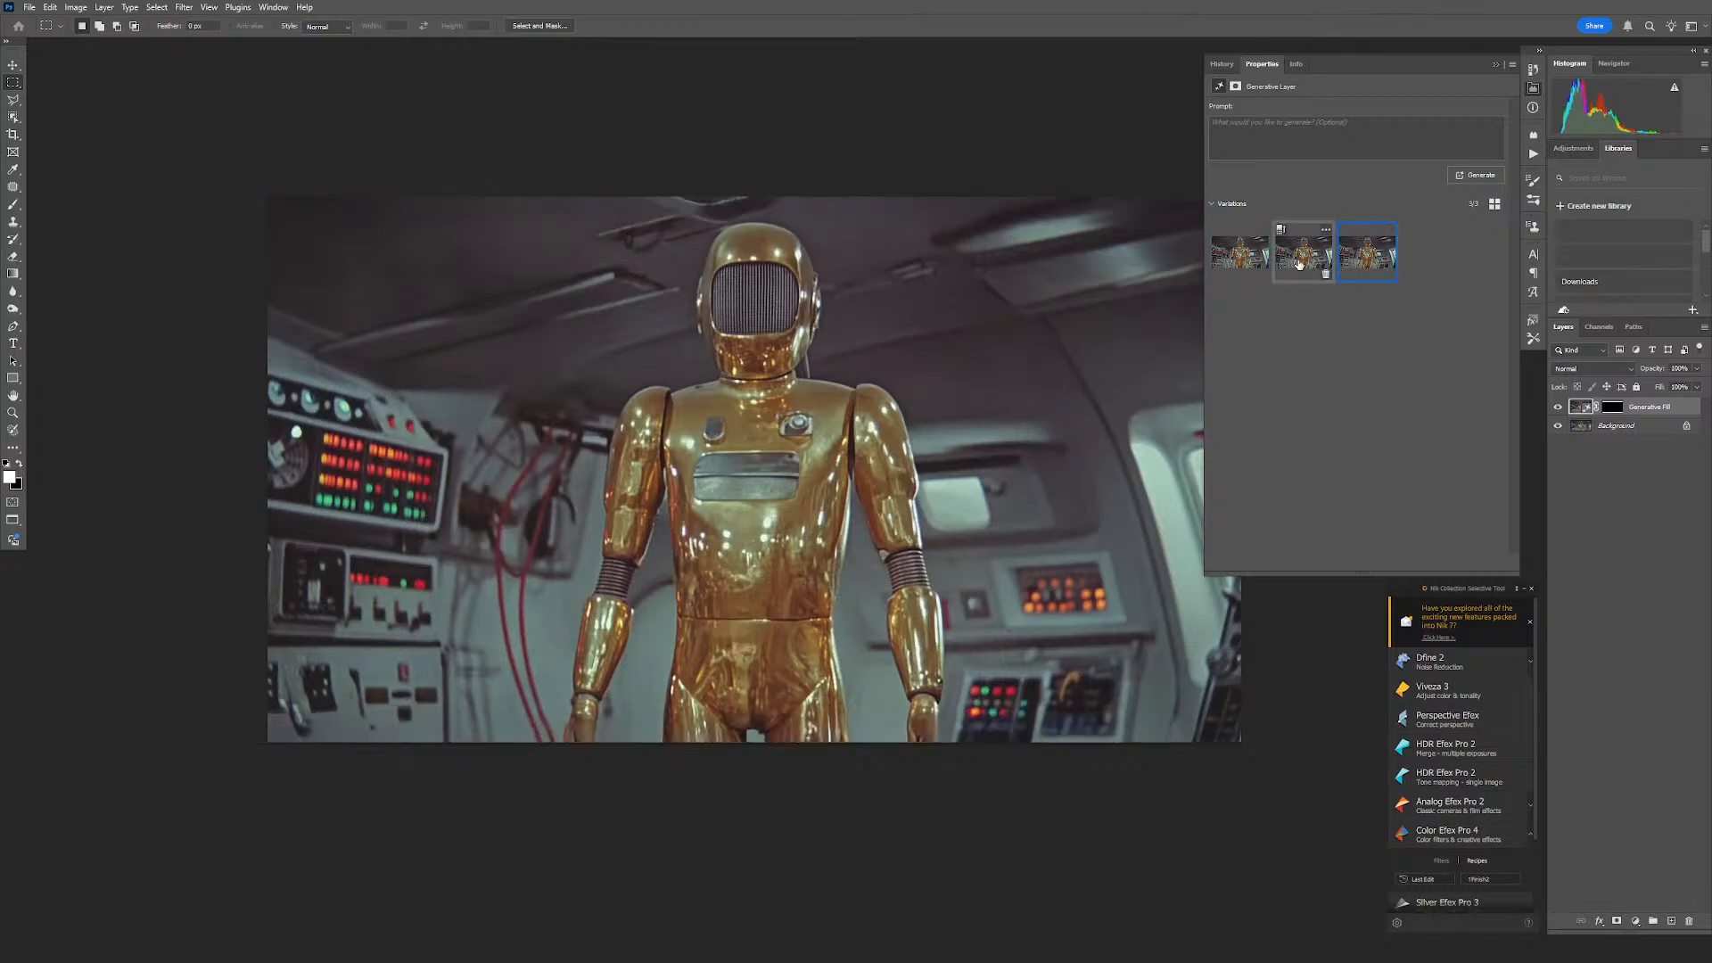
pyautogui.click(1300, 265)
pyautogui.click(1255, 267)
pyautogui.click(1309, 267)
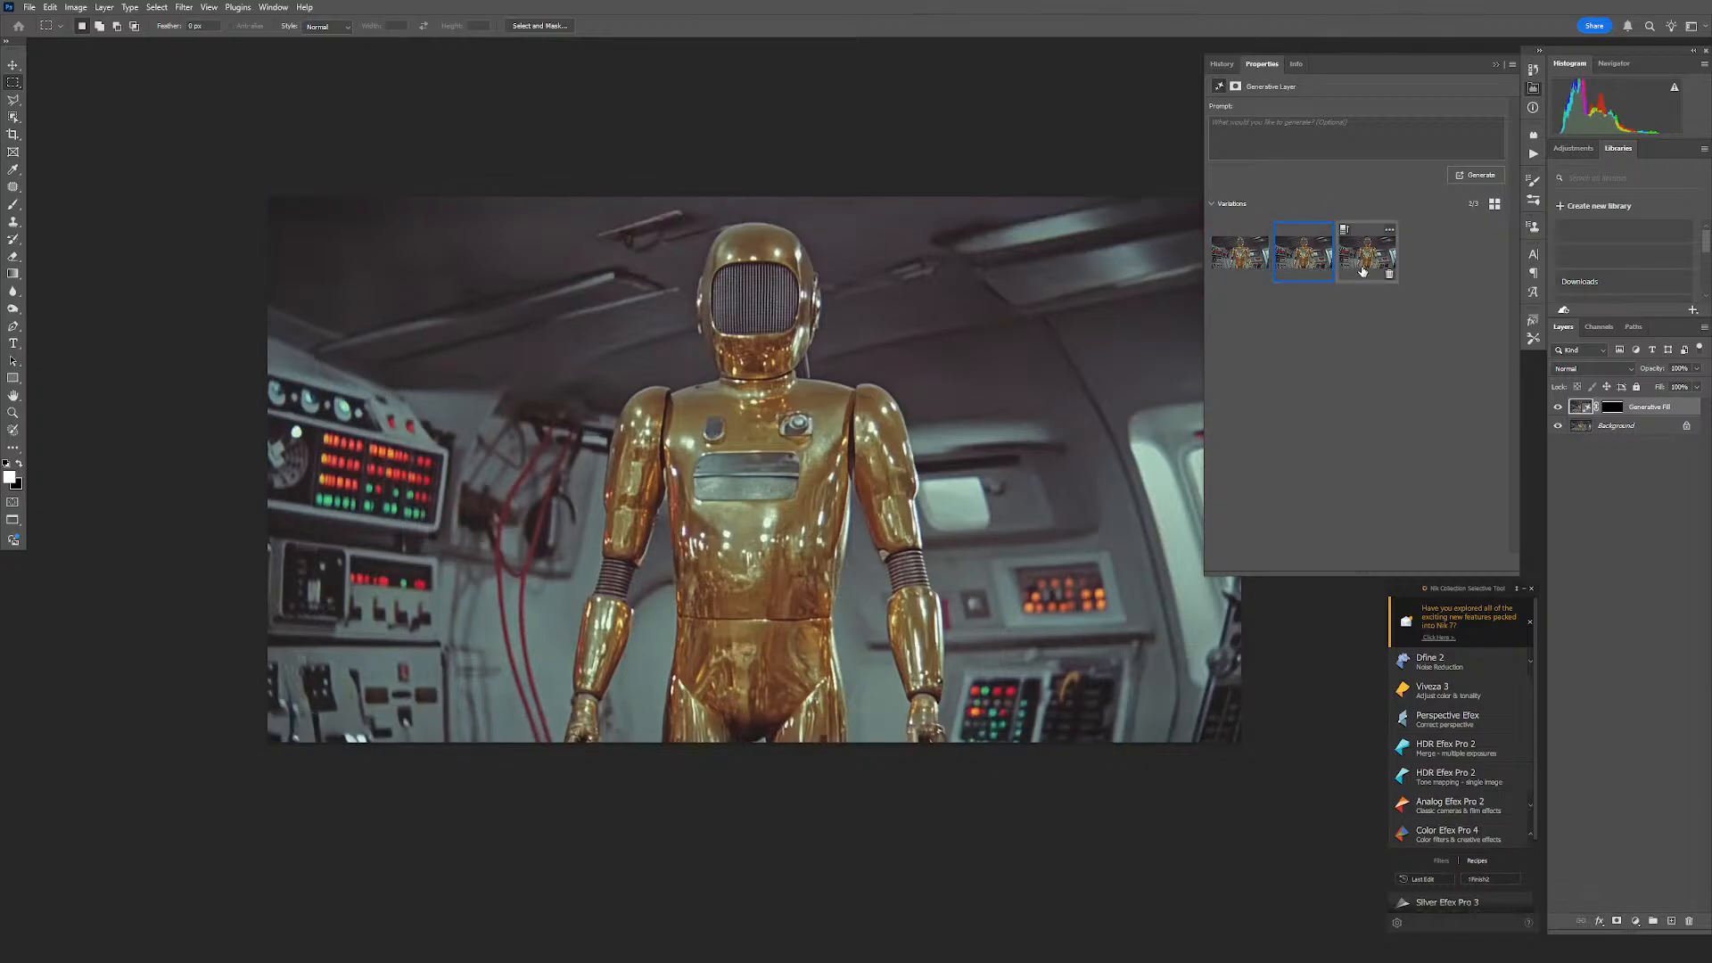
pyautogui.hotkey('ctrl', 'e')
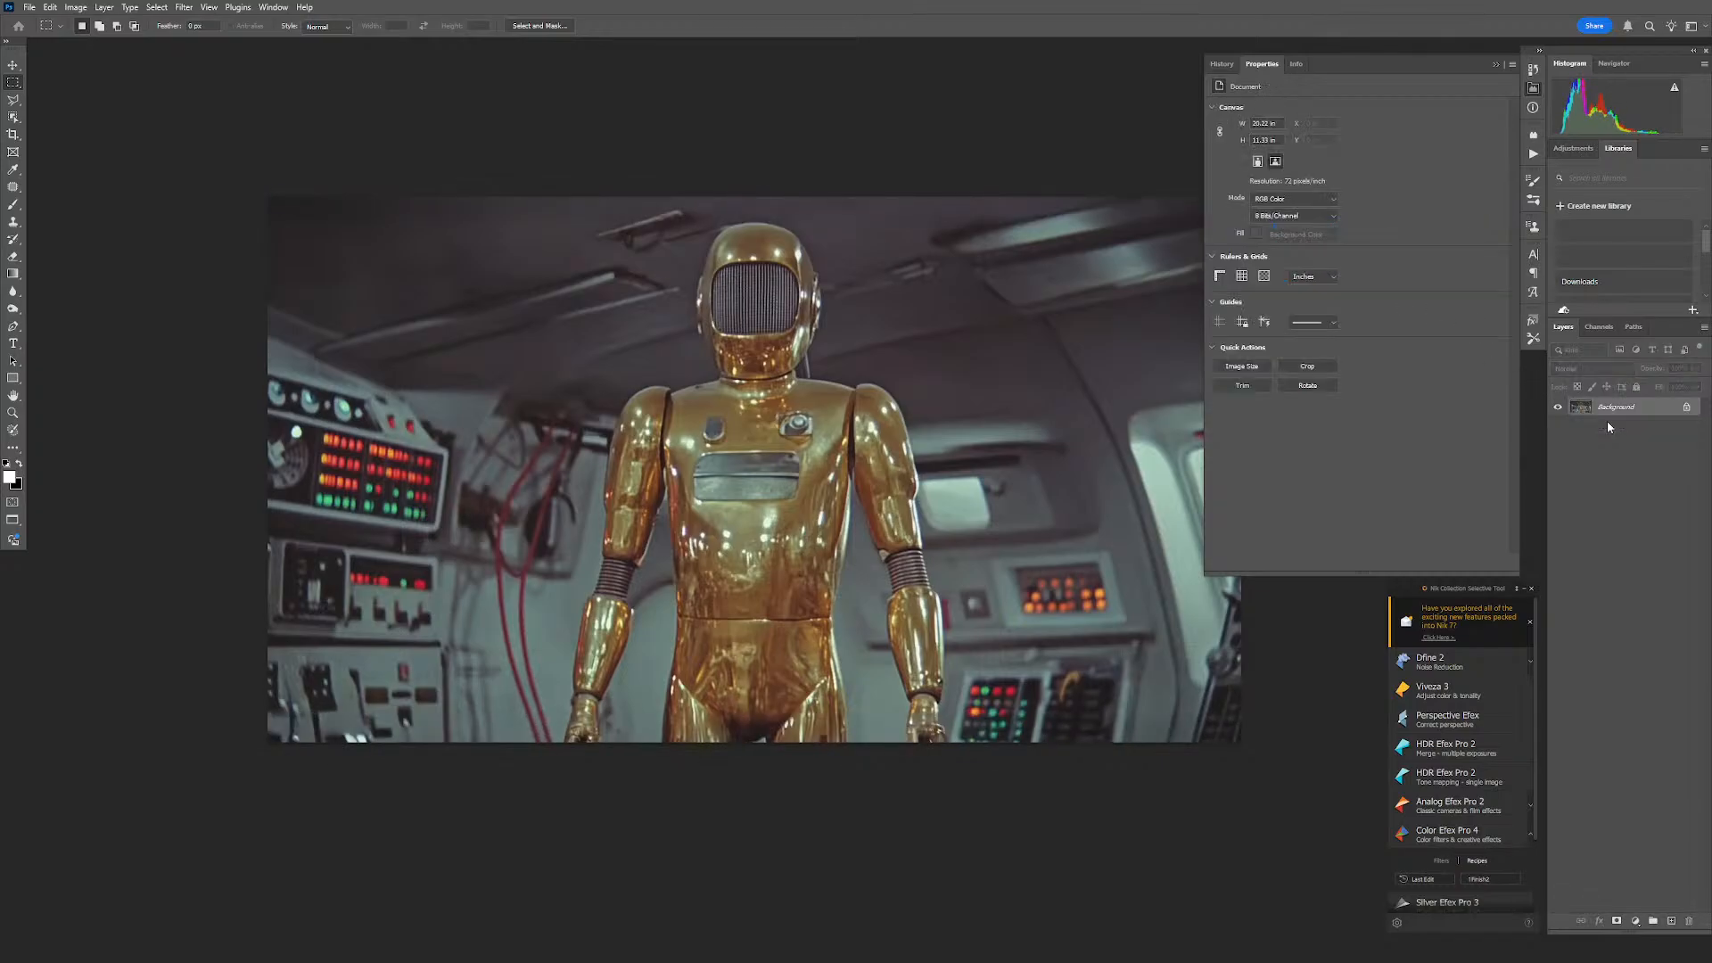
pyautogui.hotkey('ctrl', 'w')
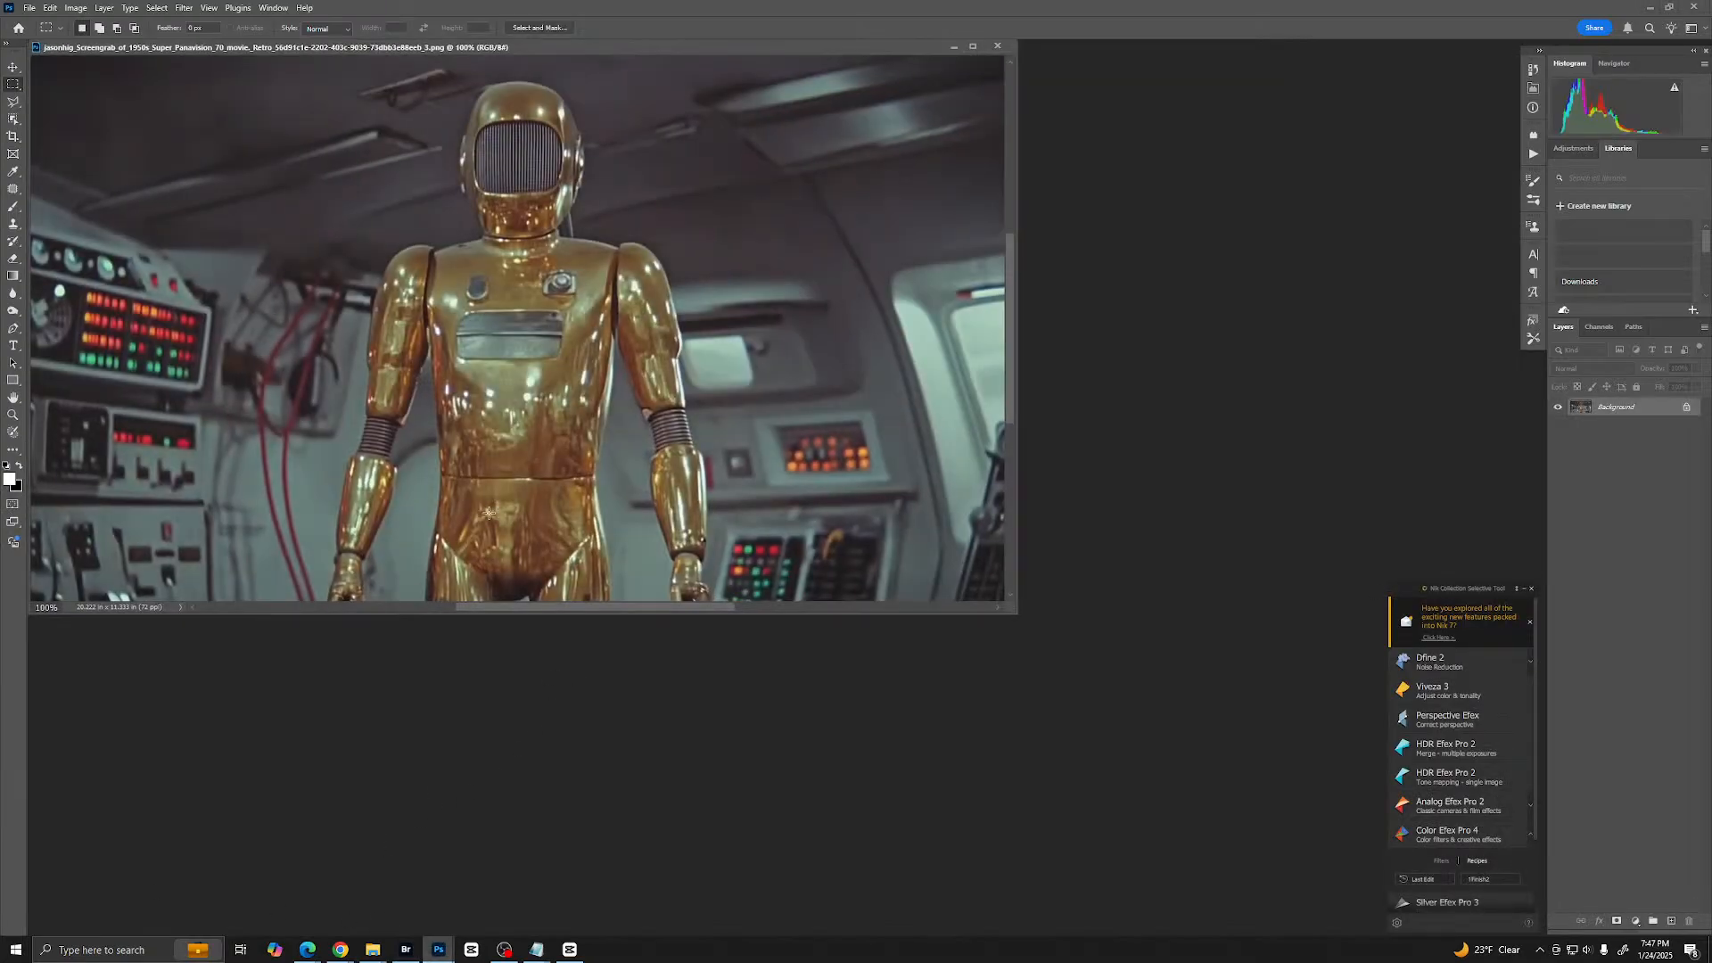
# - Set the crop ratio to 16:9 landscape and enlarge the crop frame below the gold robot and out to both sides
pyautogui.press('f')
pyautogui.scroll(-1, 903, 462)
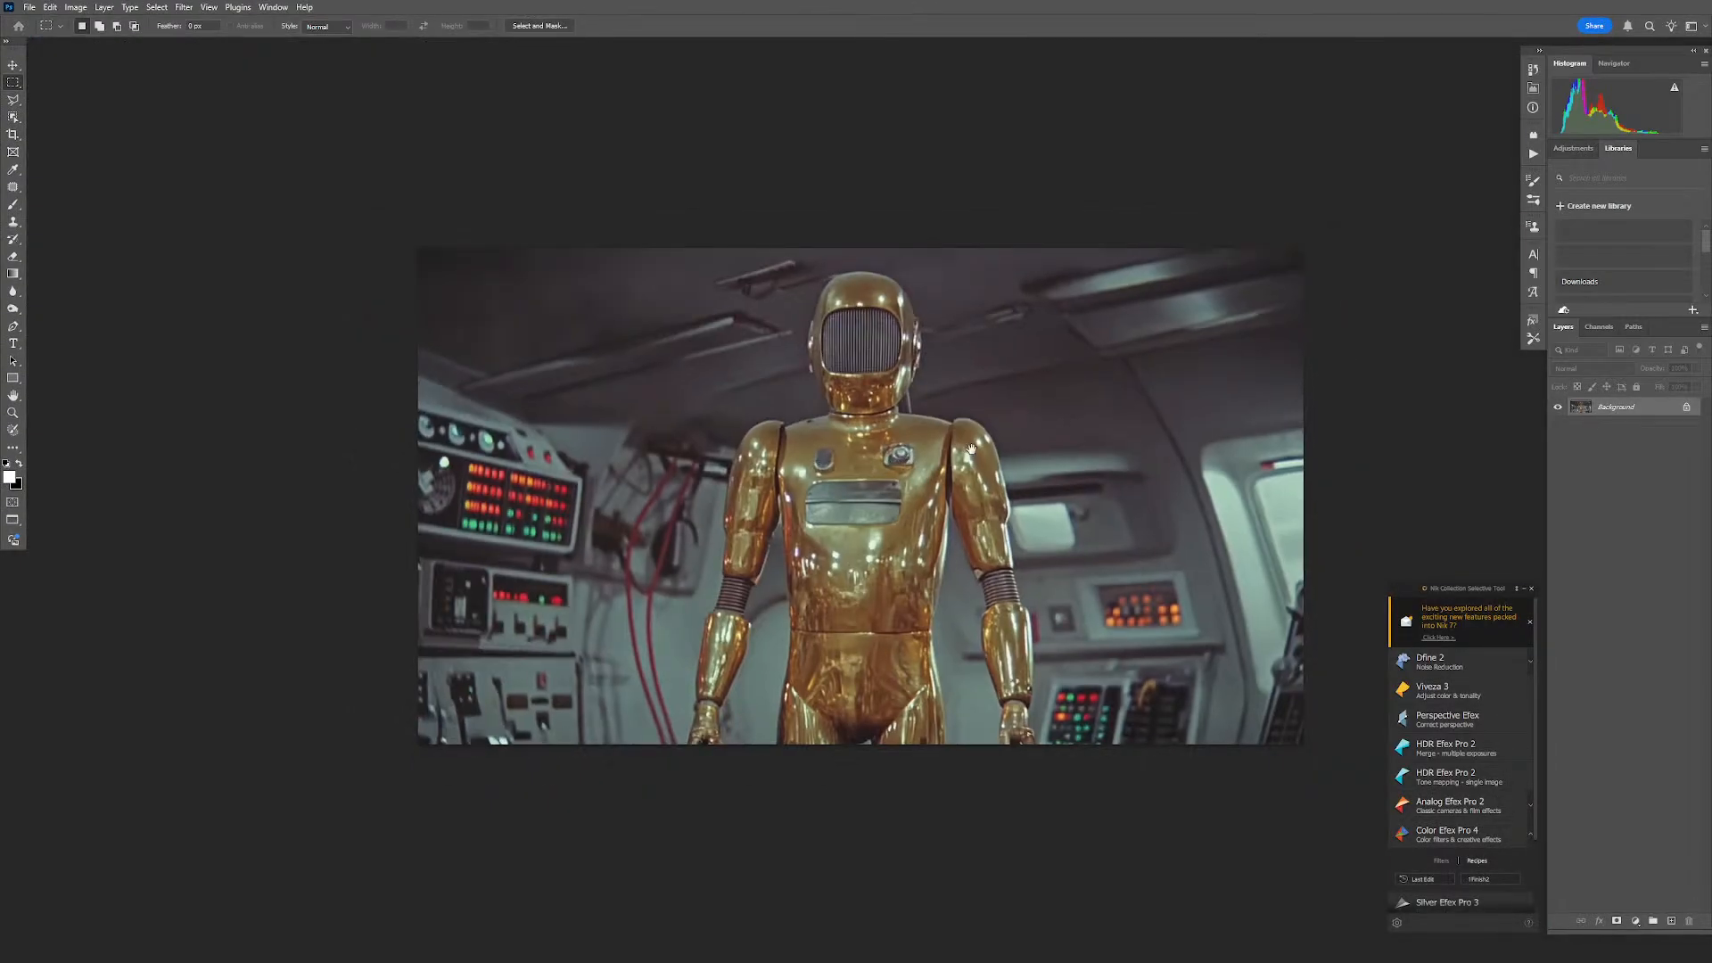
pyautogui.moveTo(971, 449); pyautogui.dragTo(821, 357)
pyautogui.press('c')
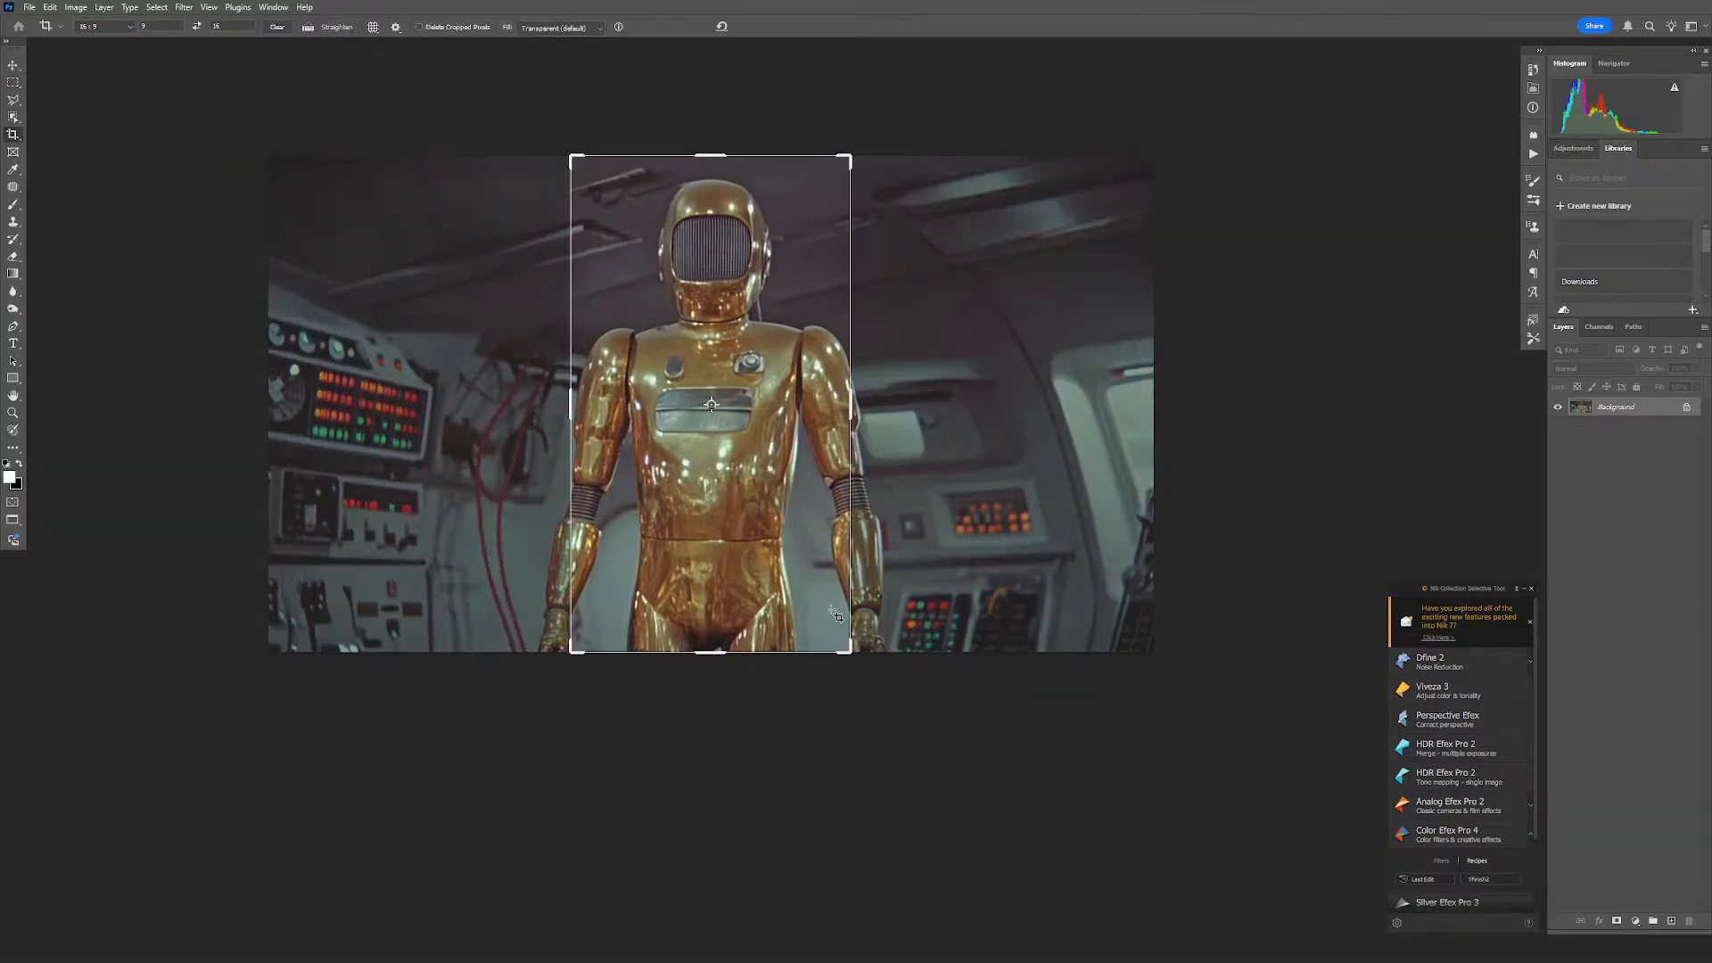
pyautogui.click(195, 27)
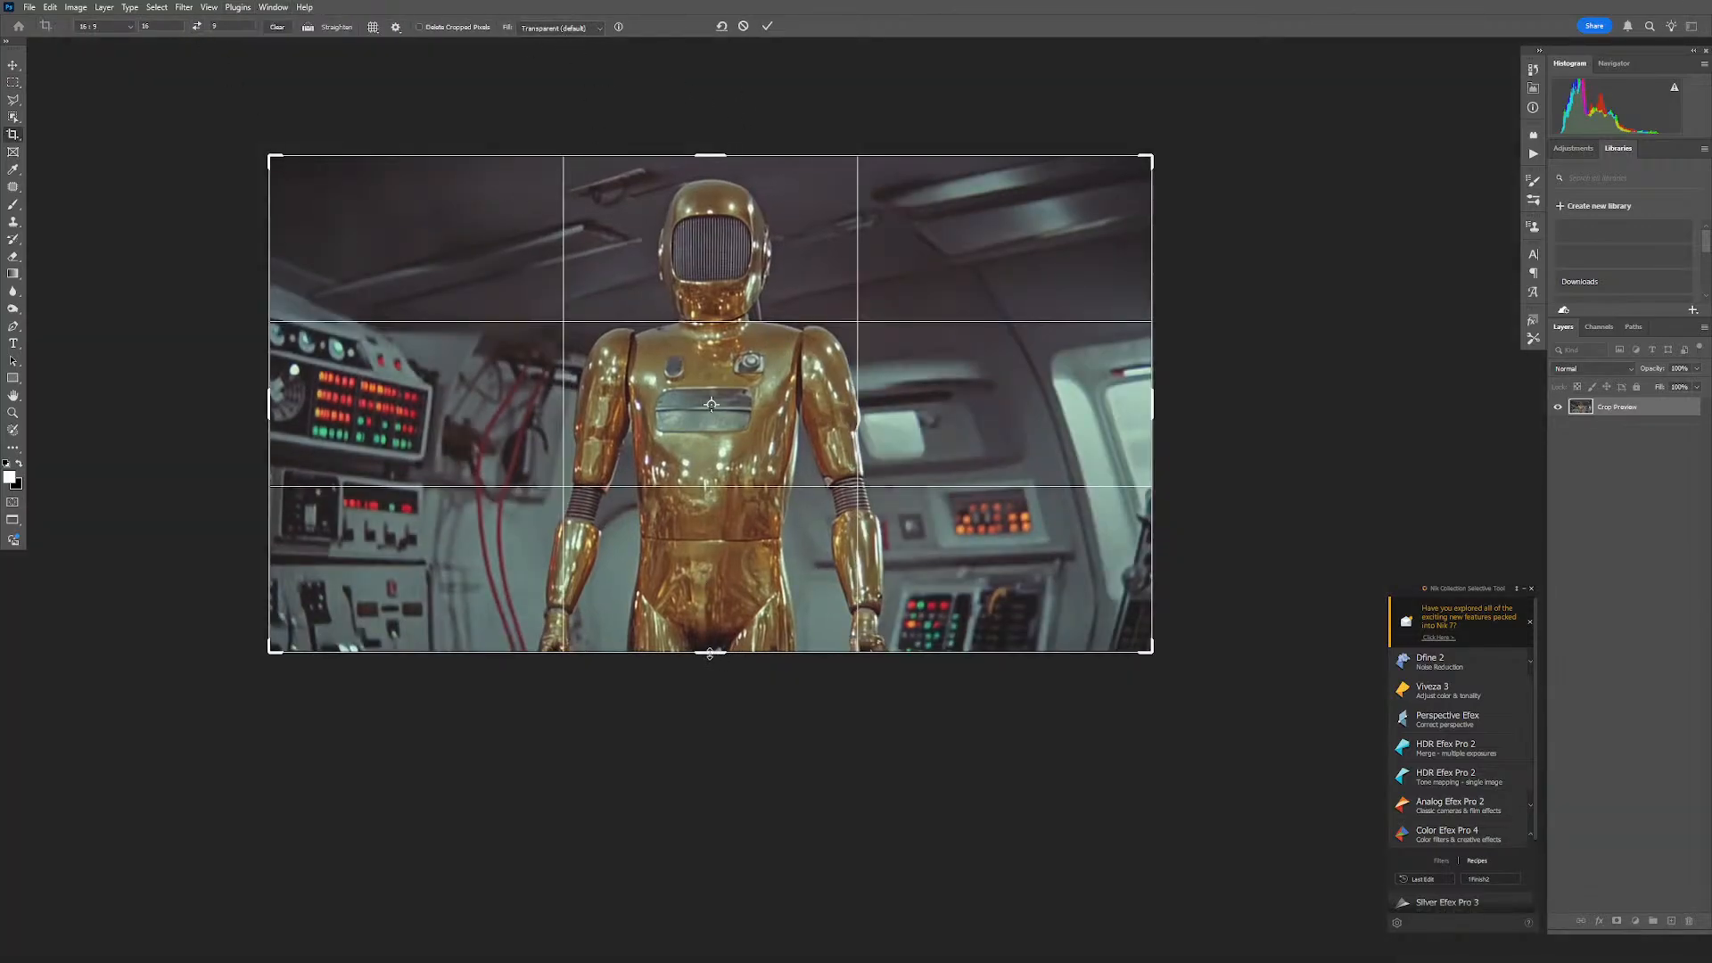
pyautogui.moveTo(710, 654); pyautogui.dragTo(711, 689)
# - Set the crop fill to Generative Expand and apply the crop to fill the extended canvas without a prompt
pyautogui.click(569, 28)
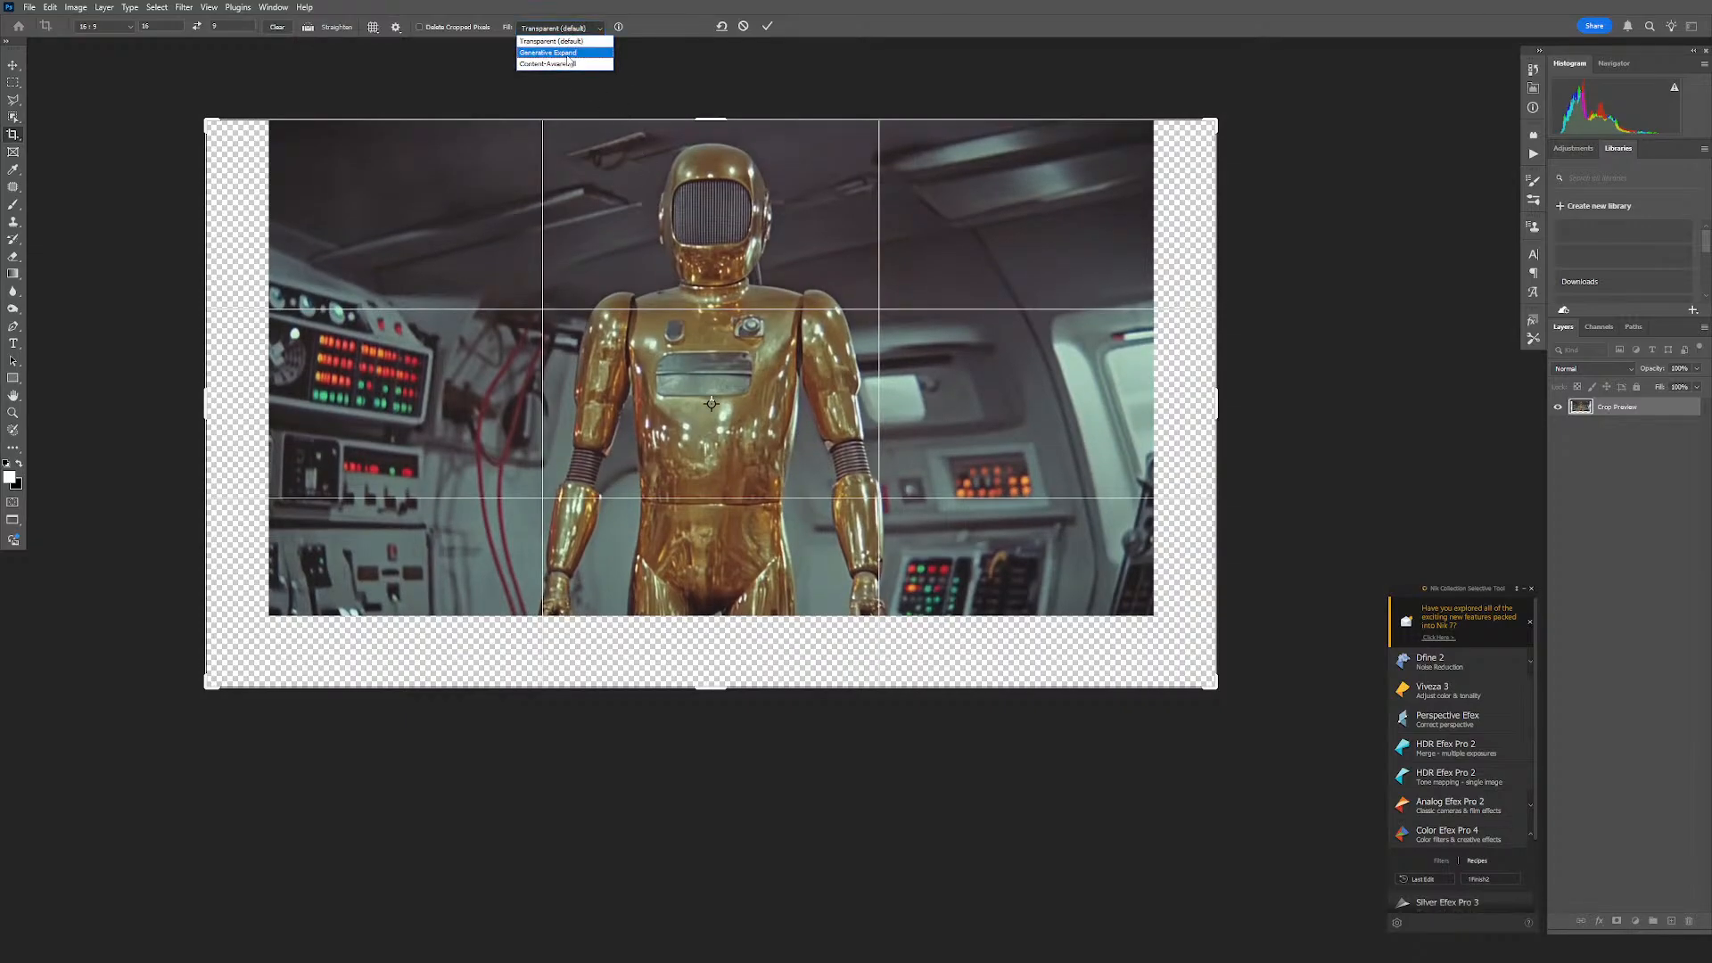
pyautogui.click(563, 53)
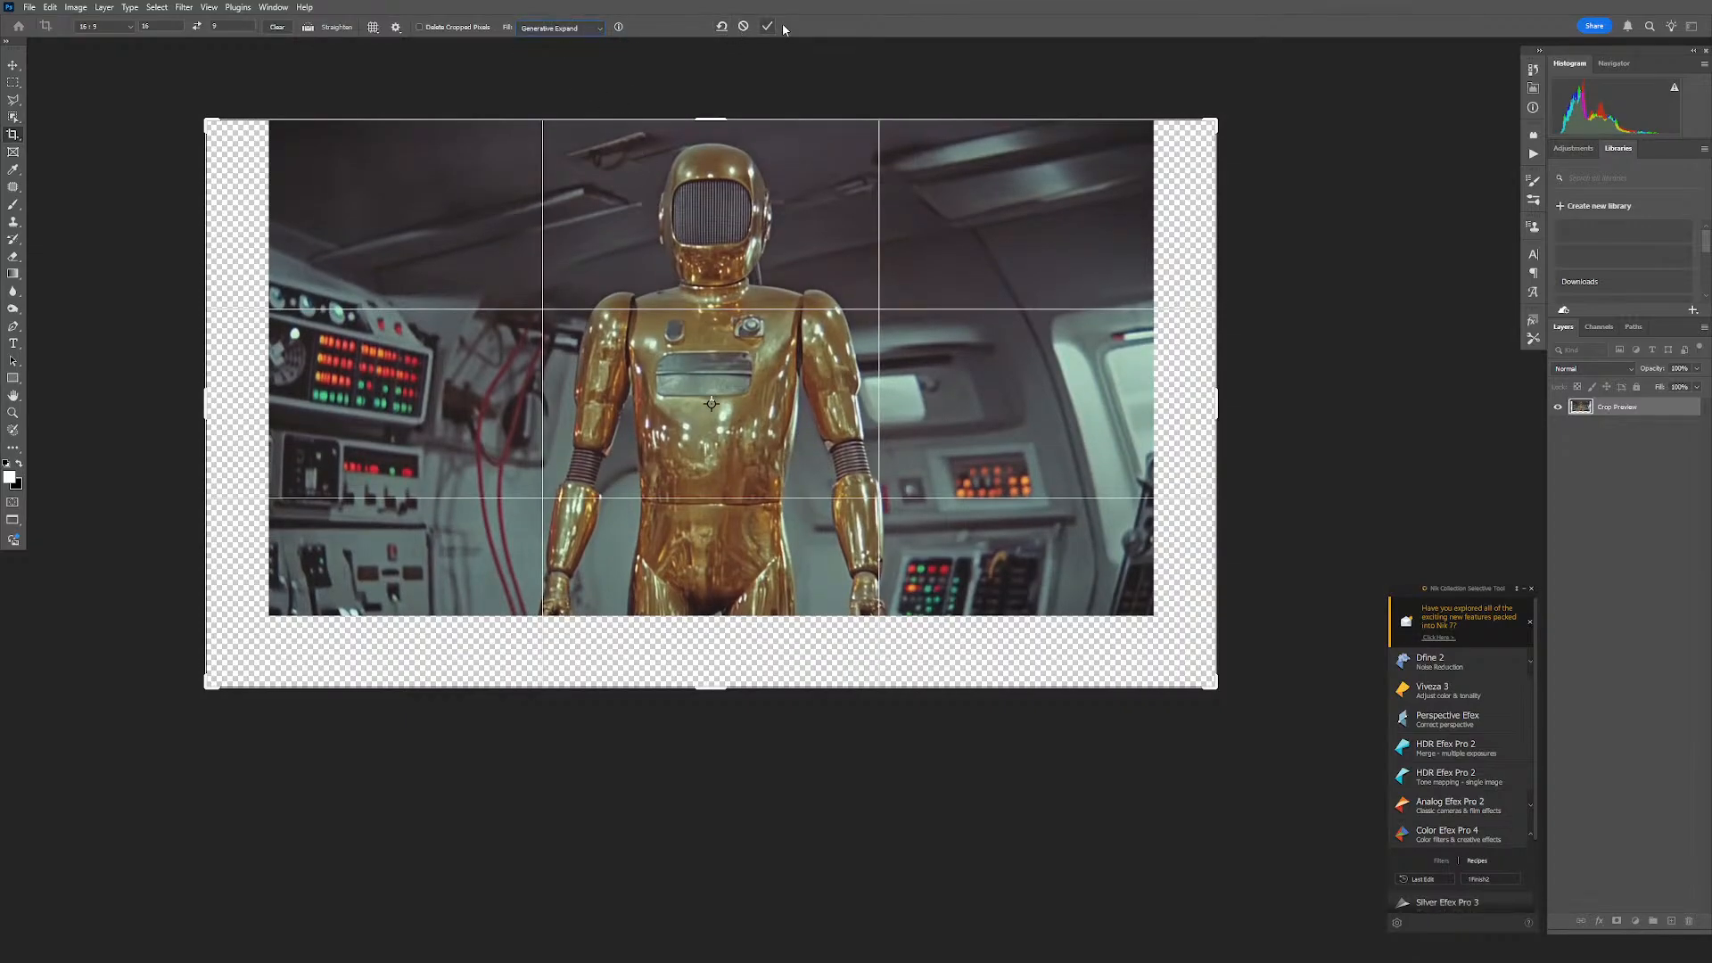
pyautogui.click(768, 27)
pyautogui.click(909, 354)
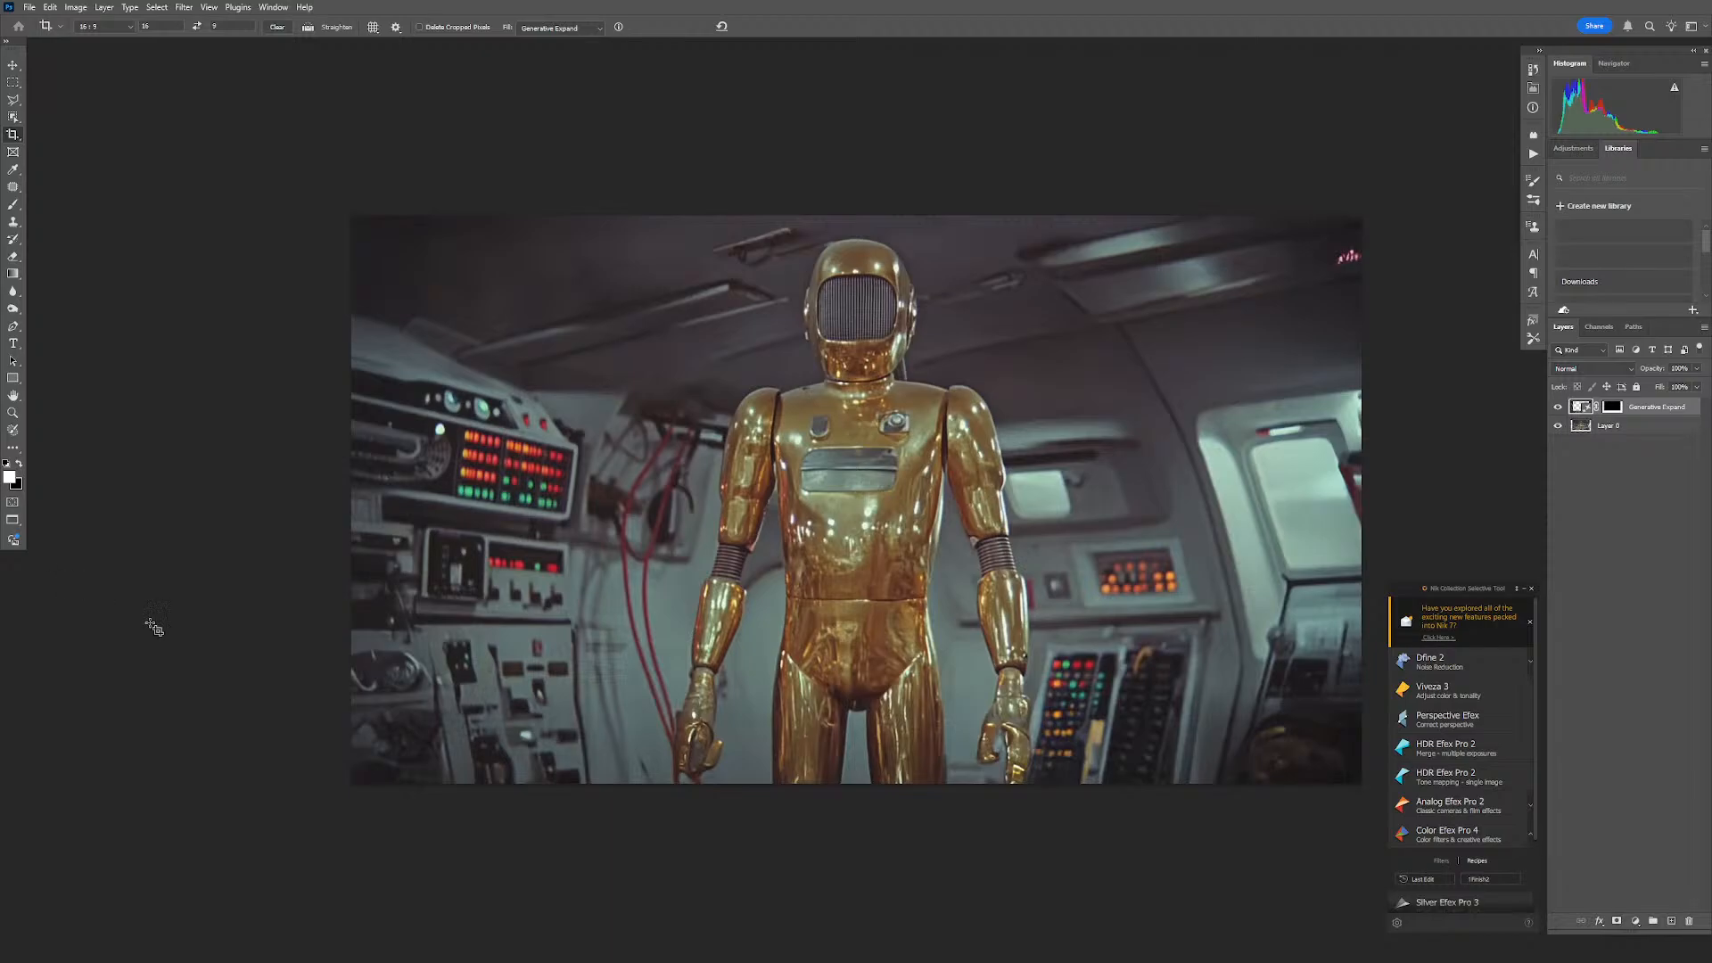
# - Compare the three Generative Expand variations, merge the second one with the robot layer, and close the image
pyautogui.moveTo(1014, 420); pyautogui.dragTo(862, 414)
pyautogui.click(1533, 88)
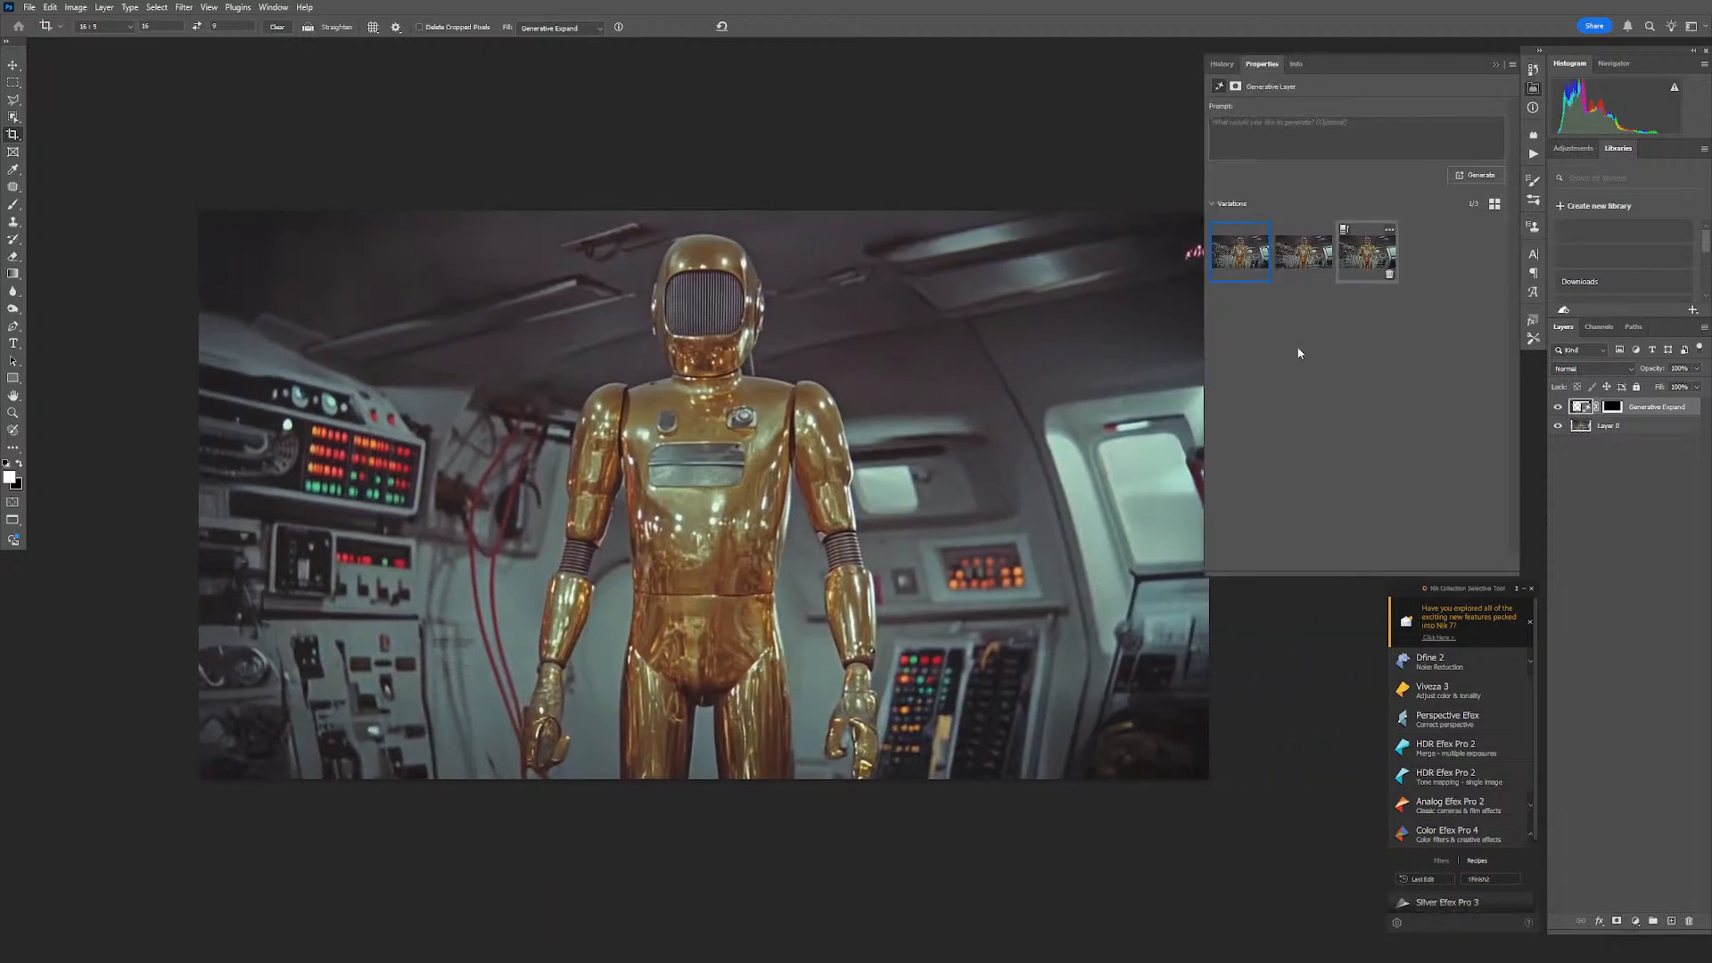
pyautogui.click(1305, 254)
pyautogui.click(1375, 256)
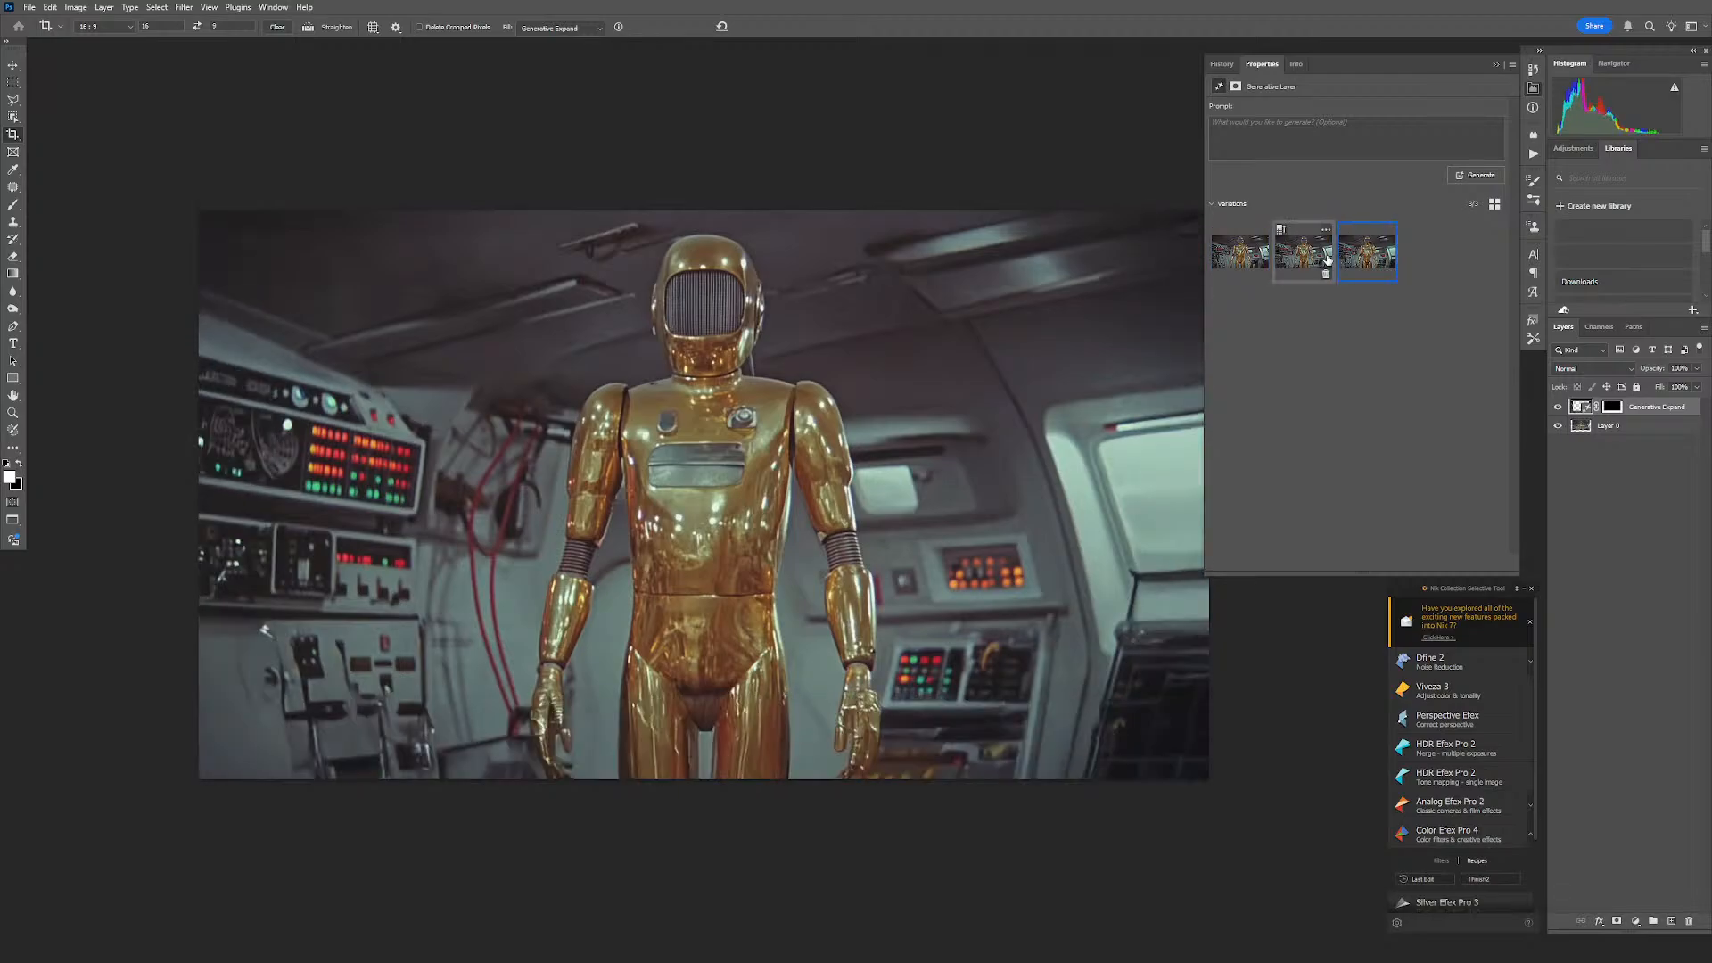
pyautogui.click(1308, 261)
pyautogui.click(1257, 265)
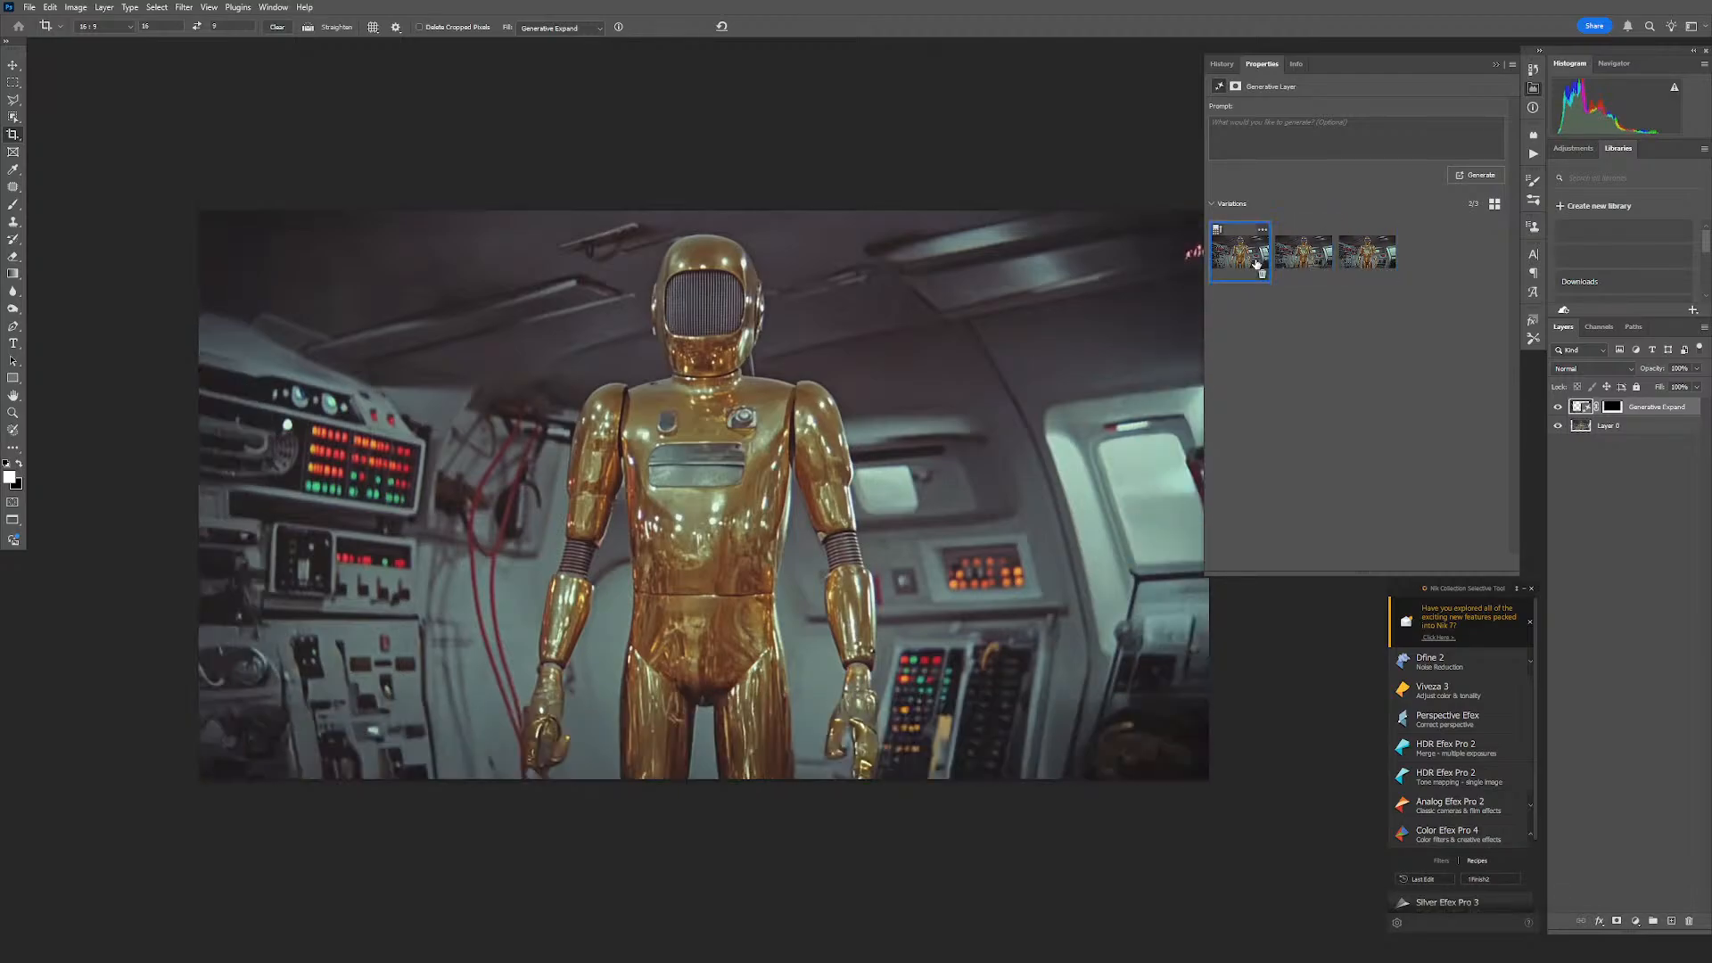
pyautogui.click(1326, 265)
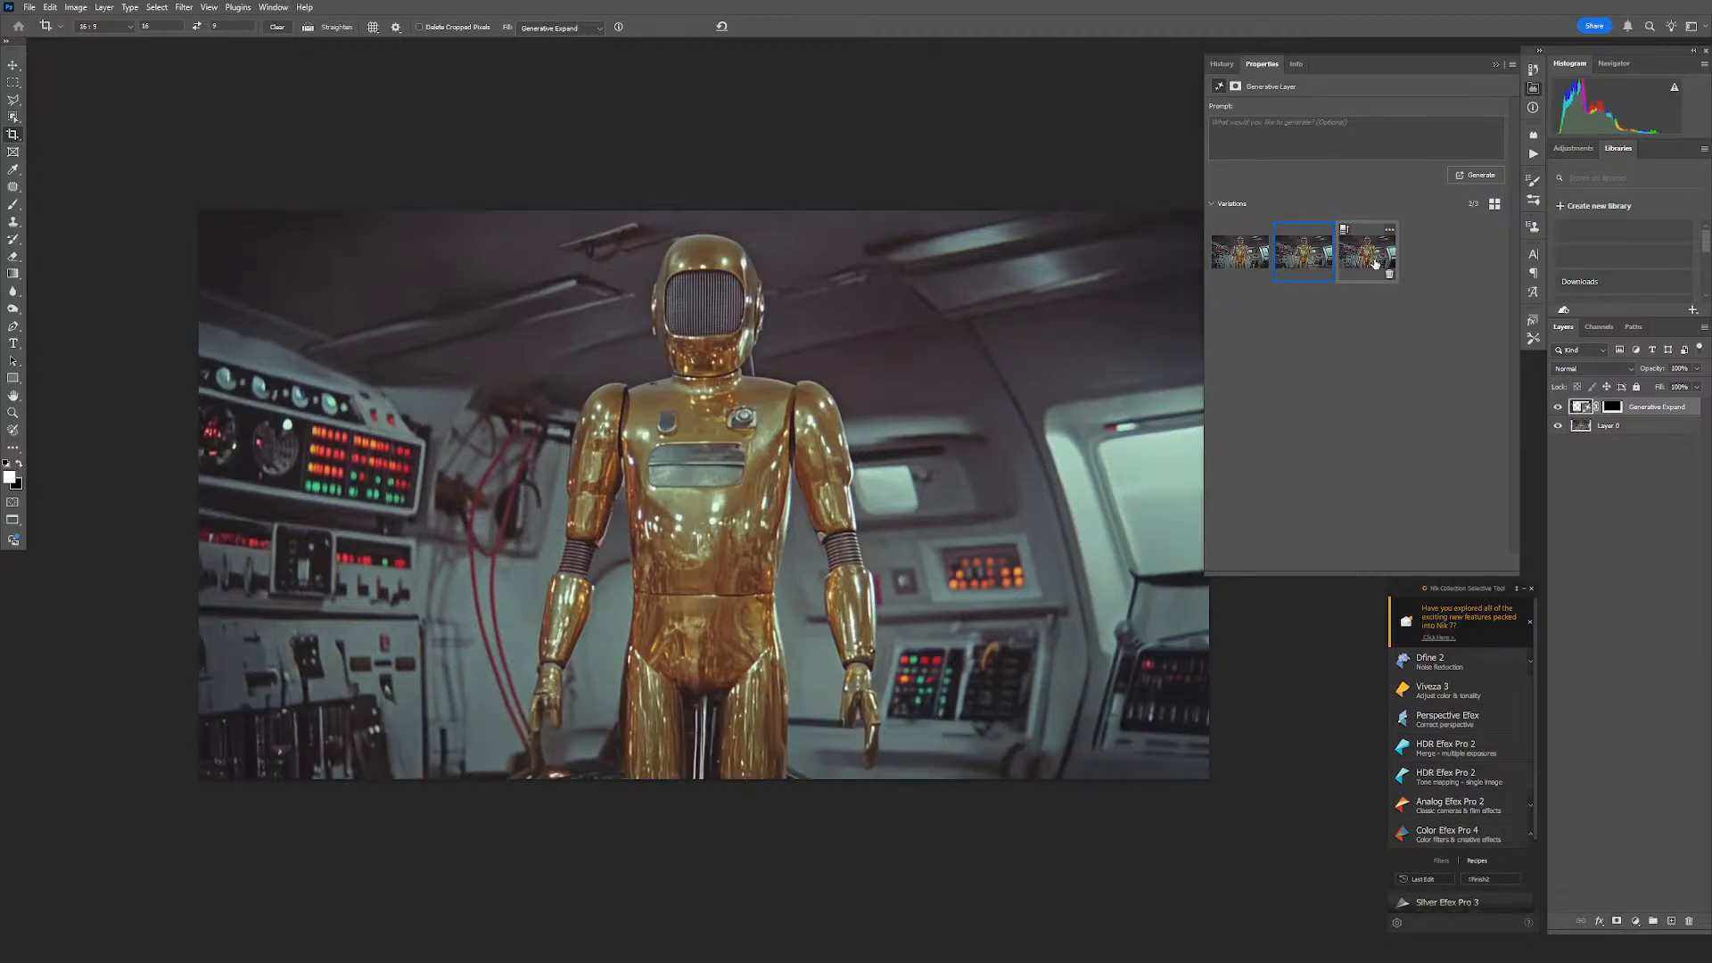
pyautogui.click(1374, 261)
pyautogui.click(1314, 261)
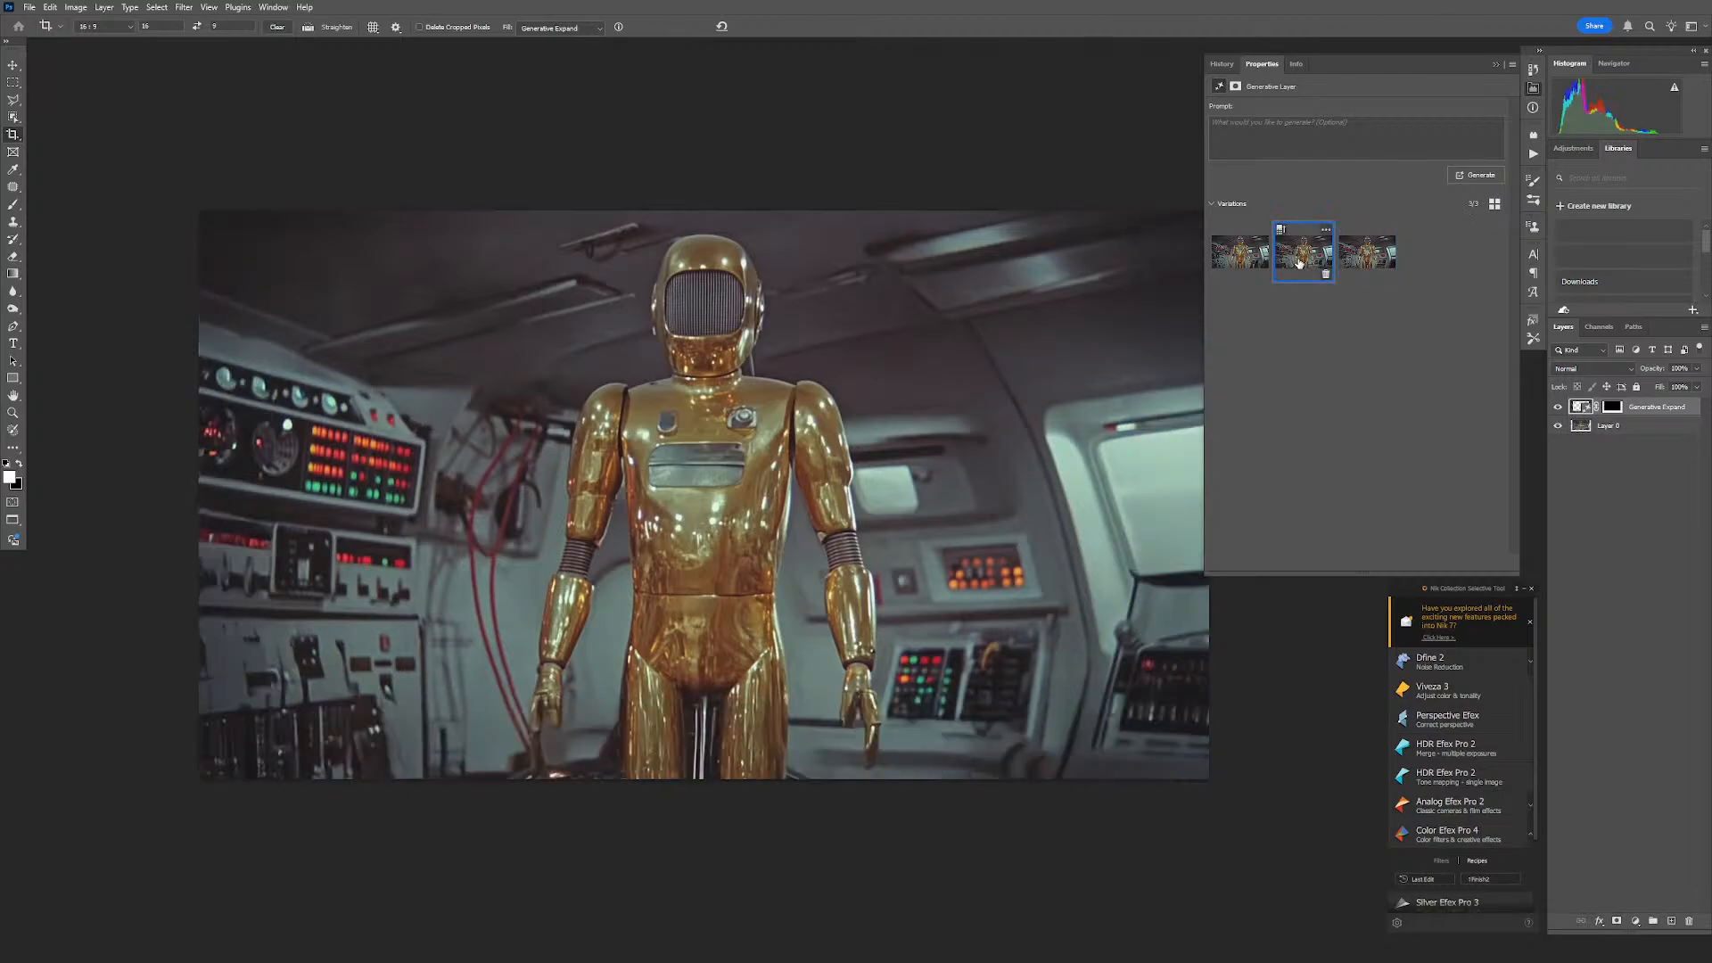
pyautogui.click(1246, 264)
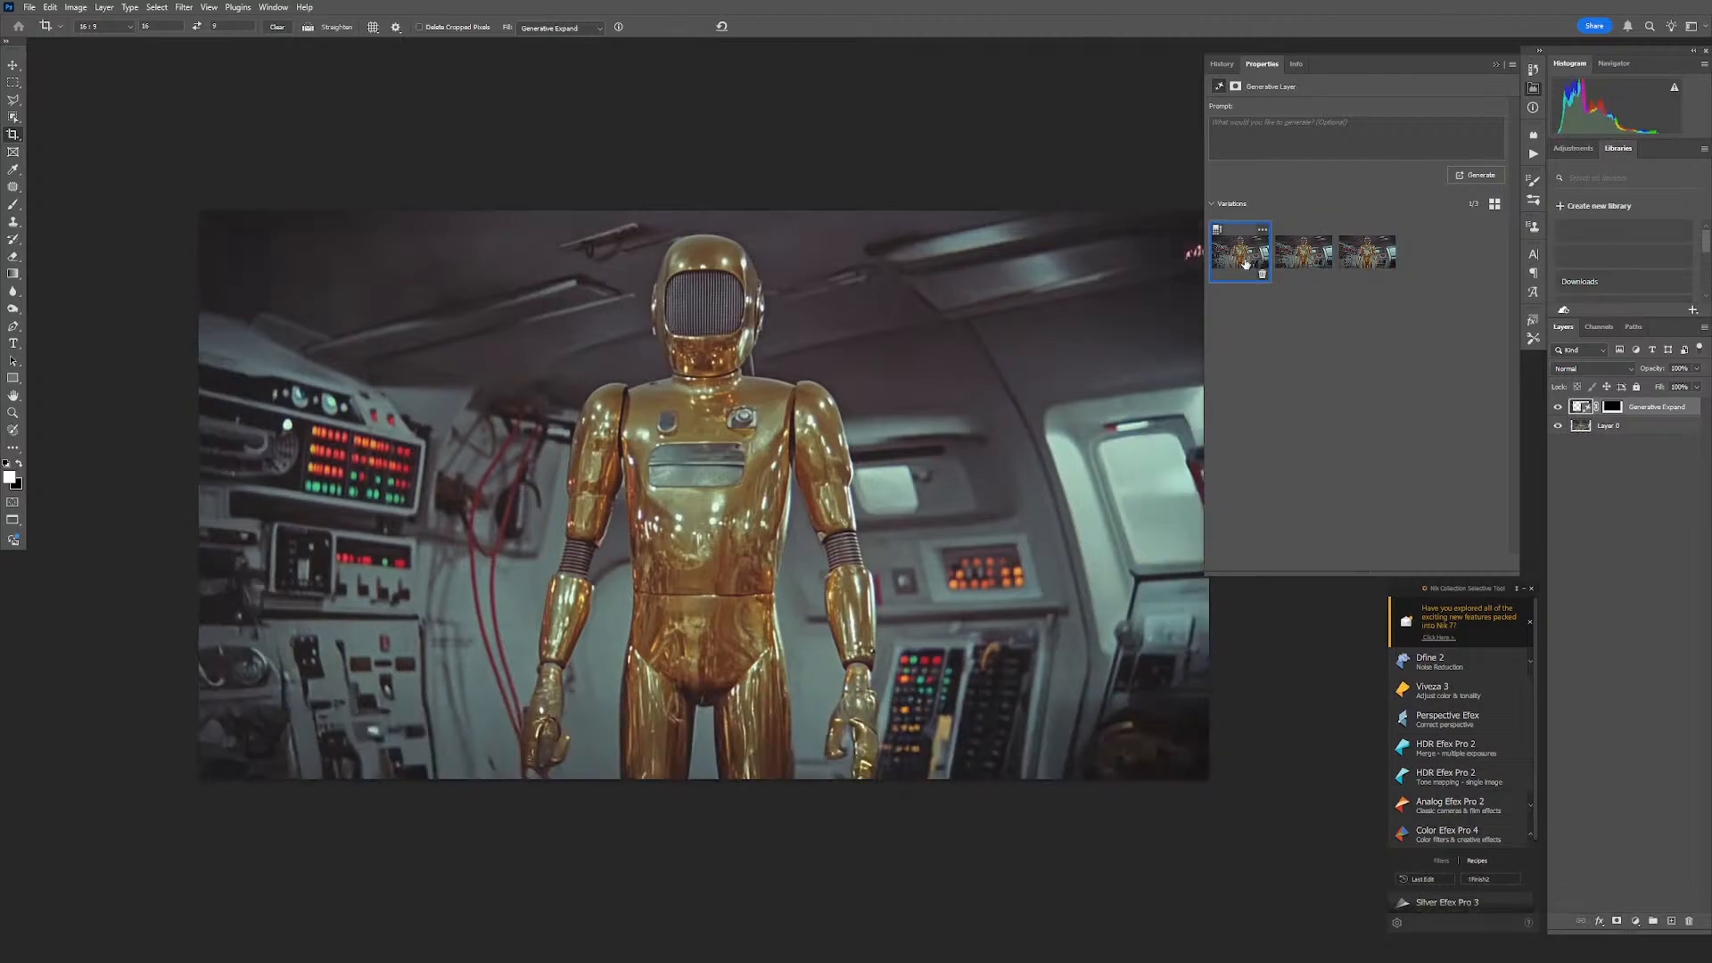
pyautogui.click(1301, 264)
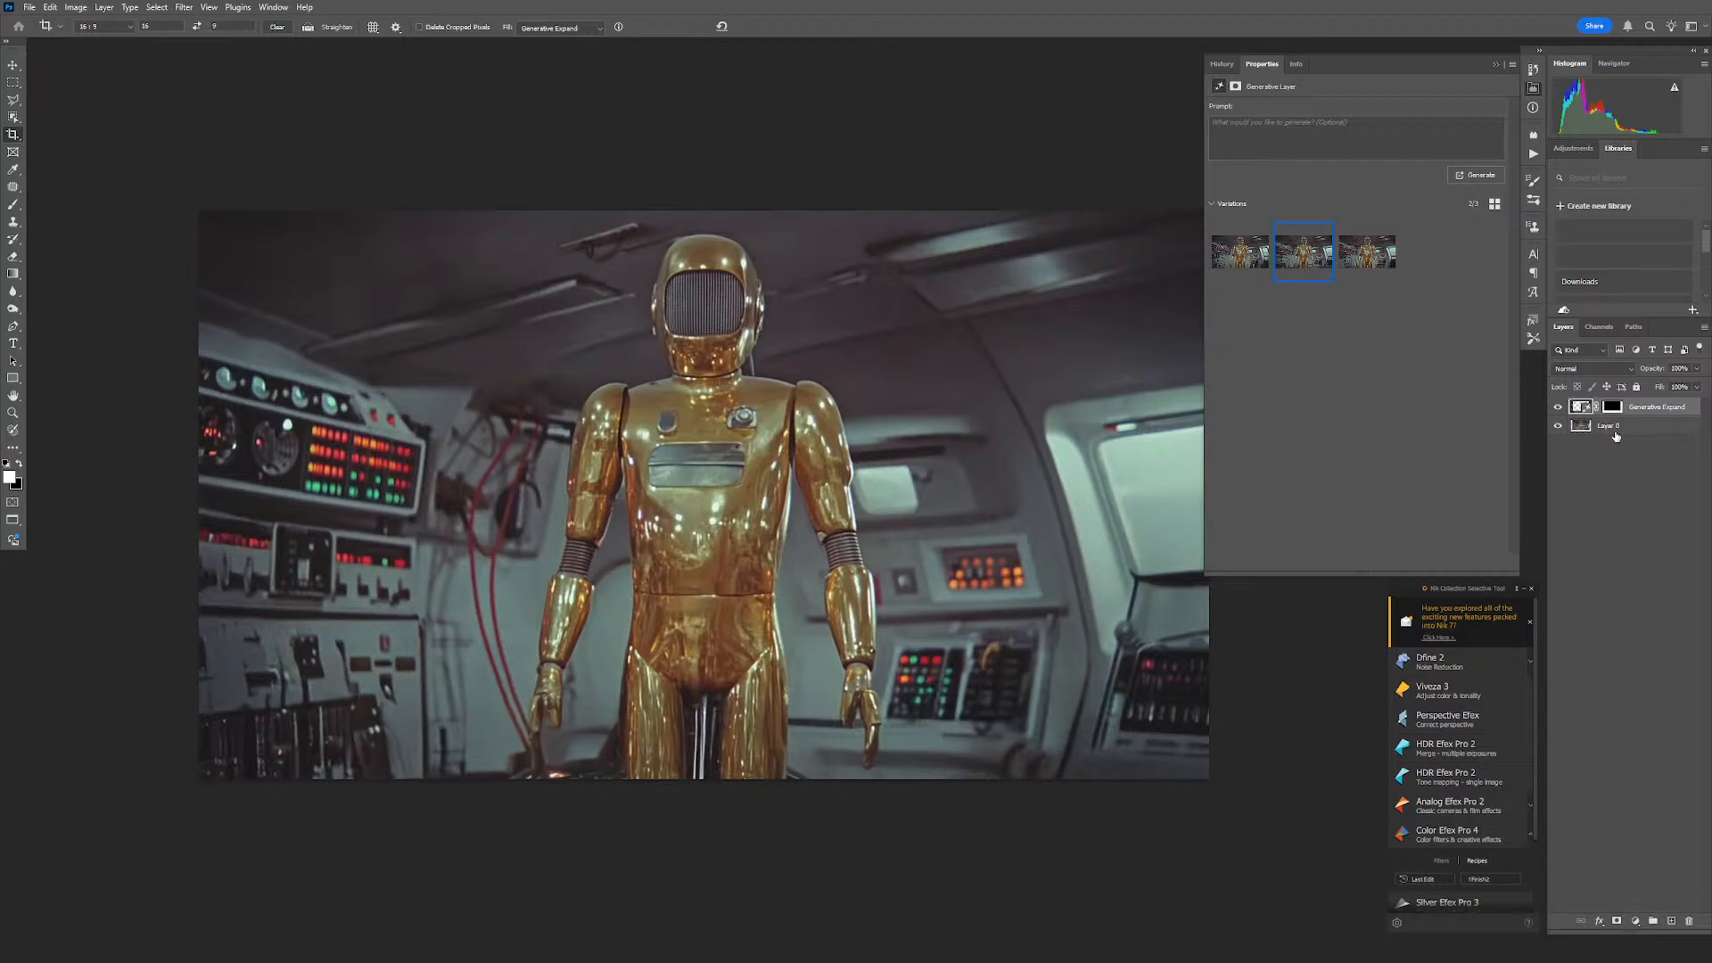
pyautogui.hotkey('ctrl', 'shift', 'e')
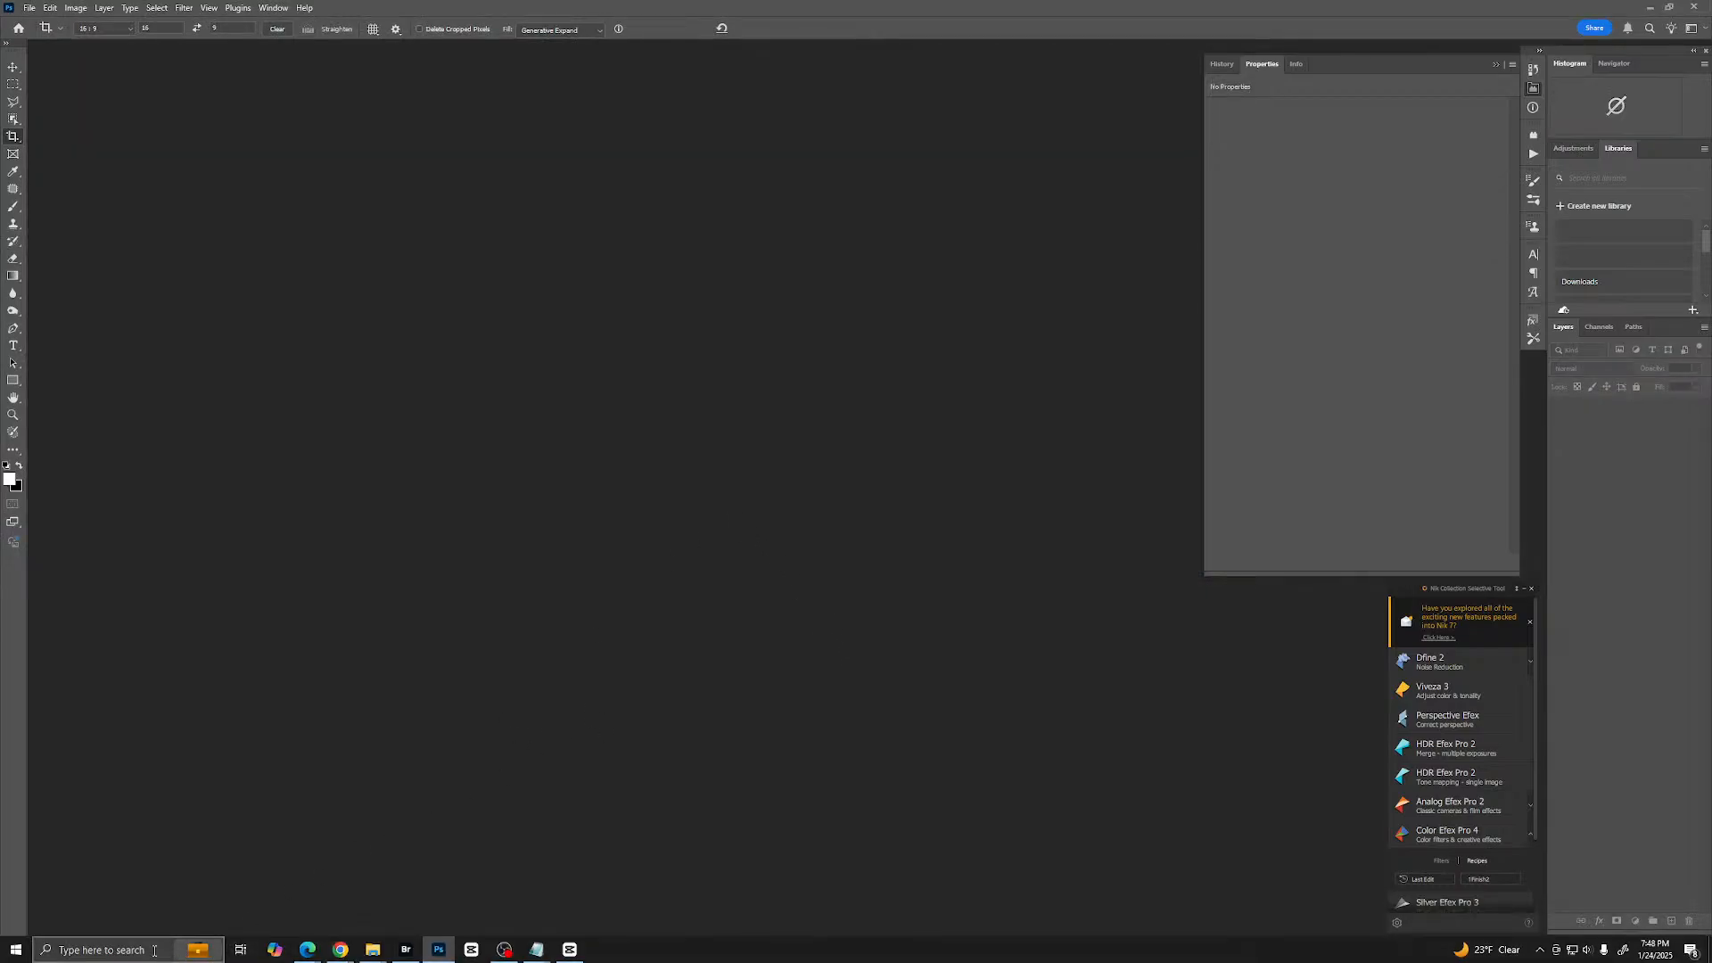
# - Open Topaz Gigapixel AI and load the expanded gold robot image from the Star Wars 1950 project folder
pyautogui.click(90, 945)
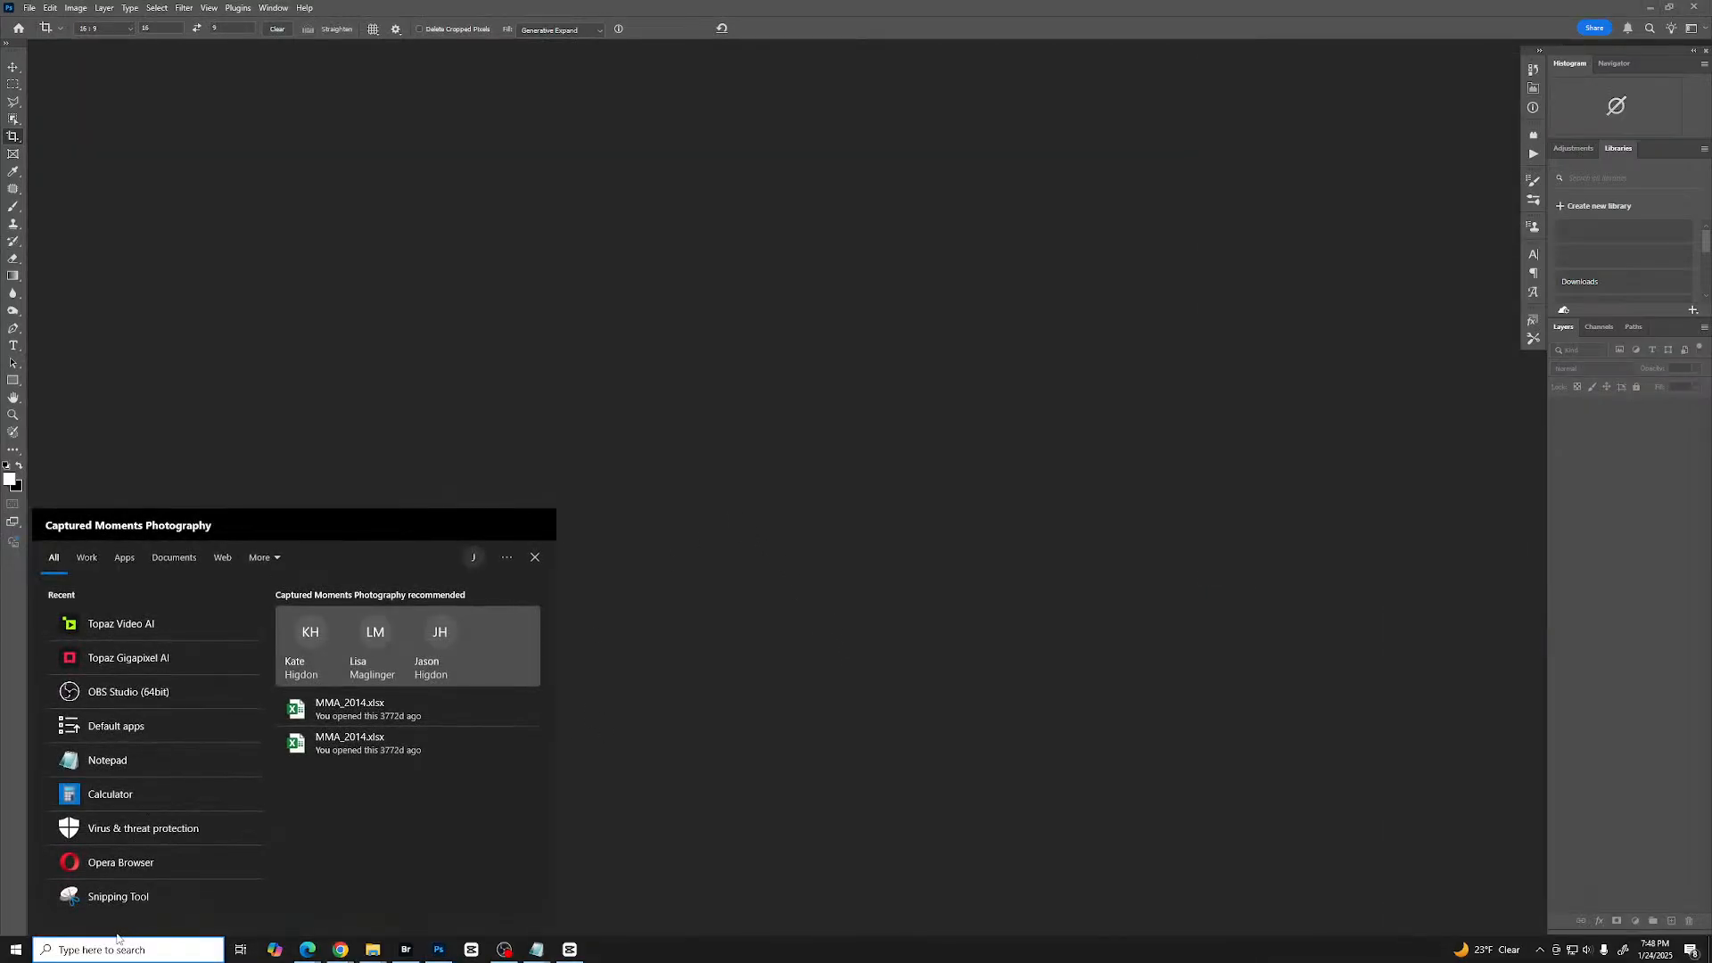
pyautogui.click(112, 662)
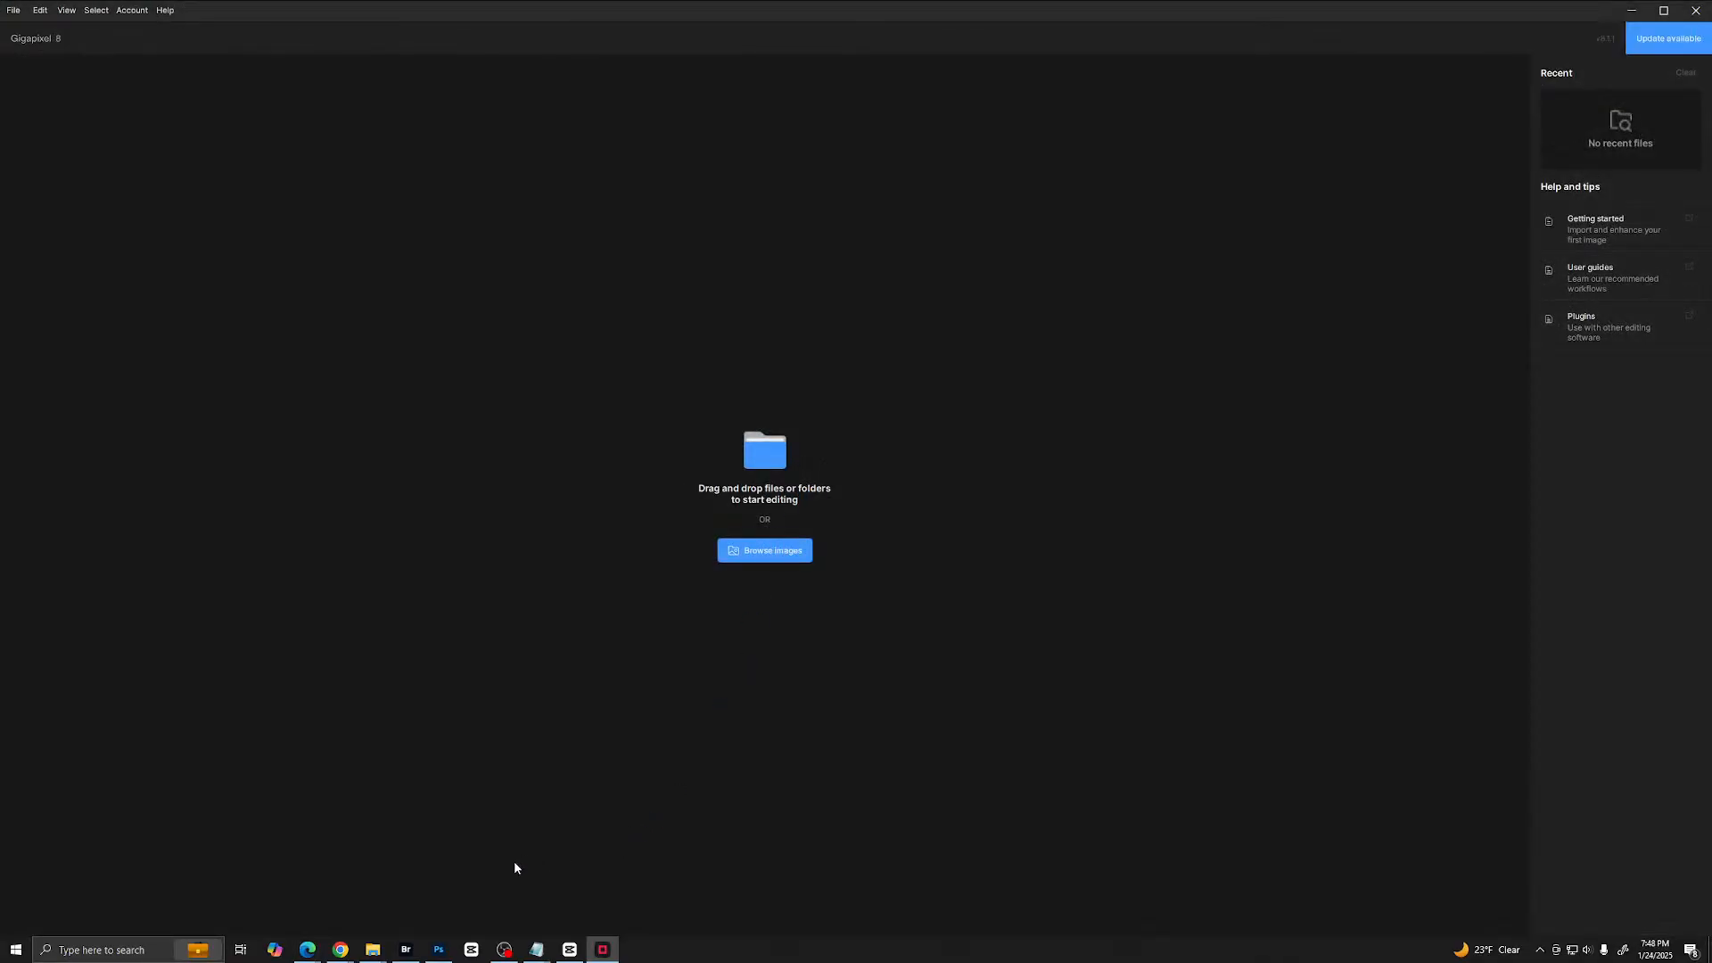
pyautogui.click(372, 950)
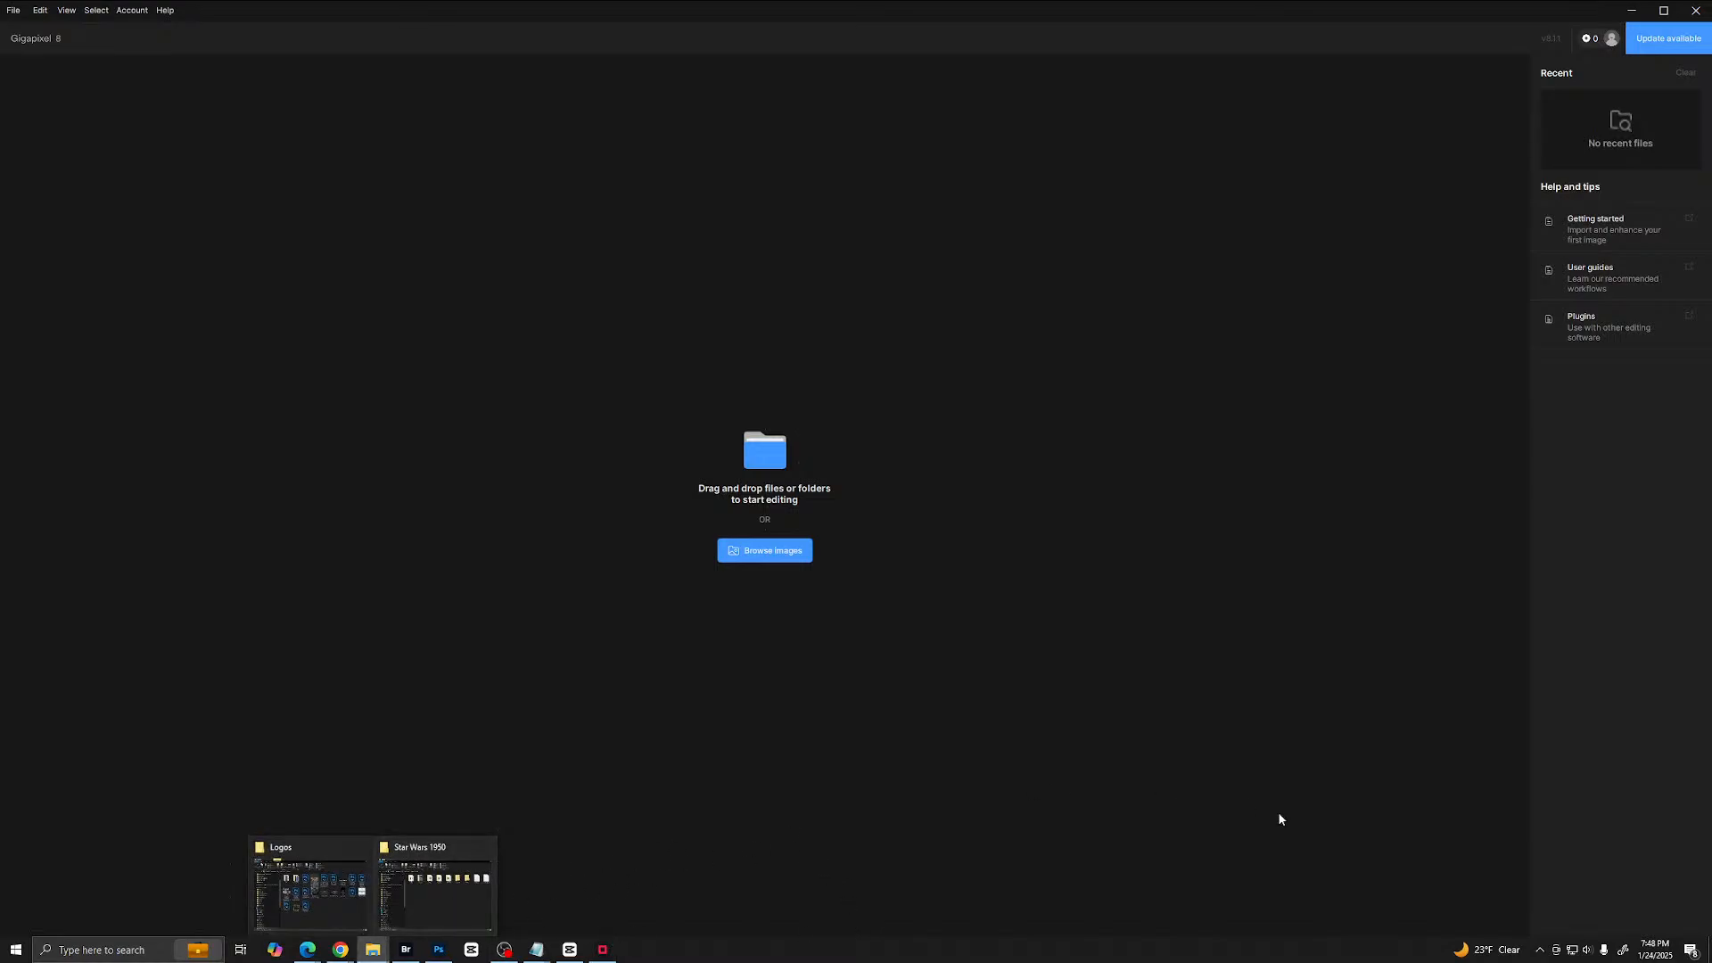
pyautogui.click(437, 892)
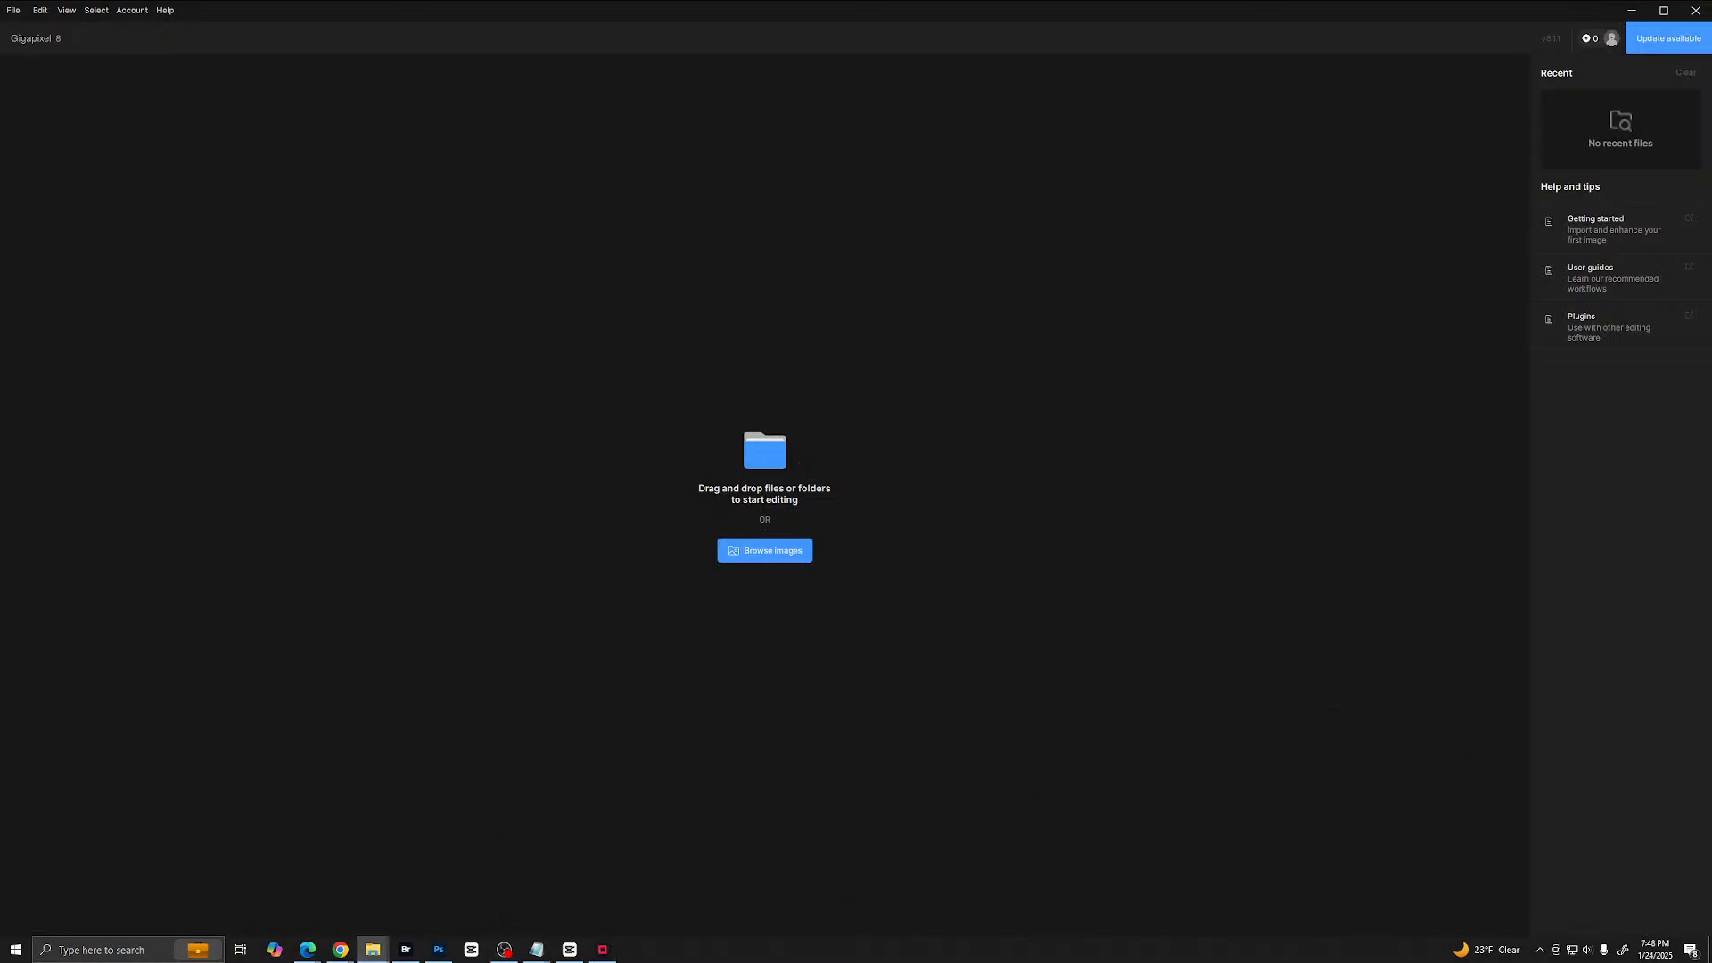
pyautogui.moveTo(1711, 303); pyautogui.dragTo(829, 419)
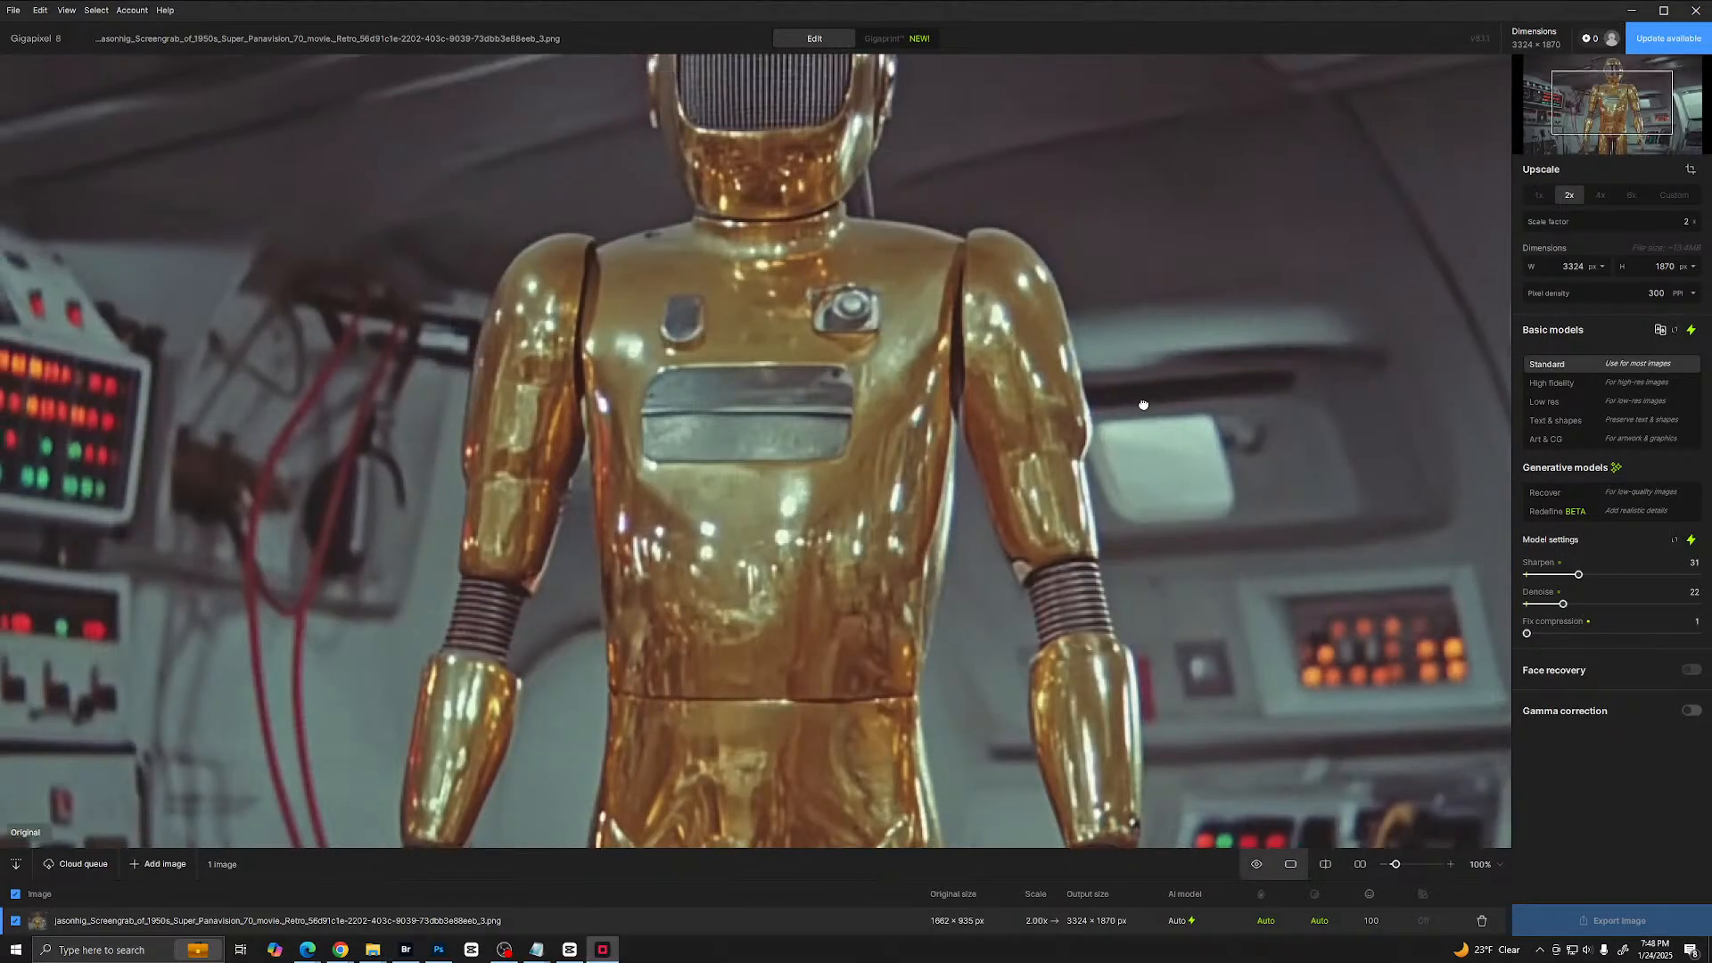
pyautogui.moveTo(1143, 405); pyautogui.dragTo(1147, 561)
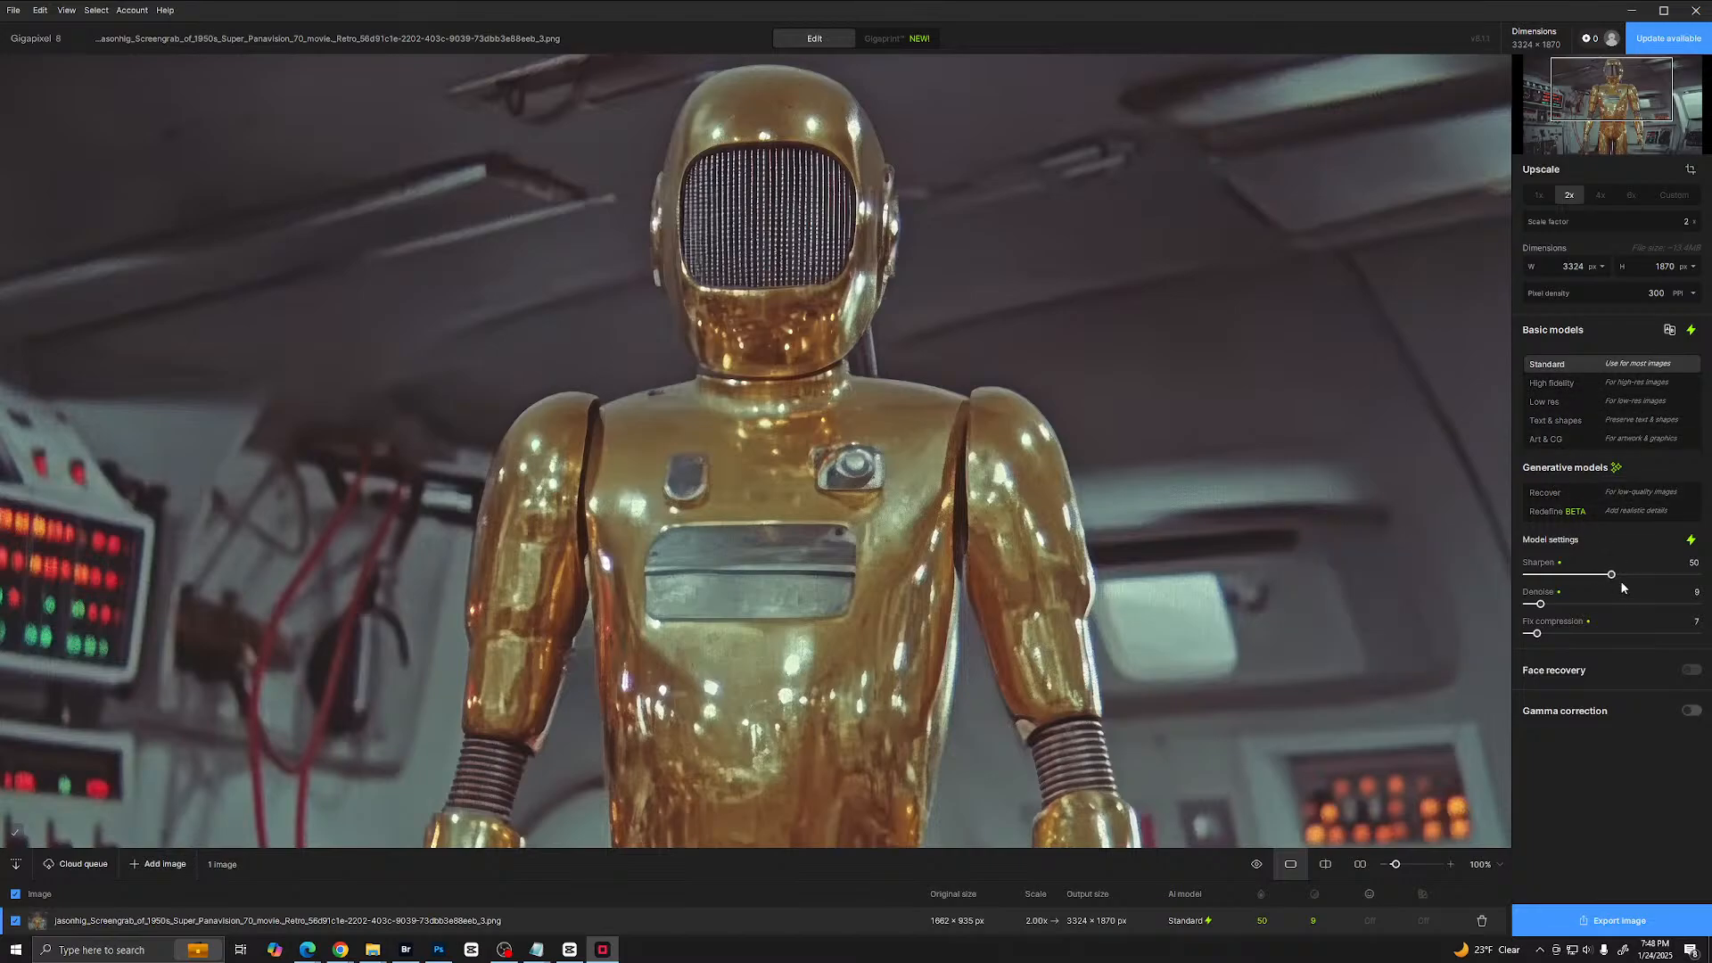
# - Export the 2x upscaled robot image as a JPEG to its original folder and close the export dialog
pyautogui.click(1609, 921)
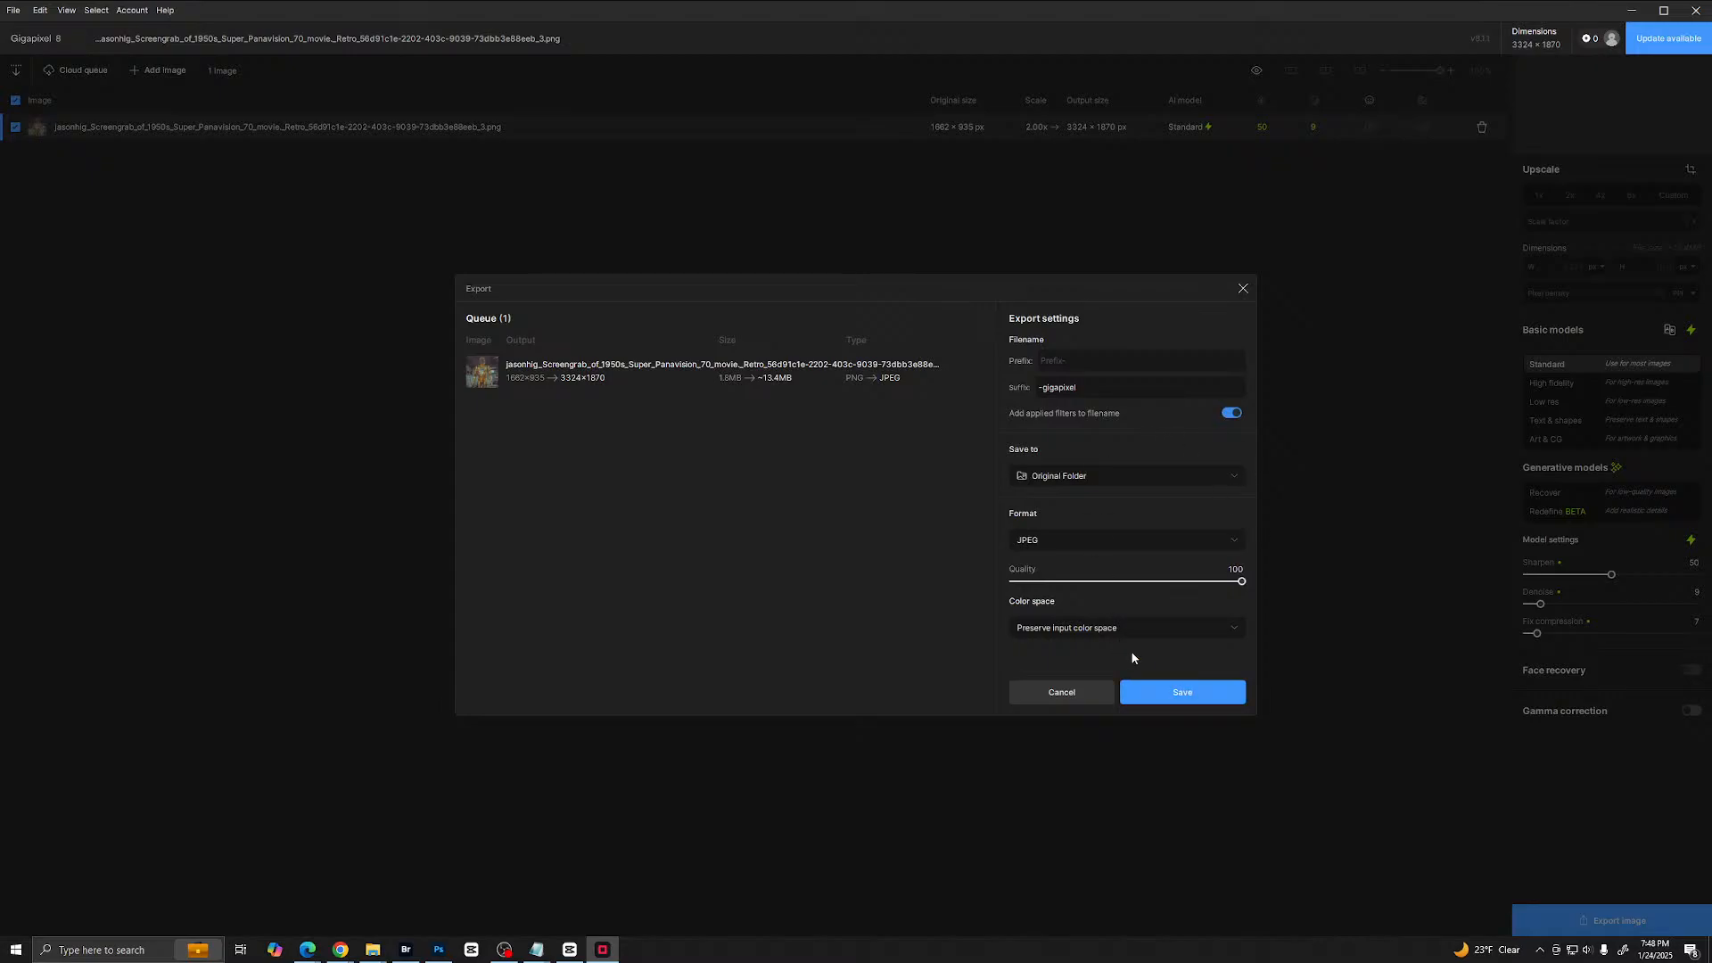
pyautogui.click(1114, 471)
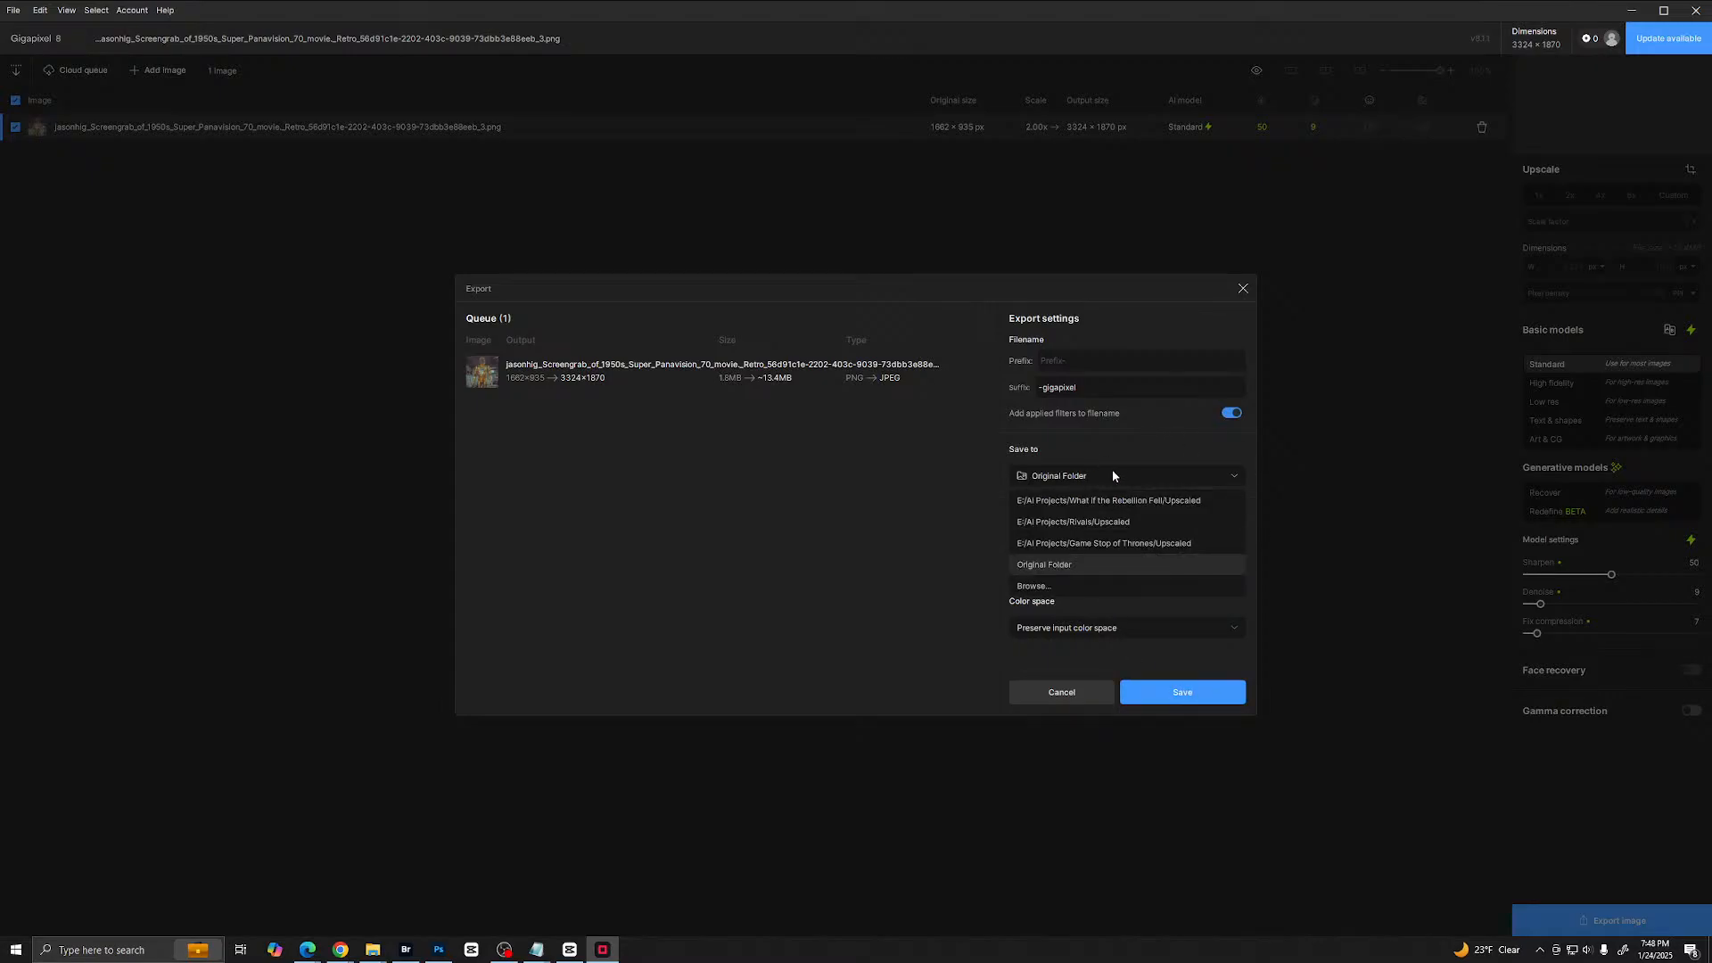
pyautogui.click(1112, 470)
pyautogui.click(1173, 699)
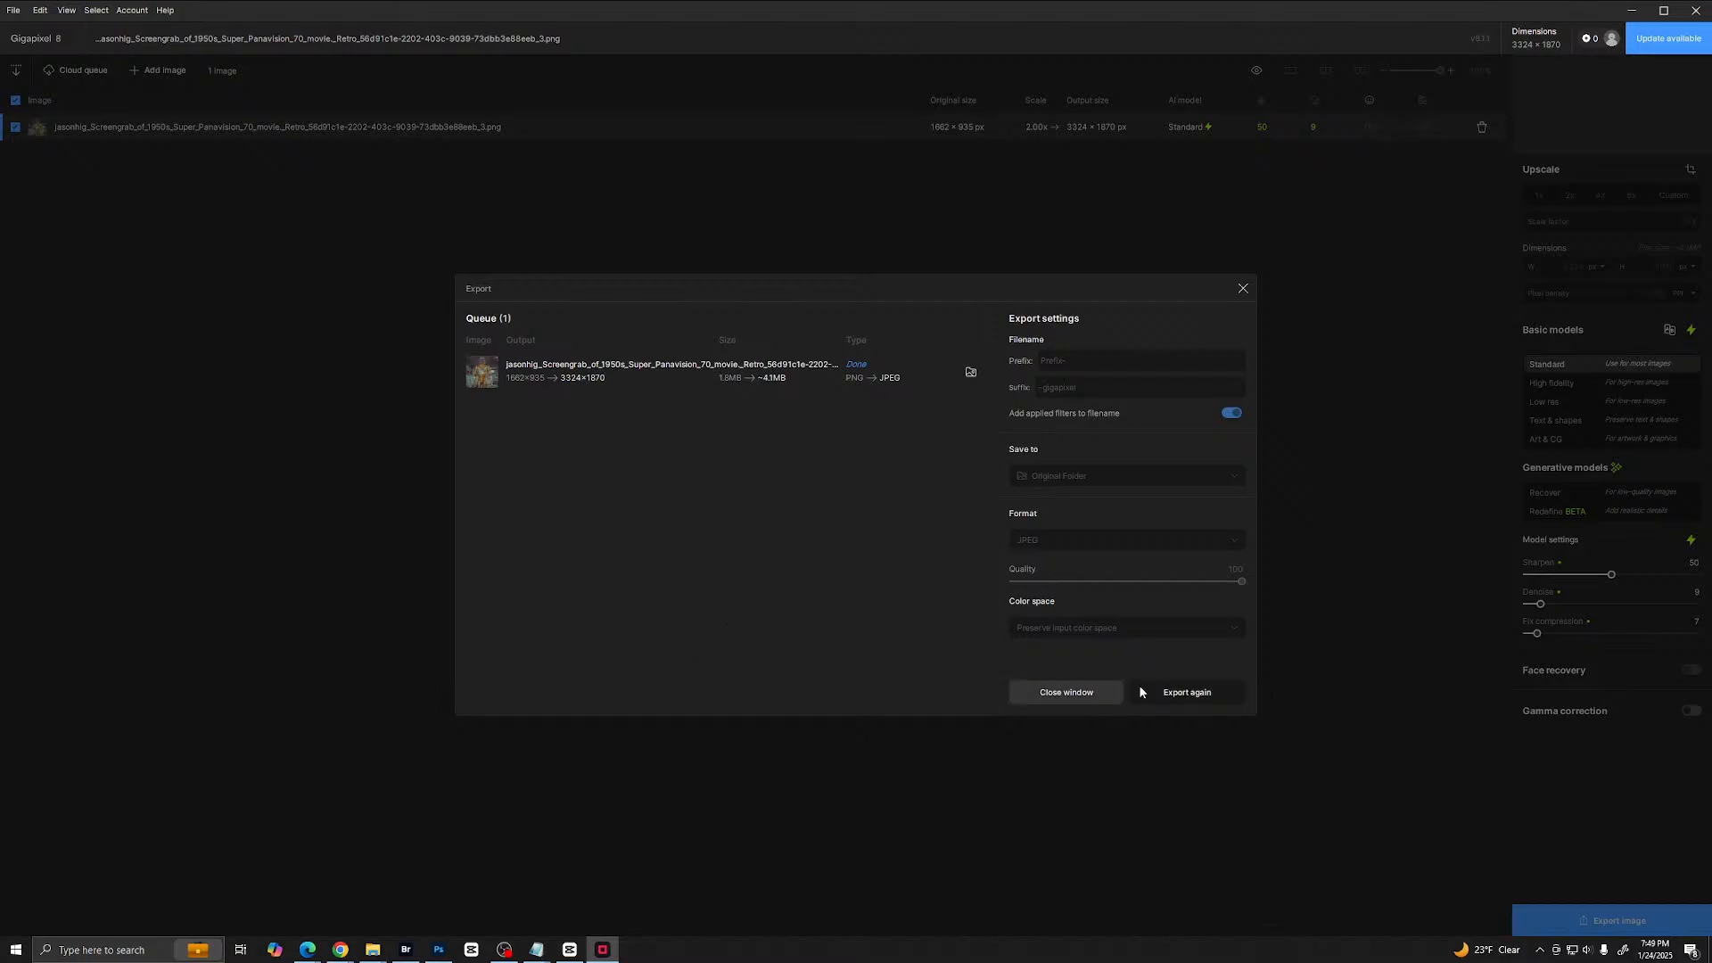
pyautogui.click(1063, 695)
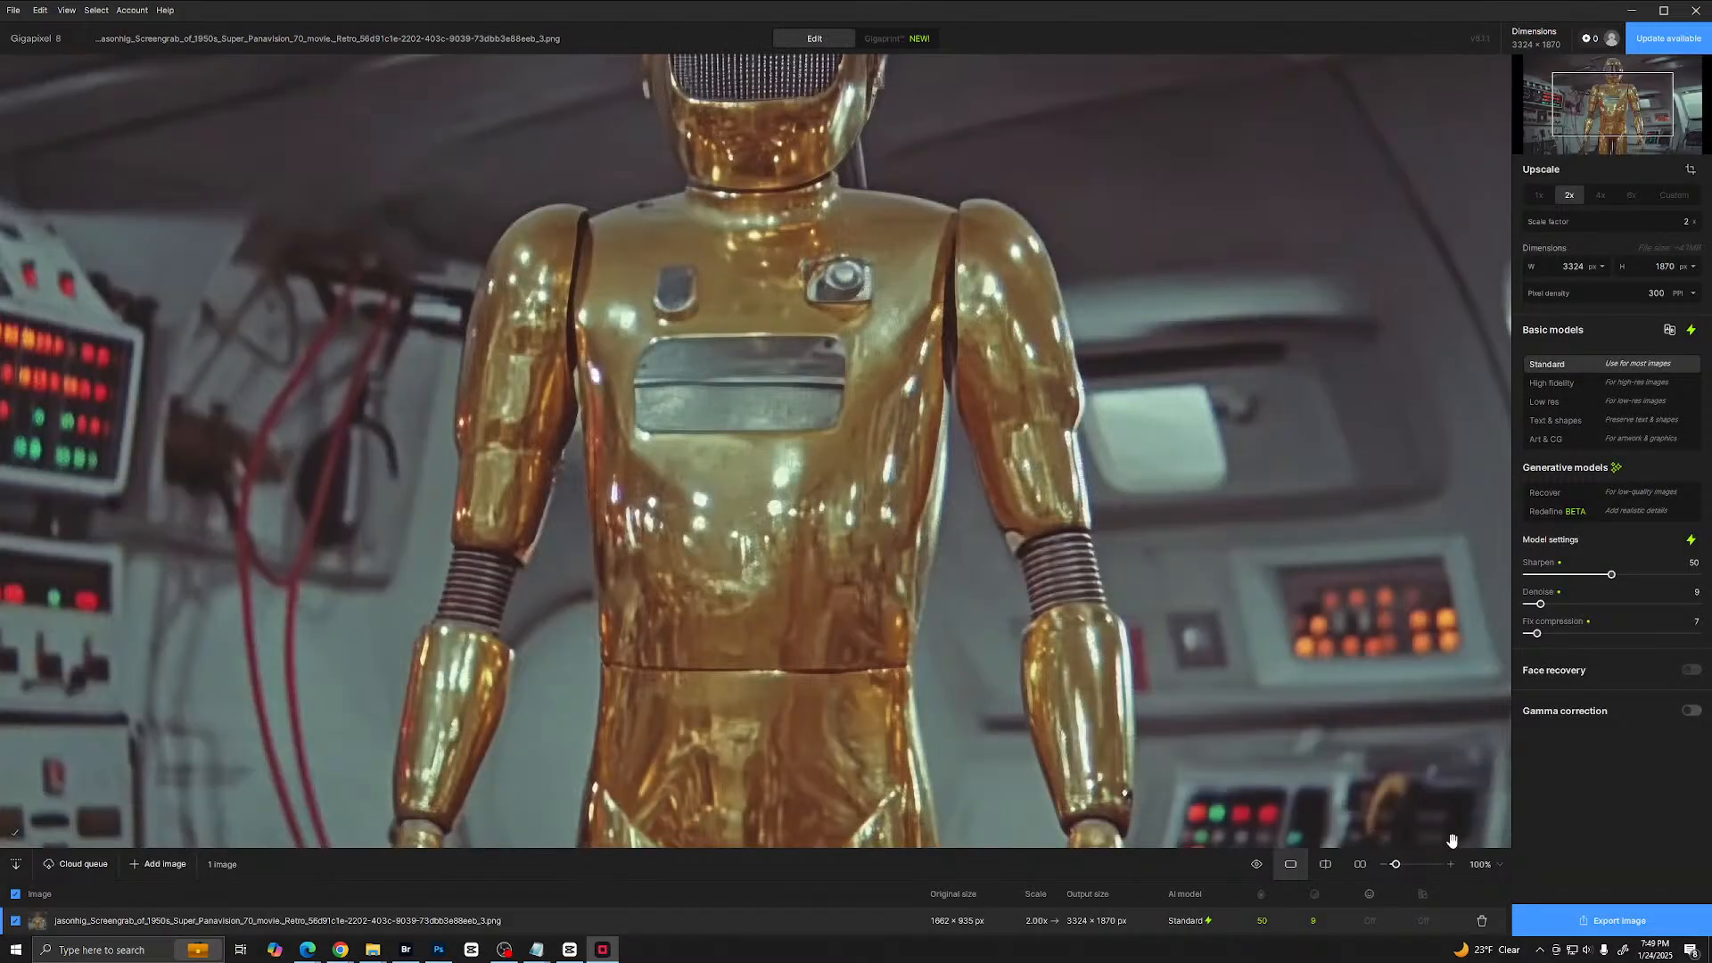
# - Remove the robot image from the Gigapixel queue, close the program, and return to the browser
pyautogui.click(1481, 912)
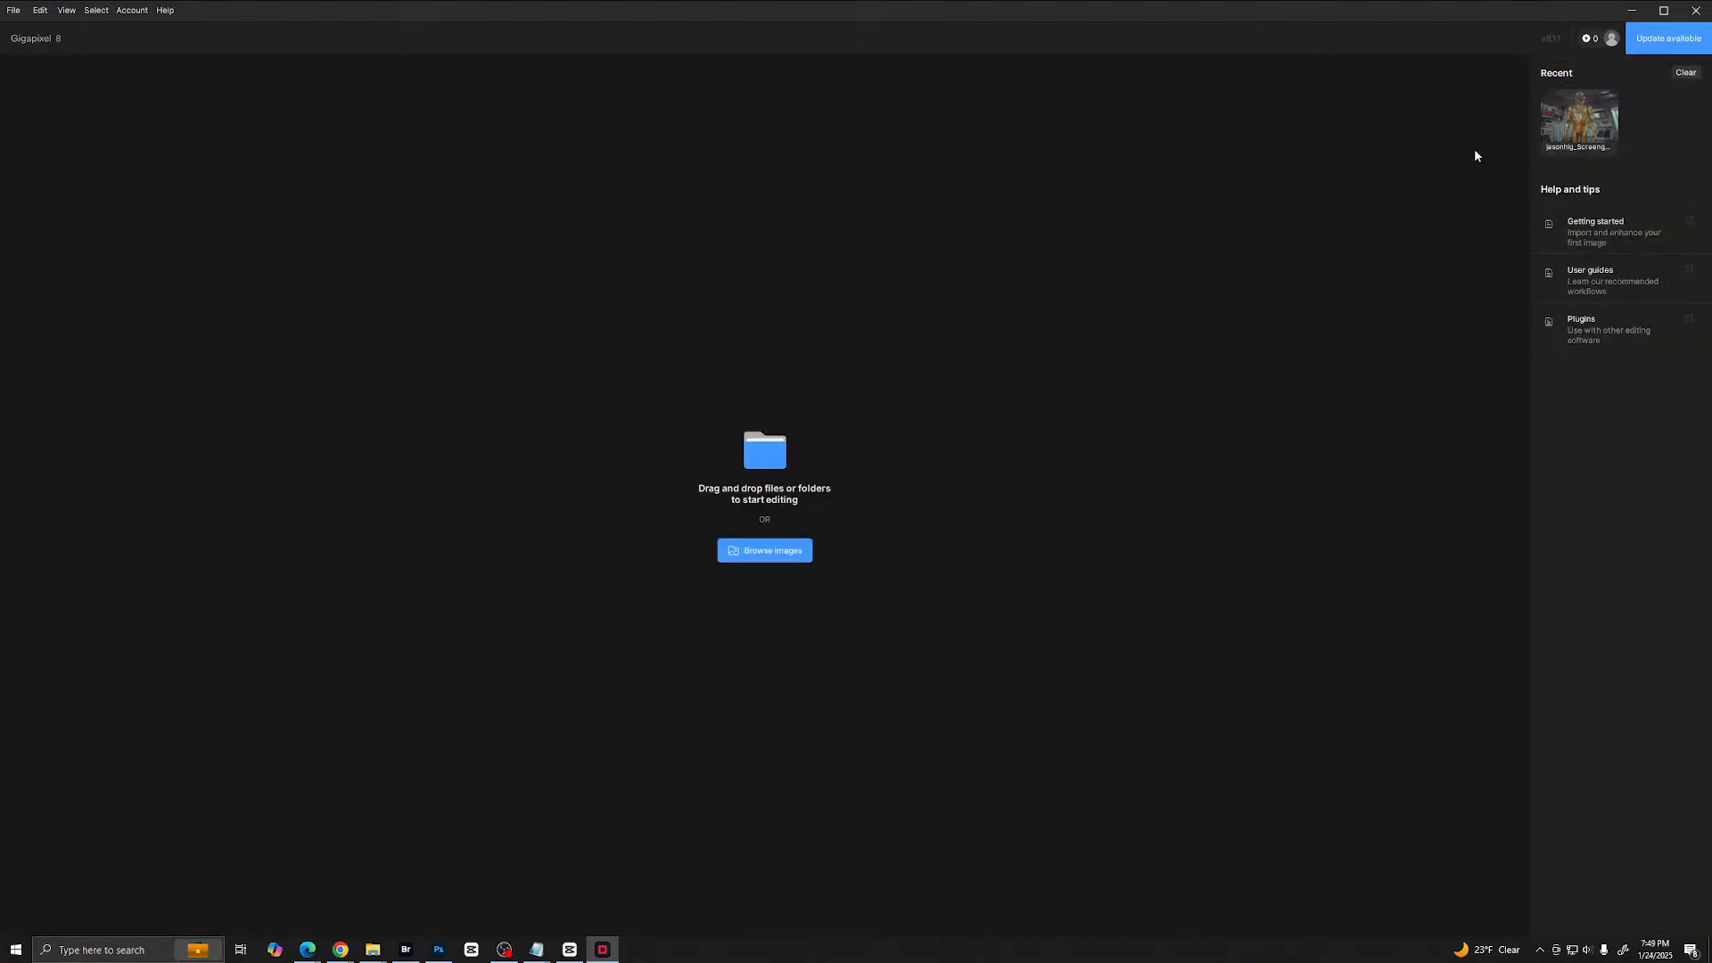
pyautogui.click(1689, 13)
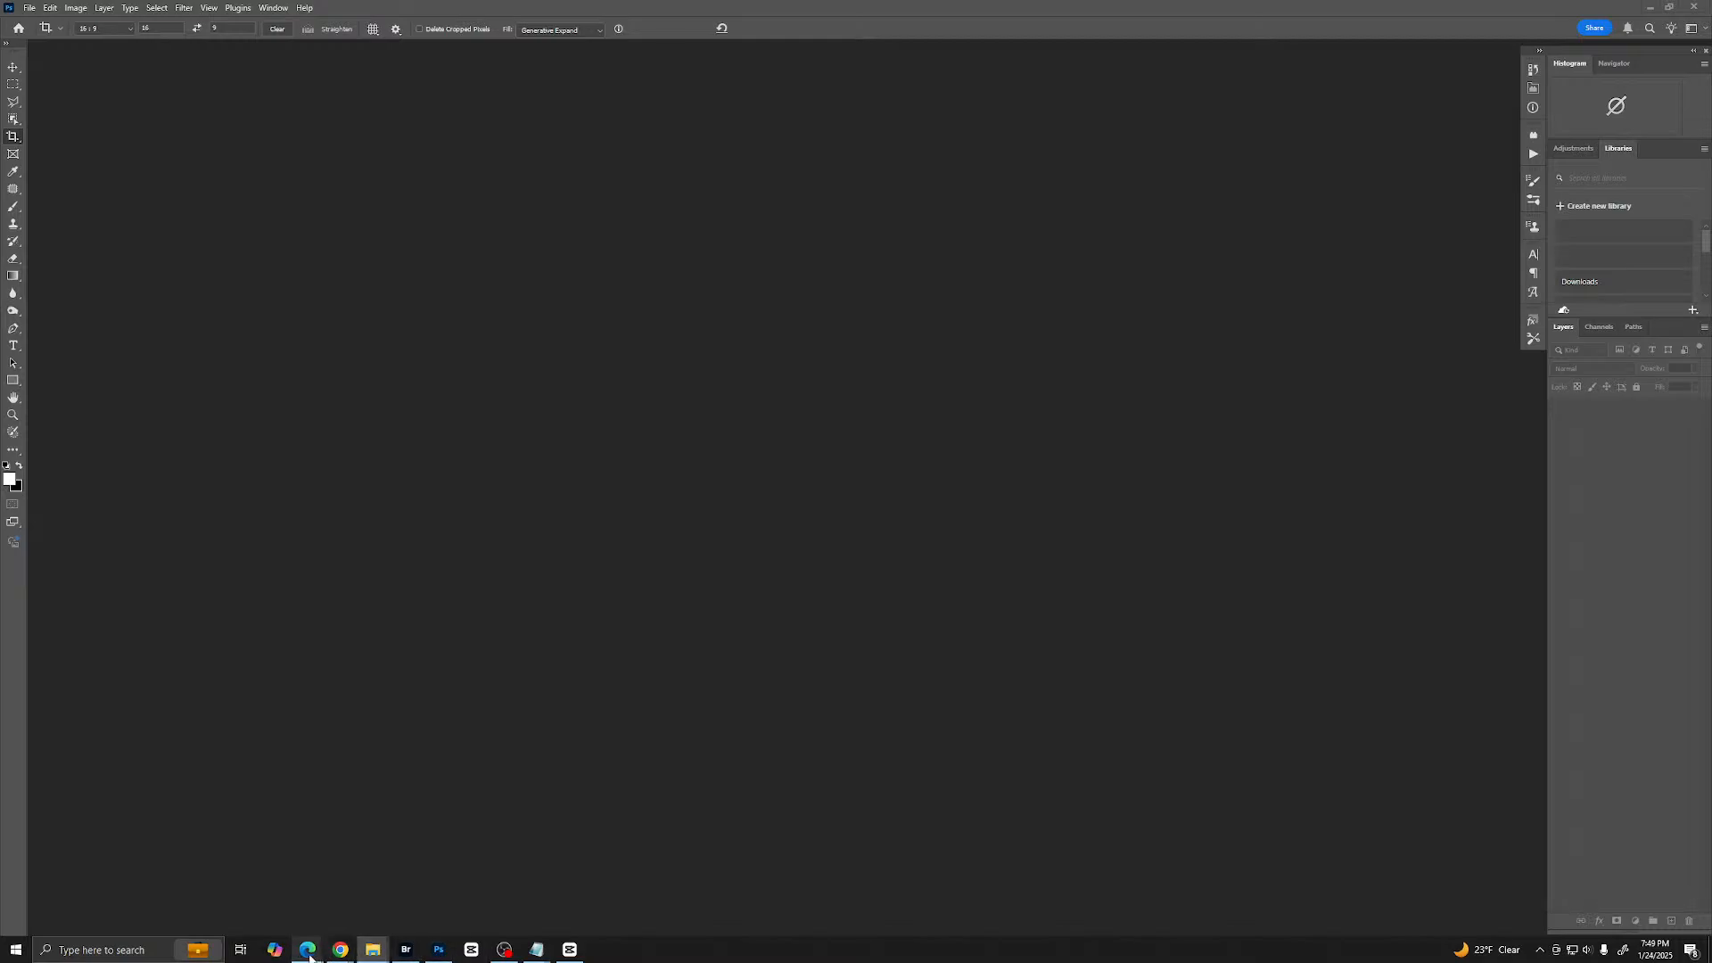
pyautogui.moveTo(373, 951)
pyautogui.click(1698, 9)
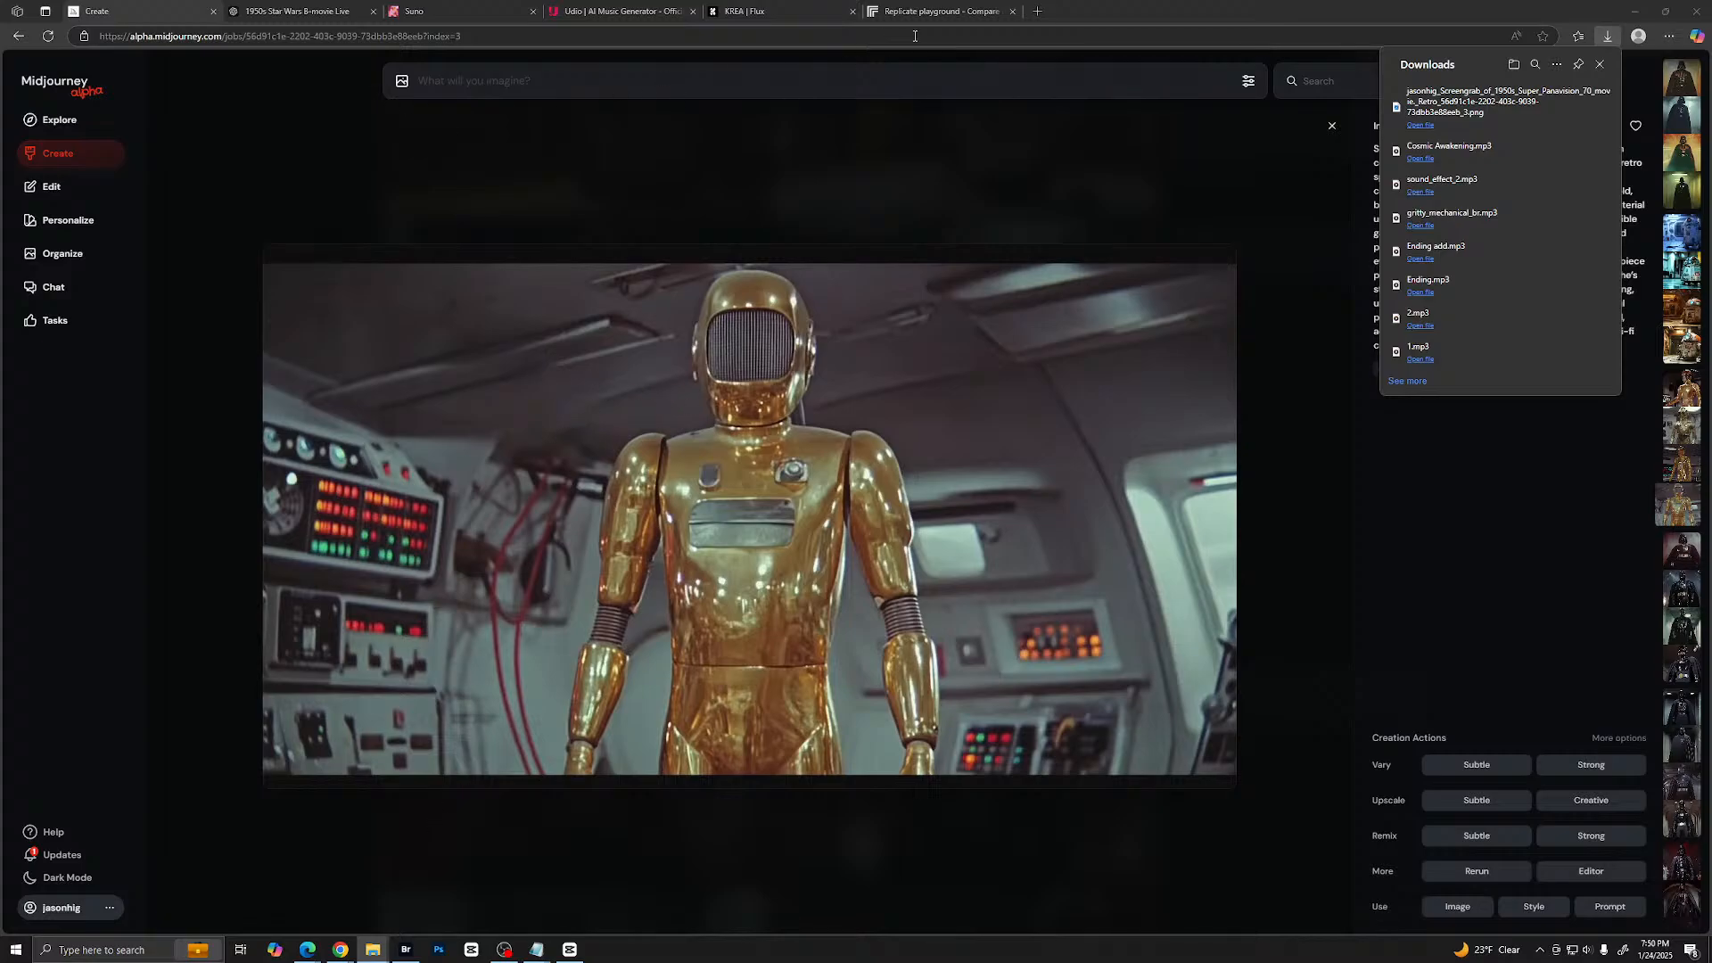
# - Open the Runway, Kling AI and Hailuo AI websites in separate new browser tabs
pyautogui.click(1037, 13)
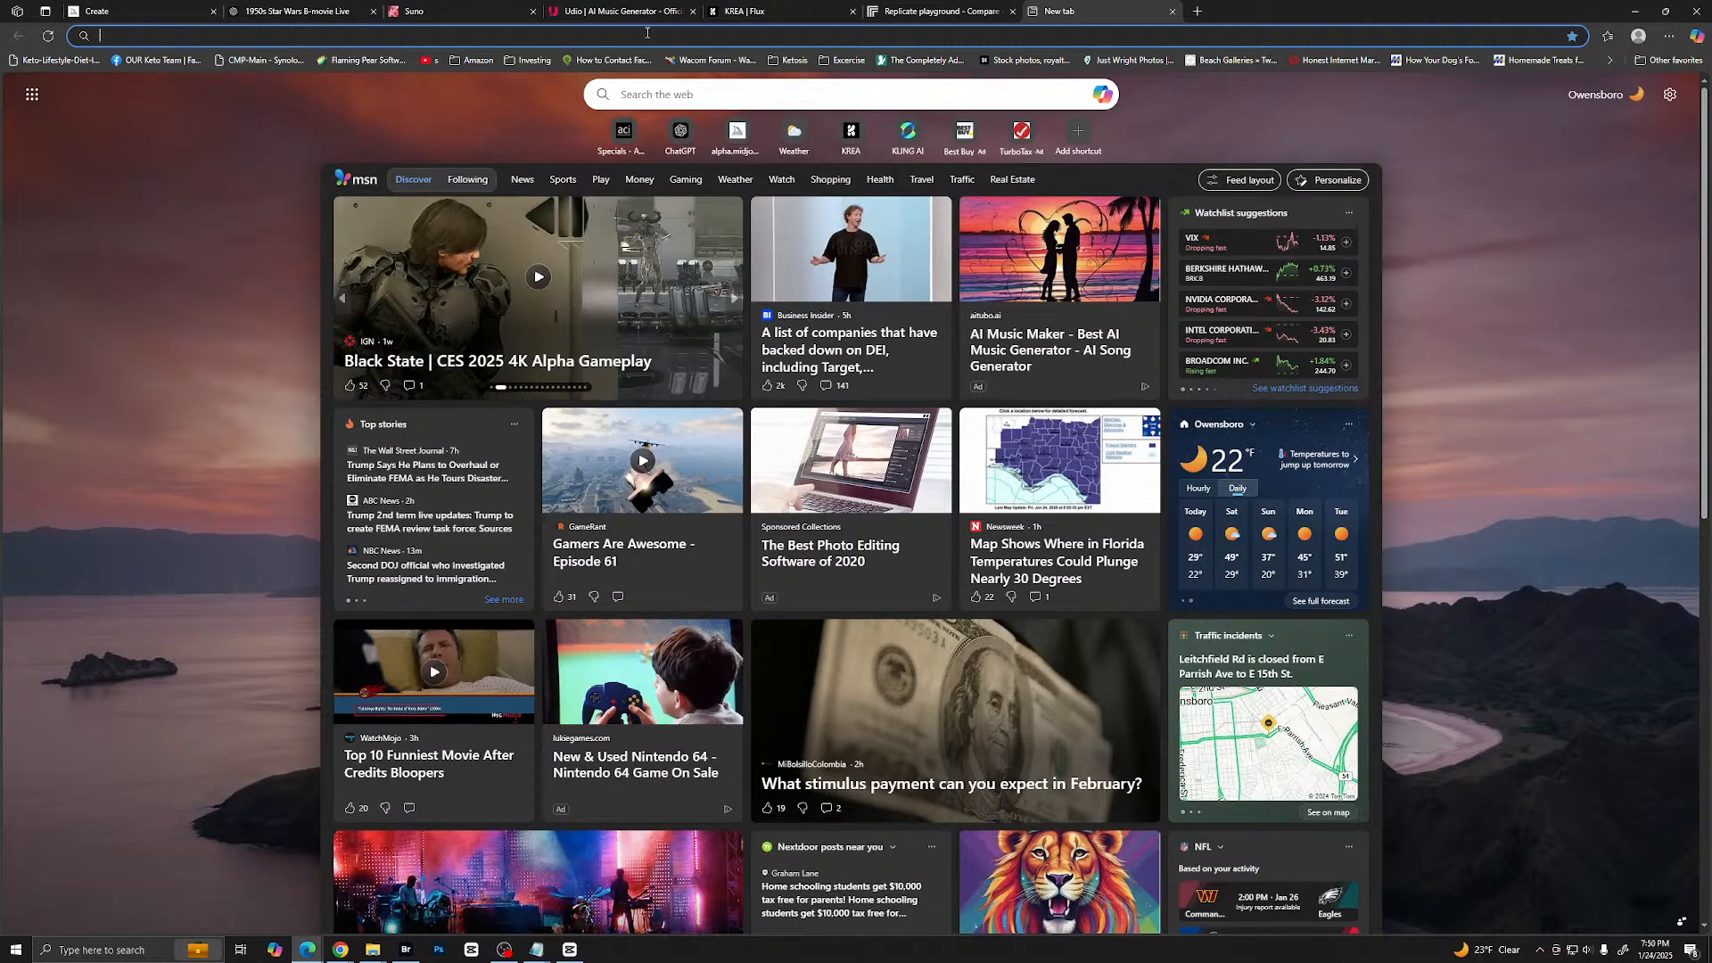
pyautogui.write('runwayml.com')
pyautogui.press('Return')
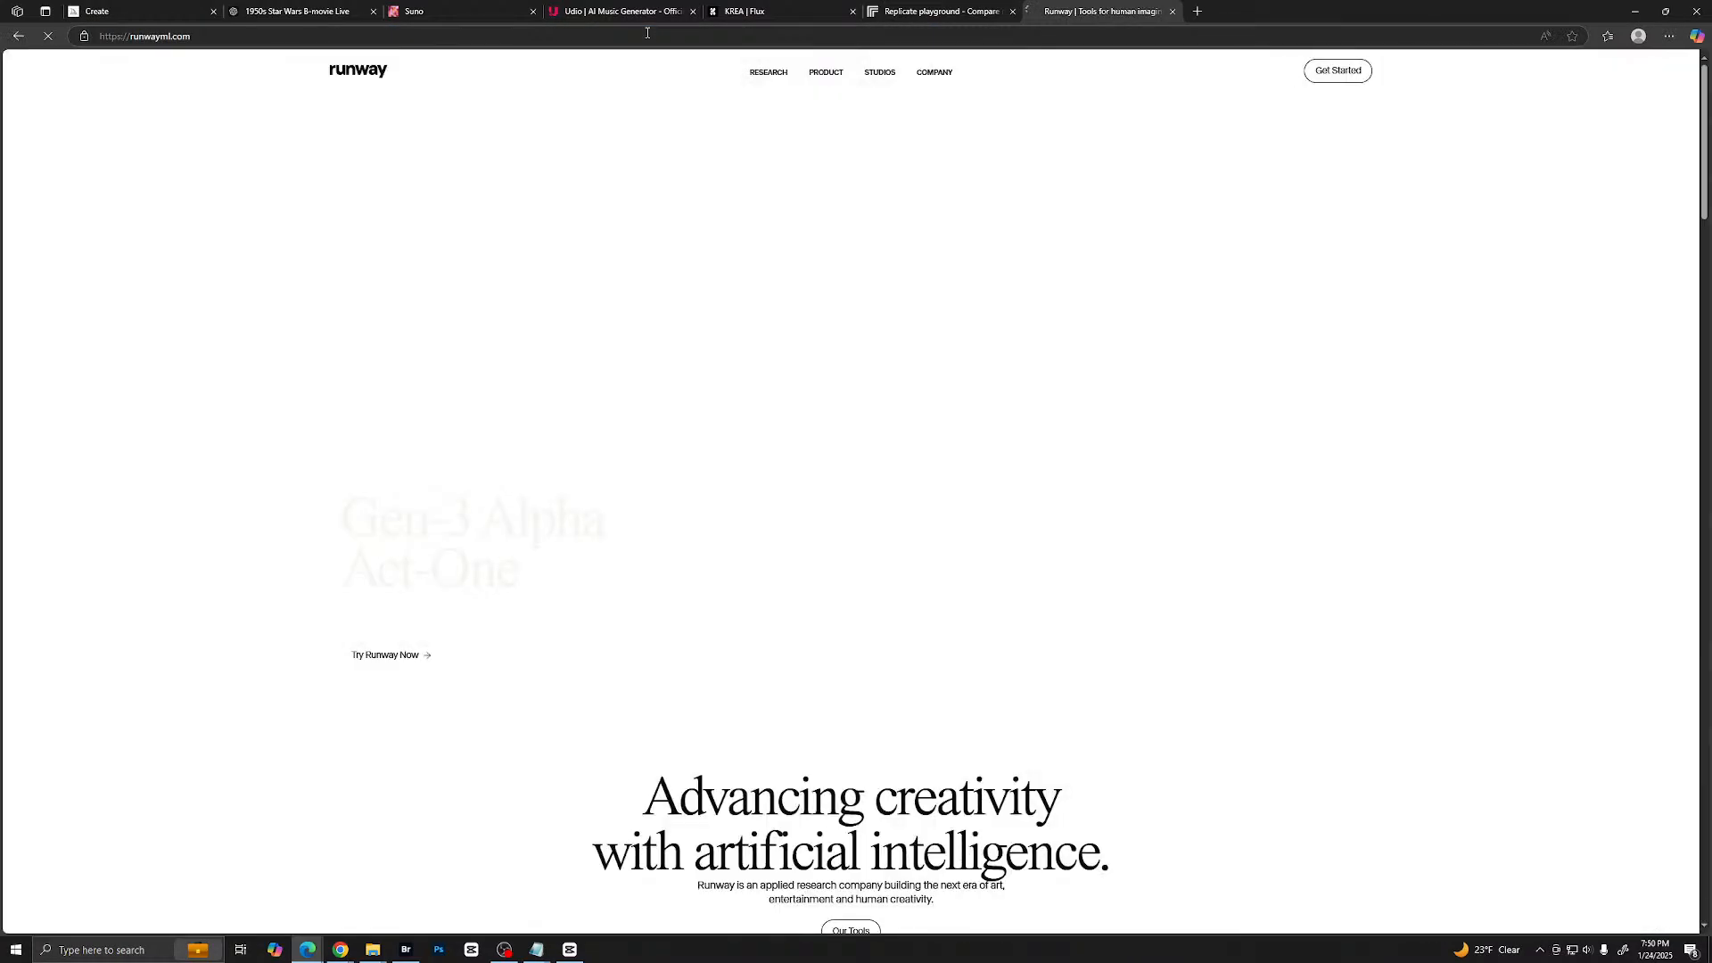
pyautogui.click(1197, 11)
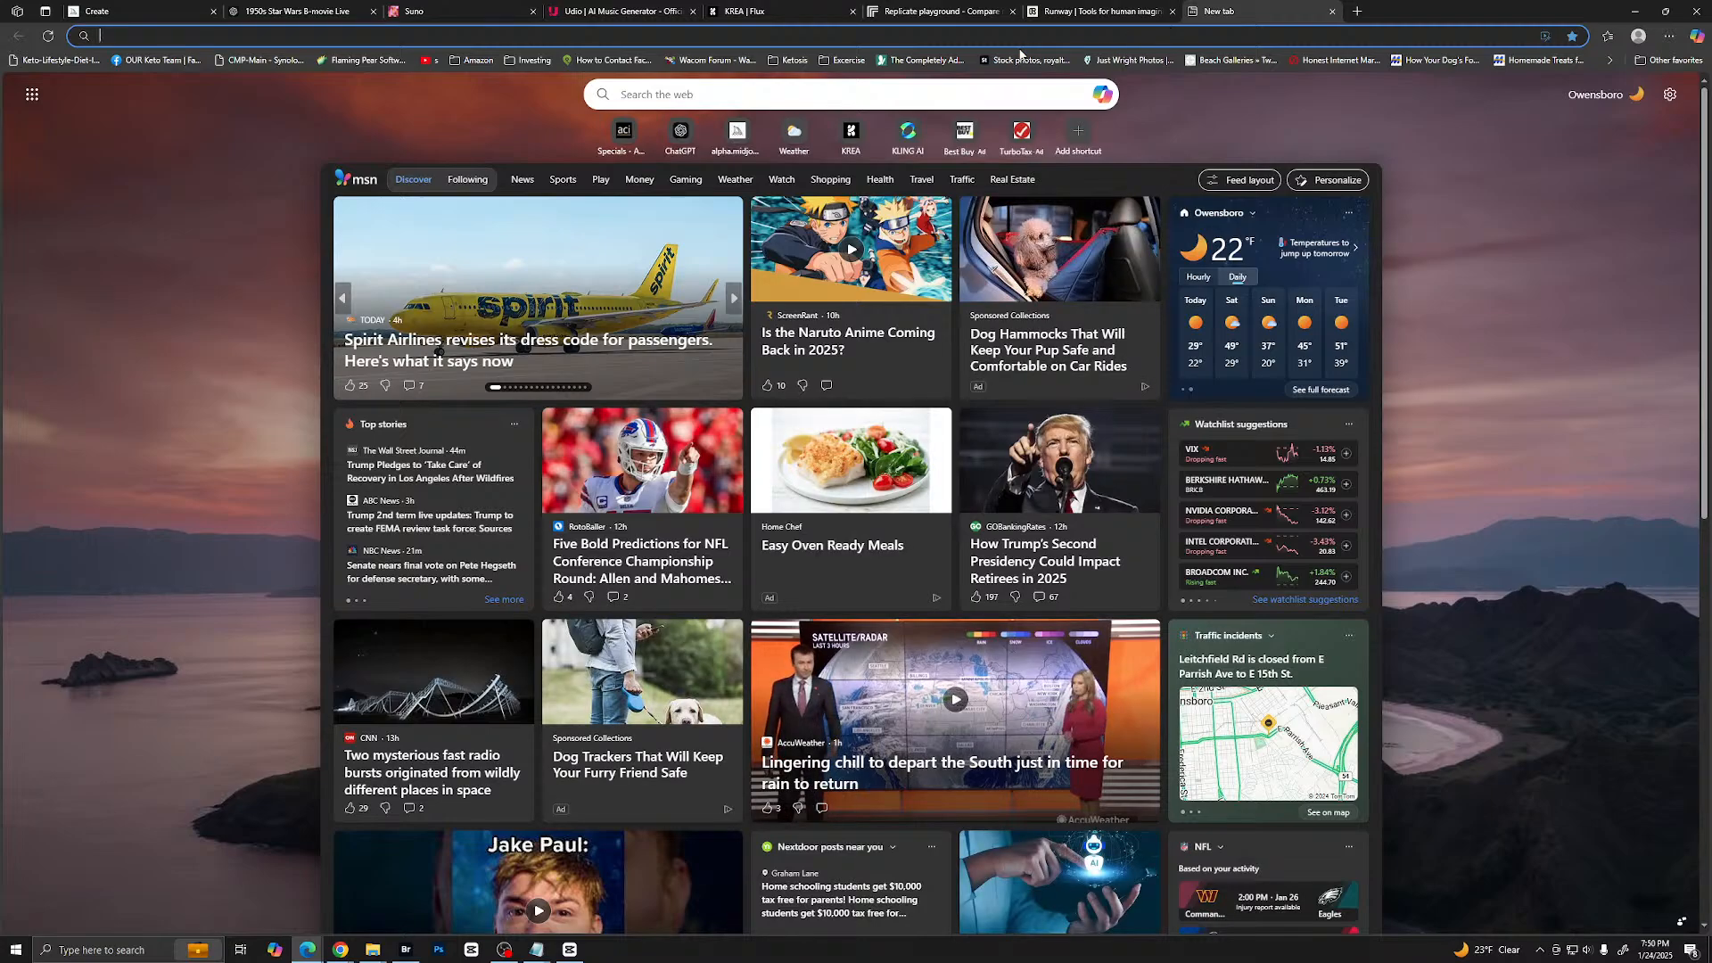
pyautogui.write('kl')
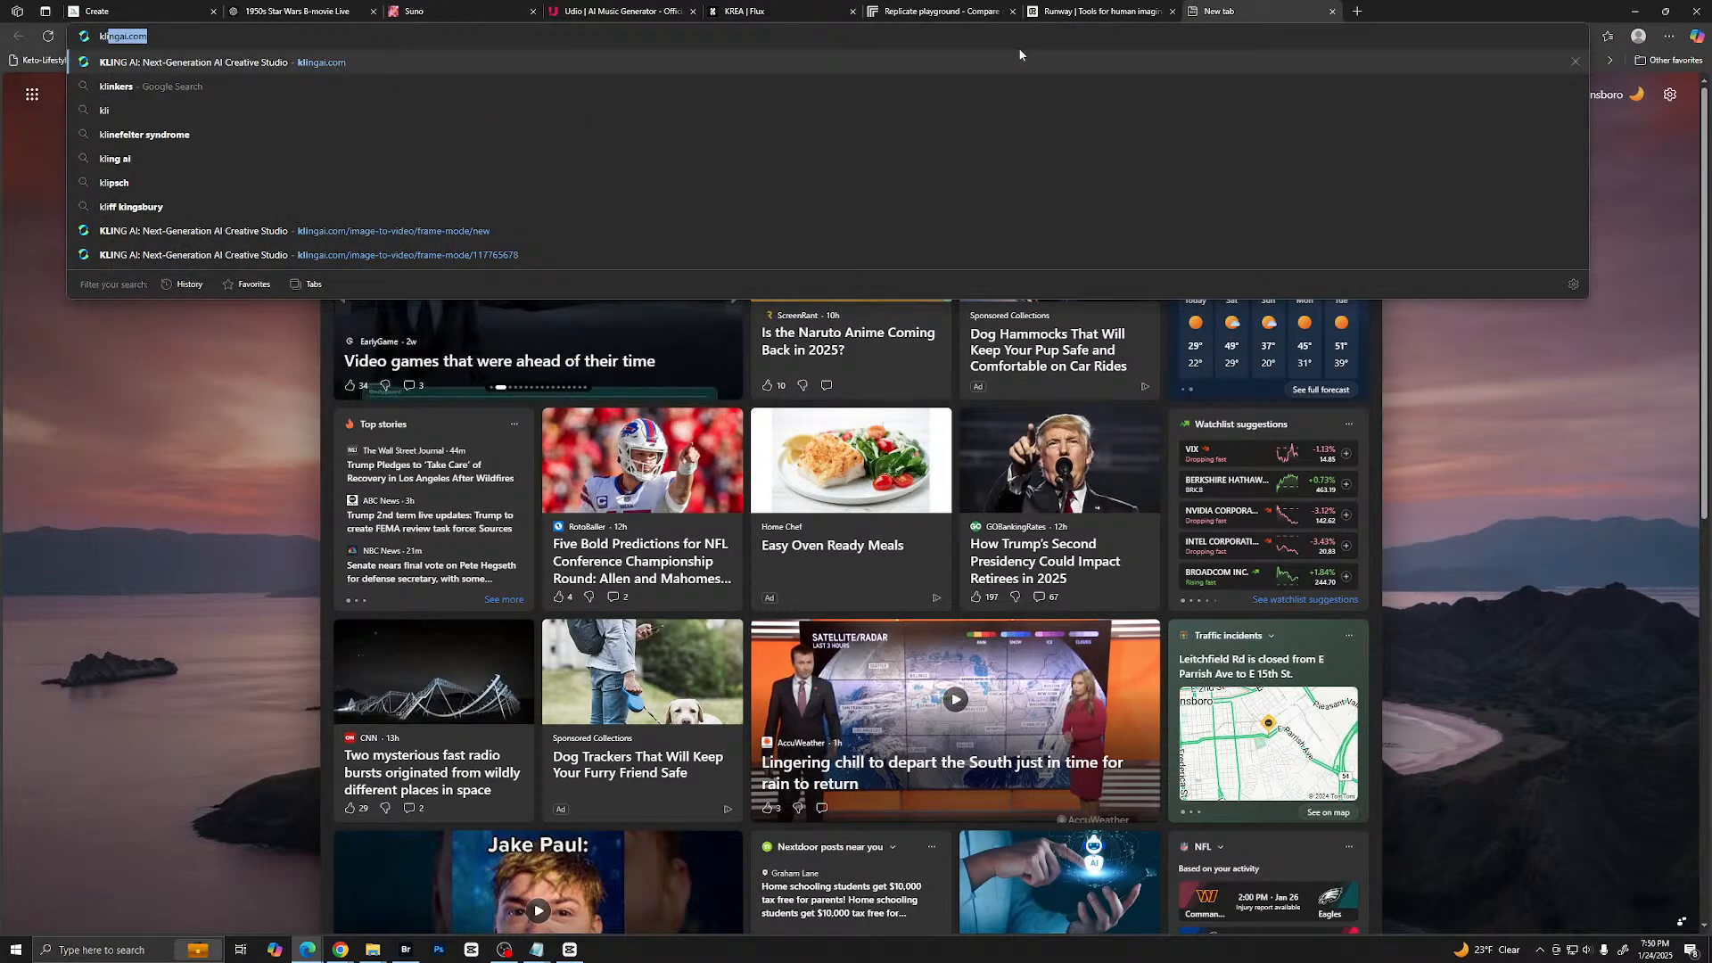
pyautogui.press('Return')
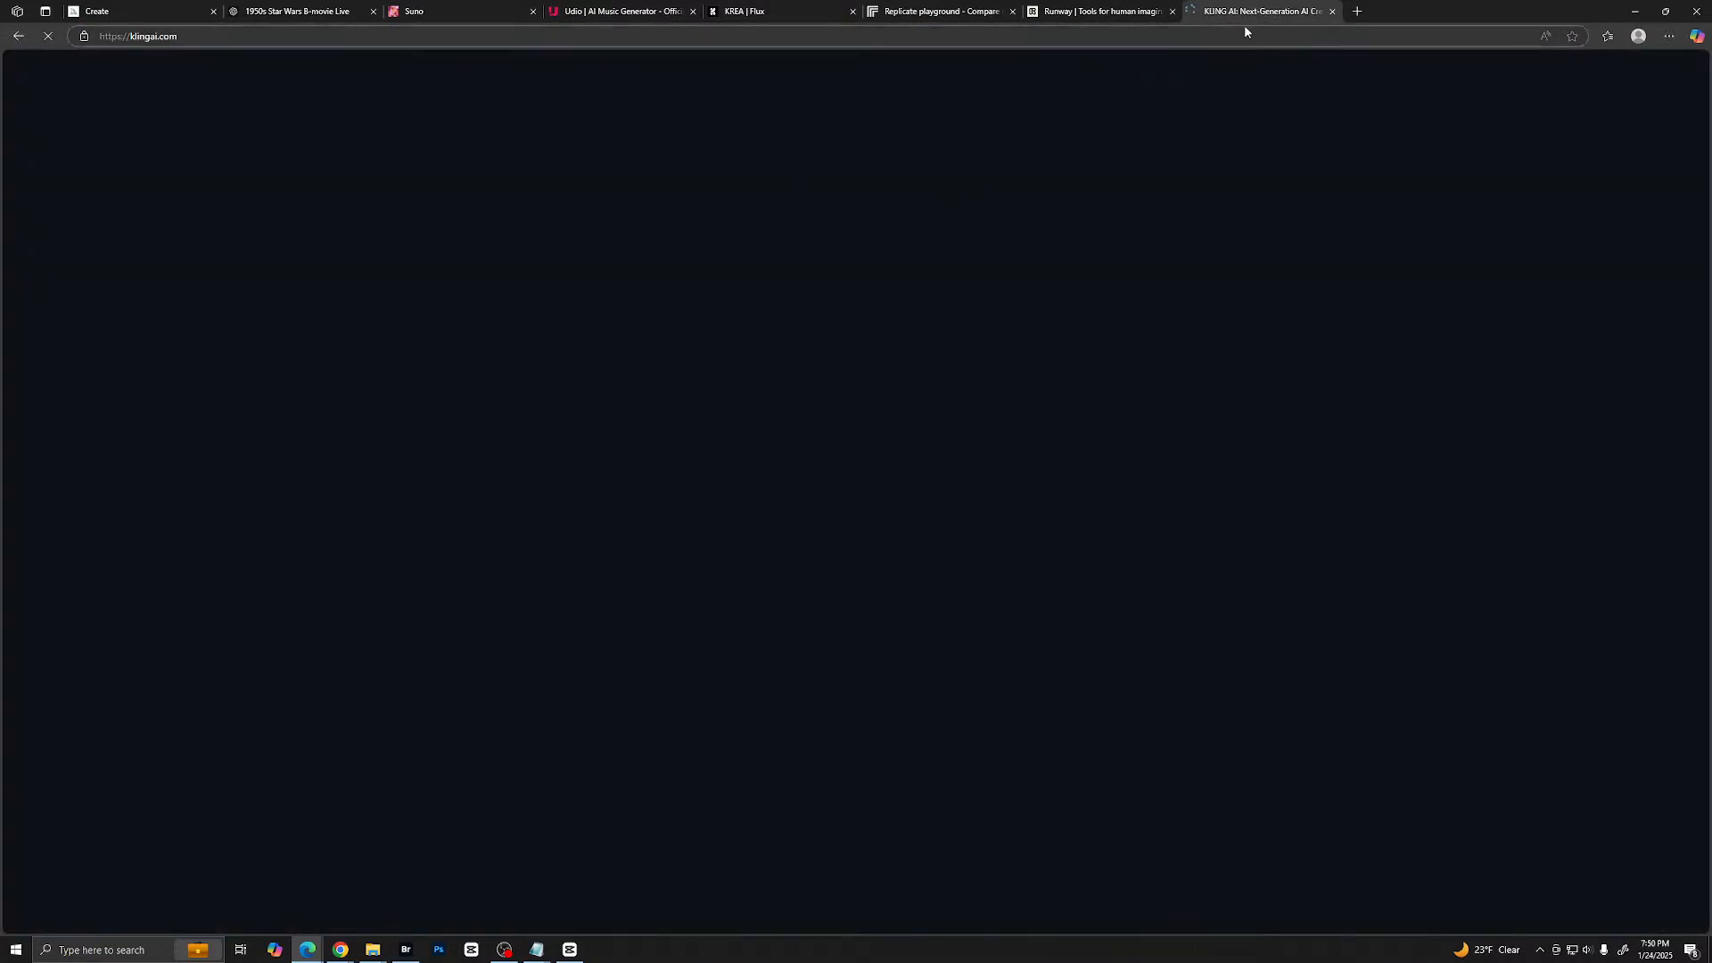
pyautogui.click(1357, 14)
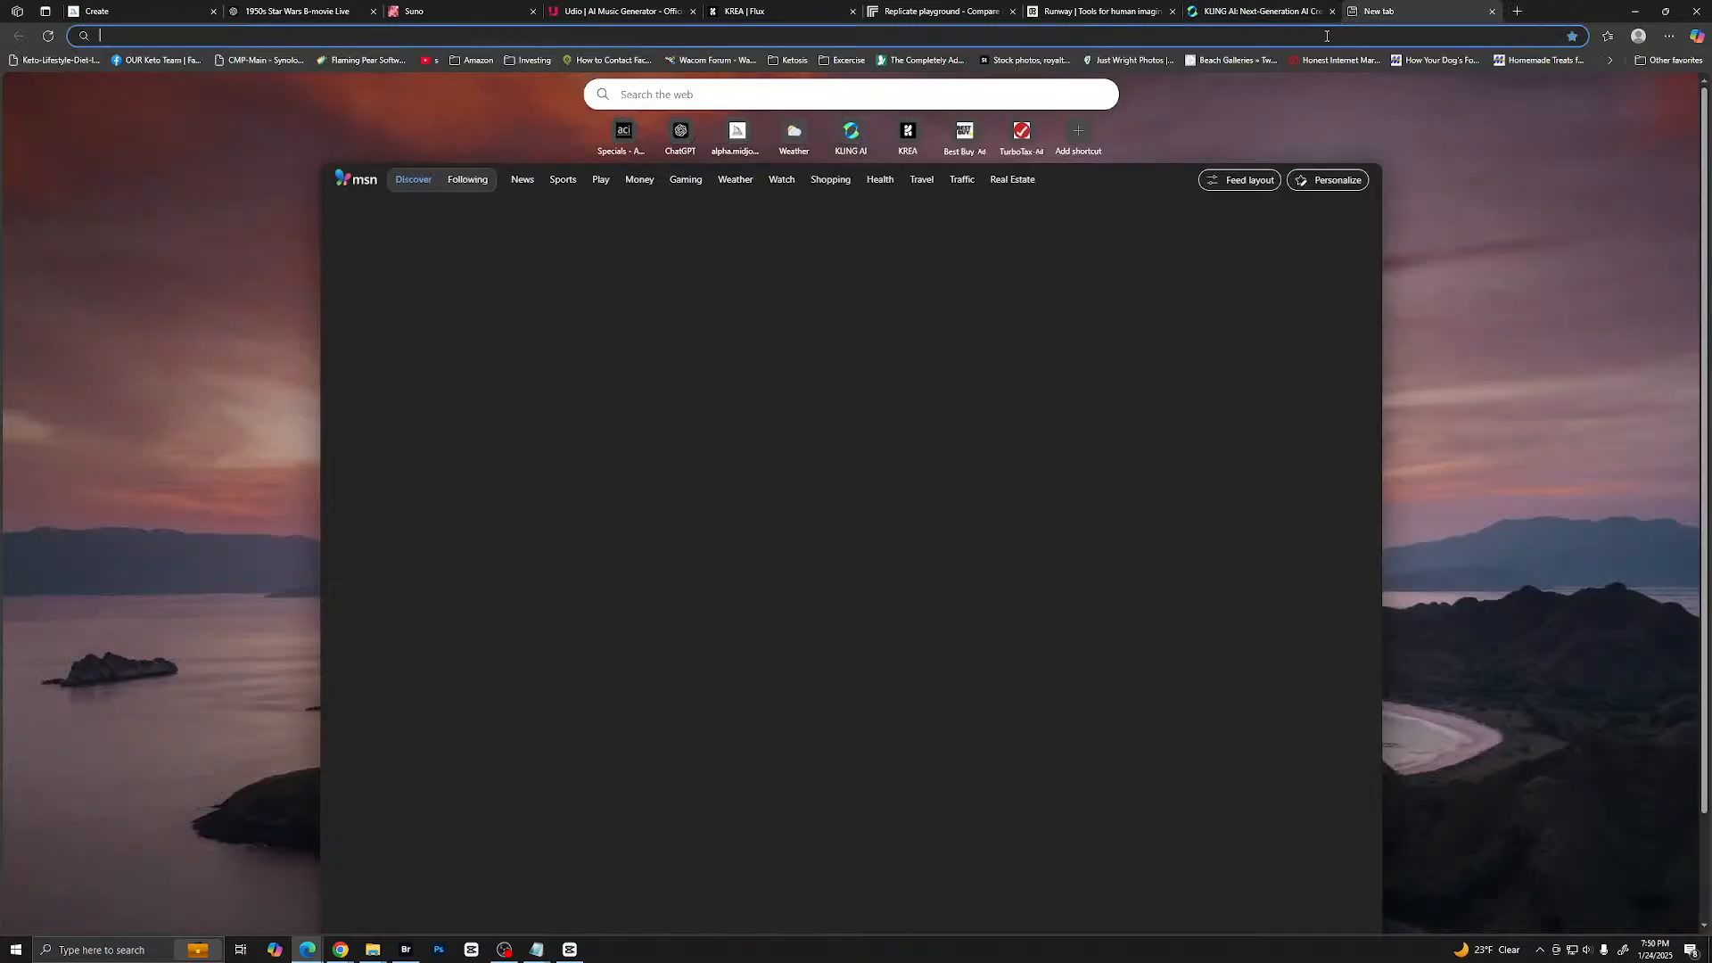
pyautogui.write('hai')
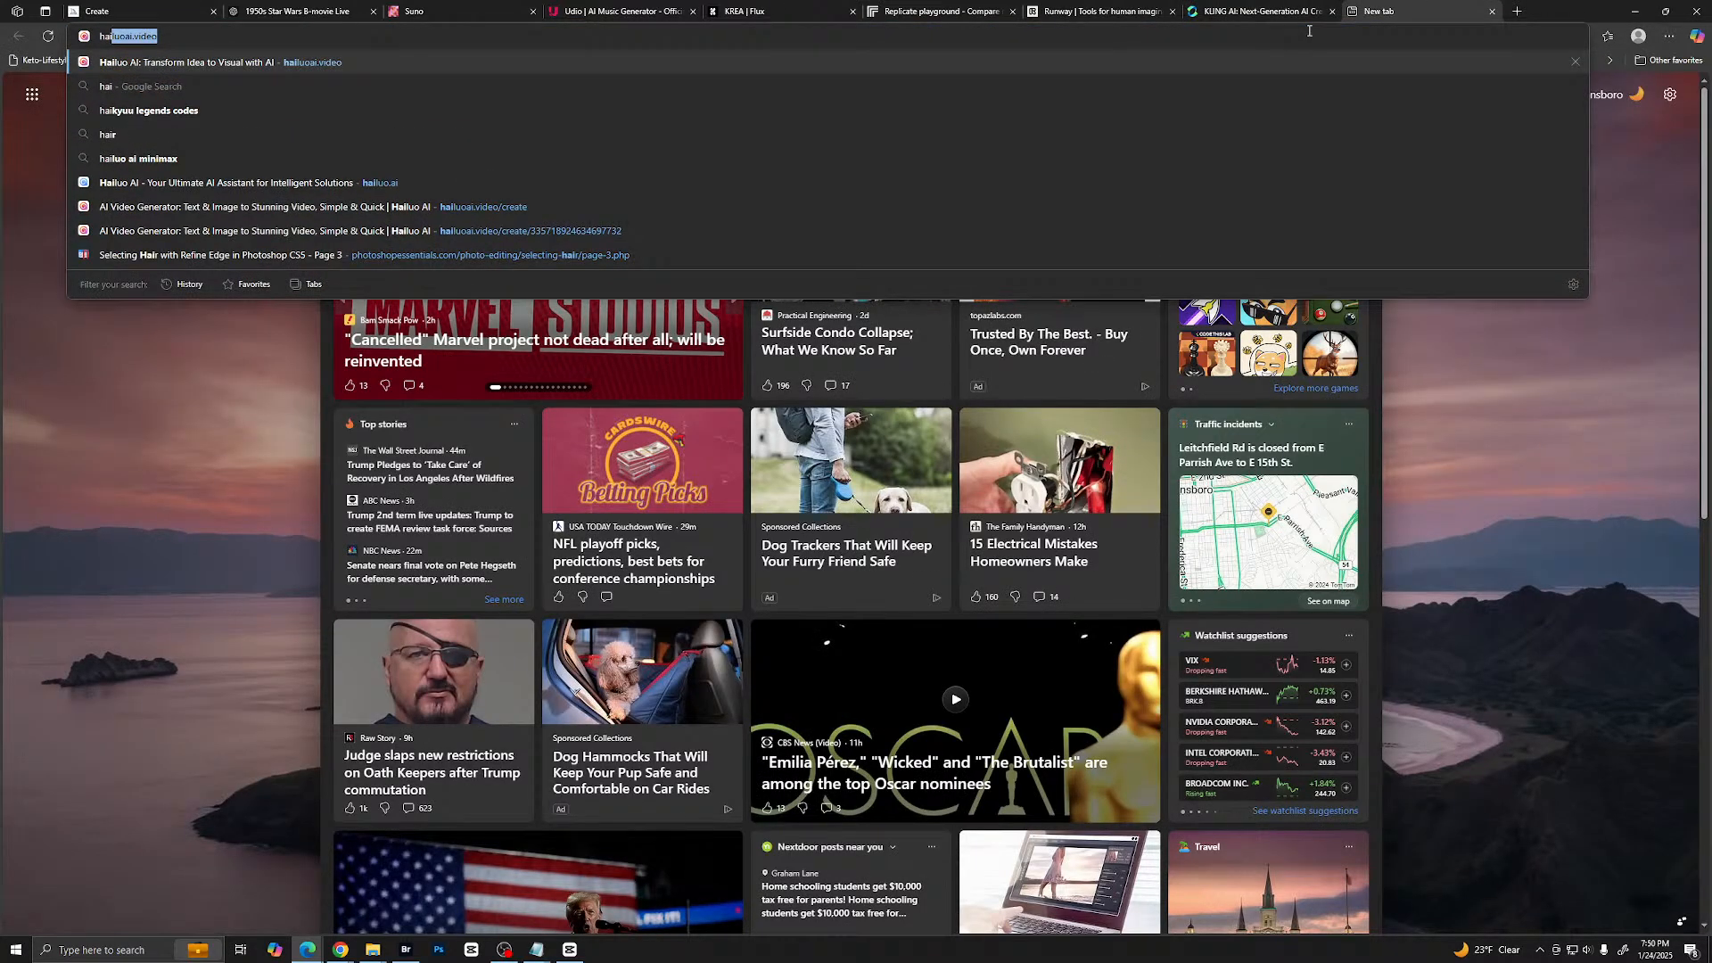
pyautogui.press('Return')
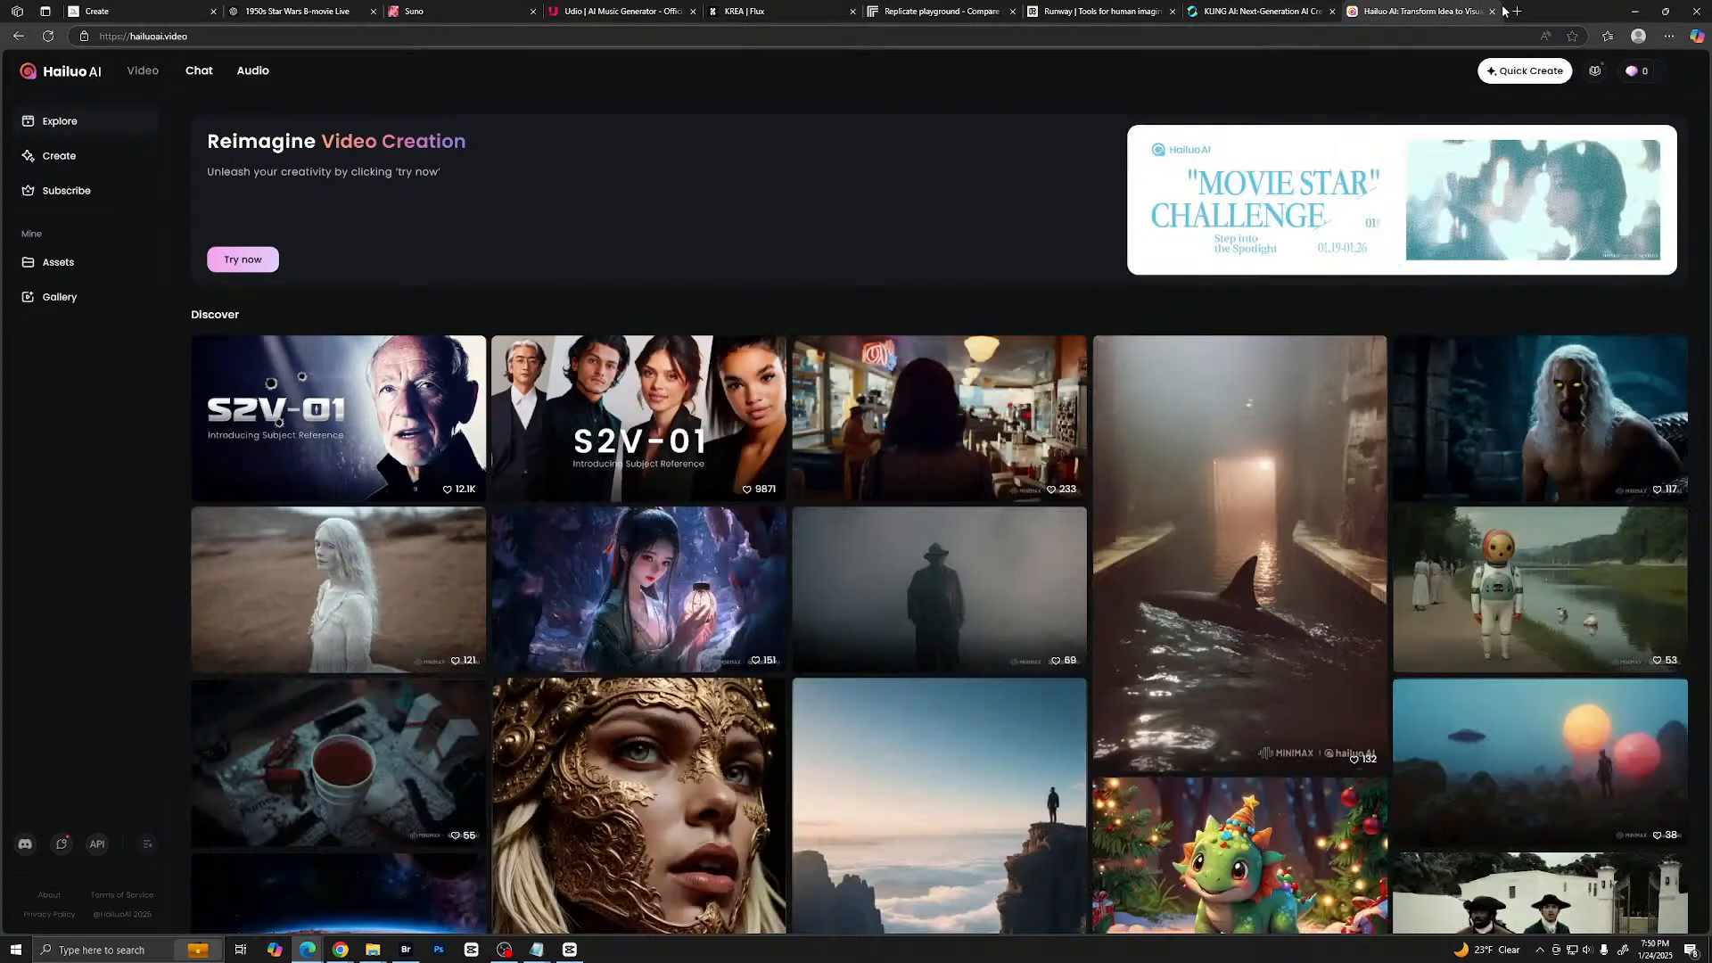
# - Open the Luma Dream Machine website in a new browser tab and go to its legacy creations page
pyautogui.click(1517, 11)
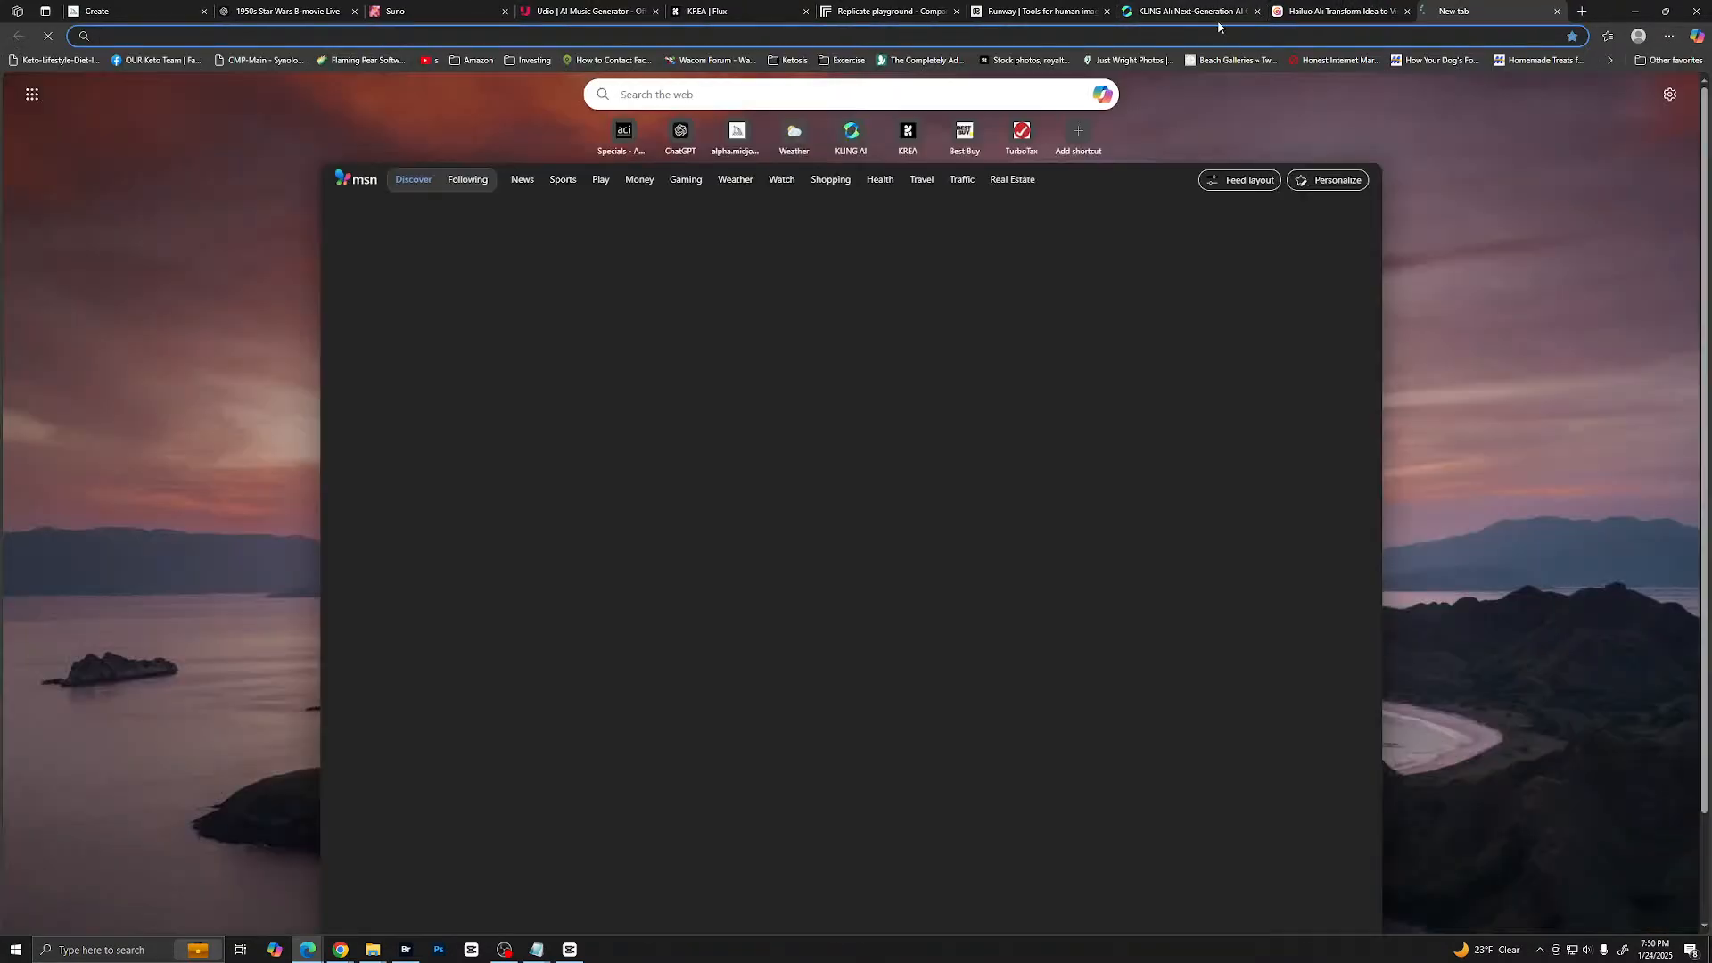
pyautogui.write('lum')
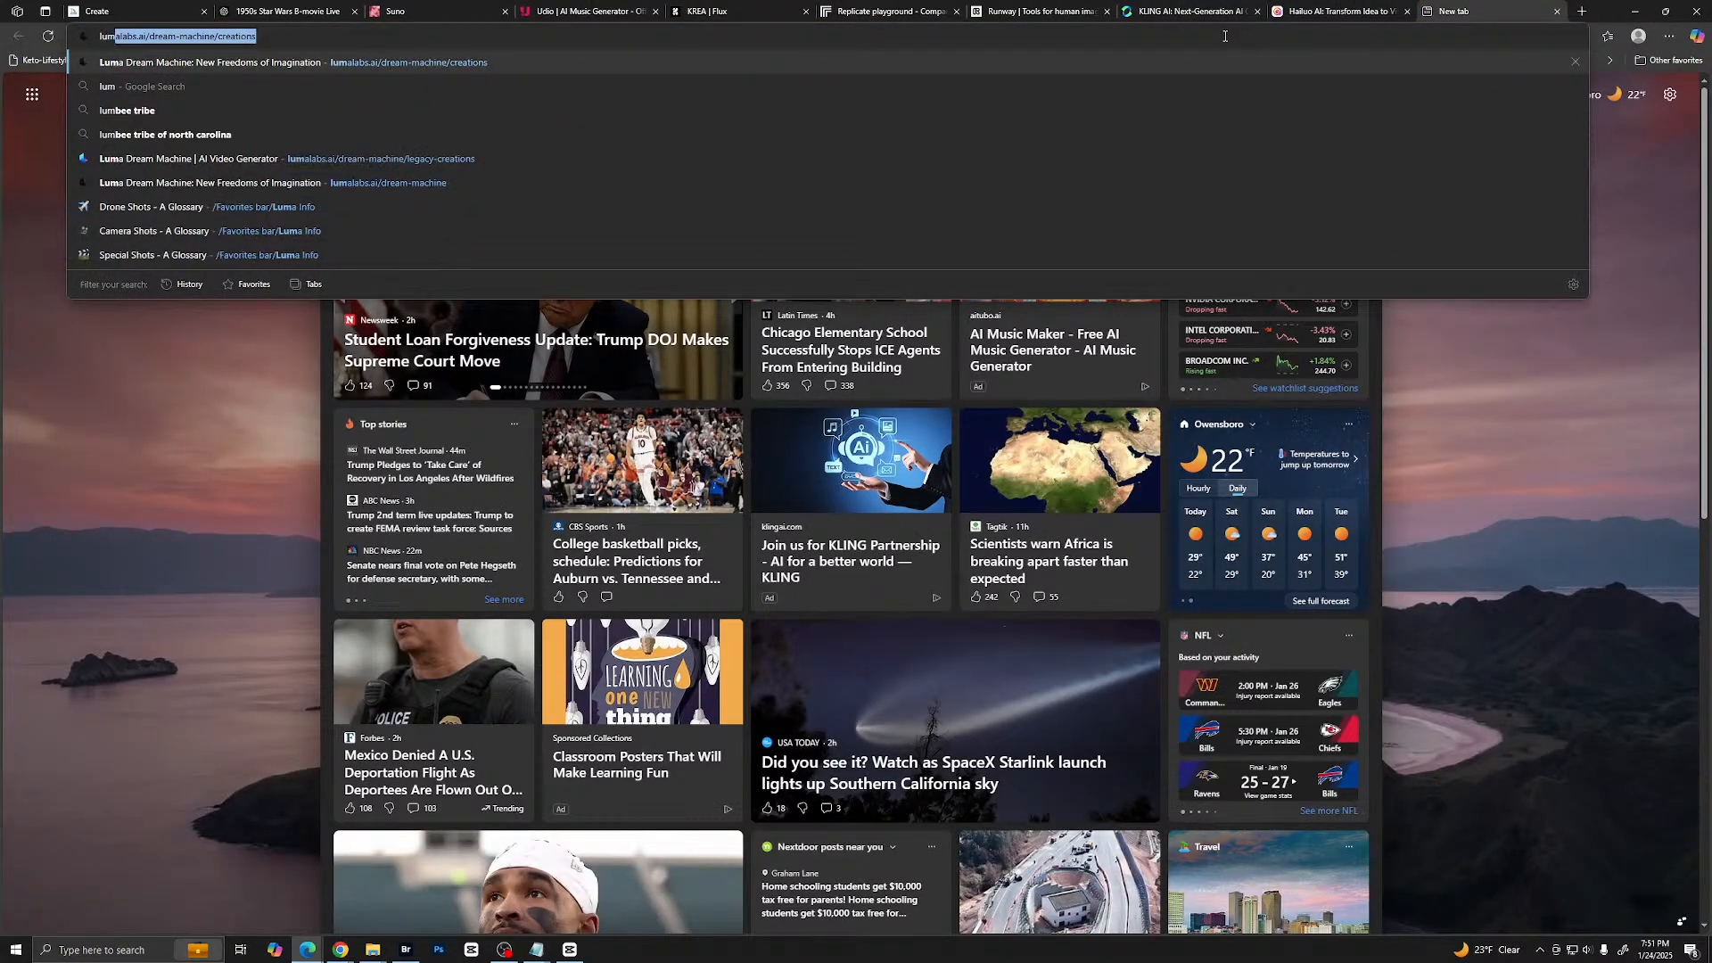
pyautogui.press('Return')
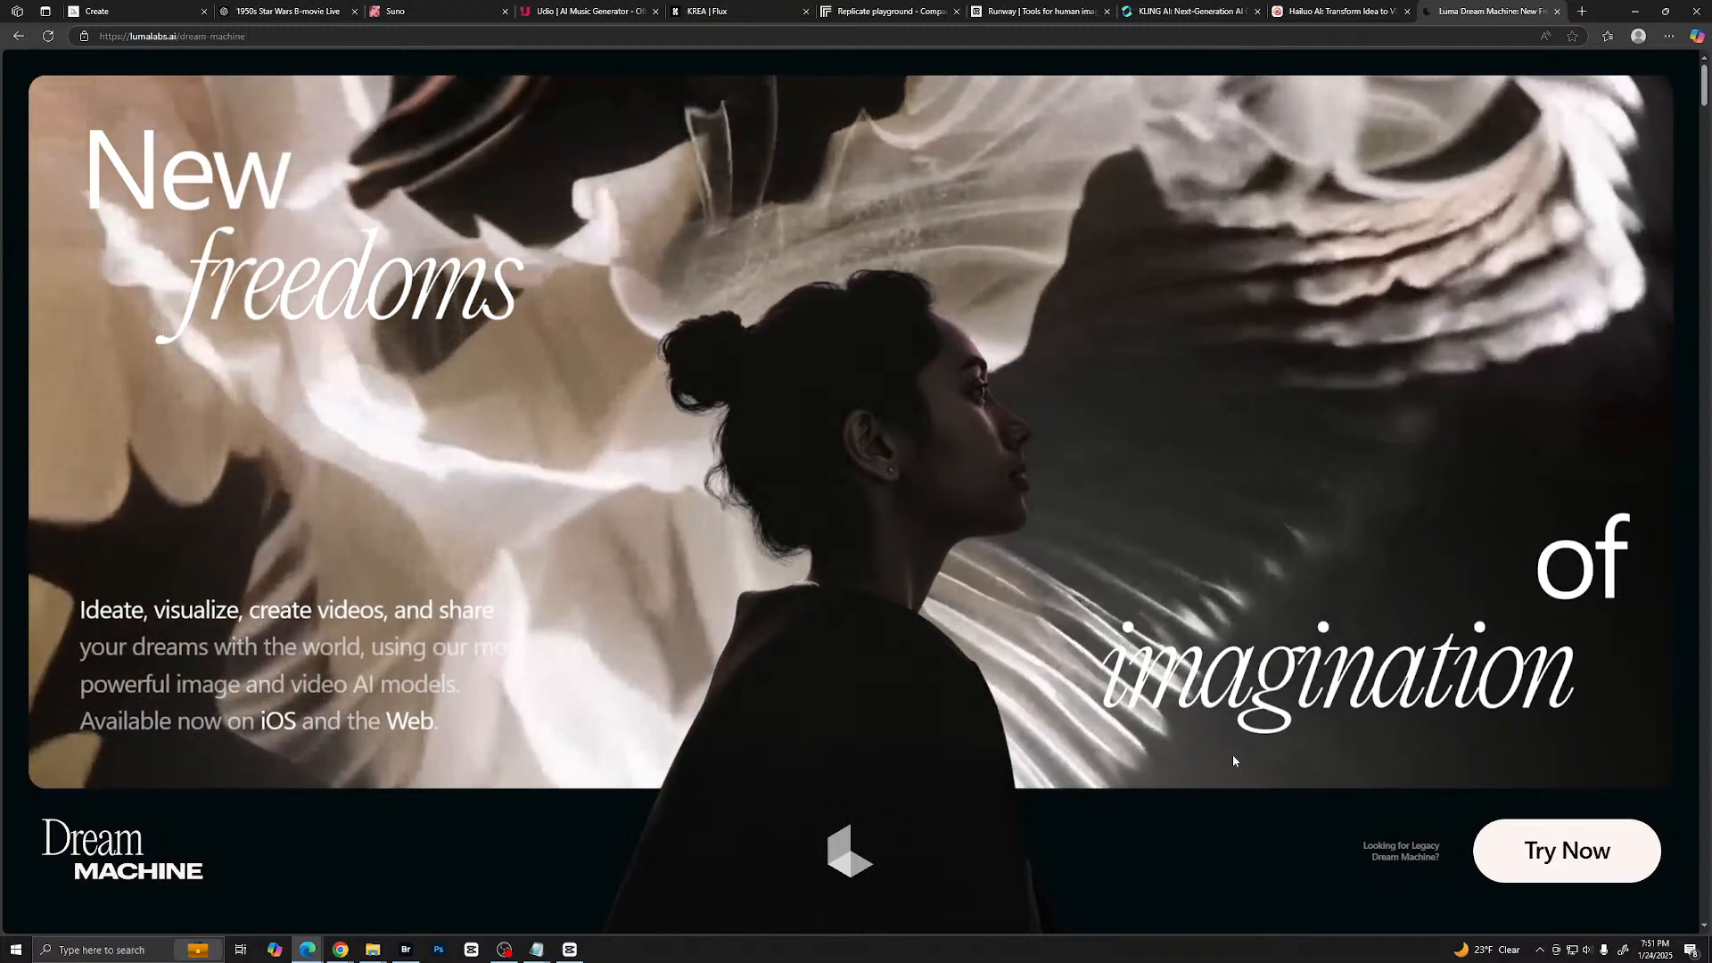
pyautogui.click(1561, 852)
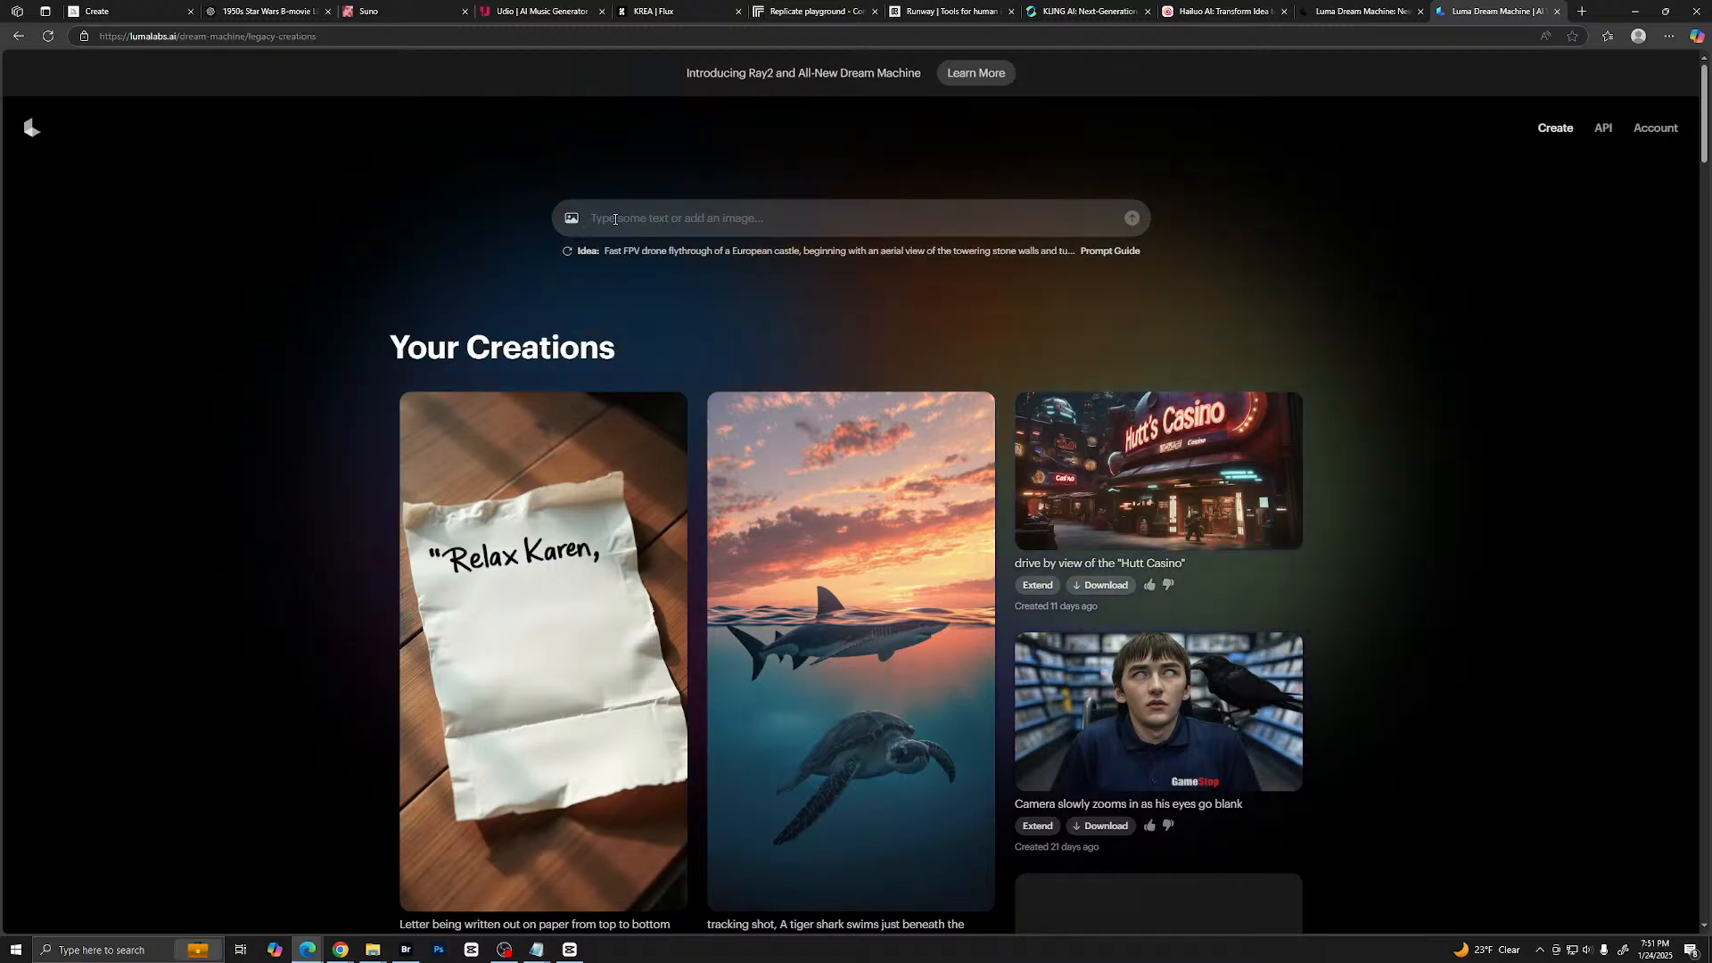
# - View the tiger shark and sea turtle video among the Luma creations, then return to the creations list
pyautogui.moveTo(654, 553)
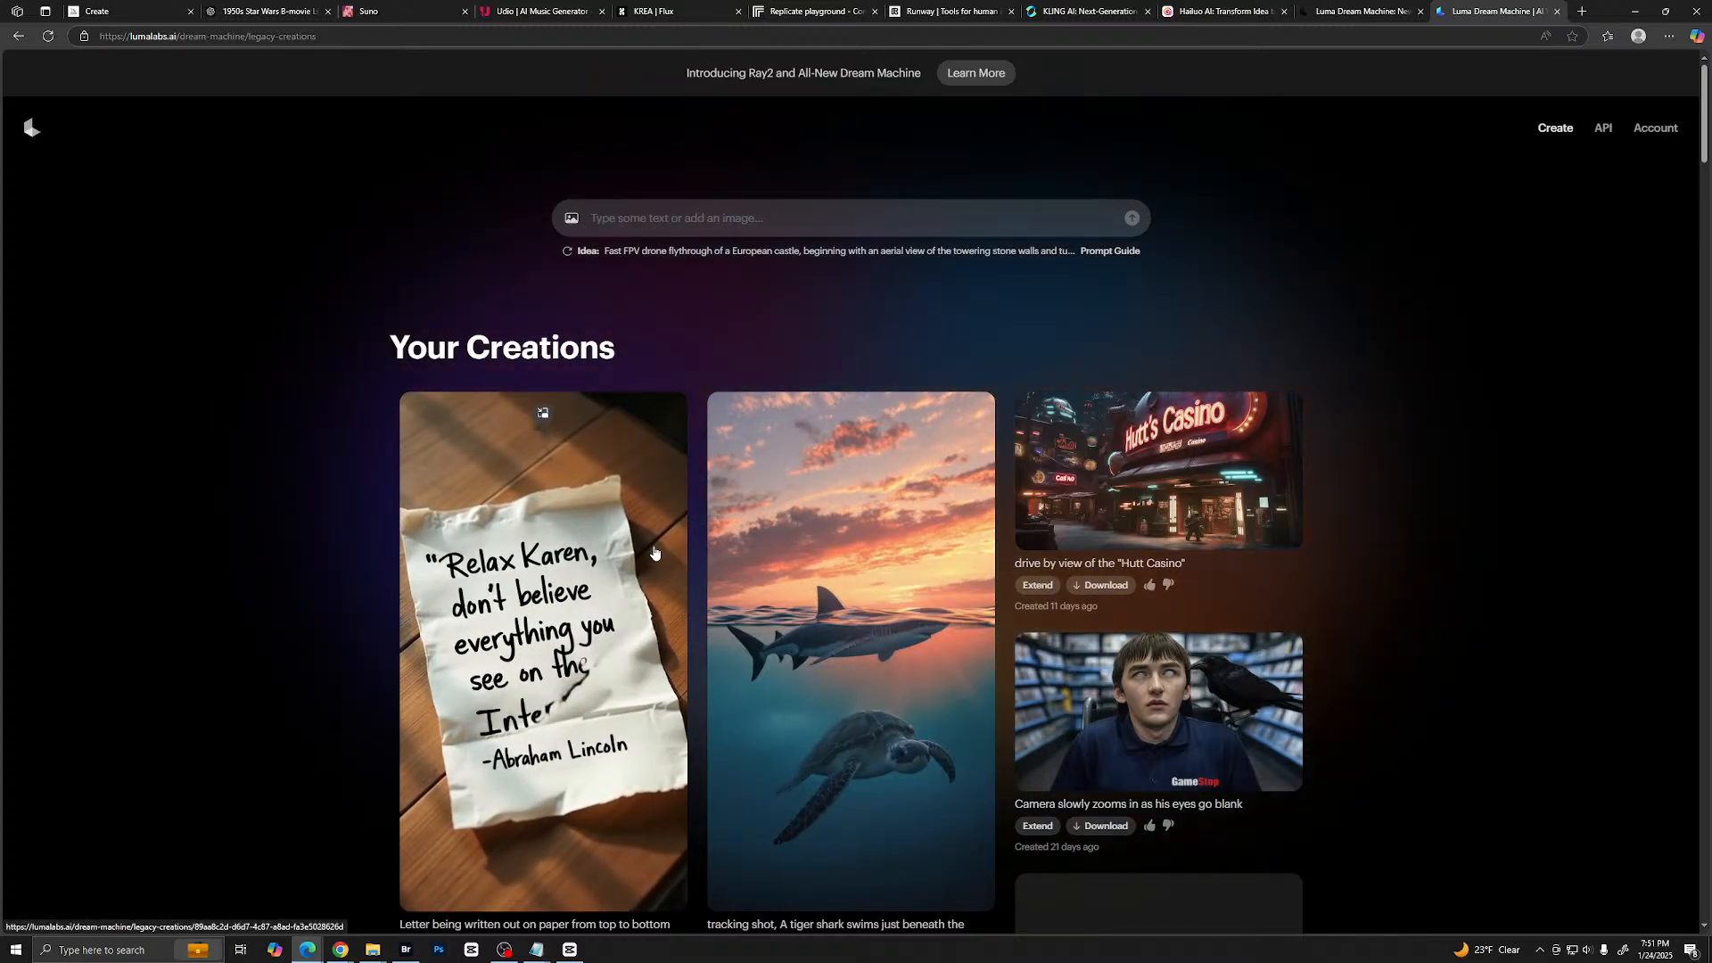
pyautogui.moveTo(897, 550)
pyautogui.scroll(-1, 898, 550)
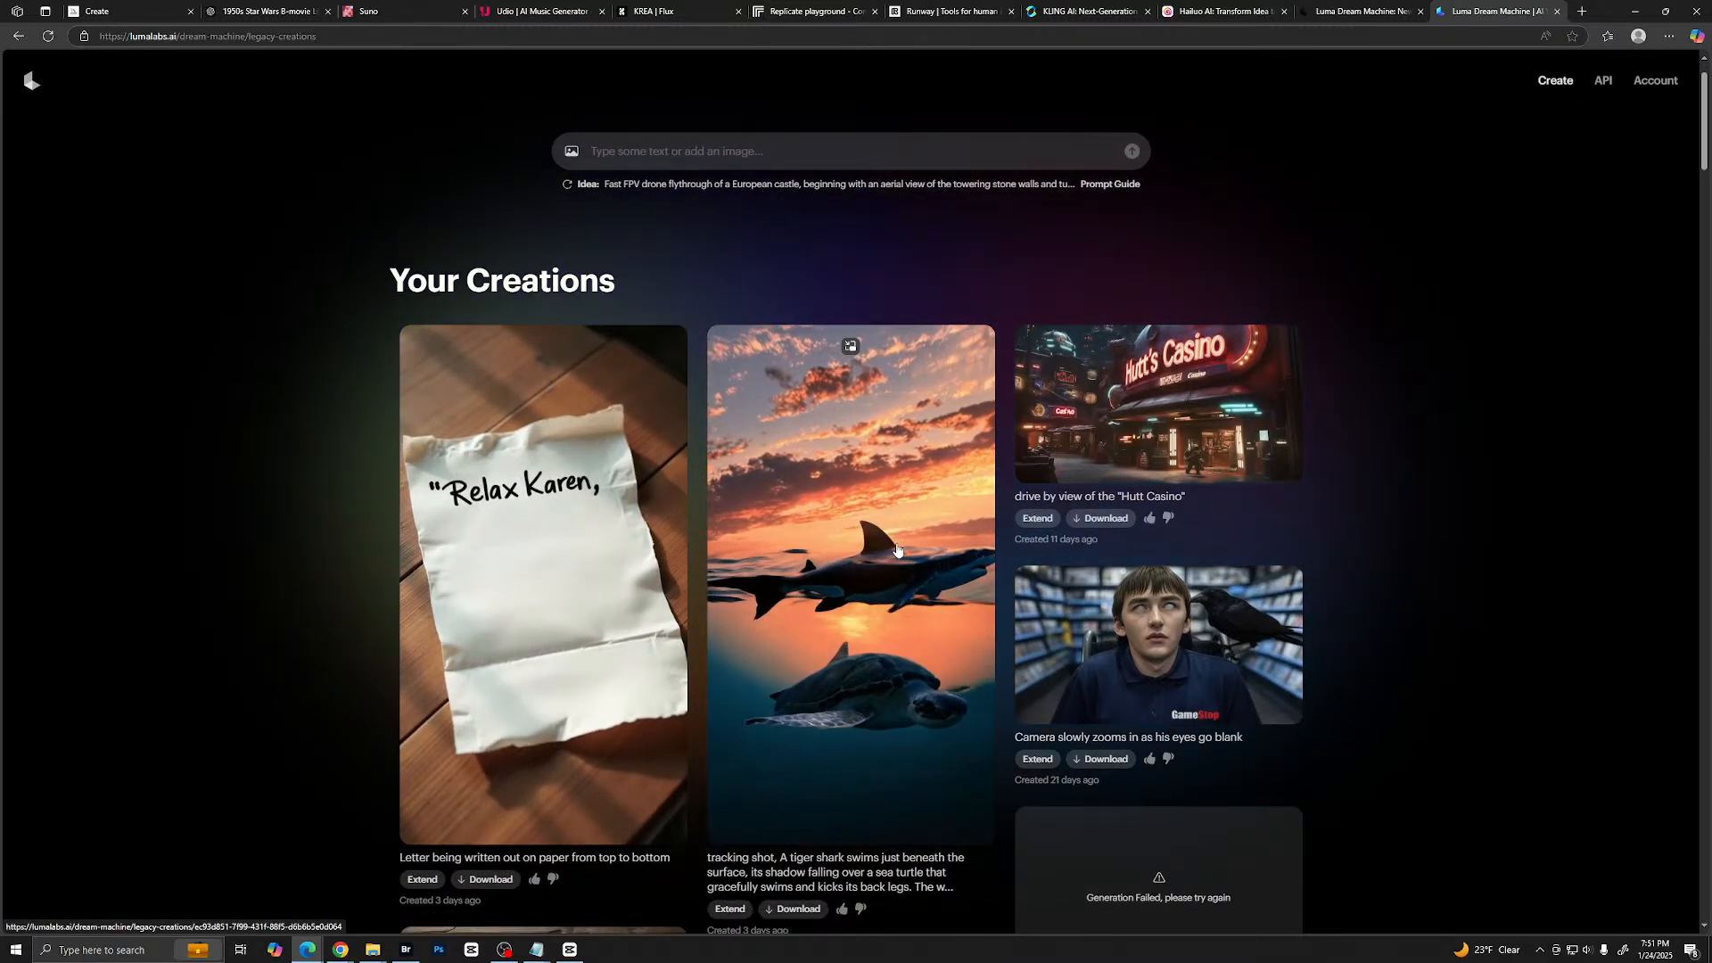
pyautogui.click(898, 550)
pyautogui.scroll(-3, 1022, 560)
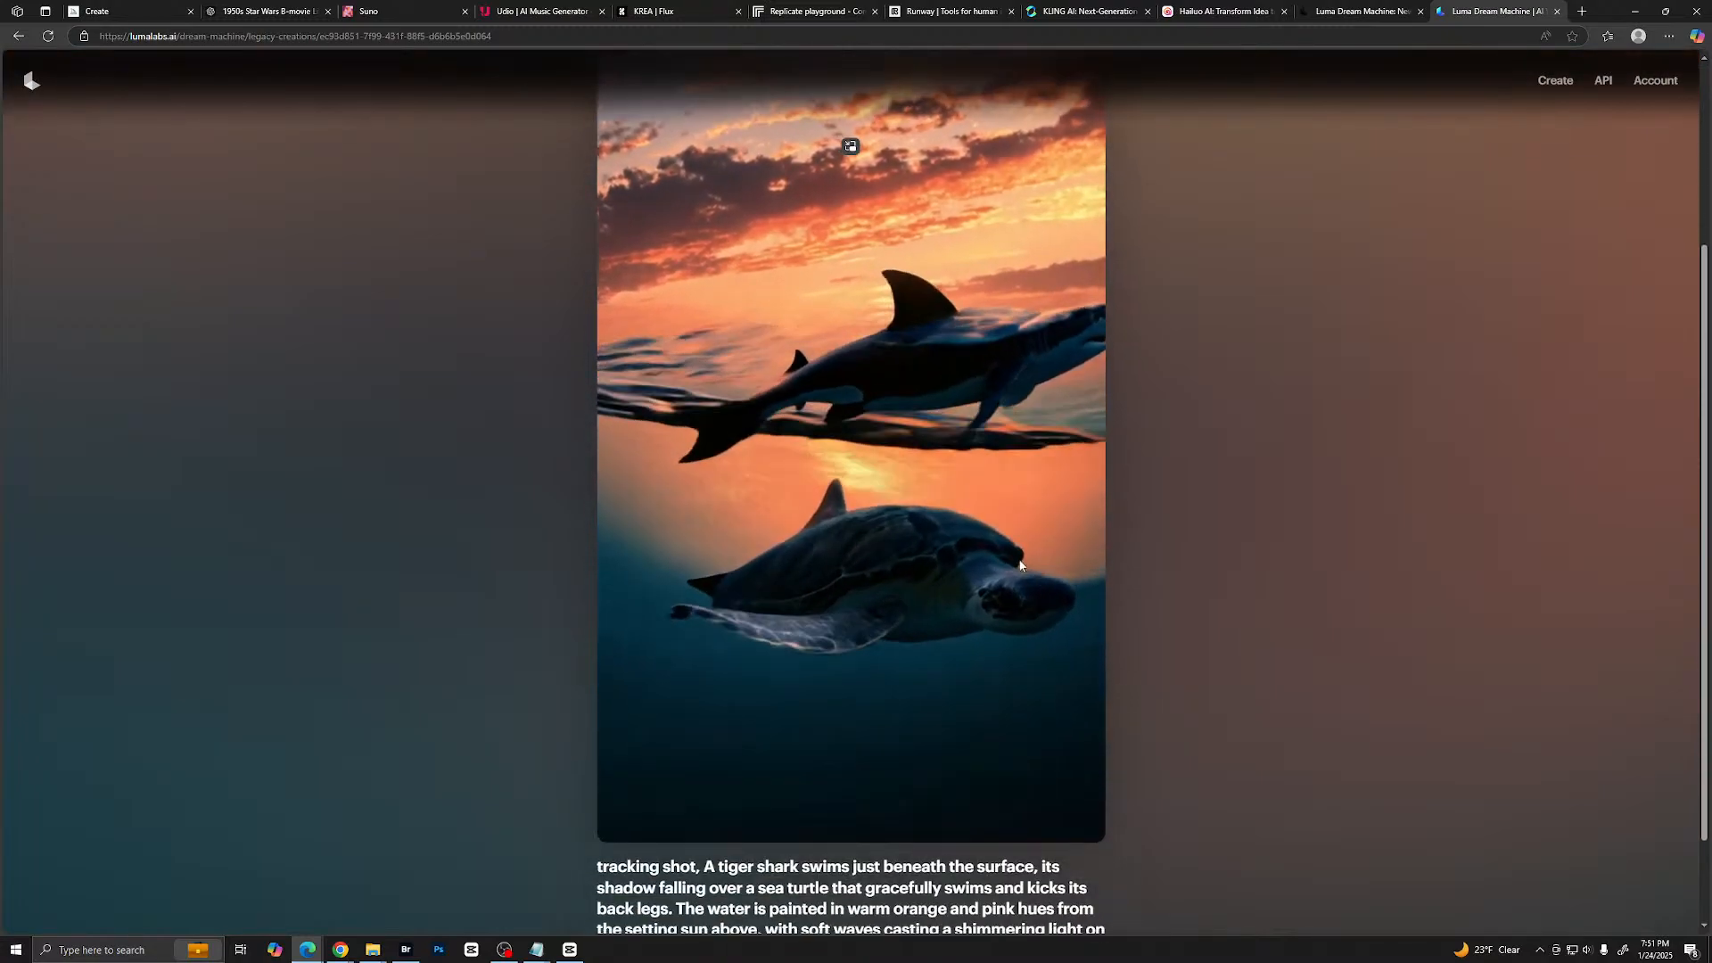
pyautogui.scroll(1, 1022, 560)
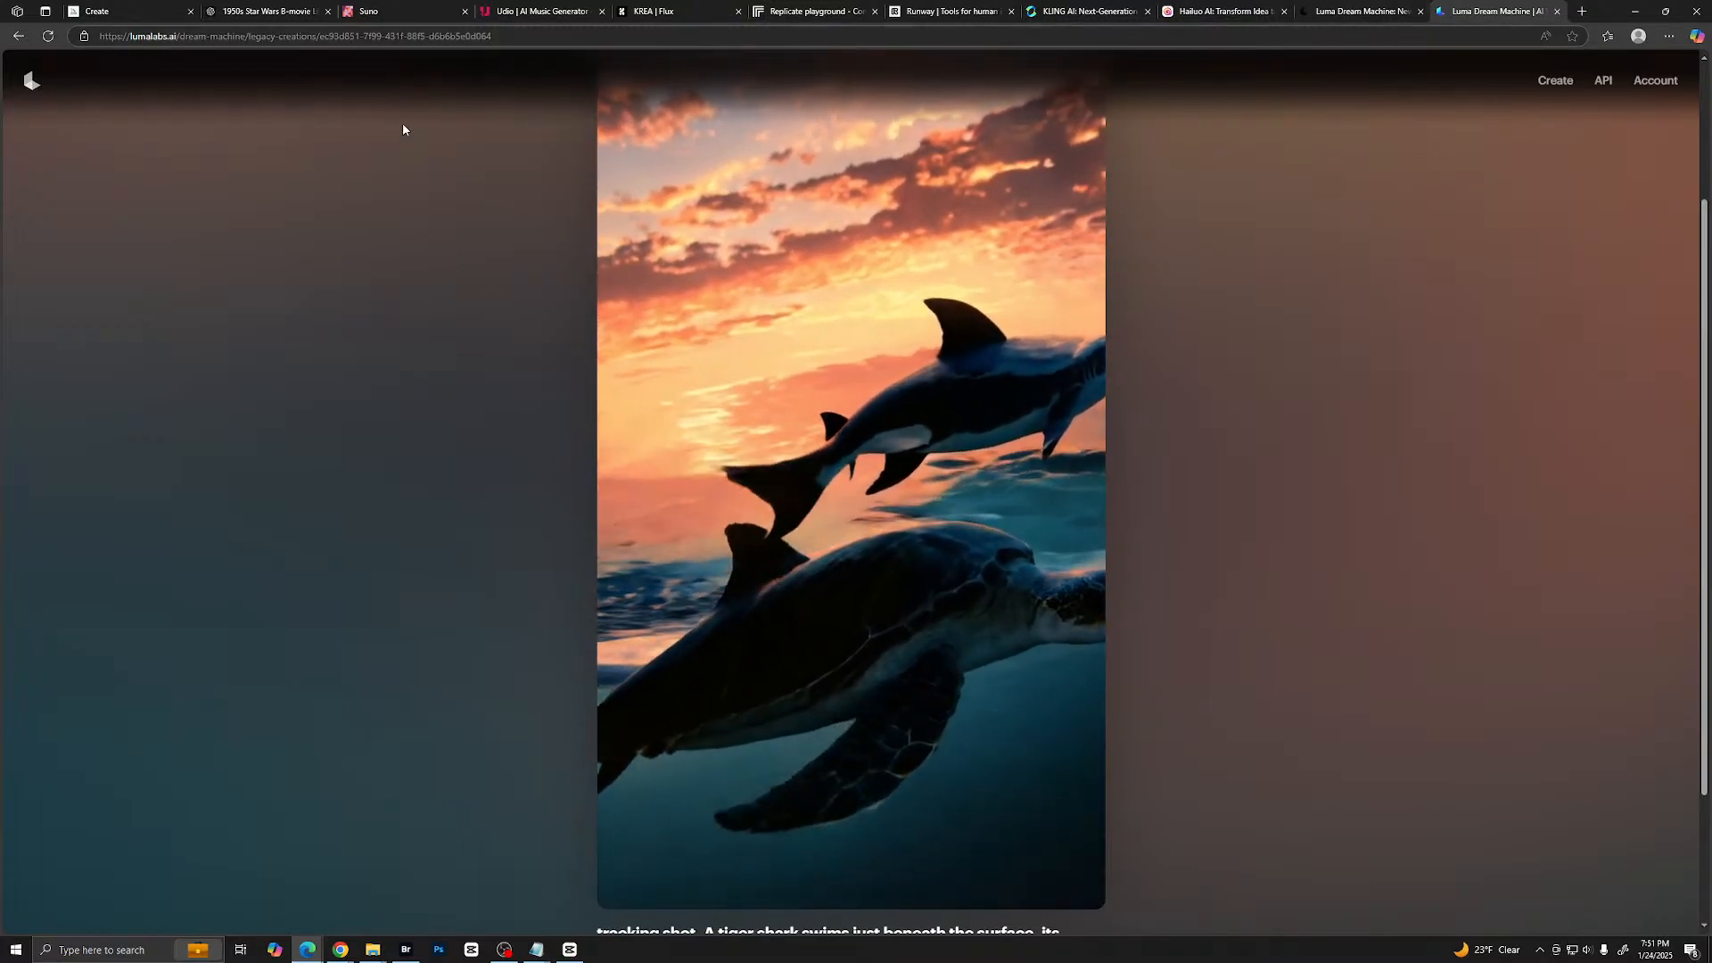
pyautogui.scroll(2, 1315, 245)
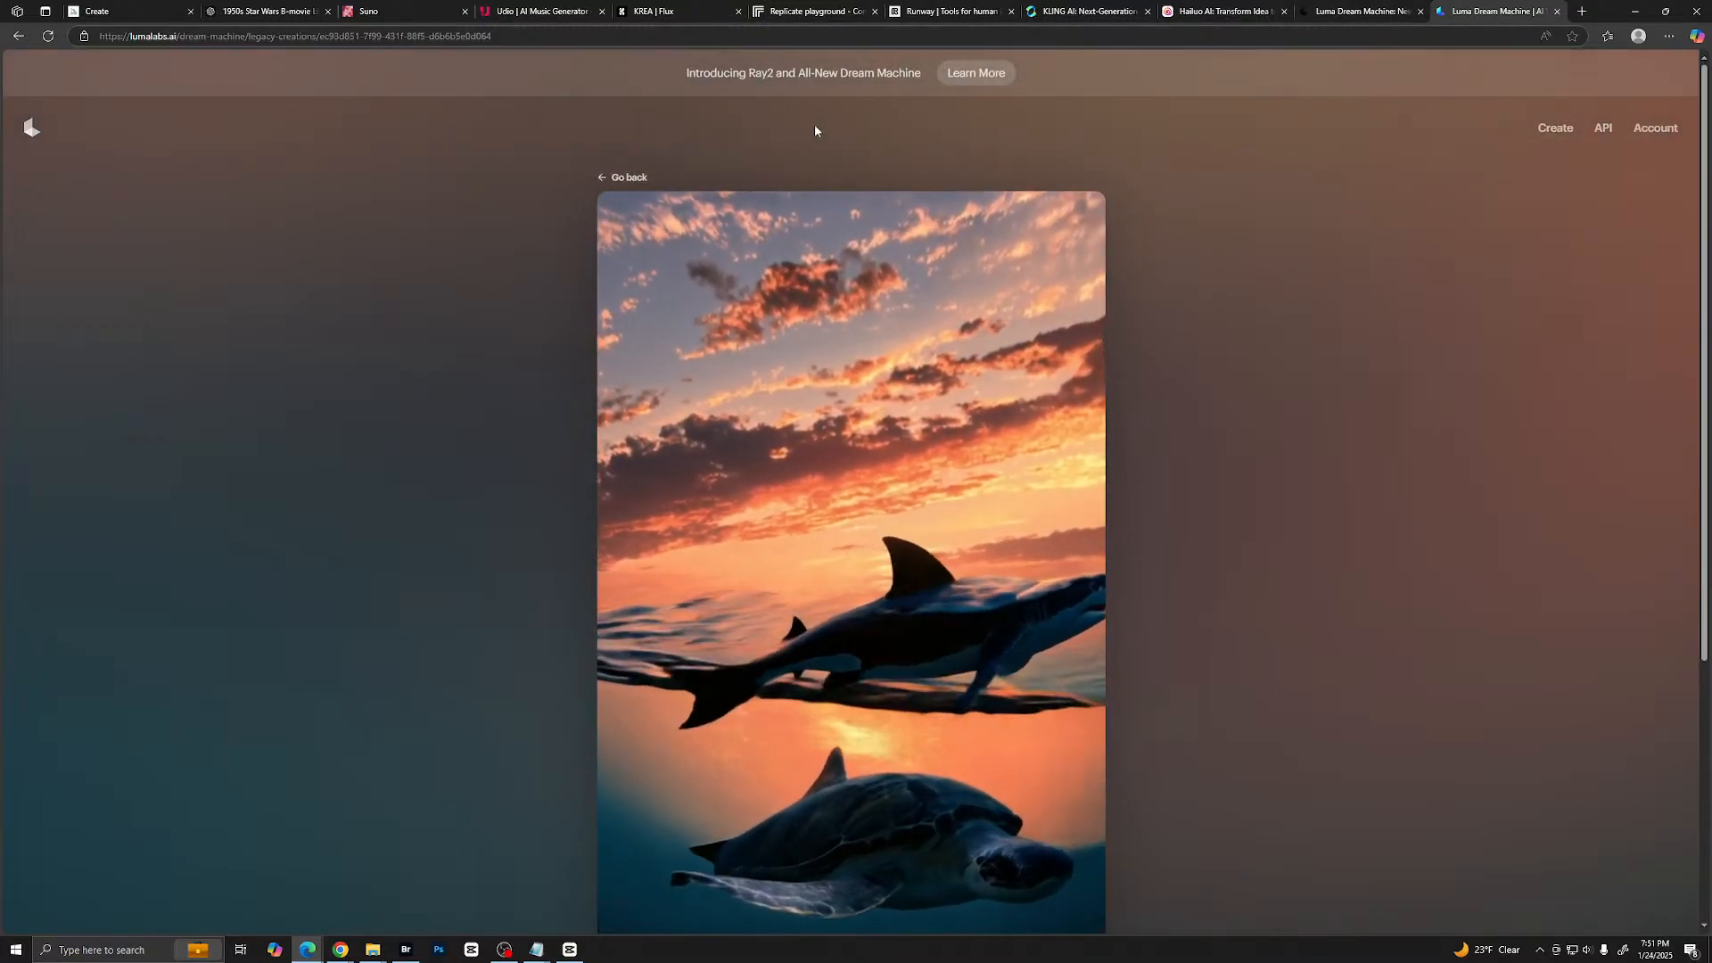
pyautogui.click(609, 176)
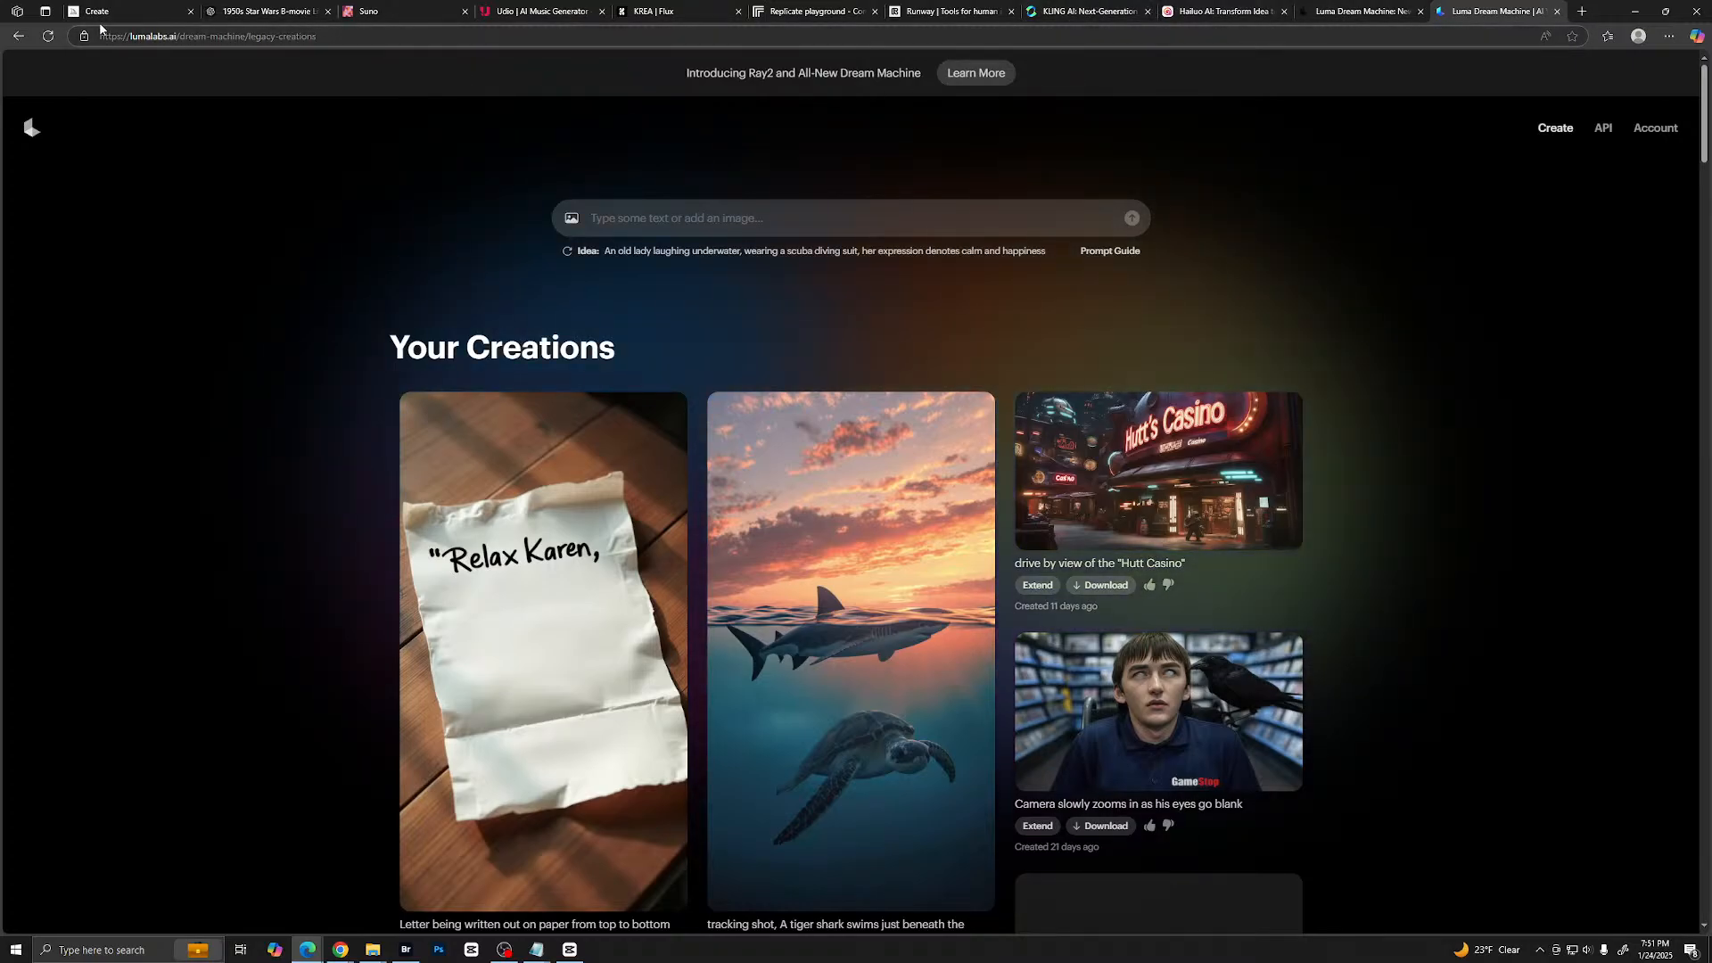
# - Switch to the ChatGPT conversation, attach the gold robot image and send the message "I need a video prompt for C-3PO"
pyautogui.click(233, 8)
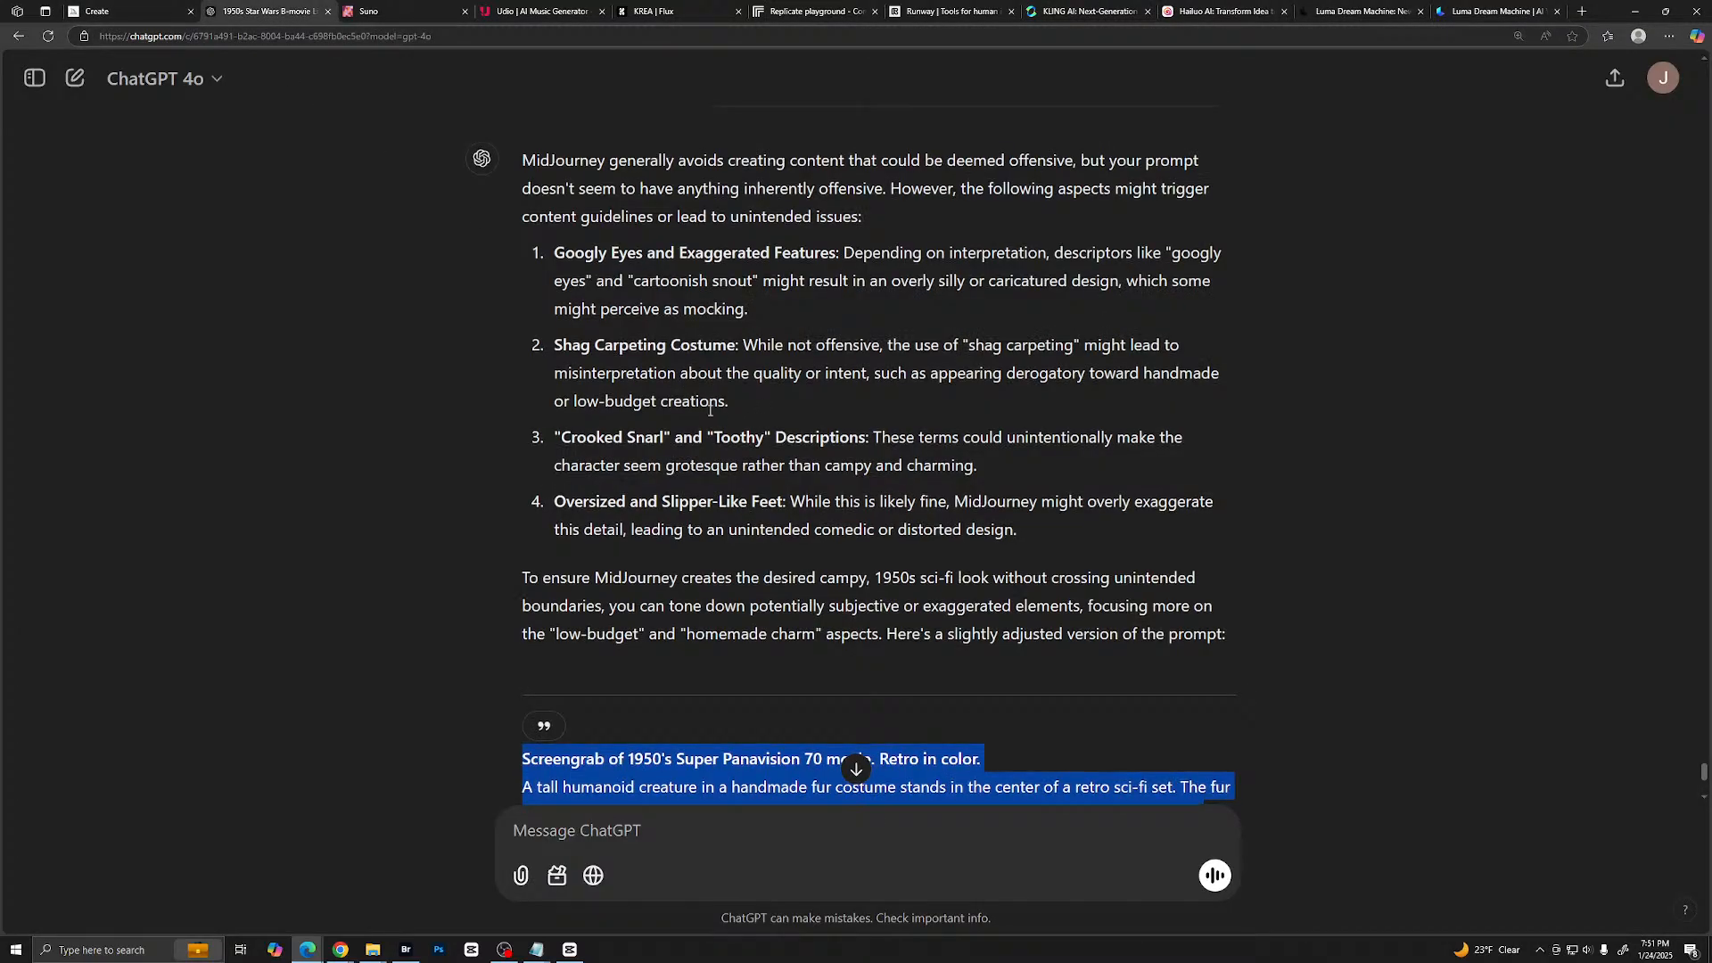
pyautogui.hotkey('ctrl', '+')
pyautogui.click(619, 832)
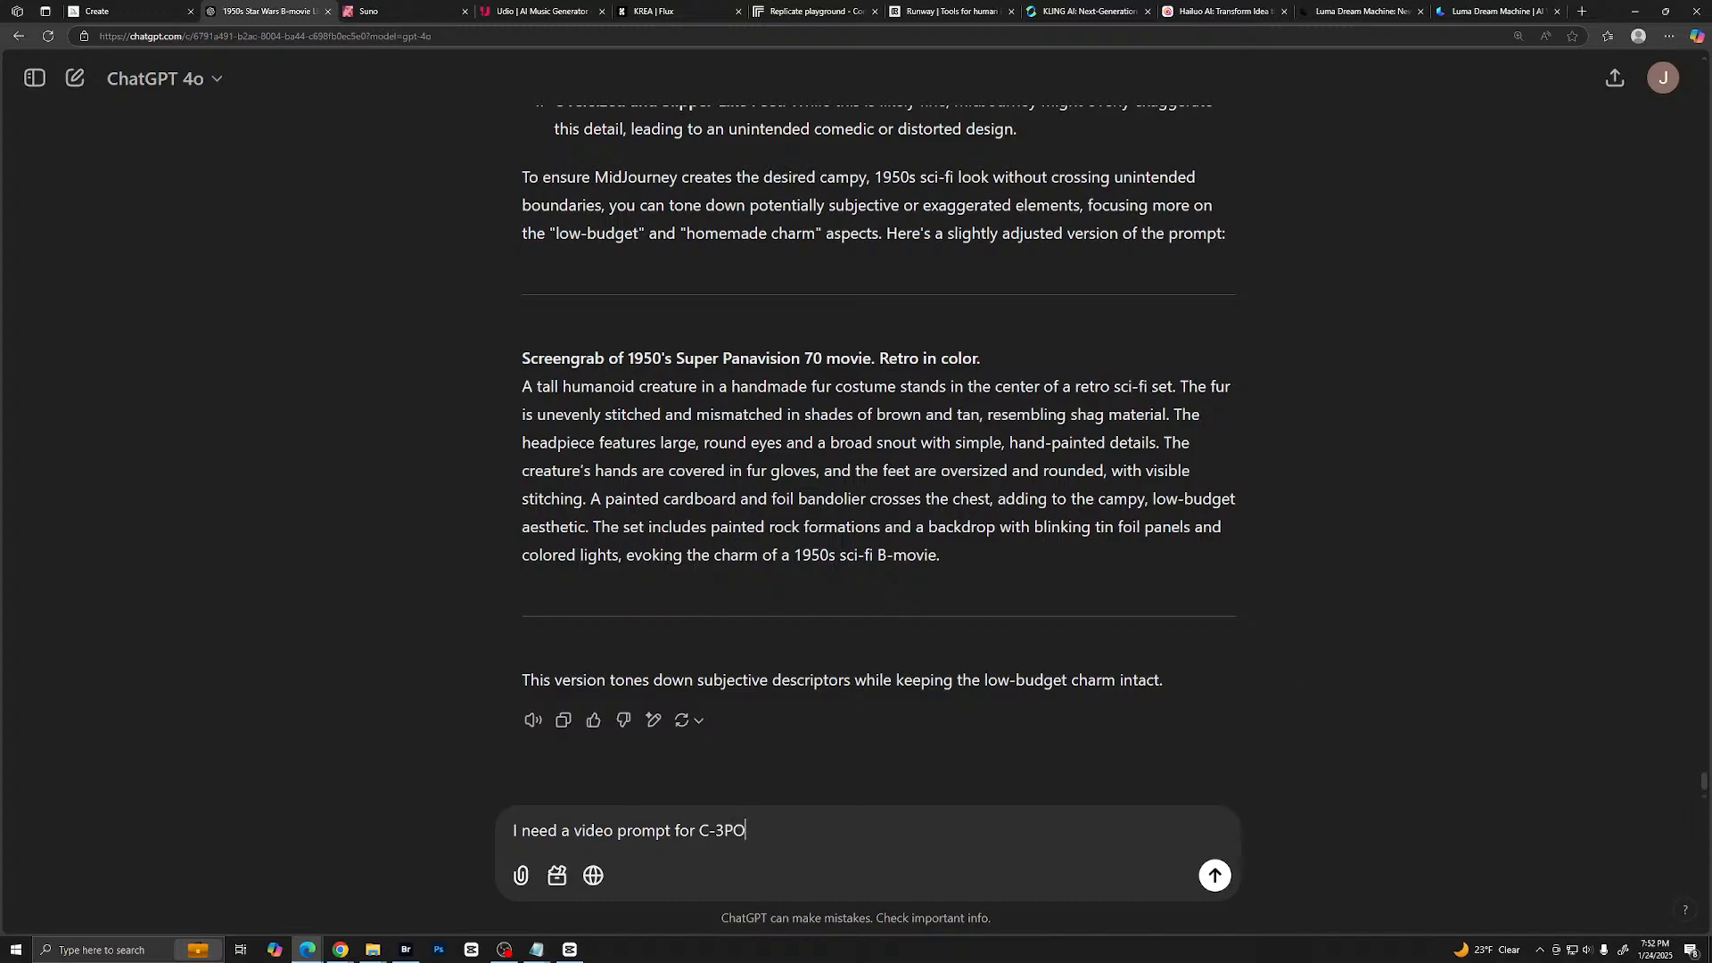
pyautogui.moveTo(1703, 286); pyautogui.dragTo(918, 701)
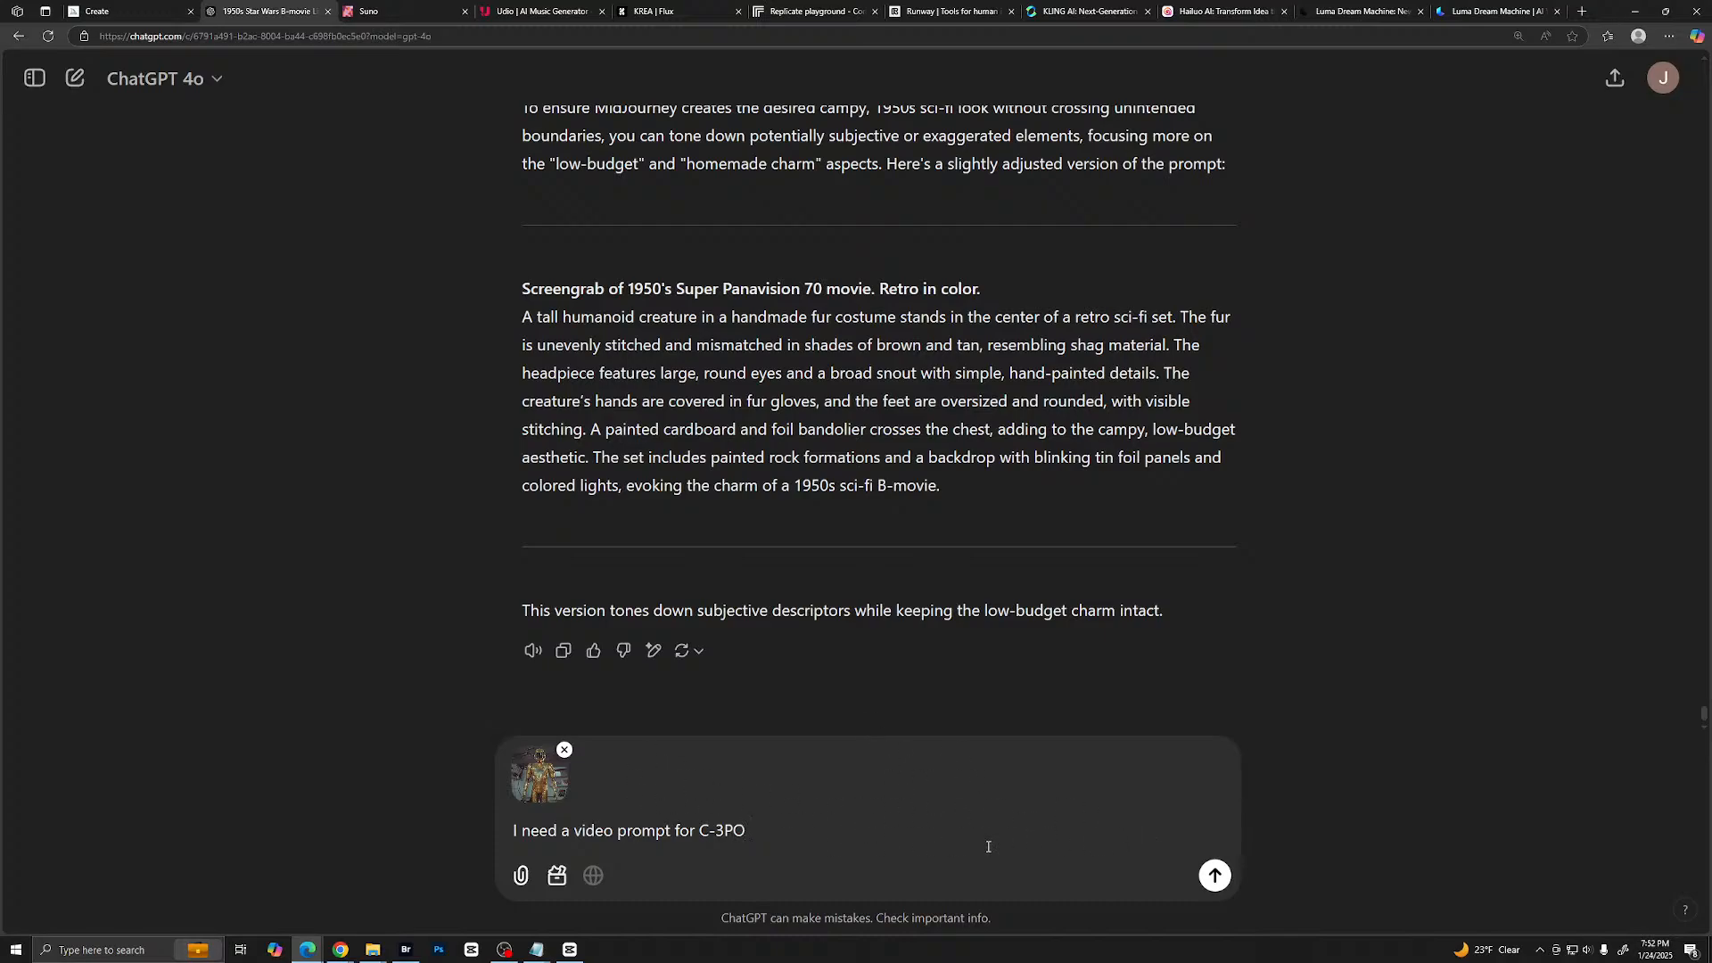
pyautogui.click(1215, 878)
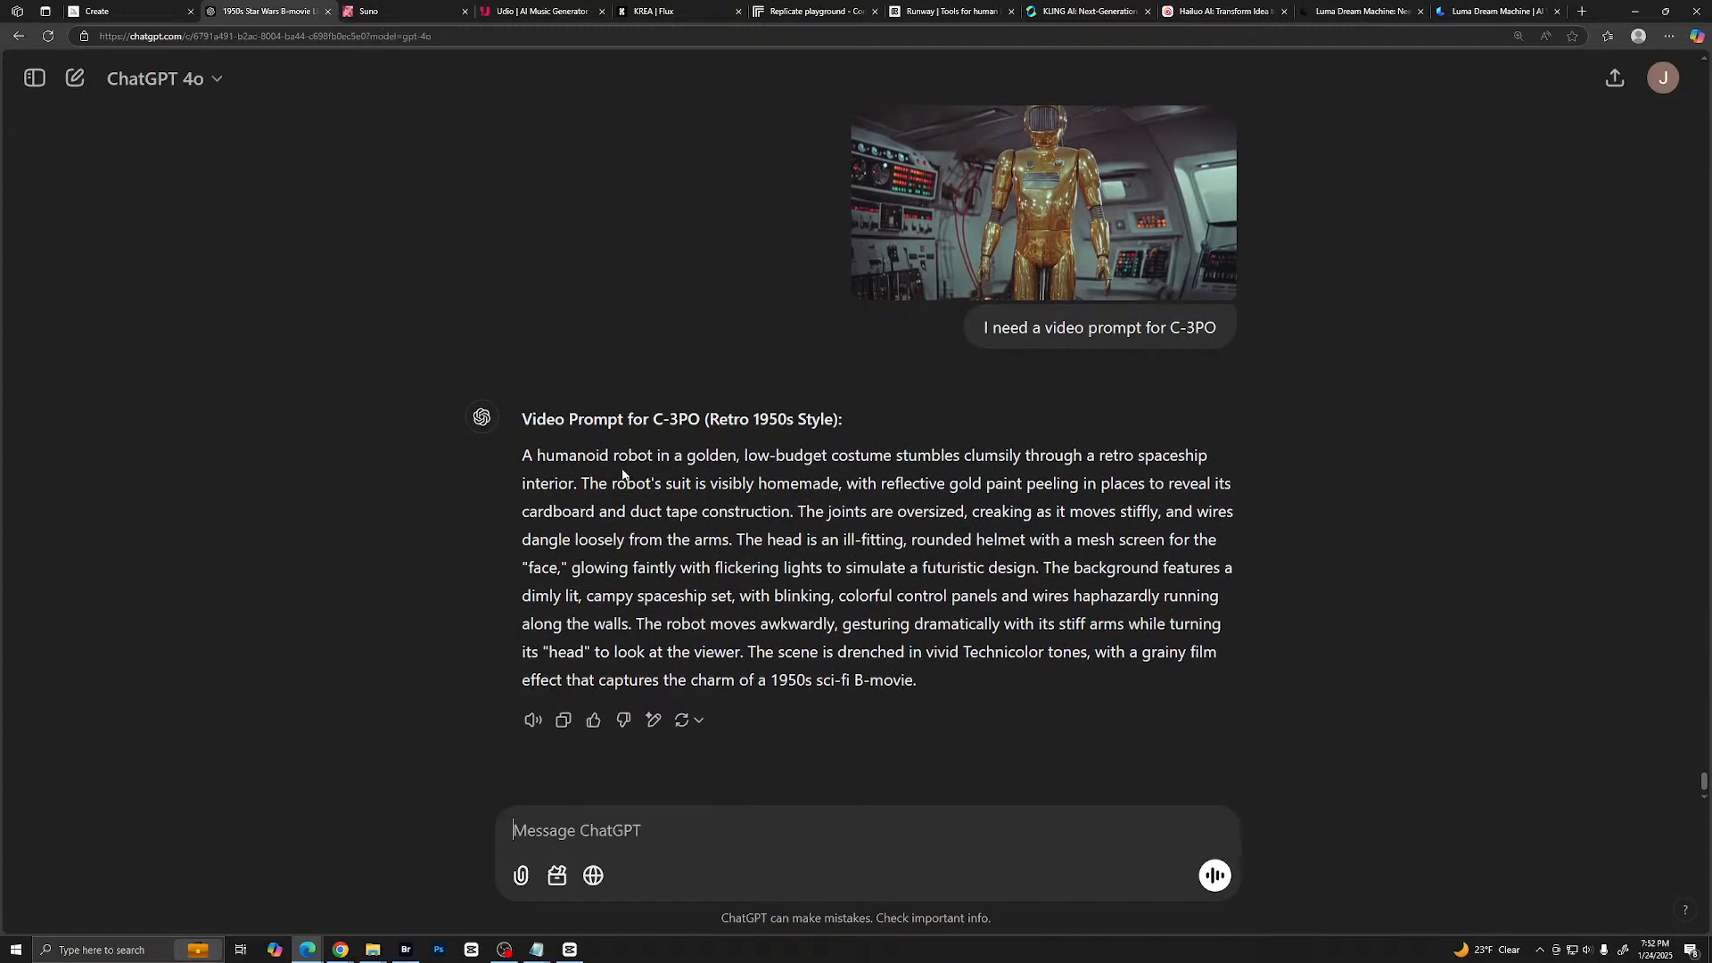
# - Copy the generated C-3PO video prompt text and open the AI Videos page in Kling AI
pyautogui.moveTo(526, 455); pyautogui.dragTo(925, 684)
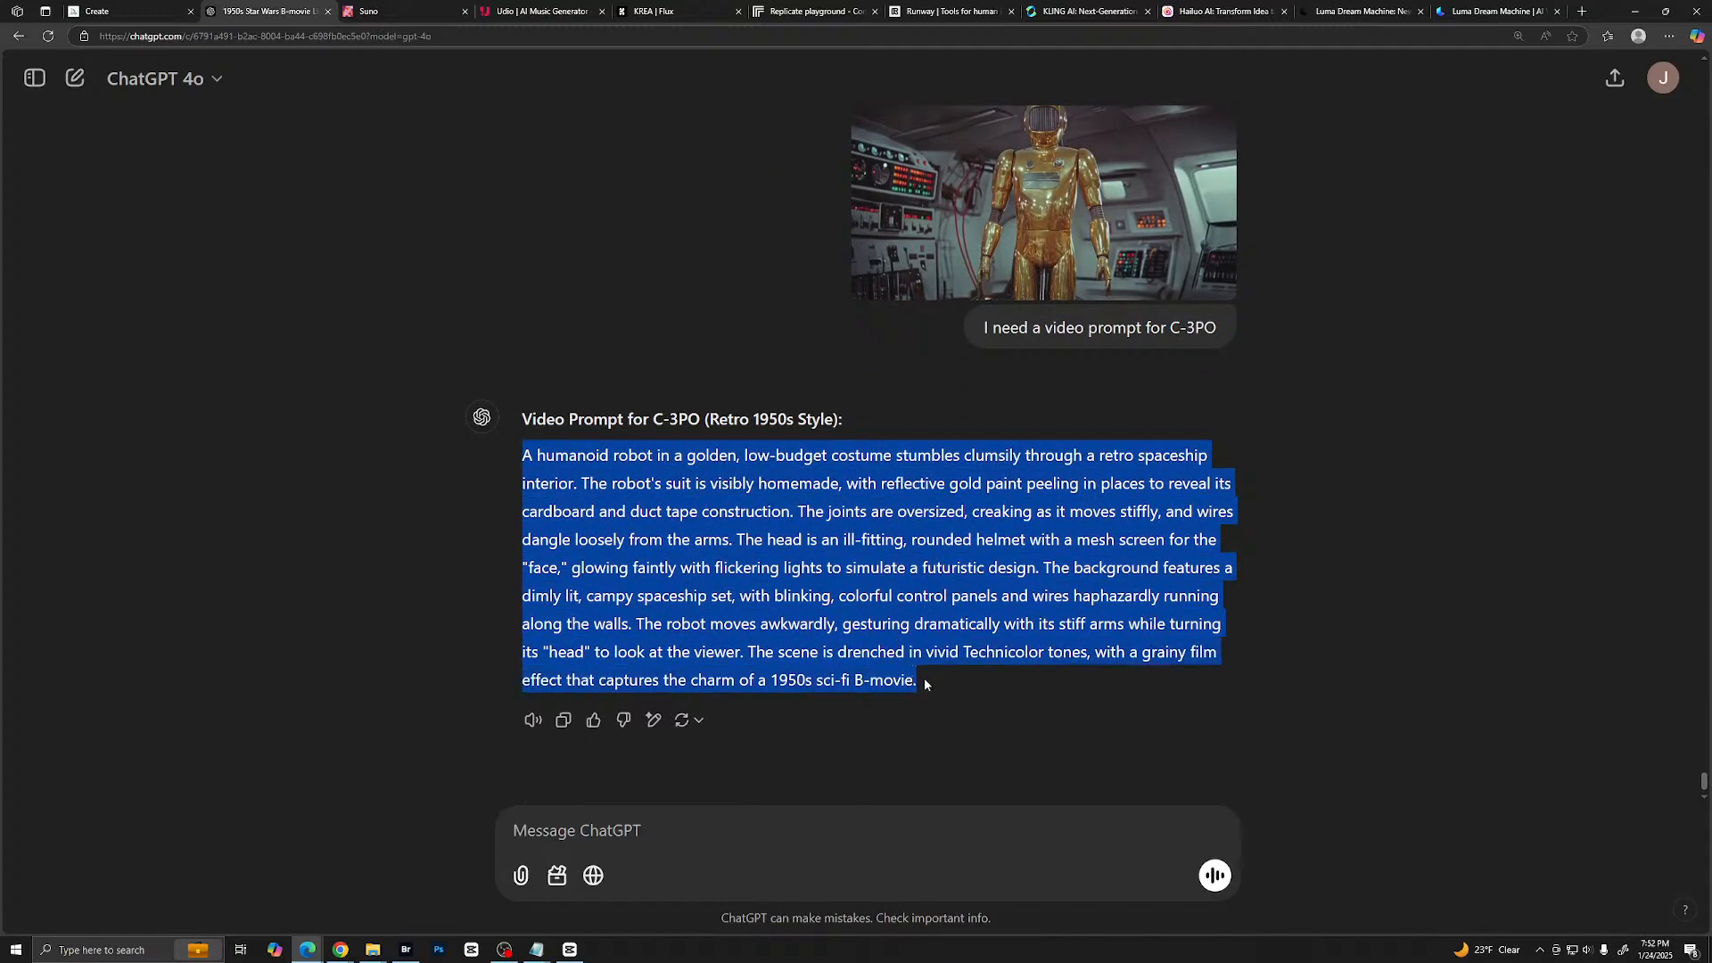
pyautogui.rightClick(877, 598)
pyautogui.click(983, 607)
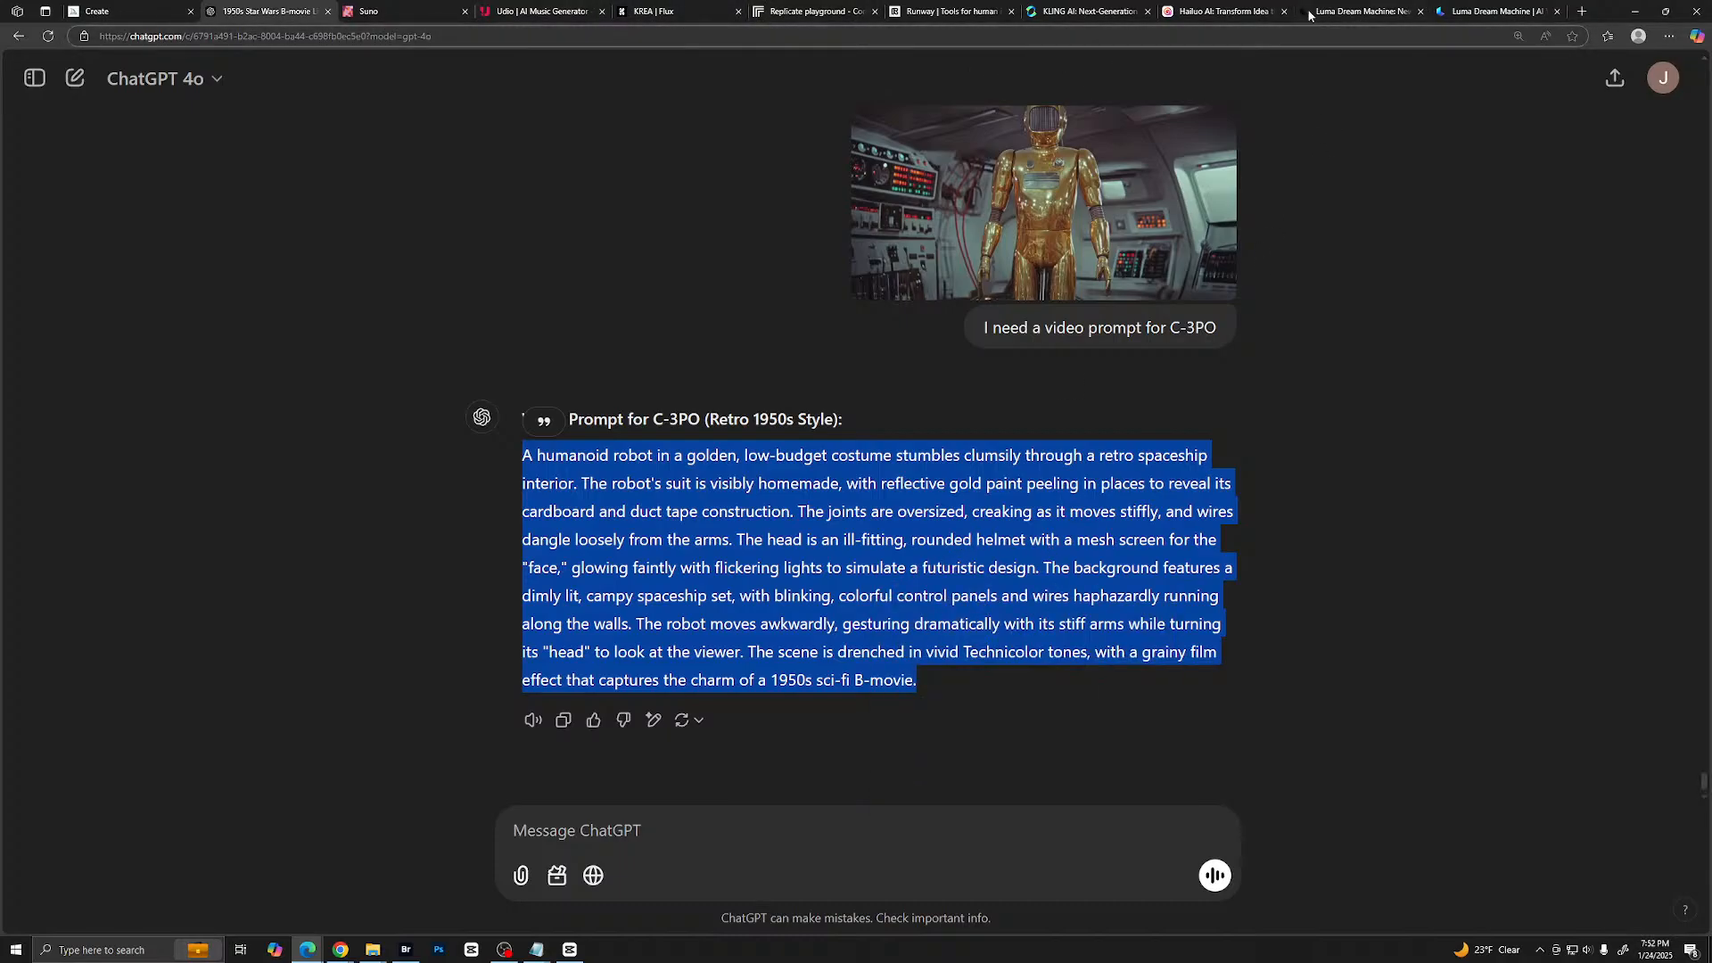
pyautogui.click(1084, 11)
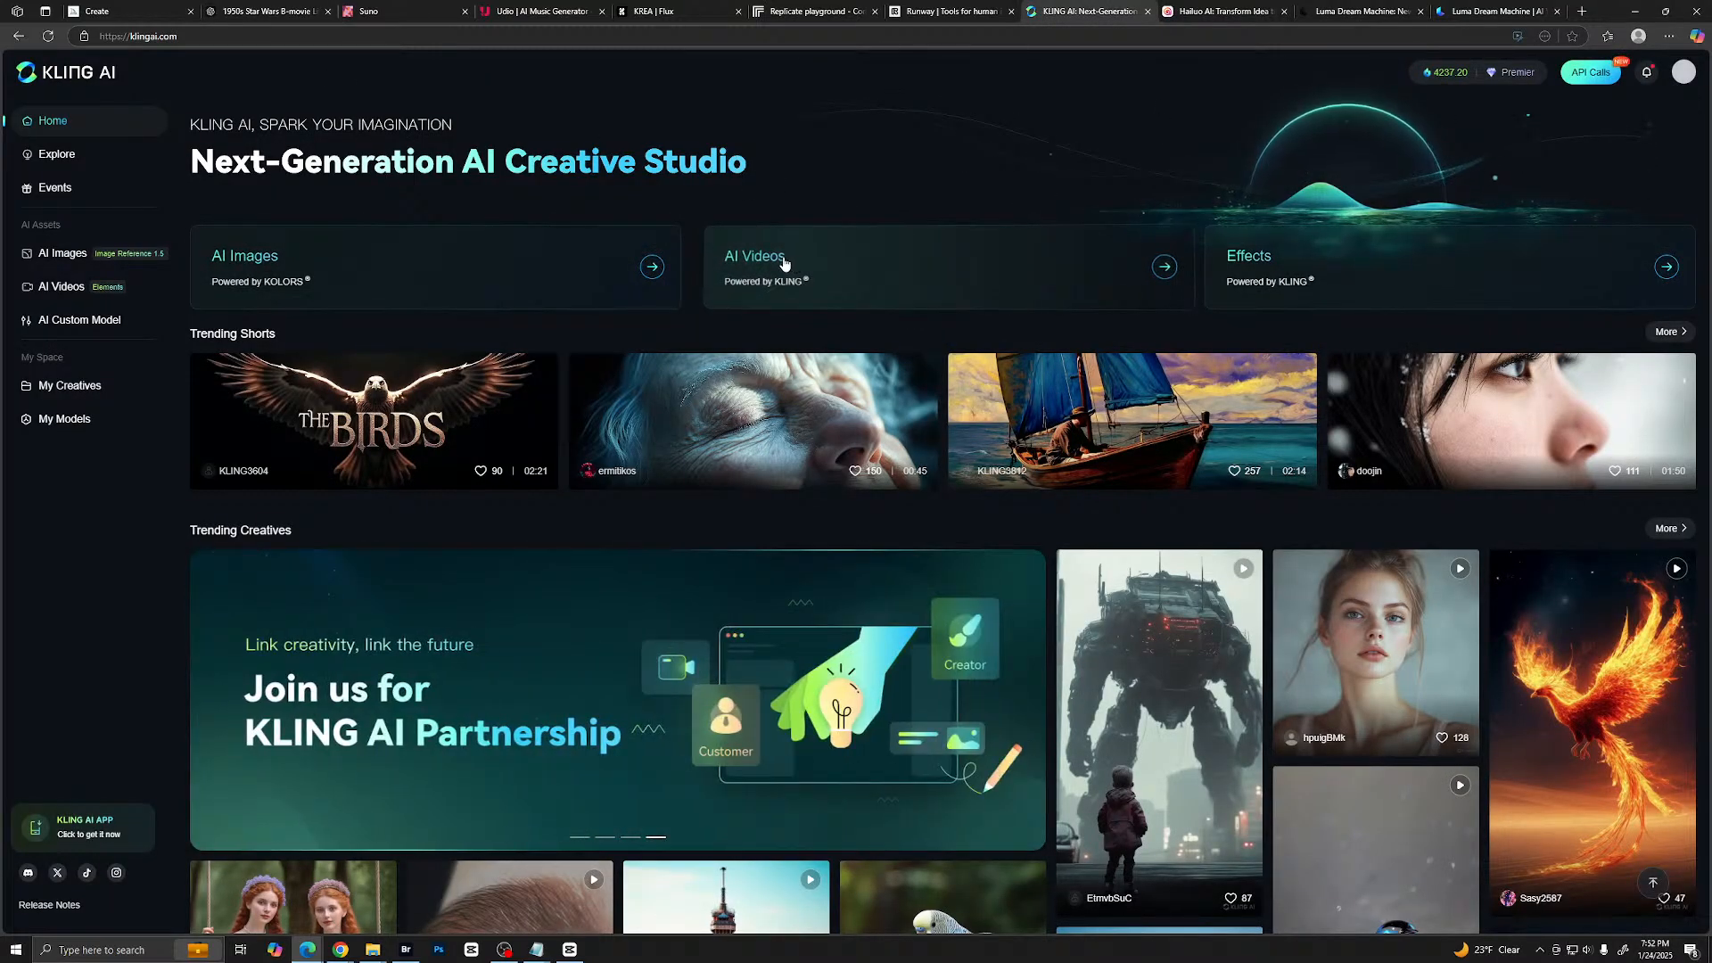
pyautogui.click(840, 264)
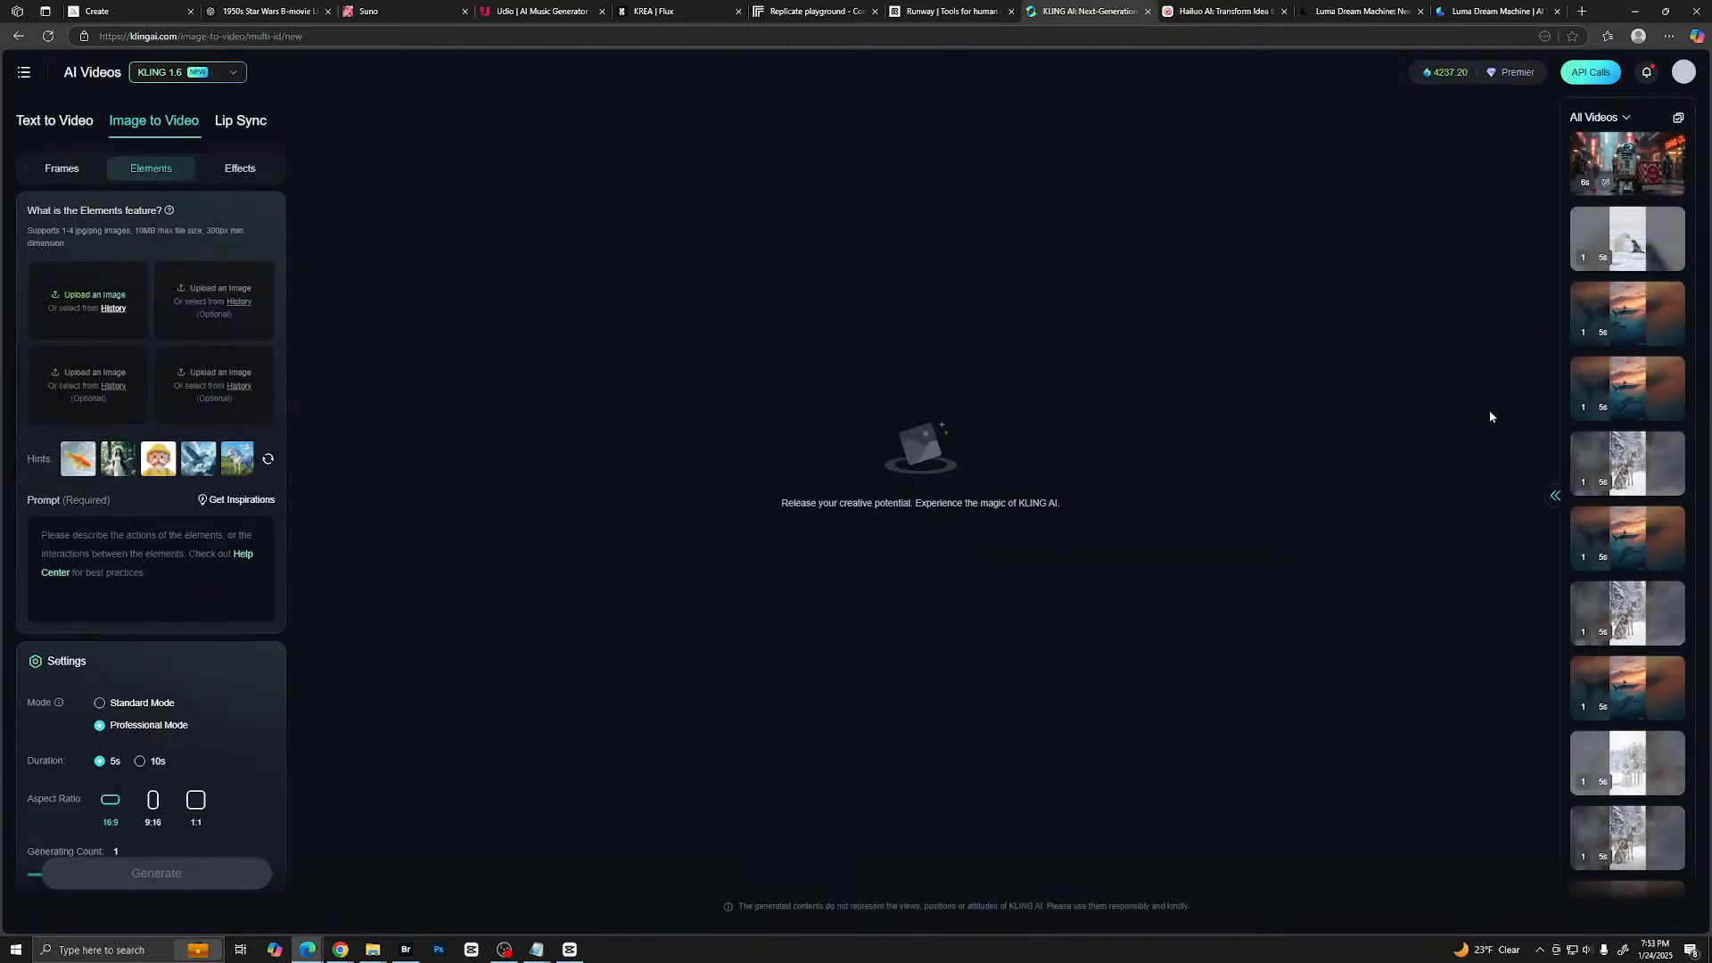
# - Play an earlier shark and sea turtle clip from the Kling video history in full screen, then exit full screen
pyautogui.rightClick(1576, 408)
pyautogui.click(1433, 378)
pyautogui.scroll(-3, 1612, 359)
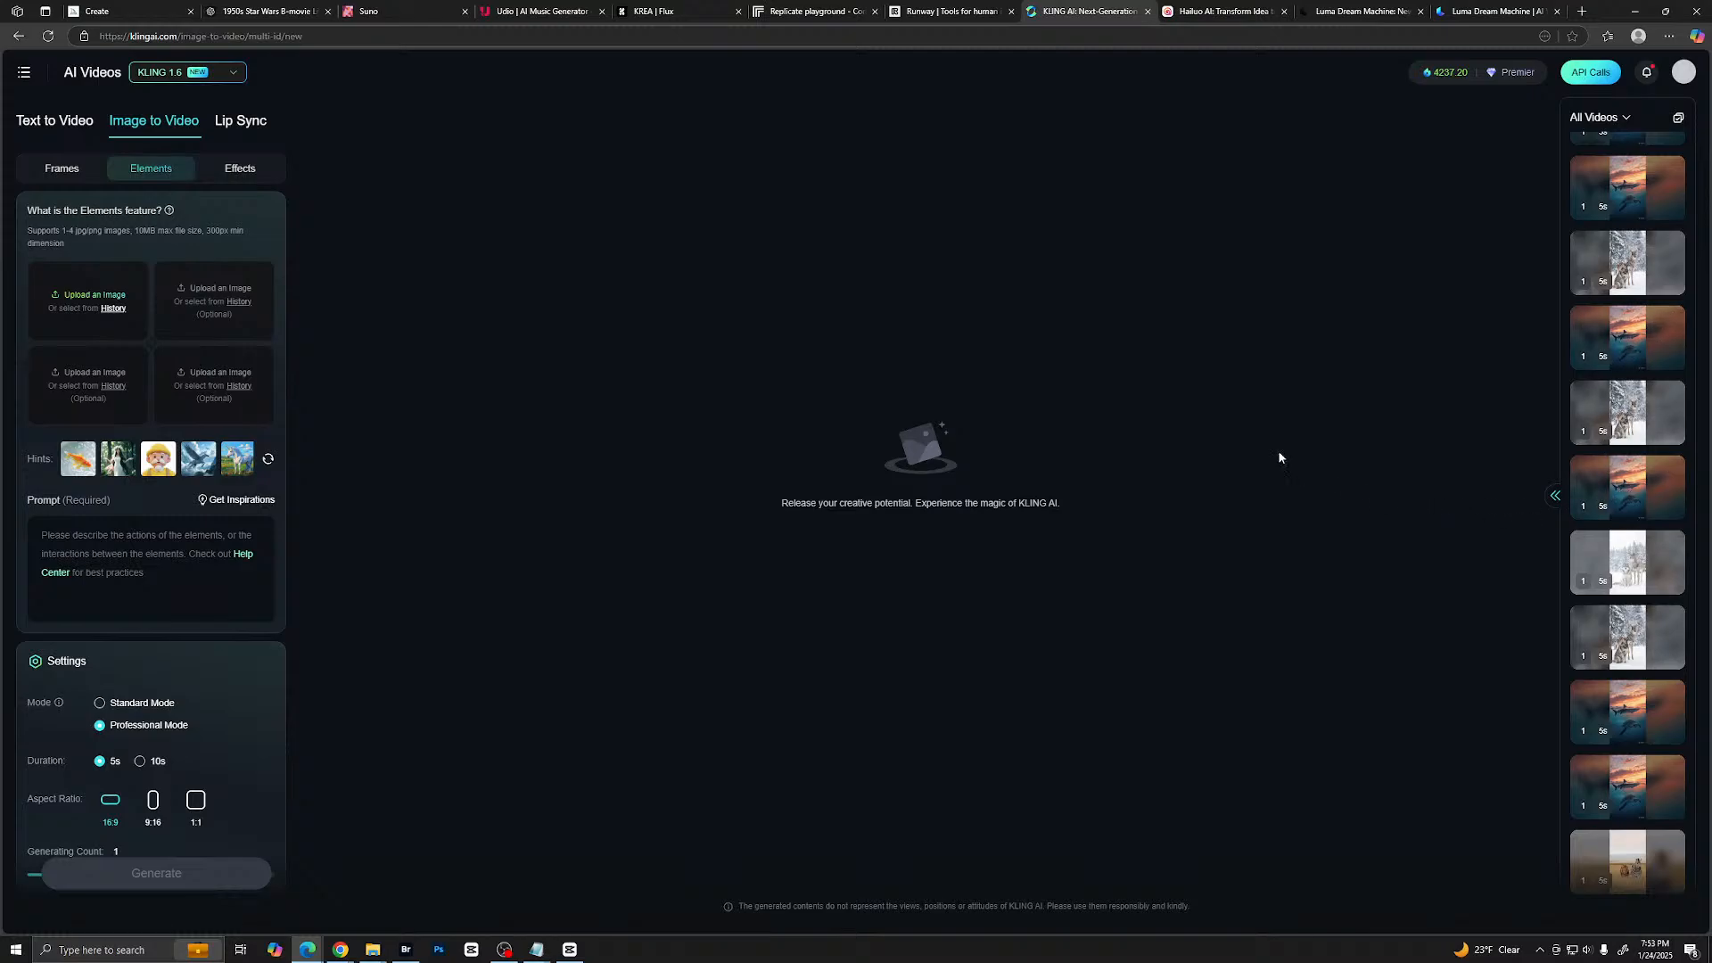
pyautogui.click(1637, 489)
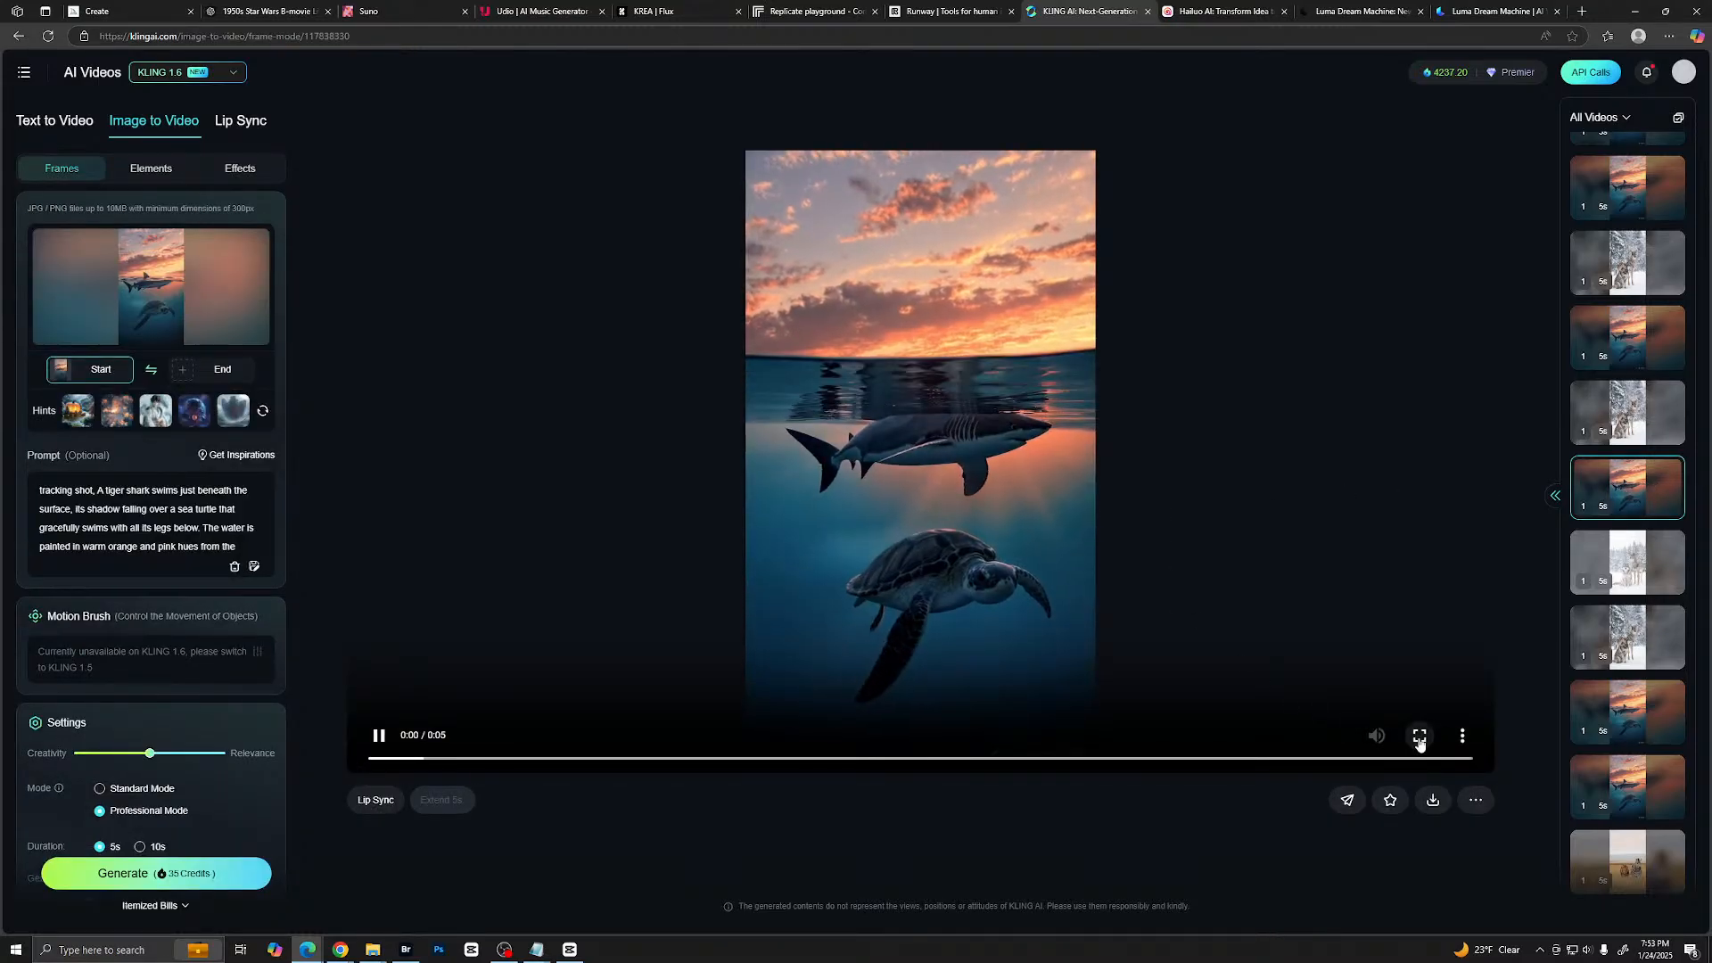
pyautogui.click(1418, 736)
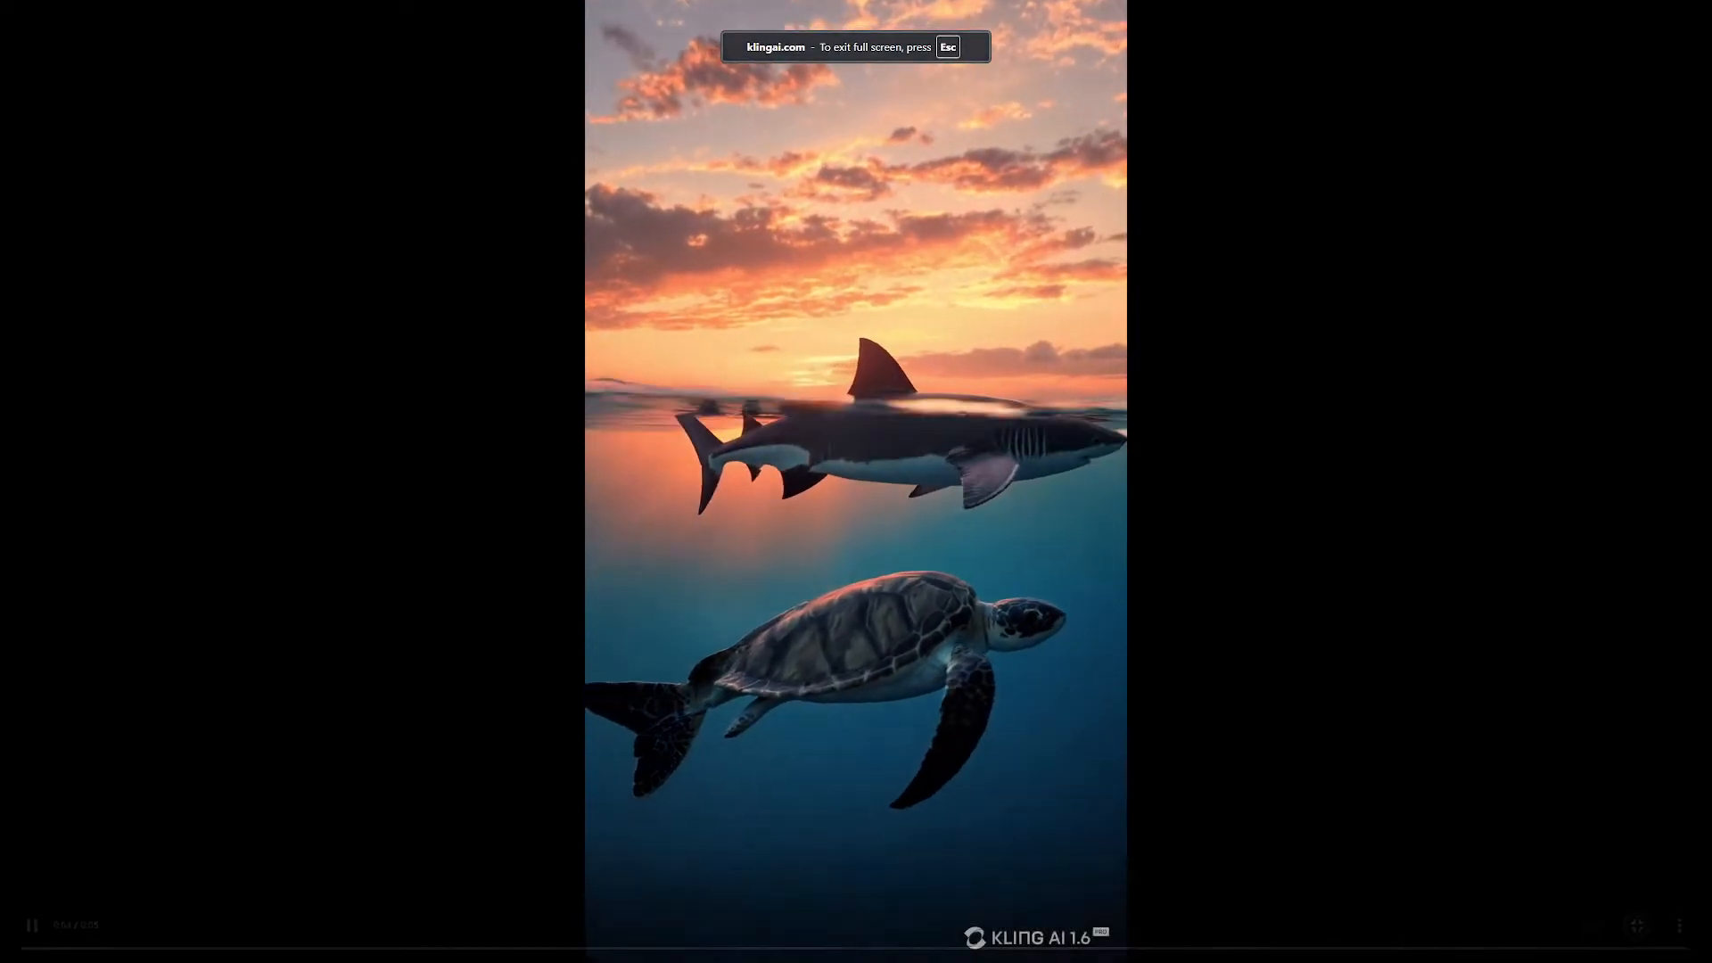
pyautogui.press('Escape')
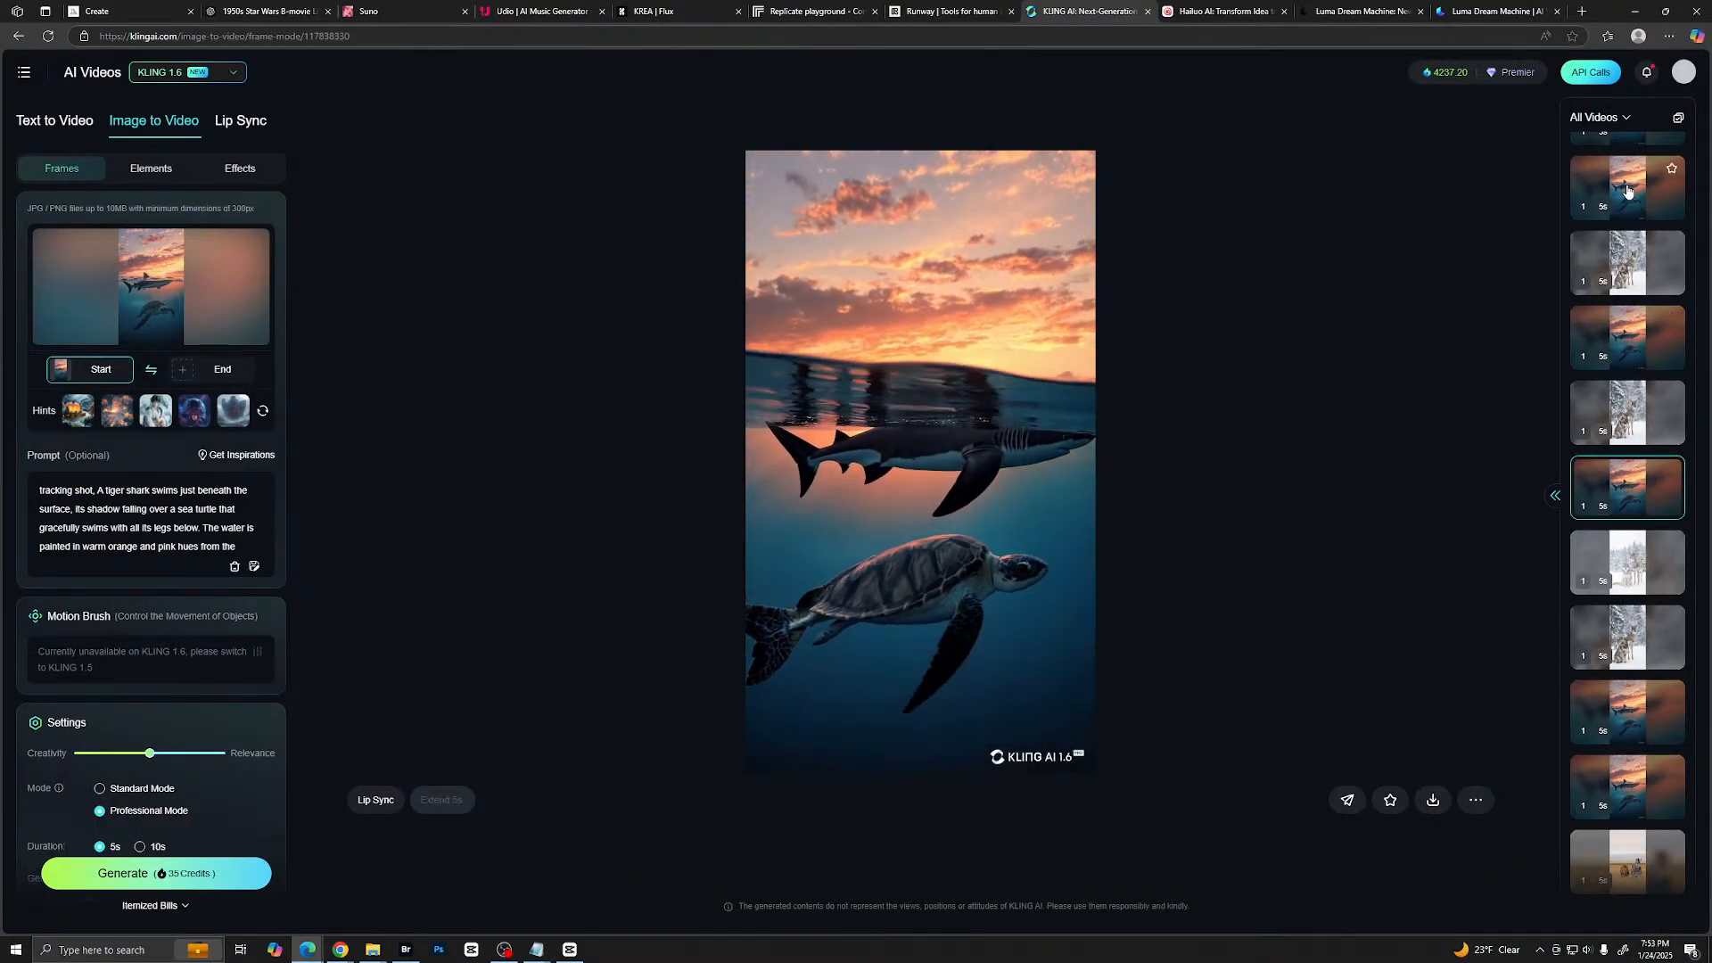
# - Open a more recent shark and sea turtle clip and look through the video history and the clip's generation settings
pyautogui.scroll(3, 1634, 268)
pyautogui.click(1628, 313)
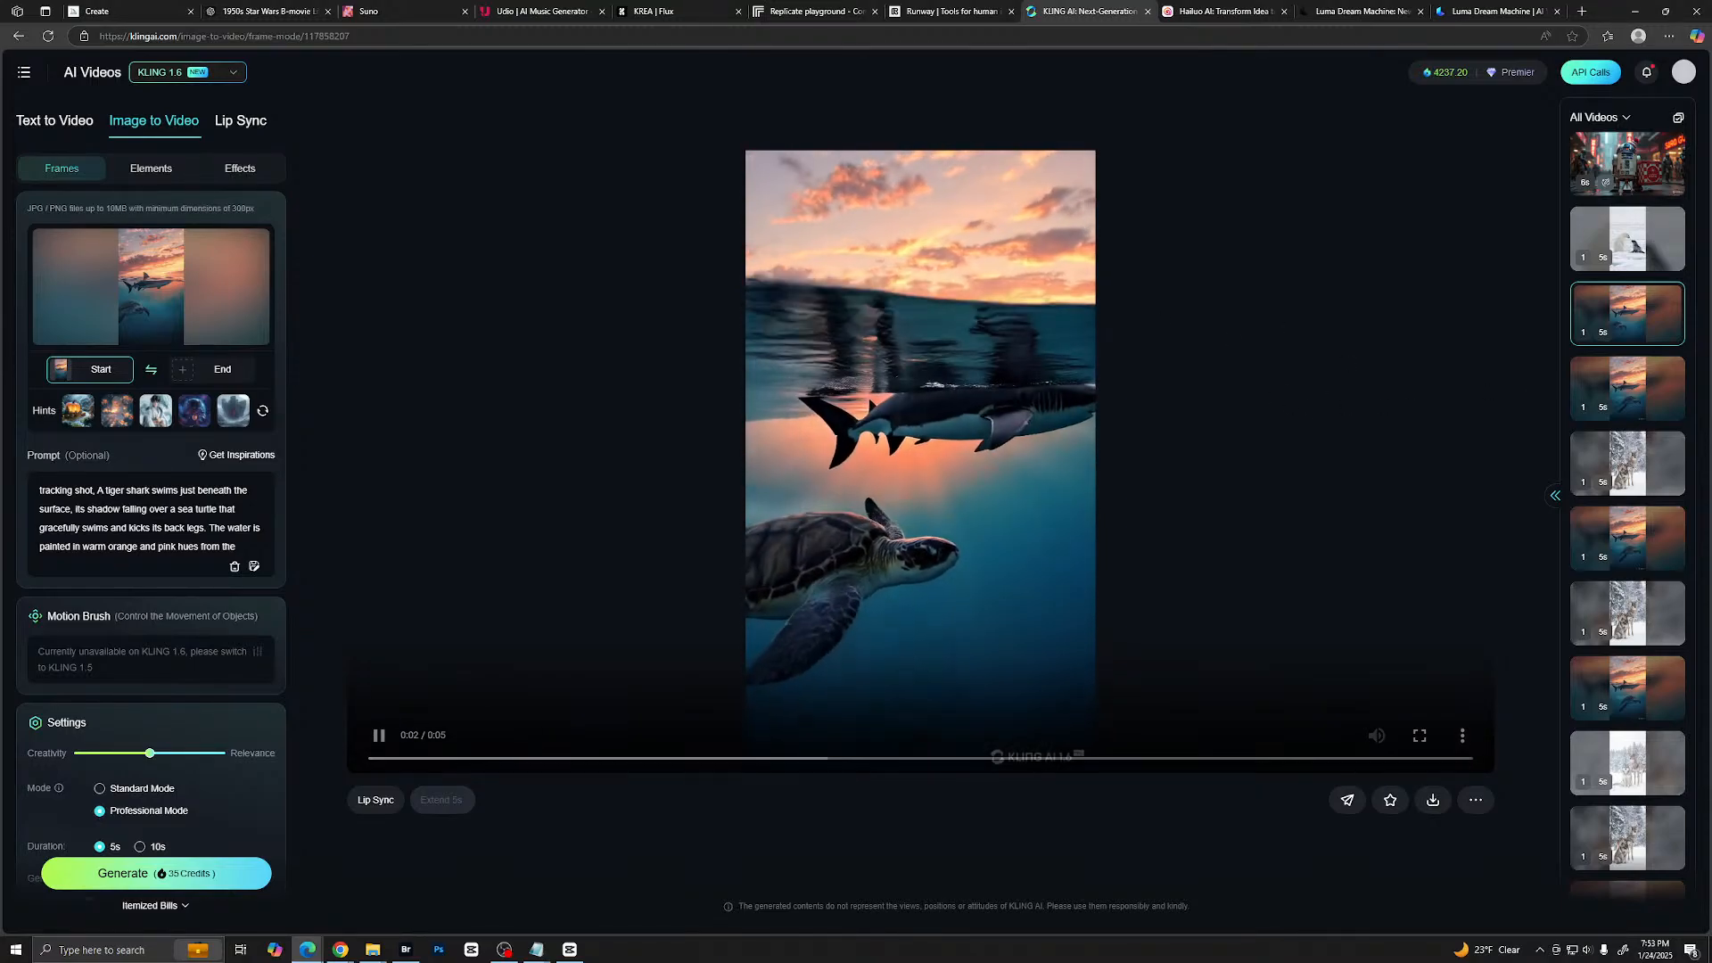
pyautogui.scroll(-2, 1621, 401)
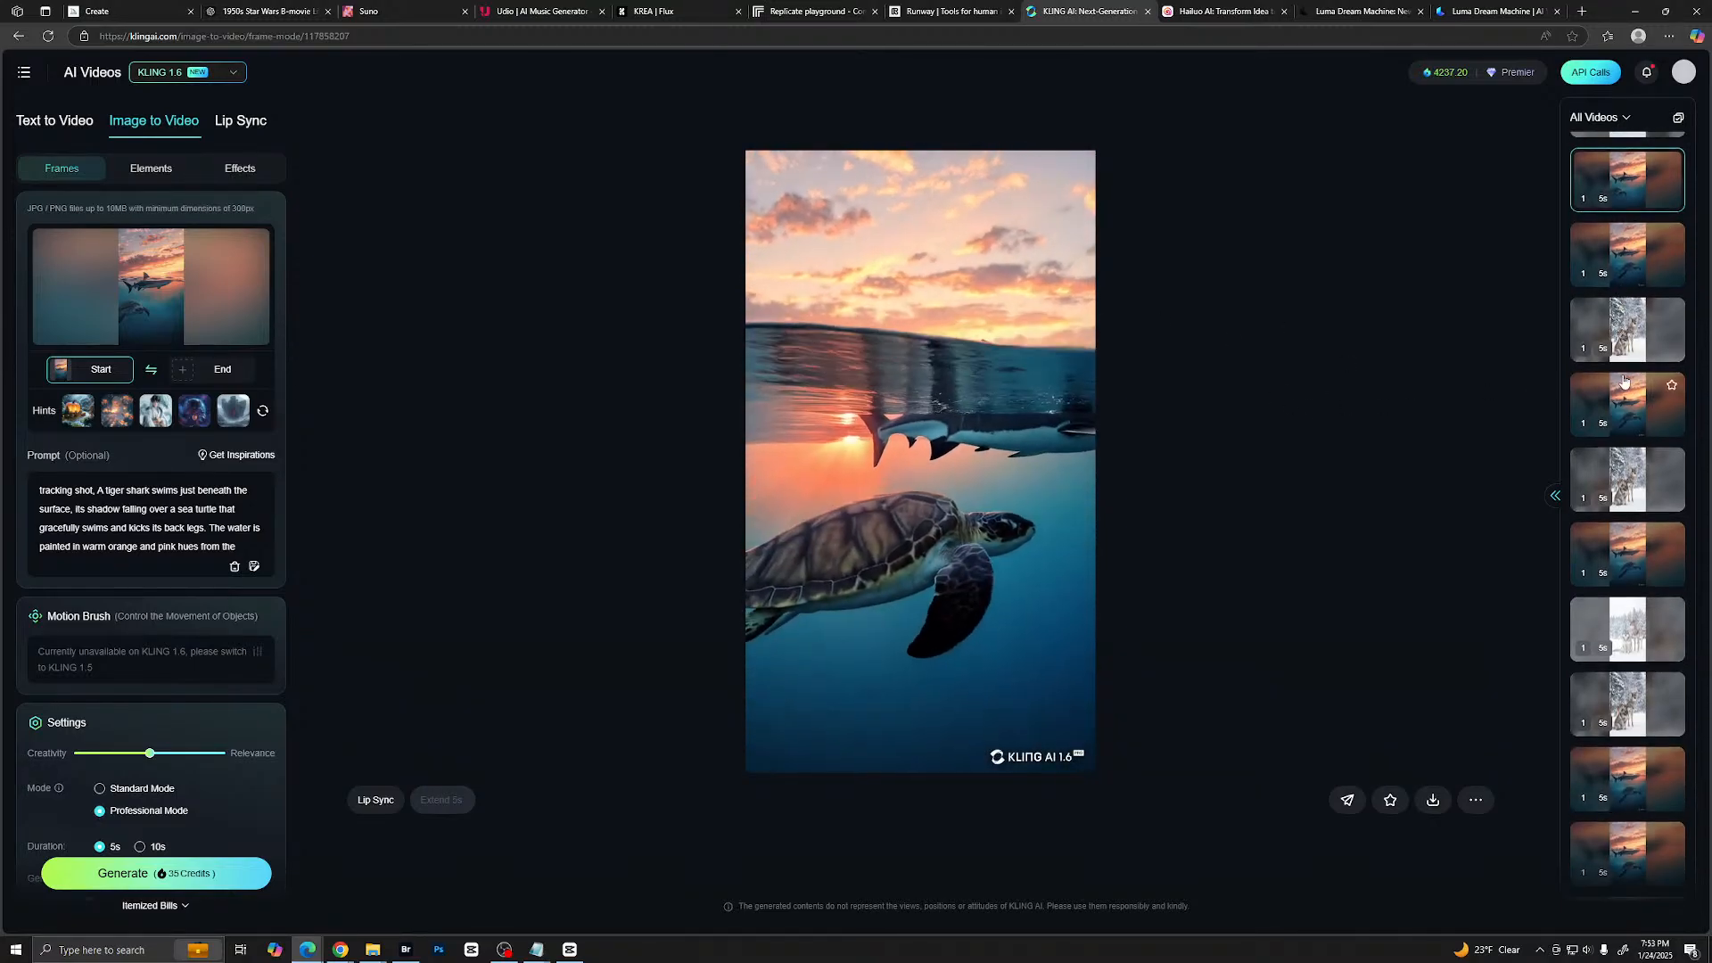
pyautogui.scroll(-4, 1616, 567)
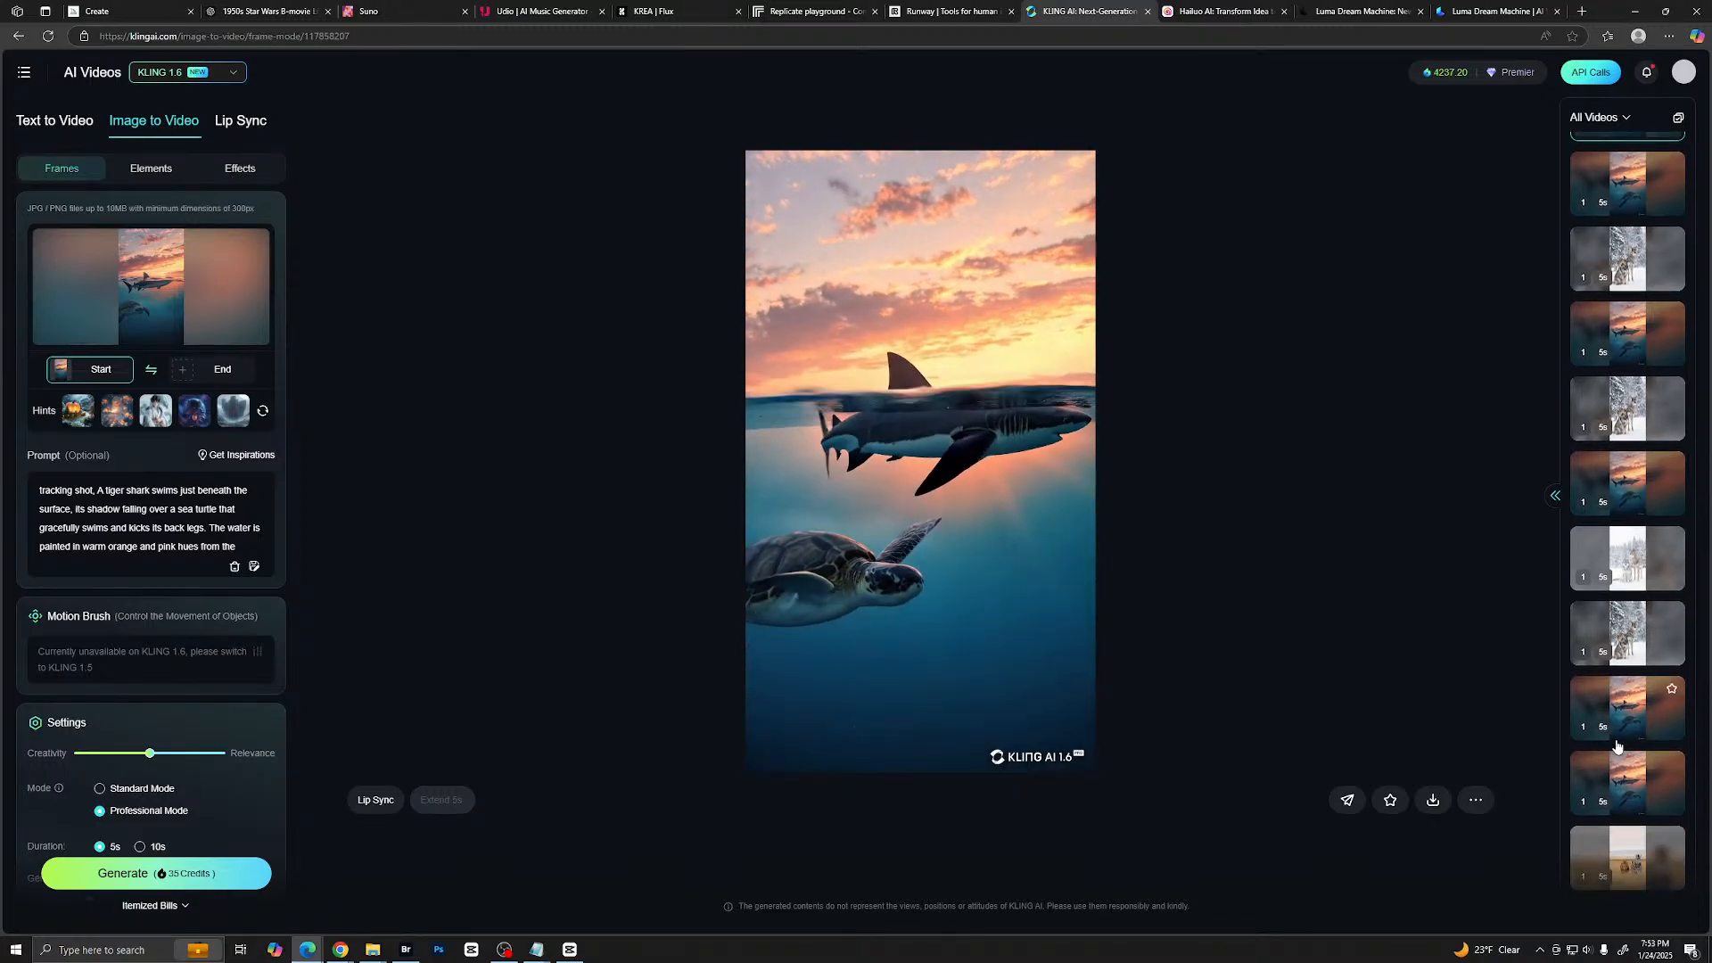
pyautogui.scroll(-4, 1610, 733)
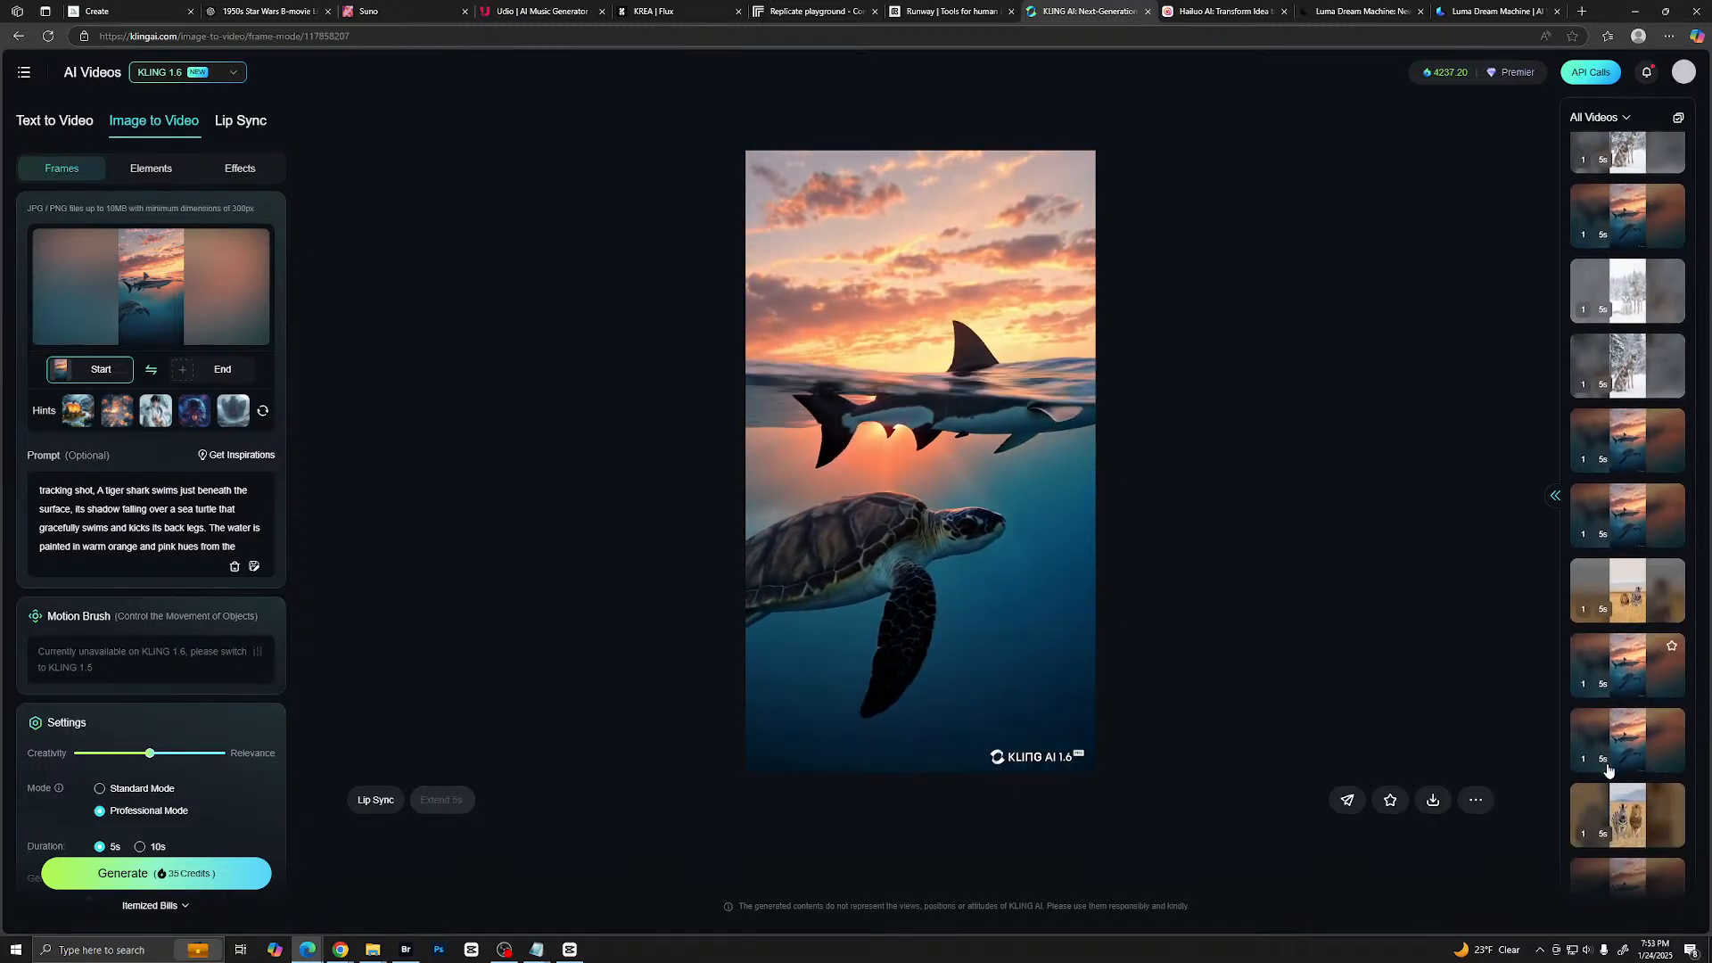
pyautogui.scroll(-4, 1601, 718)
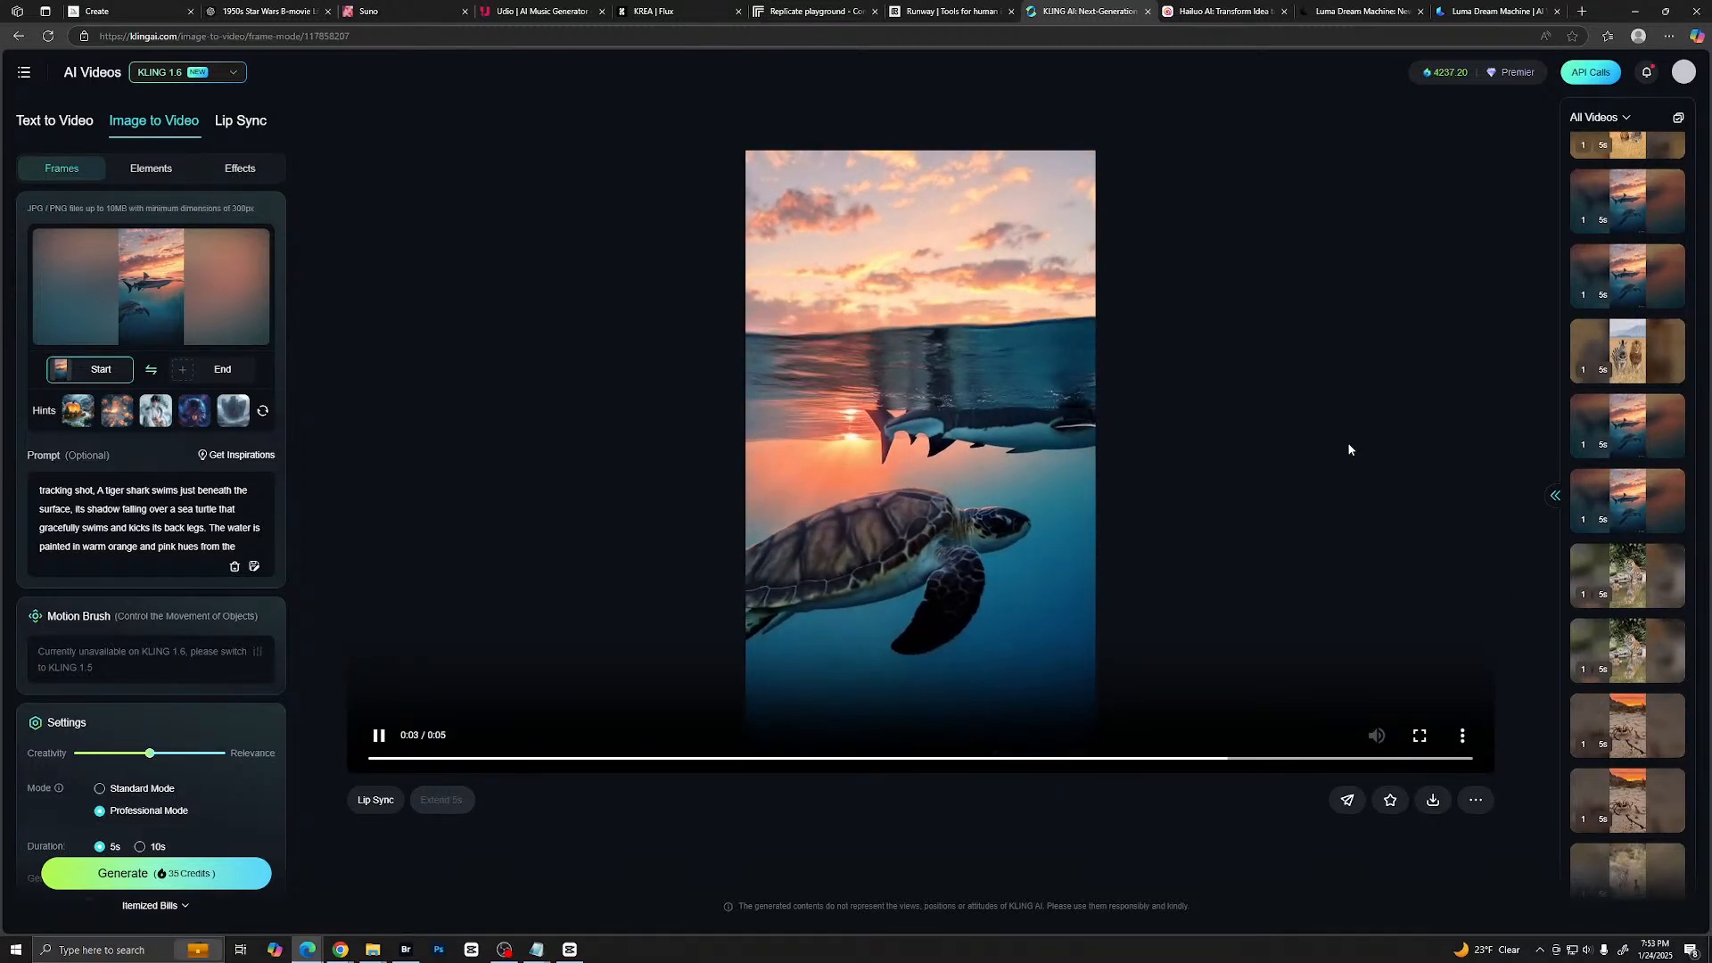
pyautogui.scroll(6, 1661, 467)
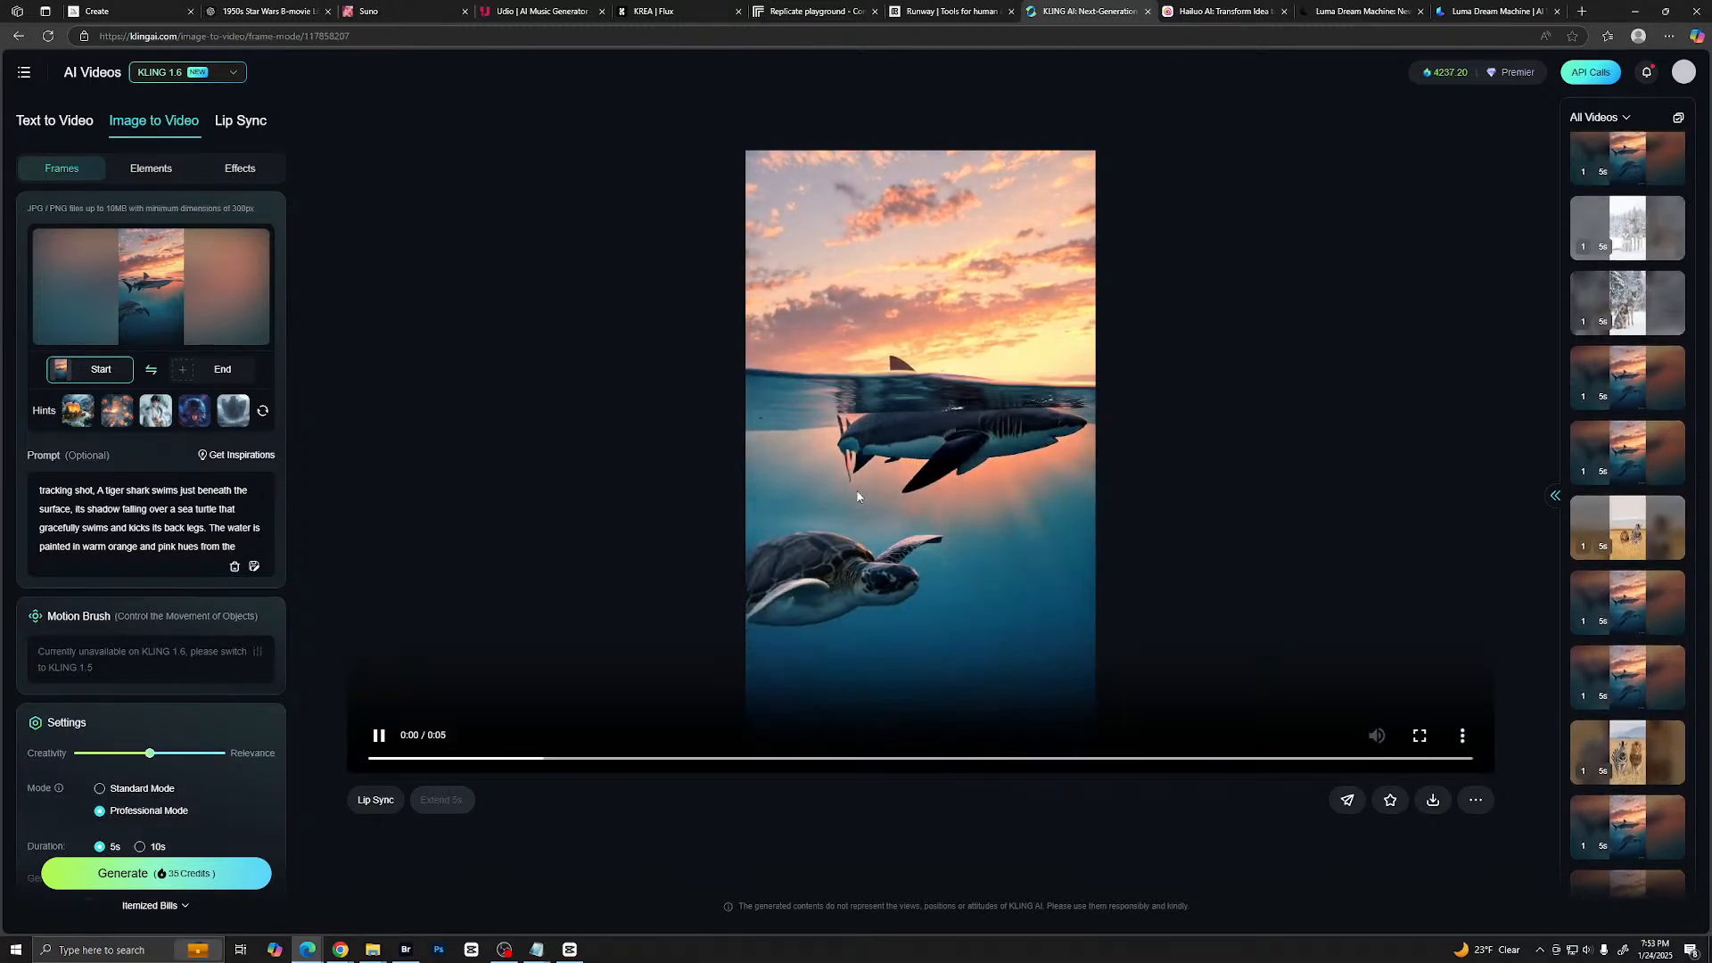
pyautogui.scroll(-5, 201, 595)
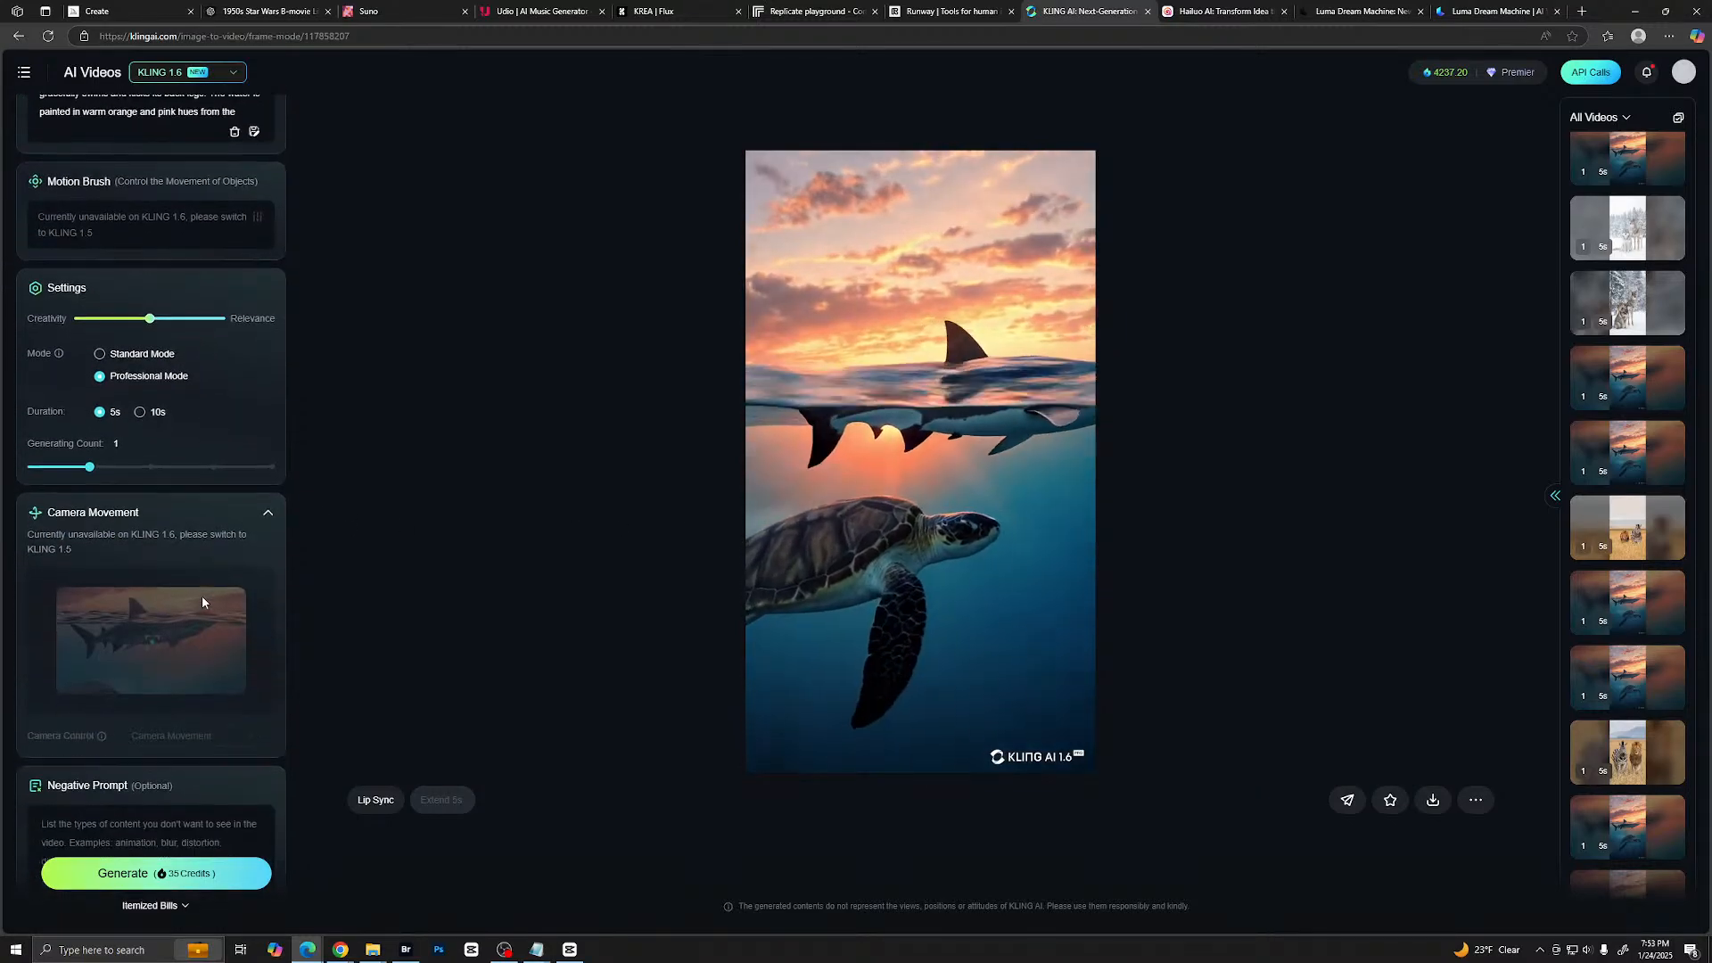
pyautogui.scroll(2, 164, 681)
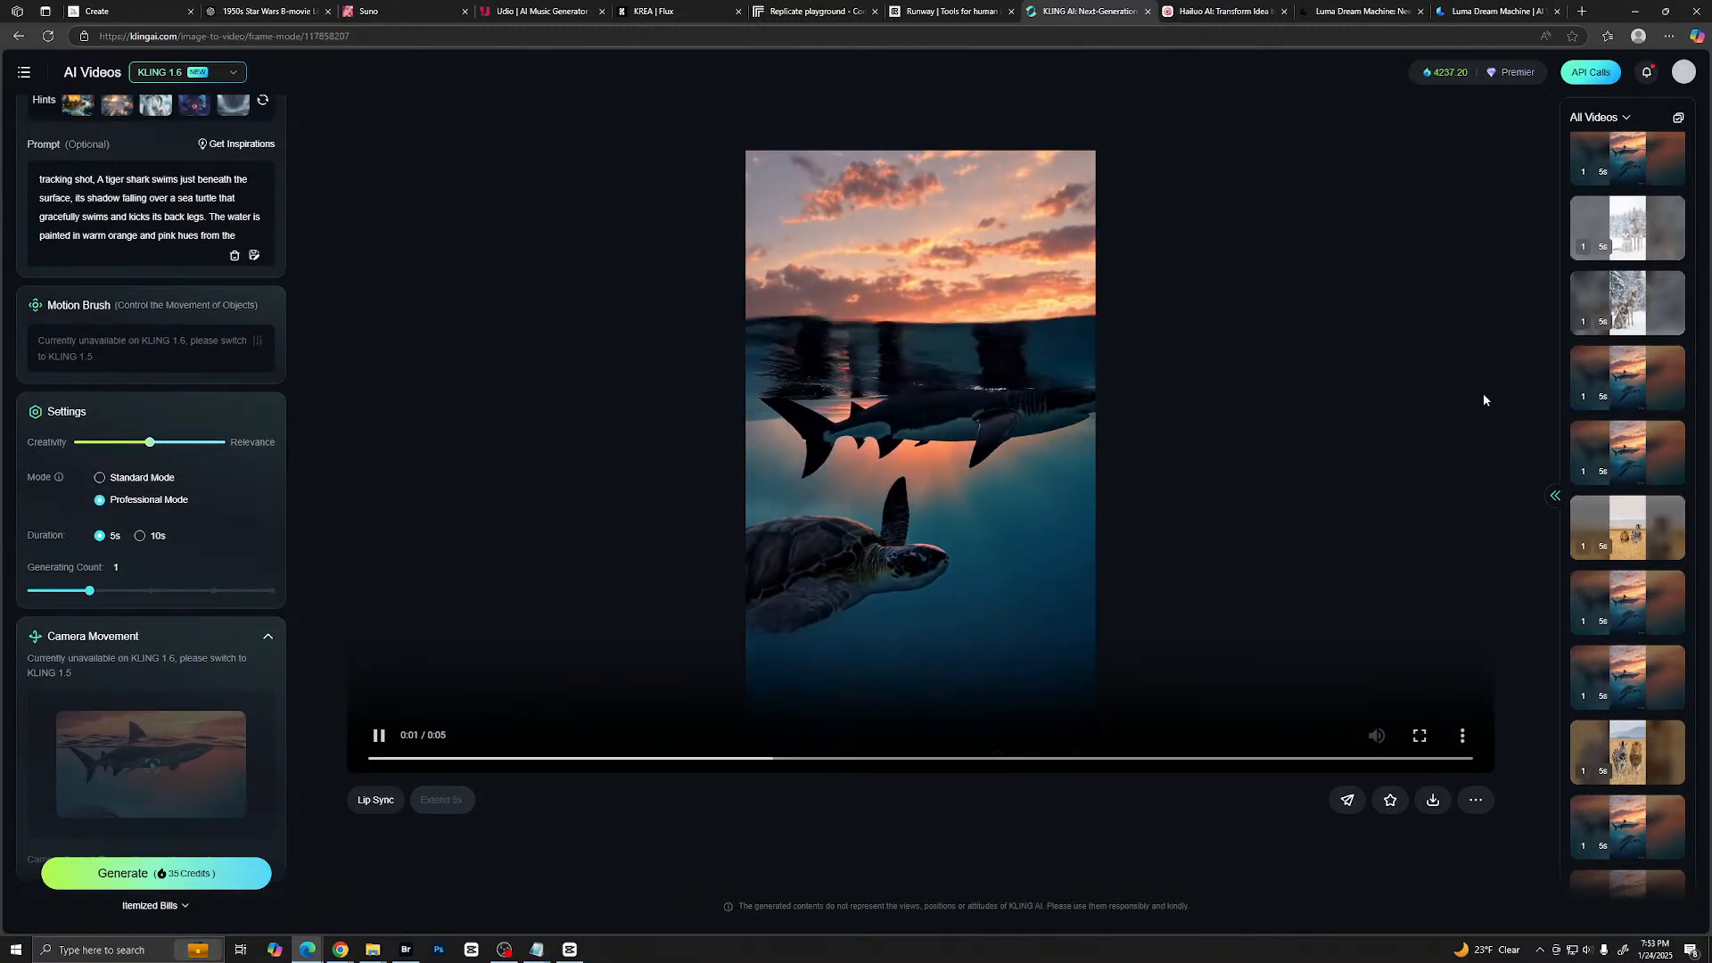
pyautogui.scroll(4, 1599, 296)
pyautogui.scroll(5, 1599, 297)
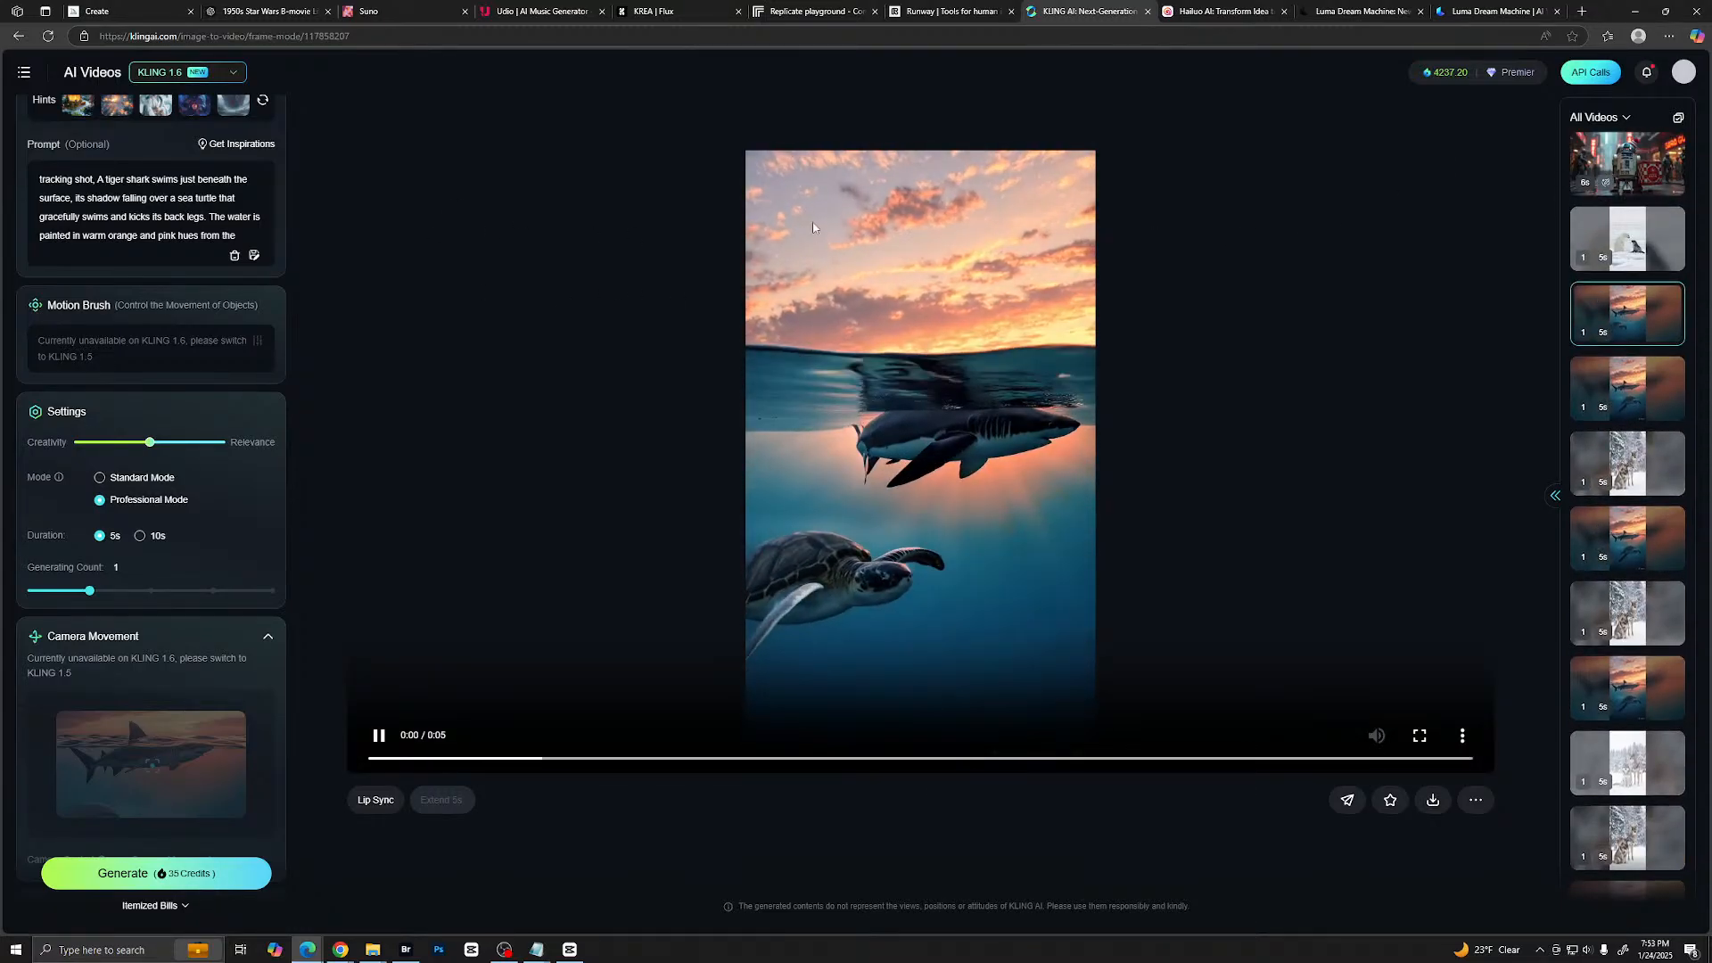
pyautogui.scroll(3, 200, 239)
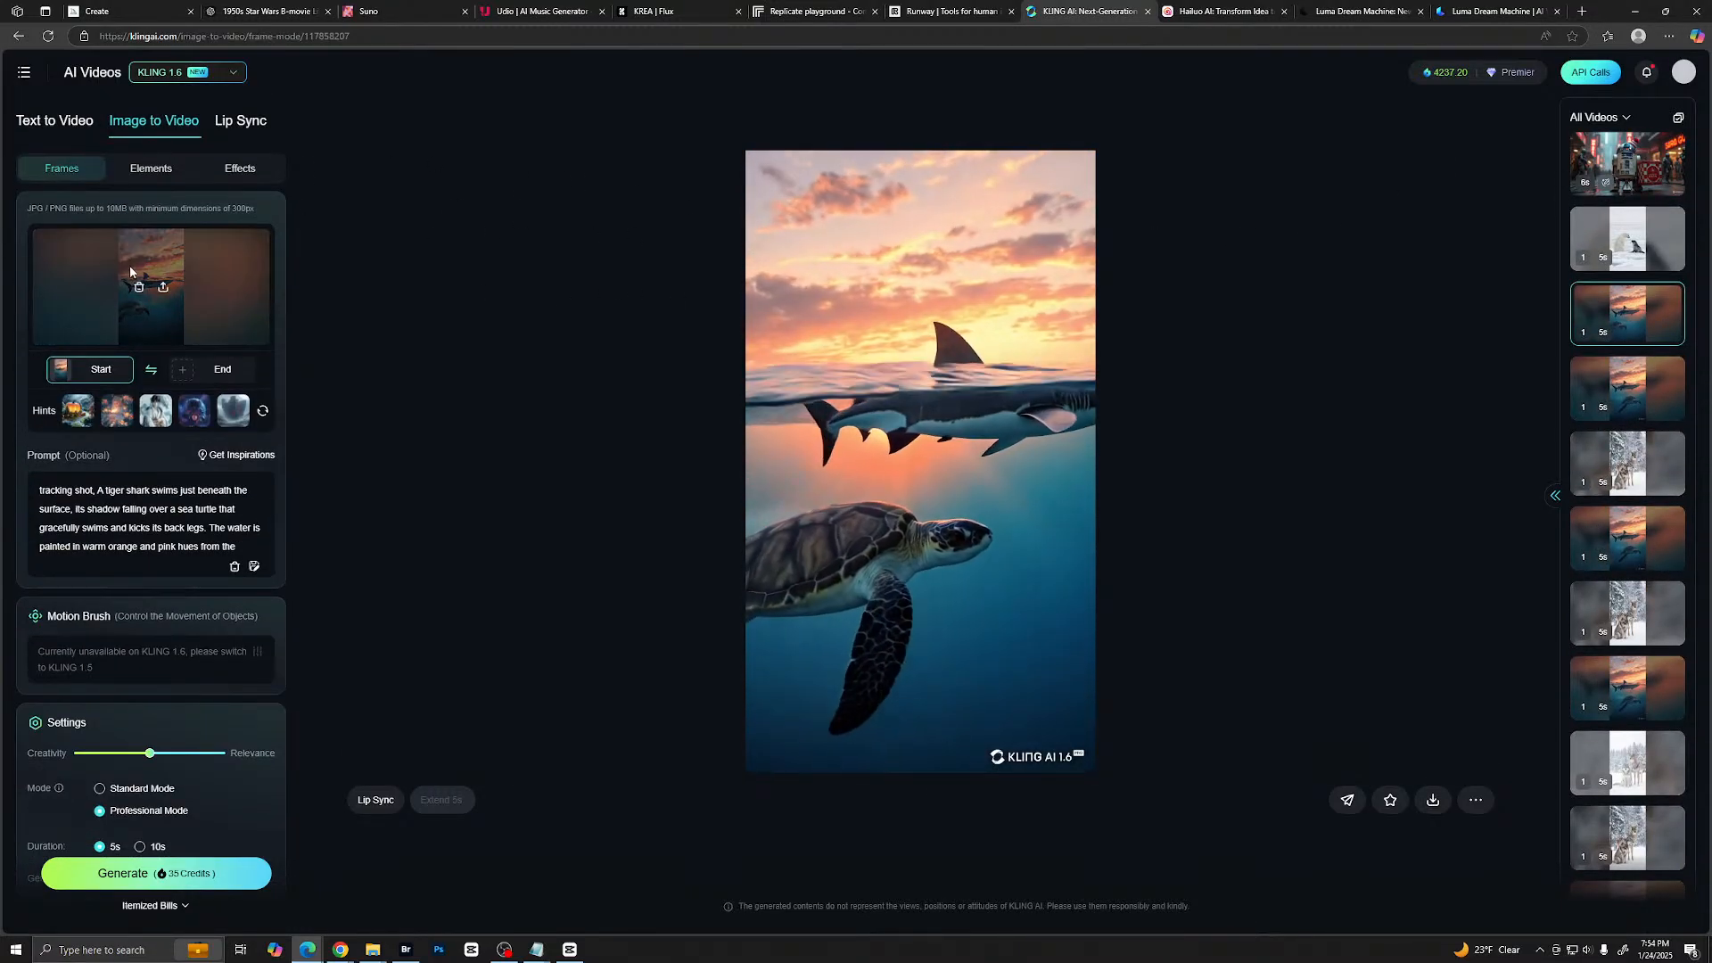
# - Remove the shark start image from the Frames setup and replace the prompt with the copied C-3PO video prompt
pyautogui.click(145, 289)
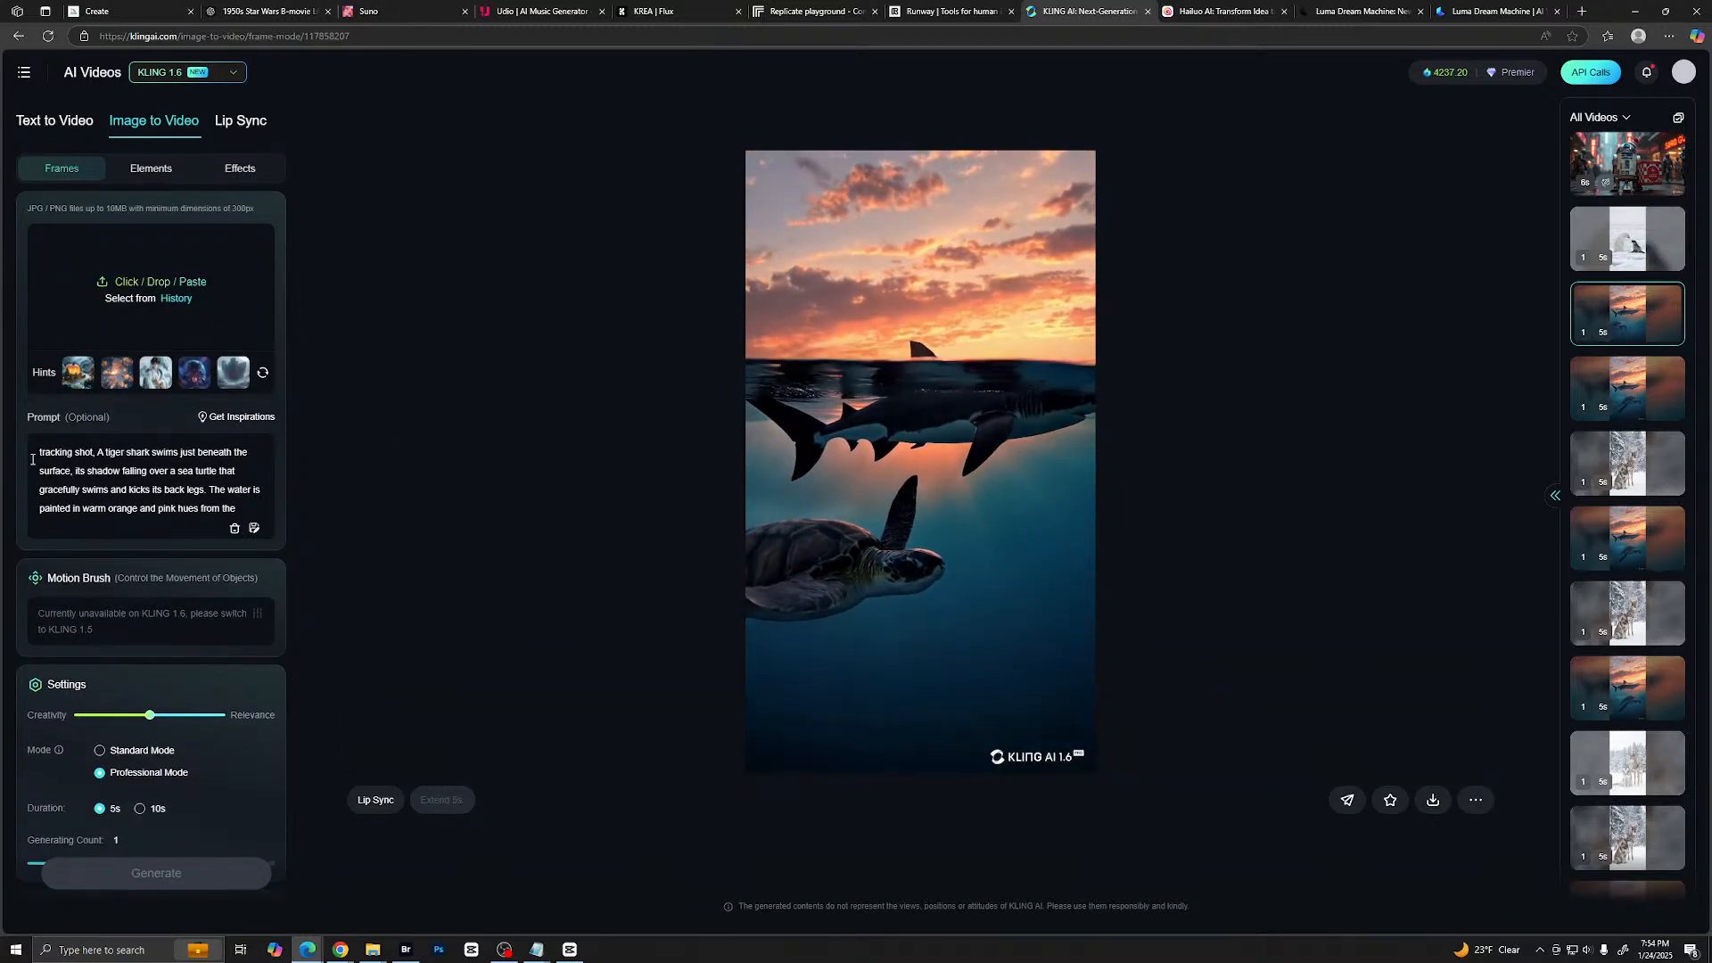
pyautogui.moveTo(35, 457); pyautogui.dragTo(268, 521)
pyautogui.hotkey('ctrl', 'v')
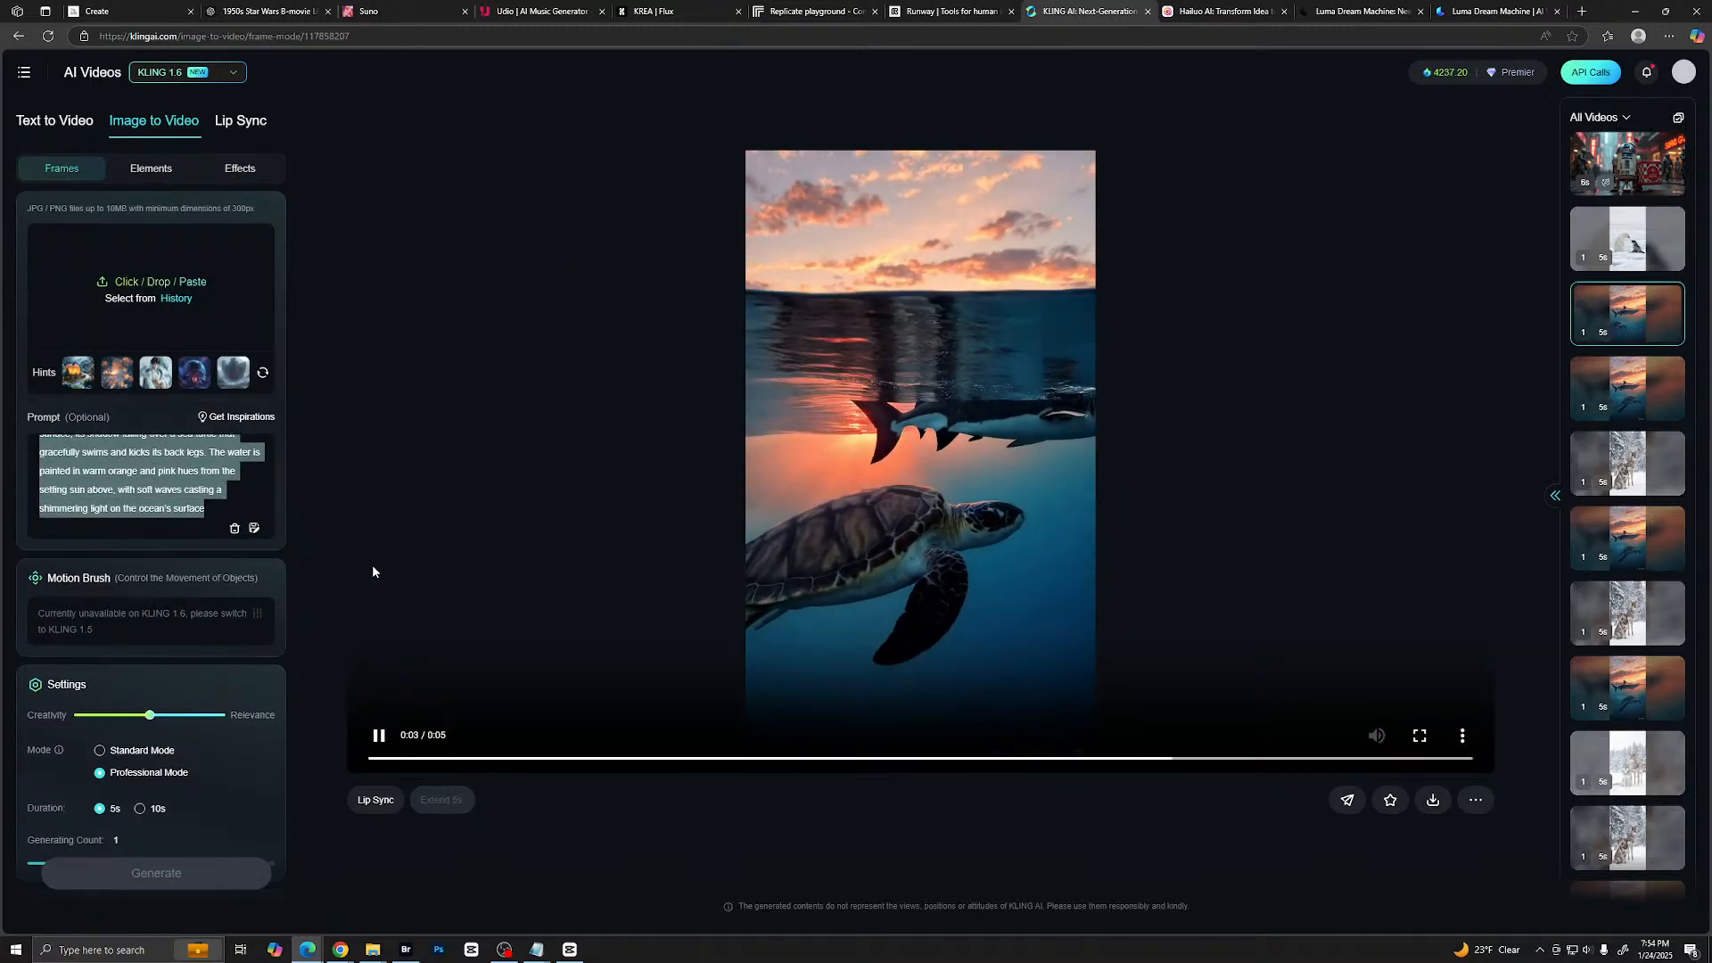
pyautogui.scroll(5, 155, 493)
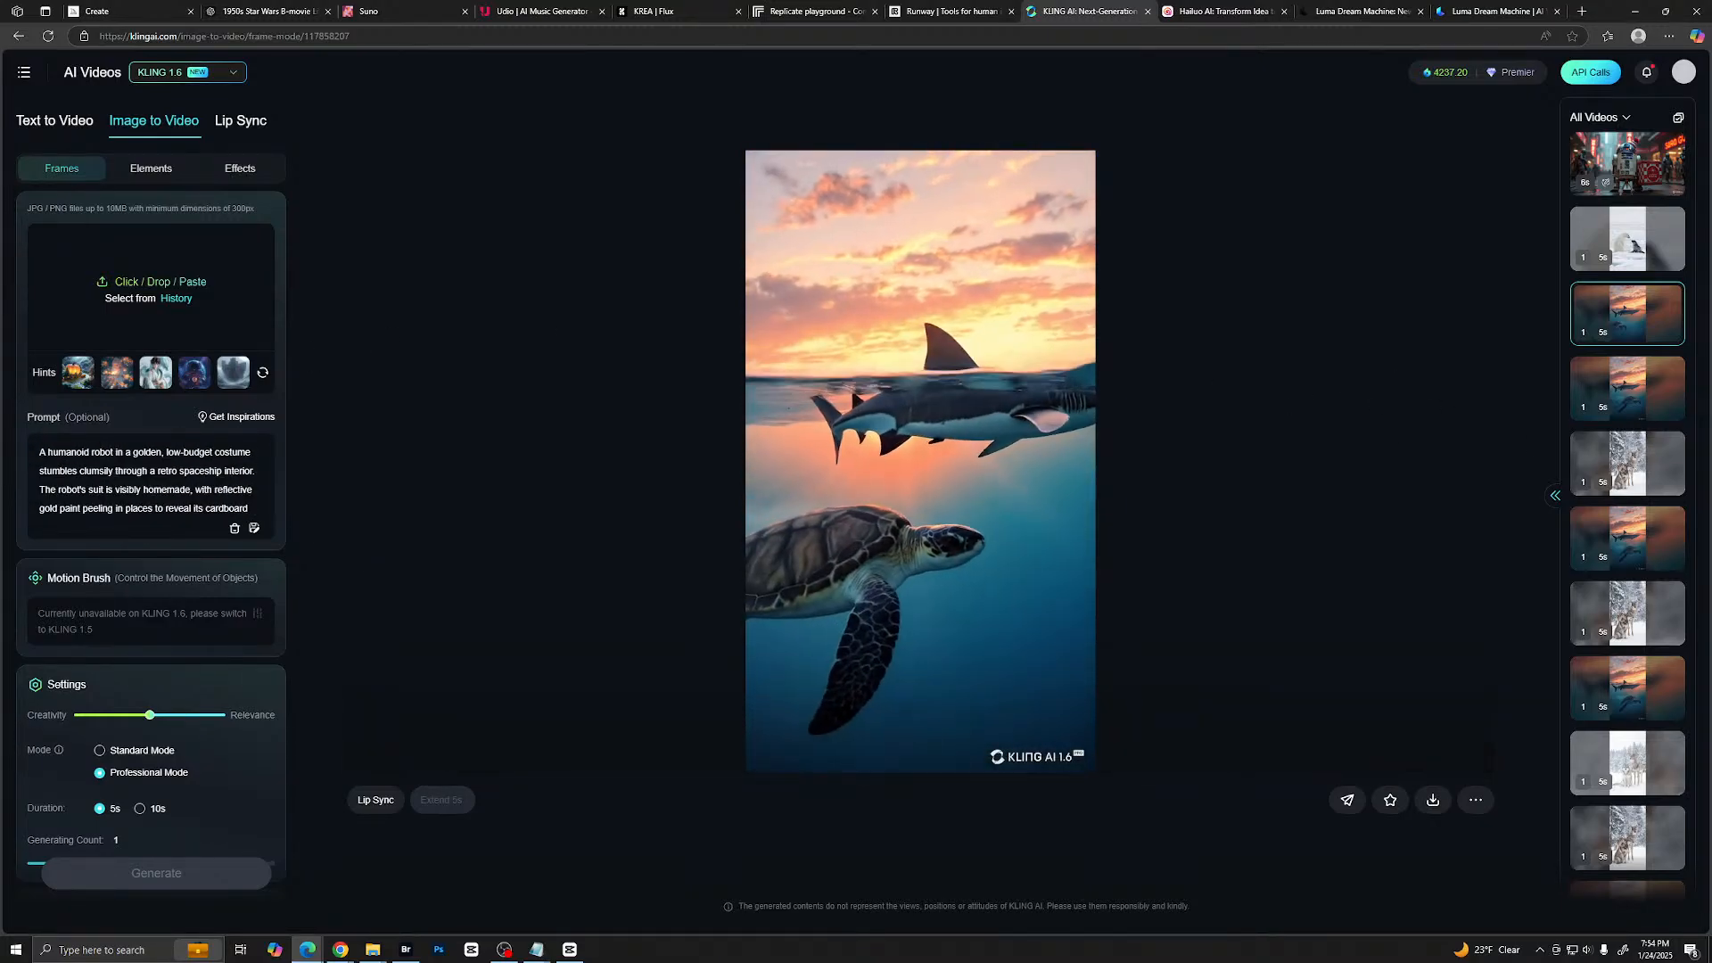
# - Add the gold robot spaceship image as the start frame and look over the generation settings
pyautogui.moveTo(1711, 348); pyautogui.dragTo(120, 280)
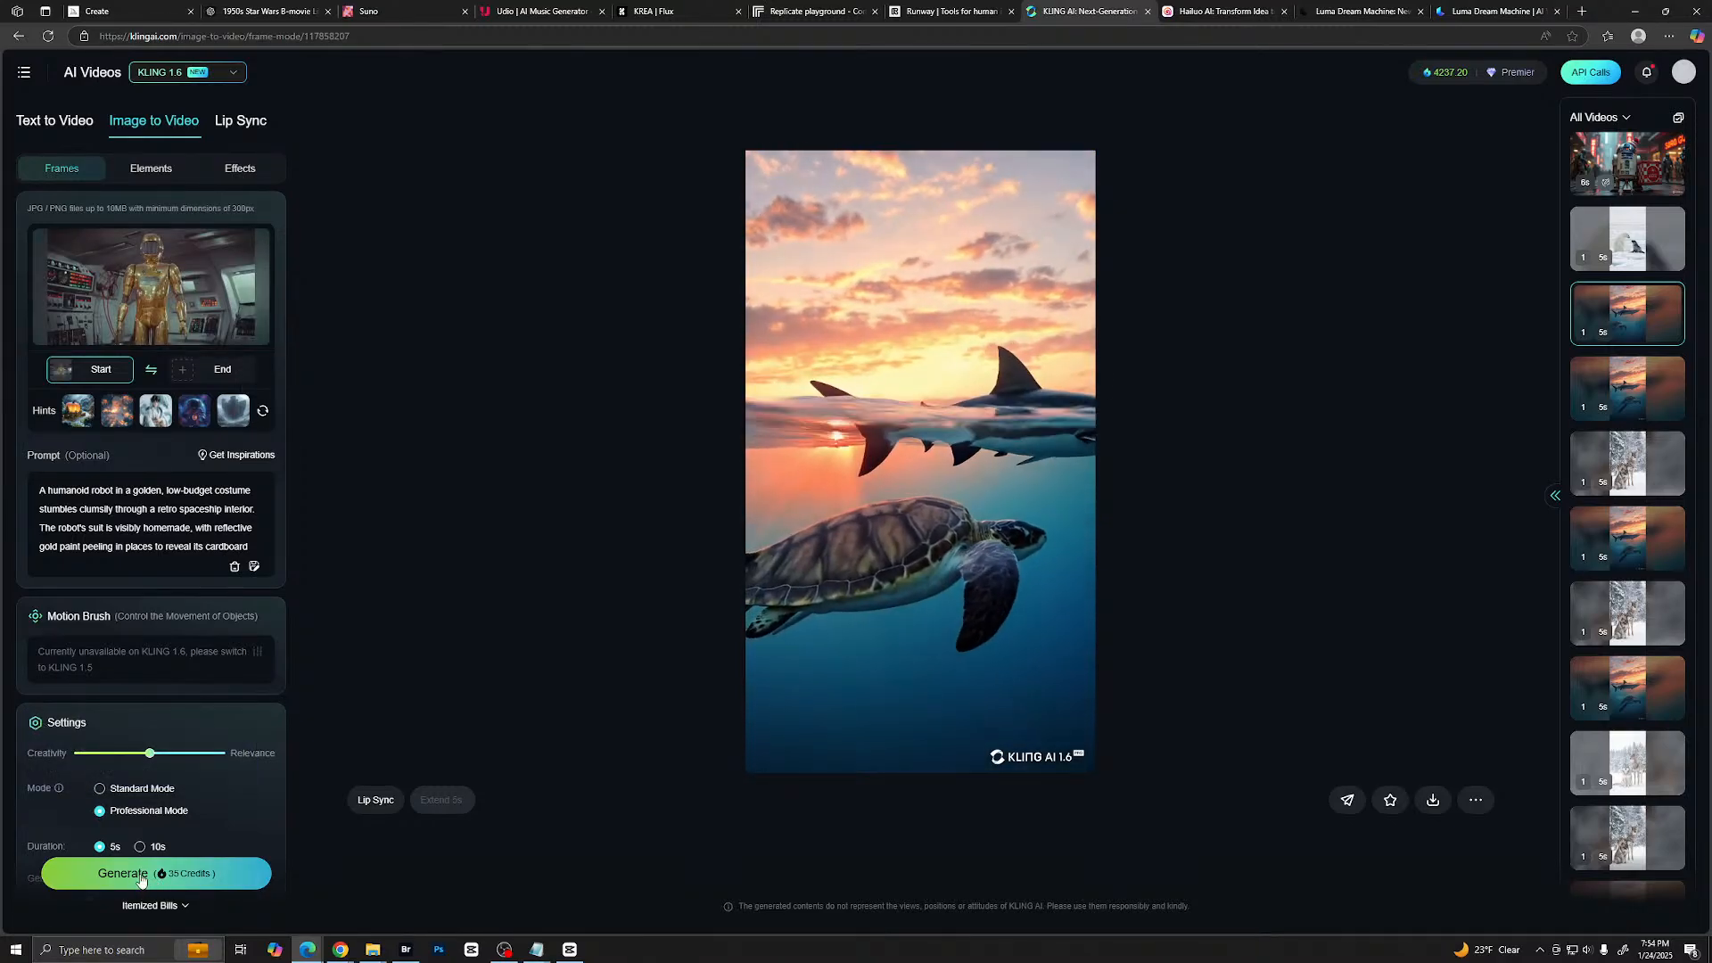
pyautogui.scroll(-2, 148, 800)
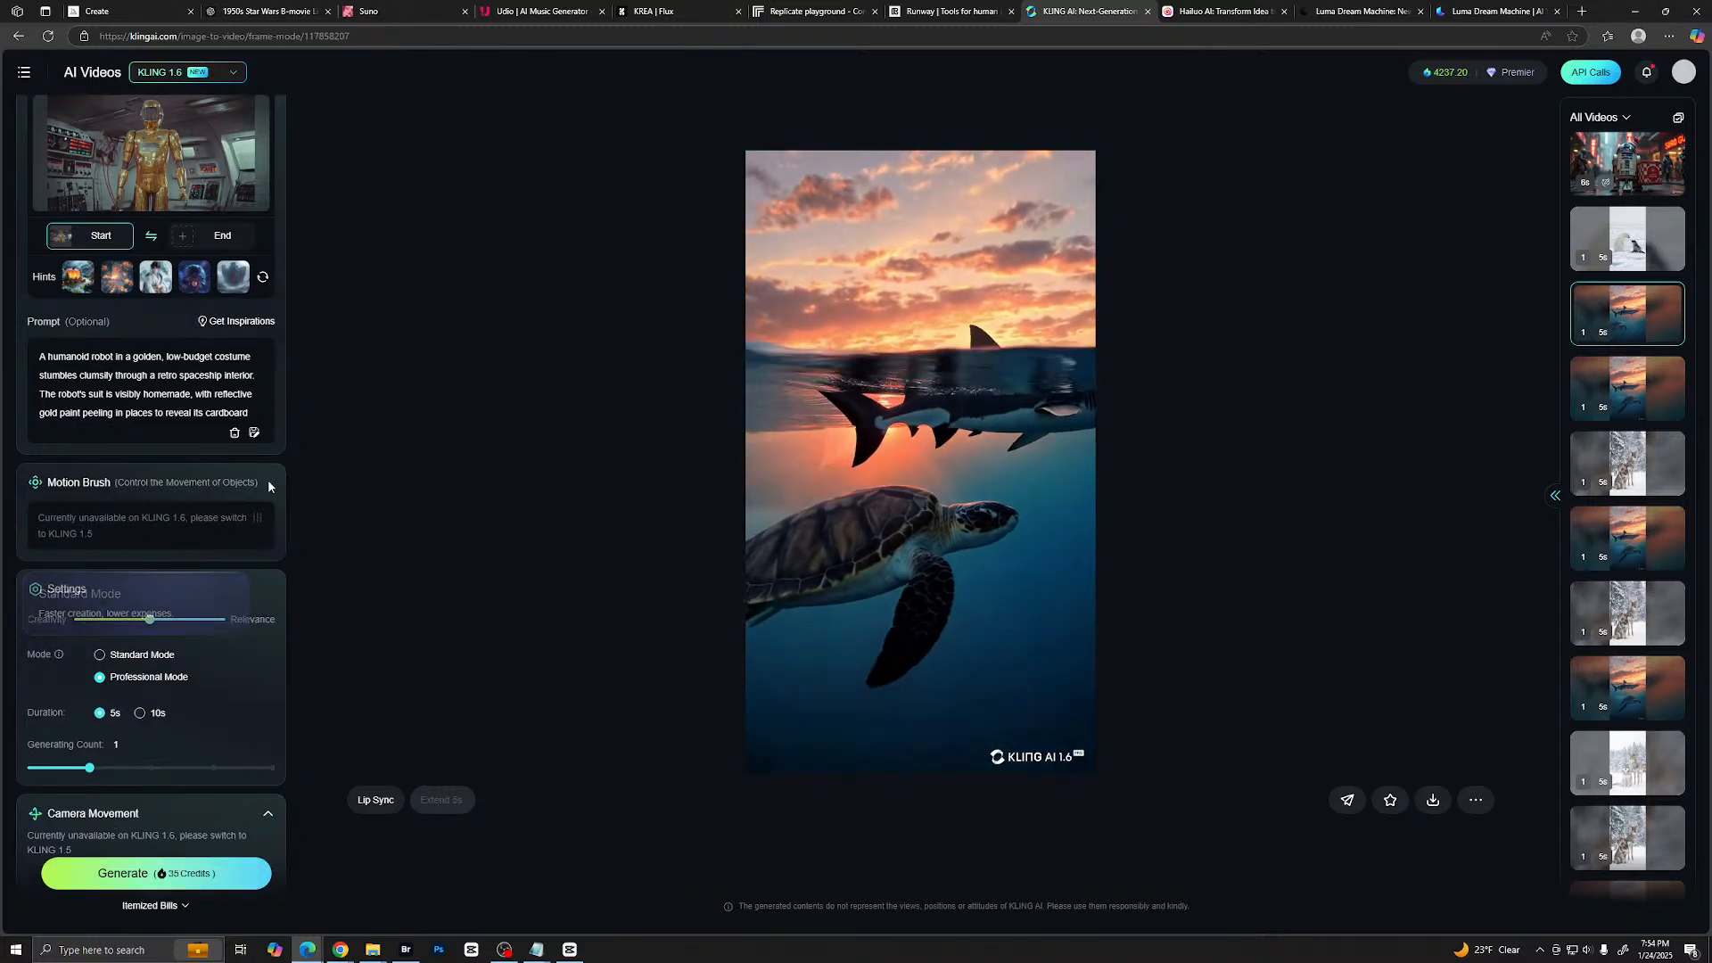
pyautogui.scroll(3, 246, 341)
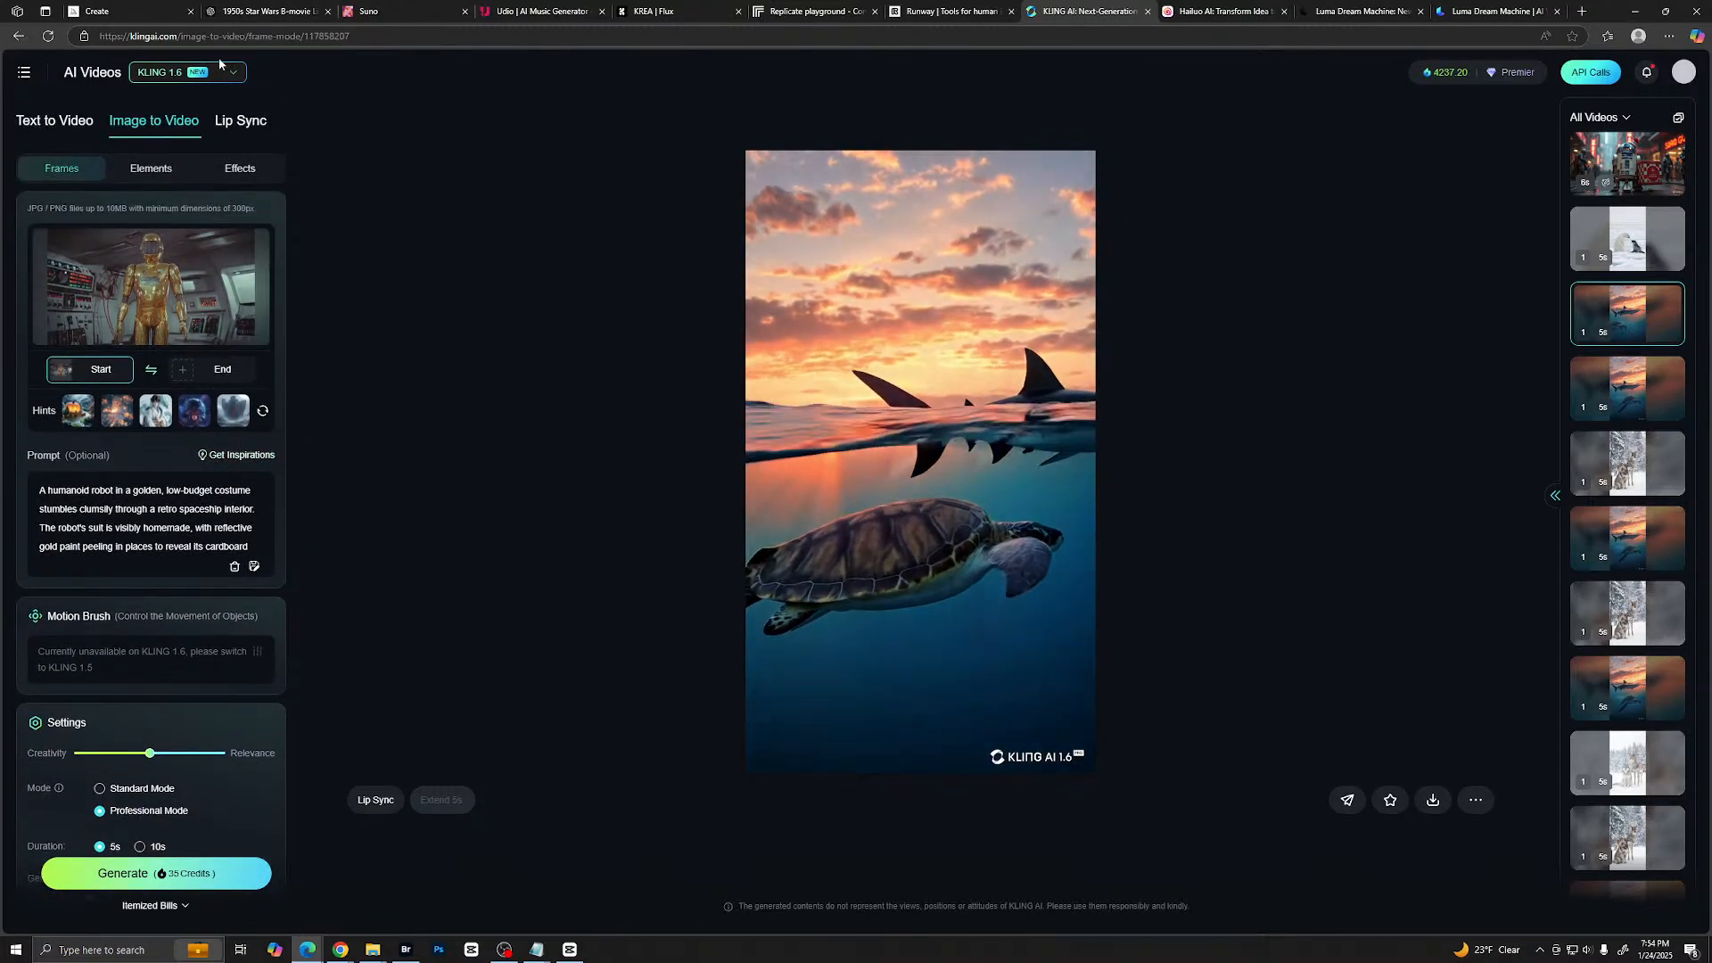
# - Look through the available video model versions and keep KLING 1.6 selected
pyautogui.click(169, 75)
pyautogui.click(207, 140)
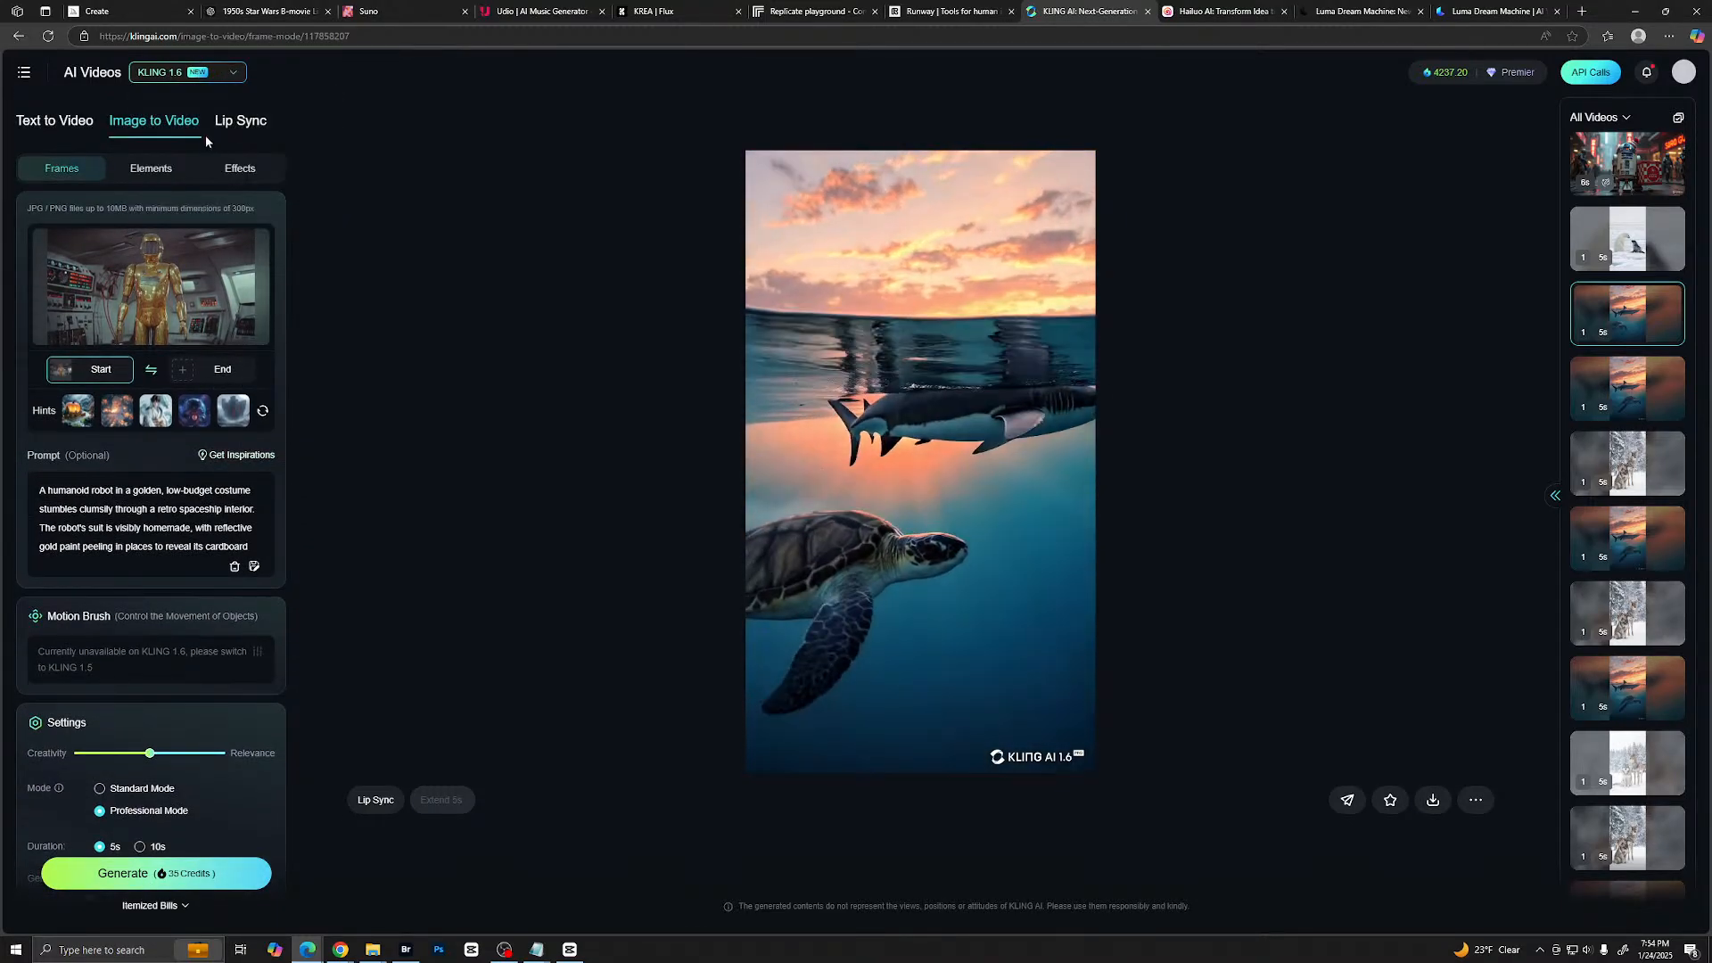
pyautogui.click(216, 74)
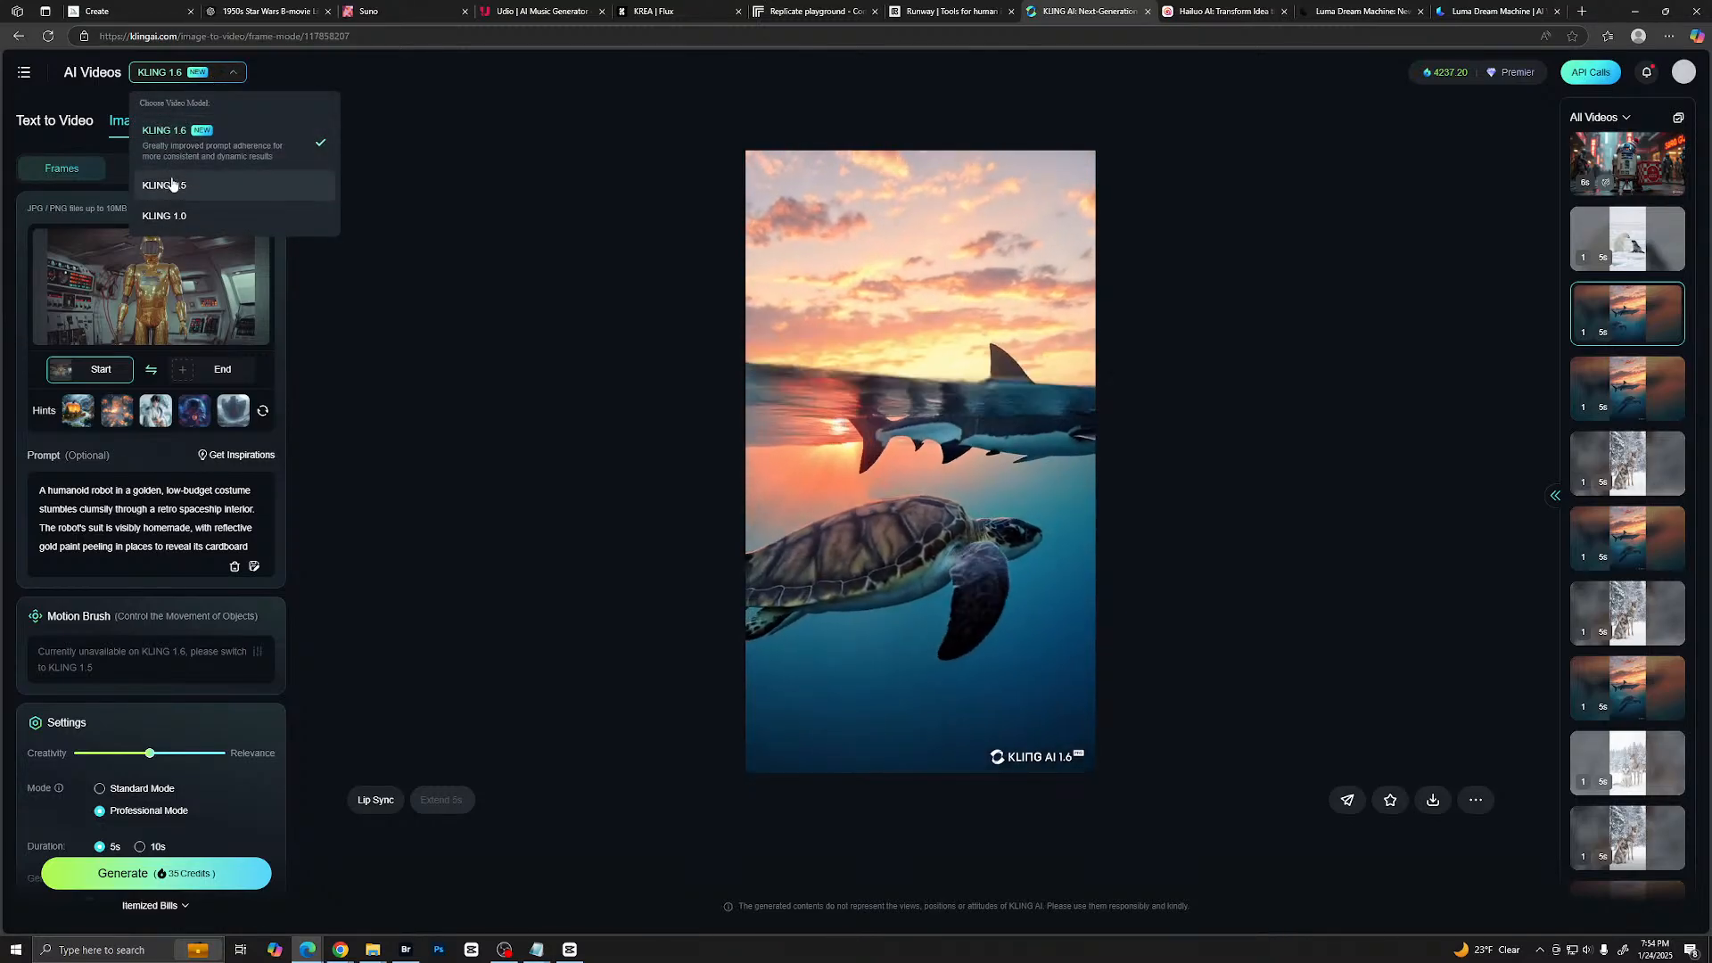
pyautogui.click(176, 79)
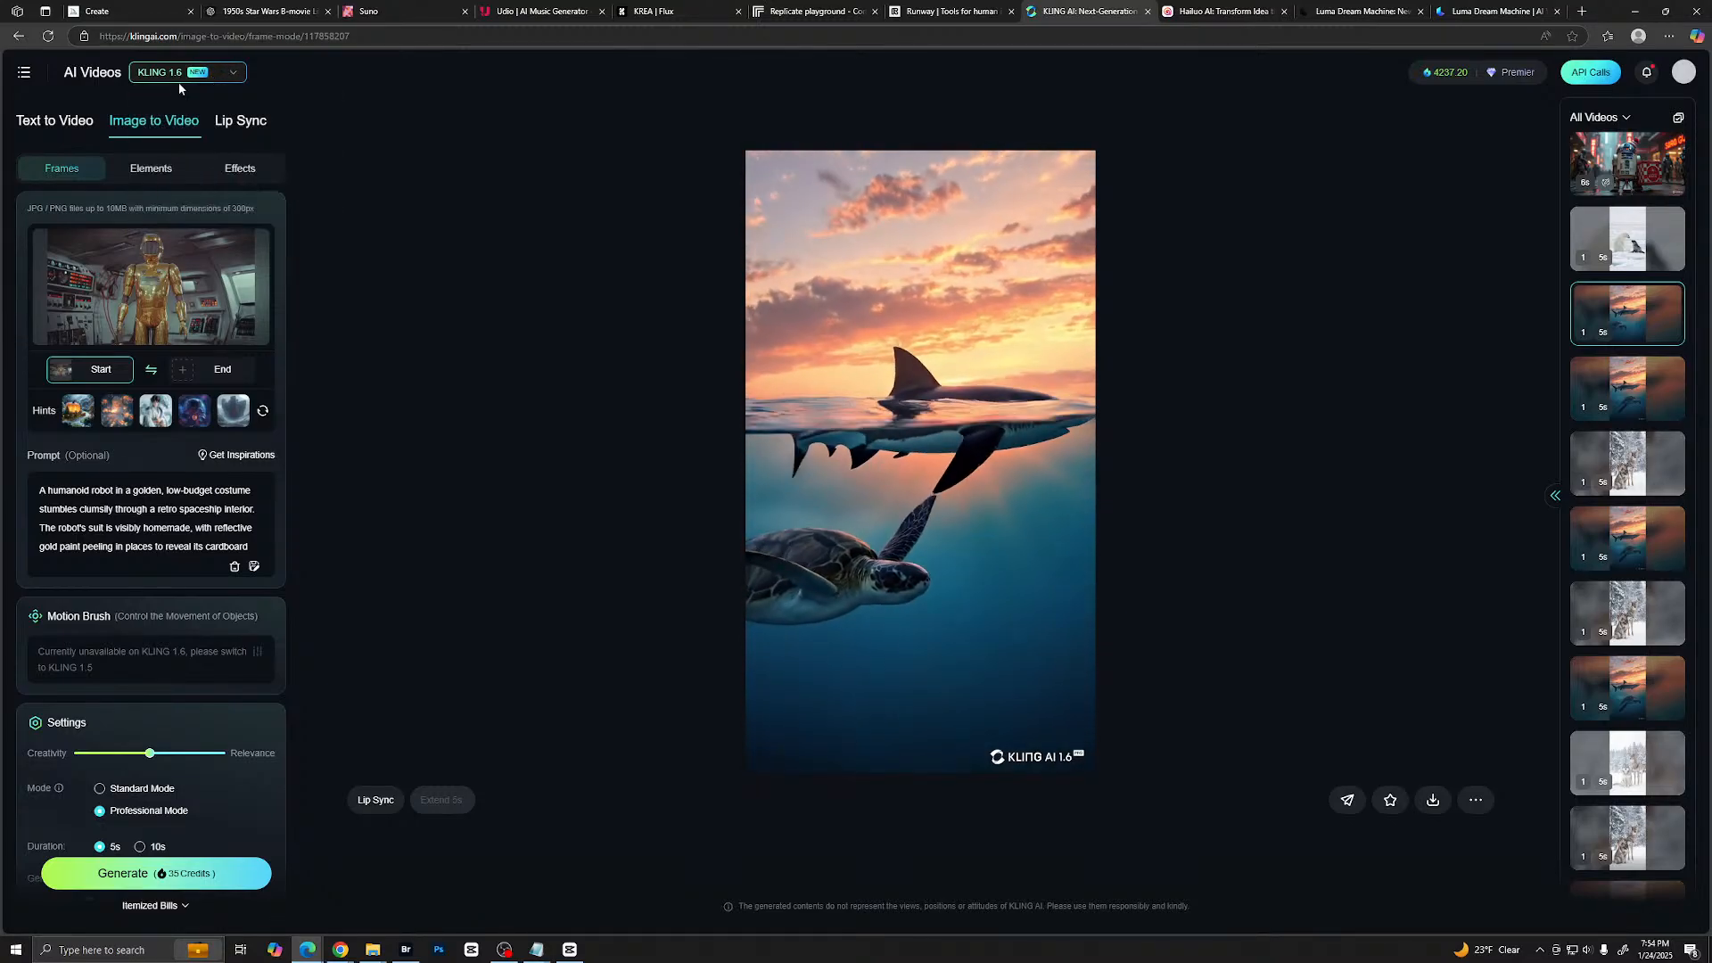
# - Generate one 5-second gold robot video in Professional Mode with KLING 1.6
pyautogui.scroll(-2, 152, 713)
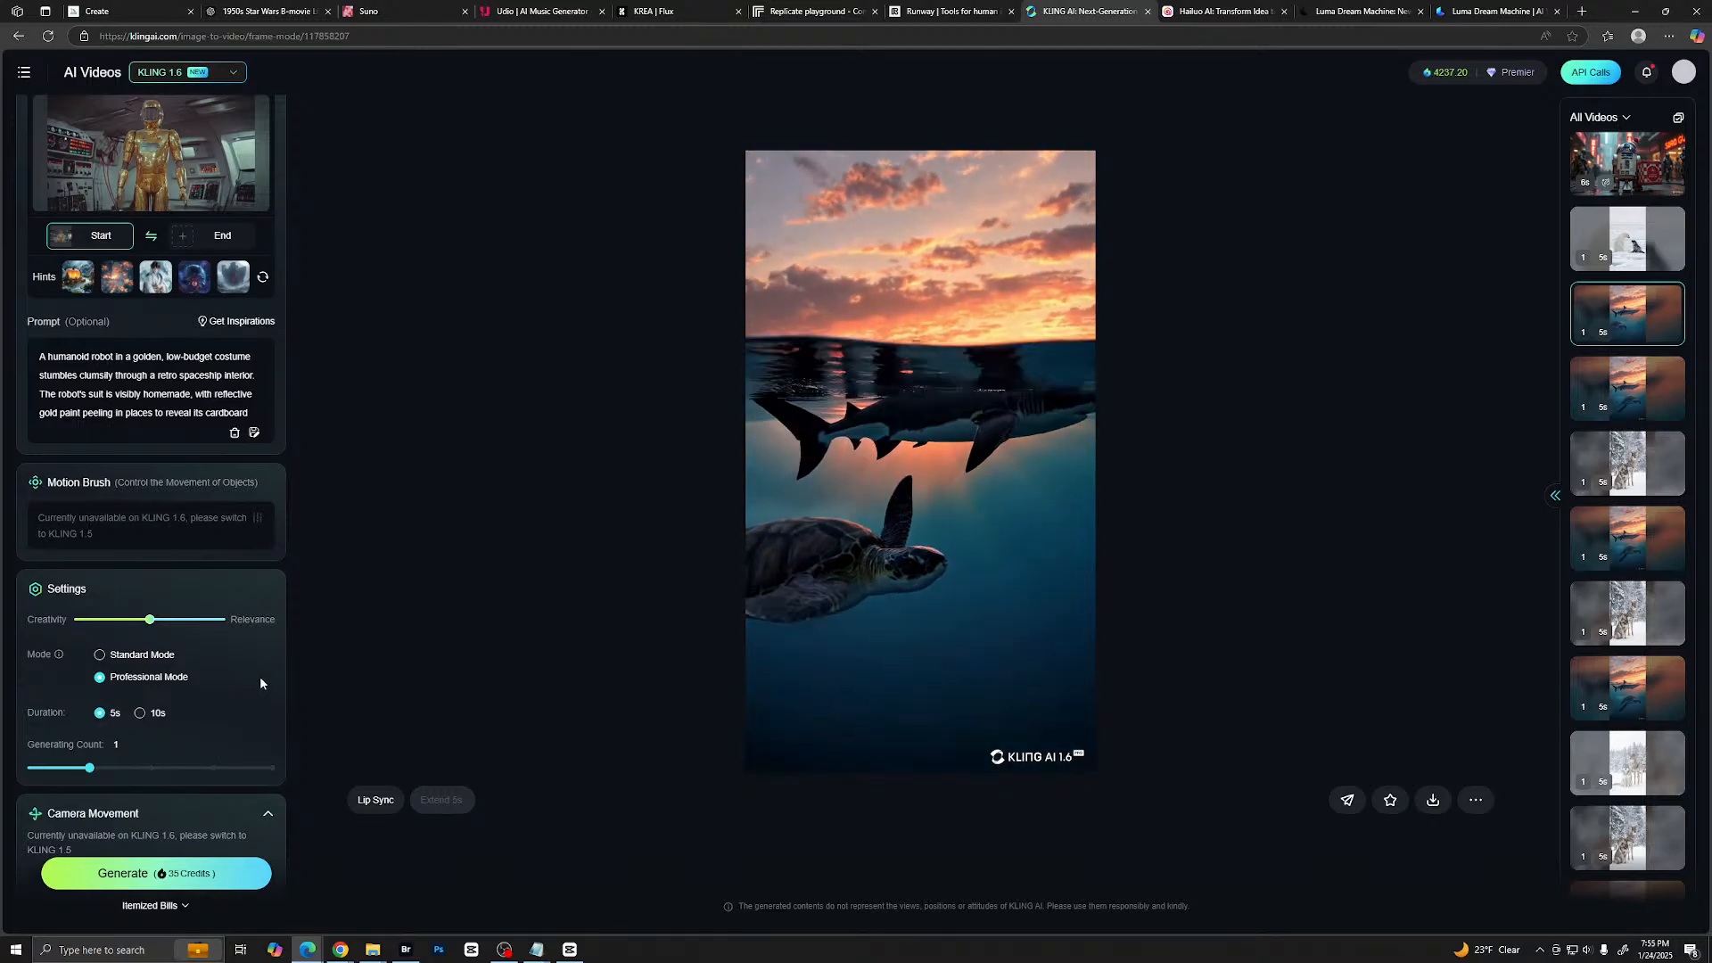
pyautogui.moveTo(123, 680)
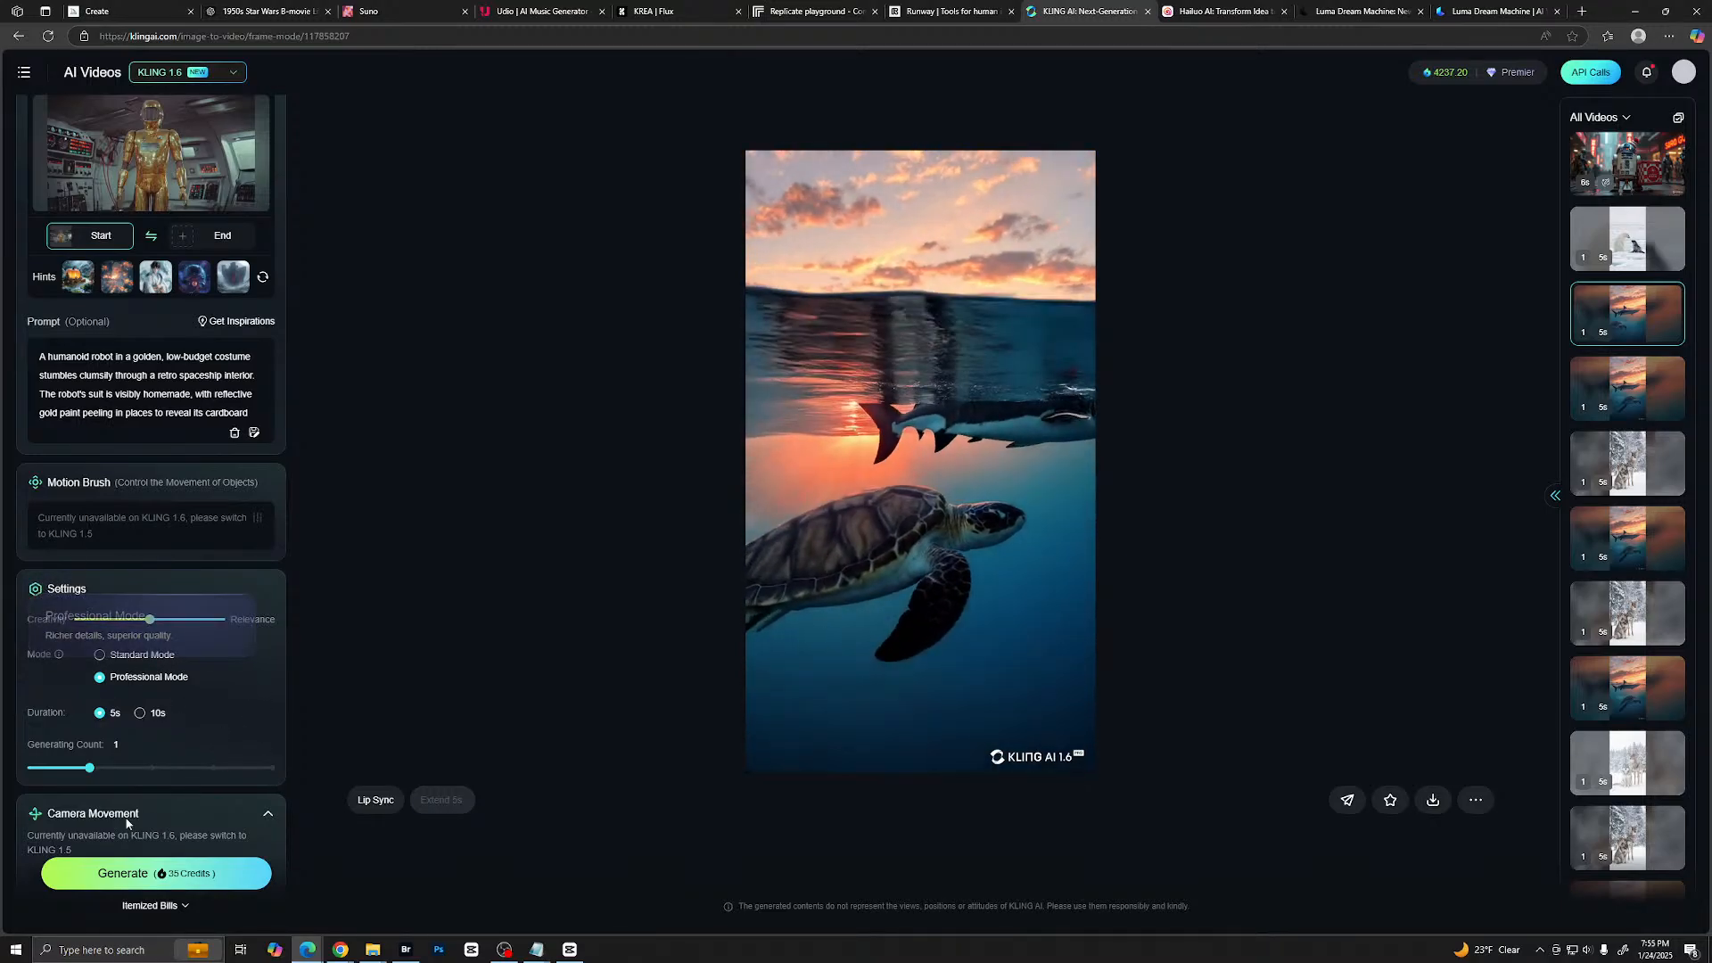
pyautogui.click(154, 874)
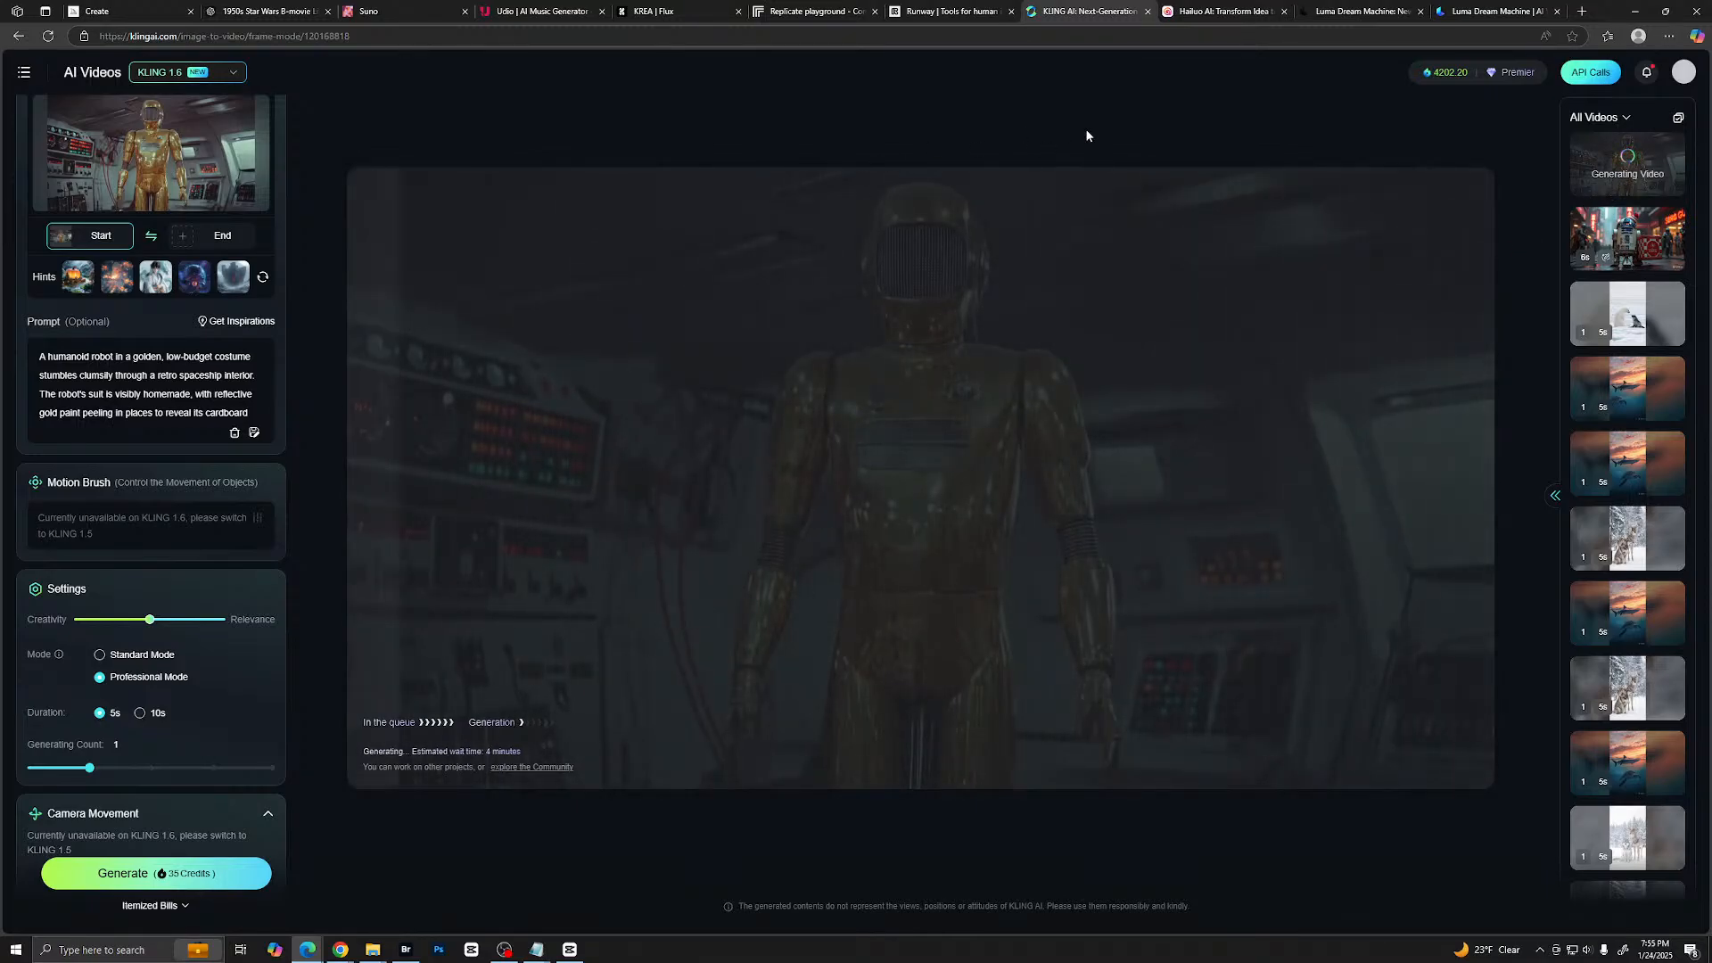
# - Switch to Hailuo AI, open its video creation page and upload the gold robot image for Image to Video
pyautogui.click(1213, 13)
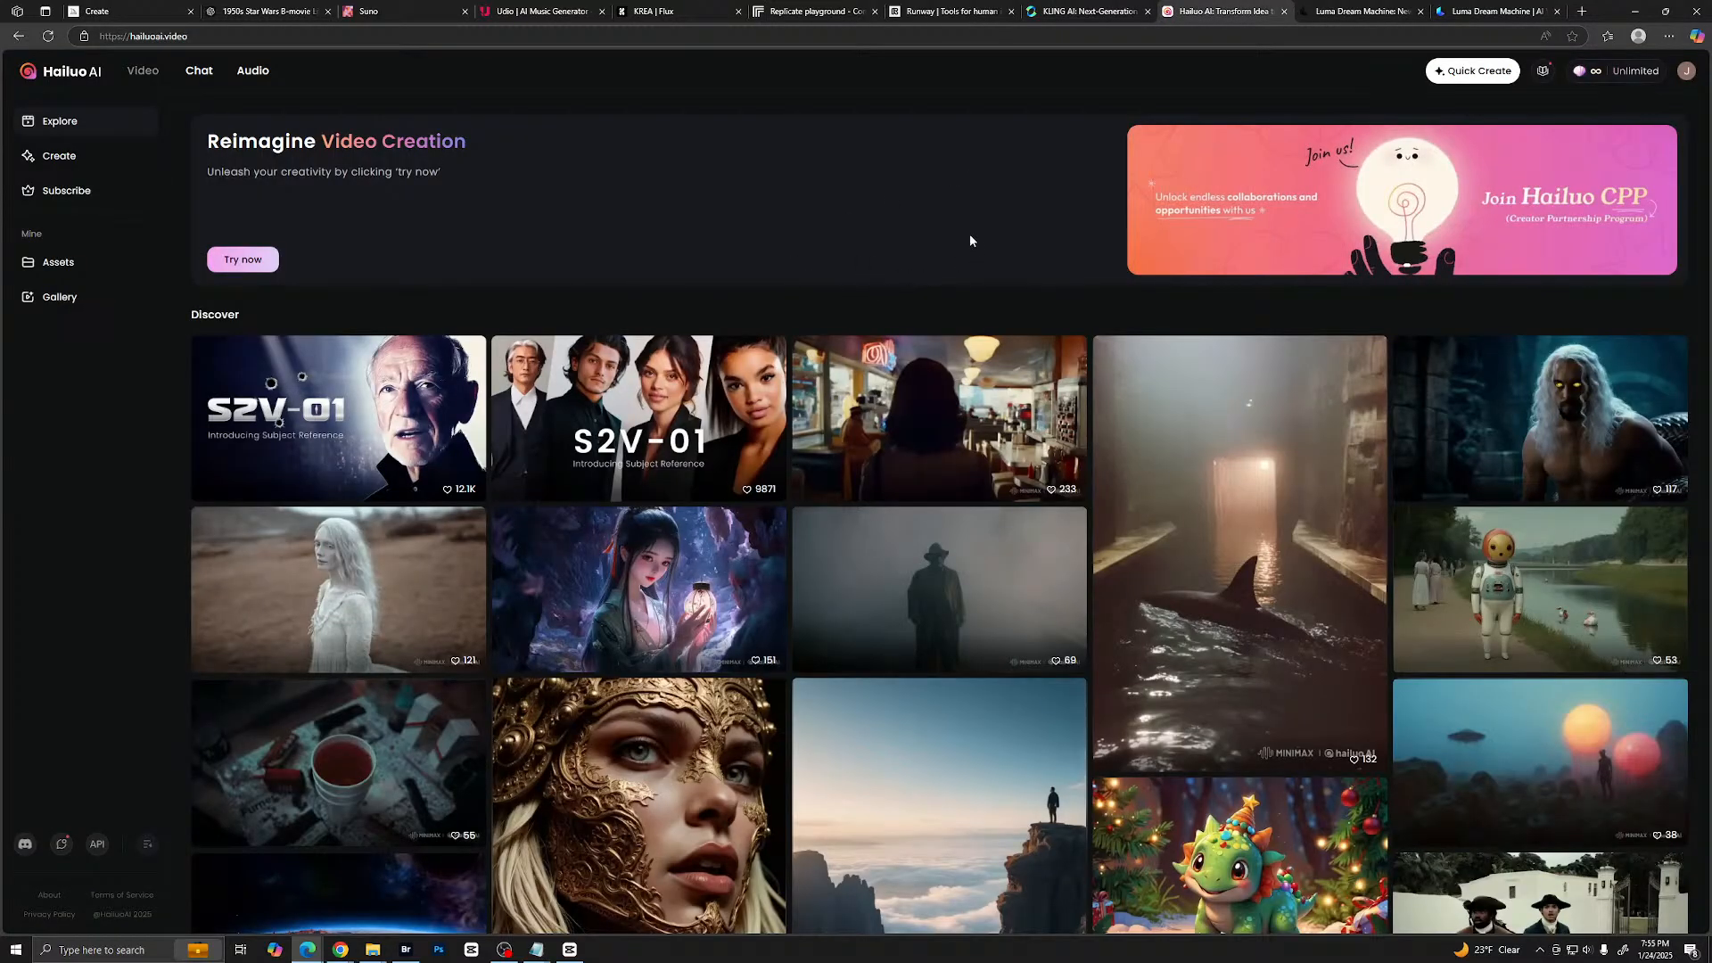
pyautogui.click(60, 155)
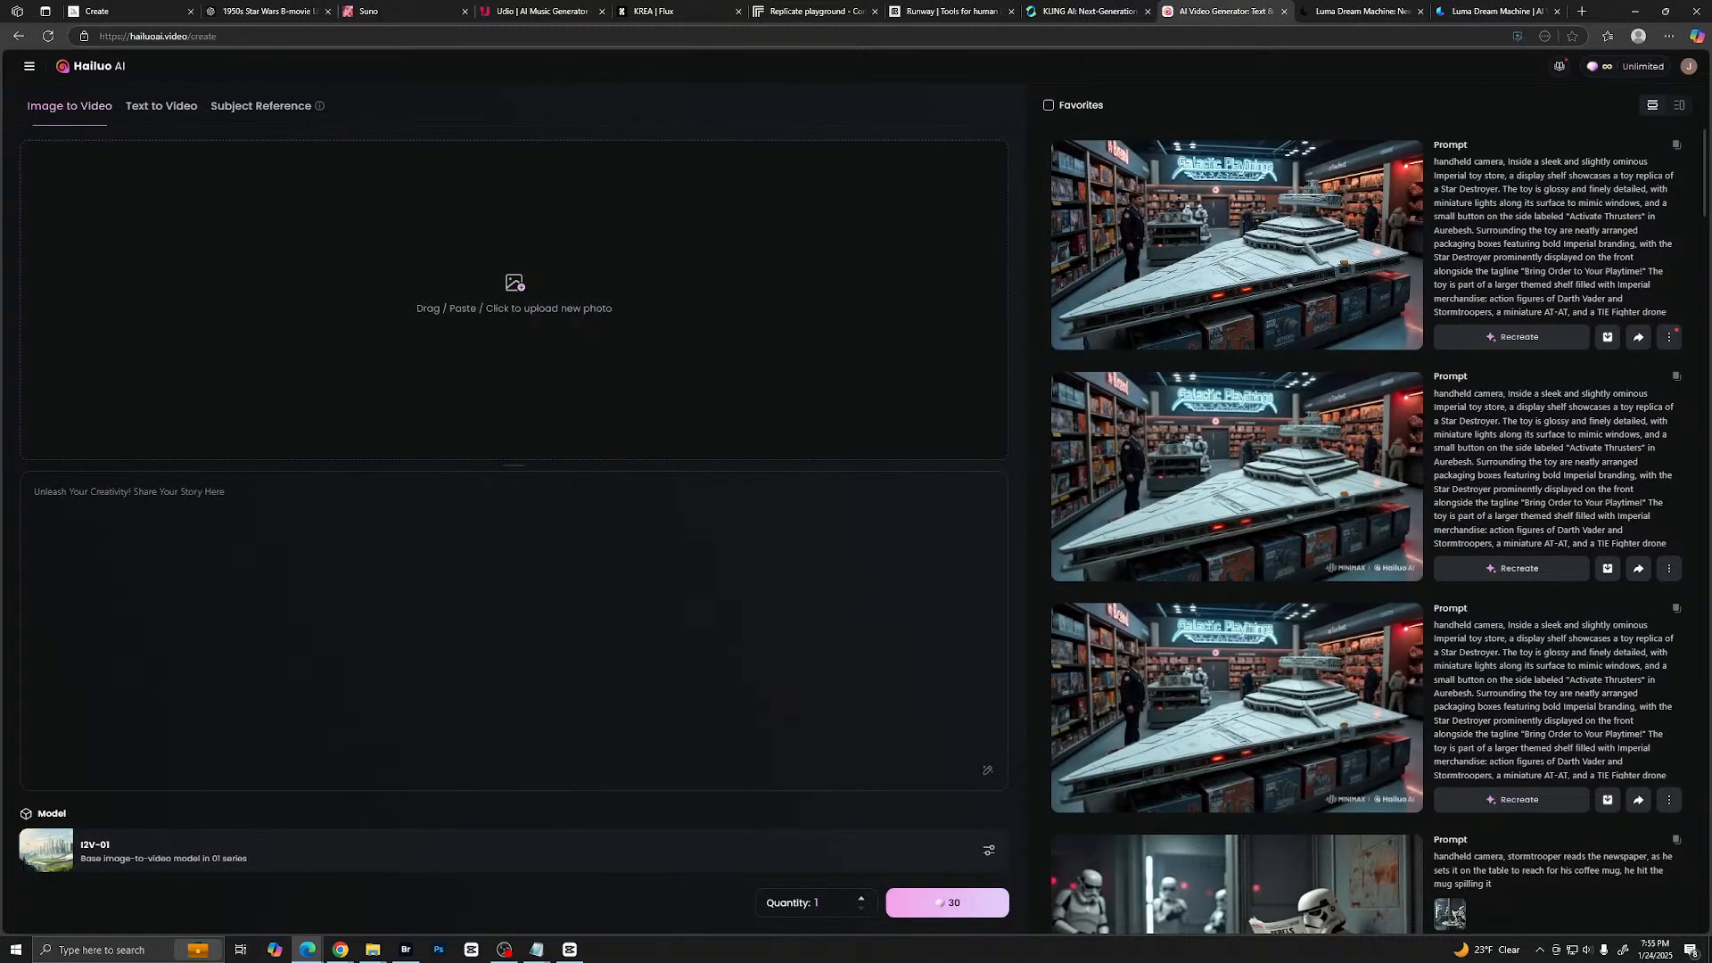
pyautogui.moveTo(1136, 251); pyautogui.dragTo(526, 267)
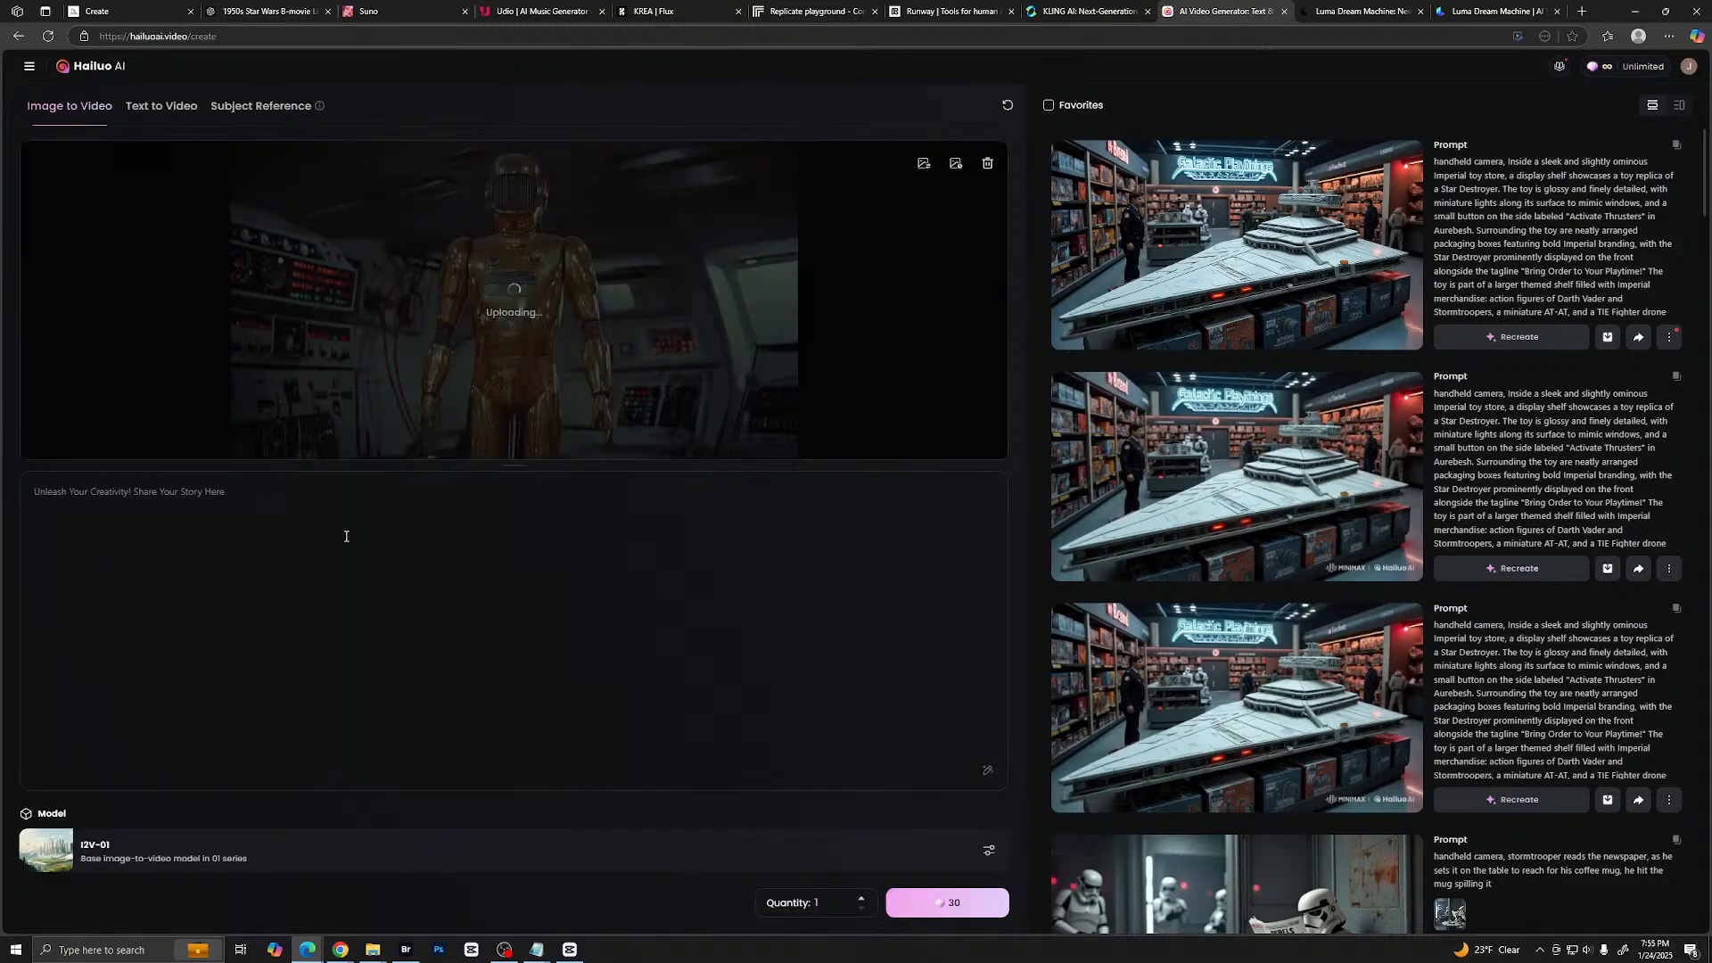
# - Paste the humanoid robot prompt, set the quantity to 2 and generate the videos with the I2V-01 model
pyautogui.click(315, 517)
pyautogui.write('A humanoid robot in a golden, low-budget costume stumbles clumsily through a retro spaceship interior. The robot\'s suit is visibly homemade, with reflective gold paint peeling in places to reveal its cardboard and duct tape construction. The joints are oversized, creaking as it moves stiffly, and wires dangle loosely from the arms. The head is an ill-fitting, rounded helmet with a mesh screen for the "face," glowing faintly with flickering lights to simulate a futuristic design. The background features a dimly lit, campy spaceship set, with blinking, colorful control panels and wires haphazardly running along the walls. The robot moves awkwardly, gesturing dramatically with its stiff arms while turning its "head" to look at the viewer. The scene is drenched in vivid Technicolor tones, with a grainy film effect that captures the charm of a 1950s sci-fi B-movie.')
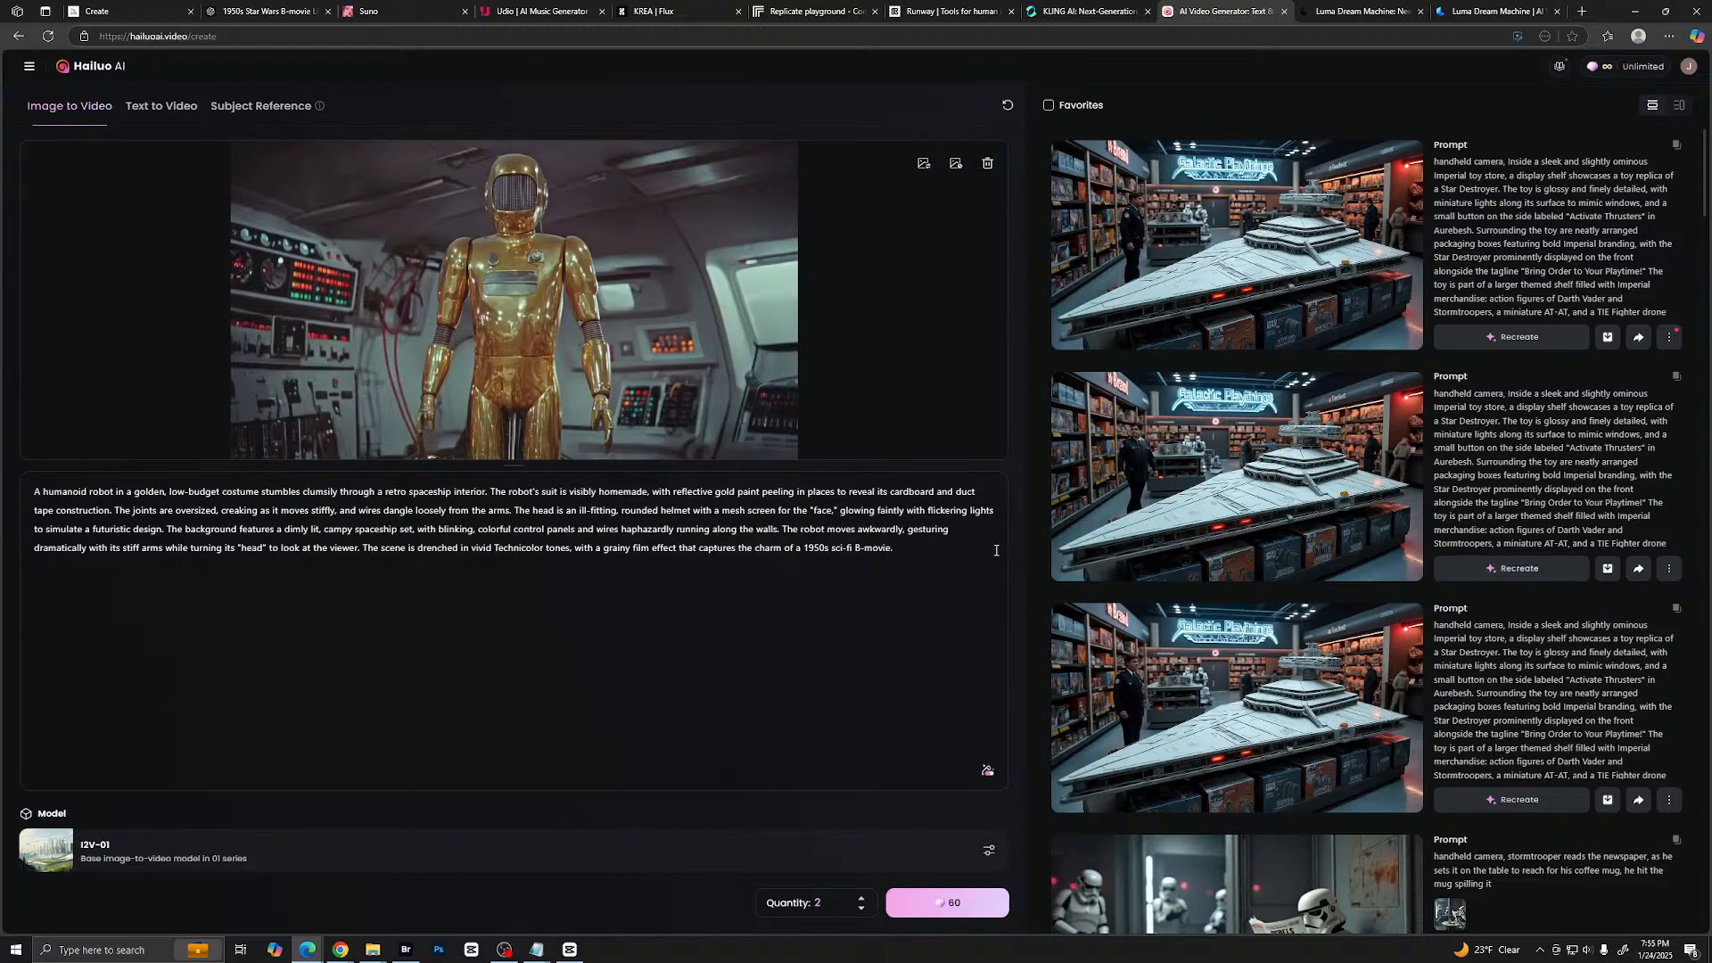
pyautogui.scroll(-1, 1126, 542)
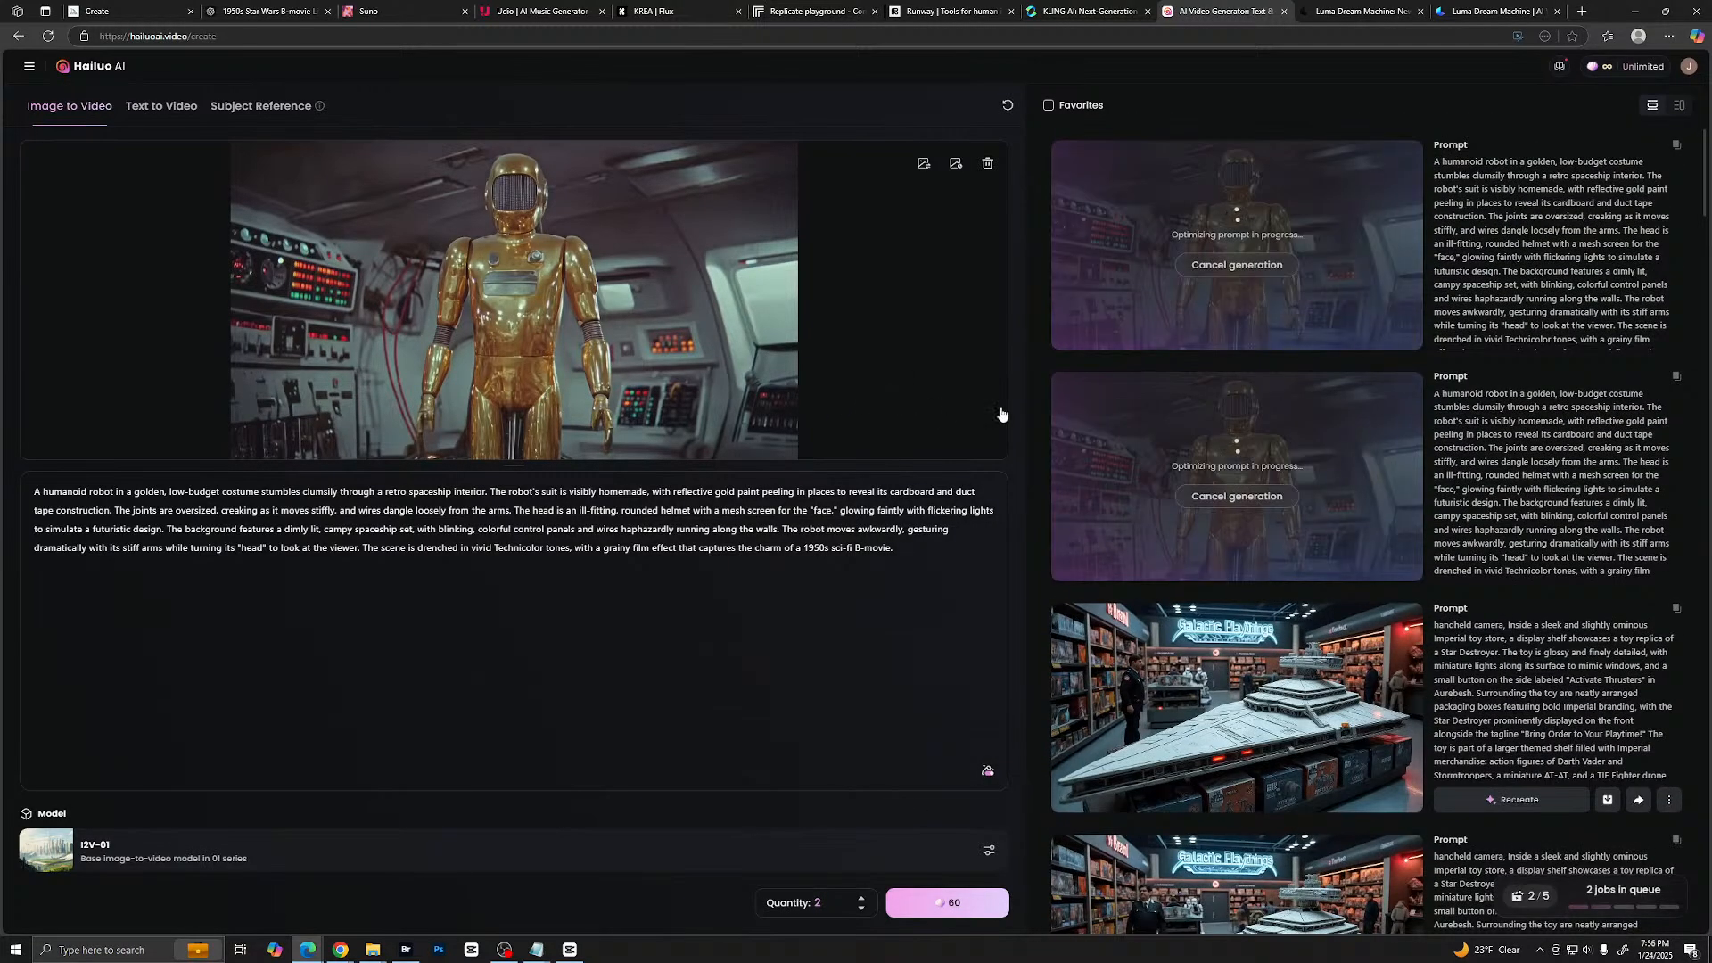
# - Play earlier Hailuo clips of the stormtrooper reading a newspaper and the Star Destroyer in the Galactic Playthings toy store
pyautogui.scroll(-10, 1243, 462)
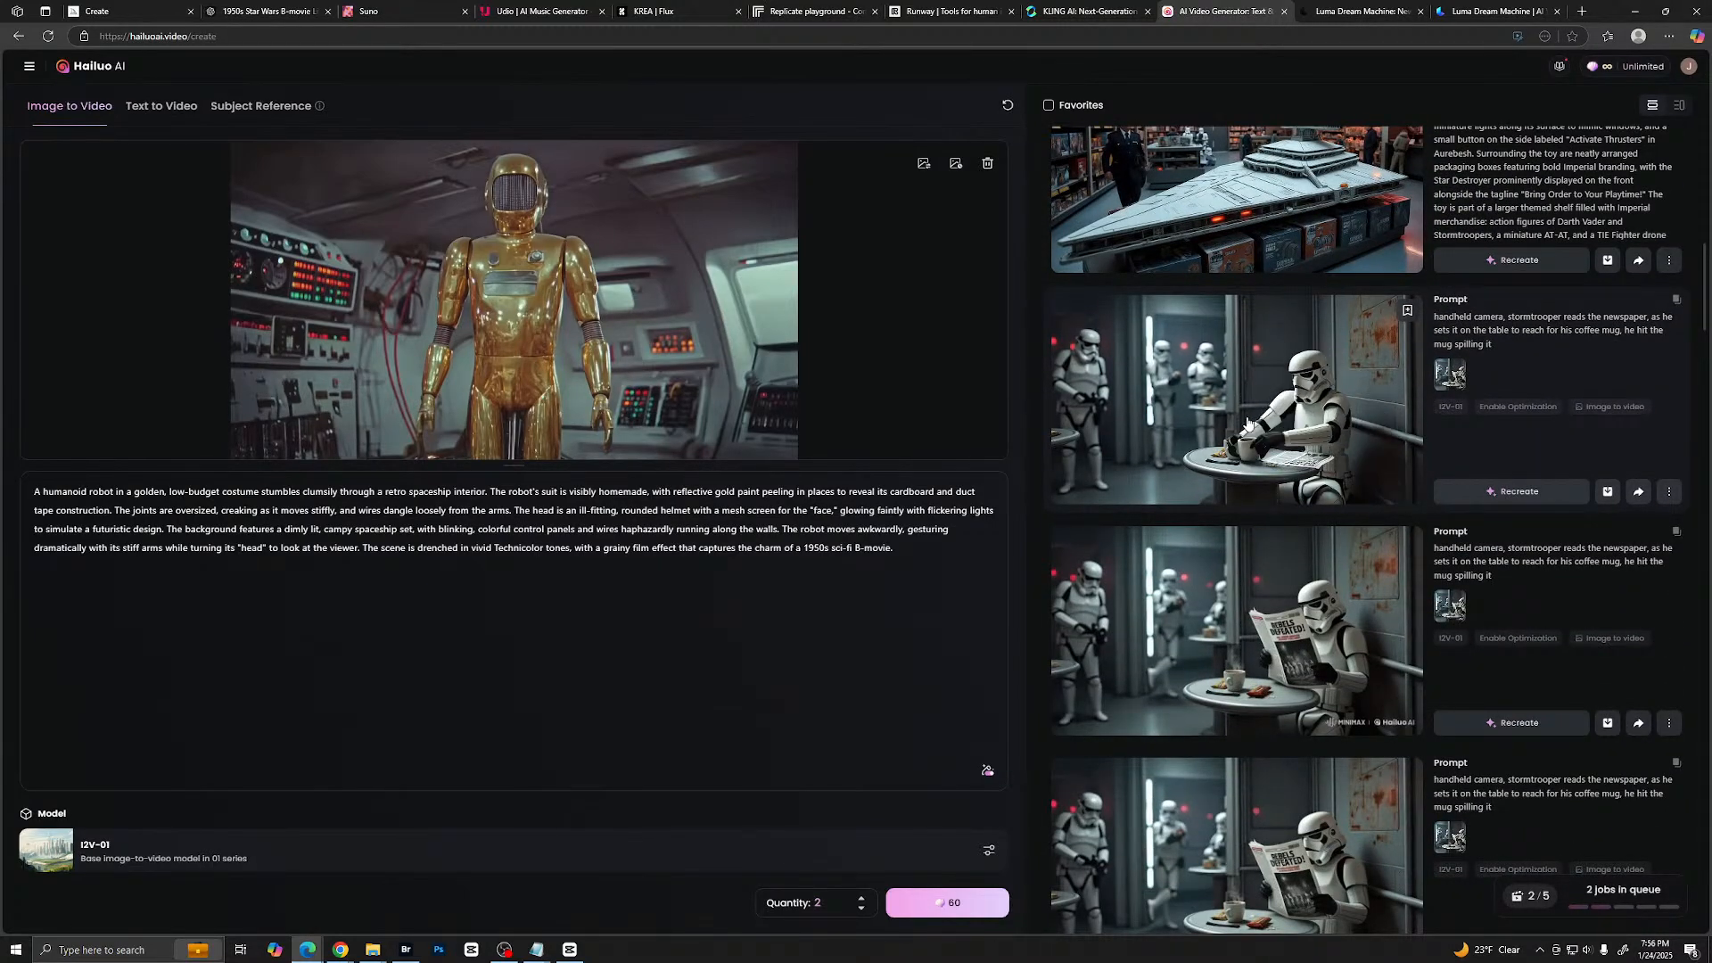
pyautogui.click(1247, 423)
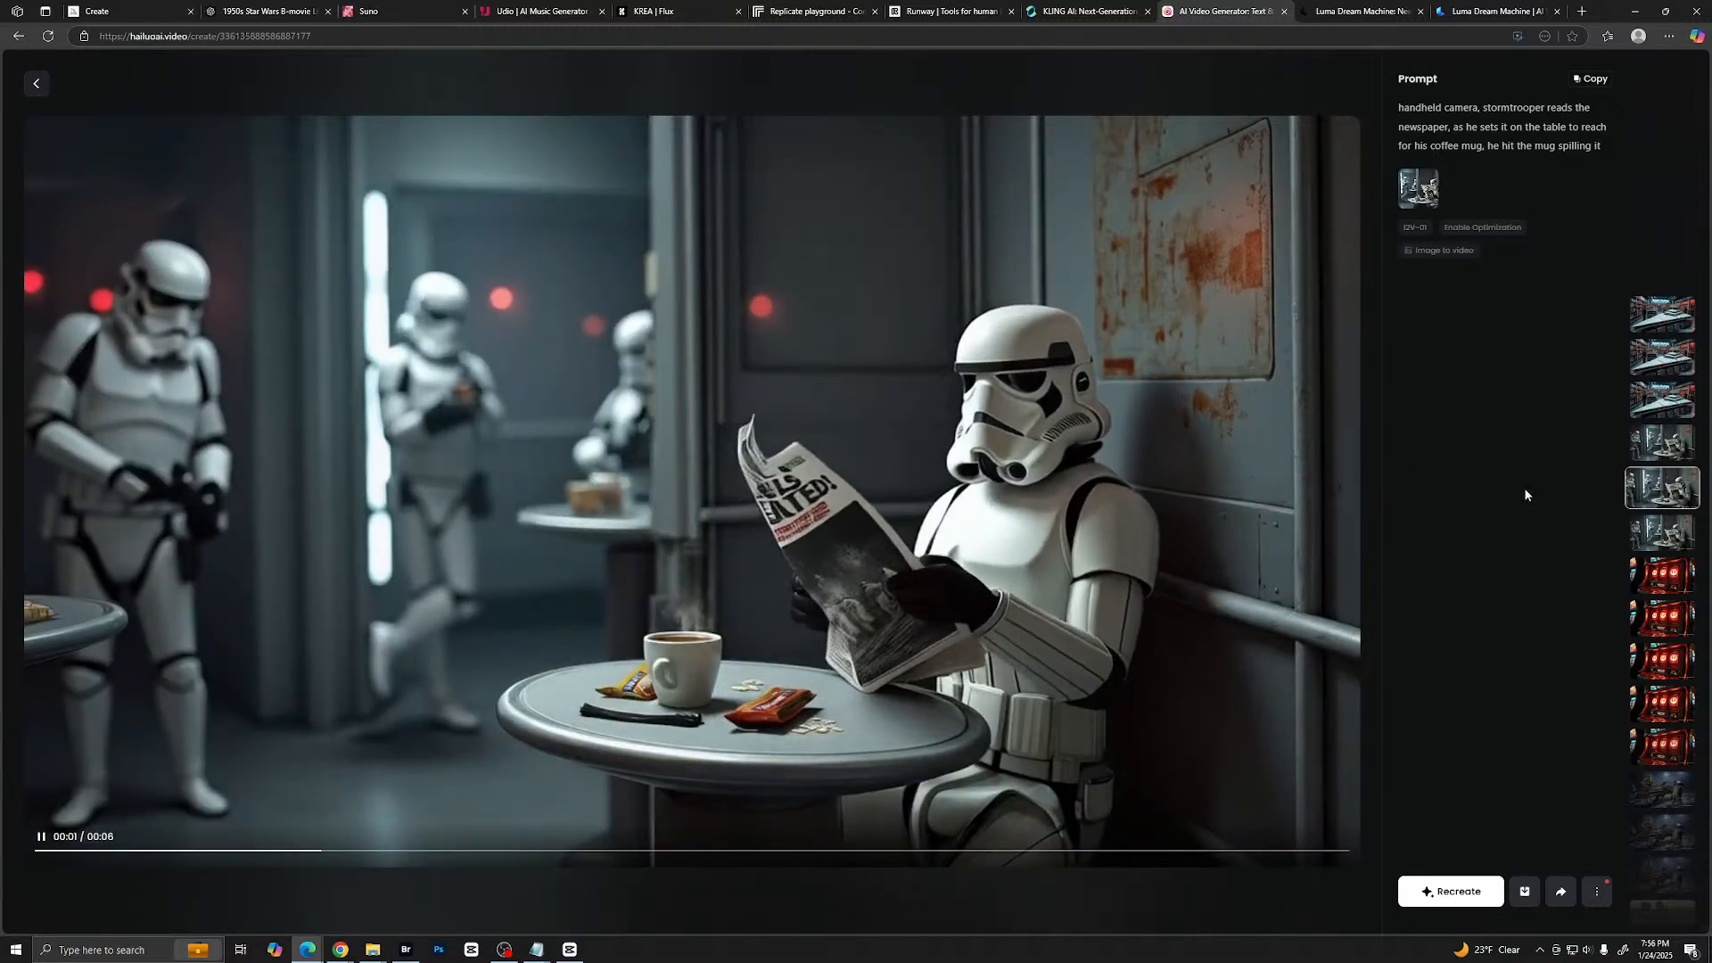
pyautogui.click(1663, 532)
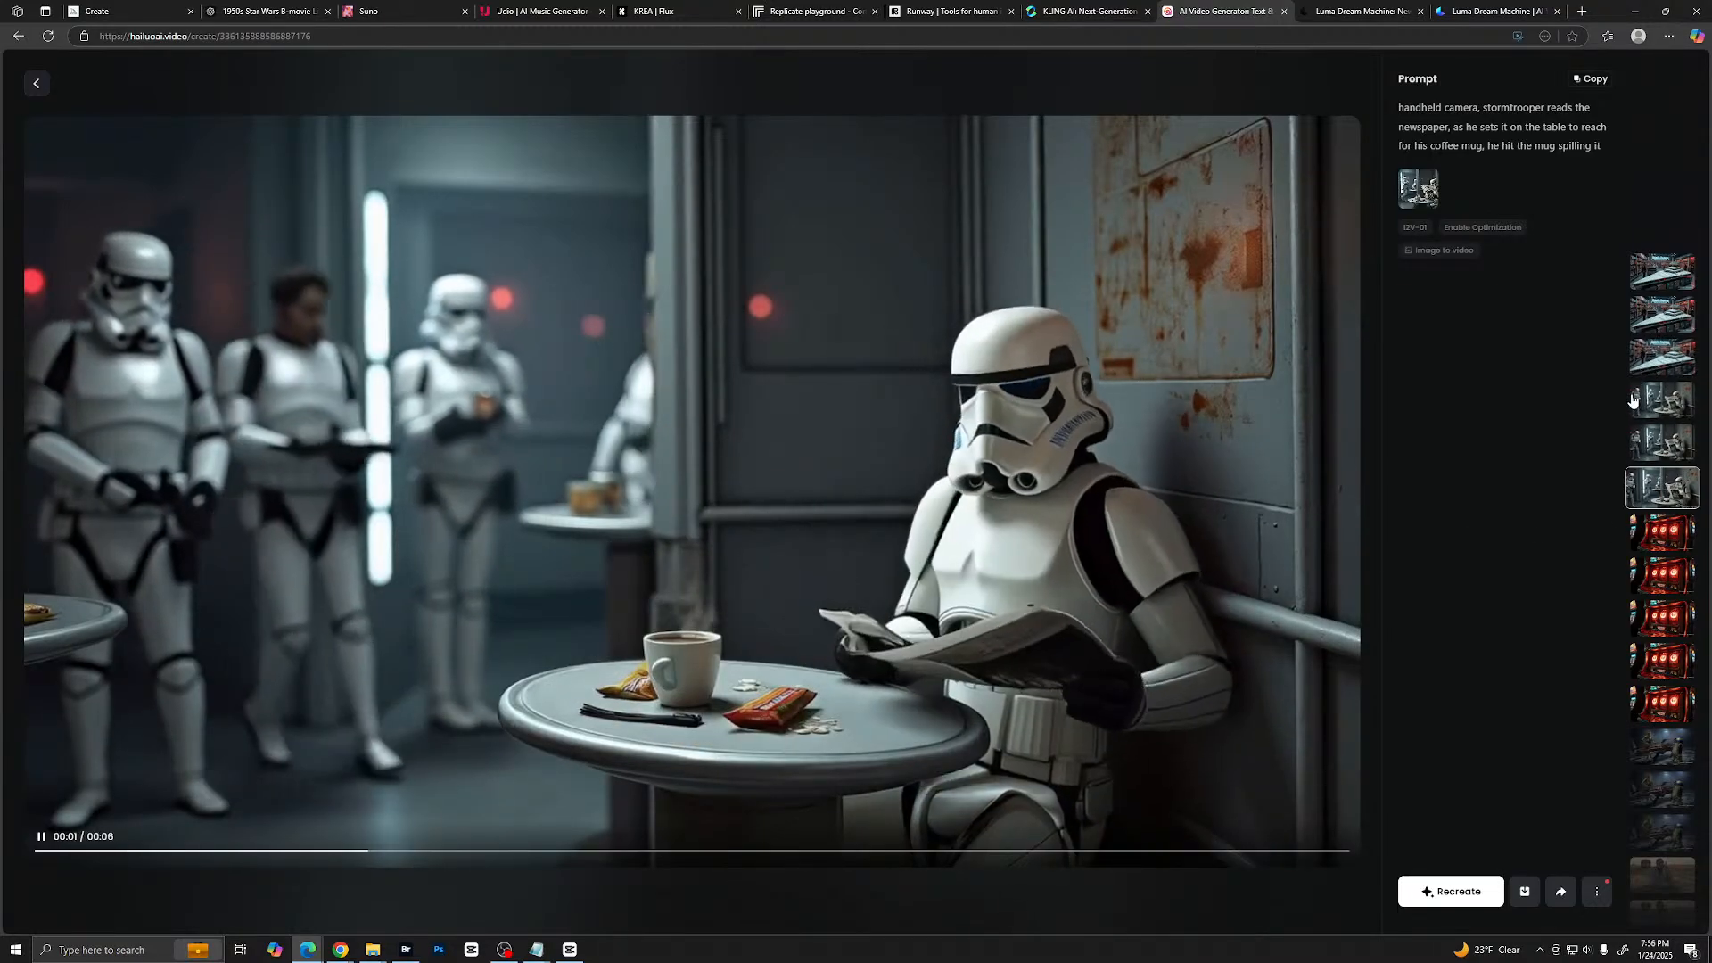
pyautogui.click(1633, 358)
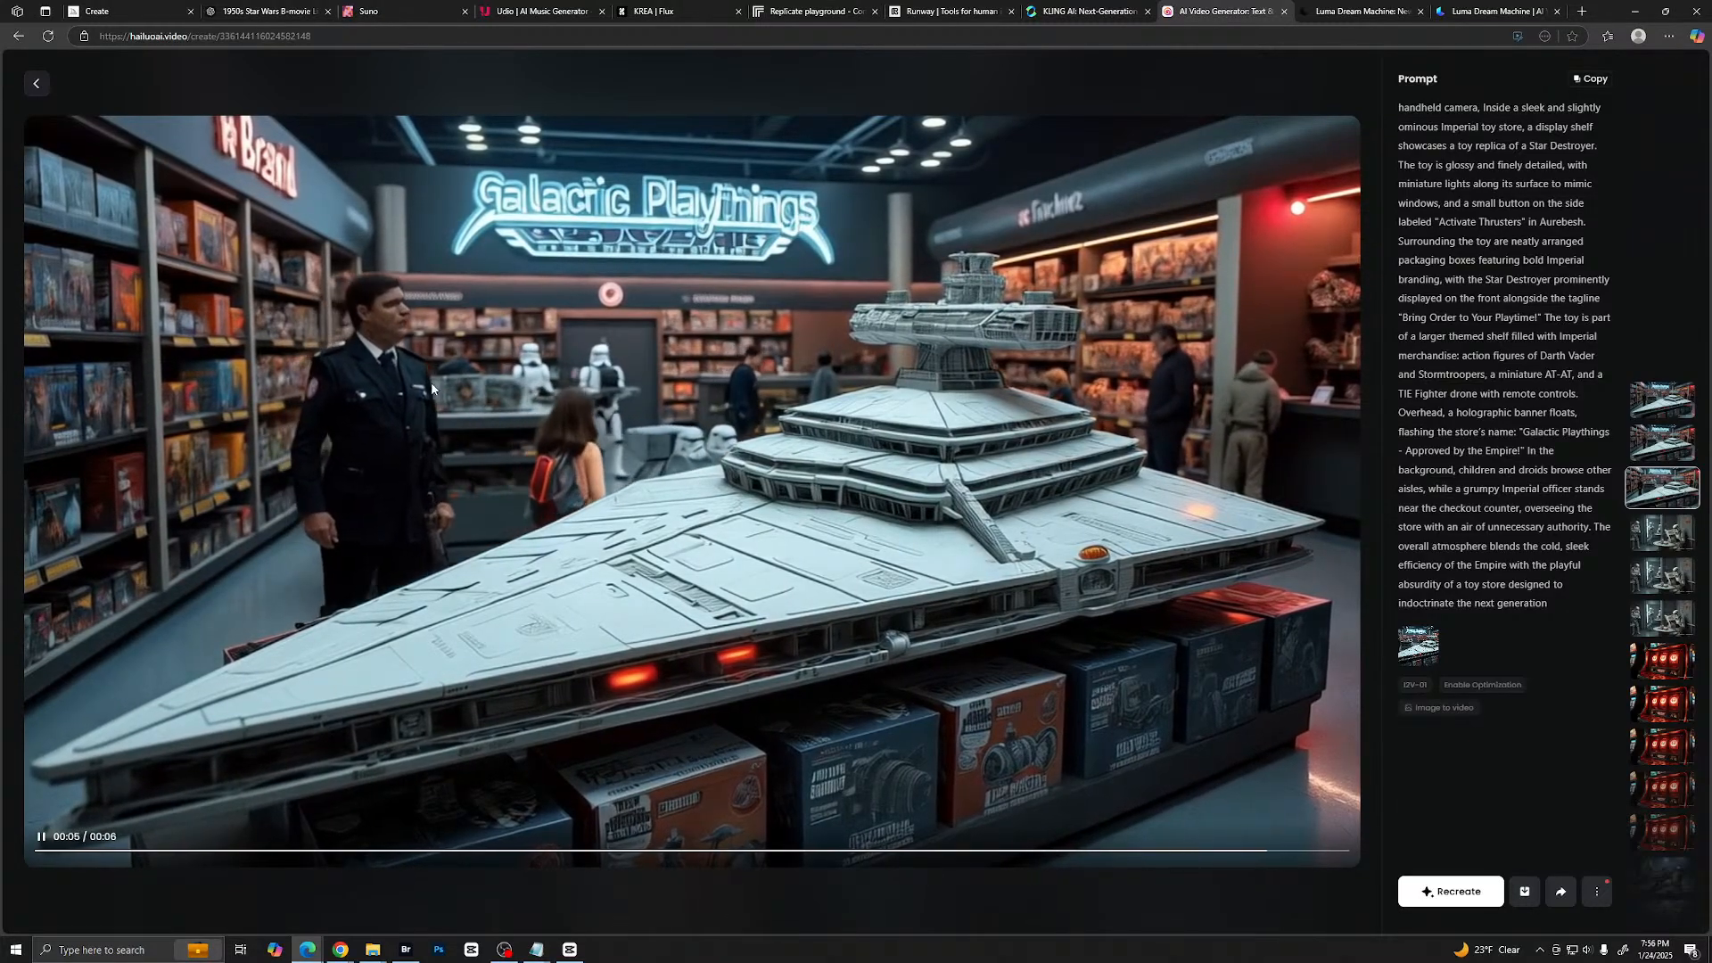
pyautogui.click(1675, 448)
# - Browse further down the clip history and play two versions of the "Trooper's Get Discounts!" sign video
pyautogui.scroll(-3, 1672, 589)
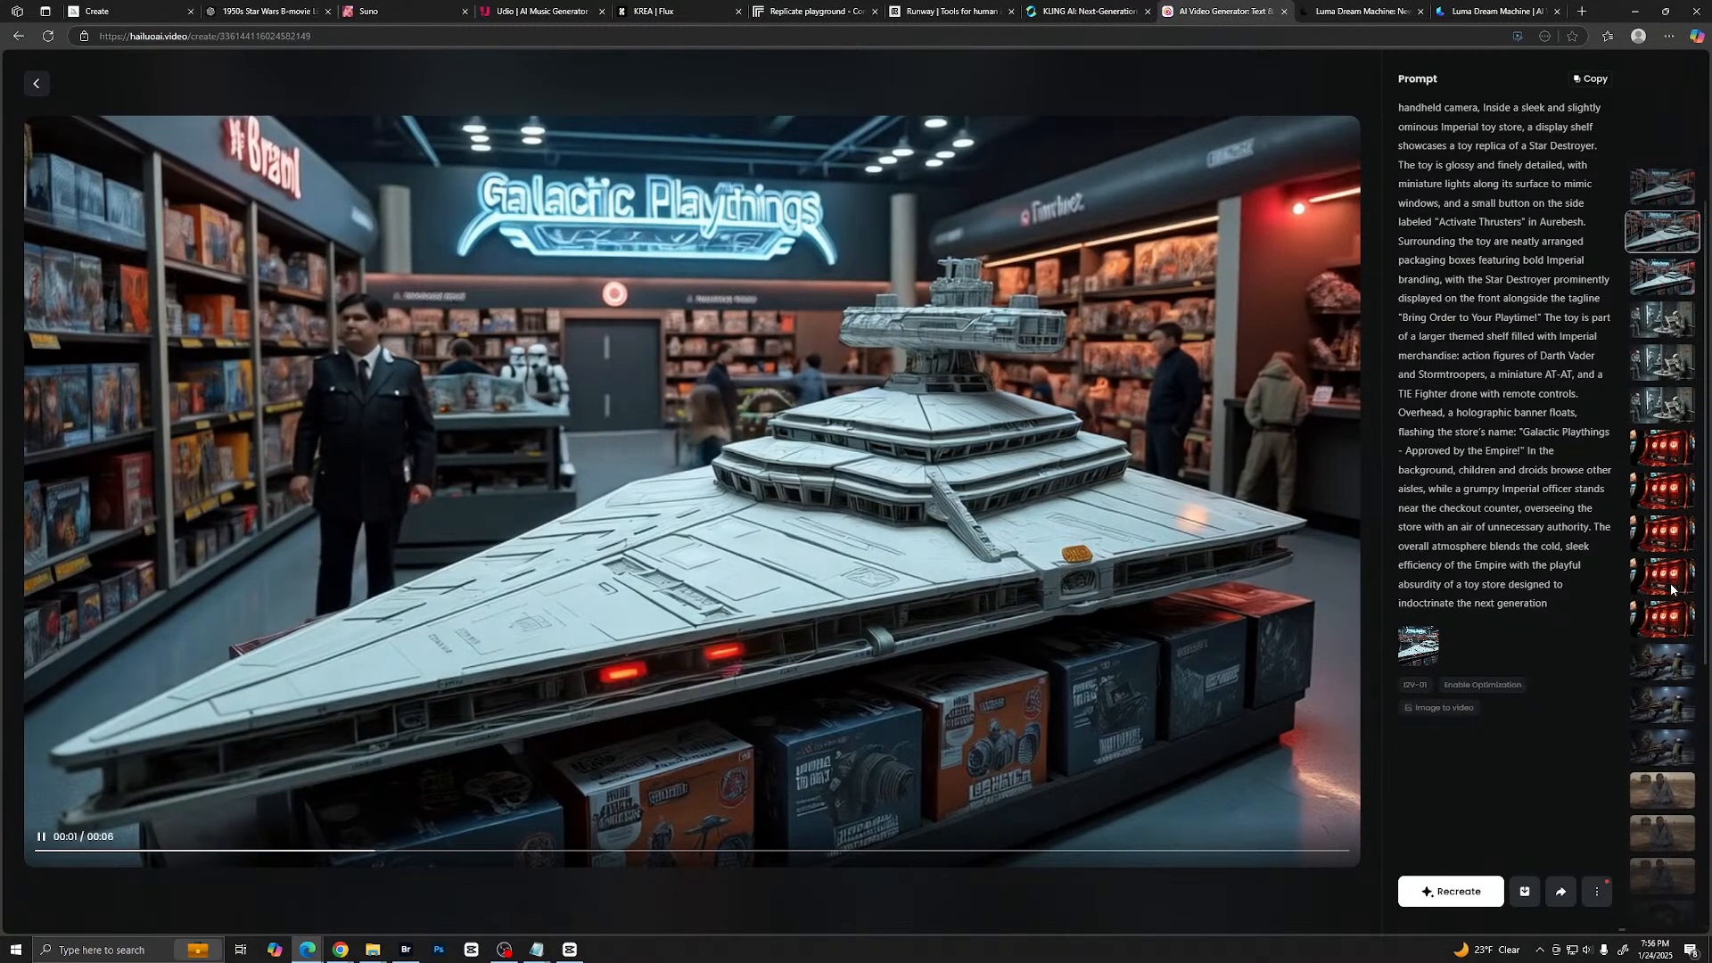
pyautogui.scroll(-2, 1672, 589)
pyautogui.scroll(-3, 1664, 562)
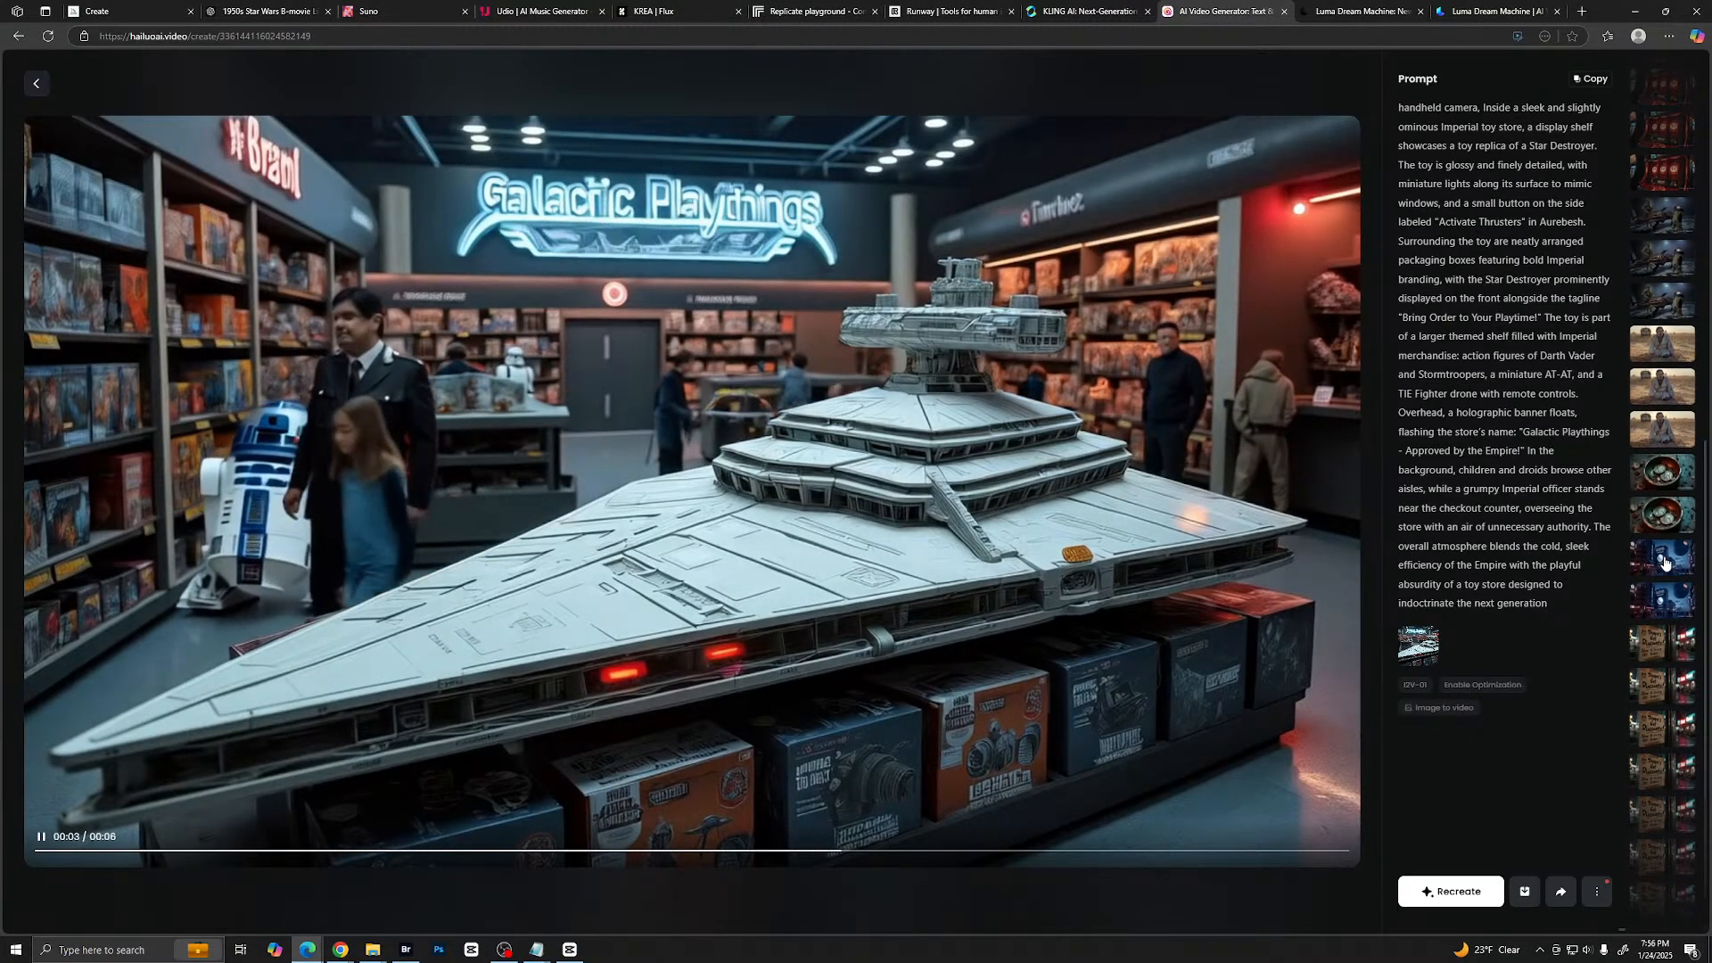
pyautogui.scroll(-3, 1665, 562)
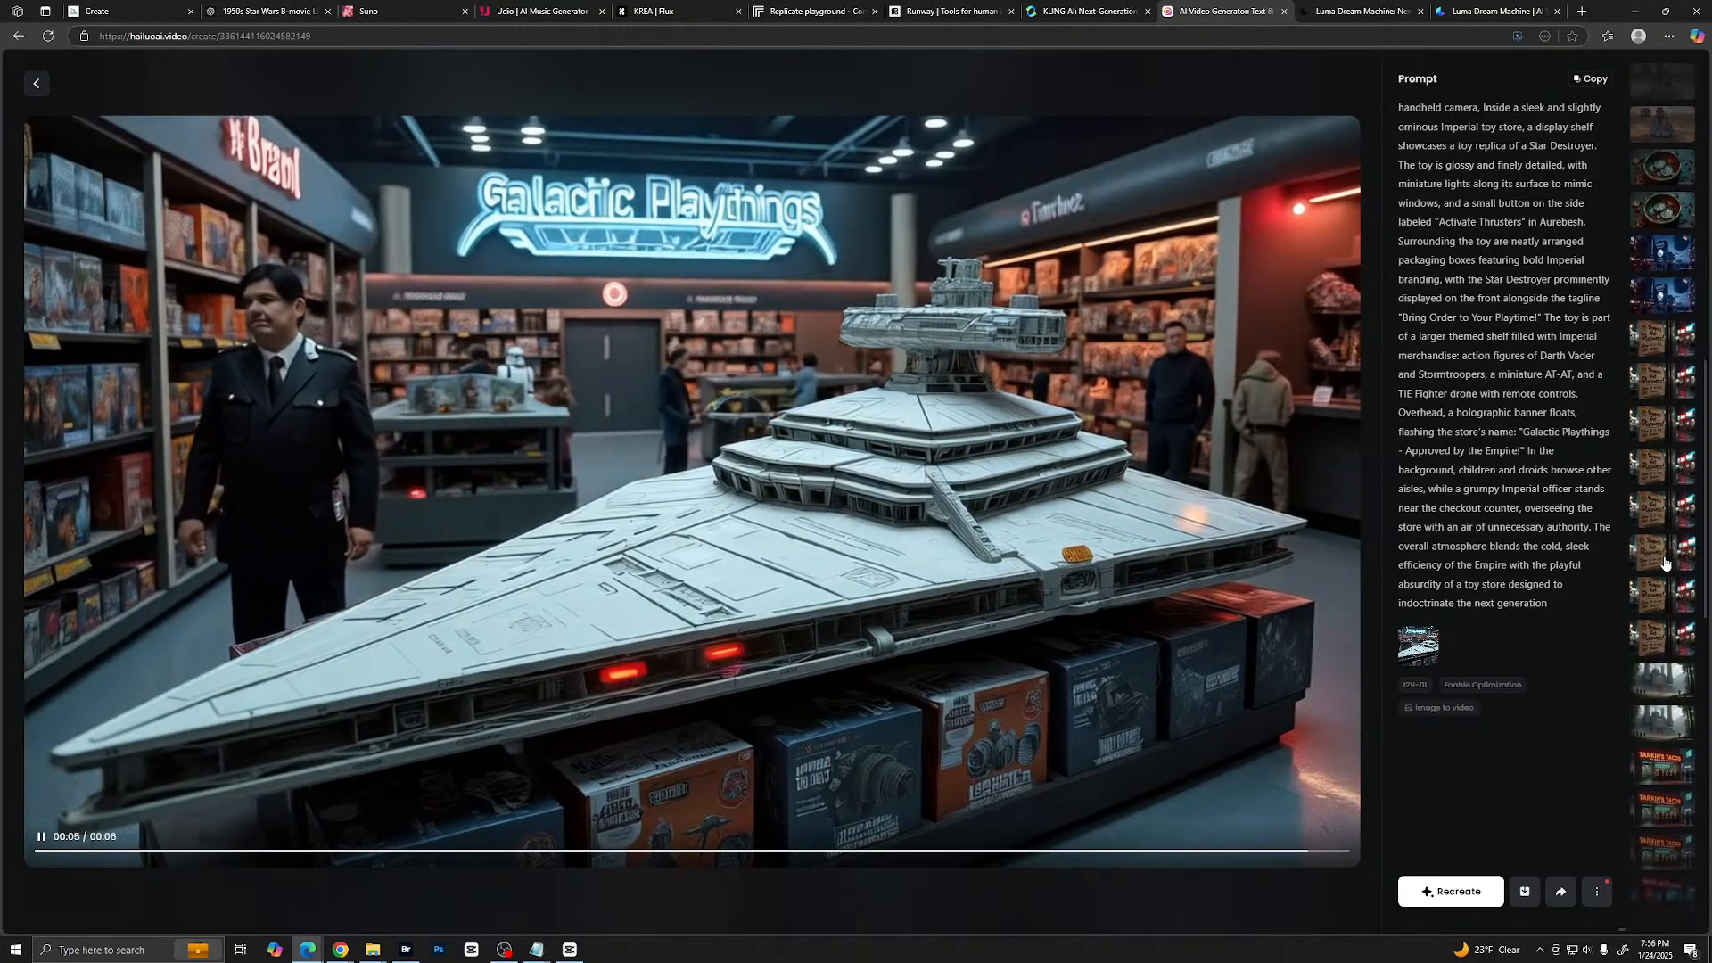
pyautogui.scroll(2, 1664, 562)
pyautogui.click(1662, 487)
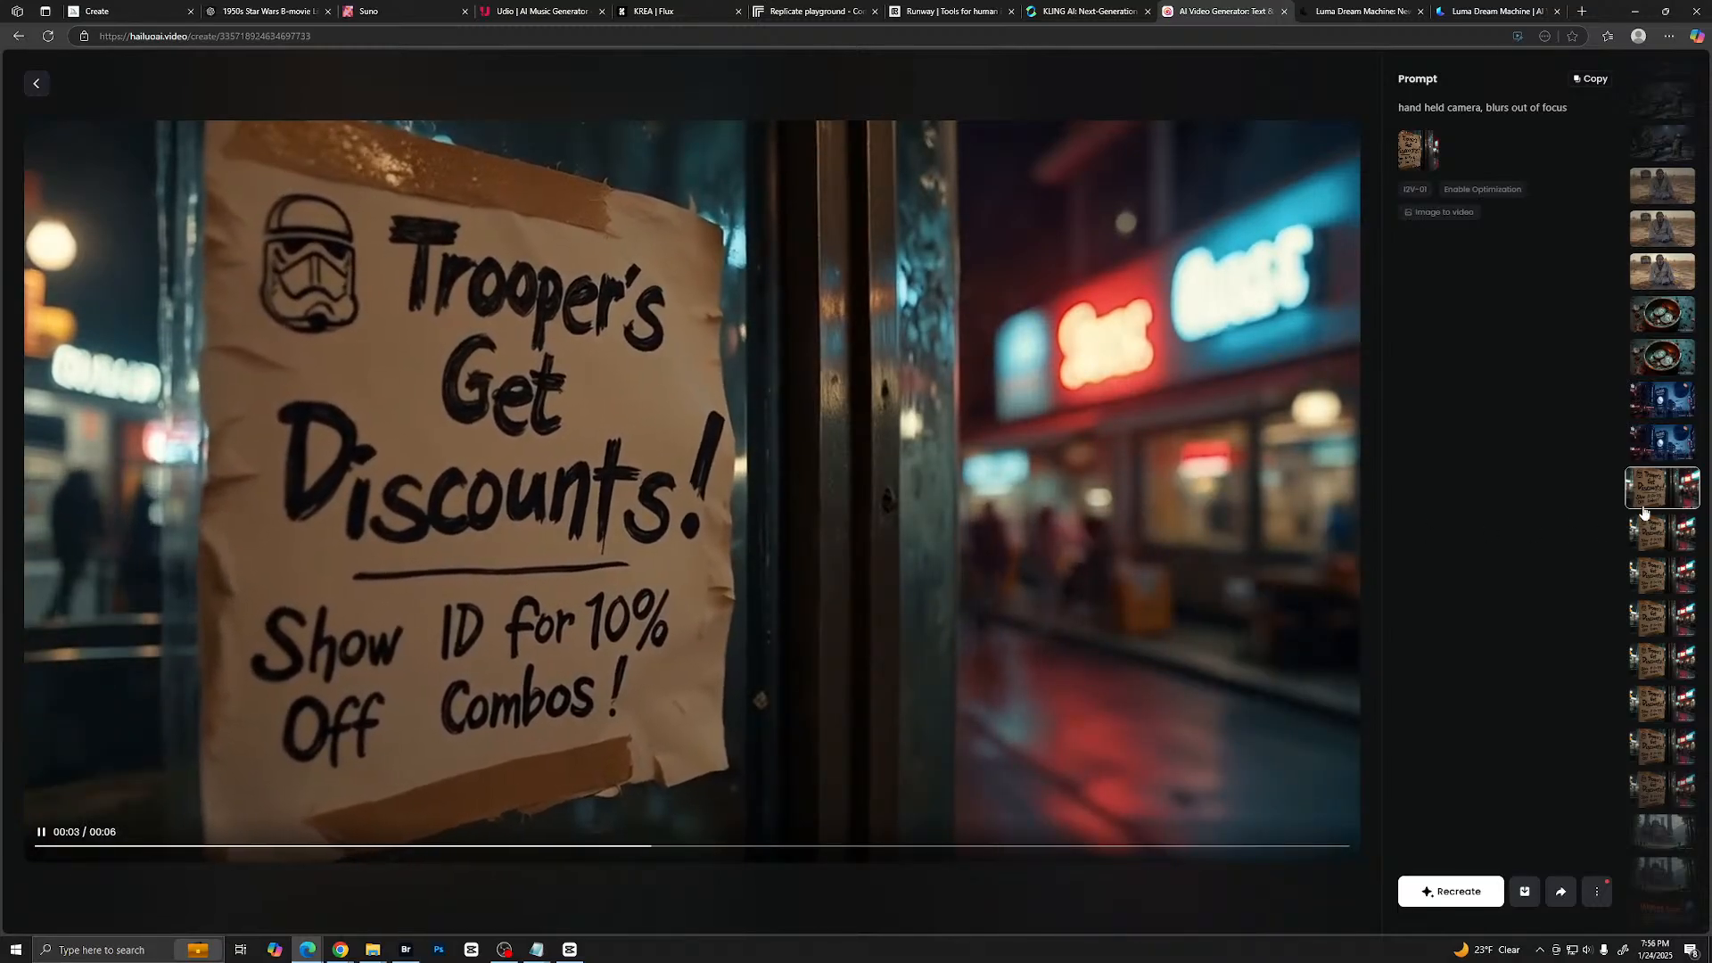
pyautogui.click(1647, 532)
# - Play two versions of the Tarkin's Tacos clip and the "Report Rebel Activity!" poster clip
pyautogui.scroll(-3, 1648, 579)
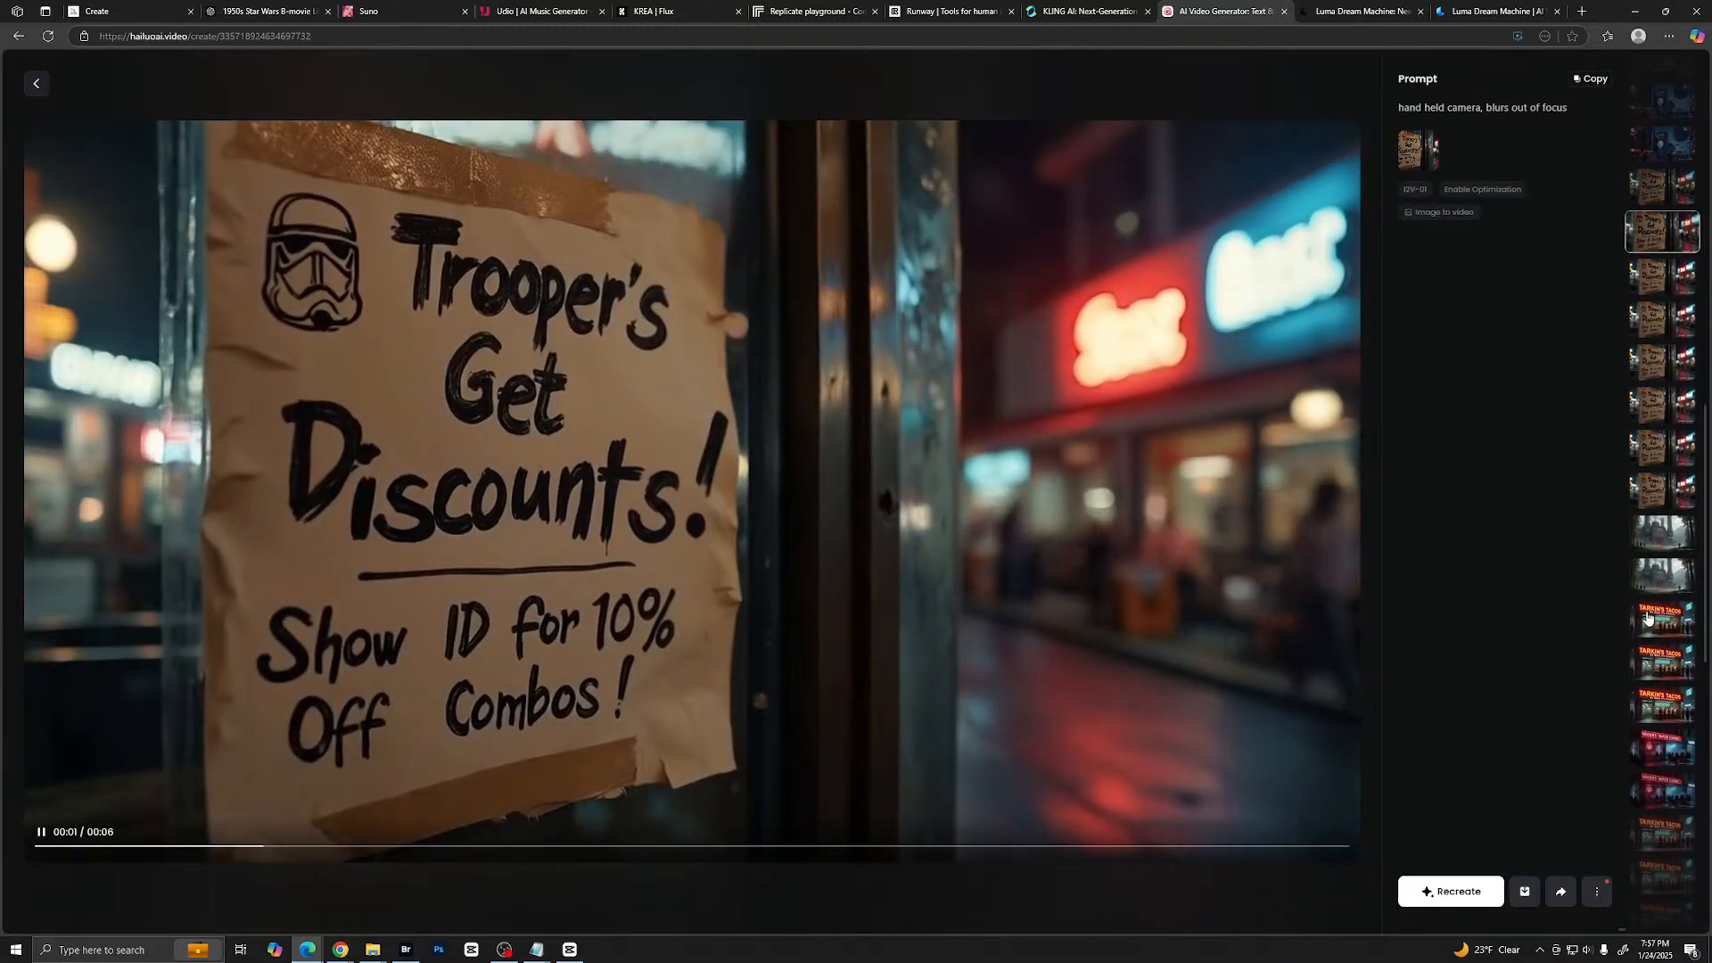
pyautogui.click(1648, 617)
pyautogui.scroll(-2, 1648, 617)
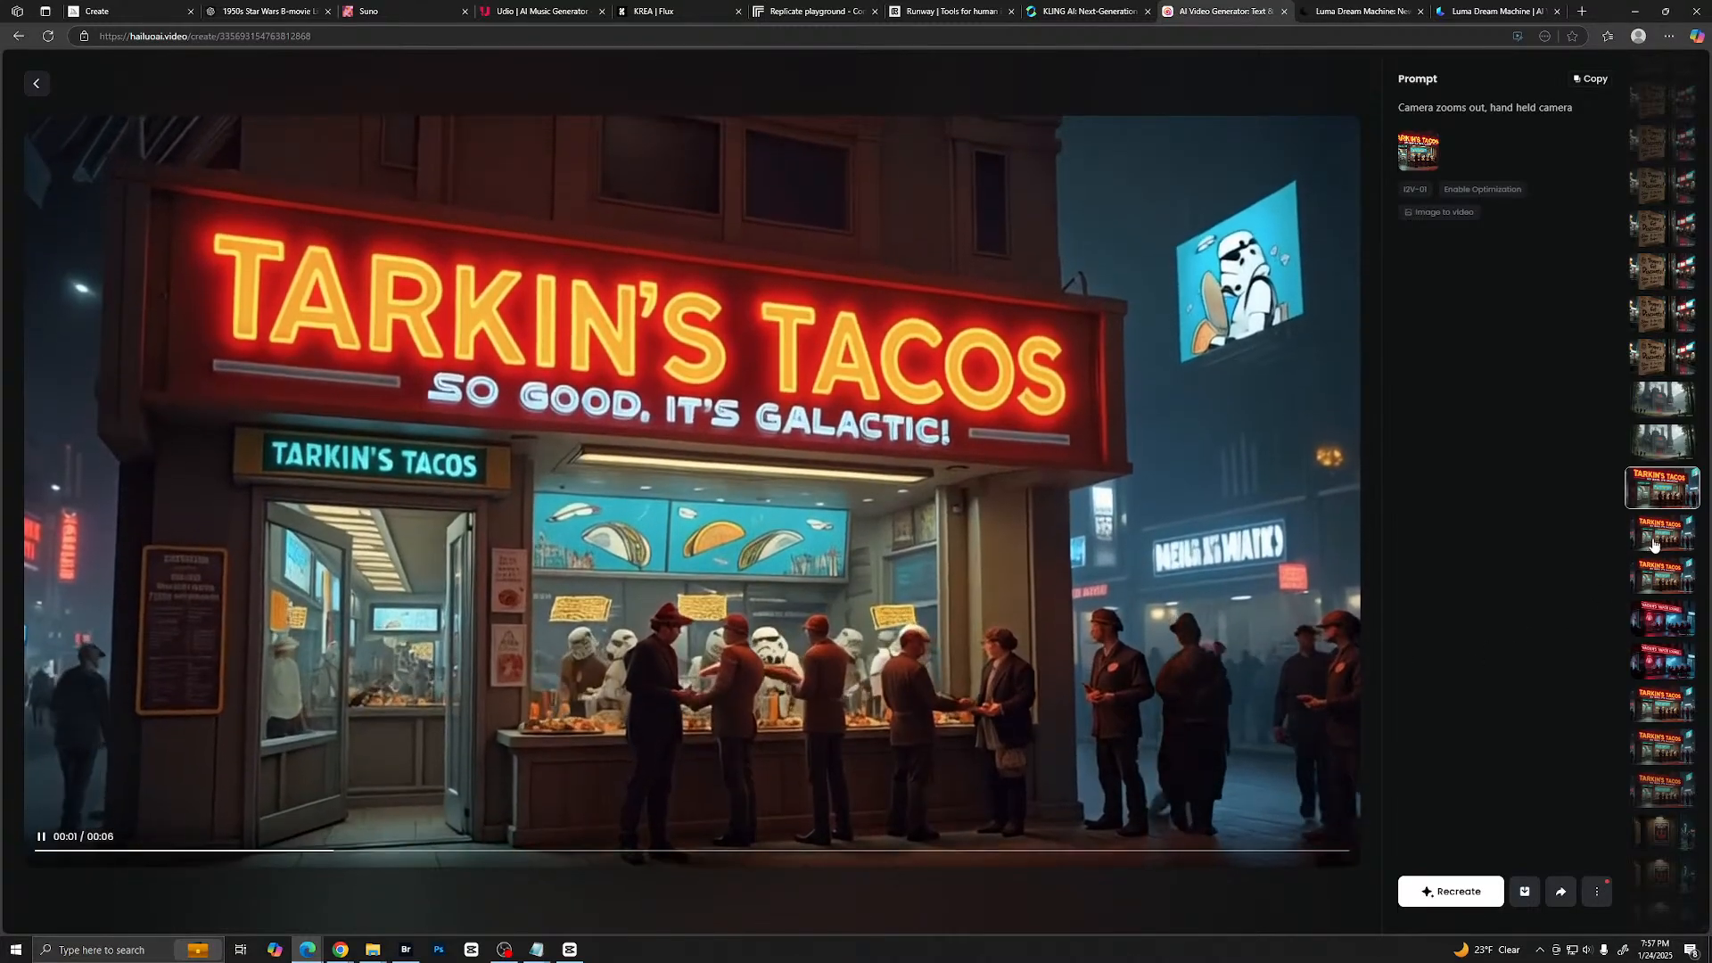
pyautogui.click(1654, 544)
pyautogui.scroll(-3, 1652, 606)
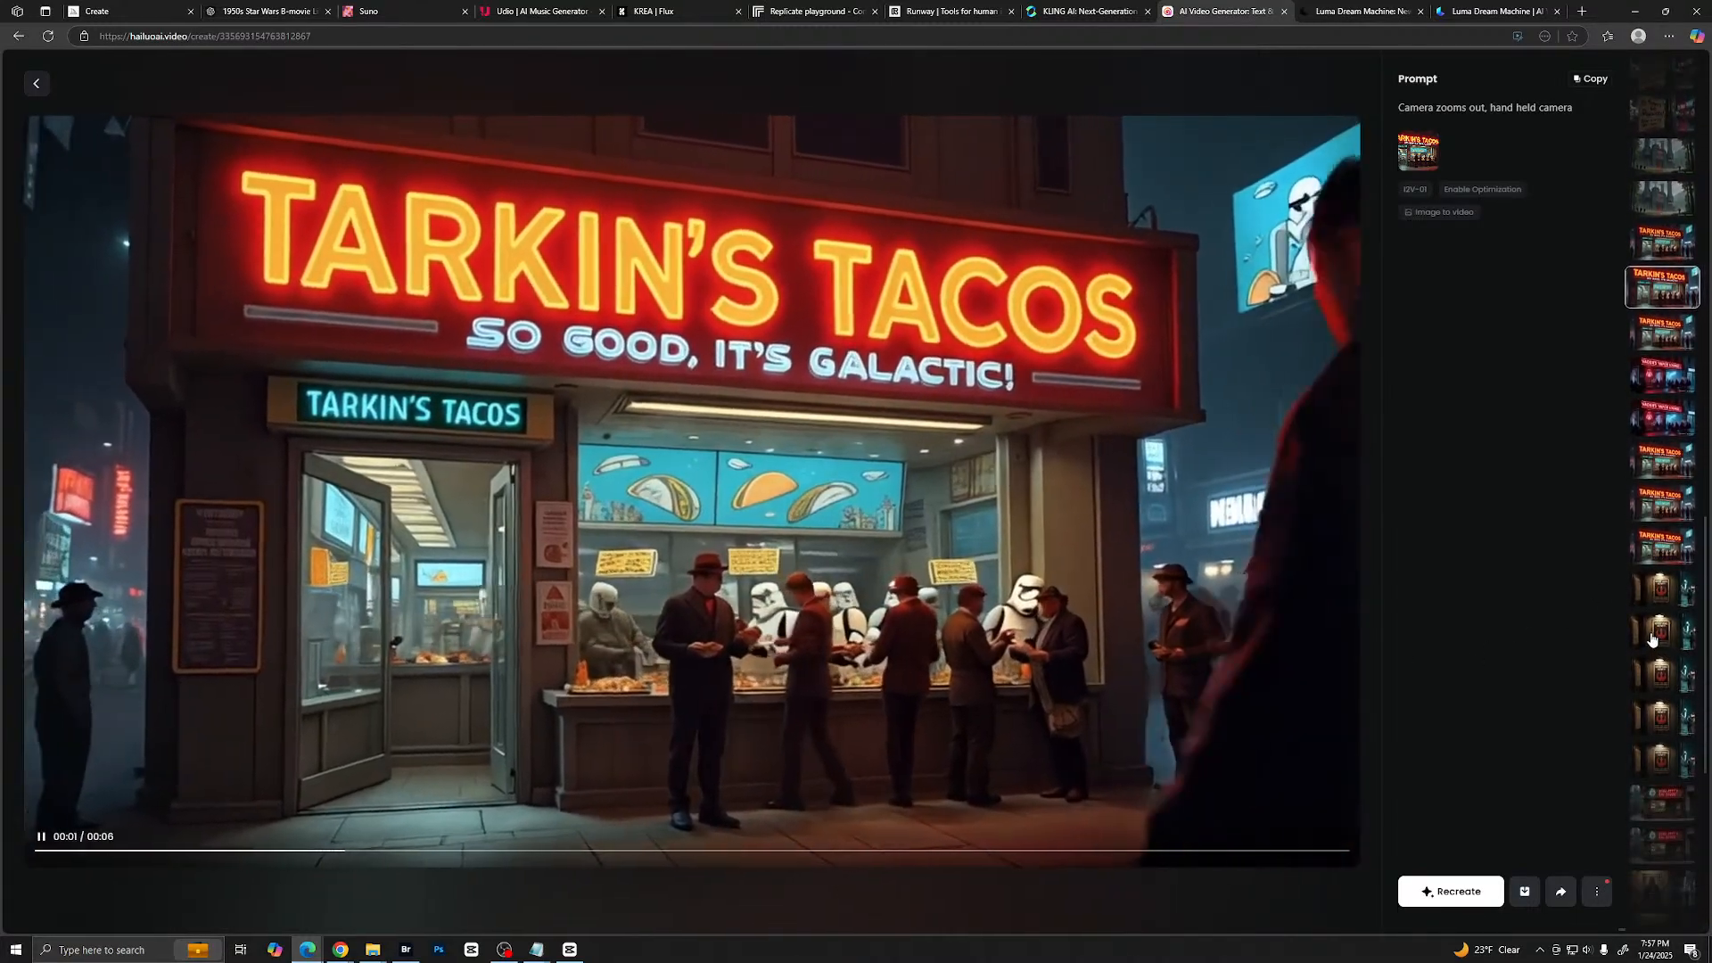
pyautogui.click(1653, 633)
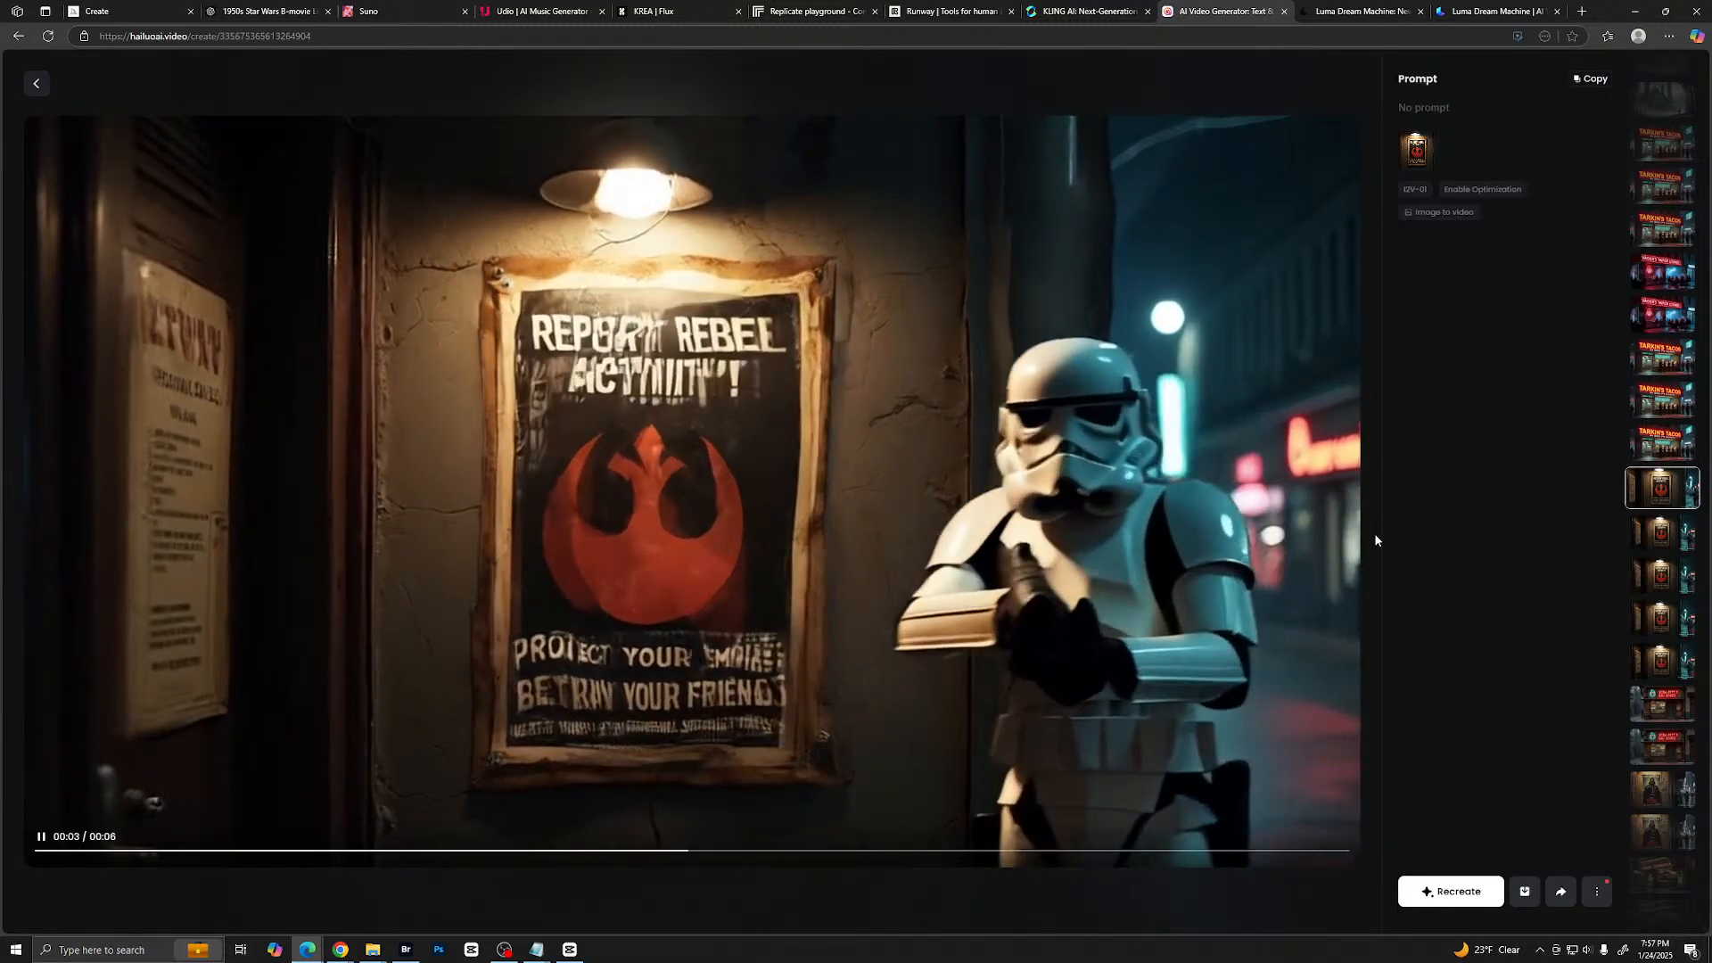
# - Find and play two clips of the armored pig-faced guard in the casino, and return to the video creation page
pyautogui.scroll(1, 1657, 394)
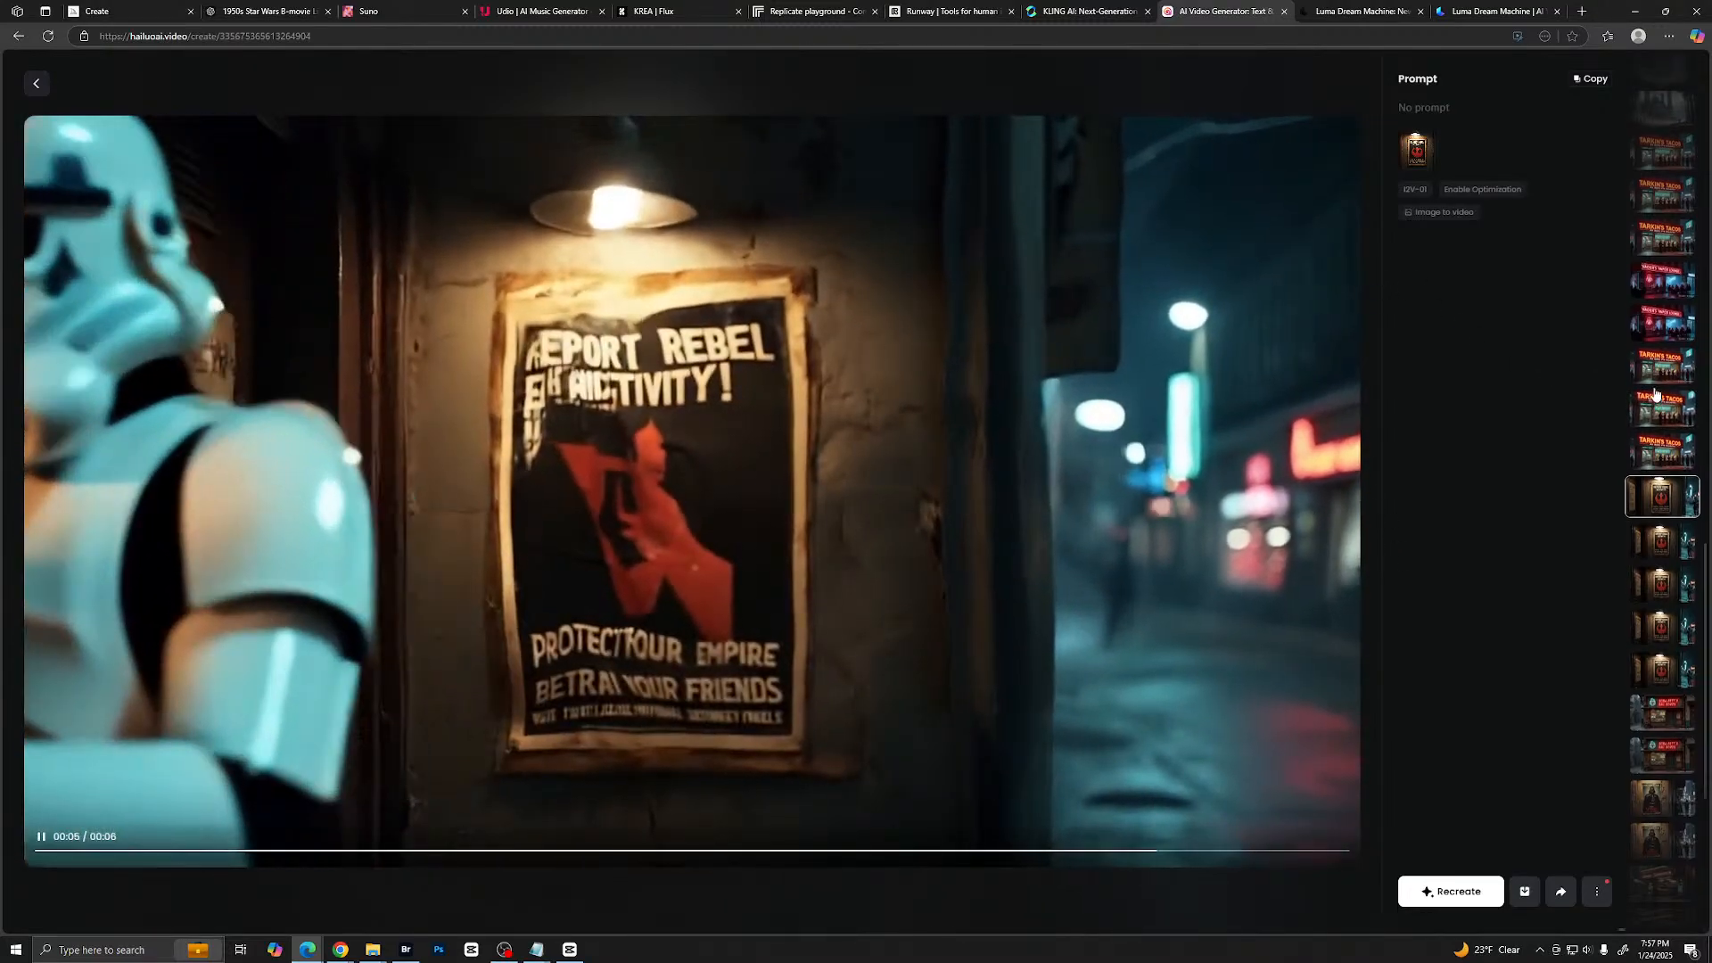
pyautogui.scroll(10, 1656, 395)
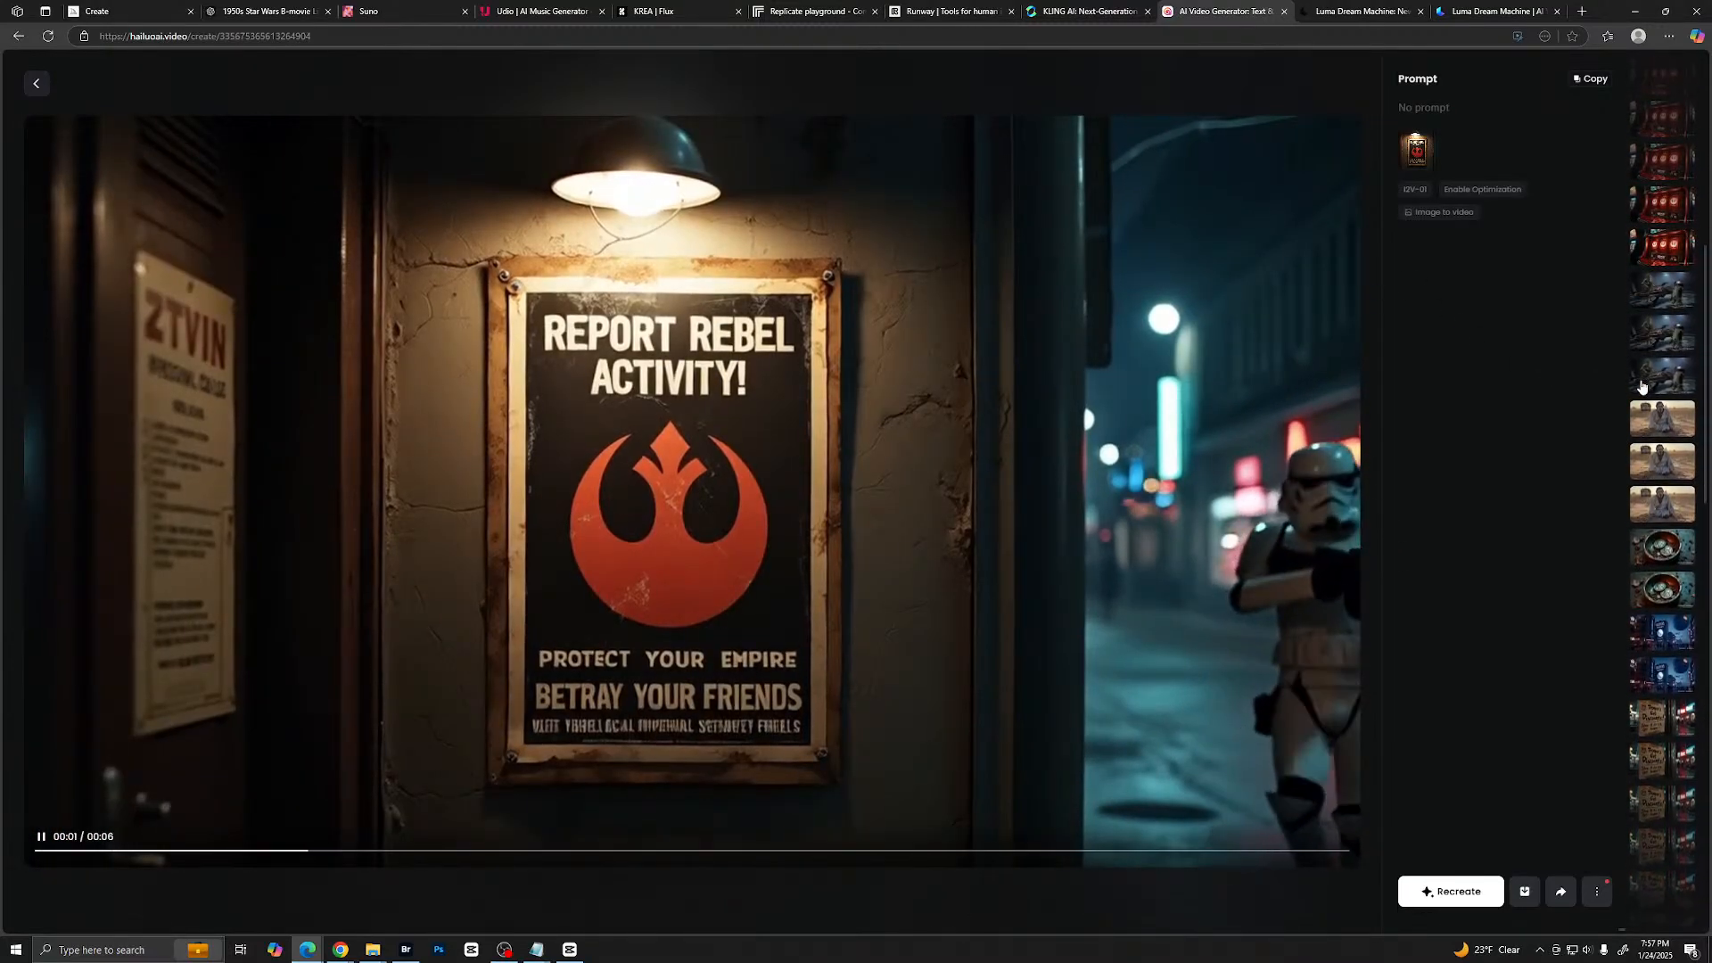
pyautogui.scroll(-10, 1642, 386)
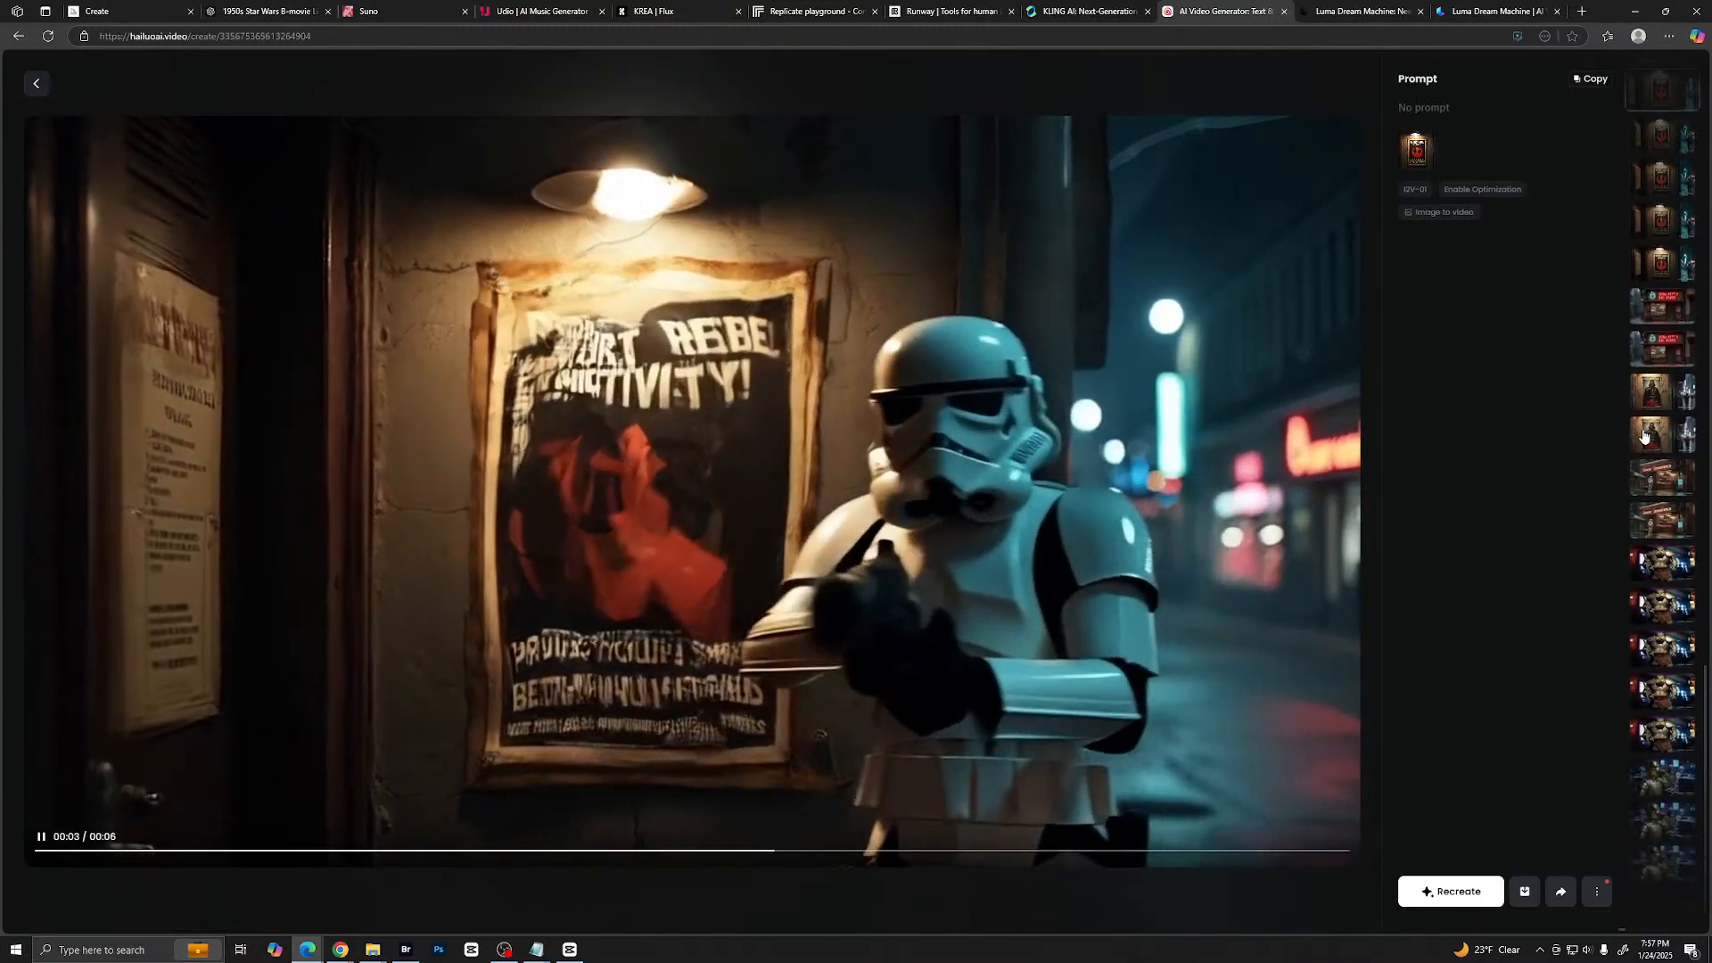
pyautogui.scroll(-2, 1645, 437)
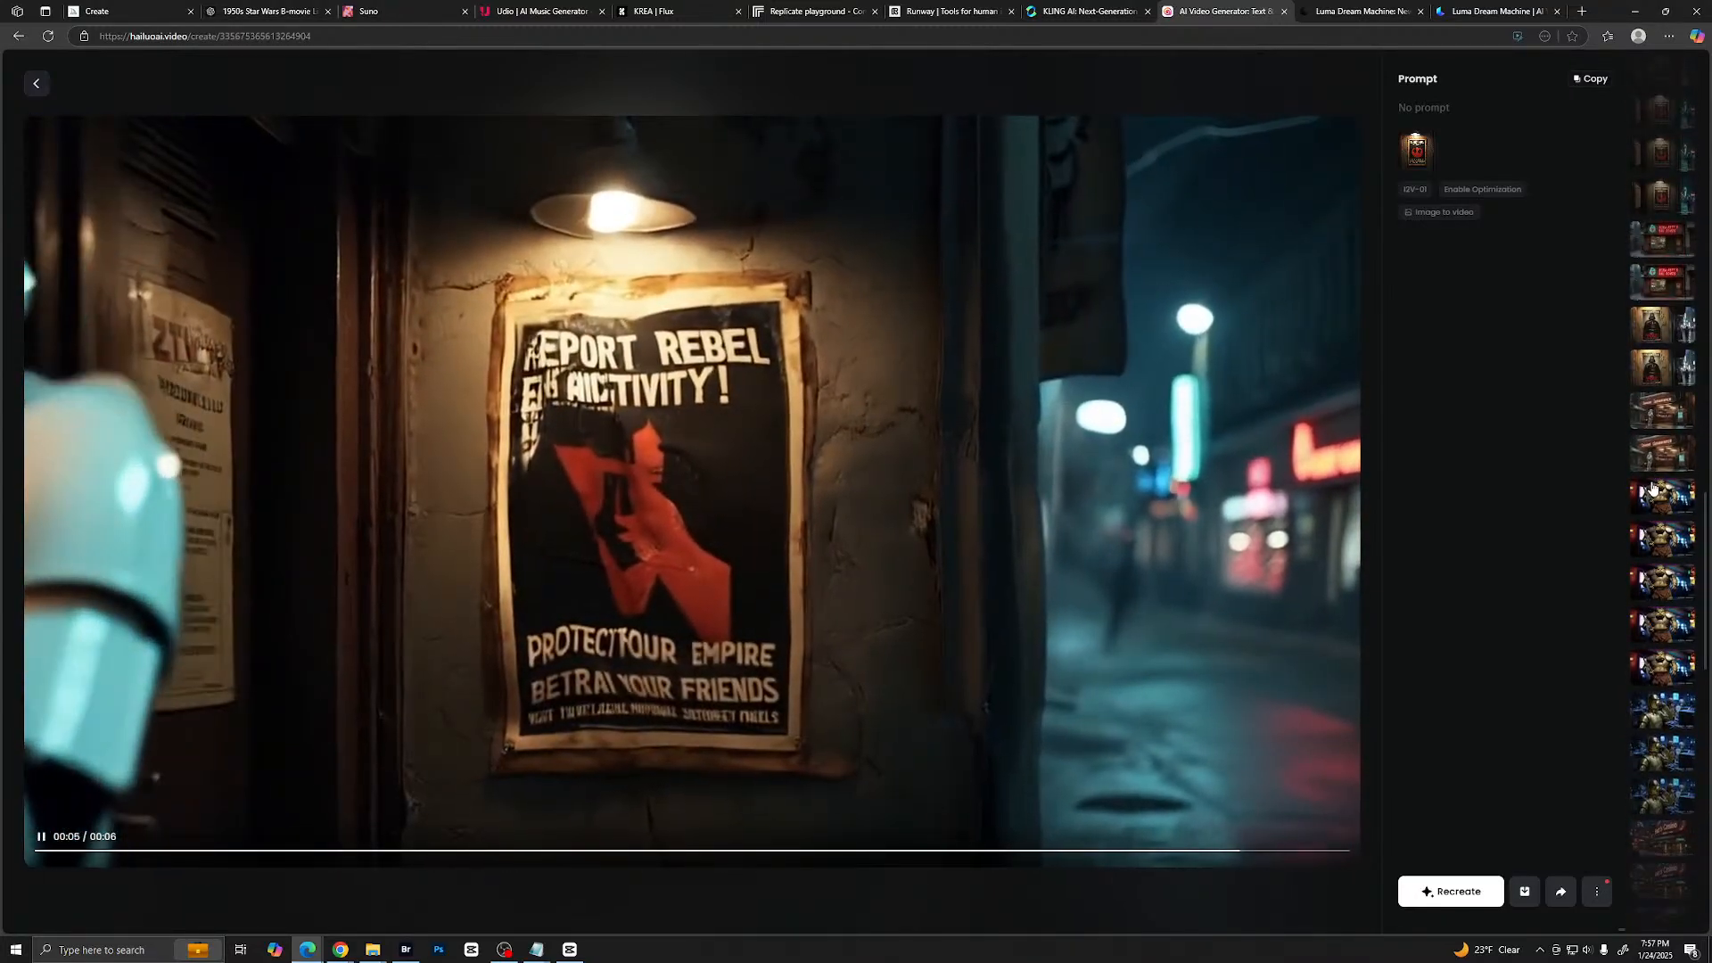
pyautogui.click(1652, 487)
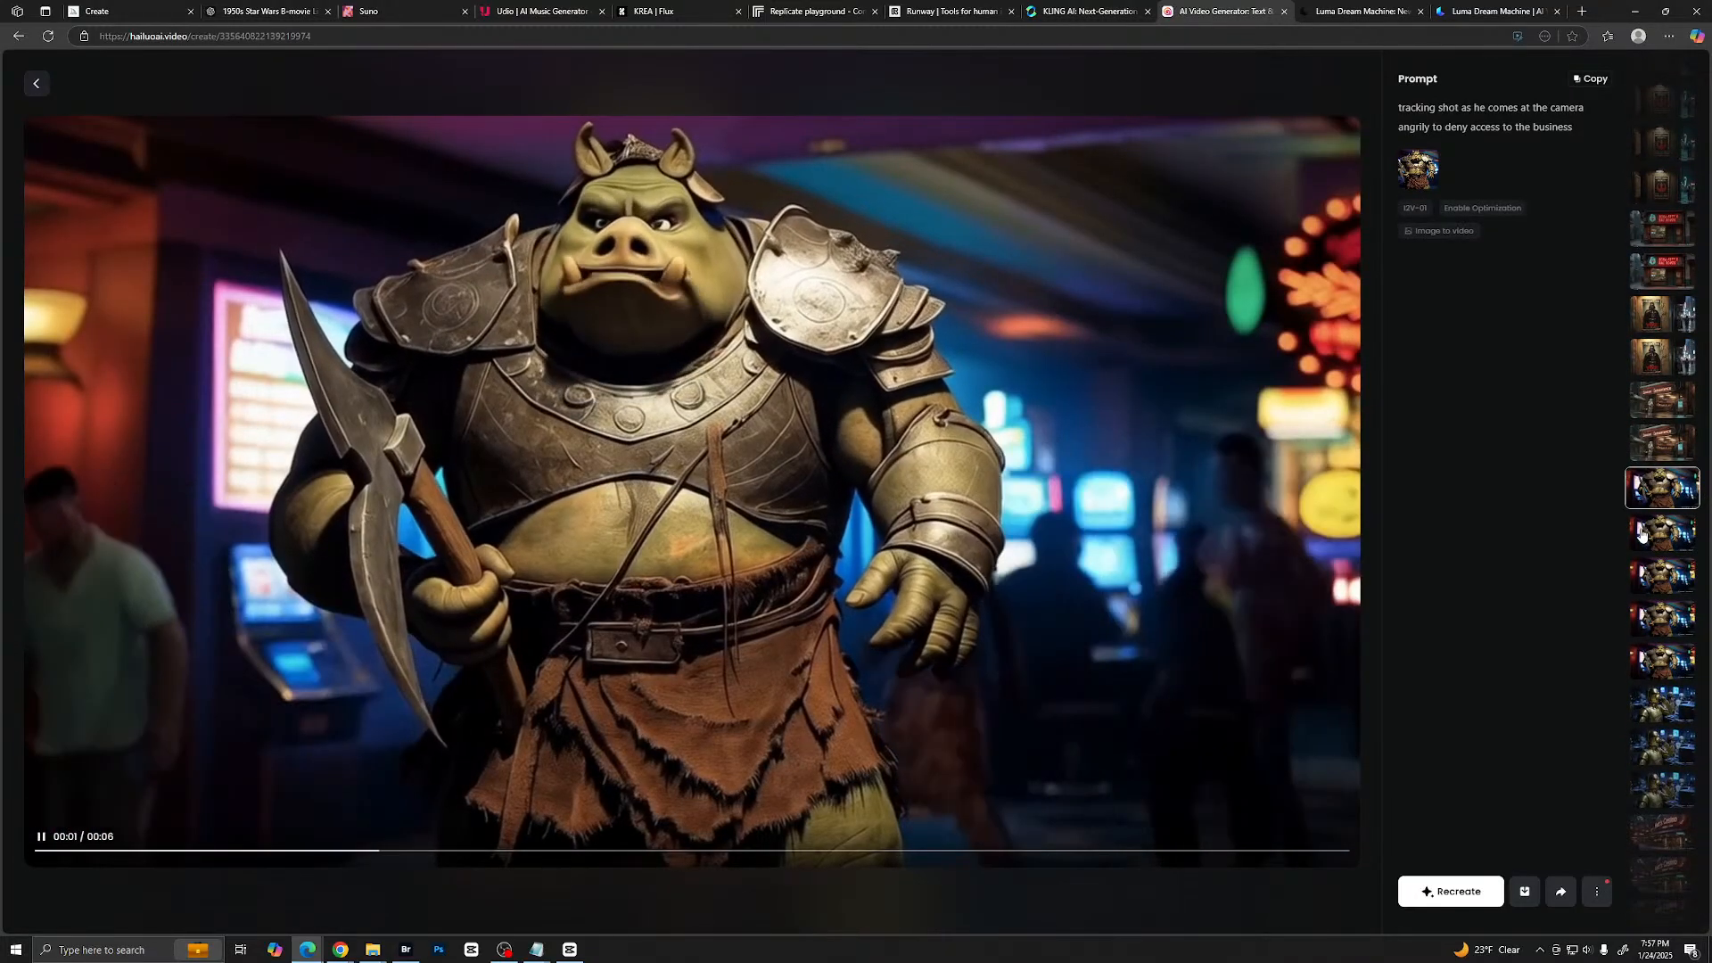
pyautogui.click(1655, 533)
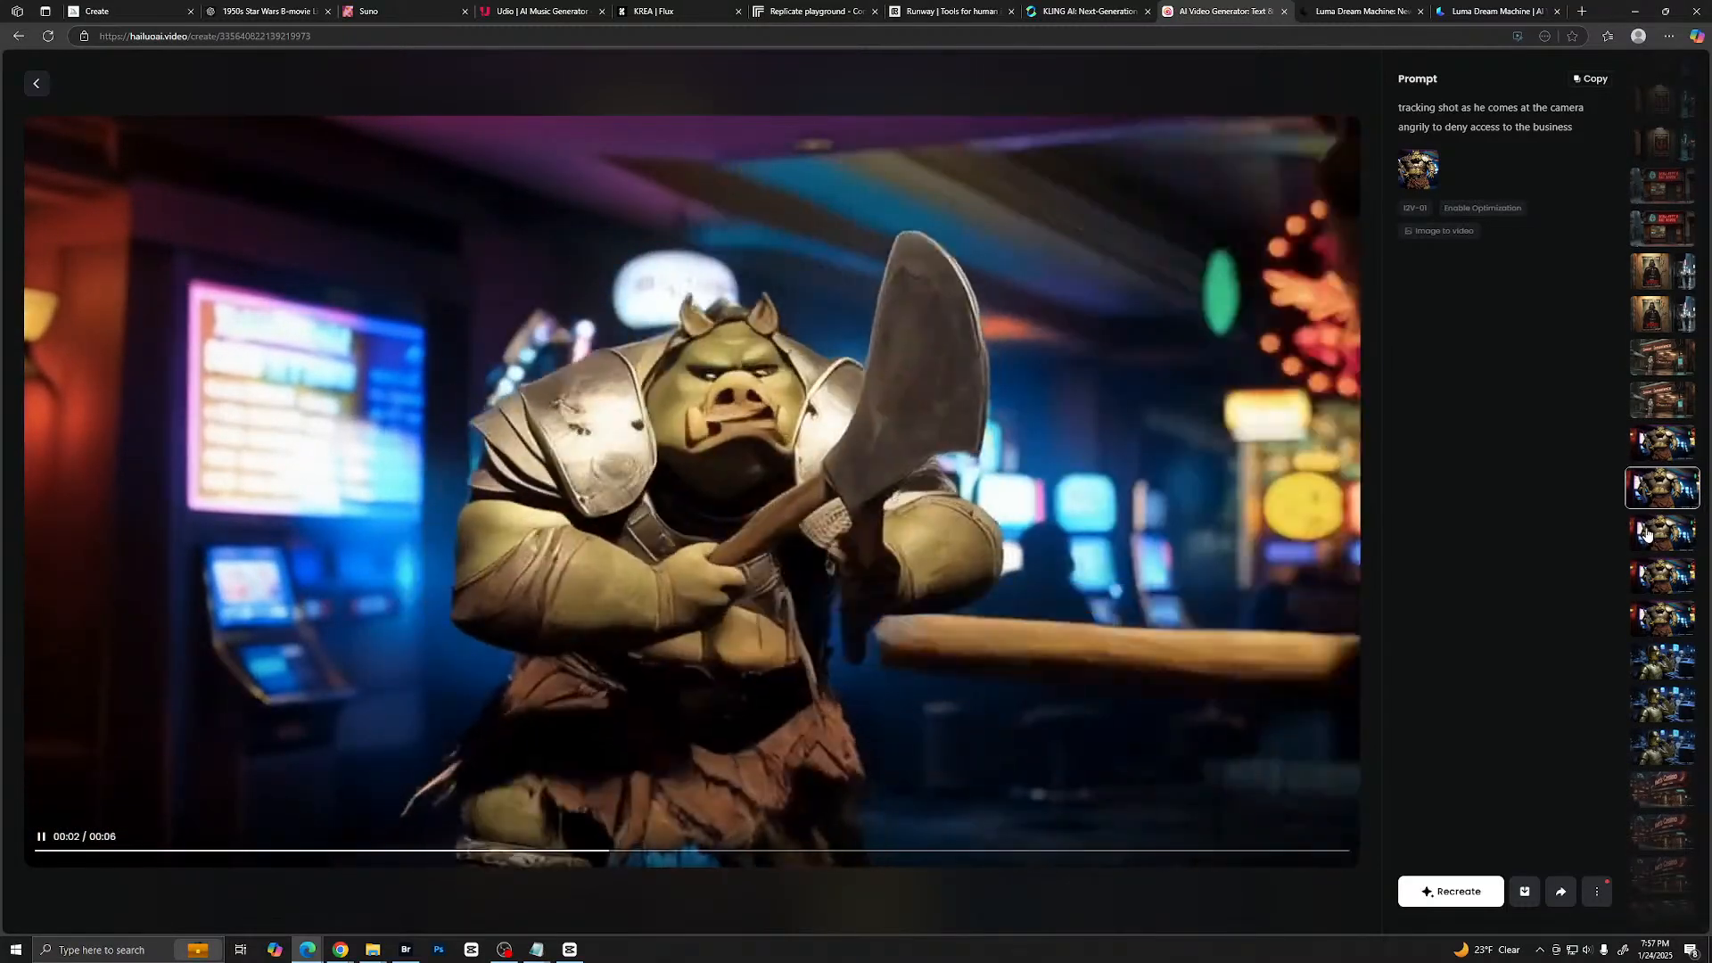
pyautogui.scroll(1, 1692, 147)
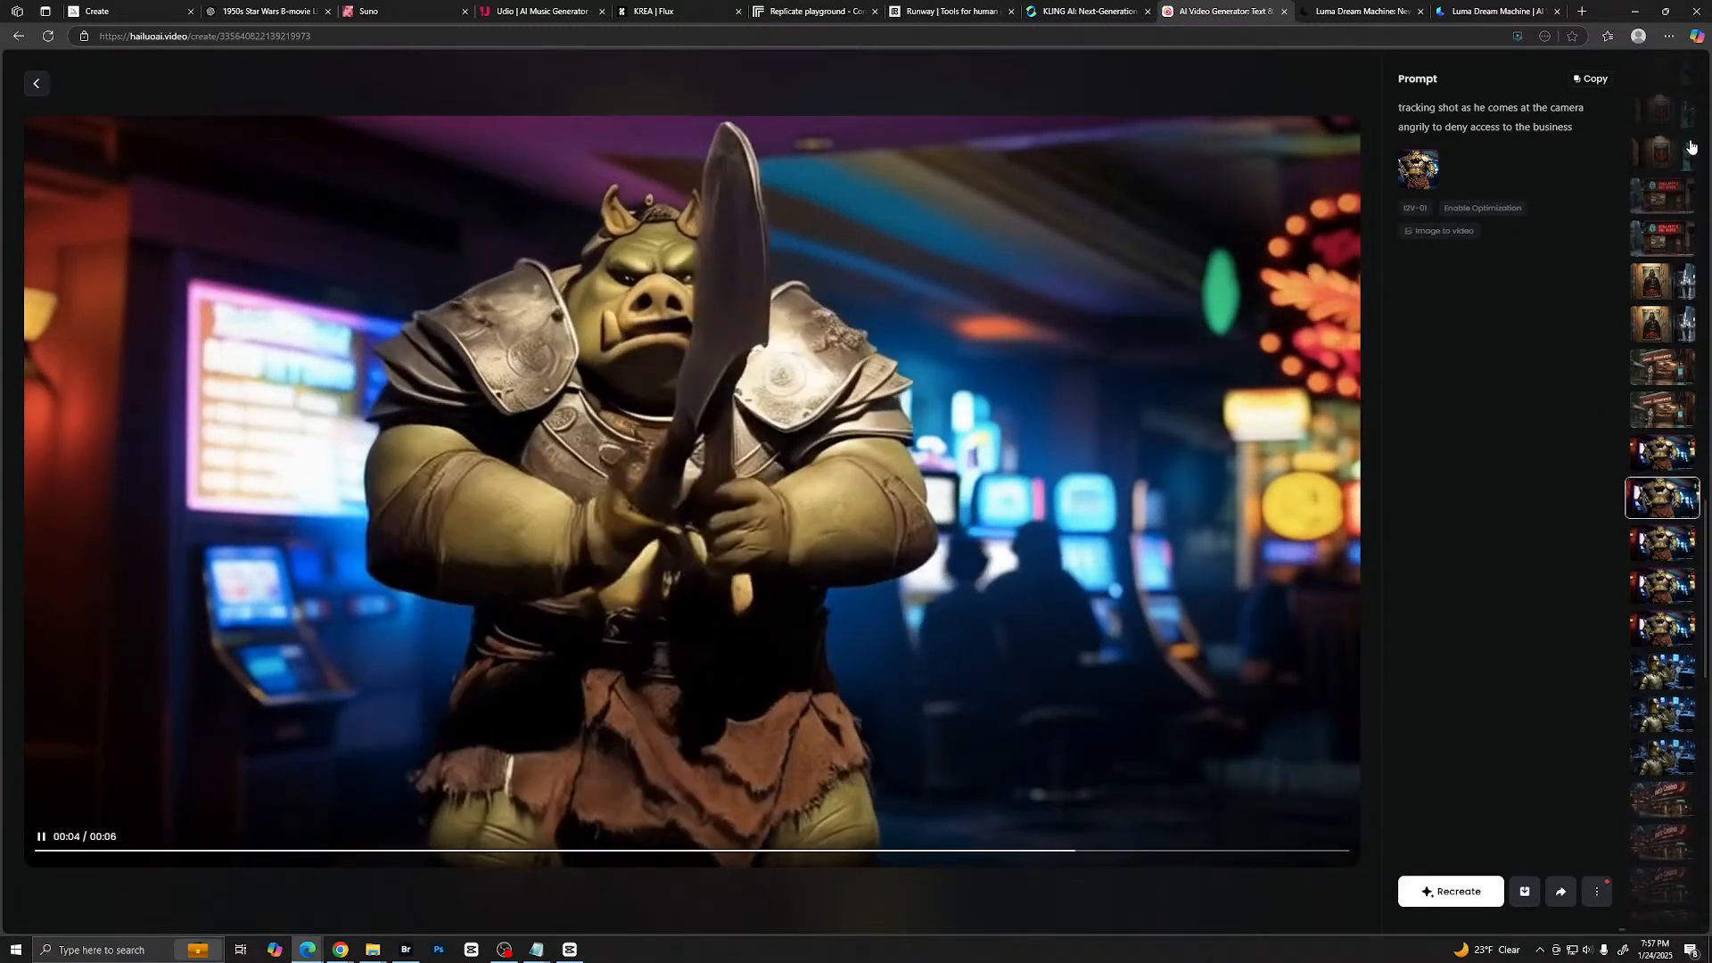
pyautogui.scroll(-10, 1691, 147)
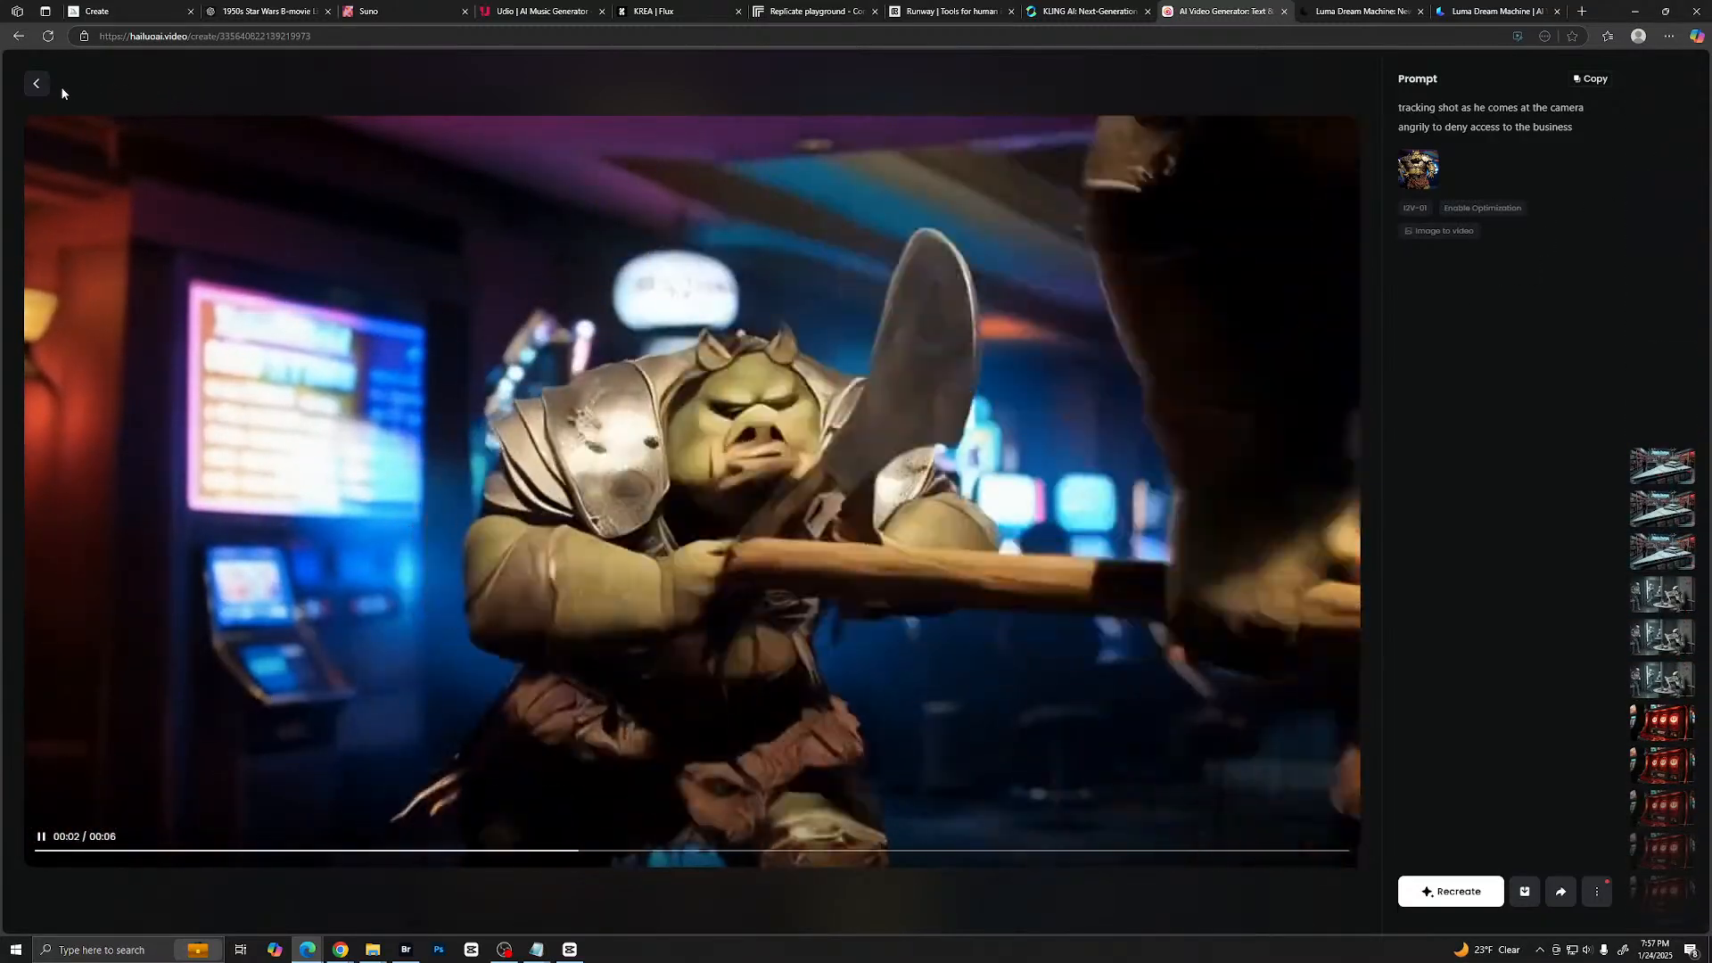
pyautogui.click(40, 83)
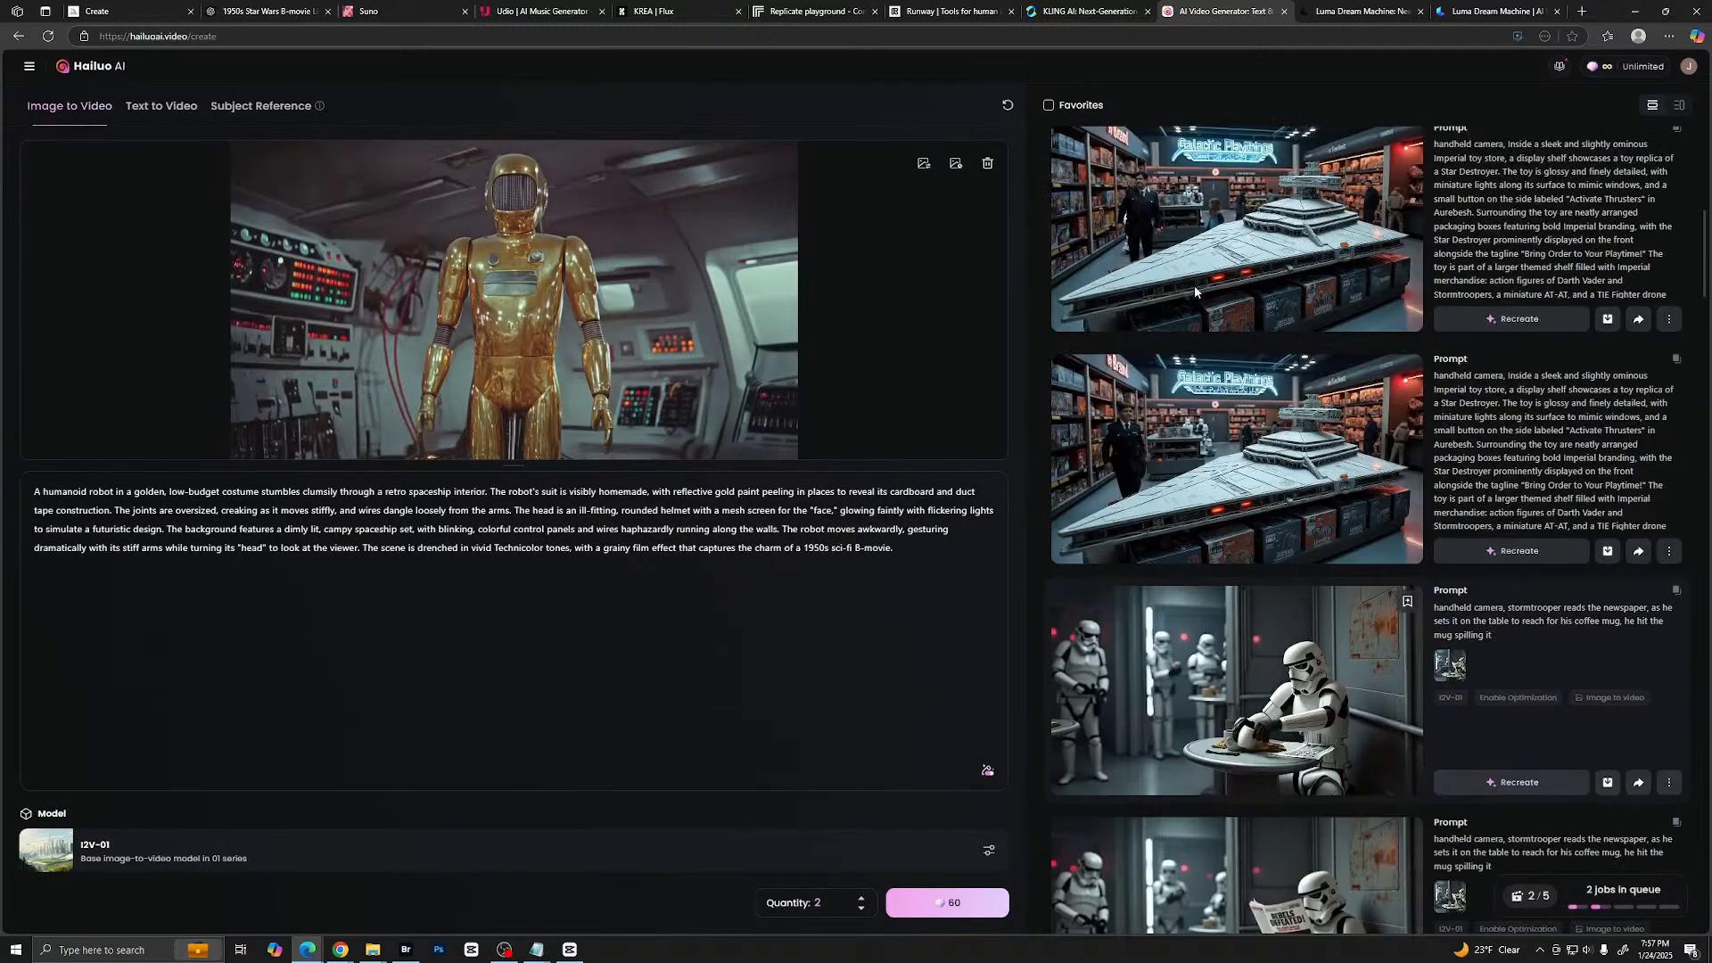
# - Switch to Luma's legacy Dream Machine and generate a video from the gold robot image and the humanoid robot prompt
pyautogui.scroll(5, 1195, 285)
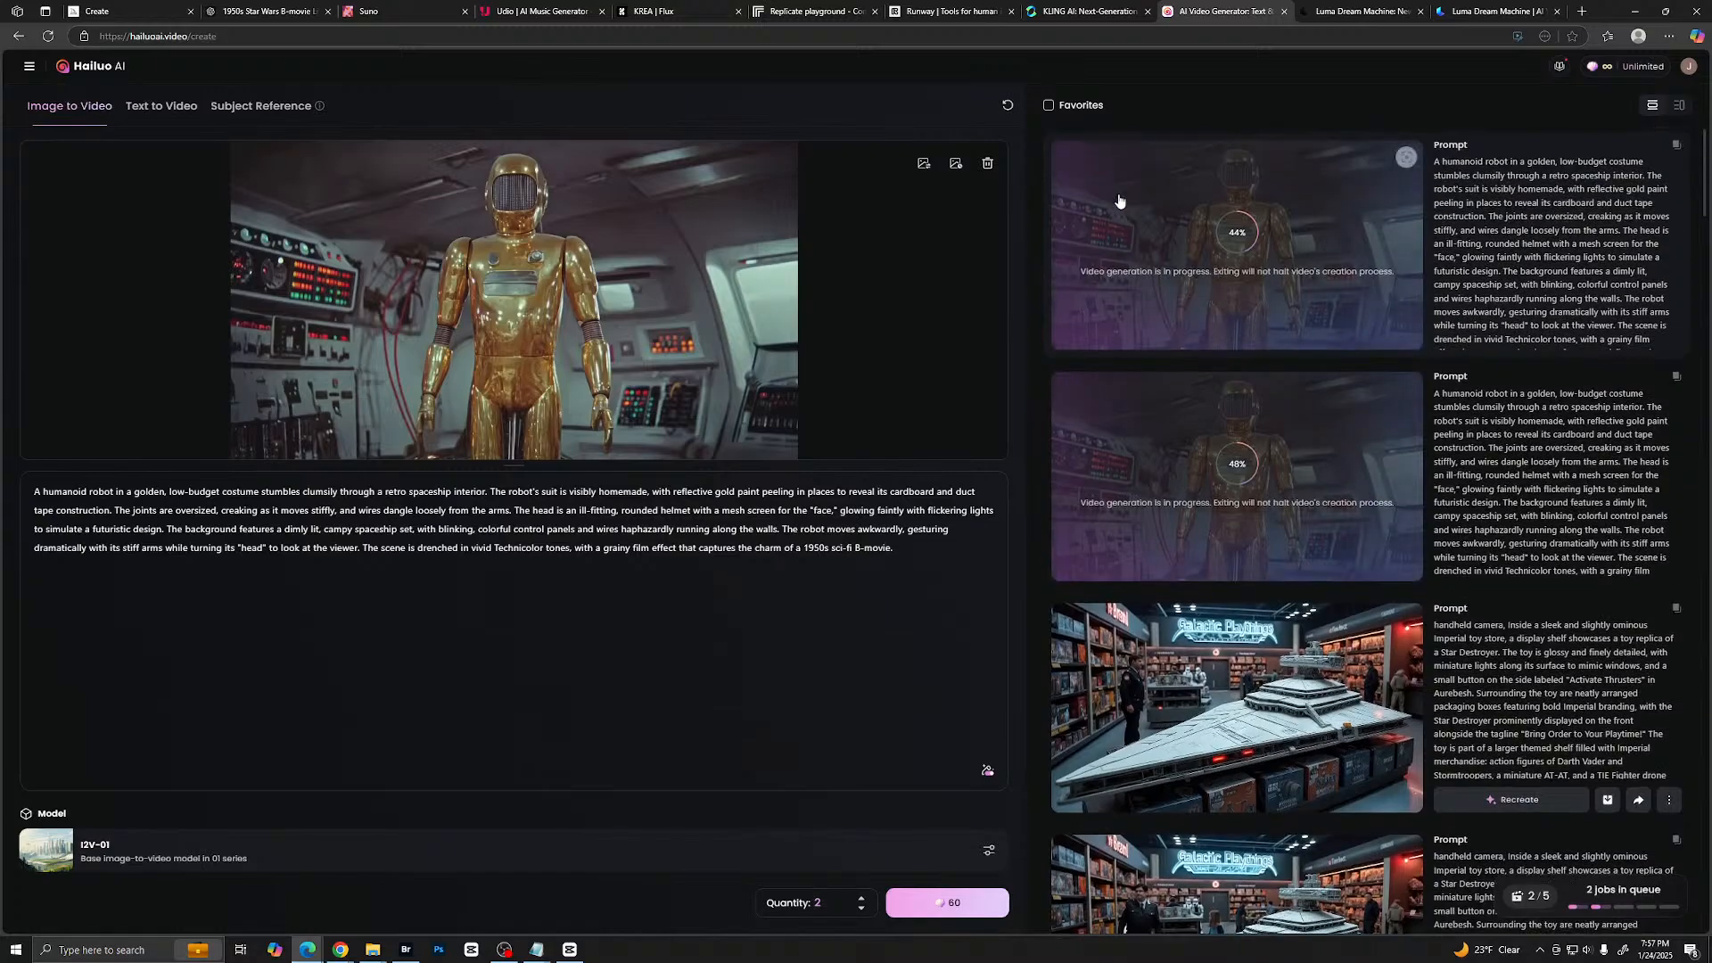
pyautogui.click(1342, 13)
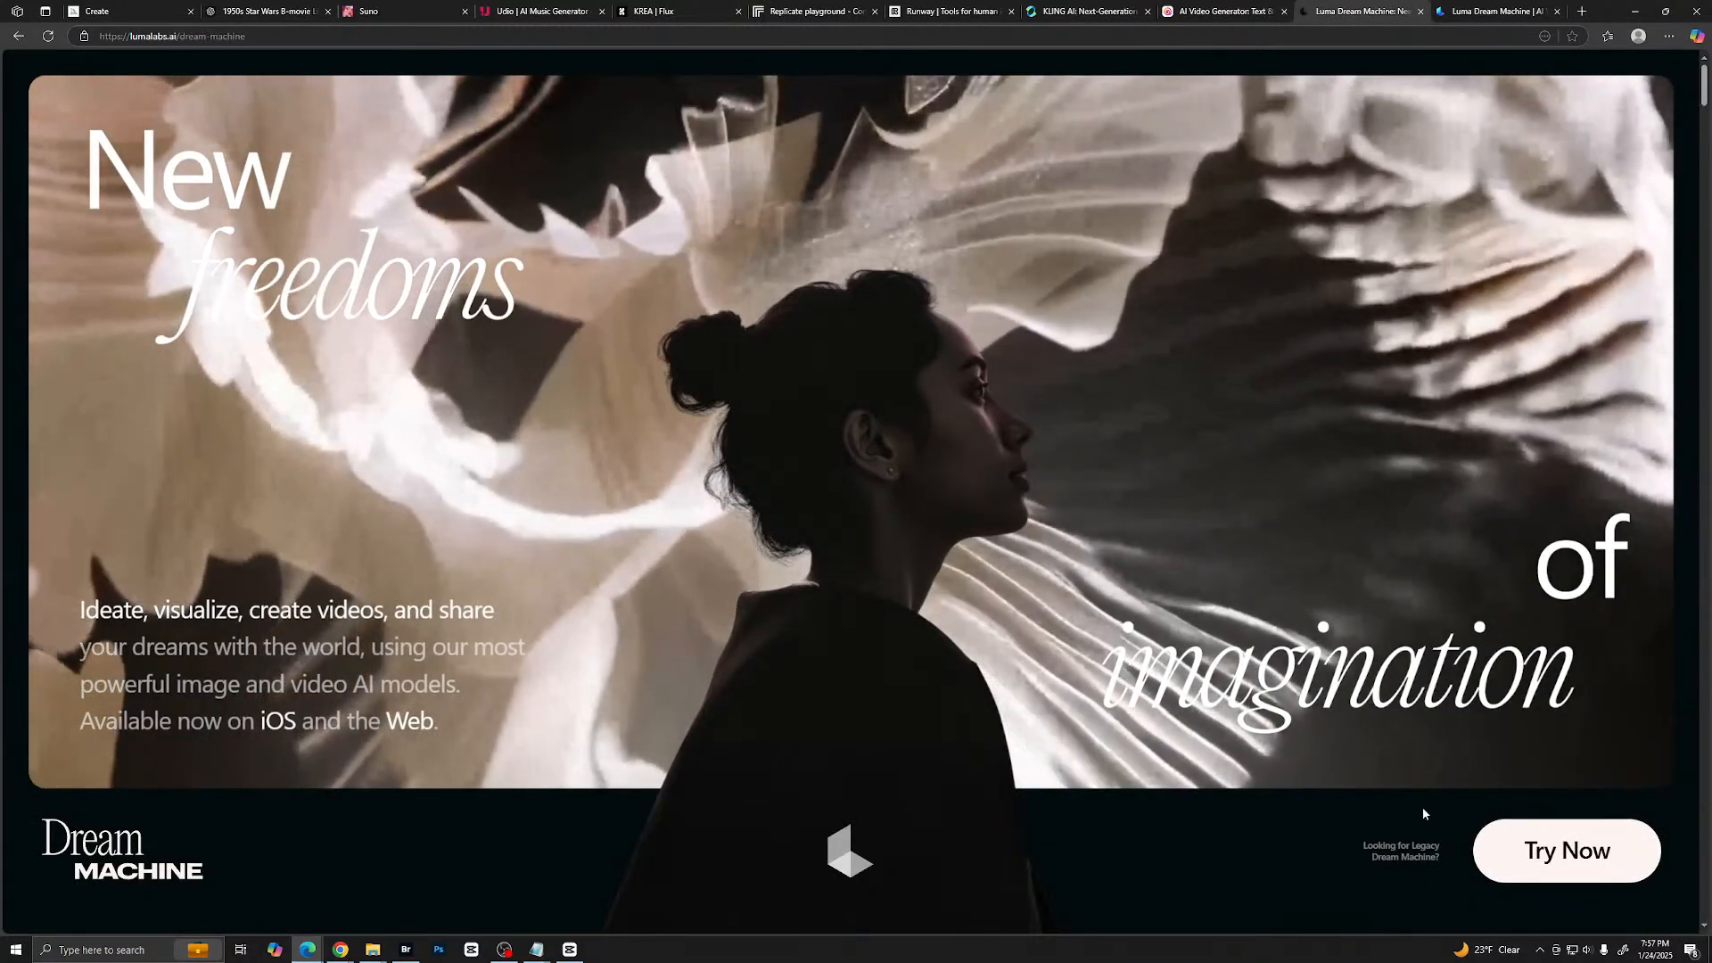
pyautogui.click(1404, 852)
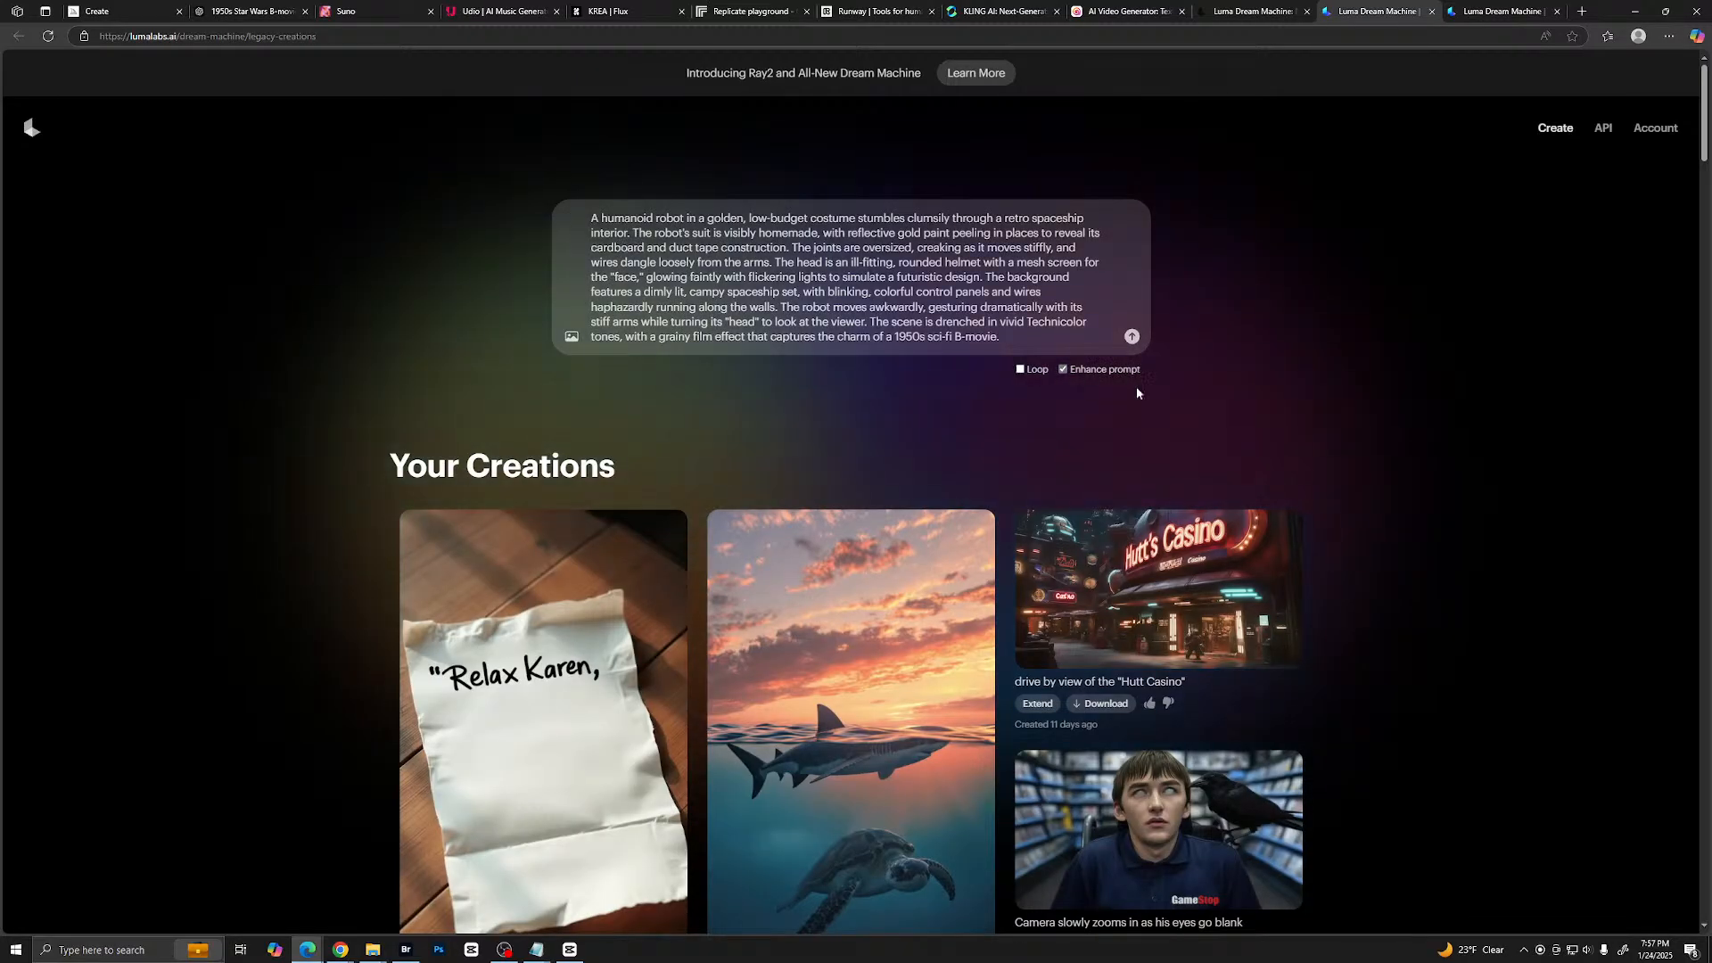
pyautogui.click(570, 340)
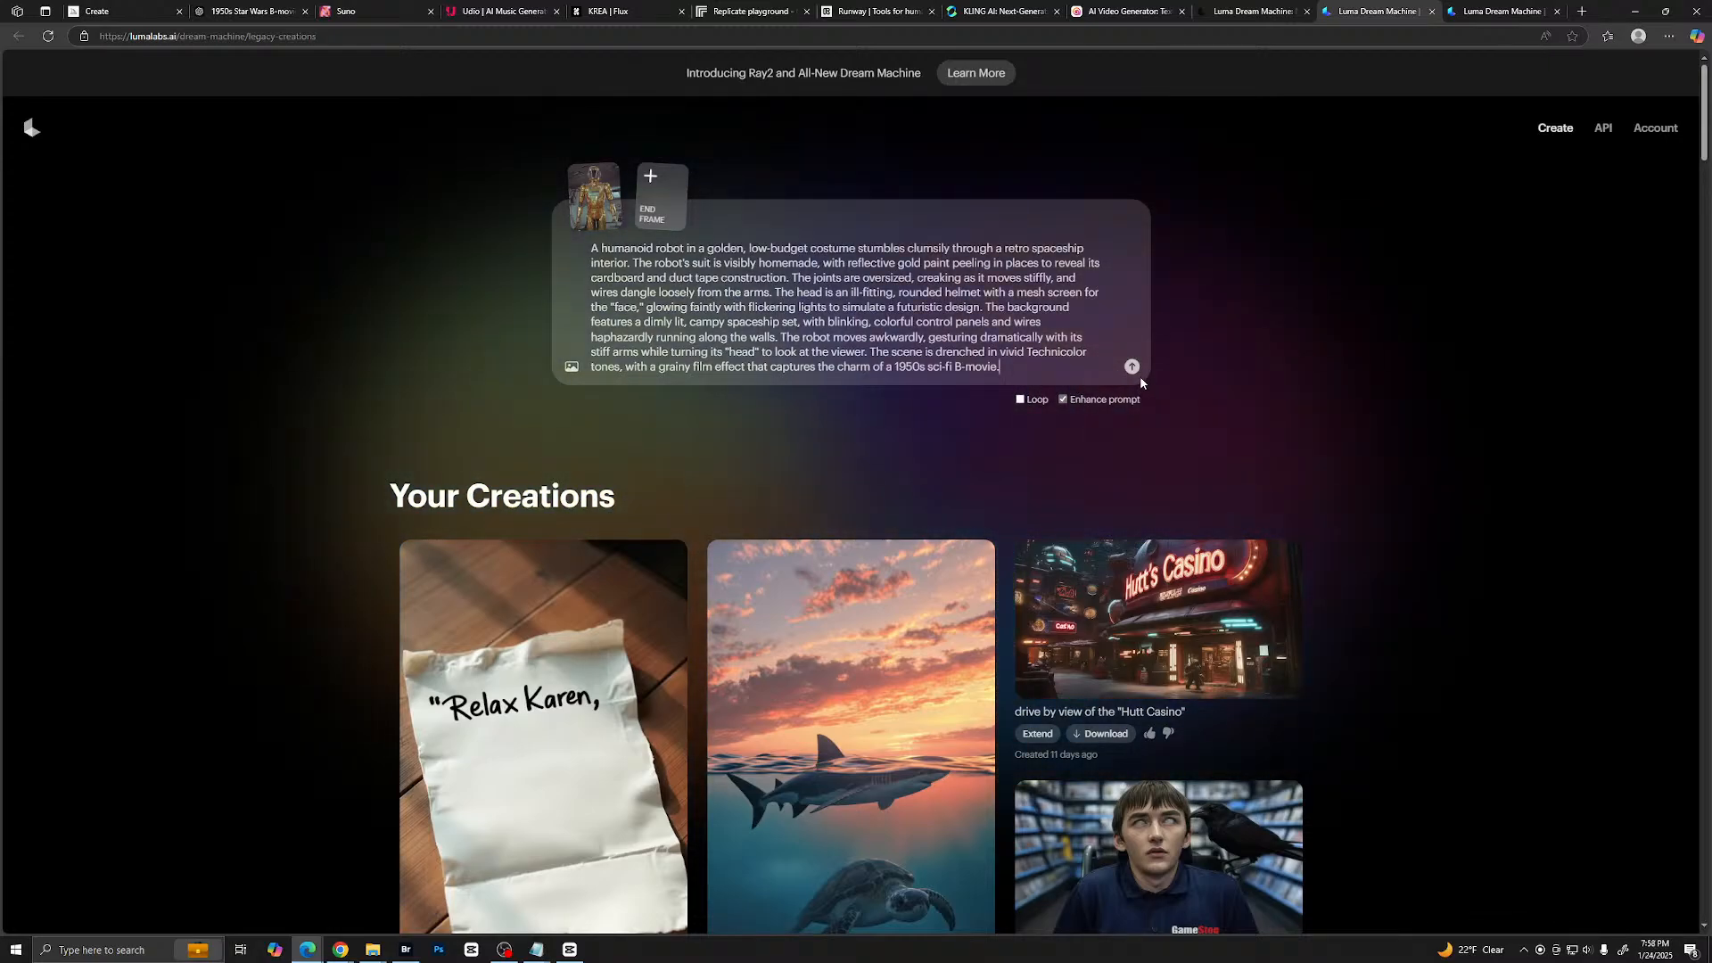
pyautogui.click(1132, 366)
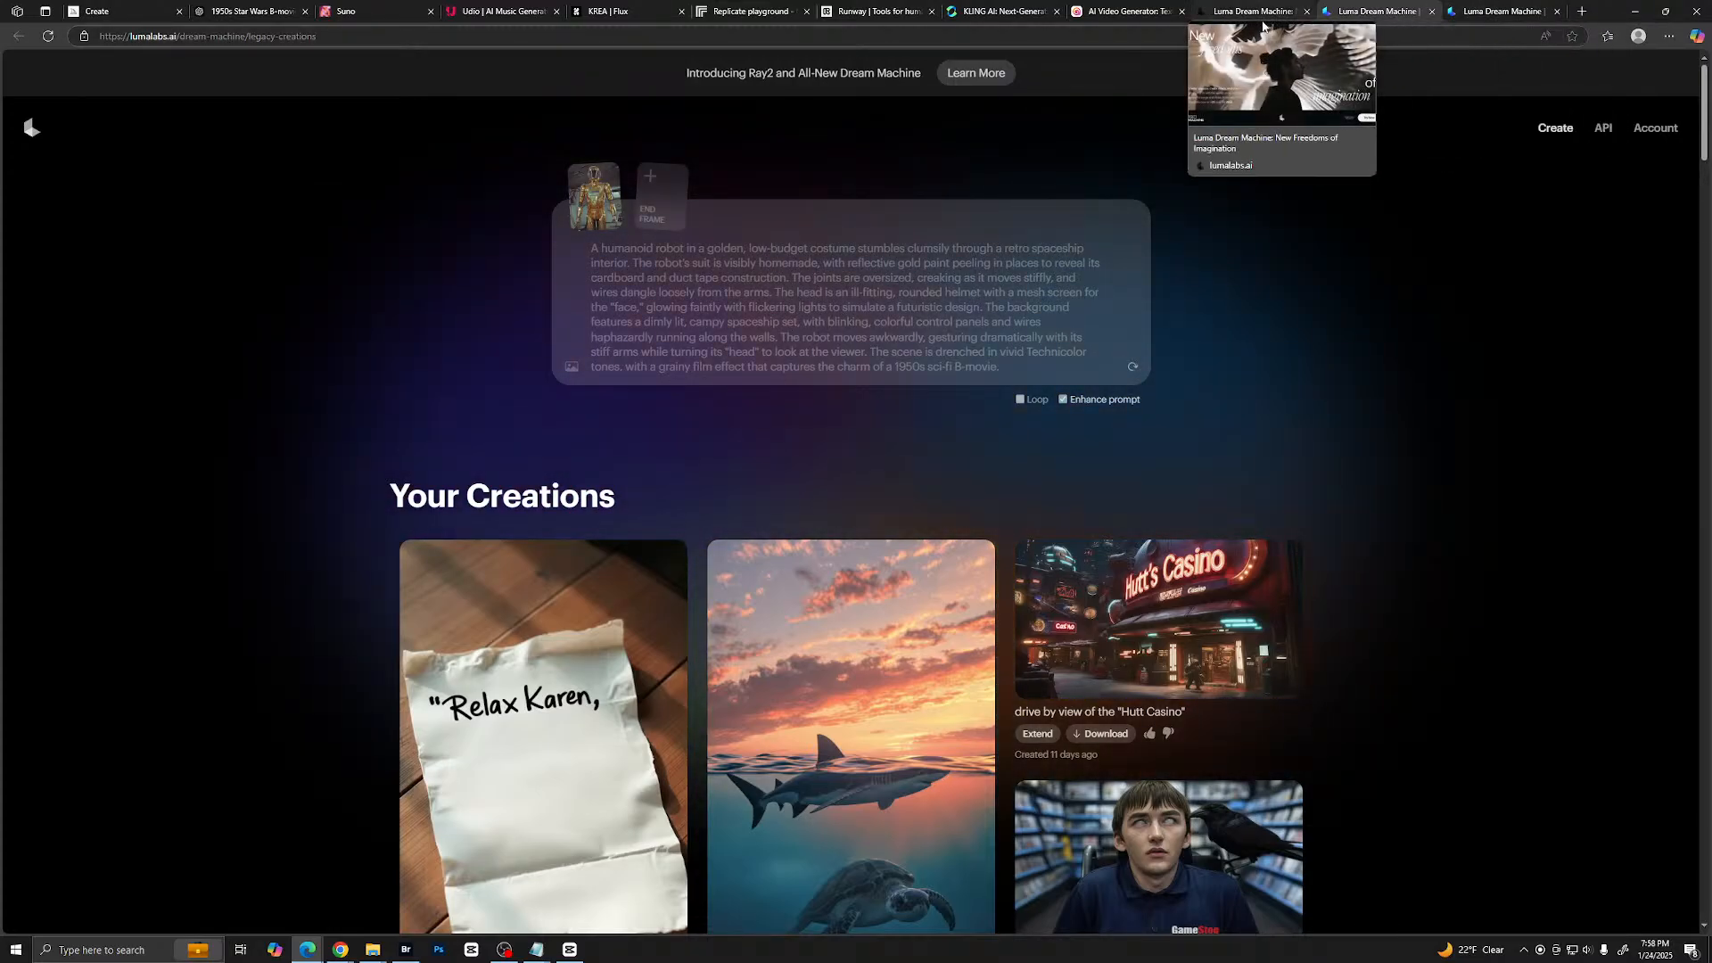
# - Replace the Dream Machine landing page with the Runway dashboard and start a new video generation session
pyautogui.click(1302, 16)
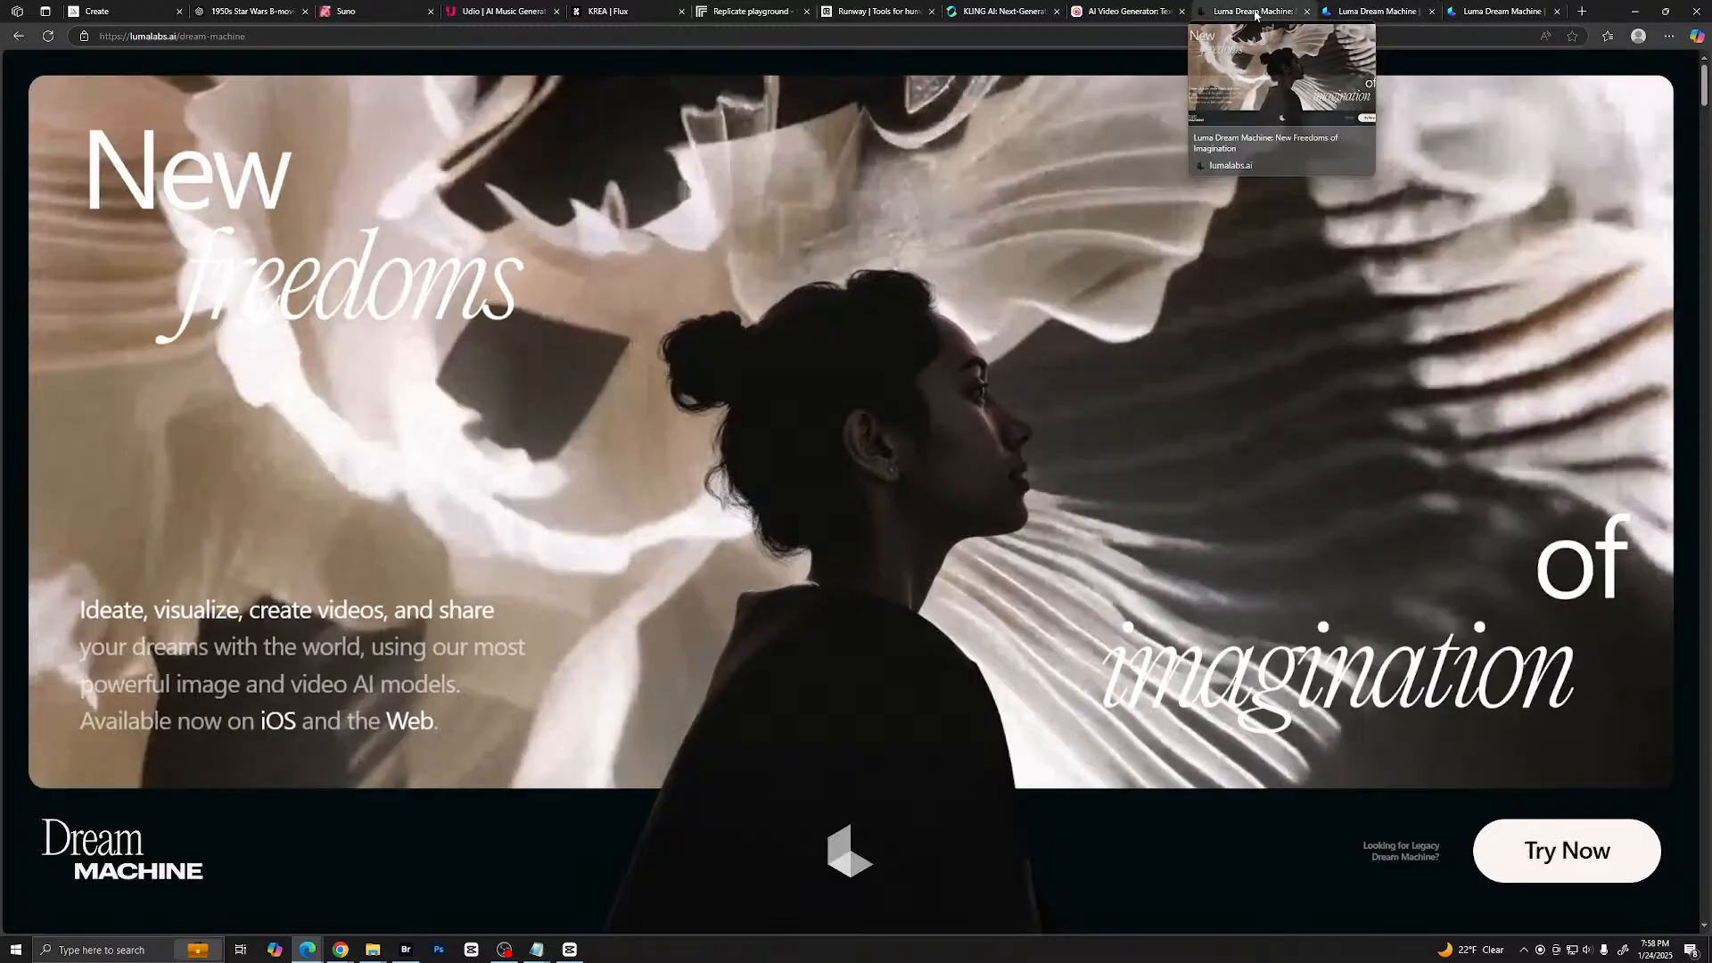
pyautogui.click(1221, 36)
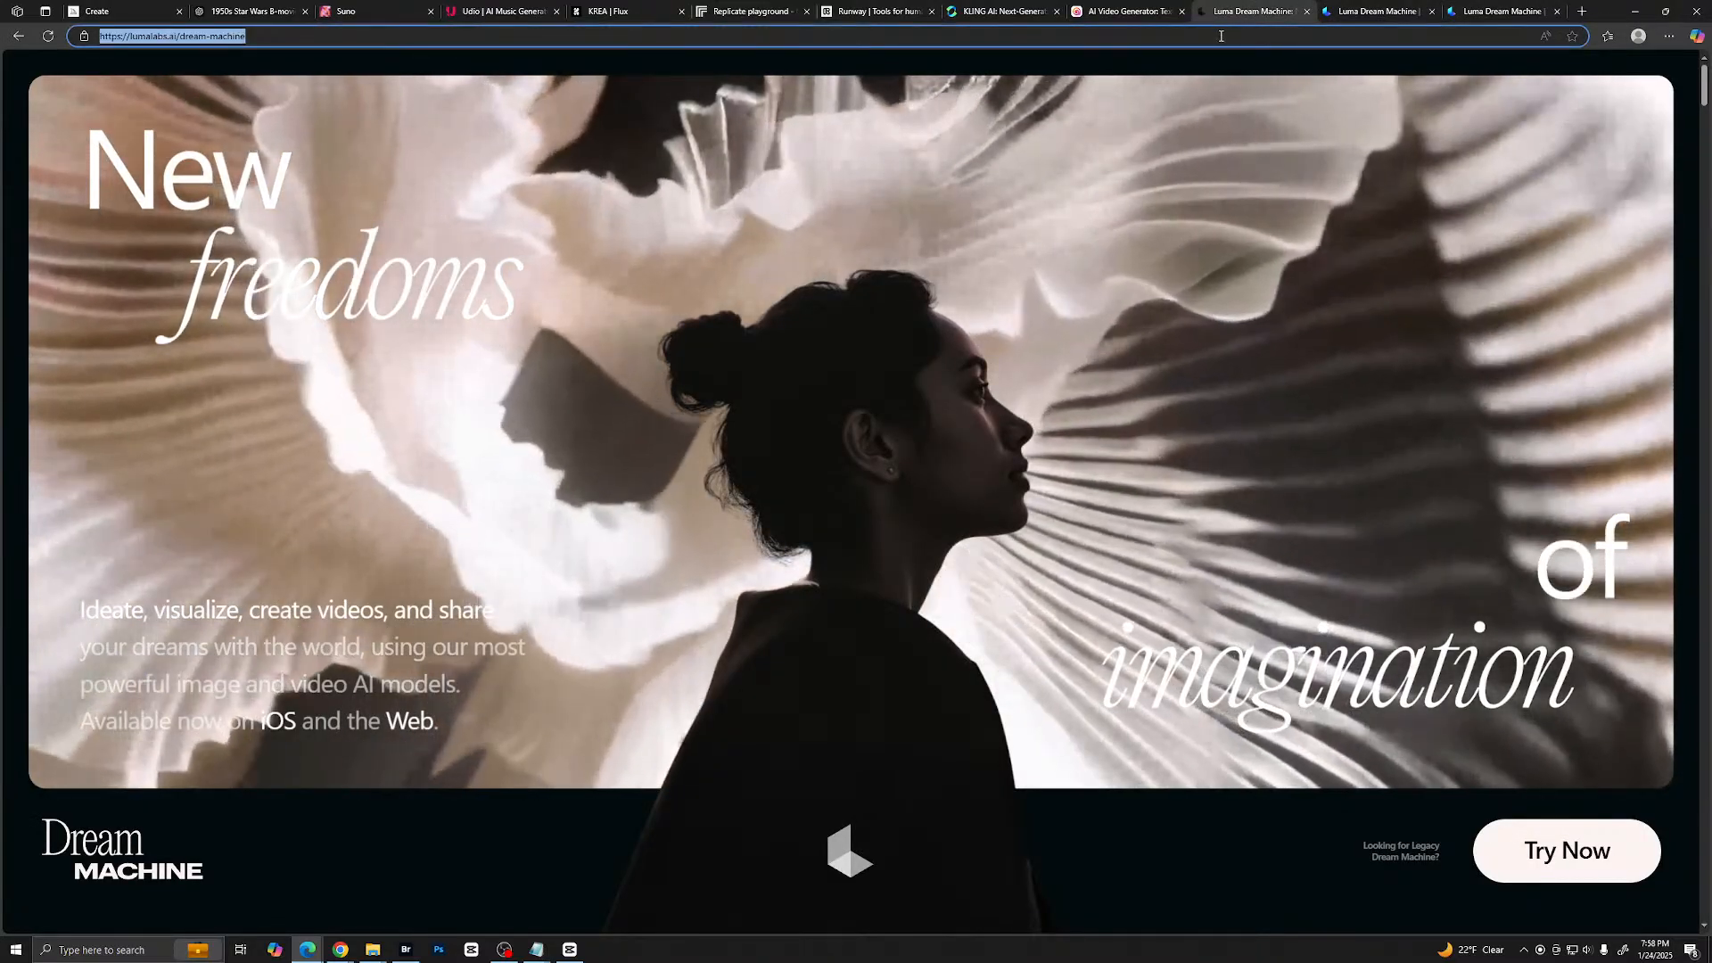
pyautogui.write('ru')
pyautogui.press('Return')
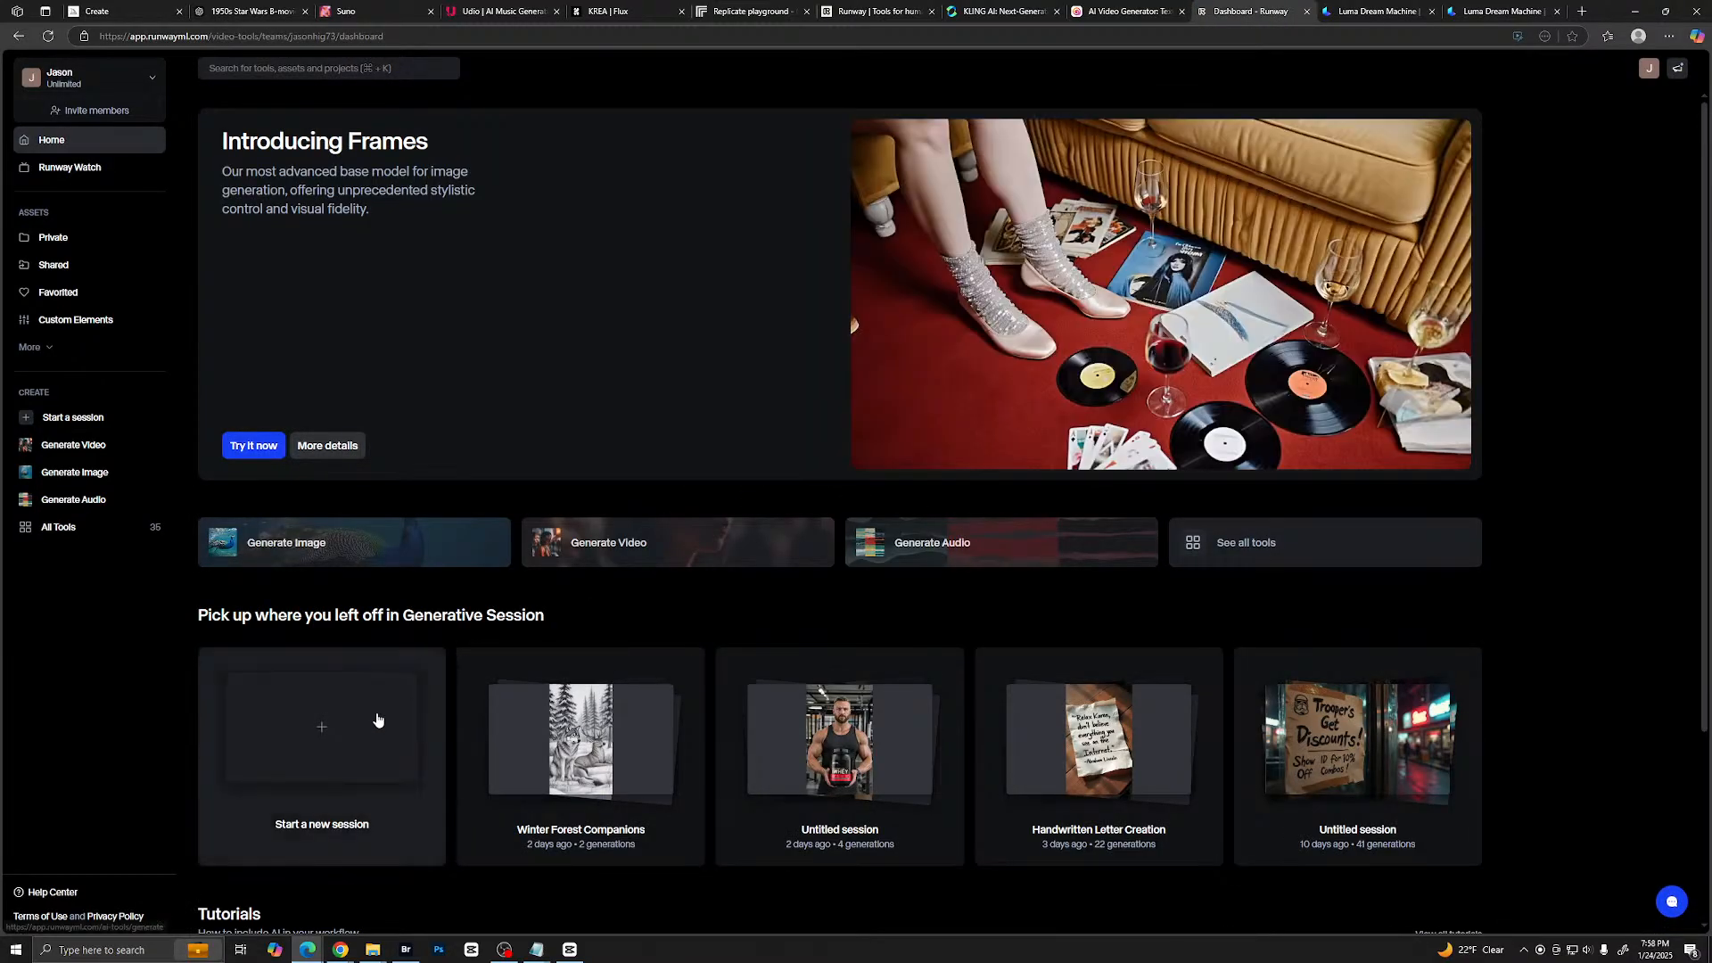
pyautogui.scroll(-2, 388, 713)
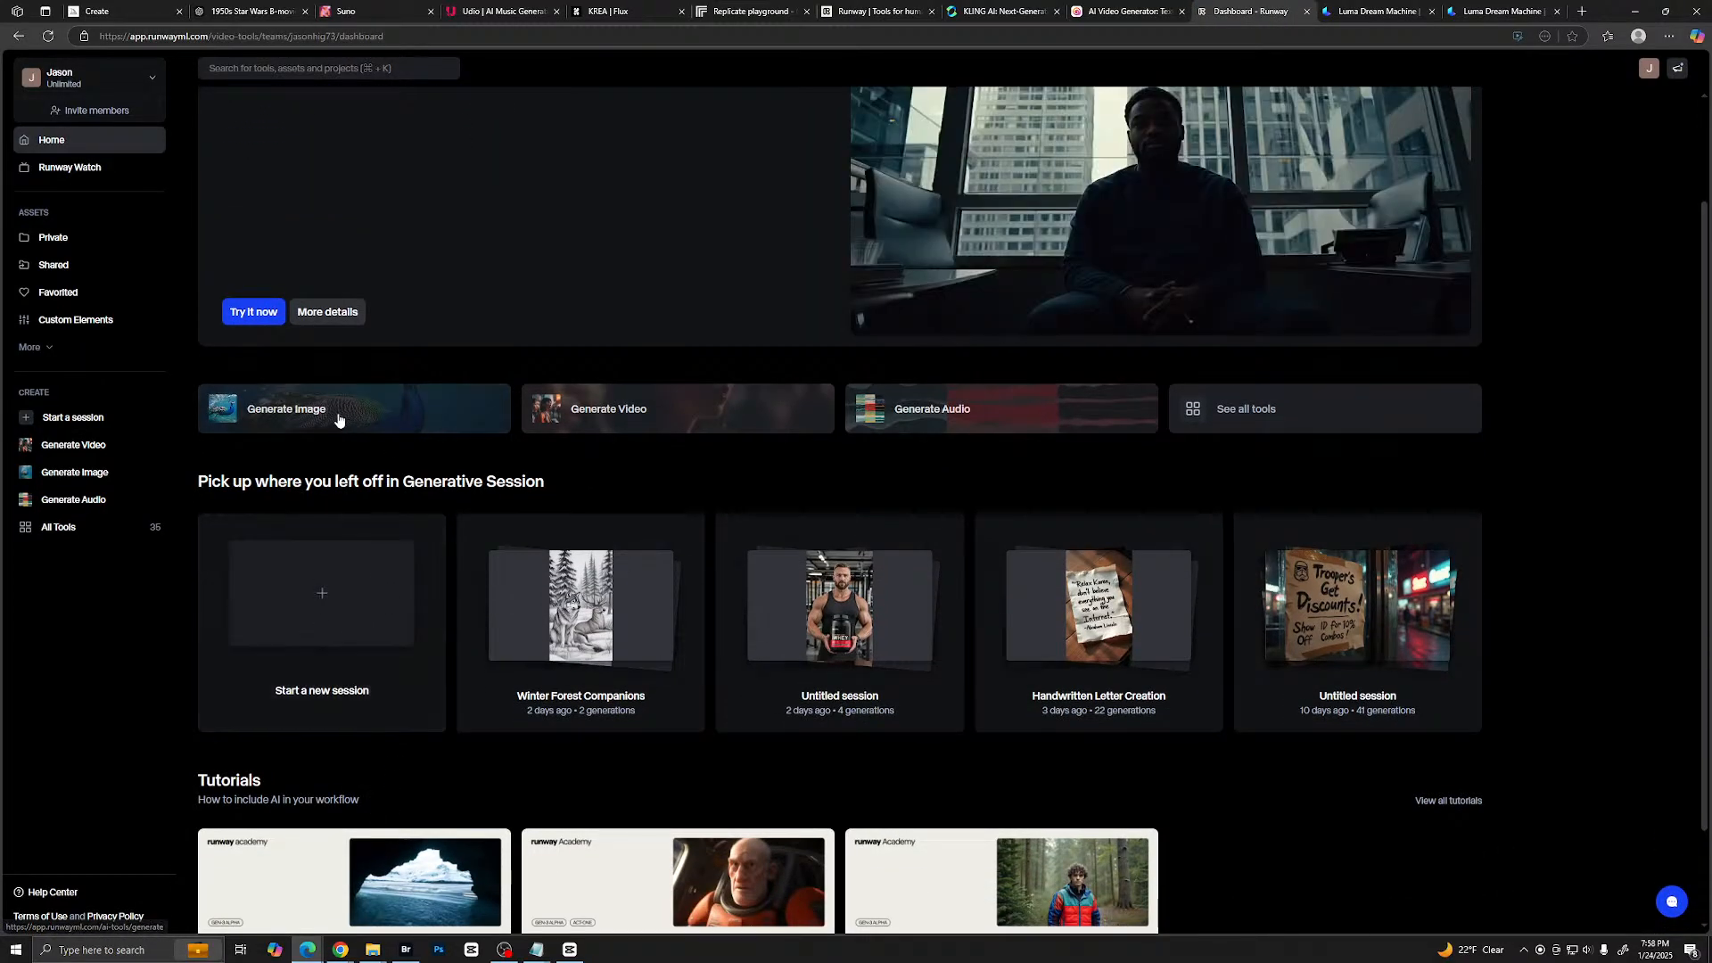
pyautogui.click(669, 410)
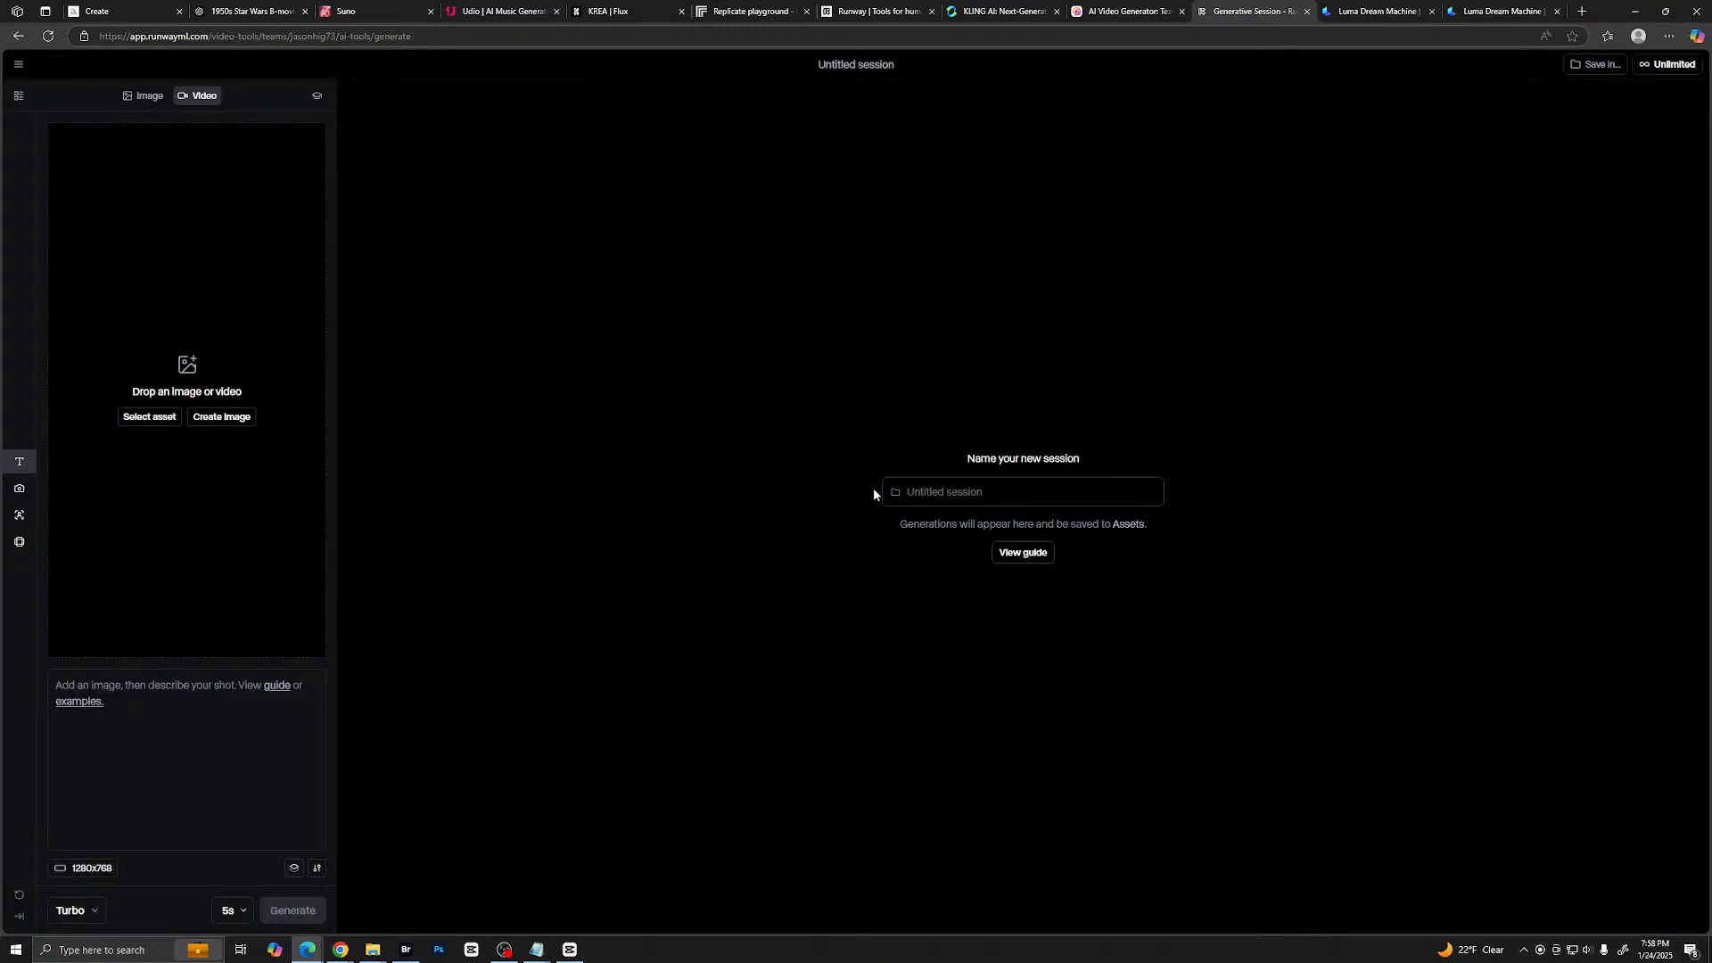
# - Fill in the golden humanoid robot prompt and add the gold robot screengrab as the first frame
pyautogui.click(259, 684)
pyautogui.hotkey('ctrl', 'v')
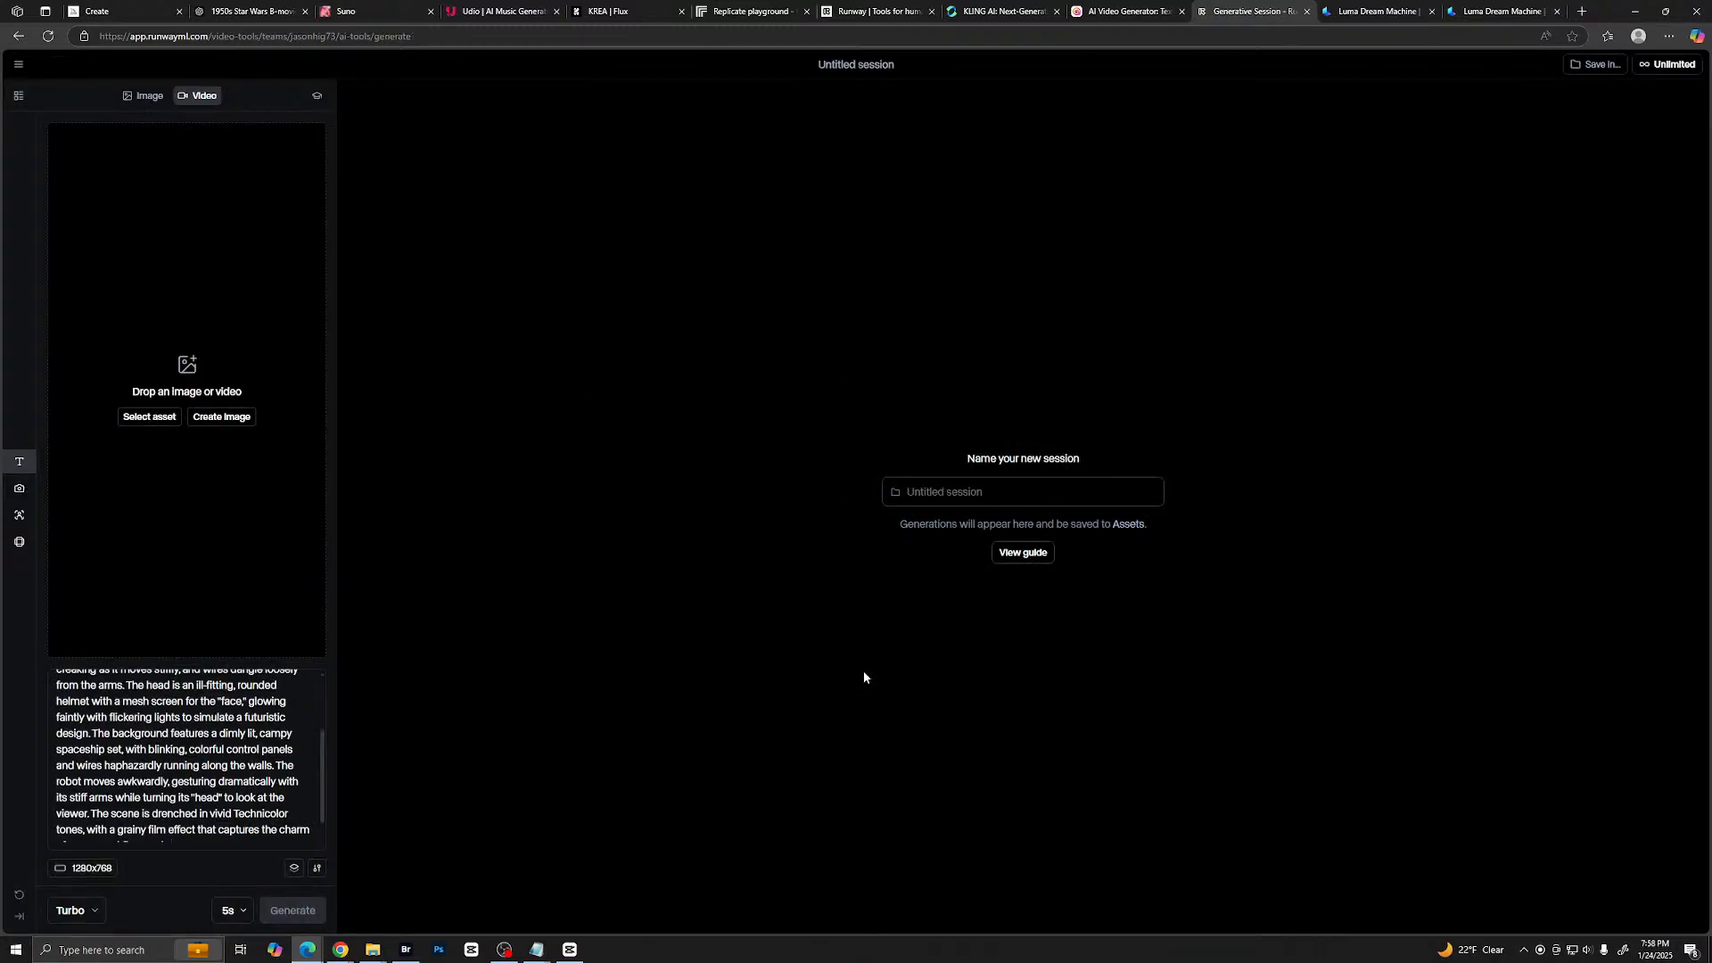
pyautogui.moveTo(1711, 372); pyautogui.dragTo(183, 372)
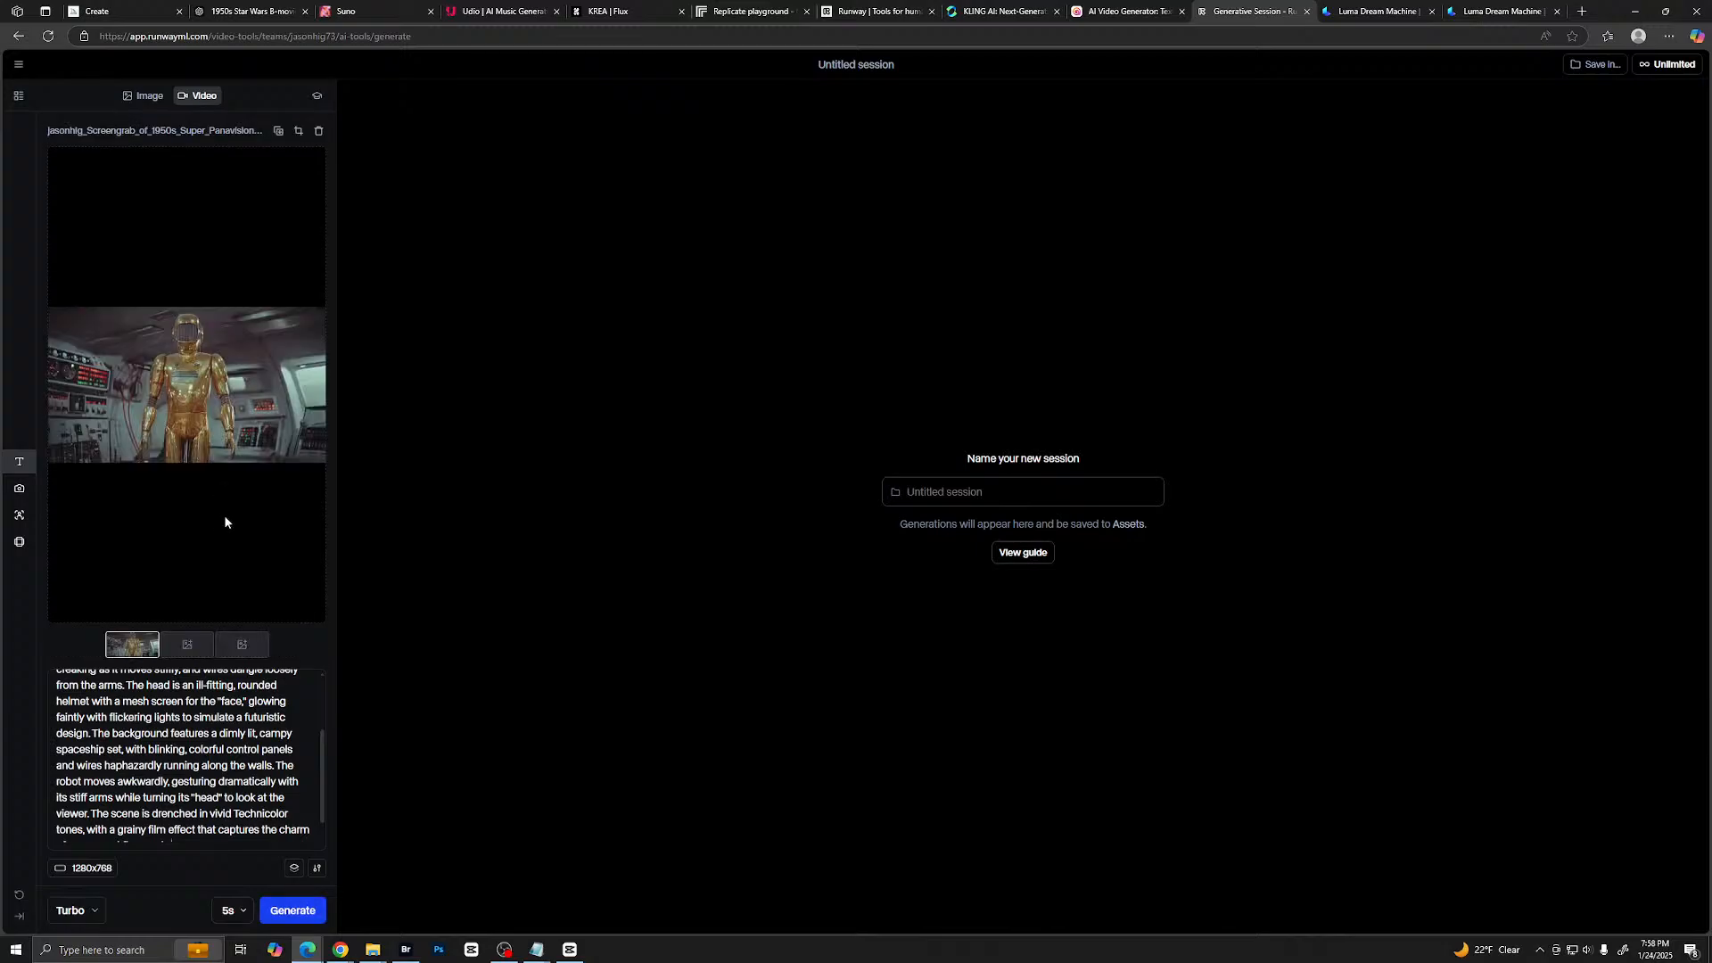
pyautogui.scroll(-1, 256, 818)
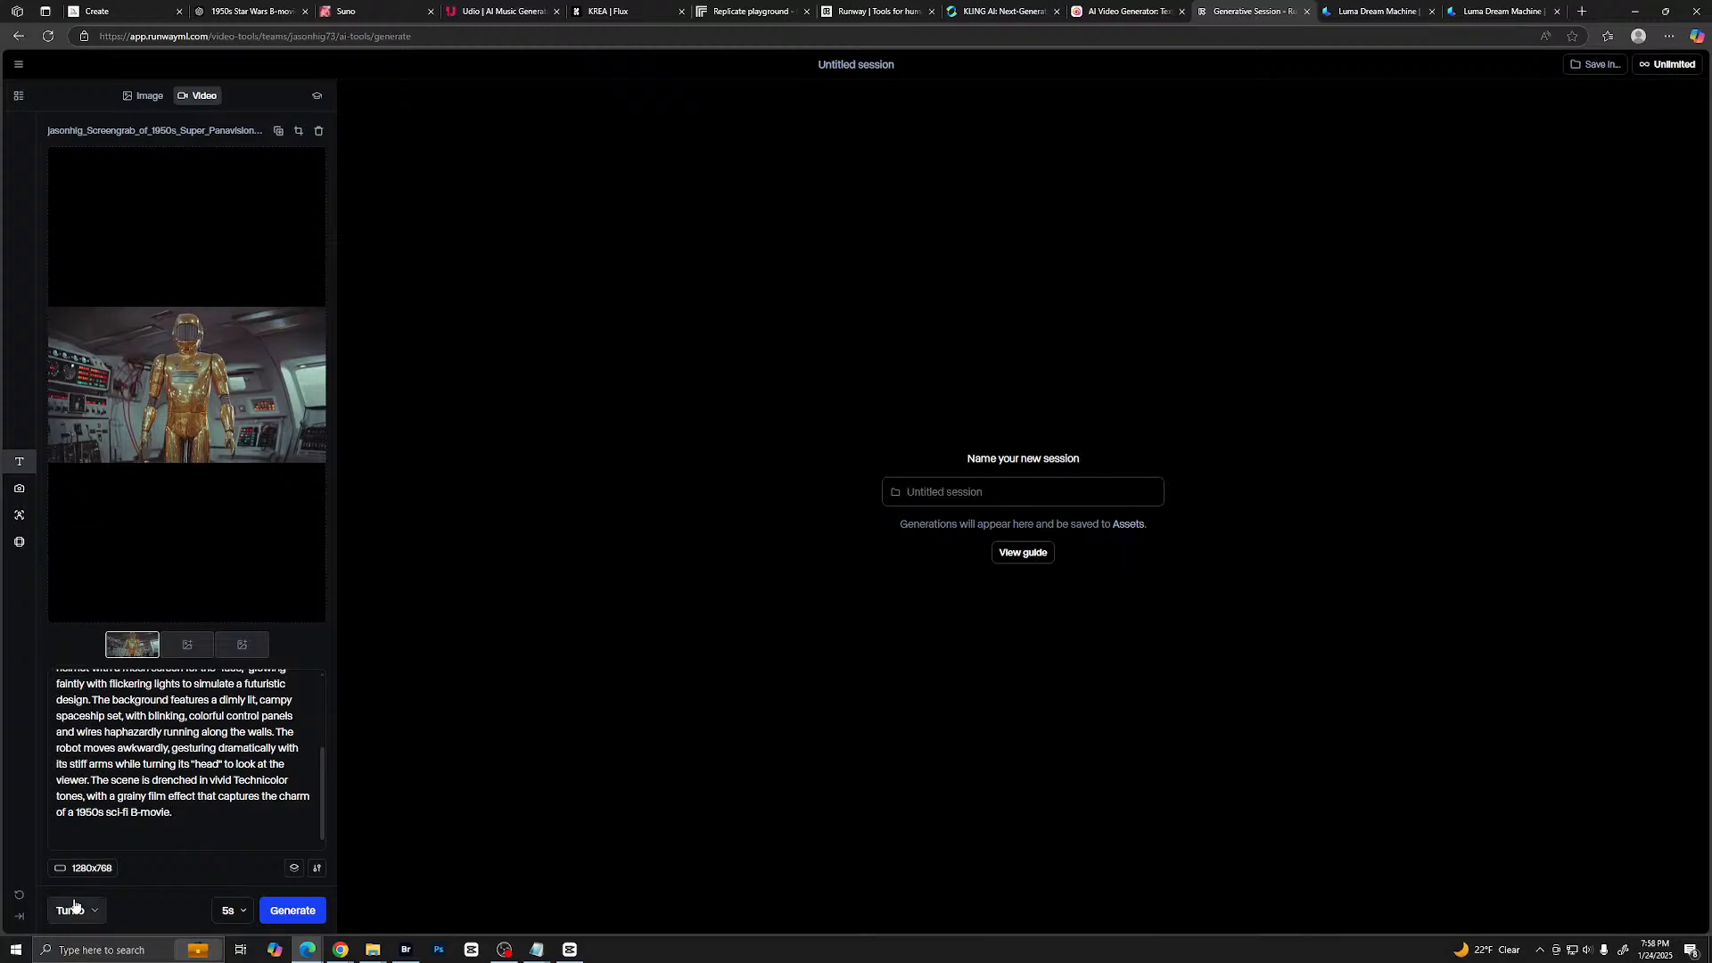
# - Set the camera control to Zoom -1.4 and Pan -0.6, and generate a 5-second Turbo clip
pyautogui.click(19, 488)
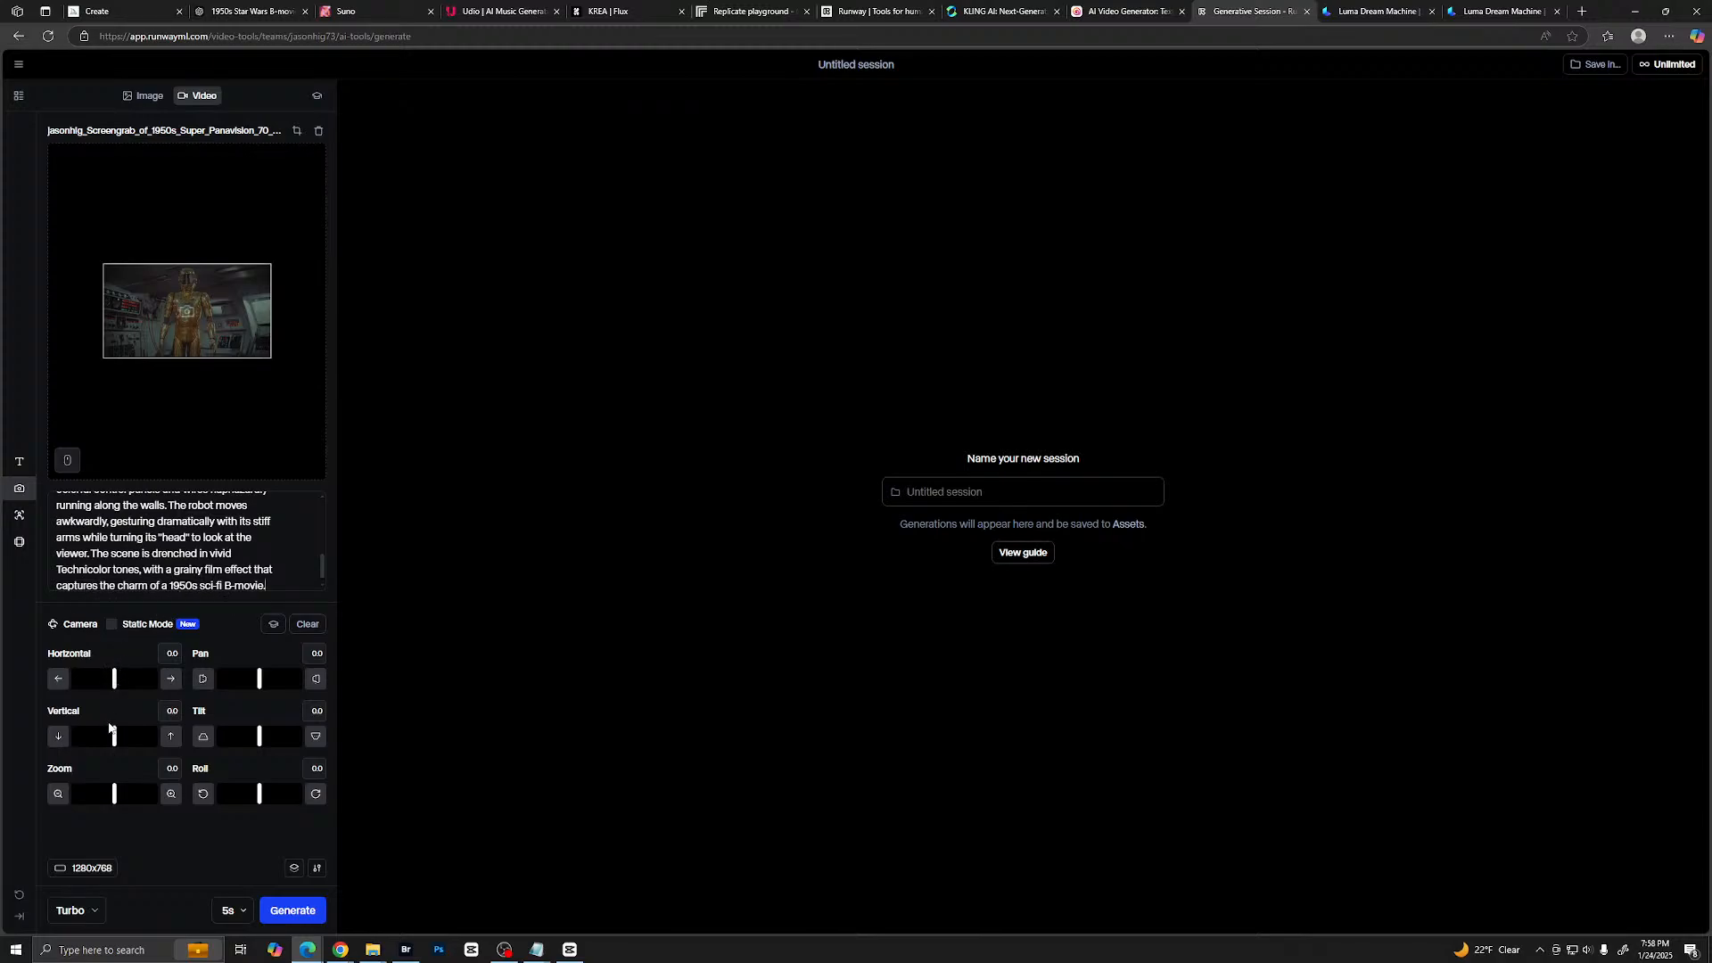
pyautogui.moveTo(115, 793); pyautogui.dragTo(102, 791)
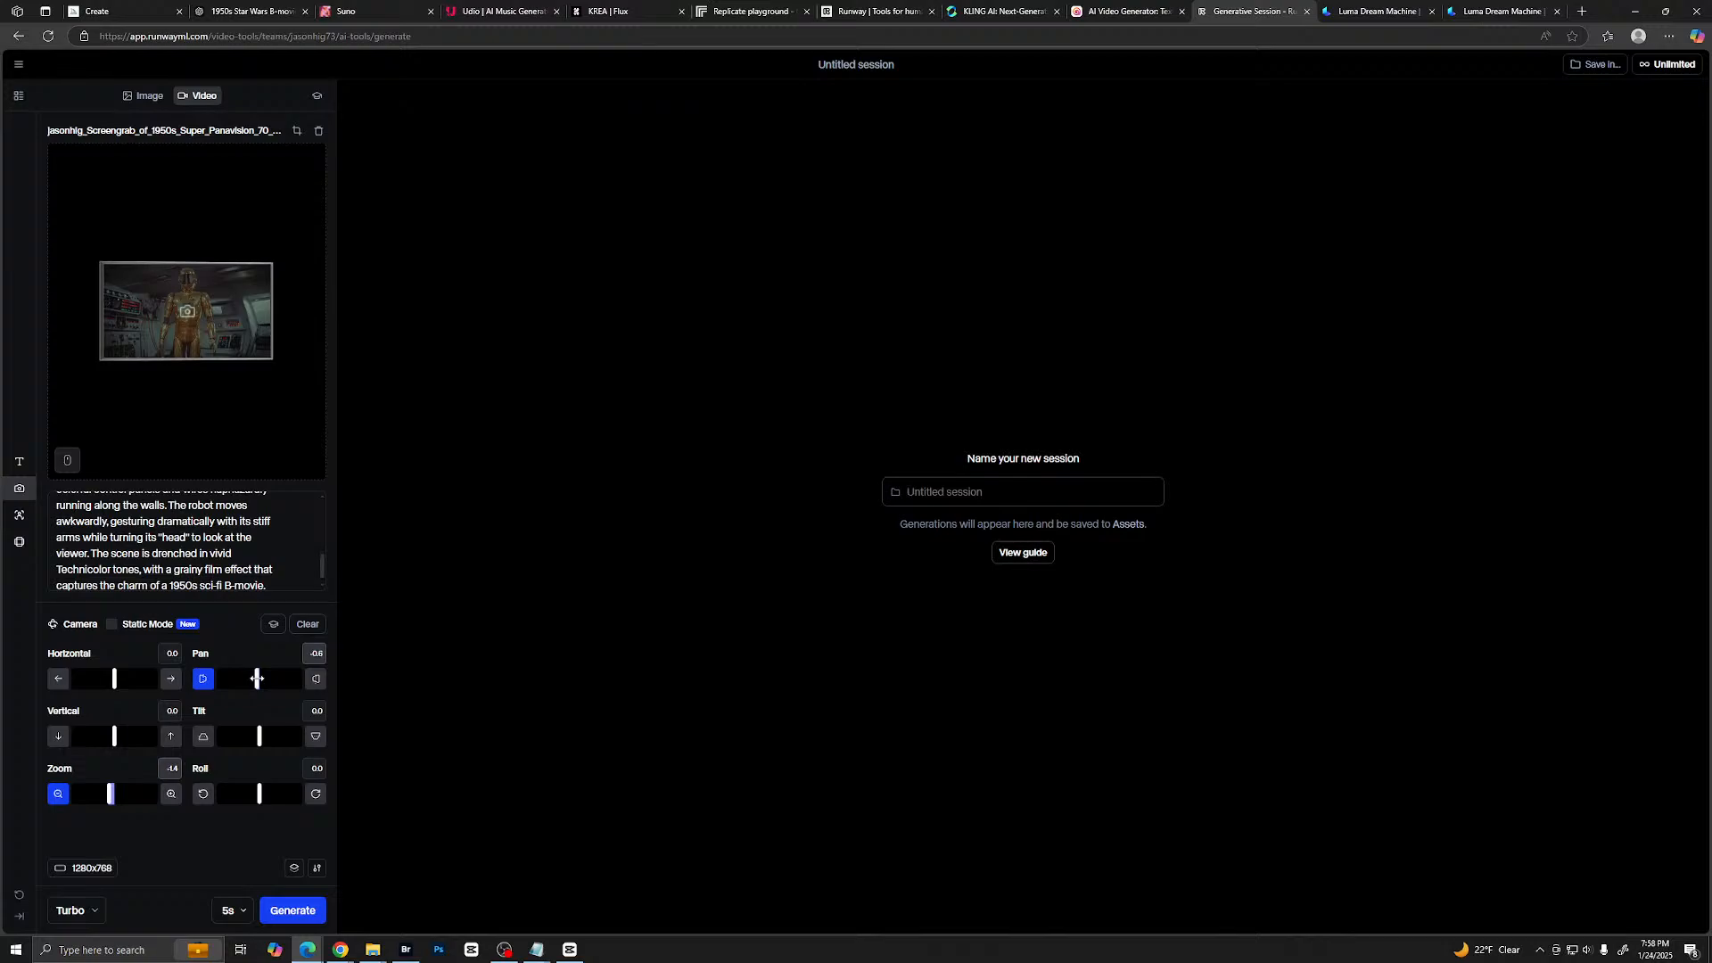
pyautogui.click(287, 911)
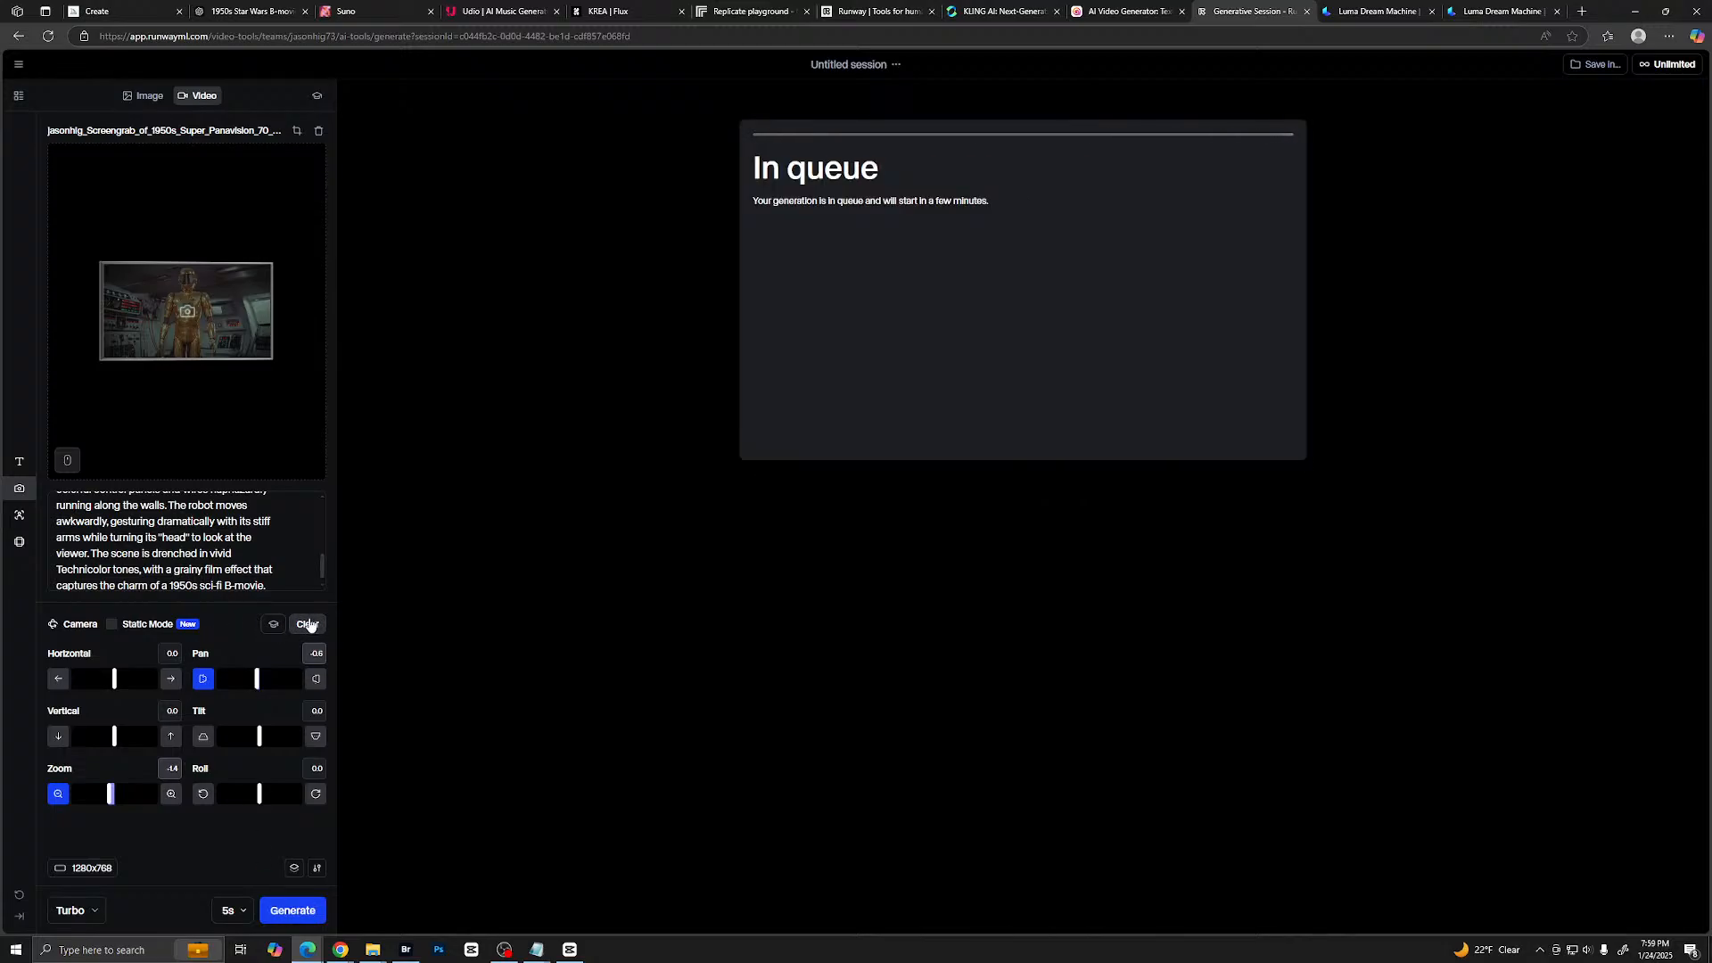
# - Clear the camera movement values and generate another 5-second robot clip from the text prompt and image only
pyautogui.click(308, 625)
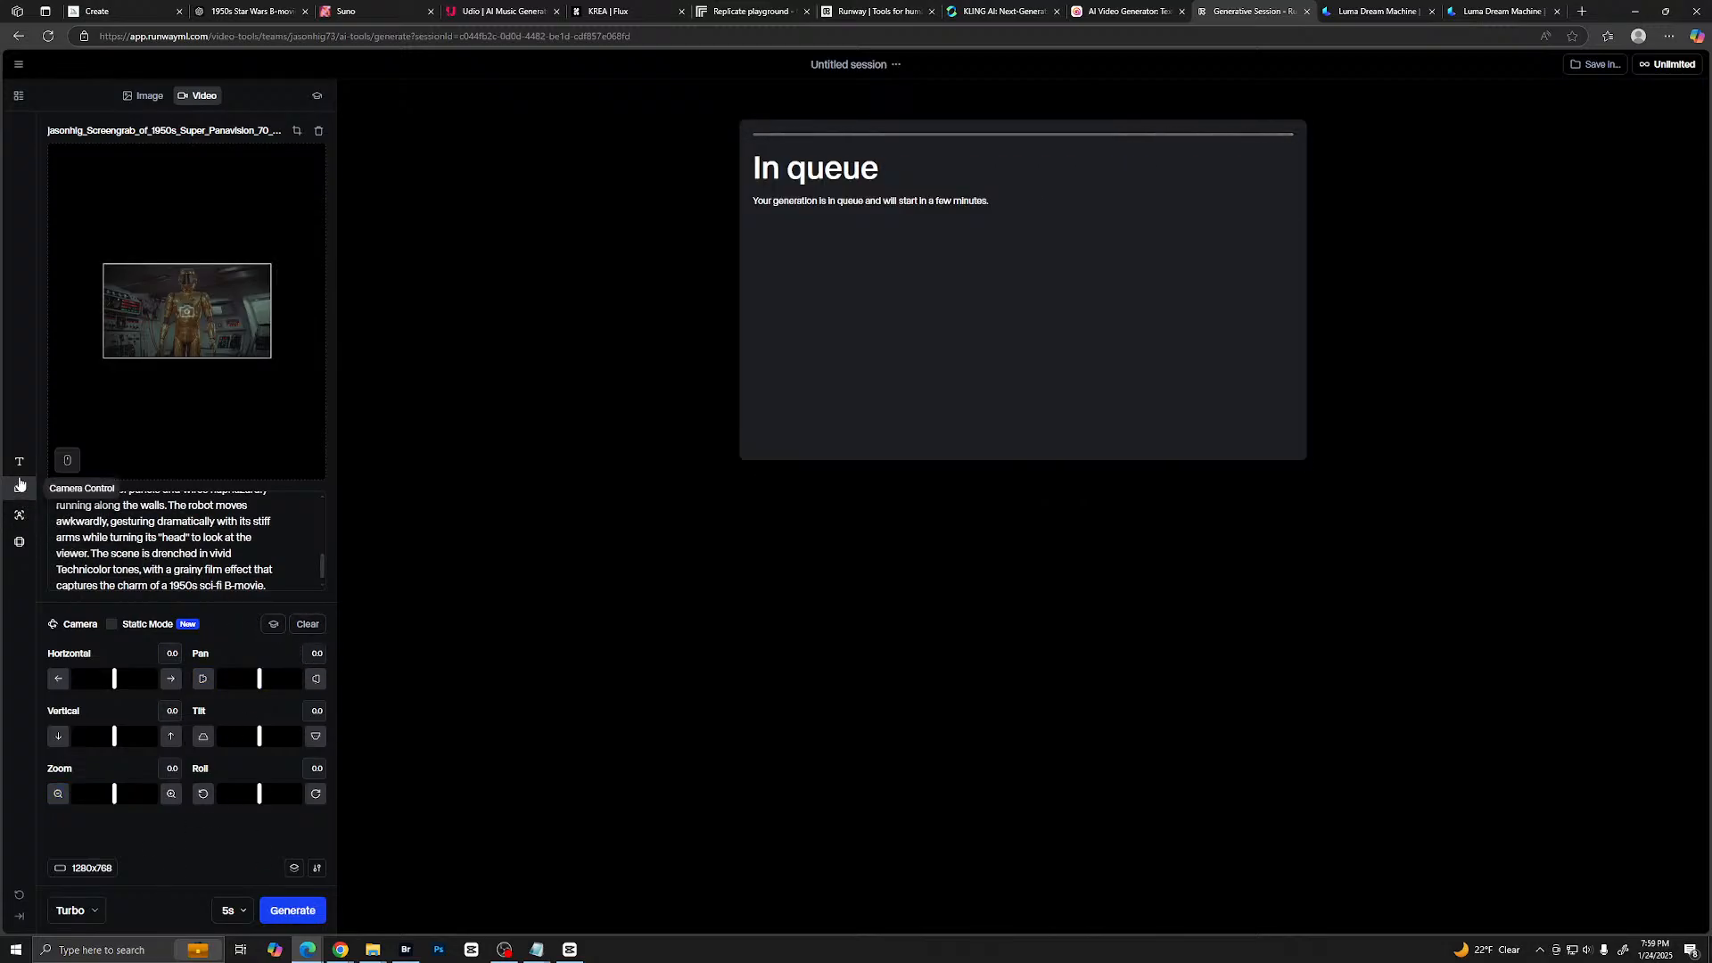
pyautogui.click(19, 461)
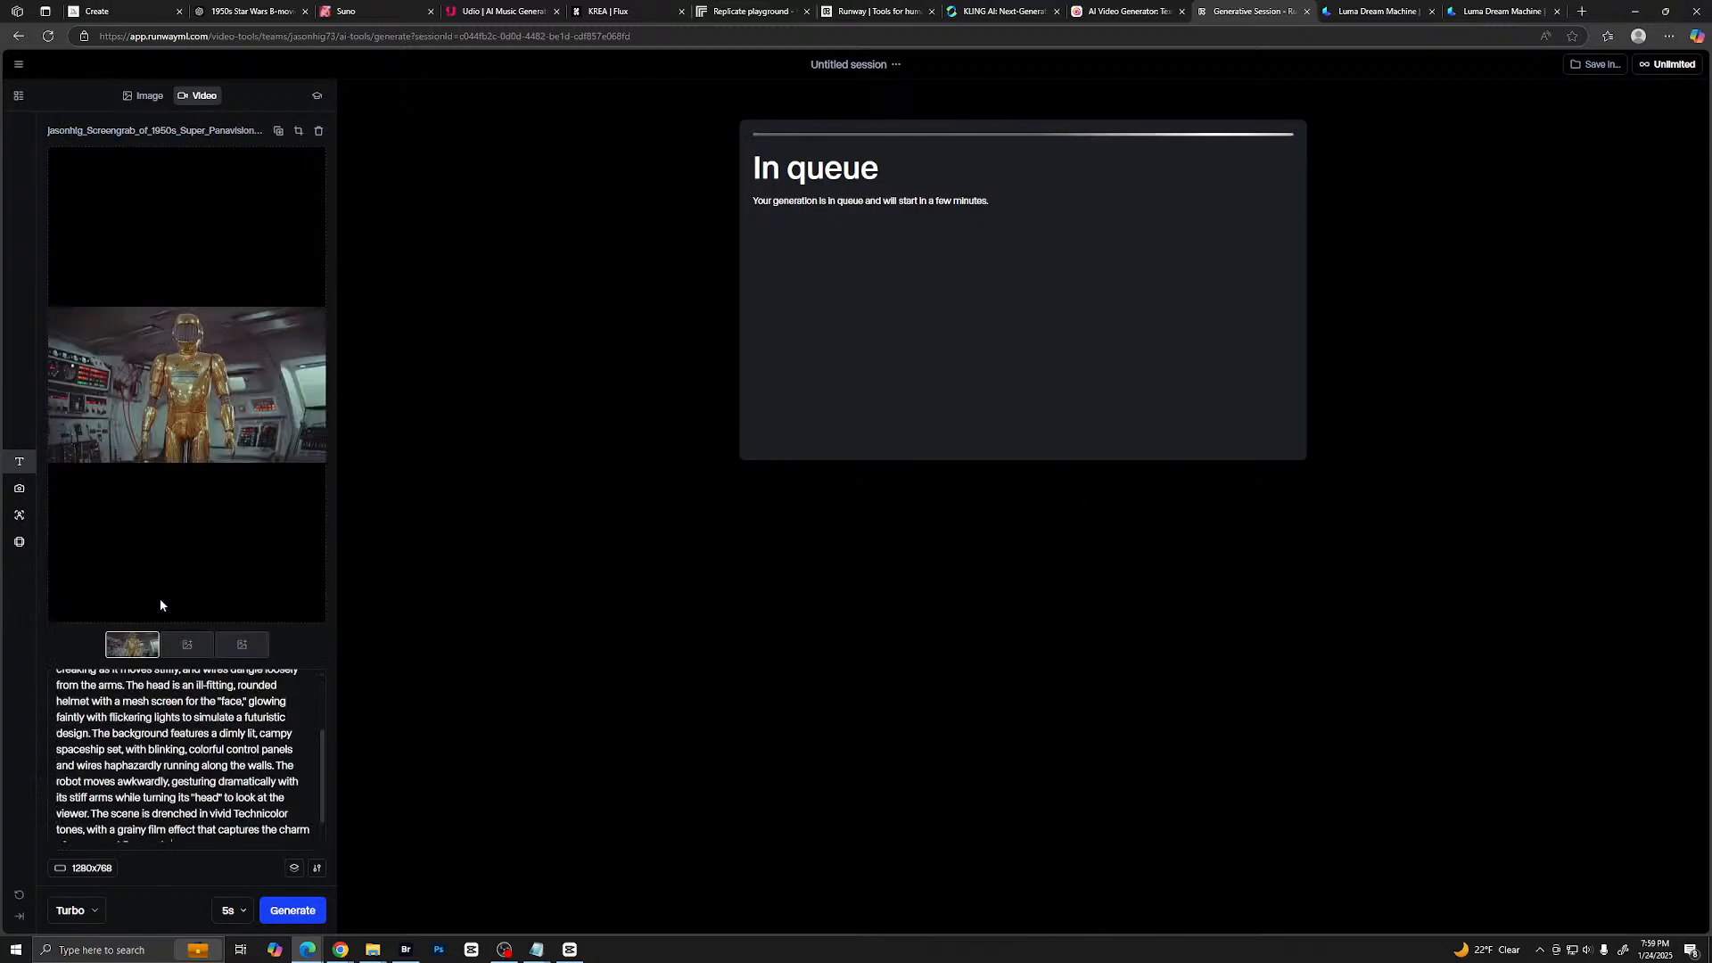
pyautogui.click(285, 912)
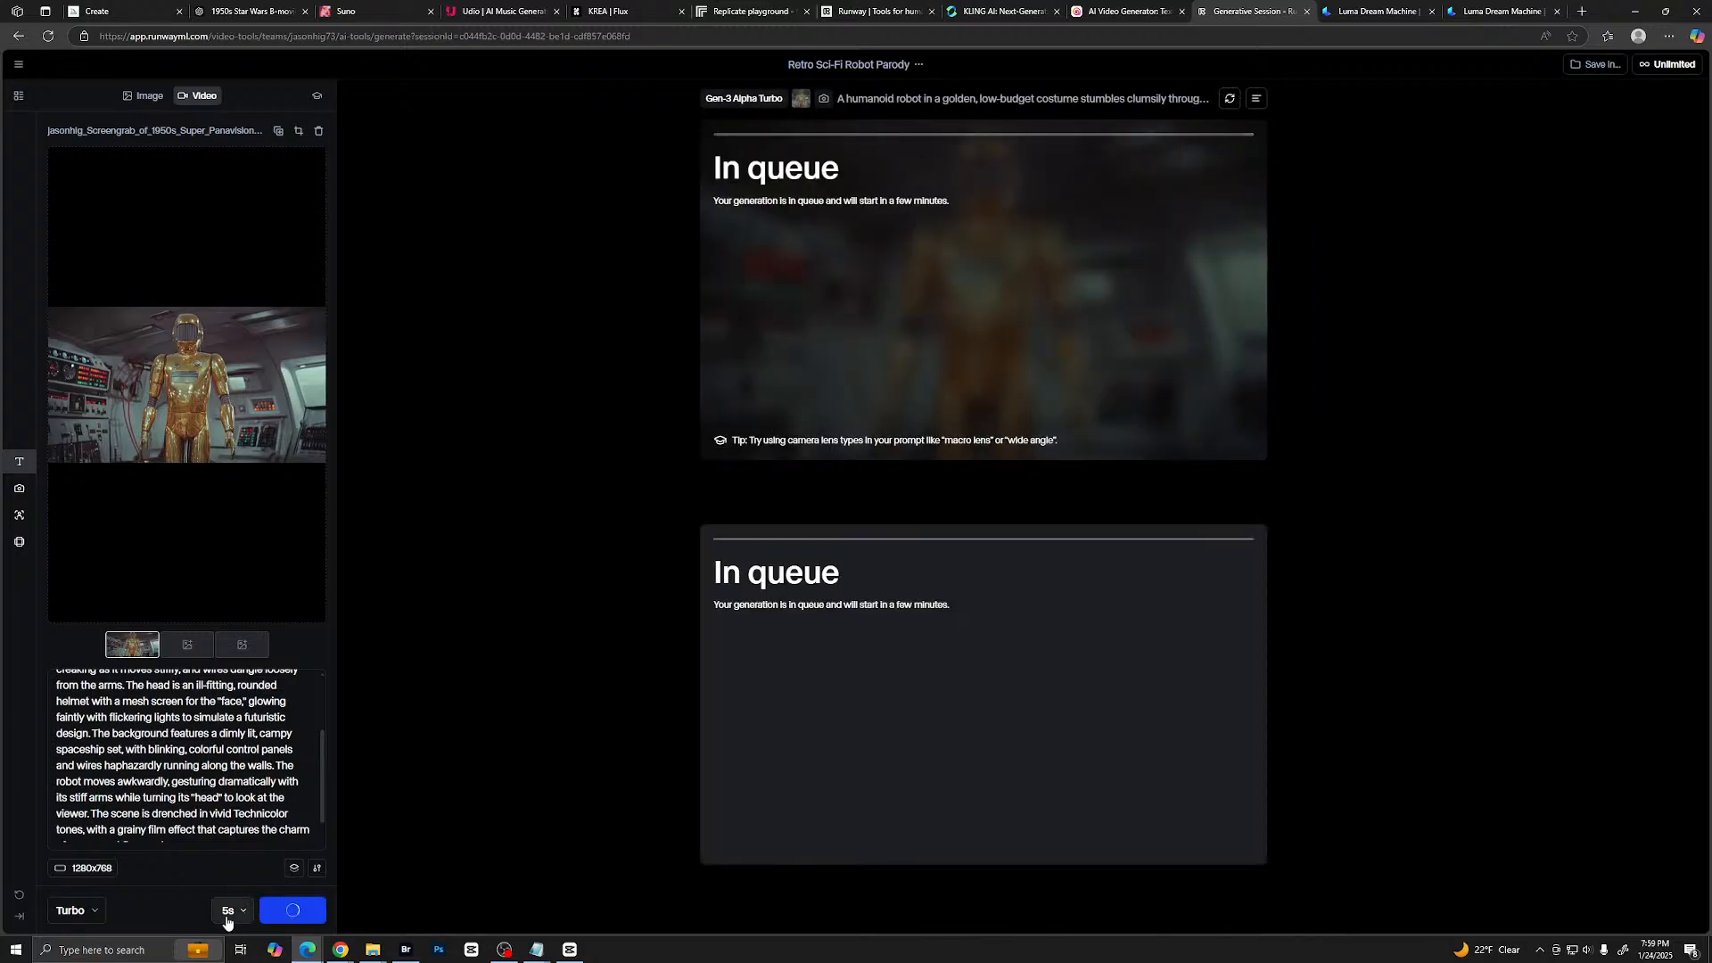
# - Set the duration to 10 seconds and generate a third robot clip
pyautogui.click(239, 914)
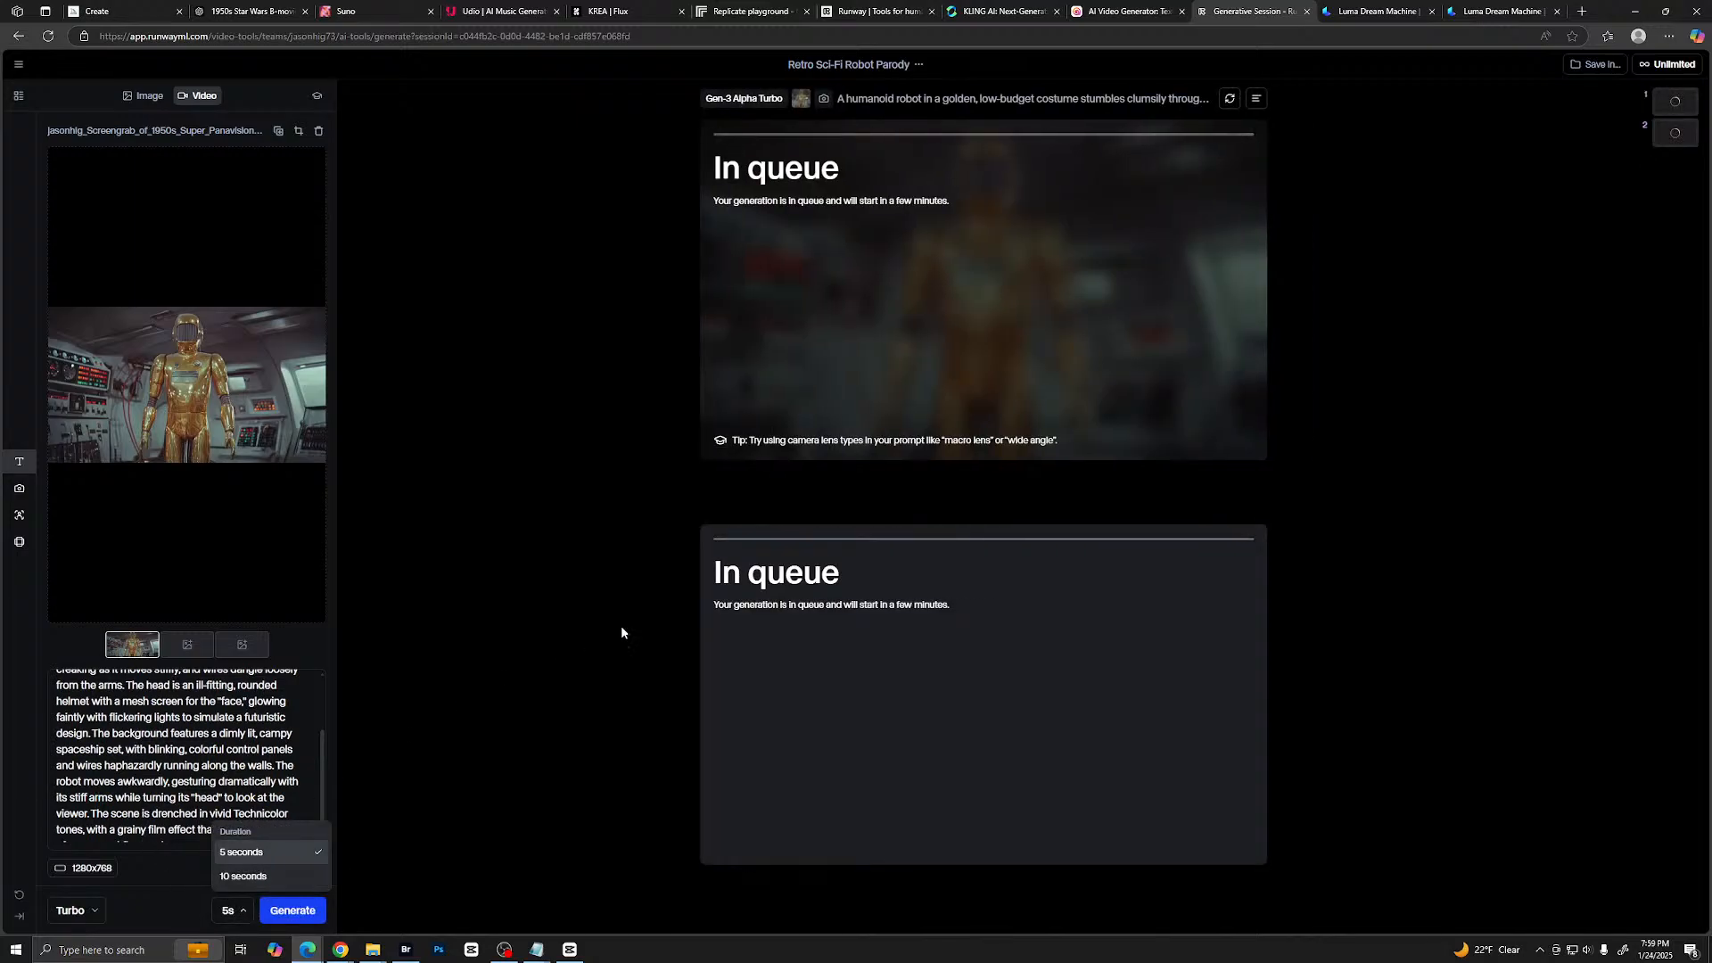
pyautogui.click(293, 878)
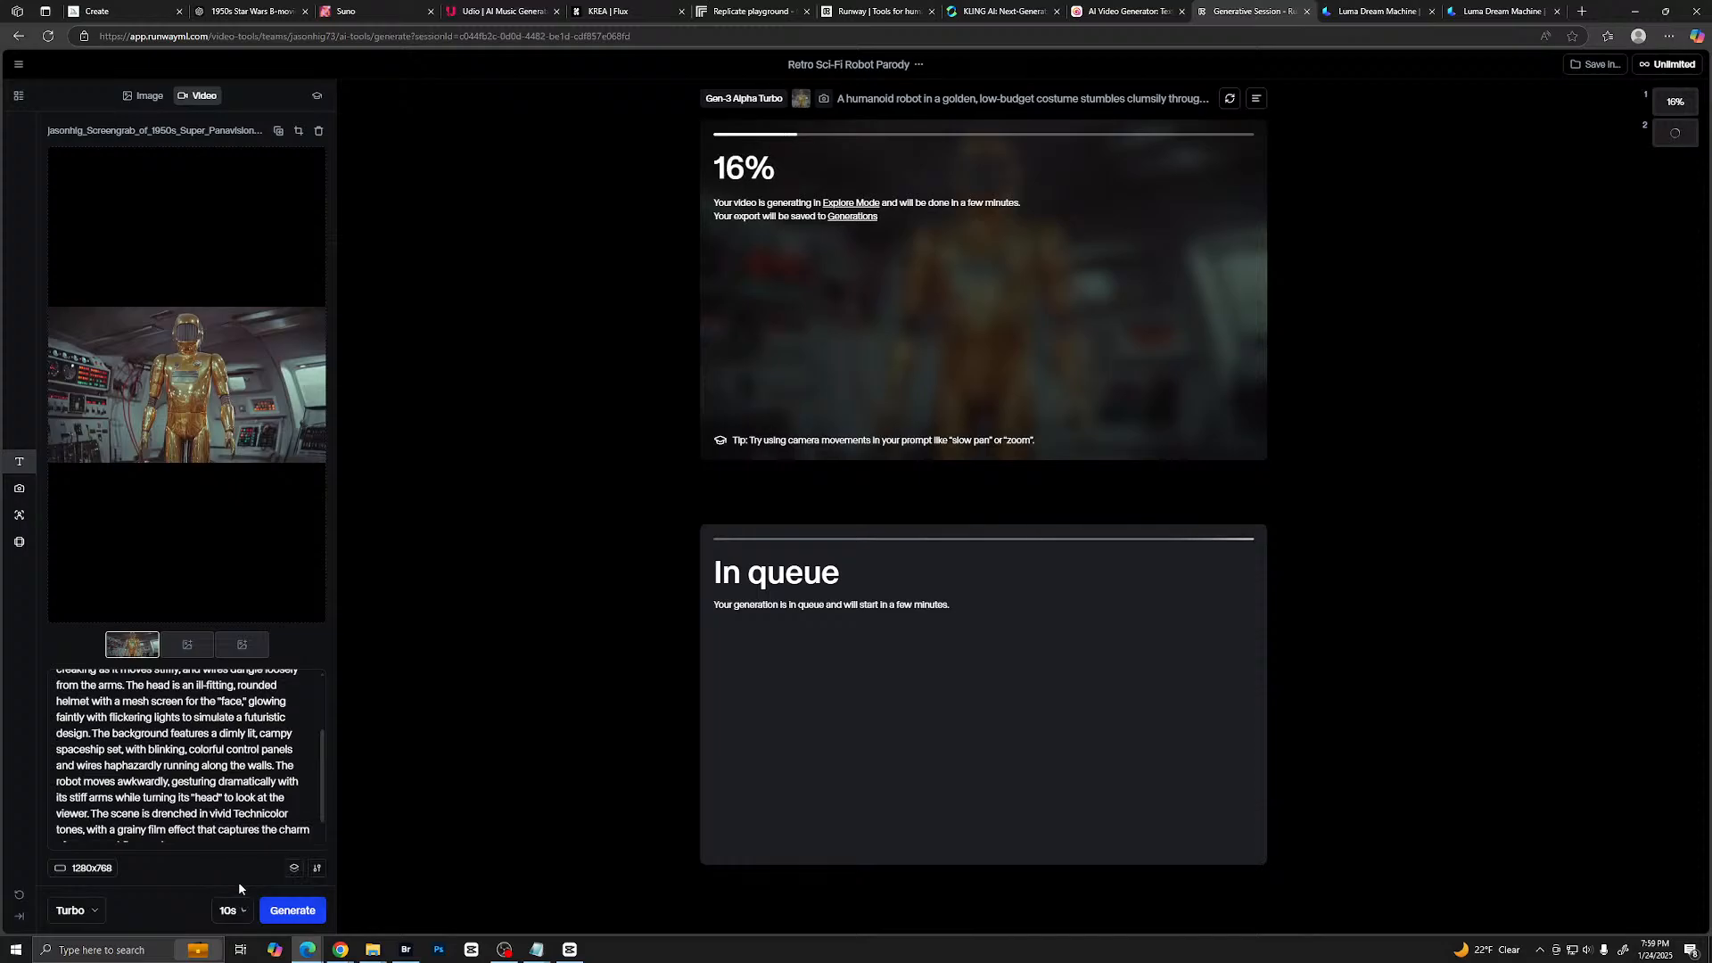
pyautogui.click(278, 912)
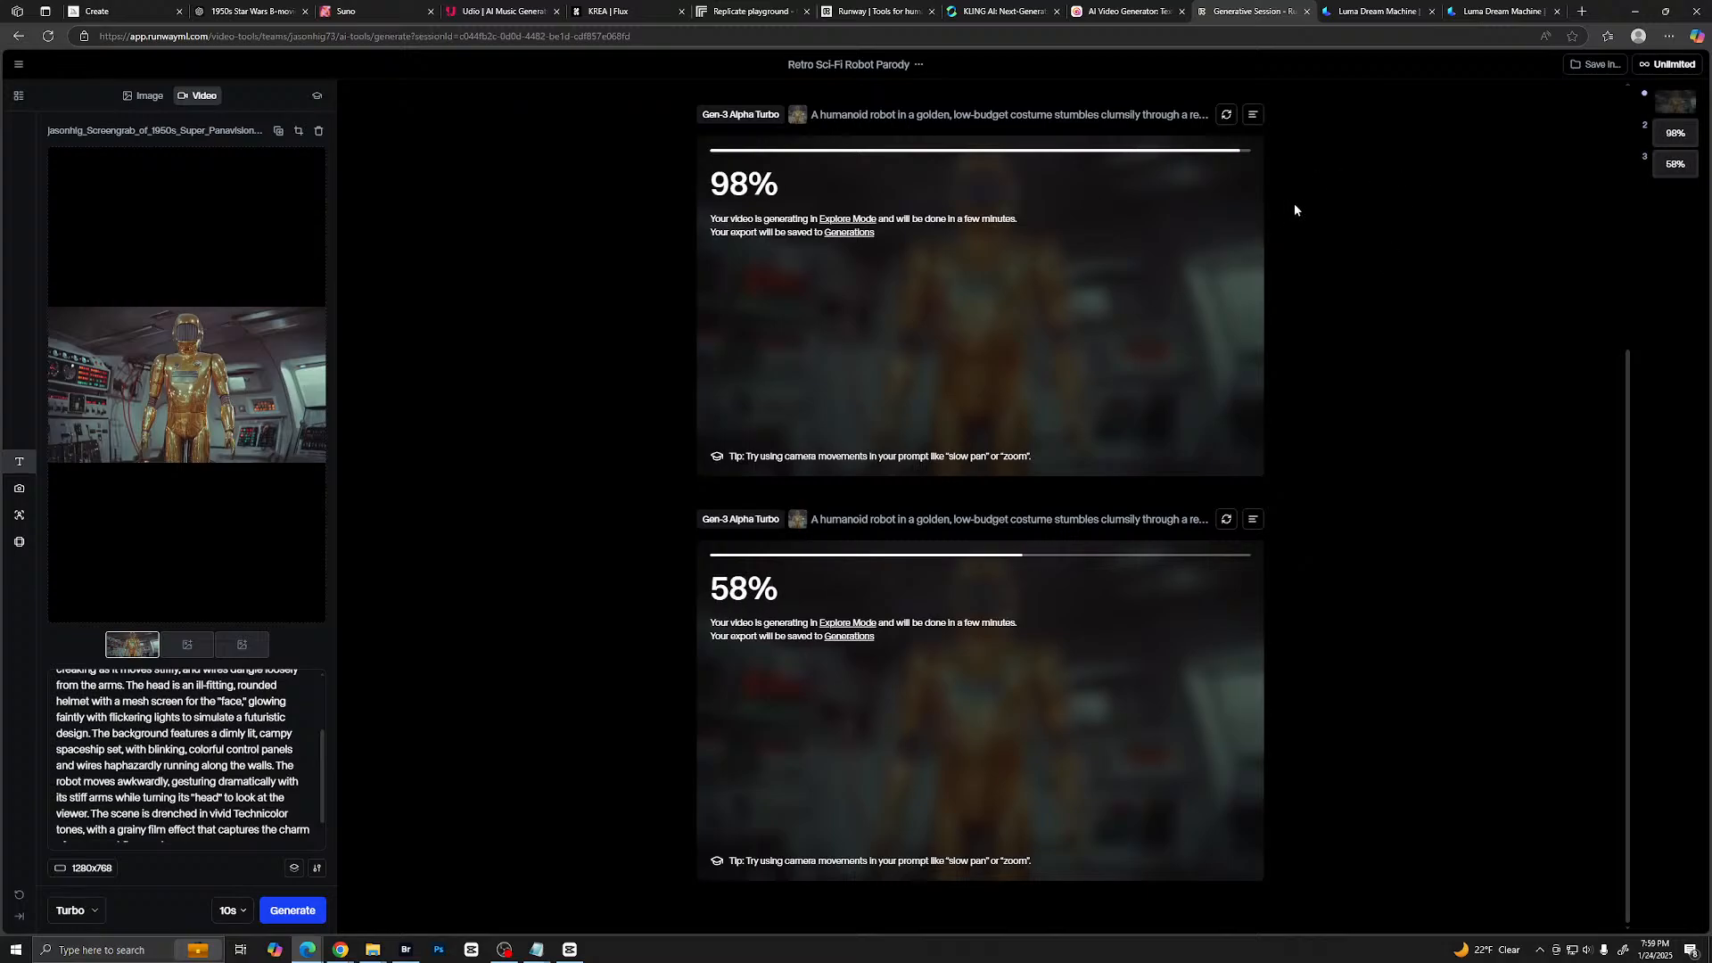
# - Play the first robot clip, generated with the camera zoom and pan, from the session results
pyautogui.scroll(3, 1272, 330)
pyautogui.scroll(1, 1271, 330)
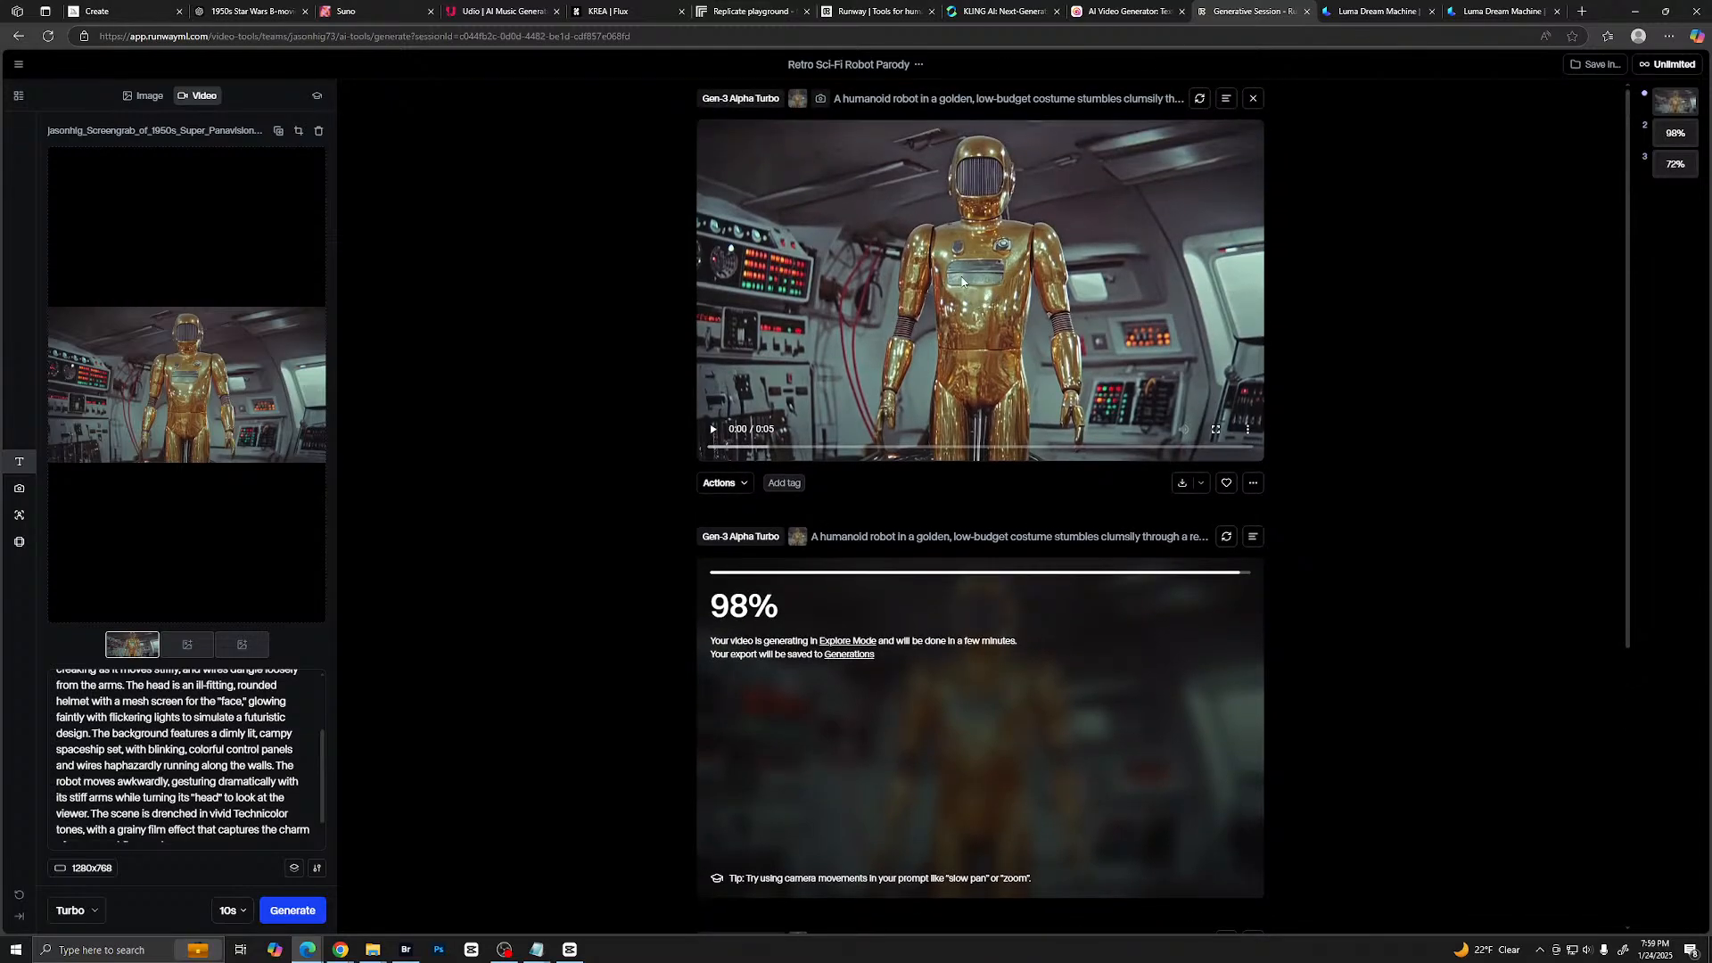
pyautogui.click(962, 281)
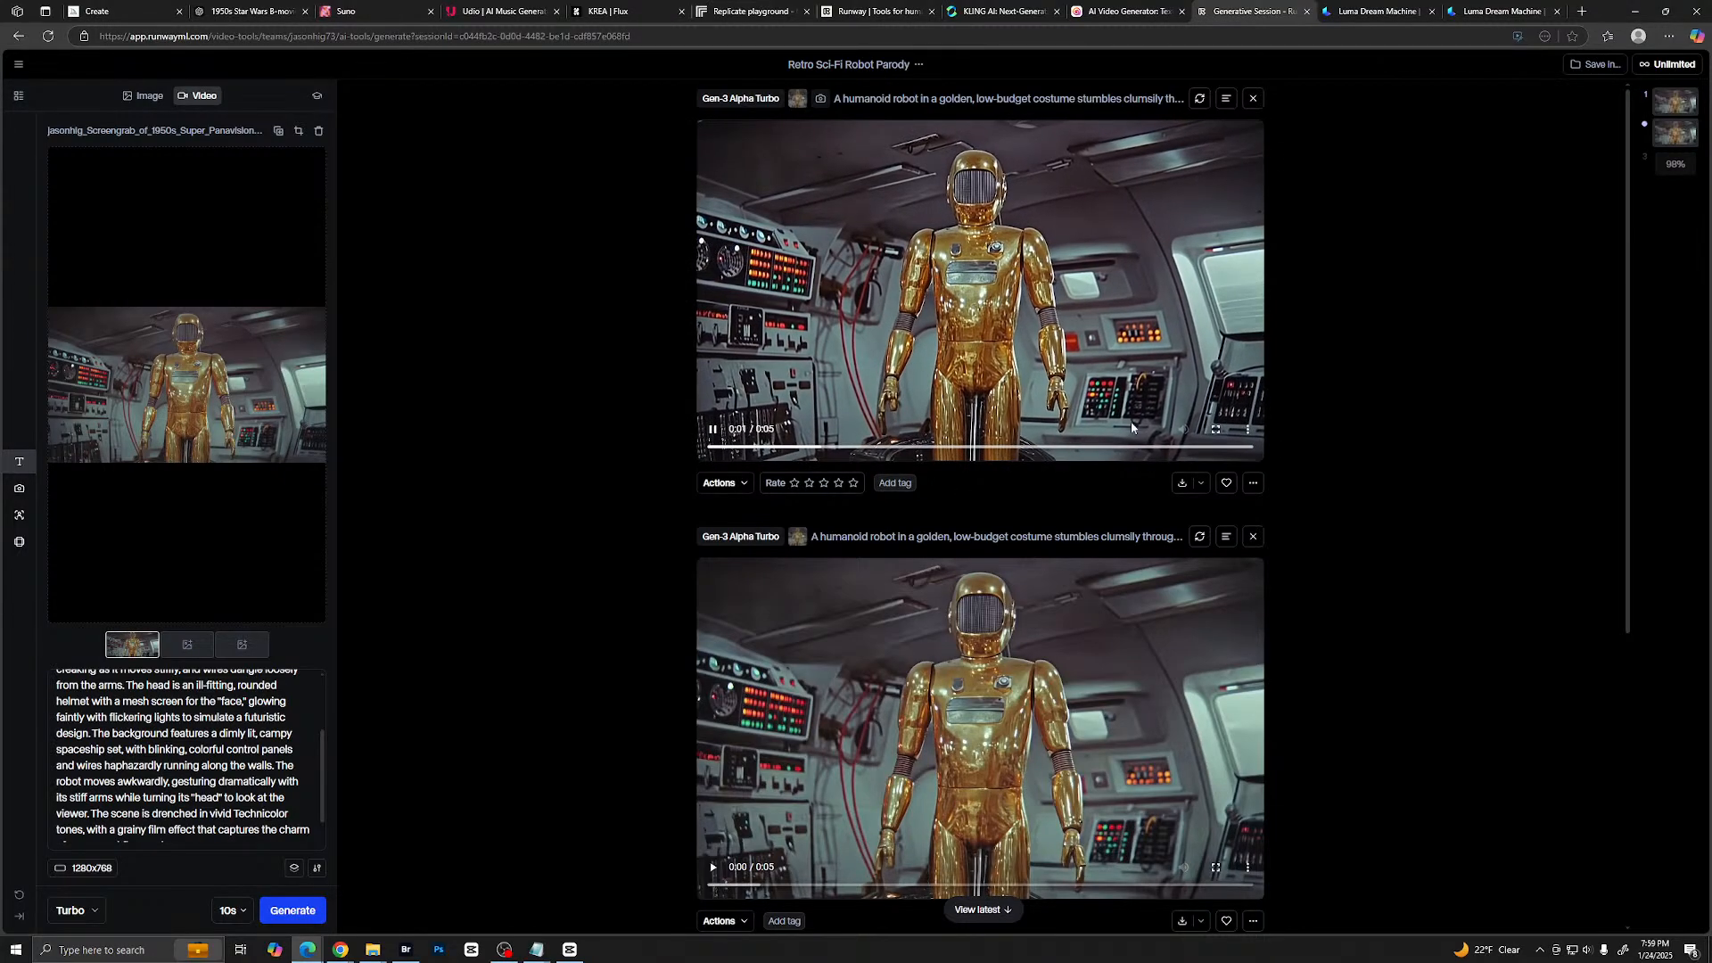
# - Review the second 5-second robot clip twice in full screen, returning to the session after each viewing
pyautogui.scroll(-2, 1130, 427)
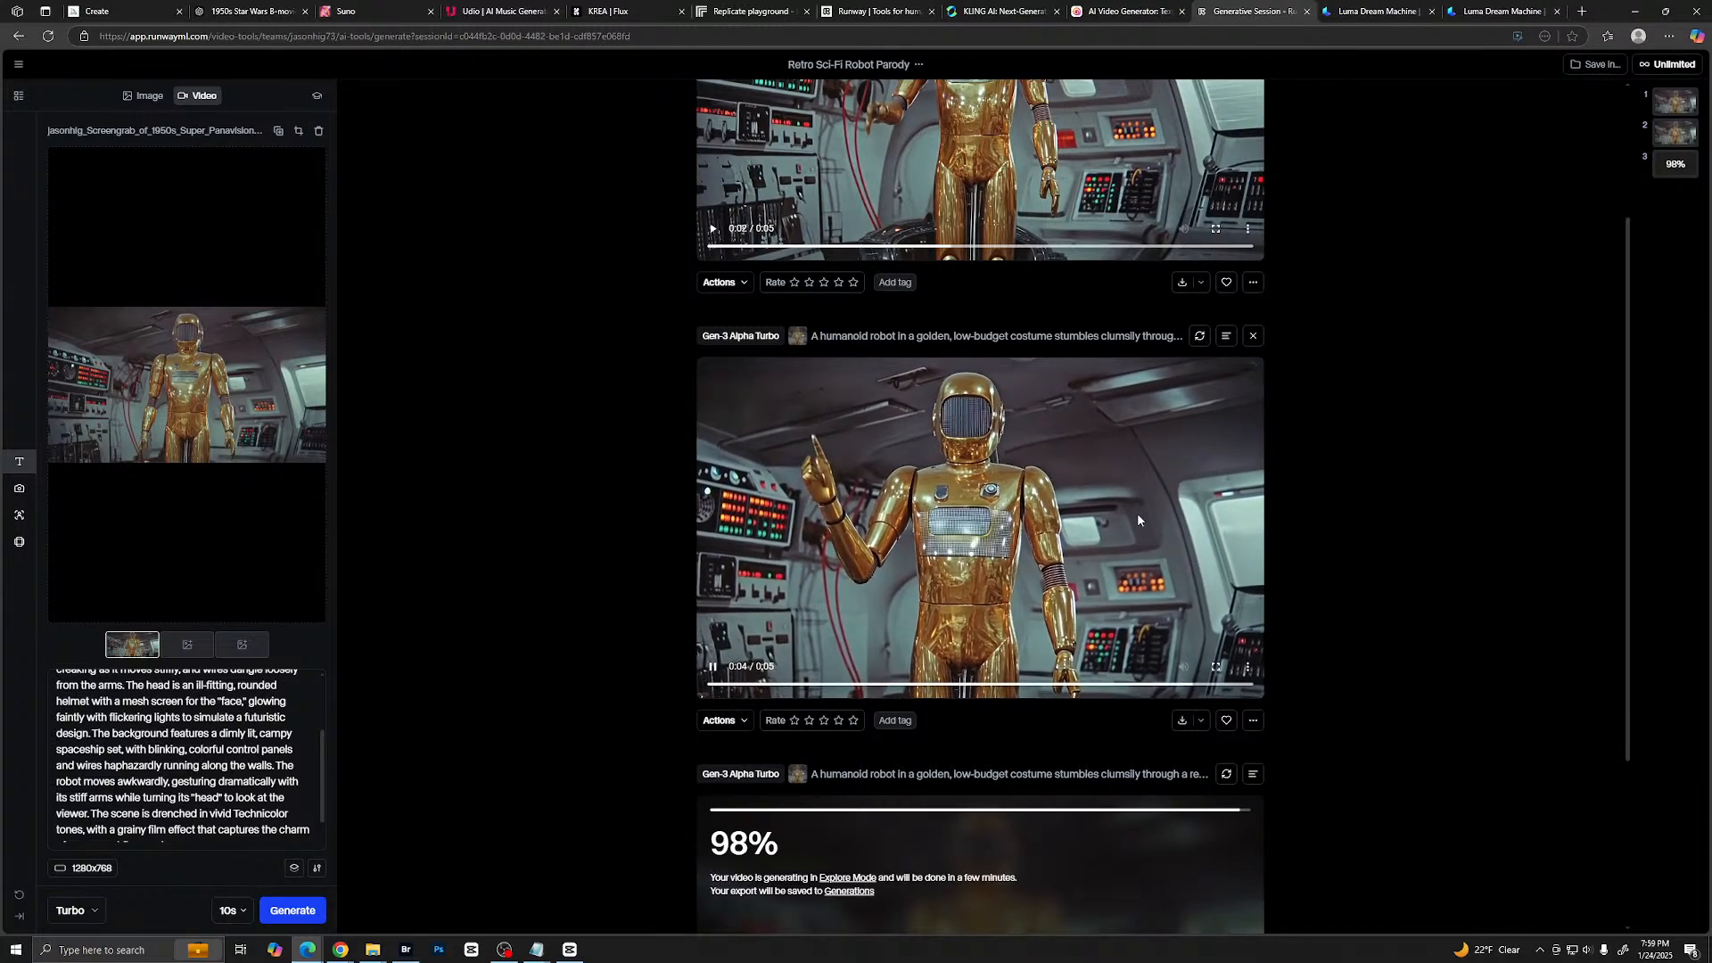
pyautogui.click(1216, 669)
pyautogui.click(959, 378)
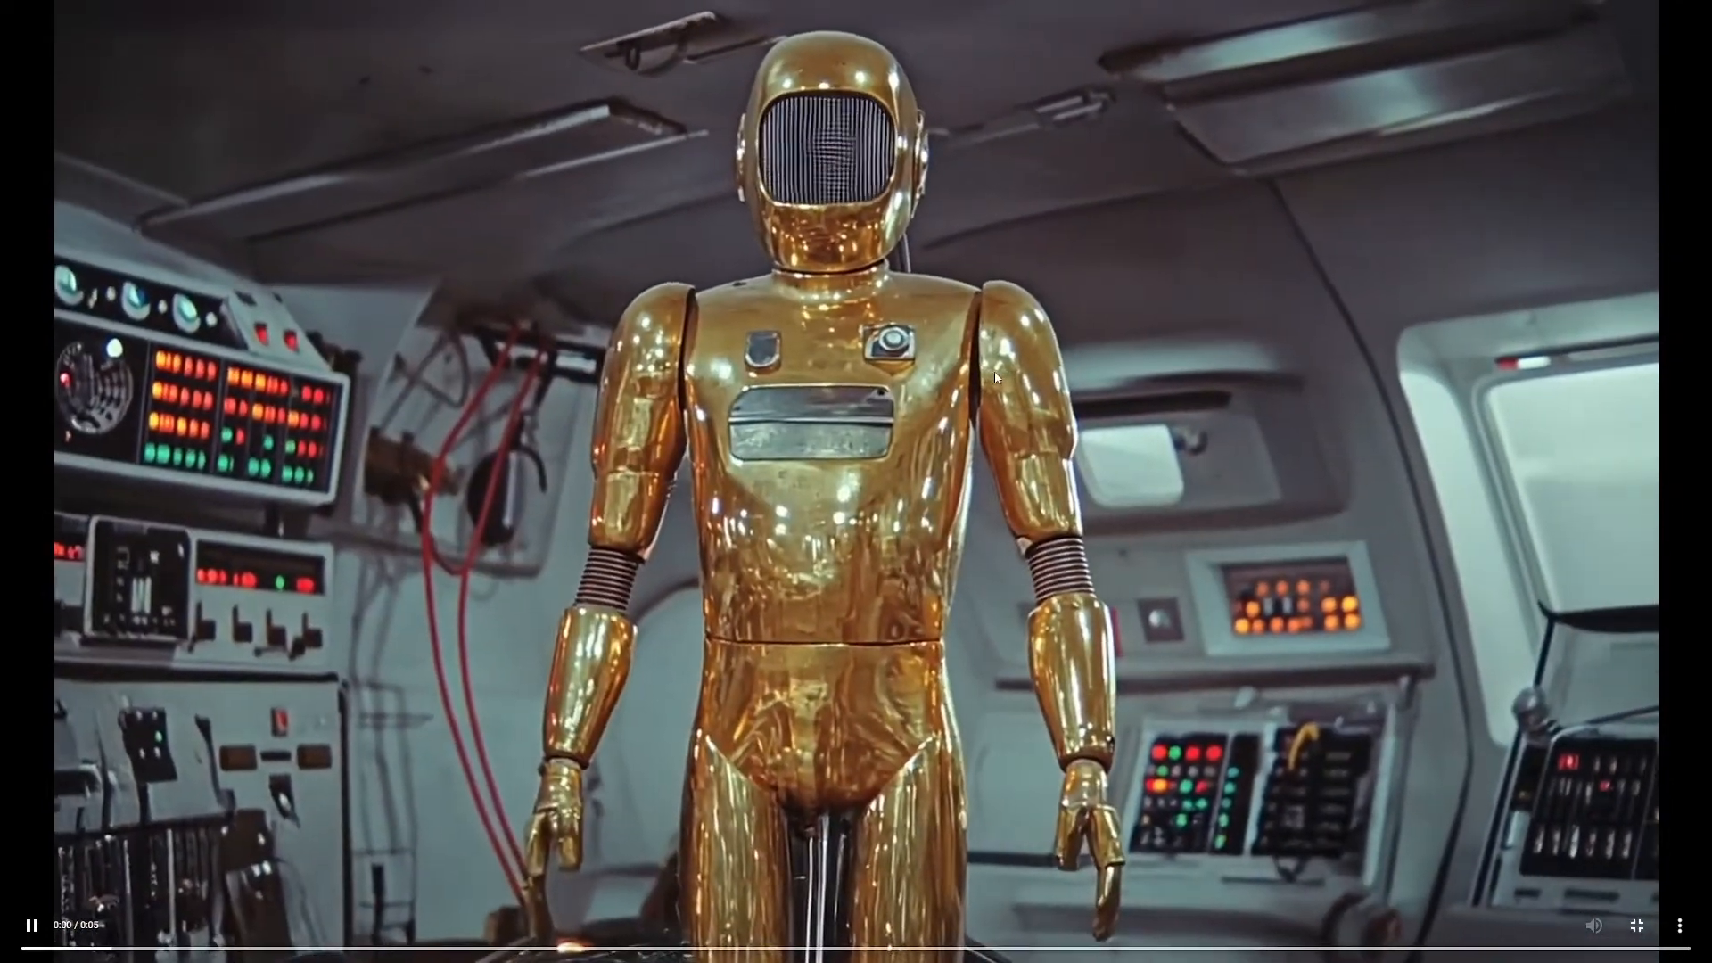
pyautogui.press('Escape')
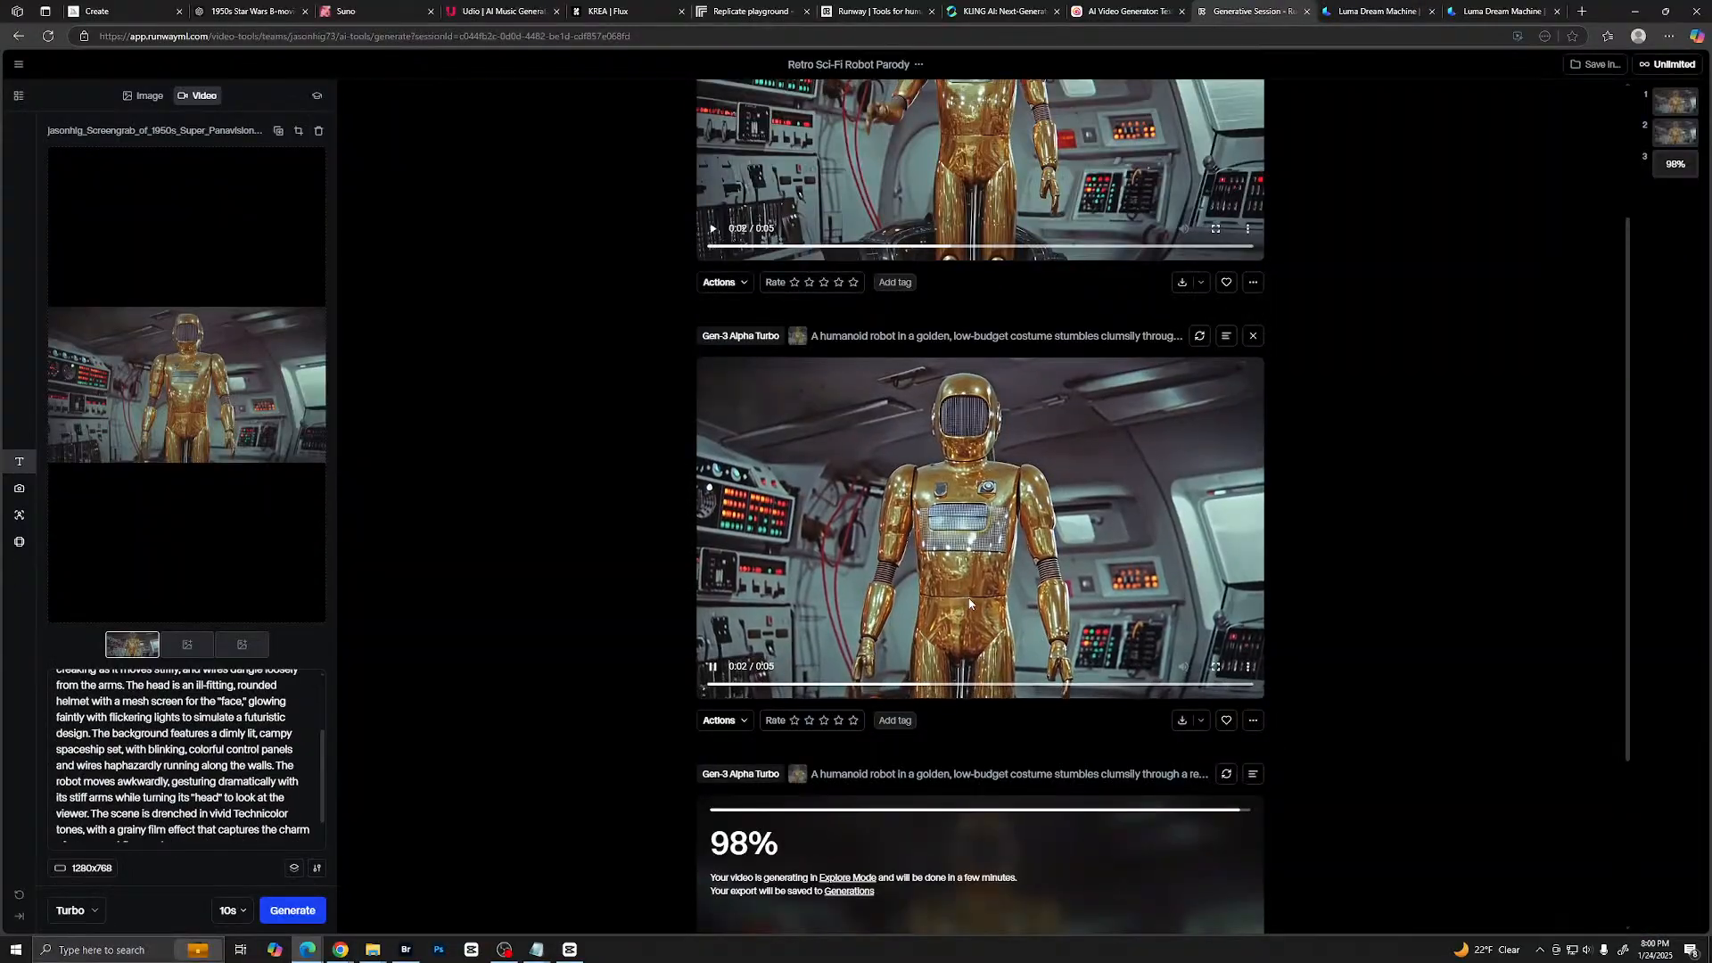
pyautogui.scroll(2, 963, 286)
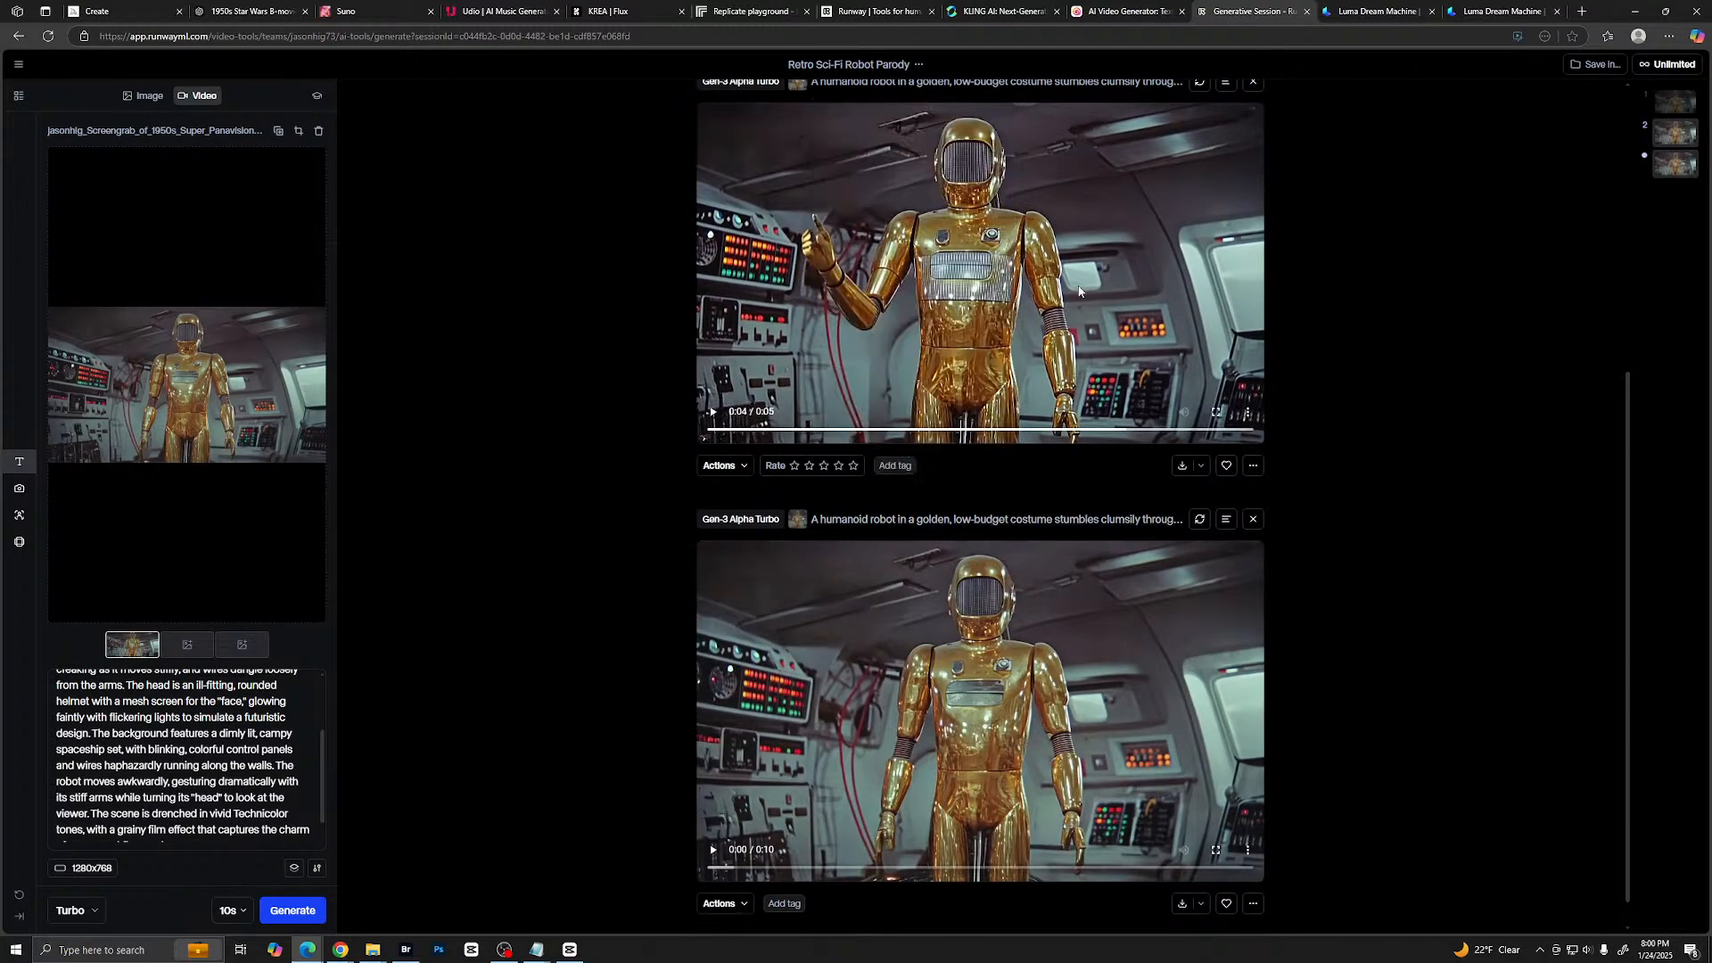
pyautogui.click(1219, 411)
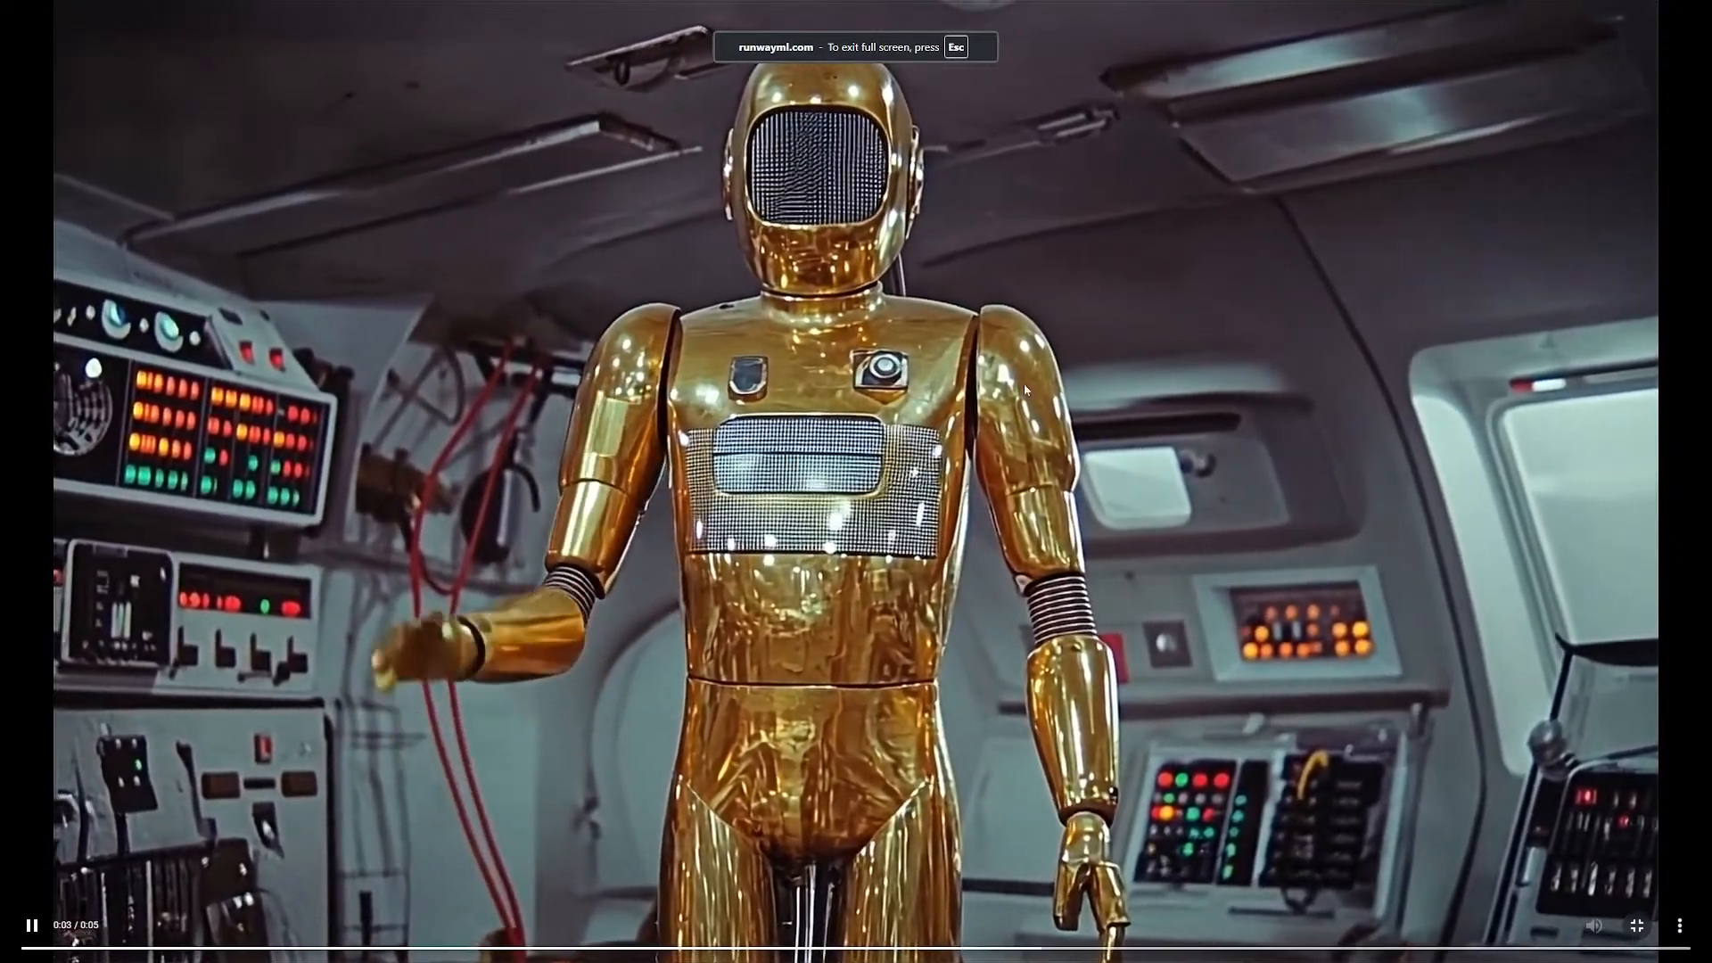
pyautogui.click(1249, 318)
pyautogui.press('Escape')
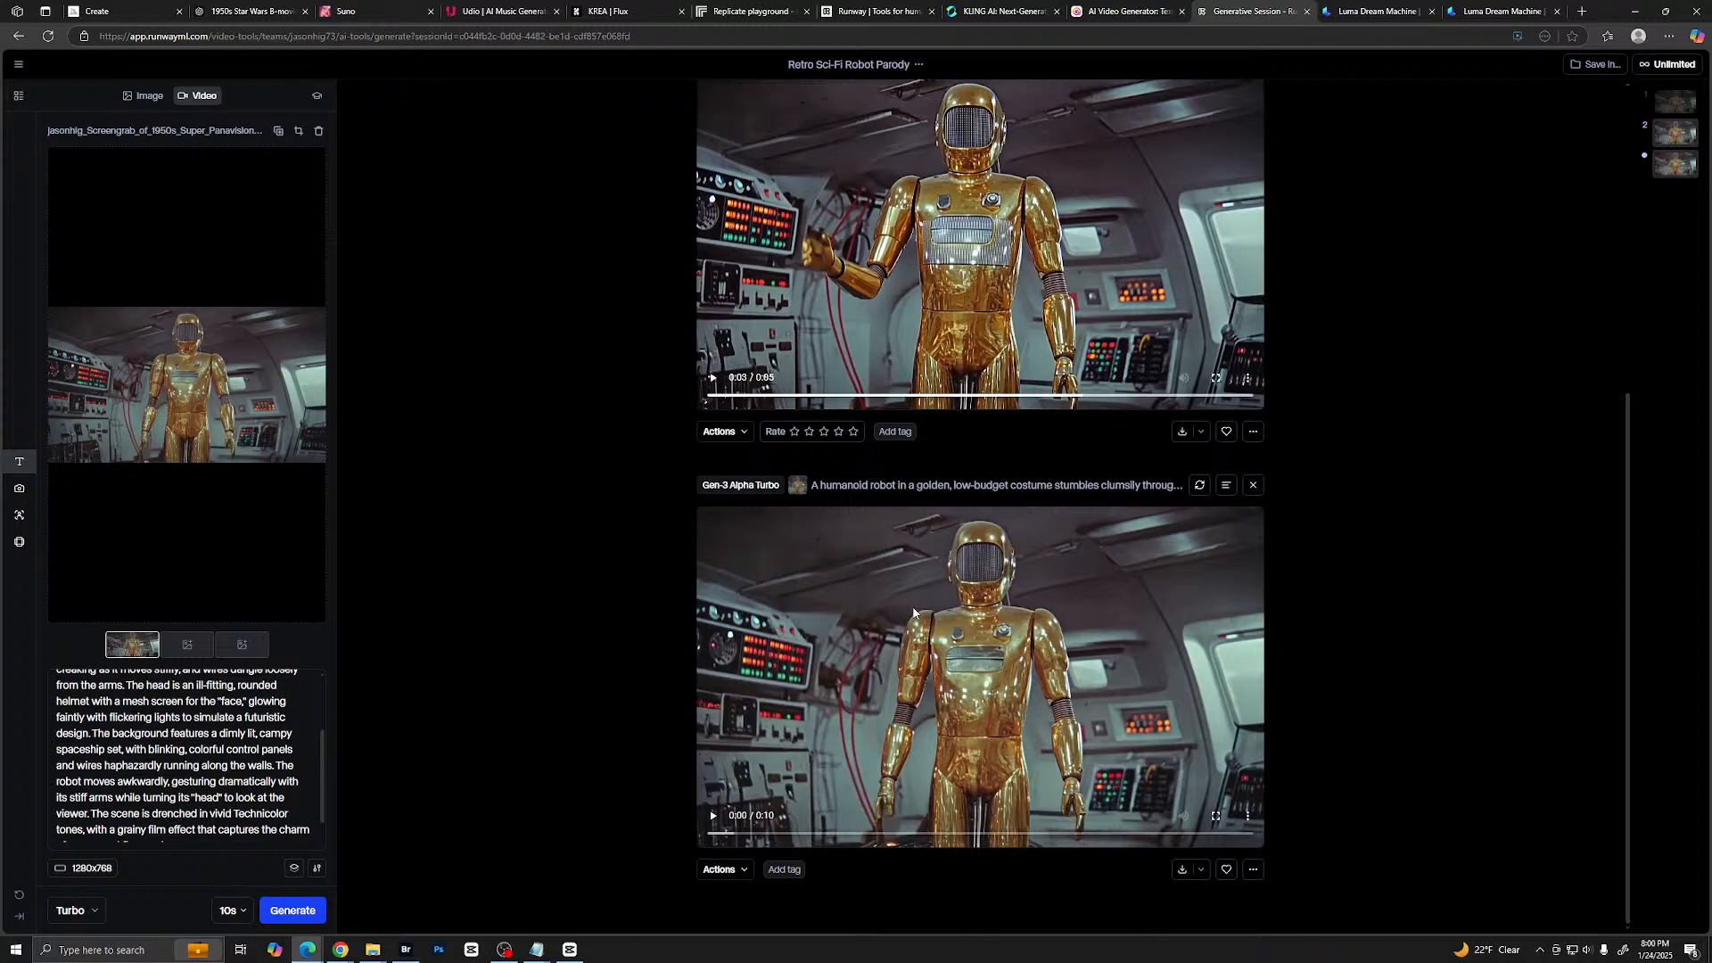
# - Play the 10-second robot clip in full screen and return to the session
pyautogui.click(714, 817)
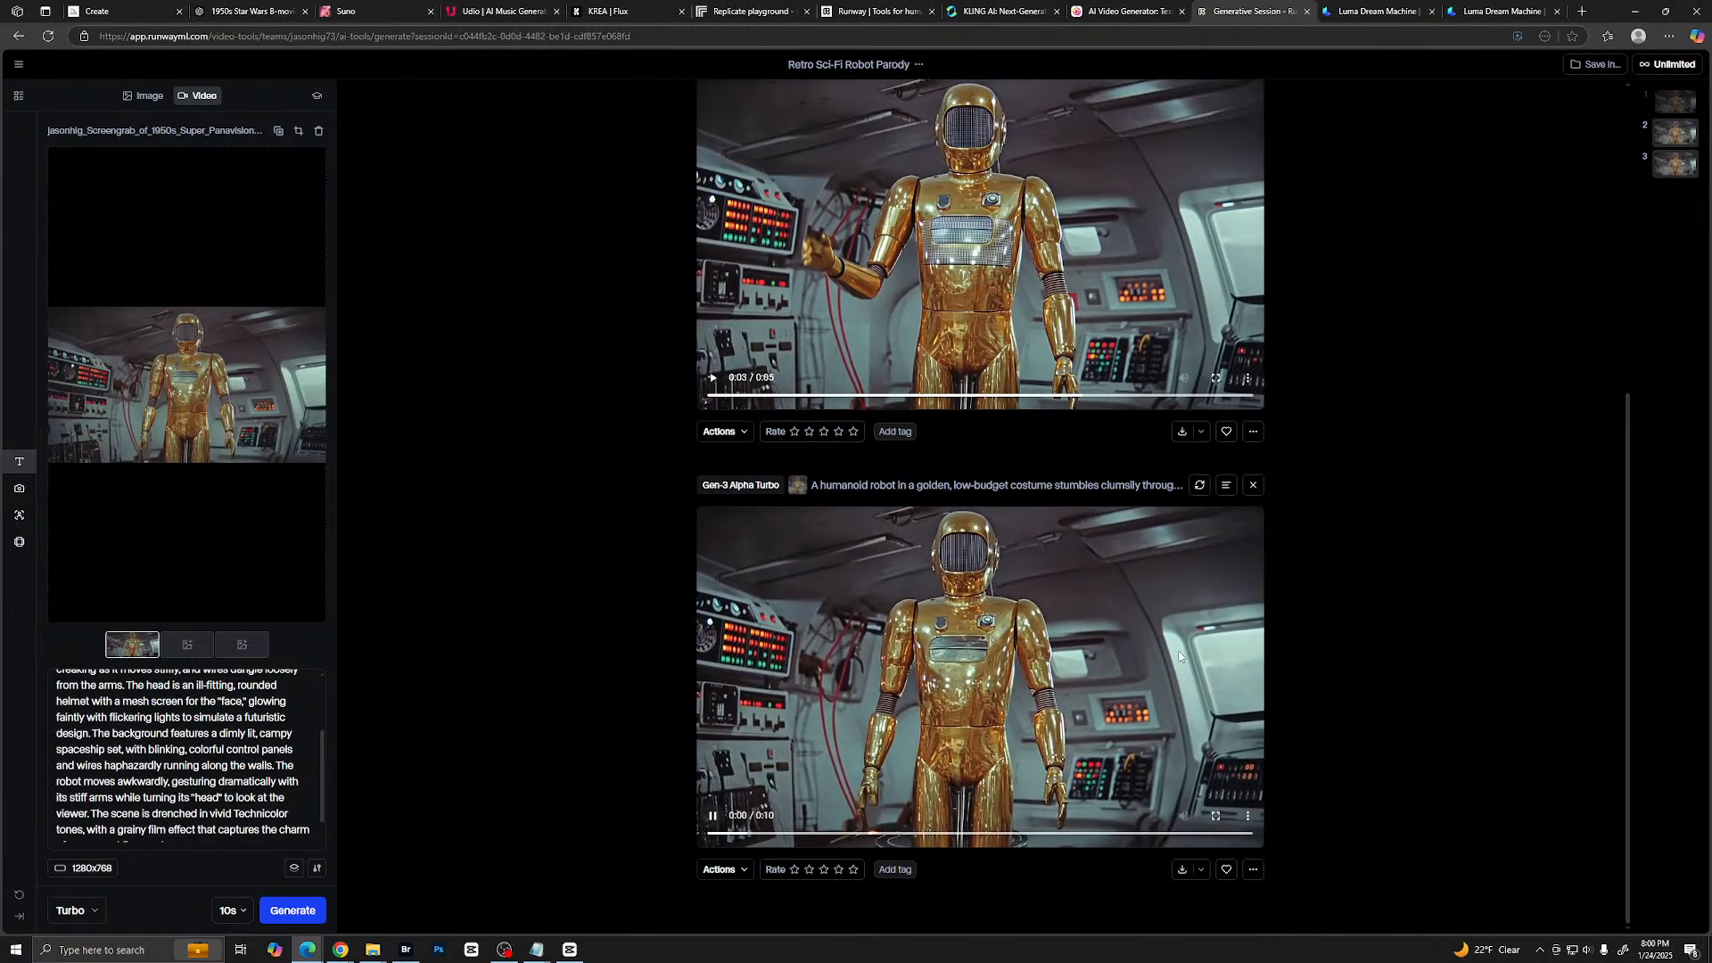
pyautogui.click(1217, 817)
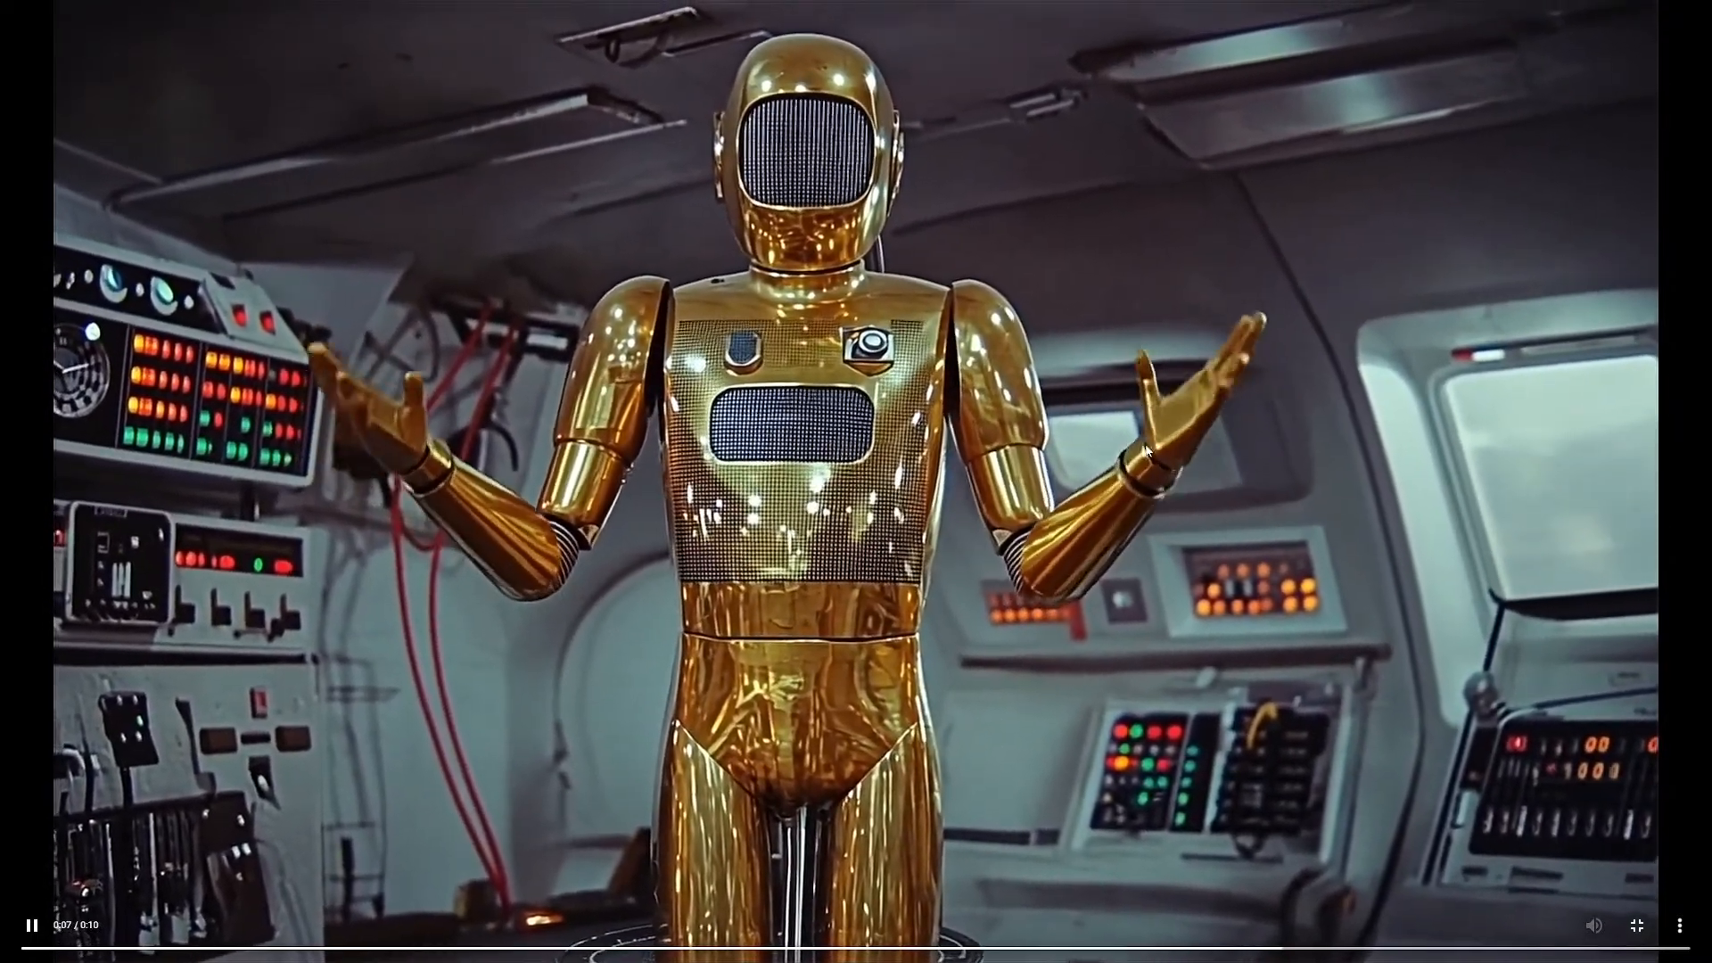
pyautogui.press('Escape')
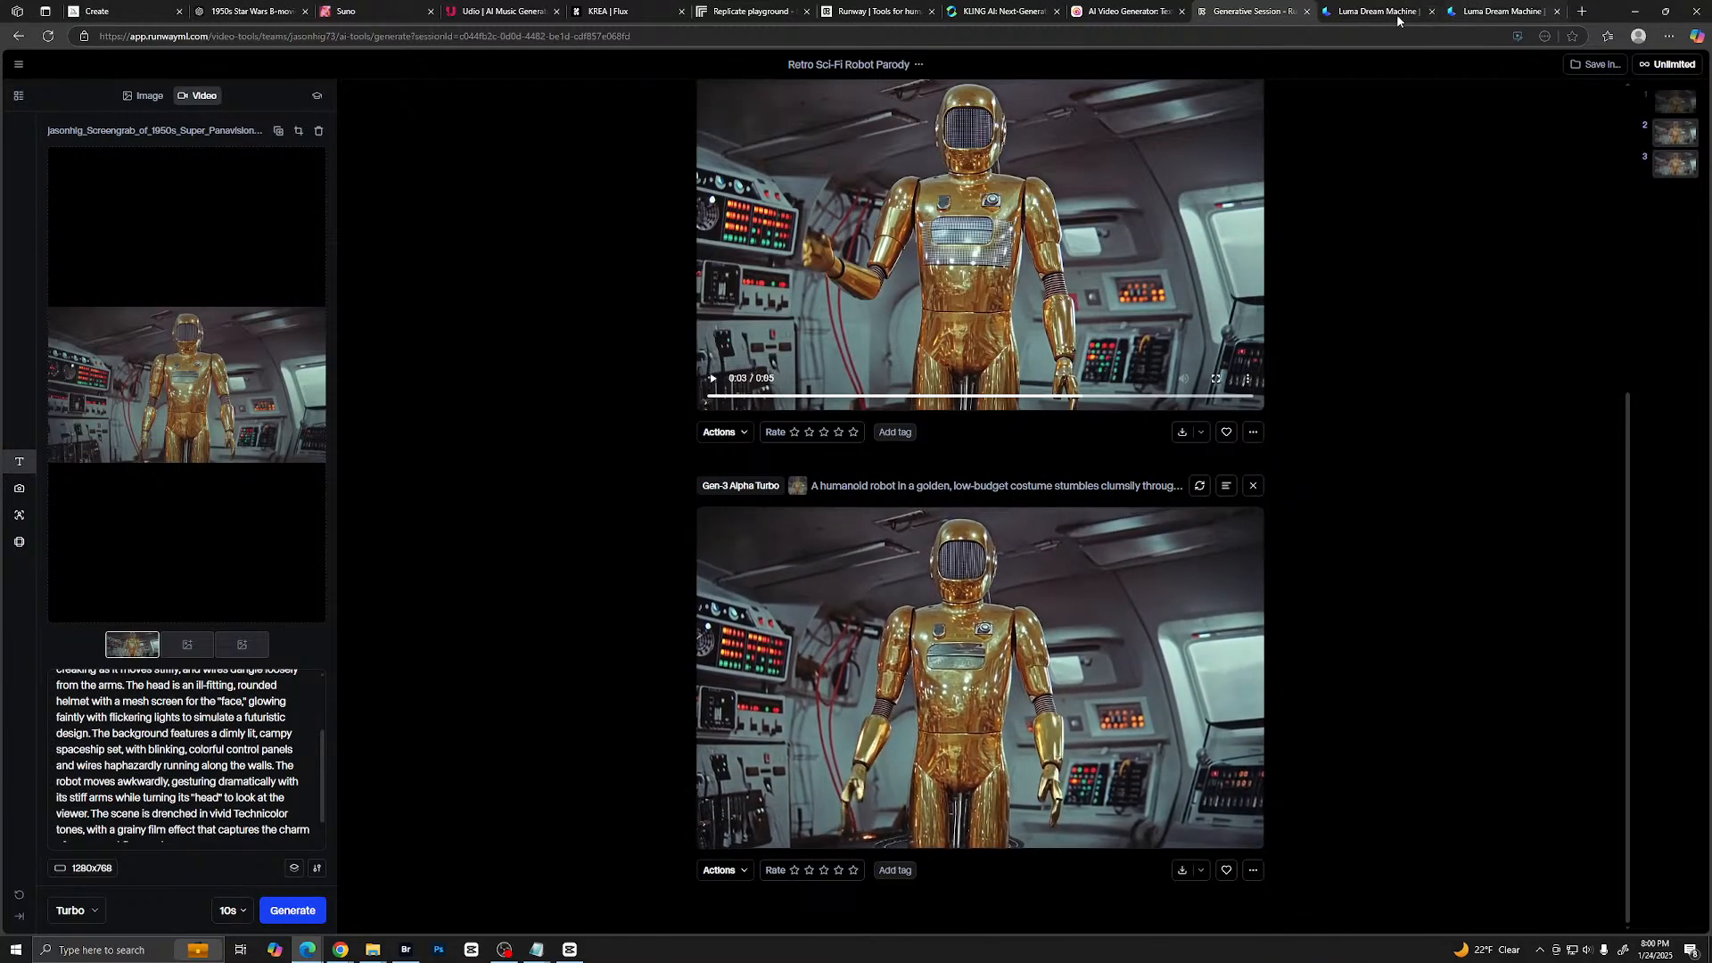
# - Switch back to Luma Dream Machine and open the newly created gold robot clip for viewing
pyautogui.click(1451, 17)
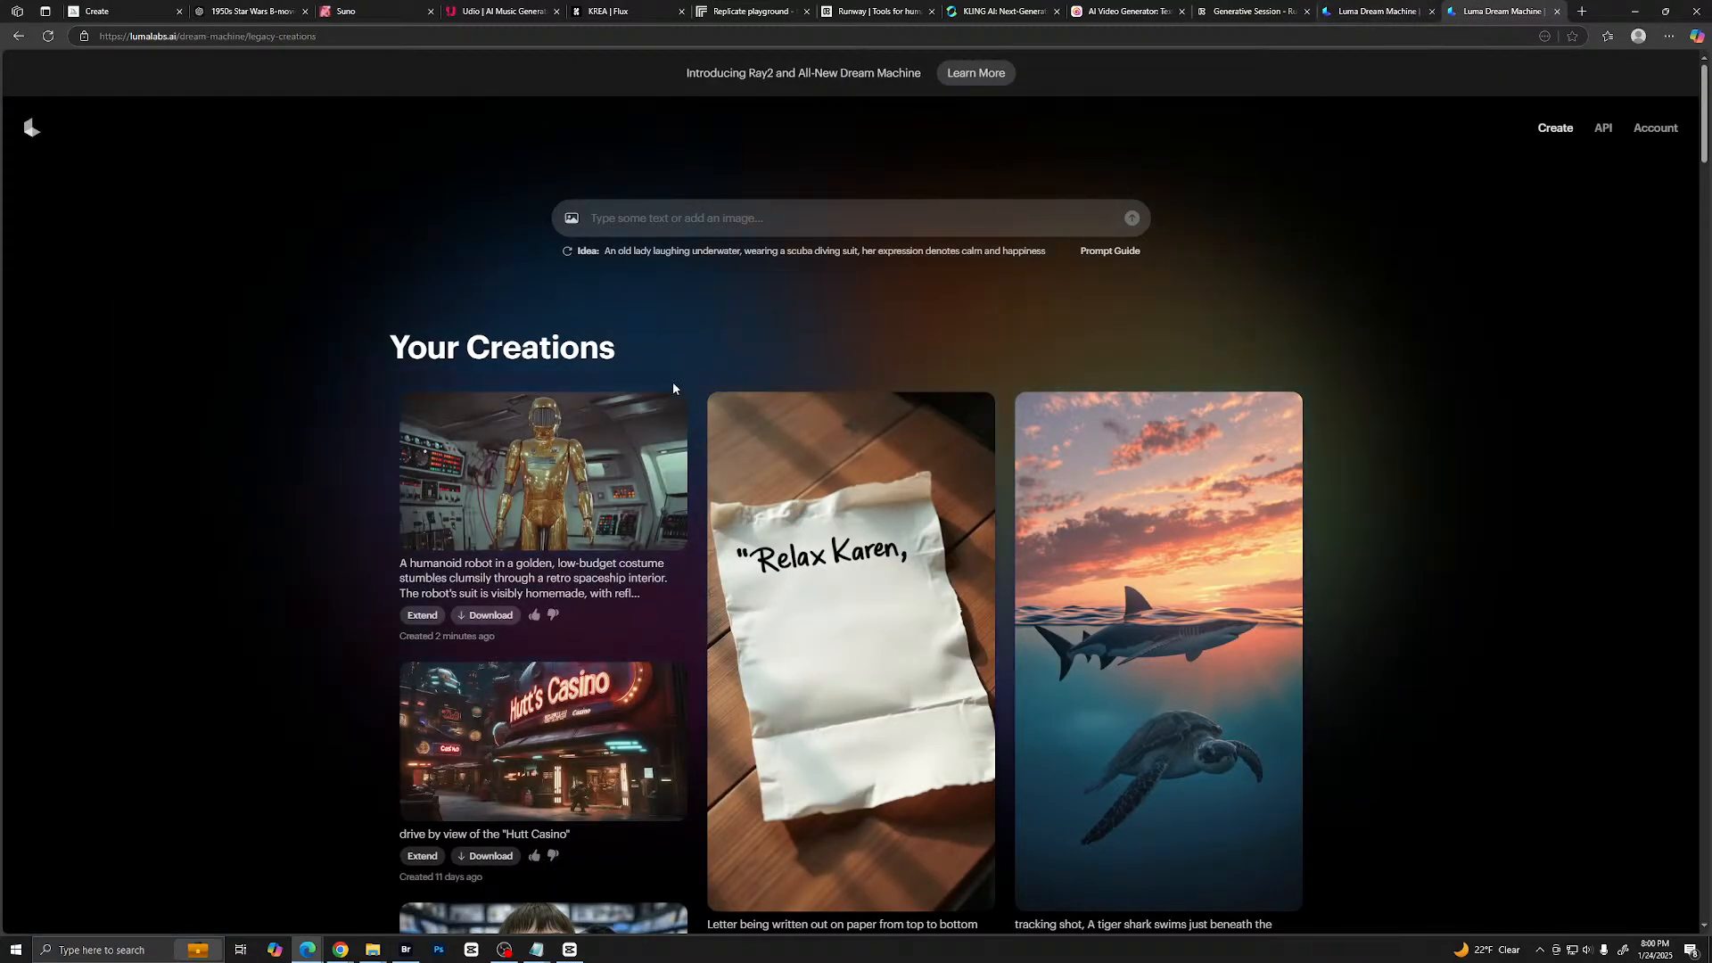
pyautogui.click(664, 419)
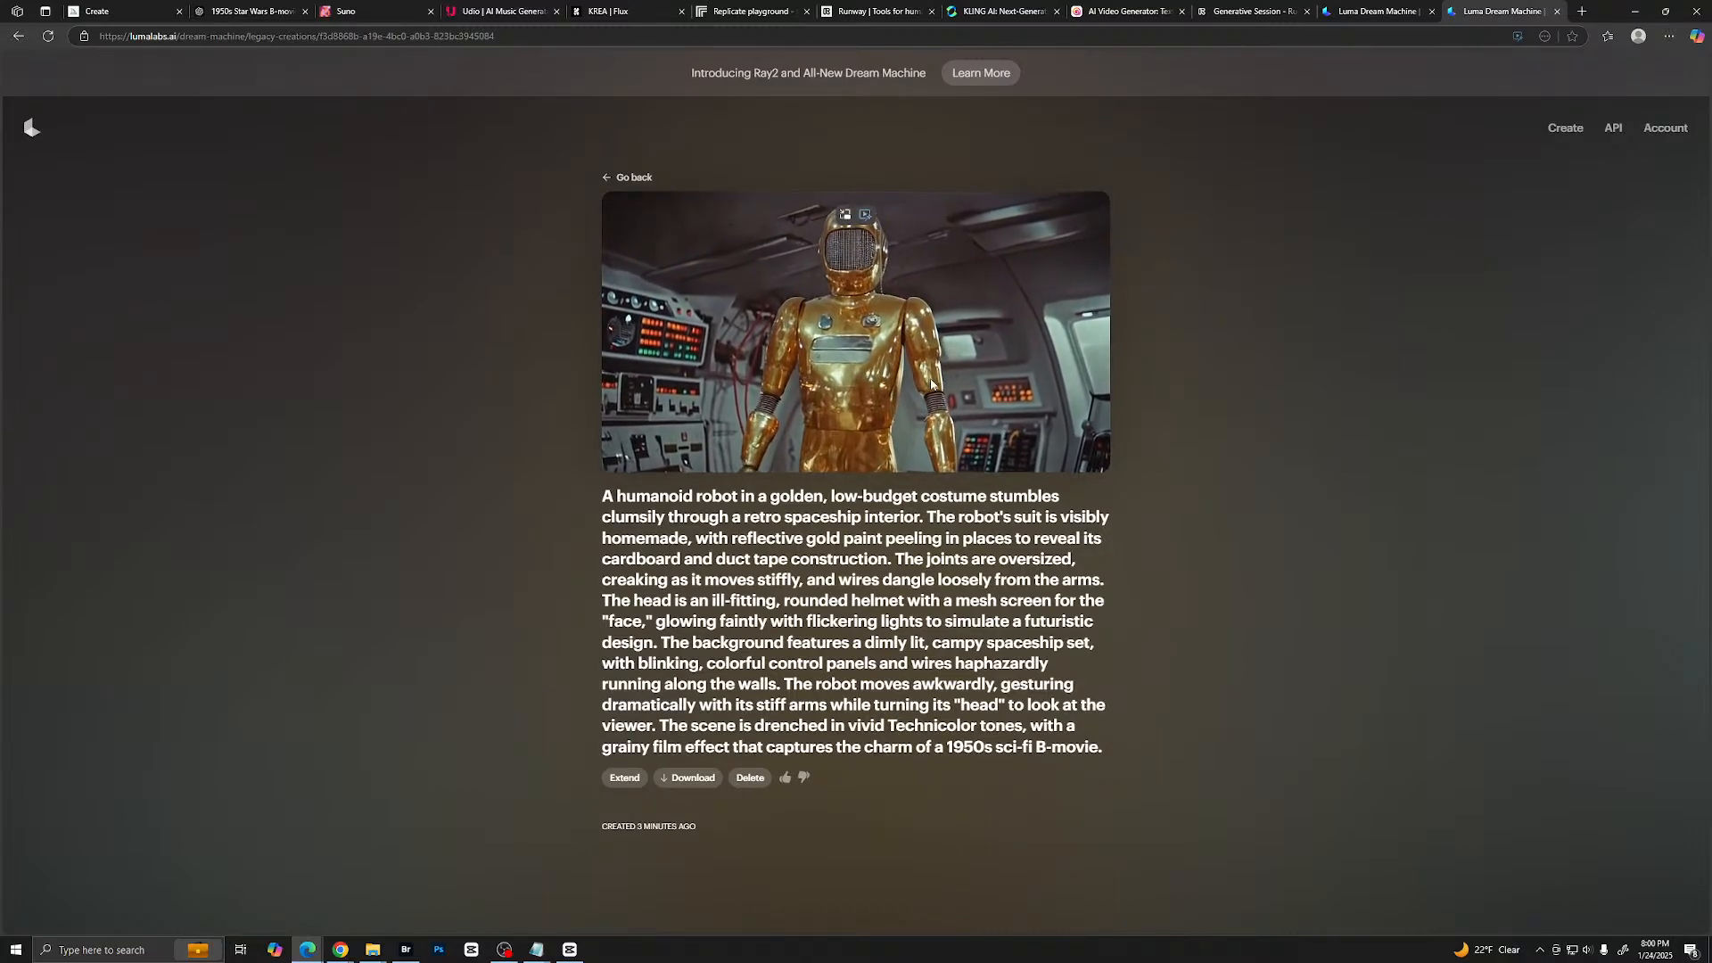
# - Play the gold robot clip in a picture-in-picture window, restore it to the page, and reopen the clip from the creations list
pyautogui.click(865, 215)
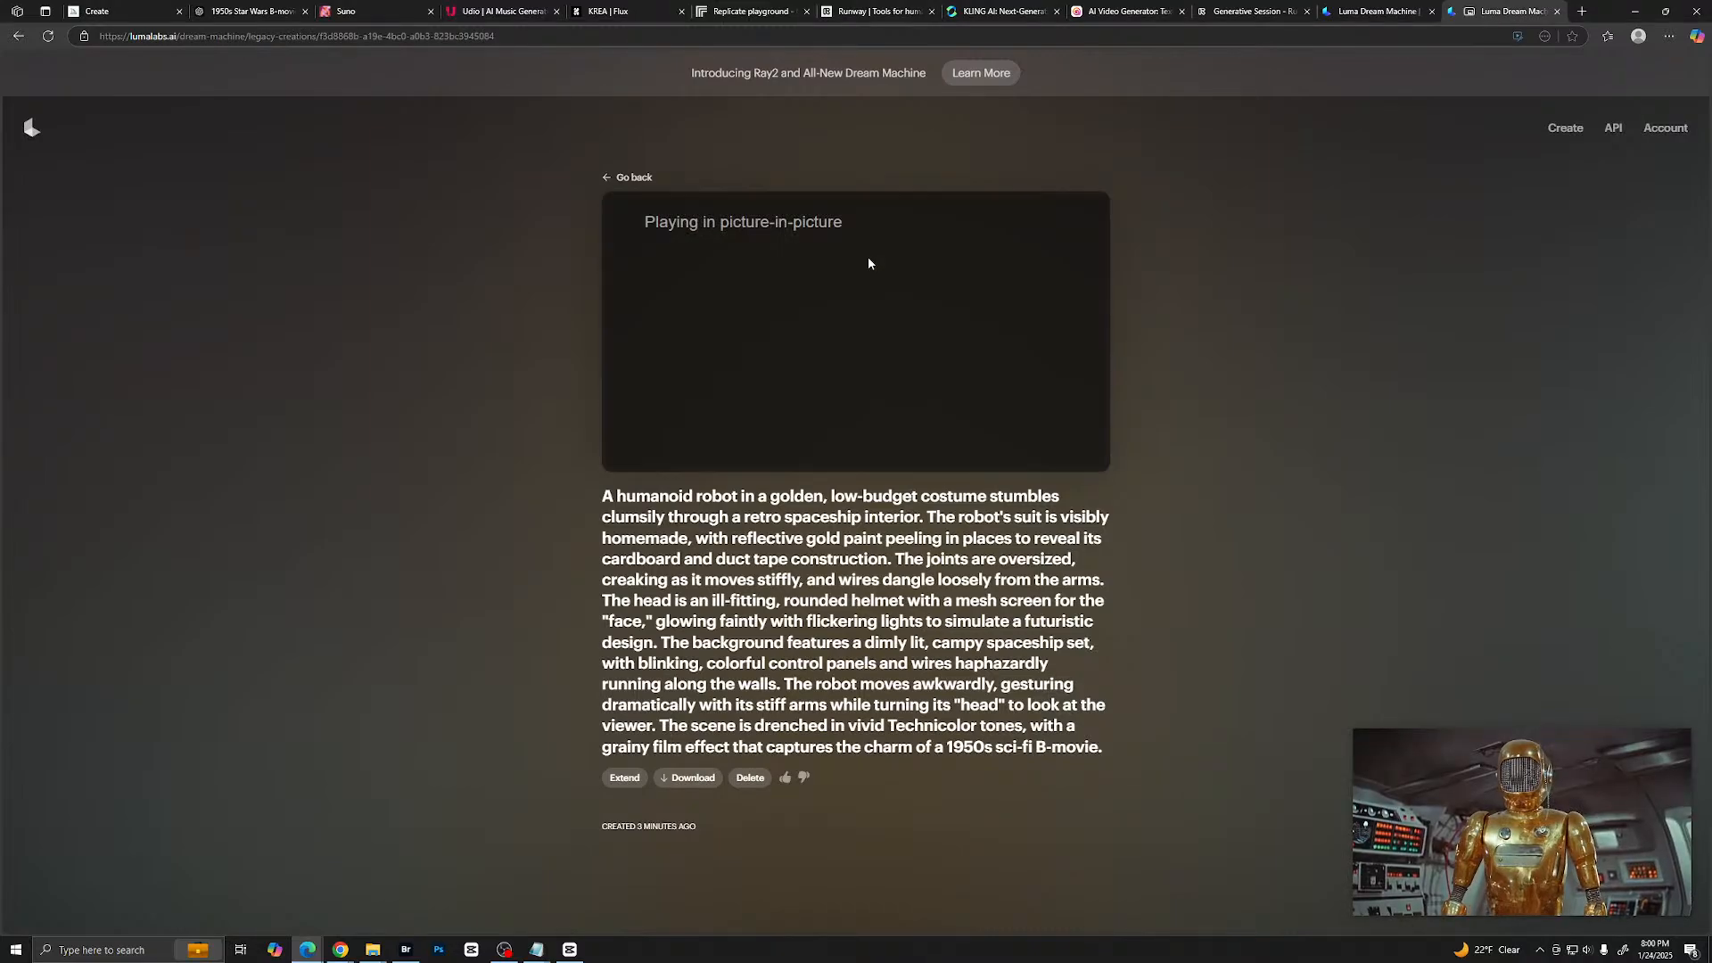
pyautogui.moveTo(1638, 811)
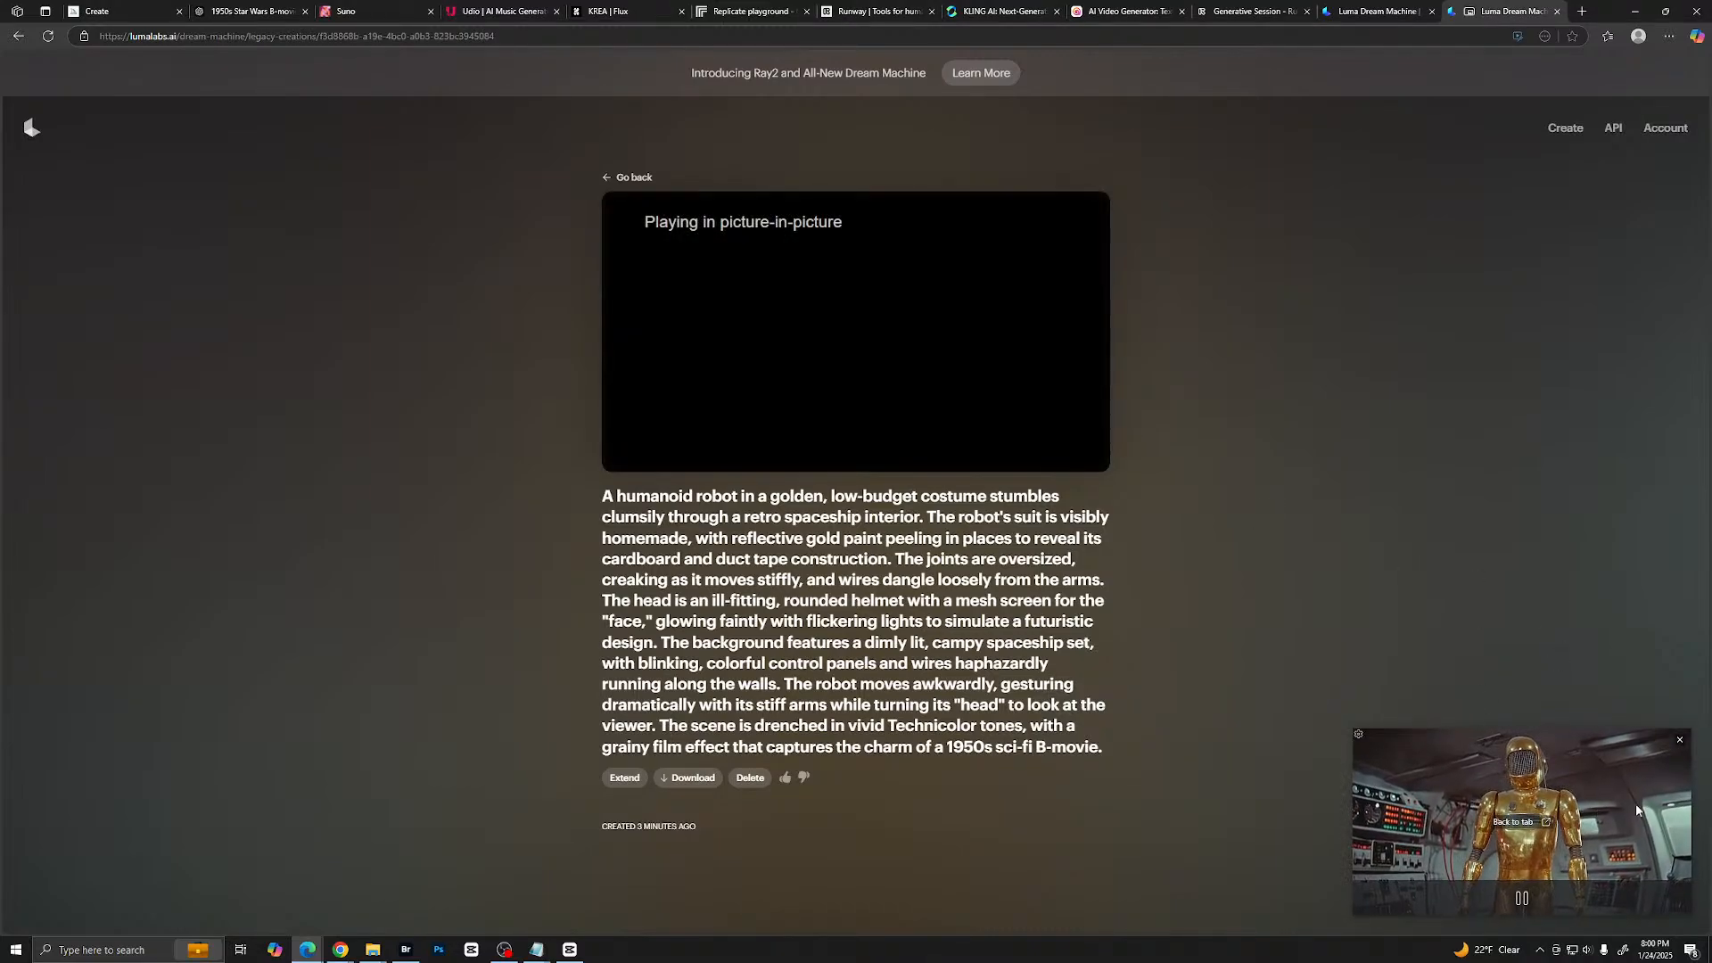
pyautogui.click(1513, 822)
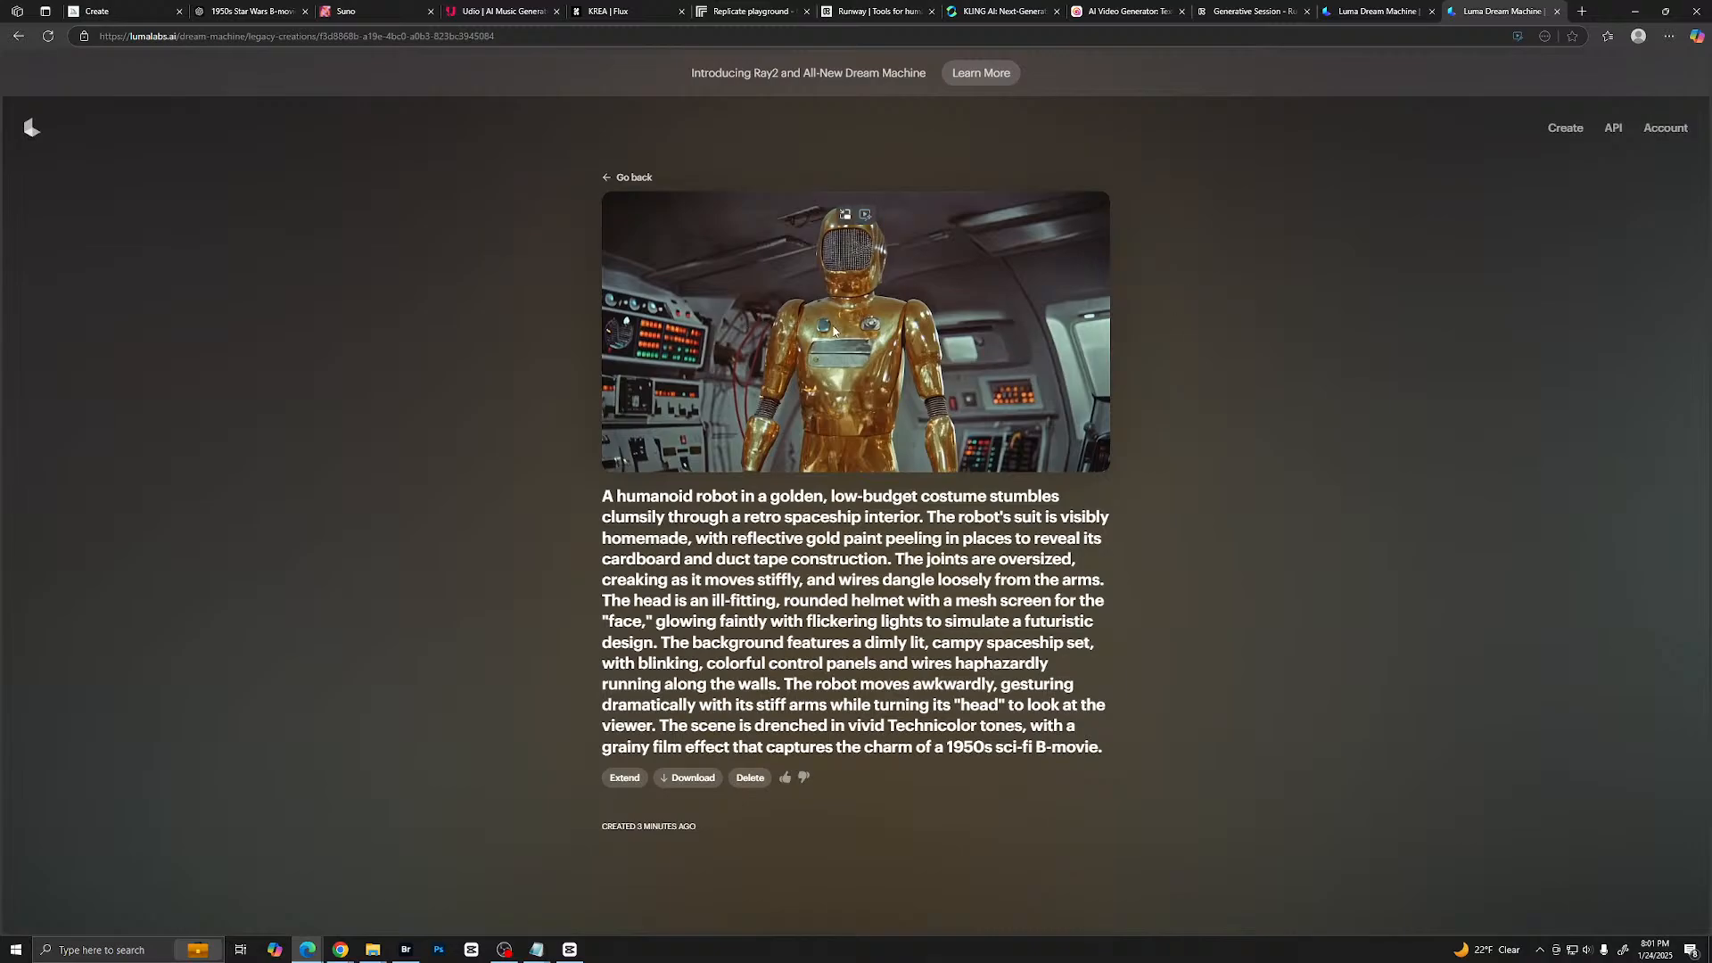
pyautogui.click(629, 177)
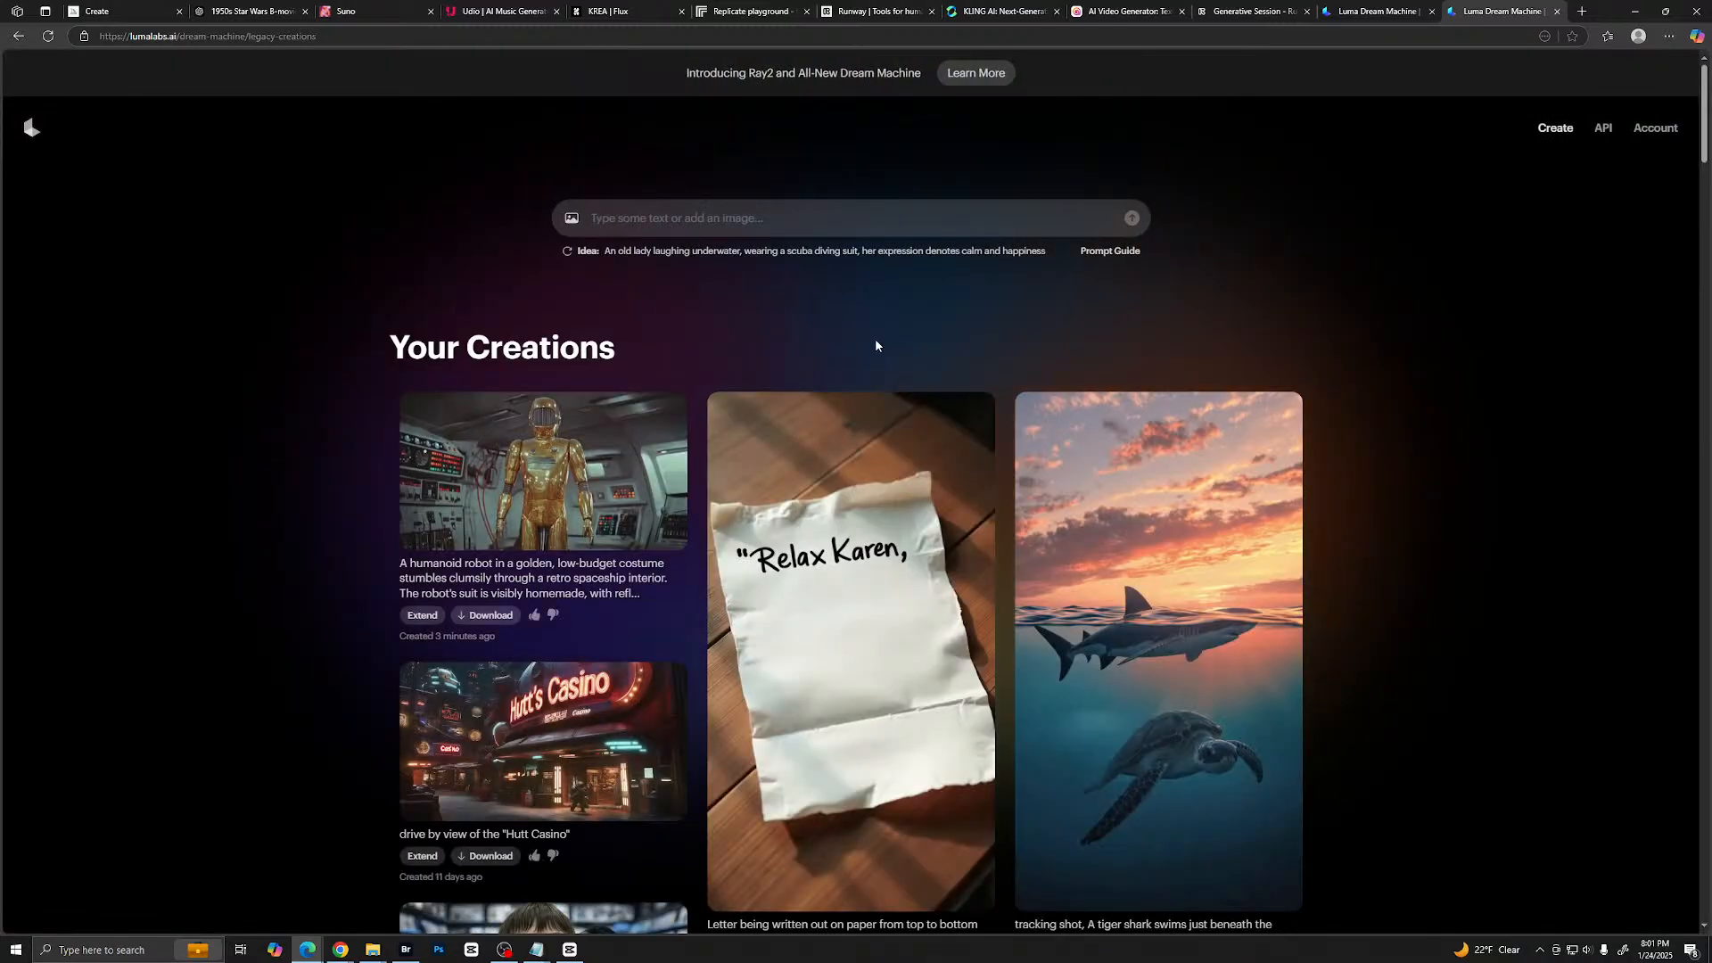
pyautogui.click(568, 485)
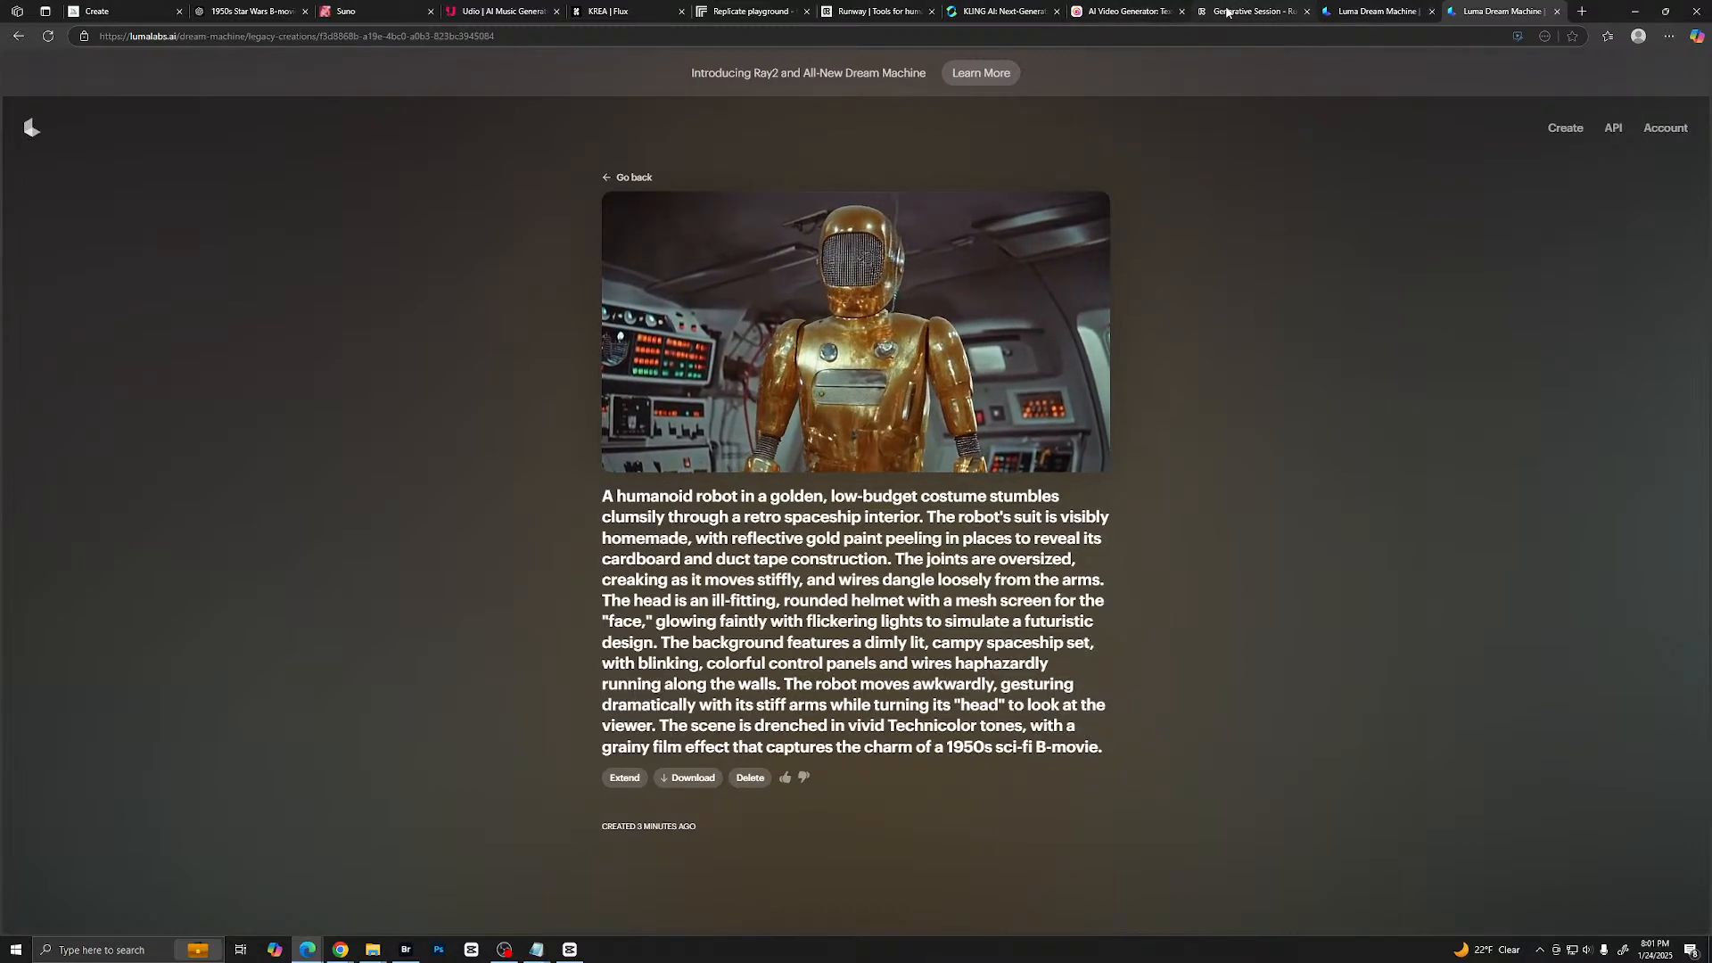
# - Switch to Hailuo AI and play both generated gold robot clips one after the other
pyautogui.click(1148, 13)
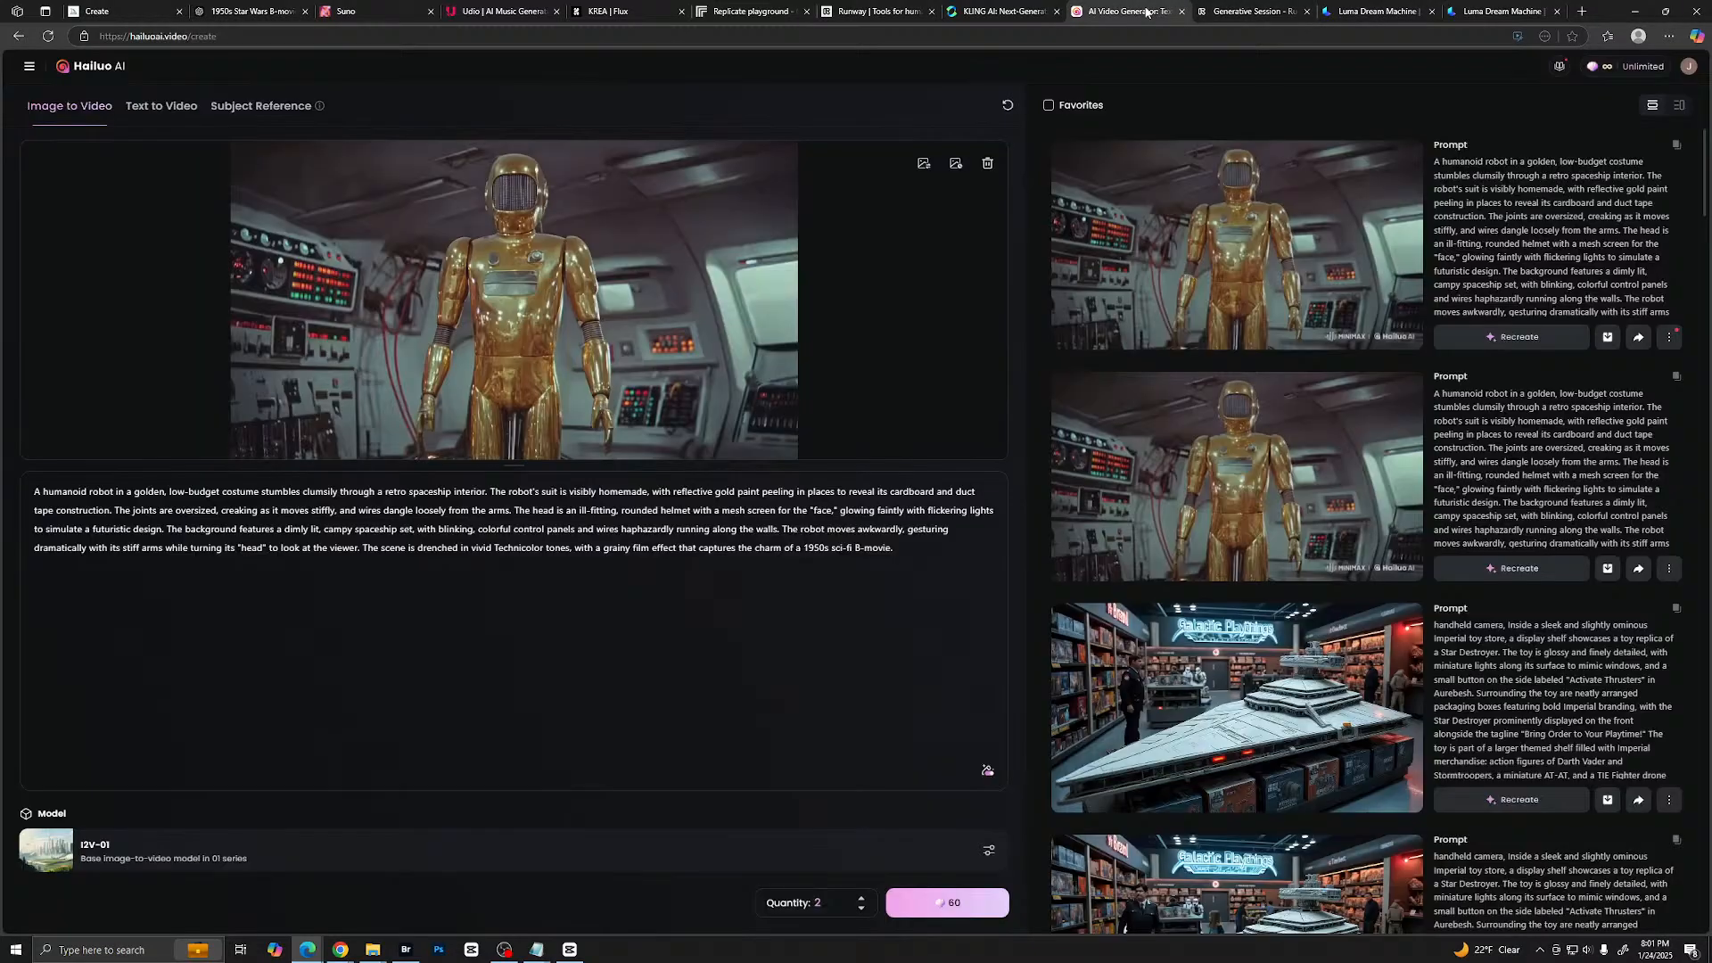
pyautogui.click(1248, 245)
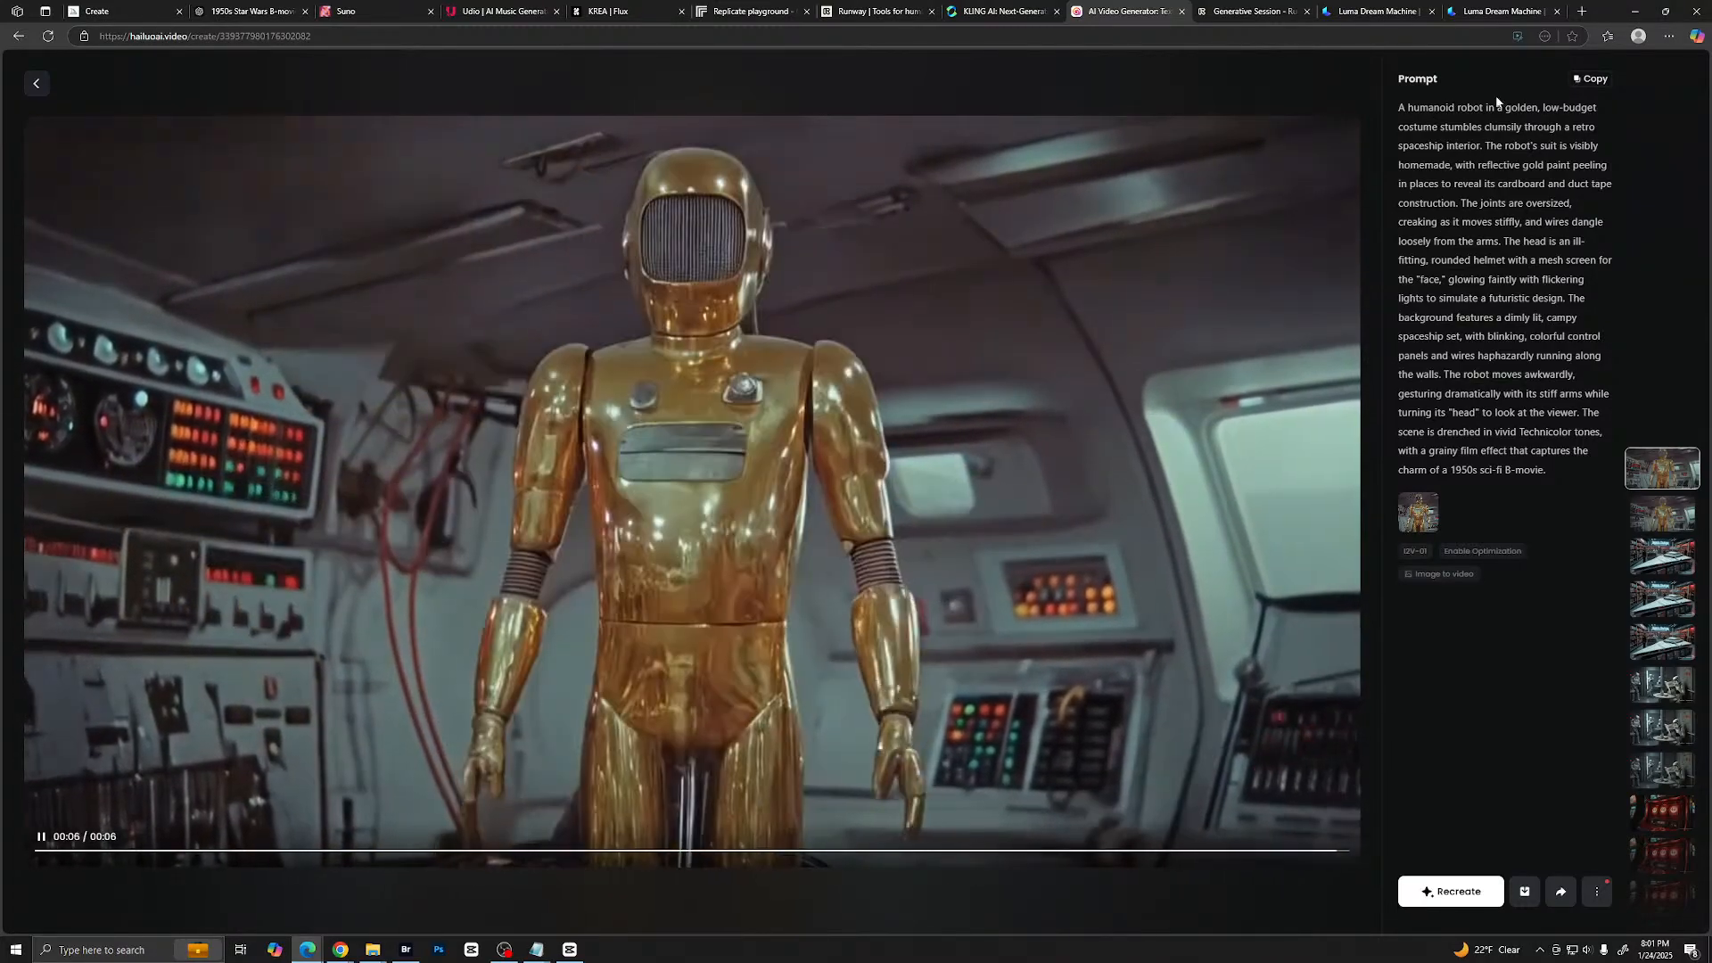
pyautogui.click(1660, 506)
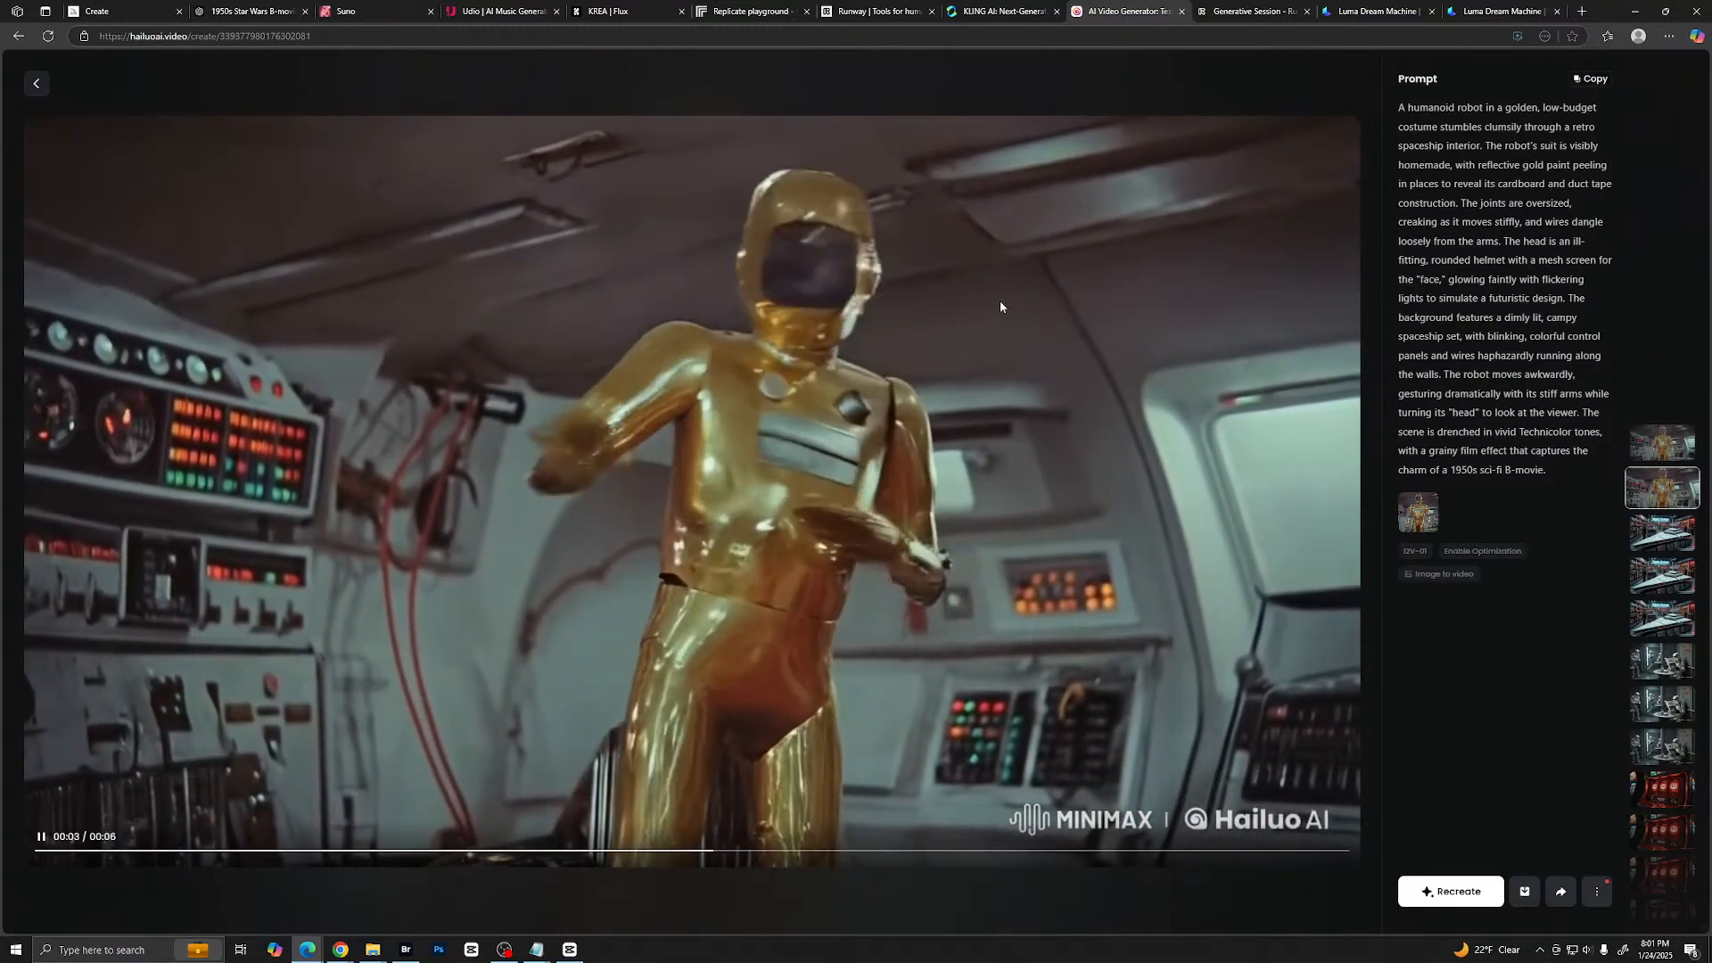
# - Switch to Kling AI, play its gold robot clip in full screen, and return to the second Hailuo robot clip for comparison
pyautogui.click(1004, 14)
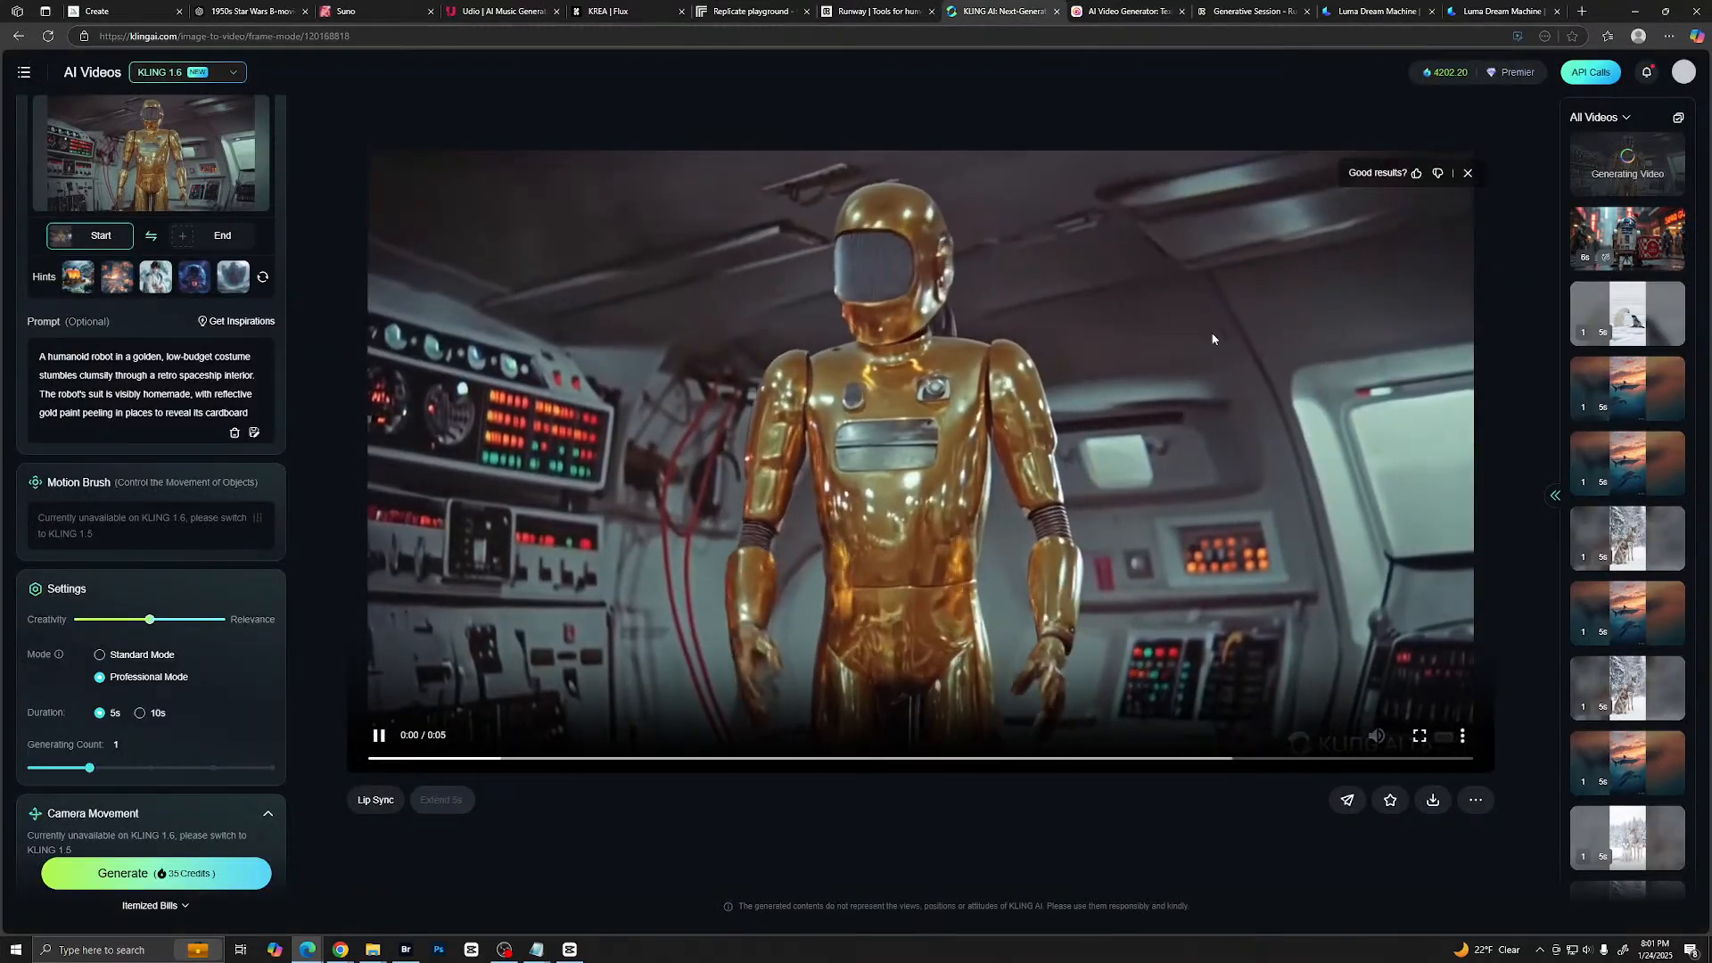
pyautogui.click(1420, 735)
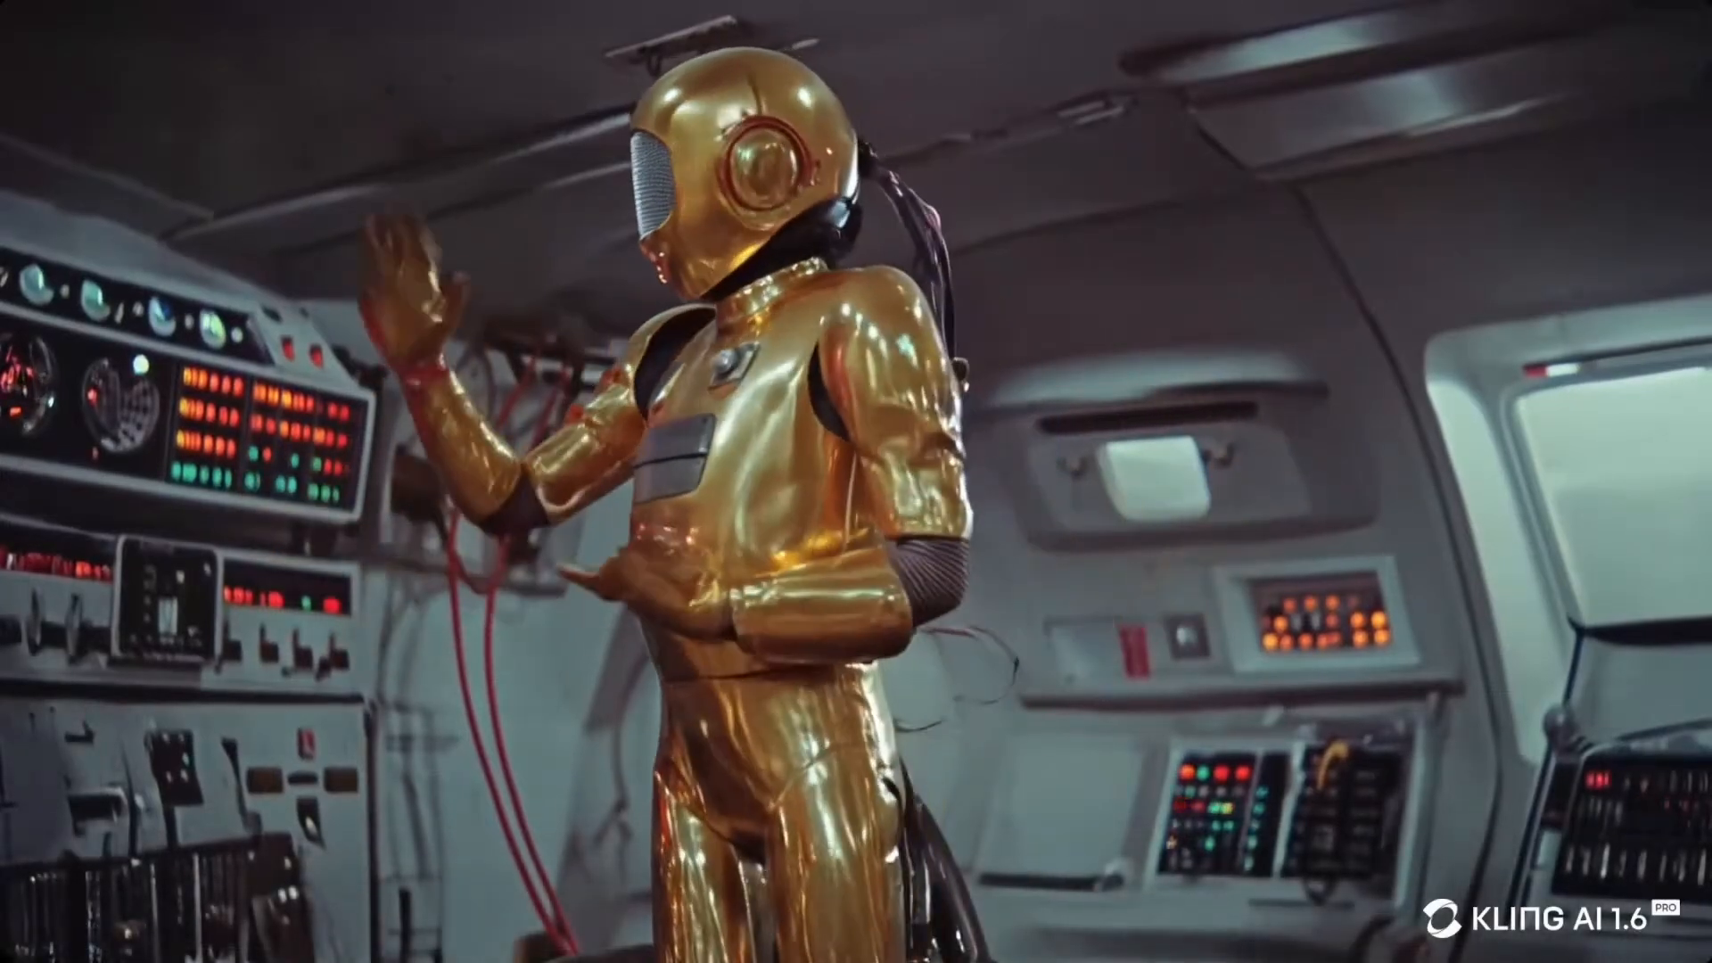
pyautogui.moveTo(1234, 441)
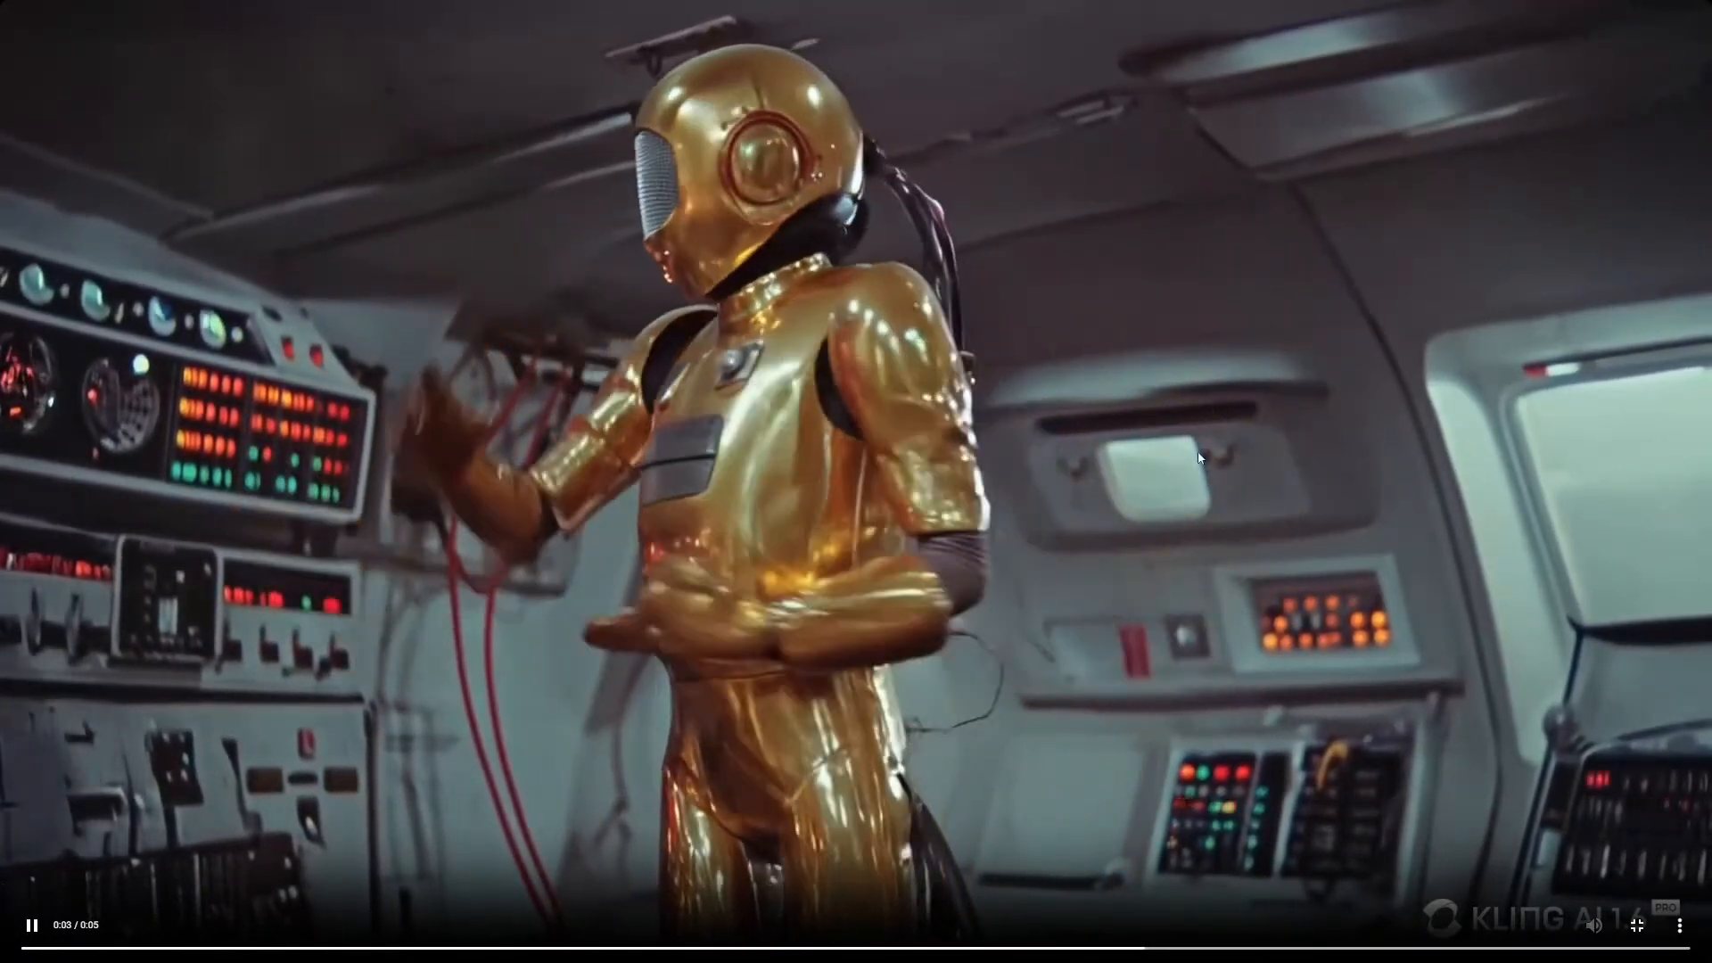
pyautogui.press('Escape')
pyautogui.click(1113, 12)
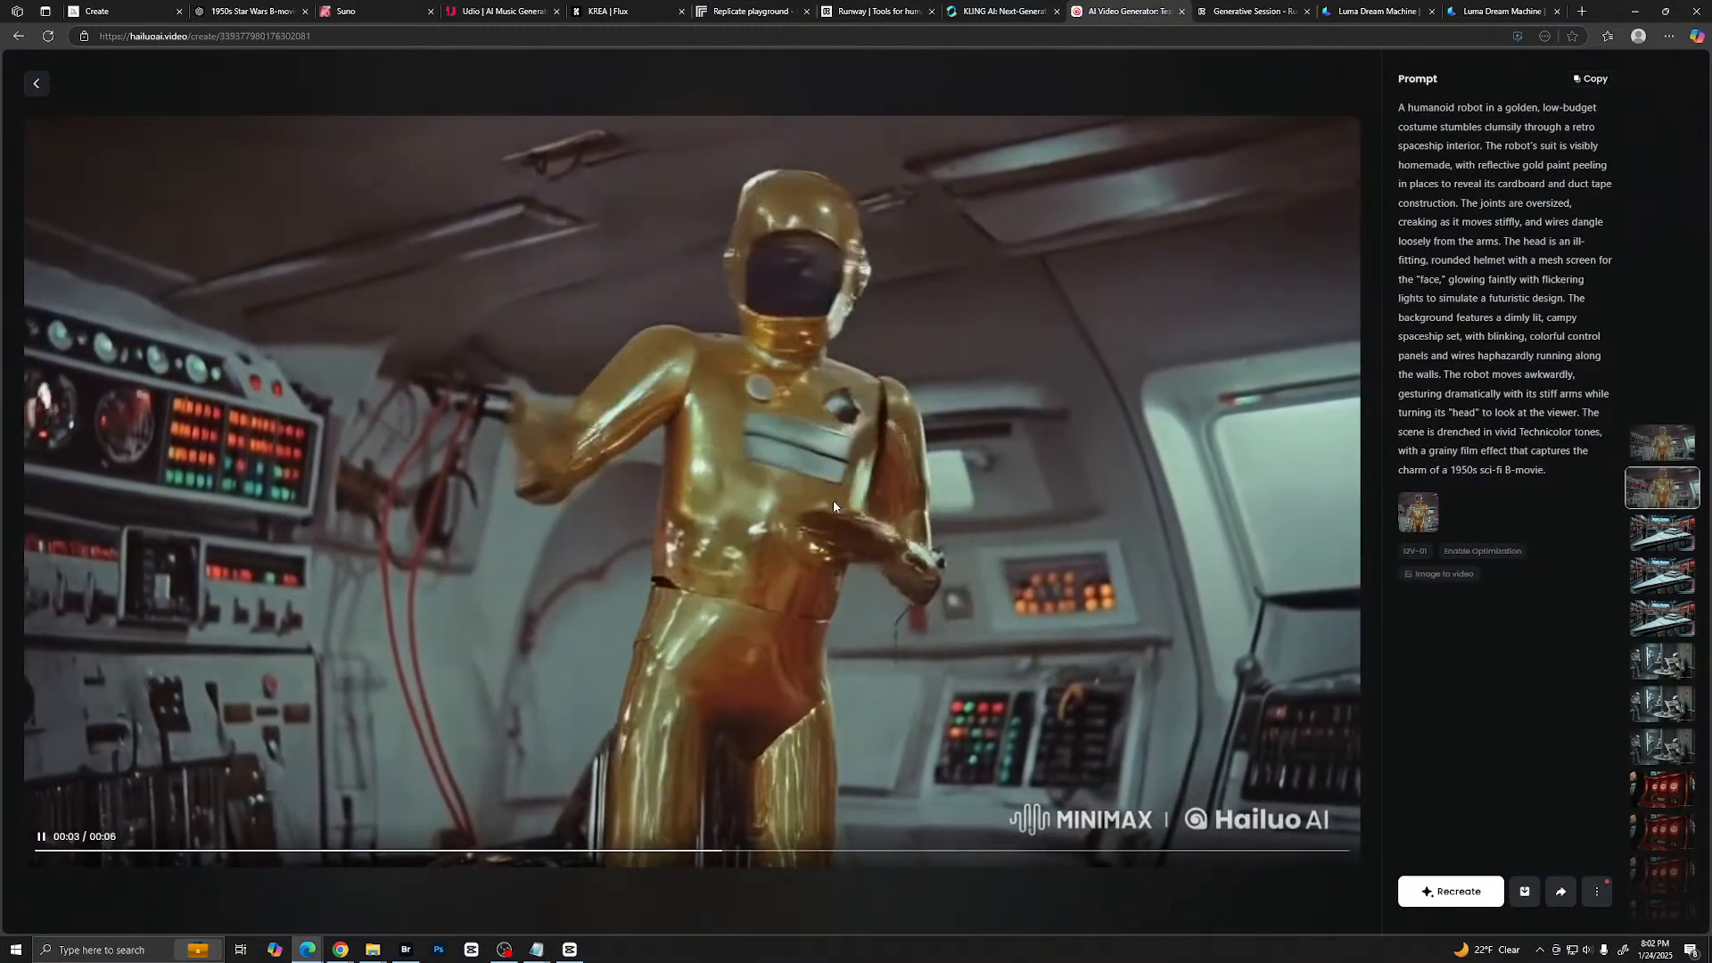
# - Check the Runway robot session and switch to Luma Dream Machine to look through the earlier clips under Your Creations
pyautogui.hotkey('ctrl', 'Tab')
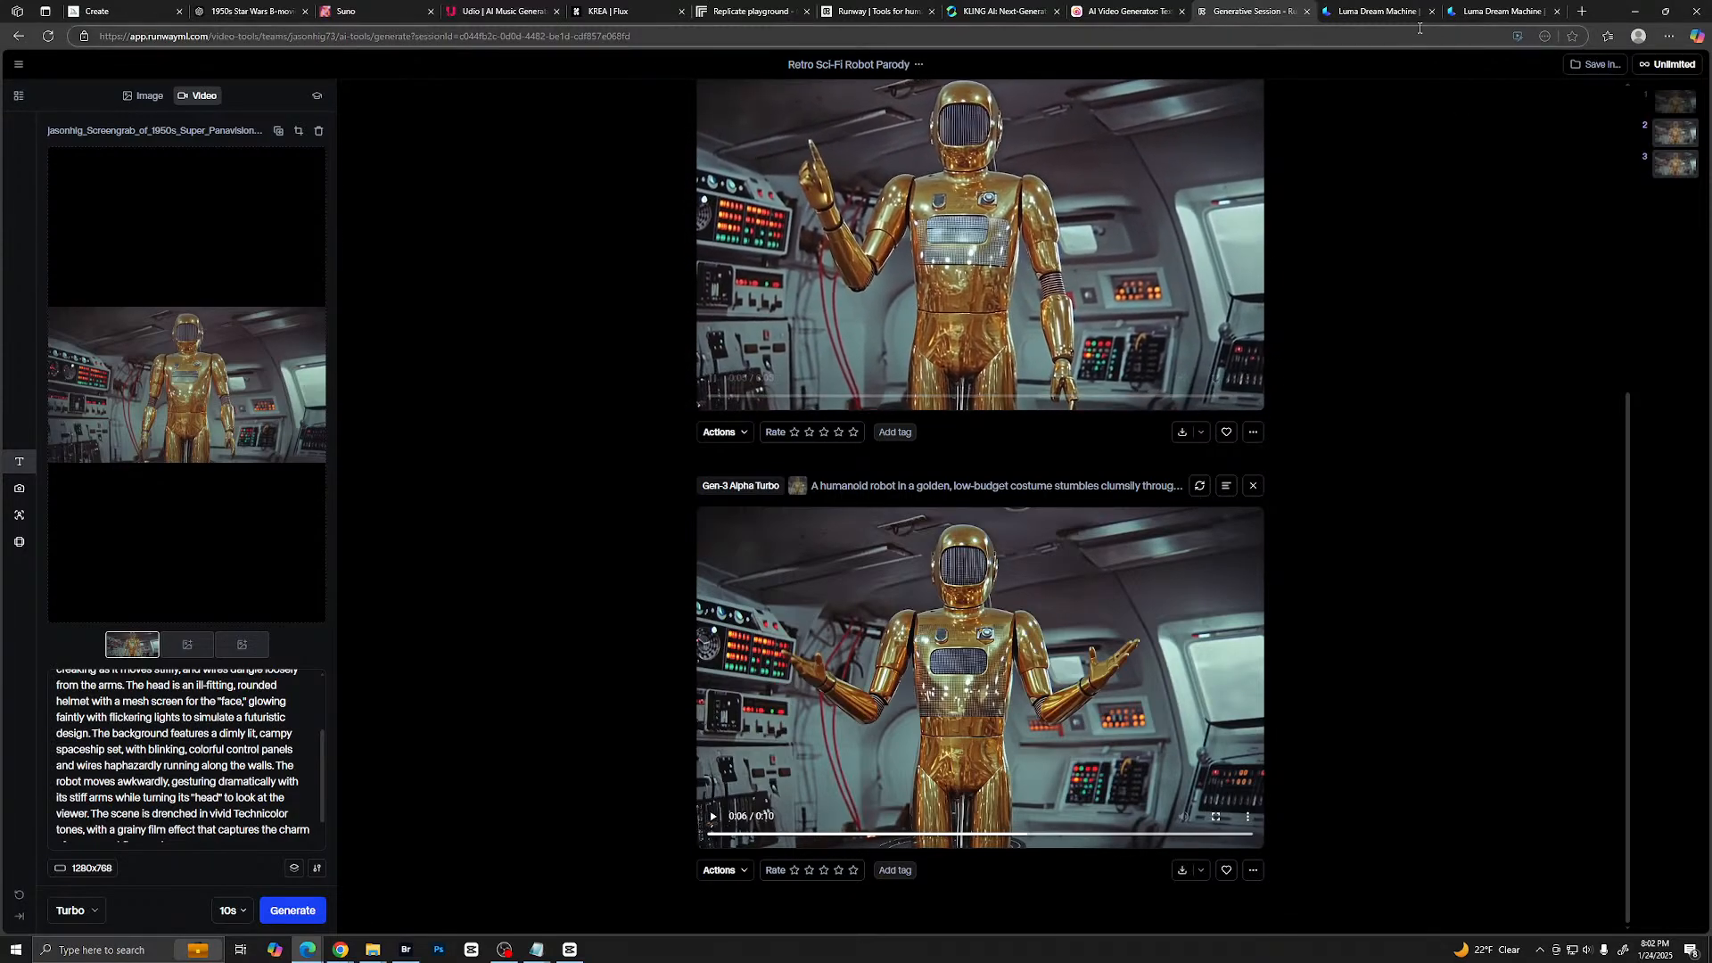
pyautogui.click(1353, 14)
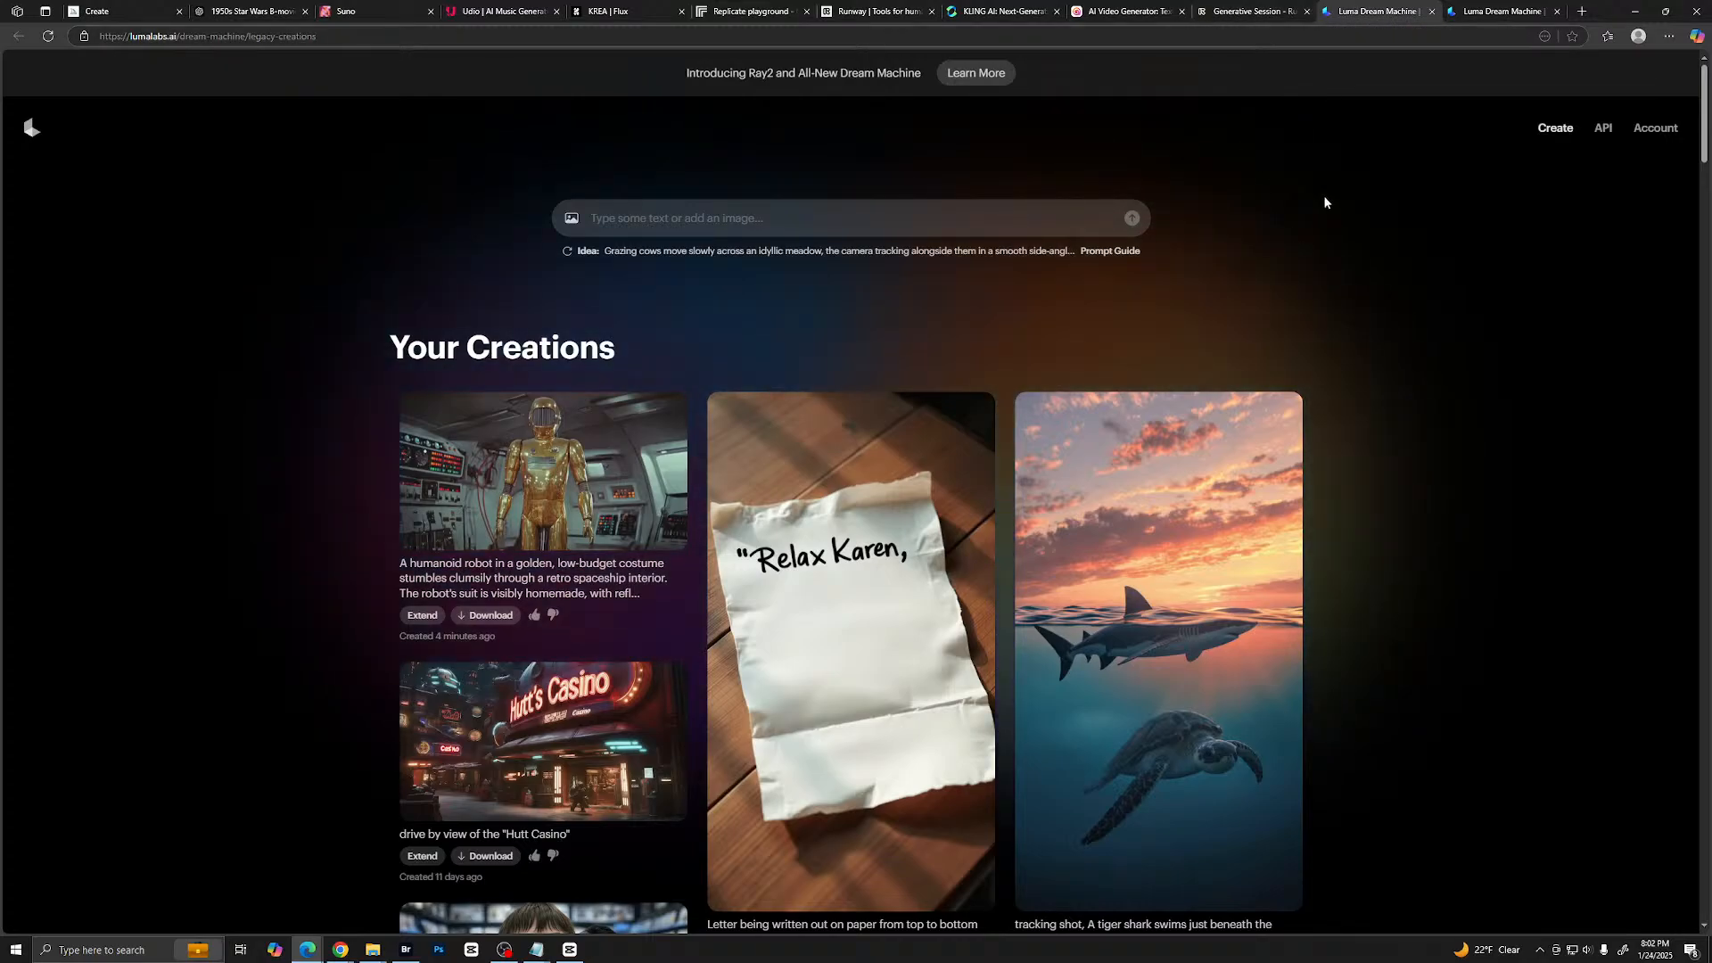
pyautogui.scroll(-8, 1130, 312)
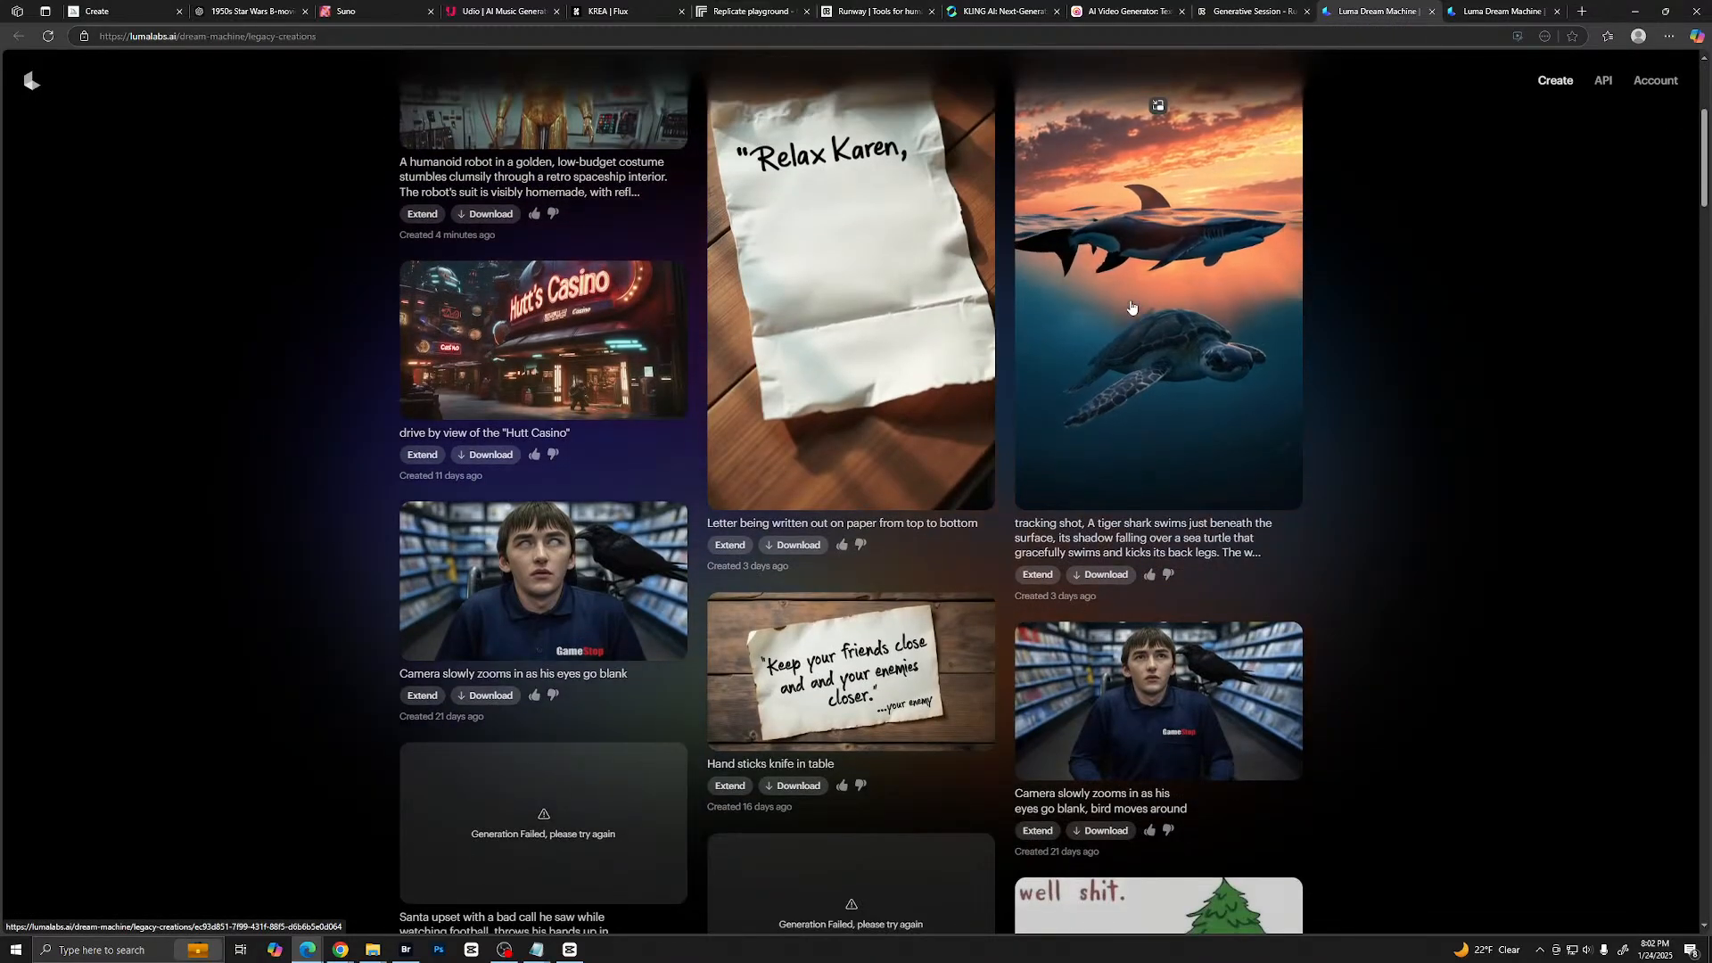
pyautogui.scroll(3, 1131, 306)
pyautogui.scroll(5, 1131, 307)
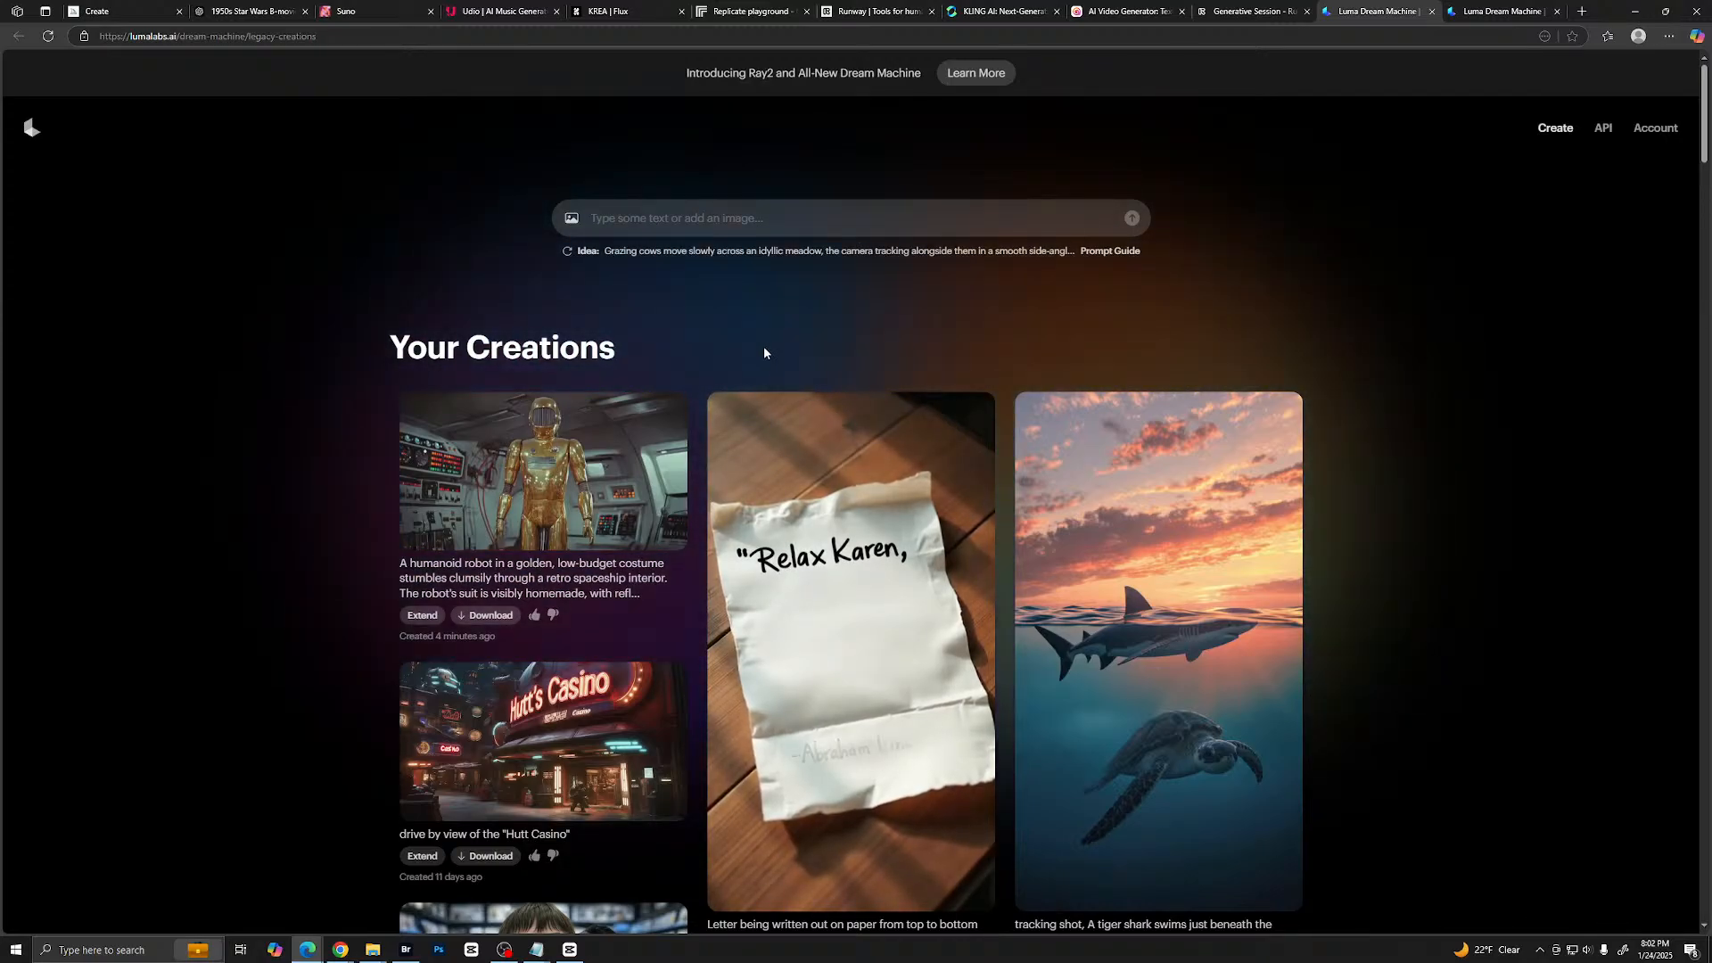
pyautogui.scroll(-3, 751, 333)
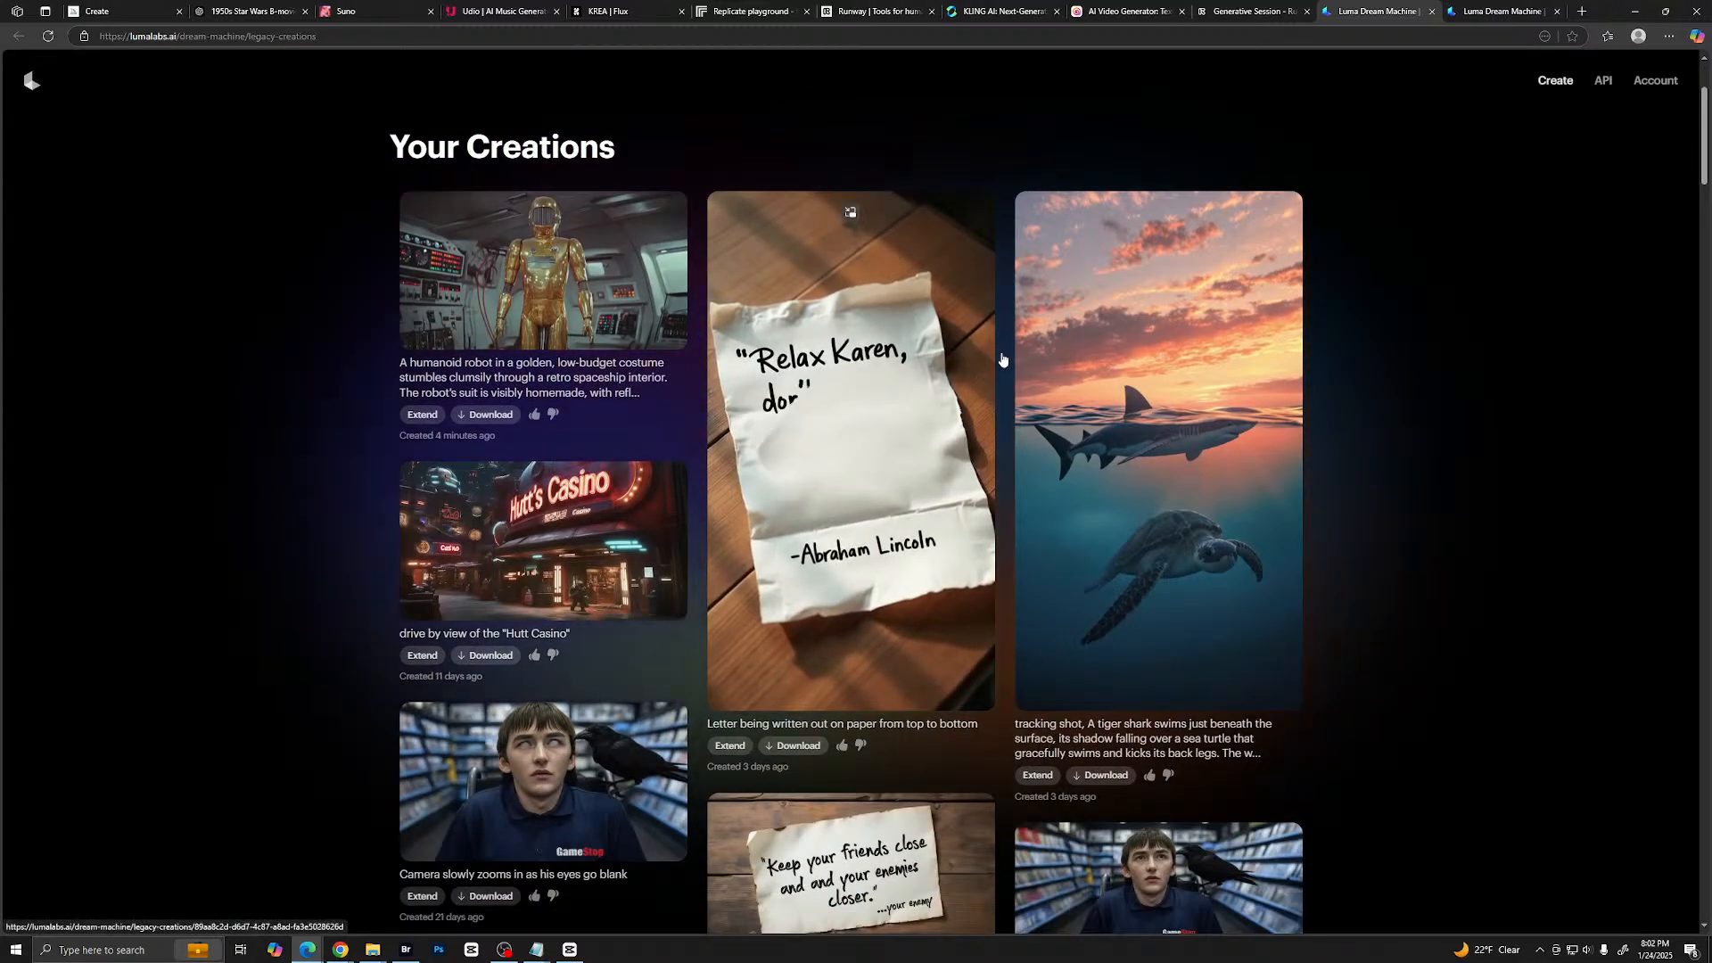
pyautogui.scroll(3, 1001, 361)
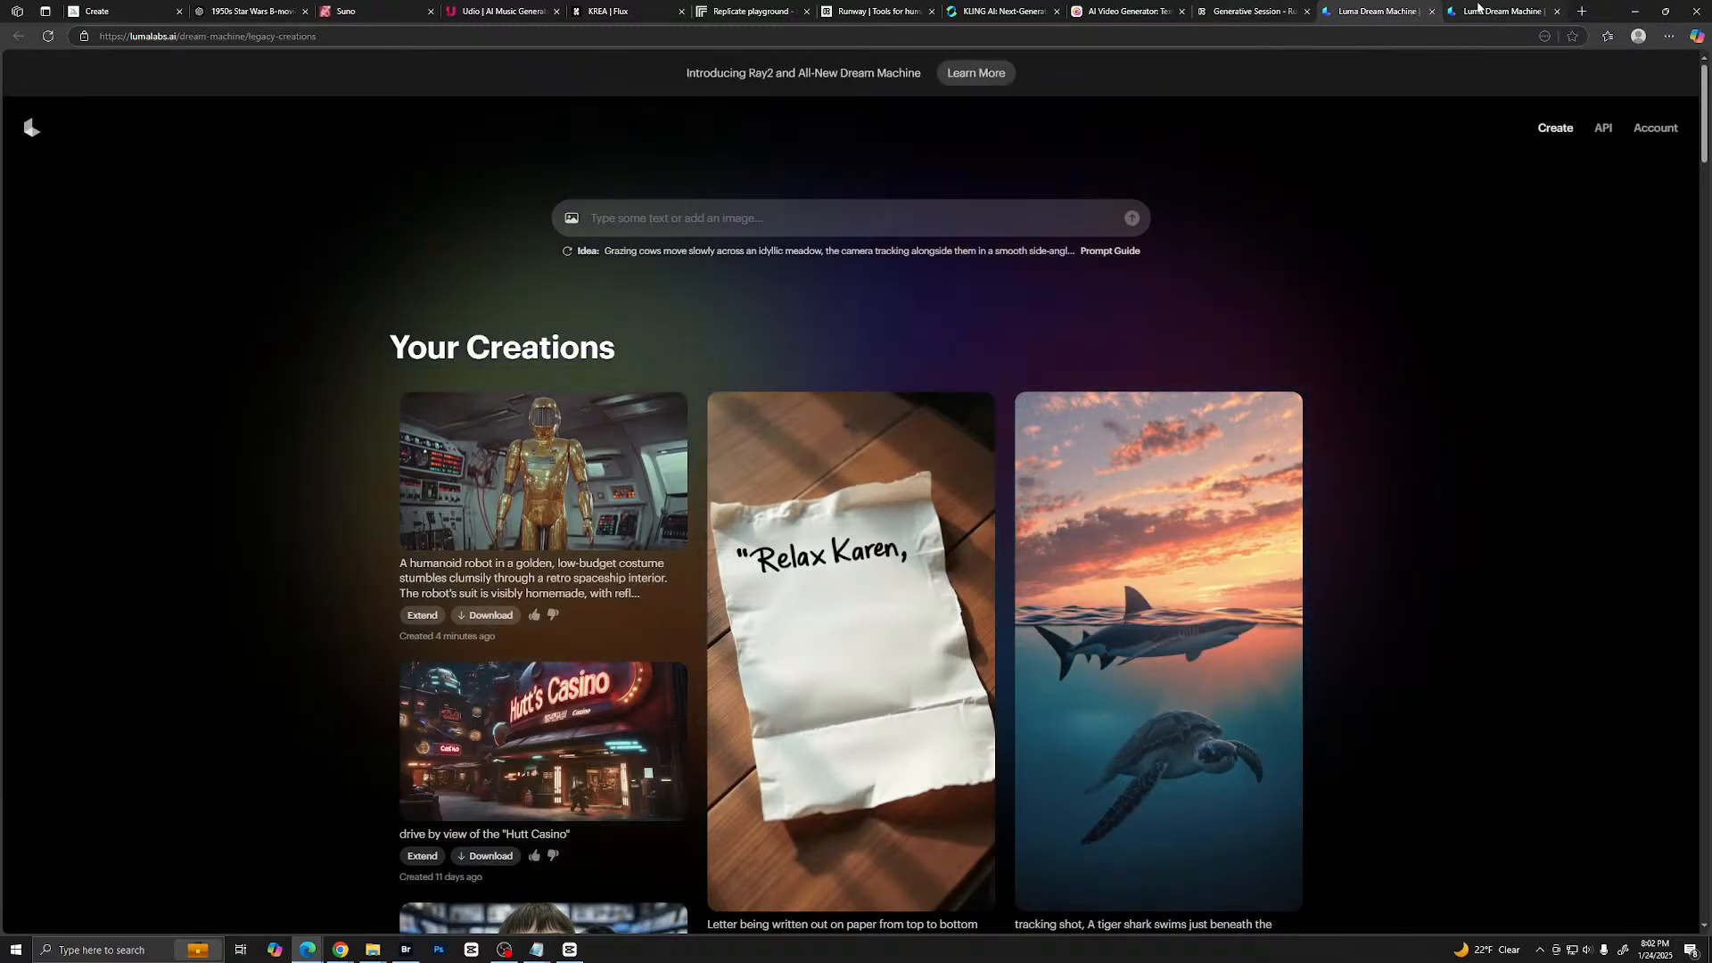
# - Switch to Runway, go to the dashboard, and open the earlier Handwritten Letter Creation session
pyautogui.click(1249, 12)
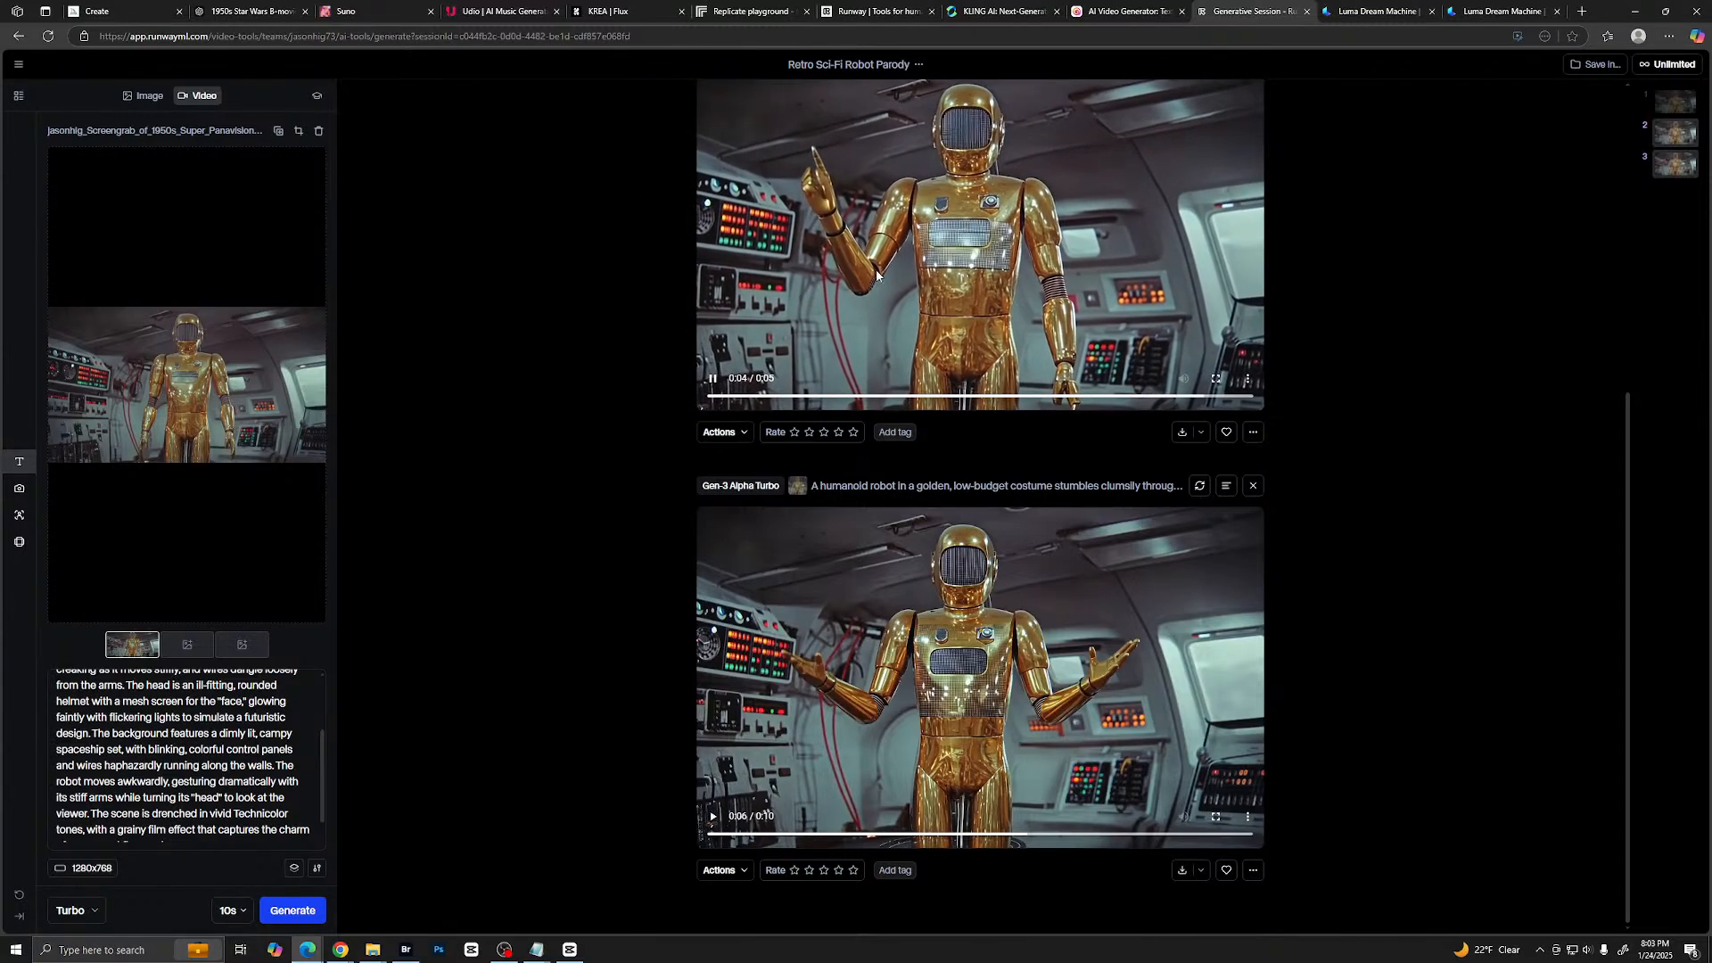
pyautogui.click(20, 66)
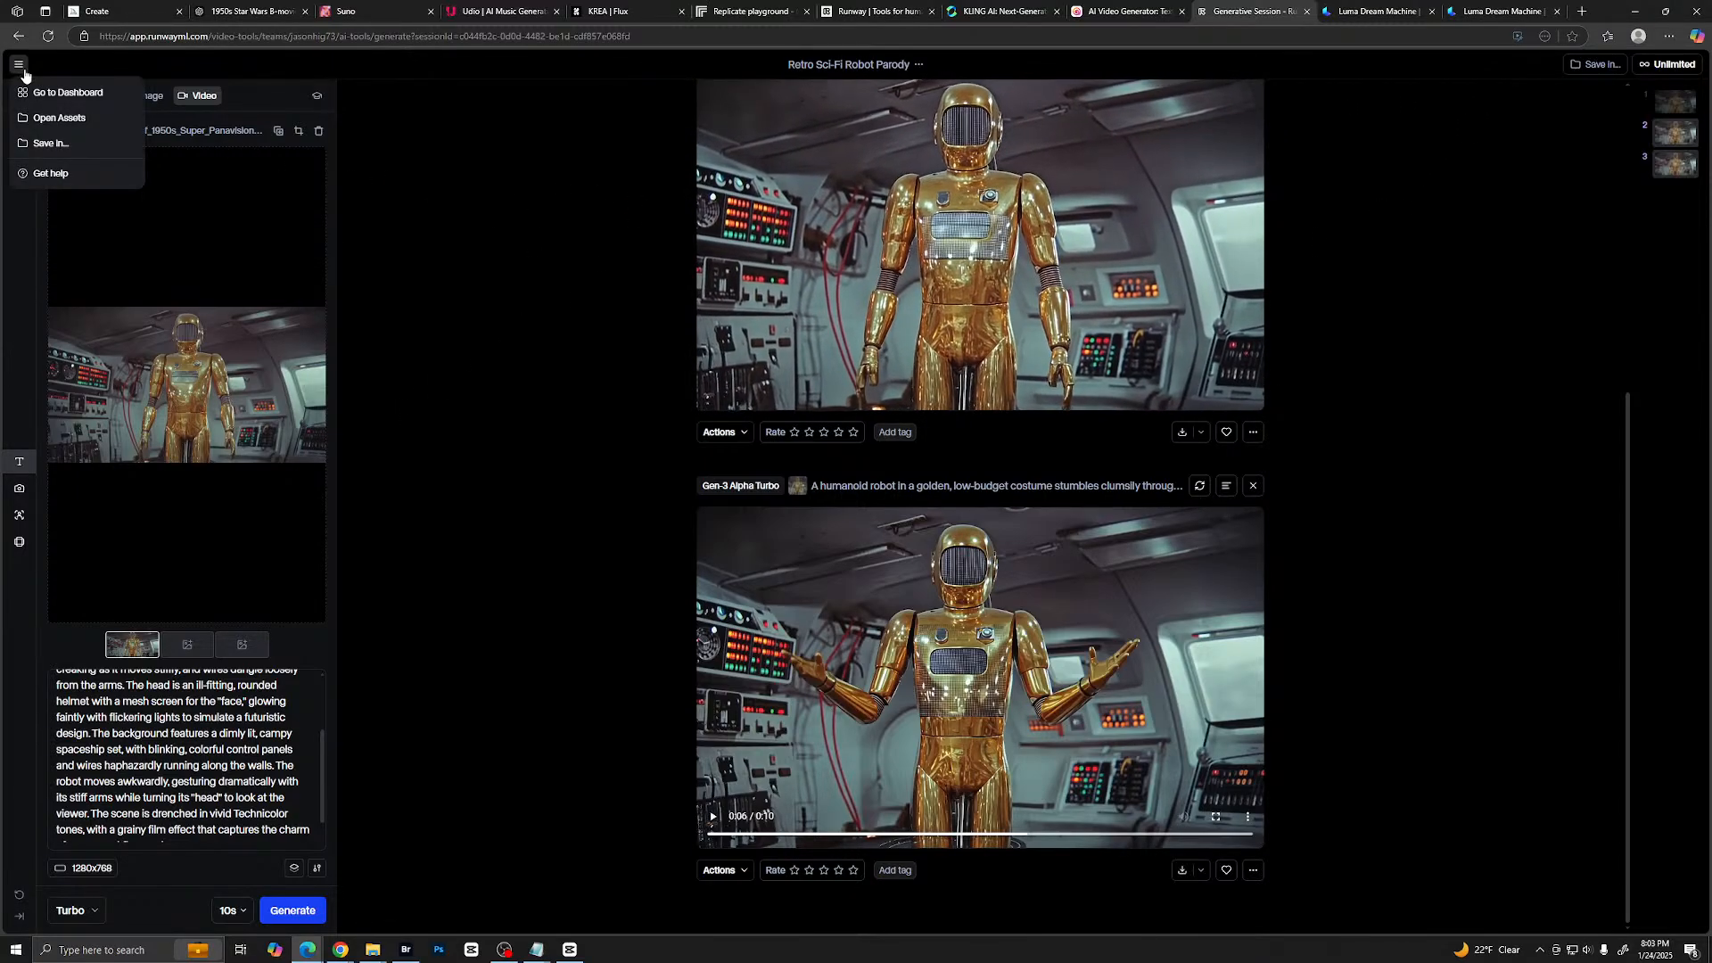
pyautogui.click(50, 95)
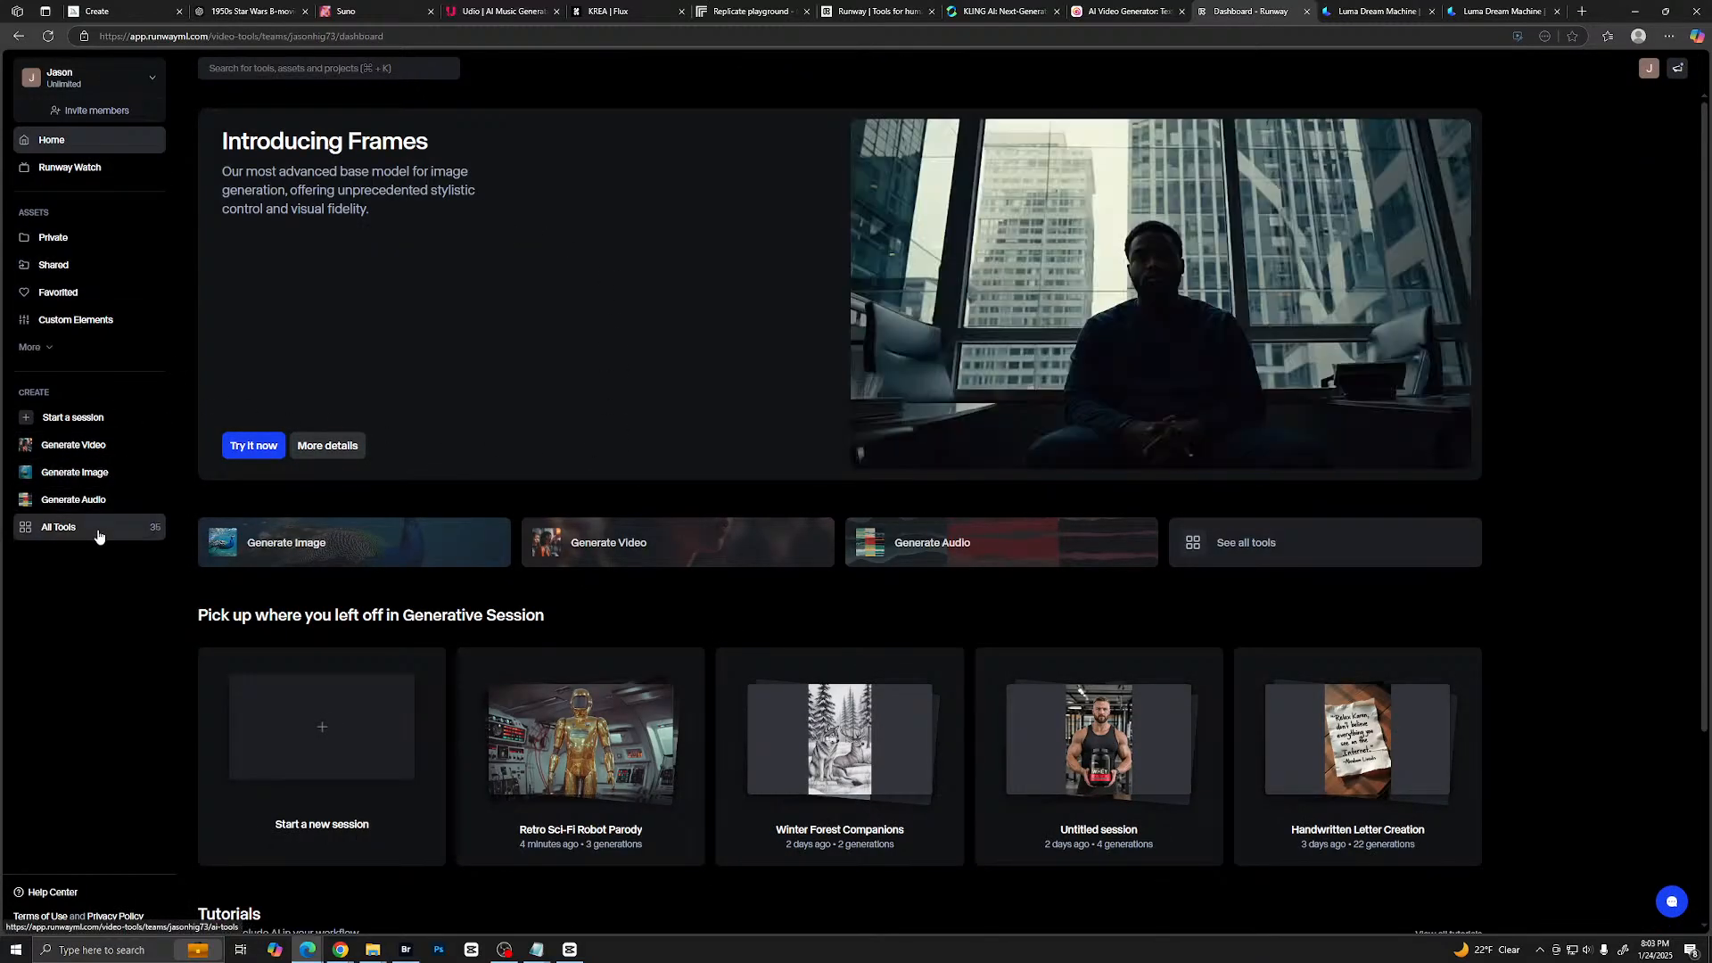
pyautogui.scroll(-2, 634, 600)
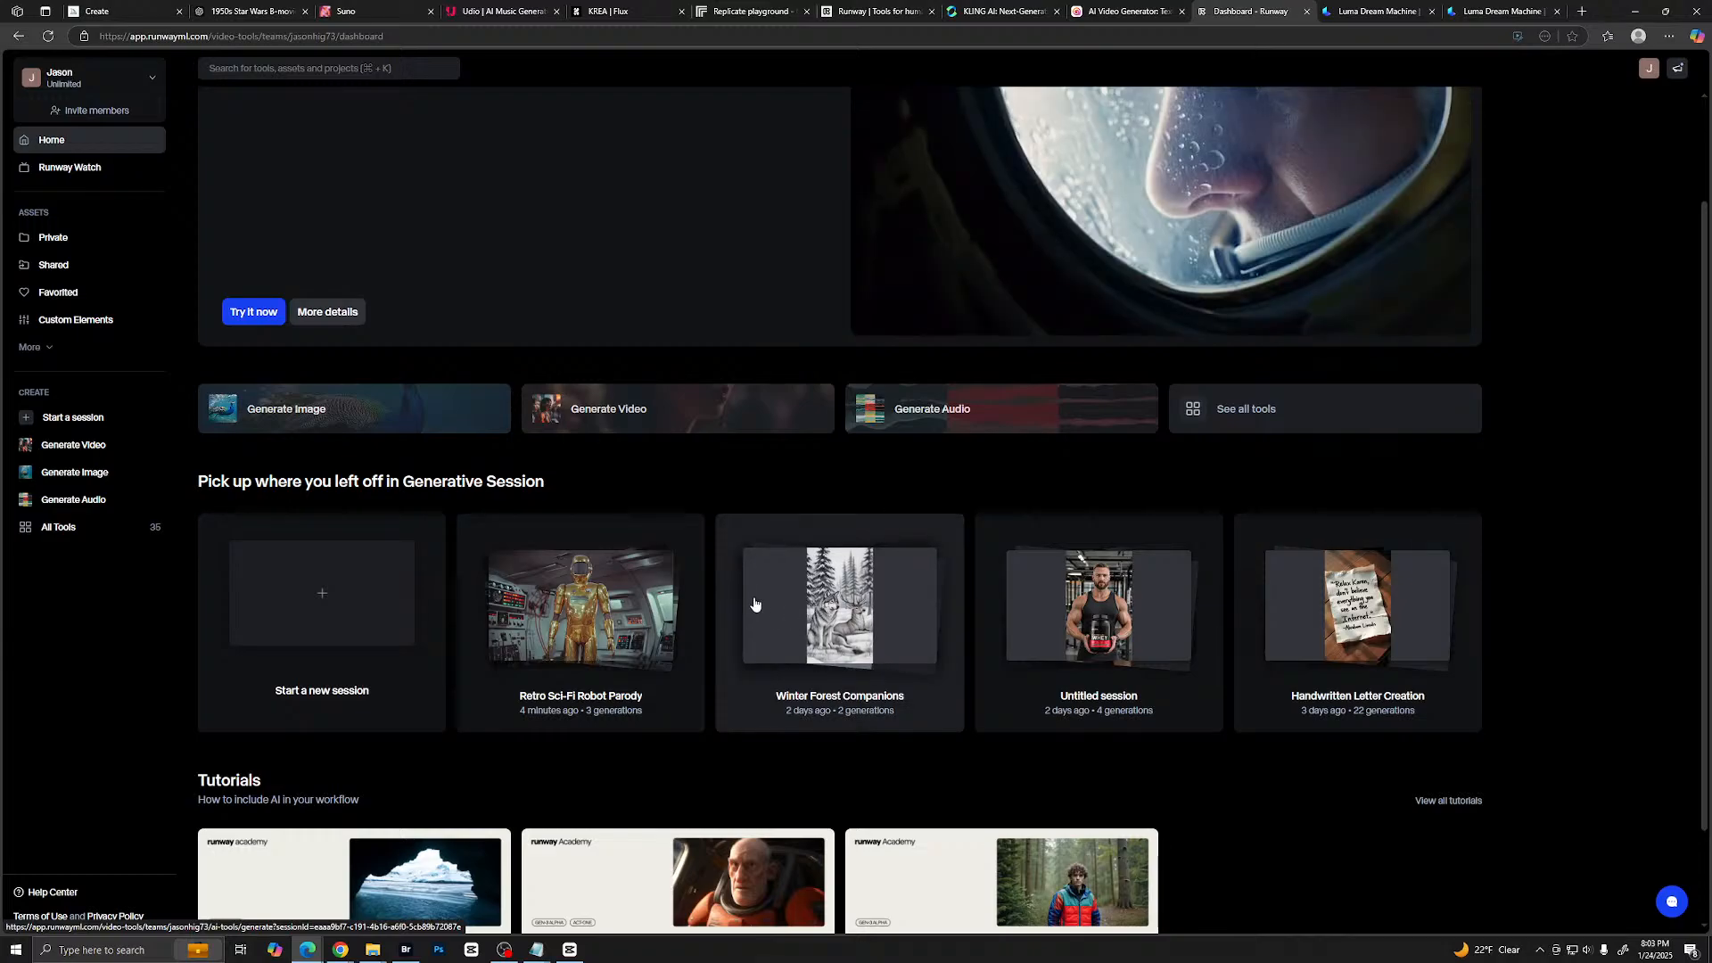
pyautogui.scroll(-1, 754, 604)
pyautogui.scroll(3, 752, 574)
pyautogui.scroll(-1, 808, 714)
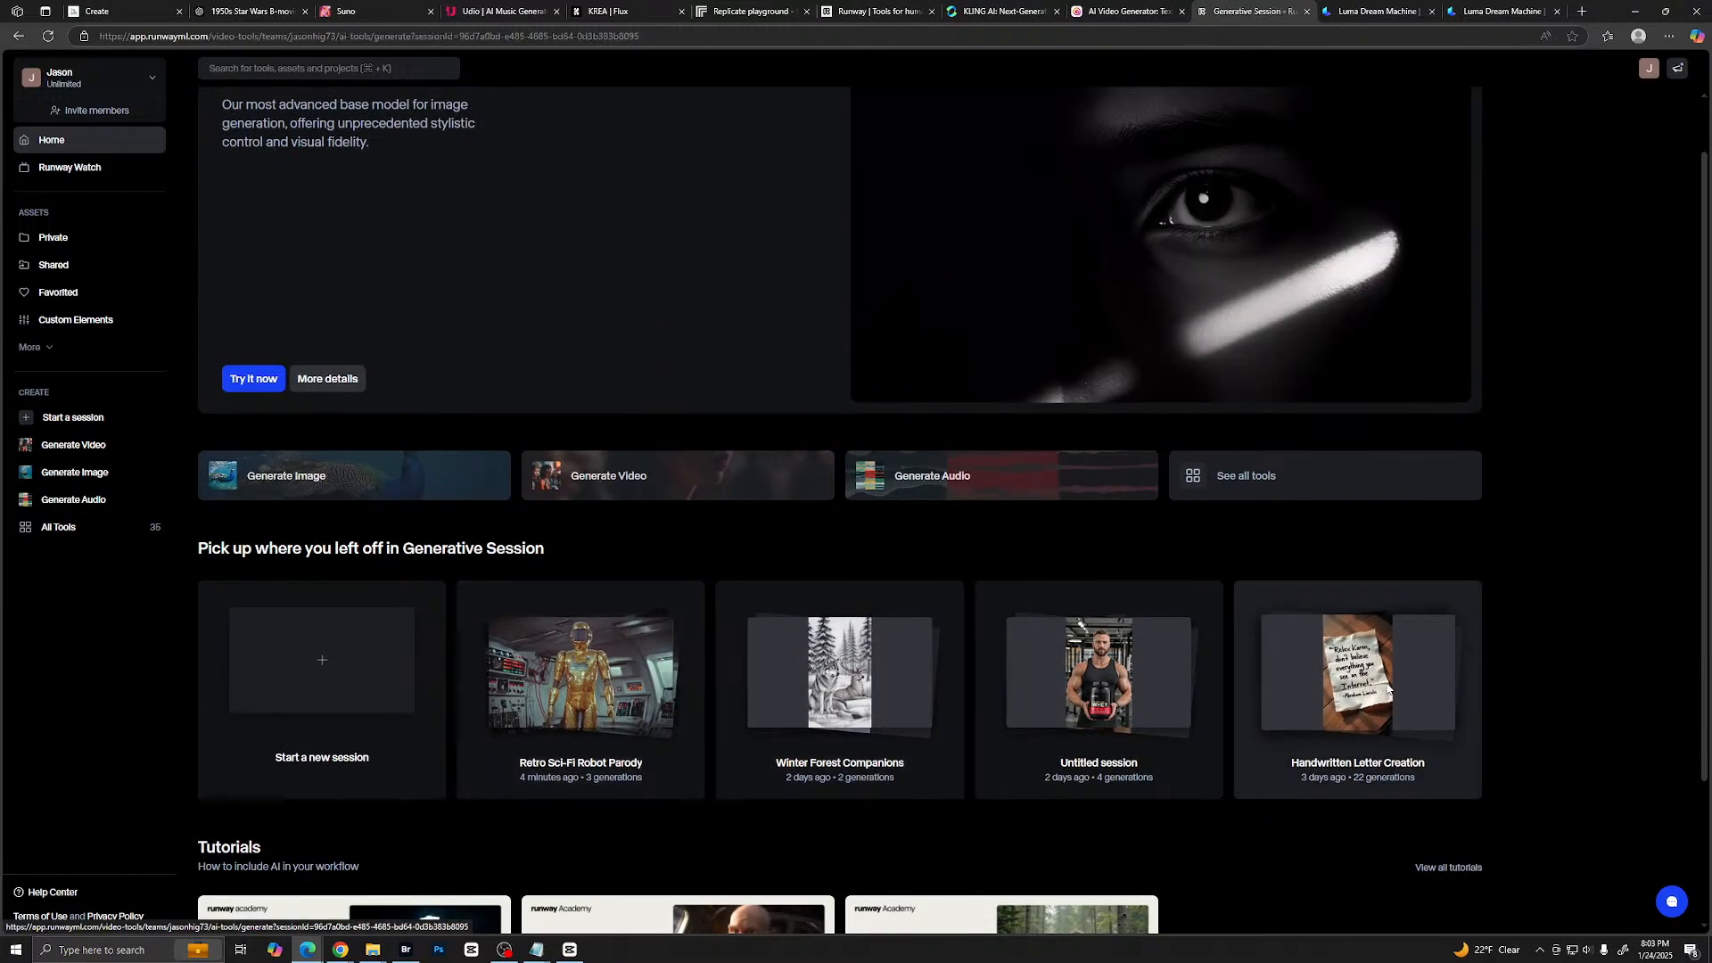
pyautogui.click(1387, 687)
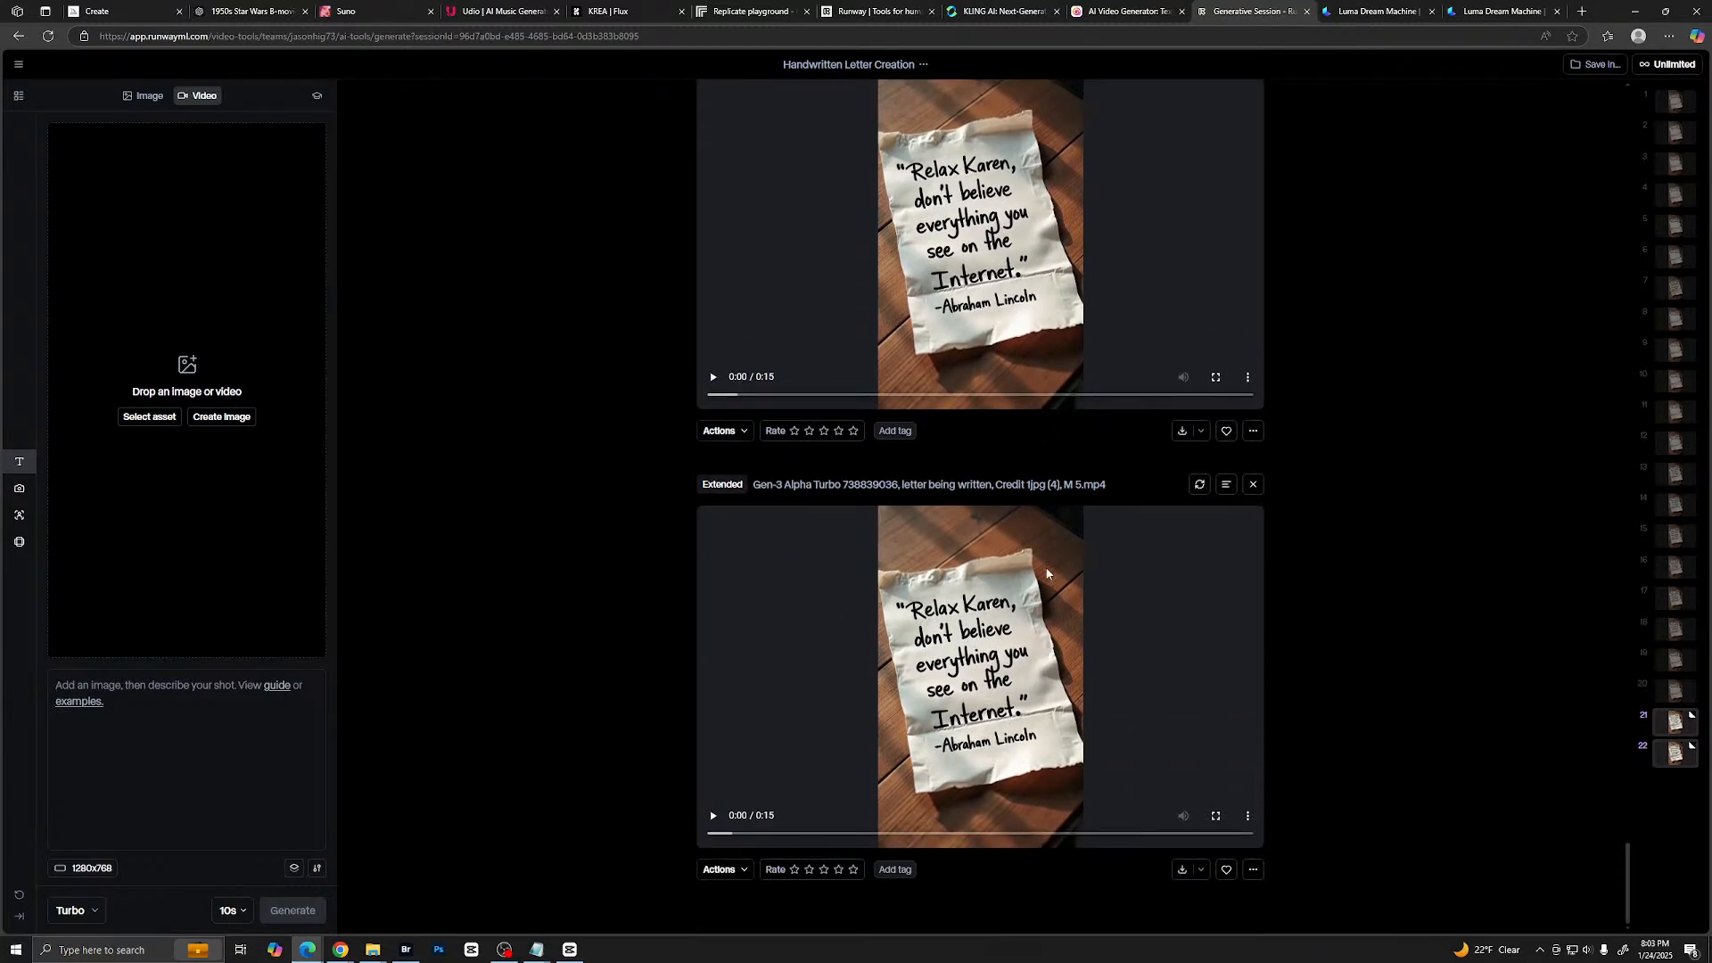
# - Look through the letter-writing generations and play the last extended 15-second clip in full screen, returning to the session
pyautogui.scroll(10, 988, 531)
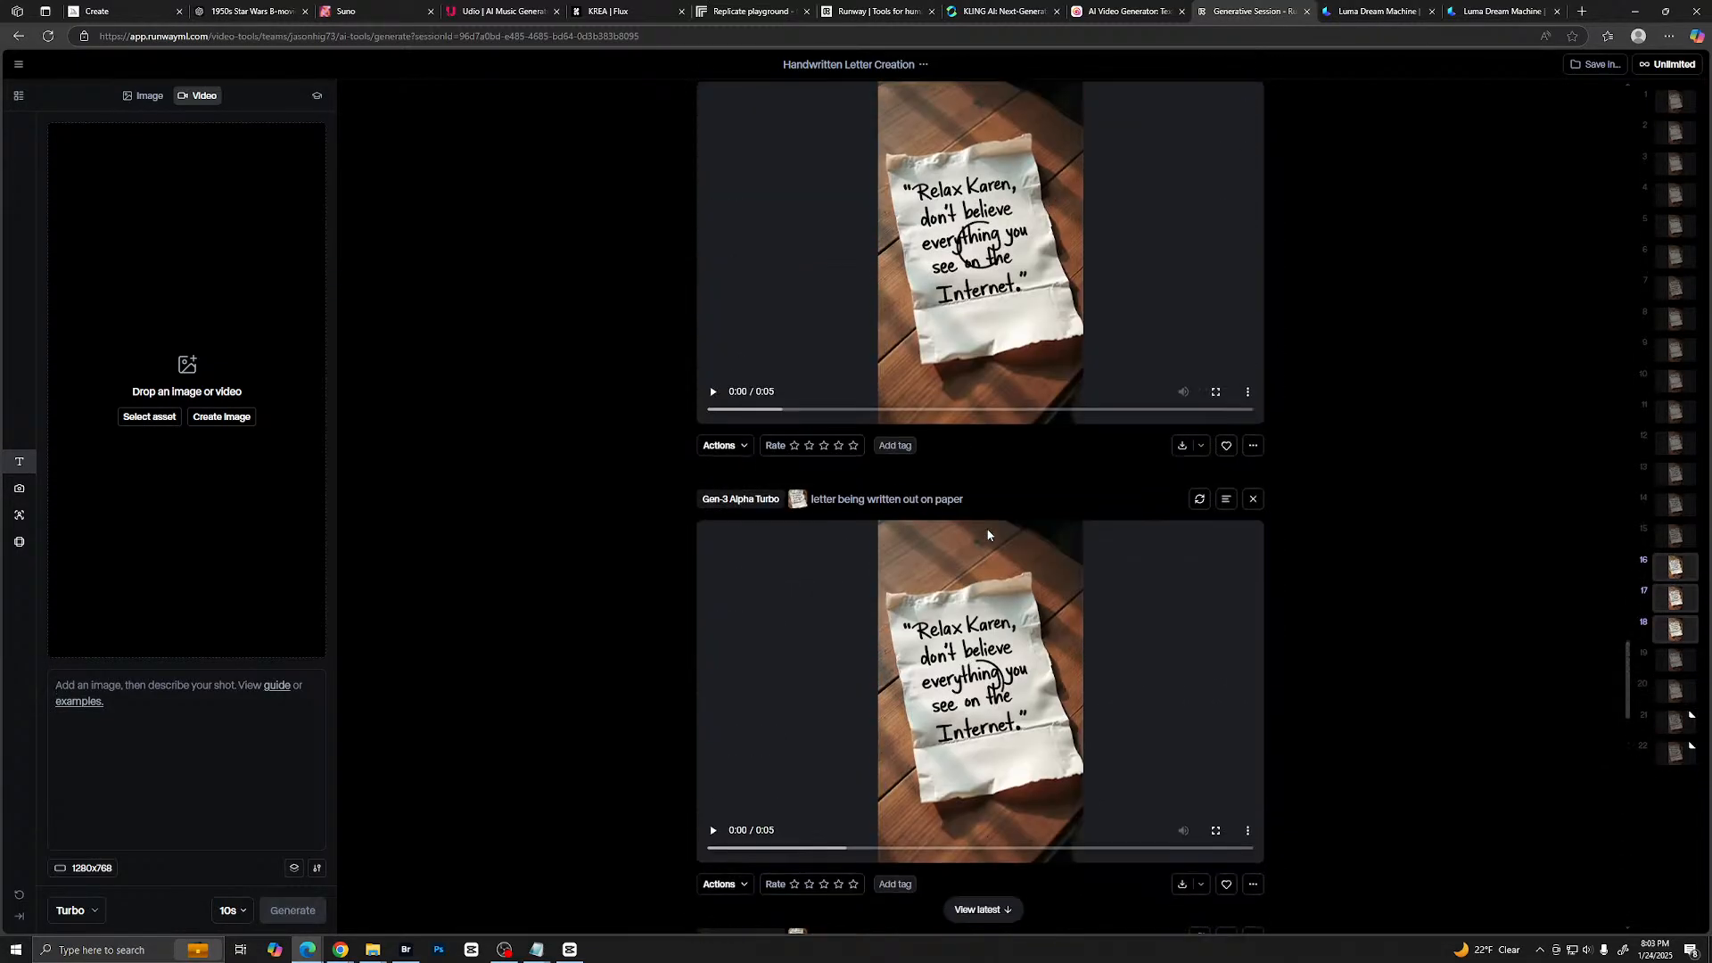
pyautogui.scroll(-3, 987, 533)
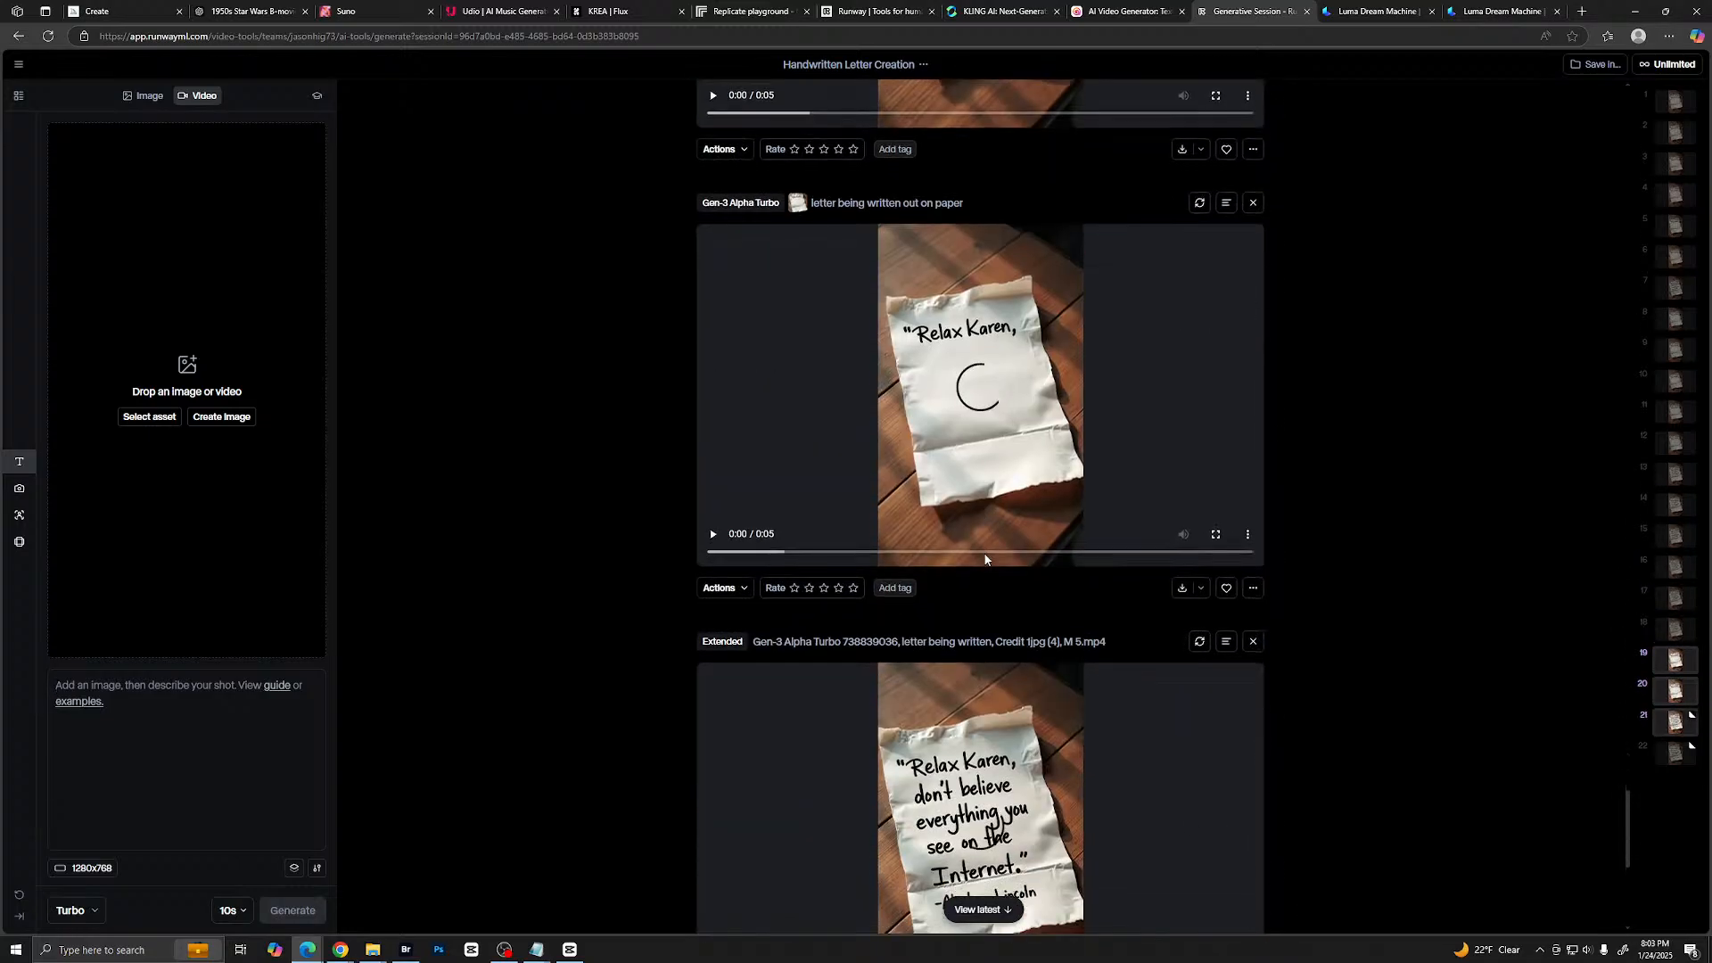
pyautogui.scroll(-5, 985, 560)
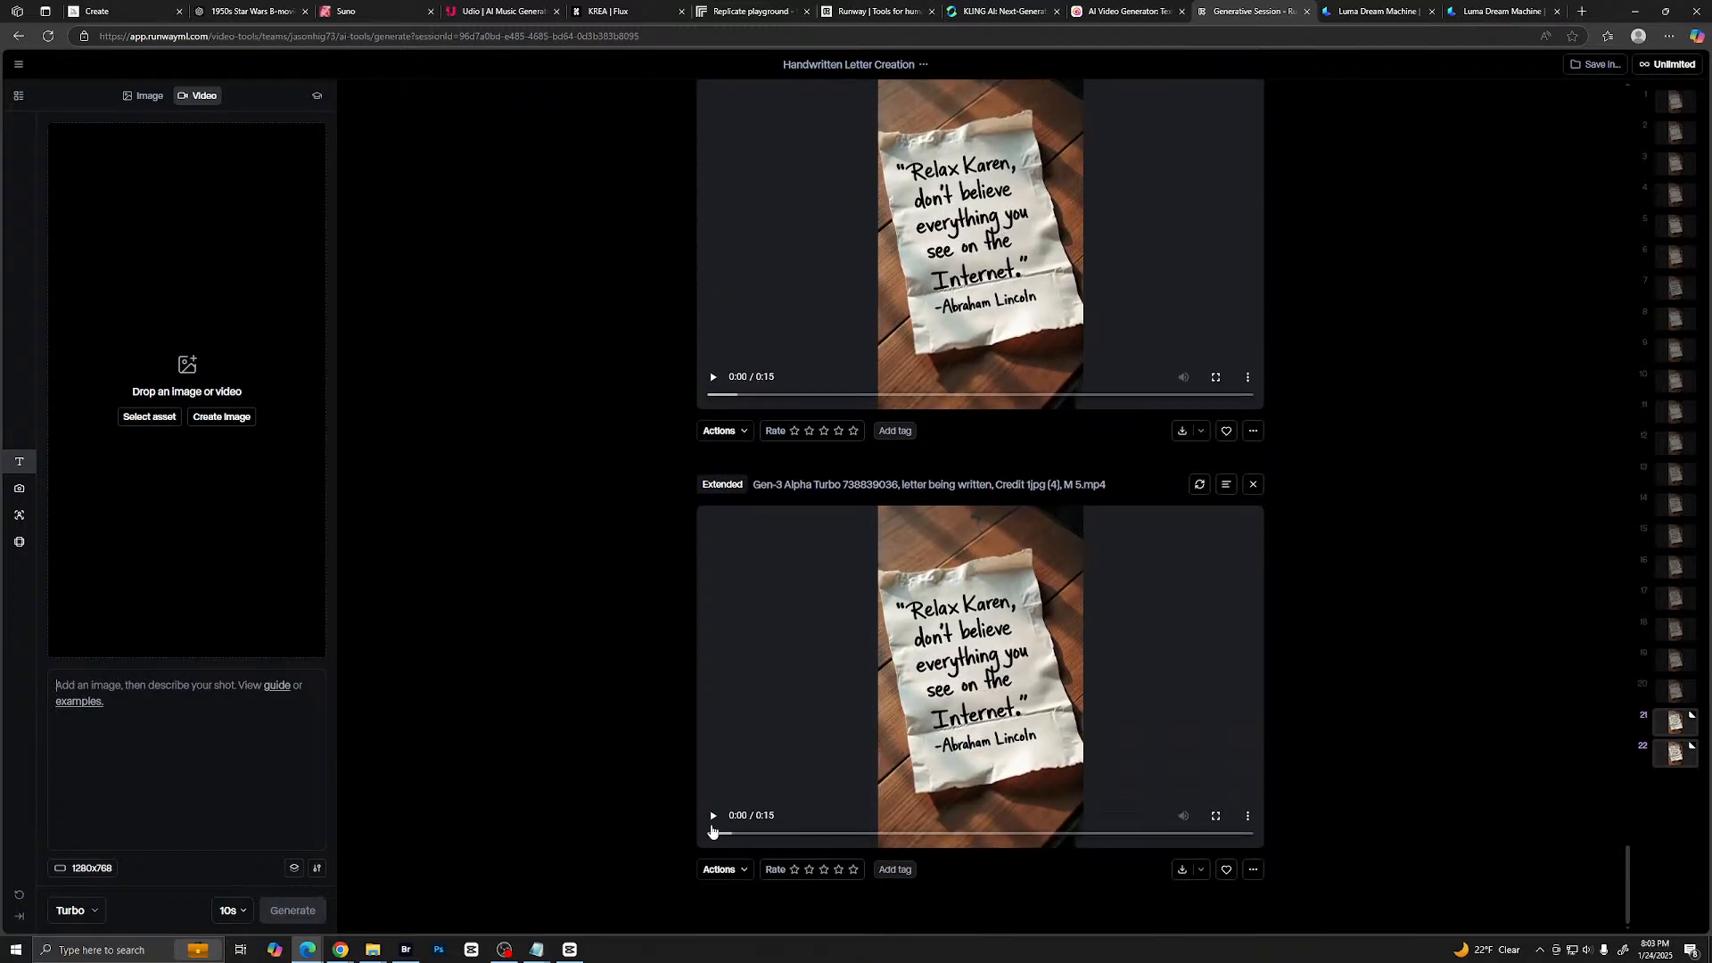
pyautogui.click(1215, 818)
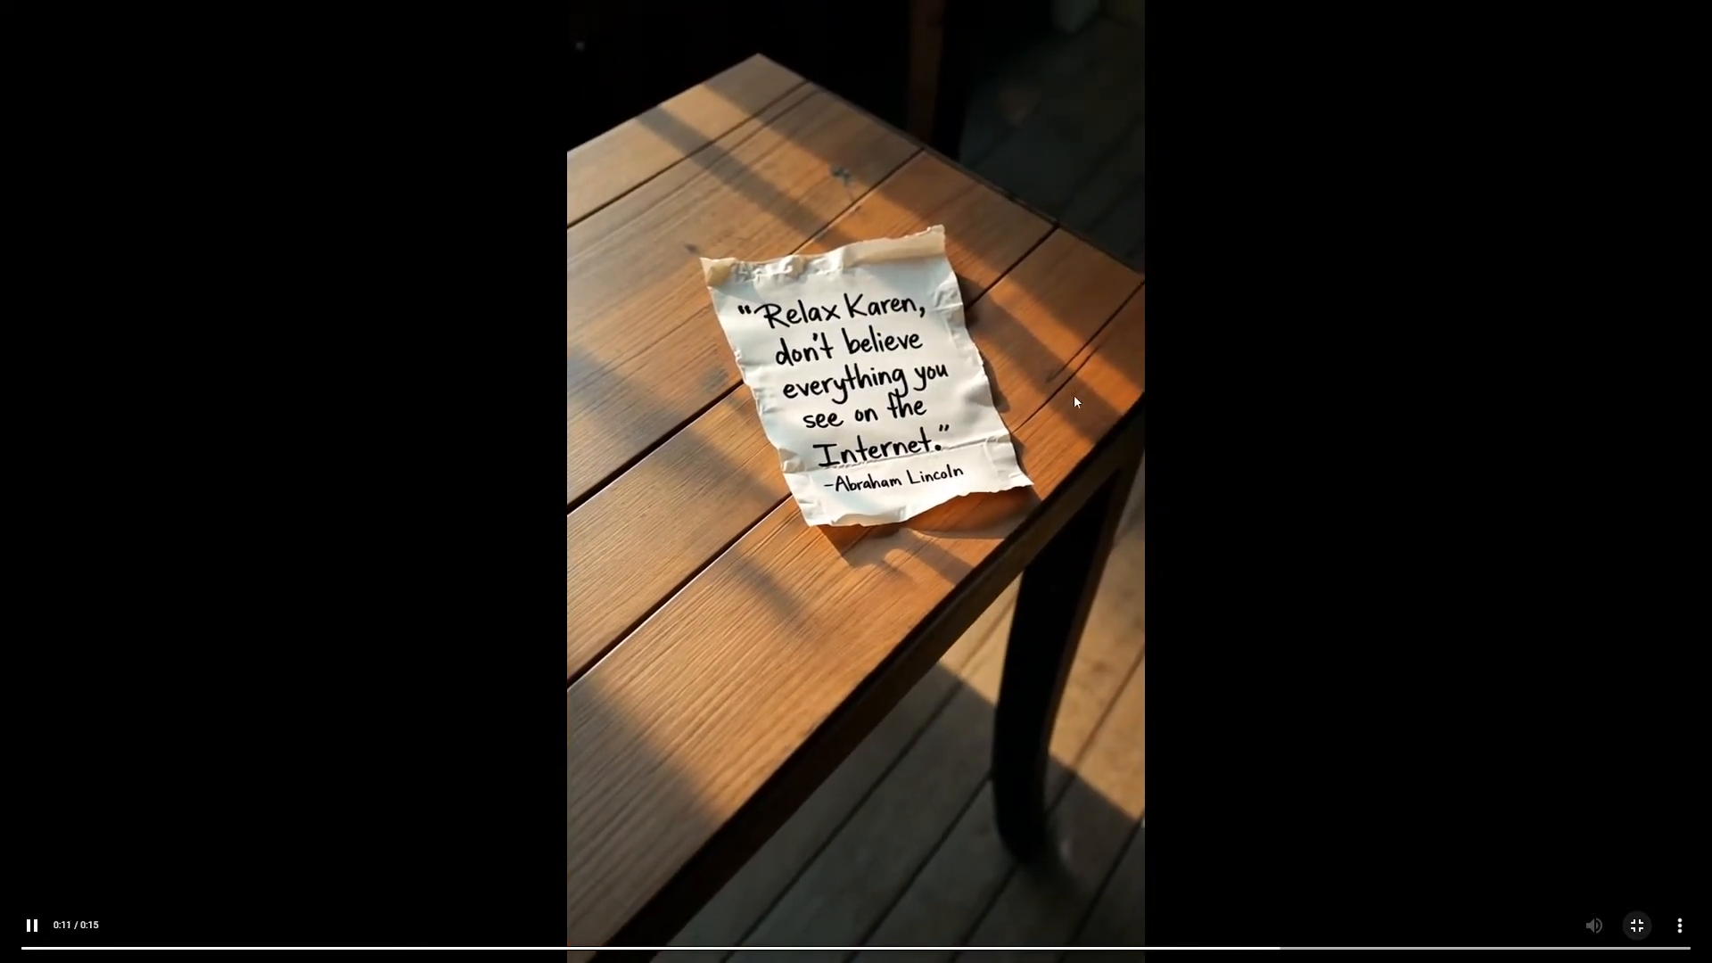
pyautogui.press('Escape')
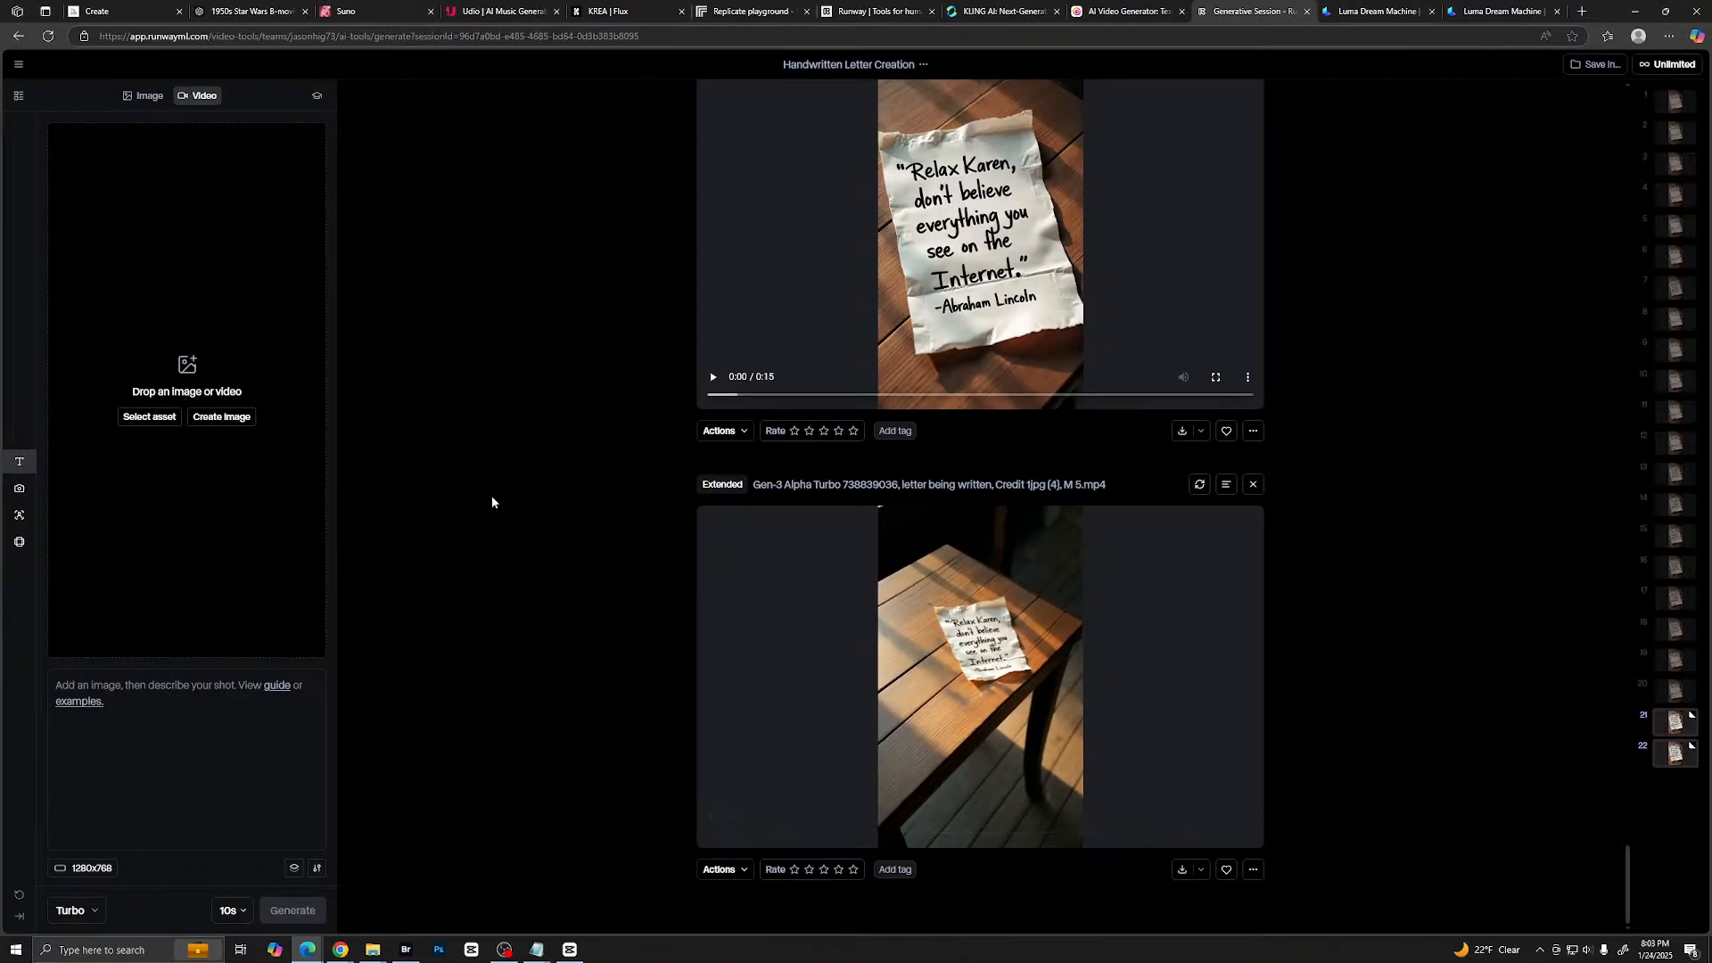
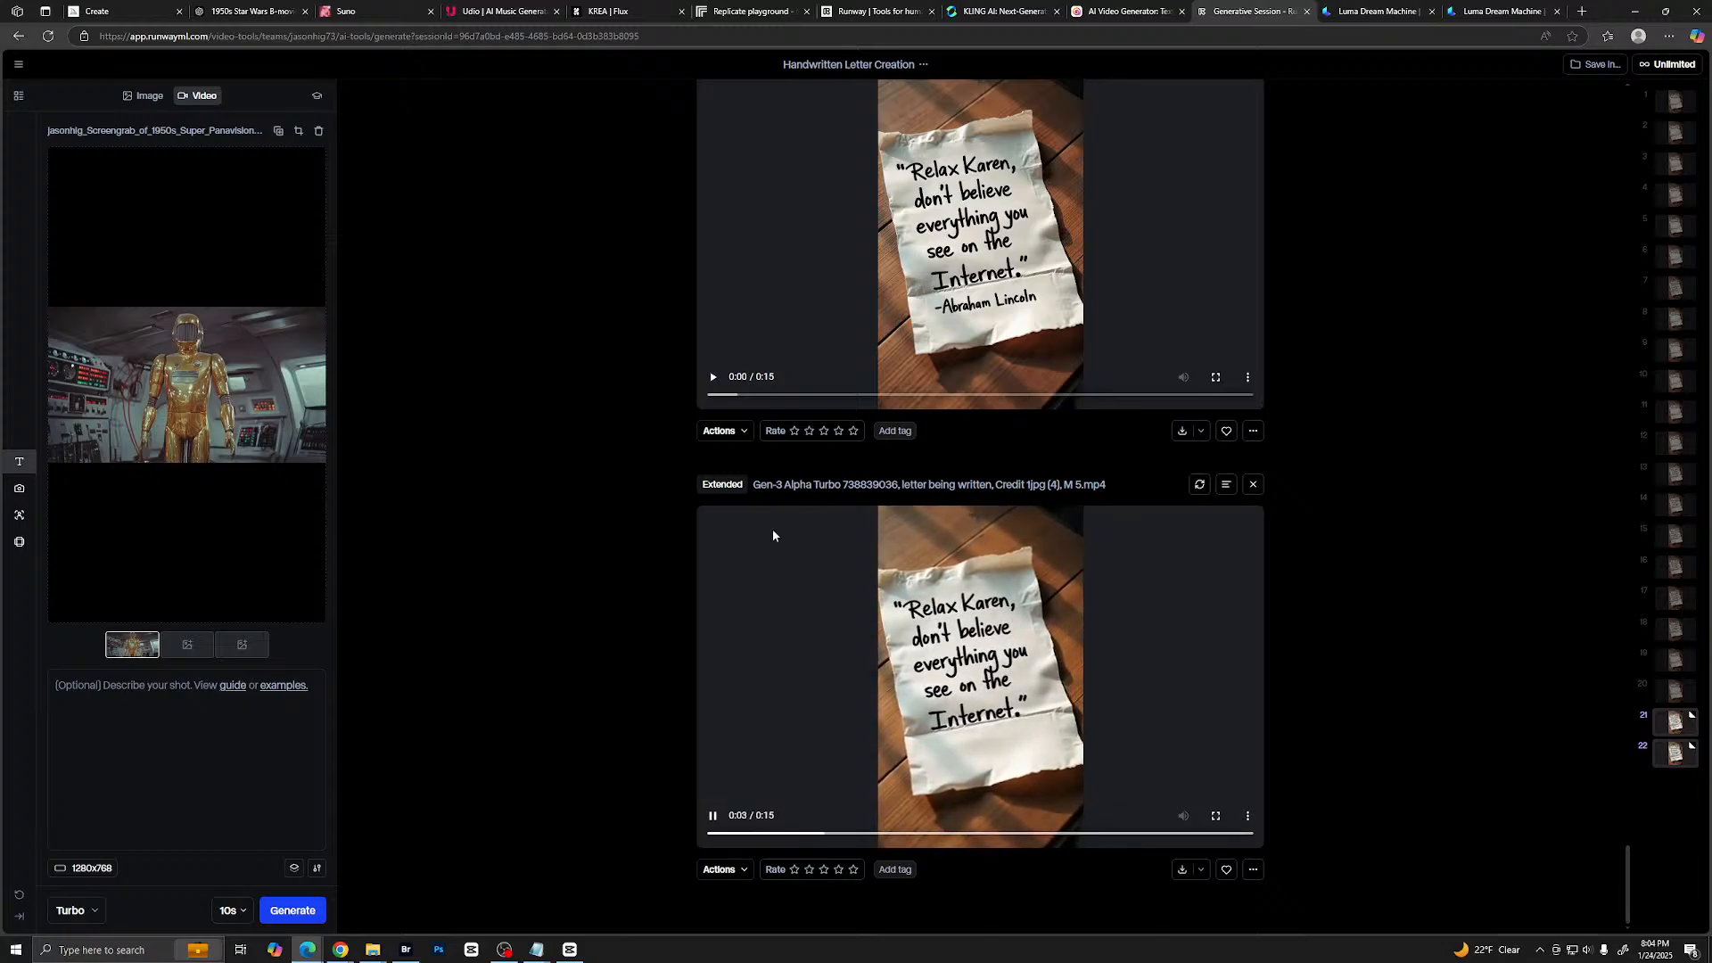
# - Switch to Luma Dream Machine, view the handwritten letter clip against Runway's version, and return to Your Creations
pyautogui.click(1362, 9)
pyautogui.click(870, 586)
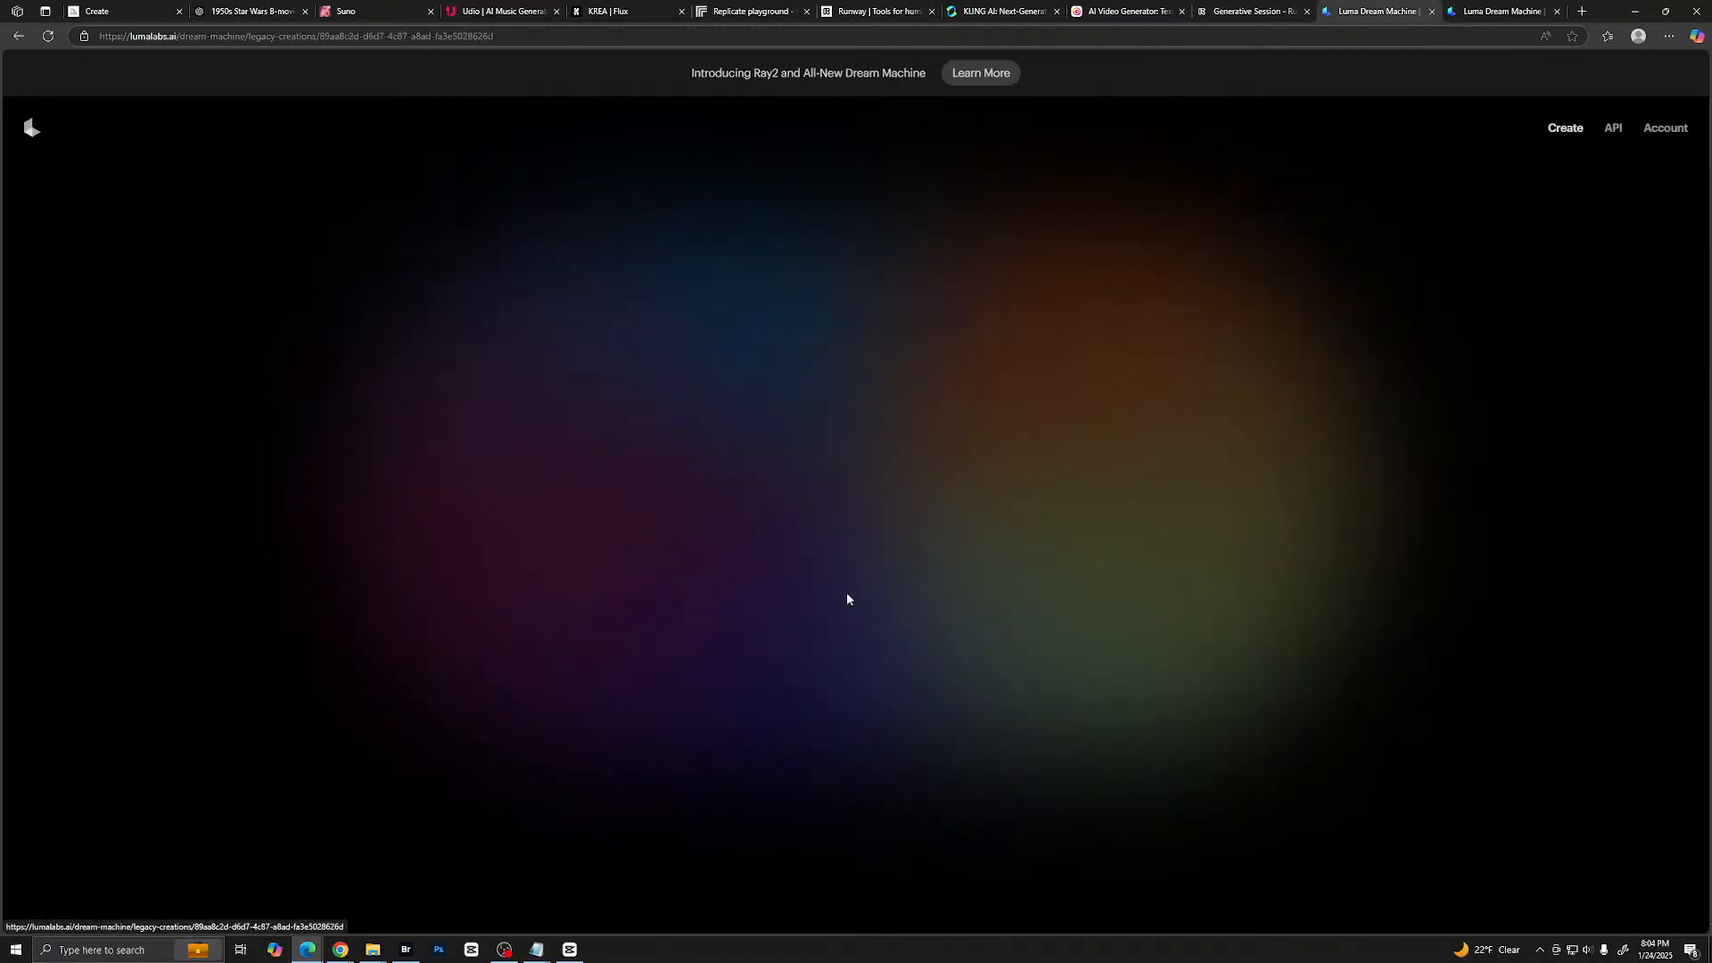
pyautogui.scroll(-1, 1132, 566)
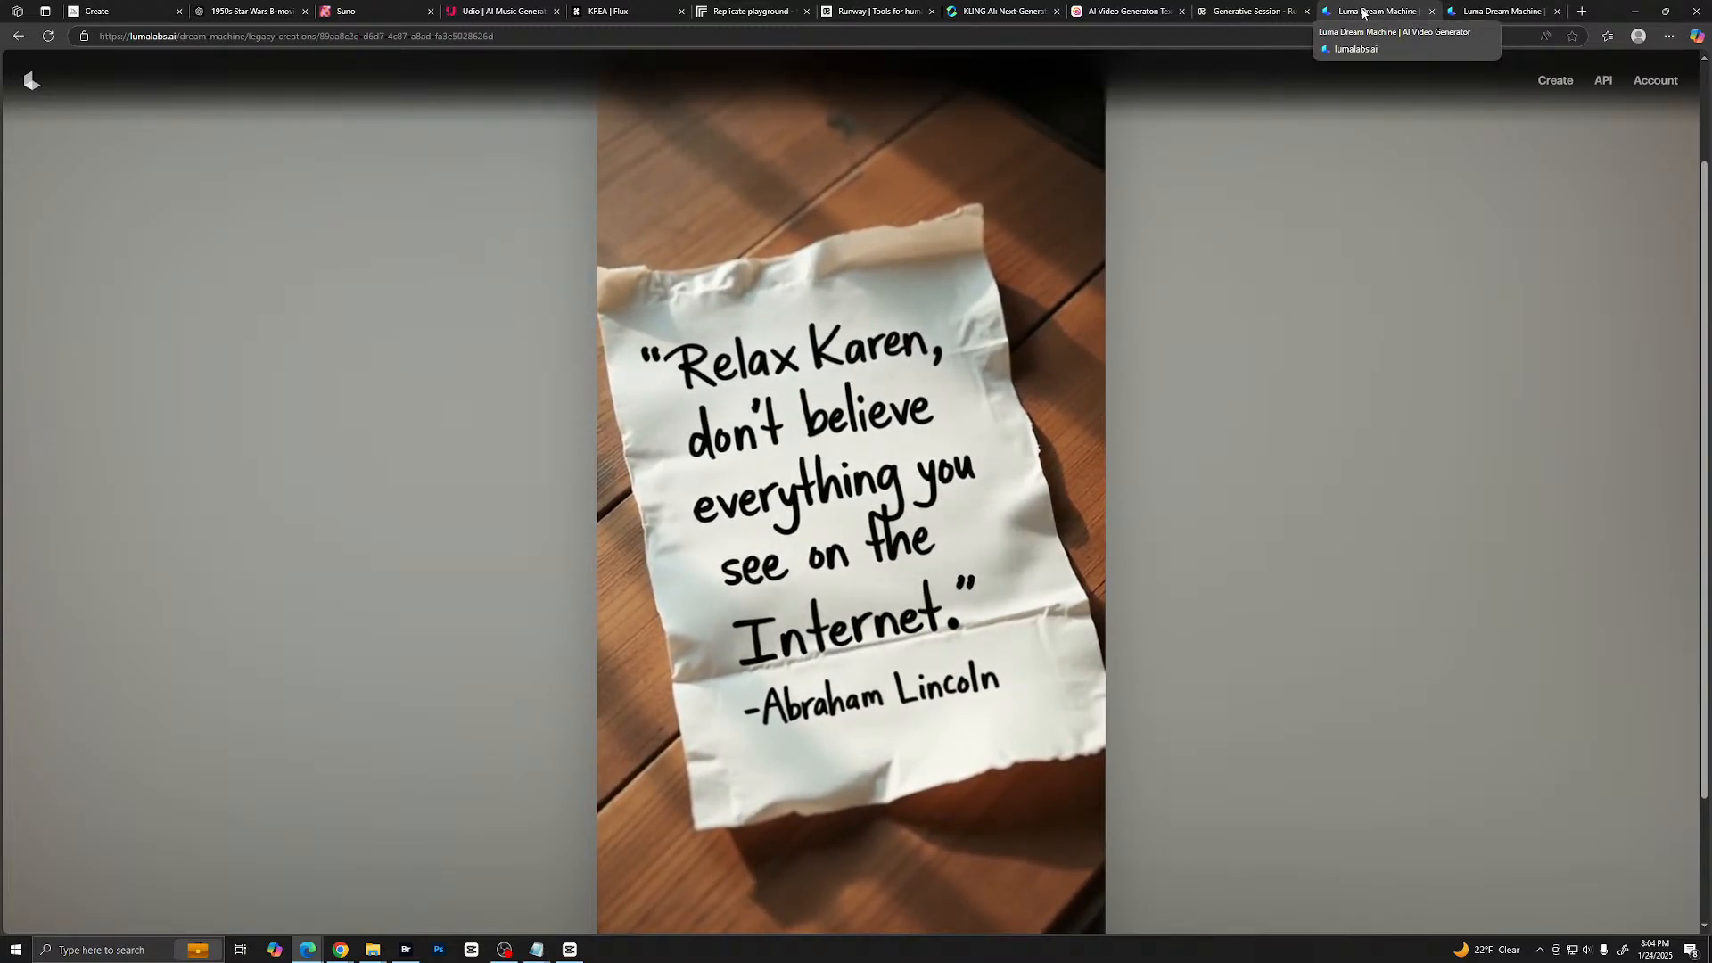
pyautogui.click(1259, 18)
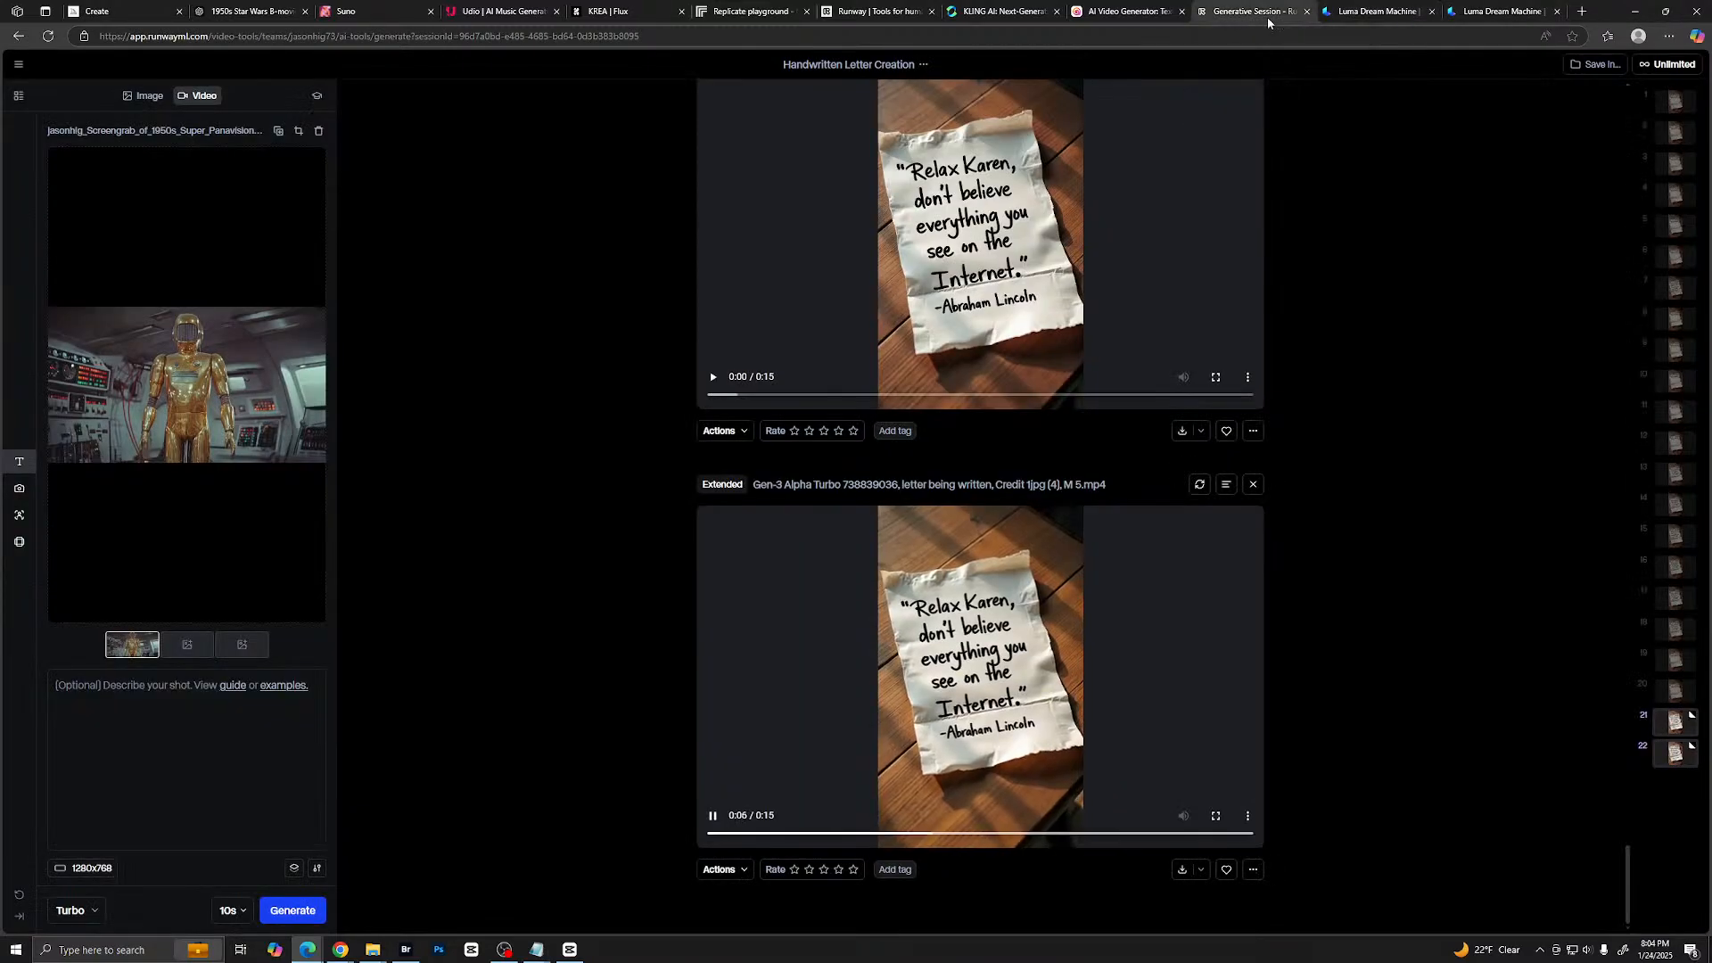
pyautogui.click(1378, 12)
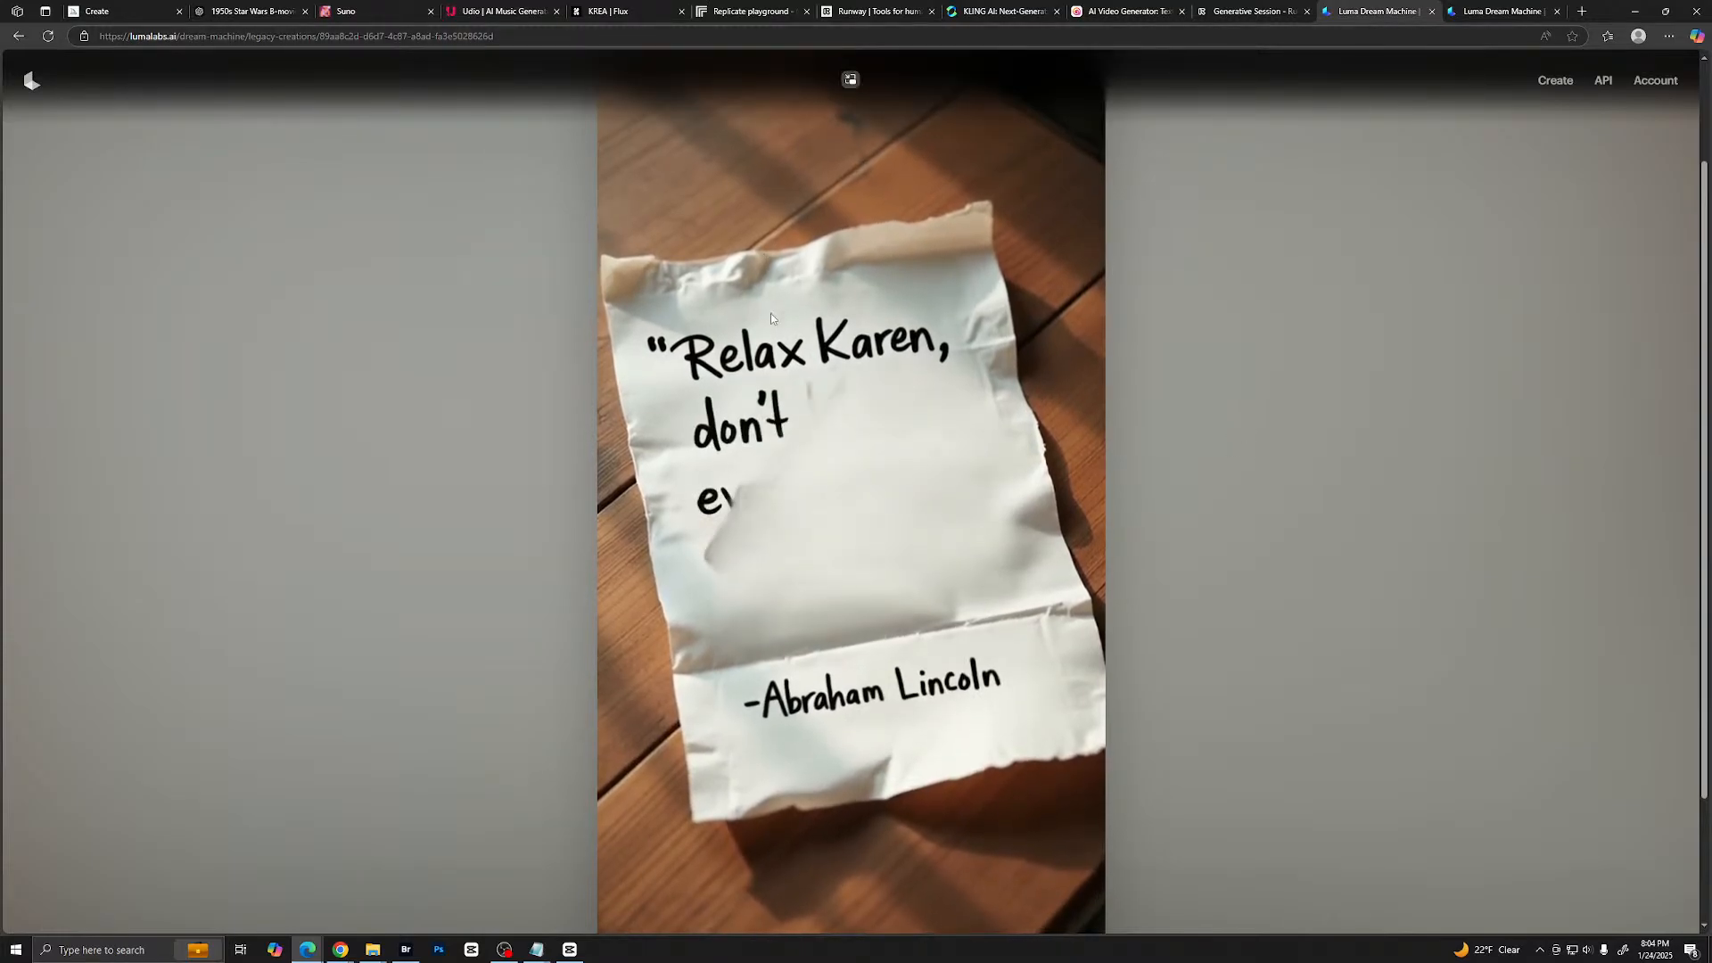
pyautogui.press('Escape')
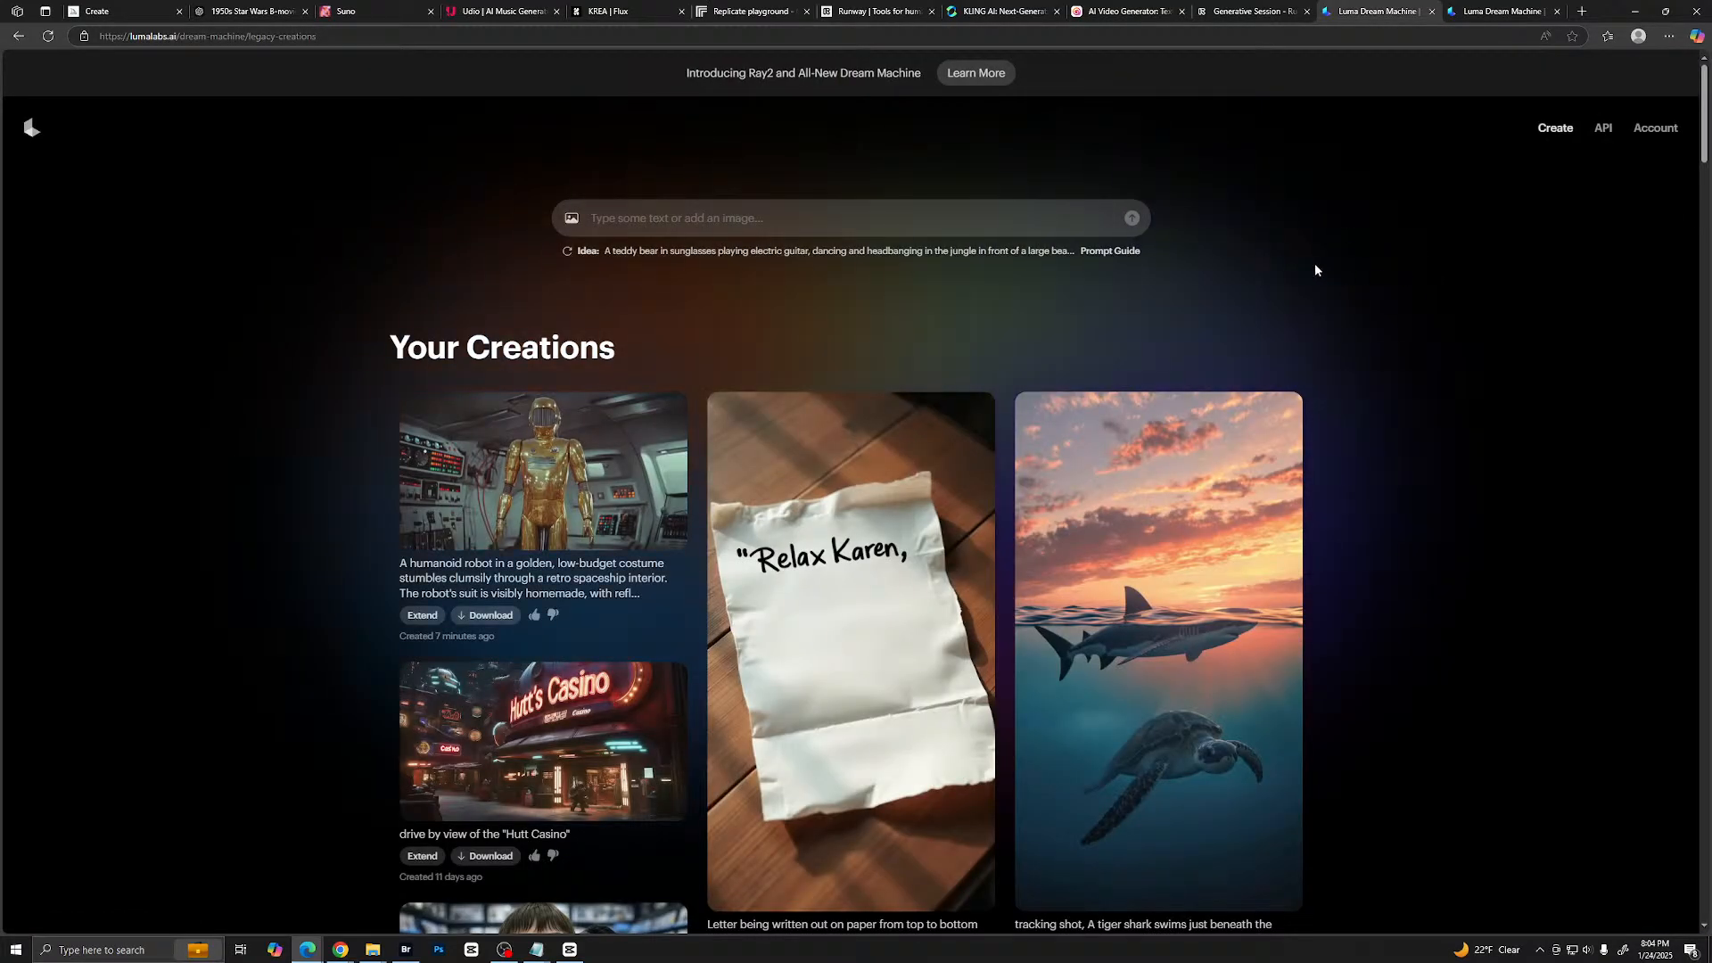
pyautogui.scroll(-4, 1315, 268)
pyautogui.scroll(5, 939, 355)
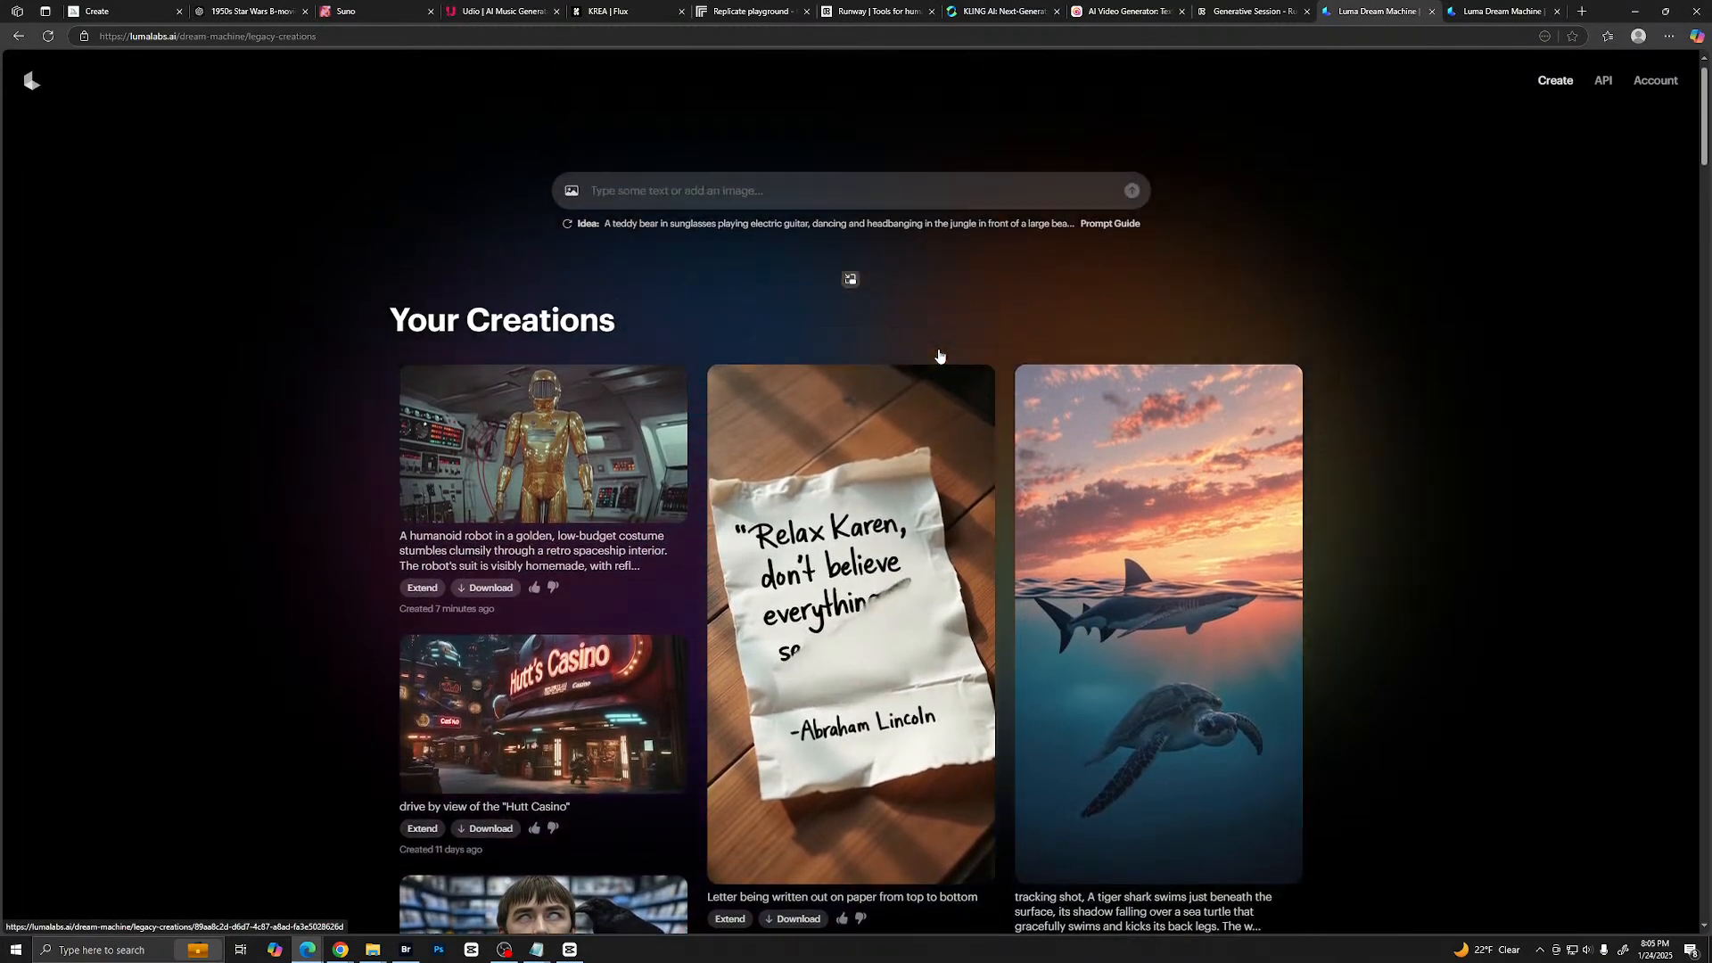
# - Switch to Kling AI, download the gold robot clip, and choose the Star Wars 1950 project folder for saving
pyautogui.click(994, 12)
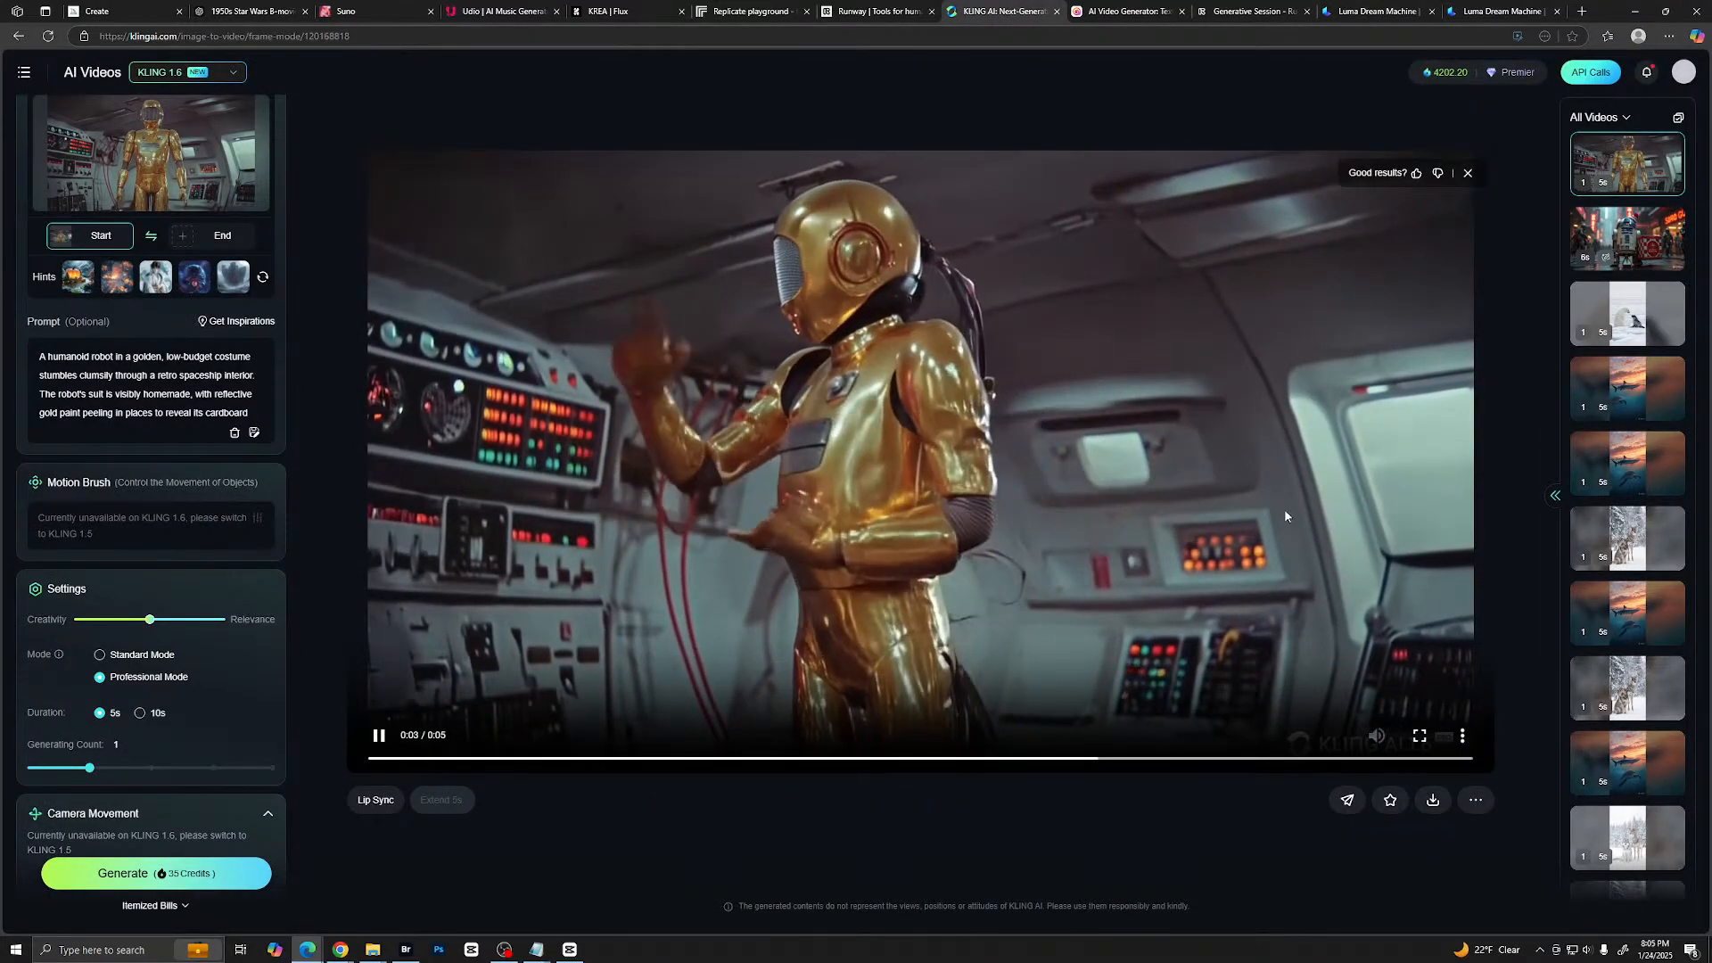
pyautogui.click(1433, 799)
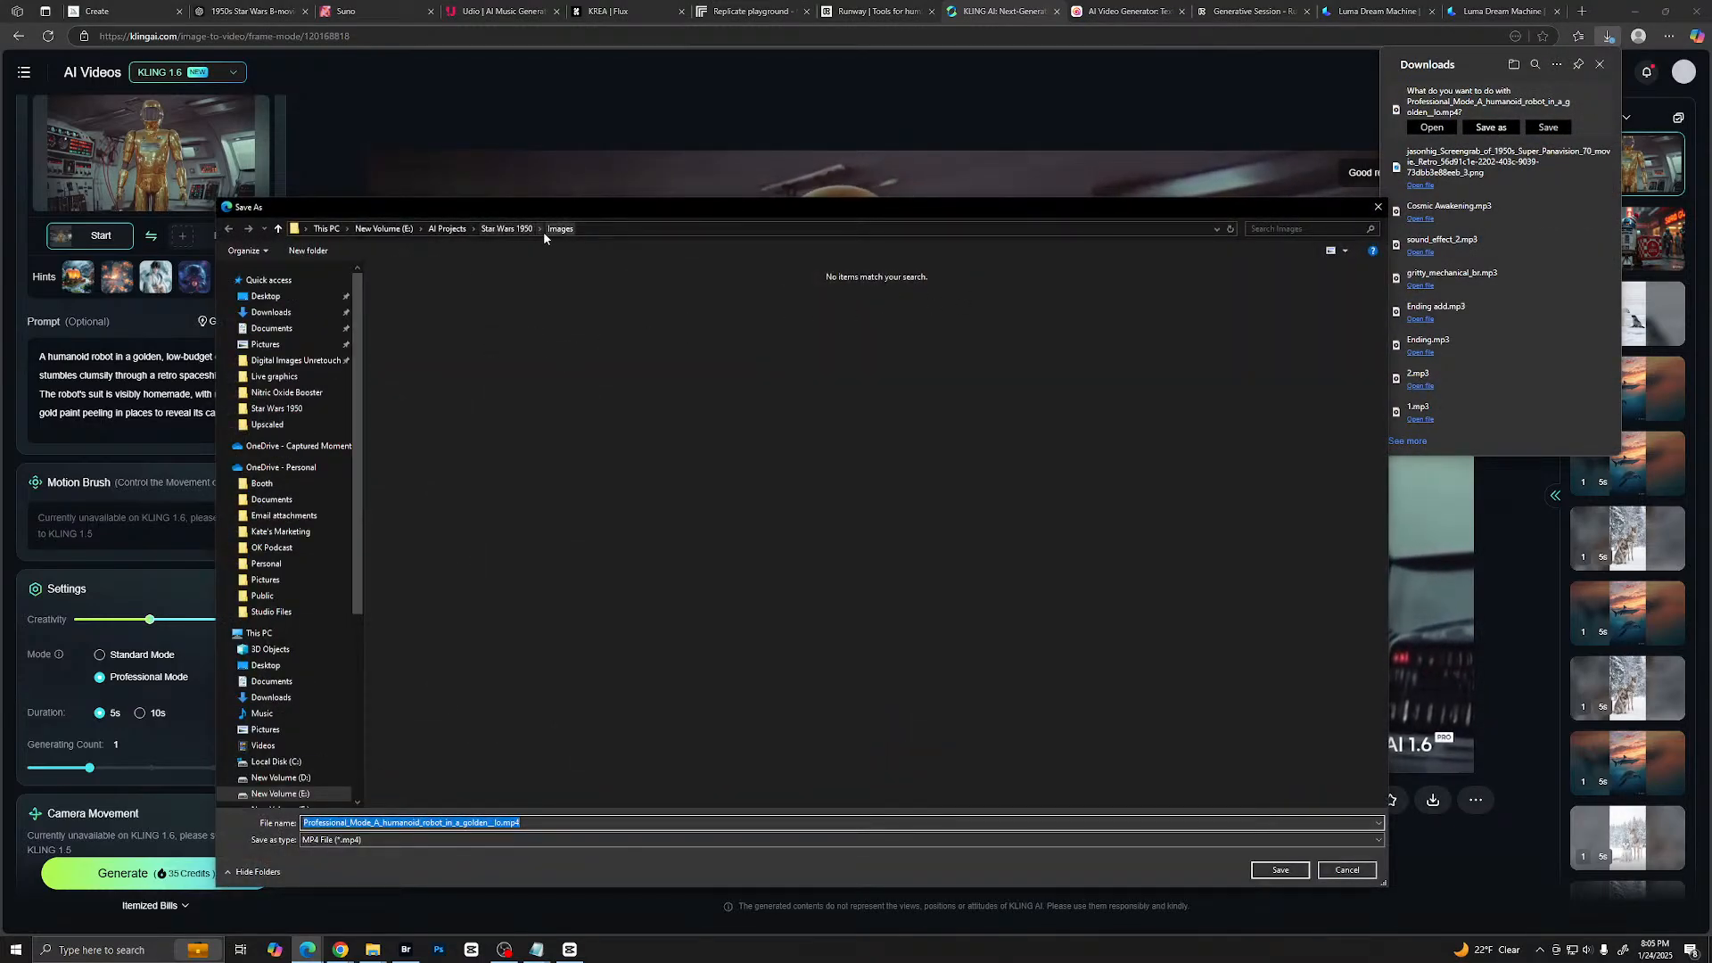
pyautogui.click(522, 229)
# - Try to create a new folder named Video inside Star Wars 1950, declining to merge it with the existing one
pyautogui.rightClick(645, 509)
pyautogui.moveTo(713, 648)
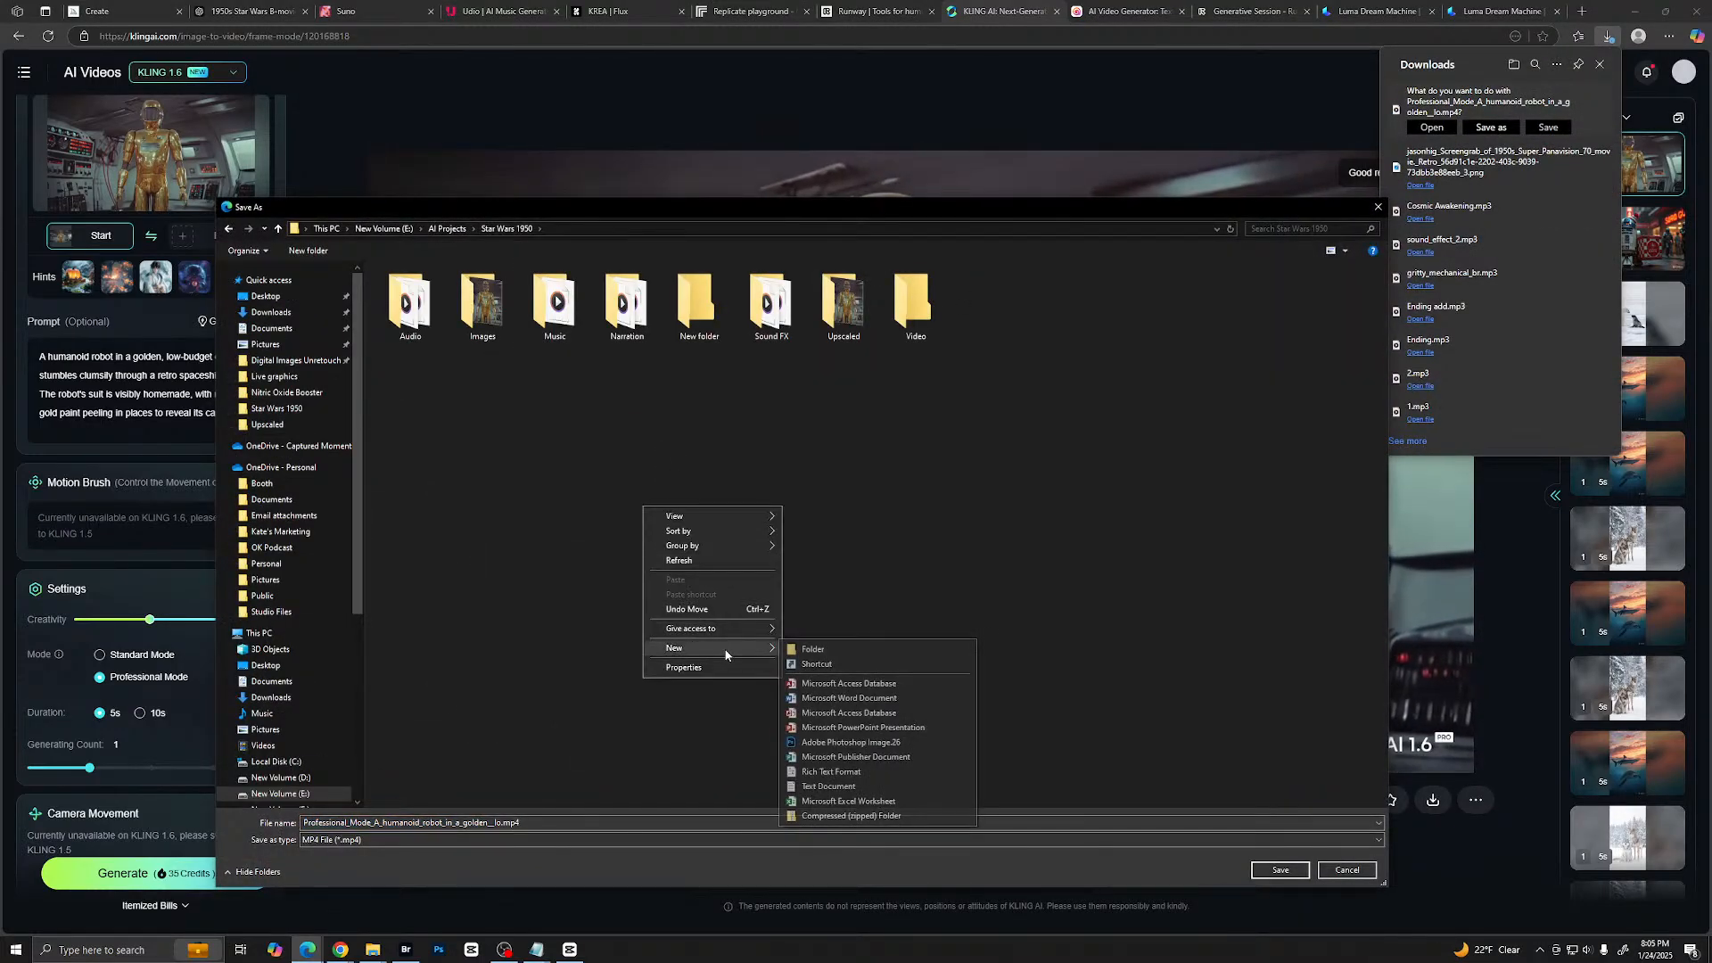
pyautogui.click(805, 650)
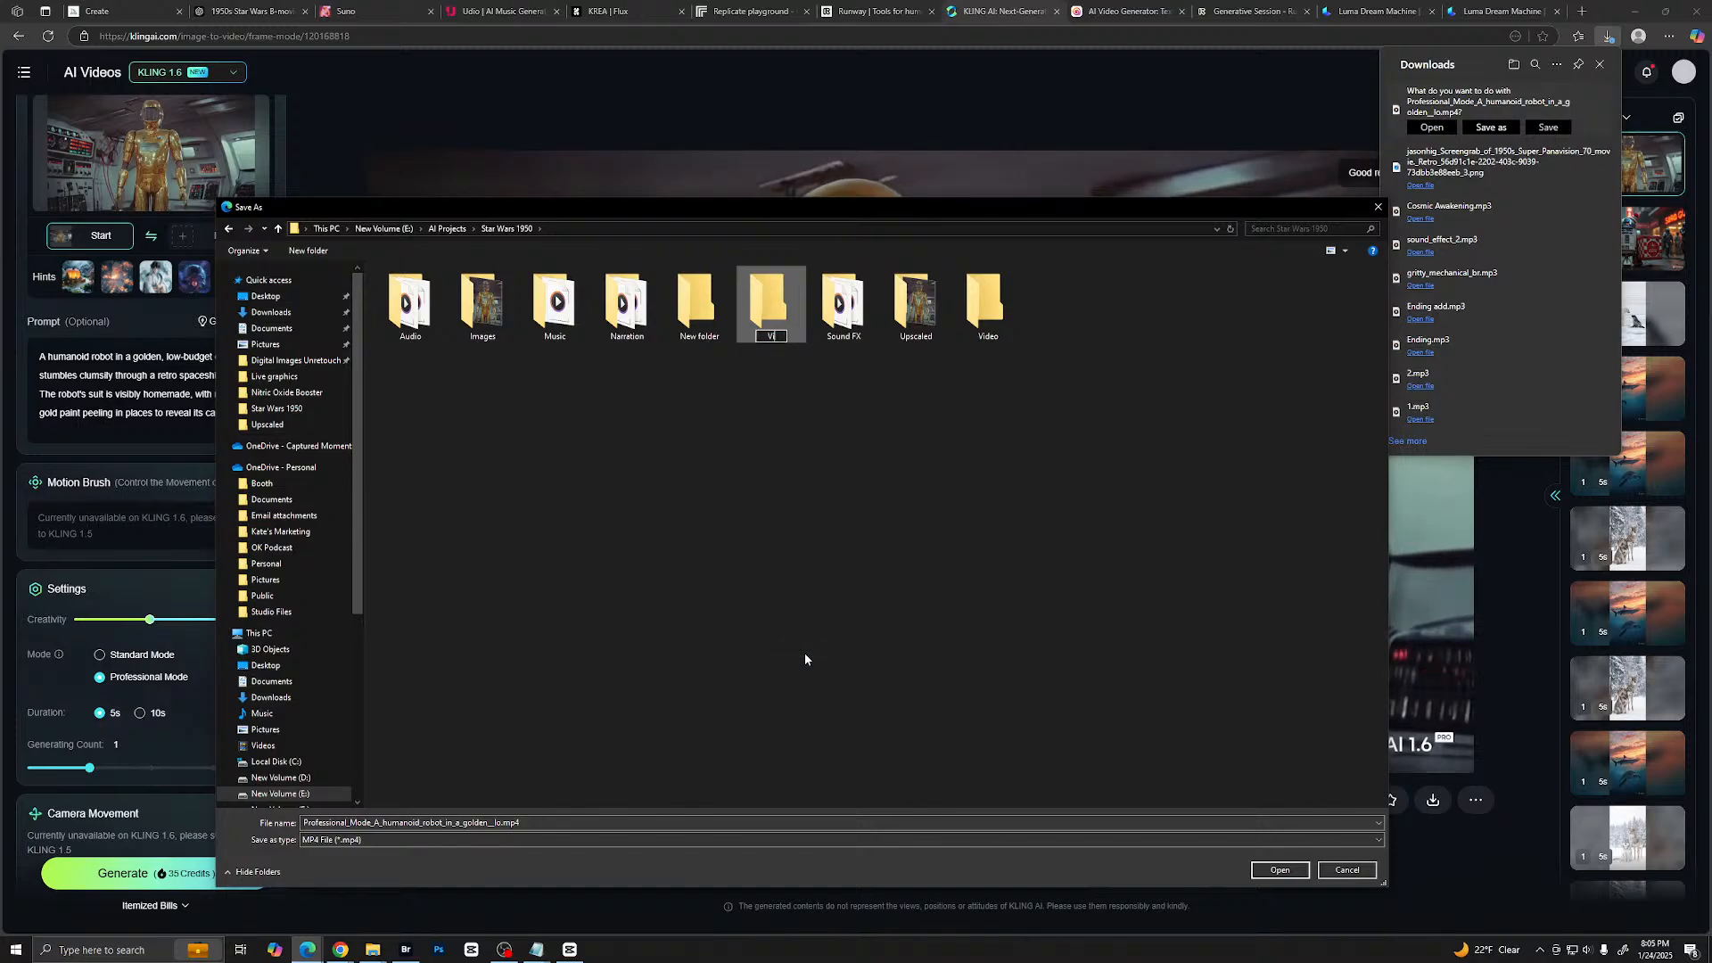
pyautogui.write('Video')
pyautogui.press('Return')
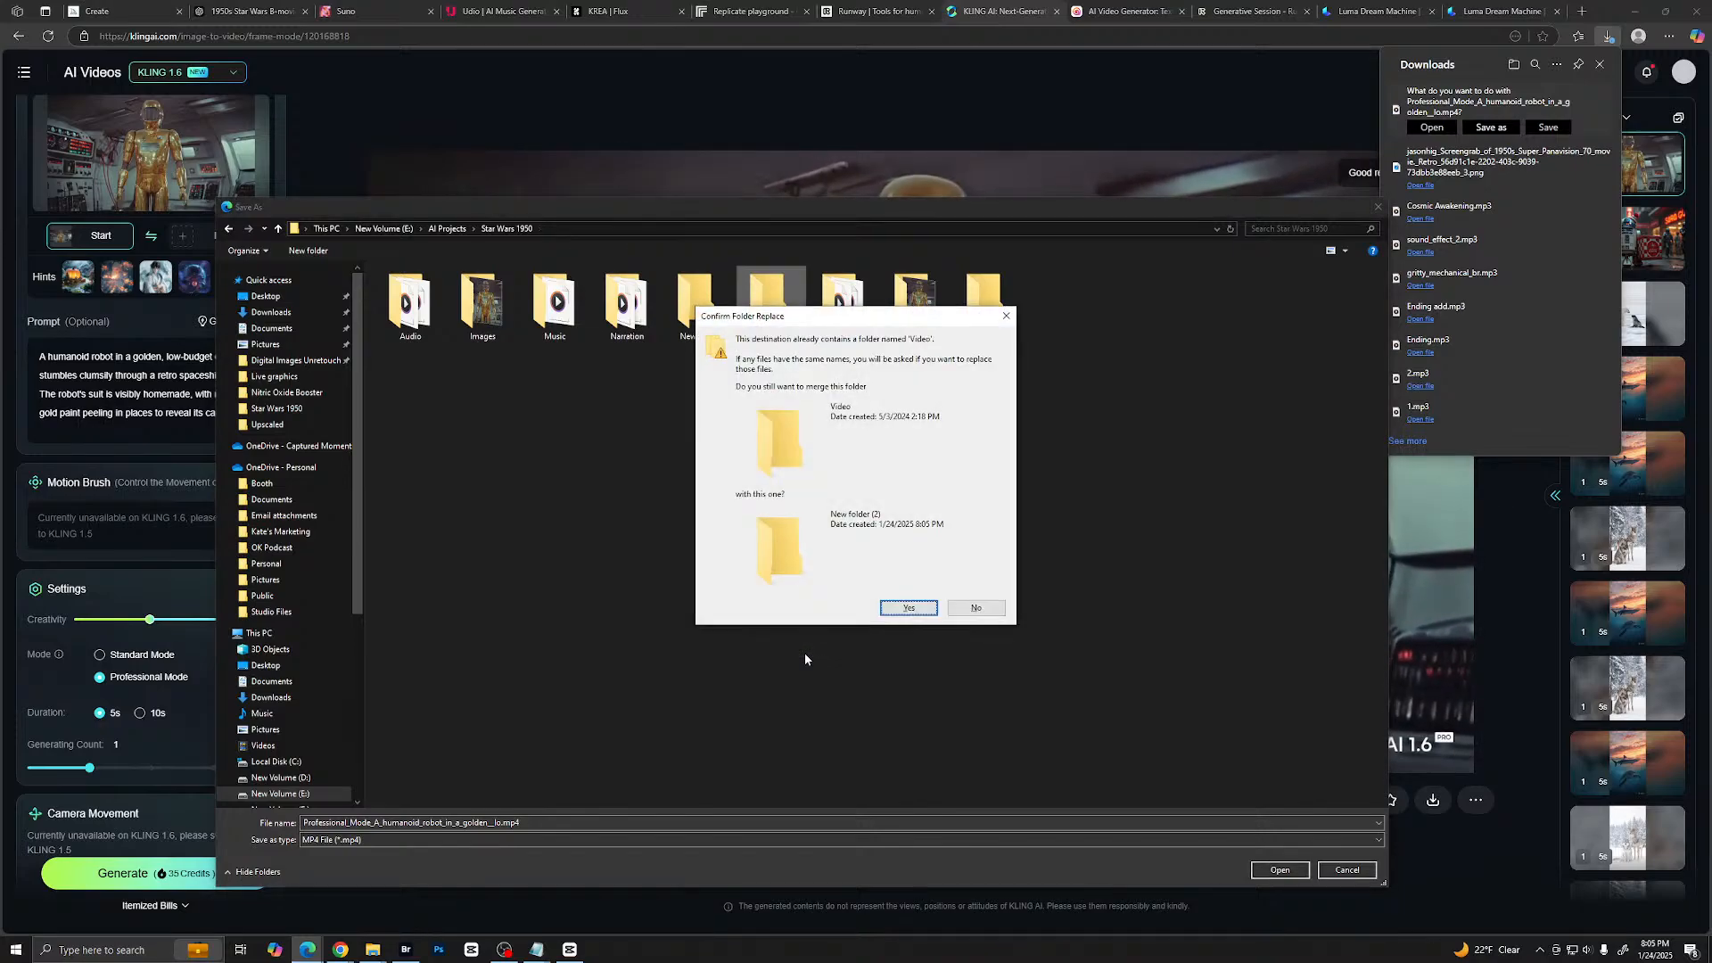
pyautogui.click(969, 607)
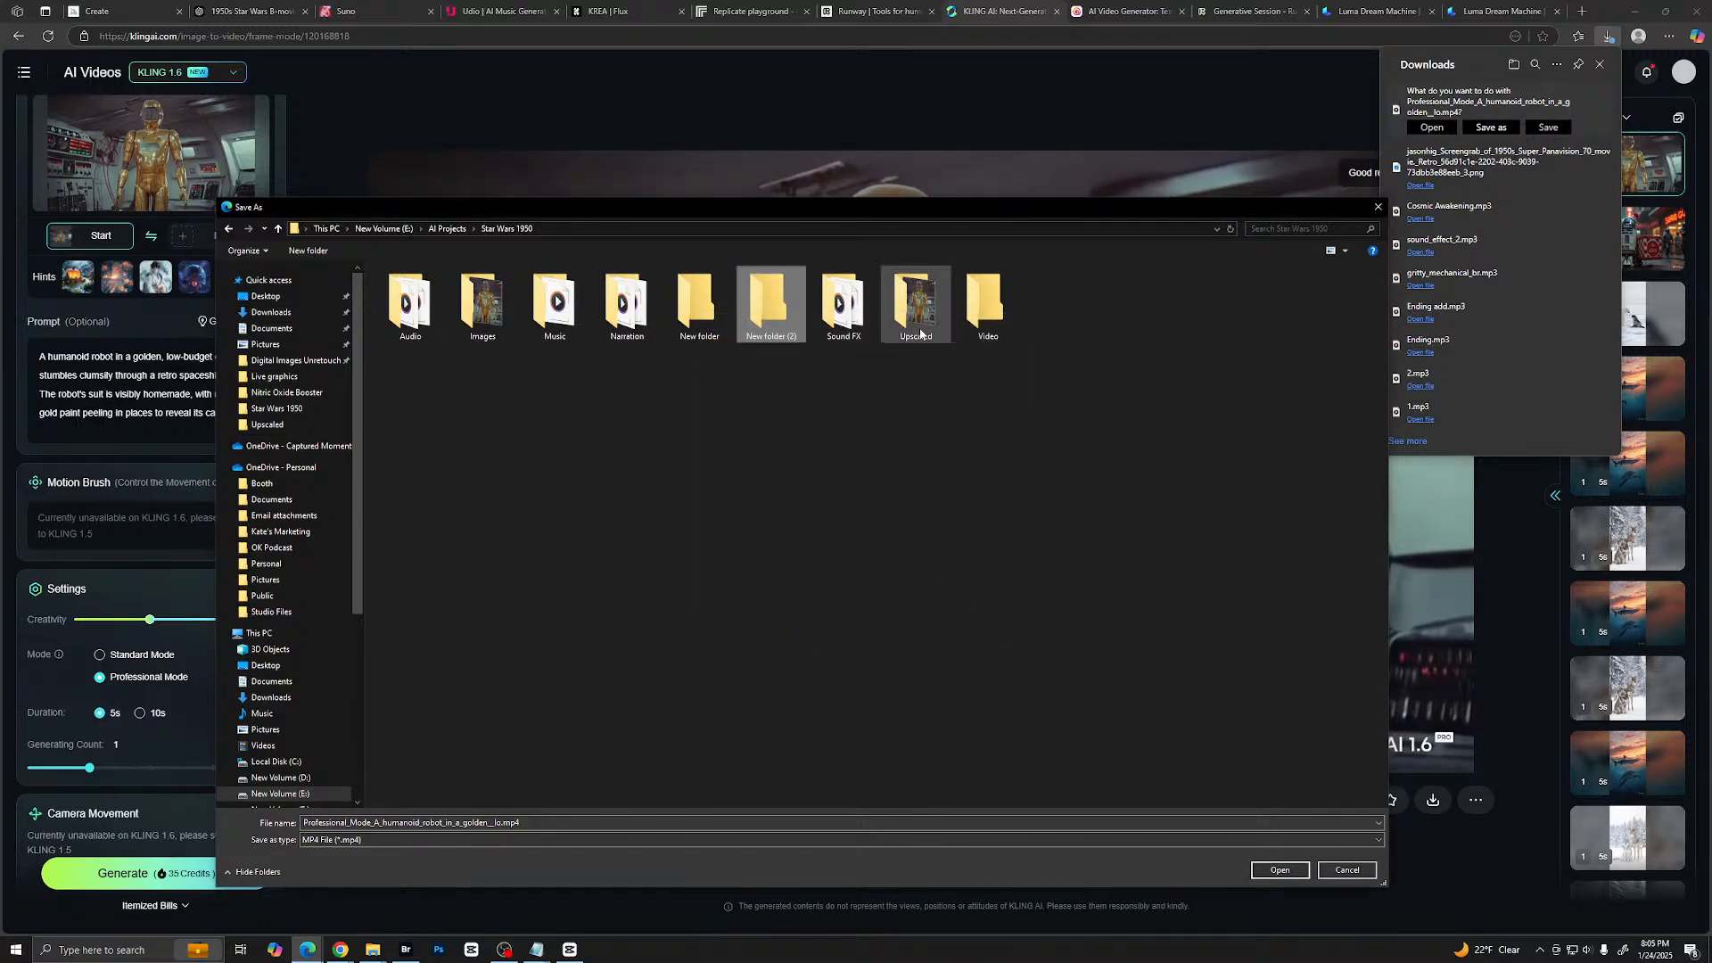
# - Save the downloaded robot clip in the existing Video folder under its suggested name
pyautogui.doubleClick(987, 307)
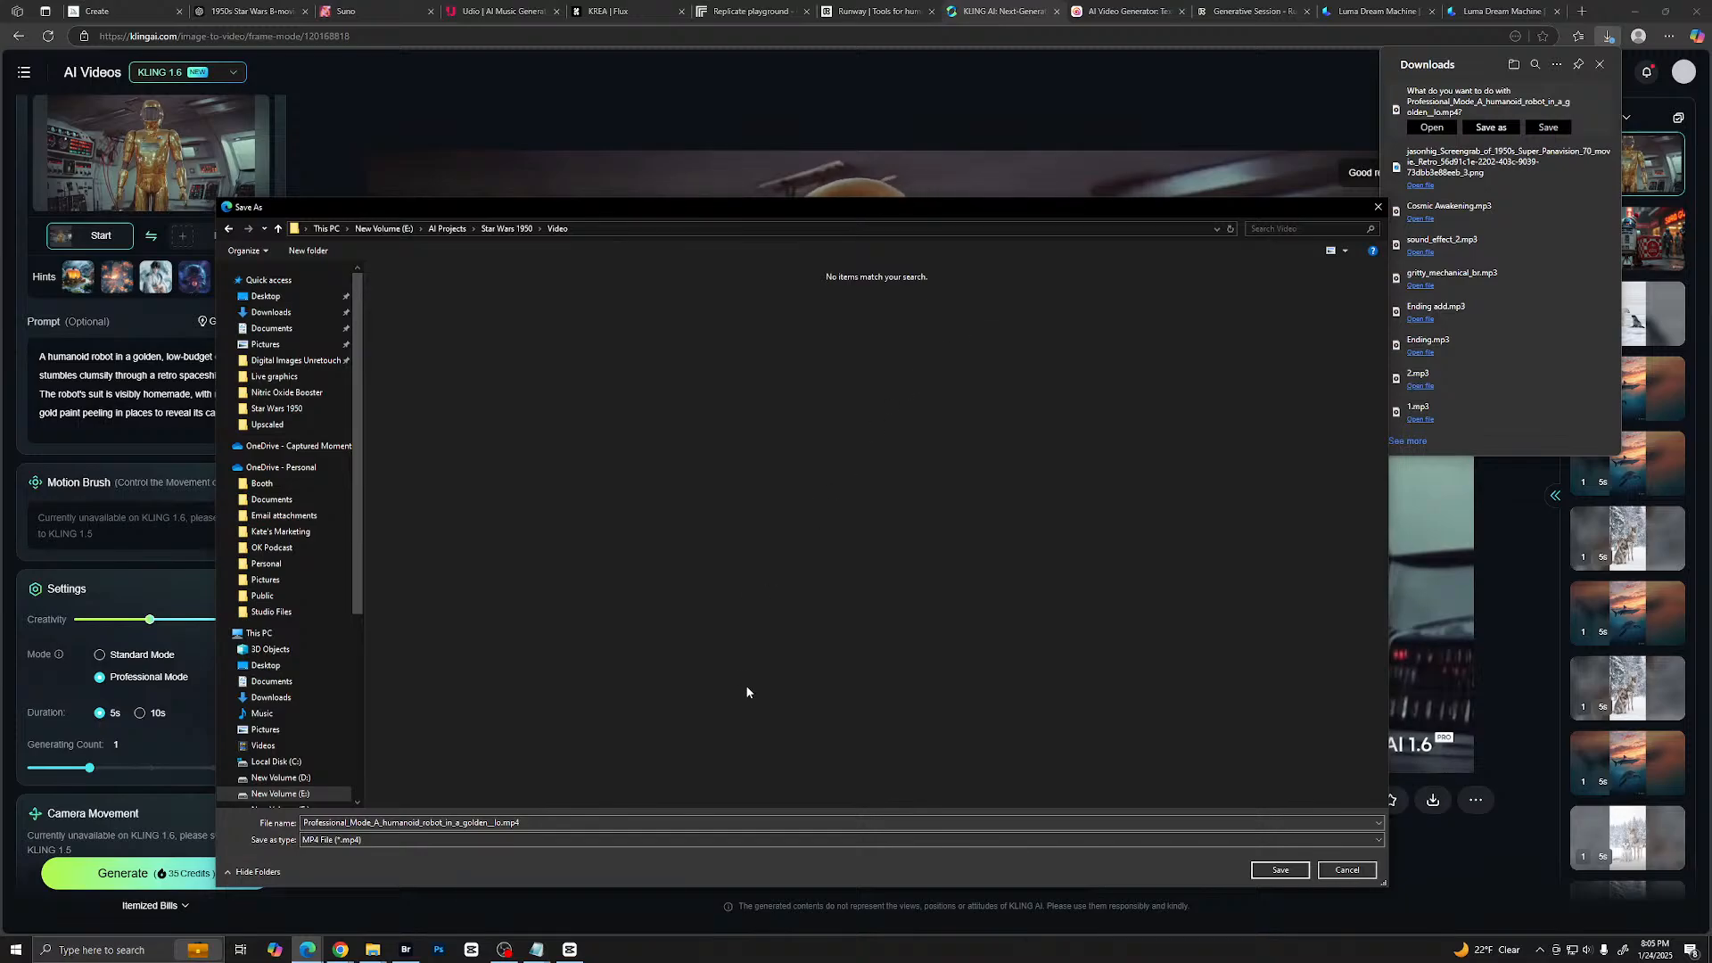
pyautogui.click(1281, 870)
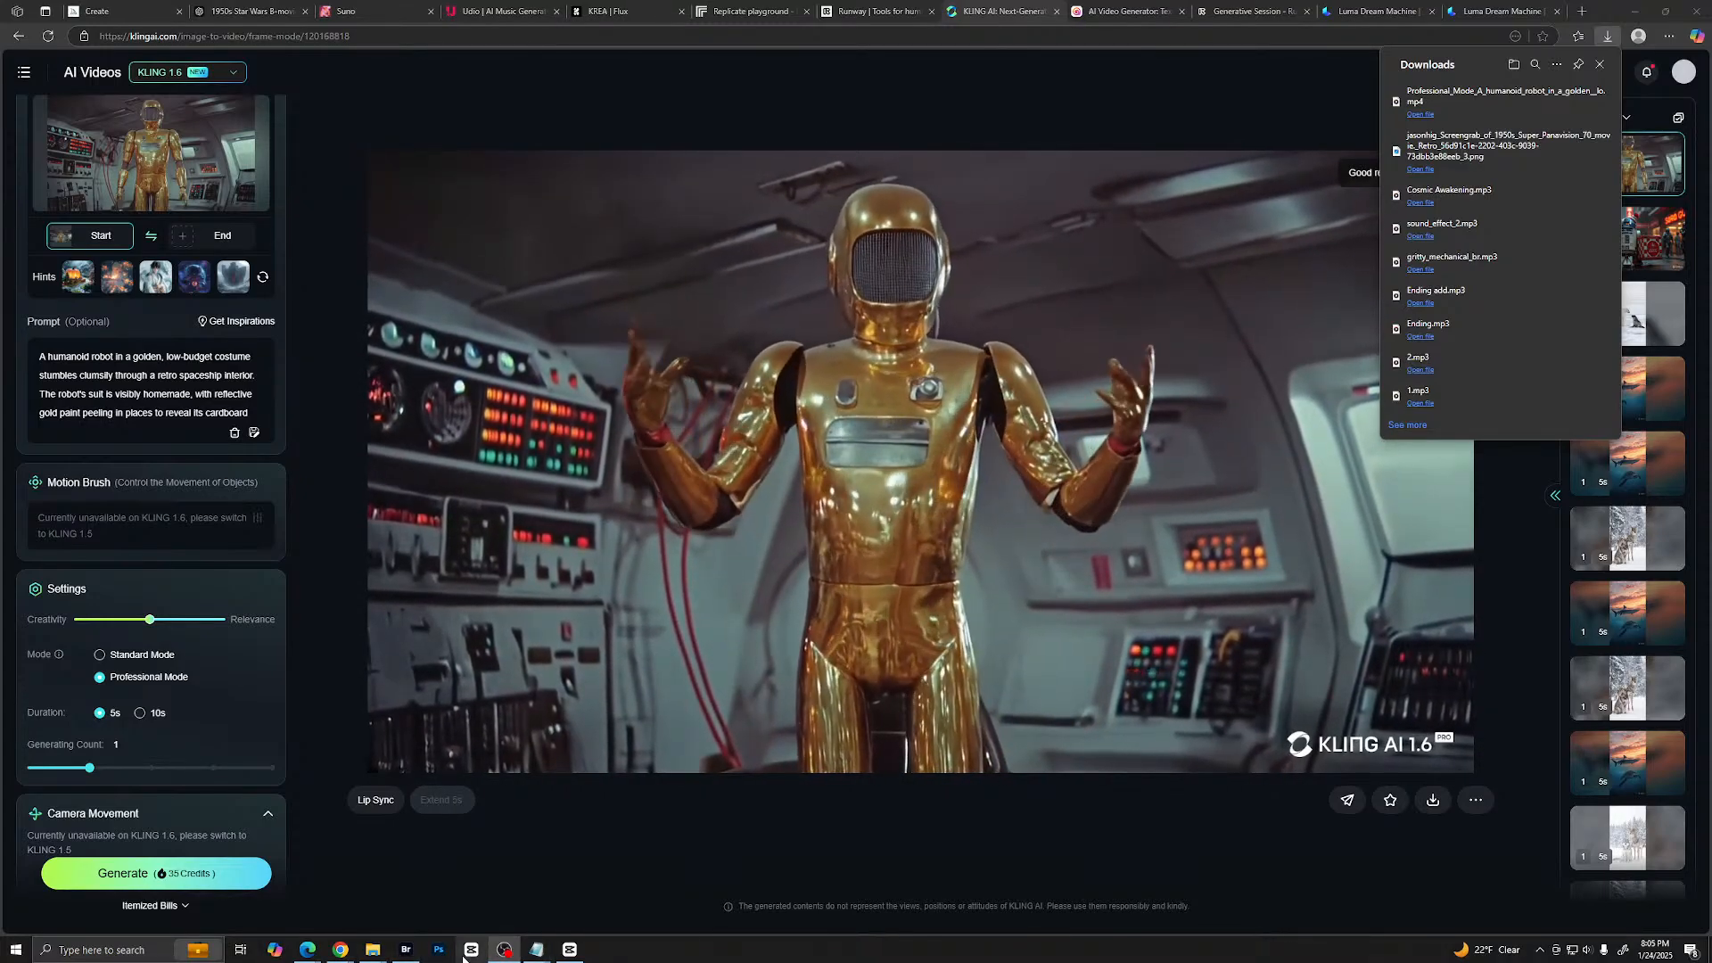
# - Switch to CapCut, import the saved robot clip, and place it at the start of the main video track
pyautogui.click(570, 948)
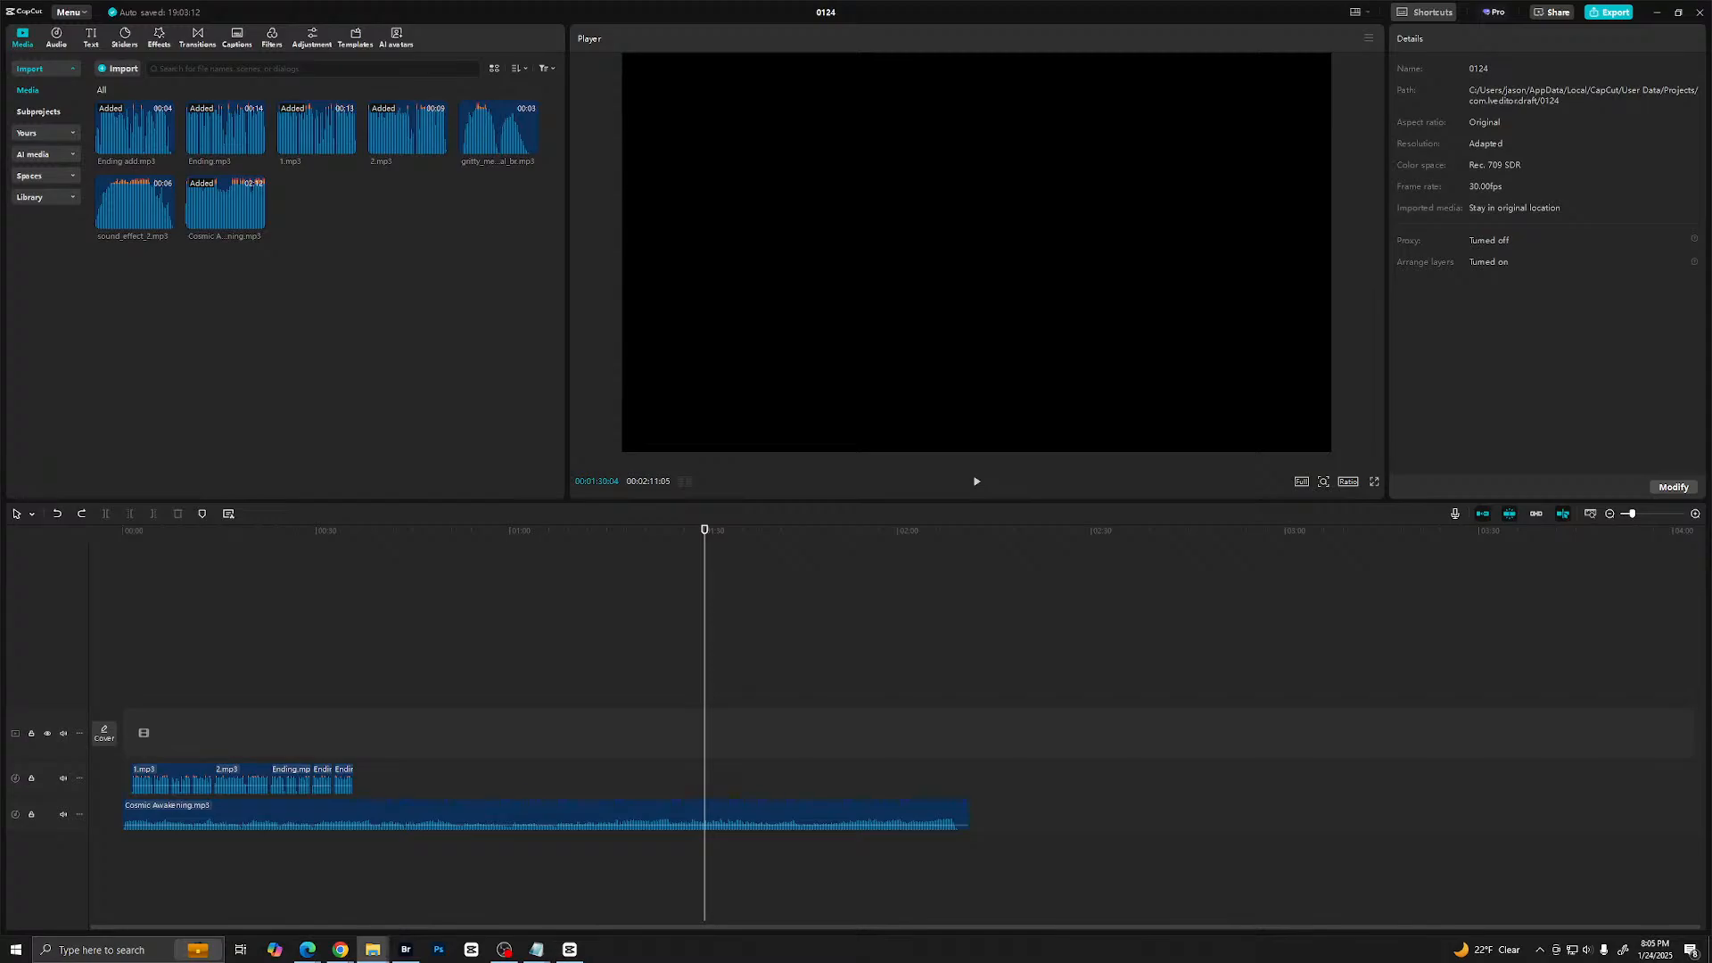
pyautogui.moveTo(1694, 308); pyautogui.dragTo(439, 337)
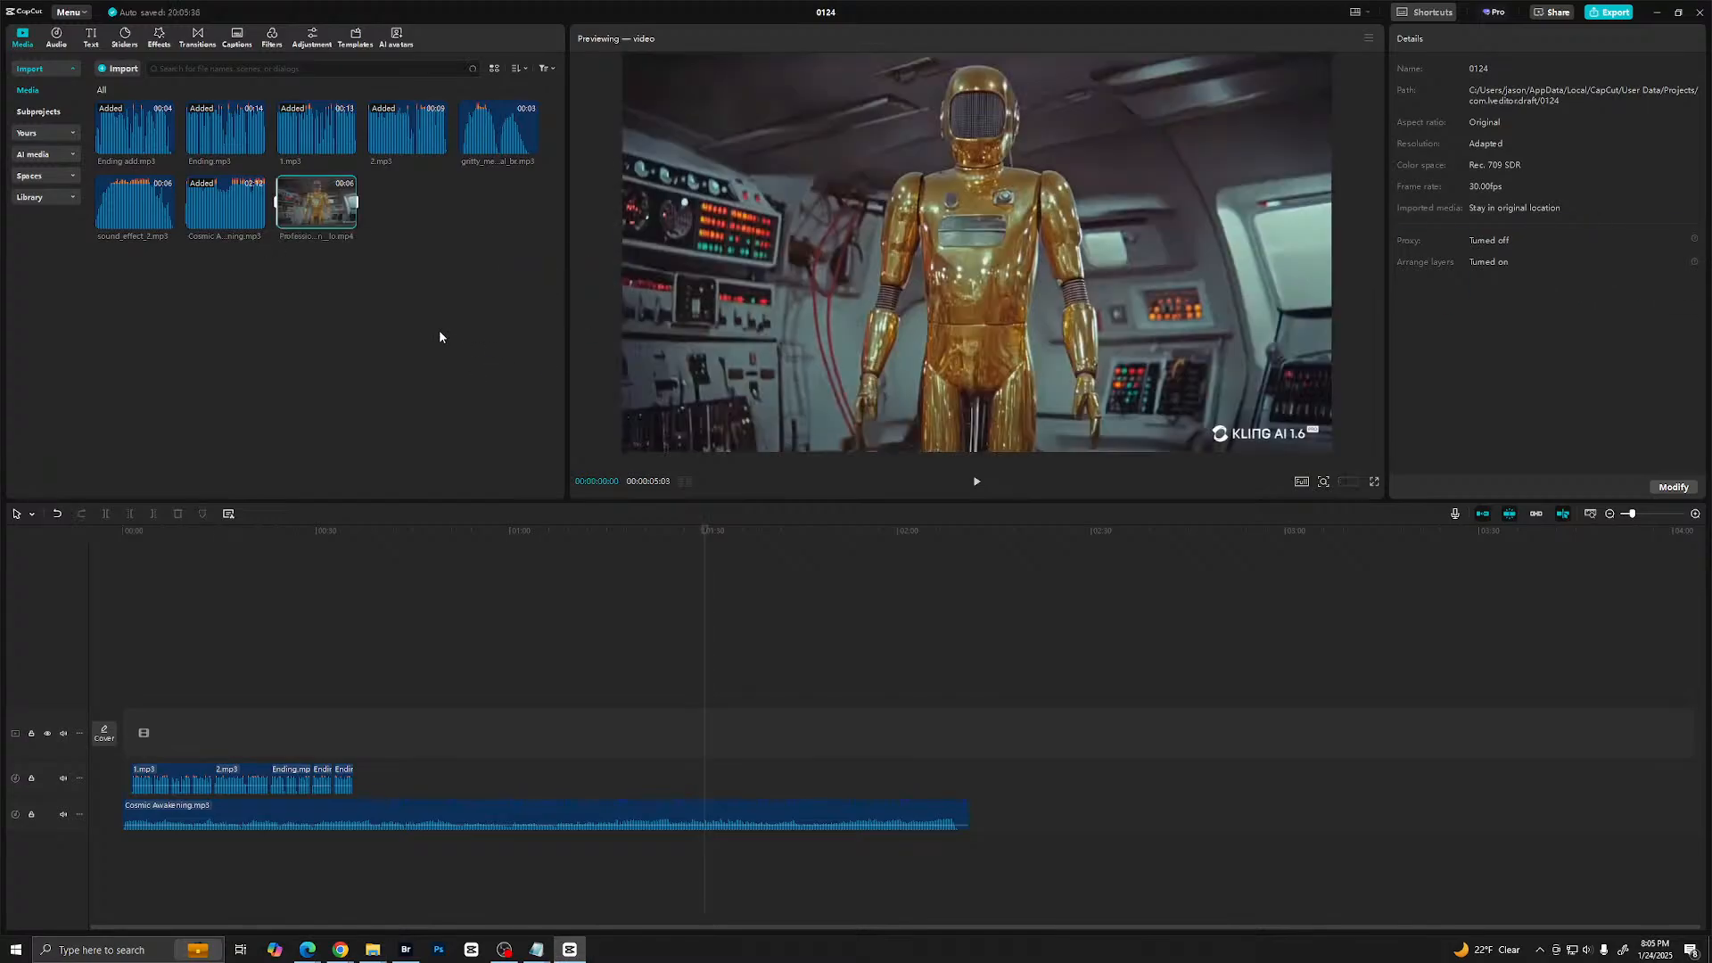
pyautogui.moveTo(308, 214); pyautogui.dragTo(235, 649)
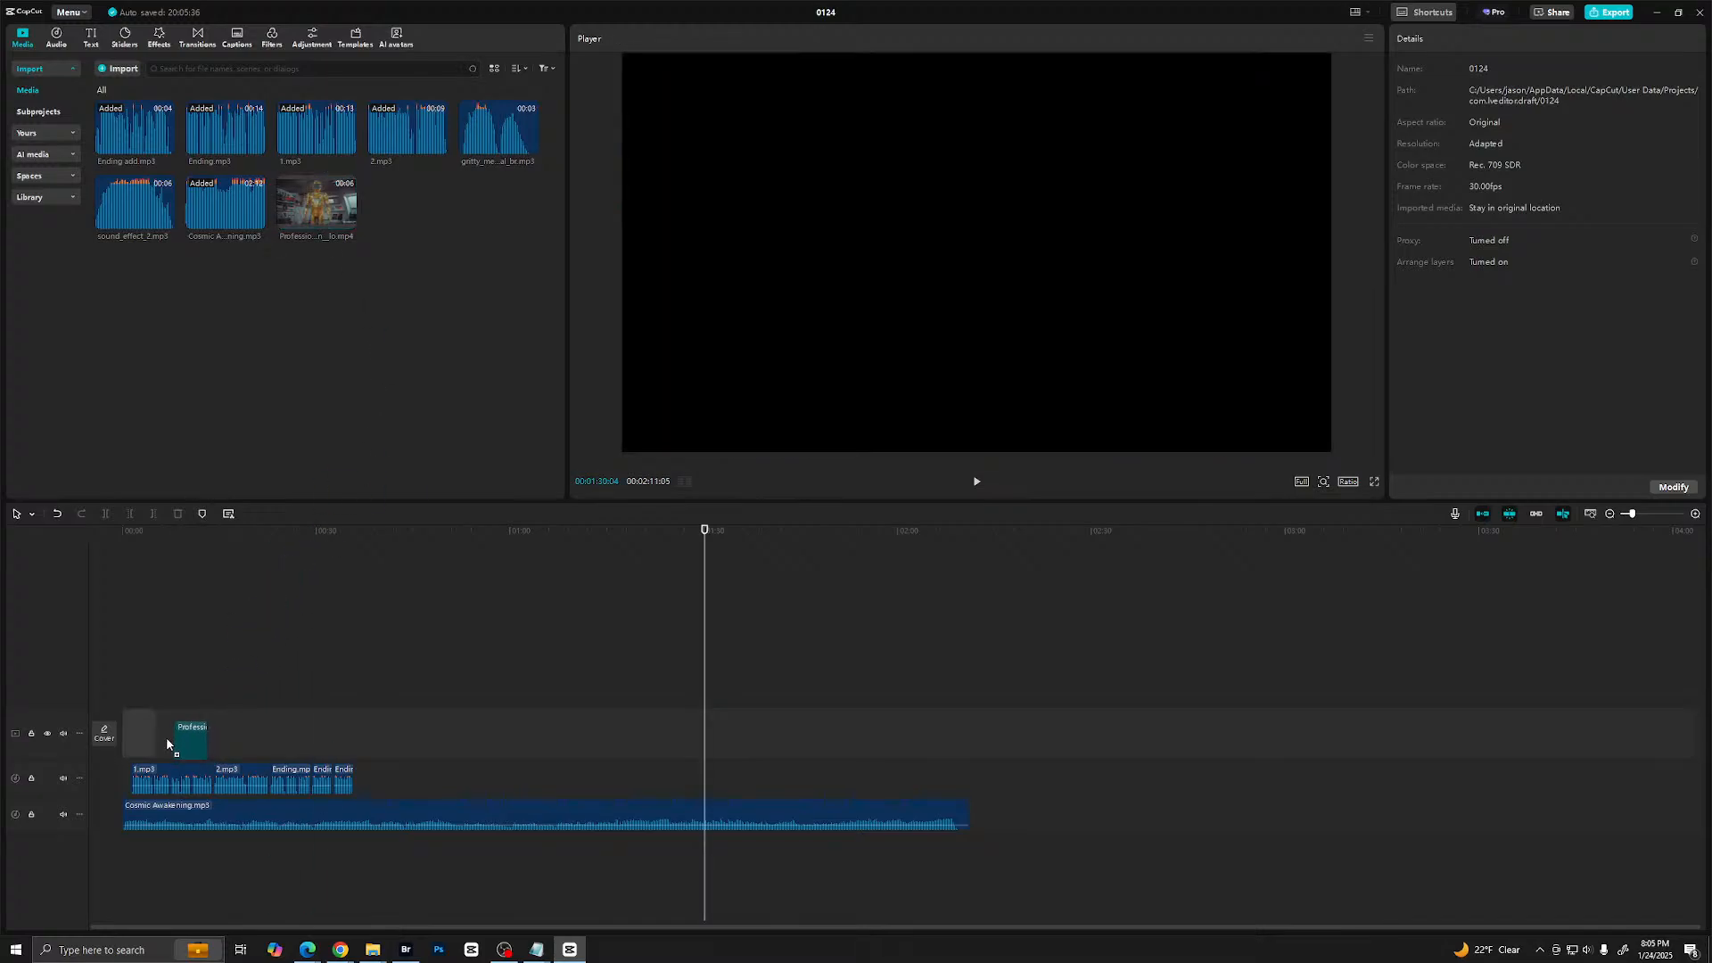
pyautogui.moveTo(167, 744); pyautogui.dragTo(155, 741)
pyautogui.moveTo(122, 681); pyautogui.dragTo(122, 682)
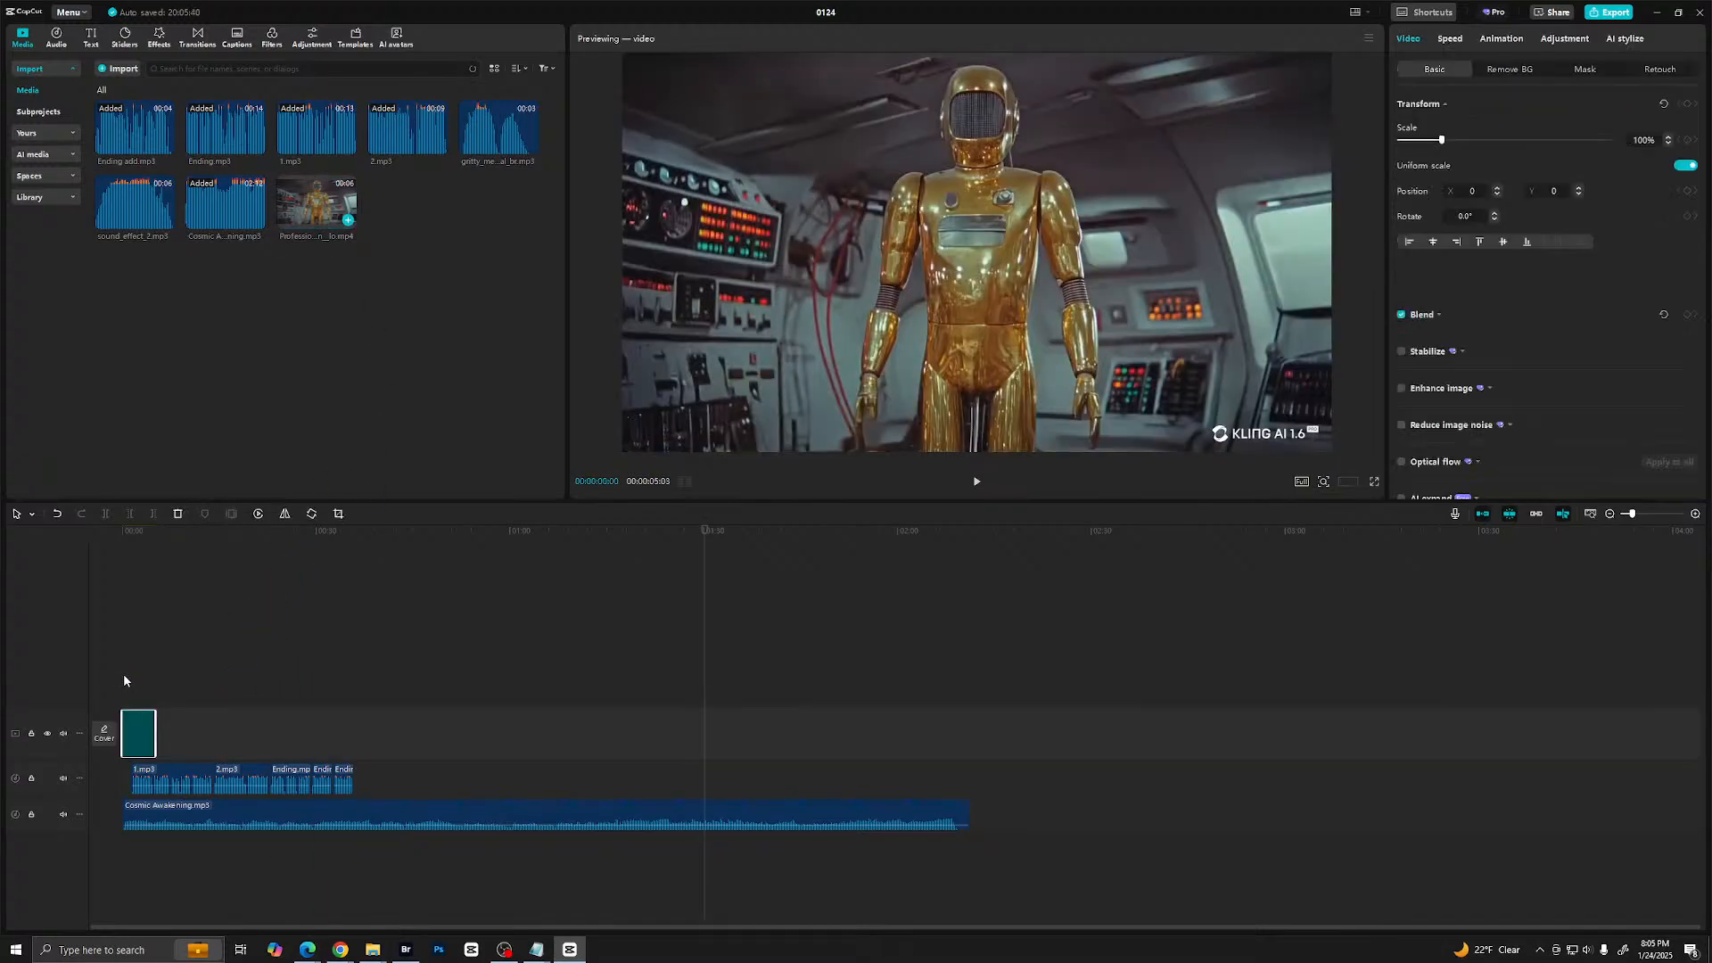
# - Play the timeline from the beginning, view it in full screen, and leave the robot clip at the track's start
pyautogui.click(124, 683)
pyautogui.press('space')
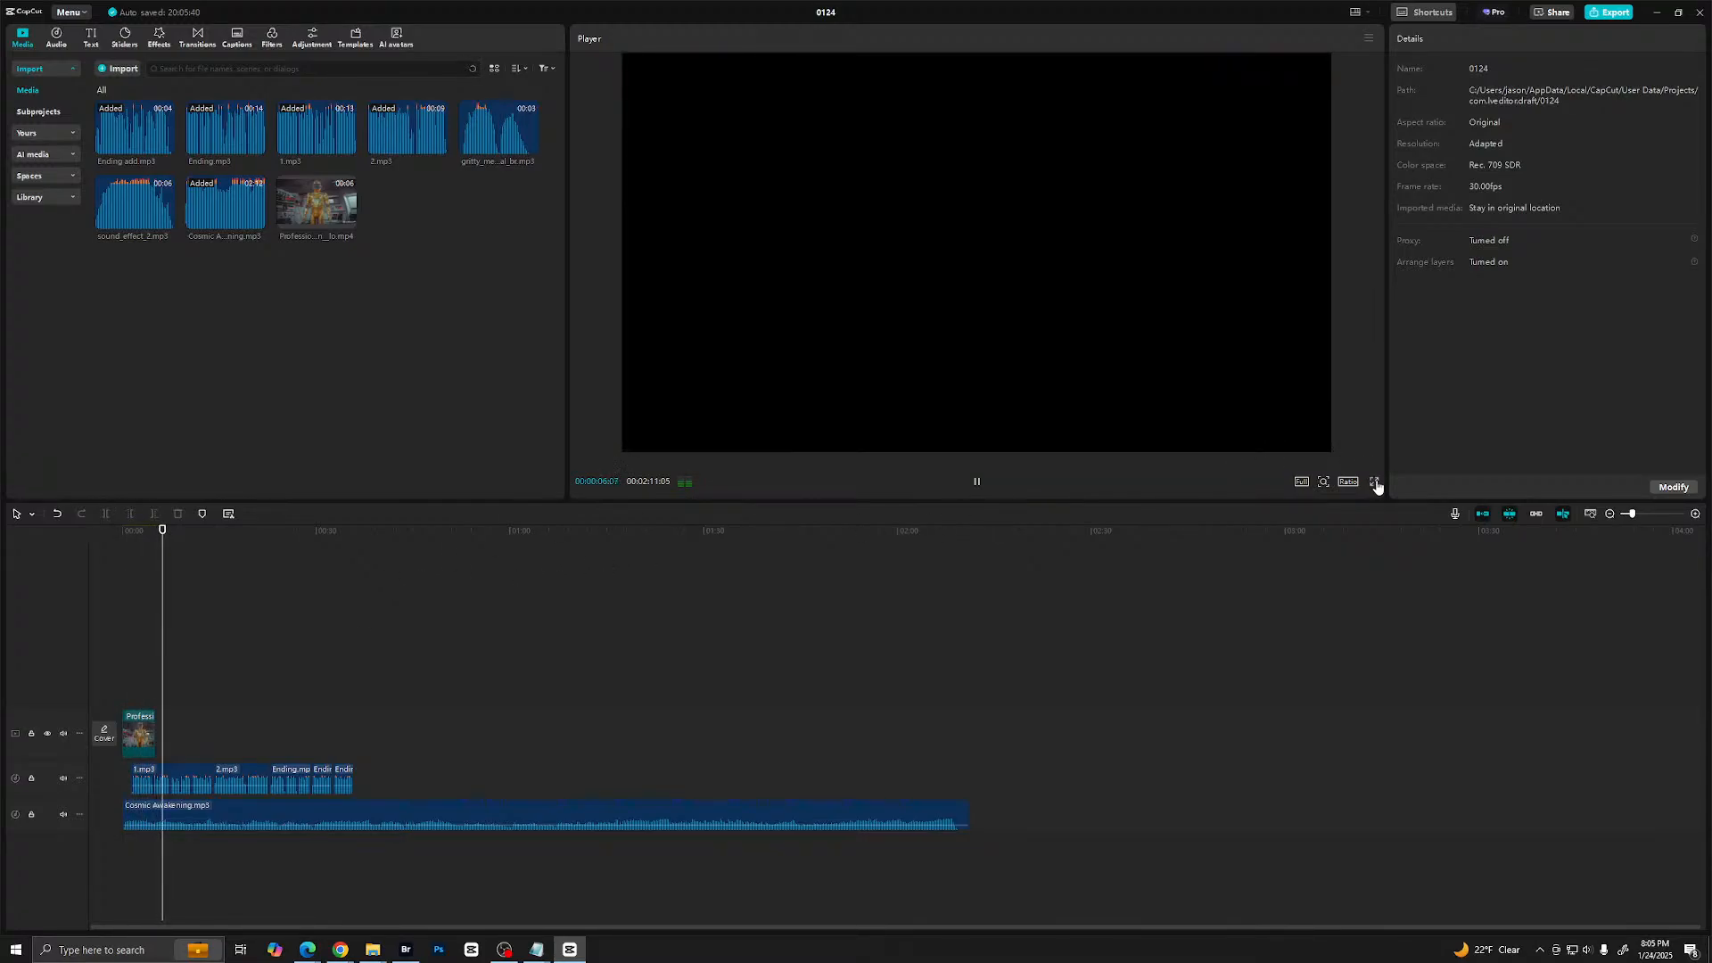
pyautogui.click(1376, 483)
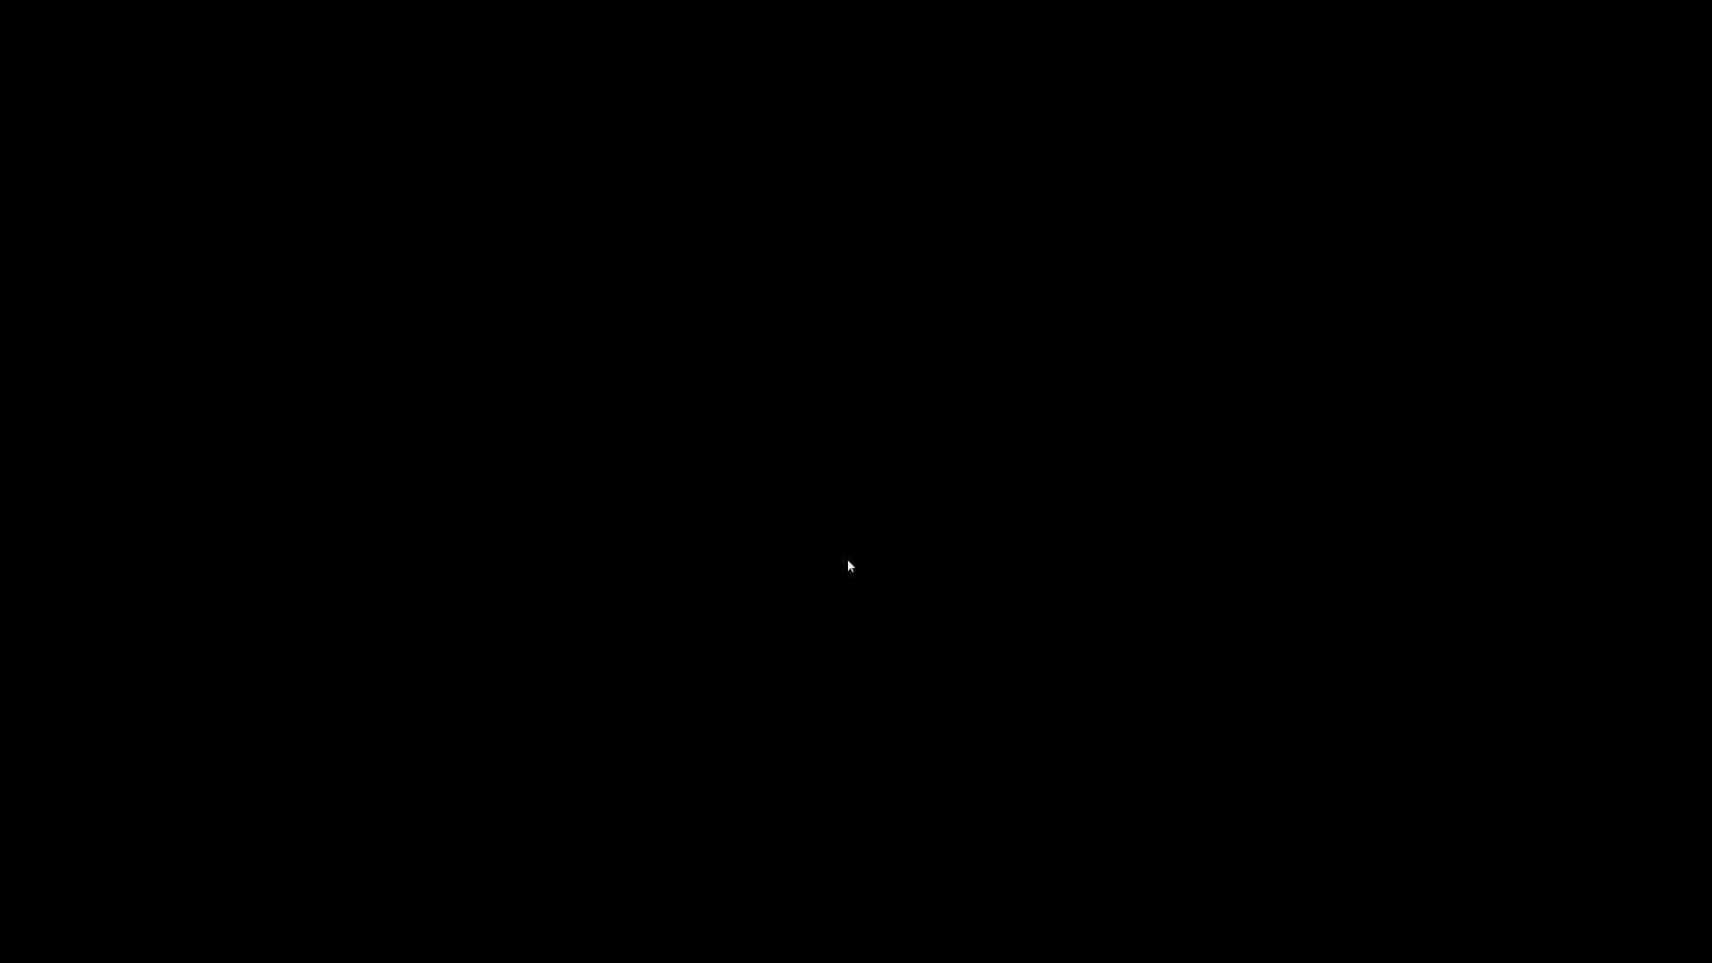
pyautogui.press('Escape')
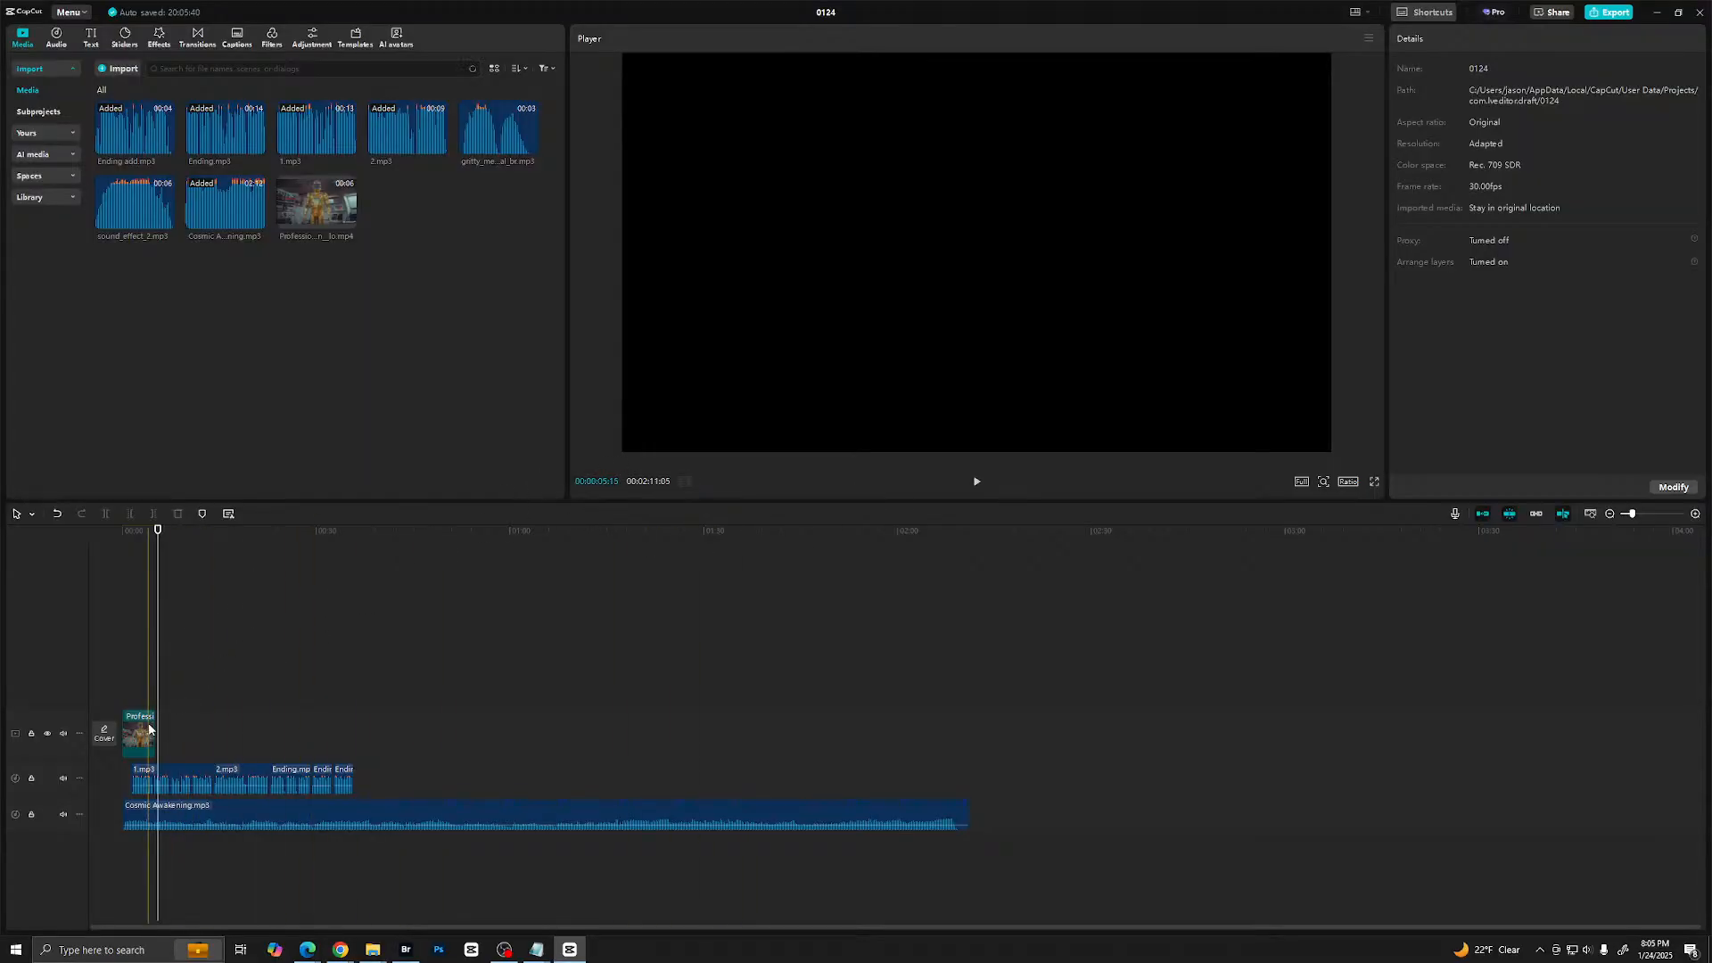
pyautogui.click(149, 730)
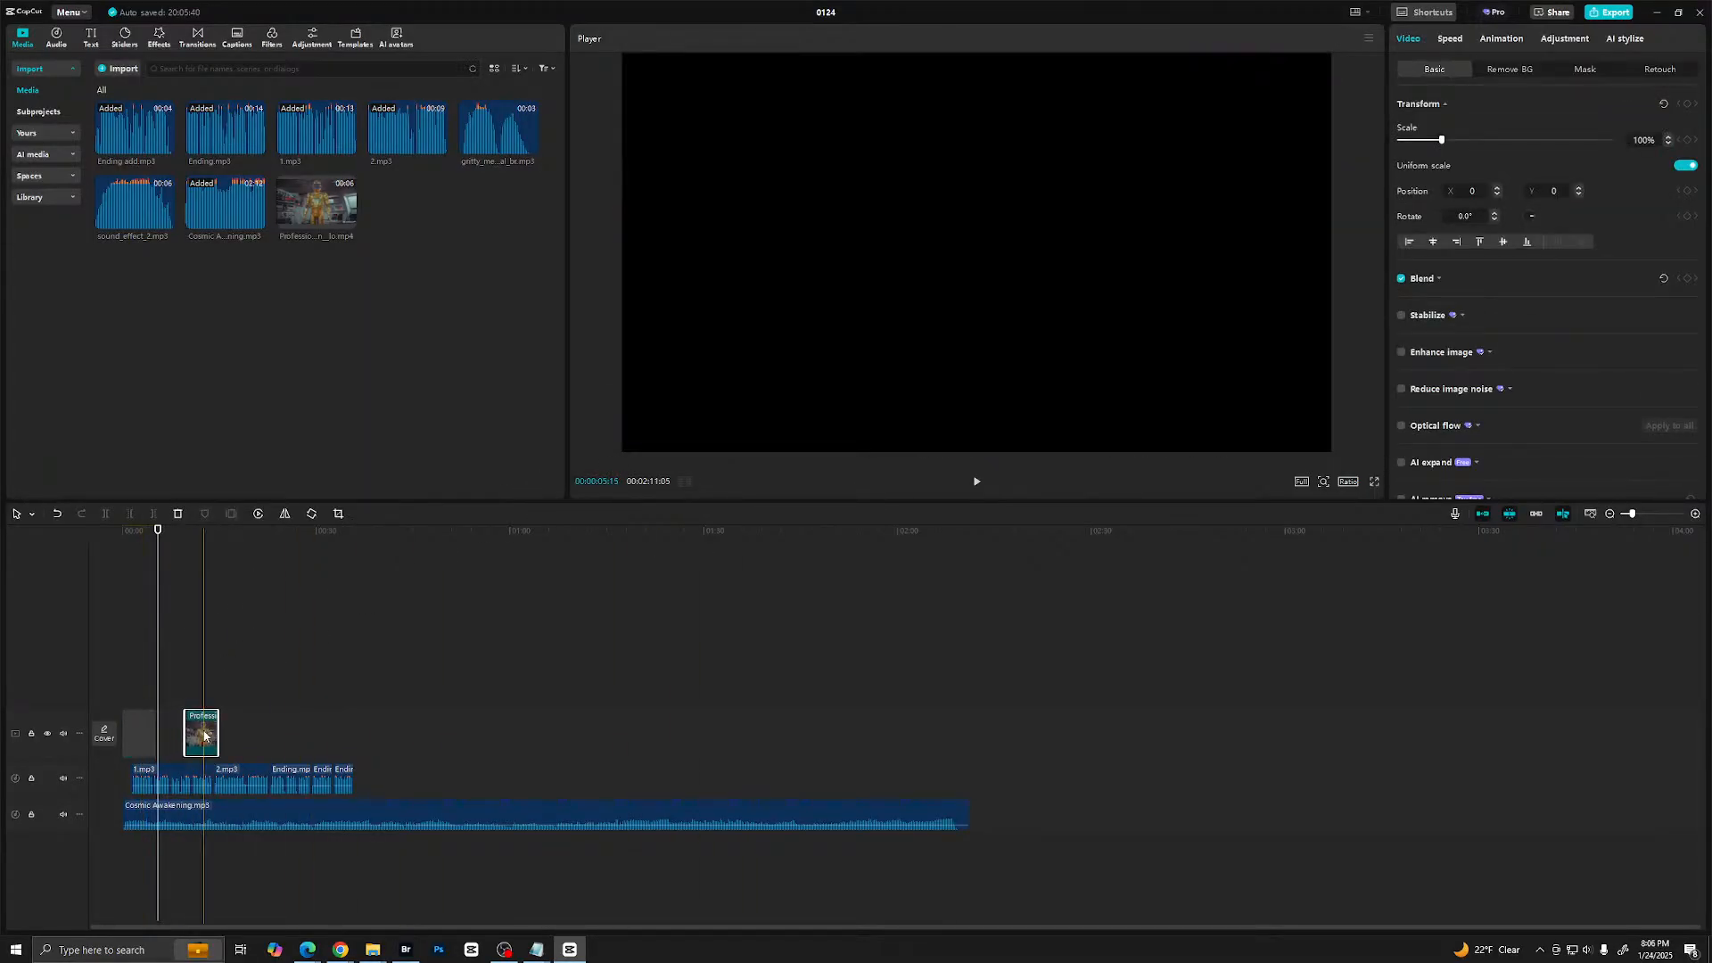
pyautogui.moveTo(204, 734); pyautogui.dragTo(142, 733)
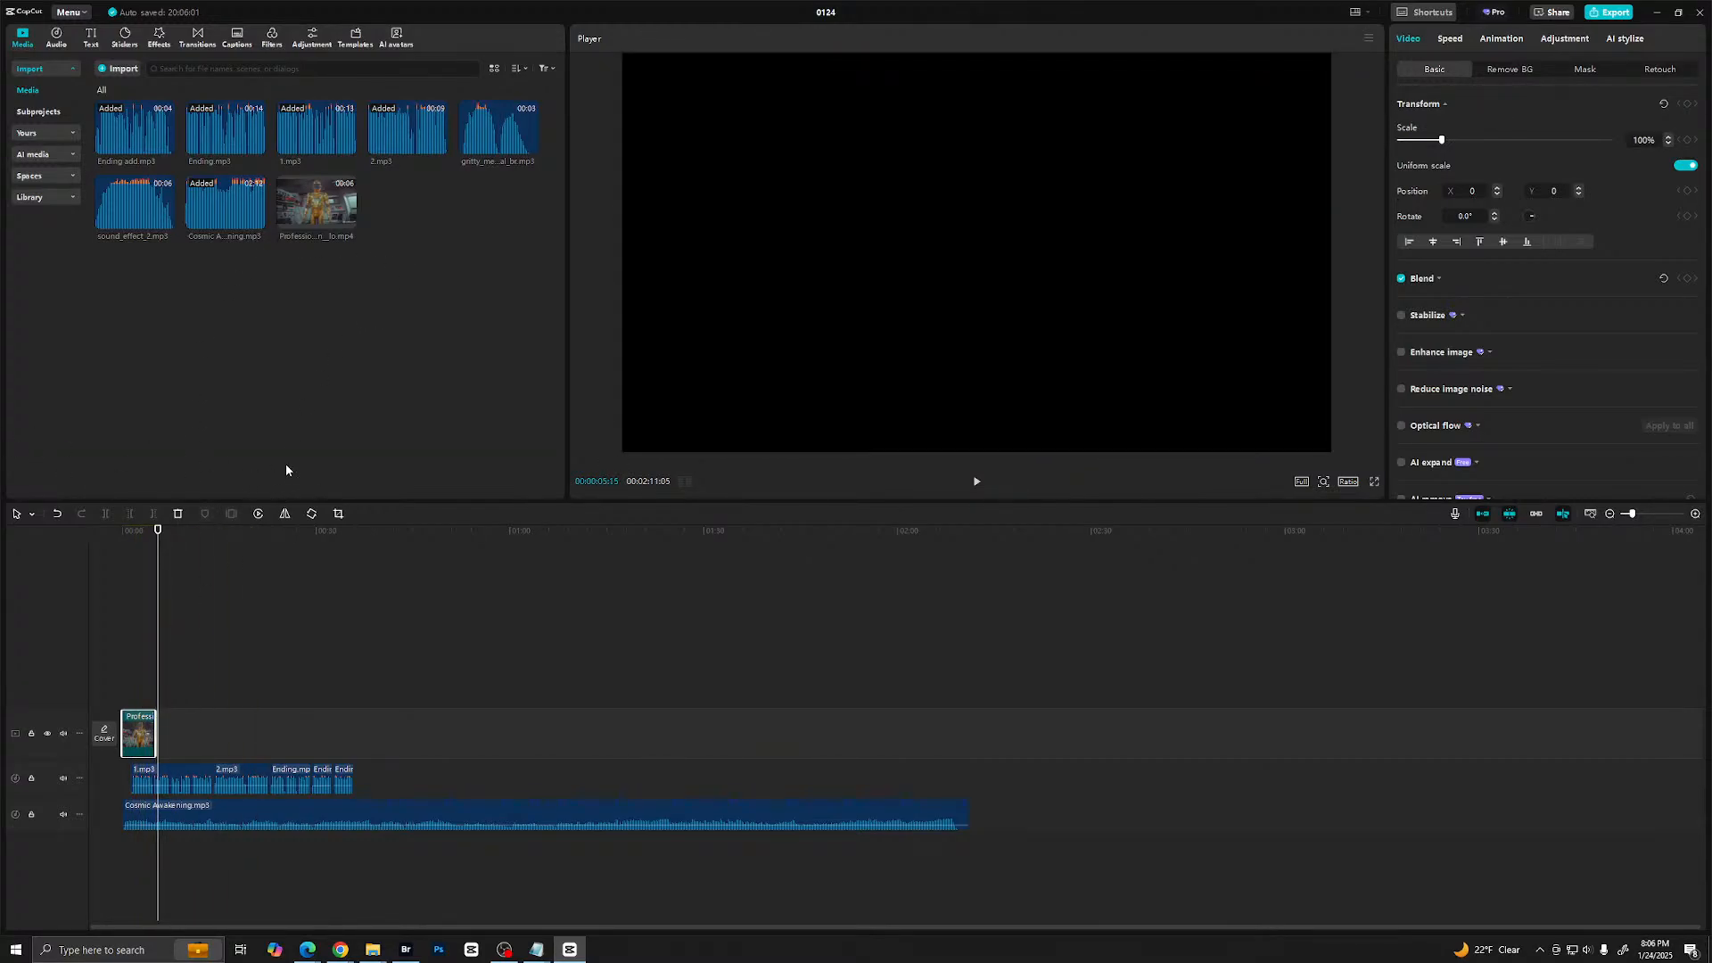
# - Switch back to Kling AI and download the gold robot clip without watermark, using Save as
pyautogui.moveTo(307, 956)
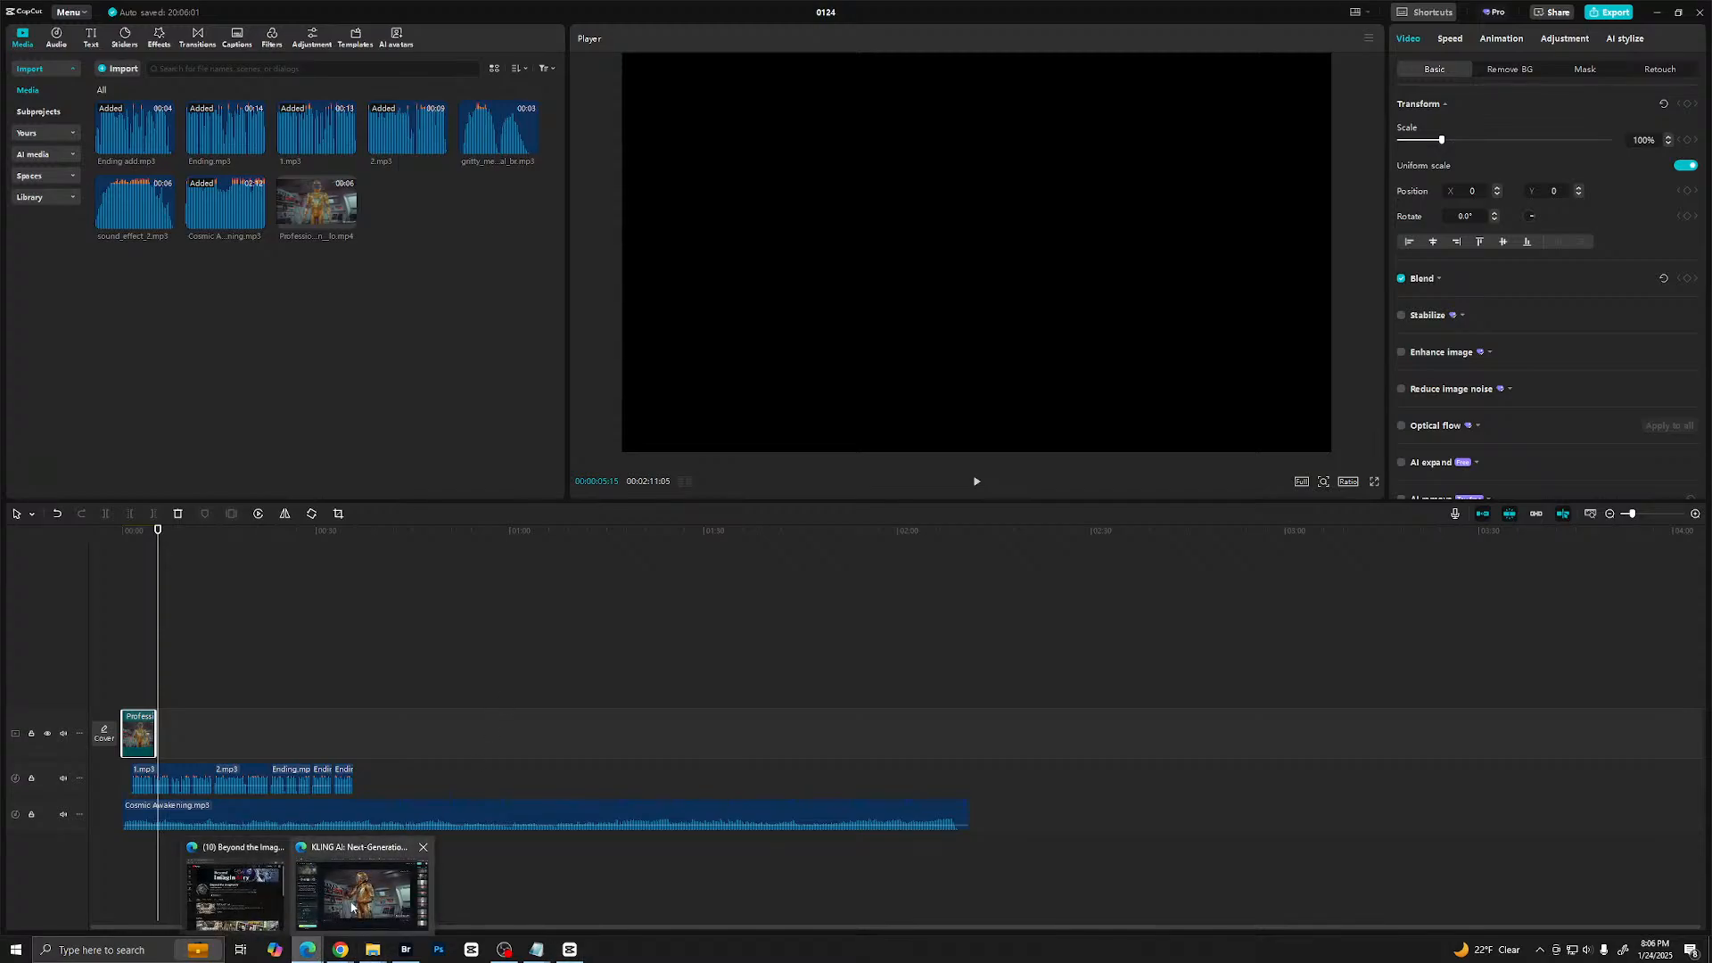
pyautogui.click(363, 894)
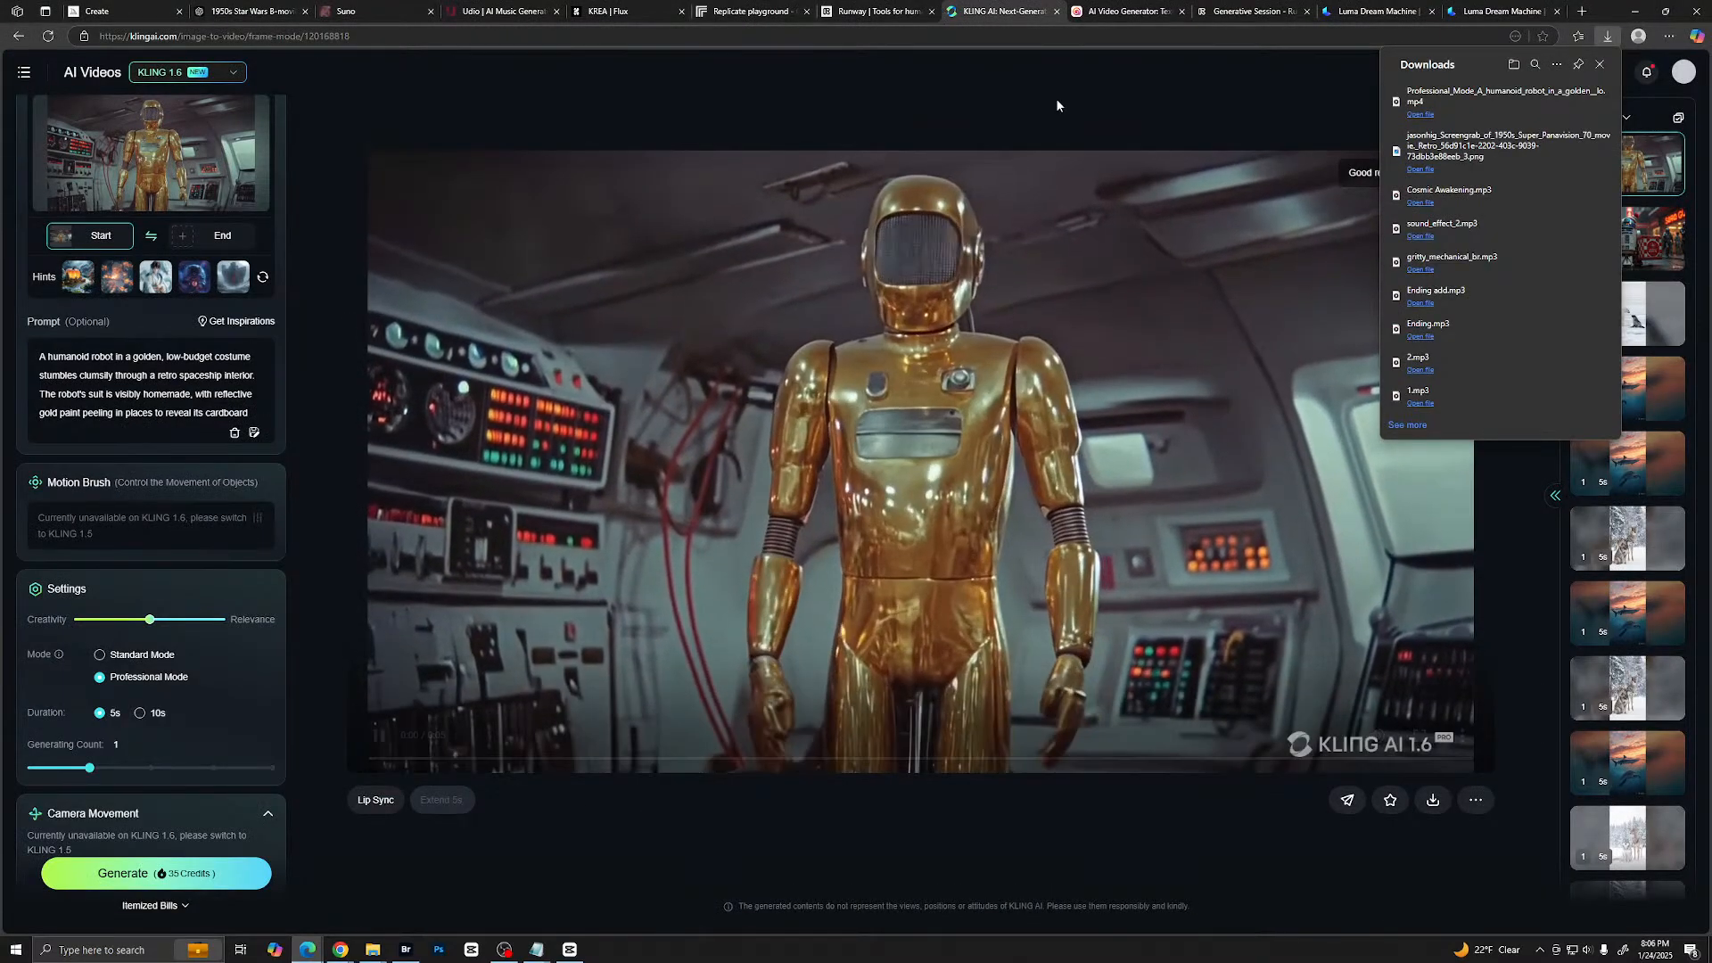
pyautogui.moveTo(1435, 800)
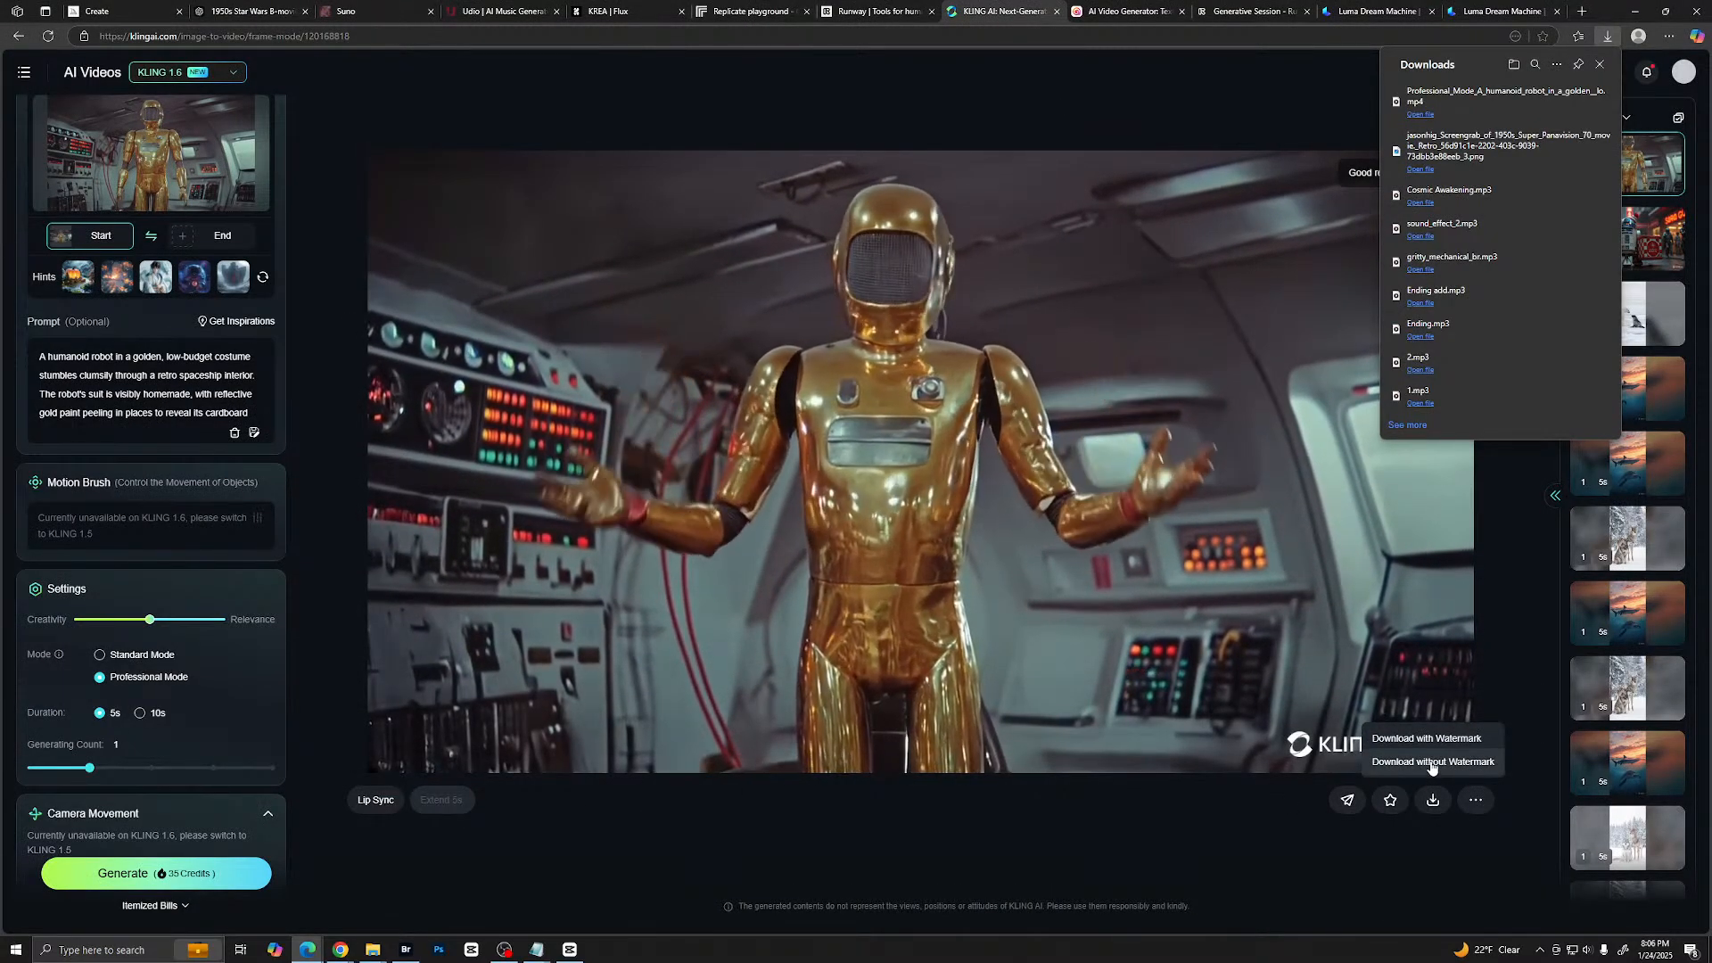
pyautogui.click(1435, 760)
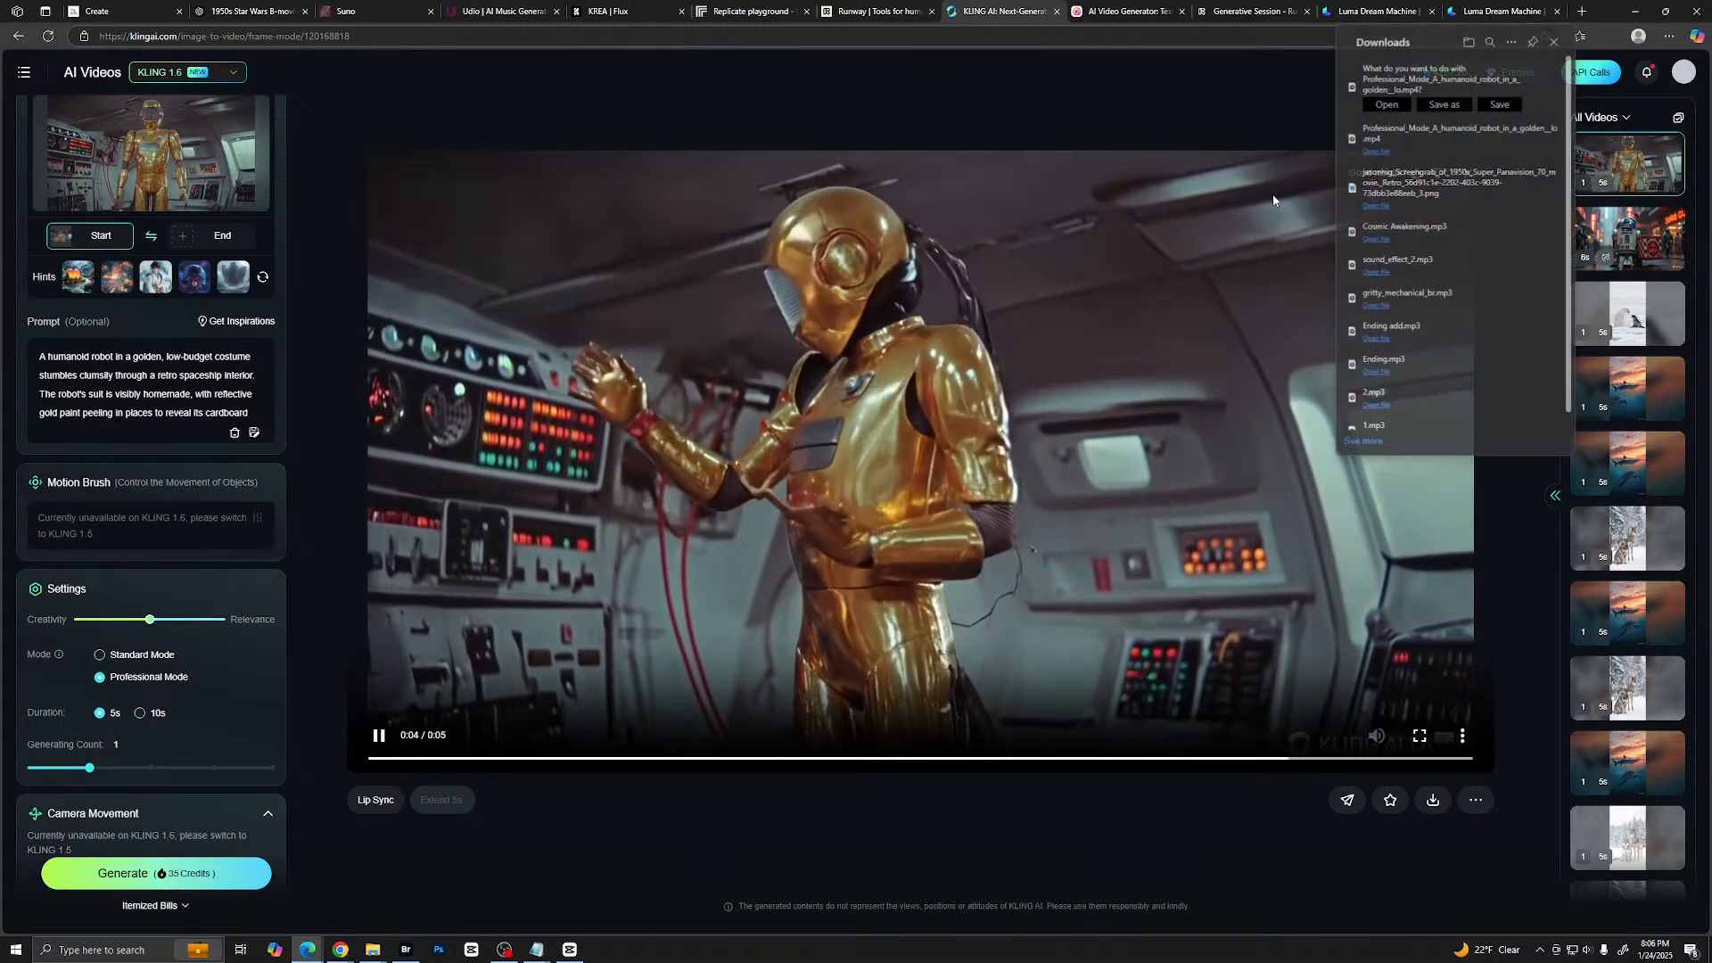
pyautogui.click(1489, 126)
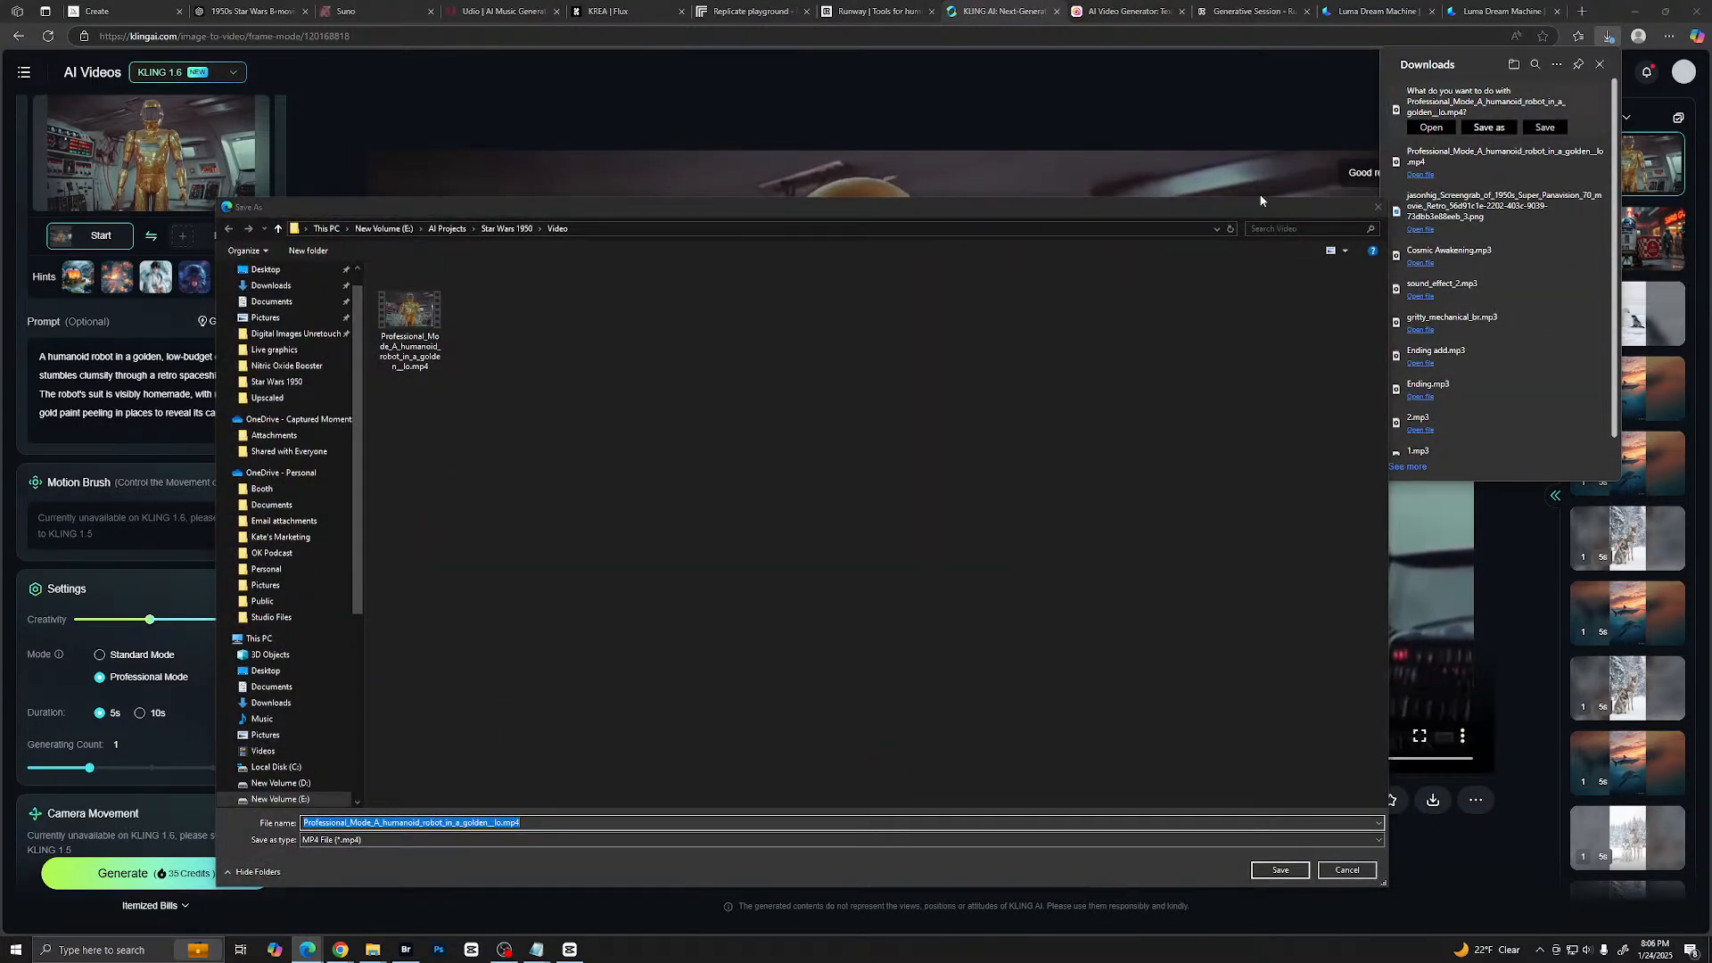
# - Keep the existing file and save the watermark-free clip in the Video folder with 2 added to its file name
pyautogui.click(1282, 869)
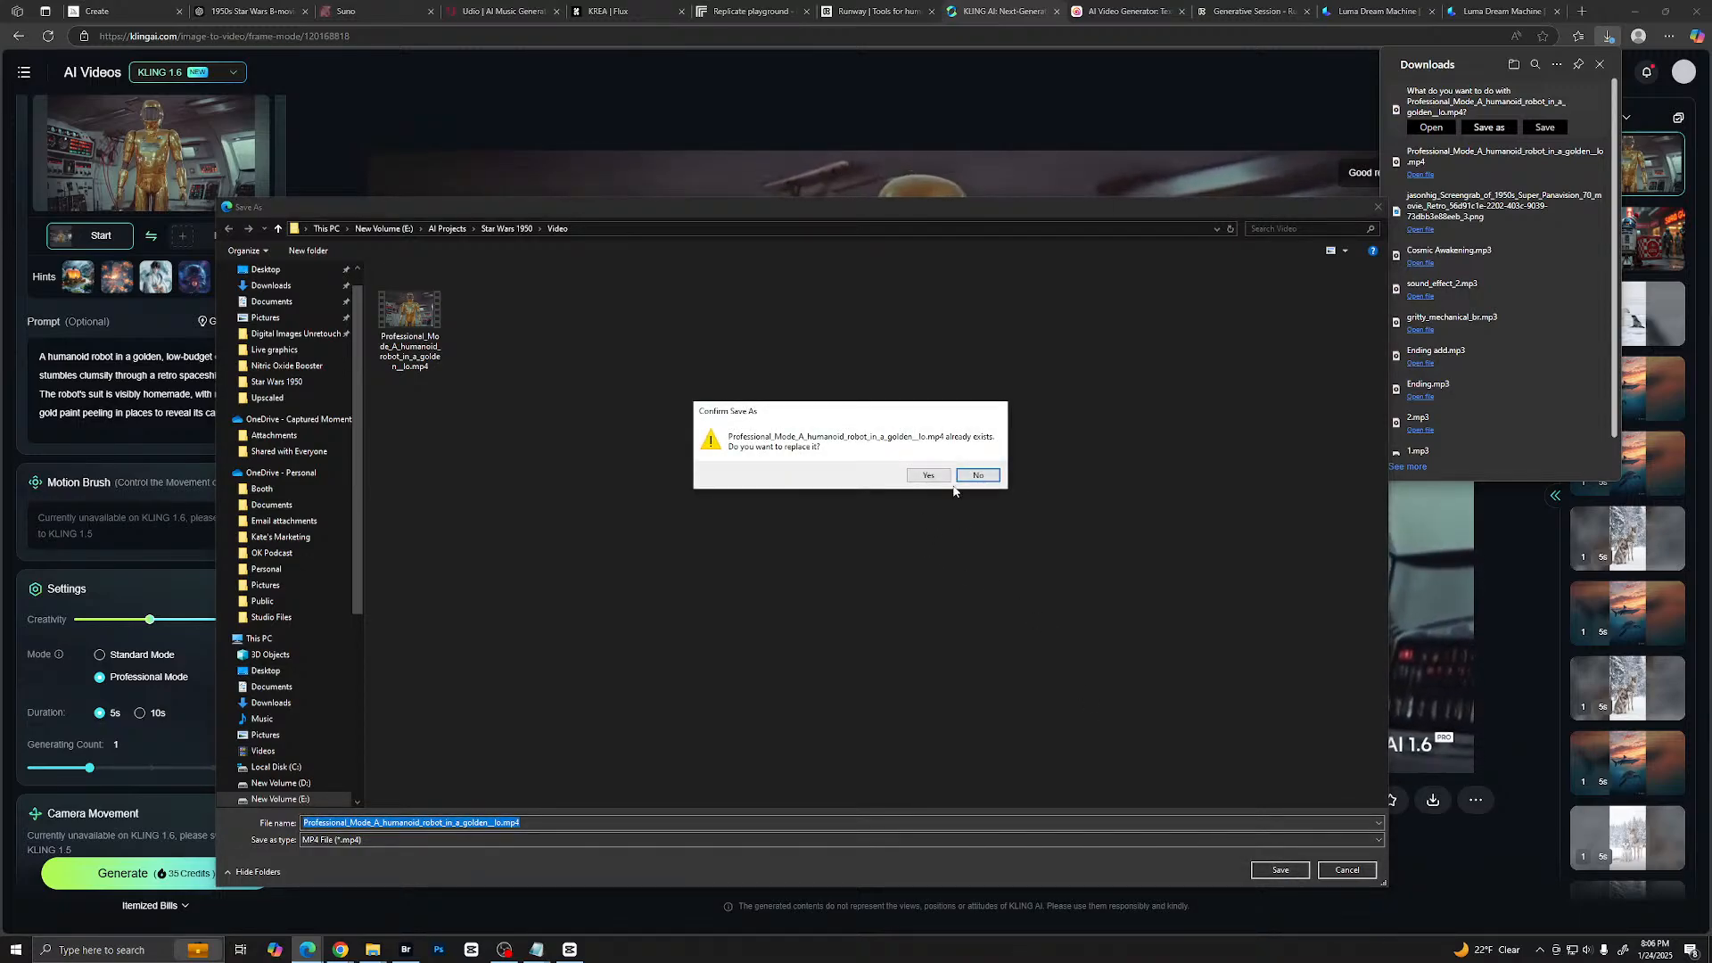
pyautogui.click(959, 476)
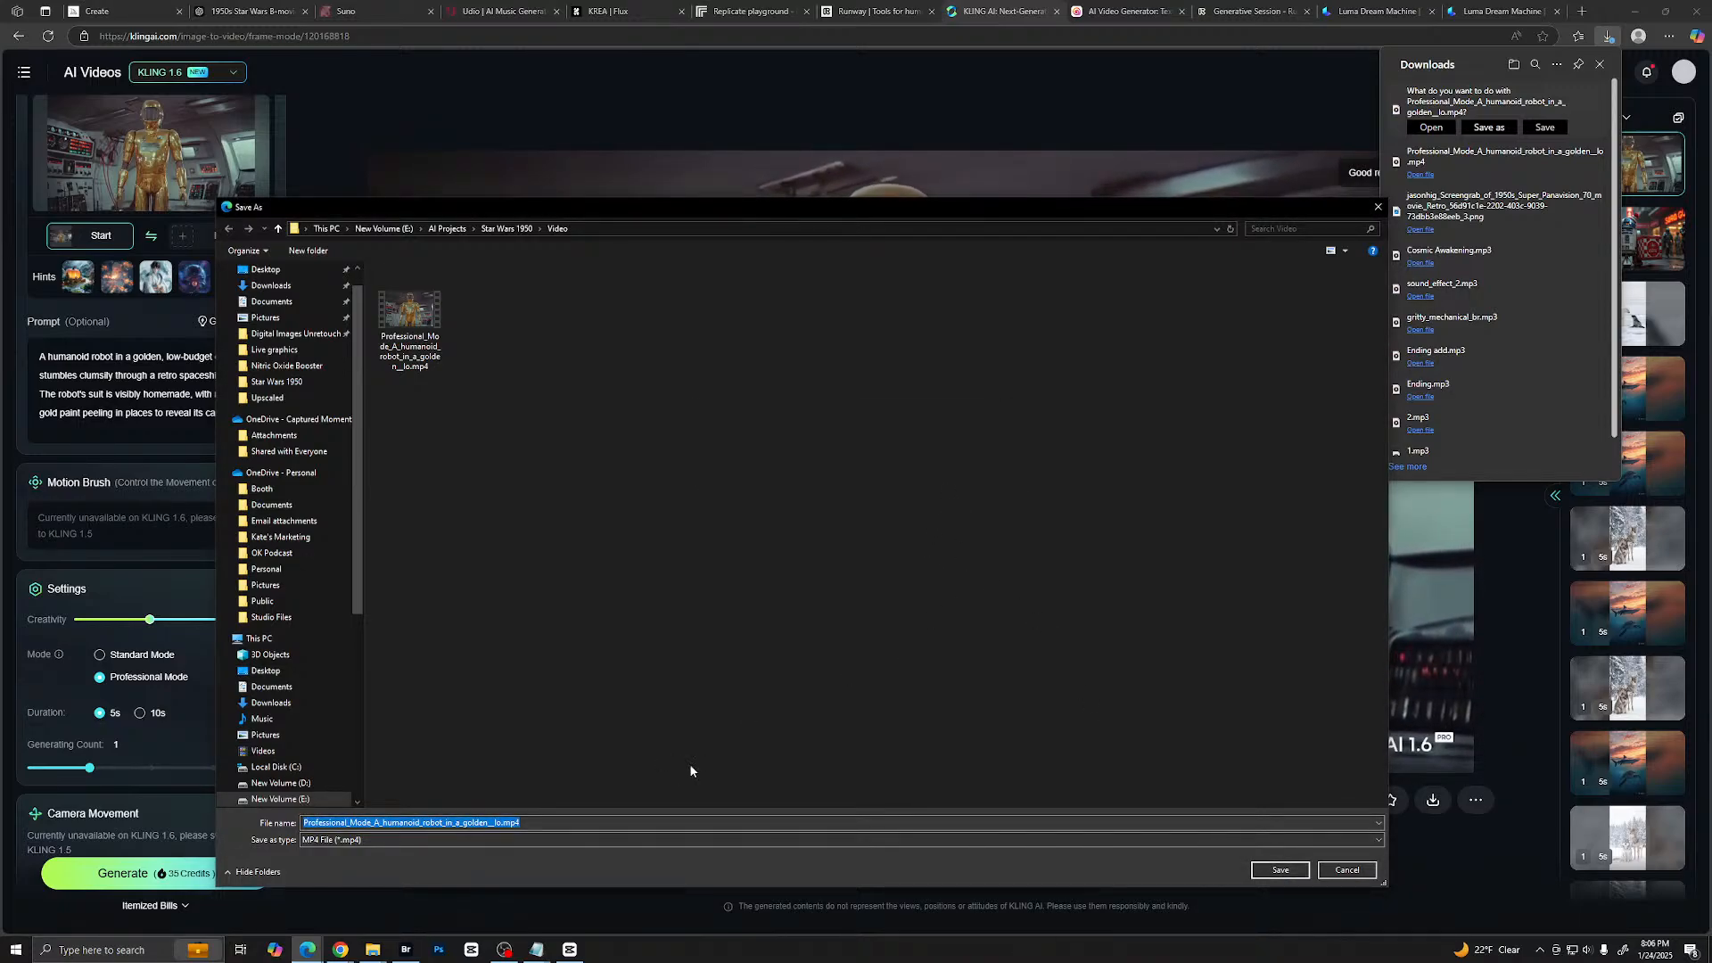
pyautogui.click(501, 822)
pyautogui.write('2')
pyautogui.press('Return')
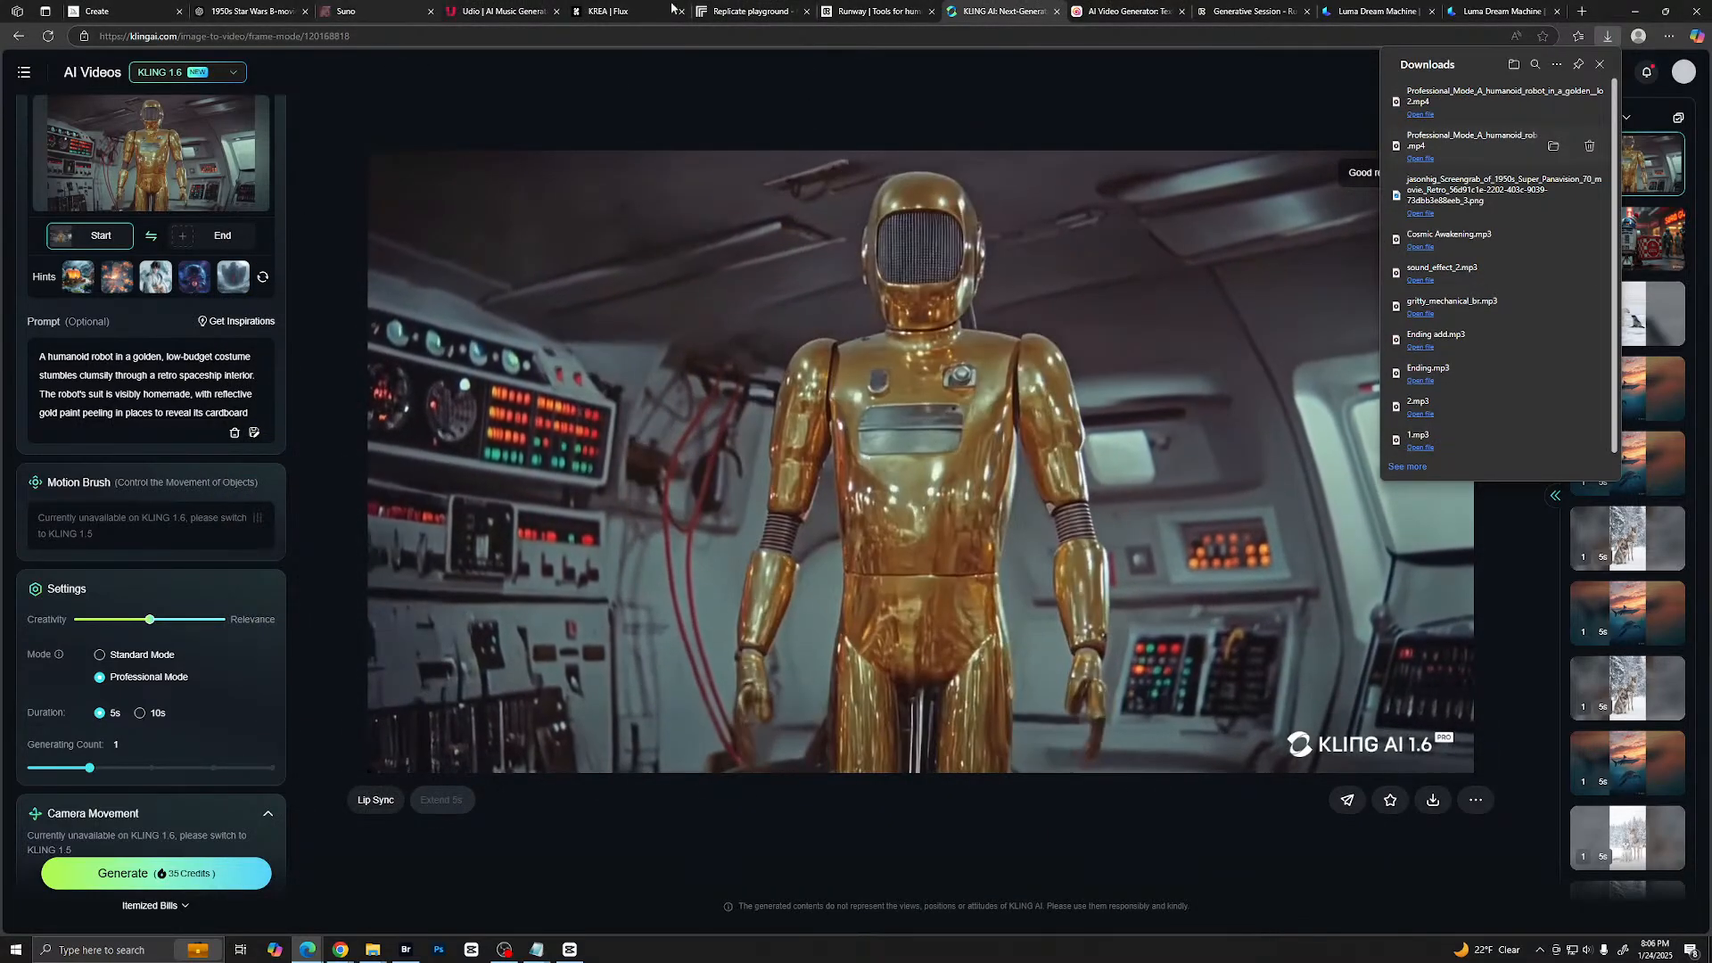
# - Open ElevenLabs Text to Speech in a new tab and replace its text with "Oh my! What is ever going to happen?!"
pyautogui.hotkey('ctrl', 't')
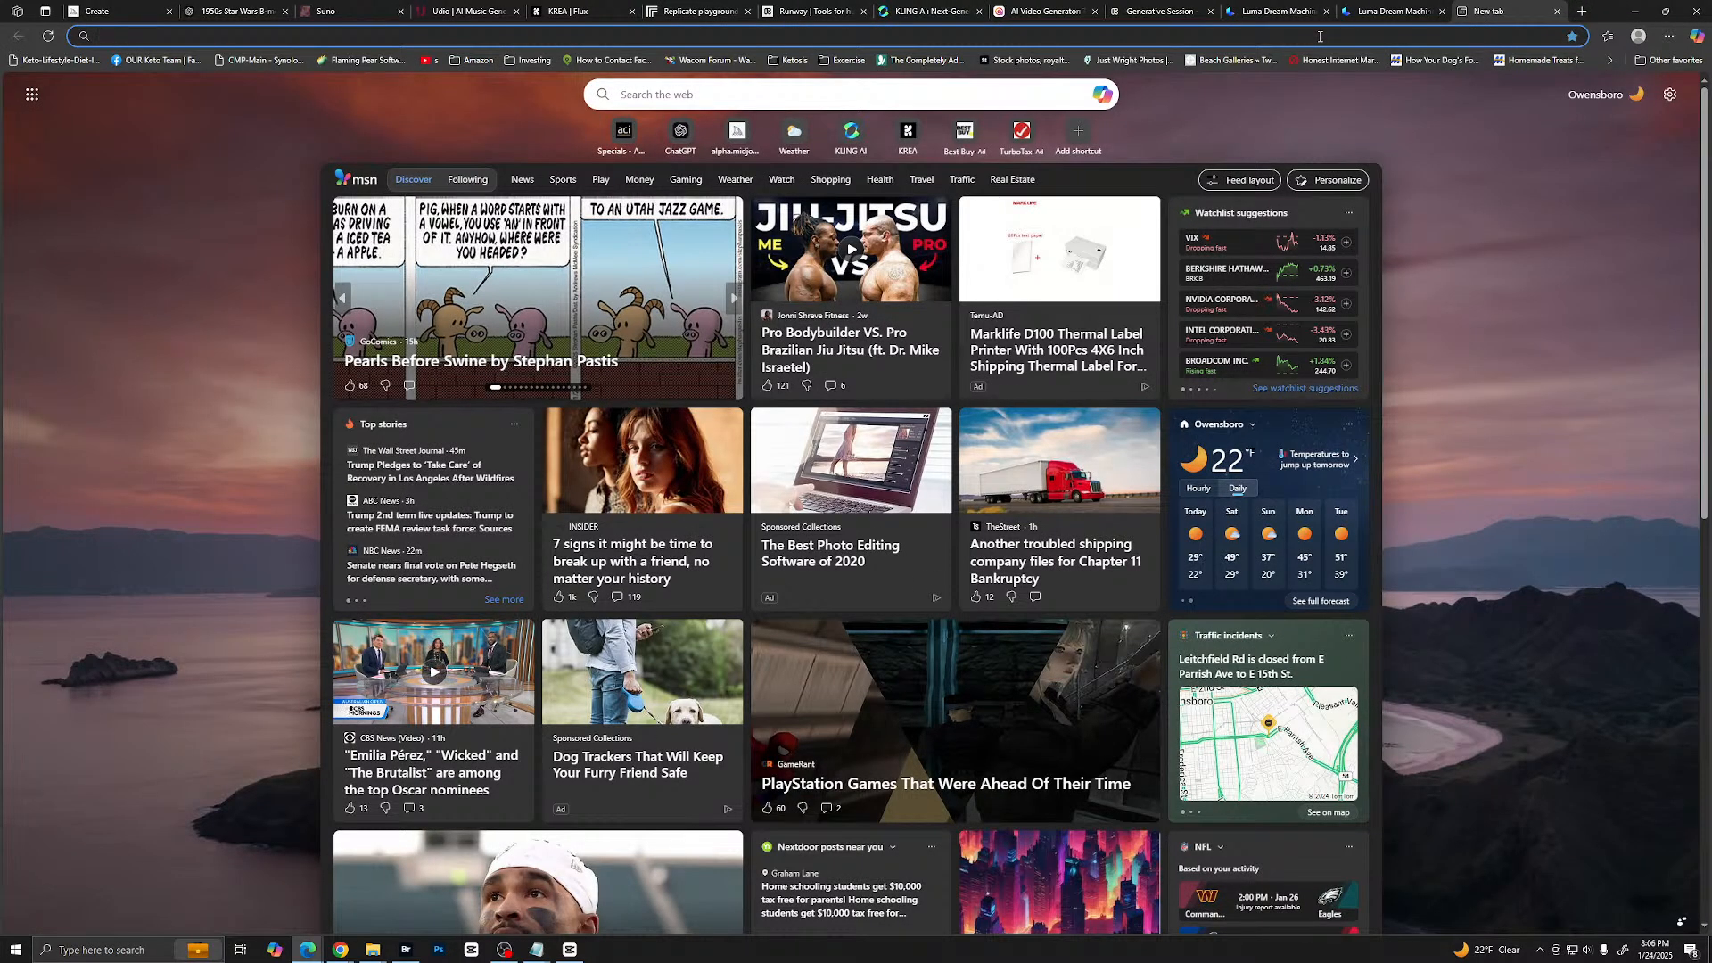
pyautogui.write('ele')
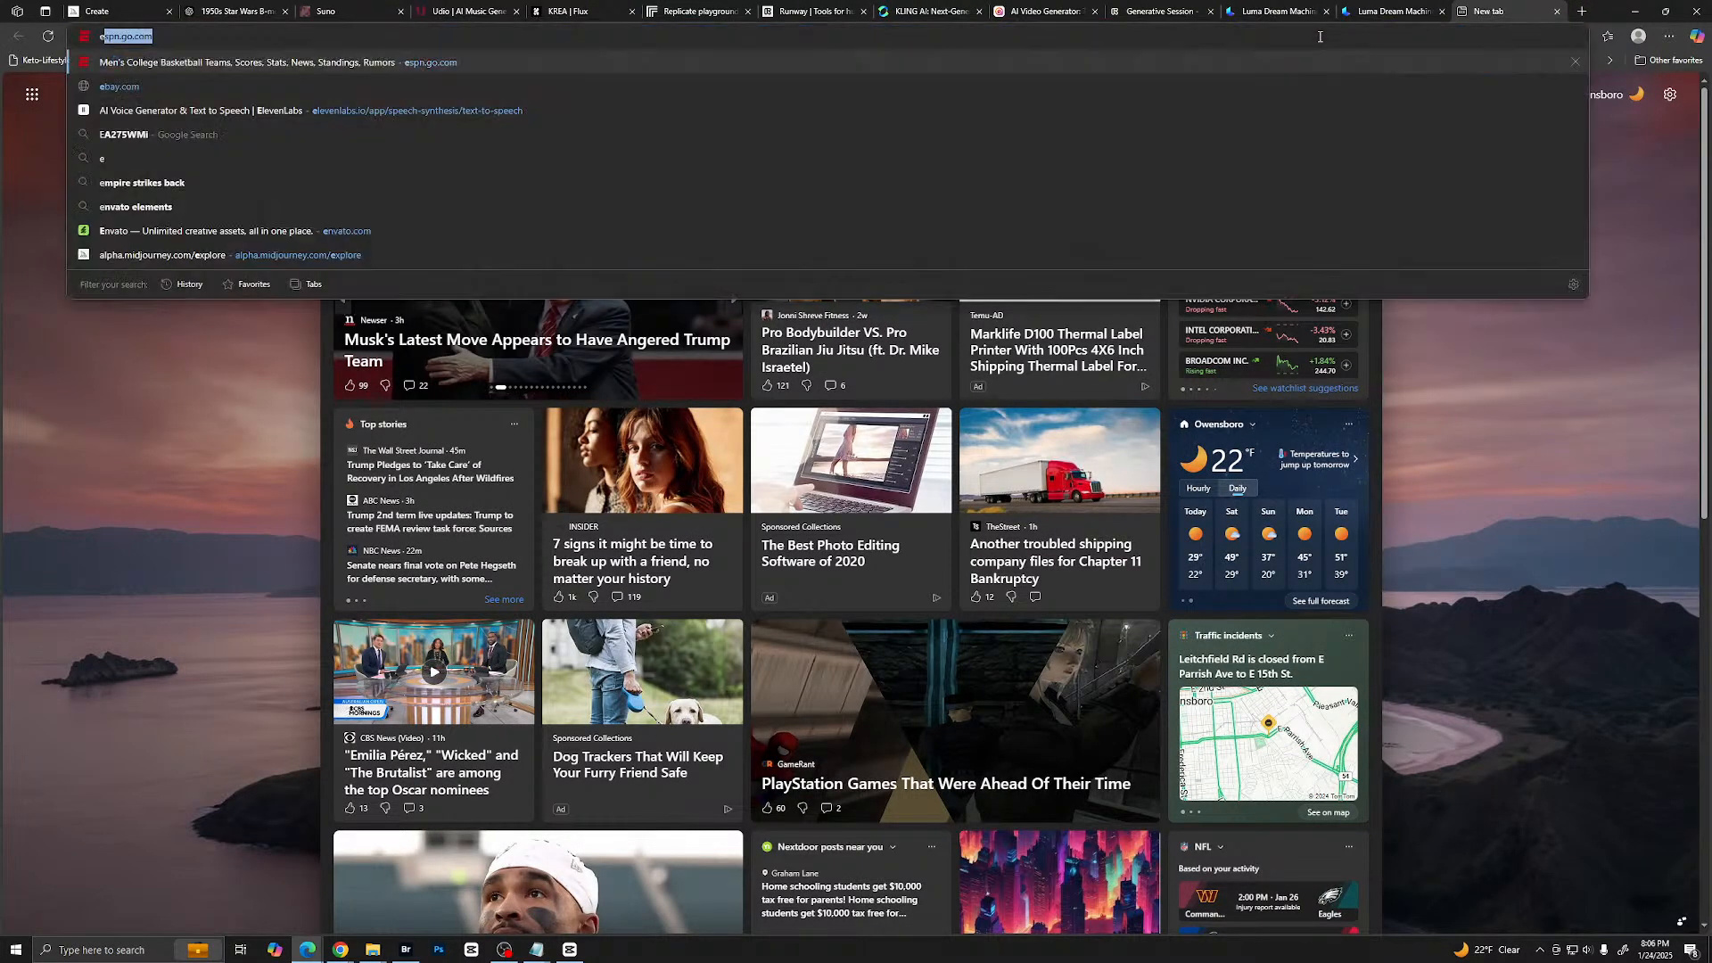
pyautogui.press('Return')
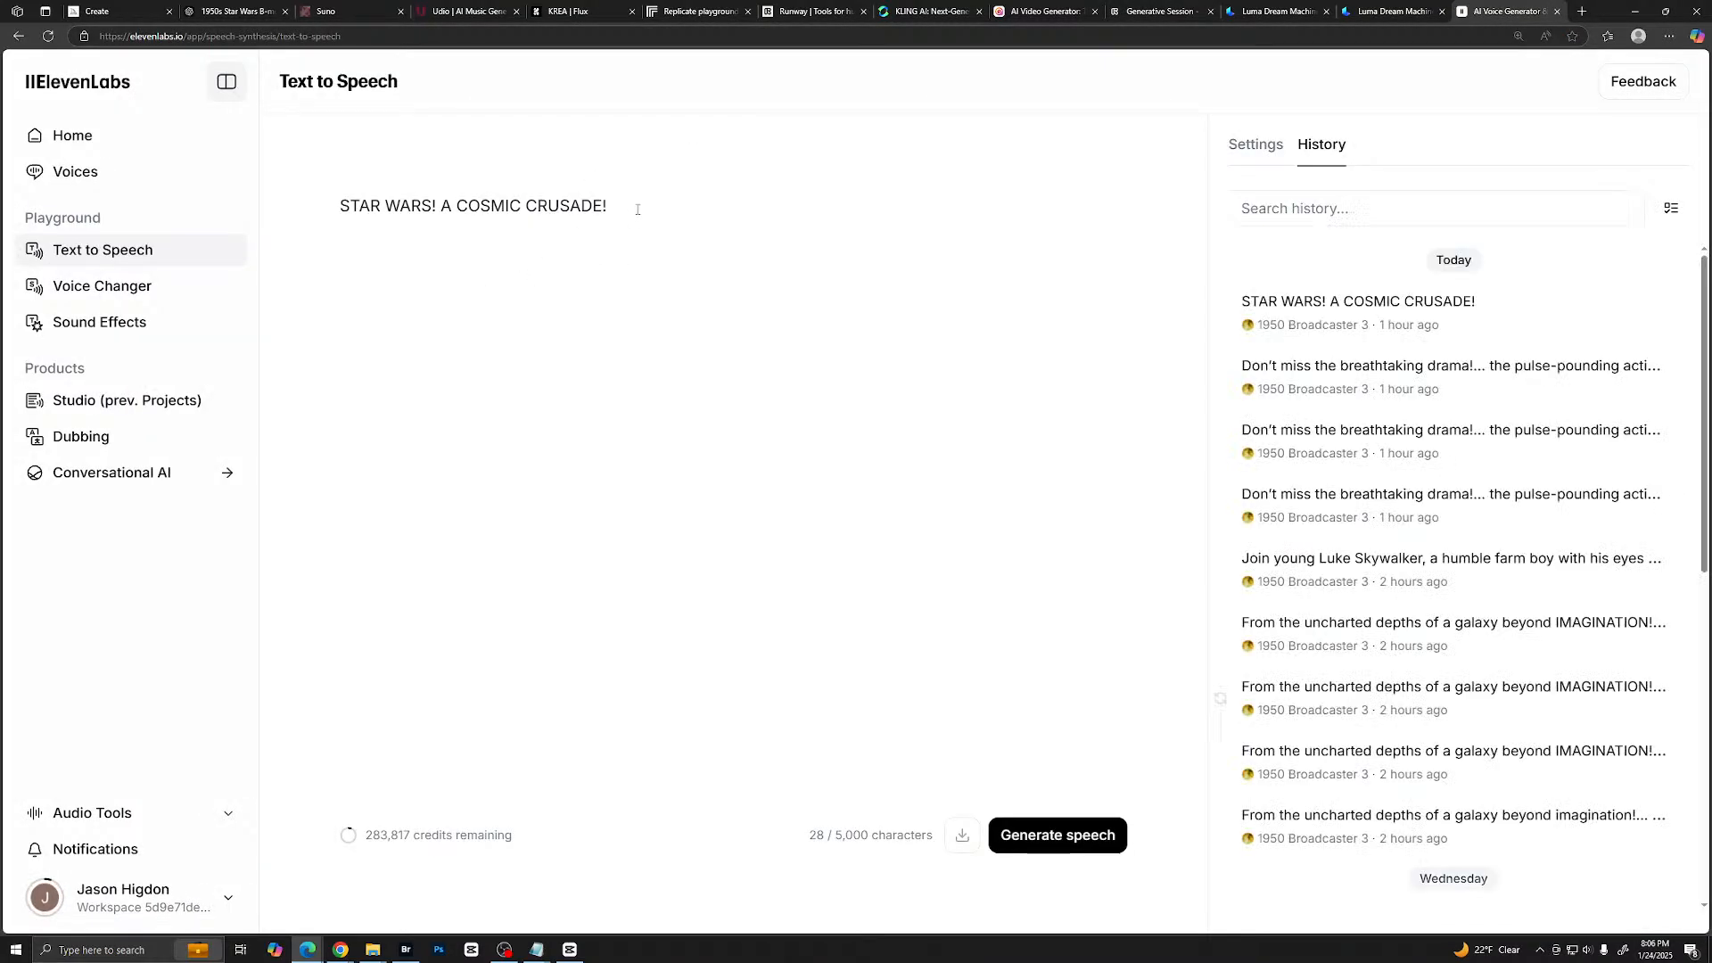
pyautogui.moveTo(633, 210); pyautogui.dragTo(364, 205)
pyautogui.write('O')
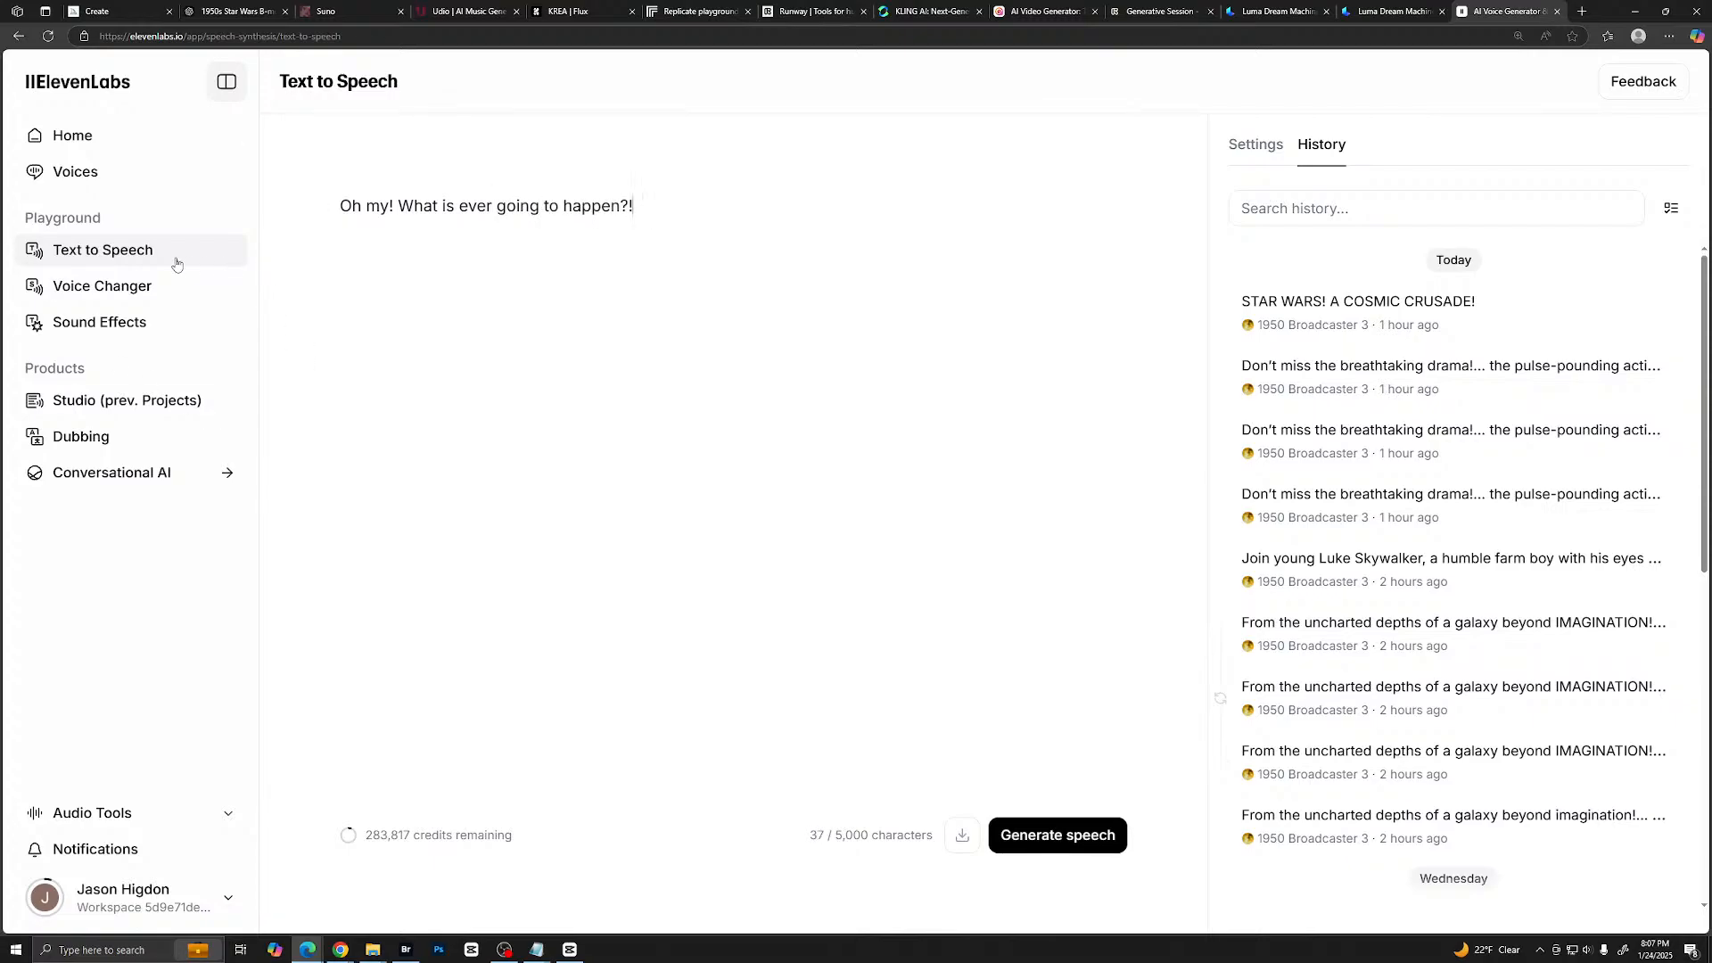
# - Preview the 3PO voice, choose the B Movie Narrator voice for use, and generate the "Oh my!" line as speech
pyautogui.click(75, 171)
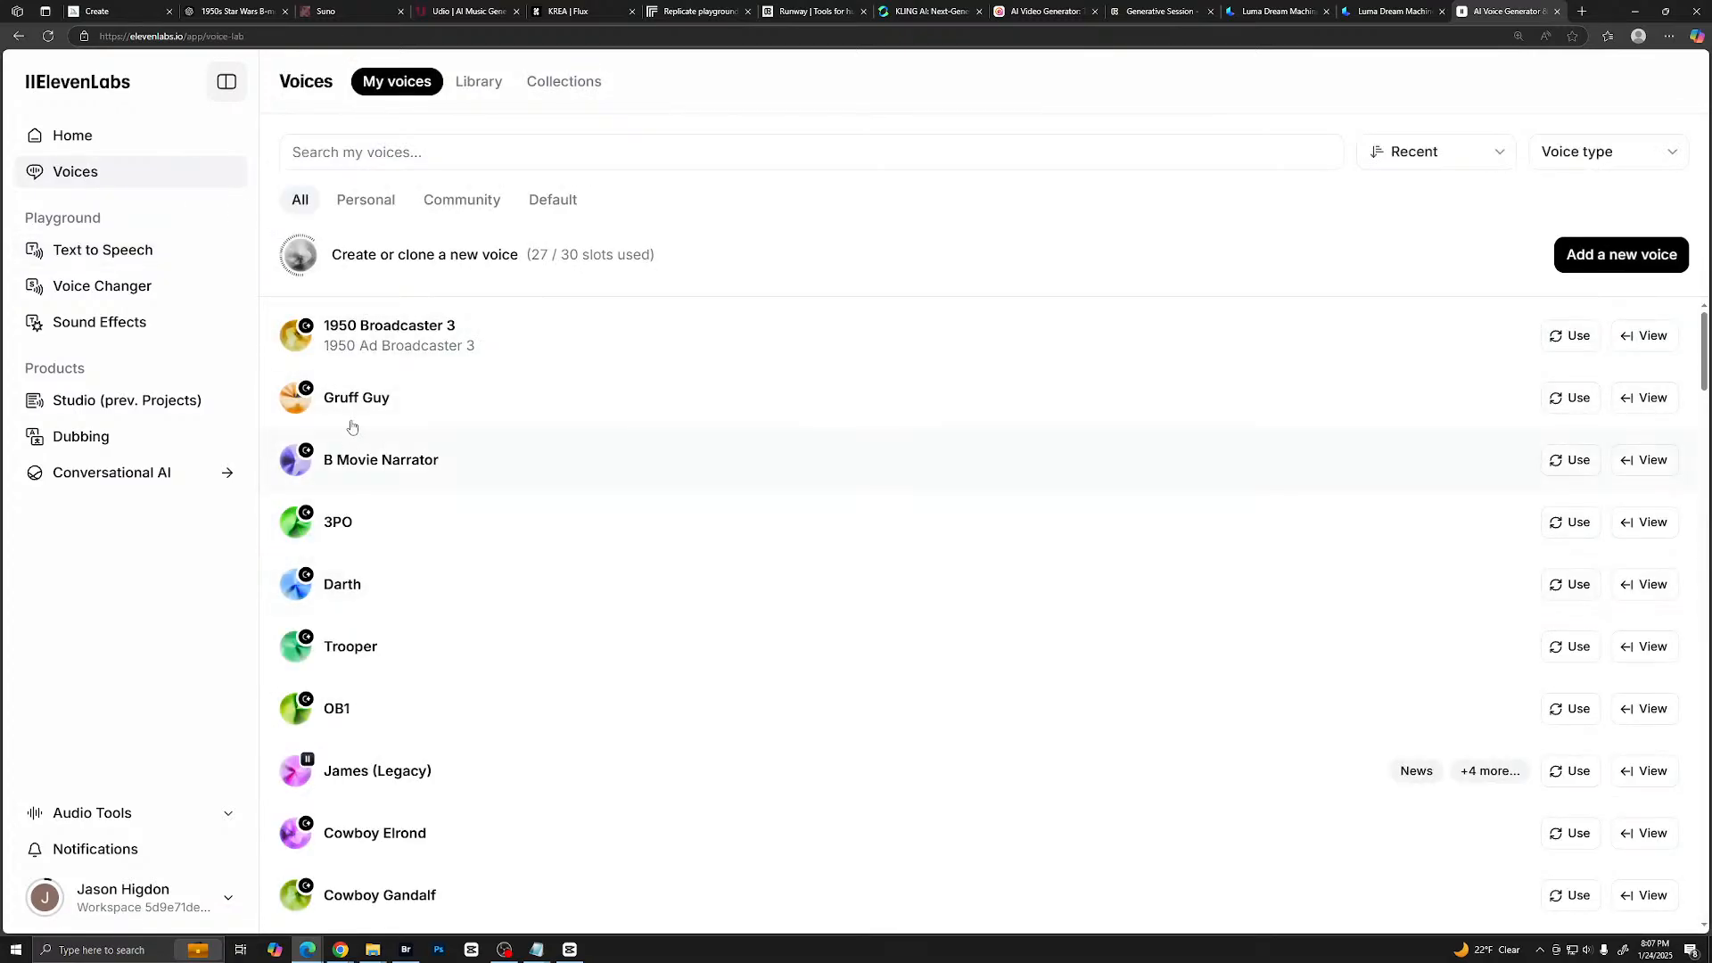
pyautogui.scroll(-1, 352, 427)
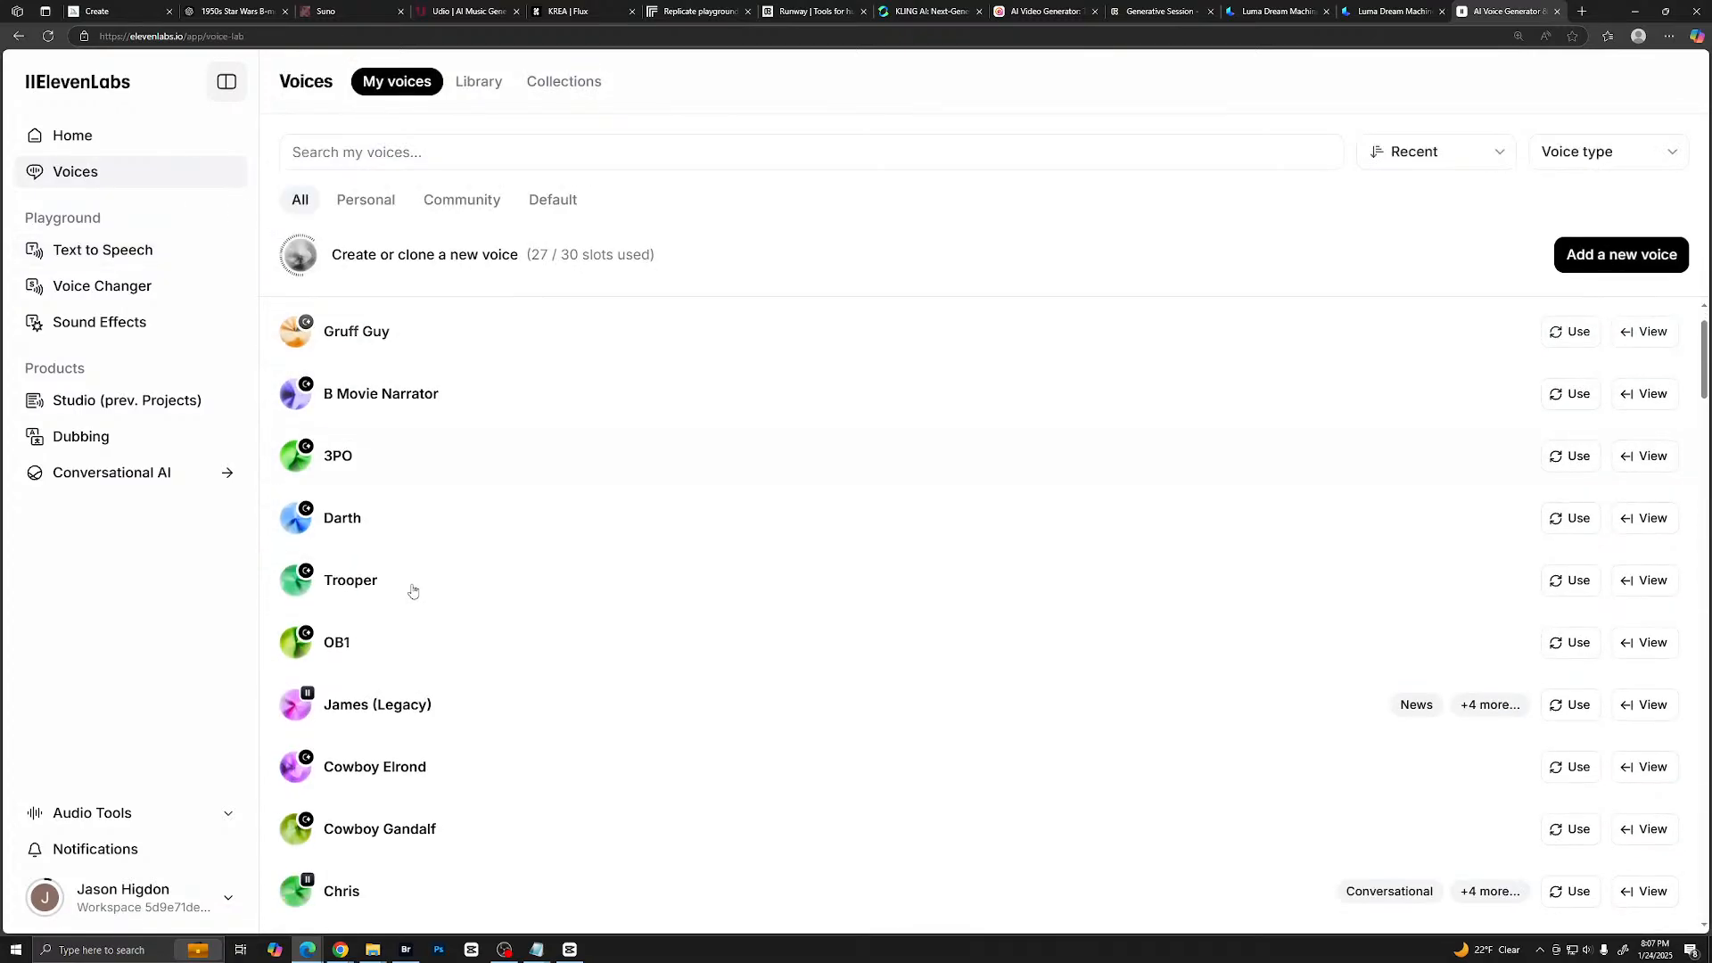
pyautogui.click(355, 461)
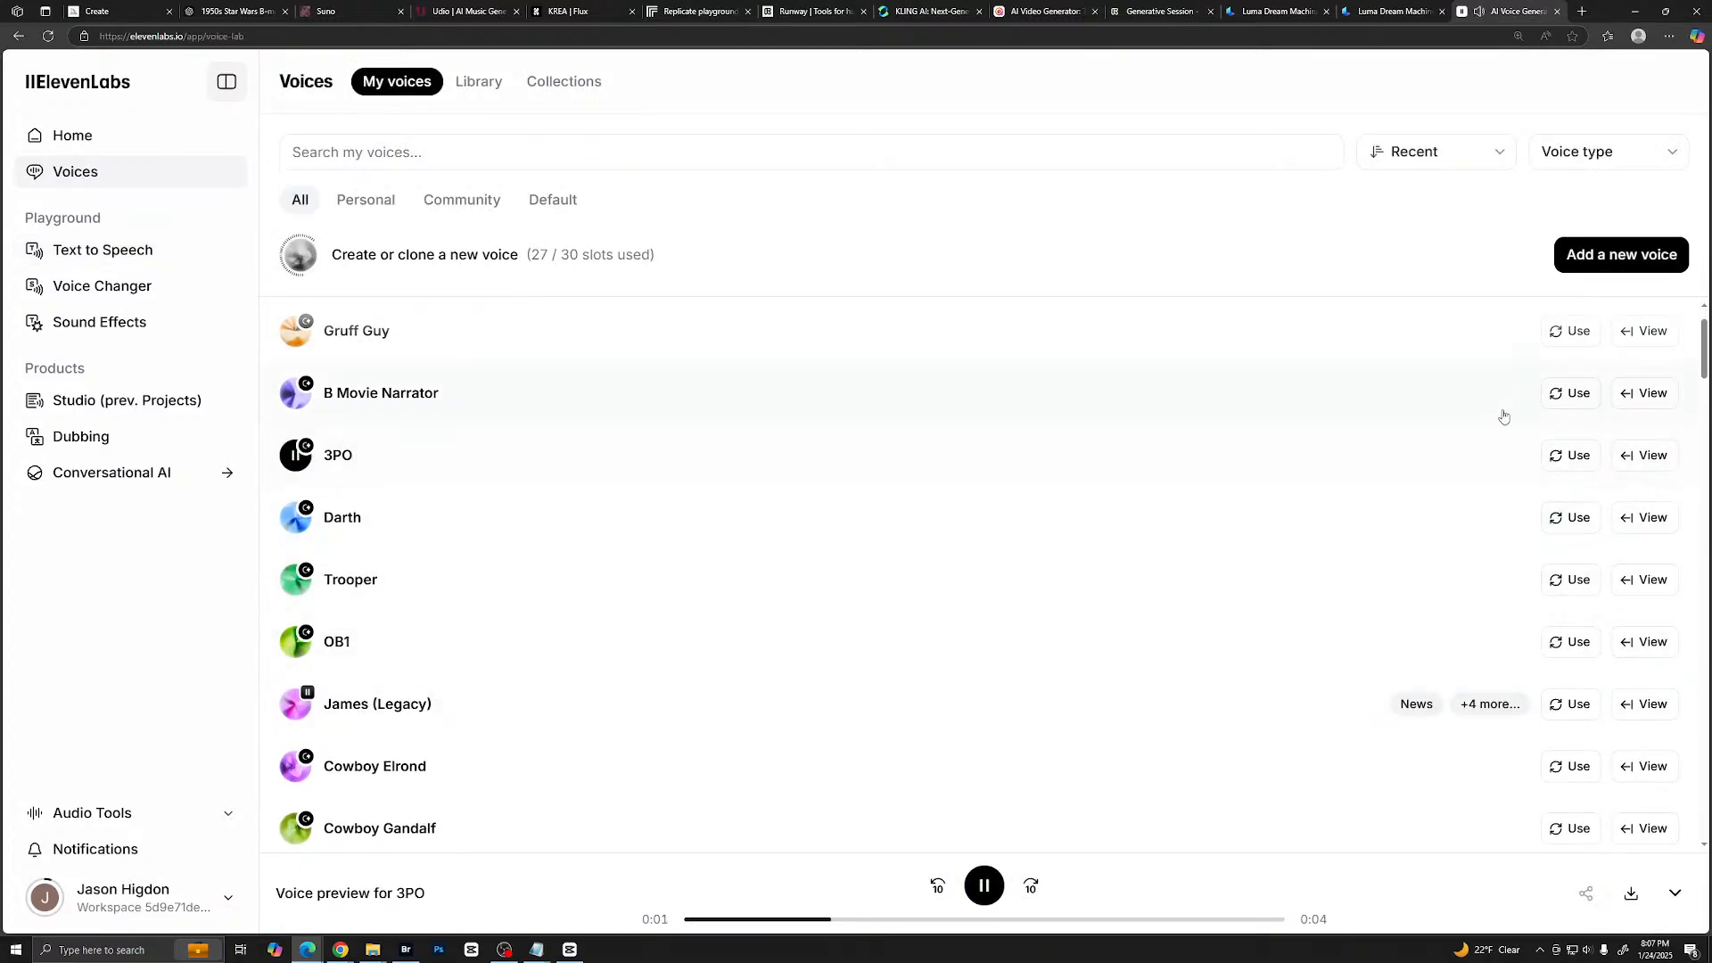
pyautogui.click(1569, 399)
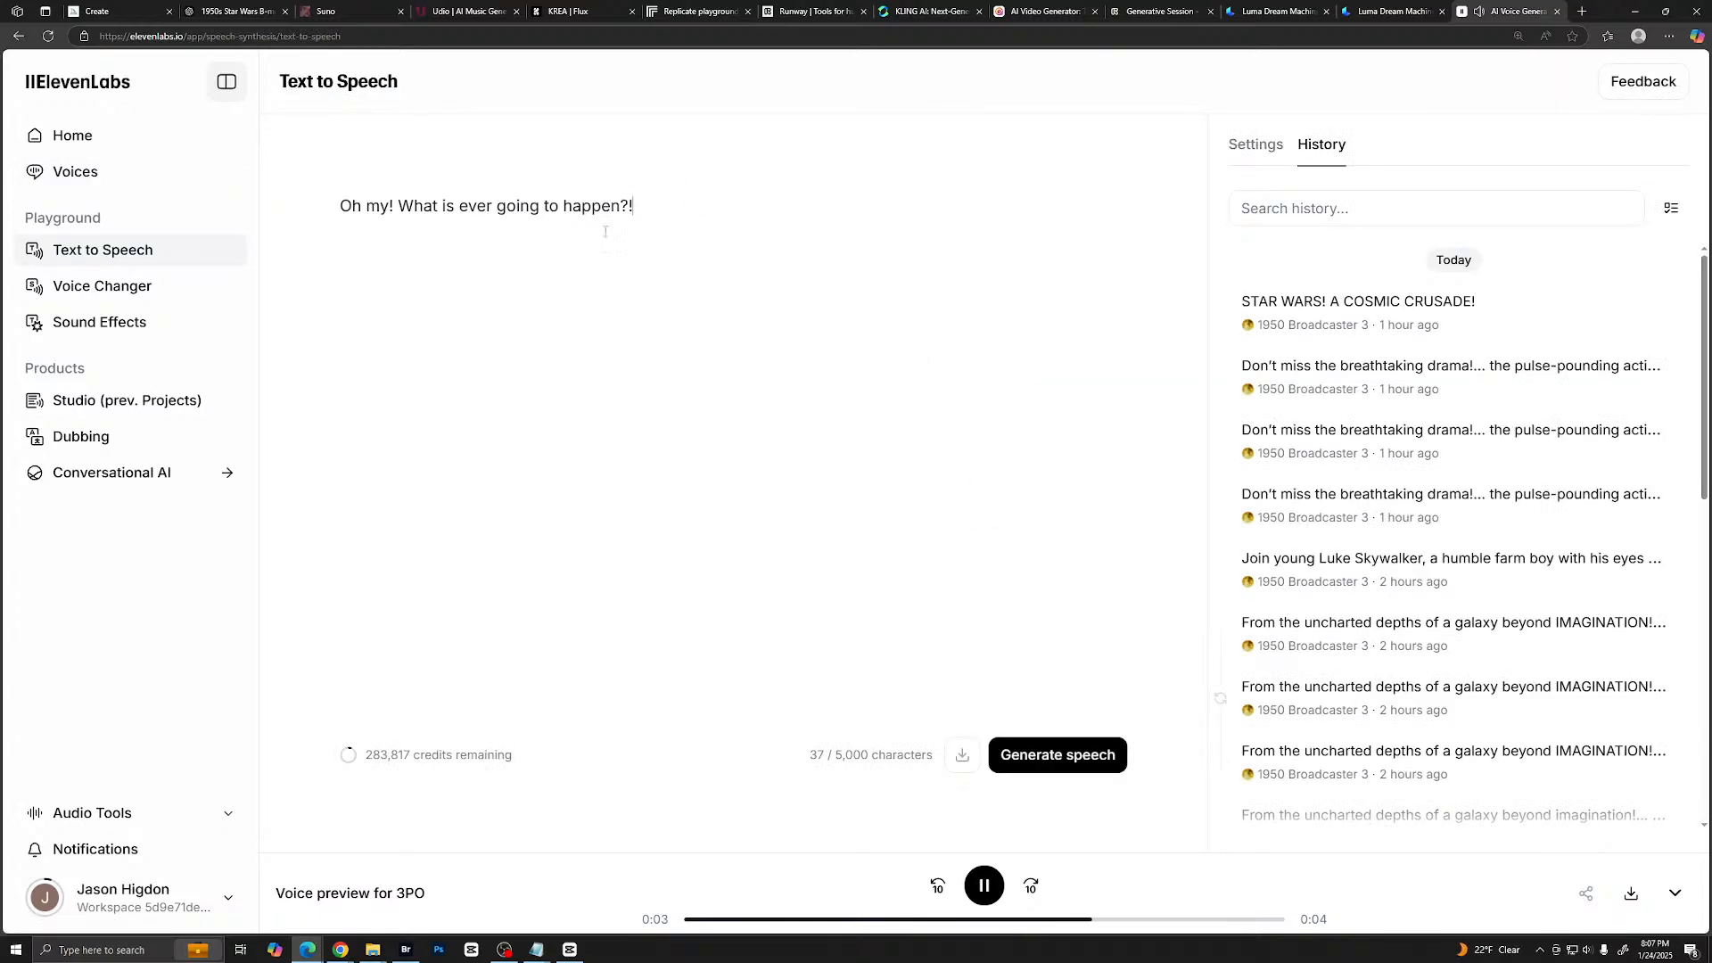
pyautogui.click(1034, 758)
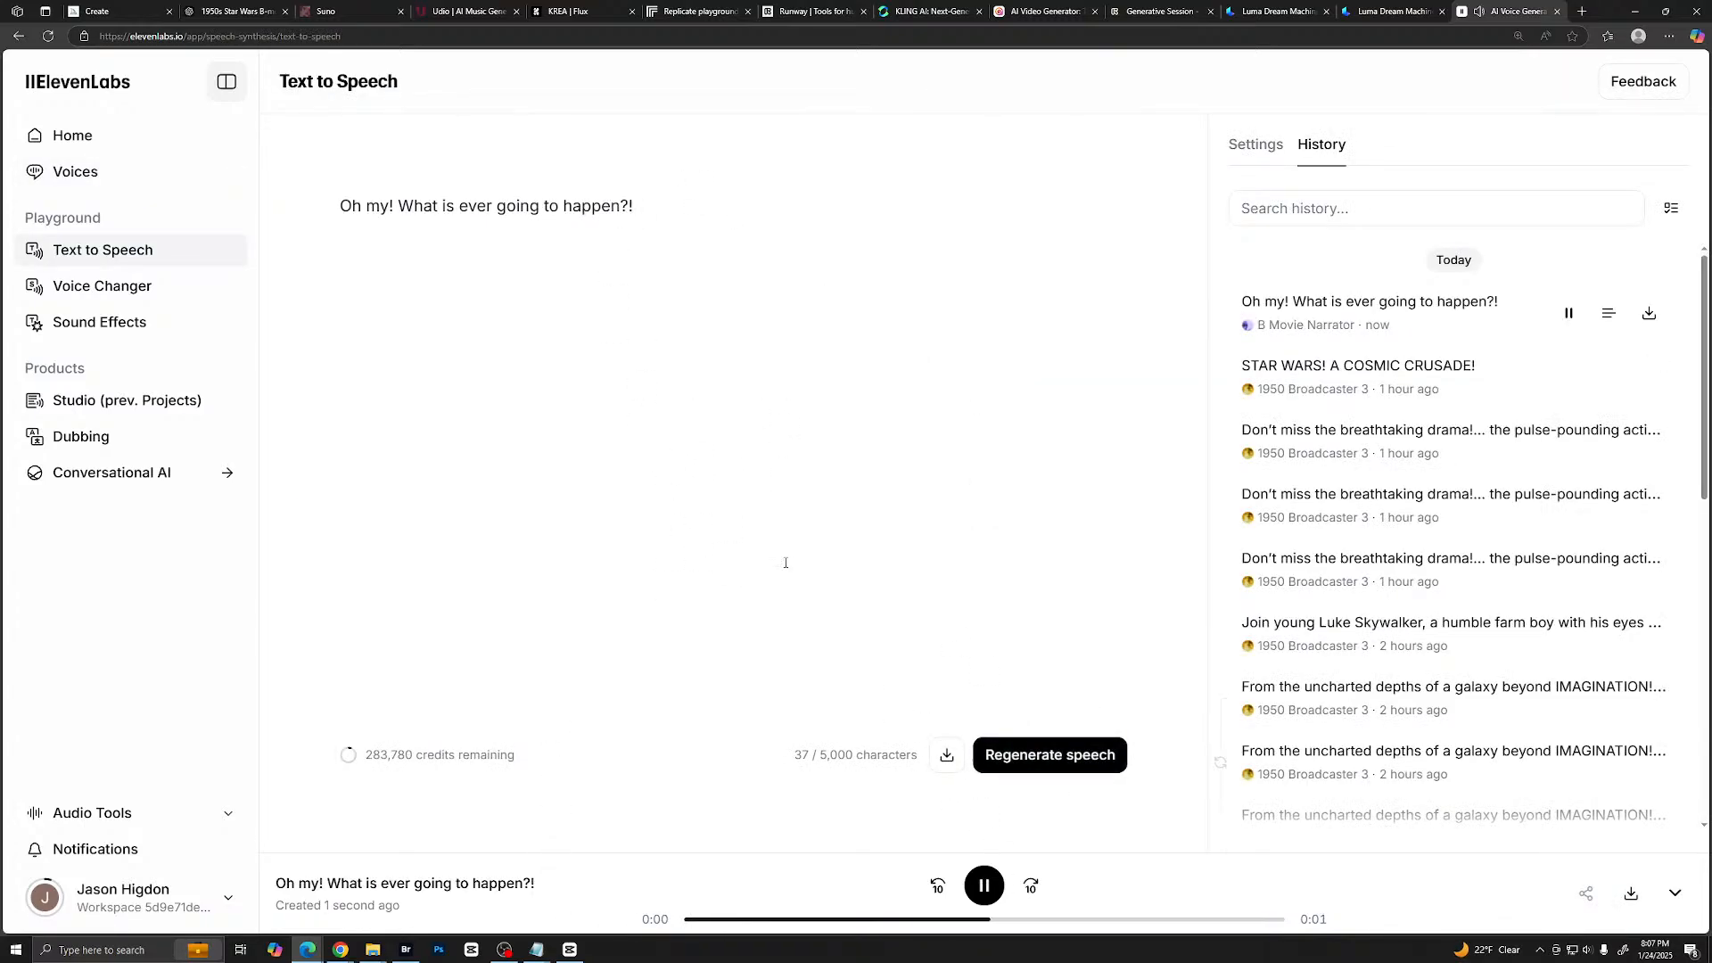
# - Choose the 3PO voice from the saved voices and generate the same line as speech
pyautogui.click(86, 169)
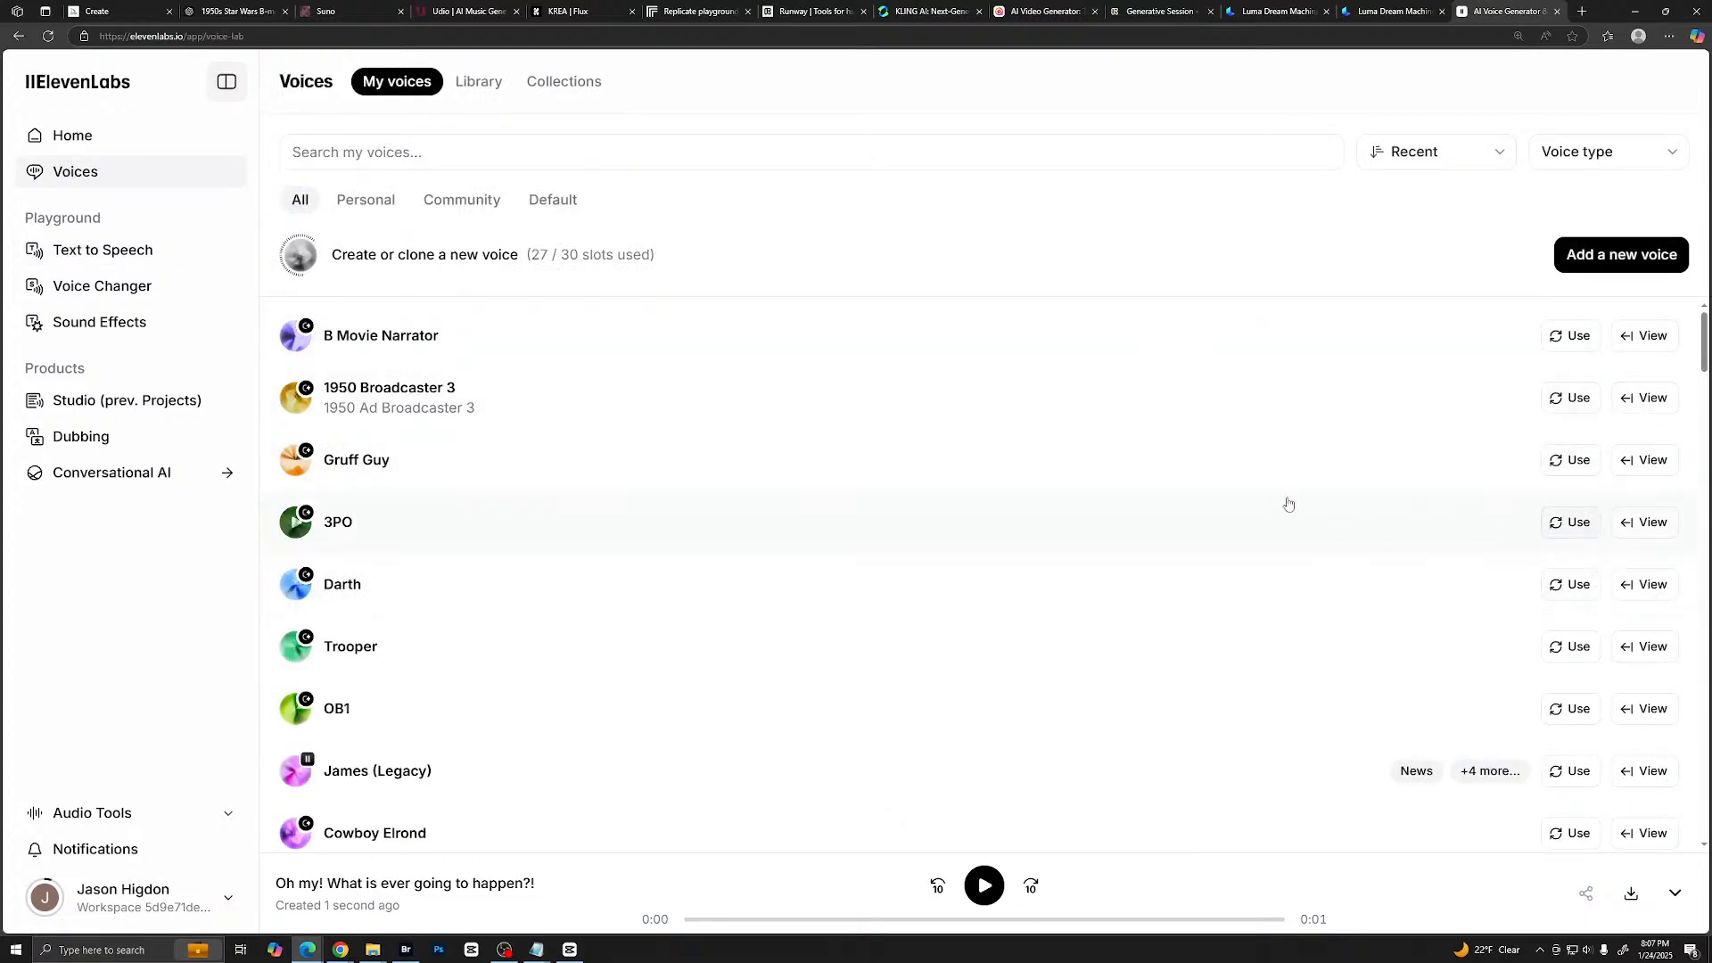
pyautogui.click(1569, 524)
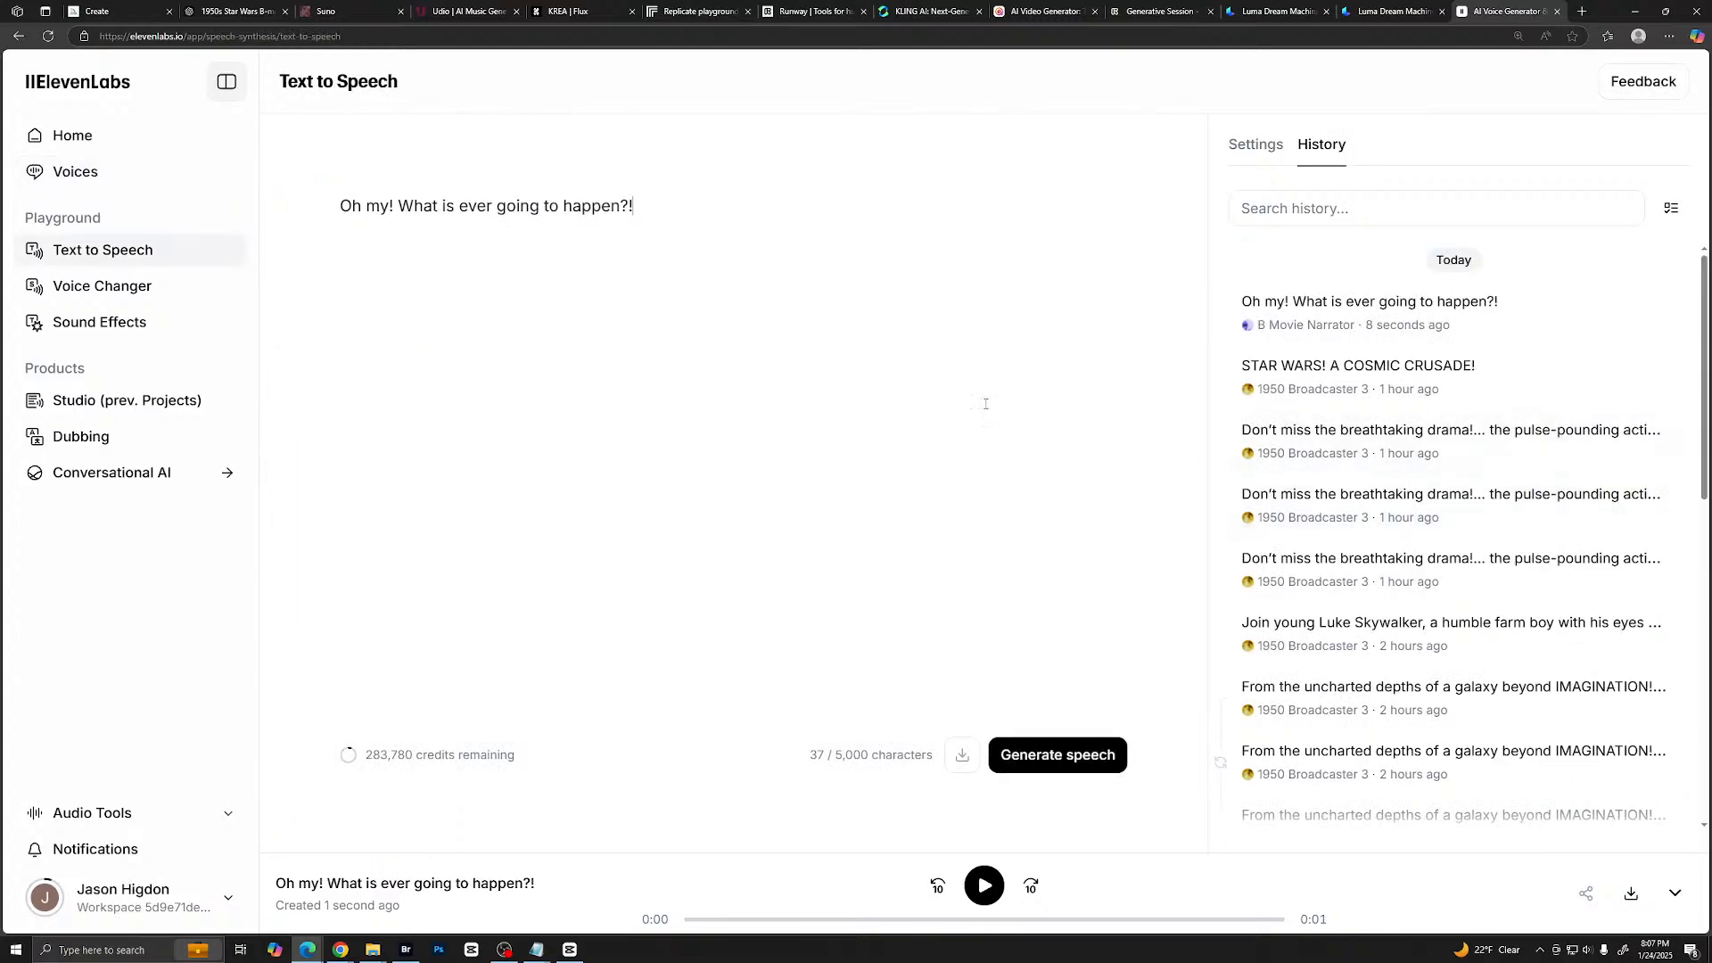
pyautogui.click(1071, 757)
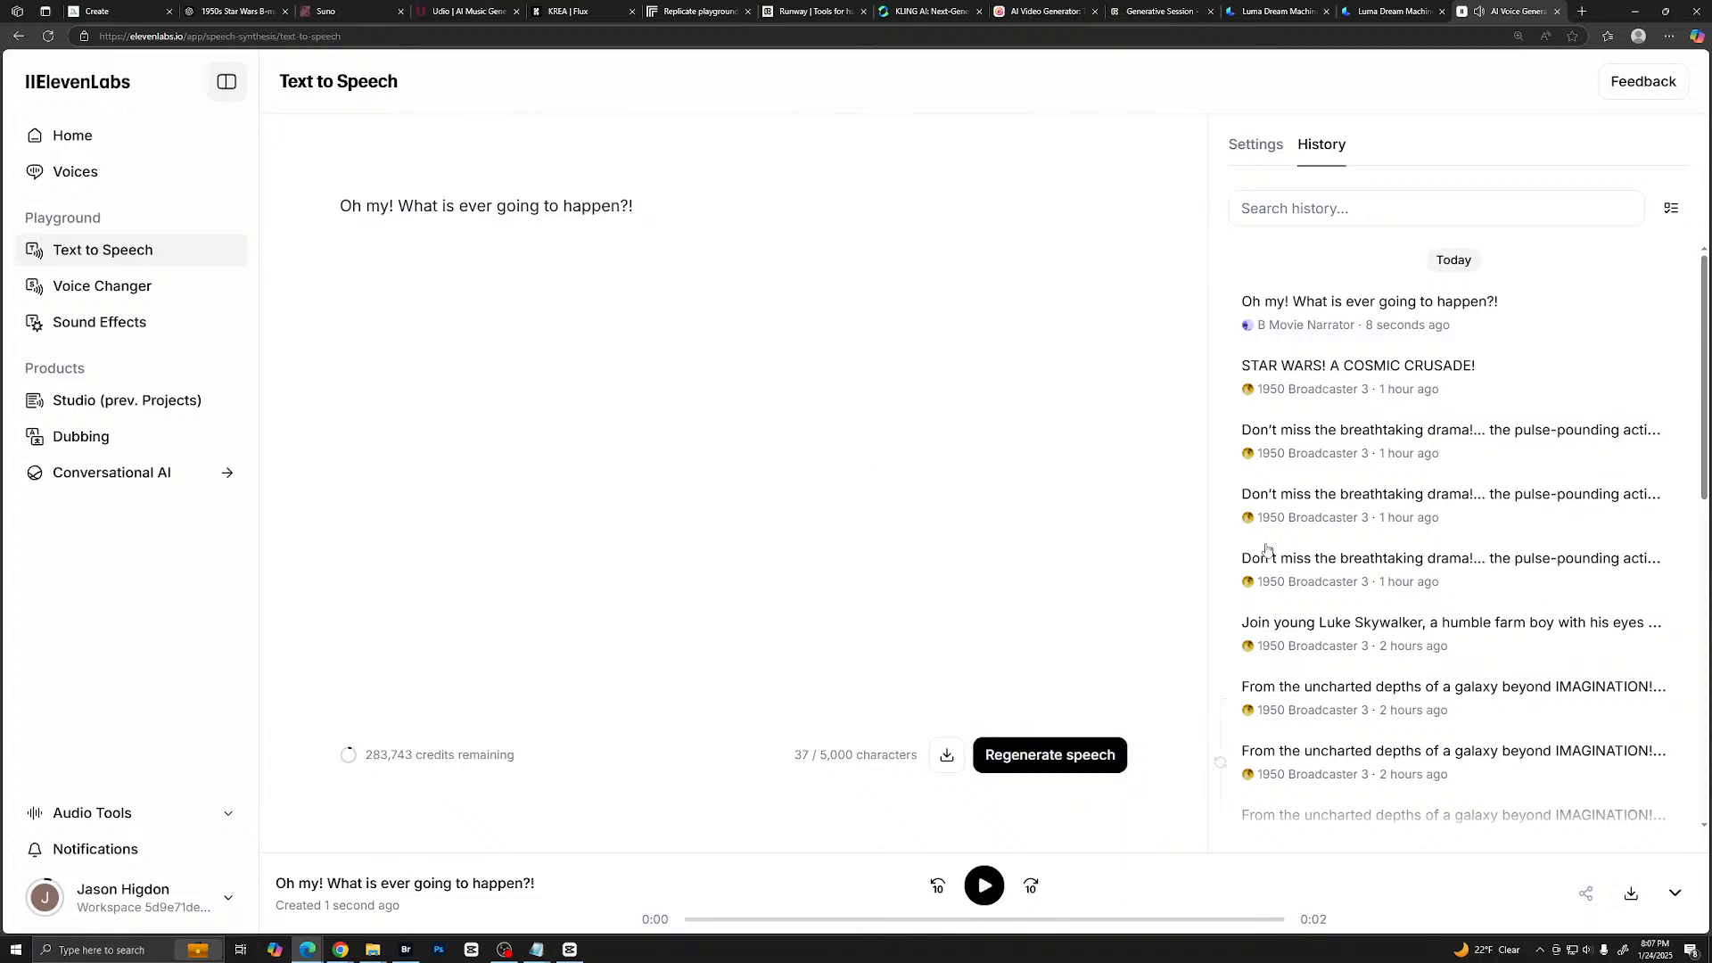
# - Download the B Movie Narrator take of the line as MP3 and save it in the Star Wars 1950 project's Narration folder
pyautogui.click(1652, 323)
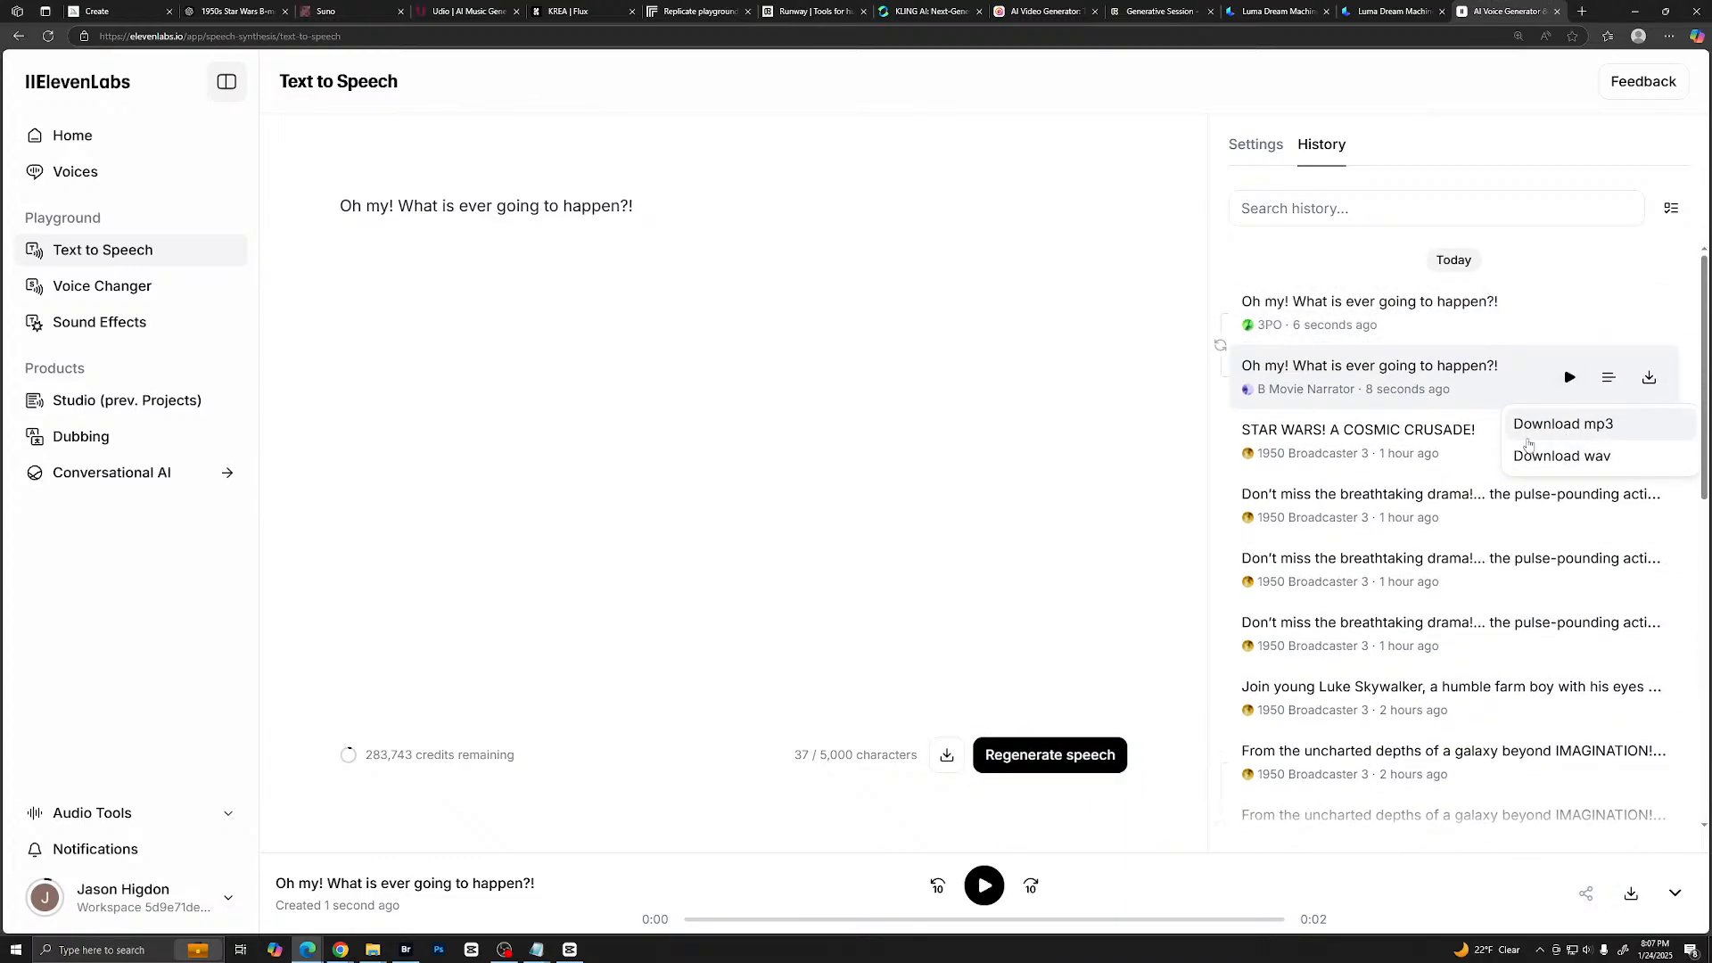
pyautogui.click(1528, 432)
pyautogui.click(1488, 128)
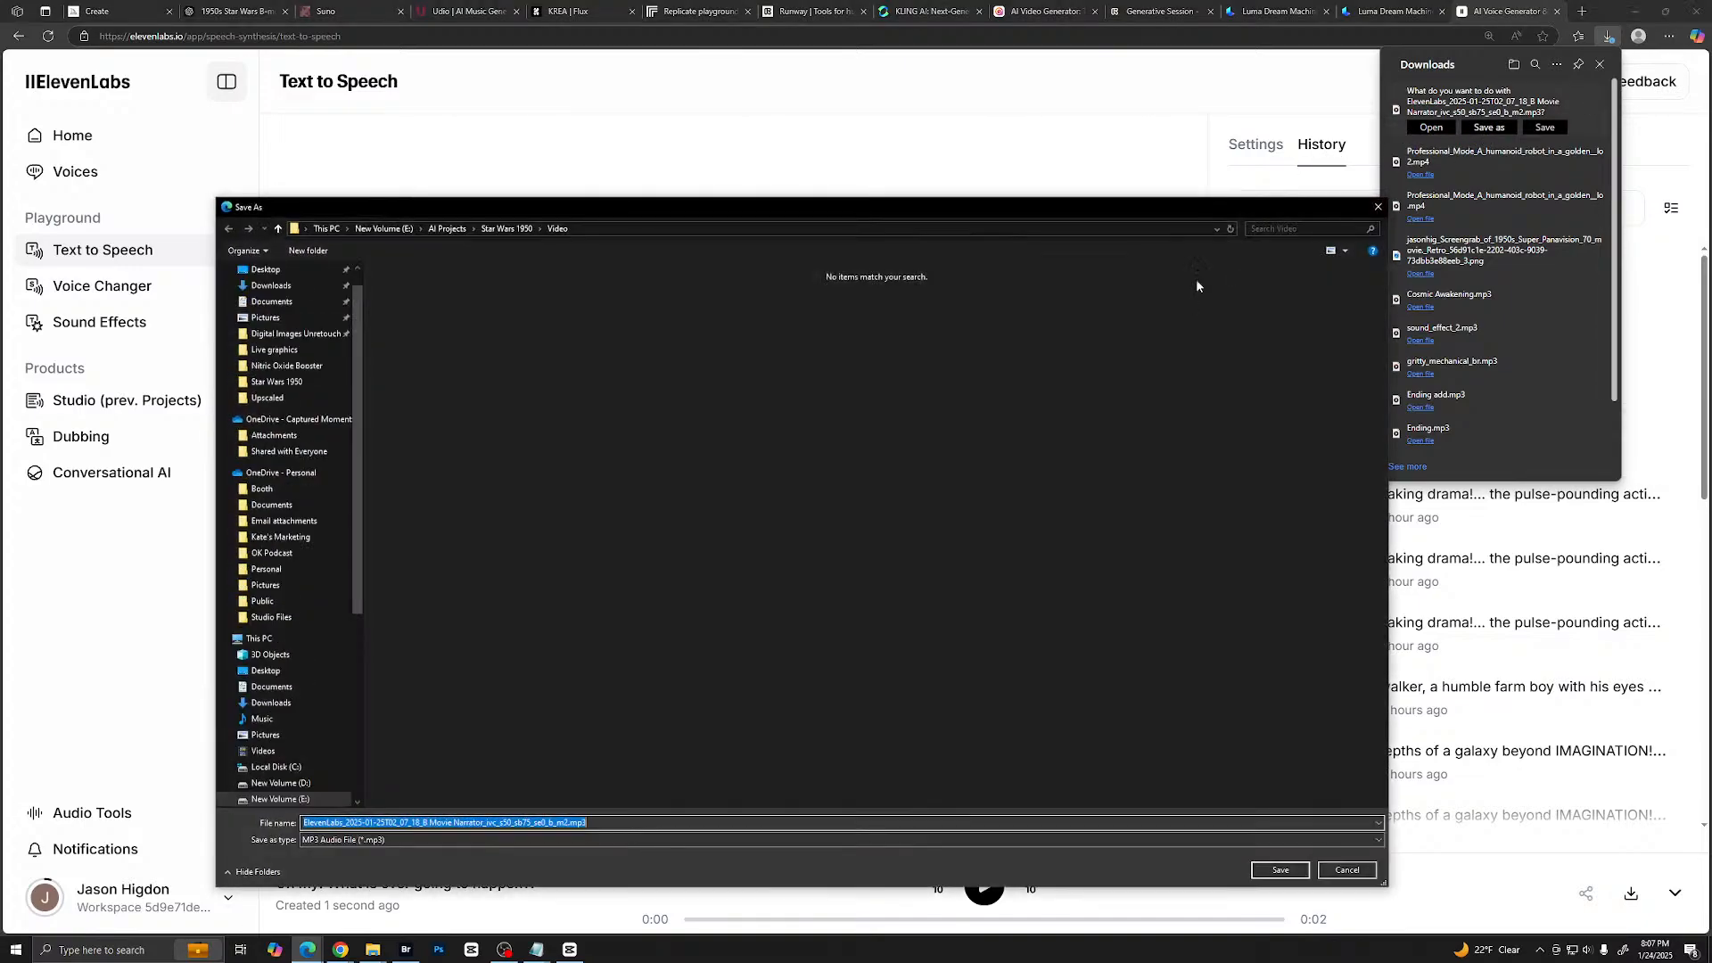
pyautogui.click(512, 230)
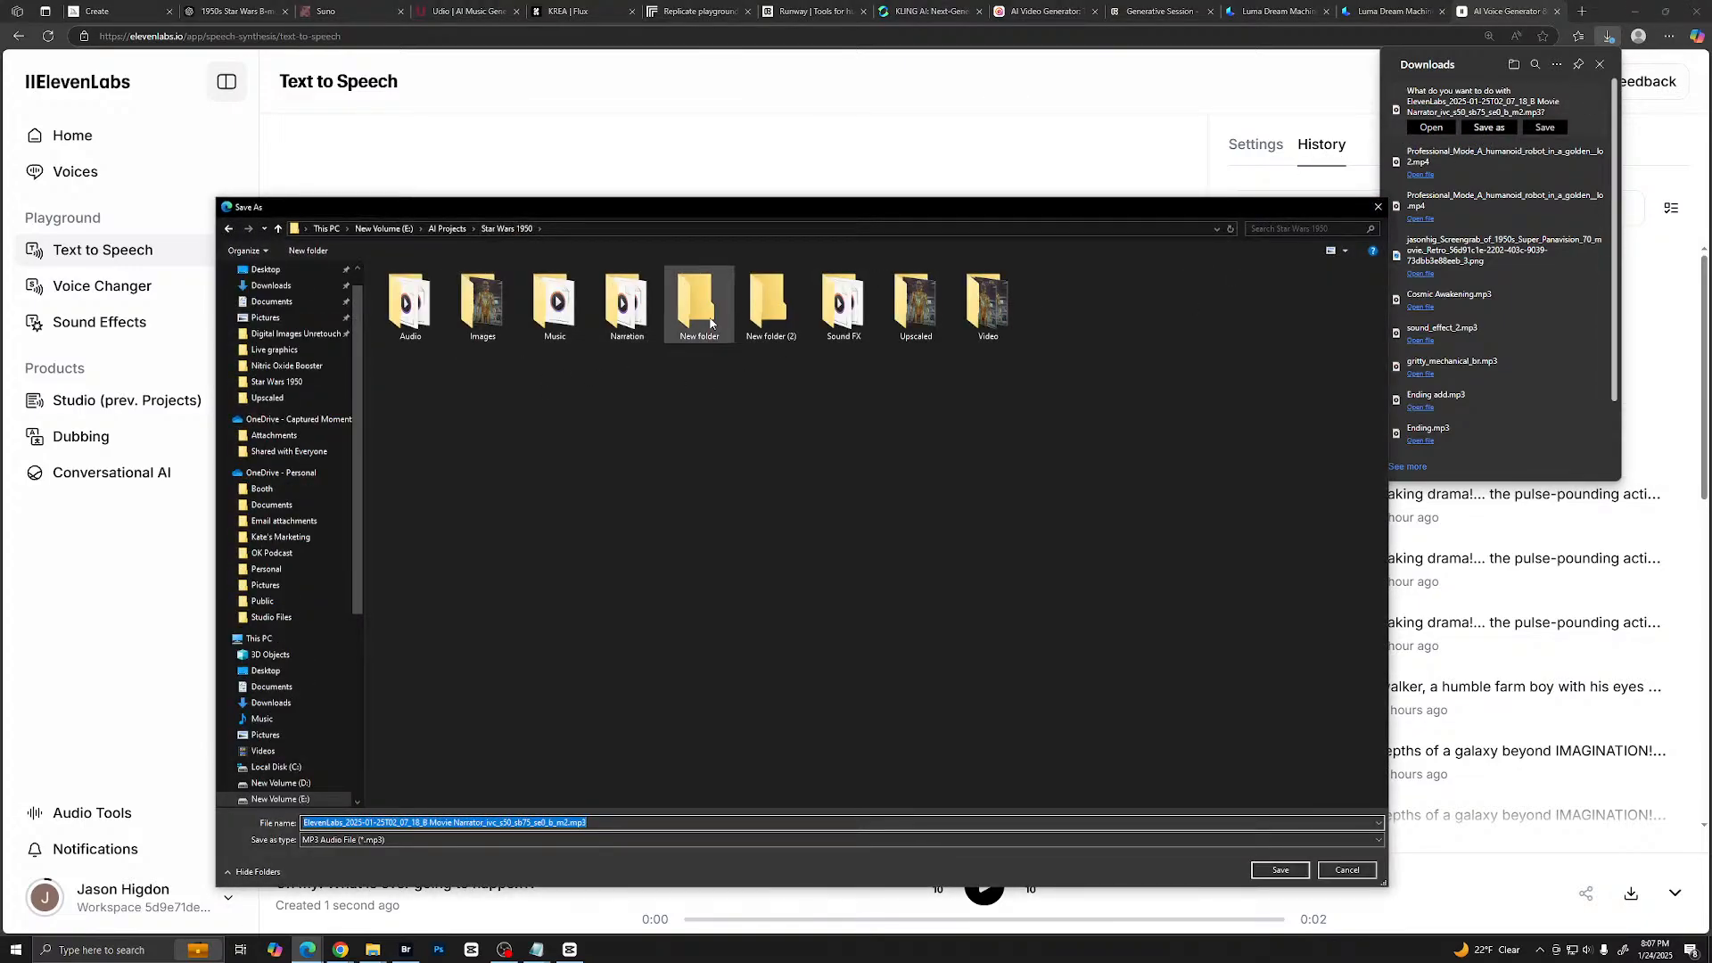
pyautogui.doubleClick(412, 307)
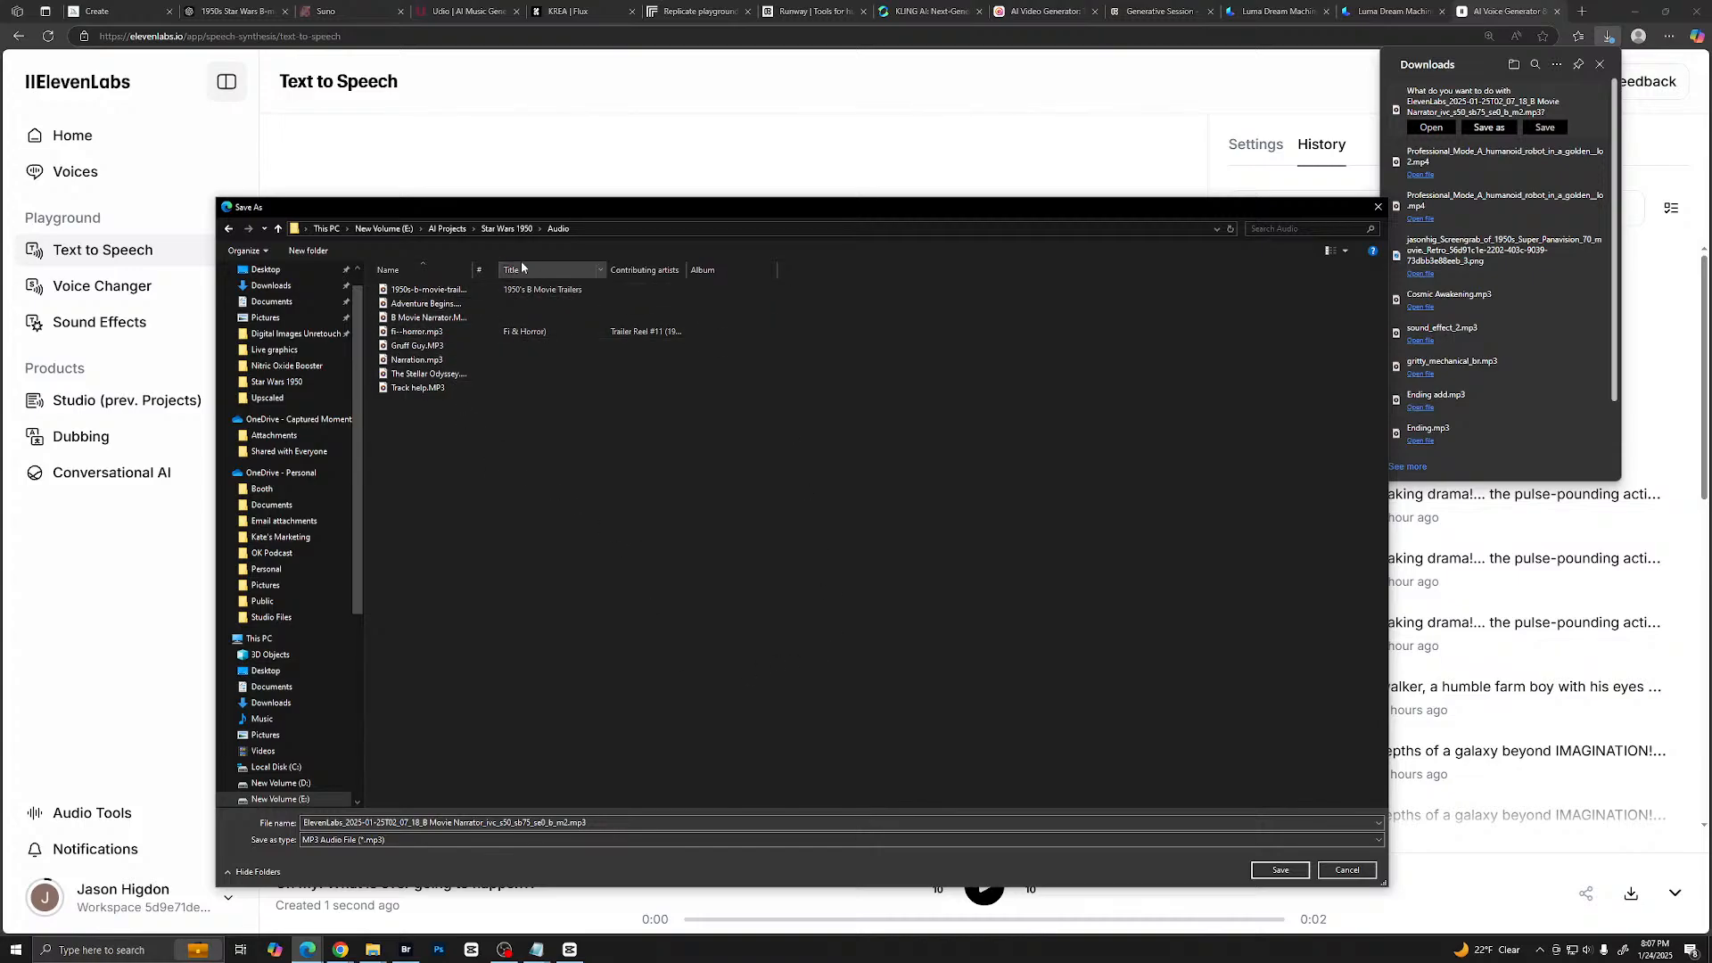
pyautogui.click(507, 228)
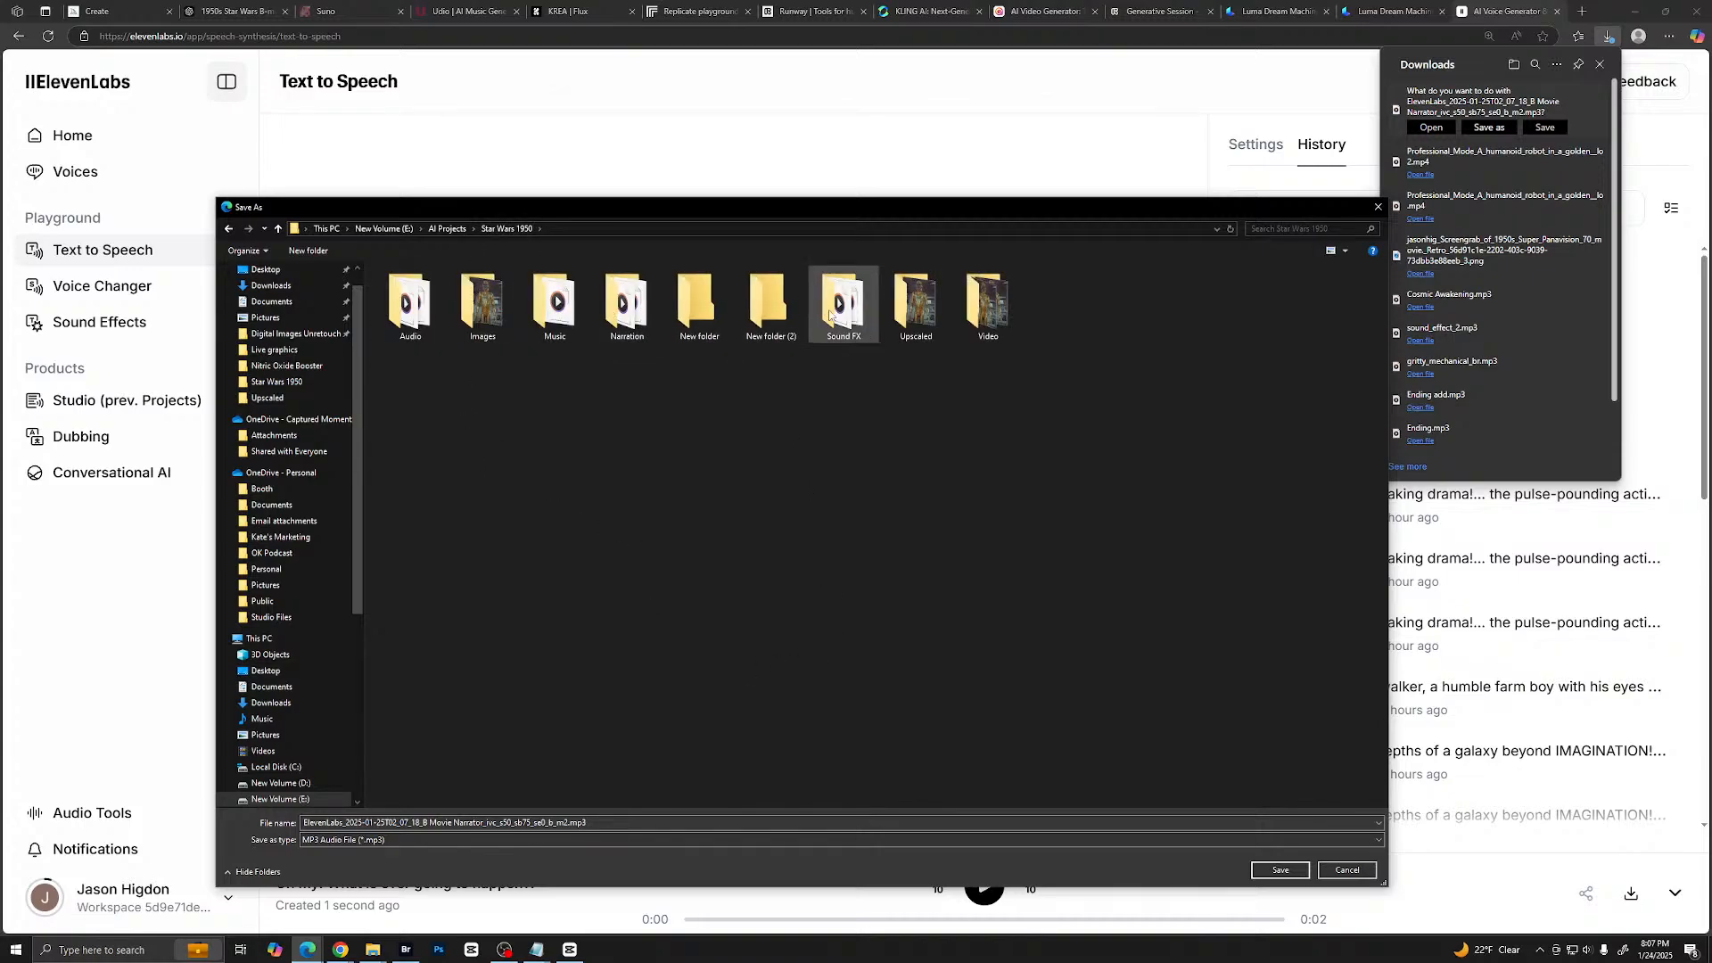
pyautogui.click(978, 314)
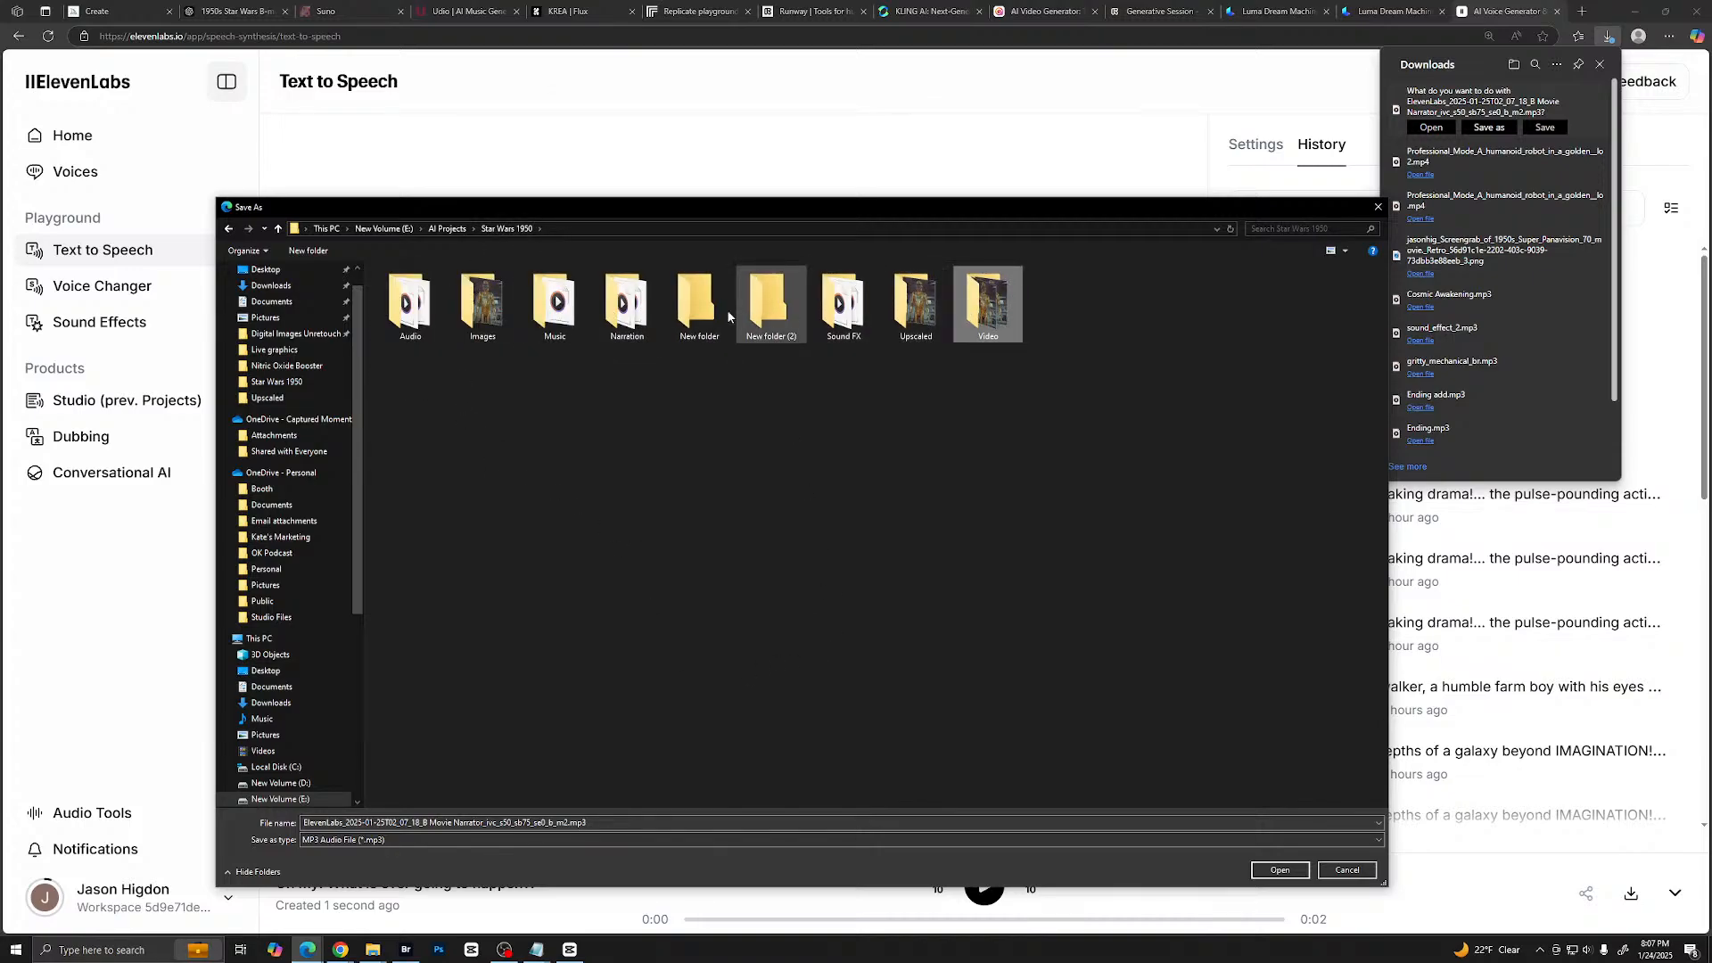
pyautogui.doubleClick(627, 303)
pyautogui.click(1281, 870)
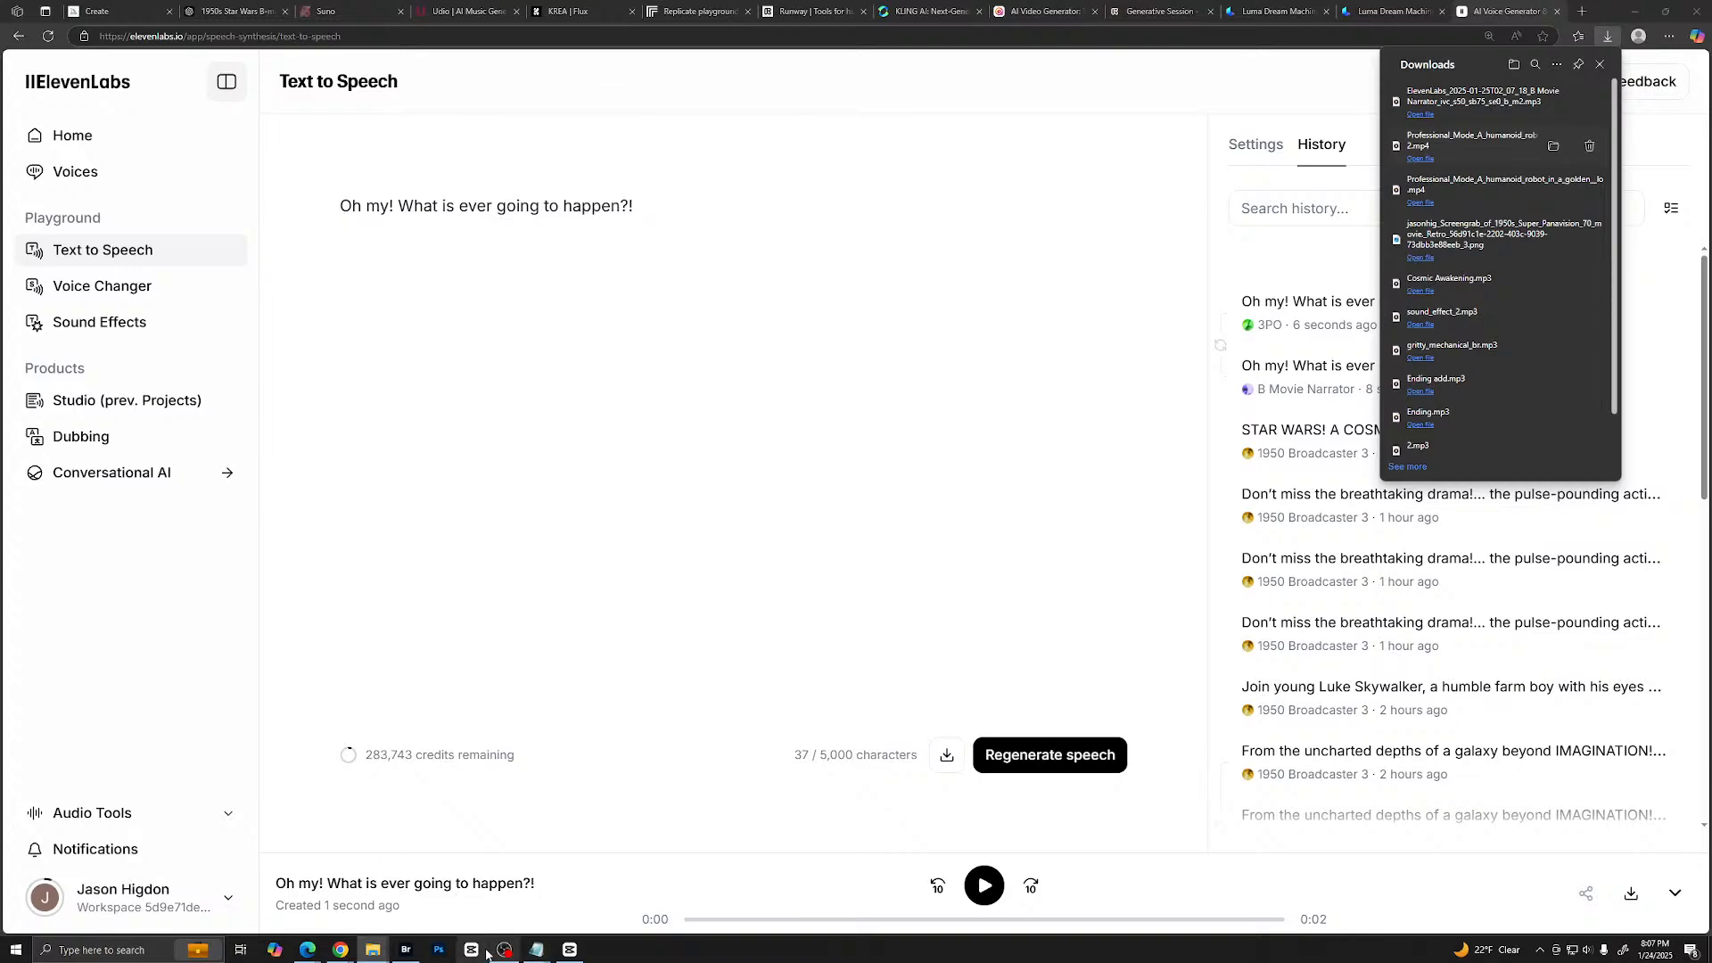
# - Switch to CapCut and import the saved ElevenLabs MP3 into the project media
pyautogui.click(569, 950)
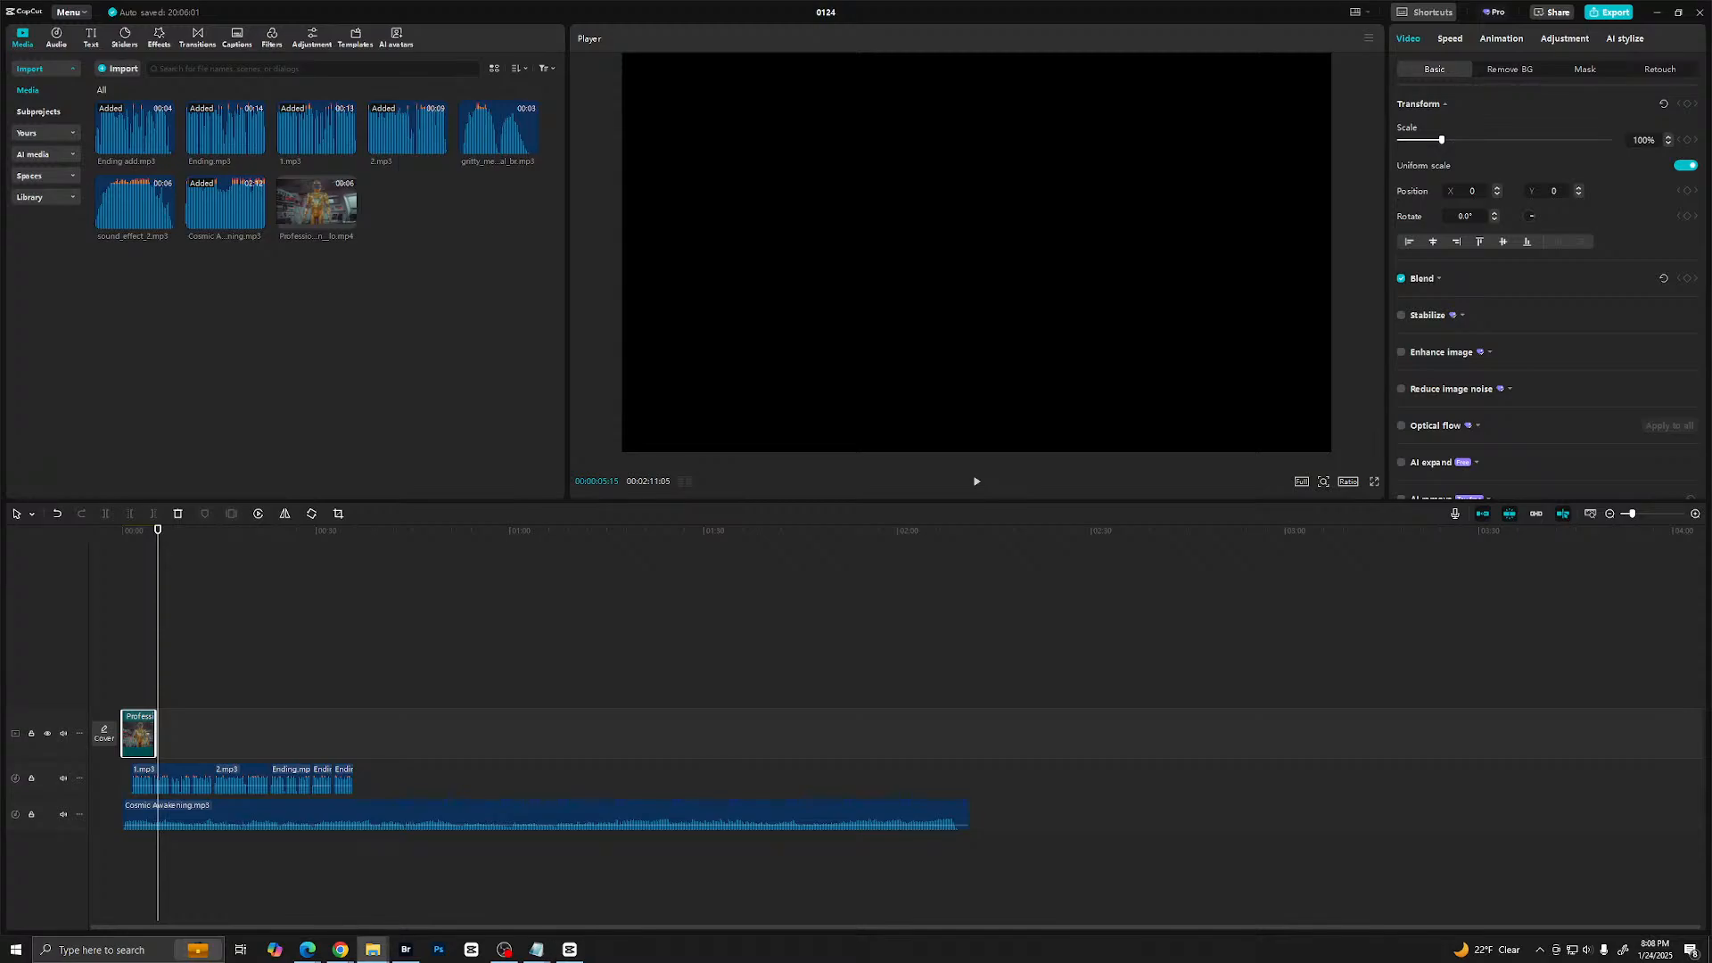
pyautogui.moveTo(1529, 342); pyautogui.dragTo(486, 374)
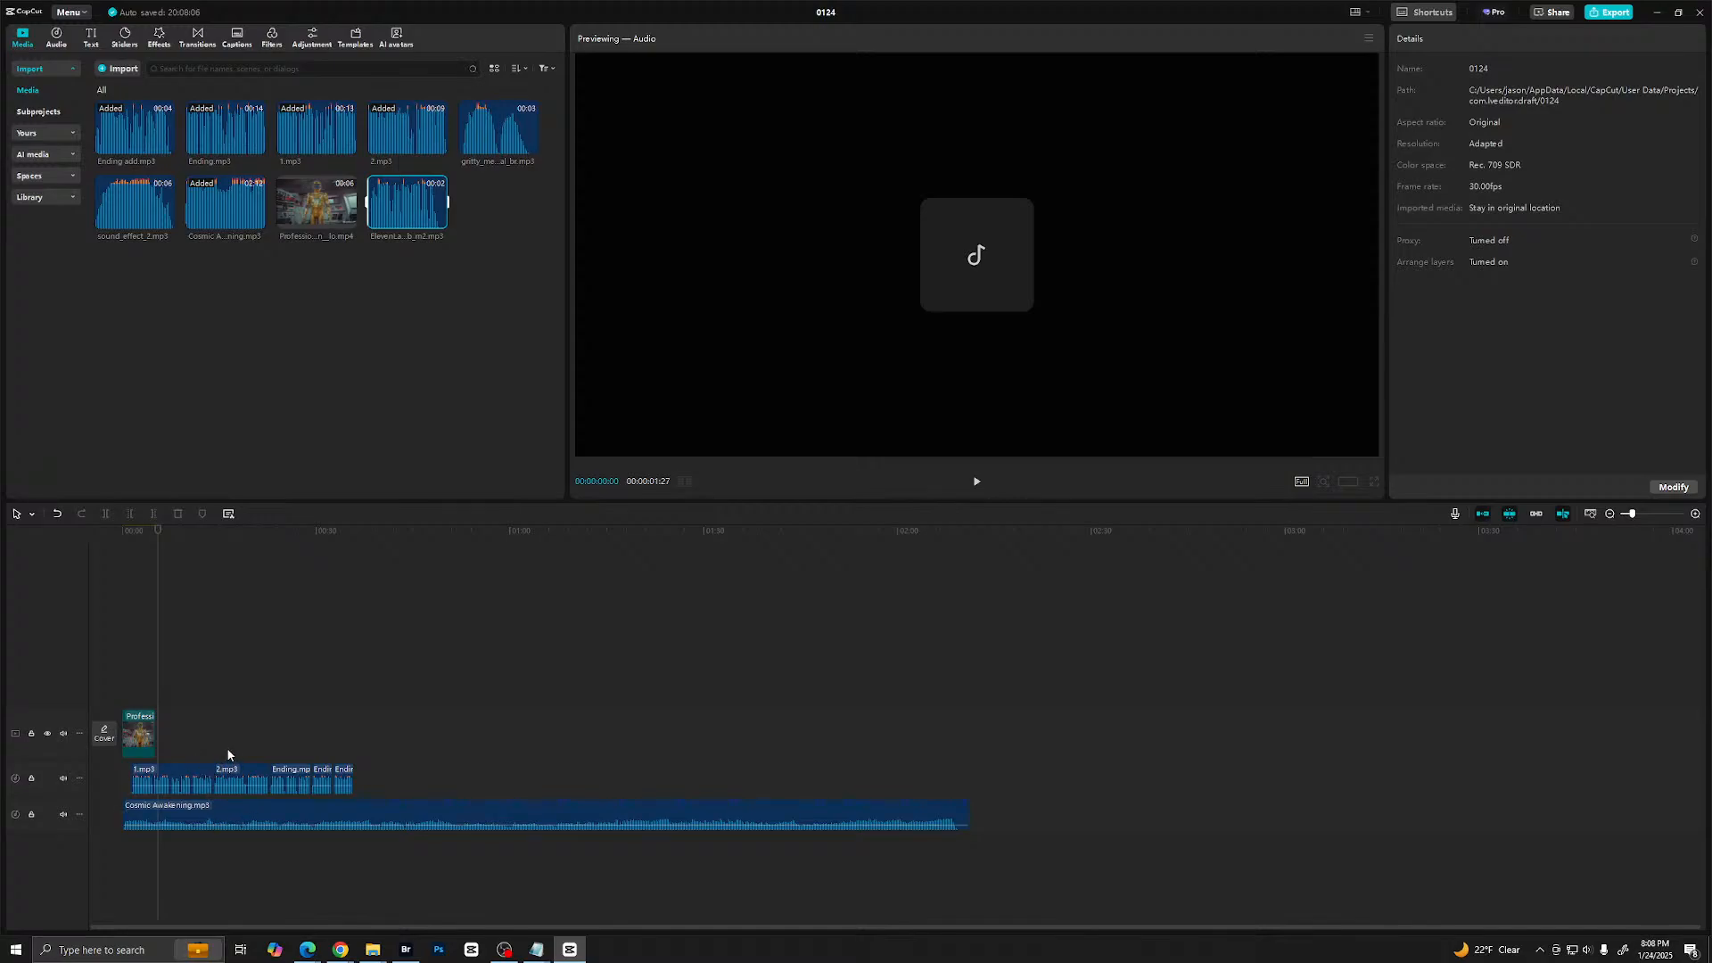
# - Shift the narration clips from 2.mp3 onward to open a gap, and place the robot clip on an upper track at about 13 seconds
pyautogui.click(206, 730)
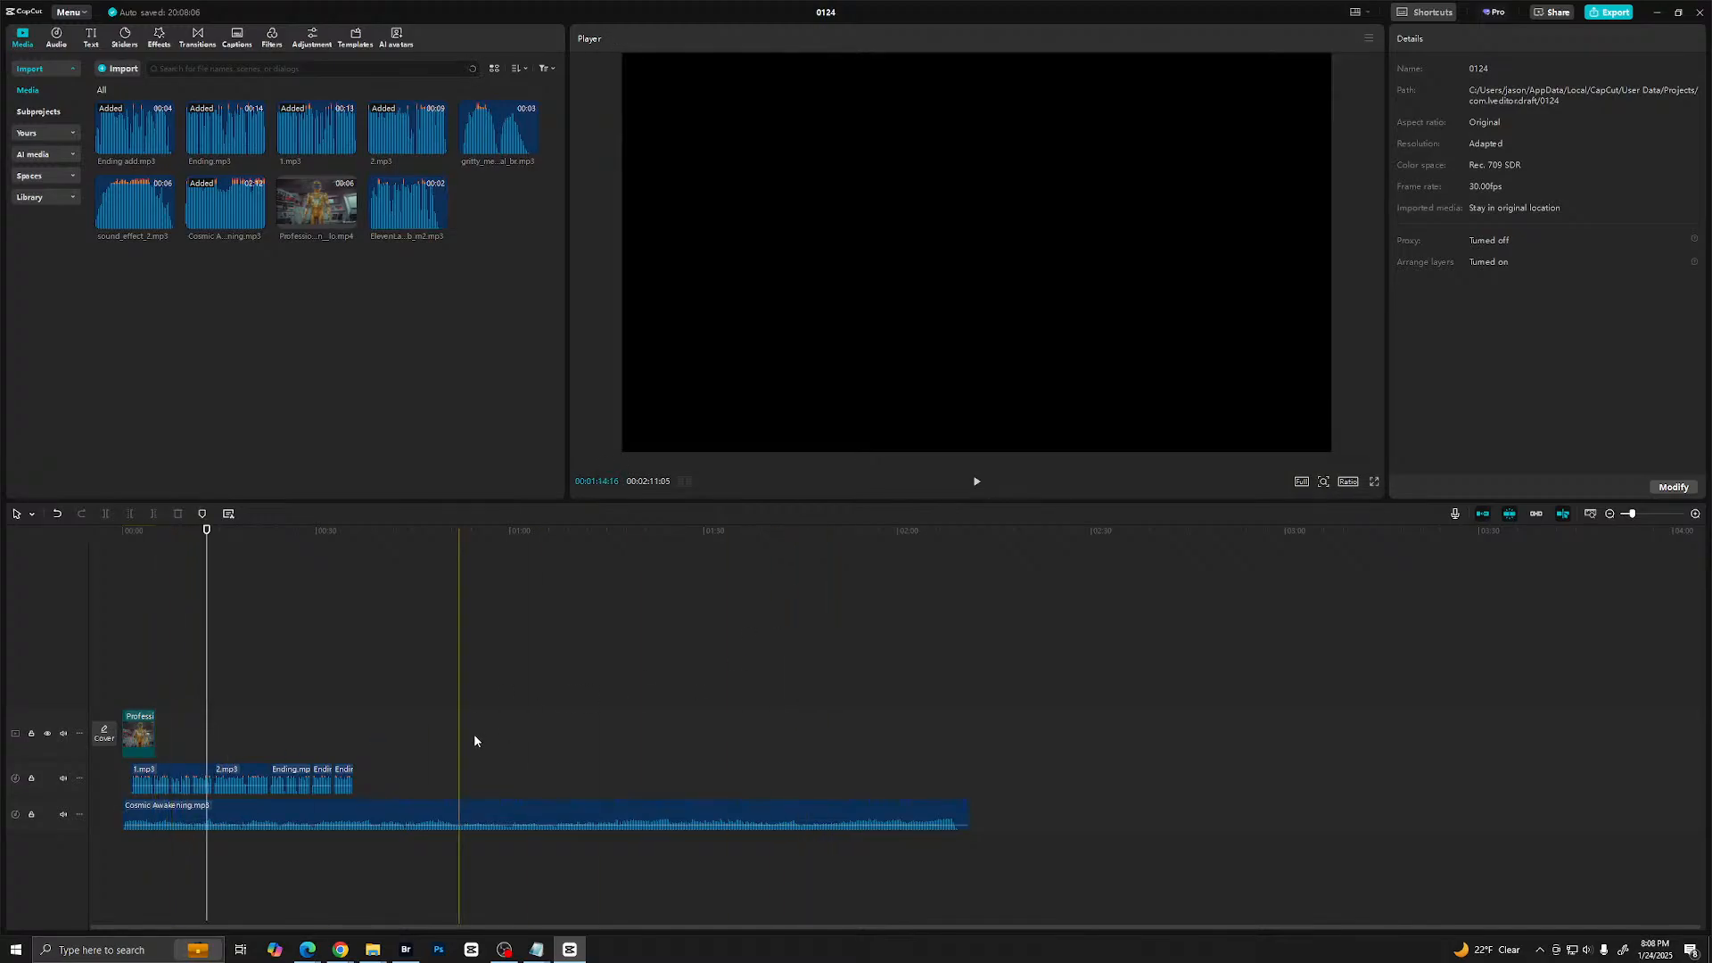
pyautogui.click(247, 780)
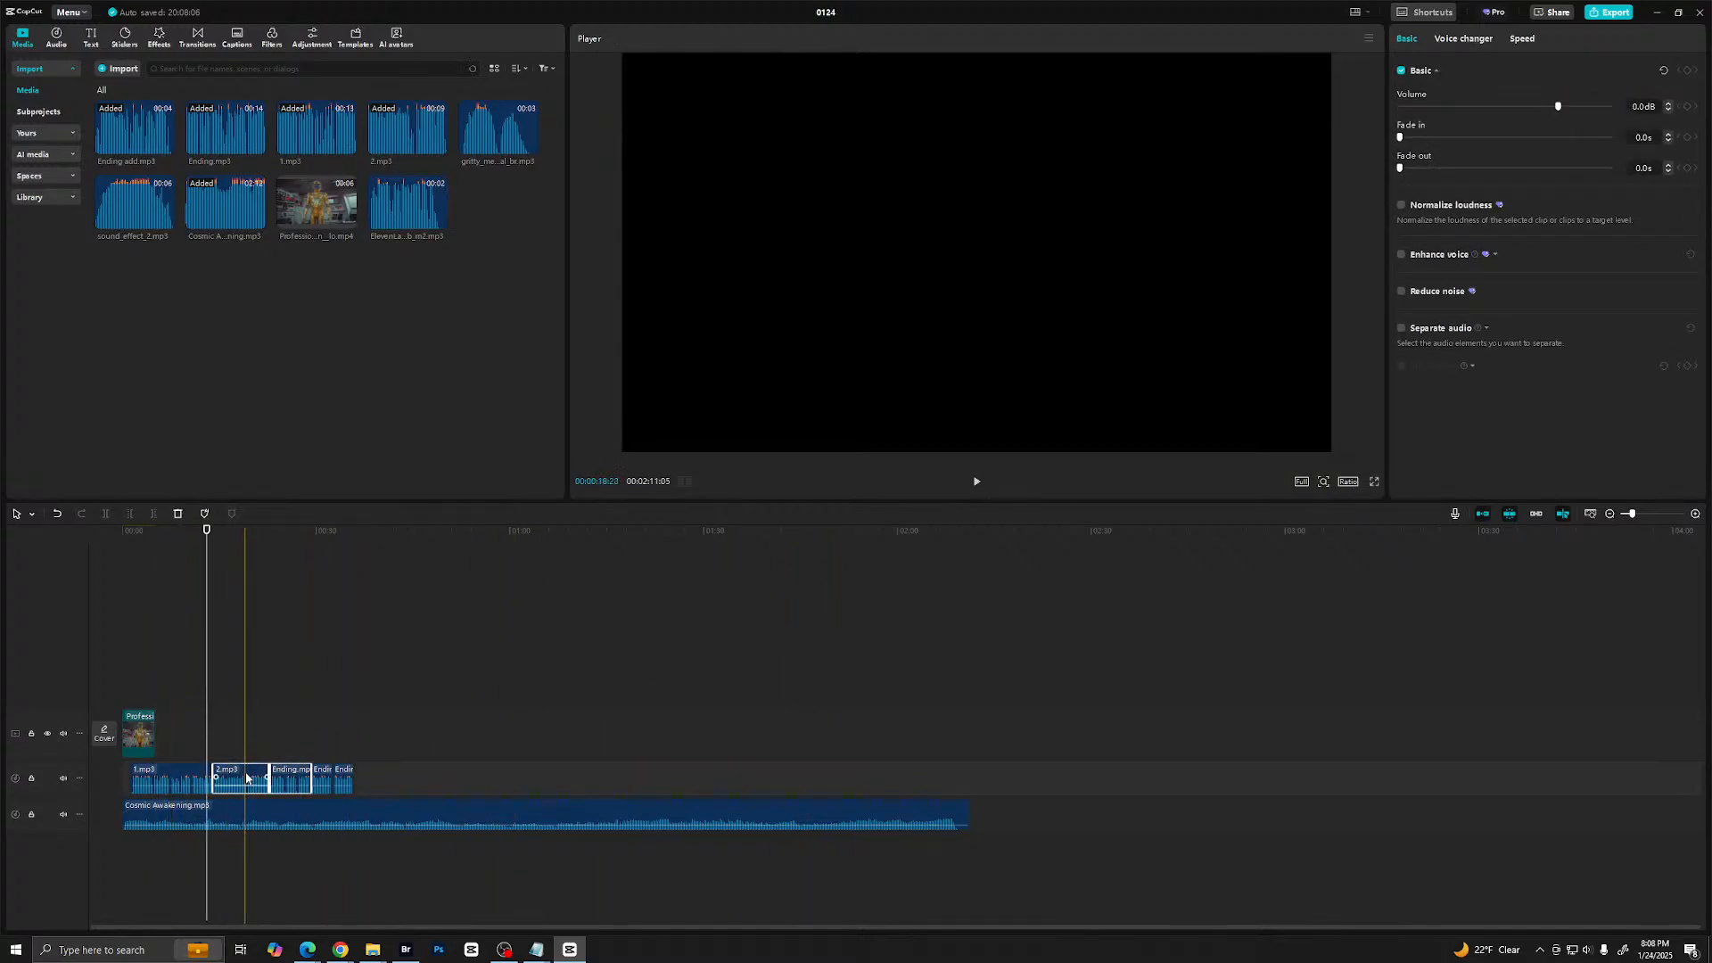
pyautogui.moveTo(384, 727); pyautogui.dragTo(303, 780)
pyautogui.moveTo(140, 740); pyautogui.dragTo(227, 692)
pyautogui.hotkey('ctrl', 'z')
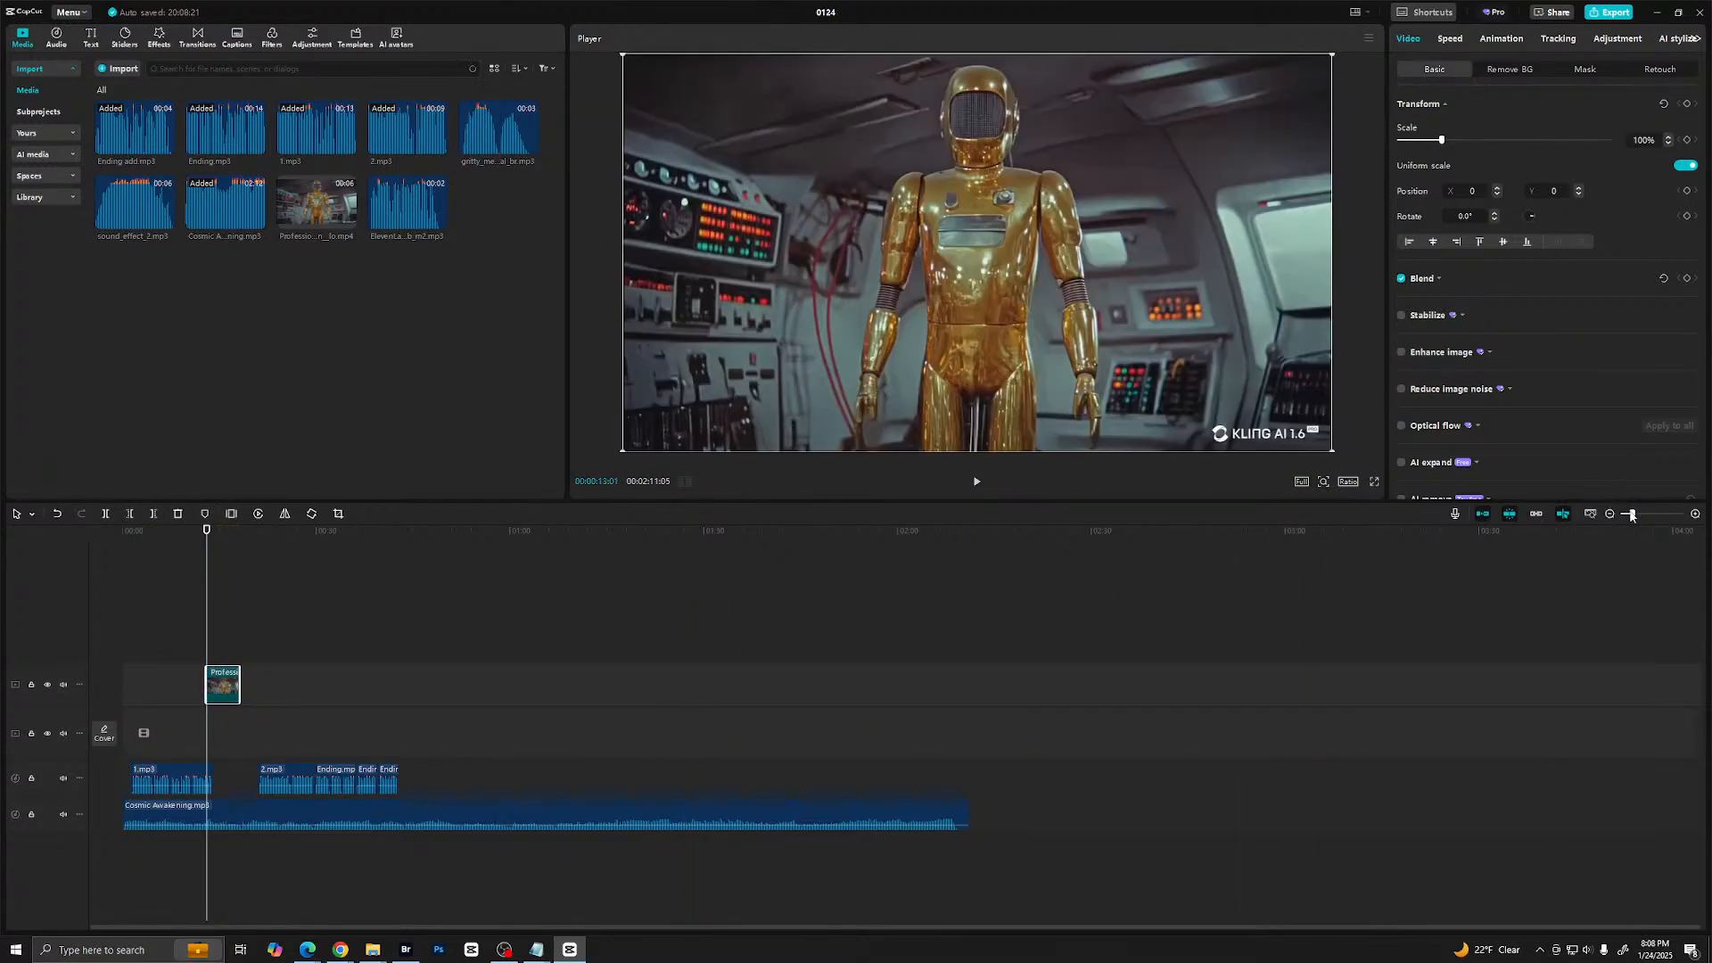
# - Preview the robot clip's start, add the ElevenLabs voice clip on a new track below the music at about 14.5 seconds, and play it back
pyautogui.moveTo(1631, 516); pyautogui.dragTo(1657, 514)
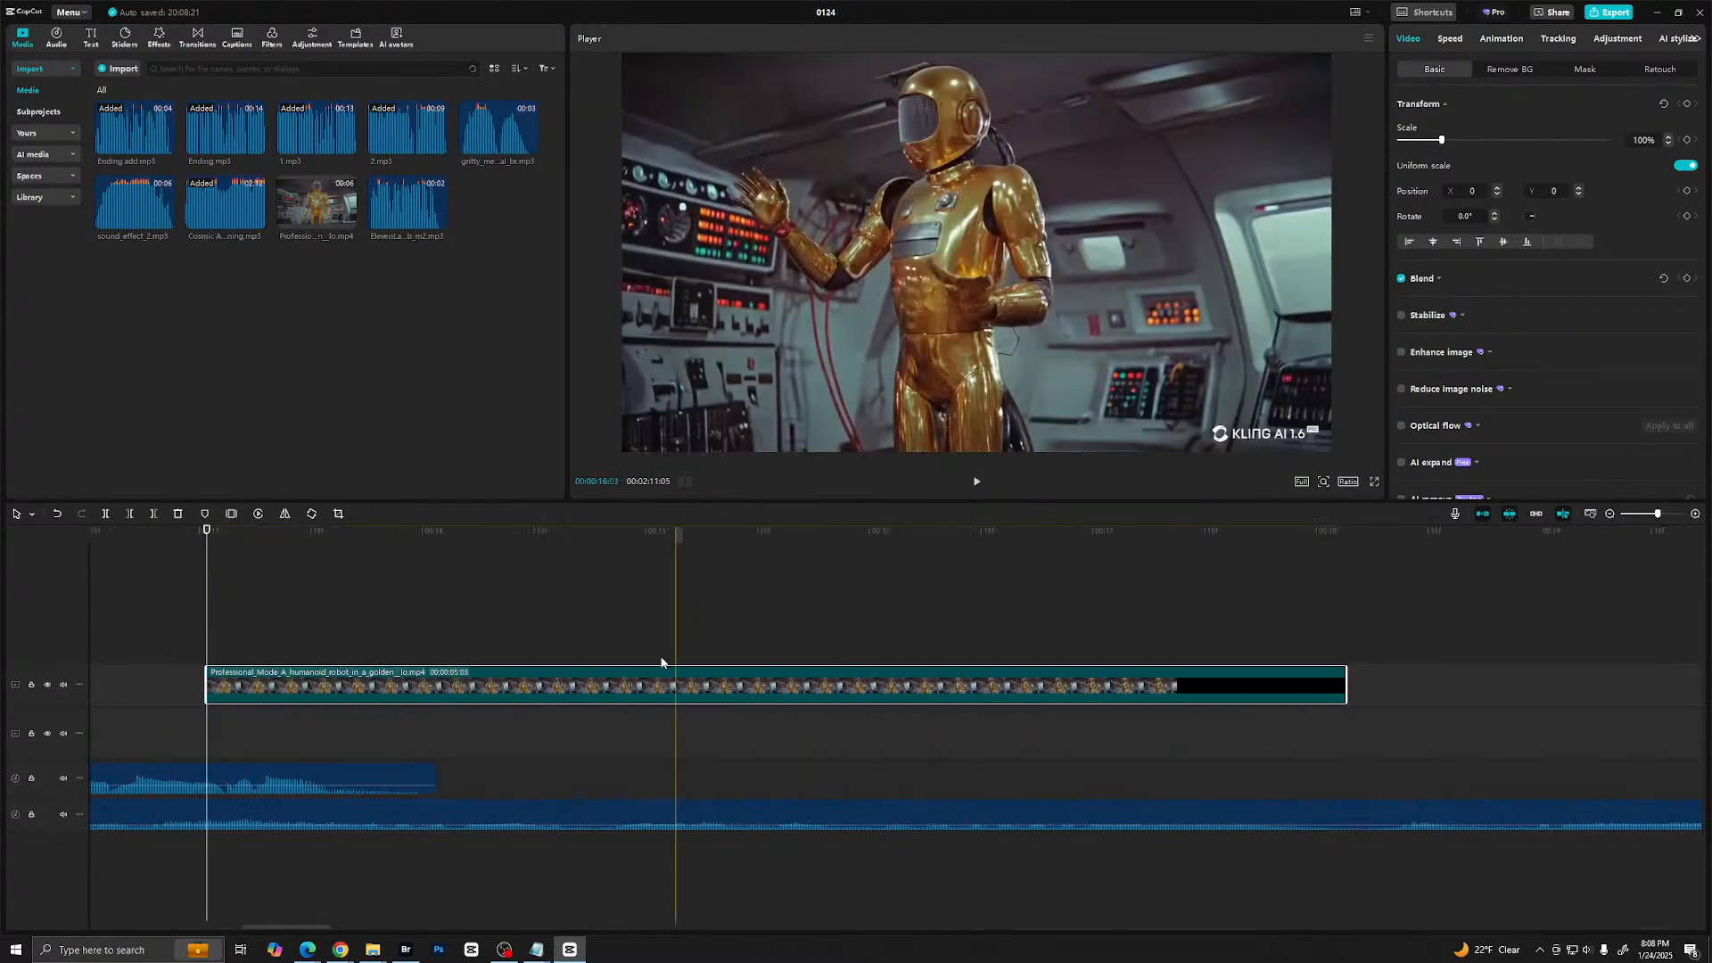
pyautogui.click(200, 648)
pyautogui.press('space')
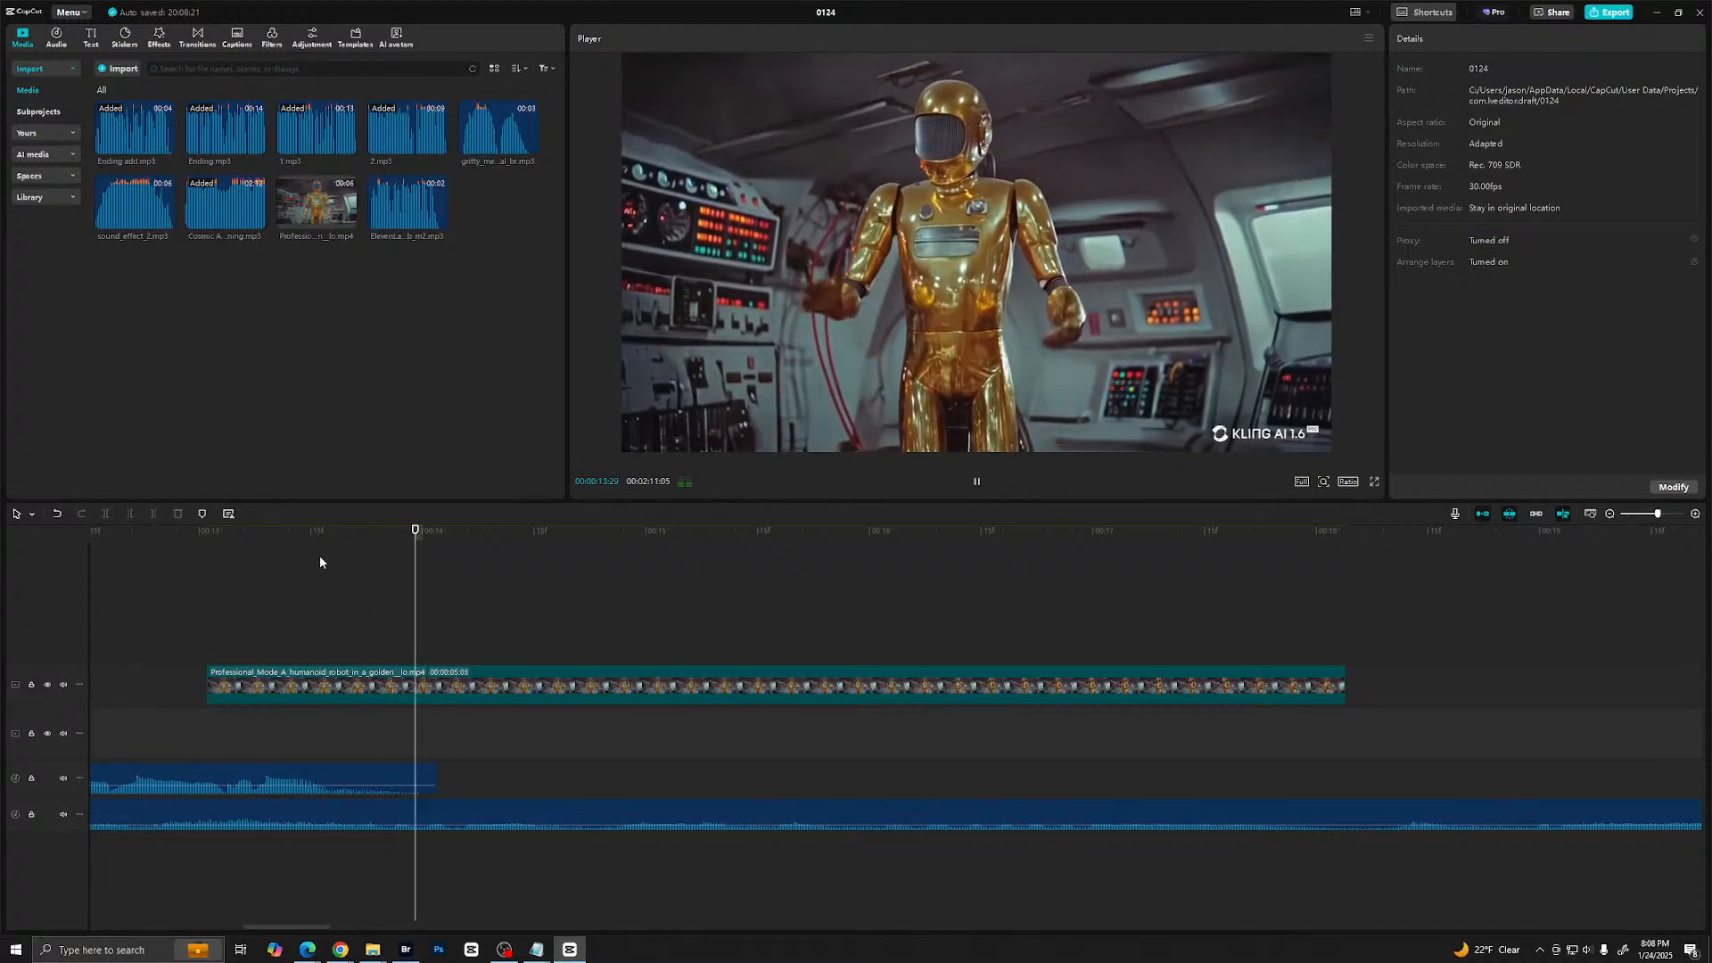
pyautogui.press('space')
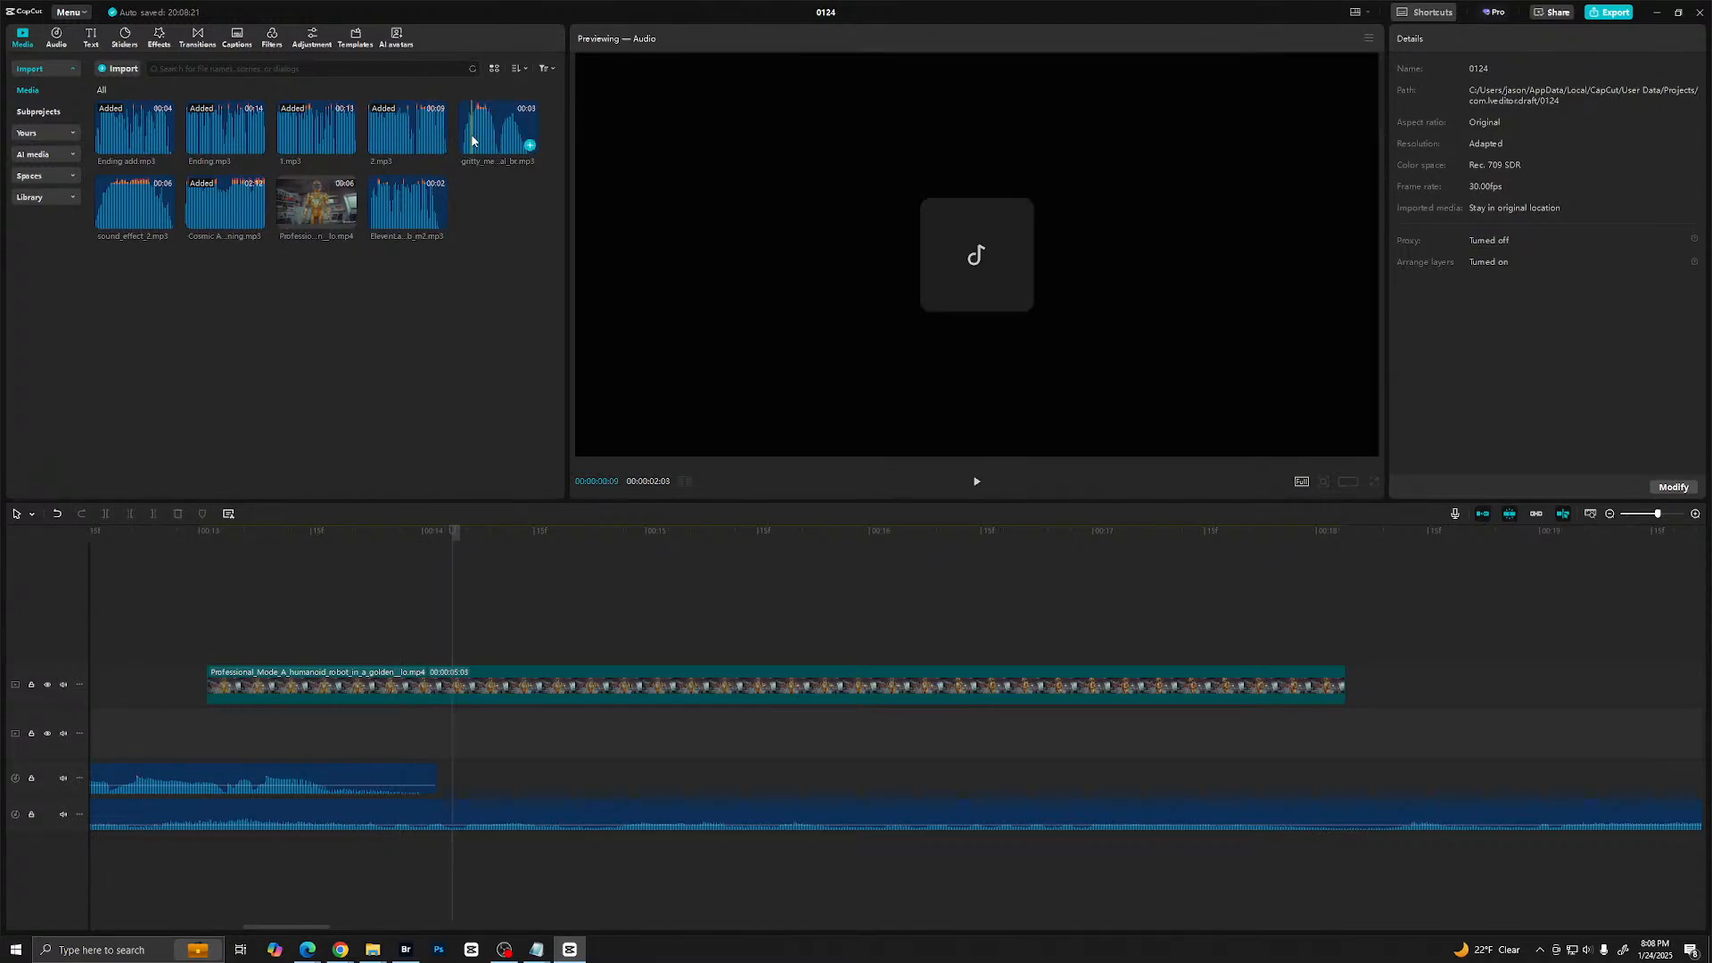
pyautogui.moveTo(409, 205); pyautogui.dragTo(409, 857)
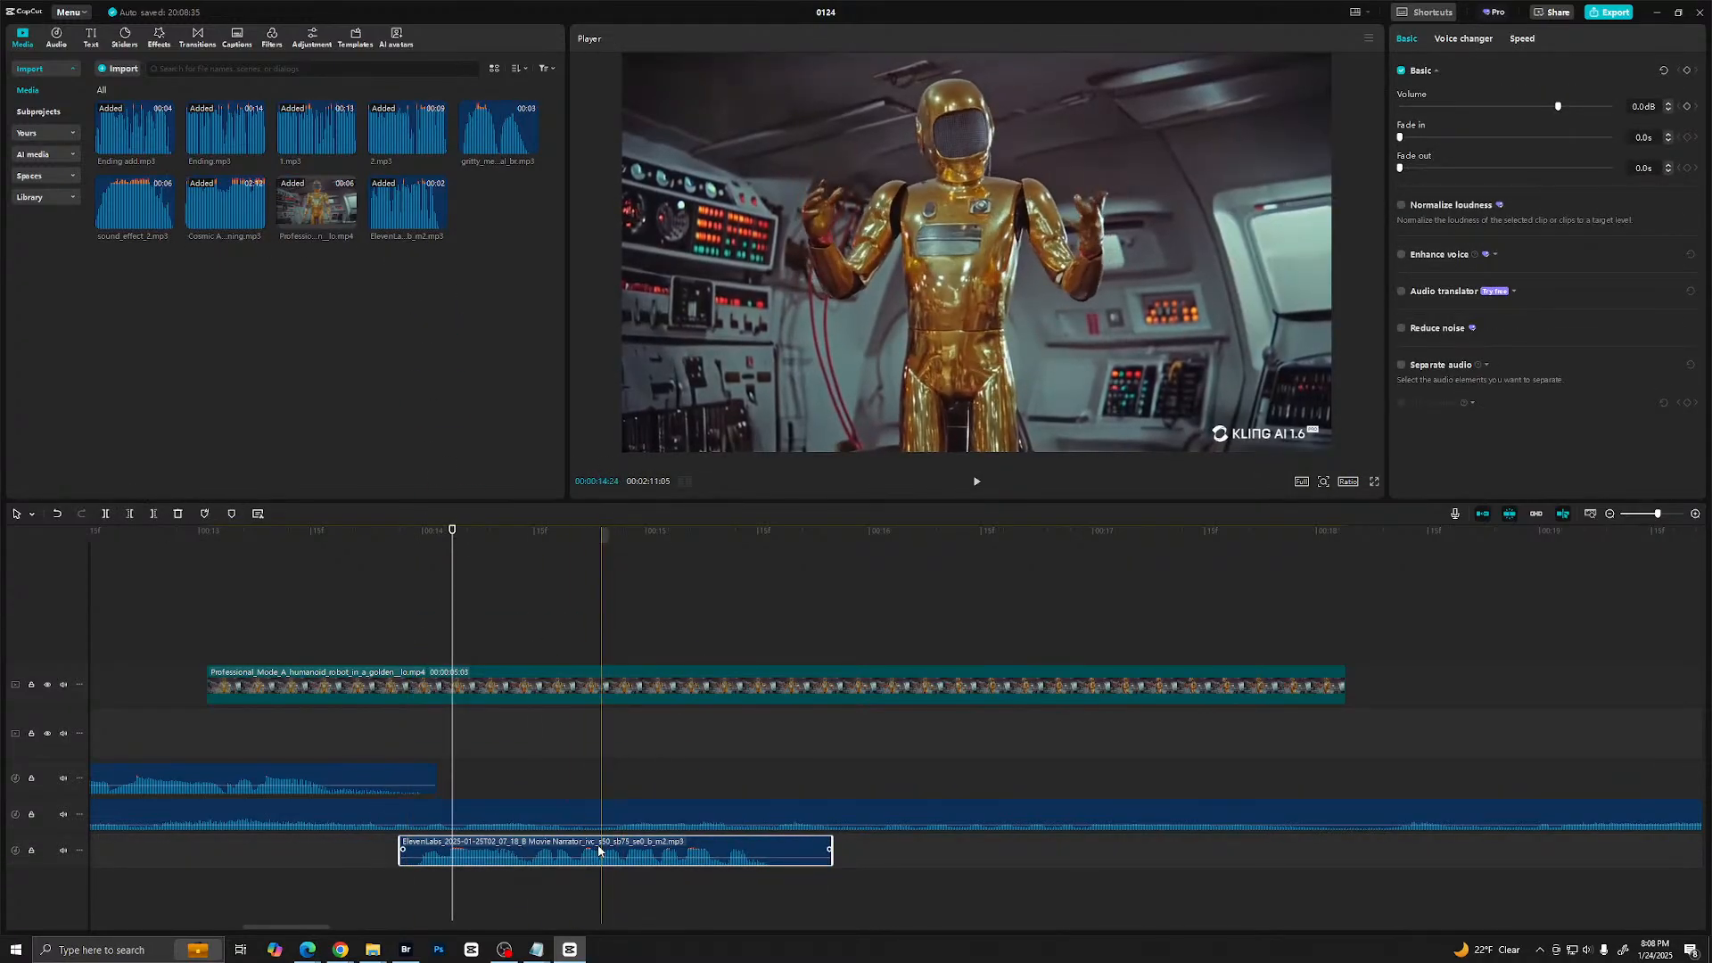
pyautogui.moveTo(601, 853); pyautogui.dragTo(729, 854)
pyautogui.click(116, 651)
pyautogui.press('space')
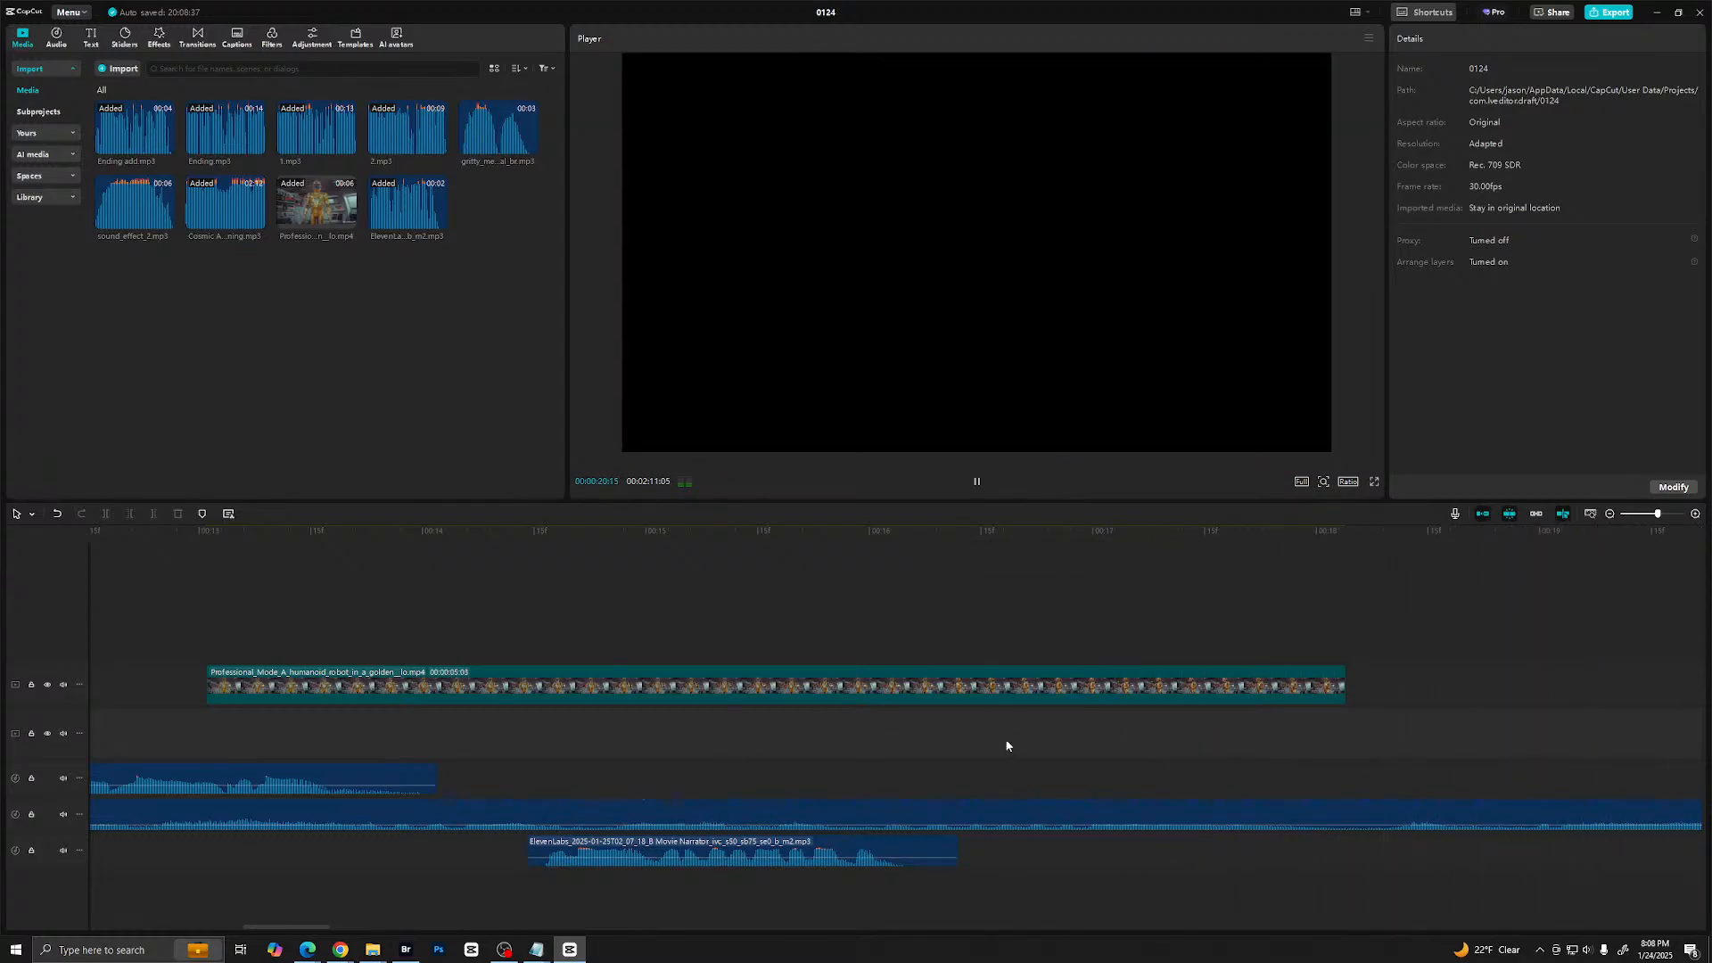
# - Move 2.mp3 earlier to about 16.5 seconds, just after the robot's voice clip, and play the section back
pyautogui.moveTo(1660, 514); pyautogui.dragTo(1650, 515)
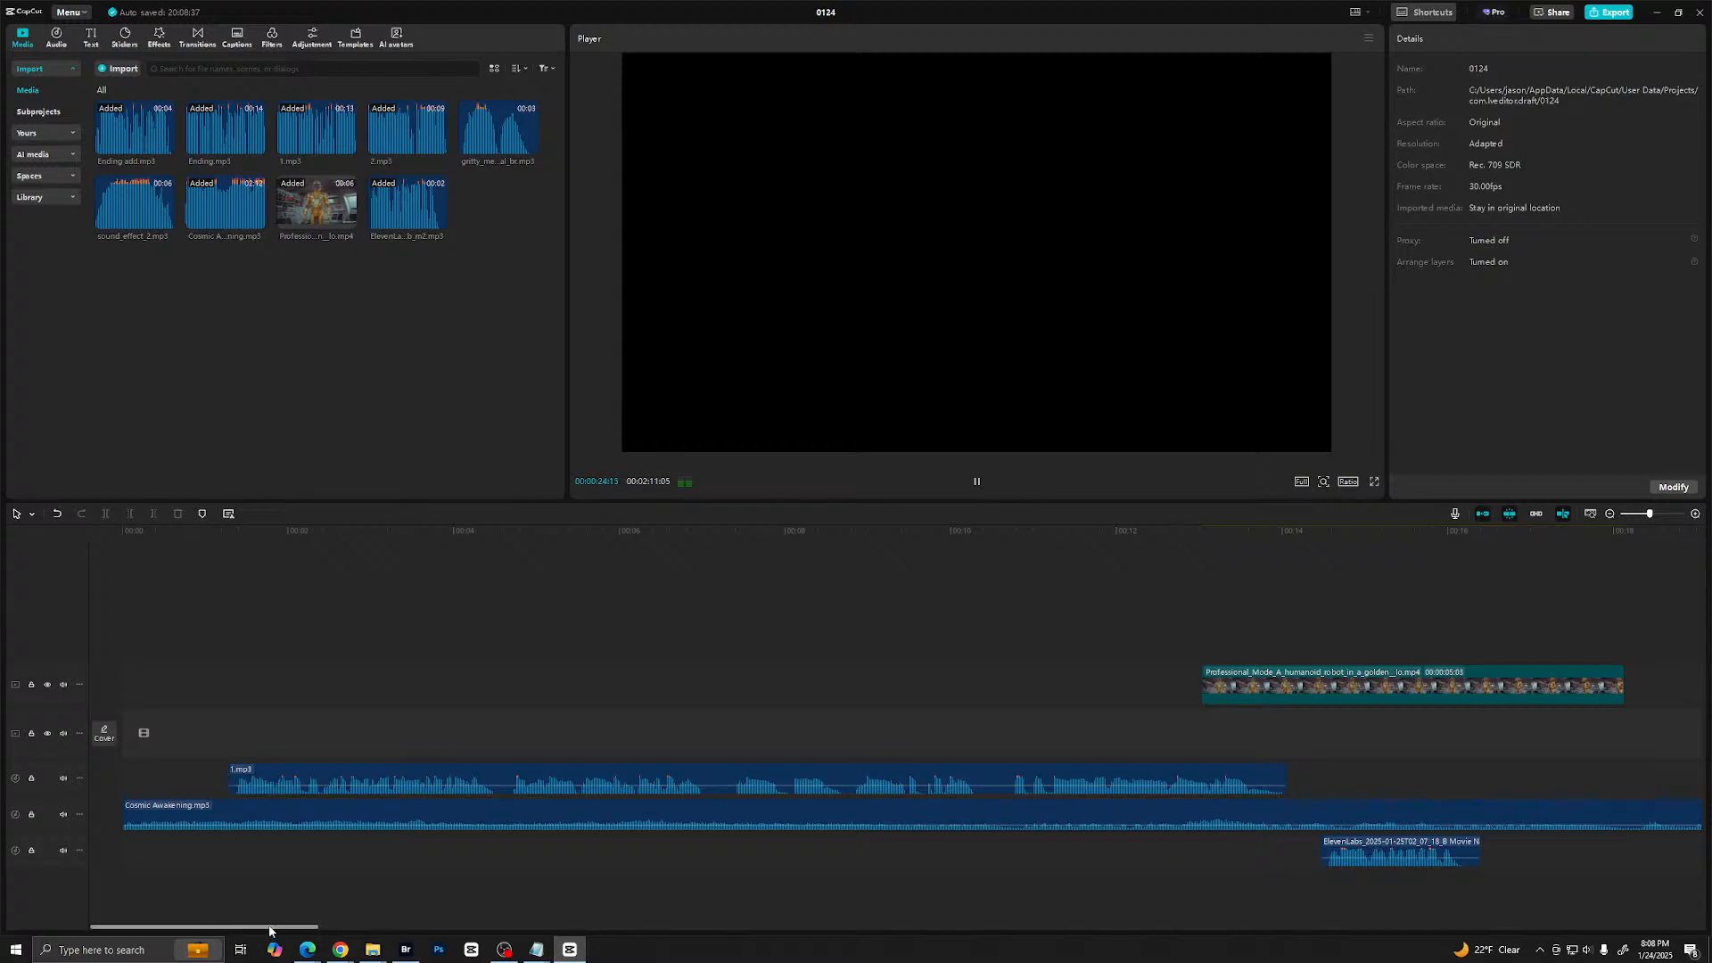
pyautogui.moveTo(273, 929); pyautogui.dragTo(408, 928)
pyautogui.moveTo(993, 770); pyautogui.dragTo(620, 801)
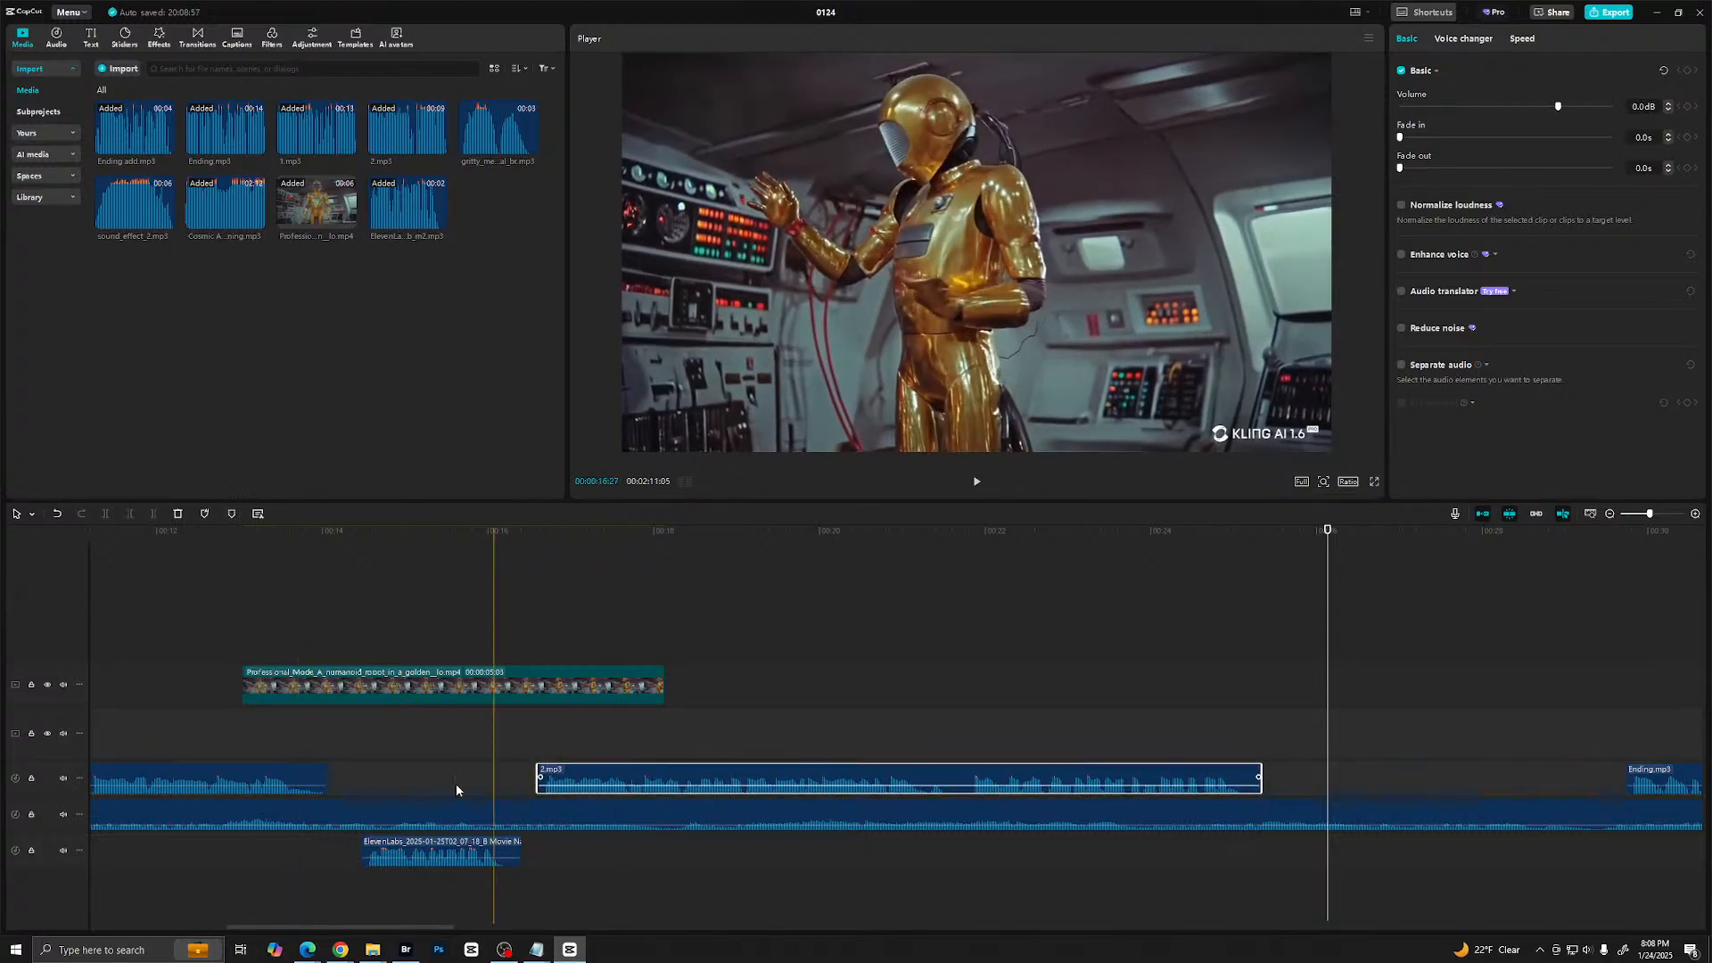
pyautogui.click(293, 775)
pyautogui.click(179, 657)
pyautogui.press('space')
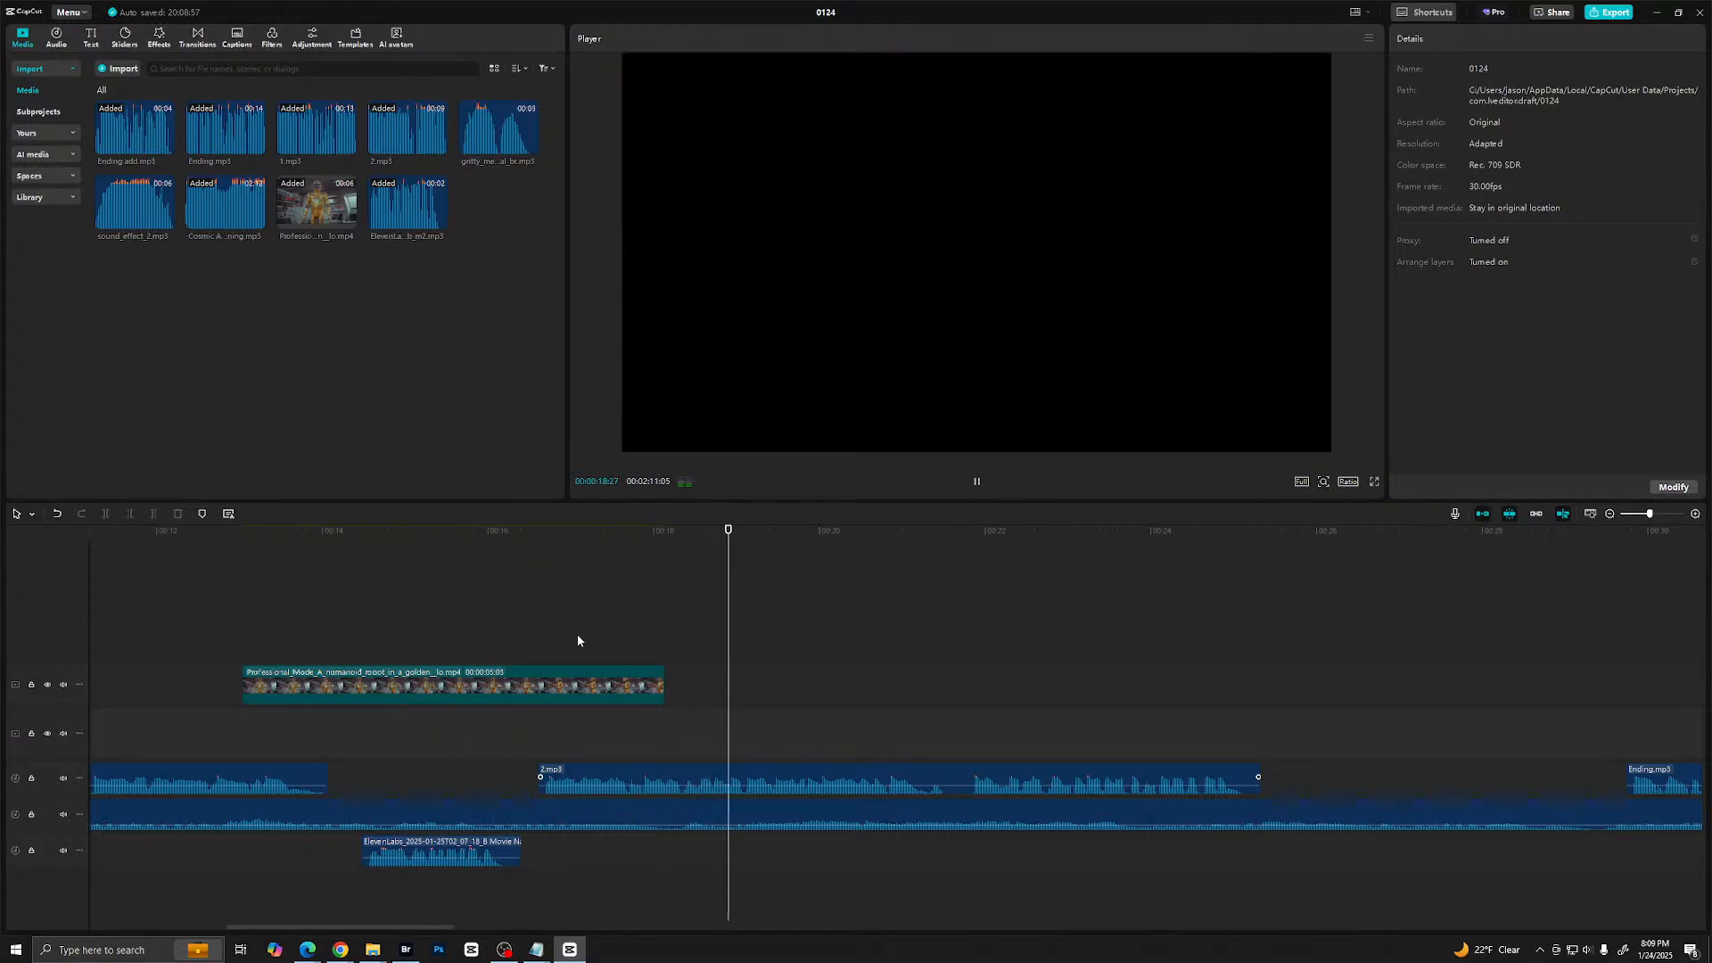
pyautogui.press('space')
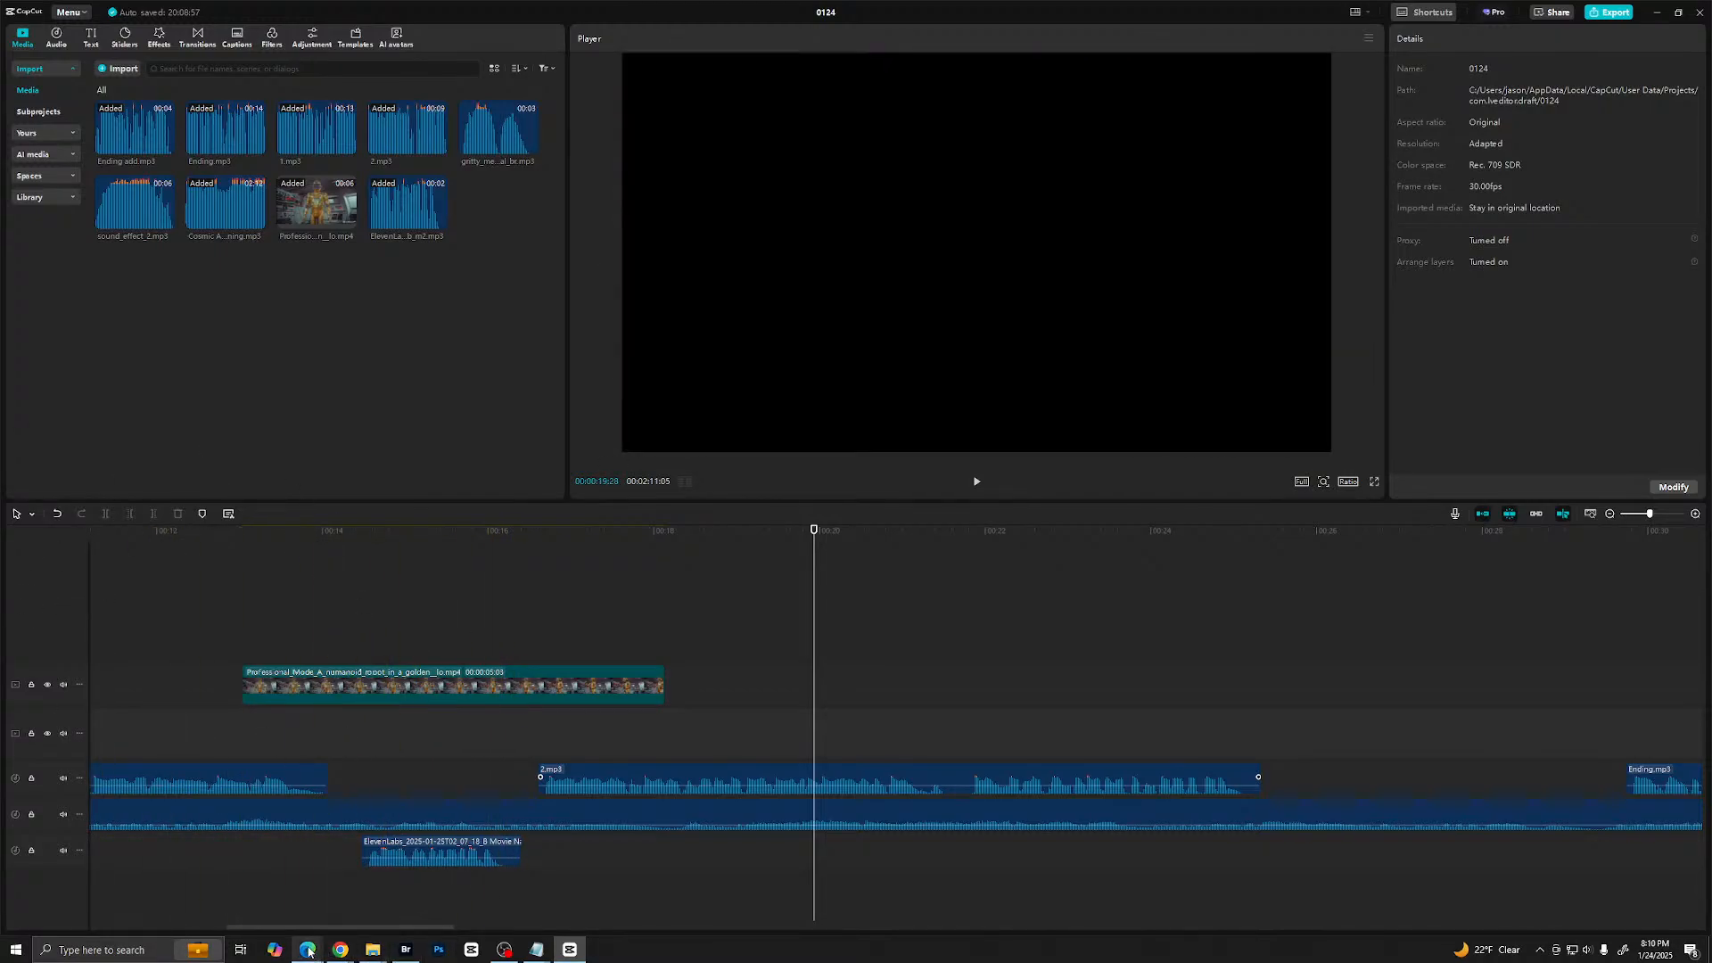
# - Switch back to ElevenLabs, open Sound Effects, and replace the prompt with "sound of clinking metal"
pyautogui.click(342, 910)
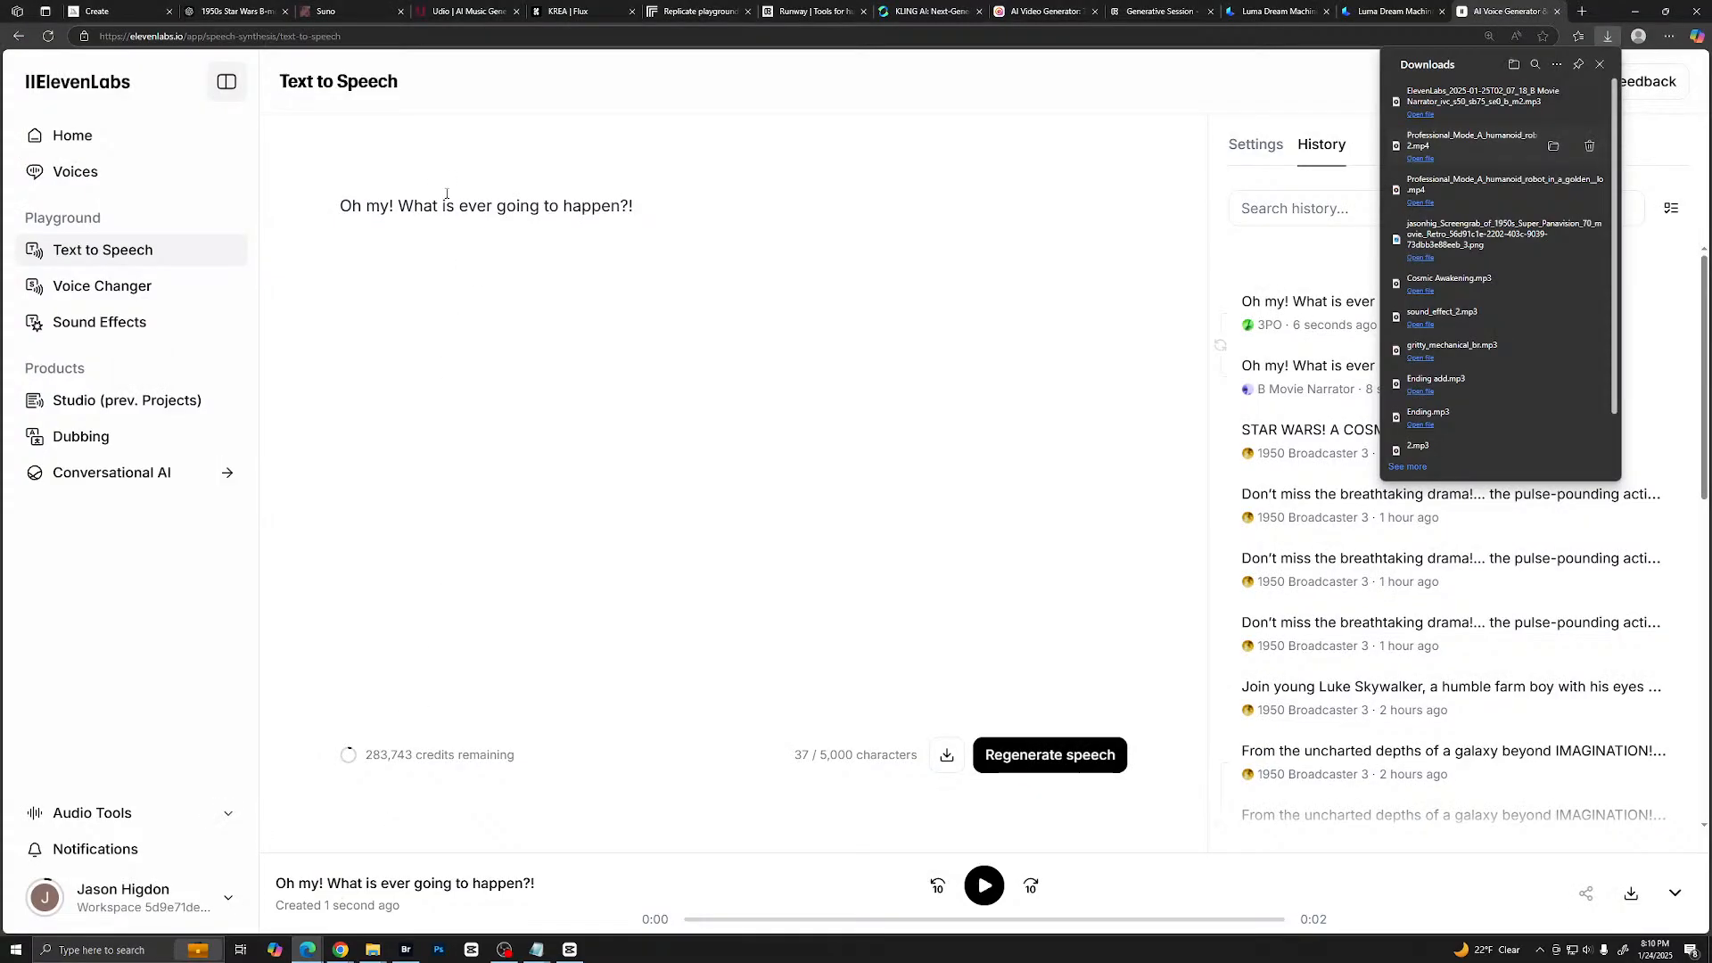
pyautogui.click(89, 324)
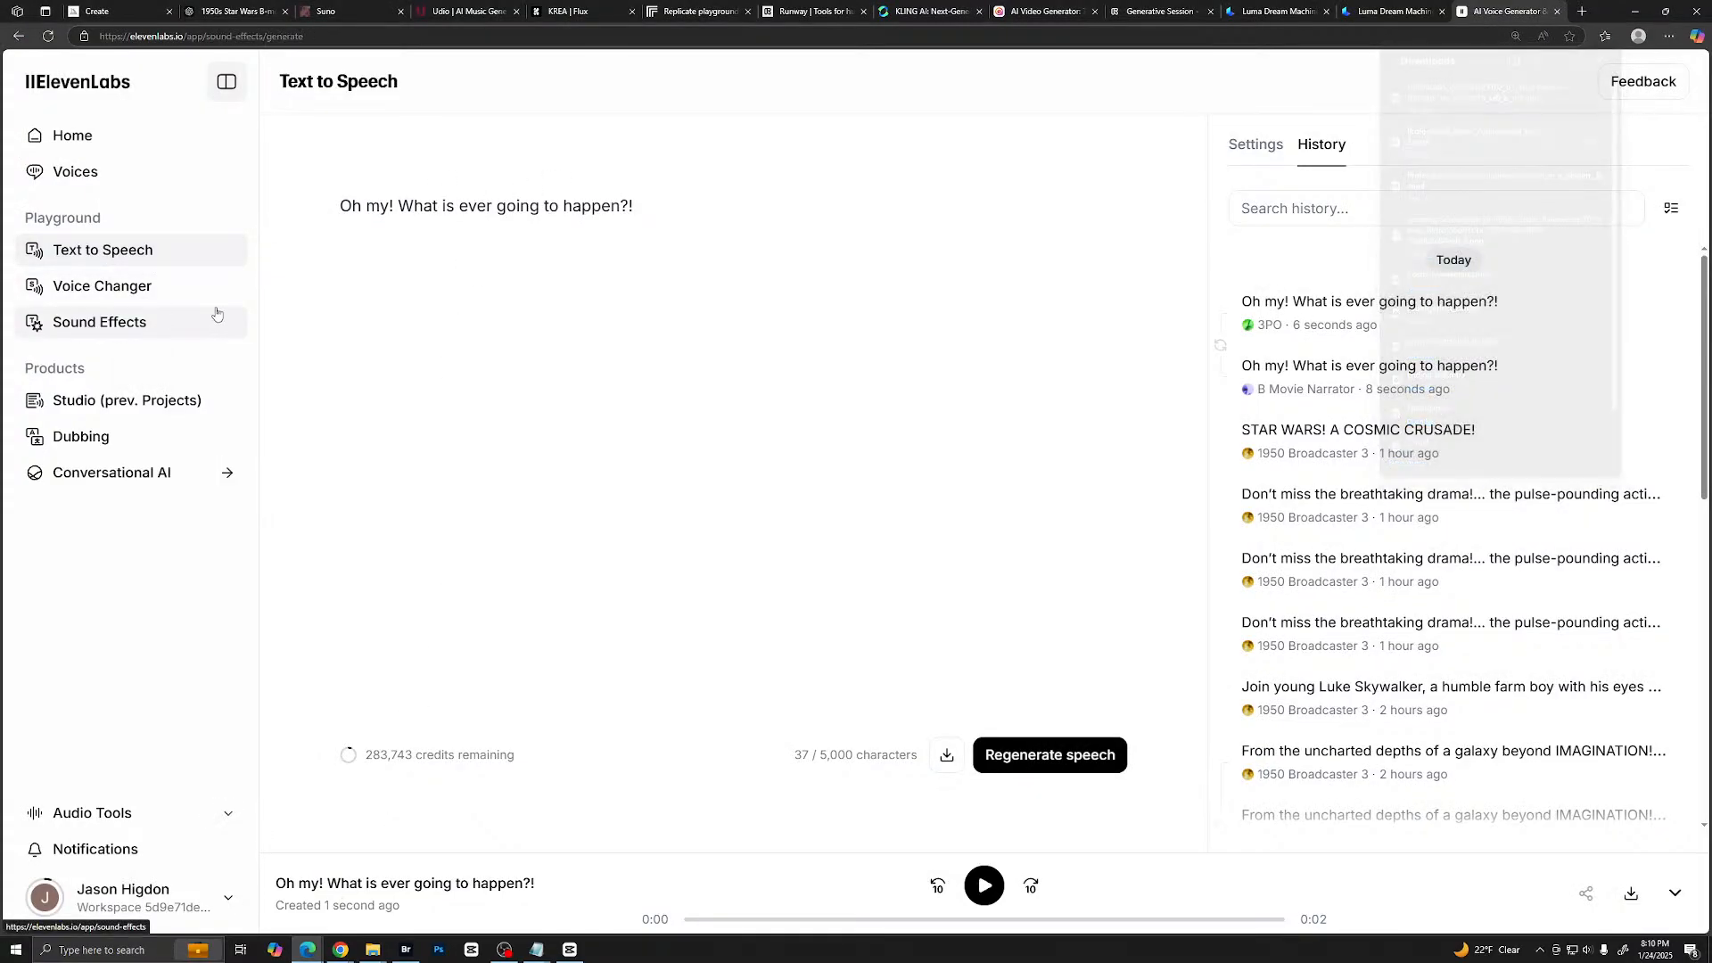
pyautogui.moveTo(872, 241); pyautogui.dragTo(623, 237)
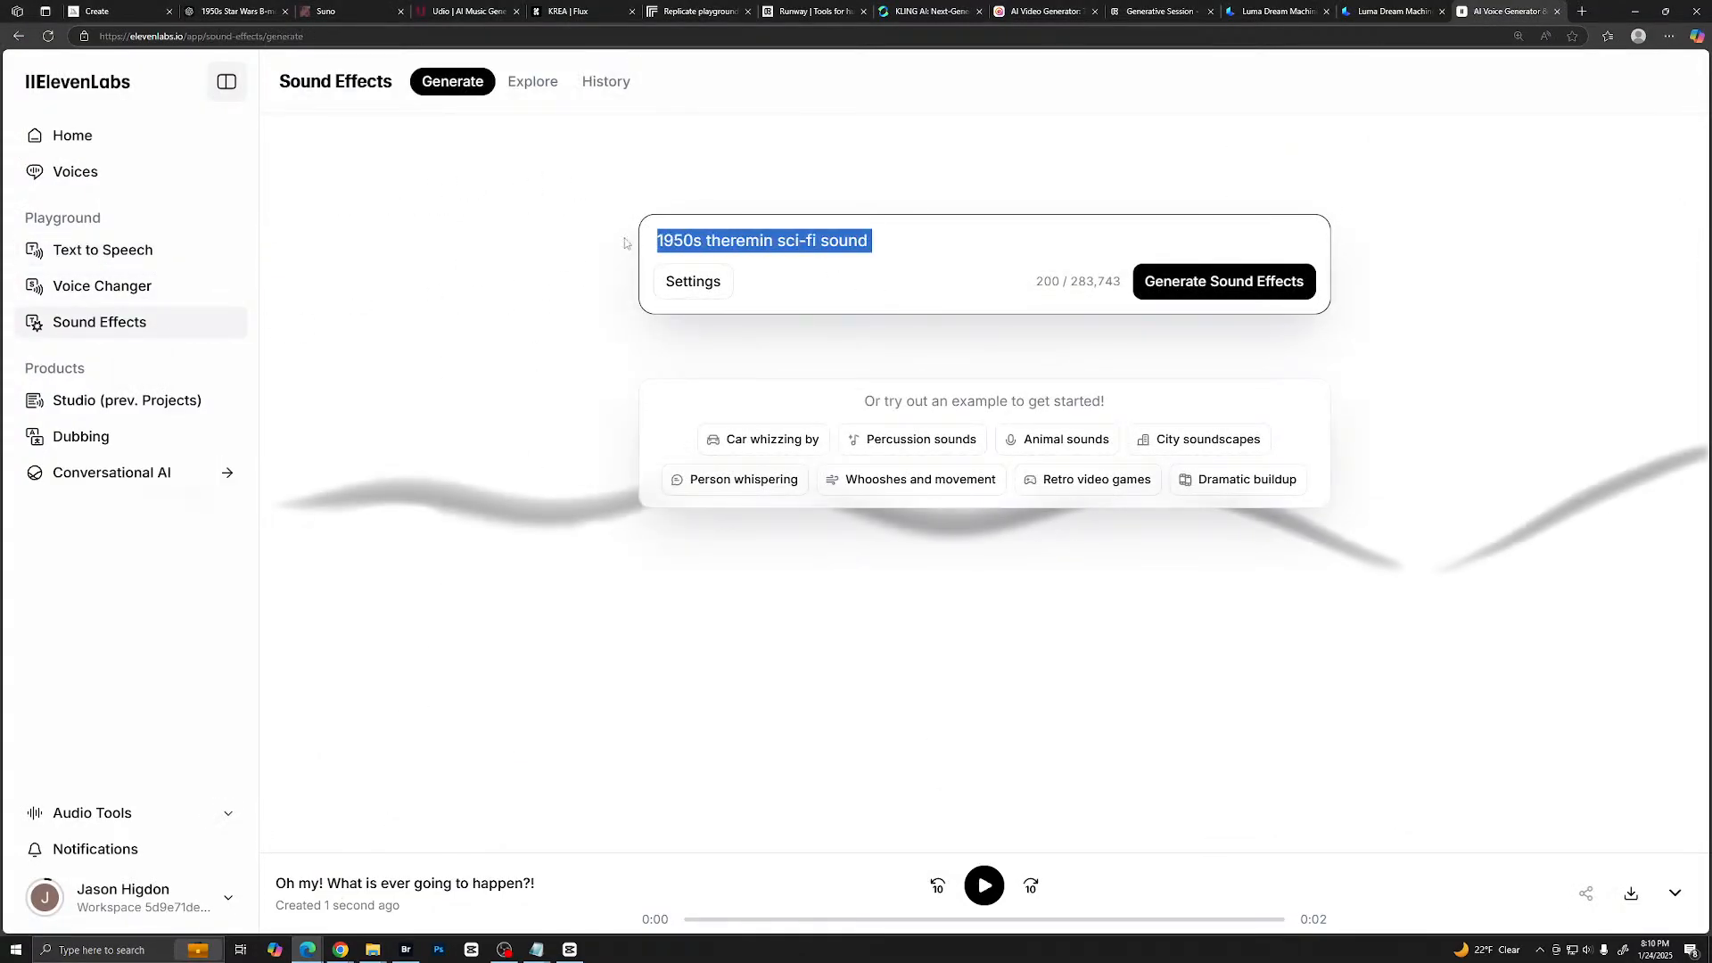
pyautogui.write('sou')
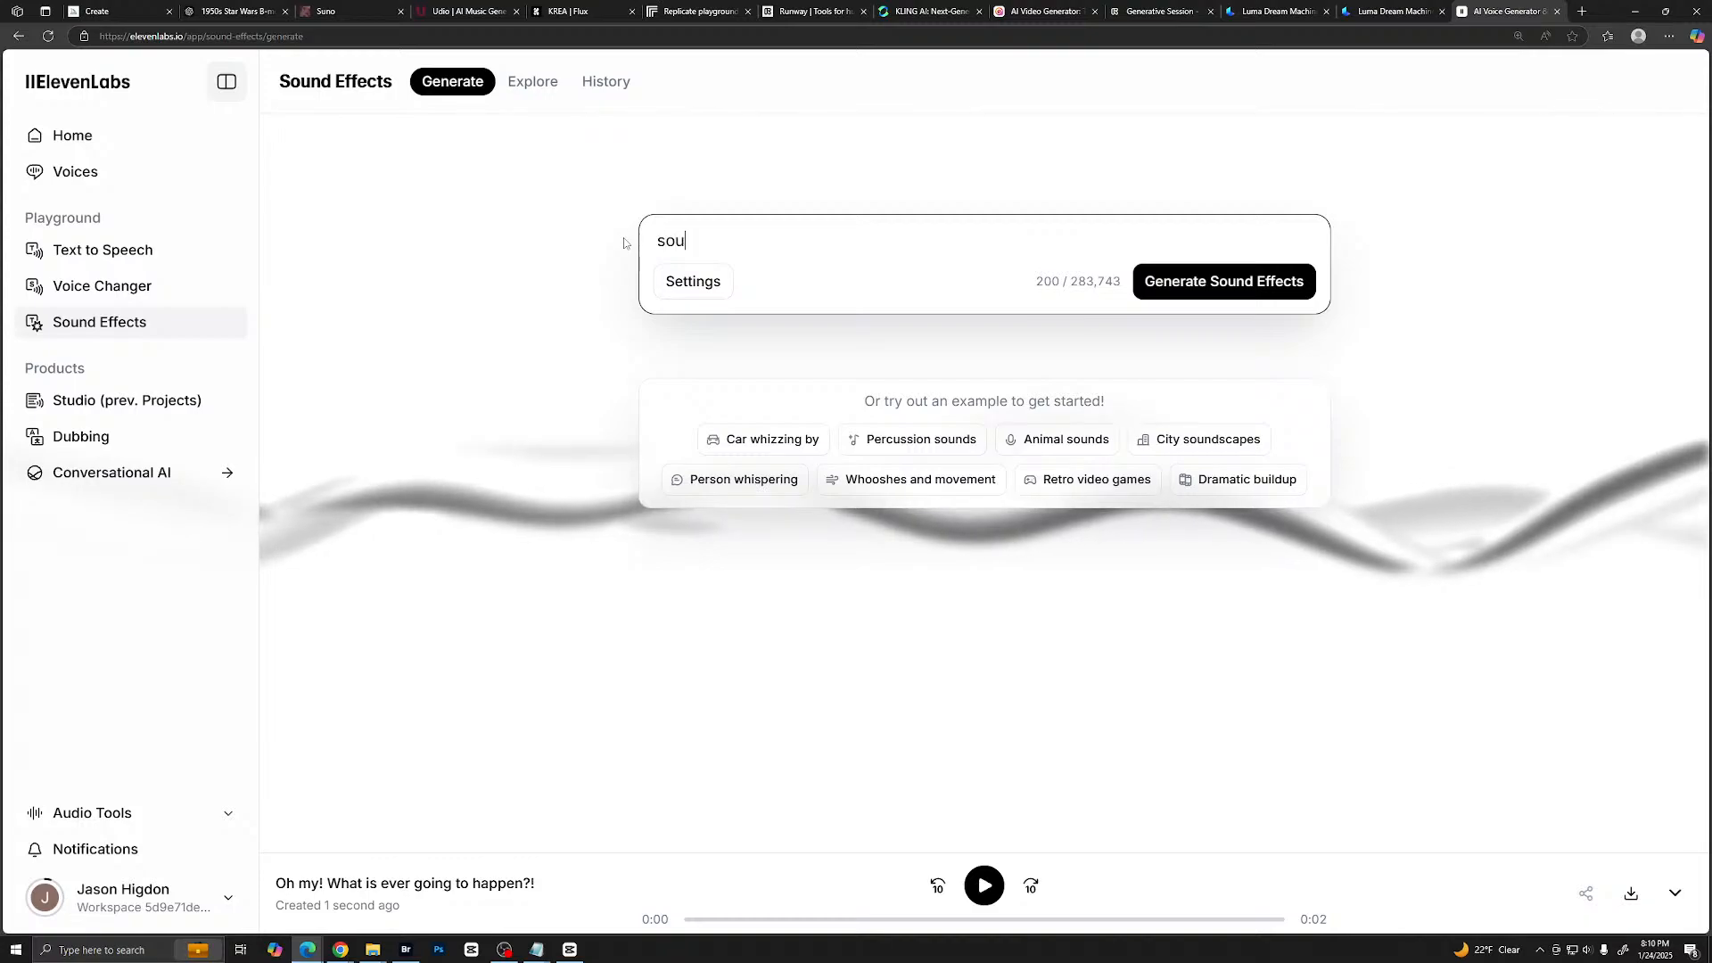
pyautogui.write('nd of cli')
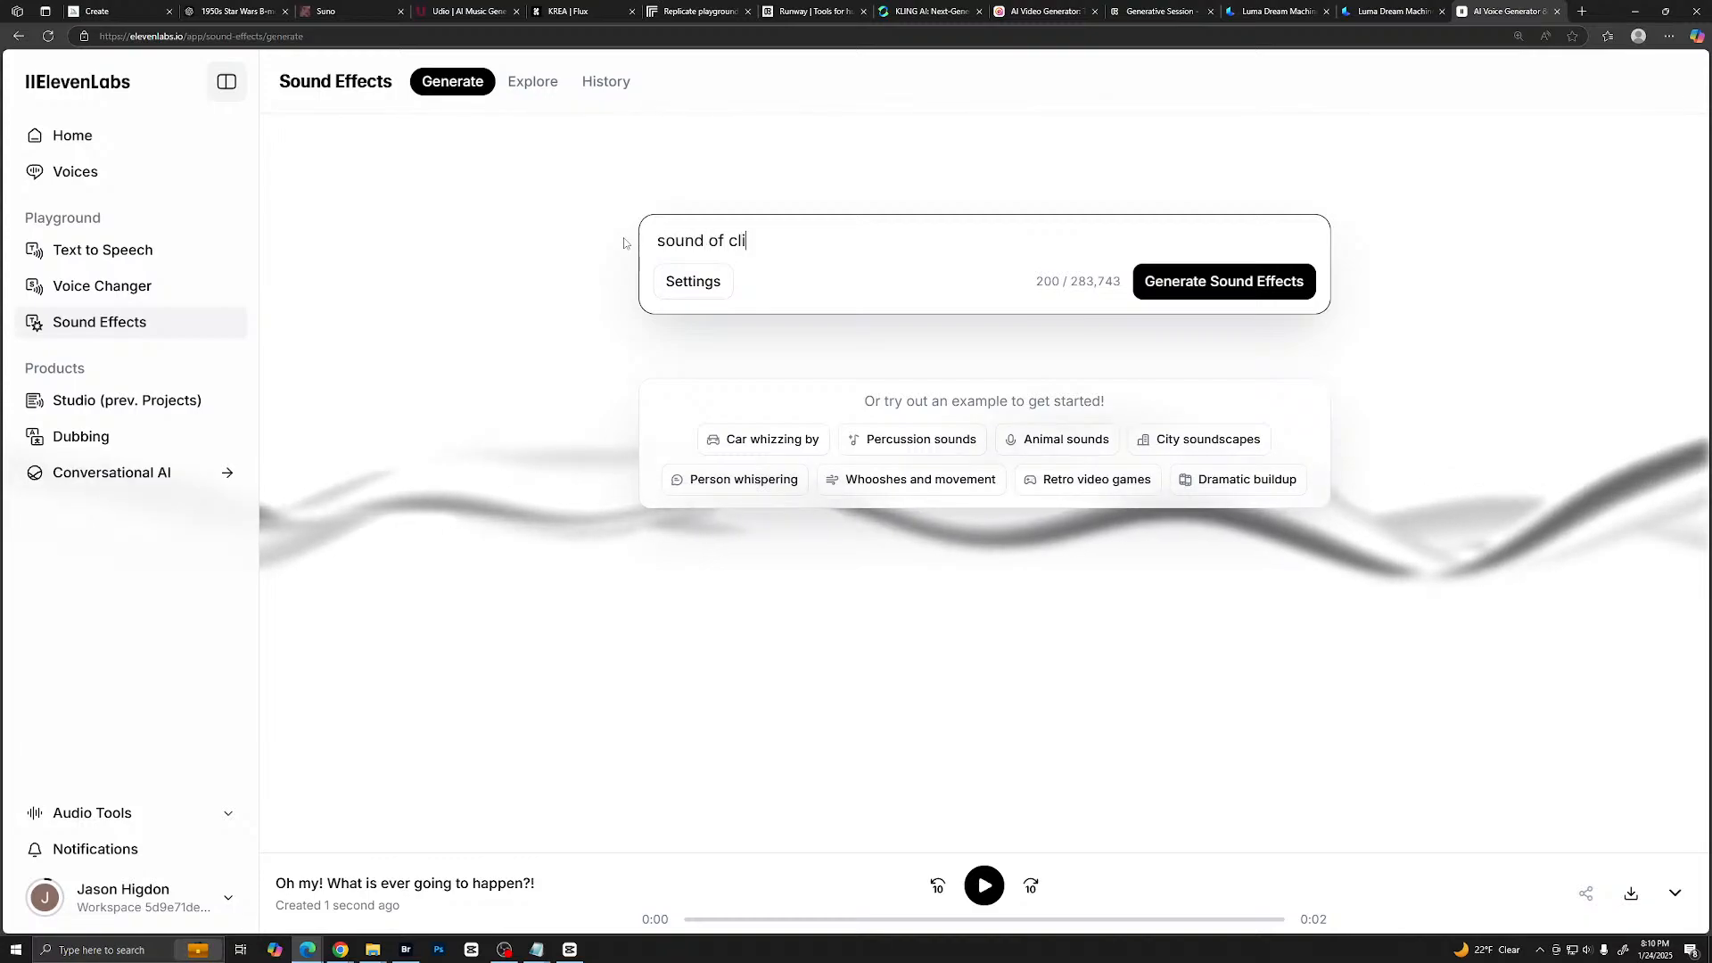
pyautogui.write('nking metal')
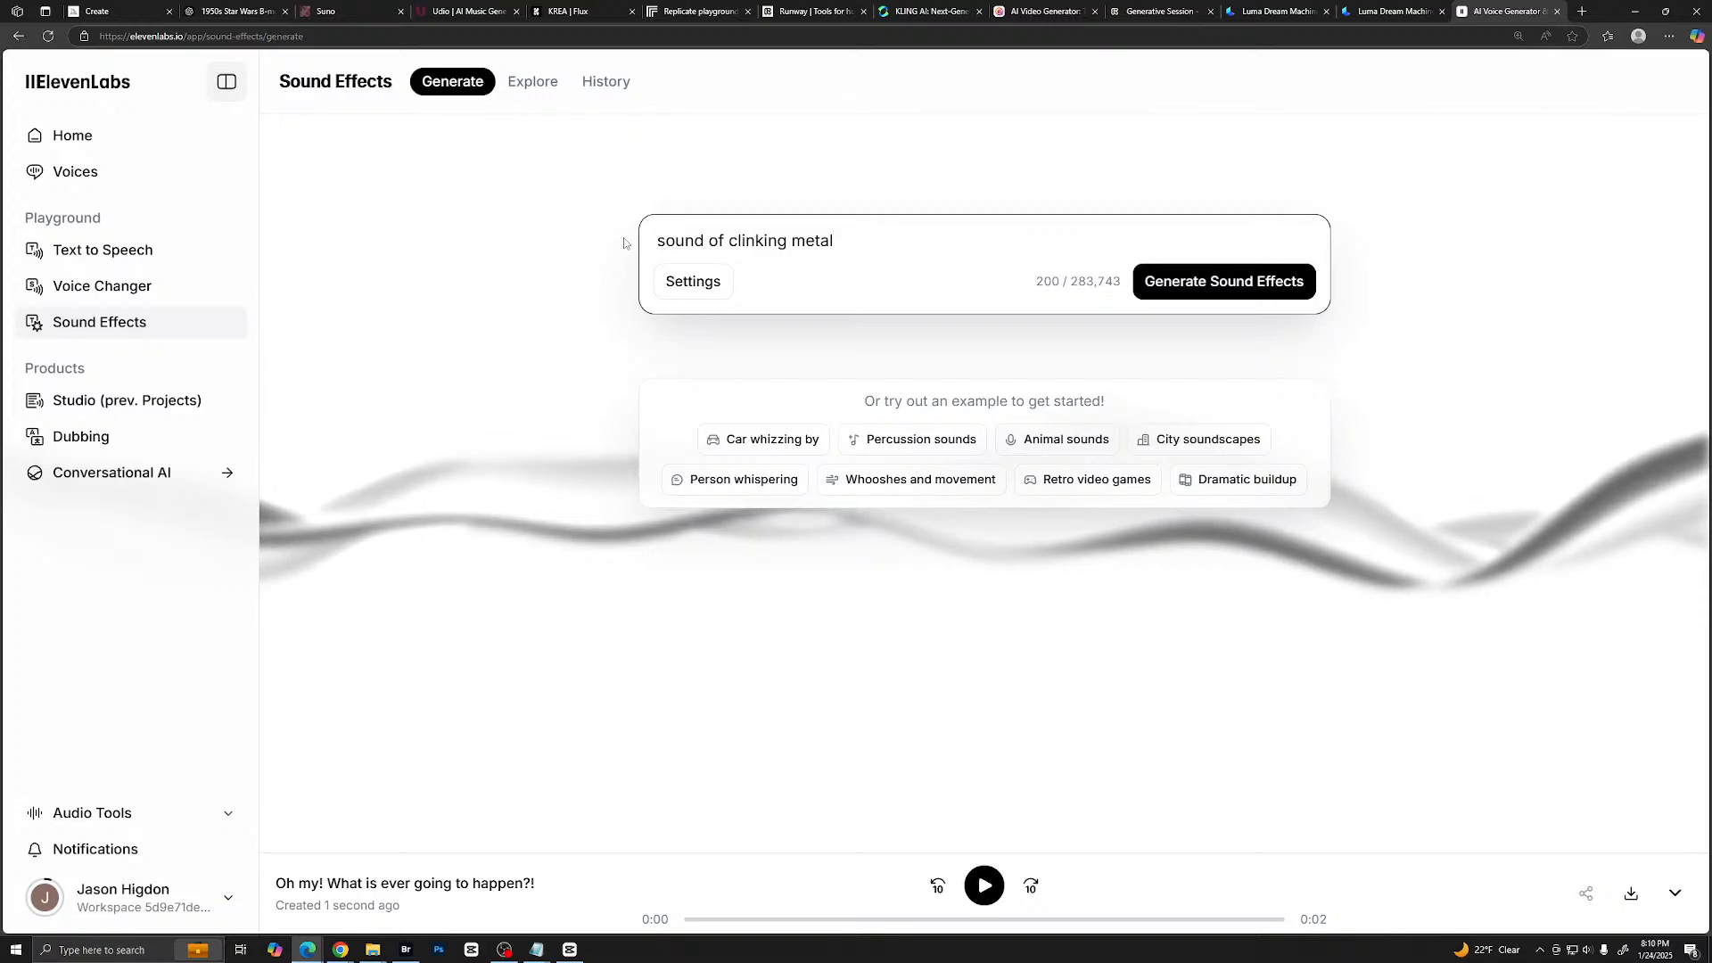
# - Check the generation settings, generate sound effects from the "sound of clinking metal" prompt, and listen to all four generations
pyautogui.click(685, 280)
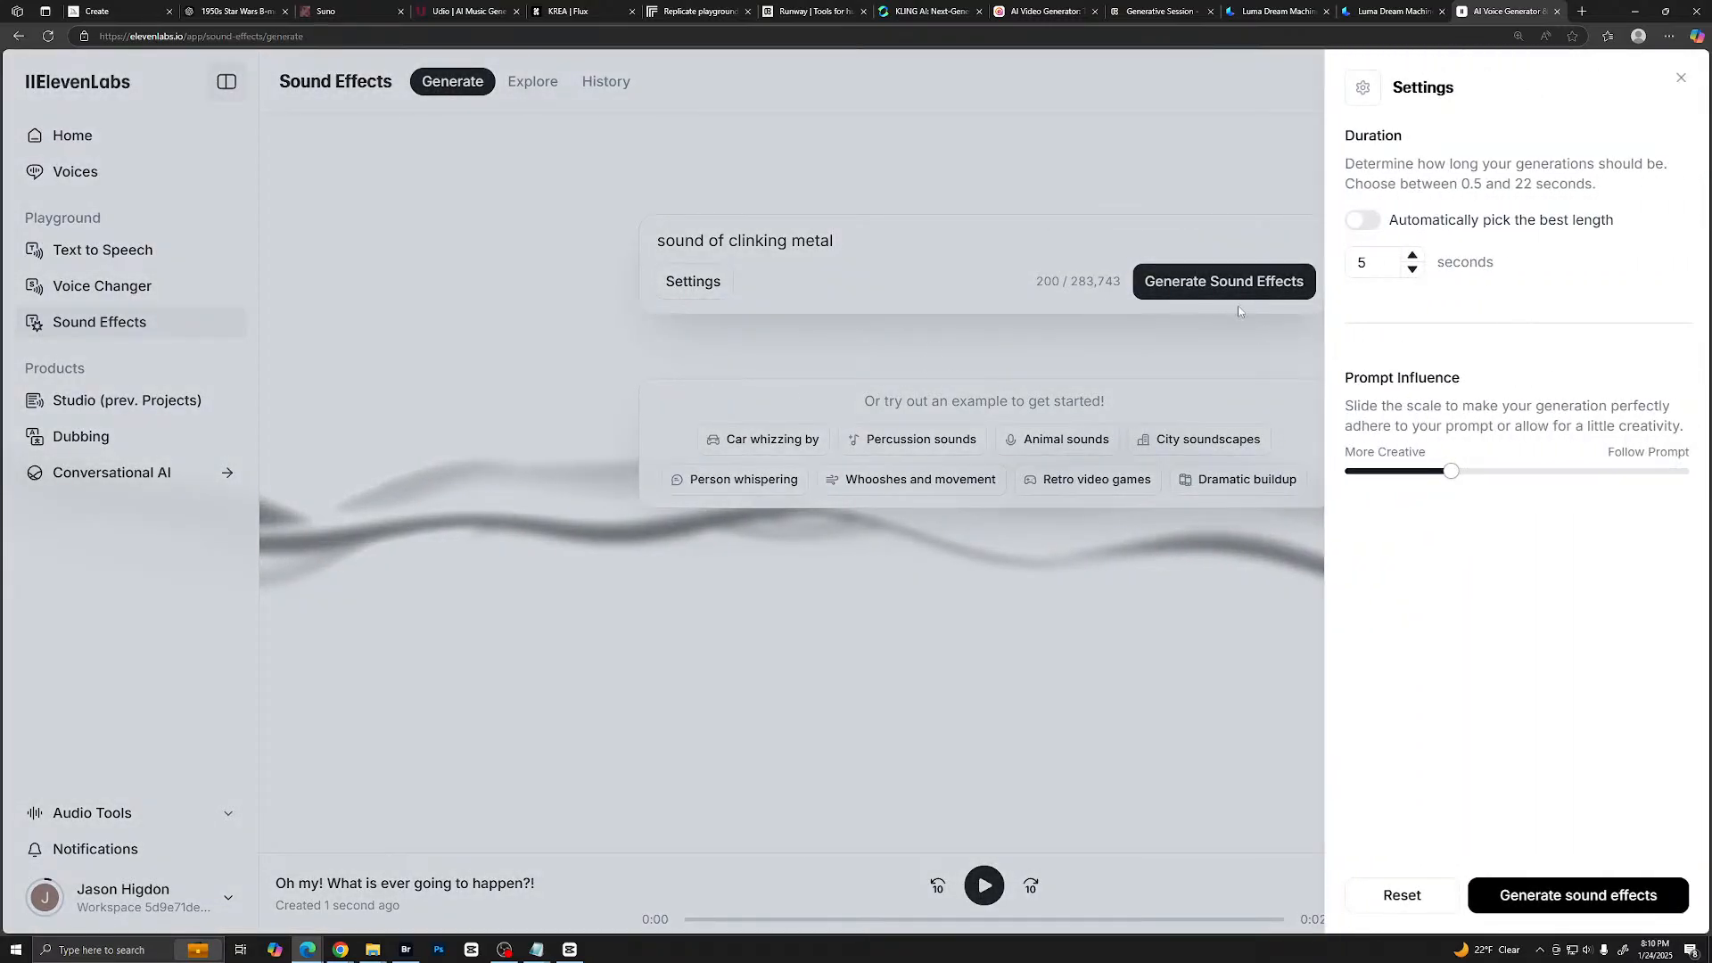
pyautogui.click(1204, 284)
pyautogui.click(1204, 284)
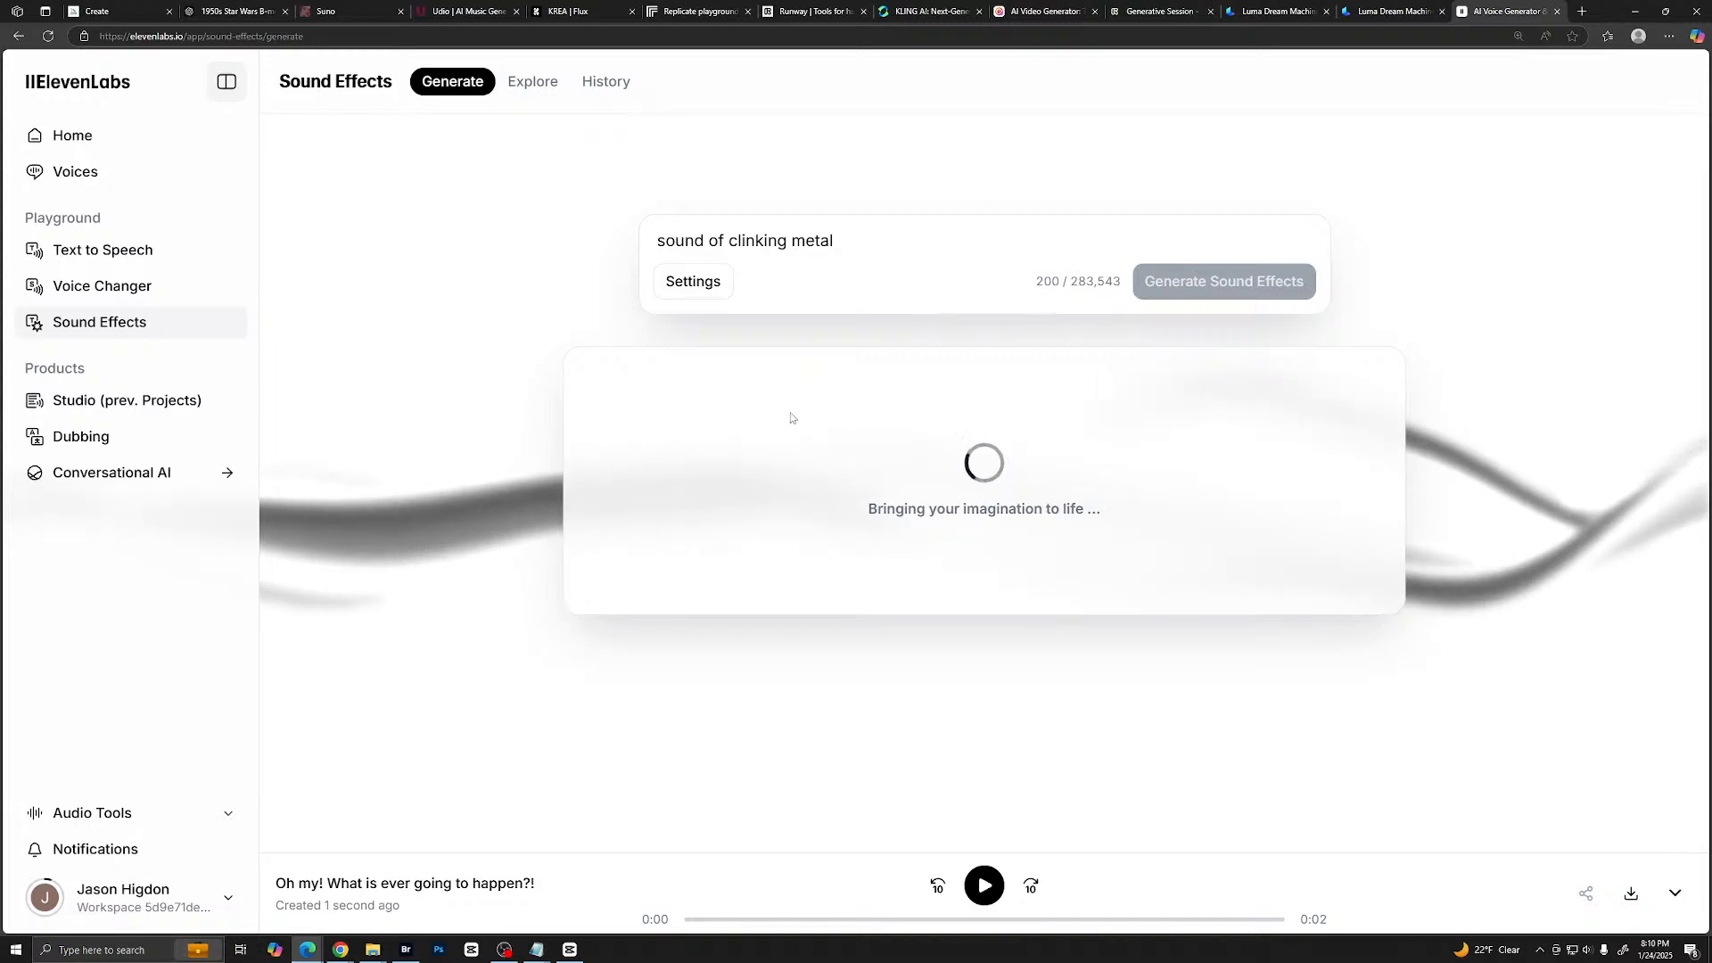
pyautogui.click(600, 386)
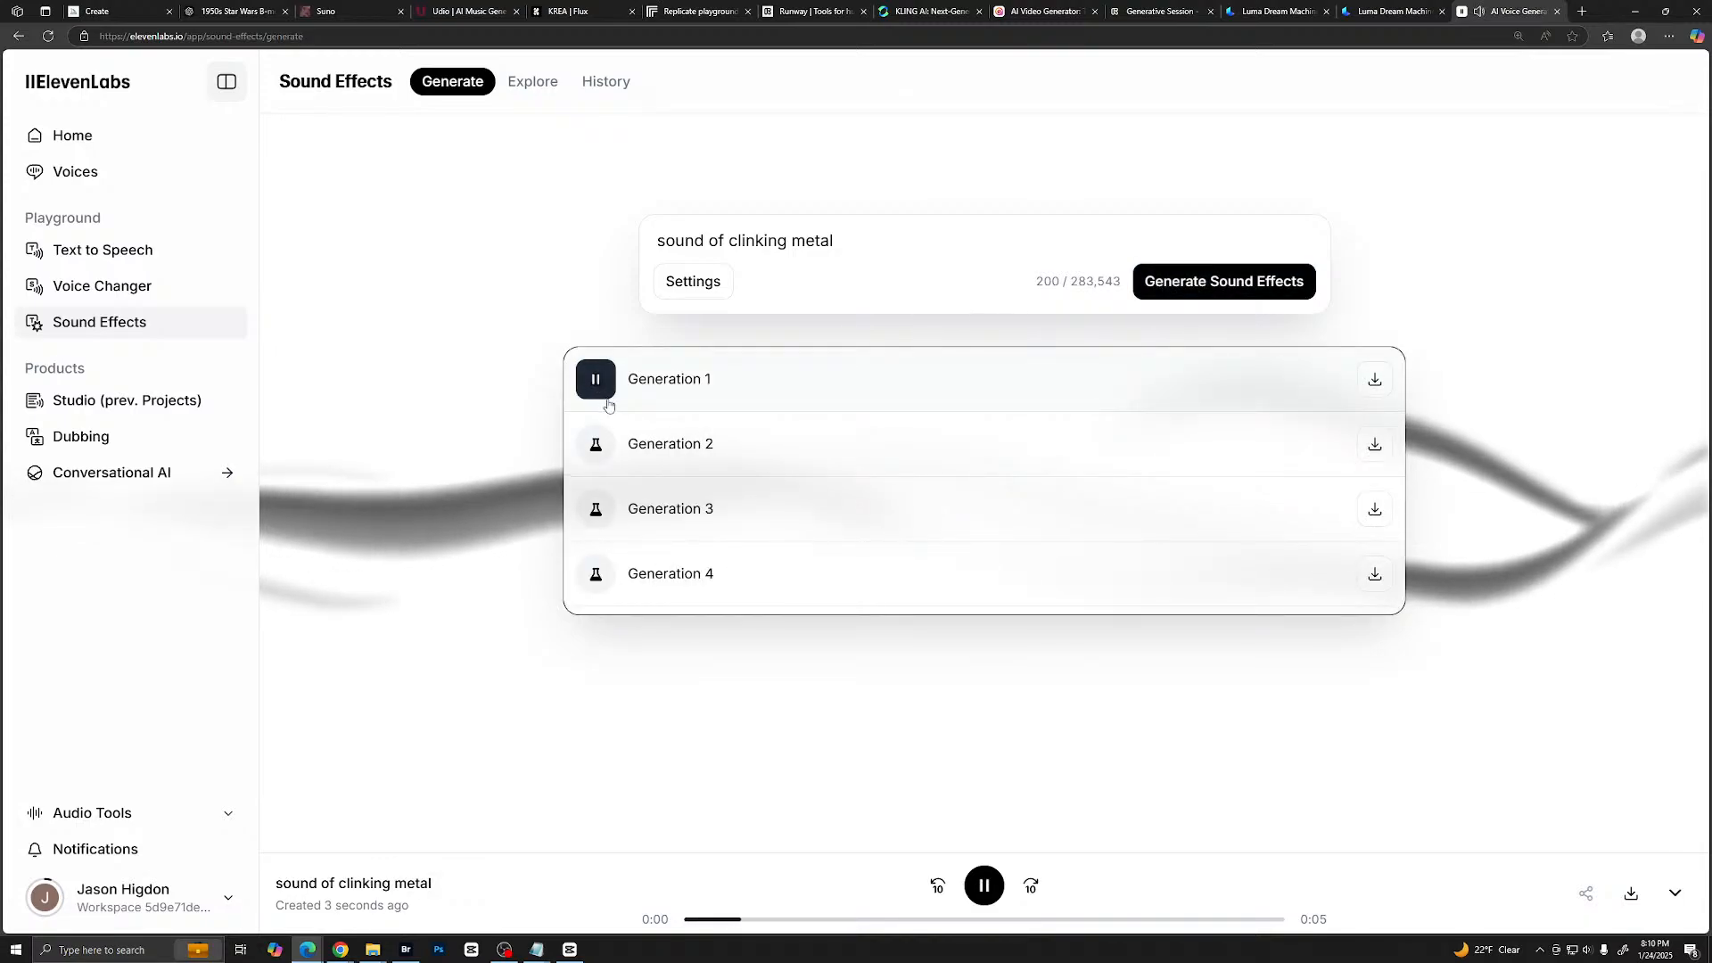
pyautogui.click(596, 448)
pyautogui.click(597, 511)
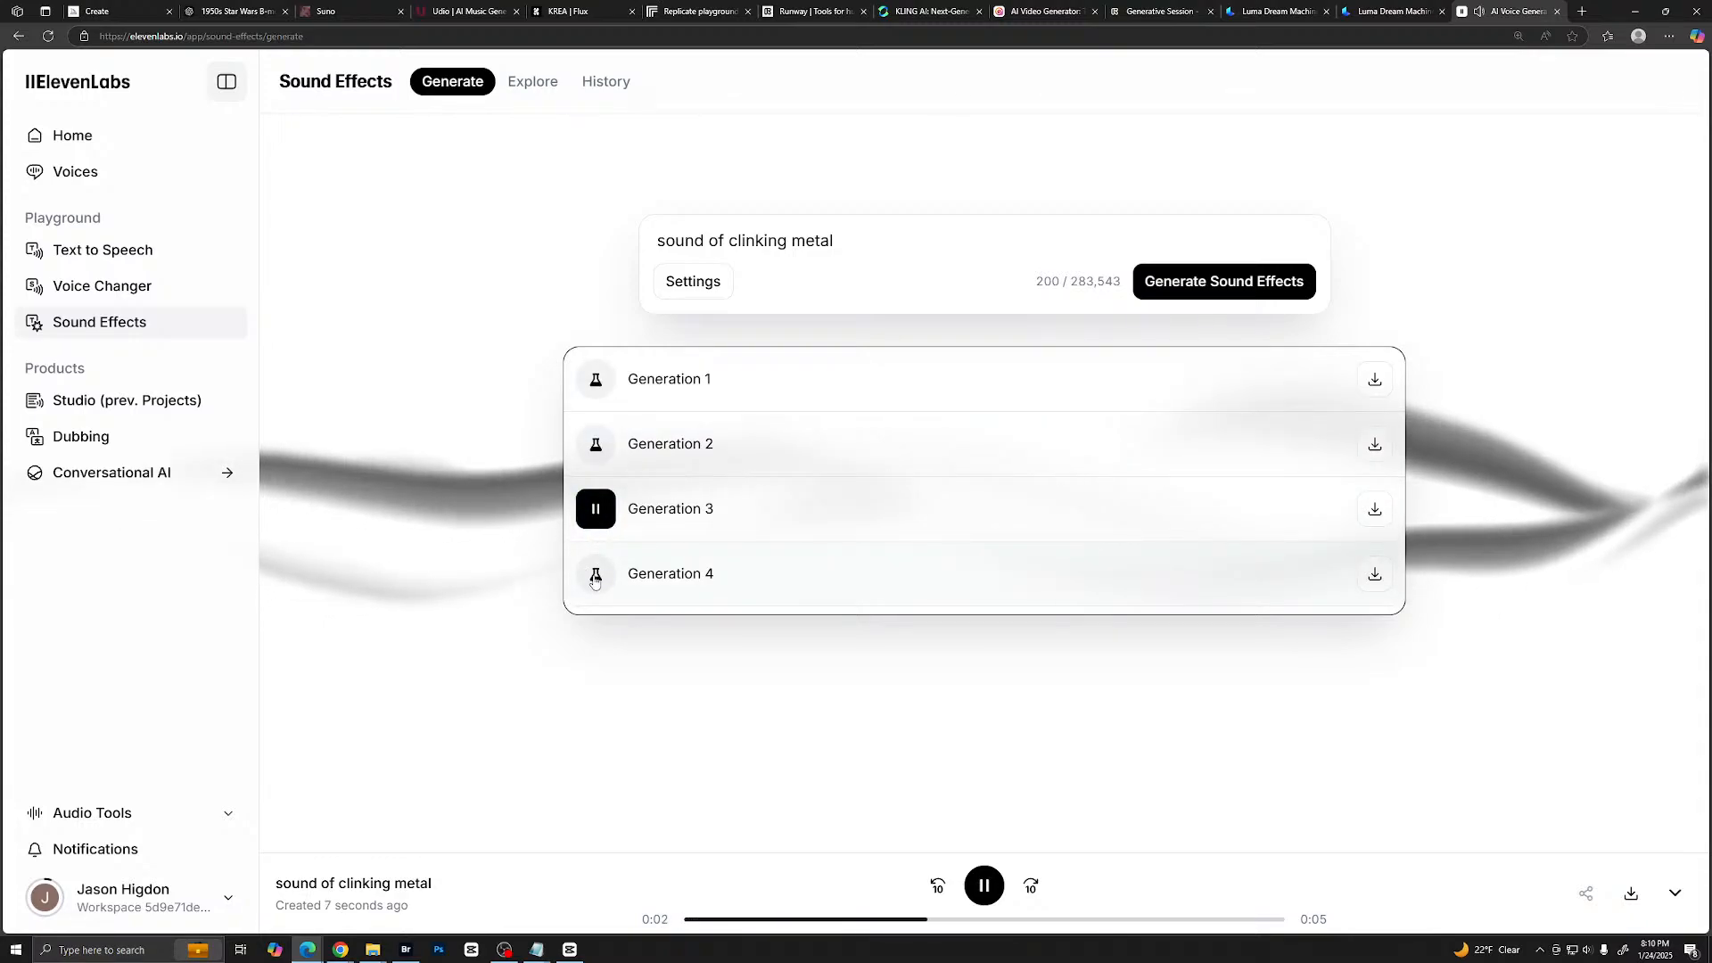
pyautogui.click(595, 577)
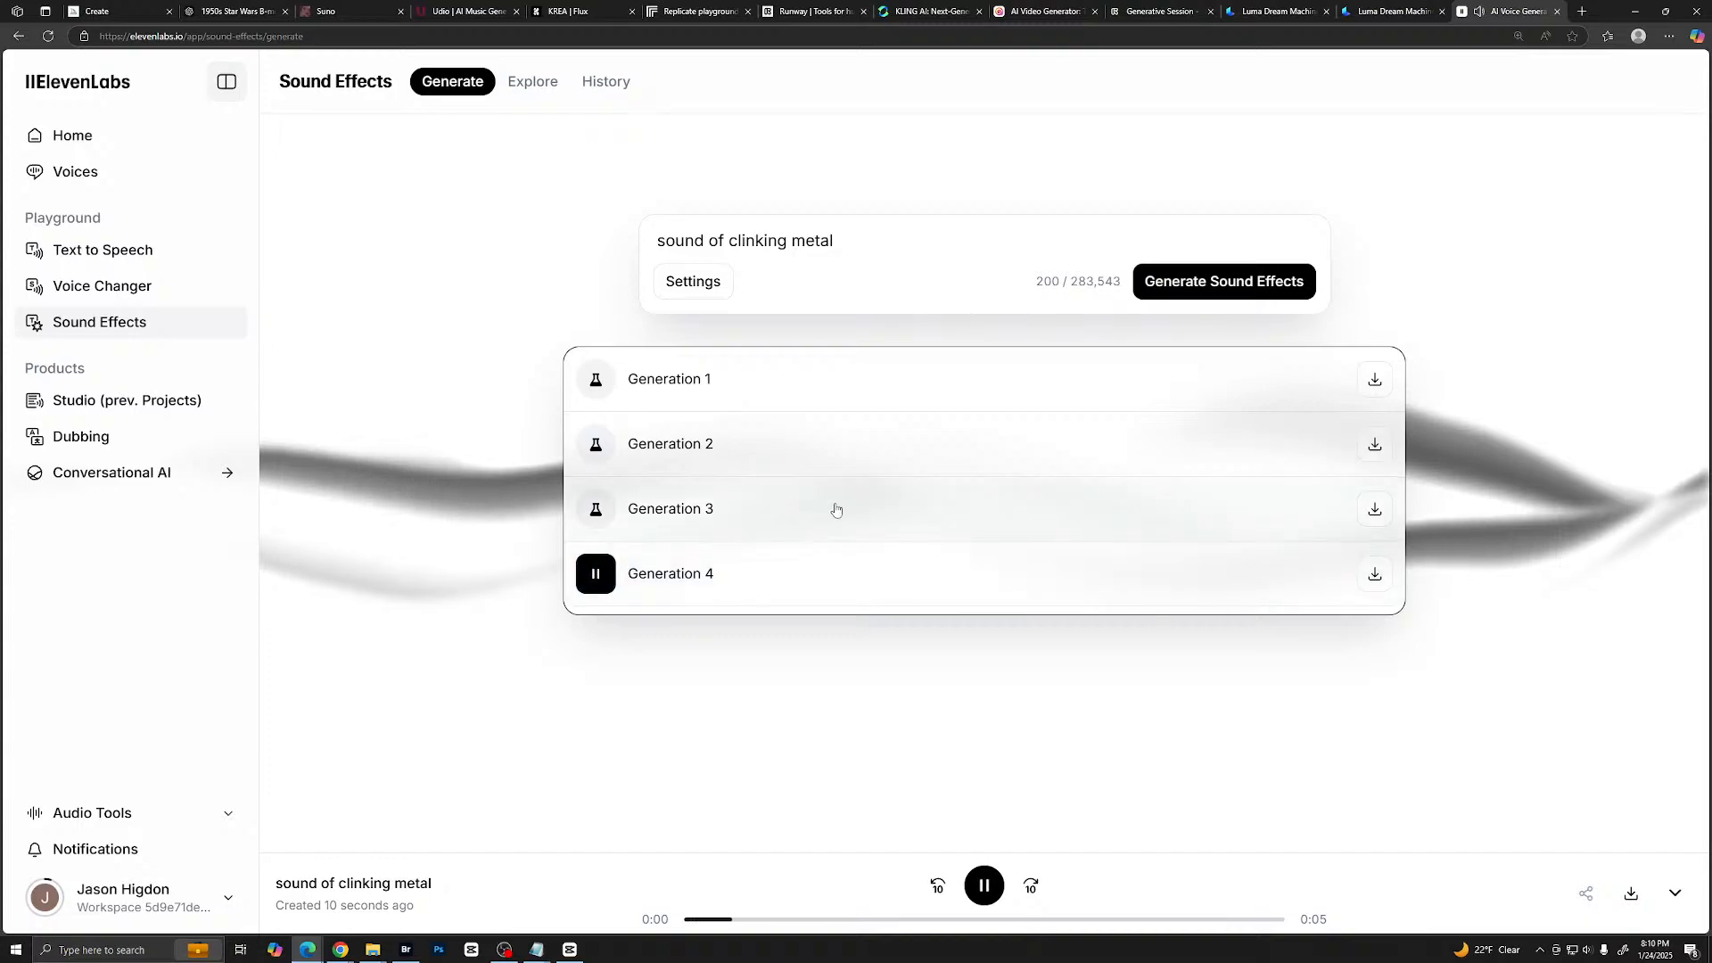
# - Change the prompt to "sound of metal man walking", generate the sound effects, and listen to Generations 2 and 3
pyautogui.click(846, 249)
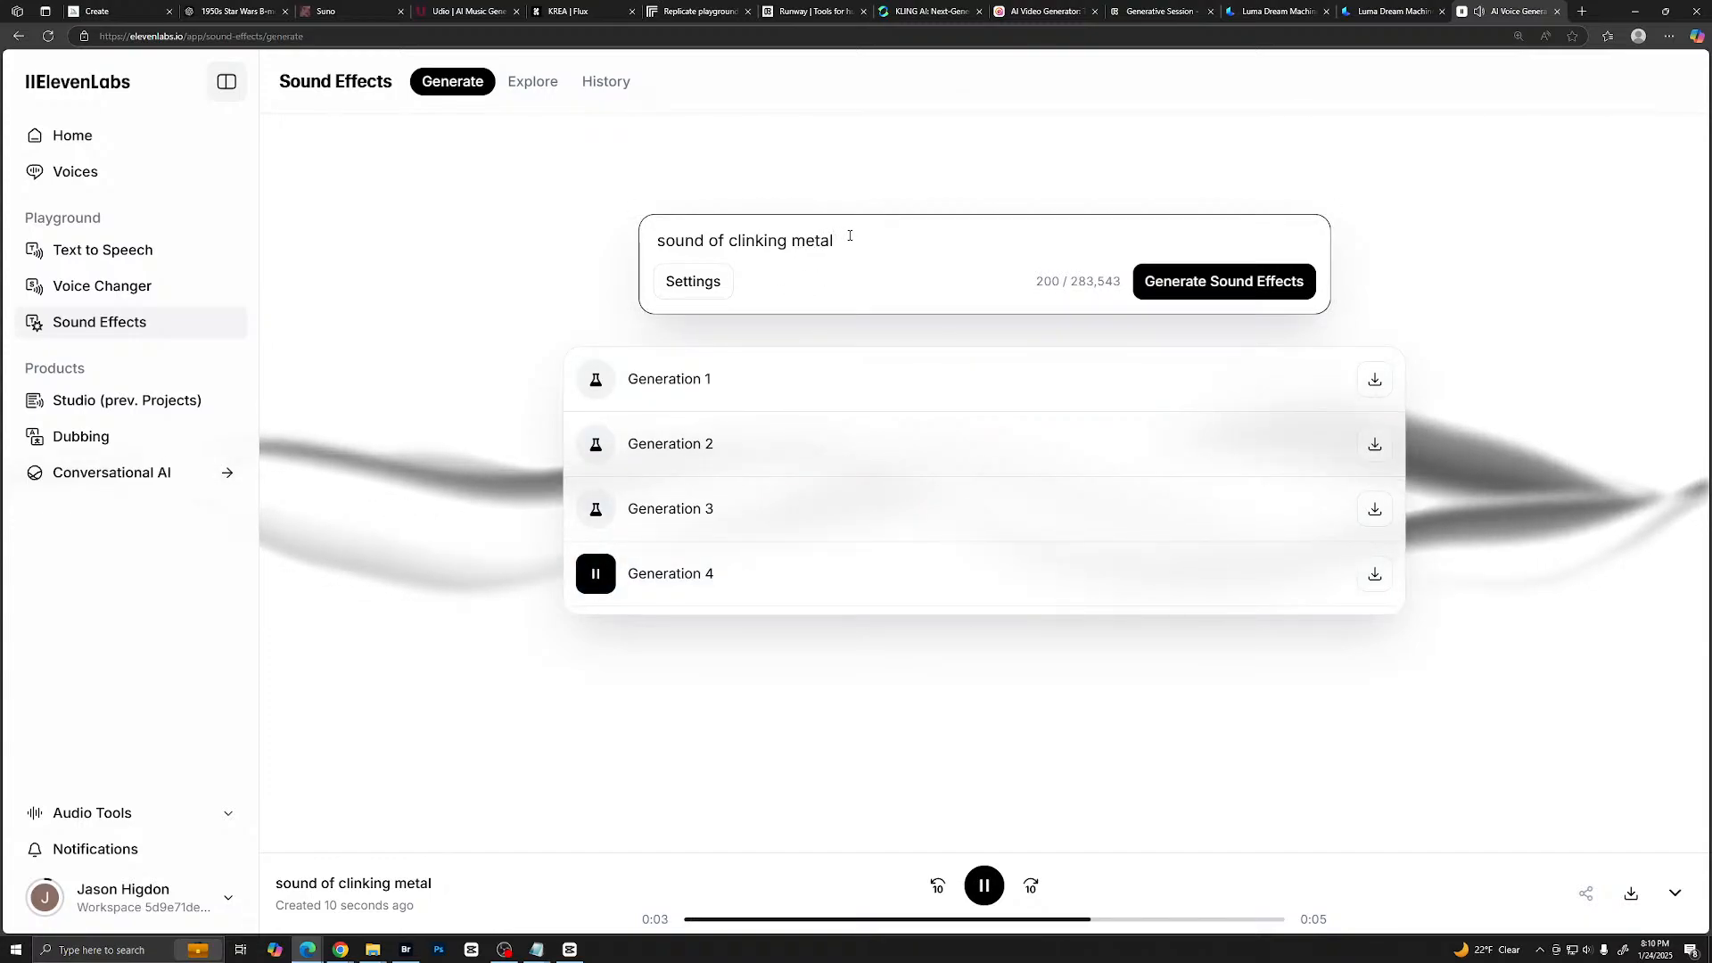
pyautogui.write('man ')
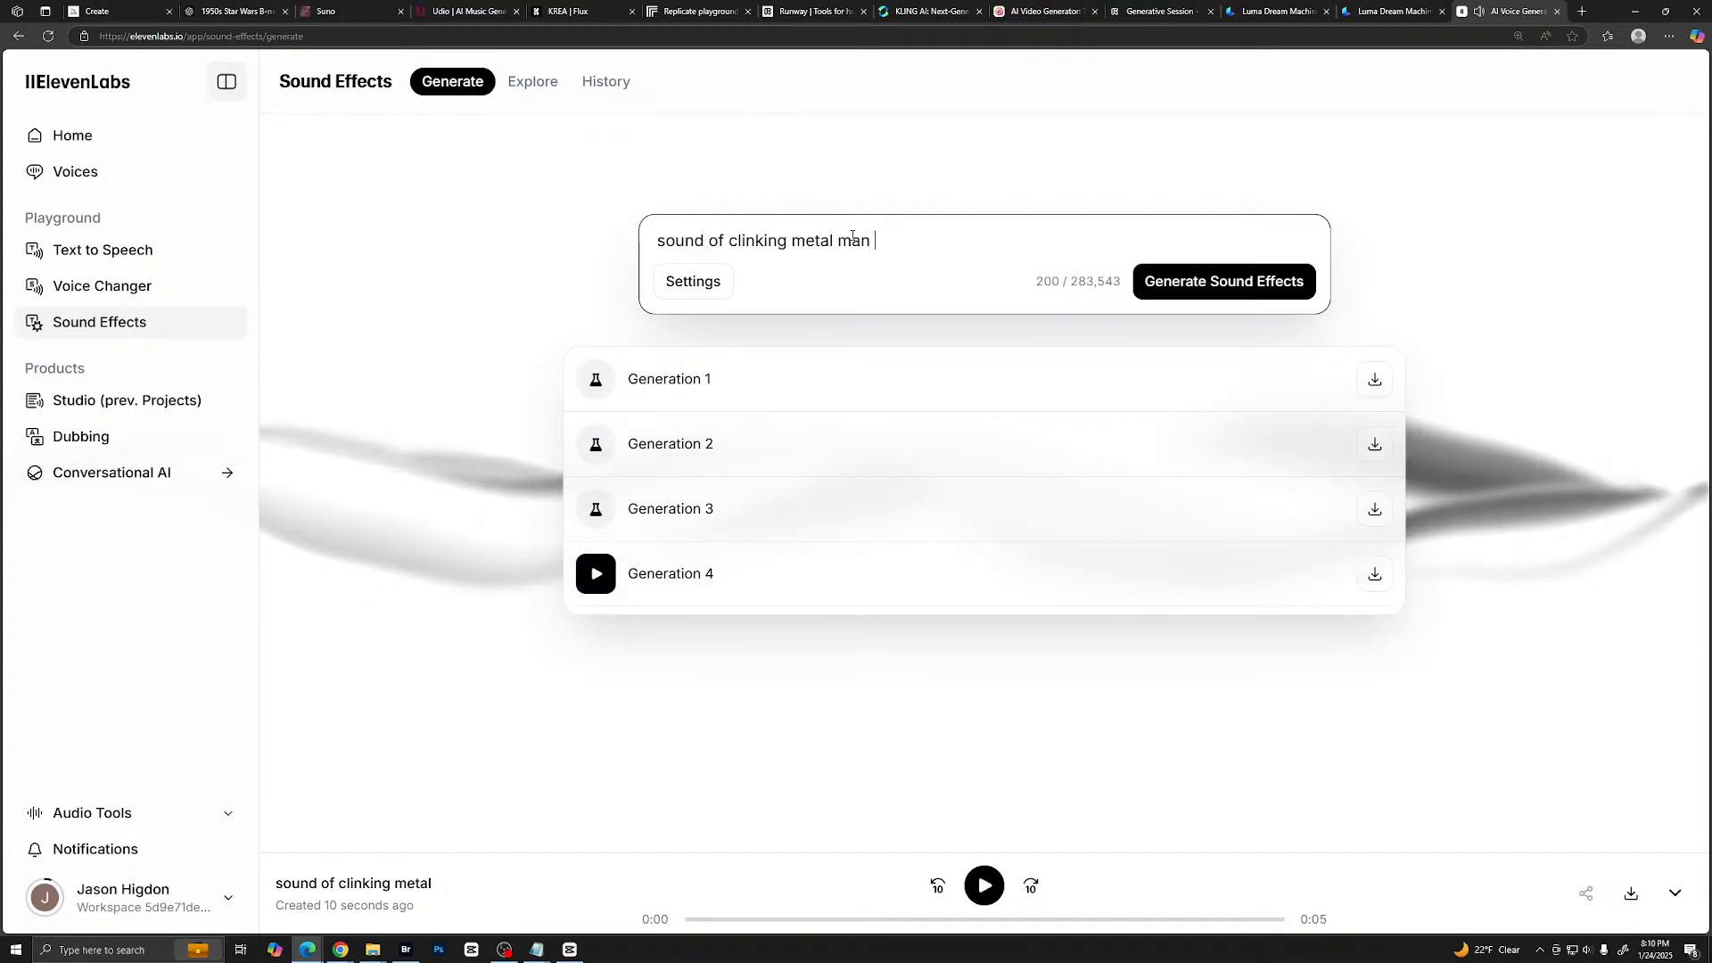
pyautogui.write('walking')
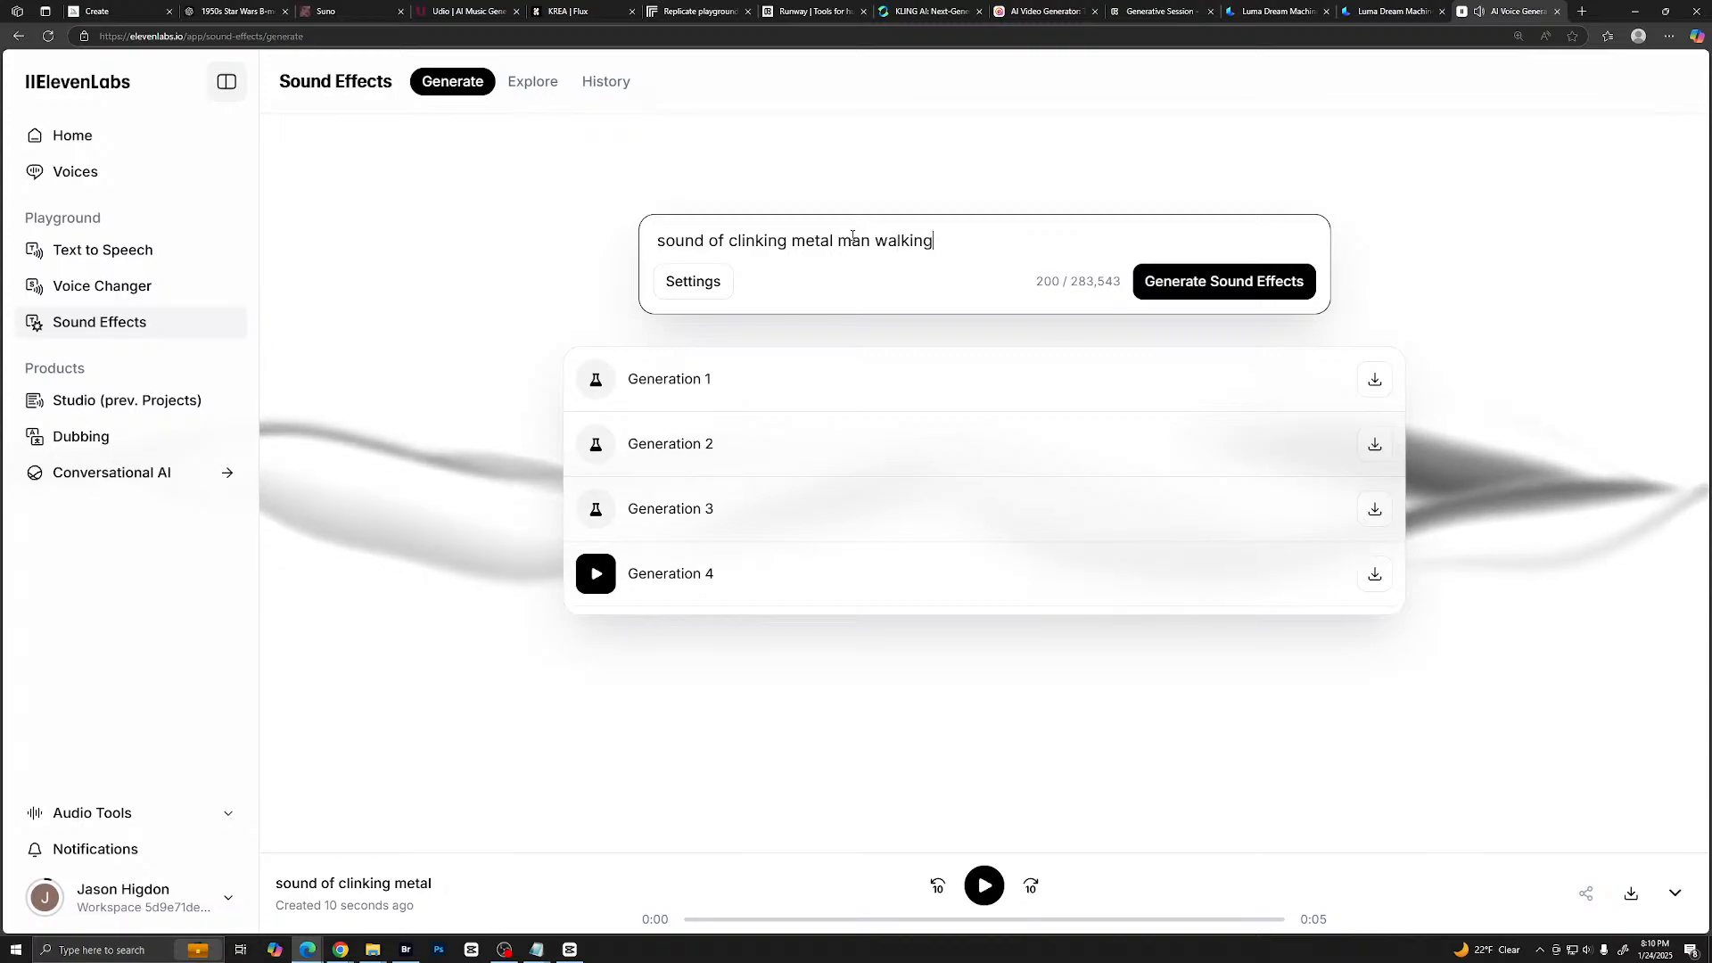
pyautogui.doubleClick(757, 243)
pyautogui.press('BackSpace')
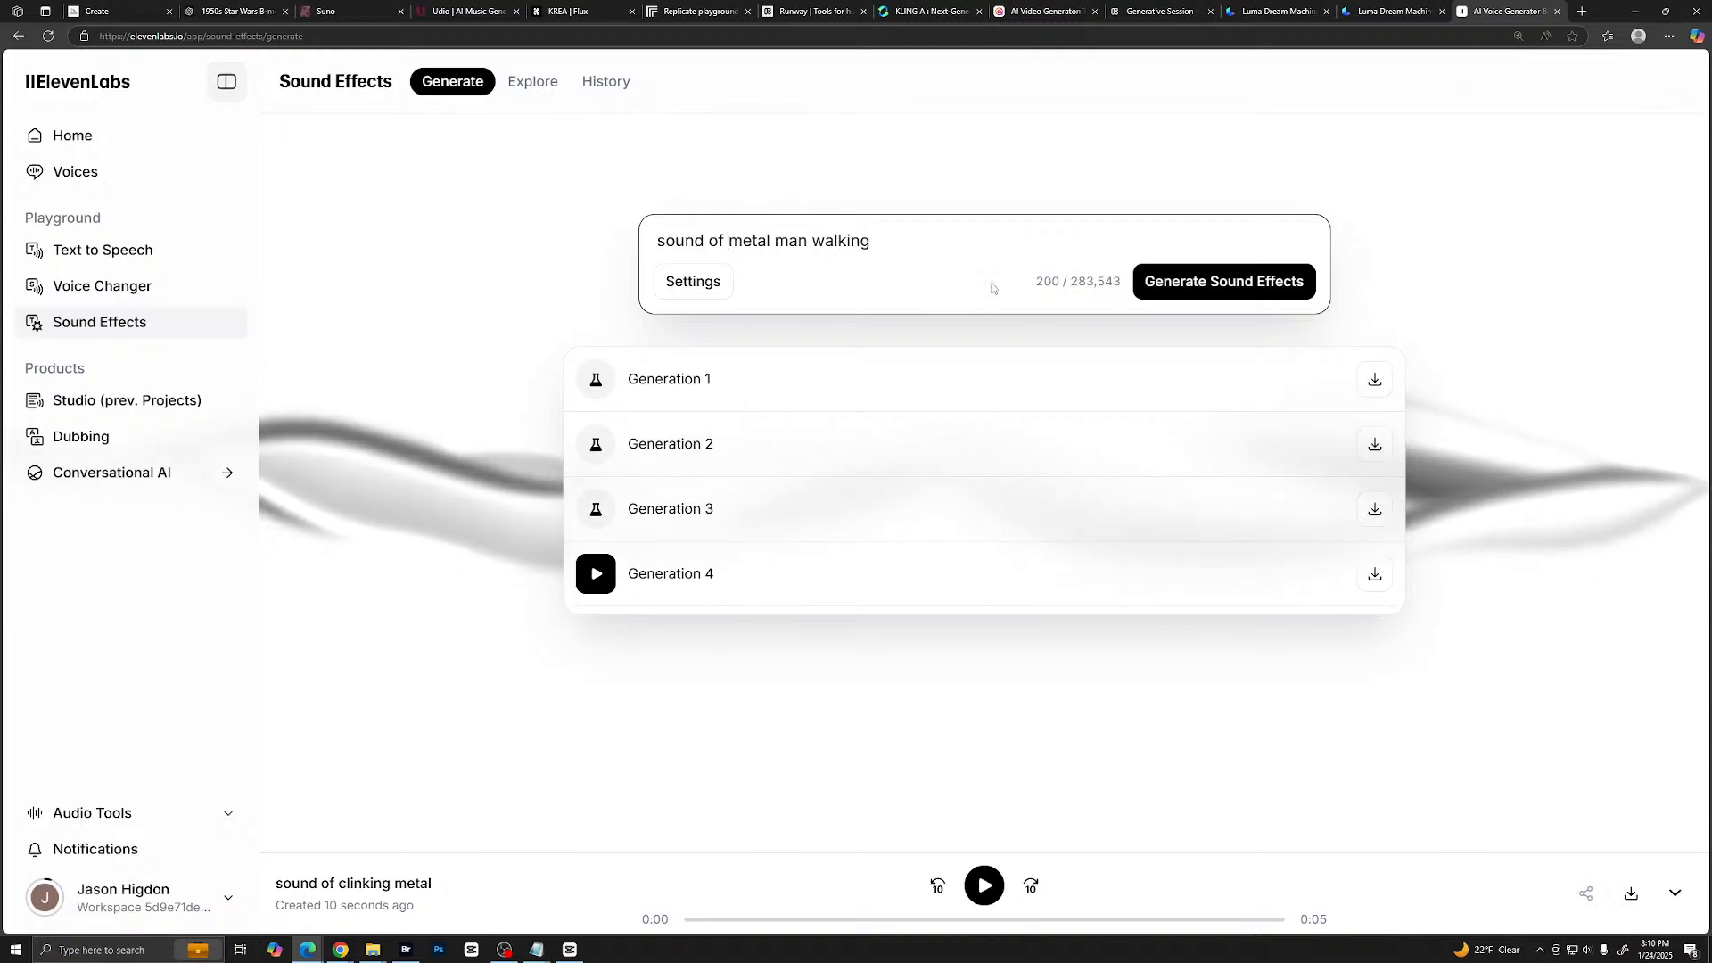
pyautogui.press('Return')
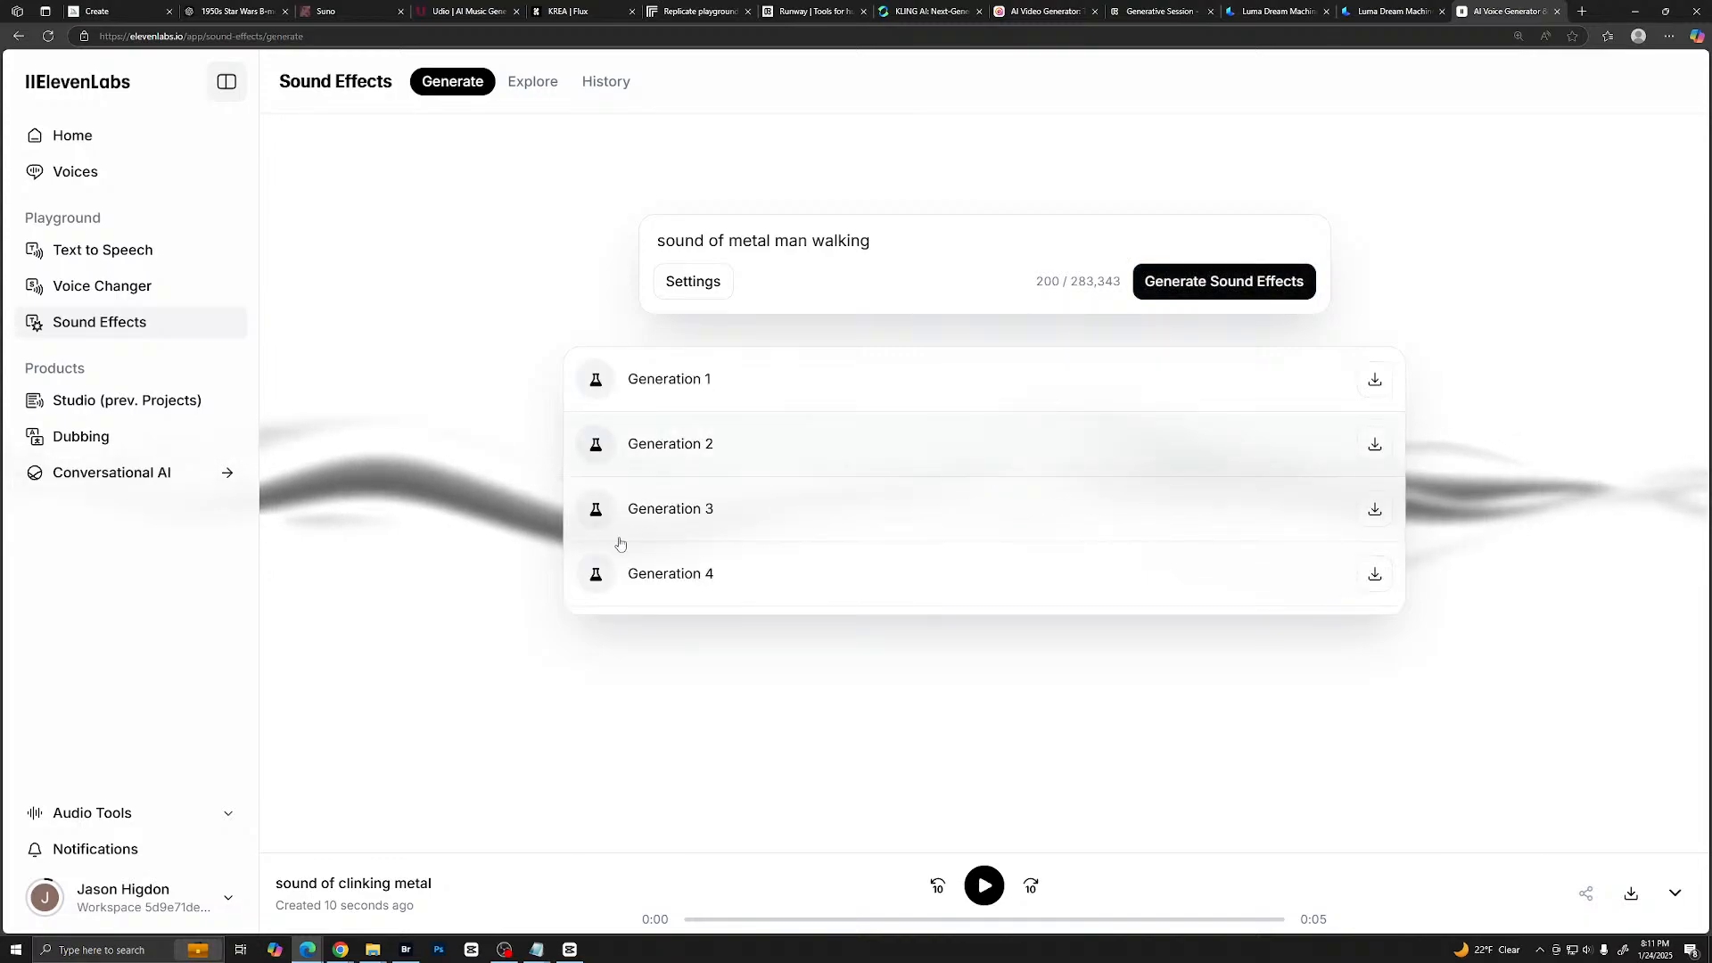
pyautogui.click(599, 448)
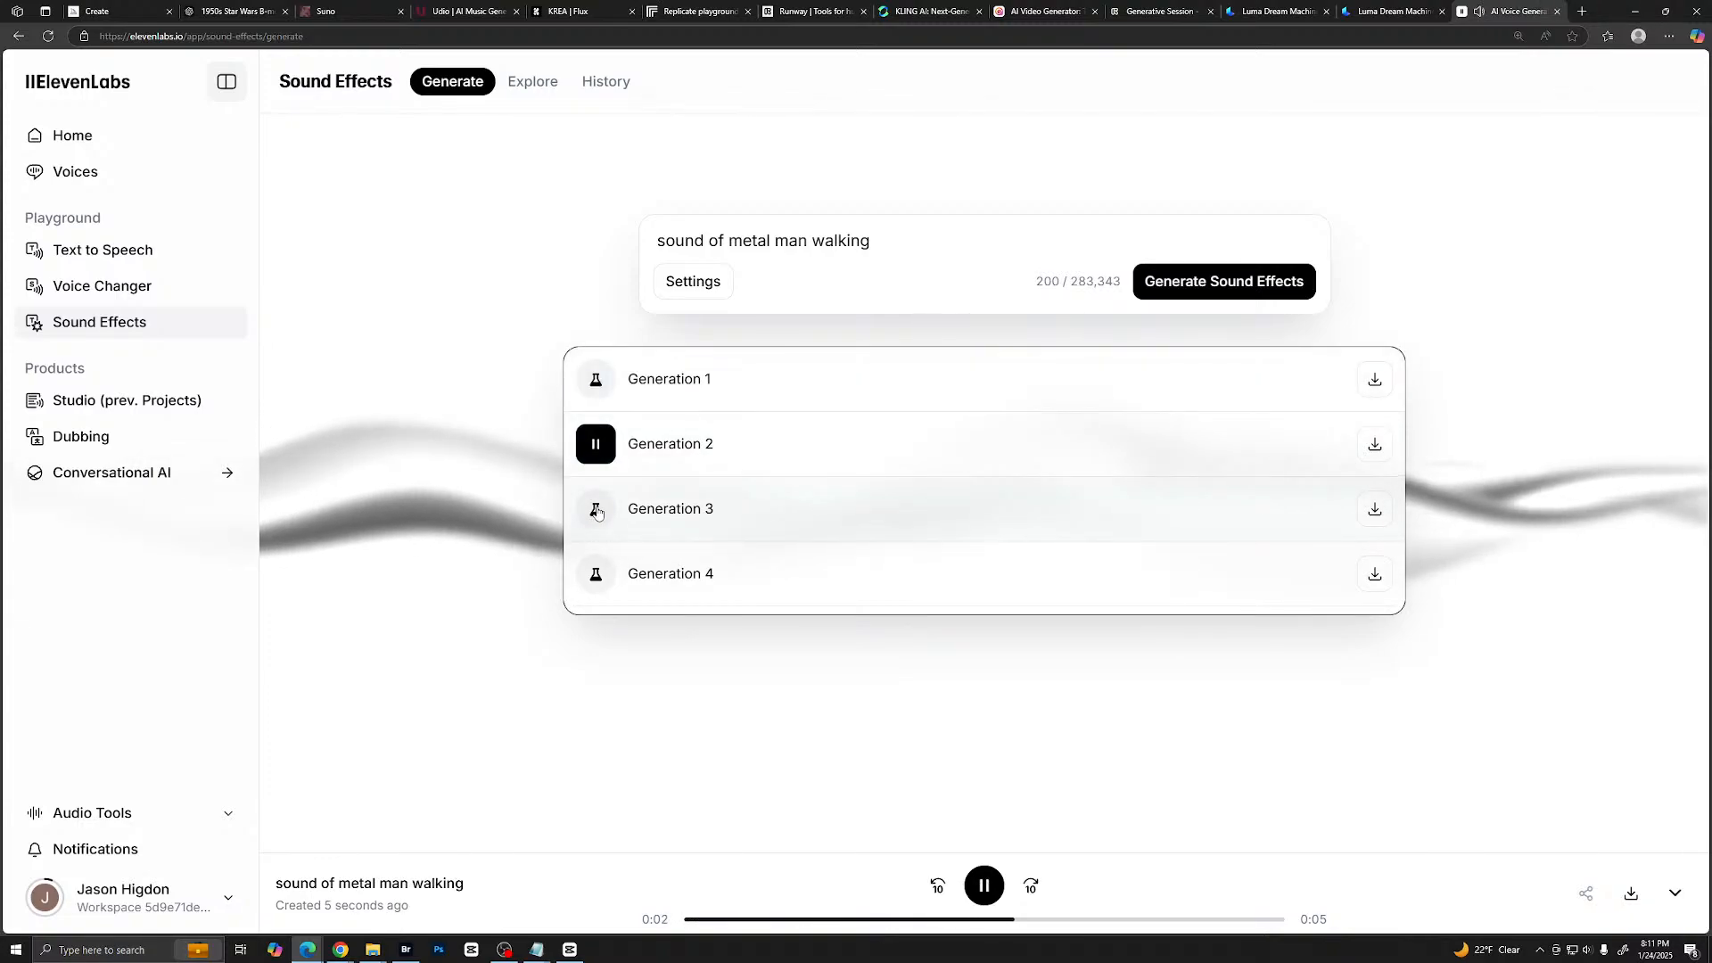
pyautogui.click(597, 510)
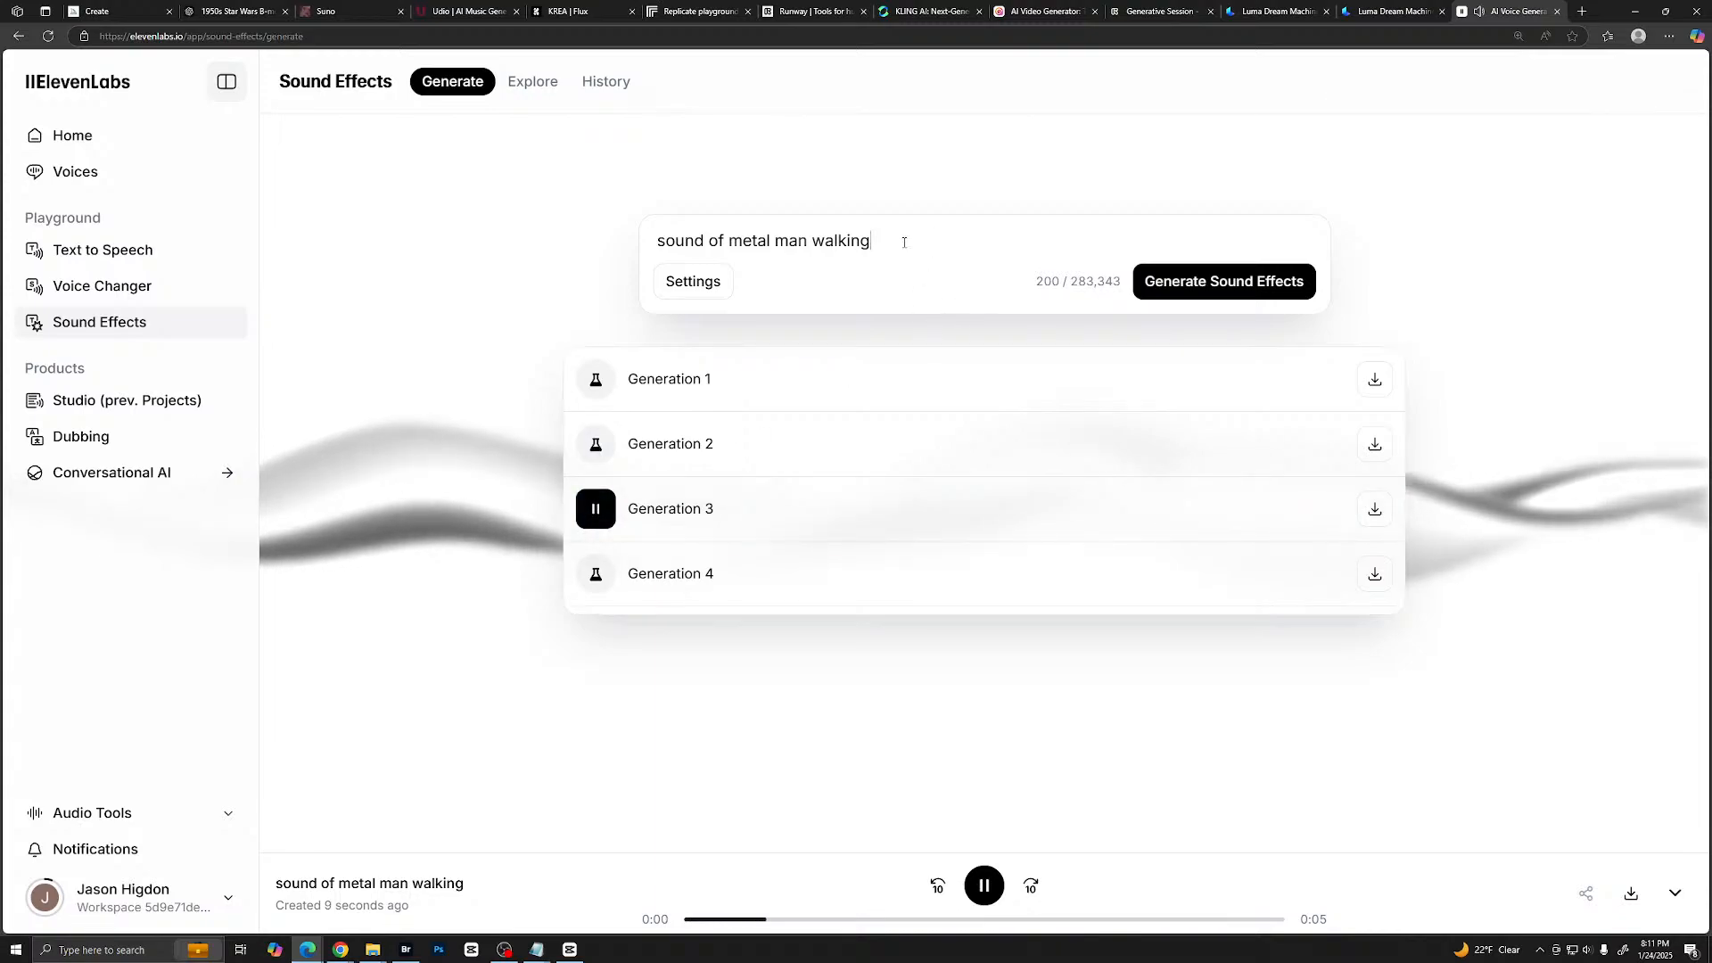
# - Replace the prompt with "several sheets of sheet metal clinking around" and generate the sound effects
pyautogui.moveTo(902, 241); pyautogui.dragTo(645, 246)
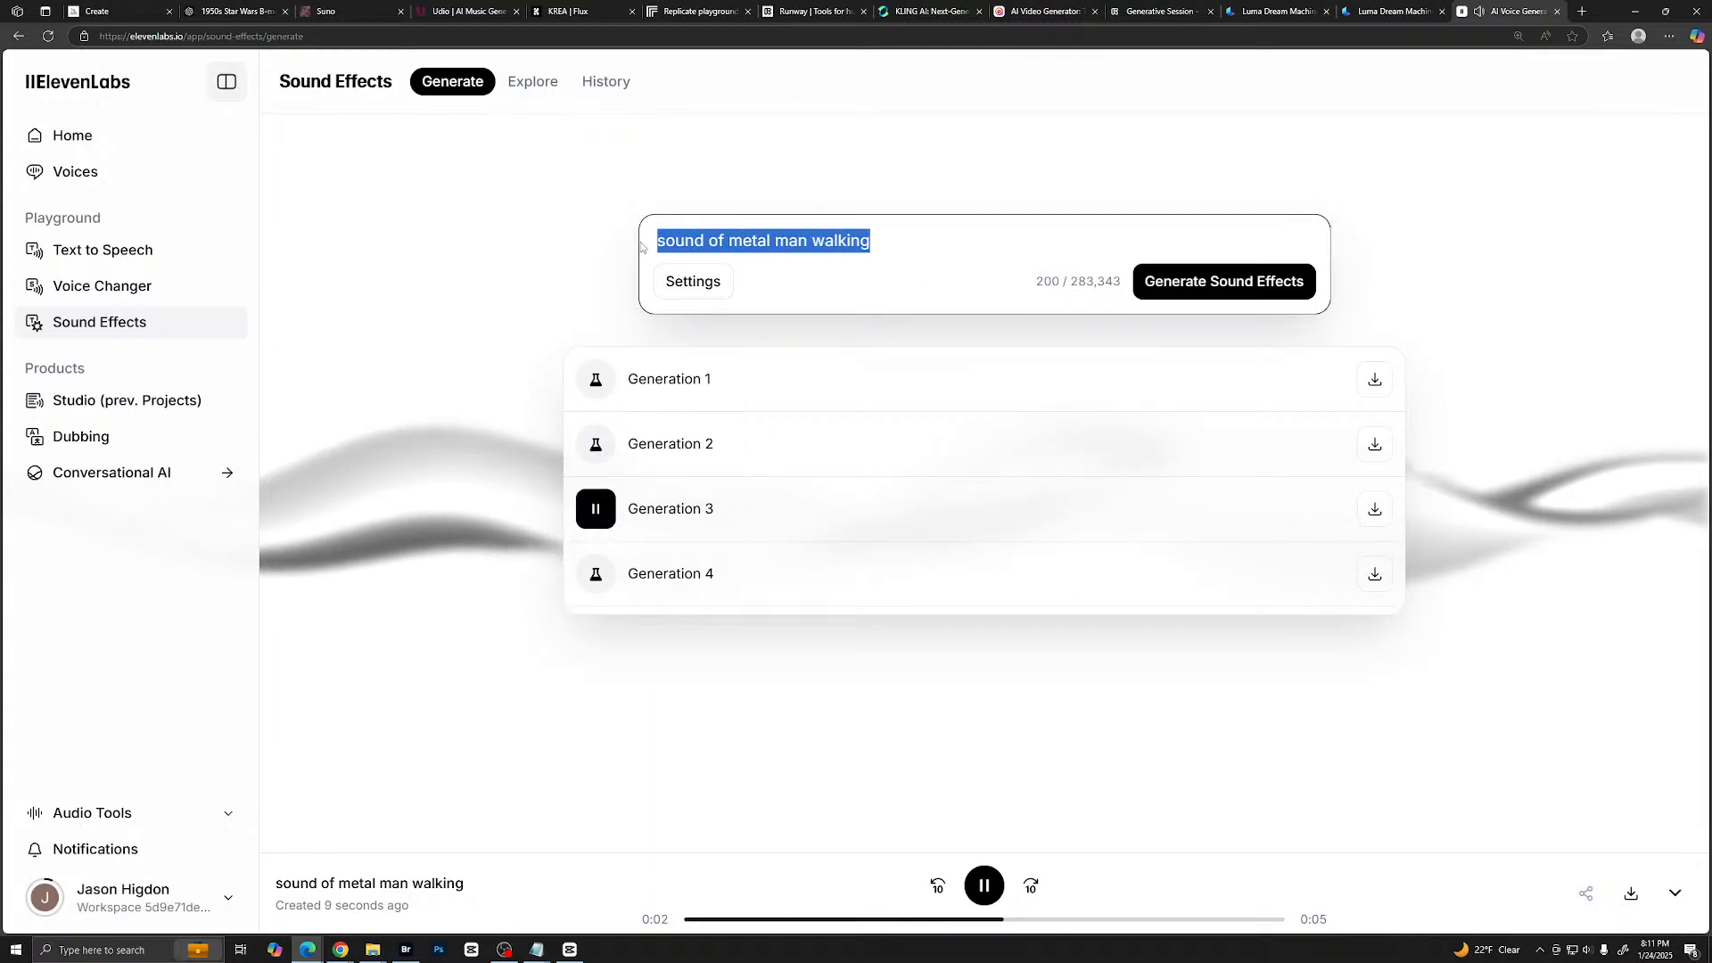
pyautogui.write('me')
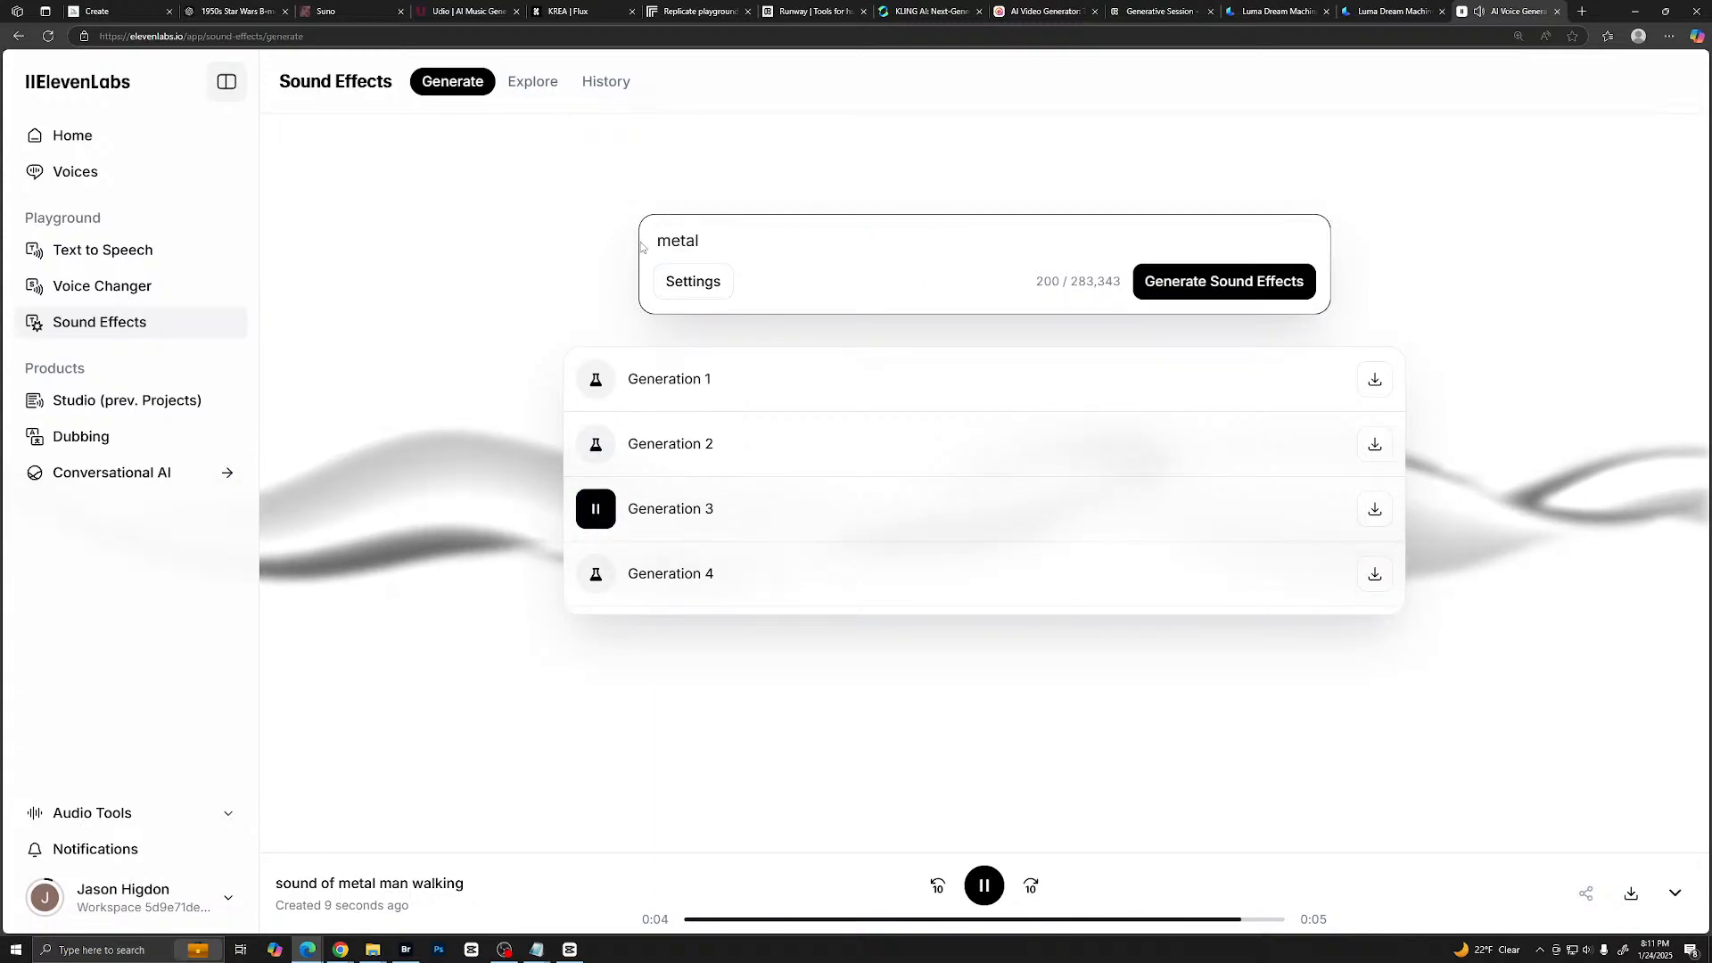
pyautogui.write('tal')
pyautogui.press('BackSpace')
pyautogui.press('BackSpace')
pyautogui.press('BackSpace')
pyautogui.press('BackSpace')
pyautogui.press('BackSpace')
pyautogui.write('sheet me')
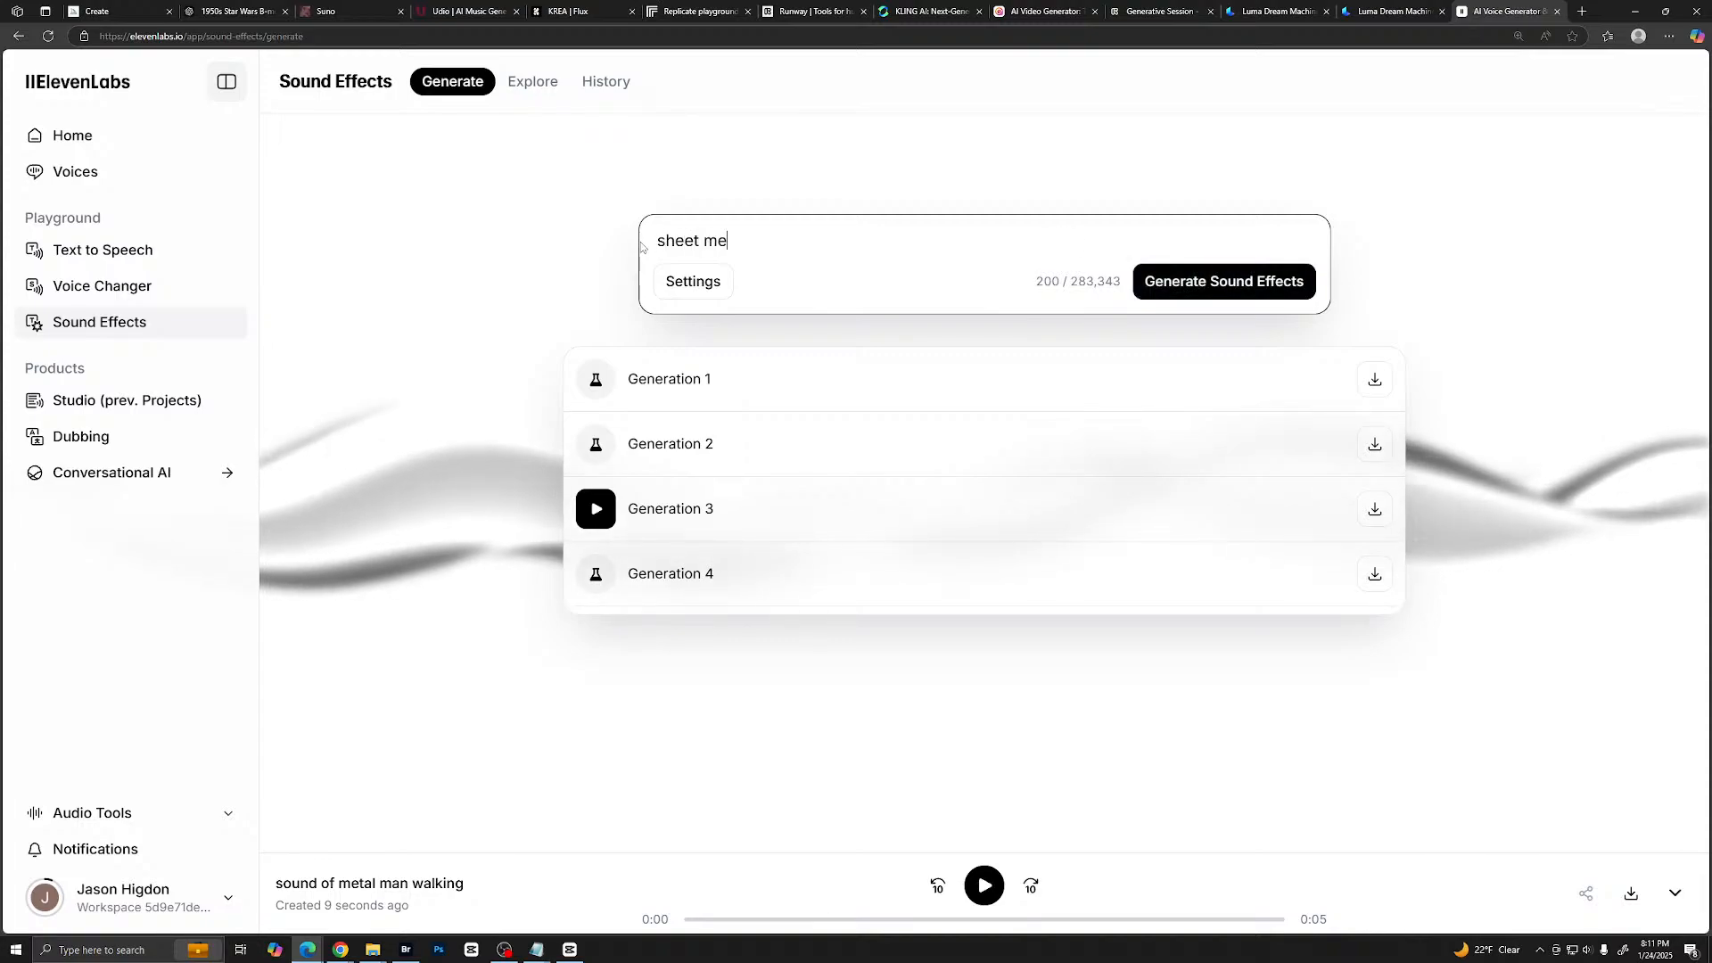
pyautogui.write('tal cli')
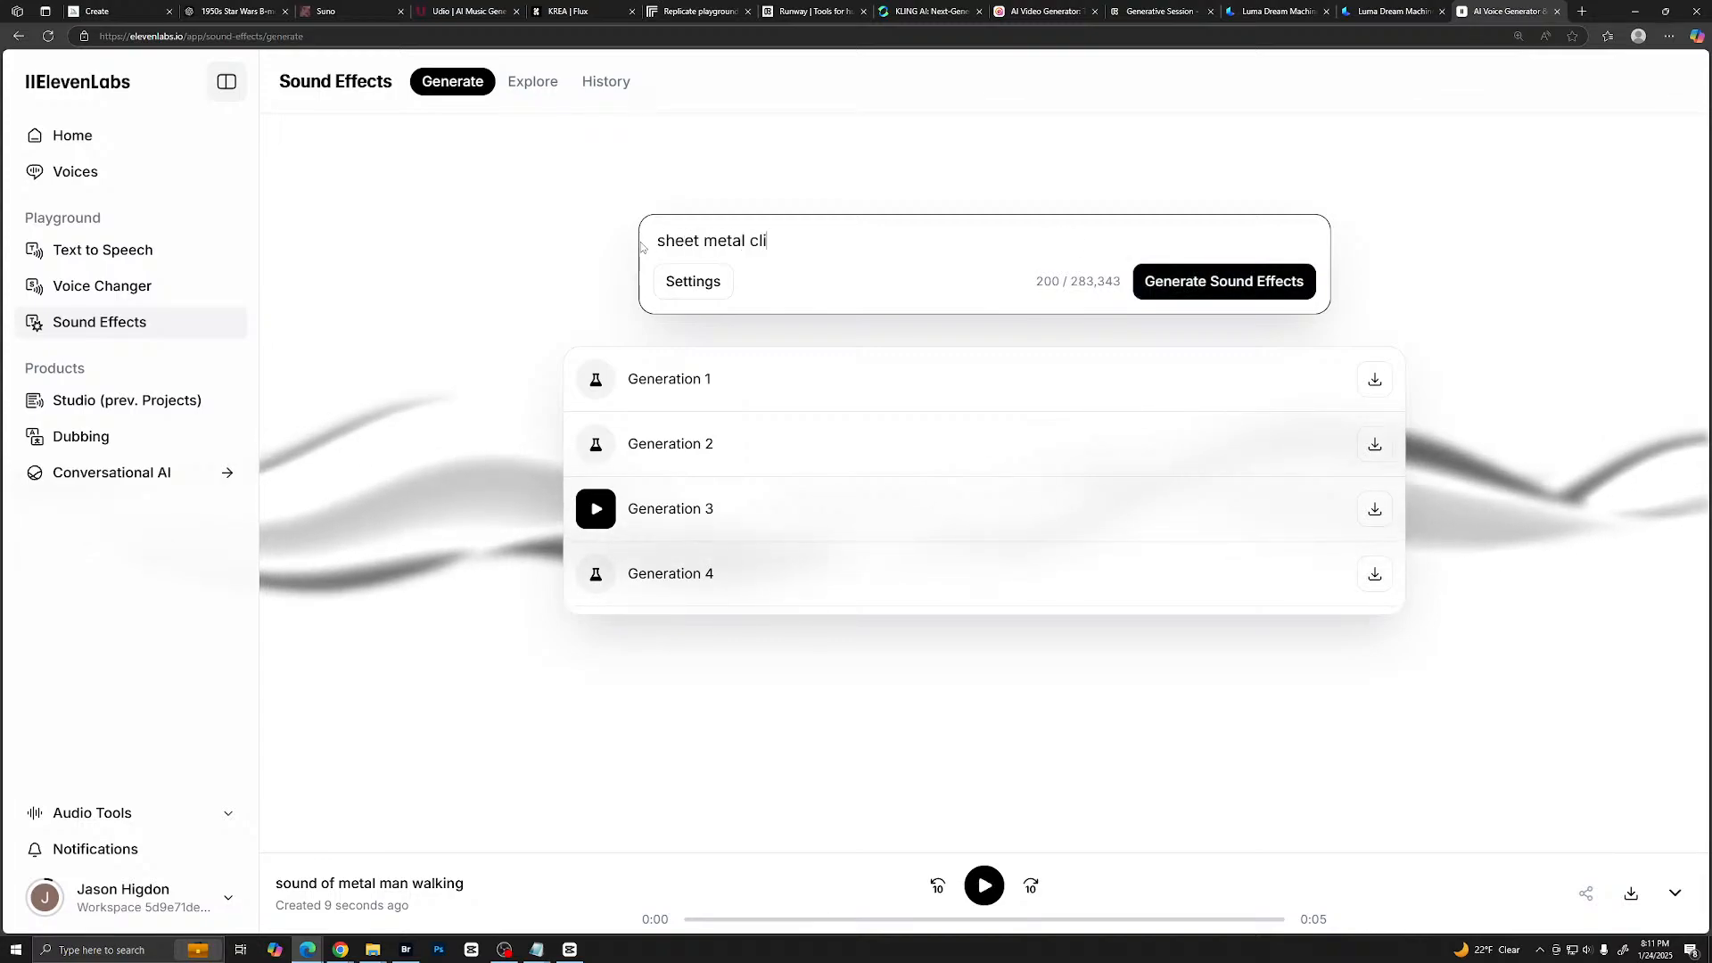
pyautogui.write('nking around')
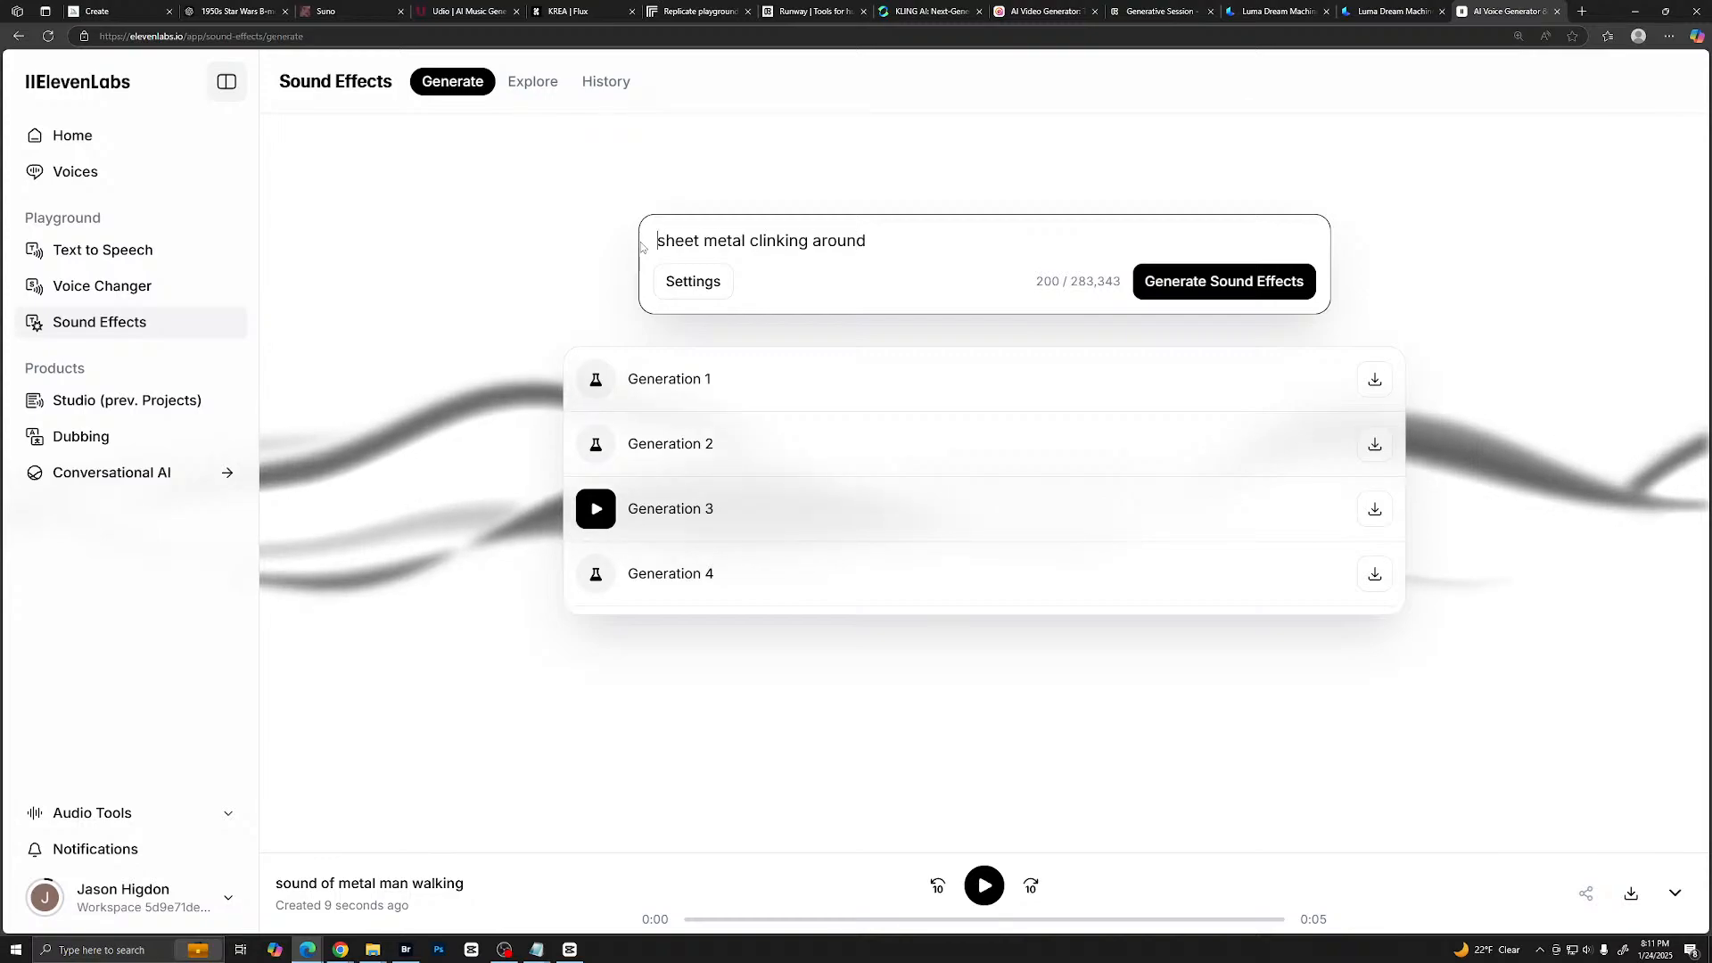
pyautogui.press('Home')
pyautogui.write('several ')
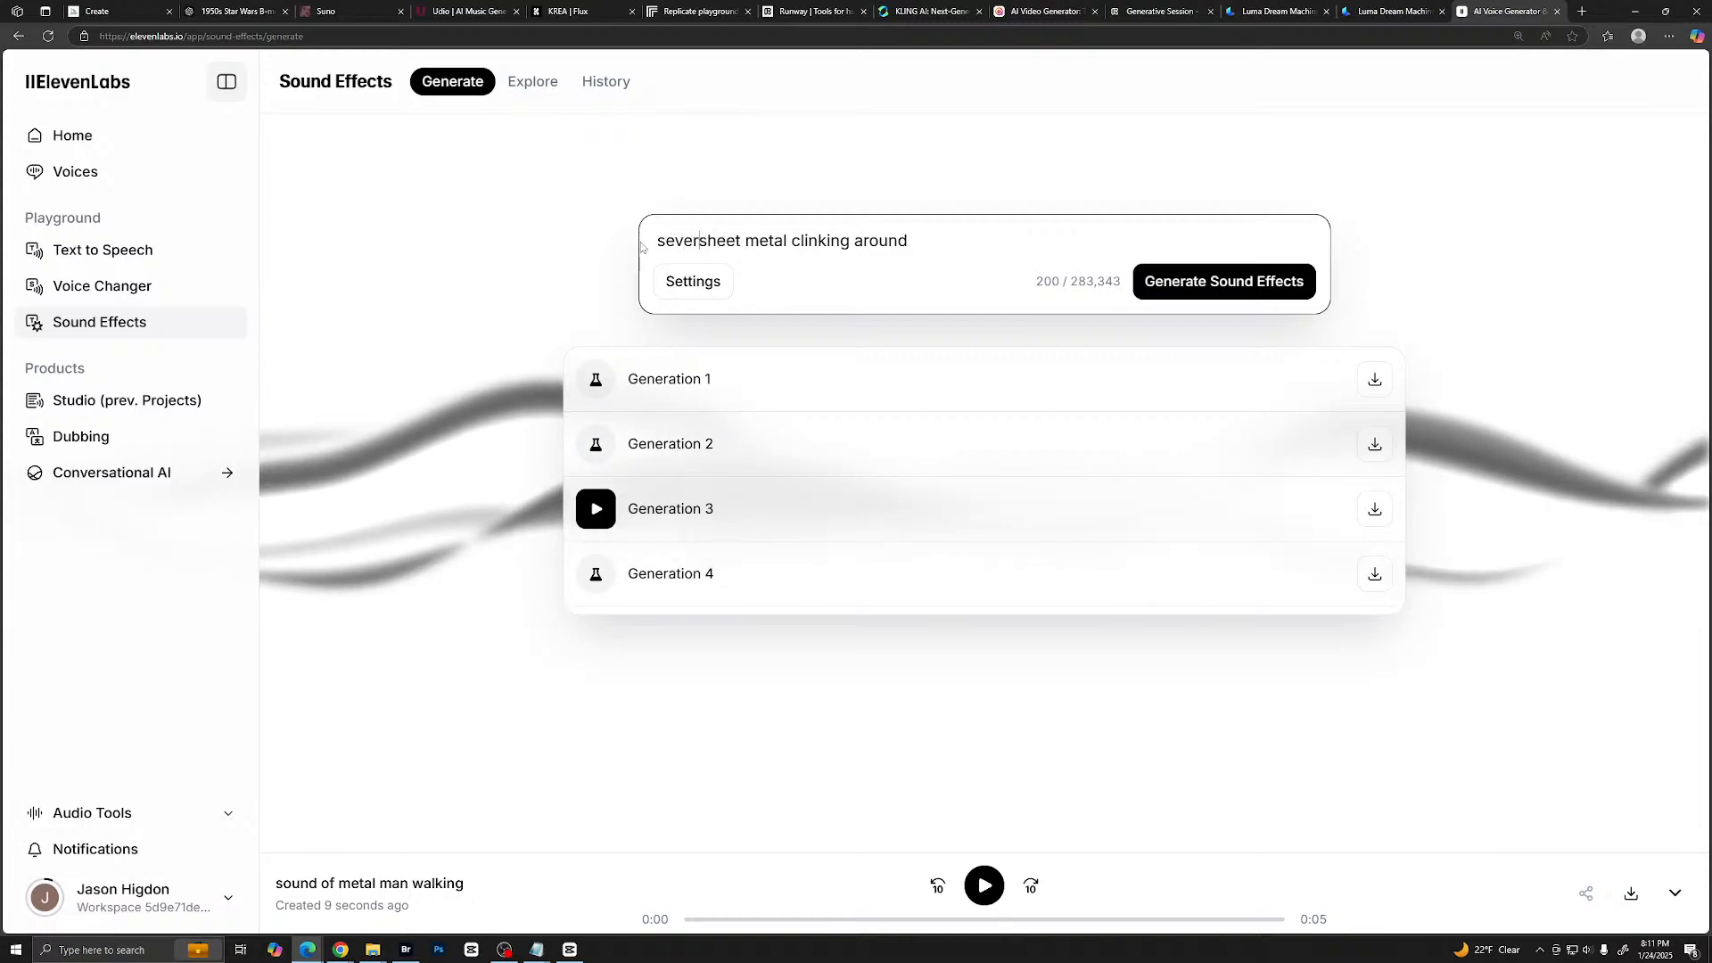
pyautogui.write('sheets o')
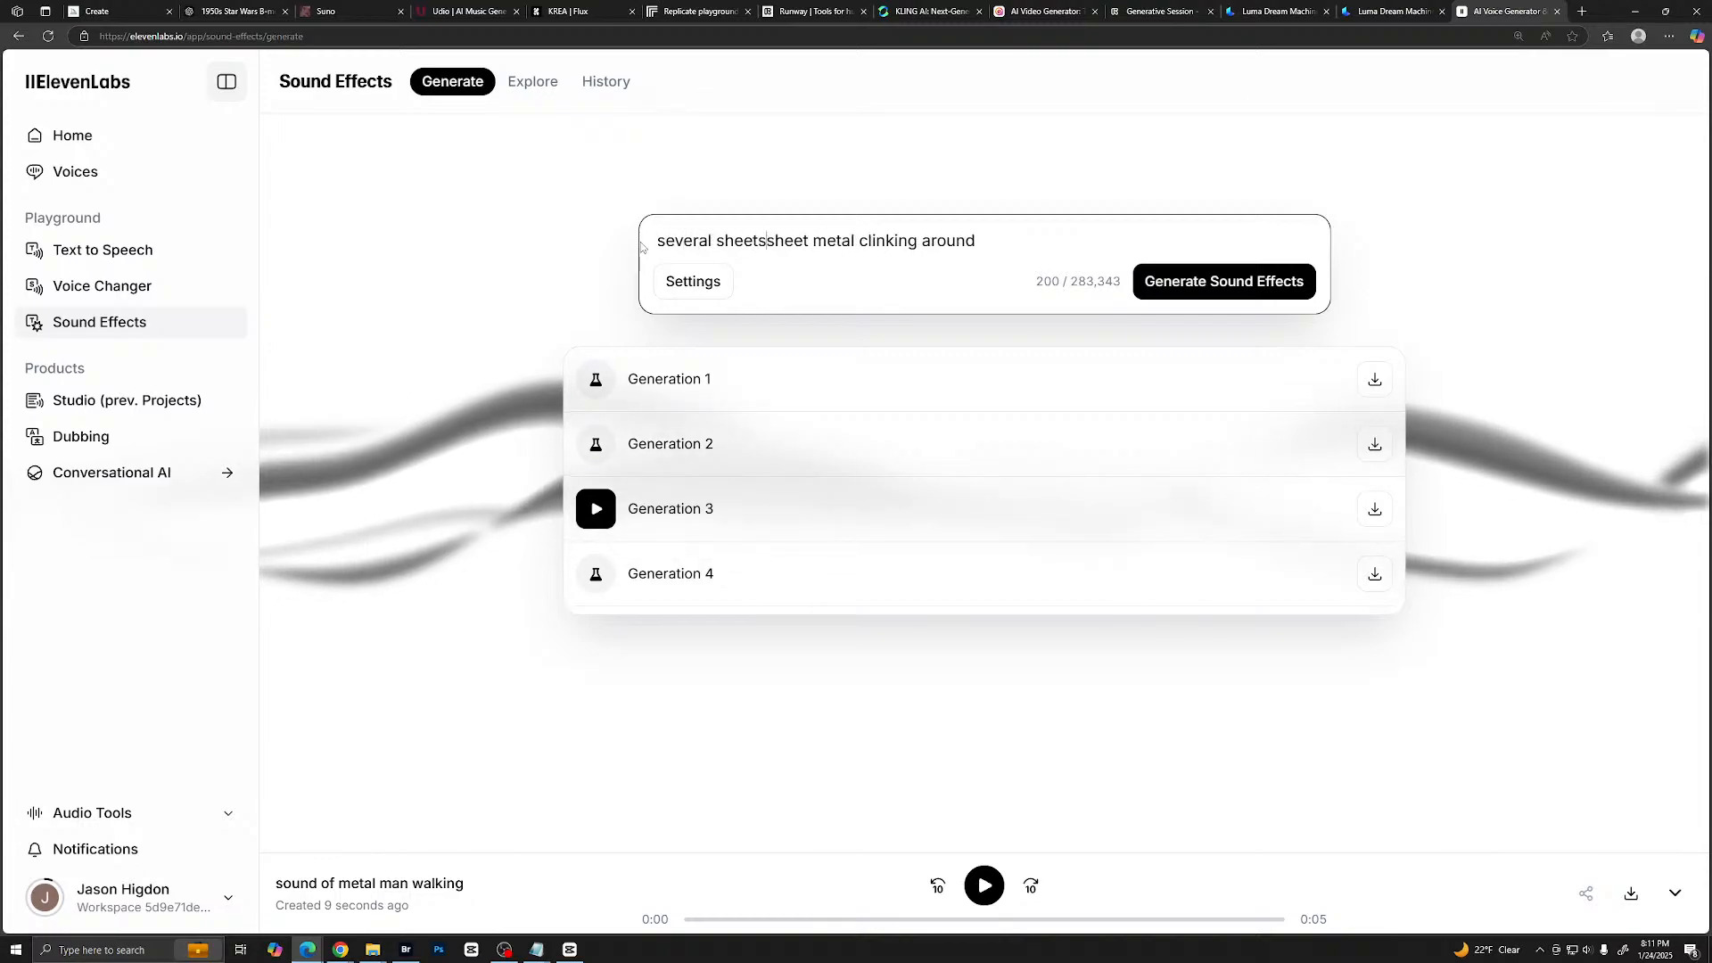
pyautogui.write('f')
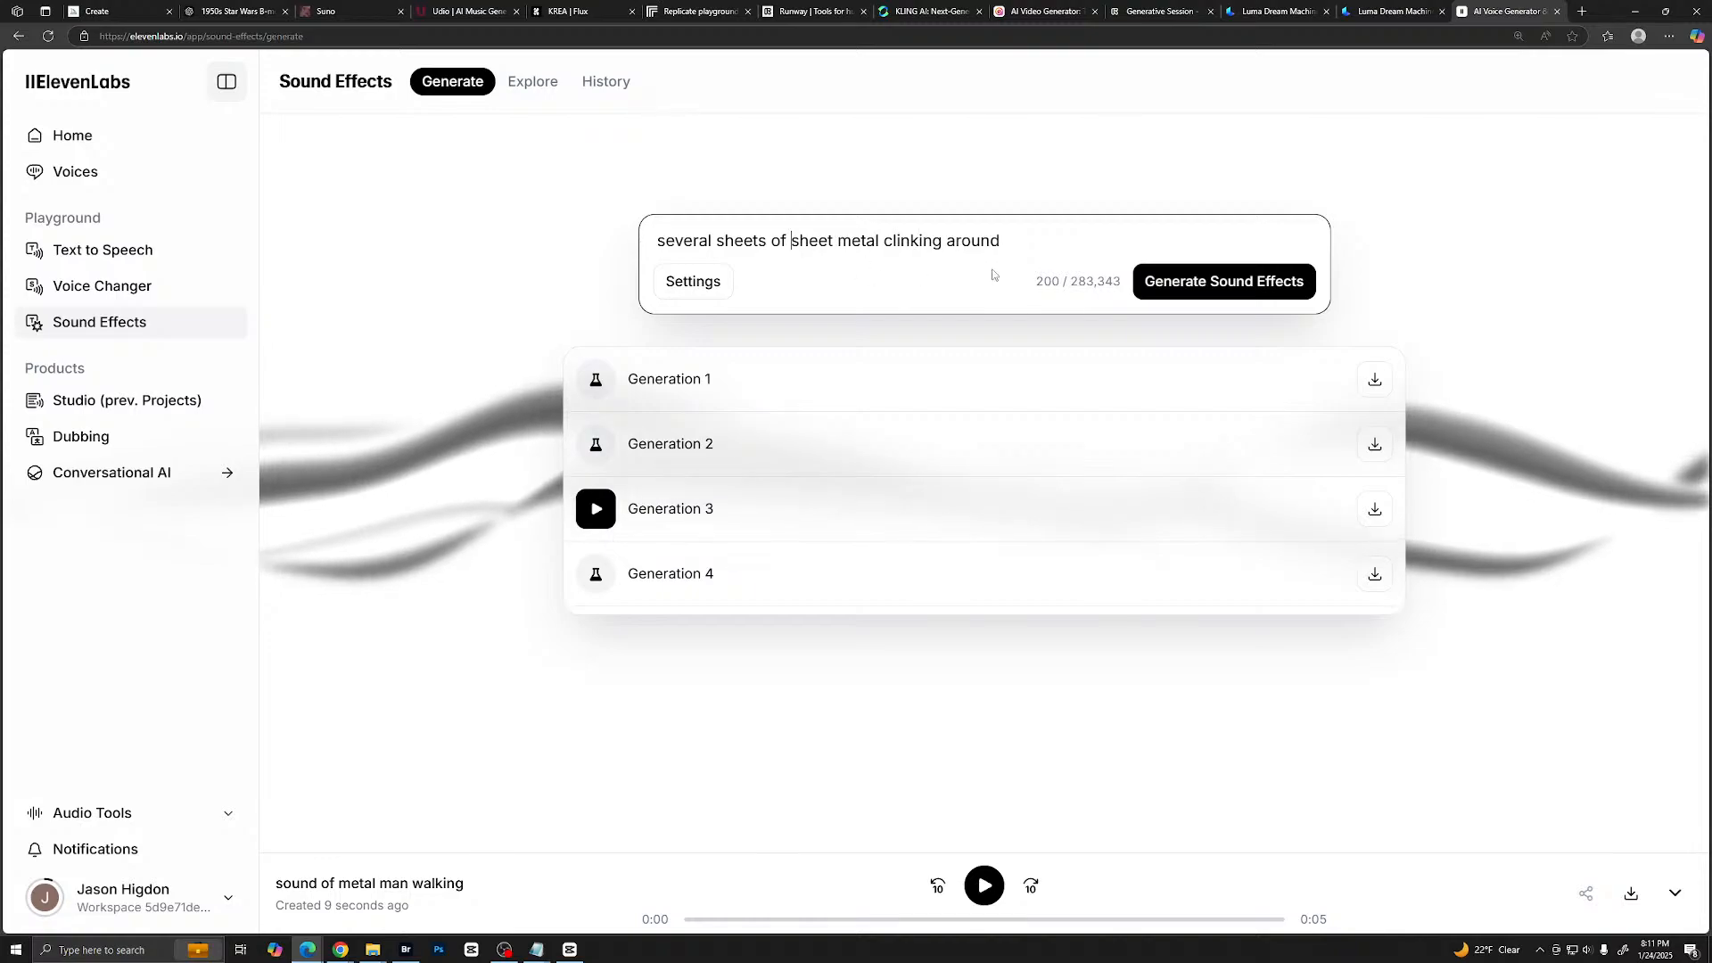
pyautogui.click(1203, 294)
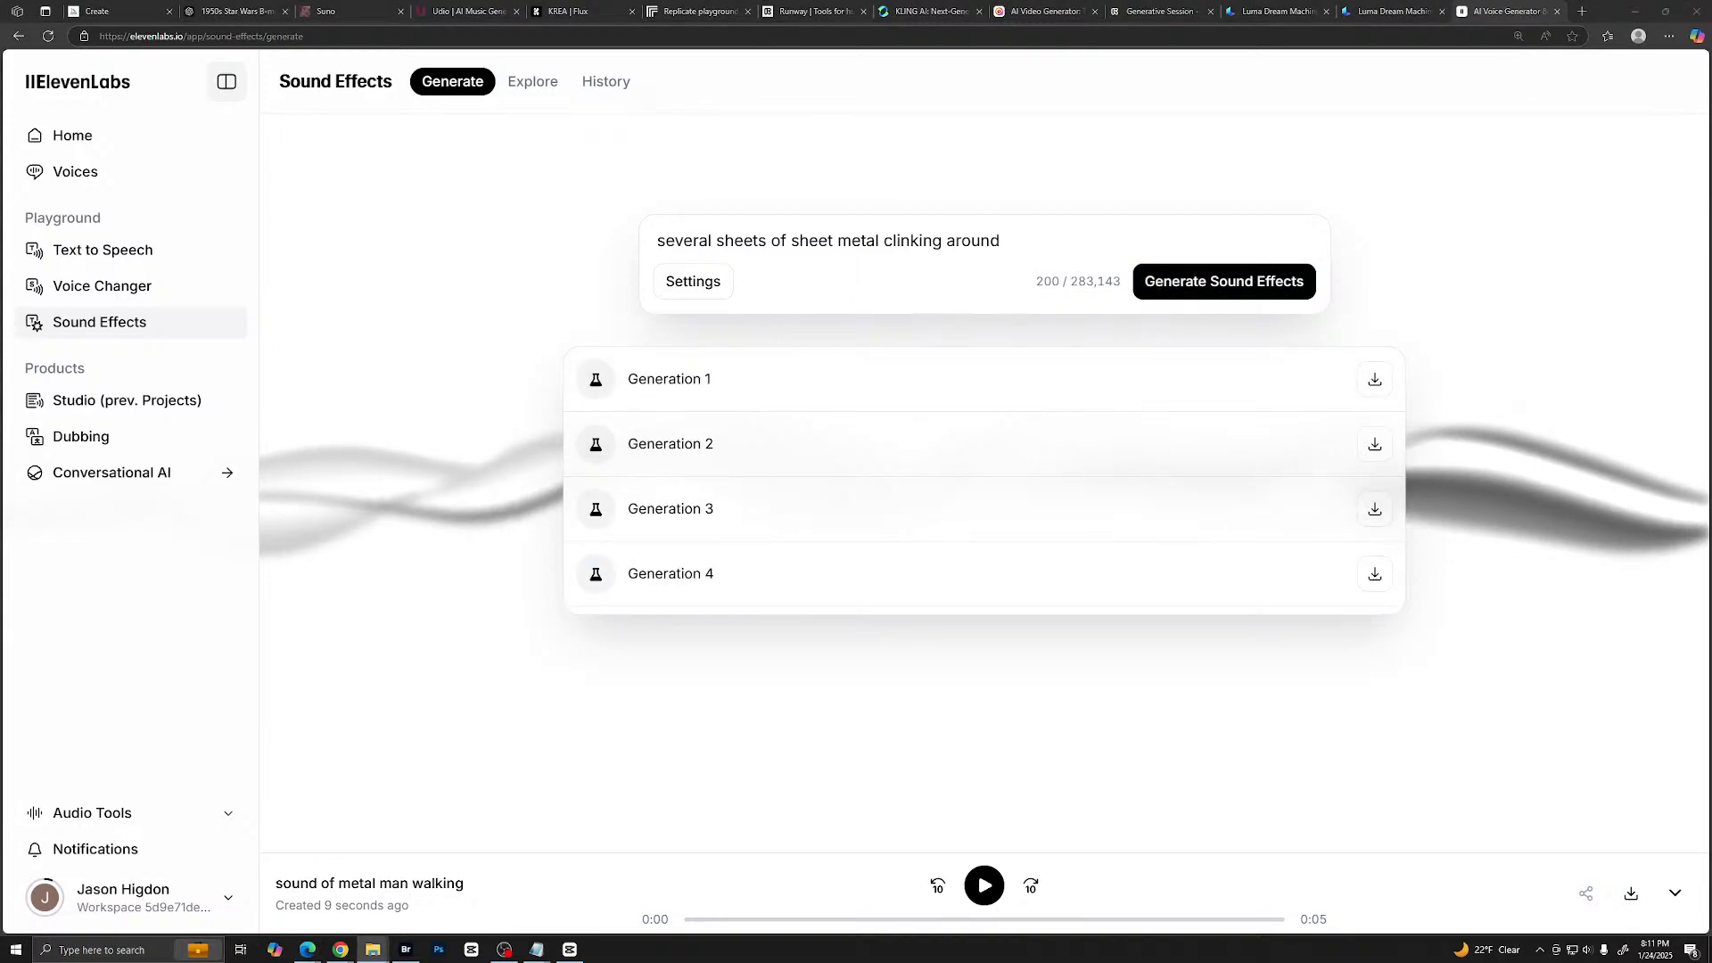
# - Listen to all four generations of the sheet metal sound effect
pyautogui.click(592, 378)
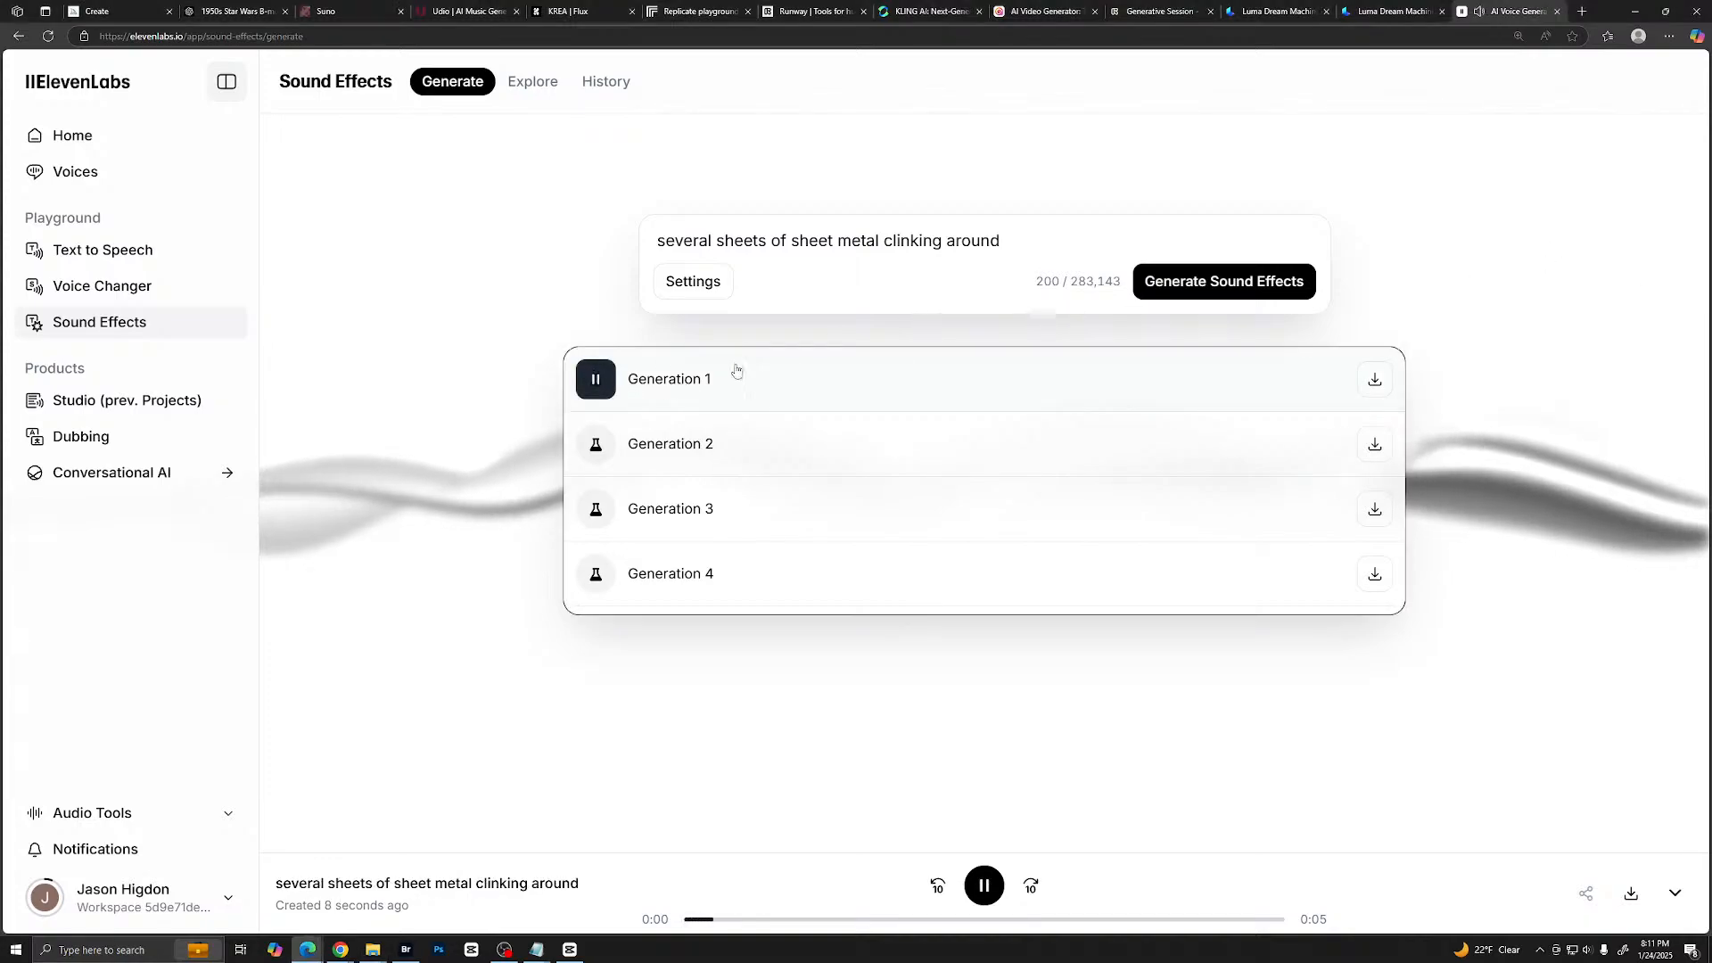
pyautogui.click(593, 453)
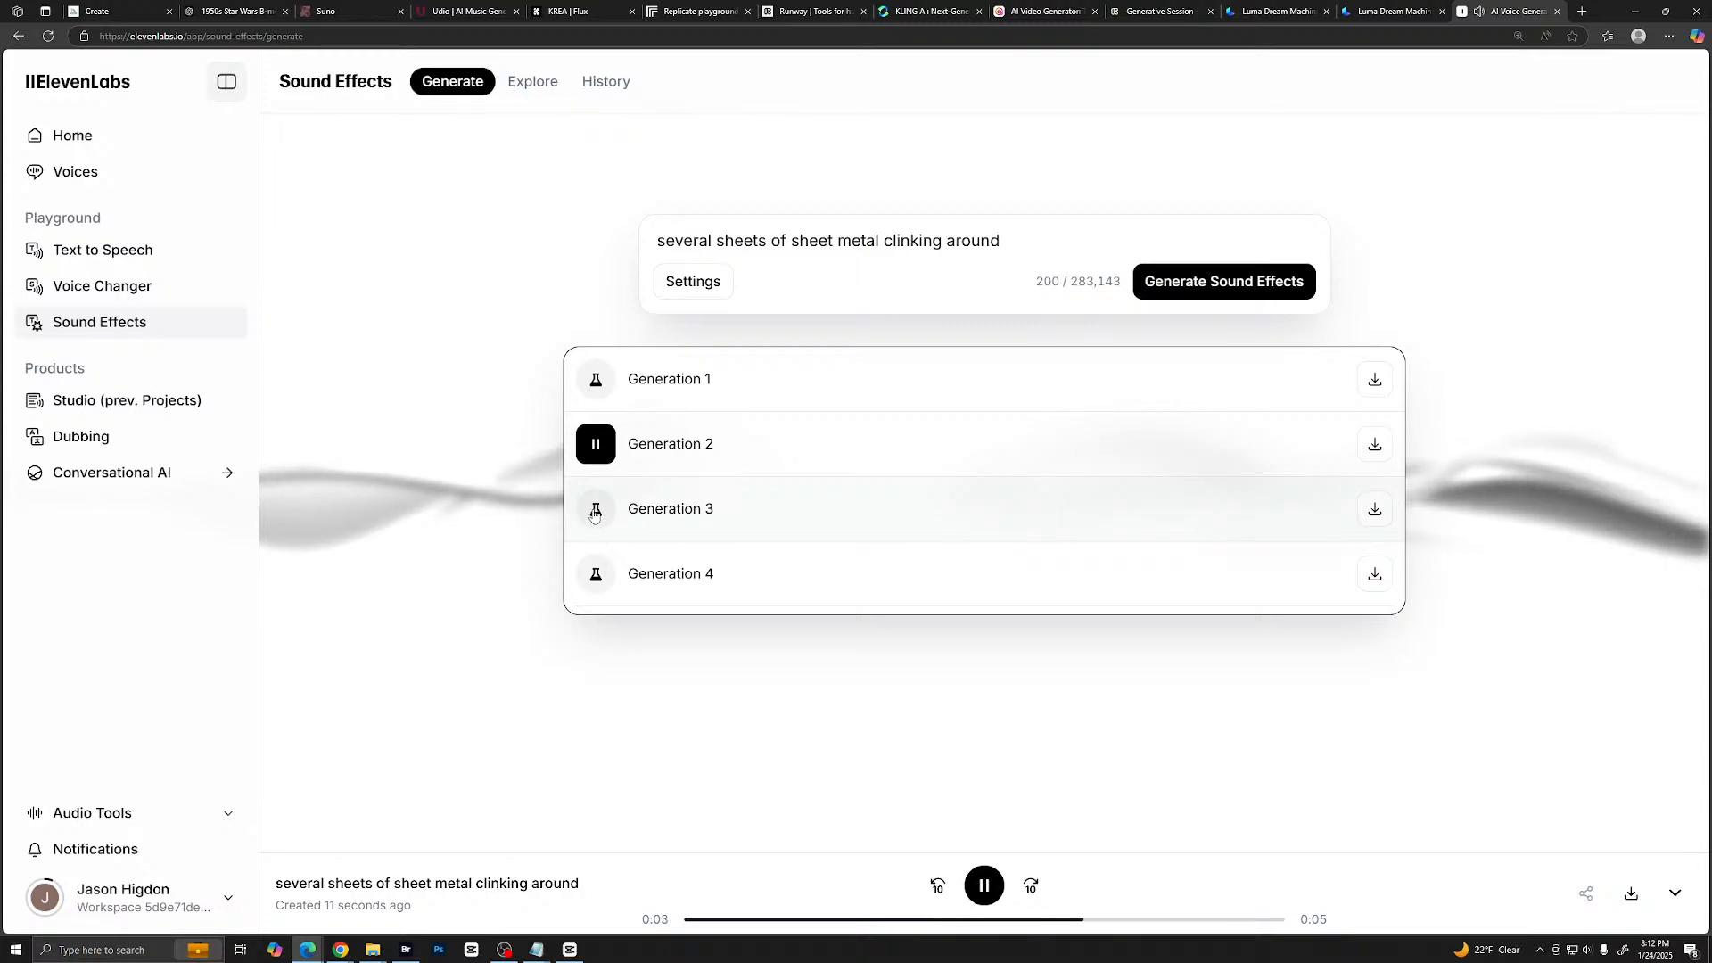
pyautogui.click(595, 515)
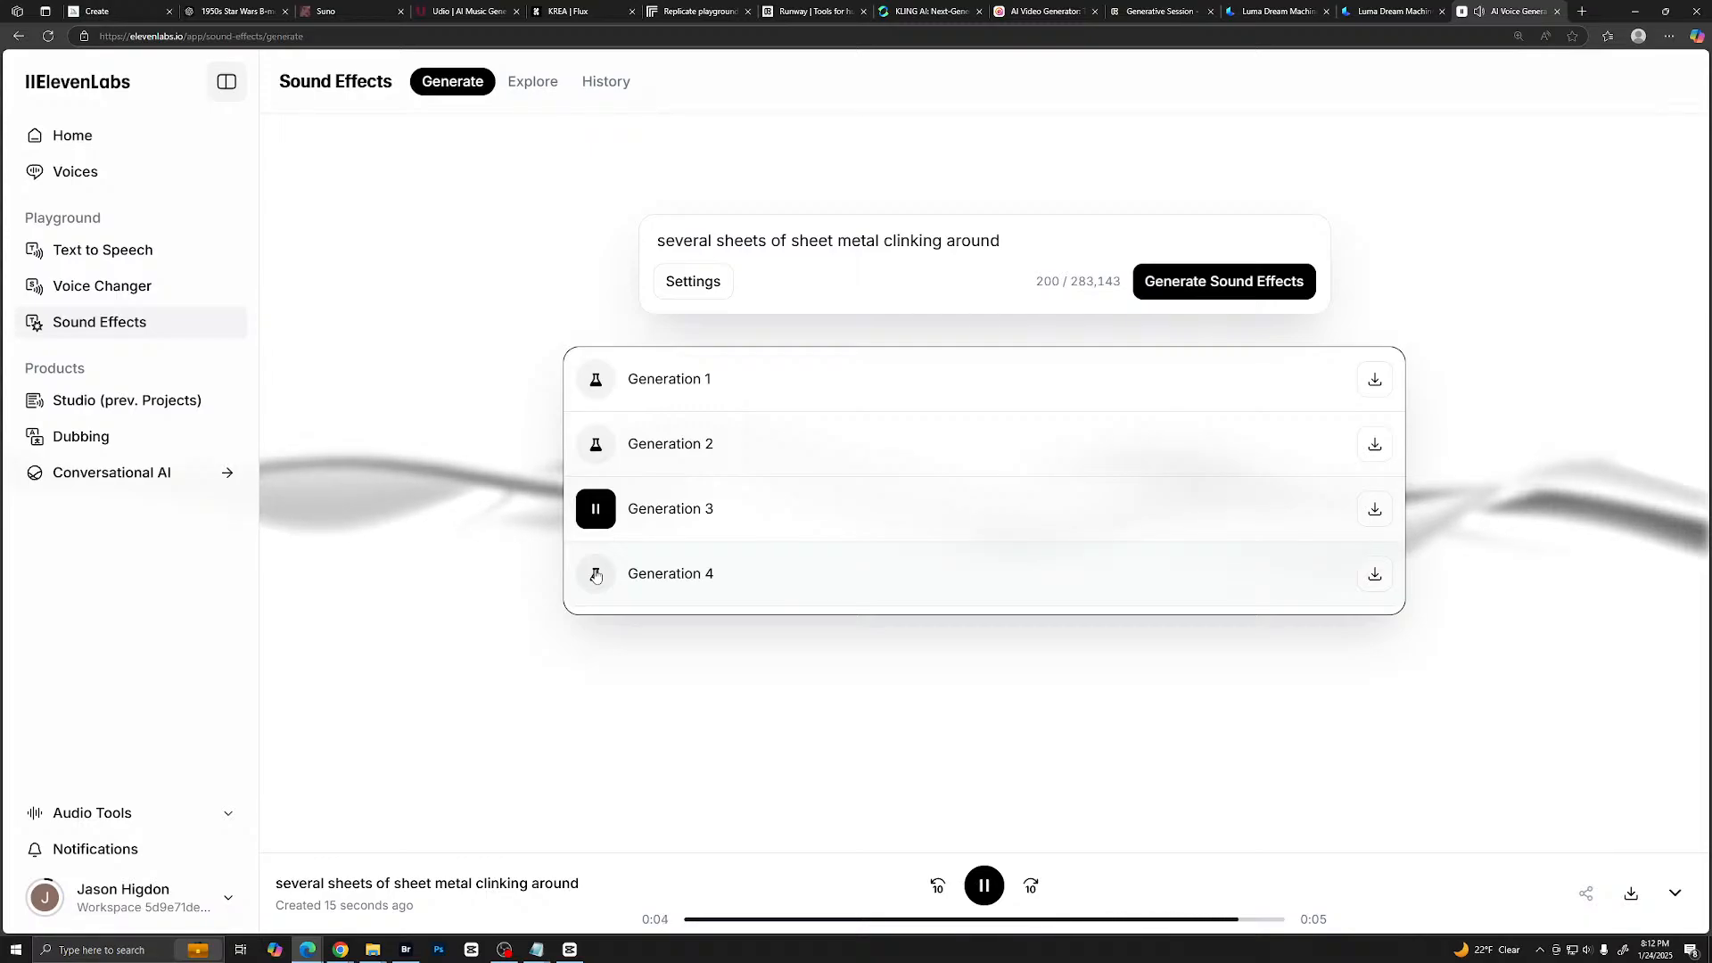
pyautogui.click(596, 575)
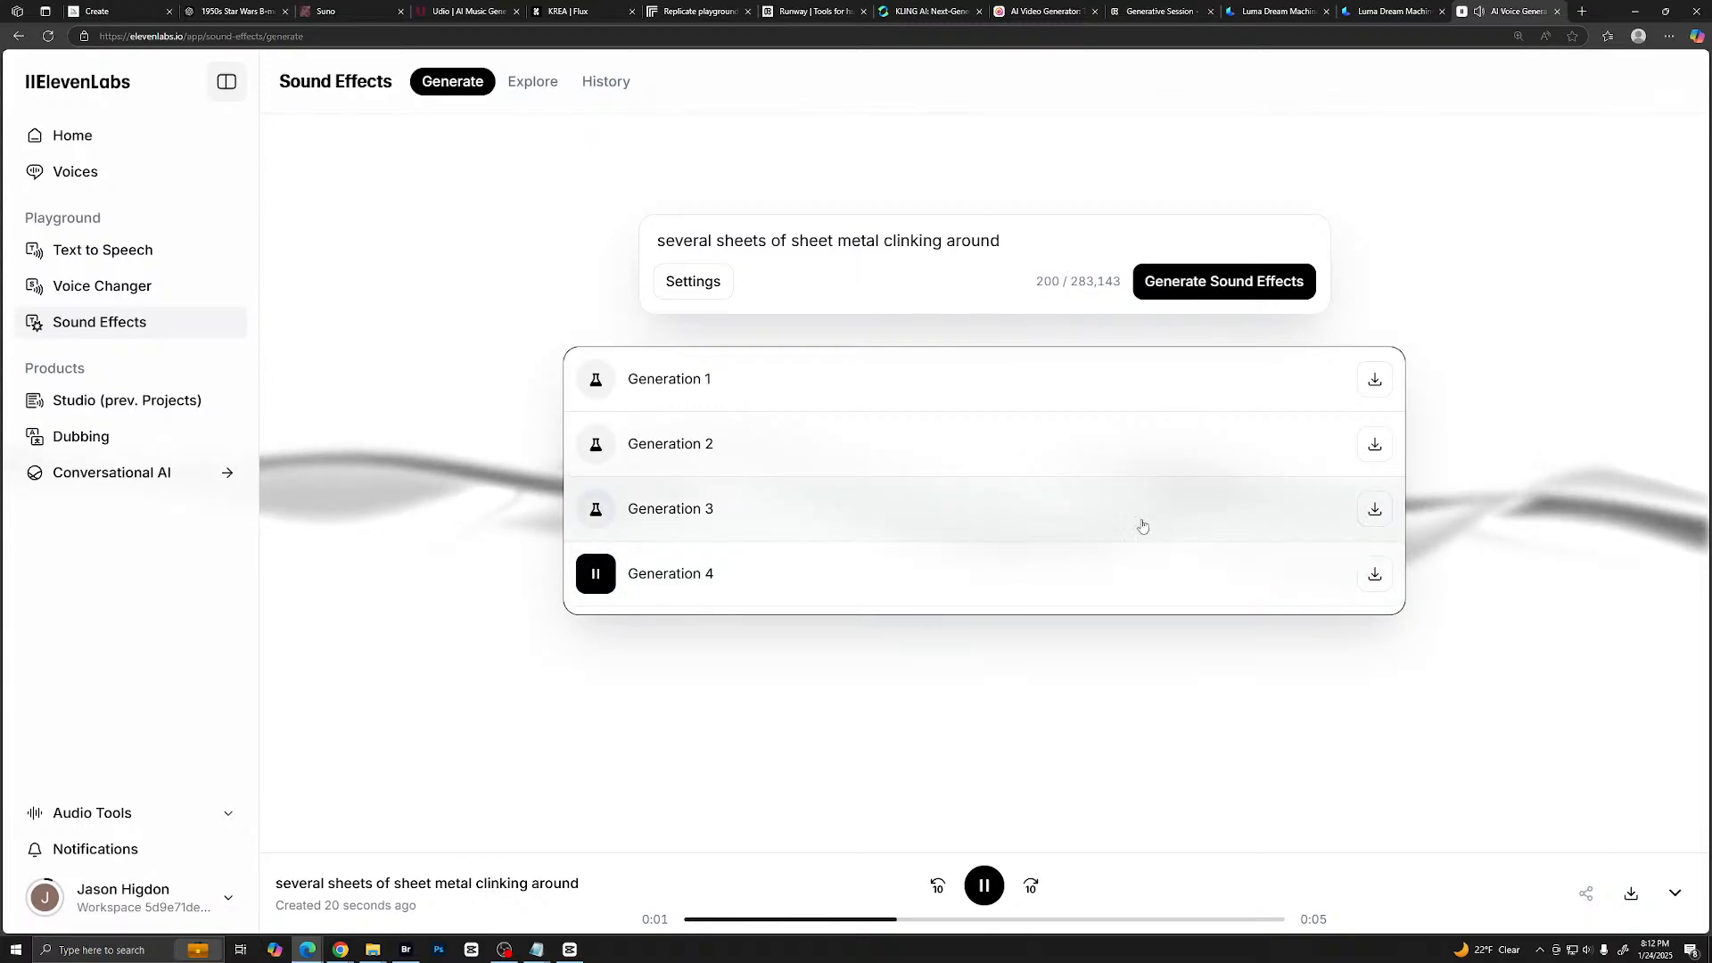
# - Download Generation 3 as several_sheets_of_sh.mp3 into the Star Wars 1950 project's Sound FX folder
pyautogui.click(1375, 512)
pyautogui.click(1488, 117)
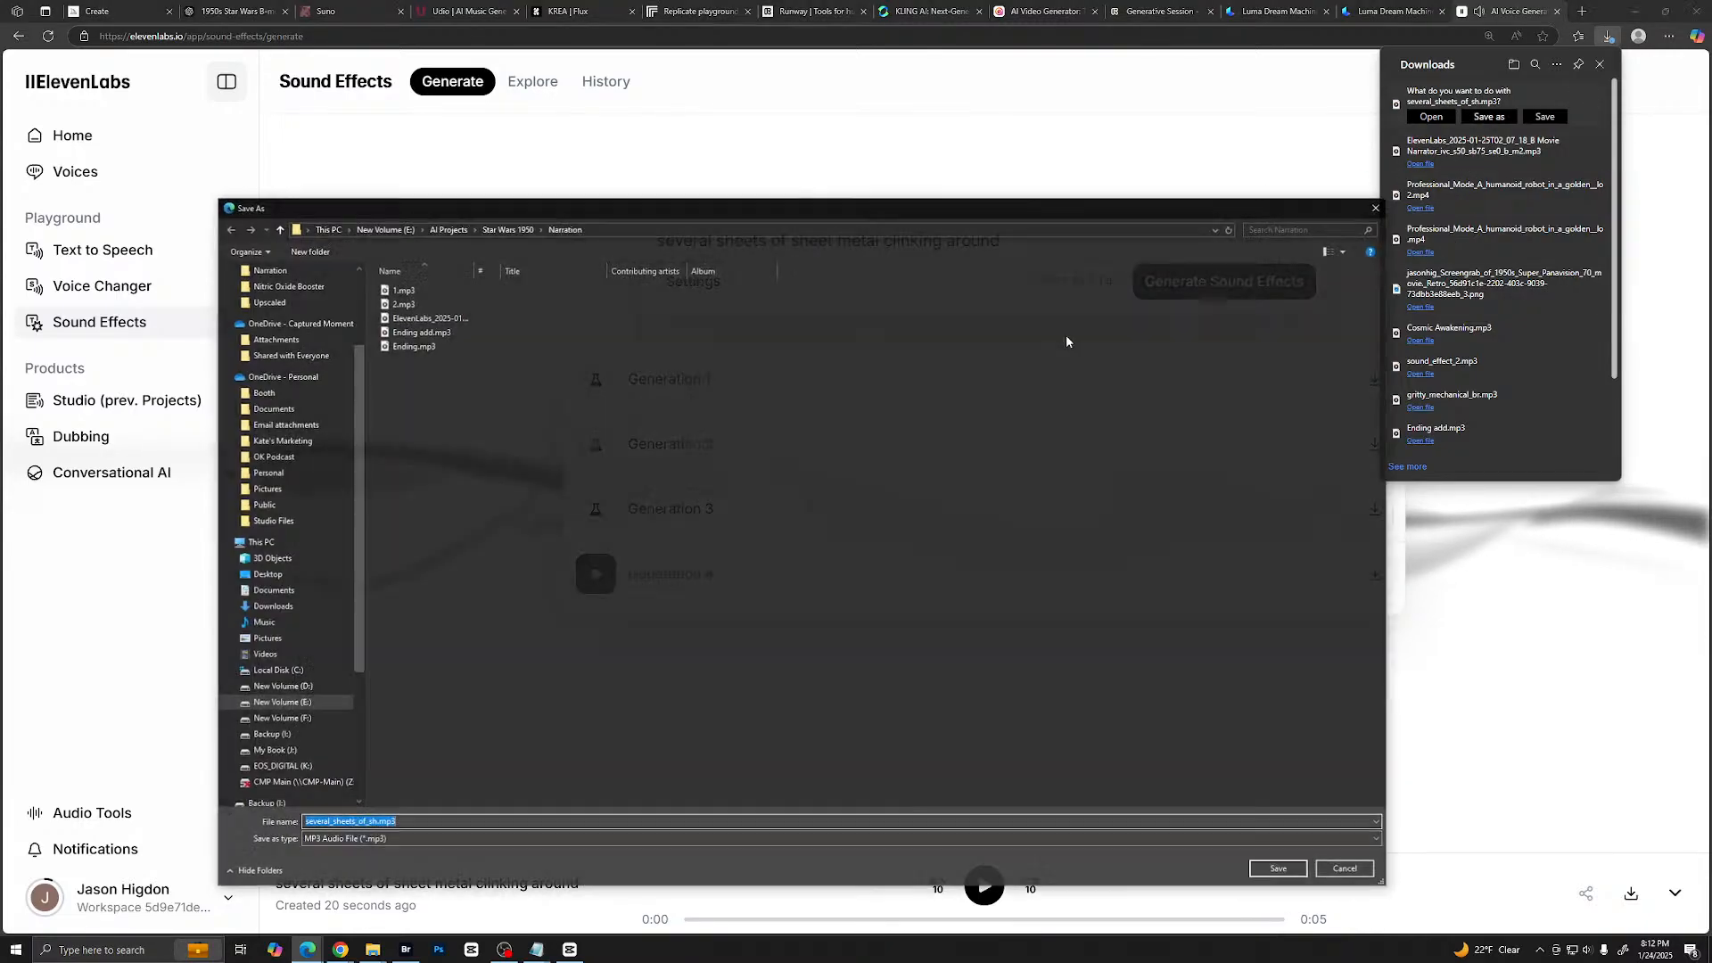
pyautogui.click(506, 230)
pyautogui.doubleClick(866, 317)
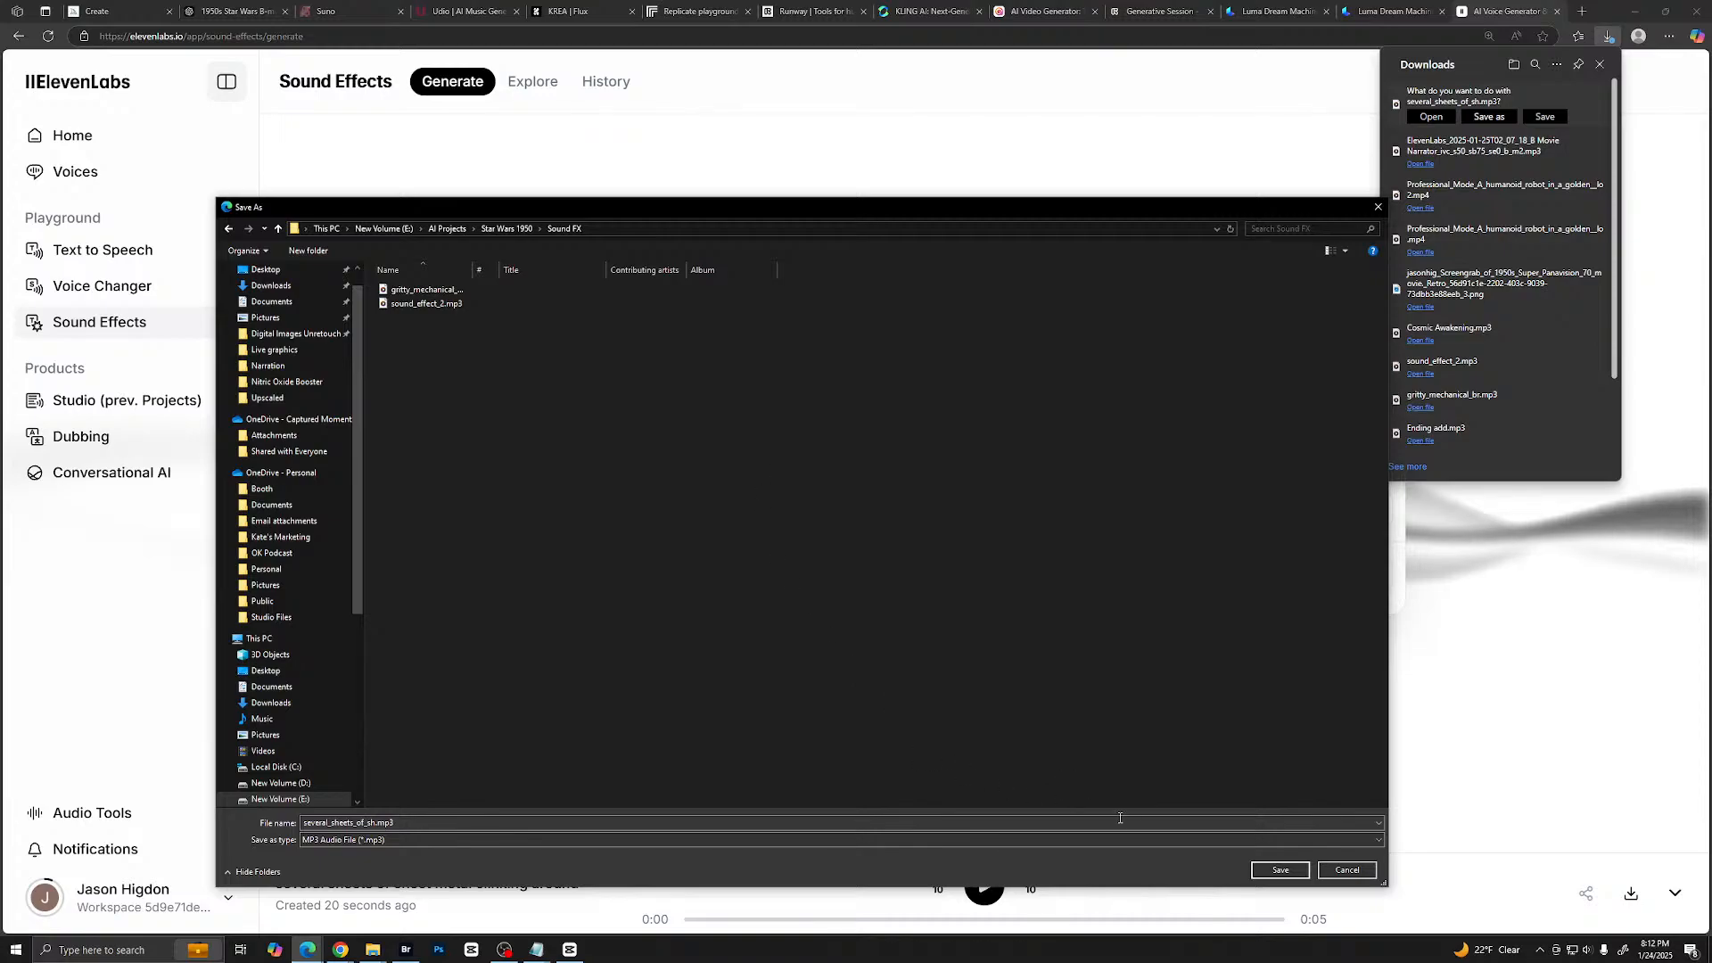
pyautogui.click(1281, 871)
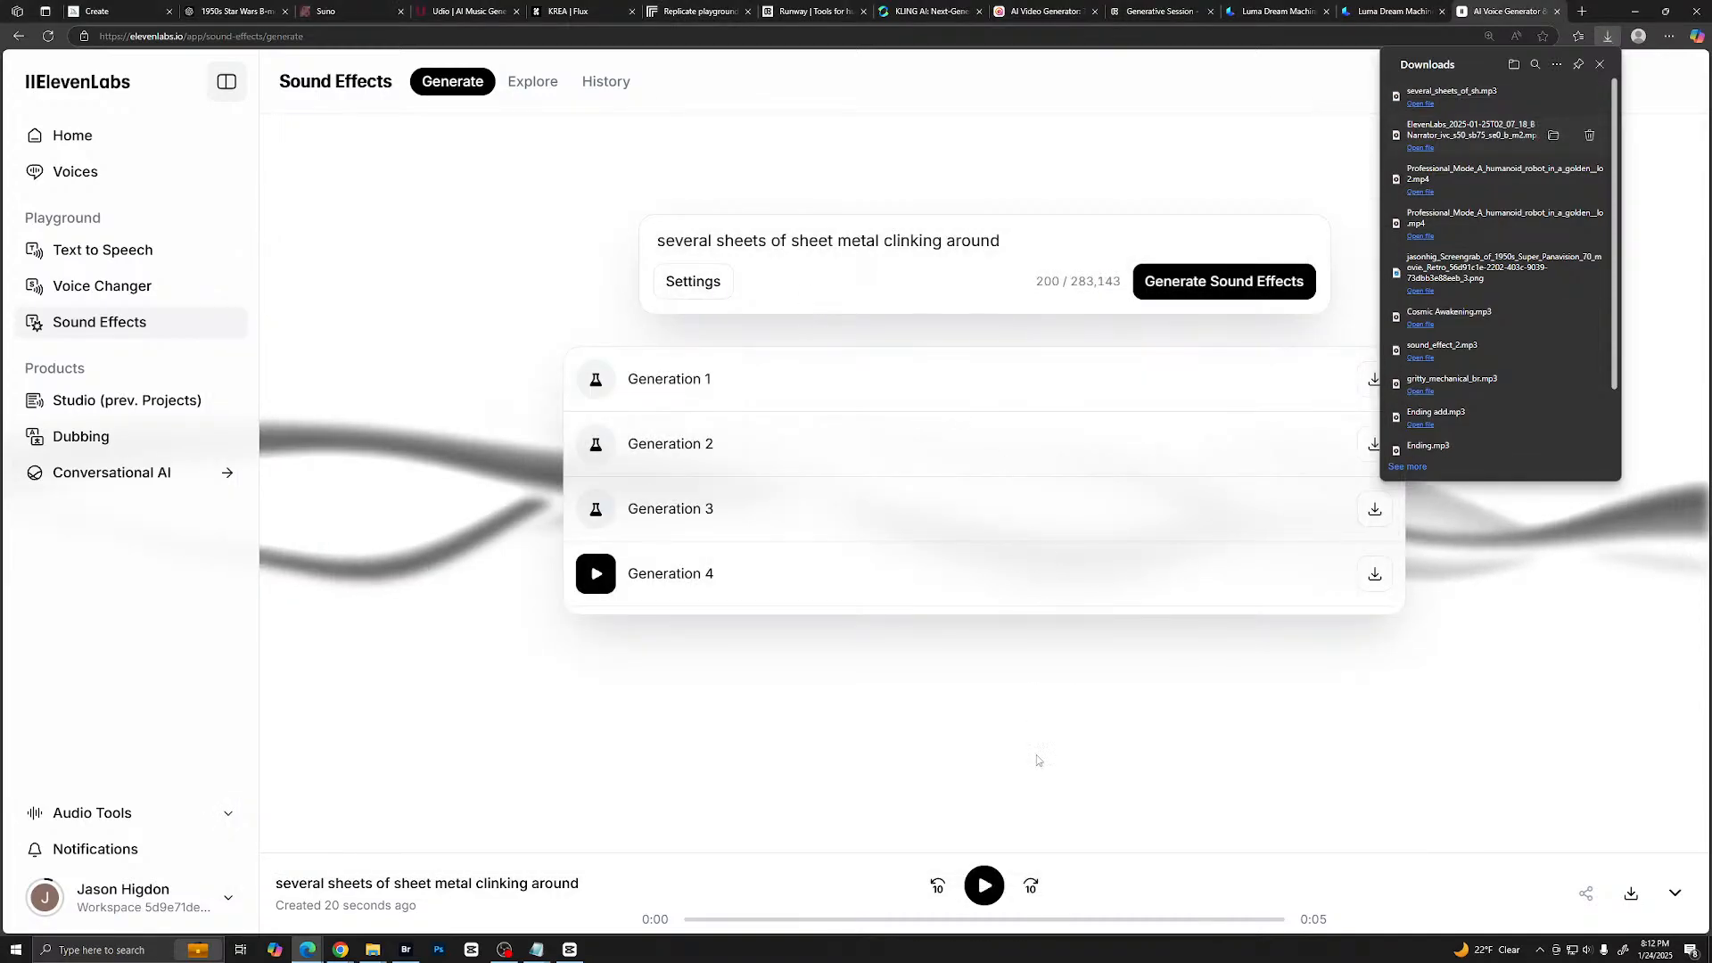
# - Switch to CapCut, add several_sheets_of_sh.mp3 on a new track below the voice clip, aligned with the robot clip's start, and play it back
pyautogui.click(372, 952)
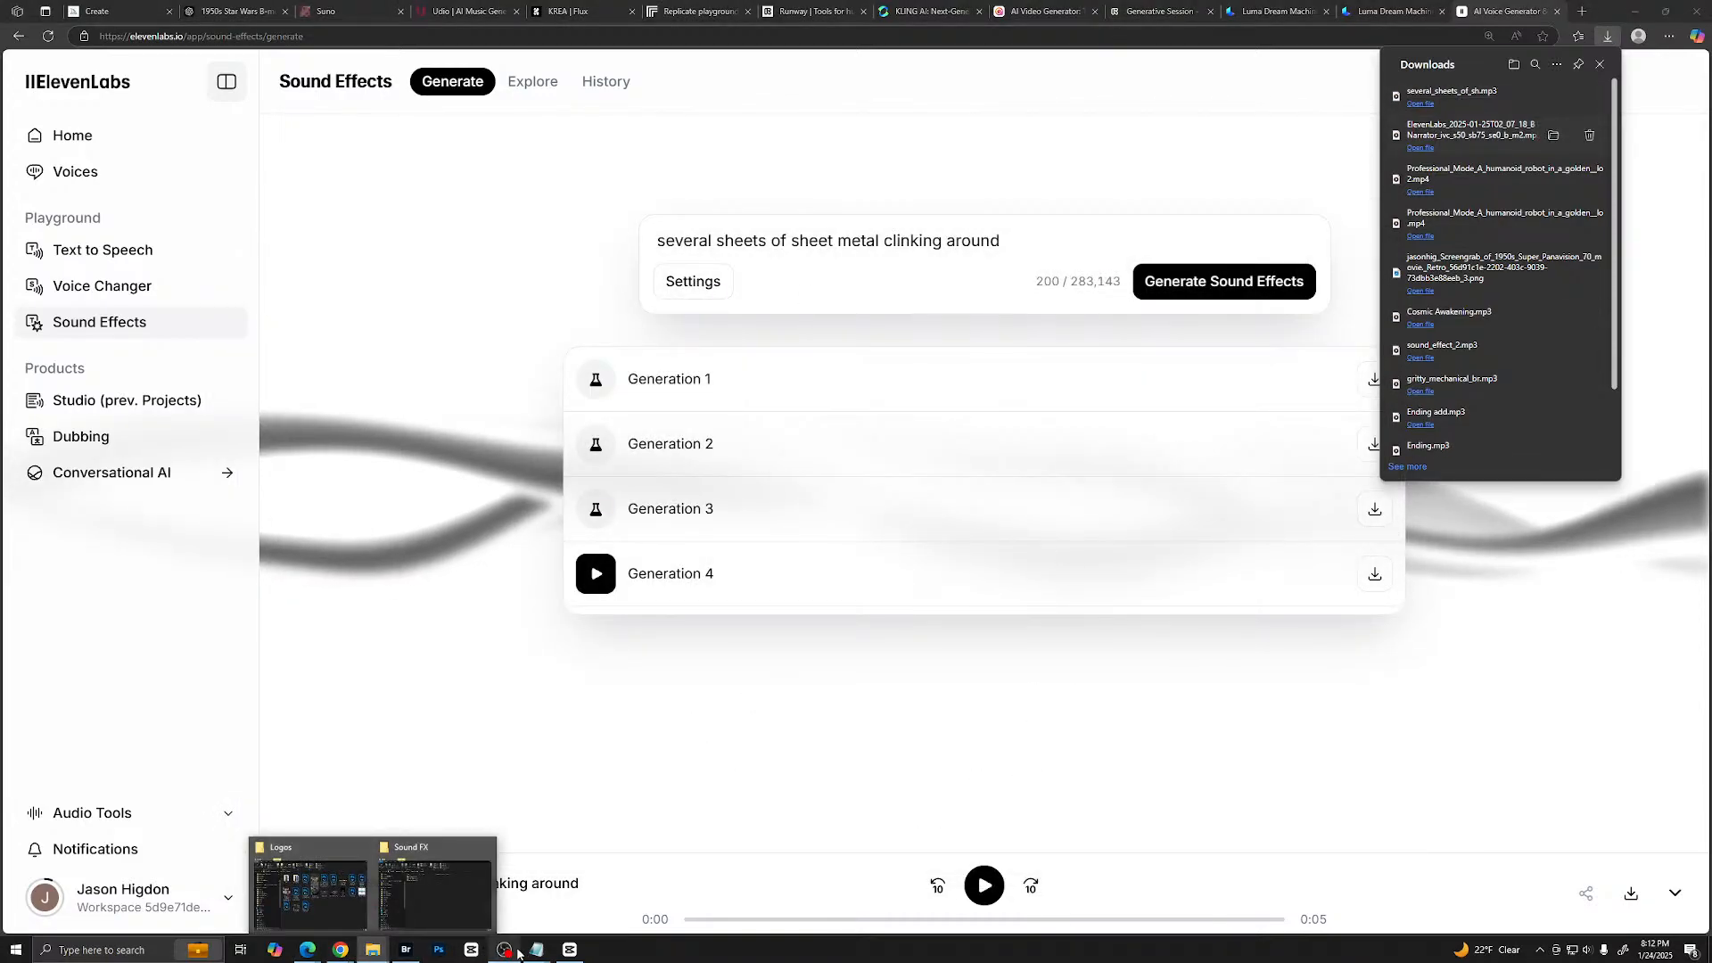
pyautogui.click(570, 950)
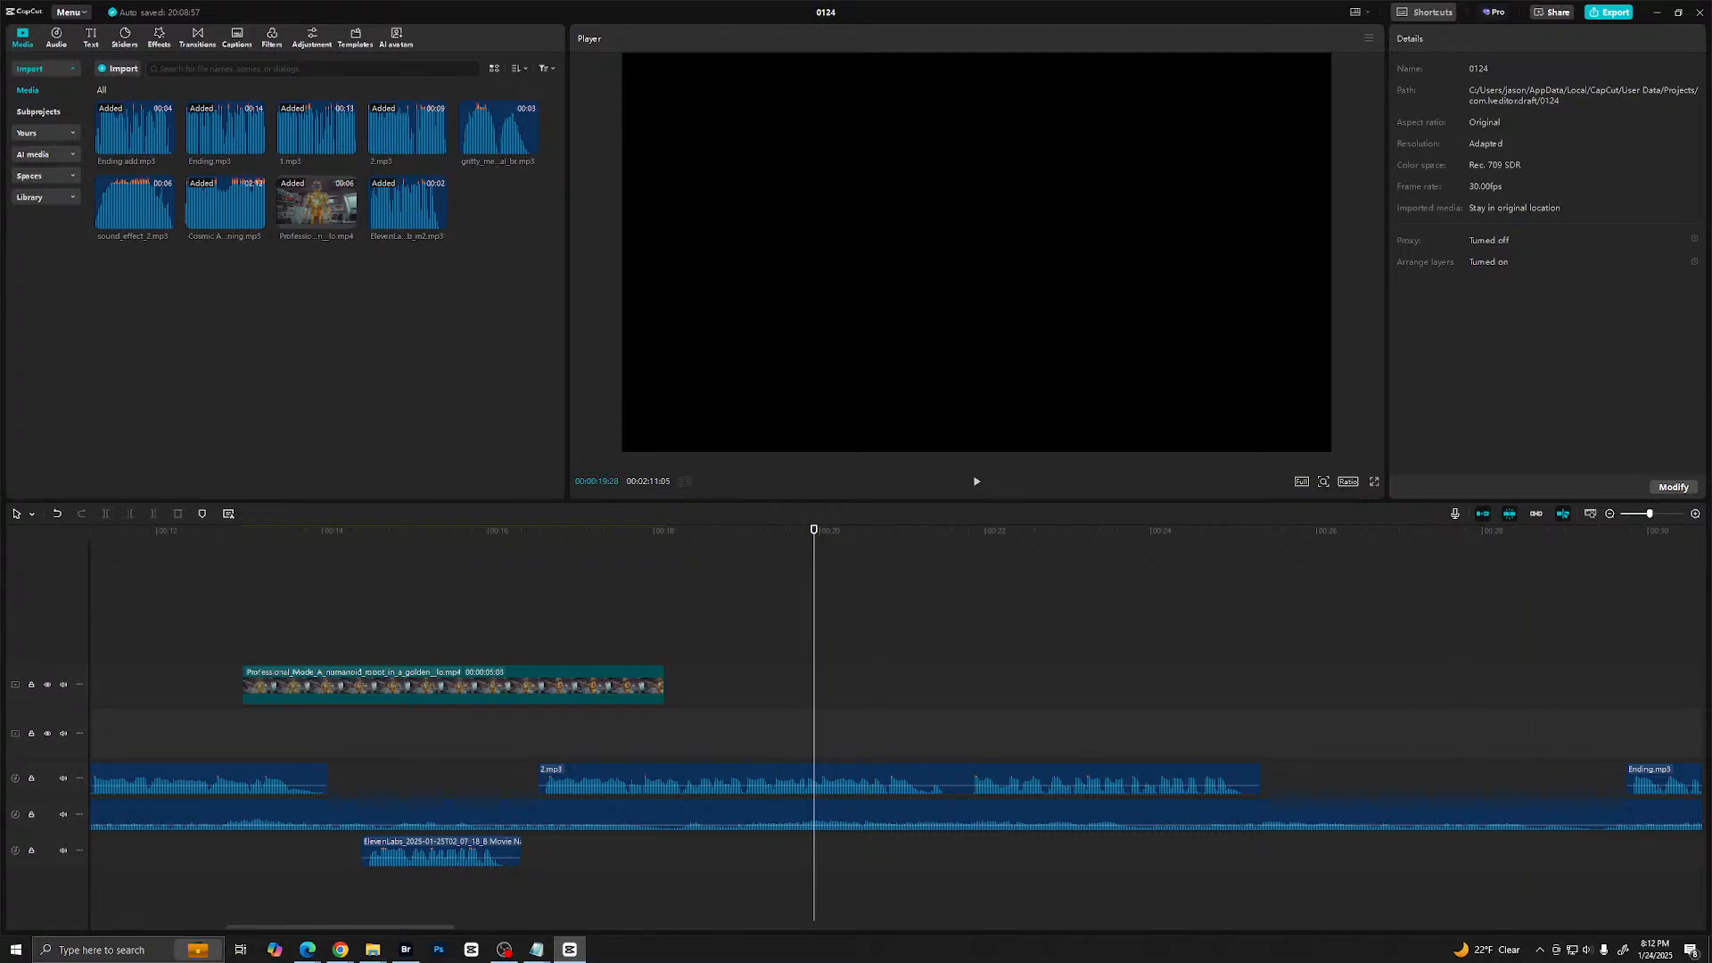
pyautogui.moveTo(1711, 348); pyautogui.dragTo(410, 386)
pyautogui.moveTo(499, 210); pyautogui.dragTo(245, 890)
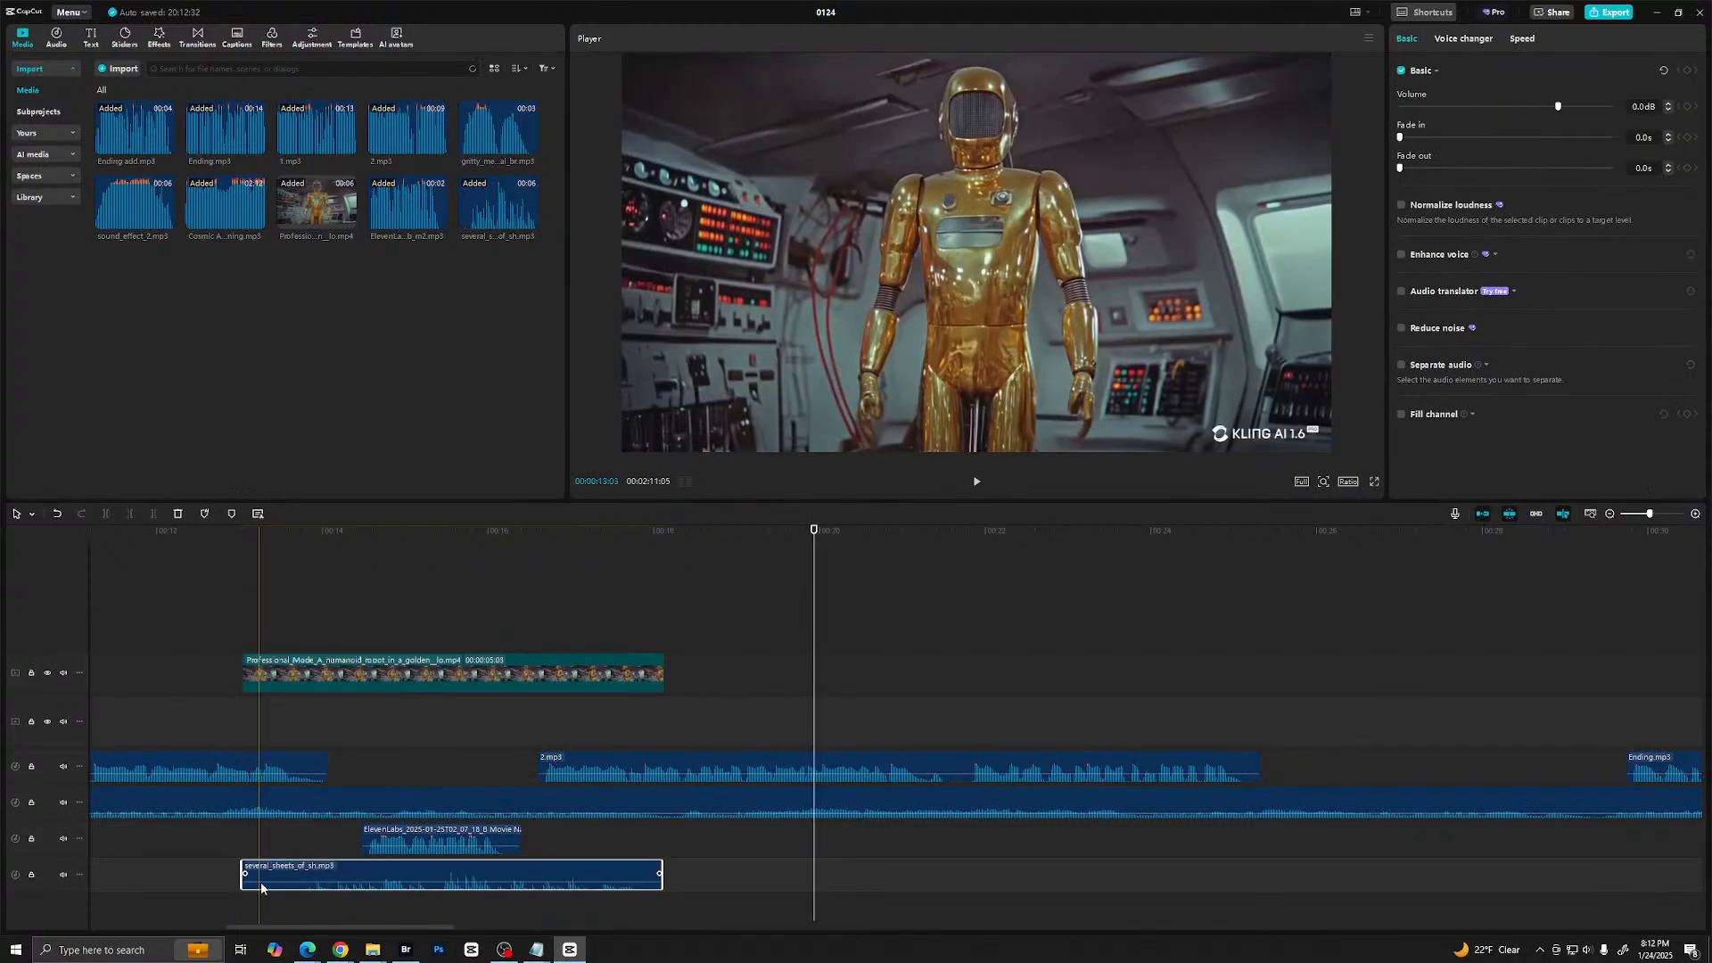
pyautogui.click(223, 736)
pyautogui.press('space')
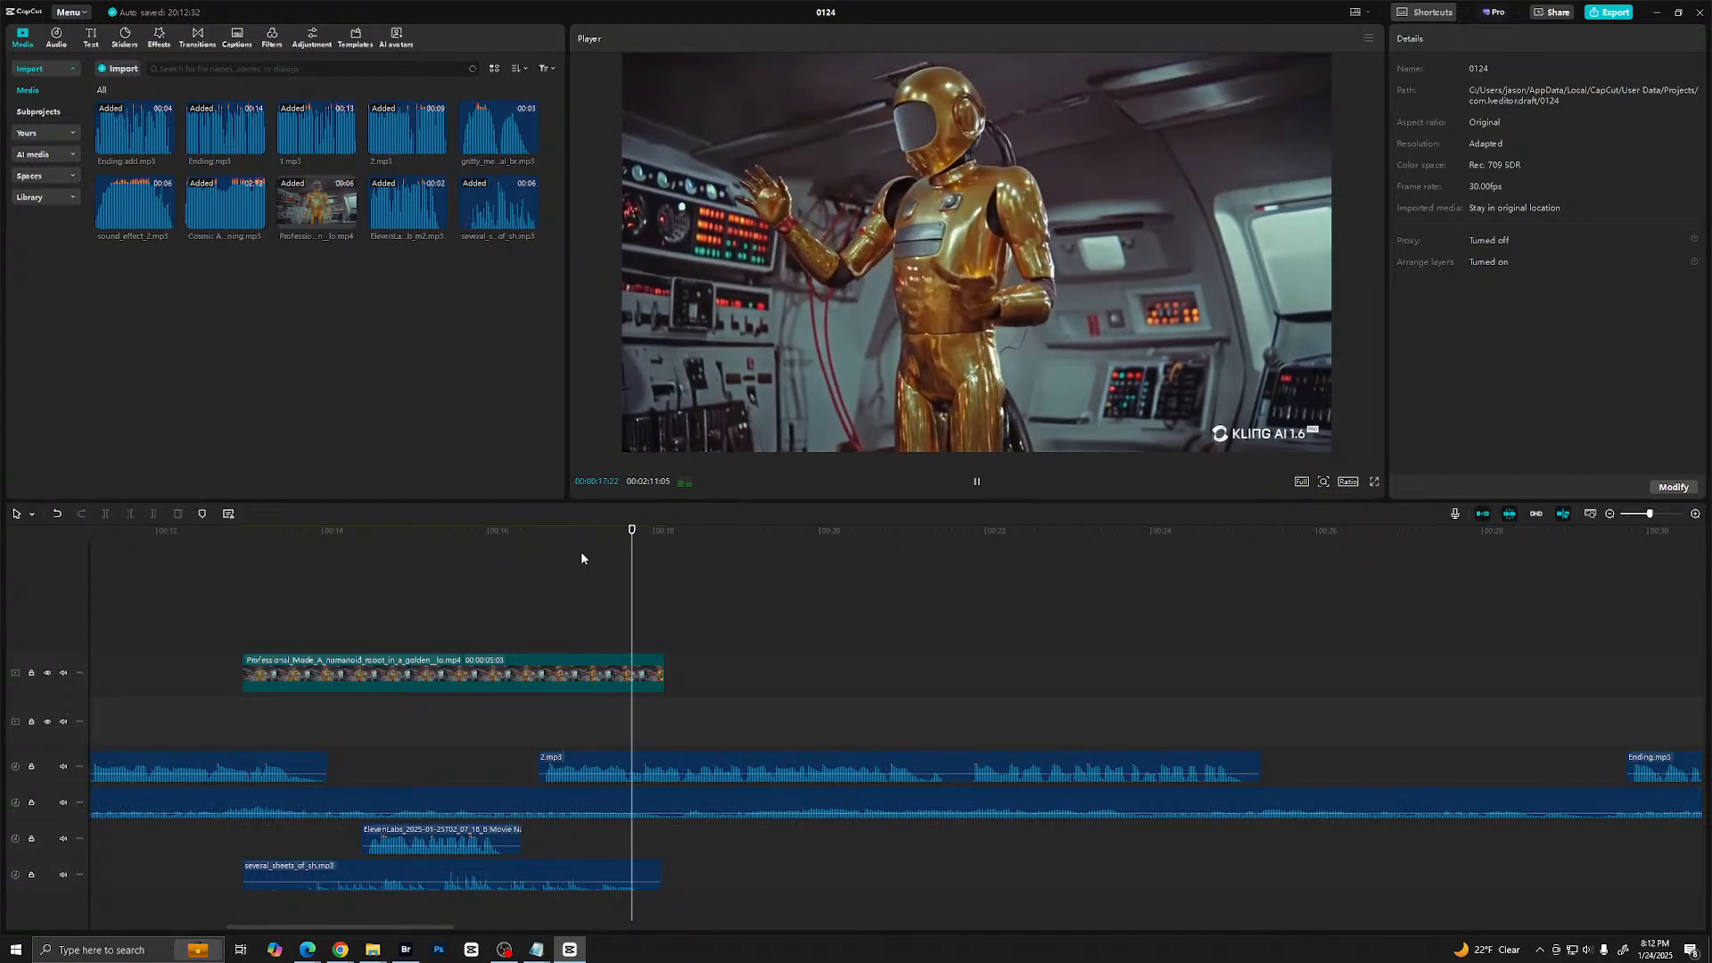
# - Raise the volume of the sheet metal sound clip and play the robot section back in full screen
pyautogui.click(420, 884)
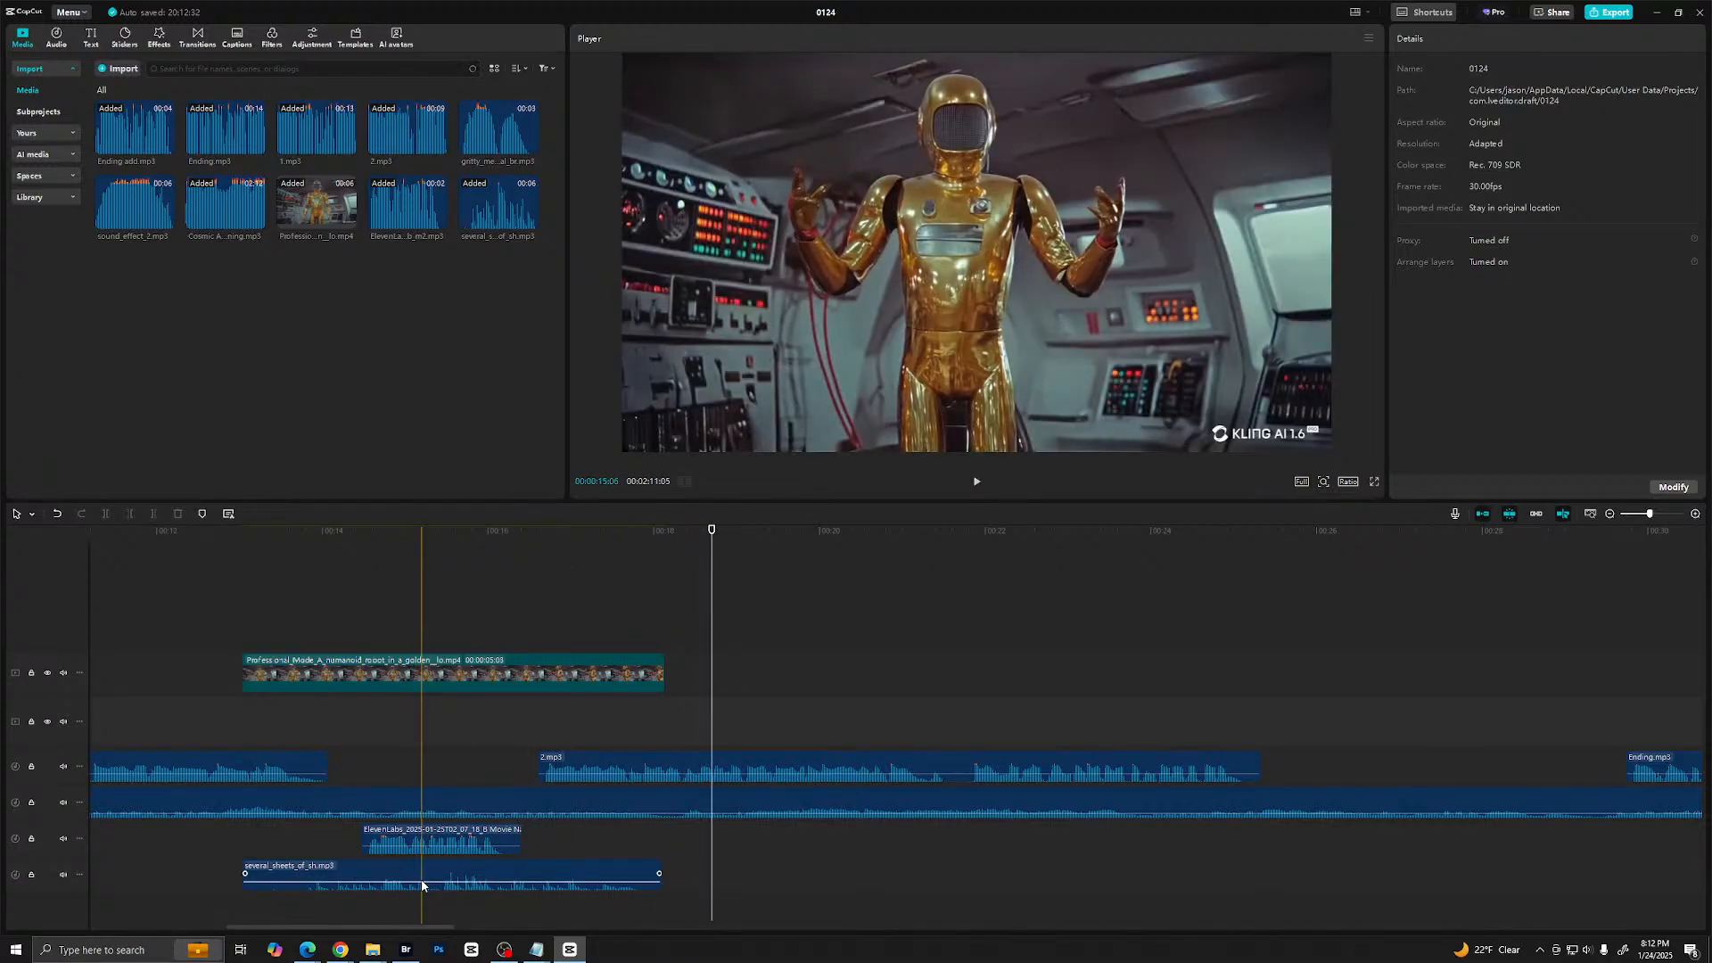
pyautogui.moveTo(421, 882); pyautogui.dragTo(419, 865)
pyautogui.click(237, 858)
pyautogui.press('space')
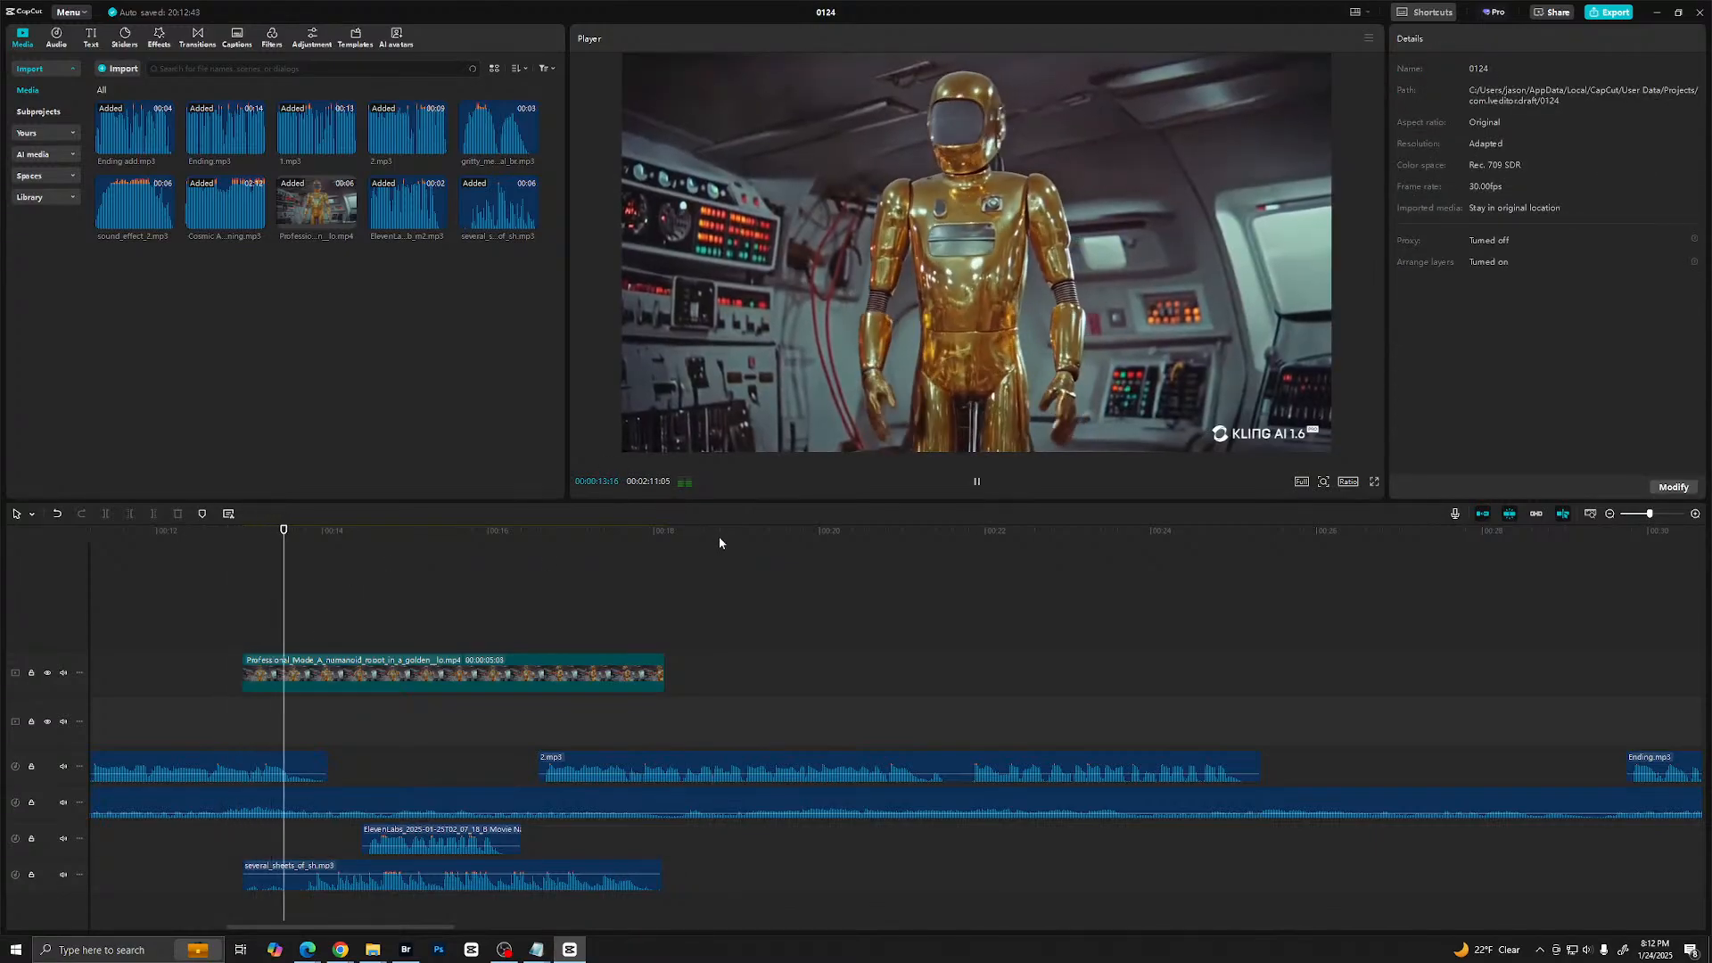
pyautogui.click(1375, 482)
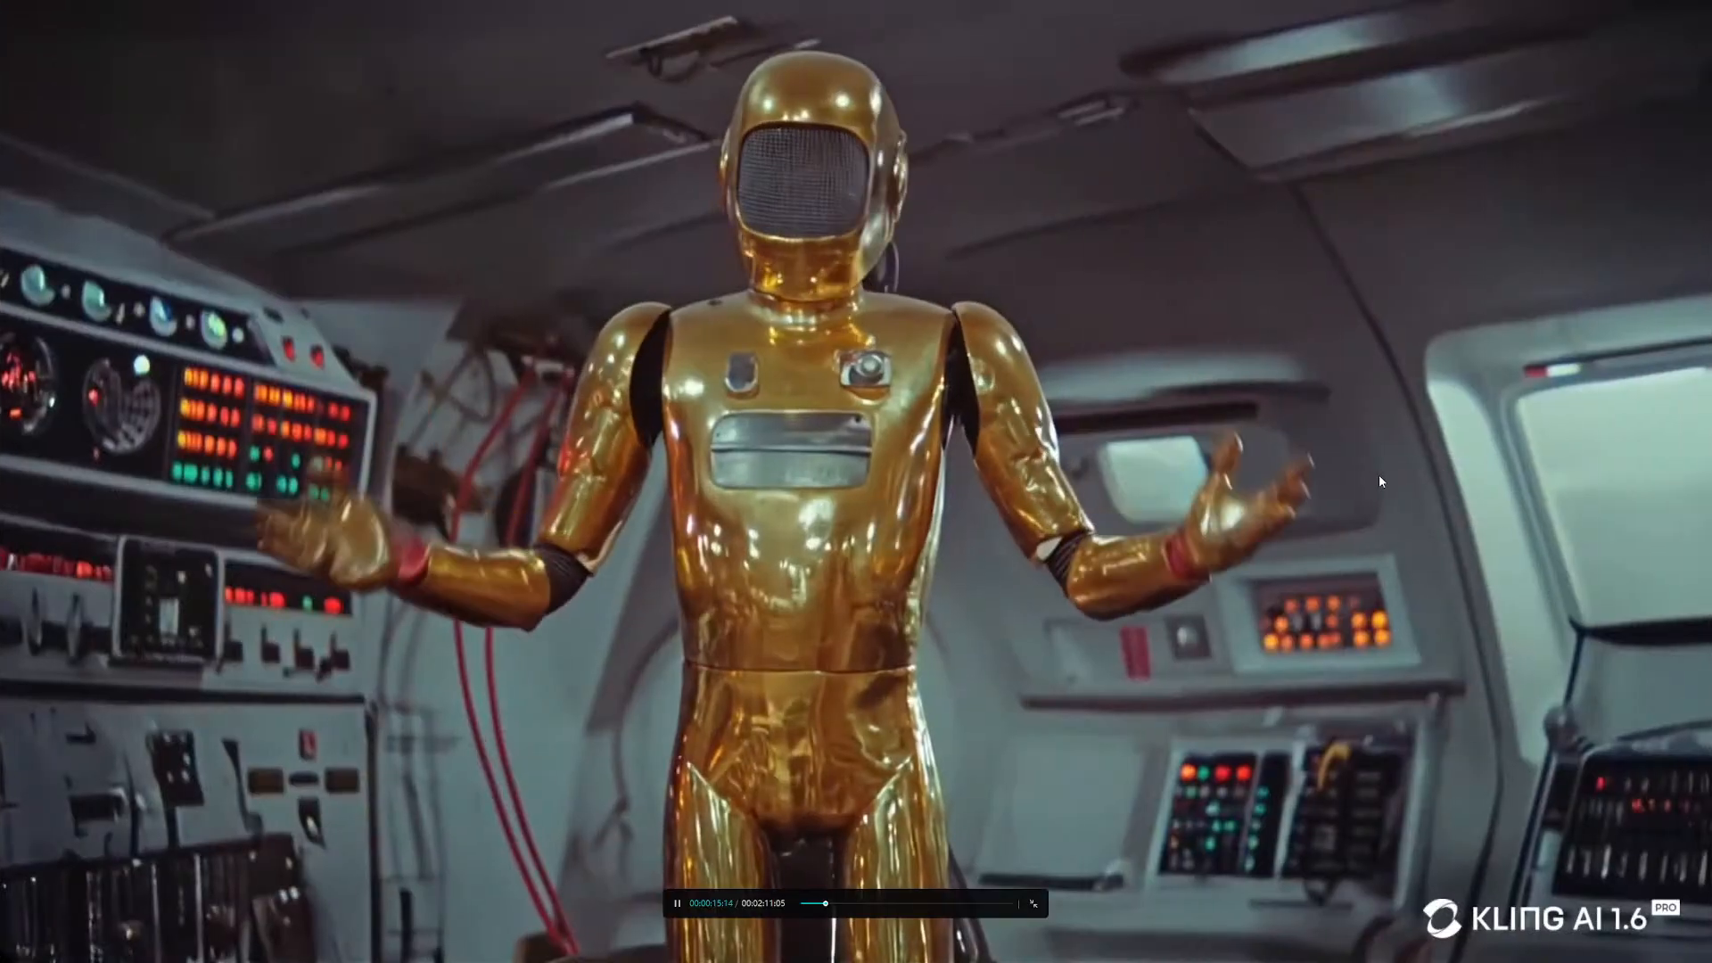
# - Exit full-screen playback and lower the sheet metal sound clip's volume to 3.1 dB
pyautogui.press('Escape')
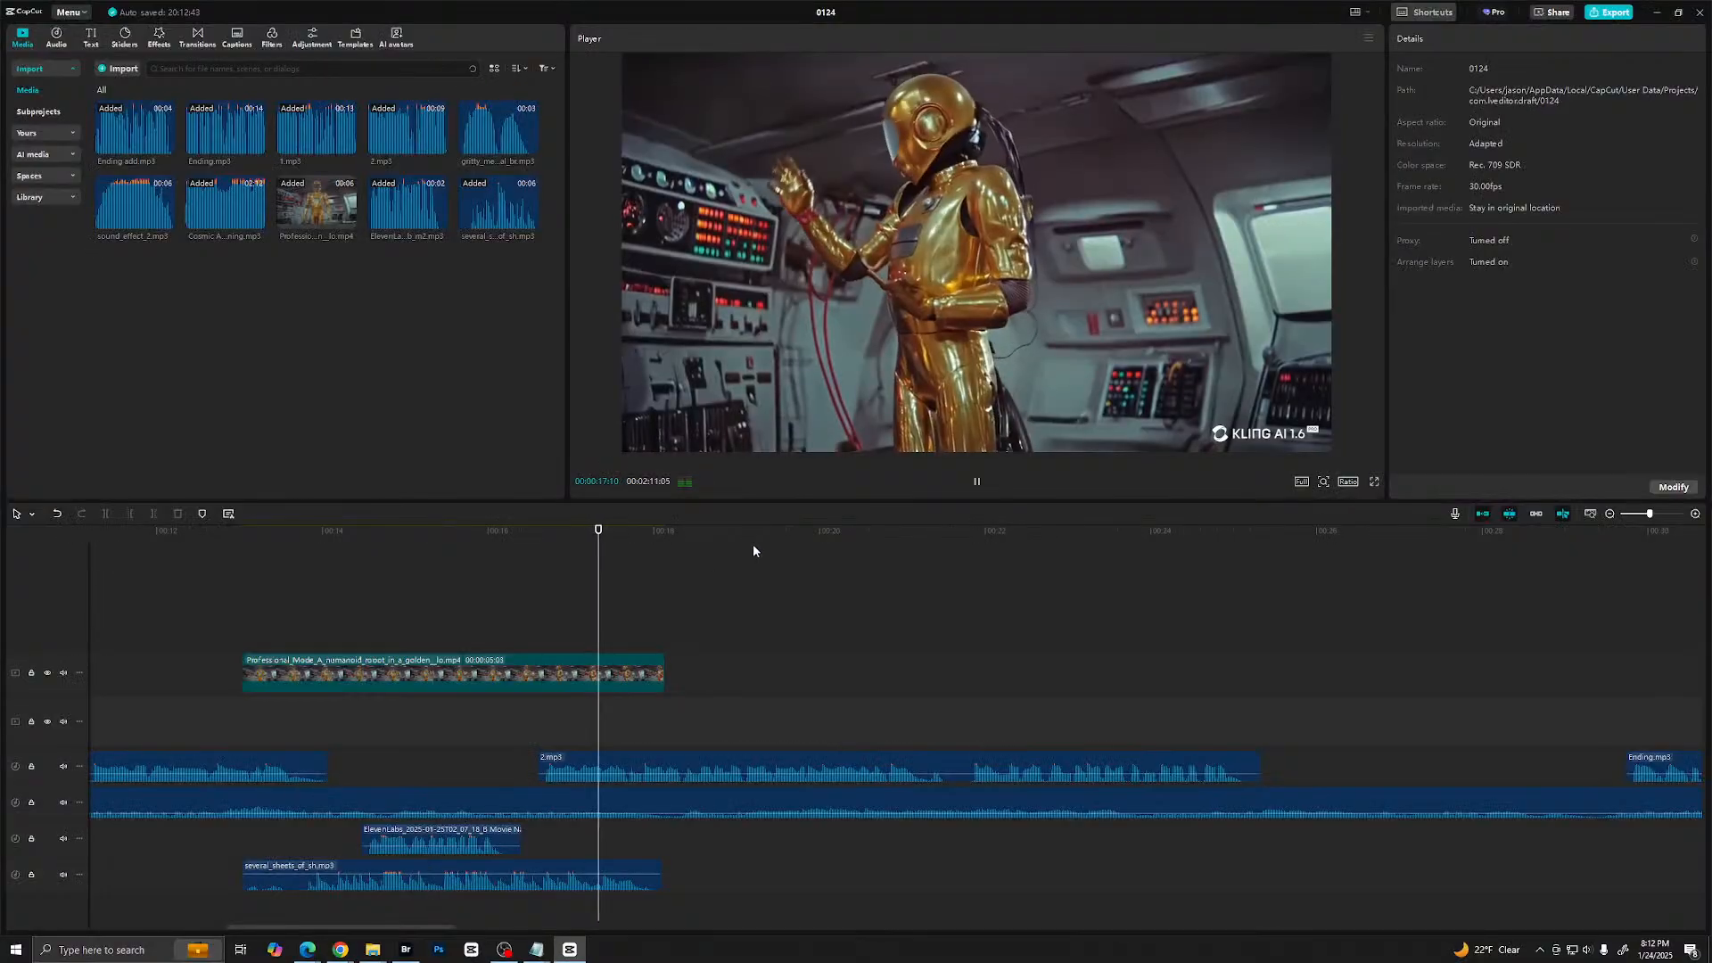
pyautogui.click(382, 874)
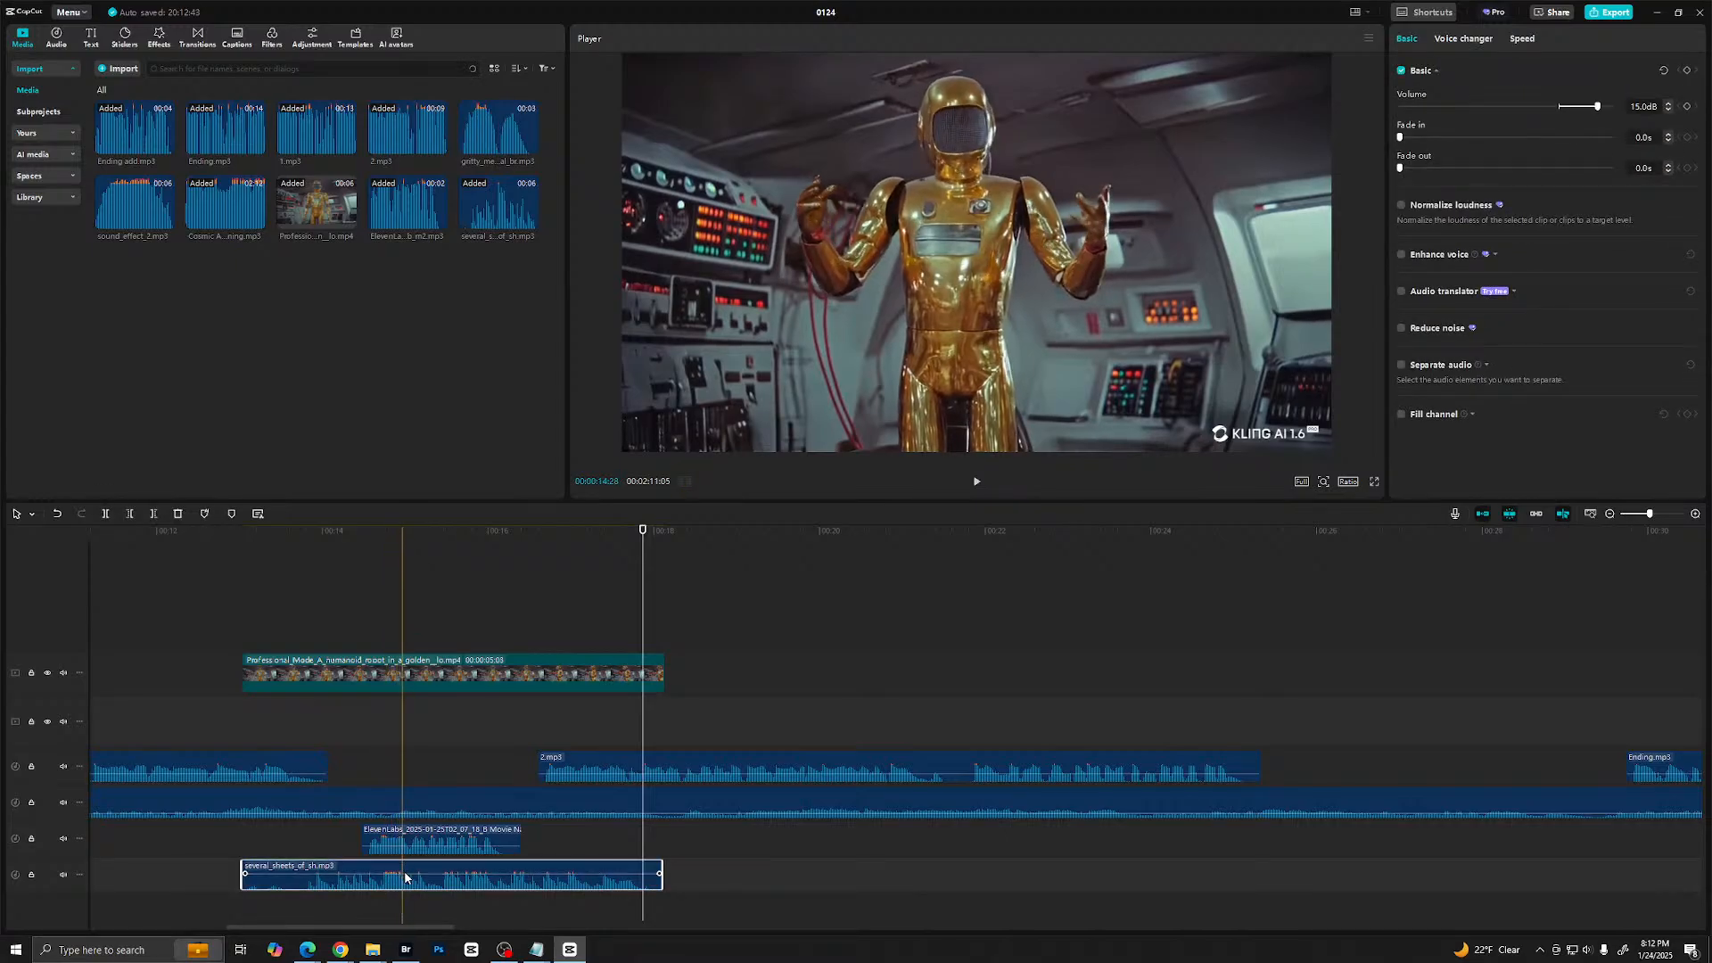
pyautogui.moveTo(413, 874); pyautogui.dragTo(411, 881)
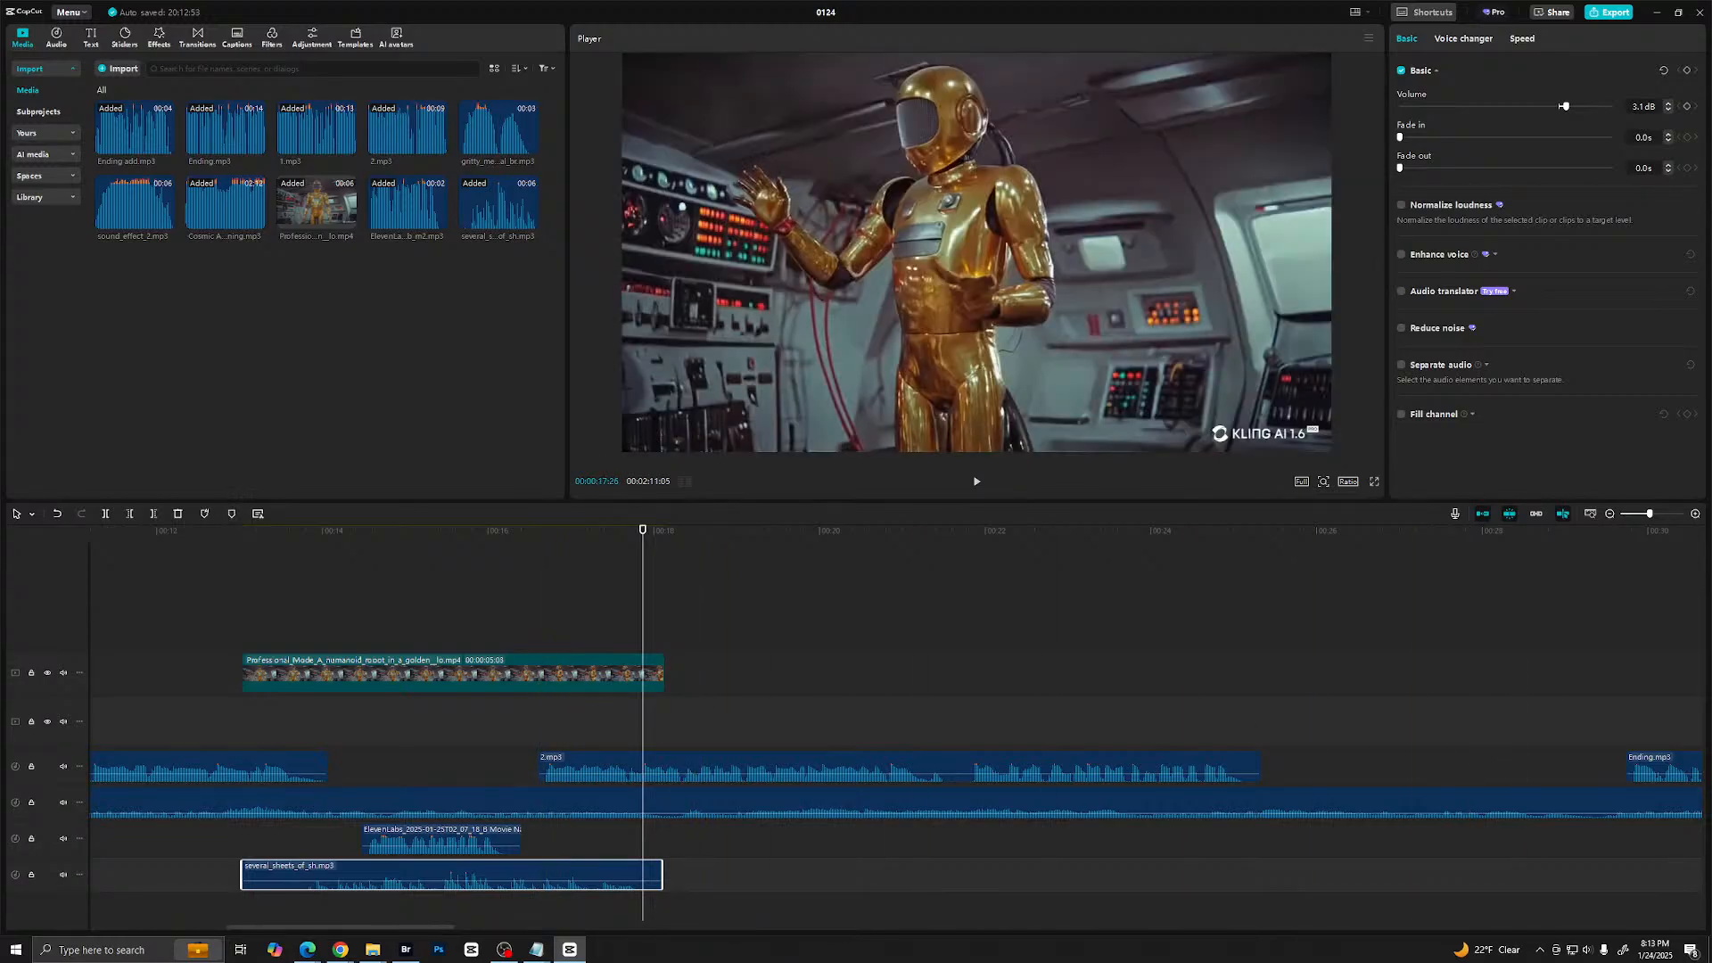
# - Place the gritty_mechanical_br.mp3 sound on the voice clip's track just after the robot clip ends, and play it back
pyautogui.moveTo(1711, 512); pyautogui.dragTo(767, 838)
pyautogui.press('space')
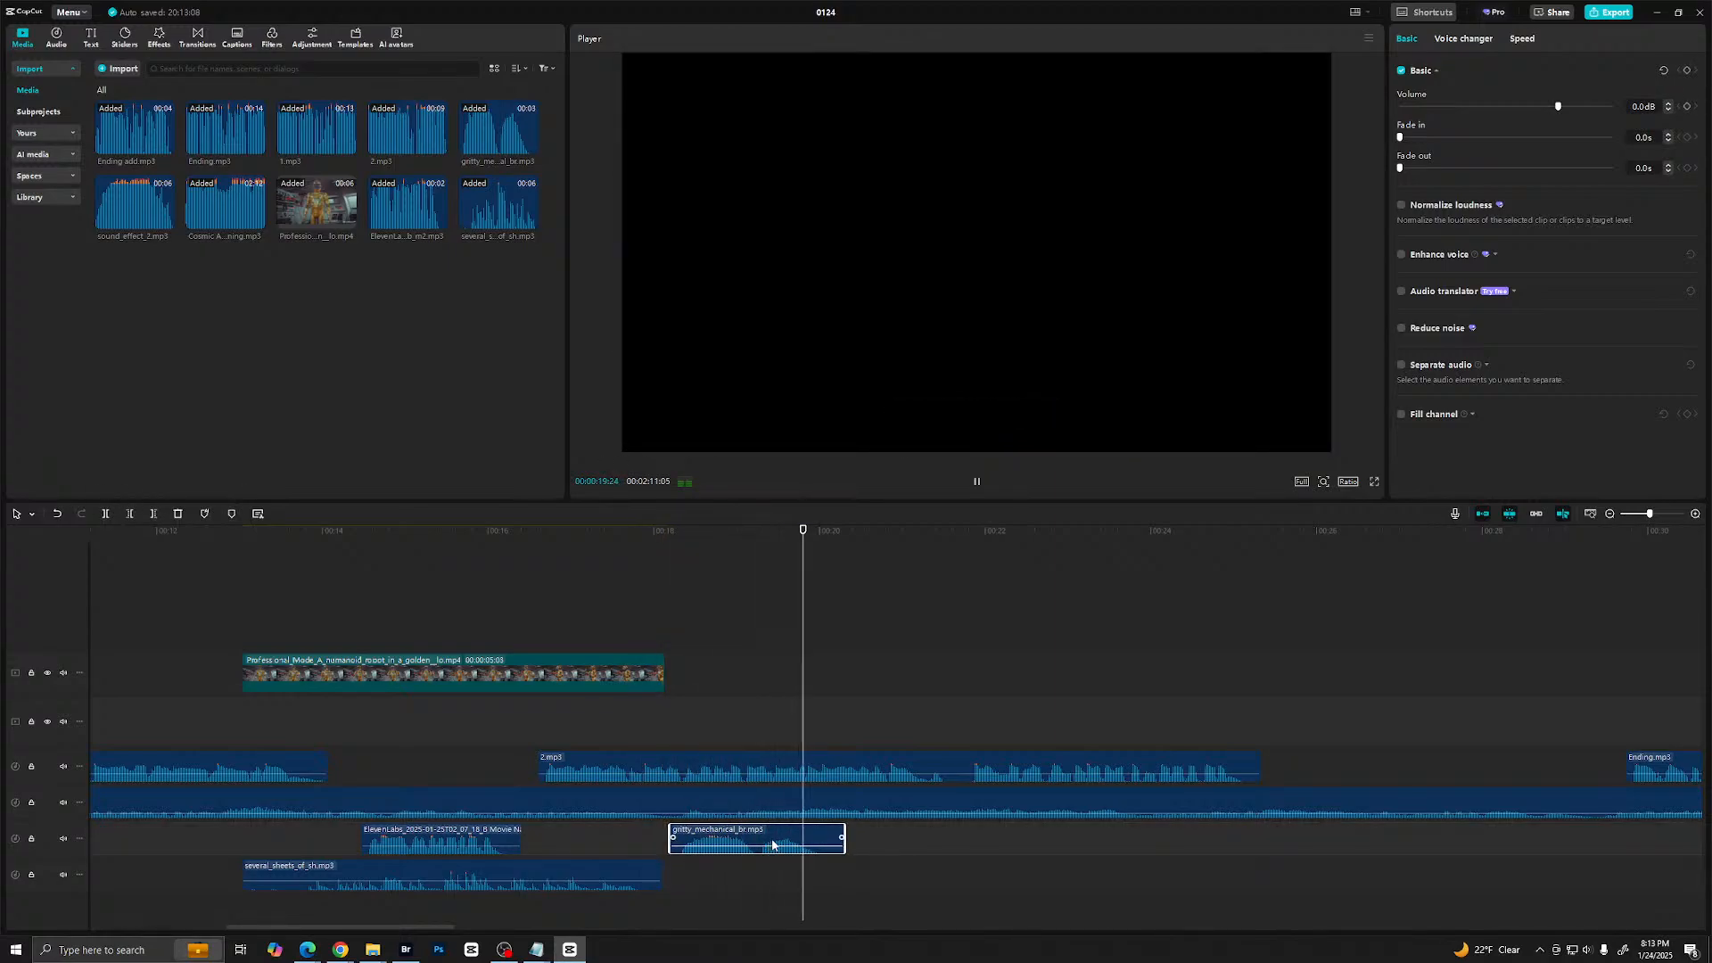
pyautogui.press('space')
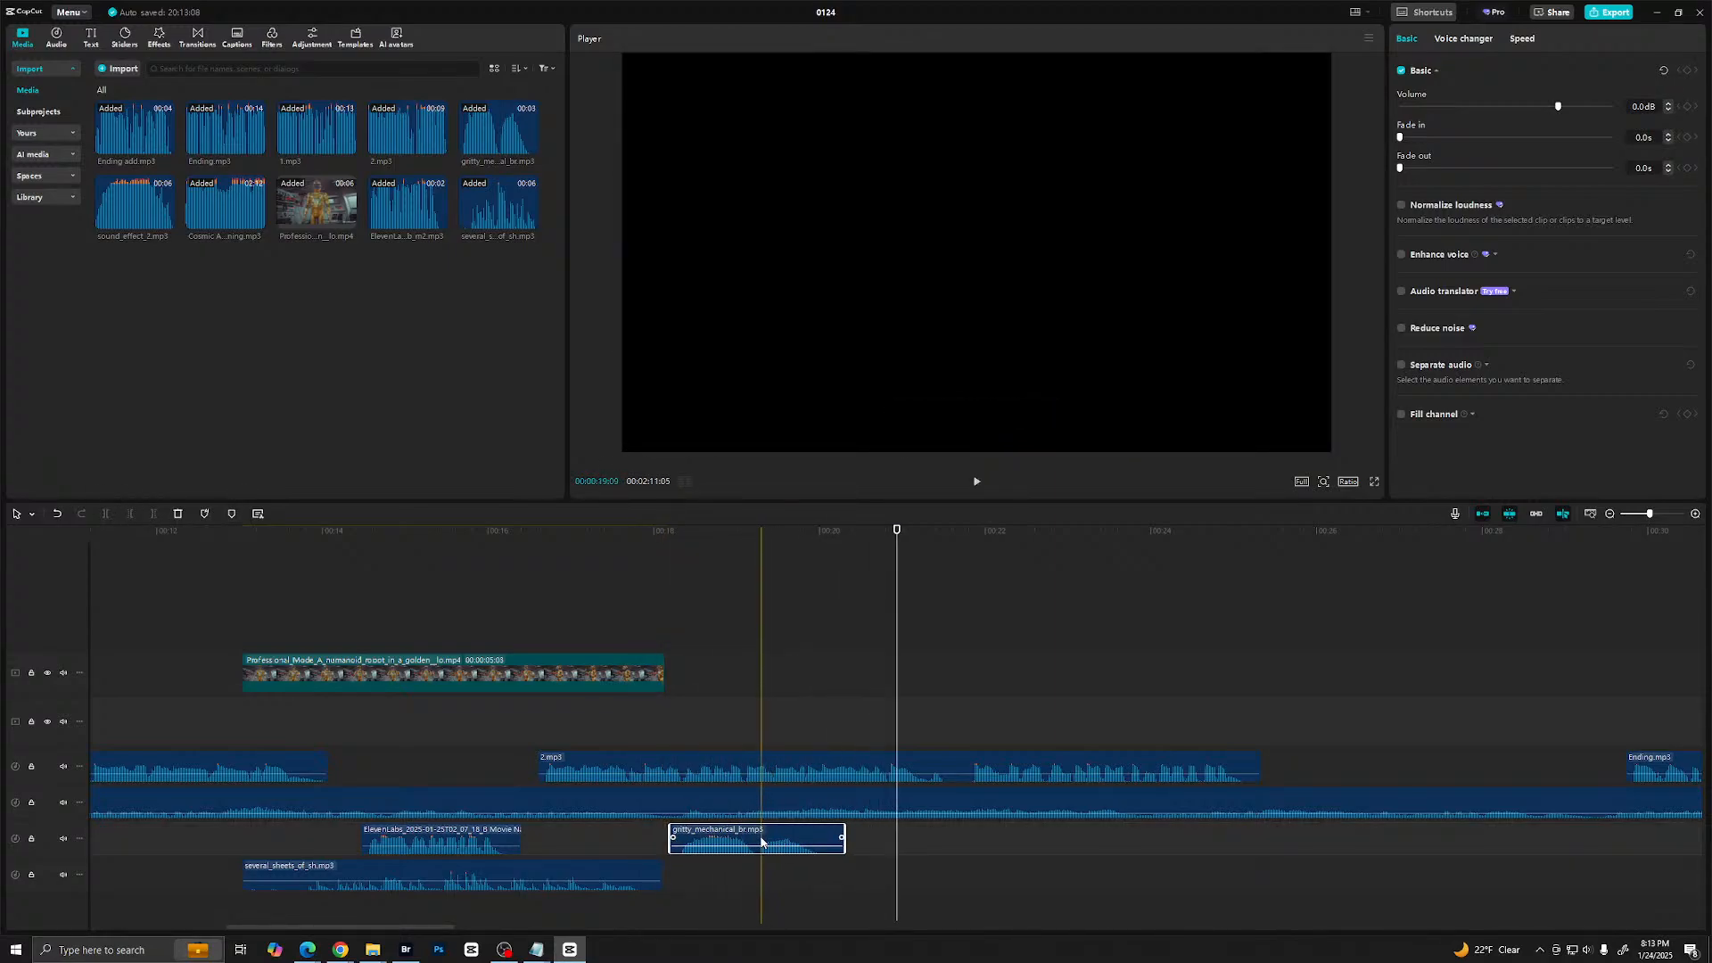
# - Duplicate the gritty mechanical clip twice so three copies run end to end, and play the sequence back
pyautogui.moveTo(762, 841); pyautogui.dragTo(1093, 838)
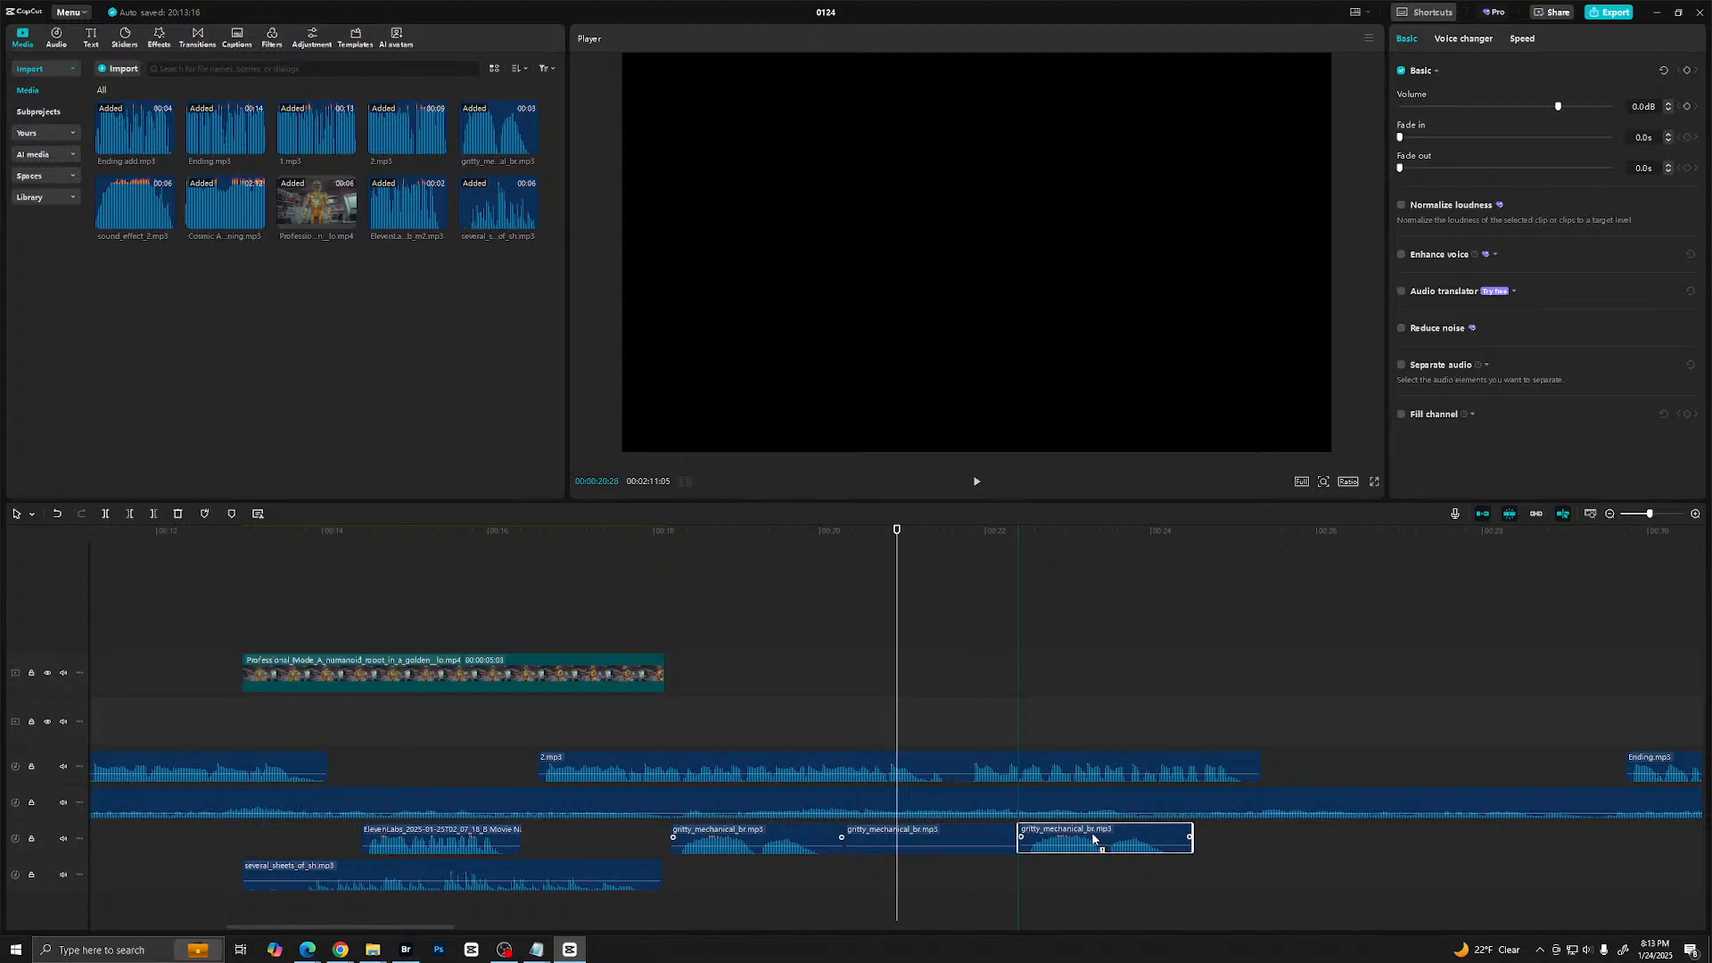
pyautogui.click(666, 899)
pyautogui.press('space')
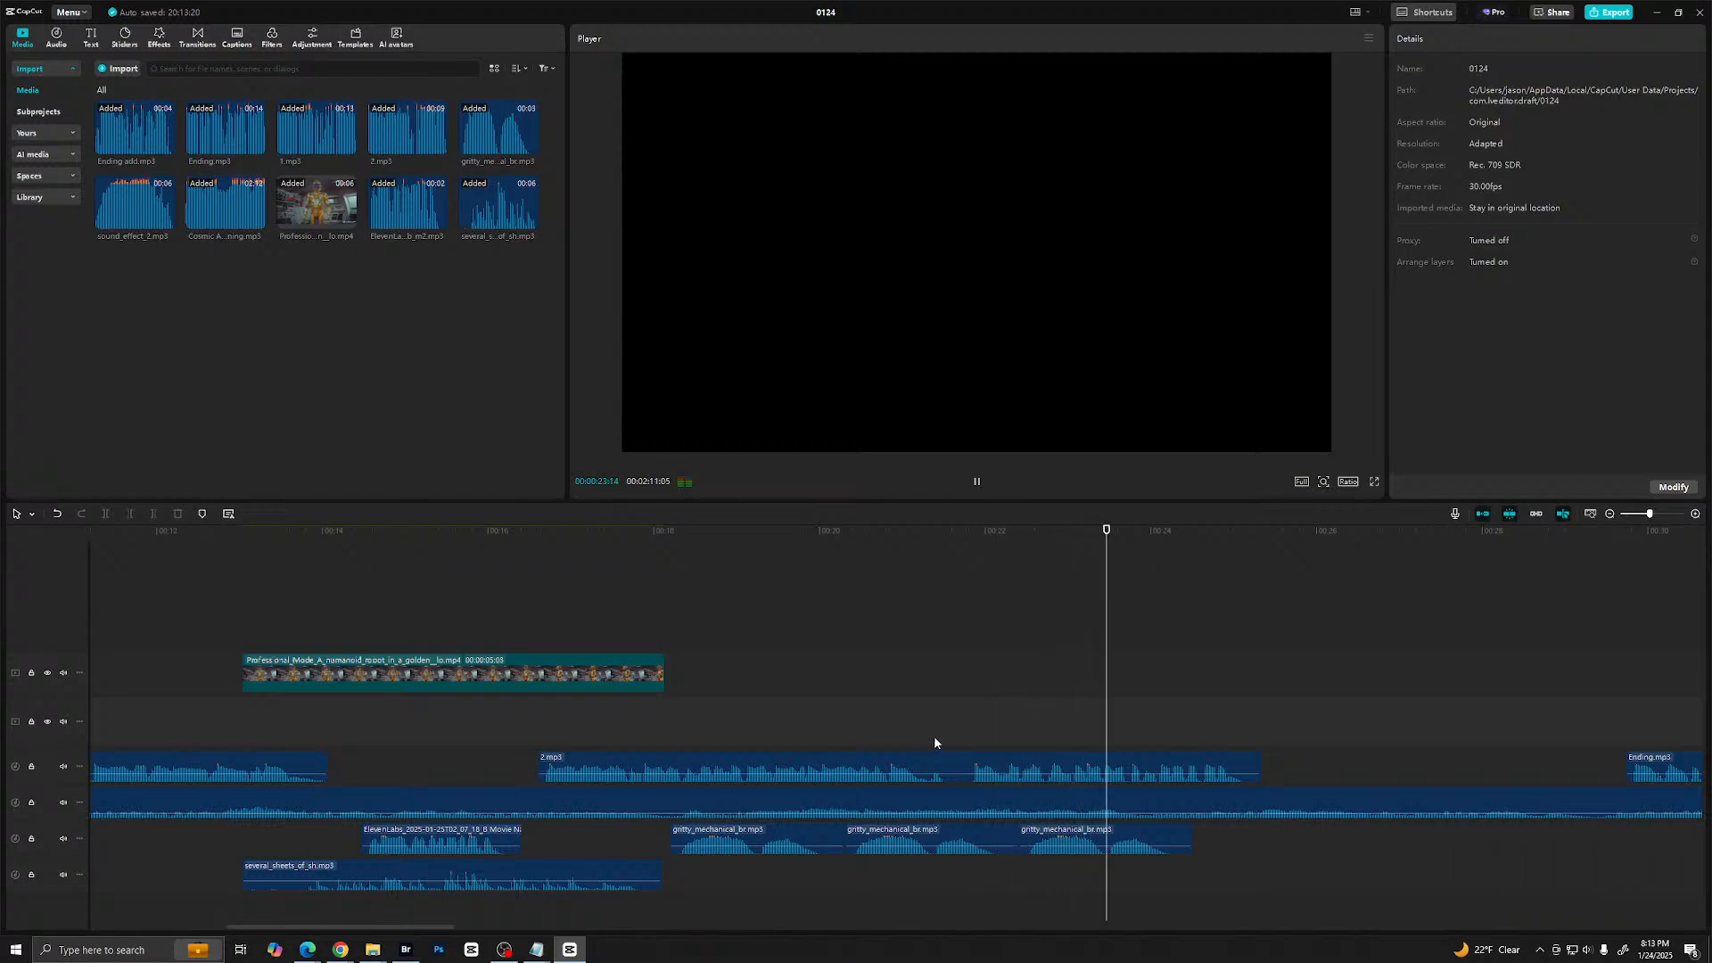
pyautogui.press('space')
# - Lower the volume of all three gritty mechanical clips, the middle one to -8.8 dB, and play them back
pyautogui.moveTo(727, 923); pyautogui.dragTo(1103, 848)
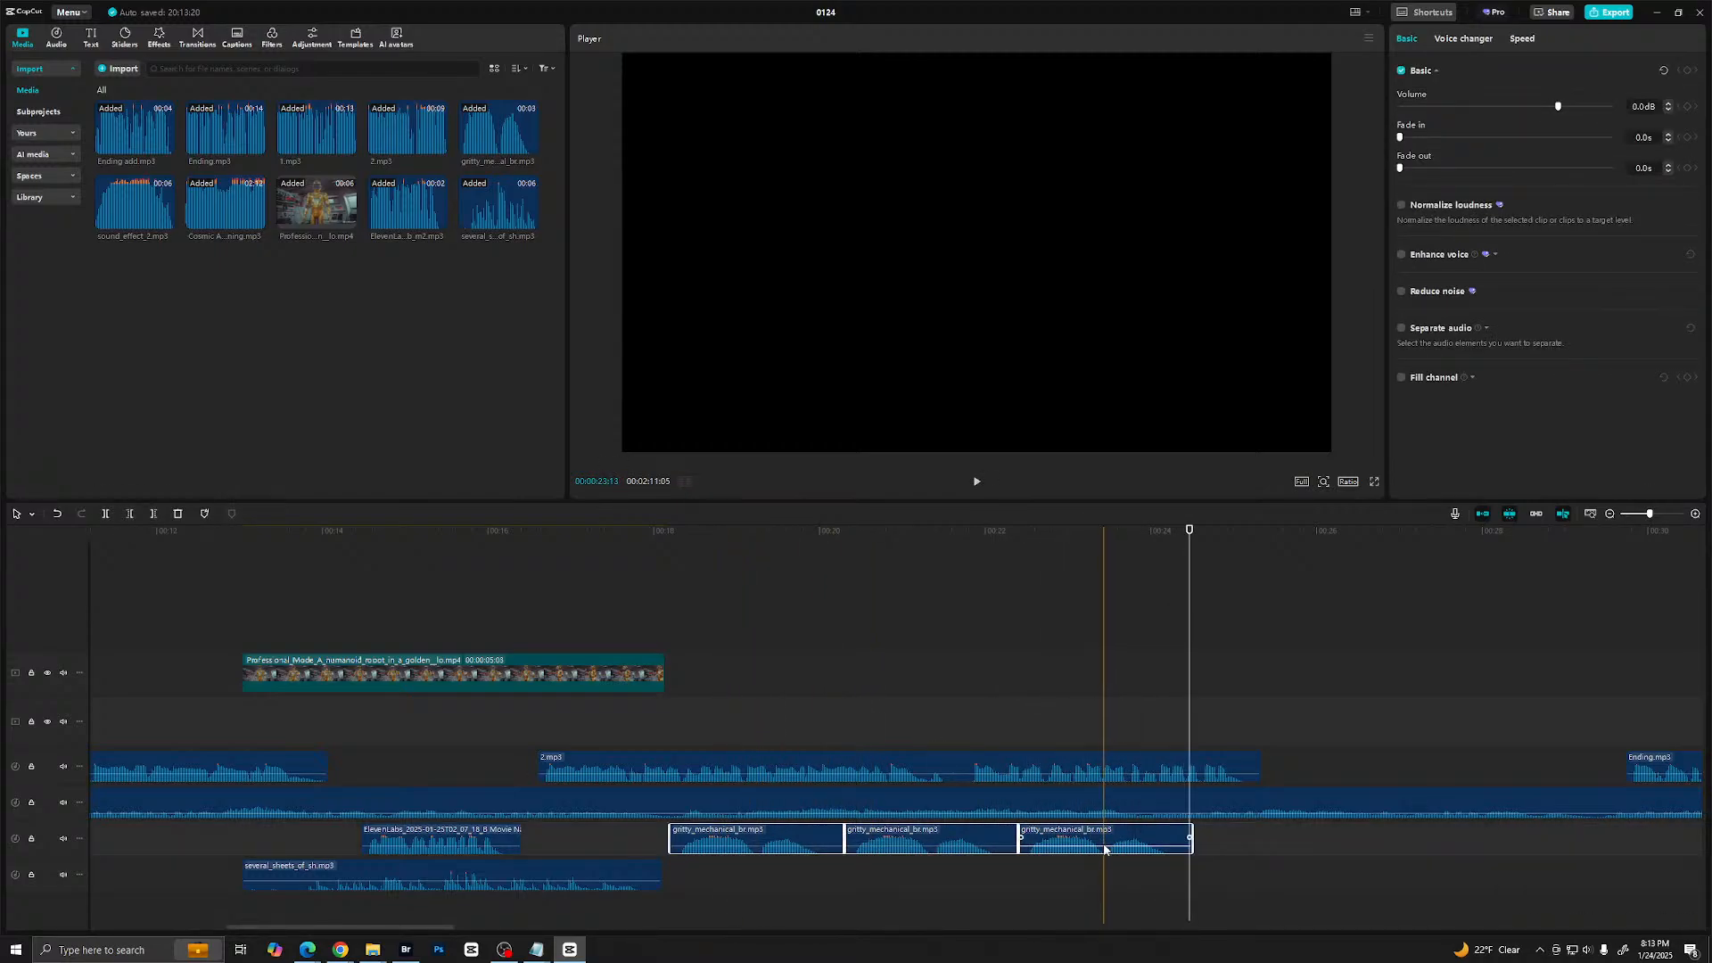
pyautogui.click(1130, 845)
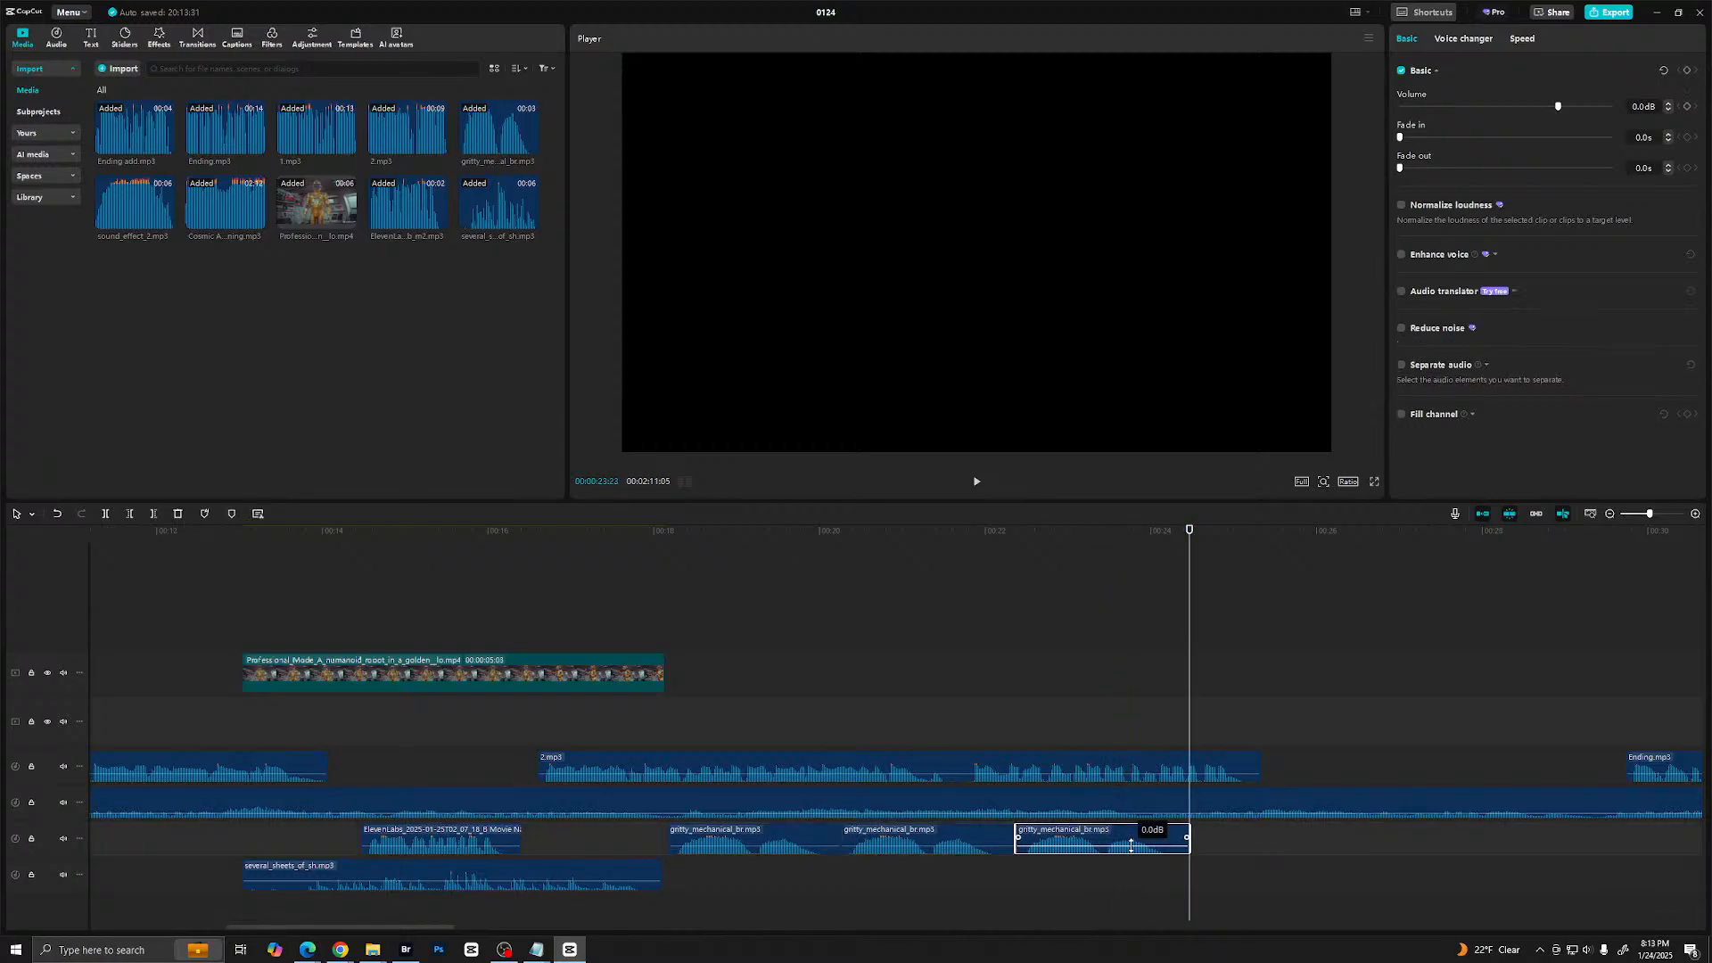
pyautogui.moveTo(1131, 848); pyautogui.dragTo(771, 839)
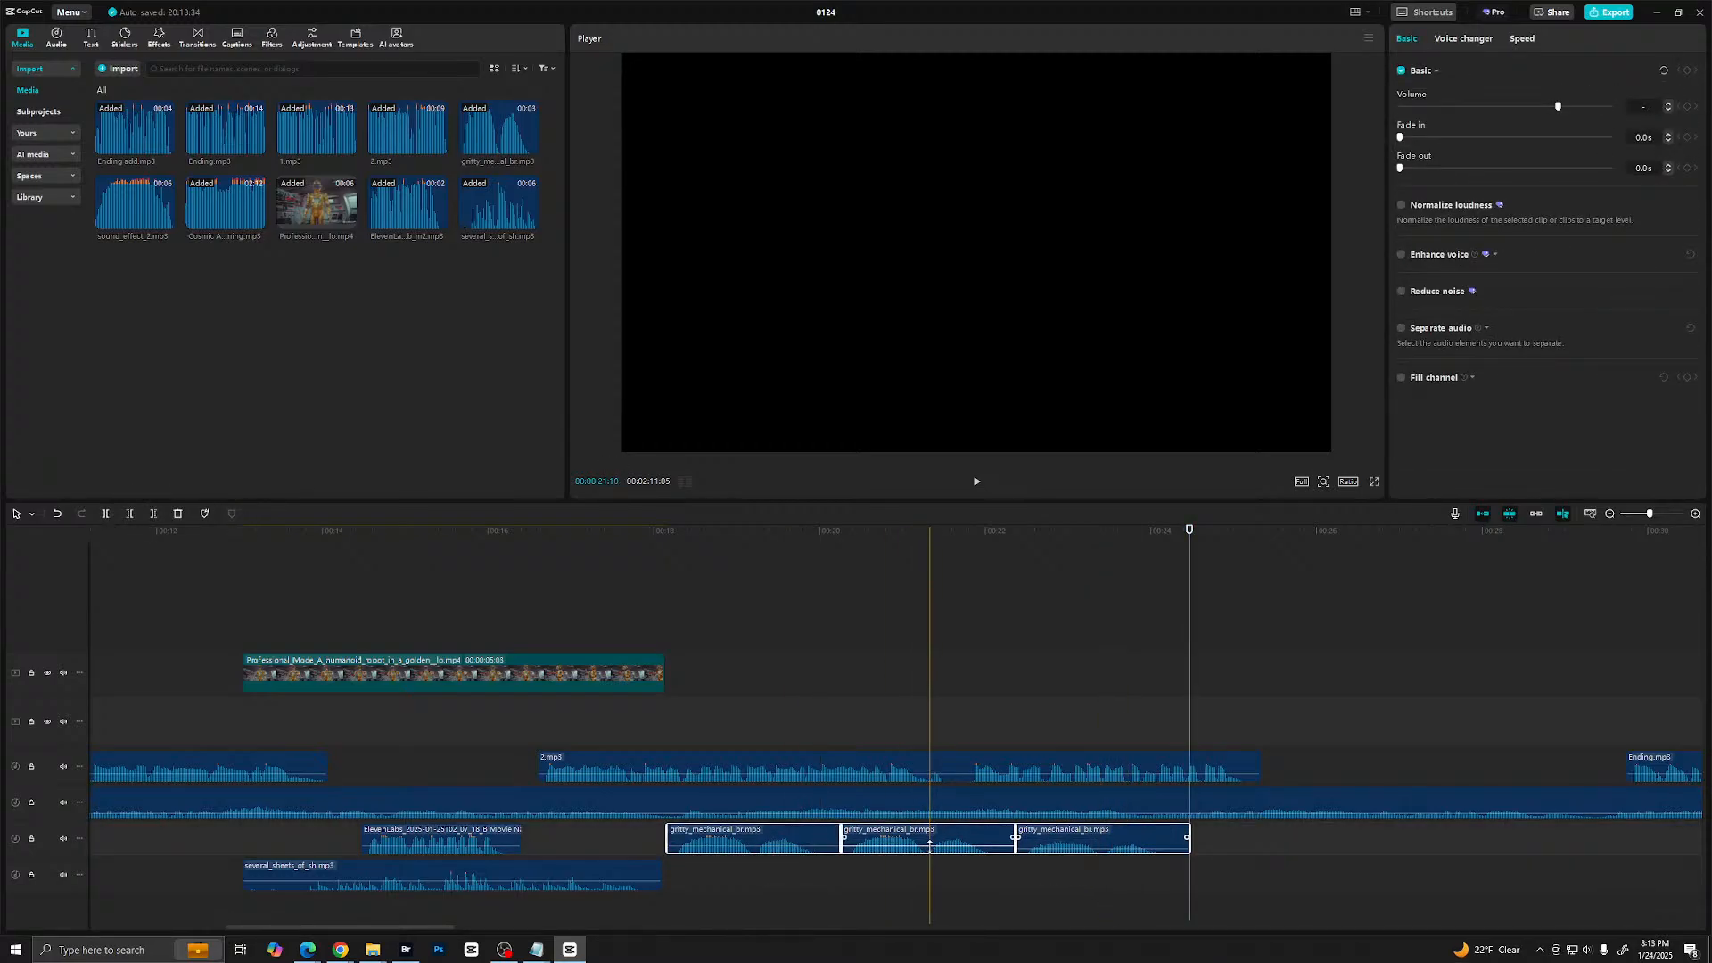
pyautogui.moveTo(930, 844); pyautogui.dragTo(931, 849)
pyautogui.click(808, 846)
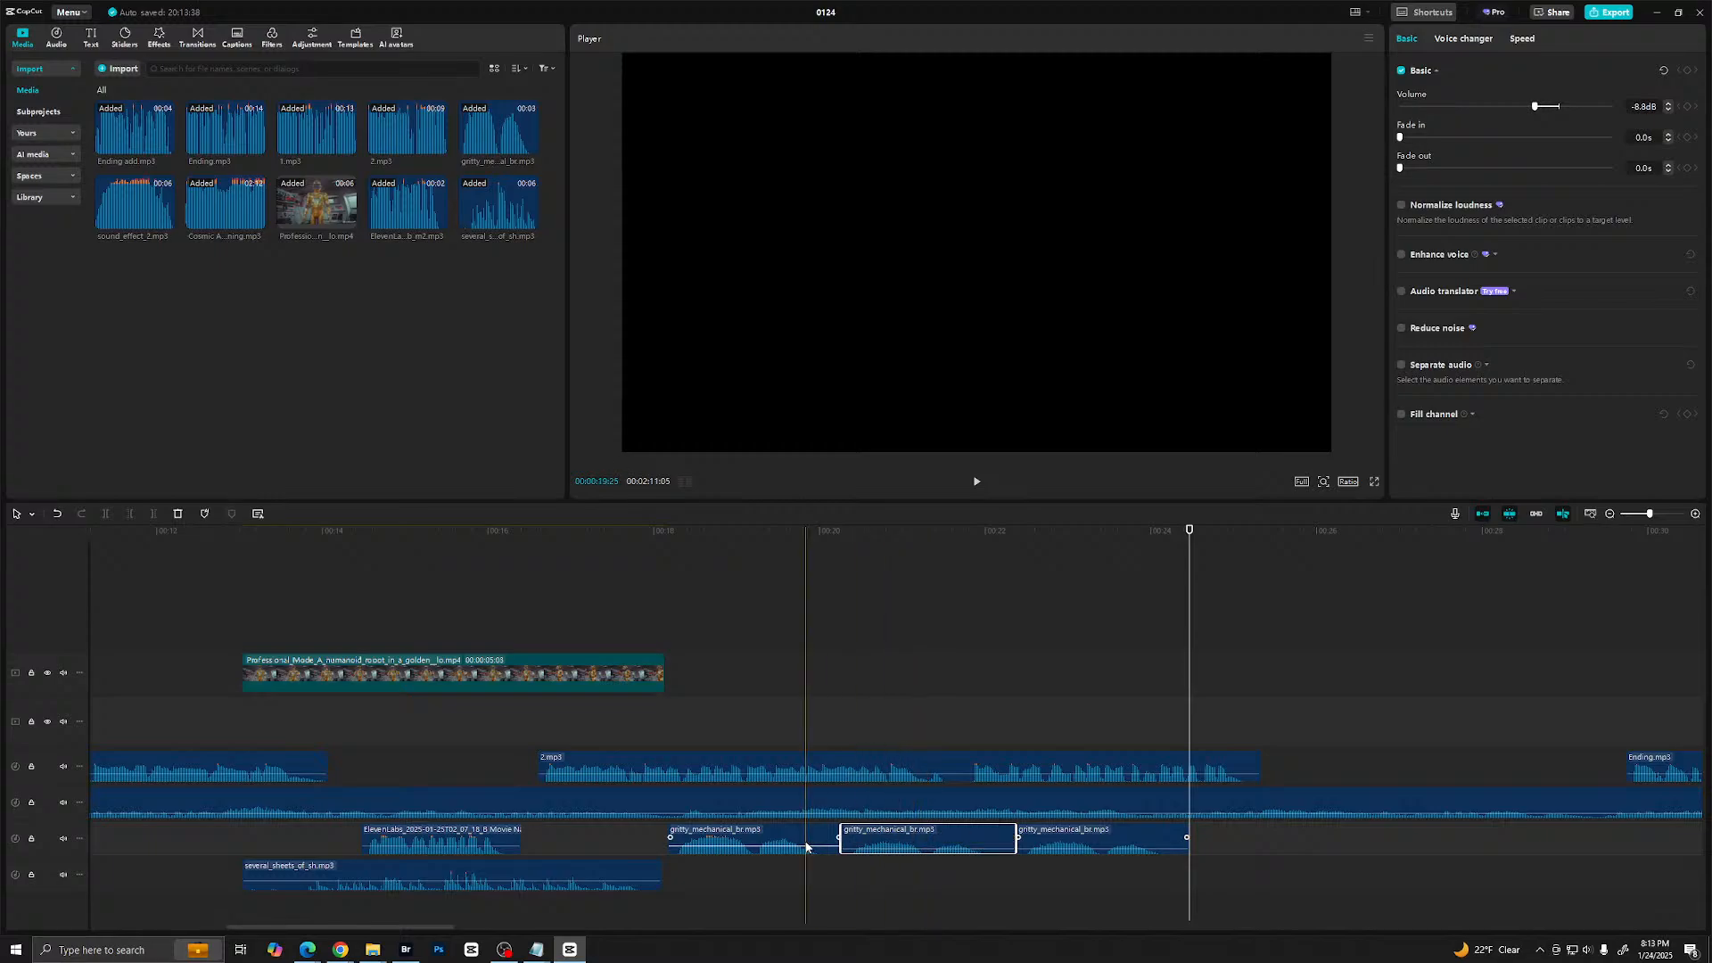
pyautogui.moveTo(810, 846); pyautogui.dragTo(810, 849)
pyautogui.click(741, 870)
pyautogui.press('space')
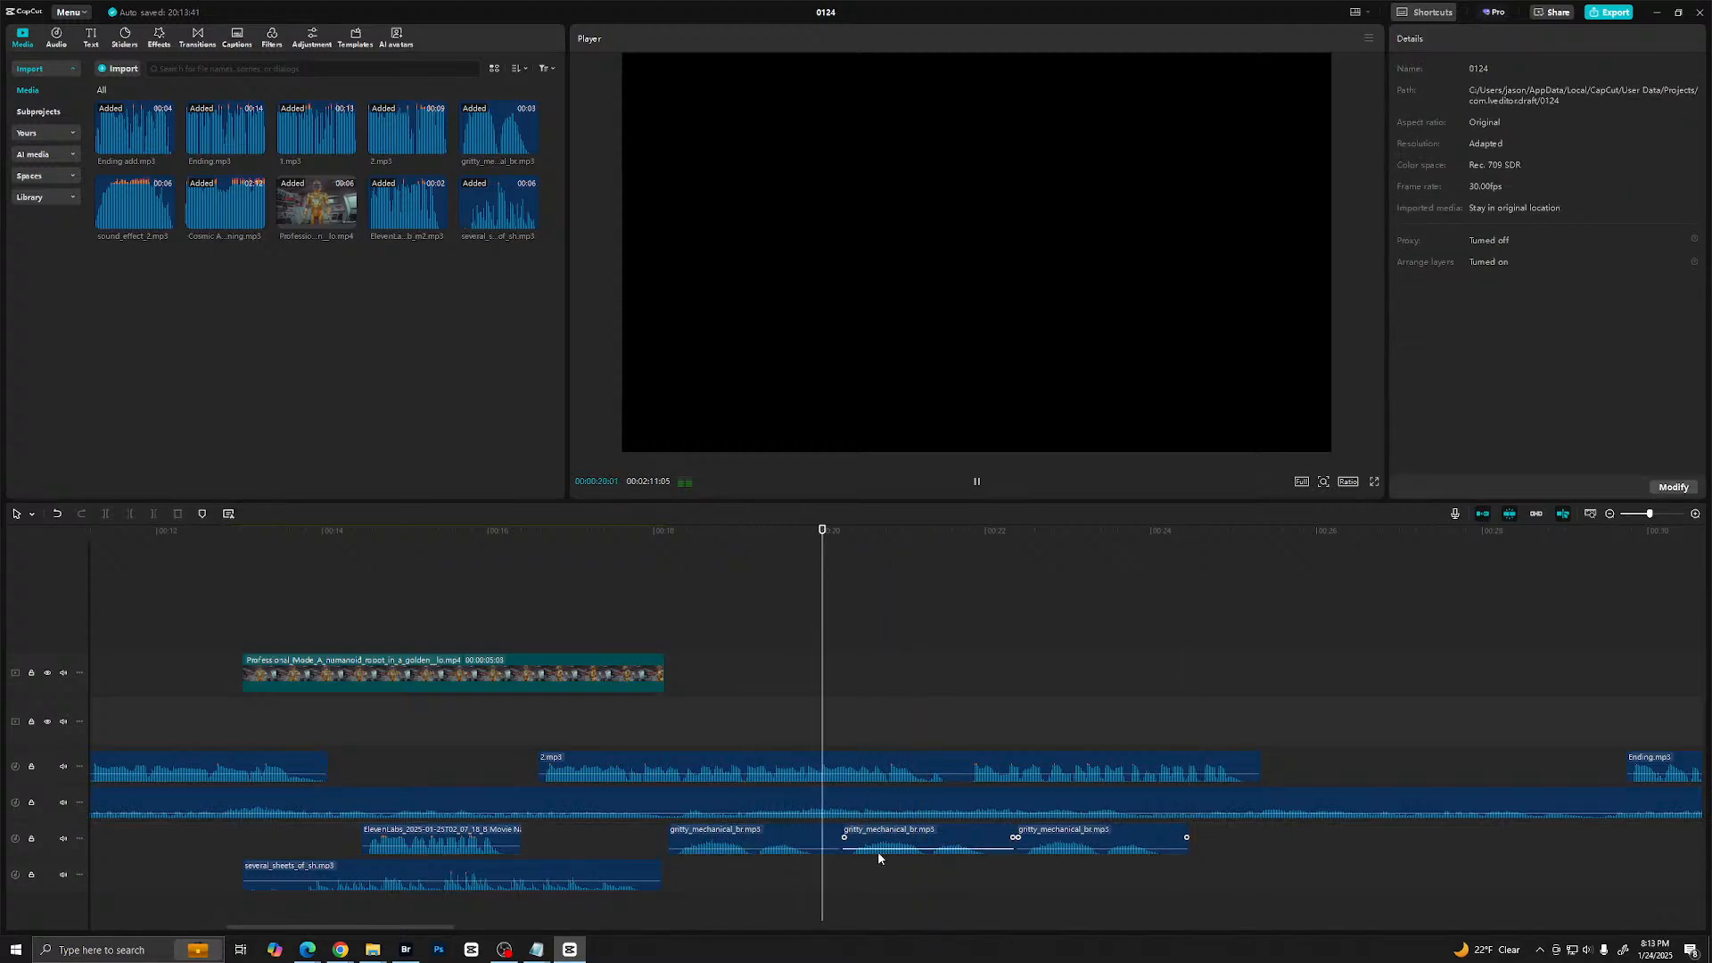
pyautogui.press('space')
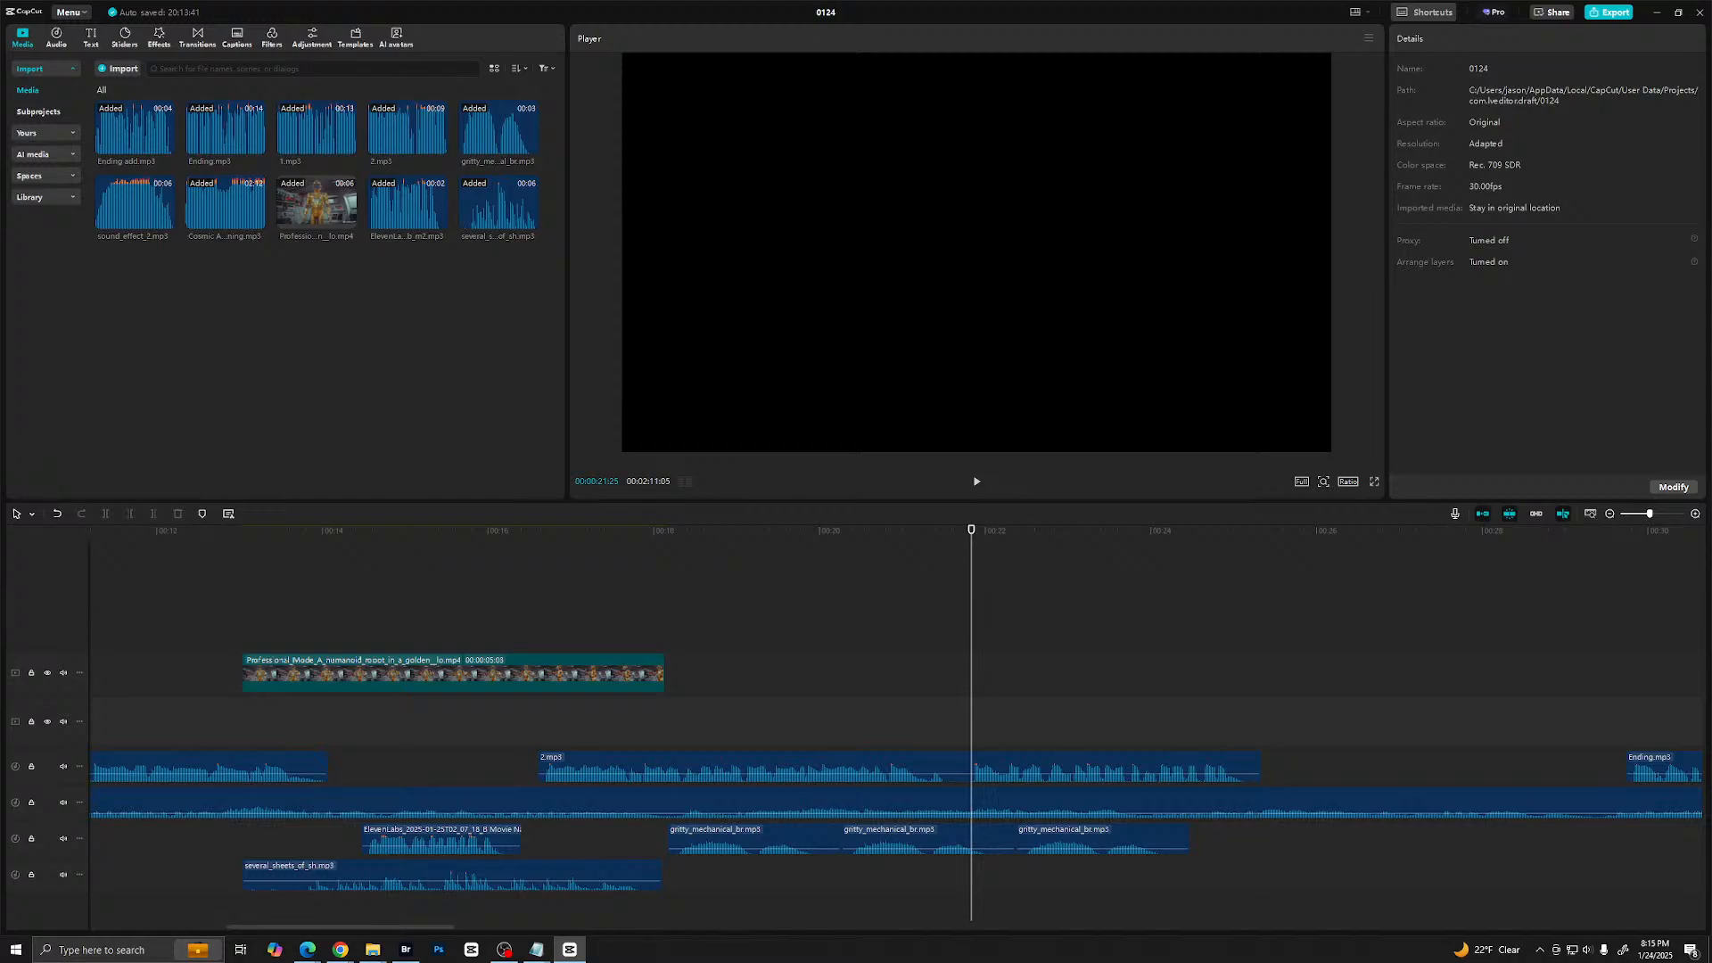
# - Import the three Galaxy Beyond title PNGs and place a copy of the robot clip directly before the original
pyautogui.hotkey('alt', 'Tab')
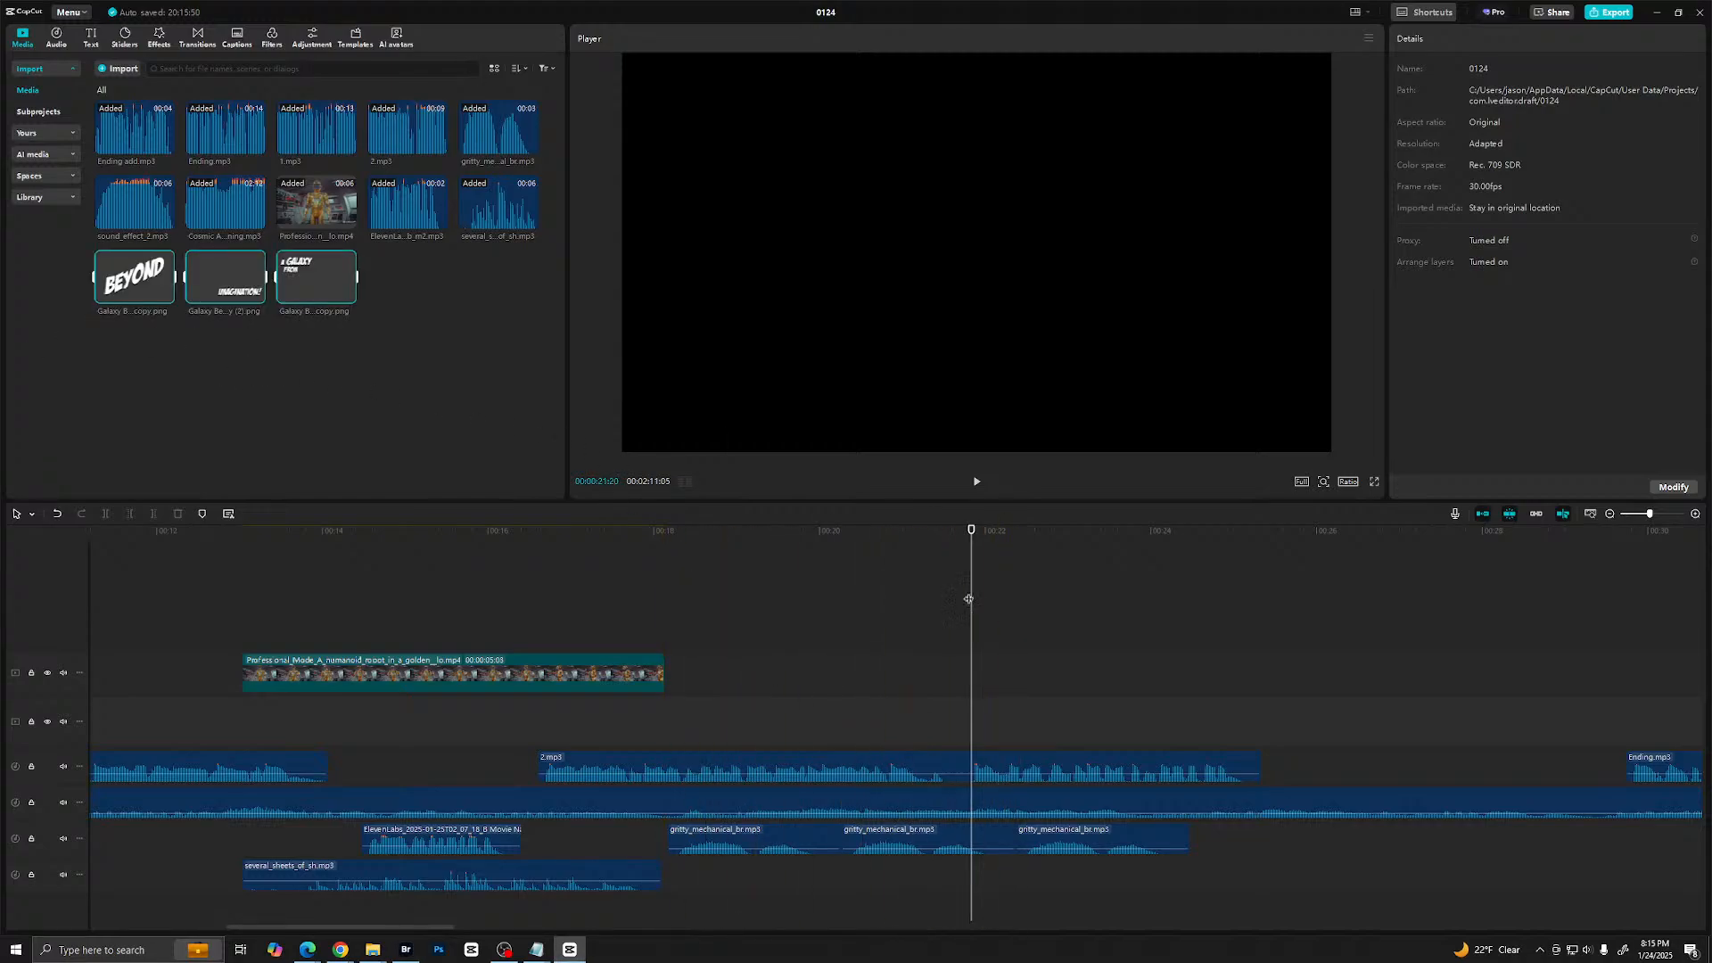
pyautogui.moveTo(978, 587); pyautogui.dragTo(102, 585)
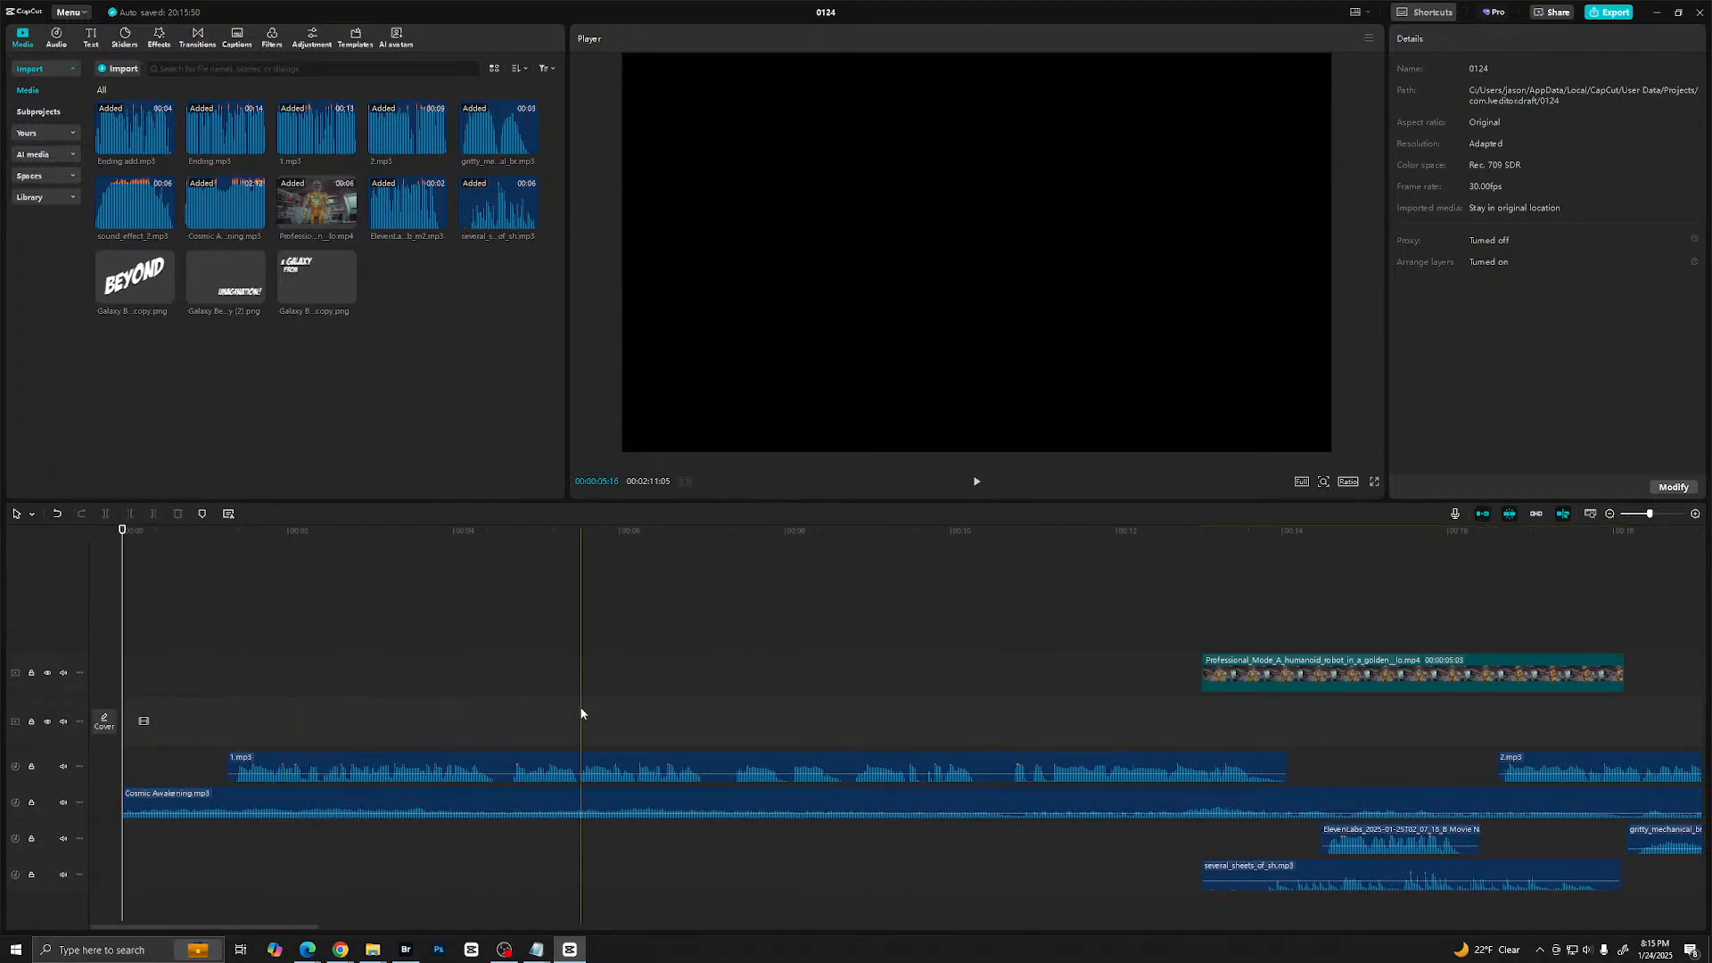
pyautogui.moveTo(1330, 668); pyautogui.dragTo(911, 675)
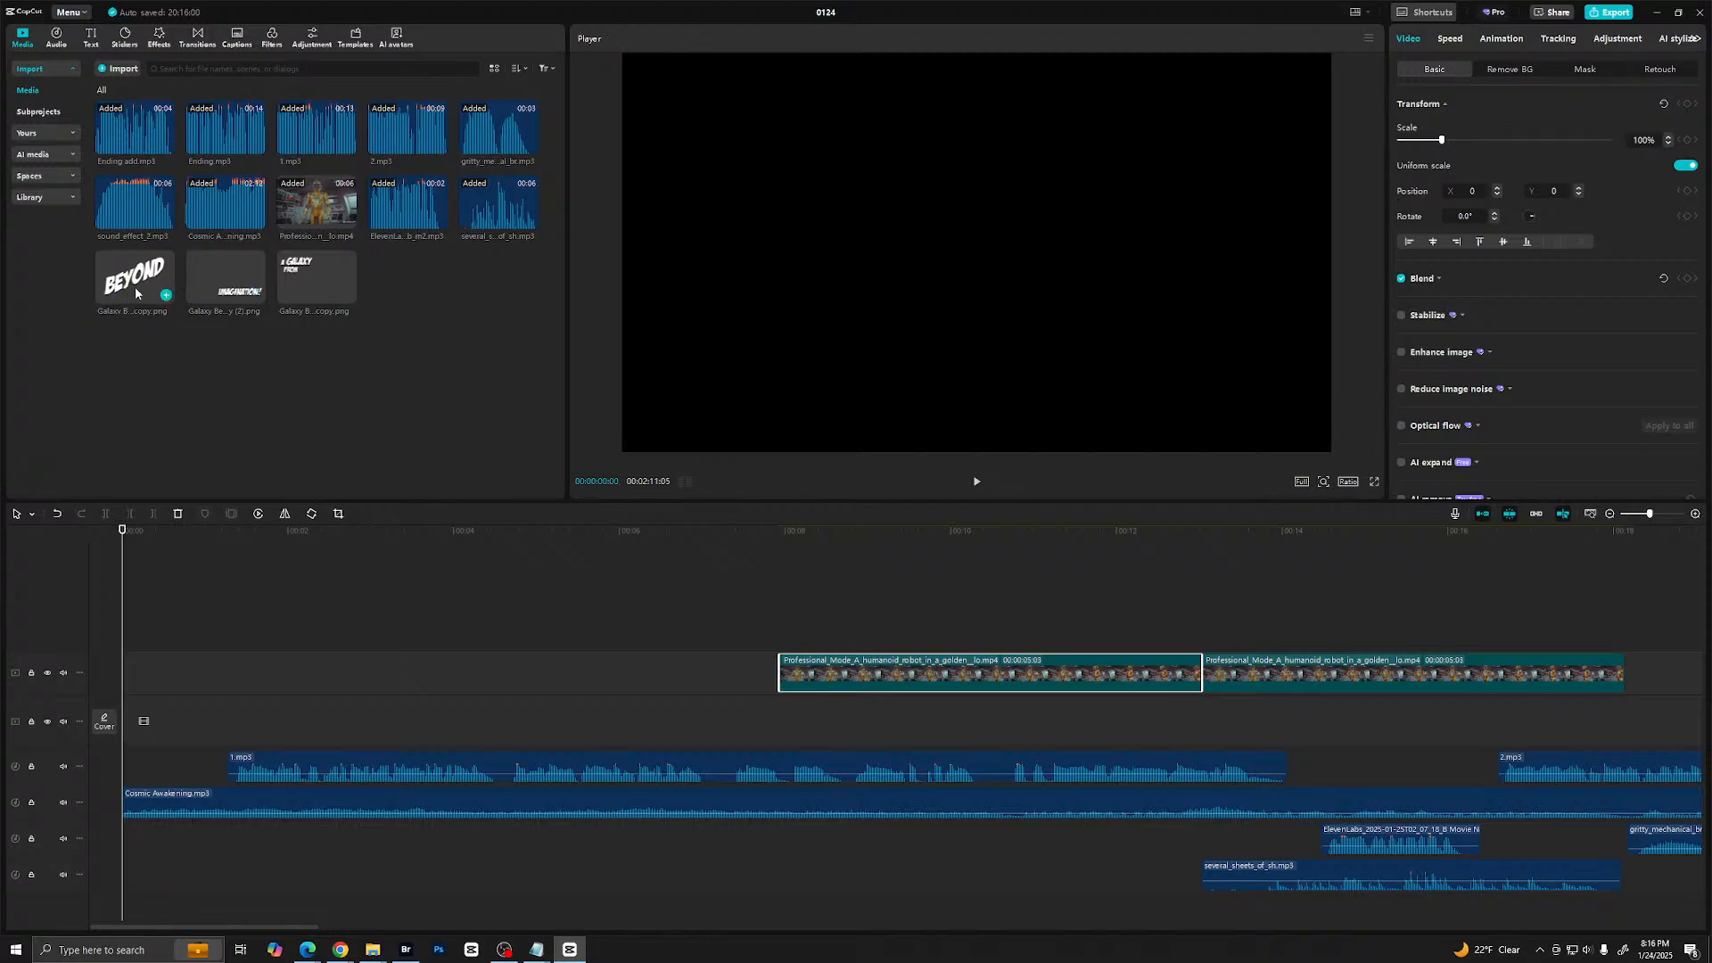
# - Stack the "A Galaxy From", "Beyond" and "Imagination!" images on separate tracks above the copied robot clip, starting about one second apart
pyautogui.moveTo(281, 282); pyautogui.dragTo(783, 635)
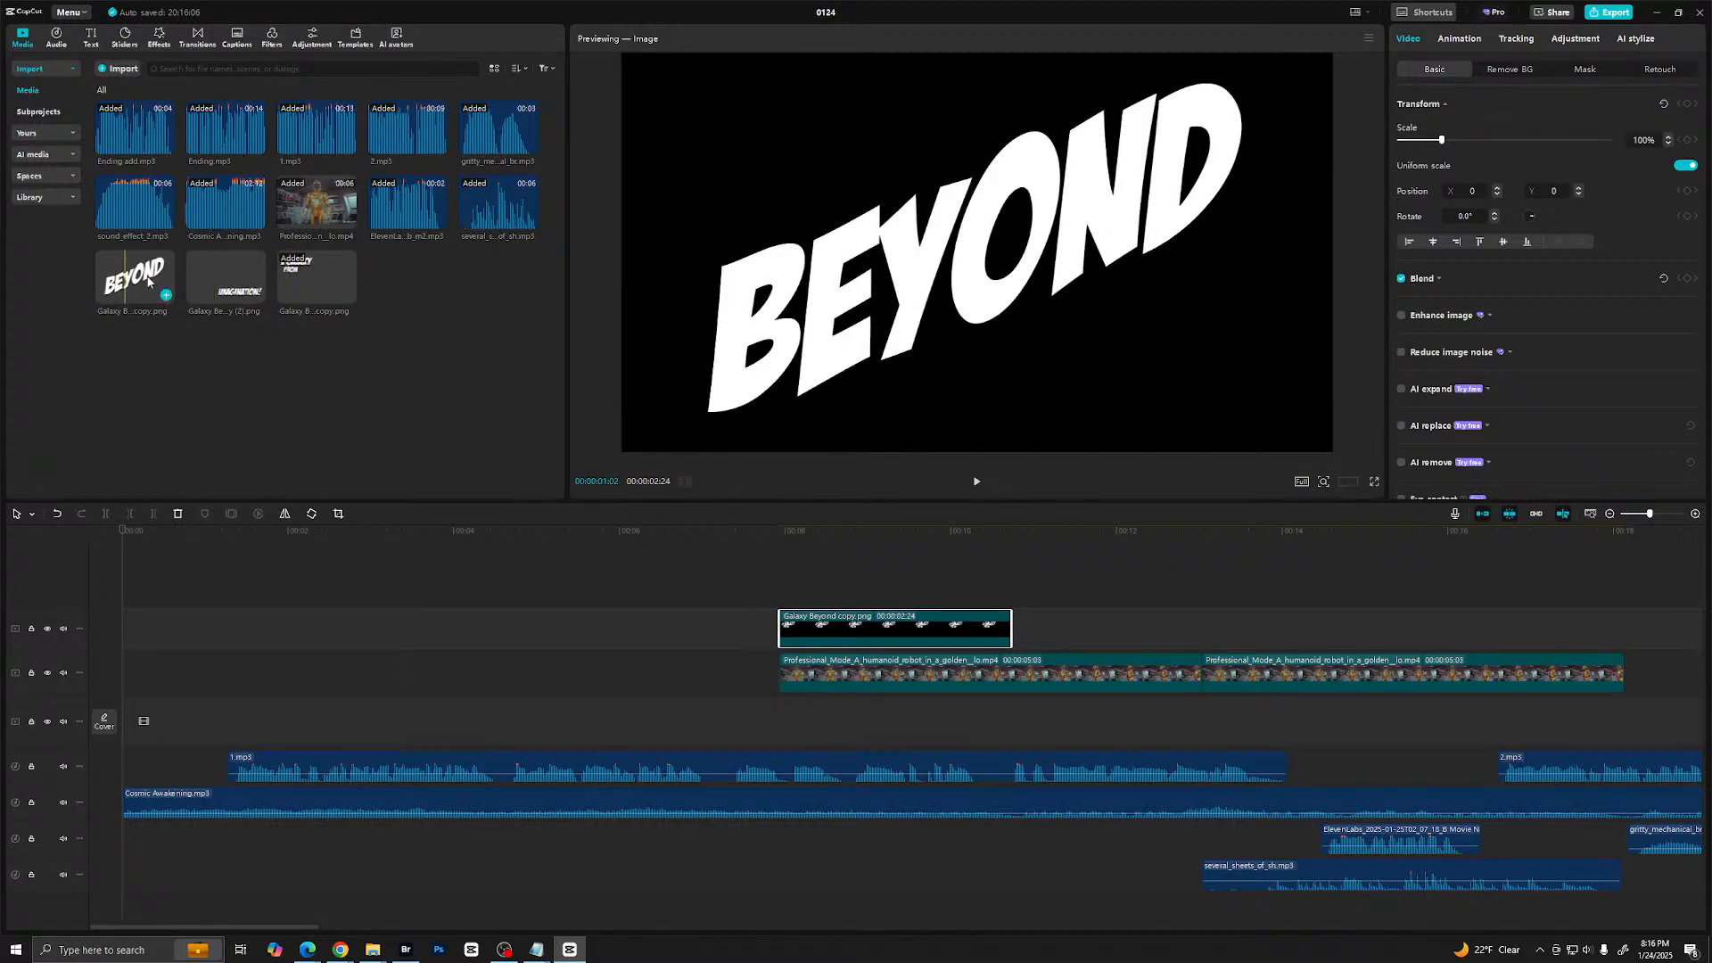
pyautogui.moveTo(134, 277); pyautogui.dragTo(860, 589)
pyautogui.moveTo(235, 284); pyautogui.dragTo(1014, 611)
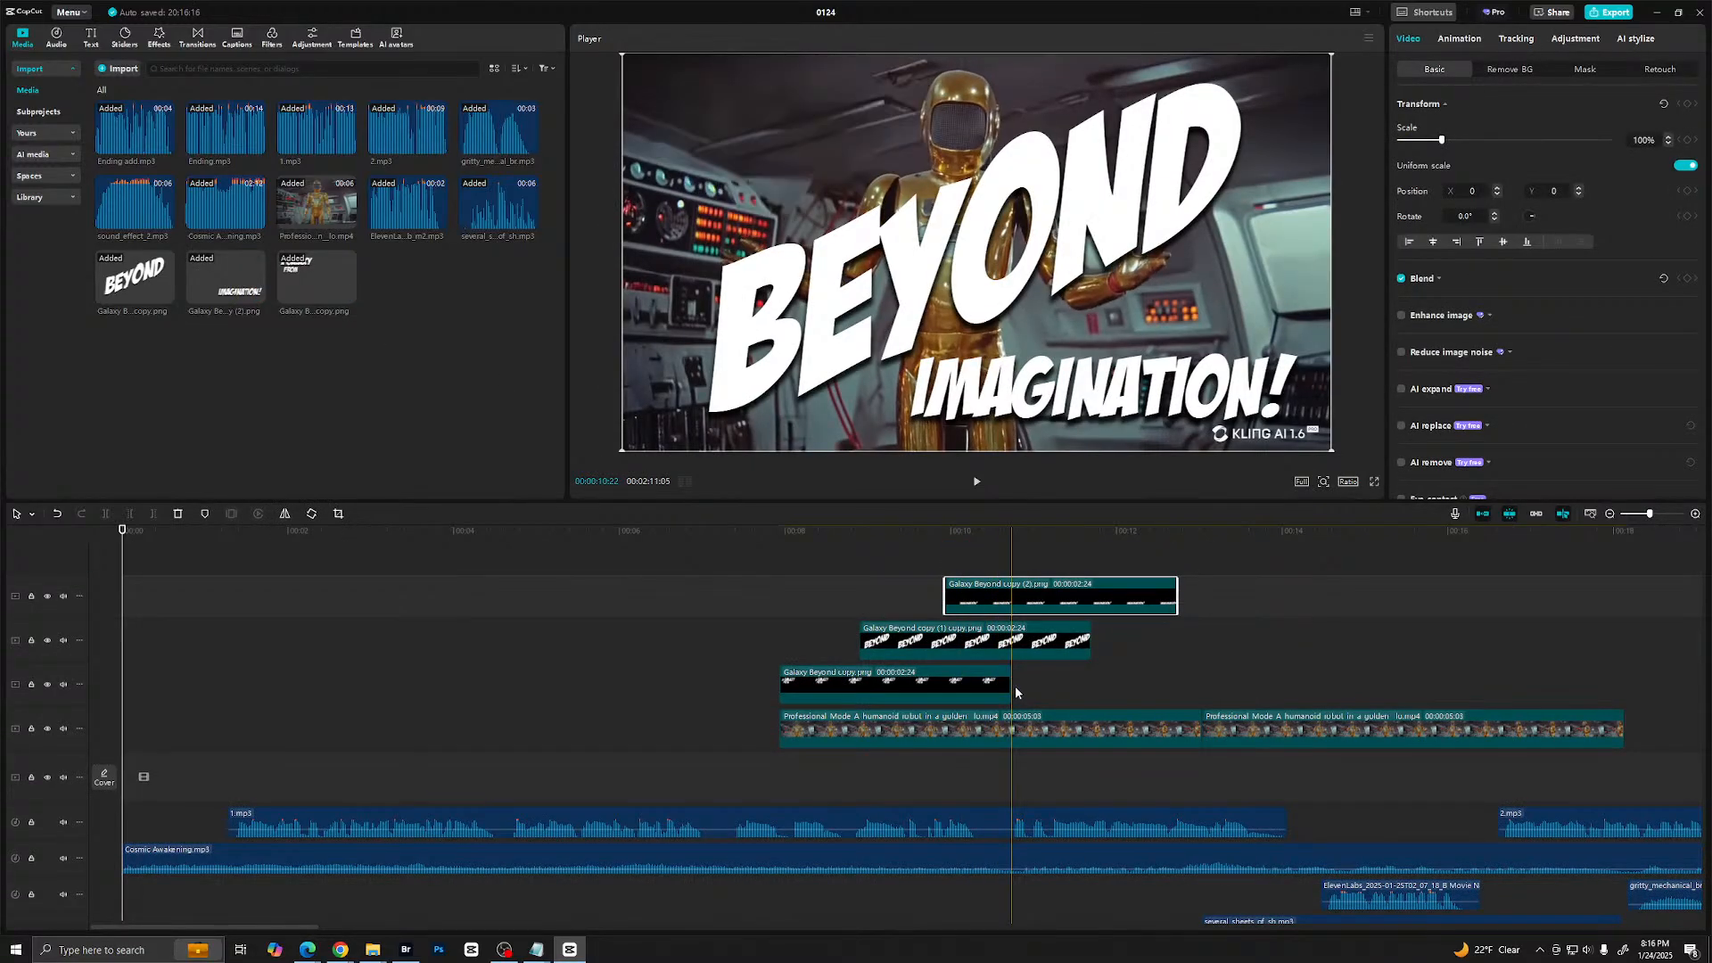
# - Extend the three title clips to 5:00, 4:01 and 3:00 so they all end together just before the copied robot clip's end
pyautogui.moveTo(1012, 687); pyautogui.dragTo(1202, 697)
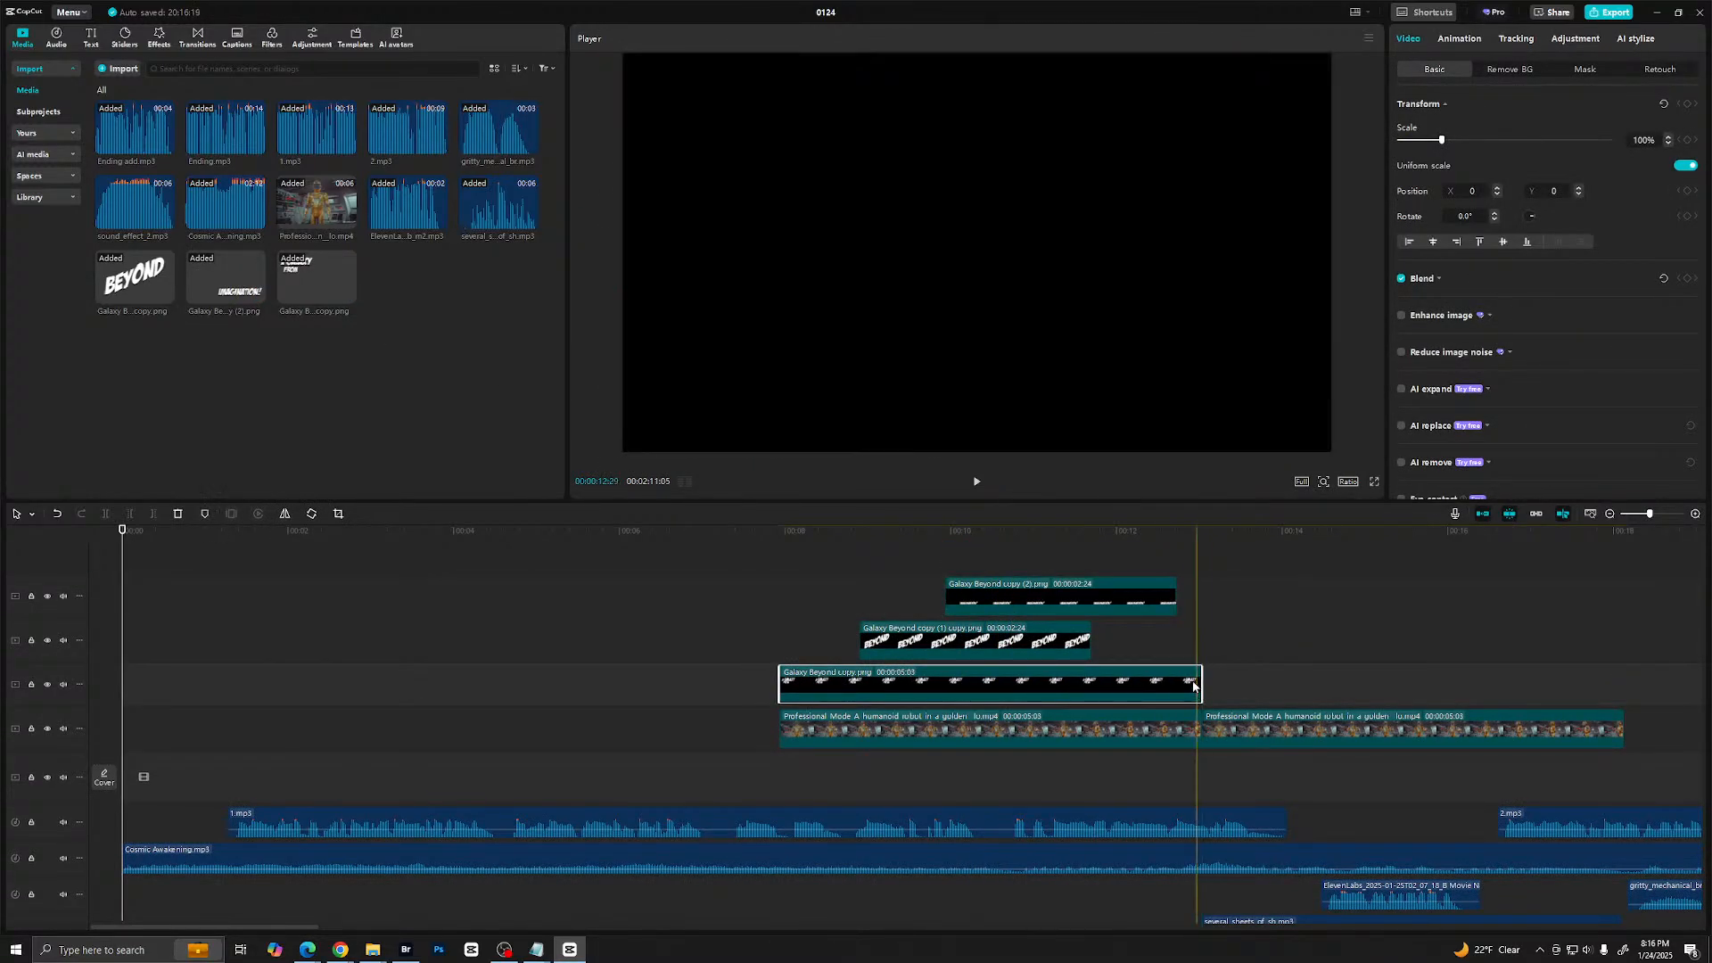
pyautogui.moveTo(1092, 640); pyautogui.dragTo(1187, 635)
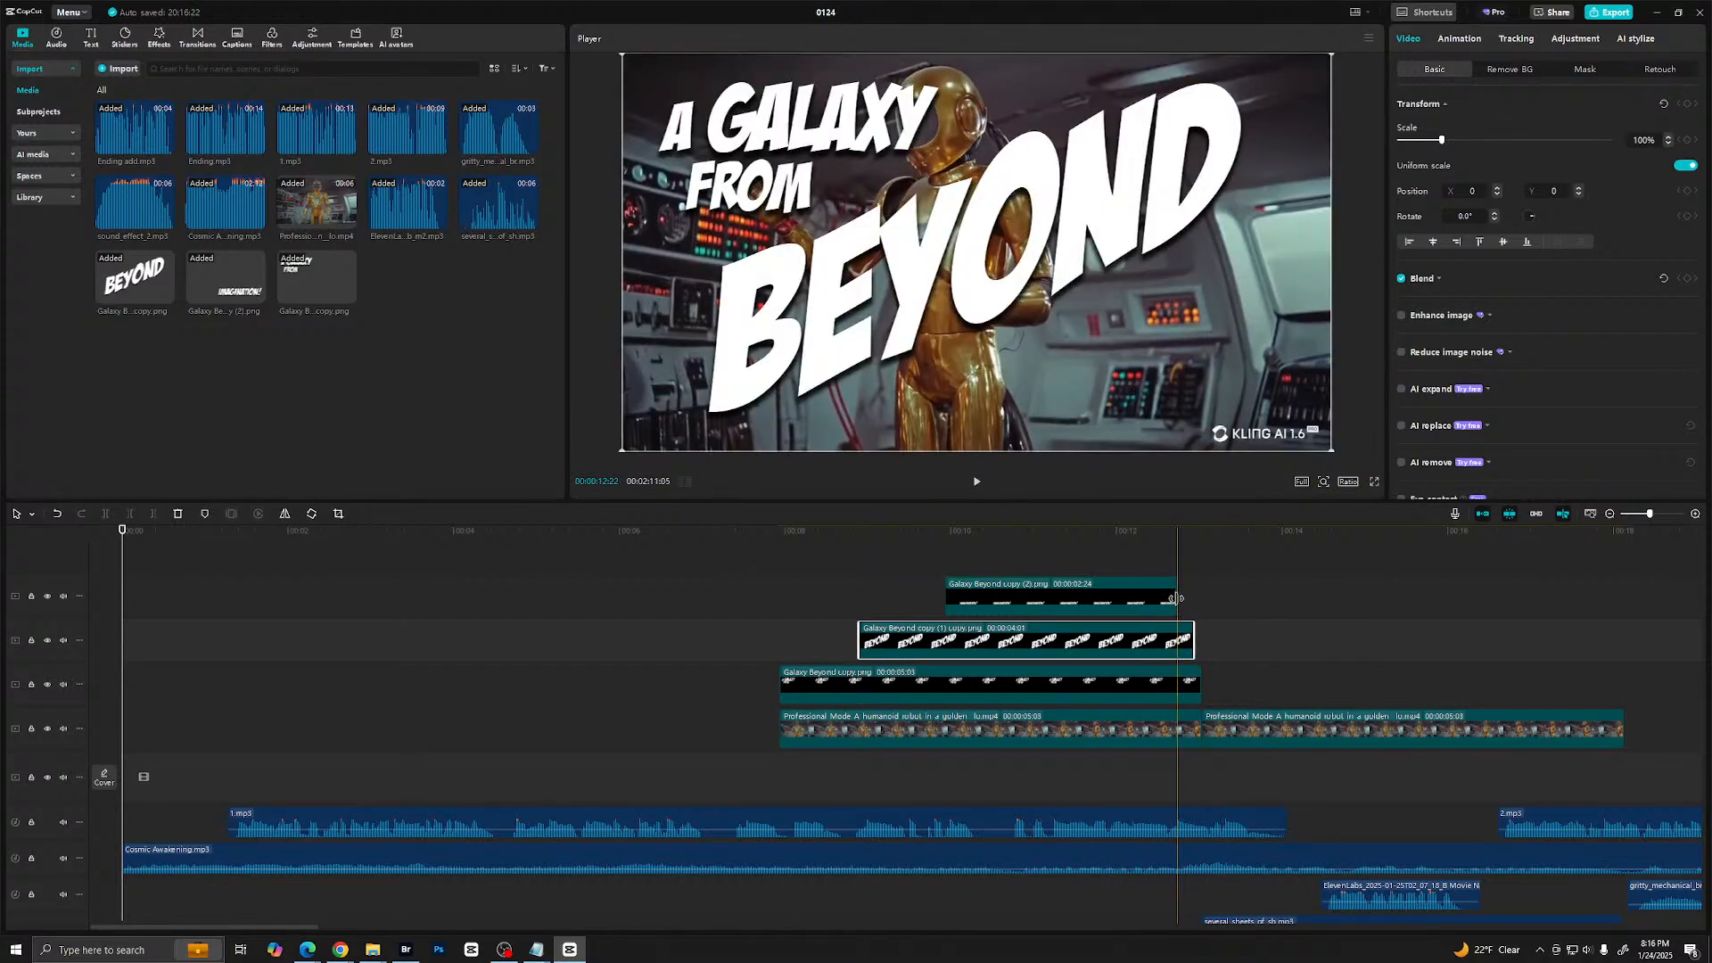
pyautogui.moveTo(1175, 598); pyautogui.dragTo(1191, 603)
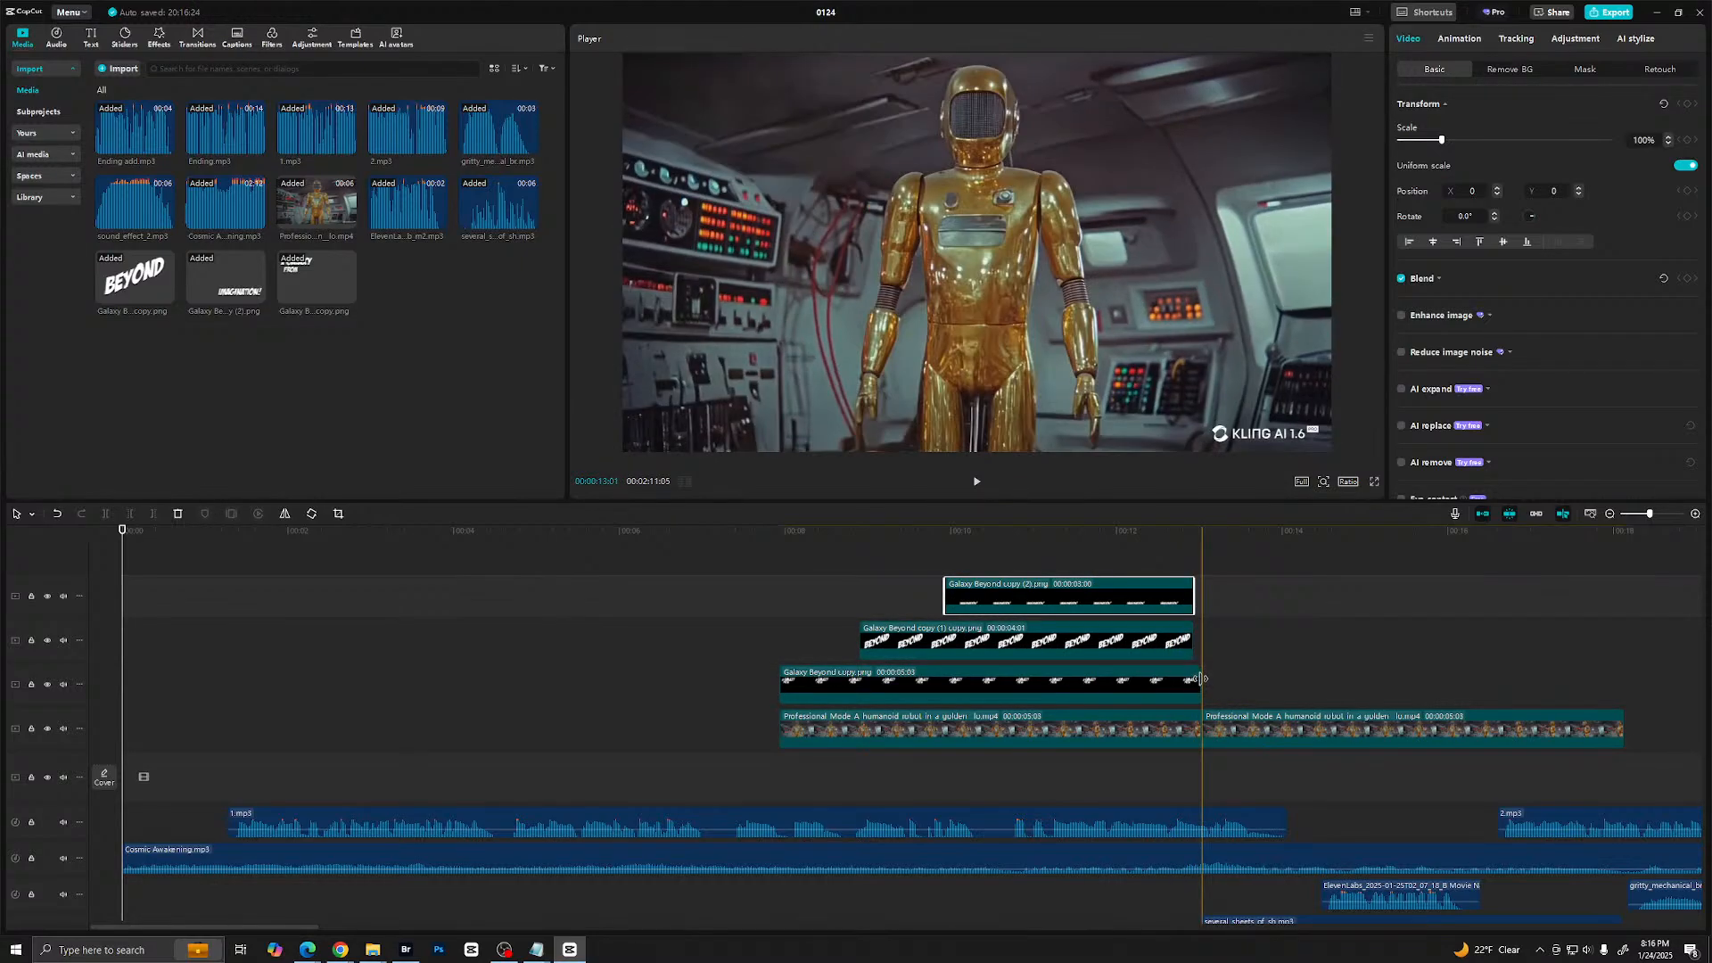
pyautogui.moveTo(1199, 678); pyautogui.dragTo(1194, 678)
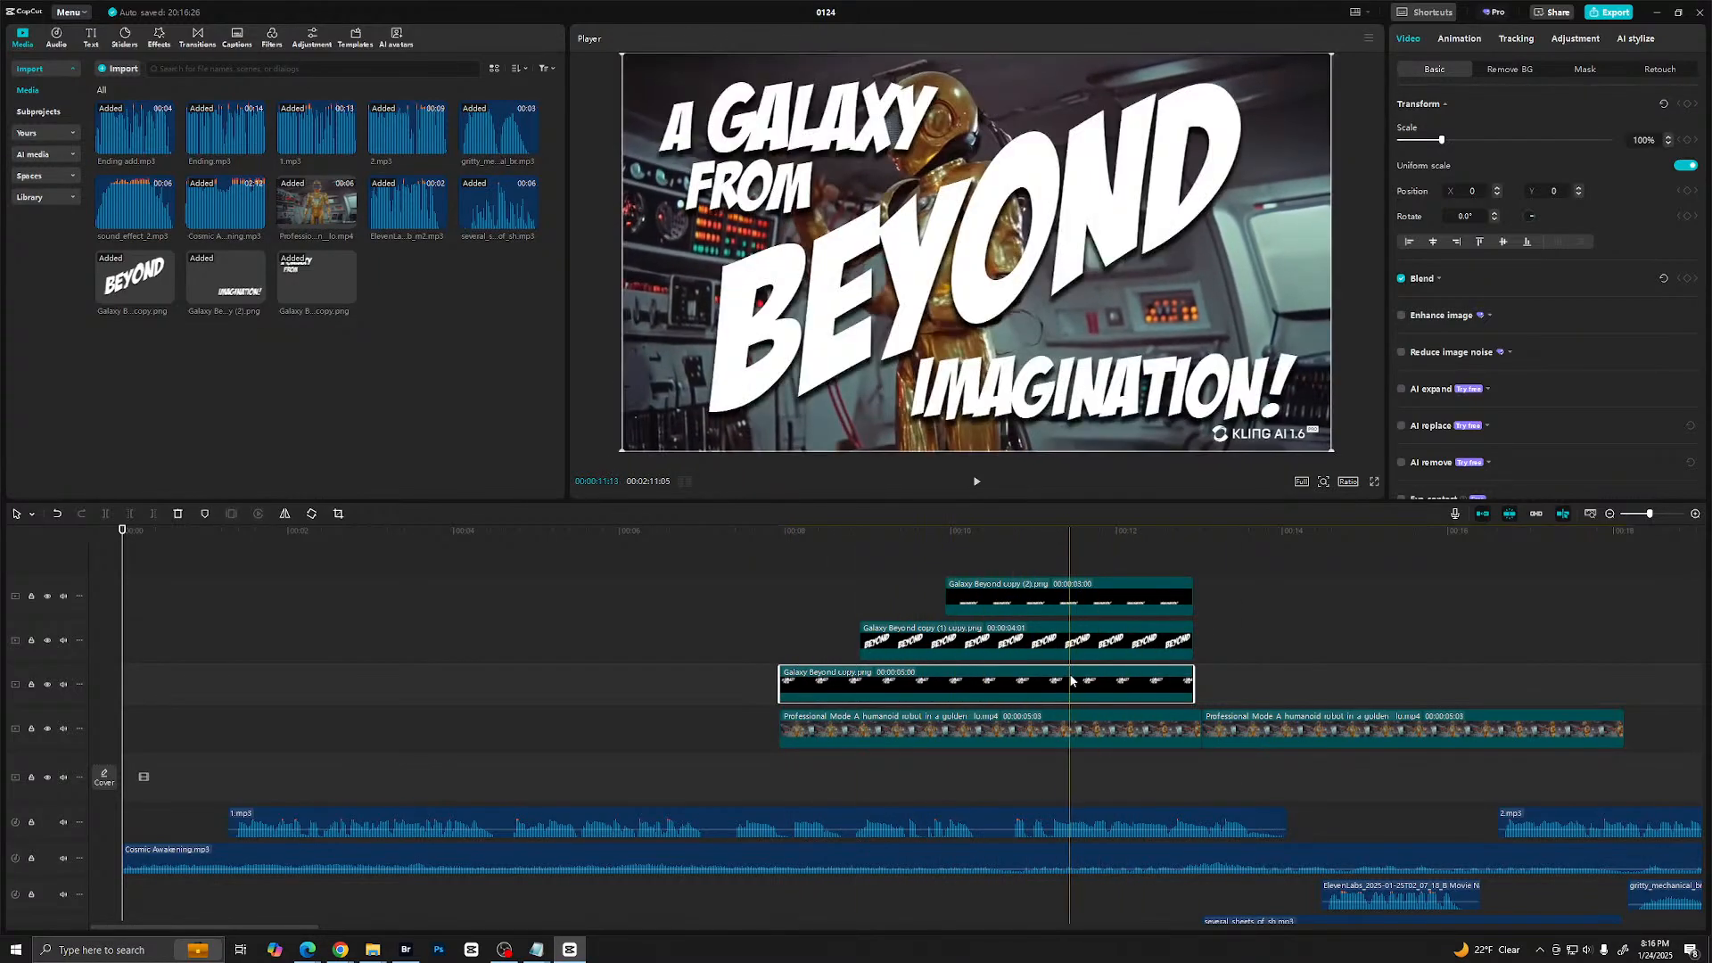
# - Apply the Rotate entrance animation to the "A Galaxy From" title clip
pyautogui.click(1469, 40)
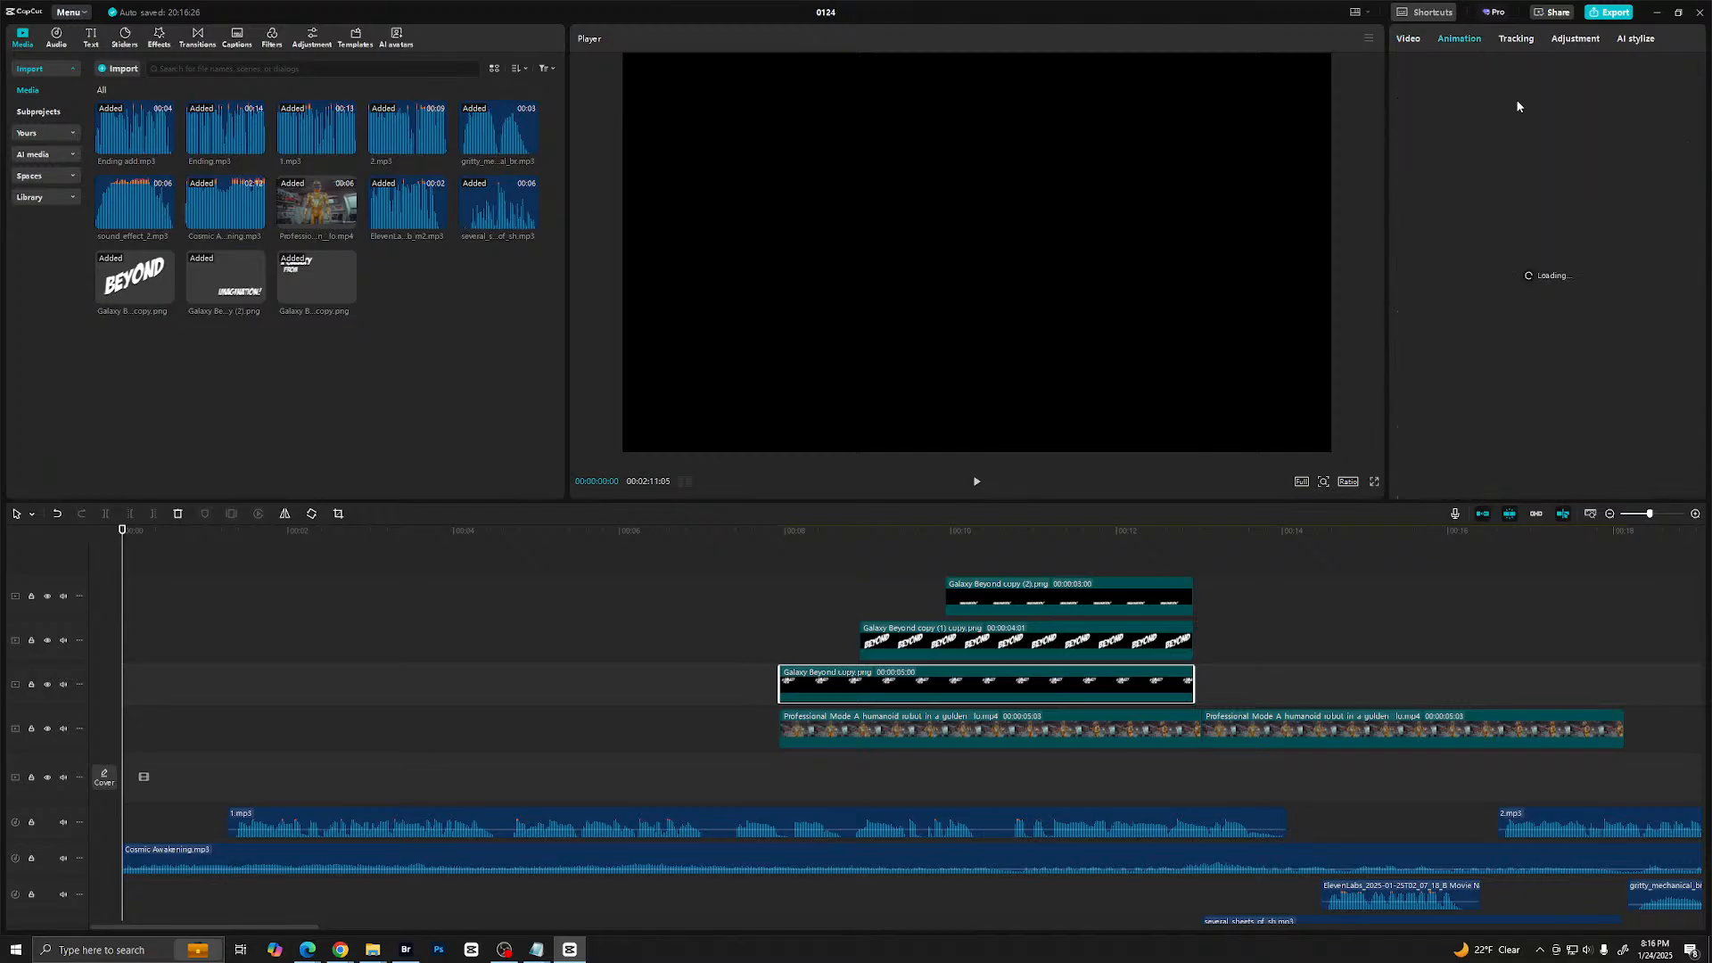
pyautogui.scroll(-2, 1532, 346)
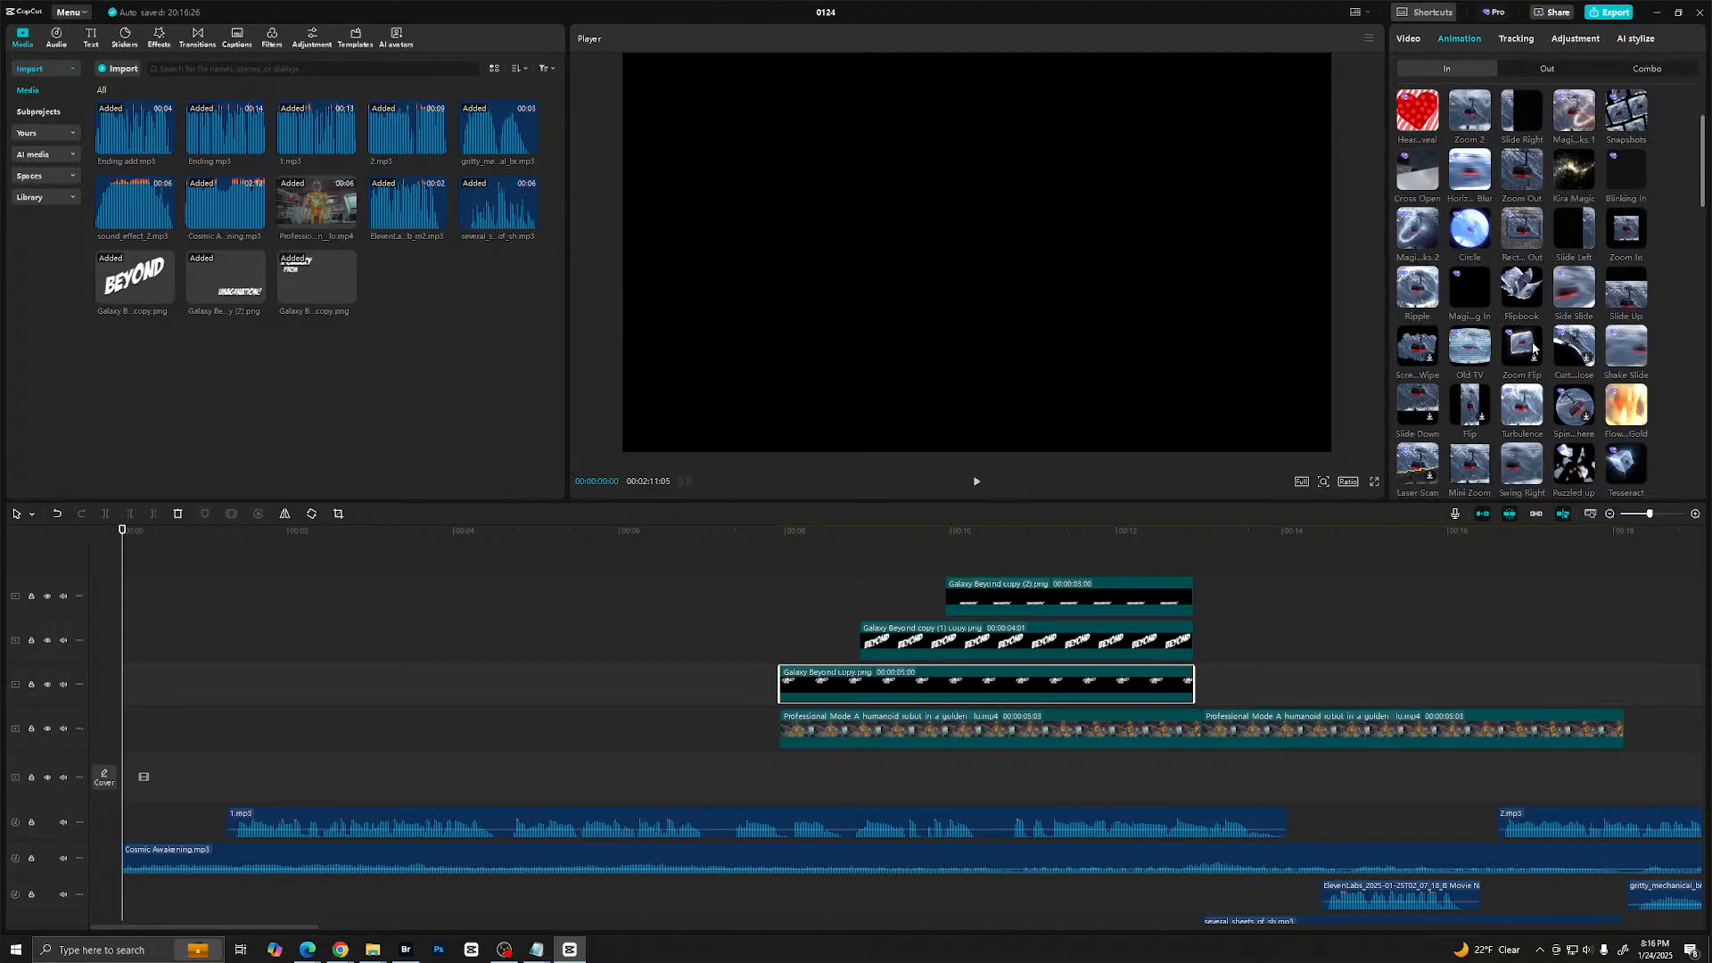
pyautogui.scroll(-4, 1607, 298)
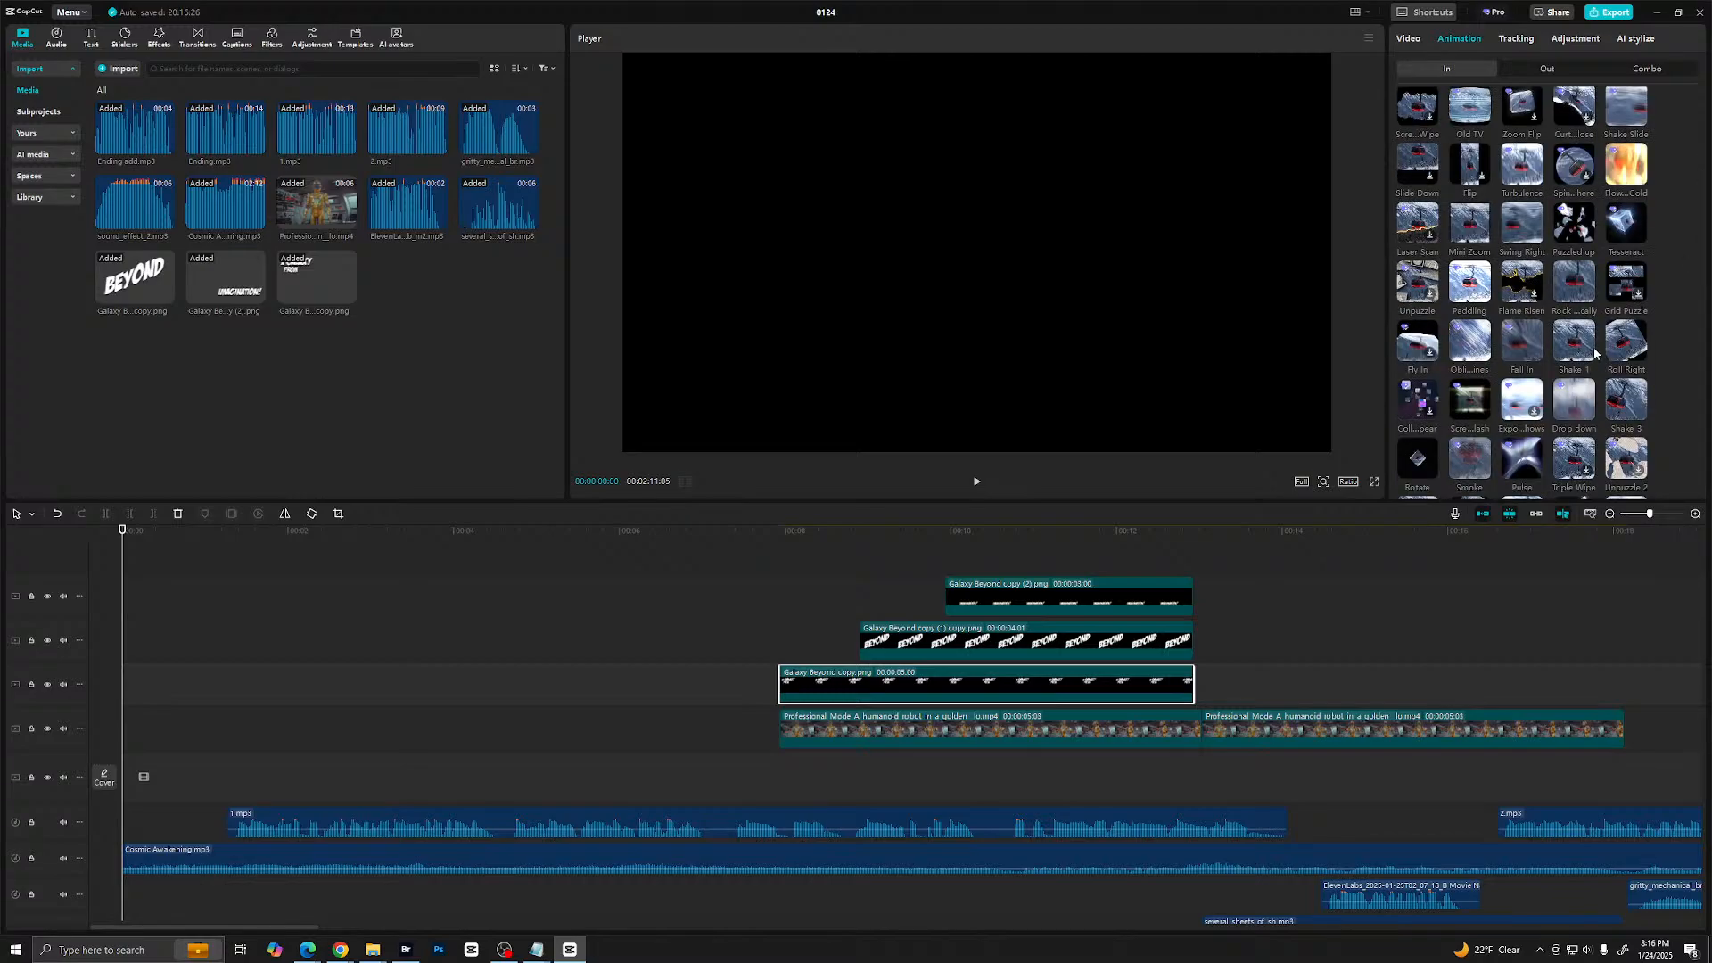
pyautogui.scroll(-3, 1593, 353)
pyautogui.scroll(-2, 1593, 348)
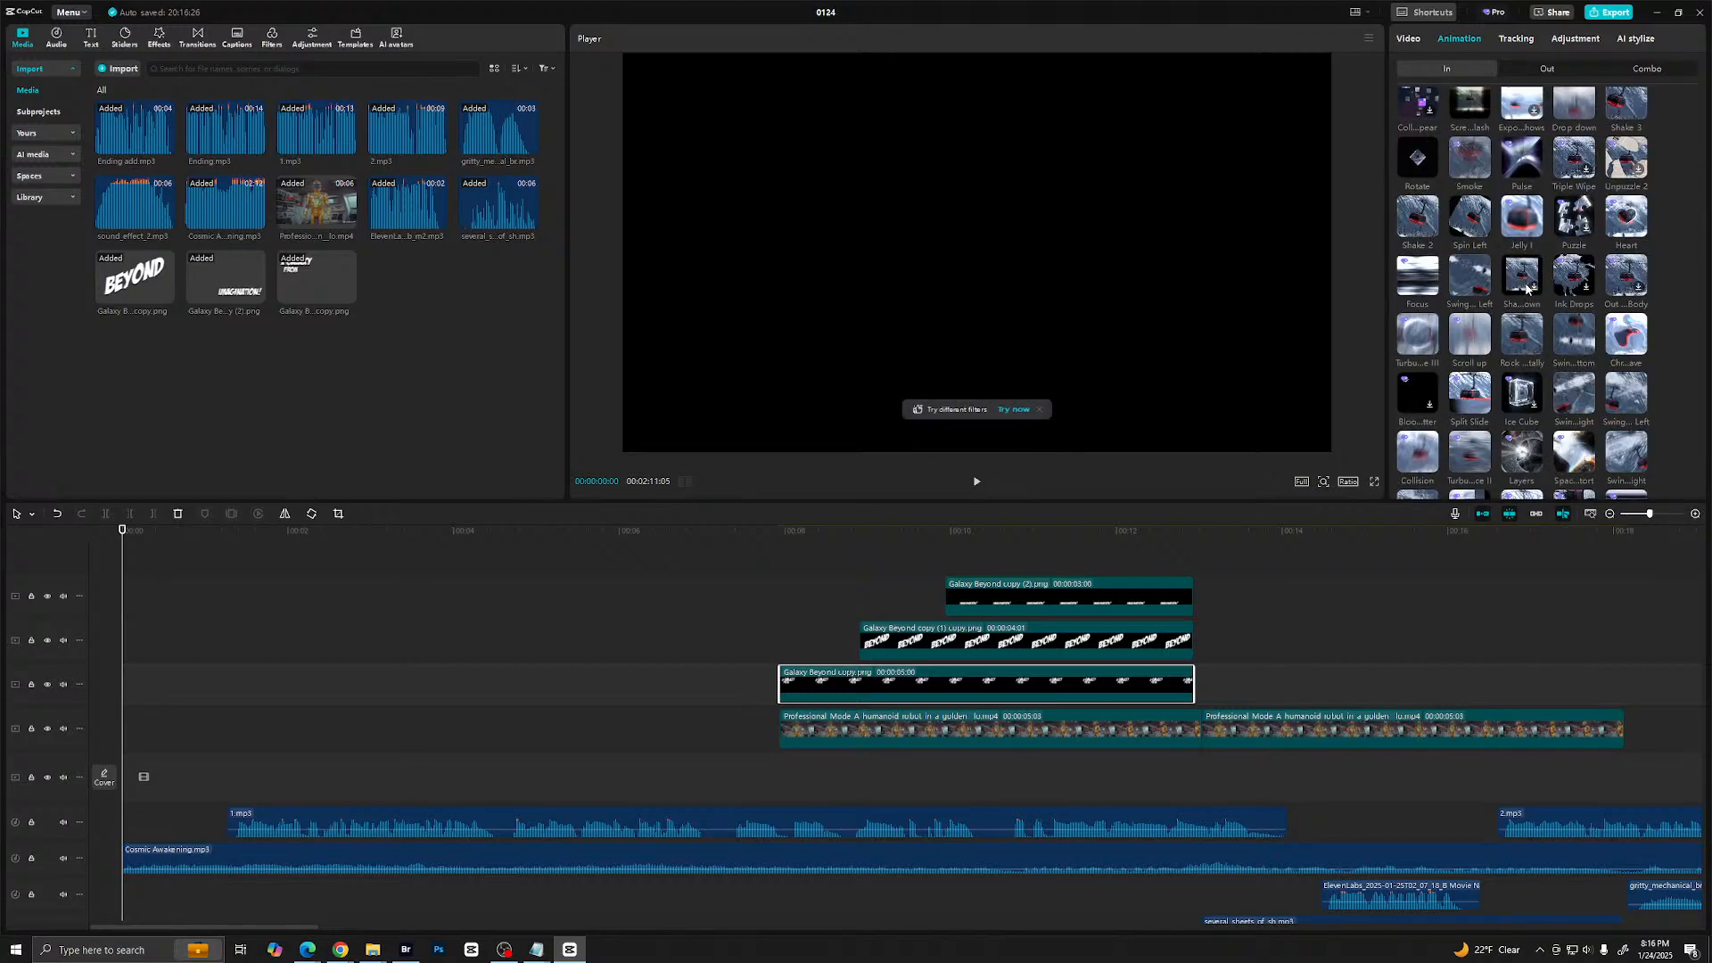
pyautogui.scroll(-4, 1559, 353)
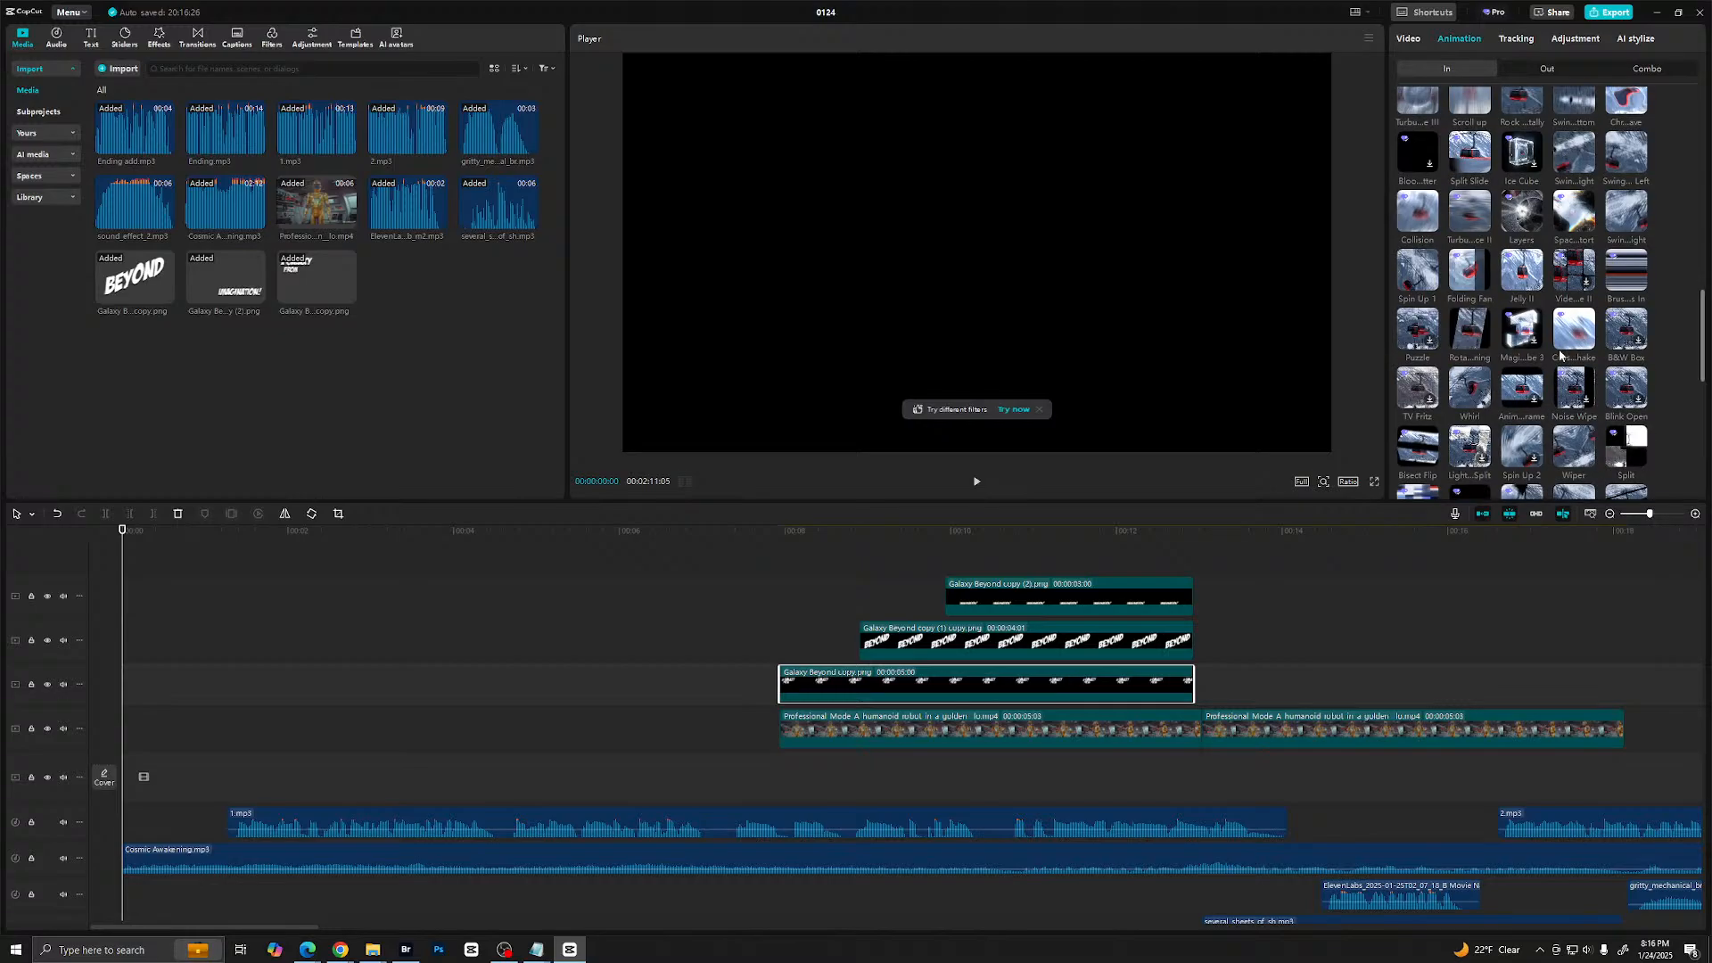
pyautogui.scroll(-5, 1559, 349)
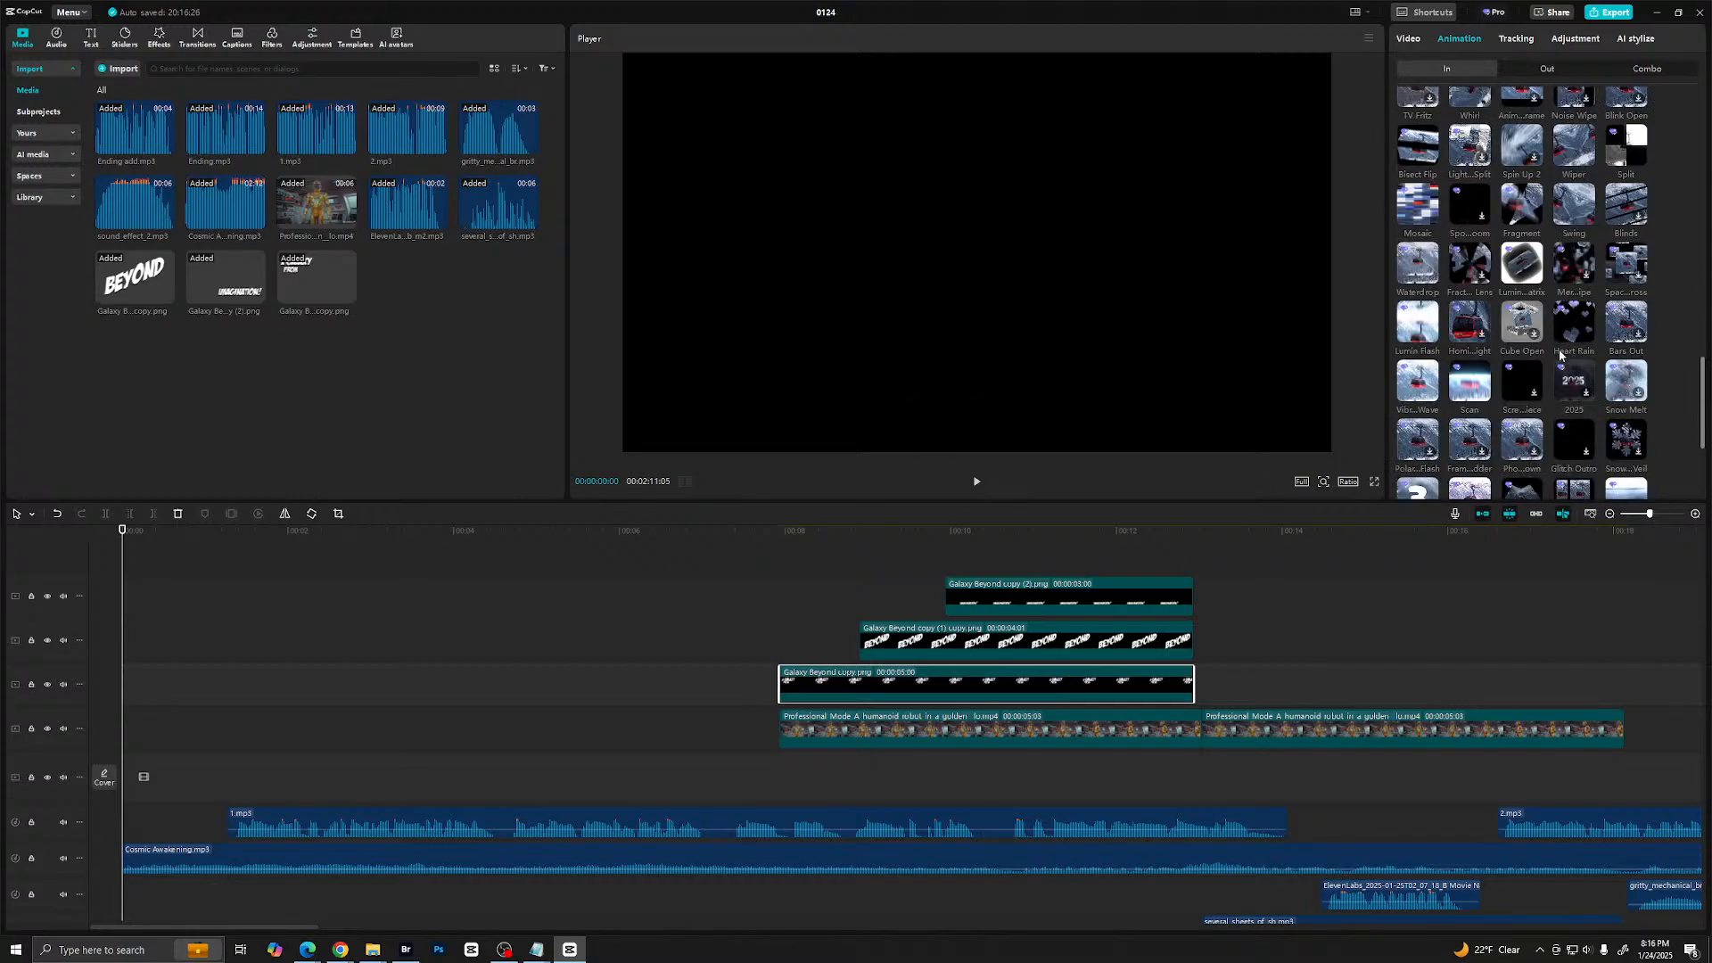
pyautogui.scroll(-4, 1559, 352)
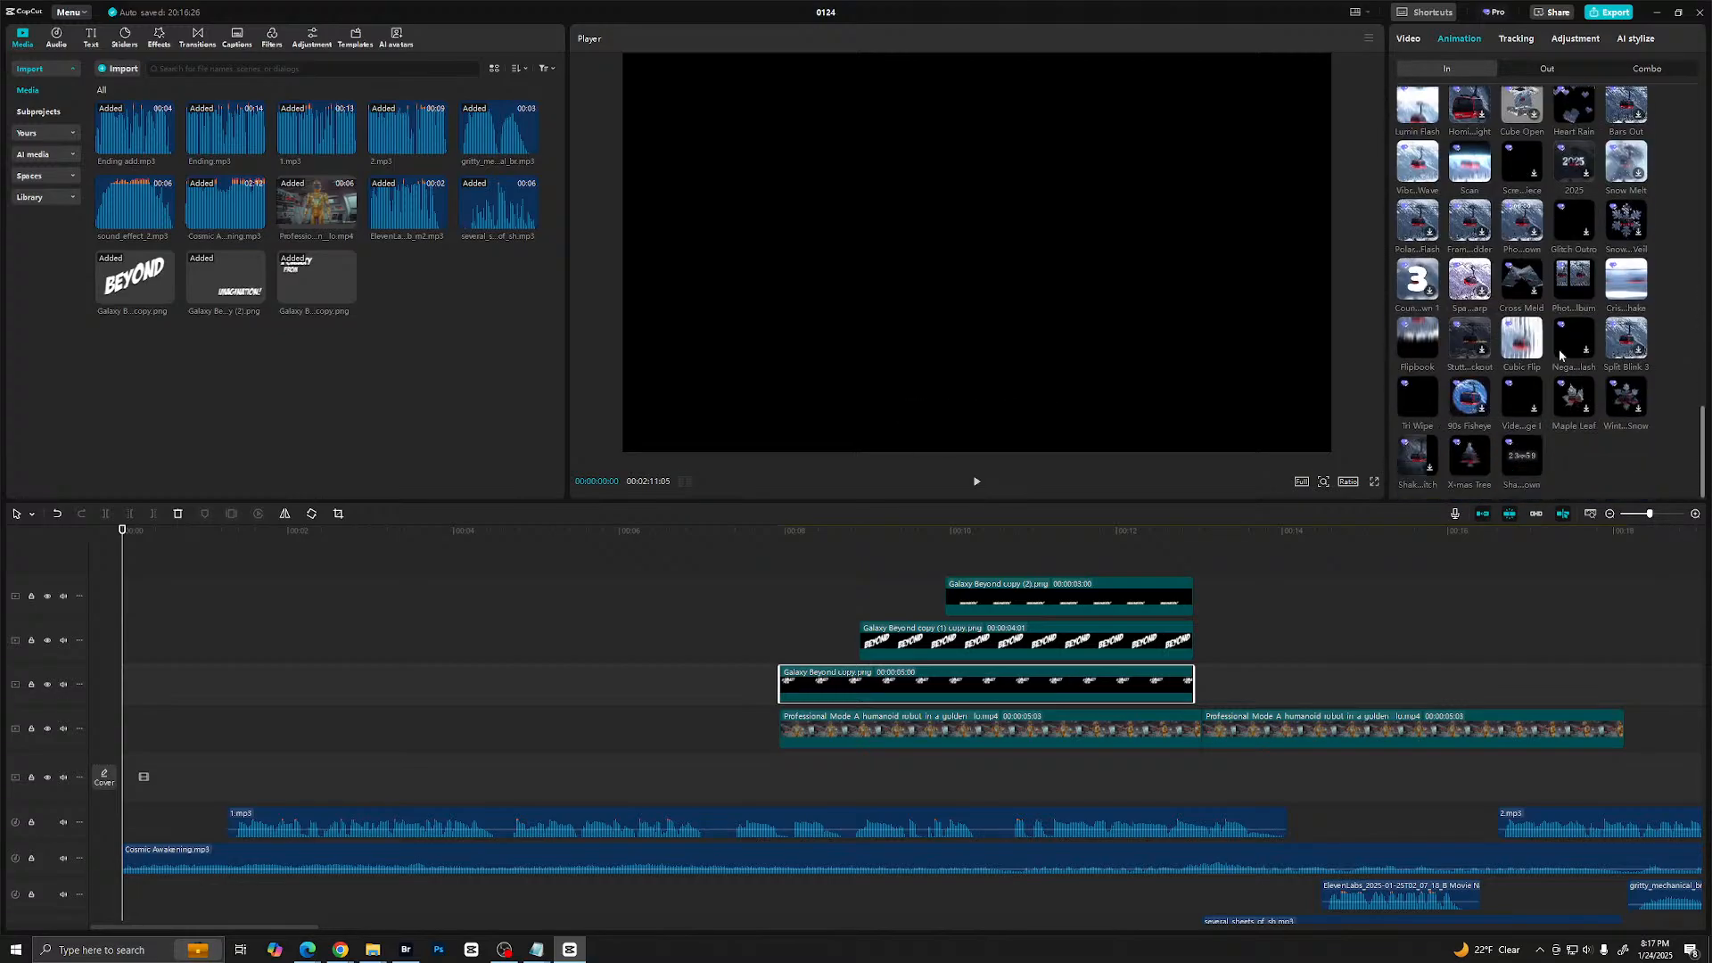
pyautogui.scroll(10, 1559, 352)
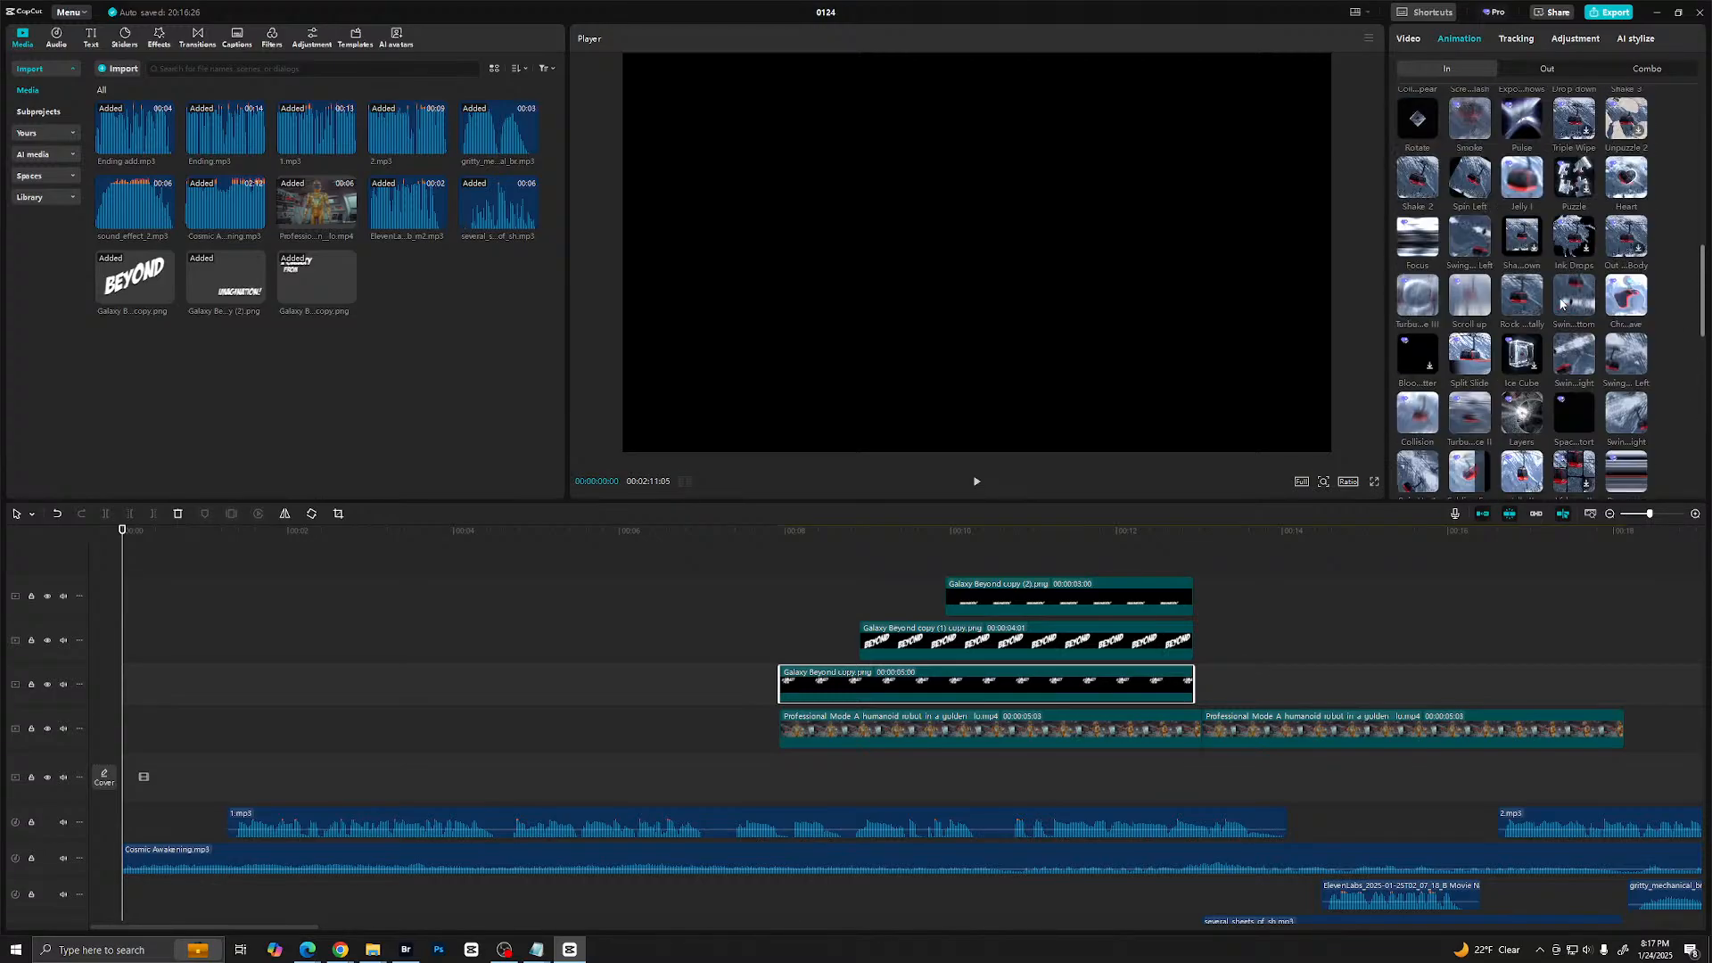
pyautogui.scroll(6, 1550, 281)
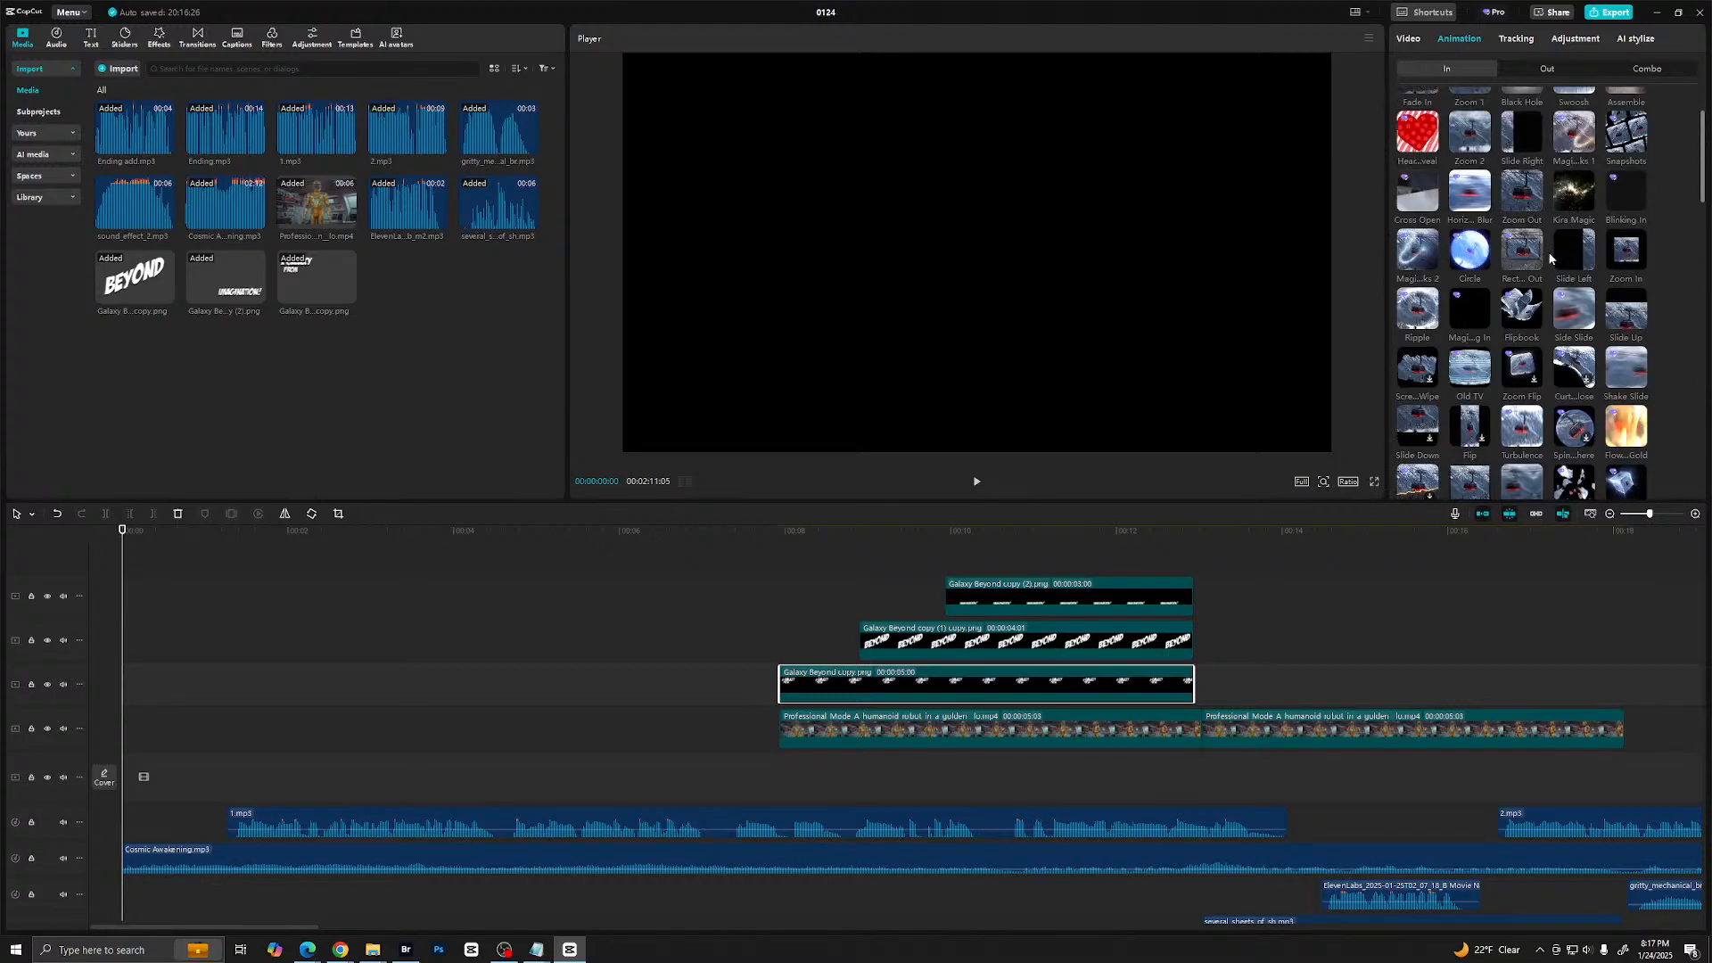
pyautogui.scroll(2, 1543, 329)
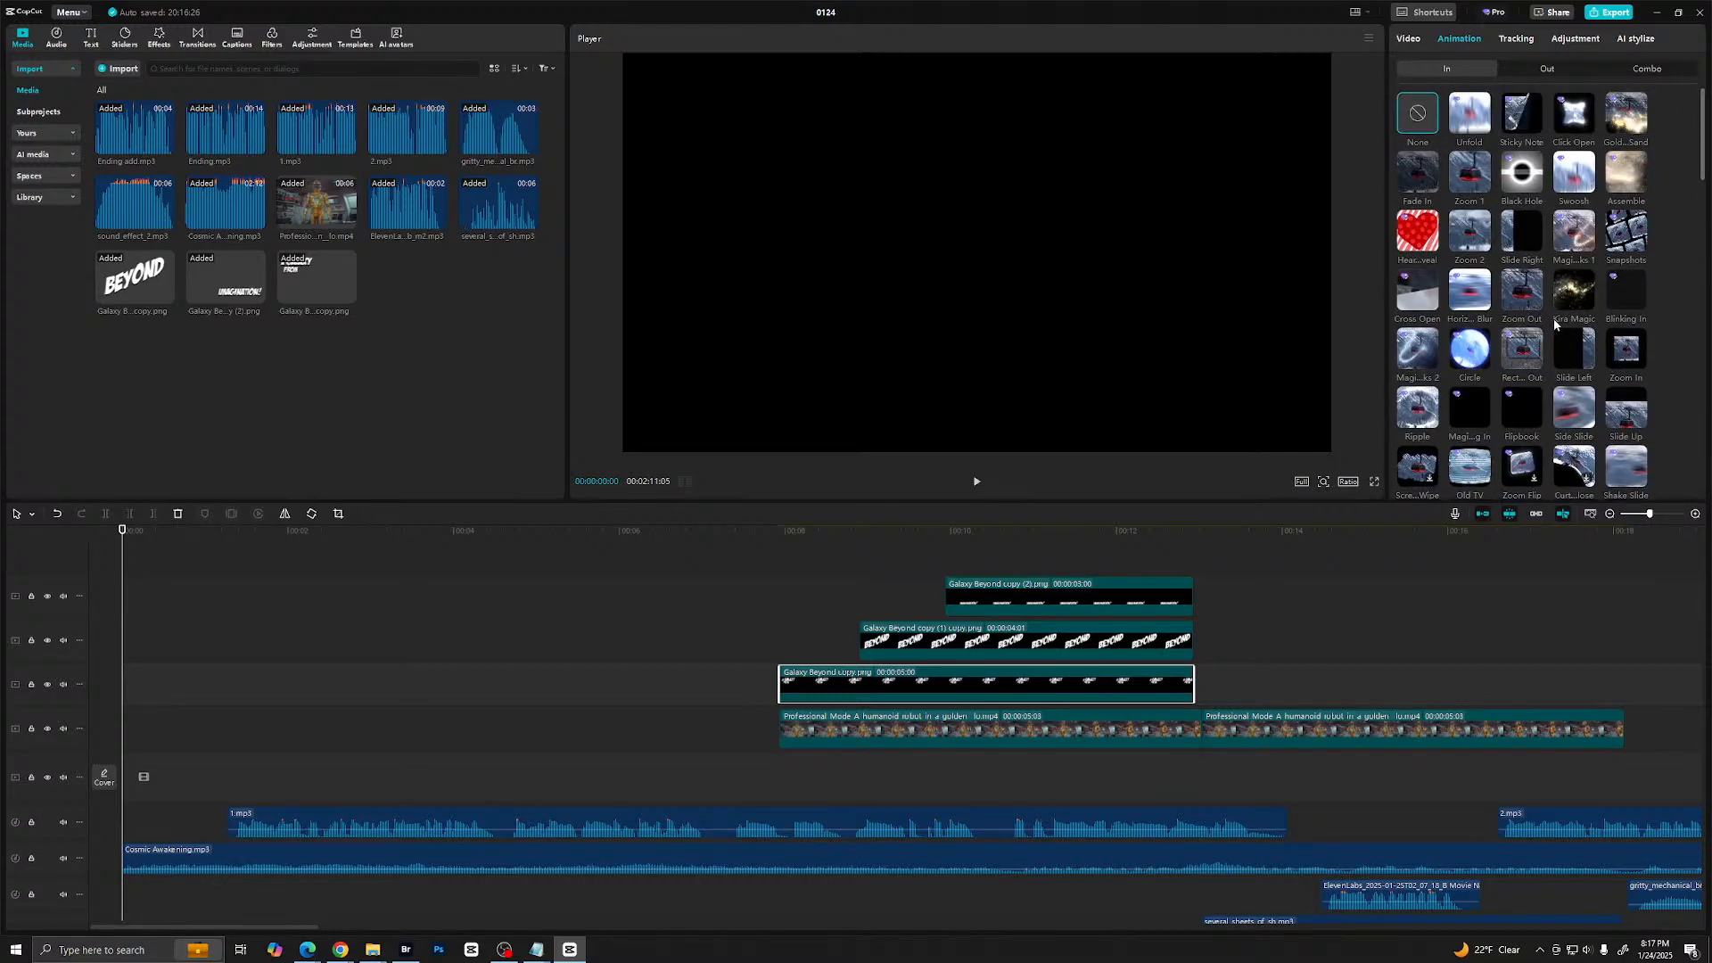
pyautogui.scroll(-3, 1555, 319)
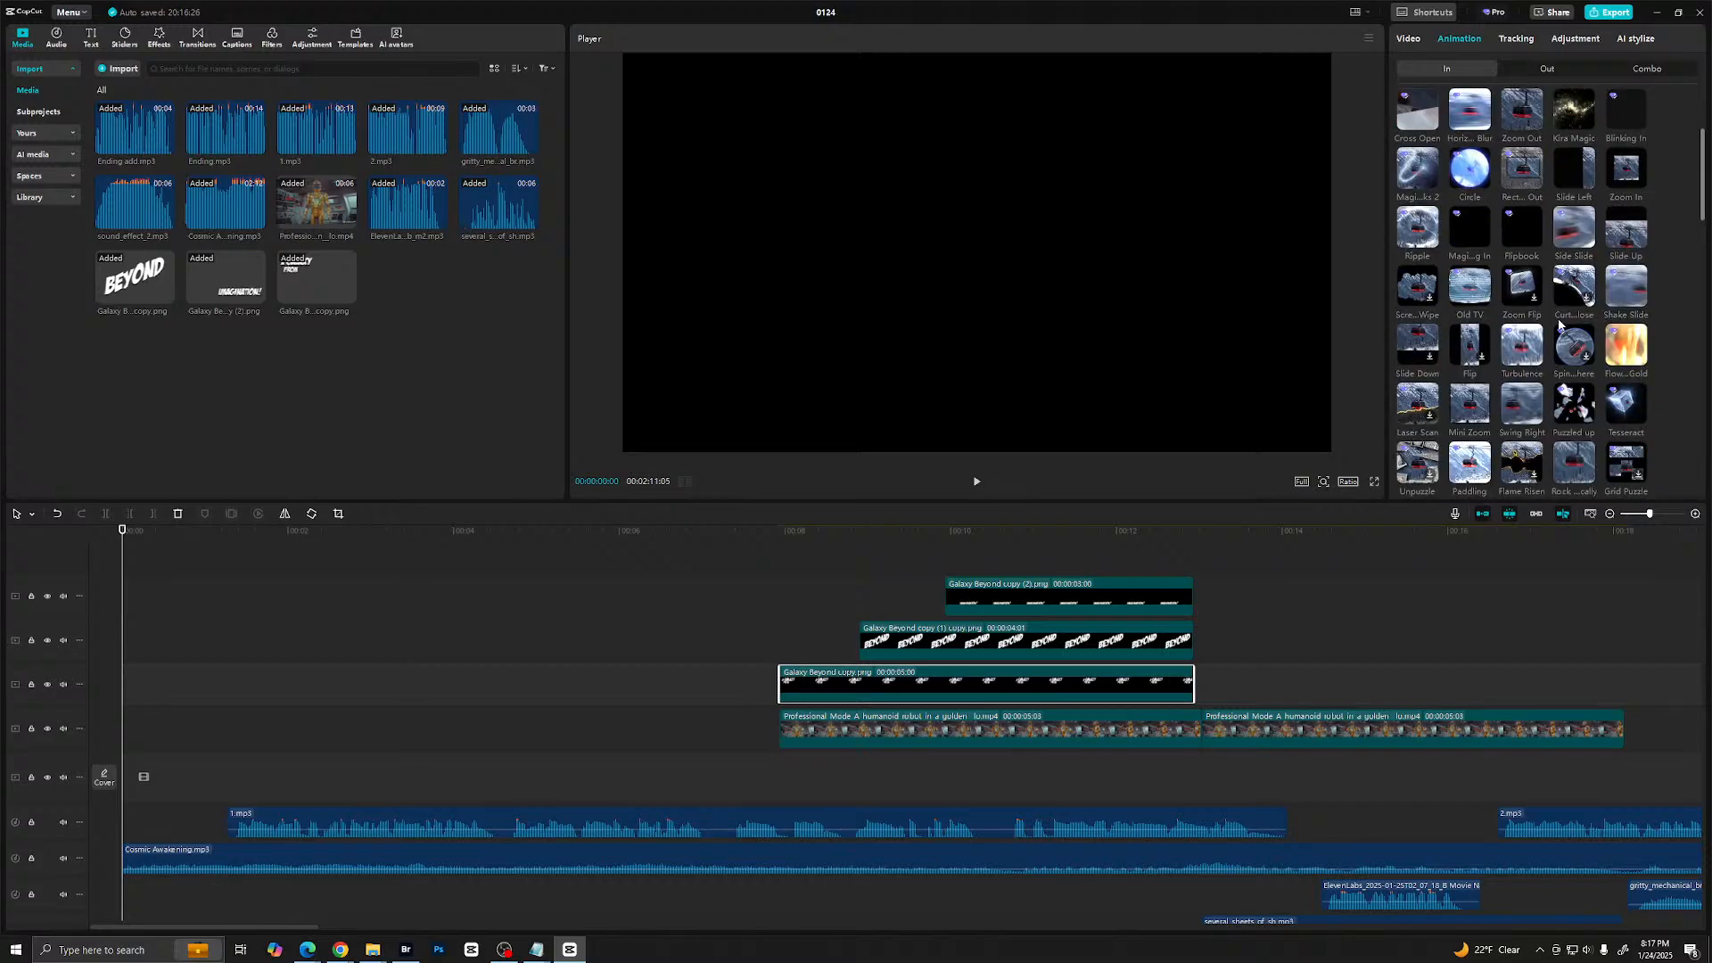
pyautogui.scroll(-5, 1559, 325)
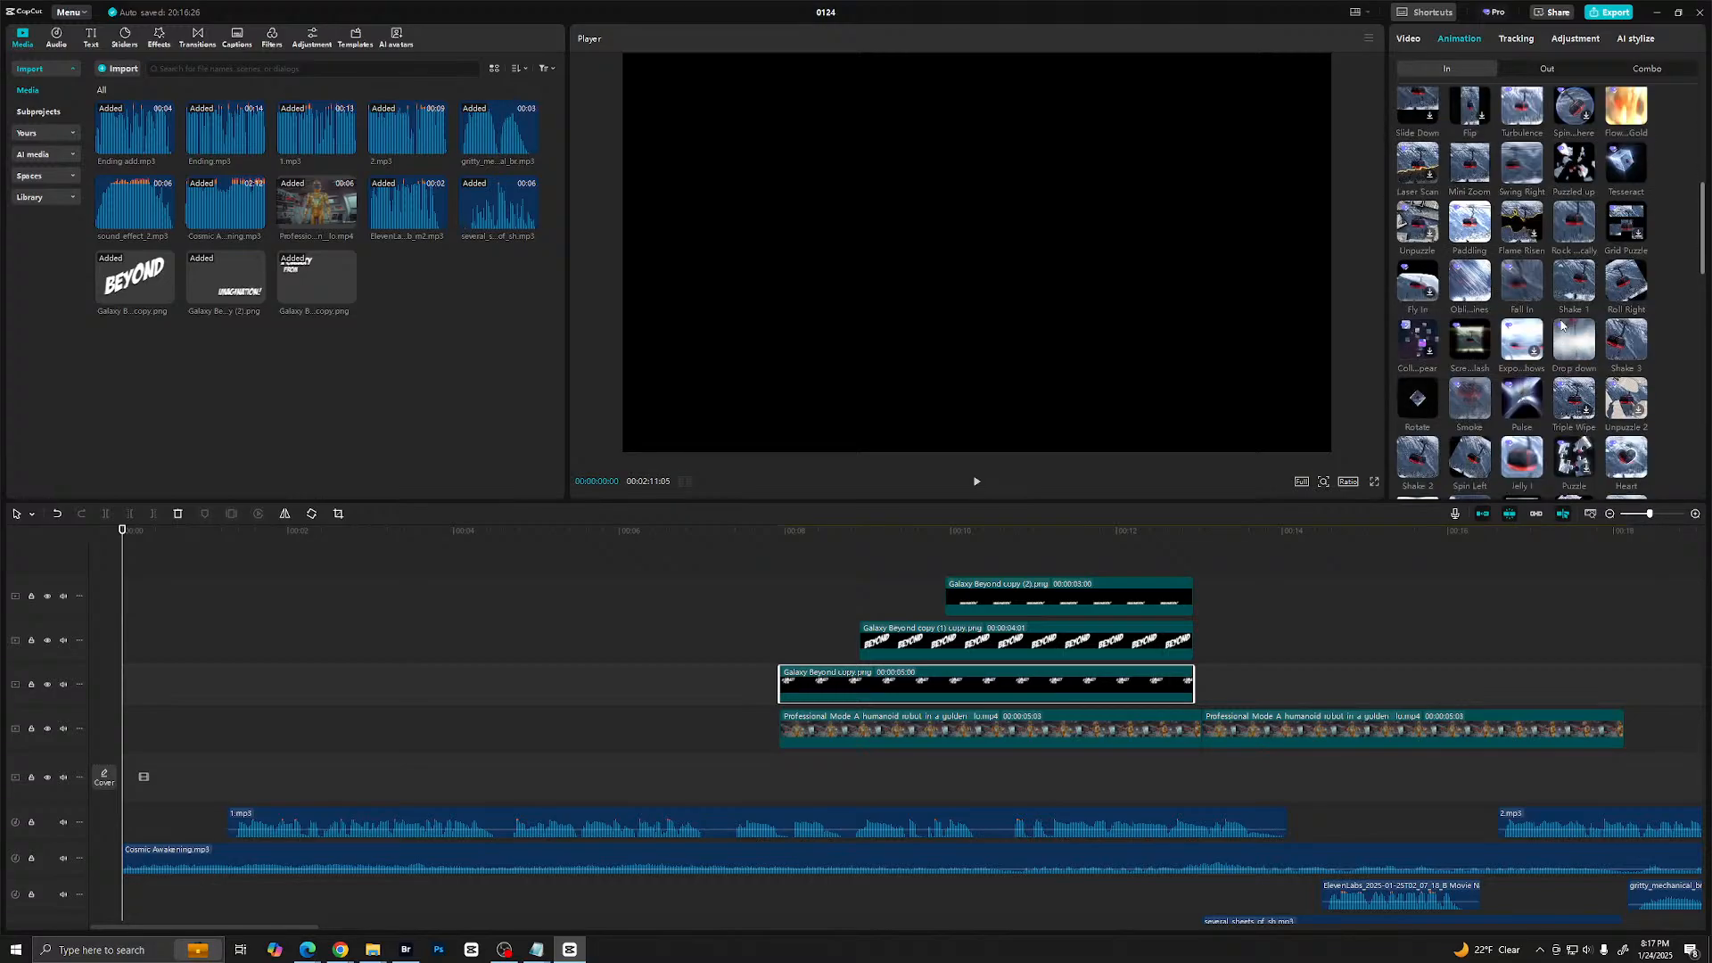
pyautogui.scroll(-1, 1561, 327)
pyautogui.click(1422, 345)
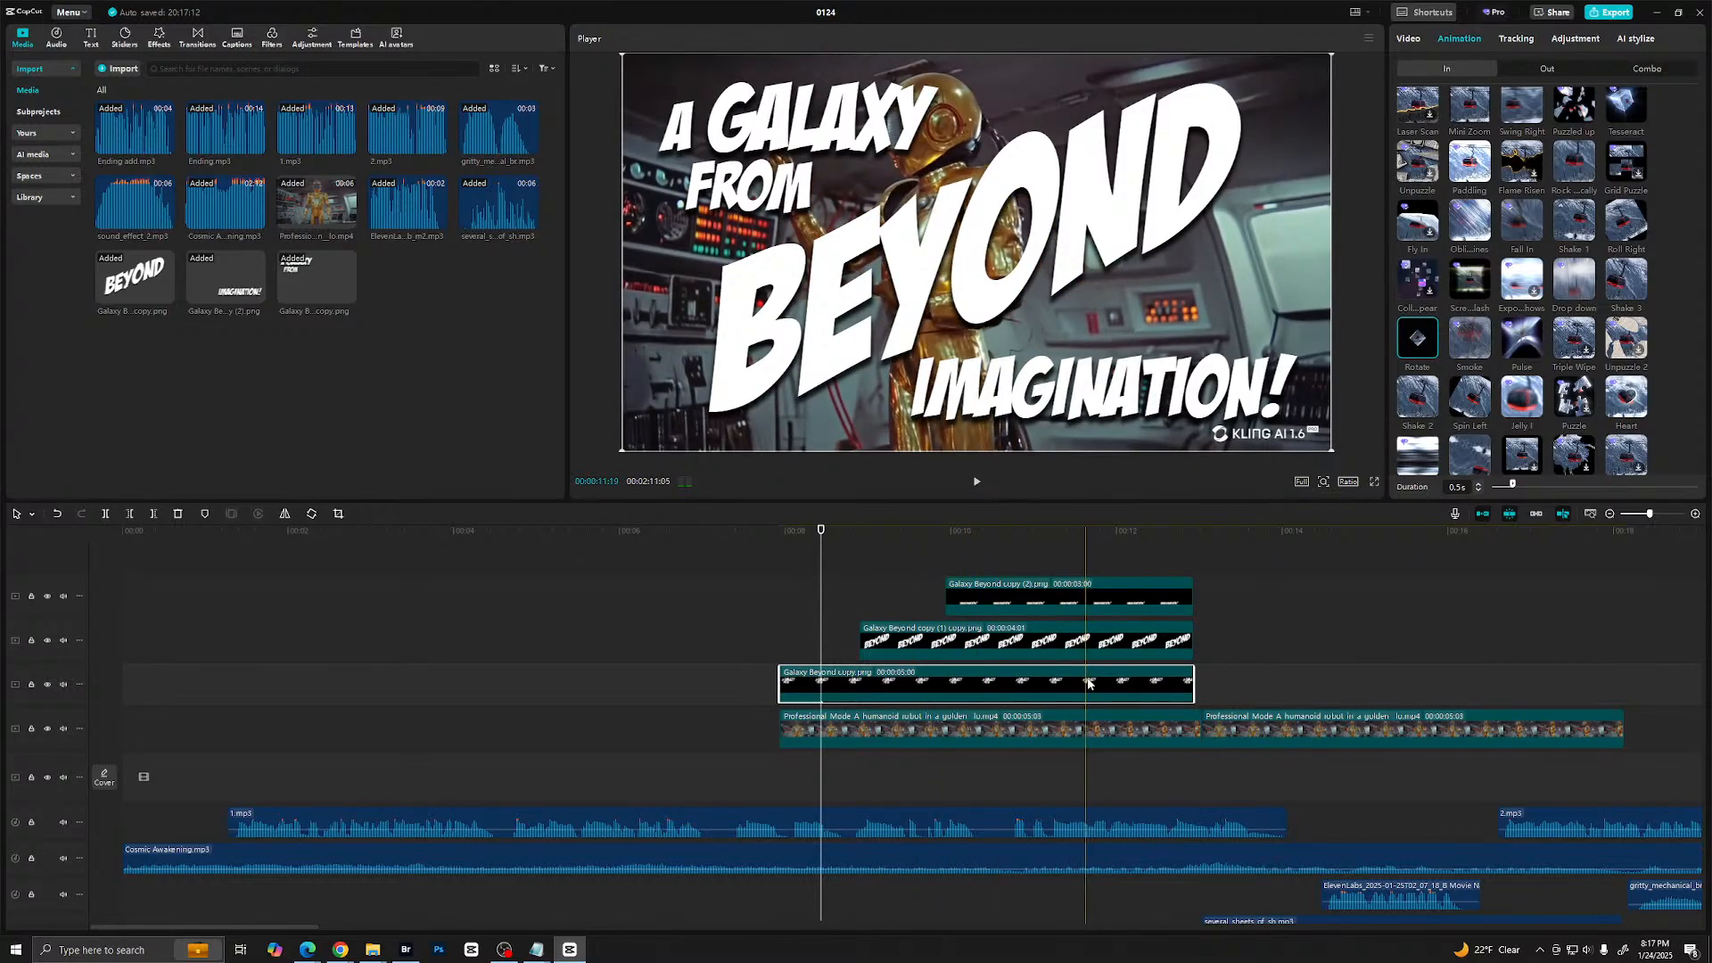
# - Apply the Rotate exit animation to the "A Galaxy From" title clip
pyautogui.click(1540, 70)
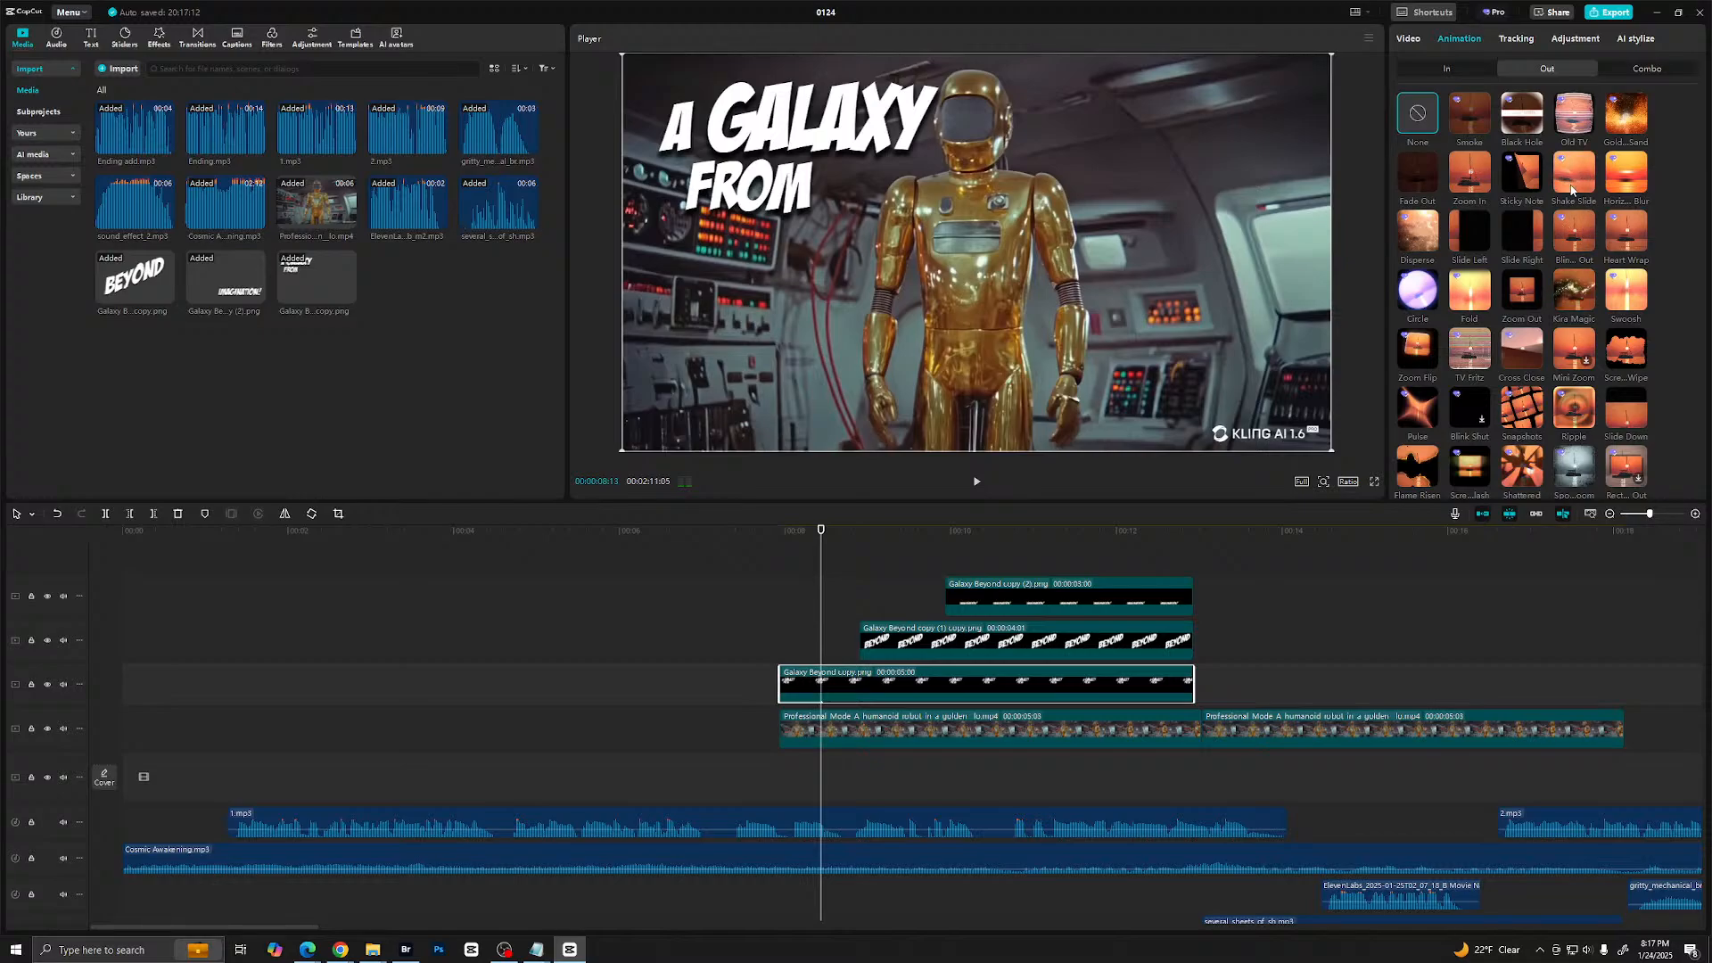
pyautogui.scroll(-3, 1571, 187)
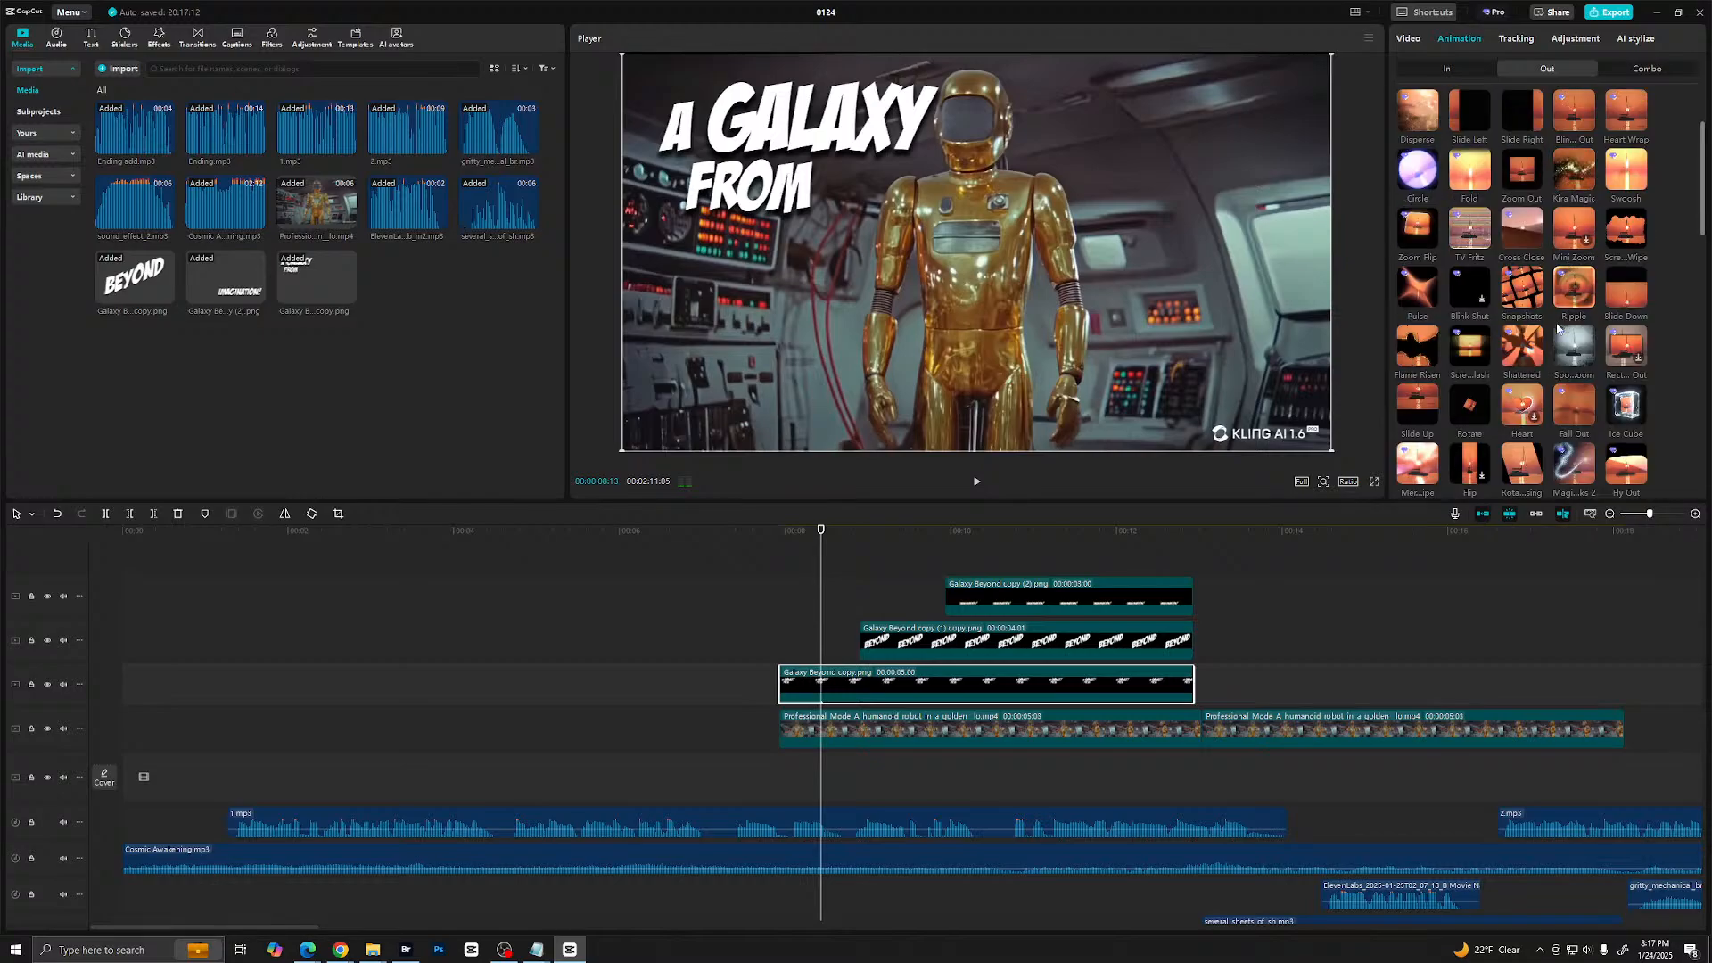
pyautogui.click(1471, 349)
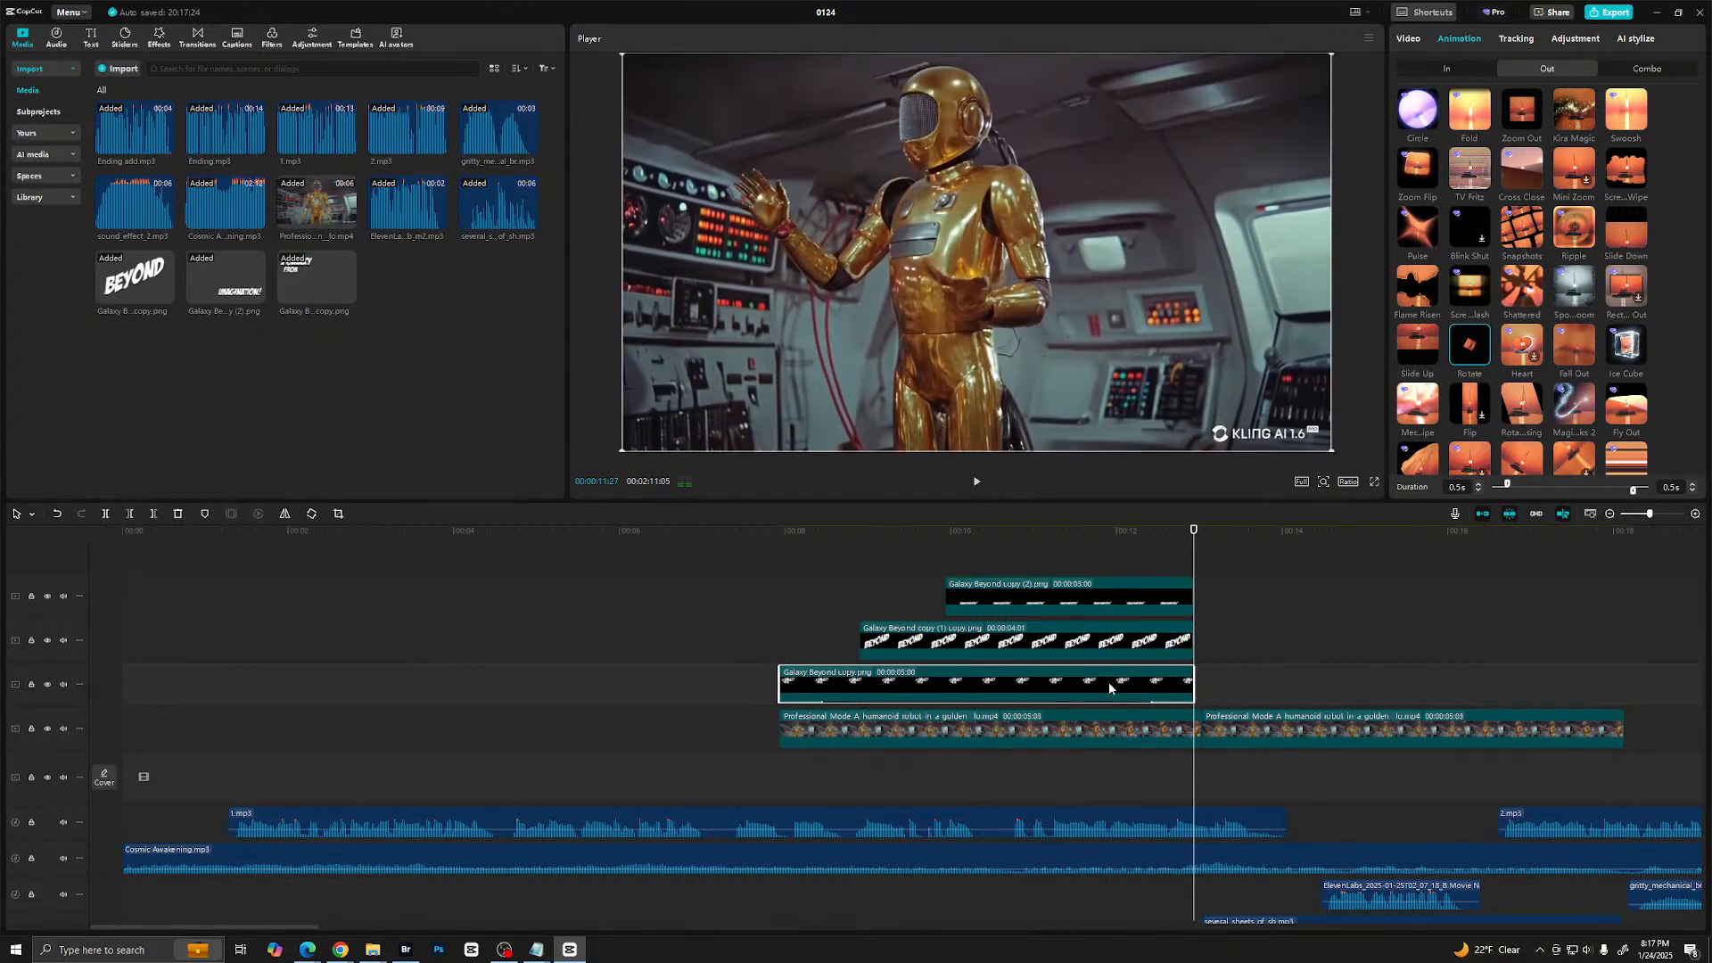
# - Copy the "A Galaxy From" clip's attributes and paste its In and Out animations onto the "Beyond" and "Imagination!" clips
pyautogui.rightClick(1109, 682)
pyautogui.click(1149, 467)
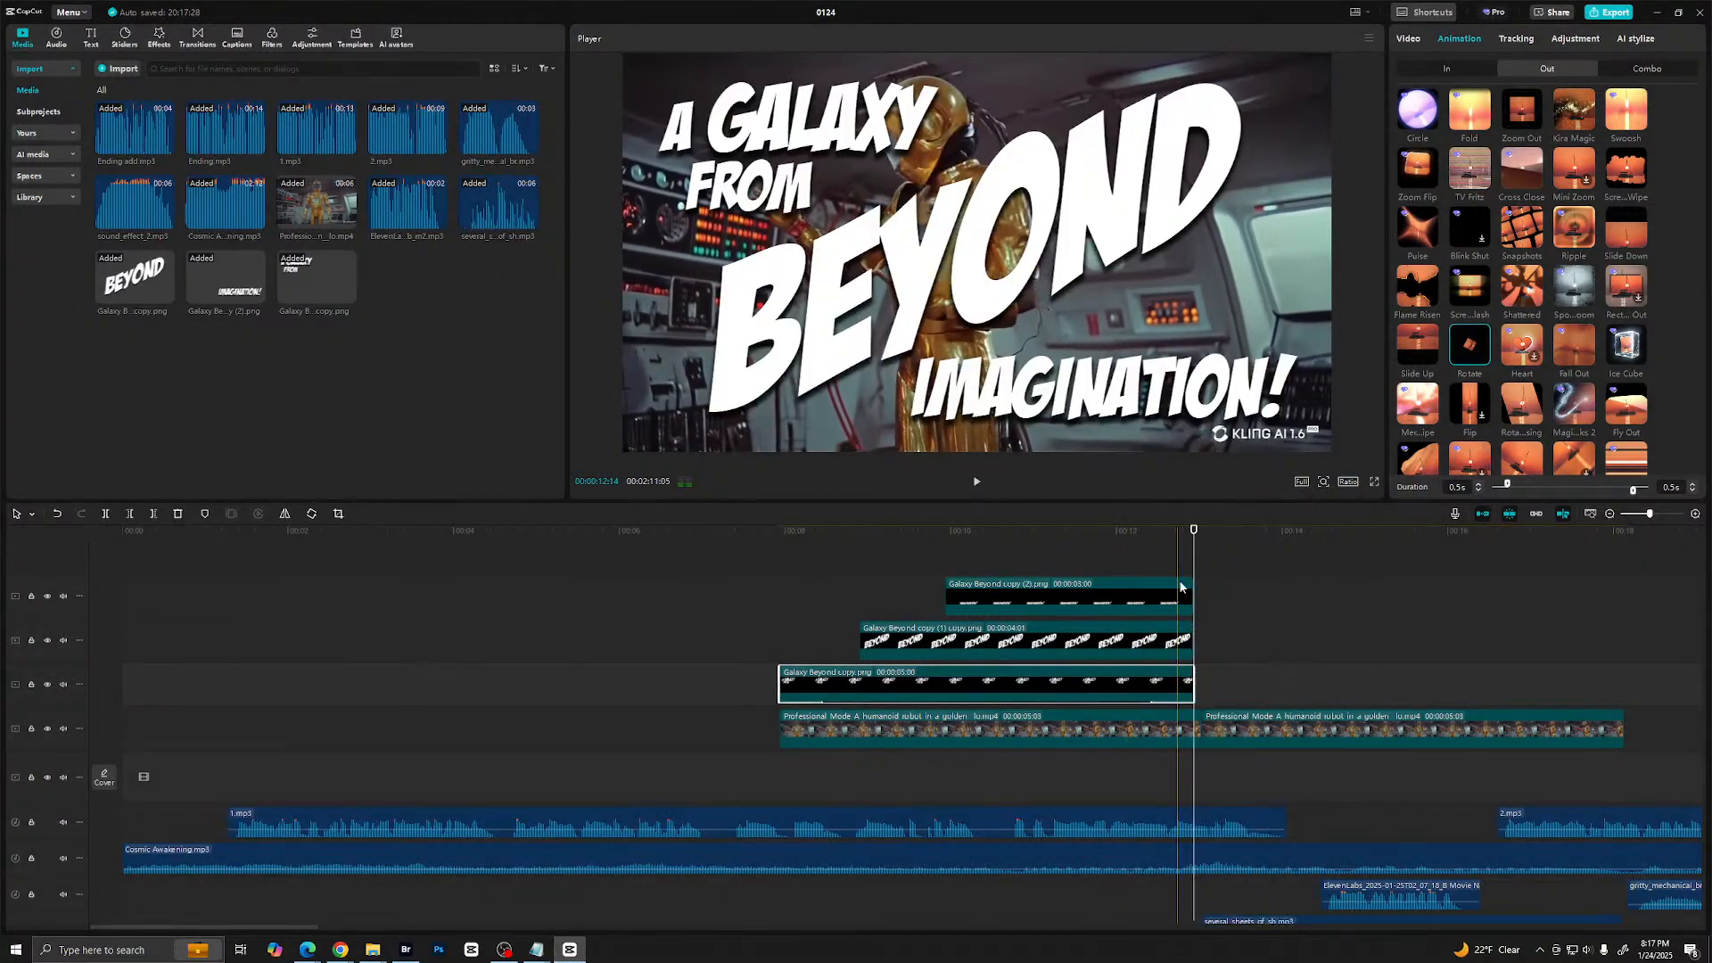
pyautogui.moveTo(1133, 544); pyautogui.dragTo(1035, 657)
pyautogui.rightClick(1045, 664)
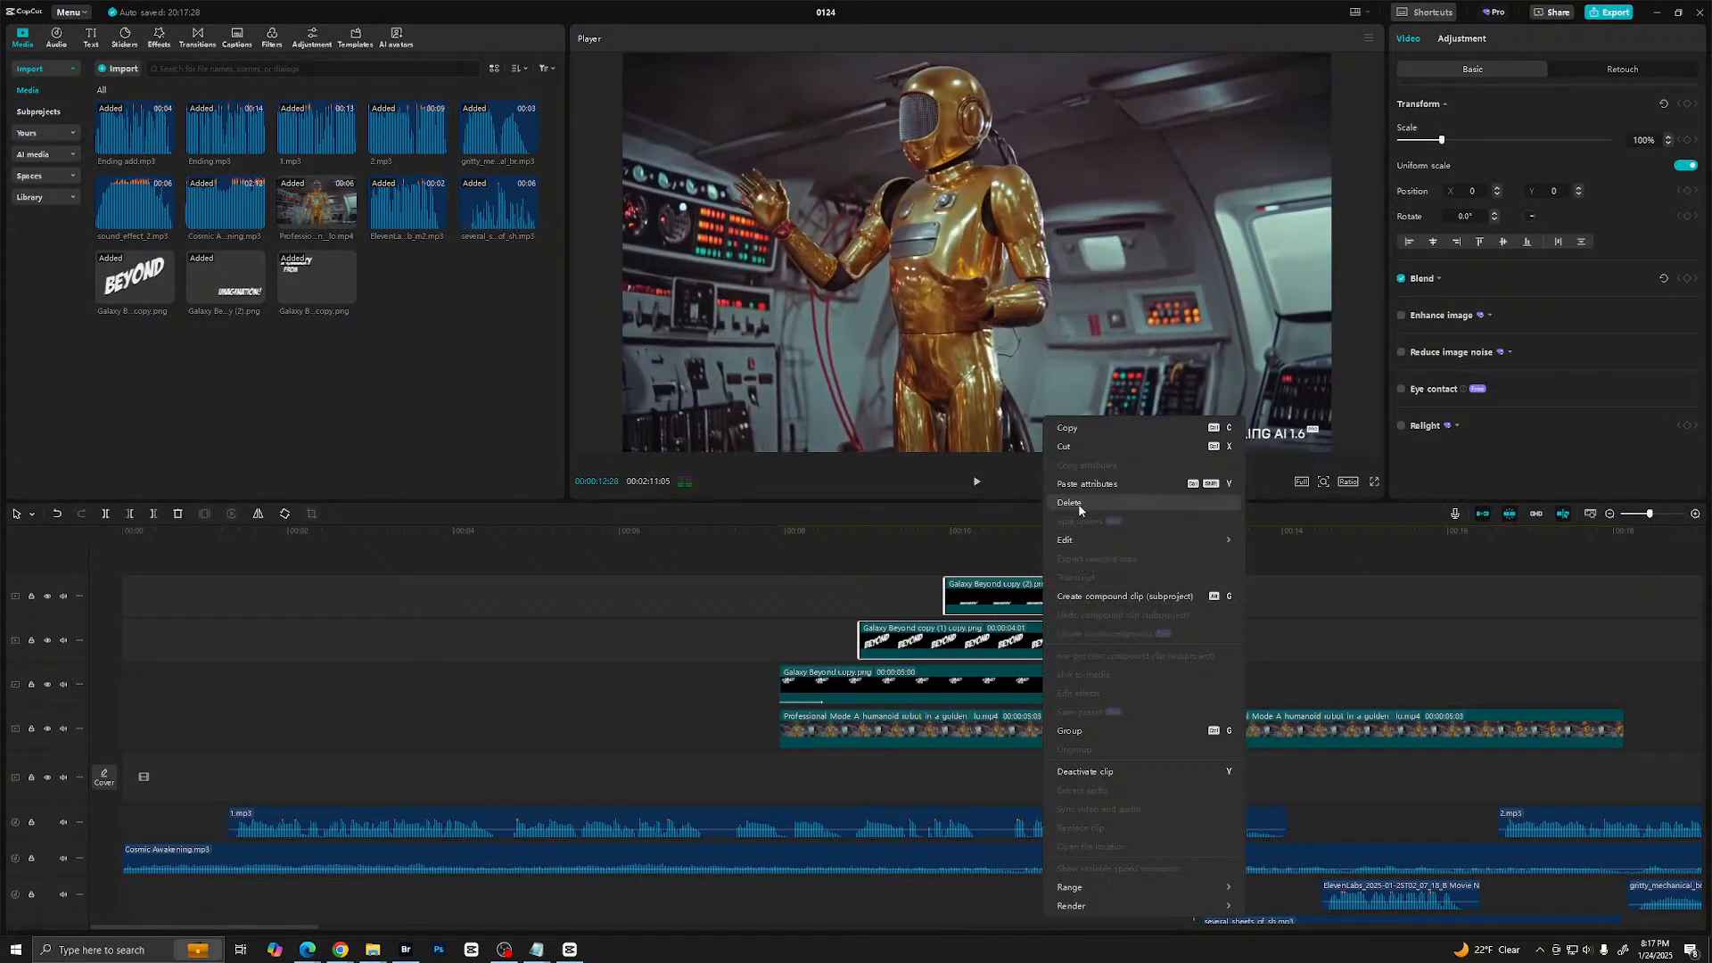
pyautogui.click(1182, 485)
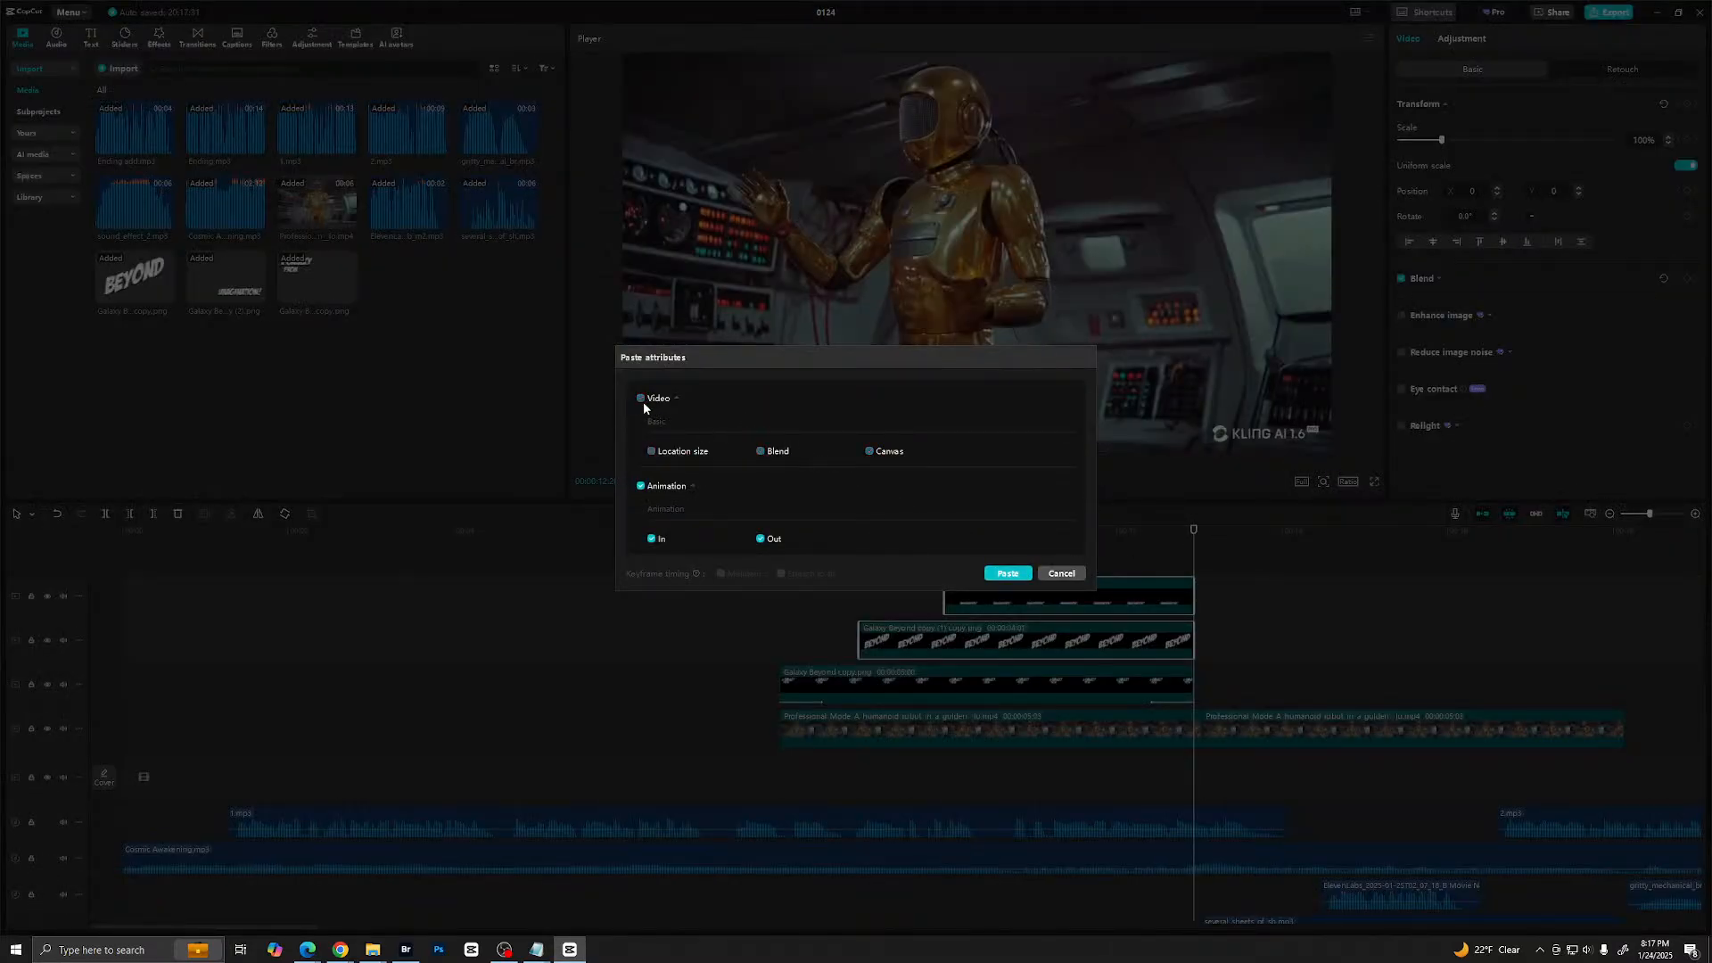
pyautogui.click(1012, 574)
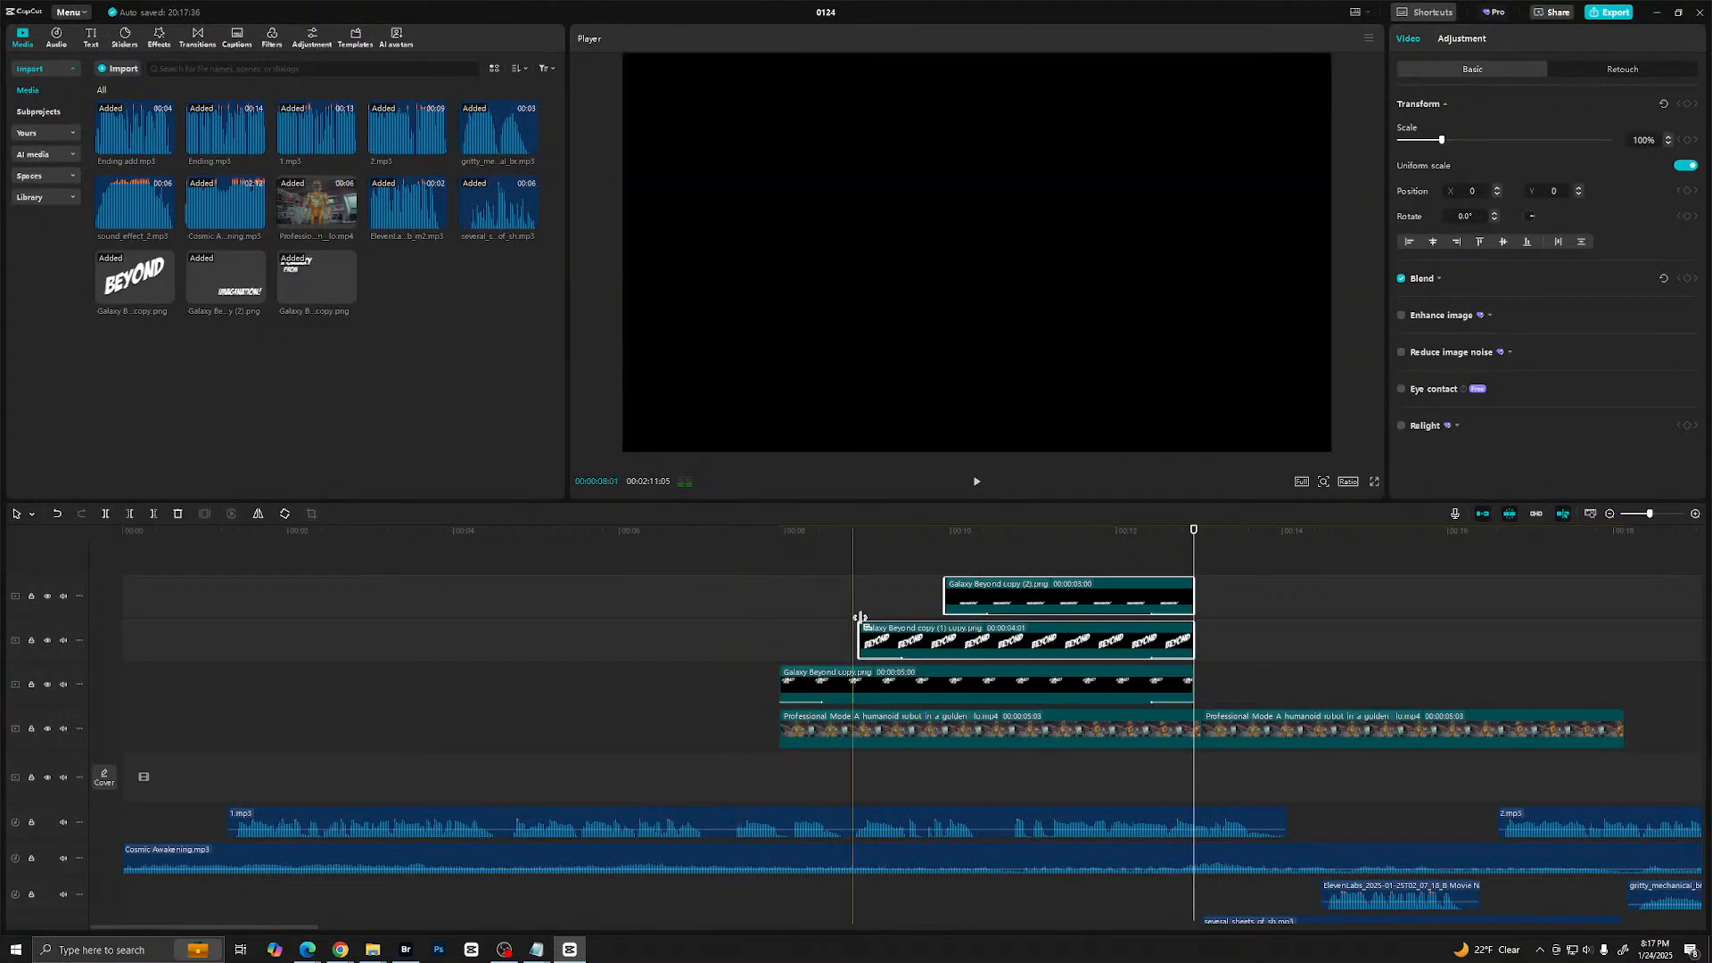
# - Play back the timeline from before the titles through the second robot clip to check the Rotate animations
pyautogui.click(714, 612)
pyautogui.press('space')
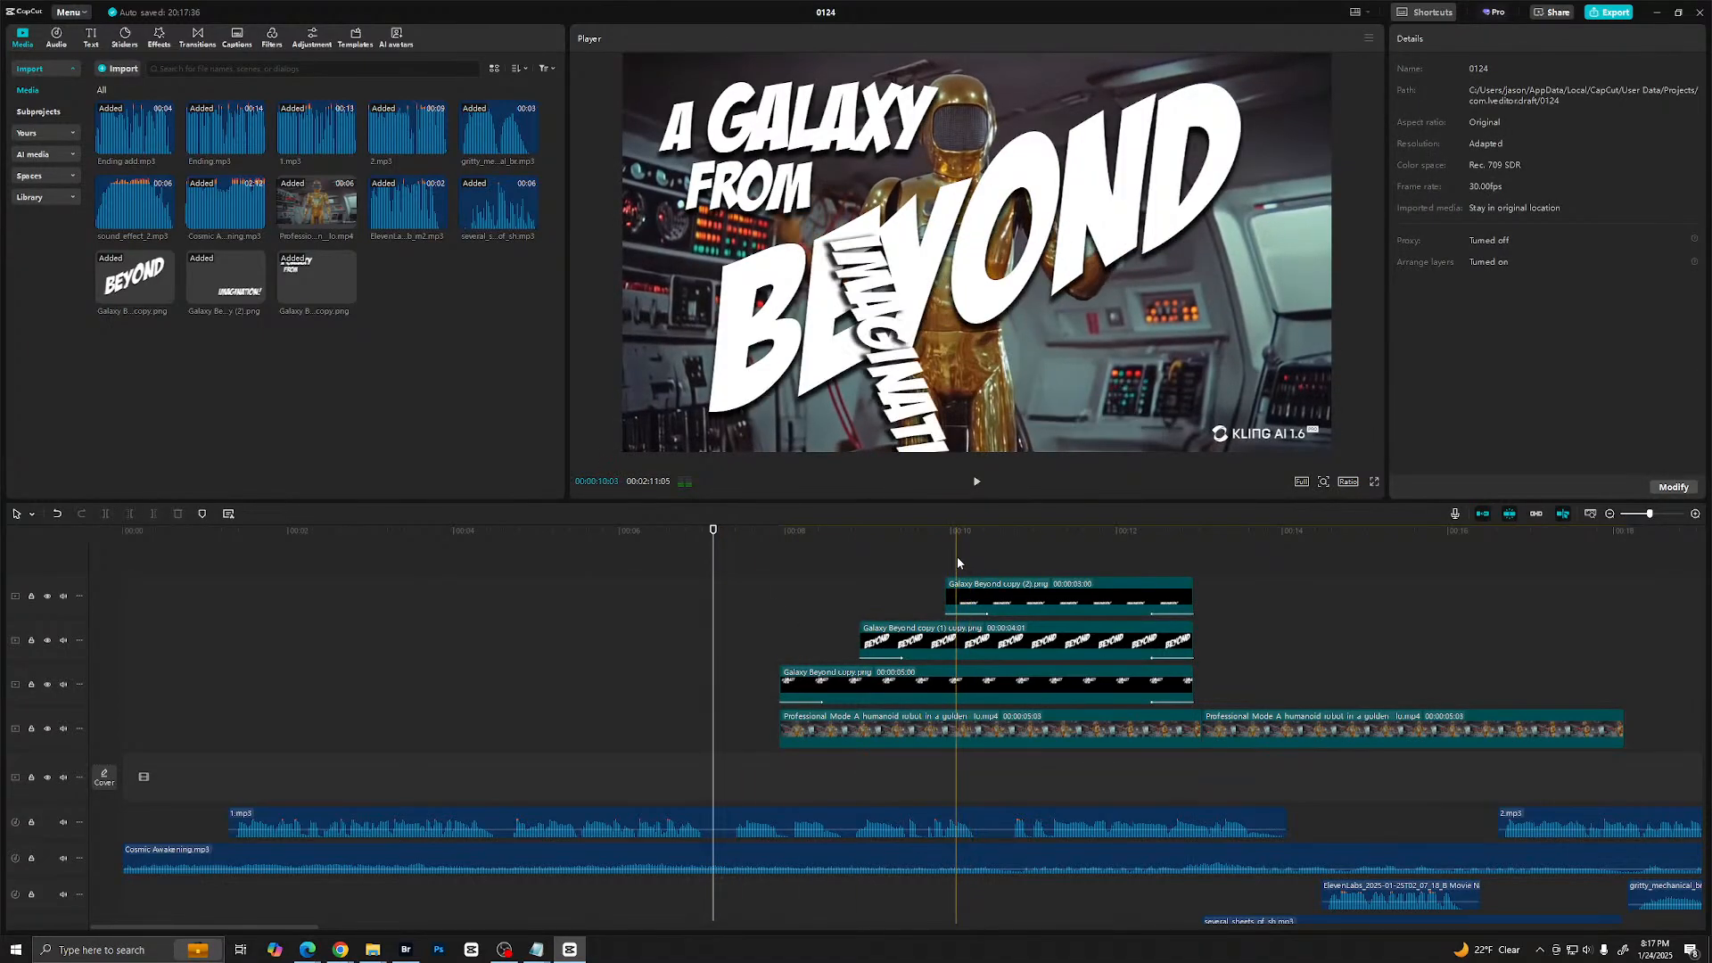
pyautogui.click(765, 624)
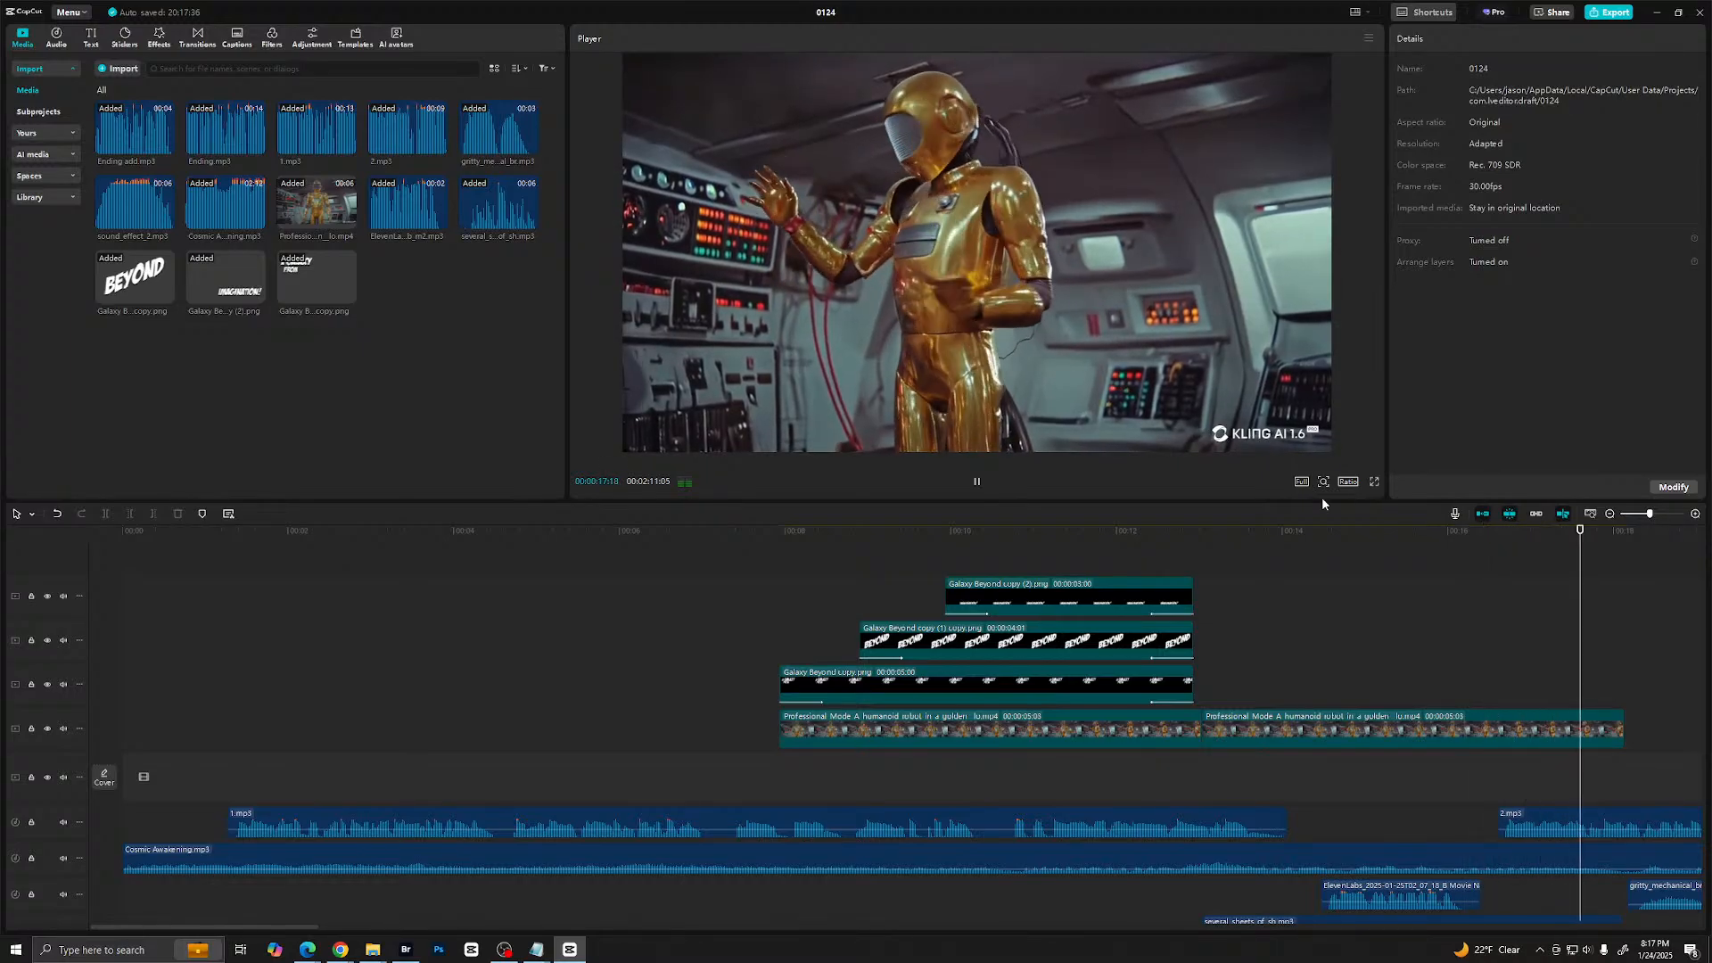
pyautogui.press('space')
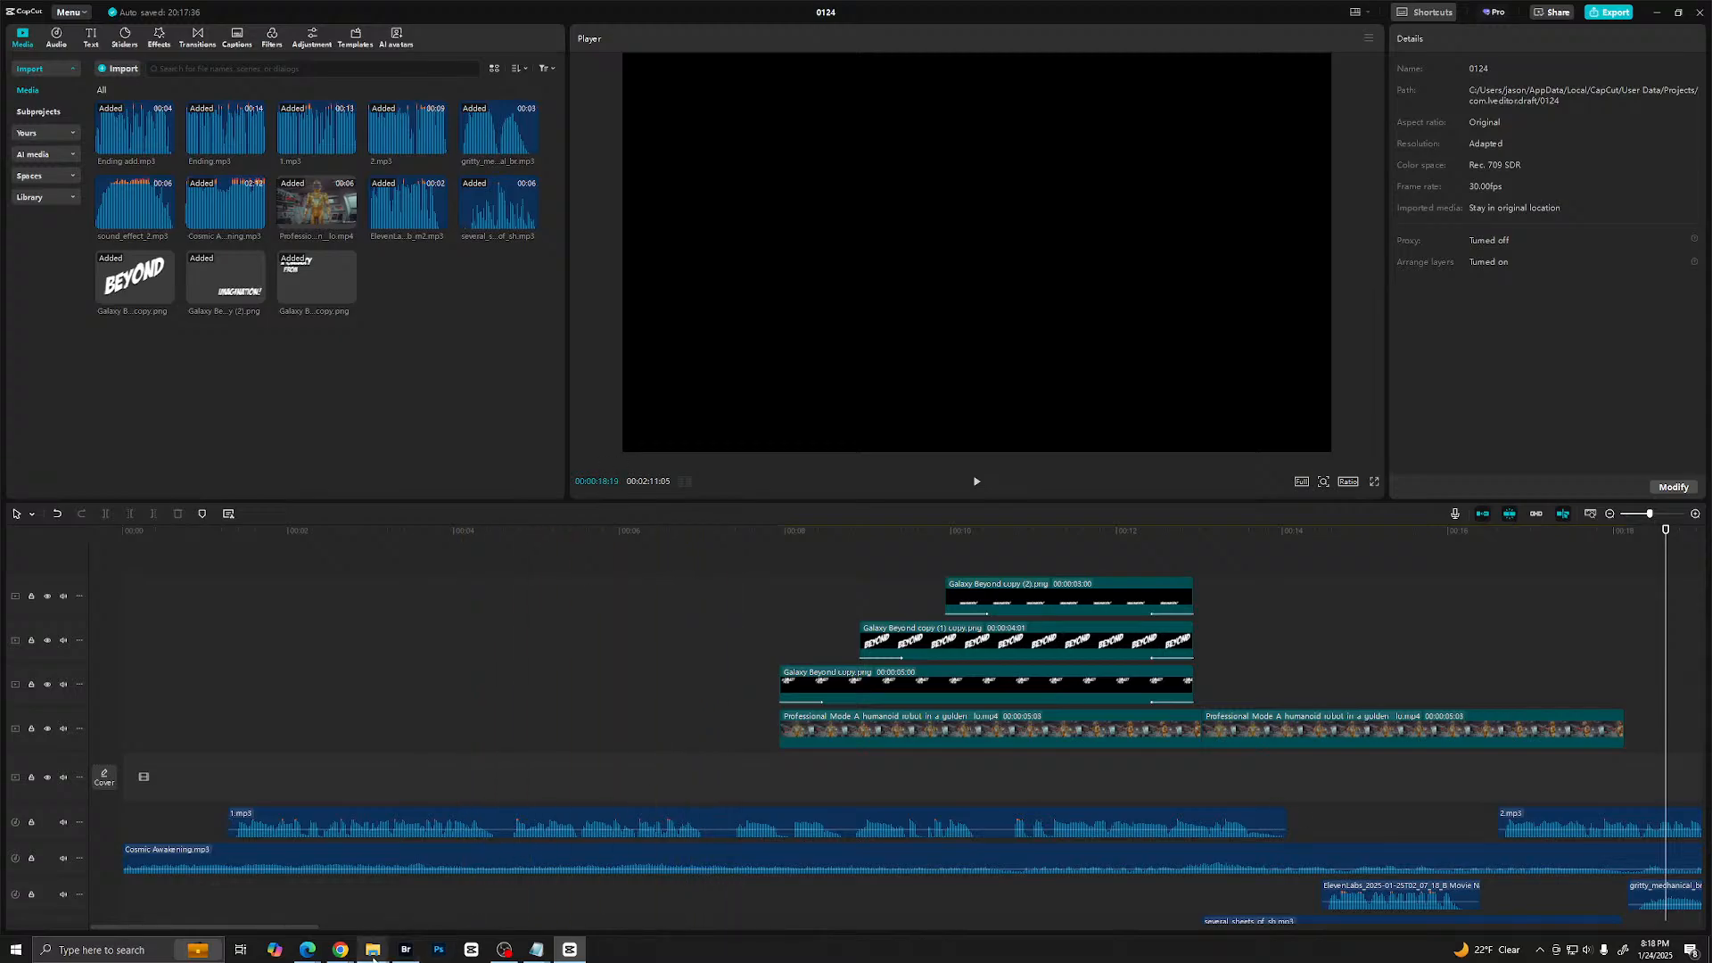
# - Open Topaz Video AI, scrub its loaded clip to 1:05 to review the upscaling workspace, and return to CapCut
pyautogui.moveTo(375, 954)
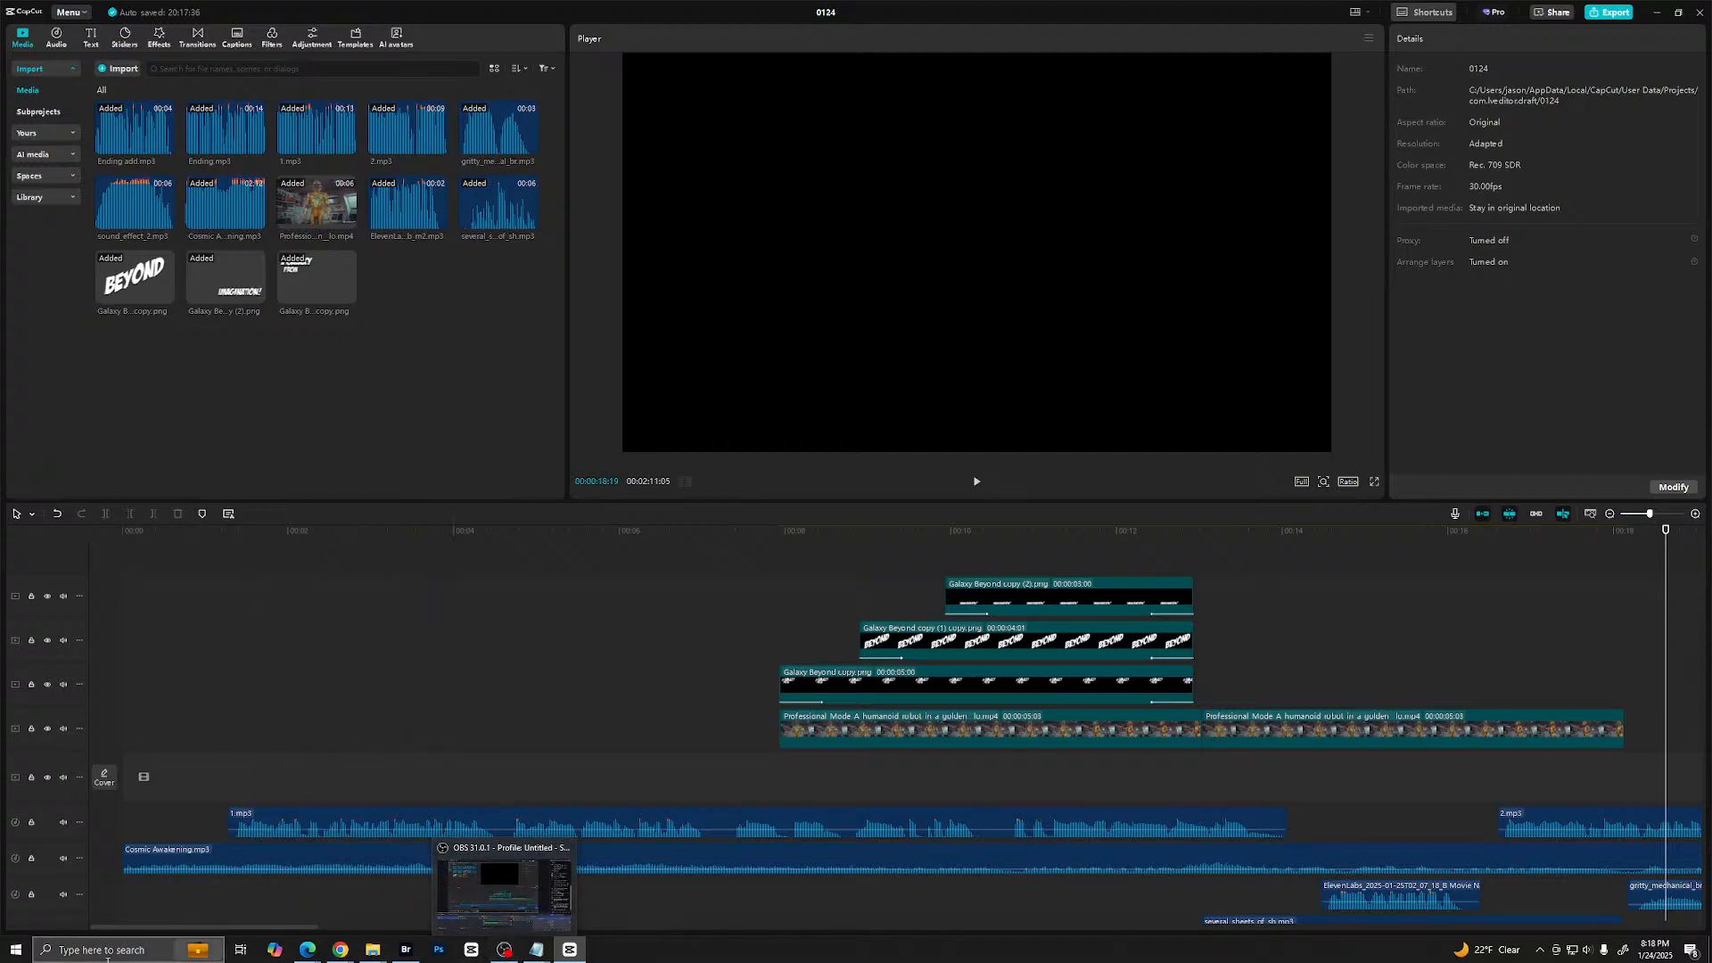
pyautogui.click(107, 950)
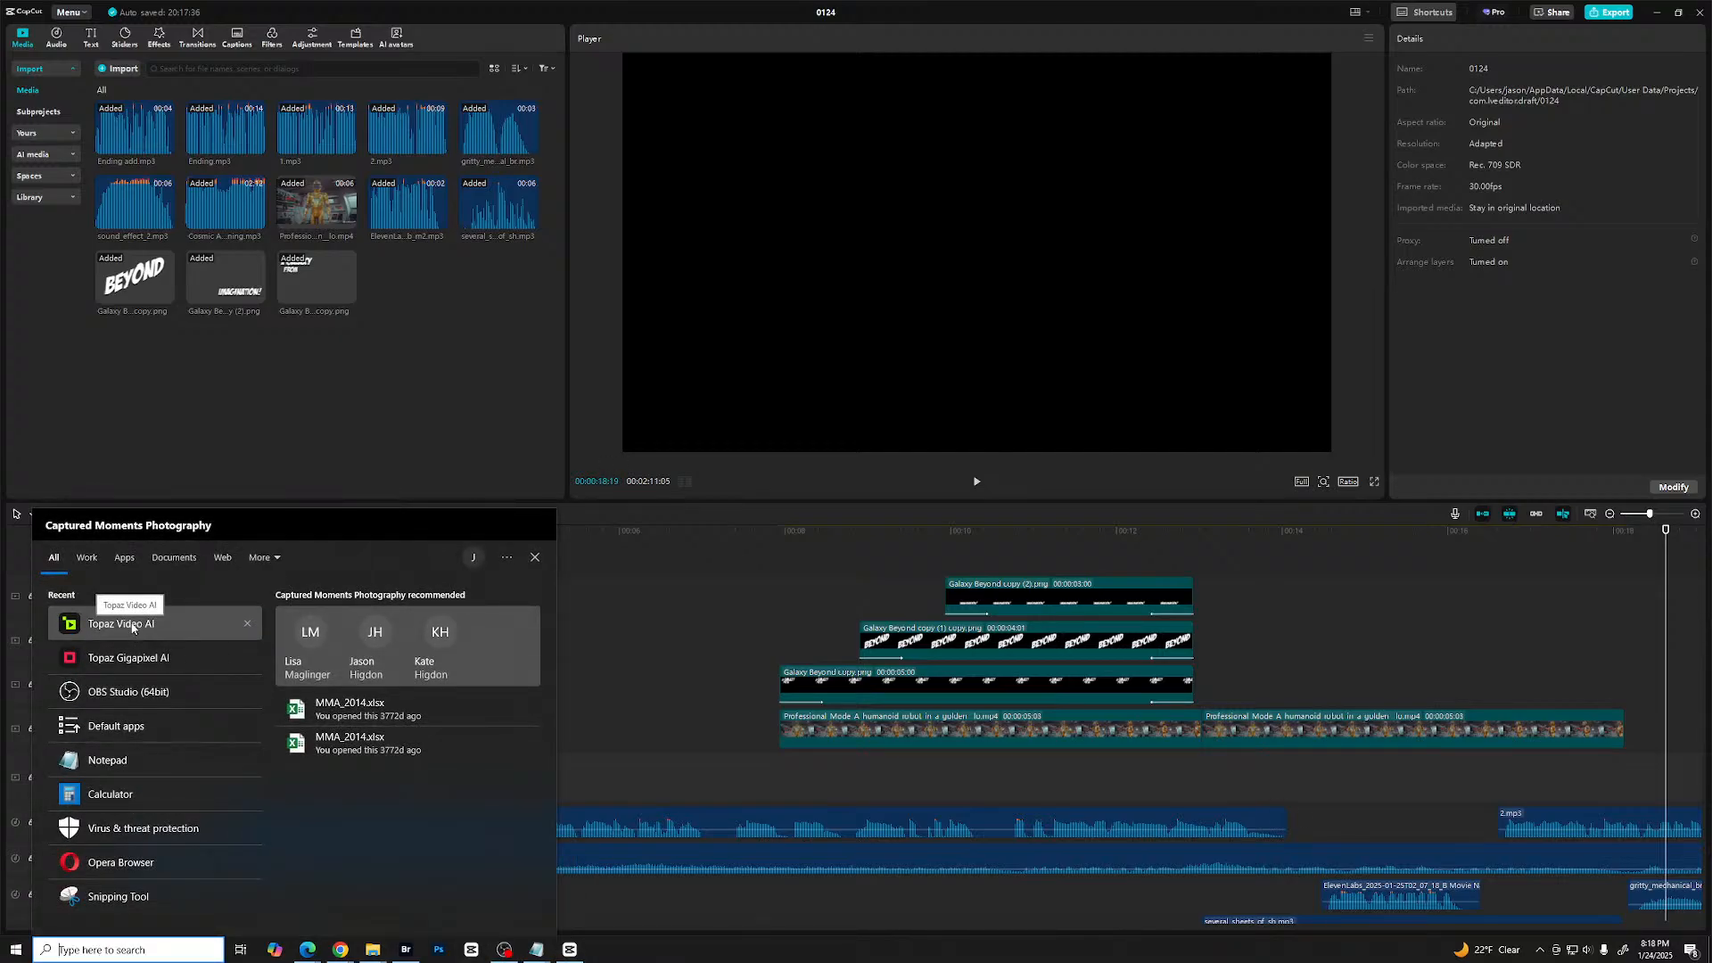
pyautogui.click(132, 625)
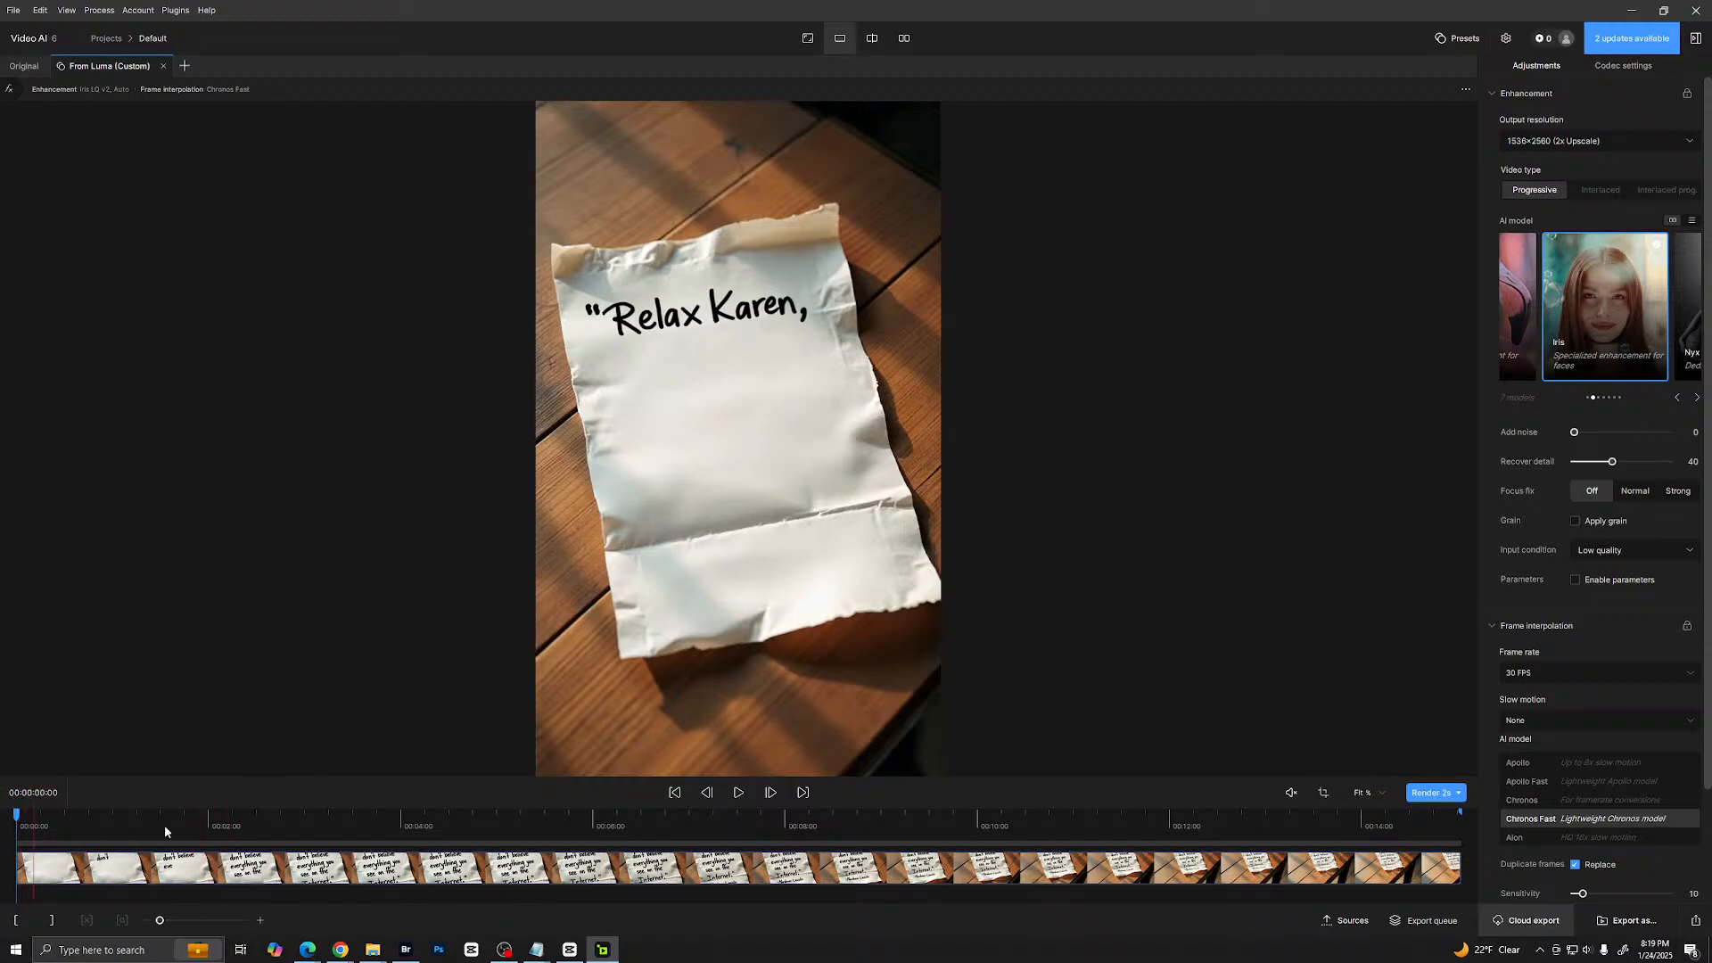
pyautogui.moveTo(20, 816); pyautogui.dragTo(134, 738)
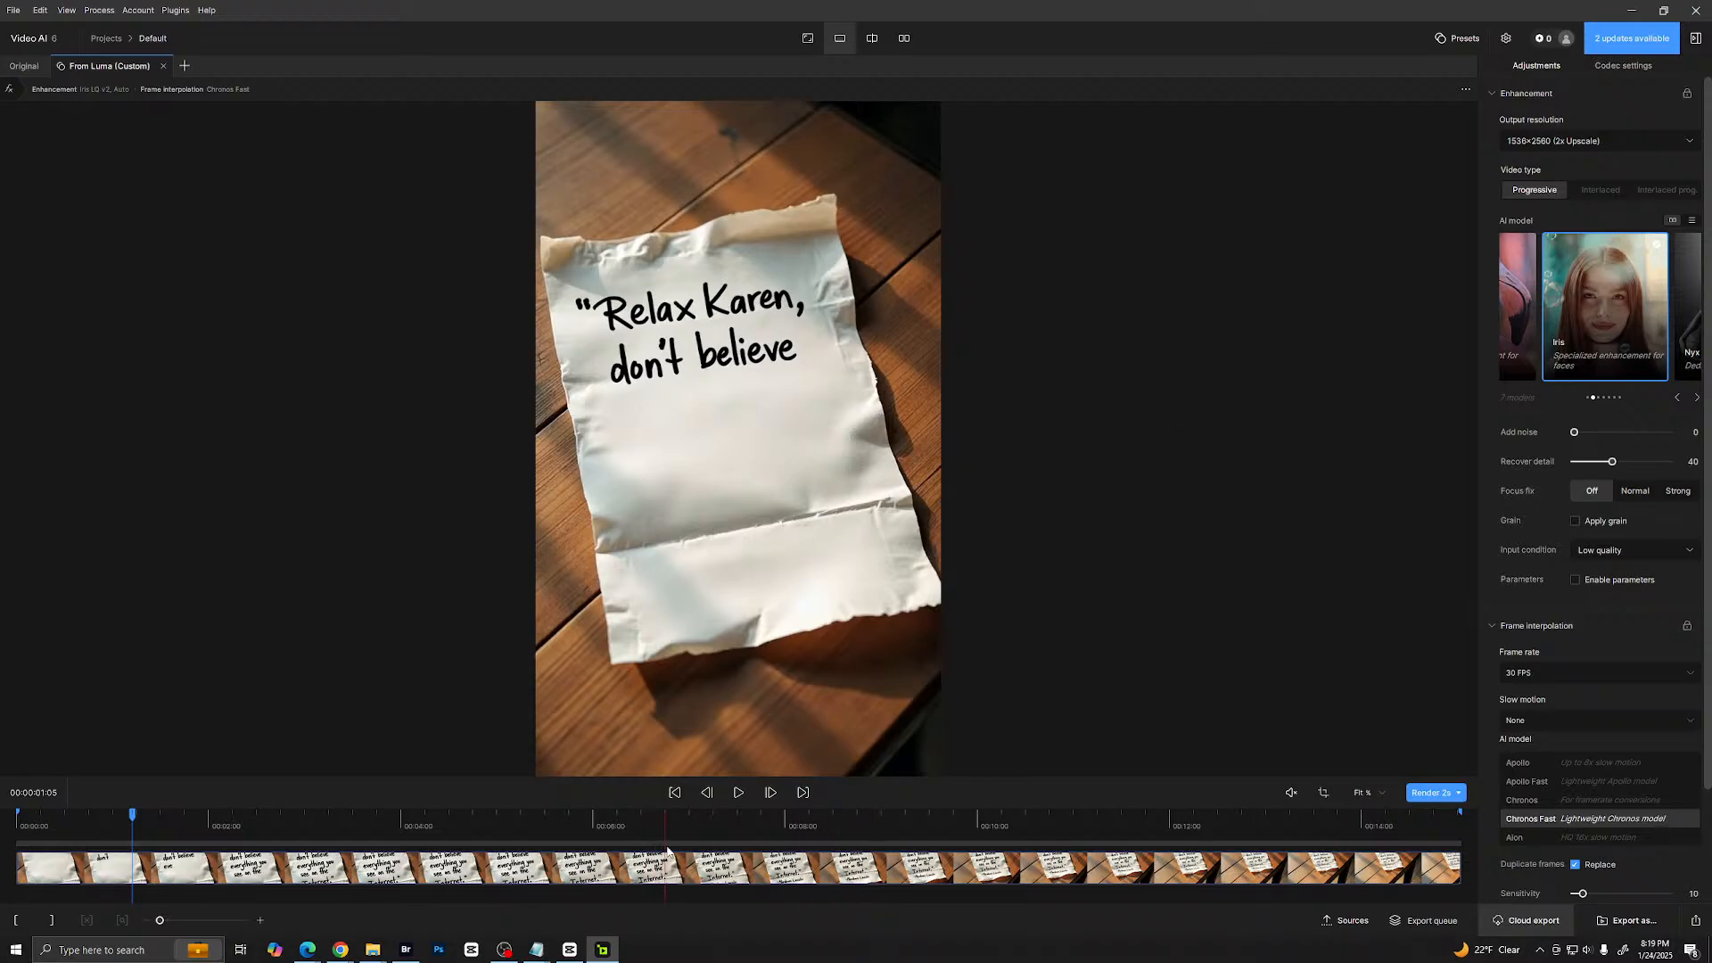
pyautogui.moveTo(574, 955)
pyautogui.rightClick(966, 457)
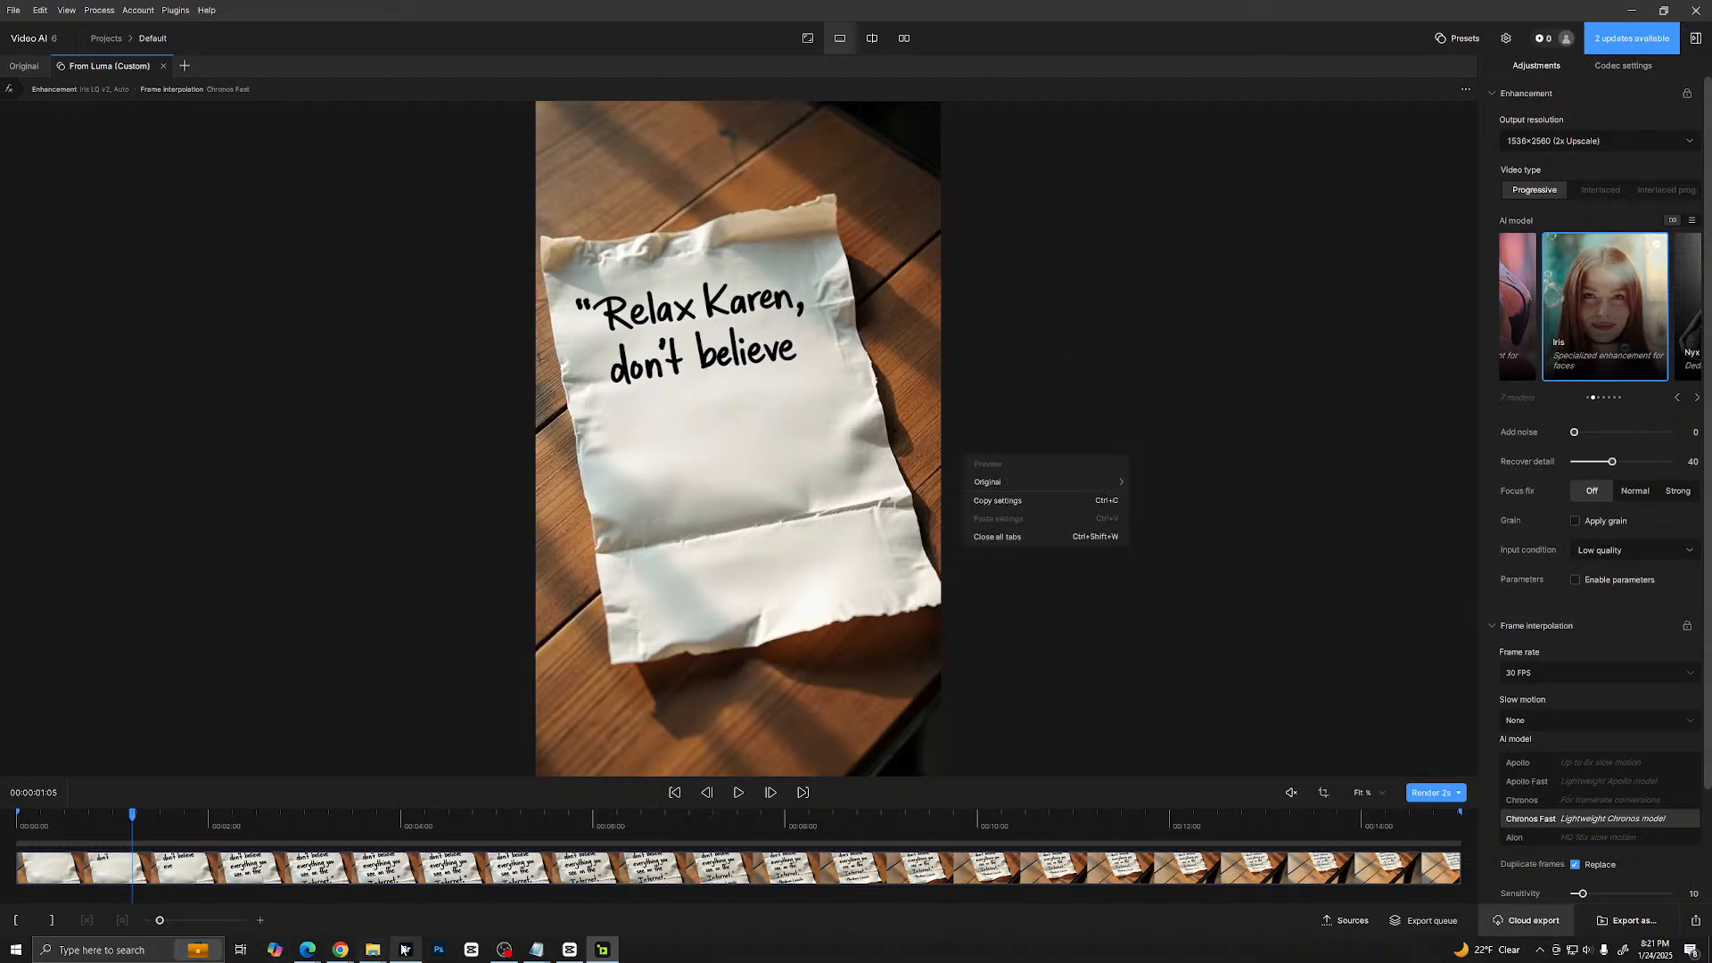
pyautogui.click(570, 950)
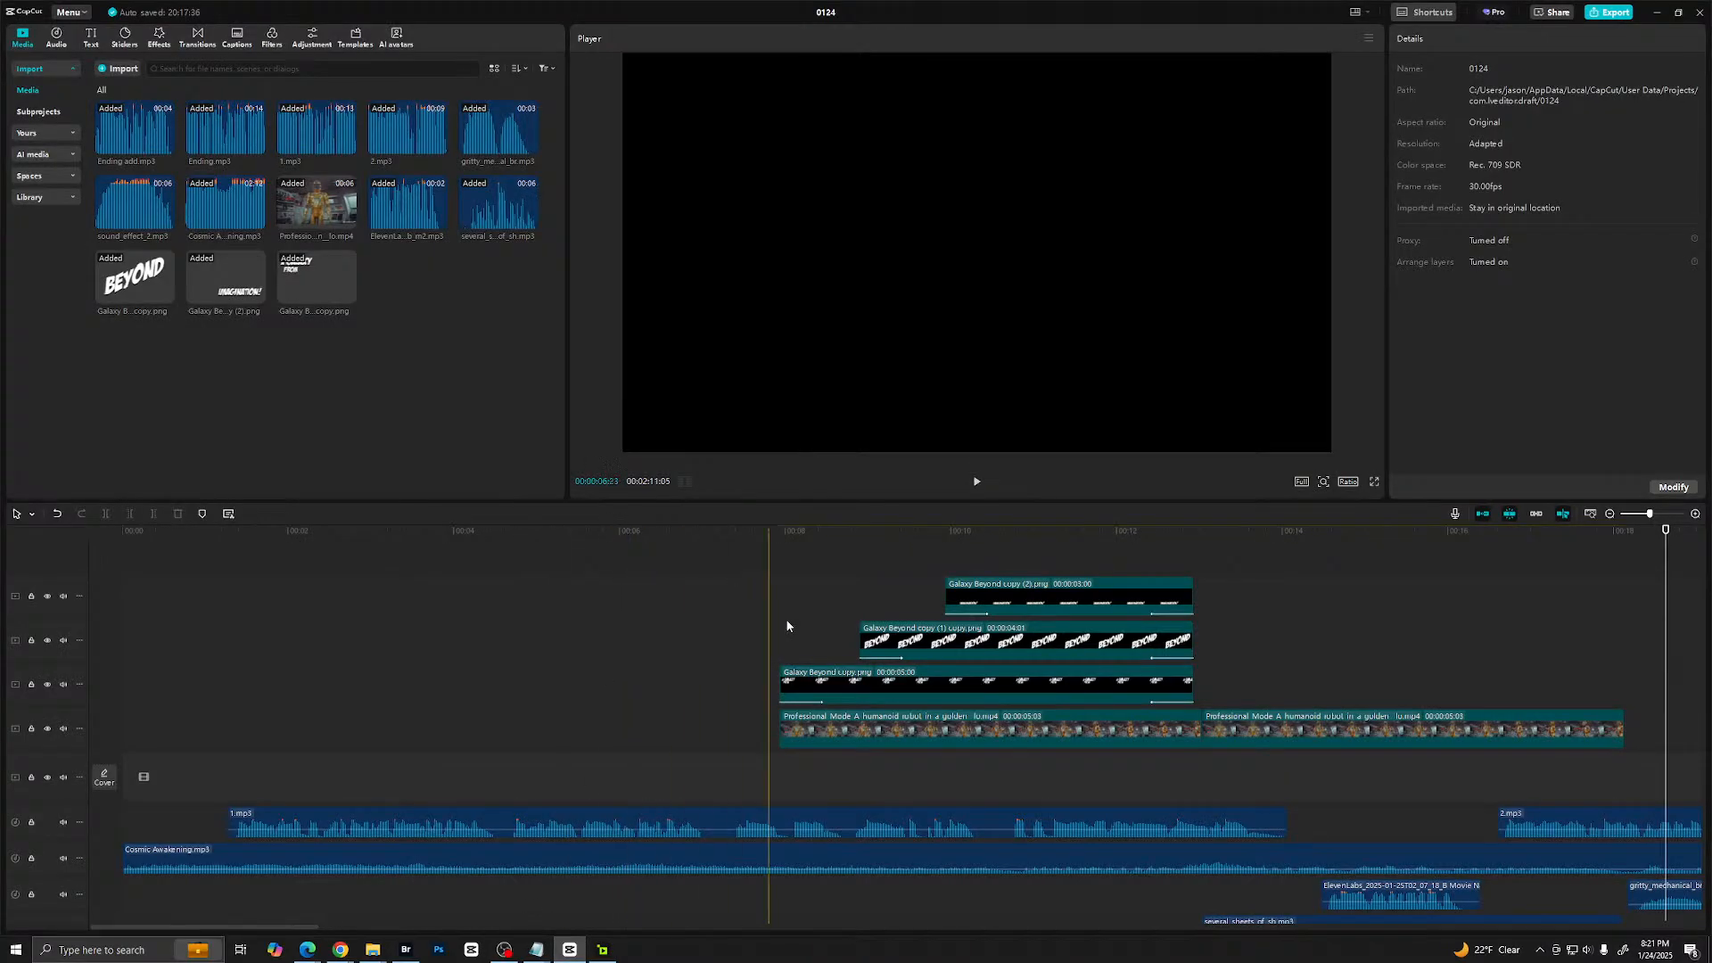
# - Keyframe the second robot clip's transform at its start, and set 125% scale and position X 62, Y -272 at 17:24
pyautogui.click(1253, 611)
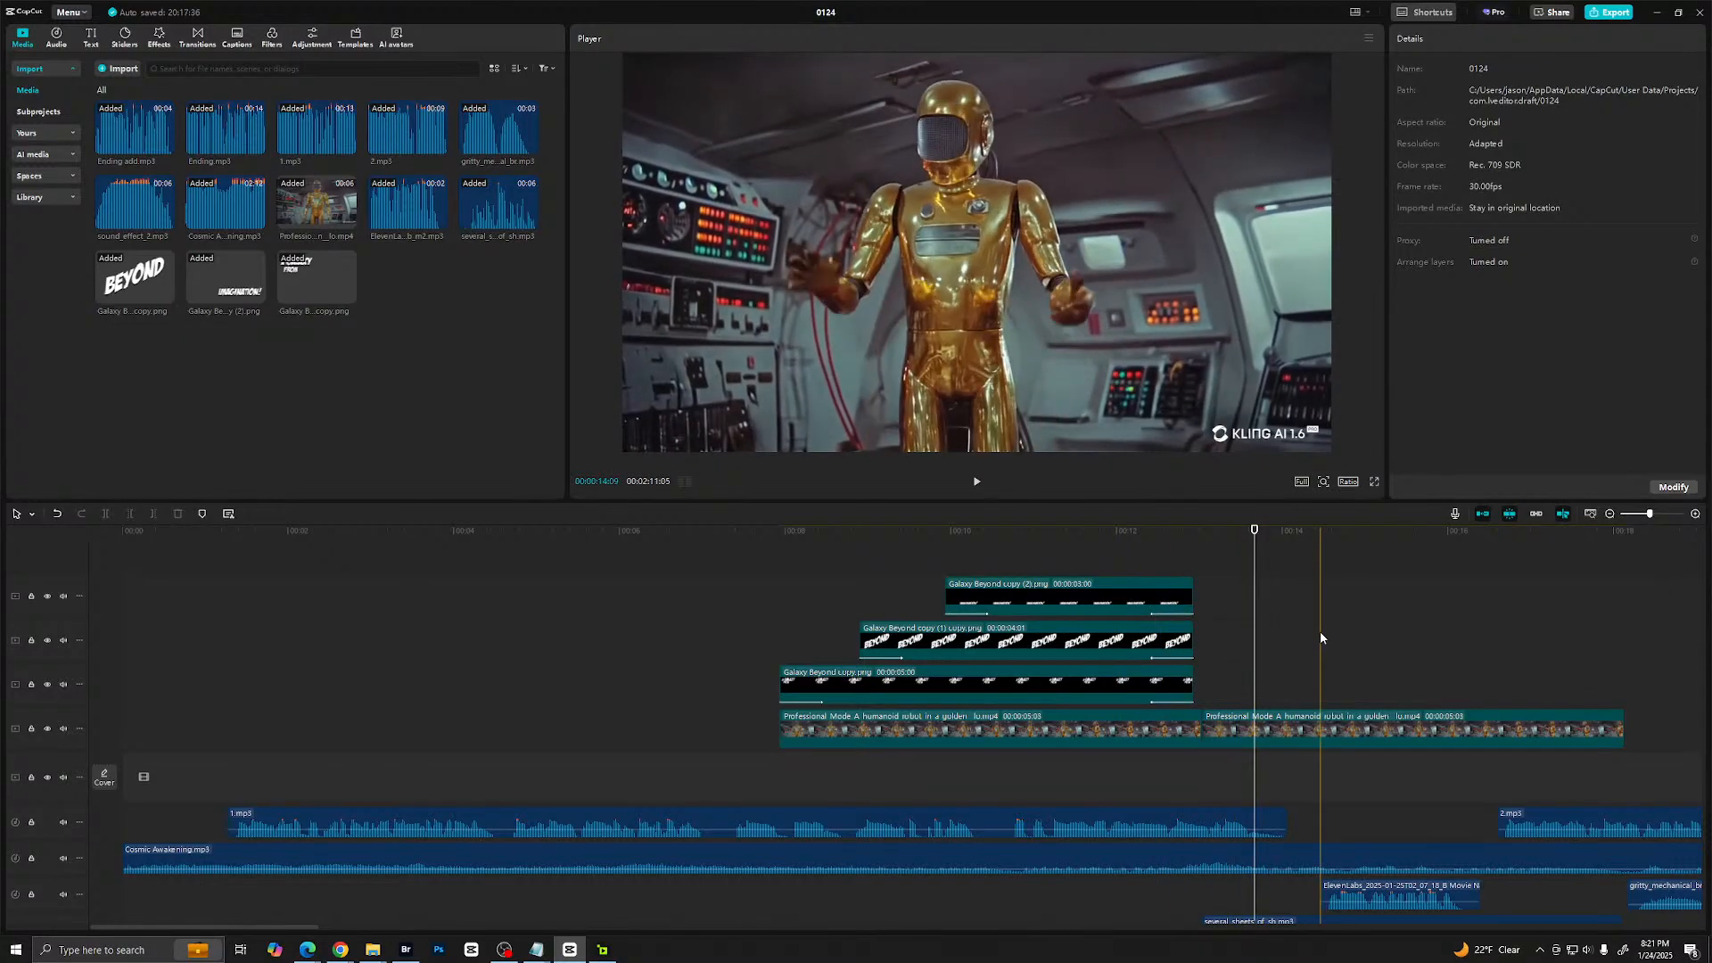
pyautogui.click(1205, 727)
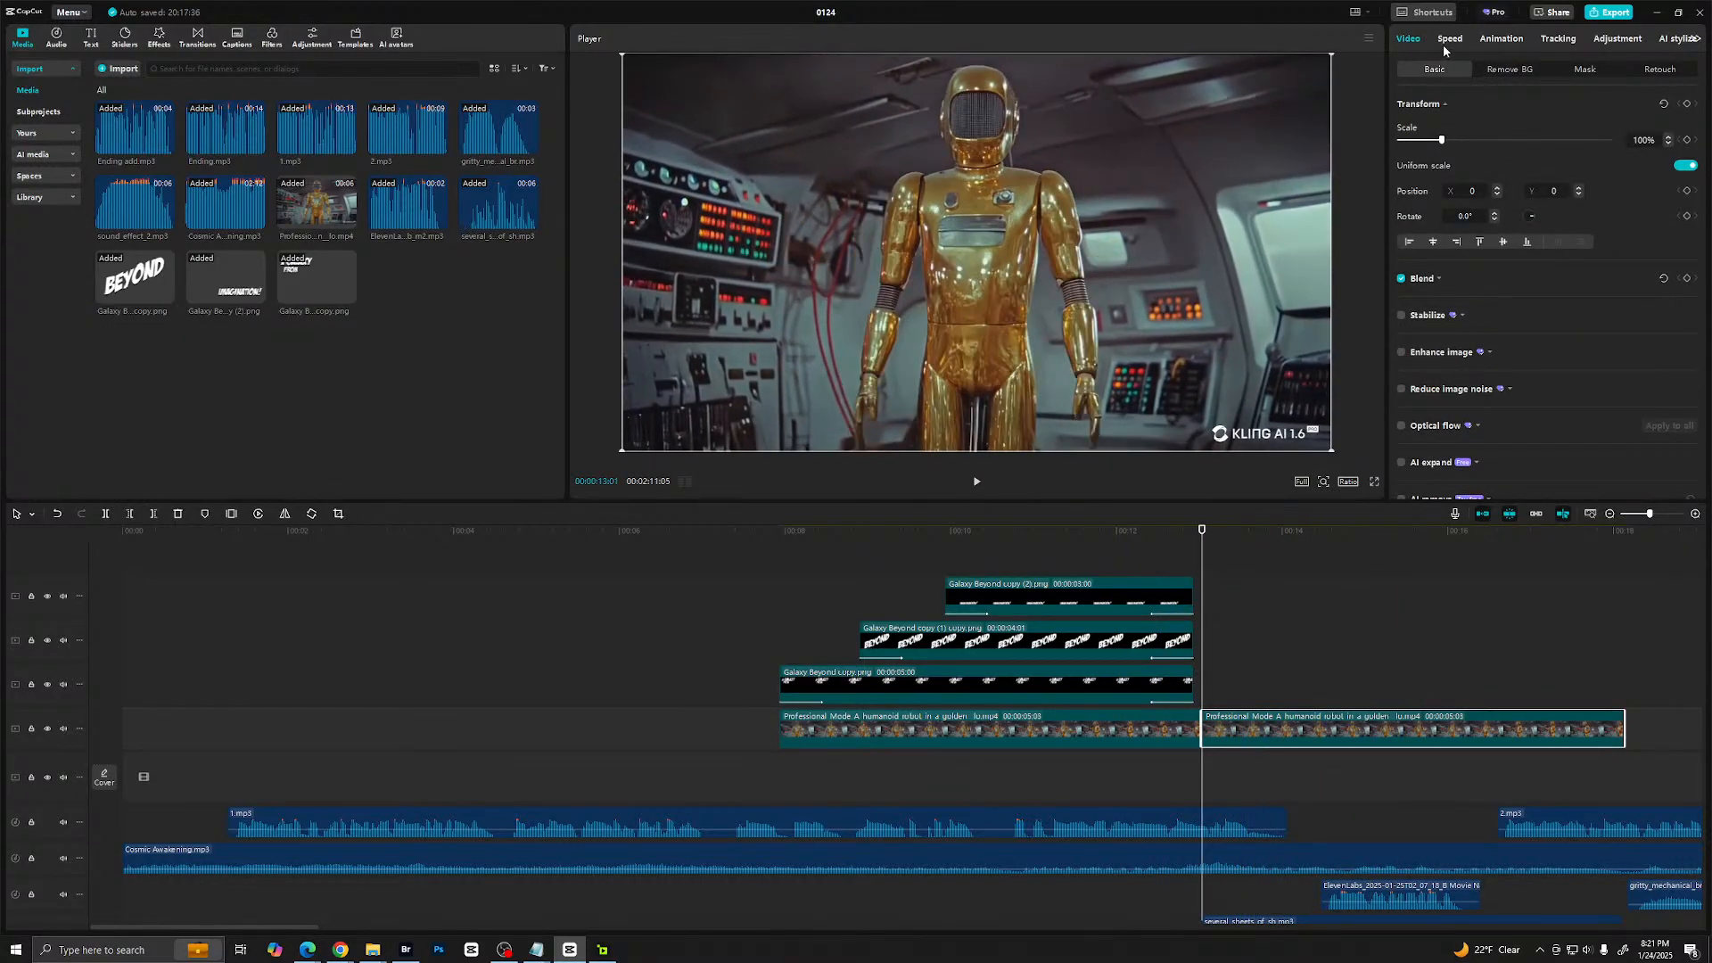
pyautogui.click(1686, 103)
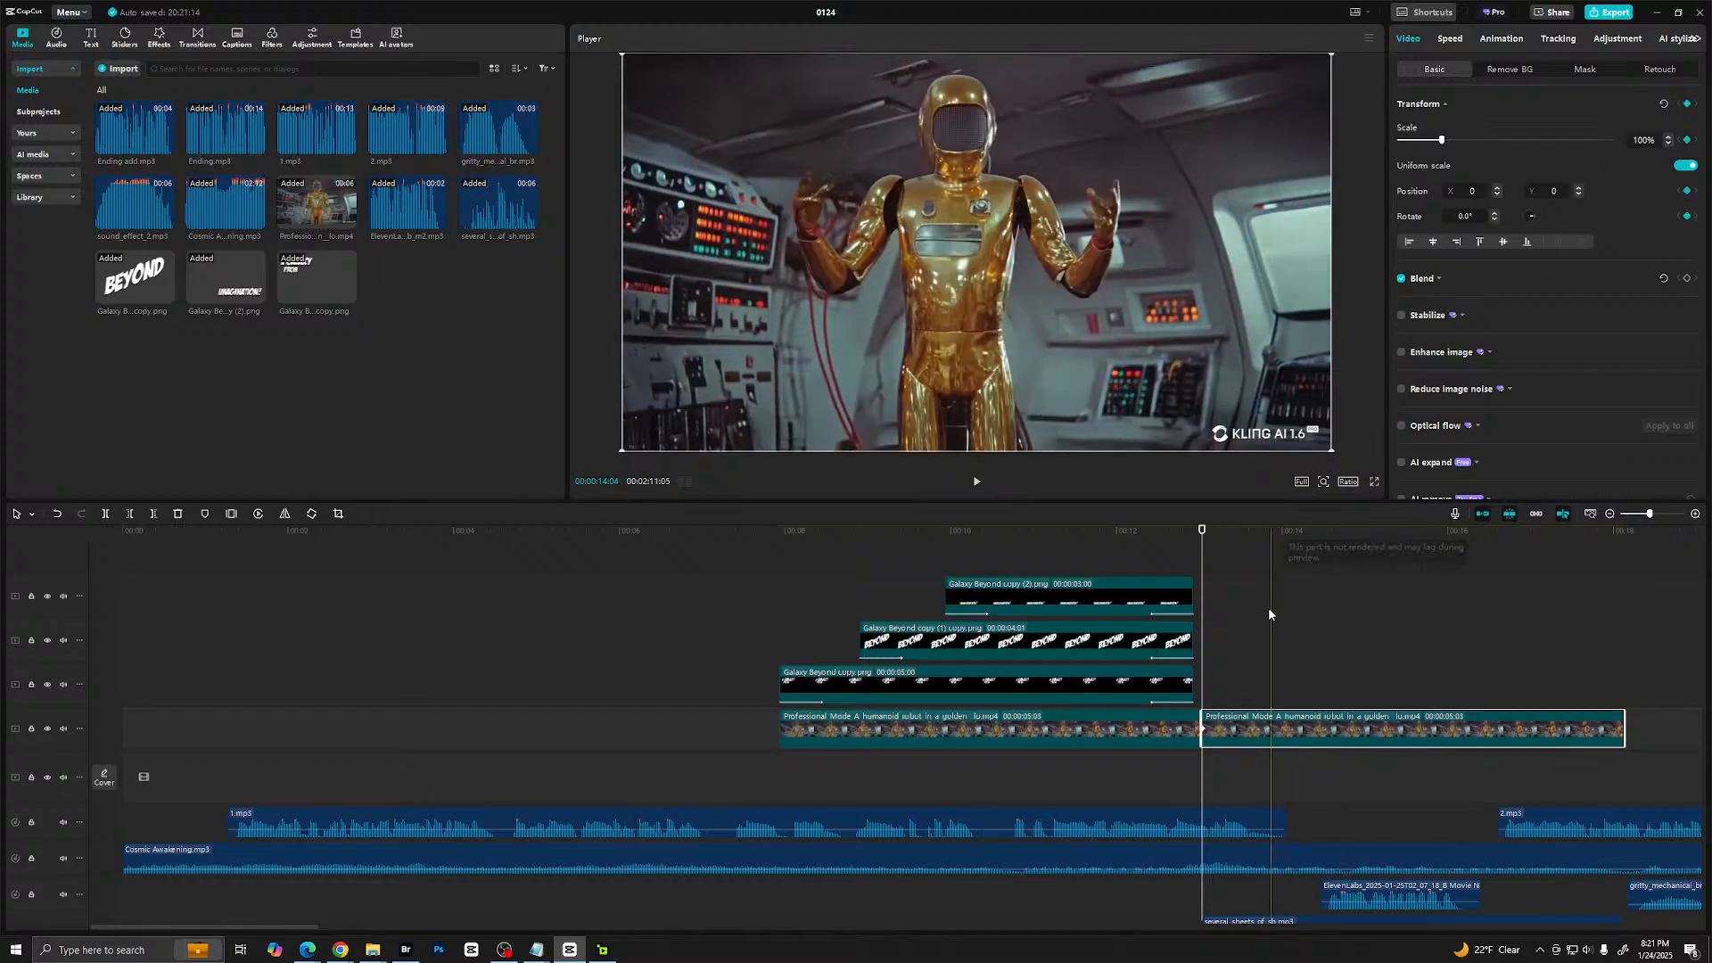
pyautogui.moveTo(1202, 641); pyautogui.dragTo(1596, 641)
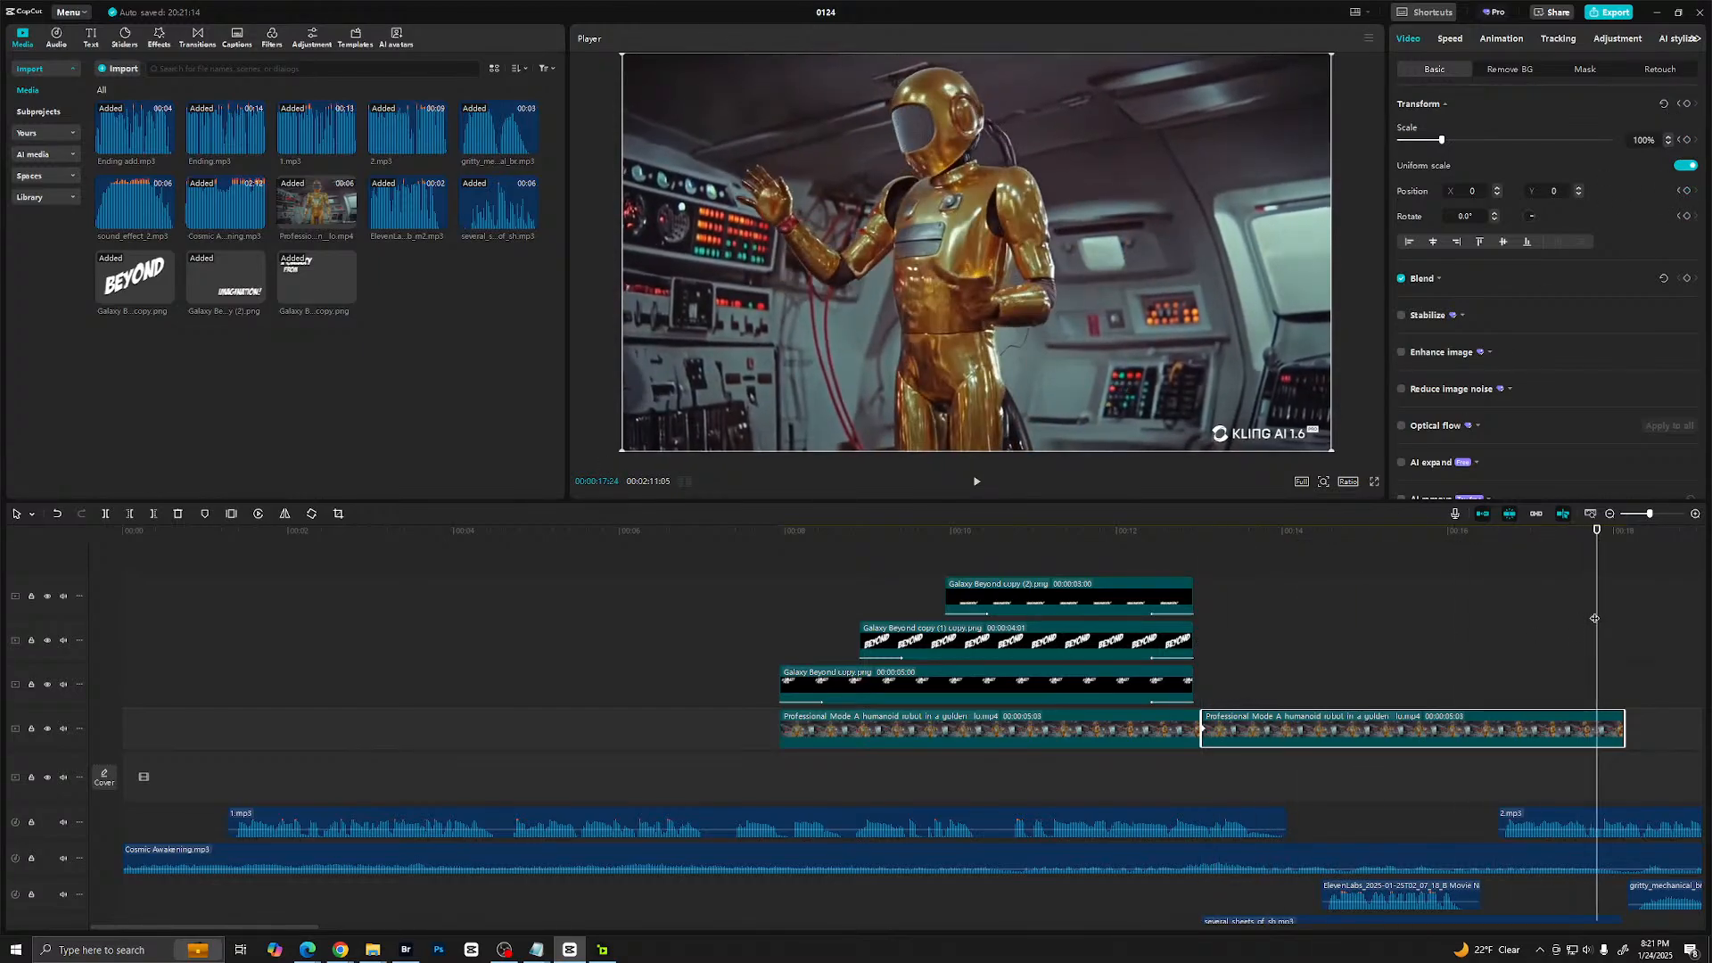
pyautogui.moveTo(1443, 141); pyautogui.dragTo(1453, 142)
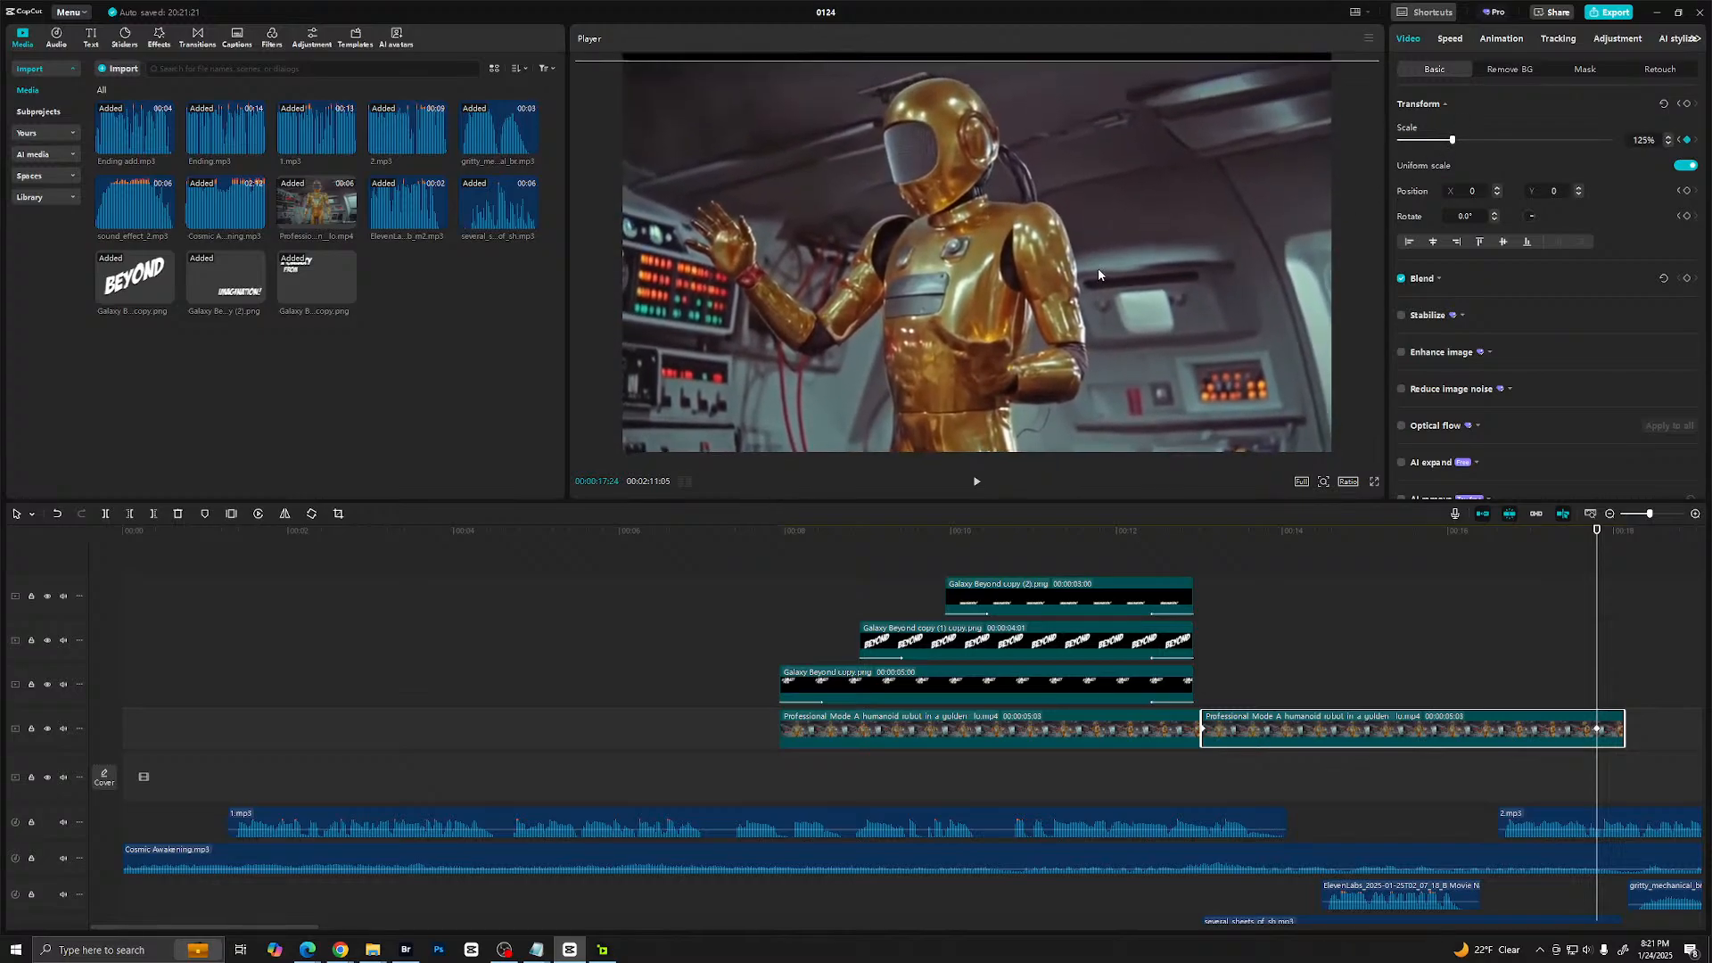
pyautogui.moveTo(1098, 265); pyautogui.dragTo(1099, 262)
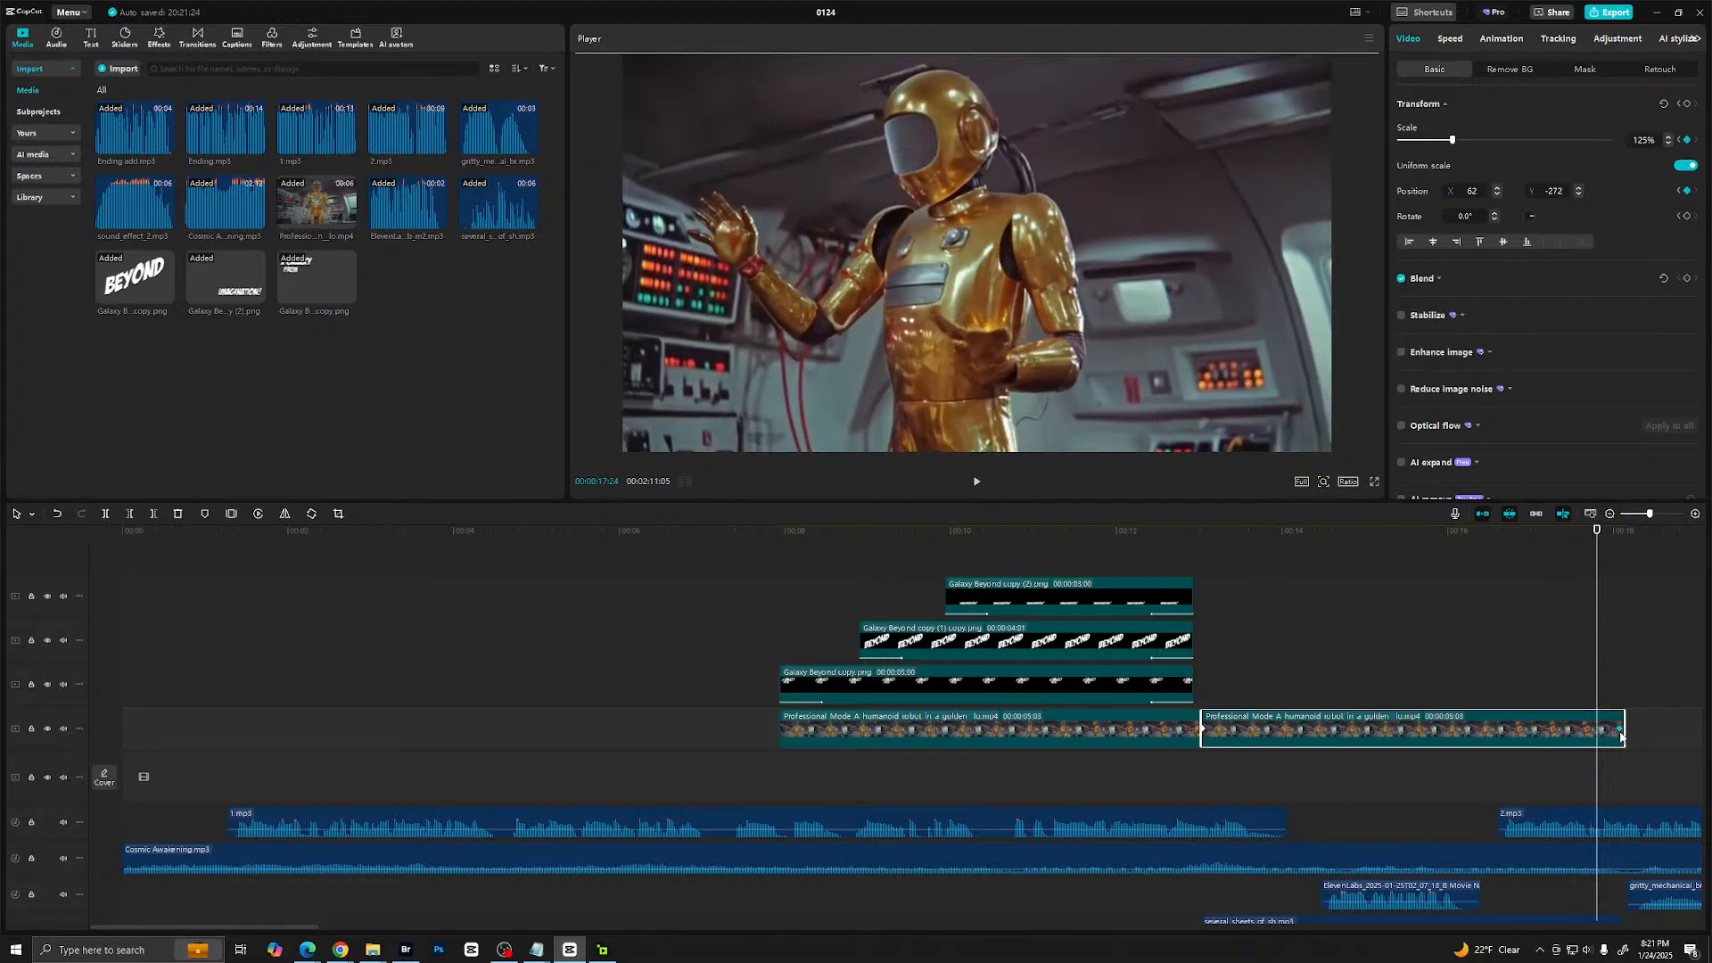
# - Play the second robot clip from its start to check the keyframed zoom
pyautogui.click(1197, 700)
pyautogui.press('space')
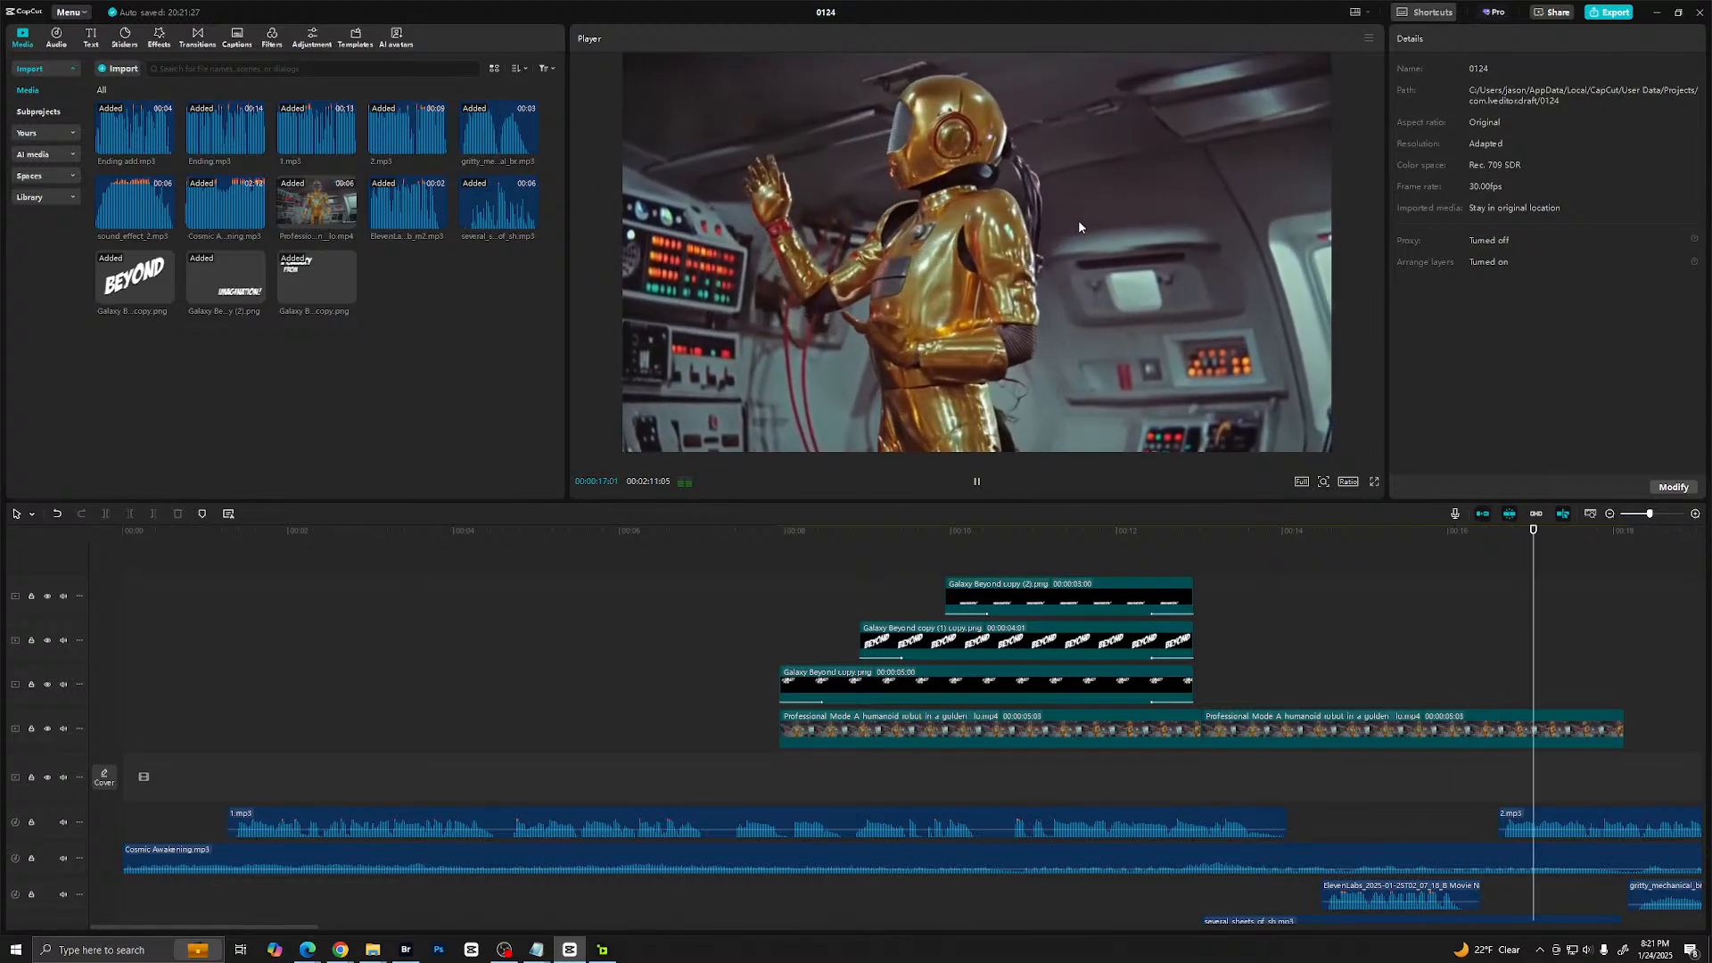
pyautogui.press('space')
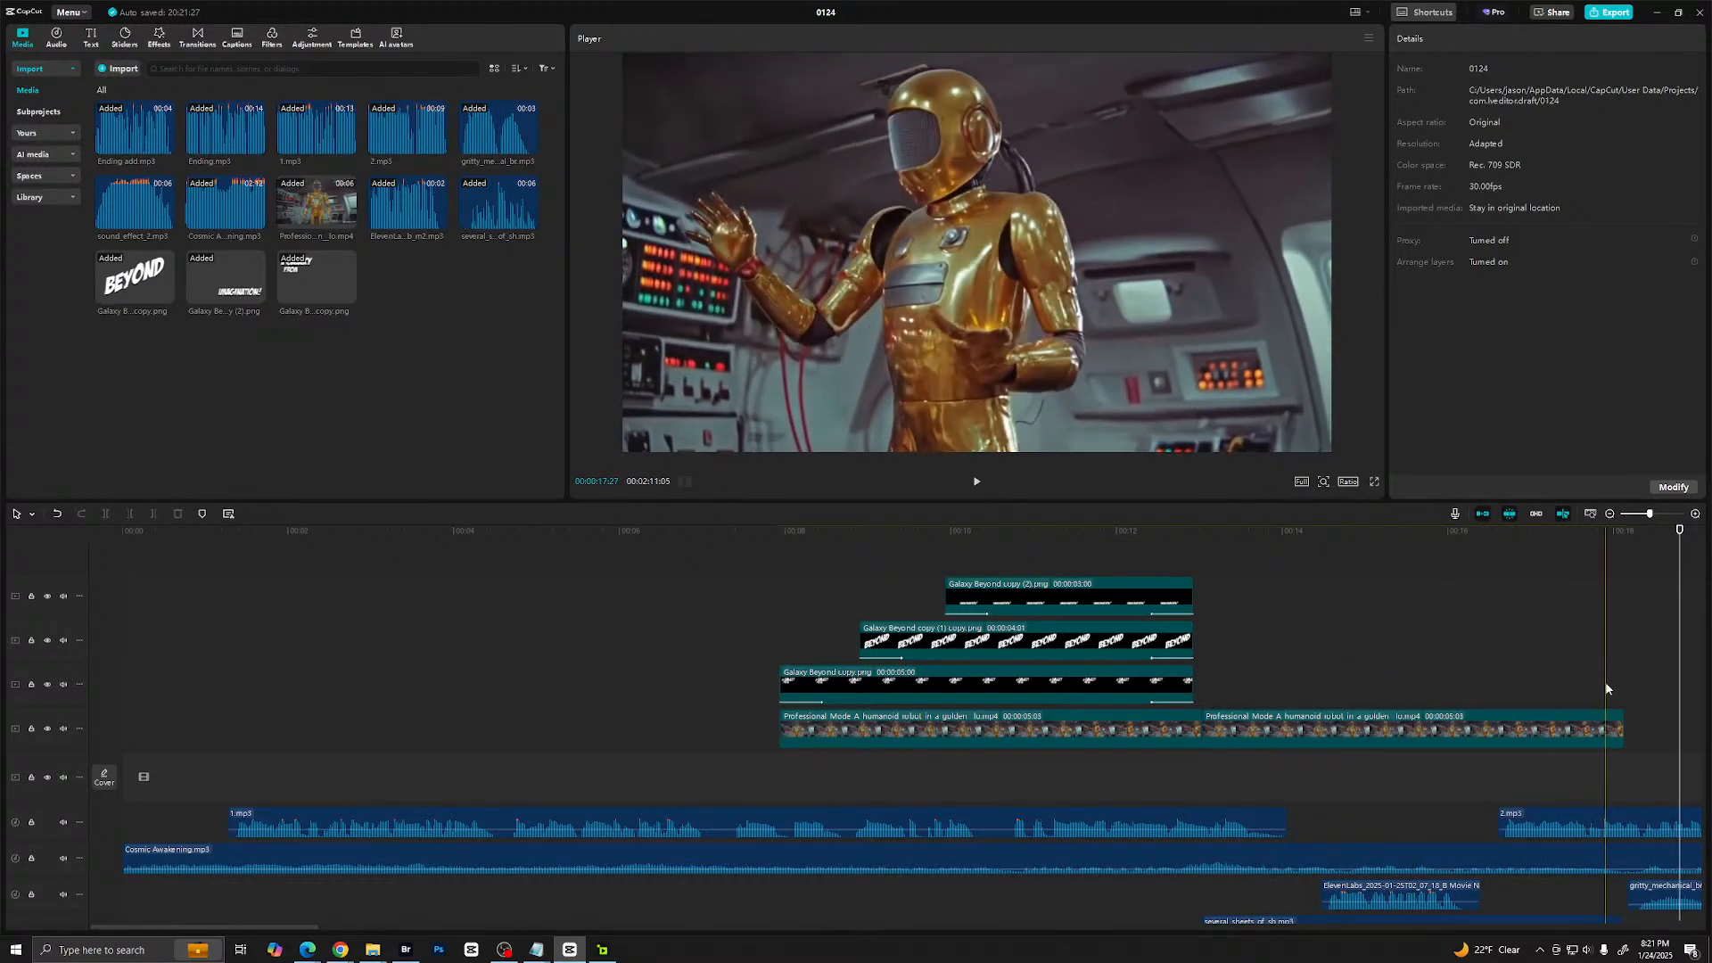
# - Play the titles and both robot clips in full screen, then leave the full-screen view
pyautogui.click(1599, 733)
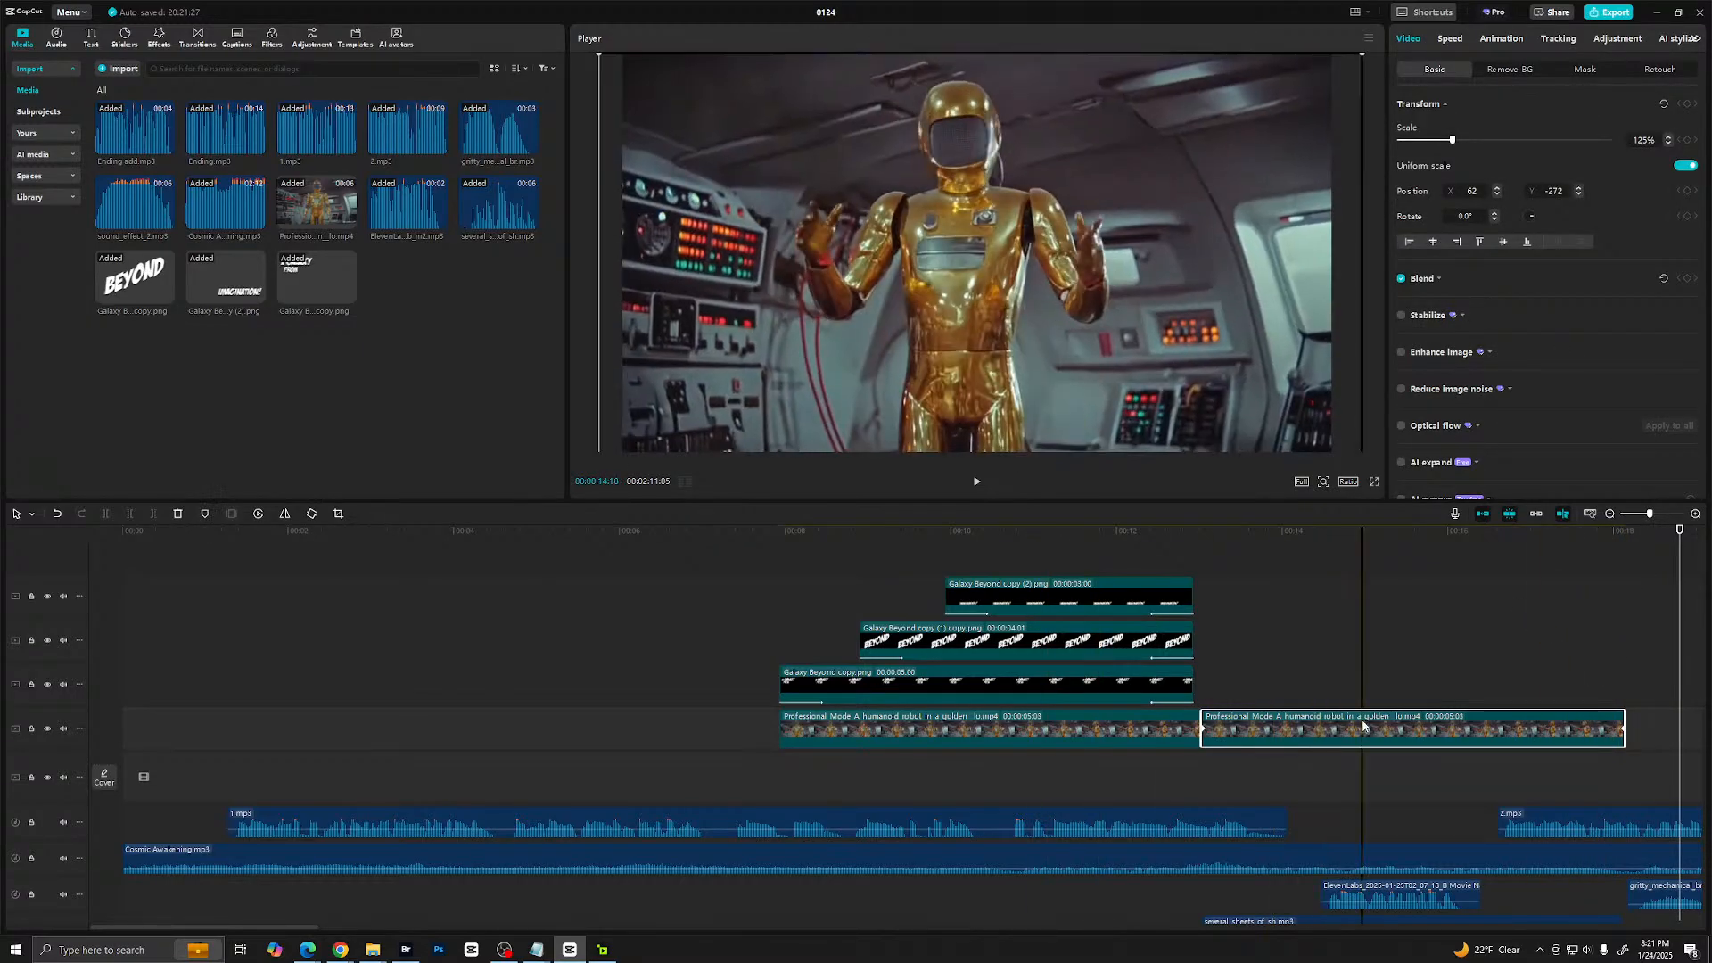
pyautogui.click(799, 650)
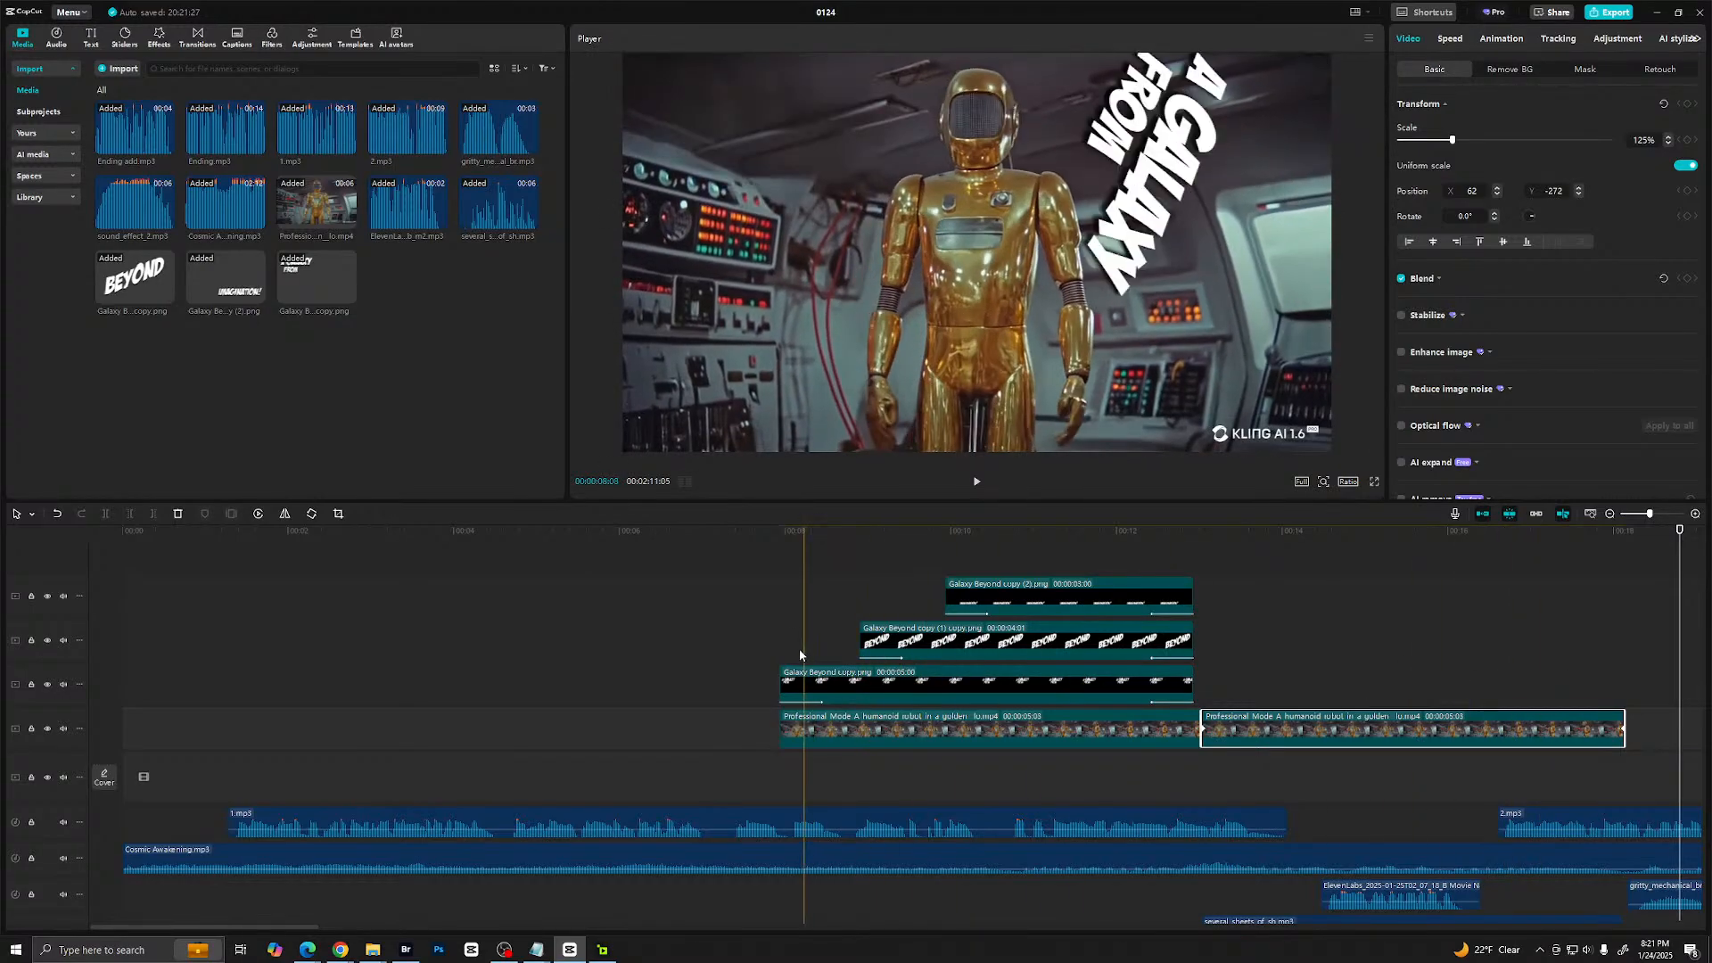
pyautogui.press('space')
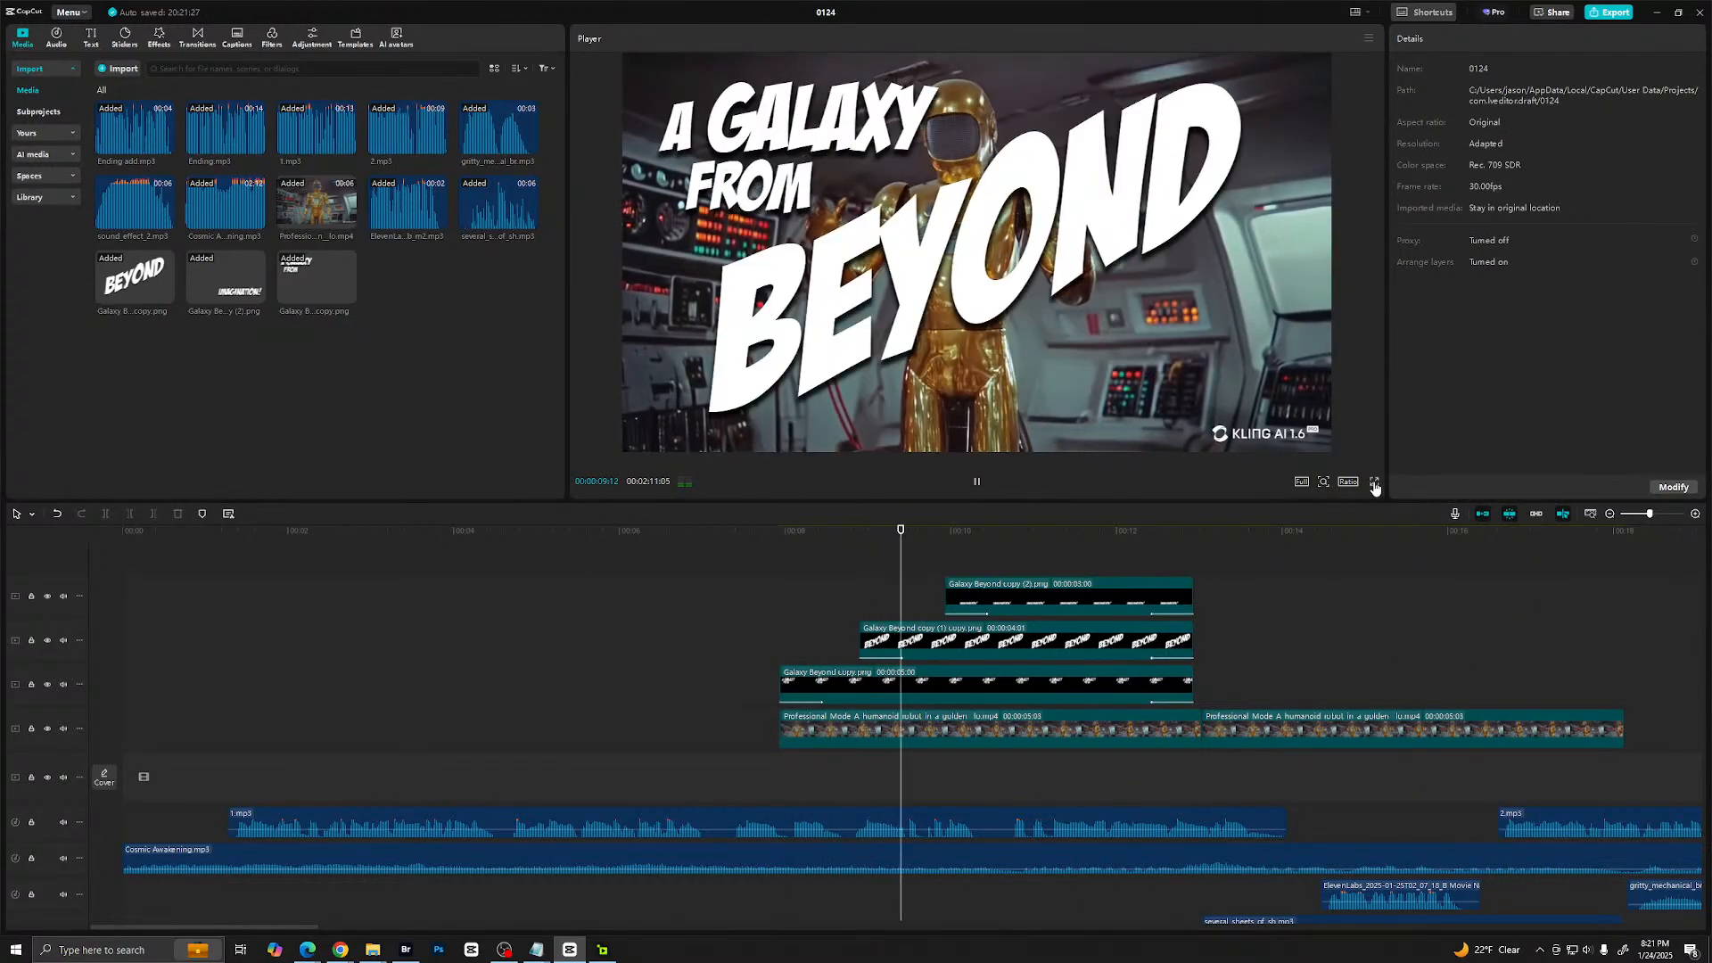
pyautogui.click(1375, 481)
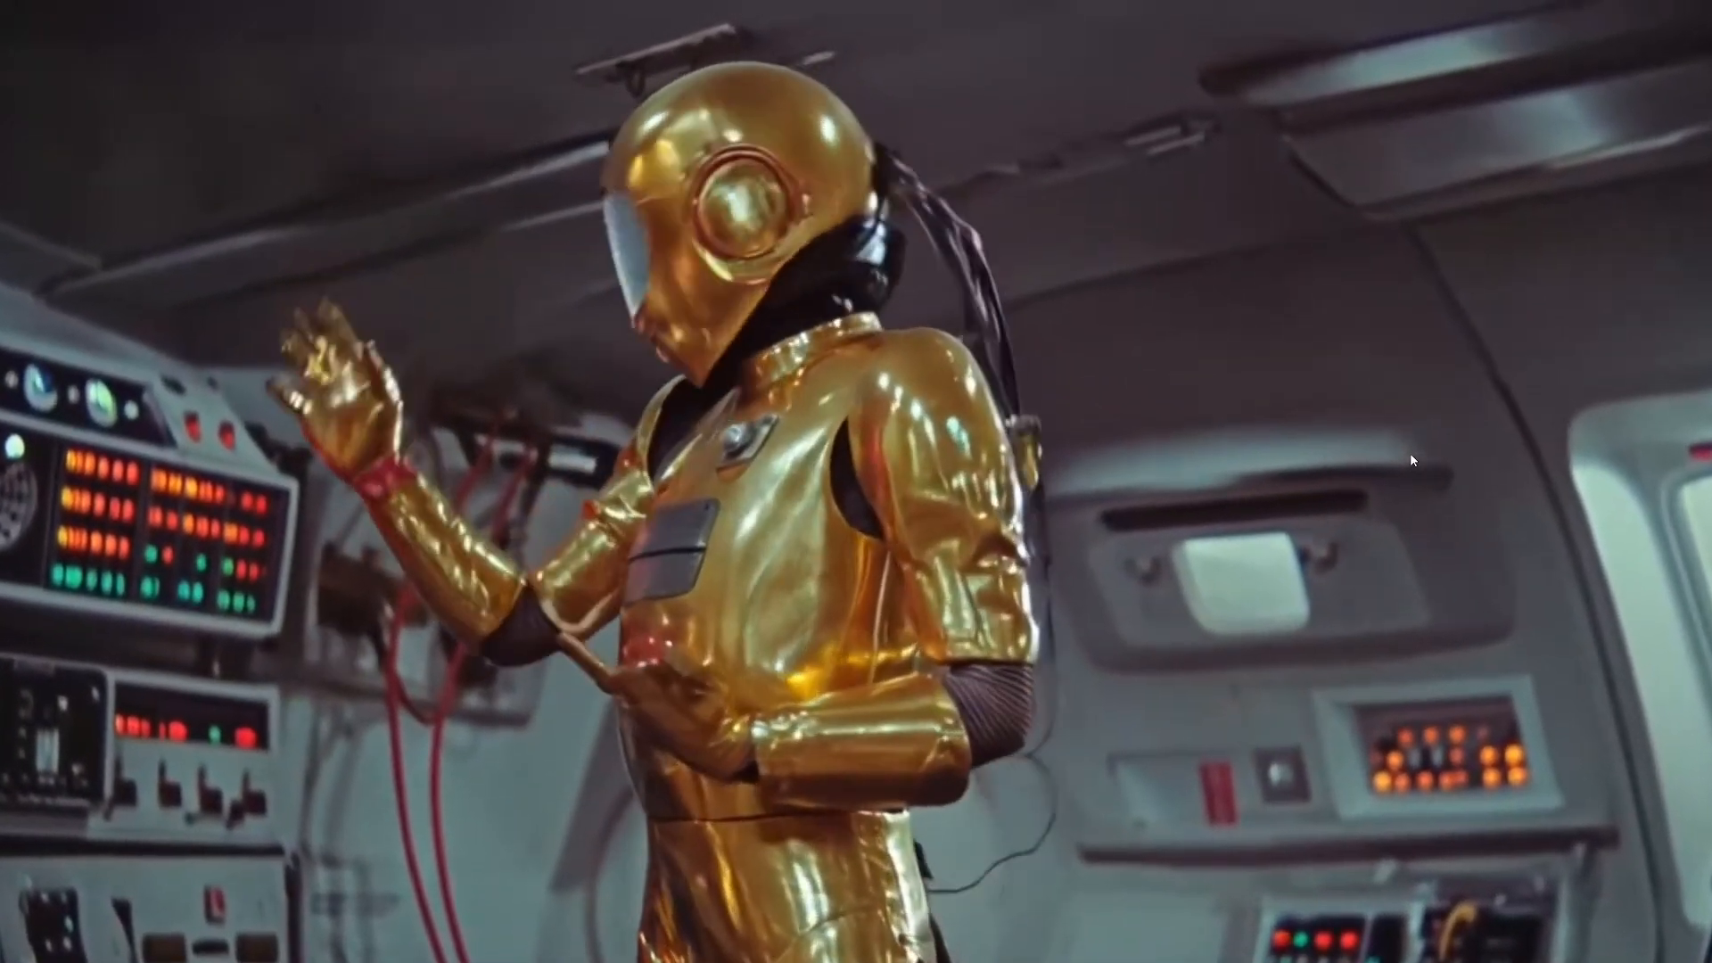
pyautogui.press('Escape')
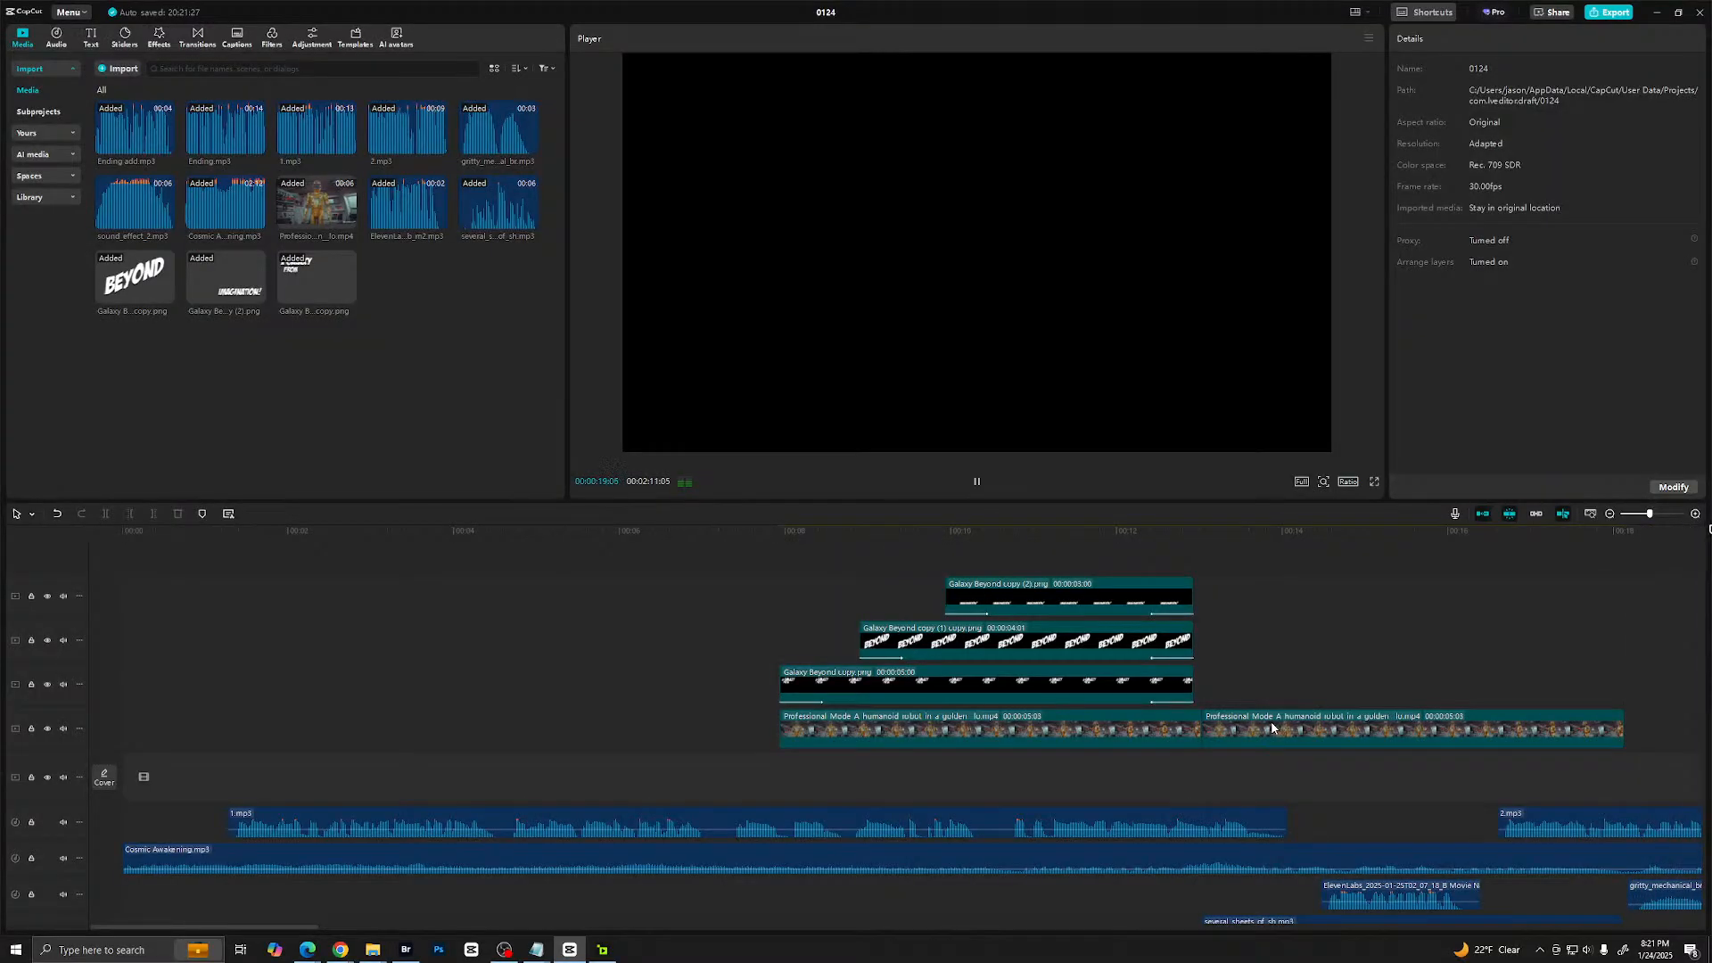
# - Reverse the second robot clip on the timeline
pyautogui.click(1271, 721)
pyautogui.click(699, 709)
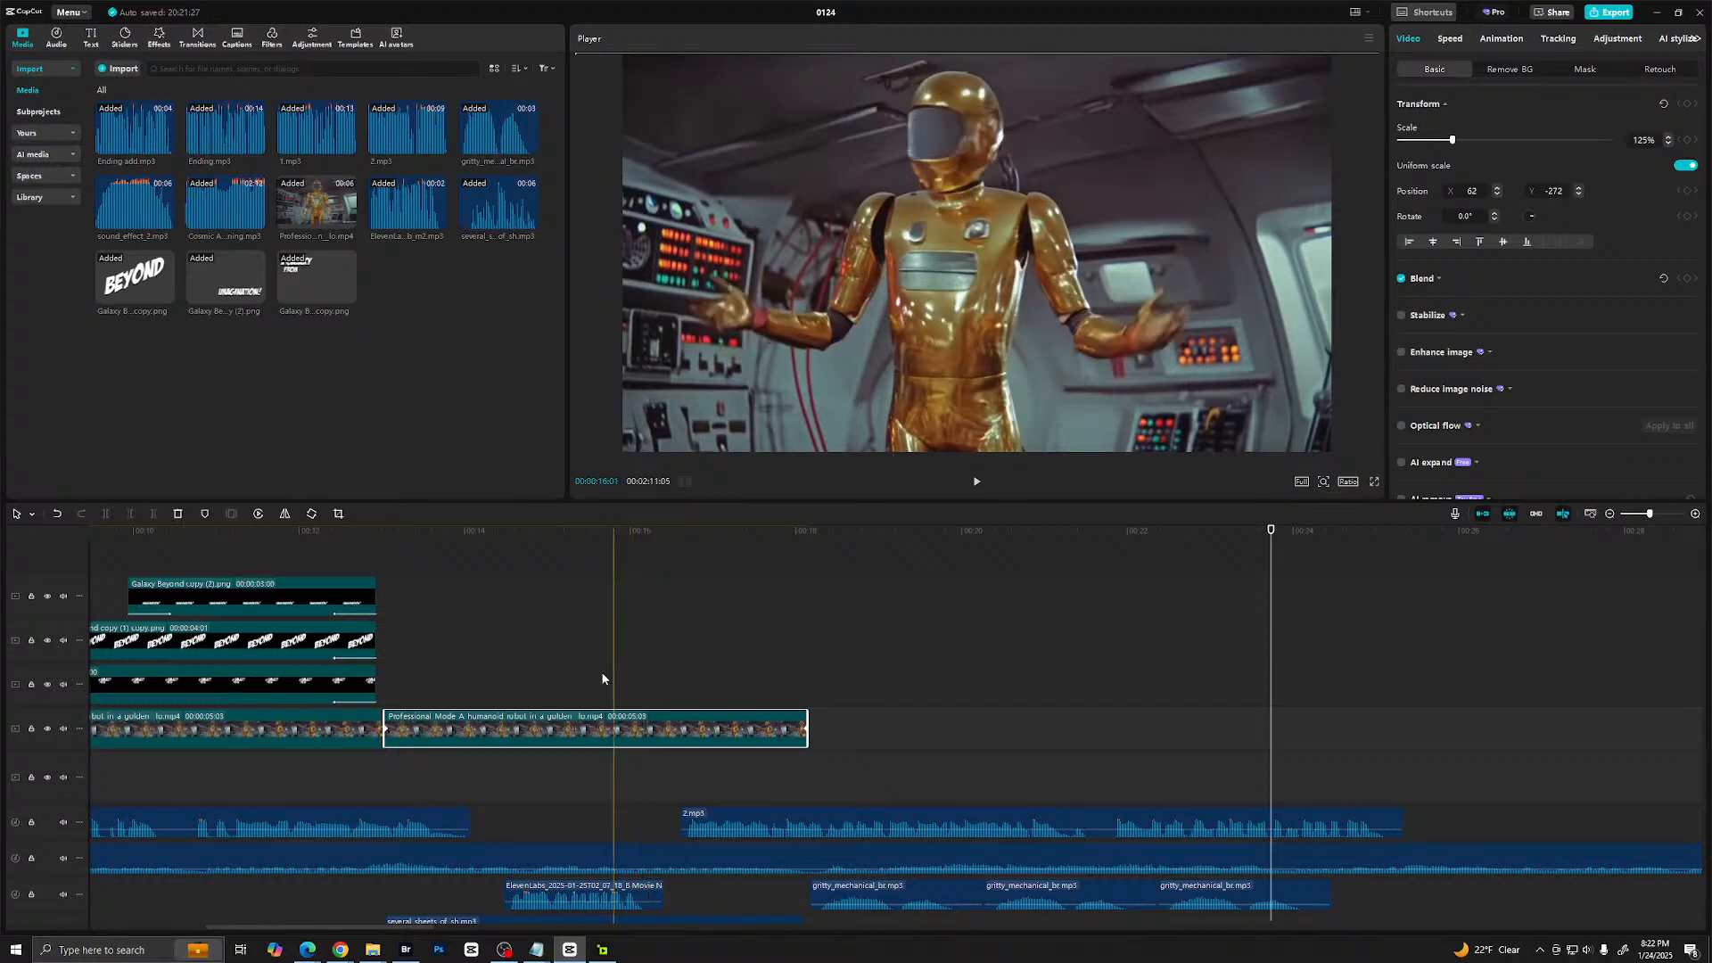
pyautogui.click(258, 515)
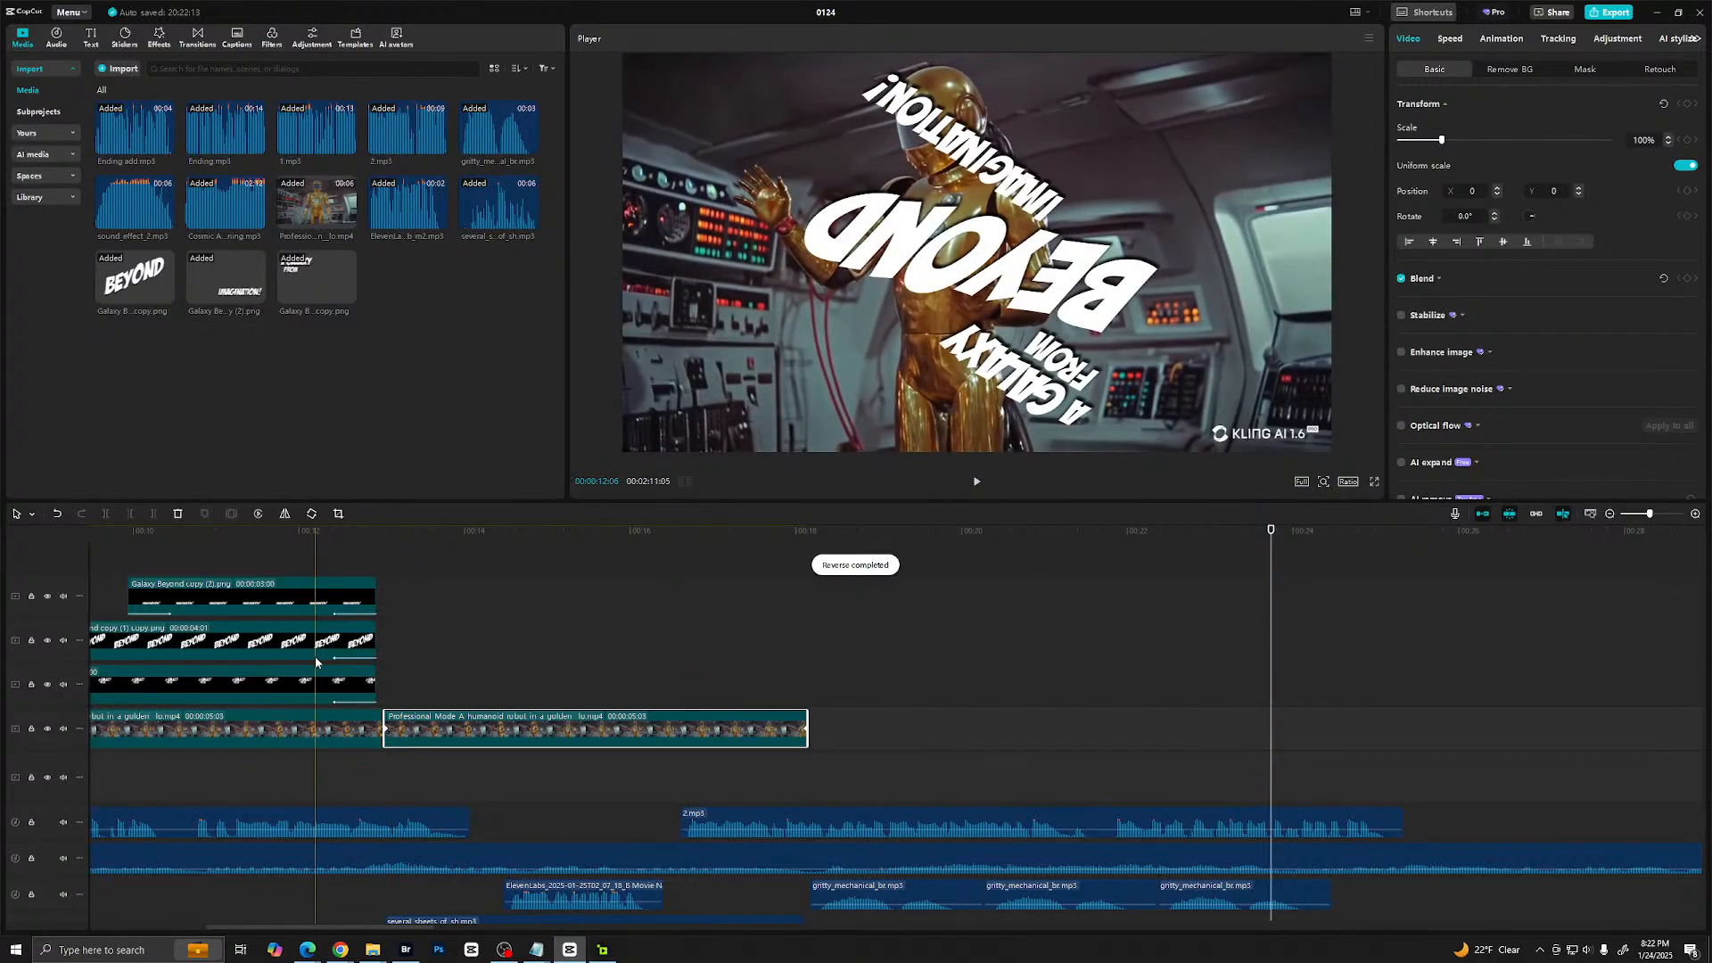
# - Play back the reversed robot clip from just before the cut between the two robot clips
pyautogui.click(315, 661)
pyautogui.press('space')
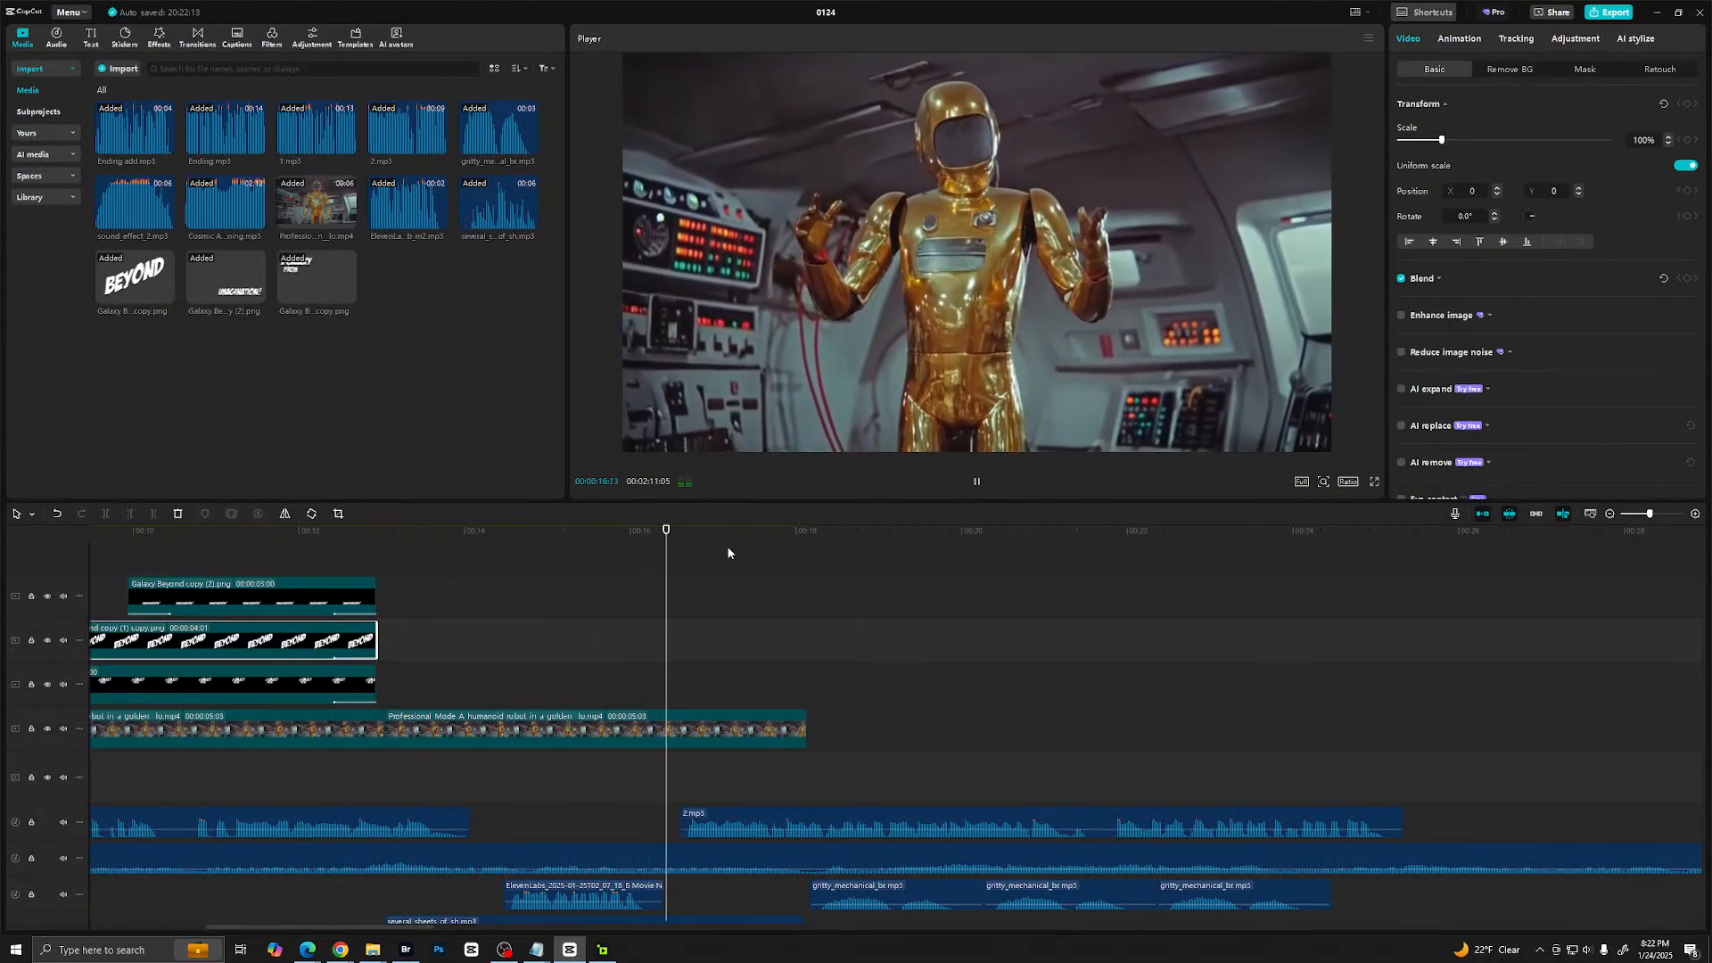
pyautogui.press('space')
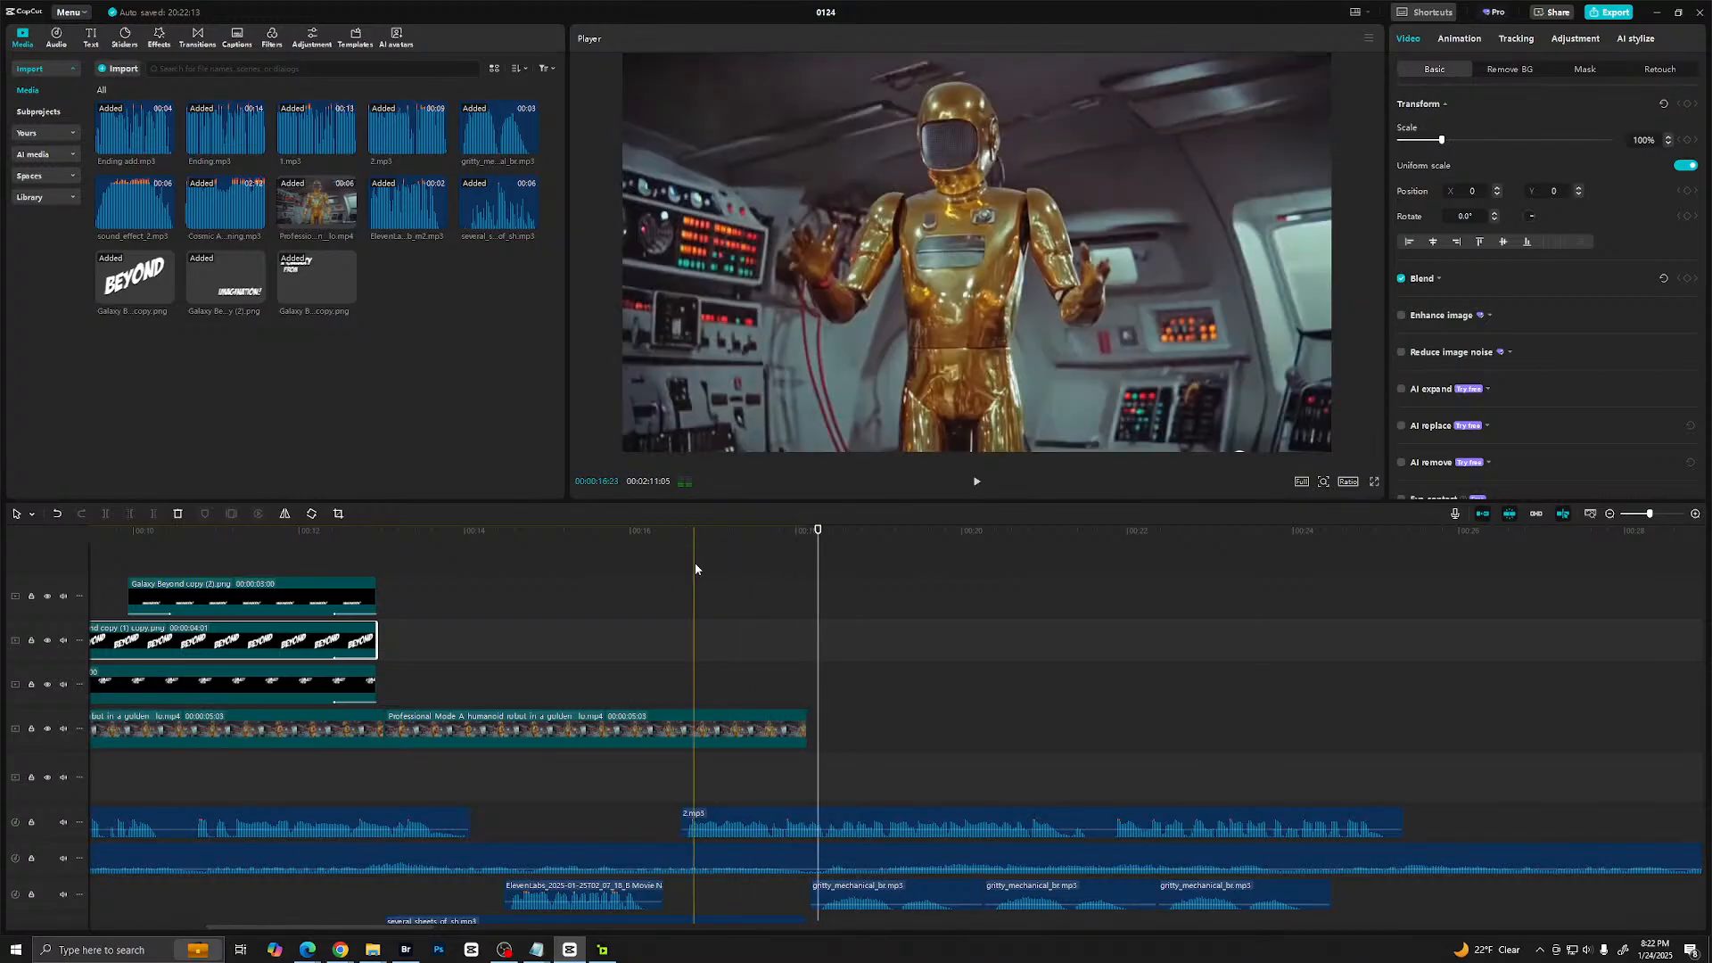